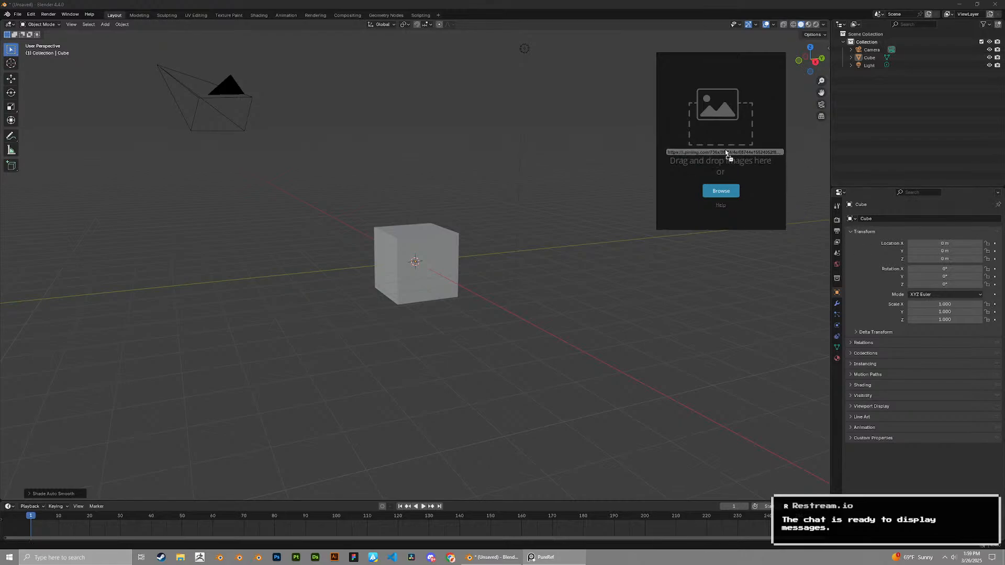
Paste the cottage picture into the PureRef board and widen the reference window so the house fits in it
{"action": "key", "text": "ctrl+v"}
{"action": "scroll", "coordinate": [699, 173], "scroll_direction": "down", "scroll_amount": 8}
{"action": "scroll", "coordinate": [694, 158], "scroll_direction": "up", "scroll_amount": 3}
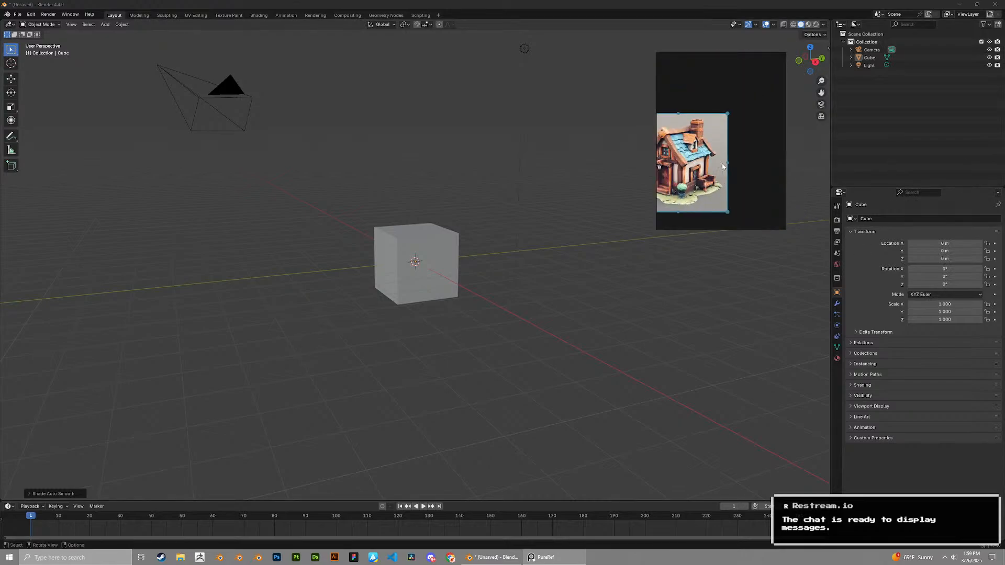
{"action": "left_click_drag", "start_coordinate": [715, 182], "coordinate": [746, 185]}
{"action": "left_click_drag", "start_coordinate": [656, 163], "coordinate": [597, 154]}
{"action": "scroll", "coordinate": [680, 157], "scroll_direction": "up", "scroll_amount": 4}
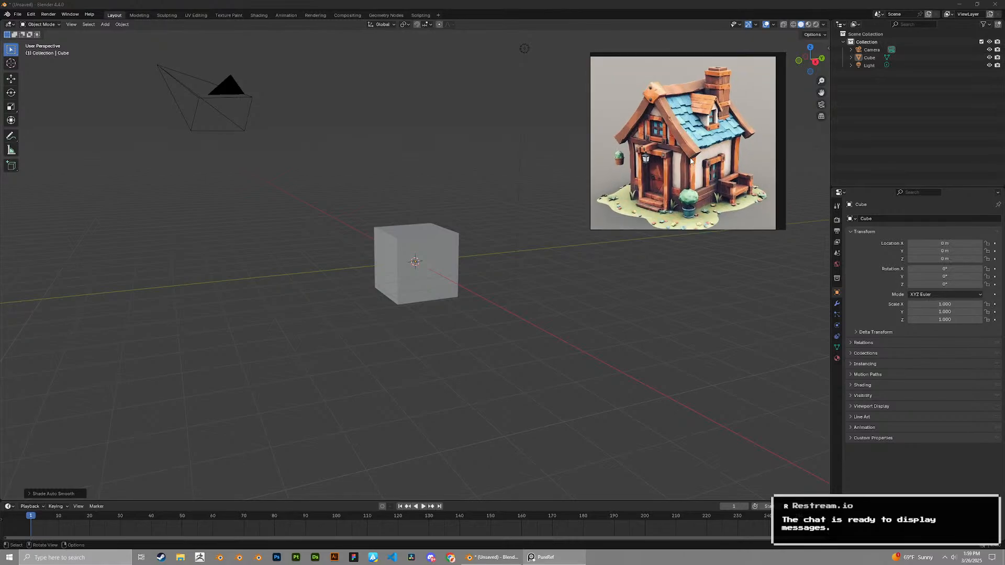
Examine the cottage reference up close, including its roof, timber framing, walls, door and windows
{"action": "scroll", "coordinate": [696, 155], "scroll_direction": "up", "scroll_amount": 5}
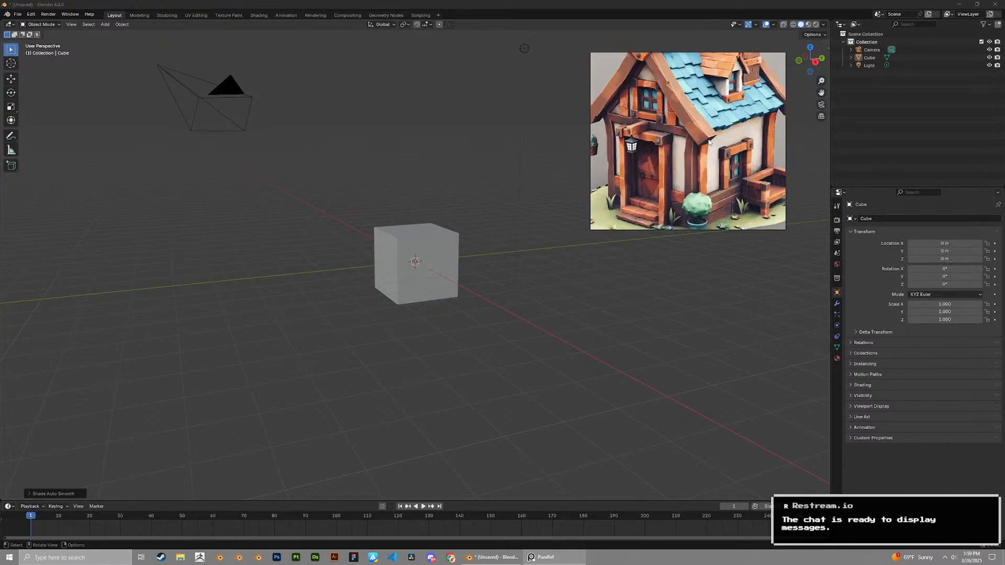
{"action": "scroll", "coordinate": [676, 136], "scroll_direction": "down", "scroll_amount": 2}
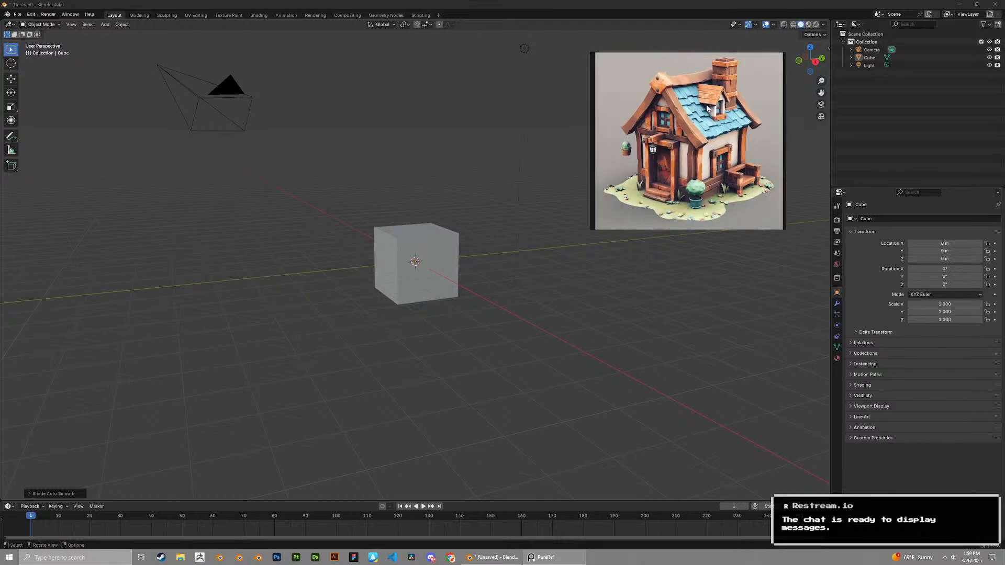
{"action": "scroll", "coordinate": [699, 116], "scroll_direction": "down", "scroll_amount": 2}
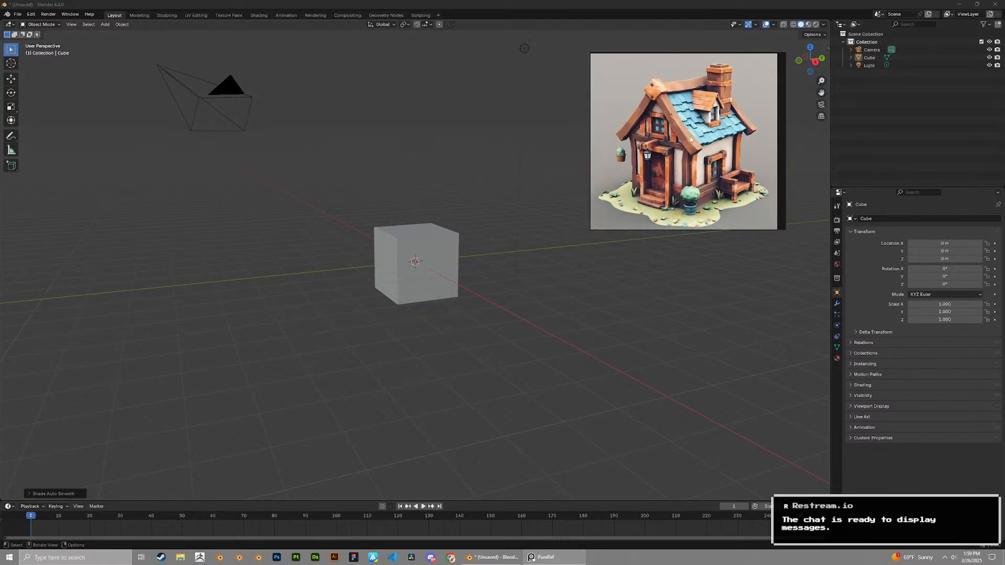
{"action": "scroll", "coordinate": [670, 159], "scroll_direction": "up", "scroll_amount": 4}
{"action": "scroll", "coordinate": [660, 155], "scroll_direction": "down", "scroll_amount": 3}
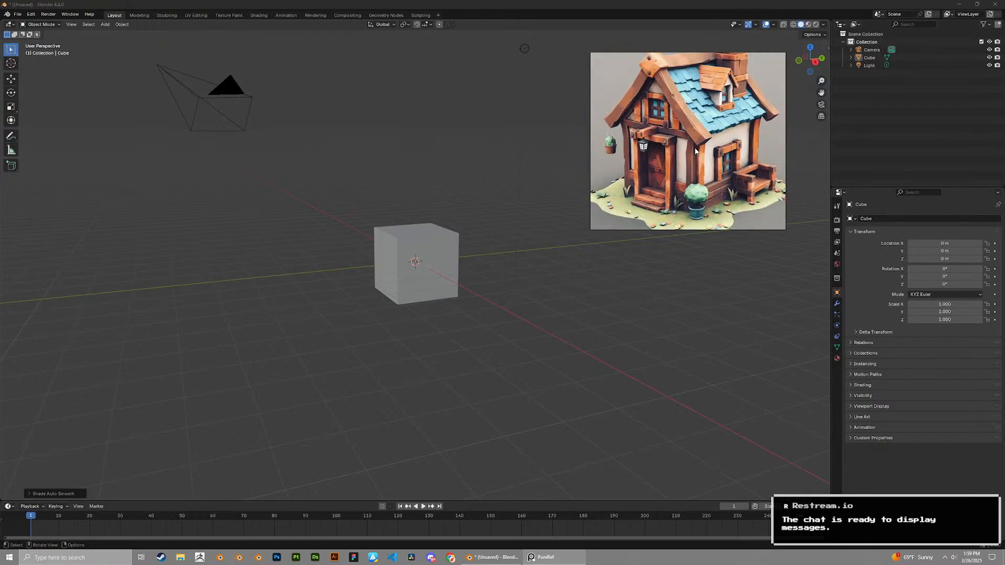
{"action": "scroll", "coordinate": [722, 163], "scroll_direction": "up", "scroll_amount": 3}
{"action": "scroll", "coordinate": [714, 168], "scroll_direction": "down", "scroll_amount": 4}
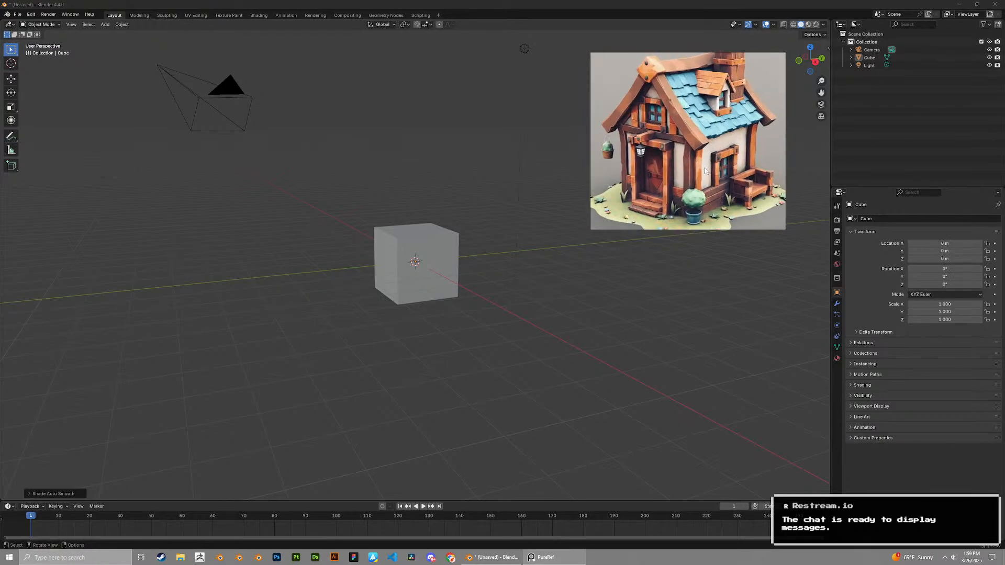
{"action": "scroll", "coordinate": [736, 181], "scroll_direction": "down", "scroll_amount": 2}
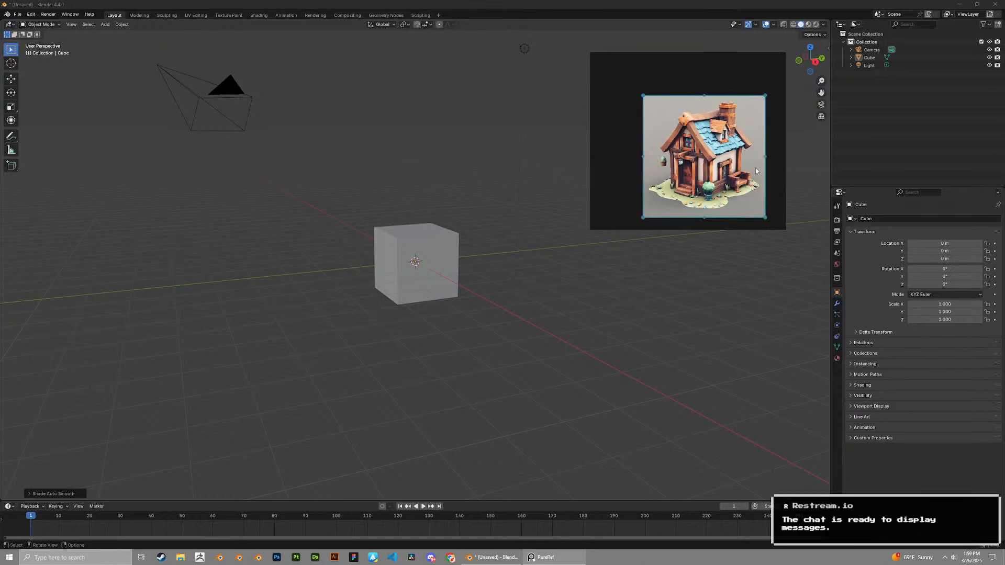
Fit the cottage picture in the reference window so the whole house is shown large
{"action": "left_click", "coordinate": [768, 223]}
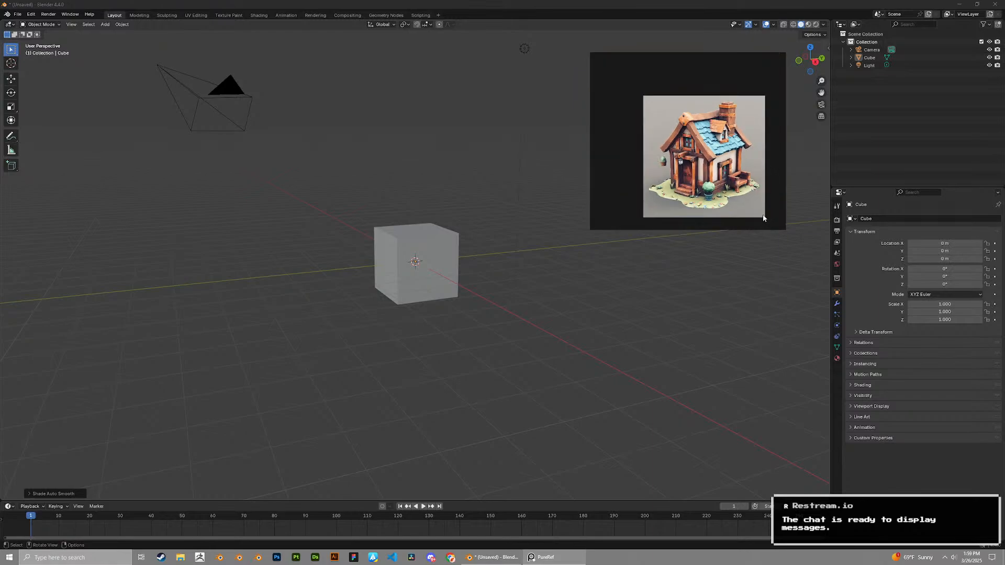
{"action": "left_click", "coordinate": [763, 218]}
{"action": "left_click_drag", "start_coordinate": [768, 218], "coordinate": [731, 180]}
{"action": "left_click", "coordinate": [773, 184]}
{"action": "scroll", "coordinate": [773, 184], "scroll_direction": "up", "scroll_amount": 2}
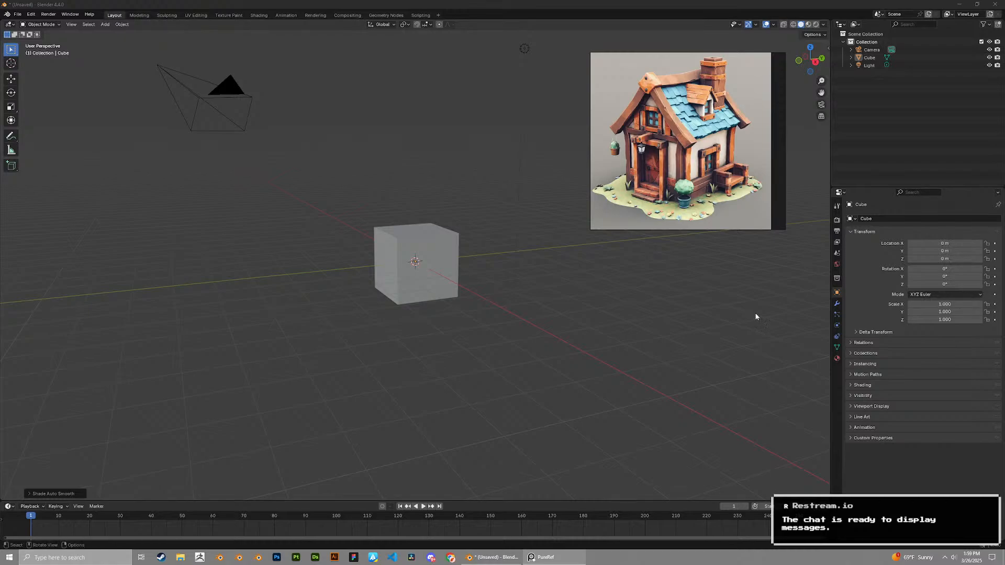
Select the default cube and shift the cottage reference window slightly higher over the 3D viewport
{"action": "left_click", "coordinate": [461, 254]}
{"action": "middle_click_drag", "start_coordinate": [461, 253], "coordinate": [454, 285], "text": "shift"}
{"action": "scroll", "coordinate": [438, 222], "scroll_direction": "up", "scroll_amount": 4}
{"action": "middle_click_drag", "start_coordinate": [439, 223], "coordinate": [478, 234]}
{"action": "middle_click_drag", "start_coordinate": [478, 234], "coordinate": [463, 256], "text": "shift"}
{"action": "mouse_move", "coordinate": [655, 72]}
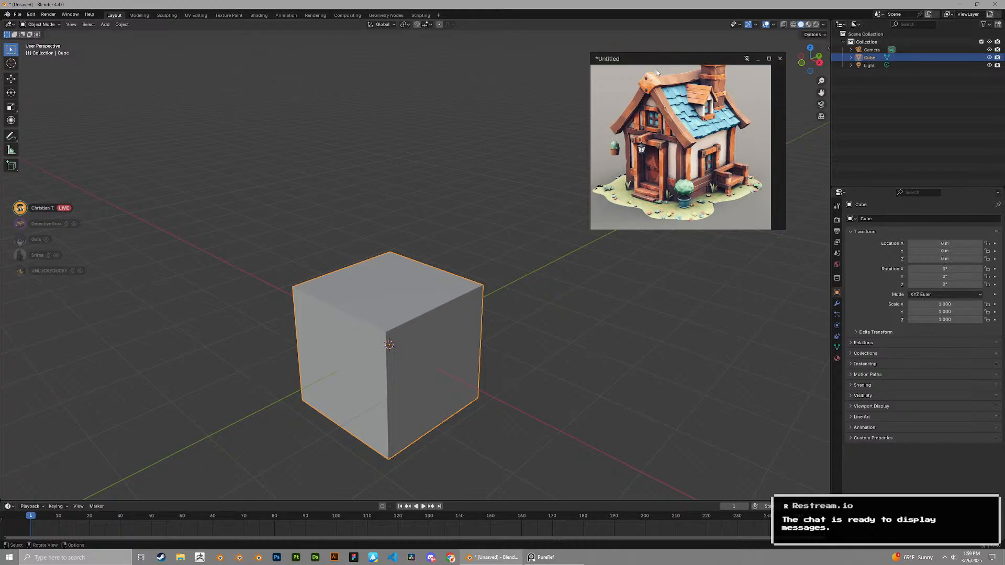
{"action": "left_click_drag", "start_coordinate": [655, 59], "coordinate": [644, 48]}
{"action": "scroll", "coordinate": [477, 235], "scroll_direction": "down", "scroll_amount": 1}
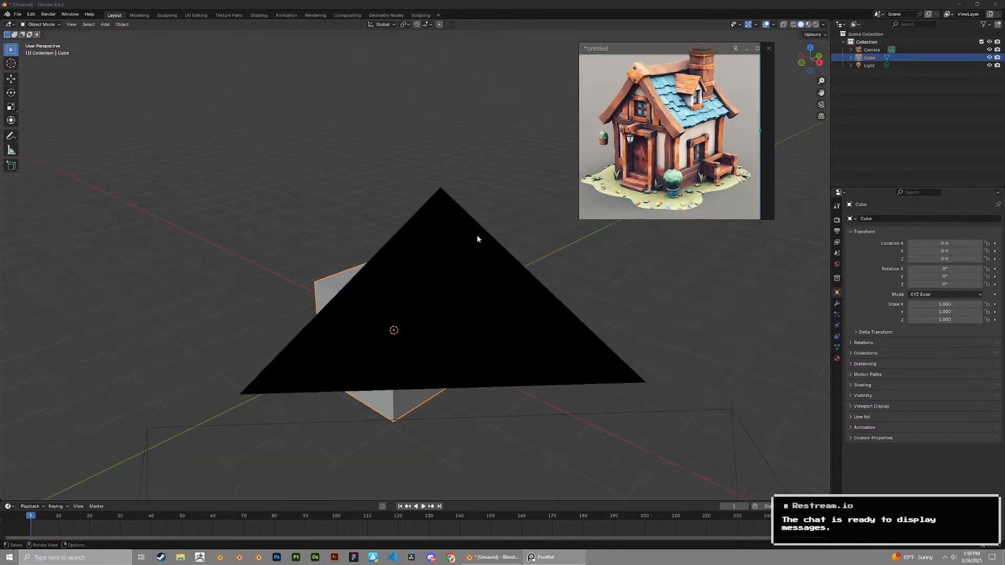
Delete the default cube and add a new cube mesh at the world origin
{"action": "middle_click_drag", "start_coordinate": [505, 187], "coordinate": [513, 241]}
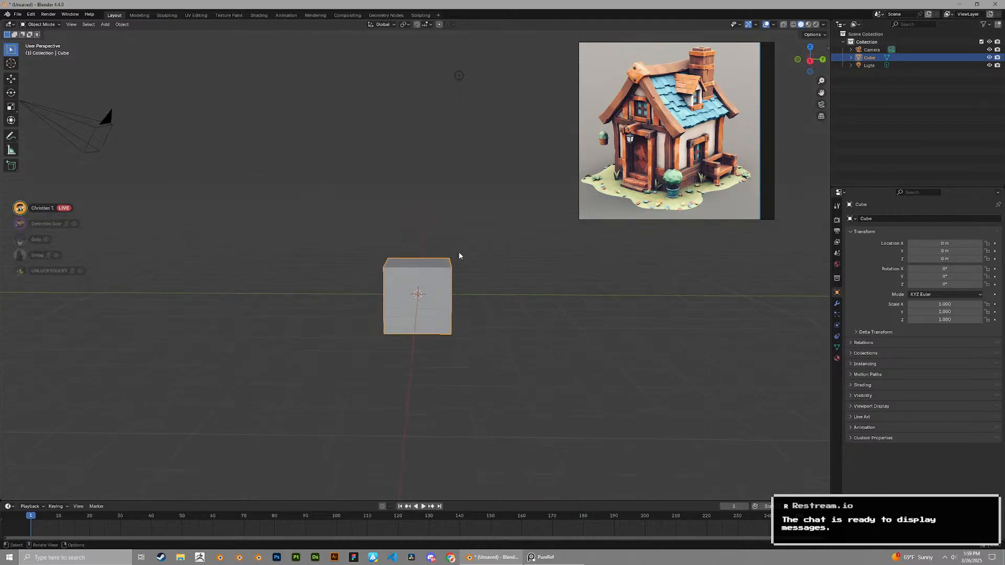
{"action": "key", "text": "x"}
{"action": "left_click", "coordinate": [441, 247]}
{"action": "key", "text": "shift+a"}
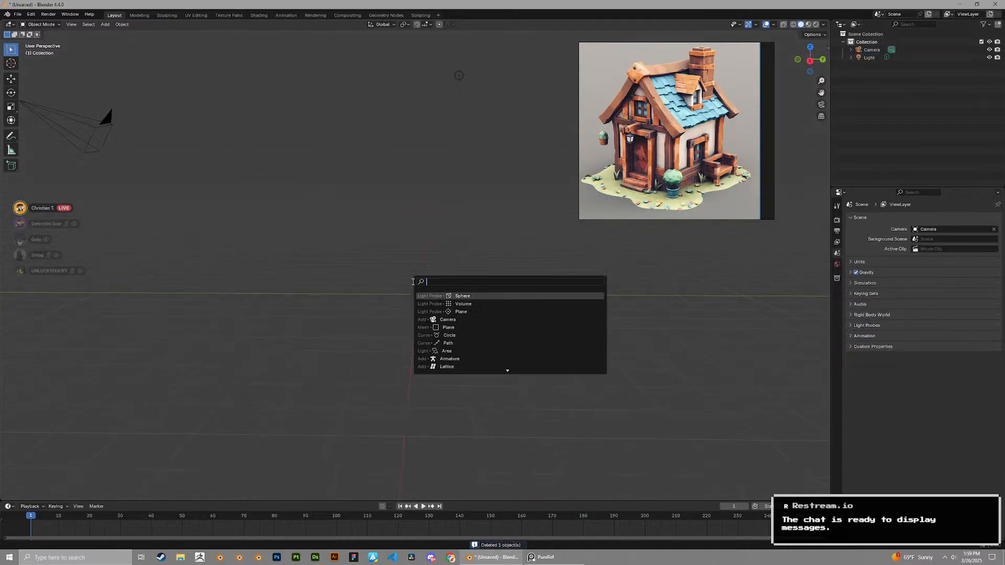
{"action": "type", "text": "cube"}
{"action": "key", "text": "Return"}
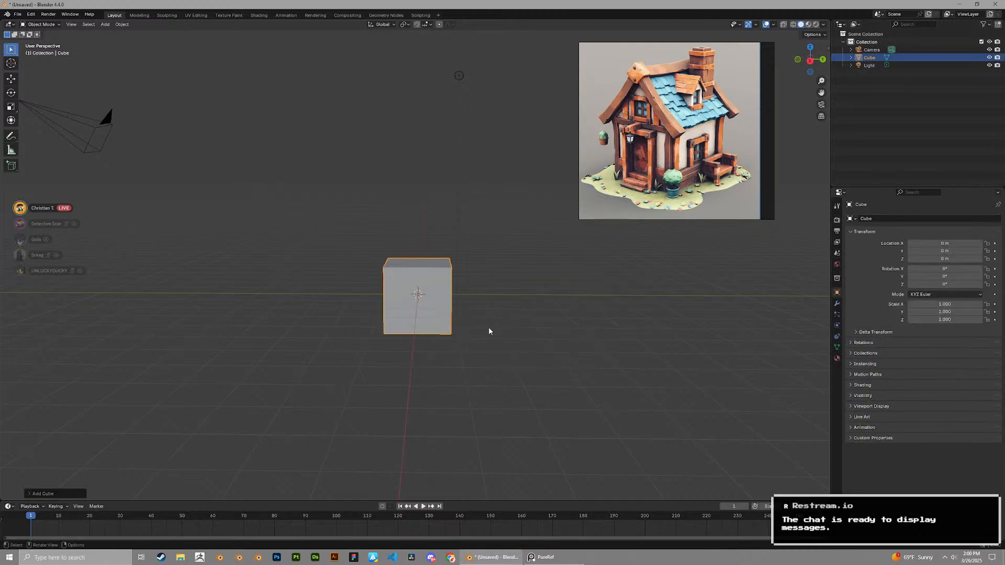
Delete the default camera from the scene
{"action": "scroll", "coordinate": [490, 327], "scroll_direction": "up", "scroll_amount": 4}
{"action": "middle_click_drag", "start_coordinate": [489, 323], "coordinate": [495, 322]}
{"action": "scroll", "coordinate": [494, 322], "scroll_direction": "down", "scroll_amount": 2}
{"action": "scroll", "coordinate": [494, 325], "scroll_direction": "down", "scroll_amount": 3}
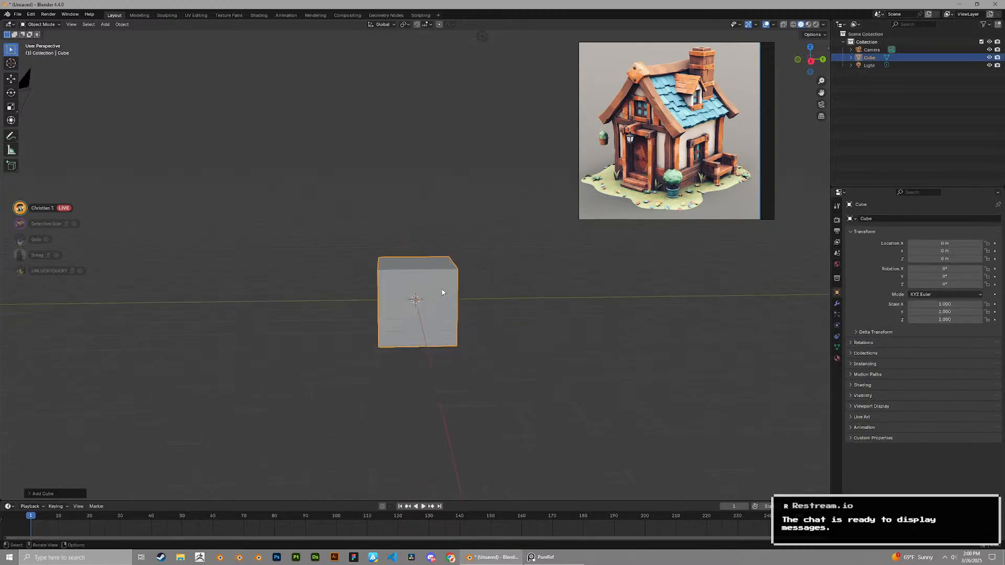
{"action": "left_click", "coordinate": [181, 168]}
{"action": "key", "text": "x"}
{"action": "left_click", "coordinate": [169, 166]}
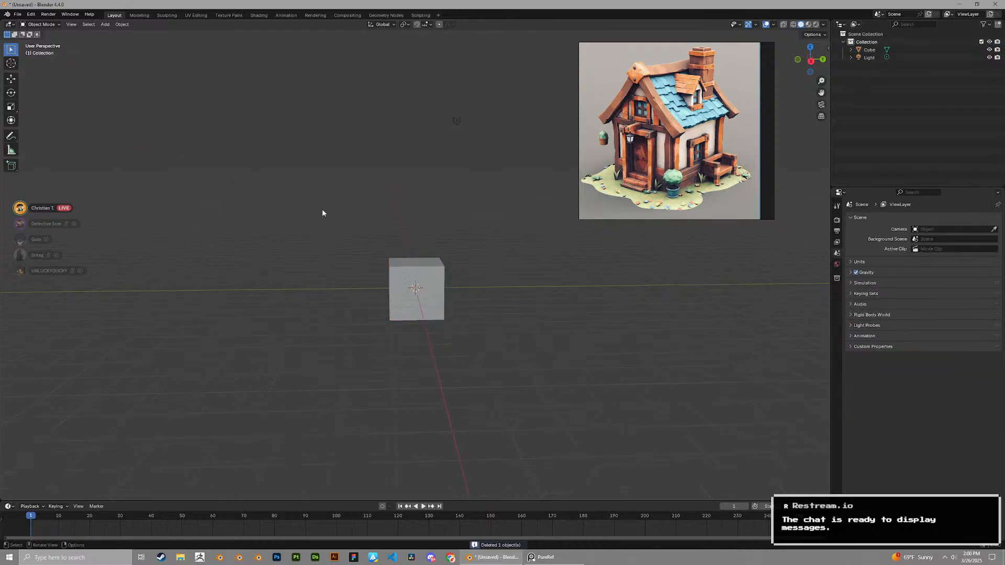
{"action": "scroll", "coordinate": [643, 307], "scroll_direction": "up", "scroll_amount": 3}
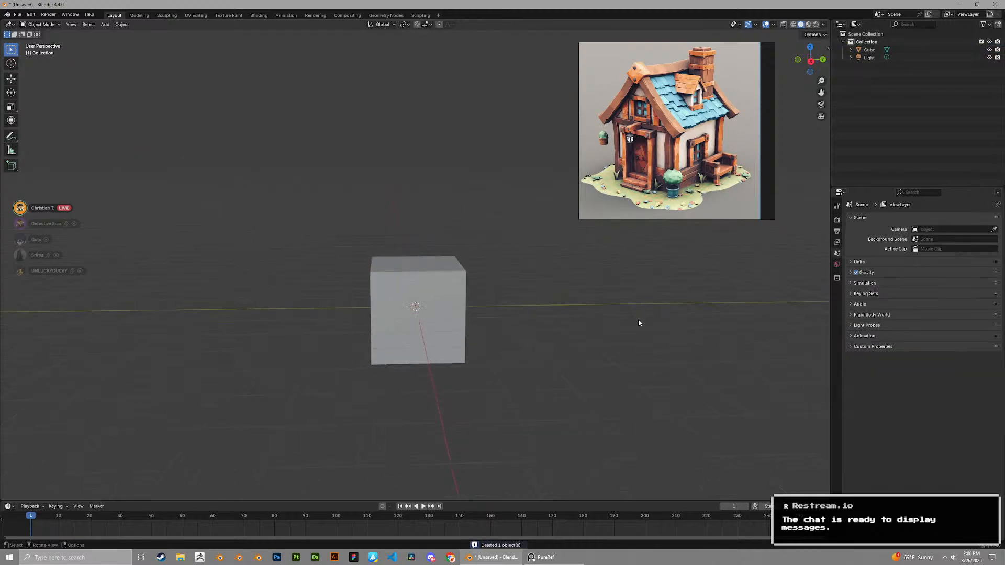
{"action": "scroll", "coordinate": [628, 327], "scroll_direction": "up", "scroll_amount": 2}
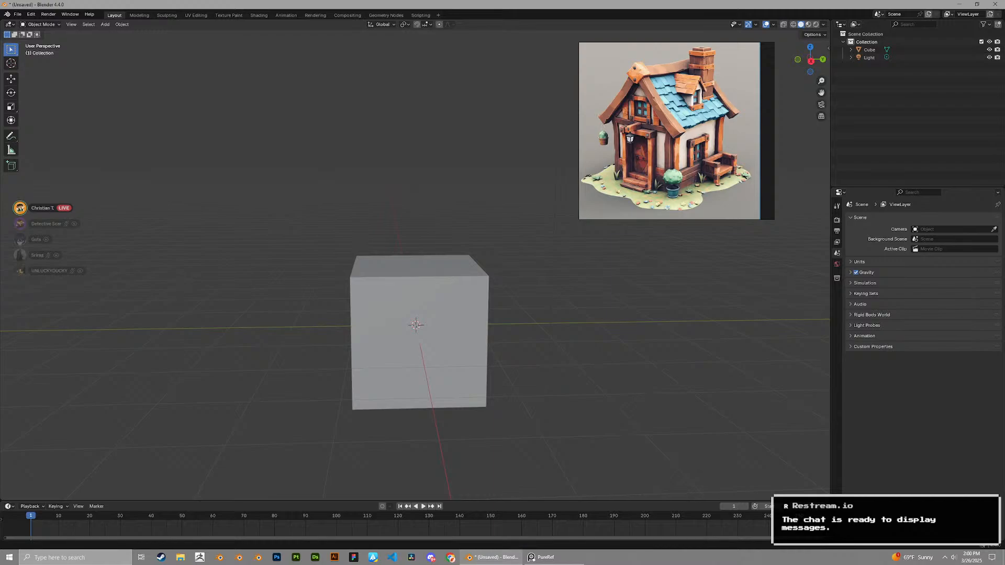
Move the light freely from above the cube to a spot beside it
{"action": "scroll", "coordinate": [650, 347], "scroll_direction": "down", "scroll_amount": 4}
{"action": "left_click", "coordinate": [432, 301]}
{"action": "scroll", "coordinate": [431, 301], "scroll_direction": "up", "scroll_amount": 3}
{"action": "middle_click_drag", "start_coordinate": [431, 302], "coordinate": [503, 272]}
{"action": "scroll", "coordinate": [454, 296], "scroll_direction": "down", "scroll_amount": 4}
{"action": "scroll", "coordinate": [504, 245], "scroll_direction": "up", "scroll_amount": 2}
{"action": "left_click", "coordinate": [481, 102]}
{"action": "key", "text": "g"}
{"action": "left_click", "coordinate": [743, 319]}
{"action": "scroll", "coordinate": [721, 309], "scroll_direction": "down", "scroll_amount": 2}
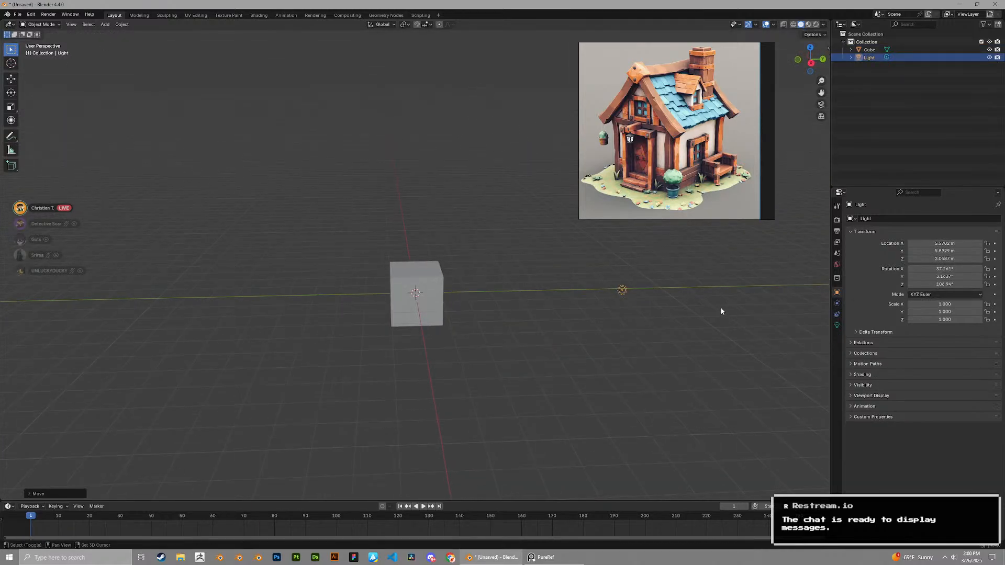
Move the light farther away from the cube along the Y axis
{"action": "middle_click_drag", "start_coordinate": [721, 311], "coordinate": [675, 320], "text": "shift"}
{"action": "key", "text": "g"}
{"action": "key", "text": "x"}
{"action": "key", "text": "y"}
{"action": "left_click", "coordinate": [719, 313]}
{"action": "scroll", "coordinate": [729, 300], "scroll_direction": "up", "scroll_amount": 1}
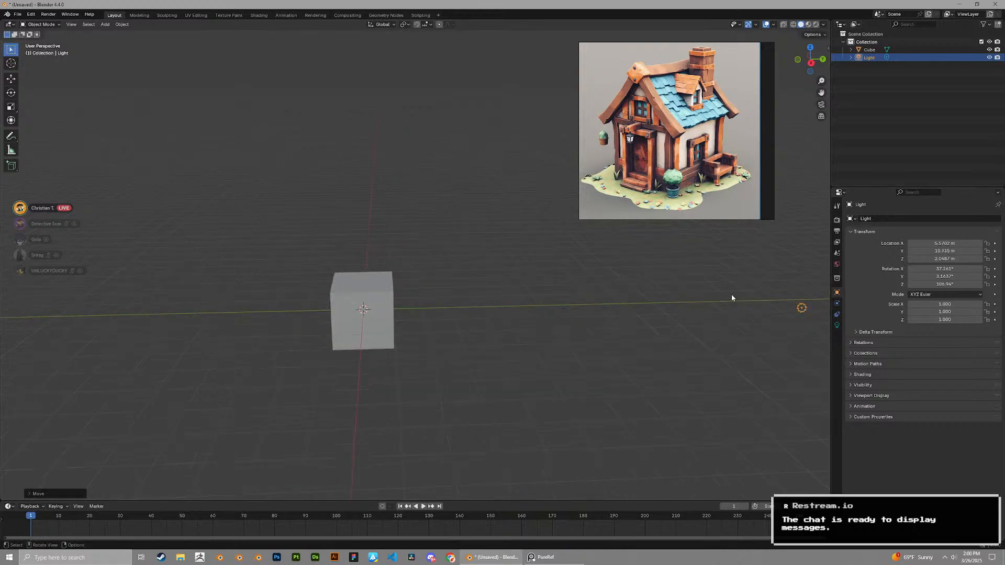
{"action": "middle_click_drag", "start_coordinate": [567, 346], "coordinate": [507, 336]}
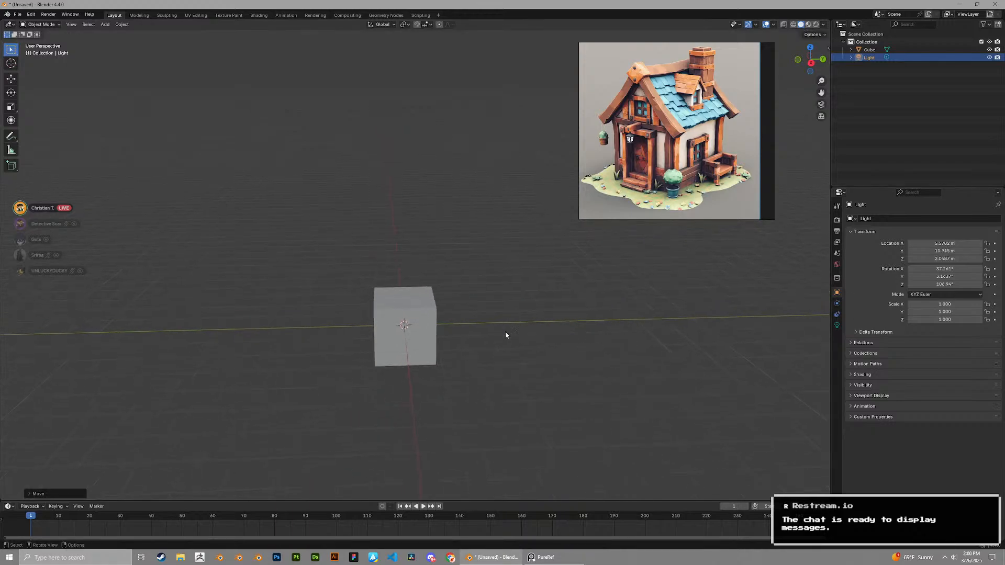
{"action": "left_click", "coordinate": [428, 303]}
{"action": "middle_click_drag", "start_coordinate": [428, 302], "coordinate": [419, 258]}
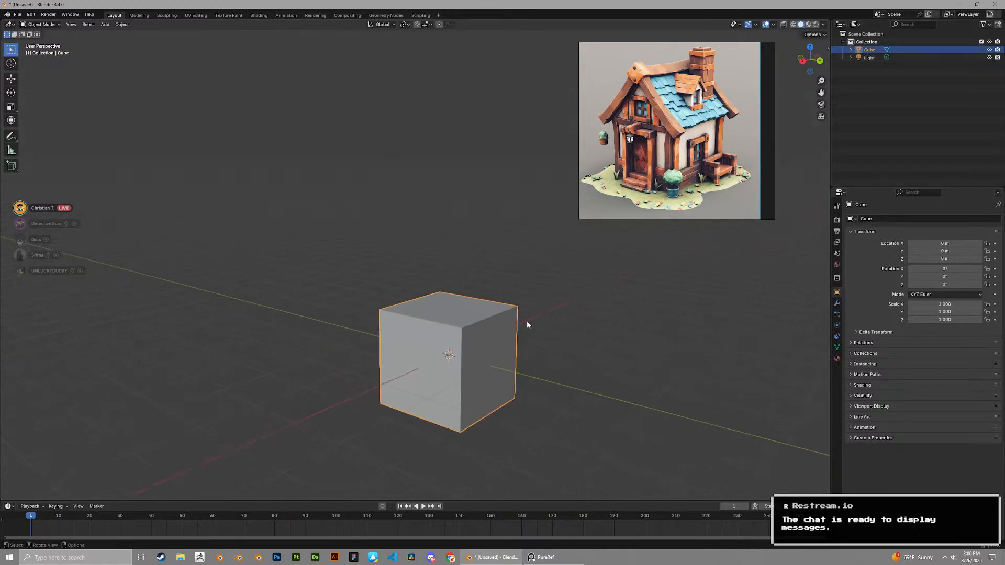
{"action": "middle_click_drag", "start_coordinate": [527, 321], "coordinate": [484, 311]}
{"action": "key", "text": "Tab"}
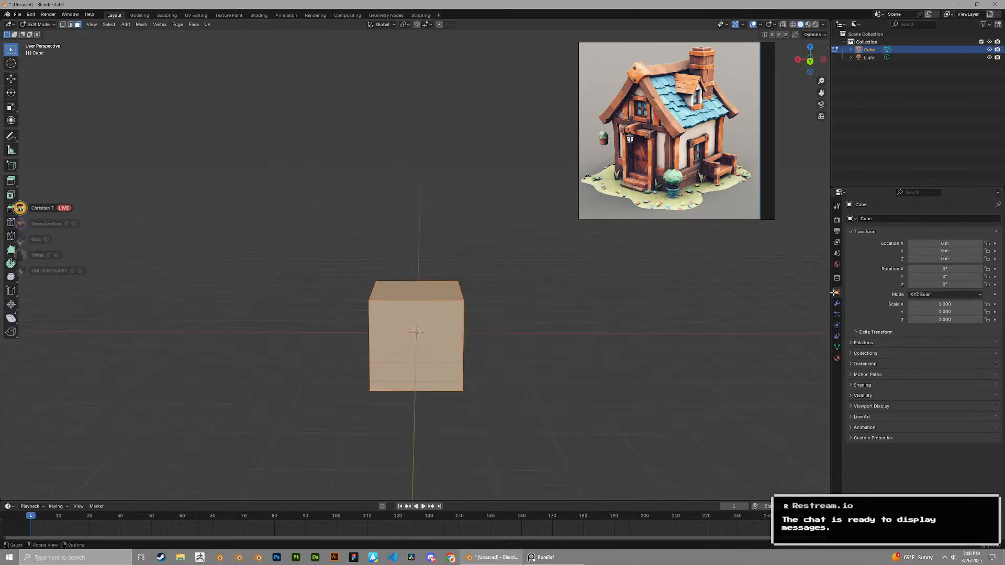
{"action": "middle_click_drag", "start_coordinate": [732, 319], "coordinate": [445, 330]}
{"action": "key", "text": "s"}
{"action": "key", "text": "x"}
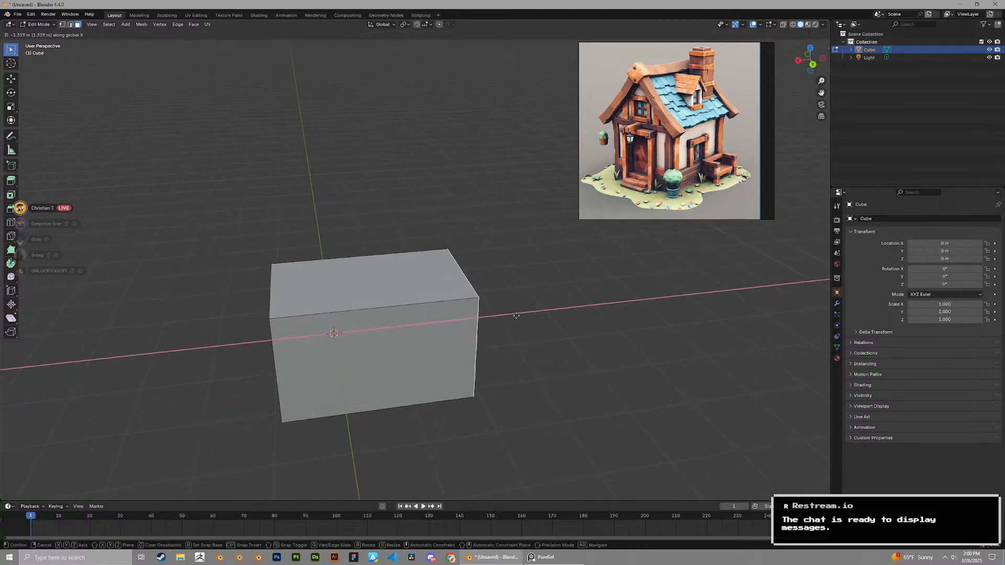
{"action": "right_click", "coordinate": [526, 336]}
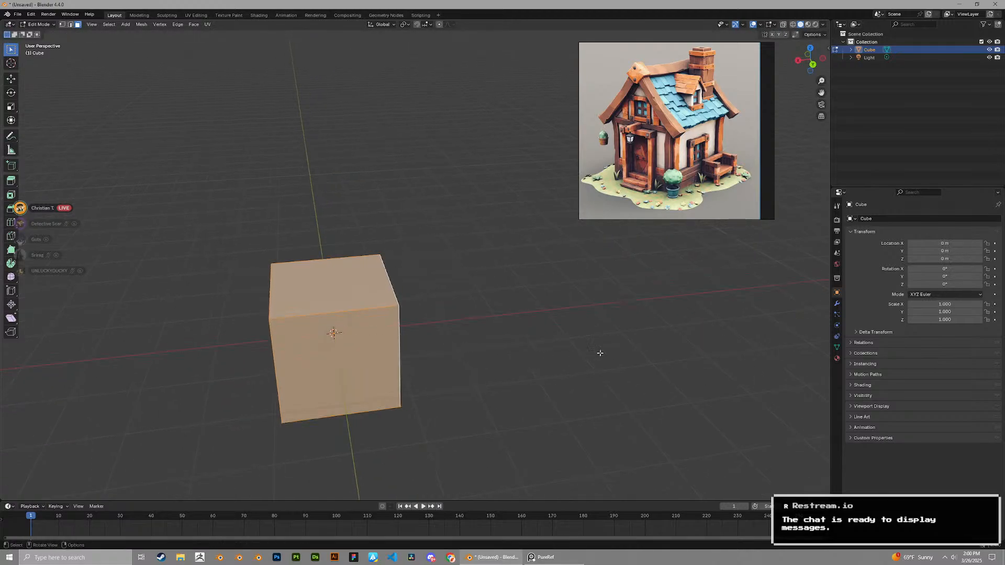
{"action": "key", "text": "Tab"}
Show the viewport's View settings in the sidebar and move the reference window clear of them
{"action": "left_click", "coordinate": [703, 224]}
{"action": "key", "text": "n"}
{"action": "left_click_drag", "start_coordinate": [717, 50], "coordinate": [618, 43]}
{"action": "left_click", "coordinate": [826, 83]}
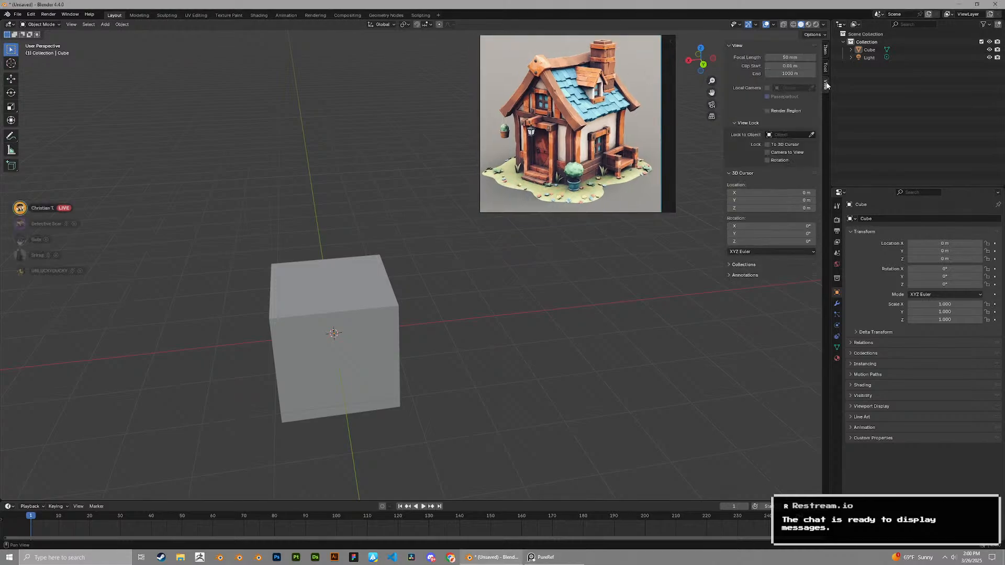
Open the Preferences and place the window below the cottage reference, clear of the cube
{"action": "left_click", "coordinate": [31, 15]}
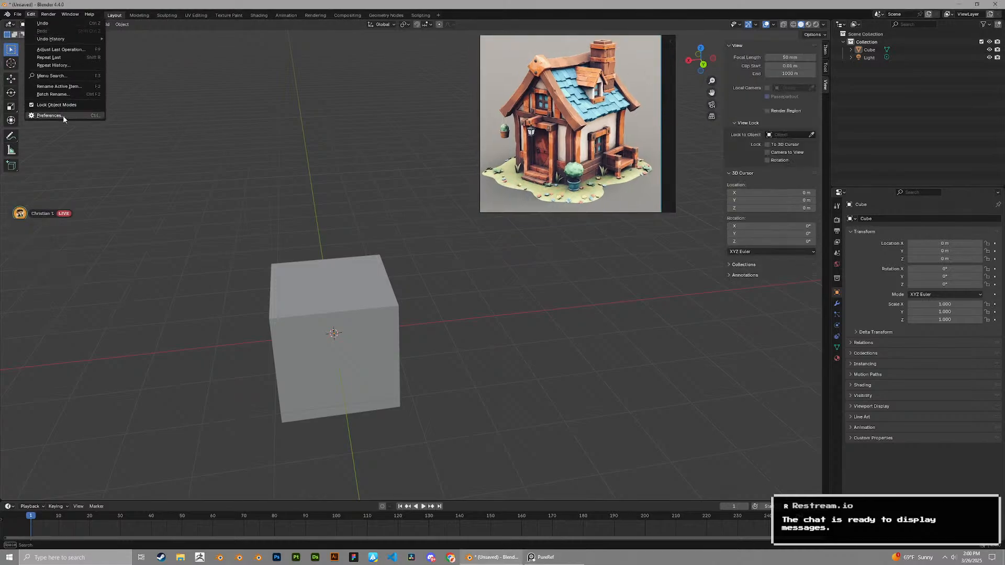
{"action": "left_click", "coordinate": [63, 115]}
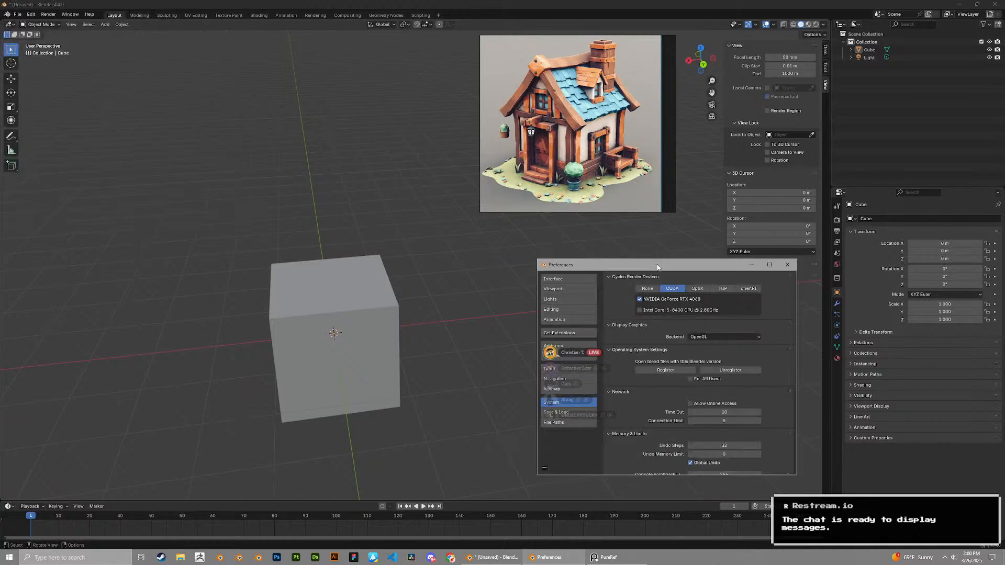
{"action": "left_click_drag", "start_coordinate": [583, 279], "coordinate": [107, 144]}
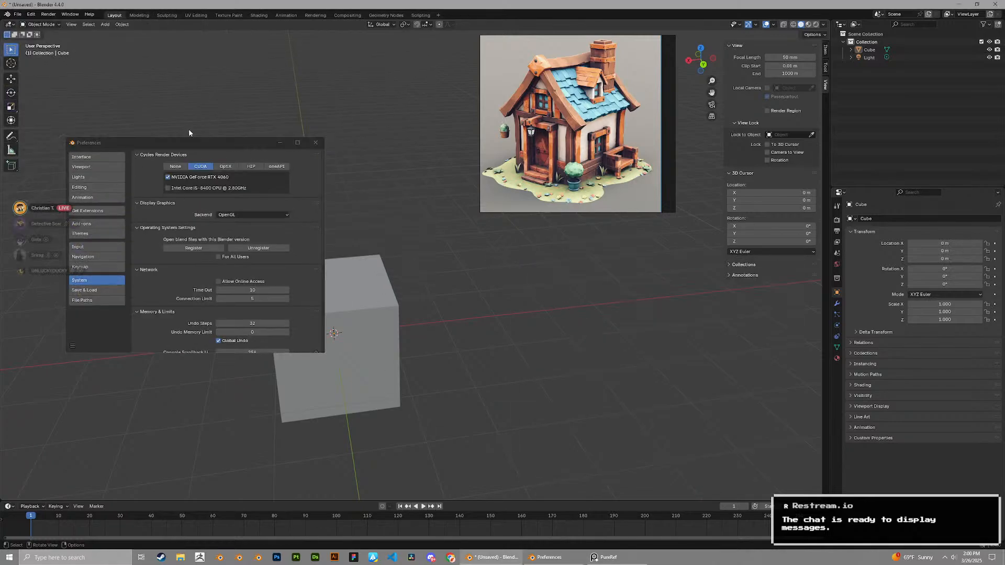
{"action": "left_click", "coordinate": [755, 335]}
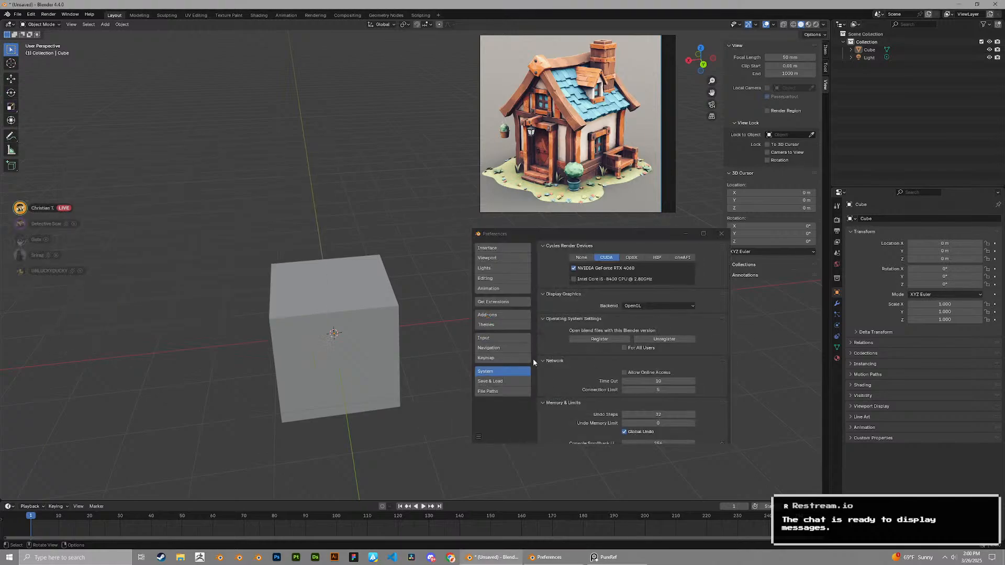
{"action": "left_click", "coordinate": [505, 373]}
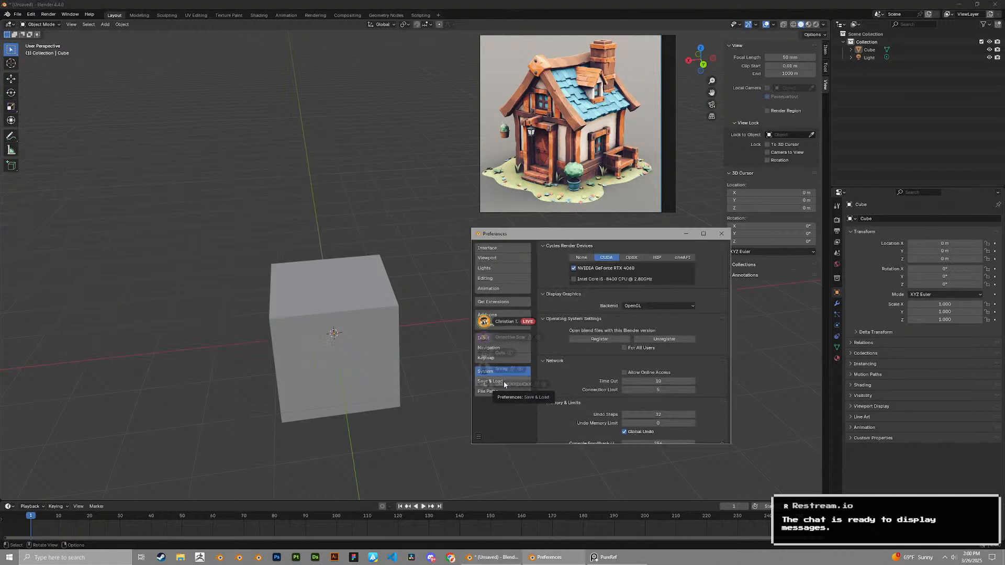
{"action": "left_click", "coordinate": [218, 196]}
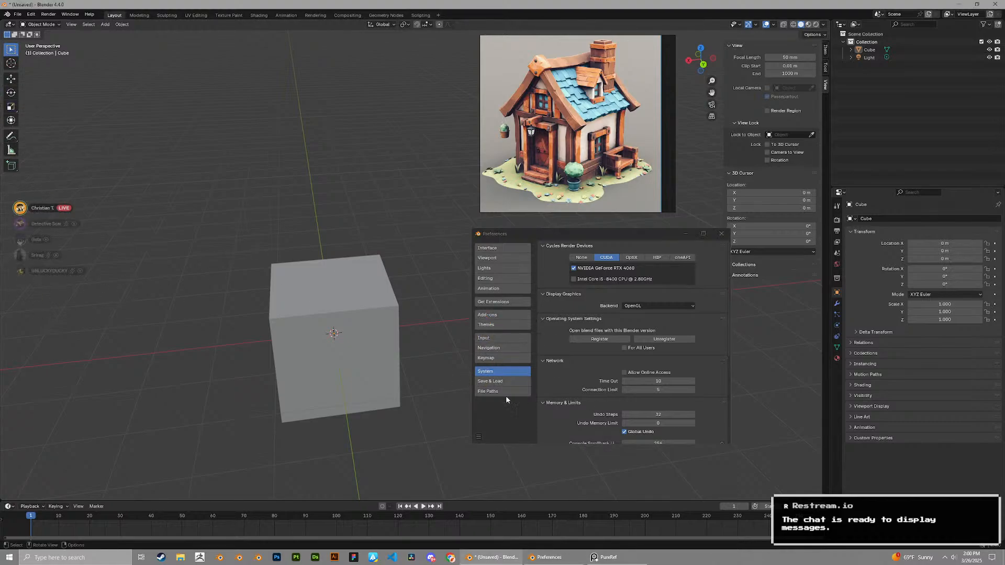
{"action": "left_click", "coordinate": [536, 237]}
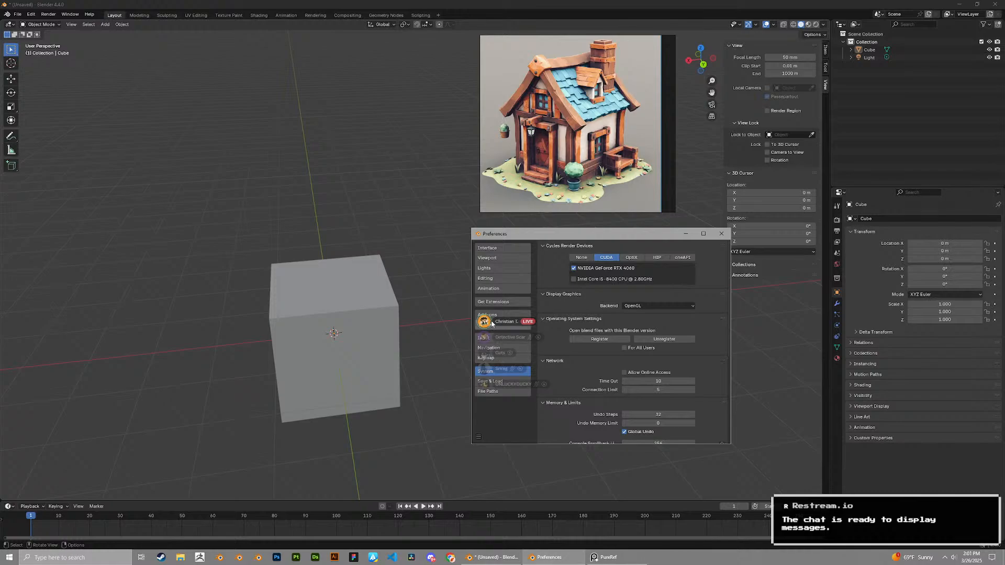
Start installing an add-on from disk and move the file browser beside the cottage reference
{"action": "left_click", "coordinate": [490, 316]}
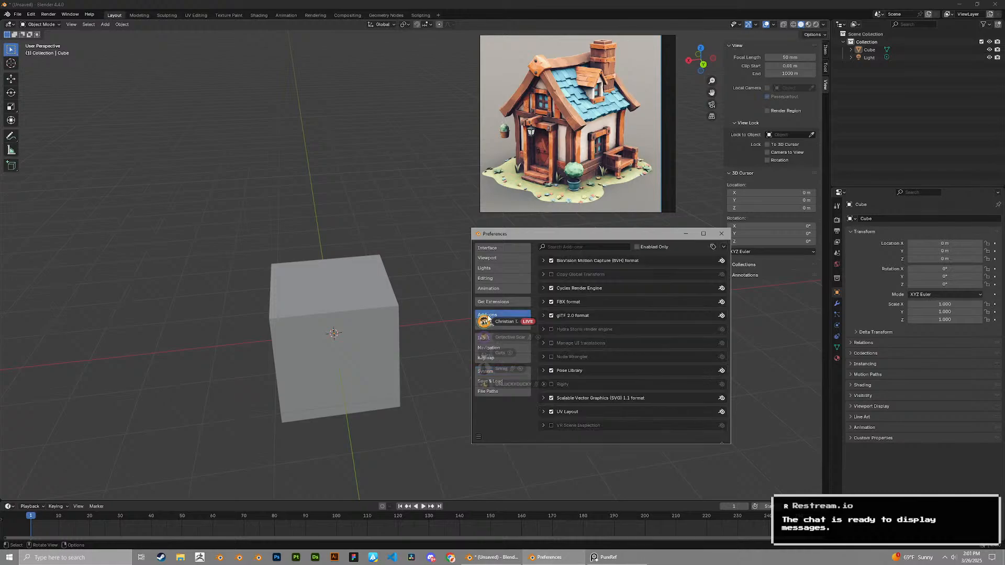
{"action": "left_click", "coordinate": [724, 247]}
{"action": "left_click", "coordinate": [710, 266]}
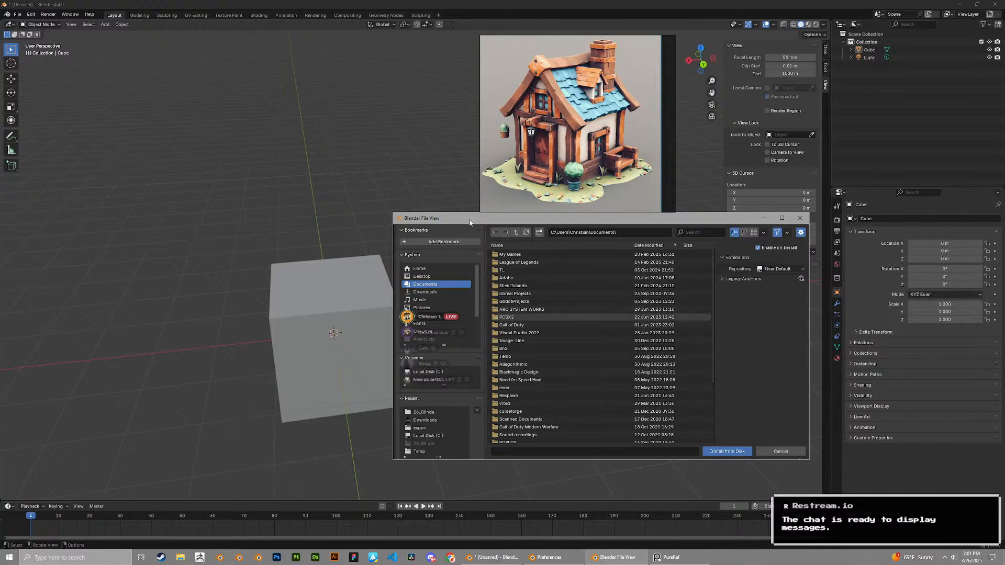
{"action": "left_click_drag", "start_coordinate": [469, 223], "coordinate": [199, 152]}
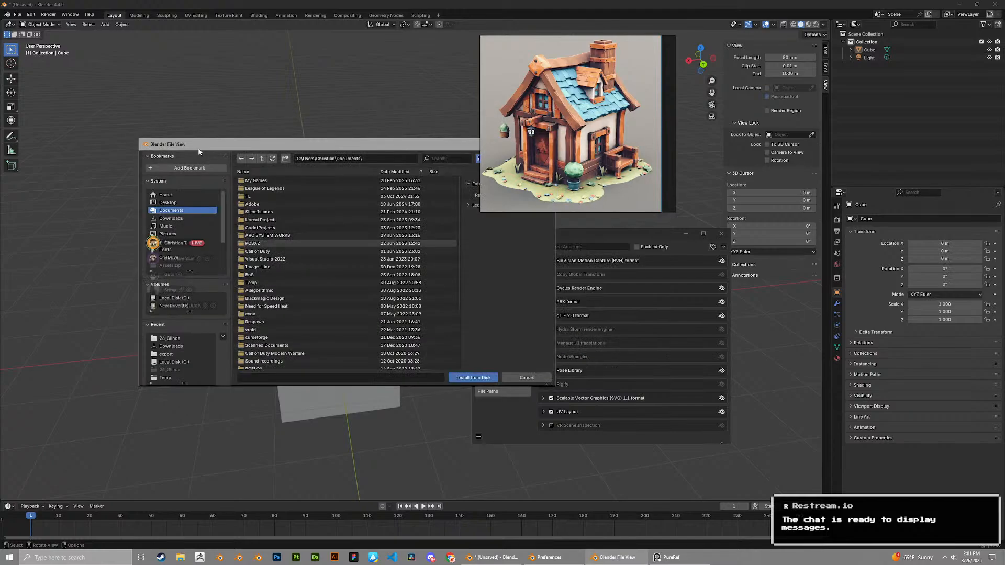
{"action": "left_click", "coordinate": [553, 117]}
{"action": "left_click", "coordinate": [306, 150]}
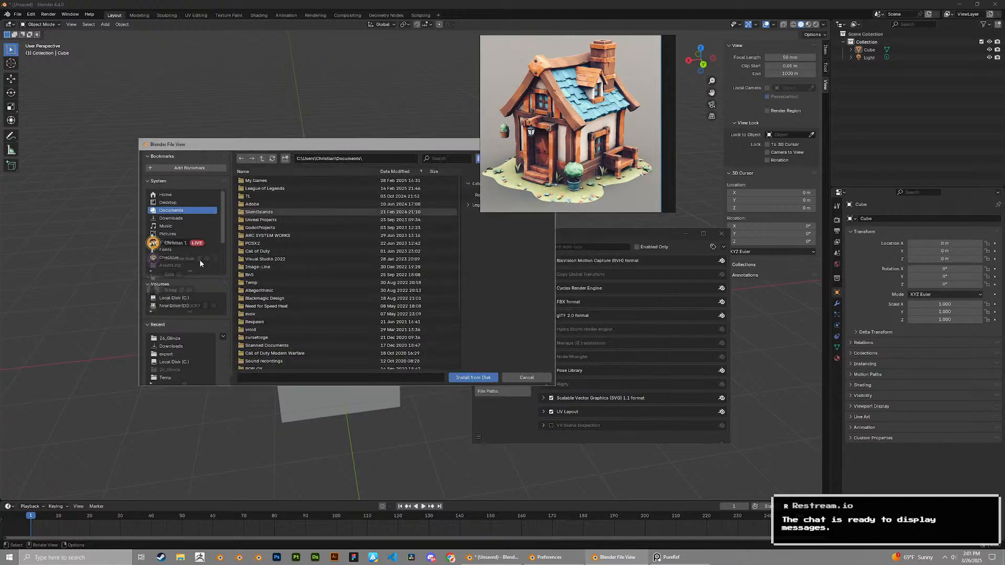
Browse from the Dropbox Work folder through 01_Admin and 02_Tools to the Downloaded folder
{"action": "scroll", "coordinate": [185, 316], "scroll_direction": "down", "scroll_amount": 1}
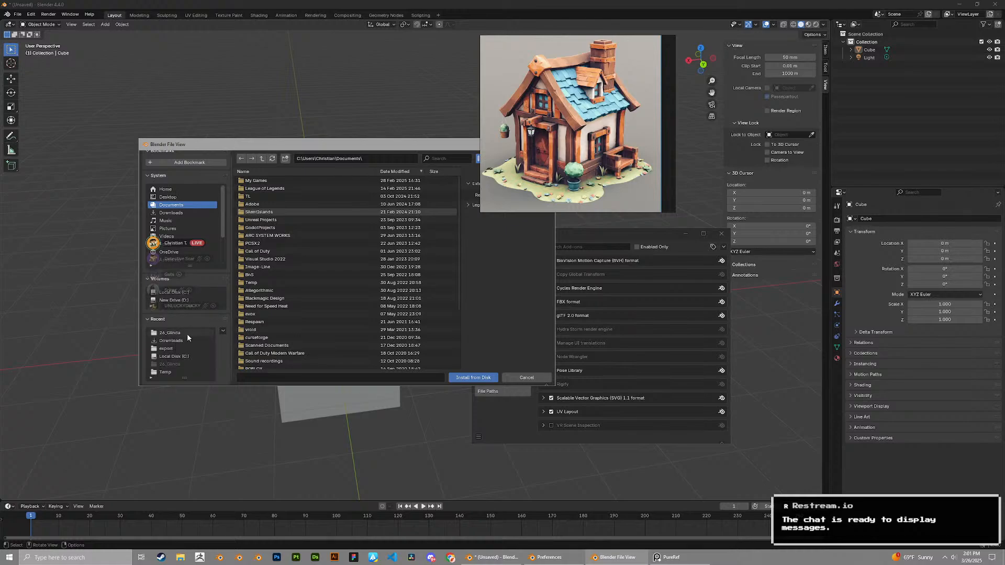
{"action": "left_click", "coordinate": [187, 335]}
{"action": "left_click_drag", "start_coordinate": [344, 159], "coordinate": [447, 162]}
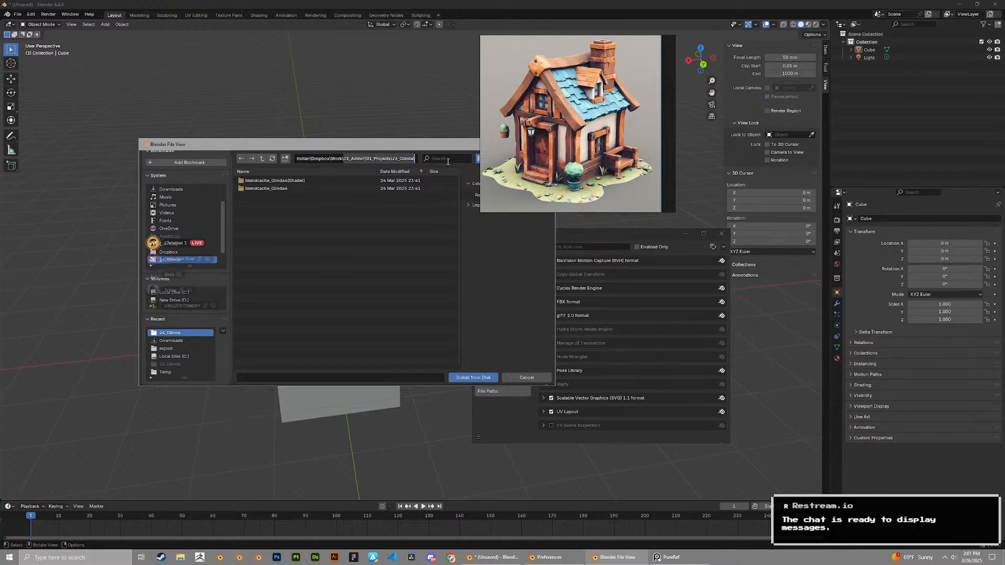
{"action": "type", "text": "\\Users\\Christian\\Dropbox\\Work\\"}
{"action": "key", "text": "Return"}
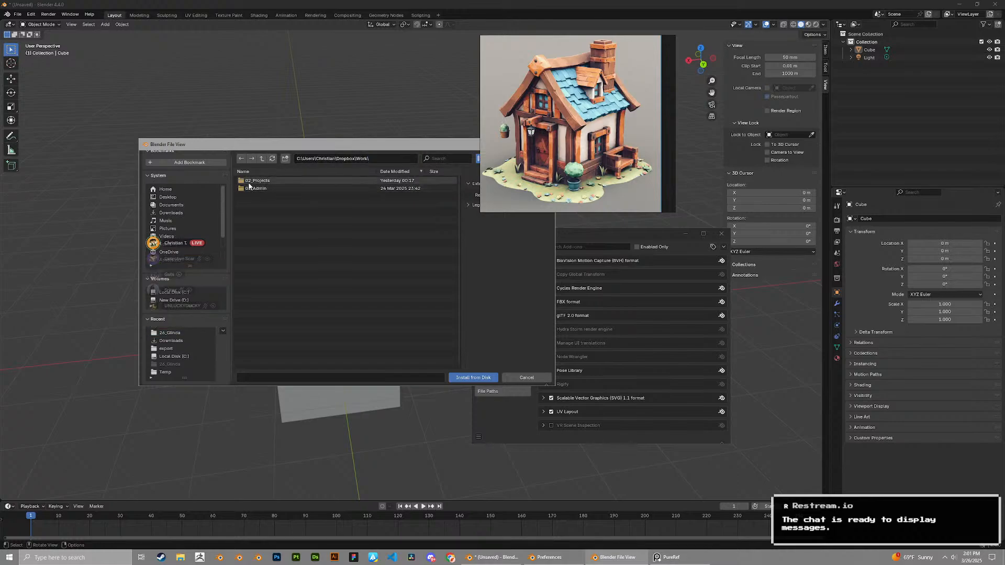
{"action": "double_click", "coordinate": [269, 197]}
{"action": "double_click", "coordinate": [269, 197]}
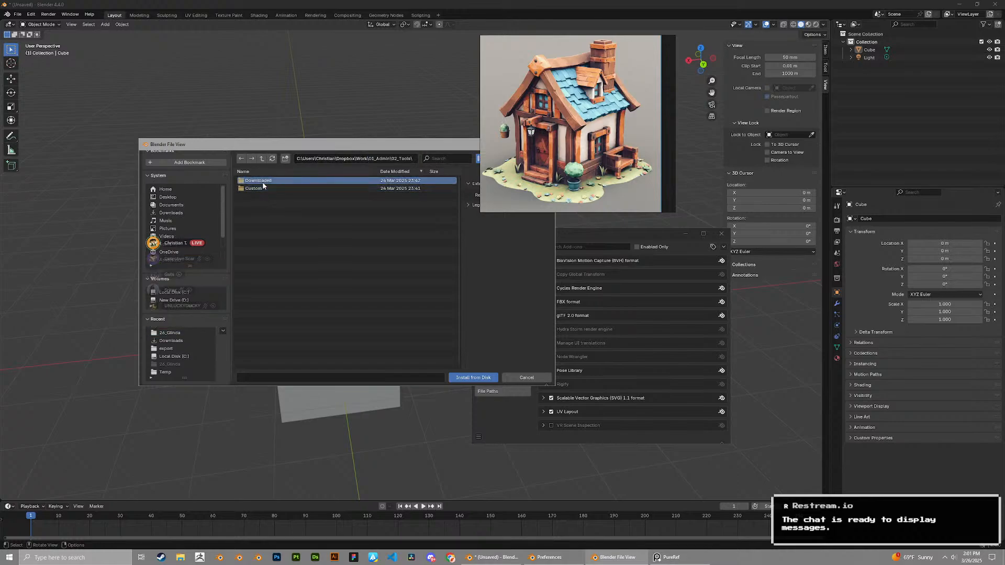
{"action": "double_click", "coordinate": [267, 188]}
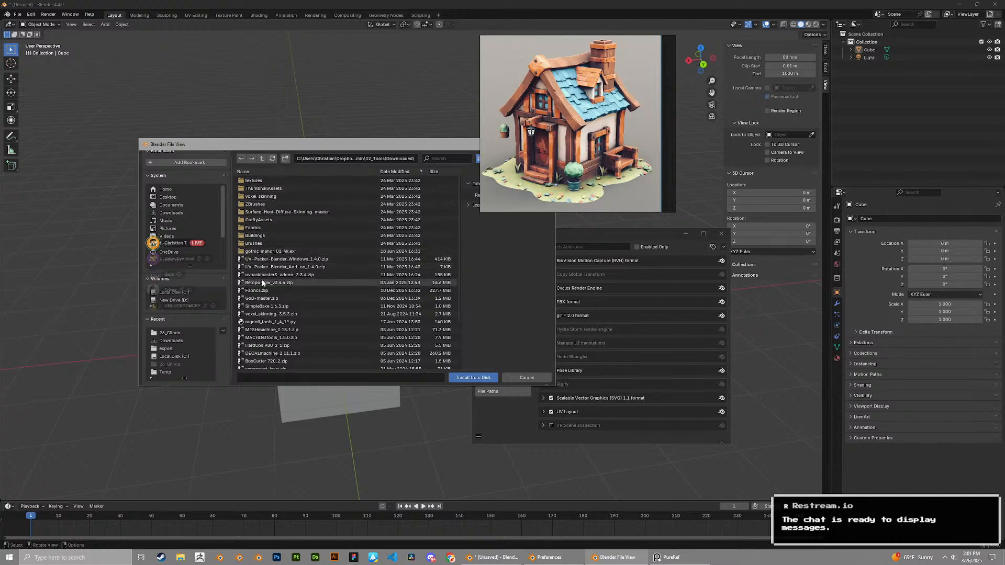
Shift the cottage reference off the file browser and install the add-on archive screencast_keys.zip
{"action": "scroll", "coordinate": [265, 287], "scroll_direction": "down", "scroll_amount": 2}
{"action": "scroll", "coordinate": [268, 317], "scroll_direction": "down", "scroll_amount": 2}
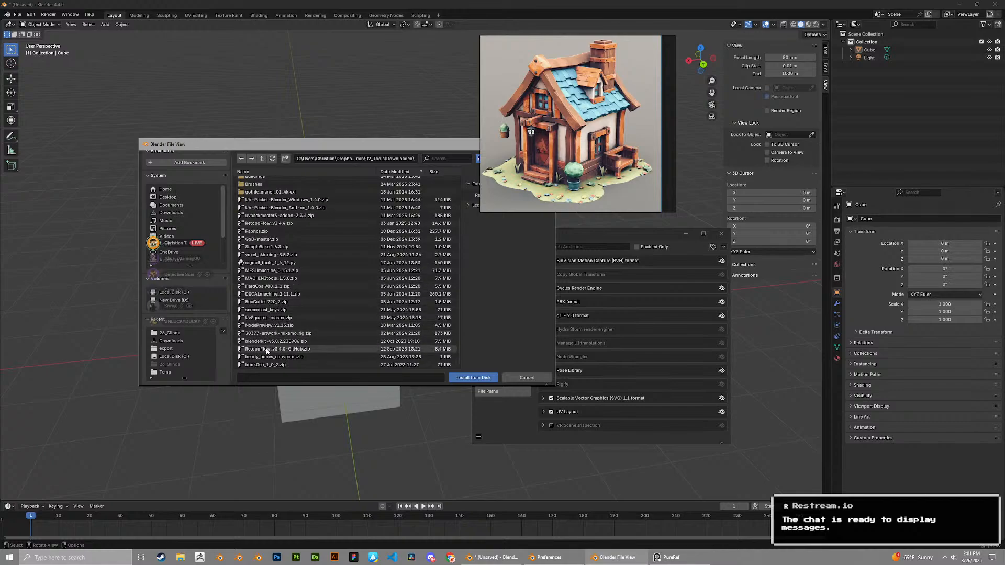
{"action": "scroll", "coordinate": [267, 352], "scroll_direction": "up", "scroll_amount": 3}
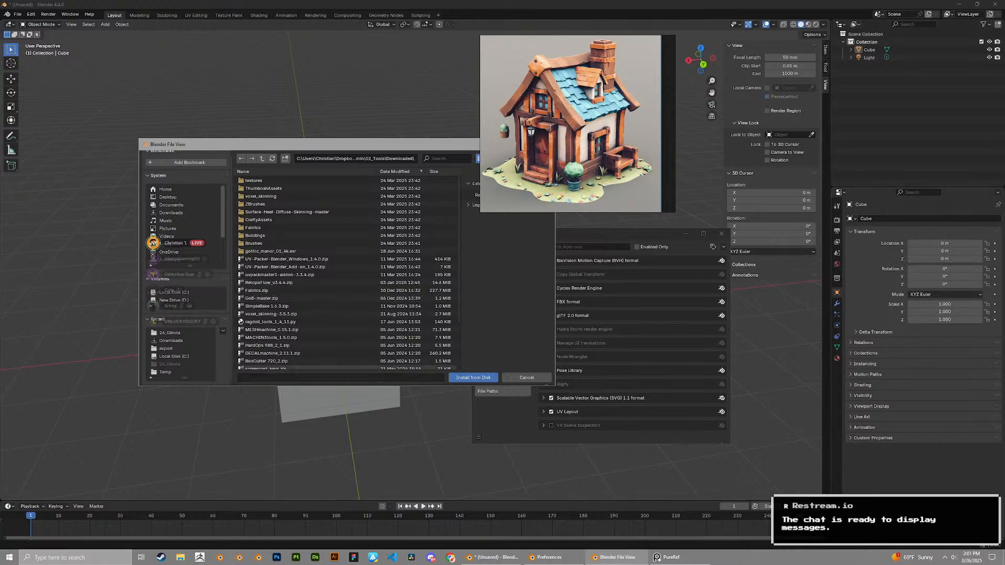
{"action": "left_click", "coordinate": [694, 392]}
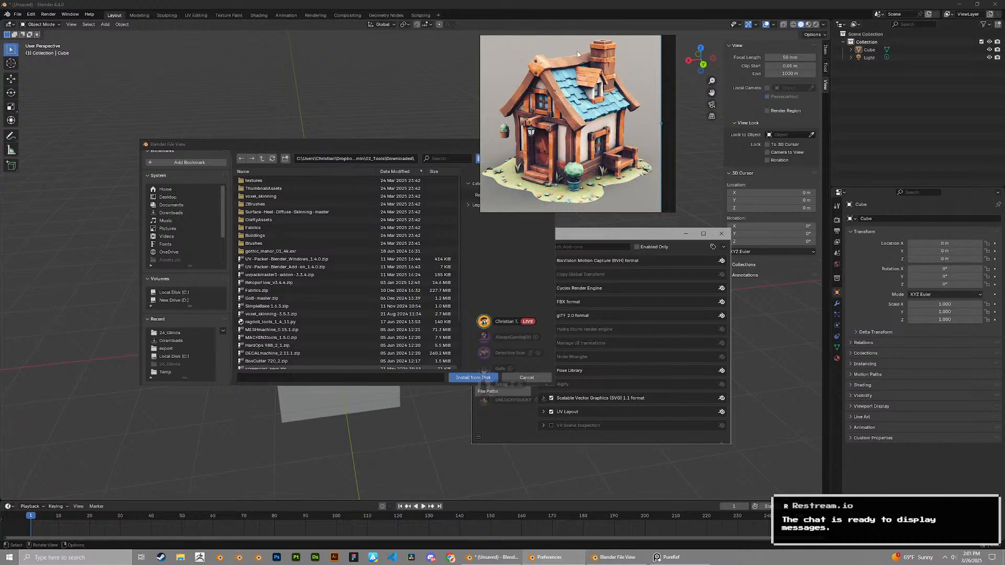
{"action": "left_click_drag", "start_coordinate": [585, 44], "coordinate": [607, 44]}
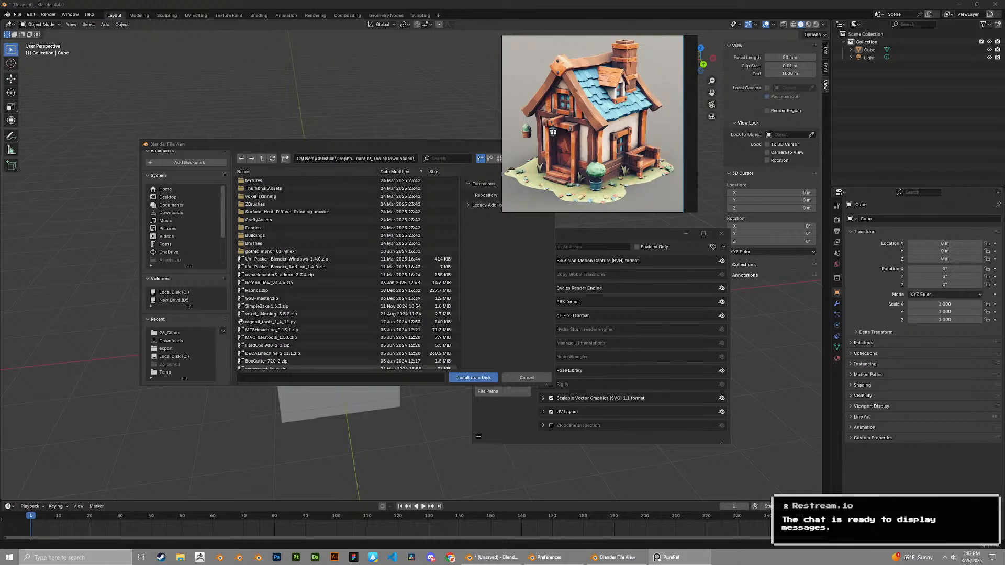
{"action": "scroll", "coordinate": [318, 296], "scroll_direction": "down", "scroll_amount": 2}
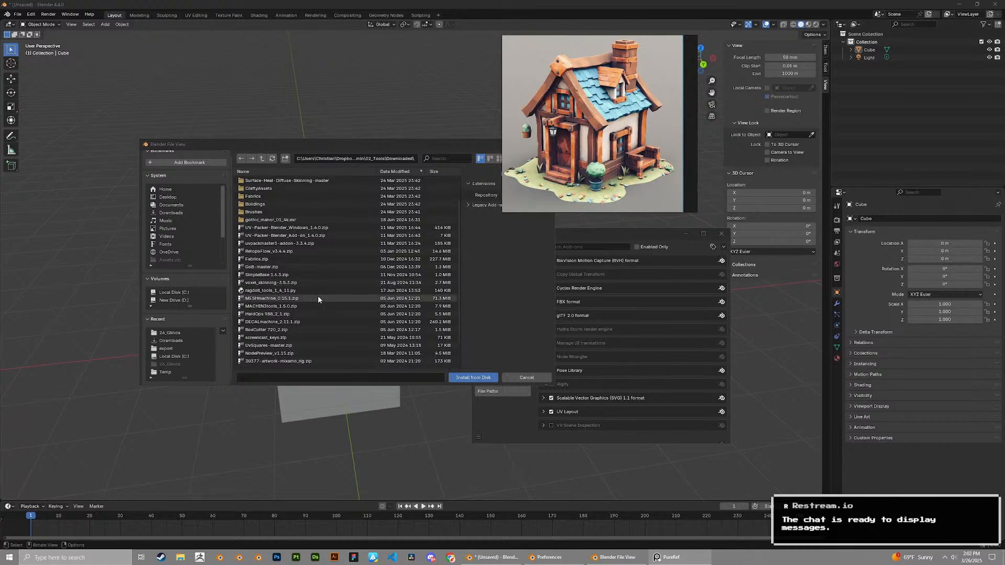
{"action": "left_click", "coordinate": [306, 337]}
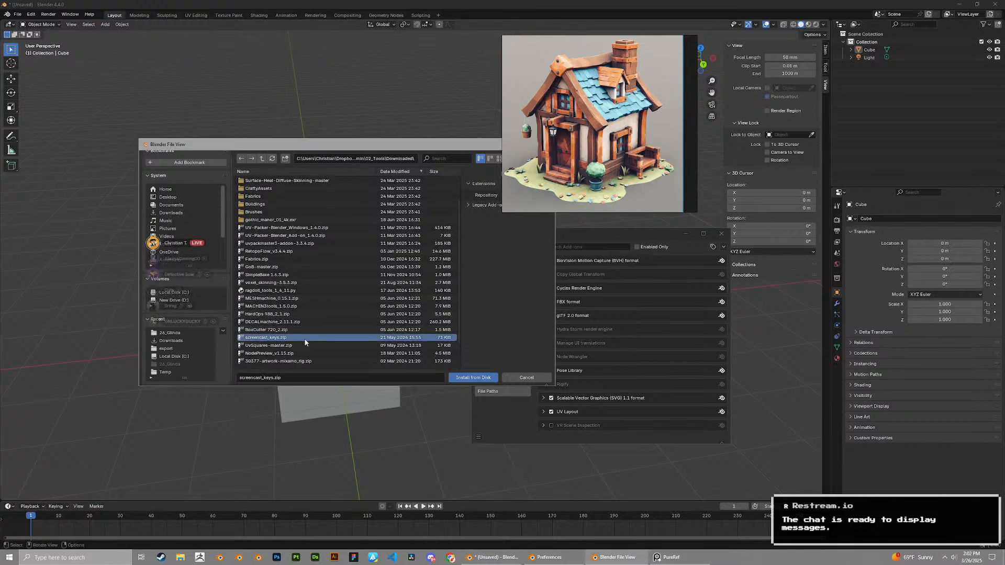
{"action": "left_click", "coordinate": [473, 377]}
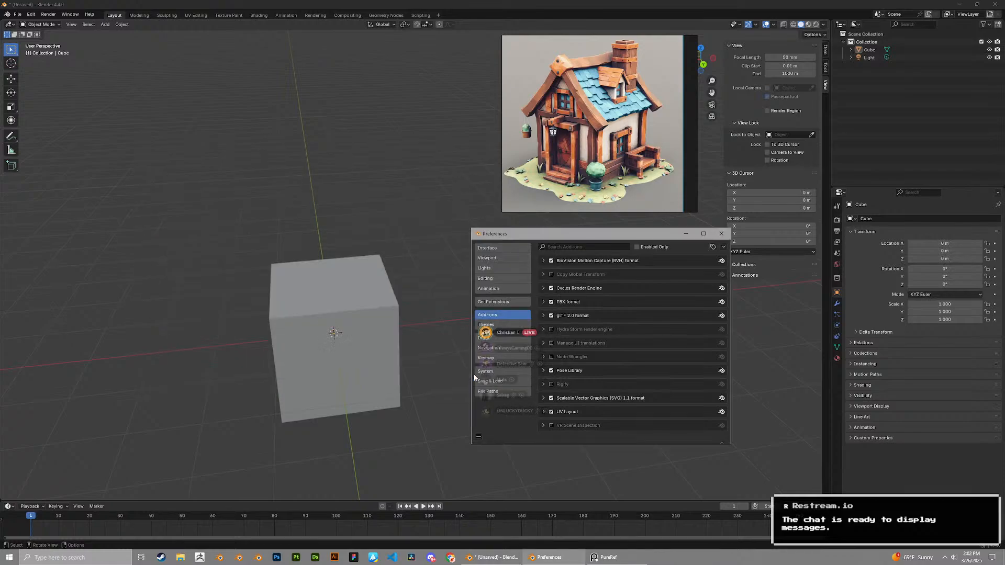
{"action": "left_click", "coordinate": [723, 248]}
{"action": "left_click", "coordinate": [714, 266]}
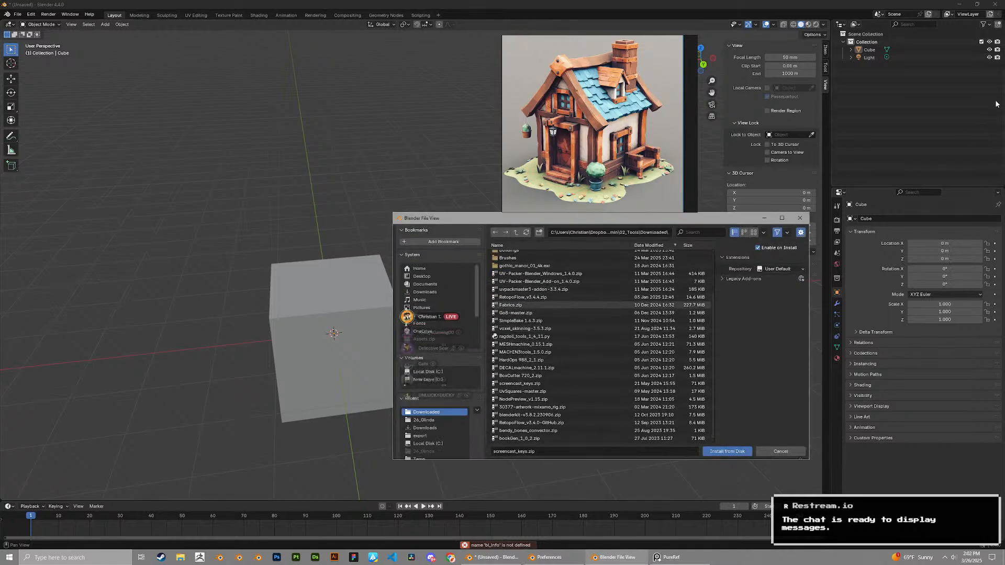
{"action": "left_click", "coordinate": [436, 427]}
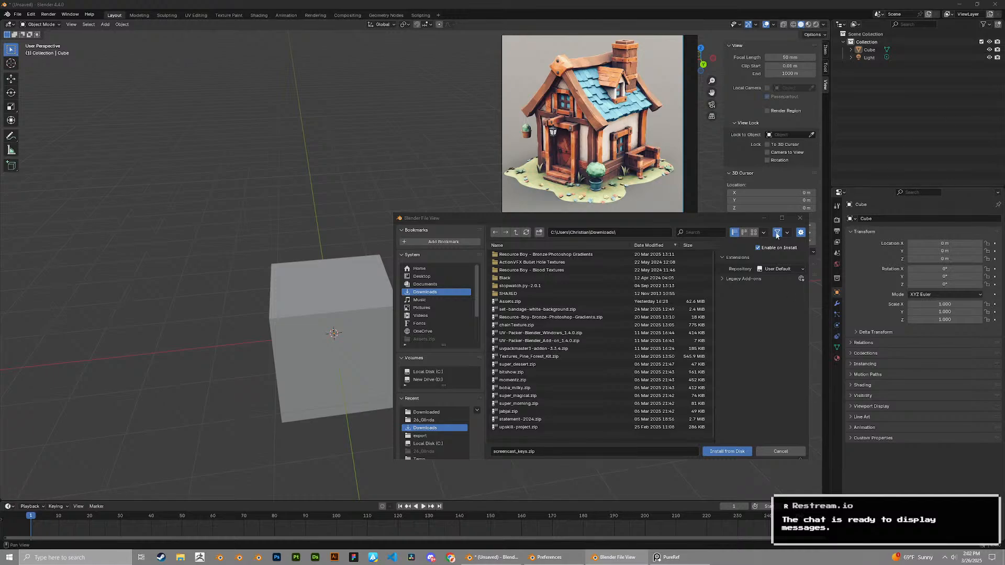
{"action": "left_click", "coordinate": [799, 217]}
Search the installed add-ons for "screen" and try to enable Screencast Keys
{"action": "left_click", "coordinate": [31, 14]}
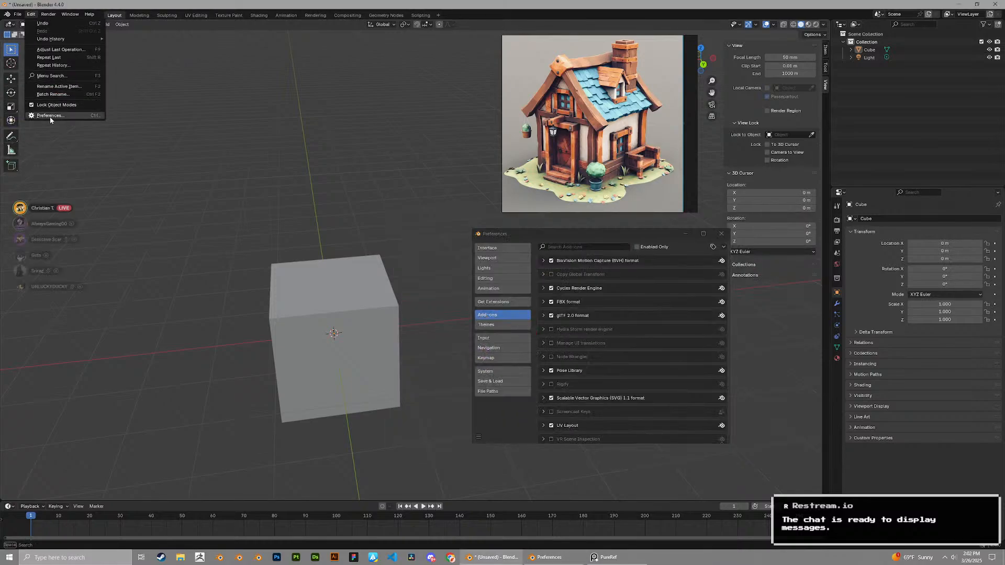
{"action": "left_click", "coordinate": [49, 115]}
{"action": "left_click", "coordinate": [621, 247]}
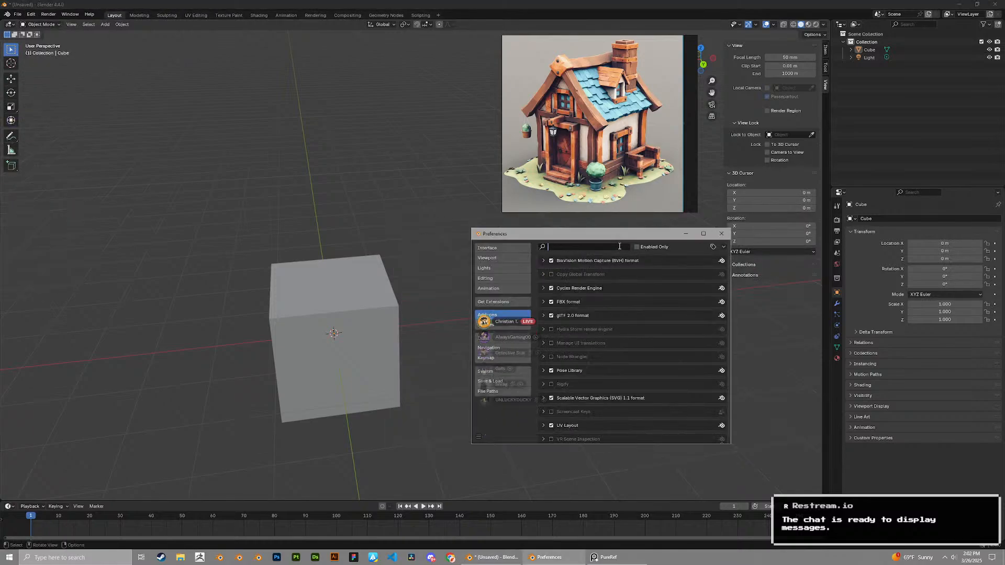
{"action": "type", "text": "screen"}
{"action": "left_click", "coordinate": [551, 260]}
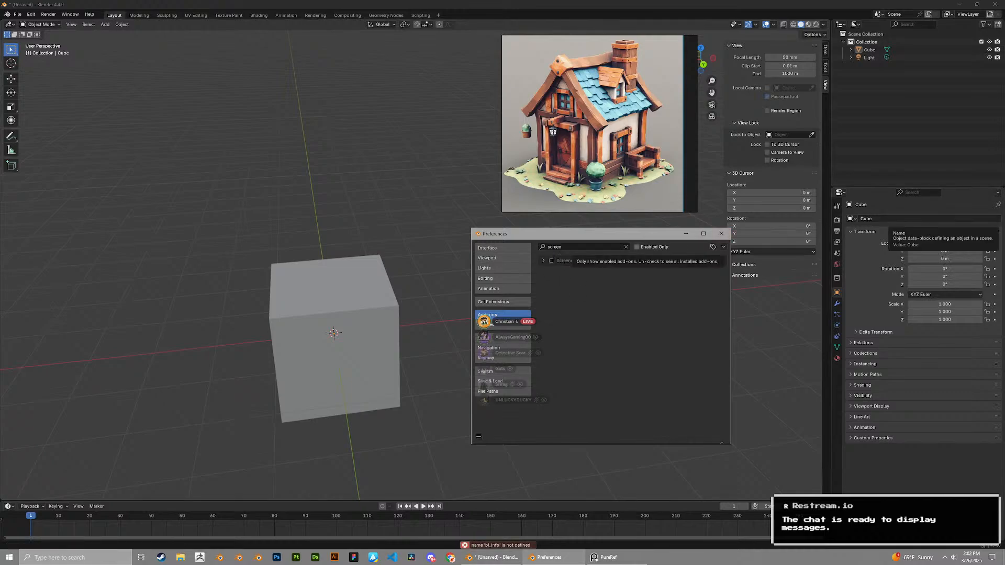
Expand the Screencast Keys add-on details, and check the downloaded Screencast-Keys-master archive before closing it
{"action": "left_click", "coordinate": [598, 262]}
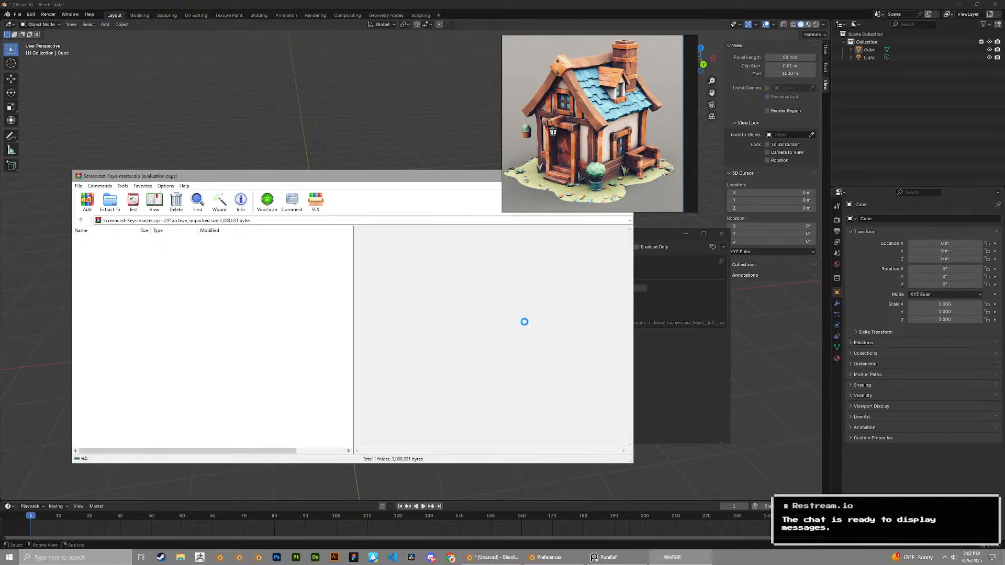
{"action": "left_click", "coordinate": [510, 399]}
{"action": "left_click_drag", "start_coordinate": [569, 174], "coordinate": [315, 178]}
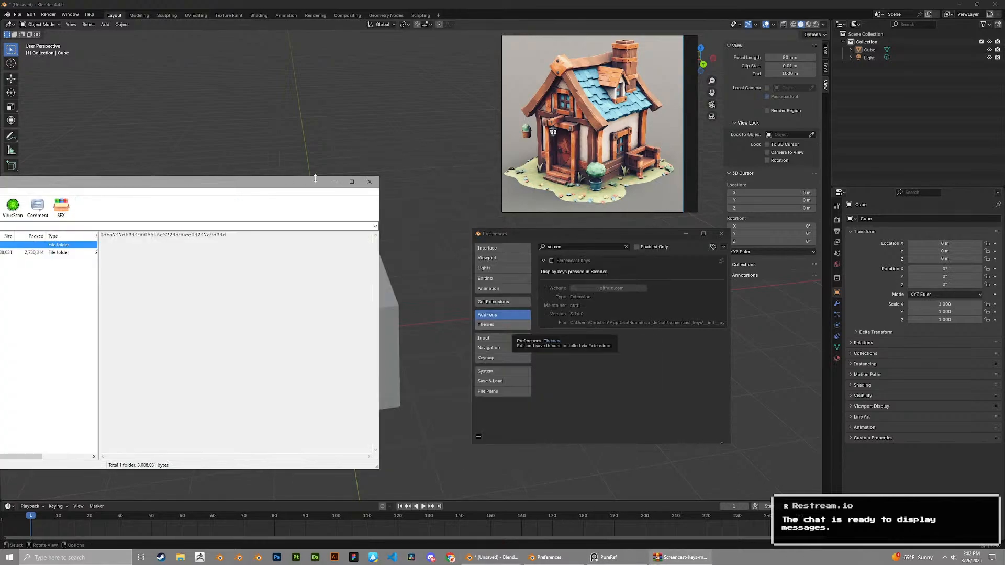
{"action": "left_click", "coordinate": [370, 182]}
Go to the extensions preferences and review the details of the installed Screencast Keys extension
{"action": "left_click", "coordinate": [505, 302]}
{"action": "left_click", "coordinate": [597, 246]}
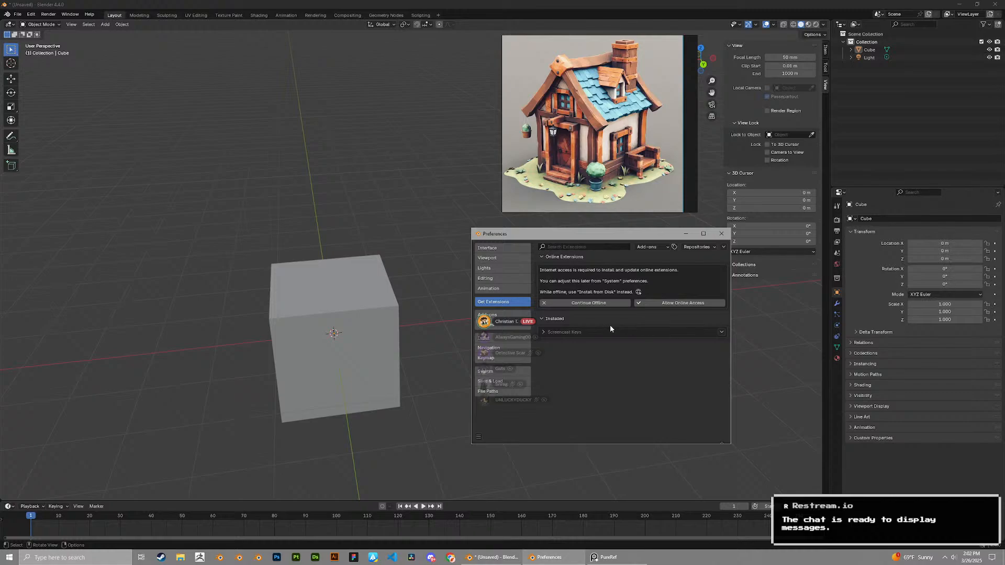
{"action": "left_click", "coordinate": [722, 332]}
{"action": "left_click", "coordinate": [563, 333]}
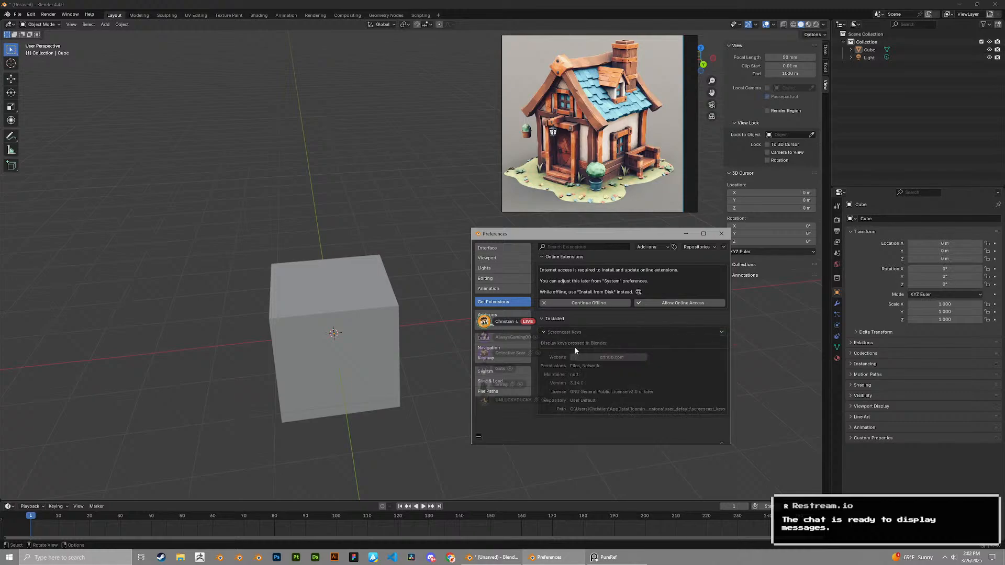
{"action": "left_click", "coordinate": [550, 333]}
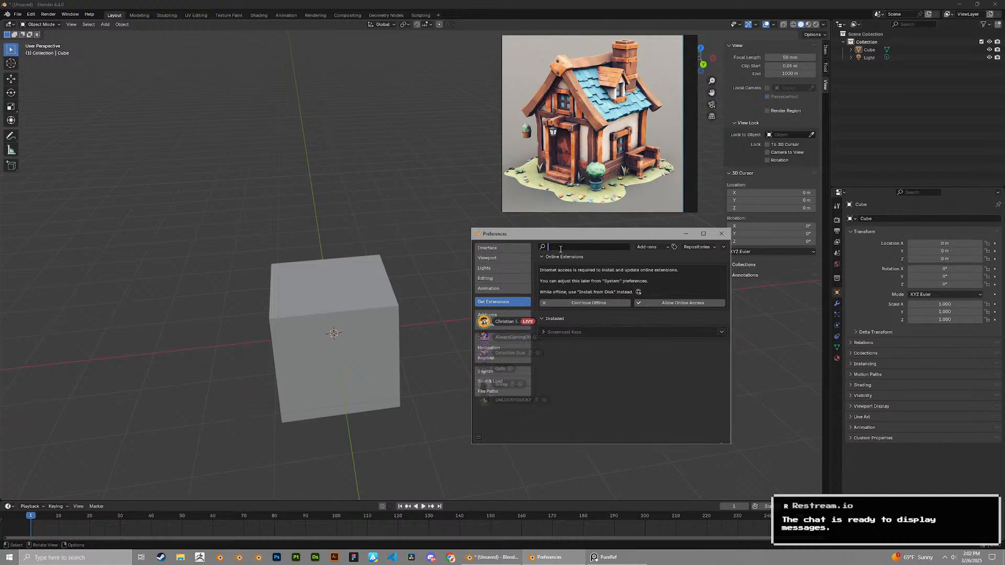
Allow online access for extensions, search for "screencast", and clear the search
{"action": "left_click", "coordinate": [665, 303]}
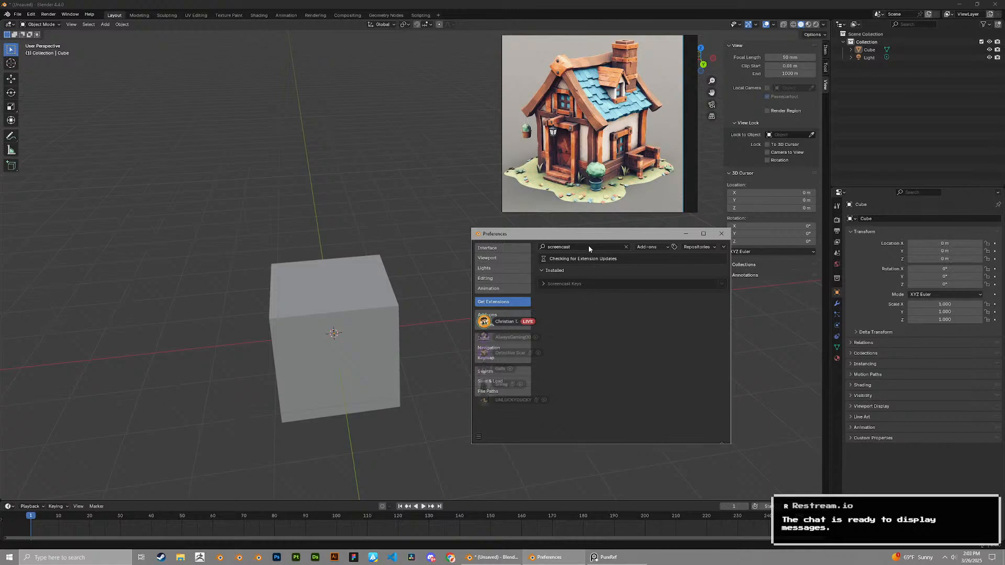
{"action": "key", "text": "BackSpace"}
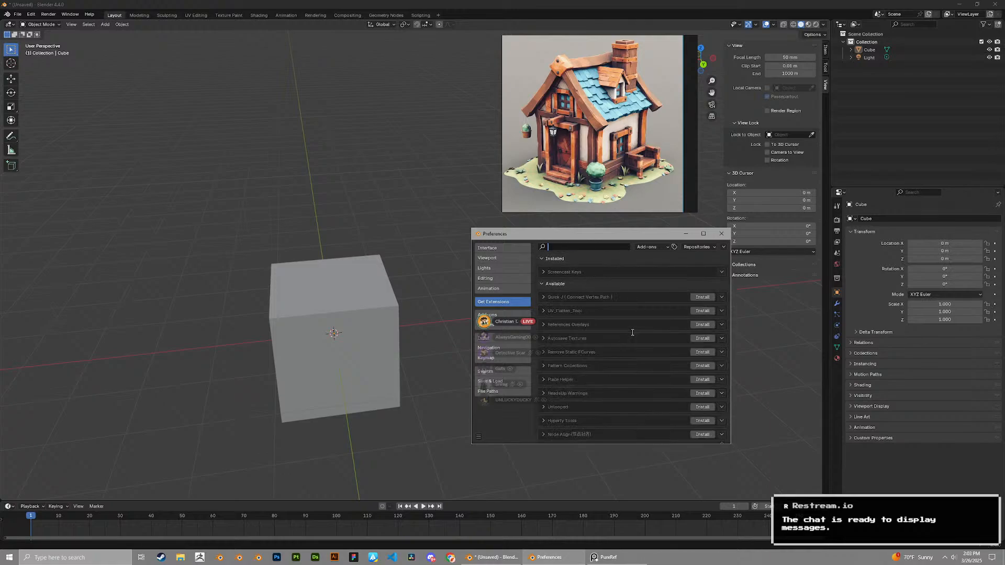
Search the extensions for "Screen", install Screencast Keys, and check its details before closing the preferences
{"action": "type", "text": "Screen"}
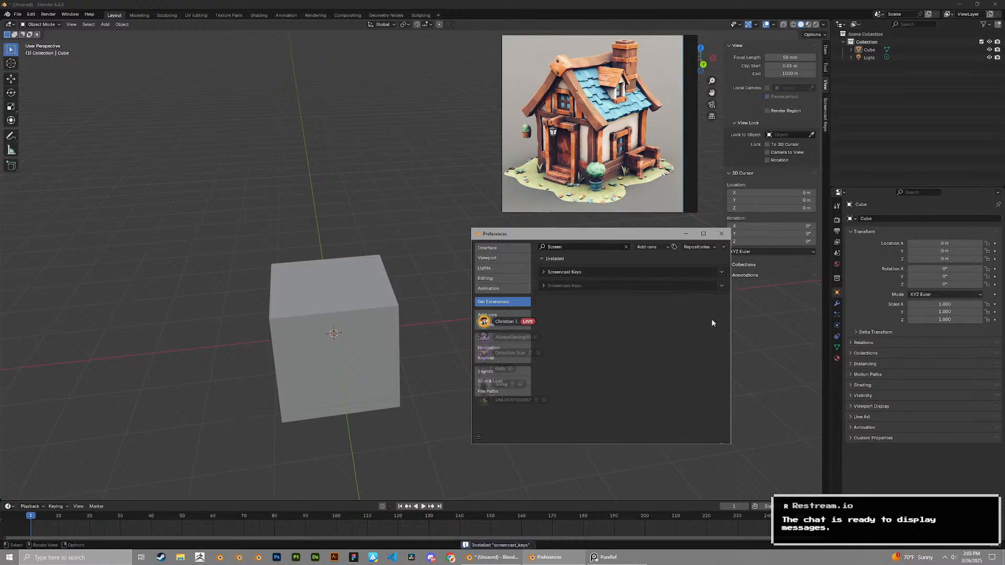
{"action": "left_click", "coordinate": [544, 272]}
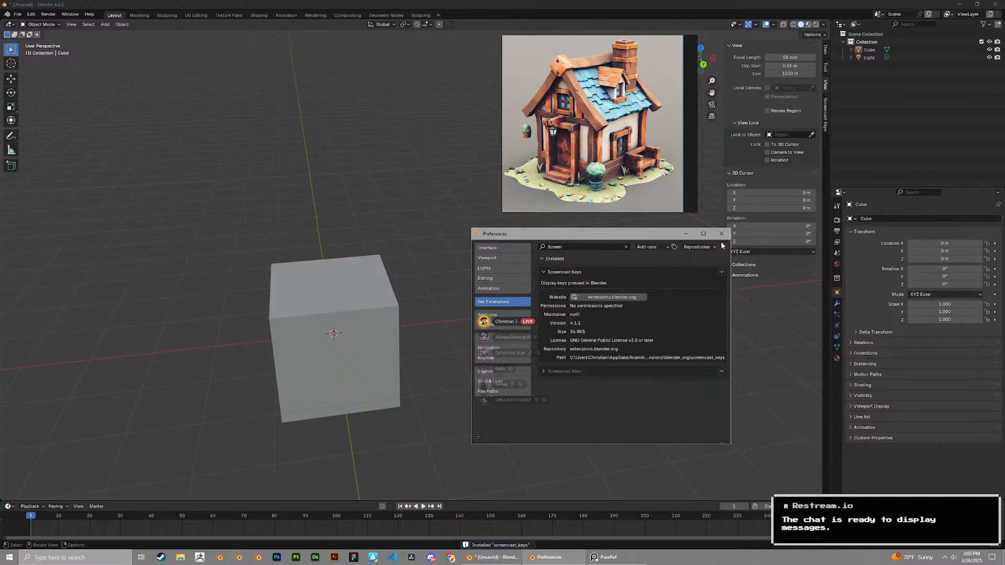
{"action": "left_click", "coordinate": [721, 234]}
Turn on the Screencast Keys display, enlarge its font, and set the mouse size to 110
{"action": "left_click", "coordinate": [824, 120]}
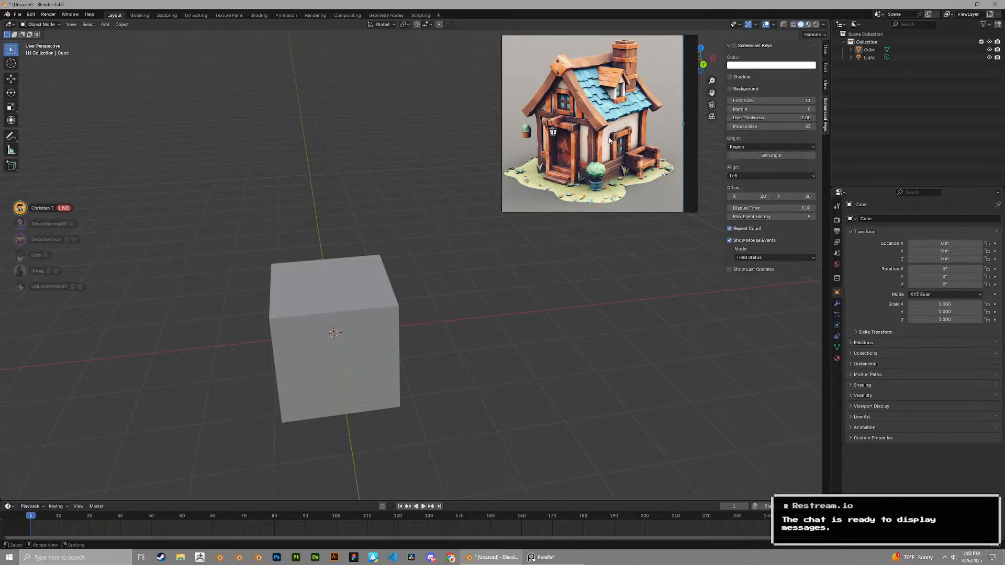
{"action": "left_click", "coordinate": [734, 45]}
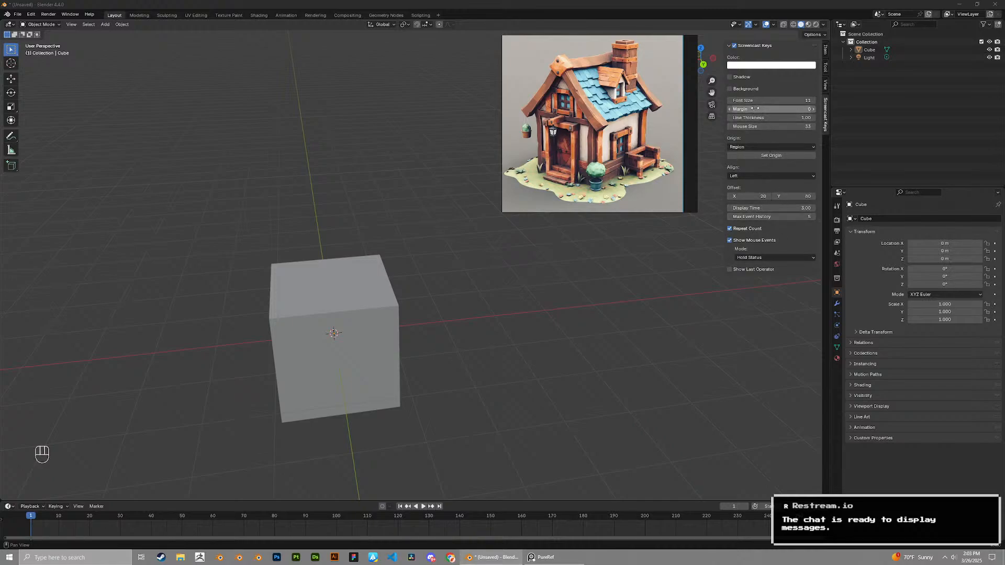
{"action": "key", "text": "ctrl+z"}
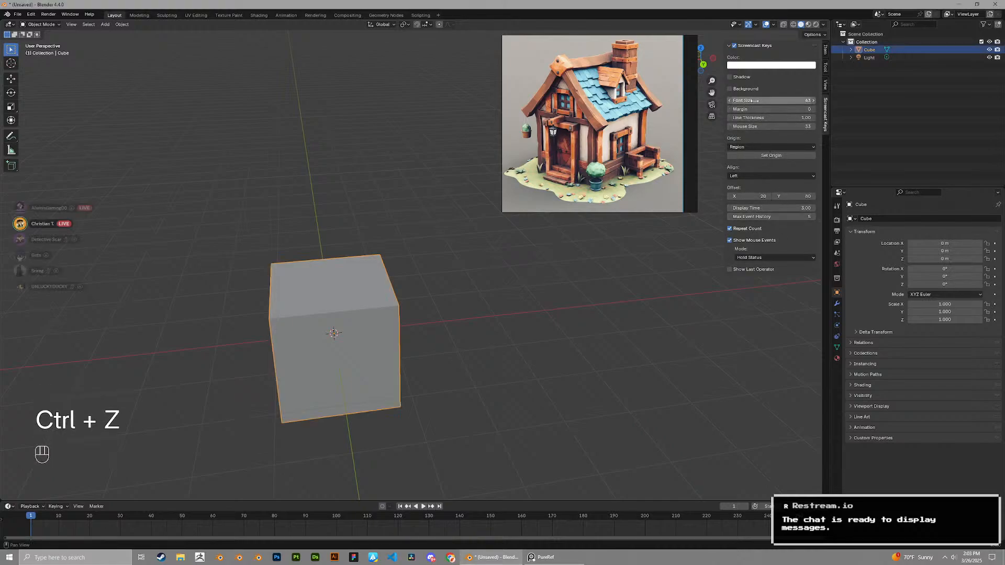
{"action": "left_click_drag", "start_coordinate": [757, 101], "coordinate": [811, 126]}
Select all objects and scale them very slightly to test the on-screen key display
{"action": "key", "text": "a"}
{"action": "scroll", "coordinate": [570, 338], "scroll_direction": "down", "scroll_amount": 3}
{"action": "key", "text": "a"}
{"action": "key", "text": "s"}
{"action": "key", "text": "d"}
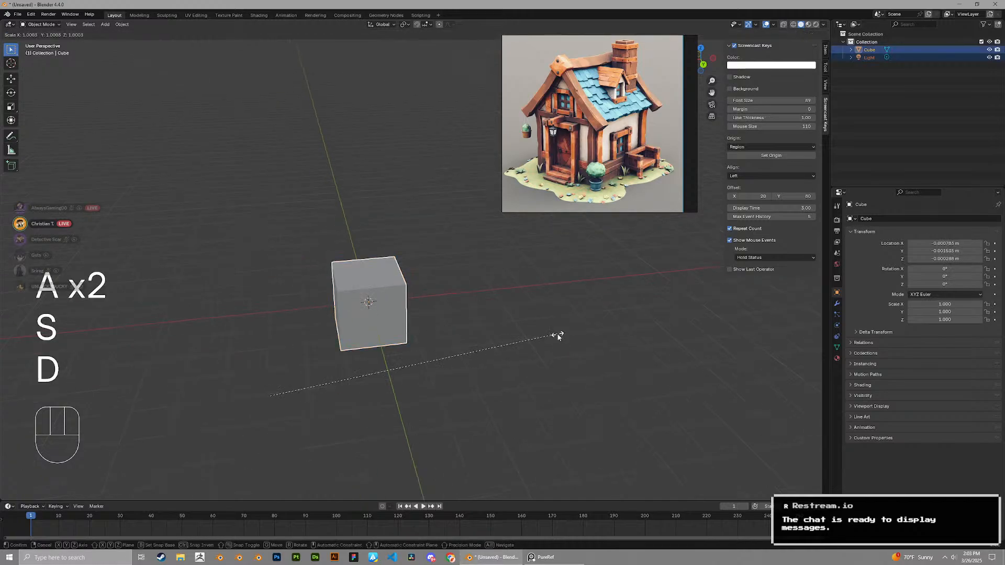
{"action": "left_click", "coordinate": [558, 334]}
{"action": "scroll", "coordinate": [512, 265], "scroll_direction": "down", "scroll_amount": 1}
{"action": "mouse_move", "coordinate": [511, 264]}
{"action": "middle_mouse_down", "text": "shift"}
{"action": "mouse_move", "coordinate": [587, 234]}
{"action": "mouse_move", "coordinate": [506, 272]}
{"action": "middle_mouse_up", "text": "shift"}
{"action": "middle_click_drag", "start_coordinate": [506, 273], "coordinate": [445, 262], "text": "shift"}
{"action": "scroll", "coordinate": [478, 251], "scroll_direction": "up", "scroll_amount": 2}
{"action": "scroll", "coordinate": [478, 251], "scroll_direction": "down", "scroll_amount": 2}
{"action": "middle_click_drag", "start_coordinate": [445, 261], "coordinate": [399, 274], "text": "shift"}
Shift the cottage reference image slightly and shrink its window to a narrower, shorter size
{"action": "right_click_drag", "start_coordinate": [598, 86], "coordinate": [604, 87]}
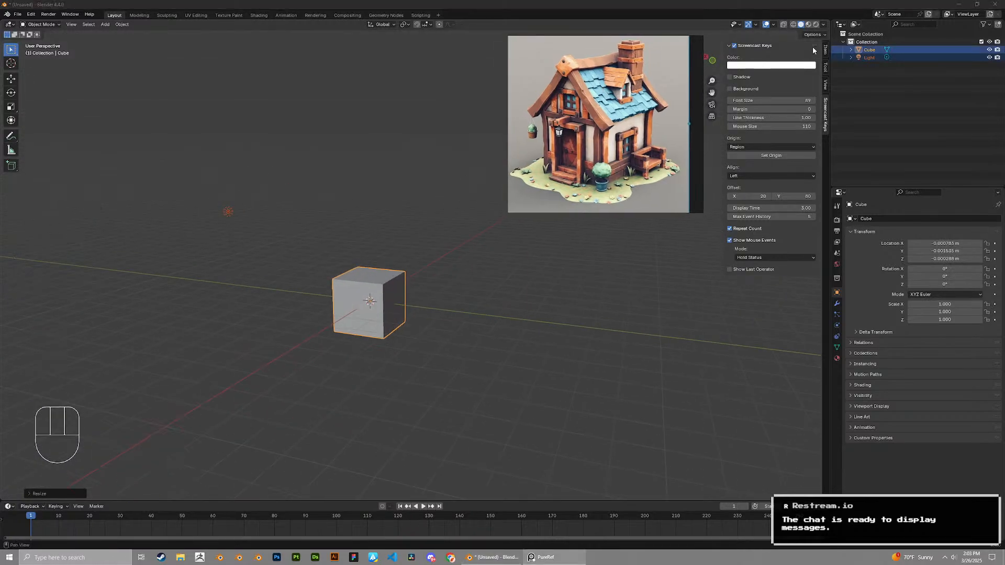
{"action": "left_click_drag", "start_coordinate": [508, 151], "coordinate": [525, 151]}
{"action": "scroll", "coordinate": [633, 146], "scroll_direction": "up", "scroll_amount": 4}
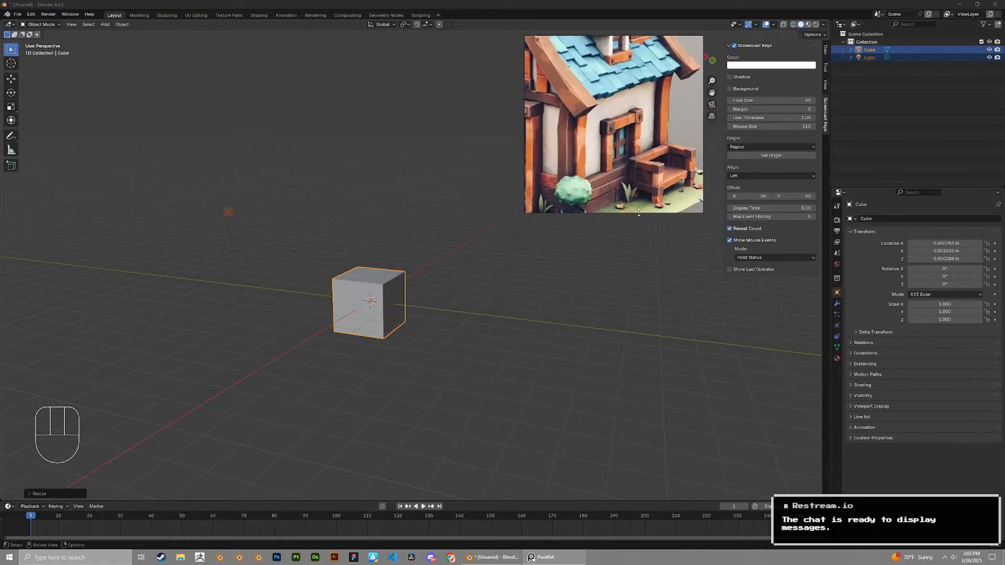
{"action": "left_click_drag", "start_coordinate": [639, 213], "coordinate": [638, 133]}
{"action": "scroll", "coordinate": [646, 89], "scroll_direction": "down", "scroll_amount": 4}
{"action": "scroll", "coordinate": [617, 92], "scroll_direction": "up", "scroll_amount": 1}
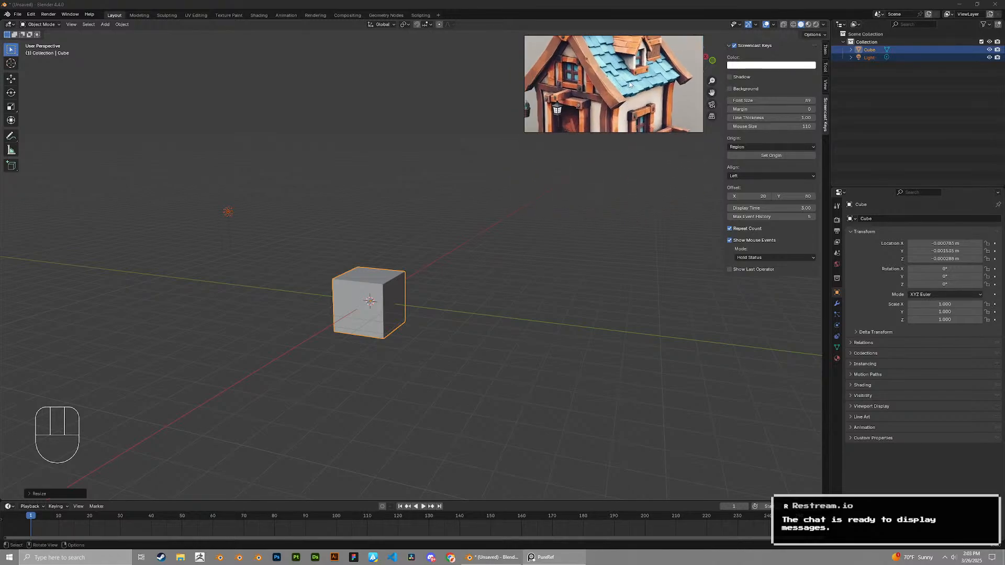
{"action": "left_click_drag", "start_coordinate": [525, 94], "coordinate": [588, 96]}
Select only the cube and fit the whole cottage into the reference window
{"action": "left_click", "coordinate": [510, 230]}
{"action": "scroll", "coordinate": [413, 277], "scroll_direction": "up", "scroll_amount": 3}
{"action": "left_click", "coordinate": [341, 316]}
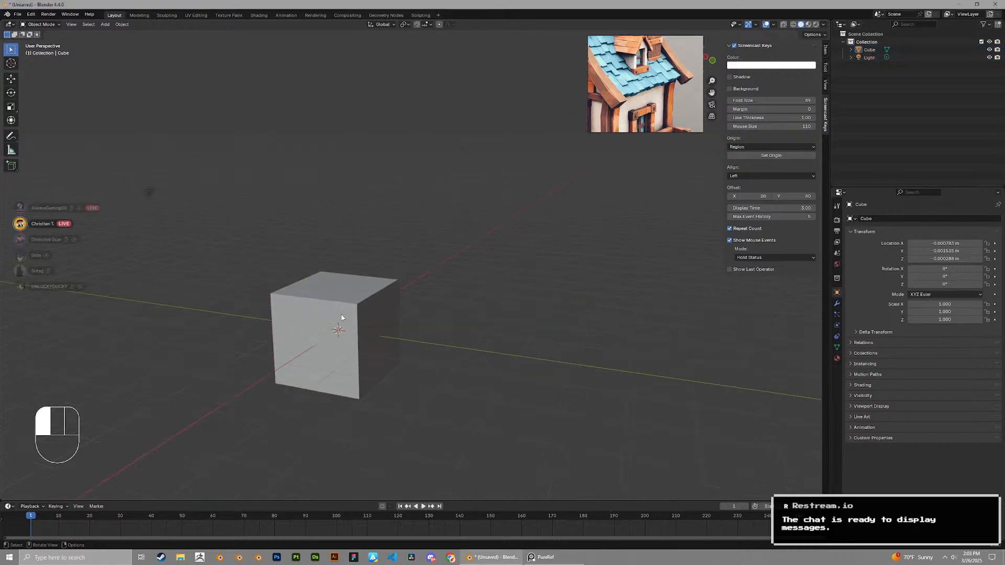
{"action": "middle_click_drag", "start_coordinate": [341, 316], "coordinate": [285, 339]}
{"action": "scroll", "coordinate": [645, 90], "scroll_direction": "down", "scroll_amount": 6}
{"action": "scroll", "coordinate": [645, 90], "scroll_direction": "up", "scroll_amount": 1}
{"action": "scroll", "coordinate": [643, 90], "scroll_direction": "up", "scroll_amount": 5}
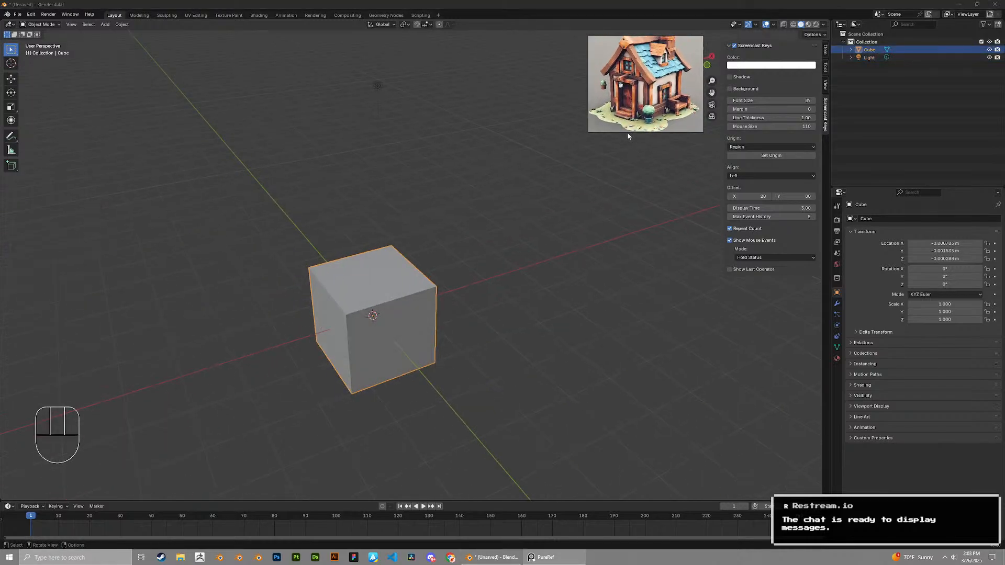
Make the reference window slightly taller and enlarge the cottage to fill it
{"action": "left_click_drag", "start_coordinate": [627, 133], "coordinate": [626, 152]}
{"action": "scroll", "coordinate": [644, 94], "scroll_direction": "up", "scroll_amount": 2}
{"action": "middle_click_drag", "start_coordinate": [644, 94], "coordinate": [644, 108]}
{"action": "left_click", "coordinate": [399, 315]}
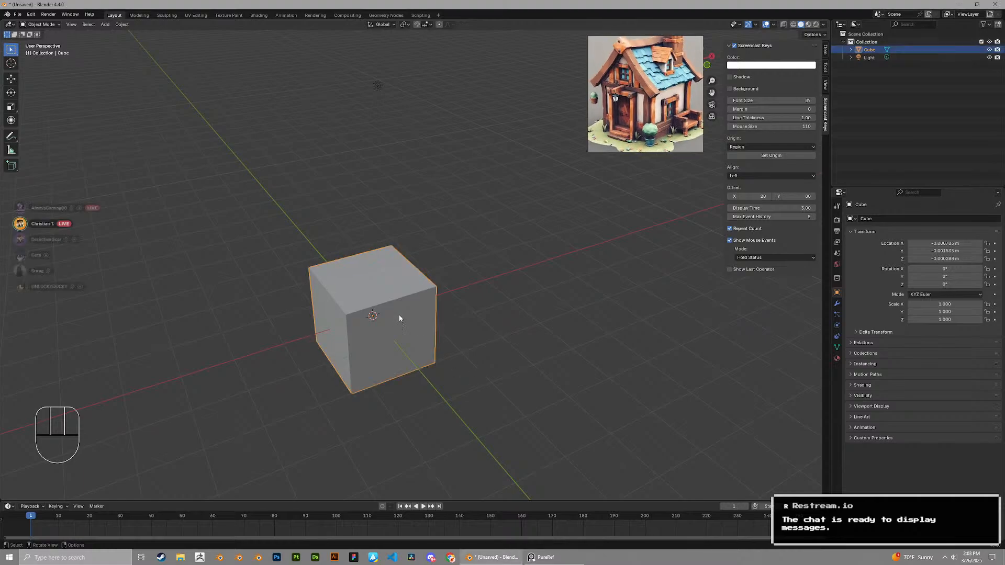
Enter Edit Mode on the cube and widen its mesh along the X and Y axes
{"action": "key", "text": "Tab"}
{"action": "key", "text": "s"}
{"action": "key", "text": "x"}
{"action": "key", "text": "s"}
{"action": "key", "text": "x"}
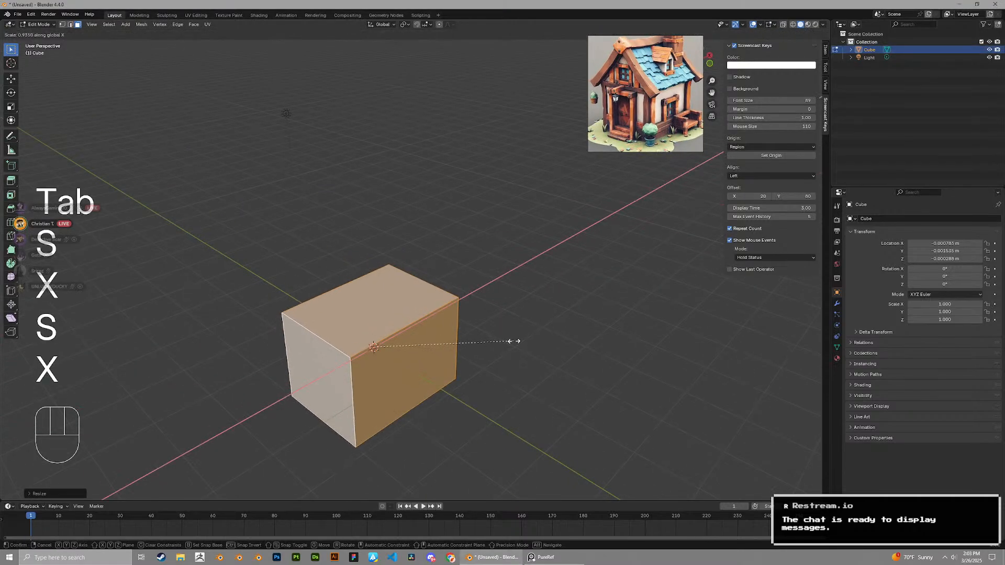
{"action": "key", "text": "y"}
{"action": "left_click", "coordinate": [547, 355]}
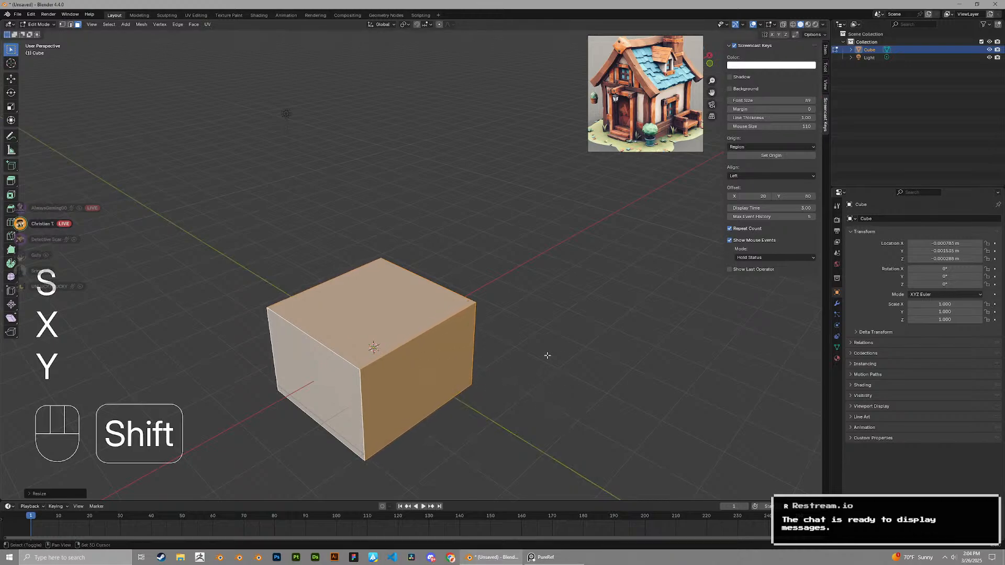
Select the block's top face and extrude it upward to form the roof section
{"action": "middle_click_drag", "start_coordinate": [547, 355], "coordinate": [579, 329], "text": "shift"}
{"action": "scroll", "coordinate": [313, 282], "scroll_direction": "down", "scroll_amount": 1}
{"action": "key", "text": "3"}
{"action": "left_click", "coordinate": [414, 283]}
{"action": "middle_click_drag", "start_coordinate": [414, 283], "coordinate": [446, 264]}
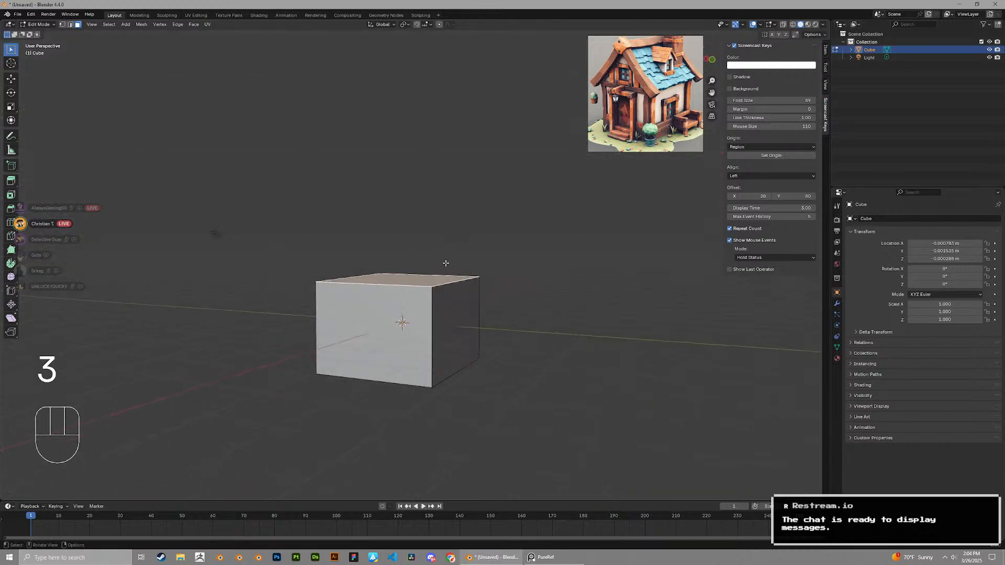
{"action": "key", "text": "e"}
{"action": "left_click", "coordinate": [558, 287]}
{"action": "middle_click_drag", "start_coordinate": [521, 283], "coordinate": [554, 282]}
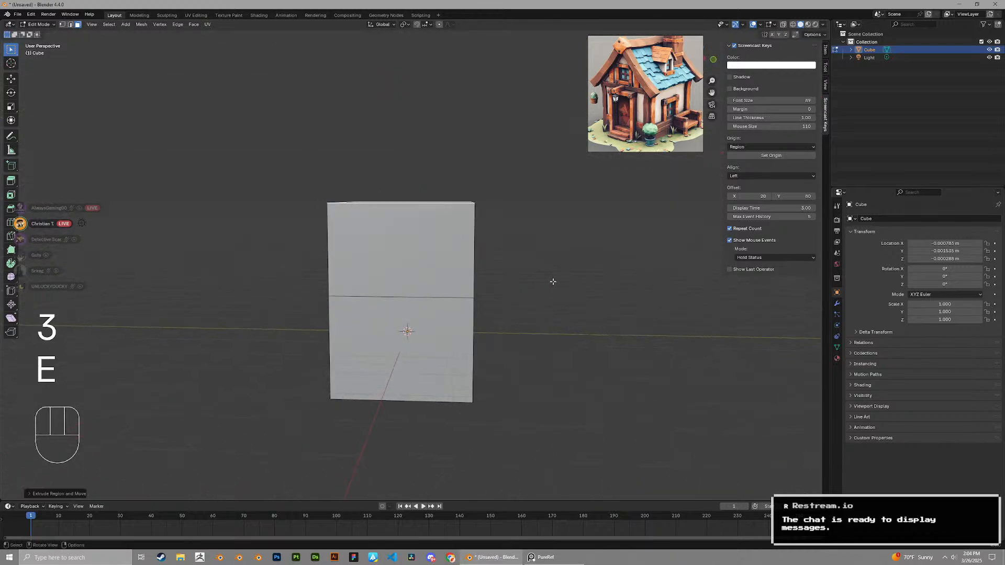
Scale the extruded top face down along Y into a narrow ridge to form a gabled roof
{"action": "key", "text": "s"}
{"action": "key", "text": "x"}
{"action": "key", "text": "y"}
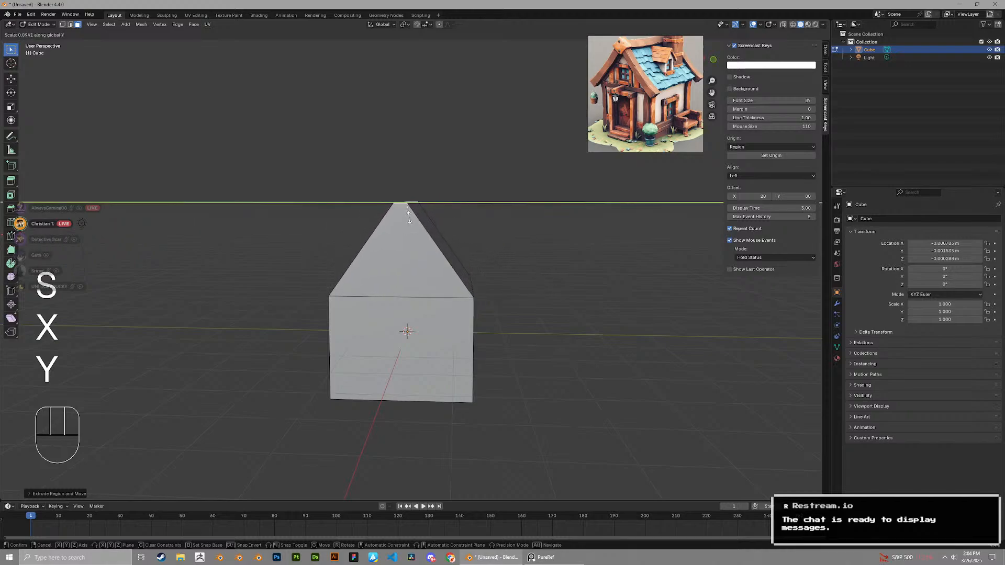
{"action": "left_click", "coordinate": [398, 211]}
{"action": "key", "text": "s"}
{"action": "key", "text": "x"}
{"action": "key", "text": "y"}
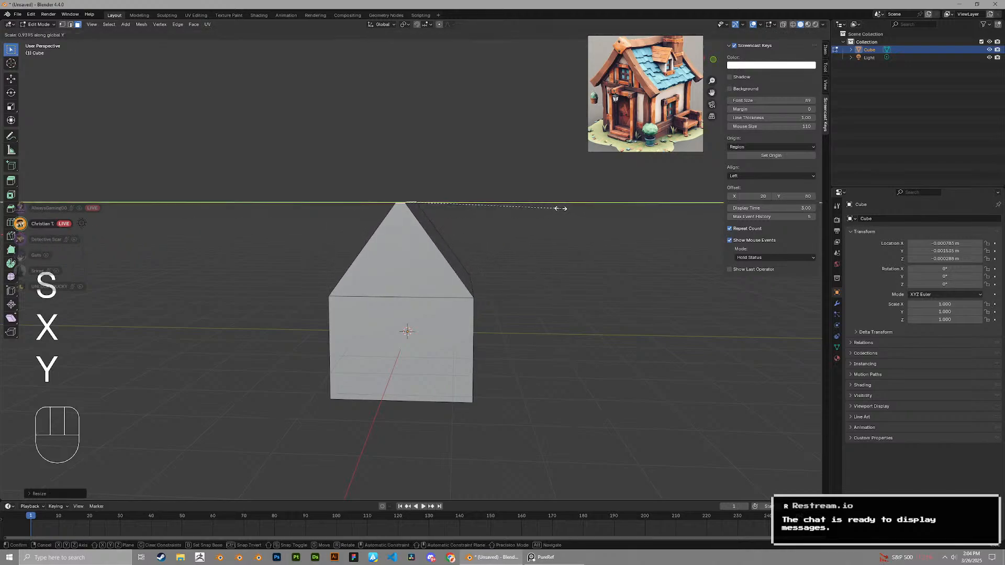
{"action": "left_click", "coordinate": [552, 206]}
Select the house's bottom face and duplicate it along Z
{"action": "scroll", "coordinate": [550, 206], "scroll_direction": "down", "scroll_amount": 2}
{"action": "middle_click_drag", "start_coordinate": [549, 207], "coordinate": [658, 88]}
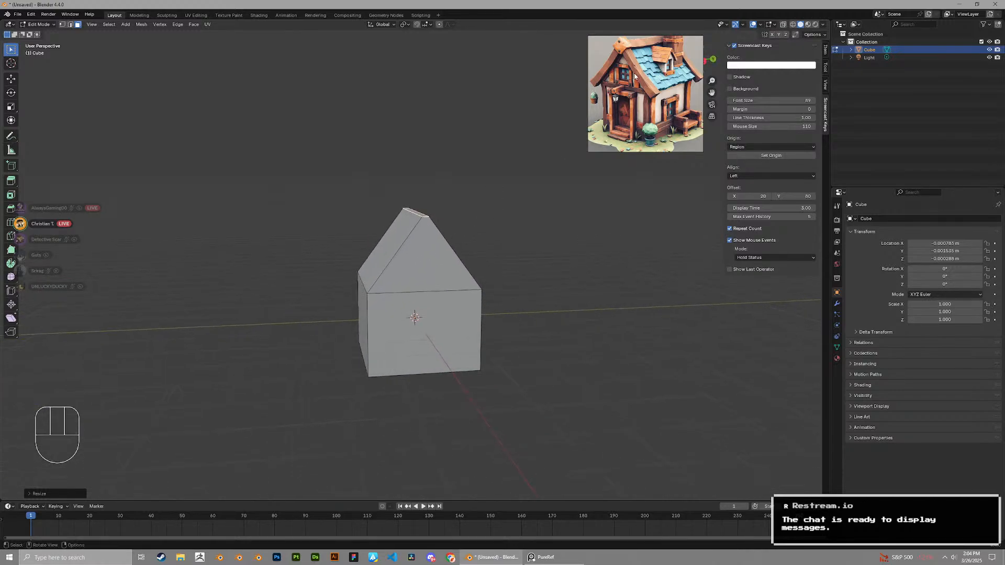
{"action": "mouse_move", "coordinate": [428, 286]}
{"action": "middle_mouse_down"}
{"action": "mouse_move", "coordinate": [431, 304]}
{"action": "mouse_move", "coordinate": [435, 281]}
{"action": "middle_mouse_up"}
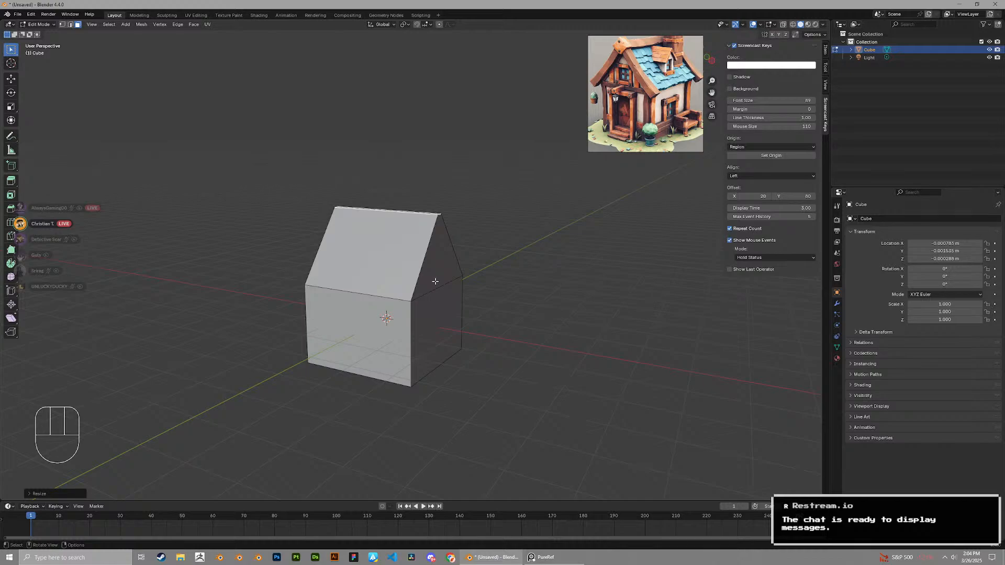
{"action": "middle_click_drag", "start_coordinate": [410, 364], "coordinate": [448, 305]}
{"action": "key", "text": "shift+d"}
{"action": "key", "text": "z"}
{"action": "left_click", "coordinate": [448, 278]}
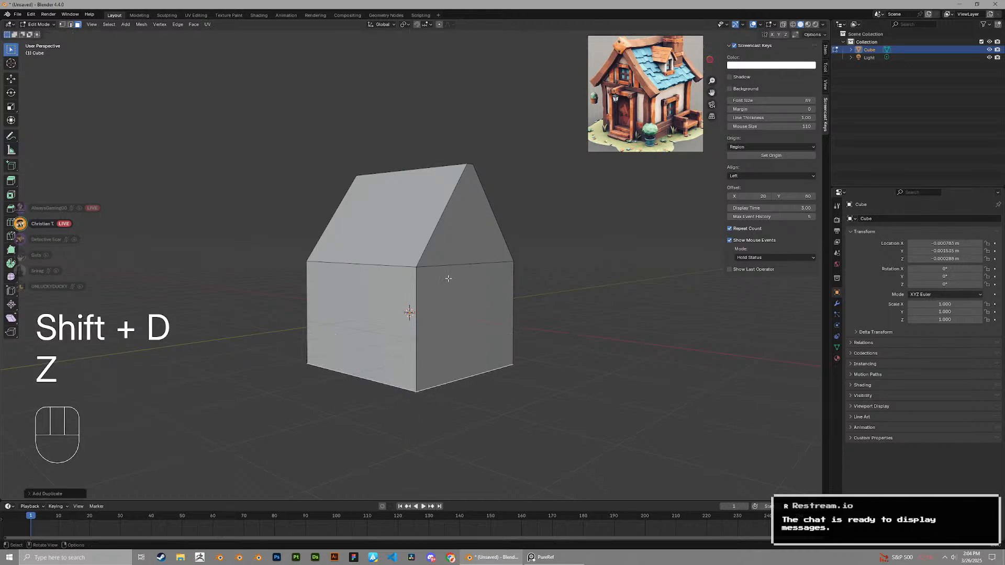
Inspect the cottage's roof and timber details in the reference, and move the duplicated face down along Z below the house
{"action": "scroll", "coordinate": [620, 86], "scroll_direction": "up", "scroll_amount": 5}
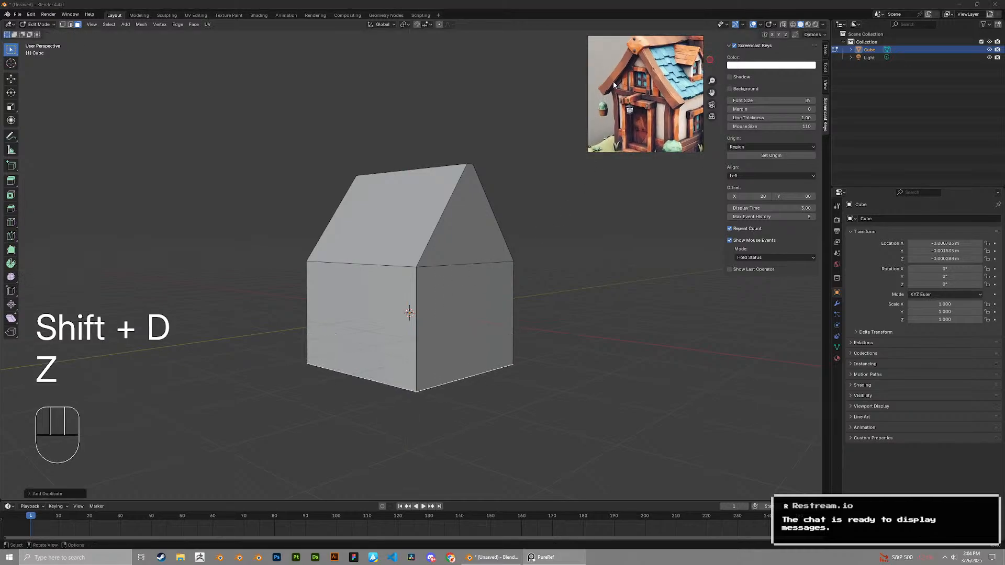
{"action": "middle_click_drag", "start_coordinate": [623, 72], "coordinate": [605, 94]}
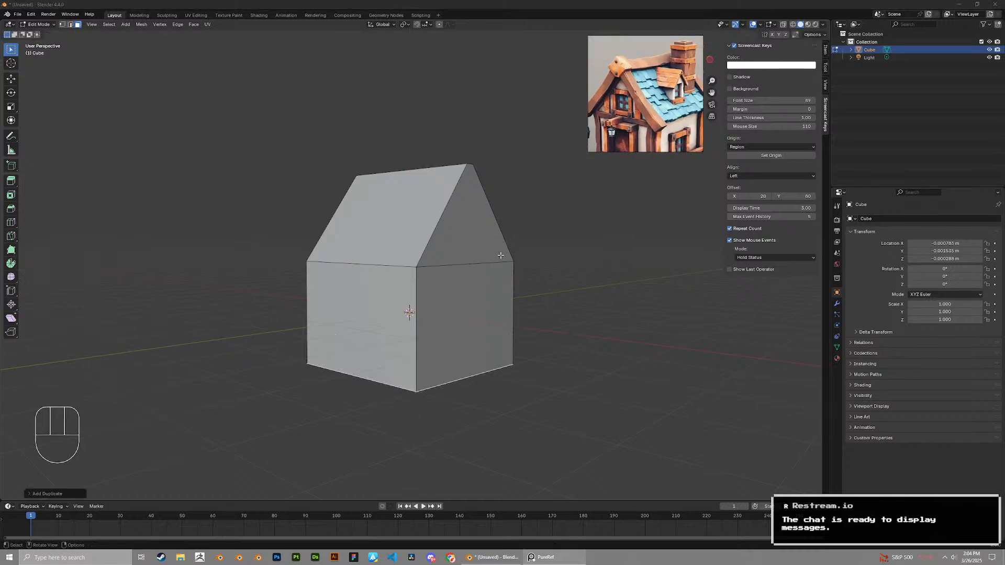
{"action": "left_click", "coordinate": [560, 280]}
{"action": "middle_click_drag", "start_coordinate": [531, 355], "coordinate": [536, 287], "text": "shift"}
{"action": "key", "text": "g"}
{"action": "key", "text": "z"}
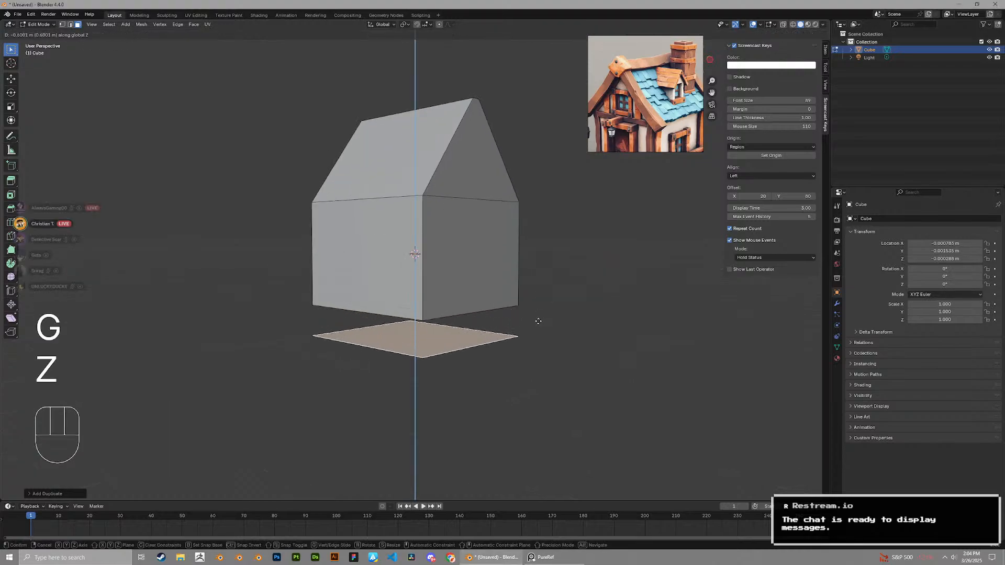
{"action": "left_click", "coordinate": [536, 321]}
Move the duplicated face along X, Y and Z to sit beside a bottom corner of the house
{"action": "middle_click_drag", "start_coordinate": [490, 325], "coordinate": [513, 323]}
{"action": "key", "text": "g"}
{"action": "key", "text": "x"}
{"action": "left_click", "coordinate": [656, 317]}
{"action": "middle_click_drag", "start_coordinate": [654, 318], "coordinate": [537, 339]}
{"action": "key", "text": "g"}
{"action": "key", "text": "x"}
{"action": "key", "text": "y"}
{"action": "left_click", "coordinate": [501, 305]}
{"action": "key", "text": "g"}
{"action": "key", "text": "z"}
{"action": "left_click", "coordinate": [563, 310]}
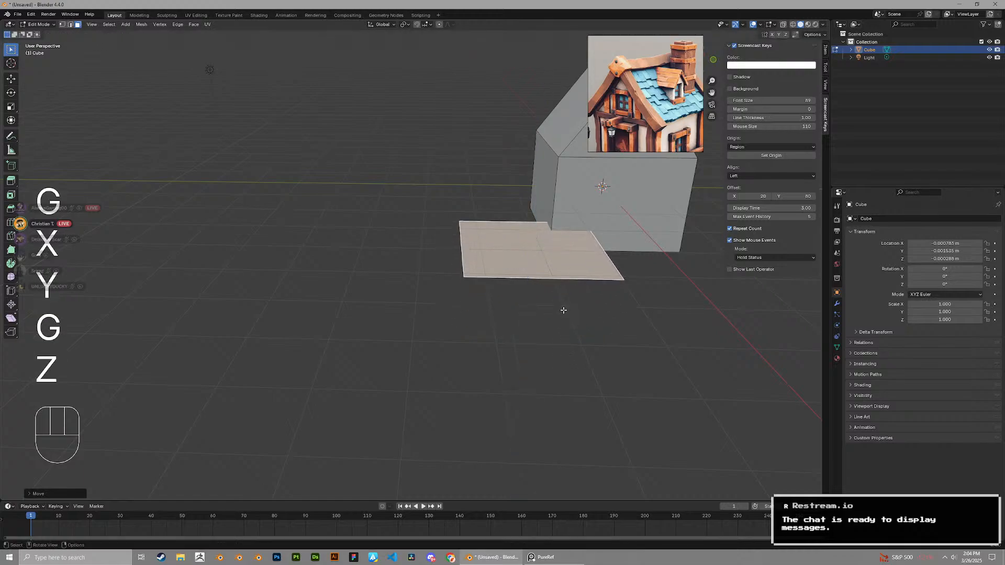
Scale the duplicated face down uniformly to a small square for a corner post
{"action": "scroll", "coordinate": [554, 331], "scroll_direction": "up", "scroll_amount": 2}
{"action": "middle_click_drag", "start_coordinate": [622, 308], "coordinate": [637, 347], "text": "shift"}
{"action": "key", "text": "s"}
{"action": "left_click", "coordinate": [453, 299]}
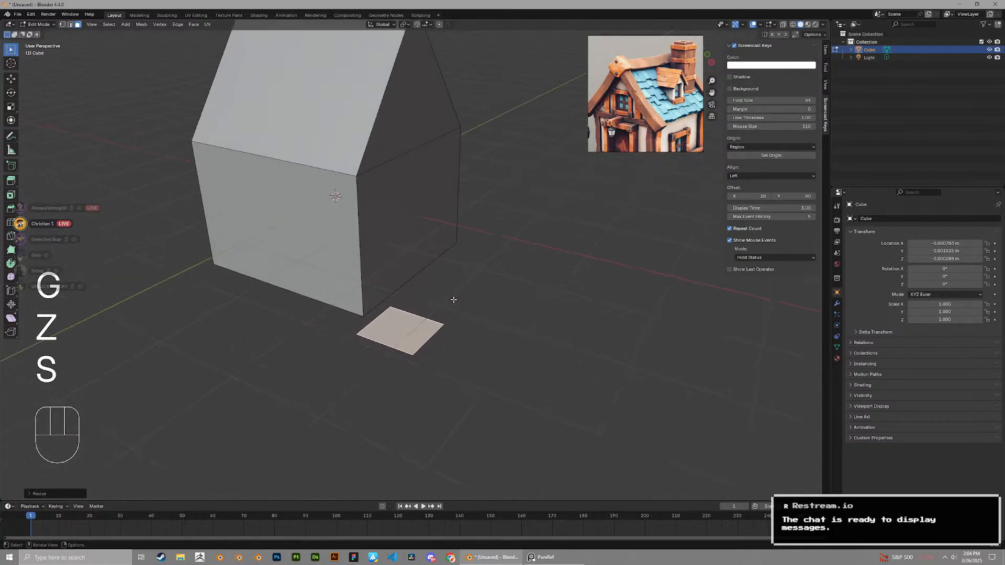
Move the small square face along X and Y so that it straddles the house's corner
{"action": "middle_click_drag", "start_coordinate": [453, 299], "coordinate": [504, 296]}
{"action": "key", "text": "g"}
{"action": "key", "text": "x"}
{"action": "left_click", "coordinate": [413, 296]}
{"action": "mouse_move", "coordinate": [414, 296]}
{"action": "middle_mouse_down"}
{"action": "mouse_move", "coordinate": [490, 304]}
{"action": "mouse_move", "coordinate": [429, 306]}
{"action": "middle_mouse_up"}
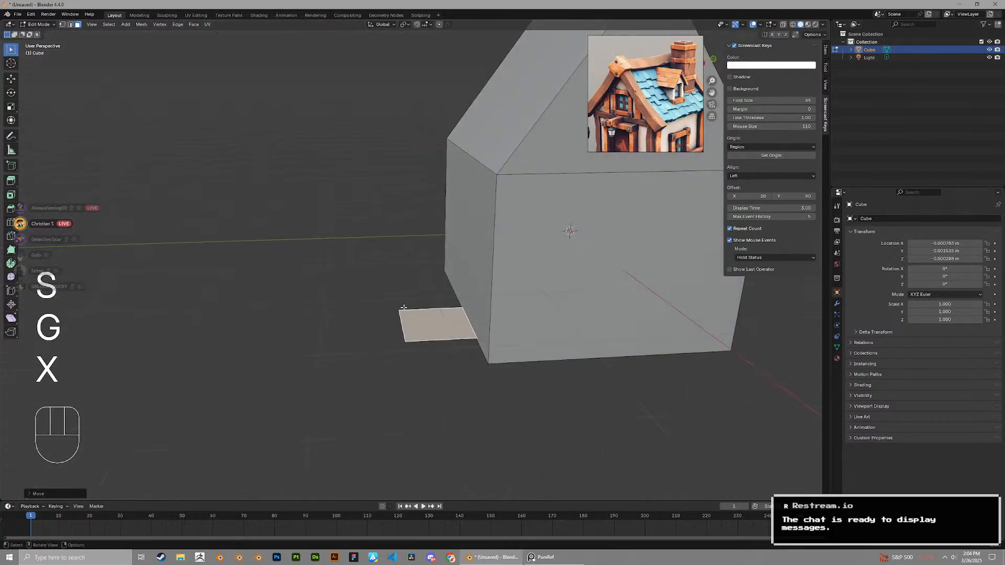
{"action": "key", "text": "g"}
{"action": "key", "text": "x"}
{"action": "key", "text": "y"}
{"action": "left_click", "coordinate": [458, 309]}
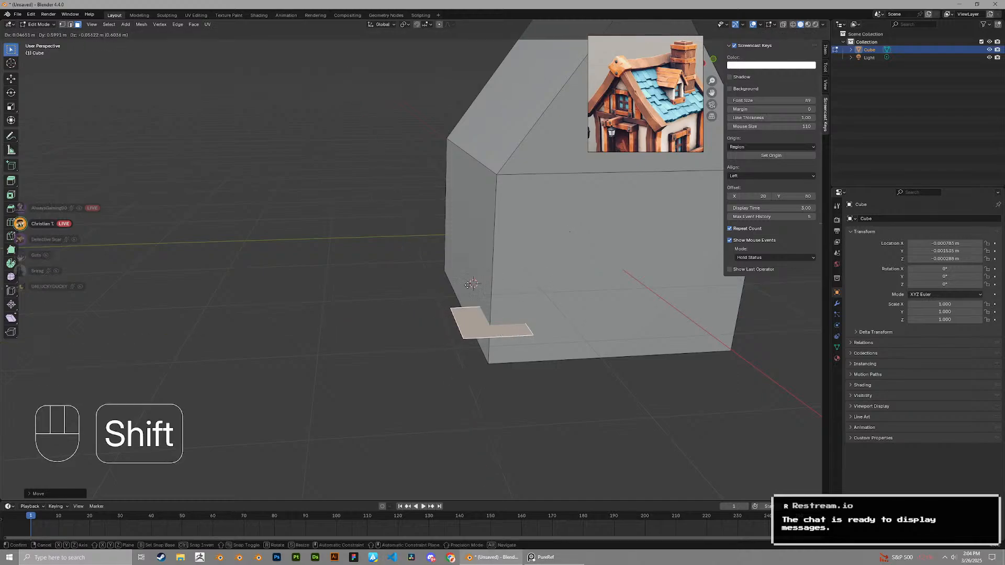
Scale the corner face down further to the thickness of a timber post
{"action": "middle_click_drag", "start_coordinate": [458, 308], "coordinate": [531, 308], "text": "shift"}
{"action": "key", "text": "s"}
{"action": "left_click", "coordinate": [536, 276]}
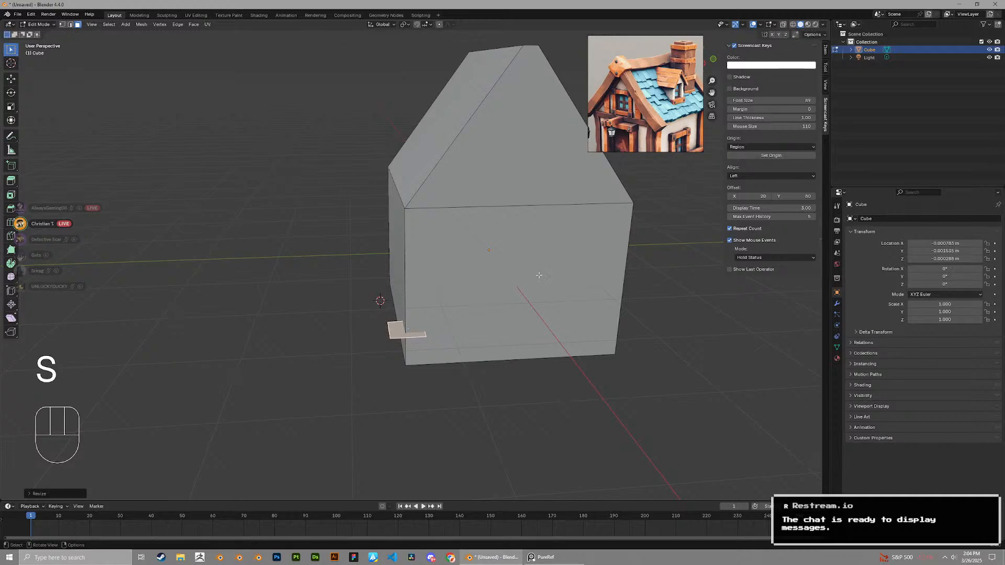
Extrude the corner face upward about 1.6 m to the top of the wall as a post
{"action": "scroll", "coordinate": [497, 272], "scroll_direction": "up", "scroll_amount": 2}
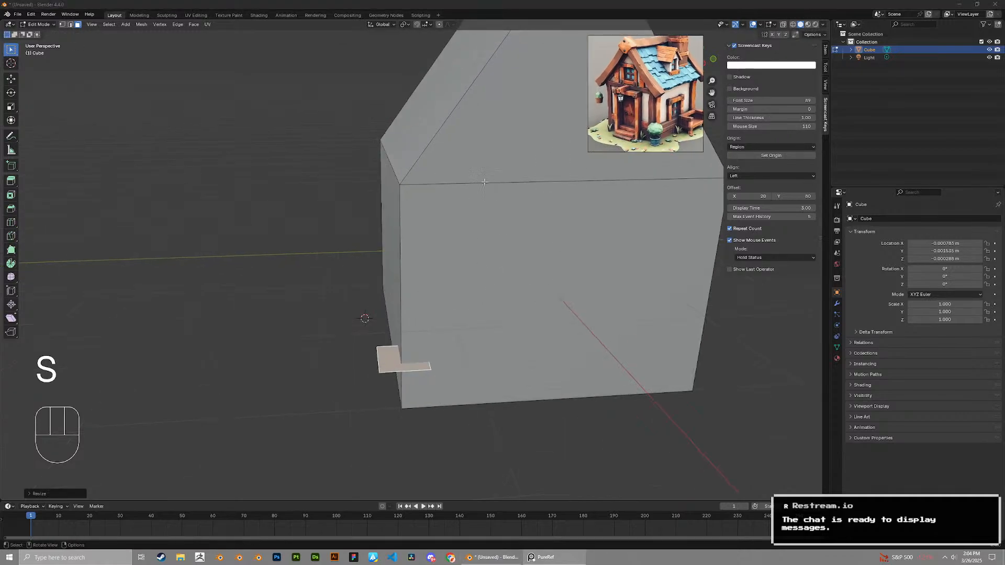
{"action": "middle_click_drag", "start_coordinate": [484, 181], "coordinate": [476, 291]}
{"action": "key", "text": "e"}
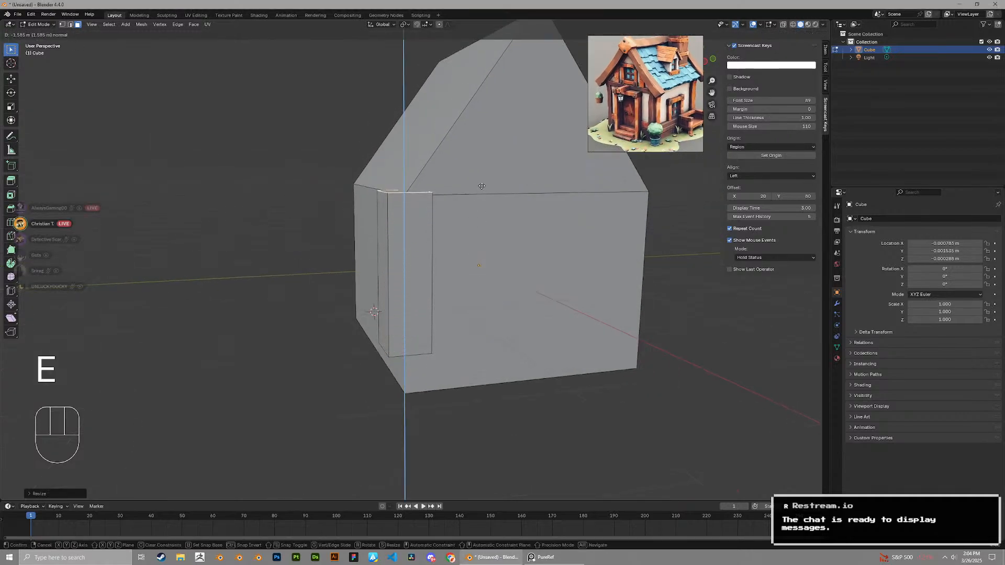
{"action": "left_click", "coordinate": [481, 186]}
{"action": "middle_click_drag", "start_coordinate": [481, 187], "coordinate": [578, 246]}
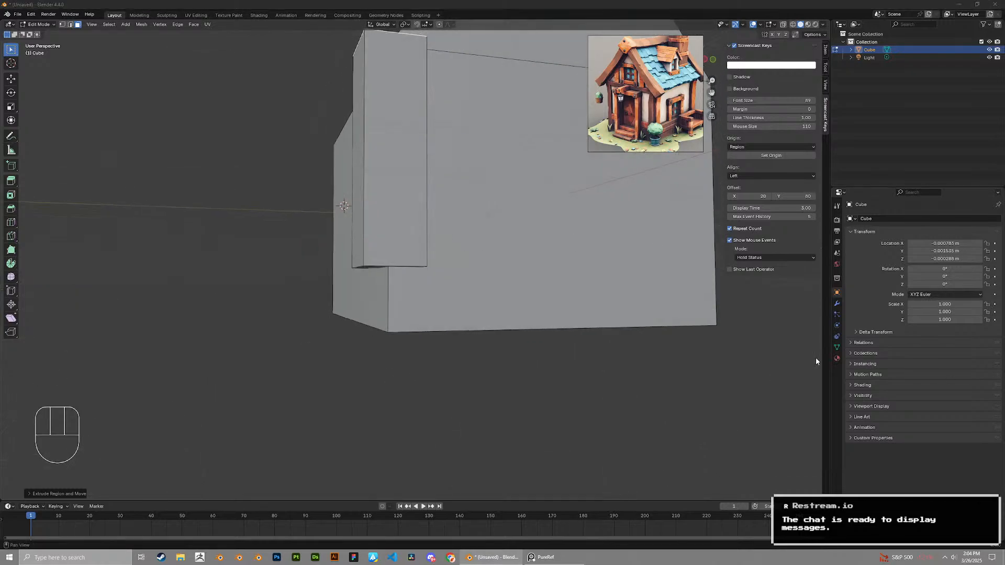
Set the snap target to Vertex and snap the corner post's bottom face down along Z to the wall's base
{"action": "scroll", "coordinate": [587, 317], "scroll_direction": "up", "scroll_amount": 2}
{"action": "middle_click_drag", "start_coordinate": [588, 317], "coordinate": [569, 280]}
{"action": "key", "text": "3"}
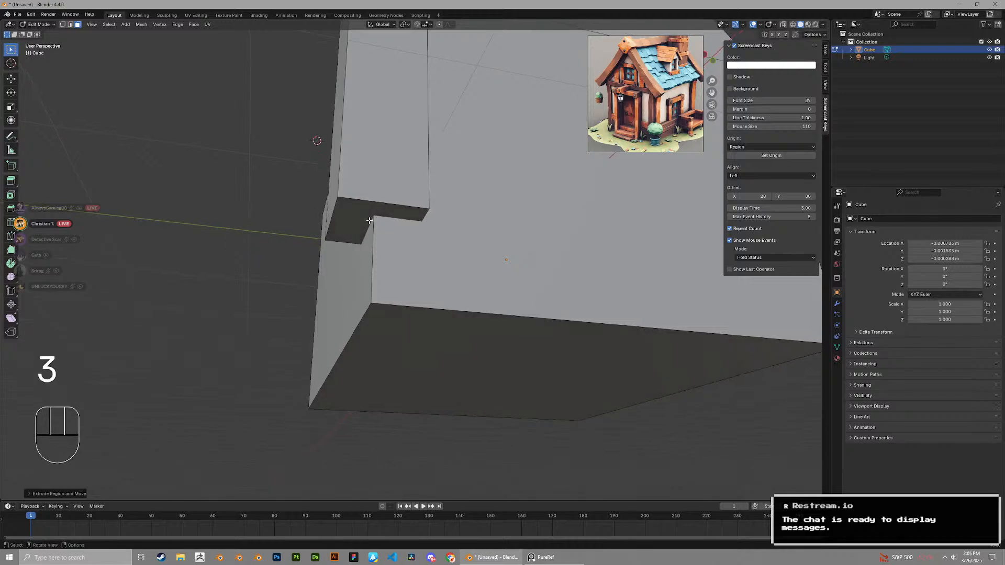
{"action": "left_click", "coordinate": [369, 221]}
{"action": "key", "text": "g"}
{"action": "key", "text": "z"}
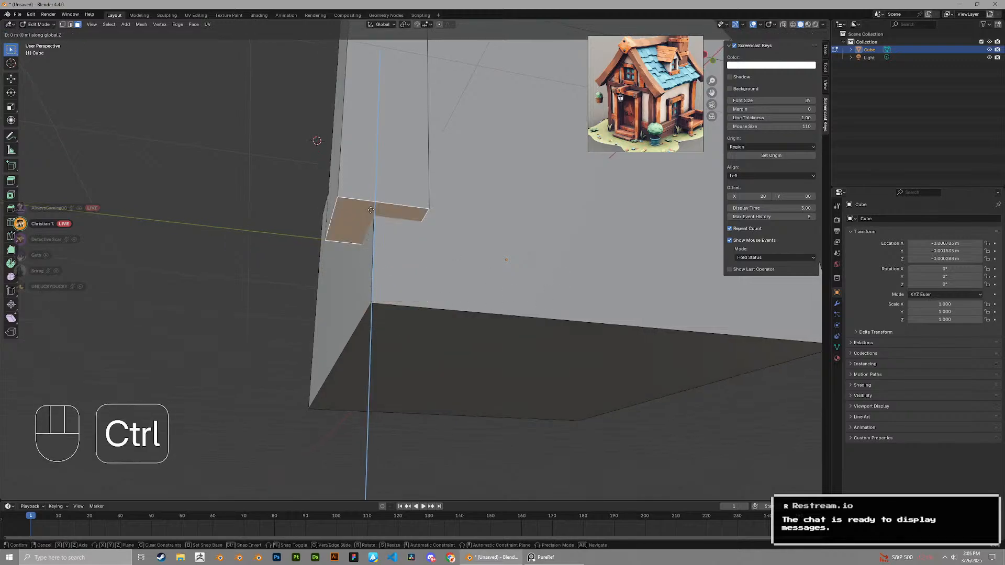
{"action": "left_click", "coordinate": [369, 244]}
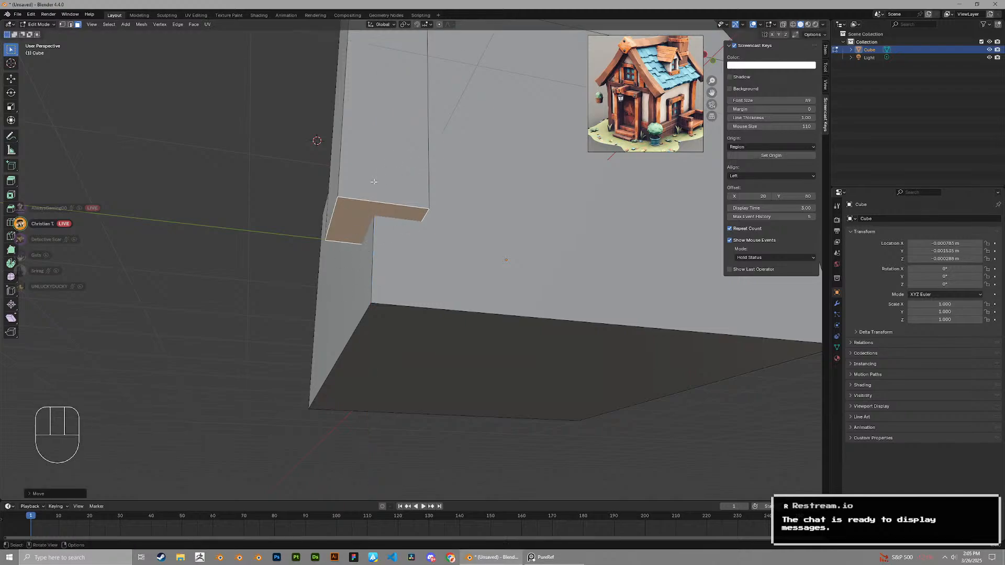
{"action": "left_click", "coordinate": [429, 25]}
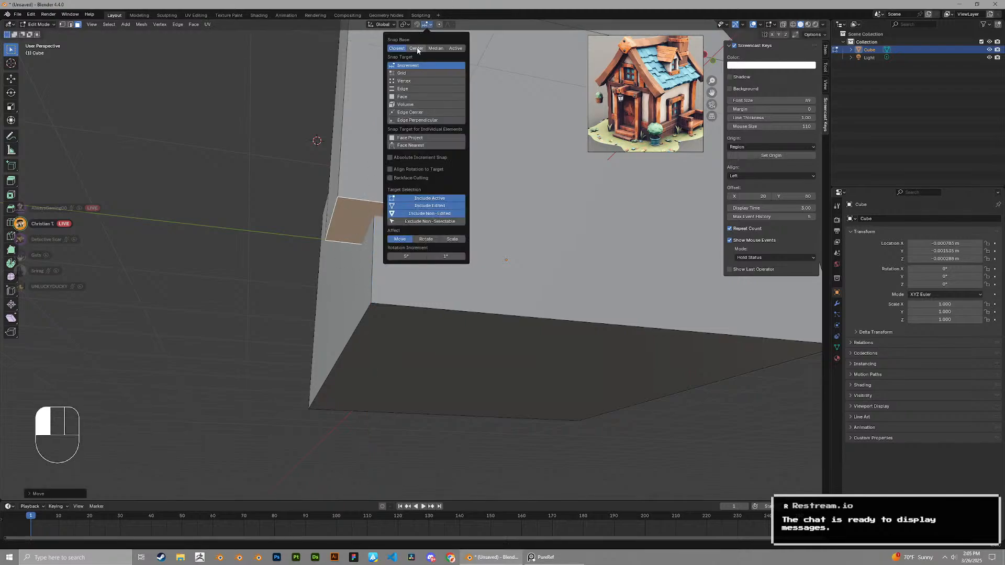
{"action": "left_click", "coordinate": [406, 81]}
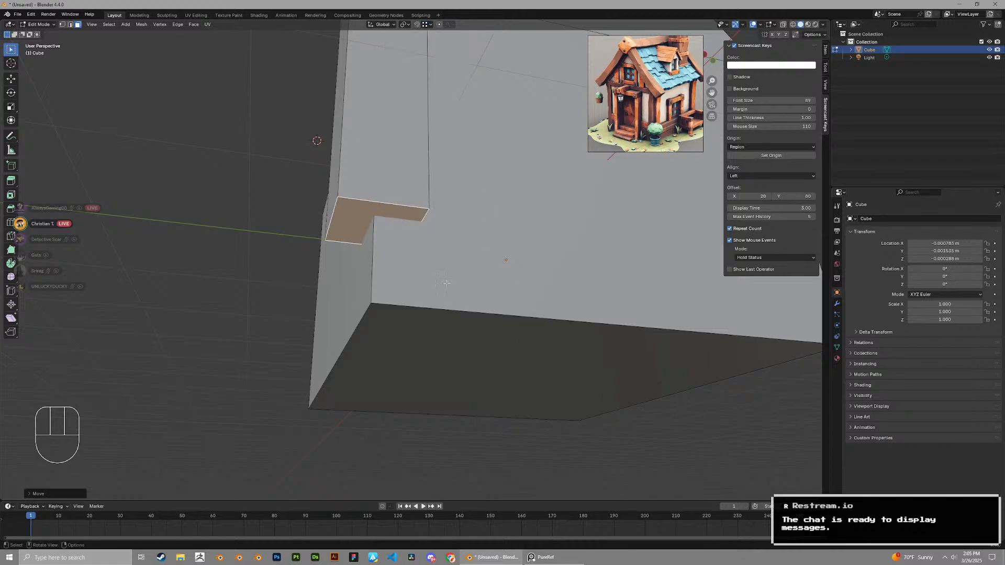
{"action": "key", "text": "g"}
{"action": "key", "text": "z"}
{"action": "key", "text": "ctrl"}
{"action": "left_click", "coordinate": [369, 311]}
Select the loop of side faces around the corner post and slim it with Shrink/Fatten
{"action": "scroll", "coordinate": [418, 293], "scroll_direction": "down", "scroll_amount": 4}
{"action": "middle_click_drag", "start_coordinate": [480, 277], "coordinate": [471, 314]}
{"action": "scroll", "coordinate": [466, 309], "scroll_direction": "down", "scroll_amount": 1}
{"action": "key", "text": "3"}
{"action": "left_click", "coordinate": [394, 252], "text": "alt"}
{"action": "middle_click_drag", "start_coordinate": [428, 253], "coordinate": [493, 251]}
{"action": "scroll", "coordinate": [493, 250], "scroll_direction": "up", "scroll_amount": 4}
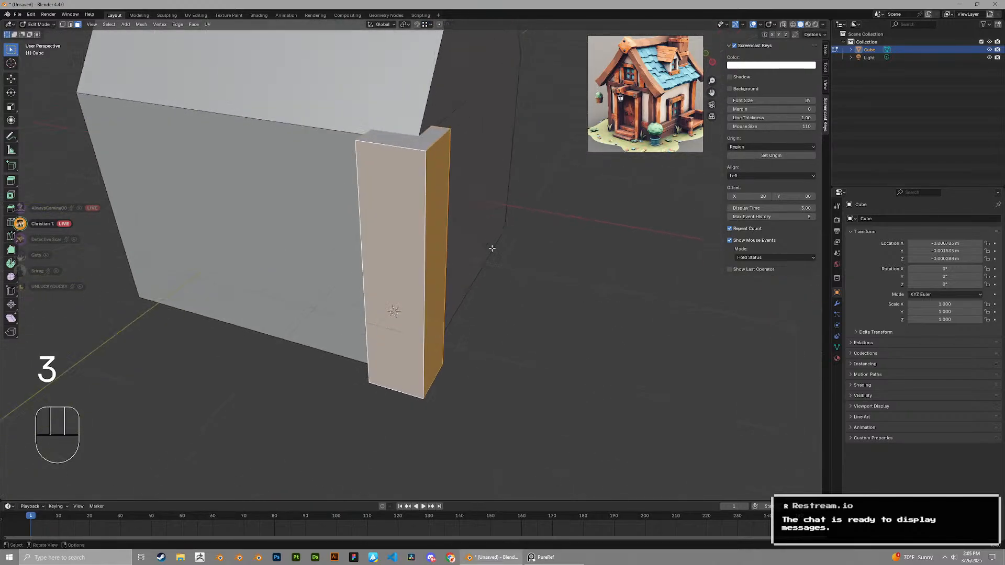
{"action": "key", "text": "alt+s"}
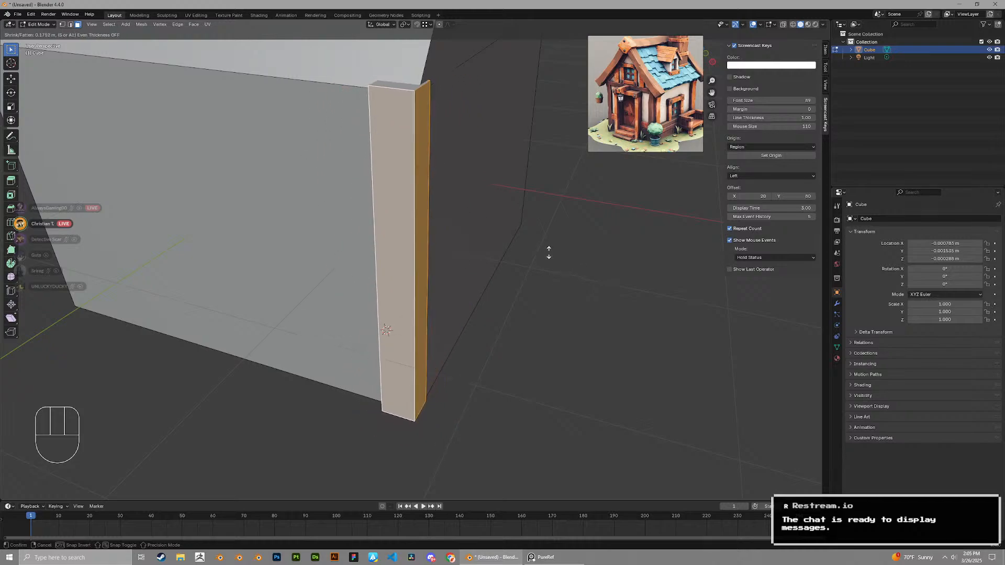
{"action": "left_click", "coordinate": [550, 251]}
Shift the corner post's side faces slightly along X and fine-tune their thickness with Shrink/Fatten
{"action": "middle_click_drag", "start_coordinate": [550, 251], "coordinate": [406, 239]}
{"action": "key", "text": "g"}
{"action": "key", "text": "x"}
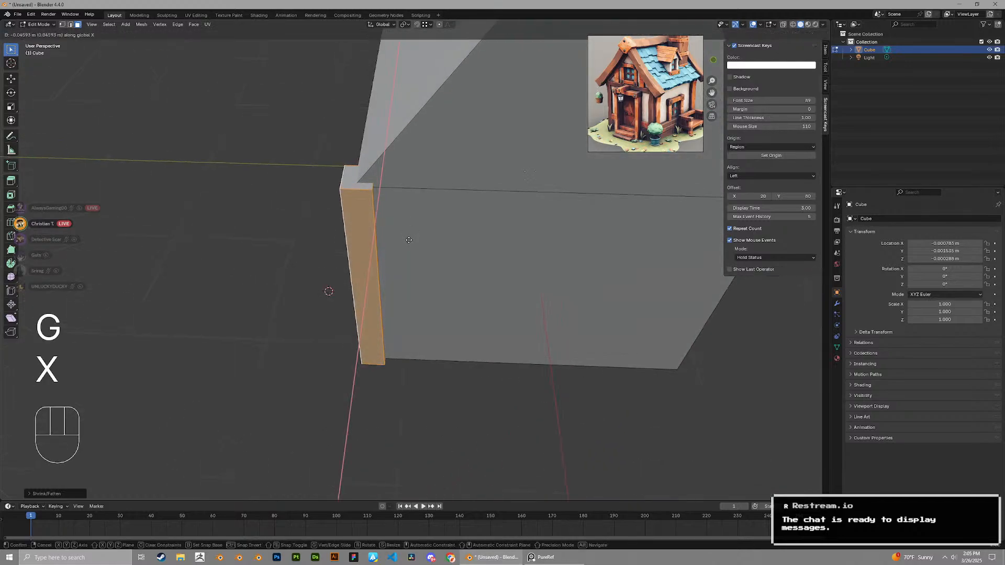
{"action": "left_click", "coordinate": [451, 254]}
{"action": "key", "text": "alt+s"}
{"action": "left_click", "coordinate": [454, 256]}
{"action": "scroll", "coordinate": [455, 255], "scroll_direction": "down", "scroll_amount": 2}
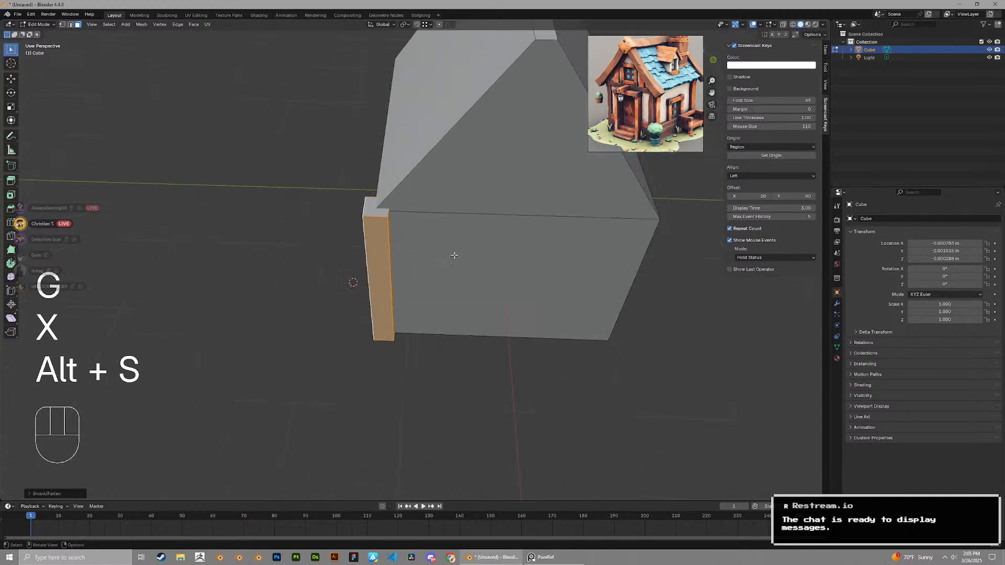
Nudge the corner post's side faces about 0.01 m along Y at the wall corner
{"action": "middle_click_drag", "start_coordinate": [454, 255], "coordinate": [485, 276]}
{"action": "key", "text": "g"}
{"action": "key", "text": "x"}
{"action": "key", "text": "y"}
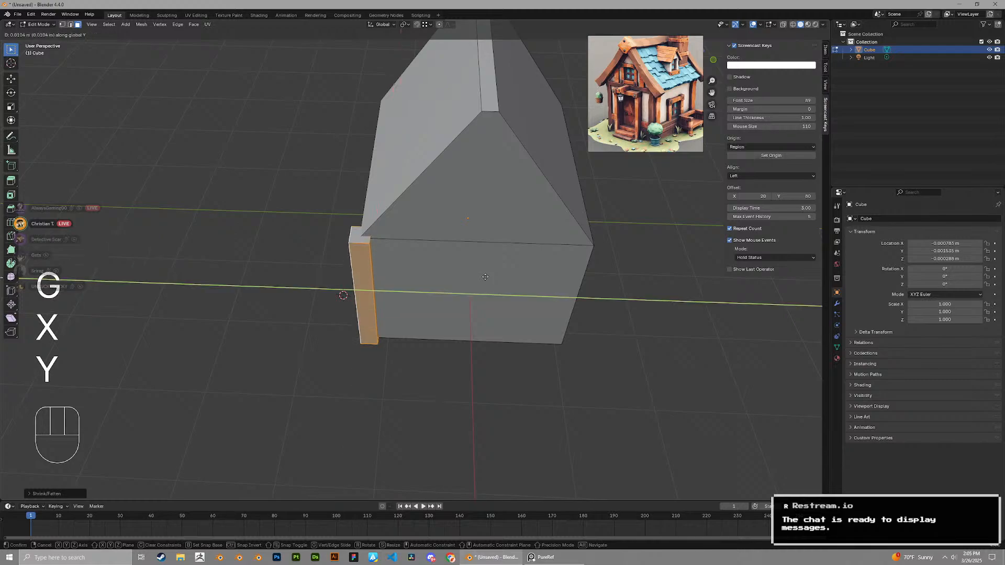
{"action": "left_click", "coordinate": [485, 276]}
Duplicate the corner post's side faces about 2.7 m along Y to the opposite front corner of the house
{"action": "middle_click_drag", "start_coordinate": [485, 276], "coordinate": [391, 312]}
{"action": "key", "text": "shift+d"}
{"action": "key", "text": "x"}
{"action": "key", "text": "y"}
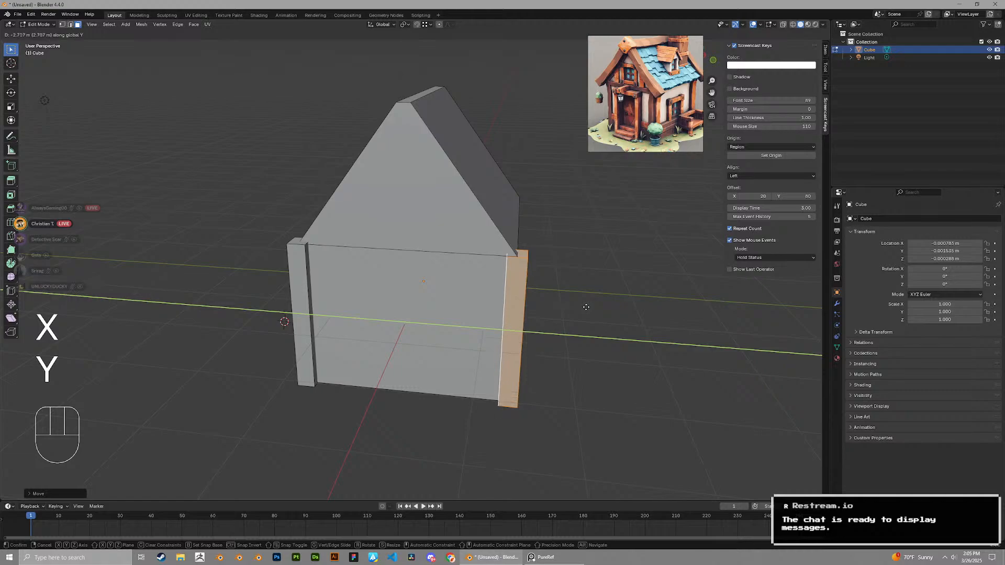
{"action": "left_click", "coordinate": [585, 307]}
Delete the bottom face on the underside of the house body between the corner posts
{"action": "left_click", "coordinate": [300, 298]}
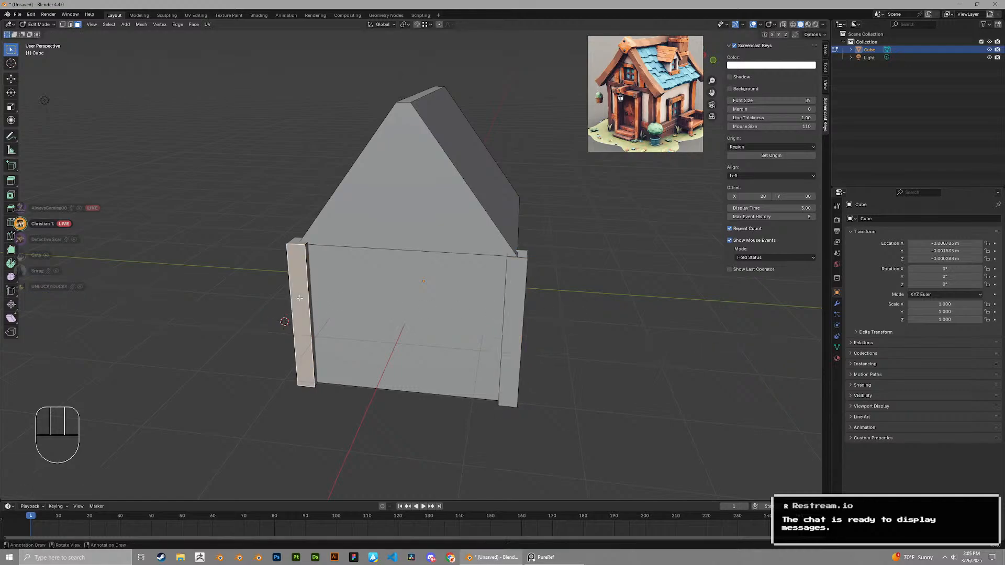
{"action": "key", "text": "l"}
{"action": "key", "text": "l"}
{"action": "middle_click_drag", "start_coordinate": [506, 310], "coordinate": [623, 309]}
{"action": "middle_click_drag", "start_coordinate": [531, 277], "coordinate": [571, 366]}
{"action": "key", "text": "3"}
{"action": "key", "text": "x"}
{"action": "left_click", "coordinate": [476, 415]}
{"action": "middle_click_drag", "start_coordinate": [571, 366], "coordinate": [497, 283]}
{"action": "middle_click_drag", "start_coordinate": [497, 283], "coordinate": [473, 236]}
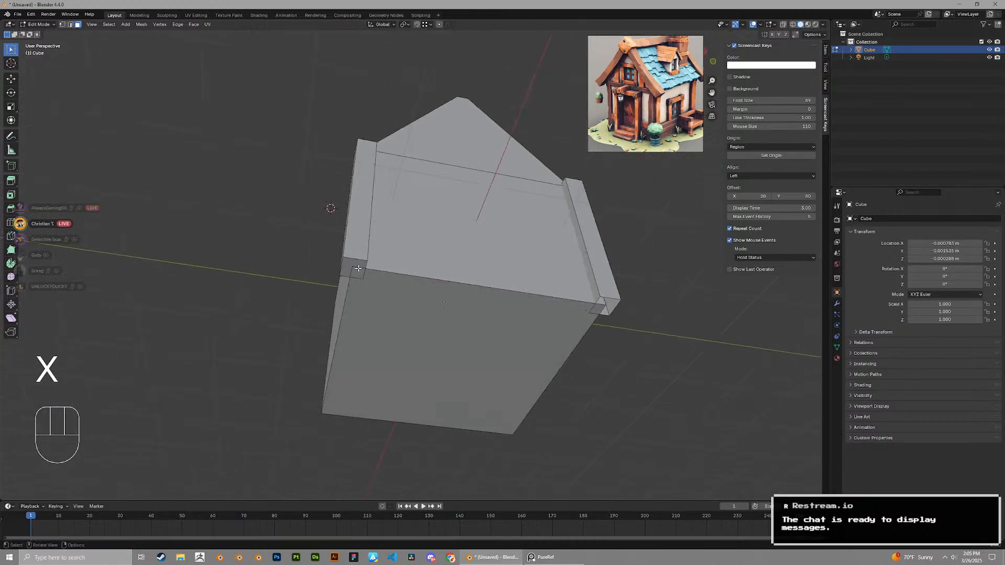
{"action": "left_click", "coordinate": [353, 268]}
{"action": "left_click", "coordinate": [560, 325], "text": "shift"}
{"action": "key", "text": "x"}
{"action": "left_click", "coordinate": [548, 328]}
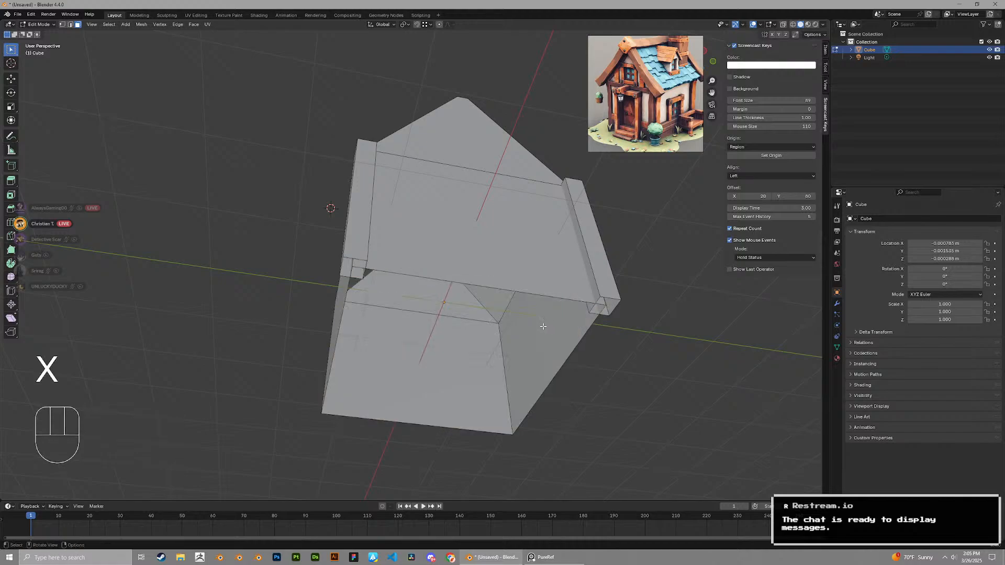
Select both linked front corner posts and duplicate them along X to the rear corners of the house
{"action": "middle_click_drag", "start_coordinate": [548, 327], "coordinate": [357, 378]}
{"action": "key", "text": "2"}
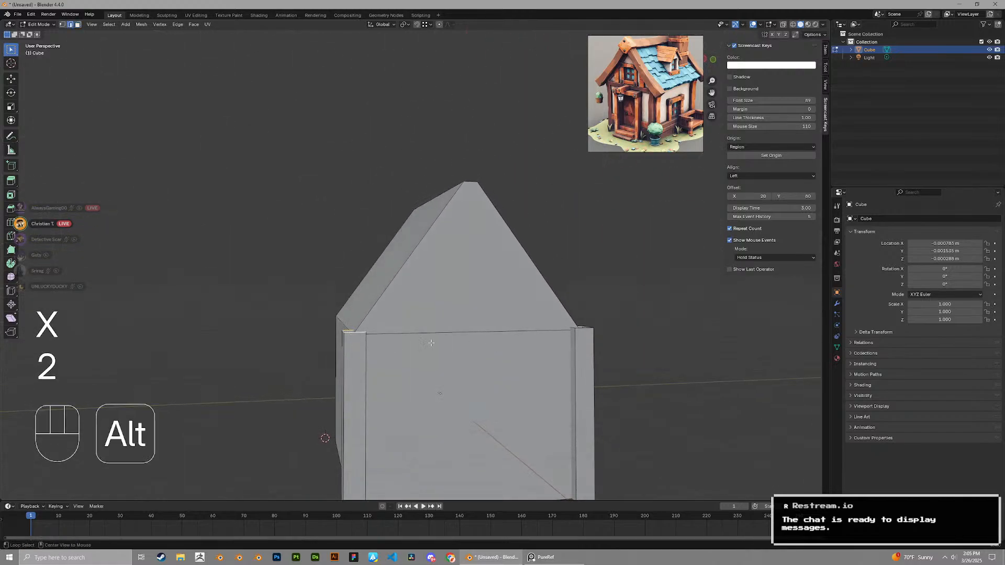
{"action": "key", "text": "l"}
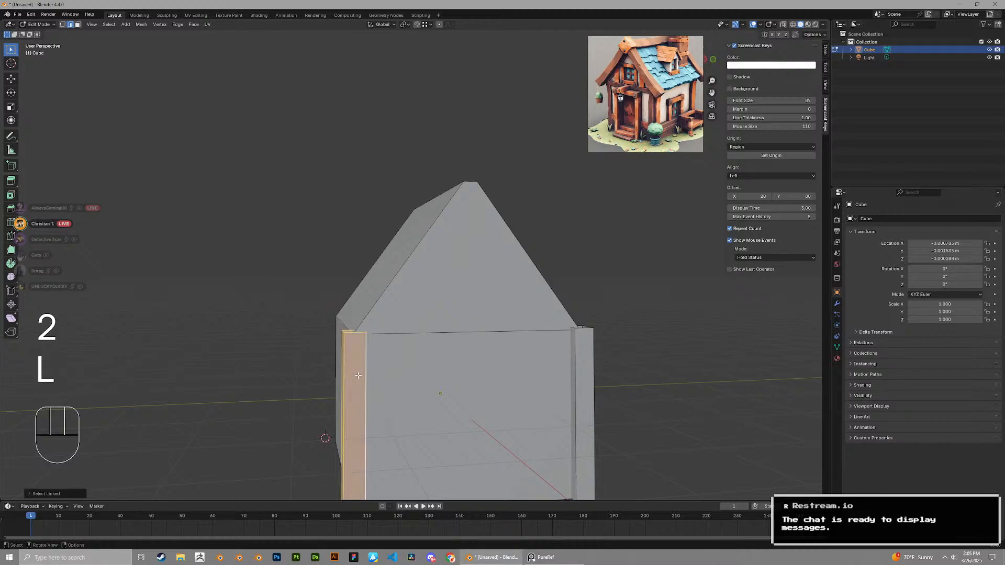
{"action": "key", "text": "l"}
{"action": "middle_click_drag", "start_coordinate": [579, 371], "coordinate": [565, 355]}
{"action": "scroll", "coordinate": [612, 392], "scroll_direction": "down", "scroll_amount": 1}
{"action": "middle_click_drag", "start_coordinate": [515, 351], "coordinate": [612, 320]}
{"action": "key", "text": "shift+d"}
{"action": "key", "text": "x"}
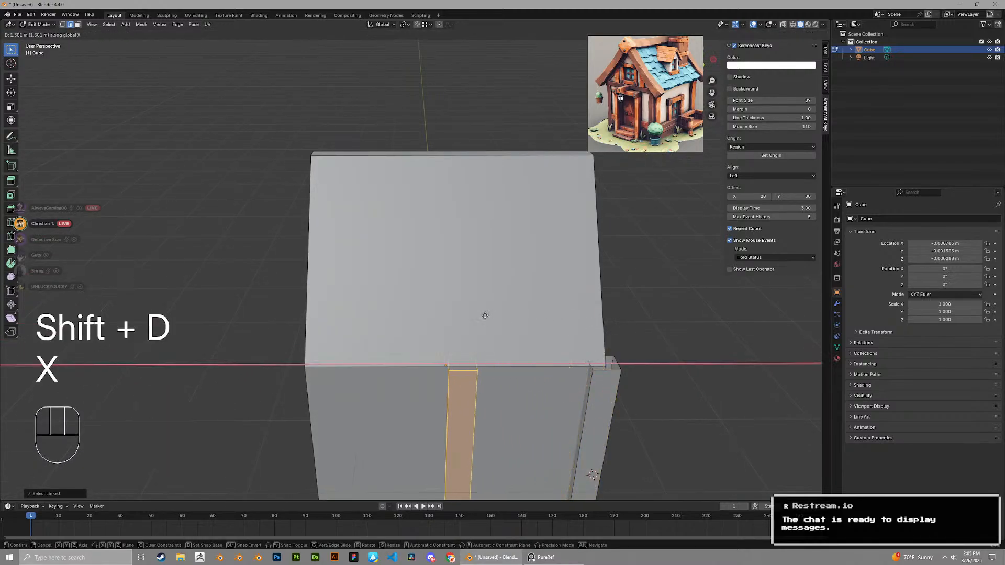
{"action": "middle_click_drag", "start_coordinate": [357, 298], "coordinate": [363, 276]}
{"action": "scroll", "coordinate": [376, 282], "scroll_direction": "down", "scroll_amount": 5}
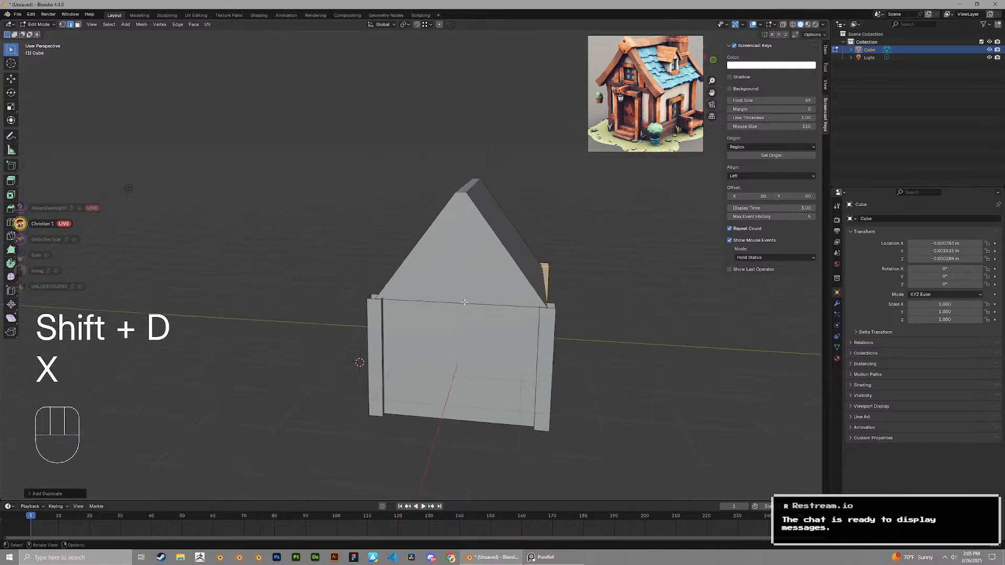
{"action": "left_click", "coordinate": [516, 316]}
Examine the wall timbers, door and gable roof beams in the reference image
{"action": "middle_click_drag", "start_coordinate": [518, 317], "coordinate": [585, 257]}
{"action": "scroll", "coordinate": [586, 272], "scroll_direction": "up", "scroll_amount": 3}
{"action": "scroll", "coordinate": [647, 85], "scroll_direction": "up", "scroll_amount": 6}
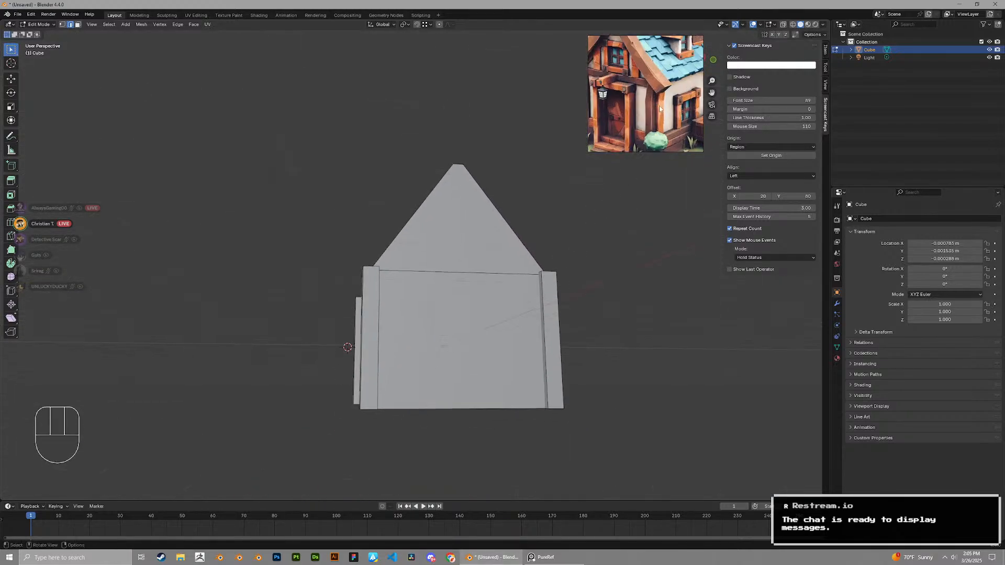
{"action": "scroll", "coordinate": [634, 88], "scroll_direction": "down", "scroll_amount": 3}
{"action": "middle_click_drag", "start_coordinate": [635, 88], "coordinate": [643, 123]}
{"action": "scroll", "coordinate": [444, 272], "scroll_direction": "up", "scroll_amount": 2}
{"action": "scroll", "coordinate": [631, 77], "scroll_direction": "up", "scroll_amount": 3}
{"action": "middle_click_drag", "start_coordinate": [631, 78], "coordinate": [657, 73]}
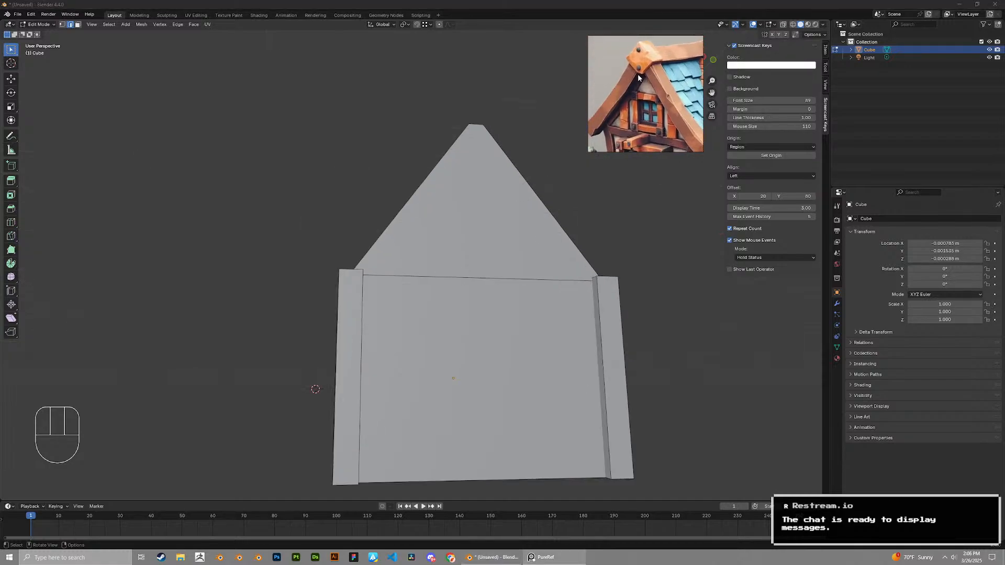
{"action": "scroll", "coordinate": [406, 298], "scroll_direction": "down", "scroll_amount": 1}
Duplicate one front corner post and raise the copy along Z beside the roof as a gable beam
{"action": "left_click", "coordinate": [367, 310]}
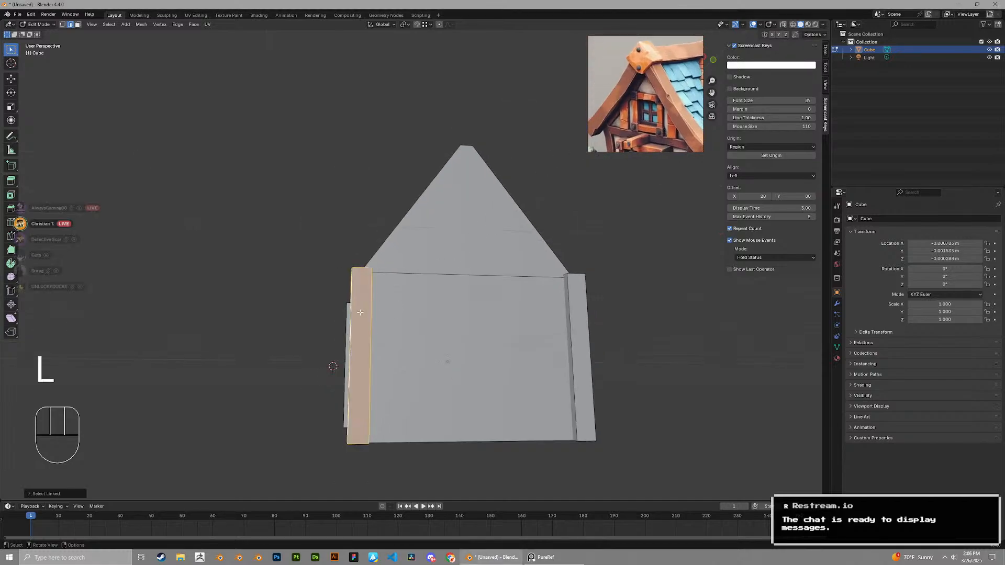
{"action": "middle_click_drag", "start_coordinate": [360, 312], "coordinate": [406, 336]}
{"action": "key", "text": "shift+d"}
{"action": "key", "text": "z"}
{"action": "middle_click_drag", "start_coordinate": [390, 173], "coordinate": [448, 109]}
Rotate the duplicated beam about 33° around X and scale it up uniformly by about 1.28
{"action": "key", "text": "r"}
{"action": "key", "text": "x"}
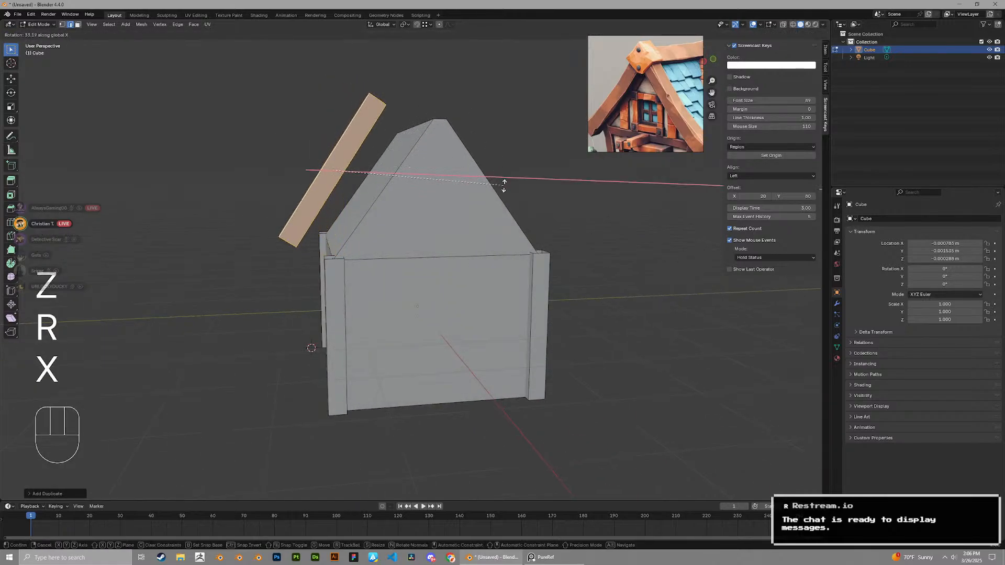
{"action": "left_click", "coordinate": [505, 189]}
{"action": "middle_click_drag", "start_coordinate": [505, 188], "coordinate": [461, 251]}
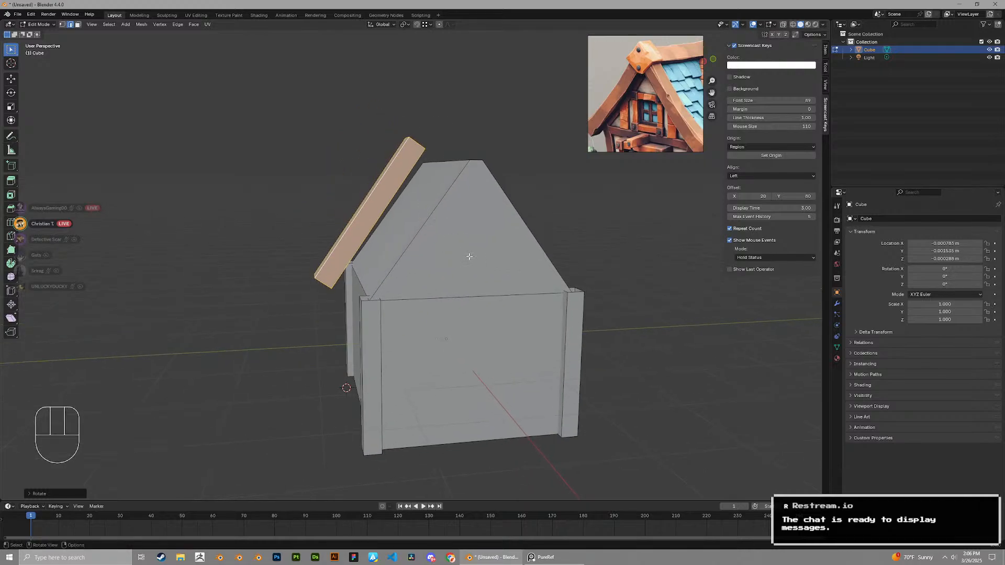
{"action": "key", "text": "s"}
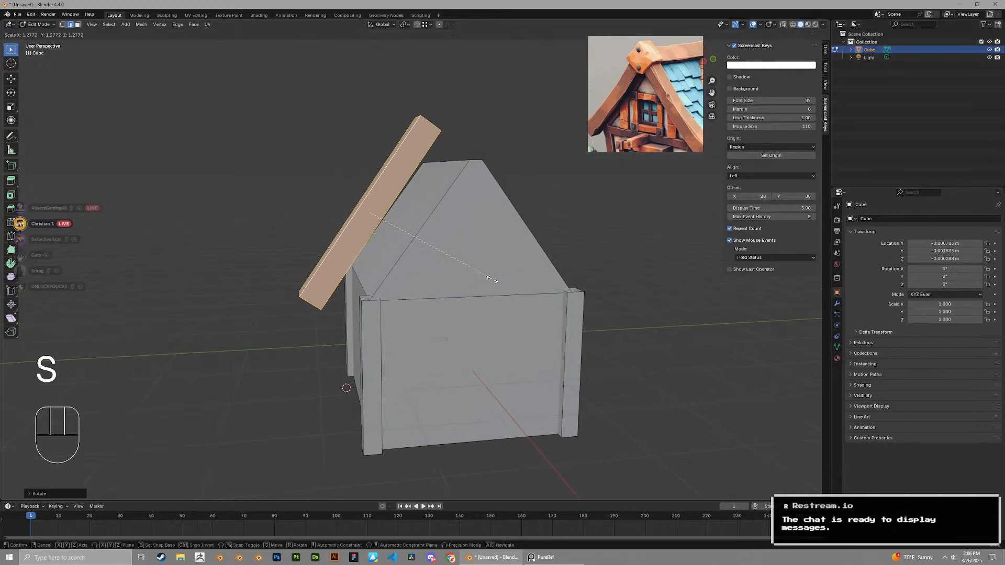
{"action": "left_click", "coordinate": [492, 279]}
{"action": "middle_click_drag", "start_coordinate": [492, 279], "coordinate": [428, 202]}
Move the beam about 0.55 m along Y to the gable edge and adjust its tilt around X to the roof slope
{"action": "key", "text": "g"}
{"action": "key", "text": "x"}
{"action": "key", "text": "y"}
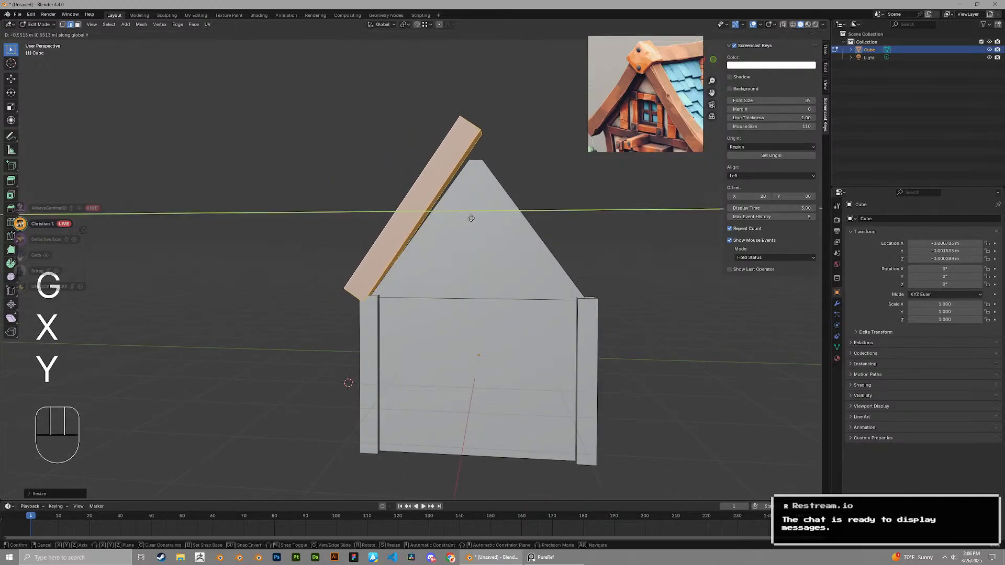
{"action": "key", "text": "r"}
{"action": "key", "text": "x"}
{"action": "left_click", "coordinate": [472, 225]}
Lower the beam along Z and shift it along Y so that it rests on the gable's slope
{"action": "key", "text": "g"}
{"action": "key", "text": "z"}
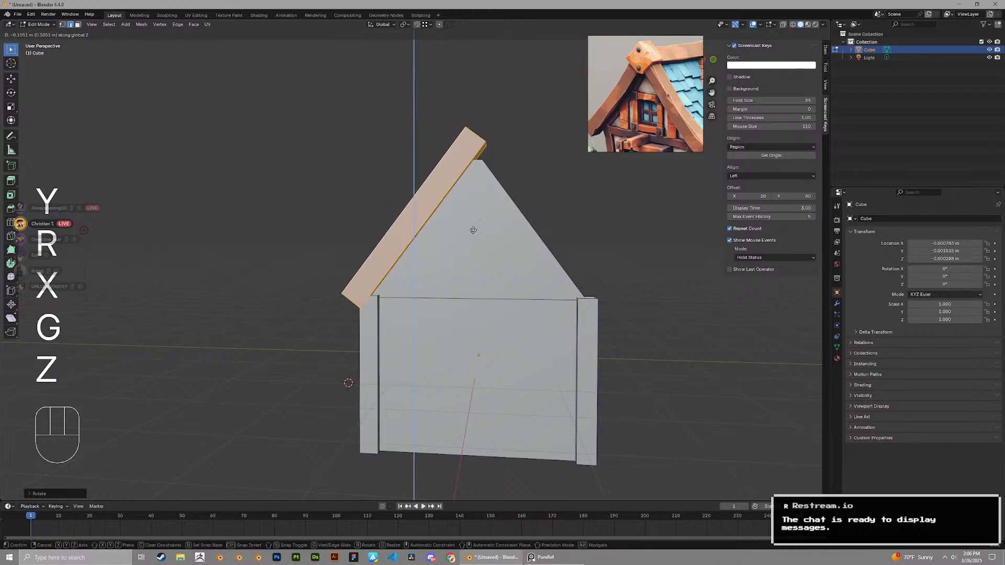
{"action": "left_click", "coordinate": [472, 235]}
{"action": "key", "text": "g"}
{"action": "key", "text": "x"}
{"action": "key", "text": "y"}
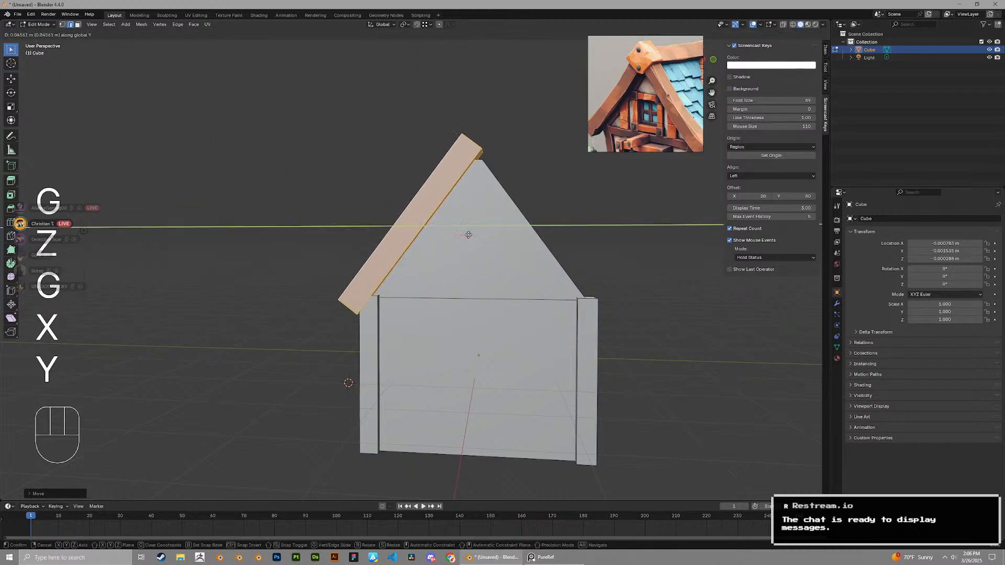
{"action": "left_click", "coordinate": [468, 233]}
{"action": "key", "text": "g"}
{"action": "key", "text": "x"}
{"action": "key", "text": "y"}
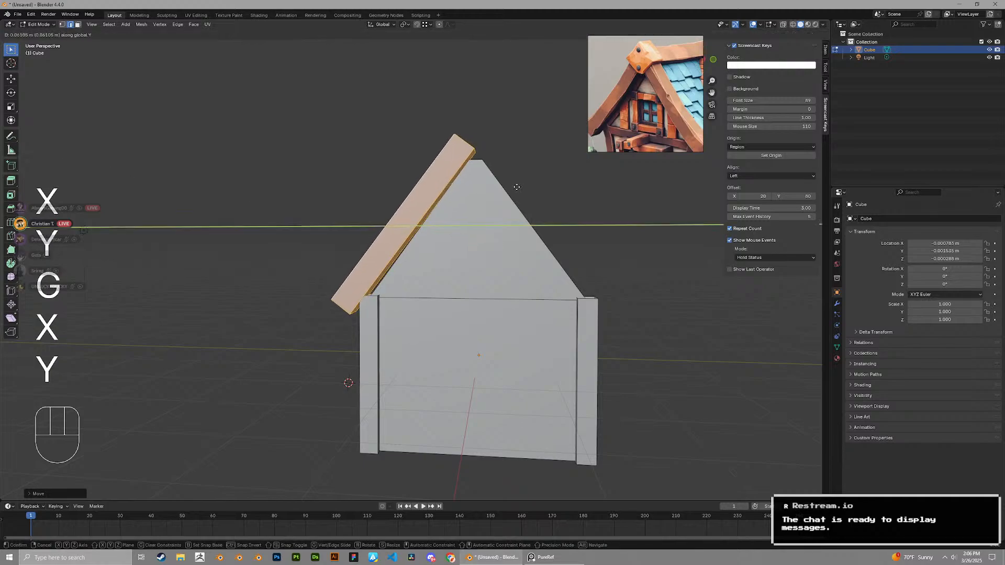
{"action": "left_click", "coordinate": [523, 191]}
Examine how the roof beams, corner timbers and door porch meet the walls in the reference image
{"action": "scroll", "coordinate": [664, 121], "scroll_direction": "down", "scroll_amount": 4}
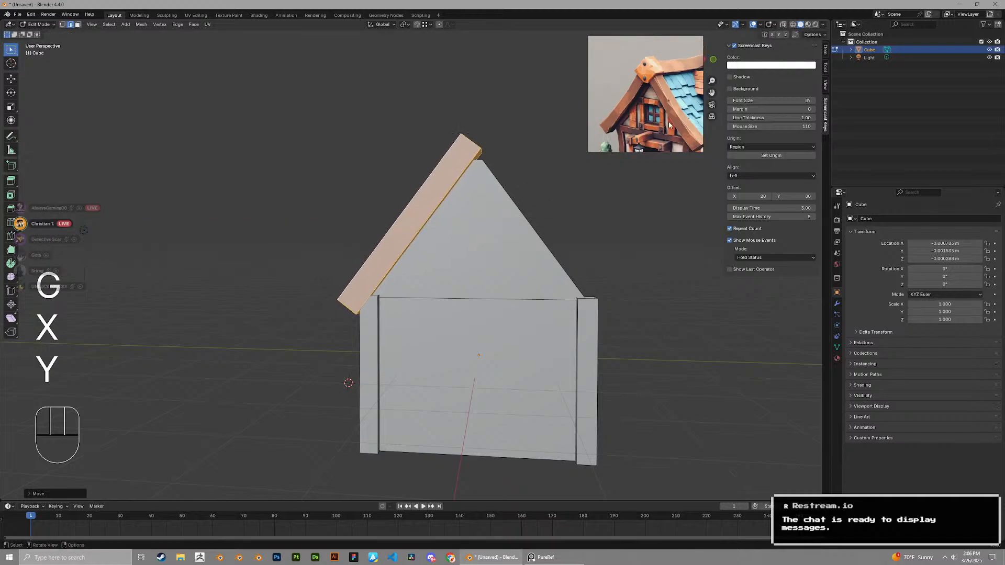
{"action": "scroll", "coordinate": [660, 120], "scroll_direction": "up", "scroll_amount": 1}
{"action": "left_click", "coordinate": [640, 72]}
{"action": "scroll", "coordinate": [645, 126], "scroll_direction": "down", "scroll_amount": 1}
{"action": "scroll", "coordinate": [646, 126], "scroll_direction": "up", "scroll_amount": 5}
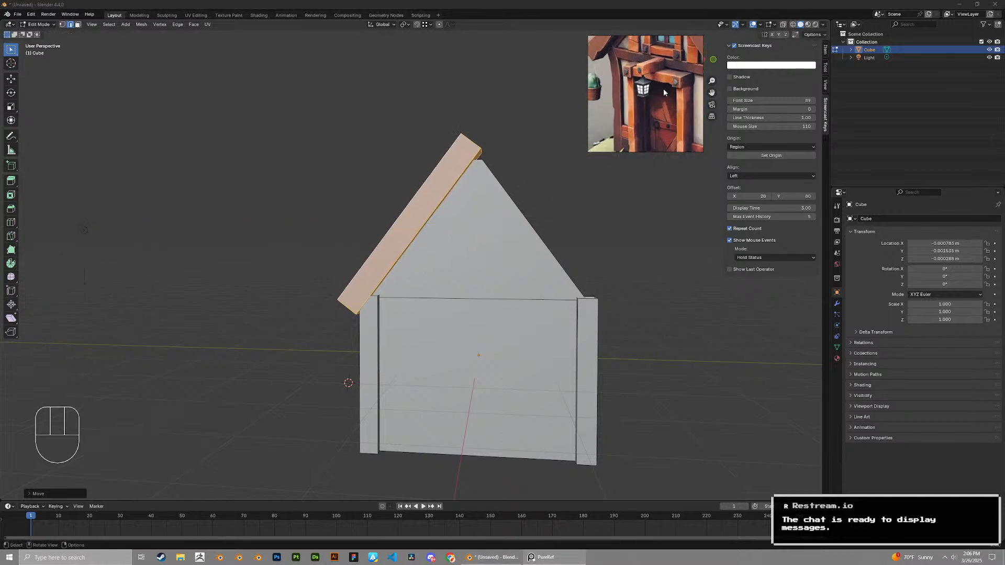
{"action": "middle_click_drag", "start_coordinate": [618, 76], "coordinate": [578, 83]}
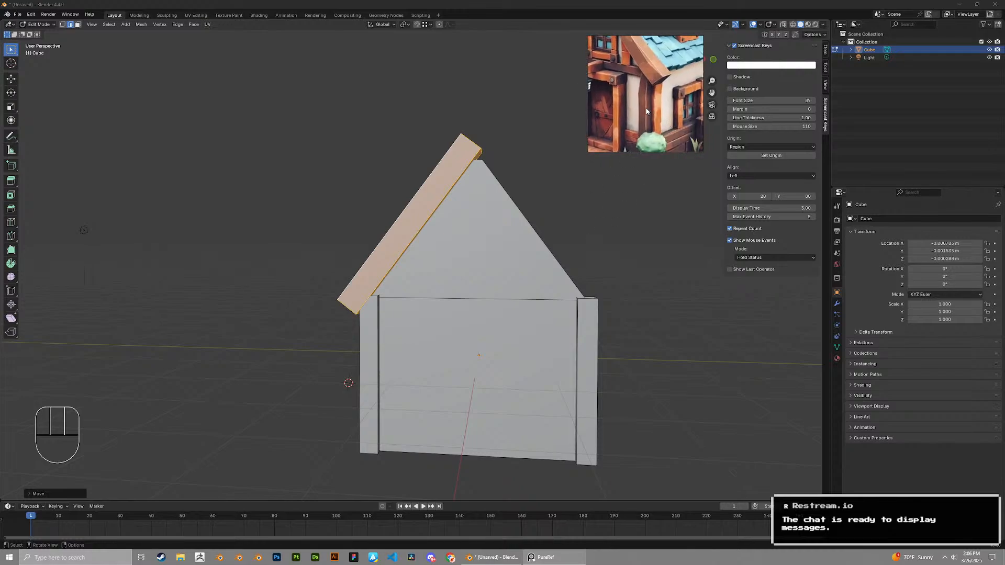
{"action": "scroll", "coordinate": [640, 88], "scroll_direction": "down", "scroll_amount": 1}
{"action": "scroll", "coordinate": [645, 94], "scroll_direction": "down", "scroll_amount": 3}
{"action": "scroll", "coordinate": [620, 70], "scroll_direction": "up", "scroll_amount": 5}
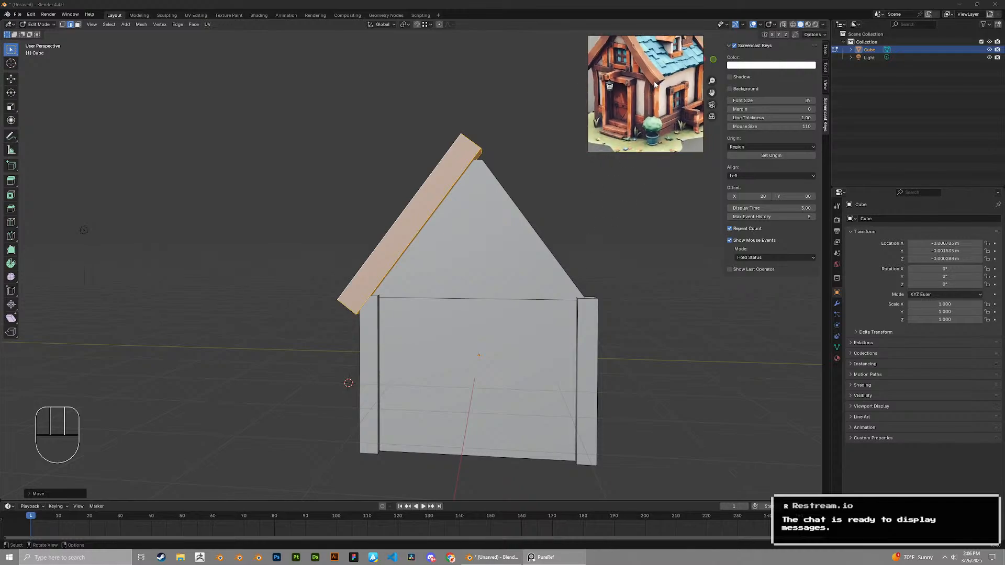
{"action": "scroll", "coordinate": [614, 54], "scroll_direction": "down", "scroll_amount": 1}
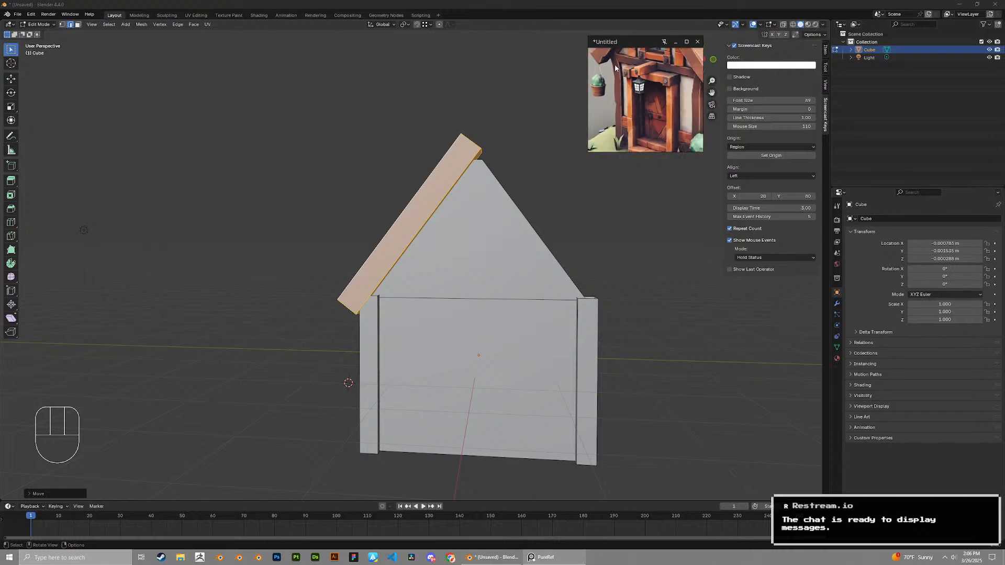
{"action": "scroll", "coordinate": [530, 306], "scroll_direction": "down", "scroll_amount": 2}
Select the linked gabled house body in Edit Mode and hide all the other geometry
{"action": "key", "text": "Tab"}
{"action": "key", "text": "Tab"}
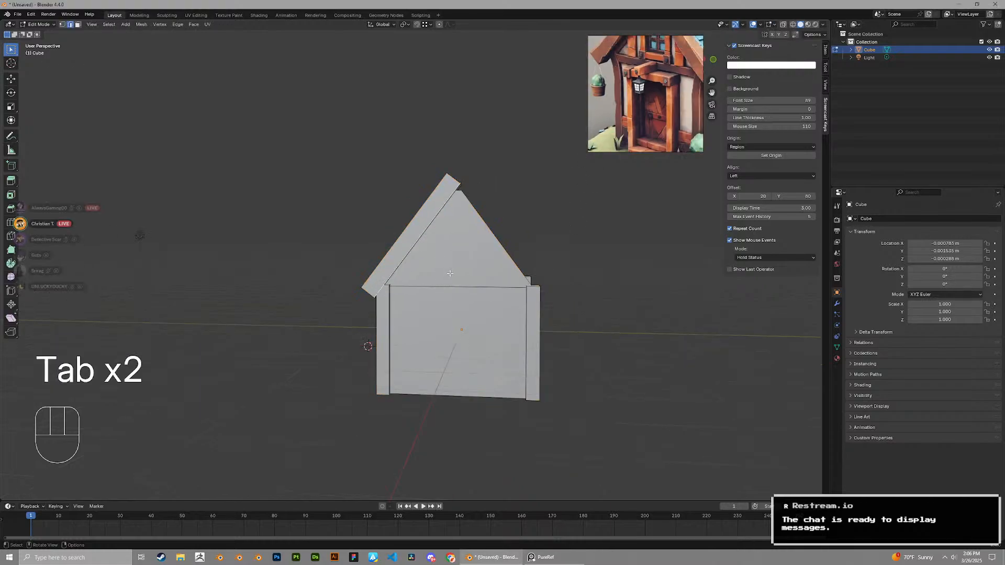
{"action": "key", "text": "l"}
{"action": "middle_click_drag", "start_coordinate": [461, 268], "coordinate": [478, 251]}
{"action": "key", "text": "shift+h"}
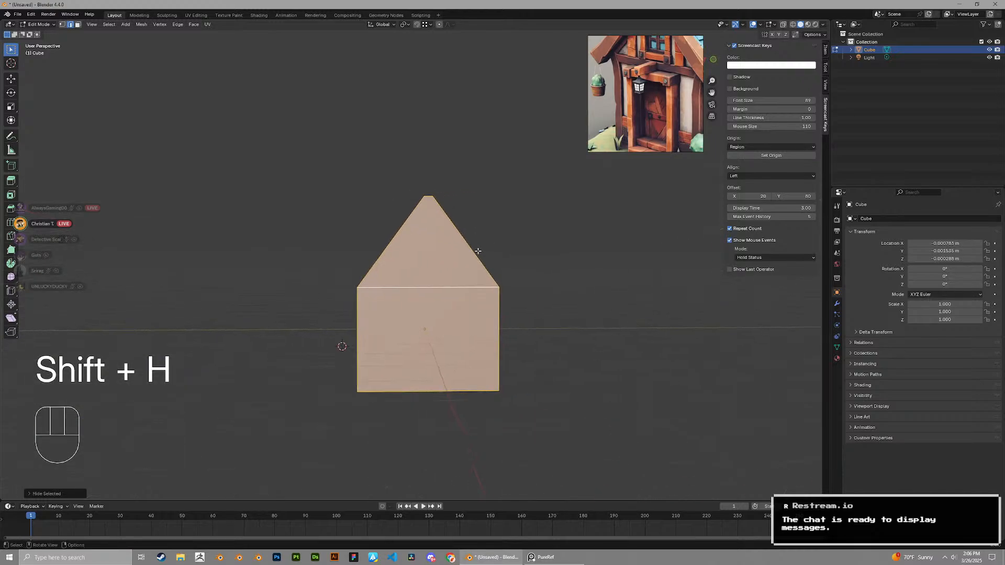
Raise the gabled body's eave edge loop slightly along Z and add a horizontal loop cut around the walls just below it
{"action": "middle_click_drag", "start_coordinate": [416, 285], "coordinate": [468, 291]}
{"action": "key", "text": "2"}
{"action": "left_click", "coordinate": [342, 292], "text": "alt"}
{"action": "middle_click_drag", "start_coordinate": [482, 296], "coordinate": [474, 299]}
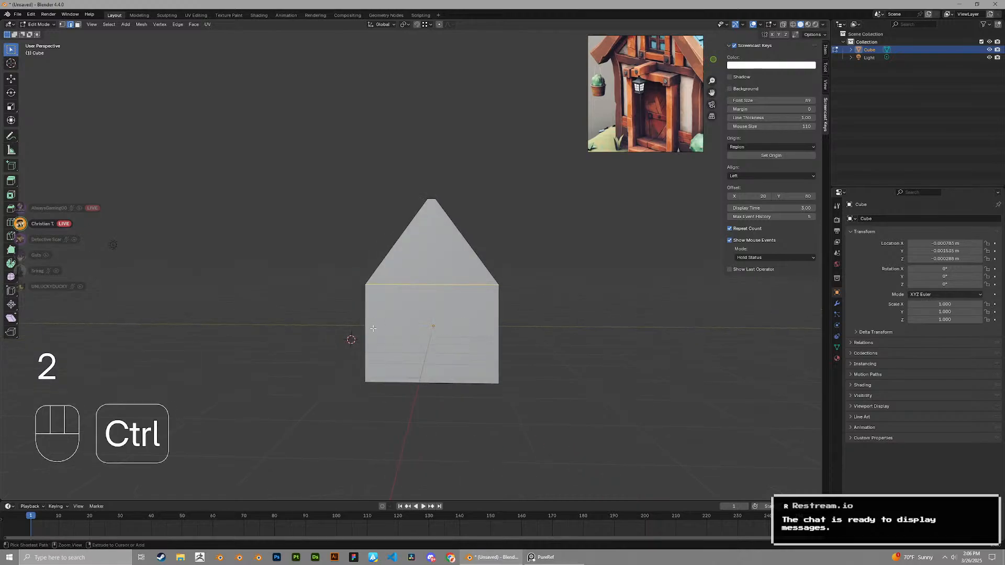
{"action": "key", "text": "g"}
{"action": "key", "text": "z"}
{"action": "left_click", "coordinate": [452, 326]}
{"action": "key", "text": "ctrl+r"}
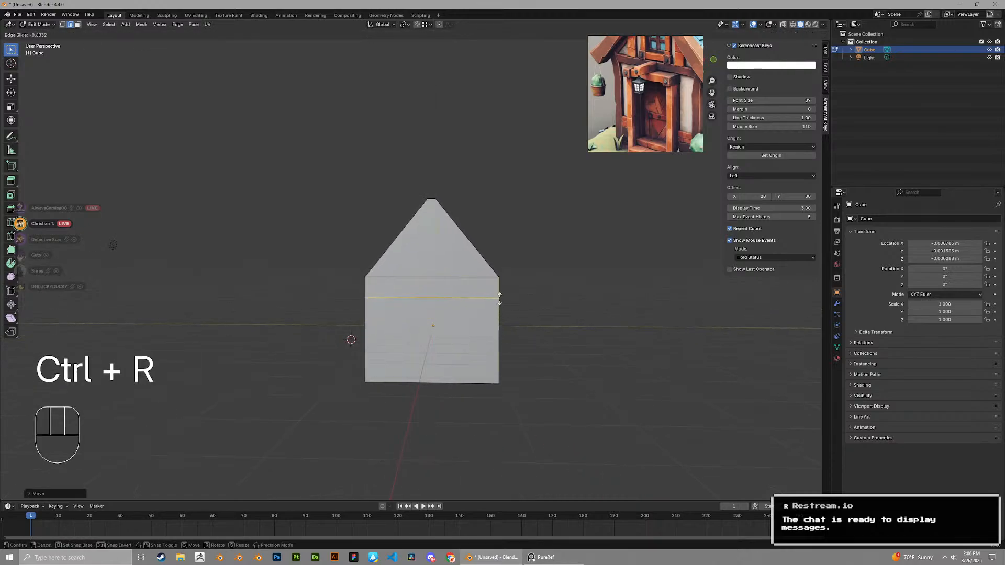
{"action": "left_click", "coordinate": [500, 296]}
Scale the eave edge loop outward along Y so that the tops of the walls flare beyond the lower body
{"action": "middle_click_drag", "start_coordinate": [500, 296], "coordinate": [445, 312]}
{"action": "key", "text": "2"}
{"action": "left_click", "coordinate": [513, 272], "text": "alt"}
{"action": "key", "text": "s"}
{"action": "middle_click_drag", "start_coordinate": [514, 272], "coordinate": [549, 246]}
{"action": "key", "text": "x"}
{"action": "key", "text": "y"}
{"action": "left_click", "coordinate": [574, 273]}
{"action": "key", "text": "Tab"}
{"action": "scroll", "coordinate": [523, 248], "scroll_direction": "up", "scroll_amount": 3}
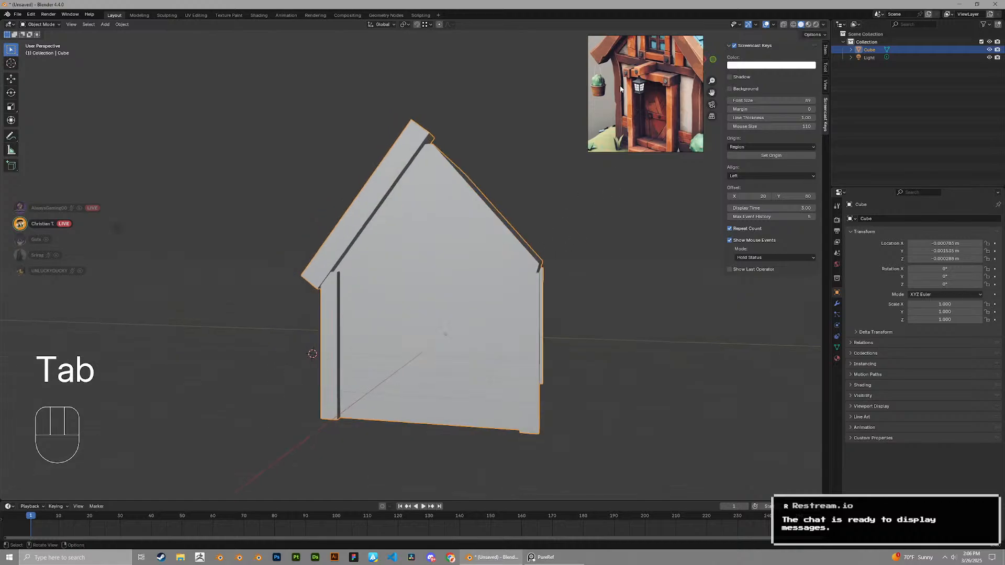
Adjust the height of the wall edge loop below the flared eaves along Z
{"action": "key", "text": "Tab"}
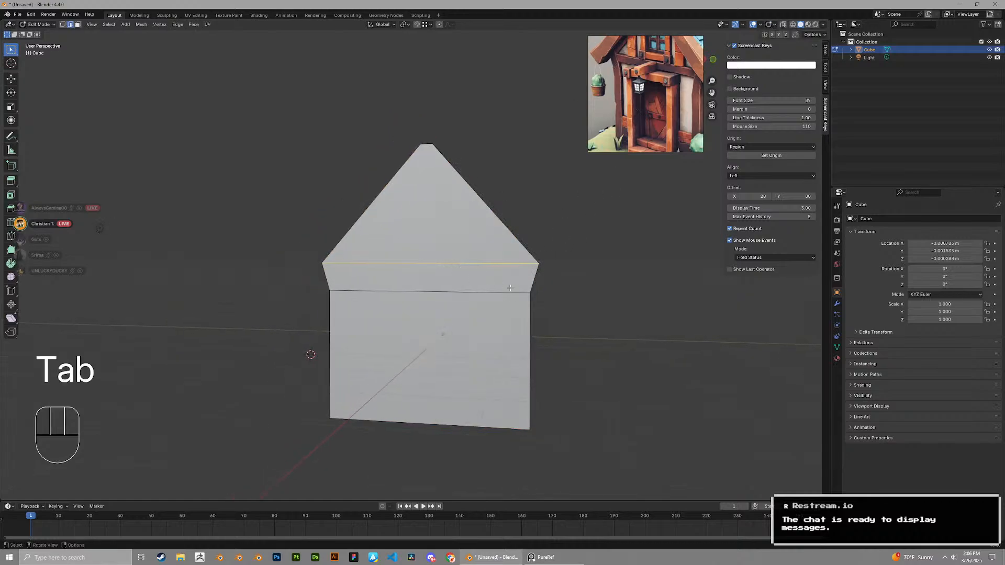
{"action": "key", "text": "2"}
{"action": "scroll", "coordinate": [538, 297], "scroll_direction": "up", "scroll_amount": 1, "text": "alt"}
{"action": "mouse_move", "coordinate": [509, 287]}
{"action": "middle_mouse_down"}
{"action": "mouse_move", "coordinate": [441, 294]}
{"action": "mouse_move", "coordinate": [503, 291]}
{"action": "middle_mouse_up"}
{"action": "left_click", "coordinate": [538, 297], "text": "alt"}
{"action": "key", "text": "Tab"}
{"action": "key", "text": "Tab"}
{"action": "key", "text": "g"}
{"action": "key", "text": "z"}
{"action": "left_click", "coordinate": [555, 301]}
{"action": "key", "text": "Tab"}
{"action": "left_click", "coordinate": [362, 288]}
{"action": "key", "text": "Tab"}
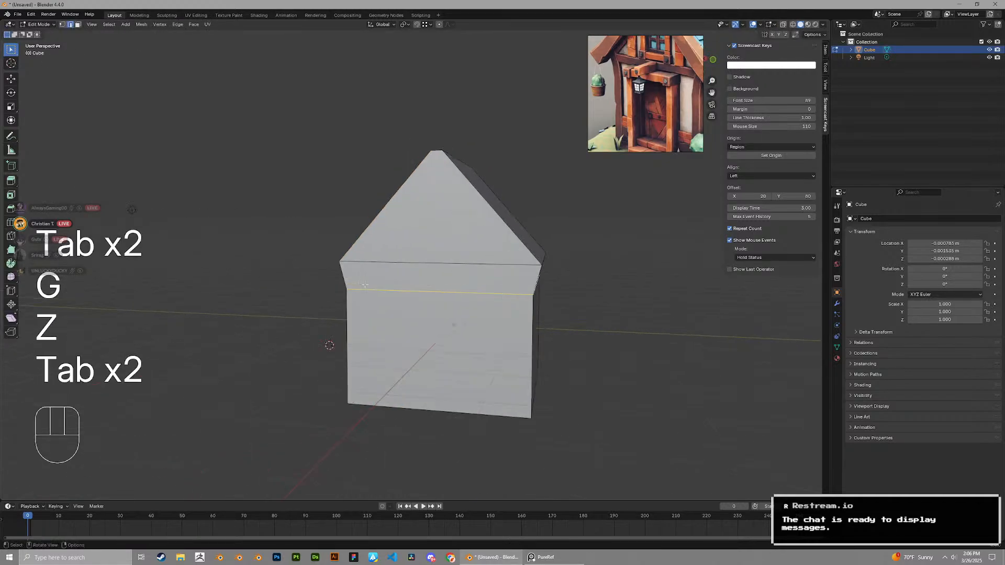
Reveal the hidden timbers and raise the roof beam along Z above the gable slope
{"action": "key", "text": "alt"}
{"action": "key", "text": "alt+h"}
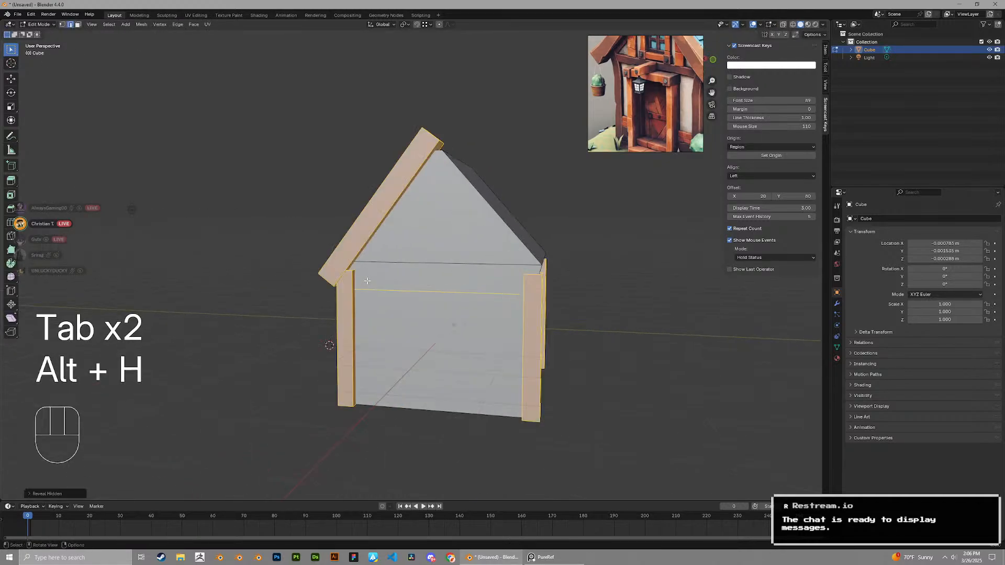
{"action": "mouse_move", "coordinate": [367, 281]}
{"action": "middle_mouse_down"}
{"action": "mouse_move", "coordinate": [398, 274]}
{"action": "mouse_move", "coordinate": [377, 244]}
{"action": "mouse_move", "coordinate": [378, 282]}
{"action": "mouse_move", "coordinate": [353, 285]}
{"action": "middle_mouse_up"}
{"action": "key", "text": "3"}
{"action": "key", "text": "g"}
{"action": "key", "text": "z"}
{"action": "left_click", "coordinate": [382, 267]}
Select the top edge loops of both front corner posts and raise them about 0.14 m along Z to the eaves
{"action": "key", "text": "3"}
{"action": "key", "text": "2"}
{"action": "left_click", "coordinate": [526, 255], "text": "alt+shift"}
{"action": "scroll", "coordinate": [524, 304], "scroll_direction": "up", "scroll_amount": 2}
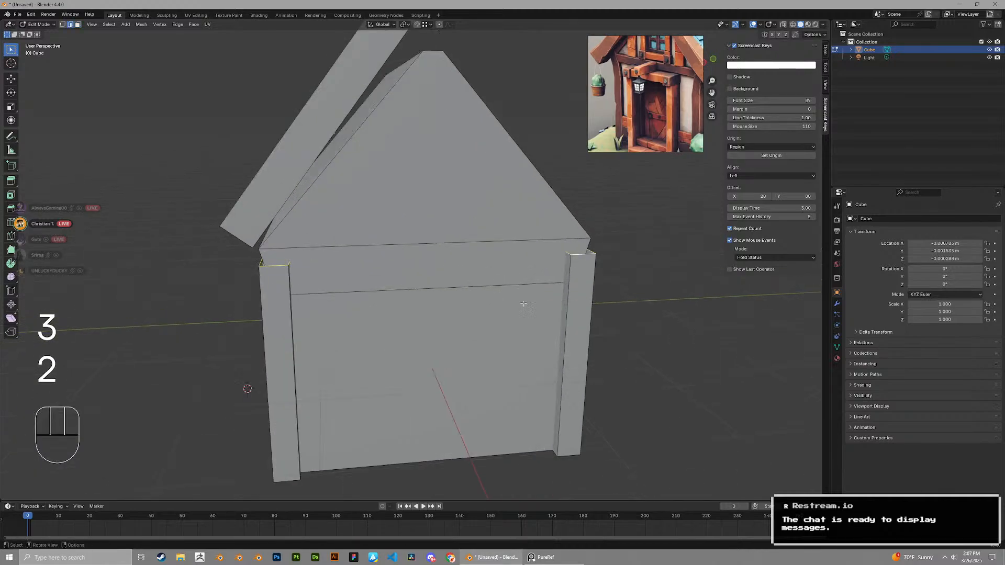
{"action": "key", "text": "g"}
{"action": "key", "text": "z"}
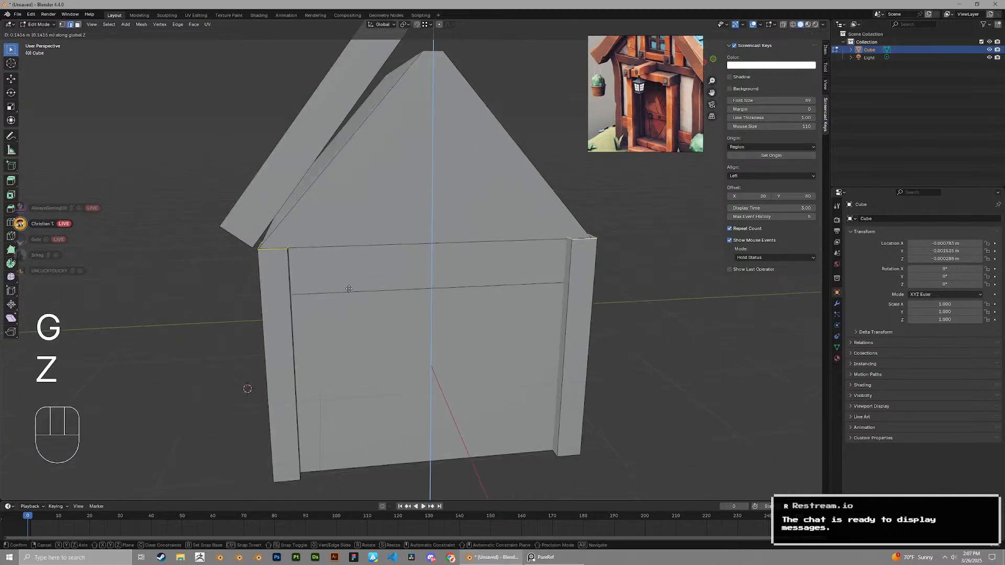
{"action": "left_click", "coordinate": [349, 289]}
Add a centred horizontal loop cut to each of the two front corner posts
{"action": "middle_click_drag", "start_coordinate": [370, 288], "coordinate": [432, 245], "text": "shift"}
{"action": "key", "text": "ctrl+r"}
{"action": "left_click", "coordinate": [341, 277]}
{"action": "right_click", "coordinate": [342, 277]}
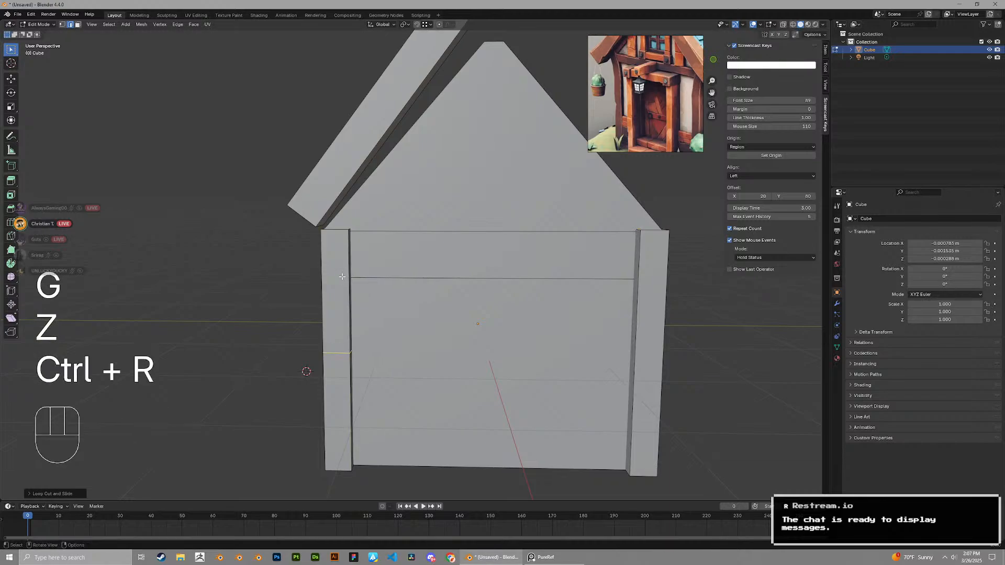
{"action": "key", "text": "ctrl+r"}
{"action": "left_click", "coordinate": [642, 351]}
{"action": "right_click", "coordinate": [643, 352]}
Select the new loops on both front posts and raise them along Z to the height of the wall's crease
{"action": "key", "text": "2"}
{"action": "left_click", "coordinate": [338, 350], "text": "alt+shift"}
{"action": "key", "text": "g"}
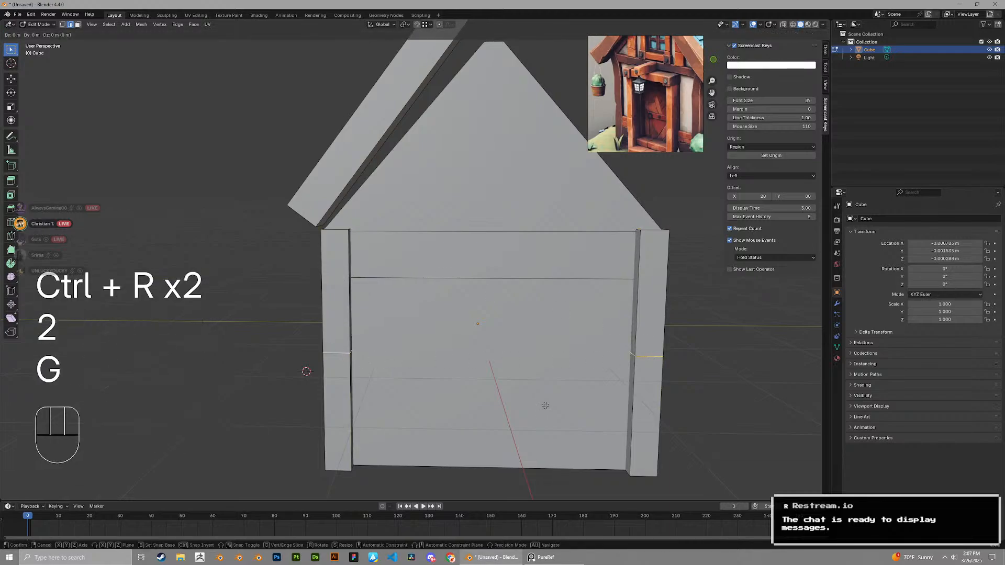
{"action": "key", "text": "z"}
{"action": "left_click", "coordinate": [546, 333]}
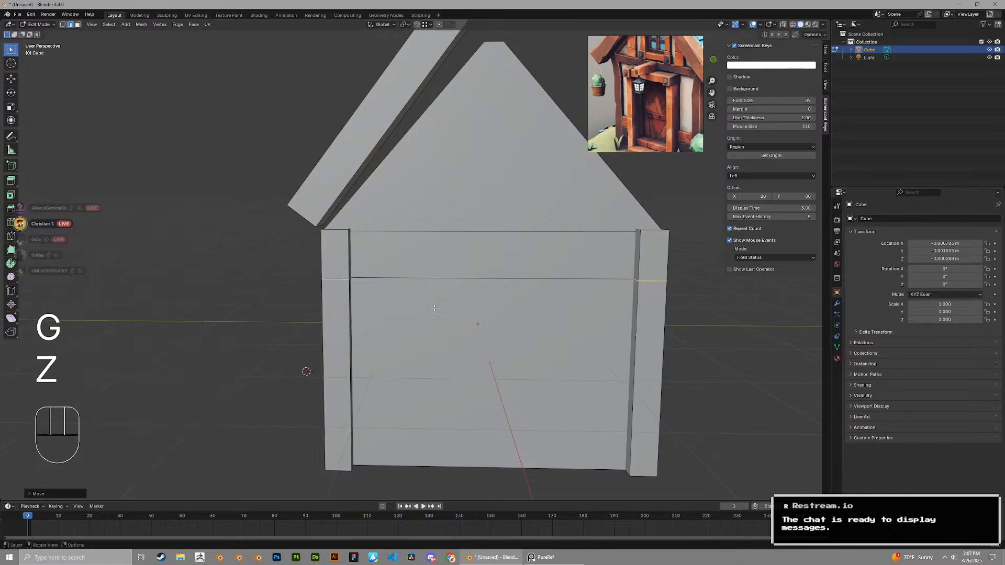
Snap both post loops along Z to the wall's crease in wireframe display, then return to solid shading
{"action": "middle_click_drag", "start_coordinate": [215, 290], "coordinate": [300, 294]}
{"action": "key", "text": "g"}
{"action": "key", "text": "z"}
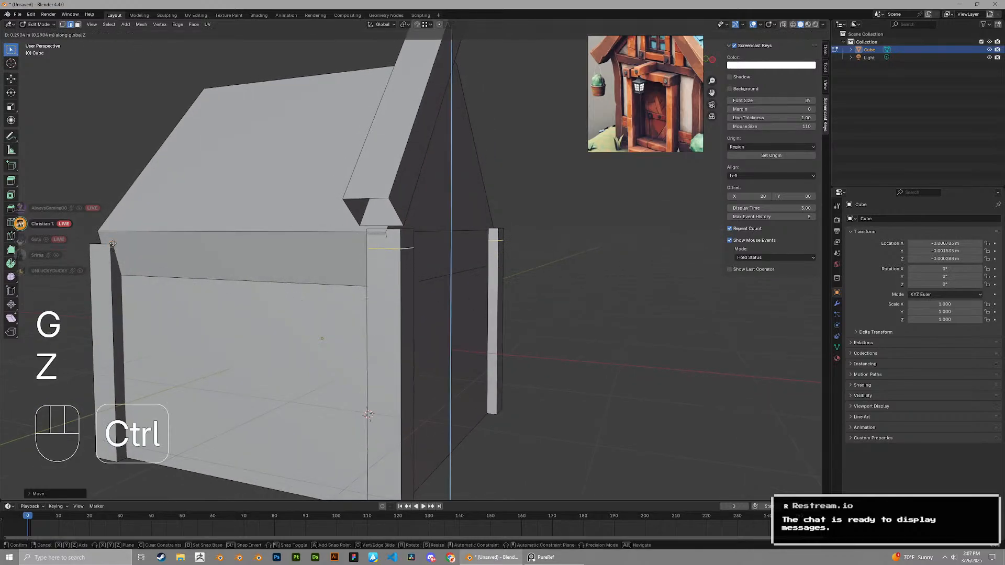
{"action": "left_click", "coordinate": [146, 292]}
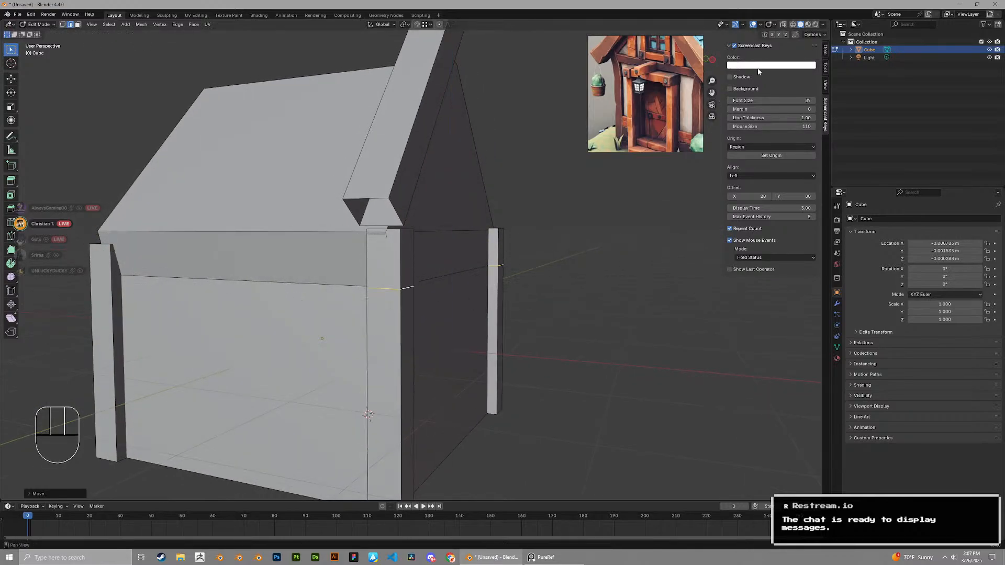
{"action": "left_click", "coordinate": [793, 27]}
{"action": "key", "text": "g"}
{"action": "key", "text": "z"}
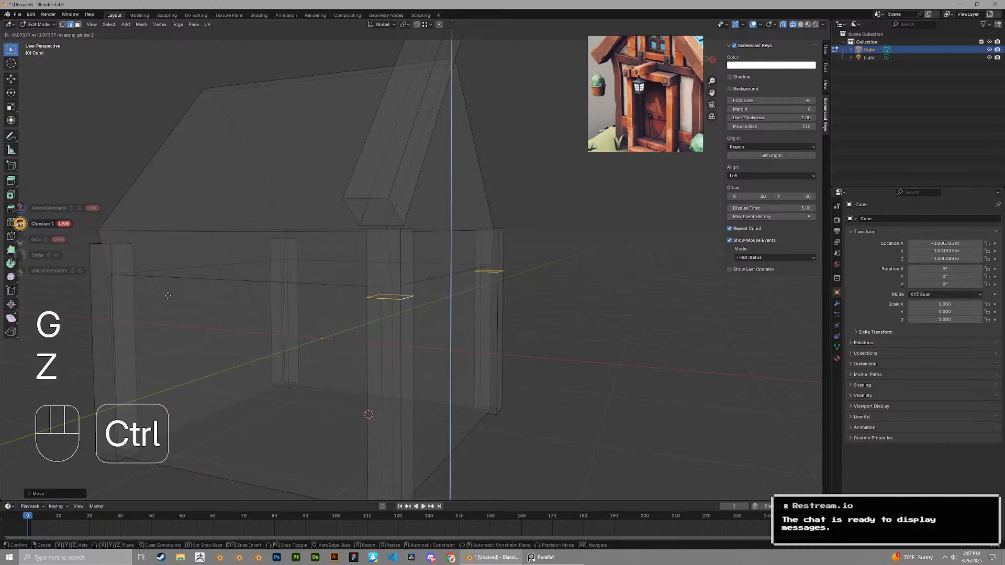
{"action": "left_click", "coordinate": [105, 275]}
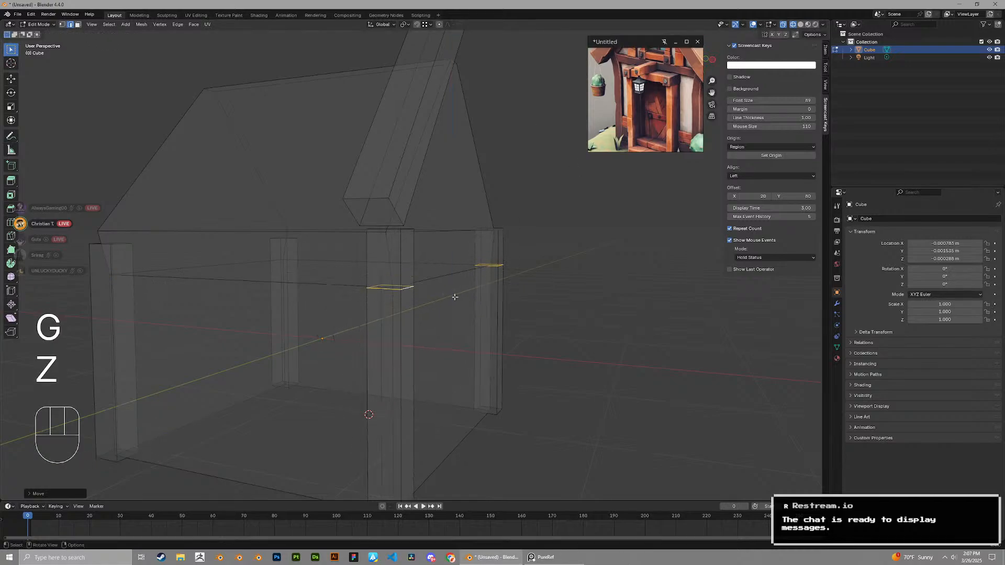
{"action": "key", "text": "g"}
{"action": "key", "text": "z"}
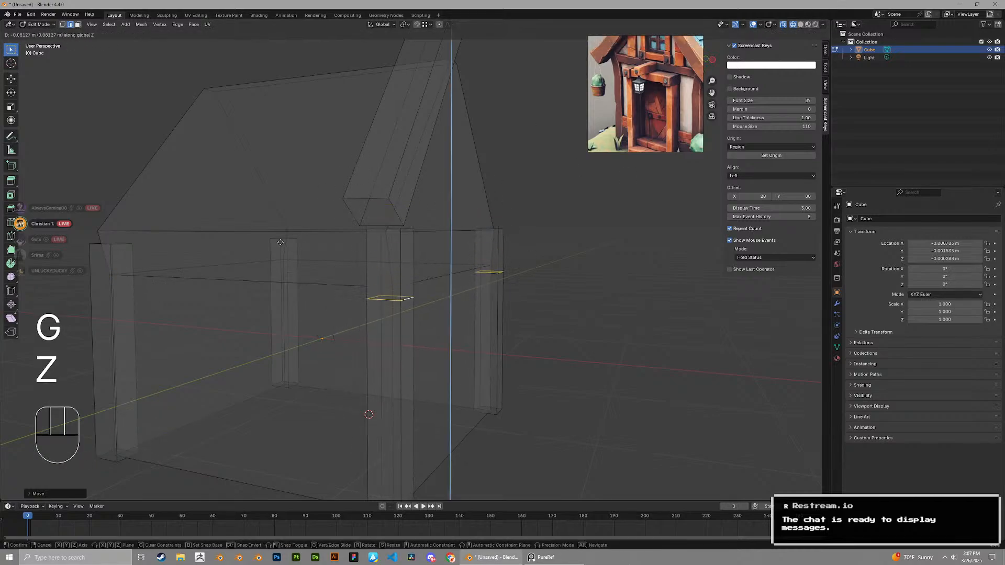
{"action": "left_click", "coordinate": [100, 278], "text": "ctrl"}
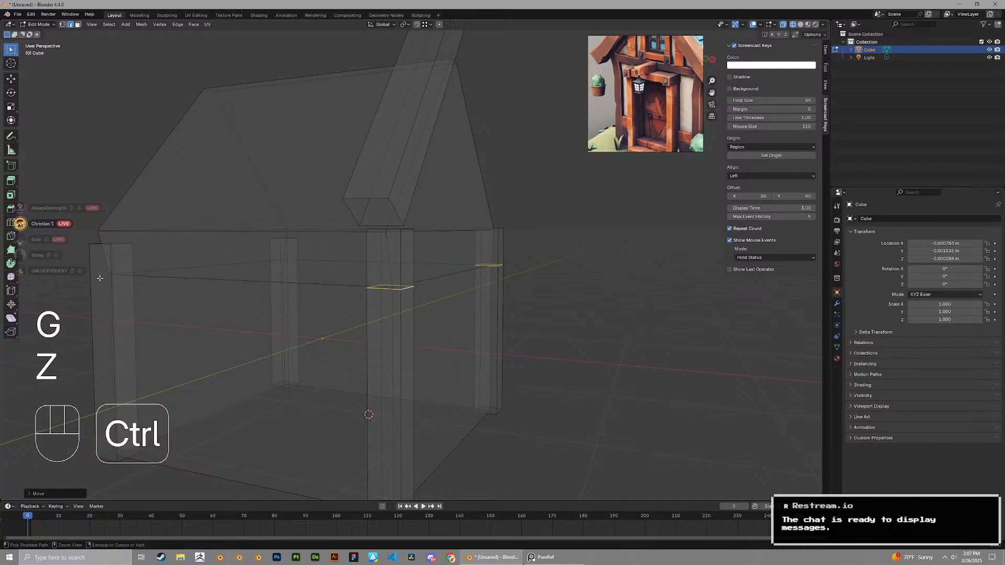
{"action": "left_click", "coordinate": [800, 24]}
Move the top loop of the front post under the roof beam about 0.21 m outward along Y
{"action": "middle_click_drag", "start_coordinate": [561, 200], "coordinate": [484, 202]}
{"action": "scroll", "coordinate": [404, 229], "scroll_direction": "up", "scroll_amount": 1}
{"action": "key", "text": "2"}
{"action": "left_click", "coordinate": [394, 218], "text": "alt"}
{"action": "mouse_move", "coordinate": [581, 198]}
{"action": "middle_mouse_down", "text": "shift"}
{"action": "mouse_move", "coordinate": [501, 230]}
{"action": "mouse_move", "coordinate": [460, 198]}
{"action": "middle_mouse_up", "text": "shift"}
{"action": "key", "text": "g"}
{"action": "key", "text": "x"}
{"action": "key", "text": "y"}
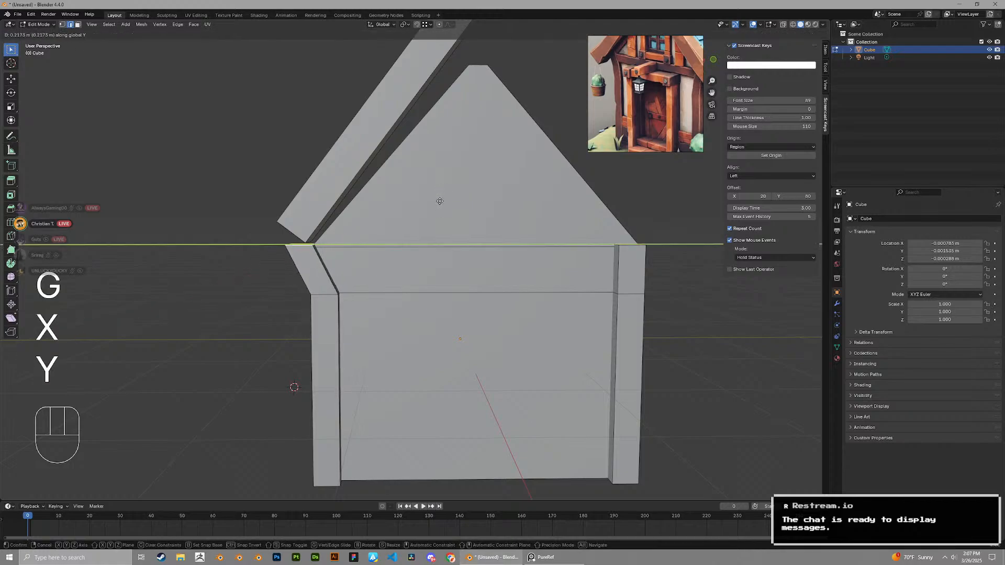
{"action": "left_click", "coordinate": [439, 201]}
Move the opposite front post's top loop about 0.22 m outward along Y to match the flared wall
{"action": "middle_click_drag", "start_coordinate": [520, 215], "coordinate": [446, 235], "text": "shift"}
{"action": "key", "text": "2"}
{"action": "left_click", "coordinate": [555, 265], "text": "alt"}
{"action": "middle_click_drag", "start_coordinate": [575, 264], "coordinate": [559, 278]}
{"action": "key", "text": "g"}
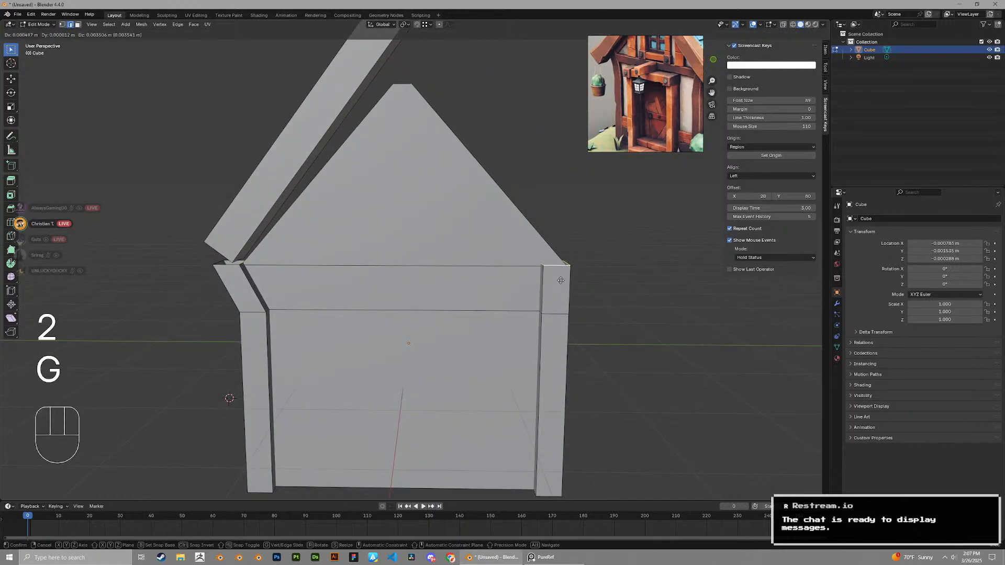
{"action": "key", "text": "x"}
{"action": "key", "text": "y"}
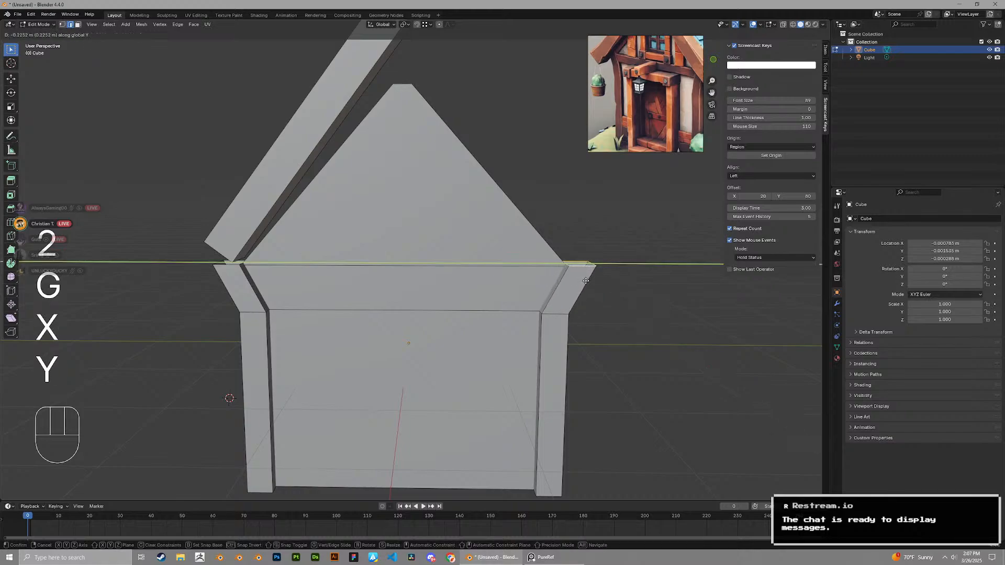
{"action": "left_click", "coordinate": [585, 281]}
Select the end loop at the roof beam's lower end and lower it along Z
{"action": "scroll", "coordinate": [579, 281], "scroll_direction": "down", "scroll_amount": 3}
{"action": "middle_click_drag", "start_coordinate": [390, 235], "coordinate": [441, 227]}
{"action": "scroll", "coordinate": [467, 216], "scroll_direction": "down", "scroll_amount": 1}
{"action": "scroll", "coordinate": [441, 226], "scroll_direction": "up", "scroll_amount": 3}
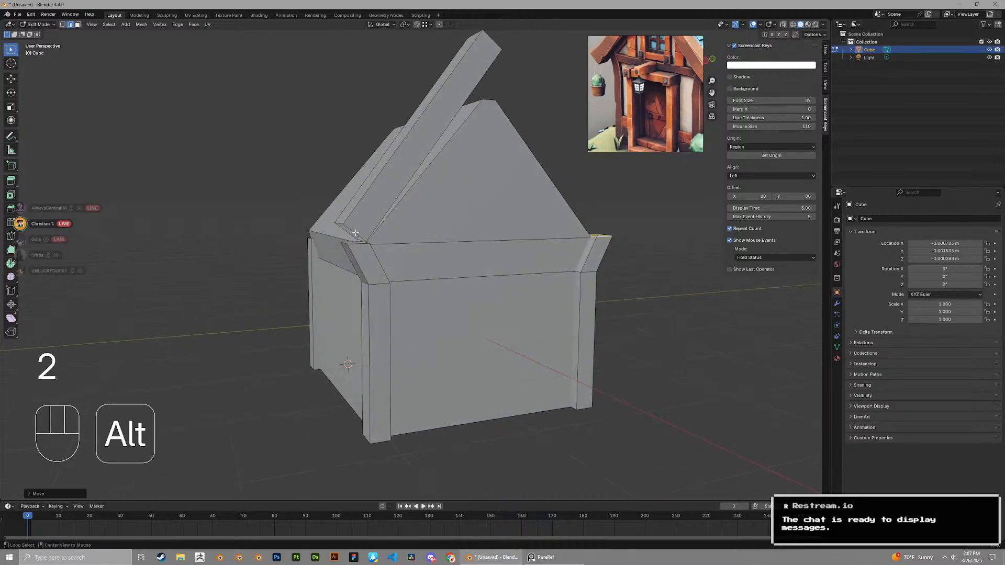
{"action": "middle_click_drag", "start_coordinate": [370, 229], "coordinate": [424, 215]}
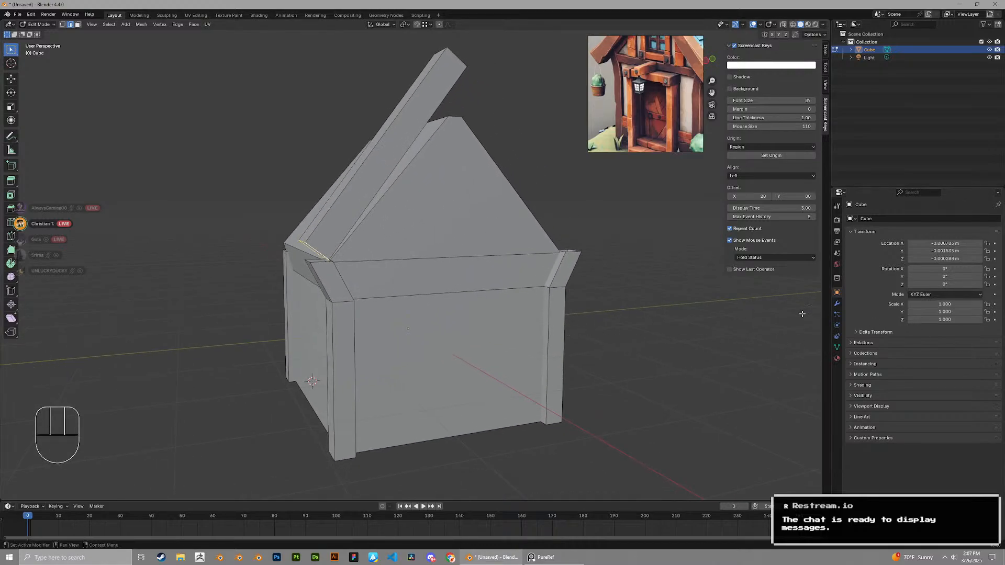
{"action": "scroll", "coordinate": [420, 288], "scroll_direction": "up", "scroll_amount": 3}
{"action": "key", "text": "g"}
{"action": "key", "text": "z"}
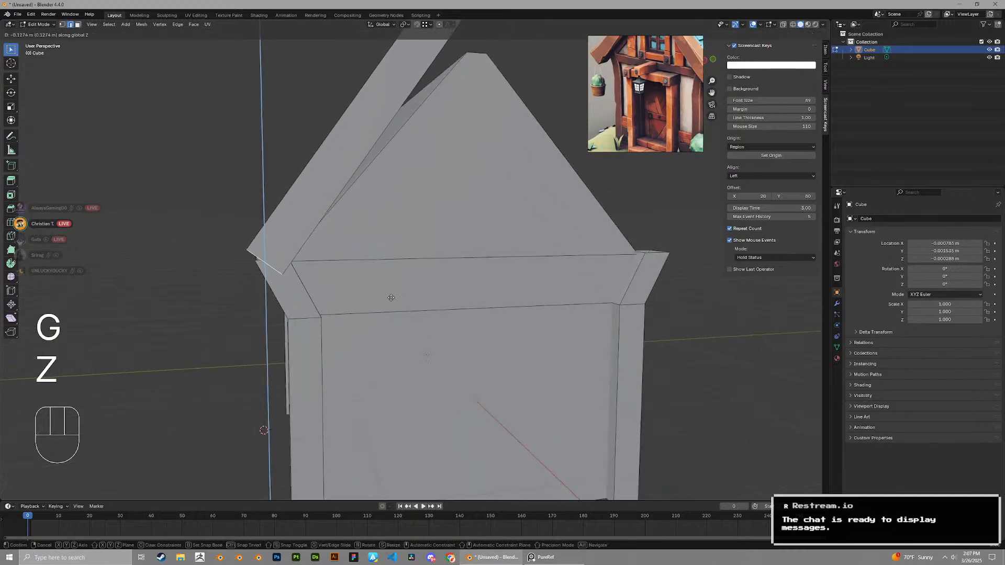
{"action": "left_click", "coordinate": [392, 302]}
Move the beam's lower end outward along Y and further down along Z so that it overhangs the post
{"action": "key", "text": "g"}
{"action": "key", "text": "x"}
{"action": "key", "text": "y"}
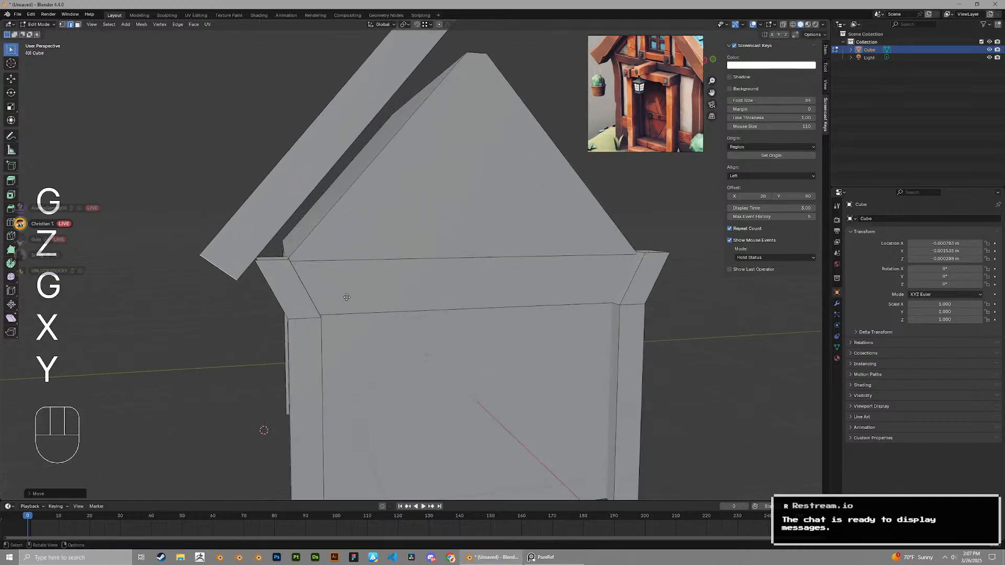
{"action": "key", "text": "g"}
{"action": "key", "text": "z"}
{"action": "left_click", "coordinate": [341, 318]}
Select the end loop at the roof beam's upper end and lower it along Z to the gable peak
{"action": "scroll", "coordinate": [377, 251], "scroll_direction": "down", "scroll_amount": 2}
{"action": "middle_click_drag", "start_coordinate": [463, 98], "coordinate": [427, 116]}
{"action": "key", "text": "2"}
{"action": "left_click", "coordinate": [457, 57], "text": "alt"}
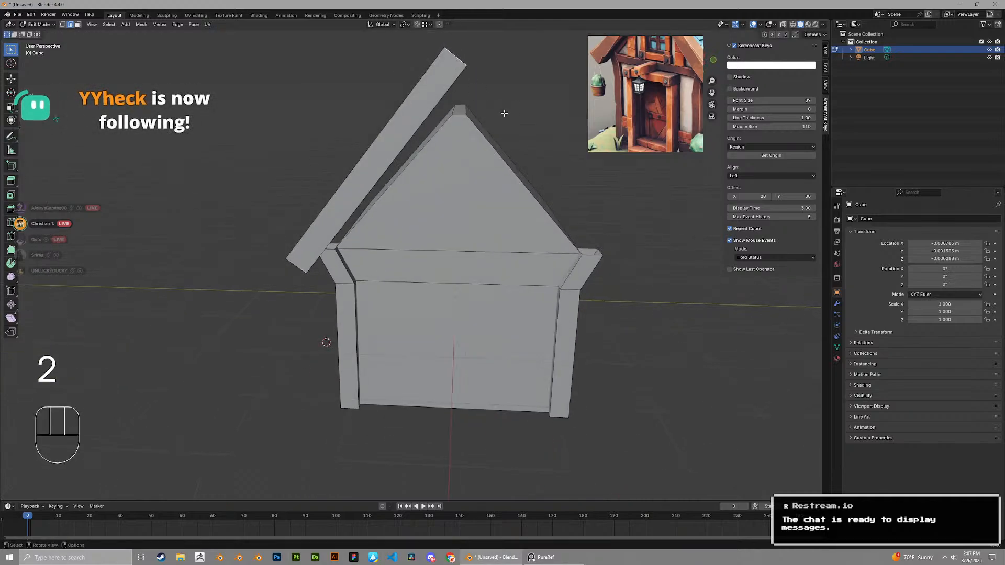
{"action": "key", "text": "g"}
{"action": "key", "text": "z"}
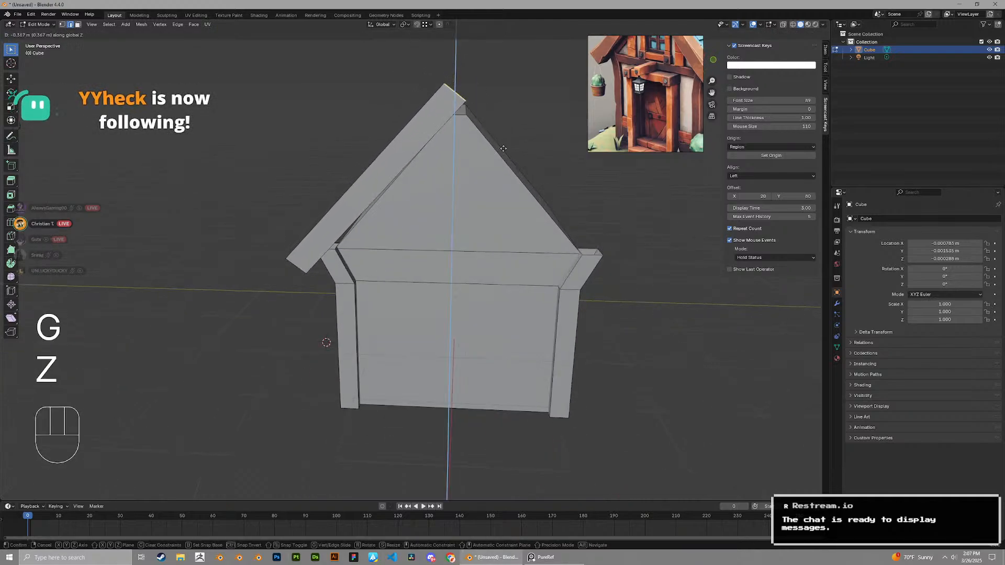
{"action": "left_click", "coordinate": [503, 155]}
Shift the beam's lower end along Z and Y so that the beam lies flush along the gable's slope
{"action": "middle_click_drag", "start_coordinate": [499, 159], "coordinate": [518, 140]}
{"action": "key", "text": "2"}
{"action": "left_click", "coordinate": [298, 270], "text": "alt"}
{"action": "key", "text": "g"}
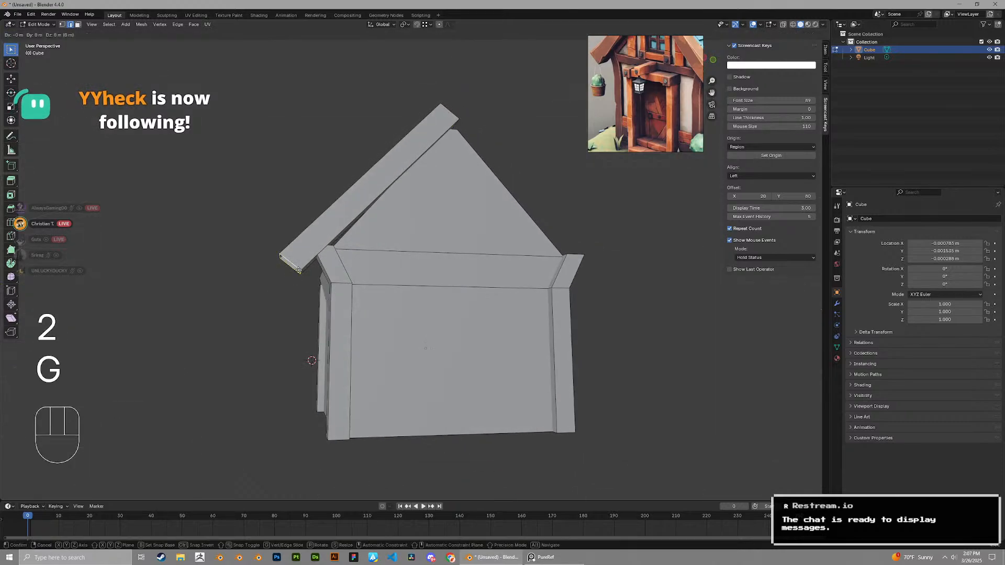
{"action": "key", "text": "z"}
{"action": "key", "text": "g"}
{"action": "key", "text": "x"}
{"action": "key", "text": "y"}
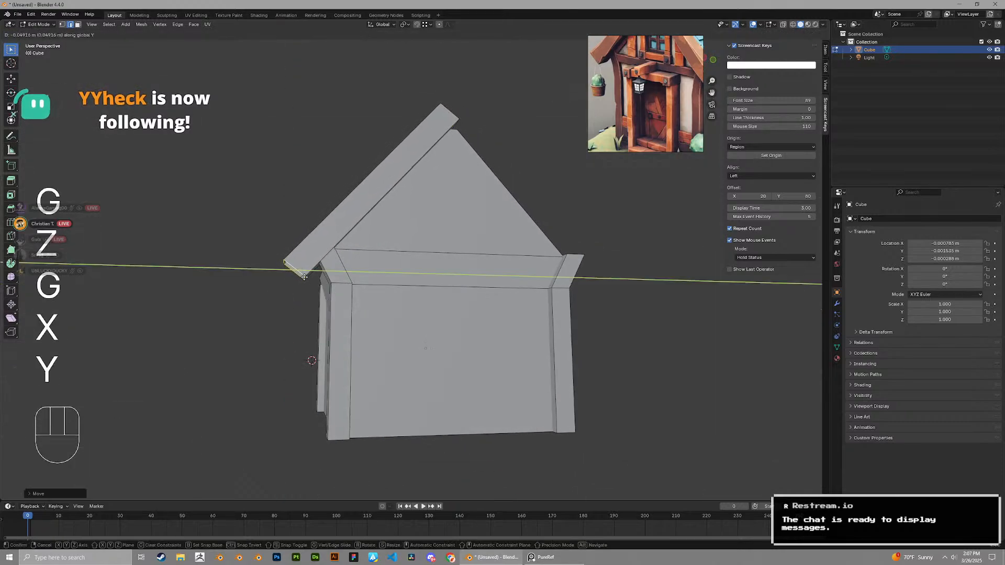
{"action": "left_click", "coordinate": [307, 278]}
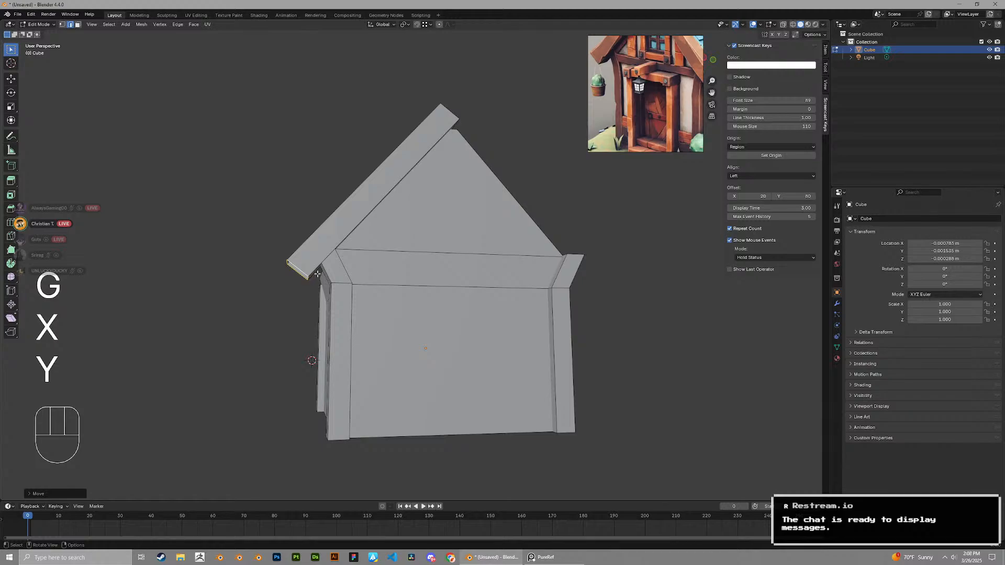
Compare the flared walls, bent posts and roof beam with the cottage in the reference image
{"action": "scroll", "coordinate": [404, 241], "scroll_direction": "down", "scroll_amount": 2}
{"action": "middle_click_drag", "start_coordinate": [404, 241], "coordinate": [400, 278]}
{"action": "middle_click_drag", "start_coordinate": [400, 251], "coordinate": [471, 230]}
{"action": "scroll", "coordinate": [504, 183], "scroll_direction": "down", "scroll_amount": 1}
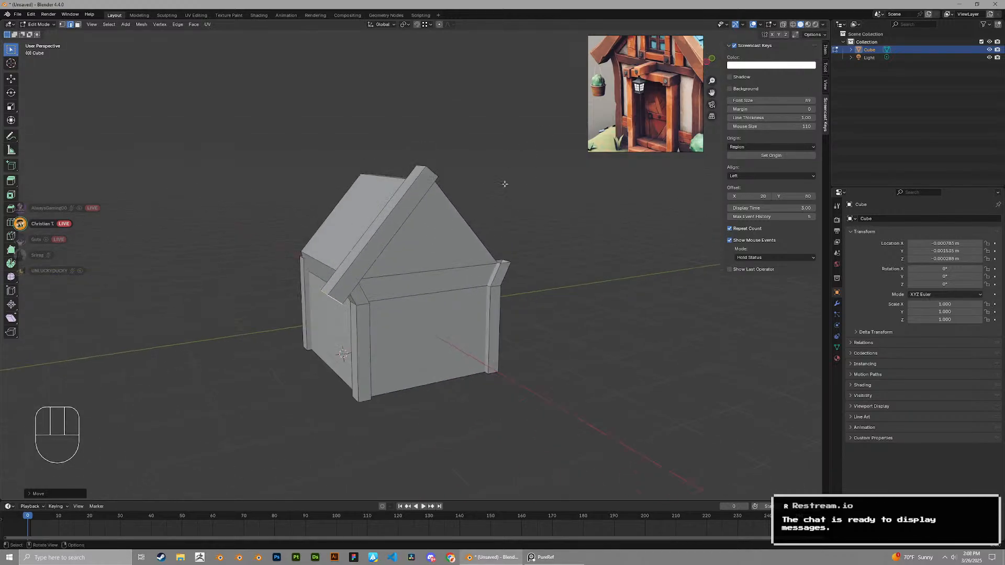
{"action": "middle_click_drag", "start_coordinate": [504, 184], "coordinate": [560, 167]}
{"action": "scroll", "coordinate": [693, 130], "scroll_direction": "down", "scroll_amount": 3}
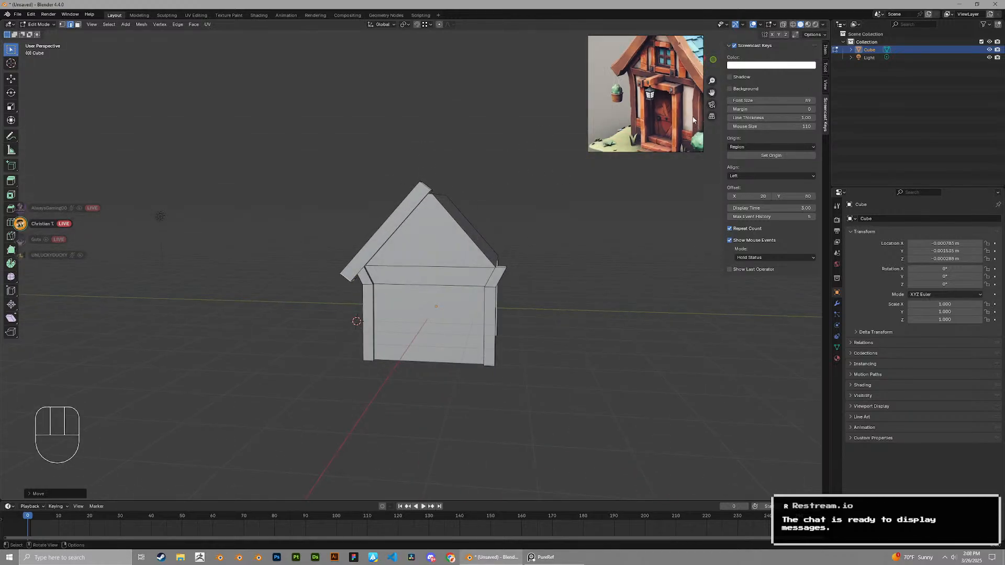
{"action": "scroll", "coordinate": [414, 217], "scroll_direction": "up", "scroll_amount": 2}
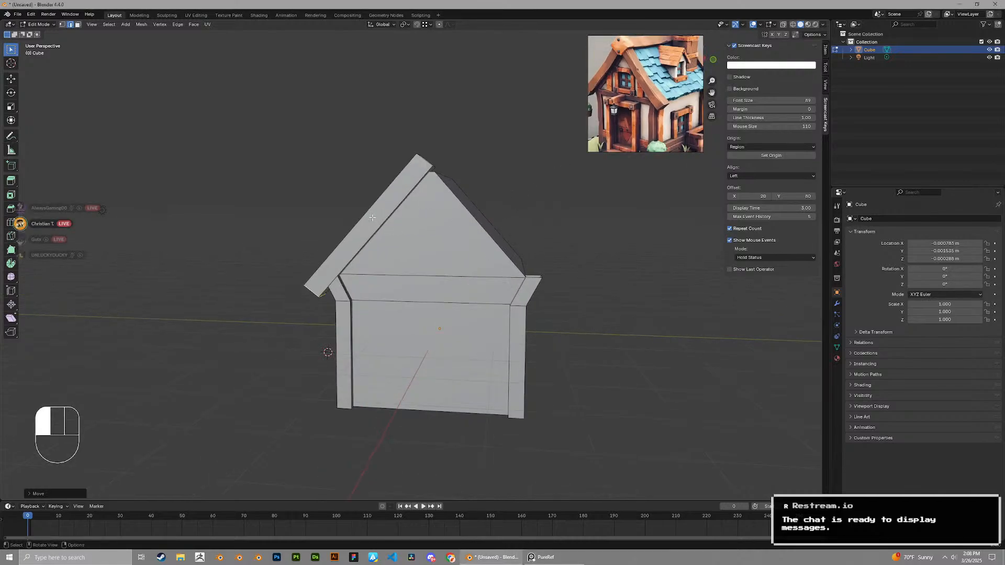
{"action": "mouse_move", "coordinate": [376, 230]}
{"action": "middle_mouse_down"}
{"action": "mouse_move", "coordinate": [413, 229]}
{"action": "mouse_move", "coordinate": [387, 230]}
{"action": "middle_mouse_up"}
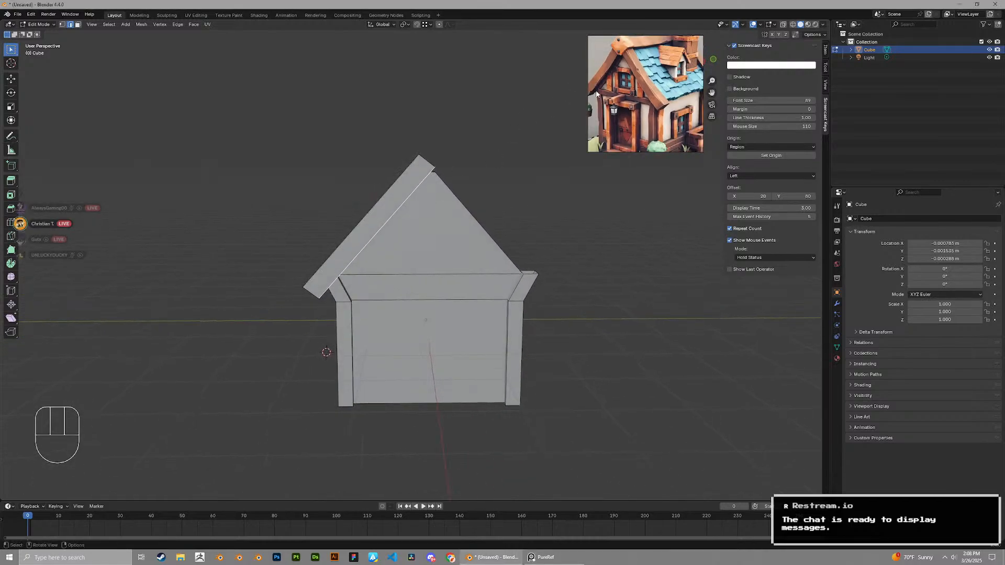
{"action": "scroll", "coordinate": [603, 150], "scroll_direction": "down", "scroll_amount": 2}
{"action": "scroll", "coordinate": [639, 115], "scroll_direction": "up", "scroll_amount": 2}
{"action": "middle_click_drag", "start_coordinate": [539, 189], "coordinate": [570, 293]}
{"action": "middle_click_drag", "start_coordinate": [442, 242], "coordinate": [425, 237]}
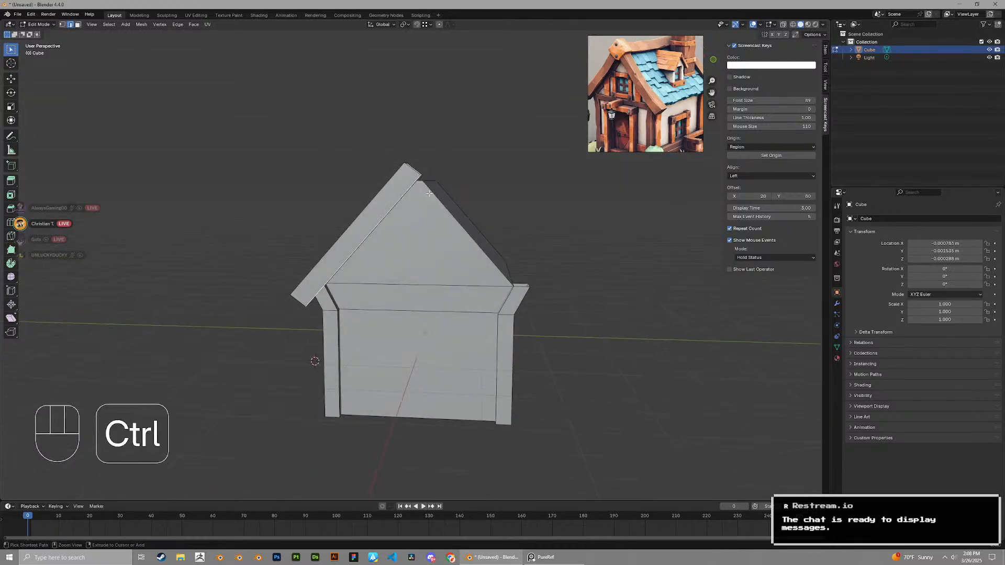
Add a vertical loop cut through the middle of the gabled house body and switch to face selection
{"action": "key", "text": "ctrl+r"}
{"action": "left_click", "coordinate": [422, 180]}
{"action": "middle_click_drag", "start_coordinate": [422, 180], "coordinate": [471, 255]}
{"action": "key", "text": "3"}
{"action": "key", "text": "3"}
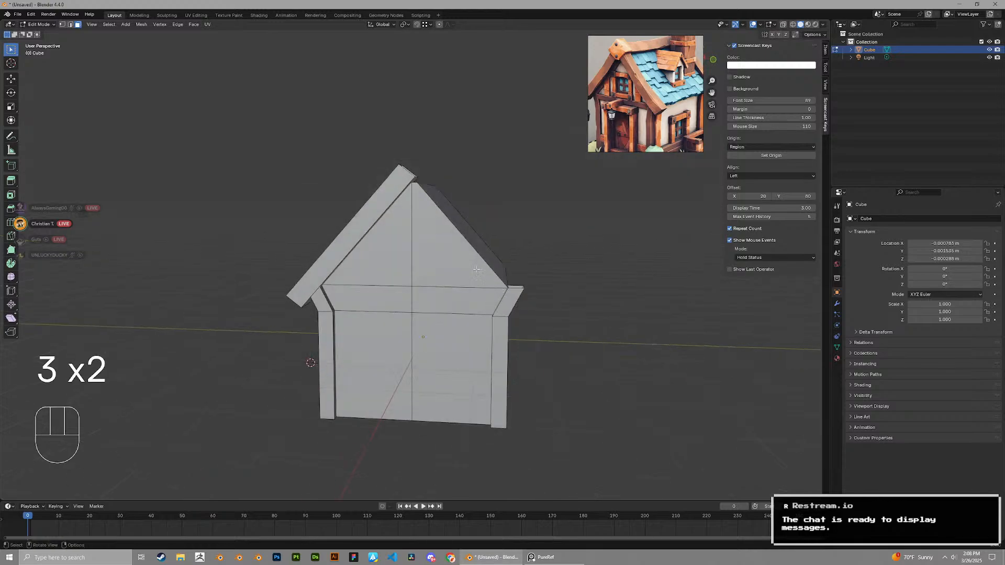
Delete the faces of the house body on the half that has no roof beam
{"action": "left_click", "coordinate": [471, 255]}
{"action": "left_click", "coordinate": [451, 301], "text": "alt"}
{"action": "key", "text": "x"}
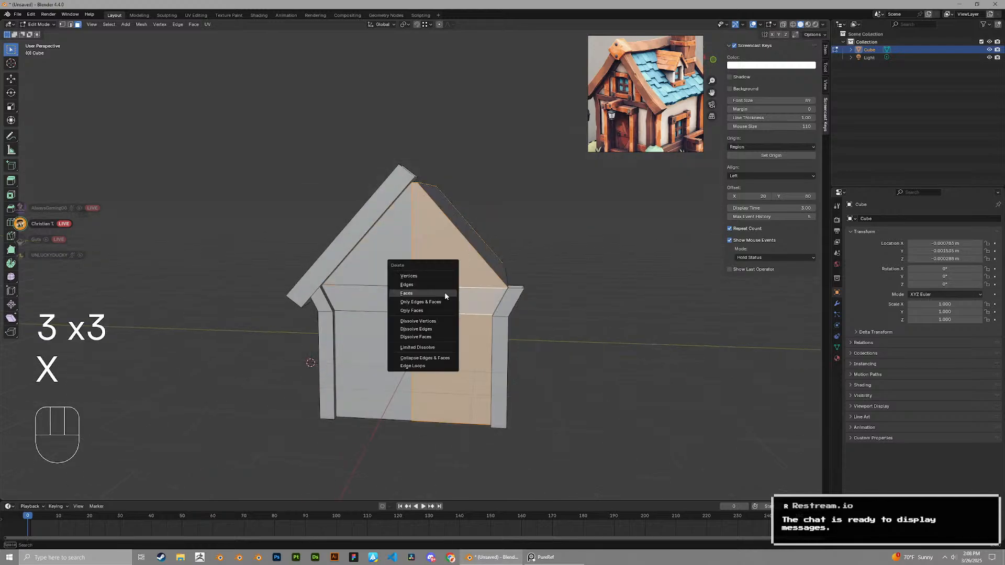
{"action": "left_click", "coordinate": [445, 292]}
{"action": "key", "text": "x"}
{"action": "left_click", "coordinate": [478, 242]}
Delete the leftover linked geometry on the removed half, including its corner posts
{"action": "middle_click_drag", "start_coordinate": [477, 242], "coordinate": [481, 262]}
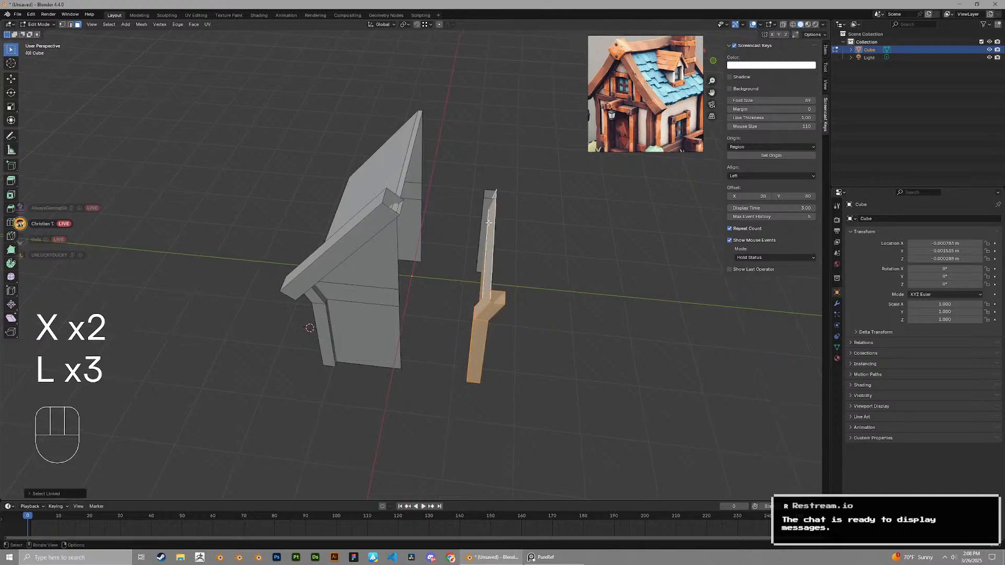
{"action": "key", "text": "x"}
{"action": "left_click", "coordinate": [480, 203]}
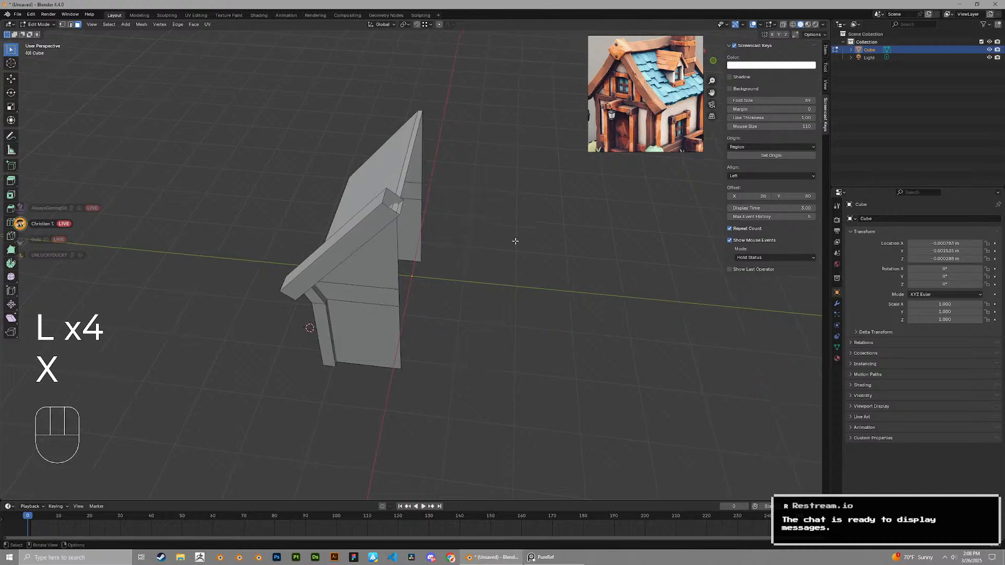
Add a Mirror modifier to the house and set its axis to Y only
{"action": "key", "text": "Tab"}
{"action": "left_click", "coordinate": [836, 304]}
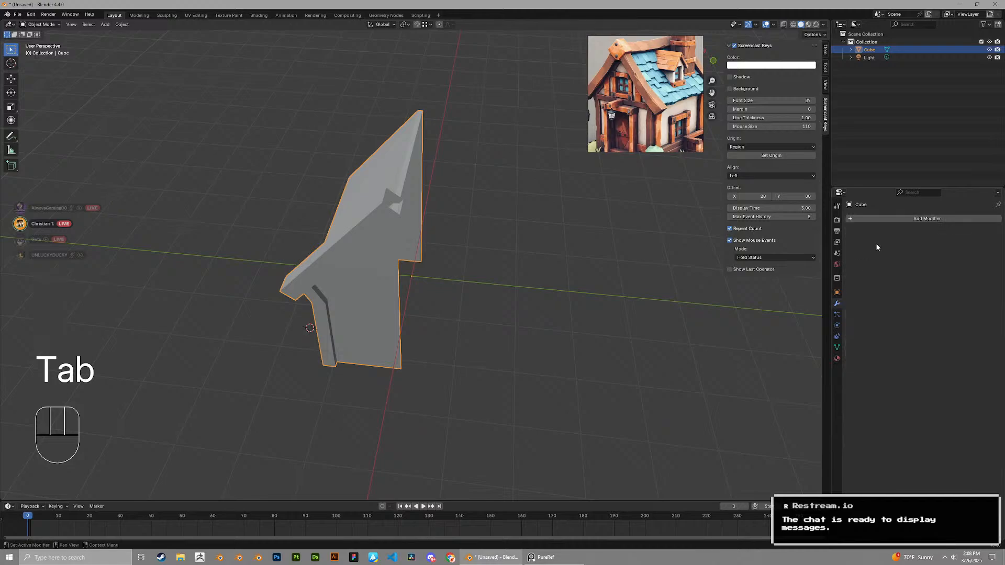
{"action": "left_click", "coordinate": [884, 218]}
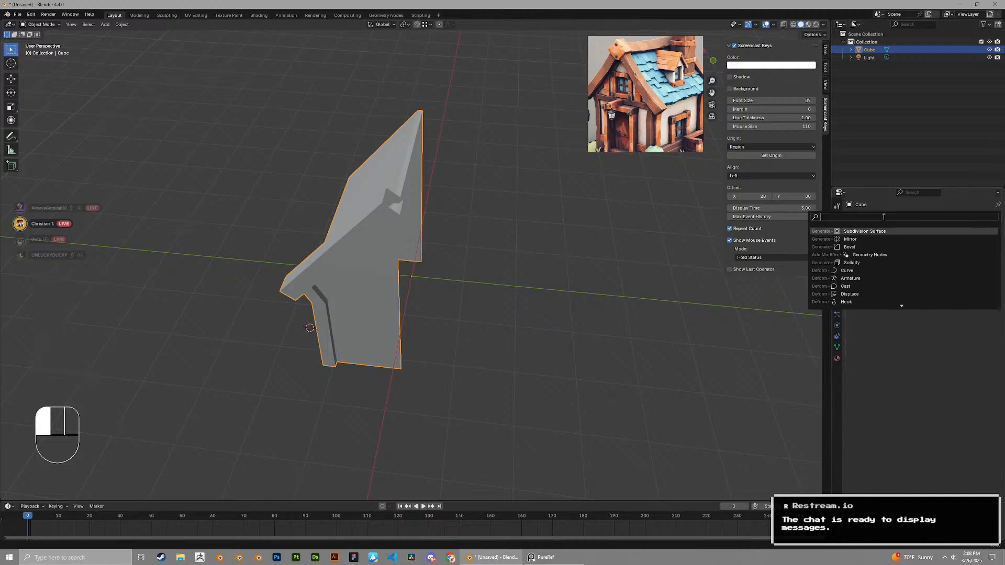
{"action": "type", "text": "m"}
{"action": "key", "text": "Return"}
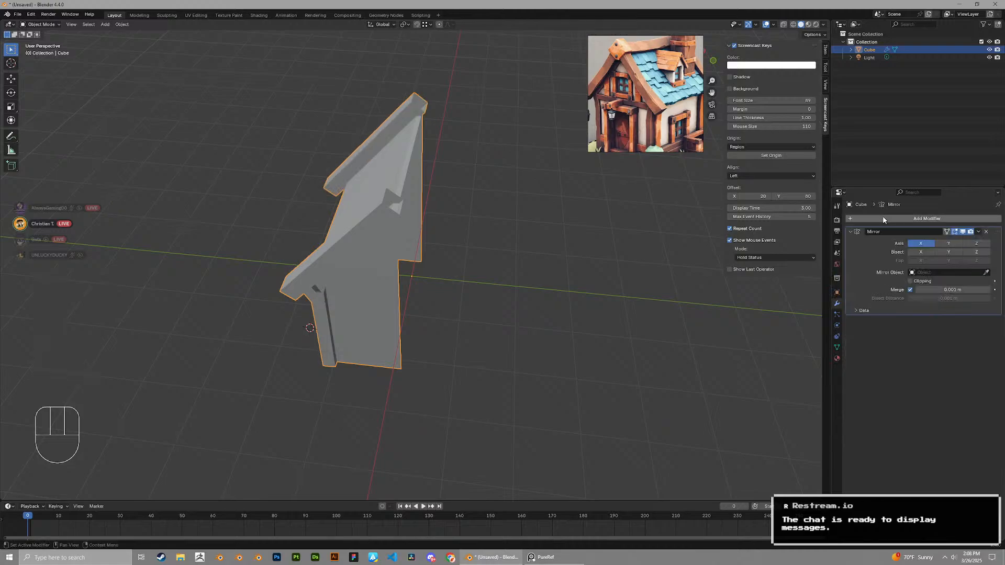
{"action": "left_click", "coordinate": [943, 246]}
{"action": "left_click", "coordinate": [925, 243]}
Inspect the mirrored house from the side, from below and at the gable centre
{"action": "middle_click_drag", "start_coordinate": [641, 226], "coordinate": [627, 177]}
{"action": "scroll", "coordinate": [494, 229], "scroll_direction": "up", "scroll_amount": 1}
{"action": "middle_click_drag", "start_coordinate": [501, 109], "coordinate": [486, 230], "text": "shift"}
{"action": "key", "text": "Tab"}
{"action": "scroll", "coordinate": [507, 155], "scroll_direction": "up", "scroll_amount": 2}
{"action": "middle_click_drag", "start_coordinate": [507, 155], "coordinate": [484, 183]}
{"action": "middle_click_drag", "start_coordinate": [429, 230], "coordinate": [403, 196]}
{"action": "scroll", "coordinate": [403, 196], "scroll_direction": "down", "scroll_amount": 2}
{"action": "middle_click_drag", "start_coordinate": [440, 257], "coordinate": [443, 195], "text": "shift"}
{"action": "middle_click_drag", "start_coordinate": [505, 204], "coordinate": [484, 220]}
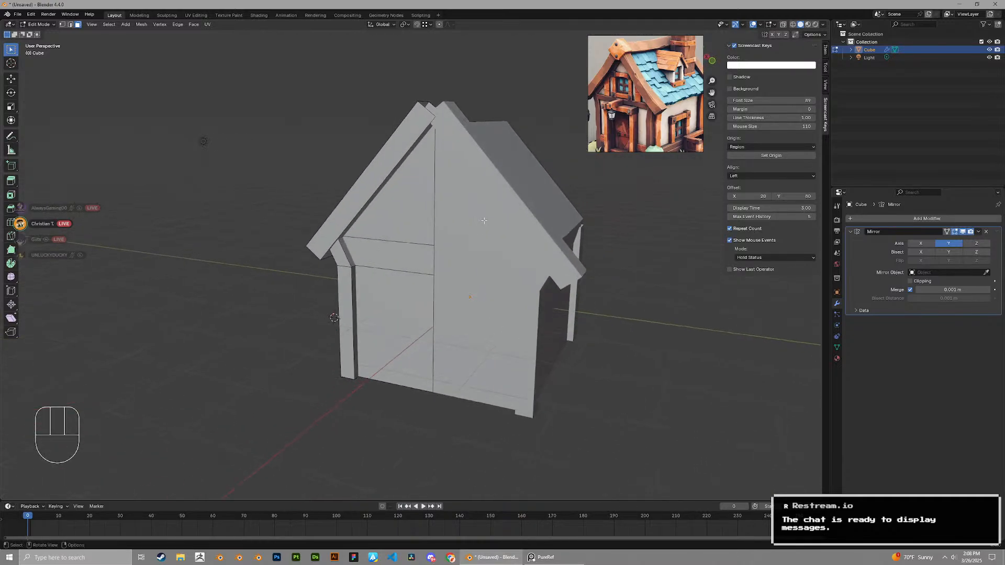
Snap the 3D cursor to the world origin
{"action": "key", "text": "Tab"}
{"action": "key", "text": "shift+s"}
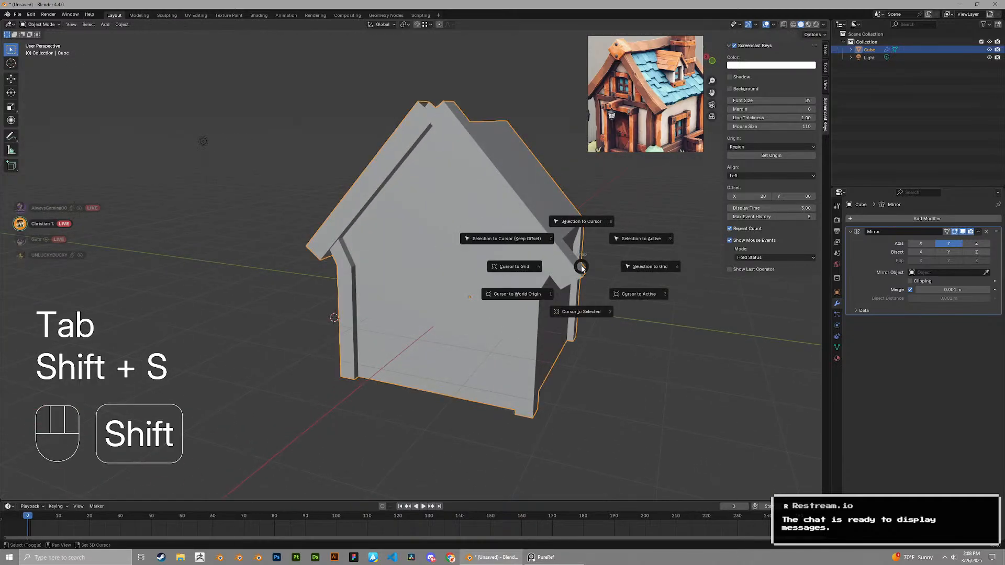
{"action": "left_click", "coordinate": [539, 296]}
Fill the lower end of the gable roof beam with a face
{"action": "middle_click_drag", "start_coordinate": [539, 296], "coordinate": [411, 237]}
{"action": "key", "text": "Tab"}
{"action": "key", "text": "2"}
{"action": "key", "text": "f"}
{"action": "scroll", "coordinate": [500, 239], "scroll_direction": "down", "scroll_amount": 3}
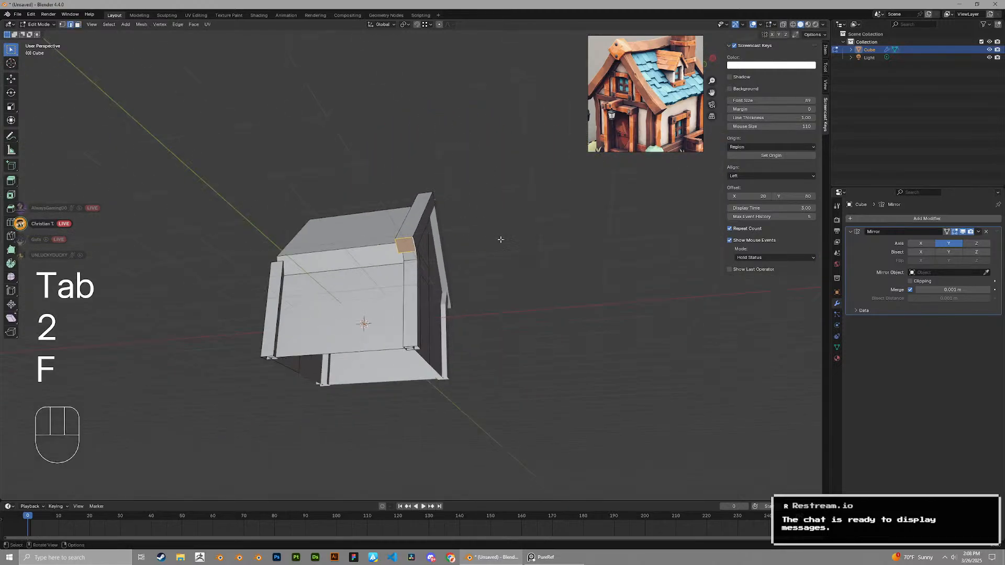
{"action": "left_click", "coordinate": [500, 239]}
Move the front face of the gable roof beam along X to adjust the beam's thickness
{"action": "middle_click_drag", "start_coordinate": [500, 238], "coordinate": [406, 242]}
{"action": "scroll", "coordinate": [437, 244], "scroll_direction": "up", "scroll_amount": 3}
{"action": "scroll", "coordinate": [406, 242], "scroll_direction": "up", "scroll_amount": 2}
{"action": "key", "text": "3"}
{"action": "left_click", "coordinate": [422, 237]}
{"action": "key", "text": "g"}
{"action": "key", "text": "x"}
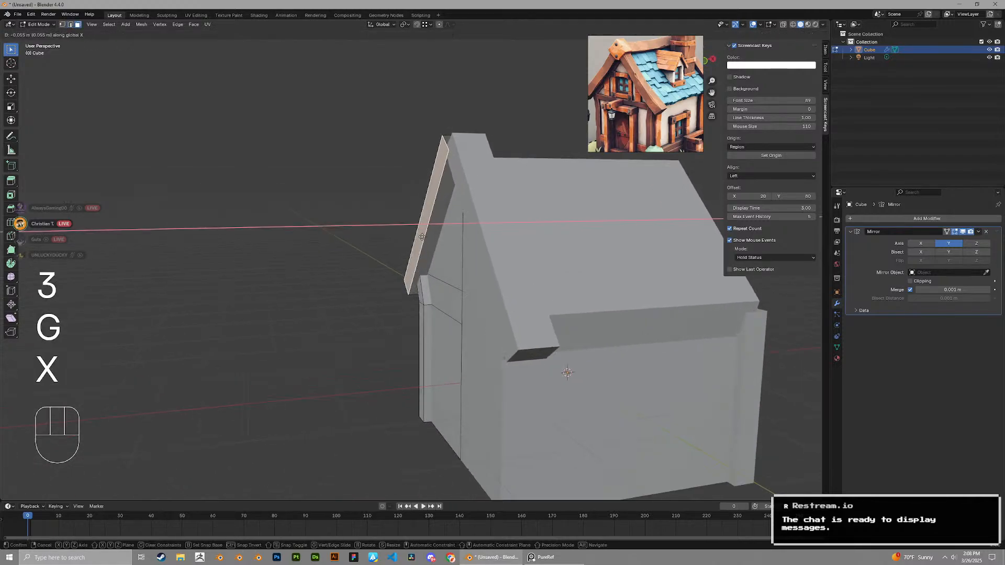
{"action": "left_click", "coordinate": [422, 237]}
{"action": "middle_click_drag", "start_coordinate": [422, 237], "coordinate": [522, 246]}
{"action": "key", "text": "g"}
{"action": "key", "text": "x"}
{"action": "left_click", "coordinate": [461, 247]}
Edge-slide the roof beam's upper end down along its length toward the gable peak
{"action": "middle_click_drag", "start_coordinate": [485, 294], "coordinate": [505, 222], "text": "shift"}
{"action": "scroll", "coordinate": [518, 215], "scroll_direction": "down", "scroll_amount": 2}
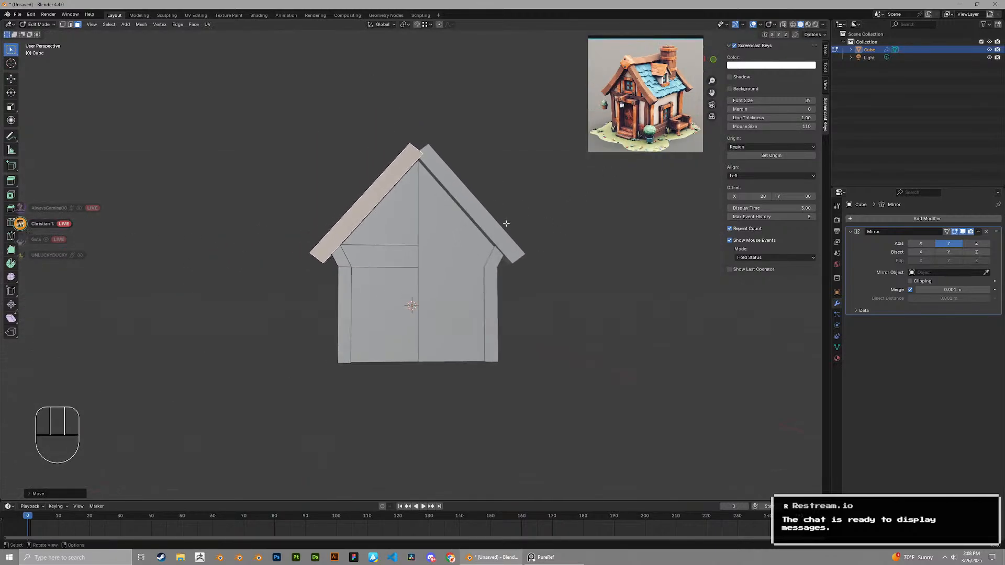
{"action": "scroll", "coordinate": [502, 222], "scroll_direction": "up", "scroll_amount": 1}
{"action": "middle_click_drag", "start_coordinate": [415, 220], "coordinate": [471, 224]}
{"action": "middle_click_drag", "start_coordinate": [437, 222], "coordinate": [406, 206], "text": "shift"}
{"action": "key", "text": "2"}
{"action": "key", "text": "g"}
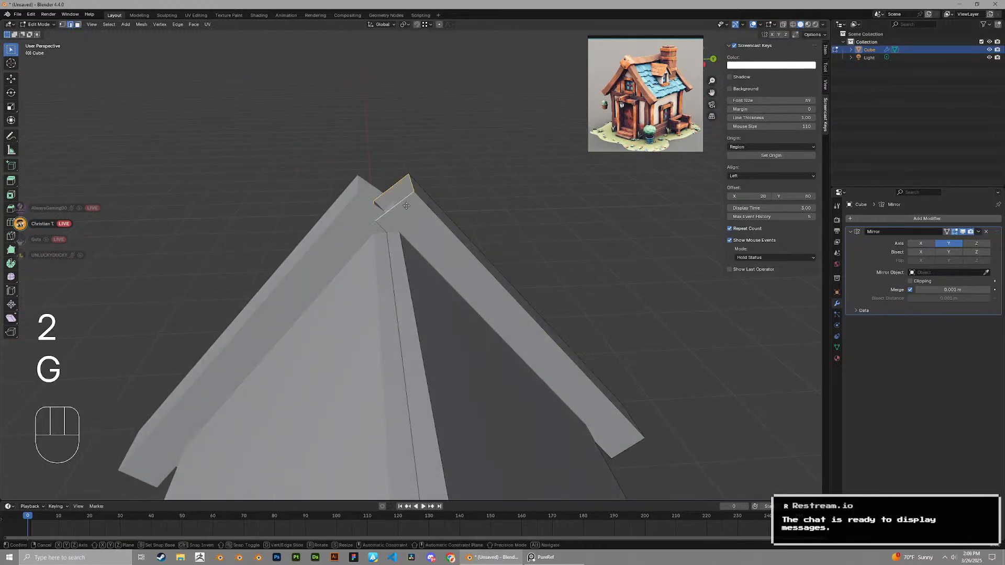
{"action": "key", "text": "g"}
{"action": "left_click", "coordinate": [410, 211]}
{"action": "scroll", "coordinate": [407, 217], "scroll_direction": "down", "scroll_amount": 2}
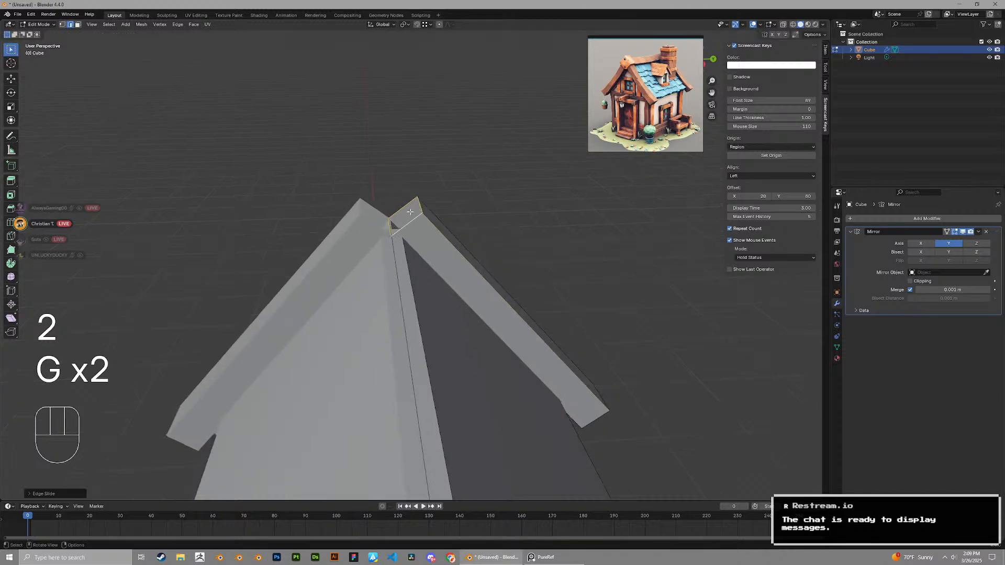
Merge the top vertices of one gable into a single vertex at the peak
{"action": "key", "text": "2"}
{"action": "key", "text": "Tab"}
{"action": "key", "text": "Tab"}
{"action": "key", "text": "2"}
{"action": "left_click", "coordinate": [419, 315]}
{"action": "middle_click_drag", "start_coordinate": [419, 316], "coordinate": [407, 294]}
{"action": "key", "text": "1"}
{"action": "left_click", "coordinate": [407, 294], "text": "shift"}
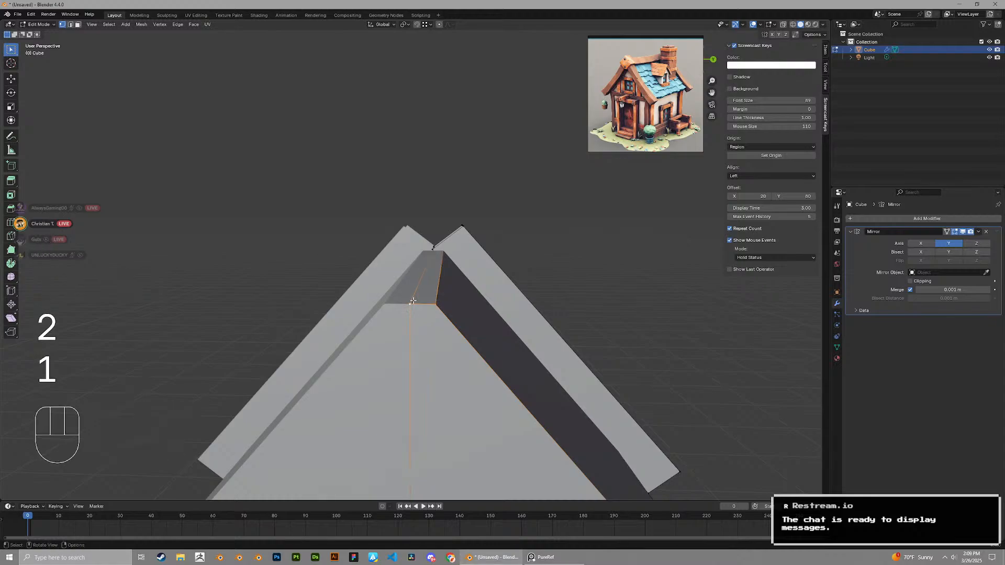
{"action": "key", "text": "m"}
{"action": "left_click", "coordinate": [409, 334]}
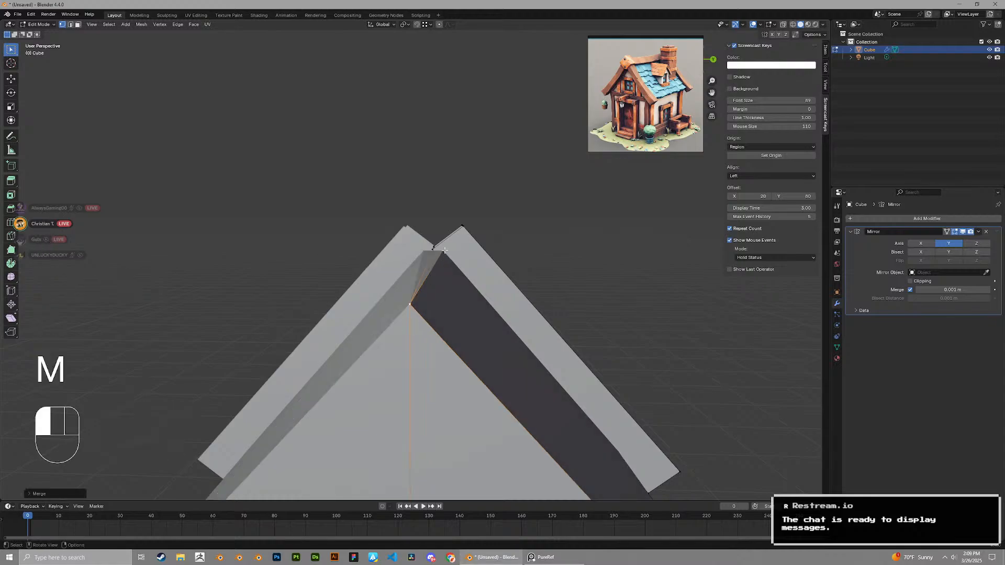
Repeat the vertex merge at the opposite gable's peak and return to Object Mode
{"action": "middle_click_drag", "start_coordinate": [409, 334], "coordinate": [535, 229]}
{"action": "scroll", "coordinate": [439, 235], "scroll_direction": "up", "scroll_amount": 2}
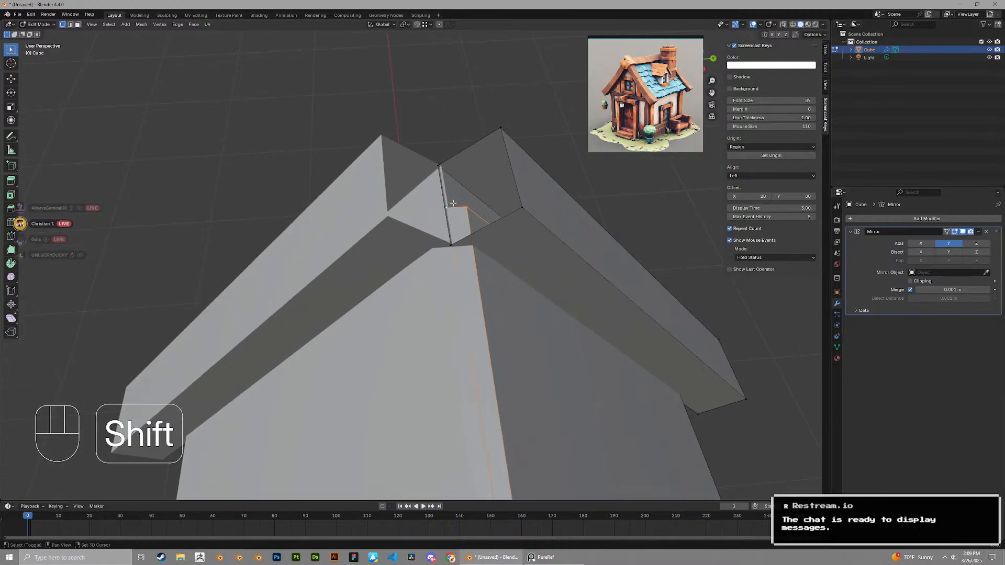
{"action": "key", "text": "shift+r"}
{"action": "middle_click_drag", "start_coordinate": [474, 287], "coordinate": [488, 208]}
{"action": "key", "text": "Tab"}
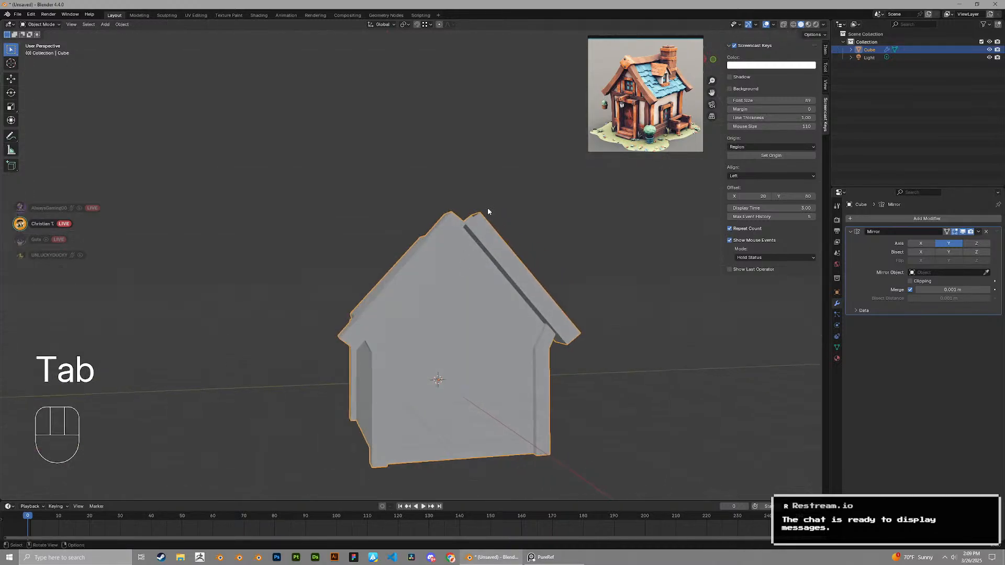
Shift the roof beam's upper face along Z and then along Y to adjust the beam's depth
{"action": "scroll", "coordinate": [620, 64], "scroll_direction": "up", "scroll_amount": 3}
{"action": "scroll", "coordinate": [580, 82], "scroll_direction": "down", "scroll_amount": 3}
{"action": "middle_click_drag", "start_coordinate": [566, 101], "coordinate": [426, 179]}
{"action": "scroll", "coordinate": [555, 149], "scroll_direction": "down", "scroll_amount": 2}
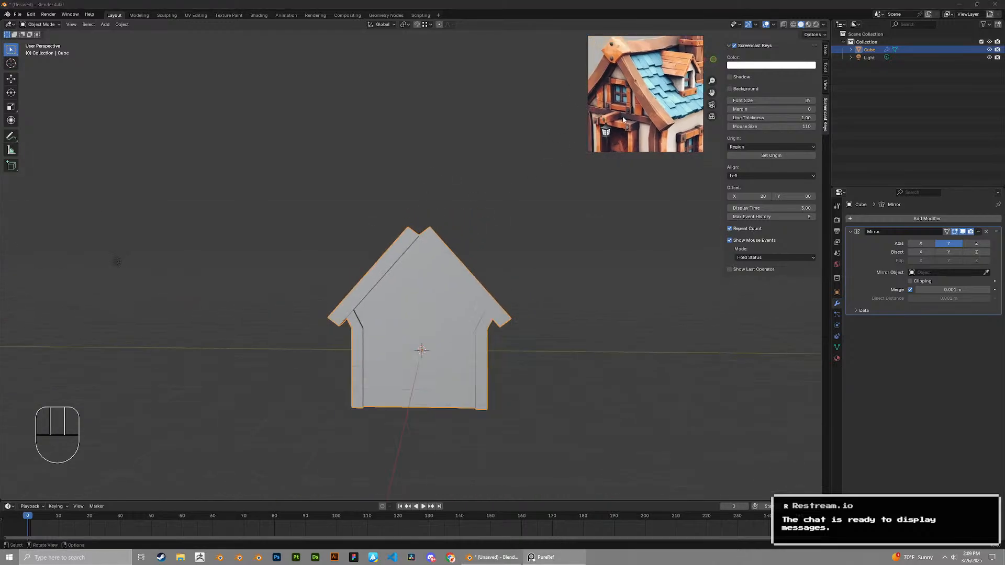
{"action": "key", "text": "Tab"}
{"action": "key", "text": "3"}
{"action": "scroll", "coordinate": [351, 285], "scroll_direction": "up", "scroll_amount": 2}
{"action": "middle_click_drag", "start_coordinate": [483, 287], "coordinate": [346, 278]}
{"action": "key", "text": "g"}
{"action": "key", "text": "z"}
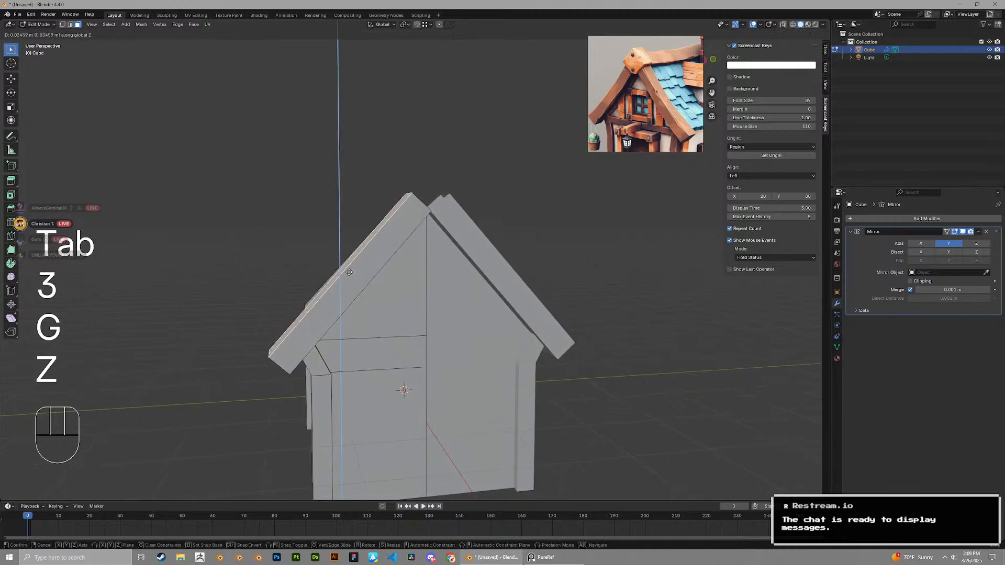
{"action": "left_click", "coordinate": [349, 272]}
{"action": "key", "text": "g"}
{"action": "key", "text": "x"}
{"action": "key", "text": "y"}
{"action": "left_click", "coordinate": [348, 271]}
Delete the rear corner post, keeping the front corner post and the roof beam
{"action": "scroll", "coordinate": [348, 270], "scroll_direction": "down", "scroll_amount": 4}
{"action": "middle_click_drag", "start_coordinate": [356, 270], "coordinate": [467, 251]}
{"action": "scroll", "coordinate": [432, 281], "scroll_direction": "up", "scroll_amount": 2}
{"action": "middle_click_drag", "start_coordinate": [451, 284], "coordinate": [475, 291]}
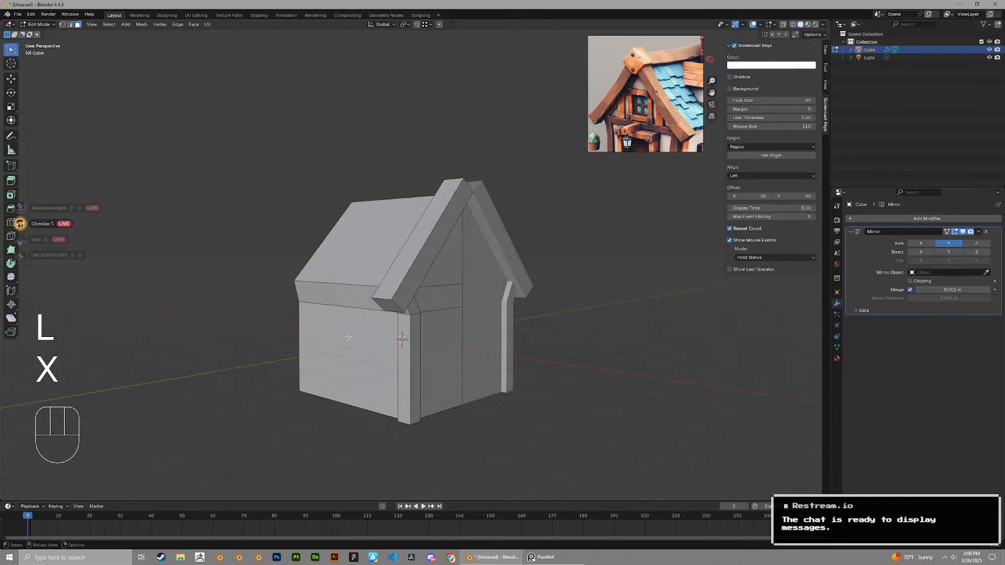
{"action": "middle_click_drag", "start_coordinate": [402, 341], "coordinate": [366, 338]}
{"action": "key", "text": "shift+d"}
{"action": "key", "text": "x"}
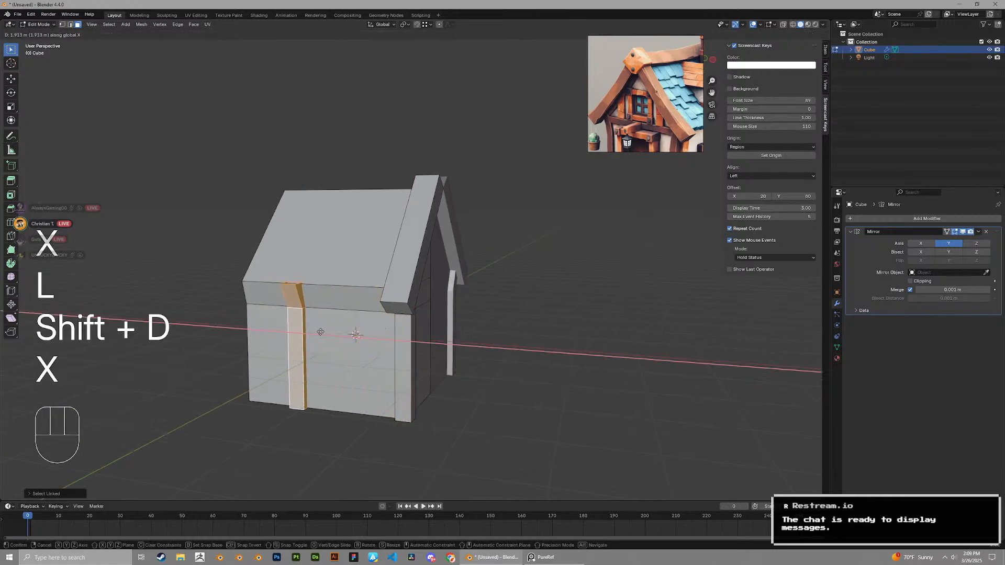
{"action": "key", "text": "x"}
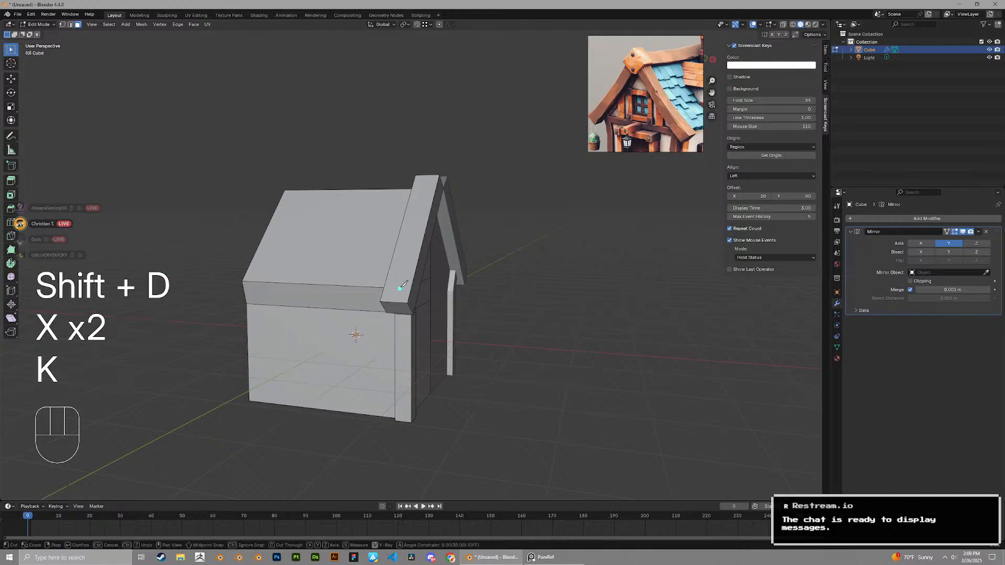
Duplicate the front corner post and roof beam along X and position the copies at the rear corner of the house
{"action": "middle_click_drag", "start_coordinate": [408, 292], "coordinate": [387, 293]}
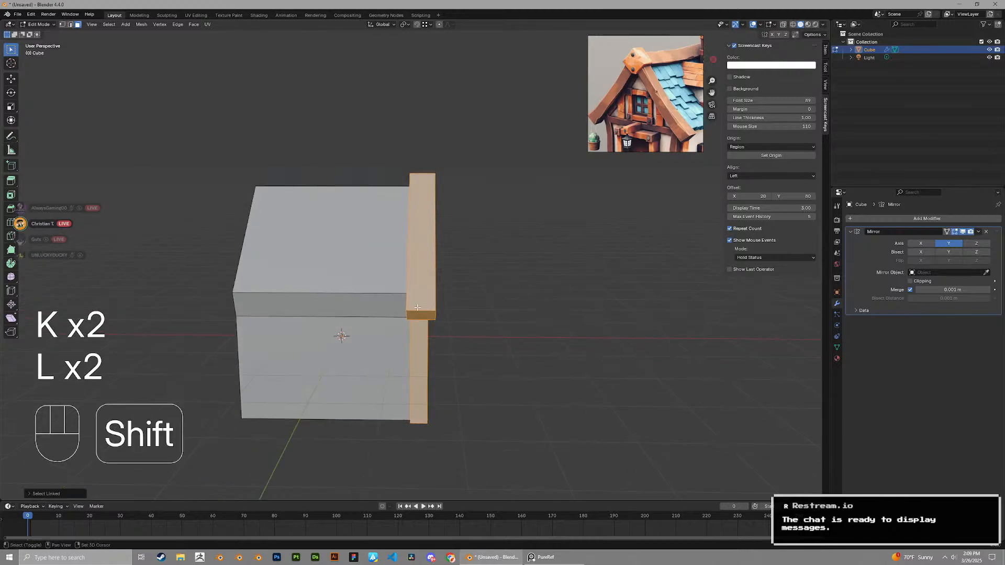
{"action": "key", "text": "shift+d"}
{"action": "key", "text": "x"}
{"action": "left_click", "coordinate": [276, 289]}
{"action": "middle_click_drag", "start_coordinate": [277, 293], "coordinate": [451, 260], "text": "shift"}
{"action": "key", "text": "g"}
{"action": "key", "text": "x"}
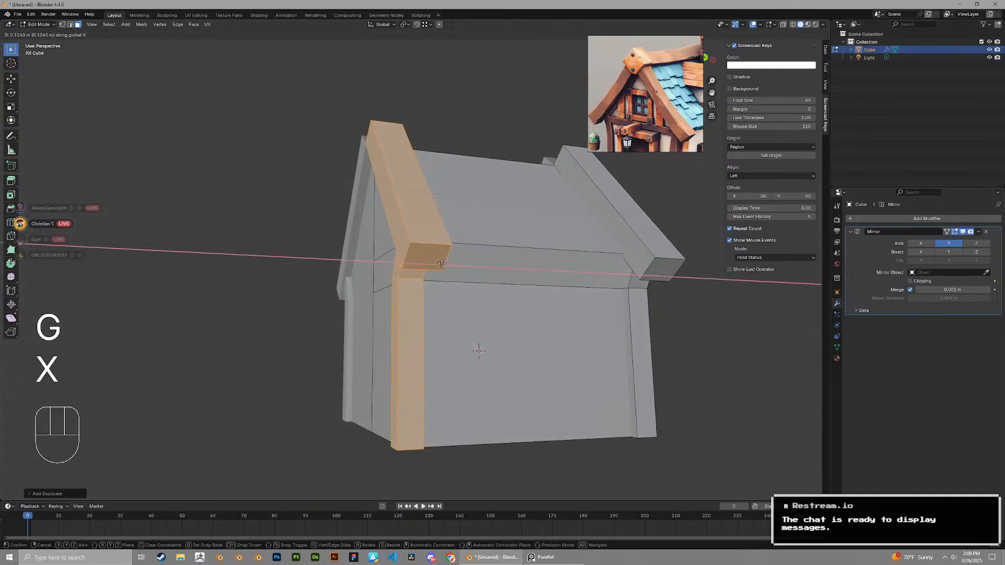
{"action": "left_click", "coordinate": [440, 264]}
Select the whole rear roof beam and shift it along X relative to the rear corner post
{"action": "left_click", "coordinate": [414, 178]}
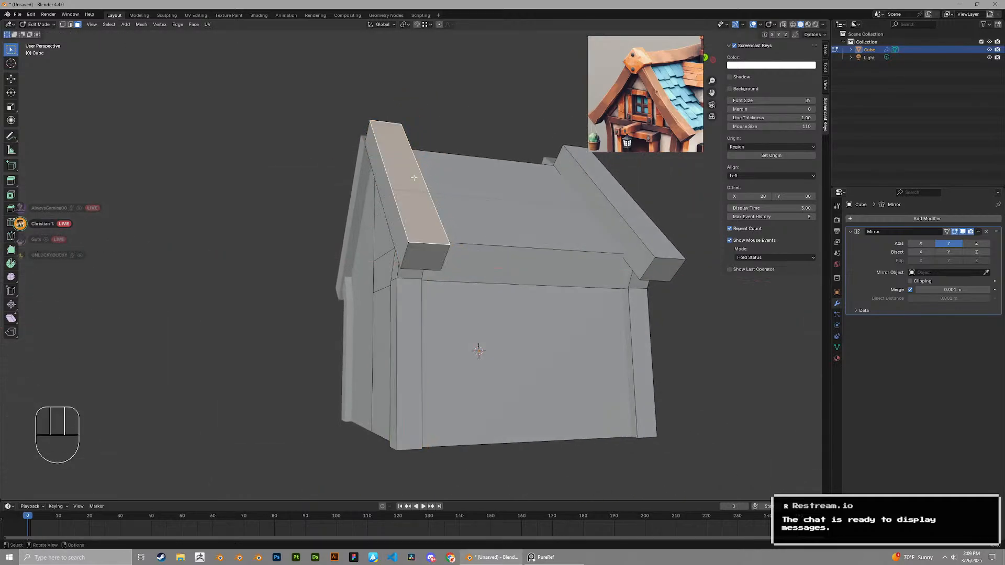
{"action": "middle_click_drag", "start_coordinate": [429, 181], "coordinate": [412, 192]}
{"action": "key", "text": "g"}
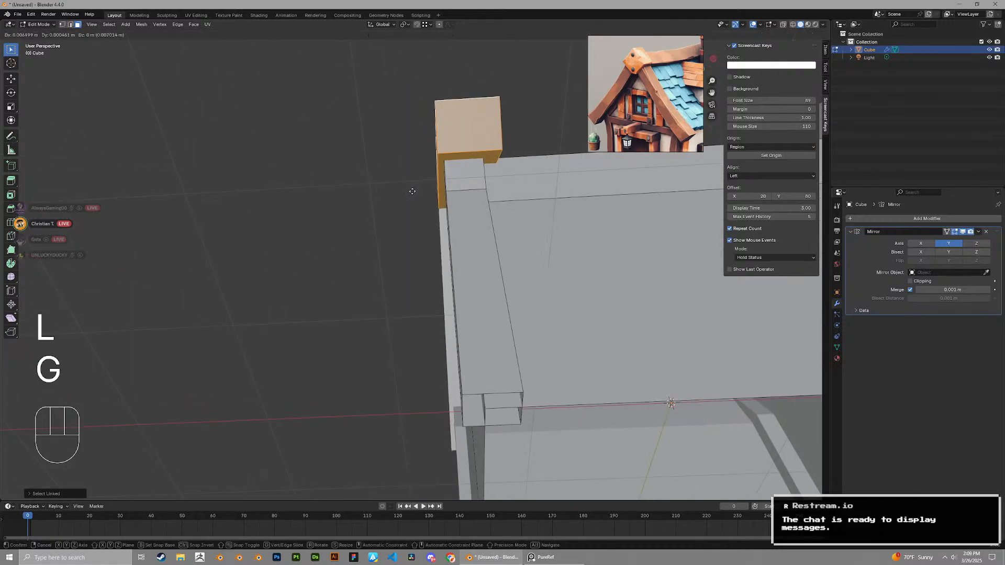
{"action": "key", "text": "x"}
{"action": "left_click", "coordinate": [415, 192]}
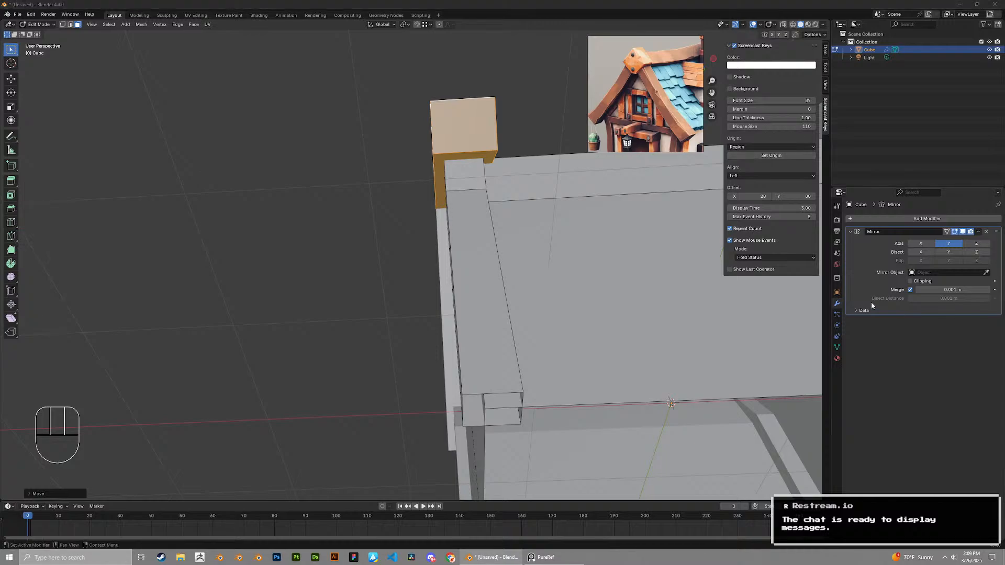
Inspect the posts and roof beams at both gable ends from several angles
{"action": "scroll", "coordinate": [628, 247], "scroll_direction": "down", "scroll_amount": 2}
{"action": "middle_click_drag", "start_coordinate": [628, 247], "coordinate": [636, 301]}
{"action": "middle_click_drag", "start_coordinate": [636, 301], "coordinate": [591, 293], "text": "shift"}
{"action": "scroll", "coordinate": [599, 242], "scroll_direction": "down", "scroll_amount": 2}
{"action": "middle_click_drag", "start_coordinate": [598, 242], "coordinate": [466, 215], "text": "shift"}
{"action": "middle_click_drag", "start_coordinate": [473, 223], "coordinate": [483, 242], "text": "shift"}
{"action": "scroll", "coordinate": [489, 244], "scroll_direction": "down", "scroll_amount": 2}
{"action": "middle_click_drag", "start_coordinate": [499, 248], "coordinate": [454, 265]}
{"action": "mouse_move", "coordinate": [454, 265]}
{"action": "middle_mouse_down", "text": "shift"}
{"action": "mouse_move", "coordinate": [440, 251]}
{"action": "mouse_move", "coordinate": [471, 269]}
{"action": "mouse_move", "coordinate": [445, 272]}
{"action": "middle_mouse_up", "text": "shift"}
{"action": "scroll", "coordinate": [471, 265], "scroll_direction": "up", "scroll_amount": 2}
{"action": "middle_click_drag", "start_coordinate": [445, 273], "coordinate": [460, 282], "text": "shift"}
{"action": "scroll", "coordinate": [458, 261], "scroll_direction": "up", "scroll_amount": 2}
{"action": "middle_click_drag", "start_coordinate": [455, 248], "coordinate": [492, 210]}
{"action": "scroll", "coordinate": [393, 259], "scroll_direction": "up", "scroll_amount": 2}
{"action": "middle_click_drag", "start_coordinate": [377, 246], "coordinate": [368, 360], "text": "shift"}
{"action": "scroll", "coordinate": [368, 360], "scroll_direction": "down", "scroll_amount": 2}
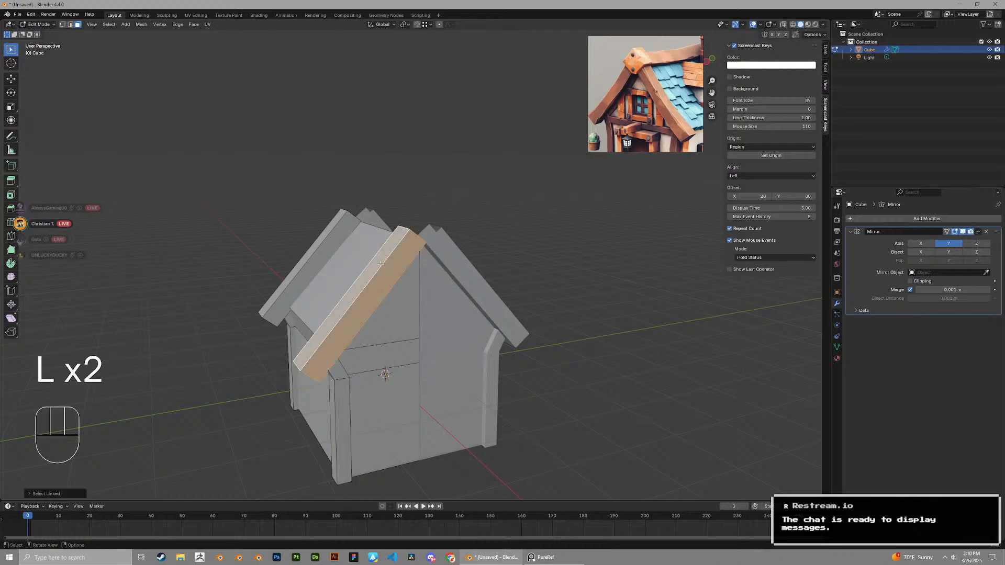
Duplicate the front roof beam upward along Z above the roof and rotate the copy about Z
{"action": "key", "text": "shift+d"}
{"action": "key", "text": "z"}
{"action": "key", "text": "r"}
{"action": "key", "text": "z"}
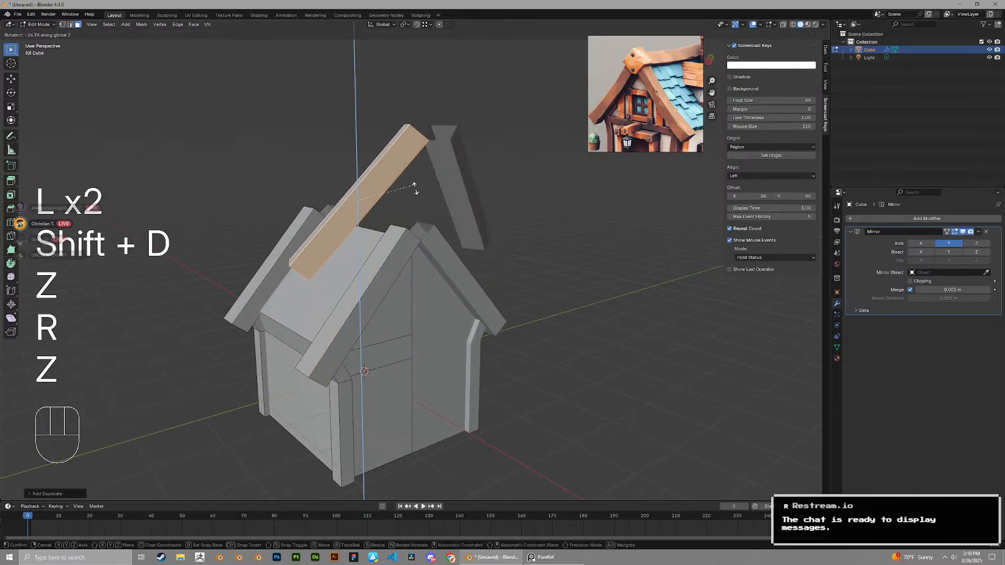
{"action": "left_click", "coordinate": [416, 194]}
Try to rotate the duplicated beam 90 degrees about Y
{"action": "key", "text": "r"}
{"action": "type", "text": "xy"}
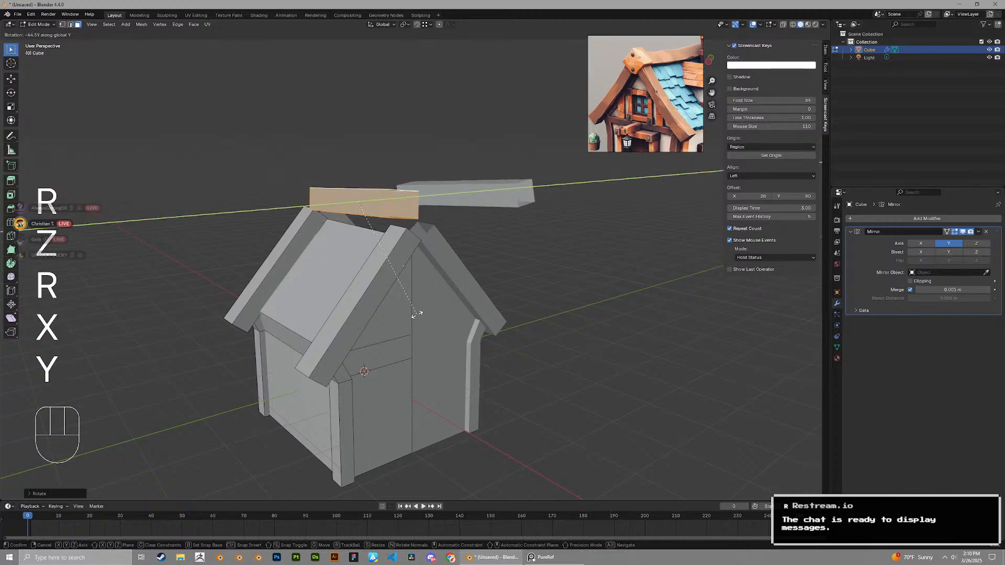
{"action": "type", "text": "90"}
{"action": "left_click", "coordinate": [416, 314]}
{"action": "middle_click_drag", "start_coordinate": [416, 313], "coordinate": [455, 165]}
{"action": "key", "text": "ctrl+z"}
Rotate the duplicated beam about 45 degrees around Y so that it lies roughly level above the ridge
{"action": "key", "text": "r"}
{"action": "key", "text": "x"}
{"action": "key", "text": "y"}
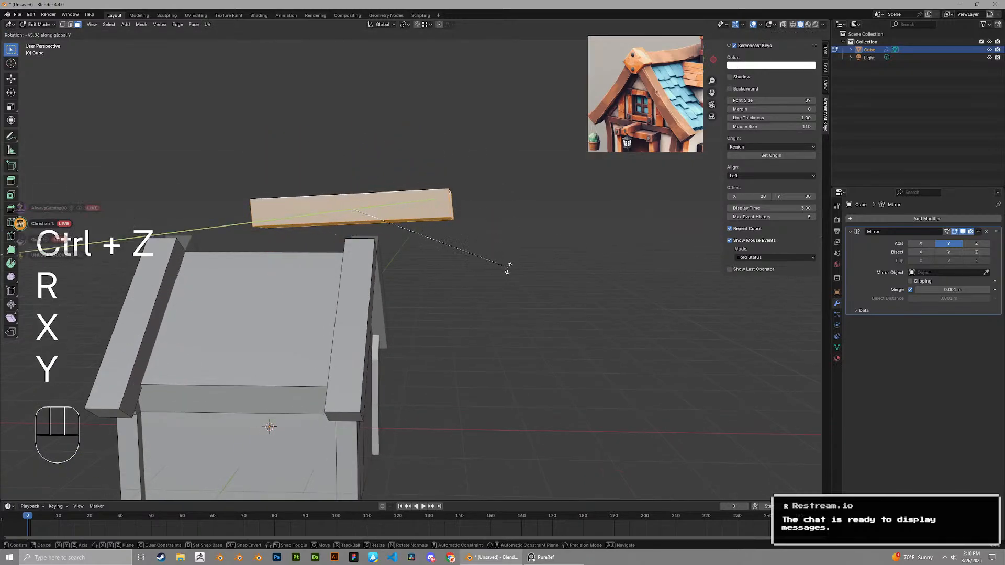
{"action": "left_click", "coordinate": [507, 274]}
Delete the inner side face of the ridge beam that faces its mirrored copy
{"action": "middle_click_drag", "start_coordinate": [507, 274], "coordinate": [443, 205]}
{"action": "key", "text": "3"}
{"action": "key", "text": "x"}
{"action": "left_click", "coordinate": [378, 169]}
Move the whole ridge beam half down to the gable peak and enable Clipping in the Mirror modifier
{"action": "key", "text": "l"}
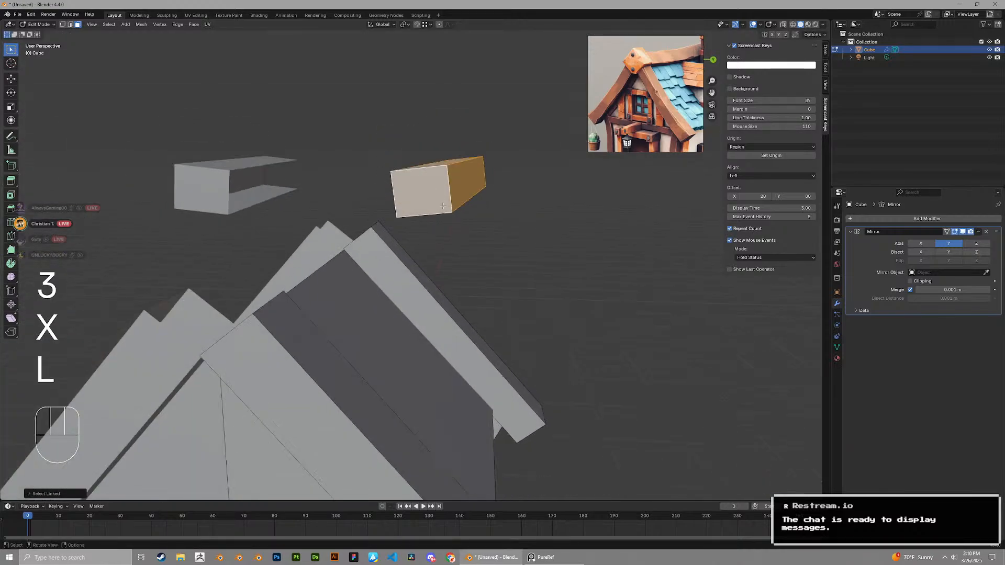
{"action": "key", "text": "g"}
{"action": "left_click", "coordinate": [381, 268]}
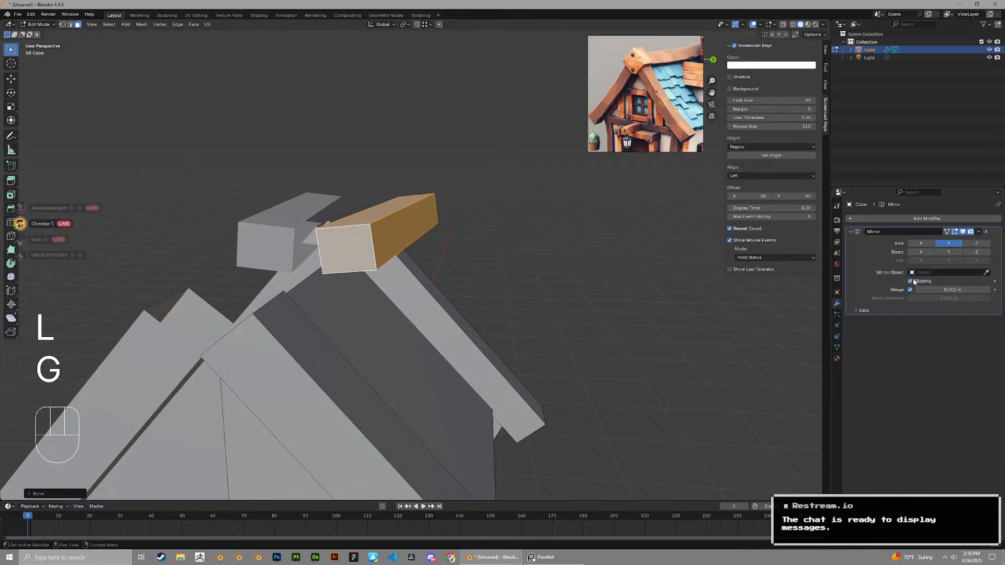
Move the ridge beam half against the mirror plane so that both halves meet
{"action": "key", "text": "r"}
{"action": "key", "text": "r"}
{"action": "left_click", "coordinate": [583, 305]}
{"action": "key", "text": "g"}
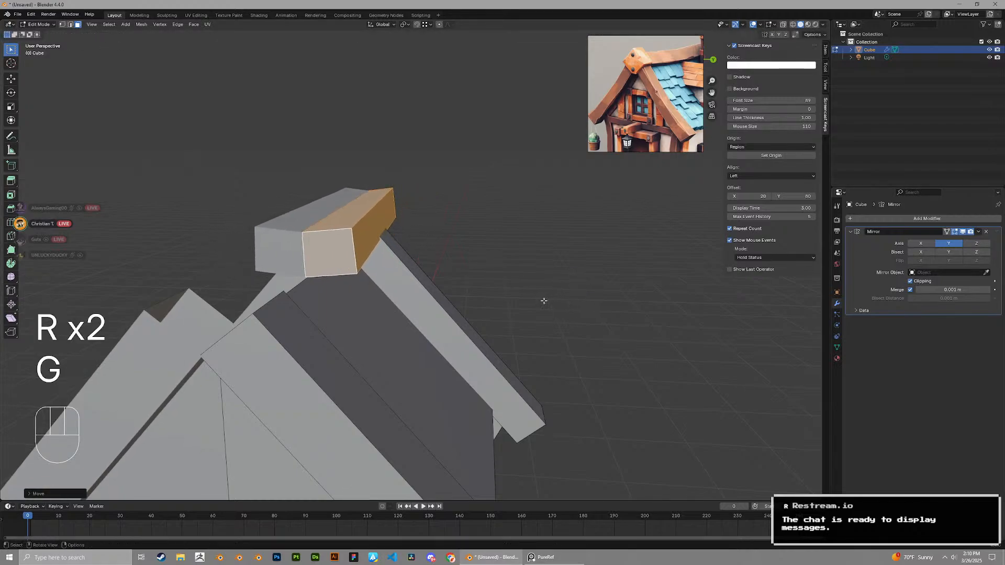
Tilt the ridge beam half slightly and move it onto the gable peak
{"action": "middle_click_drag", "start_coordinate": [544, 301], "coordinate": [405, 293]}
{"action": "middle_click_drag", "start_coordinate": [617, 238], "coordinate": [411, 252], "text": "shift"}
{"action": "middle_click_drag", "start_coordinate": [411, 252], "coordinate": [412, 244], "text": "shift"}
{"action": "key", "text": "r"}
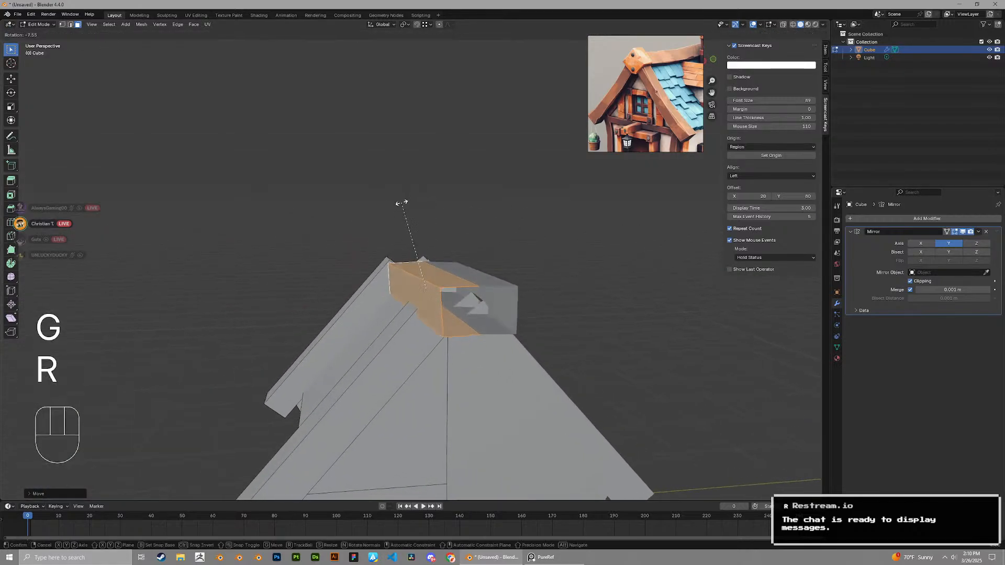
{"action": "left_click", "coordinate": [401, 203]}
{"action": "middle_click_drag", "start_coordinate": [402, 203], "coordinate": [392, 208]}
{"action": "key", "text": "g"}
{"action": "left_click", "coordinate": [405, 210]}
Rotate the ridge beam half and slide it along X so that it lies centred over the roof
{"action": "mouse_move", "coordinate": [460, 192]}
{"action": "middle_mouse_down"}
{"action": "mouse_move", "coordinate": [477, 181]}
{"action": "mouse_move", "coordinate": [445, 204]}
{"action": "middle_mouse_up"}
{"action": "key", "text": "r"}
{"action": "key", "text": "z"}
{"action": "key", "text": "g"}
{"action": "key", "text": "x"}
{"action": "key", "text": "y"}
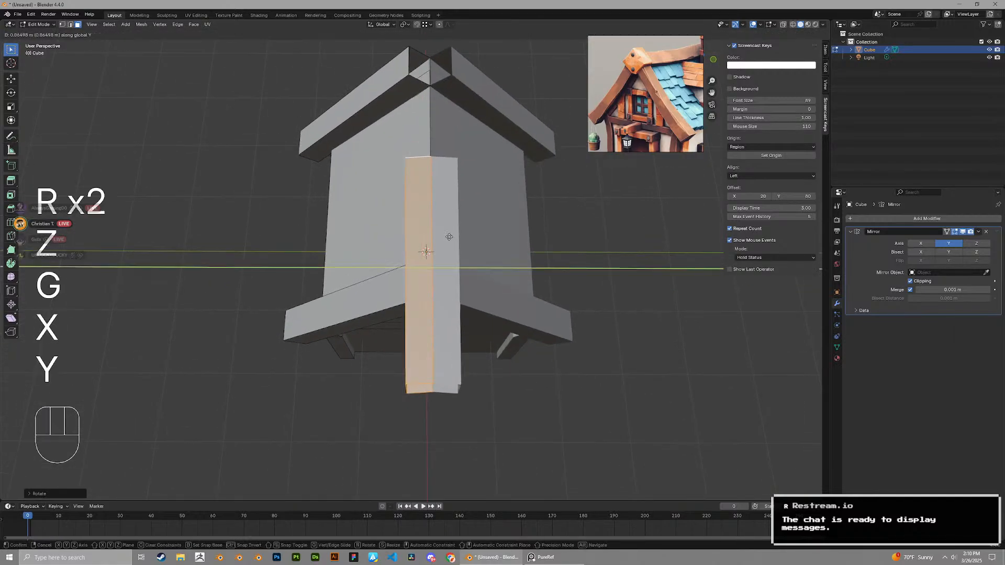
{"action": "key", "text": "x"}
{"action": "left_click", "coordinate": [450, 160]}
{"action": "mouse_move", "coordinate": [450, 160]}
{"action": "middle_mouse_down"}
{"action": "mouse_move", "coordinate": [489, 134]}
{"action": "mouse_move", "coordinate": [523, 143]}
{"action": "mouse_move", "coordinate": [471, 176]}
{"action": "mouse_move", "coordinate": [466, 168]}
{"action": "middle_mouse_up"}
{"action": "key", "text": "r"}
{"action": "left_click", "coordinate": [541, 164]}
Scale the ridge beam half, including along Z, and move it to fit the roof peak
{"action": "key", "text": "s"}
{"action": "key", "text": "z"}
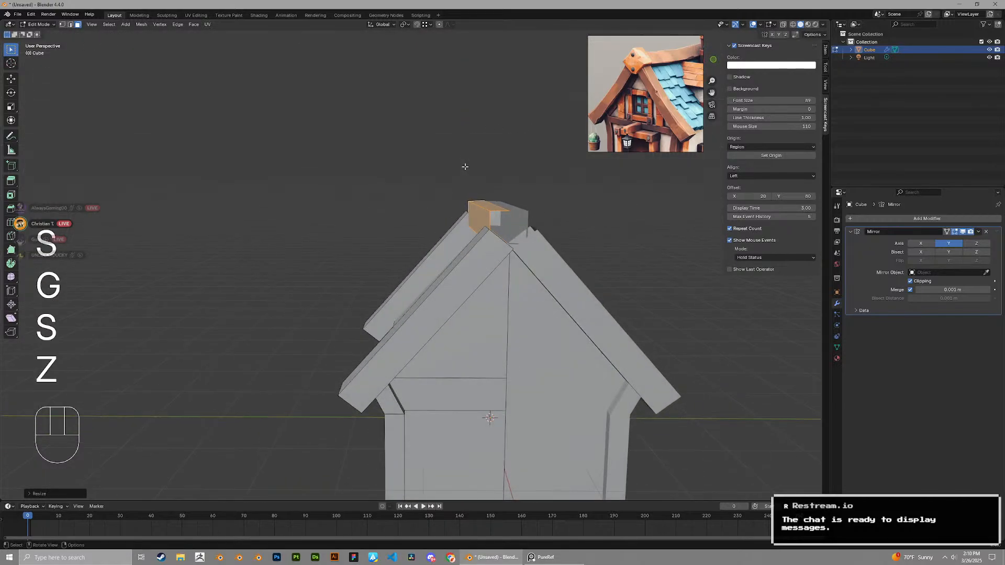
{"action": "left_click", "coordinate": [467, 168]}
{"action": "key", "text": "g"}
{"action": "key", "text": "s"}
{"action": "left_click", "coordinate": [518, 187]}
{"action": "middle_click_drag", "start_coordinate": [518, 186], "coordinate": [335, 283]}
{"action": "key", "text": "g"}
{"action": "key", "text": "g"}
{"action": "left_click", "coordinate": [545, 211]}
Scale the ridge beam along X so that it spans the gable beams, and adjust its height along Z
{"action": "key", "text": "s"}
{"action": "key", "text": "x"}
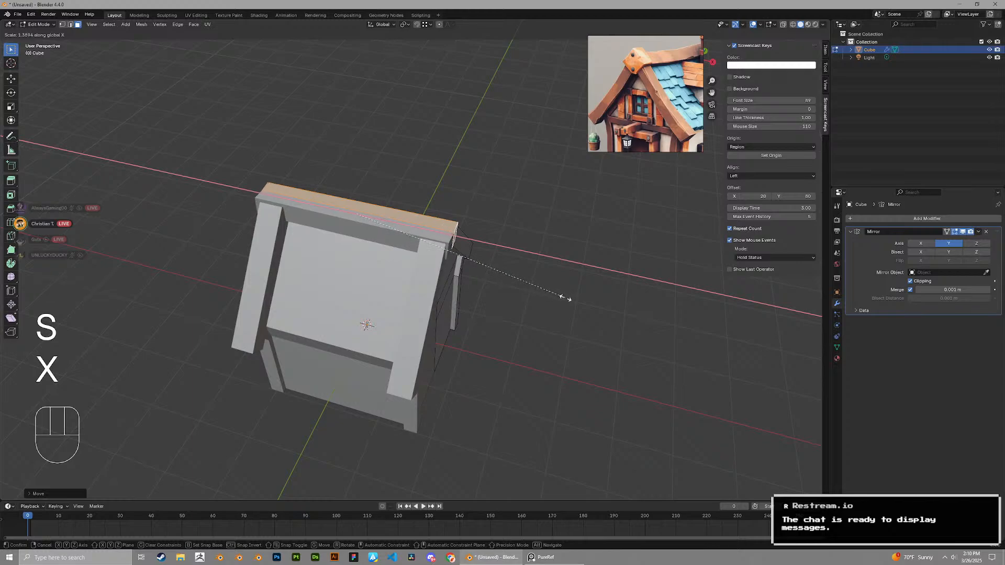
{"action": "left_click", "coordinate": [565, 297]}
{"action": "middle_click_drag", "start_coordinate": [565, 297], "coordinate": [552, 250]}
{"action": "key", "text": "s"}
{"action": "key", "text": "x"}
{"action": "left_click", "coordinate": [514, 285]}
{"action": "scroll", "coordinate": [448, 247], "scroll_direction": "up", "scroll_amount": 1}
{"action": "key", "text": "g"}
{"action": "key", "text": "z"}
{"action": "left_click", "coordinate": [450, 250]}
Duplicate the end face of the ridge beam and move the copy along X in front of the gable beams
{"action": "scroll", "coordinate": [433, 256], "scroll_direction": "up", "scroll_amount": 1}
{"action": "key", "text": "3"}
{"action": "left_click", "coordinate": [487, 241]}
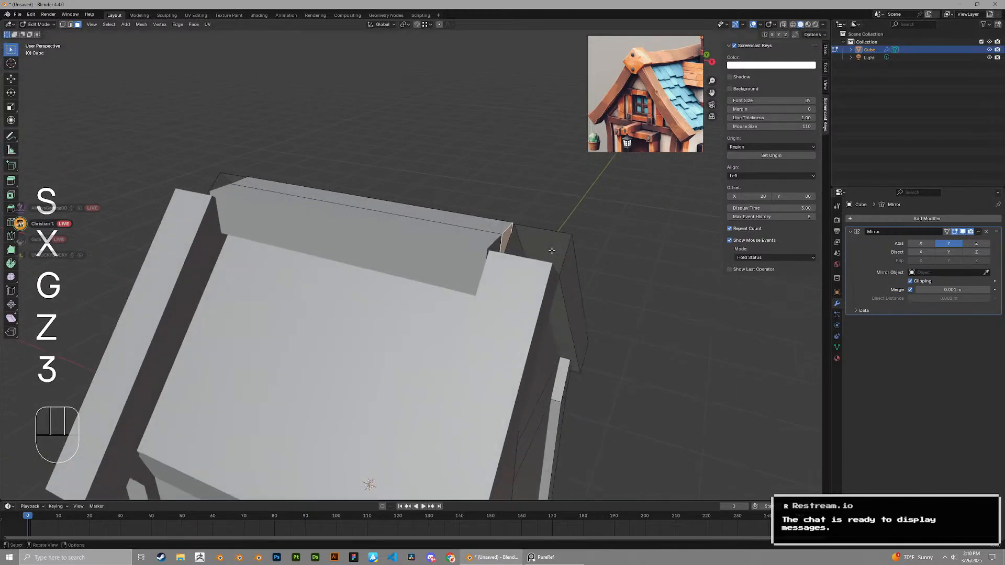
{"action": "key", "text": "shift+d"}
{"action": "key", "text": "x"}
{"action": "left_click", "coordinate": [587, 285]}
Rotate the duplicated face around X so that it and its mirrored copy form a diamond at the peak
{"action": "middle_click_drag", "start_coordinate": [588, 285], "coordinate": [533, 178]}
{"action": "key", "text": "r"}
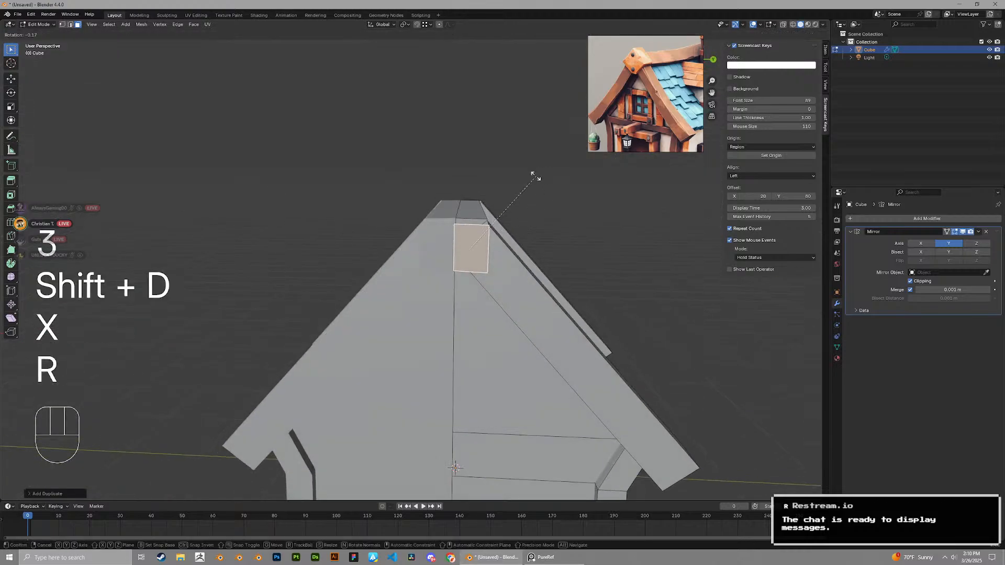
{"action": "left_click", "coordinate": [482, 160]}
{"action": "scroll", "coordinate": [492, 164], "scroll_direction": "up", "scroll_amount": 1}
{"action": "key", "text": "r"}
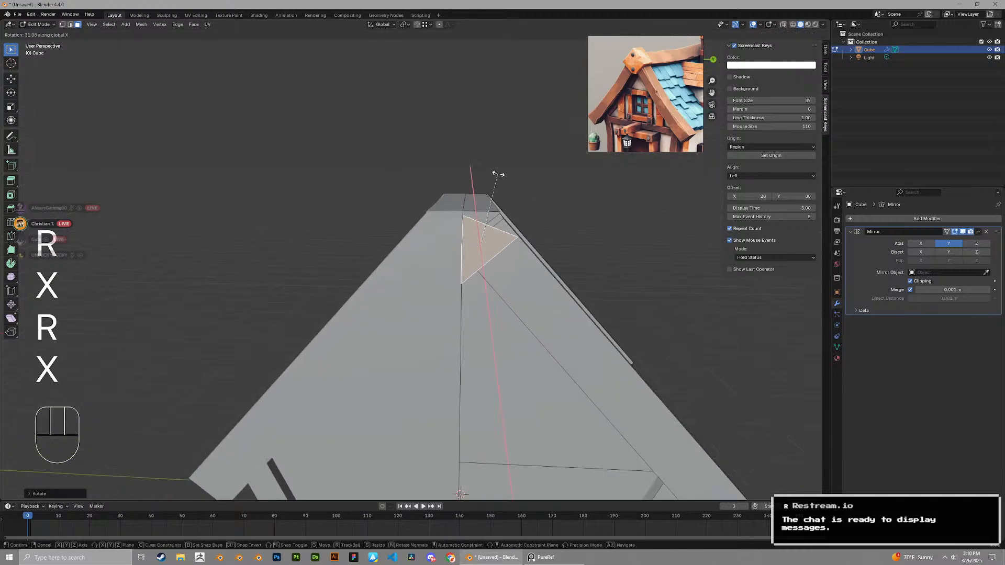
{"action": "left_click", "coordinate": [460, 229]}
Raise the top vertex of the diamond face along Z and dissolve the extra vertex on its centre line
{"action": "key", "text": "g"}
{"action": "key", "text": "z"}
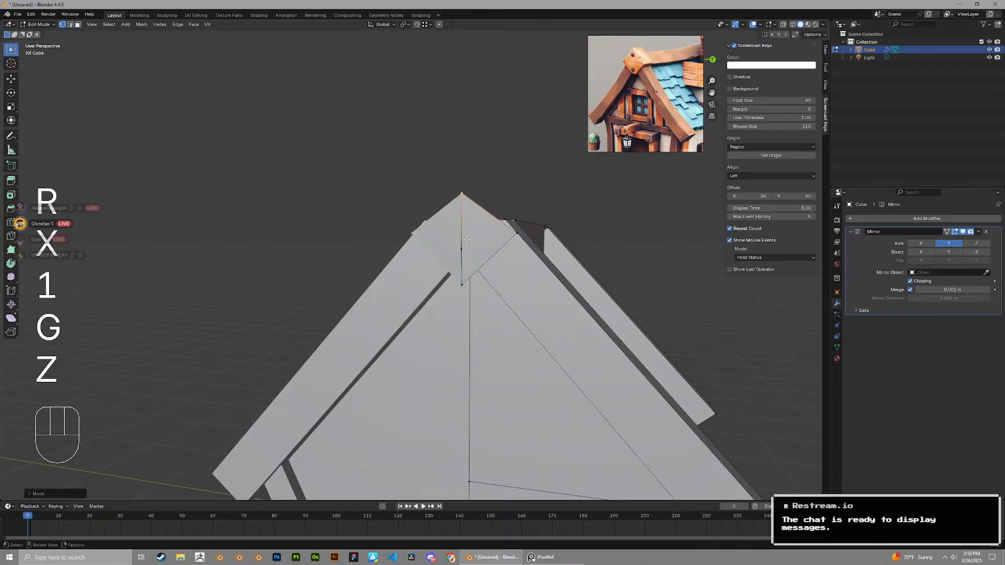
{"action": "left_click", "coordinate": [463, 250]}
{"action": "key", "text": "x"}
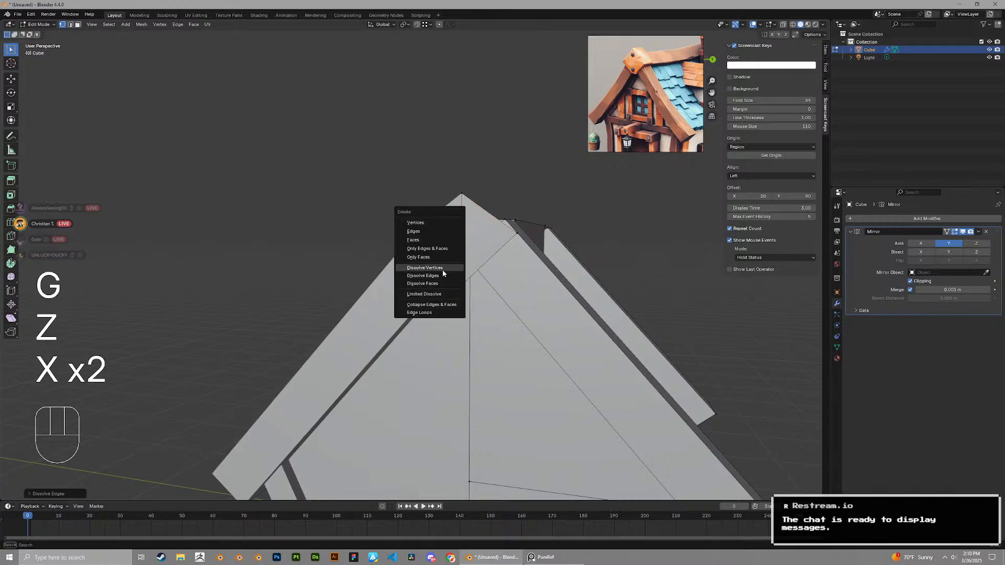
{"action": "left_click", "coordinate": [442, 268]}
{"action": "middle_click_drag", "start_coordinate": [443, 270], "coordinate": [488, 253]}
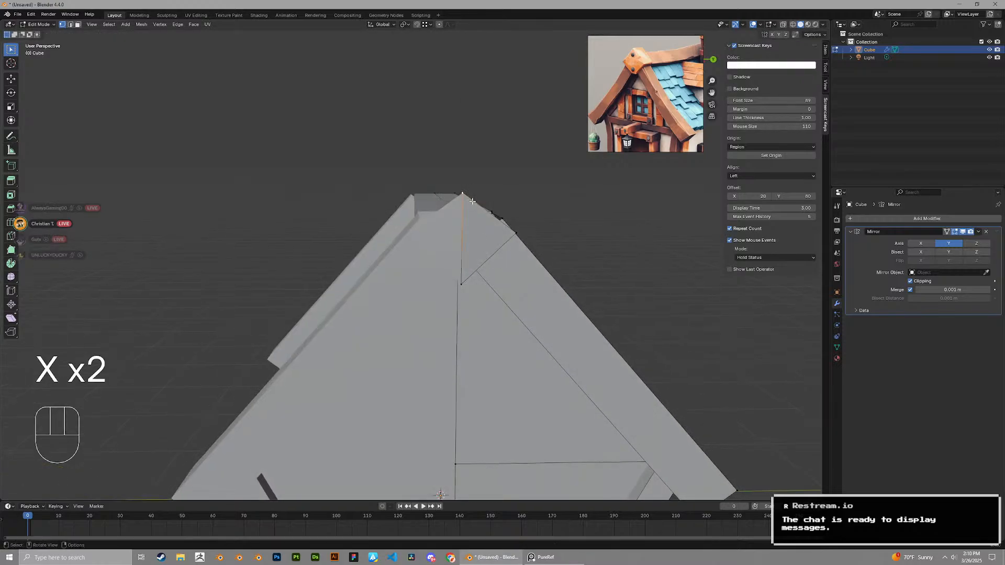
{"action": "key", "text": "g"}
{"action": "key", "text": "z"}
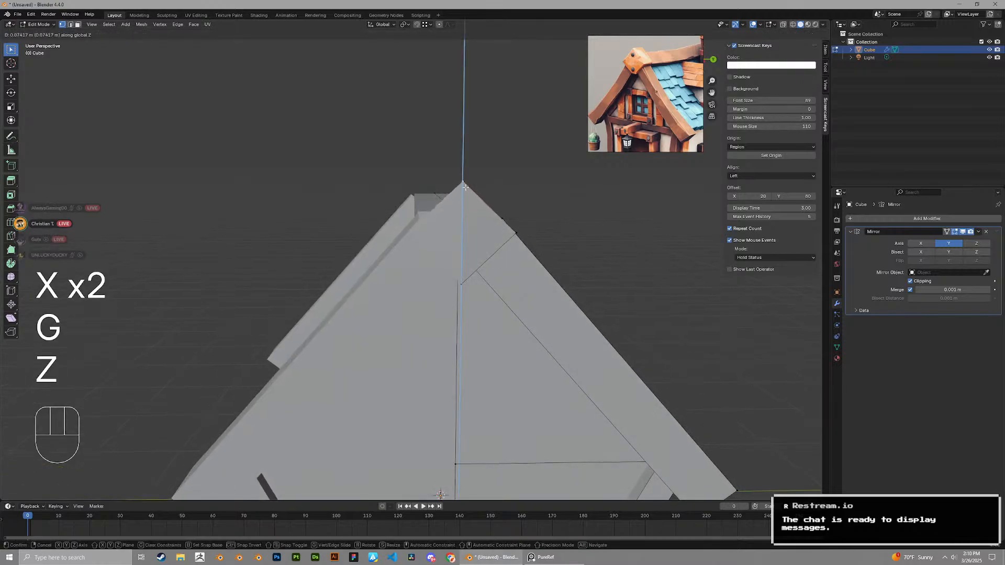
{"action": "left_click", "coordinate": [465, 186]}
Extrude the diamond face into a thick ridge cap and shift the extrusion over the gable beams
{"action": "middle_click_drag", "start_coordinate": [465, 187], "coordinate": [396, 191]}
{"action": "middle_click_drag", "start_coordinate": [481, 223], "coordinate": [459, 235]}
{"action": "middle_click_drag", "start_coordinate": [460, 234], "coordinate": [477, 265]}
{"action": "key", "text": "e"}
{"action": "left_click", "coordinate": [532, 244]}
{"action": "key", "text": "g"}
{"action": "left_click", "coordinate": [586, 244]}
Scale the whole ridge cap up to about 1.16 times its size
{"action": "left_click", "coordinate": [450, 233]}
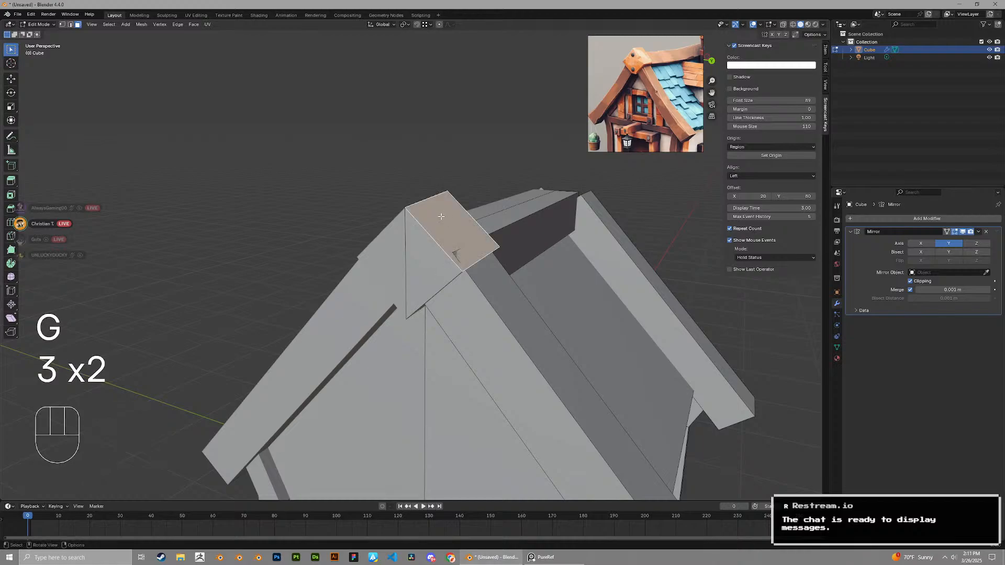
{"action": "left_click", "coordinate": [422, 273]}
{"action": "key", "text": "s"}
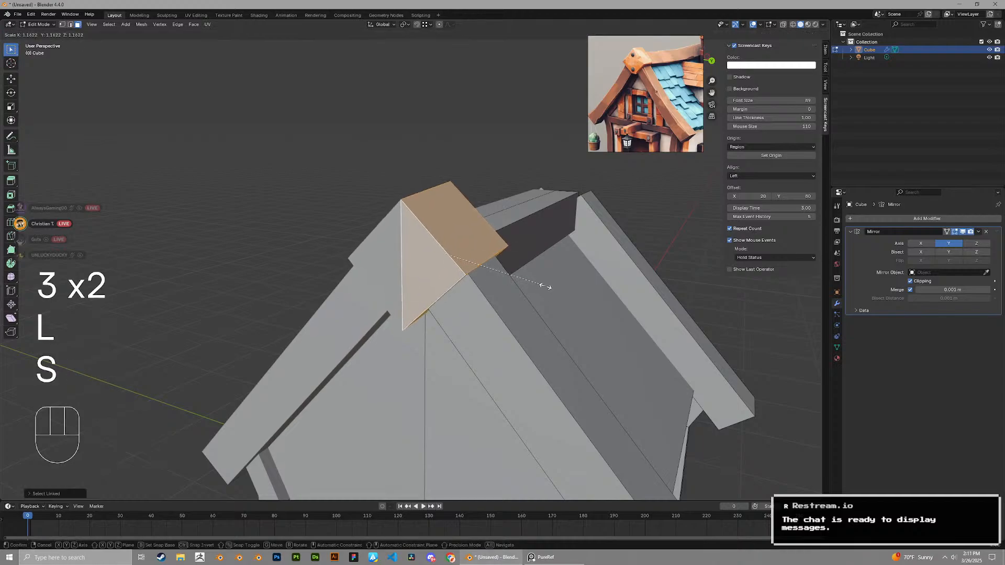
{"action": "left_click", "coordinate": [544, 285]}
Duplicate the ridge cap along X onto the opposite gable peak and rotate the copy about 3 degrees
{"action": "middle_click_drag", "start_coordinate": [545, 285], "coordinate": [454, 366]}
{"action": "scroll", "coordinate": [453, 356], "scroll_direction": "down", "scroll_amount": 2}
{"action": "middle_click_drag", "start_coordinate": [451, 335], "coordinate": [421, 224]}
{"action": "key", "text": "r"}
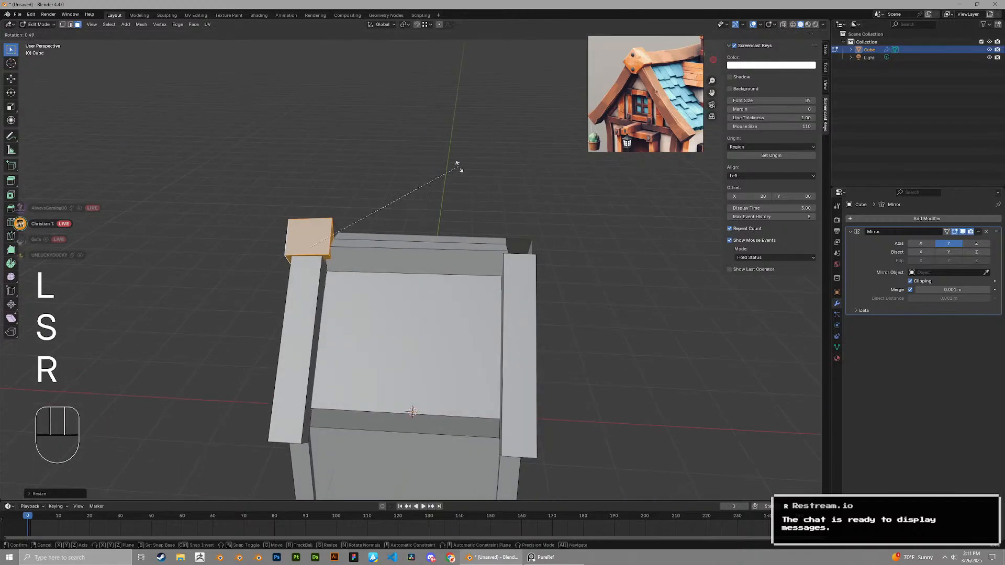
{"action": "right_click", "coordinate": [462, 173]}
{"action": "key", "text": "shift+d"}
{"action": "key", "text": "x"}
{"action": "left_click", "coordinate": [587, 180]}
{"action": "key", "text": "r"}
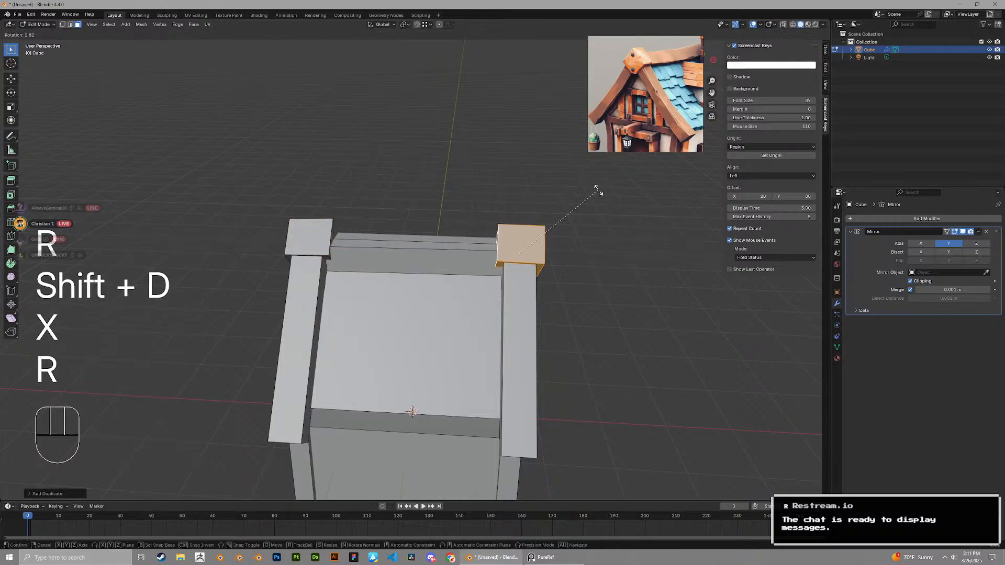
{"action": "left_click", "coordinate": [598, 191]}
Move the inner side face of the original ridge cap to adjust the cap's depth
{"action": "scroll", "coordinate": [471, 209], "scroll_direction": "up", "scroll_amount": 4}
{"action": "middle_click_drag", "start_coordinate": [366, 219], "coordinate": [439, 189], "text": "shift"}
{"action": "middle_click_drag", "start_coordinate": [440, 188], "coordinate": [366, 144]}
{"action": "key", "text": "3"}
{"action": "left_click", "coordinate": [374, 130]}
{"action": "left_click", "coordinate": [386, 146]}
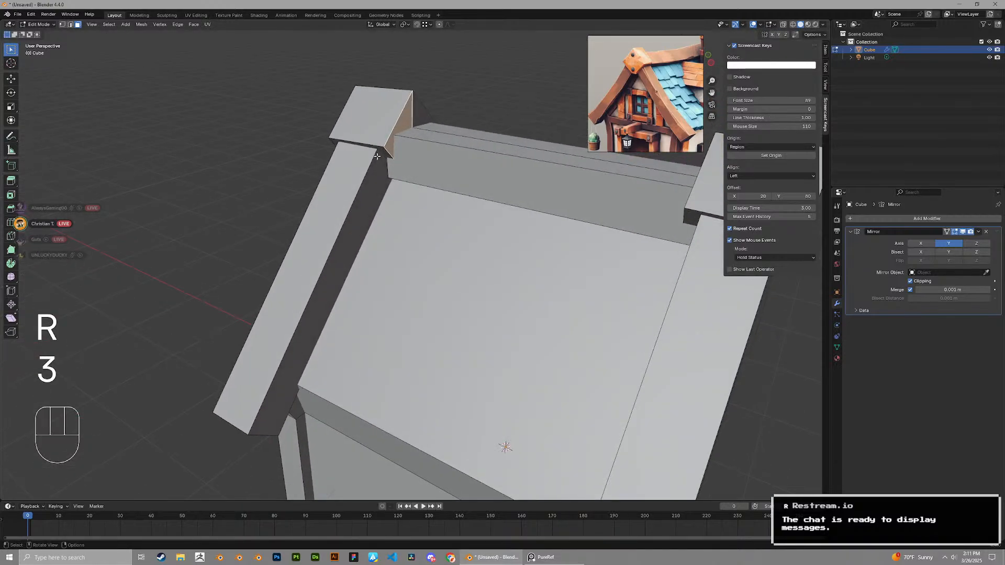
{"action": "key", "text": "g"}
{"action": "left_click", "coordinate": [396, 147]}
Rotate the connected ridge piece around Z and reposition it at the roof peak
{"action": "key", "text": "3"}
{"action": "left_click", "coordinate": [417, 171]}
{"action": "middle_click_drag", "start_coordinate": [417, 171], "coordinate": [411, 225]}
{"action": "key", "text": "l"}
{"action": "scroll", "coordinate": [495, 182], "scroll_direction": "down", "scroll_amount": 3}
{"action": "key", "text": "r"}
{"action": "key", "text": "z"}
{"action": "key", "text": "g"}
{"action": "left_click", "coordinate": [555, 178]}
Examine the proportions of the whole cottage in Object Mode
{"action": "scroll", "coordinate": [479, 157], "scroll_direction": "down", "scroll_amount": 6}
{"action": "key", "text": "Tab"}
{"action": "scroll", "coordinate": [464, 128], "scroll_direction": "up", "scroll_amount": 5}
{"action": "scroll", "coordinate": [451, 174], "scroll_direction": "up", "scroll_amount": 5}
{"action": "scroll", "coordinate": [385, 180], "scroll_direction": "down", "scroll_amount": 6}
{"action": "key", "text": "Tab"}
{"action": "scroll", "coordinate": [394, 211], "scroll_direction": "up", "scroll_amount": 3}
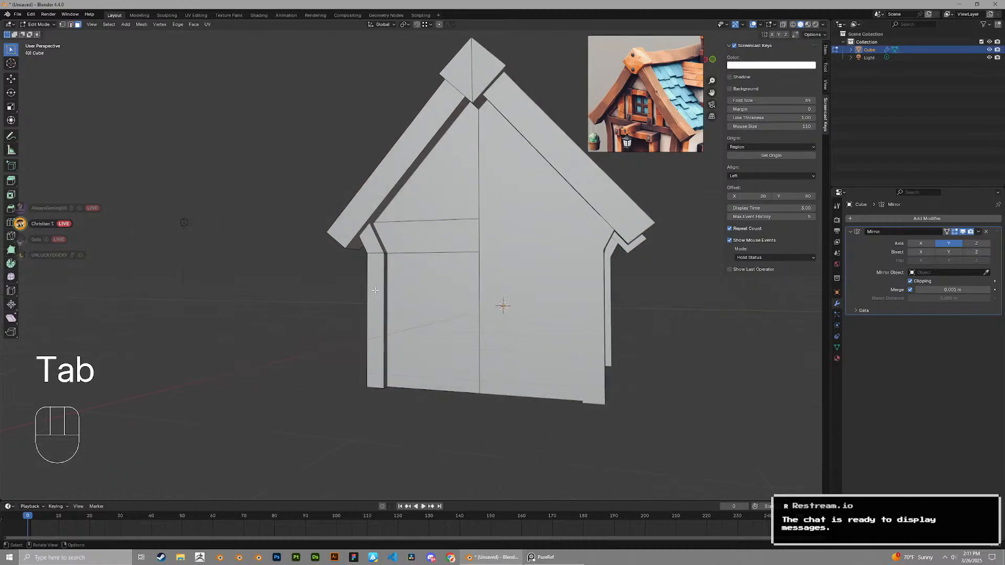
Select the linked corner posts and adjust their thickness with Shrink/Fatten
{"action": "key", "text": "l"}
{"action": "middle_click_drag", "start_coordinate": [374, 288], "coordinate": [419, 282]}
{"action": "middle_click_drag", "start_coordinate": [341, 280], "coordinate": [369, 277]}
{"action": "key", "text": "l"}
{"action": "scroll", "coordinate": [518, 275], "scroll_direction": "up", "scroll_amount": 2}
{"action": "middle_click_drag", "start_coordinate": [518, 274], "coordinate": [498, 297]}
{"action": "key", "text": "alt+s"}
{"action": "left_click", "coordinate": [492, 274]}
{"action": "left_click", "coordinate": [445, 314]}
{"action": "key", "text": "l"}
{"action": "mouse_move", "coordinate": [445, 314]}
{"action": "middle_mouse_down"}
{"action": "mouse_move", "coordinate": [476, 274]}
{"action": "mouse_move", "coordinate": [573, 333]}
{"action": "mouse_move", "coordinate": [497, 335]}
{"action": "mouse_move", "coordinate": [393, 309]}
{"action": "mouse_move", "coordinate": [434, 299]}
{"action": "middle_mouse_up"}
{"action": "key", "text": "g"}
{"action": "key", "text": "x"}
{"action": "left_click", "coordinate": [476, 274]}
{"action": "key", "text": "ctrl+z"}
Slim both corner posts on the near side slightly with Shrink/Fatten
{"action": "middle_click_drag", "start_coordinate": [434, 298], "coordinate": [445, 266], "text": "shift"}
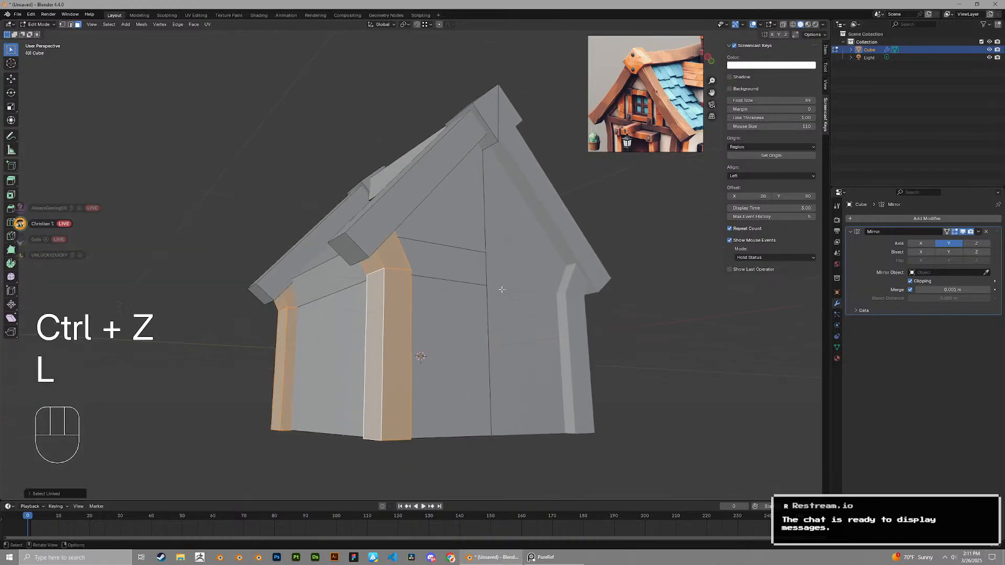
{"action": "key", "text": "alt+s"}
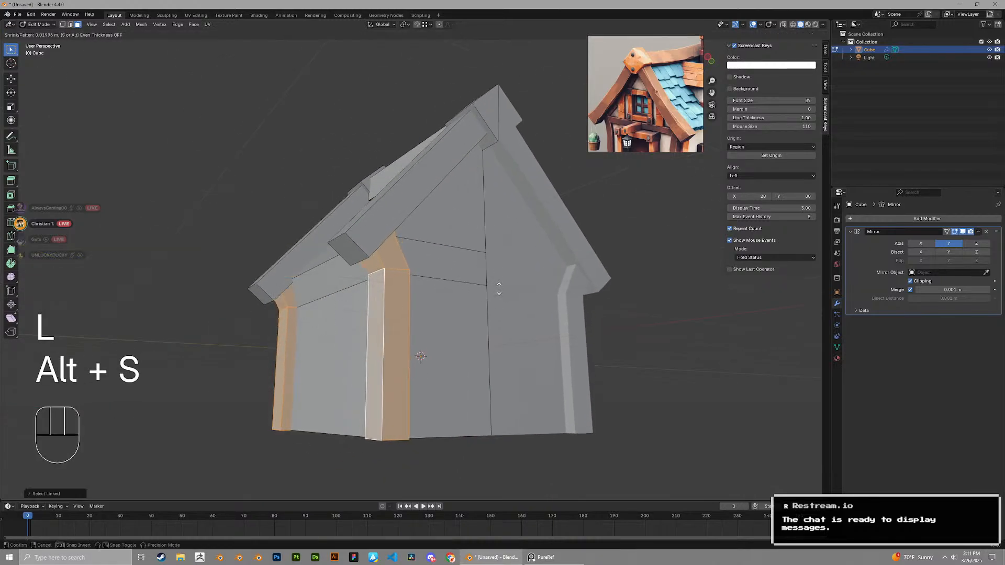
{"action": "left_click", "coordinate": [499, 291]}
Select the whole front corner post and move it about 0.04 m along X
{"action": "key", "text": "Tab"}
{"action": "scroll", "coordinate": [498, 294], "scroll_direction": "down", "scroll_amount": 2}
{"action": "middle_click_drag", "start_coordinate": [497, 294], "coordinate": [324, 309]}
{"action": "key", "text": "Tab"}
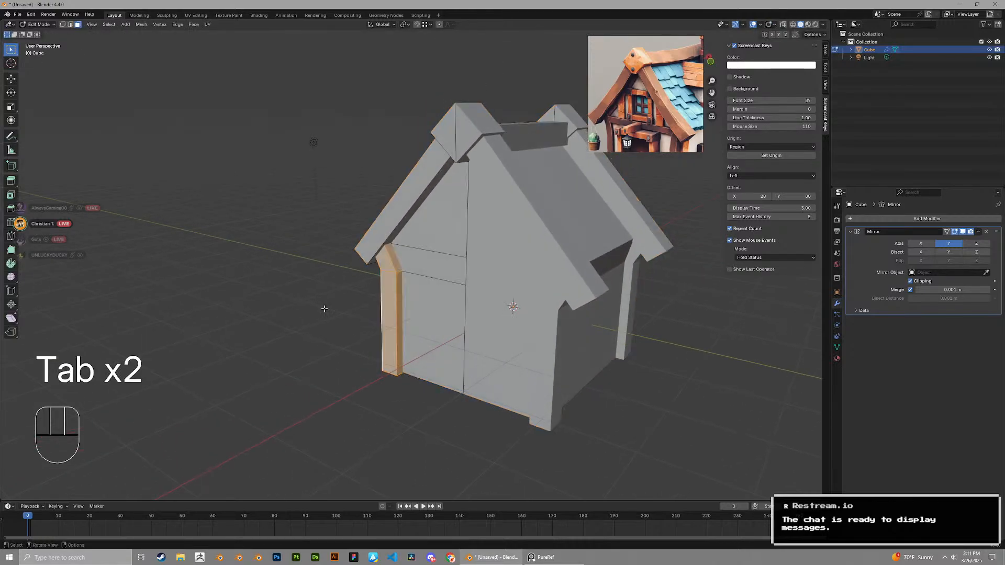
{"action": "scroll", "coordinate": [334, 310], "scroll_direction": "up", "scroll_amount": 2}
{"action": "key", "text": "l"}
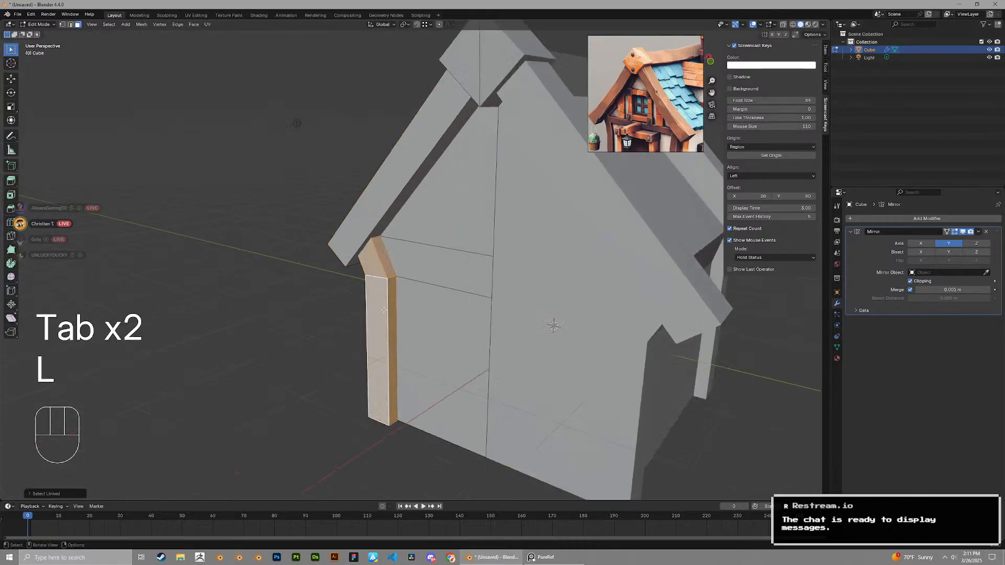
{"action": "scroll", "coordinate": [381, 306], "scroll_direction": "up", "scroll_amount": 4}
{"action": "key", "text": "g"}
{"action": "key", "text": "x"}
{"action": "key", "text": "y"}
{"action": "key", "text": "x"}
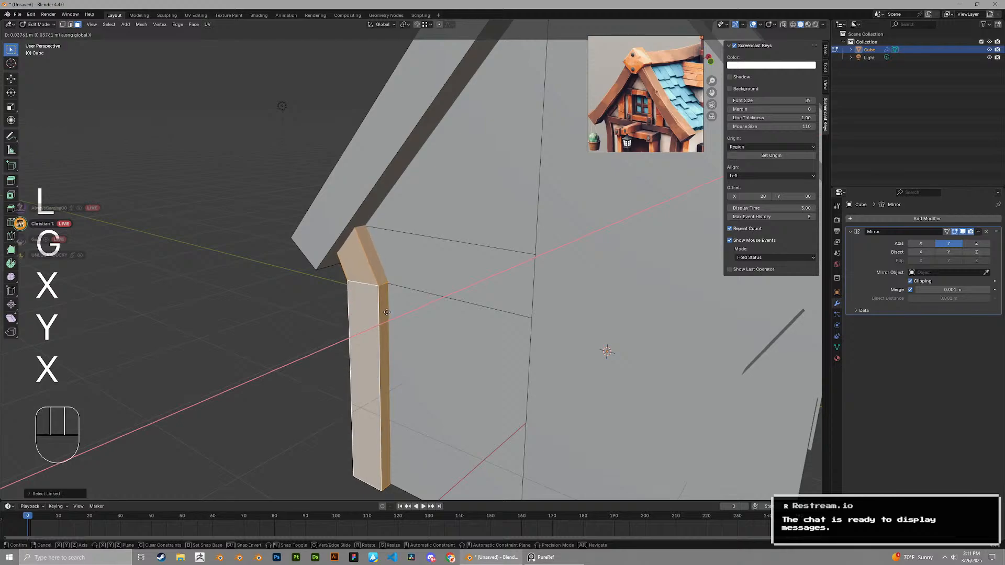
{"action": "left_click", "coordinate": [385, 312]}
Scale the front corner post along X to adjust its width
{"action": "middle_click_drag", "start_coordinate": [386, 312], "coordinate": [450, 299]}
{"action": "scroll", "coordinate": [487, 277], "scroll_direction": "down", "scroll_amount": 4}
{"action": "key", "text": "s"}
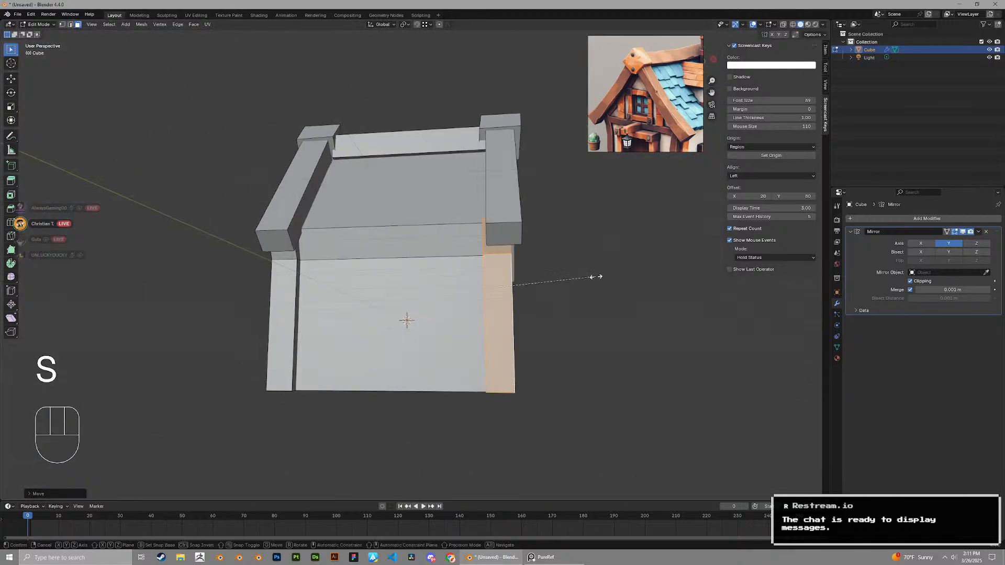
{"action": "key", "text": "x"}
{"action": "left_click", "coordinate": [589, 274]}
Move the side face of the front corner post along X to make the post narrower
{"action": "middle_click_drag", "start_coordinate": [588, 274], "coordinate": [522, 277]}
{"action": "key", "text": "3"}
{"action": "left_click", "coordinate": [521, 277]}
{"action": "key", "text": "g"}
{"action": "key", "text": "x"}
{"action": "middle_click_drag", "start_coordinate": [523, 238], "coordinate": [450, 280]}
{"action": "key", "text": "x"}
{"action": "left_click", "coordinate": [513, 239]}
{"action": "key", "text": "3"}
Delete the old corner post at the other gable end and place a duplicate of the narrowed post there along X
{"action": "scroll", "coordinate": [386, 267], "scroll_direction": "down", "scroll_amount": 4}
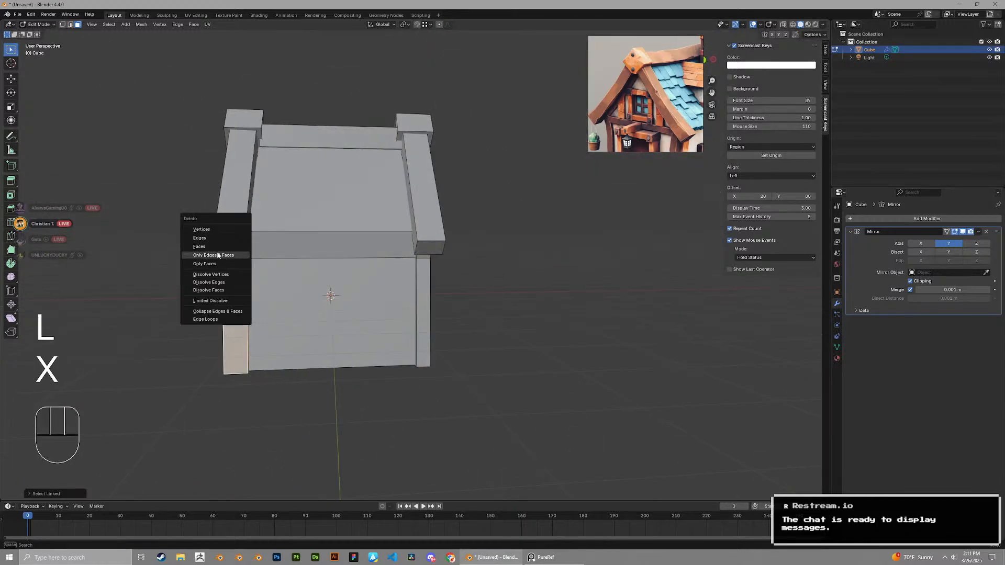
{"action": "left_click", "coordinate": [217, 255]}
{"action": "key", "text": "shift+d"}
{"action": "key", "text": "x"}
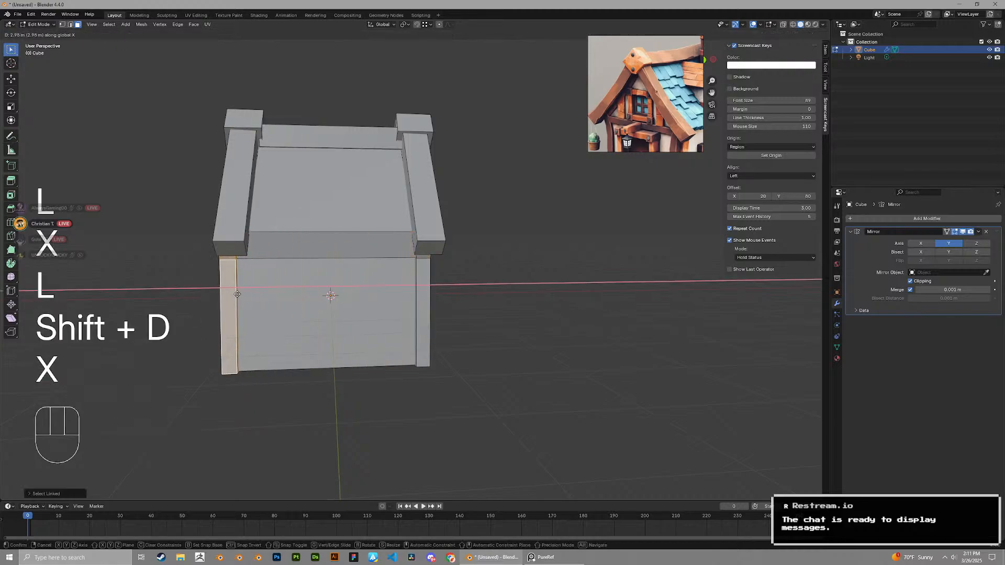
{"action": "left_click", "coordinate": [243, 294]}
Adjust the duplicated corner post along X so it sits correctly under the gable beam, and return to Object Mode
{"action": "middle_click_drag", "start_coordinate": [251, 289], "coordinate": [367, 285], "text": "shift"}
{"action": "scroll", "coordinate": [371, 282], "scroll_direction": "up", "scroll_amount": 2}
{"action": "middle_click_drag", "start_coordinate": [377, 280], "coordinate": [426, 181]}
{"action": "key", "text": "g"}
{"action": "key", "text": "x"}
{"action": "left_click", "coordinate": [409, 221]}
{"action": "scroll", "coordinate": [411, 222], "scroll_direction": "down", "scroll_amount": 1}
{"action": "key", "text": "Tab"}
{"action": "scroll", "coordinate": [430, 176], "scroll_direction": "down", "scroll_amount": 1}
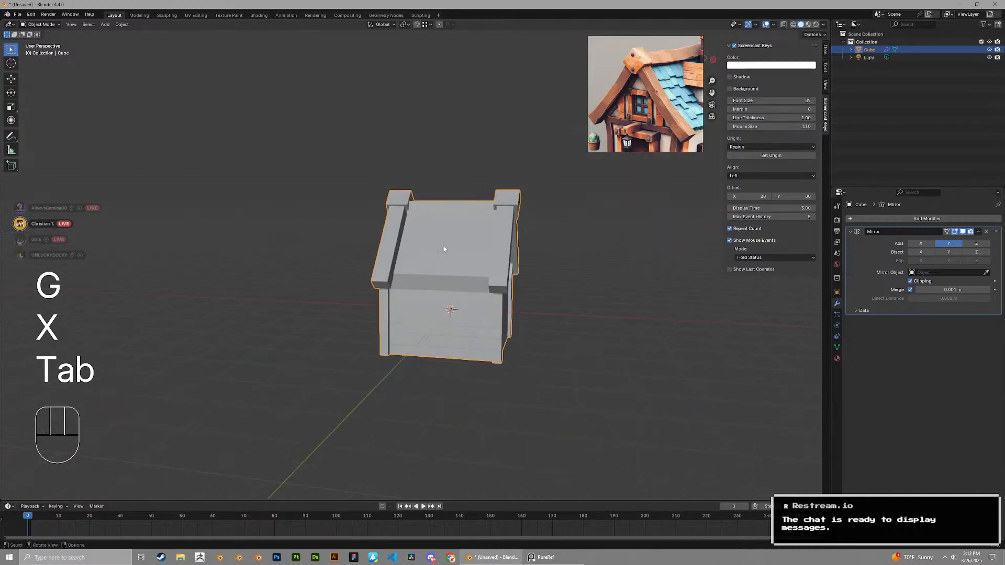
Save the scene as House.blend in the Downloaded folder
{"action": "key", "text": "ctrl+s"}
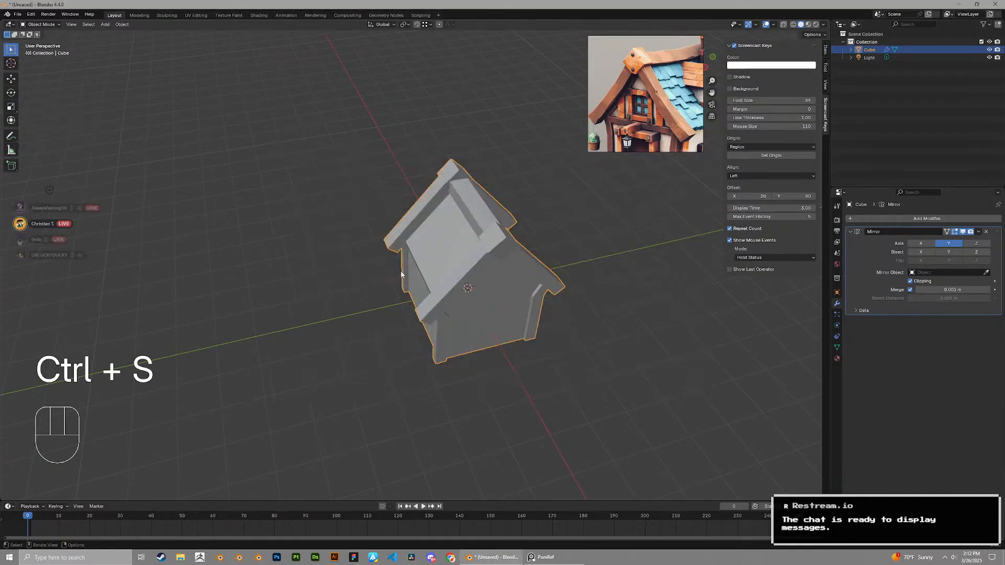
{"action": "key", "text": "ctrl+s"}
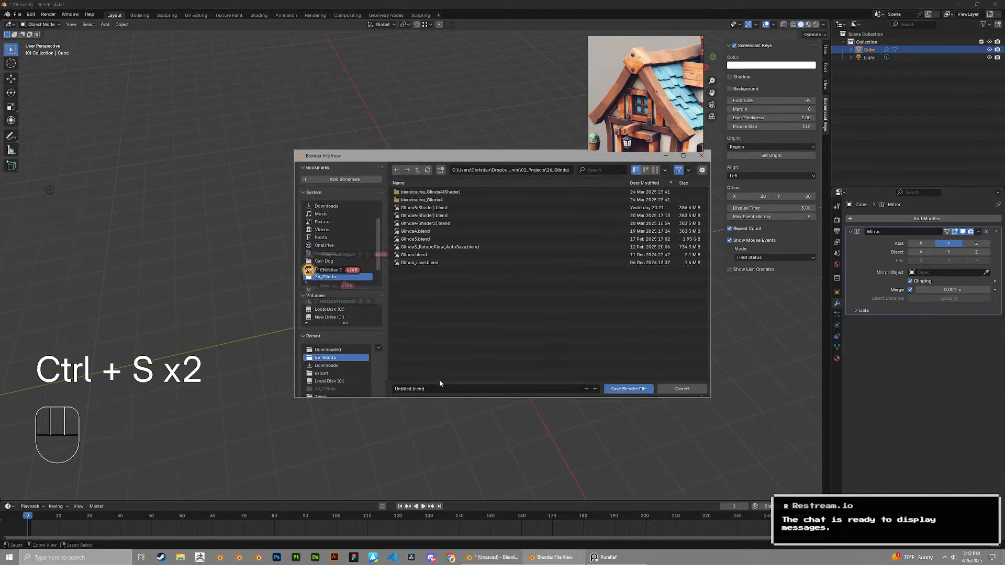
{"action": "left_click", "coordinate": [328, 349]}
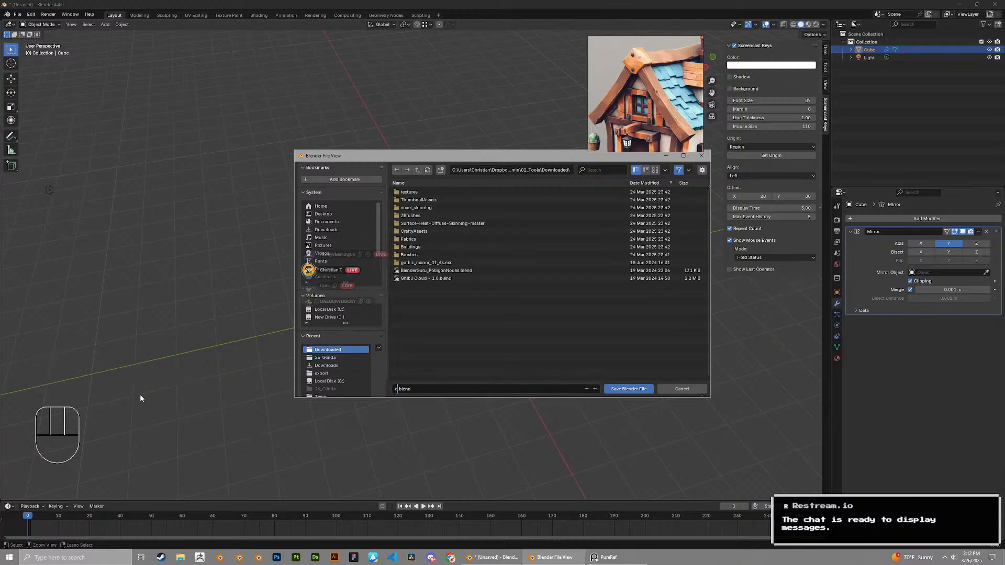
{"action": "type", "text": "House"}
{"action": "key", "text": "Return"}
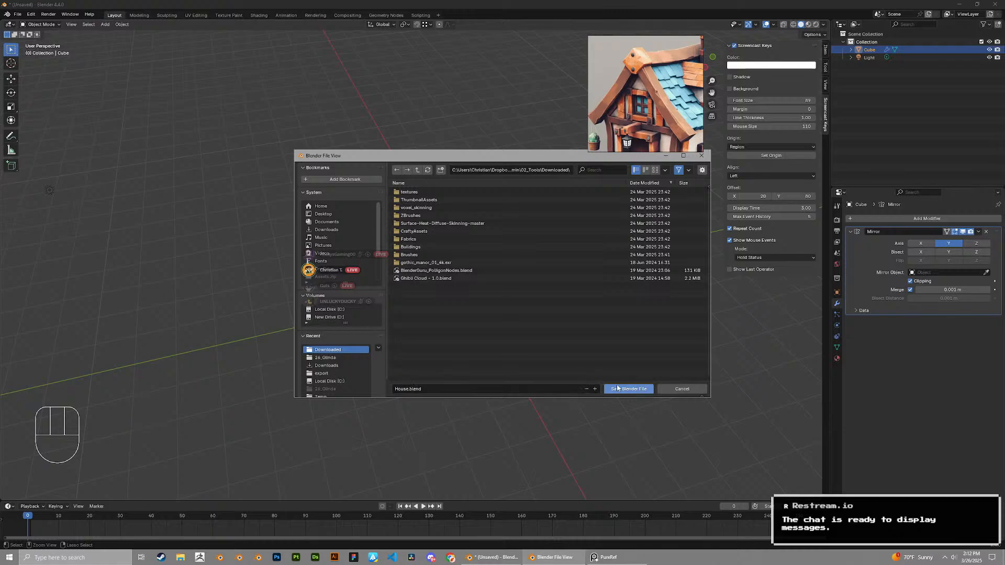
Compare the cottage's overall length and proportions with the reference image from several angles
{"action": "middle_click_drag", "start_coordinate": [575, 366], "coordinate": [549, 303]}
{"action": "left_click", "coordinate": [631, 297]}
{"action": "mouse_move", "coordinate": [628, 298]}
{"action": "middle_mouse_down"}
{"action": "mouse_move", "coordinate": [571, 309]}
{"action": "mouse_move", "coordinate": [516, 286]}
{"action": "mouse_move", "coordinate": [647, 302]}
{"action": "middle_mouse_up"}
{"action": "middle_click_drag", "start_coordinate": [523, 313], "coordinate": [578, 309]}
{"action": "middle_click_drag", "start_coordinate": [570, 301], "coordinate": [385, 268], "text": "shift"}
{"action": "scroll", "coordinate": [518, 294], "scroll_direction": "up", "scroll_amount": 2}
{"action": "left_click", "coordinate": [429, 255]}
{"action": "scroll", "coordinate": [398, 264], "scroll_direction": "down", "scroll_amount": 3}
{"action": "scroll", "coordinate": [646, 104], "scroll_direction": "down", "scroll_amount": 3}
{"action": "mouse_move", "coordinate": [647, 104]}
{"action": "middle_mouse_down"}
{"action": "mouse_move", "coordinate": [652, 122]}
{"action": "mouse_move", "coordinate": [649, 109]}
{"action": "middle_mouse_up"}
{"action": "scroll", "coordinate": [649, 109], "scroll_direction": "up", "scroll_amount": 1}
{"action": "middle_click_drag", "start_coordinate": [513, 298], "coordinate": [458, 291]}
{"action": "scroll", "coordinate": [461, 289], "scroll_direction": "up", "scroll_amount": 2}
{"action": "middle_click_drag", "start_coordinate": [465, 284], "coordinate": [335, 286]}
Select the gable beam, ridge cap and corner post at one end and move them about 1.25 m along X
{"action": "key", "text": "Tab"}
{"action": "middle_click_drag", "start_coordinate": [387, 293], "coordinate": [458, 259], "text": "shift"}
{"action": "key", "text": "l"}
{"action": "key", "text": "l"}
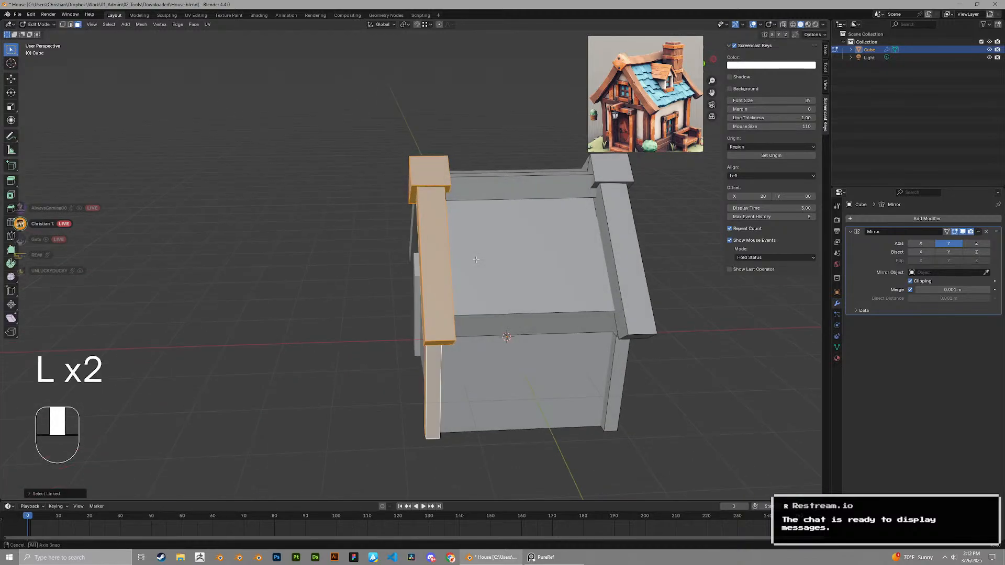
{"action": "key", "text": "g"}
{"action": "key", "text": "x"}
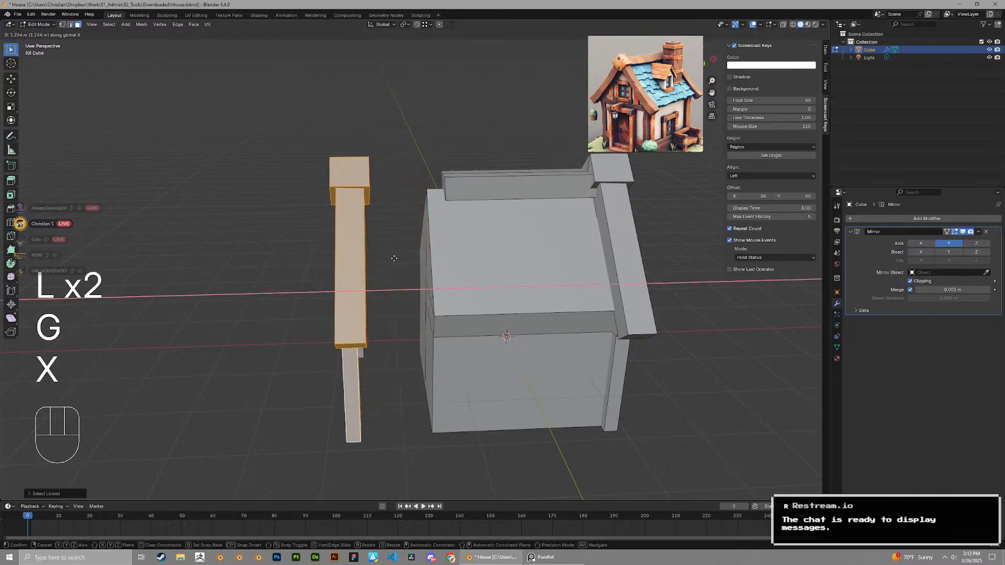
{"action": "left_click", "coordinate": [394, 258]}
Move the end faces of the walls, roof and ridge beam along X toward the shifted gable frame to lengthen the house
{"action": "middle_click_drag", "start_coordinate": [394, 258], "coordinate": [433, 232]}
{"action": "left_click", "coordinate": [428, 182]}
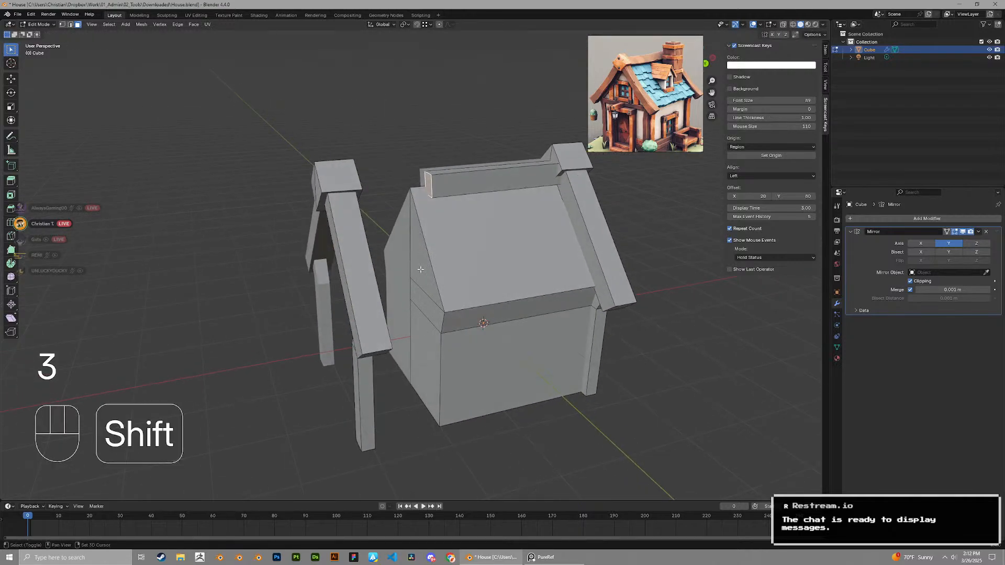
{"action": "key", "text": "g"}
{"action": "key", "text": "x"}
{"action": "key", "text": "y"}
{"action": "key", "text": "x"}
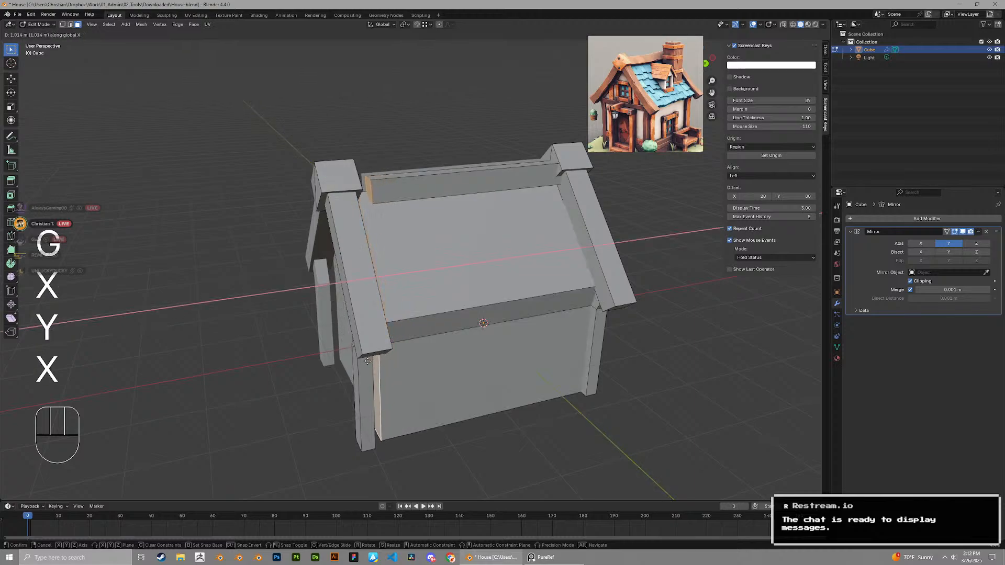
{"action": "left_click", "coordinate": [369, 362]}
{"action": "middle_click_drag", "start_coordinate": [368, 362], "coordinate": [418, 269]}
{"action": "key", "text": "g"}
{"action": "left_click", "coordinate": [387, 261]}
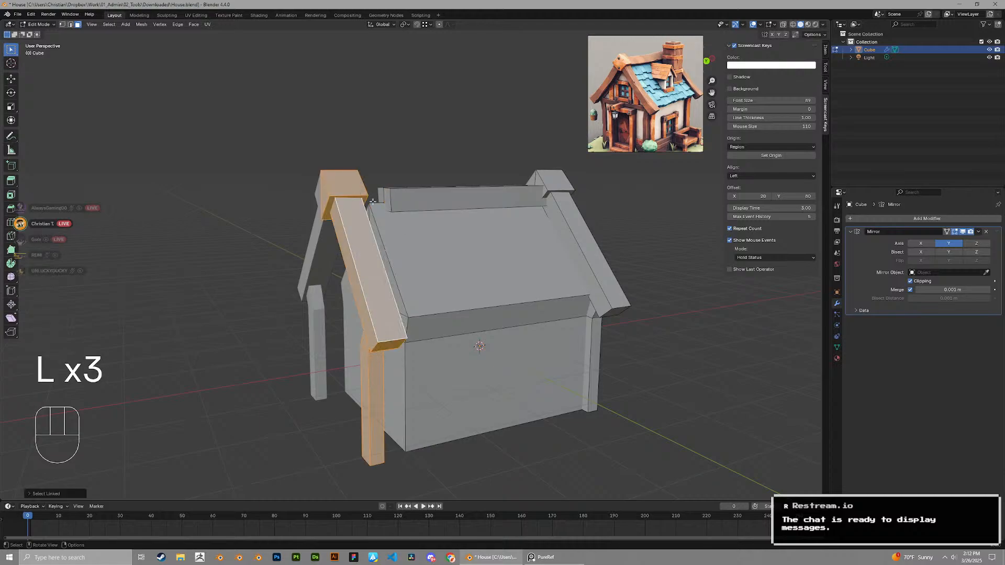
Move the selected gable beam, ridge cap and corner post back about 0.54 m along X against the lengthened house
{"action": "middle_click_drag", "start_coordinate": [372, 201], "coordinate": [398, 230]}
{"action": "key", "text": "g"}
{"action": "key", "text": "x"}
{"action": "key", "text": "y"}
{"action": "key", "text": "x"}
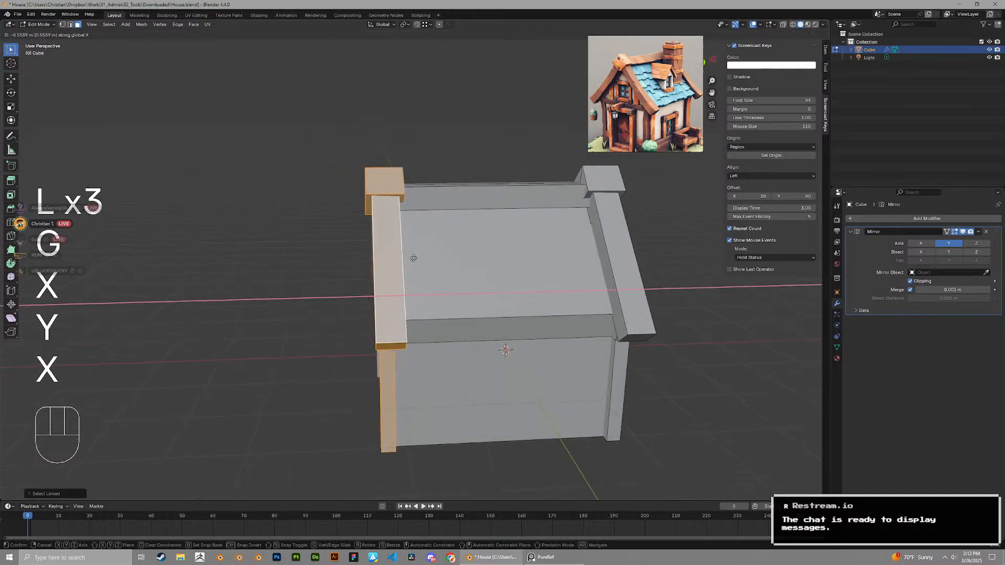
{"action": "left_click", "coordinate": [416, 258]}
{"action": "scroll", "coordinate": [461, 293], "scroll_direction": "down", "scroll_amount": 5}
{"action": "key", "text": "Tab"}
{"action": "left_click", "coordinate": [562, 361]}
Inspect the lengthened cottage from several sides and compare its gable beams with the reference
{"action": "middle_click_drag", "start_coordinate": [393, 369], "coordinate": [457, 336]}
{"action": "middle_click_drag", "start_coordinate": [293, 328], "coordinate": [485, 301]}
{"action": "scroll", "coordinate": [348, 296], "scroll_direction": "up", "scroll_amount": 3}
{"action": "middle_click_drag", "start_coordinate": [348, 296], "coordinate": [384, 301]}
{"action": "scroll", "coordinate": [623, 100], "scroll_direction": "up", "scroll_amount": 3}
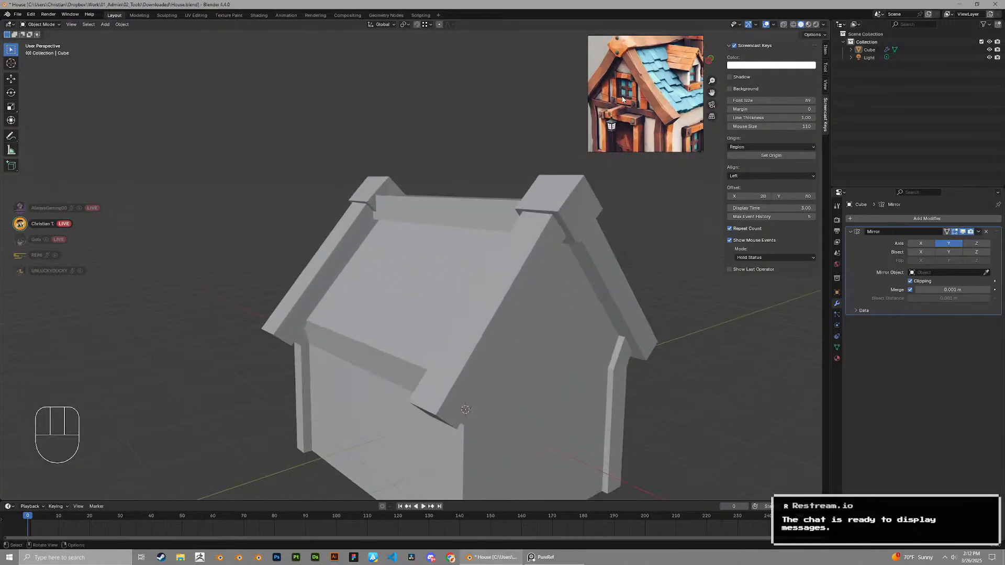
{"action": "scroll", "coordinate": [622, 99], "scroll_direction": "up", "scroll_amount": 2}
{"action": "middle_click_drag", "start_coordinate": [469, 226], "coordinate": [440, 208]}
{"action": "scroll", "coordinate": [444, 246], "scroll_direction": "down", "scroll_amount": 3}
{"action": "scroll", "coordinate": [649, 102], "scroll_direction": "down", "scroll_amount": 3}
{"action": "scroll", "coordinate": [471, 246], "scroll_direction": "up", "scroll_amount": 3}
{"action": "middle_click_drag", "start_coordinate": [460, 246], "coordinate": [505, 251]}
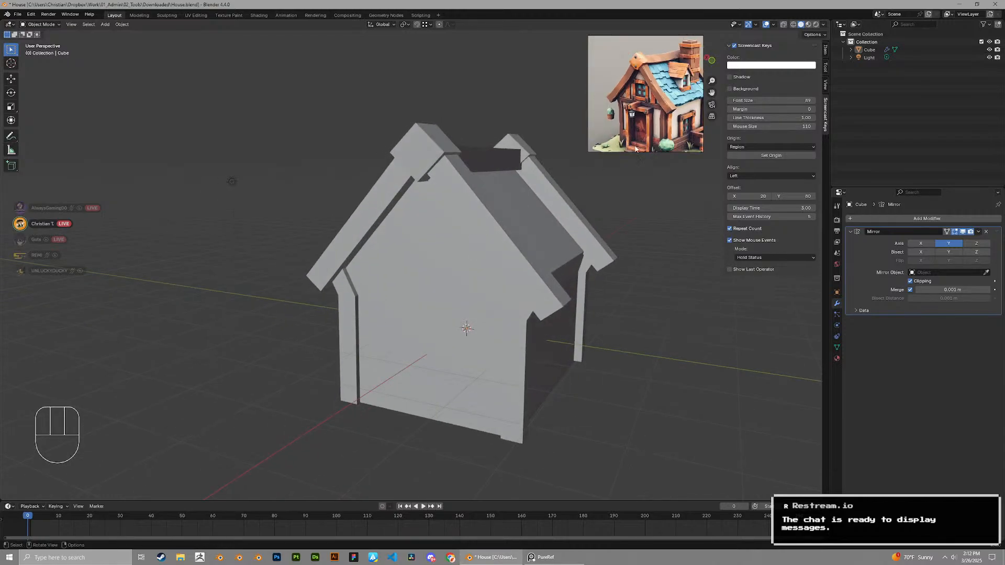
Examine the reference image's door, gable timbers, roof and side wall in close-up
{"action": "scroll", "coordinate": [638, 137], "scroll_direction": "up", "scroll_amount": 4}
{"action": "middle_click_drag", "start_coordinate": [638, 137], "coordinate": [635, 104]}
{"action": "scroll", "coordinate": [632, 84], "scroll_direction": "down", "scroll_amount": 4}
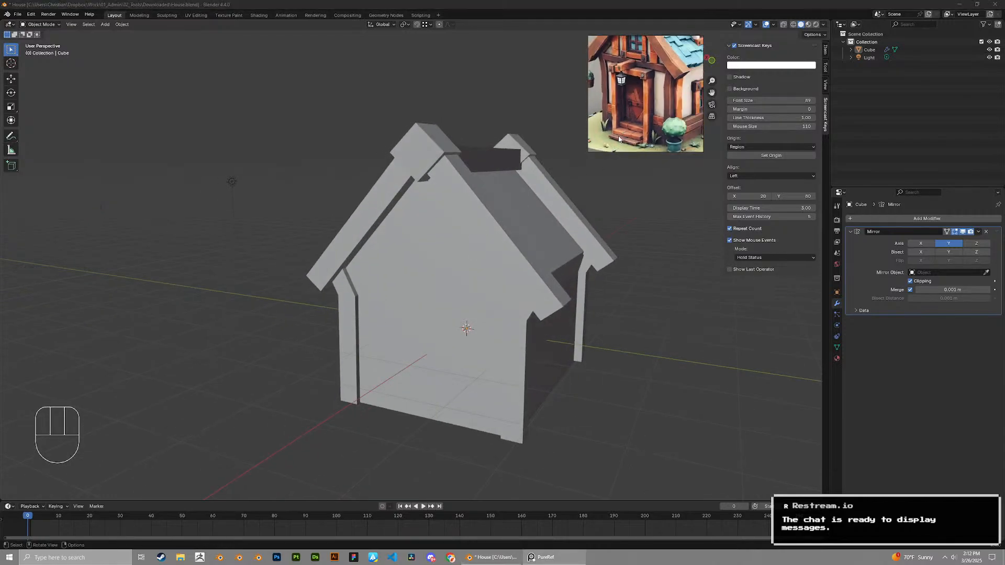
{"action": "scroll", "coordinate": [631, 76], "scroll_direction": "up", "scroll_amount": 2}
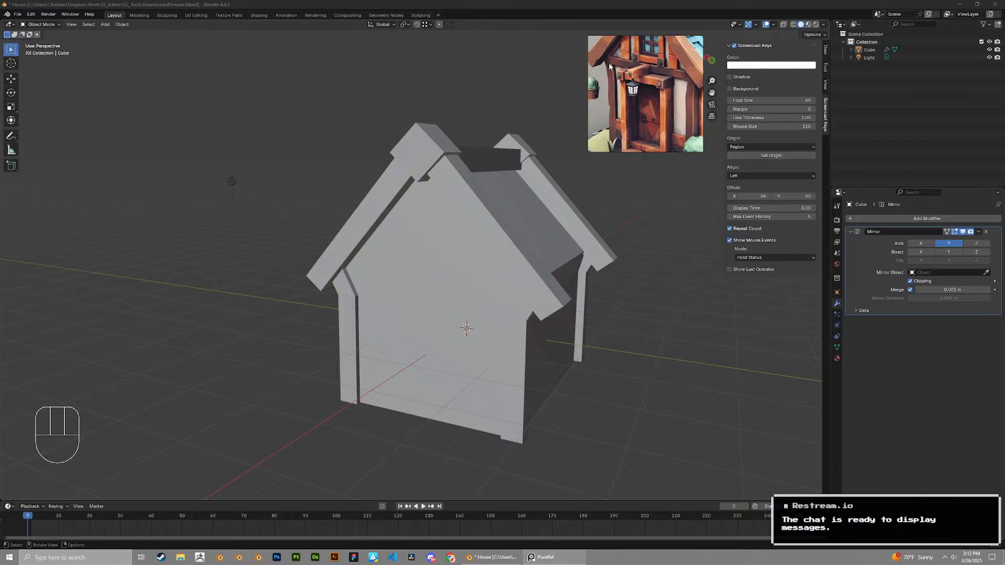
{"action": "middle_click_drag", "start_coordinate": [649, 103], "coordinate": [666, 91]}
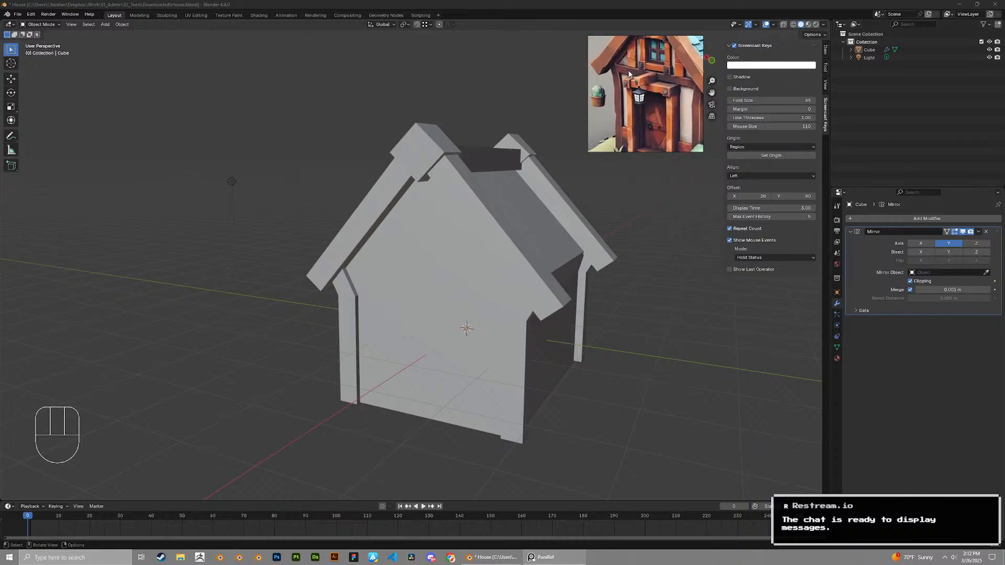
{"action": "middle_click_drag", "start_coordinate": [619, 68], "coordinate": [627, 93]}
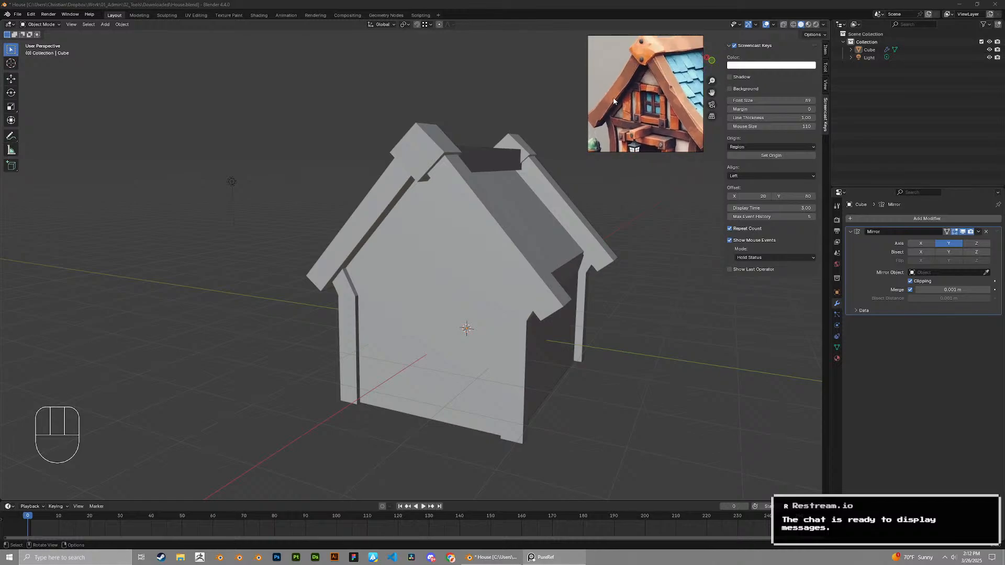
{"action": "scroll", "coordinate": [658, 96], "scroll_direction": "down", "scroll_amount": 4}
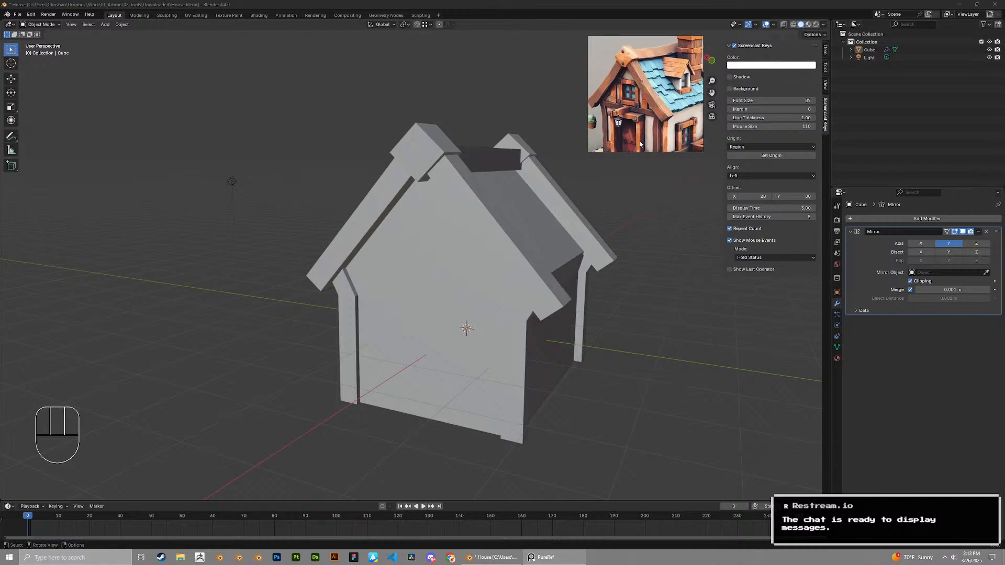
{"action": "scroll", "coordinate": [640, 144], "scroll_direction": "down", "scroll_amount": 2}
{"action": "middle_click_drag", "start_coordinate": [658, 102], "coordinate": [633, 89]}
{"action": "scroll", "coordinate": [644, 87], "scroll_direction": "up", "scroll_amount": 5}
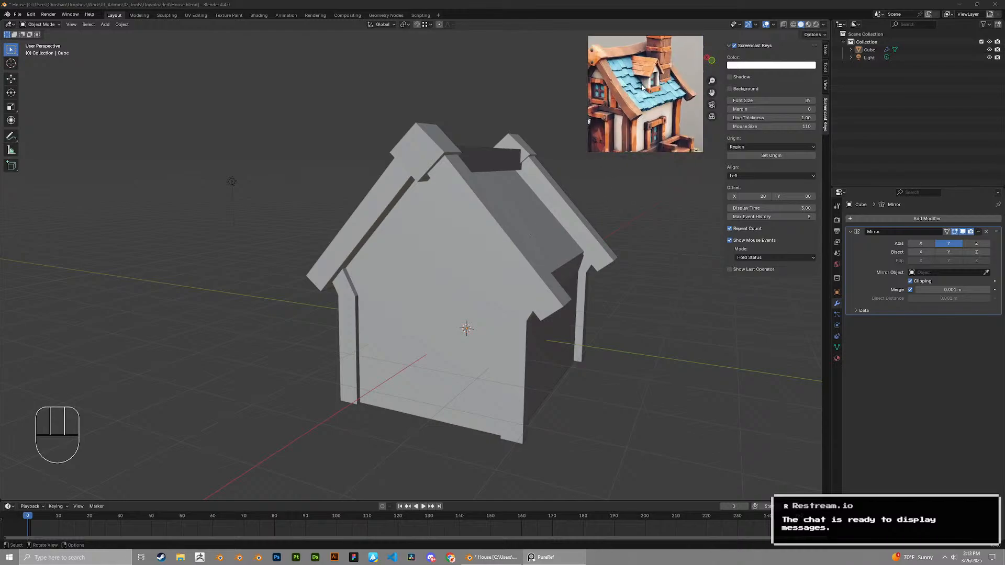
{"action": "scroll", "coordinate": [649, 95], "scroll_direction": "down", "scroll_amount": 3}
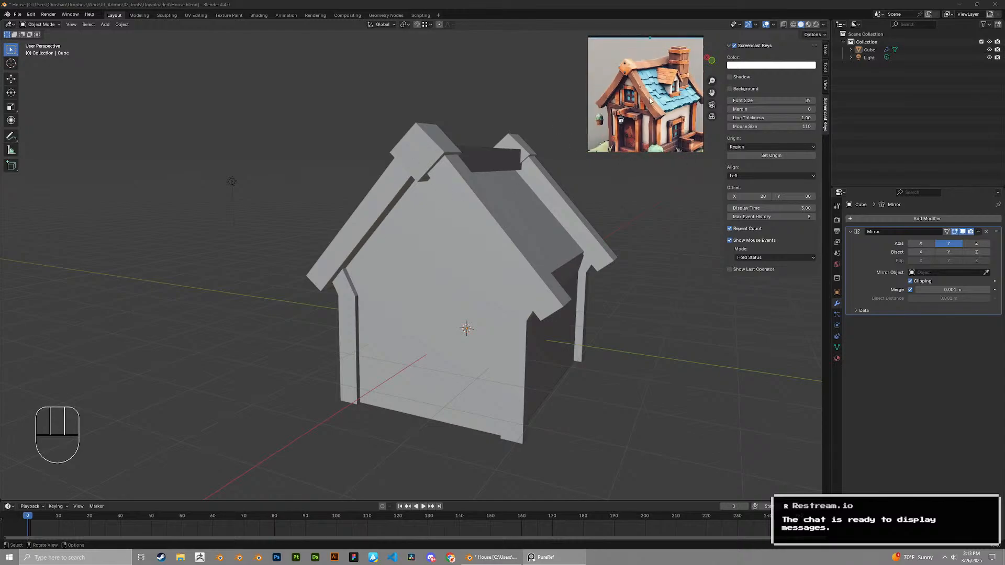
{"action": "scroll", "coordinate": [676, 77], "scroll_direction": "up", "scroll_amount": 6}
{"action": "scroll", "coordinate": [667, 86], "scroll_direction": "down", "scroll_amount": 3}
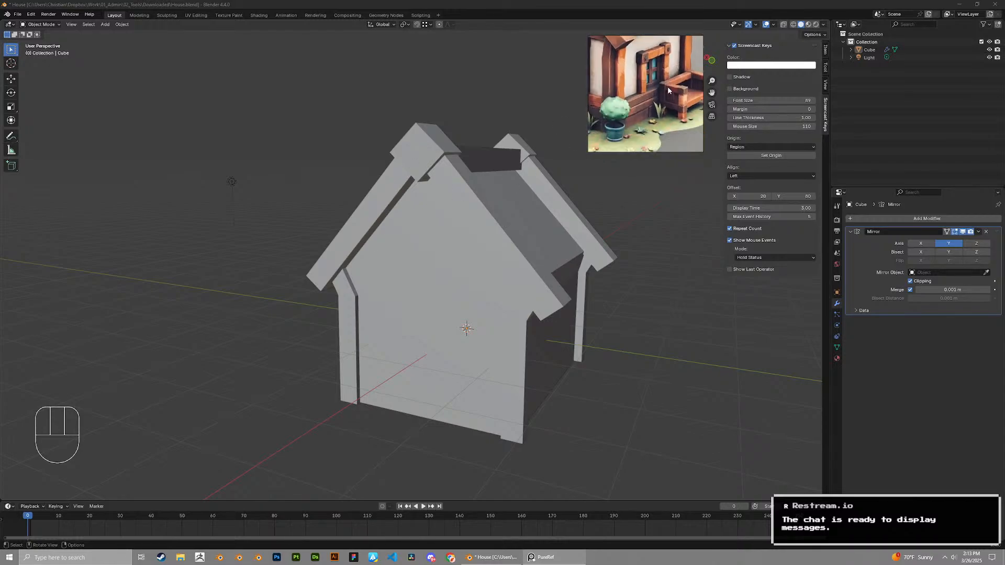
{"action": "scroll", "coordinate": [675, 83], "scroll_direction": "up", "scroll_amount": 3}
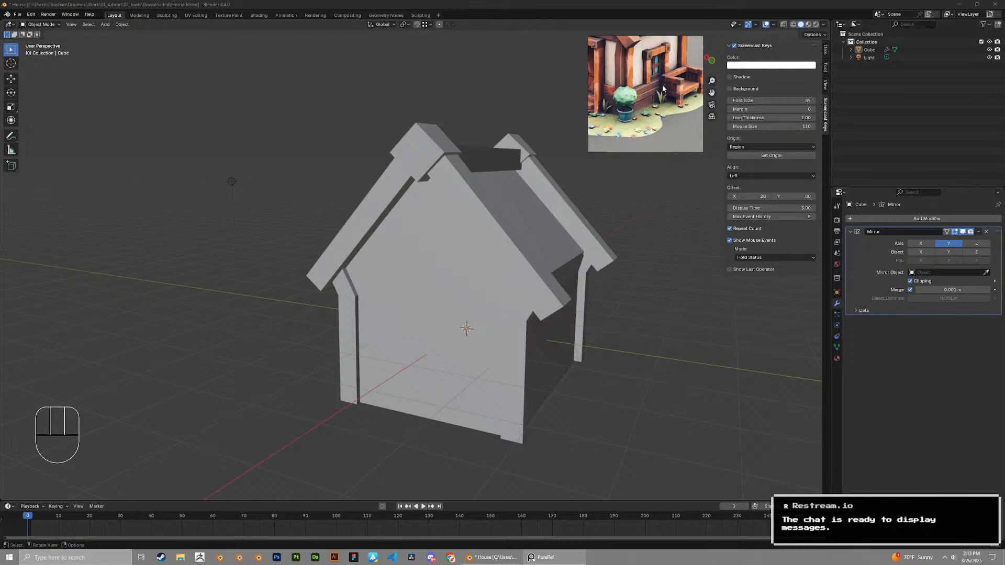
Add a centred loop cut across the sloping gable beam at each end of the house
{"action": "key", "text": "Tab"}
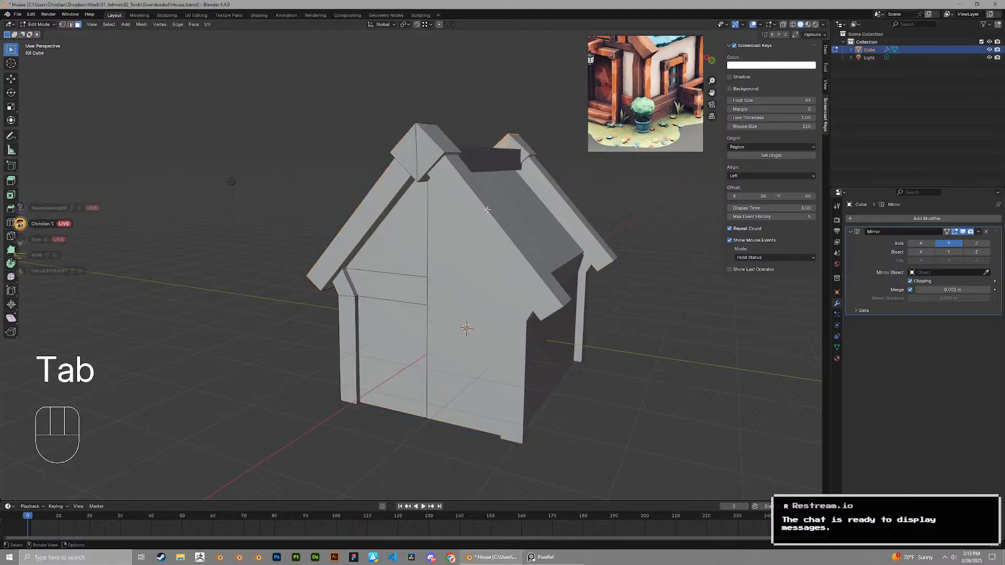
{"action": "middle_click_drag", "start_coordinate": [446, 230], "coordinate": [433, 223]}
{"action": "key", "text": "2"}
{"action": "key", "text": "ctrl+r"}
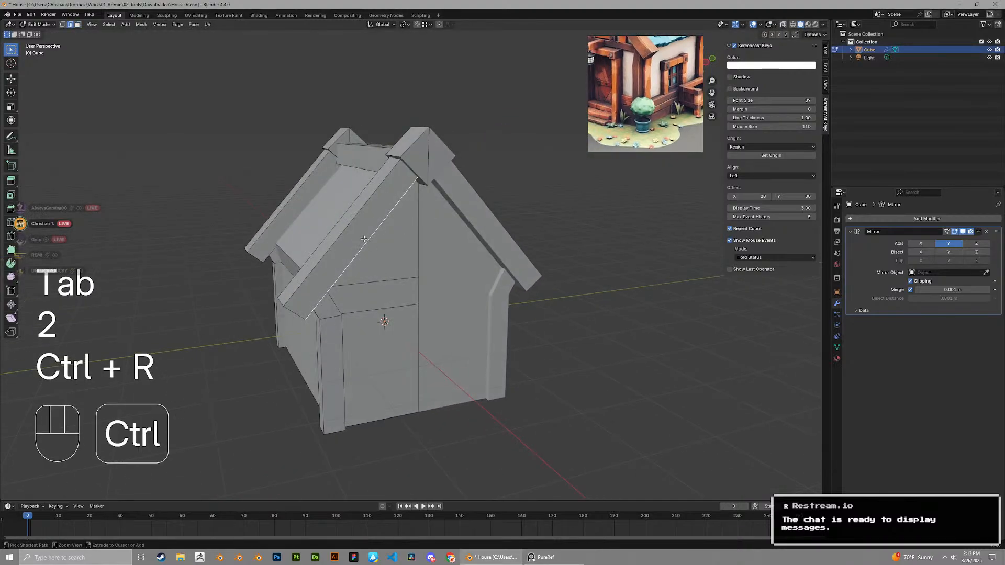
{"action": "key", "text": "ctrl+r"}
{"action": "left_click", "coordinate": [357, 233]}
{"action": "right_click", "coordinate": [357, 233]}
{"action": "key", "text": "ctrl+r"}
{"action": "left_click", "coordinate": [309, 212]}
{"action": "right_click", "coordinate": [308, 212]}
Select both gable beams' middle loops and move them along Z and Y to make the beams sag
{"action": "left_click", "coordinate": [351, 234], "text": "alt+shift"}
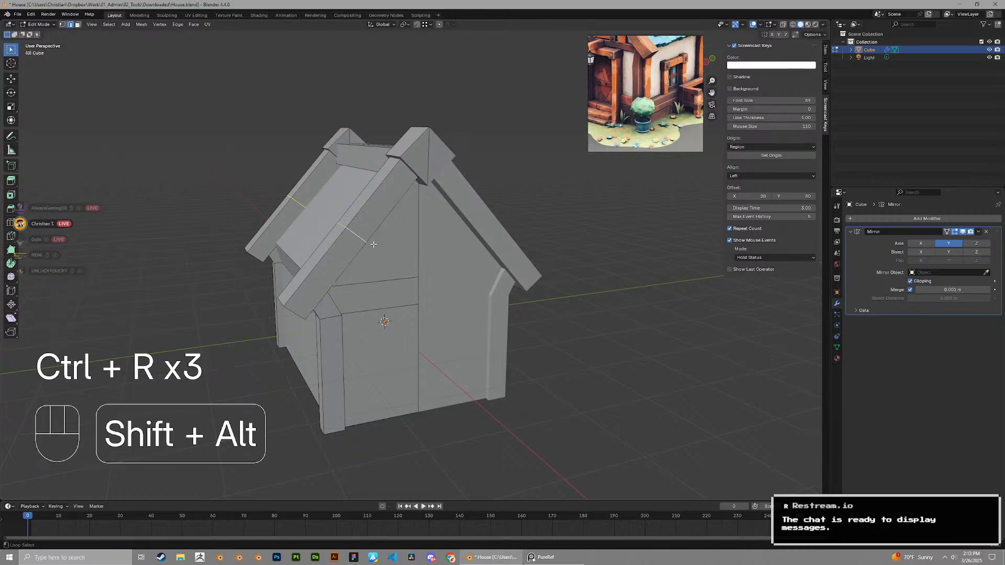
{"action": "key", "text": "g"}
{"action": "middle_click_drag", "start_coordinate": [354, 234], "coordinate": [502, 272]}
{"action": "key", "text": "z"}
{"action": "left_click", "coordinate": [420, 258]}
{"action": "key", "text": "g"}
{"action": "key", "text": "x"}
{"action": "key", "text": "y"}
{"action": "left_click", "coordinate": [424, 260]}
Bevel the gable beams' middle loops by about 0.4 m with one segment to soften the bend
{"action": "key", "text": "ctrl+b"}
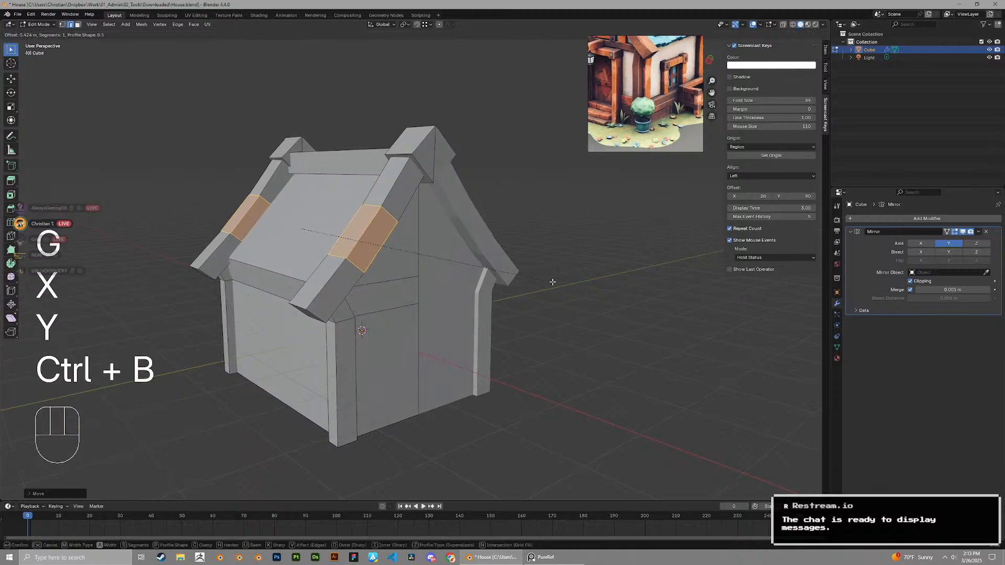
{"action": "left_click", "coordinate": [560, 285]}
{"action": "middle_click_drag", "start_coordinate": [561, 285], "coordinate": [476, 252]}
{"action": "key", "text": "Tab"}
{"action": "key", "text": "Tab"}
Select both whole gable beams, slim them slightly with Shrink/Fatten and lower them a little along Z
{"action": "key", "text": "l"}
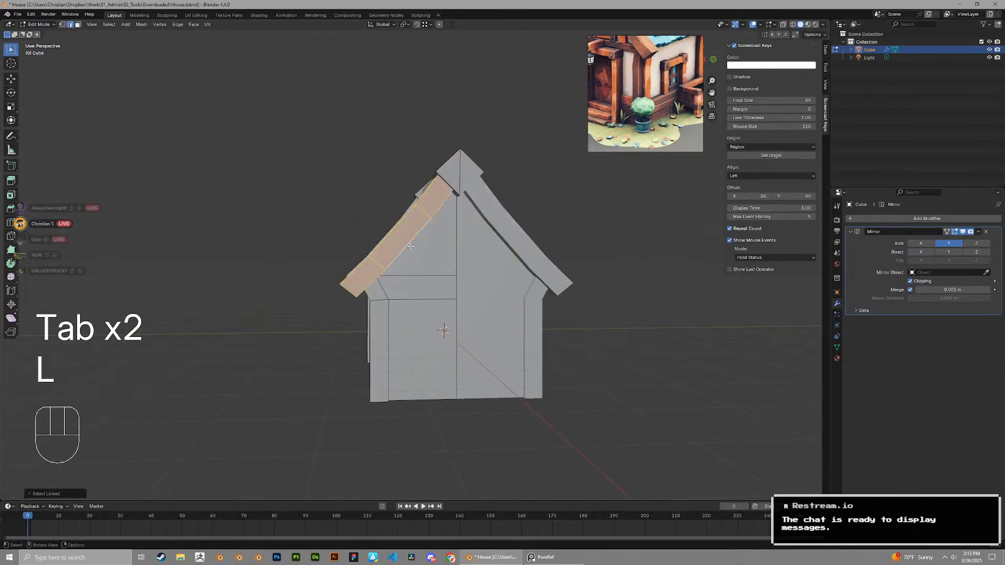
{"action": "key", "text": "l"}
{"action": "middle_click_drag", "start_coordinate": [403, 247], "coordinate": [497, 244]}
{"action": "scroll", "coordinate": [500, 244], "scroll_direction": "up", "scroll_amount": 2}
{"action": "key", "text": "alt+s"}
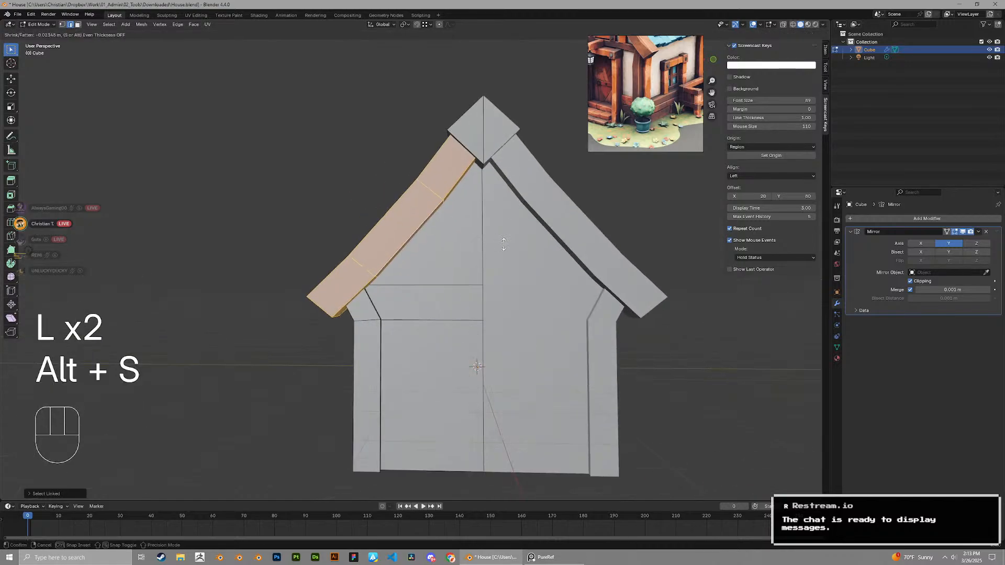
{"action": "key", "text": "g"}
{"action": "key", "text": "z"}
{"action": "left_click", "coordinate": [500, 240]}
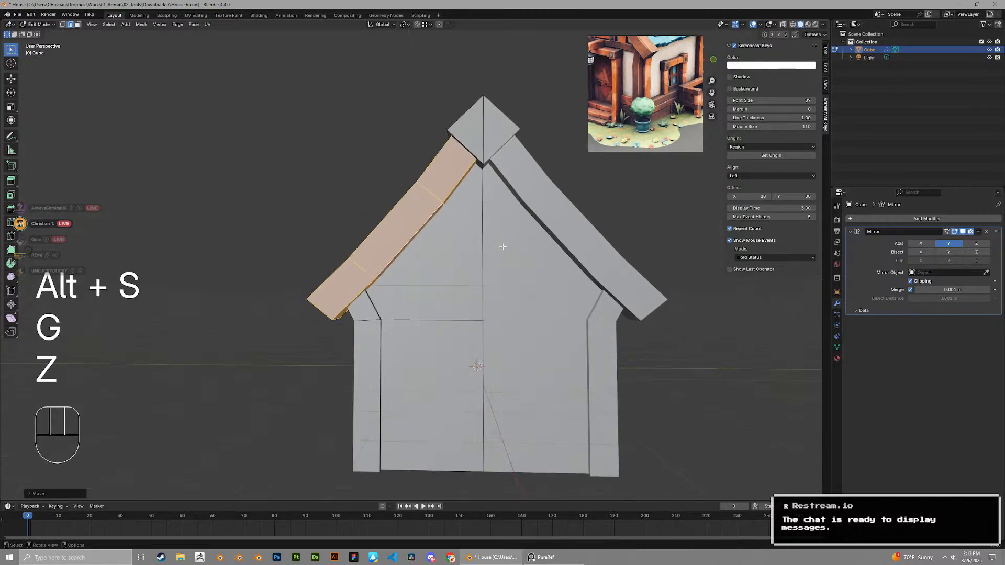
{"action": "middle_click_drag", "start_coordinate": [500, 240], "coordinate": [587, 293]}
{"action": "key", "text": "Tab"}
Select the face loop around the near ridge cap and apply Shrink/Fatten to it
{"action": "scroll", "coordinate": [588, 294], "scroll_direction": "down", "scroll_amount": 3}
{"action": "left_click", "coordinate": [589, 295]}
{"action": "middle_click_drag", "start_coordinate": [651, 110], "coordinate": [686, 198]}
{"action": "scroll", "coordinate": [503, 137], "scroll_direction": "up", "scroll_amount": 2}
{"action": "left_click", "coordinate": [502, 135]}
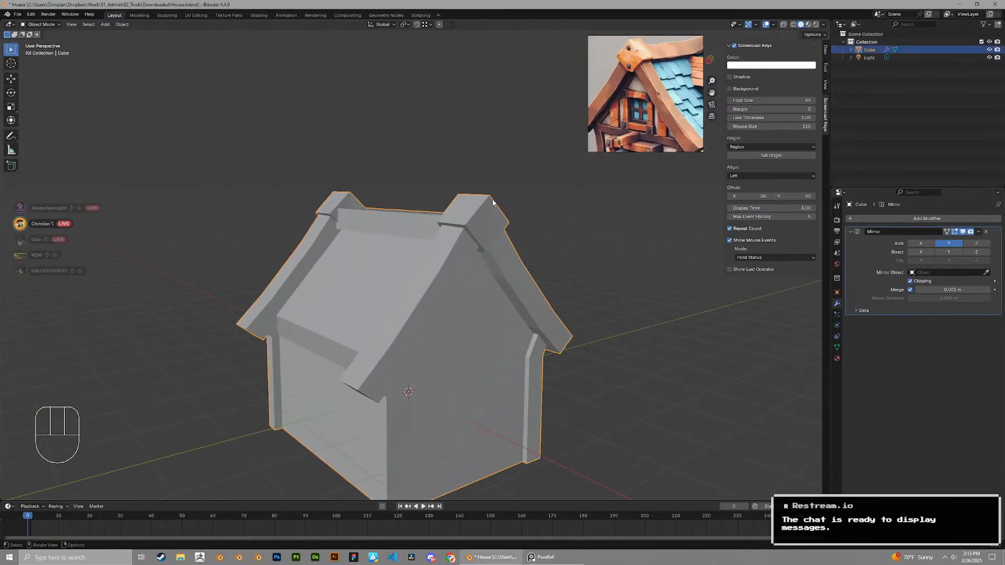
{"action": "key", "text": "Tab"}
{"action": "key", "text": "3"}
{"action": "scroll", "coordinate": [485, 195], "scroll_direction": "up", "scroll_amount": 1}
{"action": "left_click", "coordinate": [485, 195]}
{"action": "middle_click_drag", "start_coordinate": [485, 196], "coordinate": [518, 183]}
{"action": "key", "text": "3"}
{"action": "left_click", "coordinate": [460, 218], "text": "alt"}
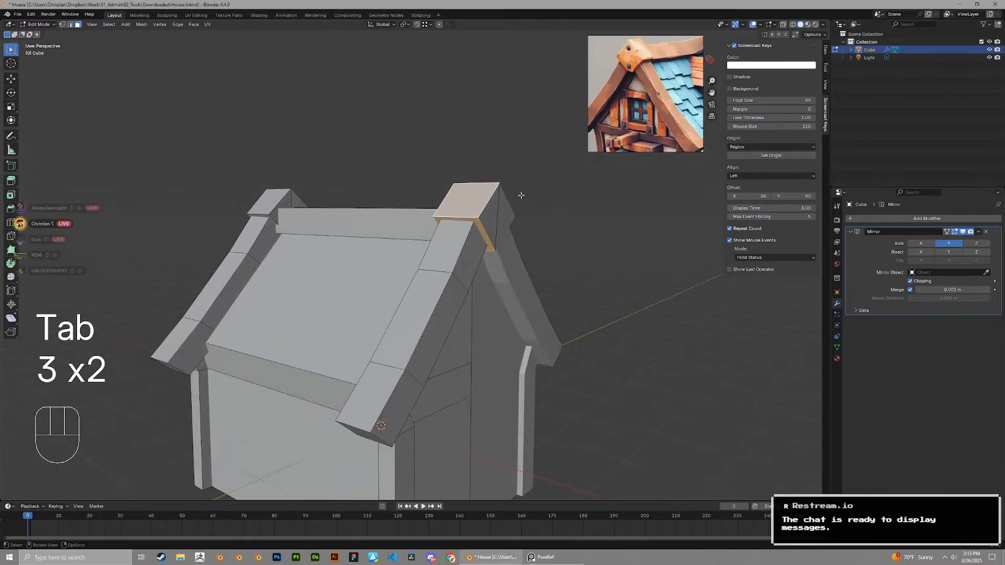
{"action": "key", "text": "alt+s"}
{"action": "left_click", "coordinate": [521, 194]}
Include the far ridge cap's face loop and thicken both caps slightly with Shrink/Fatten
{"action": "key", "text": "3"}
{"action": "key", "text": "3"}
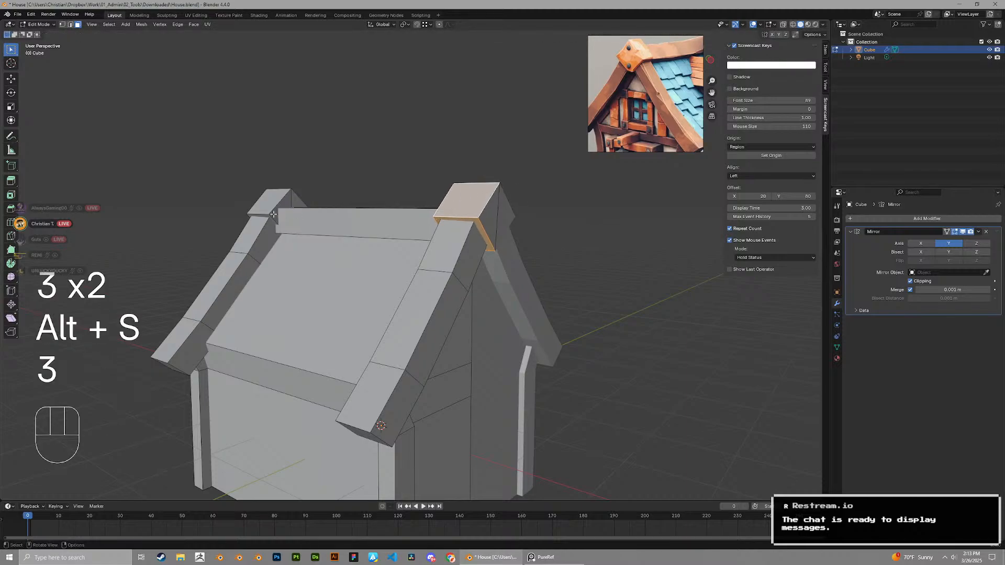
{"action": "key", "text": "alt+s"}
{"action": "left_click", "coordinate": [463, 184]}
{"action": "key", "text": "Tab"}
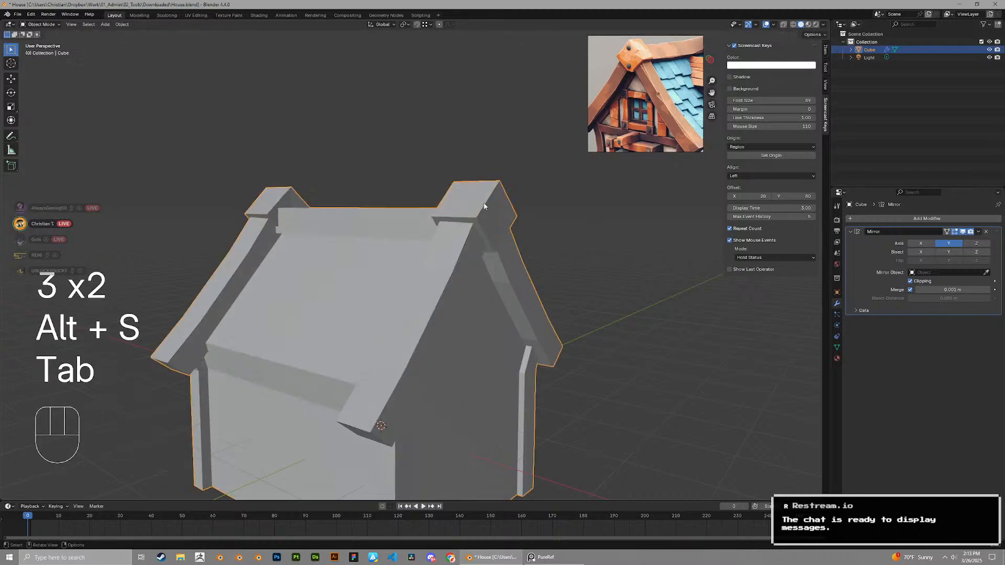
Examine the cottage from several sides and compare its roof with the reference image
{"action": "left_click", "coordinate": [563, 233]}
{"action": "scroll", "coordinate": [563, 233], "scroll_direction": "down", "scroll_amount": 2}
{"action": "middle_click_drag", "start_coordinate": [563, 233], "coordinate": [505, 220]}
{"action": "middle_click_drag", "start_coordinate": [480, 183], "coordinate": [393, 180]}
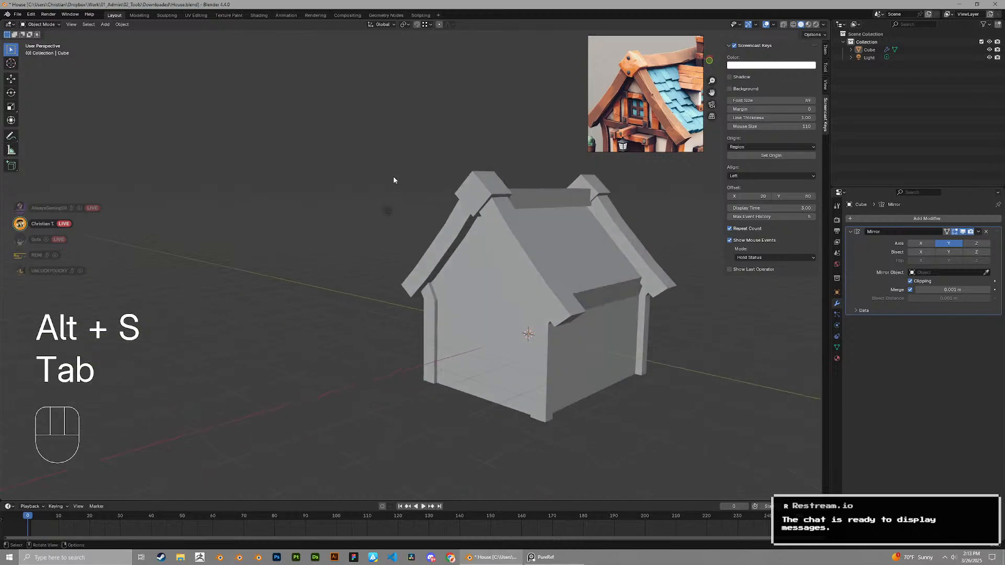
{"action": "middle_click_drag", "start_coordinate": [429, 147], "coordinate": [541, 250]}
{"action": "middle_click_drag", "start_coordinate": [579, 218], "coordinate": [532, 212]}
{"action": "scroll", "coordinate": [644, 122], "scroll_direction": "down", "scroll_amount": 2}
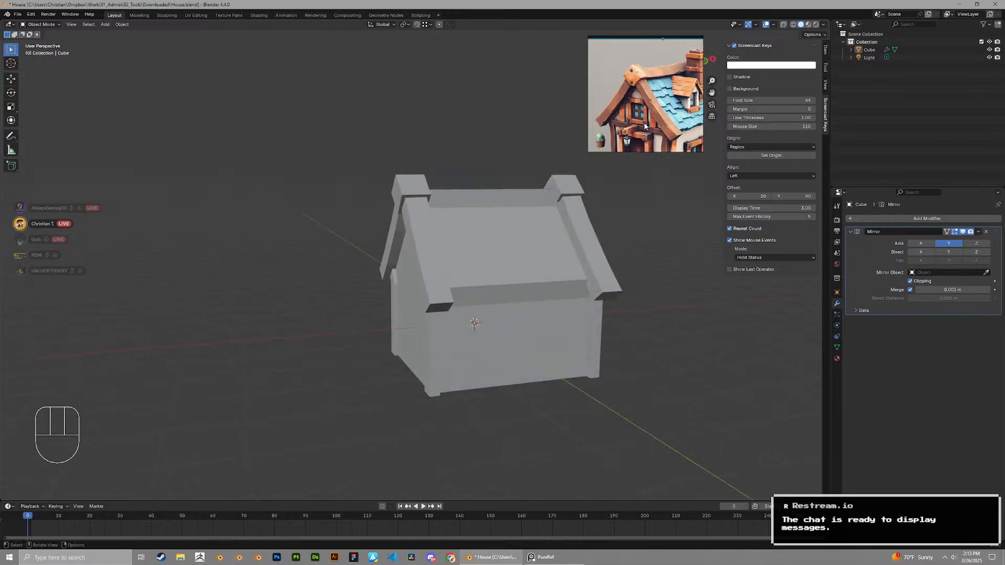
{"action": "middle_click_drag", "start_coordinate": [643, 122], "coordinate": [625, 90]}
{"action": "middle_click_drag", "start_coordinate": [498, 225], "coordinate": [527, 209]}
{"action": "scroll", "coordinate": [573, 172], "scroll_direction": "up", "scroll_amount": 3}
{"action": "middle_click_drag", "start_coordinate": [573, 173], "coordinate": [443, 250]}
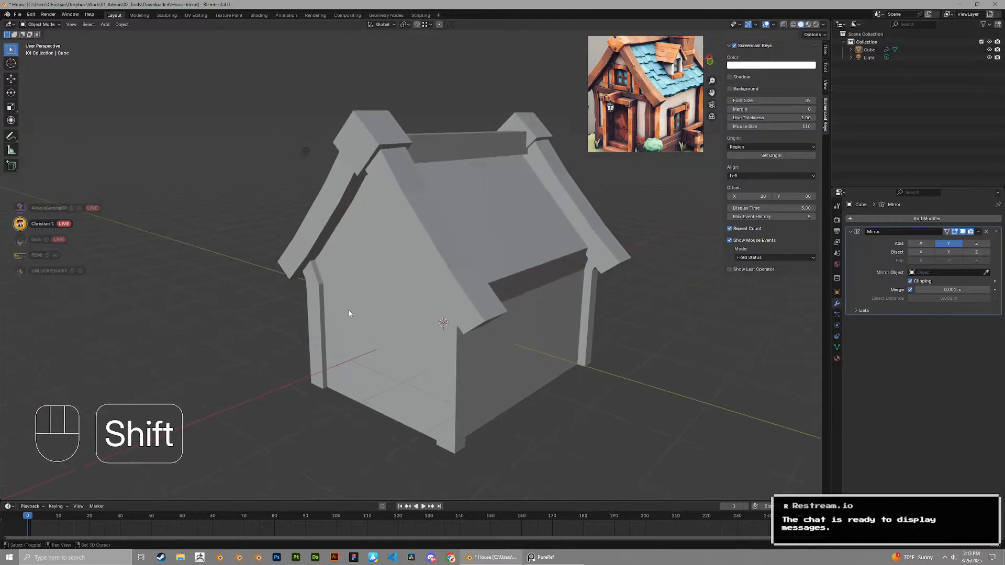
{"action": "middle_click_drag", "start_coordinate": [348, 310], "coordinate": [365, 279], "text": "shift"}
{"action": "key", "text": "Tab"}
{"action": "key", "text": "3"}
{"action": "middle_click_drag", "start_coordinate": [476, 188], "coordinate": [378, 254]}
{"action": "key", "text": "Tab"}
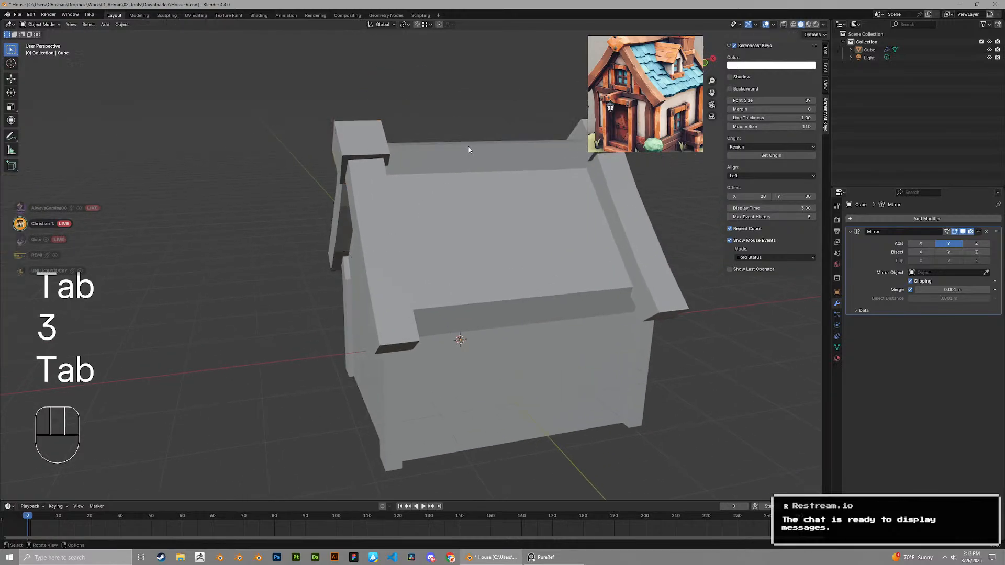
Select the roof's main slope face in Edit Mode and duplicate it with an offset along Z
{"action": "left_click", "coordinate": [441, 194]}
{"action": "key", "text": "Tab"}
{"action": "key", "text": "3"}
{"action": "middle_click_drag", "start_coordinate": [443, 197], "coordinate": [438, 230]}
{"action": "left_click", "coordinate": [461, 210]}
{"action": "scroll", "coordinate": [471, 223], "scroll_direction": "up", "scroll_amount": 2}
{"action": "key", "text": "shift+d"}
{"action": "key", "text": "z"}
{"action": "left_click", "coordinate": [468, 204]}
{"action": "key", "text": "2"}
{"action": "key", "text": "g"}
{"action": "key", "text": "g"}
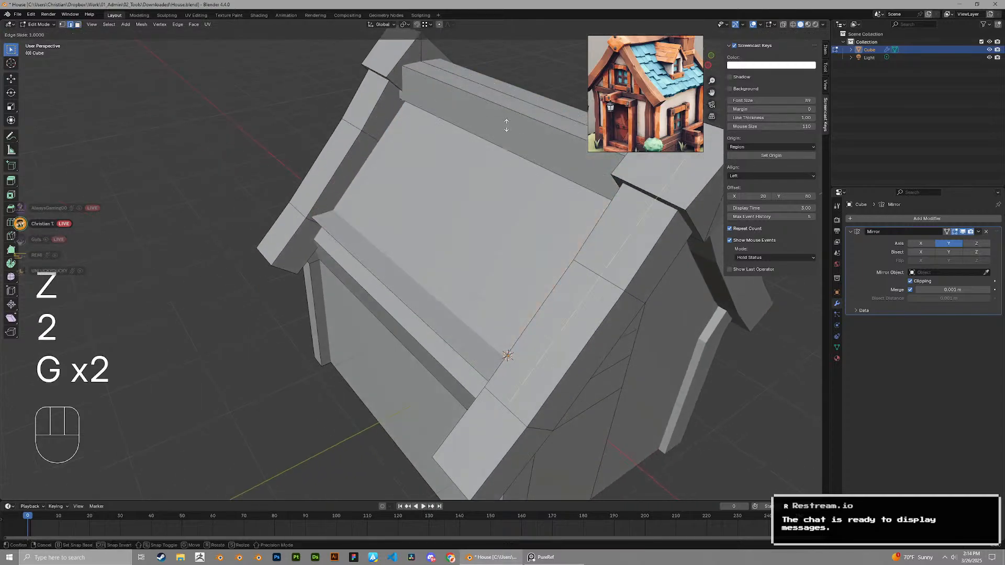
{"action": "right_click", "coordinate": [505, 124]}
{"action": "key", "text": "g"}
{"action": "key", "text": "g"}
{"action": "right_click", "coordinate": [484, 157]}
Move the duplicated roof face with the Mirror modifier's viewport display switched off, and switch the display back on
{"action": "key", "text": "3"}
{"action": "left_click", "coordinate": [446, 205]}
{"action": "middle_click_drag", "start_coordinate": [447, 206], "coordinate": [392, 216]}
{"action": "key", "text": "g"}
{"action": "right_click", "coordinate": [306, 159]}
{"action": "scroll", "coordinate": [305, 159], "scroll_direction": "down", "scroll_amount": 1}
{"action": "left_click", "coordinate": [963, 231]}
{"action": "middle_click_drag", "start_coordinate": [555, 277], "coordinate": [479, 258]}
{"action": "scroll", "coordinate": [478, 258], "scroll_direction": "down", "scroll_amount": 3}
{"action": "key", "text": "g"}
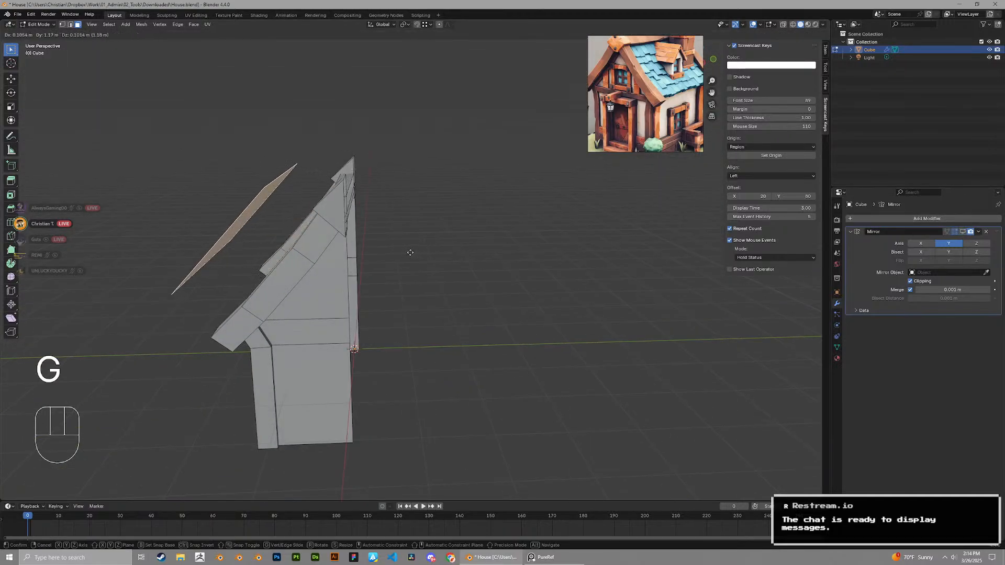
{"action": "left_click", "coordinate": [582, 245]}
{"action": "left_click", "coordinate": [962, 231]}
Position the duplicated face just above the roof slope, between the two gable beams
{"action": "middle_click_drag", "start_coordinate": [319, 204], "coordinate": [417, 237], "text": "shift"}
{"action": "scroll", "coordinate": [362, 212], "scroll_direction": "up", "scroll_amount": 2}
{"action": "key", "text": "g"}
{"action": "left_click", "coordinate": [528, 234]}
{"action": "middle_click_drag", "start_coordinate": [528, 234], "coordinate": [586, 249]}
{"action": "middle_click_drag", "start_coordinate": [586, 249], "coordinate": [662, 201], "text": "shift"}
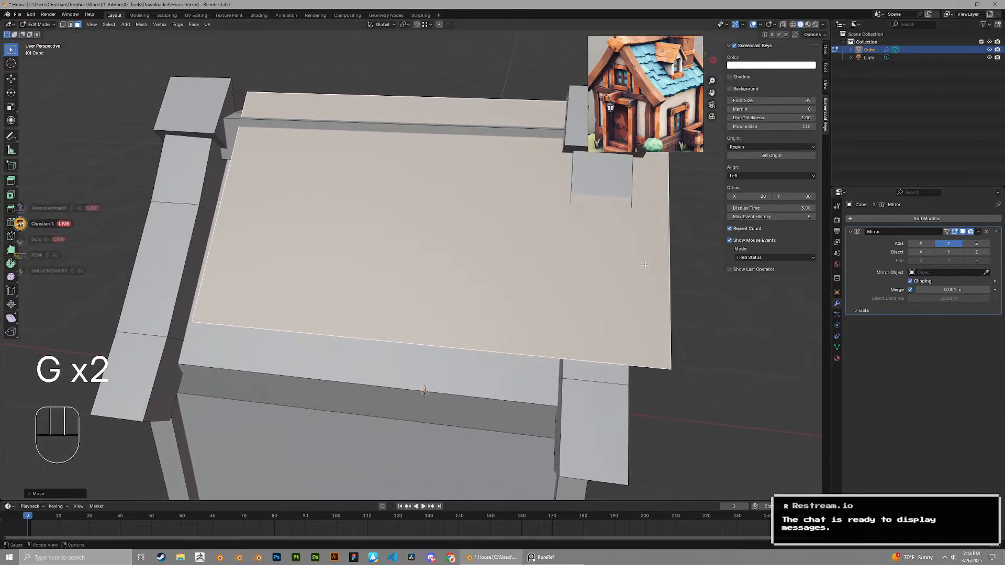
{"action": "key", "text": "g"}
{"action": "left_click", "coordinate": [600, 310]}
{"action": "scroll", "coordinate": [627, 297], "scroll_direction": "down", "scroll_amount": 5}
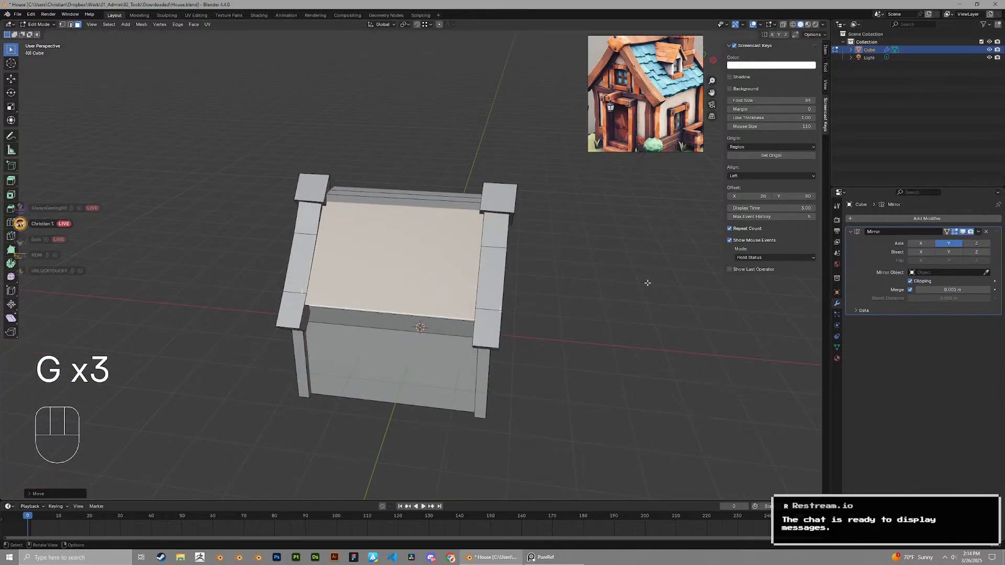
Hide everything except the duplicated roof face and shift the face slightly
{"action": "key", "text": "slash"}
{"action": "key", "text": "slash"}
{"action": "key", "text": "shift+h"}
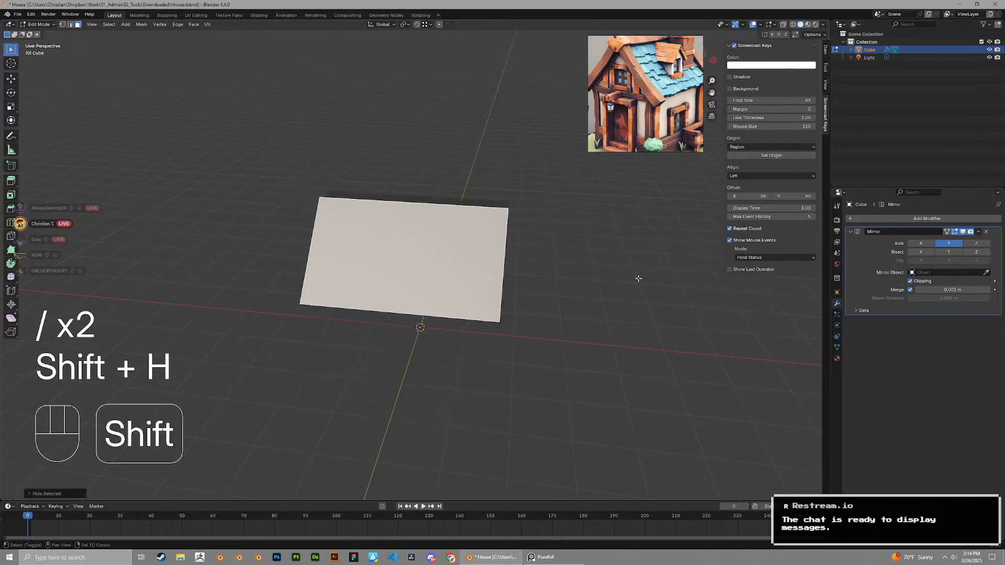
{"action": "middle_click_drag", "start_coordinate": [639, 281], "coordinate": [525, 287]}
{"action": "key", "text": "g"}
{"action": "left_click", "coordinate": [610, 272]}
{"action": "key", "text": "s"}
{"action": "key", "text": "x"}
{"action": "right_click", "coordinate": [558, 289]}
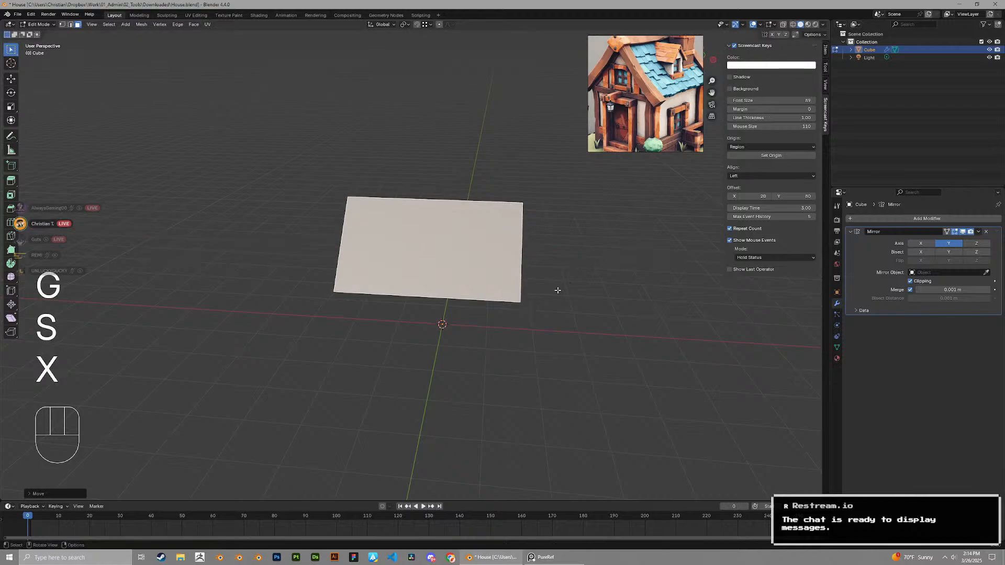
Edge-slide the face's lower edge up the slope to leave a narrow strip for one shingle row
{"action": "key", "text": "2"}
{"action": "left_click", "coordinate": [471, 299]}
{"action": "middle_click_drag", "start_coordinate": [465, 299], "coordinate": [468, 249]}
{"action": "key", "text": "g"}
{"action": "key", "text": "g"}
{"action": "left_click", "coordinate": [406, 269]}
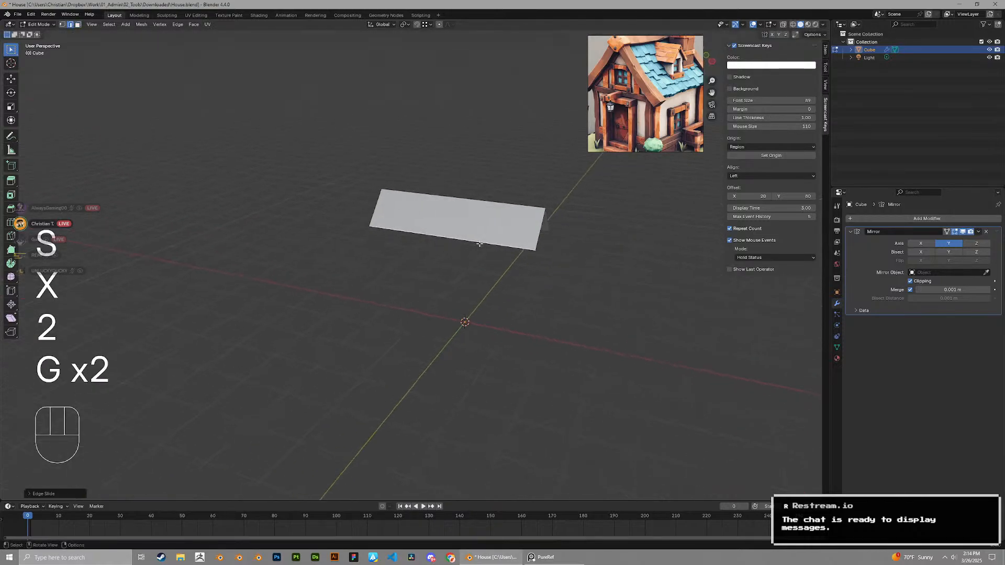
{"action": "scroll", "coordinate": [486, 238], "scroll_direction": "up", "scroll_amount": 2}
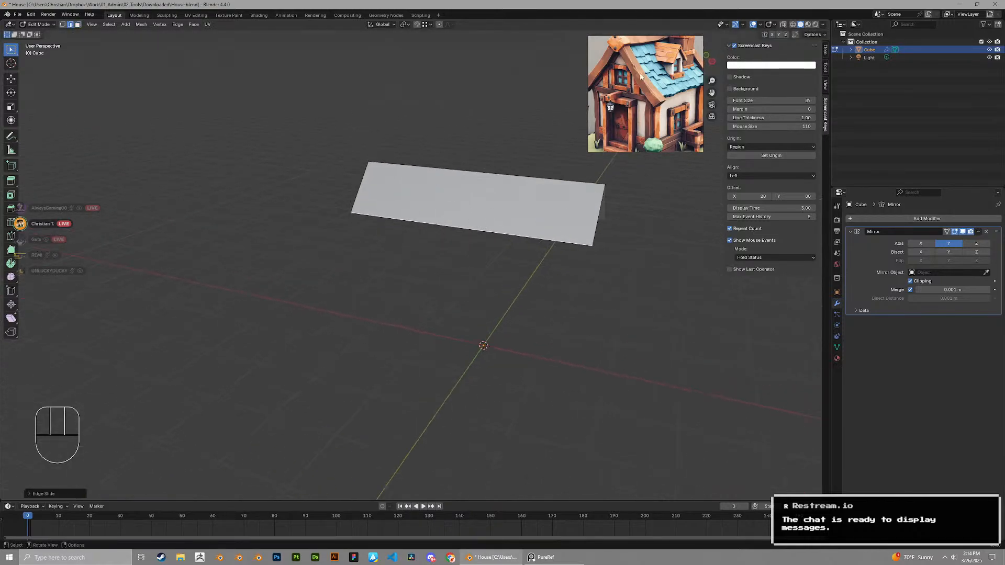
{"action": "scroll", "coordinate": [656, 68], "scroll_direction": "up", "scroll_amount": 4}
{"action": "middle_click_drag", "start_coordinate": [655, 69], "coordinate": [640, 94]}
{"action": "middle_click_drag", "start_coordinate": [482, 204], "coordinate": [505, 206]}
{"action": "middle_click_drag", "start_coordinate": [505, 206], "coordinate": [474, 209], "text": "shift"}
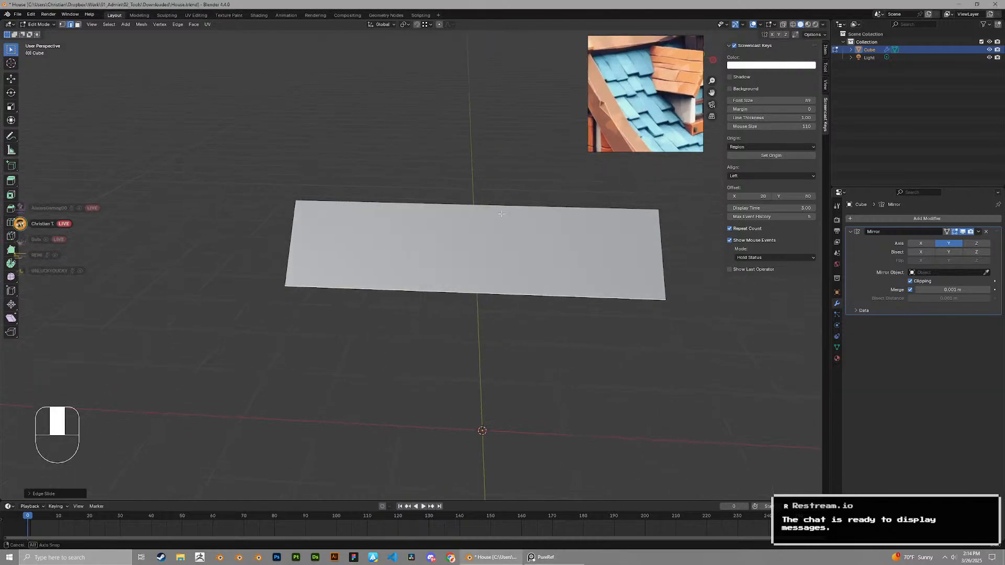
{"action": "key", "text": "ctrl+r"}
{"action": "left_click", "coordinate": [474, 208]}
{"action": "left_click", "coordinate": [367, 206]}
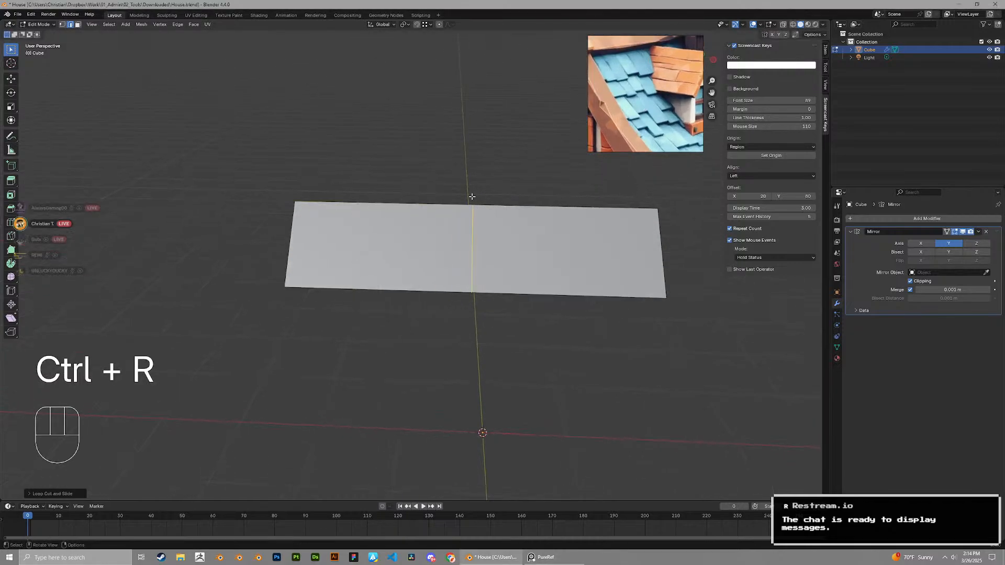
{"action": "key", "text": "ctrl+z"}
Divide the strip into shingle widths with six evenly spaced loop cuts across its length
{"action": "key", "text": "ctrl+r"}
{"action": "scroll", "coordinate": [438, 207], "scroll_direction": "up", "scroll_amount": 5}
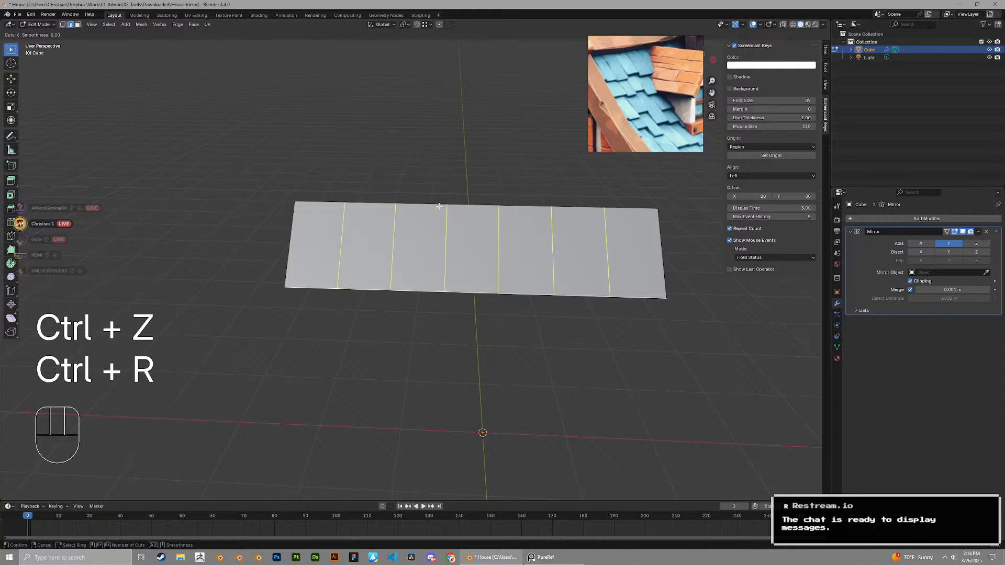
{"action": "left_click", "coordinate": [438, 207]}
{"action": "right_click", "coordinate": [437, 207]}
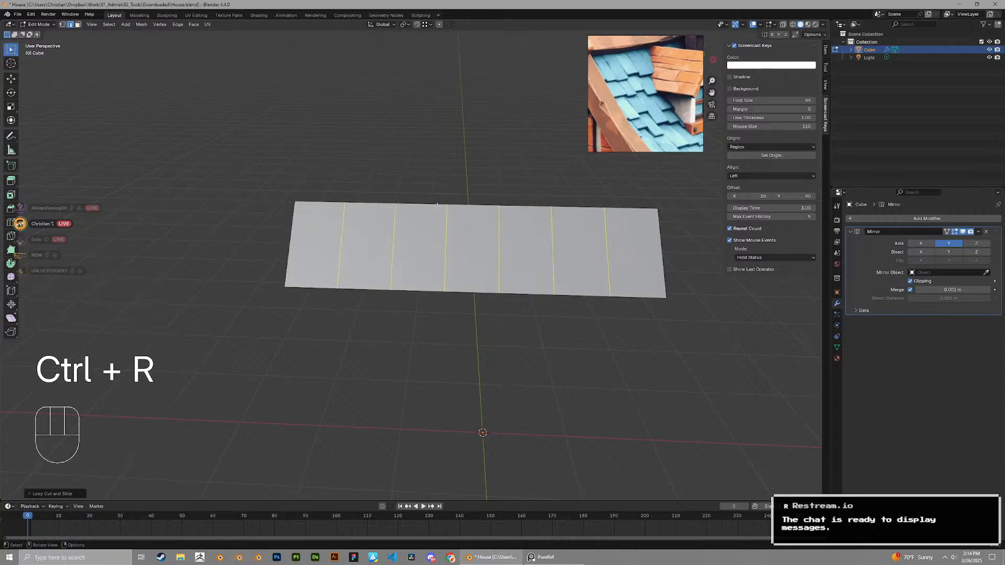
{"action": "scroll", "coordinate": [620, 120], "scroll_direction": "down", "scroll_amount": 5}
{"action": "middle_click_drag", "start_coordinate": [525, 236], "coordinate": [527, 205]}
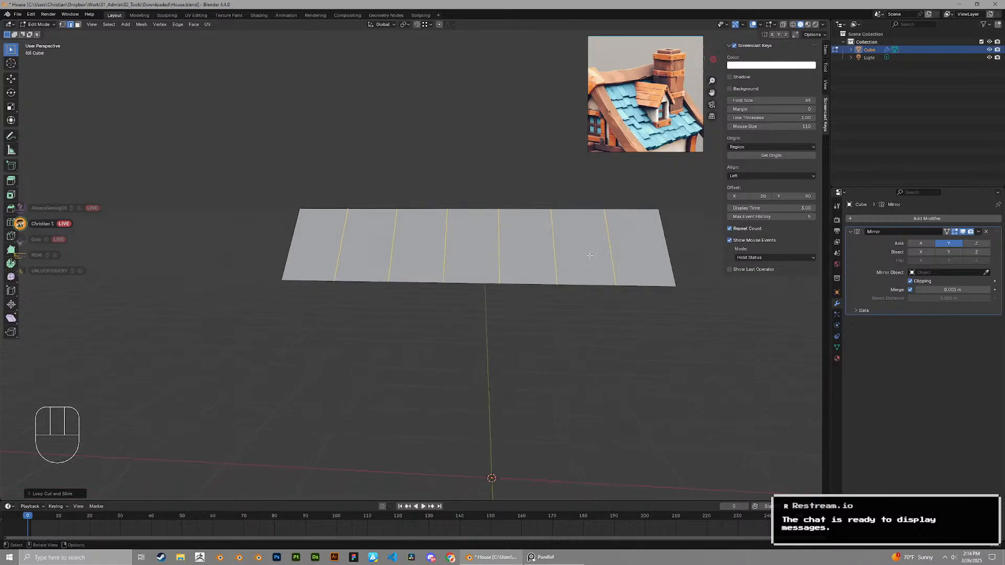
{"action": "scroll", "coordinate": [568, 245], "scroll_direction": "down", "scroll_amount": 4}
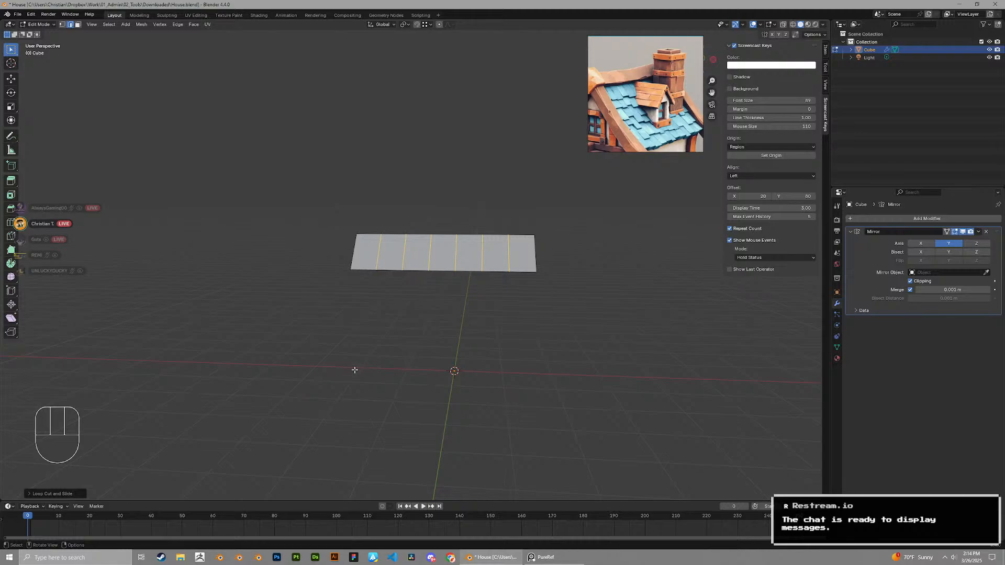
{"action": "scroll", "coordinate": [354, 370], "scroll_direction": "up", "scroll_amount": 4}
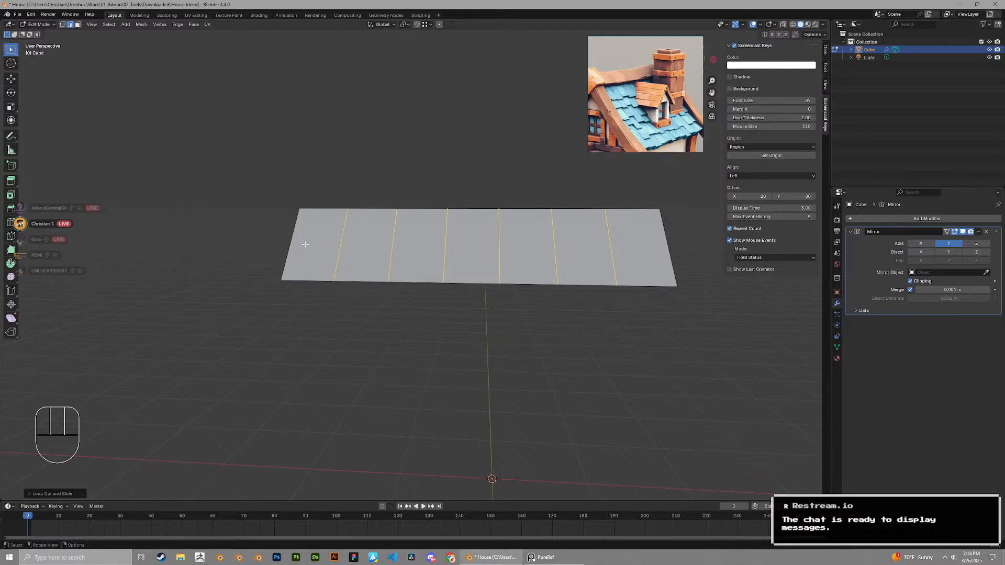
{"action": "middle_click_drag", "start_coordinate": [577, 249], "coordinate": [472, 279]}
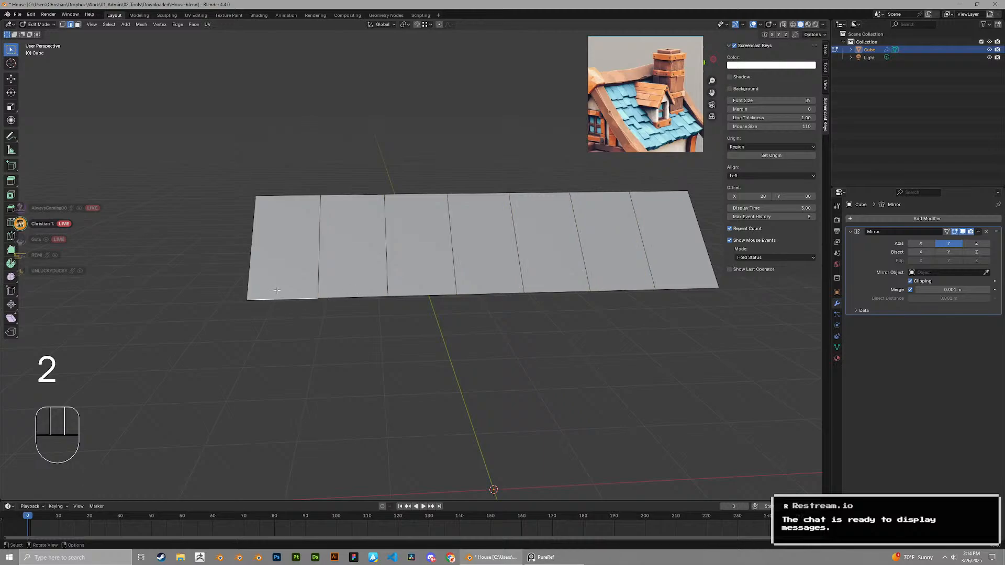
{"action": "middle_click_drag", "start_coordinate": [277, 290], "coordinate": [377, 263]}
{"action": "key", "text": "g"}
{"action": "key", "text": "g"}
{"action": "right_click", "coordinate": [299, 281]}
Select the whole linked strip, turn off Mirror clipping and move the strip away from the mirror centre
{"action": "key", "text": "l"}
{"action": "key", "text": "g"}
{"action": "right_click", "coordinate": [408, 259]}
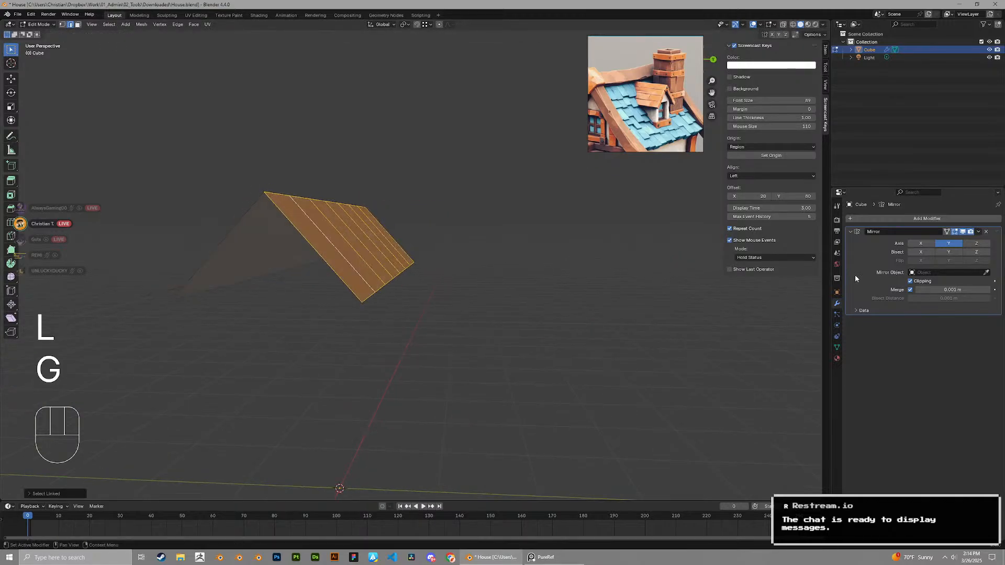
{"action": "left_click", "coordinate": [911, 281]}
{"action": "key", "text": "g"}
{"action": "left_click", "coordinate": [629, 336]}
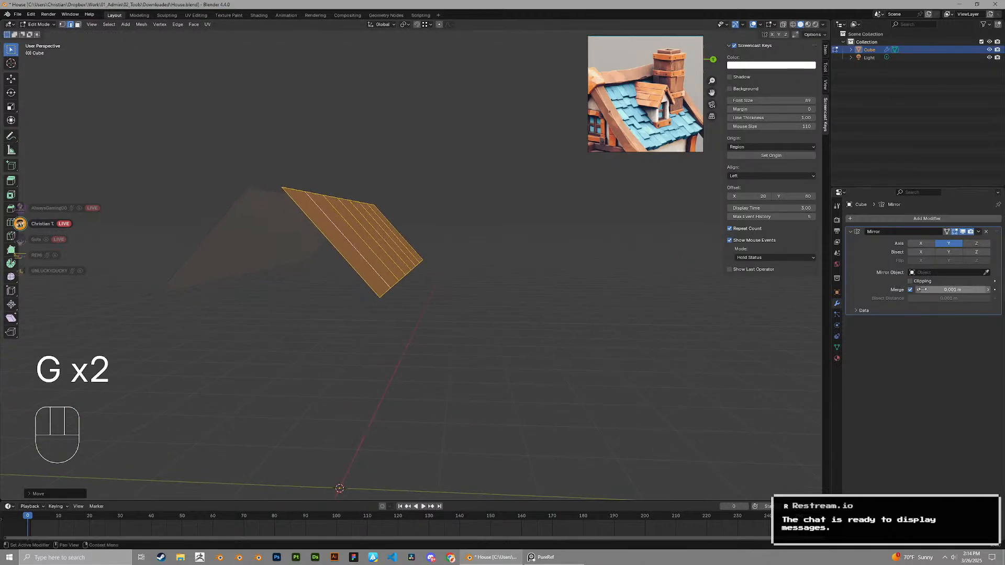
Add a Solidify modifier with a thickness of 0.1 m to give the strip depth
{"action": "left_click", "coordinate": [914, 219]}
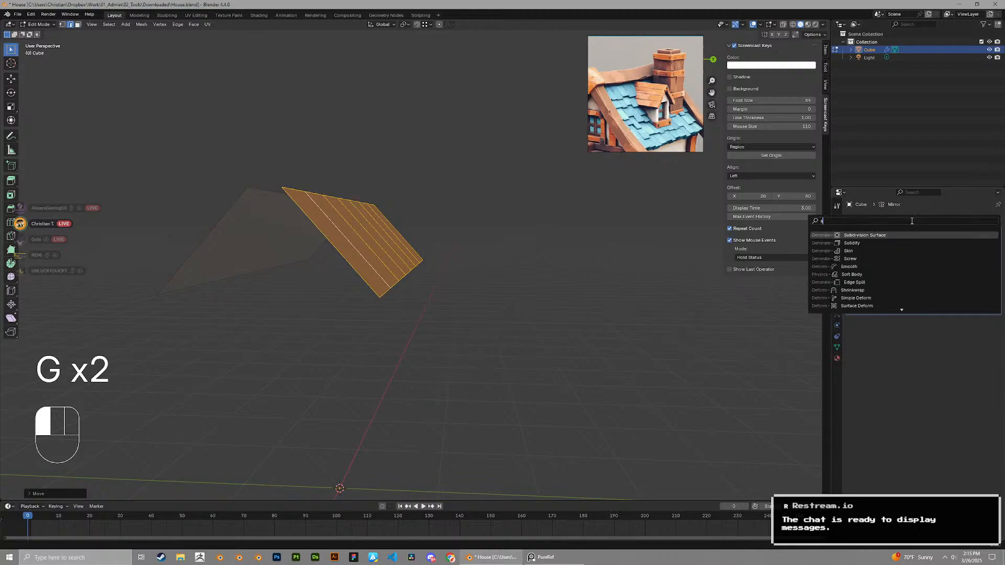
{"action": "type", "text": "so"}
{"action": "key", "text": "Return"}
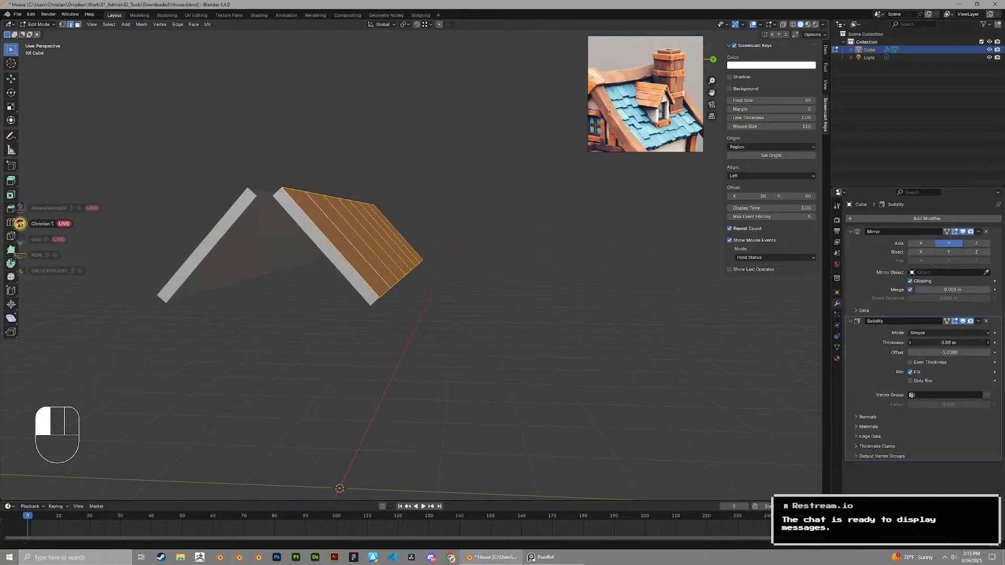
Try to rip the strip apart with six of its seven shingle faces selected
{"action": "middle_click_drag", "start_coordinate": [491, 263], "coordinate": [416, 238]}
{"action": "scroll", "coordinate": [433, 236], "scroll_direction": "up", "scroll_amount": 3}
{"action": "mouse_move", "coordinate": [437, 225]}
{"action": "middle_mouse_down", "text": "shift"}
{"action": "mouse_move", "coordinate": [451, 218]}
{"action": "mouse_move", "coordinate": [428, 236]}
{"action": "middle_mouse_up", "text": "shift"}
{"action": "scroll", "coordinate": [419, 225], "scroll_direction": "down", "scroll_amount": 3}
{"action": "key", "text": "2"}
{"action": "left_click", "coordinate": [402, 232]}
{"action": "key", "text": "3"}
{"action": "left_click", "coordinate": [423, 231]}
{"action": "left_click", "coordinate": [430, 238], "text": "shift"}
{"action": "left_click", "coordinate": [399, 235], "text": "shift"}
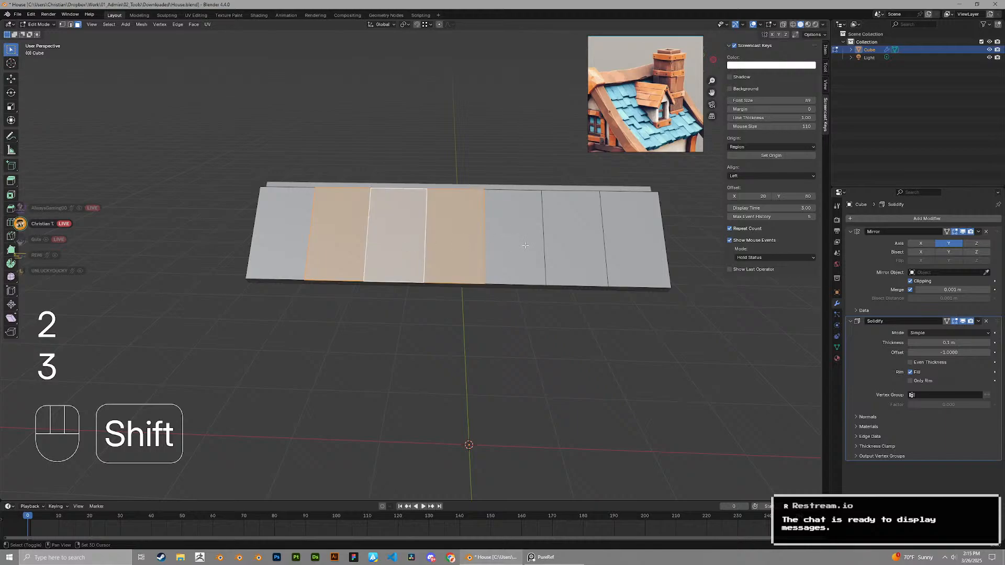
{"action": "left_click", "coordinate": [523, 244], "text": "shift"}
{"action": "left_click", "coordinate": [573, 242], "text": "shift"}
{"action": "left_click", "coordinate": [632, 253], "text": "shift"}
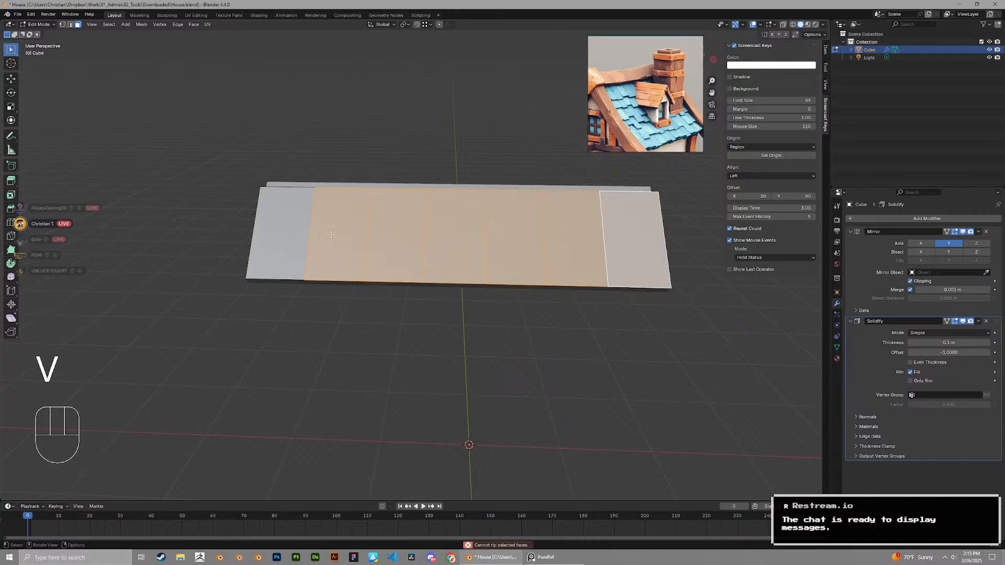
Select the six dividing edges of the strip and rip them in place to separate the shingles
{"action": "key", "text": "2"}
{"action": "left_click", "coordinate": [308, 238], "text": "alt"}
{"action": "left_click", "coordinate": [368, 239], "text": "alt+shift"}
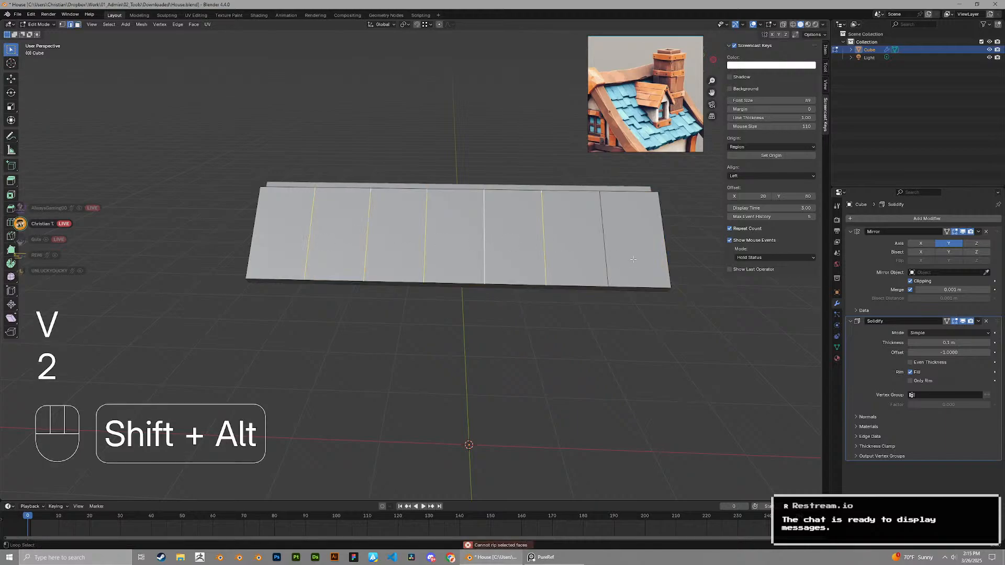
{"action": "left_click", "coordinate": [606, 257], "text": "alt+shift"}
{"action": "key", "text": "v"}
{"action": "right_click", "coordinate": [577, 273]}
{"action": "scroll", "coordinate": [471, 256], "scroll_direction": "up", "scroll_amount": 1}
{"action": "key", "text": "3"}
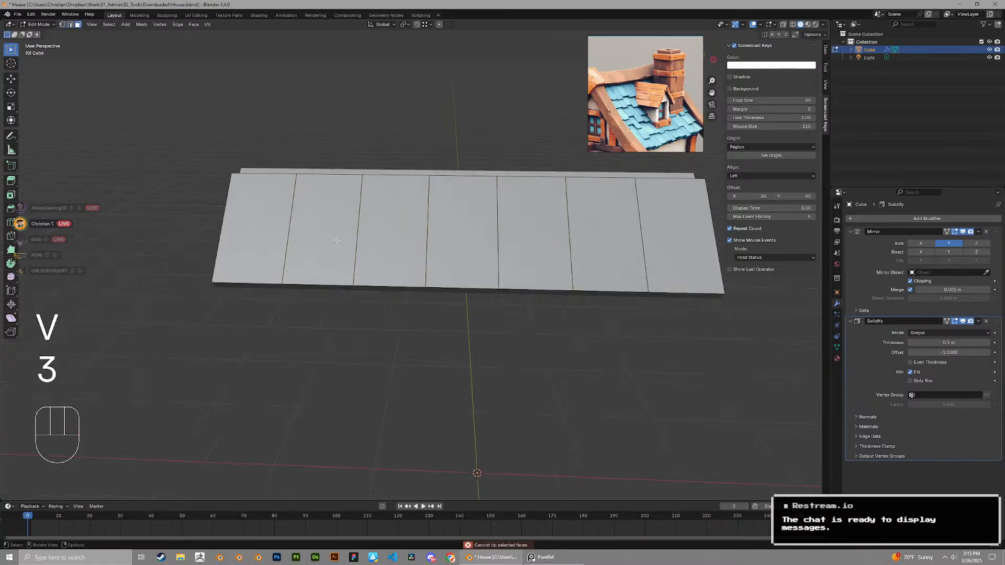
{"action": "middle_click_drag", "start_coordinate": [345, 234], "coordinate": [366, 224]}
{"action": "key", "text": "g"}
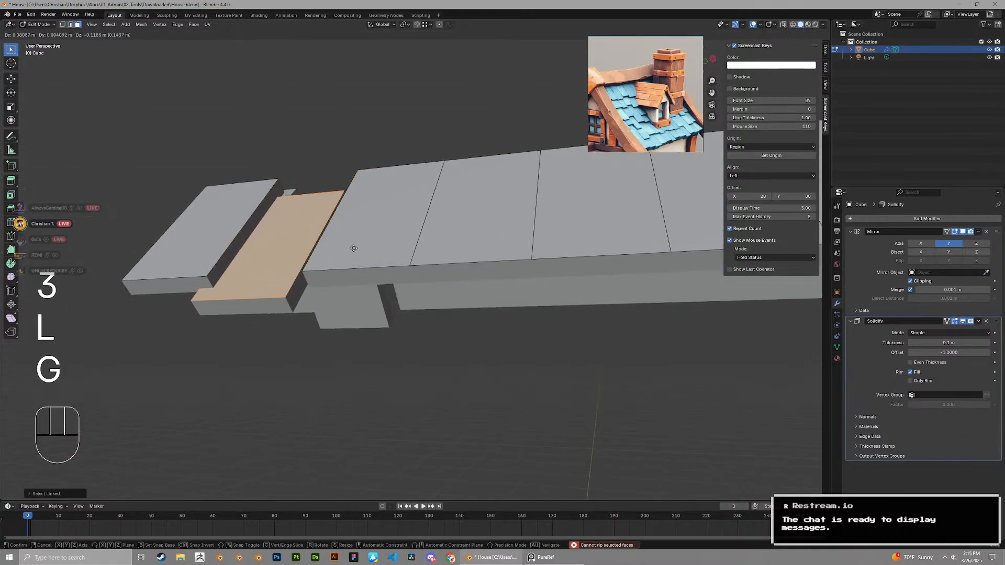
{"action": "right_click", "coordinate": [285, 280]}
Lengthen the second shingle by moving its lower edge down the slope, and raise the third shingle's lower edge slightly
{"action": "key", "text": "2"}
{"action": "left_click", "coordinate": [276, 270]}
{"action": "middle_click_drag", "start_coordinate": [277, 270], "coordinate": [254, 311]}
{"action": "key", "text": "g"}
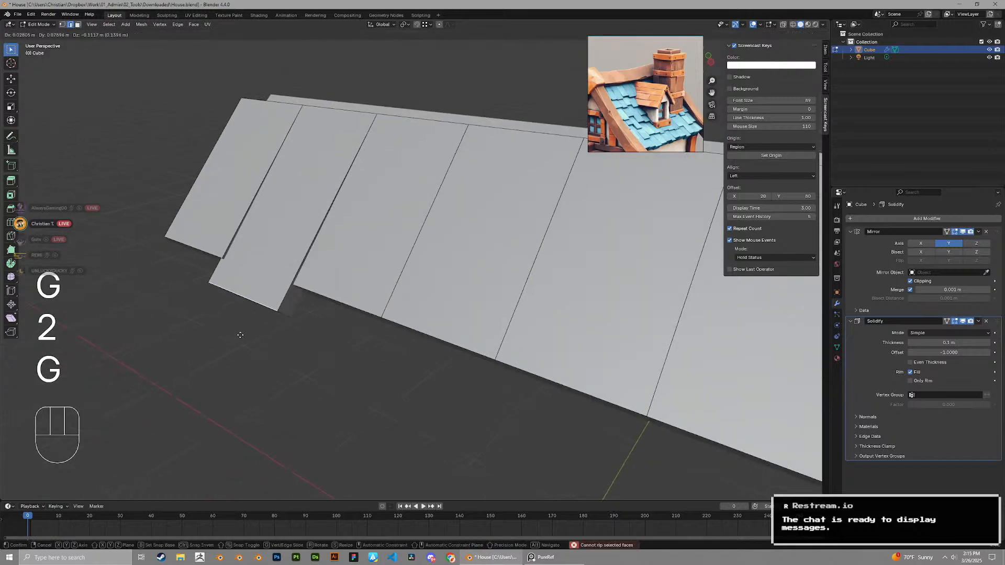
{"action": "left_click", "coordinate": [243, 338]}
{"action": "left_click", "coordinate": [344, 302]}
{"action": "middle_click_drag", "start_coordinate": [345, 302], "coordinate": [367, 279]}
{"action": "key", "text": "g"}
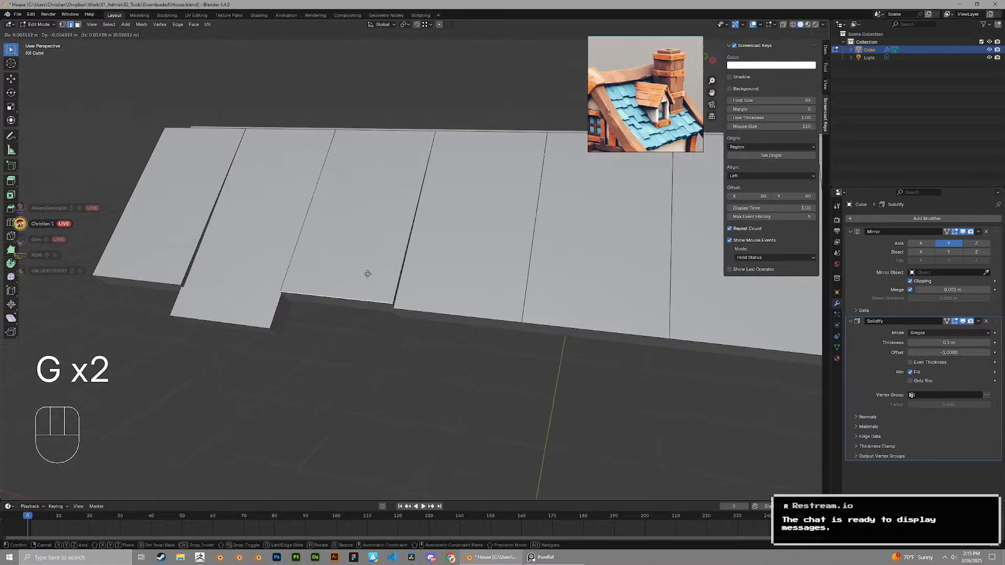
{"action": "left_click", "coordinate": [367, 270]}
Move the fourth shingle's lower edge down the slope and pull the fifth shingle's lower edge up
{"action": "middle_click_drag", "start_coordinate": [484, 310], "coordinate": [499, 276]}
{"action": "key", "text": "g"}
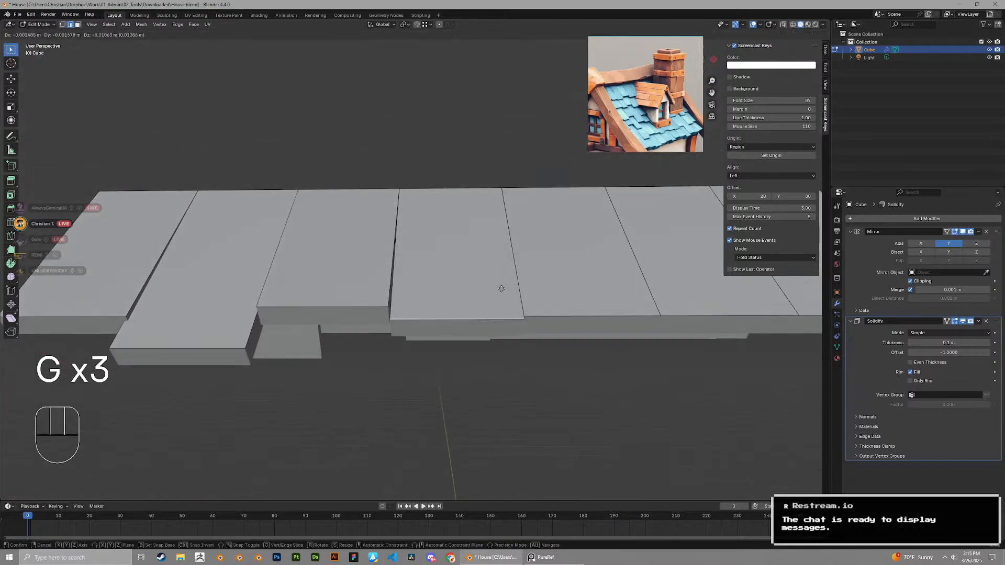
{"action": "left_click", "coordinate": [500, 304]}
{"action": "middle_click_drag", "start_coordinate": [558, 298], "coordinate": [502, 289], "text": "shift"}
{"action": "scroll", "coordinate": [484, 295], "scroll_direction": "down", "scroll_amount": 1}
{"action": "left_click", "coordinate": [489, 299]}
{"action": "key", "text": "g"}
{"action": "left_click", "coordinate": [479, 274]}
Extend the sixth shingle's lower edge down the slope and adjust the last shingle's lower edge slightly
{"action": "left_click", "coordinate": [626, 297]}
{"action": "middle_click_drag", "start_coordinate": [626, 297], "coordinate": [623, 282]}
{"action": "key", "text": "g"}
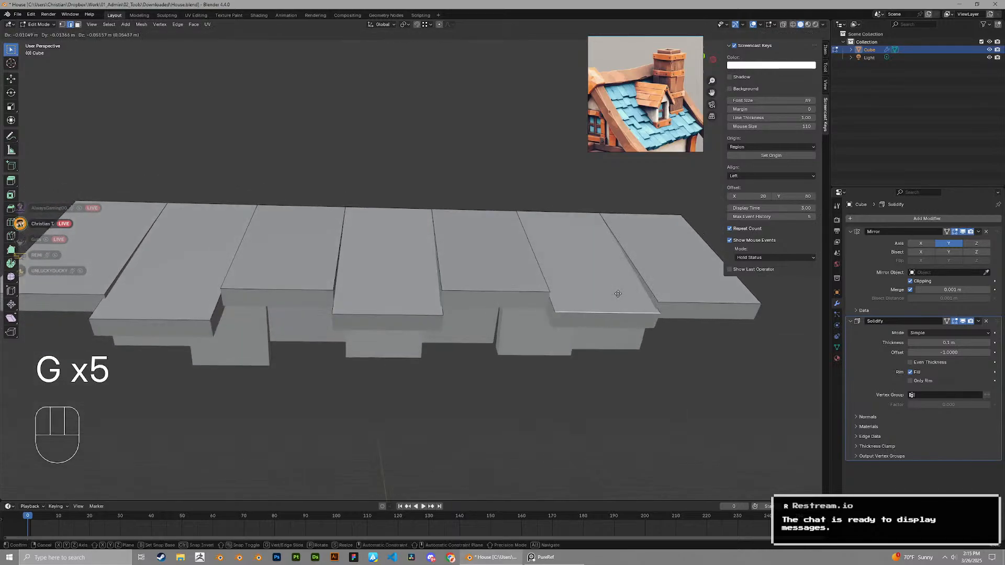
{"action": "left_click", "coordinate": [623, 300]}
{"action": "left_click", "coordinate": [705, 294]}
{"action": "key", "text": "g"}
{"action": "left_click", "coordinate": [695, 290]}
Select the entire shingle row and move it vertically along the Z axis relative to the roof
{"action": "scroll", "coordinate": [631, 301], "scroll_direction": "down", "scroll_amount": 6}
{"action": "key", "text": "Tab"}
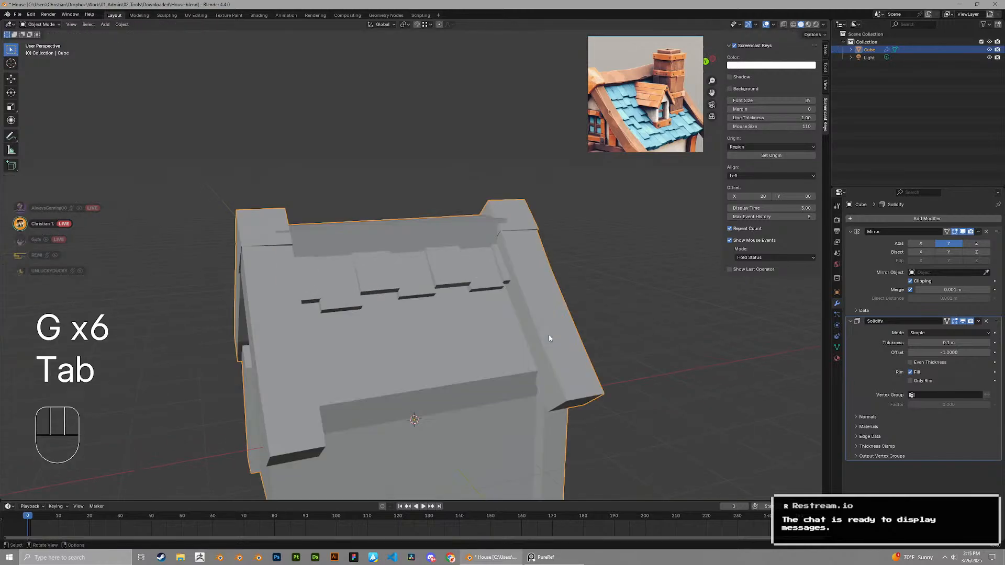
{"action": "middle_click_drag", "start_coordinate": [575, 314], "coordinate": [557, 285]}
{"action": "key", "text": "Tab"}
{"action": "key", "text": "a"}
{"action": "key", "text": "g"}
{"action": "key", "text": "z"}
{"action": "left_click", "coordinate": [544, 297]}
Narrow the shingle row along the X axis and shift it along X toward one end of the roof
{"action": "key", "text": "s"}
{"action": "key", "text": "x"}
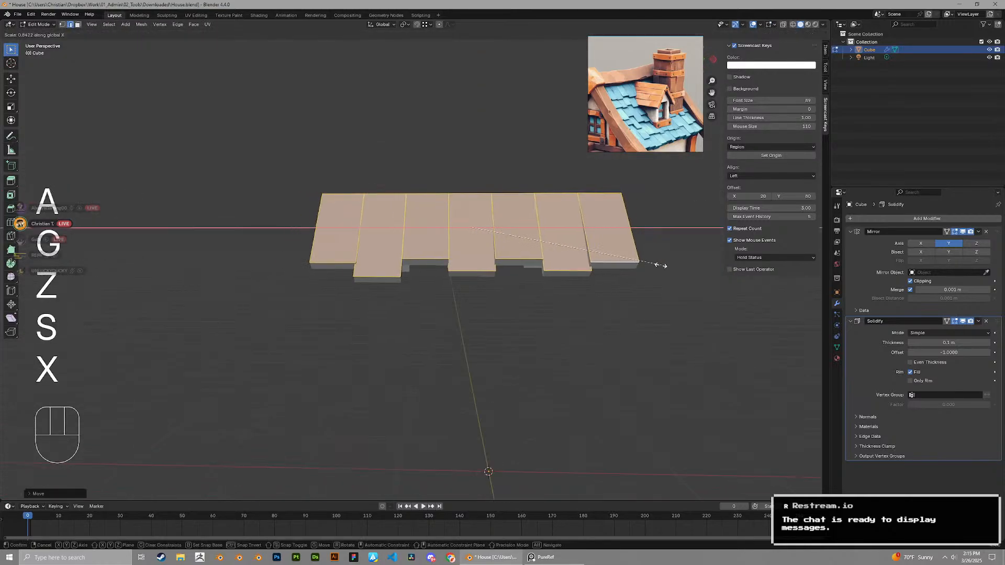
{"action": "left_click", "coordinate": [620, 263]}
{"action": "key", "text": "g"}
{"action": "key", "text": "x"}
{"action": "left_click", "coordinate": [572, 252]}
Reveal the hidden house geometry around the shingle row
{"action": "key", "text": "slash"}
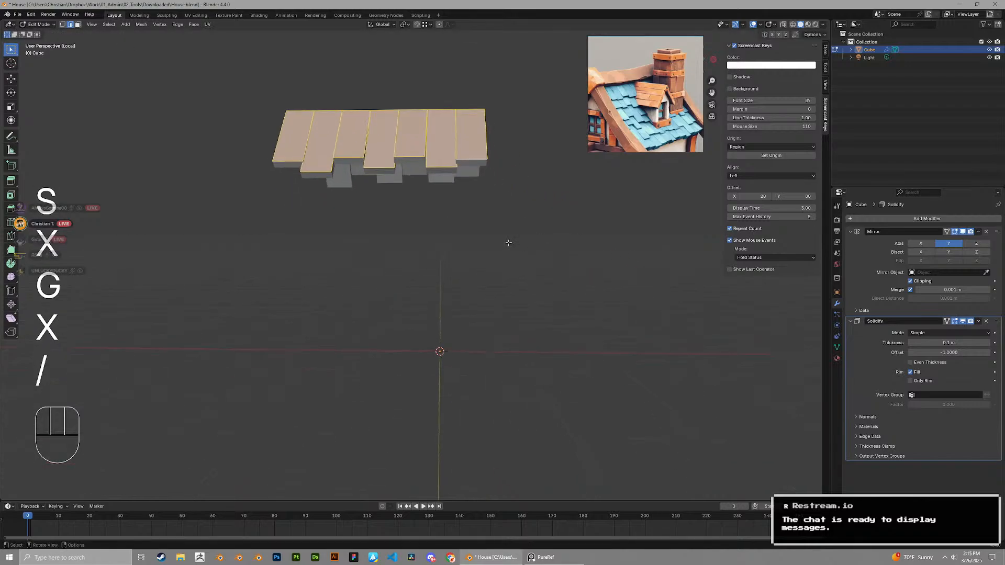
{"action": "key", "text": "period"}
{"action": "key", "text": "slash"}
{"action": "key", "text": "shift+h"}
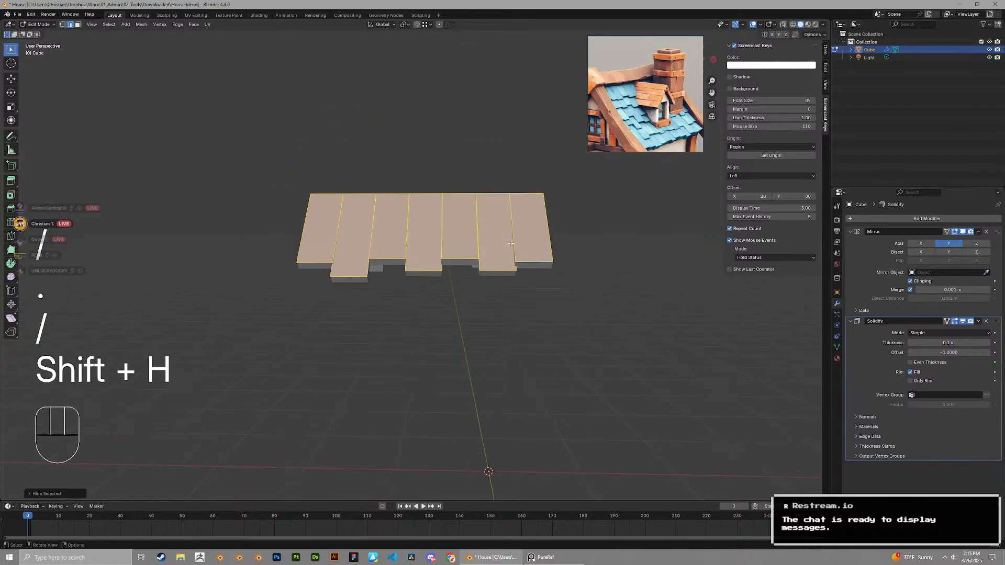
{"action": "key", "text": "h"}
{"action": "key", "text": "ctrl+z"}
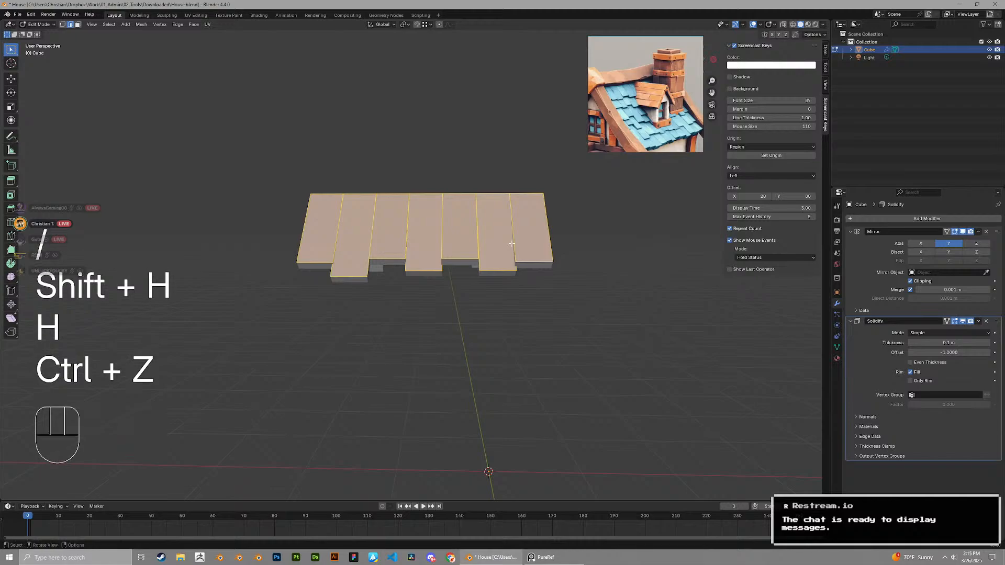
{"action": "key", "text": "alt+h"}
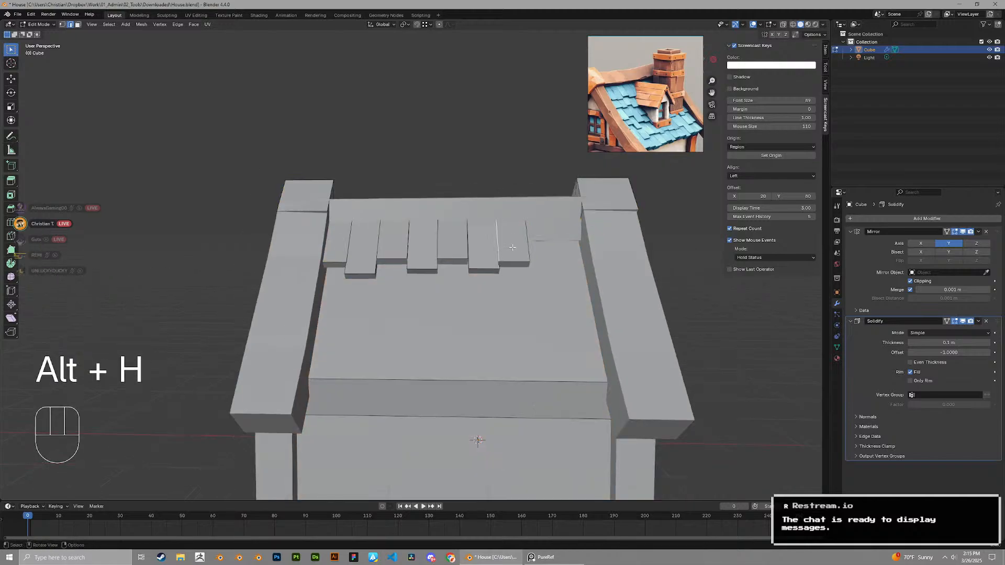
Select all seven shingles as linked pieces and scale them along the Z and Y axes
{"action": "key", "text": "l"}
{"action": "middle_click_drag", "start_coordinate": [512, 247], "coordinate": [487, 256]}
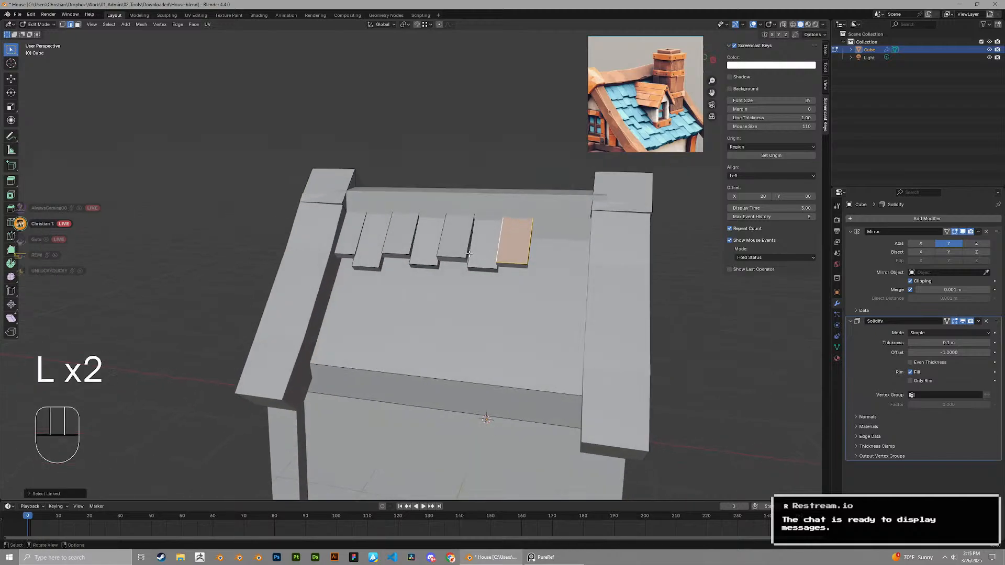
{"action": "key", "text": "k"}
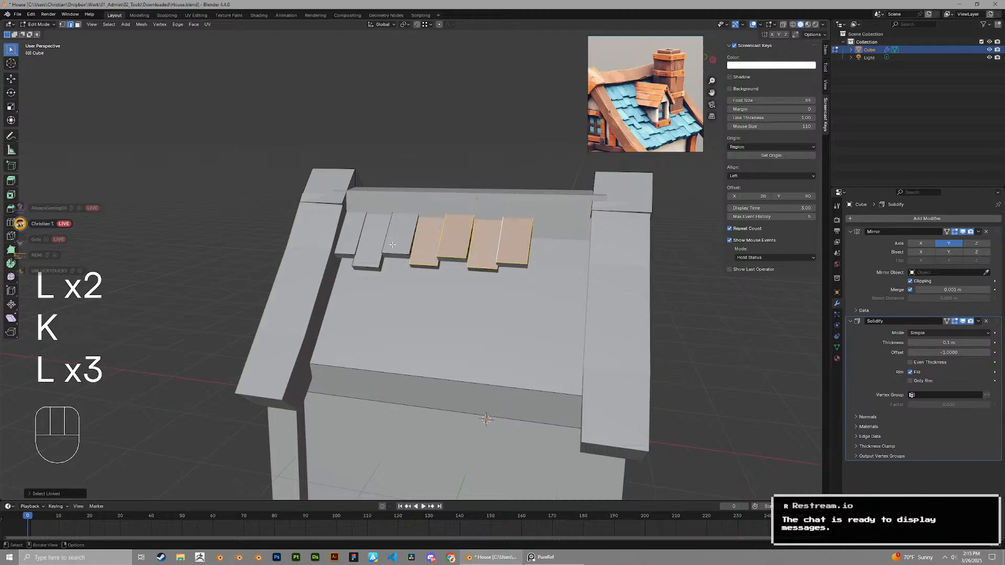
{"action": "middle_click_drag", "start_coordinate": [487, 230], "coordinate": [364, 215]}
{"action": "key", "text": "s"}
{"action": "key", "text": "z"}
{"action": "left_click", "coordinate": [428, 183]}
{"action": "key", "text": "s"}
{"action": "key", "text": "x"}
{"action": "key", "text": "y"}
{"action": "left_click", "coordinate": [454, 189]}
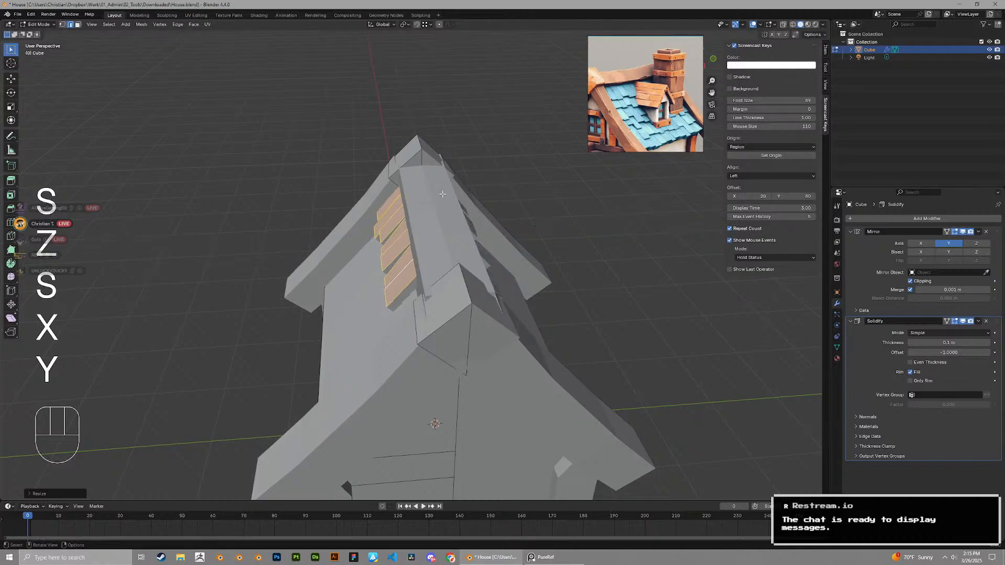
Move the selected shingles so the row sits on the roof slope just below the ridge
{"action": "middle_click_drag", "start_coordinate": [453, 190], "coordinate": [469, 235]}
{"action": "key", "text": "g"}
{"action": "left_click", "coordinate": [465, 209]}
{"action": "key", "text": "g"}
{"action": "left_click", "coordinate": [461, 196]}
{"action": "key", "text": "Tab"}
{"action": "key", "text": "Tab"}
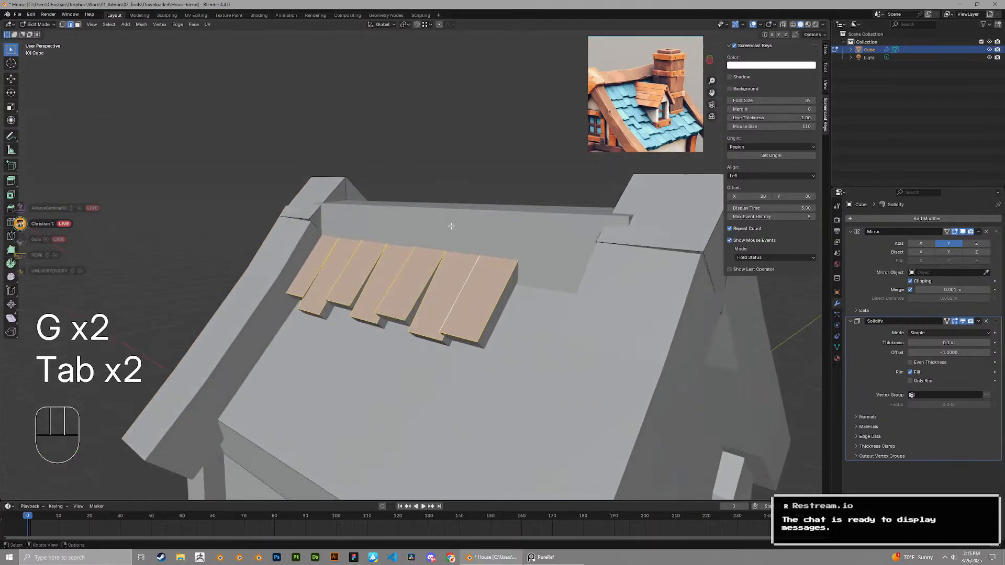
{"action": "key", "text": "3"}
{"action": "scroll", "coordinate": [419, 219], "scroll_direction": "up", "scroll_amount": 2}
{"action": "key", "text": "Tab"}
{"action": "key", "text": "Tab"}
{"action": "middle_click_drag", "start_coordinate": [402, 214], "coordinate": [440, 294]}
{"action": "key", "text": "3"}
{"action": "key", "text": "Tab"}
{"action": "key", "text": "Tab"}
{"action": "key", "text": "3"}
{"action": "middle_click_drag", "start_coordinate": [378, 295], "coordinate": [408, 303]}
{"action": "key", "text": "a"}
{"action": "key", "text": "g"}
{"action": "left_click", "coordinate": [793, 25]}
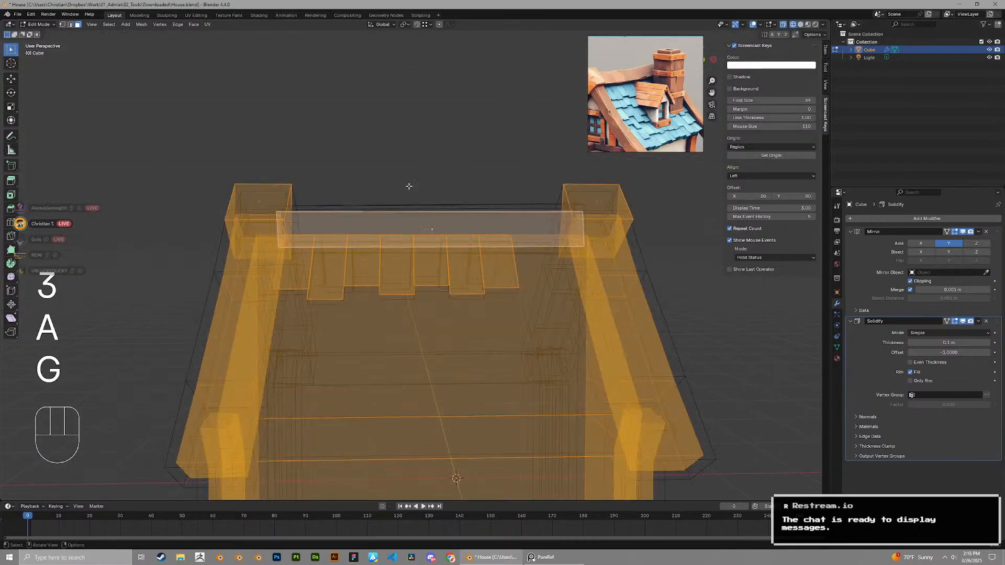
{"action": "left_click", "coordinate": [410, 187]}
{"action": "mouse_move", "coordinate": [411, 189]}
{"action": "middle_mouse_down"}
{"action": "mouse_move", "coordinate": [441, 218]}
{"action": "mouse_move", "coordinate": [479, 225]}
{"action": "middle_mouse_up"}
{"action": "left_click", "coordinate": [443, 223]}
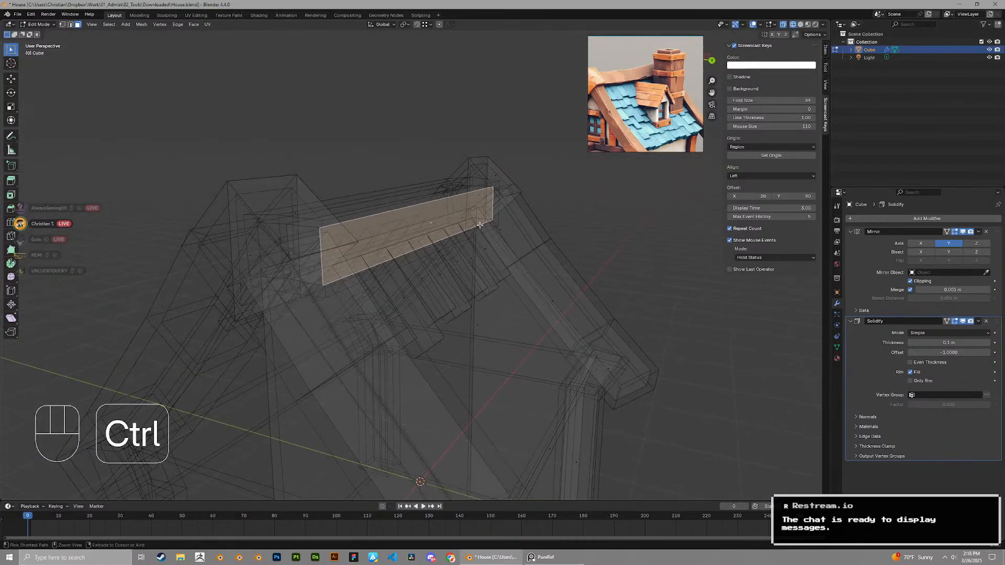
{"action": "left_click", "coordinate": [800, 24]}
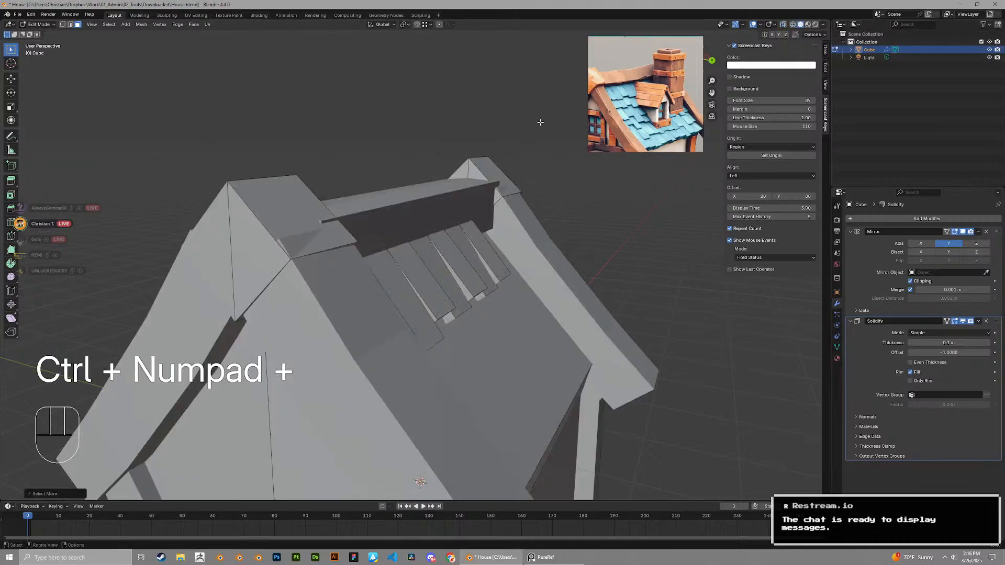
Select all seven shingles and separate them into their own object
{"action": "middle_click_drag", "start_coordinate": [540, 122], "coordinate": [390, 236]}
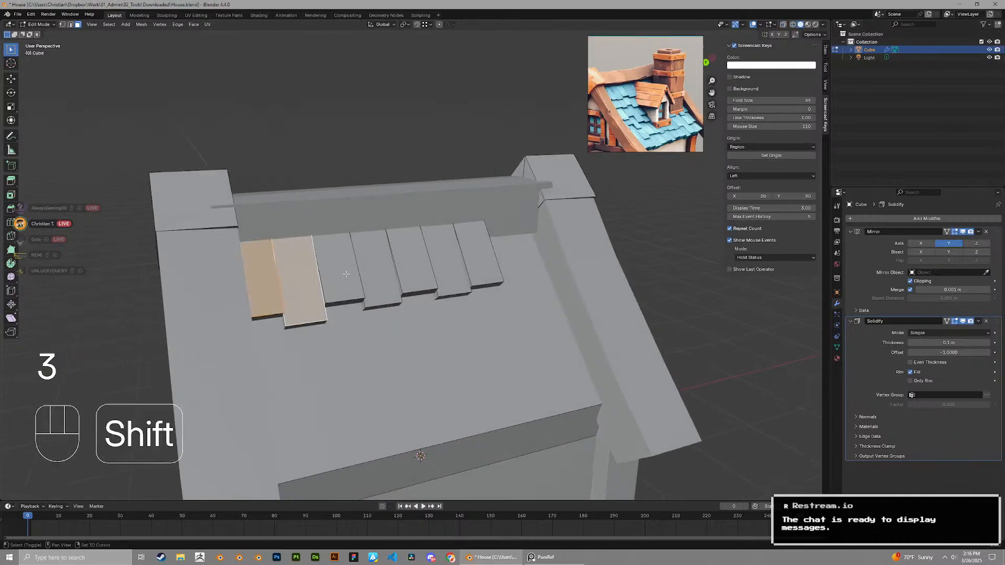
{"action": "left_click", "coordinate": [484, 263]}
{"action": "key", "text": "Tab"}
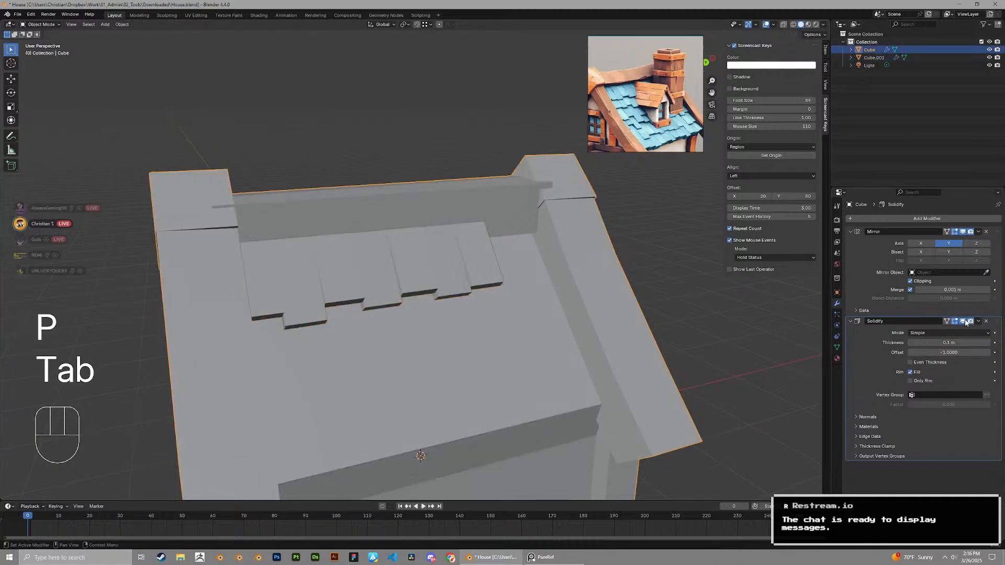
Remove the Solidify modifier from the house object, keeping it on the separated shingles
{"action": "left_click", "coordinate": [986, 322]}
{"action": "scroll", "coordinate": [468, 267], "scroll_direction": "down", "scroll_amount": 3}
{"action": "middle_click_drag", "start_coordinate": [633, 264], "coordinate": [439, 276]}
{"action": "left_click", "coordinate": [468, 267]}
{"action": "scroll", "coordinate": [465, 267], "scroll_direction": "up", "scroll_amount": 2}
{"action": "scroll", "coordinate": [427, 258], "scroll_direction": "up", "scroll_amount": 2}
{"action": "key", "text": "Tab"}
{"action": "scroll", "coordinate": [468, 231], "scroll_direction": "up", "scroll_amount": 3}
{"action": "key", "text": "a"}
{"action": "key", "text": "Tab"}
{"action": "left_click", "coordinate": [417, 192]}
Move an edge of the house's ridge beam vertically along the Z axis
{"action": "key", "text": "Tab"}
{"action": "key", "text": "2"}
{"action": "key", "text": "3"}
{"action": "left_click", "coordinate": [359, 226]}
{"action": "key", "text": "2"}
{"action": "left_click", "coordinate": [384, 216]}
{"action": "key", "text": "g"}
{"action": "key", "text": "z"}
{"action": "left_click", "coordinate": [368, 201]}
Adjust the long front edge of the ridge beam's top along the Z axis and along the Y axis
{"action": "key", "text": "2"}
{"action": "left_click", "coordinate": [332, 226]}
{"action": "key", "text": "g"}
{"action": "key", "text": "z"}
{"action": "left_click", "coordinate": [349, 226]}
{"action": "key", "text": "g"}
{"action": "key", "text": "x"}
{"action": "key", "text": "y"}
{"action": "left_click", "coordinate": [314, 234]}
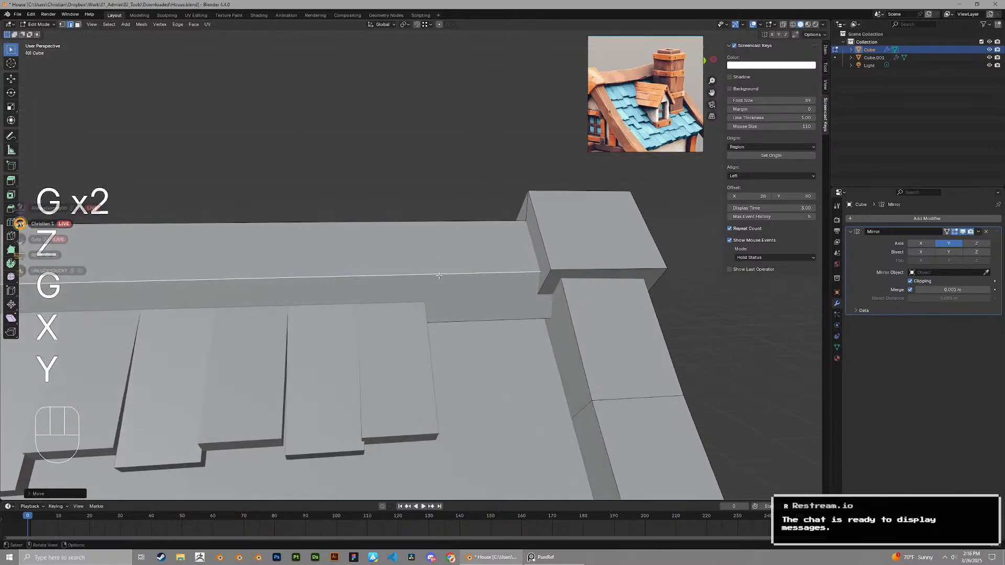
Move the ridge beam's lower edge about -0.16 m along the Y axis
{"action": "key", "text": "g"}
{"action": "key", "text": "x"}
{"action": "key", "text": "y"}
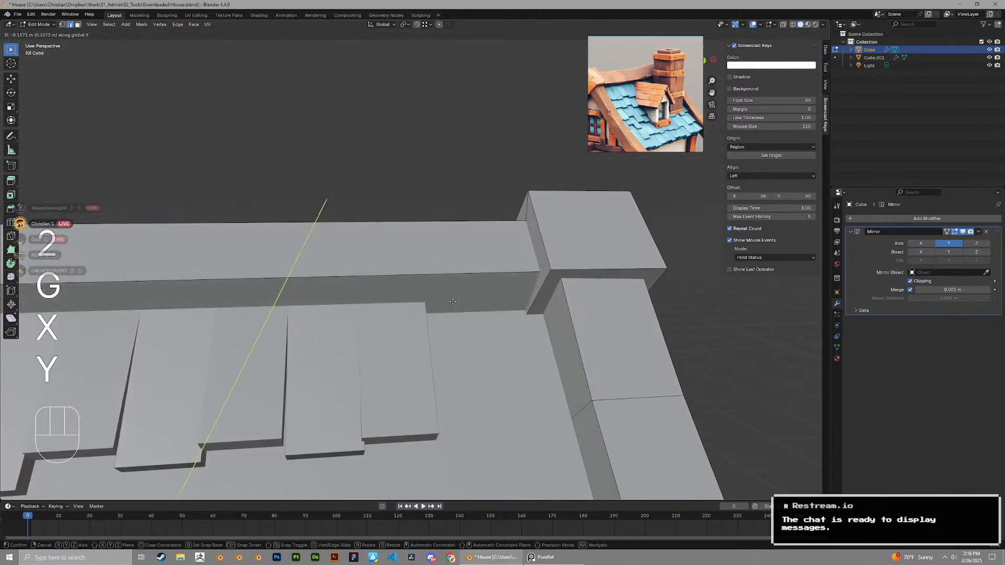
{"action": "left_click", "coordinate": [450, 298]}
{"action": "key", "text": "Tab"}
Move the ridge beam's long side face slightly along the Y axis
{"action": "middle_click_drag", "start_coordinate": [522, 260], "coordinate": [482, 314]}
{"action": "key", "text": "Tab"}
{"action": "key", "text": "3"}
{"action": "key", "text": "g"}
{"action": "key", "text": "x"}
{"action": "key", "text": "y"}
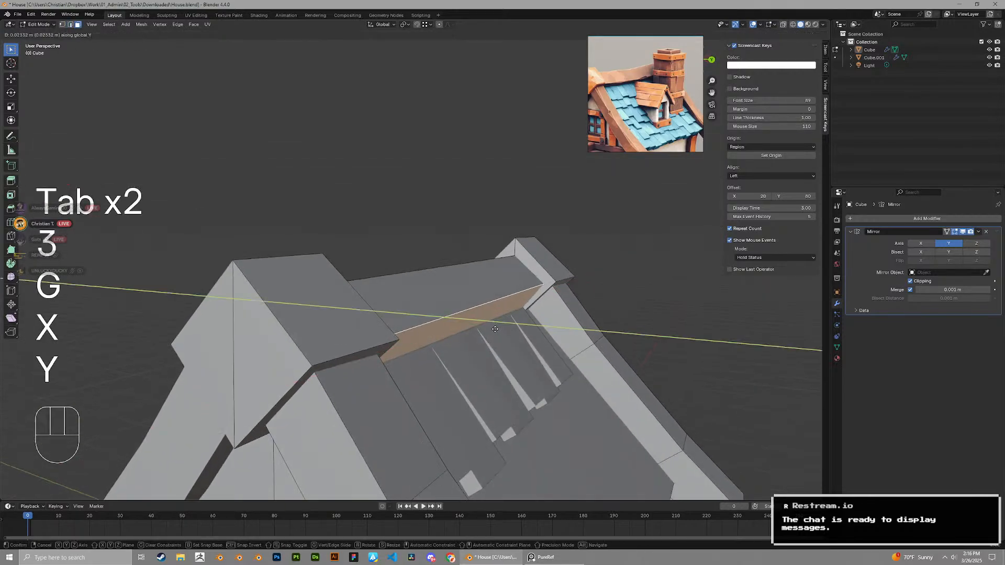
{"action": "left_click", "coordinate": [496, 329]}
{"action": "key", "text": "Tab"}
Open the separated shingle object for mesh editing
{"action": "left_click", "coordinate": [589, 351]}
{"action": "middle_click_drag", "start_coordinate": [496, 330], "coordinate": [460, 277]}
{"action": "key", "text": "Tab"}
{"action": "scroll", "coordinate": [464, 325], "scroll_direction": "down", "scroll_amount": 3}
{"action": "key", "text": "Tab"}
{"action": "left_click", "coordinate": [485, 316]}
{"action": "scroll", "coordinate": [485, 316], "scroll_direction": "up", "scroll_amount": 3}
{"action": "key", "text": "Tab"}
{"action": "scroll", "coordinate": [461, 277], "scroll_direction": "up", "scroll_amount": 3}
{"action": "middle_click_drag", "start_coordinate": [460, 277], "coordinate": [515, 289]}
{"action": "scroll", "coordinate": [515, 289], "scroll_direction": "down", "scroll_amount": 2}
{"action": "scroll", "coordinate": [634, 316], "scroll_direction": "up", "scroll_amount": 1}
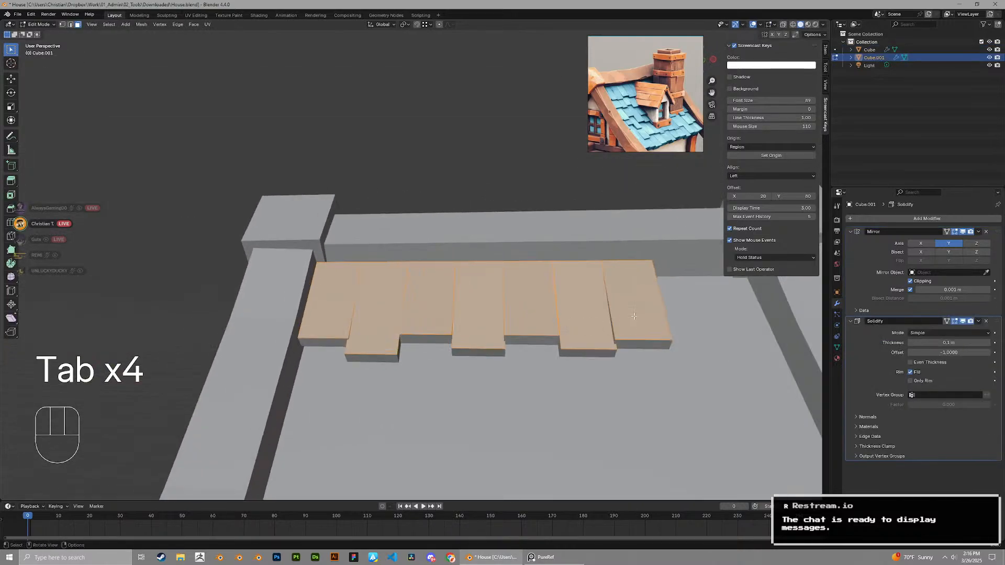
Duplicate a shingle along the X axis and position the copy at the open end of the row
{"action": "middle_click_drag", "start_coordinate": [635, 316], "coordinate": [548, 294], "text": "shift"}
{"action": "key", "text": "shift+d"}
{"action": "key", "text": "x"}
{"action": "left_click", "coordinate": [549, 321]}
{"action": "key", "text": "g"}
{"action": "left_click", "coordinate": [481, 331]}
{"action": "key", "text": "g"}
{"action": "key", "text": "x"}
{"action": "left_click", "coordinate": [591, 305]}
Duplicate another shingle along X and align the copy to fill the remaining gap beside the roof beam
{"action": "key", "text": "shift+d"}
{"action": "key", "text": "x"}
{"action": "left_click", "coordinate": [657, 312]}
{"action": "key", "text": "g"}
{"action": "key", "text": "x"}
{"action": "left_click", "coordinate": [633, 313]}
Raise the eighth shingle's lower edge and extend the ninth shingle's lower edge down the slope
{"action": "scroll", "coordinate": [545, 329], "scroll_direction": "up", "scroll_amount": 2}
{"action": "key", "text": "2"}
{"action": "left_click", "coordinate": [544, 319]}
{"action": "key", "text": "g"}
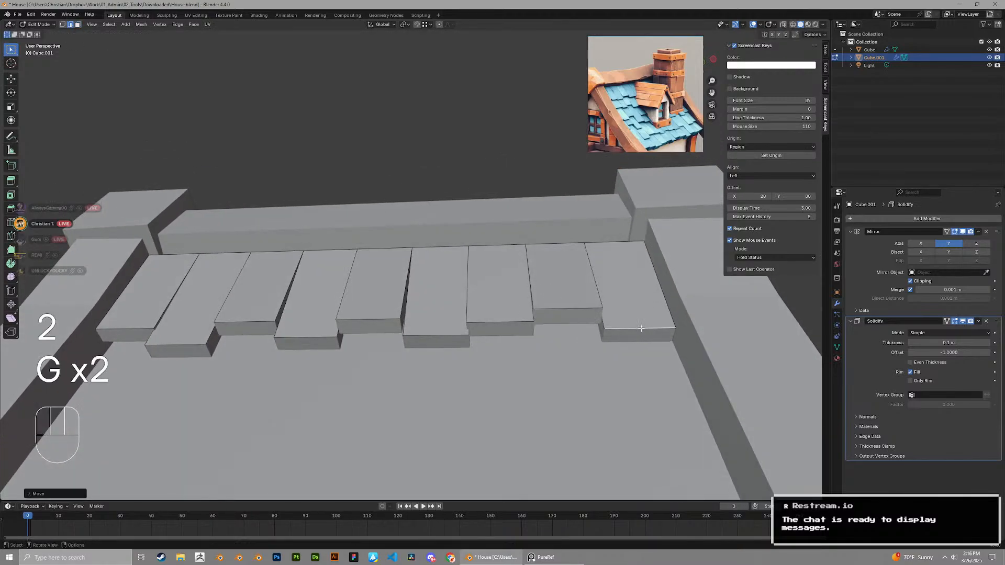
{"action": "middle_click_drag", "start_coordinate": [642, 328], "coordinate": [609, 374]}
{"action": "scroll", "coordinate": [576, 345], "scroll_direction": "up", "scroll_amount": 2}
Add a centred lengthwise loop cut to each shingle, working along the row from the first one
{"action": "key", "text": "1"}
{"action": "scroll", "coordinate": [460, 272], "scroll_direction": "down", "scroll_amount": 3}
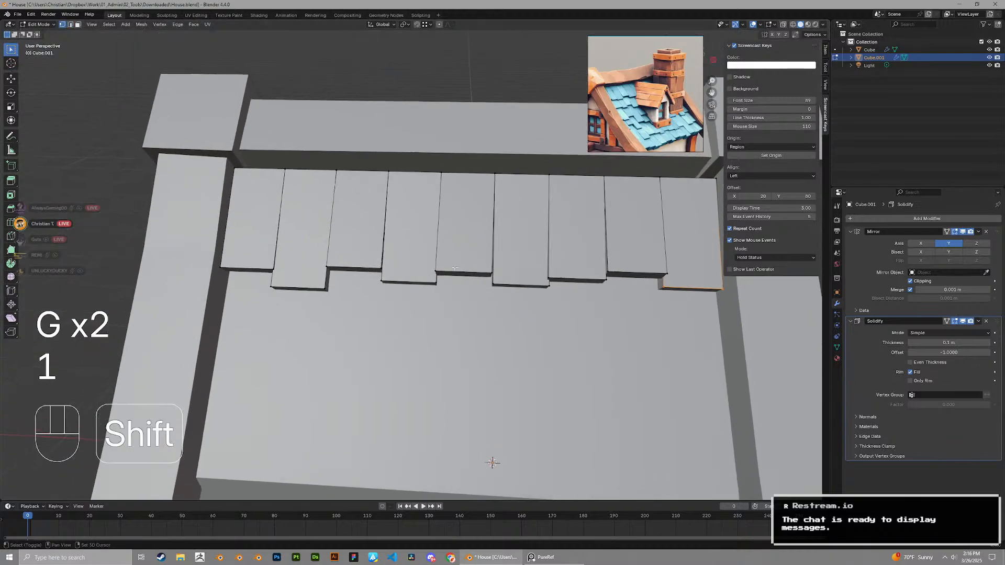
{"action": "key", "text": "ctrl+r"}
{"action": "key", "text": "ctrl+z"}
{"action": "key", "text": "ctrl+r"}
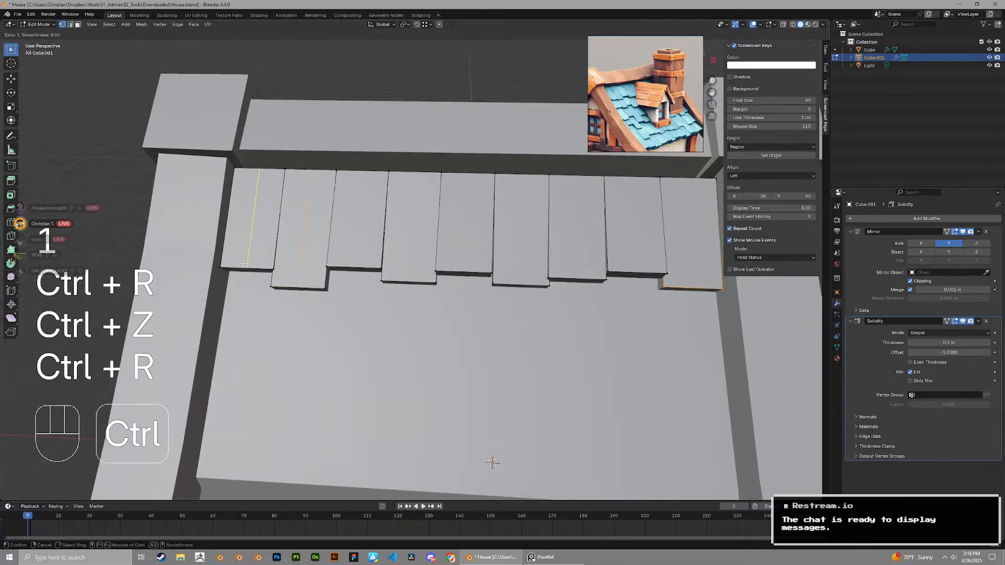
{"action": "double_click", "coordinate": [252, 274]}
{"action": "key", "text": "ctrl+r"}
{"action": "double_click", "coordinate": [301, 279]}
{"action": "key", "text": "ctrl+r"}
{"action": "double_click", "coordinate": [357, 275]}
{"action": "key", "text": "ctrl+r"}
{"action": "double_click", "coordinate": [413, 276]}
{"action": "key", "text": "ctrl+r"}
{"action": "double_click", "coordinate": [464, 273]}
{"action": "key", "text": "ctrl+r"}
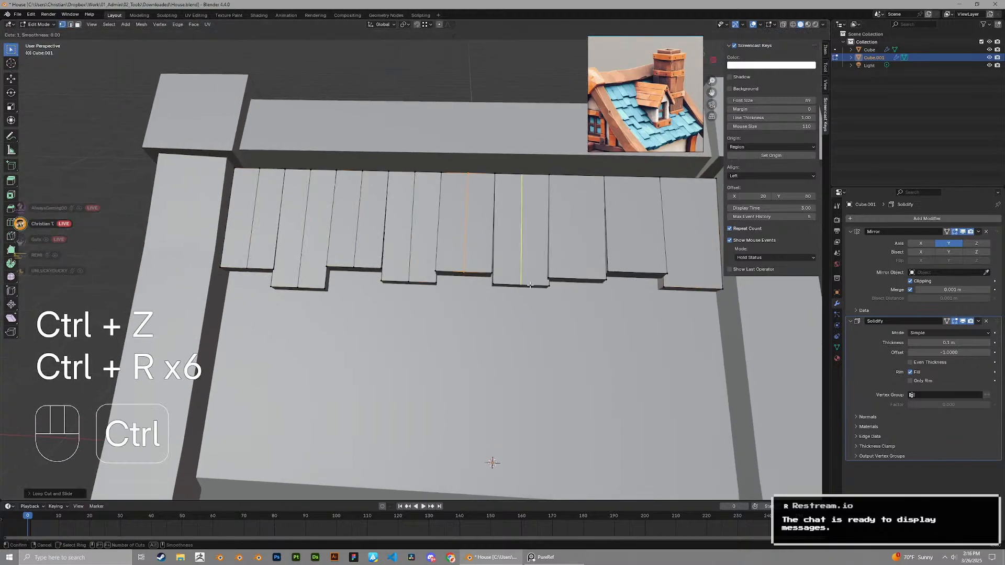
{"action": "double_click", "coordinate": [521, 277]}
{"action": "key", "text": "ctrl+r"}
{"action": "left_click", "coordinate": [579, 273]}
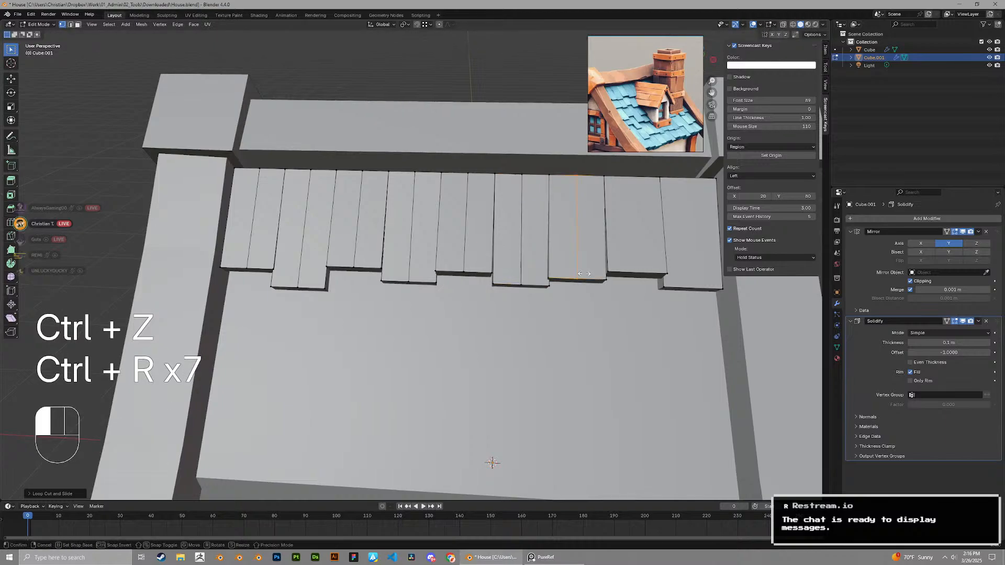
Slide the first shingle's outer lower corner and the second shingle's inner lower corner up along their side edges
{"action": "left_click", "coordinate": [248, 271]}
{"action": "key", "text": "g"}
{"action": "key", "text": "g"}
{"action": "key", "text": "g"}
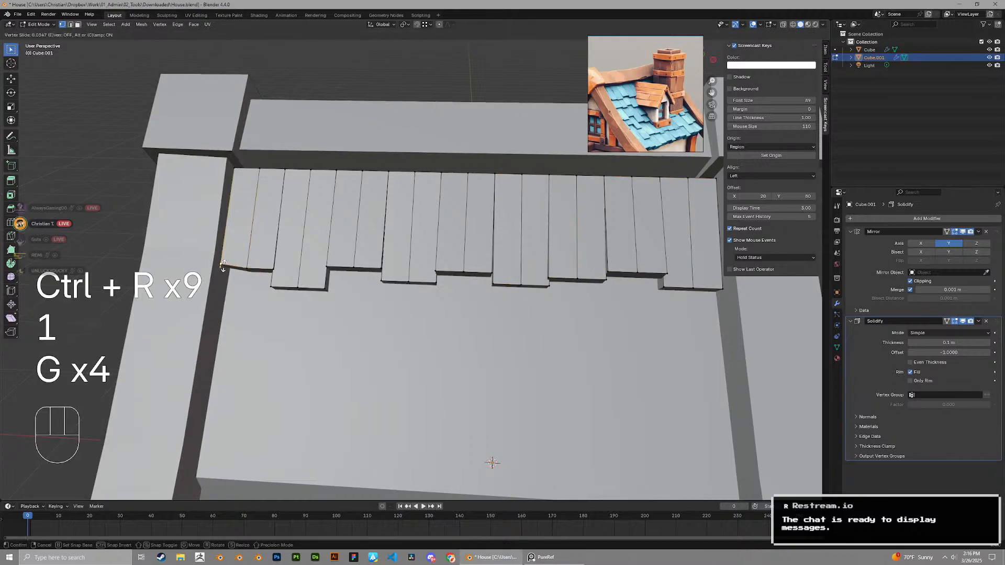
{"action": "left_click", "coordinate": [223, 258]}
{"action": "left_click", "coordinate": [326, 288]}
{"action": "key", "text": "g"}
{"action": "key", "text": "g"}
{"action": "left_click", "coordinate": [327, 282]}
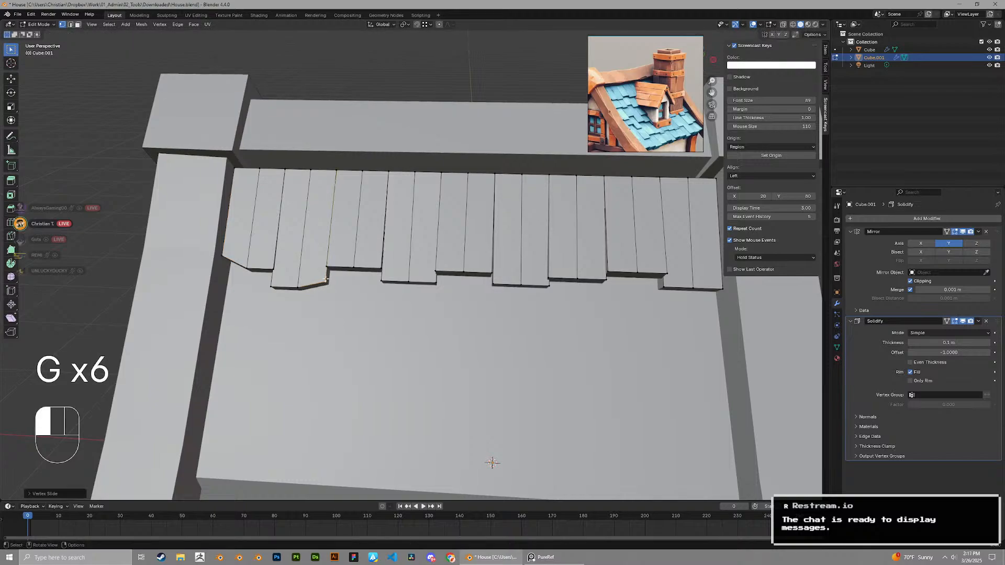
Slide the third shingle's near lower corner and the second shingle's lower midpoint up along their edges
{"action": "left_click", "coordinate": [329, 266]}
{"action": "key", "text": "g"}
{"action": "key", "text": "g"}
{"action": "left_click", "coordinate": [329, 264]}
{"action": "key", "text": "g"}
{"action": "key", "text": "g"}
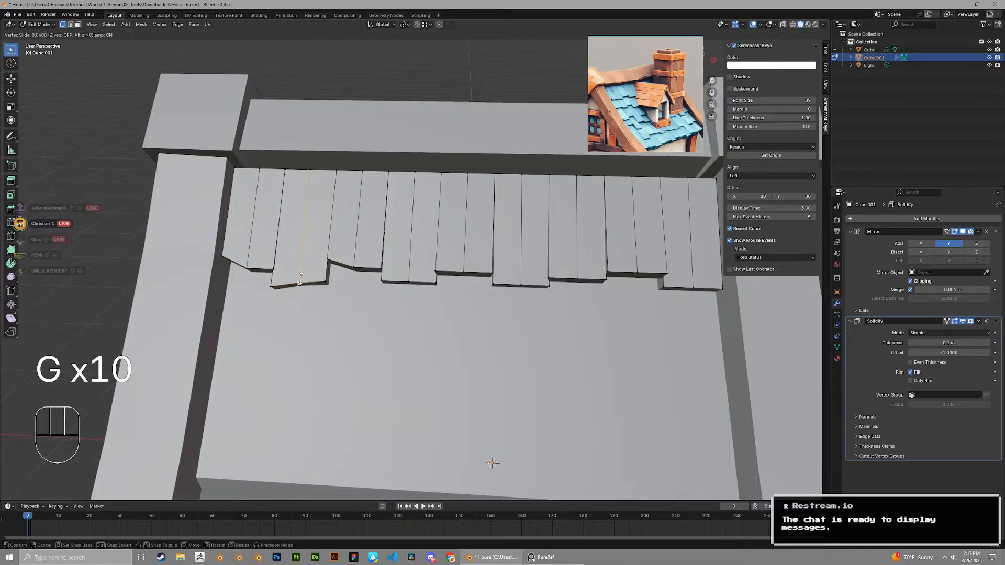
{"action": "left_click", "coordinate": [299, 283]}
Lower the midpoint of the fourth shingle's bottom edge along Z into a shallow point
{"action": "left_click", "coordinate": [409, 282]}
{"action": "key", "text": "g"}
{"action": "key", "text": "g"}
{"action": "key", "text": "g"}
{"action": "key", "text": "z"}
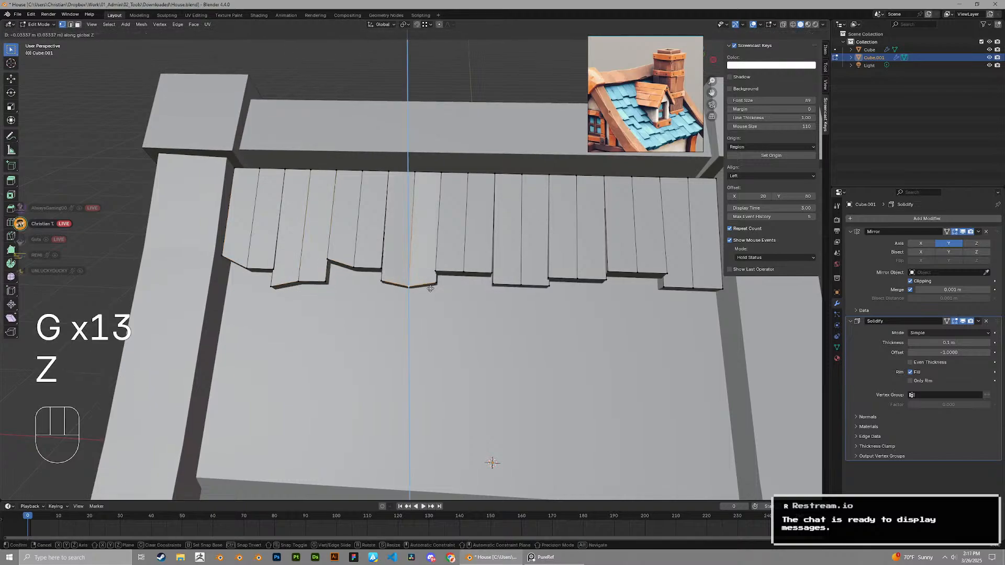
{"action": "left_click", "coordinate": [431, 289]}
Slide both lower corners of the fifth shingle up so its end angles around the midpoint
{"action": "key", "text": "g"}
{"action": "middle_click_drag", "start_coordinate": [430, 289], "coordinate": [449, 279]}
{"action": "left_click", "coordinate": [449, 274]}
{"action": "right_click", "coordinate": [436, 276]}
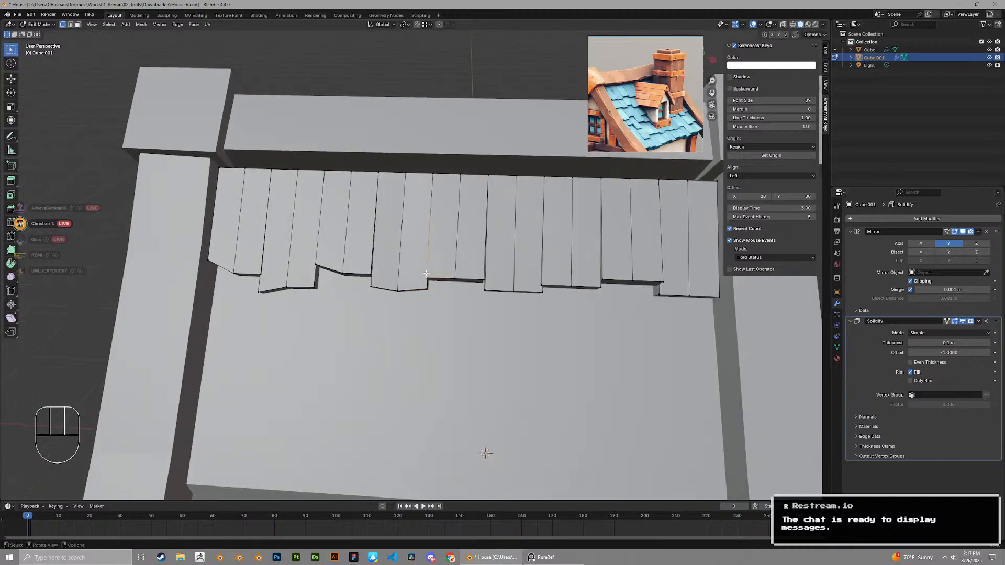
{"action": "key", "text": "g"}
{"action": "key", "text": "g"}
{"action": "left_click", "coordinate": [517, 281]}
{"action": "left_click", "coordinate": [485, 279]}
{"action": "key", "text": "g"}
{"action": "key", "text": "g"}
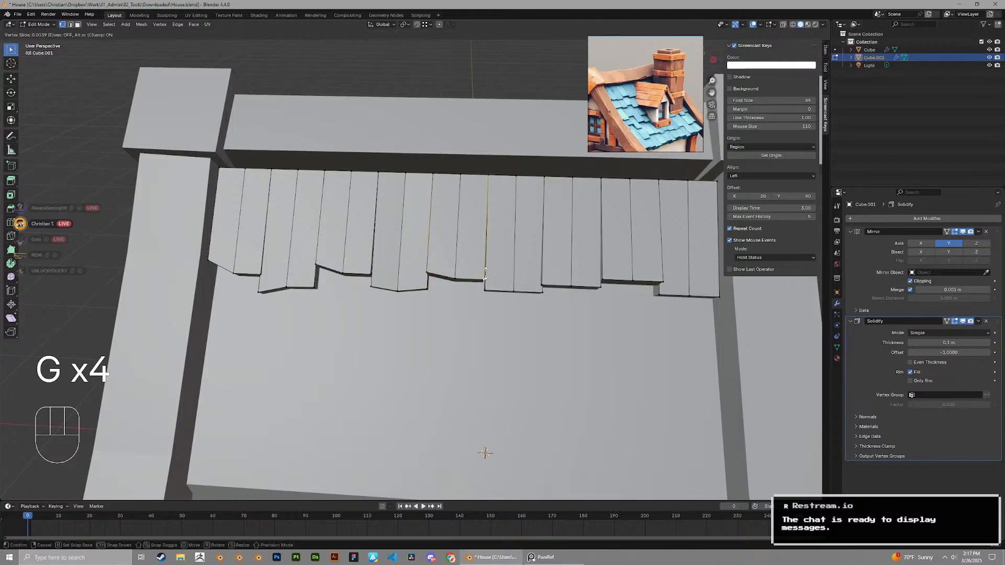
{"action": "left_click", "coordinate": [486, 277]}
Vary the bottom edges of the sixth through ninth shingles by shifting their lower corner and midpoint vertices
{"action": "left_click", "coordinate": [539, 293]}
{"action": "key", "text": "g"}
{"action": "key", "text": "g"}
{"action": "left_click", "coordinate": [534, 287]}
{"action": "middle_click_drag", "start_coordinate": [520, 290], "coordinate": [491, 257]}
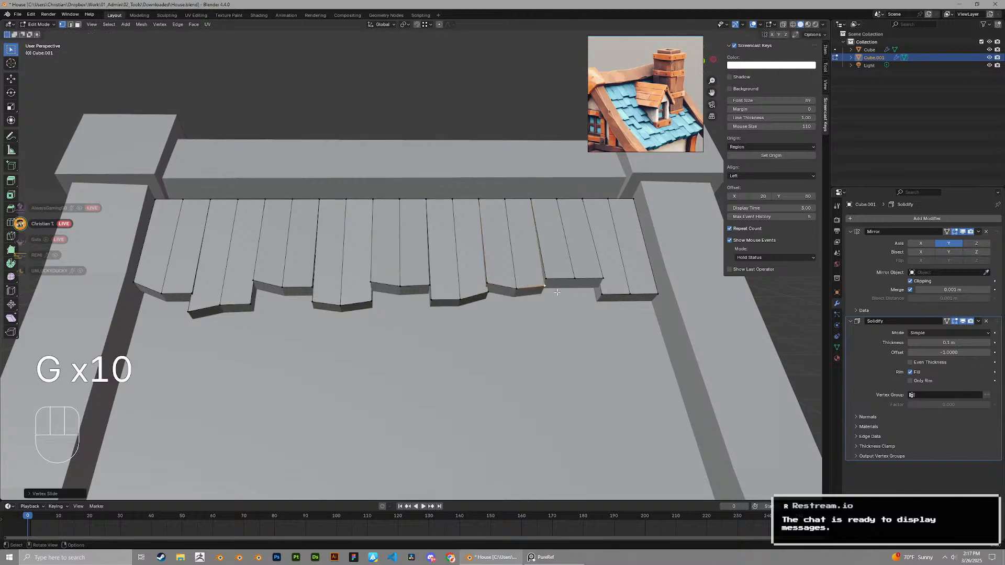
{"action": "left_click", "coordinate": [573, 279]}
{"action": "middle_click_drag", "start_coordinate": [573, 278], "coordinate": [599, 251]}
{"action": "key", "text": "g"}
{"action": "left_click", "coordinate": [588, 305]}
{"action": "key", "text": "g"}
{"action": "key", "text": "g"}
{"action": "left_click", "coordinate": [631, 309]}
Select the row's entire mesh and rotate it about the X axis to tilt it against the roof slope
{"action": "key", "text": "Tab"}
{"action": "scroll", "coordinate": [631, 313], "scroll_direction": "down", "scroll_amount": 4}
{"action": "scroll", "coordinate": [463, 281], "scroll_direction": "up", "scroll_amount": 5}
{"action": "key", "text": "Tab"}
{"action": "left_click", "coordinate": [513, 301]}
{"action": "key", "text": "l"}
{"action": "key", "text": "a"}
{"action": "key", "text": "r"}
{"action": "key", "text": "x"}
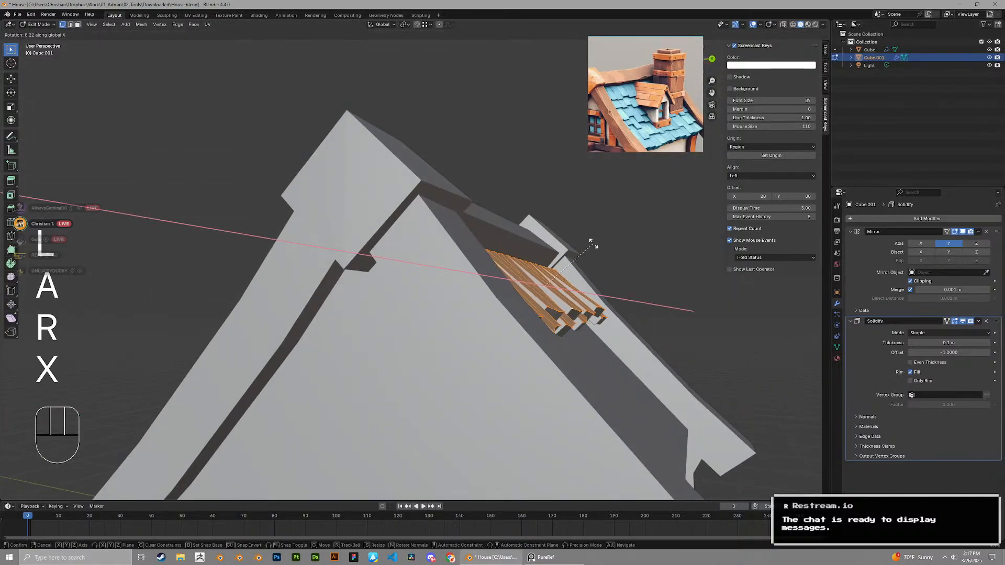
{"action": "left_click", "coordinate": [587, 236]}
Move the tilted shingle row so it sits on the roof slope just below the ridge beam
{"action": "key", "text": "g"}
{"action": "left_click", "coordinate": [570, 216]}
{"action": "key", "text": "g"}
{"action": "middle_click_drag", "start_coordinate": [569, 216], "coordinate": [510, 253]}
{"action": "left_click", "coordinate": [584, 237]}
{"action": "scroll", "coordinate": [508, 257], "scroll_direction": "up", "scroll_amount": 3}
{"action": "key", "text": "g"}
{"action": "left_click", "coordinate": [515, 244]}
{"action": "scroll", "coordinate": [518, 246], "scroll_direction": "down", "scroll_amount": 2}
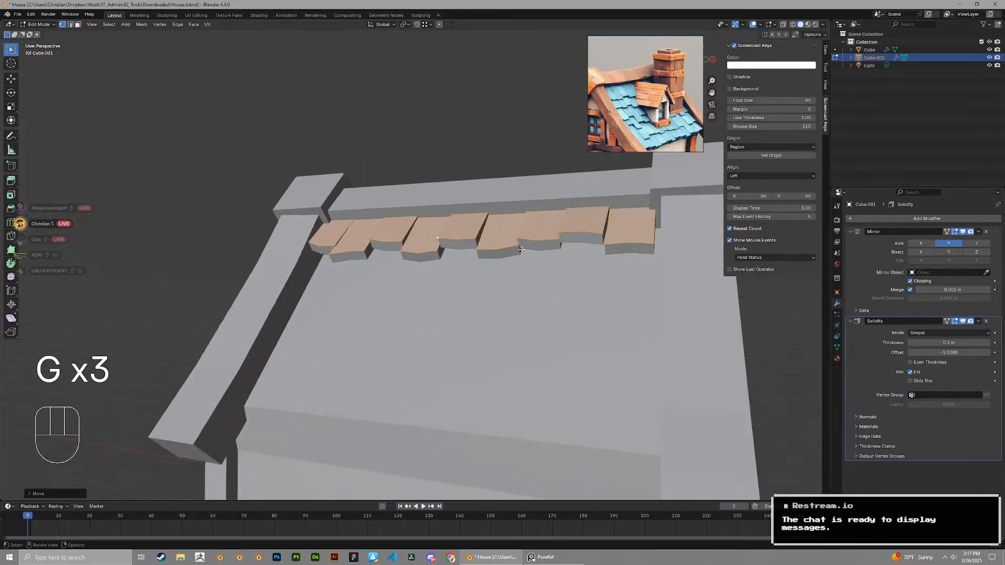
{"action": "middle_click_drag", "start_coordinate": [570, 249], "coordinate": [547, 259]}
{"action": "key", "text": "g"}
{"action": "left_click", "coordinate": [555, 261]}
Duplicate the shingle row as a separate object and place the copy partly beneath the first row, farther down the slope
{"action": "key", "text": "Tab"}
{"action": "scroll", "coordinate": [544, 259], "scroll_direction": "down", "scroll_amount": 3}
{"action": "left_click", "coordinate": [514, 247]}
{"action": "left_click", "coordinate": [513, 251]}
{"action": "scroll", "coordinate": [510, 249], "scroll_direction": "up", "scroll_amount": 3}
{"action": "middle_click_drag", "start_coordinate": [476, 243], "coordinate": [366, 223]}
{"action": "scroll", "coordinate": [398, 227], "scroll_direction": "up", "scroll_amount": 1}
{"action": "middle_click_drag", "start_coordinate": [523, 236], "coordinate": [554, 281]}
{"action": "key", "text": "shift+d"}
{"action": "left_click", "coordinate": [538, 252]}
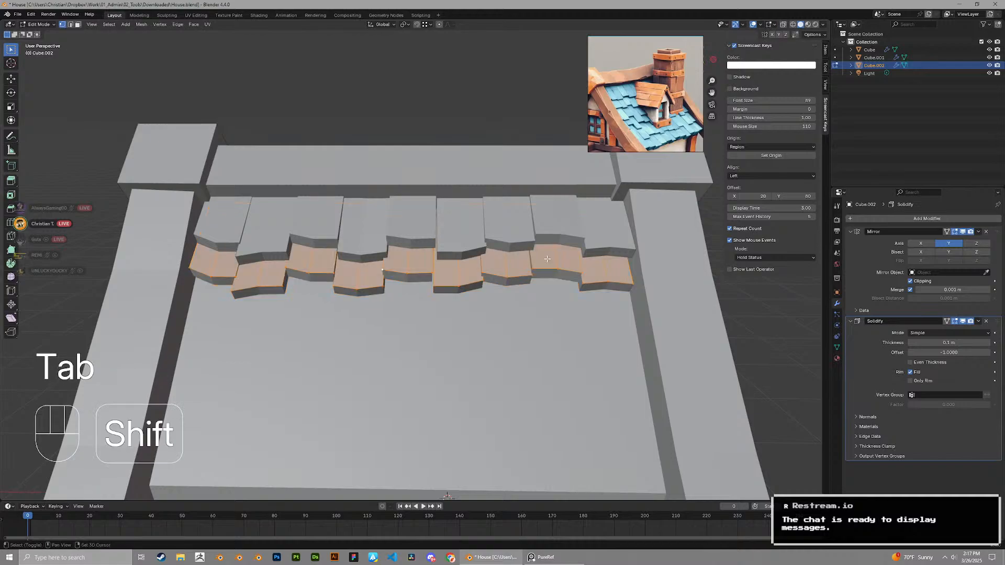
In the second row, pull the second shingle's lower midpoint down and reshape the first shingle's lower edge
{"action": "middle_click_drag", "start_coordinate": [264, 282], "coordinate": [268, 310]}
{"action": "left_click", "coordinate": [265, 309]}
{"action": "key", "text": "g"}
{"action": "left_click", "coordinate": [271, 323]}
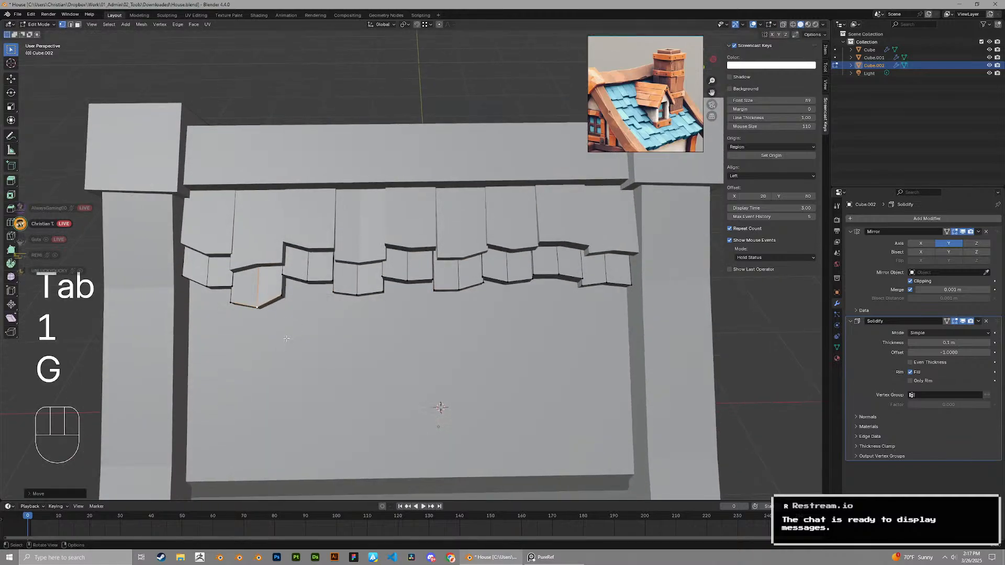
{"action": "key", "text": "g"}
{"action": "left_click", "coordinate": [209, 280]}
{"action": "left_click", "coordinate": [185, 277]}
{"action": "key", "text": "g"}
{"action": "left_click", "coordinate": [186, 283]}
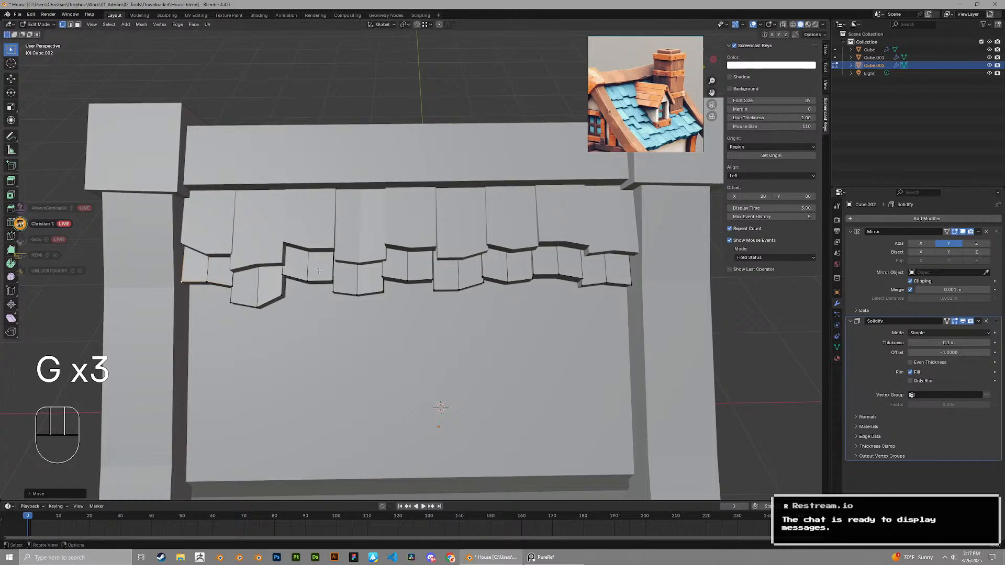
Raise the third shingle's lower midpoint in the second row and reposition the fourth shingle's lower corners
{"action": "left_click", "coordinate": [298, 282]}
{"action": "key", "text": "g"}
{"action": "left_click", "coordinate": [298, 272]}
{"action": "left_click", "coordinate": [281, 285]}
{"action": "left_click", "coordinate": [336, 291]}
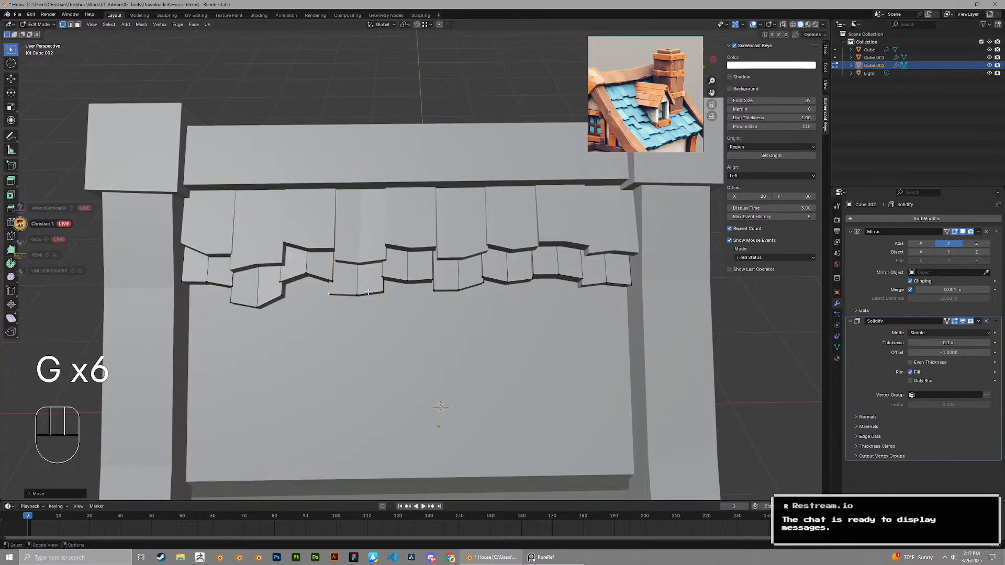
{"action": "left_click", "coordinate": [365, 289]}
{"action": "left_click", "coordinate": [384, 292]}
{"action": "key", "text": "g"}
{"action": "left_click", "coordinate": [386, 297]}
Refine the bottom edges of the second row's third and fourth shingles by moving their lower edges and vertices
{"action": "middle_click_drag", "start_coordinate": [386, 297], "coordinate": [413, 287]}
{"action": "key", "text": "2"}
{"action": "left_click", "coordinate": [355, 285]}
{"action": "key", "text": "g"}
{"action": "key", "text": "g"}
{"action": "left_click", "coordinate": [298, 278]}
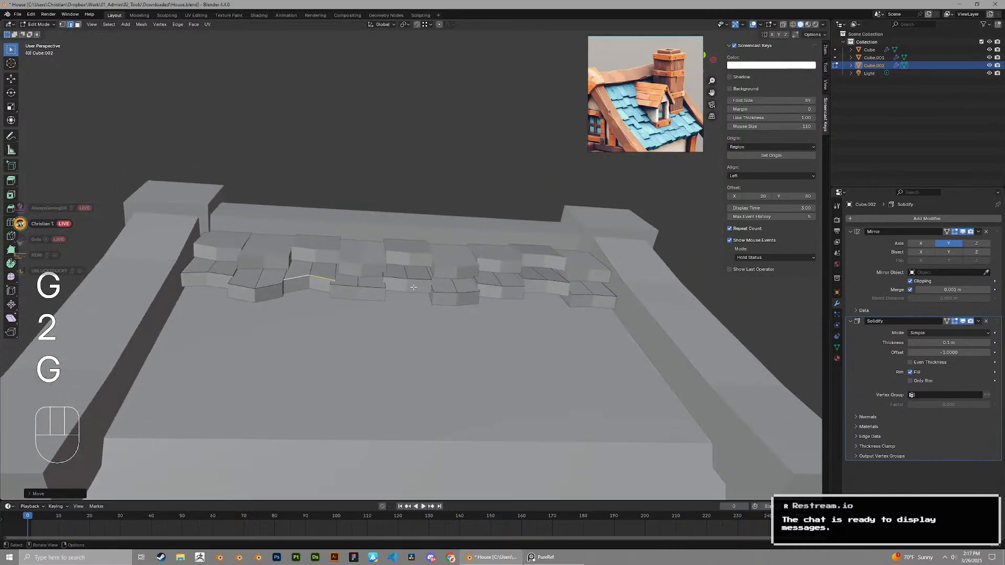
{"action": "key", "text": "1"}
{"action": "key", "text": "g"}
{"action": "key", "text": "g"}
{"action": "left_click", "coordinate": [354, 284]}
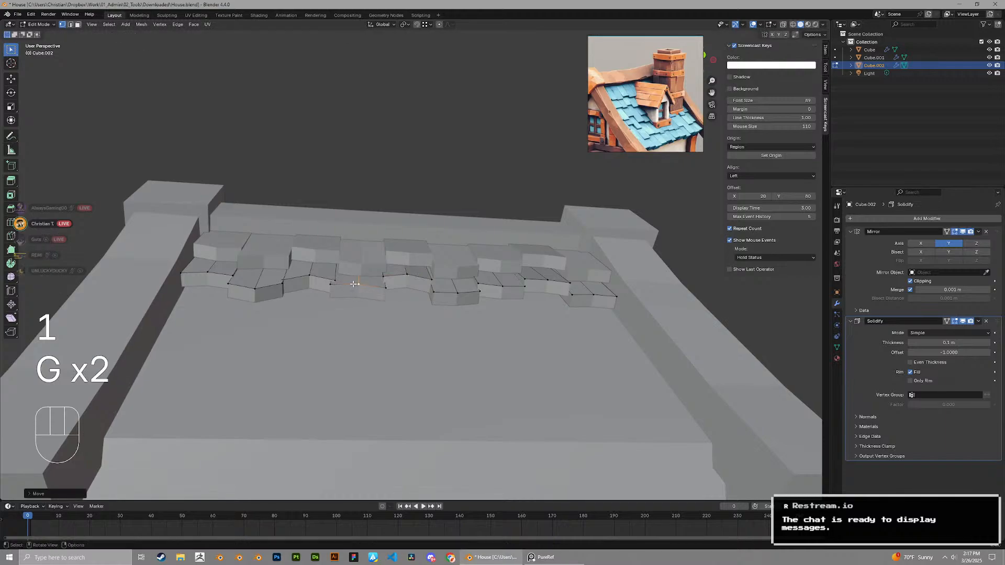
Extend the sixth shingle of the second row down the slope by moving its lower corner and midpoint
{"action": "middle_click_drag", "start_coordinate": [475, 289], "coordinate": [458, 355]}
{"action": "key", "text": "g"}
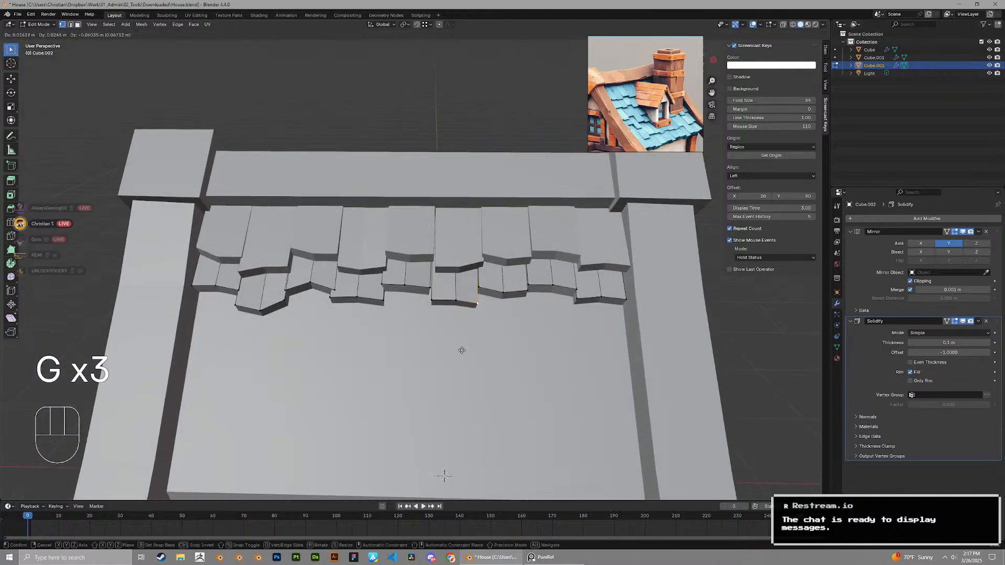
{"action": "middle_click_drag", "start_coordinate": [453, 298], "coordinate": [443, 303]}
{"action": "key", "text": "g"}
{"action": "left_click", "coordinate": [444, 308]}
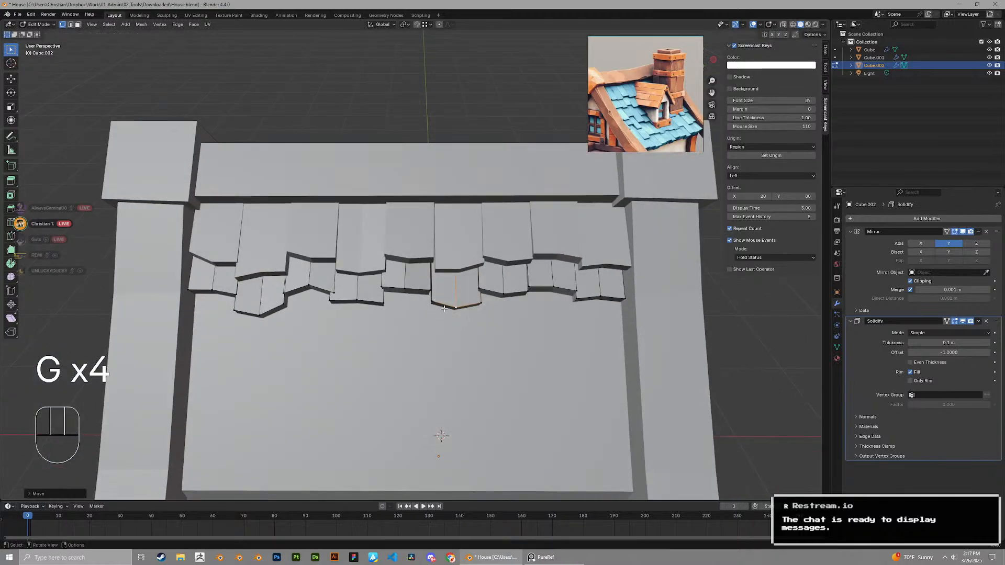
In the second row, raise the seventh shingle's lower midpoint and lower the eighth shingle's
{"action": "left_click", "coordinate": [503, 291]}
{"action": "key", "text": "g"}
{"action": "left_click", "coordinate": [503, 285]}
{"action": "left_click", "coordinate": [553, 287]}
{"action": "key", "text": "g"}
{"action": "left_click", "coordinate": [554, 291]}
Adjust the ninth shingle's lower midpoint and near corner in the second row, and leave mesh editing
{"action": "left_click", "coordinate": [601, 295]}
{"action": "key", "text": "g"}
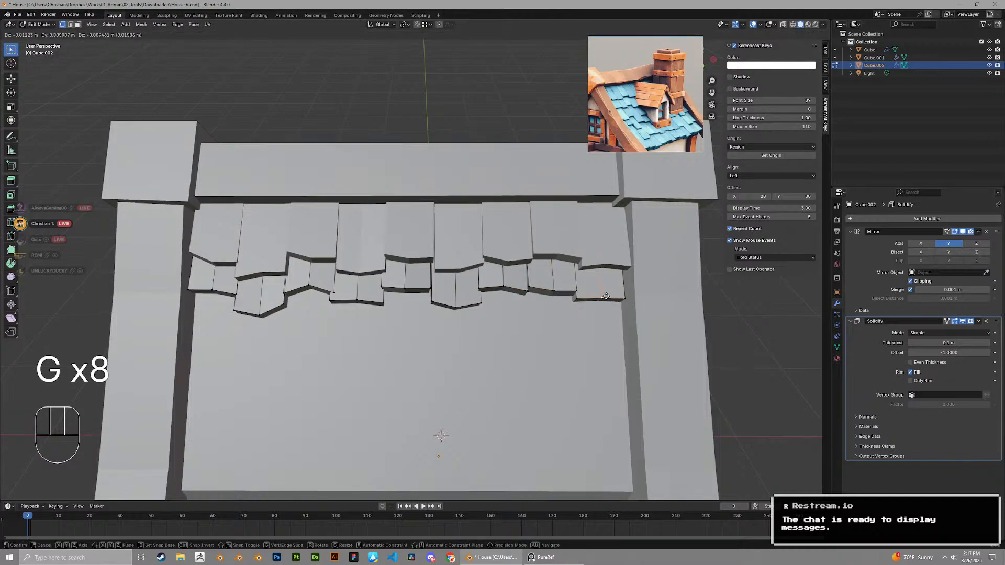
{"action": "left_click", "coordinate": [606, 296]}
{"action": "left_click", "coordinate": [575, 298]}
{"action": "key", "text": "g"}
{"action": "left_click", "coordinate": [574, 299]}
{"action": "key", "text": "Tab"}
Shift the second shingle row vertically and along the slope so it tucks under the first row
{"action": "scroll", "coordinate": [455, 288], "scroll_direction": "down", "scroll_amount": 2}
{"action": "scroll", "coordinate": [458, 250], "scroll_direction": "up", "scroll_amount": 3}
{"action": "middle_click_drag", "start_coordinate": [455, 287], "coordinate": [413, 262]}
{"action": "key", "text": "g"}
{"action": "key", "text": "z"}
{"action": "left_click", "coordinate": [404, 226]}
{"action": "key", "text": "g"}
{"action": "left_click", "coordinate": [511, 291]}
{"action": "key", "text": "g"}
{"action": "left_click", "coordinate": [523, 283]}
Try duplicating both shingle rows farther down the slope, and delete the copies
{"action": "left_click", "coordinate": [460, 239], "text": "shift"}
{"action": "key", "text": "shift+d"}
{"action": "left_click", "coordinate": [411, 320]}
{"action": "middle_click_drag", "start_coordinate": [411, 319], "coordinate": [264, 284]}
{"action": "key", "text": "g"}
{"action": "left_click", "coordinate": [369, 281]}
{"action": "key", "text": "x"}
{"action": "left_click", "coordinate": [327, 284]}
Select both shingle rows and duplicate them together, placing the copies out beside the roof slope
{"action": "left_click", "coordinate": [264, 281]}
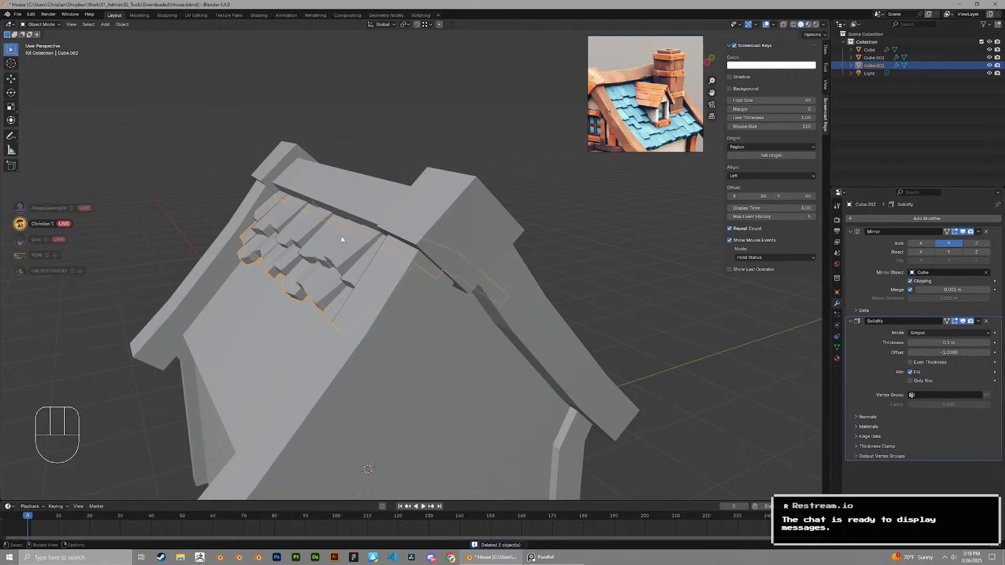
{"action": "left_click", "coordinate": [422, 241]}
{"action": "middle_click_drag", "start_coordinate": [445, 240], "coordinate": [560, 293]}
{"action": "scroll", "coordinate": [398, 237], "scroll_direction": "down", "scroll_amount": 4}
{"action": "scroll", "coordinate": [574, 294], "scroll_direction": "up", "scroll_amount": 3}
{"action": "key", "text": "shift+d"}
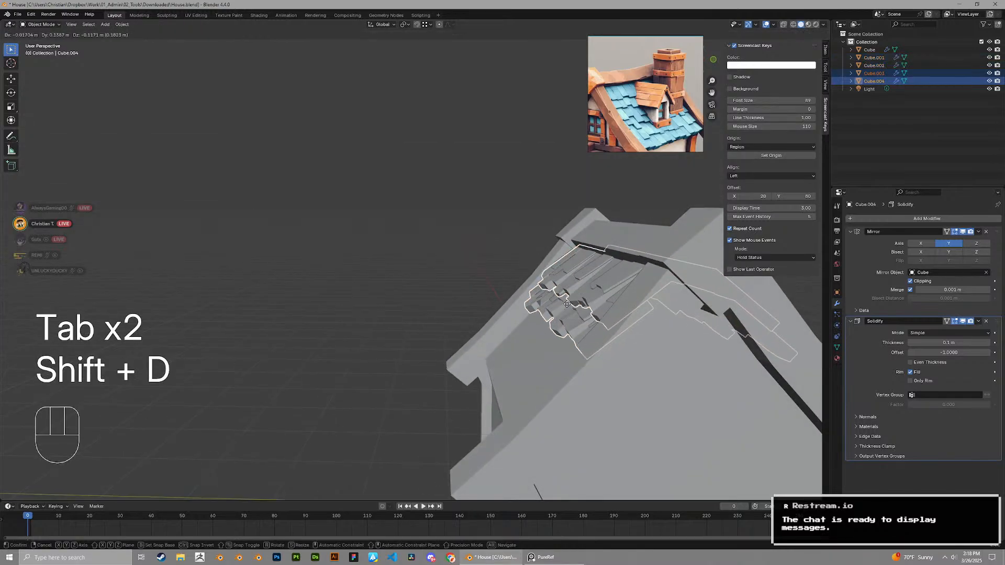
{"action": "left_click", "coordinate": [450, 290]}
{"action": "mouse_move", "coordinate": [450, 290]}
{"action": "middle_mouse_down"}
{"action": "mouse_move", "coordinate": [421, 270]}
{"action": "mouse_move", "coordinate": [441, 290]}
{"action": "middle_mouse_up"}
{"action": "scroll", "coordinate": [442, 290], "scroll_direction": "up", "scroll_amount": 2}
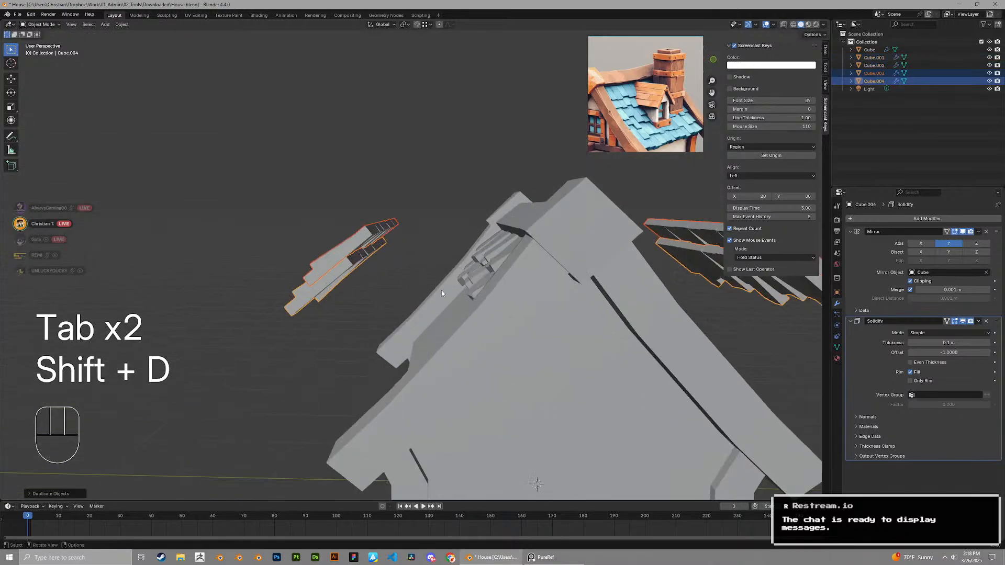
Move the two duplicated shingle rows onto the roof slope, placing them just below the original rows
{"action": "key", "text": "g"}
{"action": "left_click", "coordinate": [537, 336]}
{"action": "middle_click_drag", "start_coordinate": [536, 336], "coordinate": [487, 309]}
{"action": "scroll", "coordinate": [490, 320], "scroll_direction": "up", "scroll_amount": 3}
{"action": "middle_click_drag", "start_coordinate": [434, 309], "coordinate": [583, 319]}
{"action": "key", "text": "g"}
{"action": "left_click", "coordinate": [513, 312]}
{"action": "key", "text": "g"}
{"action": "middle_click_drag", "start_coordinate": [495, 334], "coordinate": [517, 296], "text": "shift"}
{"action": "left_click", "coordinate": [519, 299]}
{"action": "key", "text": "g"}
{"action": "left_click", "coordinate": [548, 265]}
Scale the two duplicated shingle rows along the X axis and reposition them on the slope beneath the second row
{"action": "scroll", "coordinate": [547, 264], "scroll_direction": "down", "scroll_amount": 1}
{"action": "key", "text": "s"}
{"action": "key", "text": "x"}
{"action": "left_click", "coordinate": [530, 283]}
{"action": "key", "text": "g"}
{"action": "left_click", "coordinate": [608, 267]}
{"action": "scroll", "coordinate": [608, 267], "scroll_direction": "down", "scroll_amount": 4}
{"action": "key", "text": "g"}
{"action": "left_click", "coordinate": [435, 308]}
Add the second shingle row to the selection and adjust the three lower rows' position on the slope together
{"action": "scroll", "coordinate": [522, 275], "scroll_direction": "up", "scroll_amount": 1}
{"action": "left_click", "coordinate": [538, 255], "text": "shift"}
{"action": "key", "text": "g"}
{"action": "left_click", "coordinate": [527, 300]}
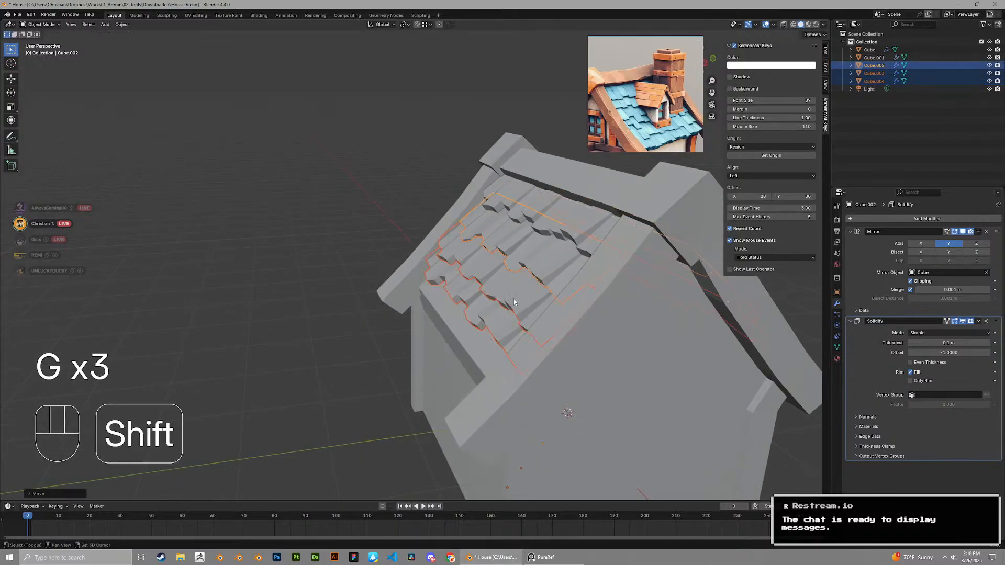
Move only the two duplicated rows farther down the slope so they continue the overlapping shingles, and clear the selection
{"action": "key", "text": "g"}
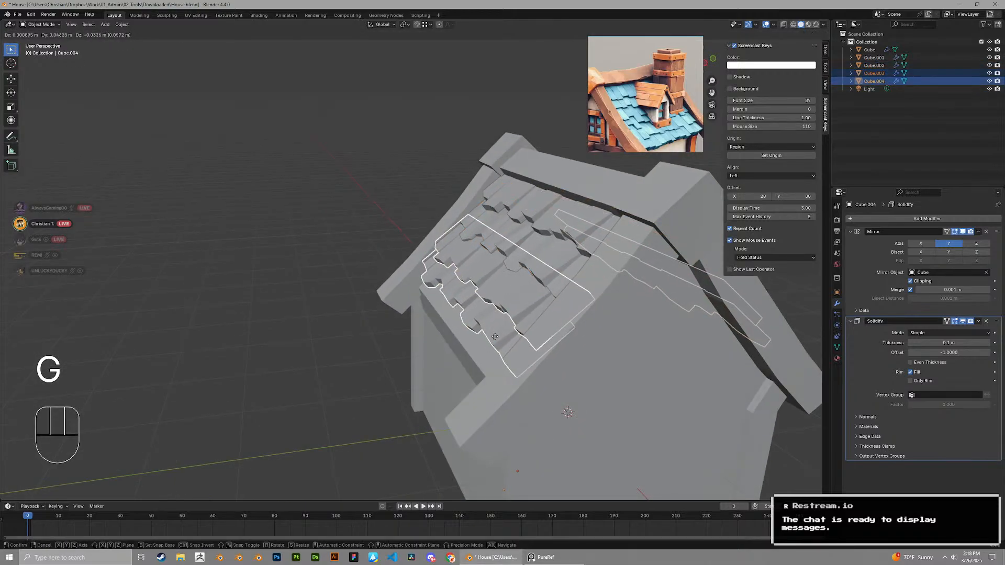
{"action": "left_click", "coordinate": [490, 337]}
{"action": "key", "text": "g"}
{"action": "left_click", "coordinate": [467, 354]}
{"action": "middle_click_drag", "start_coordinate": [467, 353], "coordinate": [557, 344]}
{"action": "scroll", "coordinate": [571, 341], "scroll_direction": "down", "scroll_amount": 4}
{"action": "left_click", "coordinate": [577, 339]}
Select the second shingle row and shift it sideways along the X axis to stagger it against the first row
{"action": "scroll", "coordinate": [510, 282], "scroll_direction": "up", "scroll_amount": 3}
{"action": "middle_click_drag", "start_coordinate": [504, 274], "coordinate": [516, 258], "text": "shift"}
{"action": "scroll", "coordinate": [473, 220], "scroll_direction": "up", "scroll_amount": 2}
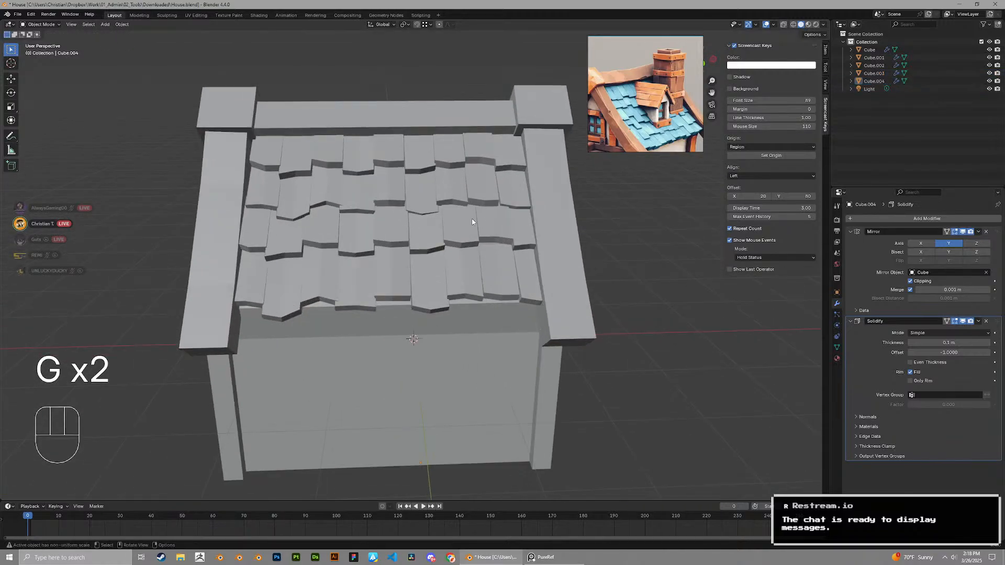
{"action": "middle_click_drag", "start_coordinate": [471, 203], "coordinate": [516, 231], "text": "shift"}
{"action": "left_click", "coordinate": [562, 225]}
{"action": "key", "text": "g"}
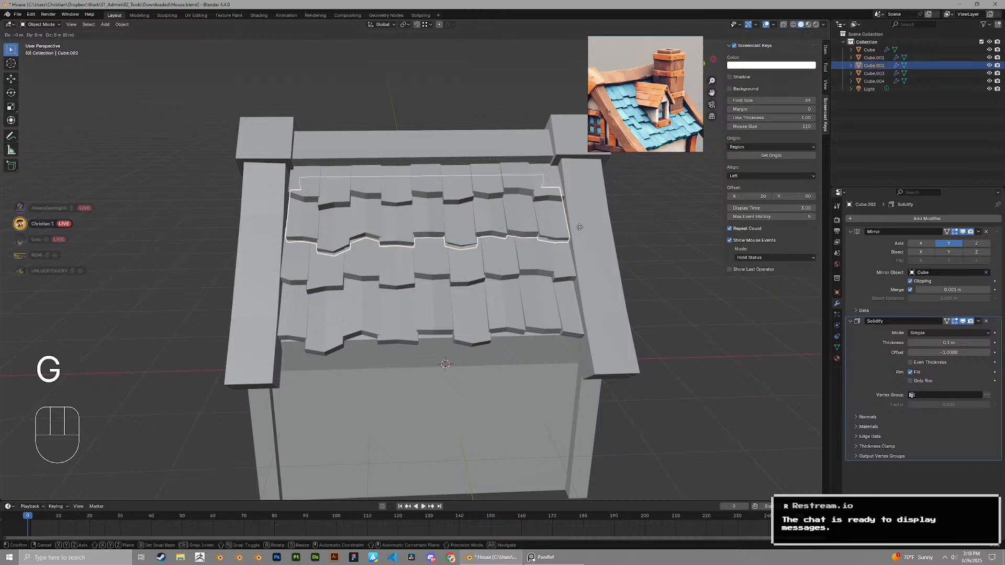
{"action": "left_click", "coordinate": [565, 224]}
Shift the third shingle row along the X axis to offset its seams, and open its mesh for editing
{"action": "left_click", "coordinate": [523, 262]}
{"action": "key", "text": "g"}
{"action": "key", "text": "x"}
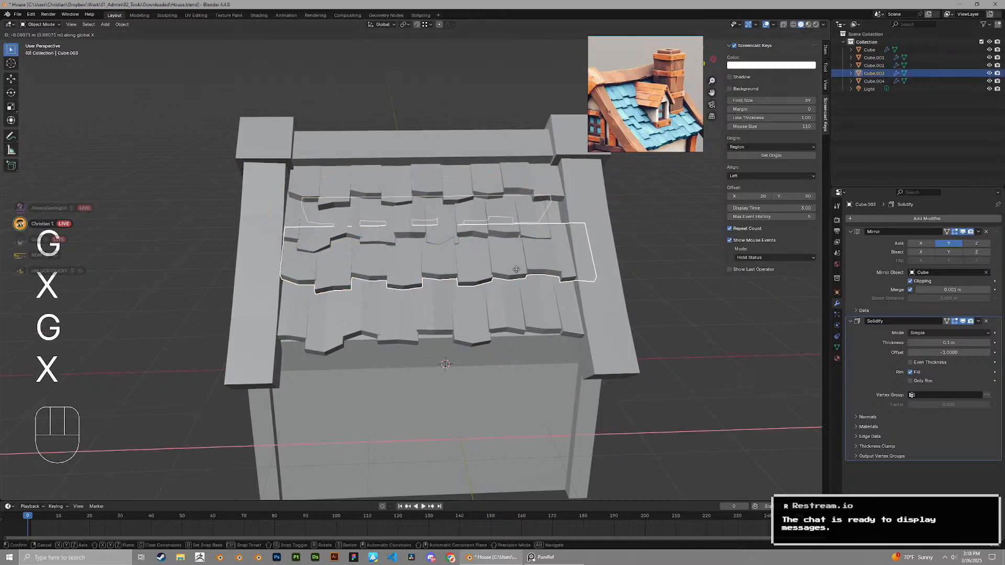
{"action": "left_click", "coordinate": [526, 271]}
{"action": "key", "text": "Tab"}
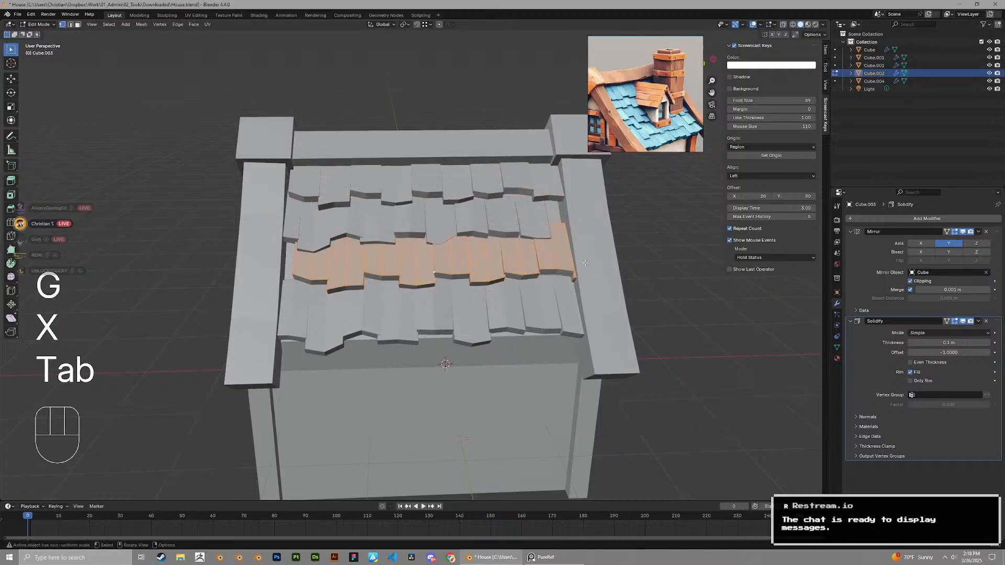
Try to widen the third and second shingle rows along the X axis
{"action": "key", "text": "s"}
{"action": "key", "text": "x"}
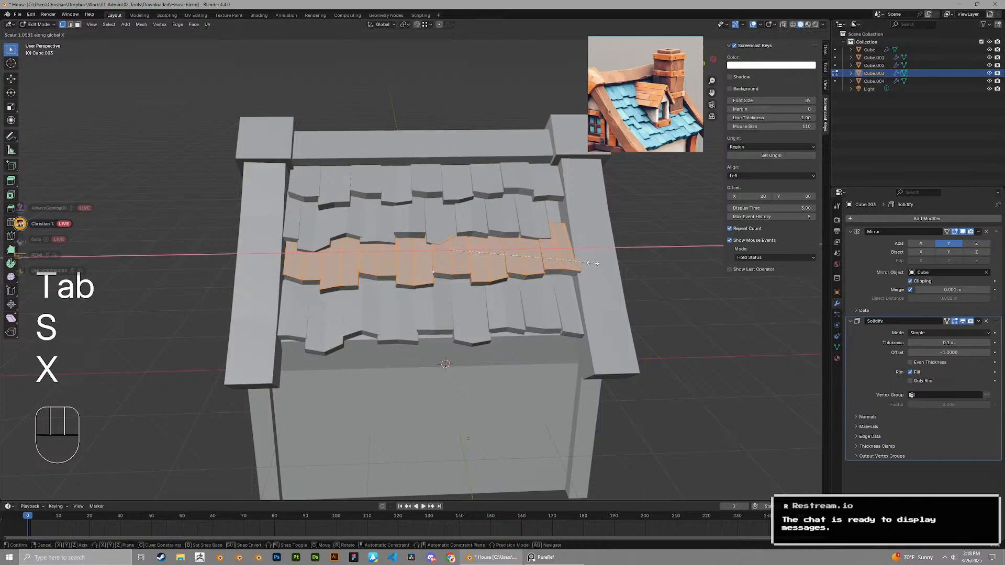
{"action": "left_click", "coordinate": [594, 263]}
{"action": "key", "text": "Tab"}
{"action": "left_click", "coordinate": [571, 216]}
{"action": "key", "text": "Tab"}
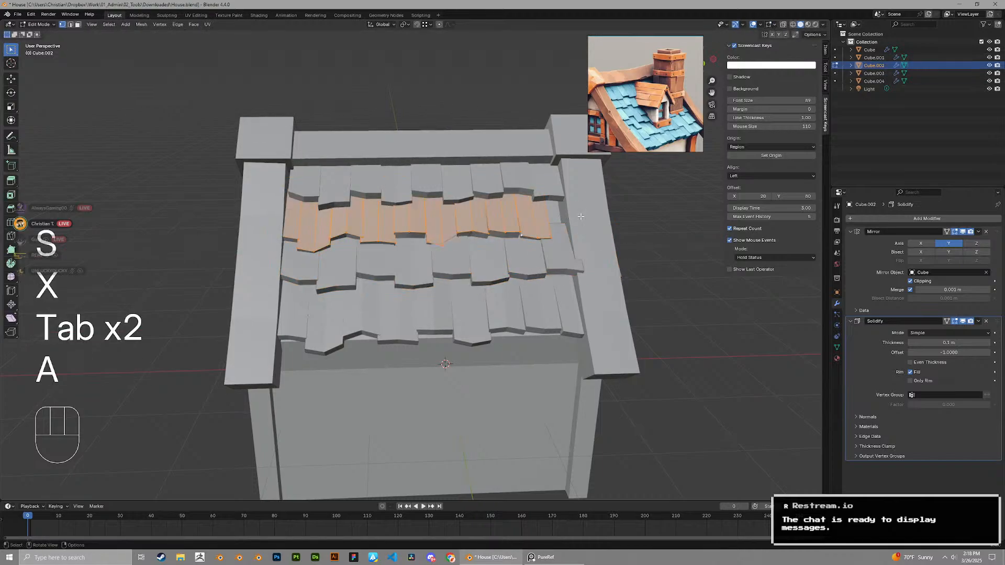
{"action": "key", "text": "s"}
{"action": "key", "text": "x"}
{"action": "left_click", "coordinate": [605, 223]}
{"action": "key", "text": "Tab"}
Undo the X-axis scaling of both shingle rows
{"action": "scroll", "coordinate": [574, 285], "scroll_direction": "down", "scroll_amount": 4}
{"action": "key", "text": "ctrl+z"}
{"action": "key", "text": "ctrl+z"}
{"action": "key", "text": "ctrl+z"}
{"action": "key", "text": "ctrl+z"}
{"action": "key", "text": "ctrl+z"}
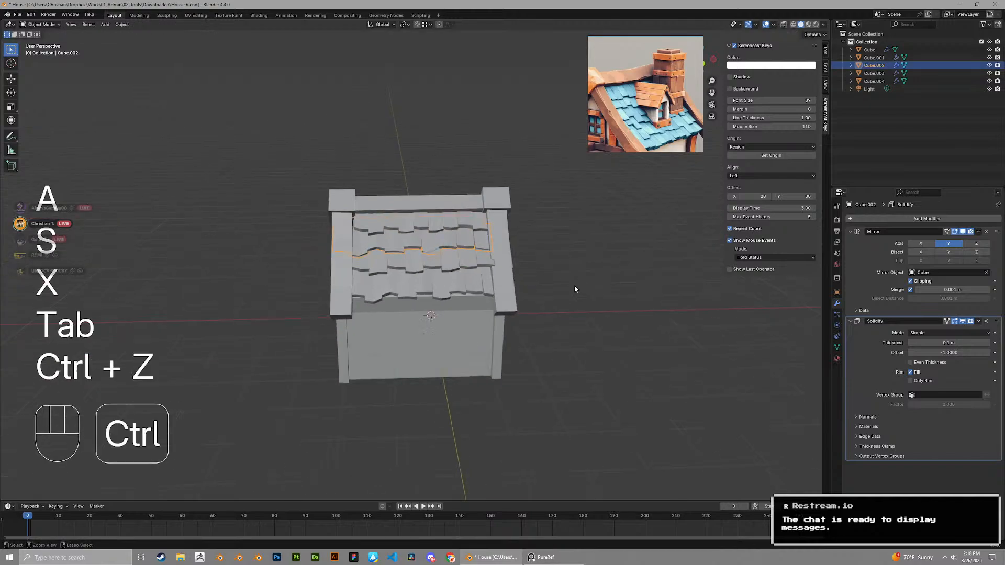
{"action": "key", "text": "ctrl+z"}
{"action": "key", "text": "ctrl+z"}
{"action": "key", "text": "ctrl+z"}
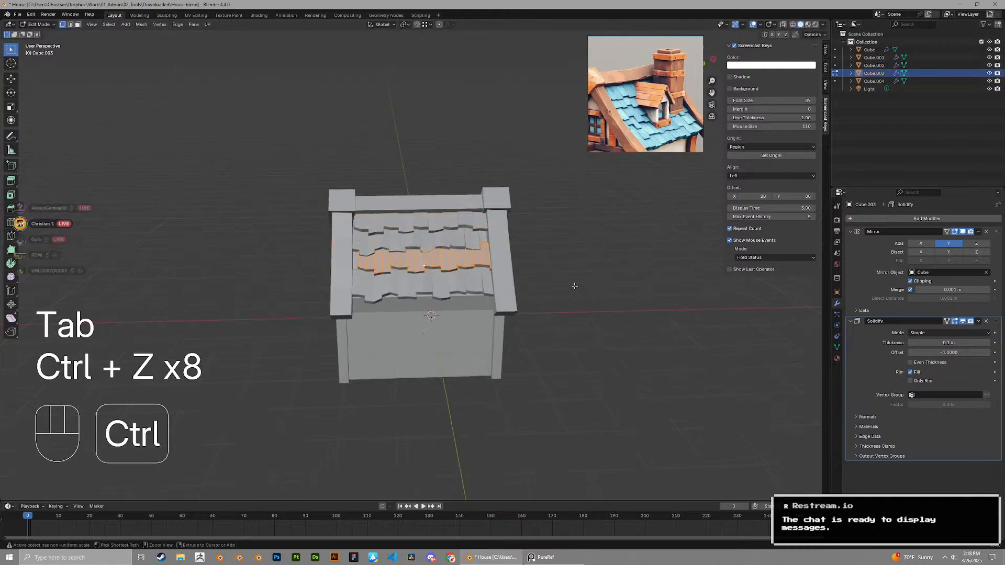
Duplicate a shingle in the second row from the ridge and slide the copy along X into the gap beside the beam
{"action": "scroll", "coordinate": [566, 285], "scroll_direction": "up", "scroll_amount": 3}
{"action": "left_click", "coordinate": [473, 211]}
{"action": "scroll", "coordinate": [474, 211], "scroll_direction": "up", "scroll_amount": 3}
{"action": "key", "text": "Tab"}
{"action": "middle_click_drag", "start_coordinate": [586, 203], "coordinate": [518, 225], "text": "shift"}
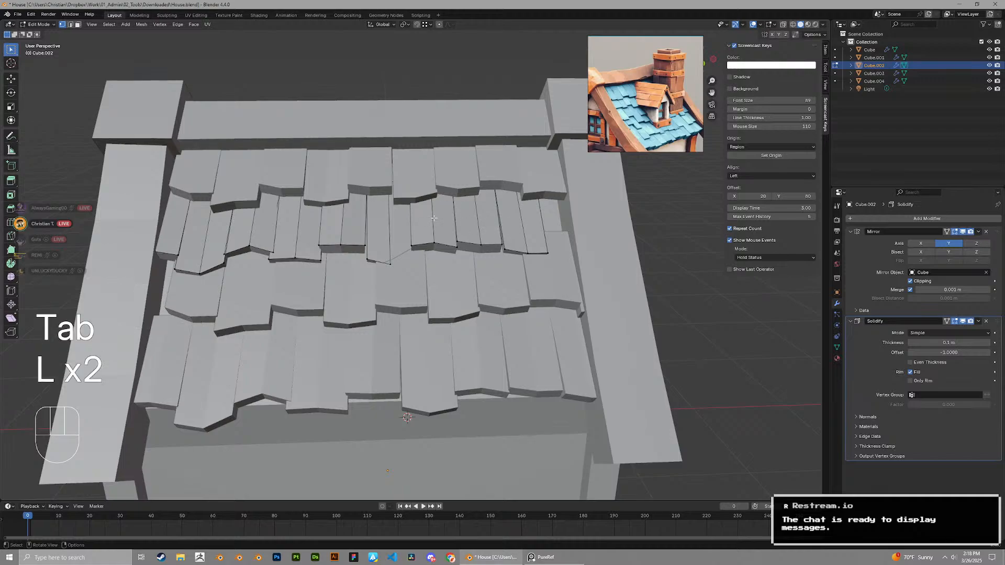
{"action": "key", "text": "shift+d"}
{"action": "key", "text": "x"}
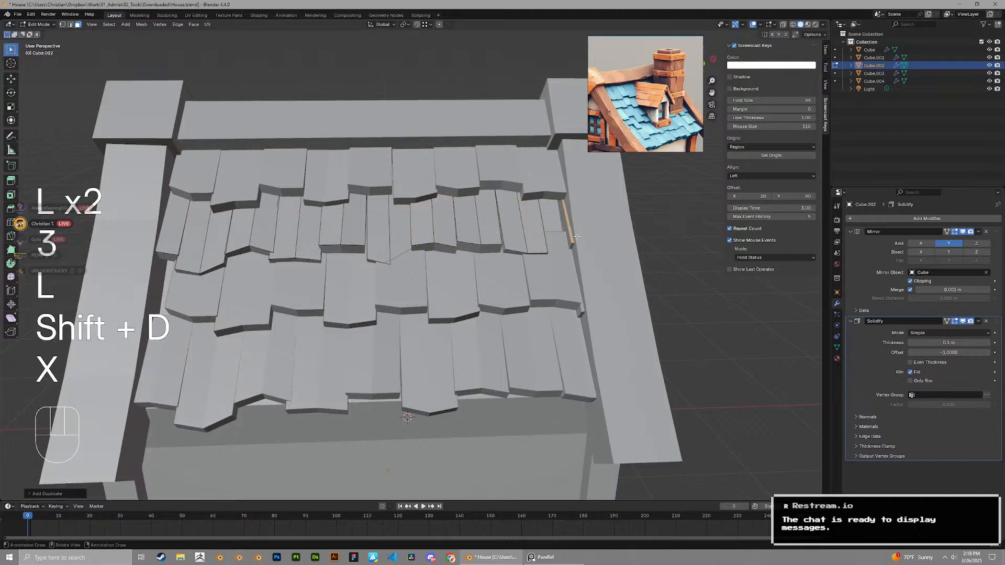
{"action": "key", "text": "g"}
{"action": "key", "text": "x"}
{"action": "left_click", "coordinate": [559, 258]}
{"action": "scroll", "coordinate": [559, 258], "scroll_direction": "down", "scroll_amount": 3}
{"action": "key", "text": "Tab"}
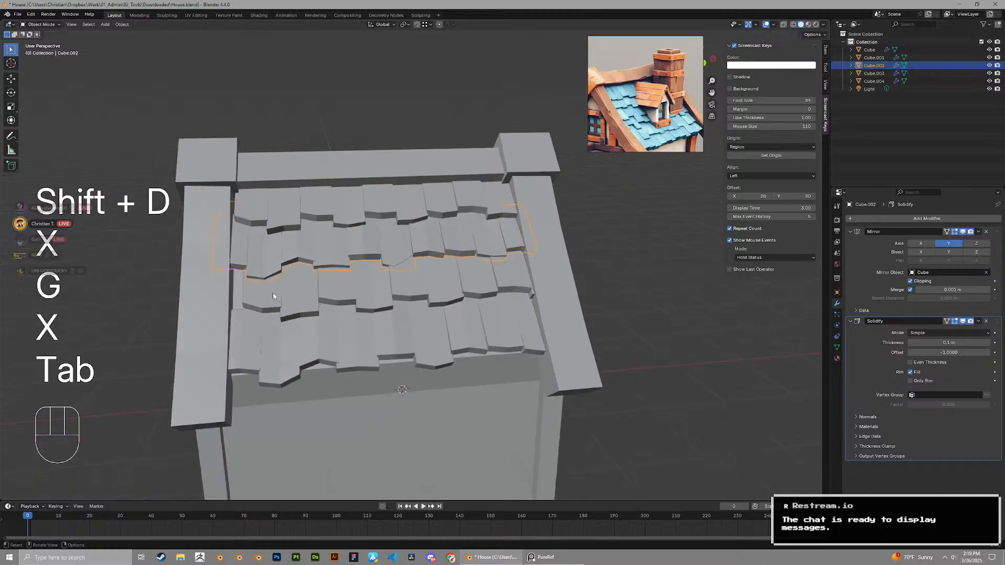
Open the third shingle row for face editing and select a shingle right of its middle
{"action": "left_click", "coordinate": [455, 299]}
{"action": "key", "text": "Tab"}
{"action": "left_click", "coordinate": [450, 289]}
{"action": "middle_click_drag", "start_coordinate": [450, 289], "coordinate": [446, 262]}
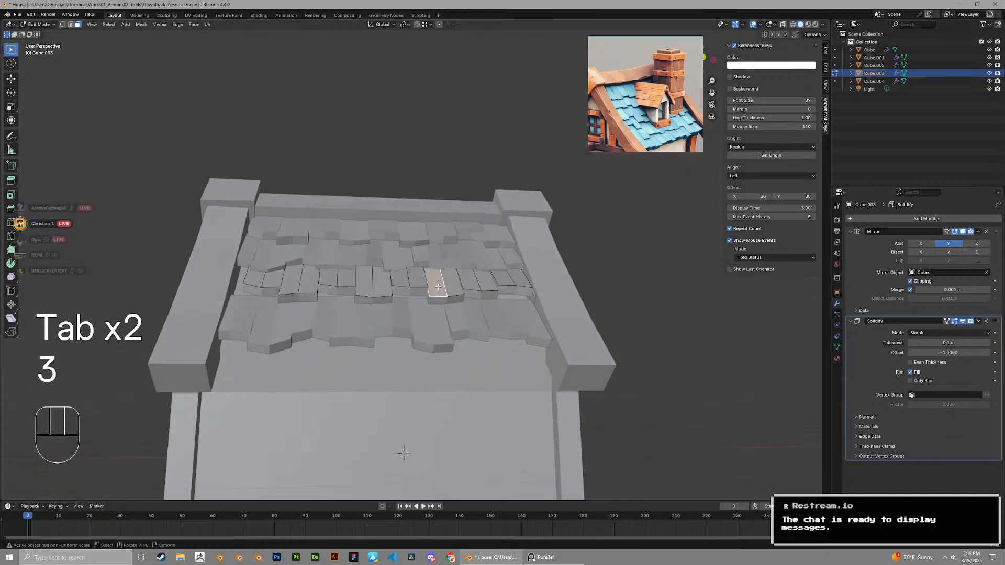
{"action": "key", "text": "g"}
{"action": "key", "text": "x"}
{"action": "left_click", "coordinate": [224, 285]}
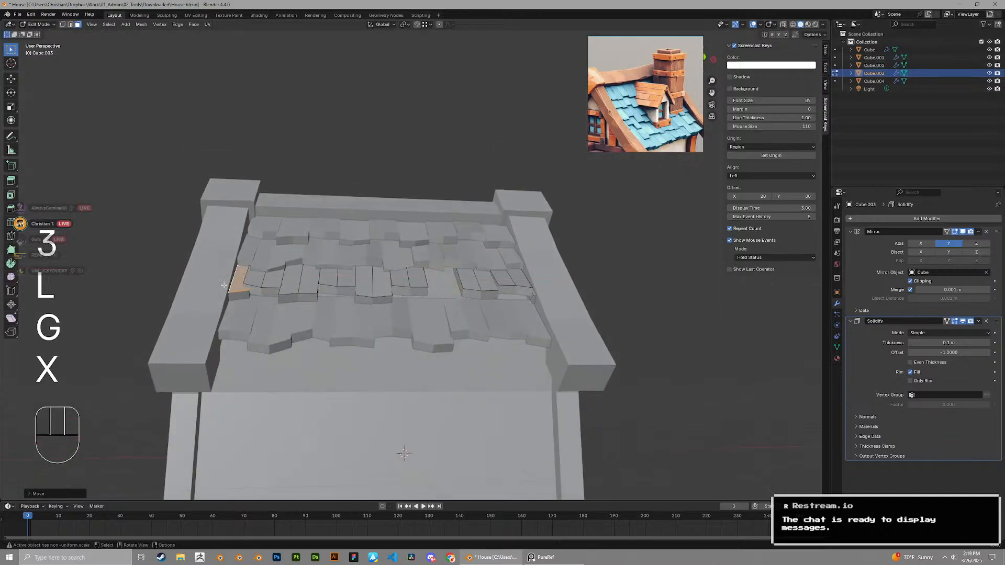
{"action": "key", "text": "x"}
{"action": "left_click", "coordinate": [255, 284]}
{"action": "middle_click_drag", "start_coordinate": [256, 293], "coordinate": [305, 286]}
{"action": "scroll", "coordinate": [306, 286], "scroll_direction": "up", "scroll_amount": 2}
{"action": "key", "text": "ctrl+z"}
Duplicate the selected shingle in the third row and move the copy along X to the row's left end
{"action": "key", "text": "shift+d"}
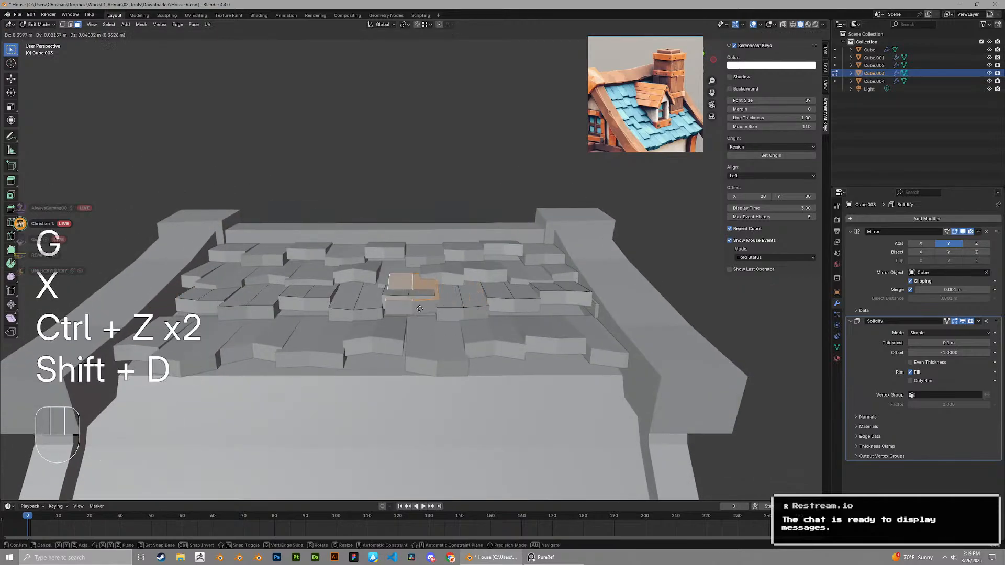
{"action": "key", "text": "x"}
{"action": "left_click", "coordinate": [203, 318]}
{"action": "middle_click_drag", "start_coordinate": [209, 320], "coordinate": [389, 337]}
{"action": "key", "text": "Tab"}
{"action": "key", "text": "Tab"}
{"action": "key", "text": "Tab"}
Rotate and shift a two-face shingle in the second row to make its placement less regular
{"action": "scroll", "coordinate": [388, 336], "scroll_direction": "up", "scroll_amount": 2}
{"action": "left_click", "coordinate": [359, 354]}
{"action": "key", "text": "Tab"}
{"action": "key", "text": "3"}
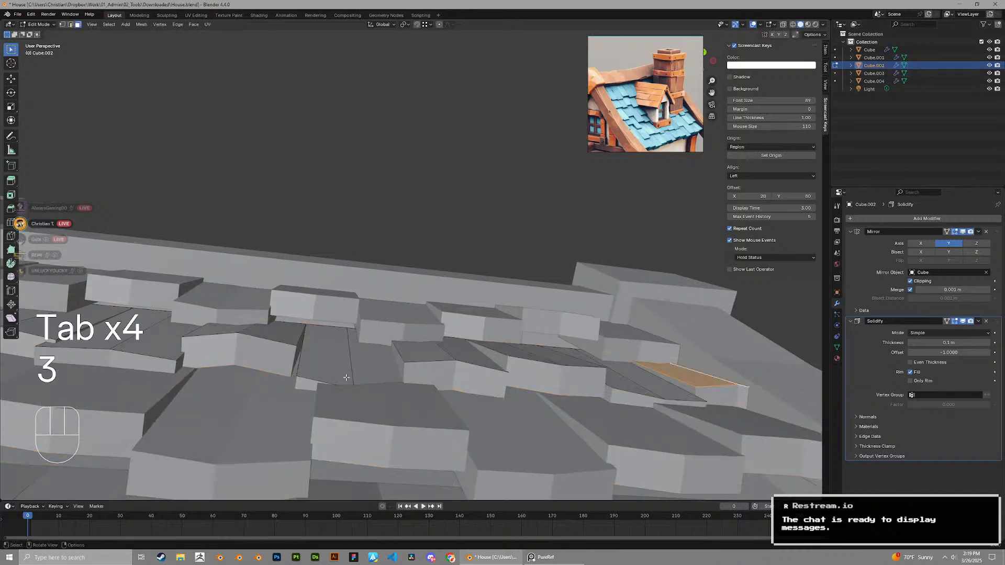
{"action": "left_click", "coordinate": [366, 375], "text": "shift"}
{"action": "key", "text": "r"}
{"action": "key", "text": "r"}
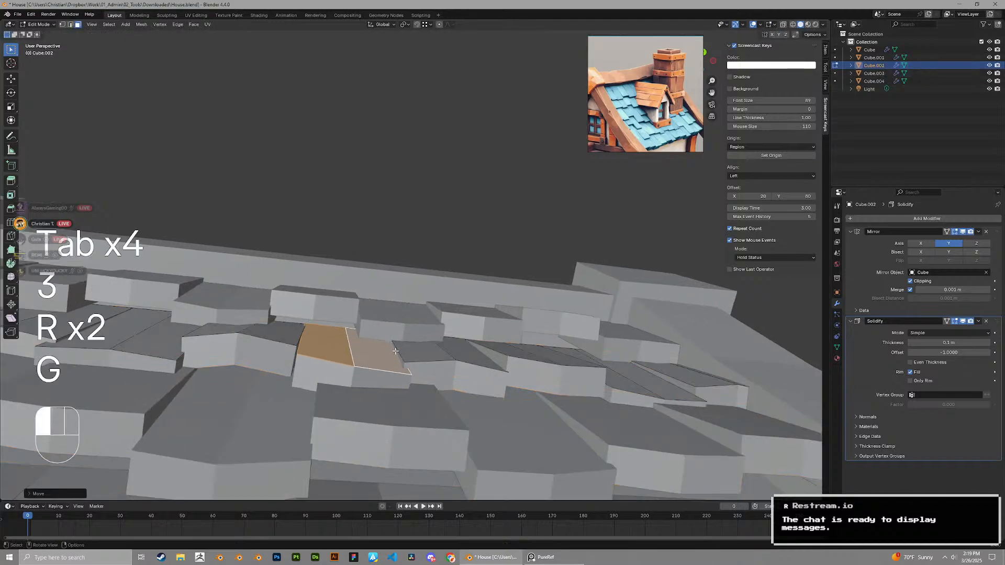
{"action": "key", "text": "Tab"}
Lower both faces of one shingle in the top row slightly toward the roof surface
{"action": "left_click", "coordinate": [332, 307]}
{"action": "key", "text": "Tab"}
{"action": "key", "text": "3"}
{"action": "left_click", "coordinate": [305, 292]}
{"action": "left_click", "coordinate": [325, 294], "text": "shift"}
{"action": "key", "text": "g"}
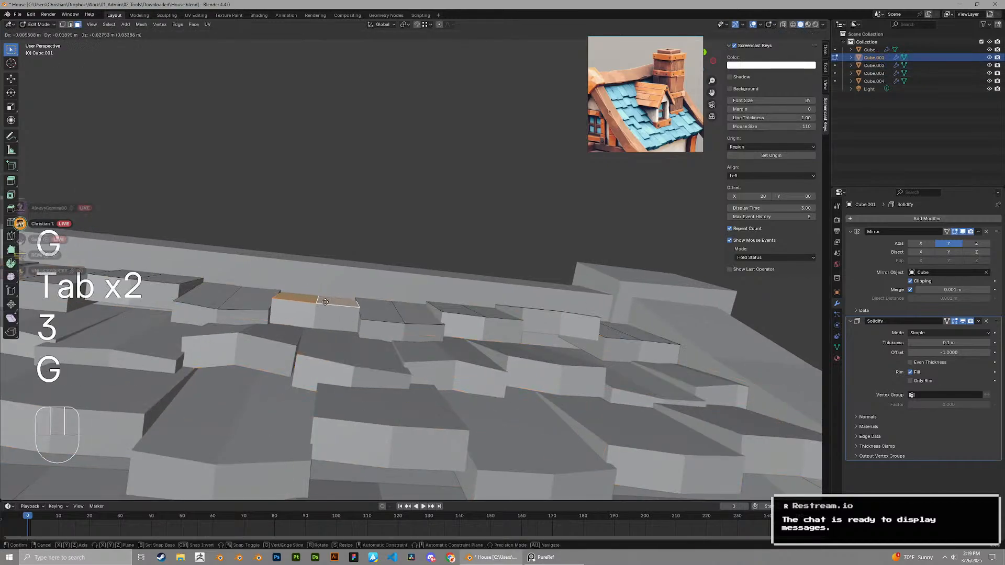
{"action": "left_click", "coordinate": [325, 302]}
{"action": "middle_click_drag", "start_coordinate": [325, 302], "coordinate": [337, 325]}
{"action": "key", "text": "Tab"}
Tilt a two-face shingle near the right end of the second row and shift it slightly
{"action": "middle_click_drag", "start_coordinate": [477, 269], "coordinate": [564, 300]}
{"action": "key", "text": "Tab"}
{"action": "key", "text": "Tab"}
{"action": "left_click", "coordinate": [539, 313]}
{"action": "key", "text": "Tab"}
{"action": "key", "text": "3"}
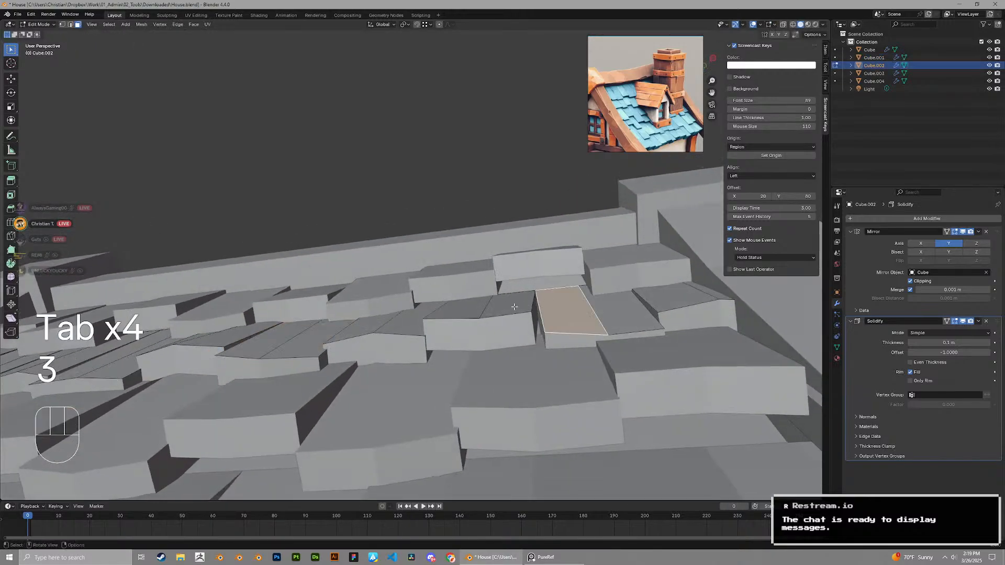
{"action": "key", "text": "r"}
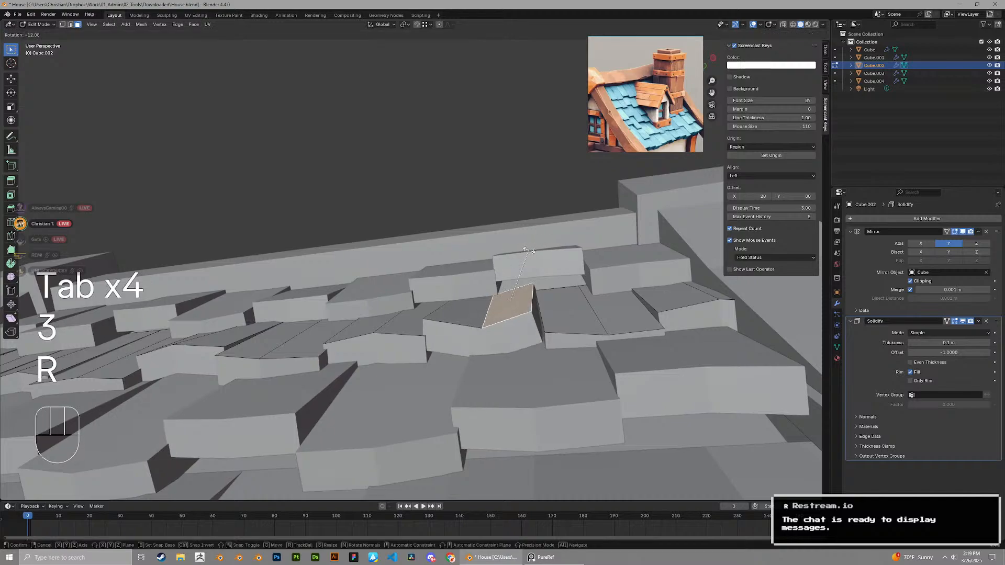
{"action": "left_click", "coordinate": [530, 263]}
{"action": "key", "text": "g"}
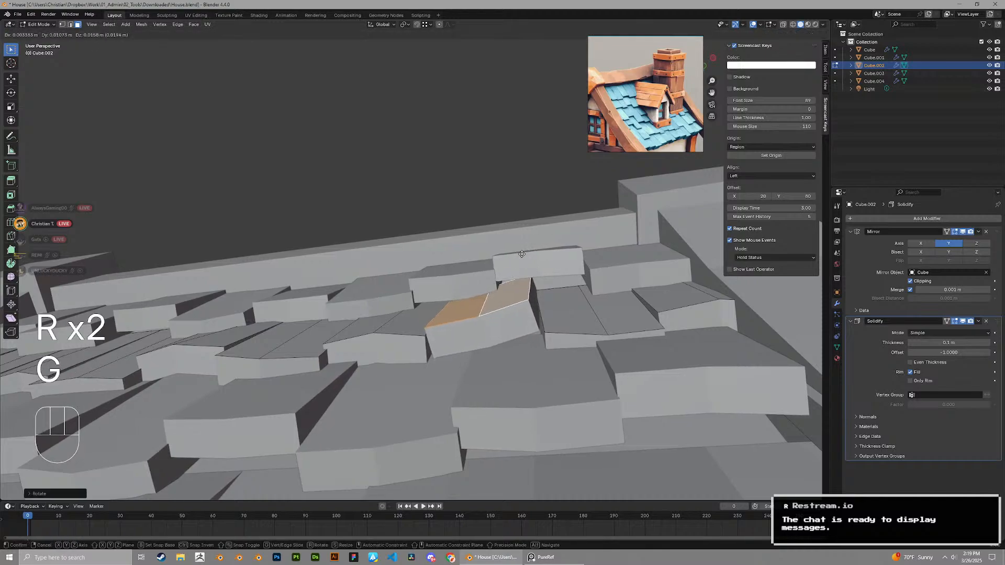
Rotate the neighbouring shingle in the second row the opposite way and reposition it on the roof
{"action": "key", "text": "r"}
{"action": "left_click", "coordinate": [649, 262]}
{"action": "key", "text": "g"}
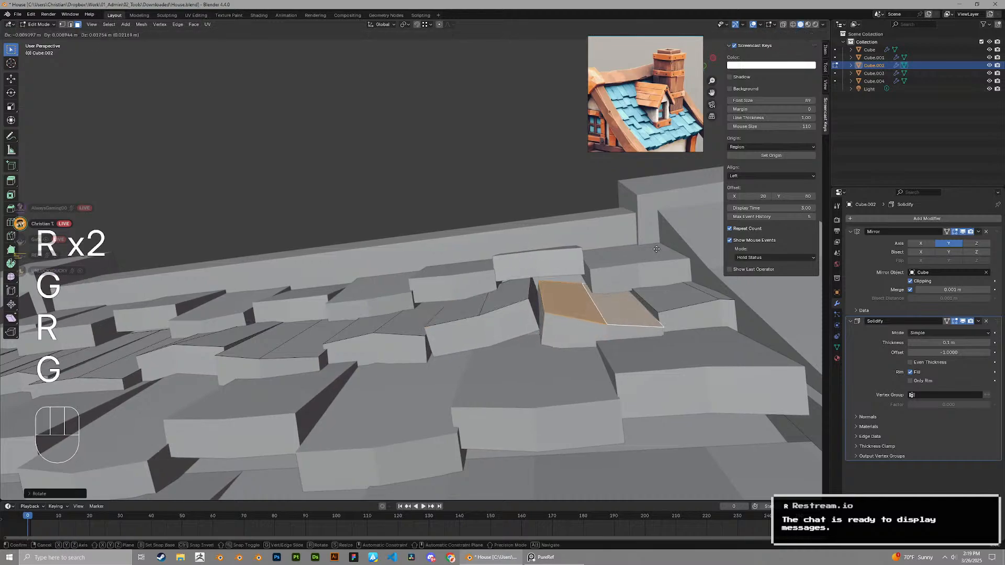
{"action": "left_click", "coordinate": [658, 242]}
{"action": "middle_click_drag", "start_coordinate": [657, 243], "coordinate": [686, 337]}
{"action": "key", "text": "g"}
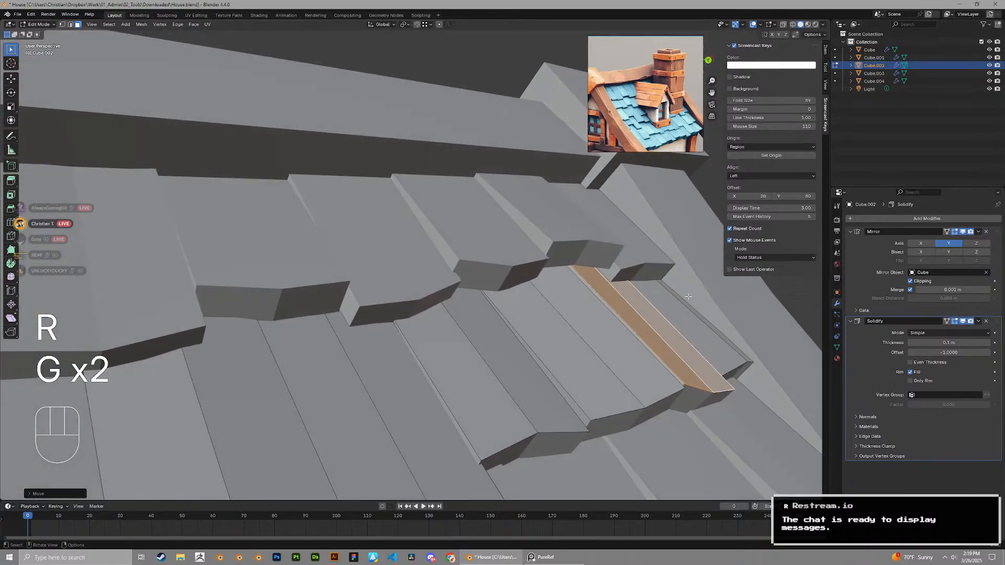
{"action": "left_click", "coordinate": [628, 314]}
{"action": "scroll", "coordinate": [573, 302], "scroll_direction": "down", "scroll_amount": 5}
{"action": "scroll", "coordinate": [573, 303], "scroll_direction": "down", "scroll_amount": 5}
{"action": "key", "text": "Tab"}
{"action": "middle_click_drag", "start_coordinate": [573, 302], "coordinate": [344, 293]}
{"action": "scroll", "coordinate": [351, 272], "scroll_direction": "up", "scroll_amount": 8}
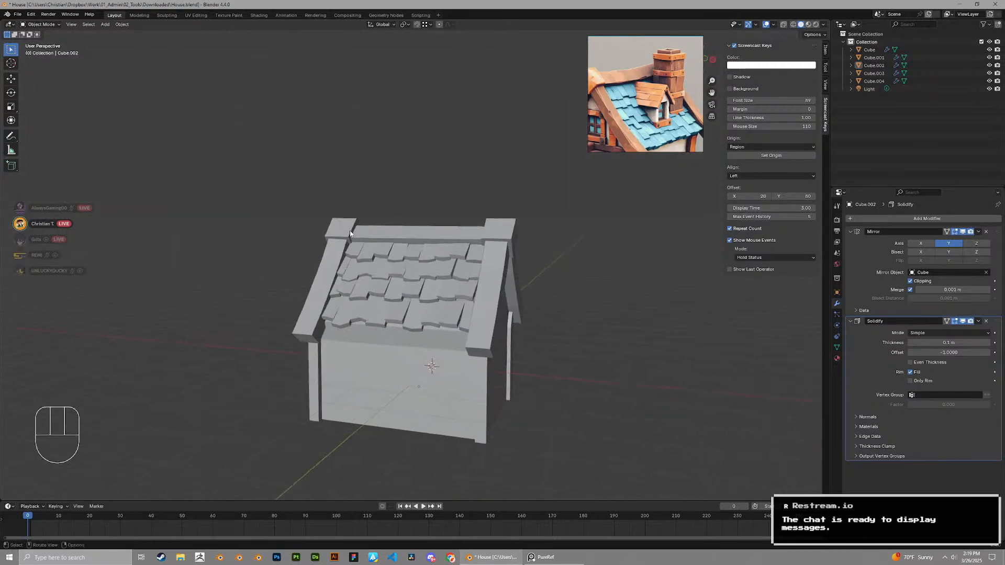
{"action": "middle_click_drag", "start_coordinate": [354, 256], "coordinate": [381, 207]}
{"action": "middle_click_drag", "start_coordinate": [381, 208], "coordinate": [429, 209]}
{"action": "scroll", "coordinate": [393, 194], "scroll_direction": "up", "scroll_amount": 3}
{"action": "key", "text": "g"}
{"action": "left_click", "coordinate": [398, 205]}
{"action": "scroll", "coordinate": [398, 205], "scroll_direction": "down", "scroll_amount": 4}
{"action": "key", "text": "ctrl+z"}
{"action": "key", "text": "ctrl+z"}
Move the lowest shingle row slightly to adjust how it sits on the roof slope
{"action": "scroll", "coordinate": [434, 219], "scroll_direction": "up", "scroll_amount": 2}
{"action": "left_click", "coordinate": [443, 230]}
{"action": "middle_click_drag", "start_coordinate": [445, 244], "coordinate": [456, 214]}
{"action": "left_click", "coordinate": [456, 216]}
{"action": "key", "text": "g"}
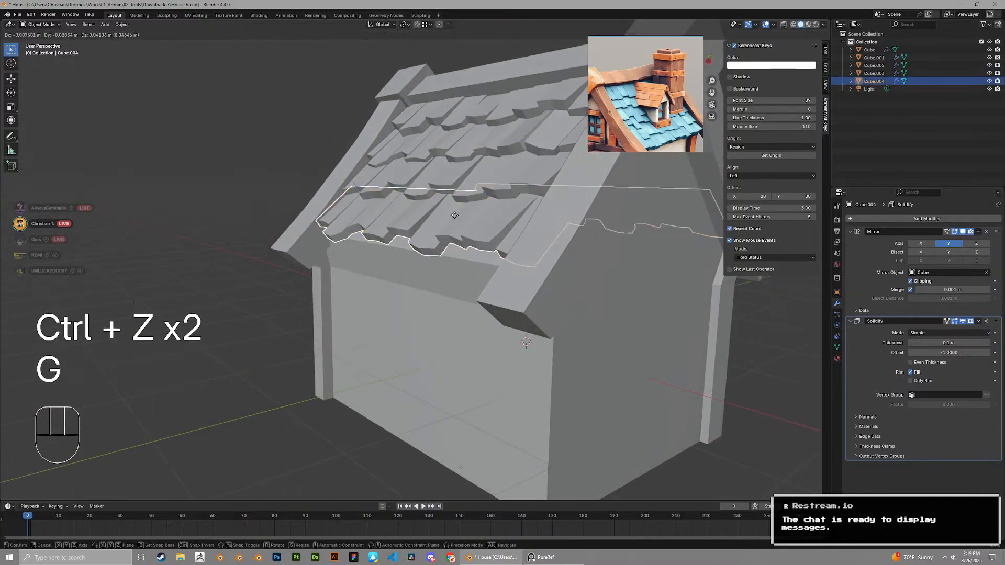
{"action": "left_click", "coordinate": [455, 214]}
{"action": "scroll", "coordinate": [461, 225], "scroll_direction": "down", "scroll_amount": 4}
{"action": "left_click", "coordinate": [513, 320]}
{"action": "mouse_move", "coordinate": [515, 322]}
{"action": "middle_mouse_down"}
{"action": "mouse_move", "coordinate": [522, 352]}
{"action": "mouse_move", "coordinate": [524, 319]}
{"action": "middle_mouse_up"}
{"action": "scroll", "coordinate": [502, 299], "scroll_direction": "up", "scroll_amount": 4}
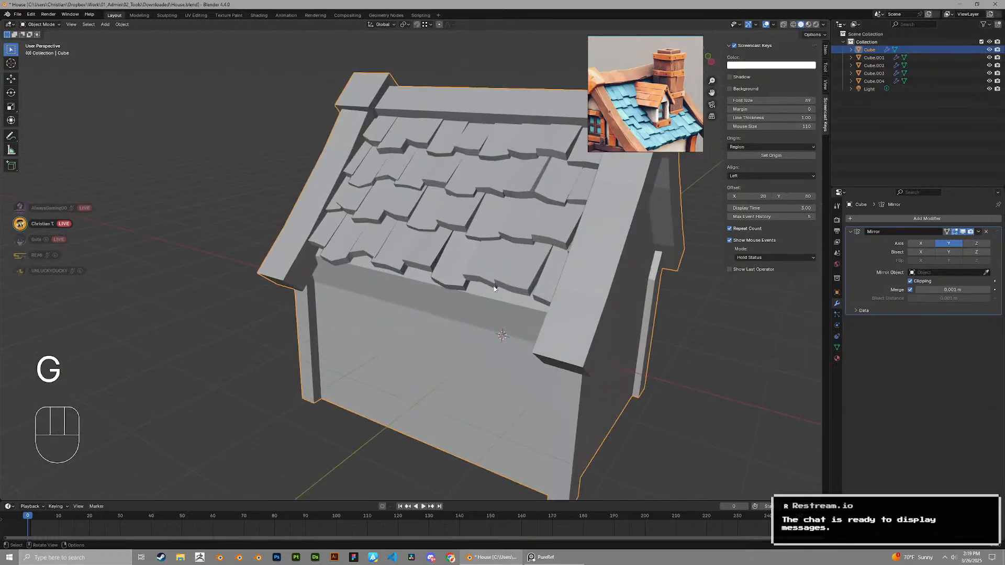
{"action": "left_click", "coordinate": [493, 283]}
{"action": "middle_click_drag", "start_coordinate": [495, 278], "coordinate": [489, 359]}
{"action": "key", "text": "shift+d"}
{"action": "left_click", "coordinate": [538, 342]}
{"action": "key", "text": "x"}
{"action": "left_click", "coordinate": [488, 359]}
Duplicate a shingle row and position the copy along the eaves as a fifth row overlapped by the one above
{"action": "left_click", "coordinate": [465, 273]}
{"action": "key", "text": "shift+d"}
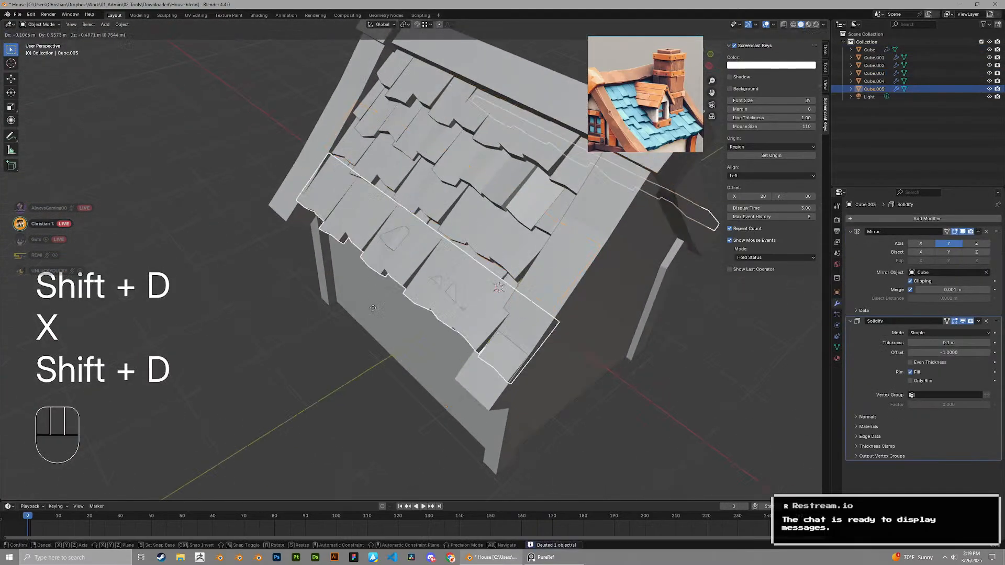
{"action": "left_click", "coordinate": [376, 303]}
{"action": "middle_click_drag", "start_coordinate": [377, 304], "coordinate": [570, 261]}
{"action": "key", "text": "g"}
{"action": "key", "text": "g"}
{"action": "left_click", "coordinate": [341, 297]}
{"action": "key", "text": "g"}
{"action": "left_click", "coordinate": [382, 273]}
{"action": "scroll", "coordinate": [601, 278], "scroll_direction": "down", "scroll_amount": 1}
{"action": "left_click", "coordinate": [602, 279]}
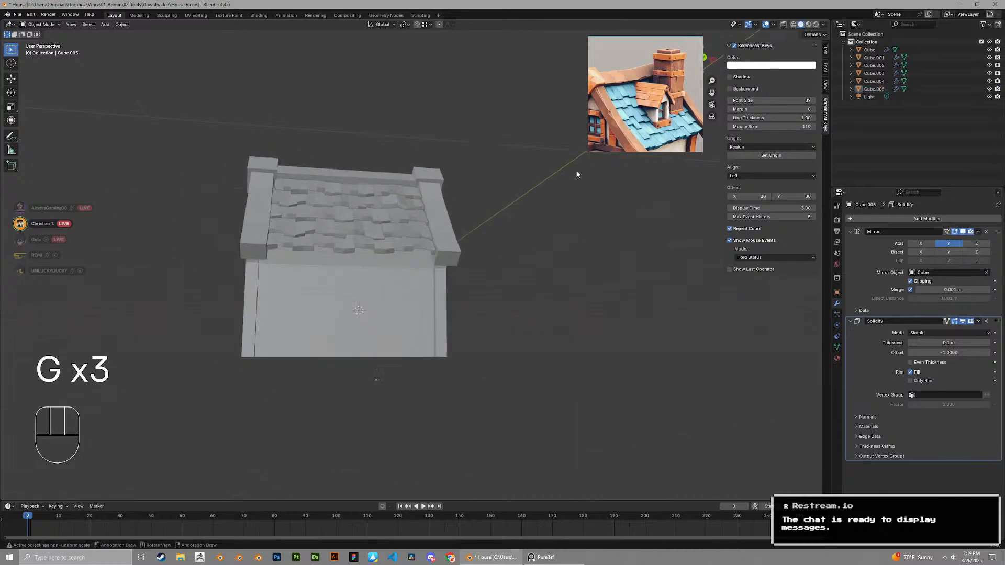
Move the lower end faces of both sloping roof beams on the house mesh to suit the fifth shingle row
{"action": "middle_click_drag", "start_coordinate": [410, 275], "coordinate": [398, 293]}
{"action": "left_click", "coordinate": [471, 258]}
{"action": "key", "text": "Tab"}
{"action": "key", "text": "3"}
{"action": "left_click", "coordinate": [466, 289]}
{"action": "key", "text": "g"}
{"action": "left_click", "coordinate": [401, 291], "text": "shift"}
{"action": "key", "text": "g"}
{"action": "left_click", "coordinate": [397, 291]}
{"action": "scroll", "coordinate": [466, 281], "scroll_direction": "down", "scroll_amount": 3}
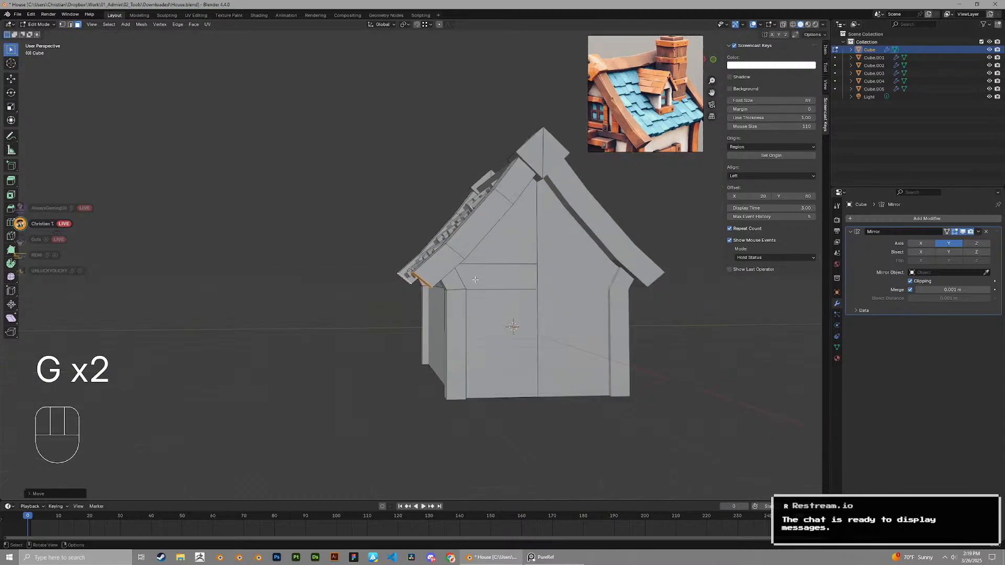
Fine-tune the position of the two beam end faces relative to the eaves
{"action": "middle_click_drag", "start_coordinate": [481, 283], "coordinate": [592, 288]}
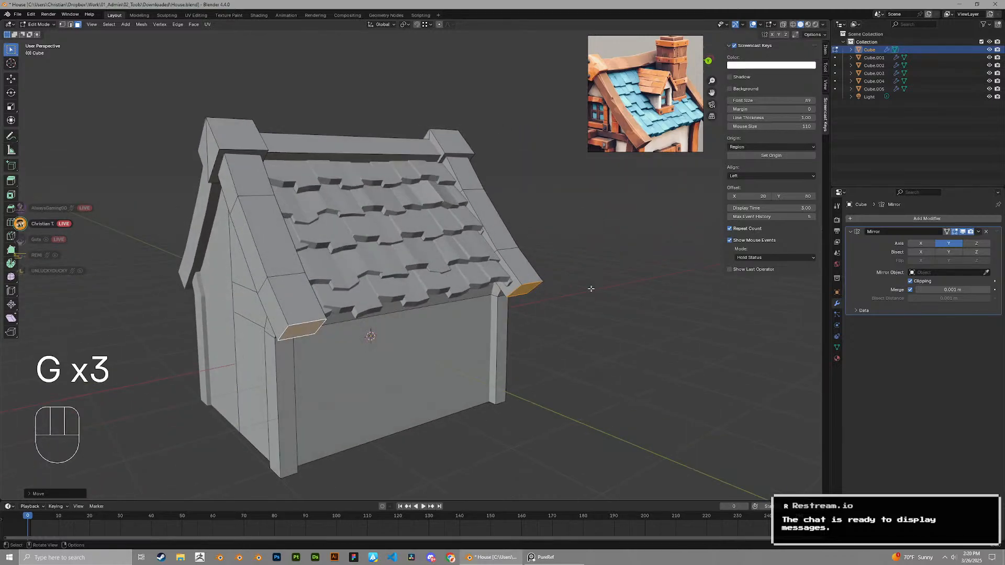
{"action": "scroll", "coordinate": [592, 288], "scroll_direction": "up", "scroll_amount": 2}
{"action": "key", "text": "g"}
{"action": "left_click", "coordinate": [508, 261]}
{"action": "middle_click_drag", "start_coordinate": [509, 262], "coordinate": [548, 268]}
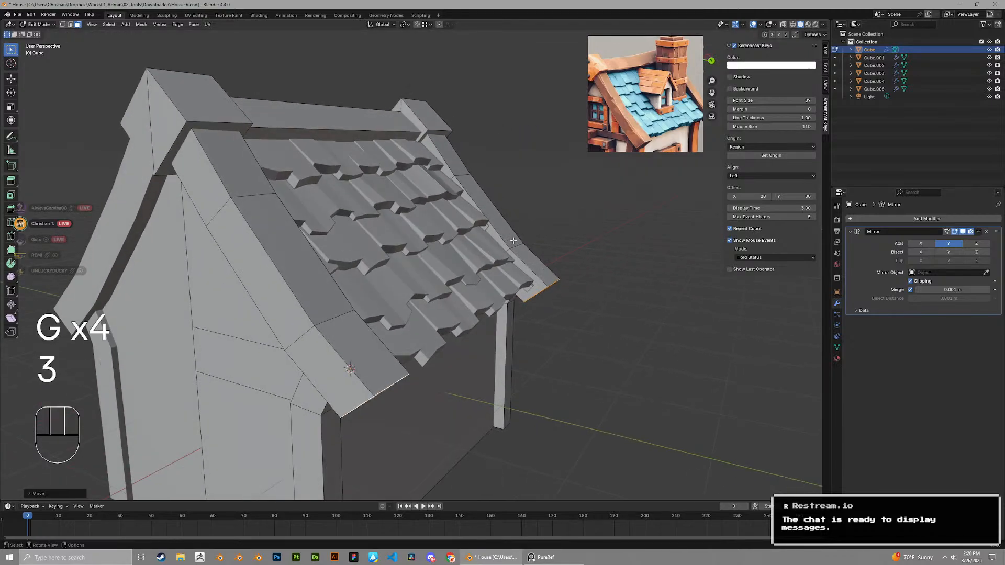
Rotate the middle segments of both sloping roof beams slightly about the X axis and reposition them
{"action": "middle_click_drag", "start_coordinate": [499, 233], "coordinate": [529, 189]}
{"action": "left_click", "coordinate": [529, 188], "text": "alt+shift"}
{"action": "key", "text": "r"}
{"action": "key", "text": "x"}
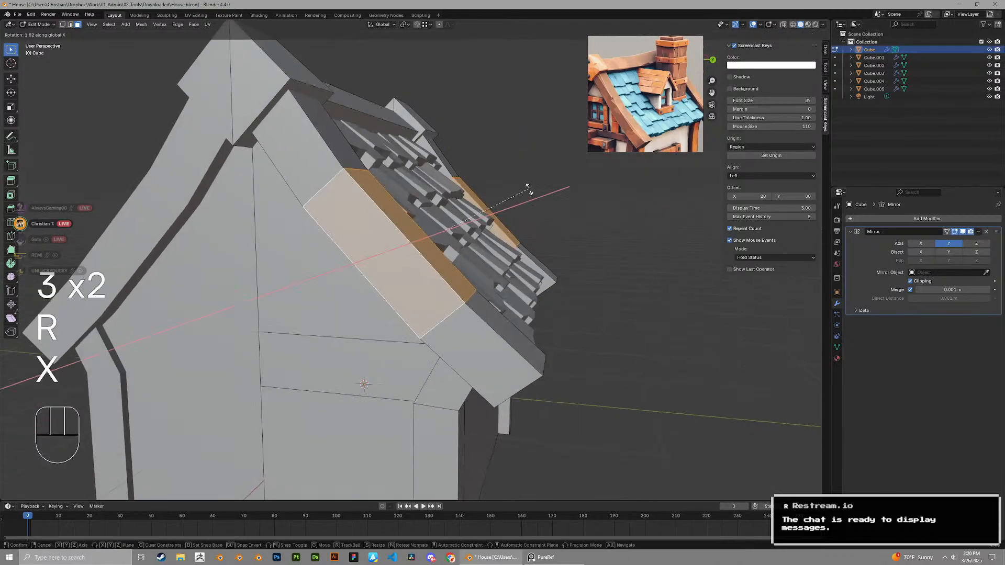
{"action": "key", "text": "g"}
{"action": "middle_click_drag", "start_coordinate": [520, 207], "coordinate": [466, 219]}
Select matching faces on both sloping roof beams and move them together to refine the beams' curve
{"action": "key", "text": "3"}
{"action": "left_click", "coordinate": [377, 293]}
{"action": "left_click", "coordinate": [553, 293], "text": "shift"}
{"action": "key", "text": "g"}
{"action": "middle_click_drag", "start_coordinate": [553, 294], "coordinate": [414, 307]}
{"action": "left_click", "coordinate": [578, 291]}
{"action": "scroll", "coordinate": [576, 290], "scroll_direction": "down", "scroll_amount": 2}
{"action": "key", "text": "Tab"}
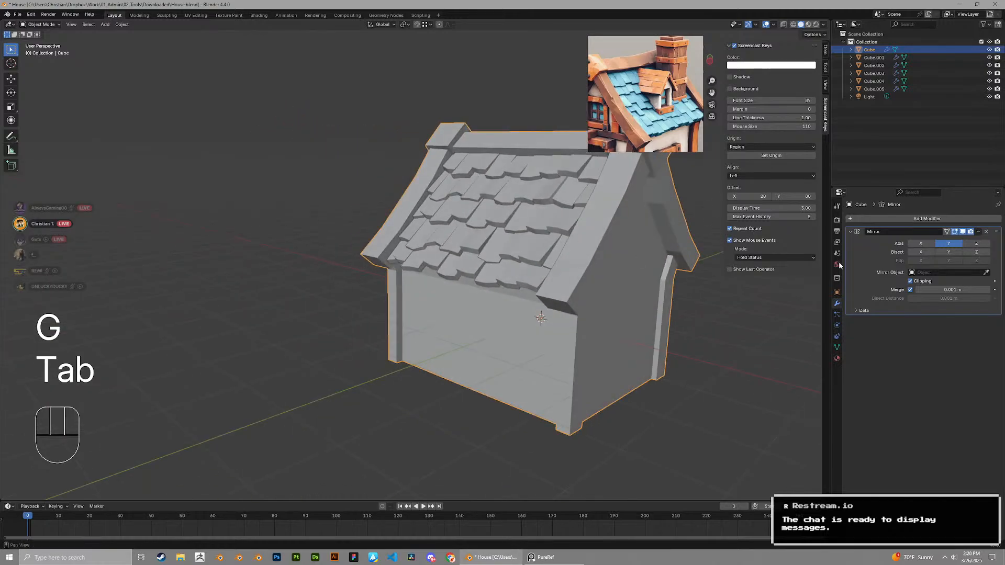
{"action": "middle_click_drag", "start_coordinate": [692, 223], "coordinate": [628, 277], "text": "shift"}
{"action": "left_click", "coordinate": [548, 285]}
{"action": "scroll", "coordinate": [544, 278], "scroll_direction": "up", "scroll_amount": 4}
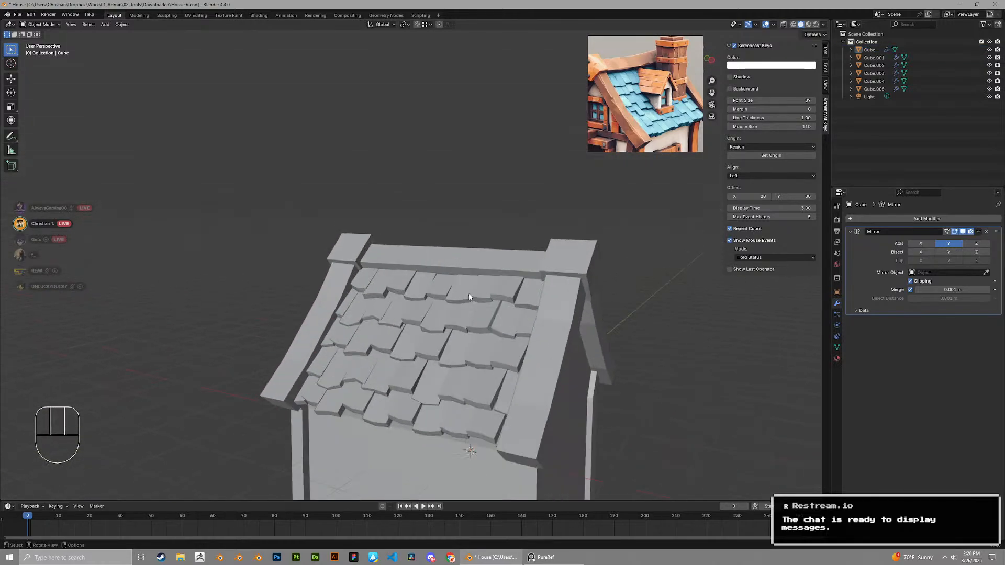
Rotate the whole topmost shingle row slightly about the X axis and adjust its height along Z
{"action": "left_click", "coordinate": [454, 282]}
{"action": "key", "text": "Tab"}
{"action": "scroll", "coordinate": [451, 275], "scroll_direction": "up", "scroll_amount": 3}
{"action": "key", "text": "Tab"}
{"action": "middle_click_drag", "start_coordinate": [451, 275], "coordinate": [466, 162]}
{"action": "key", "text": "r"}
{"action": "key", "text": "x"}
{"action": "right_click", "coordinate": [445, 180]}
{"action": "key", "text": "Tab"}
{"action": "key", "text": "a"}
{"action": "key", "text": "r"}
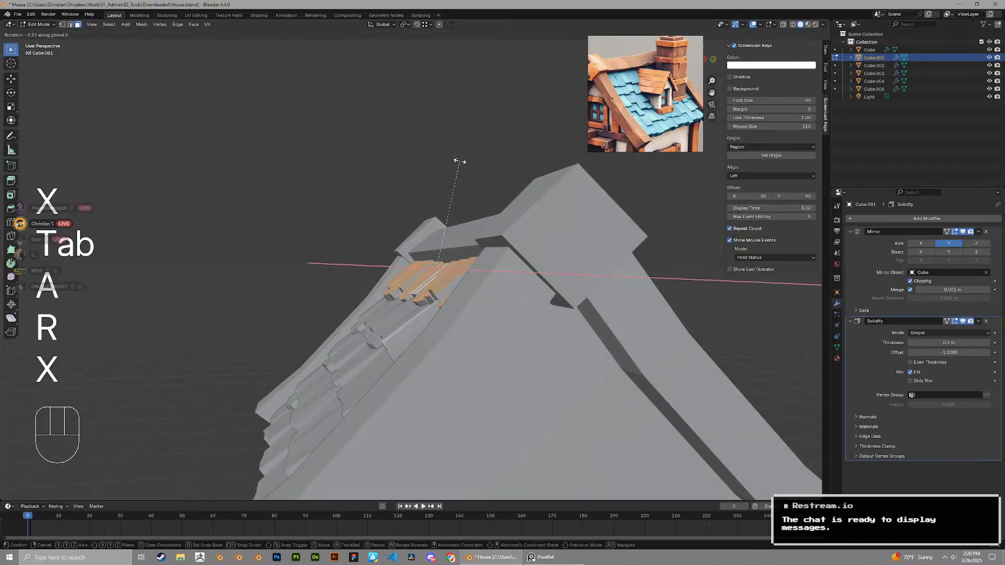
{"action": "key", "text": "Tab"}
Rotate the entire second shingle row slightly about the X axis to follow the roof slope
{"action": "left_click", "coordinate": [403, 328]}
{"action": "key", "text": "Tab"}
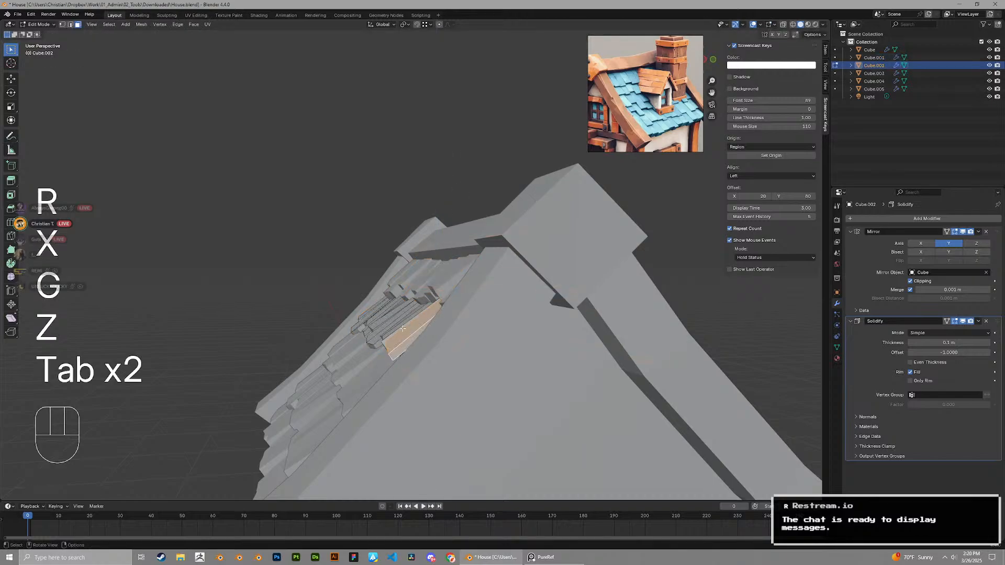
{"action": "middle_click_drag", "start_coordinate": [382, 317], "coordinate": [460, 340]}
{"action": "key", "text": "a"}
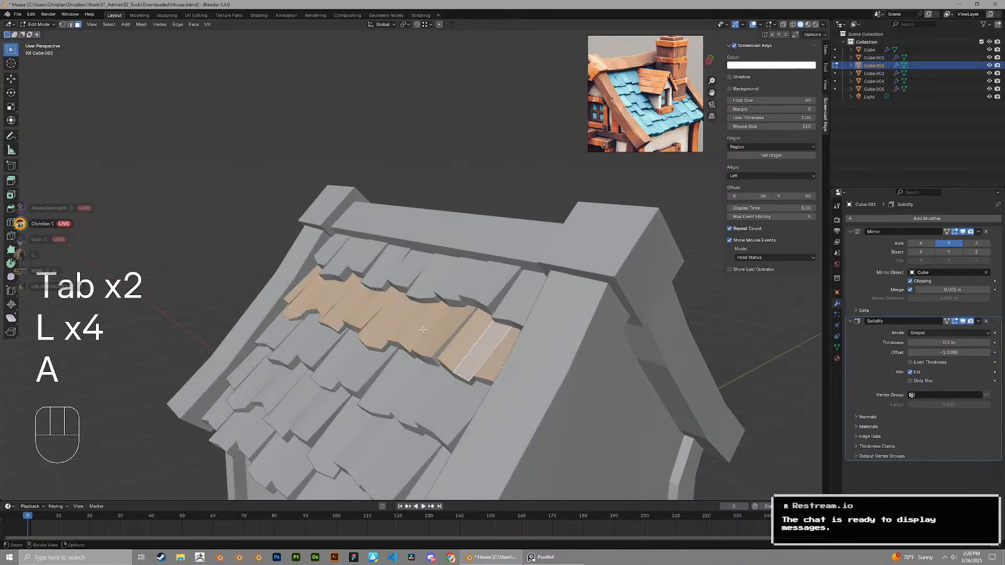
{"action": "key", "text": "r"}
{"action": "middle_click_drag", "start_coordinate": [524, 225], "coordinate": [465, 199]}
{"action": "left_click", "coordinate": [444, 183]}
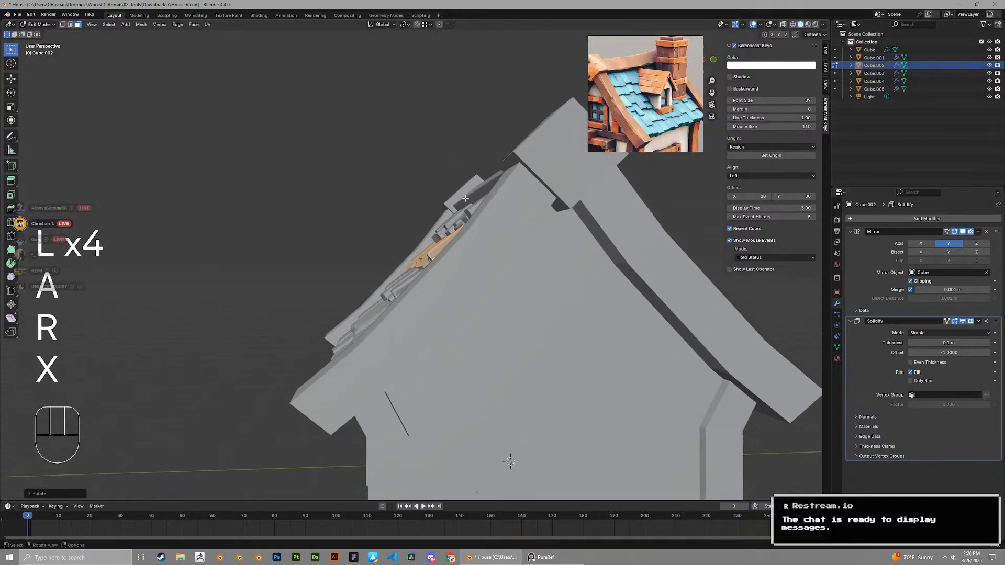
Rotate the fourth shingle row about the X axis and reposition it along Y and Z against the roof
{"action": "middle_click_drag", "start_coordinate": [321, 349], "coordinate": [414, 233]}
{"action": "key", "text": "Tab"}
{"action": "key", "text": "a"}
{"action": "key", "text": "r"}
{"action": "left_click", "coordinate": [425, 230]}
{"action": "key", "text": "g"}
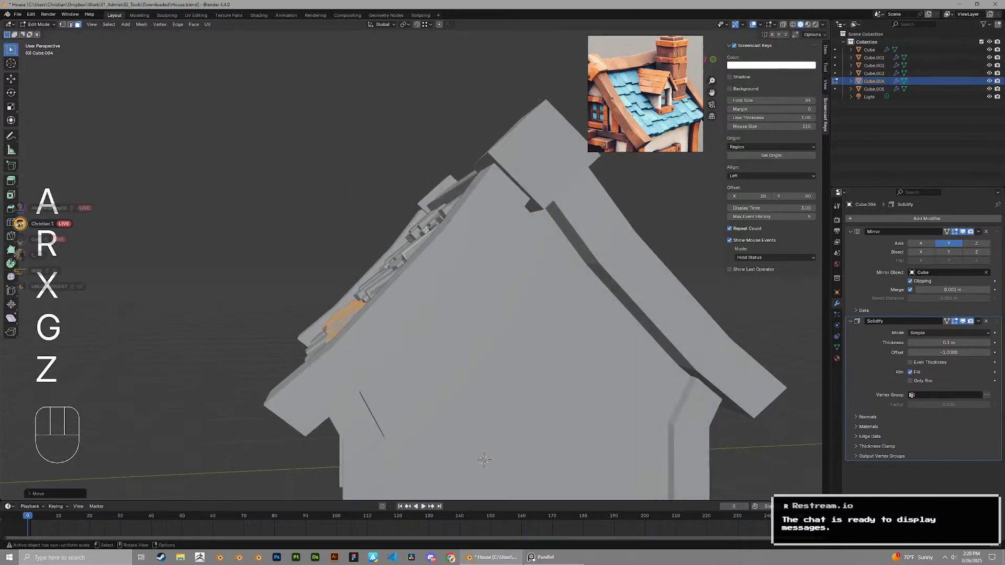
{"action": "key", "text": "y"}
{"action": "left_click", "coordinate": [429, 229]}
{"action": "key", "text": "g"}
{"action": "key", "text": "z"}
{"action": "left_click", "coordinate": [428, 232]}
Leave mesh editing on the fourth shingle row and save the house file
{"action": "middle_click_drag", "start_coordinate": [428, 232], "coordinate": [474, 225]}
{"action": "scroll", "coordinate": [474, 225], "scroll_direction": "down", "scroll_amount": 3}
{"action": "scroll", "coordinate": [471, 225], "scroll_direction": "down", "scroll_amount": 5}
{"action": "key", "text": "Tab"}
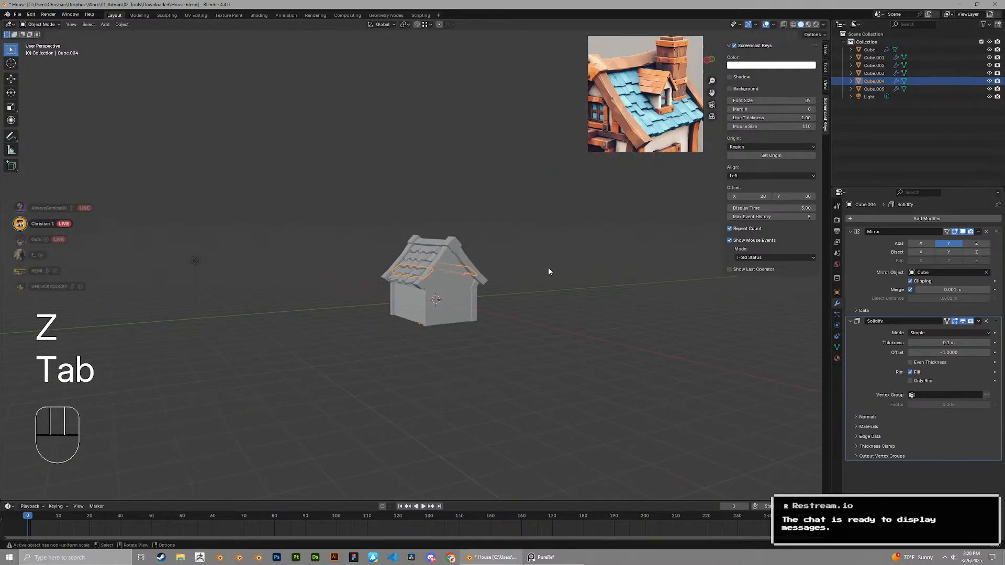
{"action": "middle_click_drag", "start_coordinate": [548, 270], "coordinate": [280, 258]}
{"action": "scroll", "coordinate": [267, 248], "scroll_direction": "up", "scroll_amount": 4}
{"action": "middle_click_drag", "start_coordinate": [280, 257], "coordinate": [461, 256]}
{"action": "scroll", "coordinate": [410, 258], "scroll_direction": "up", "scroll_amount": 2}
{"action": "key", "text": "ctrl+s"}
Shift the whole third shingle row along Z so it sits properly between its neighbouring rows
{"action": "scroll", "coordinate": [465, 254], "scroll_direction": "up", "scroll_amount": 3}
{"action": "left_click", "coordinate": [482, 251]}
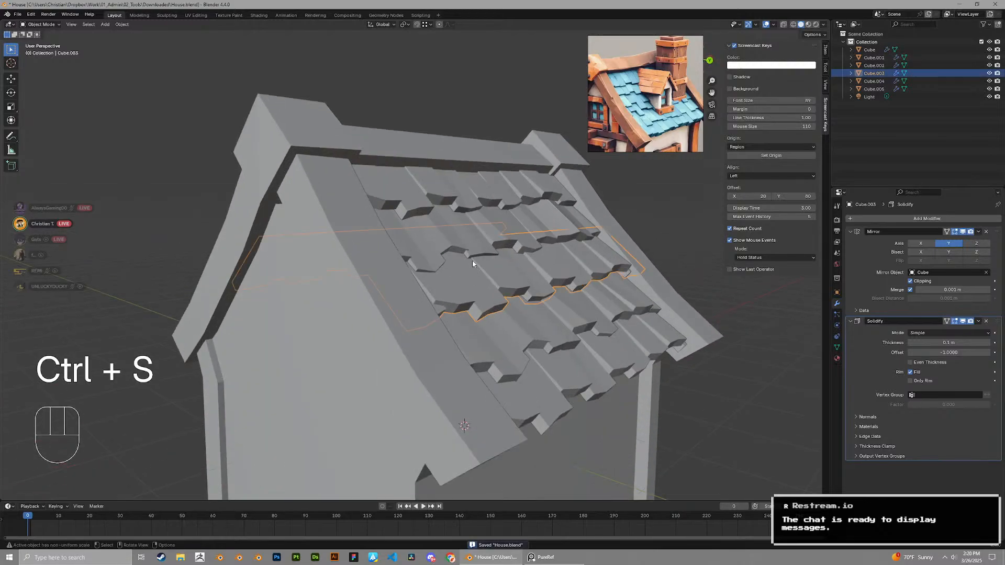
{"action": "key", "text": "Tab"}
{"action": "scroll", "coordinate": [481, 251], "scroll_direction": "up", "scroll_amount": 2}
{"action": "key", "text": "a"}
{"action": "key", "text": "g"}
{"action": "key", "text": "z"}
{"action": "left_click", "coordinate": [486, 248]}
{"action": "key", "text": "Tab"}
{"action": "scroll", "coordinate": [524, 256], "scroll_direction": "down", "scroll_amount": 7}
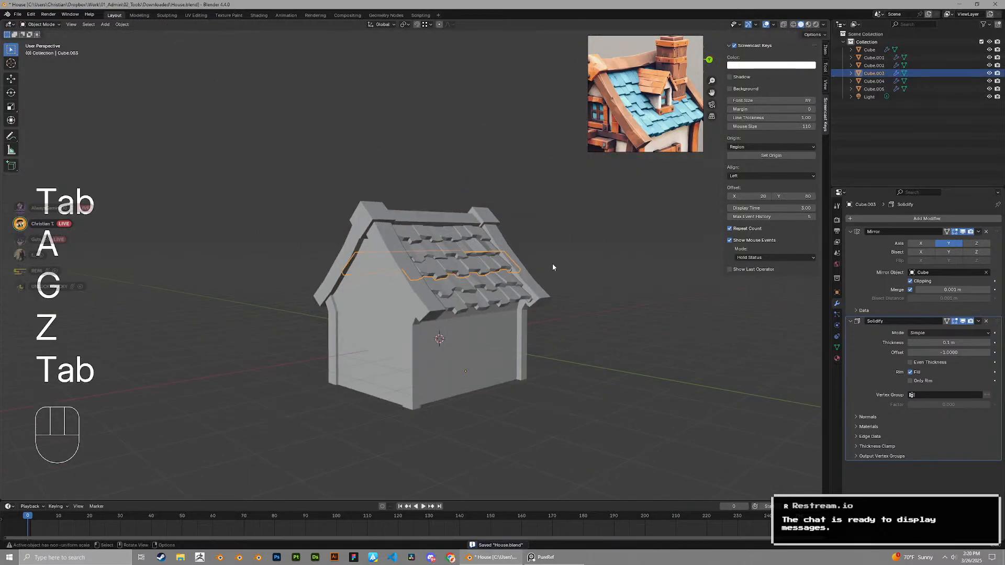
Deselect everything and examine the adjusted shingle rows and beams from several sides
{"action": "left_click", "coordinate": [552, 263]}
{"action": "middle_click_drag", "start_coordinate": [551, 263], "coordinate": [427, 196]}
{"action": "scroll", "coordinate": [504, 231], "scroll_direction": "up", "scroll_amount": 2}
{"action": "scroll", "coordinate": [461, 238], "scroll_direction": "up", "scroll_amount": 3}
{"action": "scroll", "coordinate": [471, 204], "scroll_direction": "down", "scroll_amount": 1}
{"action": "middle_click_drag", "start_coordinate": [516, 209], "coordinate": [550, 211]}
{"action": "scroll", "coordinate": [674, 108], "scroll_direction": "down", "scroll_amount": 2}
{"action": "middle_click_drag", "start_coordinate": [675, 236], "coordinate": [474, 183]}
{"action": "scroll", "coordinate": [474, 183], "scroll_direction": "down", "scroll_amount": 1}
Duplicate the large side wall face of the house mesh, shift the copy along X and raise it above the roof
{"action": "left_click", "coordinate": [497, 352]}
{"action": "middle_click_drag", "start_coordinate": [498, 352], "coordinate": [495, 335]}
{"action": "middle_click_drag", "start_coordinate": [494, 335], "coordinate": [502, 293], "text": "shift"}
{"action": "key", "text": "Tab"}
{"action": "key", "text": "3"}
{"action": "left_click", "coordinate": [527, 349]}
{"action": "key", "text": "shift+d"}
{"action": "key", "text": "x"}
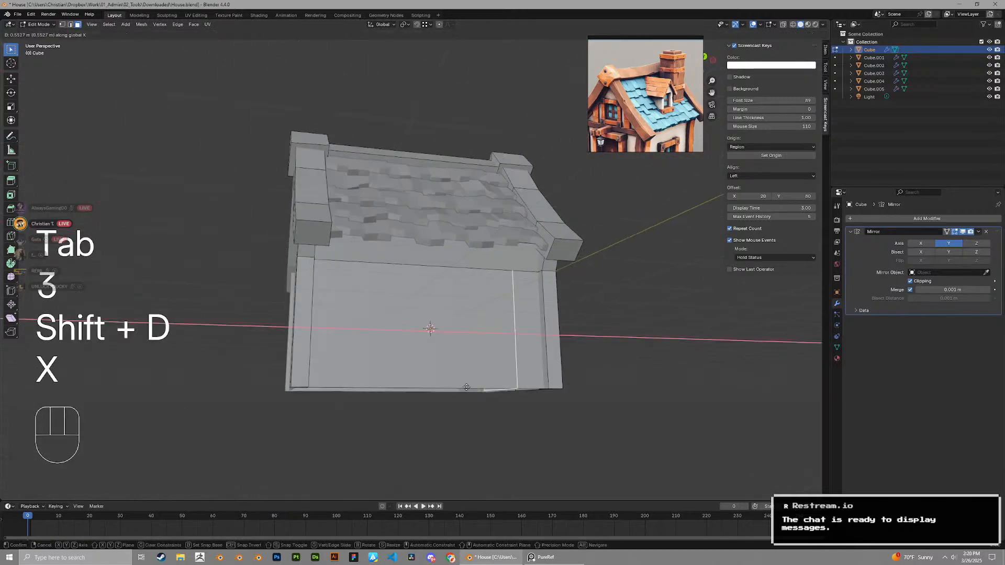
{"action": "key", "text": "g"}
{"action": "key", "text": "z"}
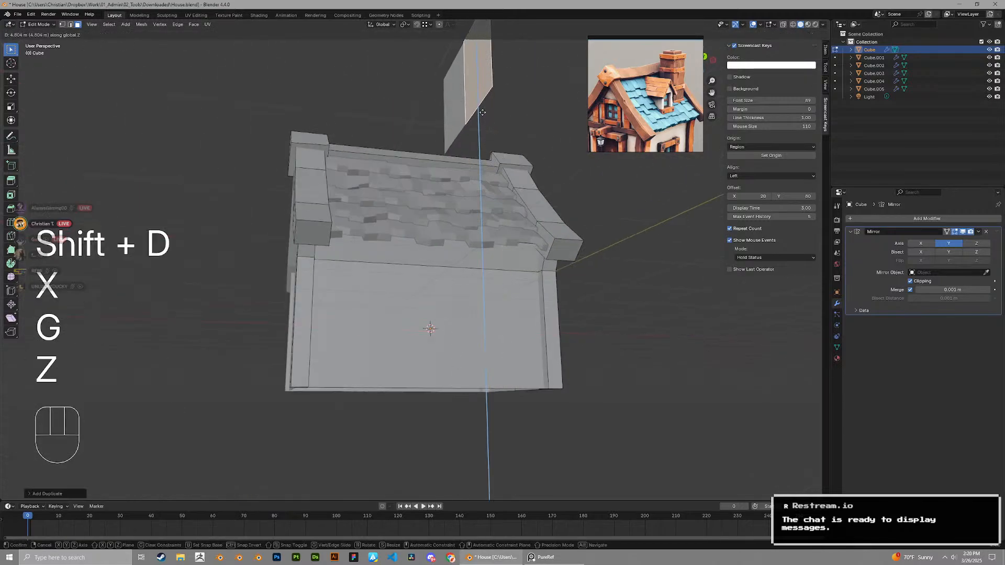
{"action": "left_click", "coordinate": [482, 112]}
Fine-tune the position of the duplicated wall face above the roof
{"action": "middle_click_drag", "start_coordinate": [481, 113], "coordinate": [505, 243], "text": "shift"}
{"action": "key", "text": "g"}
{"action": "key", "text": "x"}
{"action": "key", "text": "z"}
{"action": "left_click", "coordinate": [463, 268]}
{"action": "right_click", "coordinate": [462, 274]}
Separate the duplicated face into its own object and remove its Mirror modifier
{"action": "key", "text": "p"}
{"action": "left_click", "coordinate": [516, 147]}
{"action": "key", "text": "Tab"}
{"action": "left_click", "coordinate": [463, 204]}
{"action": "key", "text": "Tab"}
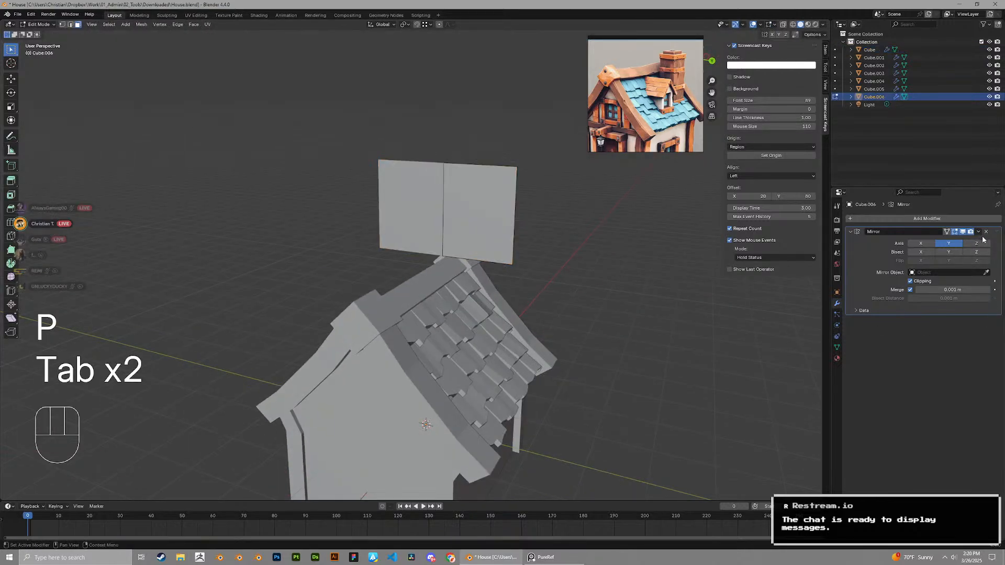
{"action": "left_click", "coordinate": [986, 231]}
Move the separated face along Y and lower it along Z towards the shingled roof slope
{"action": "middle_click_drag", "start_coordinate": [492, 220], "coordinate": [510, 225]}
{"action": "key", "text": "g"}
{"action": "key", "text": "x"}
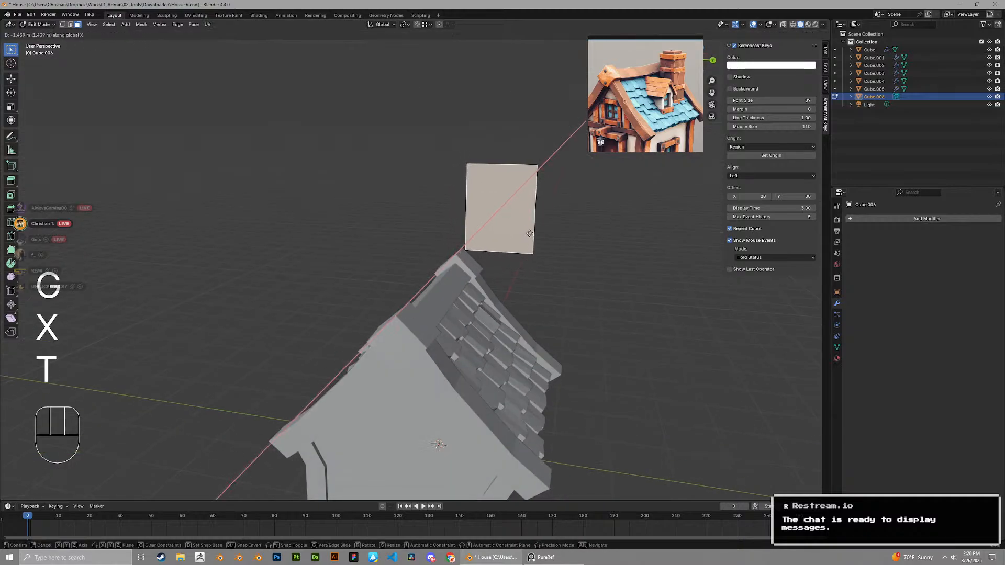
{"action": "key", "text": "t"}
{"action": "key", "text": "y"}
{"action": "left_click", "coordinate": [519, 230]}
{"action": "key", "text": "g"}
{"action": "key", "text": "z"}
{"action": "left_click", "coordinate": [518, 299]}
Shift the lowered face along Y so it stands beside the ridge over the shingles
{"action": "middle_click_drag", "start_coordinate": [512, 300], "coordinate": [466, 332], "text": "shift"}
{"action": "key", "text": "g"}
{"action": "key", "text": "x"}
{"action": "key", "text": "y"}
{"action": "left_click", "coordinate": [504, 329]}
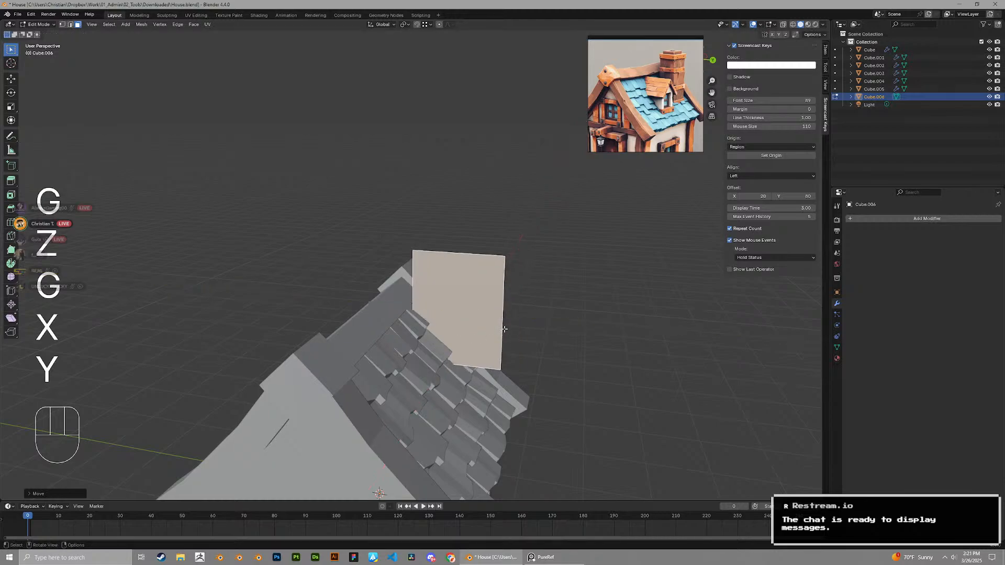
Move the face's outer vertical edge inward along Y to narrow it to a chimney's width
{"action": "key", "text": "2"}
{"action": "left_click", "coordinate": [504, 328]}
{"action": "key", "text": "g"}
{"action": "key", "text": "x"}
{"action": "key", "text": "y"}
{"action": "left_click", "coordinate": [470, 316]}
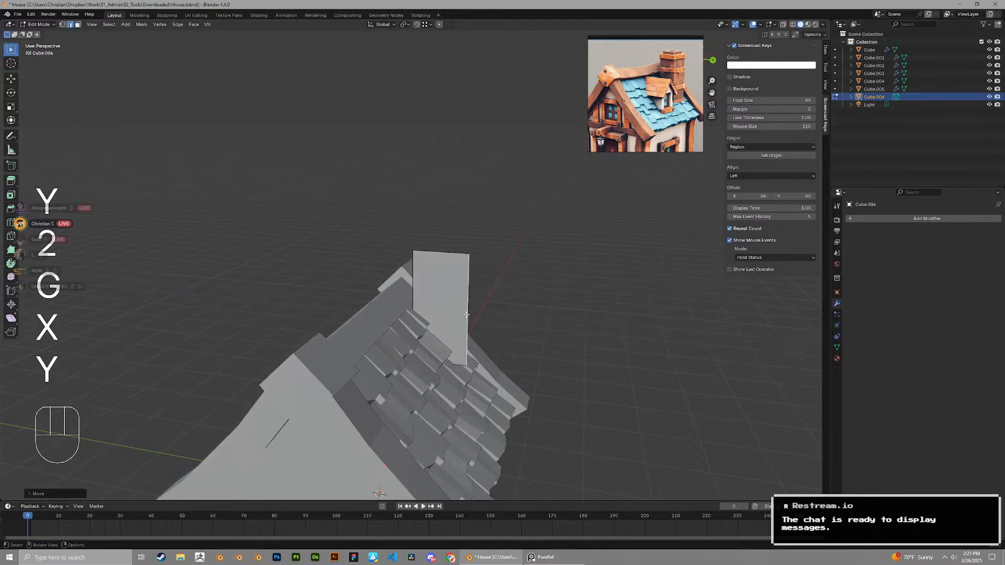
Extrude the narrowed face about 0.92 m into a chimney block
{"action": "key", "text": "3"}
{"action": "middle_click_drag", "start_coordinate": [470, 316], "coordinate": [406, 313]}
{"action": "key", "text": "e"}
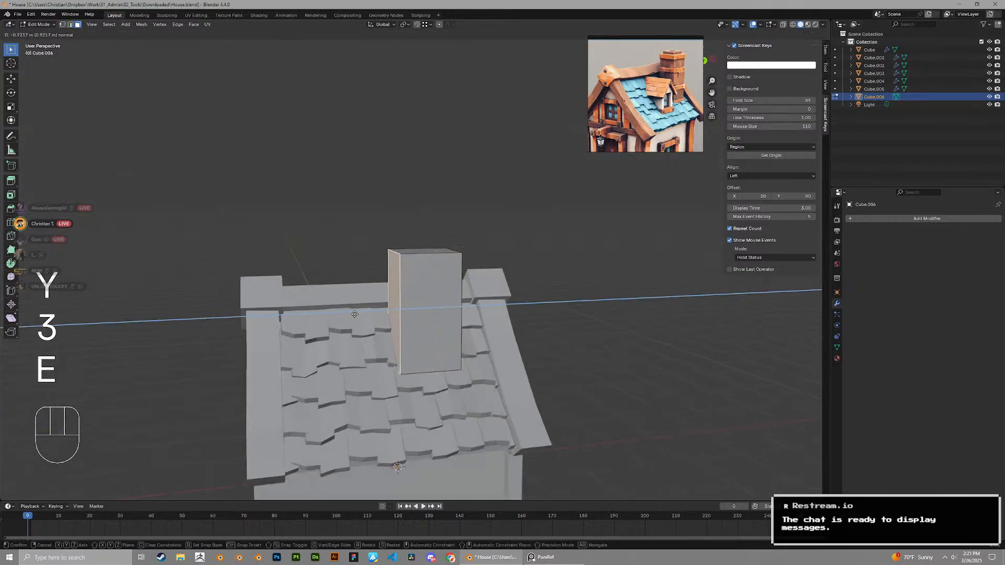
{"action": "left_click", "coordinate": [354, 314]}
Scale the whole chimney block down horizontally, leaving its height out of the scaling
{"action": "key", "text": "l"}
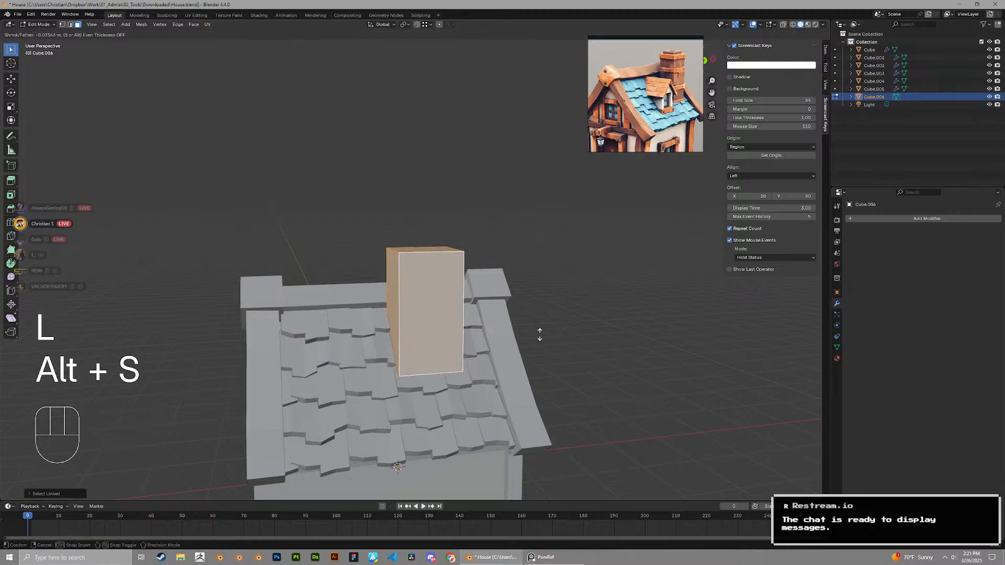
{"action": "key", "text": "s"}
{"action": "key", "text": "shift+z"}
{"action": "left_click", "coordinate": [529, 332]}
Move the chimney block along X towards the roof's end beam and lower it along Z
{"action": "middle_click_drag", "start_coordinate": [529, 331], "coordinate": [521, 330]}
{"action": "key", "text": "g"}
{"action": "key", "text": "x"}
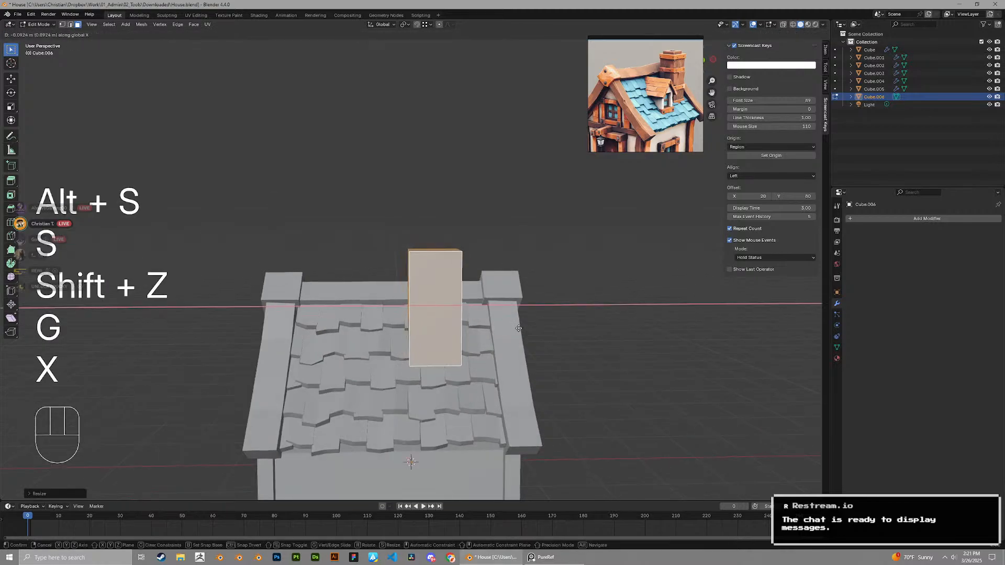
{"action": "left_click", "coordinate": [523, 327]}
{"action": "key", "text": "g"}
{"action": "key", "text": "g"}
{"action": "key", "text": "x"}
{"action": "left_click", "coordinate": [534, 338]}
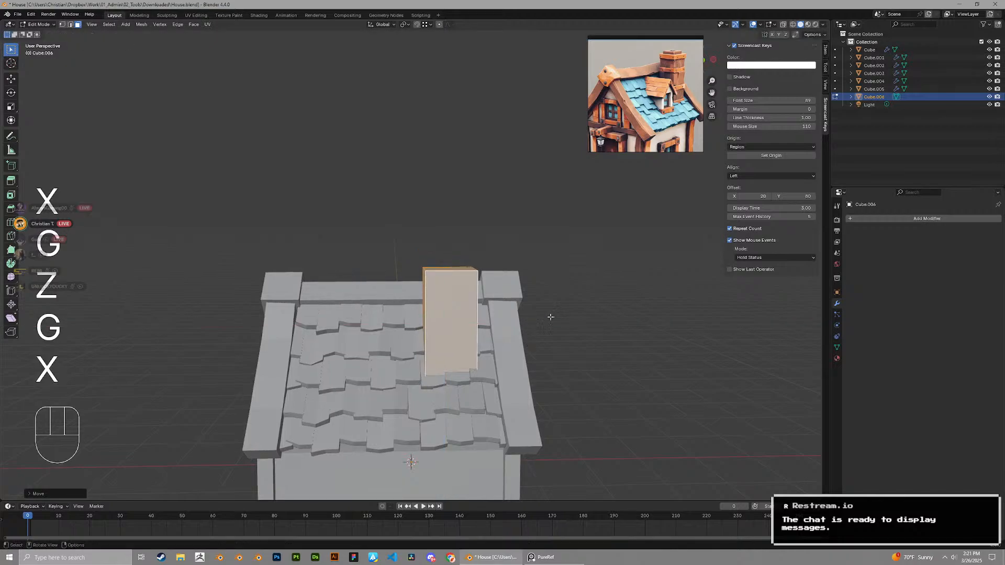
Adjust the chimney block's position along Y on the roof slope to match the reference picture
{"action": "scroll", "coordinate": [709, 104], "scroll_direction": "up", "scroll_amount": 8}
{"action": "middle_click_drag", "start_coordinate": [682, 87], "coordinate": [662, 105]}
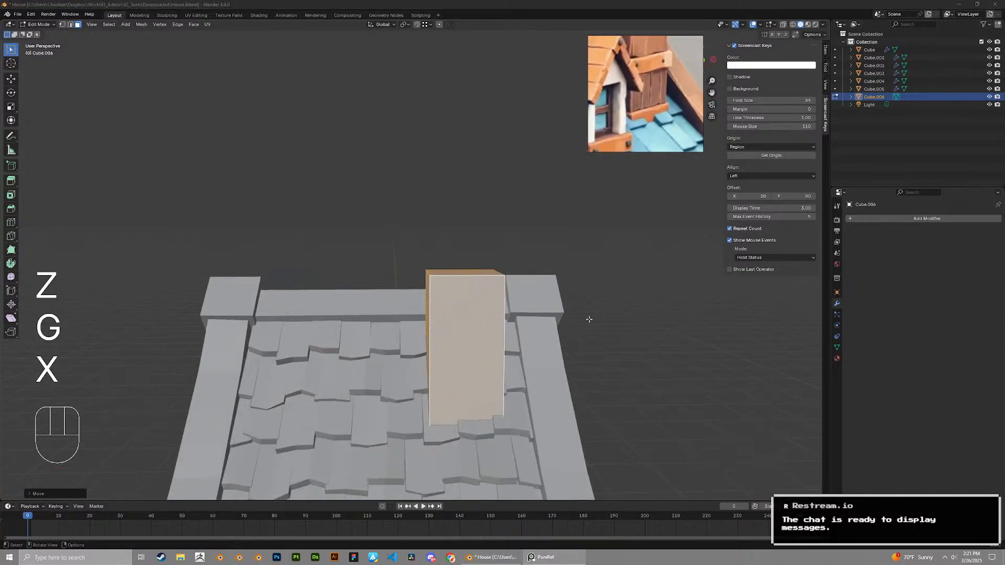
{"action": "scroll", "coordinate": [589, 320], "scroll_direction": "down", "scroll_amount": 2}
{"action": "scroll", "coordinate": [541, 357], "scroll_direction": "down", "scroll_amount": 2}
{"action": "mouse_move", "coordinate": [512, 331]}
{"action": "middle_mouse_down"}
{"action": "mouse_move", "coordinate": [502, 278]}
{"action": "mouse_move", "coordinate": [507, 336]}
{"action": "mouse_move", "coordinate": [525, 332]}
{"action": "middle_mouse_up"}
{"action": "key", "text": "g"}
{"action": "key", "text": "d"}
{"action": "key", "text": "x"}
{"action": "key", "text": "g"}
{"action": "left_click", "coordinate": [527, 333]}
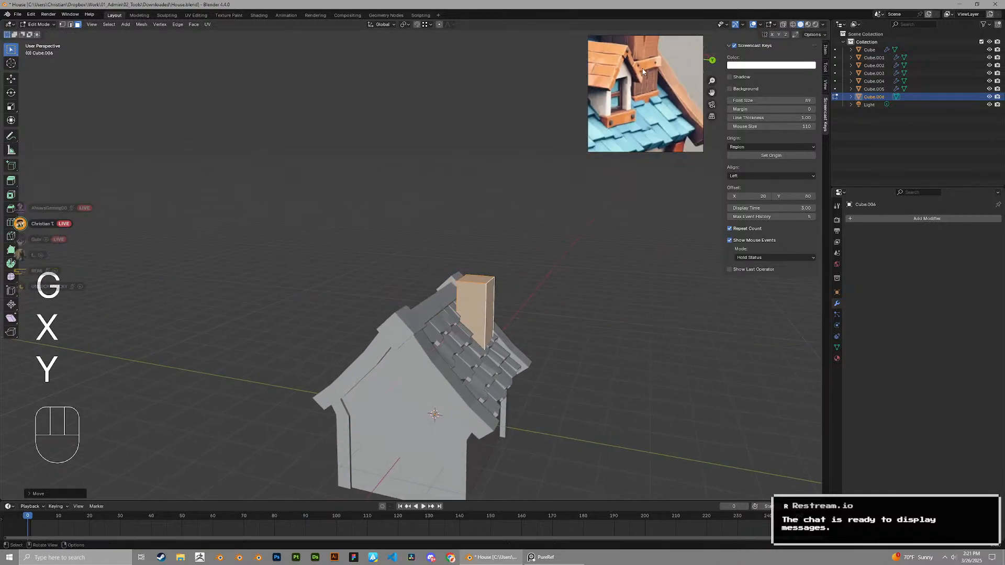
{"action": "scroll", "coordinate": [494, 306], "scroll_direction": "up", "scroll_amount": 2}
{"action": "scroll", "coordinate": [494, 306], "scroll_direction": "up", "scroll_amount": 2}
{"action": "middle_click_drag", "start_coordinate": [494, 307], "coordinate": [396, 254], "text": "shift"}
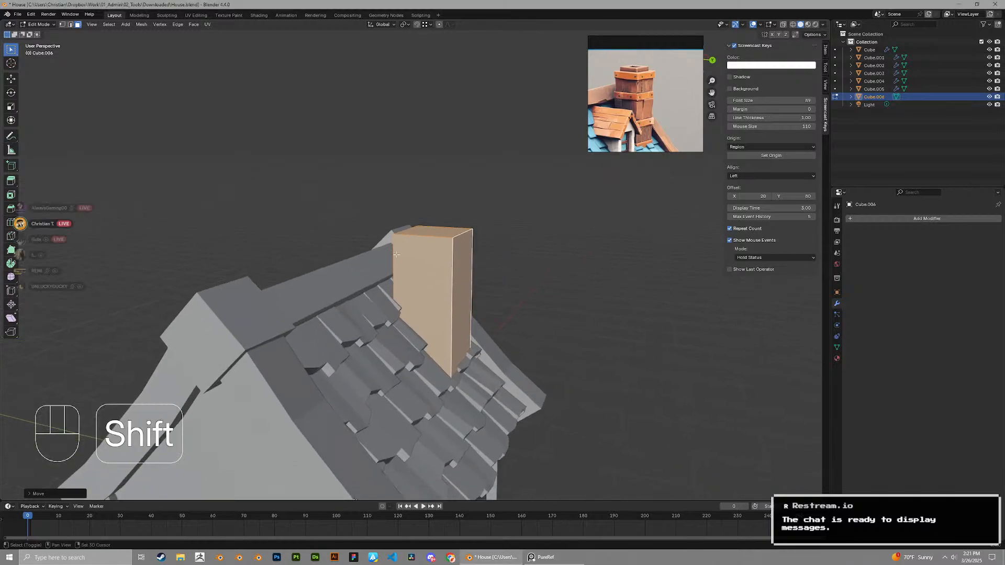
{"action": "left_click", "coordinate": [446, 232]}
{"action": "middle_click_drag", "start_coordinate": [447, 232], "coordinate": [463, 224]}
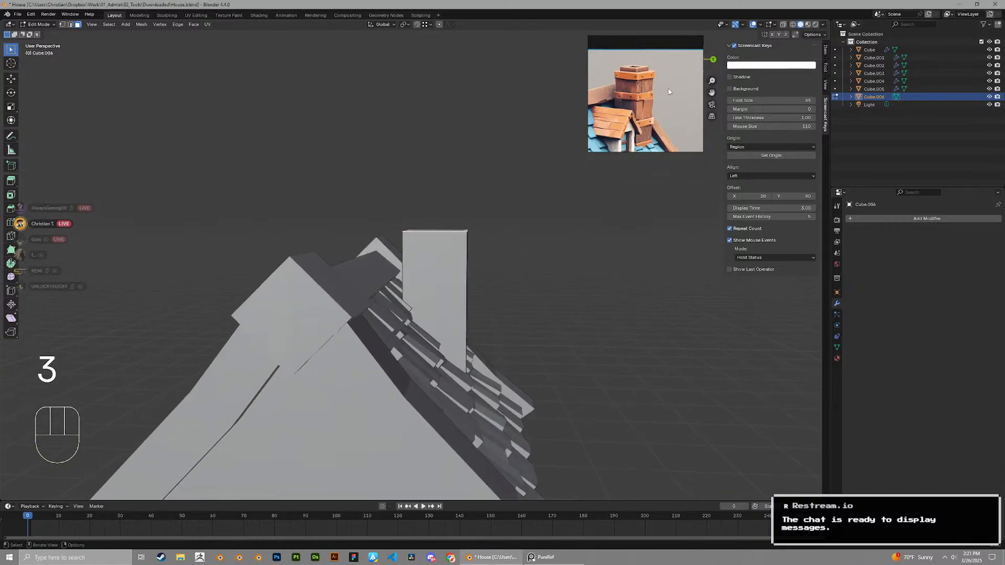
Switch editing to the house mesh, select the ridge beam's top faces and move them along Z
{"action": "key", "text": "Tab"}
{"action": "left_click", "coordinate": [367, 258]}
{"action": "middle_click_drag", "start_coordinate": [367, 258], "coordinate": [310, 288]}
{"action": "scroll", "coordinate": [643, 105], "scroll_direction": "down", "scroll_amount": 2}
{"action": "middle_click_drag", "start_coordinate": [640, 108], "coordinate": [684, 100]}
{"action": "scroll", "coordinate": [445, 236], "scroll_direction": "up", "scroll_amount": 2}
{"action": "middle_click_drag", "start_coordinate": [439, 234], "coordinate": [486, 225]}
{"action": "key", "text": "Tab"}
{"action": "key", "text": "3"}
{"action": "left_click", "coordinate": [405, 262]}
{"action": "left_click", "coordinate": [473, 276], "text": "shift"}
{"action": "key", "text": "g"}
{"action": "key", "text": "z"}
{"action": "left_click", "coordinate": [464, 241]}
{"action": "key", "text": "g"}
{"action": "key", "text": "x"}
{"action": "key", "text": "y"}
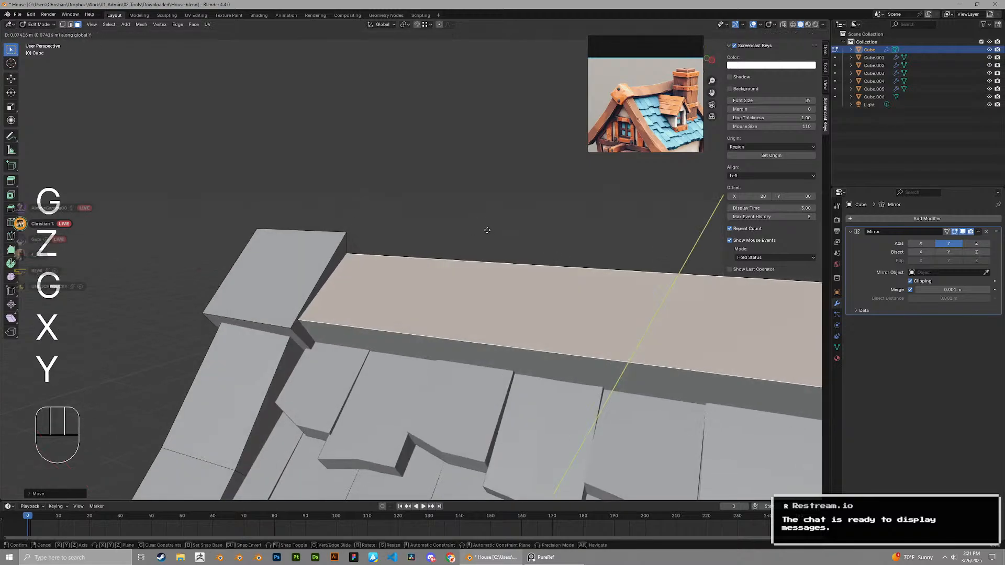
{"action": "right_click", "coordinate": [490, 232]}
Lower the ridge beam's long outer top edge slightly along Z and return to Object Mode
{"action": "key", "text": "2"}
{"action": "key", "text": "g"}
{"action": "key", "text": "z"}
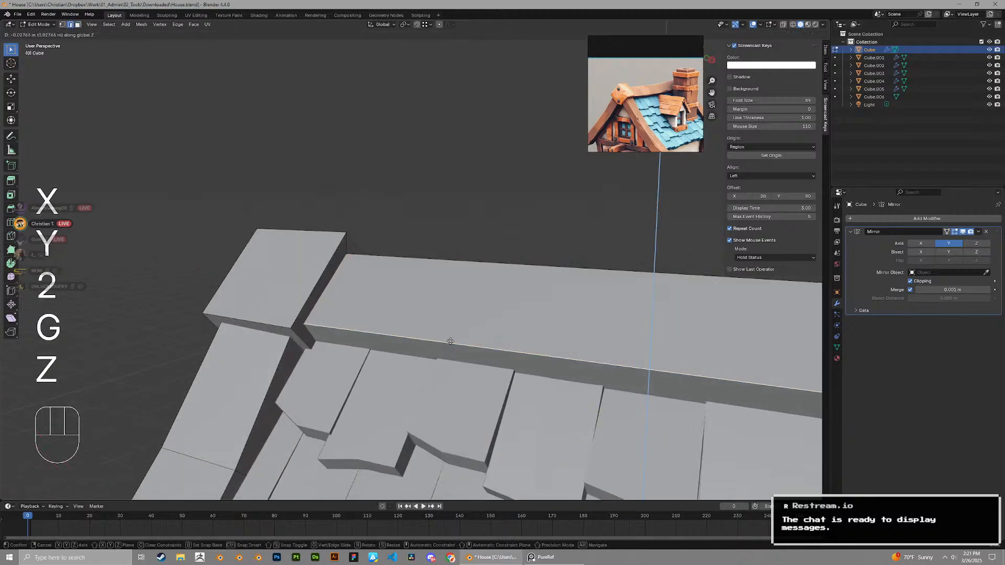
{"action": "key", "text": "Tab"}
{"action": "middle_click_drag", "start_coordinate": [449, 334], "coordinate": [493, 312]}
{"action": "middle_click_drag", "start_coordinate": [500, 263], "coordinate": [469, 252]}
{"action": "key", "text": "Tab"}
{"action": "scroll", "coordinate": [487, 286], "scroll_direction": "down", "scroll_amount": 4}
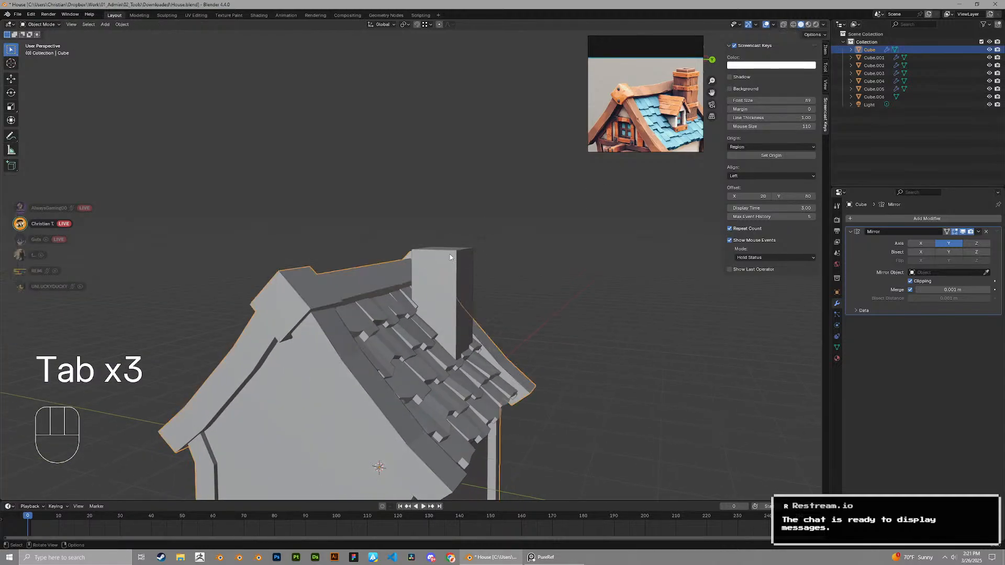
Open the chimney block's mesh for editing with face selection active
{"action": "left_click", "coordinate": [450, 257]}
{"action": "key", "text": "Tab"}
{"action": "key", "text": "3"}
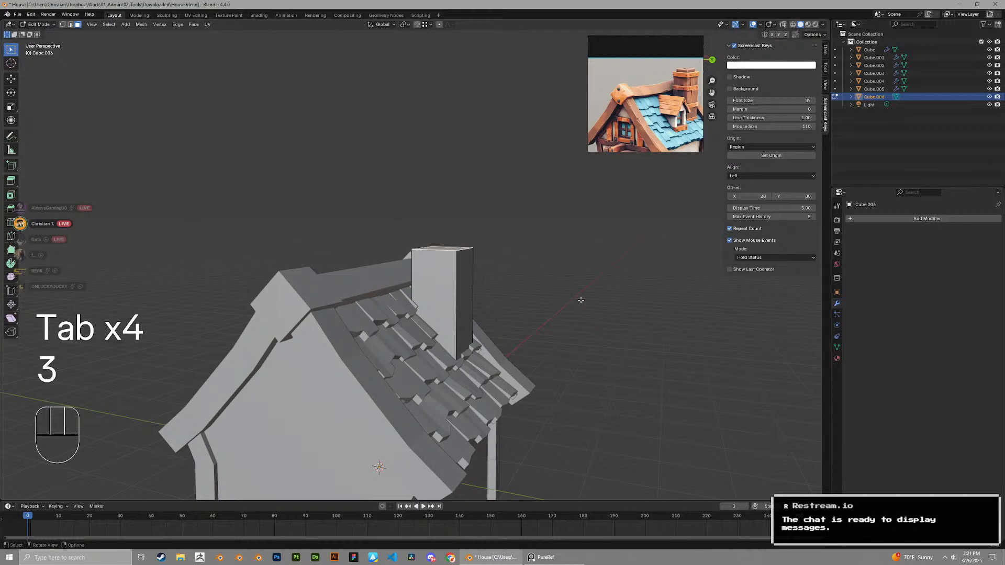
{"action": "key", "text": "i"}
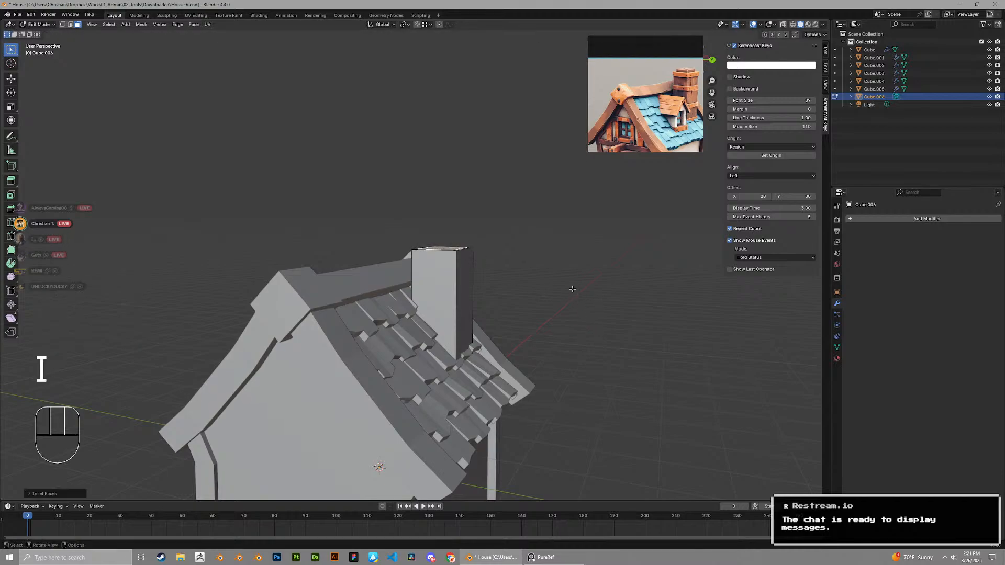
{"action": "scroll", "coordinate": [573, 289], "scroll_direction": "up", "scroll_amount": 3}
{"action": "middle_click_drag", "start_coordinate": [502, 256], "coordinate": [455, 283]}
{"action": "key", "text": "ctrl+z"}
Duplicate the chimney's top face in place, enlarge it slightly and lower it along Z
{"action": "scroll", "coordinate": [481, 271], "scroll_direction": "up", "scroll_amount": 2}
{"action": "key", "text": "shift+d"}
{"action": "right_click", "coordinate": [474, 270]}
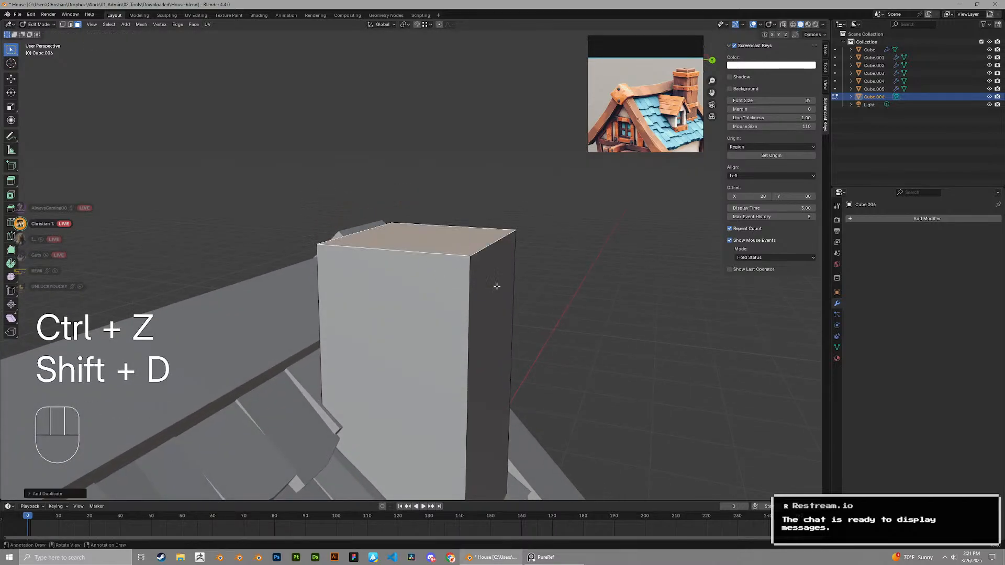
{"action": "key", "text": "s"}
{"action": "key", "text": "z"}
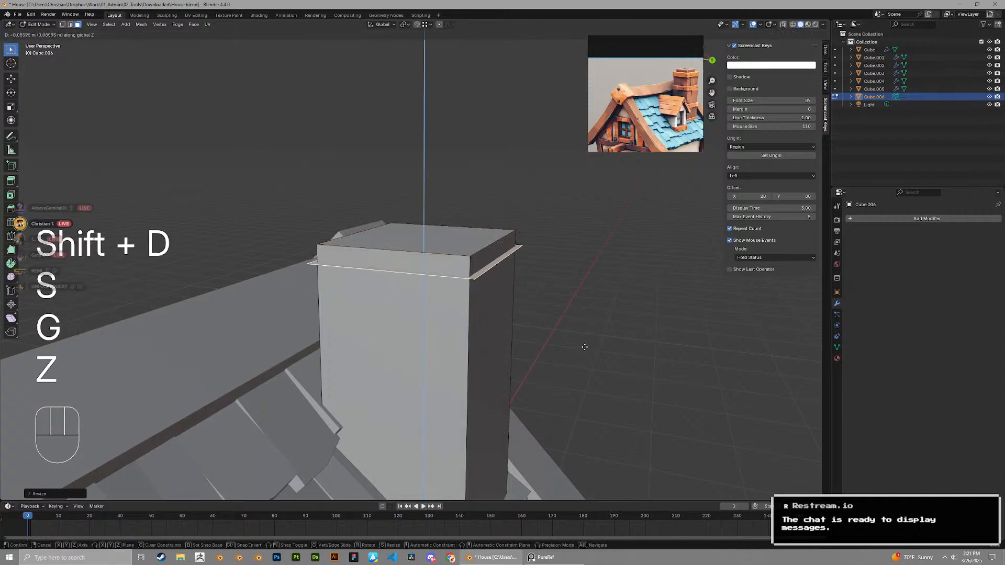
{"action": "left_click", "coordinate": [582, 335]}
Extrude the enlarged face upward into a thick band around the chimney's top, following the reference picture
{"action": "key", "text": "e"}
{"action": "scroll", "coordinate": [660, 106], "scroll_direction": "up", "scroll_amount": 4}
{"action": "middle_click_drag", "start_coordinate": [660, 105], "coordinate": [574, 144]}
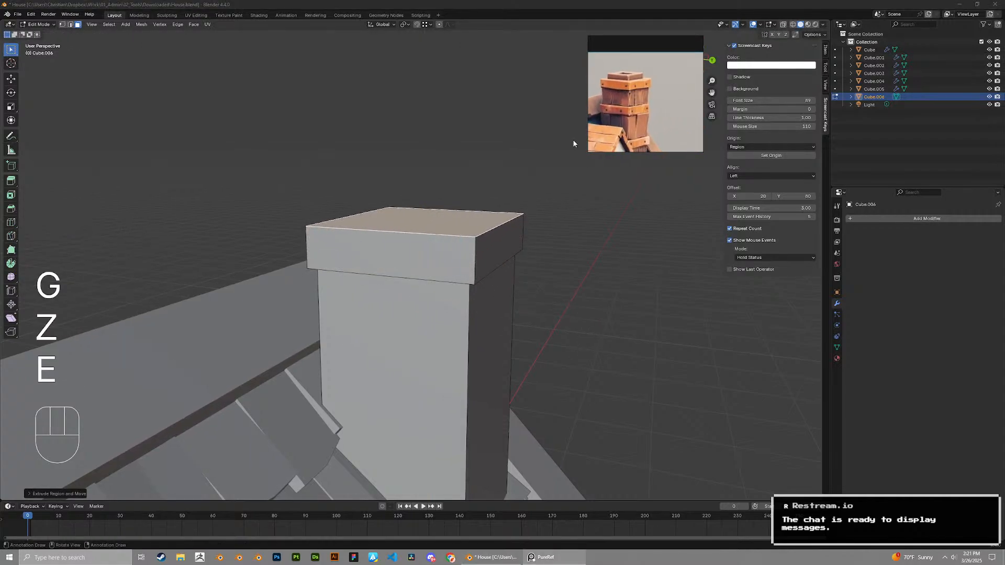
{"action": "left_click", "coordinate": [565, 262]}
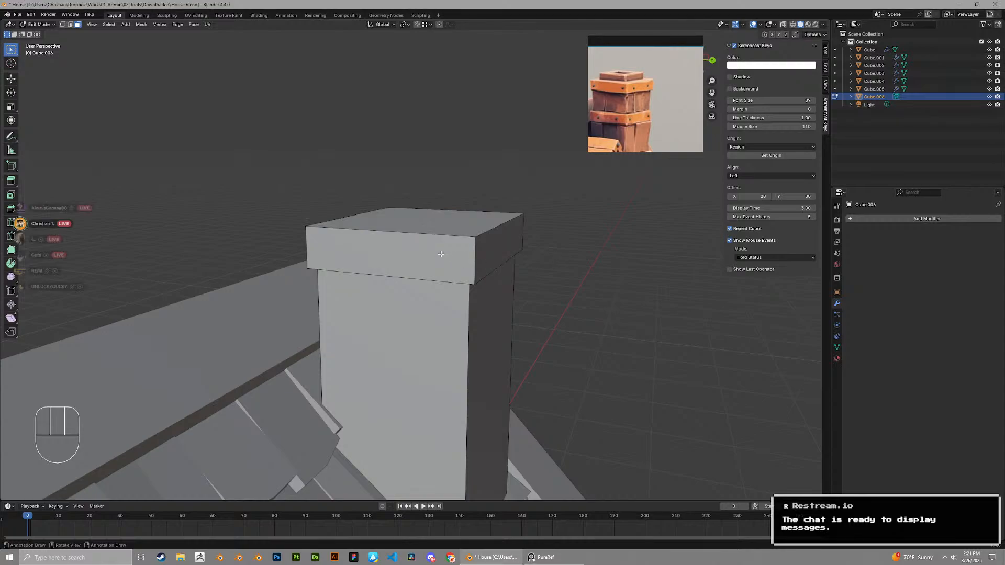
{"action": "scroll", "coordinate": [439, 254], "scroll_direction": "down", "scroll_amount": 1}
Select the whole linked top band and duplicate it downward along Z as a second band around the shaft
{"action": "left_click", "coordinate": [435, 247]}
{"action": "key", "text": "l"}
{"action": "scroll", "coordinate": [460, 262], "scroll_direction": "down", "scroll_amount": 2}
{"action": "middle_click_drag", "start_coordinate": [486, 278], "coordinate": [466, 244]}
{"action": "key", "text": "shift+d"}
{"action": "key", "text": "z"}
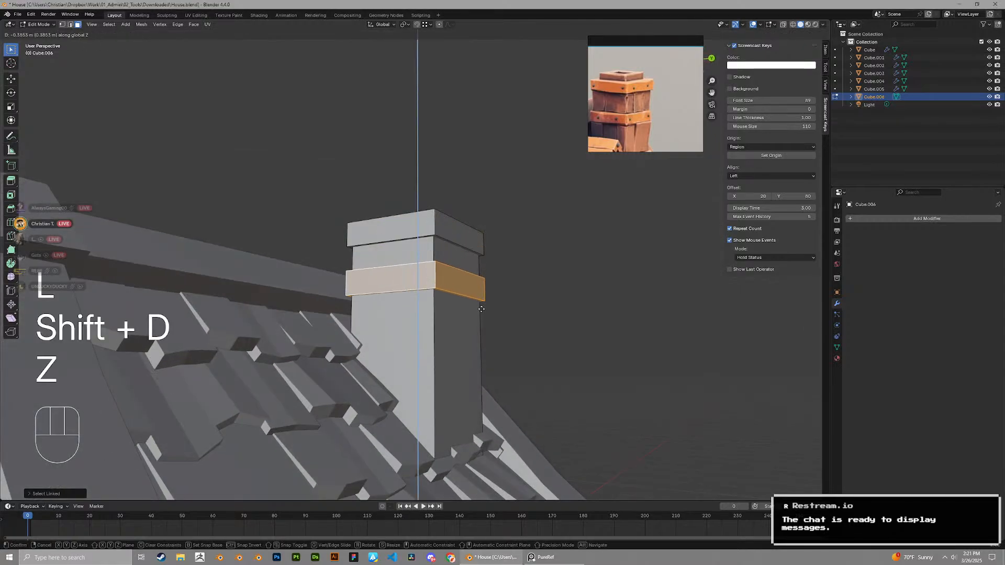
{"action": "scroll", "coordinate": [627, 125], "scroll_direction": "down", "scroll_amount": 1}
{"action": "middle_click_drag", "start_coordinate": [631, 118], "coordinate": [635, 105]}
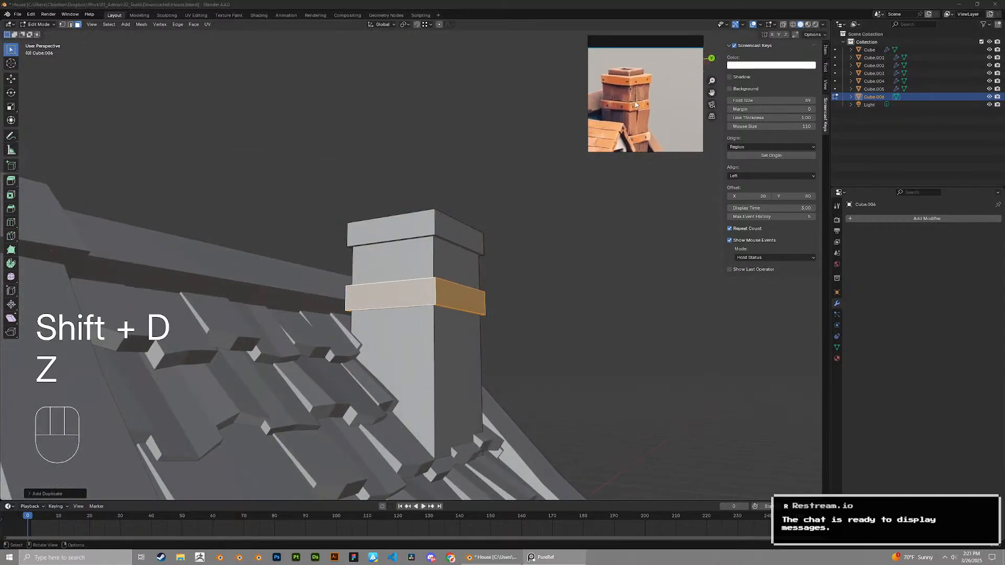
Fine-tune the second band's height along Z to match the reference picture
{"action": "scroll", "coordinate": [557, 257], "scroll_direction": "down", "scroll_amount": 2}
{"action": "middle_click_drag", "start_coordinate": [548, 261], "coordinate": [507, 290]}
{"action": "key", "text": "g"}
{"action": "key", "text": "z"}
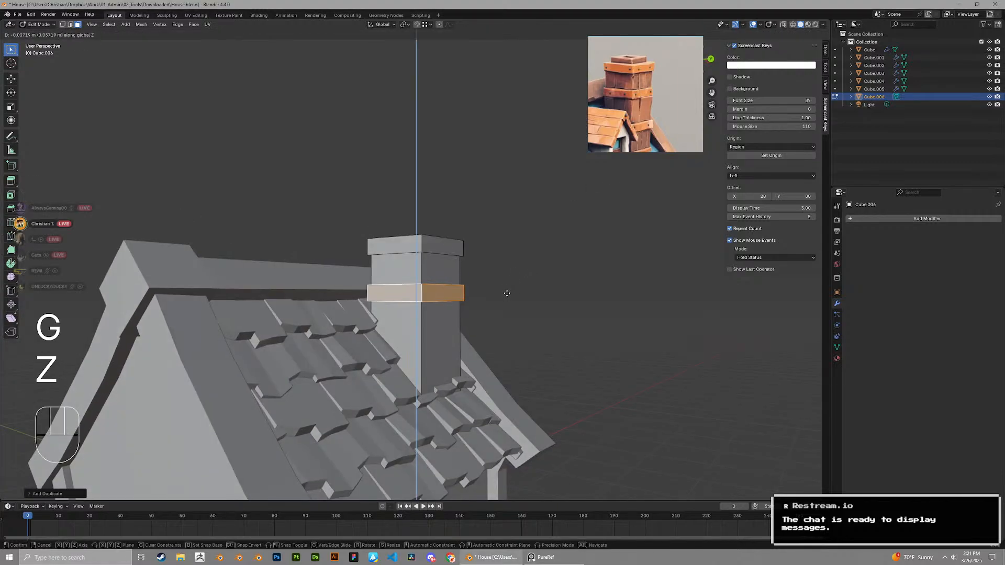
{"action": "left_click", "coordinate": [507, 294]}
Duplicate the band downward along Z and lower the copy to the chimney's base, where it meets the shingles
{"action": "key", "text": "shift+d"}
{"action": "key", "text": "z"}
{"action": "left_click", "coordinate": [507, 347]}
{"action": "key", "text": "g"}
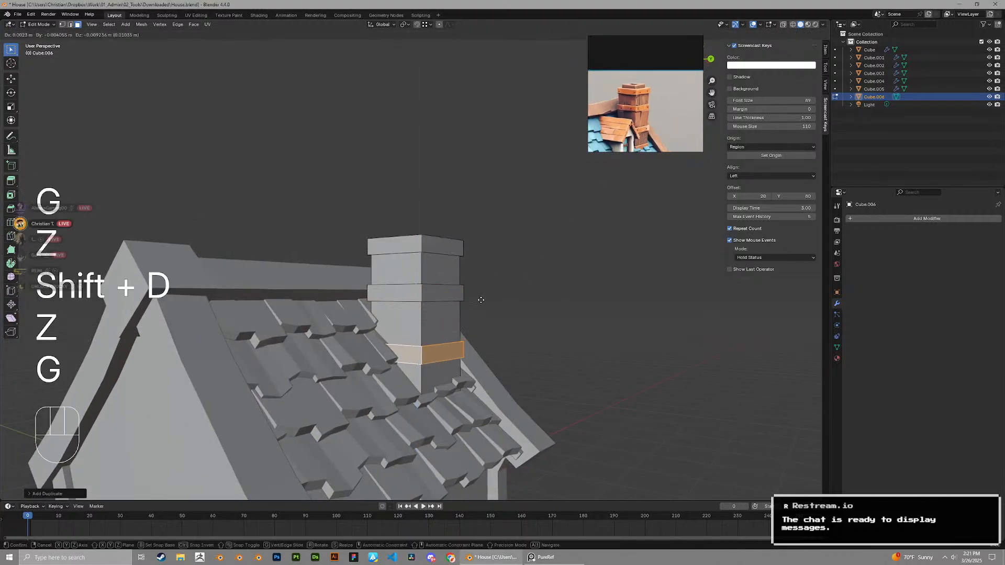
{"action": "key", "text": "z"}
{"action": "left_click", "coordinate": [482, 338]}
{"action": "scroll", "coordinate": [482, 338], "scroll_direction": "up", "scroll_amount": 3}
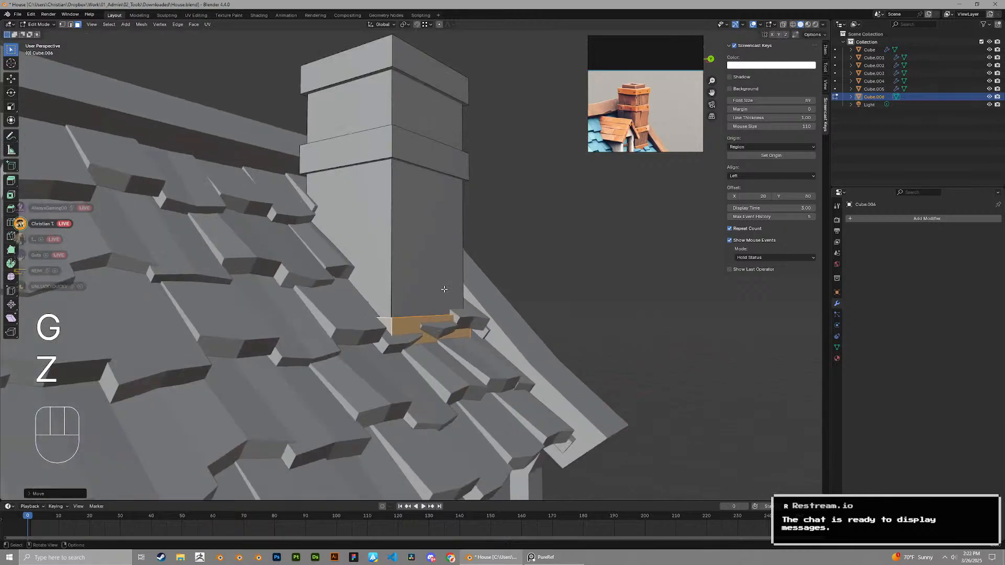
{"action": "middle_click_drag", "start_coordinate": [483, 337], "coordinate": [515, 216]}
{"action": "scroll", "coordinate": [425, 315], "scroll_direction": "up", "scroll_amount": 2}
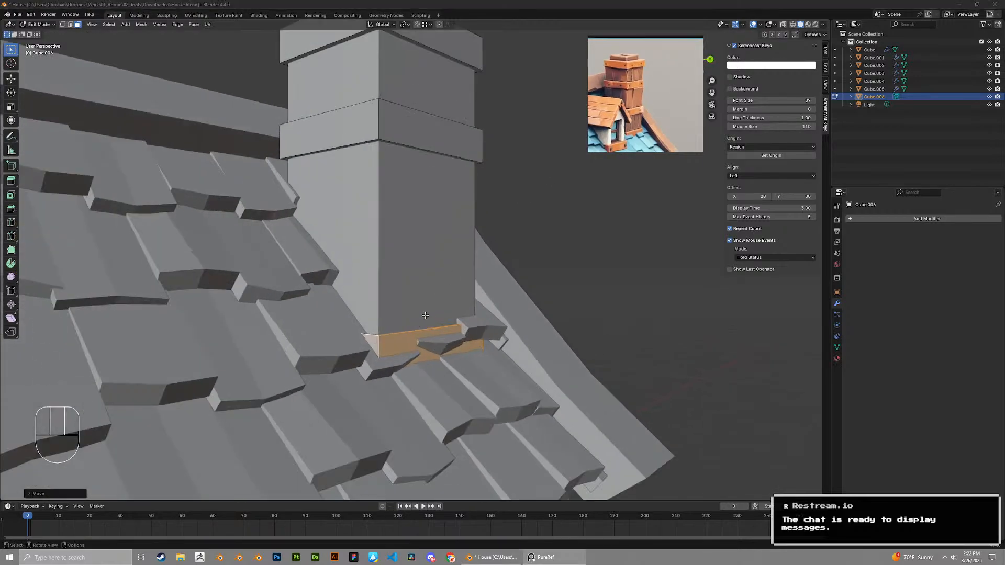
Duplicate the base band upward along Z, placing the copy between the base band and the second band
{"action": "scroll", "coordinate": [425, 270], "scroll_direction": "down", "scroll_amount": 4}
{"action": "key", "text": "shift+d"}
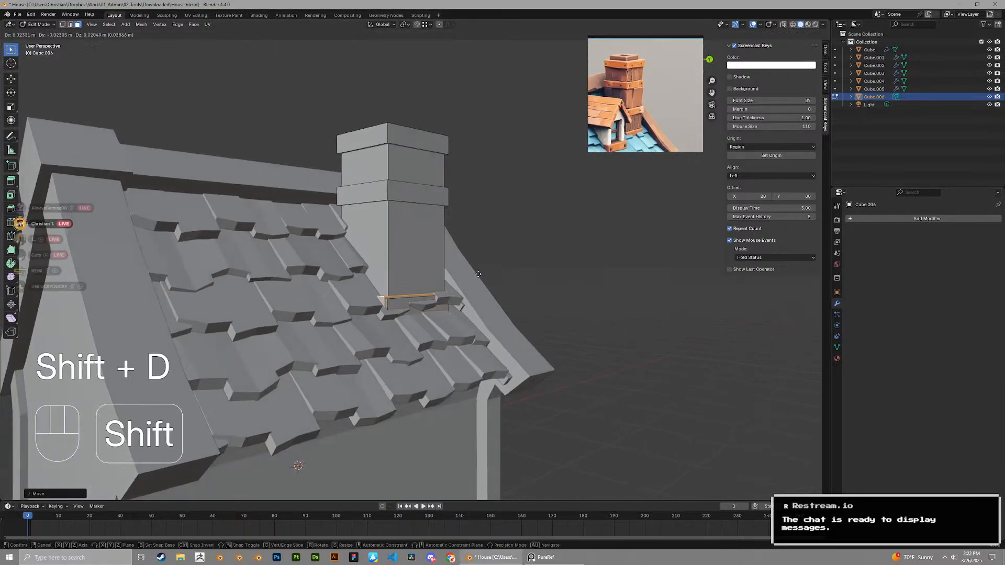
{"action": "key", "text": "z"}
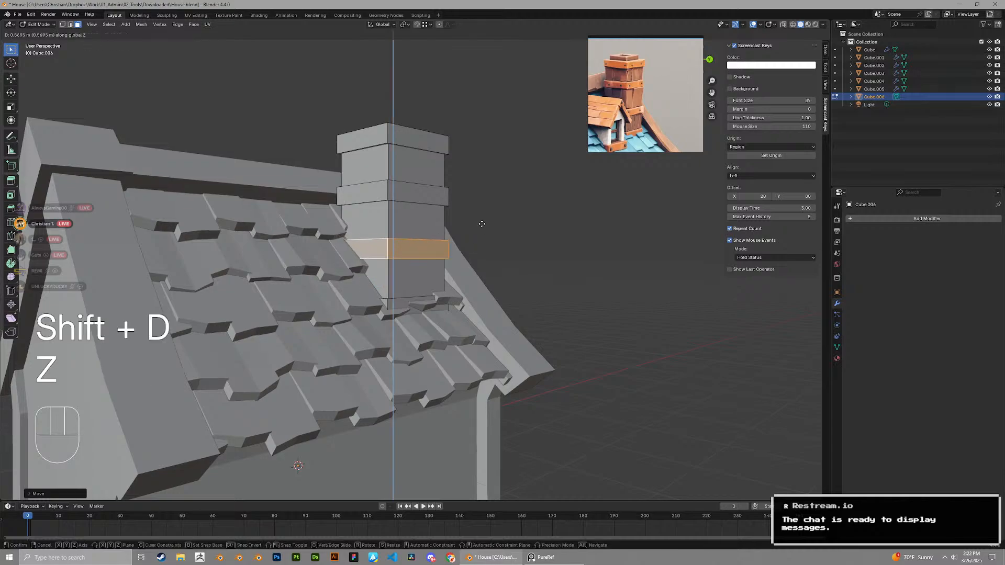
{"action": "left_click", "coordinate": [482, 224]}
Duplicate the top band's upper face in place and scale the copy down inside its outline
{"action": "middle_click_drag", "start_coordinate": [478, 222], "coordinate": [431, 264]}
{"action": "scroll", "coordinate": [444, 197], "scroll_direction": "up", "scroll_amount": 2}
{"action": "key", "text": "3"}
{"action": "left_click", "coordinate": [426, 199]}
{"action": "middle_click_drag", "start_coordinate": [426, 200], "coordinate": [430, 191]}
{"action": "key", "text": "shift+d"}
{"action": "right_click", "coordinate": [575, 224]}
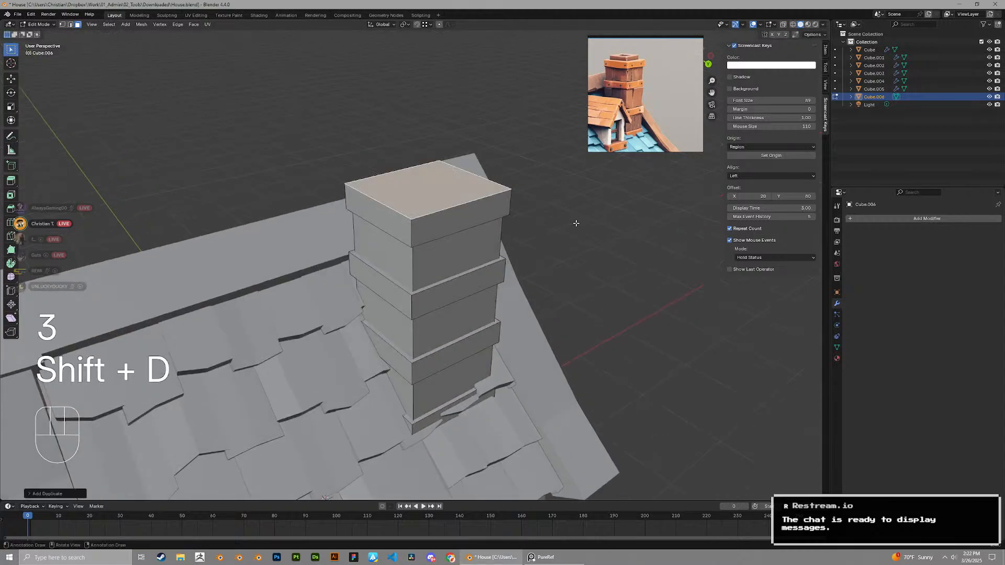
{"action": "key", "text": "s"}
{"action": "left_click", "coordinate": [545, 211]}
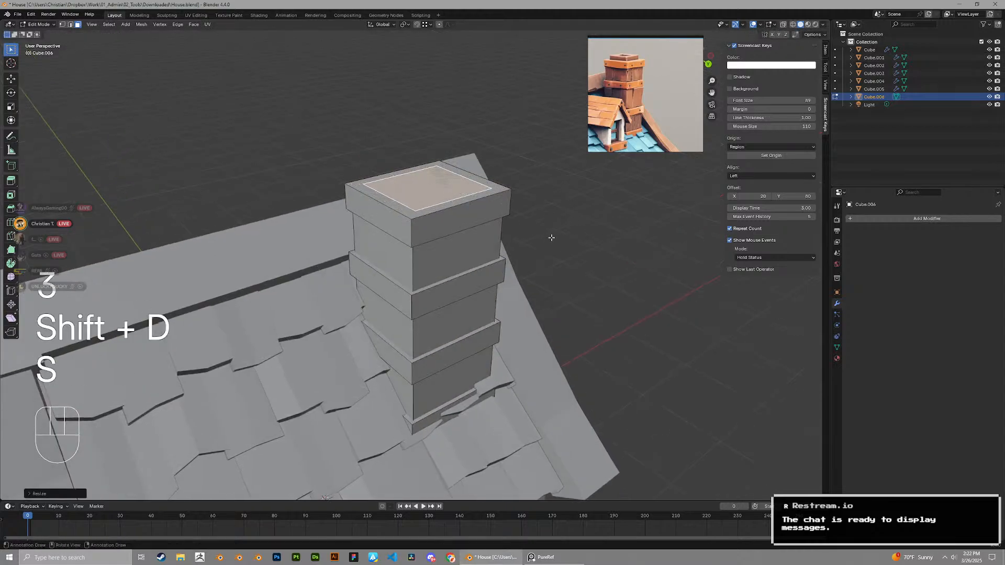
Extrude the smaller face upward as a cap, then inset it and extrude the inner face down as the flue opening
{"action": "key", "text": "e"}
{"action": "left_click", "coordinate": [550, 220]}
{"action": "middle_click_drag", "start_coordinate": [601, 290], "coordinate": [614, 335]}
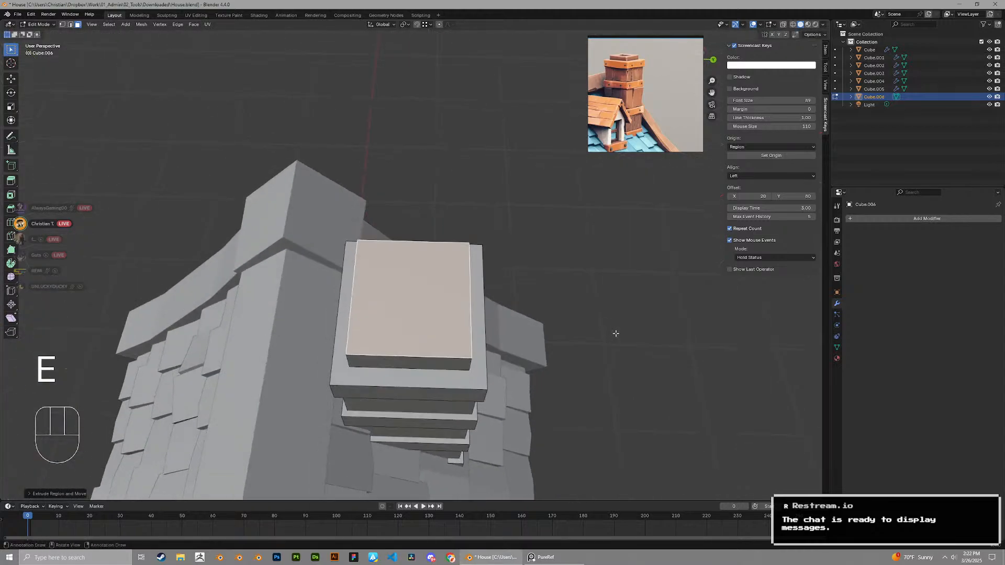
{"action": "key", "text": "i"}
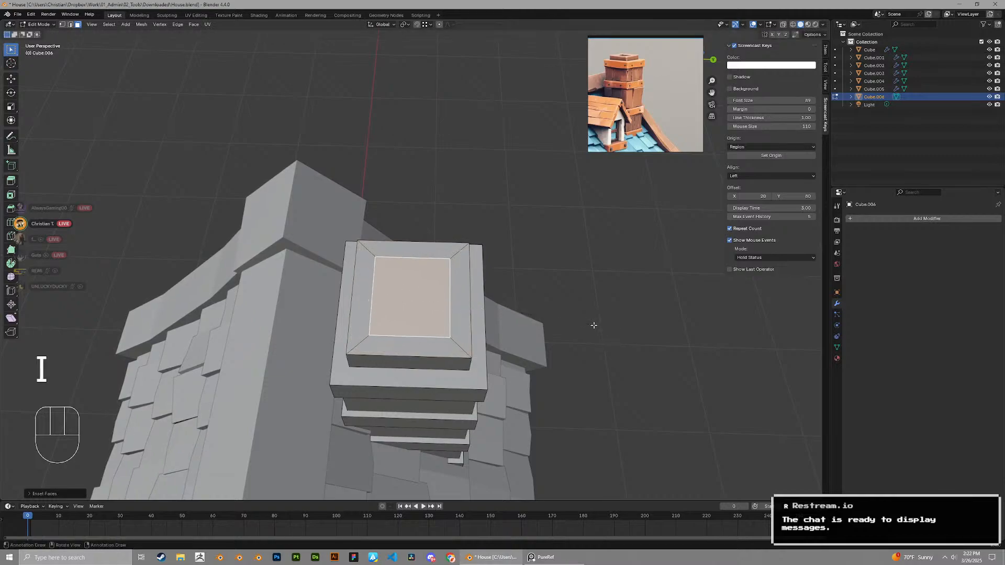
{"action": "key", "text": "e"}
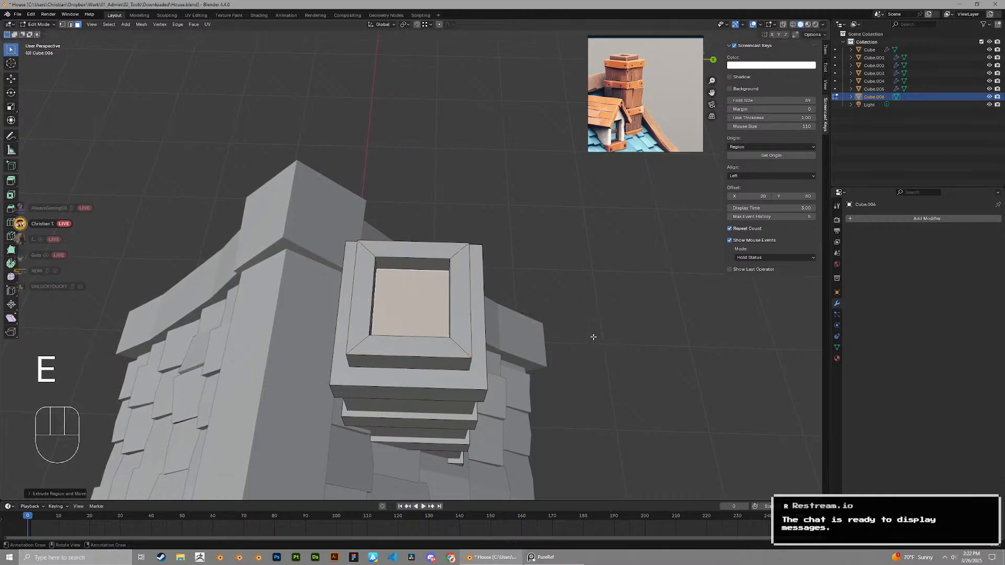
Select the whole chimney mesh and scale it narrower in X and Y while leaving its height locked
{"action": "key", "text": "Tab"}
{"action": "scroll", "coordinate": [594, 337], "scroll_direction": "down", "scroll_amount": 8}
{"action": "left_click", "coordinate": [591, 334]}
{"action": "middle_click_drag", "start_coordinate": [569, 306], "coordinate": [490, 286]}
{"action": "scroll", "coordinate": [479, 278], "scroll_direction": "up", "scroll_amount": 2}
{"action": "left_click", "coordinate": [435, 342]}
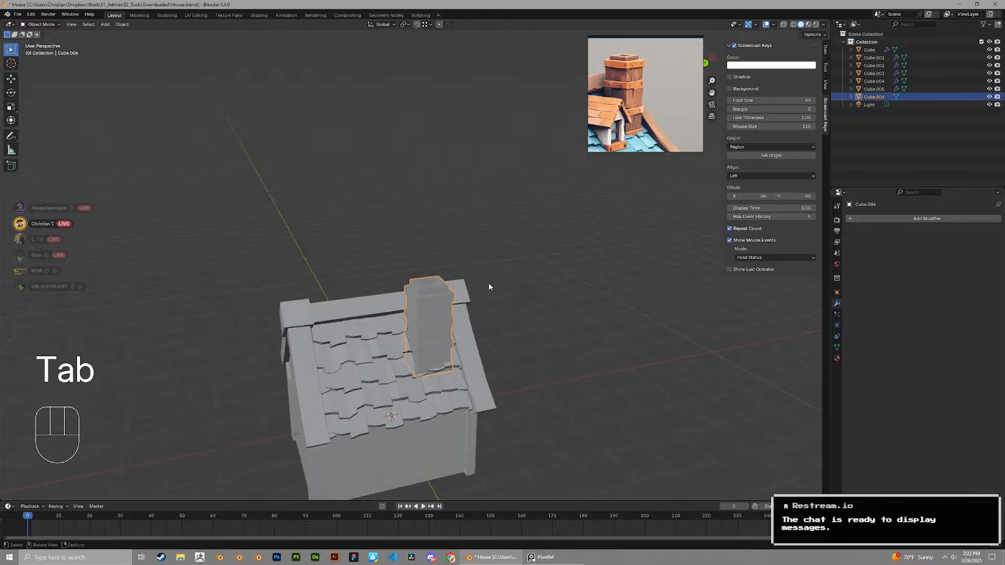
{"action": "key", "text": "Tab"}
{"action": "key", "text": "a"}
{"action": "key", "text": "s"}
{"action": "key", "text": "shift+z"}
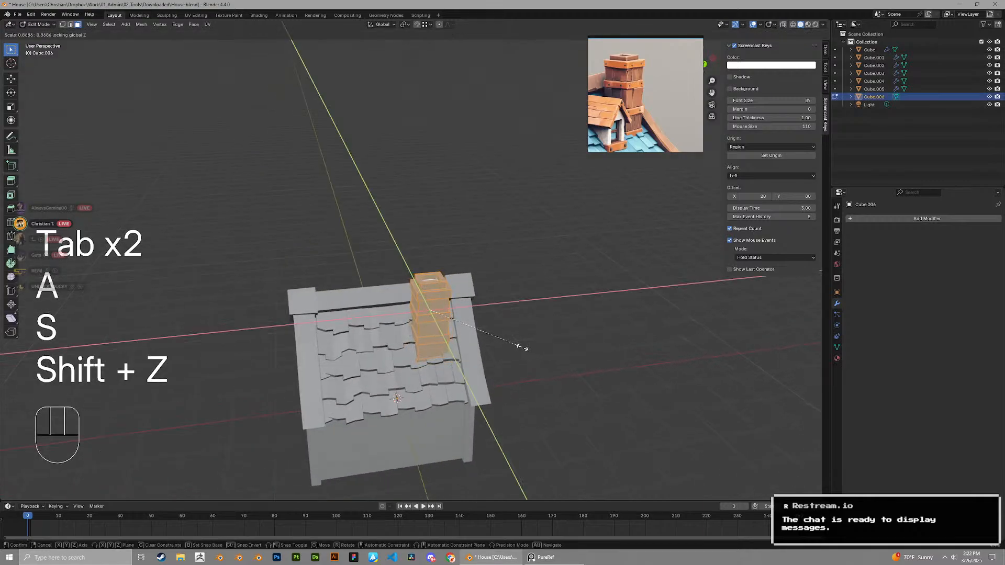
{"action": "left_click", "coordinate": [515, 349]}
Return to Object Mode and reposition the narrowed chimney along X on the roof
{"action": "key", "text": "Tab"}
{"action": "middle_click_drag", "start_coordinate": [504, 350], "coordinate": [464, 293]}
{"action": "key", "text": "g"}
{"action": "key", "text": "x"}
{"action": "left_click", "coordinate": [479, 335]}
Add a horizontal edge loop to the chimney shaft just below the middle band and try scaling it outward
{"action": "middle_click_drag", "start_coordinate": [478, 334], "coordinate": [501, 267]}
{"action": "scroll", "coordinate": [475, 278], "scroll_direction": "up", "scroll_amount": 7}
{"action": "key", "text": "Tab"}
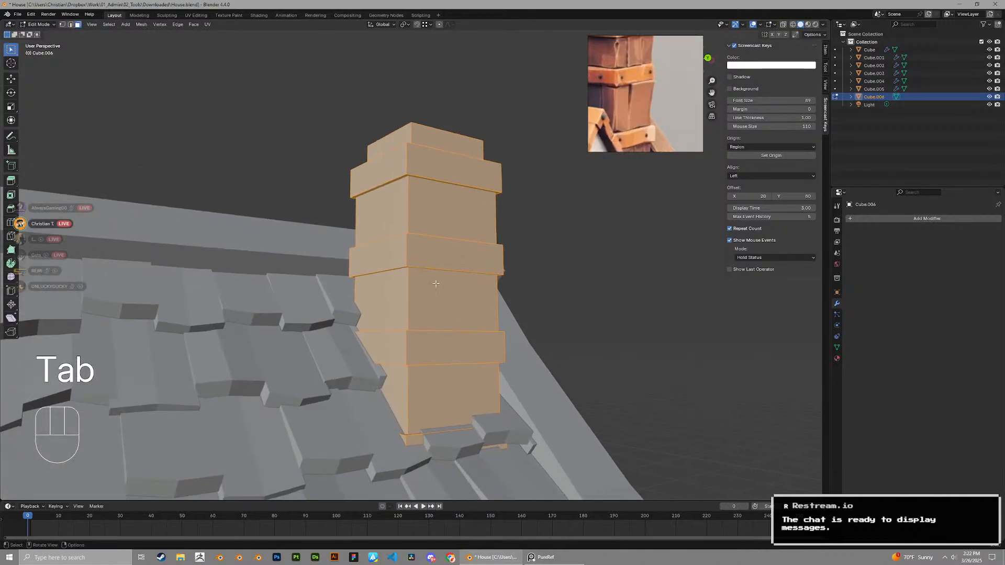
{"action": "middle_click_drag", "start_coordinate": [435, 283], "coordinate": [408, 275]}
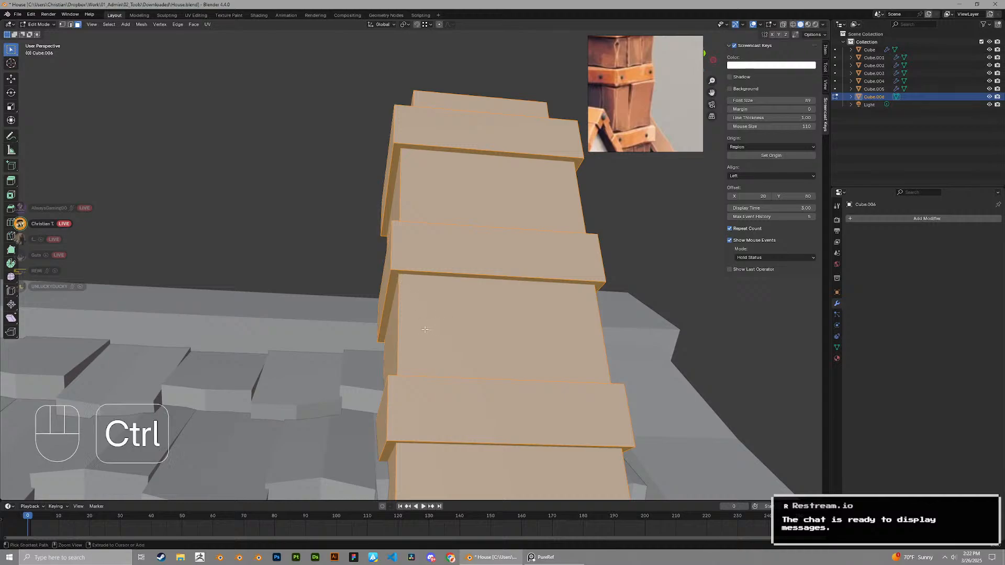
{"action": "key", "text": "ctrl+r"}
{"action": "left_click", "coordinate": [403, 324]}
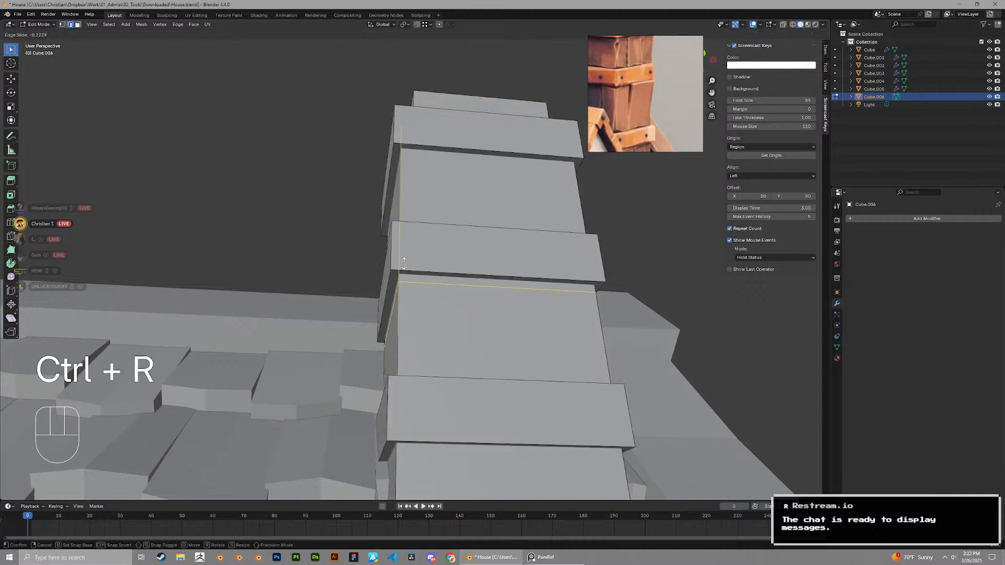
{"action": "key", "text": "s"}
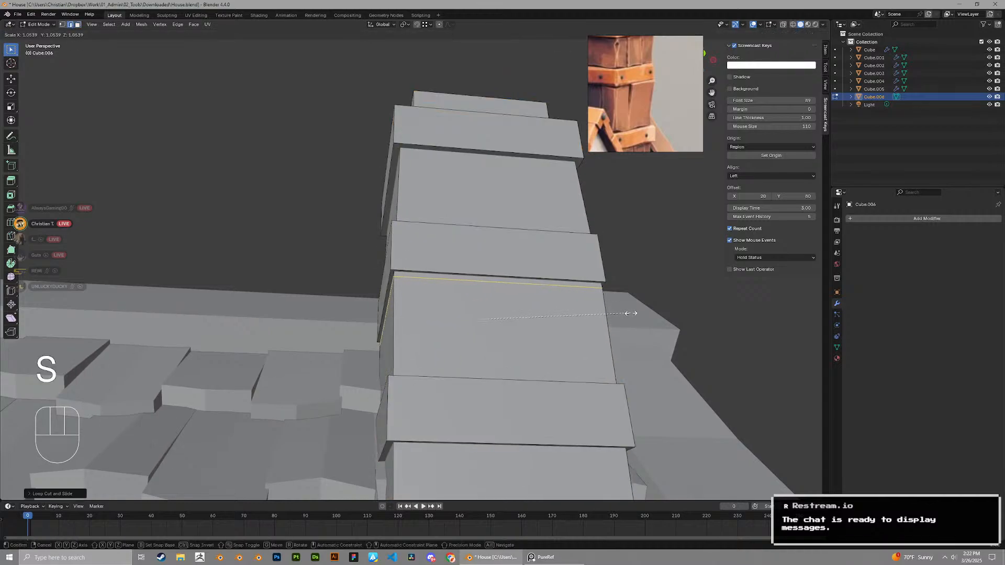
Add horizontal edge loops to the chimney shaft just below the top band and just below the lower band
{"action": "middle_click_drag", "start_coordinate": [622, 312], "coordinate": [584, 295]}
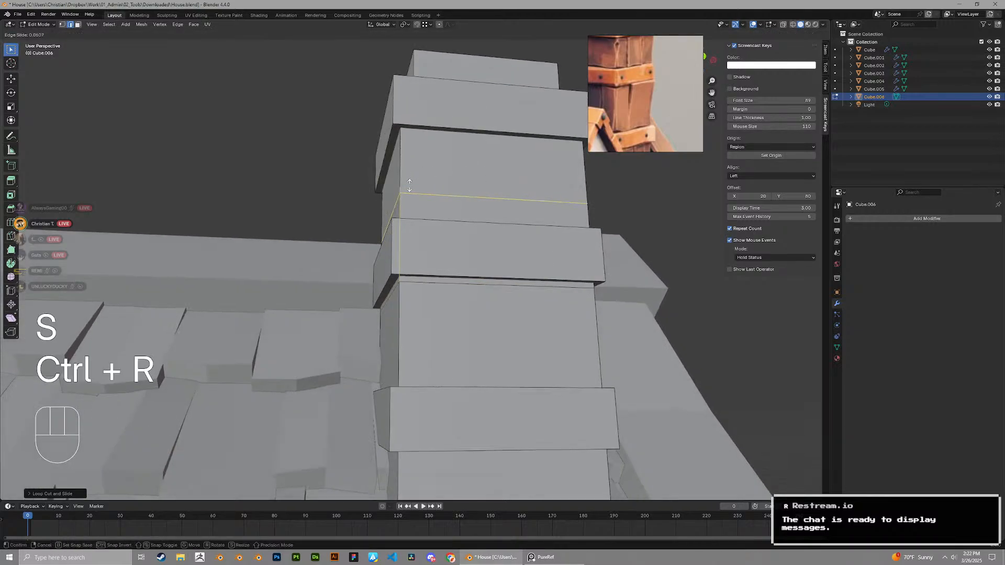
{"action": "left_click", "coordinate": [404, 129]}
{"action": "middle_click_drag", "start_coordinate": [487, 315], "coordinate": [454, 245], "text": "shift"}
{"action": "scroll", "coordinate": [422, 278], "scroll_direction": "down", "scroll_amount": 2}
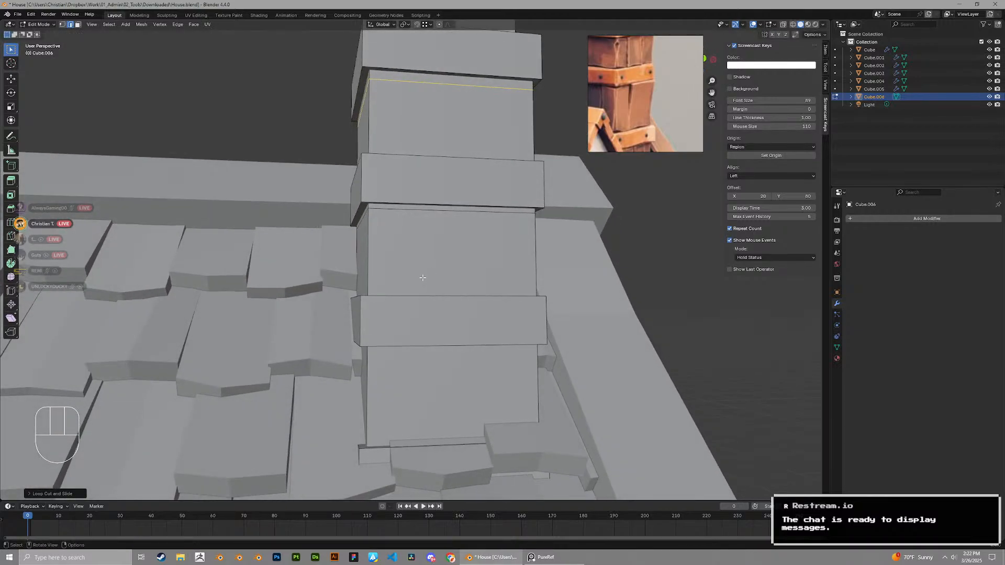
{"action": "middle_click_drag", "start_coordinate": [406, 340], "coordinate": [397, 289], "text": "shift"}
{"action": "key", "text": "ctrl+r"}
{"action": "left_click", "coordinate": [376, 308]}
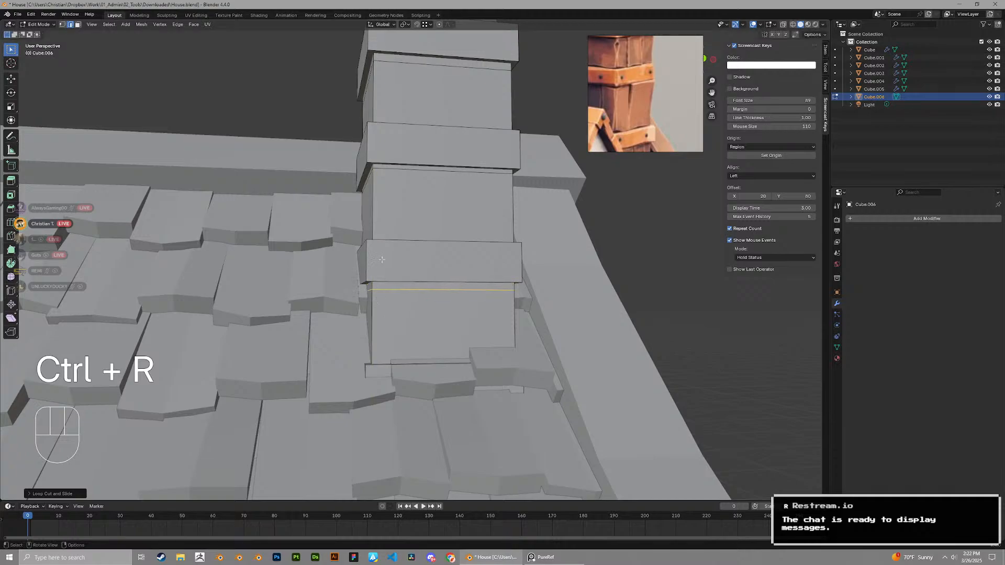
Select the shaft's edge loop below the middle band and scale it outward to about 1.06
{"action": "key", "text": "2"}
{"action": "left_click", "coordinate": [550, 216], "text": "alt"}
{"action": "key", "text": "s"}
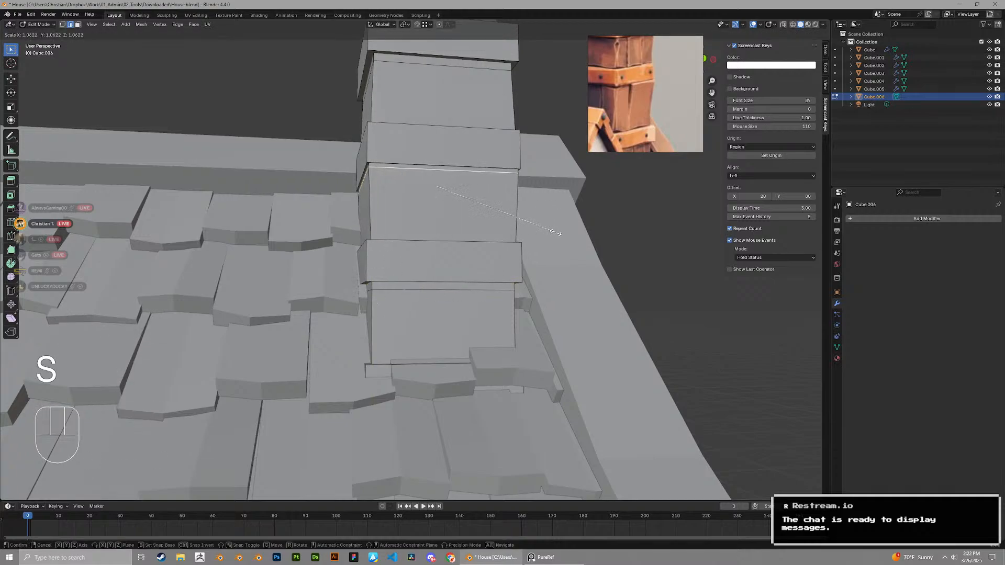
{"action": "left_click", "coordinate": [555, 232]}
Scale the shaft's edge loop below the top band outward to about 1.06 and adjust its height along Z
{"action": "middle_click_drag", "start_coordinate": [419, 125], "coordinate": [444, 203], "text": "shift"}
{"action": "key", "text": "s"}
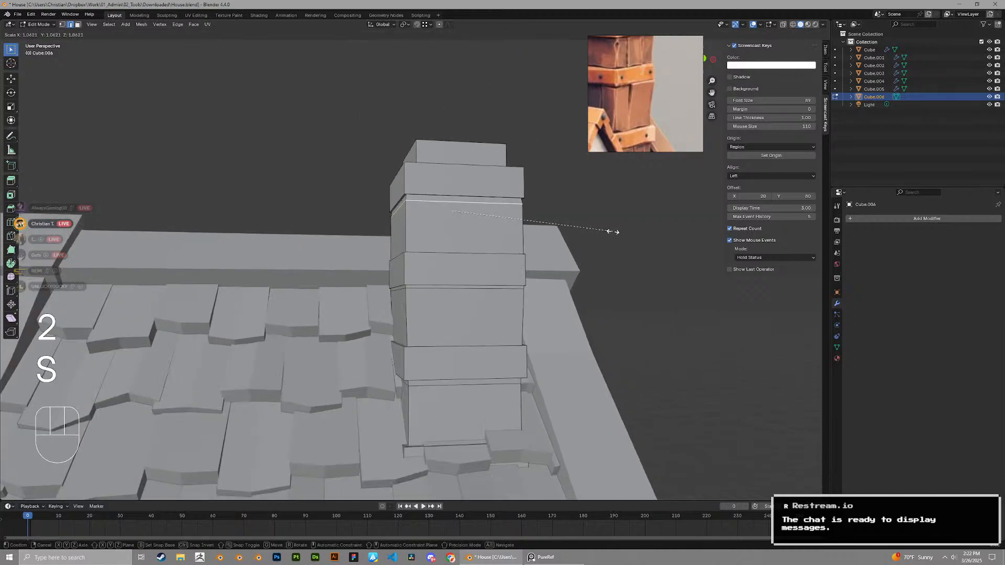
{"action": "key", "text": "g"}
{"action": "key", "text": "z"}
{"action": "left_click", "coordinate": [571, 242], "text": "shift"}
{"action": "middle_click_drag", "start_coordinate": [571, 242], "coordinate": [549, 211], "text": "shift"}
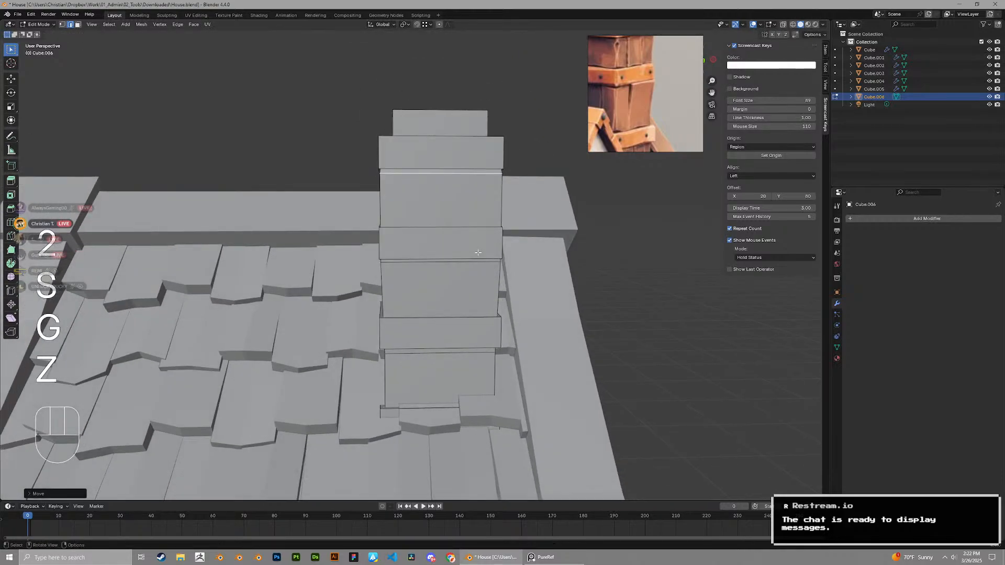
Add a horizontal edge loop to the shaft just above the middle band and scale it slightly
{"action": "key", "text": "ctrl+r"}
{"action": "left_click", "coordinate": [385, 209]}
{"action": "key", "text": "s"}
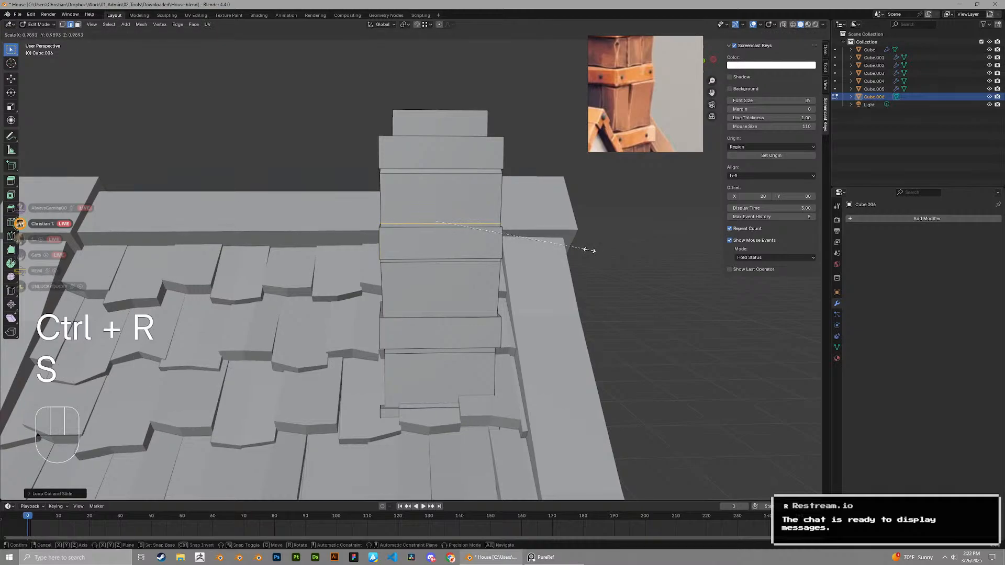
{"action": "left_click", "coordinate": [586, 247]}
{"action": "middle_click_drag", "start_coordinate": [587, 247], "coordinate": [482, 272]}
Add an edge loop to the shaft just above the lower band, adjust its height along Z and scale it slightly
{"action": "key", "text": "ctrl+r"}
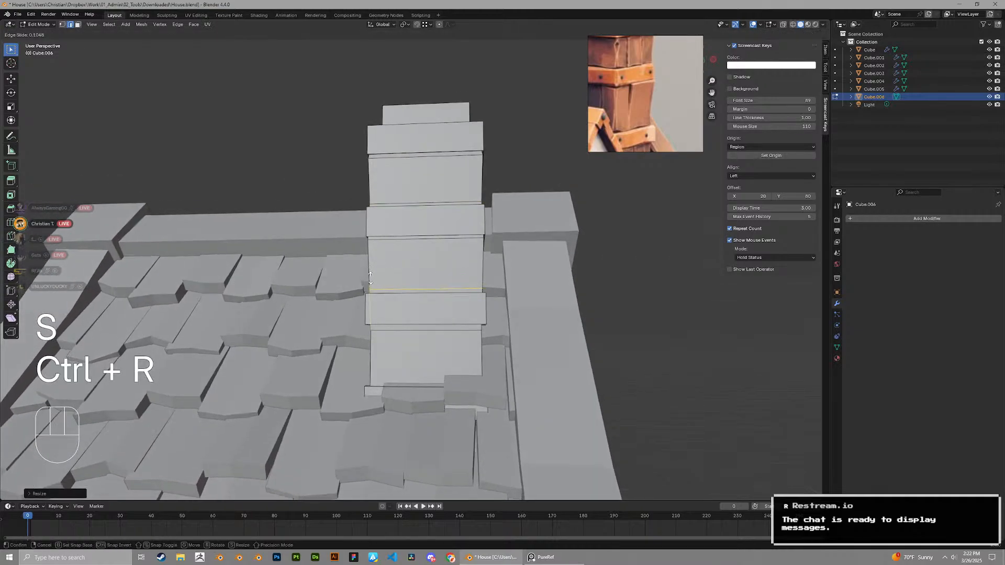
{"action": "left_click", "coordinate": [516, 287]}
{"action": "key", "text": "g"}
{"action": "key", "text": "z"}
{"action": "left_click", "coordinate": [528, 296]}
{"action": "key", "text": "s"}
{"action": "left_click", "coordinate": [528, 296]}
Scale the shaft's edge loop just below the lower band outward and adjust its height along Z
{"action": "middle_click_drag", "start_coordinate": [528, 297], "coordinate": [526, 274], "text": "shift"}
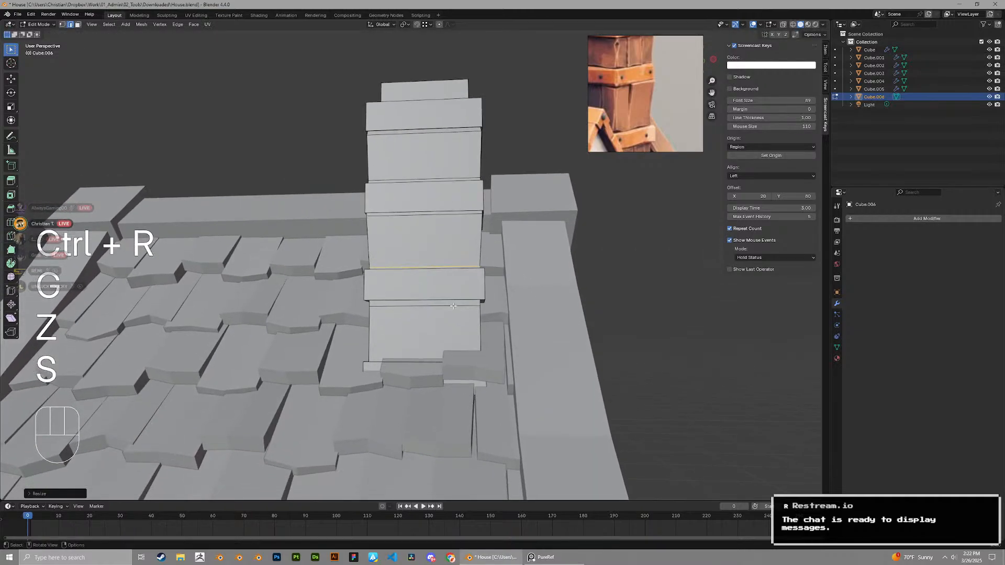
{"action": "key", "text": "2"}
{"action": "left_click", "coordinate": [475, 306], "text": "alt"}
{"action": "key", "text": "s"}
{"action": "left_click", "coordinate": [542, 329]}
{"action": "key", "text": "g"}
{"action": "key", "text": "z"}
{"action": "left_click", "coordinate": [541, 328]}
{"action": "key", "text": "s"}
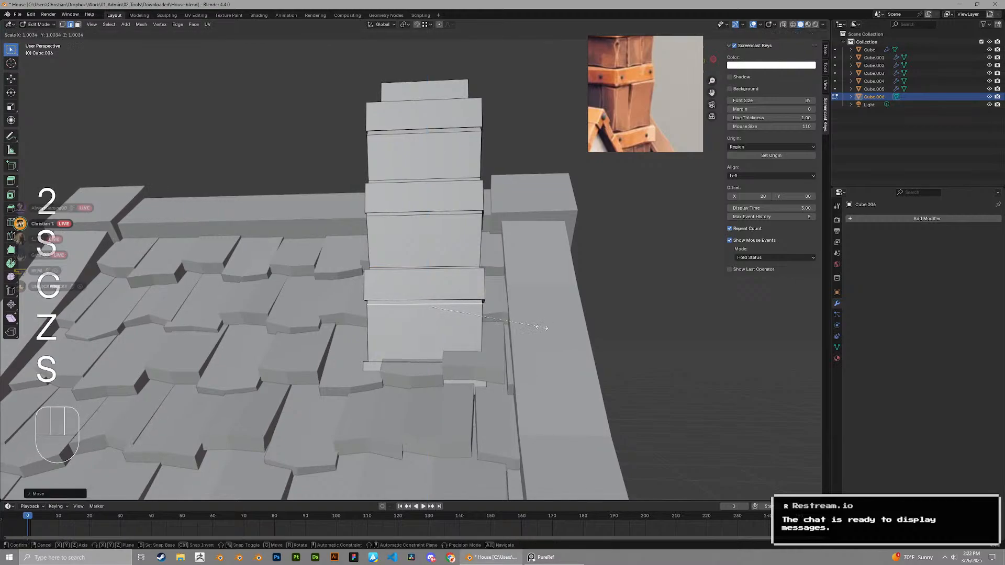
{"action": "left_click", "coordinate": [541, 327]}
Compare the chimney's flared silhouette with the chimney in the reference picture from several angles
{"action": "key", "text": "Tab"}
{"action": "scroll", "coordinate": [539, 325], "scroll_direction": "down", "scroll_amount": 3}
{"action": "middle_click_drag", "start_coordinate": [478, 282], "coordinate": [499, 272]}
{"action": "scroll", "coordinate": [500, 272], "scroll_direction": "down", "scroll_amount": 1}
{"action": "scroll", "coordinate": [628, 86], "scroll_direction": "down", "scroll_amount": 2}
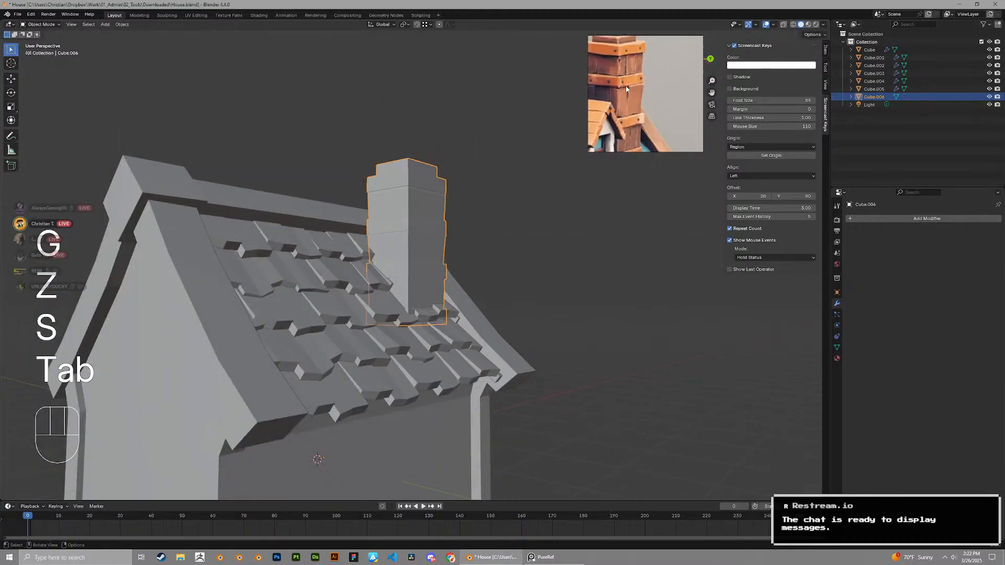
{"action": "mouse_move", "coordinate": [626, 86]}
{"action": "middle_mouse_down"}
{"action": "mouse_move", "coordinate": [643, 107]}
{"action": "mouse_move", "coordinate": [624, 72]}
{"action": "middle_mouse_up"}
{"action": "scroll", "coordinate": [630, 100], "scroll_direction": "down", "scroll_amount": 1}
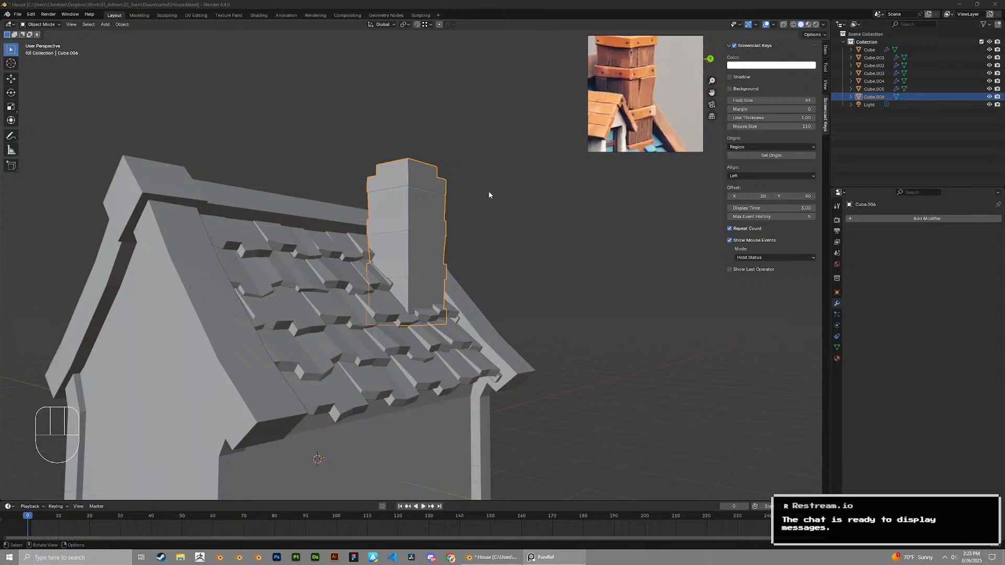
{"action": "middle_click_drag", "start_coordinate": [420, 223], "coordinate": [392, 238]}
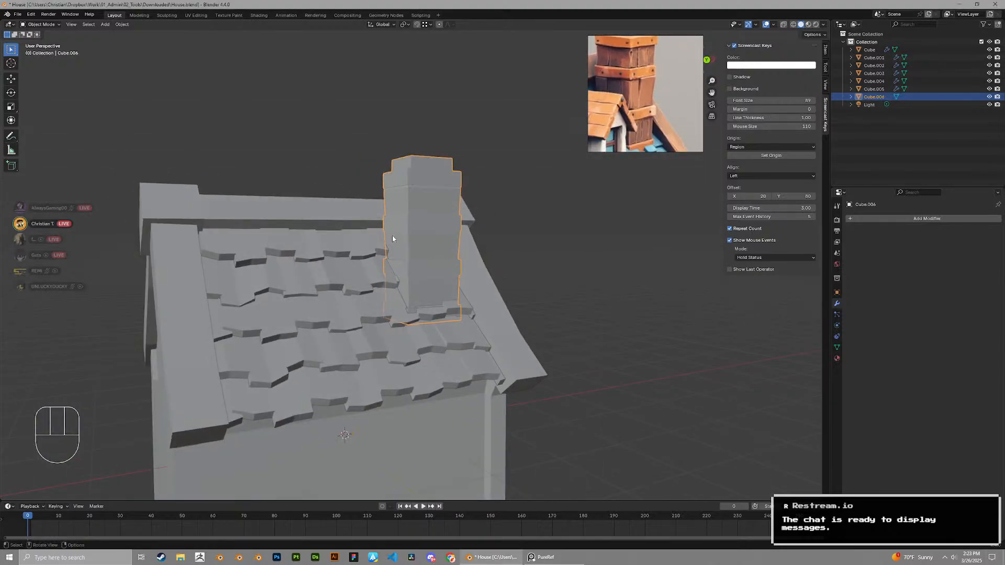
Try scaling the shaft's edge loop above the middle band outward to about 1.04, and undo it
{"action": "scroll", "coordinate": [393, 237], "scroll_direction": "up", "scroll_amount": 4}
{"action": "key", "text": "Tab"}
{"action": "middle_click_drag", "start_coordinate": [424, 155], "coordinate": [429, 201], "text": "shift"}
{"action": "scroll", "coordinate": [428, 201], "scroll_direction": "up", "scroll_amount": 1}
{"action": "key", "text": "s"}
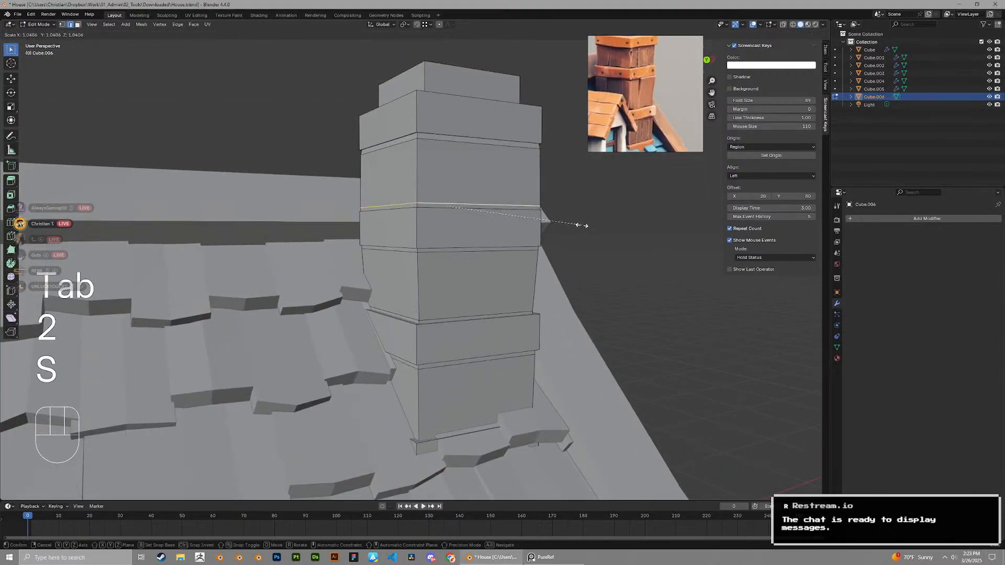
{"action": "left_click", "coordinate": [582, 225]}
{"action": "middle_click_drag", "start_coordinate": [582, 225], "coordinate": [554, 213]}
{"action": "key", "text": "ctrl+z"}
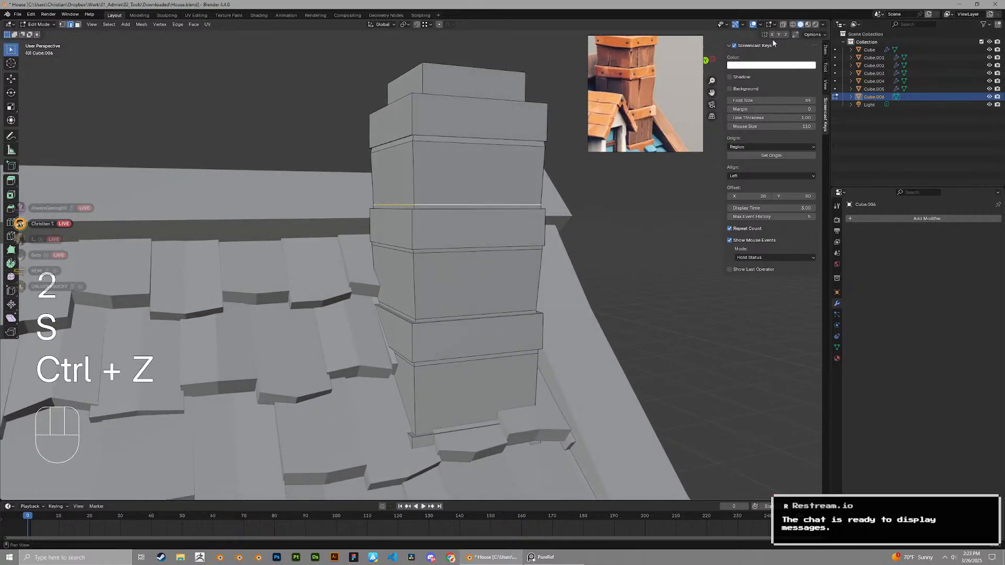
In wireframe view, add an edge loop around the middle band and scale the shaft's loop just above that band
{"action": "left_click", "coordinate": [793, 25]}
{"action": "key", "text": "ctrl+r"}
{"action": "key", "text": "2"}
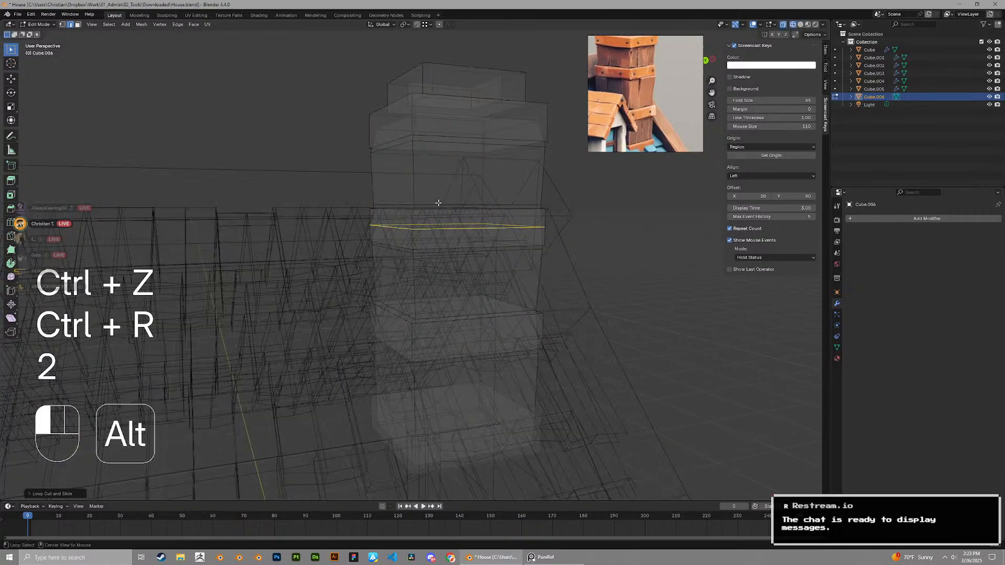
{"action": "key", "text": "s"}
{"action": "left_click", "coordinate": [602, 226]}
{"action": "left_click", "coordinate": [800, 25]}
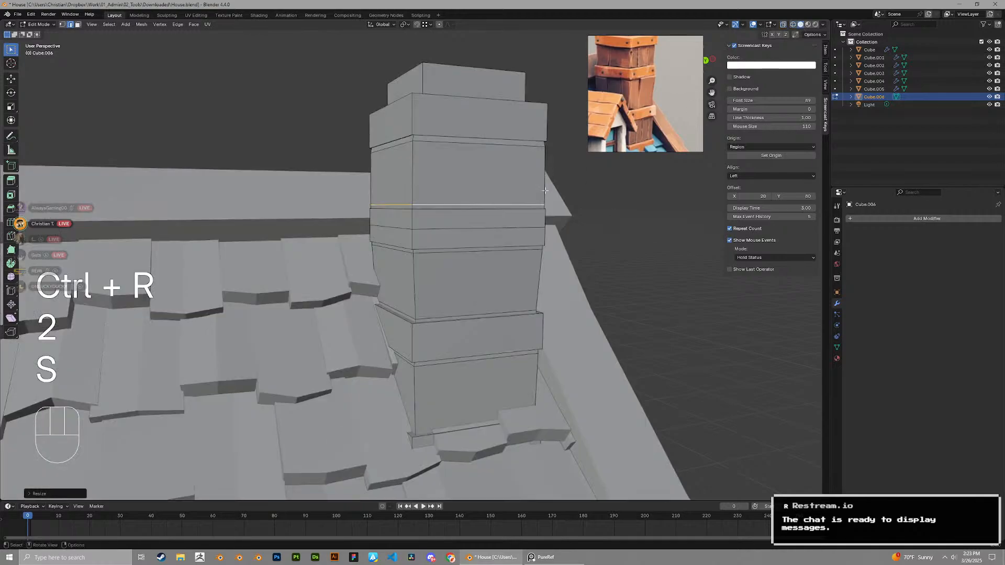
Dissolve the extra edge loop running around the chimney's middle band
{"action": "middle_click_drag", "start_coordinate": [523, 187], "coordinate": [451, 187]}
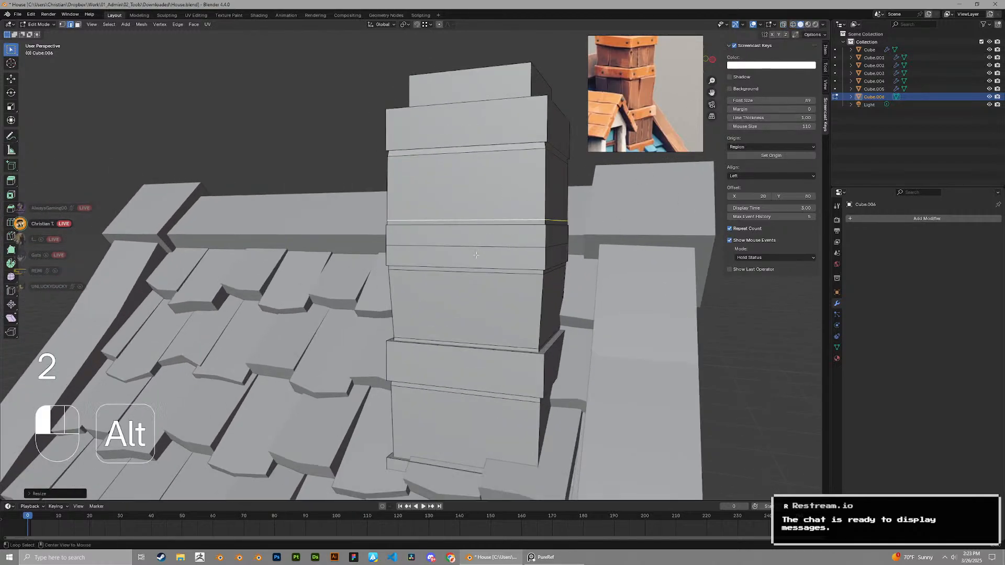
{"action": "left_click", "coordinate": [476, 255], "text": "alt"}
{"action": "key", "text": "x"}
{"action": "left_click", "coordinate": [471, 292]}
Insert another edge loop at the middle band's height in wireframe view and scale it in solid view
{"action": "left_click", "coordinate": [793, 25]}
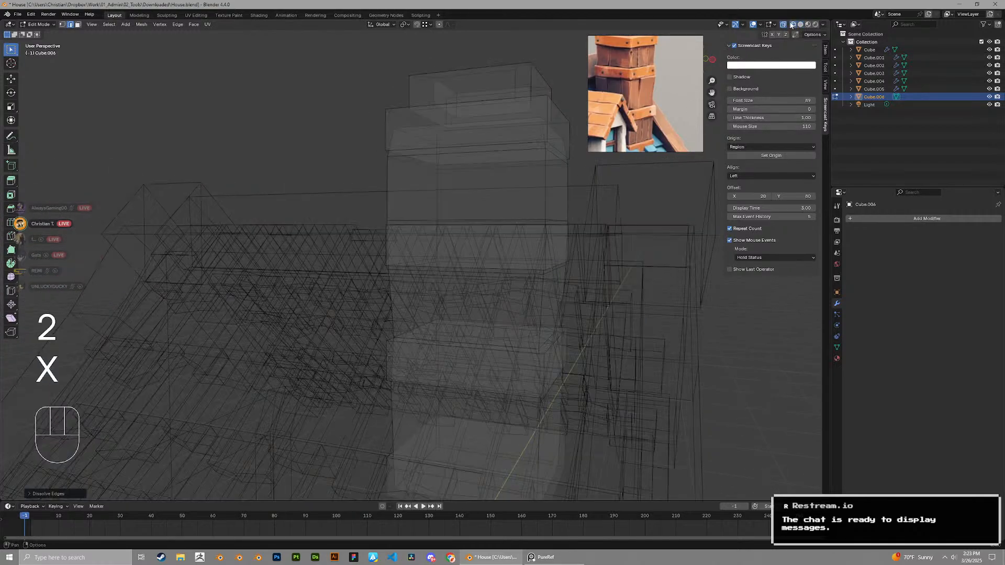
{"action": "key", "text": "ctrl+r"}
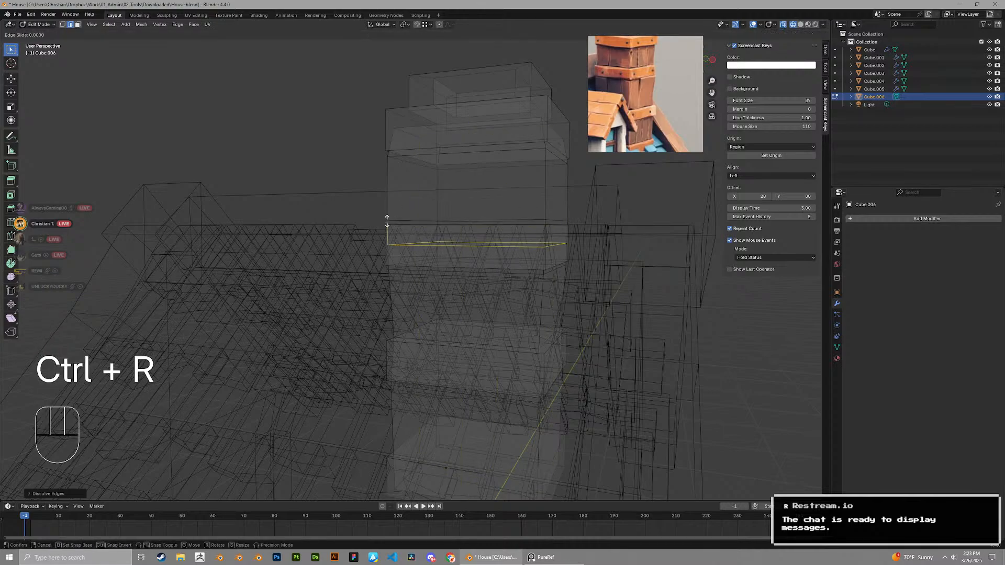
{"action": "left_click", "coordinate": [387, 221]}
{"action": "left_click", "coordinate": [800, 24]}
{"action": "mouse_move", "coordinate": [503, 238]}
{"action": "middle_mouse_down"}
{"action": "mouse_move", "coordinate": [544, 246]}
{"action": "mouse_move", "coordinate": [512, 253]}
{"action": "mouse_move", "coordinate": [599, 262]}
{"action": "mouse_move", "coordinate": [482, 240]}
{"action": "mouse_move", "coordinate": [464, 249]}
{"action": "mouse_move", "coordinate": [498, 239]}
{"action": "middle_mouse_up"}
{"action": "key", "text": "s"}
{"action": "left_click", "coordinate": [539, 249]}
Undo the recent edge-loop edits around the middle band, redoing the flare adjustments that should stay
{"action": "key", "text": "Tab"}
{"action": "scroll", "coordinate": [513, 230], "scroll_direction": "down", "scroll_amount": 3}
{"action": "key", "text": "ctrl+z"}
{"action": "key", "text": "ctrl+z"}
{"action": "key", "text": "ctrl+z"}
{"action": "key", "text": "ctrl+z"}
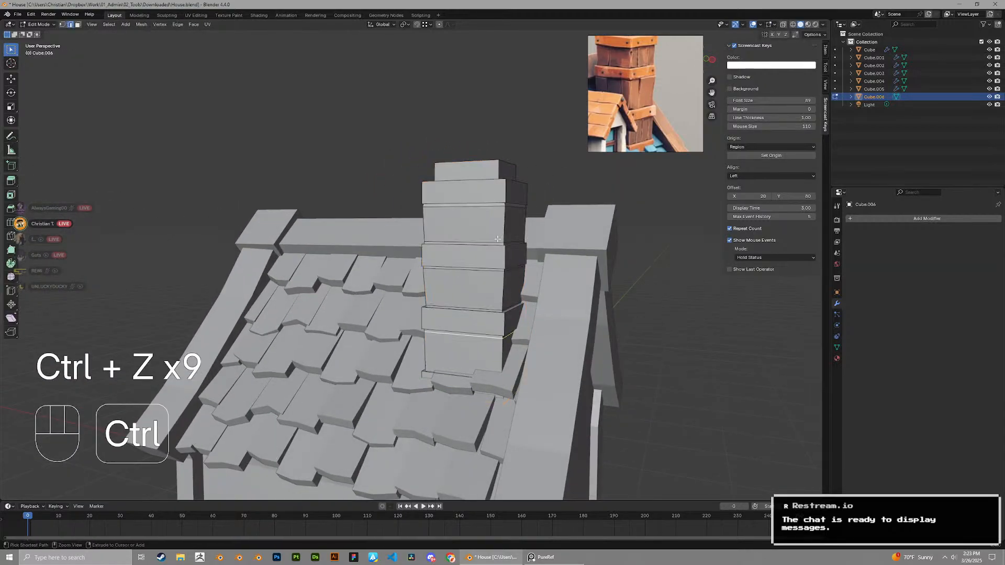
{"action": "key", "text": "ctrl+shift+z"}
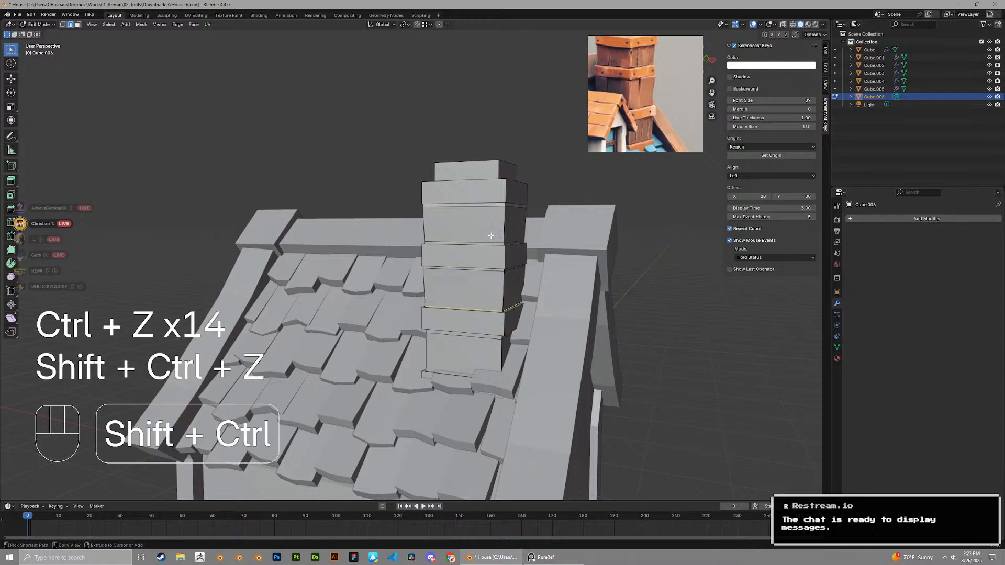
Examine the whole house with its chimney and compare the chimney top with the reference picture
{"action": "key", "text": "Tab"}
{"action": "scroll", "coordinate": [479, 212], "scroll_direction": "down", "scroll_amount": 5}
{"action": "left_click", "coordinate": [479, 212]}
{"action": "middle_click_drag", "start_coordinate": [479, 212], "coordinate": [495, 232]}
{"action": "scroll", "coordinate": [576, 206], "scroll_direction": "down", "scroll_amount": 1}
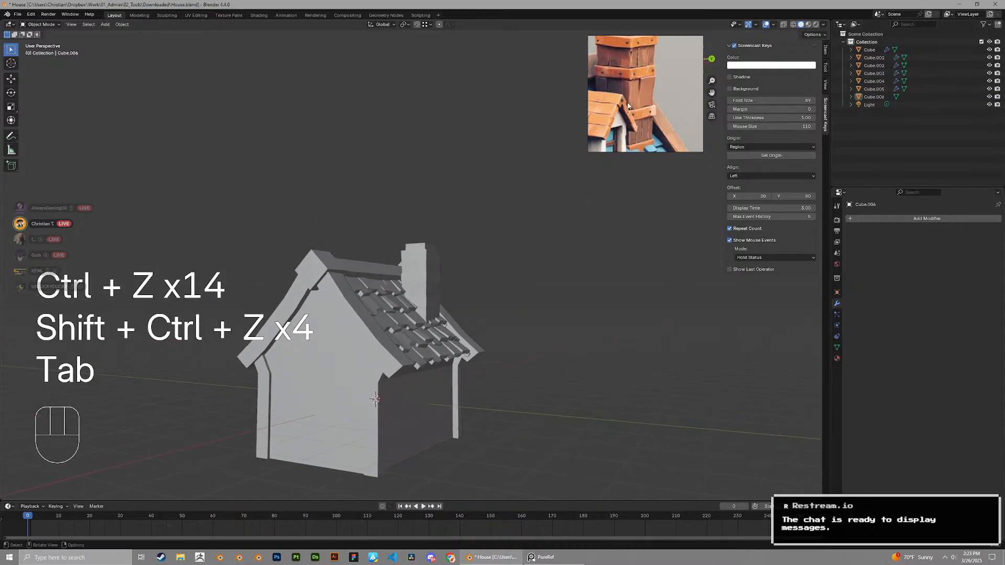
{"action": "middle_click_drag", "start_coordinate": [654, 81], "coordinate": [655, 119]}
{"action": "scroll", "coordinate": [425, 228], "scroll_direction": "up", "scroll_amount": 6}
{"action": "middle_click_drag", "start_coordinate": [426, 225], "coordinate": [438, 250]}
Select a face loop on the chimney's cap and adjust its height along Z
{"action": "left_click", "coordinate": [438, 250]}
{"action": "key", "text": "Tab"}
{"action": "scroll", "coordinate": [440, 249], "scroll_direction": "up", "scroll_amount": 2}
{"action": "middle_click_drag", "start_coordinate": [465, 159], "coordinate": [425, 268], "text": "shift"}
{"action": "scroll", "coordinate": [446, 212], "scroll_direction": "up", "scroll_amount": 1}
{"action": "key", "text": "3"}
{"action": "left_click", "coordinate": [376, 206], "text": "alt"}
{"action": "key", "text": "g"}
{"action": "key", "text": "z"}
{"action": "left_click", "coordinate": [411, 236]}
Select the floor of the chimney cap's opening and move it along Z
{"action": "key", "text": "3"}
{"action": "left_click", "coordinate": [459, 222]}
{"action": "mouse_move", "coordinate": [459, 221]}
{"action": "middle_mouse_down"}
{"action": "mouse_move", "coordinate": [472, 224]}
{"action": "mouse_move", "coordinate": [463, 231]}
{"action": "middle_mouse_up"}
{"action": "key", "text": "g"}
{"action": "key", "text": "z"}
{"action": "left_click", "coordinate": [472, 262]}
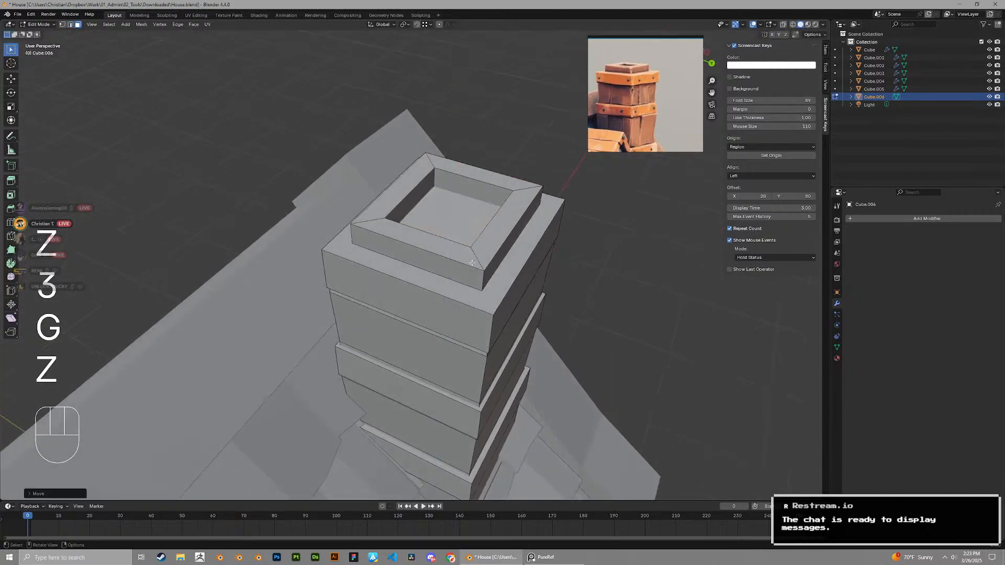
Inset the upper face of the chimney's top band by about 0.06 m
{"action": "key", "text": "Tab"}
{"action": "key", "text": "Tab"}
{"action": "key", "text": "3"}
{"action": "middle_click_drag", "start_coordinate": [487, 306], "coordinate": [550, 287]}
{"action": "key", "text": "g"}
{"action": "right_click", "coordinate": [532, 289]}
{"action": "key", "text": "3"}
{"action": "left_click", "coordinate": [517, 294]}
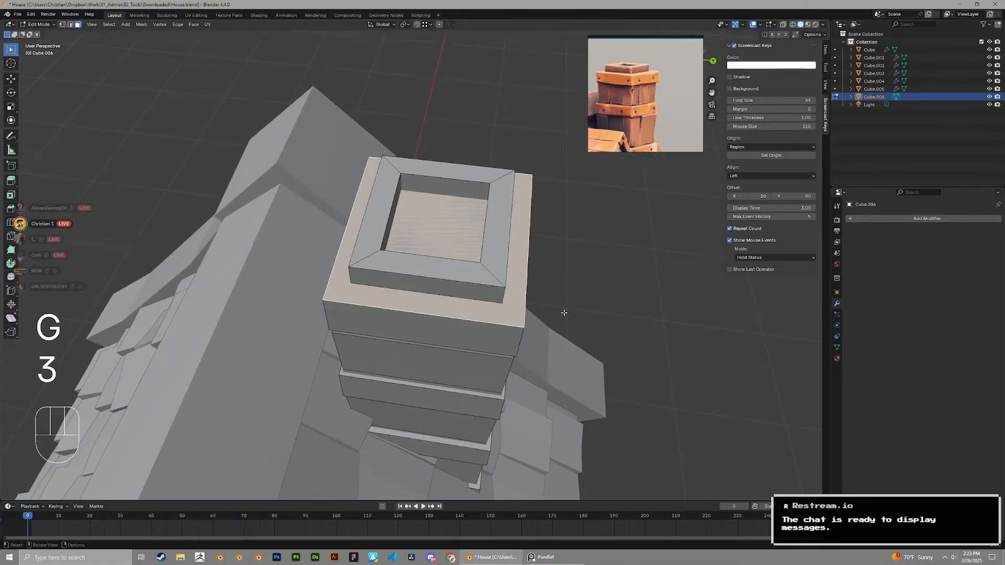
{"action": "key", "text": "i"}
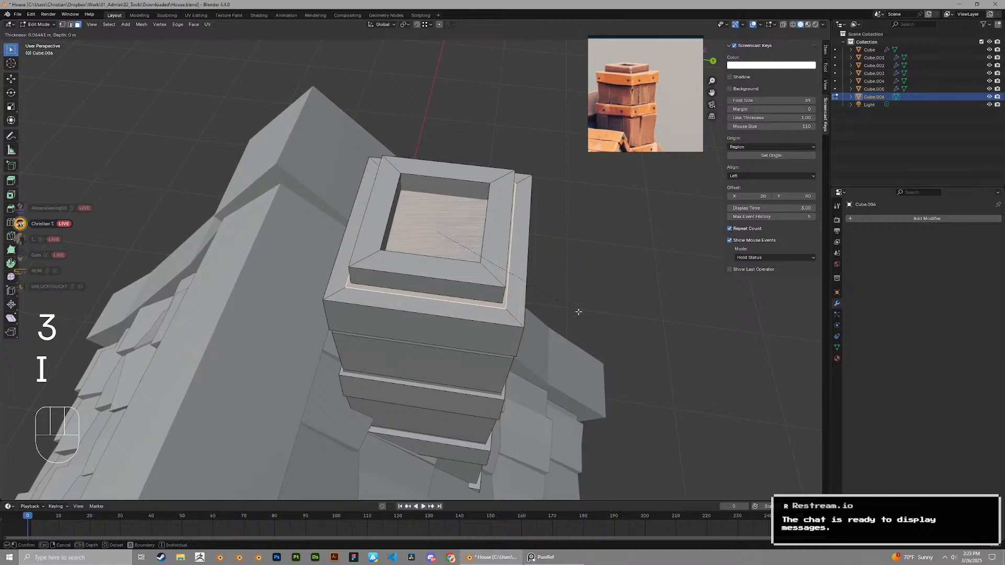
{"action": "left_click", "coordinate": [575, 310]}
Select the separate cap piece on the chimney as linked geometry and delete it
{"action": "key", "text": "Tab"}
{"action": "key", "text": "Tab"}
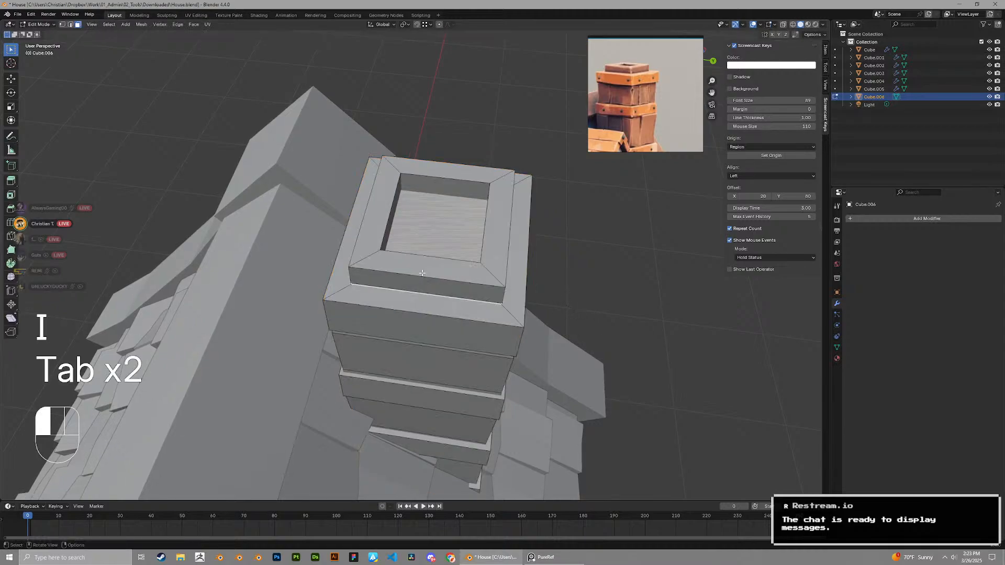
{"action": "key", "text": "l"}
{"action": "key", "text": "x"}
{"action": "left_click", "coordinate": [419, 233]}
Extrude the inset face on the top band upward to form a new chimney cap
{"action": "key", "text": "3"}
{"action": "middle_click_drag", "start_coordinate": [419, 235], "coordinate": [450, 267]}
{"action": "key", "text": "e"}
{"action": "left_click", "coordinate": [578, 298]}
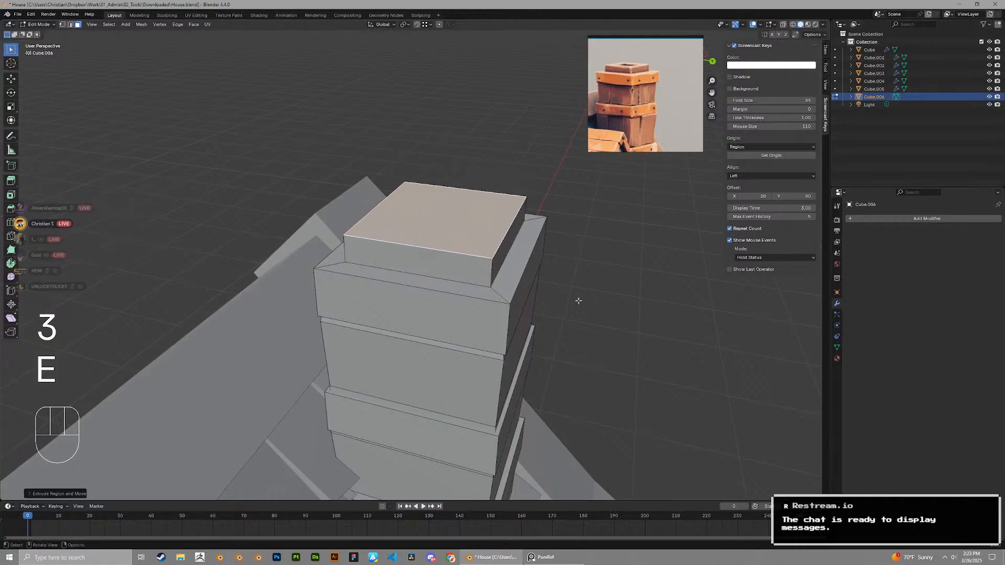
Inset the new cap's upper face and extrude it downward to hollow out the chimney opening
{"action": "key", "text": "i"}
{"action": "left_click", "coordinate": [576, 300]}
{"action": "key", "text": "e"}
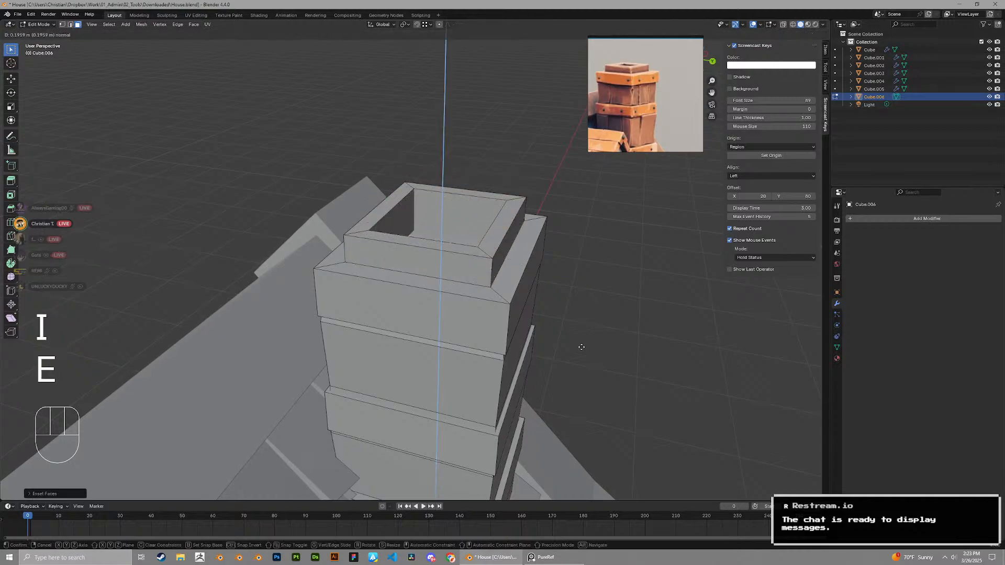
{"action": "left_click", "coordinate": [571, 341]}
{"action": "key", "text": "Tab"}
Lower the face loop of the chimney's rim slightly along Z and save the file
{"action": "scroll", "coordinate": [563, 332], "scroll_direction": "down", "scroll_amount": 5}
{"action": "left_click", "coordinate": [560, 327]}
{"action": "middle_click_drag", "start_coordinate": [555, 320], "coordinate": [522, 283]}
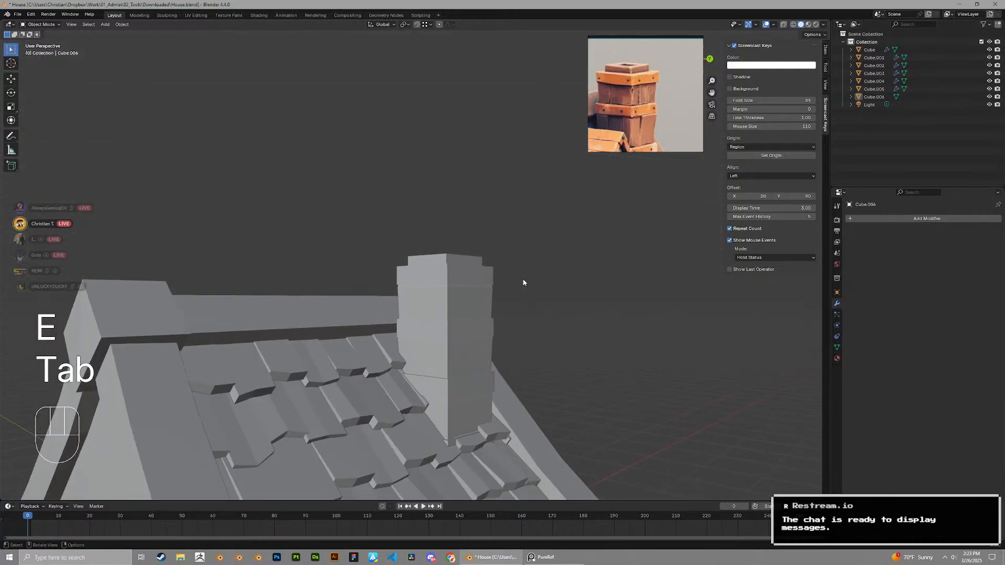
{"action": "scroll", "coordinate": [515, 281], "scroll_direction": "up", "scroll_amount": 5}
{"action": "key", "text": "Tab"}
{"action": "left_click", "coordinate": [488, 256], "text": "alt"}
{"action": "left_click", "coordinate": [493, 254], "text": "alt"}
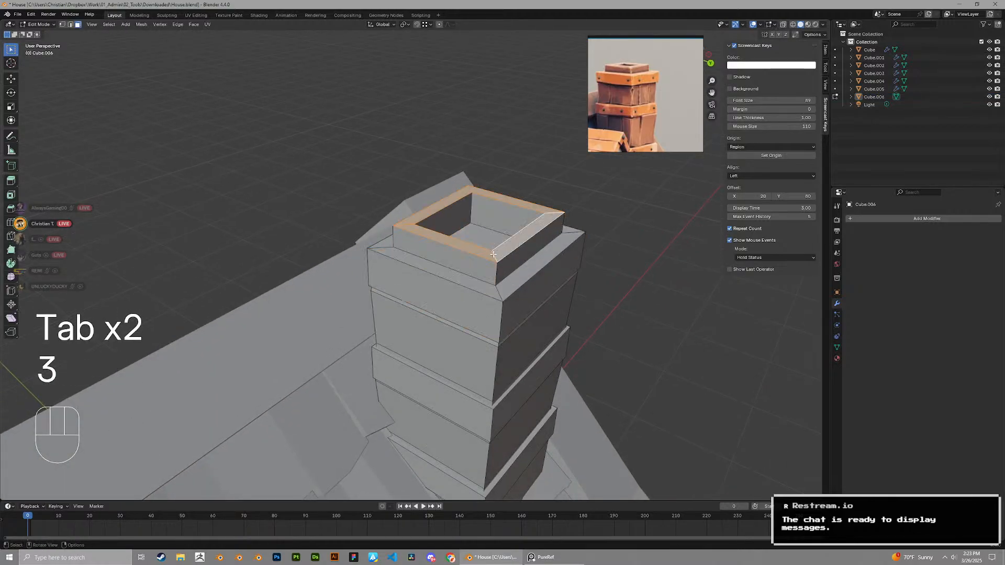
{"action": "key", "text": "g"}
{"action": "key", "text": "z"}
{"action": "left_click", "coordinate": [490, 258]}
{"action": "key", "text": "Tab"}
{"action": "scroll", "coordinate": [491, 261], "scroll_direction": "down", "scroll_amount": 5}
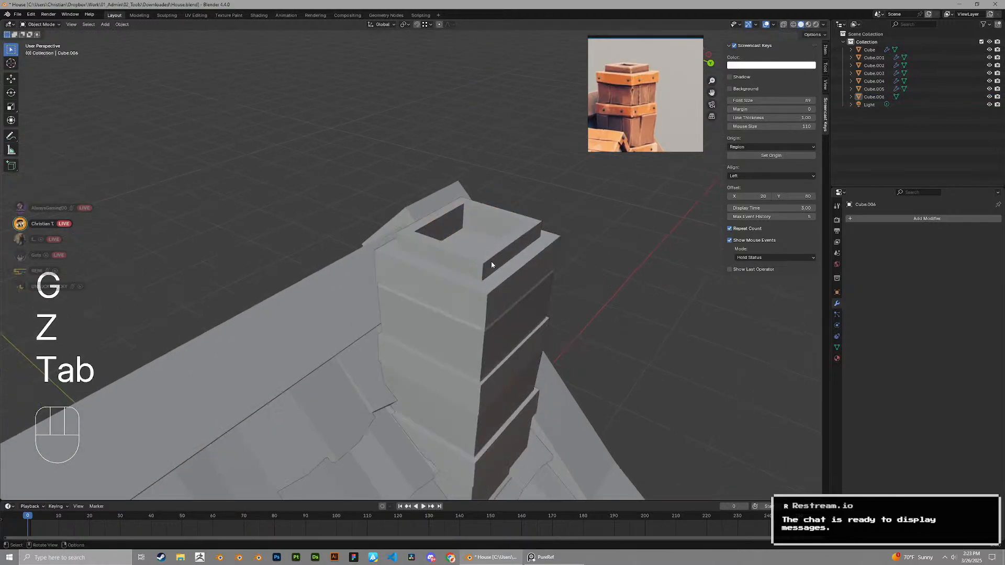
{"action": "middle_click_drag", "start_coordinate": [490, 261], "coordinate": [461, 246]}
{"action": "key", "text": "ctrl+s"}
Select the whole chimney mesh and scale it slightly narrower horizontally, excluding the Z axis
{"action": "scroll", "coordinate": [474, 265], "scroll_direction": "down", "scroll_amount": 4}
{"action": "key", "text": "Tab"}
{"action": "scroll", "coordinate": [450, 251], "scroll_direction": "up", "scroll_amount": 4}
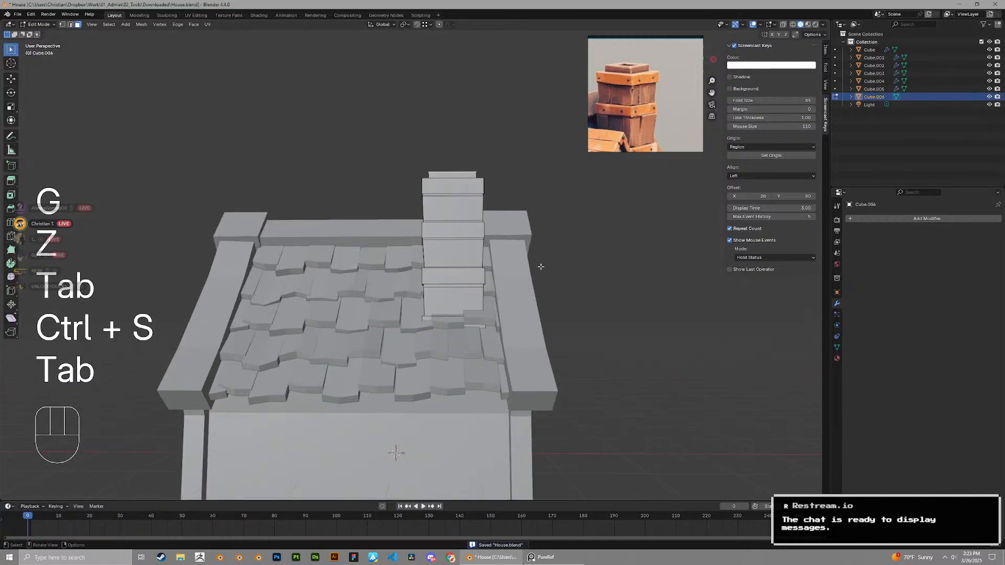
{"action": "key", "text": "a"}
{"action": "key", "text": "s"}
{"action": "key", "text": "shift+z"}
{"action": "left_click", "coordinate": [578, 321]}
{"action": "key", "text": "Tab"}
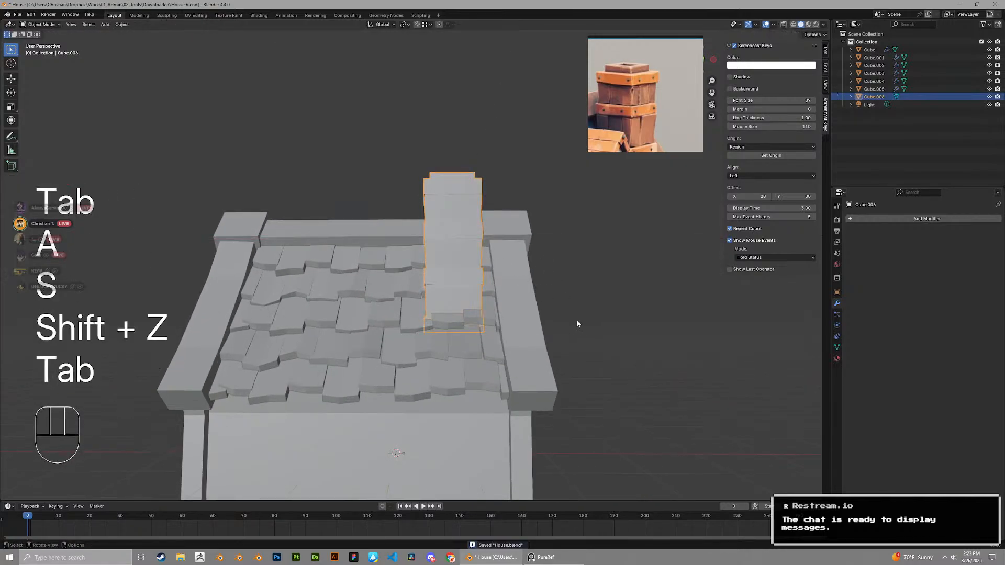
Try scaling the whole chimney mesh horizontally and moving it freely, and undo both changes
{"action": "middle_click_drag", "start_coordinate": [576, 320], "coordinate": [518, 314]}
{"action": "scroll", "coordinate": [521, 313], "scroll_direction": "down", "scroll_amount": 4}
{"action": "left_click", "coordinate": [534, 298]}
{"action": "scroll", "coordinate": [631, 119], "scroll_direction": "down", "scroll_amount": 5}
{"action": "scroll", "coordinate": [471, 220], "scroll_direction": "up", "scroll_amount": 4}
{"action": "left_click", "coordinate": [425, 230]}
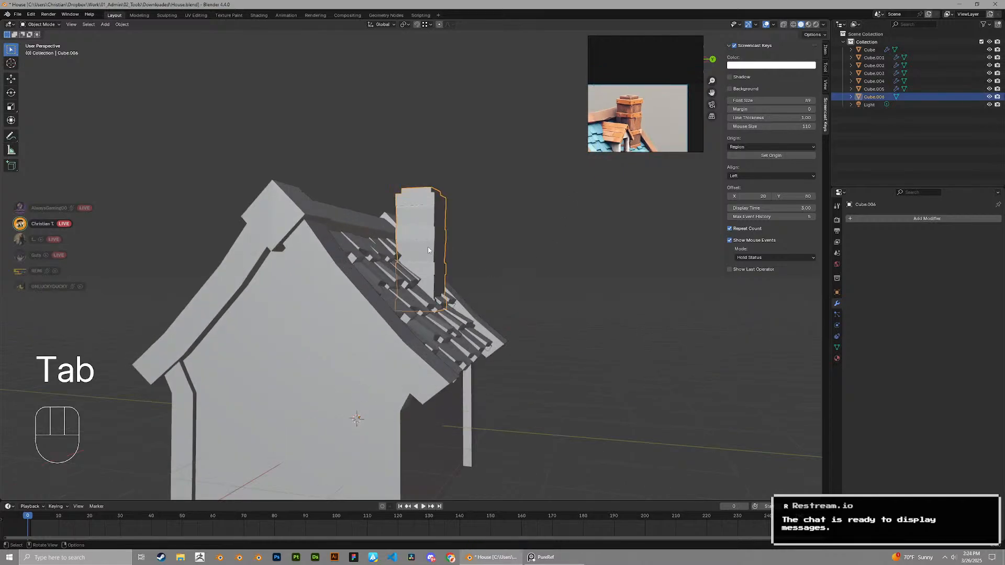
{"action": "middle_click_drag", "start_coordinate": [497, 259], "coordinate": [534, 282]}
{"action": "key", "text": "Tab"}
{"action": "key", "text": "a"}
{"action": "key", "text": "s"}
{"action": "key", "text": "shift+z"}
{"action": "key", "text": "g"}
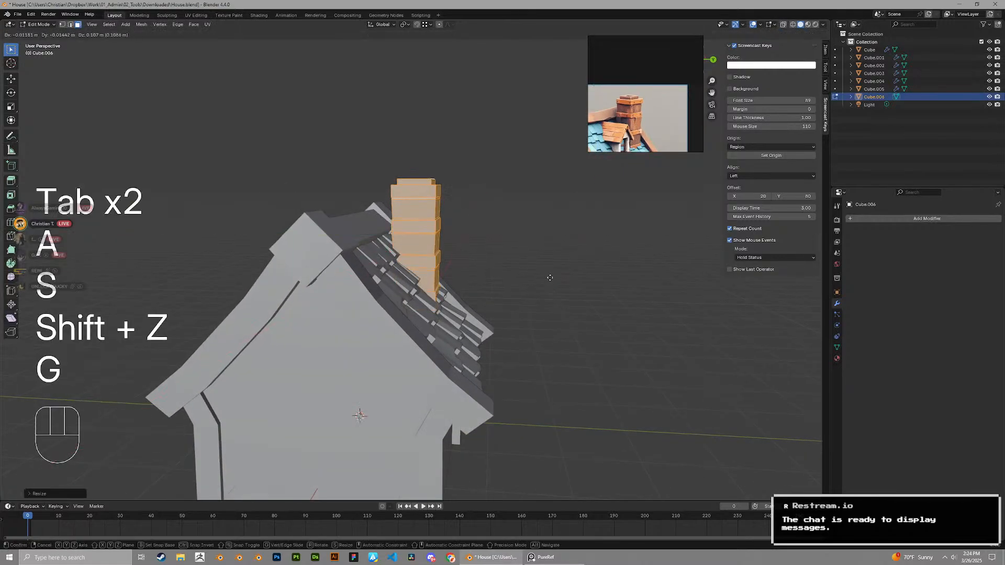
{"action": "key", "text": "ctrl+z"}
Move the whole chimney mesh about 0.1 m along Y toward the roof ridge
{"action": "key", "text": "g"}
{"action": "key", "text": "x"}
{"action": "key", "text": "y"}
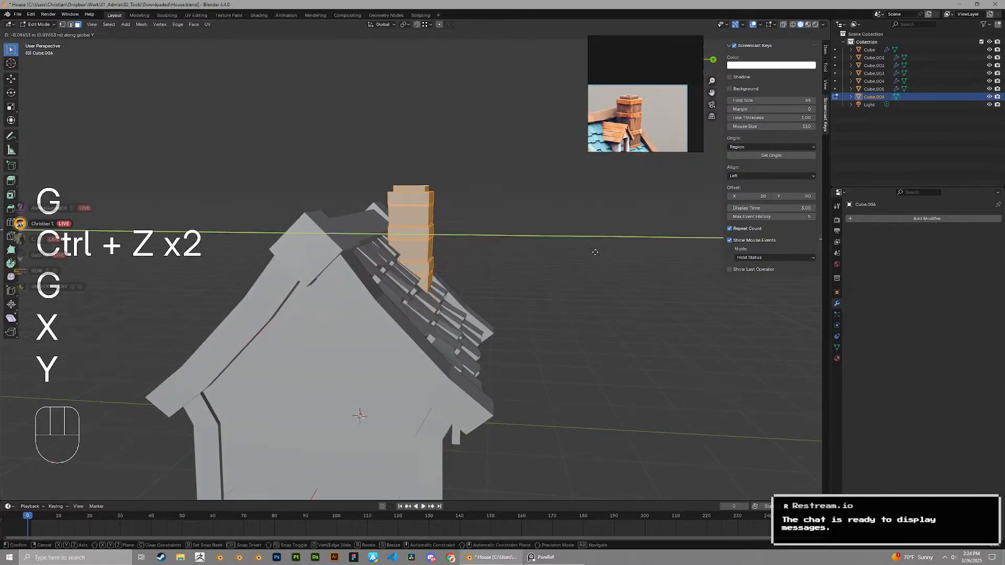
Fine-tune the whole chimney mesh's width by scaling it horizontally, excluding the Z axis
{"action": "key", "text": "s"}
{"action": "key", "text": "shift+z"}
{"action": "left_click", "coordinate": [607, 259]}
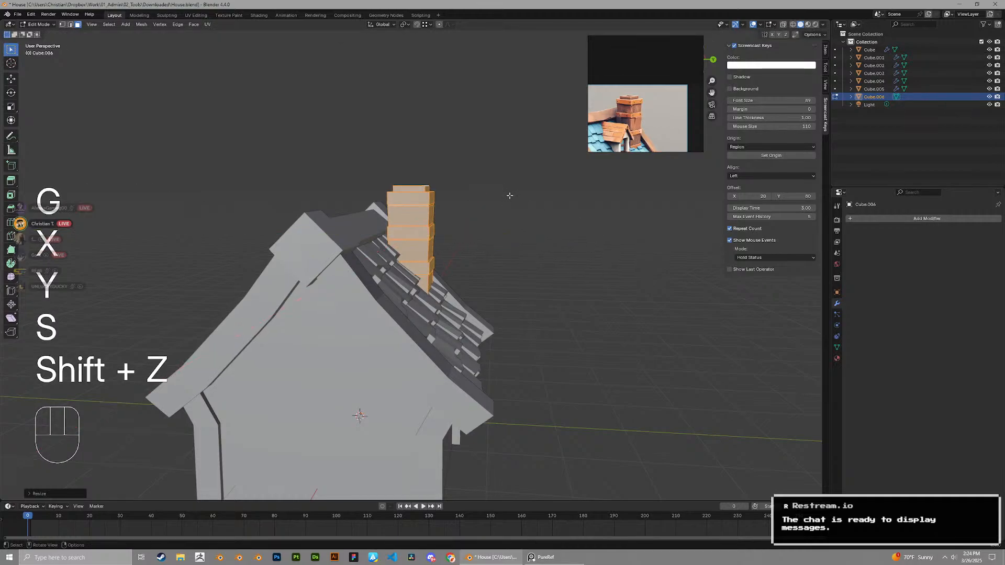
{"action": "key", "text": "s"}
{"action": "key", "text": "shift+z"}
{"action": "left_click", "coordinate": [524, 210]}
{"action": "key", "text": "Tab"}
Duplicate the upper side-wall face of the house and move the copy up along Z in front of the roof
{"action": "middle_click_drag", "start_coordinate": [535, 254], "coordinate": [498, 241]}
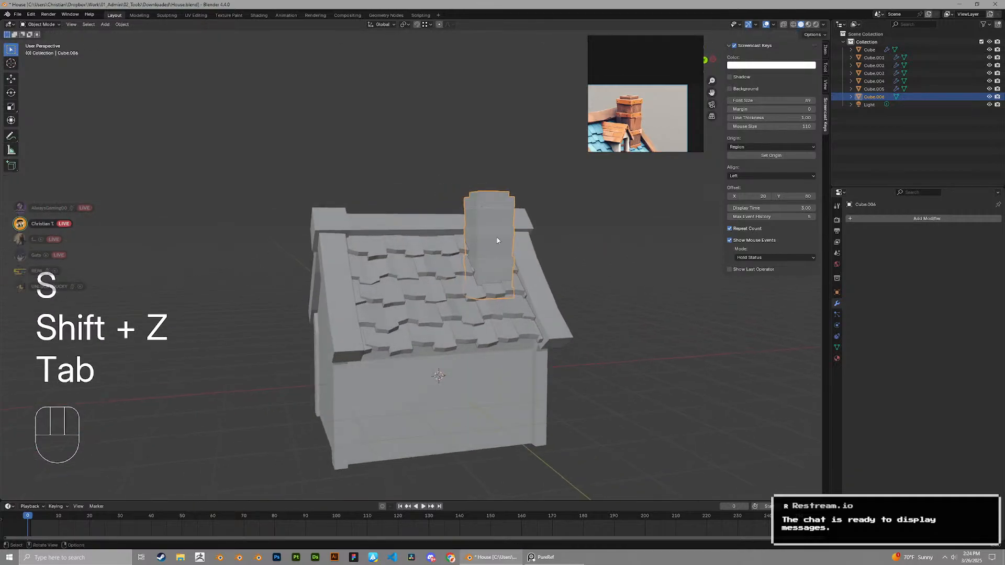
{"action": "middle_click_drag", "start_coordinate": [638, 131], "coordinate": [634, 107]}
{"action": "scroll", "coordinate": [629, 58], "scroll_direction": "up", "scroll_amount": 4}
{"action": "scroll", "coordinate": [629, 65], "scroll_direction": "up", "scroll_amount": 1}
{"action": "left_click", "coordinate": [604, 272]}
{"action": "middle_click_drag", "start_coordinate": [560, 339], "coordinate": [556, 327], "text": "shift"}
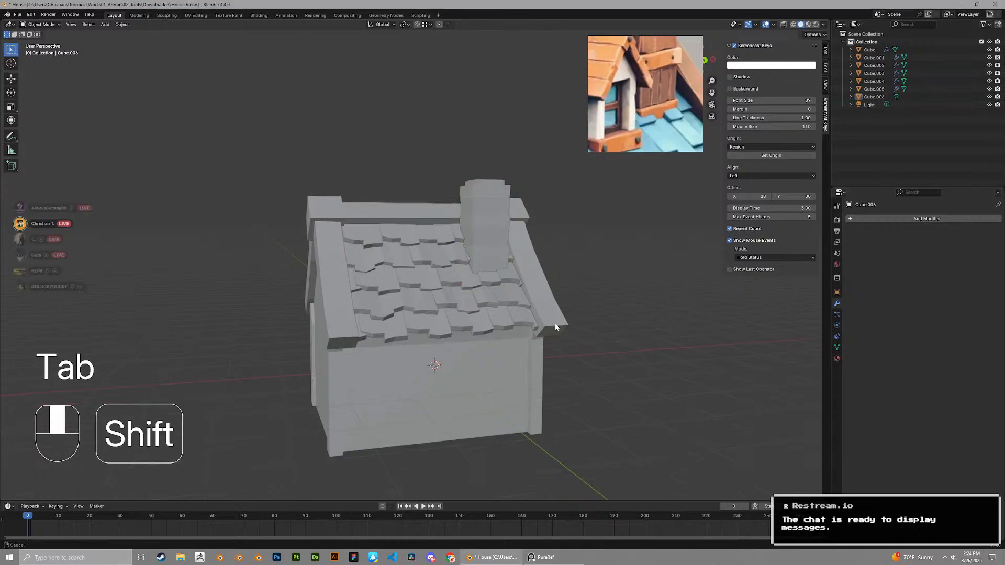
{"action": "left_click", "coordinate": [473, 329]}
{"action": "key", "text": "Tab"}
{"action": "key", "text": "3"}
{"action": "key", "text": "shift+d"}
{"action": "key", "text": "z"}
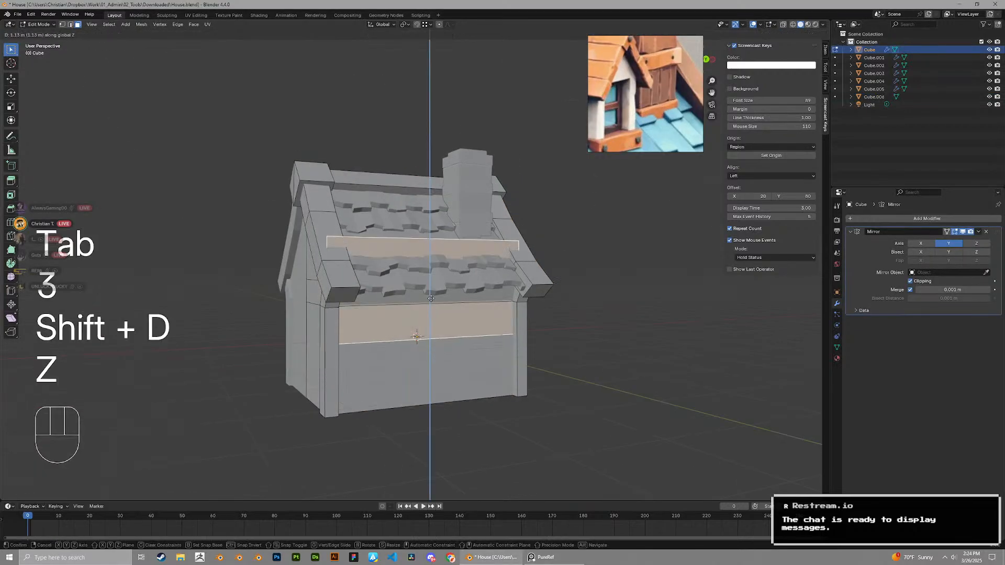
{"action": "left_click", "coordinate": [433, 239]}
{"action": "middle_click_drag", "start_coordinate": [433, 240], "coordinate": [404, 260]}
Scale the duplicated panel along X to about 0.2 of its width as the base for a dormer
{"action": "middle_click_drag", "start_coordinate": [616, 98], "coordinate": [670, 93]}
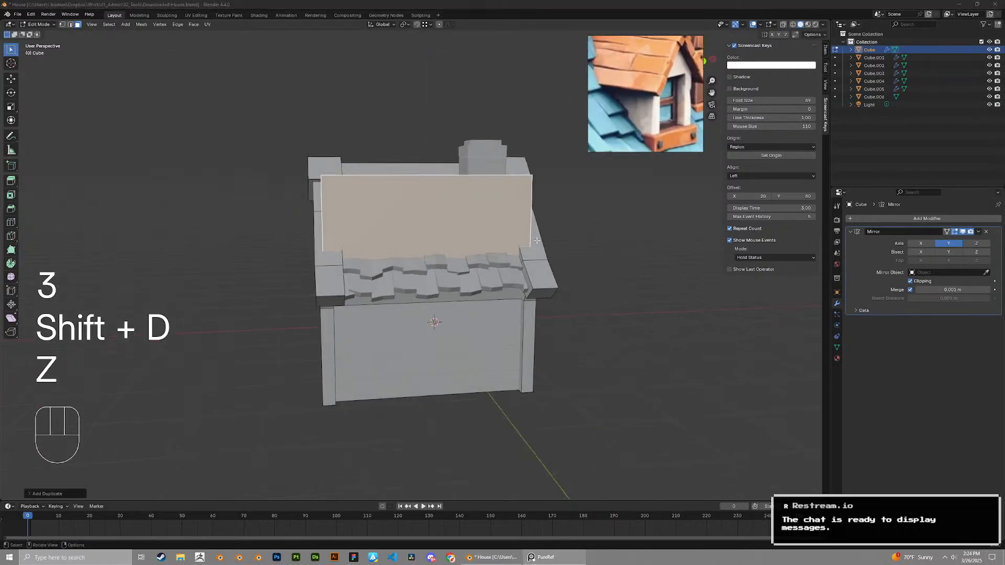
{"action": "middle_click_drag", "start_coordinate": [515, 250], "coordinate": [544, 233]}
{"action": "key", "text": "s"}
{"action": "key", "text": "x"}
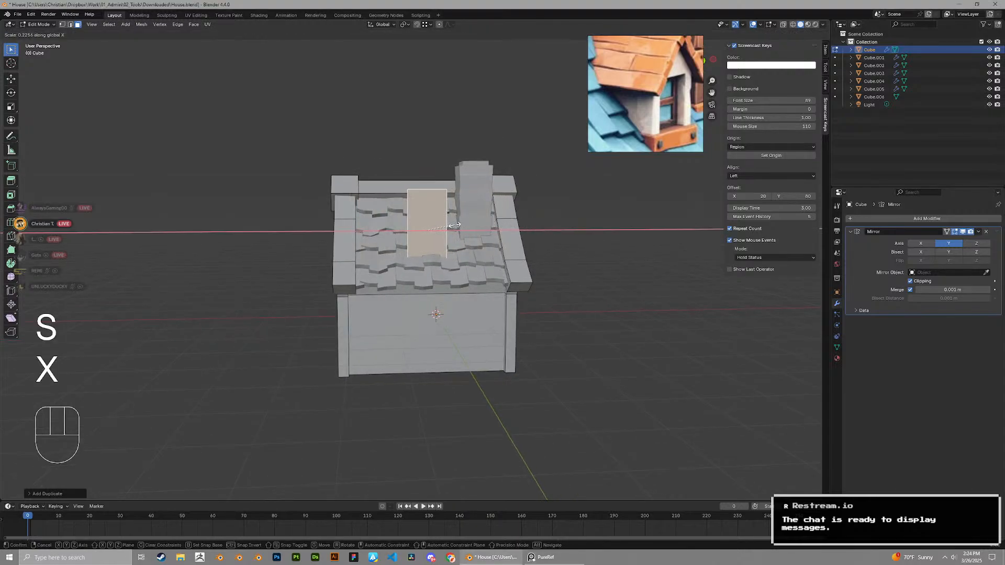
{"action": "left_click", "coordinate": [447, 225]}
{"action": "middle_click_drag", "start_coordinate": [447, 226], "coordinate": [429, 254]}
Move the narrow panel along Y toward the ridge and lower it along Z onto the tiled roof slope
{"action": "key", "text": "g"}
{"action": "key", "text": "x"}
{"action": "key", "text": "y"}
{"action": "left_click", "coordinate": [456, 273]}
{"action": "scroll", "coordinate": [457, 273], "scroll_direction": "up", "scroll_amount": 1}
{"action": "scroll", "coordinate": [429, 254], "scroll_direction": "up", "scroll_amount": 1}
{"action": "key", "text": "g"}
{"action": "key", "text": "z"}
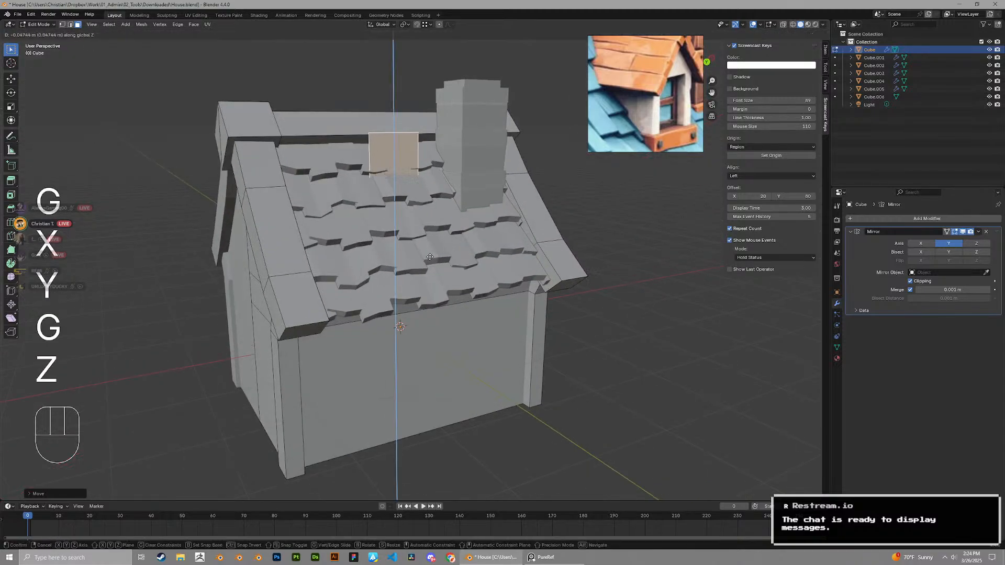
{"action": "left_click", "coordinate": [434, 280]}
Scale the dormer panel along Z and adjust its height position on the roof
{"action": "scroll", "coordinate": [432, 277], "scroll_direction": "up", "scroll_amount": 1}
{"action": "key", "text": "s"}
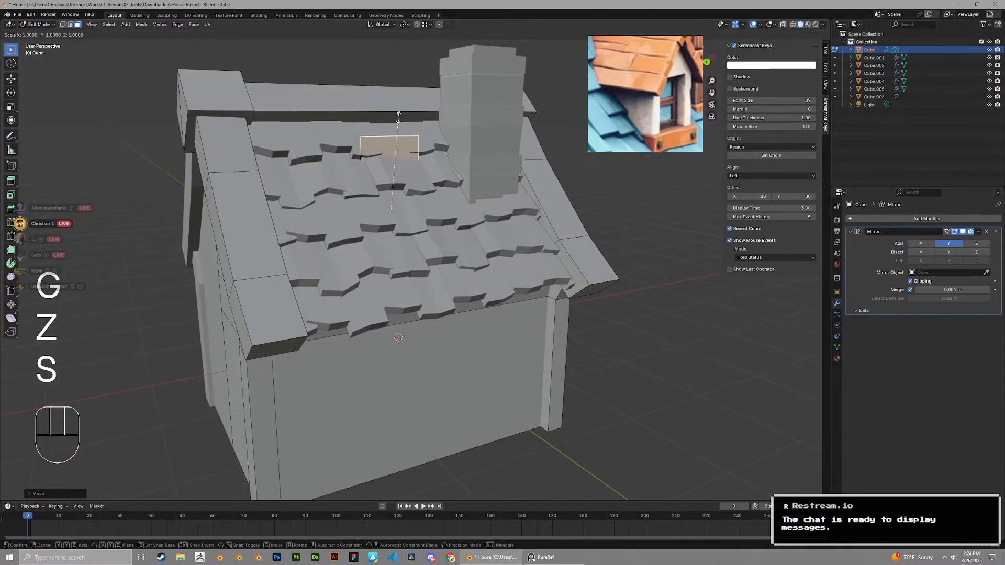
{"action": "key", "text": "z"}
{"action": "left_click", "coordinate": [387, 137]}
{"action": "key", "text": "g"}
{"action": "key", "text": "z"}
{"action": "left_click", "coordinate": [385, 118]}
Extrude the panel outward into a dormer block and move its underside along Z to meet the roof tiles
{"action": "key", "text": "e"}
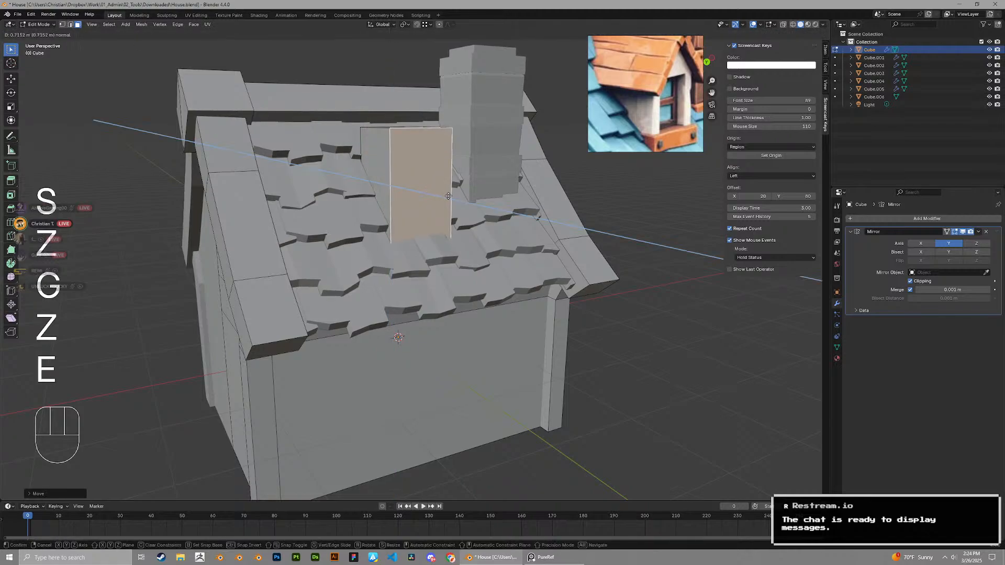
{"action": "left_click", "coordinate": [455, 202]}
{"action": "middle_click_drag", "start_coordinate": [454, 203], "coordinate": [444, 157]}
{"action": "key", "text": "3"}
{"action": "left_click", "coordinate": [442, 248]}
{"action": "middle_click_drag", "start_coordinate": [443, 248], "coordinate": [359, 217]}
{"action": "key", "text": "g"}
{"action": "key", "text": "z"}
{"action": "left_click", "coordinate": [430, 211]}
Select the dormer block's rear face and try scaling it along X
{"action": "key", "text": "3"}
{"action": "left_click", "coordinate": [359, 218]}
{"action": "key", "text": "g"}
{"action": "key", "text": "s"}
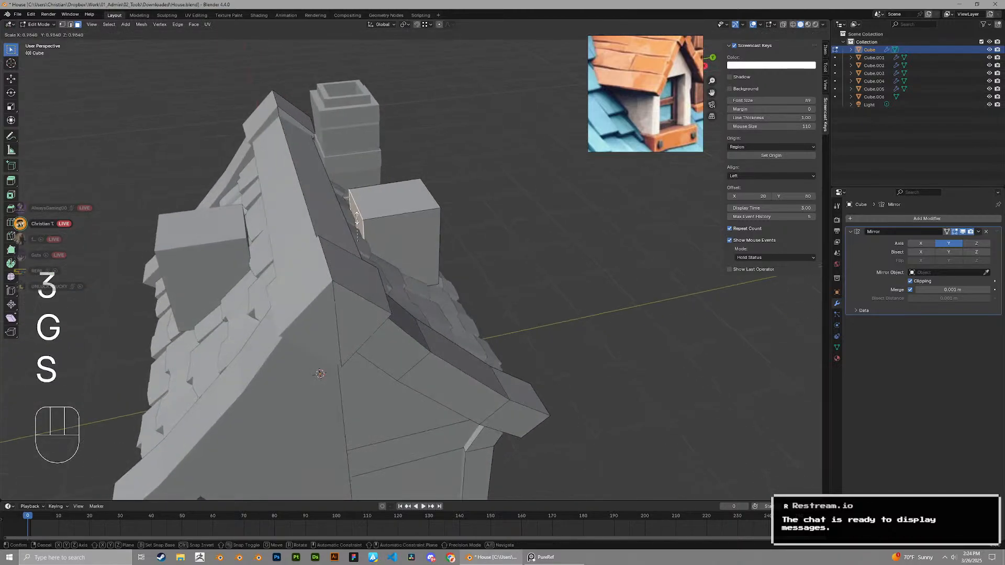
{"action": "key", "text": "x"}
{"action": "right_click", "coordinate": [348, 219]}
{"action": "key", "text": "u"}
Move the dormer block's rear face along Y relative to the roof slope, comparing with the reference image
{"action": "scroll", "coordinate": [628, 79], "scroll_direction": "down", "scroll_amount": 2}
{"action": "middle_click_drag", "start_coordinate": [628, 78], "coordinate": [648, 102]}
{"action": "scroll", "coordinate": [393, 201], "scroll_direction": "down", "scroll_amount": 5}
{"action": "middle_click_drag", "start_coordinate": [397, 208], "coordinate": [461, 198]}
{"action": "scroll", "coordinate": [393, 202], "scroll_direction": "up", "scroll_amount": 4}
{"action": "key", "text": "Tab"}
{"action": "key", "text": "Tab"}
{"action": "key", "text": "g"}
{"action": "key", "text": "x"}
{"action": "key", "text": "y"}
{"action": "left_click", "coordinate": [406, 202]}
{"action": "scroll", "coordinate": [409, 203], "scroll_direction": "down", "scroll_amount": 5}
{"action": "scroll", "coordinate": [652, 110], "scroll_direction": "down", "scroll_amount": 4}
{"action": "scroll", "coordinate": [367, 293], "scroll_direction": "up", "scroll_amount": 3}
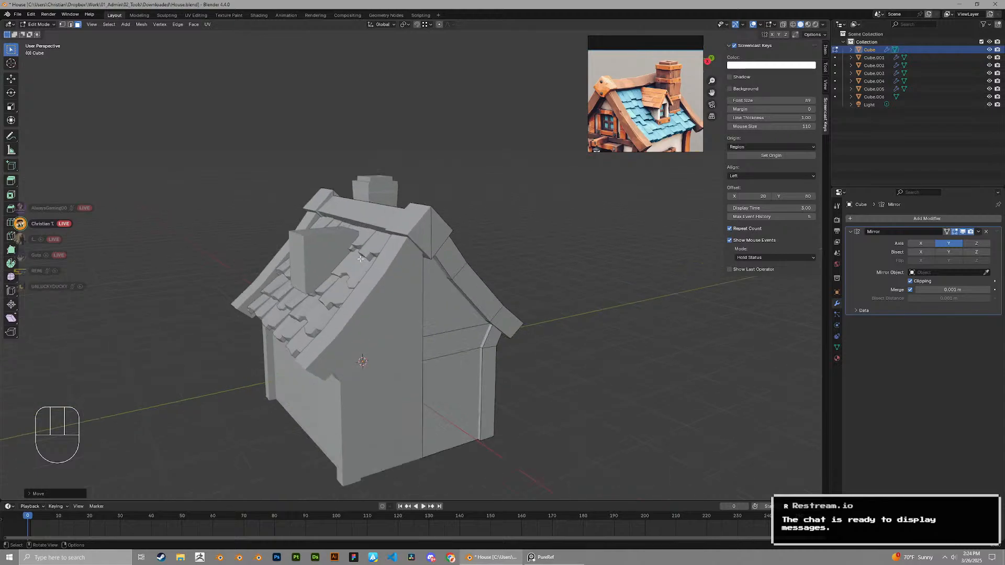
Fine-tune the position of the dormer block's rear face along Y behind the tiles
{"action": "middle_click_drag", "start_coordinate": [367, 293], "coordinate": [313, 217]}
{"action": "middle_click_drag", "start_coordinate": [492, 251], "coordinate": [437, 256], "text": "shift"}
{"action": "scroll", "coordinate": [437, 257], "scroll_direction": "up", "scroll_amount": 4}
{"action": "middle_click_drag", "start_coordinate": [437, 256], "coordinate": [437, 253]}
{"action": "key", "text": "g"}
{"action": "key", "text": "x"}
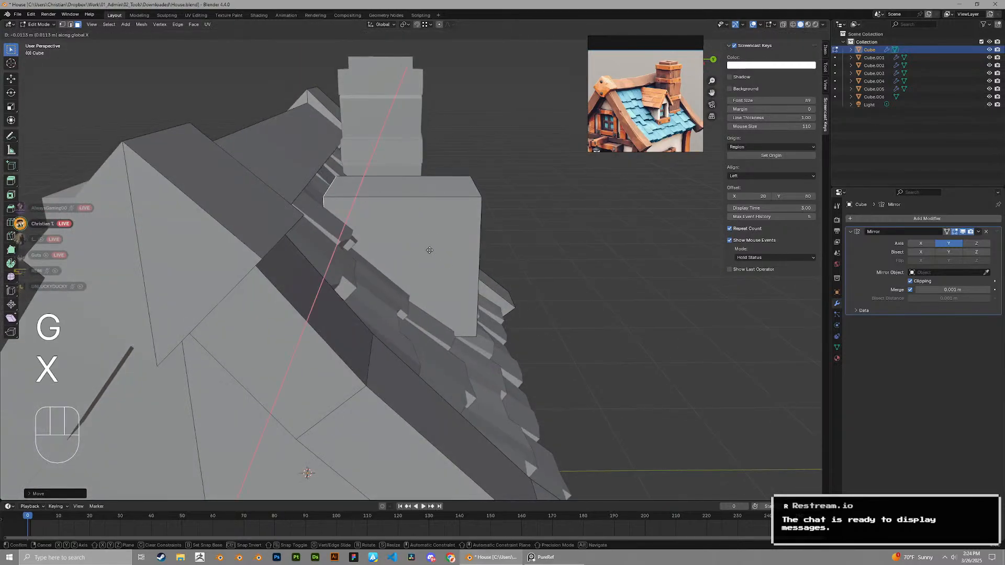
{"action": "left_click", "coordinate": [420, 246]}
{"action": "scroll", "coordinate": [471, 234], "scroll_direction": "down", "scroll_amount": 1}
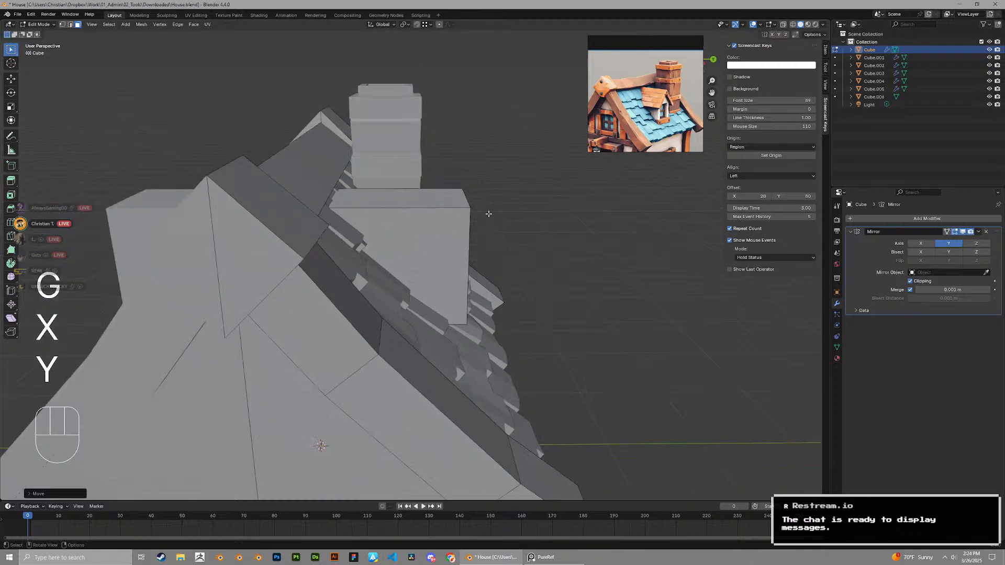
{"action": "middle_click_drag", "start_coordinate": [489, 214], "coordinate": [459, 222]}
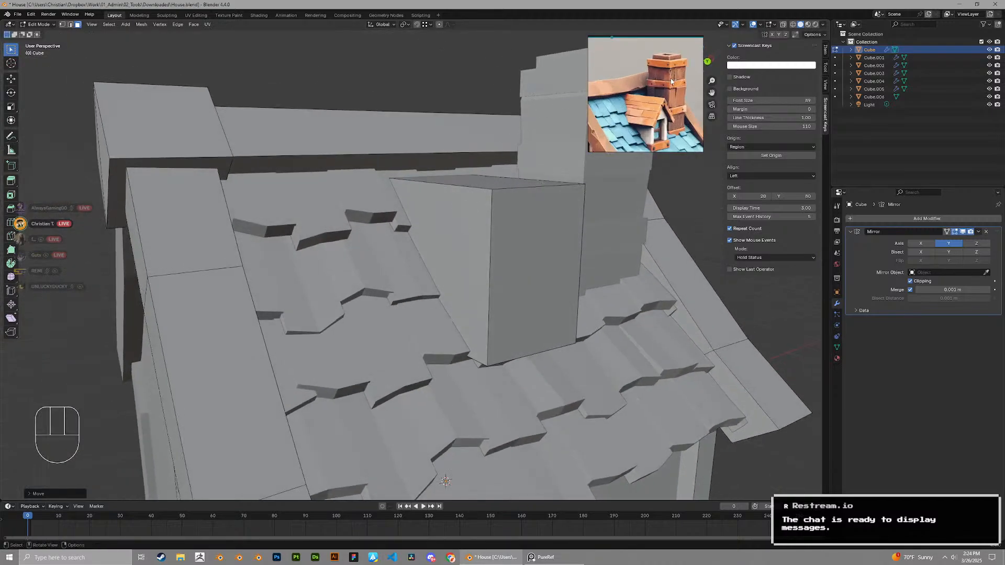
Try a centred vertical loop cut through the dormer block, and undo it
{"action": "middle_click_drag", "start_coordinate": [556, 103], "coordinate": [437, 232]}
{"action": "key", "text": "ctrl+r"}
{"action": "left_click", "coordinate": [497, 198]}
{"action": "right_click", "coordinate": [497, 198]}
{"action": "scroll", "coordinate": [472, 208], "scroll_direction": "down", "scroll_amount": 5}
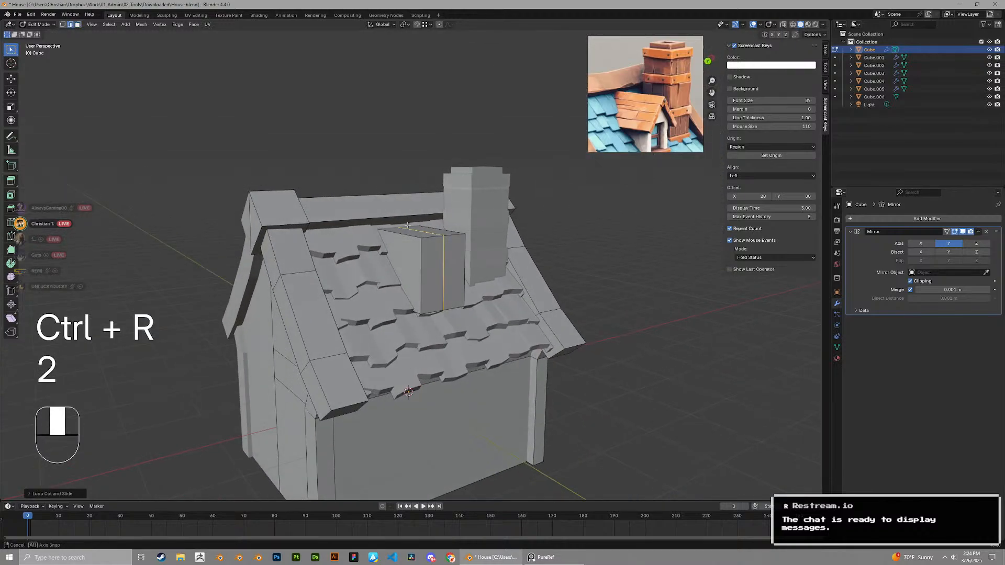
{"action": "key", "text": "ctrl+z"}
{"action": "key", "text": "ctrl+z"}
{"action": "key", "text": "ctrl+shift+z"}
Lower the dormer block's top face along Z and extrude it upward for the gable section
{"action": "key", "text": "3"}
{"action": "key", "text": "3"}
{"action": "left_click", "coordinate": [423, 231]}
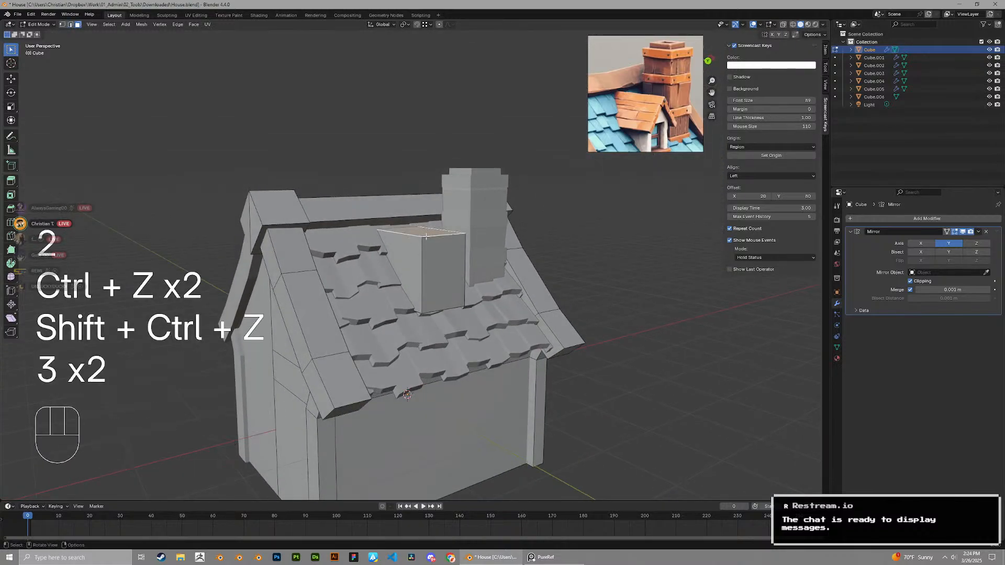
{"action": "middle_click_drag", "start_coordinate": [424, 231], "coordinate": [405, 232]}
{"action": "key", "text": "g"}
{"action": "key", "text": "z"}
{"action": "left_click", "coordinate": [411, 258]}
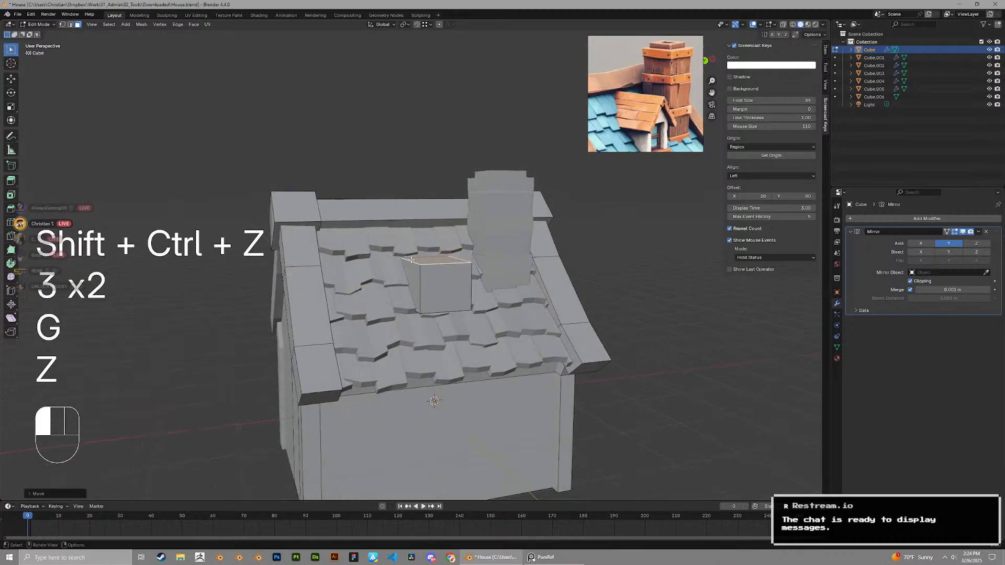
{"action": "key", "text": "e"}
Collapse the extruded top face along X with a scale of 0 to form a gable ridge
{"action": "key", "text": "s"}
{"action": "key", "text": "x"}
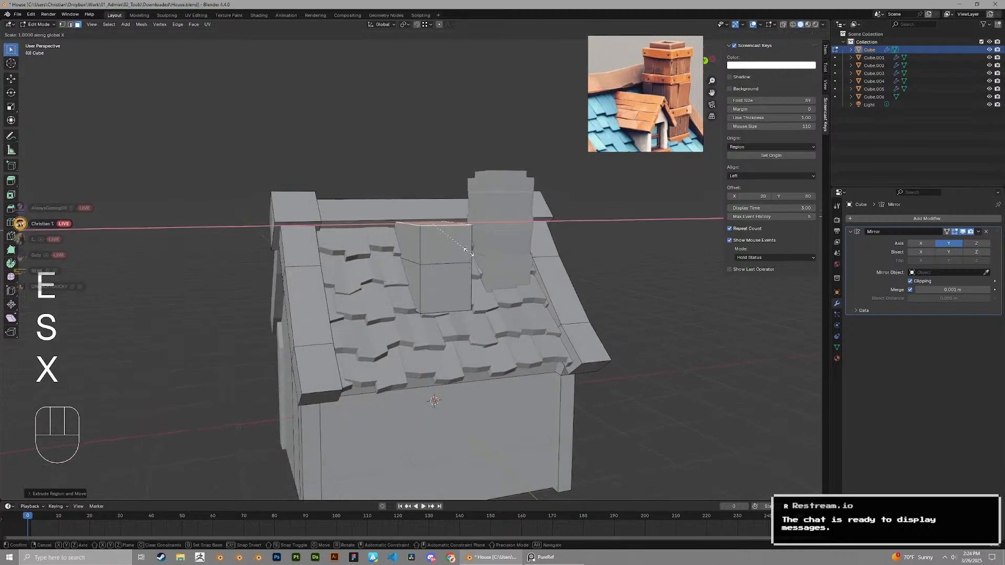
{"action": "key", "text": "KP_0"}
{"action": "left_click", "coordinate": [469, 250]}
{"action": "scroll", "coordinate": [473, 219], "scroll_direction": "up", "scroll_amount": 3}
{"action": "key", "text": "1"}
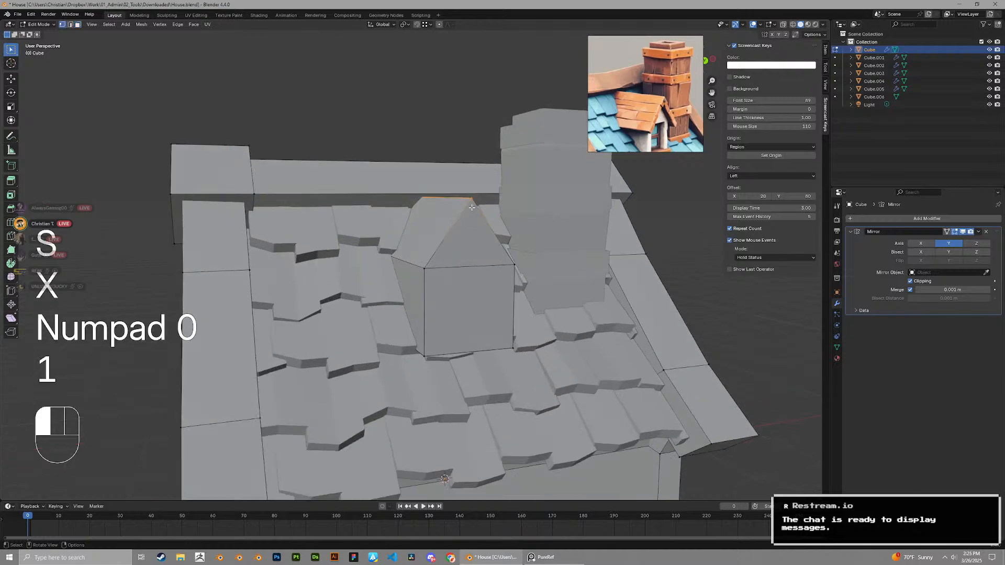
{"action": "left_click", "coordinate": [471, 207]}
{"action": "middle_click_drag", "start_coordinate": [434, 195], "coordinate": [497, 249]}
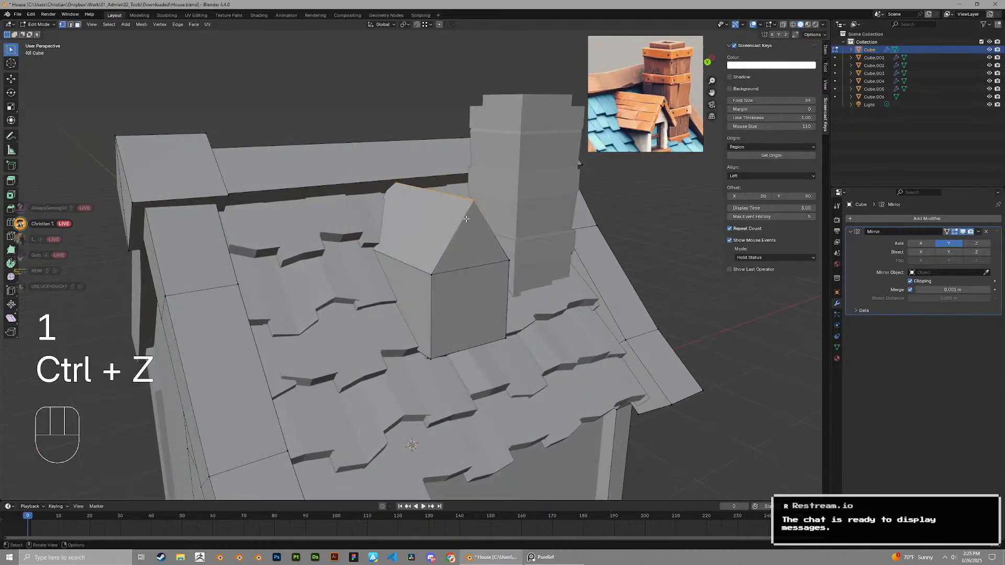
Select the entire house mesh and merge its overlapping vertices by distance
{"action": "key", "text": "a"}
{"action": "key", "text": "m"}
{"action": "key", "text": "m"}
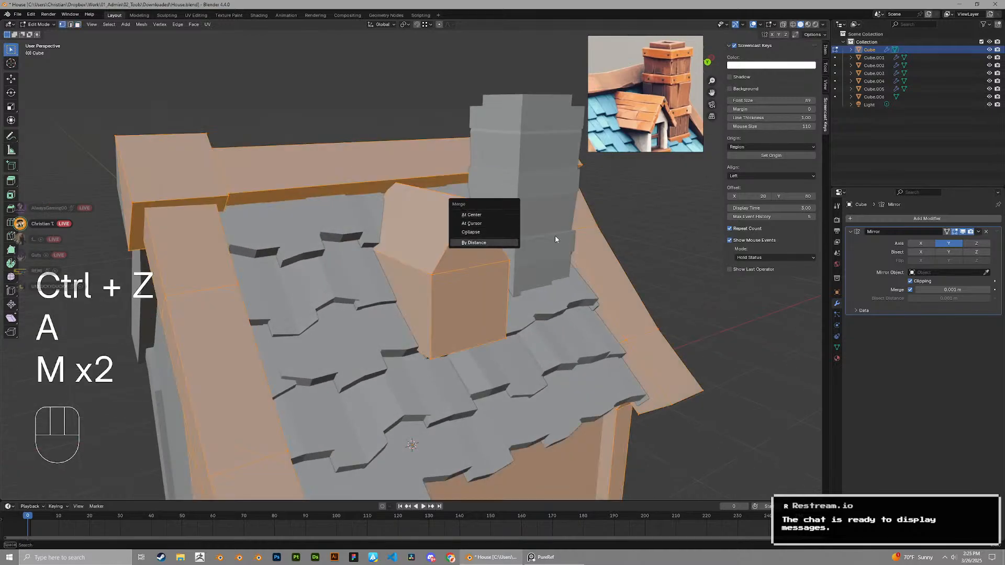
{"action": "left_click", "coordinate": [411, 237]}
{"action": "middle_click_drag", "start_coordinate": [411, 237], "coordinate": [444, 260]}
{"action": "key", "text": "3"}
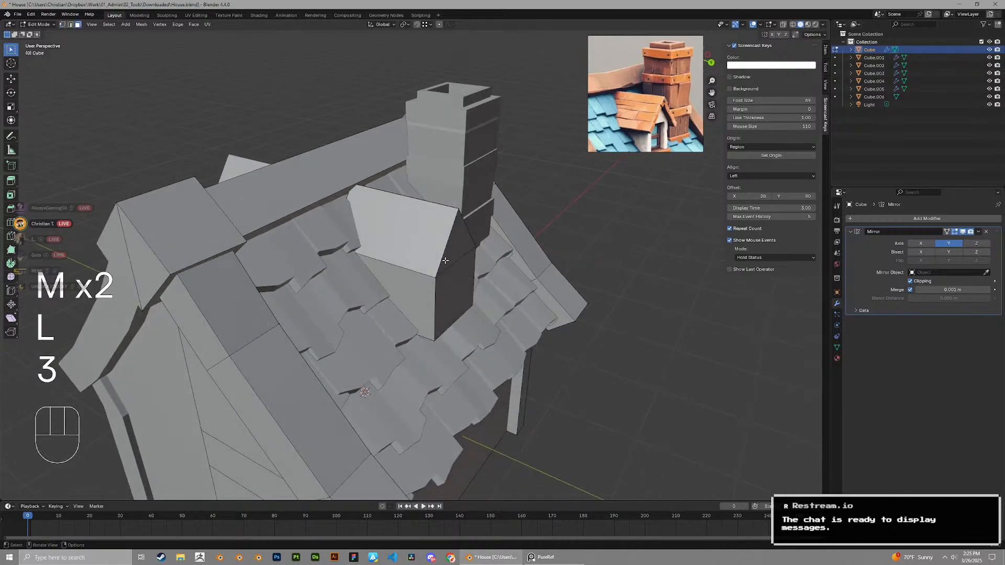
Undo the vertex merge and the X collapse of the dormer's top face
{"action": "key", "text": "ctrl+z"}
{"action": "key", "text": "ctrl+z"}
{"action": "key", "text": "ctrl+z"}
{"action": "key", "text": "ctrl+z"}
{"action": "key", "text": "ctrl+z"}
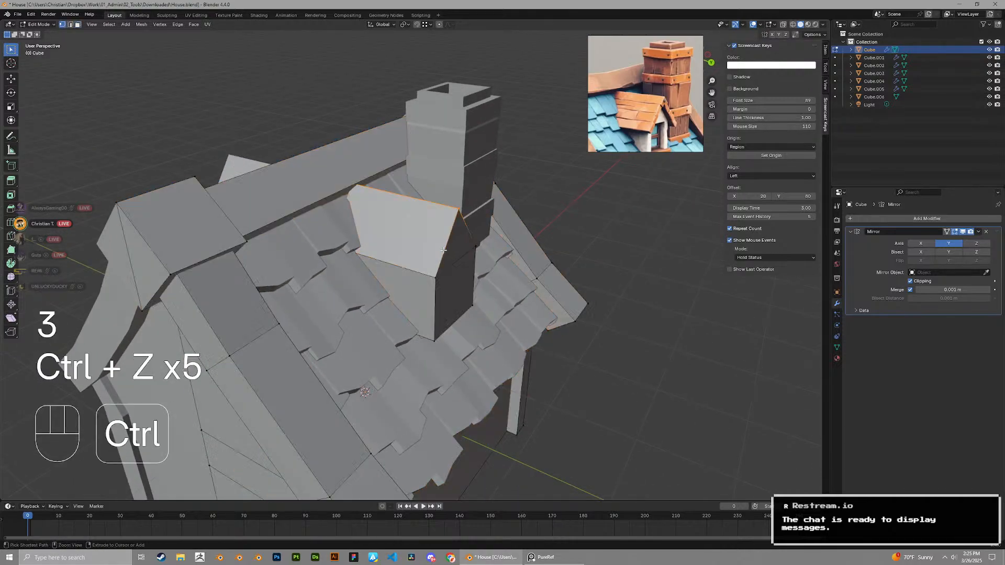
Merge the dormer's two front top corner vertices at their center to form the gable peak
{"action": "key", "text": "1"}
{"action": "left_click", "coordinate": [446, 220], "text": "shift"}
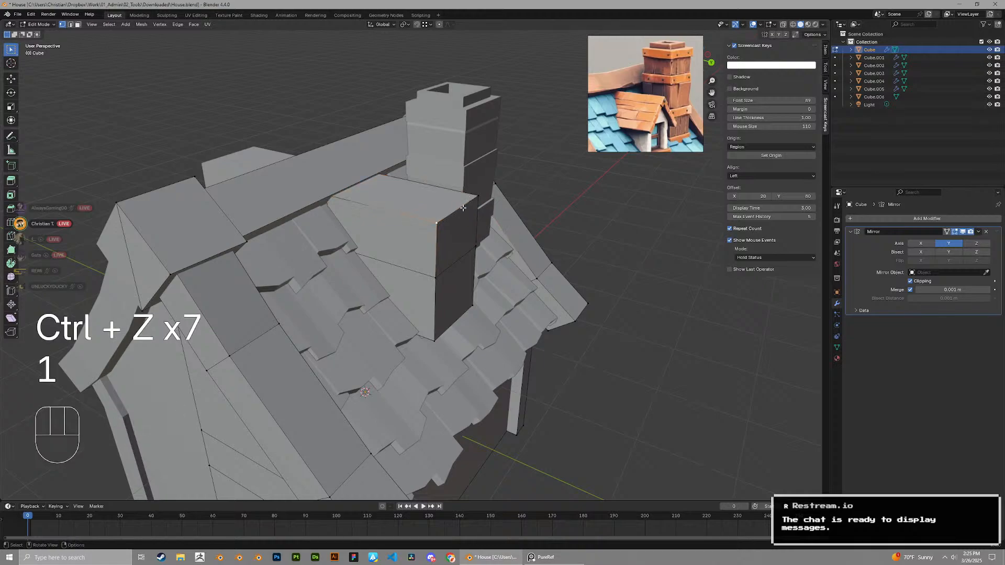
{"action": "left_click", "coordinate": [431, 233], "text": "shift"}
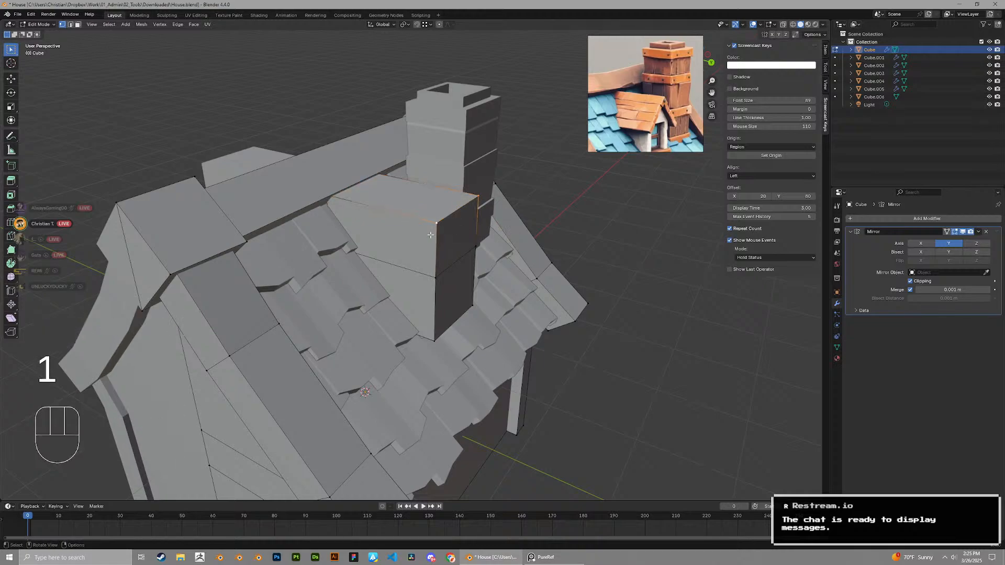
{"action": "key", "text": "m"}
{"action": "left_click", "coordinate": [420, 222]}
{"action": "middle_click_drag", "start_coordinate": [419, 222], "coordinate": [768, 47]}
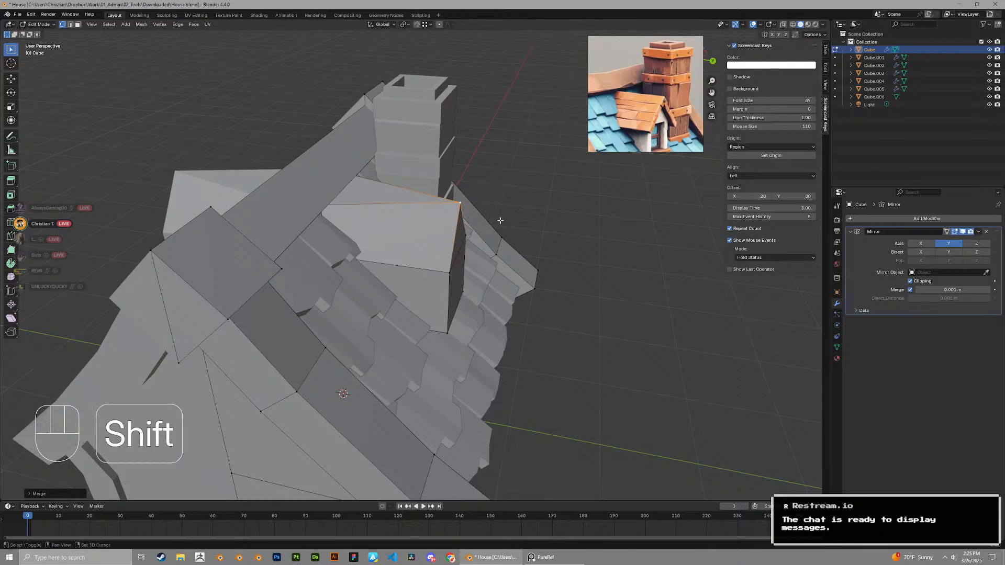
Try hiding the unselected parts of the house mesh to isolate the dormer, and undo the hiding
{"action": "key", "text": "shift+h"}
{"action": "key", "text": "ctrl+z"}
{"action": "key", "text": "shift+h"}
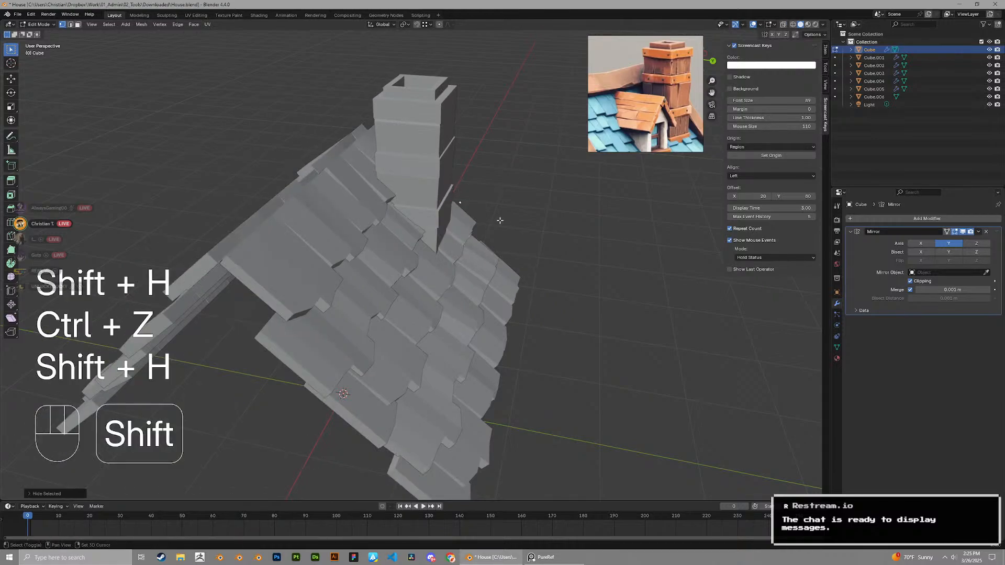
{"action": "scroll", "coordinate": [499, 220], "scroll_direction": "down", "scroll_amount": 4}
{"action": "key", "text": "ctrl+z"}
{"action": "key", "text": "a"}
{"action": "key", "text": "shift+g"}
{"action": "key", "text": "shift+h"}
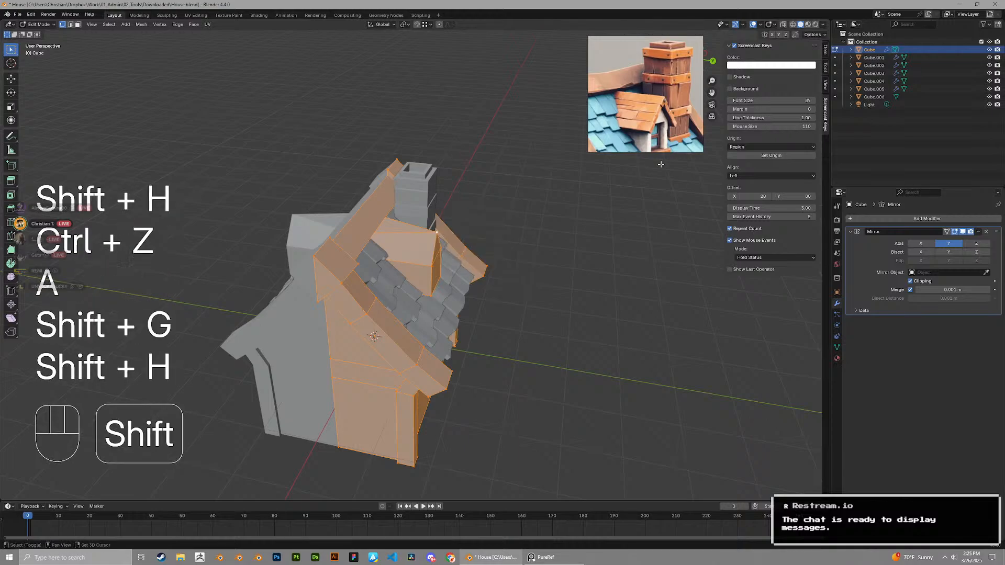
{"action": "key", "text": "shift+h"}
{"action": "key", "text": "shift+h"}
{"action": "scroll", "coordinate": [560, 269], "scroll_direction": "up", "scroll_amount": 3}
{"action": "left_click", "coordinate": [560, 269]}
Select the dormer's linked geometry and hide the rest of the house mesh
{"action": "key", "text": "3"}
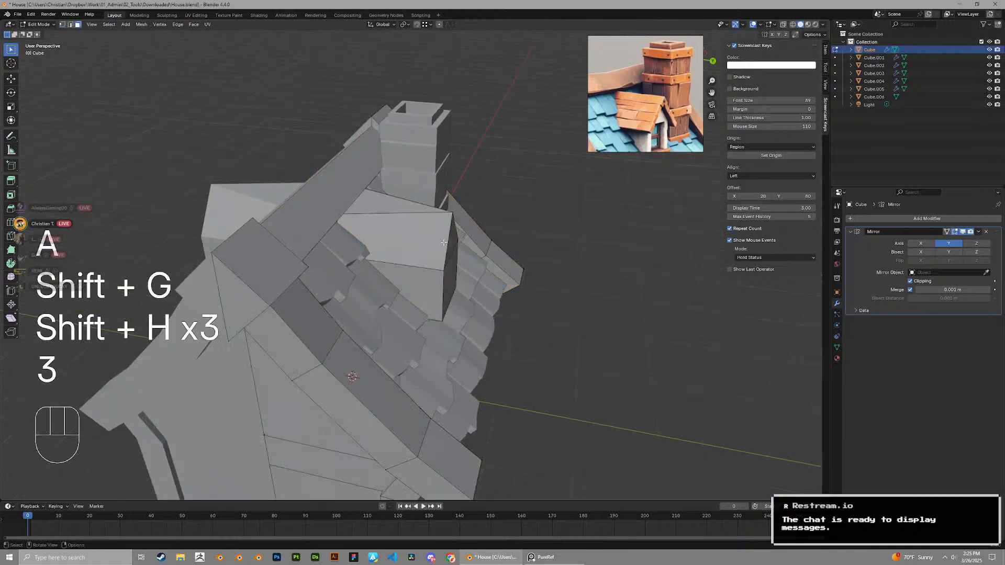
{"action": "left_click", "coordinate": [451, 245]}
{"action": "key", "text": "l"}
{"action": "key", "text": "shift+h"}
{"action": "middle_click_drag", "start_coordinate": [453, 241], "coordinate": [479, 242]}
{"action": "scroll", "coordinate": [479, 242], "scroll_direction": "up", "scroll_amount": 2}
Merge the dormer's two rear top corner vertices at their center to complete the gable ridge
{"action": "key", "text": "1"}
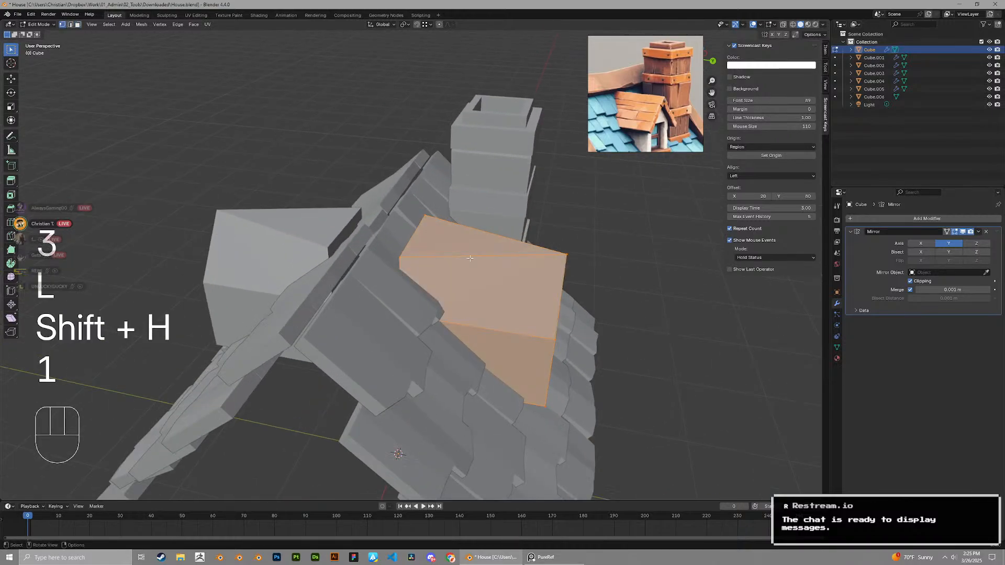
{"action": "left_click", "coordinate": [398, 258]}
{"action": "left_click", "coordinate": [426, 218], "text": "shift"}
{"action": "key", "text": "m"}
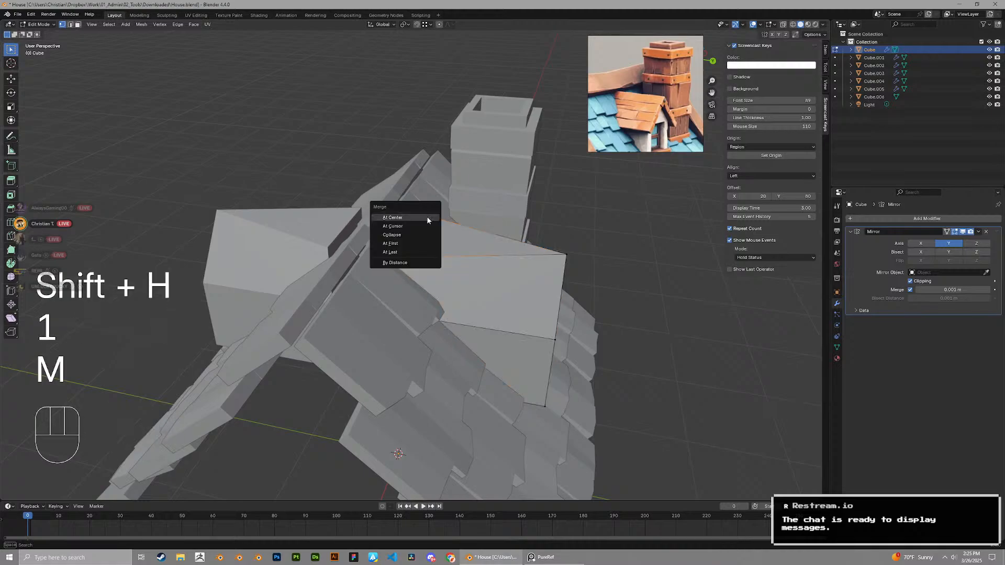
{"action": "left_click", "coordinate": [393, 217]}
{"action": "middle_click_drag", "start_coordinate": [427, 220], "coordinate": [422, 187]}
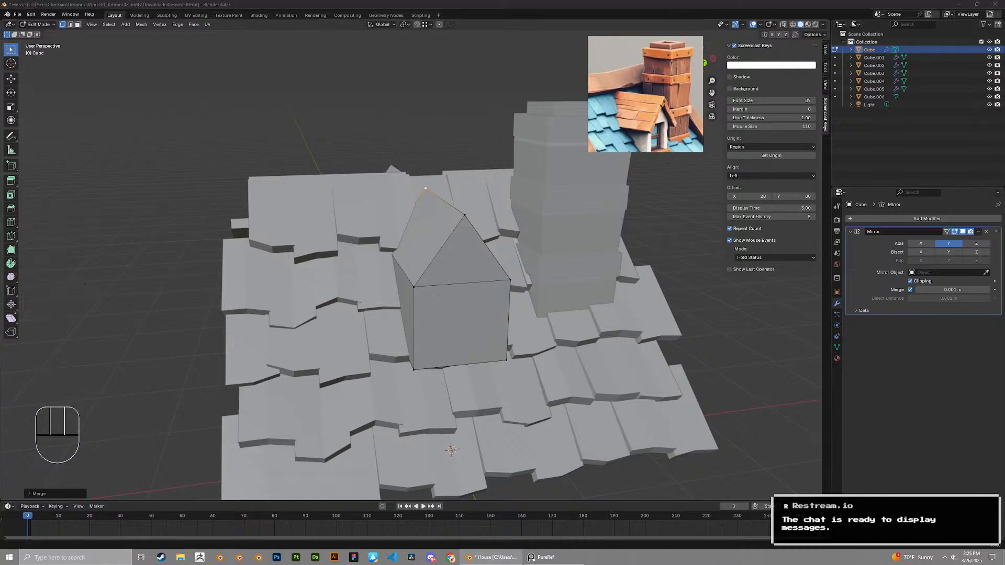
Select the dormer's linked geometry, narrow it along X and shrink it along Z to about 0.87
{"action": "scroll", "coordinate": [589, 329], "scroll_direction": "down", "scroll_amount": 3}
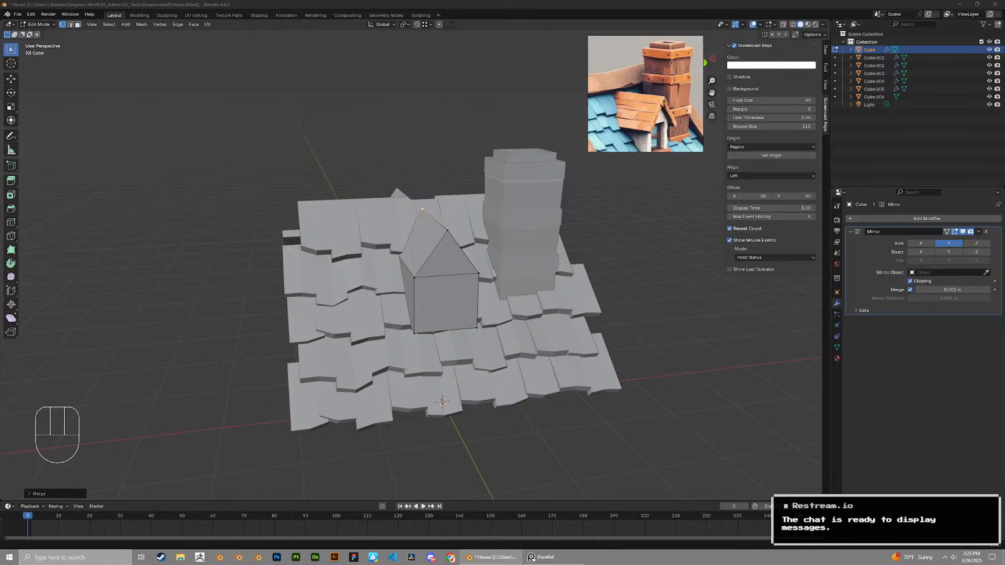
{"action": "middle_click_drag", "start_coordinate": [542, 318], "coordinate": [557, 280]}
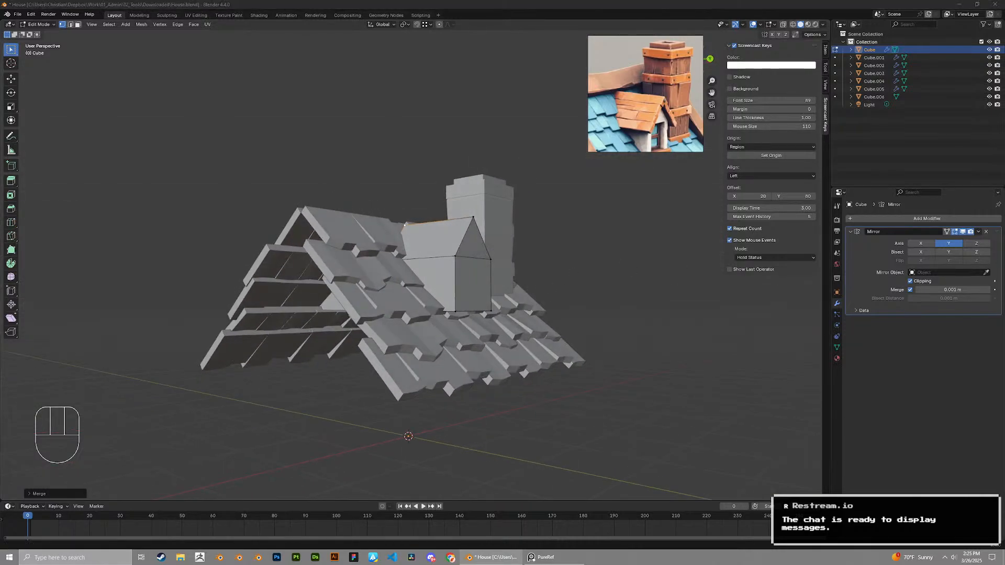
{"action": "scroll", "coordinate": [475, 294], "scroll_direction": "up", "scroll_amount": 3}
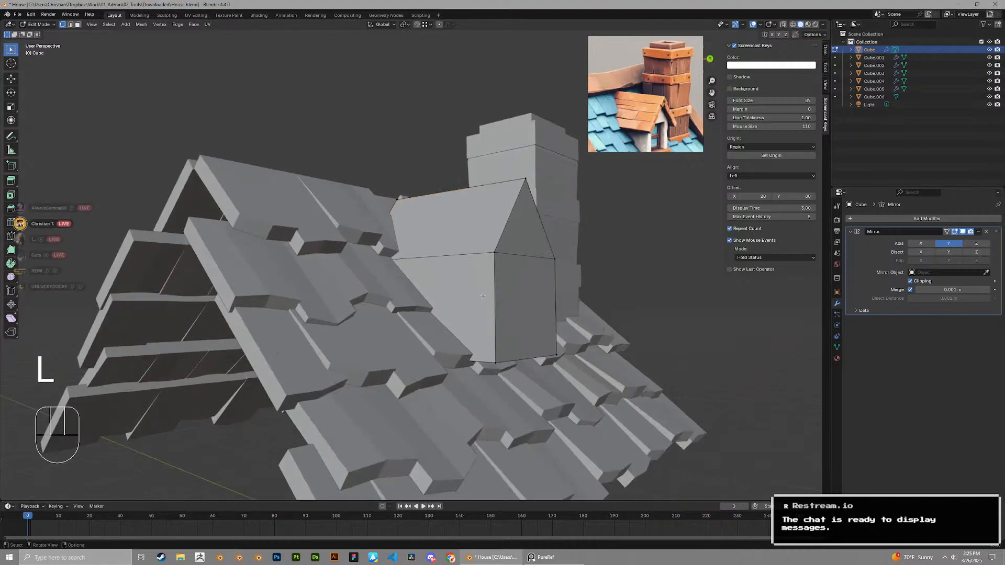
{"action": "key", "text": "l"}
{"action": "middle_click_drag", "start_coordinate": [482, 296], "coordinate": [489, 325]}
{"action": "key", "text": "s"}
{"action": "key", "text": "x"}
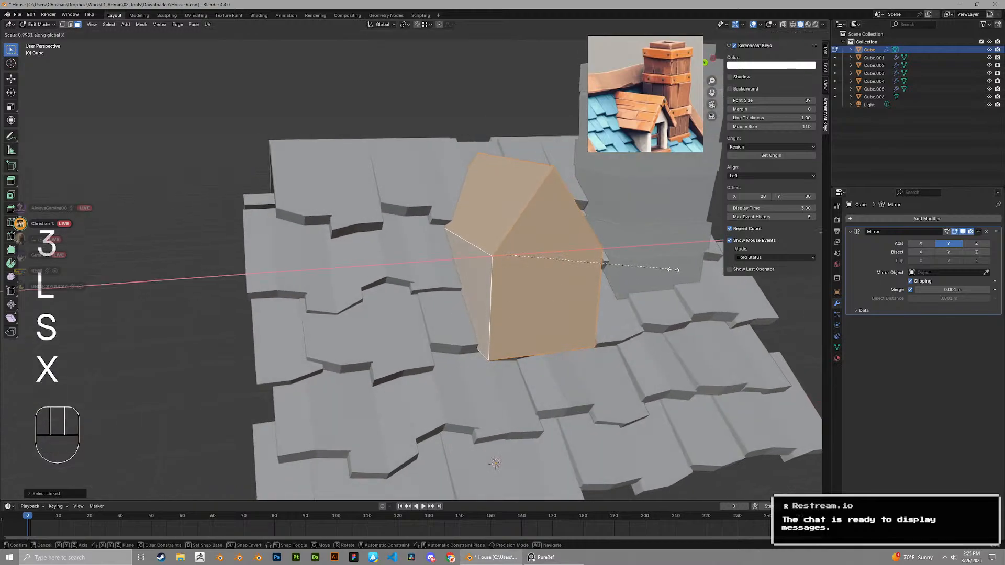
{"action": "left_click", "coordinate": [663, 267]}
{"action": "key", "text": "s"}
{"action": "key", "text": "z"}
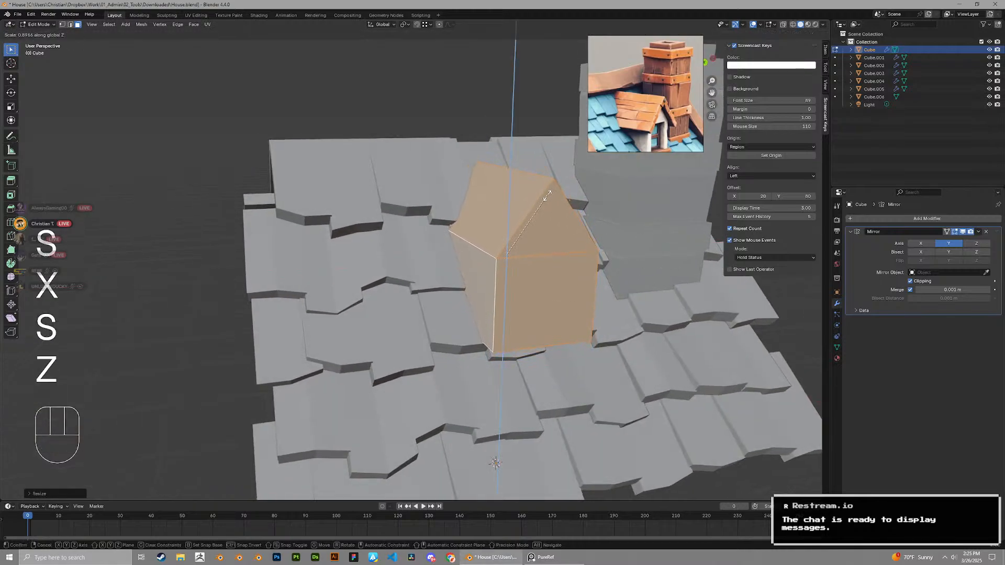
{"action": "left_click", "coordinate": [547, 196]}
Move the dormer along Y on the roof slope
{"action": "middle_click_drag", "start_coordinate": [547, 196], "coordinate": [602, 175]}
{"action": "key", "text": "g"}
{"action": "key", "text": "x"}
{"action": "key", "text": "y"}
{"action": "left_click", "coordinate": [637, 126]}
{"action": "scroll", "coordinate": [637, 125], "scroll_direction": "down", "scroll_amount": 1}
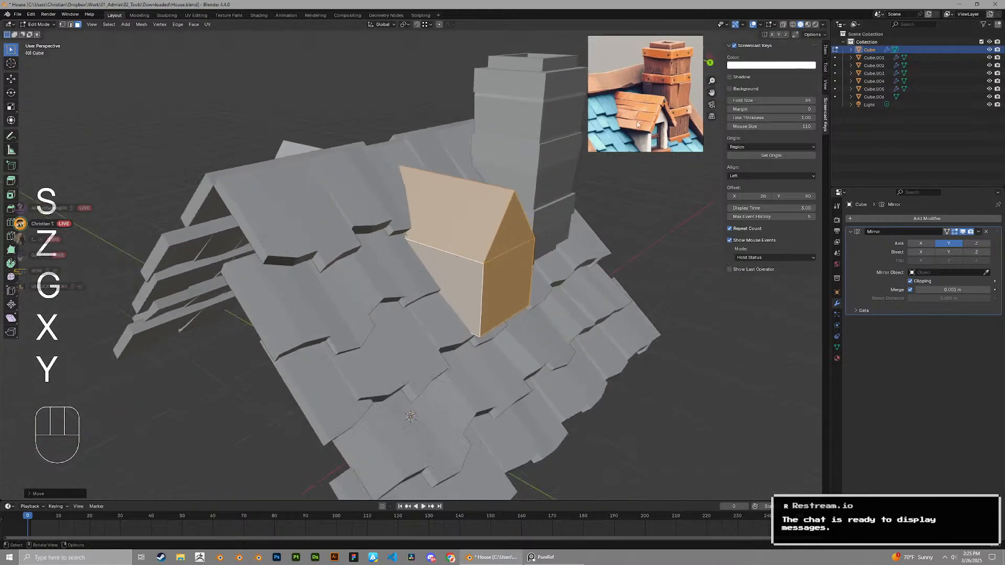
{"action": "scroll", "coordinate": [637, 125], "scroll_direction": "down", "scroll_amount": 2}
Reposition the dormer freely on the front roof slope and shift it along X towards the chimney
{"action": "middle_click_drag", "start_coordinate": [588, 213], "coordinate": [509, 228]}
{"action": "middle_click_drag", "start_coordinate": [509, 228], "coordinate": [489, 240], "text": "shift"}
{"action": "key", "text": "g"}
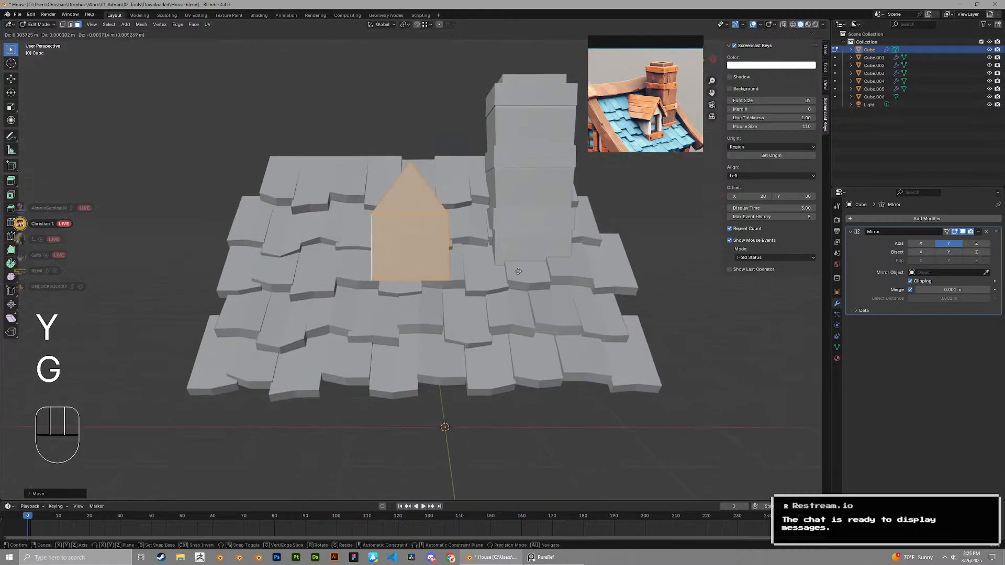
{"action": "left_click", "coordinate": [528, 276]}
{"action": "key", "text": "g"}
{"action": "key", "text": "x"}
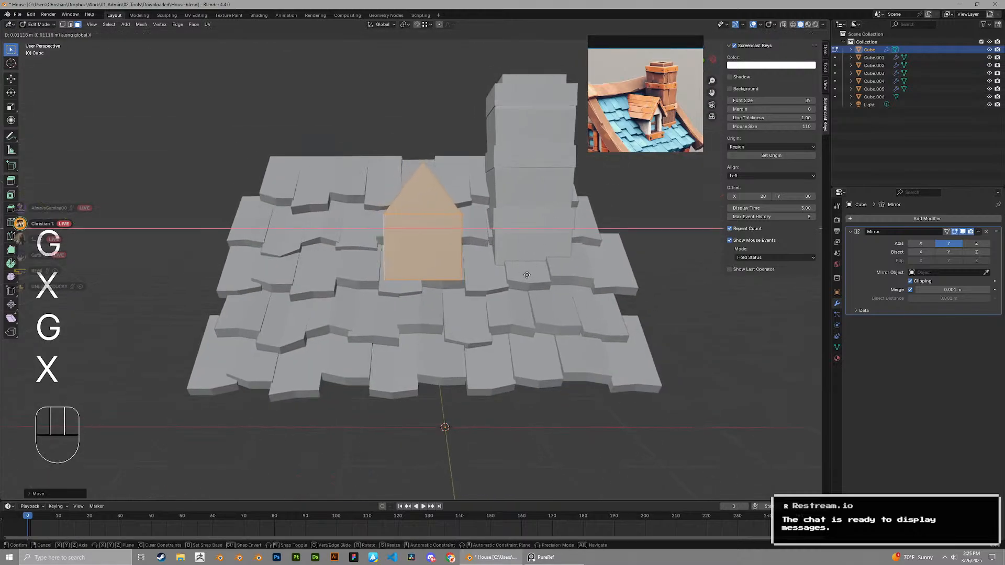
{"action": "left_click", "coordinate": [525, 273]}
Select the dormer's front wall and gable faces and move them along Y
{"action": "scroll", "coordinate": [525, 273], "scroll_direction": "down", "scroll_amount": 3}
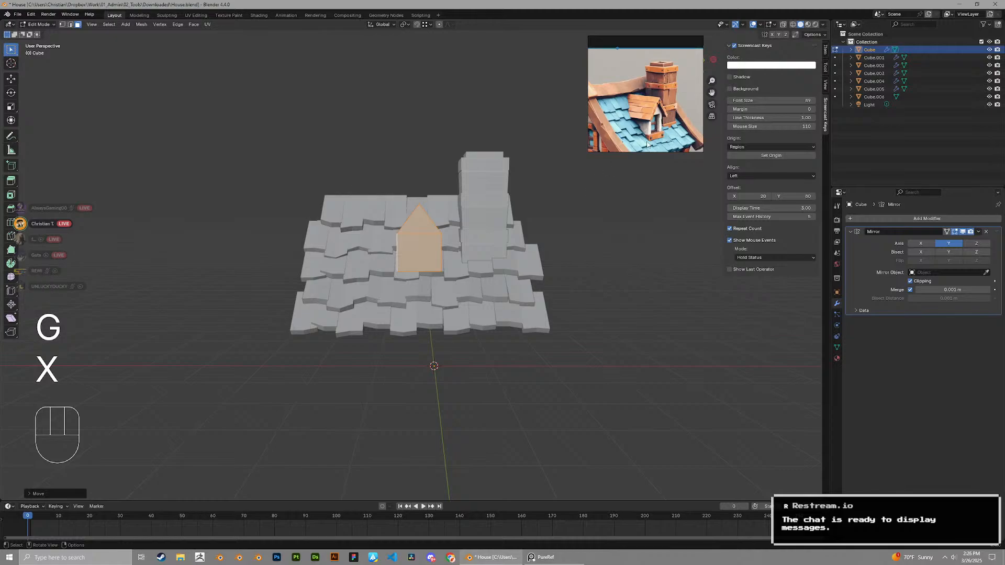
{"action": "scroll", "coordinate": [434, 235], "scroll_direction": "up", "scroll_amount": 3}
{"action": "middle_click_drag", "start_coordinate": [413, 241], "coordinate": [507, 262]}
{"action": "key", "text": "3"}
{"action": "left_click", "coordinate": [494, 243]}
{"action": "left_click", "coordinate": [492, 195], "text": "shift"}
{"action": "key", "text": "g"}
{"action": "middle_click_drag", "start_coordinate": [492, 194], "coordinate": [496, 322]}
{"action": "key", "text": "x"}
{"action": "key", "text": "y"}
{"action": "left_click", "coordinate": [504, 200]}
Adjust the dormer's front faces along Y once more and scale the selection along X
{"action": "key", "text": "g"}
{"action": "key", "text": "x"}
{"action": "key", "text": "y"}
{"action": "left_click", "coordinate": [491, 200]}
{"action": "key", "text": "a"}
{"action": "key", "text": "s"}
{"action": "key", "text": "x"}
{"action": "left_click", "coordinate": [523, 221]}
Move the dormer's bottom face along Z and duplicate it along Z as a separate plane
{"action": "key", "text": "3"}
{"action": "key", "text": "g"}
{"action": "key", "text": "z"}
{"action": "left_click", "coordinate": [510, 366]}
{"action": "key", "text": "shift+d"}
{"action": "key", "text": "z"}
{"action": "left_click", "coordinate": [484, 374]}
Delete the dormer's original bottom face and raise the duplicated plane along Z to the base of the front wall
{"action": "key", "text": "3"}
{"action": "left_click", "coordinate": [383, 341]}
{"action": "key", "text": "x"}
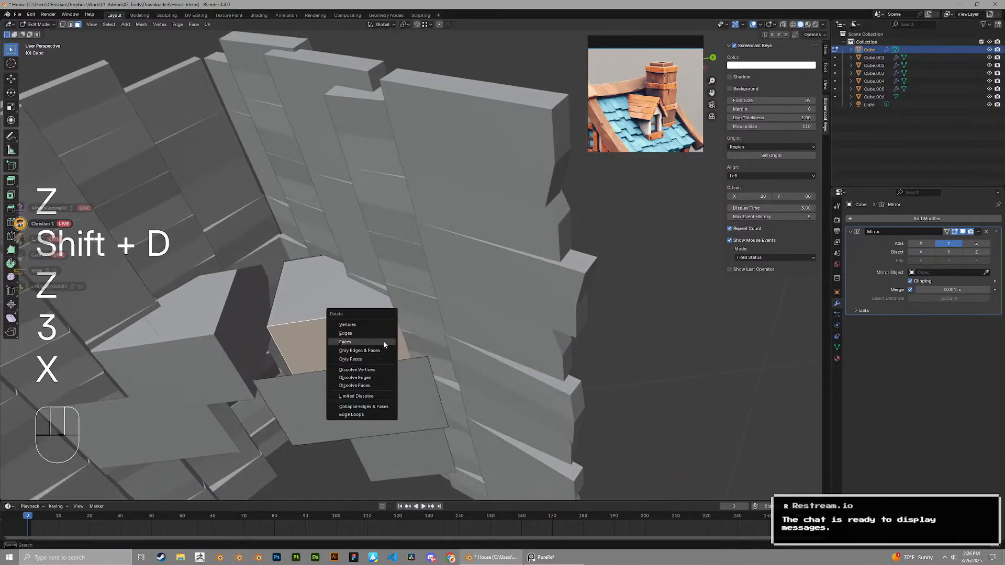
{"action": "left_click", "coordinate": [383, 341]}
{"action": "left_click", "coordinate": [389, 406]}
{"action": "key", "text": "g"}
{"action": "key", "text": "z"}
{"action": "left_click", "coordinate": [386, 332]}
Scale the duplicated plane up slightly beyond the dormer's walls, checking the sill in the reference image
{"action": "middle_click_drag", "start_coordinate": [386, 332], "coordinate": [497, 376]}
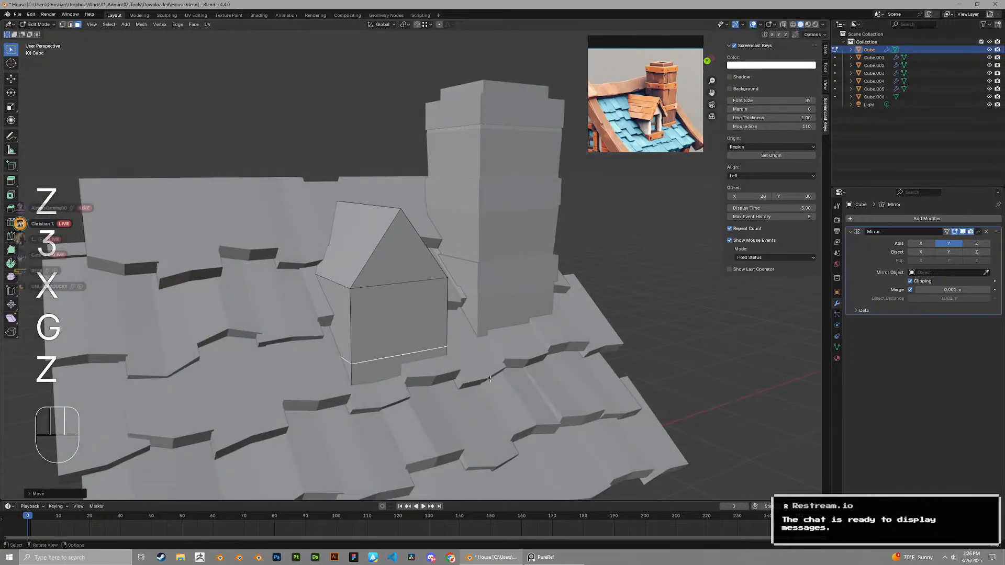
{"action": "key", "text": "s"}
{"action": "left_click", "coordinate": [513, 379]}
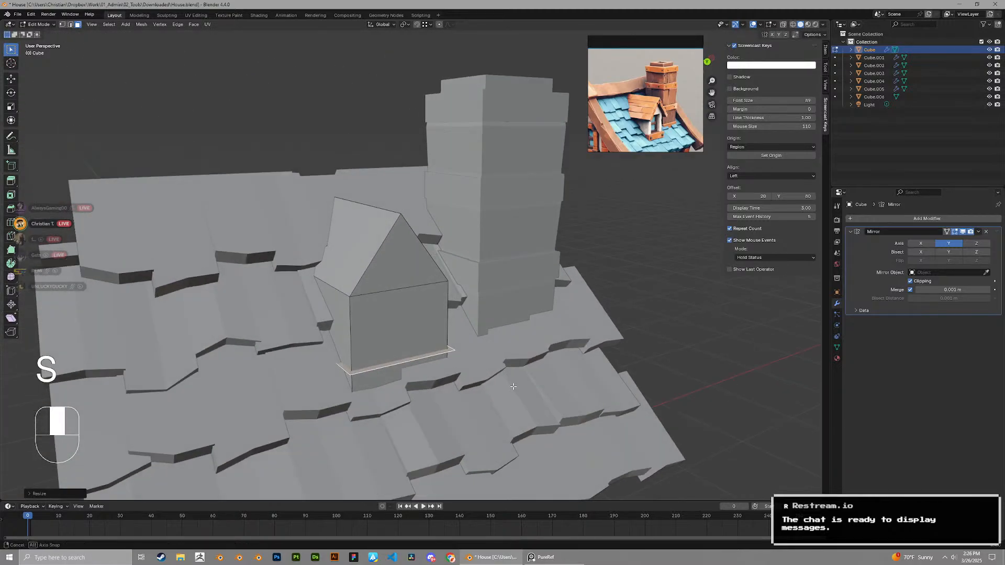
{"action": "scroll", "coordinate": [523, 314], "scroll_direction": "up", "scroll_amount": 5}
{"action": "scroll", "coordinate": [626, 129], "scroll_direction": "up", "scroll_amount": 4}
{"action": "scroll", "coordinate": [486, 325], "scroll_direction": "down", "scroll_amount": 4}
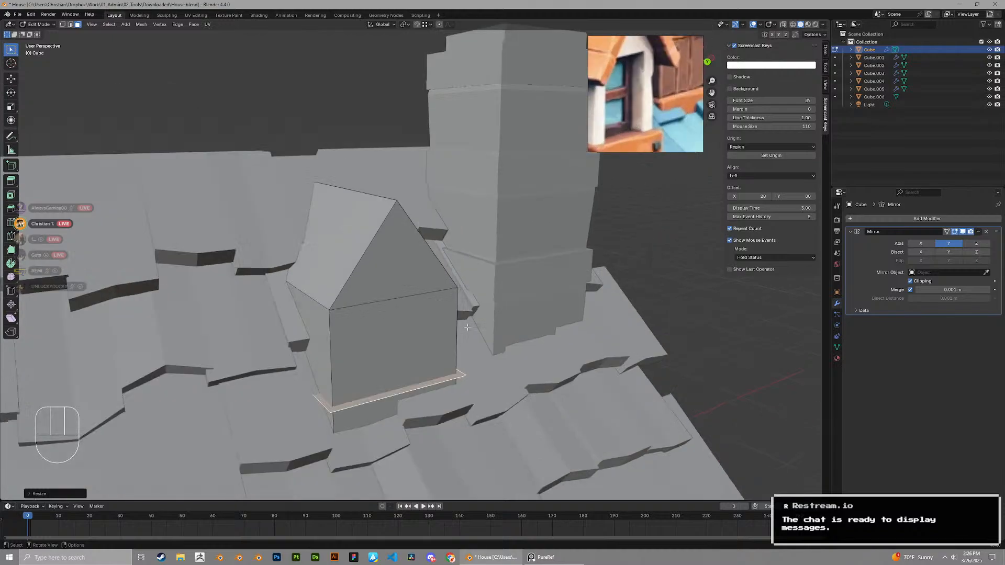
Move the front edge of the sill plane outward along Y so it projects past the dormer's front wall
{"action": "middle_click_drag", "start_coordinate": [450, 361], "coordinate": [471, 326]}
{"action": "key", "text": "s"}
{"action": "left_click", "coordinate": [405, 397]}
{"action": "scroll", "coordinate": [495, 393], "scroll_direction": "down", "scroll_amount": 1}
{"action": "key", "text": "g"}
{"action": "key", "text": "x"}
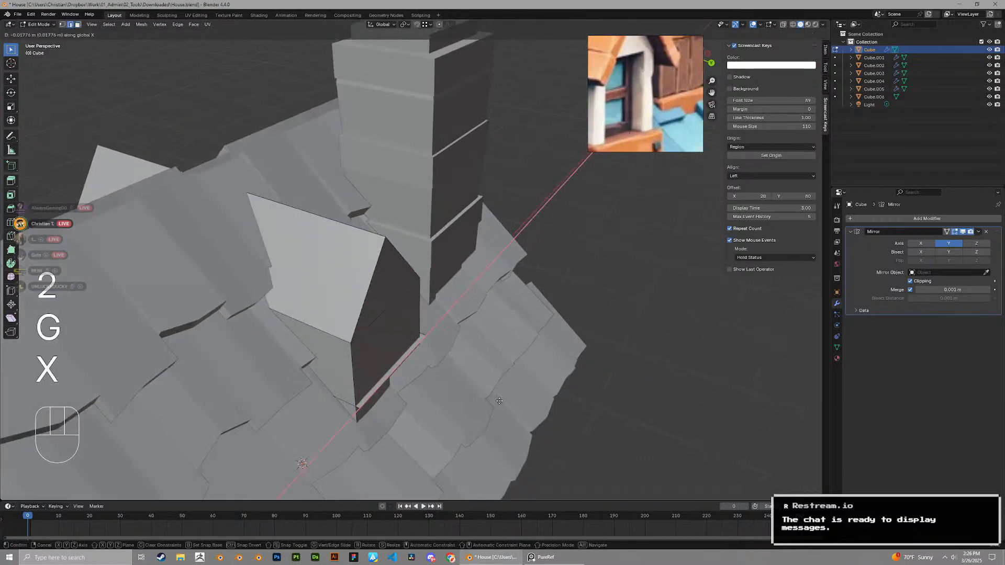
{"action": "key", "text": "y"}
{"action": "left_click", "coordinate": [502, 402]}
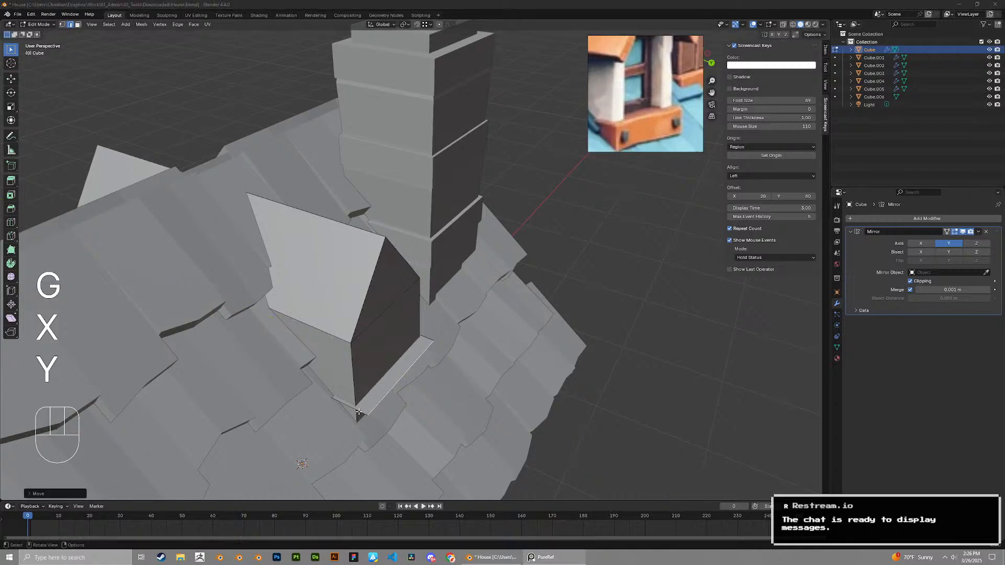
Extrude the sill plane vertically by about 0.18 m to form a solid sill under the dormer
{"action": "key", "text": "3"}
{"action": "middle_click_drag", "start_coordinate": [361, 407], "coordinate": [392, 367]}
{"action": "key", "text": "e"}
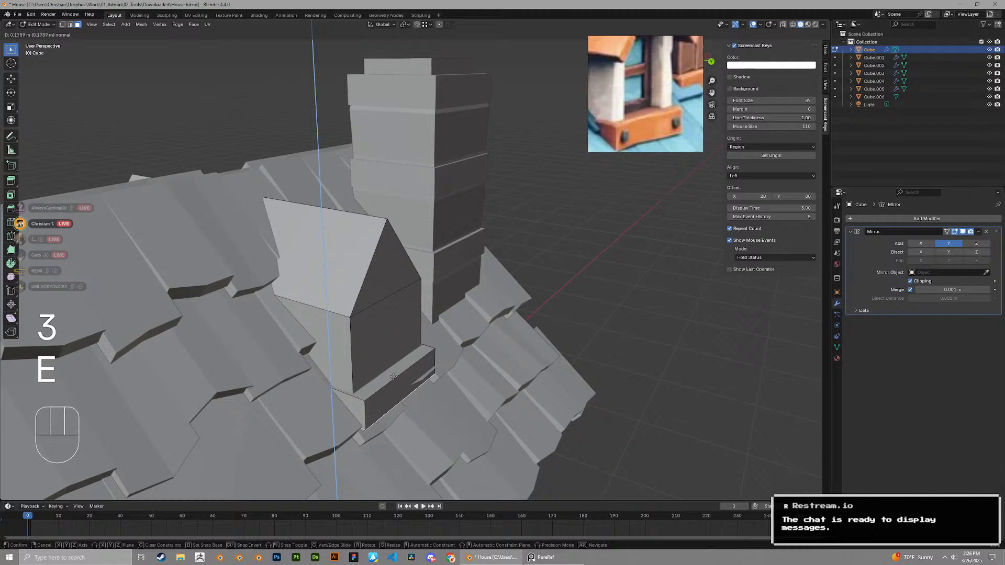
{"action": "left_click", "coordinate": [393, 376]}
{"action": "middle_click_drag", "start_coordinate": [394, 376], "coordinate": [329, 440]}
Select the linked shingle beside the dormer's sill and move it
{"action": "key", "text": "Tab"}
{"action": "left_click", "coordinate": [459, 391]}
{"action": "key", "text": "Tab"}
{"action": "key", "text": "3"}
{"action": "key", "text": "l"}
{"action": "key", "text": "g"}
{"action": "key", "text": "g"}
{"action": "left_click", "coordinate": [494, 379]}
Rotate the shingle beside the dormer's sill from two viewing angles
{"action": "key", "text": "r"}
{"action": "middle_click_drag", "start_coordinate": [495, 380], "coordinate": [492, 311]}
{"action": "left_click", "coordinate": [526, 284]}
{"action": "key", "text": "r"}
{"action": "left_click", "coordinate": [572, 249]}
{"action": "key", "text": "Tab"}
Save House.blend and reopen the dormer's mesh for editing with face selection
{"action": "scroll", "coordinate": [565, 265], "scroll_direction": "down", "scroll_amount": 3}
{"action": "key", "text": "ctrl+s"}
{"action": "left_click", "coordinate": [620, 246]}
{"action": "scroll", "coordinate": [494, 310], "scroll_direction": "down", "scroll_amount": 3}
{"action": "left_click", "coordinate": [442, 266]}
{"action": "middle_click_drag", "start_coordinate": [443, 265], "coordinate": [408, 280]}
{"action": "scroll", "coordinate": [450, 274], "scroll_direction": "up", "scroll_amount": 2}
{"action": "key", "text": "Tab"}
{"action": "key", "text": "Tab"}
{"action": "key", "text": "Tab"}
{"action": "key", "text": "3"}
Select the linked geometry of the dormer and its sill and narrow both slightly along X
{"action": "scroll", "coordinate": [606, 156], "scroll_direction": "down", "scroll_amount": 2}
{"action": "scroll", "coordinate": [658, 106], "scroll_direction": "down", "scroll_amount": 4}
{"action": "scroll", "coordinate": [450, 283], "scroll_direction": "up", "scroll_amount": 1}
{"action": "scroll", "coordinate": [370, 335], "scroll_direction": "up", "scroll_amount": 4}
{"action": "scroll", "coordinate": [408, 280], "scroll_direction": "up", "scroll_amount": 1}
{"action": "key", "text": "3"}
{"action": "middle_click_drag", "start_coordinate": [254, 276], "coordinate": [343, 397]}
{"action": "key", "text": "3"}
{"action": "key", "text": "l"}
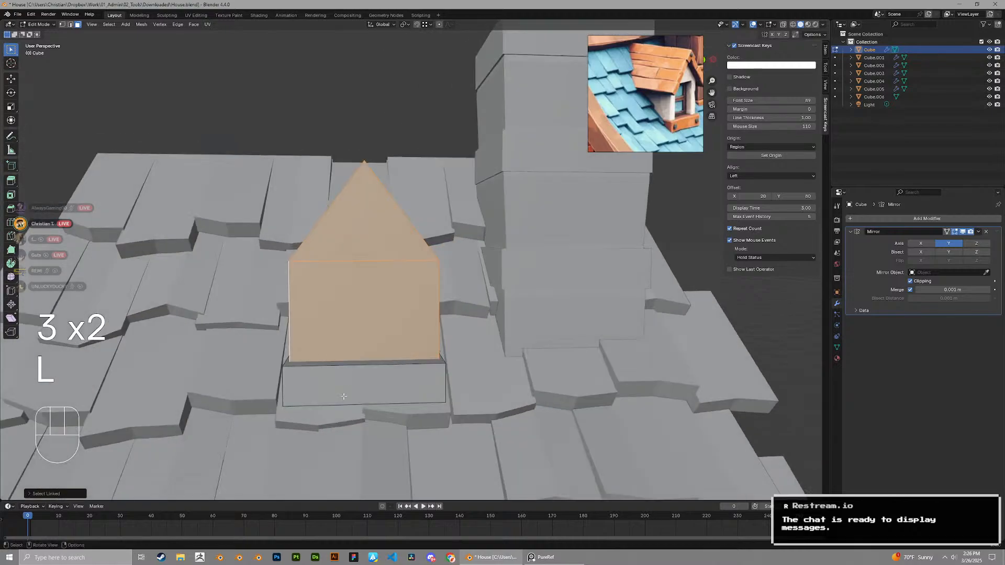
{"action": "key", "text": "s"}
{"action": "key", "text": "x"}
{"action": "left_click", "coordinate": [533, 340]}
Inset the dormer's rectangular front wall face to outline the window opening
{"action": "key", "text": "3"}
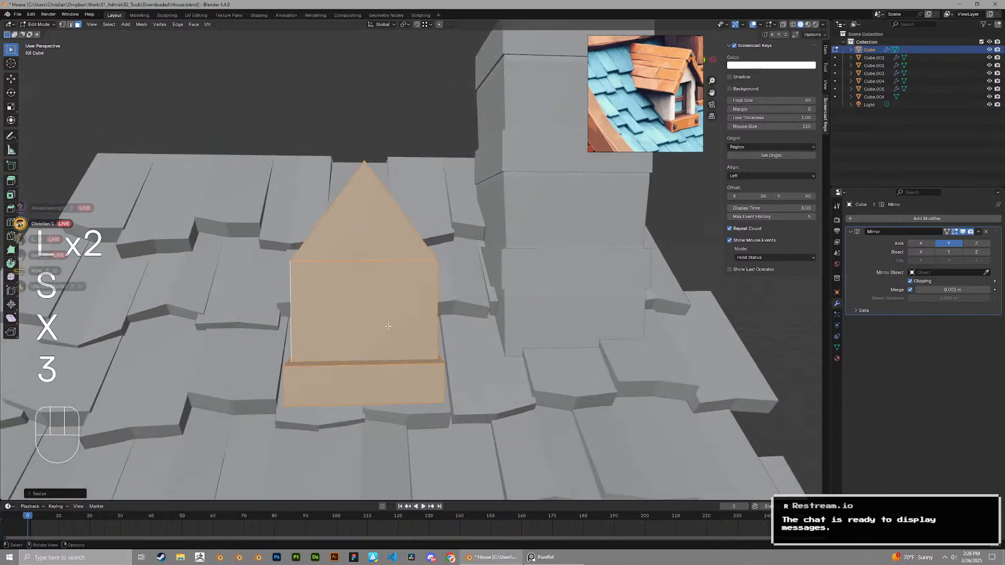
{"action": "left_click", "coordinate": [385, 328]}
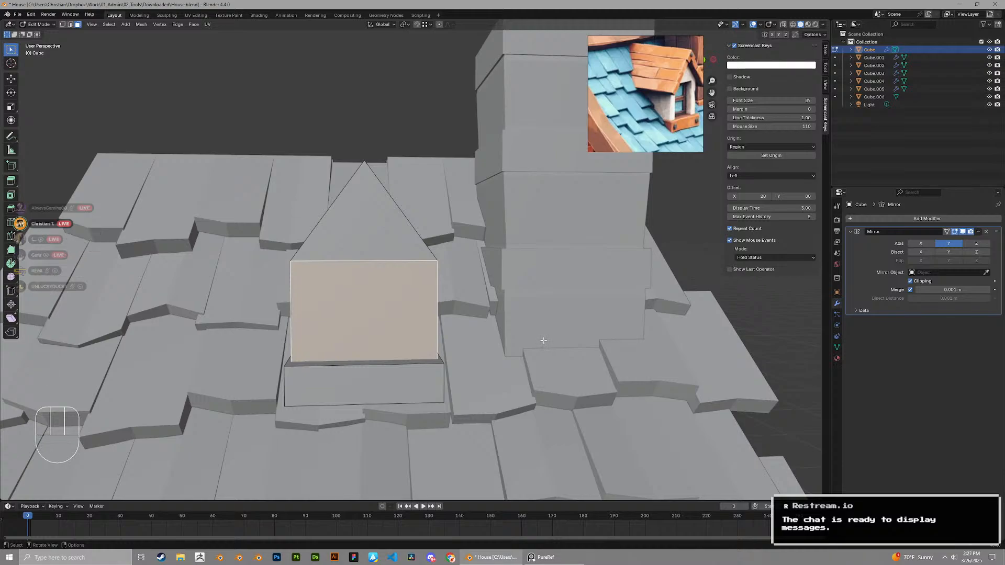
{"action": "key", "text": "ctrl+r"}
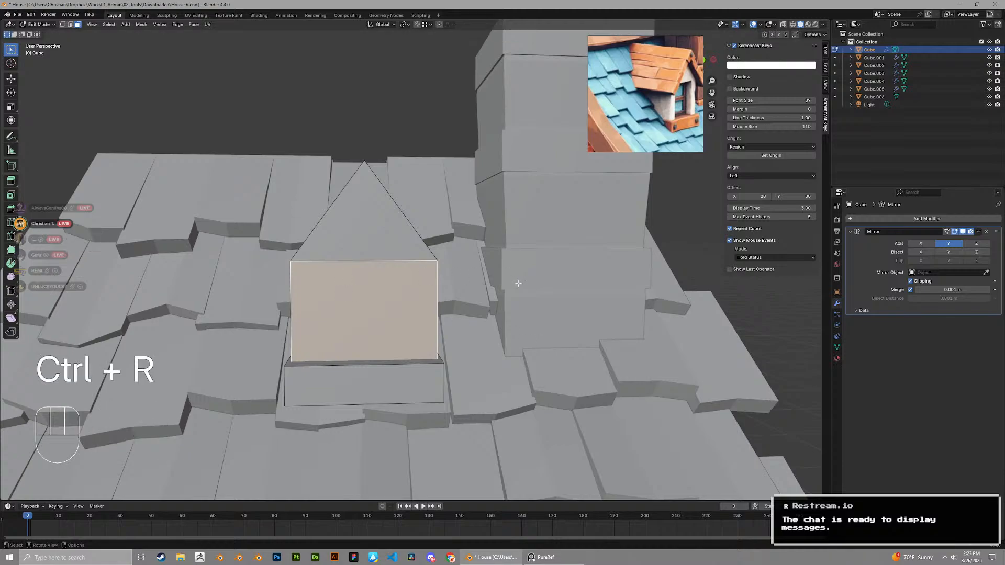
{"action": "key", "text": "i"}
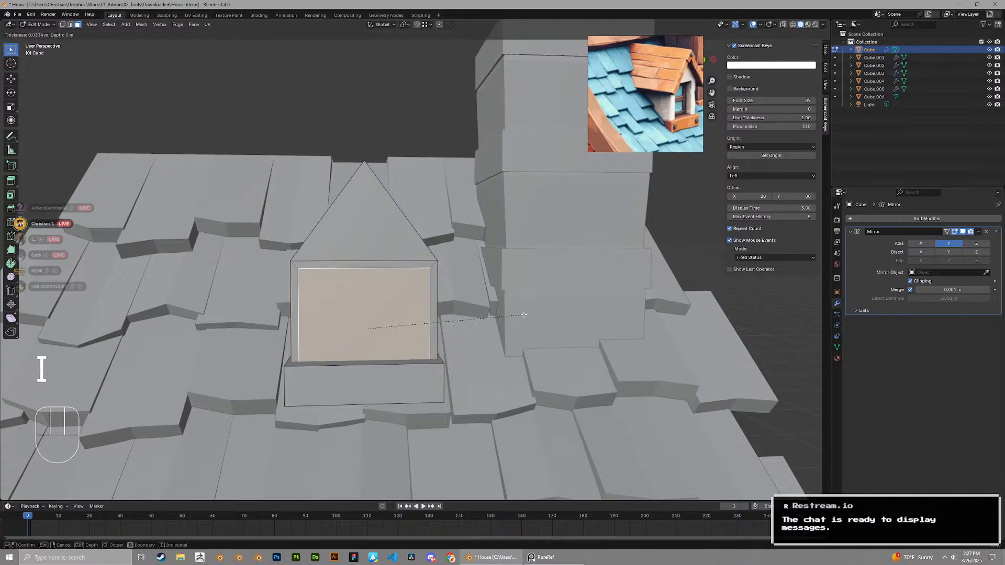
{"action": "left_click", "coordinate": [521, 313]}
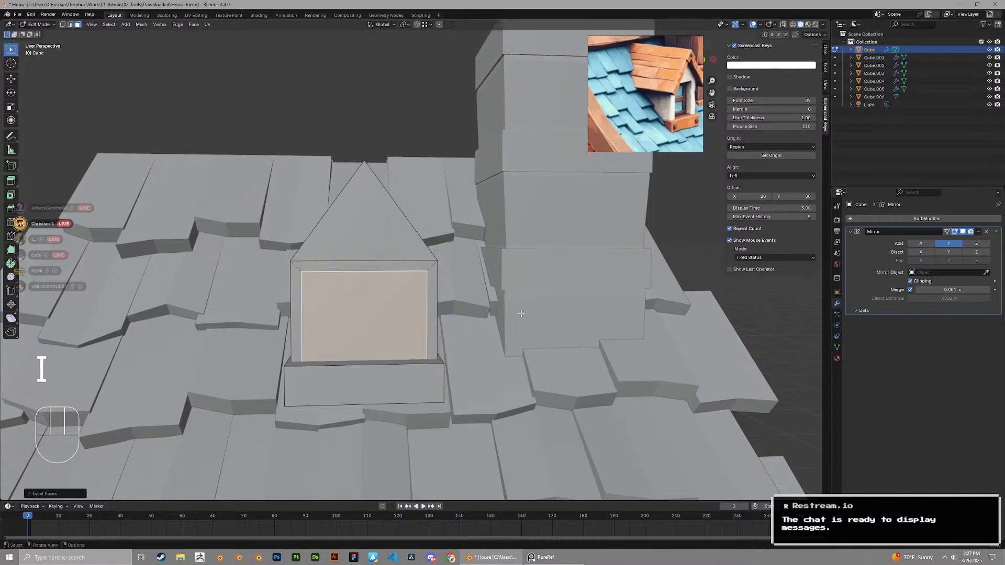
Scale the inset window face narrower along X to widen the side posts
{"action": "key", "text": "s"}
{"action": "key", "text": "x"}
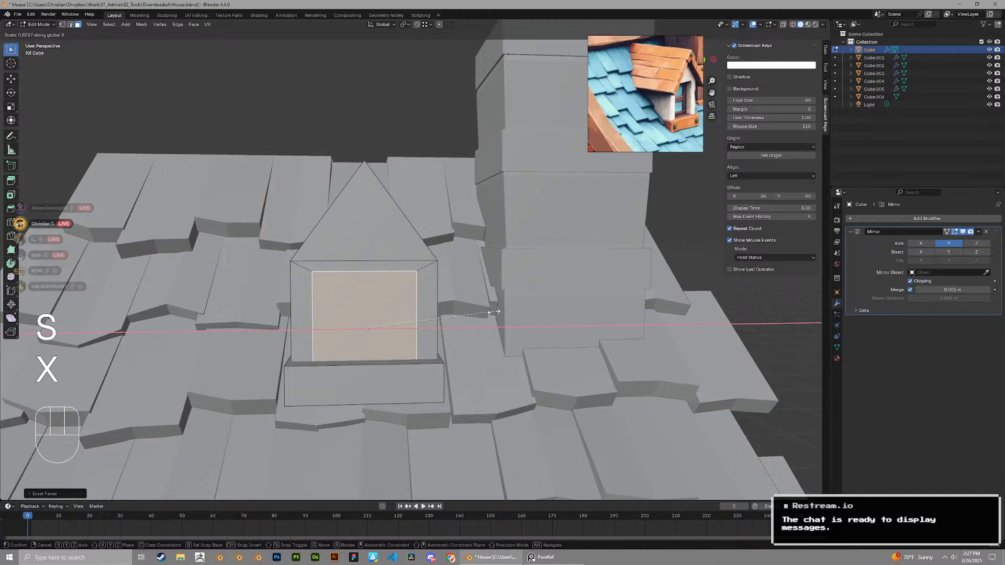
{"action": "left_click", "coordinate": [488, 312]}
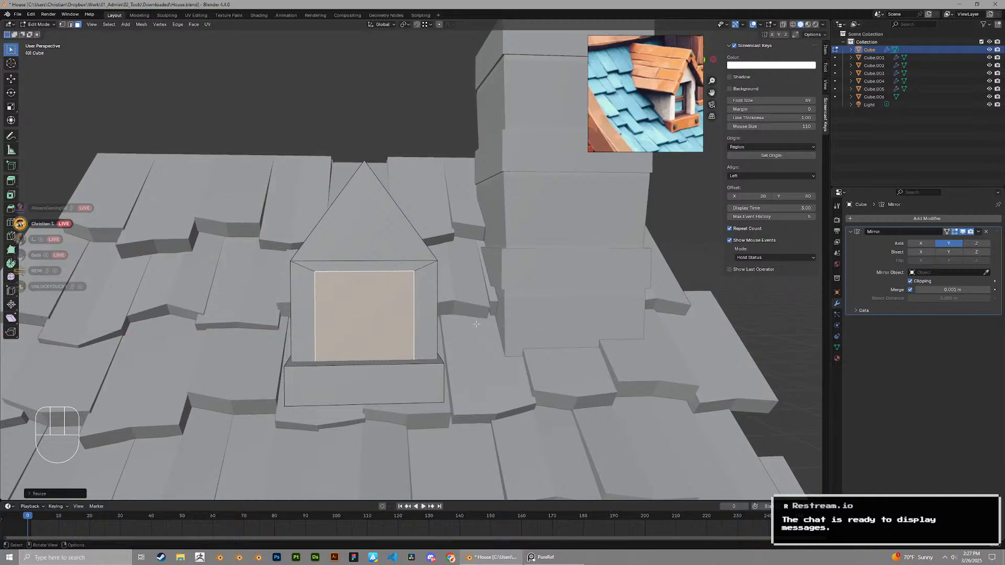
{"action": "key", "text": "s"}
{"action": "key", "text": "x"}
{"action": "left_click", "coordinate": [490, 316]}
Move the top edge of the inset window face along Z towards the base of the gable
{"action": "middle_click_drag", "start_coordinate": [487, 320], "coordinate": [521, 346]}
{"action": "key", "text": "2"}
{"action": "left_click", "coordinate": [424, 325]}
{"action": "key", "text": "g"}
{"action": "key", "text": "z"}
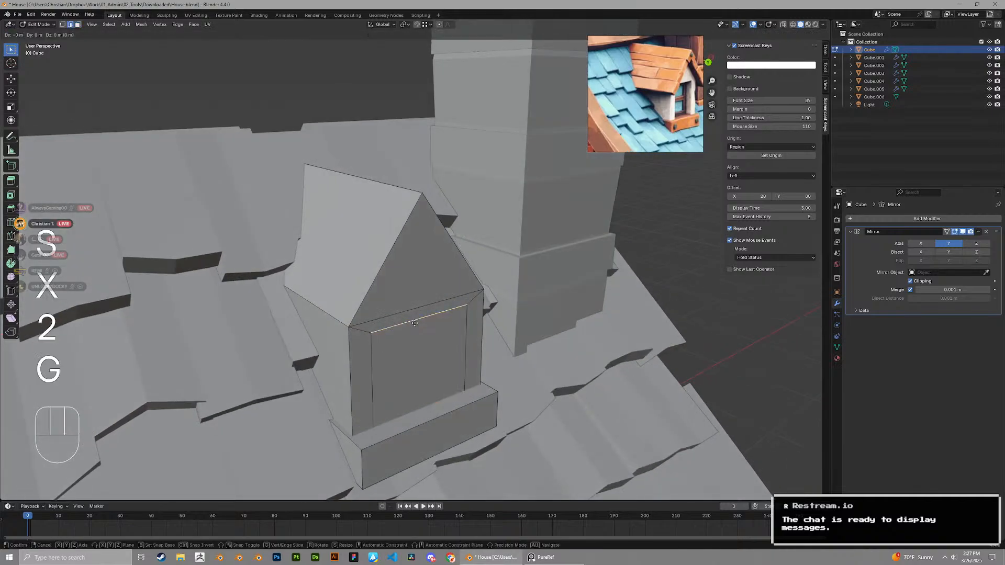
{"action": "left_click", "coordinate": [422, 320]}
Extrude the window face inward to recess it into the dormer's front wall
{"action": "key", "text": "3"}
{"action": "left_click", "coordinate": [420, 358]}
{"action": "middle_click_drag", "start_coordinate": [419, 360], "coordinate": [449, 398]}
{"action": "key", "text": "e"}
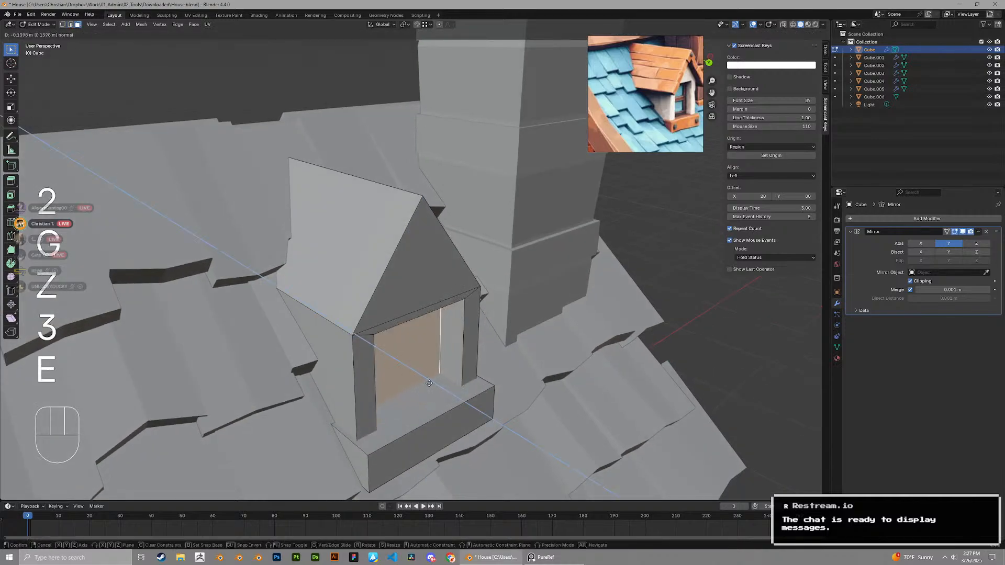
{"action": "left_click", "coordinate": [437, 386]}
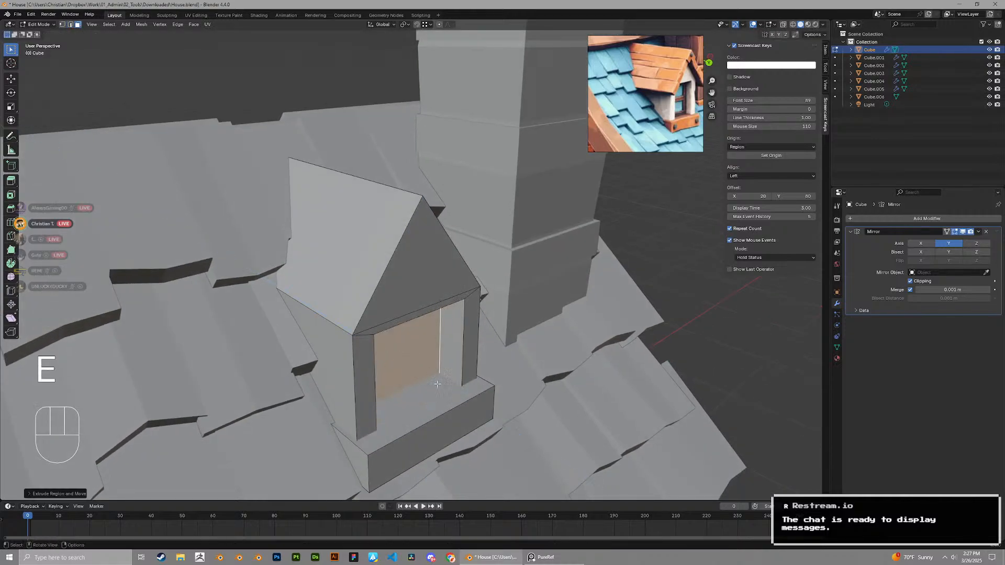
Select the loop of inner side faces around the window recess and scale it along X to about 0.92
{"action": "key", "text": "Tab"}
{"action": "scroll", "coordinate": [453, 373], "scroll_direction": "down", "scroll_amount": 6}
{"action": "middle_click_drag", "start_coordinate": [456, 371], "coordinate": [419, 335]}
{"action": "scroll", "coordinate": [437, 348], "scroll_direction": "up", "scroll_amount": 6}
{"action": "key", "text": "Tab"}
{"action": "key", "text": "3"}
{"action": "left_click", "coordinate": [366, 316], "text": "alt"}
{"action": "left_click", "coordinate": [370, 304], "text": "alt"}
{"action": "key", "text": "s"}
{"action": "key", "text": "x"}
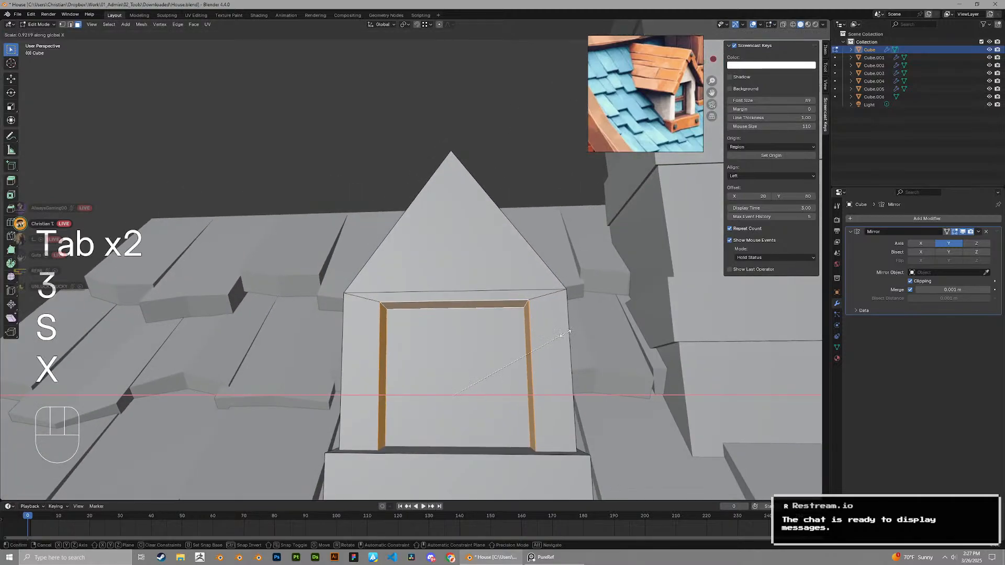
{"action": "left_click", "coordinate": [564, 334]}
Turn on see-through display, delete the bottom face of the window recess and switch to vertex selection
{"action": "scroll", "coordinate": [564, 333], "scroll_direction": "down", "scroll_amount": 6}
{"action": "left_click", "coordinate": [794, 26]}
{"action": "scroll", "coordinate": [456, 364], "scroll_direction": "up", "scroll_amount": 4}
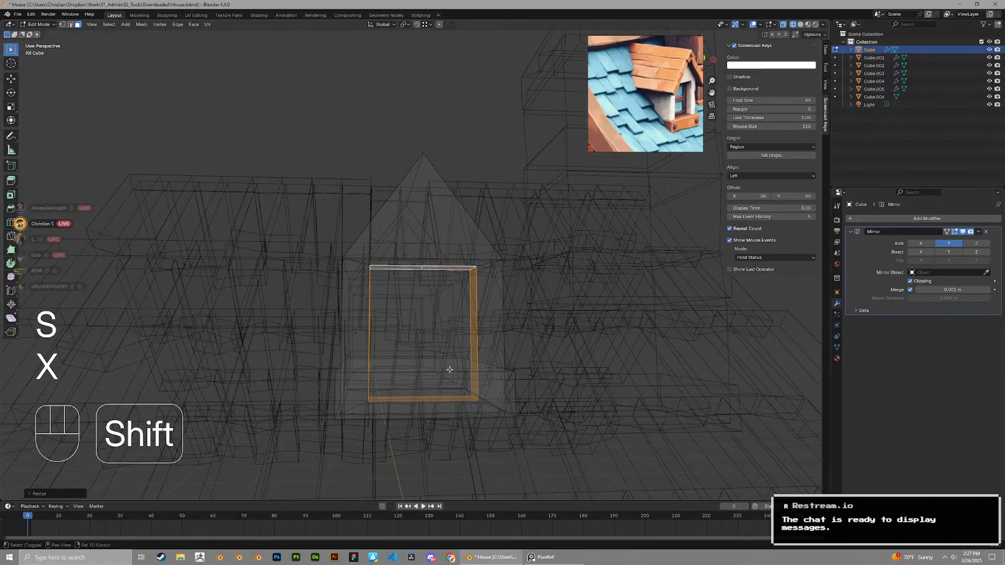
{"action": "middle_click_drag", "start_coordinate": [449, 370], "coordinate": [438, 293], "text": "shift"}
{"action": "scroll", "coordinate": [431, 335], "scroll_direction": "up", "scroll_amount": 2}
{"action": "key", "text": "3"}
{"action": "left_click", "coordinate": [419, 350]}
{"action": "middle_click_drag", "start_coordinate": [418, 350], "coordinate": [348, 359]}
{"action": "key", "text": "x"}
{"action": "left_click", "coordinate": [388, 324]}
{"action": "key", "text": "1"}
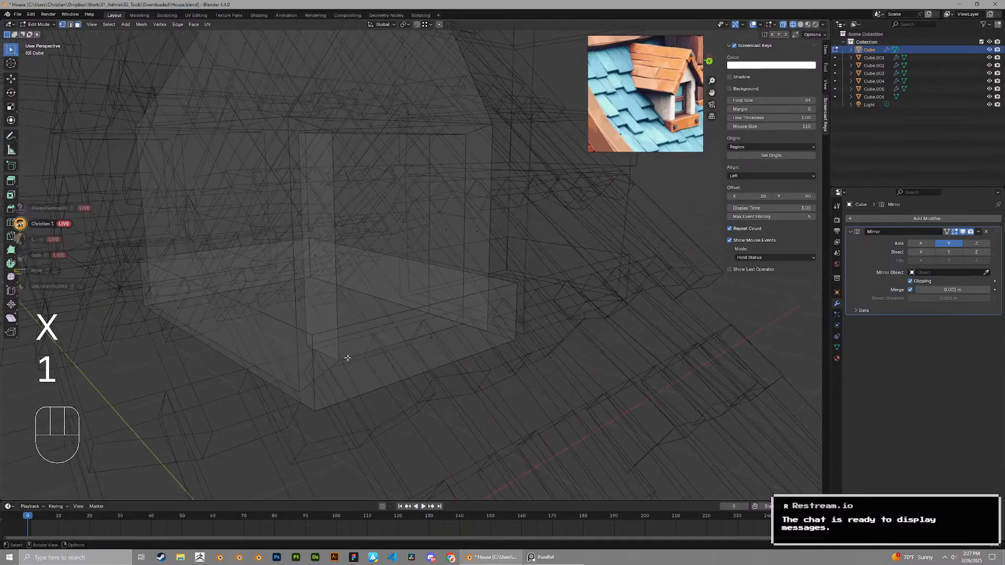
Delete the leftover floor face of the dormer's window recess and return to solid display in object mode
{"action": "left_click", "coordinate": [349, 360]}
{"action": "key", "text": "g"}
{"action": "key", "text": "z"}
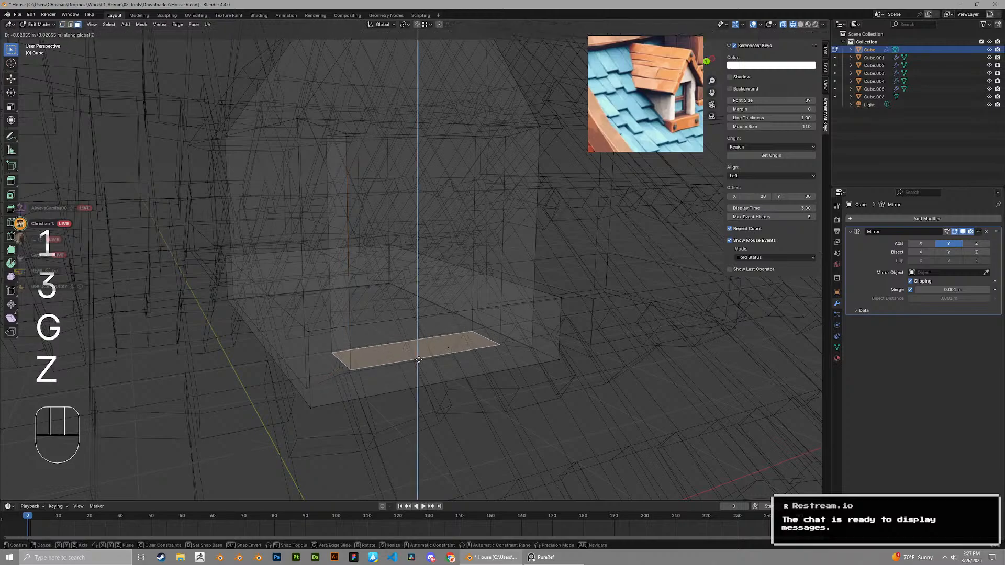
{"action": "left_click", "coordinate": [402, 368]}
{"action": "key", "text": "x"}
{"action": "left_click", "coordinate": [401, 367]}
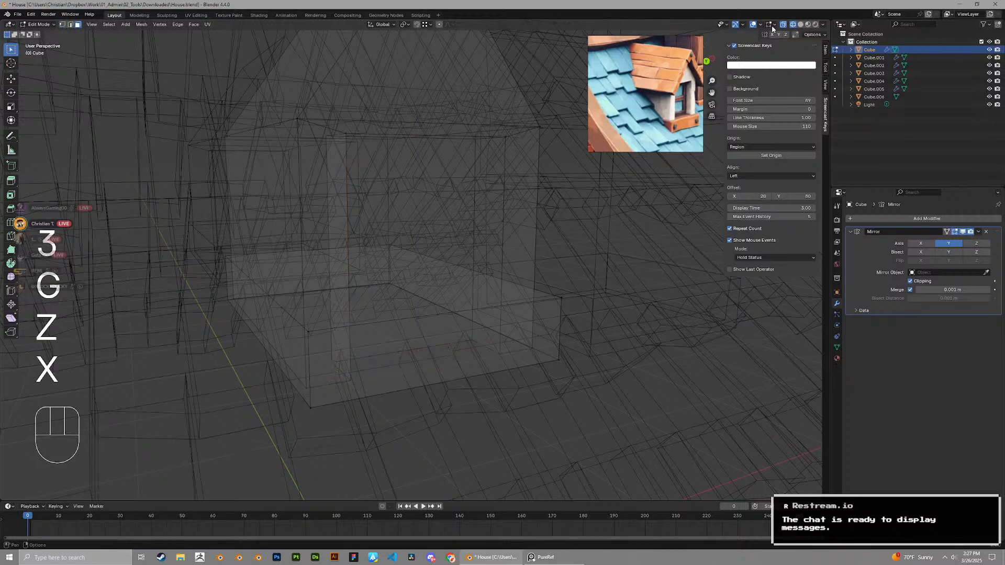
{"action": "left_click", "coordinate": [801, 25]}
{"action": "key", "text": "Tab"}
{"action": "mouse_move", "coordinate": [460, 230]}
{"action": "middle_mouse_down"}
{"action": "mouse_move", "coordinate": [498, 250]}
{"action": "mouse_move", "coordinate": [484, 238]}
{"action": "mouse_move", "coordinate": [460, 242]}
{"action": "mouse_move", "coordinate": [541, 251]}
{"action": "mouse_move", "coordinate": [434, 239]}
{"action": "mouse_move", "coordinate": [466, 244]}
{"action": "mouse_move", "coordinate": [467, 275]}
{"action": "mouse_move", "coordinate": [385, 227]}
{"action": "mouse_move", "coordinate": [366, 235]}
{"action": "mouse_move", "coordinate": [397, 237]}
{"action": "middle_mouse_up"}
Select the edges between the dormer's gable and window opening and move them along Z
{"action": "key", "text": "Tab"}
{"action": "scroll", "coordinate": [383, 229], "scroll_direction": "up", "scroll_amount": 5}
{"action": "key", "text": "2"}
{"action": "left_click", "coordinate": [381, 233], "text": "alt"}
{"action": "key", "text": "2"}
{"action": "left_click", "coordinate": [238, 236], "text": "shift"}
{"action": "middle_click_drag", "start_coordinate": [361, 267], "coordinate": [463, 233]}
{"action": "left_click", "coordinate": [329, 238]}
{"action": "key", "text": "2"}
{"action": "key", "text": "g"}
{"action": "key", "text": "z"}
{"action": "left_click", "coordinate": [413, 230]}
{"action": "scroll", "coordinate": [413, 230], "scroll_direction": "down", "scroll_amount": 6}
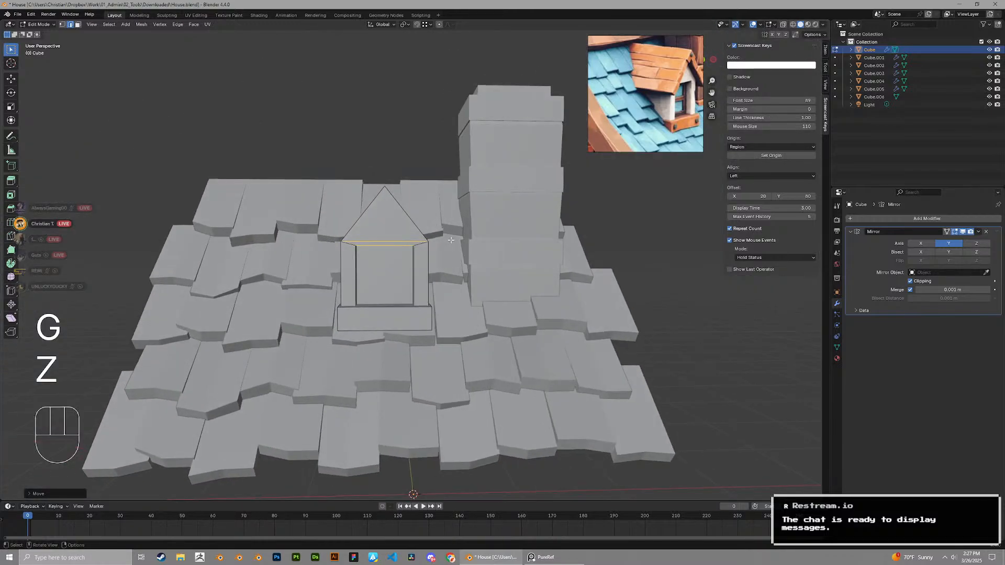
Fine-tune the height of the gable's base edges along Z and leave mesh editing
{"action": "scroll", "coordinate": [645, 105], "scroll_direction": "down", "scroll_amount": 2}
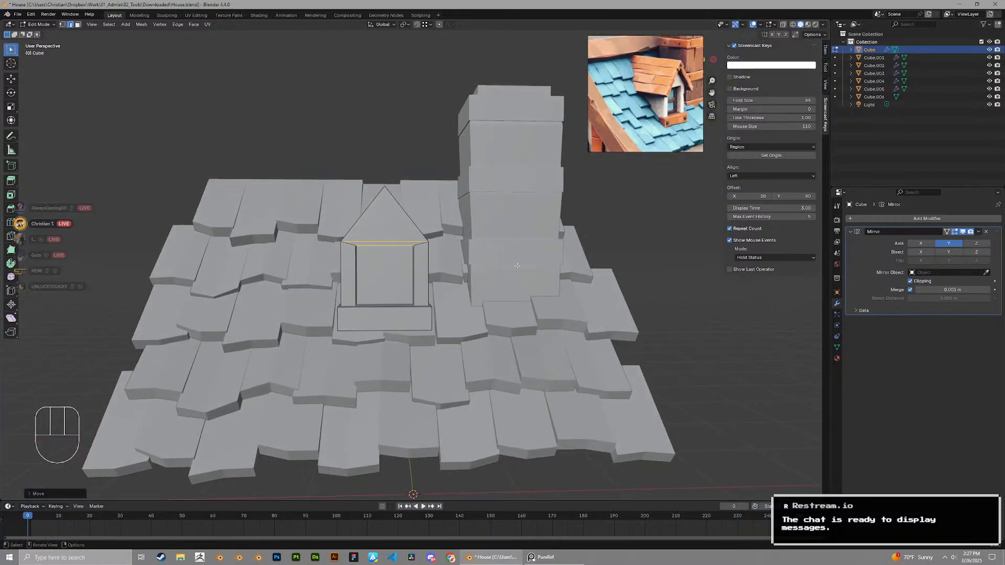
{"action": "middle_click_drag", "start_coordinate": [517, 266], "coordinate": [510, 246]}
{"action": "key", "text": "g"}
{"action": "key", "text": "z"}
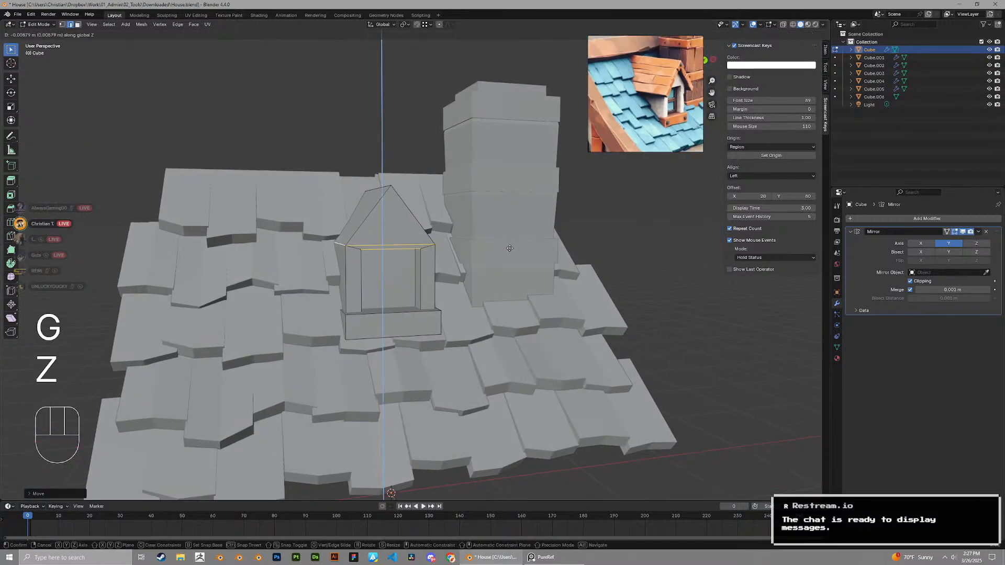
{"action": "left_click", "coordinate": [509, 248]}
{"action": "key", "text": "Tab"}
{"action": "scroll", "coordinate": [469, 288], "scroll_direction": "down", "scroll_amount": 3}
{"action": "middle_click_drag", "start_coordinate": [467, 287], "coordinate": [482, 297]}
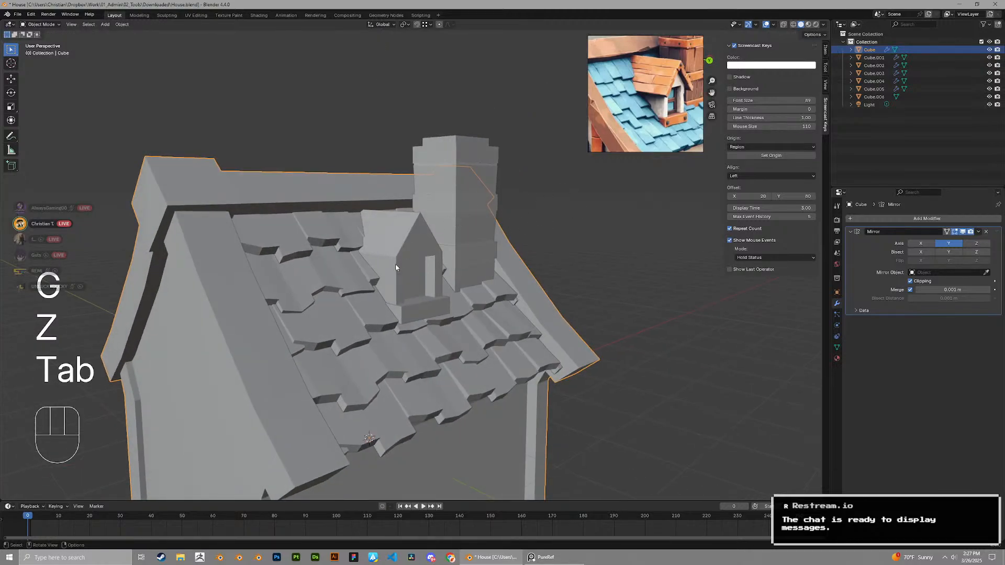
Duplicate the two faces of the shingle beside the dormer and raise the copy along Z above the roof
{"action": "left_click", "coordinate": [353, 318]}
{"action": "scroll", "coordinate": [648, 84], "scroll_direction": "up", "scroll_amount": 1}
{"action": "key", "text": "Tab"}
{"action": "scroll", "coordinate": [403, 262], "scroll_direction": "up", "scroll_amount": 4}
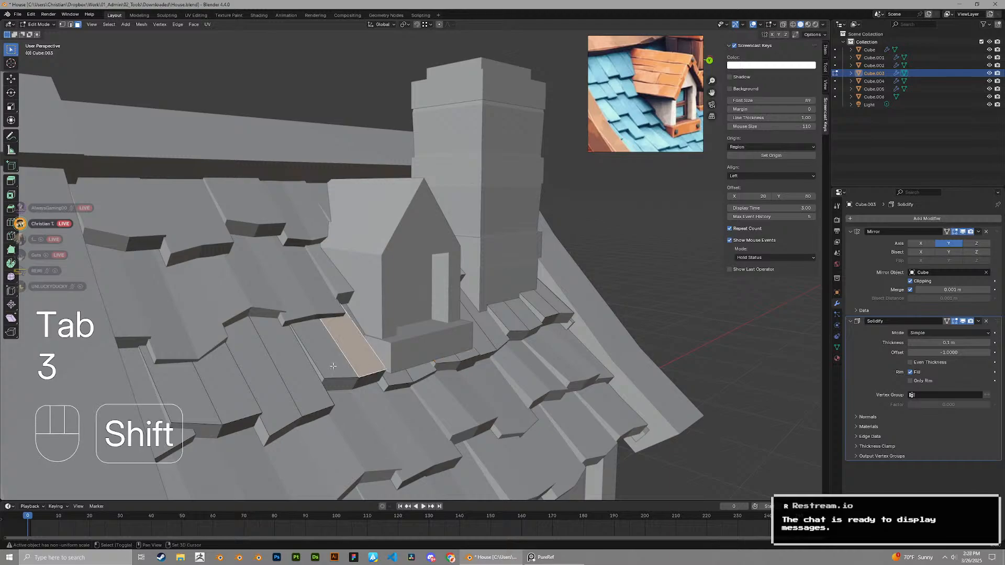
{"action": "left_click", "coordinate": [333, 366], "text": "shift"}
{"action": "middle_click_drag", "start_coordinate": [333, 366], "coordinate": [338, 356]}
{"action": "key", "text": "shift+d"}
{"action": "key", "text": "z"}
{"action": "left_click", "coordinate": [367, 221]}
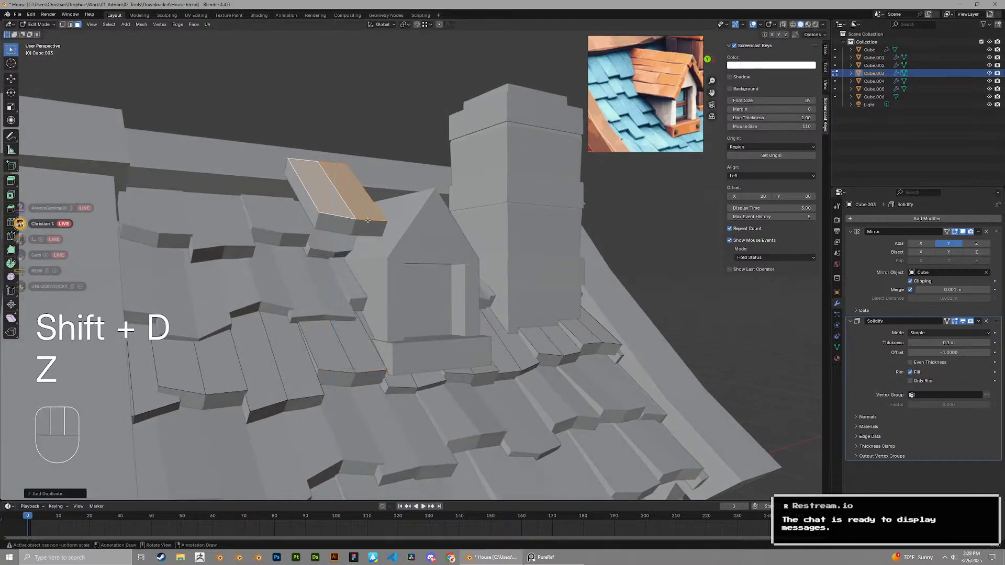
Separate the duplicated shingle faces into their own object and return to object mode
{"action": "key", "text": "p"}
{"action": "left_click", "coordinate": [365, 219]}
{"action": "key", "text": "Tab"}
{"action": "middle_click_drag", "start_coordinate": [450, 252], "coordinate": [481, 274]}
Select the whole separated shingle and rotate it freely to match the slope of the dormer roof
{"action": "key", "text": "Tab"}
{"action": "key", "text": "a"}
{"action": "key", "text": "r"}
{"action": "key", "text": "r"}
{"action": "left_click", "coordinate": [382, 338]}
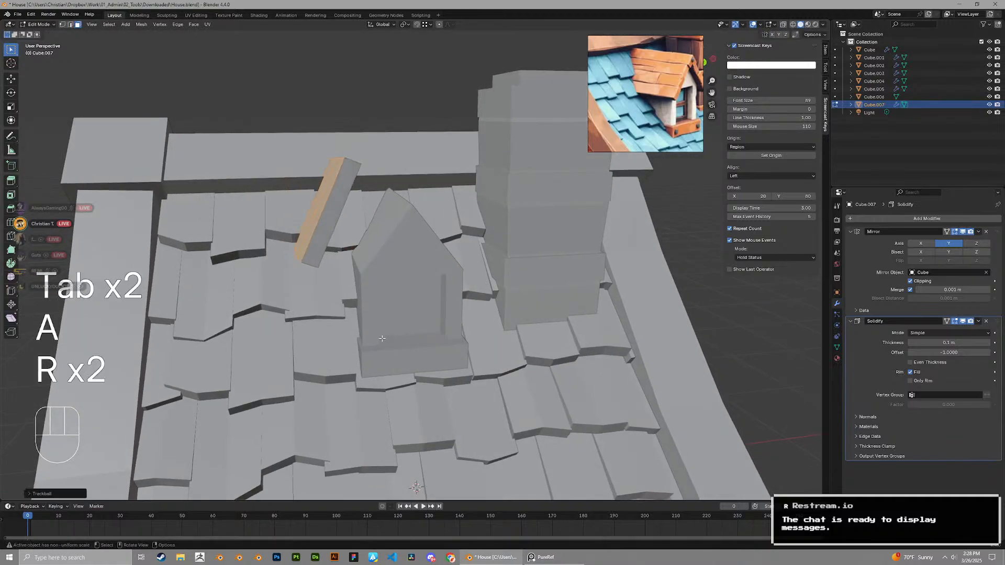
{"action": "middle_click_drag", "start_coordinate": [382, 338], "coordinate": [423, 330]}
{"action": "key", "text": "r"}
{"action": "left_click", "coordinate": [438, 189]}
Move the rotated shingle onto the side slope of the dormer roof
{"action": "middle_click_drag", "start_coordinate": [438, 189], "coordinate": [486, 220]}
{"action": "key", "text": "g"}
{"action": "left_click", "coordinate": [526, 285]}
{"action": "middle_click_drag", "start_coordinate": [526, 285], "coordinate": [513, 236]}
{"action": "key", "text": "g"}
{"action": "left_click", "coordinate": [431, 275]}
Dissolve the shingle's middle edge to leave a single flat roof panel
{"action": "key", "text": "2"}
{"action": "key", "text": "x"}
{"action": "left_click", "coordinate": [428, 289]}
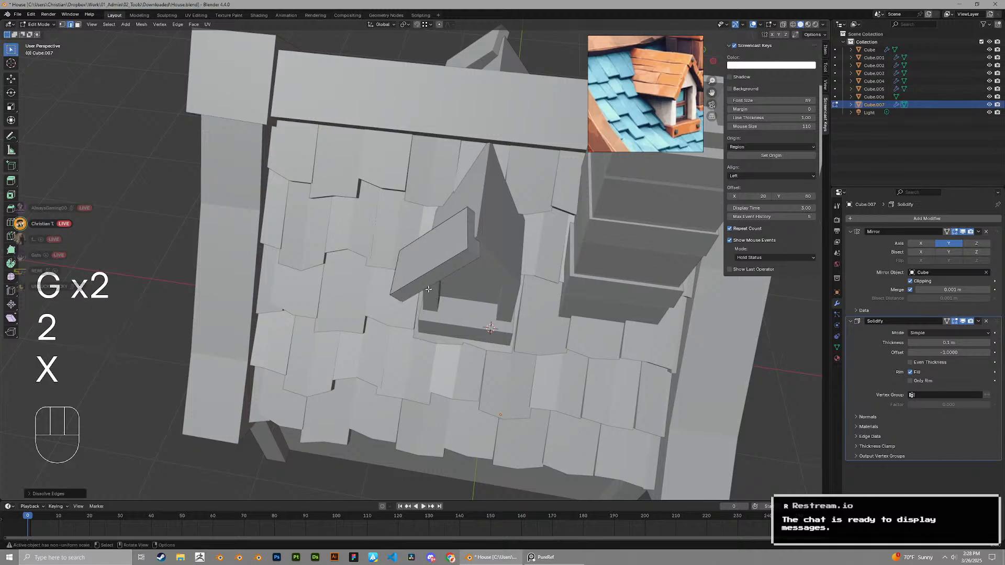
Move and rotate the panel's side edges so it follows the slope of the dormer roof
{"action": "key", "text": "2"}
{"action": "left_click", "coordinate": [412, 235]}
{"action": "key", "text": "g"}
{"action": "left_click", "coordinate": [365, 227]}
{"action": "key", "text": "2"}
{"action": "left_click", "coordinate": [459, 256]}
{"action": "key", "text": "r"}
{"action": "left_click", "coordinate": [523, 197]}
{"action": "key", "text": "g"}
{"action": "left_click", "coordinate": [510, 199]}
Stretch the panel's edges forwards and outwards so it overhangs the dormer's front and side walls
{"action": "key", "text": "2"}
{"action": "left_click", "coordinate": [419, 205]}
{"action": "key", "text": "g"}
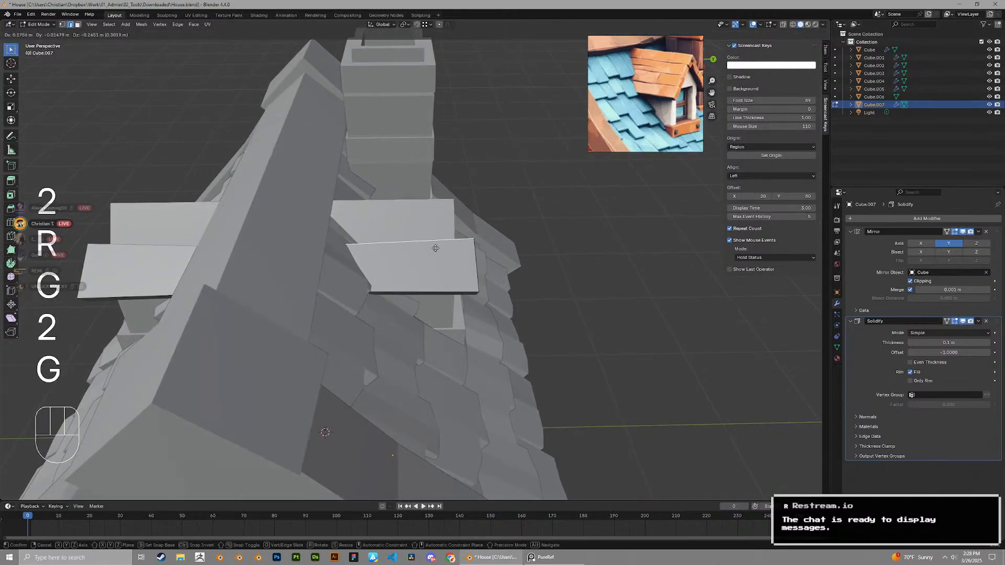
{"action": "left_click", "coordinate": [436, 251]}
{"action": "middle_click_drag", "start_coordinate": [435, 250], "coordinate": [415, 273]}
{"action": "key", "text": "g"}
{"action": "left_click", "coordinate": [411, 258]}
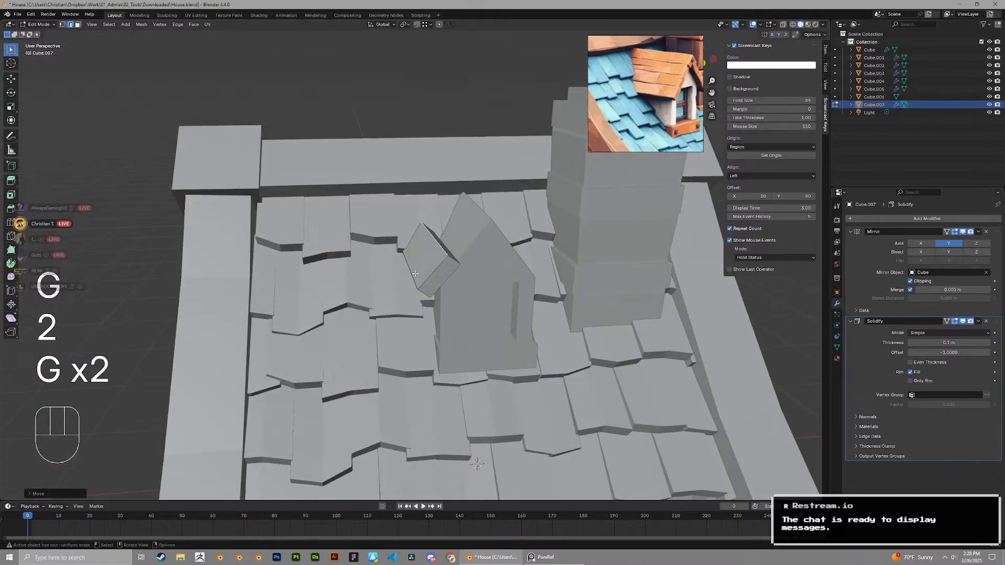
{"action": "left_click", "coordinate": [409, 273]}
{"action": "key", "text": "g"}
{"action": "left_click", "coordinate": [415, 271]}
Move and rotate the panel's upper edge to line it up with the dormer's ridge
{"action": "key", "text": "2"}
{"action": "left_click", "coordinate": [436, 239]}
{"action": "middle_click_drag", "start_coordinate": [435, 239], "coordinate": [529, 230]}
{"action": "key", "text": "g"}
{"action": "left_click", "coordinate": [492, 202]}
{"action": "key", "text": "g"}
{"action": "left_click", "coordinate": [474, 220]}
{"action": "key", "text": "r"}
{"action": "left_click", "coordinate": [505, 185]}
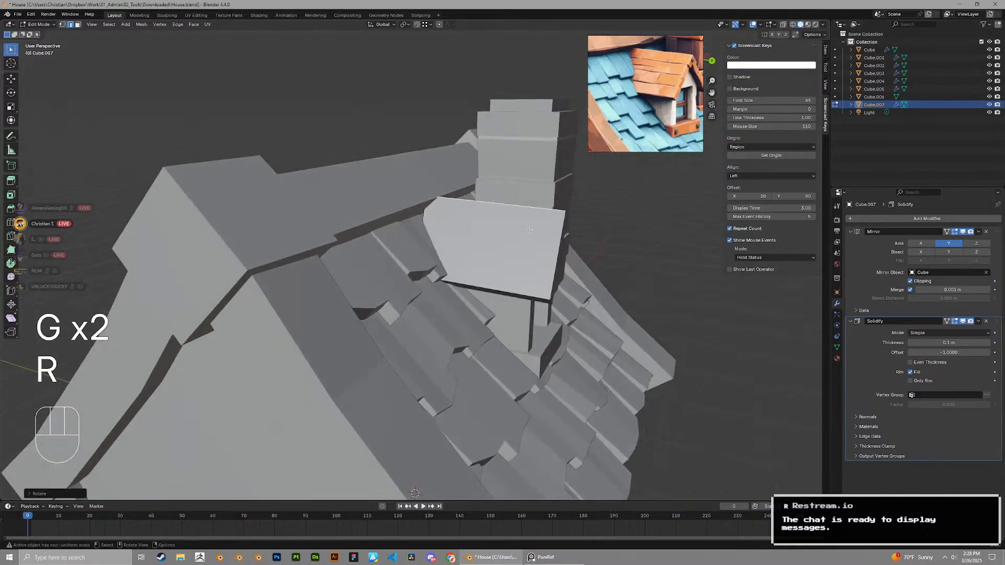
Try to divide the dormer roof panel with one loop cut across it and two along its length
{"action": "key", "text": "ctrl+r"}
{"action": "left_click", "coordinate": [494, 223]}
{"action": "right_click", "coordinate": [494, 223]}
{"action": "key", "text": "ctrl+r"}
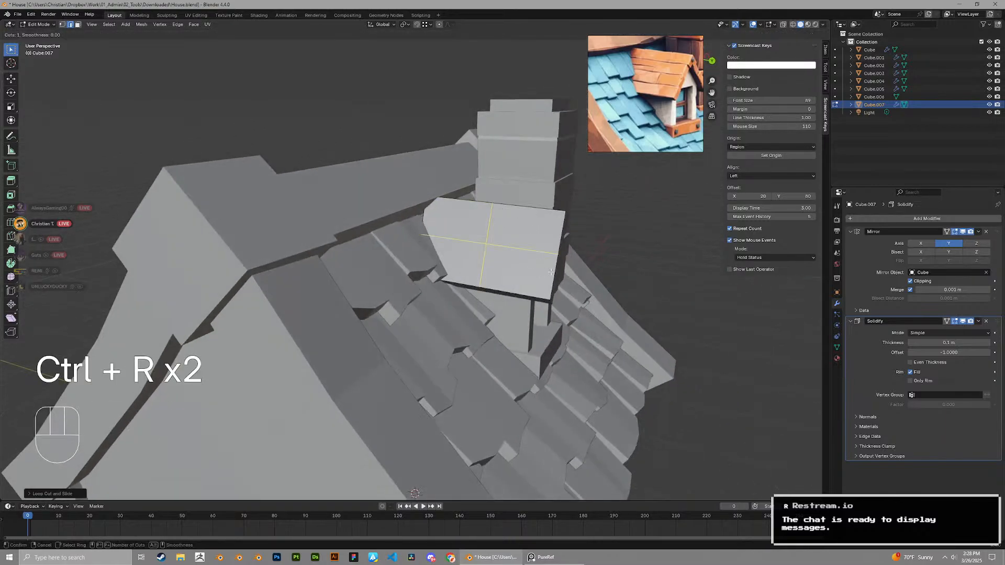
{"action": "left_click", "coordinate": [551, 272]}
{"action": "right_click", "coordinate": [551, 271]}
Try to rip the roof panel apart along its middle crosswise cut
{"action": "key", "text": "2"}
{"action": "key", "text": "g"}
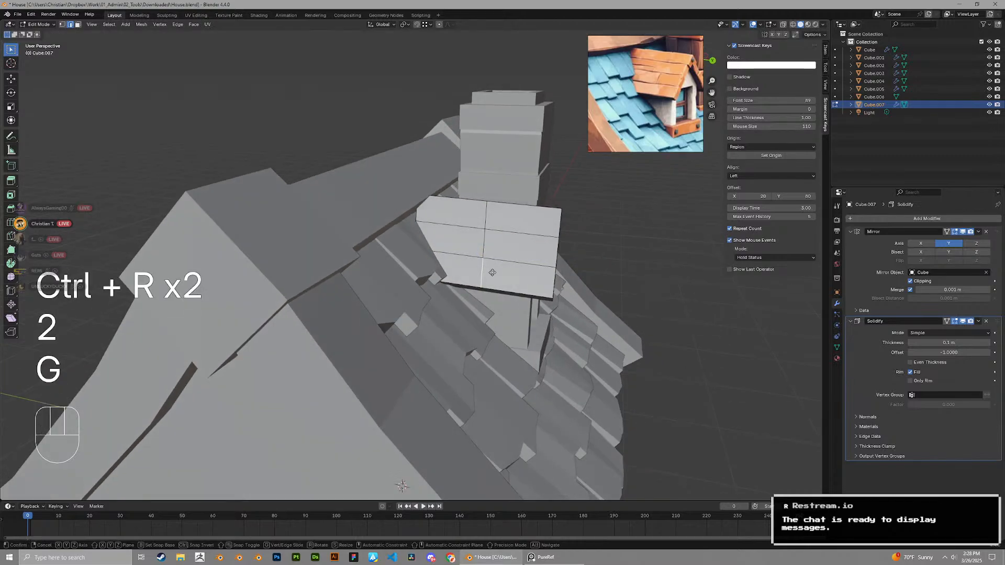
{"action": "key", "text": "x"}
{"action": "key", "text": "y"}
{"action": "right_click", "coordinate": [524, 283]}
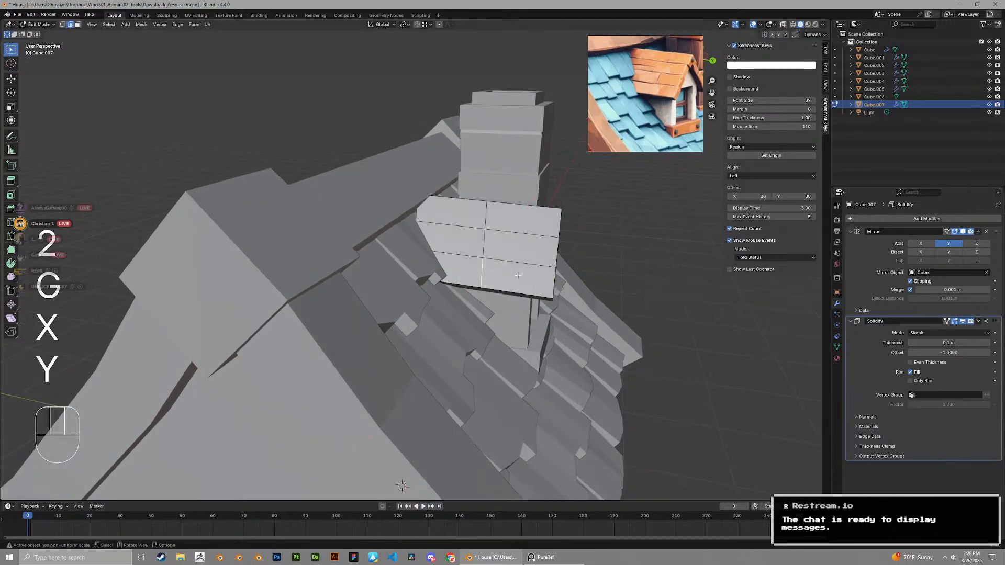
{"action": "middle_click_drag", "start_coordinate": [517, 275], "coordinate": [444, 265]}
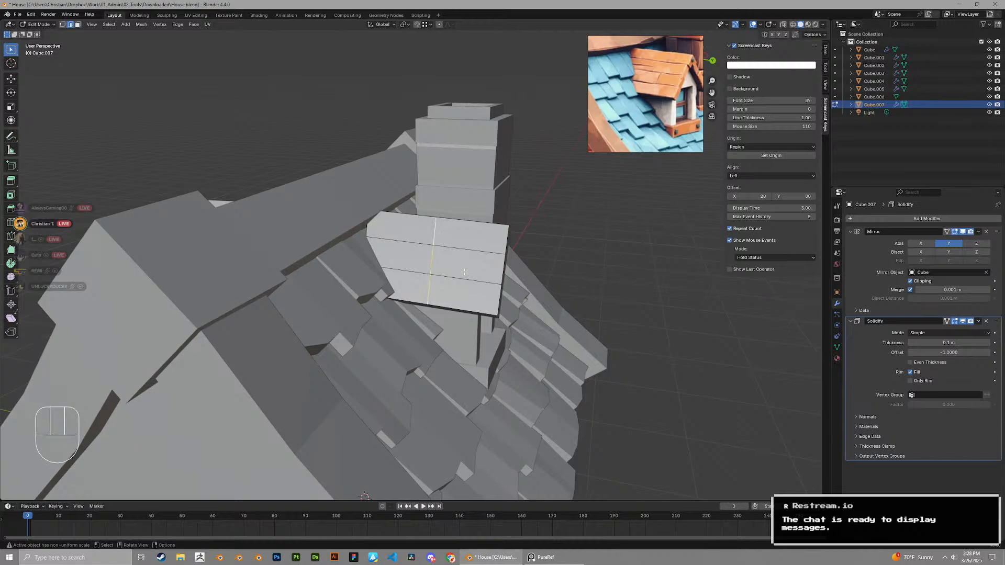
{"action": "key", "text": "v"}
{"action": "right_click", "coordinate": [467, 272]}
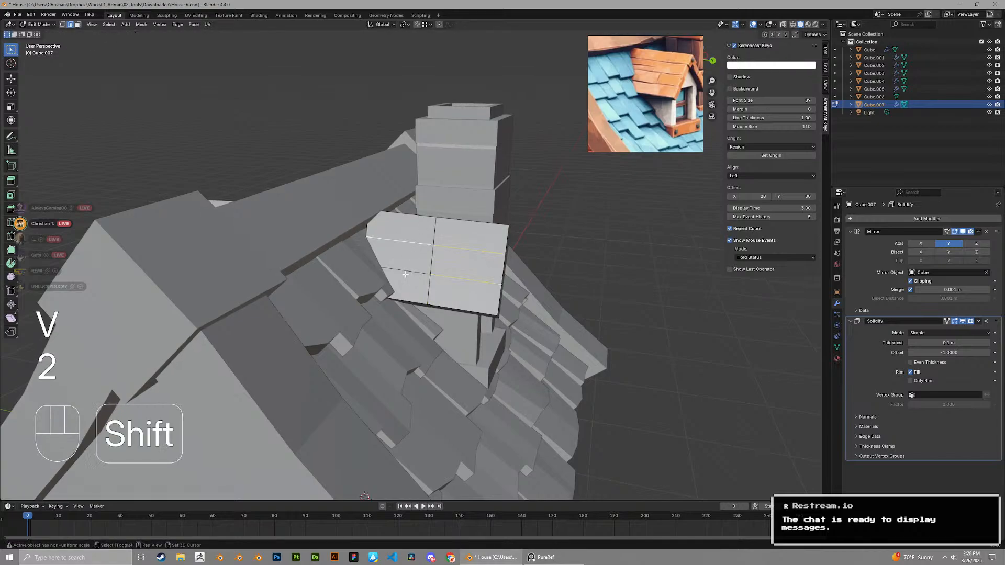
Try to rip the panel's two lengthwise cuts into separate plank rows
{"action": "left_click", "coordinate": [406, 273], "text": "shift"}
{"action": "key", "text": "v"}
{"action": "right_click", "coordinate": [405, 276]}
{"action": "scroll", "coordinate": [523, 300], "scroll_direction": "up", "scroll_amount": 2}
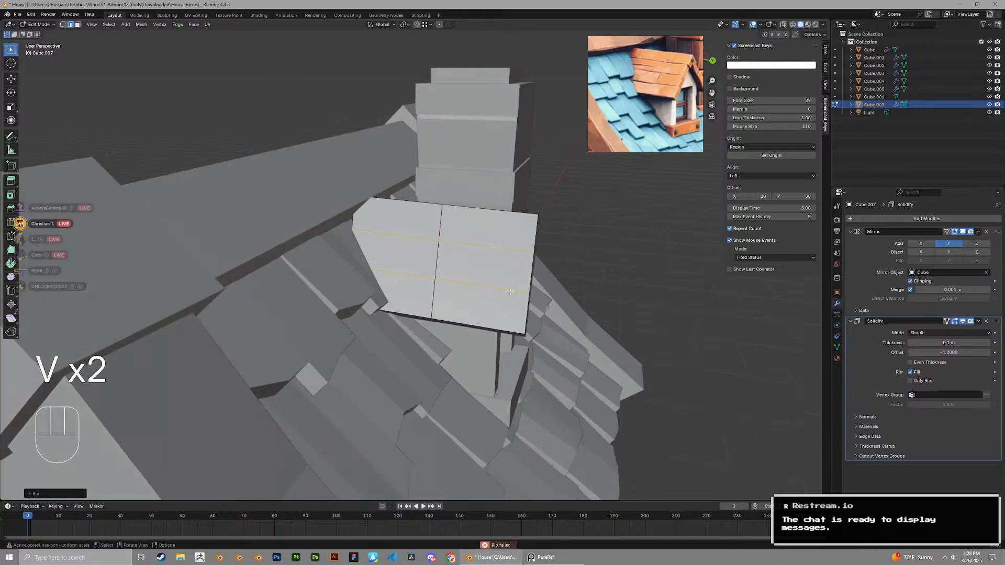
{"action": "key", "text": "g"}
{"action": "right_click", "coordinate": [521, 310]}
Try to move the lowest segment of the middle cut, and undo all cuts and rips on the panel
{"action": "scroll", "coordinate": [515, 310], "scroll_direction": "up", "scroll_amount": 2}
{"action": "key", "text": "2"}
{"action": "left_click", "coordinate": [457, 323]}
{"action": "middle_click_drag", "start_coordinate": [446, 315], "coordinate": [464, 362]}
{"action": "key", "text": "g"}
{"action": "right_click", "coordinate": [466, 354]}
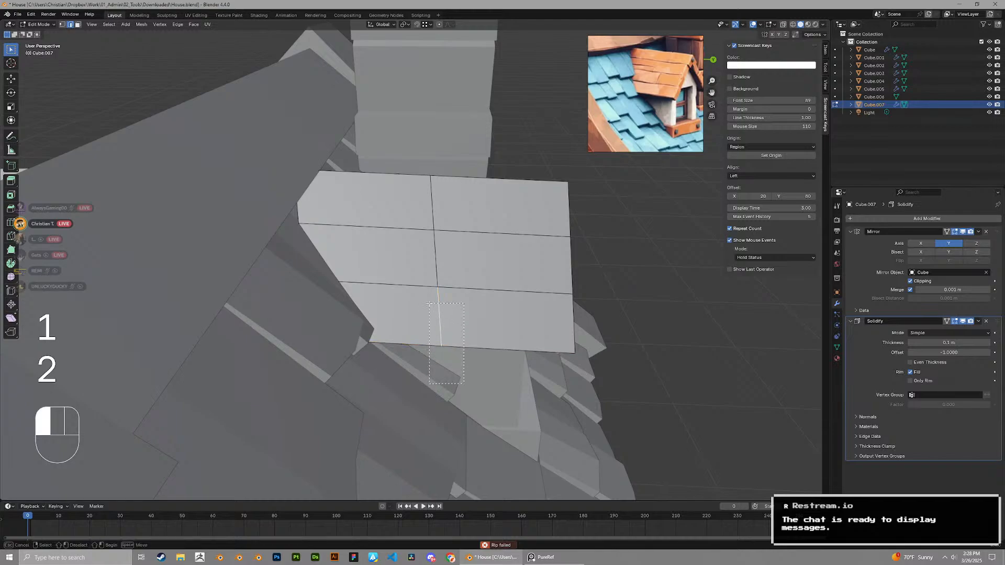
{"action": "key", "text": "g"}
{"action": "key", "text": "x"}
{"action": "right_click", "coordinate": [438, 322]}
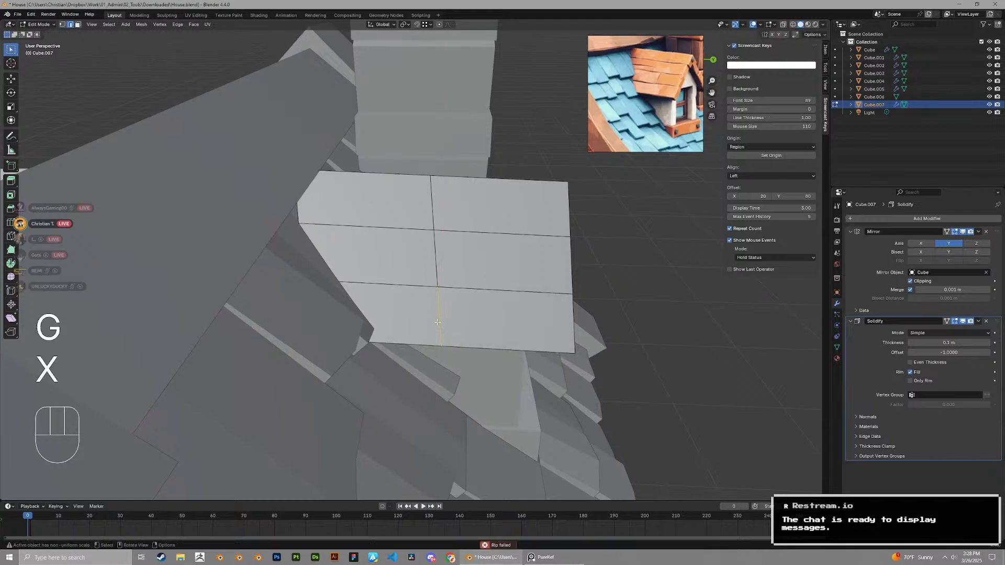
{"action": "key", "text": "g"}
{"action": "right_click", "coordinate": [477, 334]}
{"action": "key", "text": "ctrl+z"}
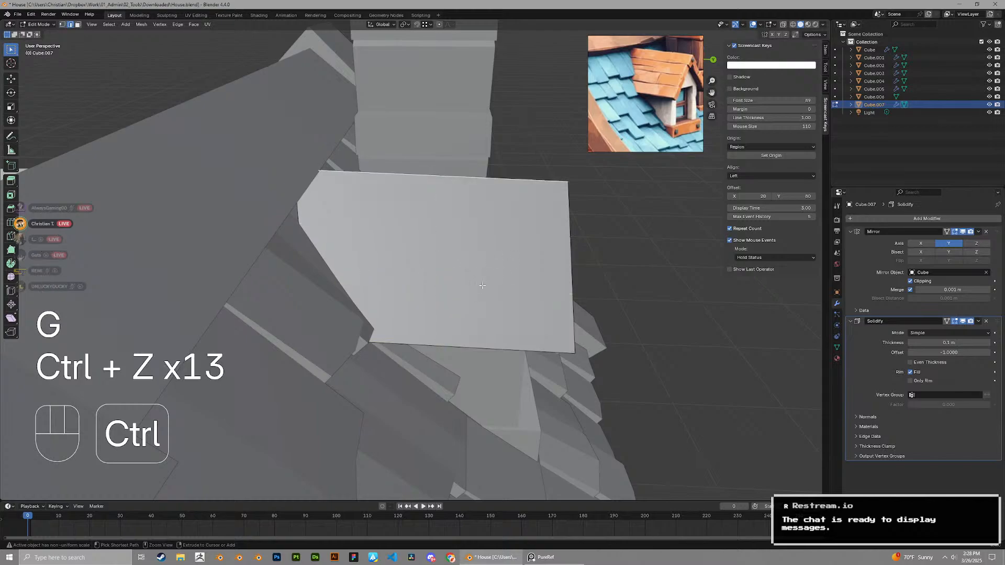
Split the dormer roof panel lengthwise with a single loop cut, ripping the new edge and moving it
{"action": "middle_click_drag", "start_coordinate": [494, 309], "coordinate": [489, 297]}
{"action": "scroll", "coordinate": [489, 314], "scroll_direction": "up", "scroll_amount": 1}
{"action": "scroll", "coordinate": [489, 314], "scroll_direction": "down", "scroll_amount": 2}
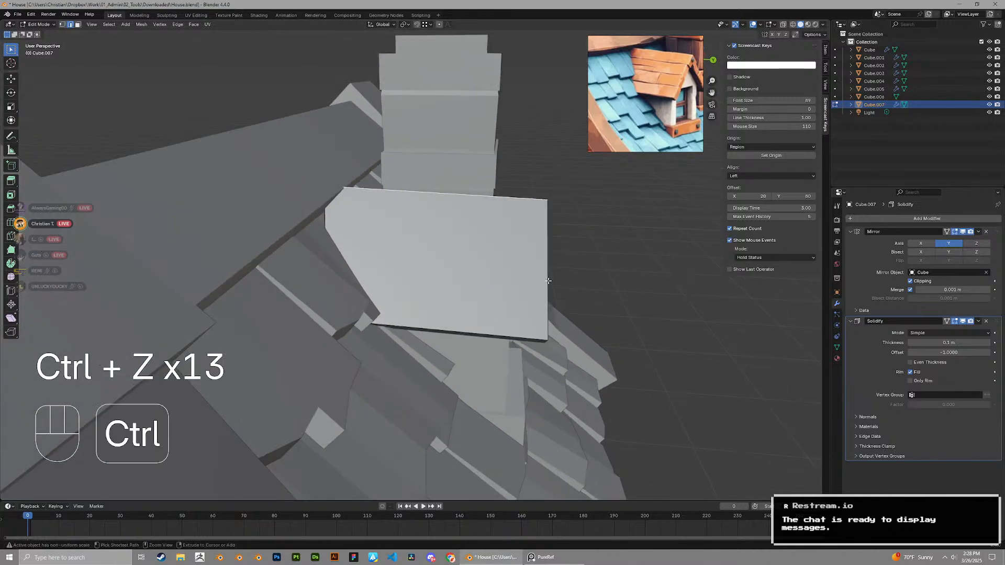
{"action": "key", "text": "ctrl+r"}
{"action": "key", "text": "v"}
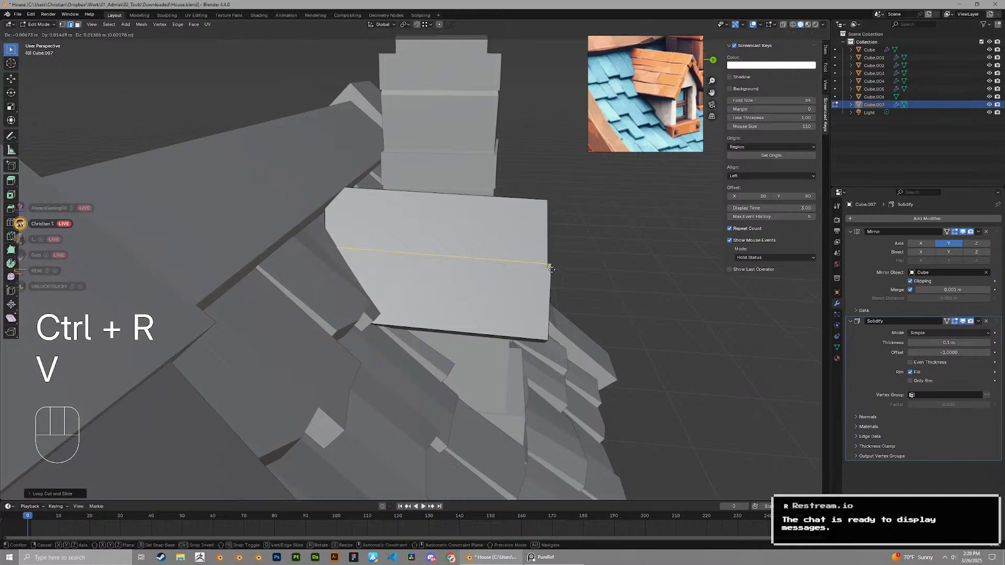
{"action": "middle_click_drag", "start_coordinate": [547, 276], "coordinate": [524, 352]}
{"action": "key", "text": "g"}
{"action": "right_click", "coordinate": [478, 304]}
{"action": "key", "text": "g"}
{"action": "left_click", "coordinate": [515, 304]}
Move one half of the split roof panel and dissolve its leftover edges
{"action": "key", "text": "3"}
{"action": "left_click", "coordinate": [508, 278]}
{"action": "key", "text": "g"}
{"action": "left_click", "coordinate": [491, 287]}
{"action": "key", "text": "x"}
{"action": "left_click", "coordinate": [491, 287]}
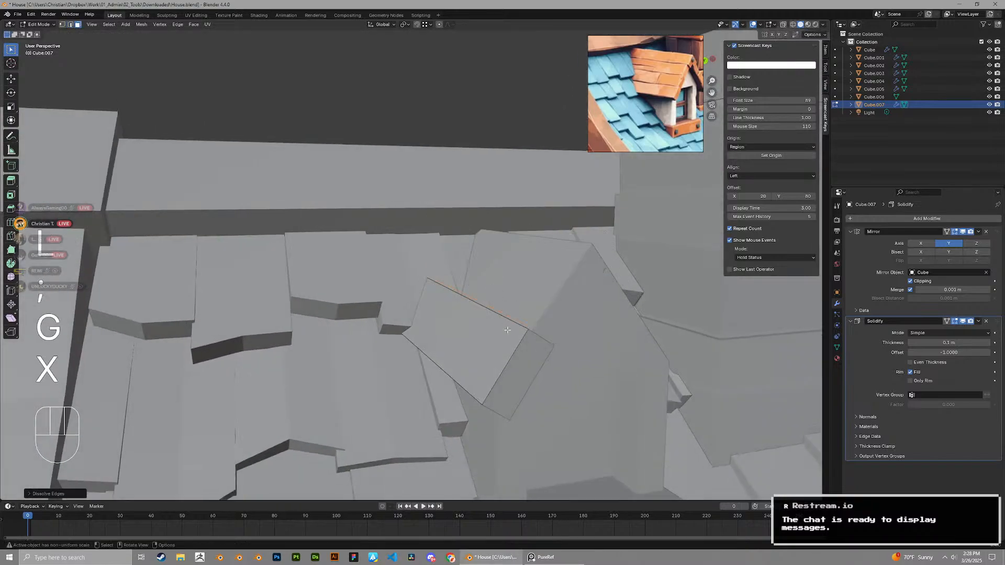
Clean up the remaining plank's upper edge by dissolving an edge and deleting the leftover faces
{"action": "key", "text": "2"}
{"action": "left_click", "coordinate": [504, 318]}
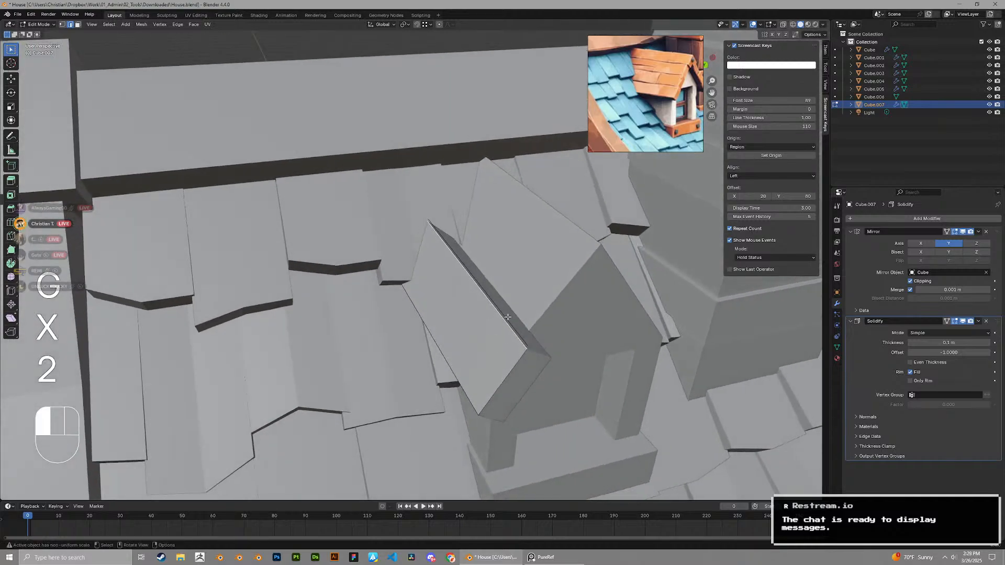
{"action": "key", "text": "x"}
{"action": "left_click", "coordinate": [502, 315]}
{"action": "key", "text": "x"}
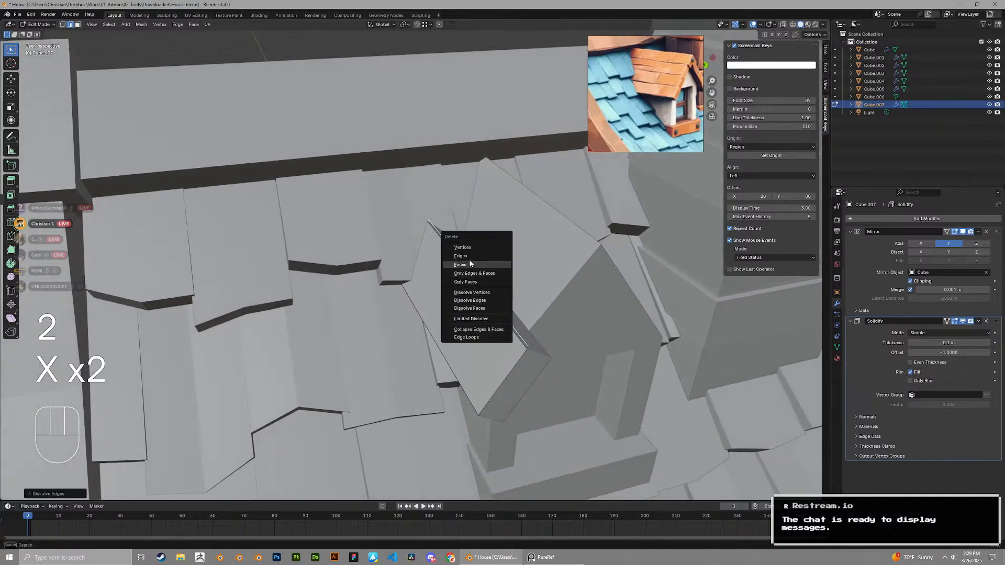
{"action": "left_click", "coordinate": [470, 264]}
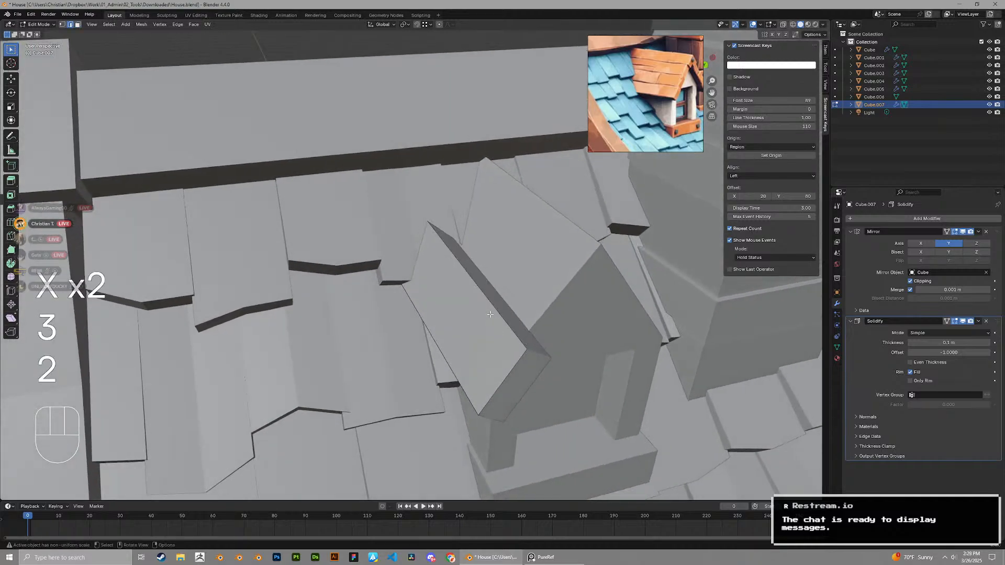
Move the plank's upper edge down the dormer slope to make the plank narrower
{"action": "left_click", "coordinate": [496, 317]}
{"action": "key", "text": "g"}
{"action": "middle_click_drag", "start_coordinate": [490, 314], "coordinate": [551, 301]}
{"action": "key", "text": "g"}
{"action": "left_click", "coordinate": [497, 331]}
Select the plank's front edge and move it to adjust its overhang at the dormer's front
{"action": "key", "text": "3"}
{"action": "key", "text": "2"}
{"action": "left_click", "coordinate": [582, 352]}
{"action": "middle_click_drag", "start_coordinate": [582, 352], "coordinate": [540, 343]}
{"action": "key", "text": "g"}
{"action": "left_click", "coordinate": [558, 328]}
{"action": "key", "text": "g"}
{"action": "left_click", "coordinate": [571, 333]}
Select the plank's face and move the plank against the lower edge of the dormer roof
{"action": "key", "text": "3"}
{"action": "left_click", "coordinate": [529, 335]}
{"action": "key", "text": "g"}
{"action": "left_click", "coordinate": [544, 348]}
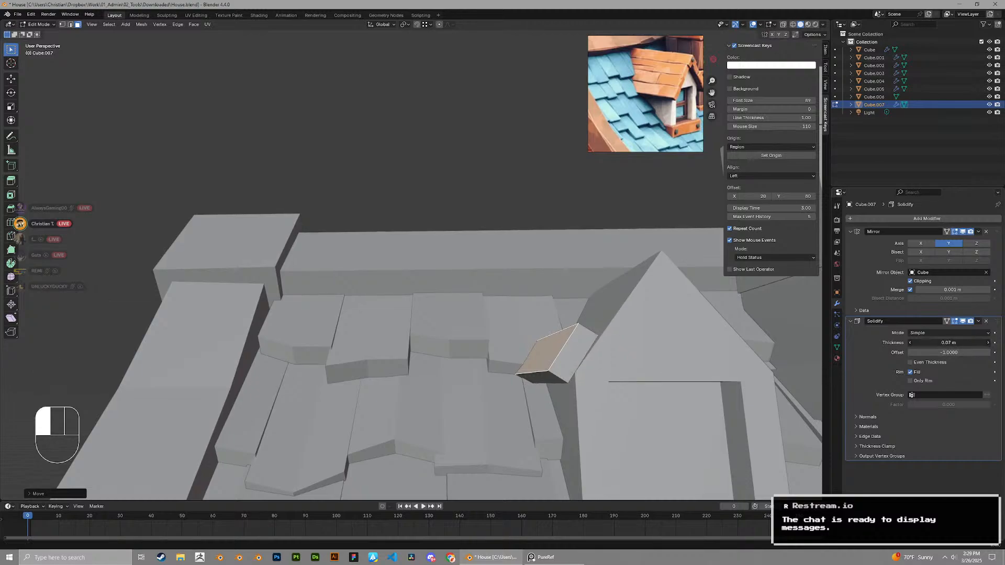
Duplicate the plank twice up the dormer slope to form three rows reaching the ridge
{"action": "middle_click_drag", "start_coordinate": [765, 350], "coordinate": [568, 323]}
{"action": "key", "text": "g"}
{"action": "left_click", "coordinate": [686, 343]}
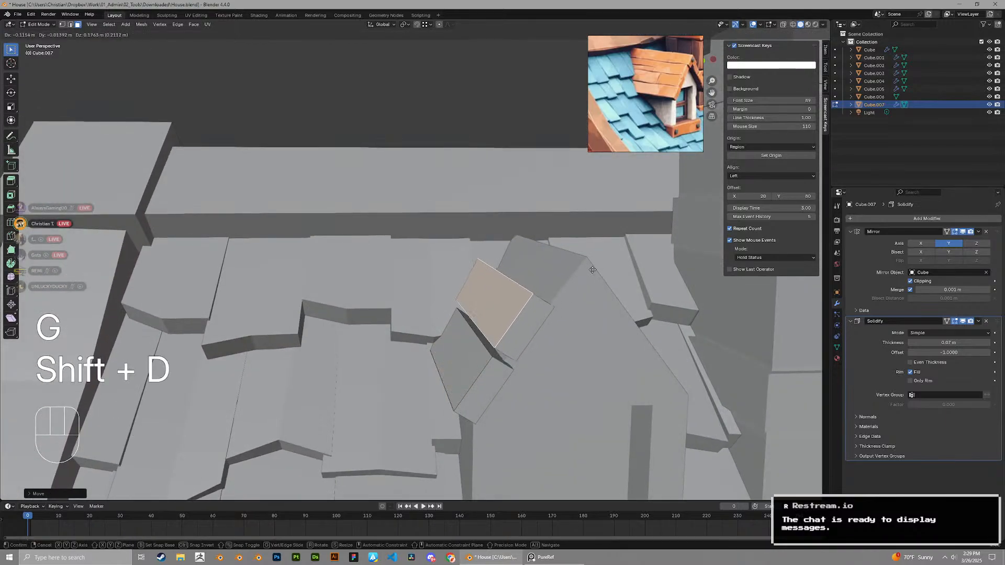
{"action": "left_click", "coordinate": [589, 274]}
{"action": "key", "text": "shift+d"}
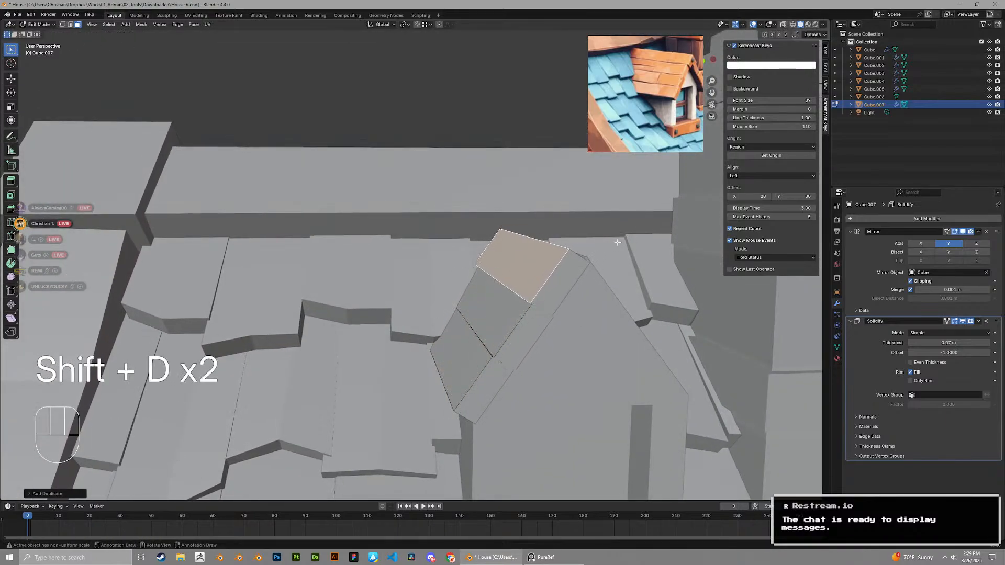
Slide the middle plank's end edge along its length to shorten the plank
{"action": "middle_click_drag", "start_coordinate": [617, 242], "coordinate": [647, 324]}
{"action": "key", "text": "2"}
{"action": "left_click", "coordinate": [628, 386]}
{"action": "key", "text": "g"}
{"action": "key", "text": "g"}
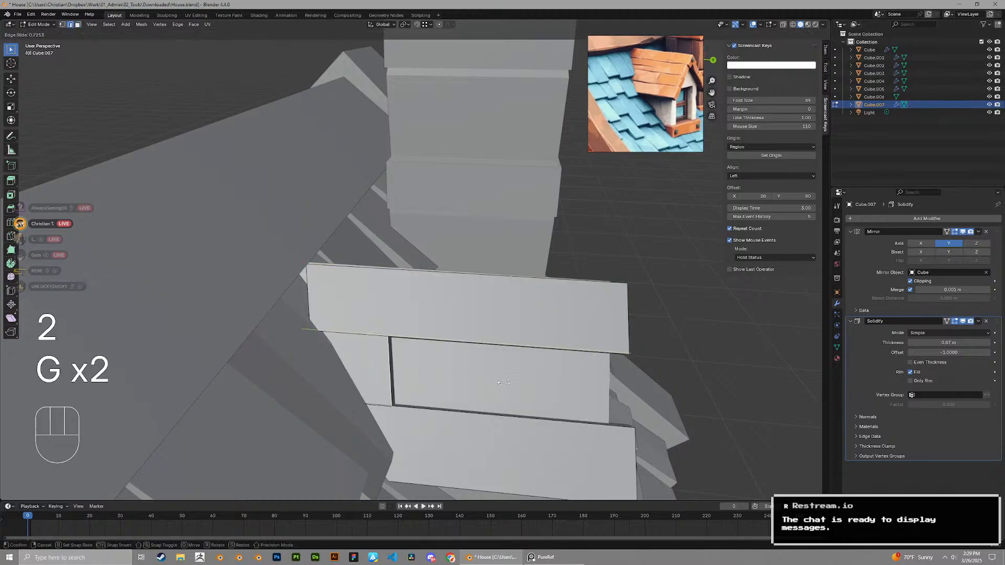
{"action": "left_click", "coordinate": [568, 384]}
Duplicate the shortened middle plank and place the copy beside it, overhanging the dormer's front
{"action": "key", "text": "3"}
{"action": "middle_click_drag", "start_coordinate": [435, 376], "coordinate": [458, 381]}
{"action": "left_click", "coordinate": [456, 380]}
{"action": "key", "text": "shift+d"}
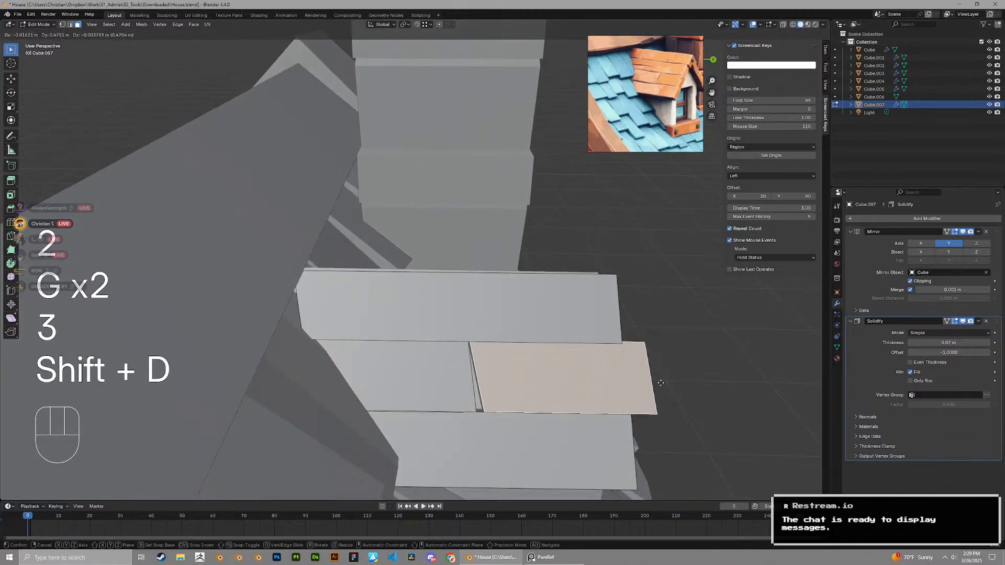
{"action": "left_click", "coordinate": [661, 383]}
Rotate and move the facing edge in the middle row to narrow the gap between the two short planks
{"action": "key", "text": "2"}
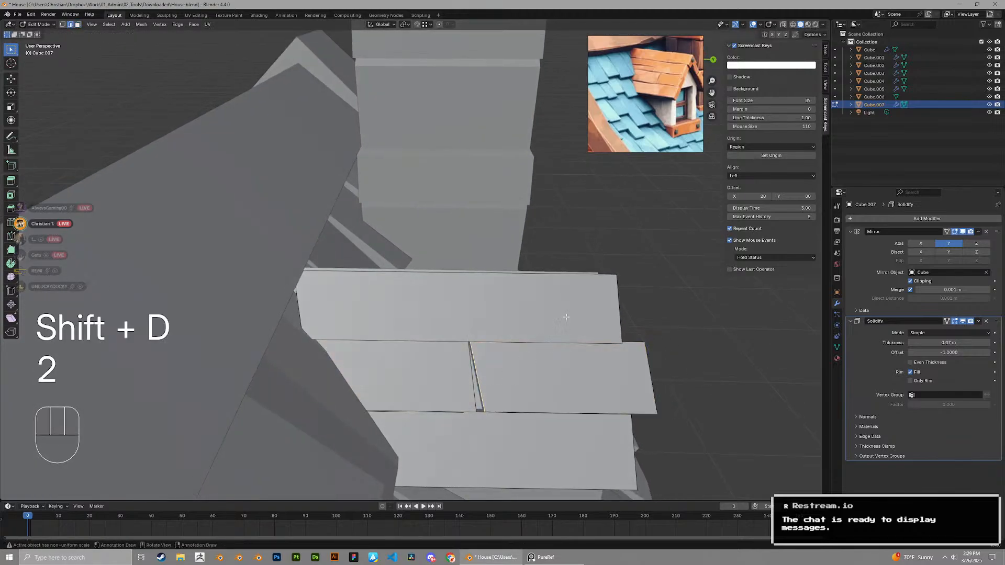
{"action": "key", "text": "r"}
{"action": "key", "text": "r"}
{"action": "left_click", "coordinate": [596, 326]}
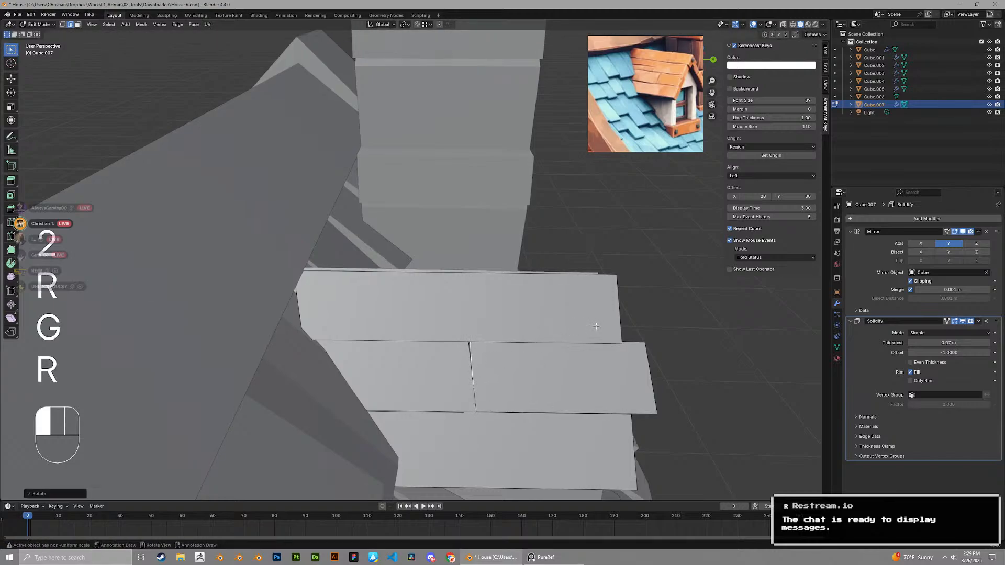
{"action": "key", "text": "g"}
{"action": "left_click", "coordinate": [600, 327]}
{"action": "key", "text": "g"}
{"action": "middle_click_drag", "start_coordinate": [601, 327], "coordinate": [601, 382]}
Nudge the short planks' edges so the middle row fits closely beneath the top plank
{"action": "left_click", "coordinate": [533, 295]}
{"action": "key", "text": "g"}
{"action": "left_click", "coordinate": [537, 297]}
{"action": "key", "text": "2"}
{"action": "key", "text": "g"}
{"action": "left_click", "coordinate": [764, 433]}
{"action": "key", "text": "g"}
{"action": "key", "text": "2"}
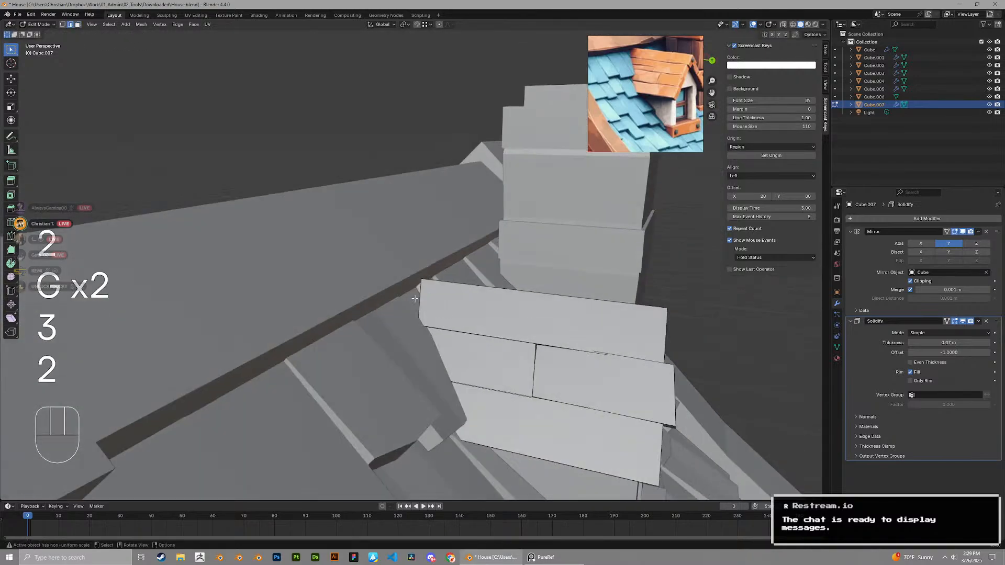
Try to reposition the top plank's edges along the Y axis
{"action": "key", "text": "g"}
{"action": "key", "text": "x"}
{"action": "key", "text": "y"}
{"action": "left_click", "coordinate": [581, 319]}
{"action": "middle_click_drag", "start_coordinate": [581, 319], "coordinate": [572, 321]}
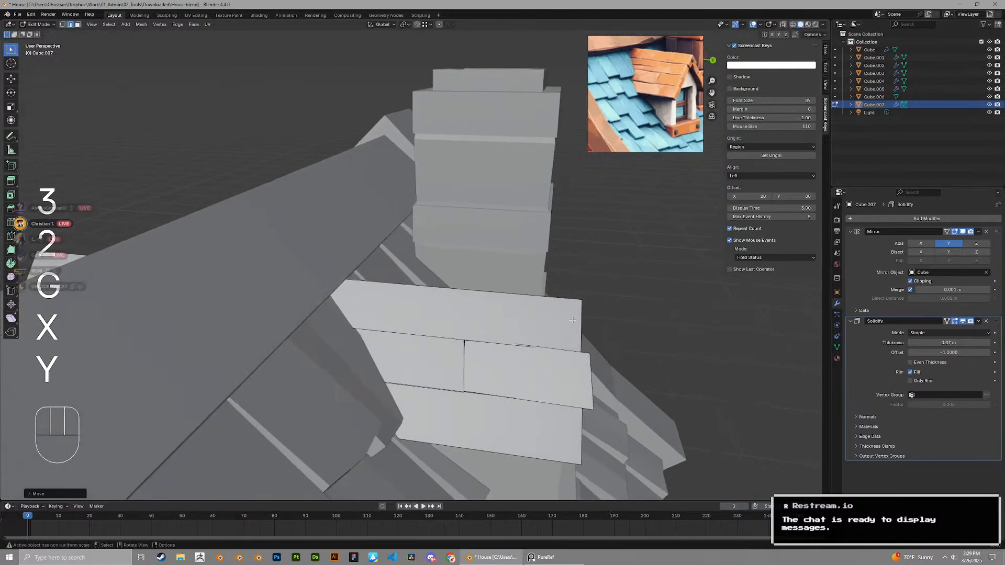
{"action": "key", "text": "g"}
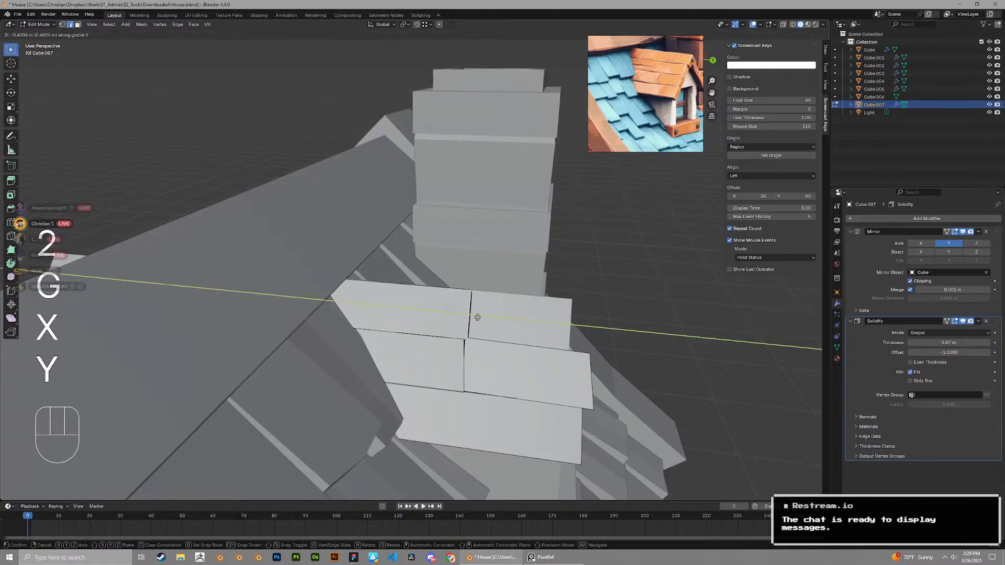
{"action": "left_click", "coordinate": [428, 310]}
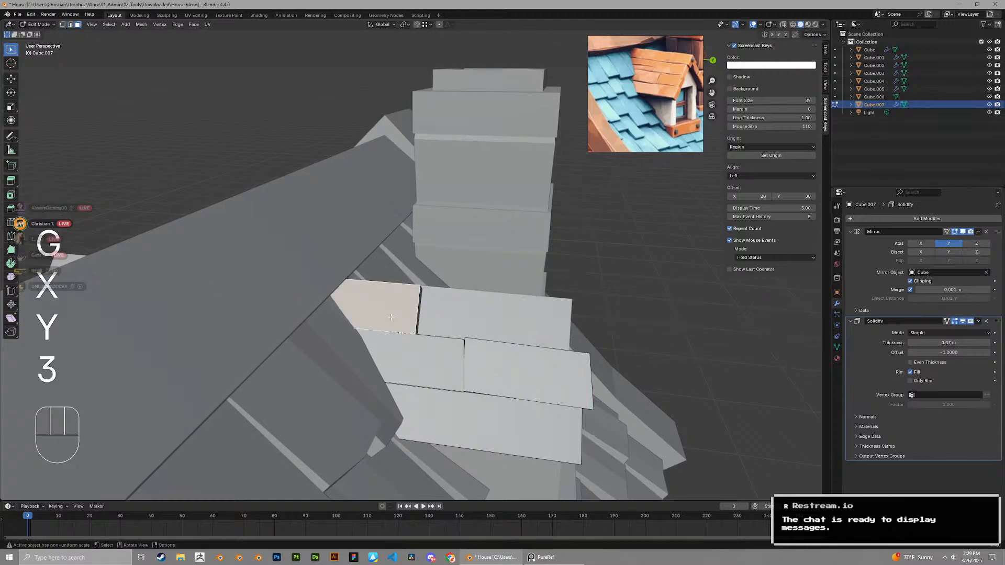
Split the top plank into three pieces with two ripped loop cuts and move a seam edge
{"action": "key", "text": "ctrl+r"}
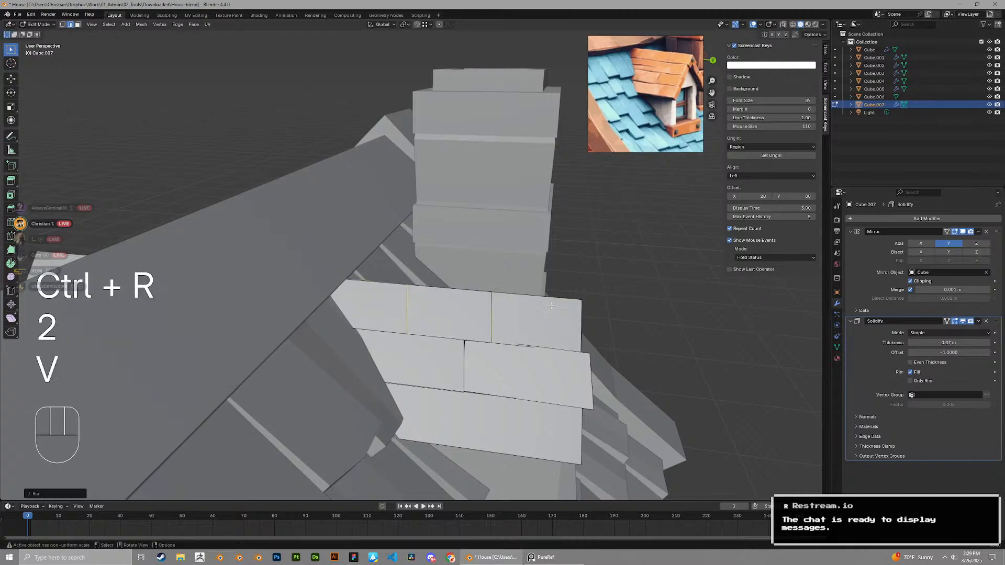
{"action": "left_click", "coordinate": [490, 322]}
{"action": "middle_click_drag", "start_coordinate": [517, 322], "coordinate": [483, 244]}
{"action": "key", "text": "g"}
{"action": "left_click", "coordinate": [485, 306]}
{"action": "left_click", "coordinate": [491, 309]}
Move and rotate the top row's seam edges to vary the lengths and angles of the pieces
{"action": "key", "text": "g"}
{"action": "left_click", "coordinate": [496, 308]}
{"action": "key", "text": "r"}
{"action": "left_click", "coordinate": [486, 317]}
{"action": "key", "text": "g"}
{"action": "left_click", "coordinate": [490, 317]}
{"action": "key", "text": "g"}
{"action": "left_click", "coordinate": [440, 318]}
Select further plank edges near the dormer's ridge and move them to stagger the seams
{"action": "key", "text": "2"}
{"action": "left_click", "coordinate": [422, 300]}
{"action": "key", "text": "g"}
{"action": "left_click", "coordinate": [418, 300]}
{"action": "key", "text": "g"}
{"action": "left_click", "coordinate": [404, 296]}
Rotate and move the remaining plank edges for uneven, hand-cut ends on the dormer roof
{"action": "key", "text": "r"}
{"action": "key", "text": "g"}
{"action": "left_click", "coordinate": [382, 299]}
{"action": "key", "text": "g"}
{"action": "left_click", "coordinate": [441, 271]}
{"action": "key", "text": "r"}
{"action": "left_click", "coordinate": [477, 261]}
{"action": "key", "text": "g"}
{"action": "left_click", "coordinate": [441, 220]}
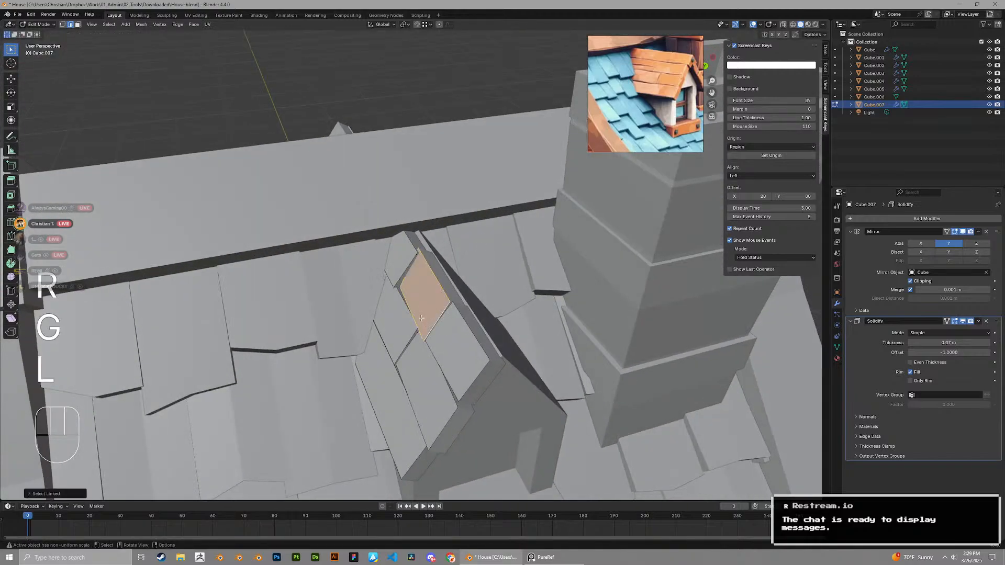
Select all linked planks on the dormer slope and place a duplicate of them beside the dormer
{"action": "middle_click_drag", "start_coordinate": [397, 344], "coordinate": [429, 425]}
{"action": "key", "text": "l"}
{"action": "key", "text": "l"}
{"action": "key", "text": "shift+d"}
{"action": "key", "text": "shift+f"}
{"action": "key", "text": "z"}
{"action": "key", "text": "x"}
{"action": "left_click", "coordinate": [622, 372]}
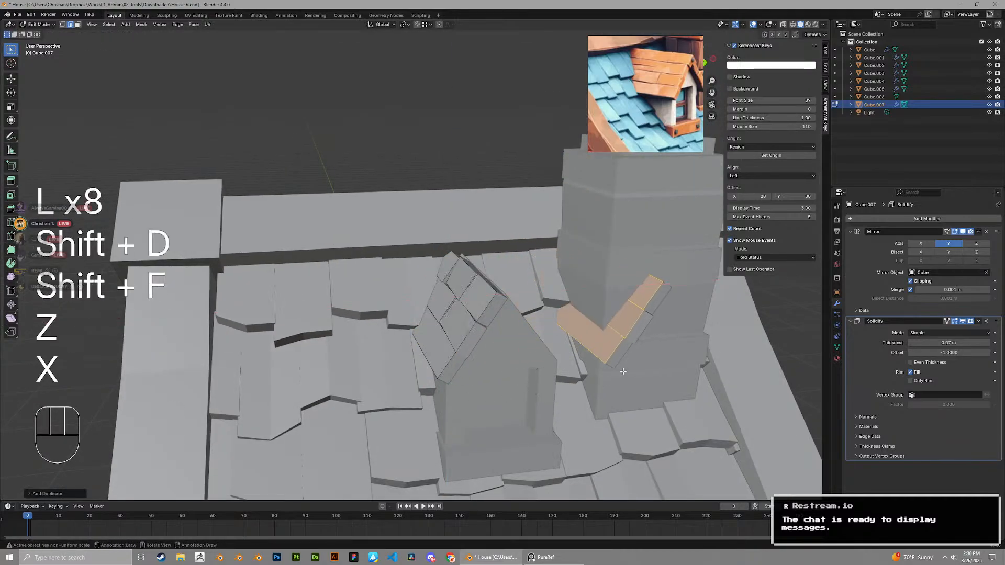
Mirror the duplicated planks with a scale of -1 along X and move them along X towards the dormer
{"action": "key", "text": "s"}
{"action": "key", "text": "x"}
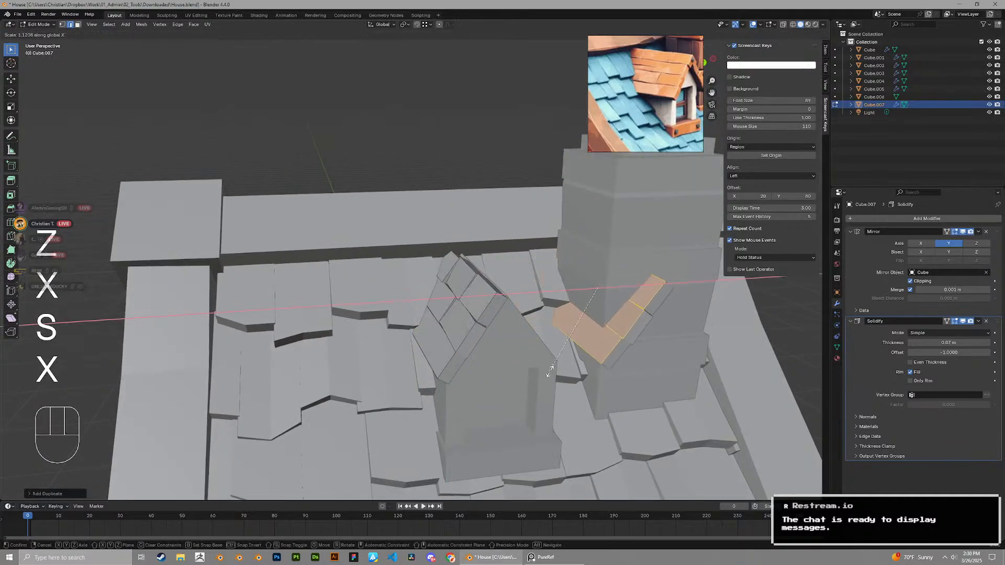
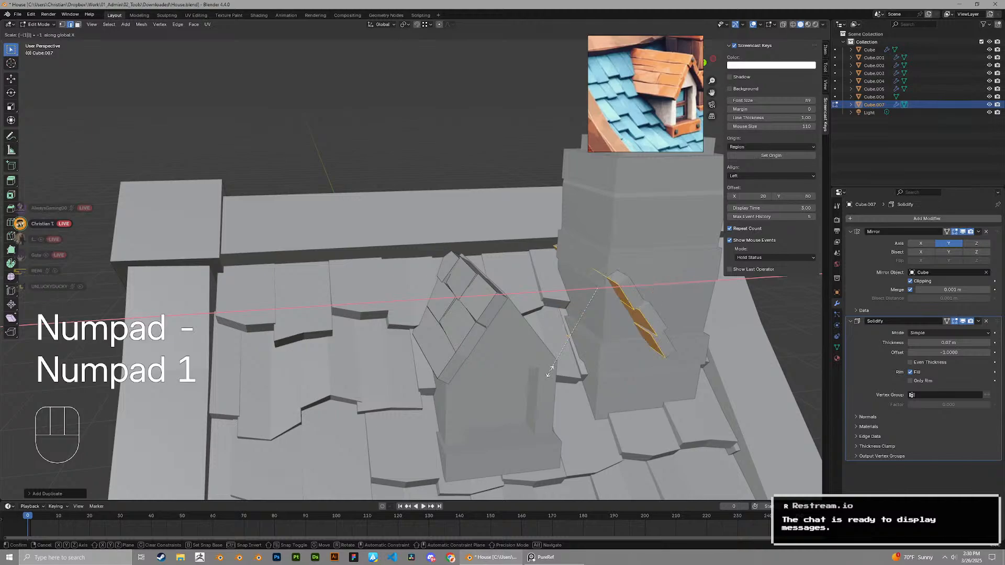
{"action": "left_click", "coordinate": [550, 372]}
{"action": "middle_click_drag", "start_coordinate": [599, 314], "coordinate": [561, 301]}
{"action": "key", "text": "g"}
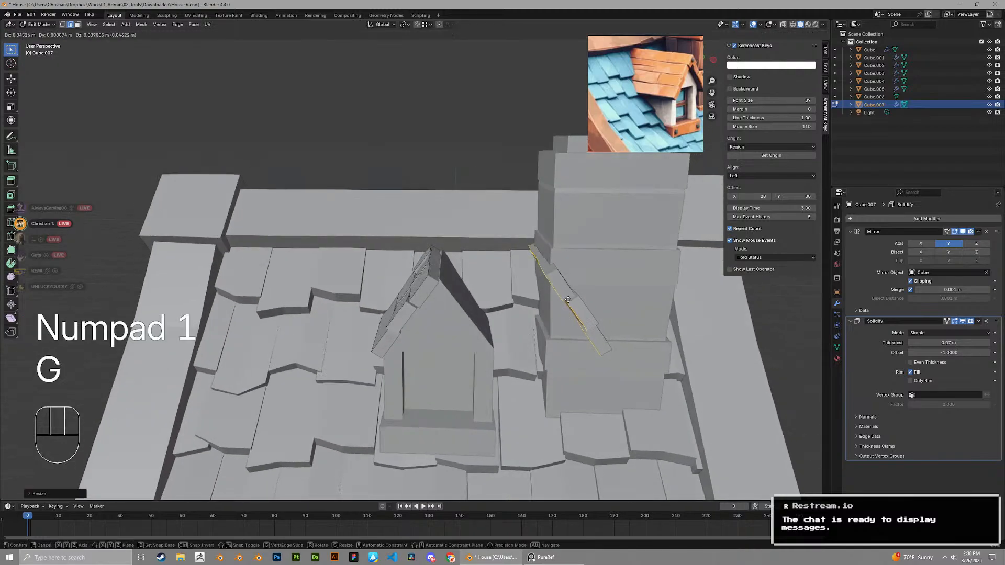
{"action": "key", "text": "x"}
{"action": "left_click", "coordinate": [503, 289]}
{"action": "scroll", "coordinate": [503, 289], "scroll_direction": "up", "scroll_amount": 3}
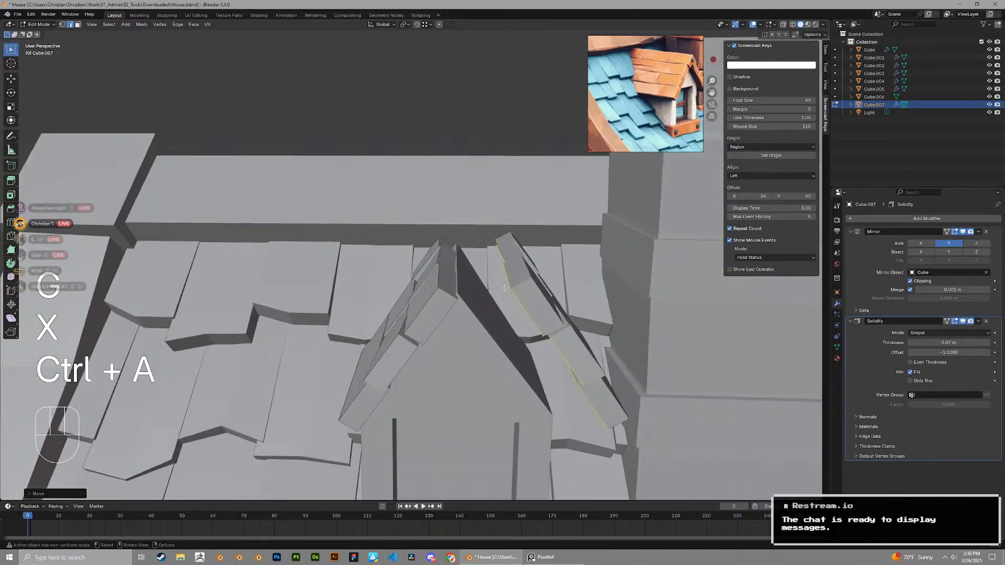
Flip the mirrored planks' normals and move them along X onto the dormer's opposite slope
{"action": "middle_click_drag", "start_coordinate": [503, 288], "coordinate": [391, 302]}
{"action": "key", "text": "alt+n"}
{"action": "left_click", "coordinate": [369, 294]}
{"action": "key", "text": "g"}
{"action": "key", "text": "x"}
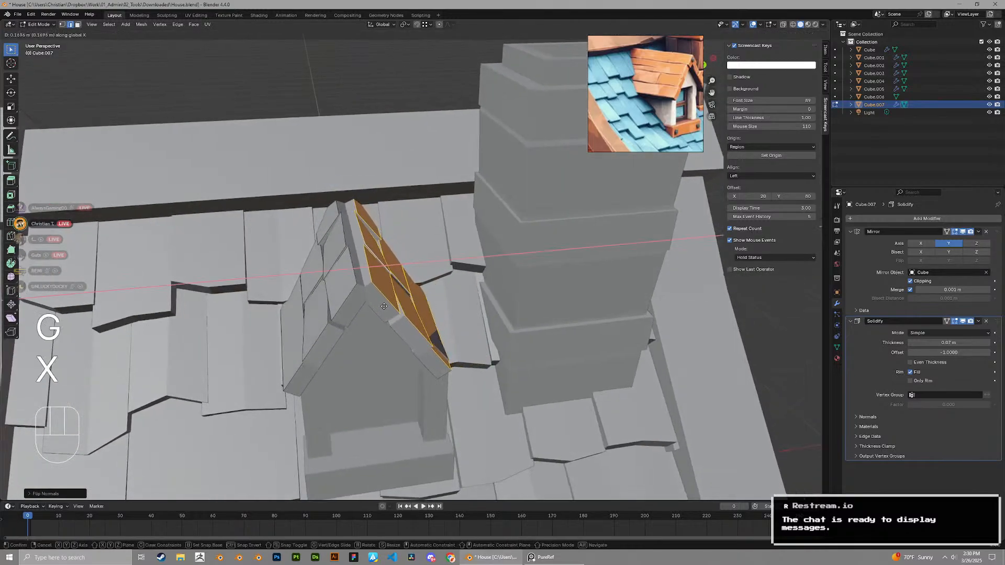
{"action": "left_click", "coordinate": [386, 306]}
{"action": "scroll", "coordinate": [387, 304], "scroll_direction": "down", "scroll_amount": 5}
{"action": "middle_click_drag", "start_coordinate": [388, 305], "coordinate": [429, 277]}
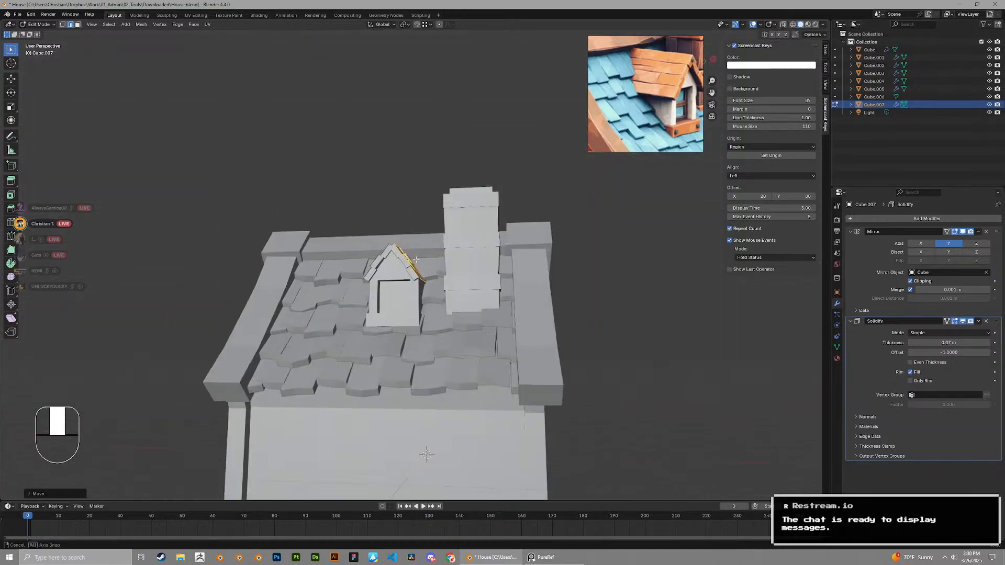
Select the ridge edges of both plank sets and scale them along X to bring them closer together
{"action": "scroll", "coordinate": [434, 275], "scroll_direction": "up", "scroll_amount": 4}
{"action": "middle_click_drag", "start_coordinate": [453, 234], "coordinate": [386, 345]}
{"action": "scroll", "coordinate": [459, 237], "scroll_direction": "up", "scroll_amount": 3}
{"action": "left_click", "coordinate": [395, 327], "text": "shift"}
{"action": "key", "text": "s"}
{"action": "key", "text": "x"}
{"action": "left_click", "coordinate": [419, 348]}
Try to merge the ridge vertices of the two plank sets at their center
{"action": "key", "text": "1"}
{"action": "left_click", "coordinate": [425, 355]}
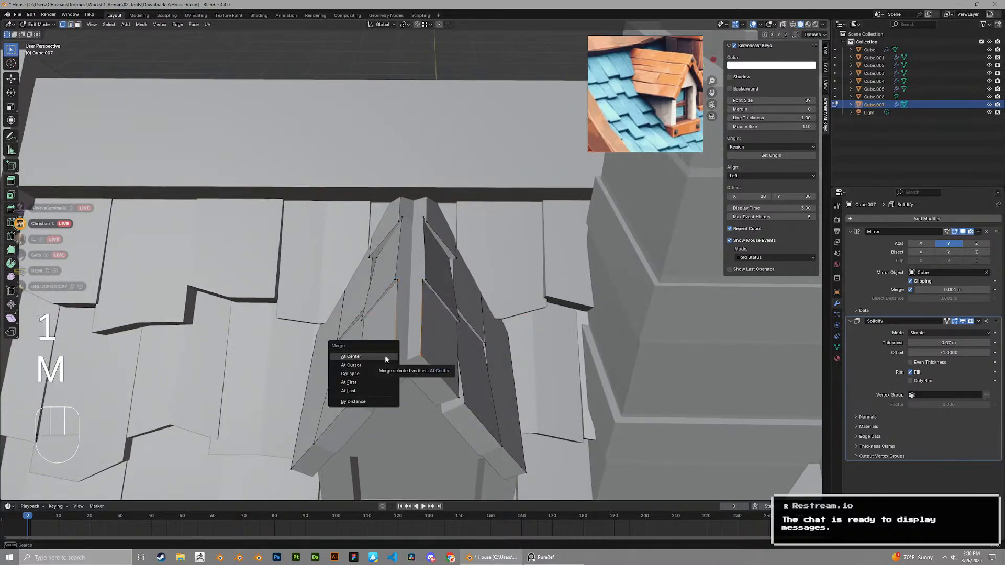
{"action": "left_click", "coordinate": [385, 355]}
{"action": "key", "text": "shift+r"}
{"action": "key", "text": "ctrl+z"}
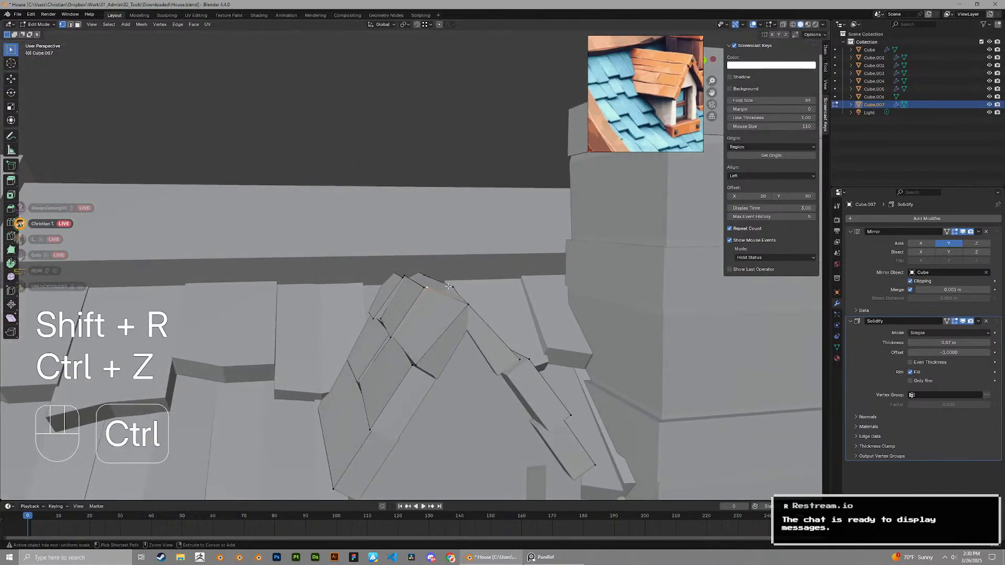
{"action": "key", "text": "ctrl+z"}
{"action": "middle_click_drag", "start_coordinate": [464, 311], "coordinate": [476, 309]}
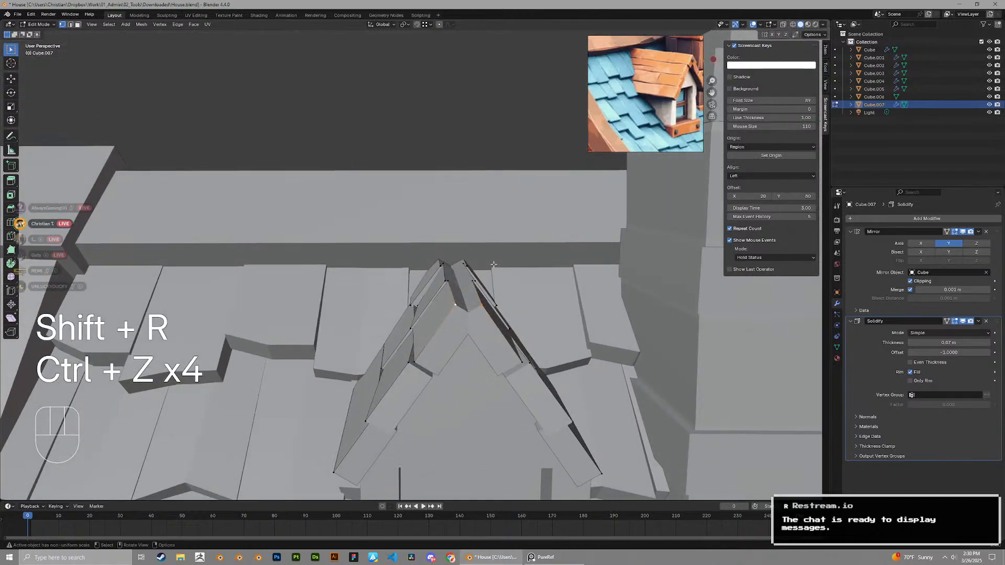
Enlarge the dormer in the reference image and move the planks' ridge edges to close the peak
{"action": "scroll", "coordinate": [663, 73], "scroll_direction": "up", "scroll_amount": 4}
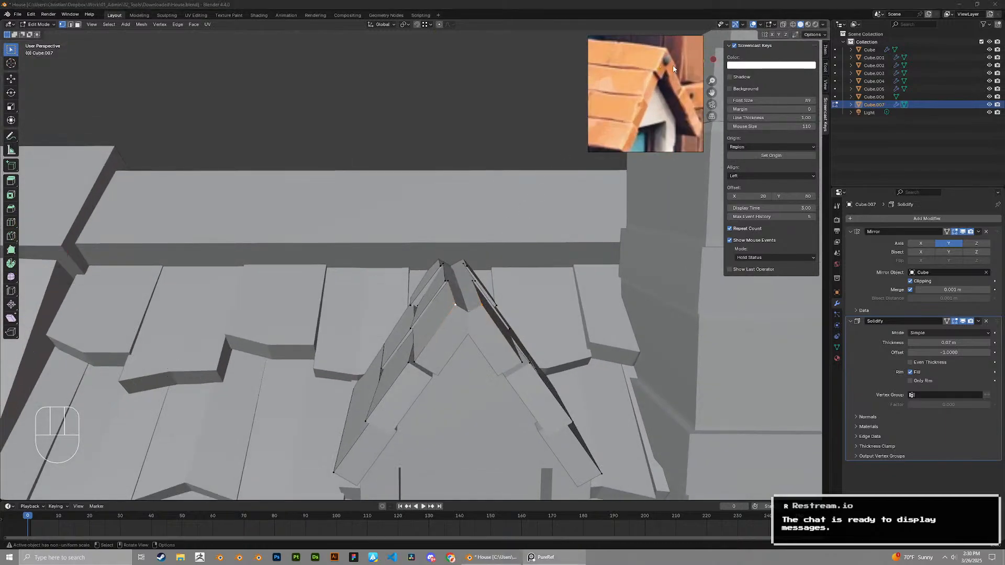
{"action": "key", "text": "g"}
{"action": "middle_click_drag", "start_coordinate": [454, 300], "coordinate": [459, 260]}
{"action": "left_click", "coordinate": [467, 318]}
{"action": "key", "text": "2"}
{"action": "left_click", "coordinate": [476, 304]}
{"action": "key", "text": "g"}
{"action": "left_click", "coordinate": [498, 315]}
{"action": "key", "text": "g"}
{"action": "left_click", "coordinate": [465, 294]}
{"action": "left_click", "coordinate": [462, 296]}
Move the remaining upper plank edges so the two roof slopes meet along the ridge
{"action": "left_click", "coordinate": [479, 287]}
{"action": "key", "text": "g"}
{"action": "left_click", "coordinate": [481, 285]}
{"action": "key", "text": "g"}
{"action": "left_click", "coordinate": [463, 282]}
{"action": "key", "text": "g"}
{"action": "left_click", "coordinate": [449, 242]}
{"action": "scroll", "coordinate": [461, 262], "scroll_direction": "down", "scroll_amount": 3}
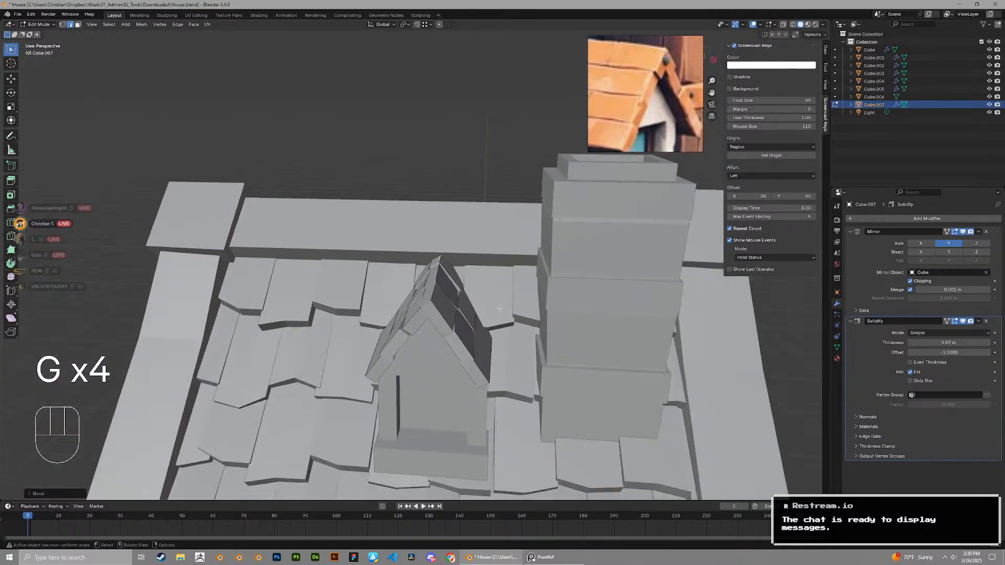
Move and rotate the front edges of the upper planks on the mirrored slope to vary their overhang
{"action": "key", "text": "Tab"}
{"action": "scroll", "coordinate": [506, 355], "scroll_direction": "down", "scroll_amount": 3}
{"action": "middle_click_drag", "start_coordinate": [507, 354], "coordinate": [395, 269]}
{"action": "scroll", "coordinate": [473, 323], "scroll_direction": "up", "scroll_amount": 5}
{"action": "key", "text": "Tab"}
{"action": "scroll", "coordinate": [473, 323], "scroll_direction": "down", "scroll_amount": 2}
{"action": "key", "text": "2"}
{"action": "key", "text": "g"}
{"action": "key", "text": "r"}
{"action": "key", "text": "g"}
{"action": "left_click", "coordinate": [451, 239]}
{"action": "left_click", "coordinate": [412, 260]}
{"action": "key", "text": "g"}
{"action": "left_click", "coordinate": [402, 264]}
Rotate and move the lower planks' end edges on the mirrored slope to make the front irregular
{"action": "left_click", "coordinate": [418, 356]}
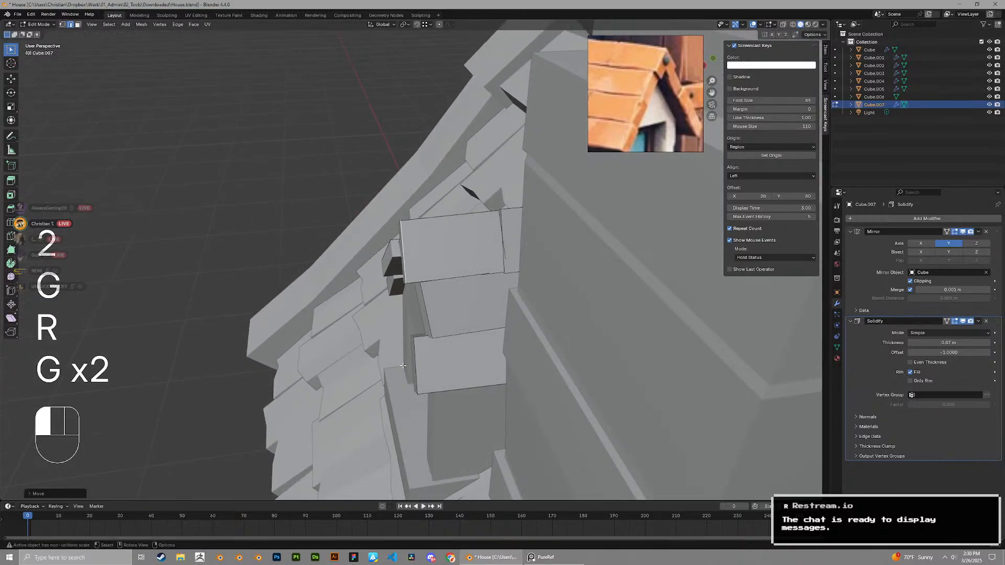
{"action": "key", "text": "r"}
{"action": "left_click", "coordinate": [439, 302]}
{"action": "key", "text": "g"}
{"action": "key", "text": "r"}
{"action": "left_click", "coordinate": [451, 291]}
{"action": "key", "text": "g"}
{"action": "left_click", "coordinate": [452, 291]}
{"action": "middle_click_drag", "start_coordinate": [452, 291], "coordinate": [530, 338]}
{"action": "key", "text": "g"}
{"action": "left_click", "coordinate": [535, 296]}
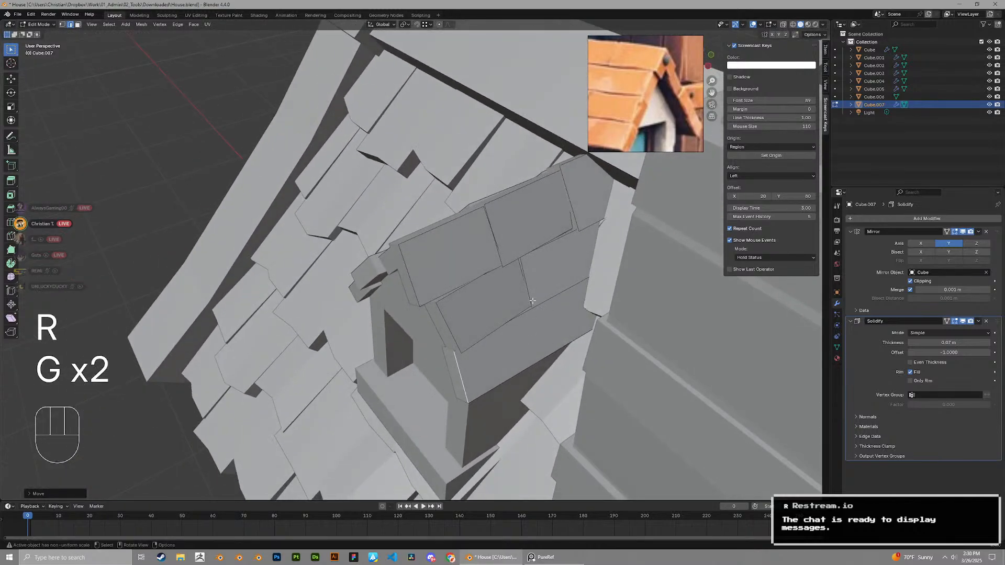
Move the plank edges on the dormer slope facing the chimney to adjust the seams between neighbouring planks
{"action": "left_click", "coordinate": [533, 289]}
{"action": "key", "text": "g"}
{"action": "middle_click_drag", "start_coordinate": [532, 300], "coordinate": [395, 324]}
{"action": "left_click", "coordinate": [527, 289]}
{"action": "key", "text": "g"}
{"action": "left_click", "coordinate": [550, 272]}
{"action": "left_click", "coordinate": [530, 280]}
{"action": "key", "text": "g"}
{"action": "left_click", "coordinate": [550, 275]}
{"action": "key", "text": "g"}
{"action": "left_click", "coordinate": [451, 316]}
{"action": "key", "text": "g"}
{"action": "left_click", "coordinate": [366, 311]}
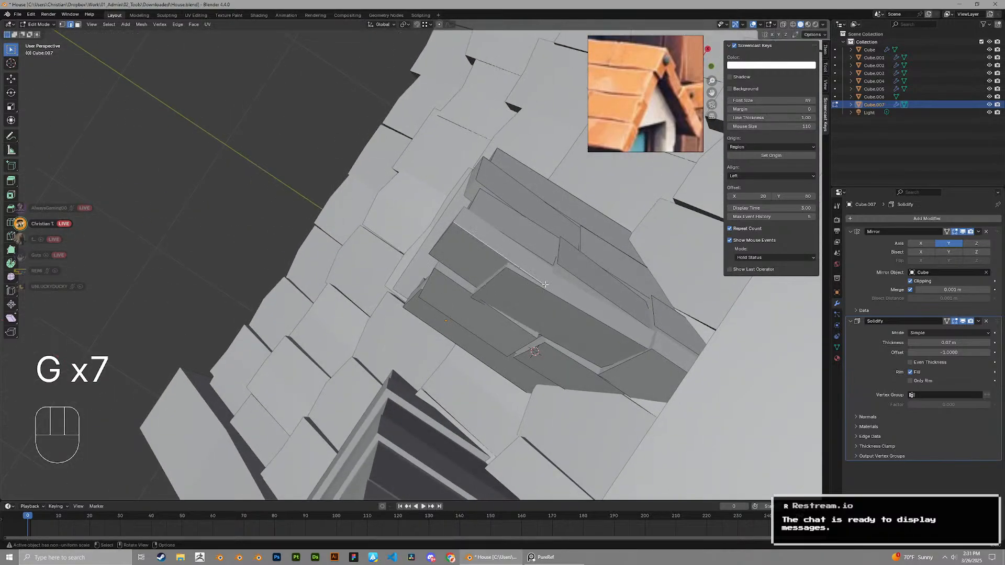
Move the row-seam edges of the dormer's upper planks to refine how the rows overlap
{"action": "scroll", "coordinate": [624, 293], "scroll_direction": "up", "scroll_amount": 2}
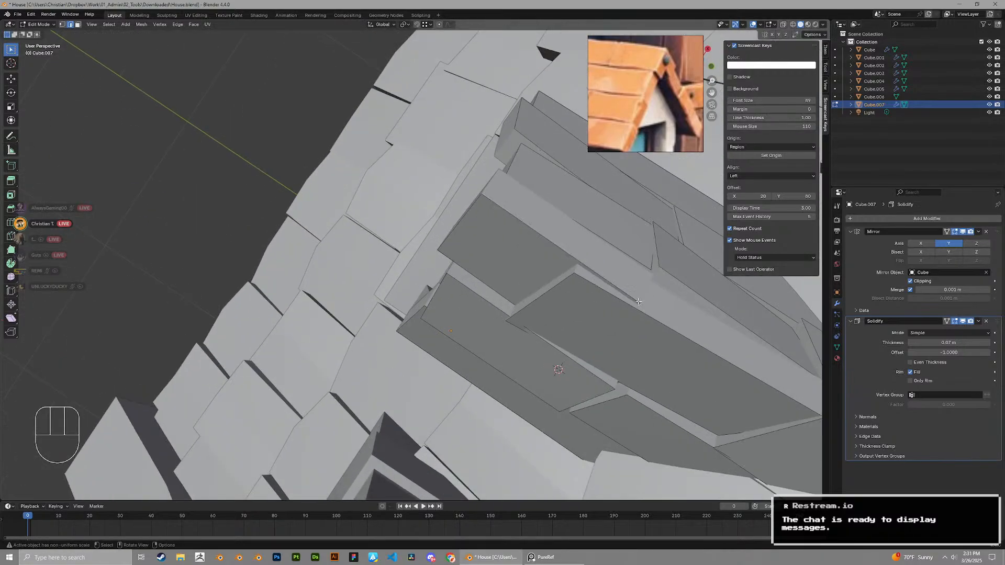
{"action": "key", "text": "g"}
{"action": "middle_click_drag", "start_coordinate": [638, 301], "coordinate": [612, 238]}
{"action": "left_click", "coordinate": [556, 261]}
{"action": "scroll", "coordinate": [581, 251], "scroll_direction": "down", "scroll_amount": 7}
{"action": "middle_click_drag", "start_coordinate": [471, 272], "coordinate": [533, 239]}
{"action": "middle_click_drag", "start_coordinate": [533, 240], "coordinate": [542, 251], "text": "shift"}
{"action": "scroll", "coordinate": [542, 251], "scroll_direction": "up", "scroll_amount": 4}
{"action": "middle_click_drag", "start_coordinate": [542, 251], "coordinate": [558, 216]}
{"action": "left_click", "coordinate": [512, 207]}
{"action": "key", "text": "g"}
{"action": "left_click", "coordinate": [484, 298]}
Select all dormer roof planks and offset them along their normals with Shrink/Fatten
{"action": "scroll", "coordinate": [484, 297], "scroll_direction": "down", "scroll_amount": 6}
{"action": "key", "text": "Tab"}
{"action": "scroll", "coordinate": [430, 283], "scroll_direction": "up", "scroll_amount": 4}
{"action": "key", "text": "Tab"}
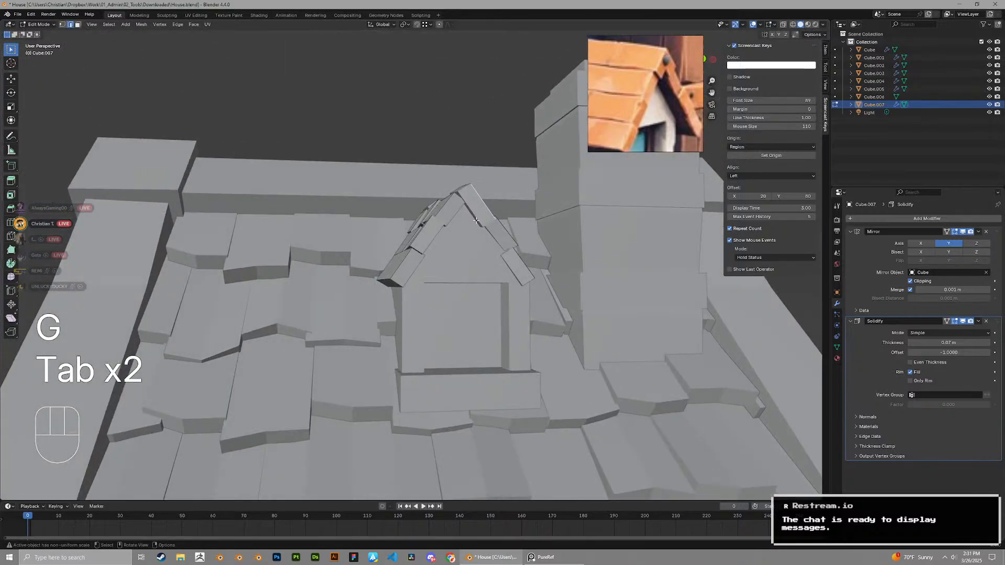
{"action": "key", "text": "a"}
{"action": "key", "text": "alt+s"}
{"action": "left_click", "coordinate": [558, 219]}
{"action": "scroll", "coordinate": [545, 244], "scroll_direction": "down", "scroll_amount": 7}
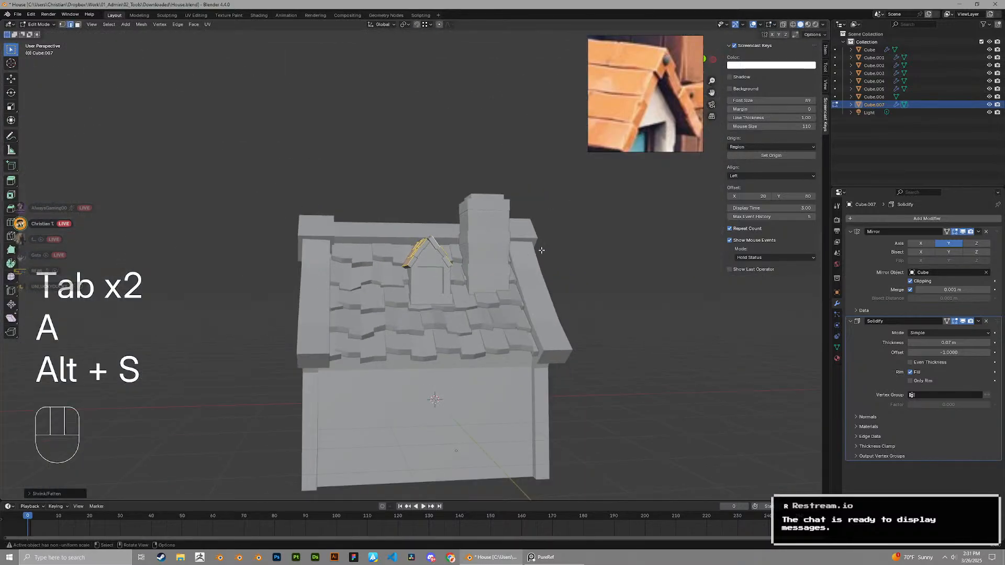
Move the front end edge of the lowest plank on the dormer slope facing the chimney
{"action": "scroll", "coordinate": [541, 248], "scroll_direction": "up", "scroll_amount": 7}
{"action": "middle_click_drag", "start_coordinate": [521, 247], "coordinate": [445, 253]}
{"action": "scroll", "coordinate": [471, 259], "scroll_direction": "up", "scroll_amount": 2}
{"action": "key", "text": "2"}
{"action": "left_click", "coordinate": [599, 285]}
{"action": "middle_click_drag", "start_coordinate": [600, 286], "coordinate": [586, 321]}
{"action": "key", "text": "g"}
{"action": "left_click", "coordinate": [671, 260]}
{"action": "key", "text": "g"}
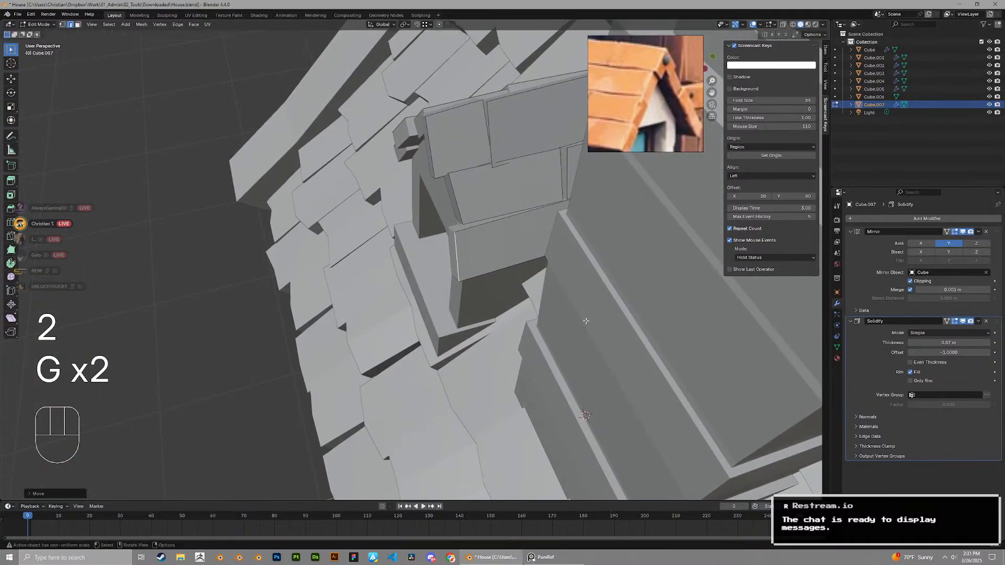
{"action": "key", "text": "g"}
Move the edge where the middle plank row meets the lowest plank on the chimney-side slope
{"action": "left_click", "coordinate": [461, 216]}
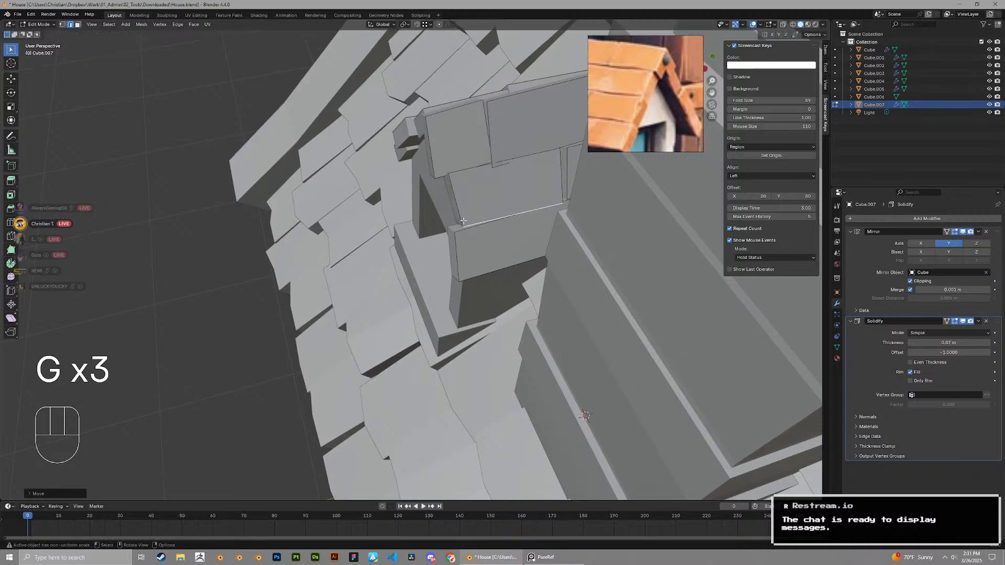
{"action": "left_click", "coordinate": [458, 213]}
{"action": "key", "text": "g"}
{"action": "left_click", "coordinate": [456, 212]}
{"action": "middle_click_drag", "start_coordinate": [457, 212], "coordinate": [539, 196]}
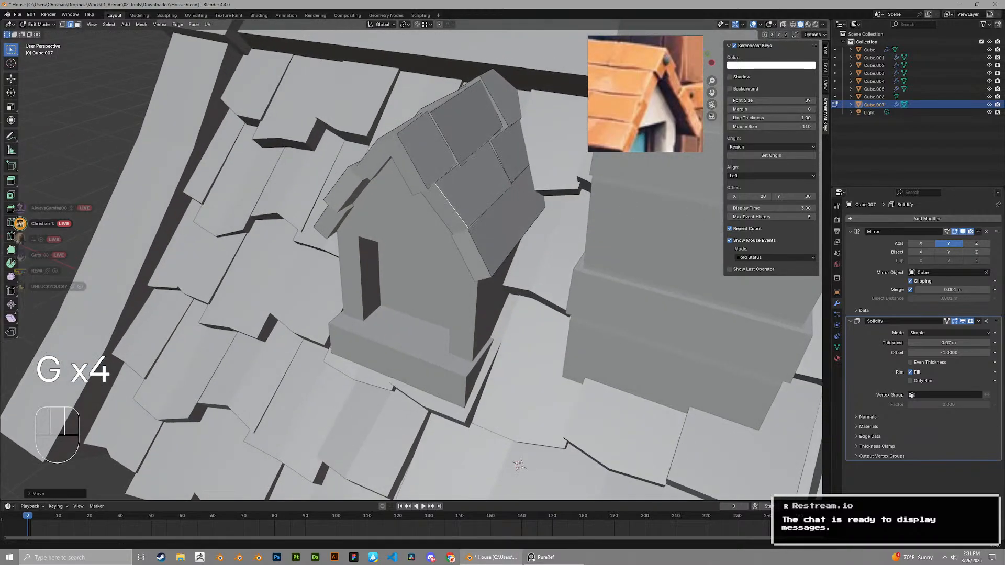
{"action": "scroll", "coordinate": [468, 309], "scroll_direction": "down", "scroll_amount": 3}
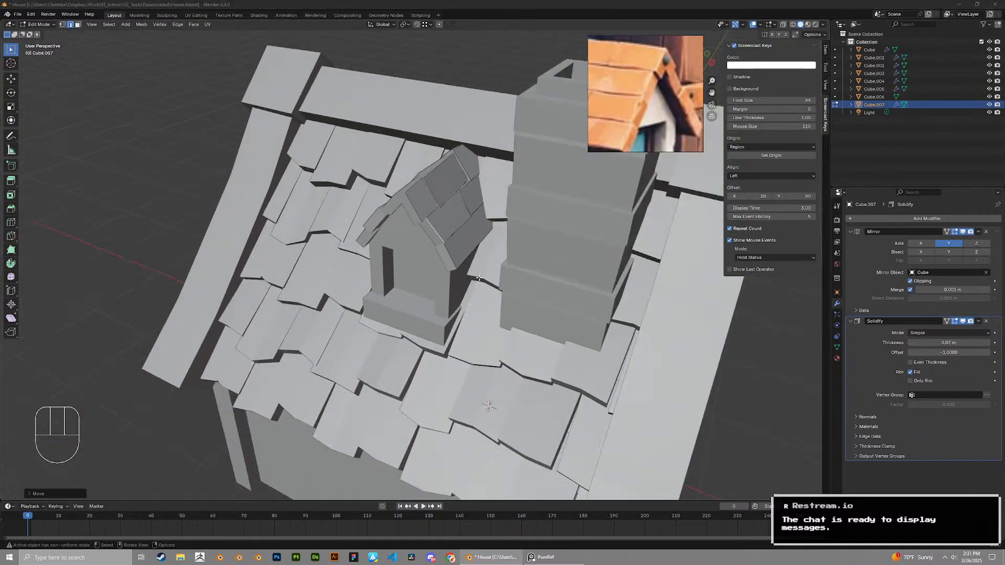
Move another plank edge on the dormer roof to adjust its spacing from the neighbouring plank
{"action": "scroll", "coordinate": [479, 278], "scroll_direction": "down", "scroll_amount": 2}
{"action": "middle_click_drag", "start_coordinate": [497, 253], "coordinate": [474, 252]}
{"action": "scroll", "coordinate": [474, 230], "scroll_direction": "up", "scroll_amount": 5}
{"action": "middle_click_drag", "start_coordinate": [466, 183], "coordinate": [458, 244]}
{"action": "scroll", "coordinate": [476, 213], "scroll_direction": "up", "scroll_amount": 3}
{"action": "key", "text": "2"}
{"action": "key", "text": "g"}
{"action": "left_click", "coordinate": [486, 204]}
Move further plank edges on the dormer roof to refine the seams and finish editing the planks
{"action": "key", "text": "1"}
{"action": "left_click", "coordinate": [529, 331]}
{"action": "key", "text": "2"}
{"action": "left_click", "coordinate": [529, 310]}
{"action": "key", "text": "g"}
{"action": "left_click", "coordinate": [517, 321]}
{"action": "key", "text": "g"}
{"action": "left_click", "coordinate": [535, 335]}
{"action": "scroll", "coordinate": [536, 334], "scroll_direction": "down", "scroll_amount": 10}
{"action": "scroll", "coordinate": [456, 279], "scroll_direction": "down", "scroll_amount": 4}
{"action": "key", "text": "Tab"}
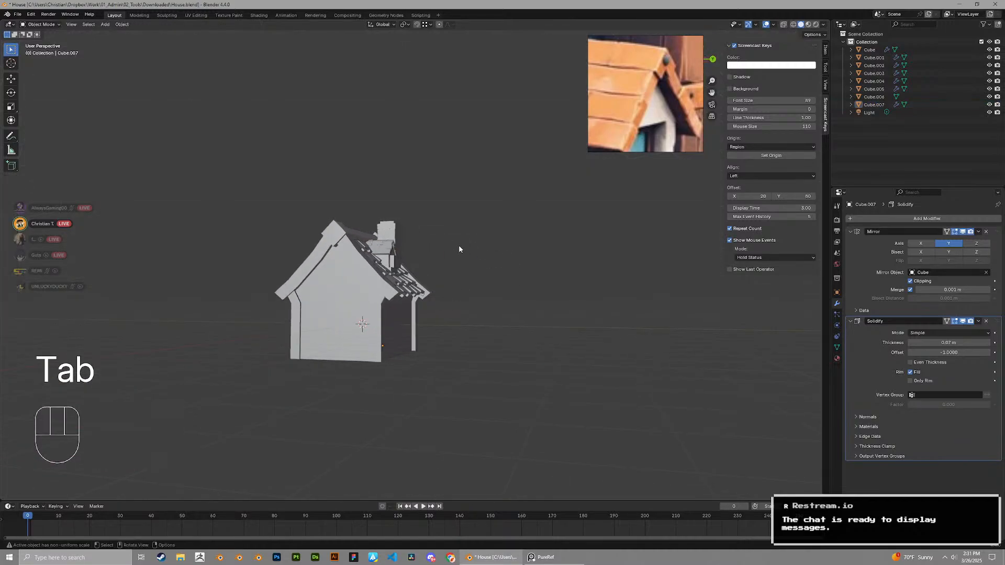
Reopen the dormer planks for editing and move plank edges on the slope facing away from the chimney
{"action": "scroll", "coordinate": [353, 244], "scroll_direction": "up", "scroll_amount": 8}
{"action": "mouse_move", "coordinate": [325, 242]}
{"action": "middle_mouse_down"}
{"action": "mouse_move", "coordinate": [276, 243]}
{"action": "mouse_move", "coordinate": [336, 238]}
{"action": "middle_mouse_up"}
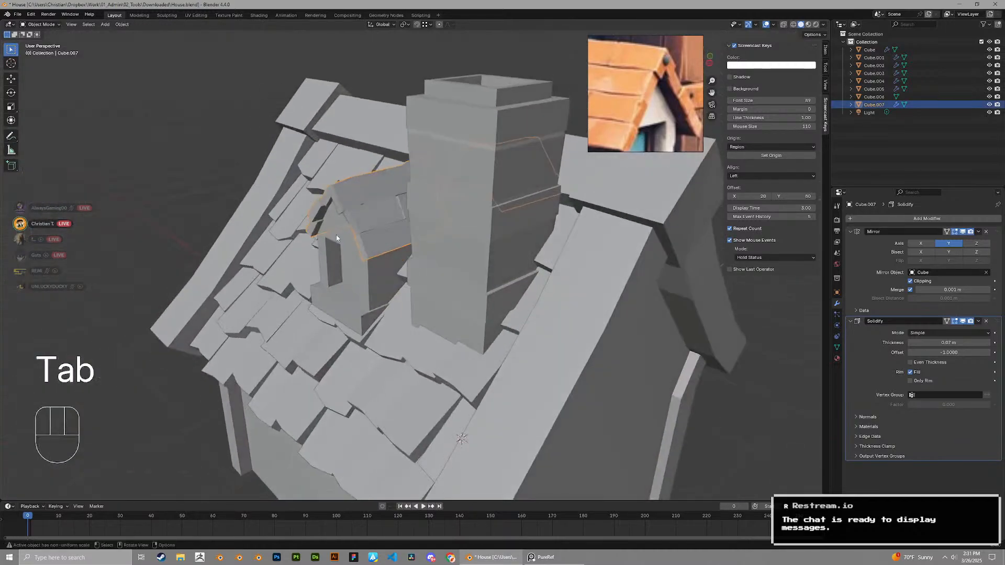
{"action": "key", "text": "Tab"}
{"action": "scroll", "coordinate": [335, 235], "scroll_direction": "up", "scroll_amount": 5}
{"action": "key", "text": "2"}
{"action": "middle_click_drag", "start_coordinate": [288, 191], "coordinate": [397, 157]}
{"action": "key", "text": "g"}
{"action": "left_click", "coordinate": [228, 149]}
{"action": "scroll", "coordinate": [236, 157], "scroll_direction": "down", "scroll_amount": 5}
{"action": "middle_click_drag", "start_coordinate": [398, 157], "coordinate": [519, 207], "text": "shift"}
{"action": "scroll", "coordinate": [403, 198], "scroll_direction": "up", "scroll_amount": 4}
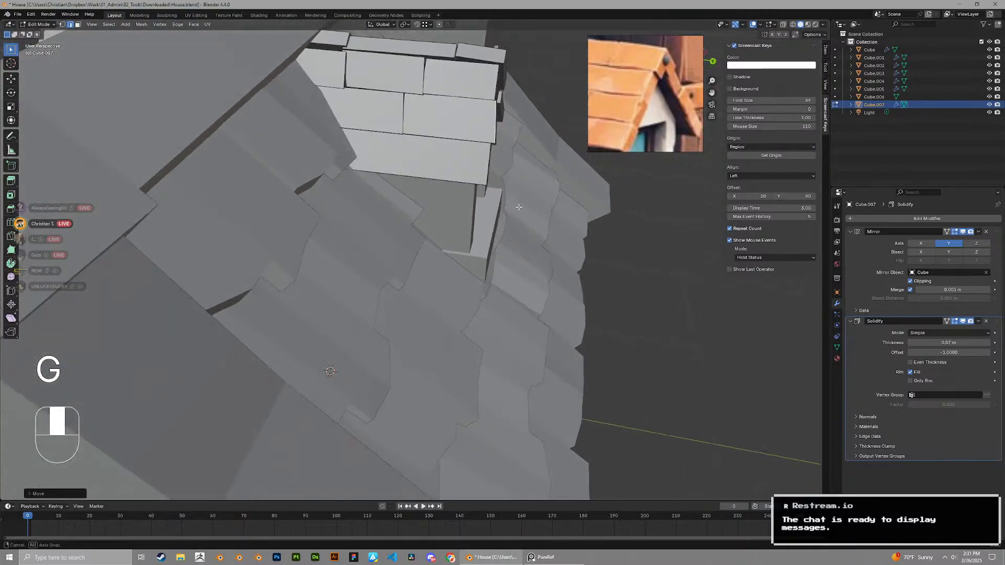
{"action": "key", "text": "g"}
{"action": "left_click", "coordinate": [516, 204]}
{"action": "key", "text": "Tab"}
Set the dormer planks' Solidify thickness to 0.1 m and offset all planks along their normals with Shrink/Fatten
{"action": "scroll", "coordinate": [549, 230], "scroll_direction": "down", "scroll_amount": 6}
{"action": "middle_click_drag", "start_coordinate": [574, 244], "coordinate": [471, 230]}
{"action": "scroll", "coordinate": [470, 230], "scroll_direction": "down", "scroll_amount": 5}
{"action": "middle_click_drag", "start_coordinate": [471, 230], "coordinate": [482, 253], "text": "shift"}
{"action": "middle_click_drag", "start_coordinate": [483, 253], "coordinate": [419, 277]}
{"action": "scroll", "coordinate": [418, 235], "scroll_direction": "up", "scroll_amount": 4}
{"action": "left_click", "coordinate": [416, 222]}
{"action": "middle_click_drag", "start_coordinate": [417, 222], "coordinate": [434, 243], "text": "shift"}
{"action": "scroll", "coordinate": [445, 241], "scroll_direction": "up", "scroll_amount": 4}
{"action": "key", "text": "Tab"}
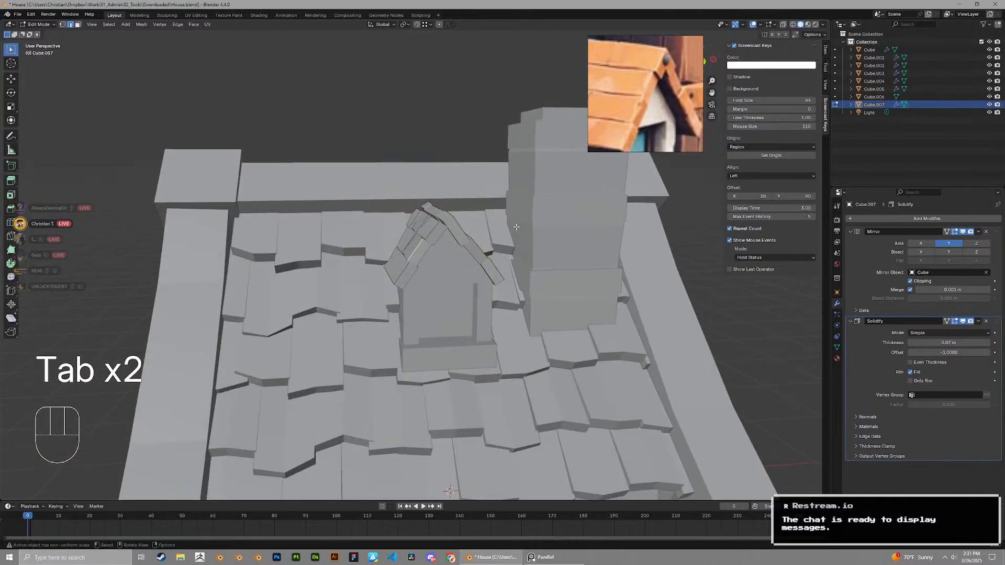
{"action": "middle_click_drag", "start_coordinate": [516, 226], "coordinate": [514, 217]}
{"action": "key", "text": "a"}
{"action": "key", "text": "alt+s"}
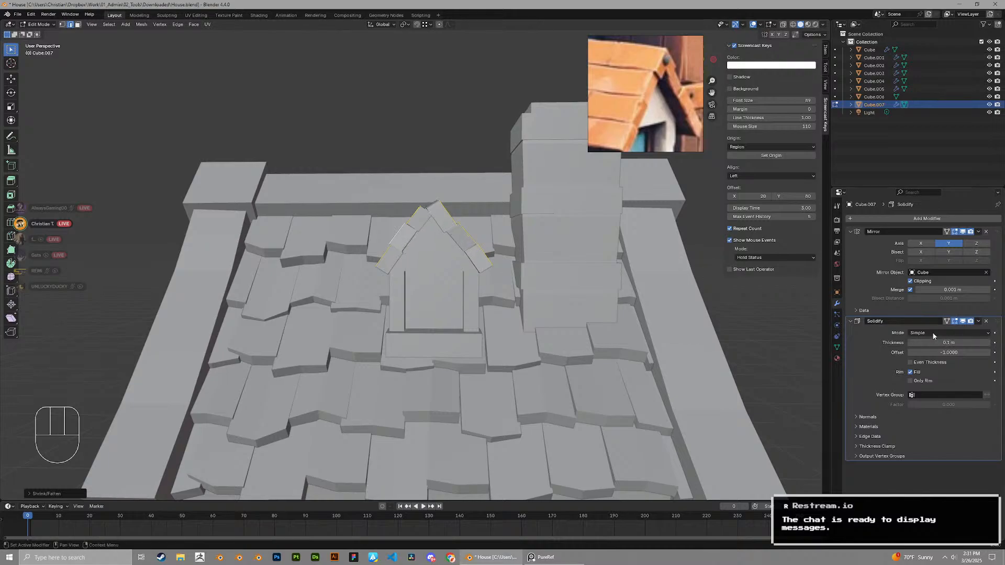
Try another Shrink/Fatten offset on all dormer planks and undo it
{"action": "middle_click_drag", "start_coordinate": [704, 298], "coordinate": [715, 286], "text": "ctrl"}
{"action": "key", "text": "Tab"}
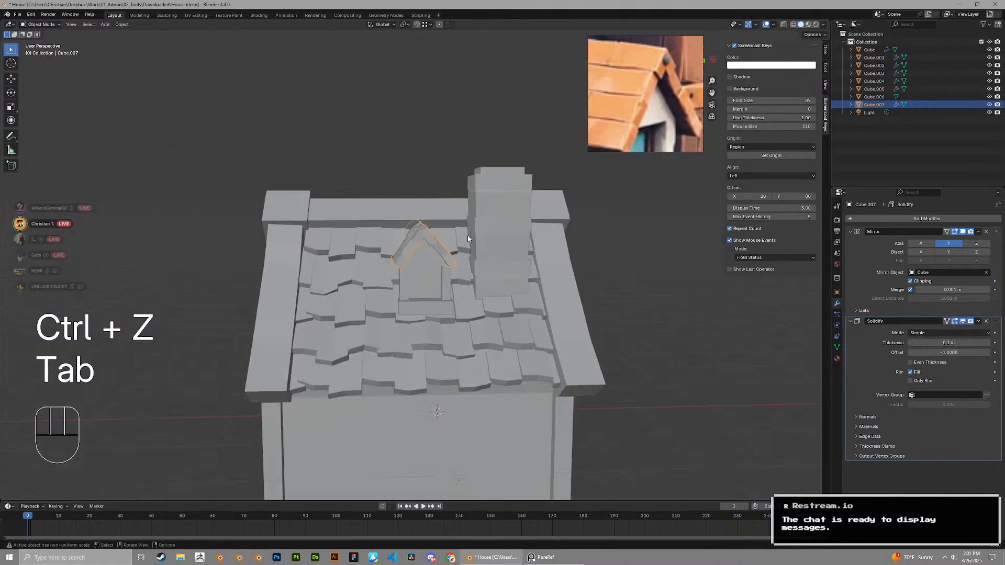
{"action": "key", "text": "Tab"}
{"action": "key", "text": "alt+s"}
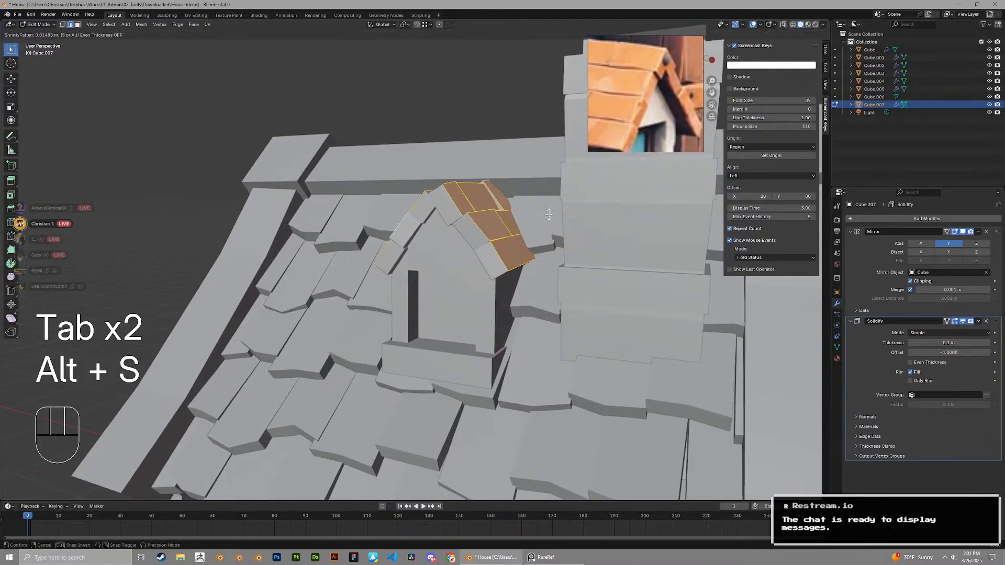
{"action": "left_click", "coordinate": [548, 214]}
{"action": "key", "text": "Tab"}
{"action": "middle_click_drag", "start_coordinate": [548, 215], "coordinate": [487, 261], "text": "ctrl"}
{"action": "left_click", "coordinate": [510, 286]}
{"action": "key", "text": "ctrl+z"}
{"action": "key", "text": "ctrl+z"}
{"action": "key", "text": "ctrl+z"}
Rotate and move the upper plank face on the chimney-side dormer slope to tilt it slightly
{"action": "middle_click_drag", "start_coordinate": [487, 261], "coordinate": [470, 297], "text": "shift"}
{"action": "key", "text": "2"}
{"action": "left_click", "coordinate": [456, 297]}
{"action": "key", "text": "3"}
{"action": "left_click", "coordinate": [464, 296]}
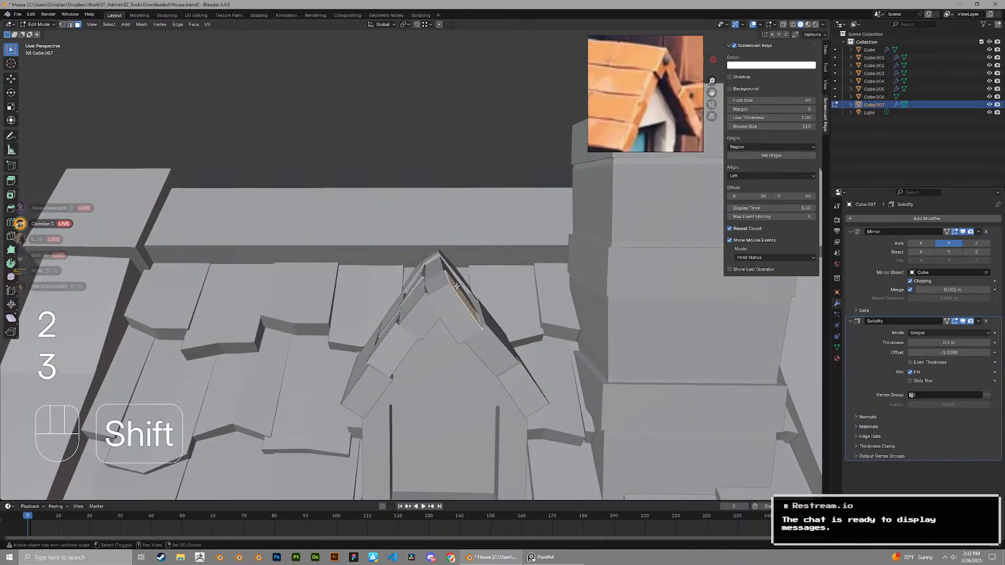
{"action": "key", "text": "r"}
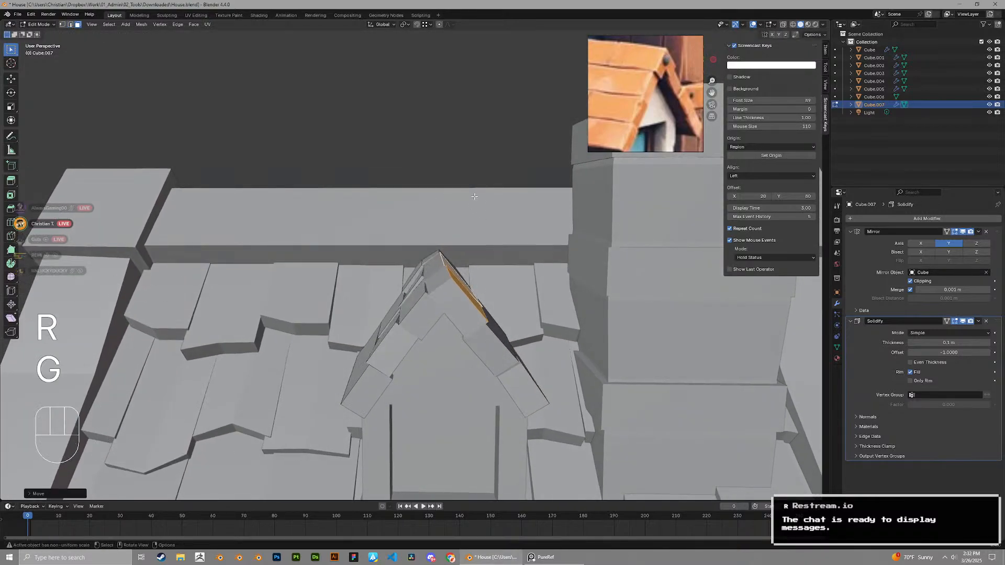
{"action": "middle_click_drag", "start_coordinate": [474, 197], "coordinate": [484, 189]}
{"action": "middle_click_drag", "start_coordinate": [450, 230], "coordinate": [487, 237]}
Select the upper-row plank faces on the slope facing away from the chimney and rotate them
{"action": "key", "text": "3"}
{"action": "middle_click_drag", "start_coordinate": [419, 246], "coordinate": [425, 251]}
{"action": "left_click", "coordinate": [413, 257], "text": "shift"}
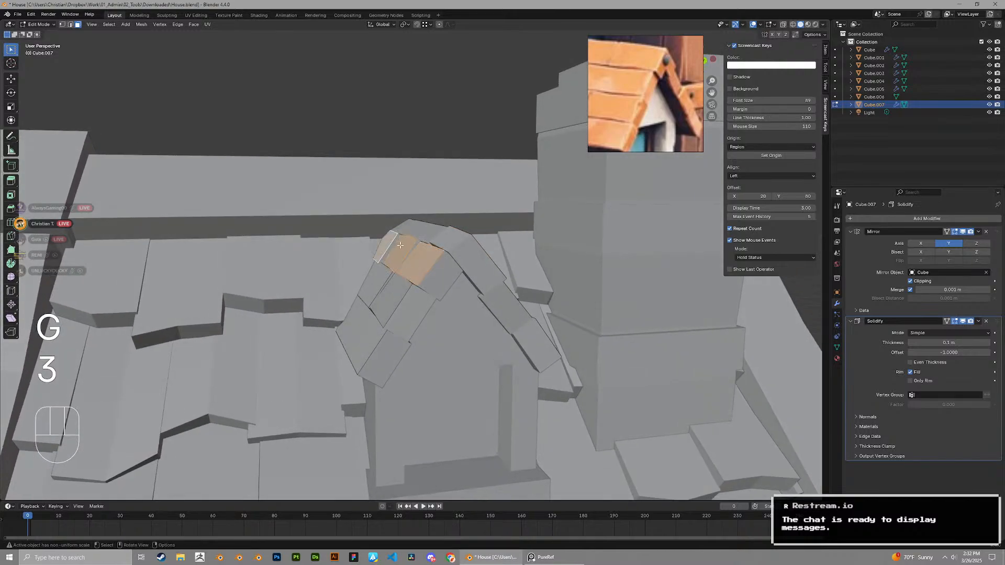
{"action": "key", "text": "Tab"}
{"action": "scroll", "coordinate": [400, 245], "scroll_direction": "down", "scroll_amount": 11}
{"action": "left_click", "coordinate": [589, 289]}
{"action": "middle_click_drag", "start_coordinate": [588, 289], "coordinate": [539, 236]}
{"action": "scroll", "coordinate": [523, 265], "scroll_direction": "up", "scroll_amount": 11}
{"action": "key", "text": "Tab"}
{"action": "key", "text": "r"}
{"action": "left_click", "coordinate": [520, 230]}
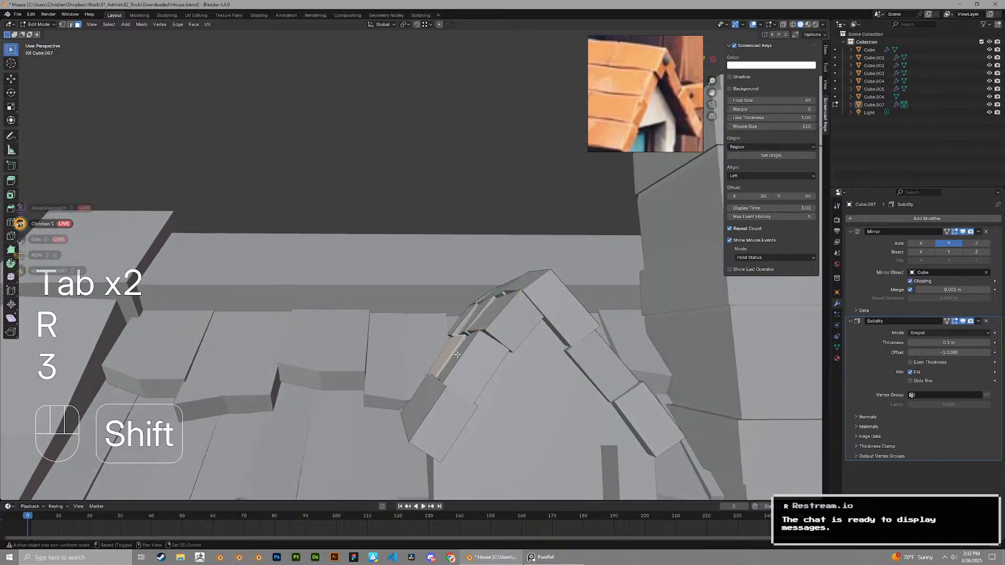
Rotate the middle-row and lowest plank faces on the slope facing away from the chimney for uneven tilts
{"action": "left_click", "coordinate": [457, 354], "text": "shift"}
{"action": "middle_click_drag", "start_coordinate": [457, 355], "coordinate": [433, 349]}
{"action": "key", "text": "r"}
{"action": "left_click", "coordinate": [530, 261]}
{"action": "key", "text": "3"}
{"action": "left_click", "coordinate": [415, 386]}
{"action": "middle_click_drag", "start_coordinate": [531, 261], "coordinate": [441, 322]}
{"action": "key", "text": "r"}
{"action": "scroll", "coordinate": [466, 301], "scroll_direction": "down", "scroll_amount": 2}
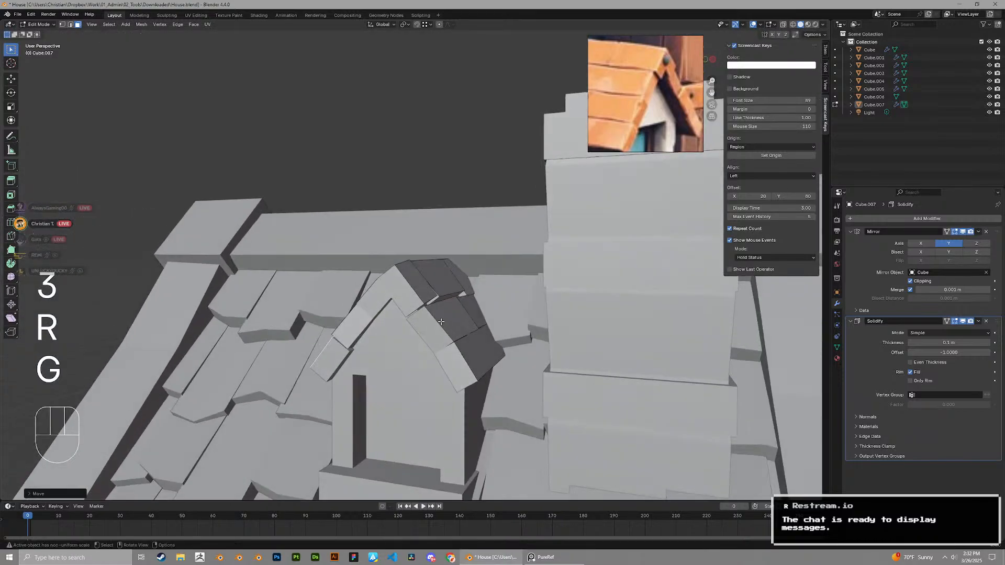
Rotate and move the lowest plank on the chimney-side slope, and save the file
{"action": "left_click", "coordinate": [474, 356]}
{"action": "middle_click_drag", "start_coordinate": [518, 293], "coordinate": [538, 275]}
{"action": "key", "text": "r"}
{"action": "key", "text": "g"}
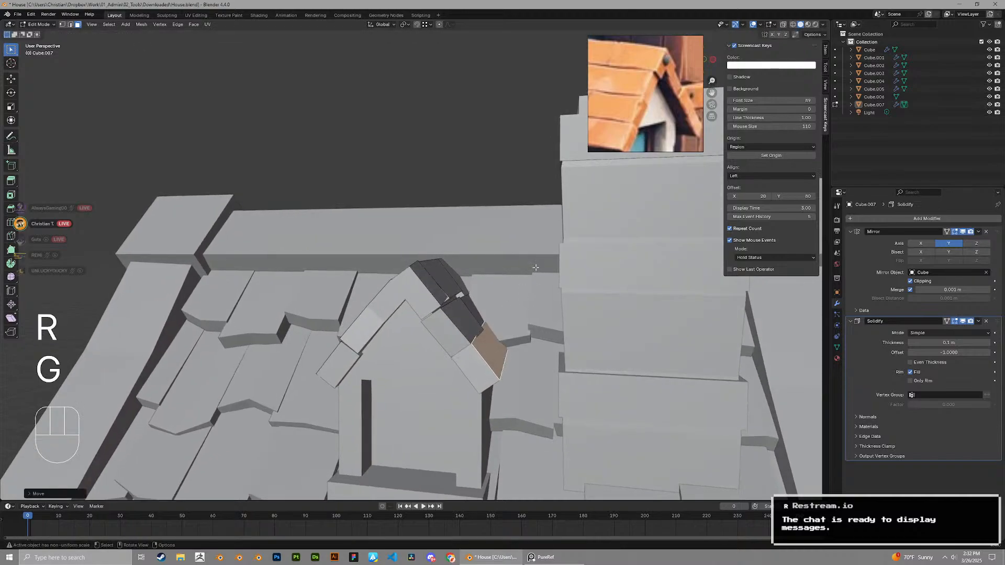
{"action": "key", "text": "g"}
{"action": "key", "text": "Tab"}
{"action": "scroll", "coordinate": [540, 276], "scroll_direction": "down", "scroll_amount": 3}
{"action": "middle_click_drag", "start_coordinate": [434, 218], "coordinate": [487, 215]}
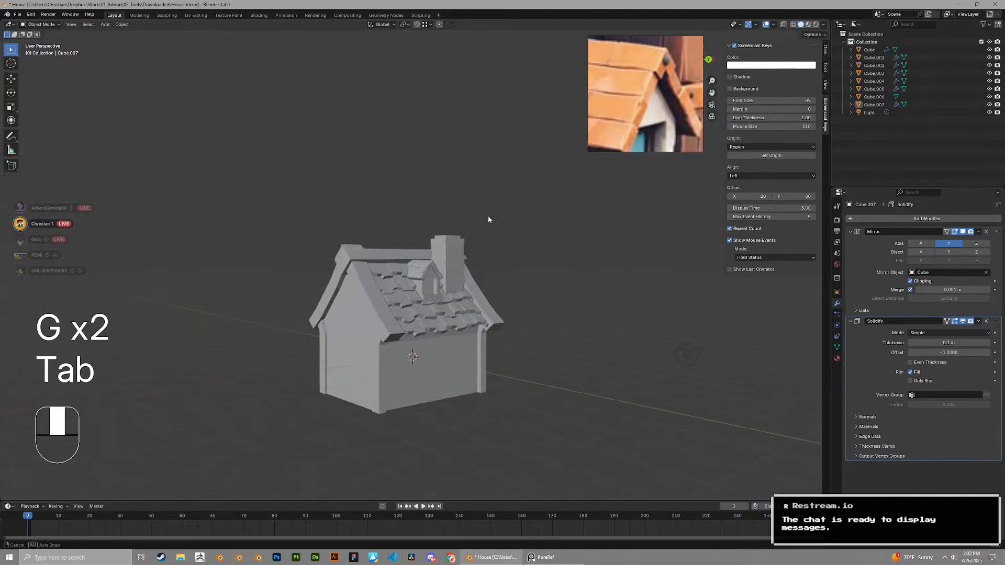
{"action": "key", "text": "ctrl+s"}
Select the dormer's front wall and gable faces in the house mesh and move them along the Y axis
{"action": "scroll", "coordinate": [518, 212], "scroll_direction": "up", "scroll_amount": 6}
{"action": "scroll", "coordinate": [486, 312], "scroll_direction": "up", "scroll_amount": 3}
{"action": "left_click", "coordinate": [459, 328]}
{"action": "scroll", "coordinate": [459, 328], "scroll_direction": "up", "scroll_amount": 3}
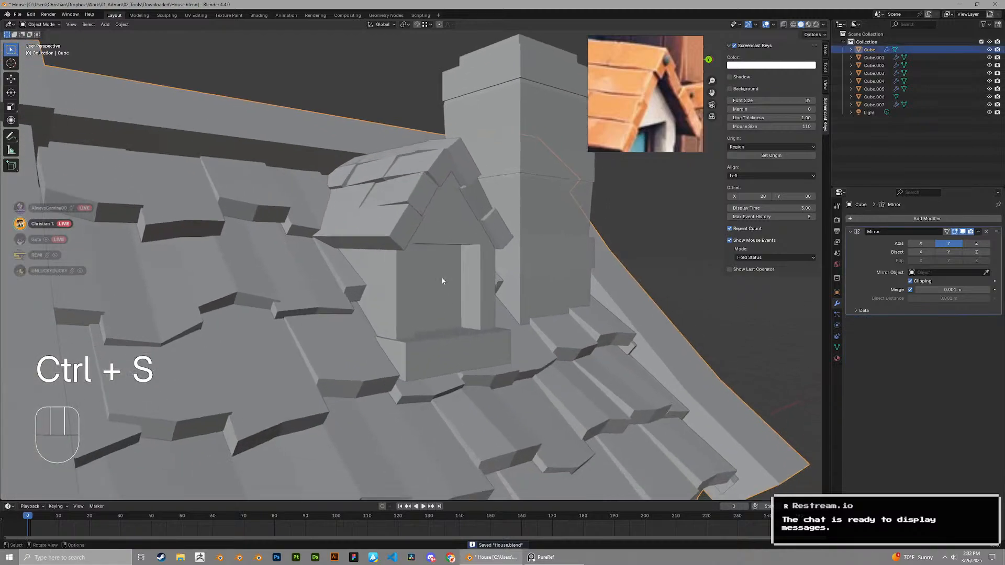
{"action": "key", "text": "Tab"}
{"action": "key", "text": "3"}
{"action": "left_click", "coordinate": [411, 309]}
{"action": "left_click", "coordinate": [538, 284], "text": "shift"}
{"action": "left_click", "coordinate": [515, 226], "text": "shift"}
{"action": "left_click", "coordinate": [496, 201], "text": "shift"}
{"action": "middle_click_drag", "start_coordinate": [496, 201], "coordinate": [543, 193]}
{"action": "key", "text": "g"}
{"action": "key", "text": "x"}
{"action": "key", "text": "y"}
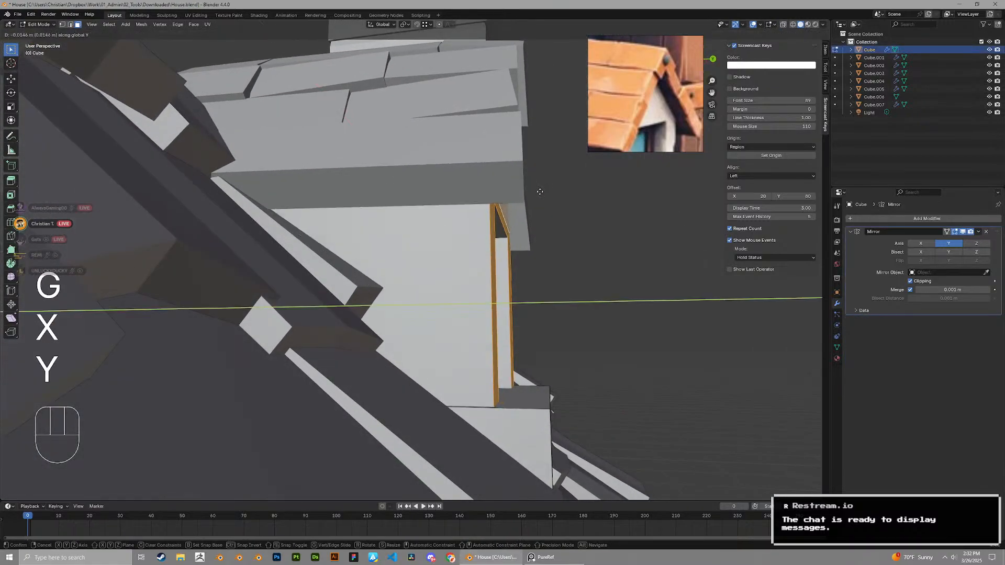
{"action": "left_click", "coordinate": [540, 192]}
{"action": "scroll", "coordinate": [531, 191], "scroll_direction": "down", "scroll_amount": 3}
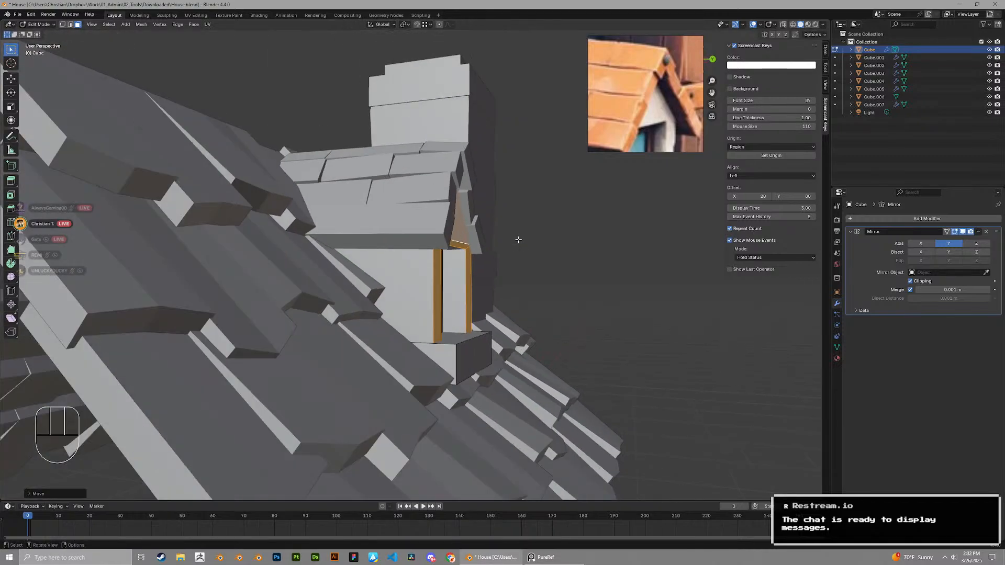
Undo the last move of the dormer's front wall and gable faces and leave mesh editing
{"action": "scroll", "coordinate": [676, 112], "scroll_direction": "down", "scroll_amount": 5}
{"action": "scroll", "coordinate": [496, 299], "scroll_direction": "up", "scroll_amount": 3}
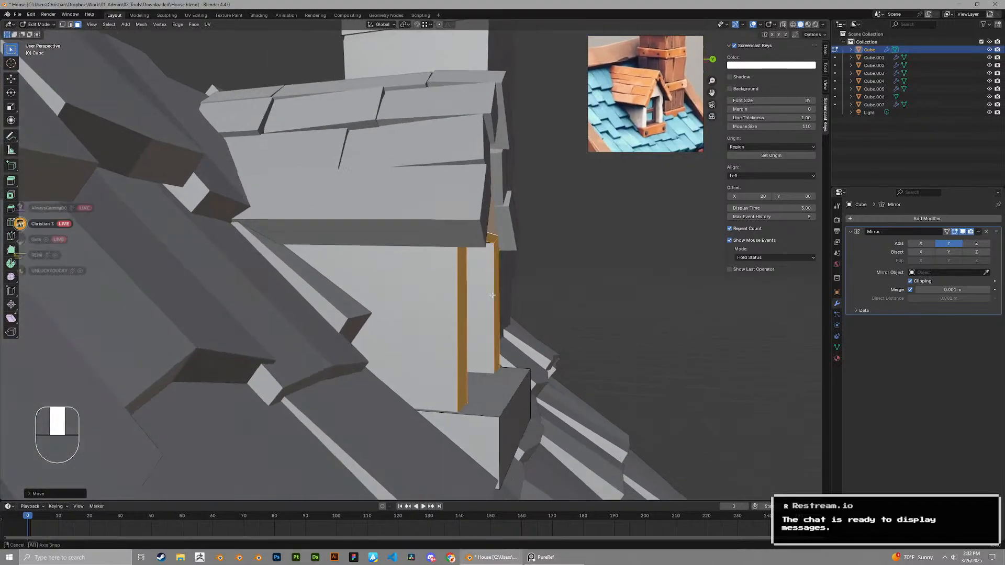
{"action": "key", "text": "ctrl+z"}
{"action": "middle_click_drag", "start_coordinate": [496, 299], "coordinate": [430, 283]}
{"action": "key", "text": "3"}
{"action": "key", "text": "Tab"}
Select the front edges of the dormer's roof planks on both slopes and move them along the Y axis
{"action": "left_click", "coordinate": [372, 222]}
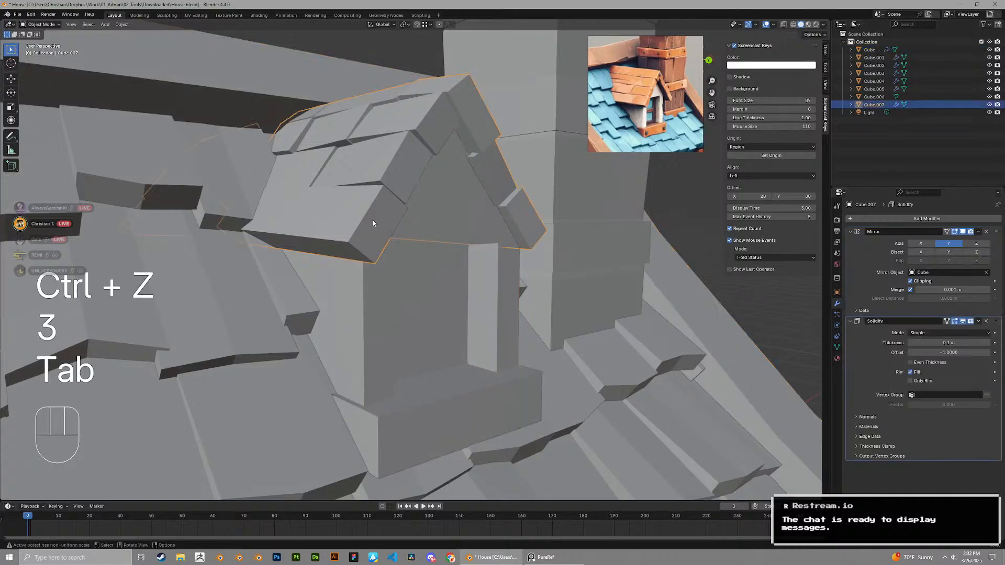
{"action": "key", "text": "Tab"}
{"action": "key", "text": "3"}
{"action": "key", "text": "2"}
{"action": "middle_click_drag", "start_coordinate": [406, 172], "coordinate": [375, 223]}
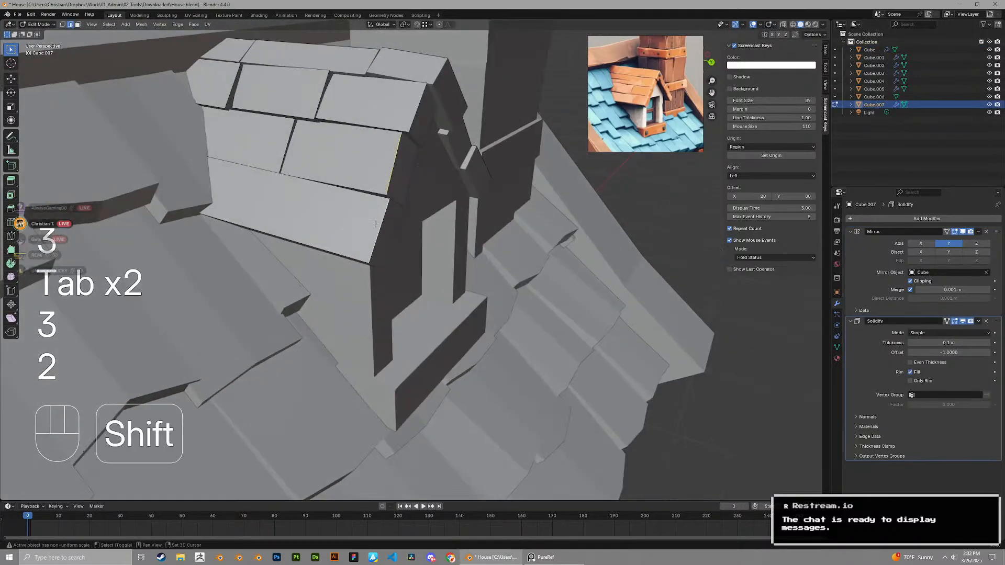
{"action": "left_click", "coordinate": [435, 68], "text": "shift"}
{"action": "middle_click_drag", "start_coordinate": [435, 69], "coordinate": [309, 90]}
{"action": "key", "text": "ctrl+z"}
{"action": "left_click", "coordinate": [482, 114], "text": "shift"}
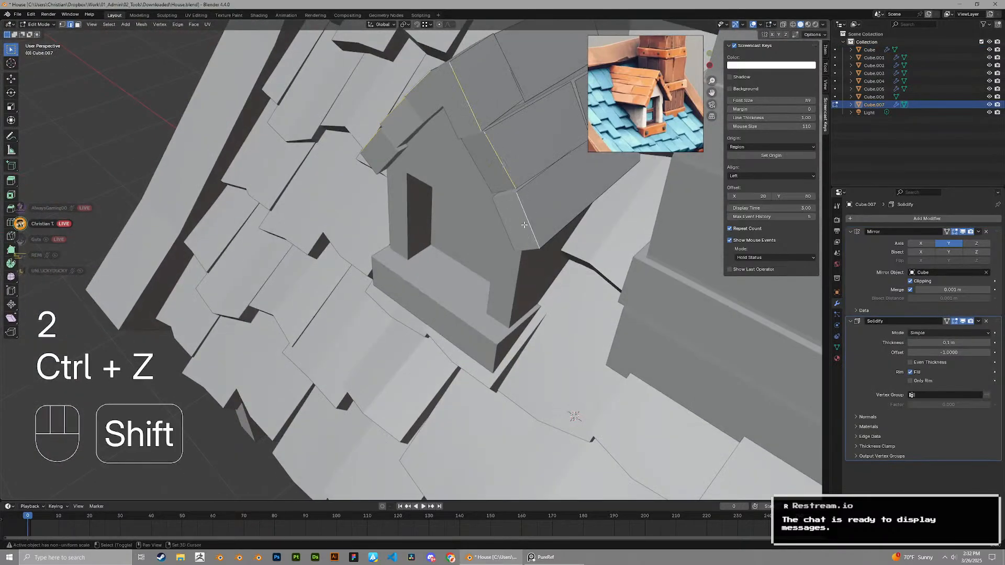
{"action": "middle_click_drag", "start_coordinate": [523, 225], "coordinate": [471, 252]}
{"action": "key", "text": "g"}
{"action": "key", "text": "x"}
{"action": "key", "text": "y"}
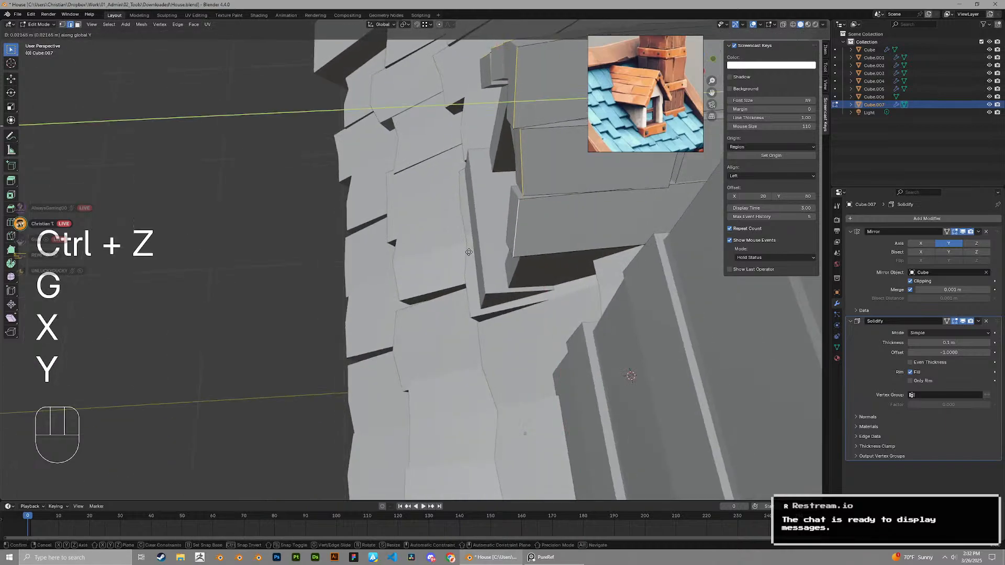
{"action": "left_click", "coordinate": [467, 251]}
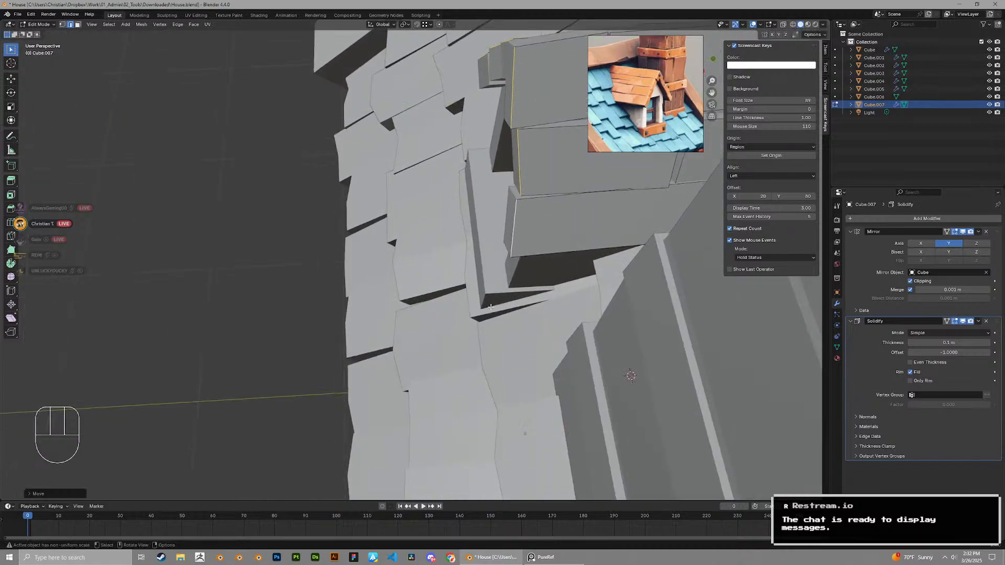
{"action": "left_click", "coordinate": [471, 294]}
{"action": "middle_click_drag", "start_coordinate": [471, 295], "coordinate": [565, 259]}
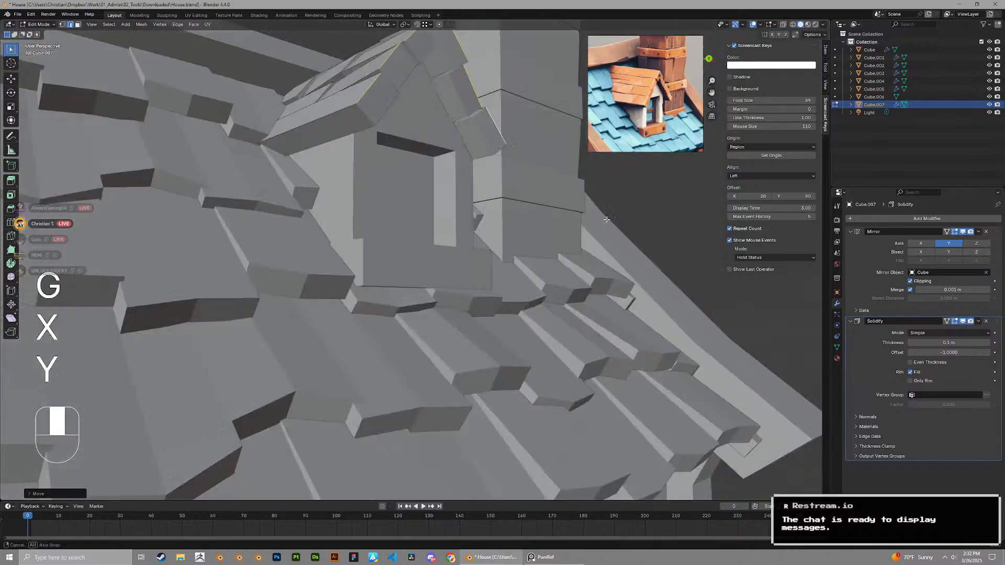
Finish editing the dormer roof mesh and save the file
{"action": "scroll", "coordinate": [503, 262], "scroll_direction": "down", "scroll_amount": 3}
{"action": "middle_click_drag", "start_coordinate": [461, 269], "coordinate": [538, 260]}
{"action": "scroll", "coordinate": [538, 260], "scroll_direction": "down", "scroll_amount": 4}
{"action": "key", "text": "Tab"}
{"action": "scroll", "coordinate": [528, 309], "scroll_direction": "down", "scroll_amount": 5}
{"action": "left_click", "coordinate": [528, 313]}
{"action": "middle_click_drag", "start_coordinate": [528, 313], "coordinate": [398, 292]}
{"action": "scroll", "coordinate": [470, 291], "scroll_direction": "up", "scroll_amount": 7}
{"action": "key", "text": "ctrl+s"}
Select the front face of the dormer's sill in the house mesh and move it
{"action": "scroll", "coordinate": [397, 293], "scroll_direction": "up", "scroll_amount": 7}
{"action": "left_click", "coordinate": [397, 293]}
{"action": "key", "text": "Tab"}
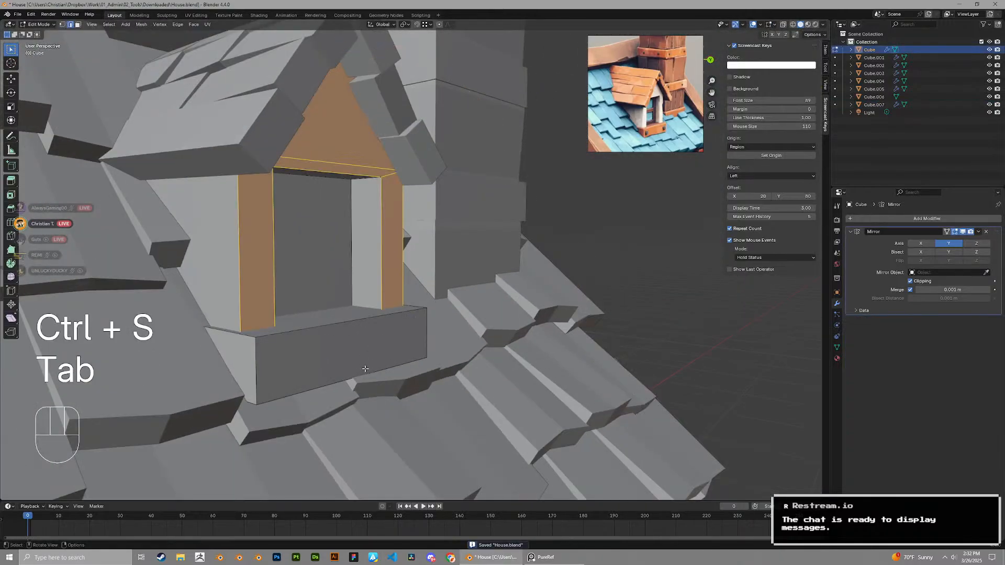
{"action": "key", "text": "3"}
{"action": "left_click", "coordinate": [347, 359]}
{"action": "key", "text": "g"}
{"action": "key", "text": "x"}
{"action": "middle_click_drag", "start_coordinate": [348, 359], "coordinate": [394, 377]}
{"action": "left_click", "coordinate": [375, 372]}
Move the shingle faces directly beneath the dormer's sill and save the file
{"action": "key", "text": "Tab"}
{"action": "left_click", "coordinate": [394, 378]}
{"action": "key", "text": "Tab"}
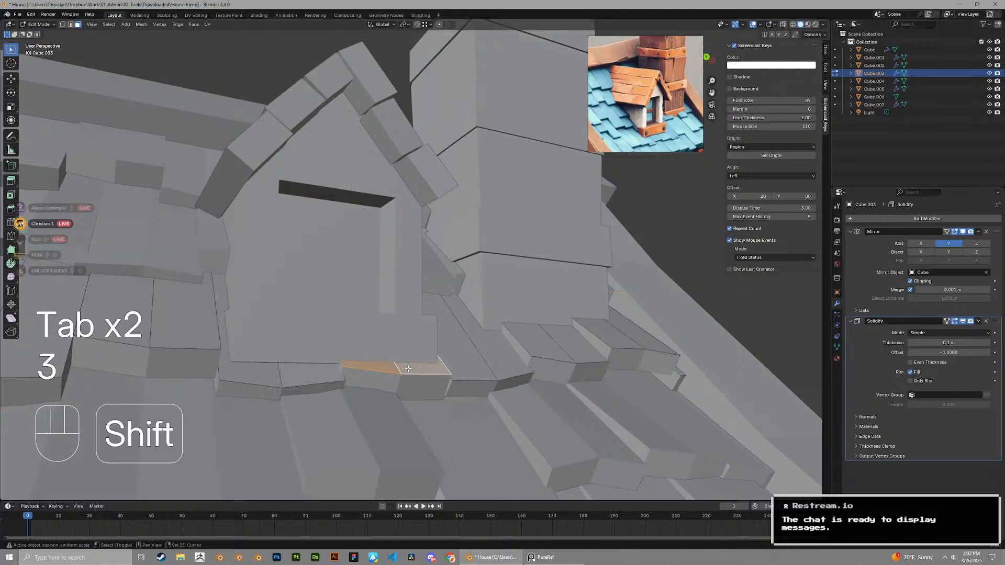
{"action": "key", "text": "g"}
{"action": "key", "text": "Tab"}
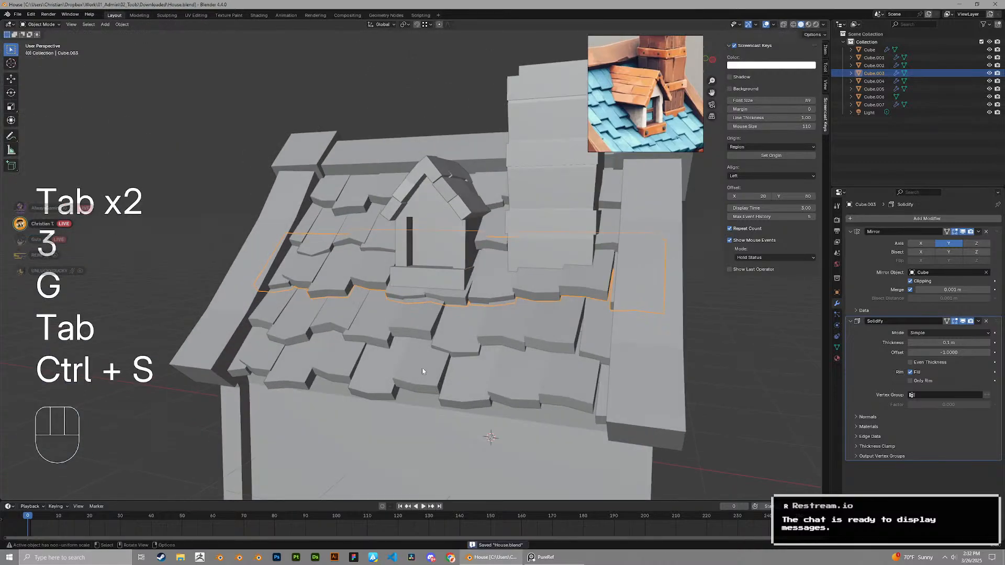
Examine the dormer's sill and window opening from the front, along with the overall shape of the house
{"action": "scroll", "coordinate": [411, 344], "scroll_direction": "up", "scroll_amount": 5}
{"action": "middle_click_drag", "start_coordinate": [411, 344], "coordinate": [450, 298]}
{"action": "left_click", "coordinate": [448, 297]}
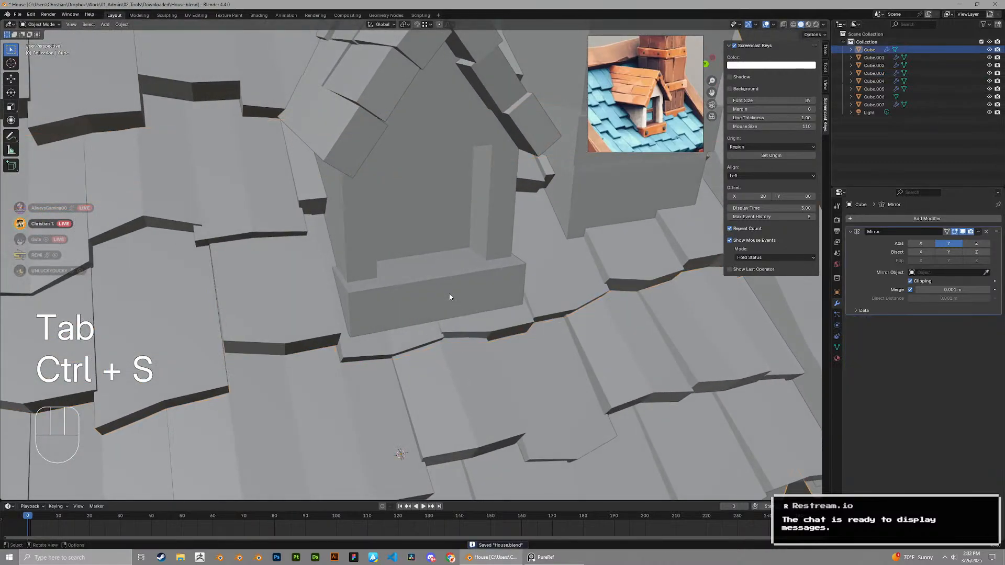
{"action": "scroll", "coordinate": [449, 294], "scroll_direction": "down", "scroll_amount": 4}
{"action": "key", "text": "Tab"}
{"action": "middle_click_drag", "start_coordinate": [447, 246], "coordinate": [422, 258]}
{"action": "scroll", "coordinate": [413, 222], "scroll_direction": "up", "scroll_amount": 4}
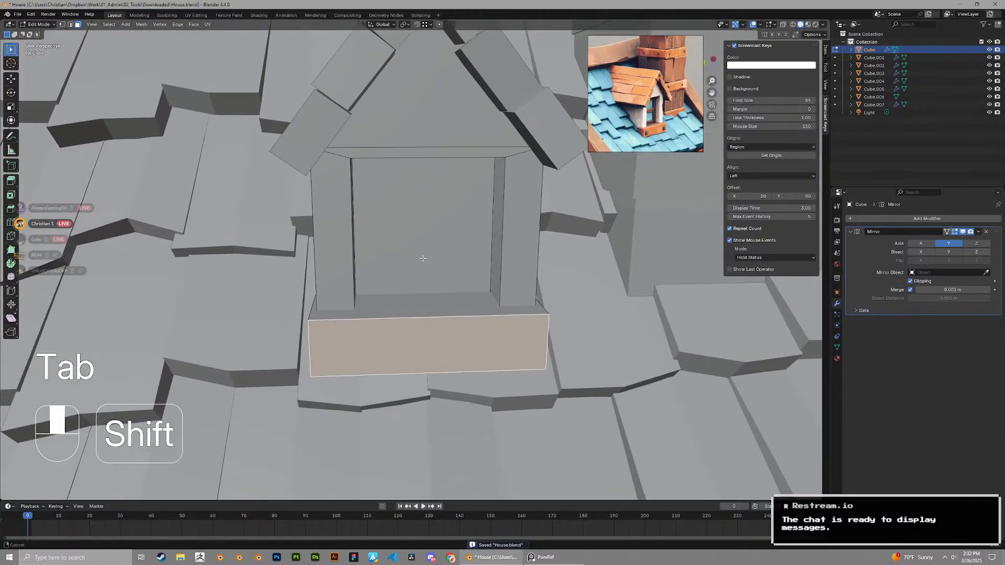
{"action": "key", "text": "Tab"}
{"action": "scroll", "coordinate": [433, 254], "scroll_direction": "down", "scroll_amount": 9}
{"action": "left_click", "coordinate": [433, 255]}
{"action": "scroll", "coordinate": [433, 254], "scroll_direction": "down", "scroll_amount": 4}
{"action": "middle_click_drag", "start_coordinate": [516, 288], "coordinate": [434, 220]}
{"action": "scroll", "coordinate": [656, 107], "scroll_direction": "down", "scroll_amount": 4}
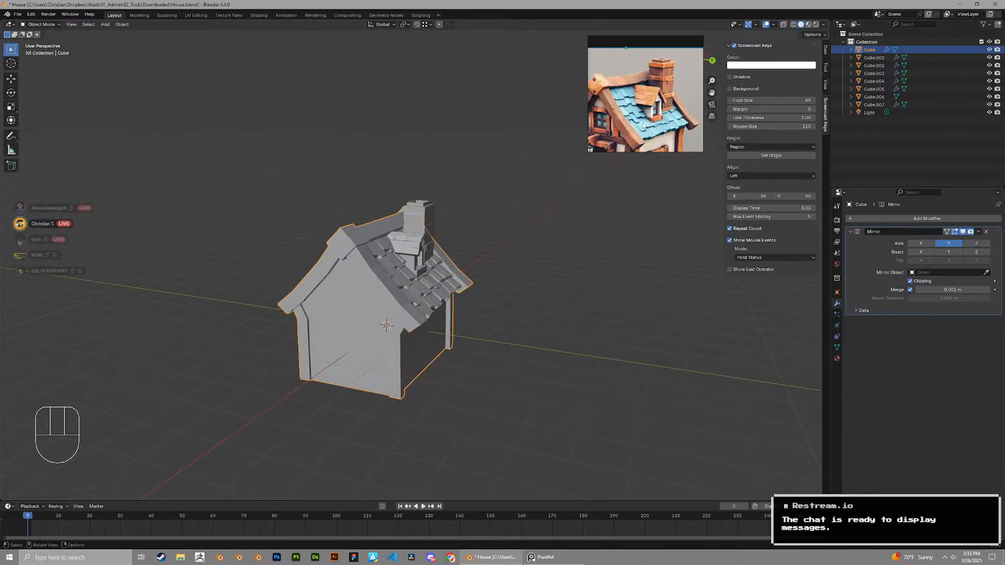
Compare the side wall and corner posts of the model with the timber framing in the reference image
{"action": "middle_click_drag", "start_coordinate": [616, 132], "coordinate": [630, 110]}
{"action": "scroll", "coordinate": [487, 247], "scroll_direction": "up", "scroll_amount": 3}
{"action": "middle_click_drag", "start_coordinate": [439, 314], "coordinate": [378, 253], "text": "shift"}
{"action": "scroll", "coordinate": [458, 262], "scroll_direction": "down", "scroll_amount": 3}
{"action": "middle_click_drag", "start_coordinate": [638, 139], "coordinate": [635, 108]}
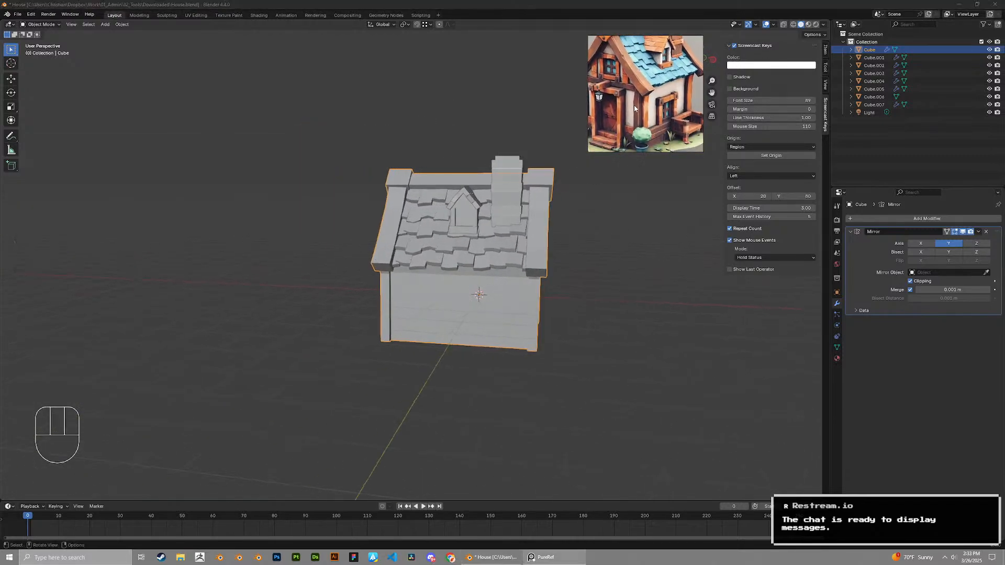
{"action": "scroll", "coordinate": [503, 286], "scroll_direction": "up", "scroll_amount": 2}
{"action": "middle_click_drag", "start_coordinate": [463, 299], "coordinate": [355, 276]}
{"action": "scroll", "coordinate": [442, 241], "scroll_direction": "up", "scroll_amount": 3}
{"action": "scroll", "coordinate": [644, 92], "scroll_direction": "up", "scroll_amount": 3}
{"action": "scroll", "coordinate": [649, 87], "scroll_direction": "up", "scroll_amount": 1}
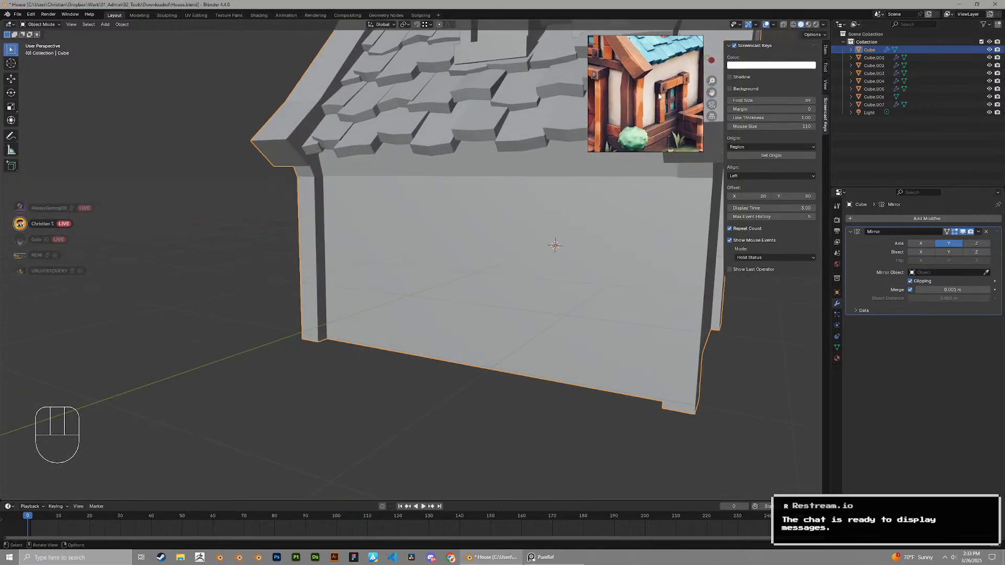
{"action": "mouse_move", "coordinate": [672, 62]}
{"action": "middle_mouse_down"}
{"action": "mouse_move", "coordinate": [646, 73]}
{"action": "mouse_move", "coordinate": [689, 54]}
{"action": "middle_mouse_up"}
{"action": "middle_click_drag", "start_coordinate": [624, 60], "coordinate": [630, 62]}
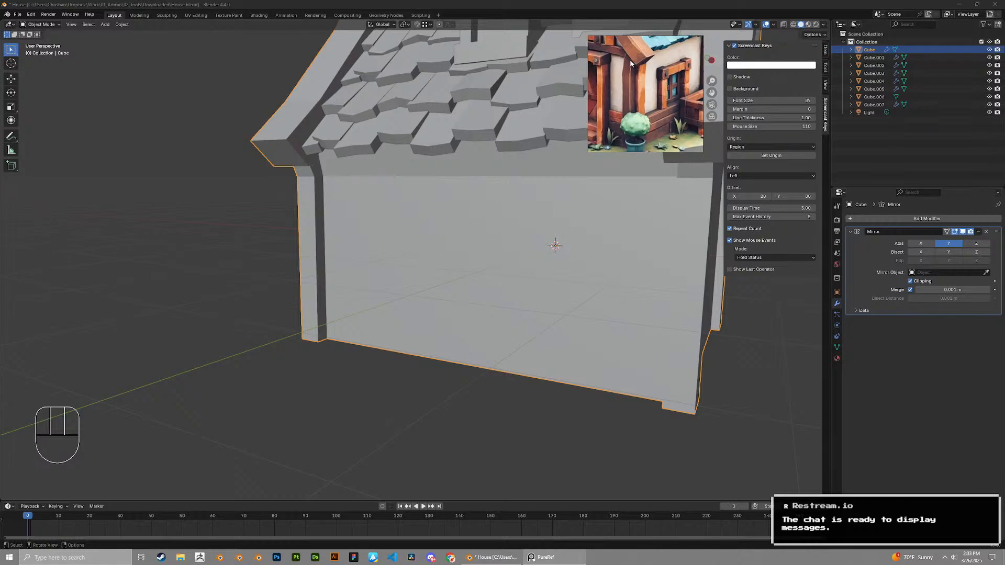
{"action": "scroll", "coordinate": [640, 86], "scroll_direction": "up", "scroll_amount": 2}
{"action": "scroll", "coordinate": [631, 82], "scroll_direction": "down", "scroll_amount": 2}
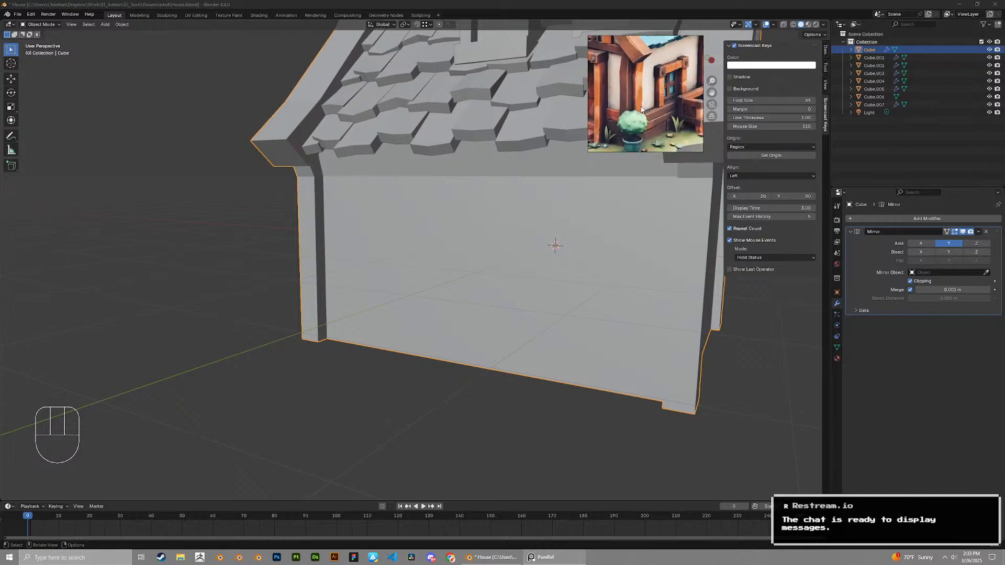
{"action": "middle_click_drag", "start_coordinate": [384, 217], "coordinate": [481, 216]}
{"action": "scroll", "coordinate": [654, 79], "scroll_direction": "down", "scroll_amount": 1}
{"action": "scroll", "coordinate": [664, 73], "scroll_direction": "up", "scroll_amount": 1}
{"action": "mouse_move", "coordinate": [675, 70]}
{"action": "middle_mouse_down"}
{"action": "mouse_move", "coordinate": [613, 67]}
{"action": "mouse_move", "coordinate": [694, 64]}
{"action": "middle_mouse_up"}
{"action": "middle_click_drag", "start_coordinate": [390, 246], "coordinate": [434, 246]}
Reveal all hidden geometry of the house mesh and switch to face selection
{"action": "key", "text": "Tab"}
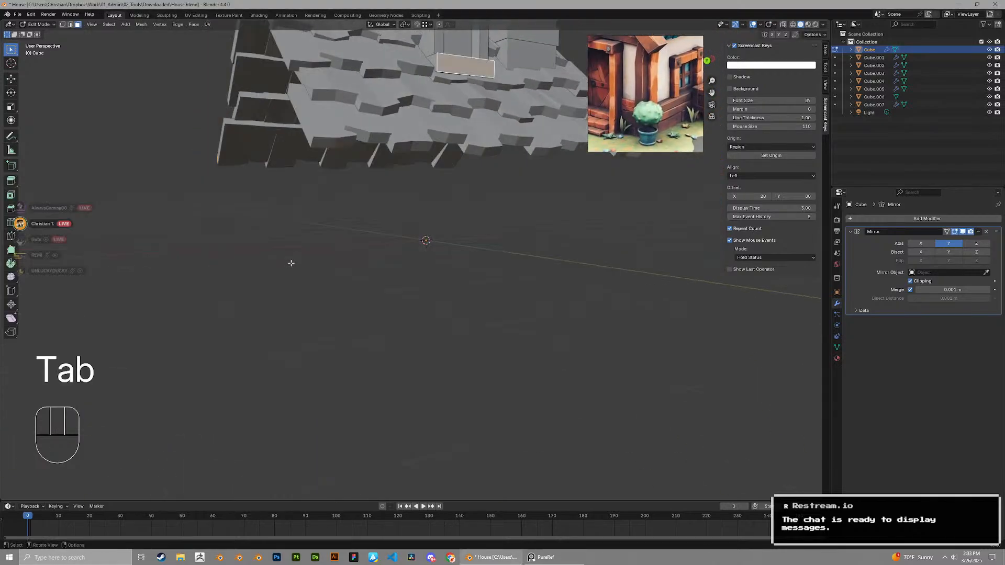
{"action": "key", "text": "Tab"}
{"action": "key", "text": "Tab"}
{"action": "key", "text": "alt+h"}
{"action": "key", "text": "3"}
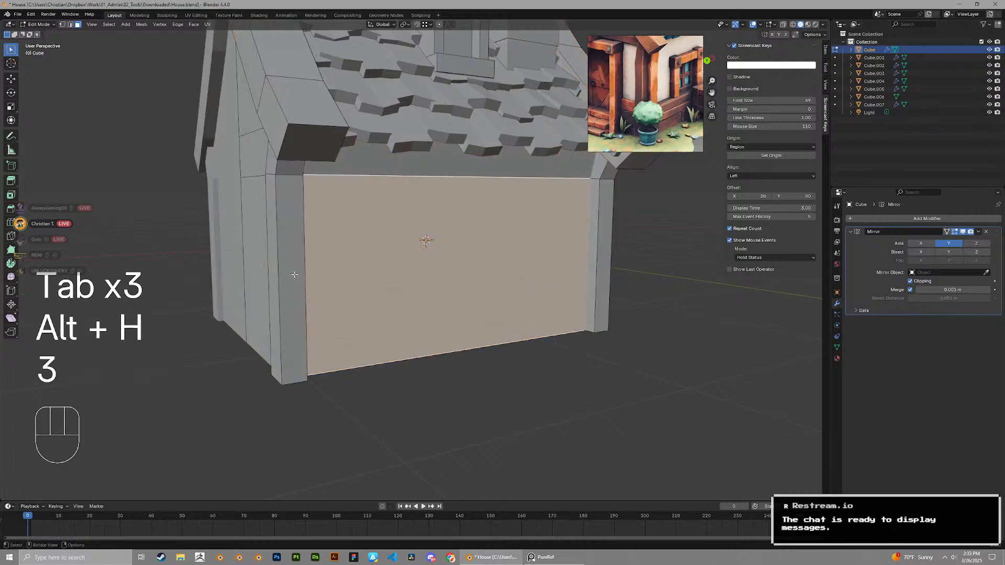
Select the whole corner post beside the side wall, duplicate it along the X axis, and move the copy along the Y axis
{"action": "left_click", "coordinate": [295, 274]}
{"action": "key", "text": "l"}
{"action": "middle_click_drag", "start_coordinate": [295, 275], "coordinate": [413, 242]}
{"action": "key", "text": "shift+d"}
{"action": "key", "text": "x"}
{"action": "left_click", "coordinate": [311, 270]}
{"action": "key", "text": "g"}
{"action": "key", "text": "x"}
{"action": "key", "text": "y"}
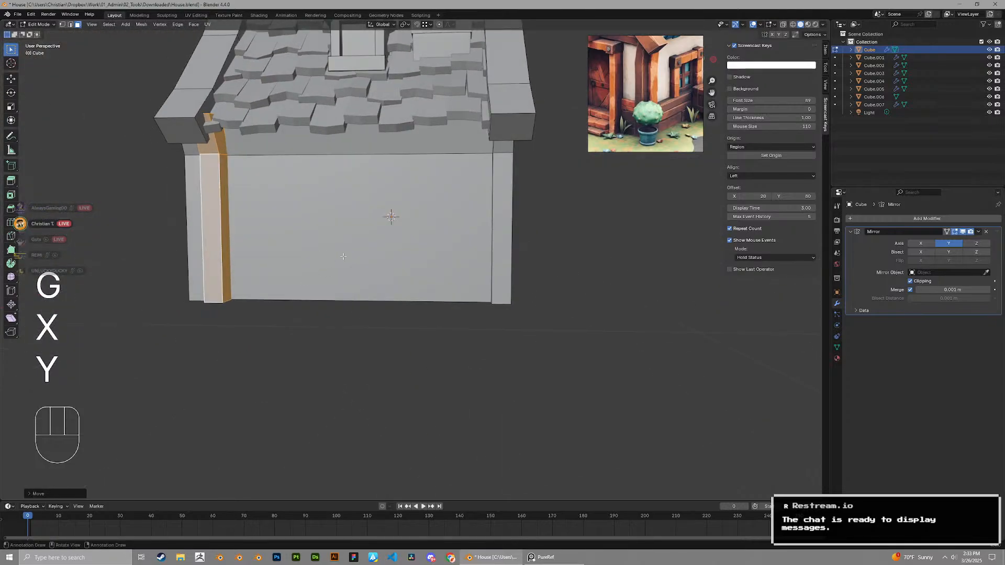
Scale the duplicated post along the X axis and move its top edge along the Z axis
{"action": "key", "text": "s"}
{"action": "key", "text": "x"}
{"action": "middle_click_drag", "start_coordinate": [273, 146], "coordinate": [324, 168], "text": "shift"}
{"action": "key", "text": "g"}
{"action": "left_click", "coordinate": [345, 178]}
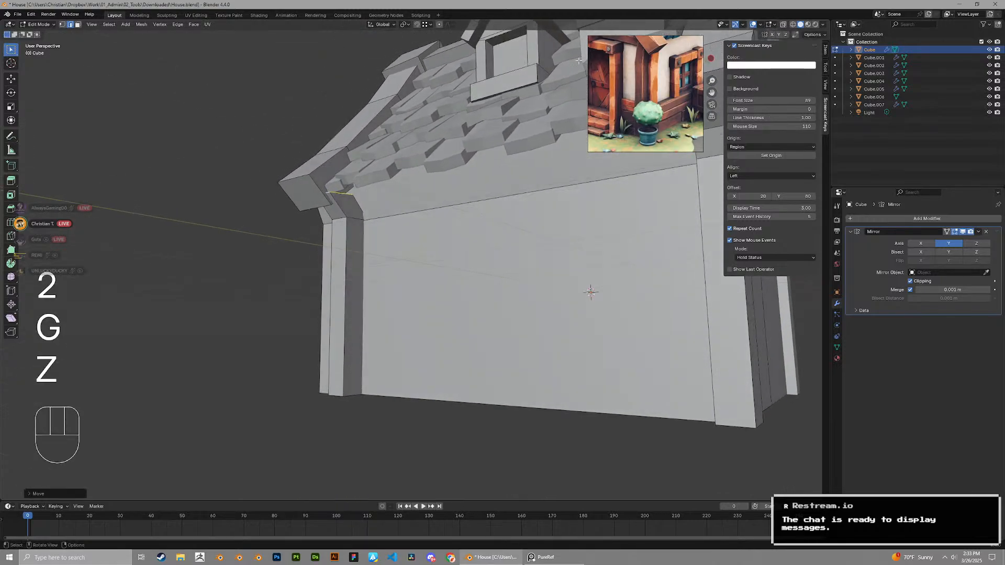
{"action": "scroll", "coordinate": [634, 62], "scroll_direction": "down", "scroll_amount": 2}
{"action": "scroll", "coordinate": [366, 222], "scroll_direction": "up", "scroll_amount": 1}
{"action": "key", "text": "l"}
{"action": "middle_click_drag", "start_coordinate": [340, 257], "coordinate": [317, 261]}
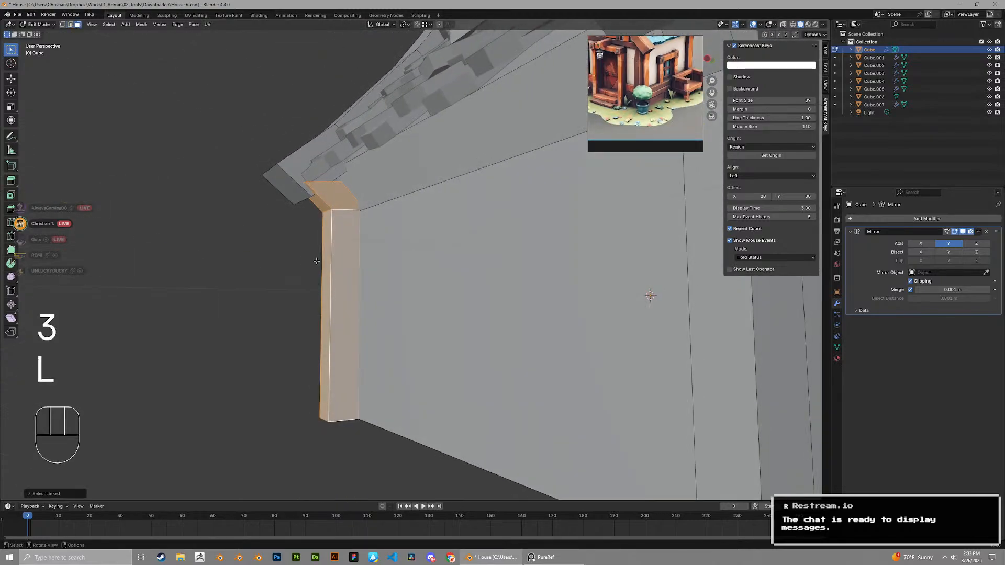
{"action": "key", "text": "2"}
{"action": "mouse_move", "coordinate": [301, 219]}
{"action": "middle_mouse_down"}
{"action": "mouse_move", "coordinate": [275, 205]}
{"action": "mouse_move", "coordinate": [307, 214]}
{"action": "middle_mouse_up"}
{"action": "key", "text": "g"}
{"action": "right_click", "coordinate": [273, 206]}
Select the lower end faces of the two roof edge beams above the side wall and move them
{"action": "key", "text": "3"}
{"action": "left_click", "coordinate": [283, 194]}
{"action": "scroll", "coordinate": [306, 215], "scroll_direction": "down", "scroll_amount": 2}
{"action": "key", "text": "g"}
{"action": "right_click", "coordinate": [311, 208]}
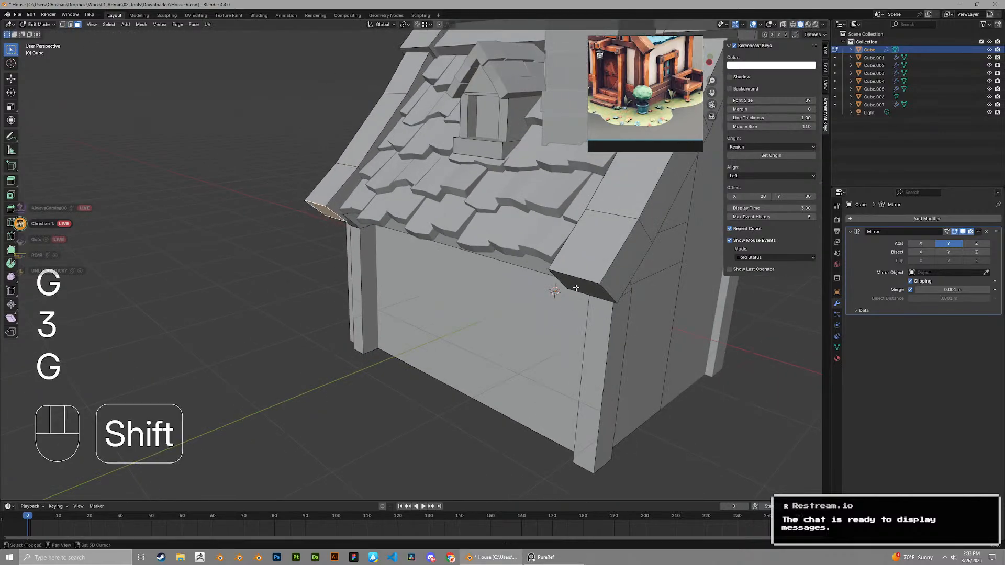
{"action": "key", "text": "g"}
{"action": "middle_click_drag", "start_coordinate": [576, 288], "coordinate": [602, 251]}
{"action": "left_click", "coordinate": [542, 296]}
{"action": "key", "text": "Tab"}
Select the lower shingle rows on the dormer-side roof slope and reposition them
{"action": "left_click", "coordinate": [365, 141]}
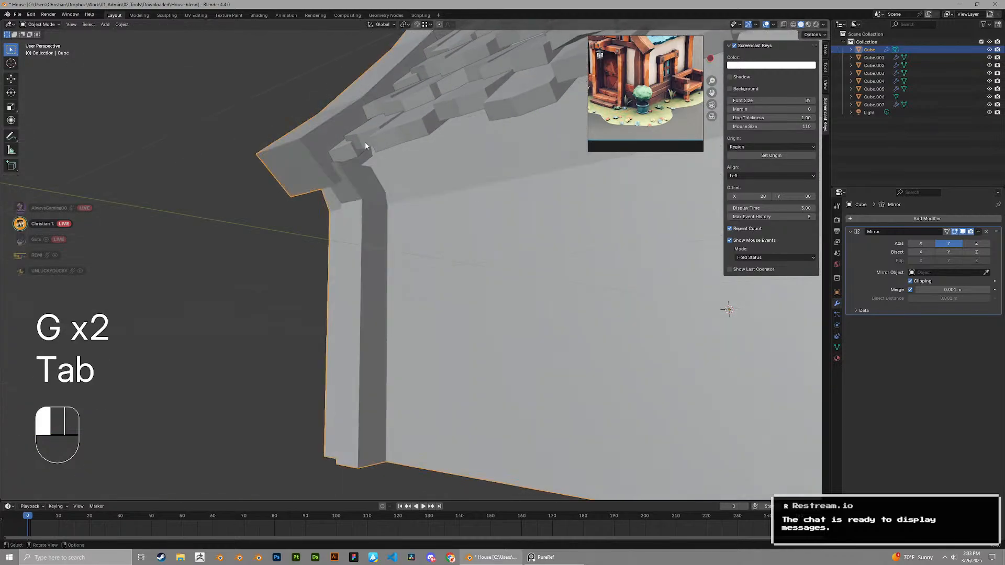
{"action": "key", "text": "Tab"}
{"action": "middle_click_drag", "start_coordinate": [369, 144], "coordinate": [442, 223]}
{"action": "scroll", "coordinate": [471, 189], "scroll_direction": "down", "scroll_amount": 3}
{"action": "key", "text": "a"}
{"action": "key", "text": "Tab"}
{"action": "key", "text": "g"}
{"action": "left_click", "coordinate": [508, 210]}
{"action": "key", "text": "g"}
{"action": "left_click", "coordinate": [519, 205]}
{"action": "left_click", "coordinate": [518, 207]}
{"action": "key", "text": "g"}
{"action": "left_click", "coordinate": [496, 238]}
{"action": "key", "text": "g"}
{"action": "left_click", "coordinate": [569, 173]}
Select individual shingle faces in the lowest row below the chimney and move them
{"action": "left_click", "coordinate": [512, 256]}
{"action": "scroll", "coordinate": [439, 238], "scroll_direction": "up", "scroll_amount": 2}
{"action": "key", "text": "Tab"}
{"action": "key", "text": "3"}
{"action": "left_click", "coordinate": [442, 223]}
{"action": "key", "text": "g"}
{"action": "left_click", "coordinate": [446, 217]}
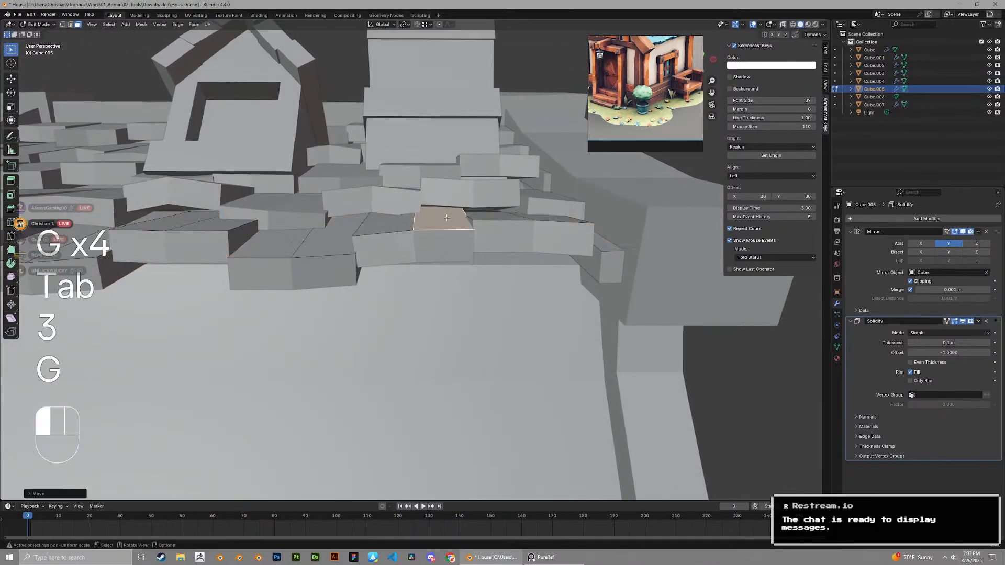
{"action": "left_click", "coordinate": [477, 212]}
{"action": "key", "text": "Tab"}
Move individual edges along the lowest shingle row to vary the shingles' shape, and save the file
{"action": "scroll", "coordinate": [404, 249], "scroll_direction": "down", "scroll_amount": 4}
{"action": "middle_click_drag", "start_coordinate": [403, 250], "coordinate": [460, 255]}
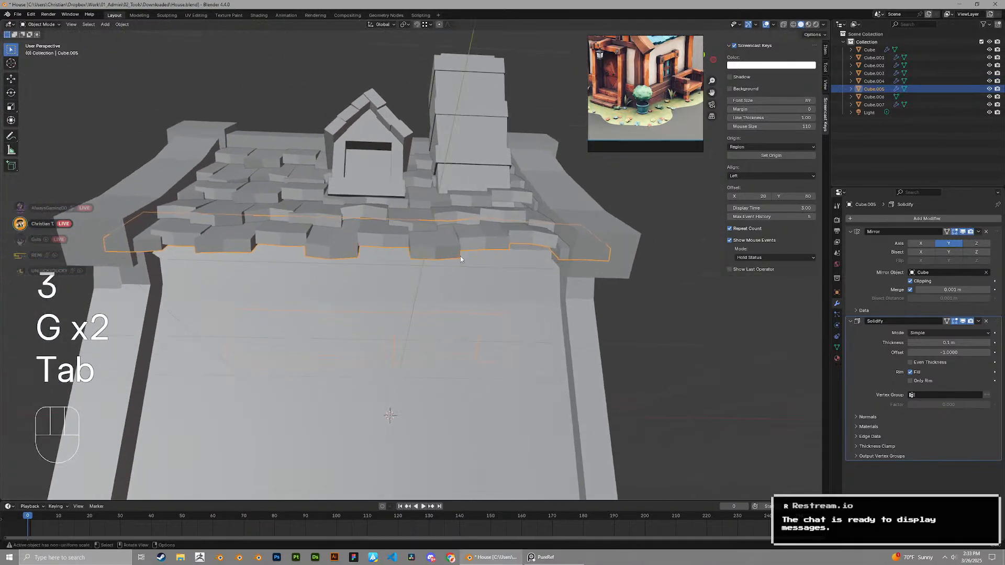
{"action": "scroll", "coordinate": [456, 251], "scroll_direction": "up", "scroll_amount": 3}
{"action": "key", "text": "Tab"}
{"action": "left_click", "coordinate": [361, 207]}
{"action": "key", "text": "g"}
{"action": "left_click", "coordinate": [361, 203]}
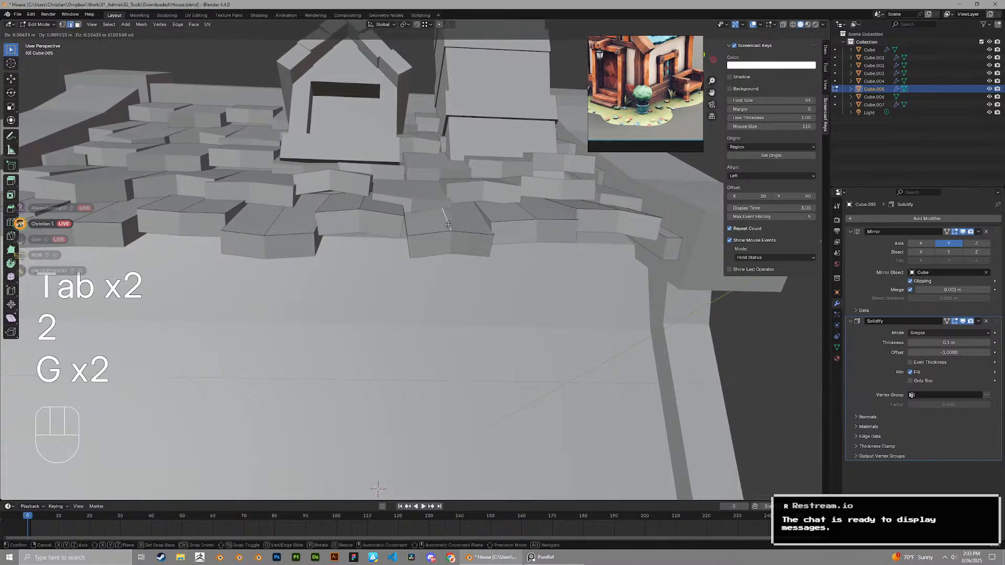
{"action": "middle_click_drag", "start_coordinate": [277, 216], "coordinate": [251, 205]}
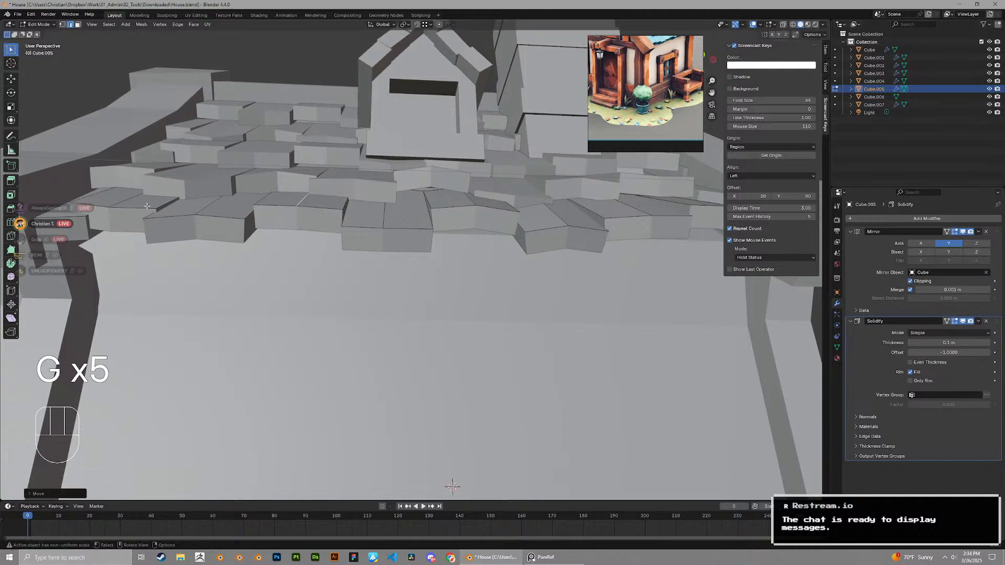
{"action": "middle_click_drag", "start_coordinate": [133, 200], "coordinate": [487, 264]}
{"action": "key", "text": "Tab"}
{"action": "key", "text": "ctrl+s"}
Duplicate the inner side face of the side wall's corner post and raise the copy along Z to the eaves
{"action": "scroll", "coordinate": [475, 301], "scroll_direction": "down", "scroll_amount": 3}
{"action": "scroll", "coordinate": [419, 267], "scroll_direction": "up", "scroll_amount": 3}
{"action": "middle_click_drag", "start_coordinate": [371, 267], "coordinate": [405, 232], "text": "shift"}
{"action": "scroll", "coordinate": [460, 274], "scroll_direction": "up", "scroll_amount": 2}
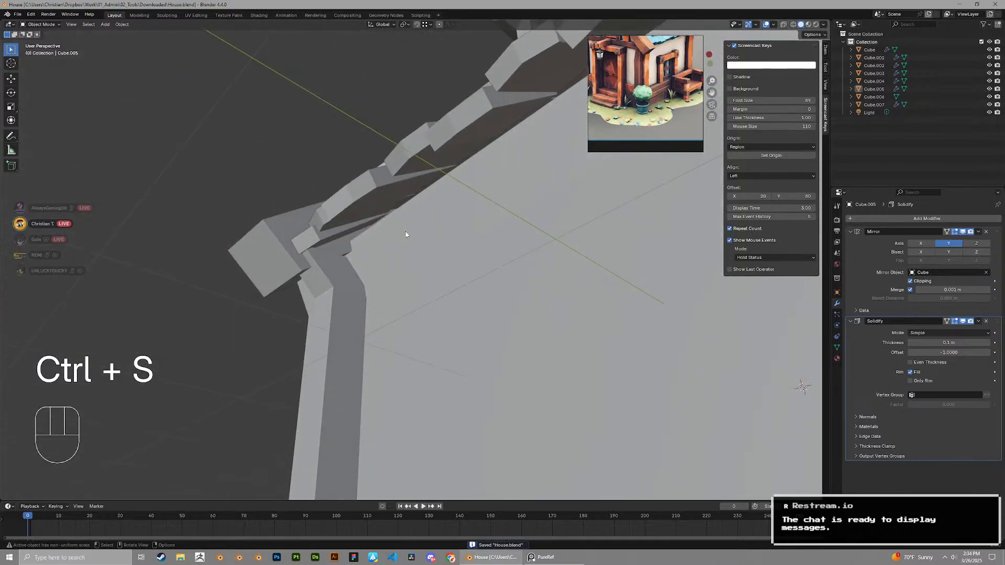
{"action": "scroll", "coordinate": [398, 231], "scroll_direction": "up", "scroll_amount": 3}
{"action": "left_click", "coordinate": [174, 228]}
{"action": "scroll", "coordinate": [178, 229], "scroll_direction": "down", "scroll_amount": 3}
{"action": "key", "text": "Tab"}
{"action": "middle_click_drag", "start_coordinate": [240, 252], "coordinate": [335, 293]}
{"action": "key", "text": "3"}
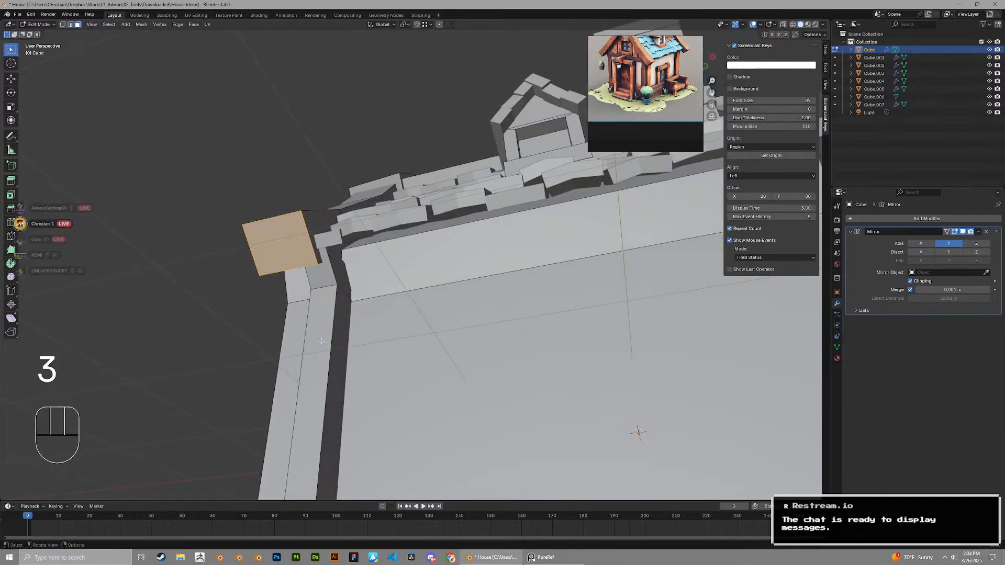
{"action": "left_click", "coordinate": [334, 350]}
{"action": "middle_click_drag", "start_coordinate": [333, 350], "coordinate": [343, 350]}
{"action": "key", "text": "shift+d"}
{"action": "key", "text": "z"}
{"action": "left_click", "coordinate": [346, 251]}
Scale the duplicated face along Z and position it along Z and horizontally just beneath the lowest shingles
{"action": "middle_click_drag", "start_coordinate": [347, 247], "coordinate": [445, 233]}
{"action": "key", "text": "s"}
{"action": "key", "text": "z"}
{"action": "left_click", "coordinate": [360, 336]}
{"action": "key", "text": "g"}
{"action": "key", "text": "z"}
{"action": "left_click", "coordinate": [359, 241]}
{"action": "key", "text": "g"}
{"action": "key", "text": "x"}
{"action": "left_click", "coordinate": [313, 230]}
{"action": "middle_click_drag", "start_coordinate": [511, 241], "coordinate": [367, 228], "text": "shift"}
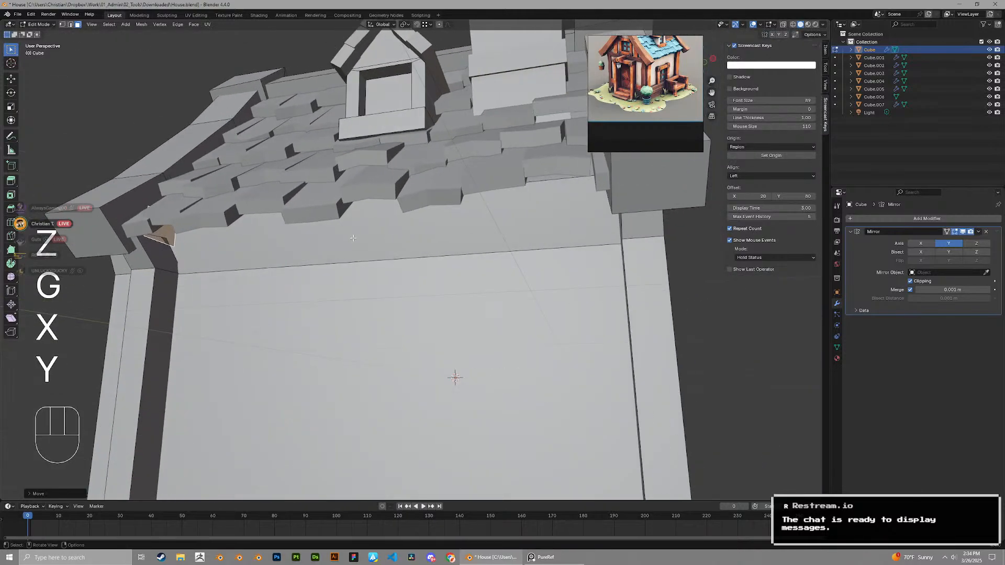
Extrude the face along the side wall to the opposite corner to form a horizontal eaves beam
{"action": "key", "text": "e"}
{"action": "left_click", "coordinate": [819, 246]}
{"action": "middle_click_drag", "start_coordinate": [557, 202], "coordinate": [514, 244]}
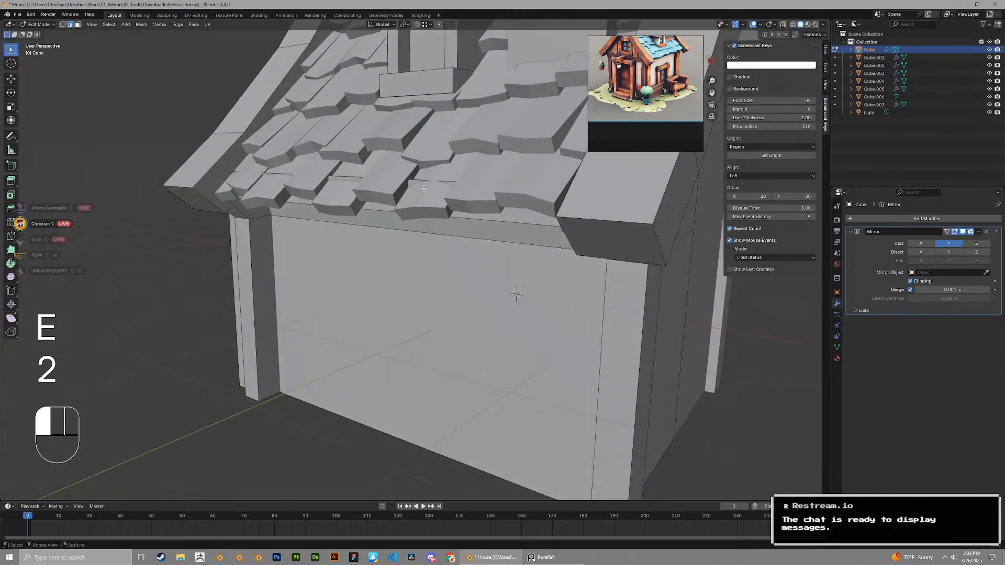
Reposition a lengthwise edge of the new eaves beam beneath the shingles, undoing a trial move of its face
{"action": "middle_click_drag", "start_coordinate": [424, 187], "coordinate": [408, 332]}
{"action": "key", "text": "g"}
{"action": "key", "text": "x"}
{"action": "key", "text": "y"}
{"action": "key", "text": "3"}
{"action": "key", "text": "g"}
{"action": "left_click", "coordinate": [434, 190]}
{"action": "key", "text": "ctrl+z"}
{"action": "key", "text": "2"}
{"action": "key", "text": "2"}
{"action": "key", "text": "g"}
{"action": "left_click", "coordinate": [390, 325]}
Select the eaves beam's long lower face and move it
{"action": "key", "text": "3"}
{"action": "left_click", "coordinate": [406, 330]}
{"action": "key", "text": "g"}
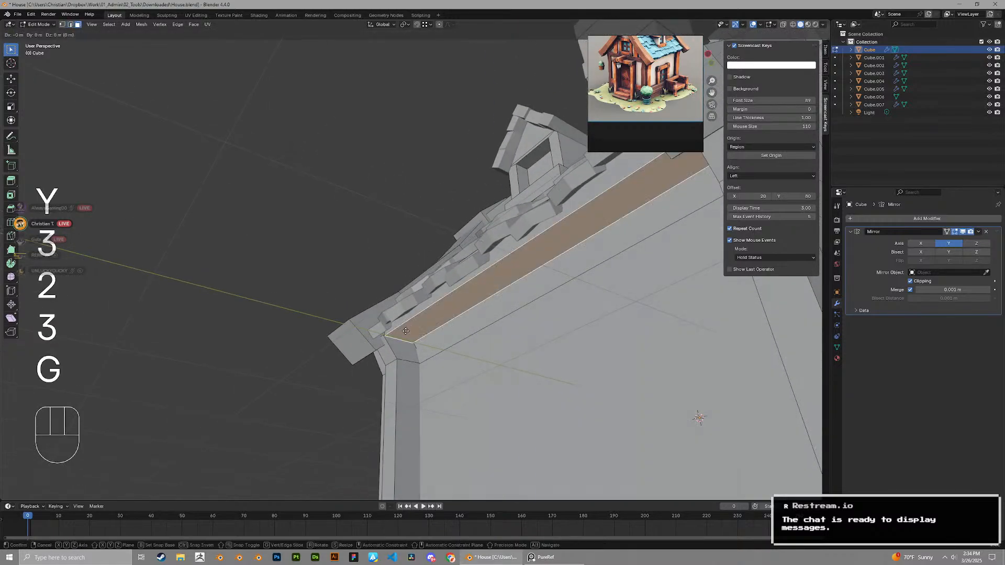
{"action": "left_click", "coordinate": [402, 320]}
Select the entire linked eaves beam and shift it horizontally against the side wall
{"action": "key", "text": "3"}
{"action": "key", "text": "l"}
{"action": "middle_click_drag", "start_coordinate": [411, 325], "coordinate": [539, 367]}
{"action": "key", "text": "g"}
{"action": "key", "text": "x"}
{"action": "left_click", "coordinate": [401, 339]}
{"action": "scroll", "coordinate": [402, 340], "scroll_direction": "down", "scroll_amount": 3}
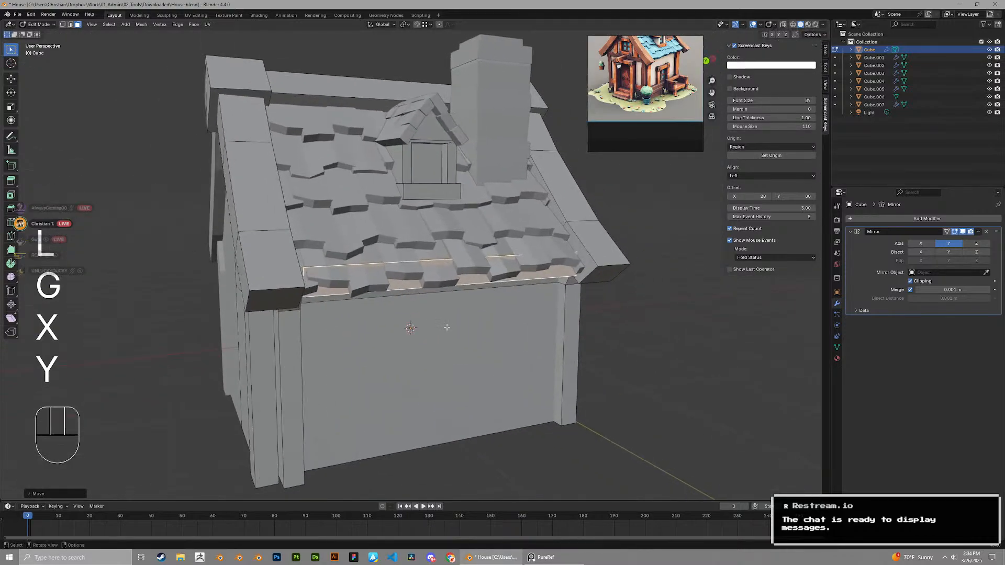
Move the eaves beam selection along Z under the shingles and save the file
{"action": "scroll", "coordinate": [446, 328], "scroll_direction": "up", "scroll_amount": 3}
{"action": "middle_click_drag", "start_coordinate": [446, 304], "coordinate": [445, 325]}
{"action": "key", "text": "3"}
{"action": "scroll", "coordinate": [432, 264], "scroll_direction": "down", "scroll_amount": 3}
{"action": "key", "text": "g"}
{"action": "key", "text": "z"}
{"action": "left_click", "coordinate": [434, 267]}
{"action": "key", "text": "Tab"}
{"action": "scroll", "coordinate": [575, 297], "scroll_direction": "down", "scroll_amount": 5}
{"action": "key", "text": "ctrl+s"}
Reposition the roof geometry next to the eaves beam, undoing the first trial move
{"action": "scroll", "coordinate": [437, 294], "scroll_direction": "up", "scroll_amount": 5}
{"action": "scroll", "coordinate": [491, 248], "scroll_direction": "up", "scroll_amount": 2}
{"action": "left_click", "coordinate": [444, 324]}
{"action": "middle_click_drag", "start_coordinate": [443, 325], "coordinate": [349, 207]}
{"action": "scroll", "coordinate": [441, 308], "scroll_direction": "down", "scroll_amount": 1}
{"action": "key", "text": "Tab"}
{"action": "key", "text": "Tab"}
{"action": "key", "text": "g"}
{"action": "left_click", "coordinate": [382, 295]}
{"action": "key", "text": "ctrl+z"}
{"action": "key", "text": "g"}
{"action": "left_click", "coordinate": [393, 276]}
{"action": "left_click", "coordinate": [372, 214]}
{"action": "key", "text": "Tab"}
Move the eaves beam's outer long face beneath the shingles, and select its underside face
{"action": "left_click", "coordinate": [317, 215]}
{"action": "key", "text": "3"}
{"action": "key", "text": "g"}
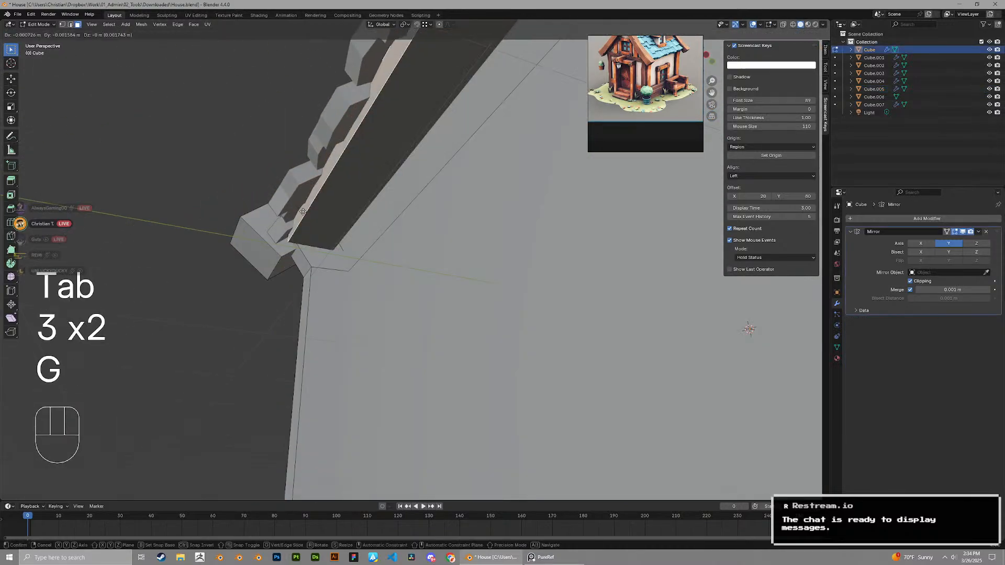
{"action": "left_click", "coordinate": [311, 214]}
{"action": "key", "text": "3"}
{"action": "left_click", "coordinate": [326, 219]}
{"action": "key", "text": "g"}
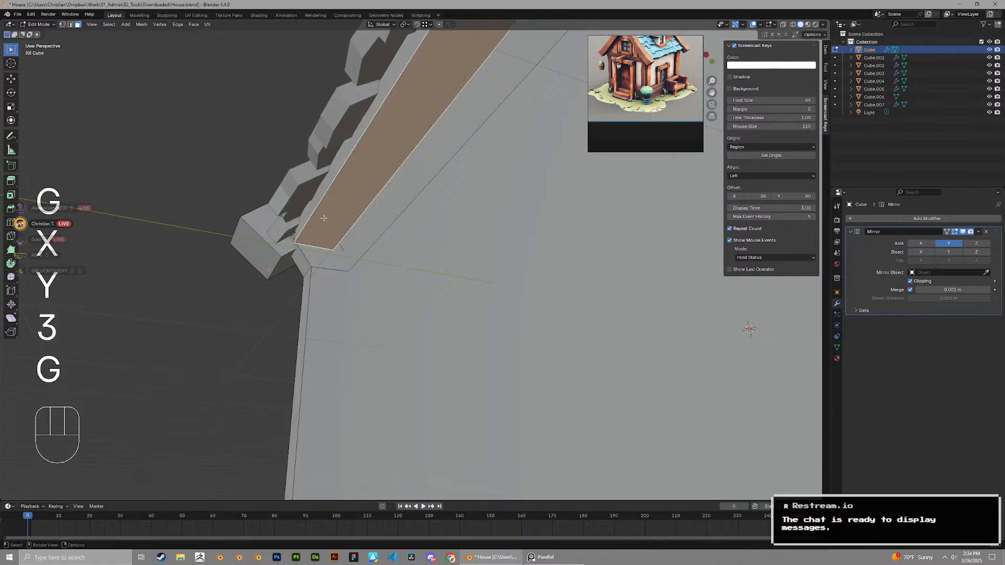
Move the eaves beam's underside face along Z and refine its position
{"action": "key", "text": "g"}
{"action": "key", "text": "z"}
{"action": "left_click", "coordinate": [335, 217]}
{"action": "key", "text": "g"}
{"action": "middle_click_drag", "start_coordinate": [335, 217], "coordinate": [481, 263]}
{"action": "left_click", "coordinate": [326, 232]}
Select the edge loop along the eaves beam, move it, and compare the eaves with the reference image
{"action": "key", "text": "2"}
{"action": "left_click", "coordinate": [324, 244], "text": "alt"}
{"action": "key", "text": "g"}
{"action": "left_click", "coordinate": [328, 244]}
{"action": "scroll", "coordinate": [329, 243], "scroll_direction": "down", "scroll_amount": 5}
{"action": "key", "text": "Tab"}
{"action": "scroll", "coordinate": [621, 87], "scroll_direction": "up", "scroll_amount": 4}
{"action": "middle_click_drag", "start_coordinate": [621, 86], "coordinate": [611, 127]}
{"action": "scroll", "coordinate": [416, 270], "scroll_direction": "down", "scroll_amount": 3}
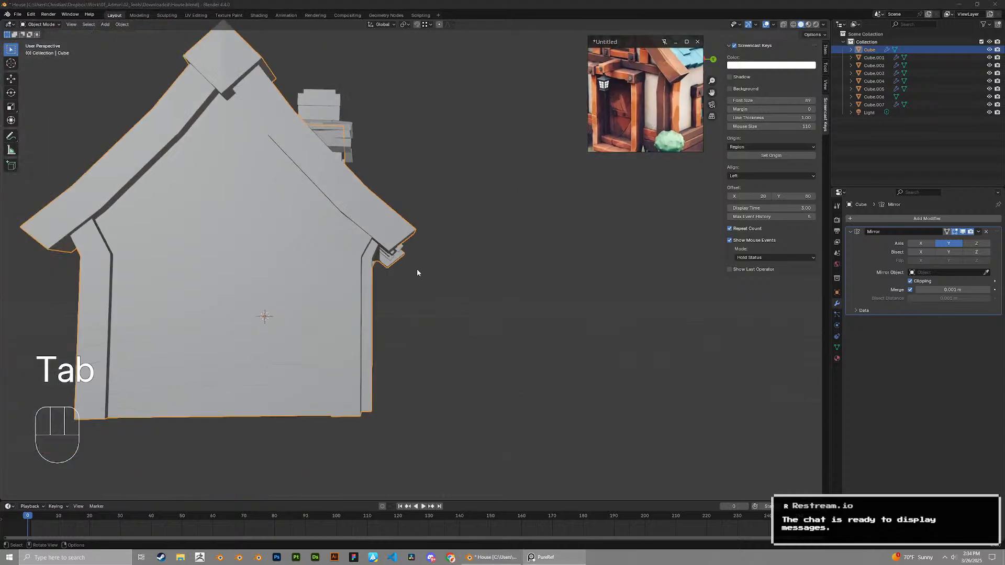
Save the file, duplicate the side wall's inner timber post and place the copy along X beside the opposite corner post
{"action": "middle_click_drag", "start_coordinate": [397, 278], "coordinate": [219, 309]}
{"action": "scroll", "coordinate": [340, 253], "scroll_direction": "down", "scroll_amount": 2}
{"action": "key", "text": "ctrl+s"}
{"action": "key", "text": "Tab"}
{"action": "scroll", "coordinate": [204, 317], "scroll_direction": "up", "scroll_amount": 4}
{"action": "key", "text": "l"}
{"action": "key", "text": "shift+d"}
{"action": "key", "text": "x"}
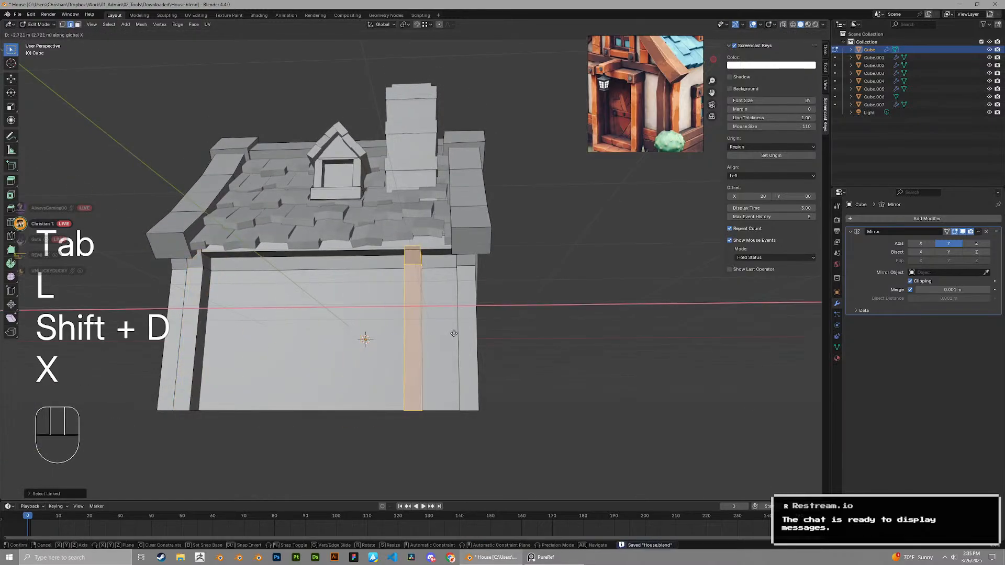
{"action": "left_click", "coordinate": [458, 412]}
{"action": "scroll", "coordinate": [458, 411], "scroll_direction": "down", "scroll_amount": 3}
{"action": "scroll", "coordinate": [472, 225], "scroll_direction": "up", "scroll_amount": 8}
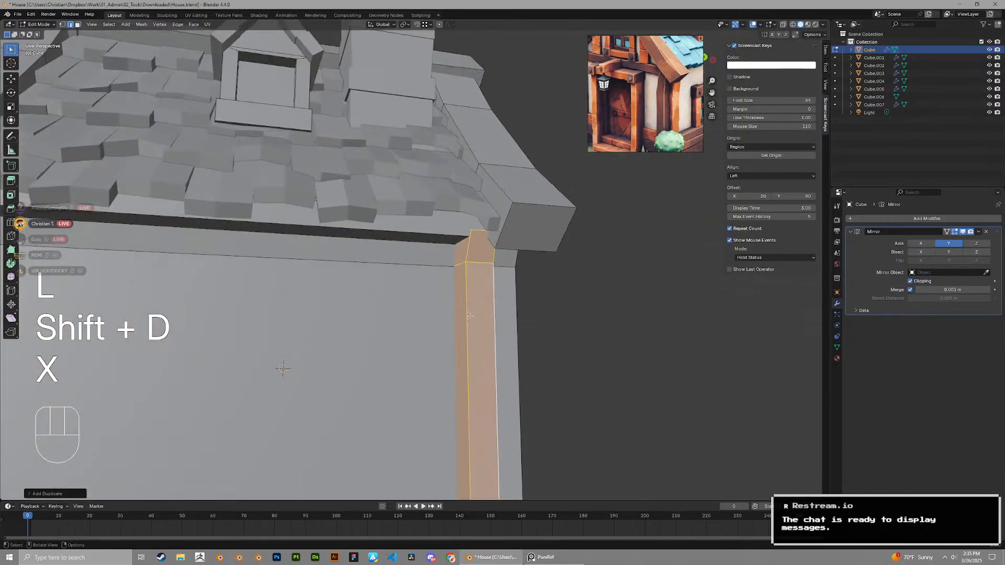
Select the face where the eaves beam meets the duplicated post and move it along X
{"action": "key", "text": "3"}
{"action": "left_click", "coordinate": [471, 220]}
{"action": "mouse_move", "coordinate": [471, 219]}
{"action": "middle_mouse_down"}
{"action": "mouse_move", "coordinate": [496, 214]}
{"action": "mouse_move", "coordinate": [474, 210]}
{"action": "middle_mouse_up"}
{"action": "key", "text": "g"}
{"action": "key", "text": "x"}
{"action": "left_click", "coordinate": [498, 215]}
Select the lowest shingle row and move it along Z above the eaves beam
{"action": "key", "text": "Tab"}
{"action": "left_click", "coordinate": [473, 175]}
{"action": "key", "text": "Tab"}
{"action": "middle_click_drag", "start_coordinate": [473, 175], "coordinate": [471, 153]}
{"action": "key", "text": "3"}
{"action": "left_click", "coordinate": [402, 169]}
{"action": "left_click", "coordinate": [390, 160], "text": "shift"}
{"action": "key", "text": "Tab"}
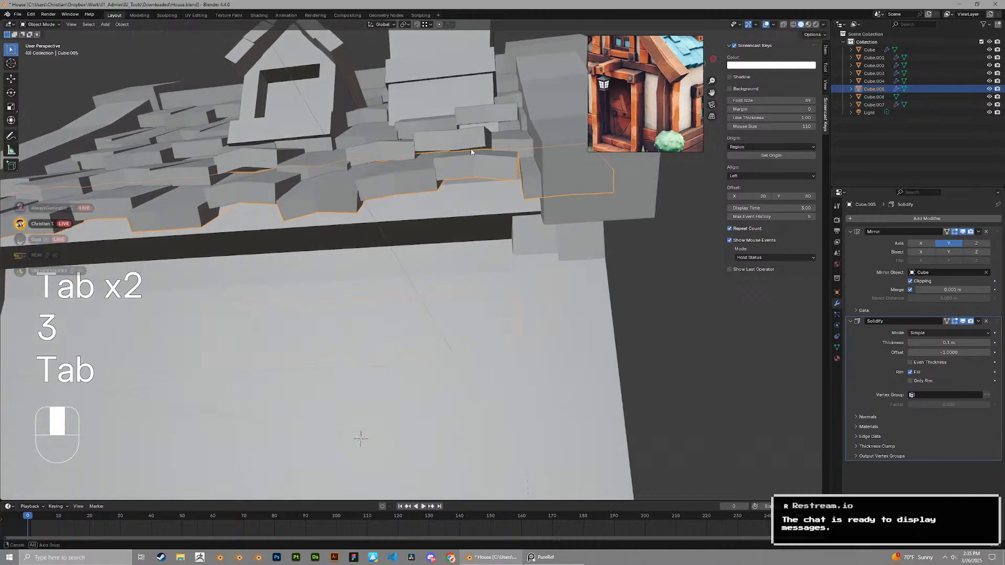
{"action": "key", "text": "g"}
{"action": "key", "text": "z"}
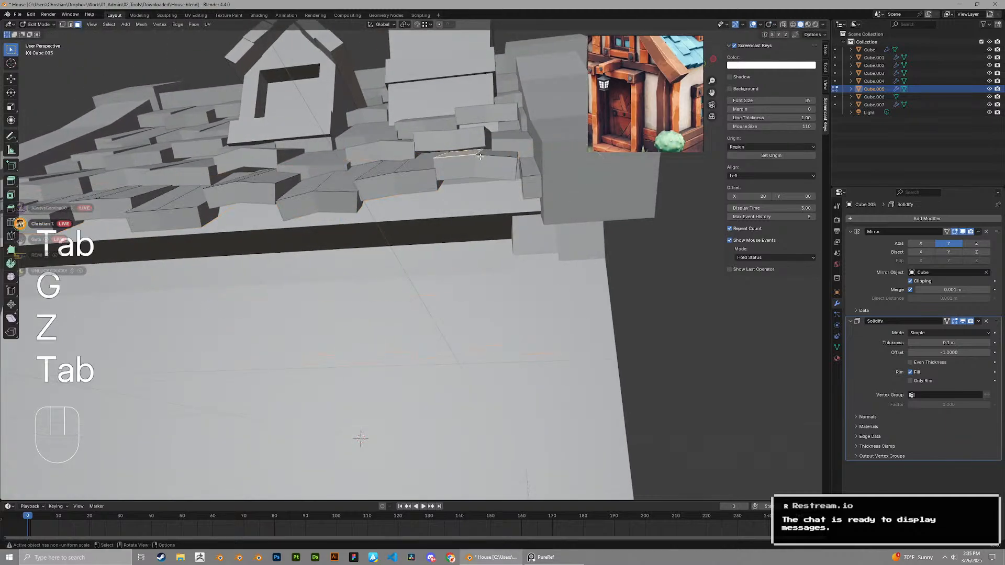
Move and freely rotate the two top faces of the shingle beside the roof edge beam, and save the file
{"action": "key", "text": "g"}
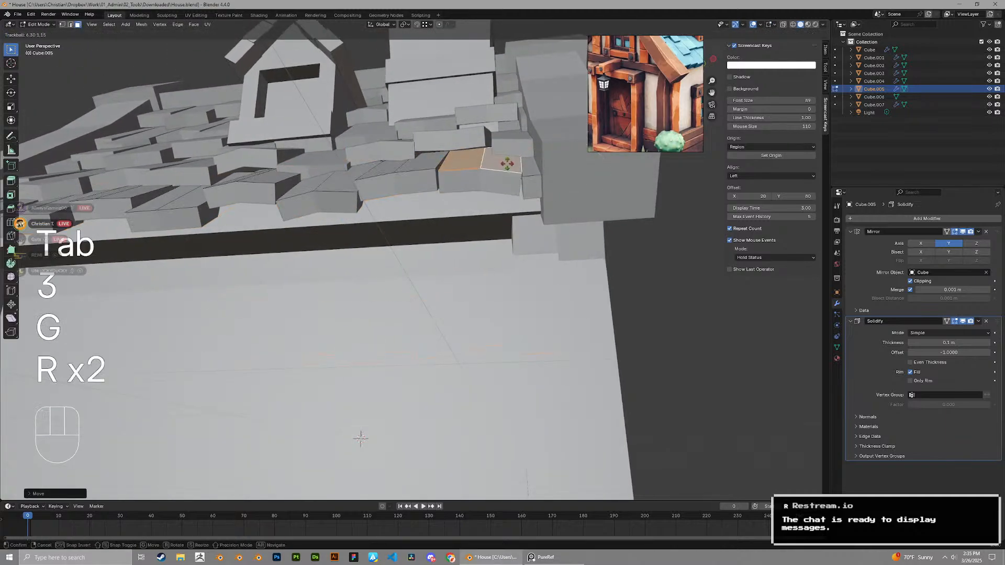
{"action": "left_click", "coordinate": [507, 163]}
{"action": "middle_click_drag", "start_coordinate": [506, 164], "coordinate": [518, 196]}
{"action": "scroll", "coordinate": [518, 196], "scroll_direction": "down", "scroll_amount": 6}
{"action": "key", "text": "Tab"}
{"action": "left_click", "coordinate": [555, 273]}
{"action": "key", "text": "ctrl+s"}
{"action": "scroll", "coordinate": [454, 274], "scroll_direction": "down", "scroll_amount": 4}
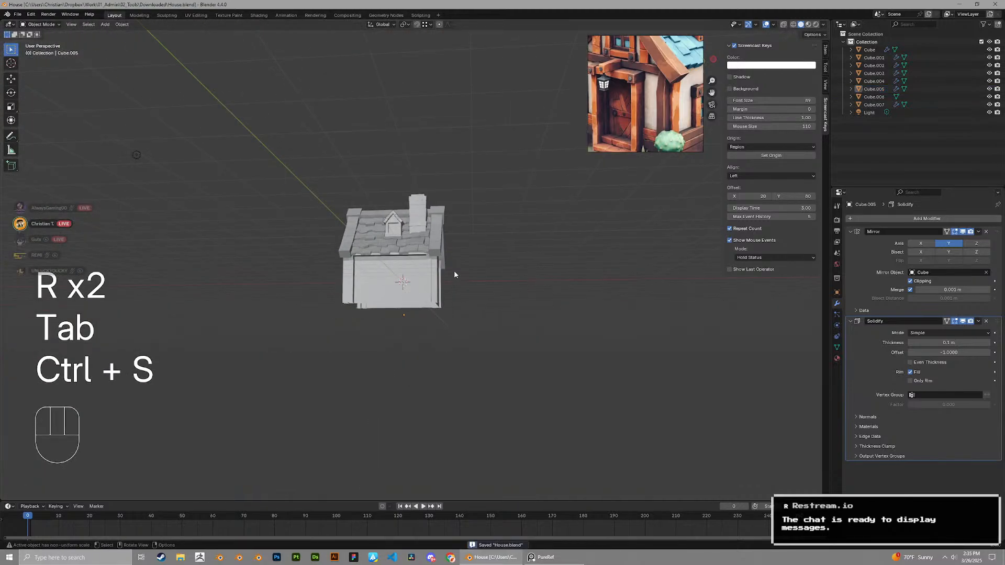
Select the main house frame and add a loop cut across the ridge beam
{"action": "middle_click_drag", "start_coordinate": [453, 275], "coordinate": [282, 285]}
{"action": "scroll", "coordinate": [482, 241], "scroll_direction": "up", "scroll_amount": 4}
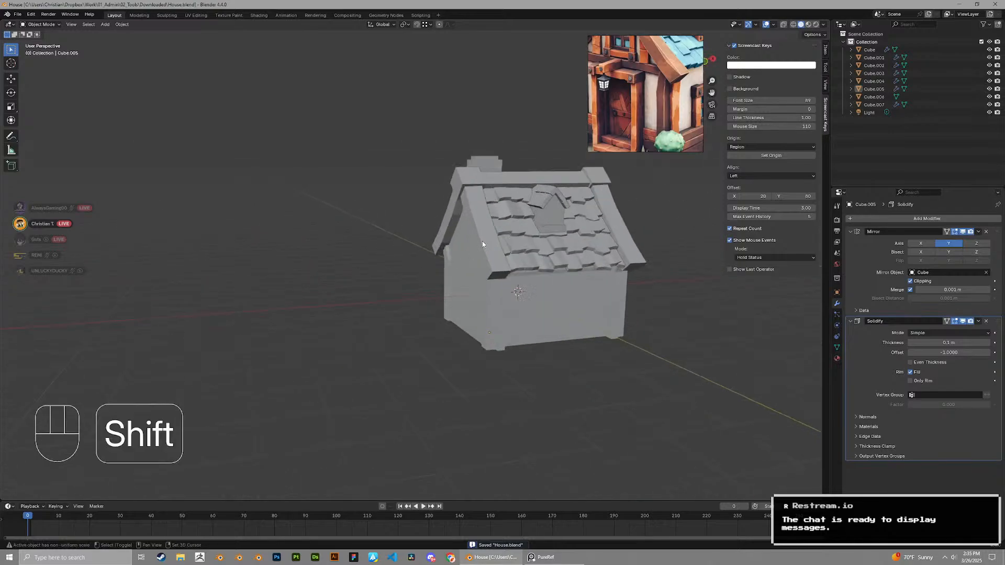
{"action": "middle_click_drag", "start_coordinate": [482, 243], "coordinate": [354, 285], "text": "shift"}
{"action": "scroll", "coordinate": [628, 116], "scroll_direction": "down", "scroll_amount": 3}
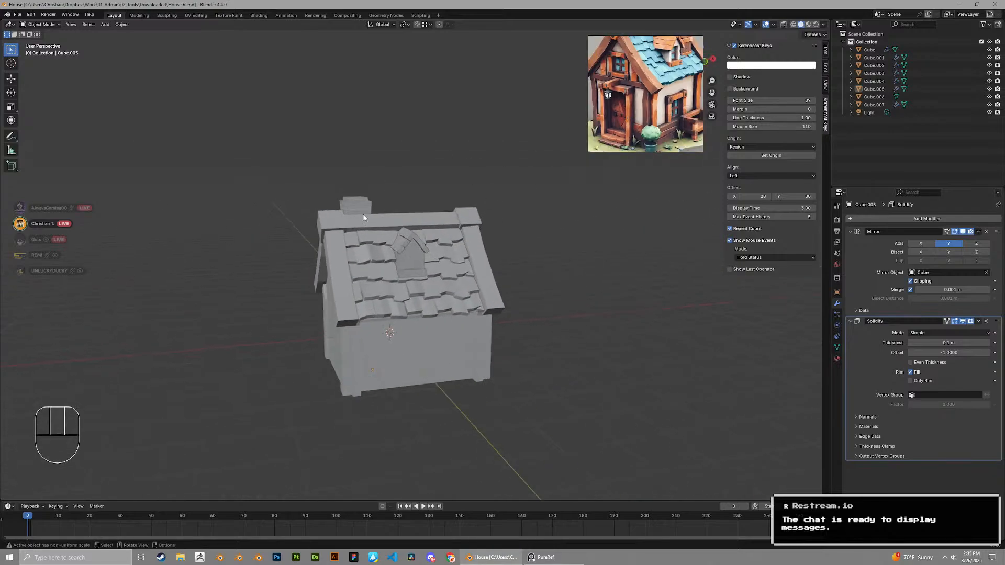
{"action": "scroll", "coordinate": [366, 216], "scroll_direction": "up", "scroll_amount": 3}
{"action": "middle_click_drag", "start_coordinate": [396, 192], "coordinate": [393, 230], "text": "shift"}
{"action": "middle_click_drag", "start_coordinate": [635, 78], "coordinate": [631, 115]}
{"action": "left_click", "coordinate": [436, 231]}
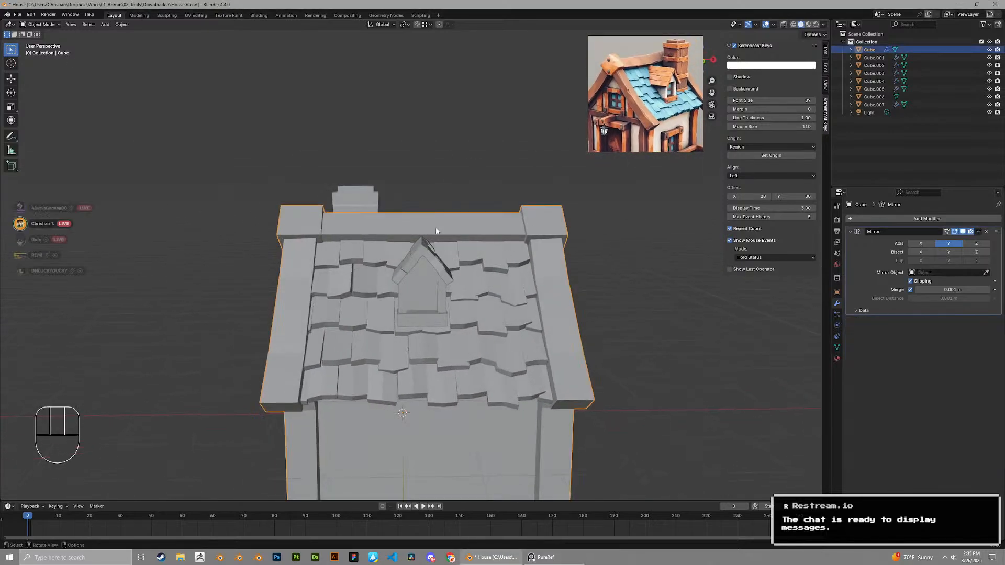
{"action": "key", "text": "Tab"}
{"action": "middle_click_drag", "start_coordinate": [436, 231], "coordinate": [483, 259]}
{"action": "key", "text": "ctrl+r"}
{"action": "left_click", "coordinate": [465, 196]}
Shape a sag in the ridge beam by scaling its edge loop along X, moving it along Z and bevelling it
{"action": "key", "text": "s"}
{"action": "key", "text": "x"}
{"action": "left_click", "coordinate": [527, 184]}
{"action": "key", "text": "g"}
{"action": "key", "text": "z"}
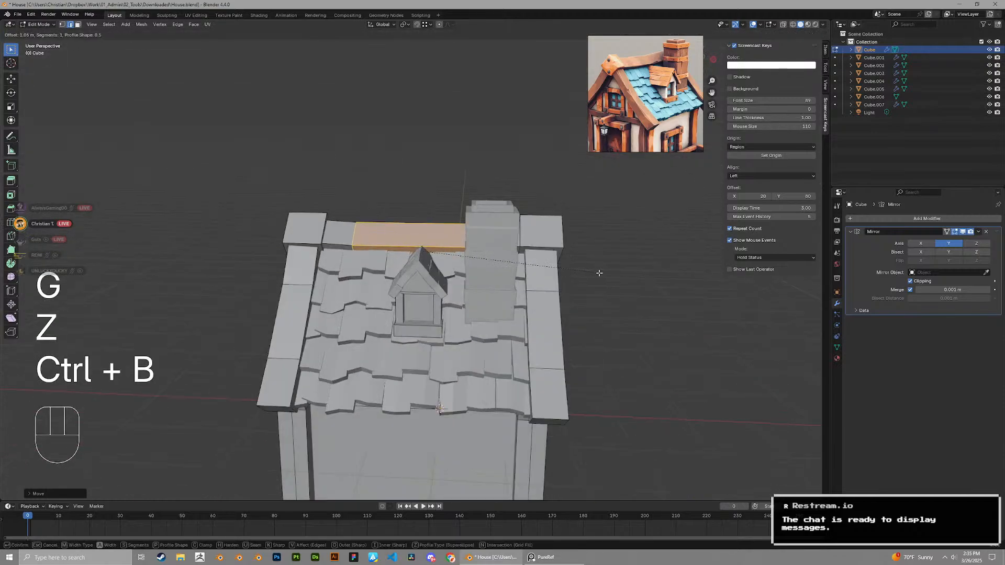
Select the two end blocks of the ridge beam and scale them along X
{"action": "key", "text": "Tab"}
{"action": "middle_click_drag", "start_coordinate": [390, 299], "coordinate": [426, 273]}
{"action": "middle_click_drag", "start_coordinate": [427, 273], "coordinate": [603, 252], "text": "shift"}
{"action": "scroll", "coordinate": [458, 290], "scroll_direction": "up", "scroll_amount": 1}
{"action": "key", "text": "Tab"}
{"action": "key", "text": "l"}
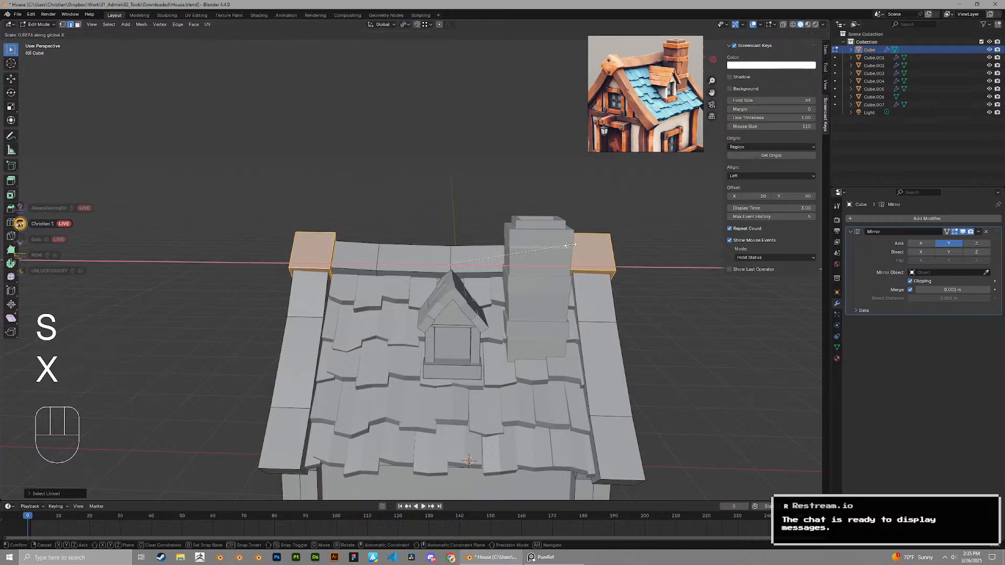
{"action": "key", "text": "ctrl+z"}
{"action": "middle_click_drag", "start_coordinate": [566, 245], "coordinate": [628, 256]}
{"action": "key", "text": "s"}
{"action": "key", "text": "x"}
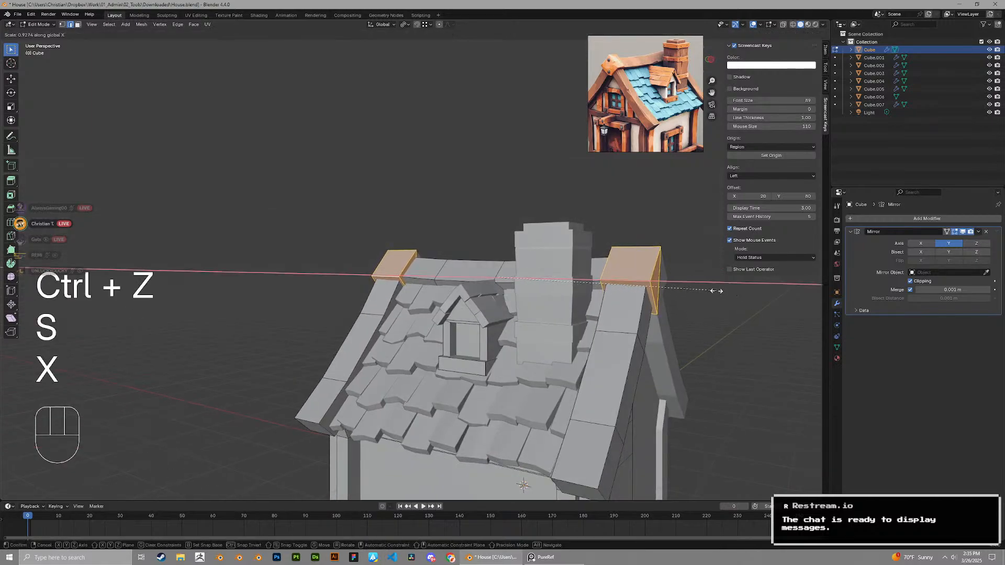
{"action": "left_click", "coordinate": [715, 290]}
{"action": "middle_click_drag", "start_coordinate": [714, 291], "coordinate": [604, 195]}
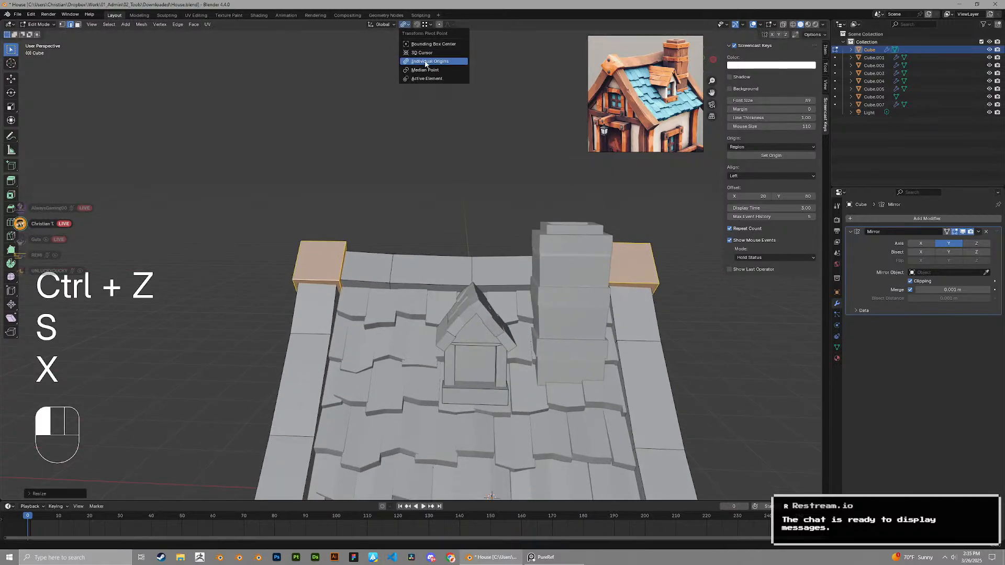
Set the transform pivot point to Median Point and save the file
{"action": "left_click", "coordinate": [432, 71]}
{"action": "scroll", "coordinate": [462, 181], "scroll_direction": "down", "scroll_amount": 4}
{"action": "key", "text": "Tab"}
{"action": "middle_click_drag", "start_coordinate": [462, 182], "coordinate": [460, 220]}
{"action": "scroll", "coordinate": [454, 240], "scroll_direction": "down", "scroll_amount": 2}
{"action": "key", "text": "ctrl+s"}
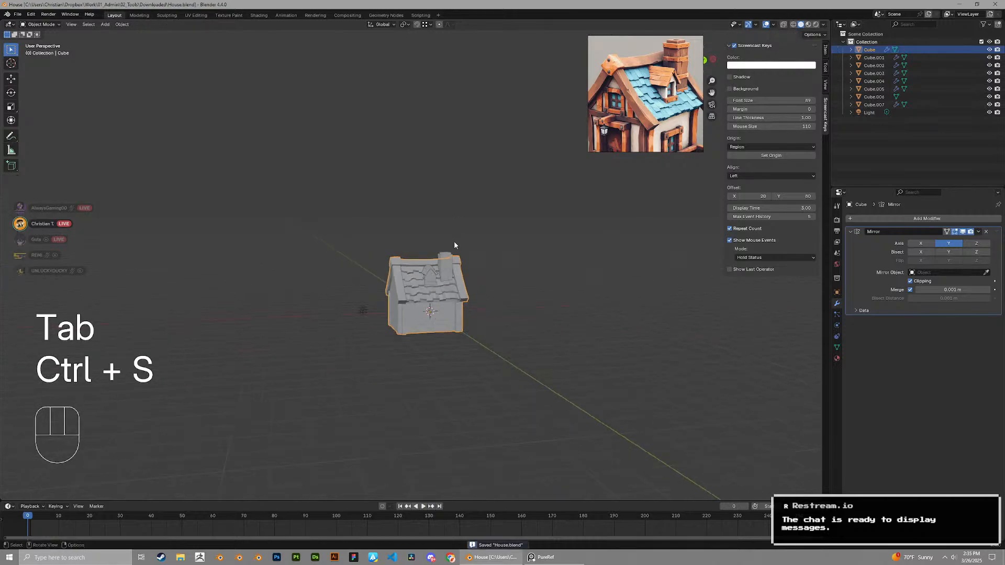
Duplicate the side-wall post next to the front corner and move the copy out along X past the gable wall
{"action": "scroll", "coordinate": [453, 242], "scroll_direction": "up", "scroll_amount": 4}
{"action": "middle_click_drag", "start_coordinate": [412, 289], "coordinate": [365, 354]}
{"action": "scroll", "coordinate": [379, 250], "scroll_direction": "up", "scroll_amount": 4}
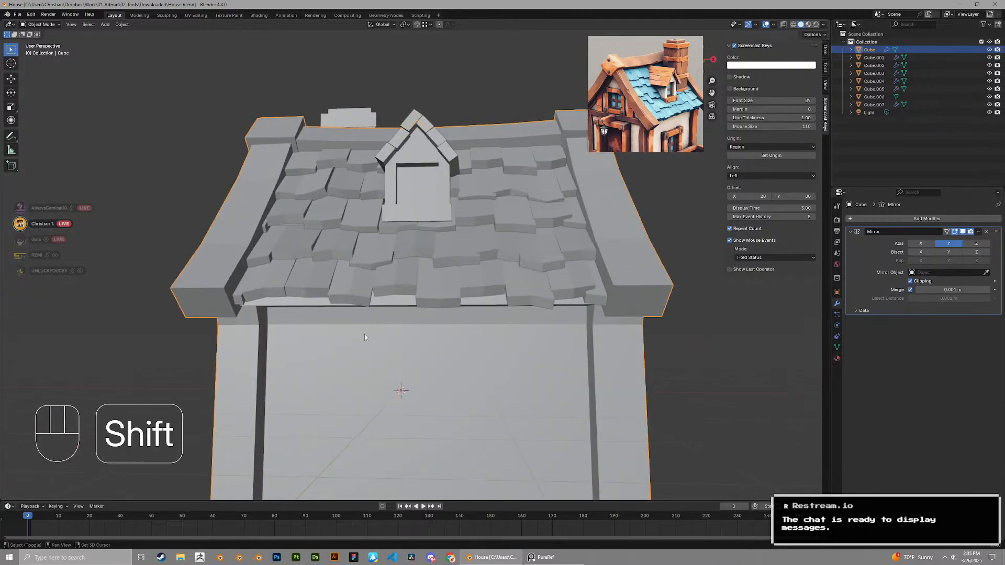
{"action": "middle_click_drag", "start_coordinate": [364, 334], "coordinate": [368, 275], "text": "shift"}
{"action": "key", "text": "Tab"}
{"action": "middle_click_drag", "start_coordinate": [220, 316], "coordinate": [518, 278]}
{"action": "scroll", "coordinate": [452, 260], "scroll_direction": "up", "scroll_amount": 3}
{"action": "scroll", "coordinate": [462, 269], "scroll_direction": "down", "scroll_amount": 3}
{"action": "middle_click_drag", "start_coordinate": [517, 277], "coordinate": [579, 272], "text": "shift"}
{"action": "middle_click_drag", "start_coordinate": [440, 273], "coordinate": [476, 273]}
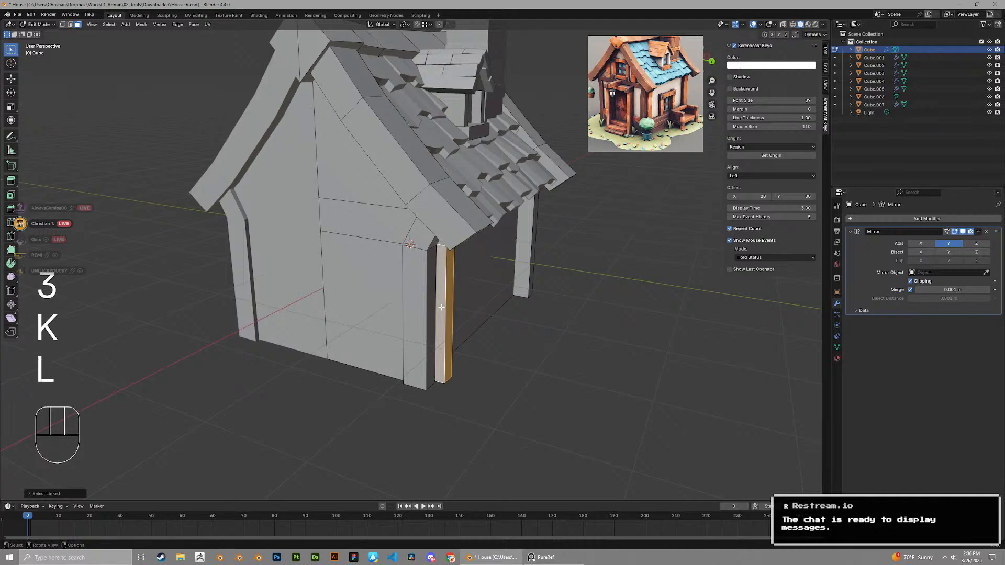
{"action": "key", "text": "shift+d"}
{"action": "middle_click_drag", "start_coordinate": [441, 307], "coordinate": [419, 328]}
{"action": "key", "text": "x"}
{"action": "left_click", "coordinate": [356, 315]}
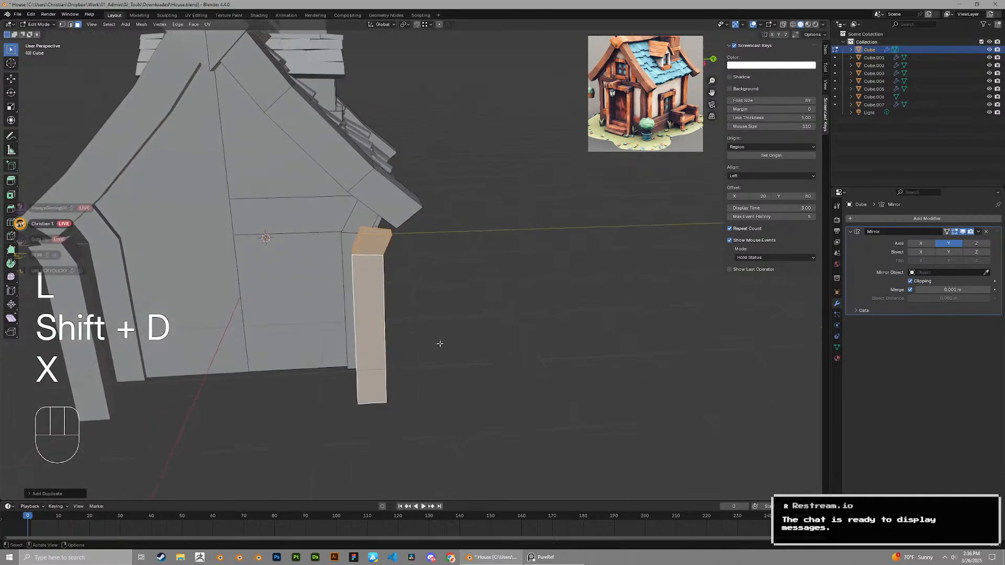
Move the duplicated post along Y in front of the gable and back along X against the gable wall
{"action": "key", "text": "g"}
{"action": "key", "text": "x"}
{"action": "key", "text": "y"}
{"action": "left_click", "coordinate": [361, 335]}
{"action": "key", "text": "g"}
{"action": "key", "text": "x"}
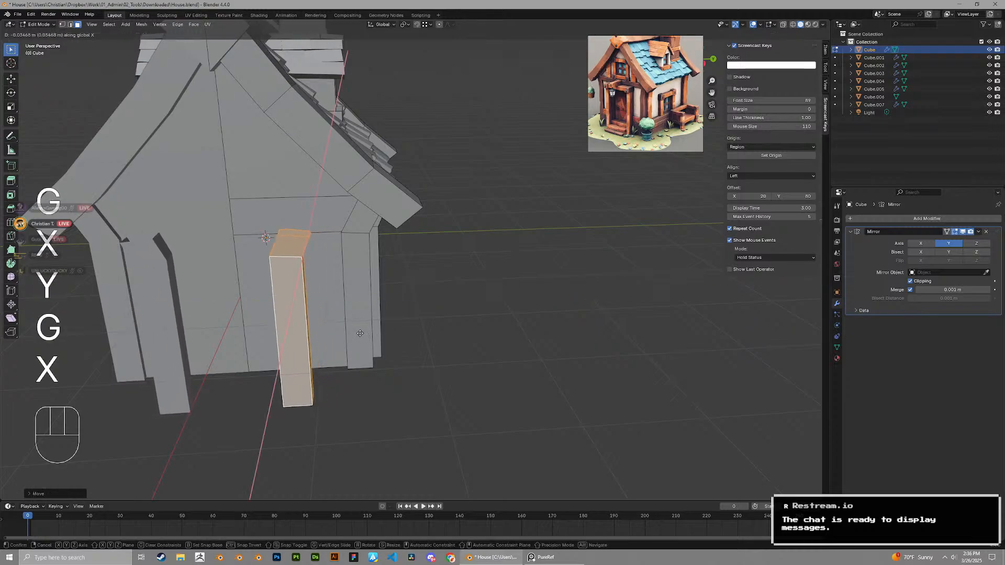
{"action": "key", "text": "y"}
{"action": "key", "text": "x"}
{"action": "left_click", "coordinate": [357, 309]}
{"action": "middle_click_drag", "start_coordinate": [357, 310], "coordinate": [434, 289]}
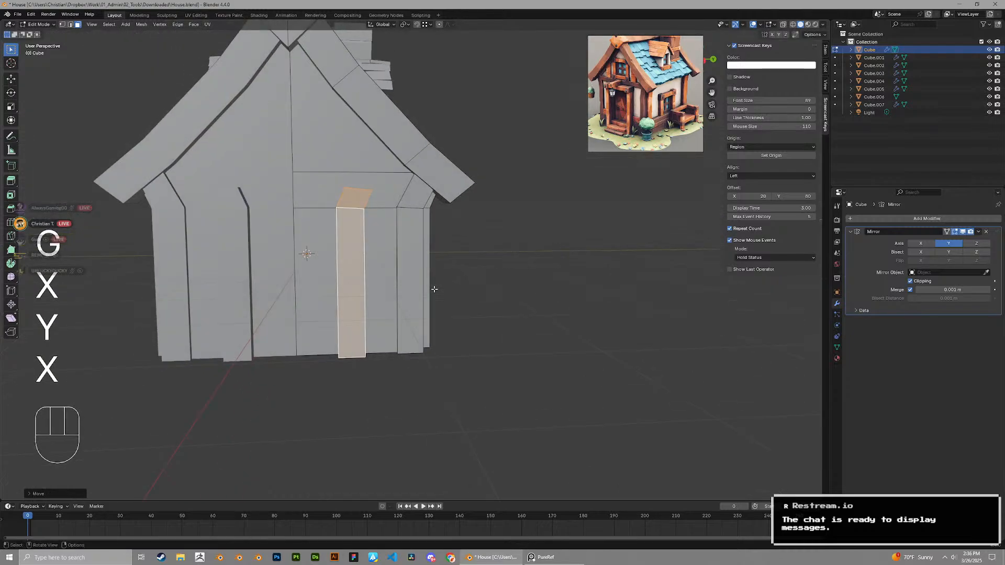
Shift the gable post along Y toward the middle of the wall and narrow it by scaling along Y
{"action": "key", "text": "g"}
{"action": "key", "text": "x"}
{"action": "key", "text": "y"}
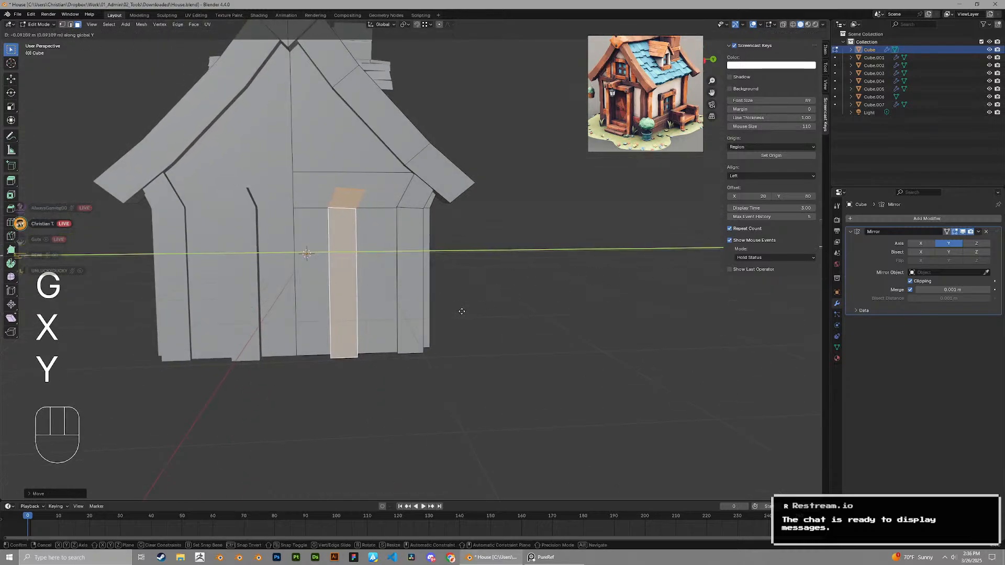
{"action": "middle_click_drag", "start_coordinate": [461, 309], "coordinate": [480, 314], "text": "shift"}
{"action": "key", "text": "s"}
{"action": "key", "text": "x"}
{"action": "key", "text": "y"}
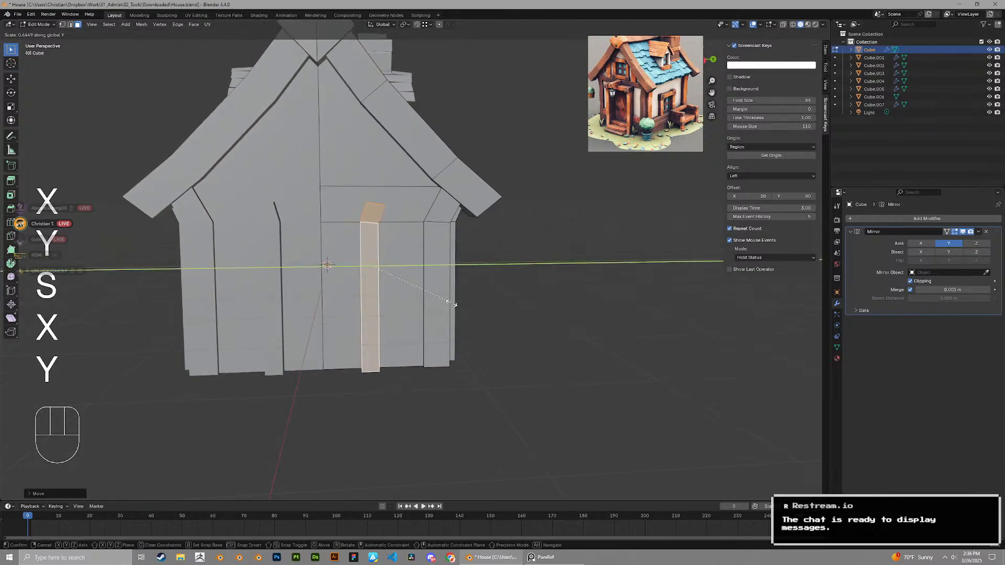
{"action": "left_click", "coordinate": [453, 303]}
Fine-tune the gable post by scaling it uniformly and readjusting its width along Y
{"action": "scroll", "coordinate": [636, 99], "scroll_direction": "up", "scroll_amount": 4}
{"action": "middle_click_drag", "start_coordinate": [636, 99], "coordinate": [667, 108]}
{"action": "middle_click_drag", "start_coordinate": [476, 260], "coordinate": [518, 263], "text": "shift"}
{"action": "scroll", "coordinate": [511, 280], "scroll_direction": "up", "scroll_amount": 2}
{"action": "key", "text": "s"}
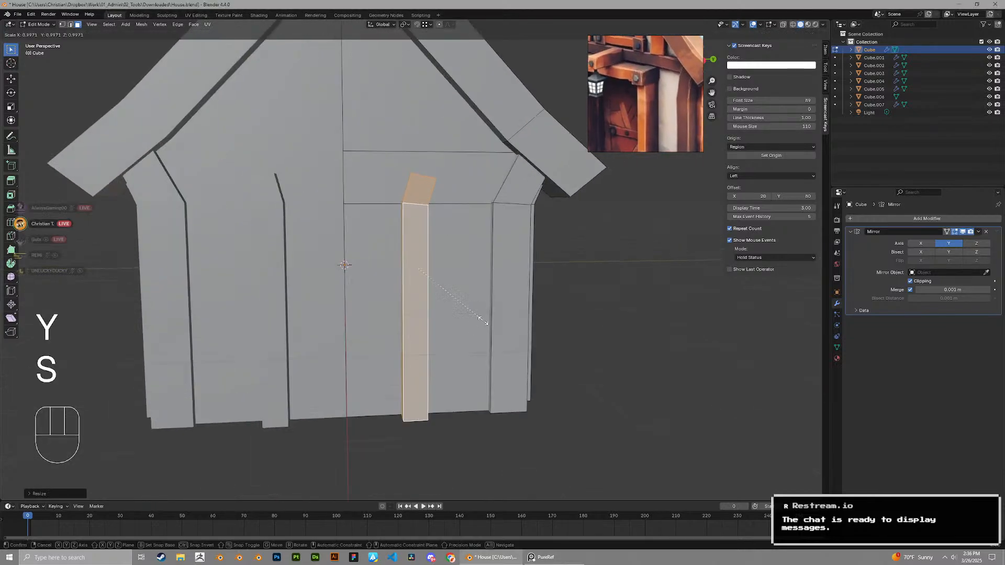
{"action": "left_click", "coordinate": [474, 315]}
{"action": "middle_click_drag", "start_coordinate": [473, 310], "coordinate": [453, 319]}
{"action": "key", "text": "s"}
{"action": "key", "text": "x"}
{"action": "key", "text": "y"}
{"action": "left_click", "coordinate": [465, 326]}
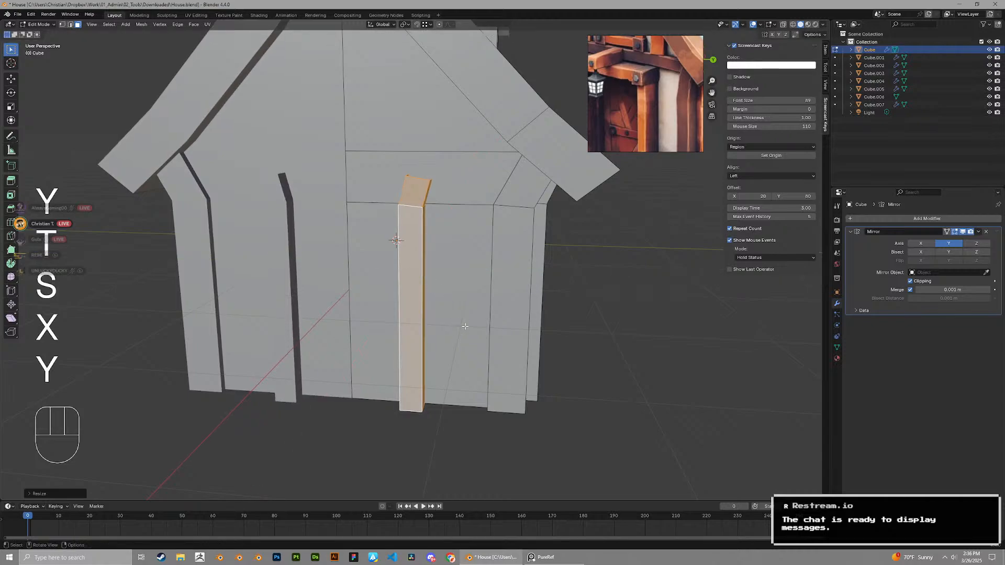
Delete the faces of the gable post's slanted upper end, fill the opening and flatten it with a Z scale of 0
{"action": "key", "text": "x"}
{"action": "left_click", "coordinate": [425, 195]}
{"action": "key", "text": "ctrl+z"}
{"action": "key", "text": "x"}
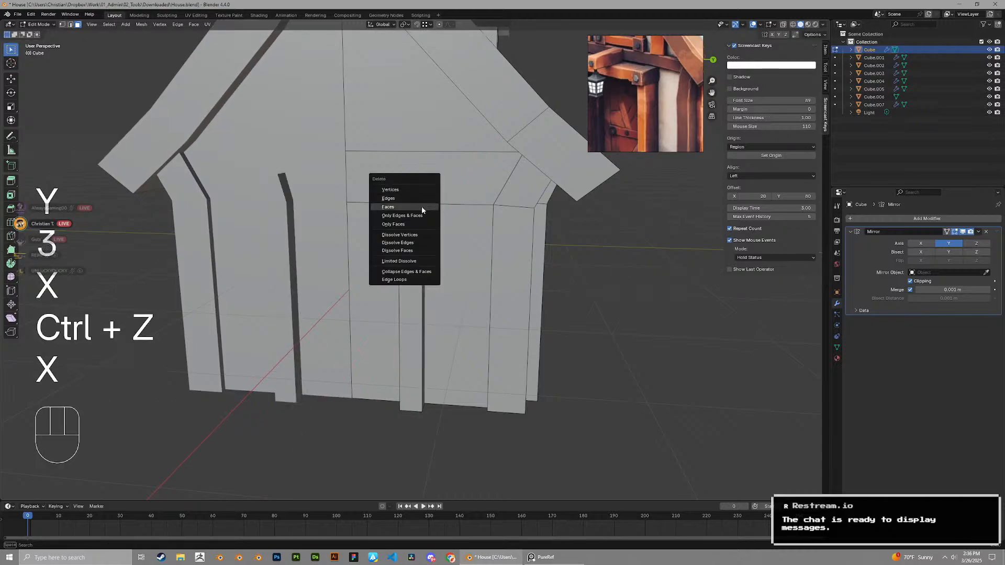
{"action": "left_click", "coordinate": [422, 206]}
{"action": "key", "text": "2"}
{"action": "key", "text": "f"}
{"action": "key", "text": "s"}
{"action": "key", "text": "z"}
{"action": "key", "text": "KP_0"}
{"action": "left_click", "coordinate": [417, 210]}
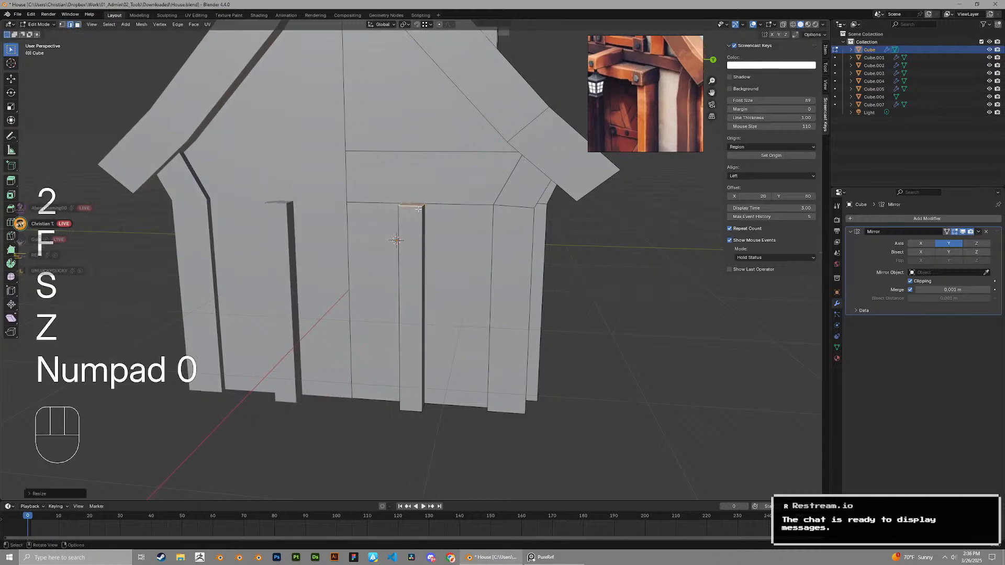
Try to move the flattened top of the gable post along Z, and undo that move
{"action": "key", "text": "g"}
{"action": "key", "text": "z"}
{"action": "left_click", "coordinate": [419, 214]}
{"action": "scroll", "coordinate": [425, 210], "scroll_direction": "down", "scroll_amount": 5}
{"action": "key", "text": "ctrl+z"}
Select the whole gable post, duplicate it and move the copy up along Z
{"action": "middle_click_drag", "start_coordinate": [625, 94], "coordinate": [638, 81]}
{"action": "scroll", "coordinate": [639, 79], "scroll_direction": "down", "scroll_amount": 3}
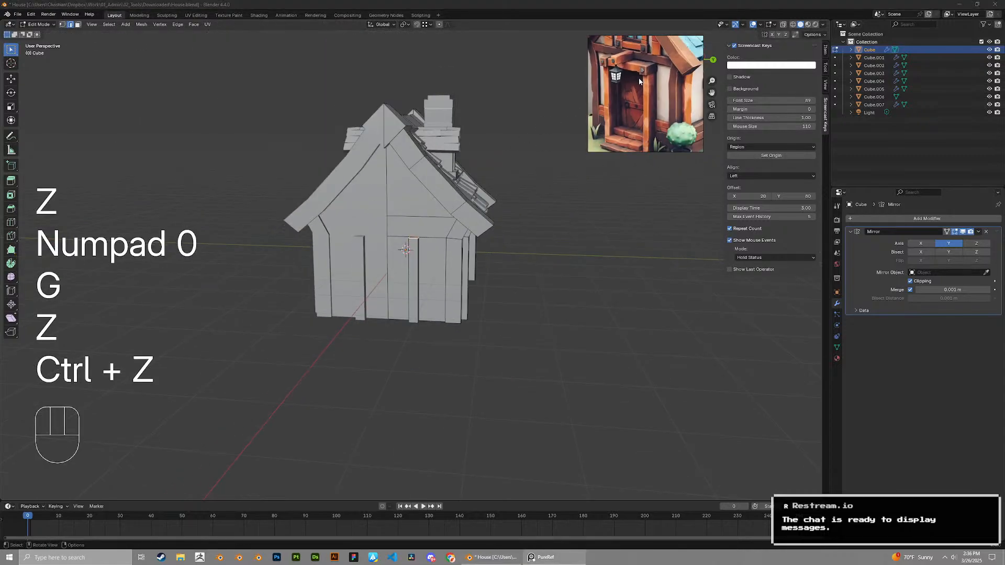
{"action": "left_click", "coordinate": [430, 203]}
{"action": "scroll", "coordinate": [427, 205], "scroll_direction": "up", "scroll_amount": 3}
{"action": "middle_click_drag", "start_coordinate": [426, 217], "coordinate": [446, 260]}
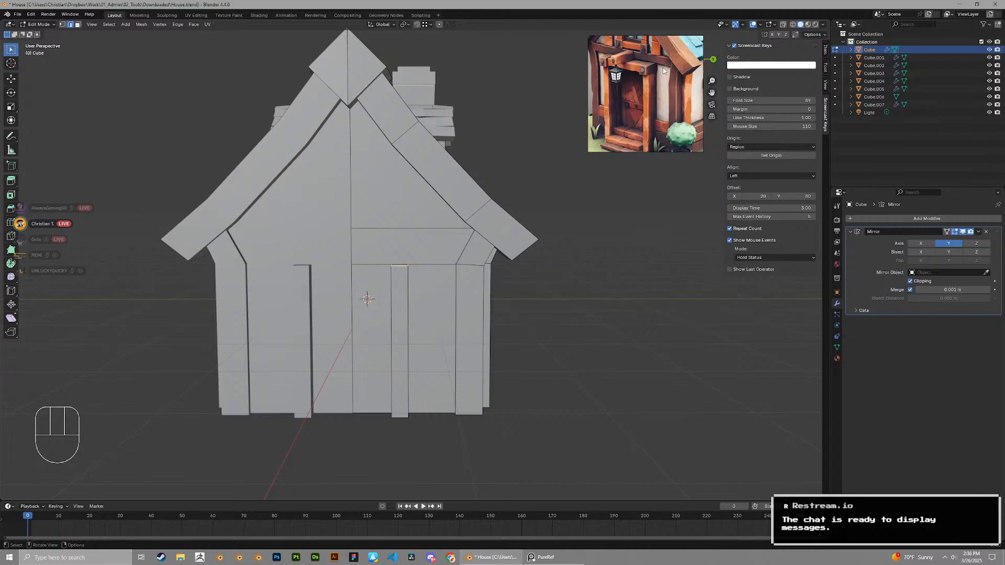
{"action": "scroll", "coordinate": [403, 318], "scroll_direction": "up", "scroll_amount": 2}
{"action": "key", "text": "l"}
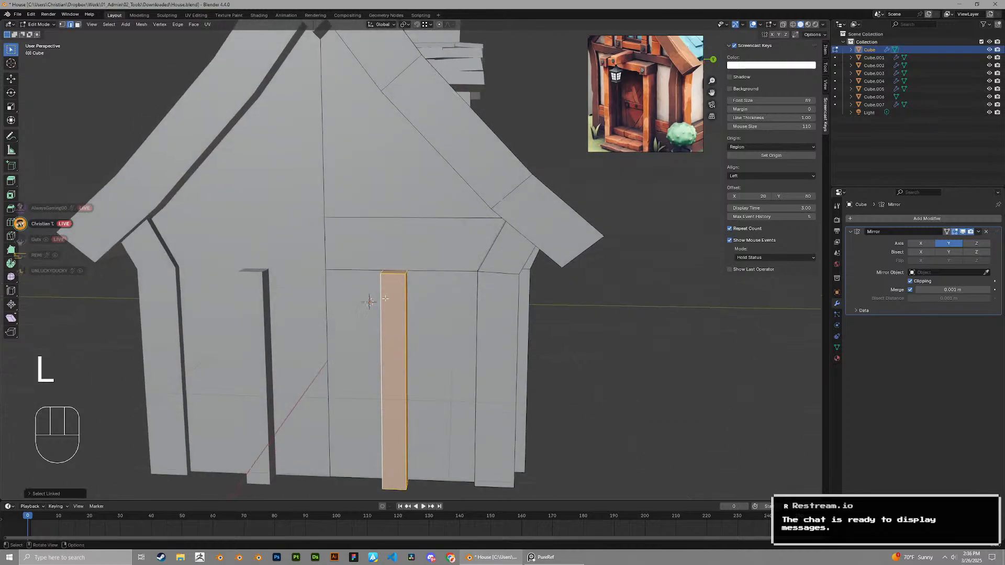
{"action": "key", "text": "shift+d"}
{"action": "key", "text": "x"}
{"action": "key", "text": "t"}
{"action": "key", "text": "y"}
{"action": "key", "text": "z"}
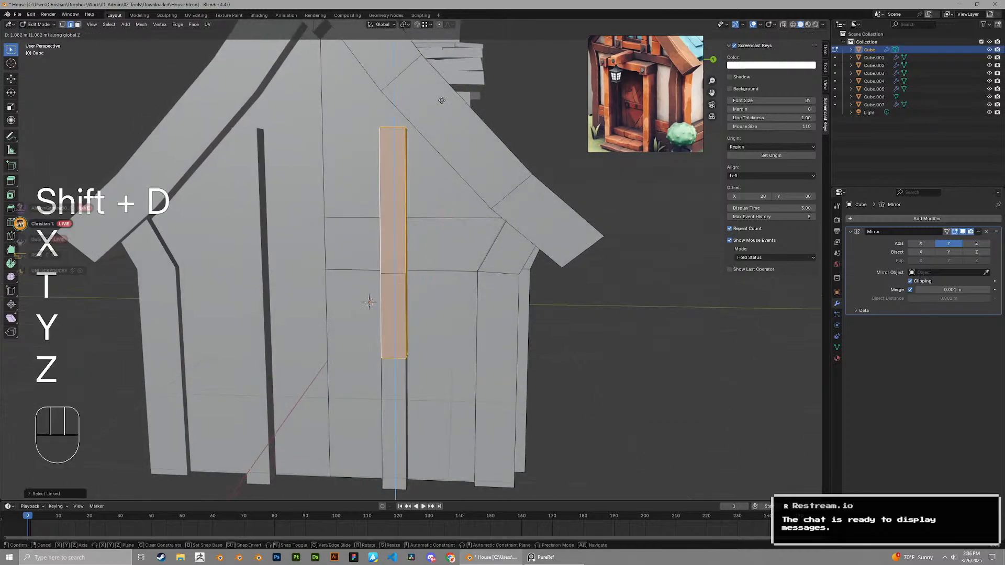
Rotate the duplicated post 90° about X to turn it into a horizontal crossbeam
{"action": "key", "text": "r"}
{"action": "key", "text": "x"}
{"action": "key", "text": "KP_6"}
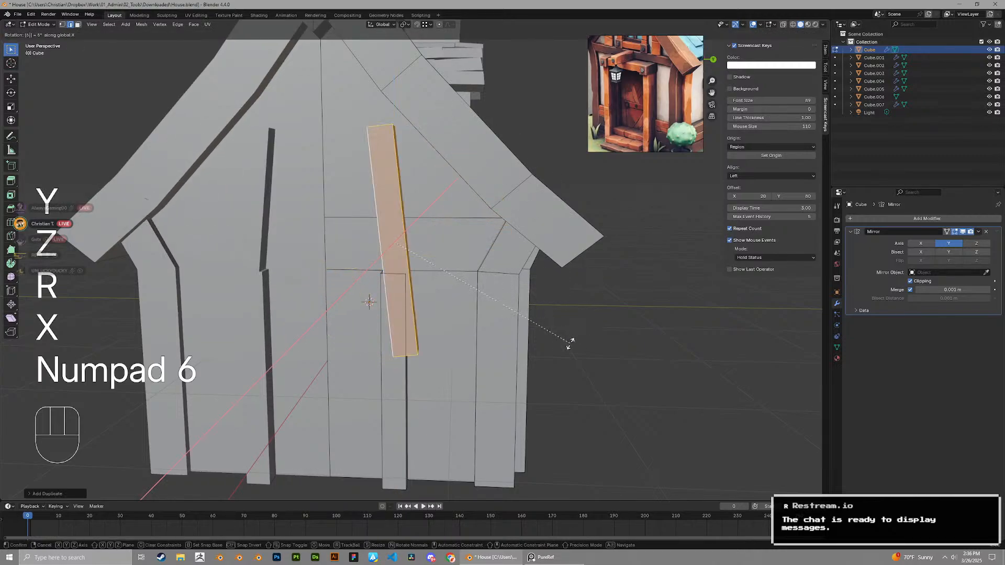
{"action": "key", "text": "KP_8"}
{"action": "key", "text": "KP_0"}
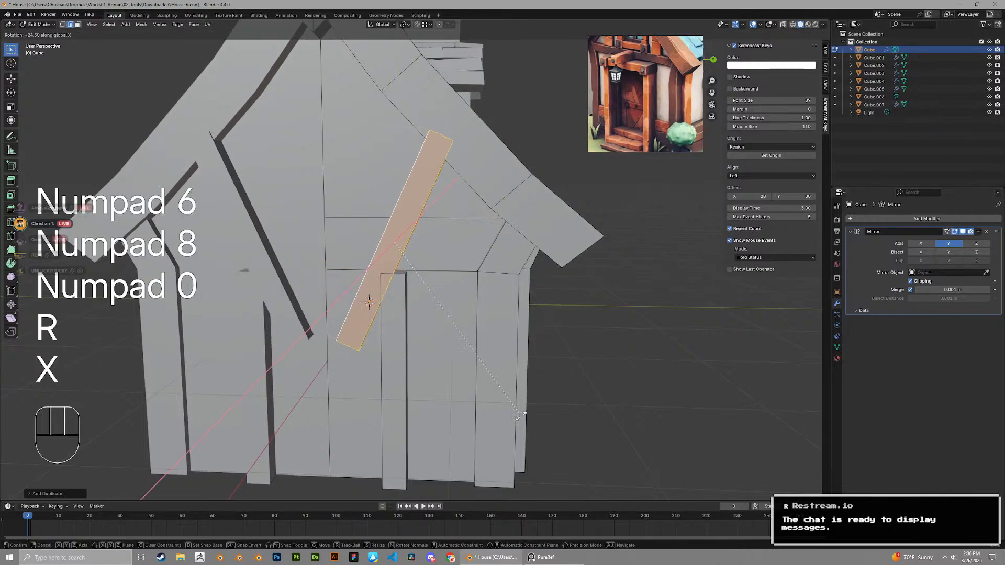
{"action": "key", "text": "KP_9"}
{"action": "key", "text": "KP_0"}
Move the crossbeam along Z and Y so it spans from the mirror centre to the sloping roof beam
{"action": "key", "text": "g"}
{"action": "key", "text": "x"}
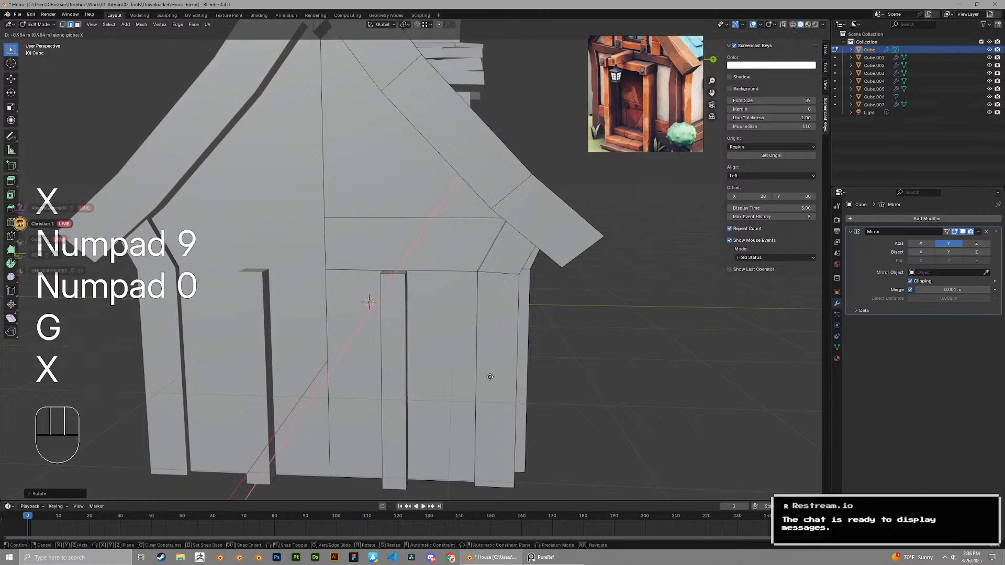
{"action": "key", "text": "y"}
{"action": "key", "text": "g"}
{"action": "key", "text": "z"}
{"action": "key", "text": "g"}
{"action": "middle_click_drag", "start_coordinate": [480, 372], "coordinate": [464, 331]}
{"action": "key", "text": "x"}
{"action": "key", "text": "y"}
{"action": "left_click", "coordinate": [503, 360]}
{"action": "scroll", "coordinate": [618, 73], "scroll_direction": "down", "scroll_amount": 3}
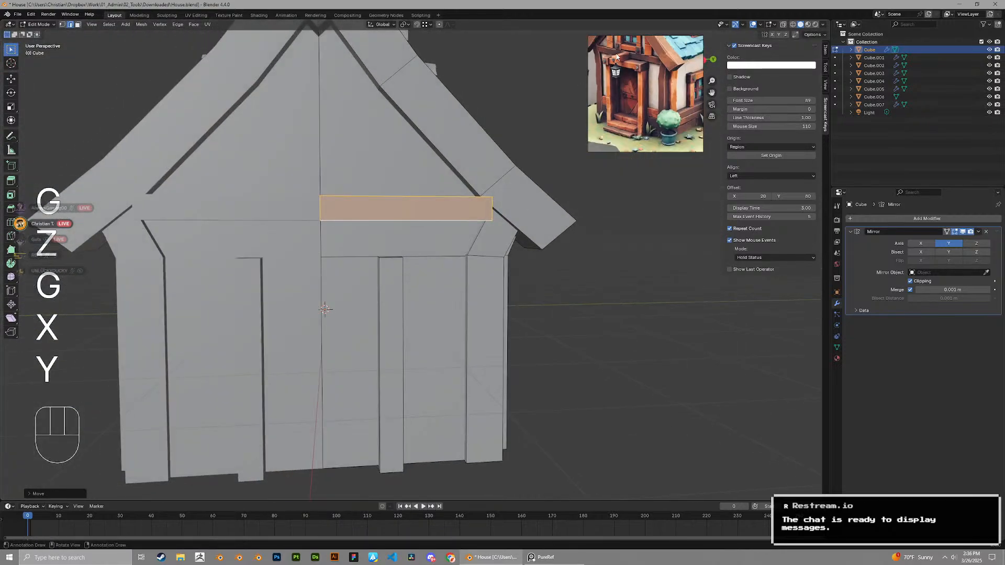
Adjust the crossbeam's height by moving it along Z at the foot of the gable
{"action": "middle_click_drag", "start_coordinate": [617, 74], "coordinate": [638, 69]}
{"action": "scroll", "coordinate": [638, 69], "scroll_direction": "up", "scroll_amount": 4}
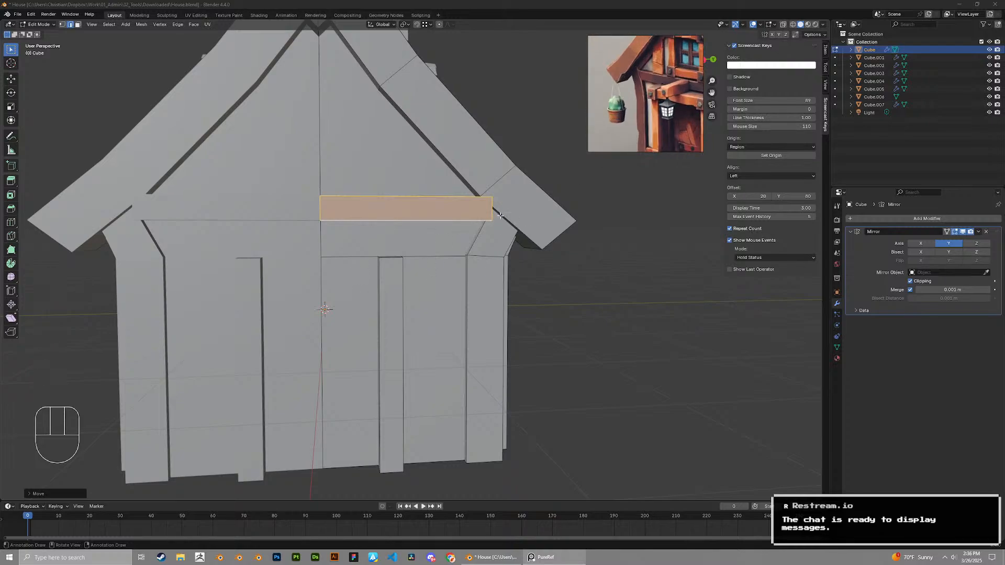
{"action": "scroll", "coordinate": [523, 219], "scroll_direction": "up", "scroll_amount": 2}
{"action": "key", "text": "g"}
{"action": "middle_click_drag", "start_coordinate": [500, 216], "coordinate": [563, 259]}
{"action": "key", "text": "z"}
{"action": "left_click", "coordinate": [529, 240]}
{"action": "key", "text": "g"}
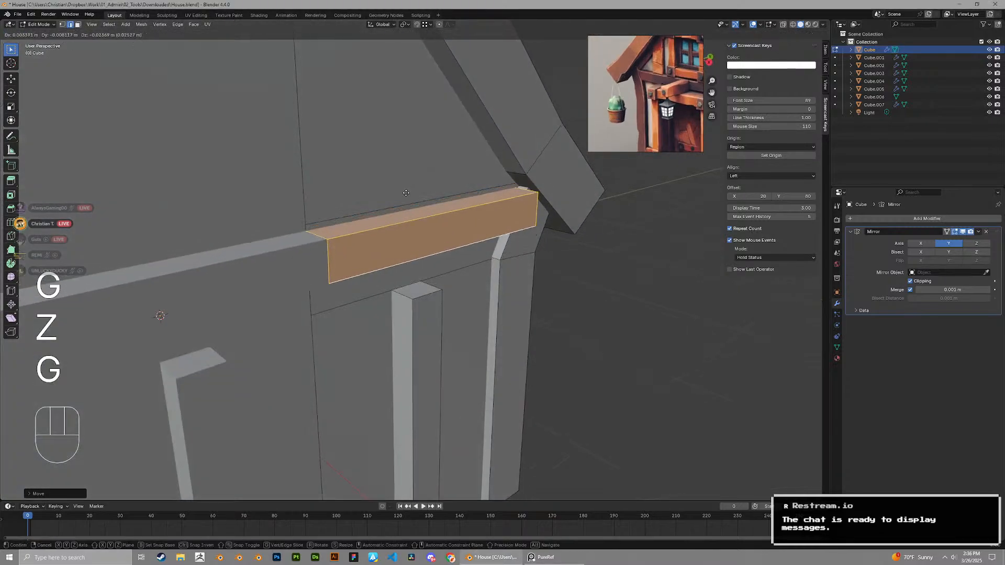
{"action": "key", "text": "z"}
{"action": "left_click", "coordinate": [408, 222]}
Move the crossbeam along X and scale it along Z
{"action": "middle_click_drag", "start_coordinate": [409, 223], "coordinate": [634, 133]}
{"action": "key", "text": "g"}
{"action": "key", "text": "x"}
{"action": "key", "text": "y"}
{"action": "key", "text": "x"}
{"action": "left_click", "coordinate": [420, 243]}
{"action": "key", "text": "s"}
{"action": "key", "text": "z"}
{"action": "left_click", "coordinate": [425, 156]}
Push the crossbeam along X into the gable wall so only a thin part of it protrudes
{"action": "key", "text": "g"}
{"action": "key", "text": "x"}
{"action": "left_click", "coordinate": [459, 225]}
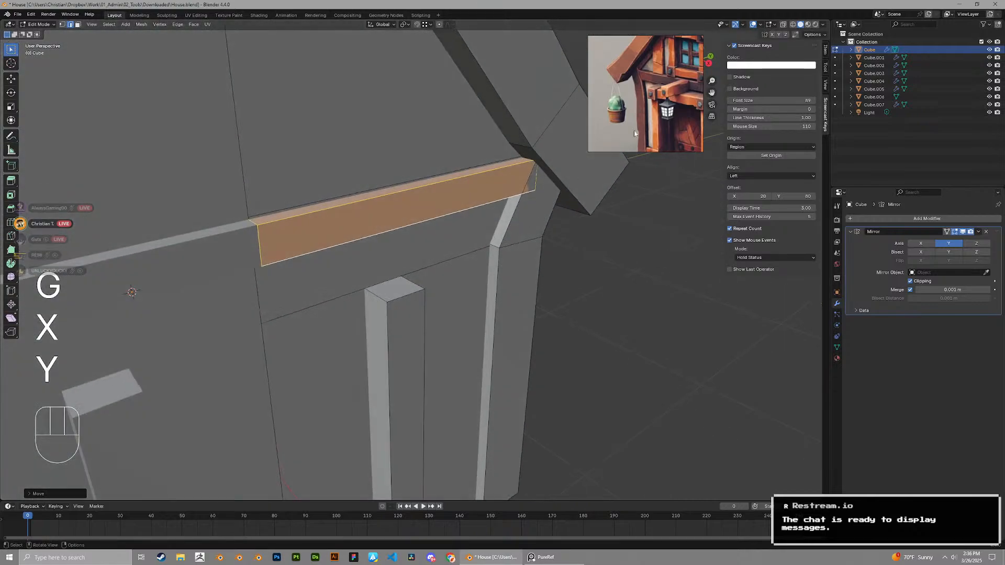
{"action": "key", "text": "g"}
{"action": "key", "text": "x"}
{"action": "key", "text": "y"}
{"action": "key", "text": "x"}
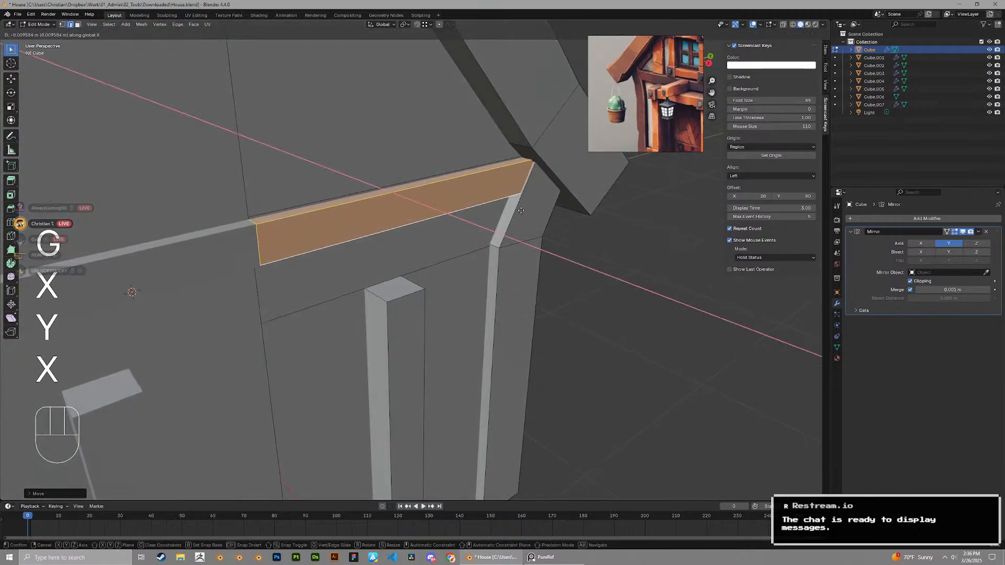
{"action": "left_click", "coordinate": [521, 210]}
Raise the top face of the gable post along Z, snapping it to the underside of the crossbeam
{"action": "middle_click_drag", "start_coordinate": [520, 210], "coordinate": [368, 260]}
{"action": "scroll", "coordinate": [461, 243], "scroll_direction": "down", "scroll_amount": 4}
{"action": "key", "text": "3"}
{"action": "scroll", "coordinate": [629, 105], "scroll_direction": "down", "scroll_amount": 2}
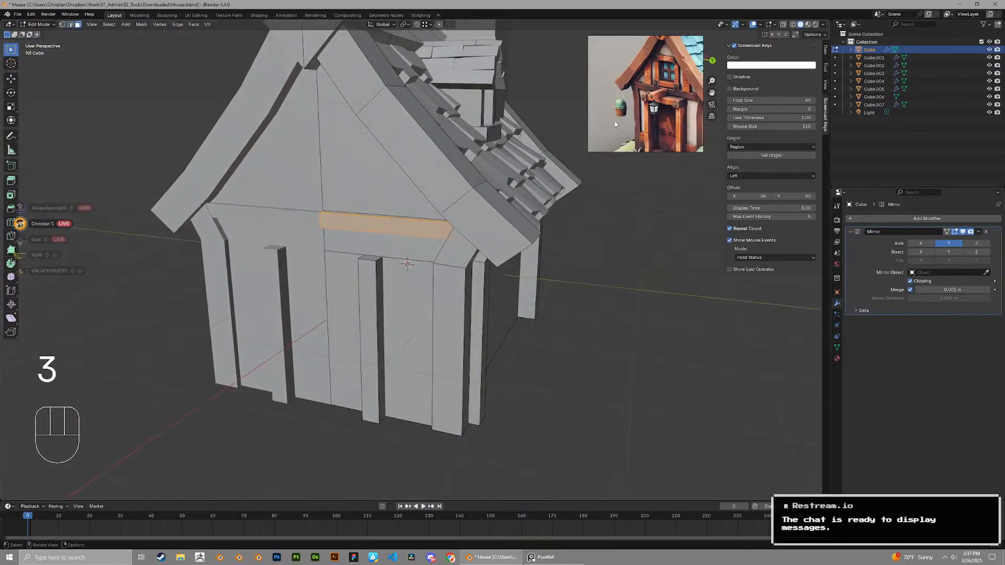
{"action": "scroll", "coordinate": [408, 238], "scroll_direction": "up", "scroll_amount": 2}
{"action": "left_click", "coordinate": [353, 259]}
{"action": "key", "text": "g"}
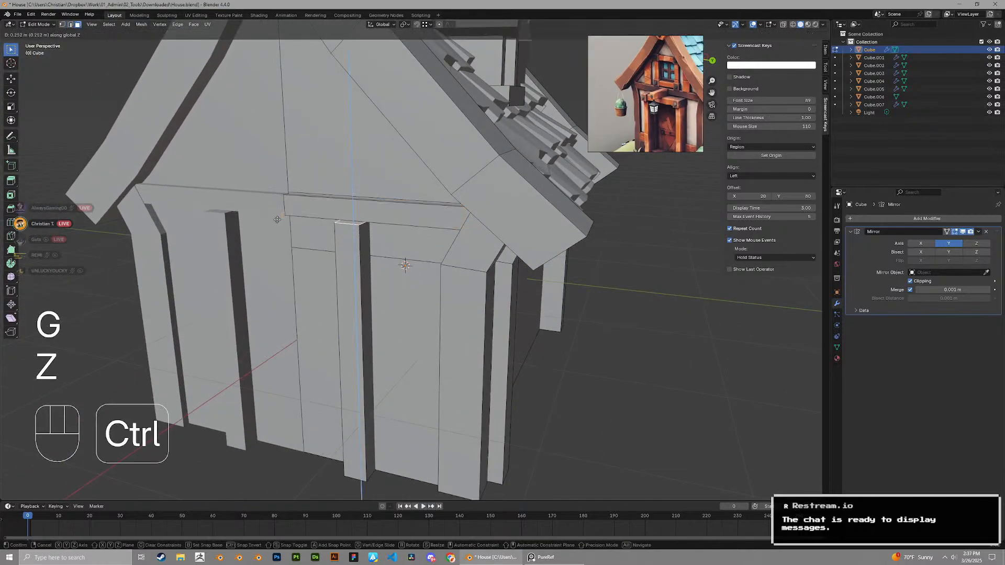
{"action": "left_click", "coordinate": [290, 215], "text": "ctrl"}
{"action": "scroll", "coordinate": [314, 236], "scroll_direction": "down", "scroll_amount": 5}
Thicken the gable post by moving its outer face about 0.07 m along X
{"action": "middle_click_drag", "start_coordinate": [369, 285], "coordinate": [457, 270]}
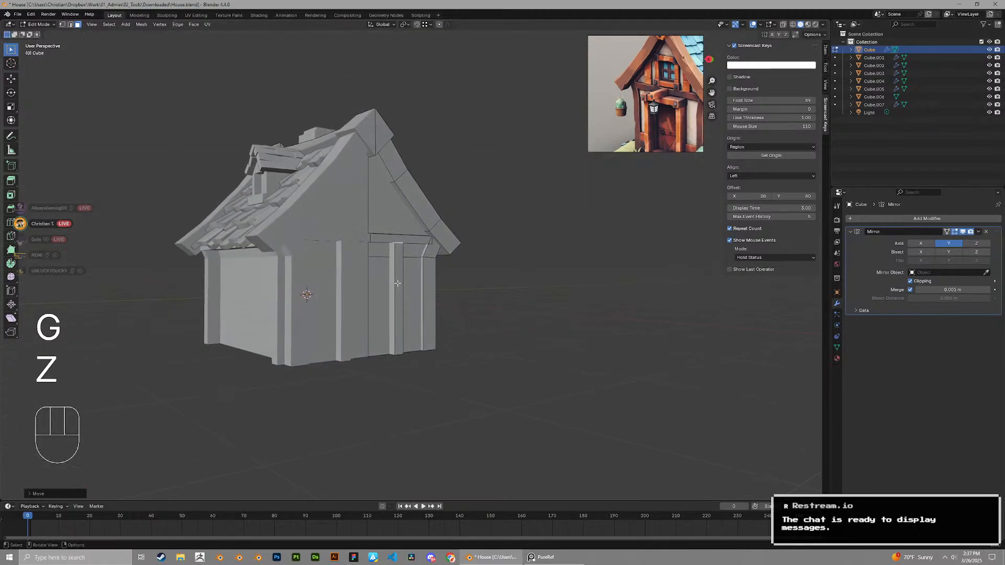
{"action": "key", "text": "3"}
{"action": "scroll", "coordinate": [602, 115], "scroll_direction": "down", "scroll_amount": 1}
{"action": "scroll", "coordinate": [518, 226], "scroll_direction": "up", "scroll_amount": 3}
{"action": "left_click", "coordinate": [390, 313]}
{"action": "middle_click_drag", "start_coordinate": [393, 313], "coordinate": [408, 320]}
{"action": "key", "text": "g"}
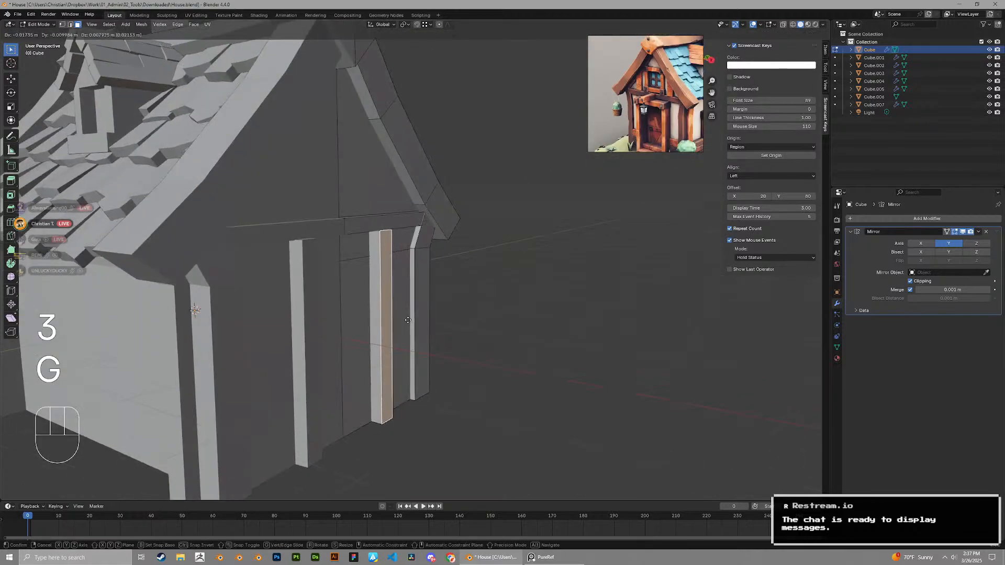
{"action": "key", "text": "x"}
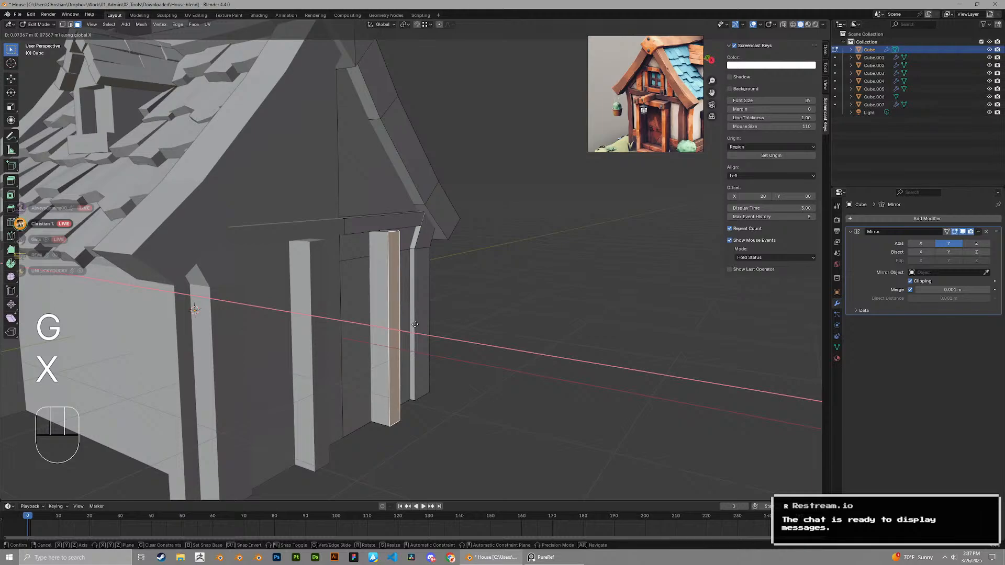
{"action": "left_click", "coordinate": [415, 325]}
Duplicate the front face of the gable post along Z and scale the copy to about 0.2 along Z
{"action": "middle_click_drag", "start_coordinate": [415, 325], "coordinate": [390, 292]}
{"action": "key", "text": "3"}
{"action": "left_click", "coordinate": [337, 227]}
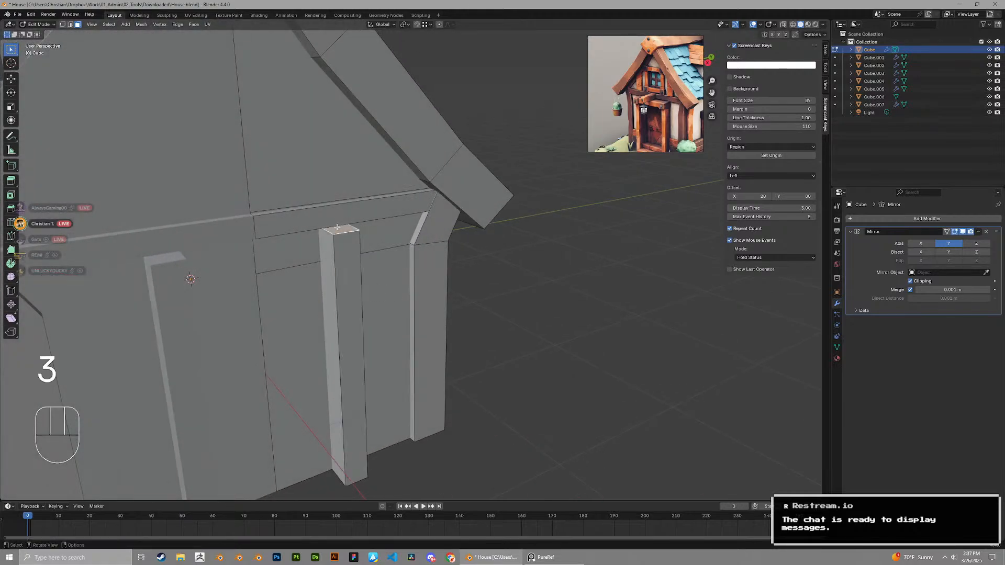
{"action": "left_click", "coordinate": [339, 262]}
{"action": "key", "text": "shift+d"}
{"action": "key", "text": "z"}
{"action": "left_click", "coordinate": [351, 272]}
{"action": "key", "text": "s"}
{"action": "key", "text": "z"}
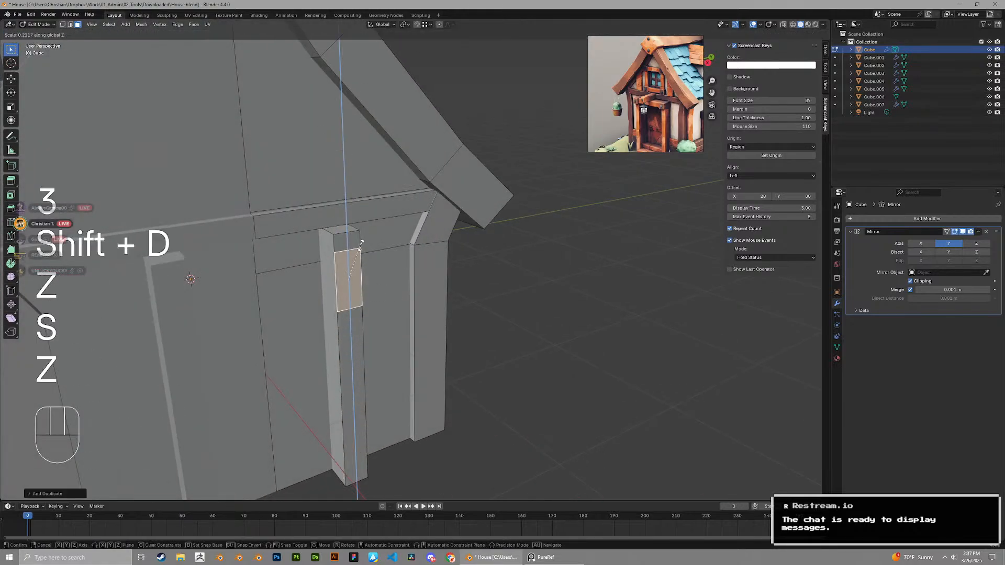
{"action": "left_click", "coordinate": [354, 258]}
Move the duplicated face up along Z, snapping its upper edge to the top of the gable post
{"action": "key", "text": "g"}
{"action": "key", "text": "z"}
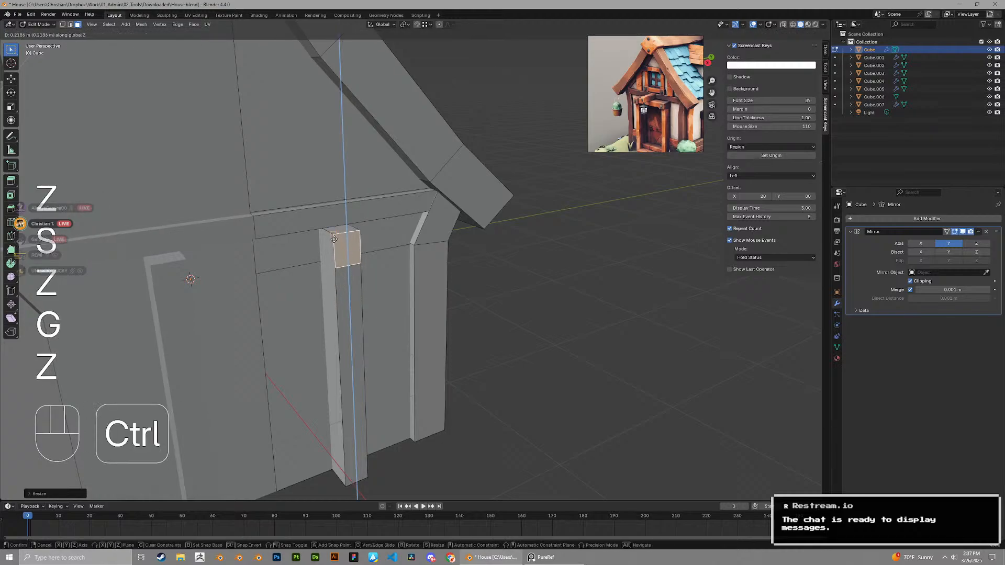
{"action": "left_click", "coordinate": [333, 239]}
Lower the top face of the gable post along Z to the bottom edge of the duplicated face
{"action": "key", "text": "3"}
{"action": "key", "text": "g"}
{"action": "key", "text": "z"}
{"action": "left_click", "coordinate": [336, 265]}
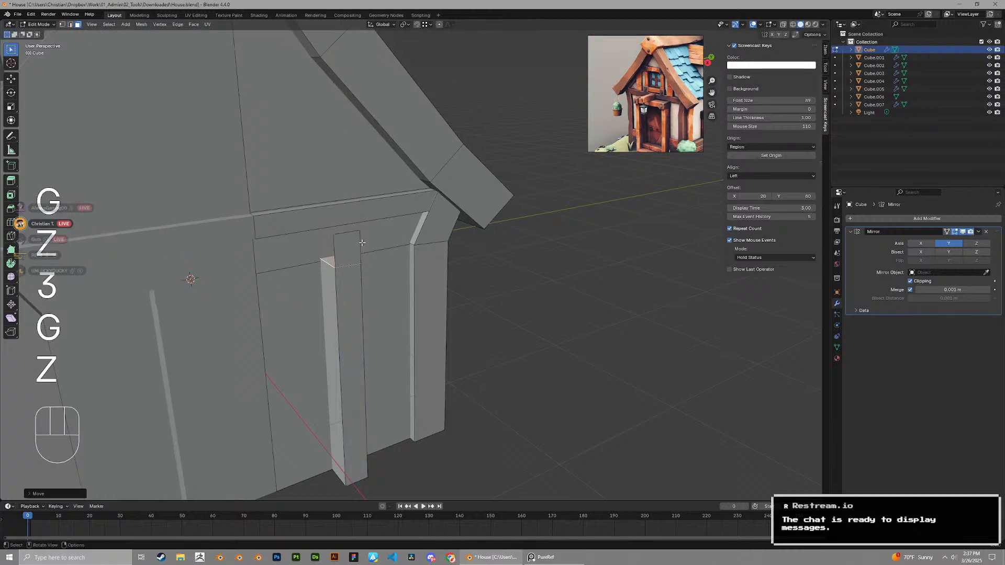
Scale the top edges of the door post along Z and move them vertically into line
{"action": "key", "text": "2"}
{"action": "middle_click_drag", "start_coordinate": [336, 266], "coordinate": [328, 246]}
{"action": "key", "text": "s"}
{"action": "key", "text": "z"}
{"action": "left_click", "coordinate": [341, 197]}
{"action": "middle_click_drag", "start_coordinate": [341, 197], "coordinate": [312, 189]}
{"action": "key", "text": "g"}
{"action": "key", "text": "z"}
{"action": "left_click", "coordinate": [227, 224], "text": "ctrl"}
Extrude a cap block from the top of the door post and shift it along X
{"action": "middle_click_drag", "start_coordinate": [227, 225], "coordinate": [272, 229]}
{"action": "key", "text": "e"}
{"action": "left_click", "coordinate": [251, 227]}
{"action": "key", "text": "g"}
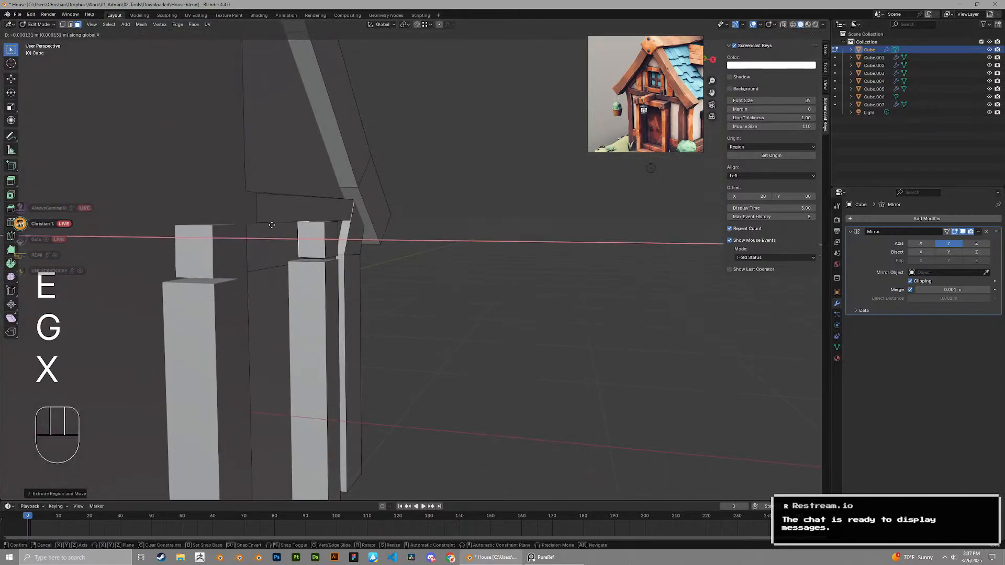
{"action": "left_click", "coordinate": [260, 225]}
Delete the selected faces at the cap block and move the block's end face along X
{"action": "scroll", "coordinate": [638, 103], "scroll_direction": "up", "scroll_amount": 3}
{"action": "scroll", "coordinate": [413, 219], "scroll_direction": "up", "scroll_amount": 2}
{"action": "key", "text": "x"}
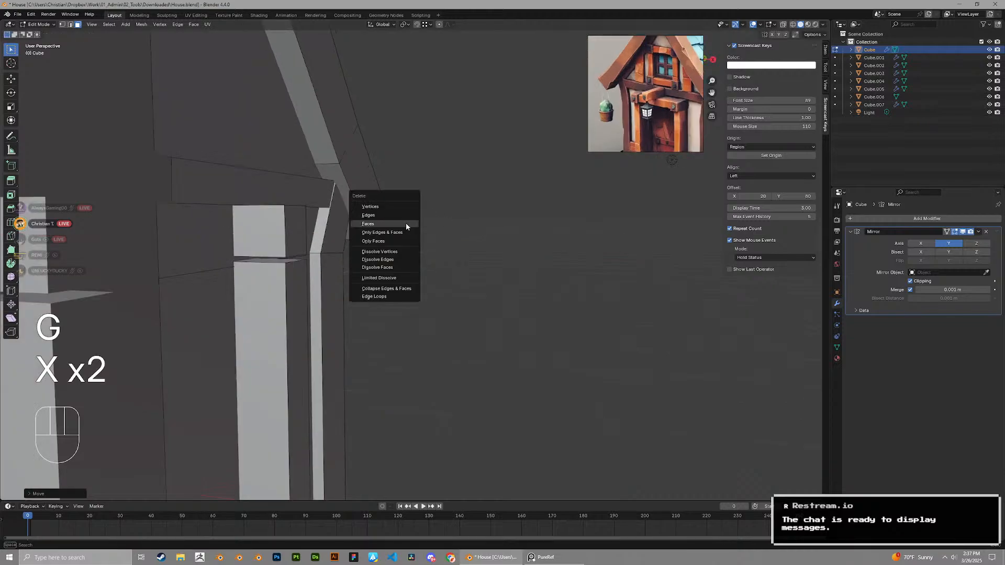
{"action": "left_click", "coordinate": [406, 223]}
{"action": "key", "text": "3"}
{"action": "middle_click_drag", "start_coordinate": [329, 244], "coordinate": [394, 251]}
{"action": "key", "text": "g"}
{"action": "key", "text": "x"}
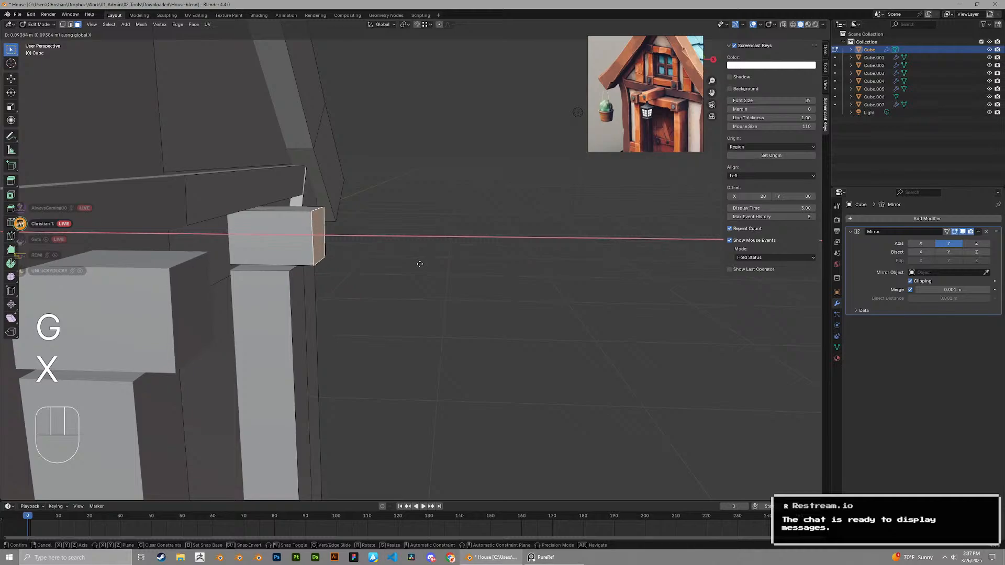
{"action": "left_click", "coordinate": [420, 264]}
Scale the cap block along Y so it is slightly wider than the post
{"action": "middle_click_drag", "start_coordinate": [418, 263], "coordinate": [337, 252]}
{"action": "key", "text": "3"}
{"action": "left_click", "coordinate": [365, 212], "text": "alt"}
{"action": "middle_click_drag", "start_coordinate": [381, 200], "coordinate": [402, 170]}
{"action": "key", "text": "s"}
{"action": "key", "text": "x"}
{"action": "left_click", "coordinate": [415, 222]}
Move the underside of the cap block along Z, snapping it to the top of the post
{"action": "scroll", "coordinate": [638, 104], "scroll_direction": "up", "scroll_amount": 3}
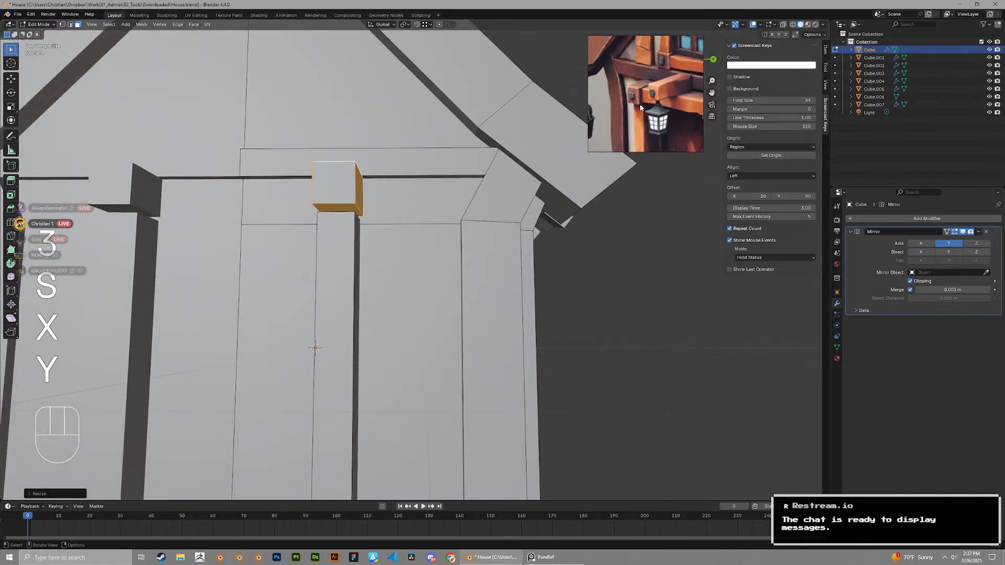
{"action": "middle_click_drag", "start_coordinate": [640, 104], "coordinate": [592, 104]}
{"action": "middle_click_drag", "start_coordinate": [515, 168], "coordinate": [385, 233]}
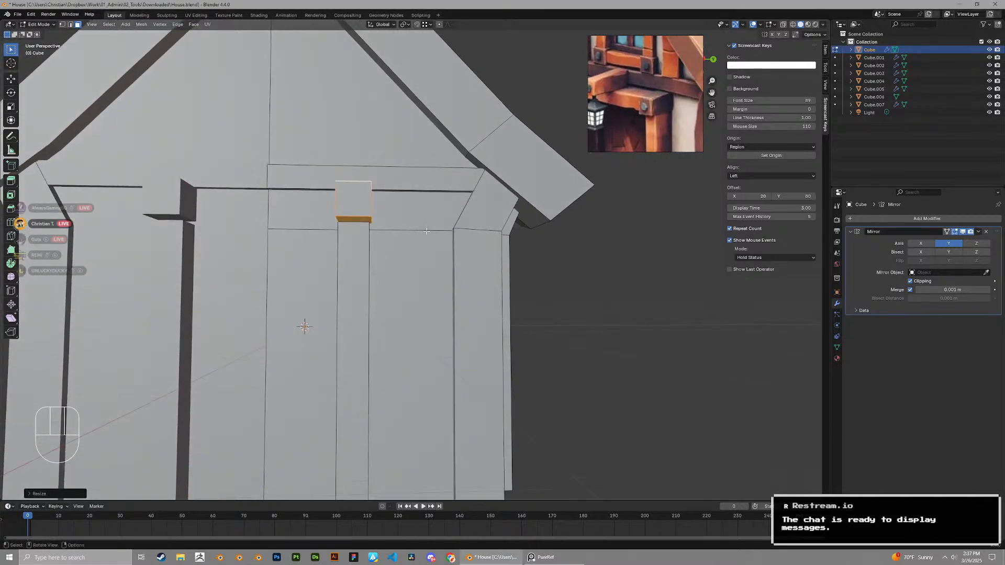
{"action": "middle_click_drag", "start_coordinate": [427, 231], "coordinate": [348, 225]}
{"action": "key", "text": "3"}
{"action": "key", "text": "g"}
{"action": "key", "text": "z"}
{"action": "left_click", "coordinate": [342, 229], "text": "ctrl"}
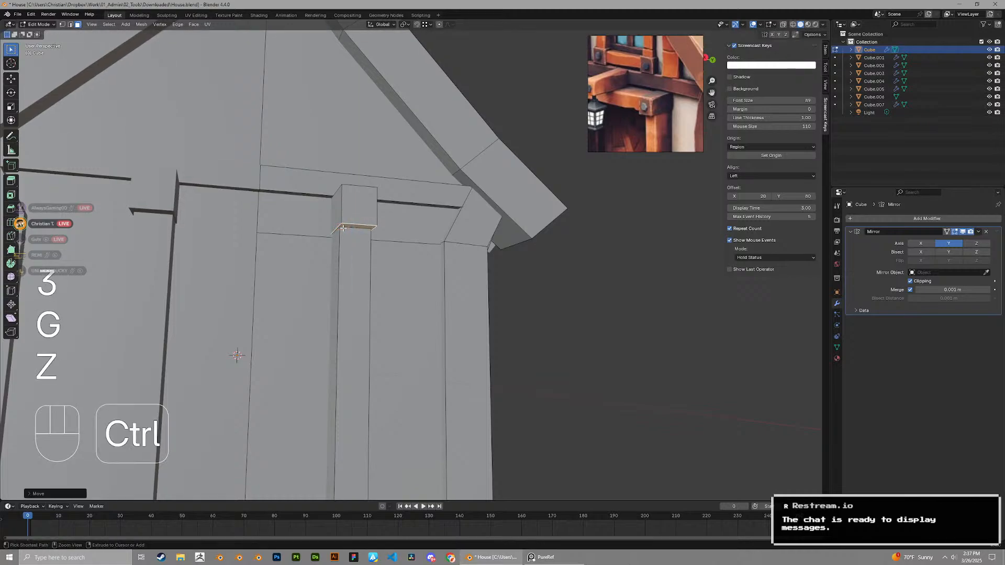
{"action": "key", "text": "z"}
{"action": "left_click", "coordinate": [345, 229], "text": "ctrl"}
Scale the selected faces of the cap block along X
{"action": "key", "text": "3"}
{"action": "middle_click_drag", "start_coordinate": [344, 229], "coordinate": [487, 187]}
{"action": "key", "text": "s"}
{"action": "key", "text": "x"}
{"action": "left_click", "coordinate": [420, 215]}
{"action": "scroll", "coordinate": [420, 215], "scroll_direction": "down", "scroll_amount": 4}
{"action": "scroll", "coordinate": [378, 215], "scroll_direction": "up", "scroll_amount": 4}
Duplicate the door post and offset the copy along Y toward the middle of the doorway
{"action": "key", "text": "3"}
{"action": "left_click", "coordinate": [430, 277]}
{"action": "key", "text": "shift+d"}
{"action": "key", "text": "x"}
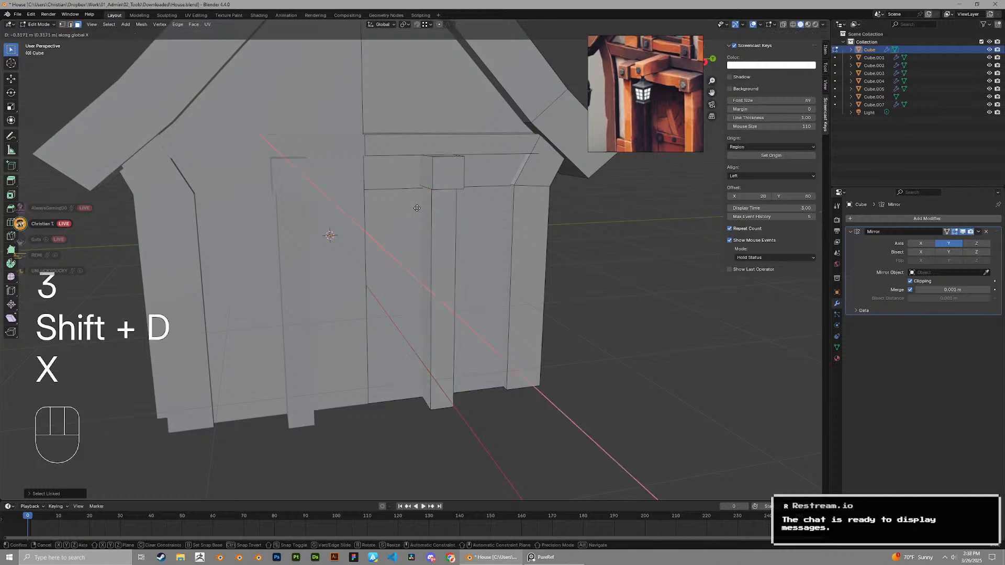
{"action": "key", "text": "y"}
{"action": "key", "text": "r"}
{"action": "key", "text": "x"}
{"action": "left_click", "coordinate": [412, 207]}
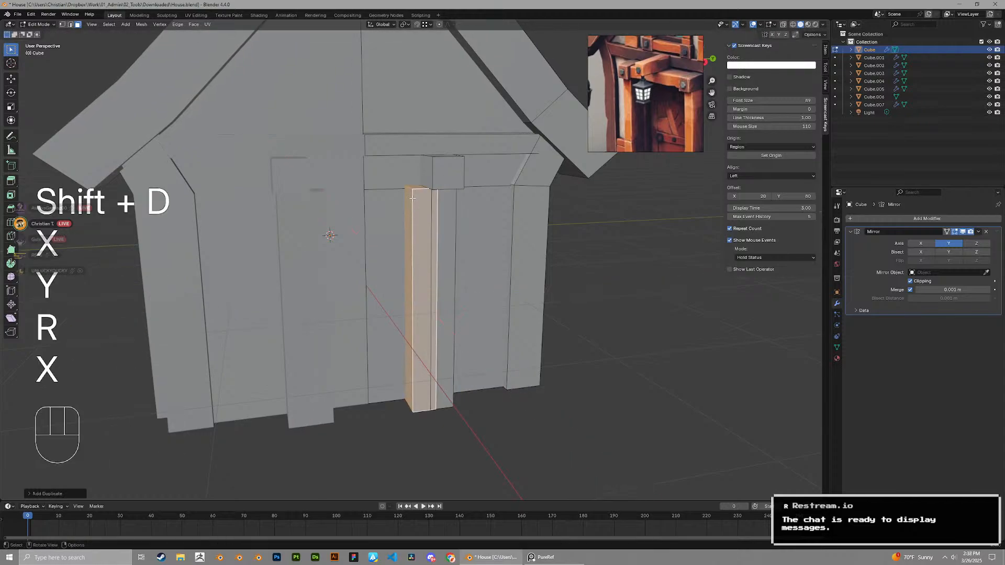
Delete the top face of the duplicated post and check the geometry in wireframe shading
{"action": "left_click", "coordinate": [413, 185]}
{"action": "key", "text": "x"}
{"action": "left_click", "coordinate": [415, 187]}
{"action": "scroll", "coordinate": [423, 220], "scroll_direction": "up", "scroll_amount": 1}
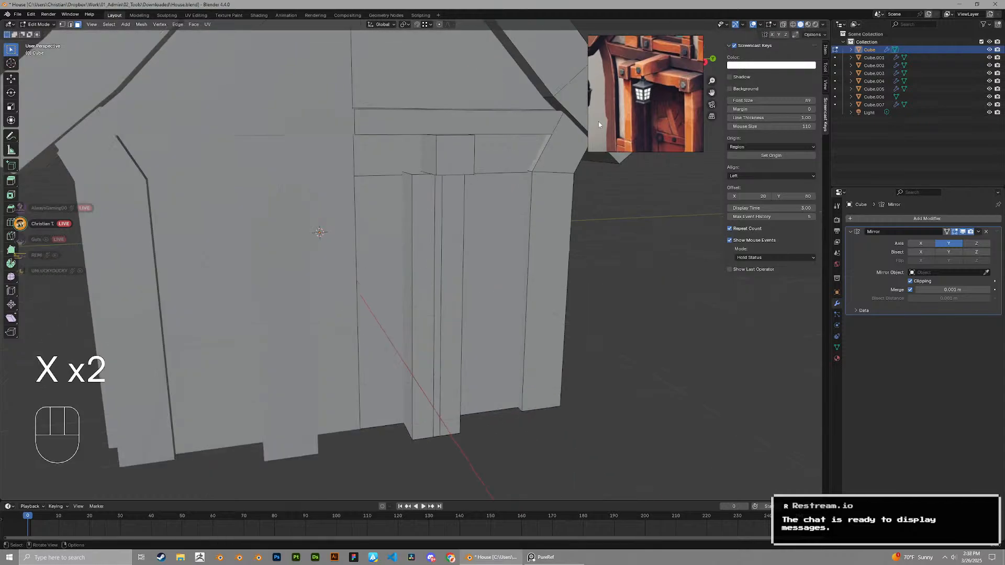
{"action": "left_click", "coordinate": [793, 25]}
{"action": "middle_click_drag", "start_coordinate": [446, 171], "coordinate": [451, 180]}
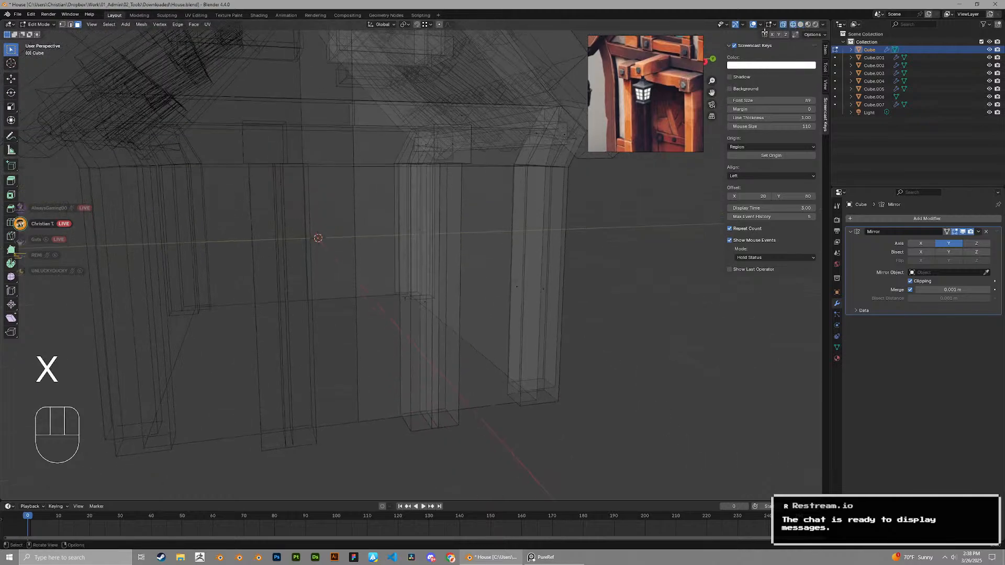
{"action": "left_click", "coordinate": [800, 26]}
Rotate the whole duplicated post 90 degrees about X to turn it into a horizontal lintel
{"action": "left_click", "coordinate": [419, 228]}
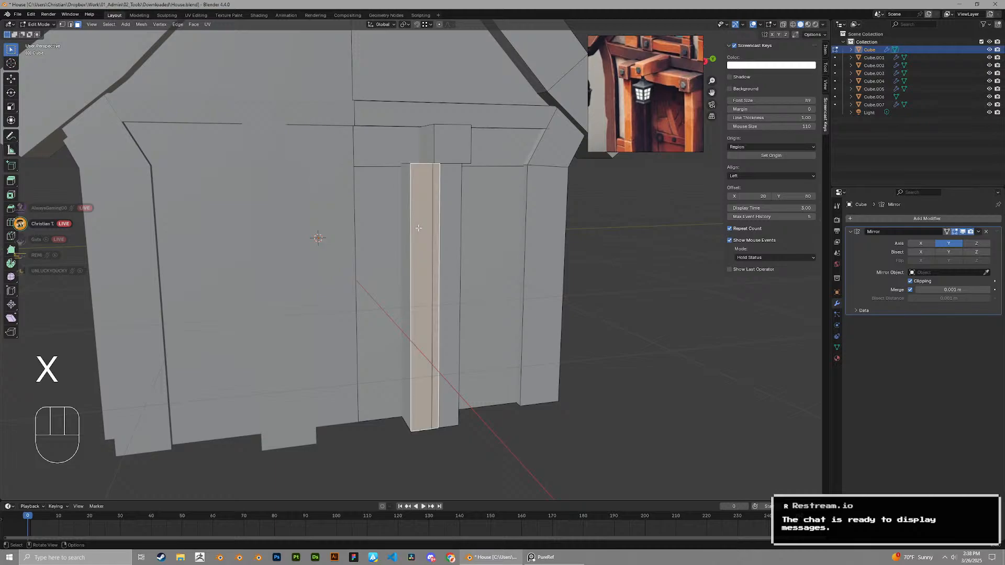
{"action": "middle_click_drag", "start_coordinate": [419, 228], "coordinate": [434, 157]}
{"action": "key", "text": "r"}
{"action": "key", "text": "x"}
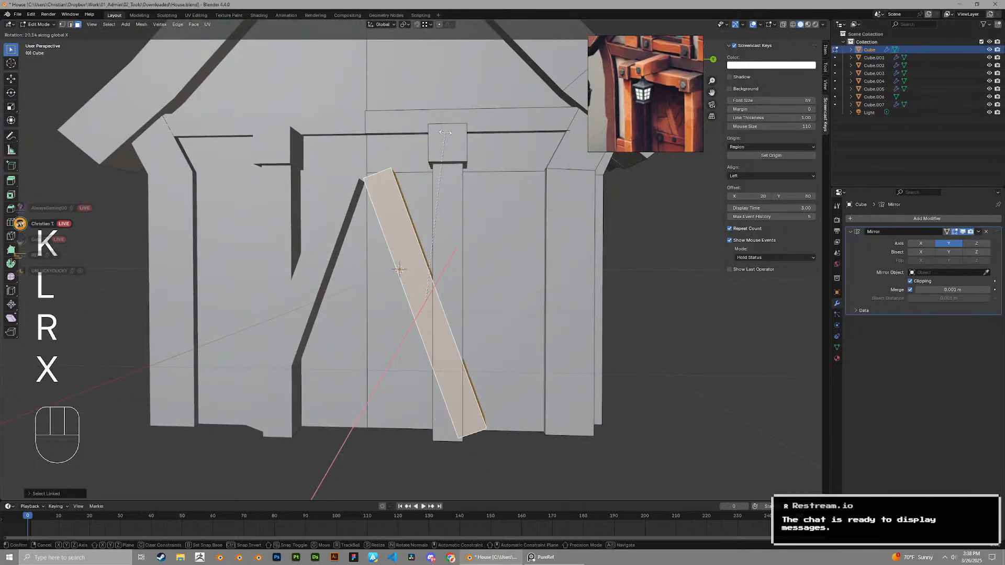
{"action": "key", "text": "KP_9"}
{"action": "key", "text": "KP_0"}
{"action": "left_click", "coordinate": [445, 133]}
Move the lintel along Z to line it up with the cap block
{"action": "key", "text": "g"}
{"action": "key", "text": "z"}
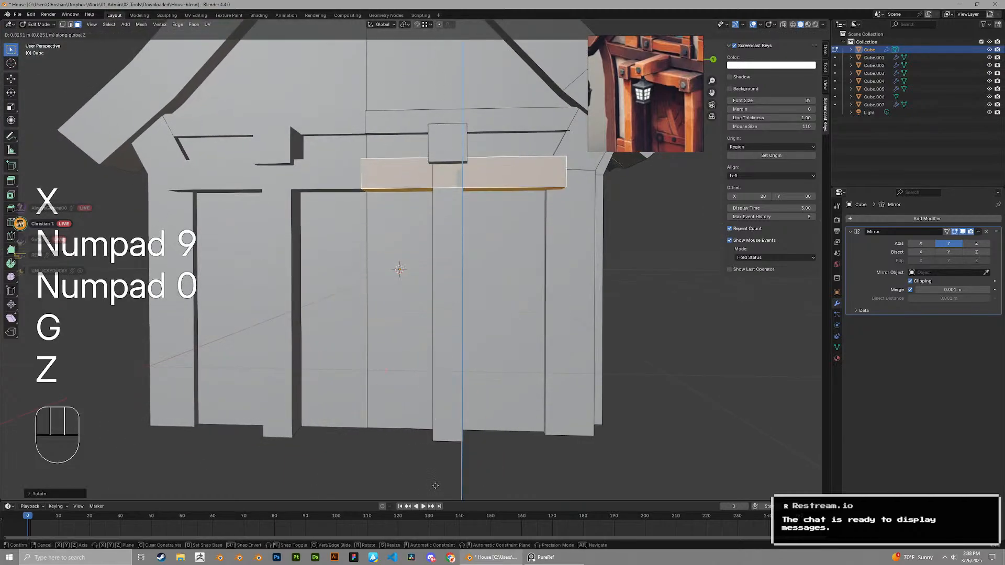
{"action": "left_click", "coordinate": [442, 457]}
{"action": "middle_click_drag", "start_coordinate": [460, 183], "coordinate": [484, 245], "text": "shift"}
{"action": "key", "text": "g"}
{"action": "key", "text": "z"}
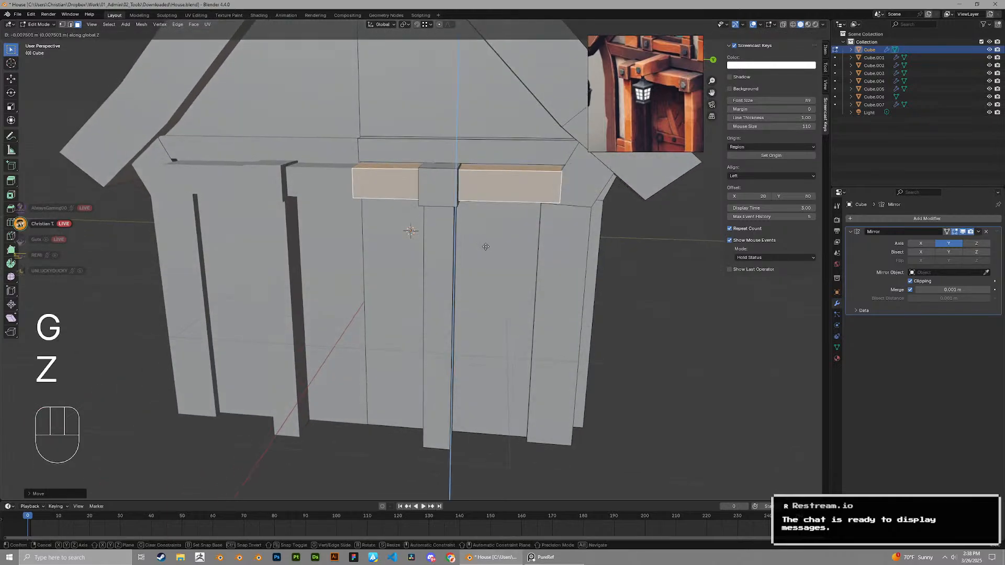
{"action": "left_click", "coordinate": [486, 247]}
Move the lintel's outer end edges along Y to shorten it to the cap block
{"action": "key", "text": "2"}
{"action": "key", "text": "g"}
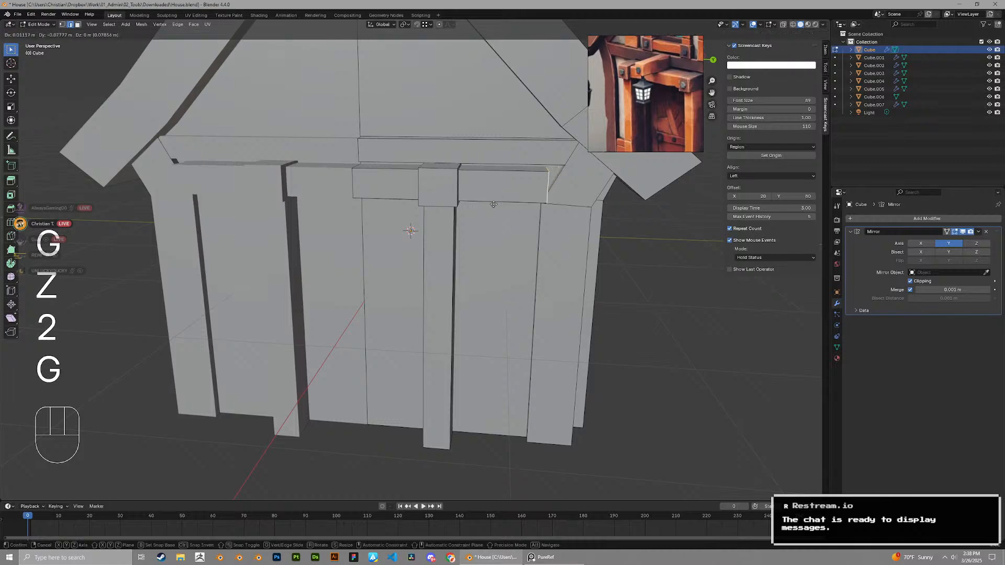
{"action": "key", "text": "x"}
{"action": "key", "text": "y"}
{"action": "left_click", "coordinate": [444, 223]}
Examine the house's new door frame from several angles and compare it with the reference image
{"action": "scroll", "coordinate": [512, 294], "scroll_direction": "down", "scroll_amount": 6}
{"action": "middle_click_drag", "start_coordinate": [443, 223], "coordinate": [453, 334]}
{"action": "key", "text": "Tab"}
{"action": "scroll", "coordinate": [446, 334], "scroll_direction": "down", "scroll_amount": 2}
{"action": "left_click", "coordinate": [444, 337]}
{"action": "scroll", "coordinate": [451, 314], "scroll_direction": "up", "scroll_amount": 6}
{"action": "middle_click_drag", "start_coordinate": [507, 274], "coordinate": [463, 317], "text": "shift"}
{"action": "scroll", "coordinate": [413, 294], "scroll_direction": "down", "scroll_amount": 3}
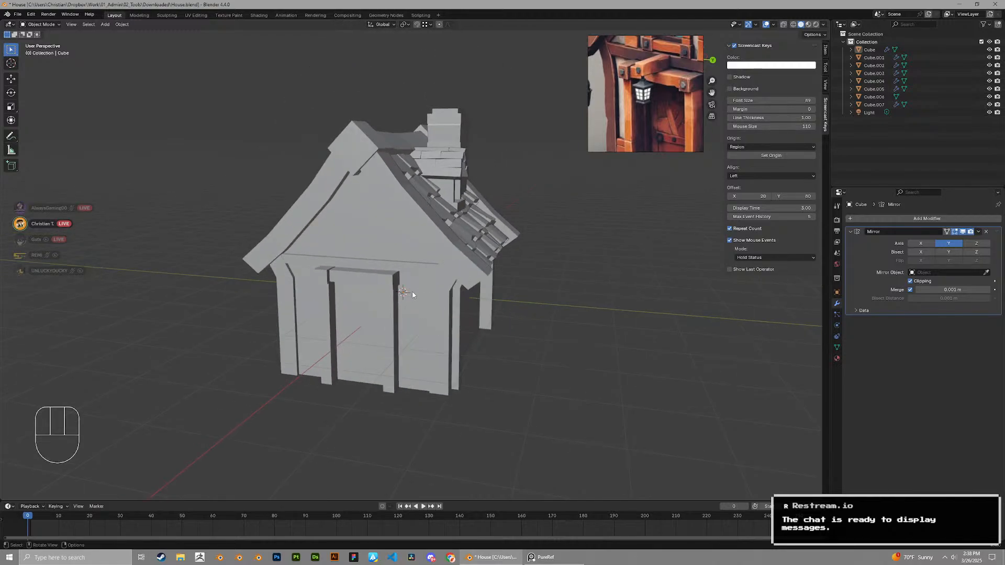
{"action": "scroll", "coordinate": [410, 293], "scroll_direction": "up", "scroll_amount": 2}
{"action": "left_click", "coordinate": [383, 287]}
{"action": "scroll", "coordinate": [451, 249], "scroll_direction": "up", "scroll_amount": 2}
{"action": "middle_click_drag", "start_coordinate": [383, 287], "coordinate": [445, 301], "text": "shift"}
{"action": "scroll", "coordinate": [655, 115], "scroll_direction": "down", "scroll_amount": 2}
{"action": "middle_click_drag", "start_coordinate": [657, 100], "coordinate": [642, 126]}
{"action": "scroll", "coordinate": [424, 291], "scroll_direction": "up", "scroll_amount": 1}
{"action": "middle_click_drag", "start_coordinate": [413, 307], "coordinate": [368, 339]}
{"action": "middle_click_drag", "start_coordinate": [368, 339], "coordinate": [406, 335], "text": "shift"}
Move the front faces of the lintel, cap block and door post together along X
{"action": "key", "text": "Tab"}
{"action": "key", "text": "3"}
{"action": "left_click", "coordinate": [440, 335]}
{"action": "left_click", "coordinate": [417, 280], "text": "shift"}
{"action": "key", "text": "g"}
{"action": "right_click", "coordinate": [416, 305]}
{"action": "left_click", "coordinate": [426, 311], "text": "shift"}
{"action": "key", "text": "g"}
{"action": "key", "text": "x"}
{"action": "key", "text": "y"}
{"action": "key", "text": "x"}
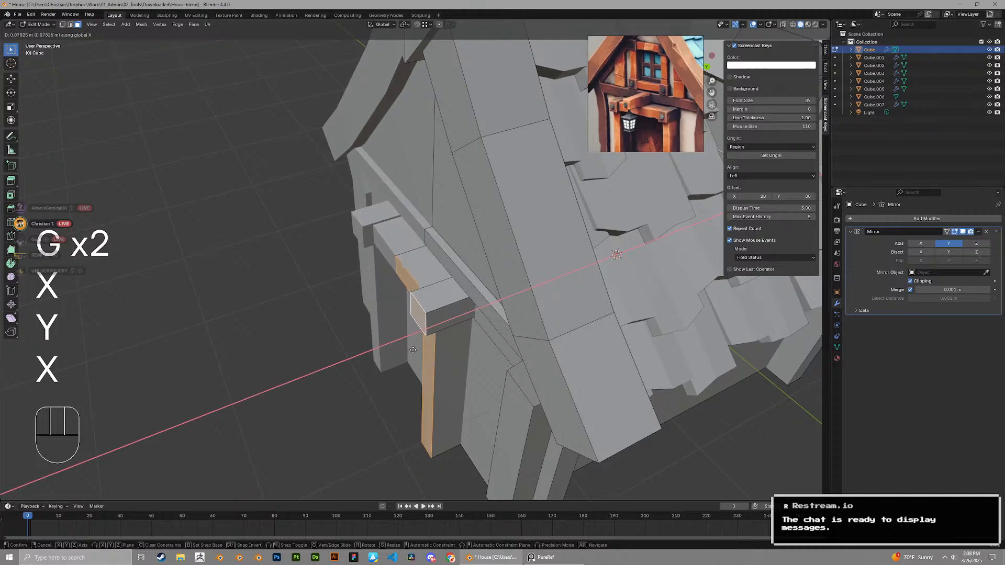
{"action": "left_click", "coordinate": [414, 350]}
Pull the cap block's front face outward along X past the post
{"action": "scroll", "coordinate": [482, 314], "scroll_direction": "down", "scroll_amount": 6}
{"action": "middle_click_drag", "start_coordinate": [416, 349], "coordinate": [498, 288]}
{"action": "left_click", "coordinate": [533, 329]}
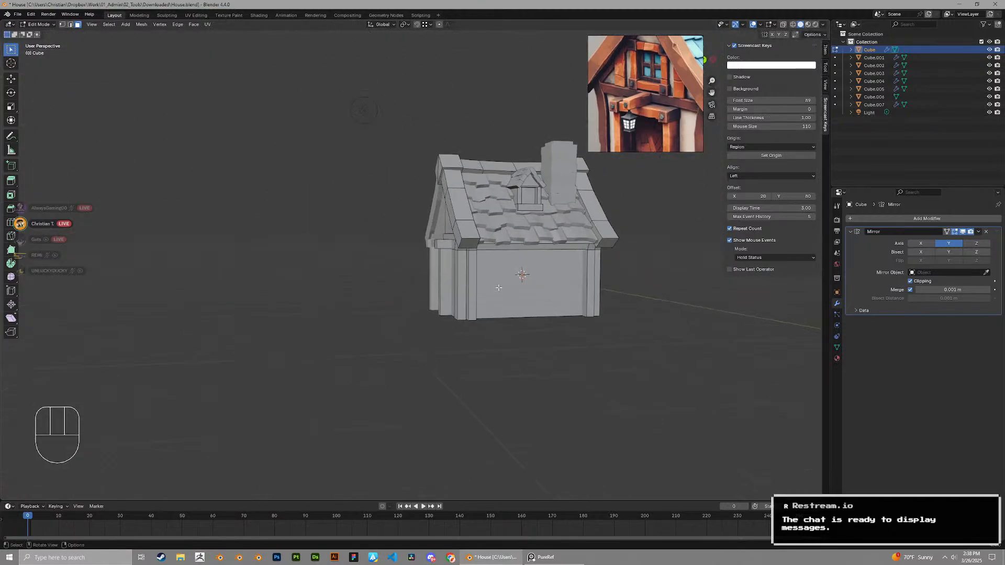
{"action": "scroll", "coordinate": [498, 287], "scroll_direction": "up", "scroll_amount": 6}
{"action": "key", "text": "3"}
{"action": "left_click", "coordinate": [514, 191]}
{"action": "middle_click_drag", "start_coordinate": [492, 235], "coordinate": [508, 188]}
{"action": "key", "text": "g"}
{"action": "key", "text": "x"}
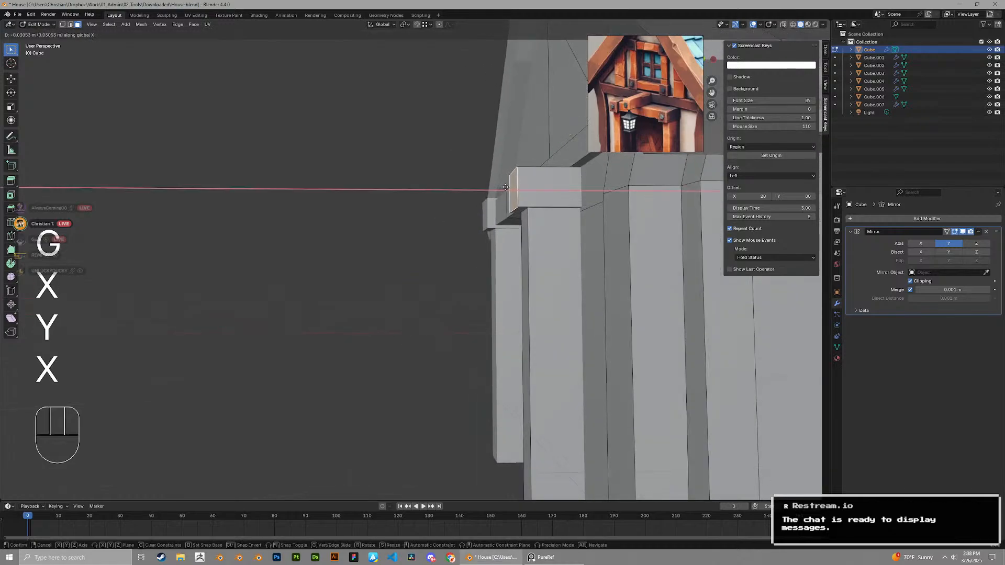
{"action": "left_click", "coordinate": [505, 187]}
Select the door post and slide it along Y beneath the cap block
{"action": "middle_click_drag", "start_coordinate": [510, 293], "coordinate": [565, 225]}
{"action": "key", "text": "3"}
{"action": "left_click", "coordinate": [565, 212]}
{"action": "left_click", "coordinate": [560, 222]}
{"action": "key", "text": "g"}
{"action": "key", "text": "x"}
{"action": "key", "text": "y"}
{"action": "left_click", "coordinate": [594, 218]}
Check the front of the house and save the House.blend file
{"action": "middle_click_drag", "start_coordinate": [566, 225], "coordinate": [550, 259], "text": "shift"}
{"action": "scroll", "coordinate": [545, 254], "scroll_direction": "up", "scroll_amount": 2}
{"action": "scroll", "coordinate": [545, 255], "scroll_direction": "down", "scroll_amount": 6}
{"action": "middle_click_drag", "start_coordinate": [489, 298], "coordinate": [421, 358]}
{"action": "scroll", "coordinate": [507, 307], "scroll_direction": "down", "scroll_amount": 2}
{"action": "key", "text": "ctrl+s"}
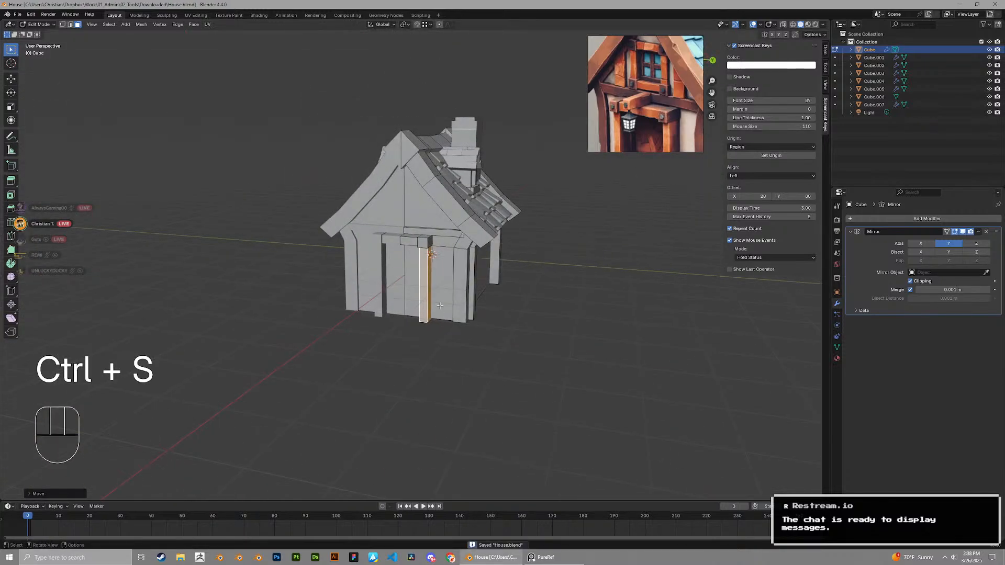
Duplicate the whole lintel and raise the copy along Z onto the gable above the door
{"action": "scroll", "coordinate": [435, 315], "scroll_direction": "up", "scroll_amount": 4}
{"action": "key", "text": "3"}
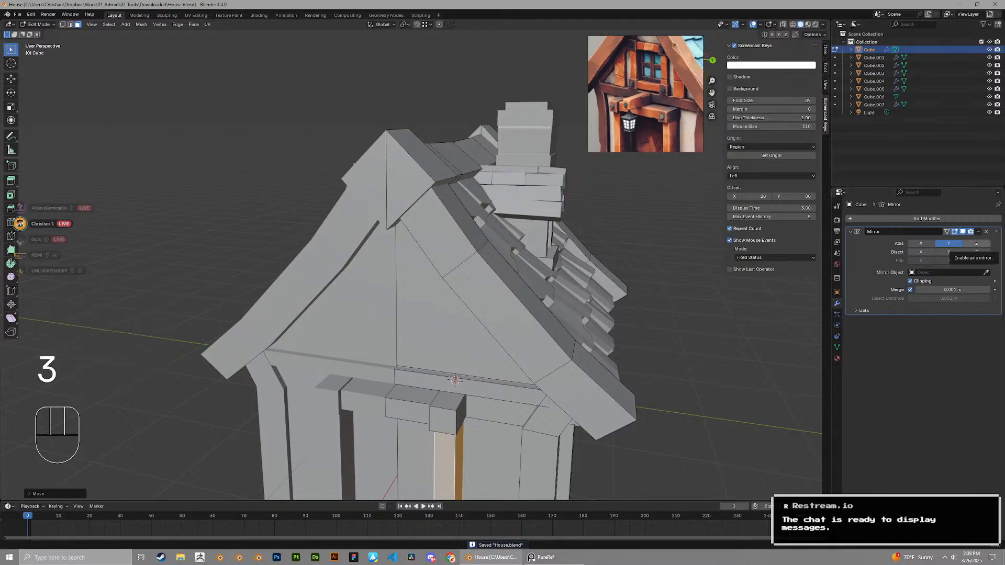
{"action": "middle_click_drag", "start_coordinate": [415, 379], "coordinate": [553, 356], "text": "shift"}
{"action": "key", "text": "l"}
{"action": "key", "text": "shift+d"}
{"action": "key", "text": "z"}
{"action": "left_click", "coordinate": [470, 308]}
{"action": "scroll", "coordinate": [470, 308], "scroll_direction": "up", "scroll_amount": 3}
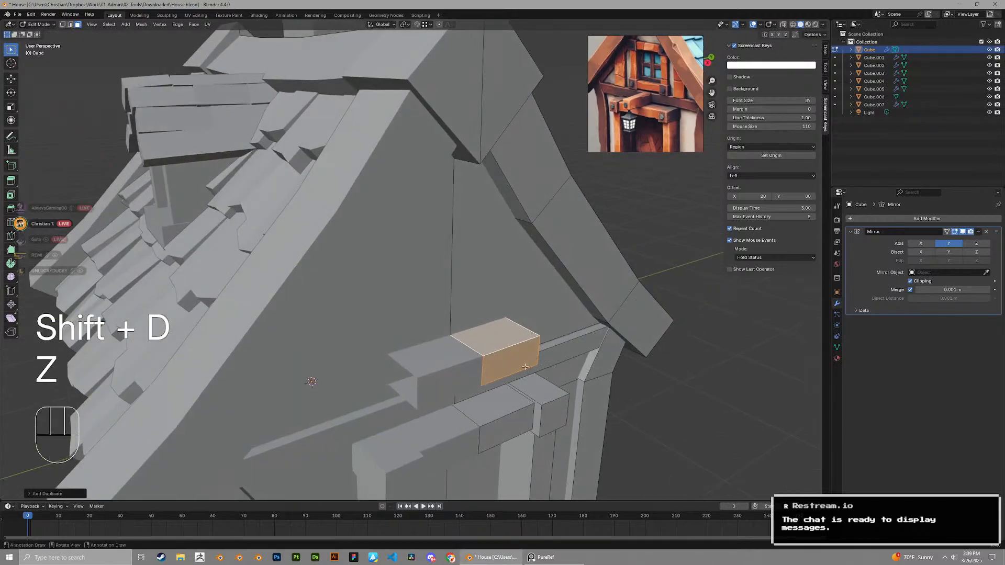
Push the upper beam's front face back along X and lower the beam onto the horizontal trim
{"action": "key", "text": "g"}
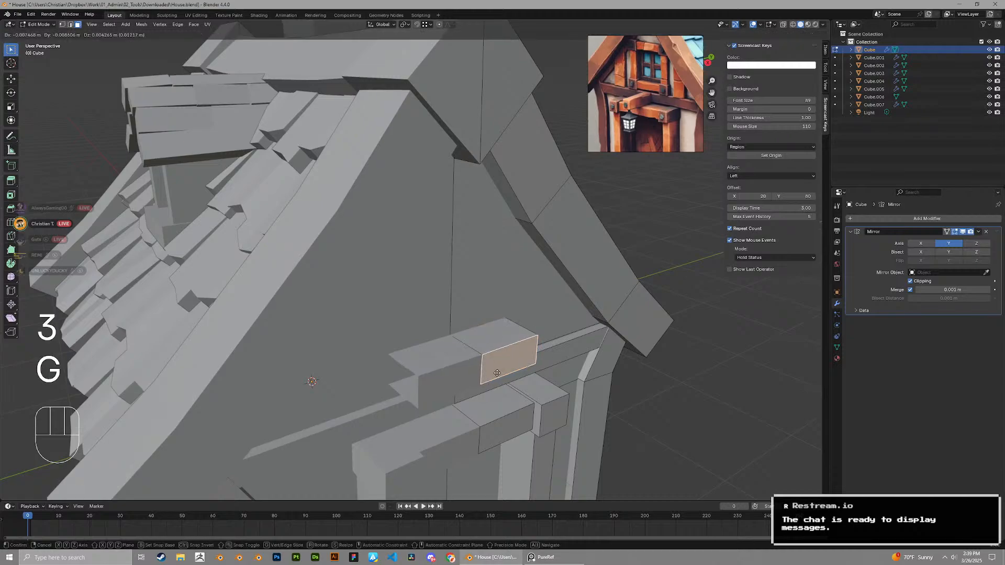
{"action": "key", "text": "x"}
{"action": "key", "text": "y"}
{"action": "key", "text": "x"}
{"action": "left_click", "coordinate": [476, 361]}
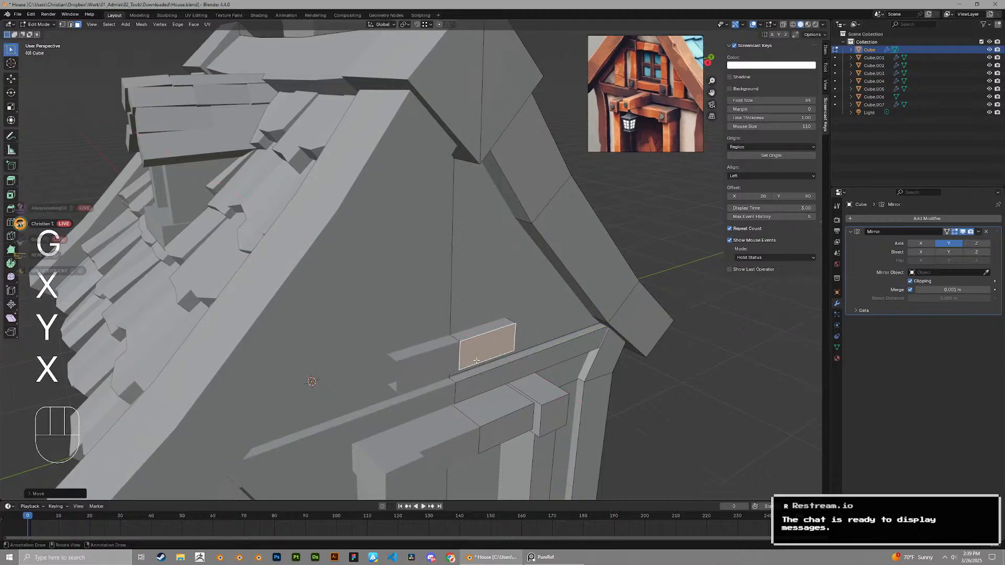
{"action": "middle_click_drag", "start_coordinate": [508, 377], "coordinate": [486, 366]}
{"action": "key", "text": "g"}
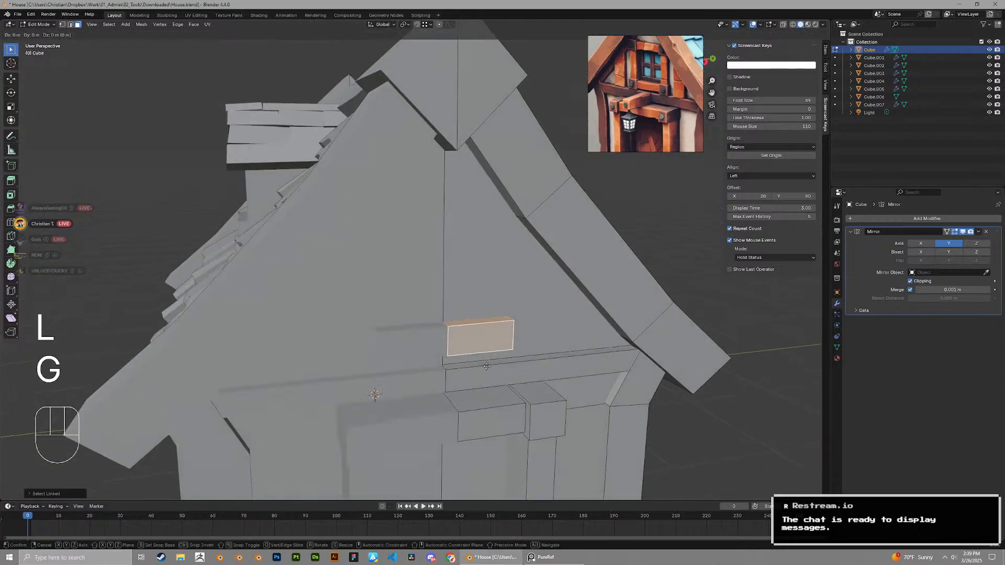
{"action": "middle_click_drag", "start_coordinate": [469, 373], "coordinate": [505, 335]}
Duplicate the cap block and move the copy along Z to the end of the upper beam
{"action": "left_click", "coordinate": [532, 424]}
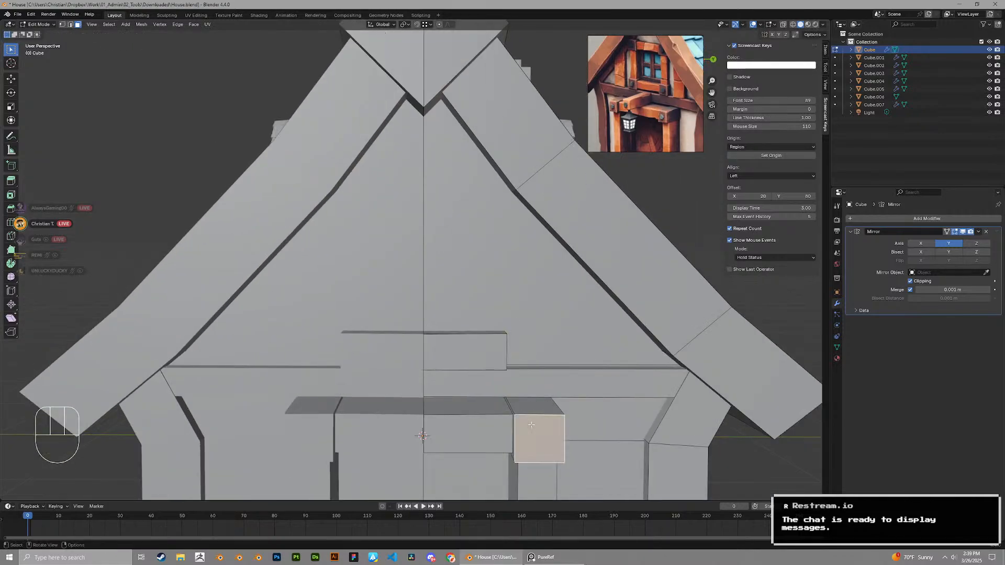
{"action": "key", "text": "shift+d"}
{"action": "key", "text": "z"}
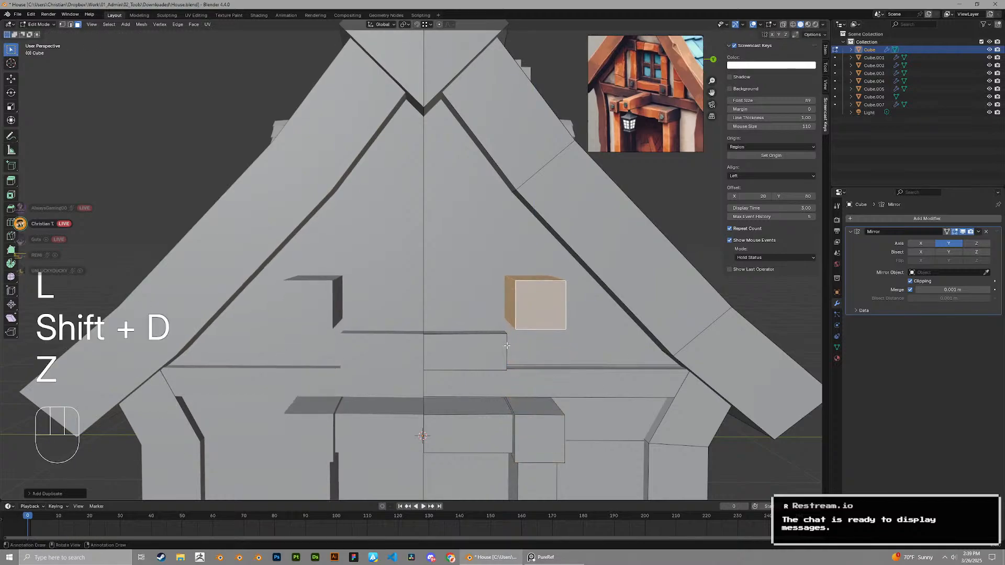
{"action": "key", "text": "g"}
{"action": "key", "text": "z"}
Thin the copied cap block along X and move it along X with snapping to line up with the upper beam
{"action": "middle_click_drag", "start_coordinate": [523, 434], "coordinate": [597, 336]}
{"action": "key", "text": "s"}
{"action": "key", "text": "x"}
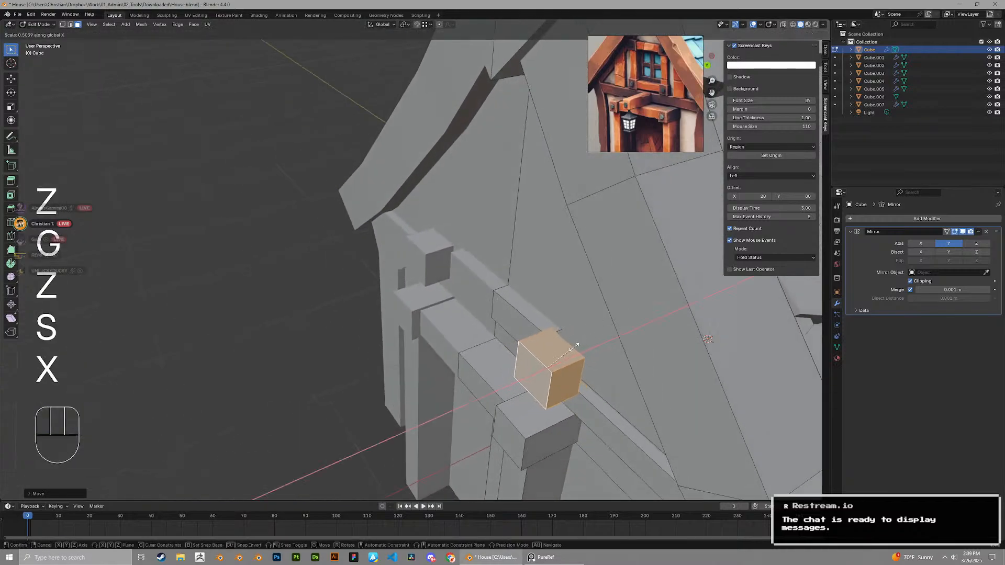
{"action": "left_click", "coordinate": [574, 347]}
{"action": "key", "text": "g"}
{"action": "key", "text": "x"}
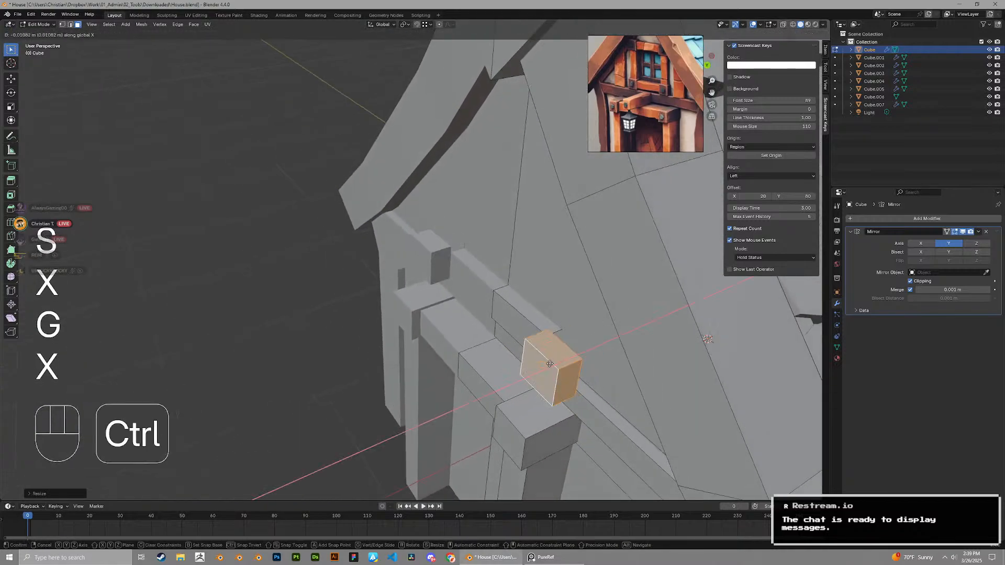
{"action": "left_click", "coordinate": [527, 399], "text": "ctrl"}
Reposition the thinned block along X with snapping above the horizontal trim
{"action": "middle_click_drag", "start_coordinate": [527, 398], "coordinate": [505, 395]}
{"action": "scroll", "coordinate": [590, 359], "scroll_direction": "down", "scroll_amount": 2}
{"action": "scroll", "coordinate": [581, 314], "scroll_direction": "up", "scroll_amount": 3}
{"action": "key", "text": "g"}
{"action": "key", "text": "z"}
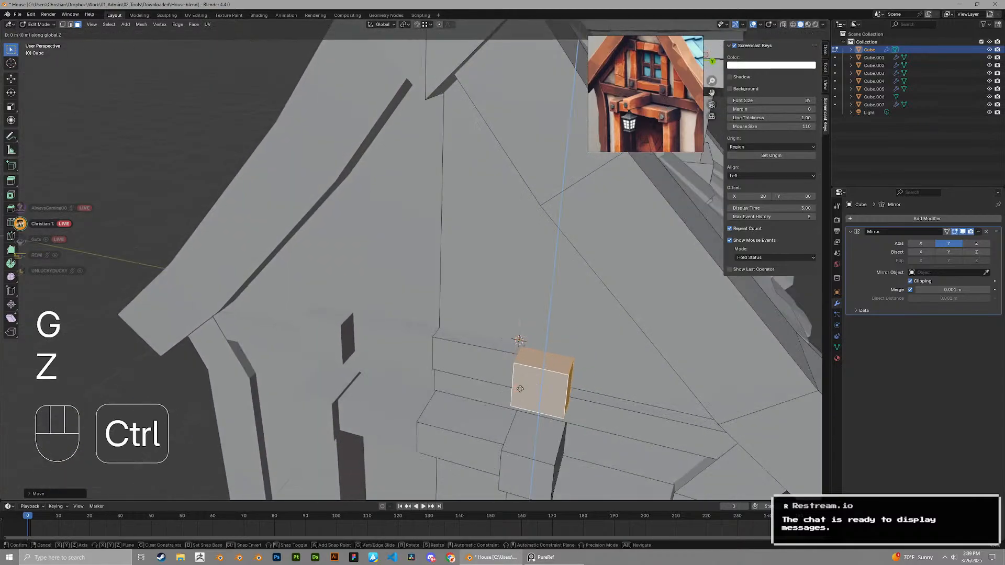
{"action": "key", "text": "y"}
{"action": "key", "text": "x"}
{"action": "left_click", "coordinate": [517, 387], "text": "ctrl"}
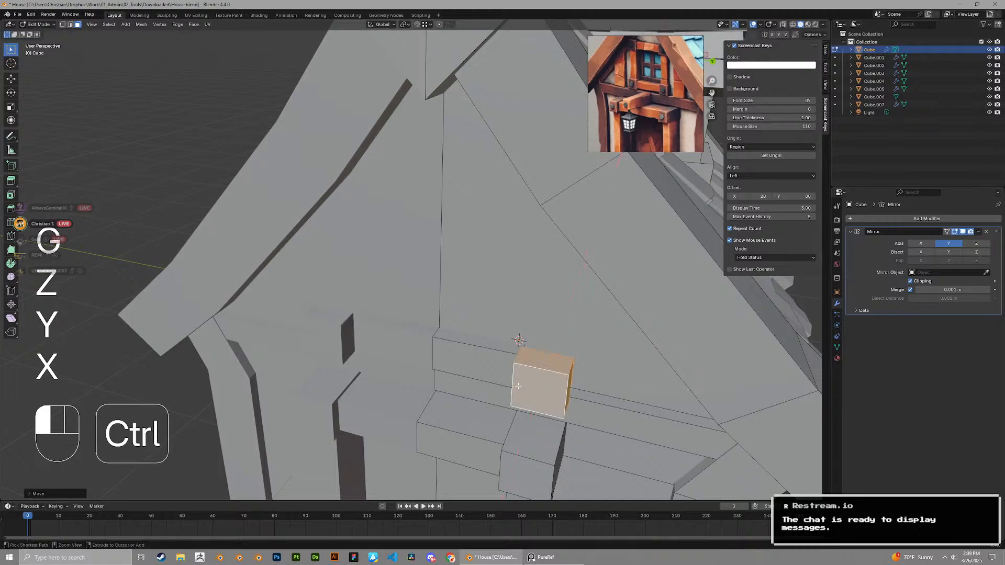
Try resizing the block above the trim with Shrink/Fatten
{"action": "middle_click_drag", "start_coordinate": [517, 388], "coordinate": [450, 304]}
{"action": "key", "text": "alt+s"}
{"action": "left_click", "coordinate": [632, 332]}
{"action": "scroll", "coordinate": [632, 332], "scroll_direction": "up", "scroll_amount": 2}
{"action": "scroll", "coordinate": [585, 309], "scroll_direction": "up", "scroll_amount": 1}
{"action": "key", "text": "ctrl+z"}
Move the block along X toward the gable wall and along Y toward the centre of the gable
{"action": "scroll", "coordinate": [635, 117], "scroll_direction": "down", "scroll_amount": 3}
{"action": "scroll", "coordinate": [510, 314], "scroll_direction": "up", "scroll_amount": 2}
{"action": "key", "text": "g"}
{"action": "key", "text": "x"}
{"action": "left_click", "coordinate": [489, 315]}
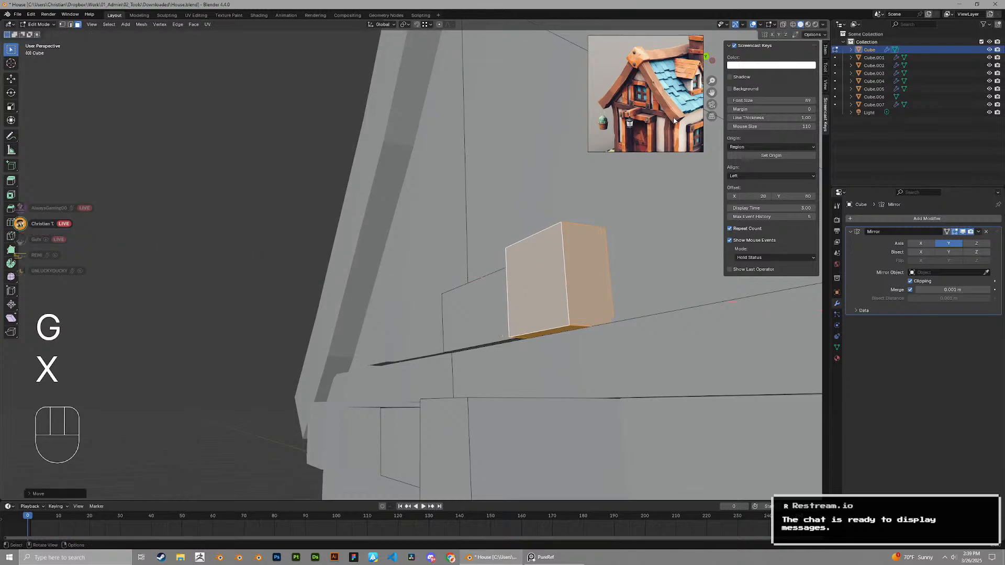
{"action": "scroll", "coordinate": [669, 119], "scroll_direction": "up", "scroll_amount": 3}
{"action": "middle_click_drag", "start_coordinate": [502, 230], "coordinate": [566, 308]}
{"action": "key", "text": "g"}
{"action": "key", "text": "x"}
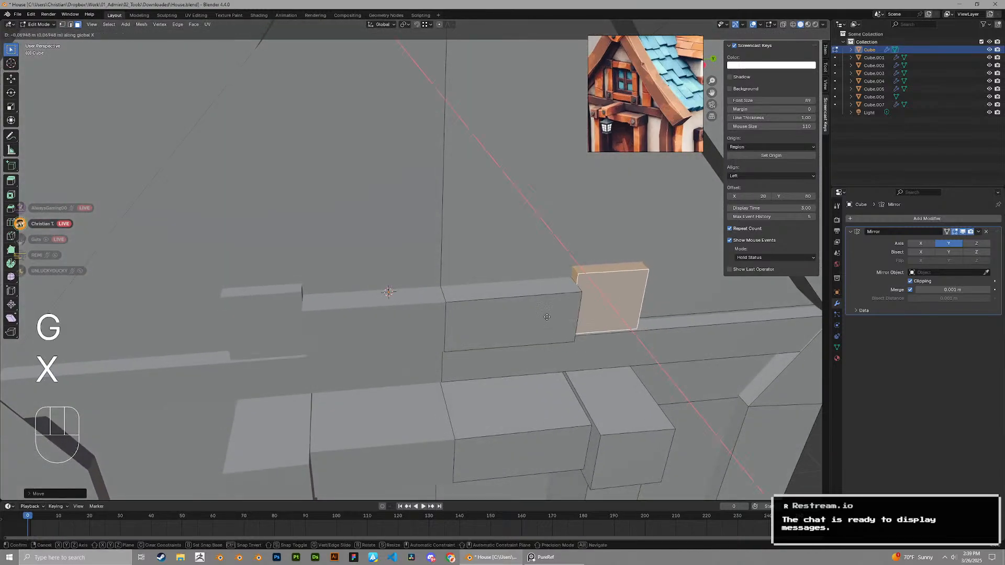
{"action": "key", "text": "y"}
{"action": "left_click", "coordinate": [566, 389]}
Adjust the block's depth along X and shift the upper beam's end edges along Y to shorten the beam
{"action": "middle_click_drag", "start_coordinate": [567, 388], "coordinate": [641, 272]}
{"action": "key", "text": "g"}
{"action": "key", "text": "x"}
{"action": "left_click", "coordinate": [566, 319]}
{"action": "key", "text": "2"}
{"action": "key", "text": "g"}
{"action": "key", "text": "x"}
{"action": "key", "text": "y"}
{"action": "left_click", "coordinate": [548, 295]}
Move the whole shortened beam along X, and align it along Z with the block beside it
{"action": "key", "text": "l"}
{"action": "key", "text": "g"}
{"action": "key", "text": "x"}
{"action": "left_click", "coordinate": [521, 290]}
{"action": "middle_click_drag", "start_coordinate": [641, 272], "coordinate": [492, 287], "text": "shift"}
{"action": "scroll", "coordinate": [513, 268], "scroll_direction": "up", "scroll_amount": 2}
{"action": "key", "text": "3"}
{"action": "left_click", "coordinate": [491, 278]}
{"action": "key", "text": "l"}
{"action": "key", "text": "g"}
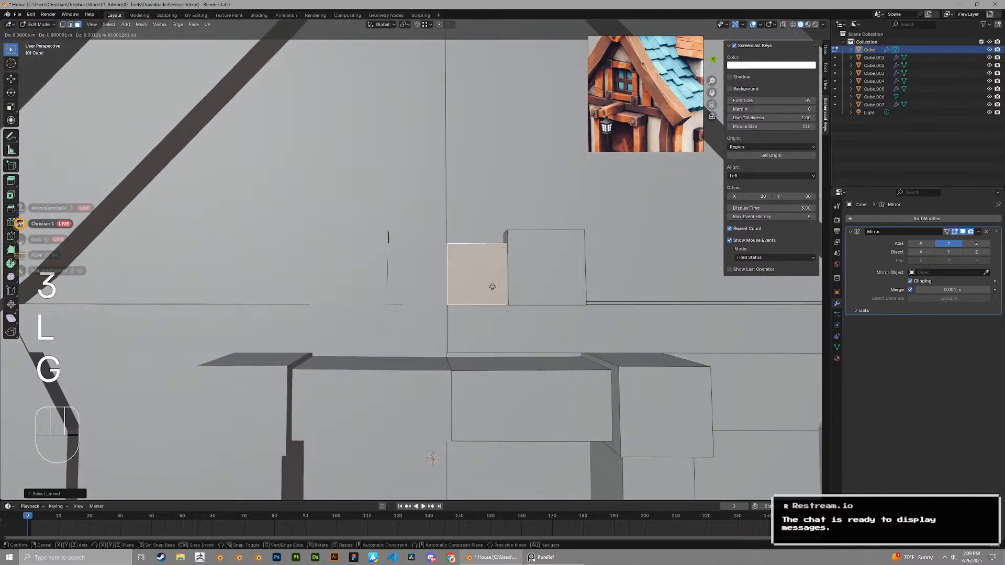
{"action": "key", "text": "z"}
{"action": "left_click", "coordinate": [492, 285]}
Duplicate the shortened centre beam and raise the copy along Z to the middle of the gable
{"action": "scroll", "coordinate": [492, 285], "scroll_direction": "down", "scroll_amount": 2}
{"action": "key", "text": "shift+d"}
{"action": "key", "text": "z"}
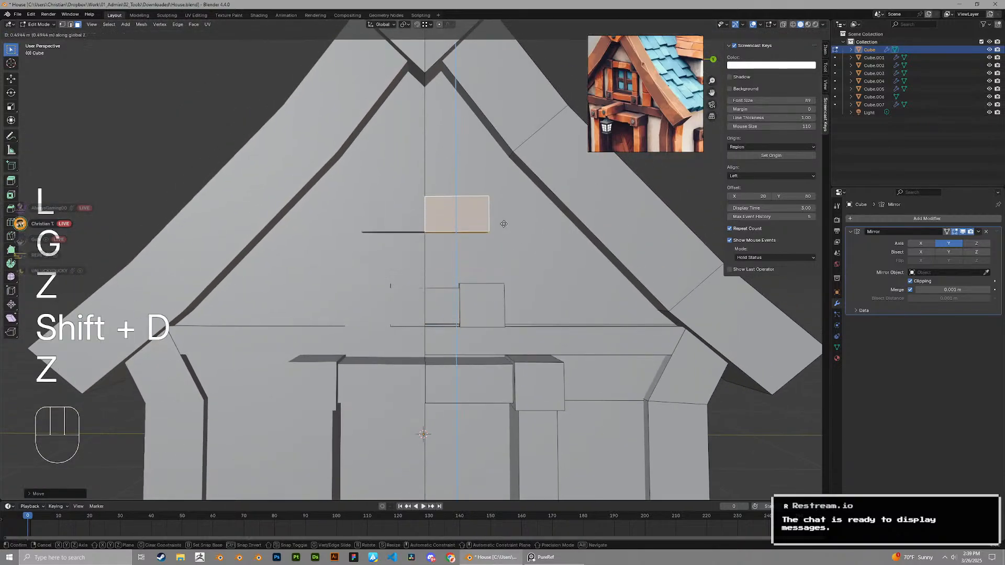
{"action": "key", "text": "r"}
{"action": "key", "text": "x"}
{"action": "key", "text": "KP_8"}
{"action": "key", "text": "KP_0"}
{"action": "left_click", "coordinate": [503, 221]}
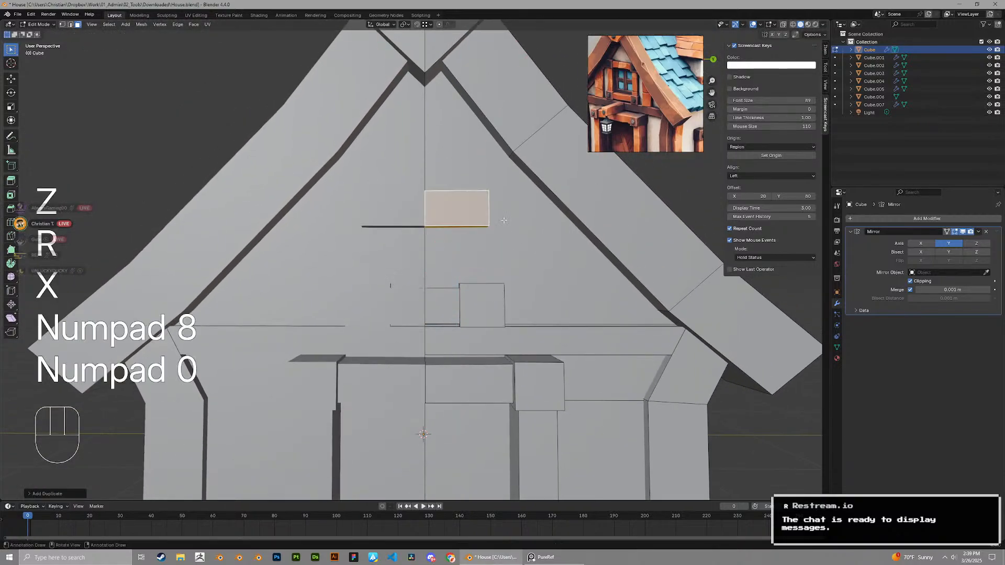
Disable Clipping on the Mirror modifier and rotate the beam copy 90 degrees about X to stand upright
{"action": "left_click", "coordinate": [910, 281]}
{"action": "scroll", "coordinate": [579, 231], "scroll_direction": "up", "scroll_amount": 1}
{"action": "key", "text": "r"}
{"action": "key", "text": "x"}
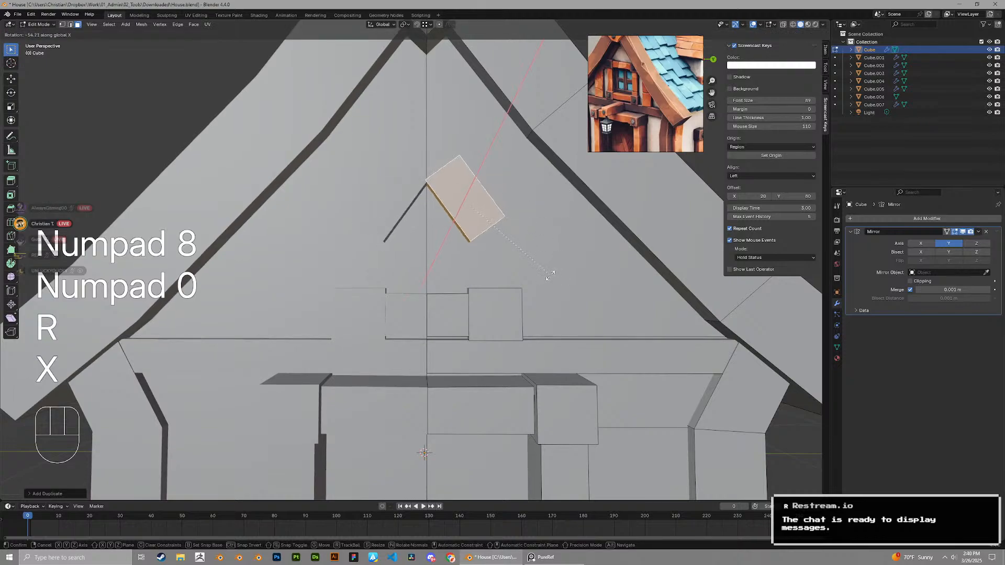
{"action": "key", "text": "KP_9"}
{"action": "key", "text": "KP_0"}
{"action": "left_click", "coordinate": [550, 275]}
Move the upright piece along Y and Z so it stands on the lower corner block
{"action": "key", "text": "g"}
{"action": "key", "text": "x"}
{"action": "key", "text": "y"}
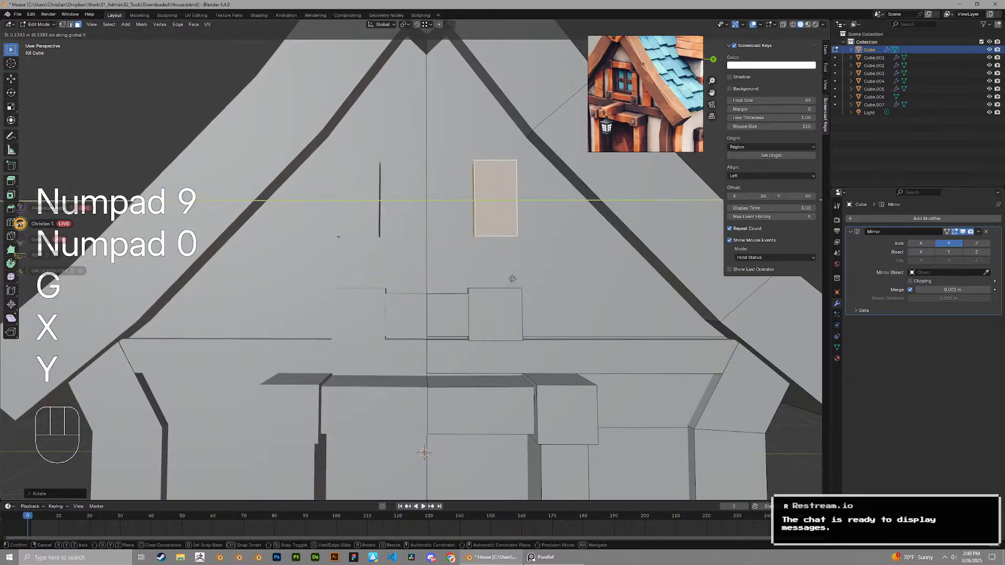
{"action": "left_click", "coordinate": [512, 279]}
{"action": "key", "text": "g"}
{"action": "key", "text": "z"}
{"action": "left_click", "coordinate": [489, 362]}
{"action": "middle_click_drag", "start_coordinate": [489, 363], "coordinate": [495, 325]}
{"action": "key", "text": "g"}
{"action": "key", "text": "x"}
{"action": "key", "text": "y"}
{"action": "left_click", "coordinate": [489, 372]}
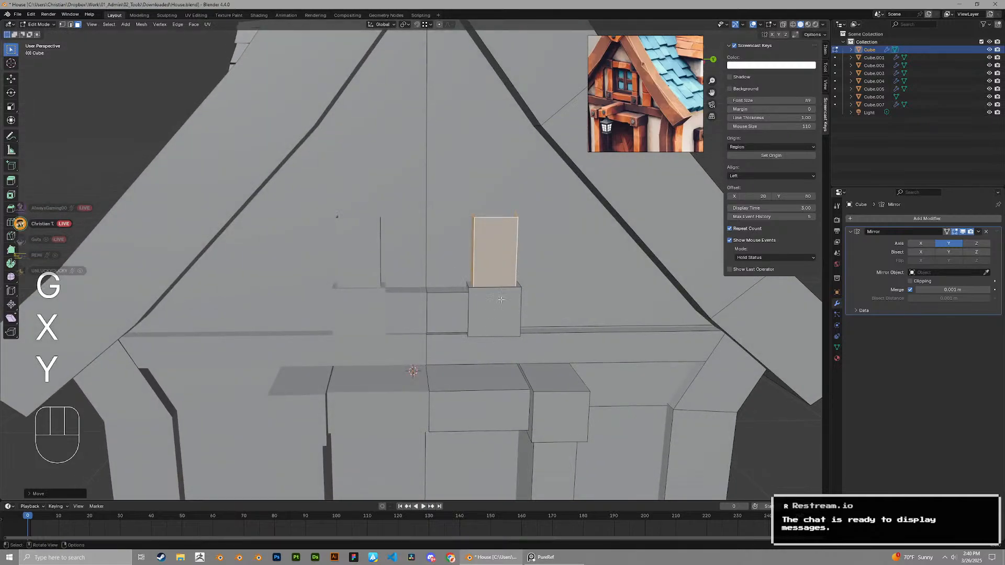
Raise the upright post's upper edges along Z to lengthen the post
{"action": "key", "text": "2"}
{"action": "left_click", "coordinate": [499, 219], "text": "alt"}
{"action": "key", "text": "g"}
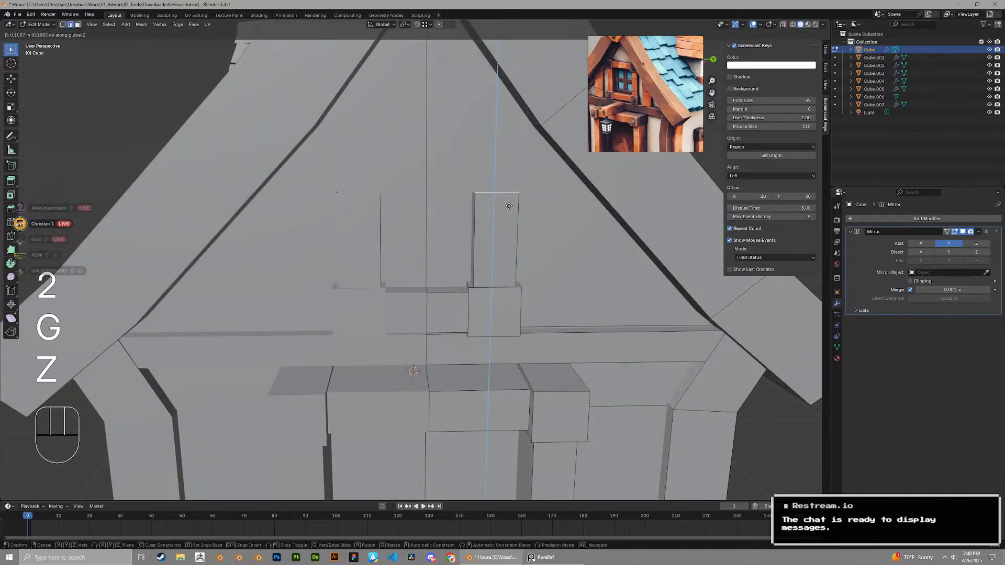
{"action": "left_click", "coordinate": [509, 206]}
Duplicate the lower window beam and corner block and move the copies along Z onto the post's upper end
{"action": "key", "text": "3"}
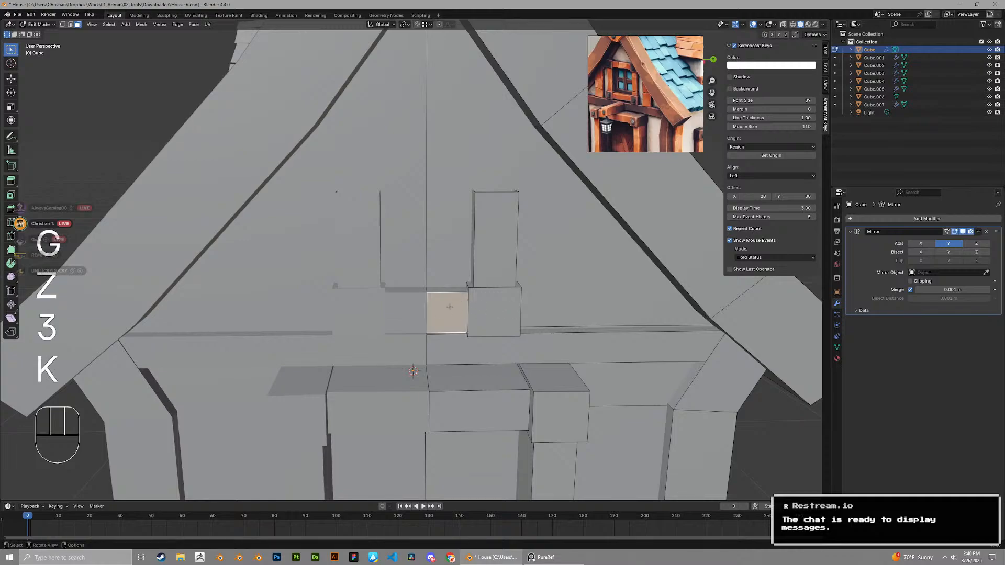
{"action": "key", "text": "shift+d"}
{"action": "key", "text": "z"}
{"action": "left_click", "coordinate": [495, 170]}
{"action": "middle_click_drag", "start_coordinate": [496, 170], "coordinate": [483, 168]}
{"action": "key", "text": "g"}
{"action": "key", "text": "z"}
{"action": "left_click", "coordinate": [488, 220]}
Examine the window frame's proportions on the whole house in Object Mode
{"action": "key", "text": "Tab"}
{"action": "scroll", "coordinate": [508, 258], "scroll_direction": "down", "scroll_amount": 9}
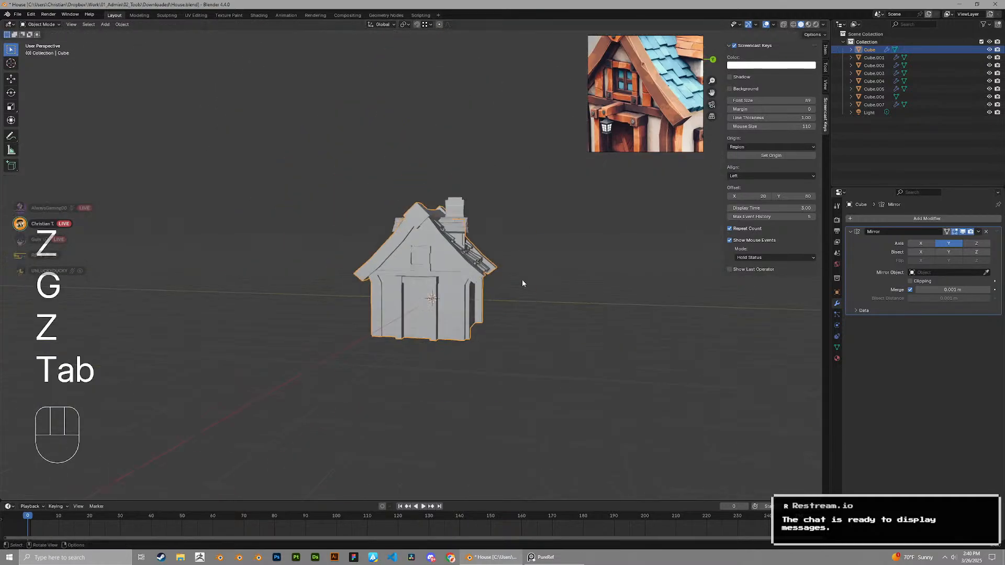
{"action": "left_click", "coordinate": [522, 278]}
{"action": "middle_click_drag", "start_coordinate": [522, 278], "coordinate": [476, 260]}
{"action": "scroll", "coordinate": [524, 273], "scroll_direction": "up", "scroll_amount": 6}
{"action": "left_click", "coordinate": [501, 275]}
{"action": "scroll", "coordinate": [443, 256], "scroll_direction": "up", "scroll_amount": 4}
Try scaling the front face of the lower window beam along Z
{"action": "key", "text": "Tab"}
{"action": "key", "text": "3"}
{"action": "left_click", "coordinate": [454, 253]}
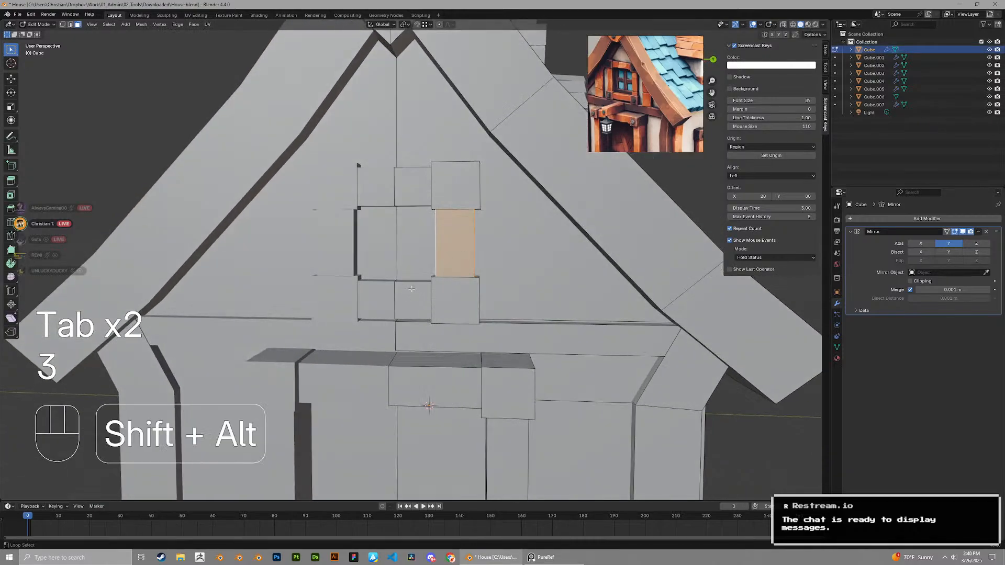
{"action": "left_click", "coordinate": [414, 283], "text": "alt+shift"}
{"action": "middle_click_drag", "start_coordinate": [364, 248], "coordinate": [489, 236]}
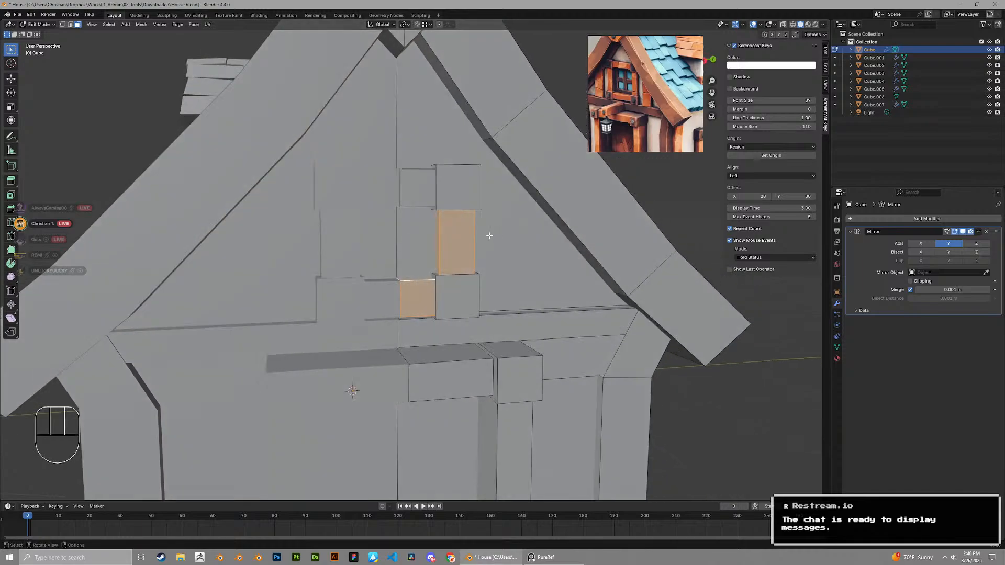
{"action": "left_click", "coordinate": [423, 289]}
{"action": "middle_click_drag", "start_coordinate": [424, 290], "coordinate": [430, 226]}
{"action": "key", "text": "s"}
{"action": "key", "text": "z"}
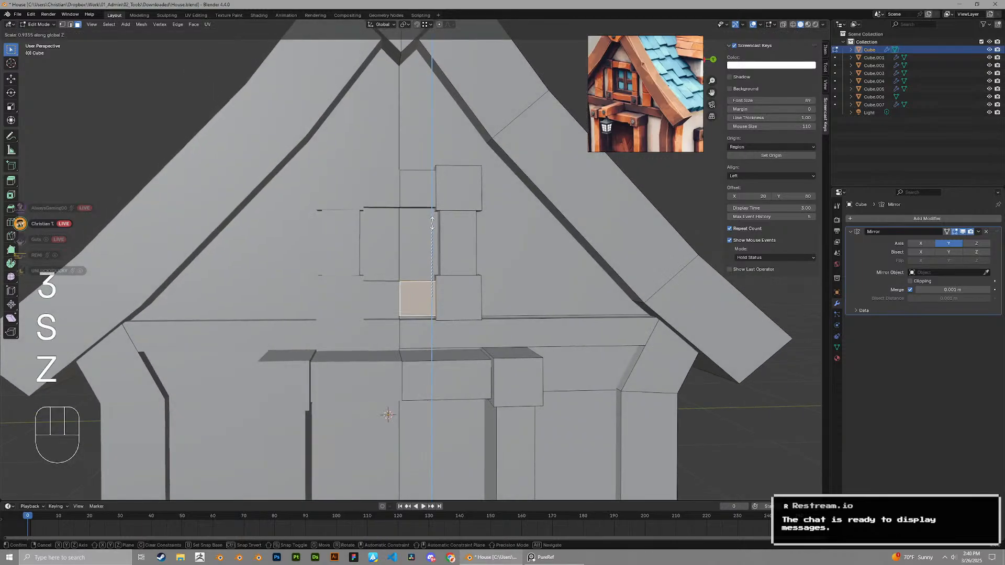
{"action": "key", "text": "ctrl+z"}
Select all five linked window frame pieces and try resizing them with Shrink/Fatten
{"action": "left_click", "coordinate": [458, 301]}
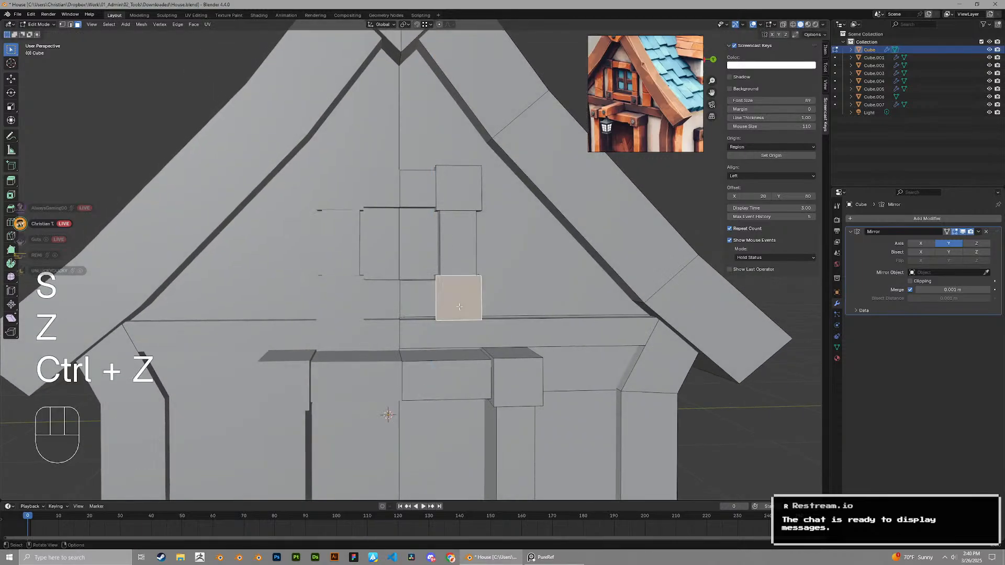
{"action": "key", "text": "l"}
{"action": "right_click", "coordinate": [459, 306]}
{"action": "key", "text": "l"}
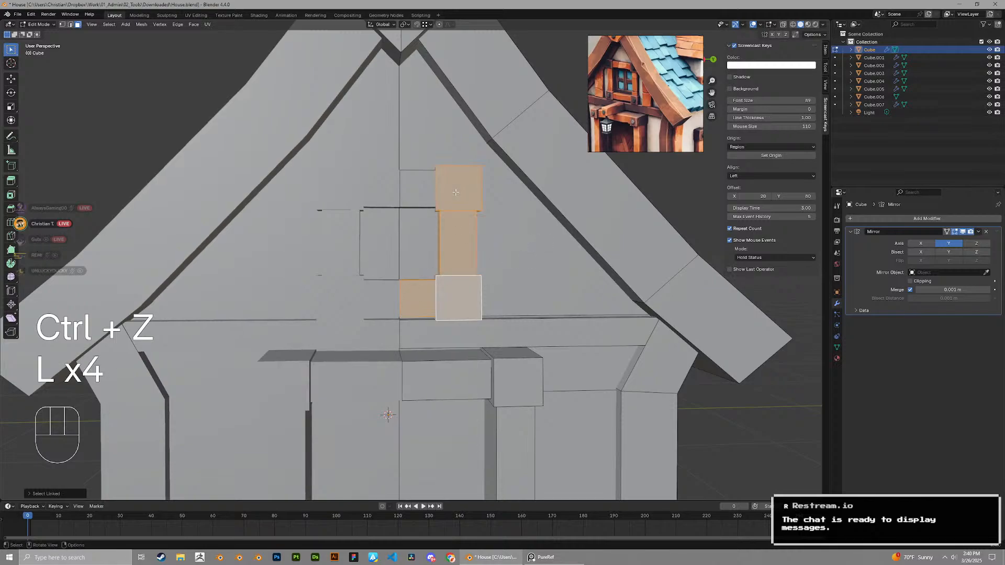
{"action": "key", "text": "alt+s"}
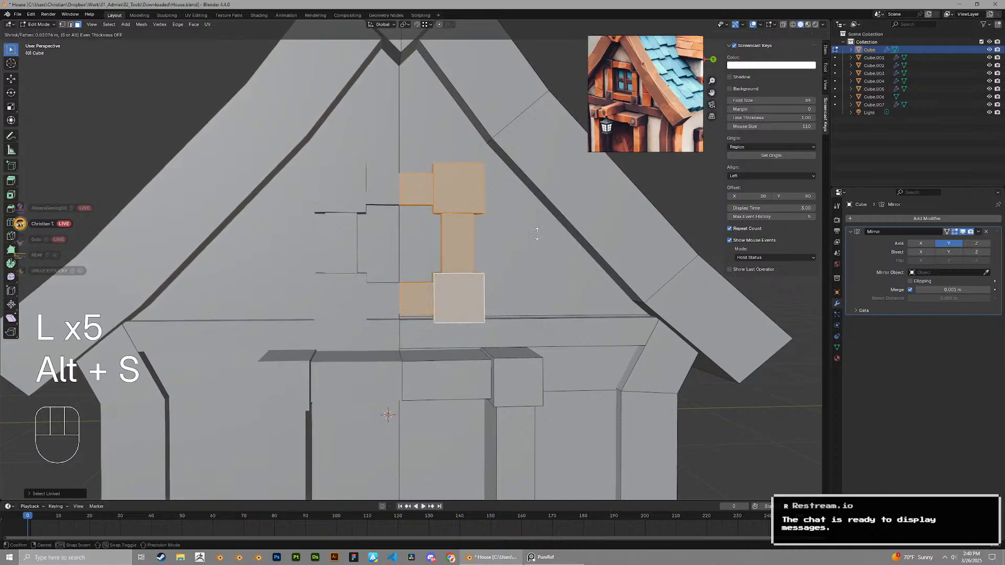
{"action": "right_click", "coordinate": [544, 234]}
{"action": "key", "text": "alt+s"}
{"action": "right_click", "coordinate": [548, 234]}
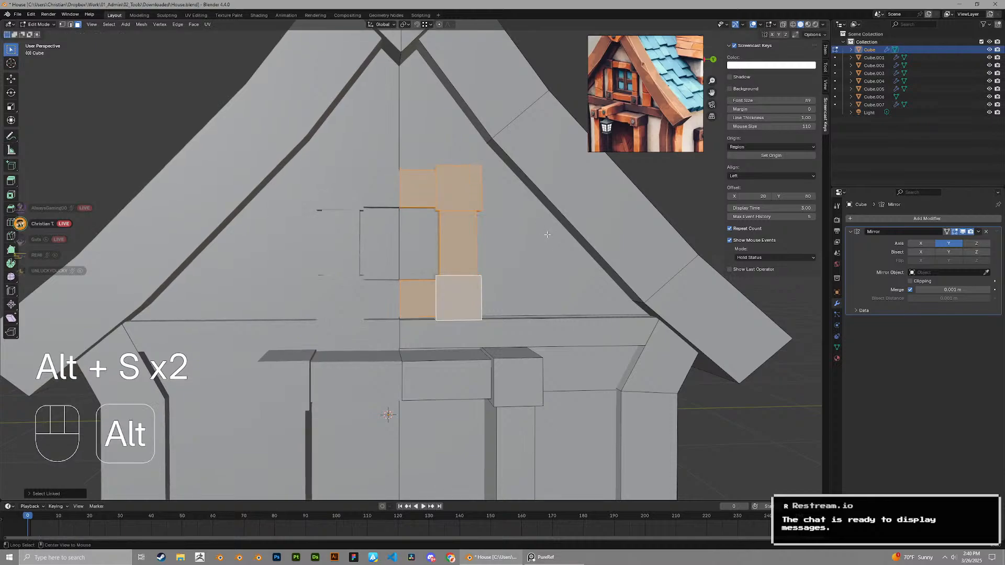
Recalculate the window frame pieces' normals and thin them by about 0.025 m with Shrink/Fatten
{"action": "key", "text": "alt+n"}
{"action": "left_click", "coordinate": [548, 238]}
{"action": "key", "text": "alt+s"}
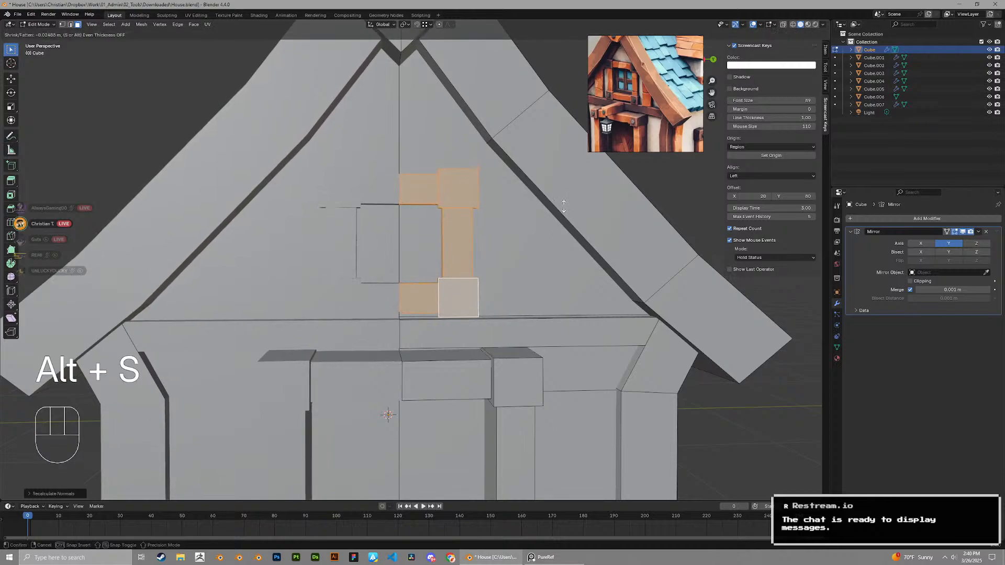
{"action": "left_click", "coordinate": [563, 207]}
Try isolating the linked wall mesh and adding a loop cut to the gable face behind the window frame
{"action": "middle_click_drag", "start_coordinate": [564, 207], "coordinate": [455, 281]}
{"action": "key", "text": "3"}
{"action": "key", "text": "slash"}
{"action": "key", "text": "slash"}
{"action": "scroll", "coordinate": [439, 261], "scroll_direction": "up", "scroll_amount": 2}
{"action": "scroll", "coordinate": [436, 264], "scroll_direction": "down", "scroll_amount": 2}
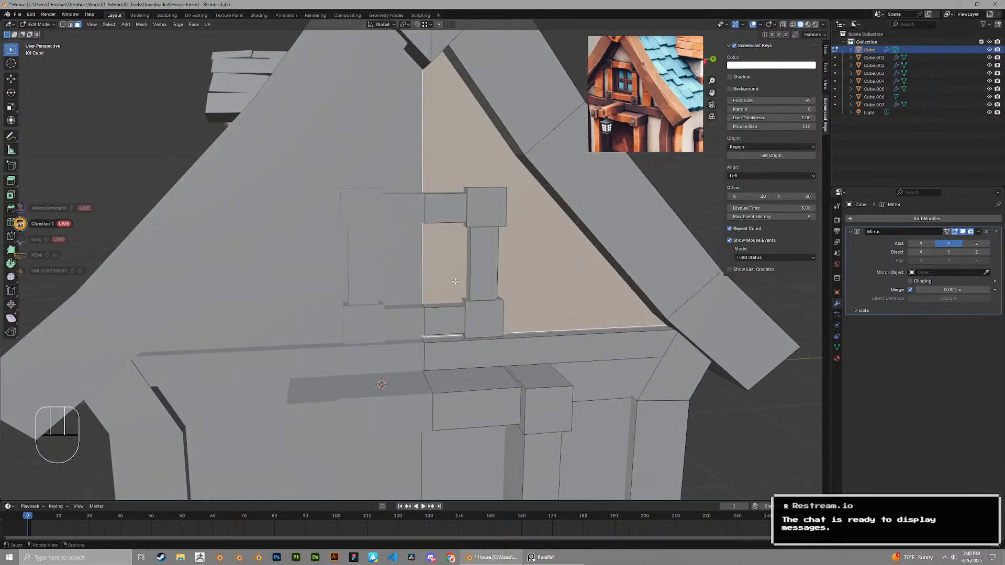
{"action": "key", "text": "a"}
{"action": "key", "text": "shift+h"}
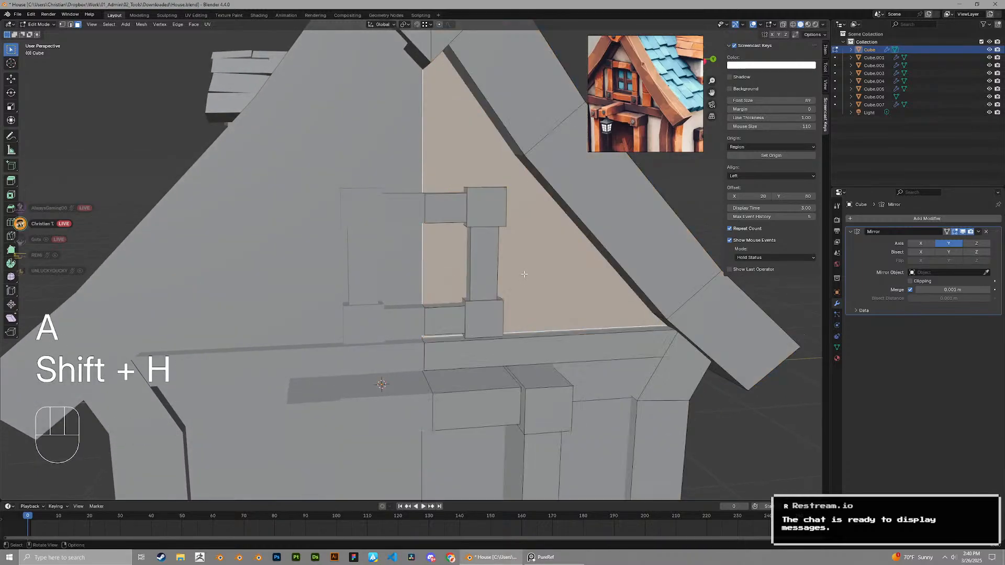
{"action": "key", "text": "l"}
{"action": "key", "text": "shift+h"}
{"action": "middle_click_drag", "start_coordinate": [523, 274], "coordinate": [478, 263]}
{"action": "key", "text": "ctrl+r"}
{"action": "right_click", "coordinate": [445, 255]}
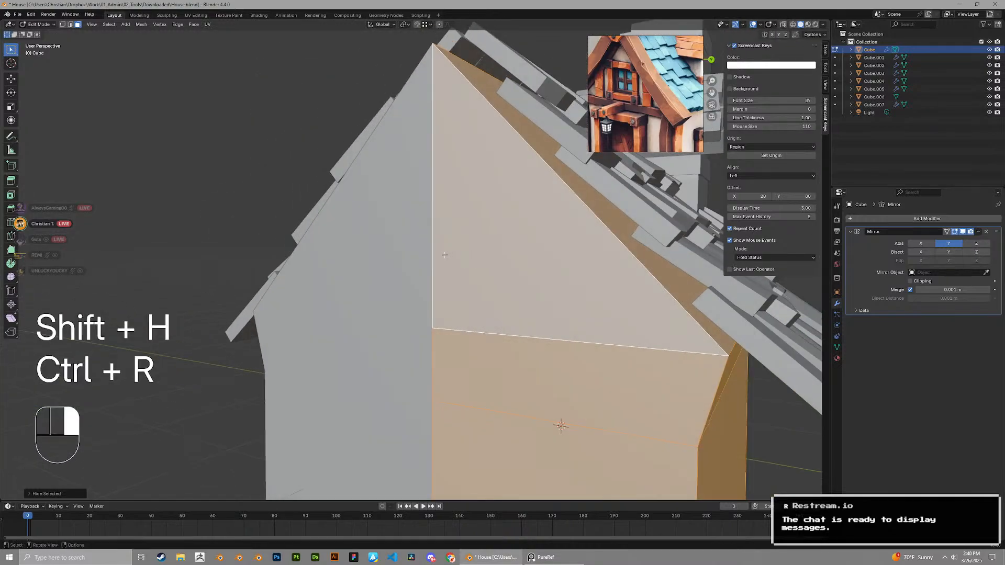
{"action": "key", "text": "ctrl+z"}
Try insetting all the linked wall faces together
{"action": "middle_click_drag", "start_coordinate": [567, 252], "coordinate": [620, 256]}
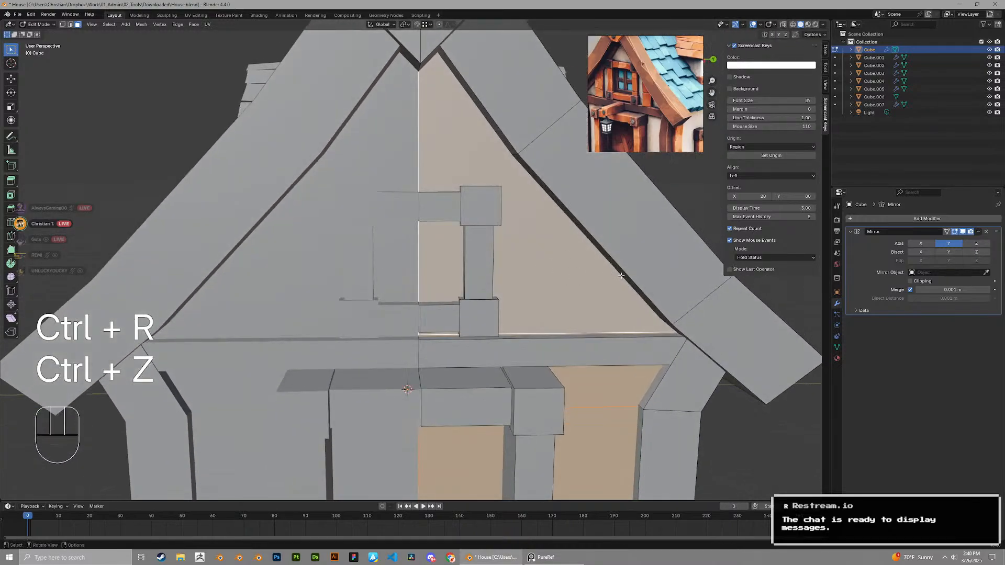
{"action": "key", "text": "i"}
{"action": "left_click", "coordinate": [612, 267]}
{"action": "key", "text": "ctrl+z"}
Try insetting only the gable wall face and moving the inset behind the window frame
{"action": "key", "text": "3"}
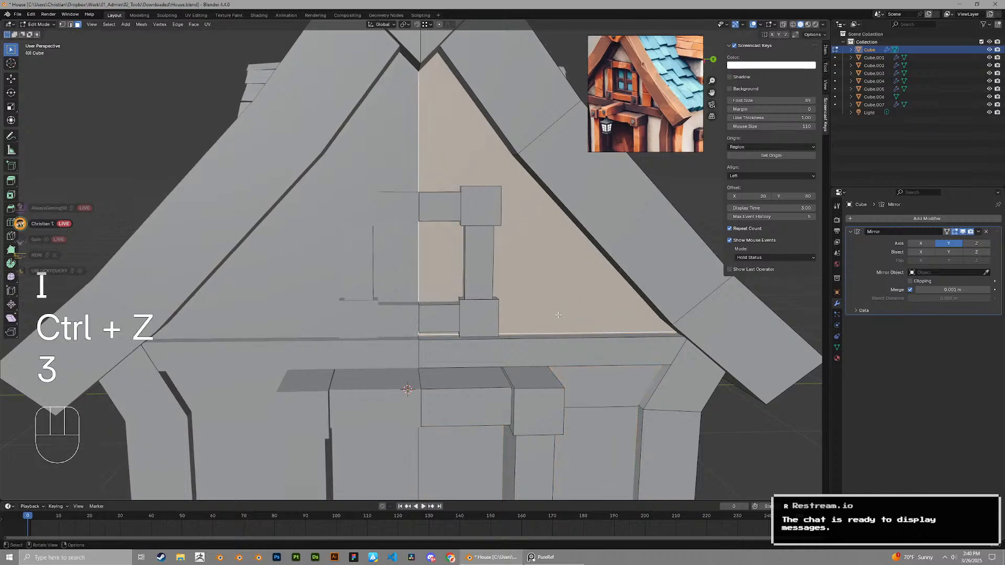
{"action": "key", "text": "i"}
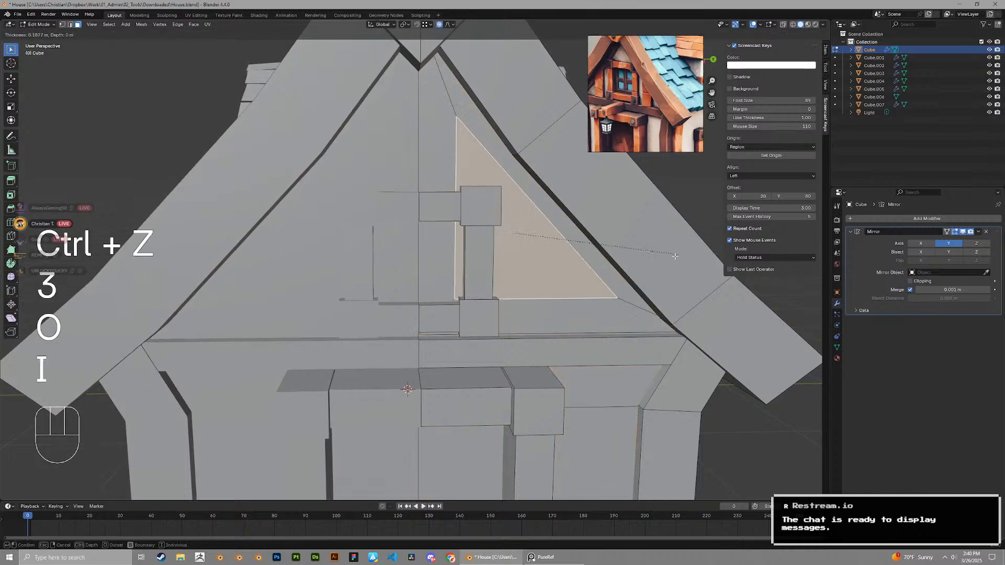
{"action": "left_click", "coordinate": [588, 256]}
{"action": "scroll", "coordinate": [589, 257], "scroll_direction": "down", "scroll_amount": 1}
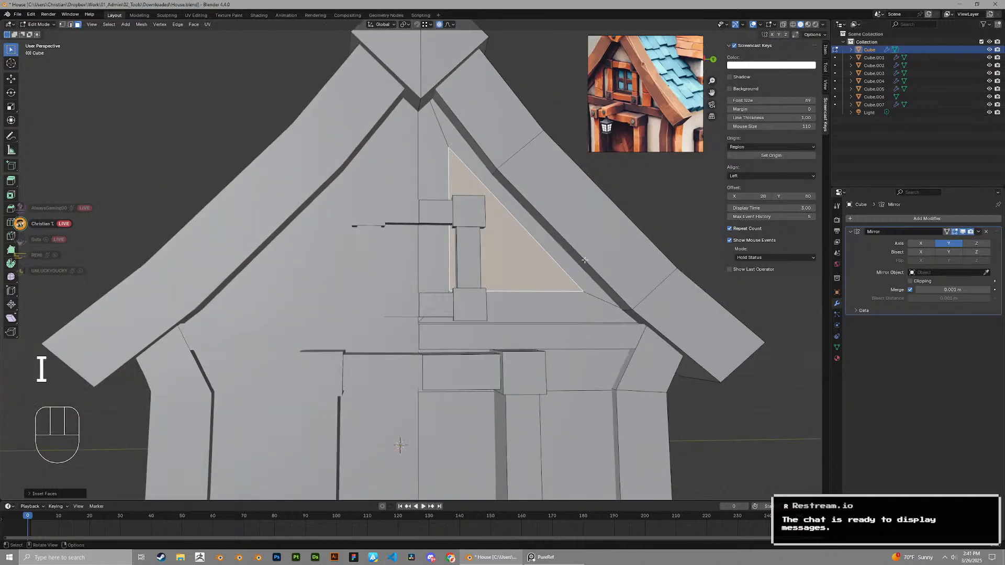
{"action": "key", "text": "g"}
{"action": "key", "text": "z"}
{"action": "key", "text": "i"}
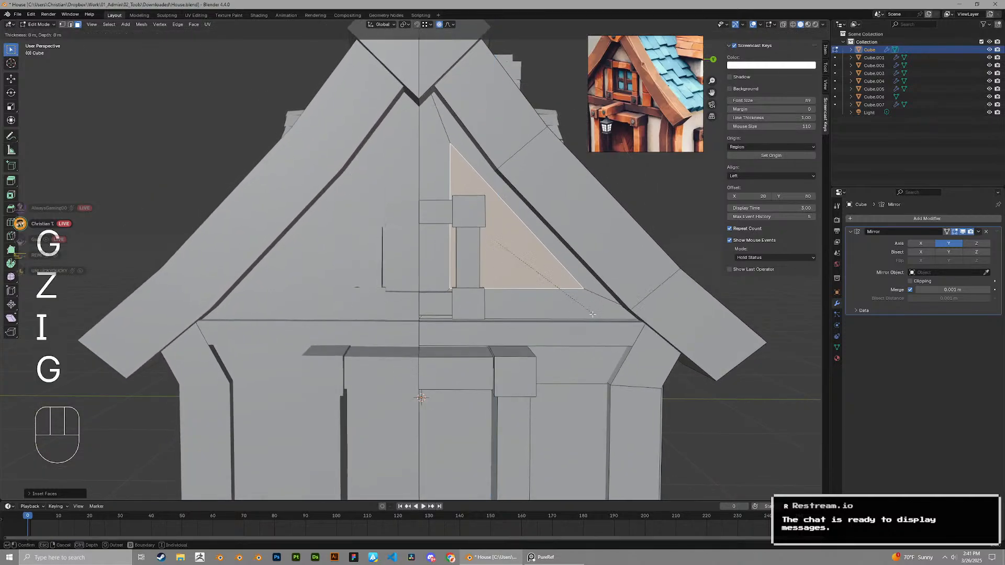
{"action": "key", "text": "x"}
{"action": "right_click", "coordinate": [581, 306]}
{"action": "key", "text": "ctrl+z"}
Try isolating the gable wall face by hiding the rest of the mesh, and undo the hiding
{"action": "scroll", "coordinate": [482, 270], "scroll_direction": "down", "scroll_amount": 1}
{"action": "key", "text": "1"}
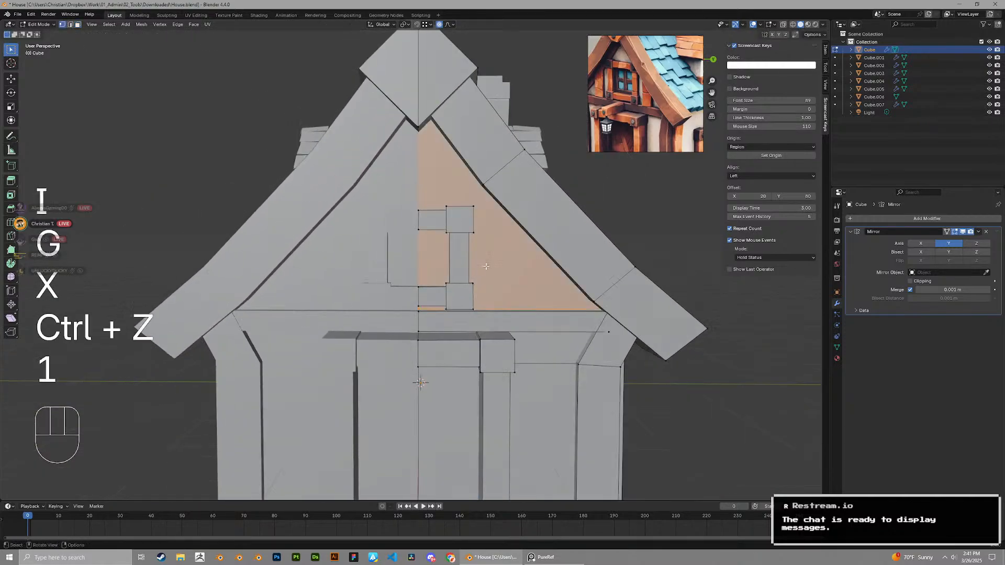
{"action": "scroll", "coordinate": [486, 266], "scroll_direction": "down", "scroll_amount": 2}
{"action": "middle_click_drag", "start_coordinate": [485, 266], "coordinate": [456, 290]}
{"action": "key", "text": "shift+h"}
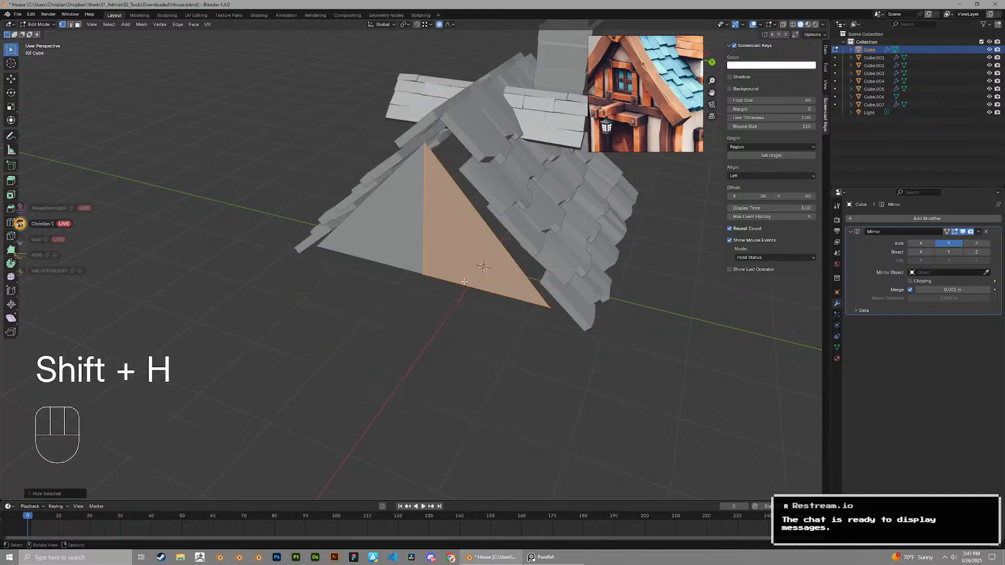
{"action": "key", "text": "ctrl+z"}
Isolate the linked wall mesh behind the window frame by hiding all other geometry of the house object
{"action": "key", "text": "l"}
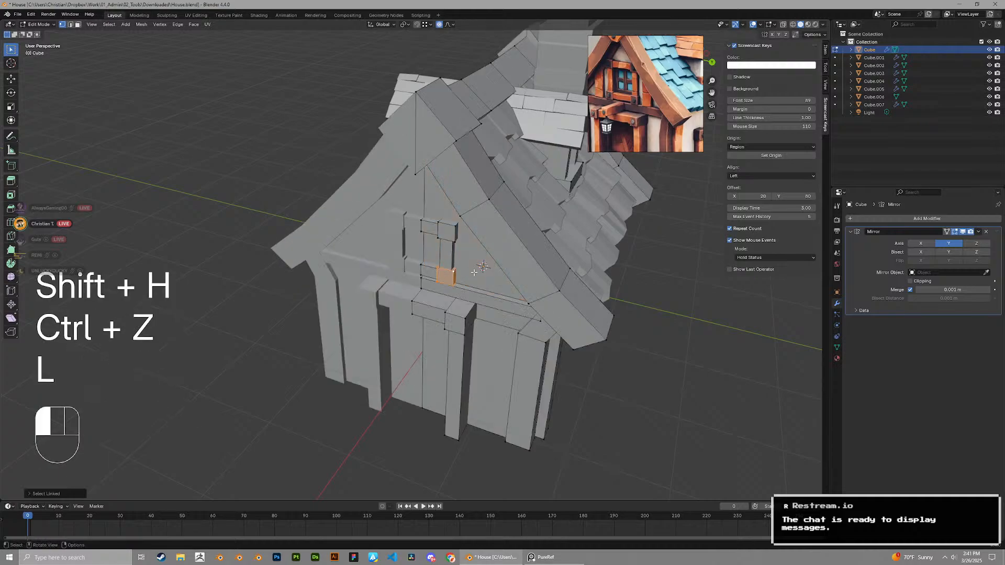
{"action": "key", "text": "3"}
{"action": "key", "text": "l"}
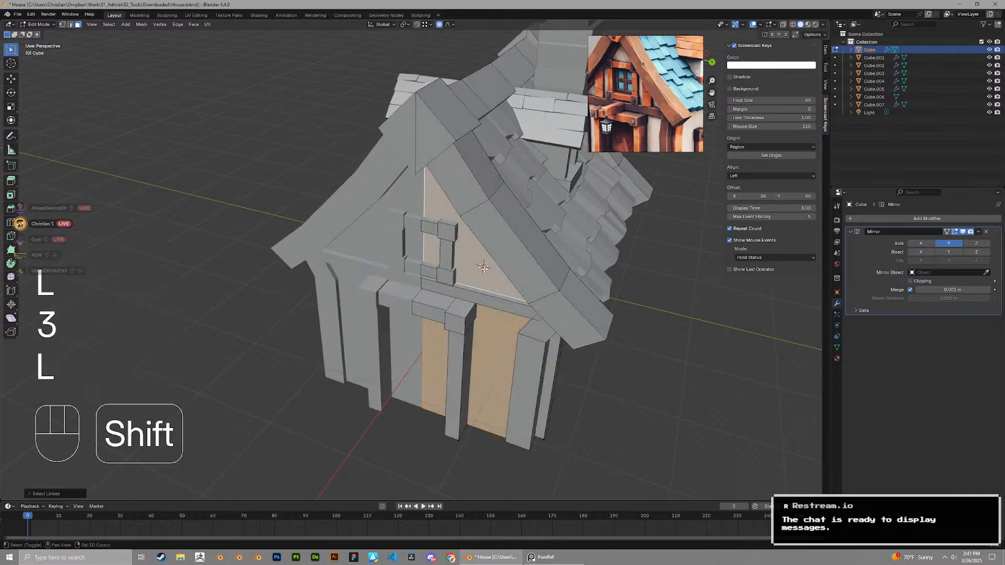
{"action": "key", "text": "shift+h"}
{"action": "middle_click_drag", "start_coordinate": [484, 268], "coordinate": [407, 303]}
{"action": "key", "text": "2"}
{"action": "left_click", "coordinate": [319, 259]}
{"action": "middle_click_drag", "start_coordinate": [318, 260], "coordinate": [364, 259], "text": "shift"}
{"action": "key", "text": "ctrl+b"}
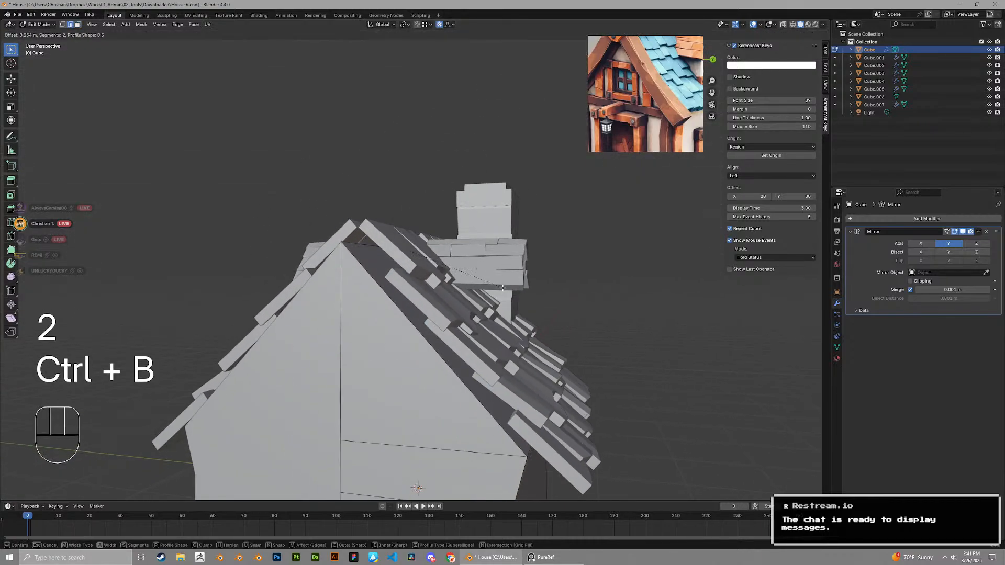
{"action": "right_click", "coordinate": [503, 287]}
Try adding a loop cut across the wall mesh's sloping top and raising it along Z to ridge height, with proportional editing off
{"action": "key", "text": "ctrl+r"}
{"action": "left_click", "coordinate": [469, 348]}
{"action": "right_click", "coordinate": [469, 348]}
{"action": "key", "text": "g"}
{"action": "key", "text": "z"}
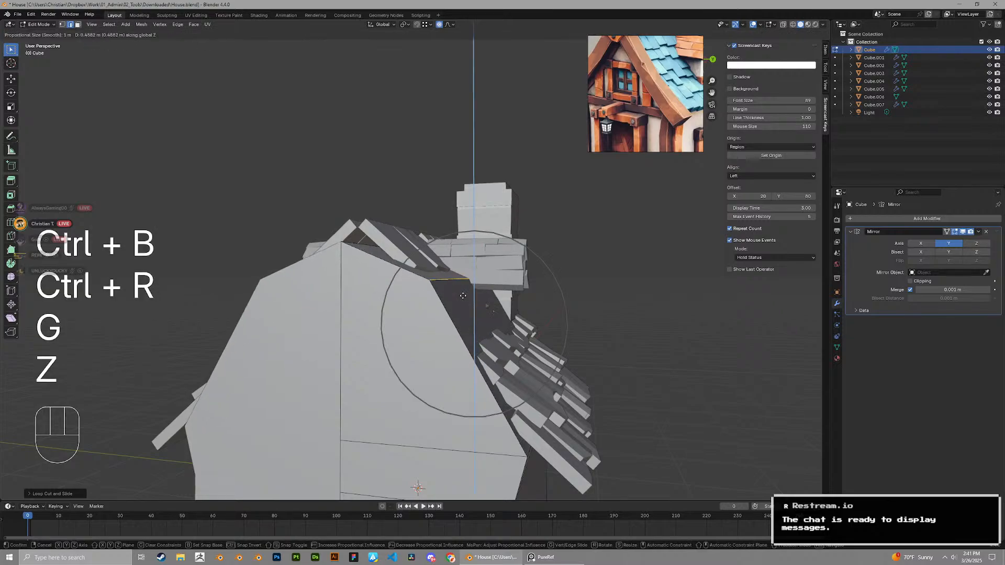
{"action": "left_click", "coordinate": [463, 295]}
{"action": "key", "text": "o"}
{"action": "key", "text": "g"}
{"action": "key", "text": "z"}
{"action": "left_click", "coordinate": [485, 265]}
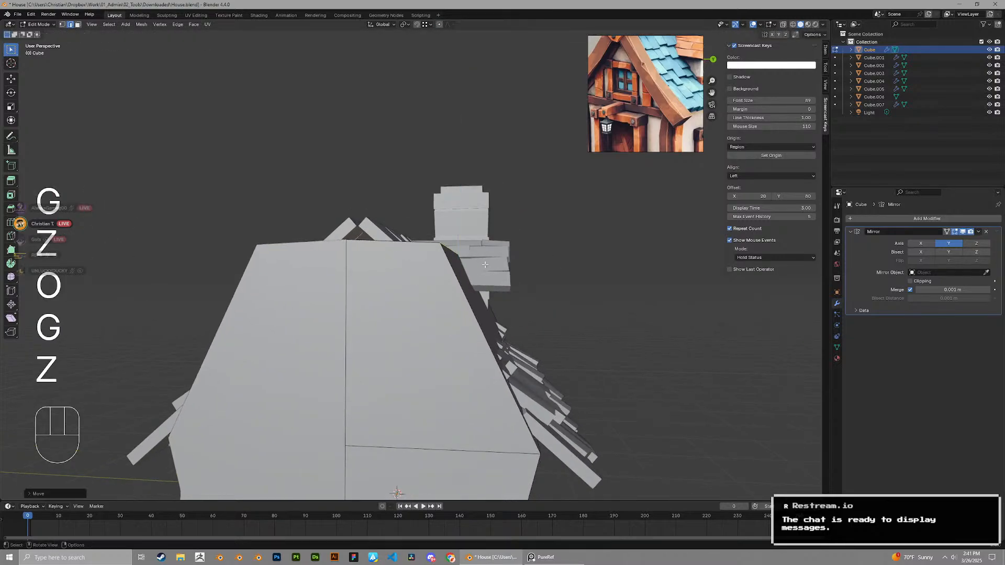
Try moving the new edge along Y toward the roof ridge
{"action": "middle_click_drag", "start_coordinate": [485, 265], "coordinate": [504, 285]}
{"action": "key", "text": "g"}
{"action": "key", "text": "x"}
{"action": "key", "text": "y"}
{"action": "left_click", "coordinate": [431, 310], "text": "ctrl"}
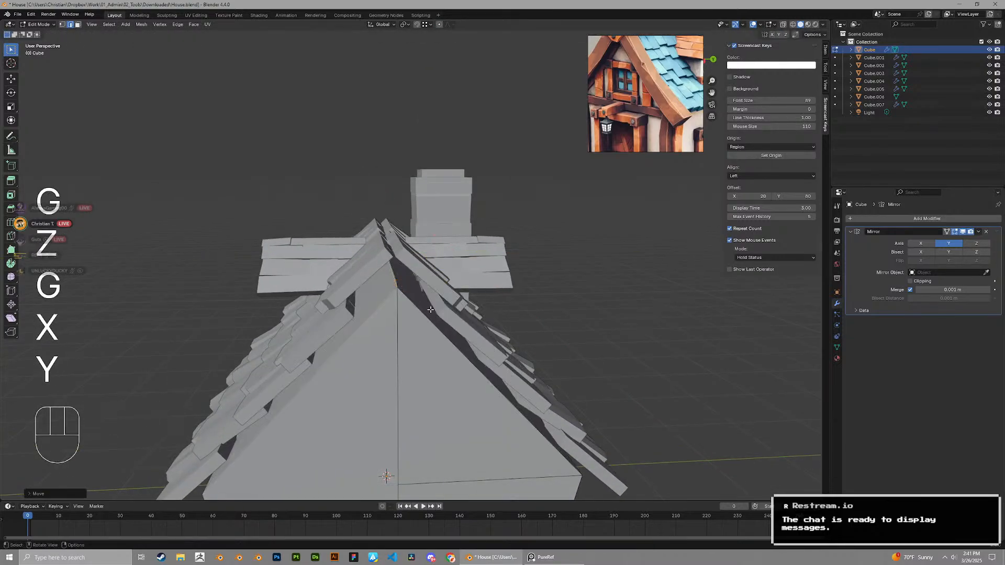
{"action": "key", "text": "g"}
{"action": "middle_click_drag", "start_coordinate": [430, 310], "coordinate": [403, 287]}
{"action": "key", "text": "x"}
{"action": "key", "text": "y"}
{"action": "left_click", "coordinate": [412, 298]}
Try fine-tuning the edge's height and Y position so it sits right beside the gable peak
{"action": "key", "text": "g"}
{"action": "key", "text": "z"}
{"action": "left_click", "coordinate": [350, 276], "text": "ctrl"}
{"action": "key", "text": "s"}
{"action": "key", "text": "x"}
{"action": "right_click", "coordinate": [454, 273]}
{"action": "key", "text": "g"}
{"action": "key", "text": "x"}
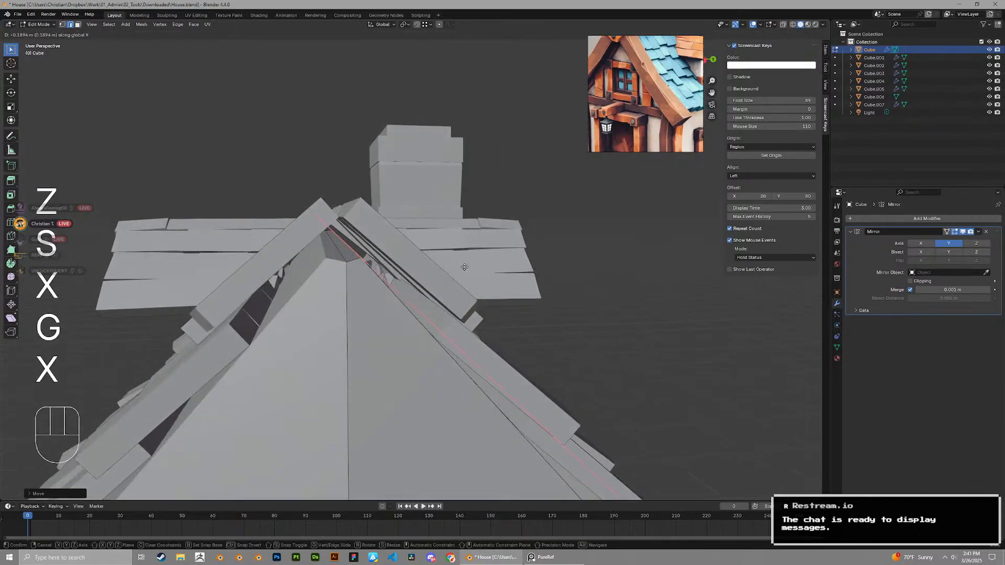
{"action": "key", "text": "y"}
{"action": "left_click", "coordinate": [460, 265]}
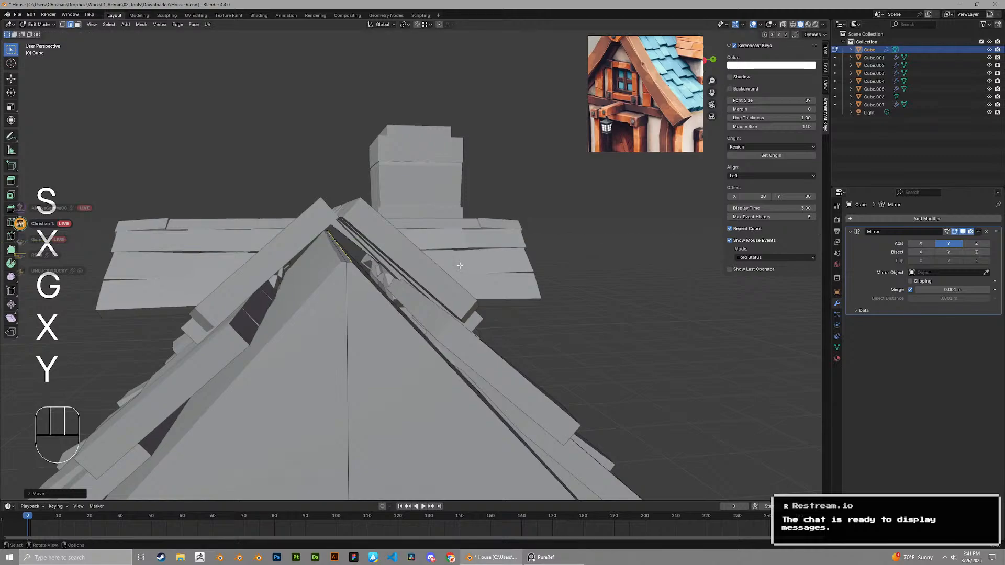
Try insetting the isolated upper gable face
{"action": "middle_click_drag", "start_coordinate": [459, 265], "coordinate": [452, 357]}
{"action": "key", "text": "3"}
{"action": "left_click", "coordinate": [452, 356]}
{"action": "key", "text": "i"}
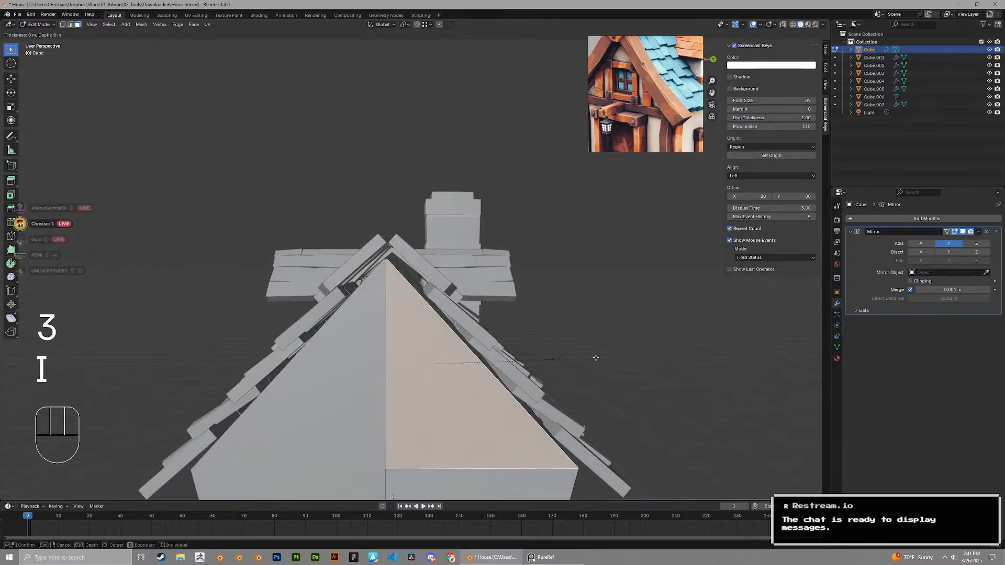
{"action": "left_click", "coordinate": [512, 337]}
{"action": "key", "text": "ctrl+z"}
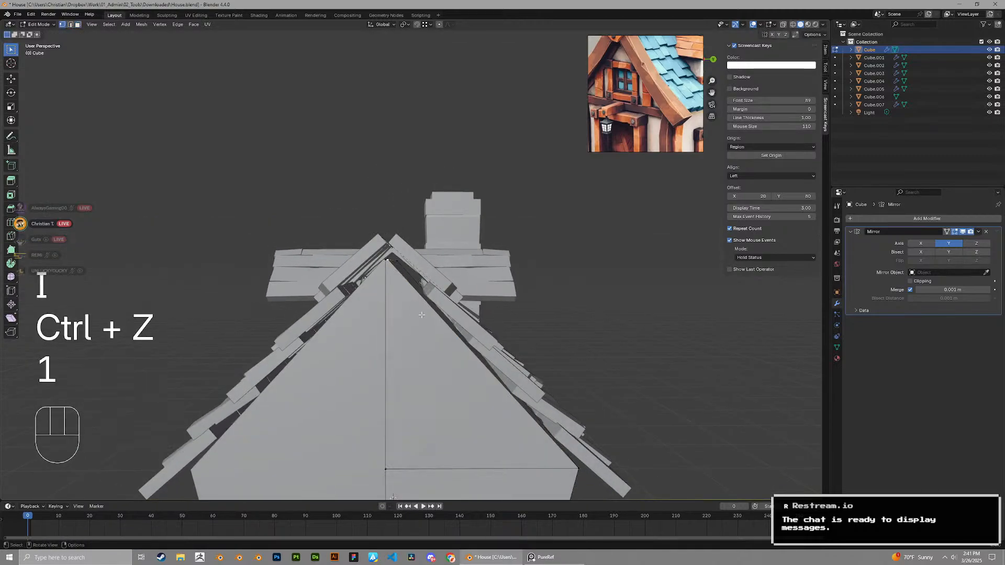
Try knife-cutting a window outline into the gable face starting from the peak, and undo the cut
{"action": "middle_click_drag", "start_coordinate": [422, 315], "coordinate": [449, 254], "text": "shift"}
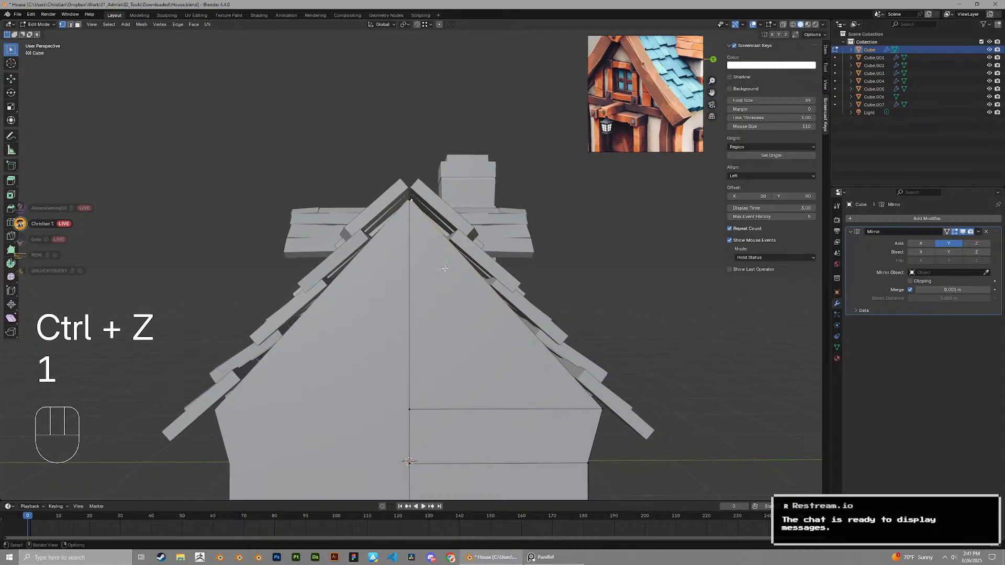
{"action": "mouse_move", "coordinate": [444, 268]}
{"action": "middle_mouse_down"}
{"action": "mouse_move", "coordinate": [427, 269]}
{"action": "mouse_move", "coordinate": [447, 267]}
{"action": "middle_mouse_up"}
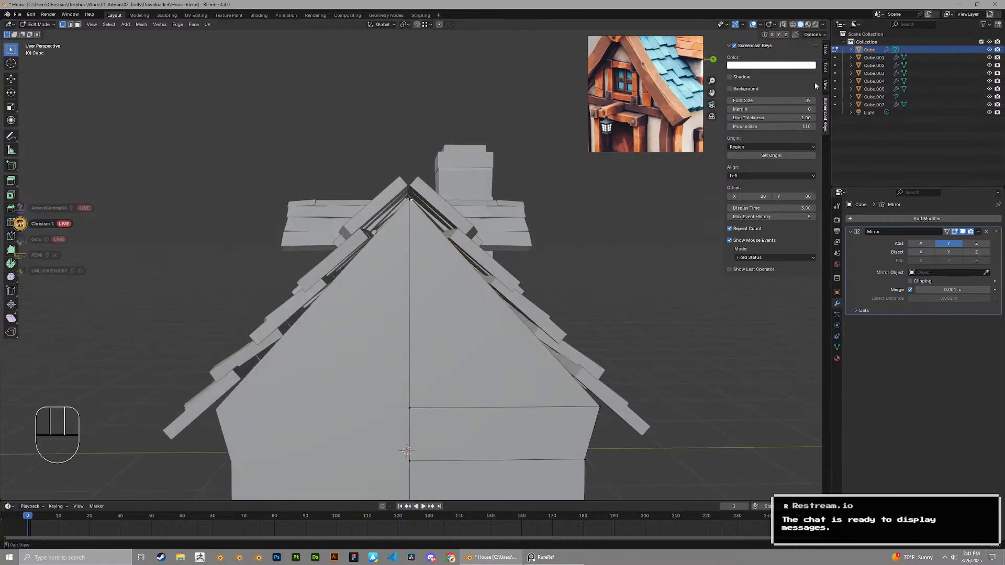
{"action": "scroll", "coordinate": [158, 182], "scroll_direction": "down", "scroll_amount": 2}
{"action": "scroll", "coordinate": [339, 216], "scroll_direction": "up", "scroll_amount": 1}
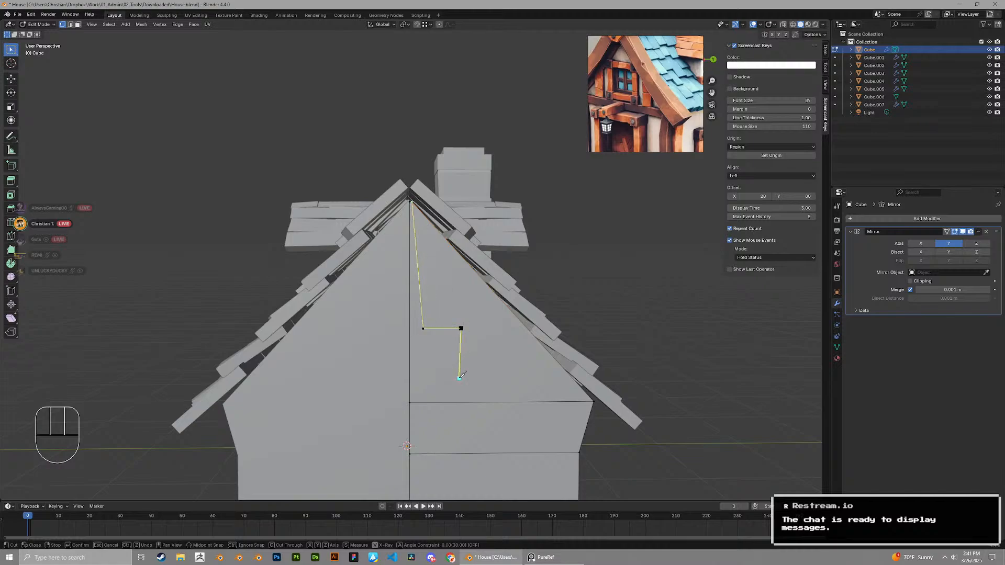
{"action": "key", "text": "ctrl+z"}
{"action": "key", "text": "ctrl+z"}
{"action": "key", "text": "ctrl+z"}
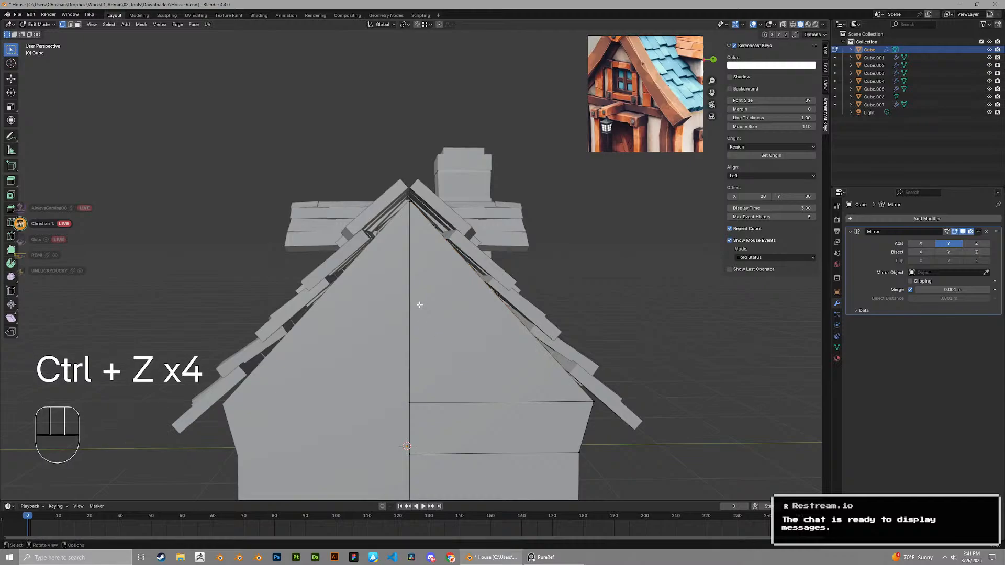
Knife-cut half a window outline at the gable's centre line and connect its lower outer corner to the wall's eave corner
{"action": "scroll", "coordinate": [416, 306], "scroll_direction": "up", "scroll_amount": 1}
{"action": "key", "text": "h"}
{"action": "key", "text": "j"}
{"action": "key", "text": "k"}
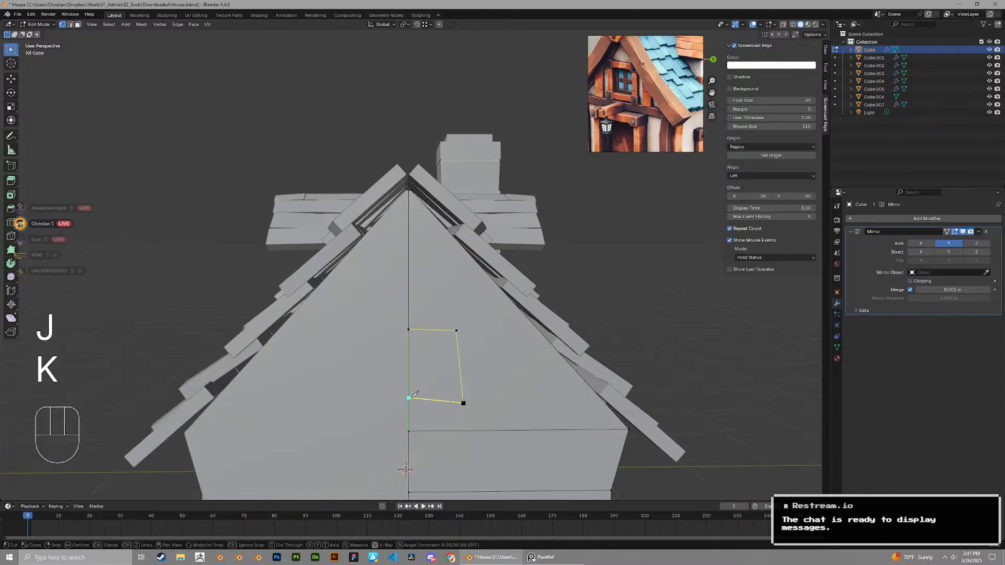
{"action": "key", "text": "Return"}
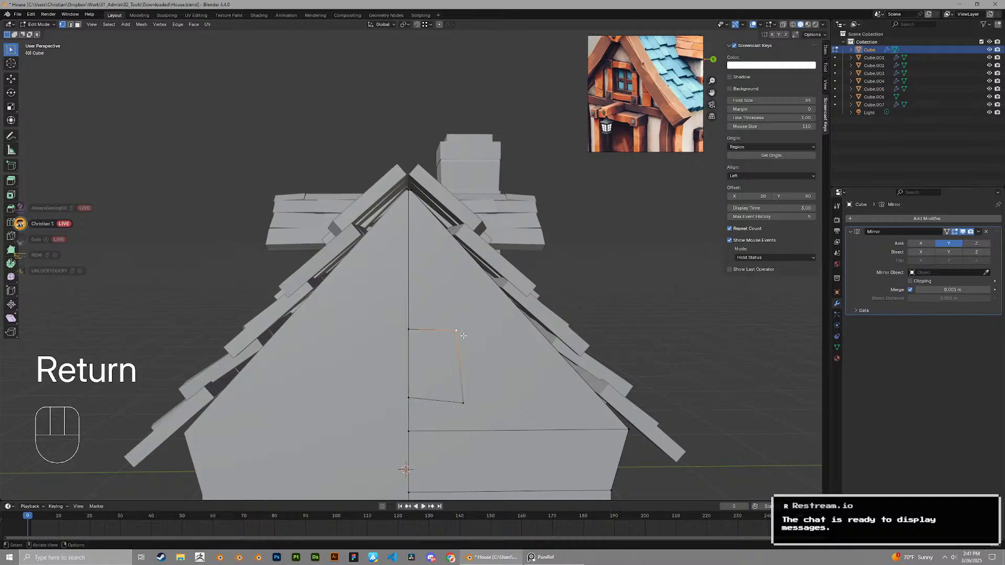
{"action": "key", "text": "k"}
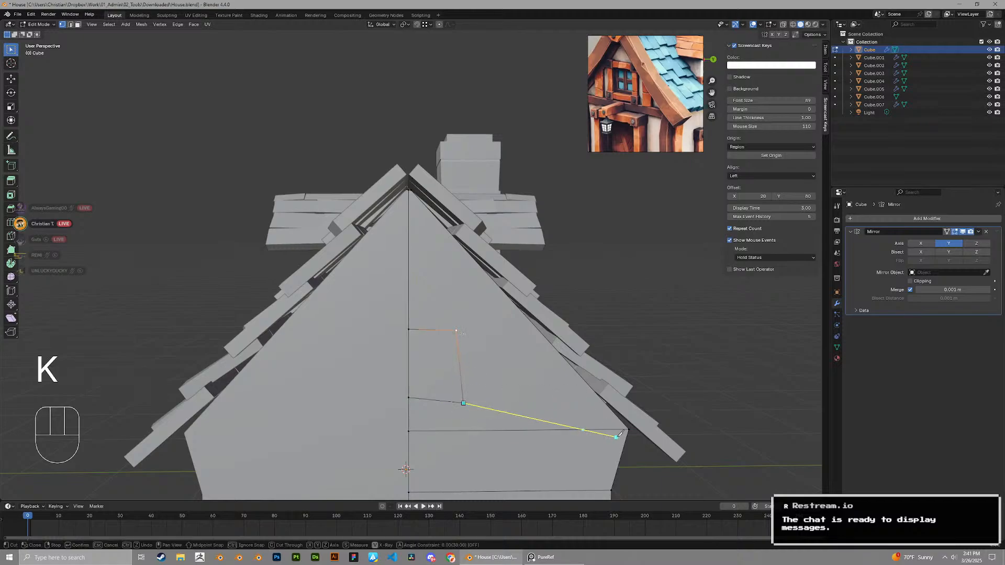
{"action": "key", "text": "Return"}
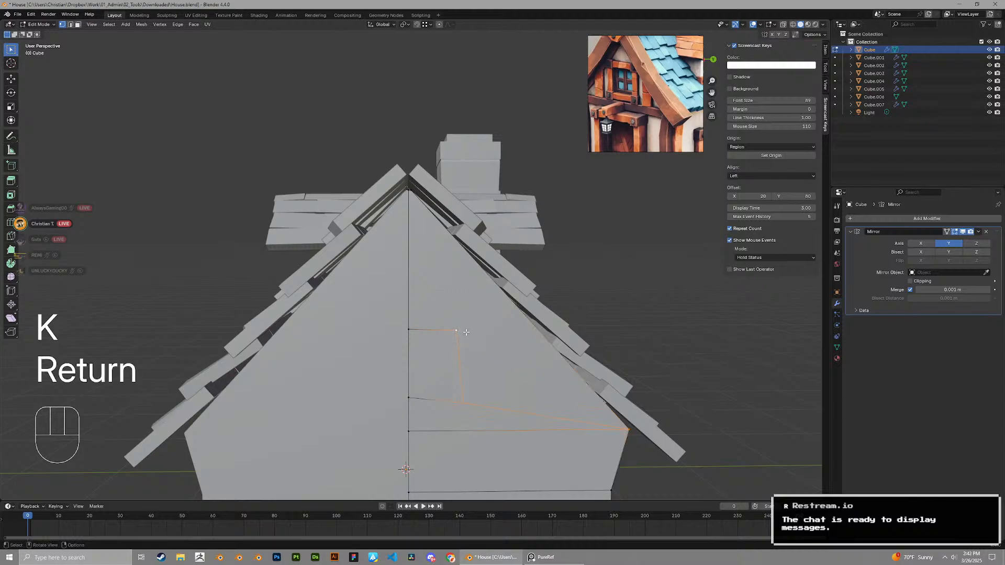
Try a knife cut from the window outline's upper corner to the gable peak, and undo it
{"action": "key", "text": "k"}
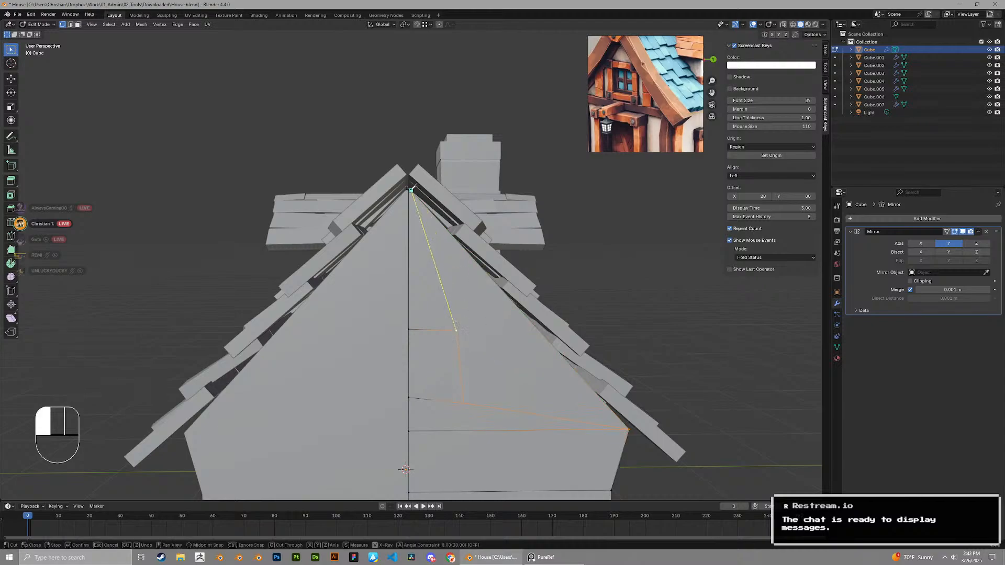
{"action": "key", "text": "Return"}
{"action": "middle_click_drag", "start_coordinate": [411, 191], "coordinate": [426, 191]}
{"action": "key", "text": "ctrl+z"}
Remove the extra edge beside the gable peak and add a loop cut midway down the wall mesh's sloping top
{"action": "key", "text": "2"}
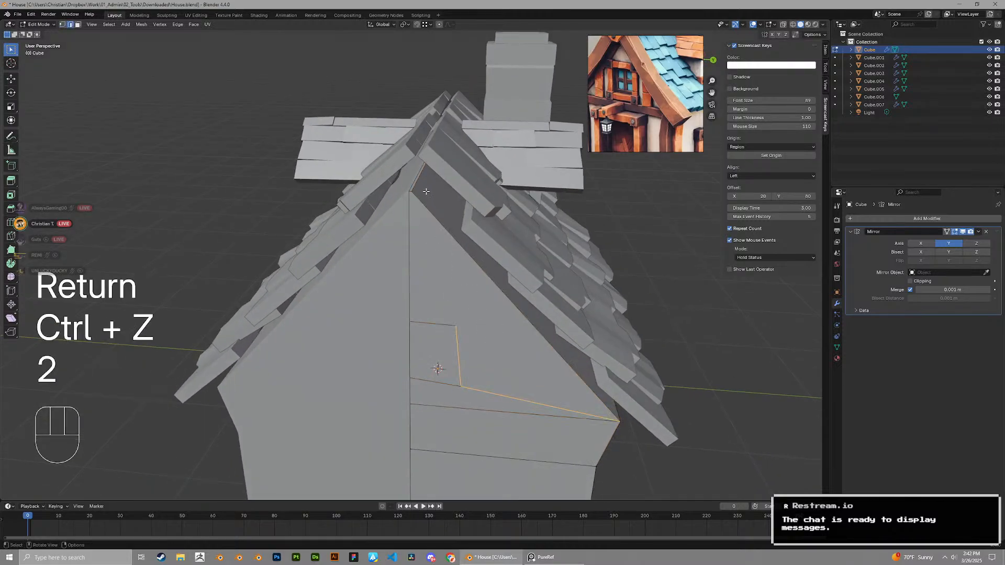
{"action": "left_click", "coordinate": [423, 186]}
{"action": "key", "text": "g"}
{"action": "key", "text": "g"}
{"action": "left_click", "coordinate": [525, 308]}
{"action": "middle_click_drag", "start_coordinate": [525, 307], "coordinate": [493, 313]}
{"action": "key", "text": "x"}
{"action": "left_click", "coordinate": [516, 280]}
{"action": "key", "text": "ctrl+r"}
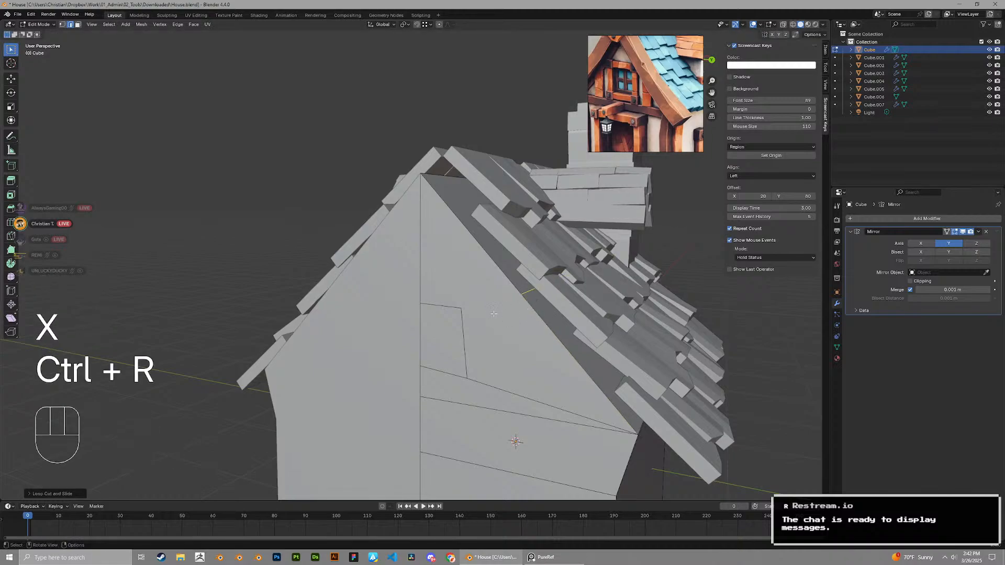
Connect the window outline's upper outer corner to the new vertex on the gable's sloping edge
{"action": "key", "text": "1"}
{"action": "left_click", "coordinate": [464, 309]}
{"action": "left_click", "coordinate": [516, 298], "text": "shift"}
{"action": "left_click", "coordinate": [532, 331]}
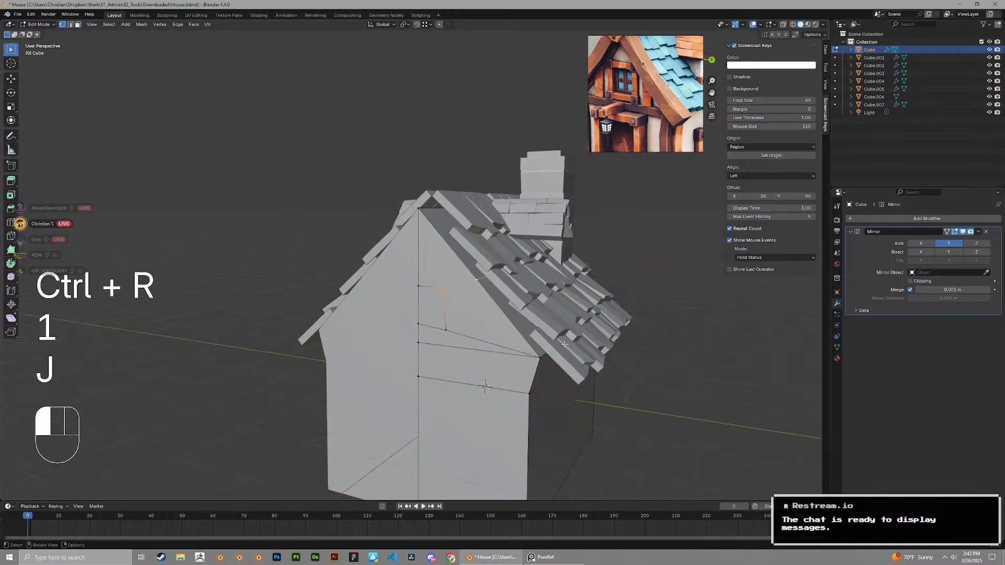
{"action": "middle_click_drag", "start_coordinate": [533, 331], "coordinate": [474, 348]}
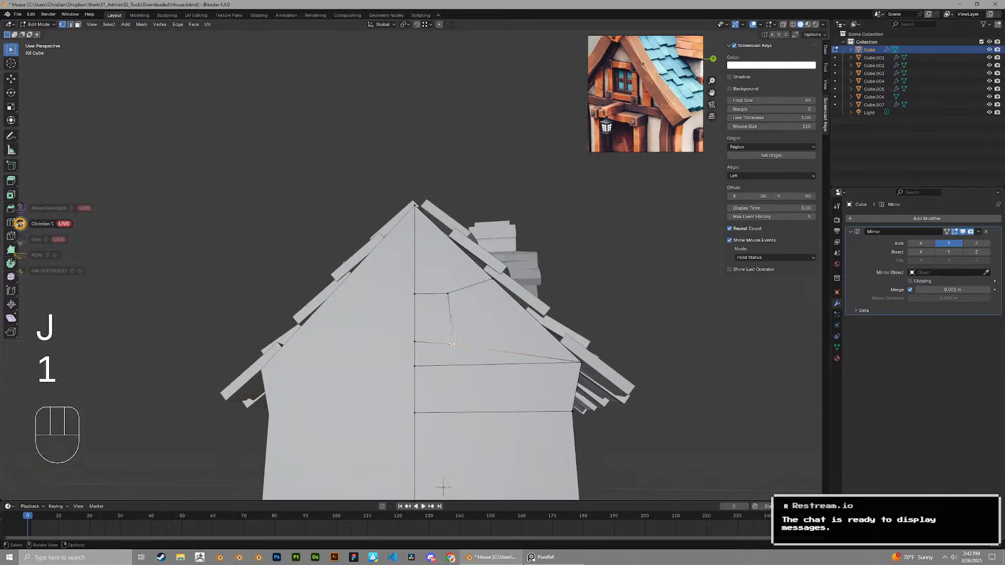
Level the window outline's lower and upper edges by scaling each to 0 along Z
{"action": "key", "text": "z"}
{"action": "key", "text": "KP_0"}
{"action": "left_click", "coordinate": [435, 343]}
{"action": "key", "text": "2"}
{"action": "left_click", "coordinate": [429, 298]}
{"action": "key", "text": "s"}
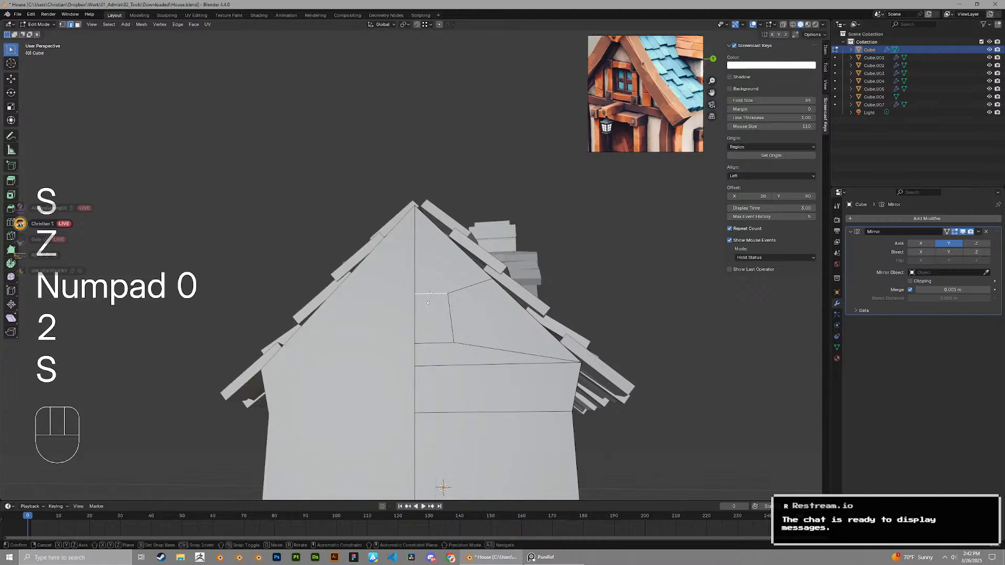
{"action": "key", "text": "z"}
{"action": "key", "text": "KP_0"}
{"action": "left_click", "coordinate": [430, 298]}
Straighten the window outline's outer side edge by scaling it to 0 along Y
{"action": "key", "text": "2"}
{"action": "left_click", "coordinate": [452, 317]}
{"action": "key", "text": "s"}
{"action": "key", "text": "x"}
{"action": "key", "text": "y"}
{"action": "key", "text": "KP_0"}
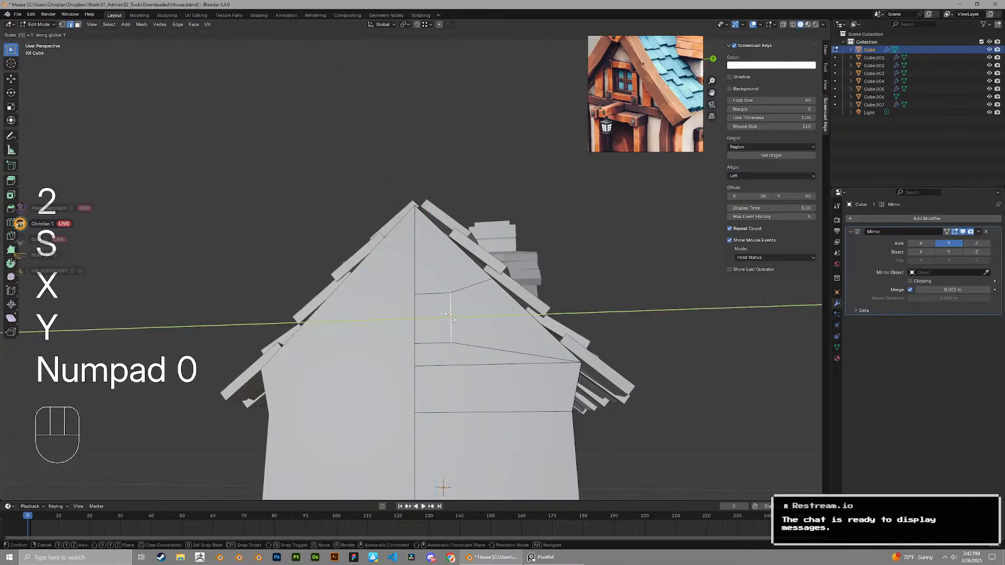
{"action": "left_click", "coordinate": [456, 317]}
Reveal the hidden geometry and fit the window face to the timber frame by moving and scaling it along Z
{"action": "middle_click_drag", "start_coordinate": [456, 317], "coordinate": [429, 280]}
{"action": "key", "text": "KP_Divide"}
{"action": "key", "text": "KP_Divide"}
{"action": "key", "text": "alt+h"}
{"action": "key", "text": "3"}
{"action": "scroll", "coordinate": [429, 280], "scroll_direction": "up", "scroll_amount": 3}
{"action": "key", "text": "g"}
{"action": "key", "text": "z"}
{"action": "left_click", "coordinate": [442, 220]}
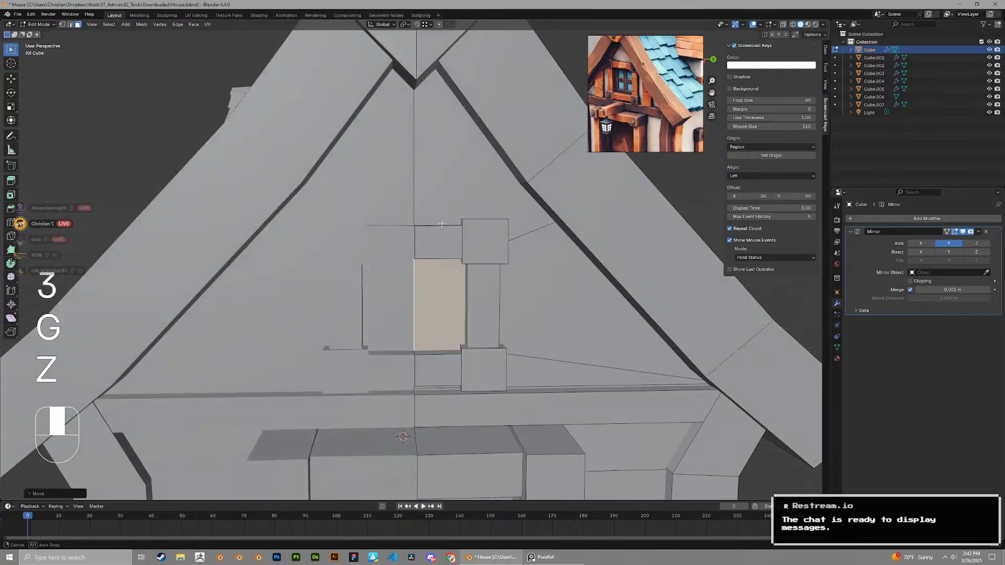
{"action": "key", "text": "s"}
{"action": "key", "text": "z"}
{"action": "left_click", "coordinate": [442, 214]}
Extrude the window face into the wall and delete the leftover inner face at the mirror line
{"action": "middle_click_drag", "start_coordinate": [442, 215], "coordinate": [406, 310]}
{"action": "key", "text": "e"}
{"action": "left_click", "coordinate": [463, 312]}
{"action": "key", "text": "3"}
{"action": "key", "text": "x"}
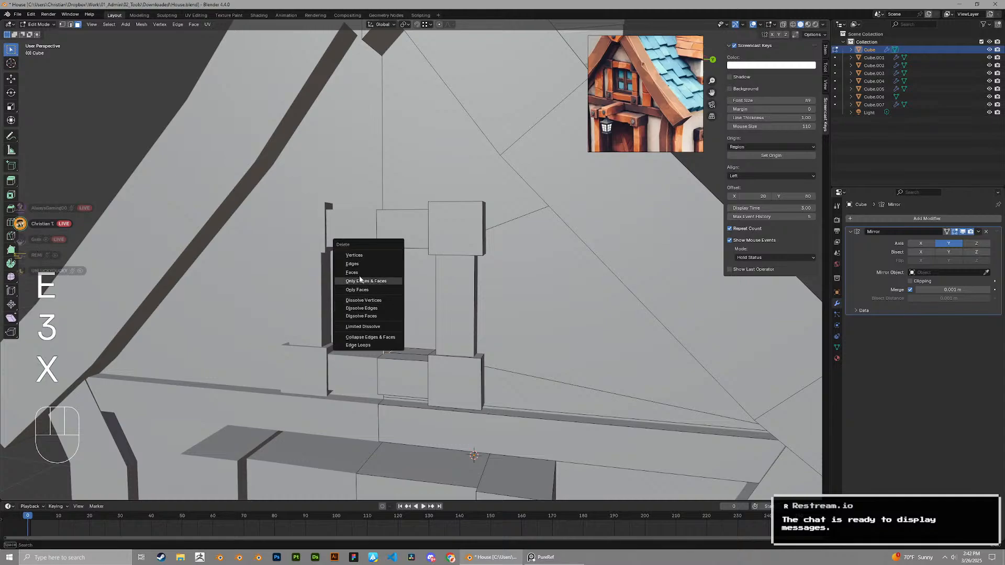
{"action": "left_click", "coordinate": [360, 280]}
Move the window recess's inner side face along Y to line it up with the timber frame
{"action": "middle_click_drag", "start_coordinate": [344, 273], "coordinate": [410, 279]}
{"action": "key", "text": "3"}
{"action": "left_click", "coordinate": [454, 310]}
{"action": "key", "text": "g"}
{"action": "key", "text": "x"}
{"action": "key", "text": "t"}
{"action": "key", "text": "y"}
{"action": "left_click", "coordinate": [422, 320]}
Move the window recess's upper and lower inner faces along Z to line them up with the frame
{"action": "key", "text": "3"}
{"action": "middle_click_drag", "start_coordinate": [421, 275], "coordinate": [419, 317]}
{"action": "key", "text": "g"}
{"action": "key", "text": "z"}
{"action": "left_click", "coordinate": [427, 249]}
{"action": "key", "text": "3"}
{"action": "left_click", "coordinate": [420, 346]}
{"action": "key", "text": "g"}
{"action": "key", "text": "z"}
{"action": "left_click", "coordinate": [405, 320]}
Adjust the window recess's depth by moving its back face along X
{"action": "key", "text": "3"}
{"action": "left_click", "coordinate": [405, 320]}
{"action": "key", "text": "g"}
{"action": "key", "text": "x"}
{"action": "key", "text": "y"}
{"action": "key", "text": "x"}
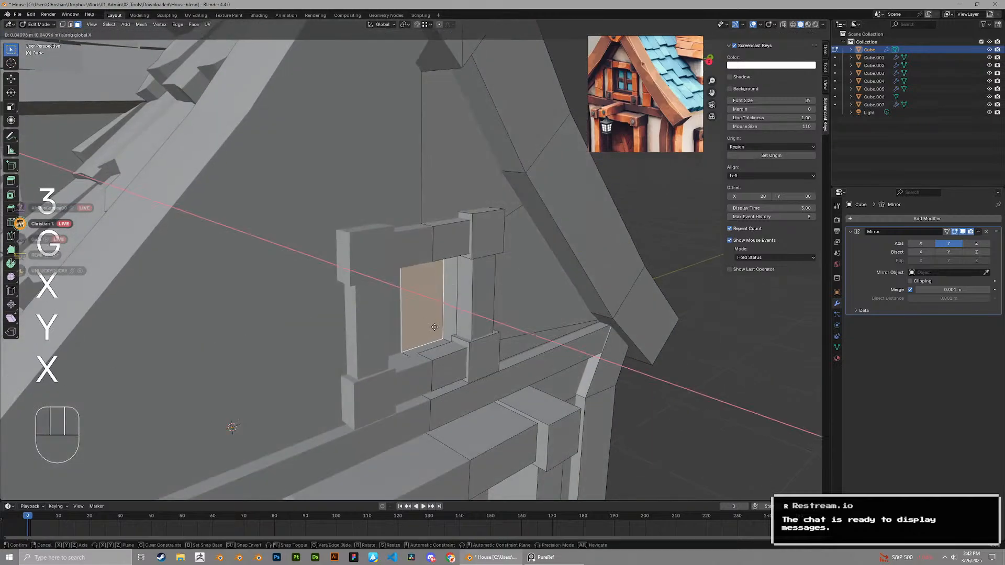
{"action": "left_click", "coordinate": [433, 331]}
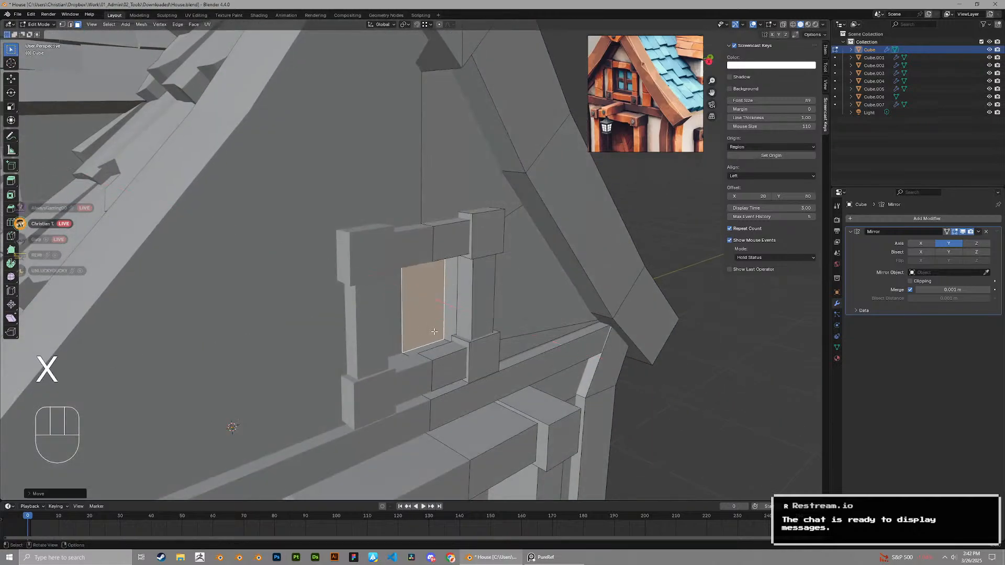
Leave Edit Mode, deselect the house and save the file House.blend
{"action": "key", "text": "Tab"}
{"action": "middle_click_drag", "start_coordinate": [560, 320], "coordinate": [523, 297]}
{"action": "scroll", "coordinate": [523, 297], "scroll_direction": "down", "scroll_amount": 6}
{"action": "left_click", "coordinate": [564, 252]}
{"action": "middle_click_drag", "start_coordinate": [576, 252], "coordinate": [449, 293]}
{"action": "key", "text": "ctrl+s"}
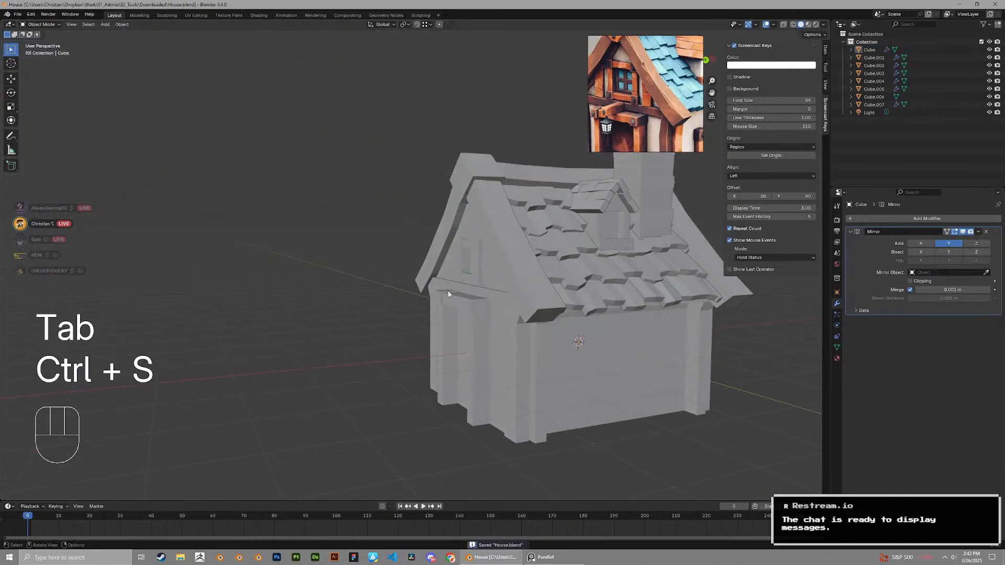
Examine the whole house model from several sides and compare its front and side walls with the reference image
{"action": "scroll", "coordinate": [456, 293], "scroll_direction": "up", "scroll_amount": 4}
{"action": "scroll", "coordinate": [526, 291], "scroll_direction": "down", "scroll_amount": 6}
{"action": "middle_click_drag", "start_coordinate": [526, 291], "coordinate": [346, 309]}
{"action": "middle_click_drag", "start_coordinate": [488, 336], "coordinate": [464, 318], "text": "shift"}
{"action": "scroll", "coordinate": [647, 94], "scroll_direction": "down", "scroll_amount": 4}
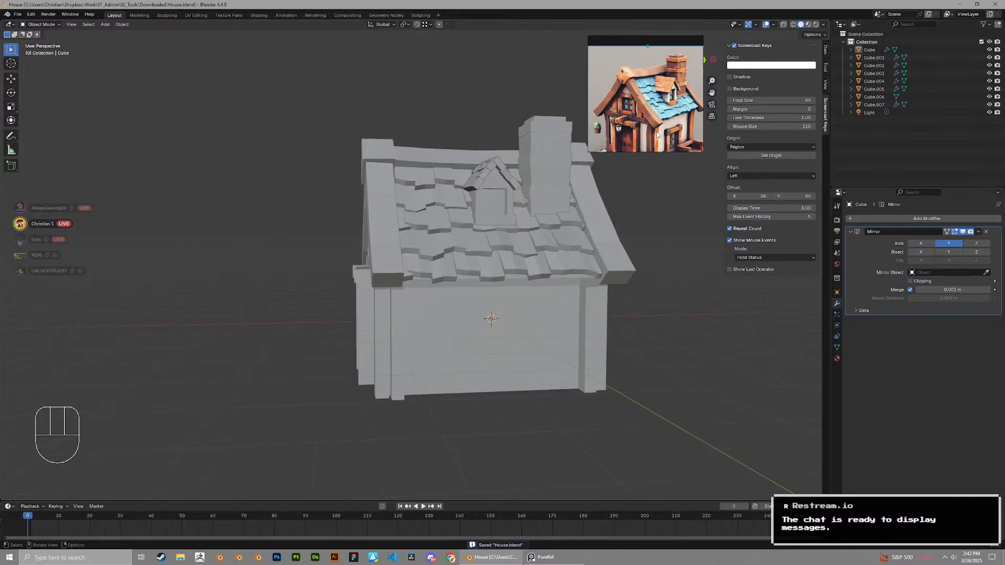
{"action": "scroll", "coordinate": [646, 94], "scroll_direction": "up", "scroll_amount": 3}
{"action": "mouse_move", "coordinate": [531, 310]}
{"action": "middle_mouse_down"}
{"action": "mouse_move", "coordinate": [529, 343]}
{"action": "mouse_move", "coordinate": [516, 309]}
{"action": "middle_mouse_up"}
{"action": "middle_click_drag", "start_coordinate": [661, 122], "coordinate": [636, 92]}
{"action": "scroll", "coordinate": [637, 97], "scroll_direction": "up", "scroll_amount": 3}
{"action": "middle_click_drag", "start_coordinate": [540, 202], "coordinate": [484, 255]}
{"action": "middle_click_drag", "start_coordinate": [623, 117], "coordinate": [740, 145]}
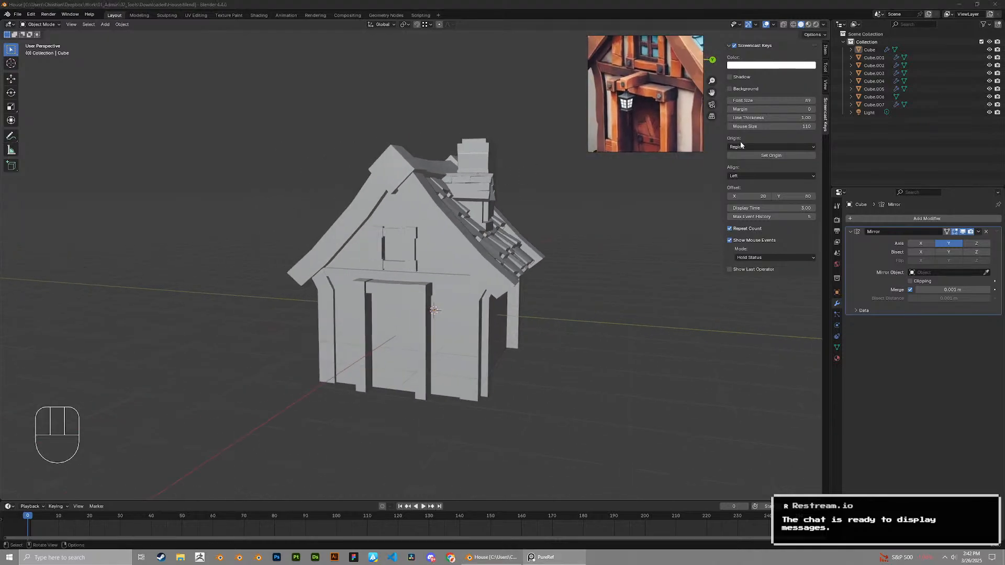
In Edit Mode, select all linked parts of the gable window frame and snap them along Z to the beam below
{"action": "scroll", "coordinate": [511, 280], "scroll_direction": "up", "scroll_amount": 6}
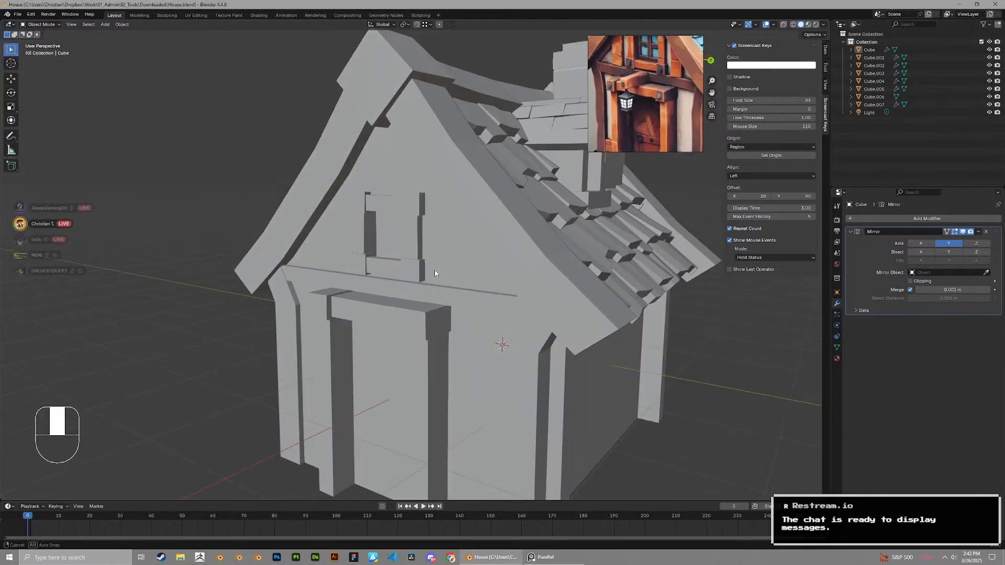
{"action": "scroll", "coordinate": [622, 149], "scroll_direction": "down", "scroll_amount": 4}
{"action": "key", "text": "Tab"}
{"action": "middle_click_drag", "start_coordinate": [544, 220], "coordinate": [403, 268]}
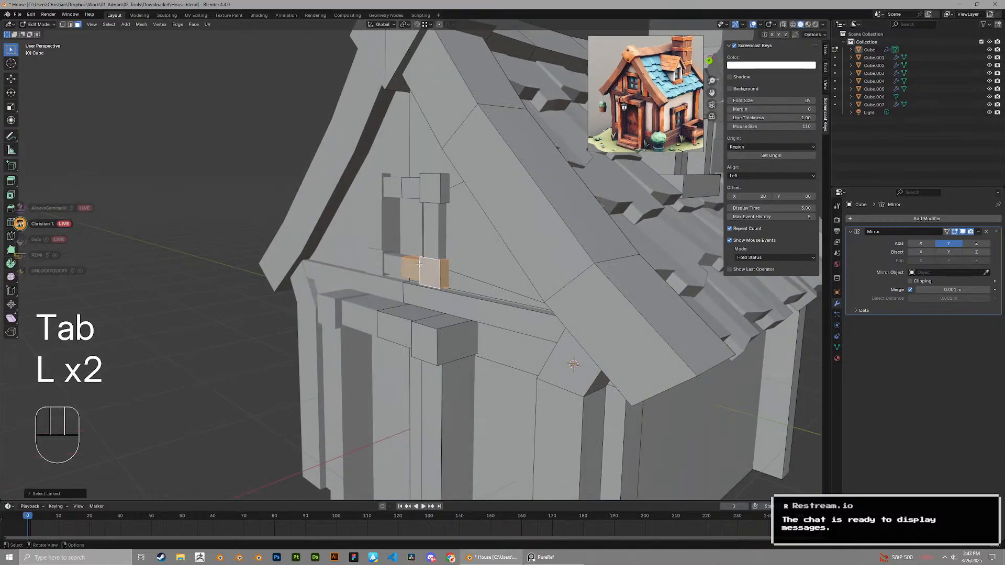
{"action": "middle_click_drag", "start_coordinate": [409, 211], "coordinate": [443, 214]}
{"action": "scroll", "coordinate": [444, 215], "scroll_direction": "up", "scroll_amount": 2}
{"action": "key", "text": "g"}
{"action": "key", "text": "z"}
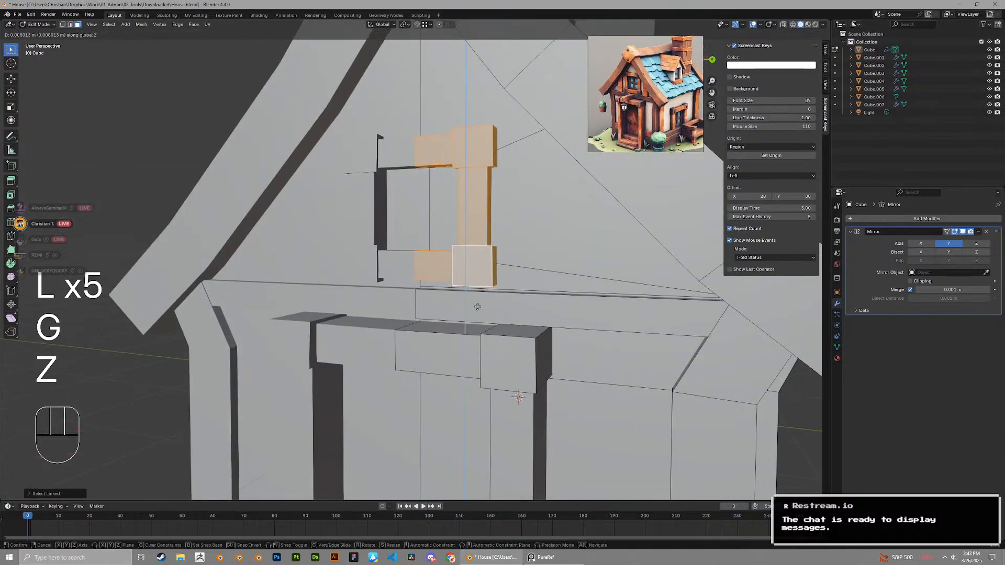
{"action": "left_click", "coordinate": [421, 293], "text": "ctrl"}
Lower the top face of the gable window frame's bottom piece slightly along Z
{"action": "middle_click_drag", "start_coordinate": [424, 295], "coordinate": [441, 257]}
{"action": "key", "text": "3"}
{"action": "left_click", "coordinate": [439, 256]}
{"action": "key", "text": "g"}
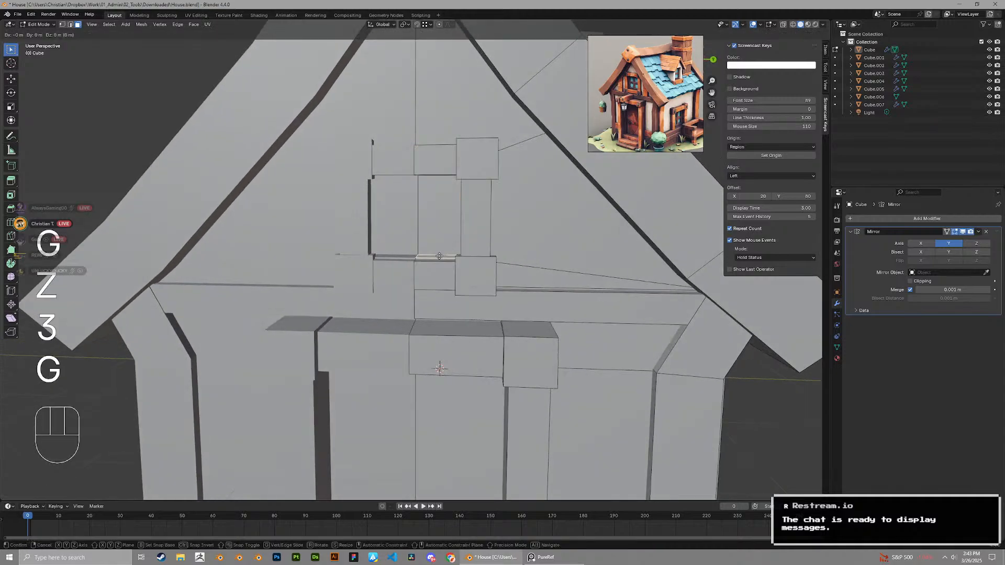
{"action": "left_click", "coordinate": [440, 259]}
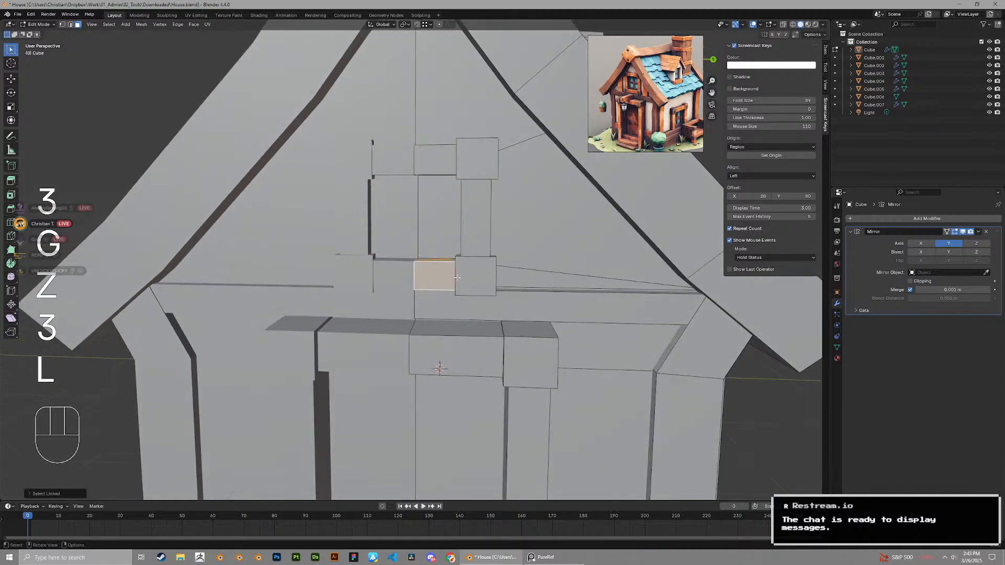
Duplicate the linked gable window frame pieces and move the copy along Y beyond the side of the house
{"action": "key", "text": "l"}
{"action": "key", "text": "l"}
{"action": "scroll", "coordinate": [479, 166], "scroll_direction": "down", "scroll_amount": 5}
{"action": "key", "text": "shift+d"}
{"action": "key", "text": "z"}
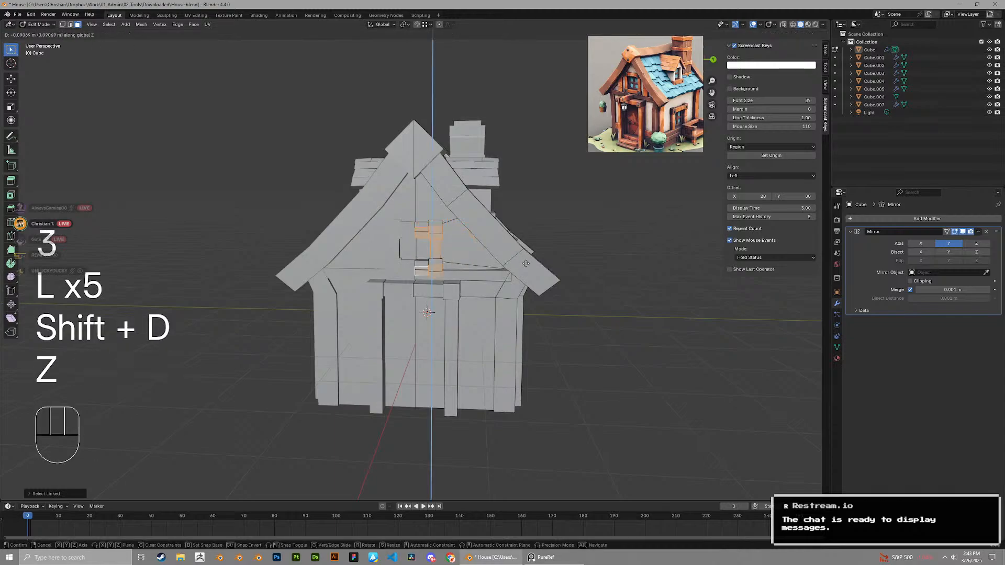
{"action": "key", "text": "x"}
{"action": "key", "text": "y"}
{"action": "middle_click_drag", "start_coordinate": [541, 269], "coordinate": [471, 314]}
Try to rotate the duplicated window frame 80° about Z
{"action": "key", "text": "r"}
{"action": "key", "text": "z"}
{"action": "key", "text": "KP_8"}
{"action": "key", "text": "KP_0"}
{"action": "left_click", "coordinate": [579, 296]}
Try to position the rotated frame copy against the side wall by moving it along Z and X
{"action": "key", "text": "g"}
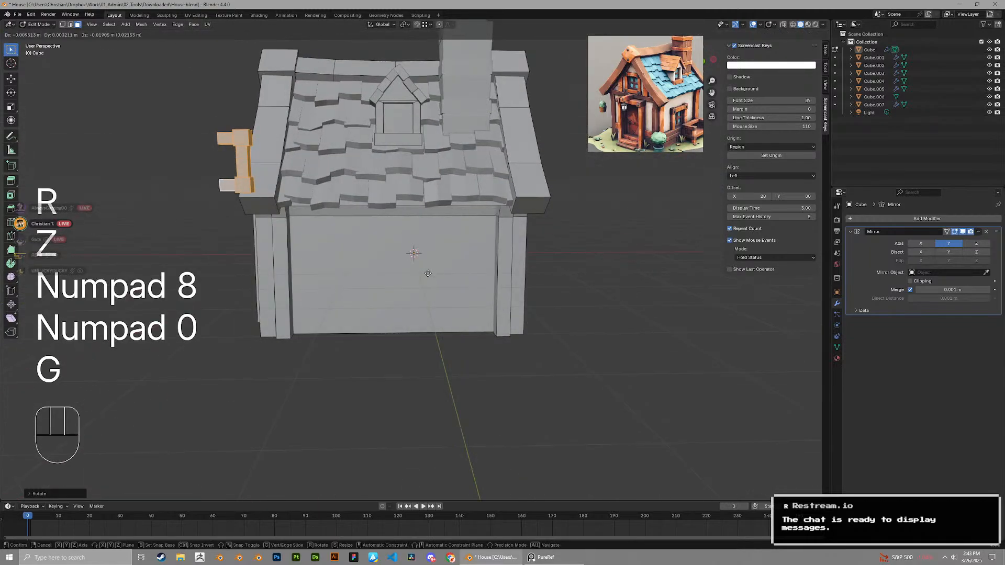
{"action": "key", "text": "x"}
{"action": "key", "text": "z"}
{"action": "left_click", "coordinate": [452, 342]}
{"action": "scroll", "coordinate": [450, 327], "scroll_direction": "up", "scroll_amount": 2}
{"action": "key", "text": "g"}
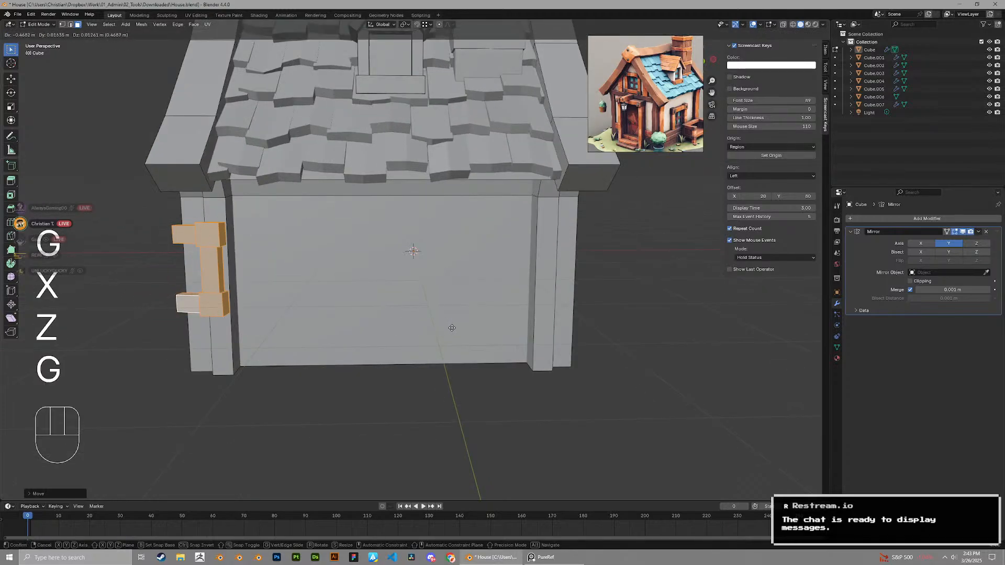
{"action": "key", "text": "x"}
{"action": "left_click", "coordinate": [678, 345]}
{"action": "scroll", "coordinate": [628, 346], "scroll_direction": "up", "scroll_amount": 3}
{"action": "middle_click_drag", "start_coordinate": [567, 353], "coordinate": [684, 395]}
{"action": "scroll", "coordinate": [663, 350], "scroll_direction": "down", "scroll_amount": 3}
Undo the frame copy's last moves and rotation
{"action": "key", "text": "ctrl+z"}
{"action": "scroll", "coordinate": [655, 387], "scroll_direction": "down", "scroll_amount": 4}
{"action": "key", "text": "ctrl+z"}
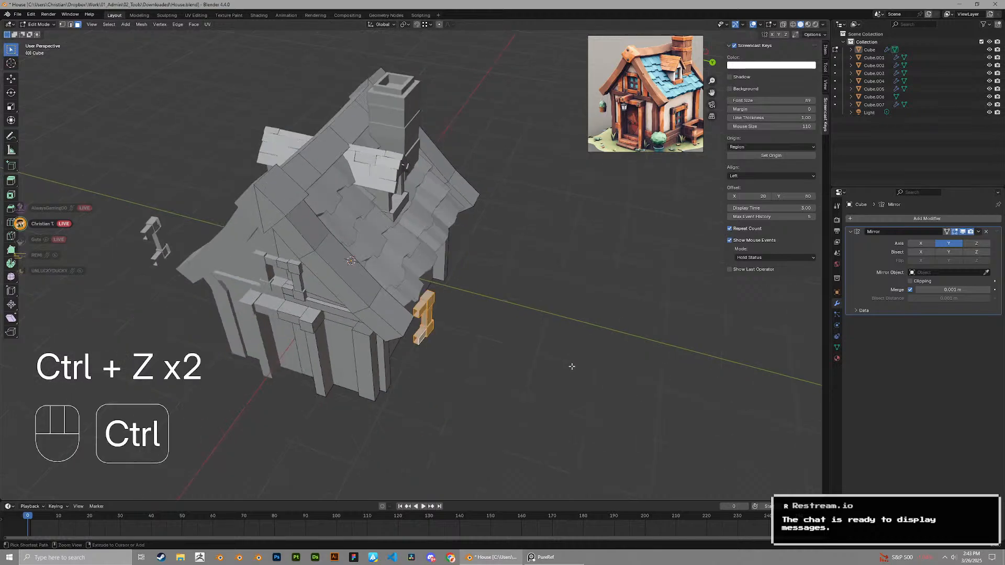
{"action": "type", "text": "rz80"}
{"action": "left_click", "coordinate": [571, 364]}
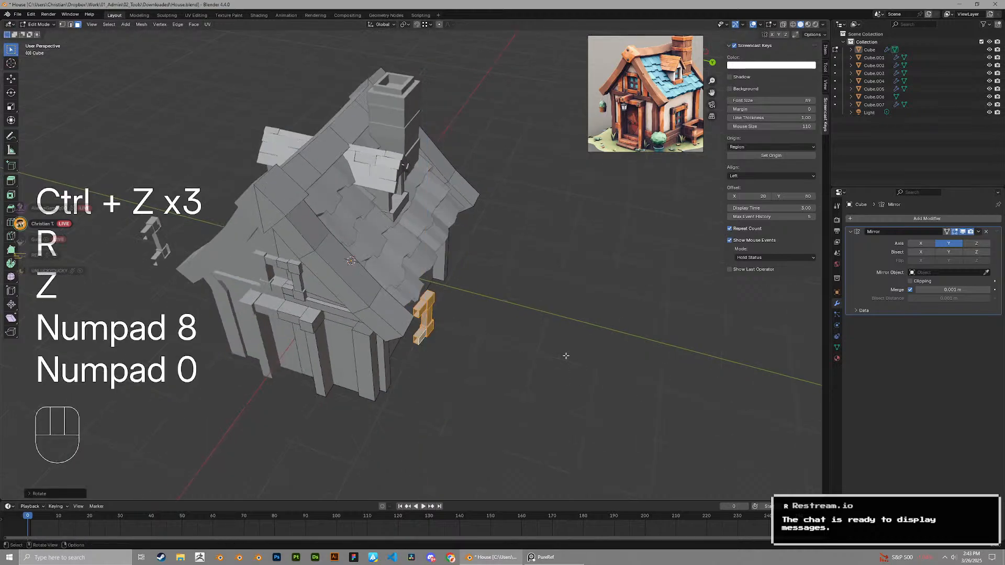
{"action": "middle_click_drag", "start_coordinate": [567, 355], "coordinate": [333, 337]}
{"action": "key", "text": "ctrl+z"}
{"action": "key", "text": "r"}
{"action": "key", "text": "z"}
{"action": "left_click", "coordinate": [583, 361]}
{"action": "key", "text": "ctrl+z"}
{"action": "key", "text": "ctrl+shift+z"}
Rotate the duplicated window frame 90° about Z so it runs parallel to the side wall
{"action": "key", "text": "r"}
{"action": "key", "text": "z"}
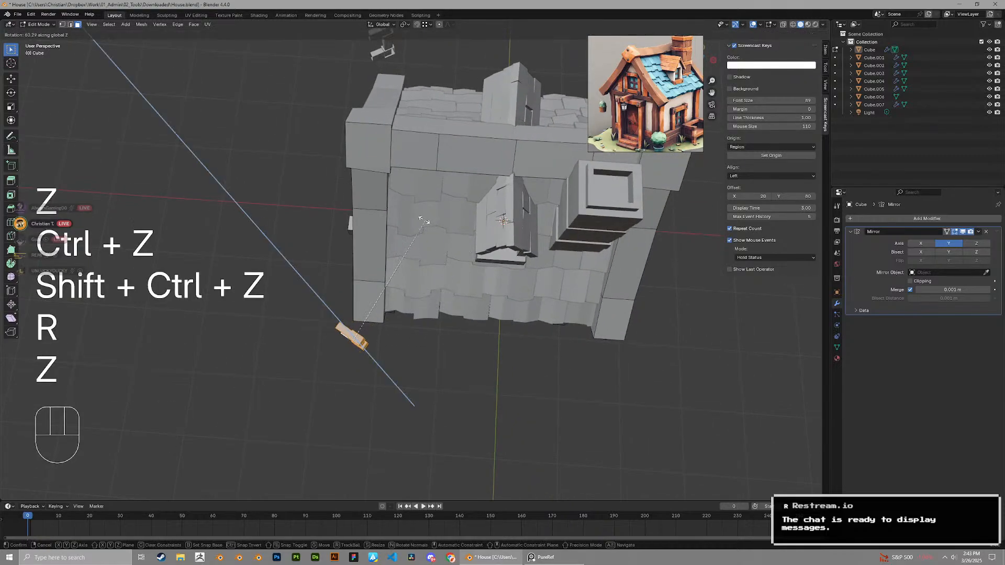
{"action": "left_click", "coordinate": [361, 200]}
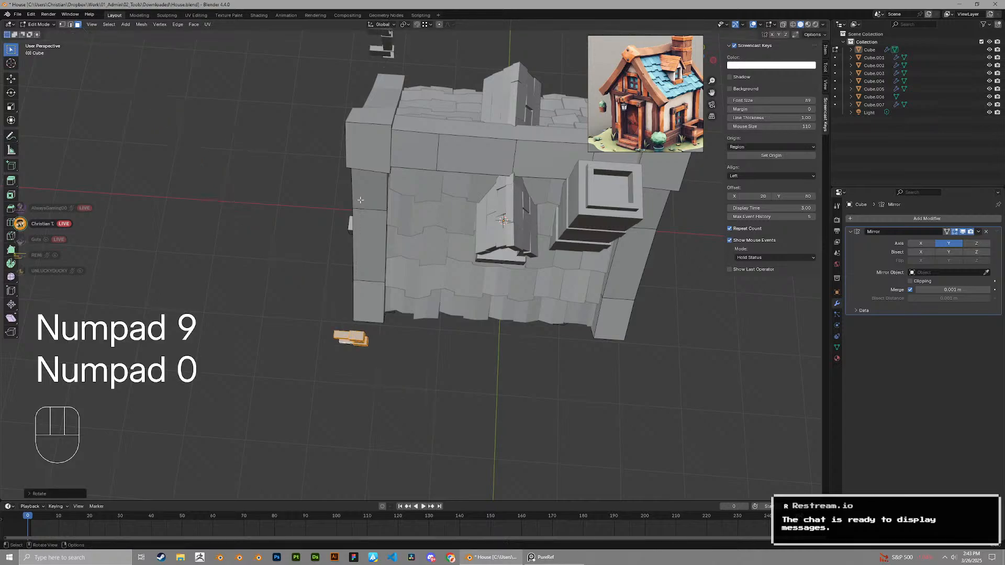
Move the frame copy along Z, X and Y to place it in front of the side wall
{"action": "middle_click_drag", "start_coordinate": [374, 236], "coordinate": [397, 198]}
{"action": "key", "text": "g"}
{"action": "key", "text": "z"}
{"action": "left_click", "coordinate": [401, 322]}
{"action": "key", "text": "g"}
{"action": "key", "text": "x"}
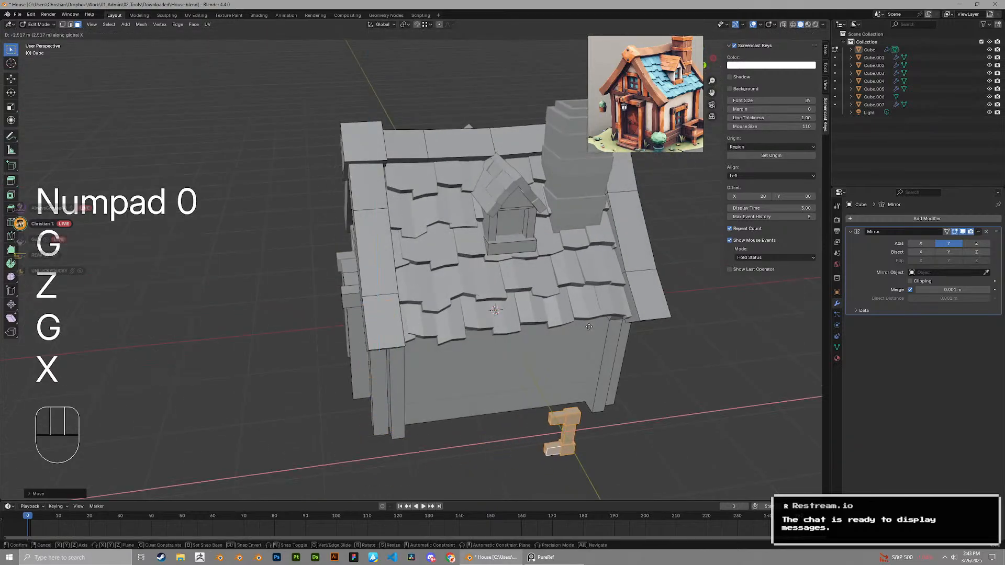
{"action": "key", "text": "g"}
{"action": "key", "text": "y"}
{"action": "left_click", "coordinate": [551, 309]}
Rotate the frame copy 90° about Y so its two short pieces point downward
{"action": "middle_click_drag", "start_coordinate": [551, 309], "coordinate": [445, 254], "text": "shift"}
{"action": "scroll", "coordinate": [445, 262], "scroll_direction": "up", "scroll_amount": 4}
{"action": "middle_click_drag", "start_coordinate": [431, 295], "coordinate": [502, 233], "text": "shift"}
{"action": "scroll", "coordinate": [502, 233], "scroll_direction": "up", "scroll_amount": 3}
{"action": "type", "text": "rxy"}
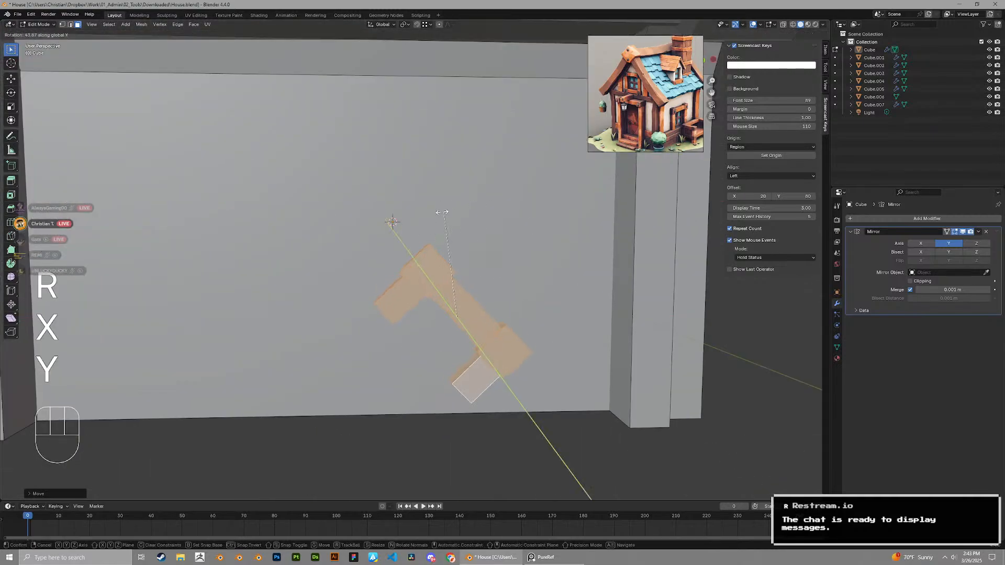
{"action": "type", "text": "90"}
{"action": "left_click", "coordinate": [417, 216]}
Move the frame copy along Z and X toward the middle of the side wall
{"action": "key", "text": "g"}
{"action": "key", "text": "z"}
{"action": "left_click", "coordinate": [417, 184]}
{"action": "scroll", "coordinate": [417, 184], "scroll_direction": "down", "scroll_amount": 3}
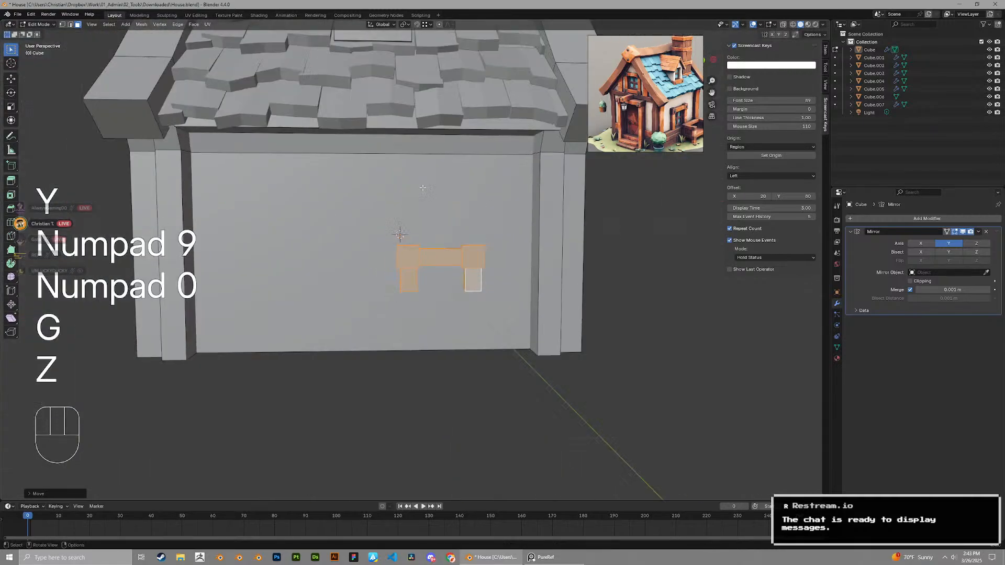
{"action": "key", "text": "g"}
{"action": "key", "text": "x"}
{"action": "key", "text": "z"}
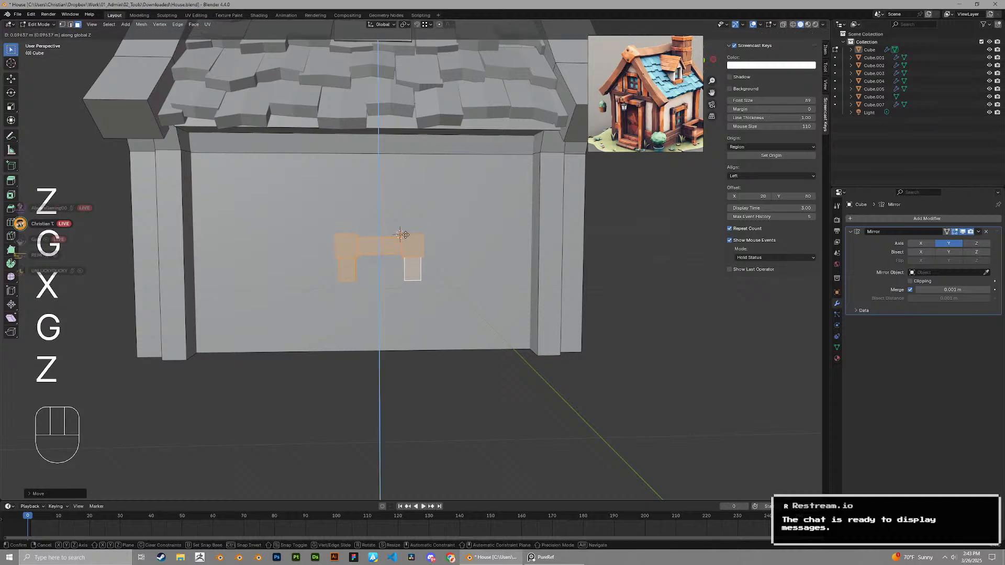
{"action": "left_click", "coordinate": [405, 235]}
Fine-tune the window frame's height on the side wall along Z
{"action": "scroll", "coordinate": [406, 236], "scroll_direction": "up", "scroll_amount": 1}
{"action": "key", "text": "g"}
{"action": "key", "text": "z"}
{"action": "left_click", "coordinate": [409, 273]}
{"action": "scroll", "coordinate": [350, 232], "scroll_direction": "down", "scroll_amount": 4}
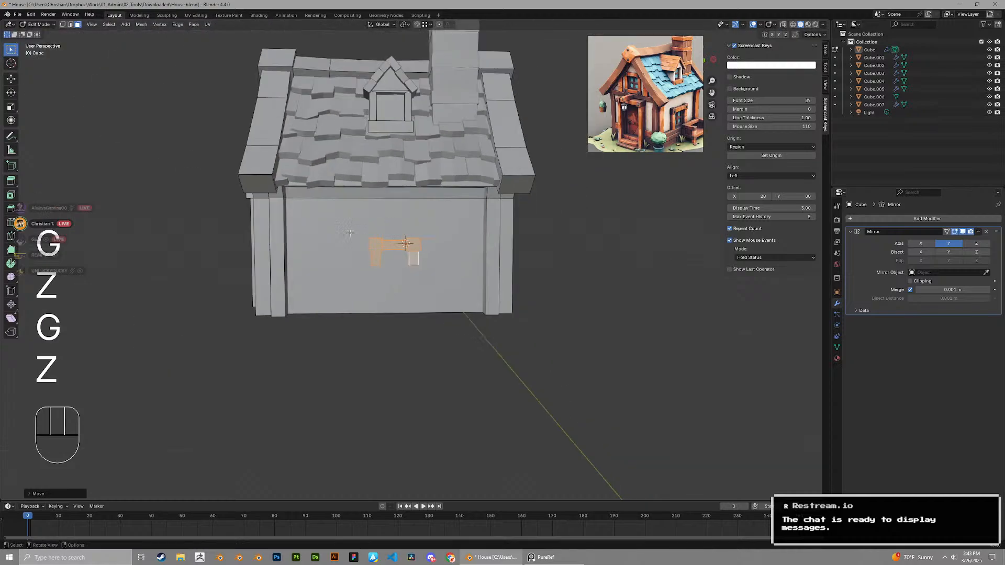
{"action": "middle_click_drag", "start_coordinate": [350, 233], "coordinate": [402, 246]}
{"action": "key", "text": "g"}
{"action": "key", "text": "z"}
{"action": "left_click", "coordinate": [332, 239]}
Compare the side wall with the reference image, then duplicate the wall's face and offset the copy outward along Y
{"action": "scroll", "coordinate": [421, 260], "scroll_direction": "up", "scroll_amount": 2}
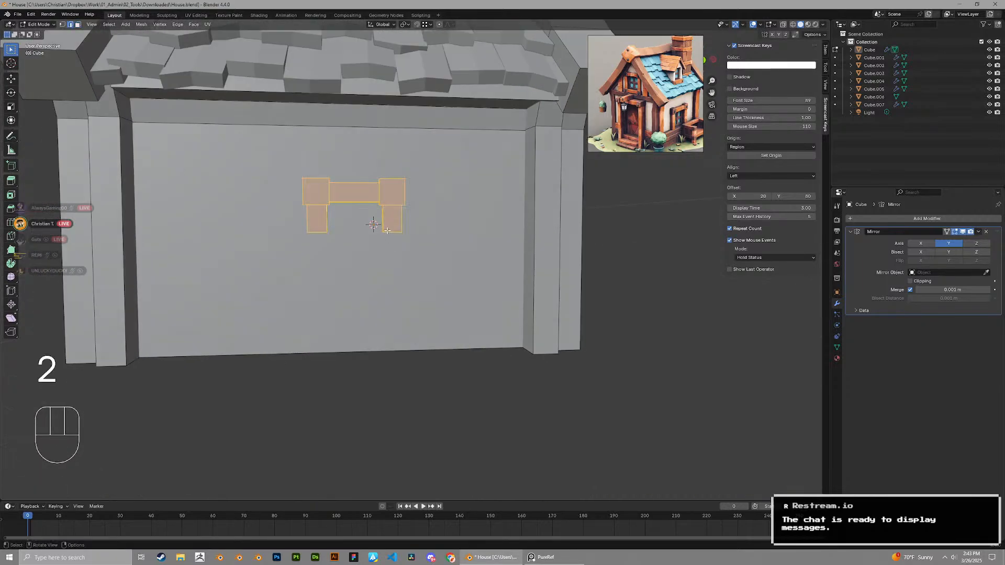
{"action": "scroll", "coordinate": [387, 231], "scroll_direction": "down", "scroll_amount": 3}
{"action": "scroll", "coordinate": [387, 231], "scroll_direction": "up", "scroll_amount": 3}
{"action": "scroll", "coordinate": [674, 135], "scroll_direction": "up", "scroll_amount": 5}
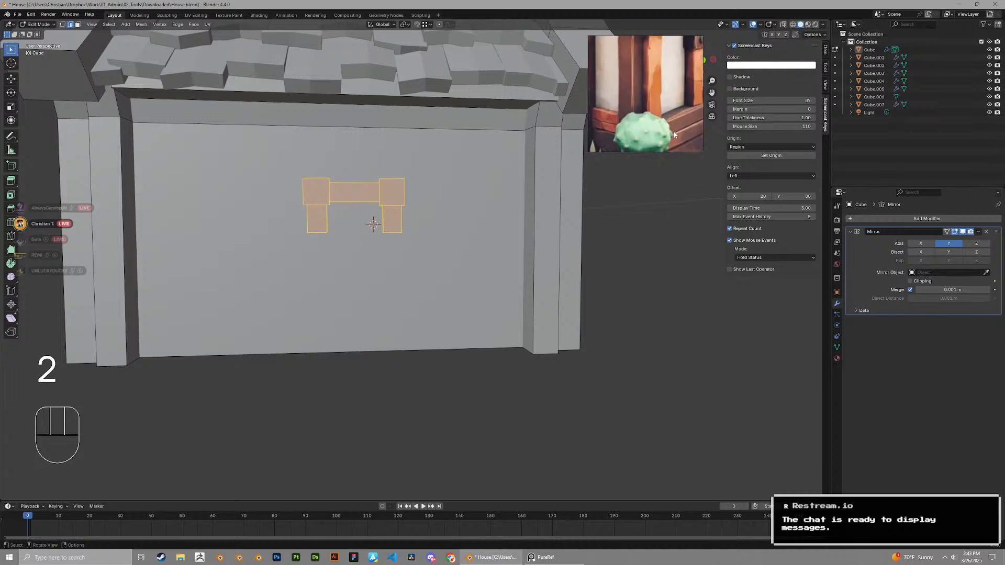
{"action": "scroll", "coordinate": [674, 130], "scroll_direction": "down", "scroll_amount": 5}
{"action": "middle_click_drag", "start_coordinate": [434, 277], "coordinate": [498, 316], "text": "shift"}
{"action": "key", "text": "3"}
{"action": "left_click", "coordinate": [541, 259]}
{"action": "key", "text": "shift+d"}
{"action": "key", "text": "x"}
{"action": "key", "text": "y"}
{"action": "left_click", "coordinate": [536, 275]}
Lower the duplicated face's top edge along Z to leave a low strip along the side wall's base
{"action": "key", "text": "2"}
{"action": "left_click", "coordinate": [447, 146]}
{"action": "key", "text": "g"}
{"action": "key", "text": "z"}
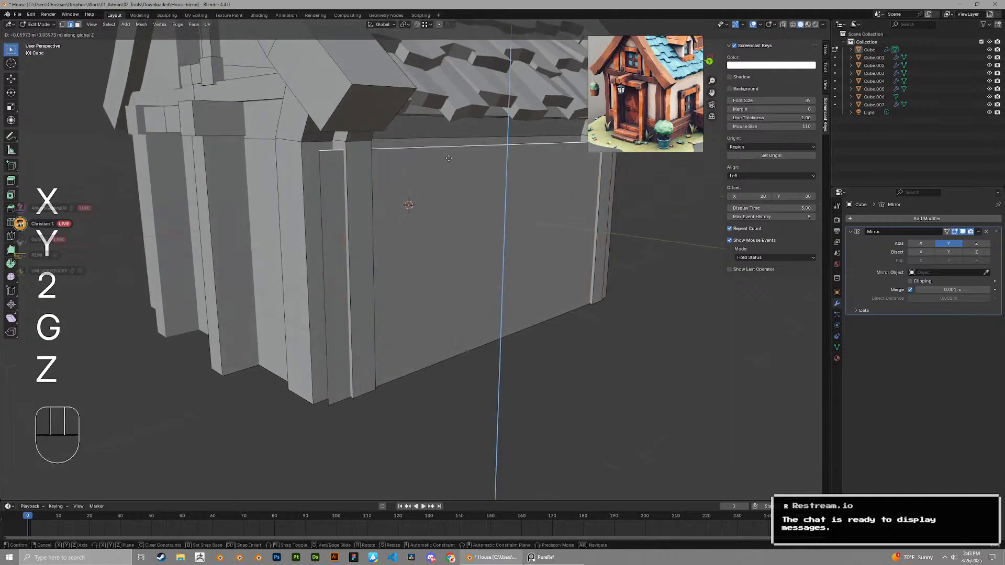
{"action": "left_click", "coordinate": [454, 310]}
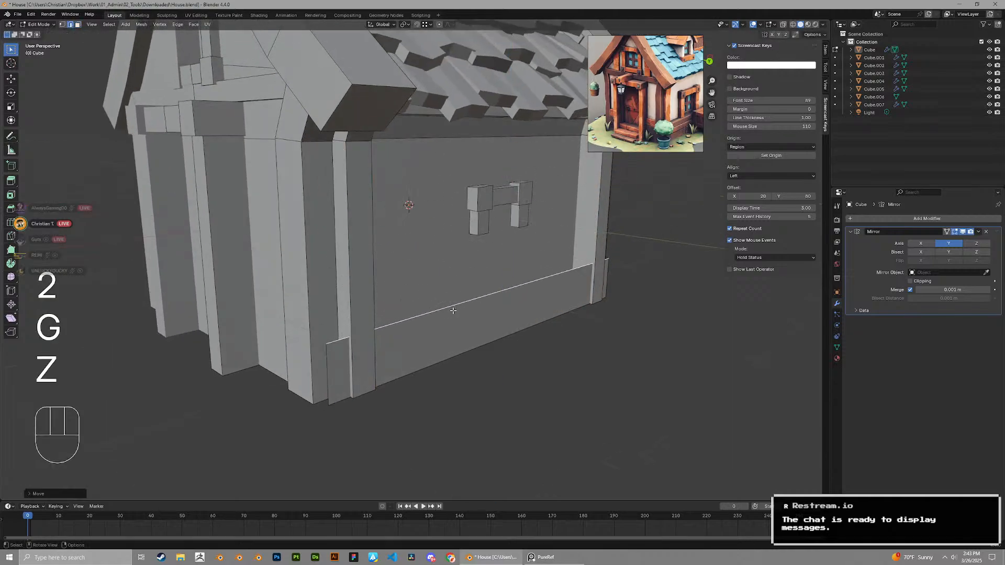
Snap both end edges of the base strip along X to the inner sides of the corner posts
{"action": "left_click", "coordinate": [329, 369]}
{"action": "middle_click_drag", "start_coordinate": [330, 369], "coordinate": [299, 398]}
{"action": "key", "text": "g"}
{"action": "key", "text": "x"}
{"action": "left_click", "coordinate": [393, 369], "text": "ctrl"}
{"action": "middle_click_drag", "start_coordinate": [542, 358], "coordinate": [502, 361], "text": "shift"}
{"action": "middle_click_drag", "start_coordinate": [581, 343], "coordinate": [520, 346]}
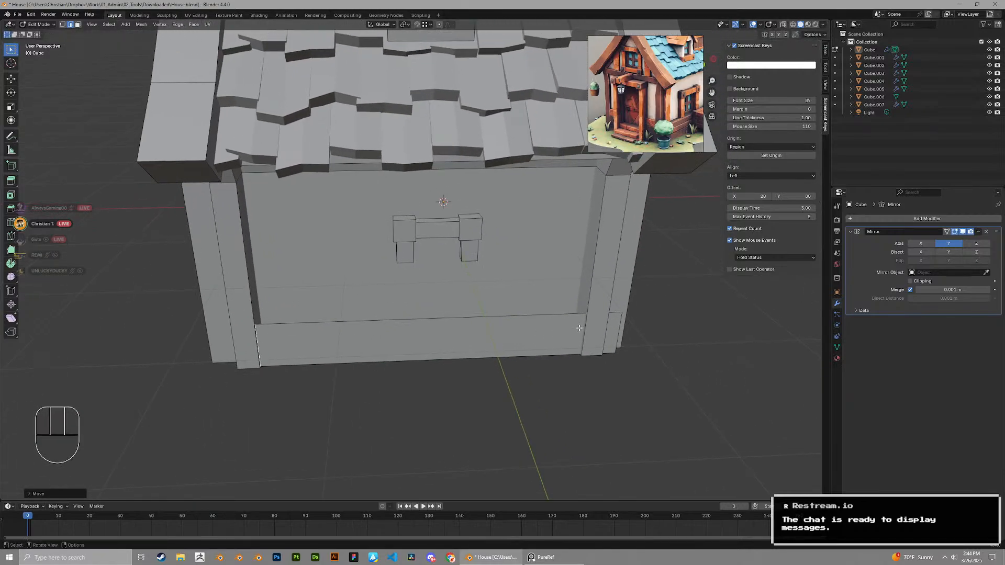
{"action": "key", "text": "x"}
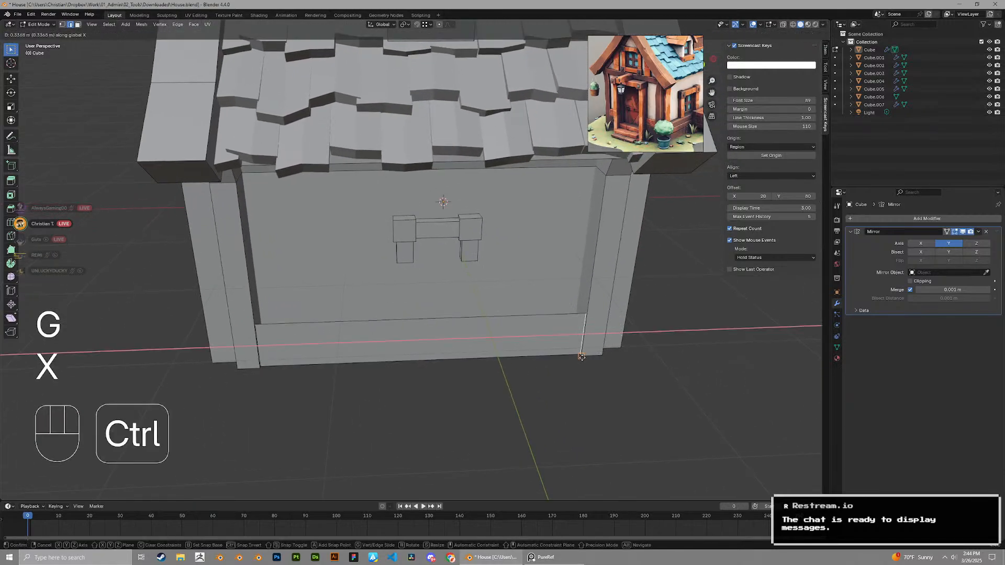
{"action": "left_click", "coordinate": [582, 357], "text": "ctrl"}
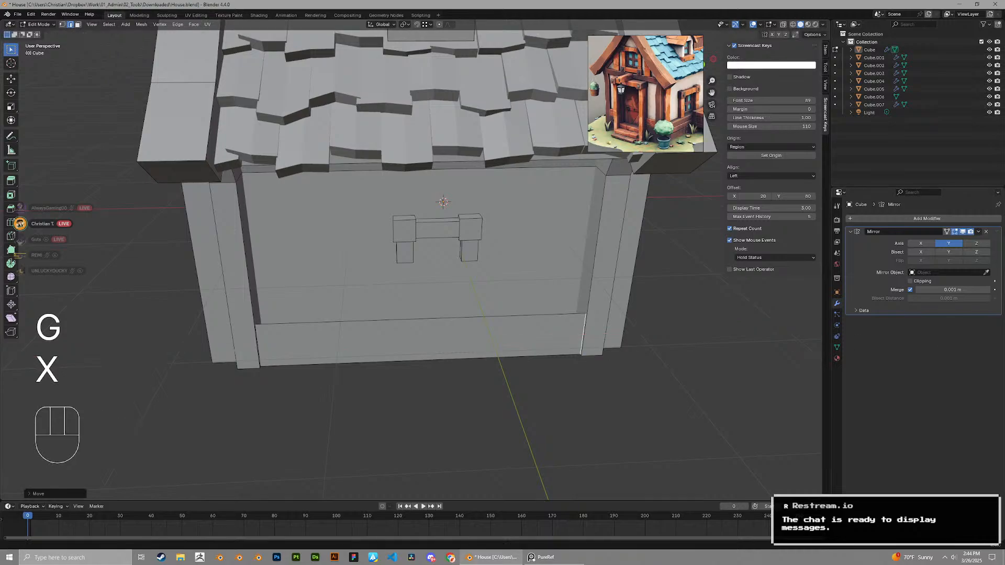
Select the base strip's face and shift it slightly along Y
{"action": "middle_click_drag", "start_coordinate": [504, 322], "coordinate": [518, 329]}
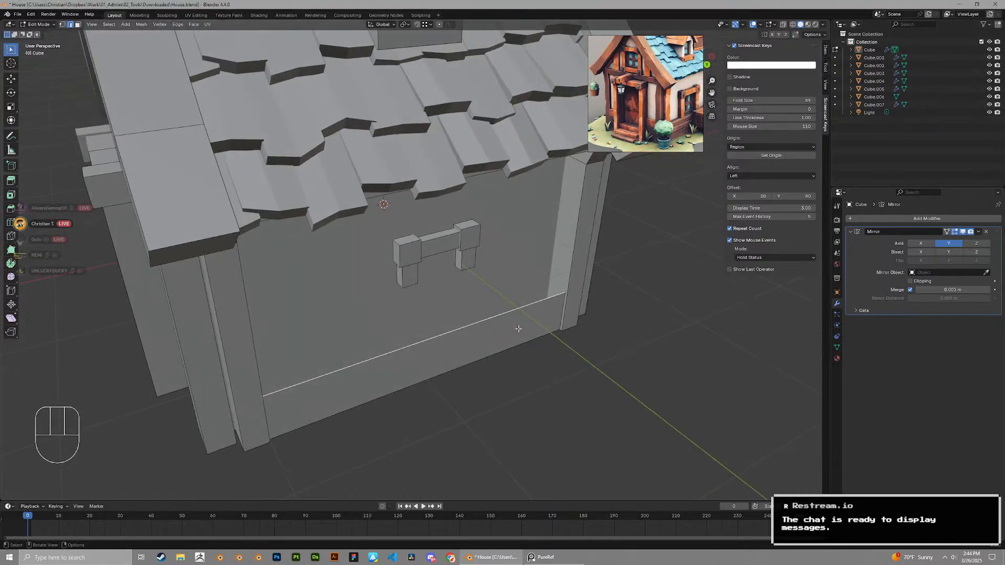
{"action": "left_click", "coordinate": [398, 378]}
{"action": "key", "text": "g"}
{"action": "key", "text": "x"}
{"action": "key", "text": "y"}
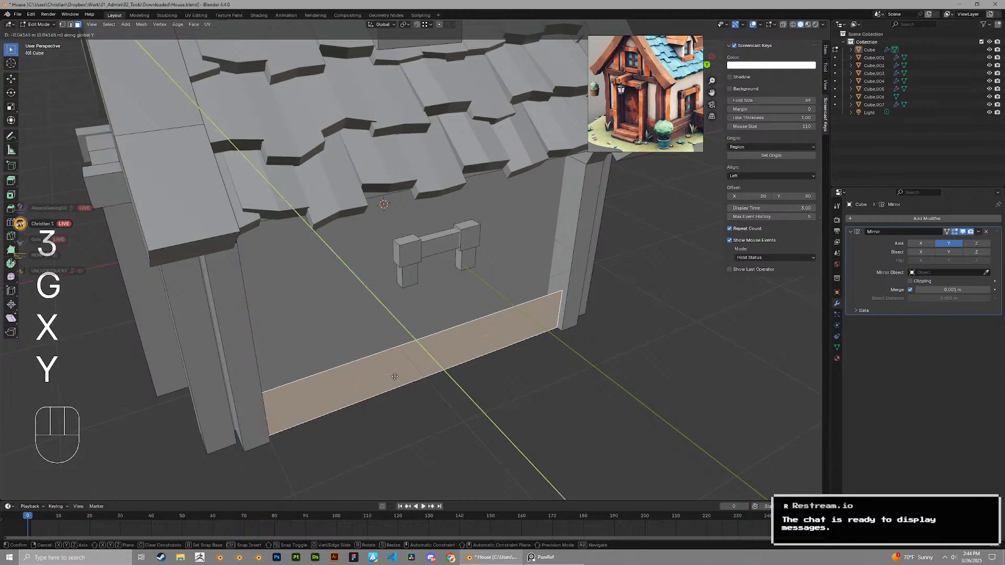
{"action": "left_click", "coordinate": [393, 375]}
Extrude the base strip outward into a solid beam and adjust its front face along Y
{"action": "middle_click_drag", "start_coordinate": [394, 376], "coordinate": [420, 391]}
{"action": "key", "text": "e"}
{"action": "left_click", "coordinate": [399, 373]}
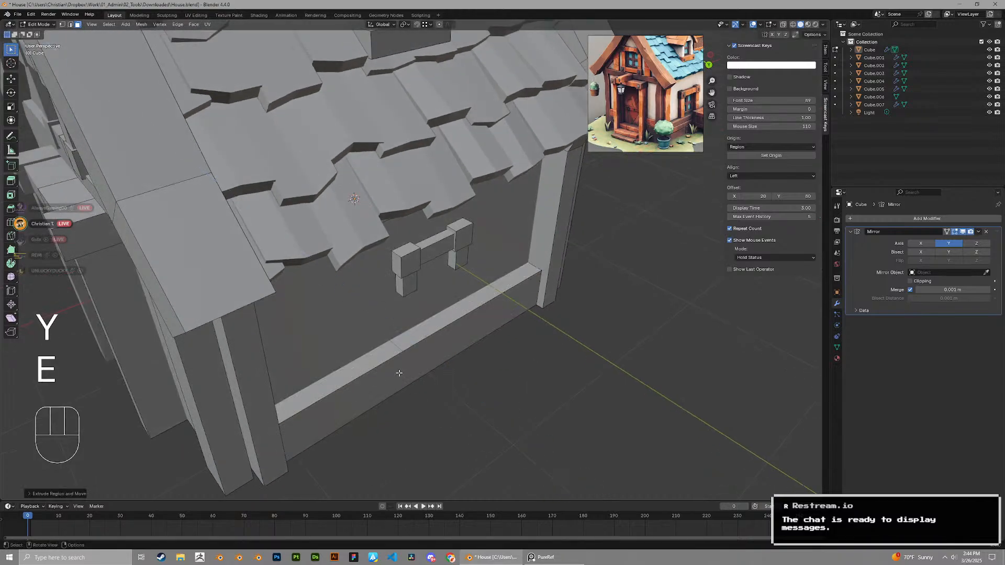
{"action": "key", "text": "3"}
{"action": "middle_click_drag", "start_coordinate": [420, 367], "coordinate": [398, 369]}
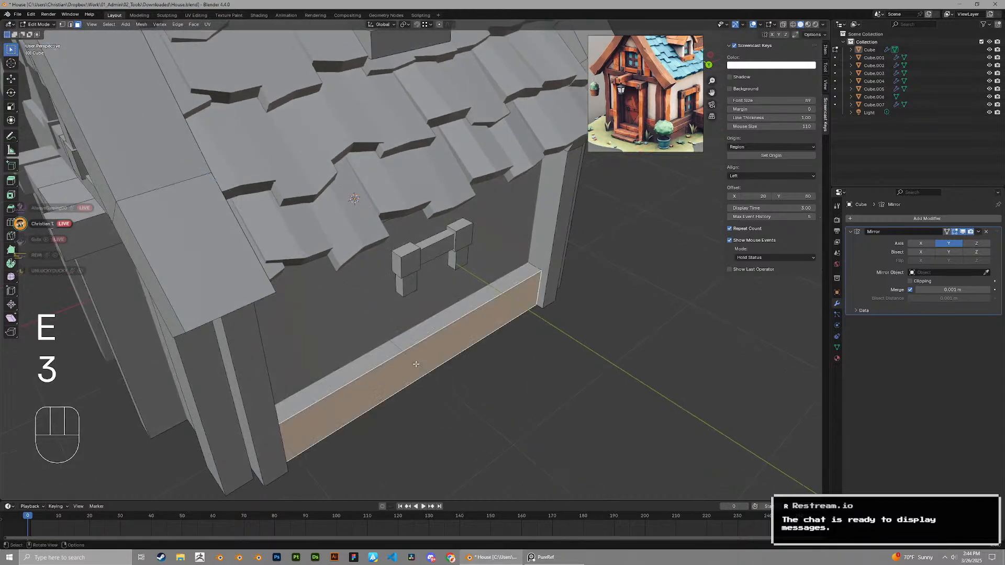
{"action": "key", "text": "g"}
{"action": "key", "text": "x"}
{"action": "key", "text": "y"}
{"action": "left_click", "coordinate": [422, 331]}
Lengthen the side window frame's two uprights by moving their bottom edges down along Z
{"action": "scroll", "coordinate": [419, 304], "scroll_direction": "up", "scroll_amount": 2}
{"action": "middle_click_drag", "start_coordinate": [422, 332], "coordinate": [469, 285]}
{"action": "key", "text": "2"}
{"action": "left_click", "coordinate": [404, 288], "text": "alt"}
{"action": "key", "text": "g"}
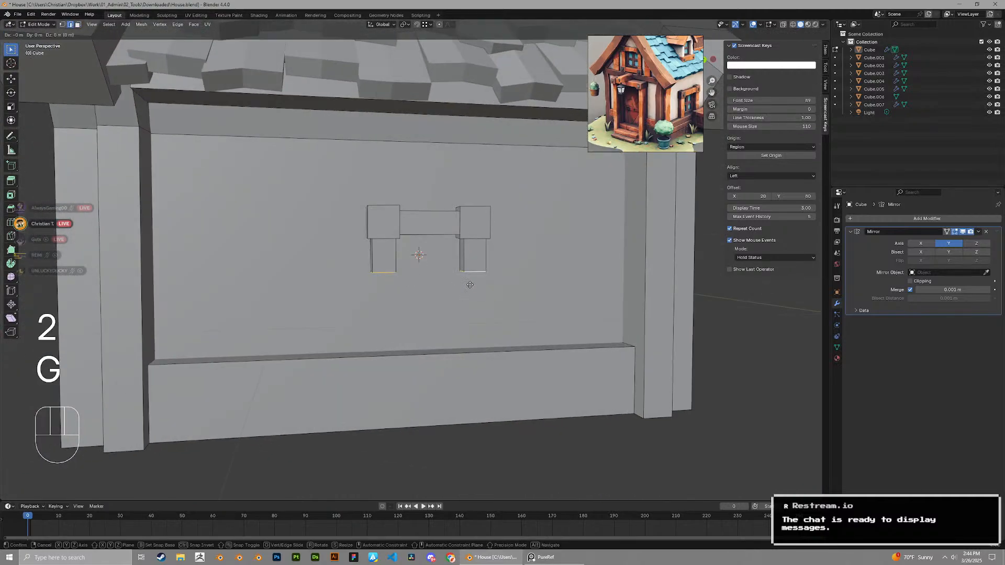
{"action": "left_click", "coordinate": [470, 310]}
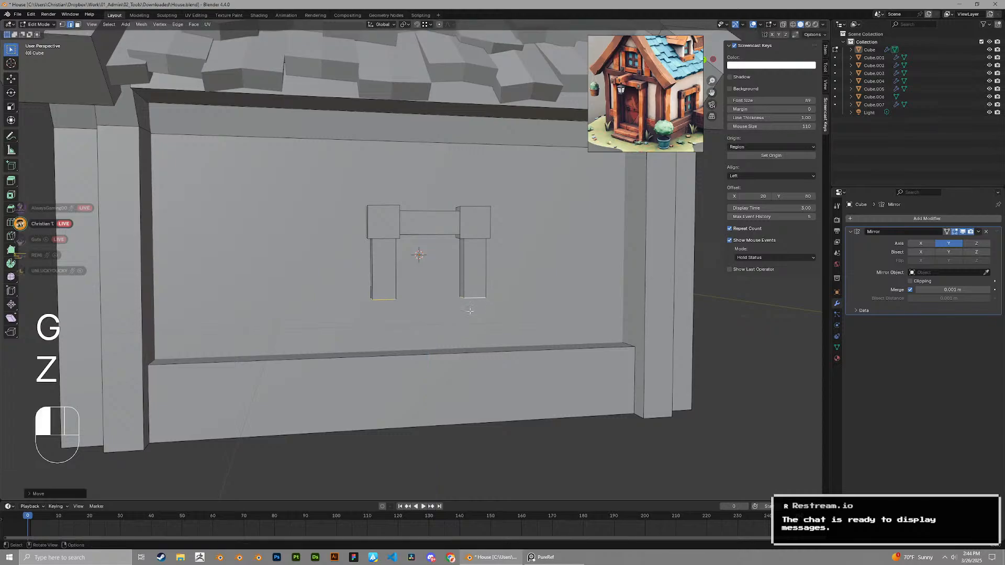
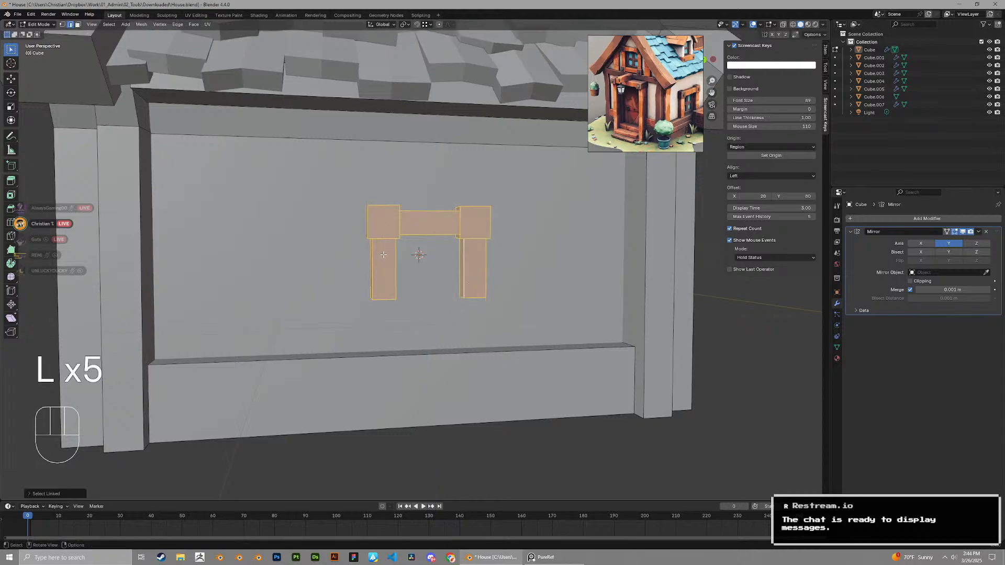
{"action": "key", "text": "g"}
{"action": "key", "text": "z"}
{"action": "left_click", "coordinate": [384, 308]}
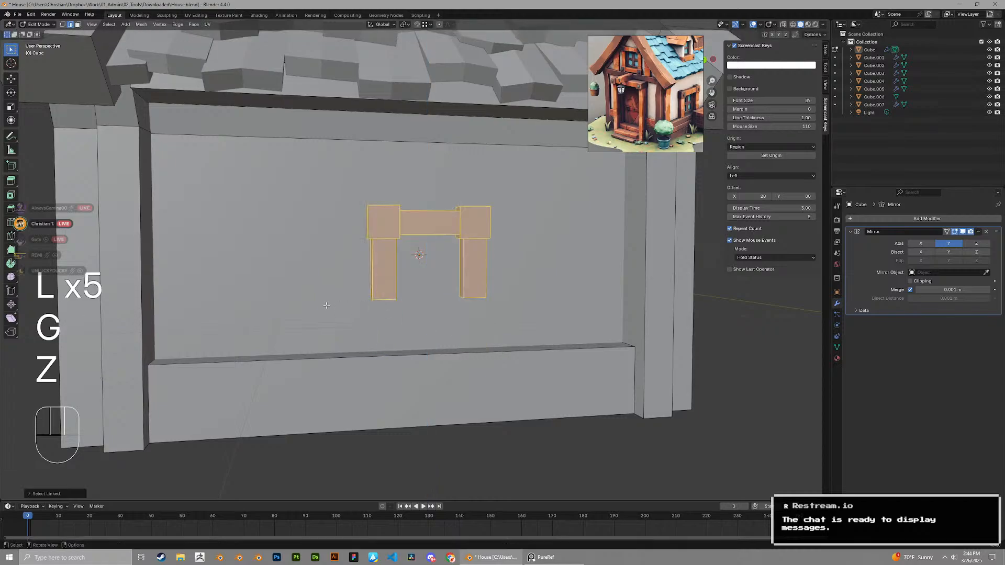
Compare the front and side of the house, then adjust the base beam's top face along Z
{"action": "middle_click_drag", "start_coordinate": [384, 308], "coordinate": [607, 151]}
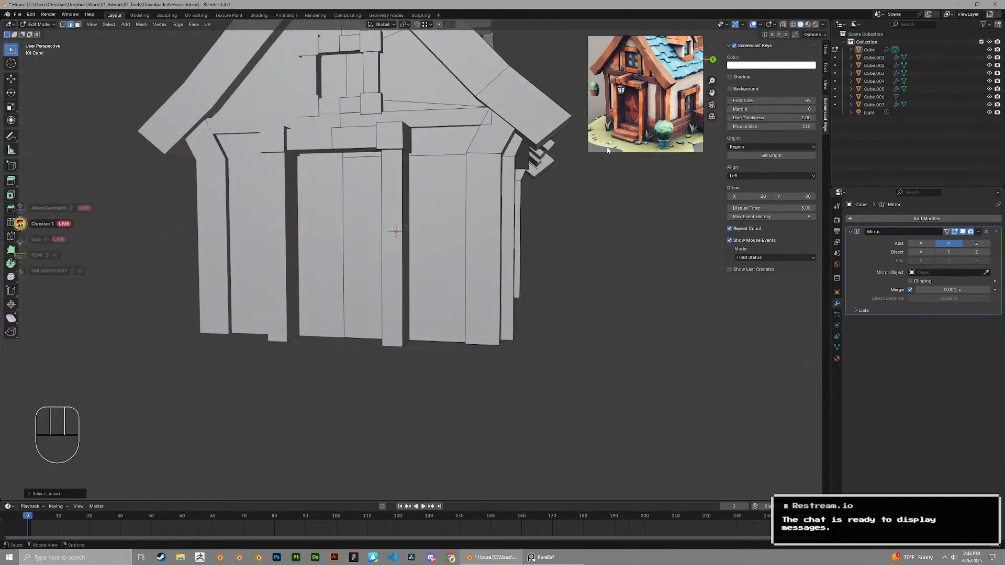
{"action": "middle_click_drag", "start_coordinate": [374, 270], "coordinate": [529, 338]}
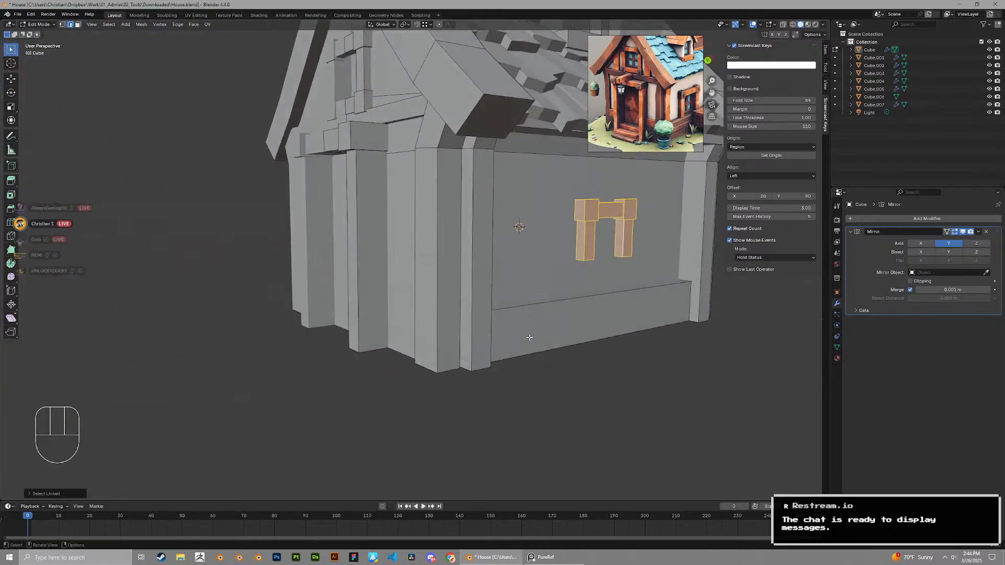
{"action": "left_click", "coordinate": [520, 302]}
{"action": "key", "text": "g"}
{"action": "key", "text": "z"}
{"action": "left_click", "coordinate": [362, 262]}
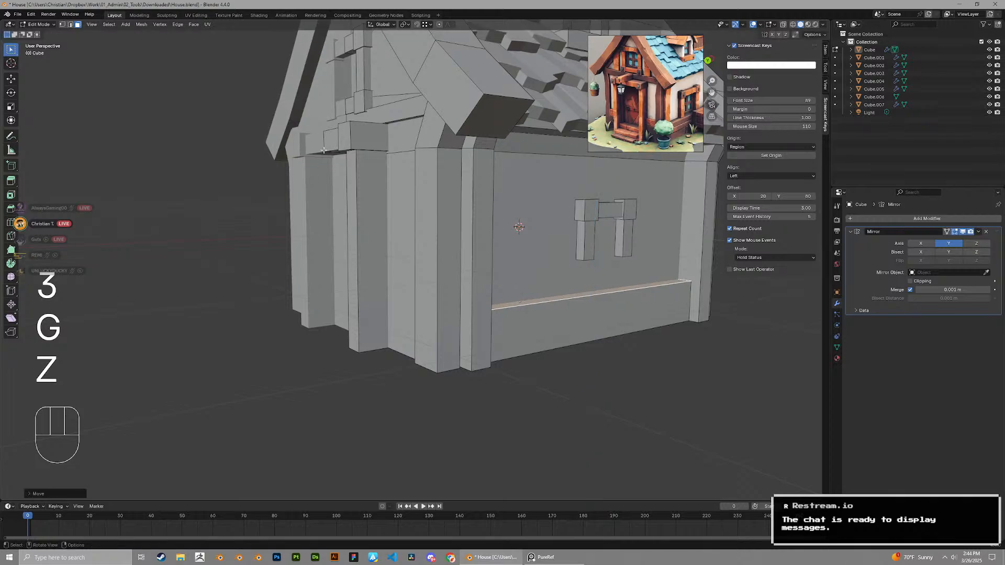
Extend the side base beam toward the rear corner by selecting its end face and moving it along X
{"action": "middle_click_drag", "start_coordinate": [504, 314], "coordinate": [745, 135]}
{"action": "left_click", "coordinate": [792, 26]}
{"action": "key", "text": "3"}
{"action": "left_click", "coordinate": [536, 315]}
{"action": "middle_click_drag", "start_coordinate": [539, 317], "coordinate": [560, 336]}
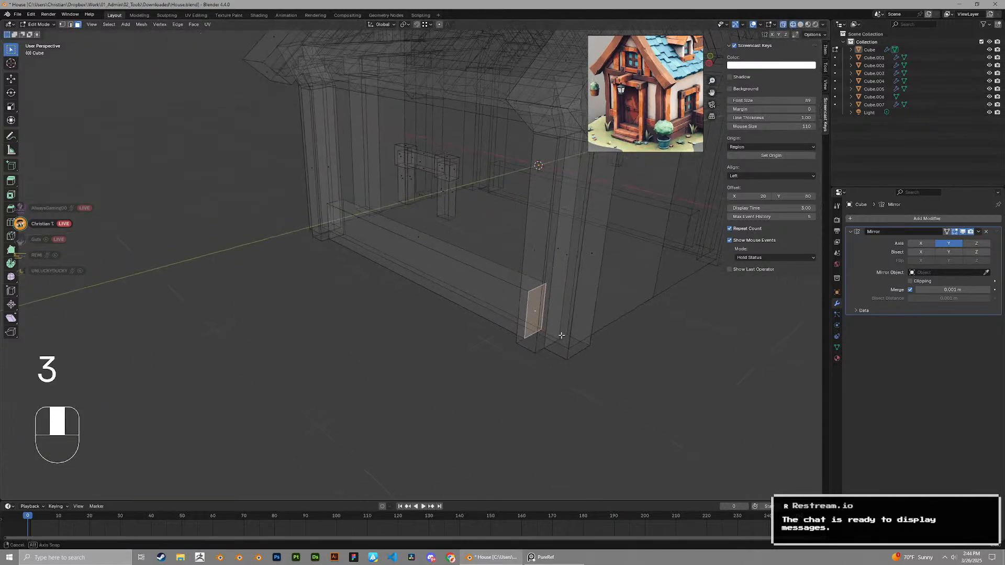
{"action": "key", "text": "g"}
{"action": "key", "text": "x"}
{"action": "left_click", "coordinate": [593, 357]}
Select the base beam's long side face and adjust its position along Y
{"action": "left_click", "coordinate": [418, 266]}
{"action": "key", "text": "g"}
{"action": "key", "text": "x"}
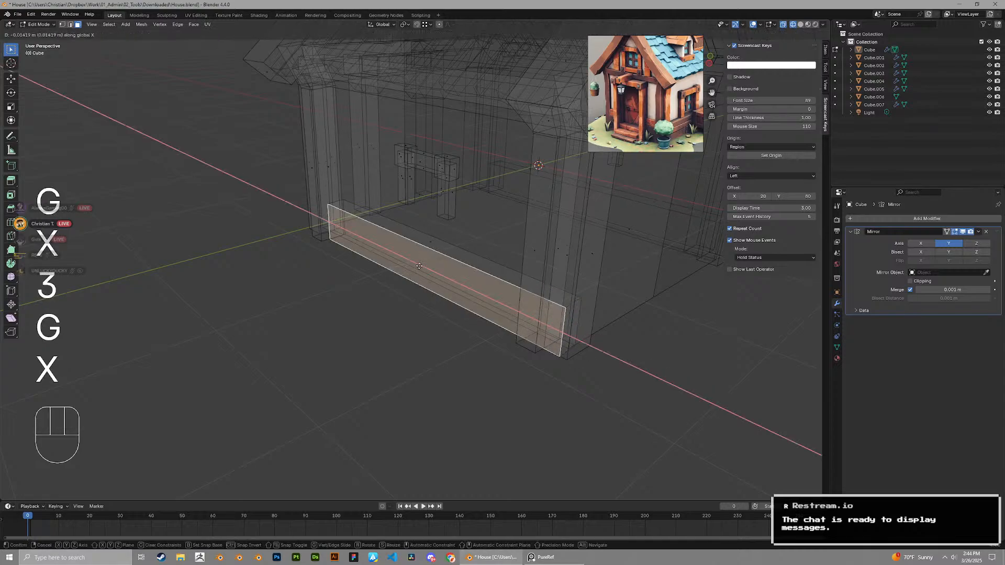
{"action": "key", "text": "y"}
{"action": "left_click", "coordinate": [399, 272]}
{"action": "middle_click_drag", "start_coordinate": [399, 273], "coordinate": [330, 269], "text": "shift"}
{"action": "left_click", "coordinate": [800, 25]}
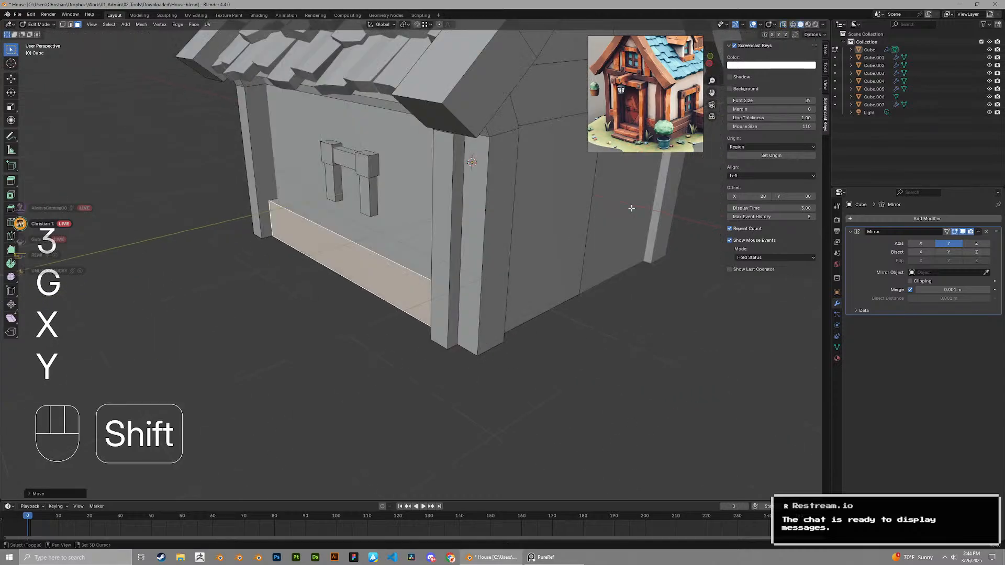
Select the base beam's rear end face inside the corner post and move it farther out along X
{"action": "middle_click_drag", "start_coordinate": [628, 183], "coordinate": [579, 187], "text": "shift"}
{"action": "left_click", "coordinate": [792, 24]}
{"action": "key", "text": "3"}
{"action": "left_click", "coordinate": [413, 335]}
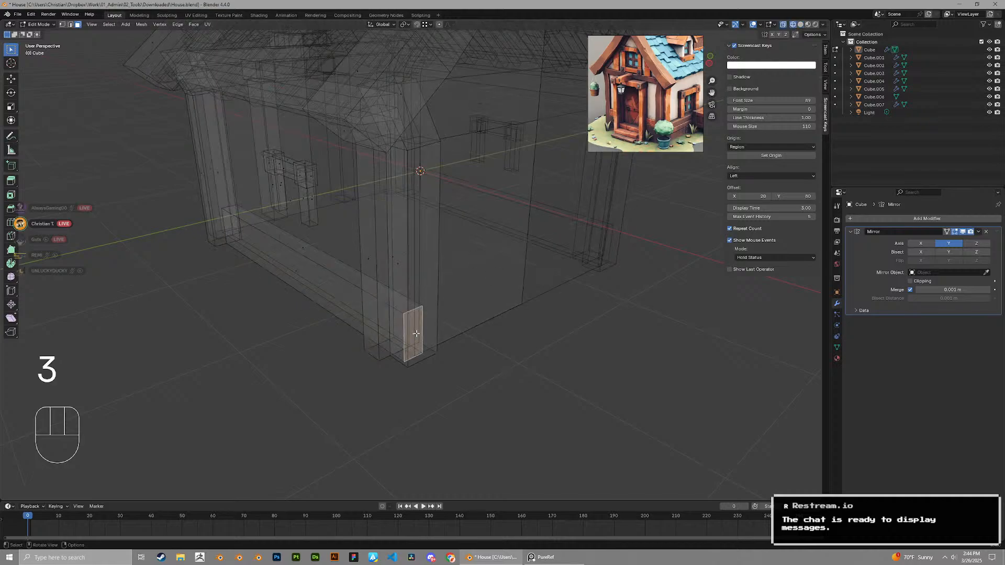
{"action": "key", "text": "g"}
{"action": "left_click", "coordinate": [427, 347]}
{"action": "middle_click_drag", "start_coordinate": [427, 346], "coordinate": [479, 295]}
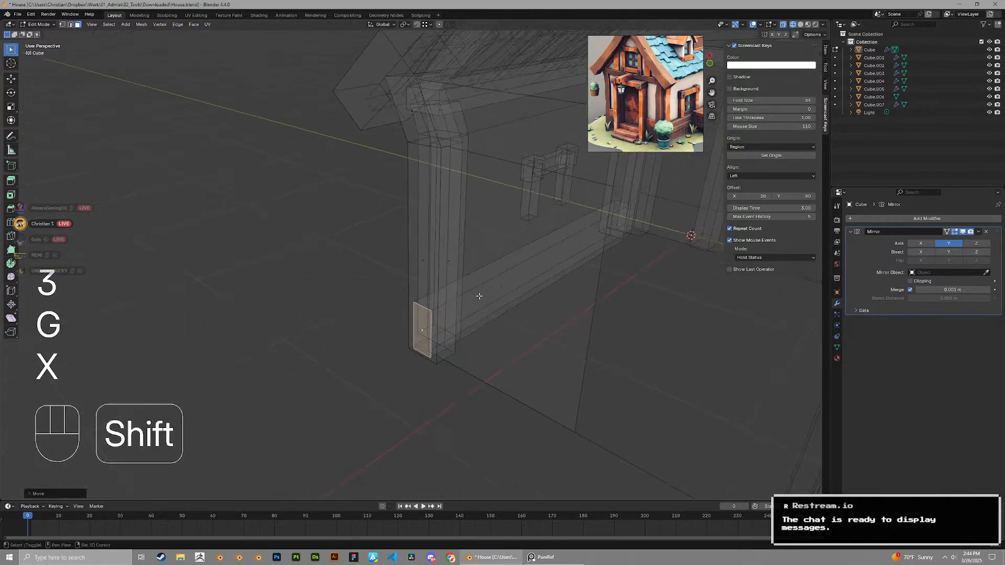
Select the base beam's inner long face and move it along Y across the house interior
{"action": "left_click", "coordinate": [546, 274]}
{"action": "middle_click_drag", "start_coordinate": [551, 270], "coordinate": [516, 257]}
{"action": "key", "text": "g"}
{"action": "key", "text": "x"}
{"action": "key", "text": "y"}
{"action": "left_click", "coordinate": [704, 86]}
{"action": "middle_click_drag", "start_coordinate": [704, 87], "coordinate": [717, 75]}
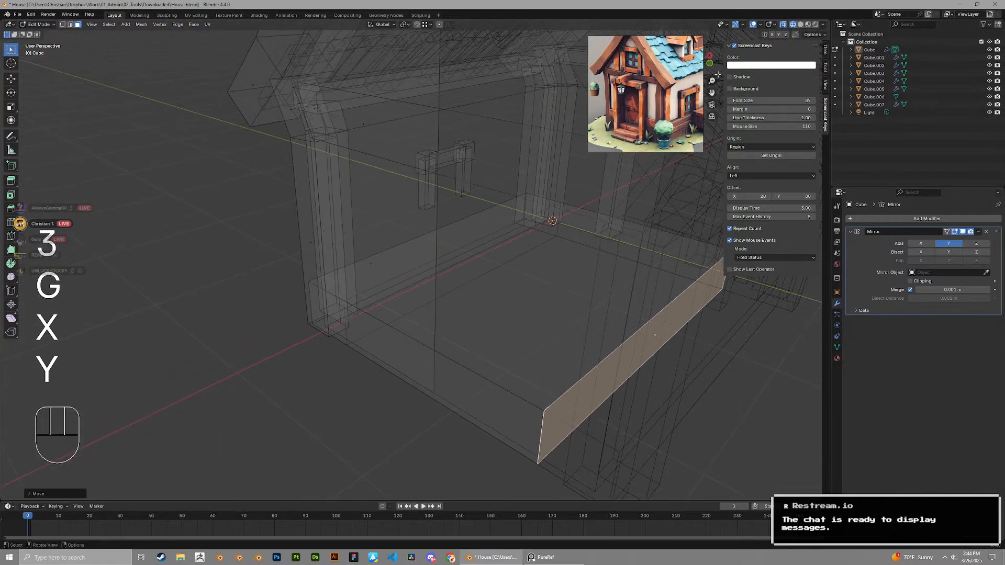
Readjust the moved inner face along Y so the rear beam ends just short of the rear wall's centre
{"action": "left_click", "coordinate": [800, 24]}
{"action": "middle_click_drag", "start_coordinate": [479, 293], "coordinate": [523, 307]}
{"action": "key", "text": "g"}
{"action": "key", "text": "x"}
{"action": "key", "text": "y"}
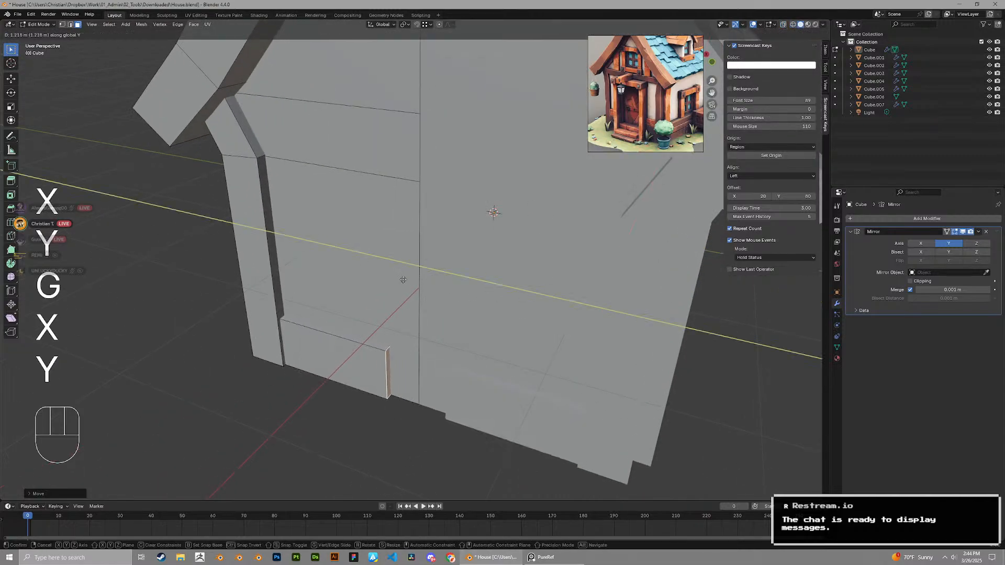
{"action": "left_click", "coordinate": [403, 281]}
Bring the rear base beam's inner end edge along Y to the centre line so the mirrored halves meet
{"action": "middle_click_drag", "start_coordinate": [403, 280], "coordinate": [431, 360]}
{"action": "key", "text": "g"}
{"action": "right_click", "coordinate": [429, 360]}
{"action": "key", "text": "x"}
{"action": "left_click", "coordinate": [429, 360]}
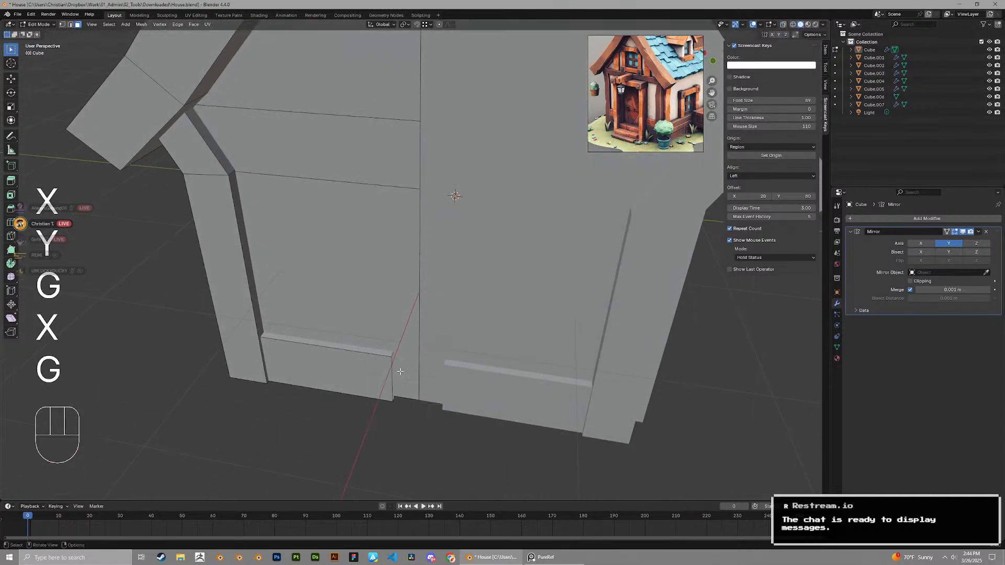
{"action": "key", "text": "g"}
{"action": "key", "text": "x"}
{"action": "key", "text": "y"}
{"action": "left_click", "coordinate": [416, 400]}
{"action": "scroll", "coordinate": [416, 397], "scroll_direction": "down", "scroll_amount": 3}
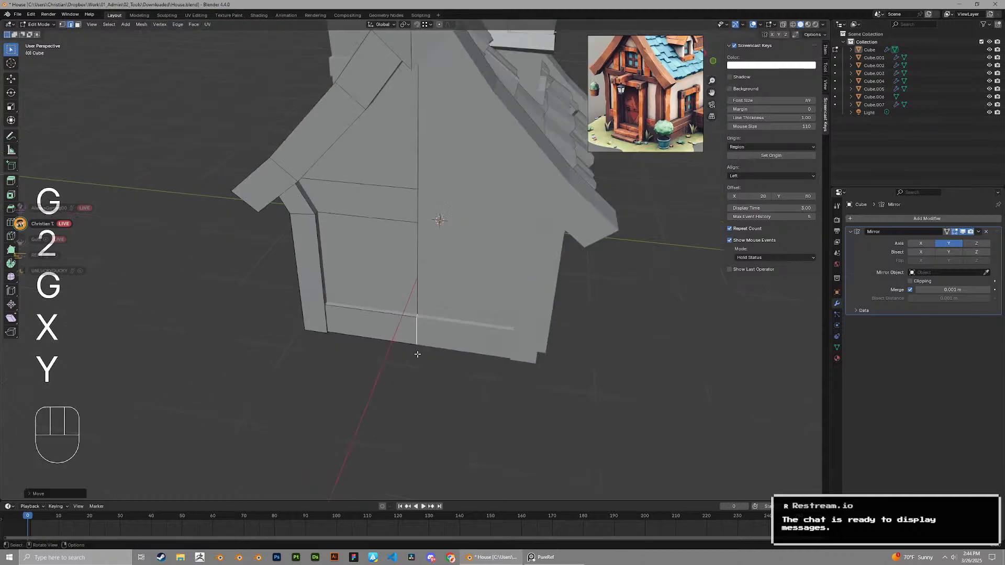
Select the base beam's hidden front end face and move it along X until it projects from the front wall
{"action": "middle_click_drag", "start_coordinate": [341, 384], "coordinate": [638, 314]}
{"action": "middle_click_drag", "start_coordinate": [638, 314], "coordinate": [565, 304]}
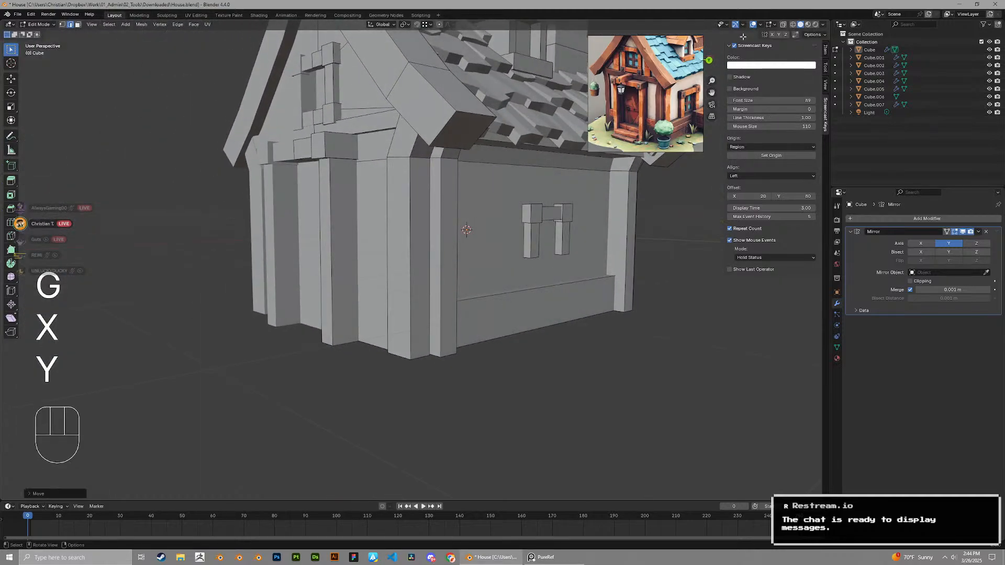
{"action": "left_click", "coordinate": [793, 25]}
{"action": "middle_click_drag", "start_coordinate": [479, 296], "coordinate": [363, 302]}
{"action": "key", "text": "3"}
{"action": "left_click", "coordinate": [365, 313]}
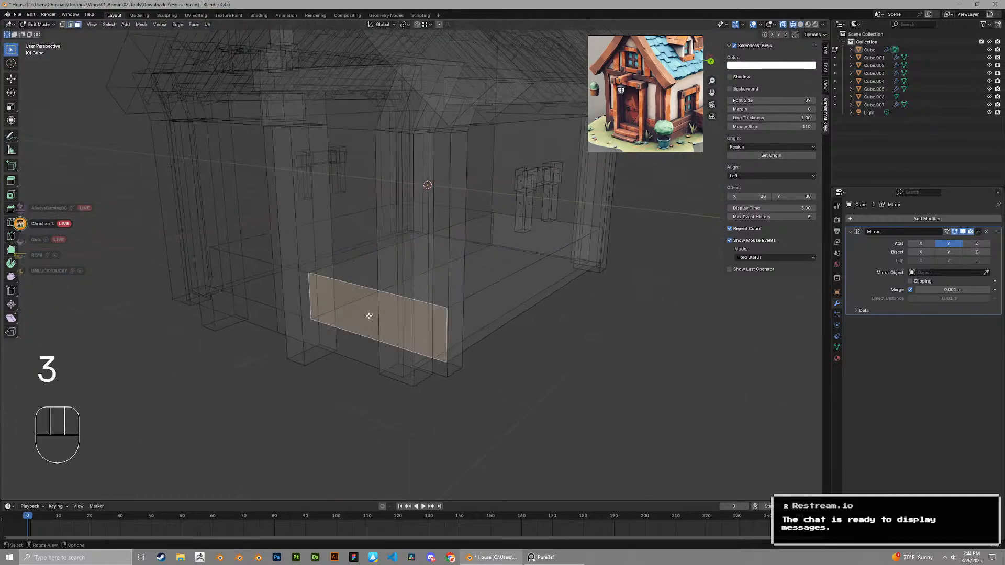
{"action": "scroll", "coordinate": [369, 315], "scroll_direction": "up", "scroll_amount": 2}
{"action": "scroll", "coordinate": [662, 140], "scroll_direction": "up", "scroll_amount": 2}
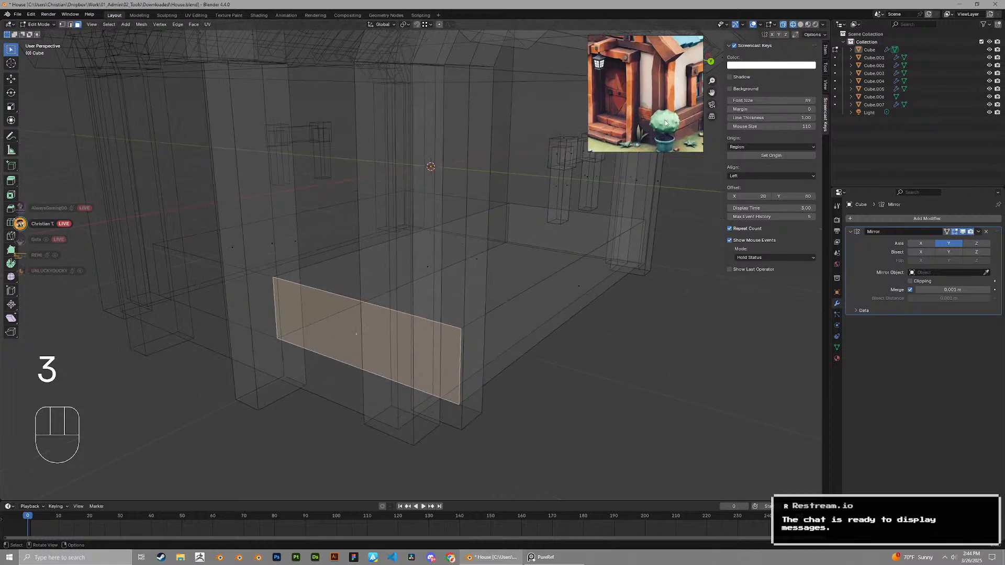
{"action": "scroll", "coordinate": [658, 124], "scroll_direction": "down", "scroll_amount": 3}
{"action": "left_click", "coordinate": [800, 24]}
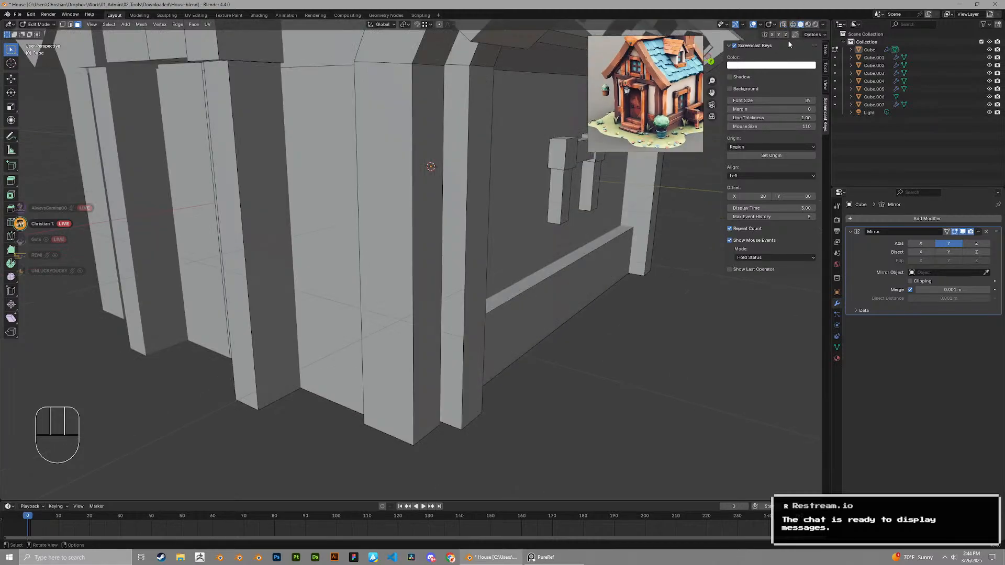
{"action": "key", "text": "g"}
{"action": "key", "text": "x"}
{"action": "key", "text": "y"}
{"action": "key", "text": "x"}
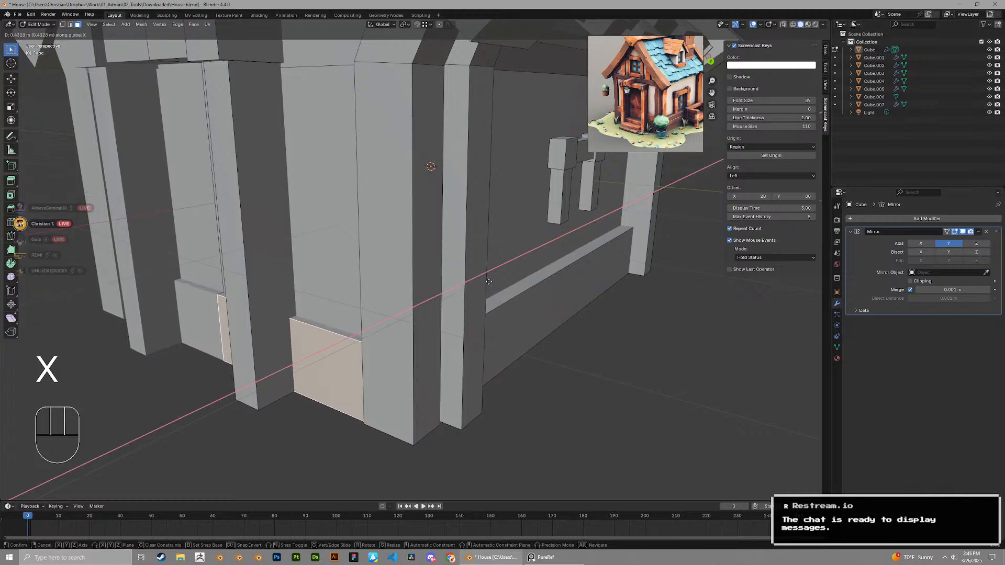
{"action": "left_click", "coordinate": [489, 281]}
{"action": "middle_click_drag", "start_coordinate": [489, 282], "coordinate": [405, 289]}
Adjust the height of the base beam's top face along Z
{"action": "scroll", "coordinate": [501, 263], "scroll_direction": "up", "scroll_amount": 1}
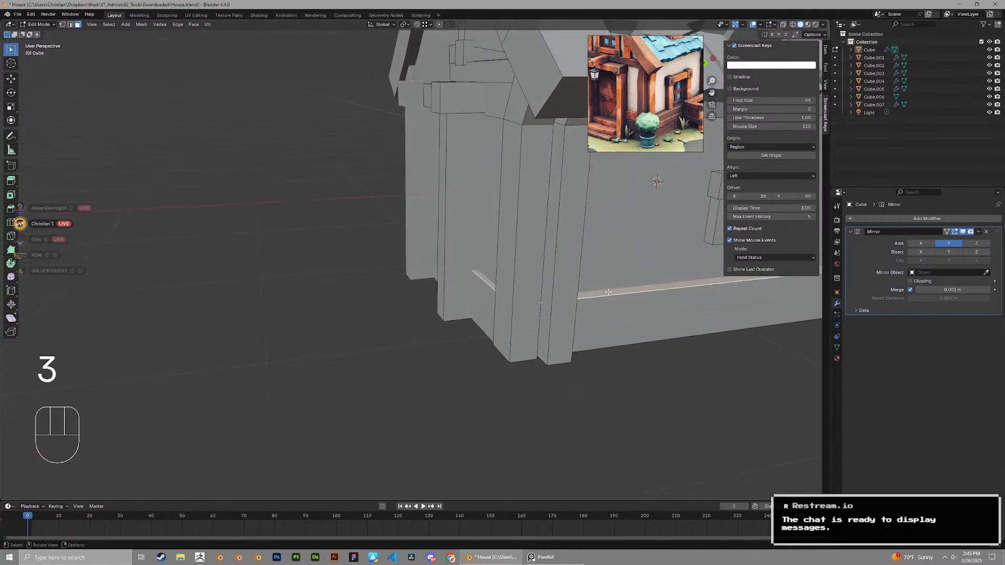
{"action": "middle_click_drag", "start_coordinate": [607, 292], "coordinate": [489, 311]}
{"action": "key", "text": "g"}
{"action": "key", "text": "z"}
{"action": "left_click", "coordinate": [637, 297]}
Select the base beam's outer side face and fine-tune its depth along Y
{"action": "key", "text": "3"}
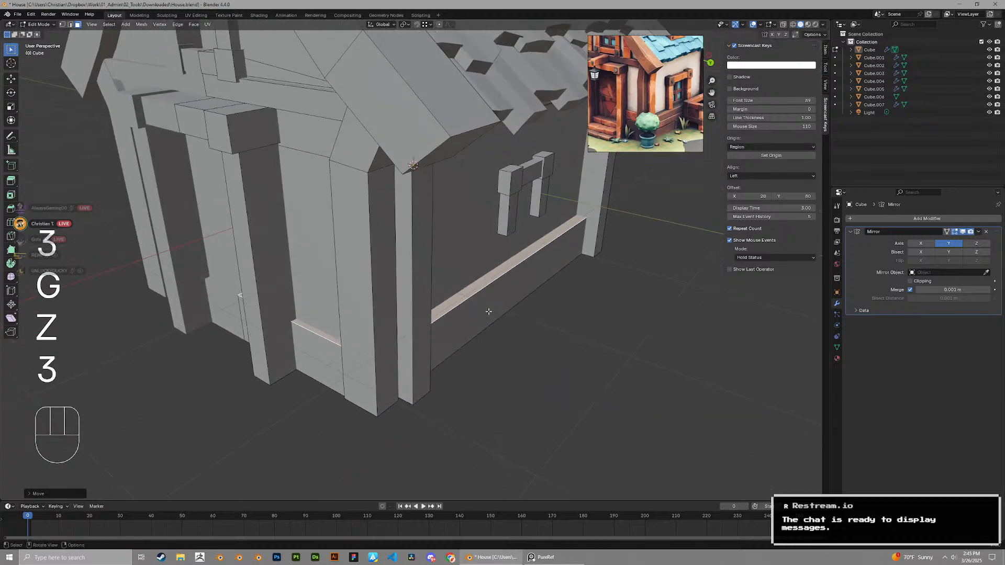
{"action": "left_click", "coordinate": [488, 312]}
{"action": "key", "text": "g"}
{"action": "key", "text": "x"}
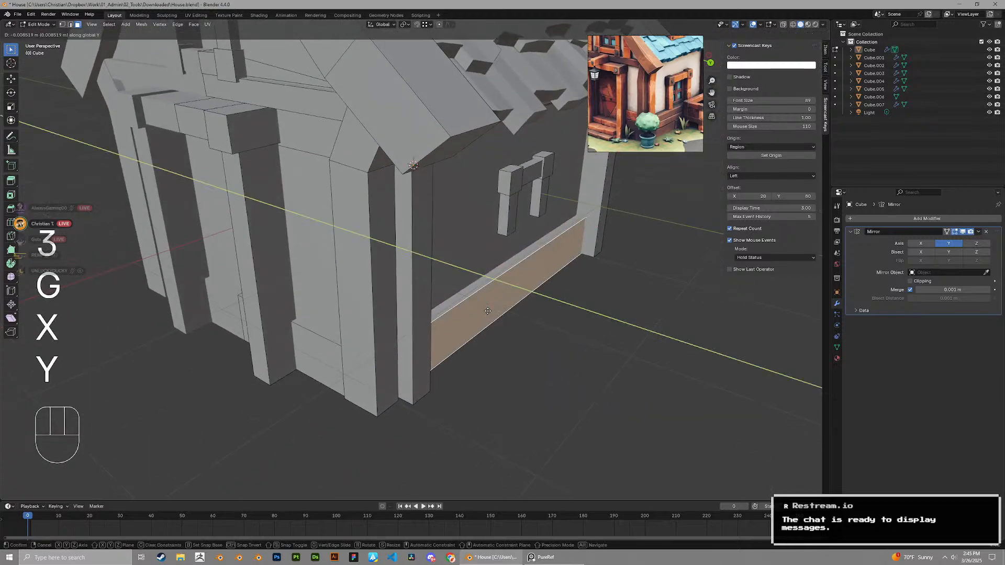
{"action": "left_click", "coordinate": [486, 310]}
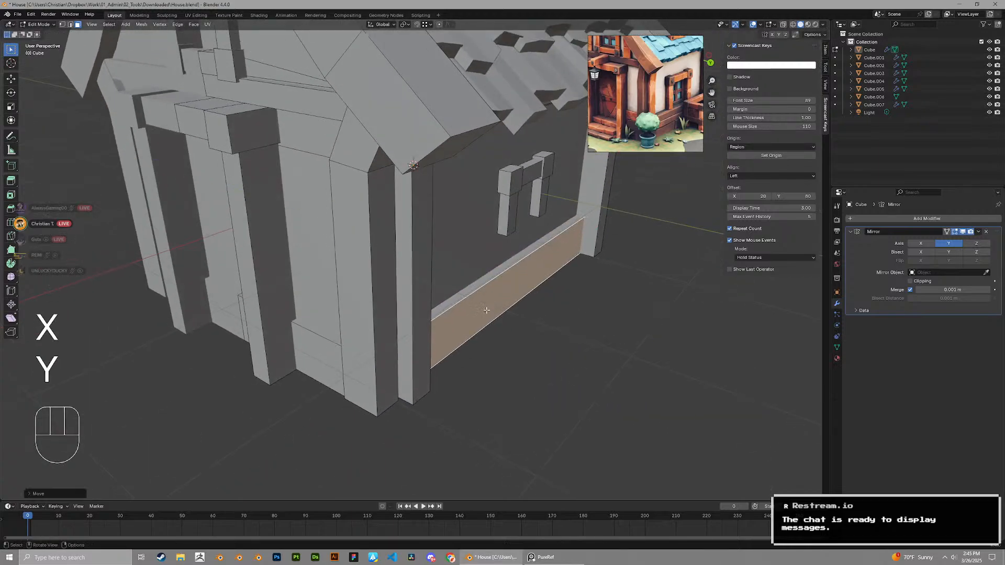
{"action": "key", "text": "g"}
{"action": "key", "text": "y"}
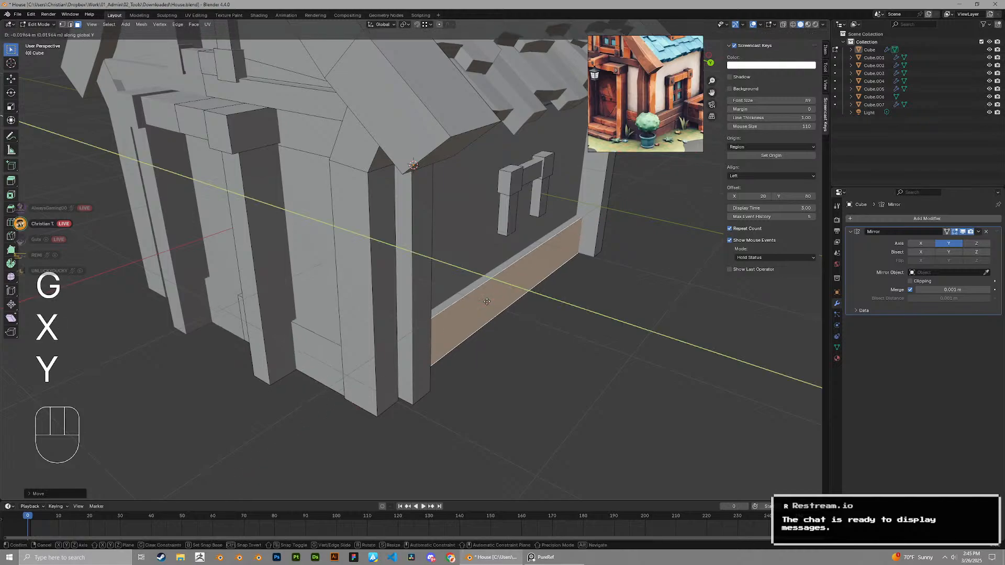
{"action": "left_click", "coordinate": [512, 234]}
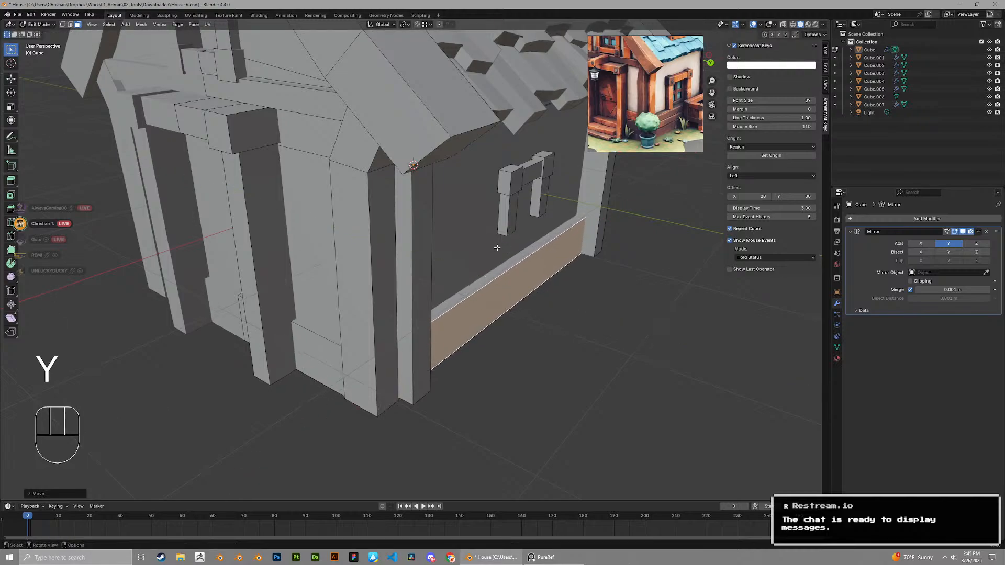
Select the whole side-wall post nearest the front and shift it slightly along Y
{"action": "middle_click_drag", "start_coordinate": [497, 247], "coordinate": [413, 225]}
{"action": "key", "text": "l"}
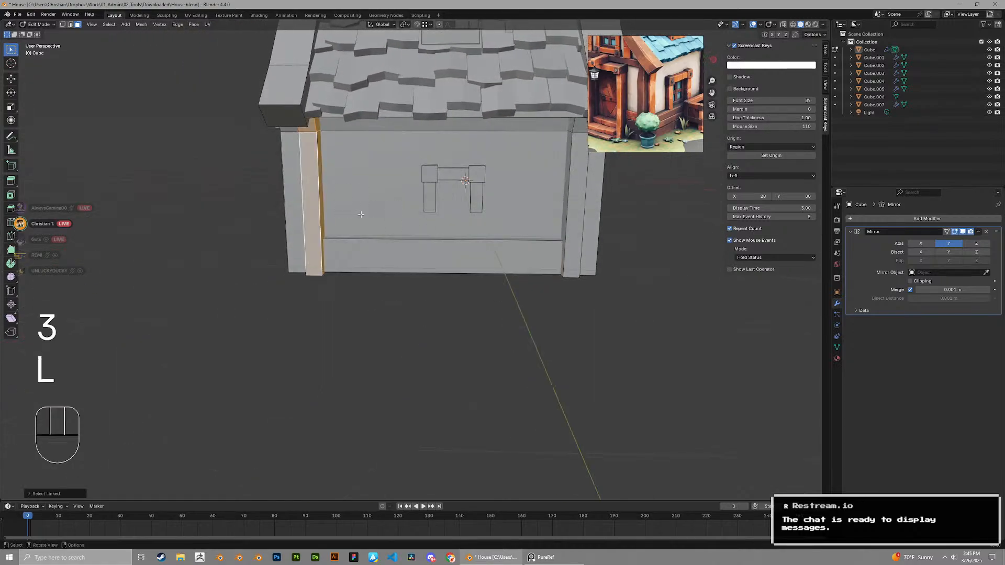
{"action": "middle_click_drag", "start_coordinate": [312, 178], "coordinate": [314, 220]}
{"action": "scroll", "coordinate": [314, 220], "scroll_direction": "up", "scroll_amount": 3}
{"action": "key", "text": "g"}
{"action": "key", "text": "x"}
{"action": "key", "text": "y"}
{"action": "key", "text": "u"}
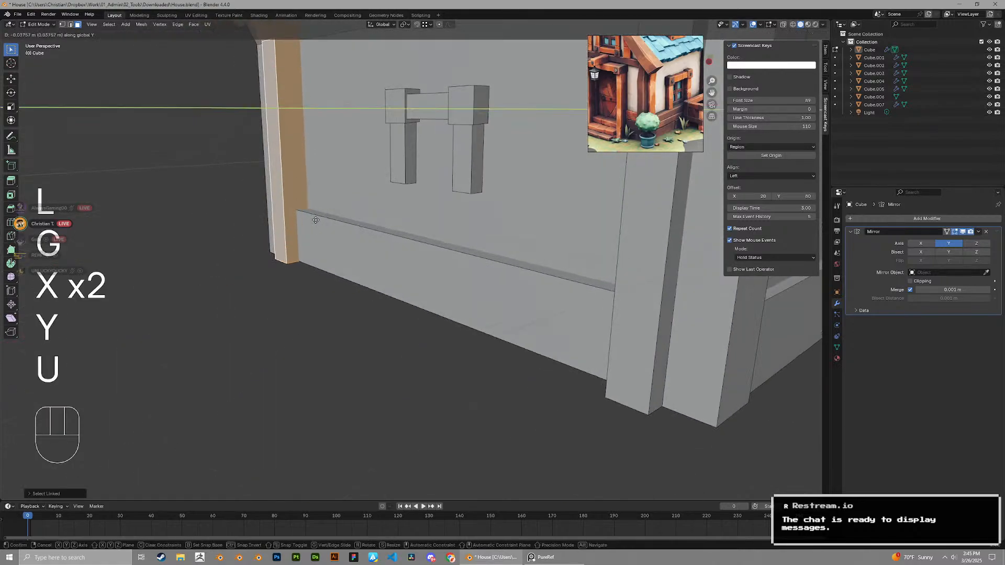
{"action": "left_click", "coordinate": [317, 221]}
Select the whole front corner post and try to shift it along X
{"action": "middle_click_drag", "start_coordinate": [318, 220], "coordinate": [451, 252]}
{"action": "middle_click_drag", "start_coordinate": [451, 252], "coordinate": [472, 252], "text": "shift"}
{"action": "key", "text": "3"}
{"action": "left_click", "coordinate": [380, 254]}
{"action": "key", "text": "l"}
{"action": "middle_click_drag", "start_coordinate": [379, 254], "coordinate": [427, 217]}
{"action": "scroll", "coordinate": [404, 242], "scroll_direction": "down", "scroll_amount": 3}
{"action": "key", "text": "g"}
{"action": "key", "text": "x"}
{"action": "left_click", "coordinate": [420, 238]}
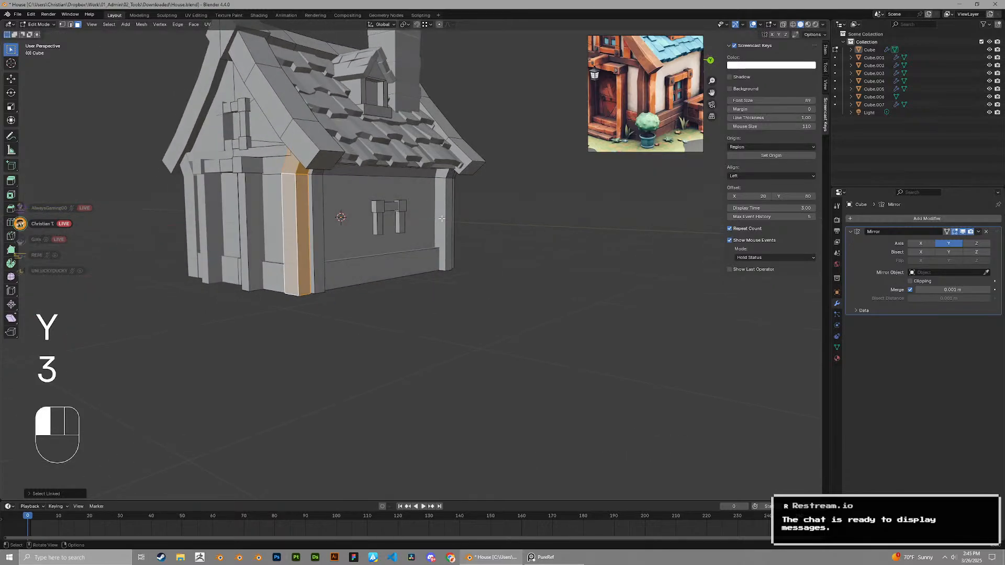
Select the side wall's rear post and adjust its horizontal position
{"action": "left_click", "coordinate": [441, 219]}
{"action": "scroll", "coordinate": [442, 219], "scroll_direction": "up", "scroll_amount": 3}
{"action": "key", "text": "g"}
{"action": "key", "text": "x"}
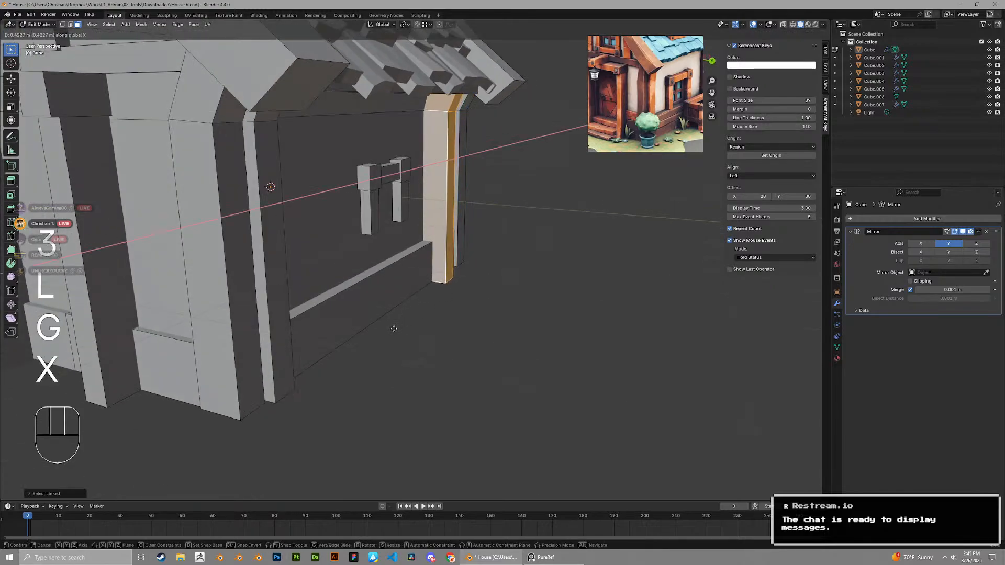
{"action": "key", "text": "y"}
{"action": "left_click", "coordinate": [281, 396], "text": "ctrl"}
Try moving the side wall's front post, and undo that move
{"action": "middle_click_drag", "start_coordinate": [281, 396], "coordinate": [291, 328]}
{"action": "key", "text": "l"}
{"action": "key", "text": "l"}
{"action": "key", "text": "g"}
{"action": "left_click", "coordinate": [360, 320]}
{"action": "scroll", "coordinate": [291, 328], "scroll_direction": "up", "scroll_amount": 1}
{"action": "middle_click_drag", "start_coordinate": [340, 262], "coordinate": [364, 295], "text": "shift"}
{"action": "key", "text": "ctrl+z"}
Select the side wall's front post as a whole and shift it along X toward the front corner post
{"action": "middle_click_drag", "start_coordinate": [362, 294], "coordinate": [330, 314]}
{"action": "key", "text": "l"}
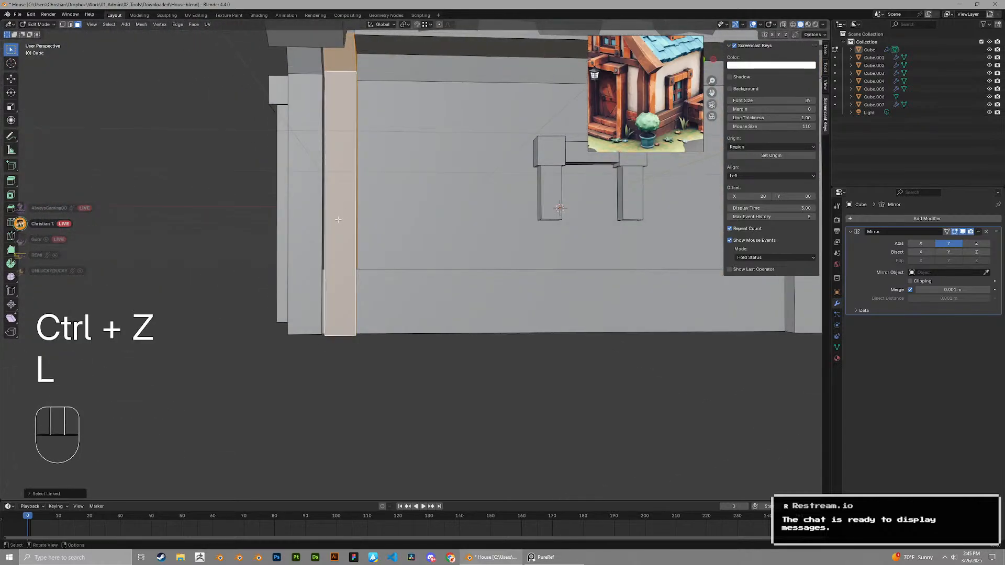
{"action": "key", "text": "g"}
{"action": "key", "text": "x"}
{"action": "left_click", "coordinate": [325, 331]}
Save the house file and check the framing in Object Mode before resuming mesh editing
{"action": "scroll", "coordinate": [471, 293], "scroll_direction": "down", "scroll_amount": 3}
{"action": "middle_click_drag", "start_coordinate": [471, 294], "coordinate": [374, 266]}
{"action": "scroll", "coordinate": [350, 247], "scroll_direction": "down", "scroll_amount": 3}
{"action": "key", "text": "ctrl+s"}
{"action": "scroll", "coordinate": [474, 262], "scroll_direction": "down", "scroll_amount": 2}
{"action": "key", "text": "Tab"}
{"action": "scroll", "coordinate": [374, 266], "scroll_direction": "up", "scroll_amount": 2}
{"action": "scroll", "coordinate": [375, 266], "scroll_direction": "up", "scroll_amount": 2}
{"action": "key", "text": "Tab"}
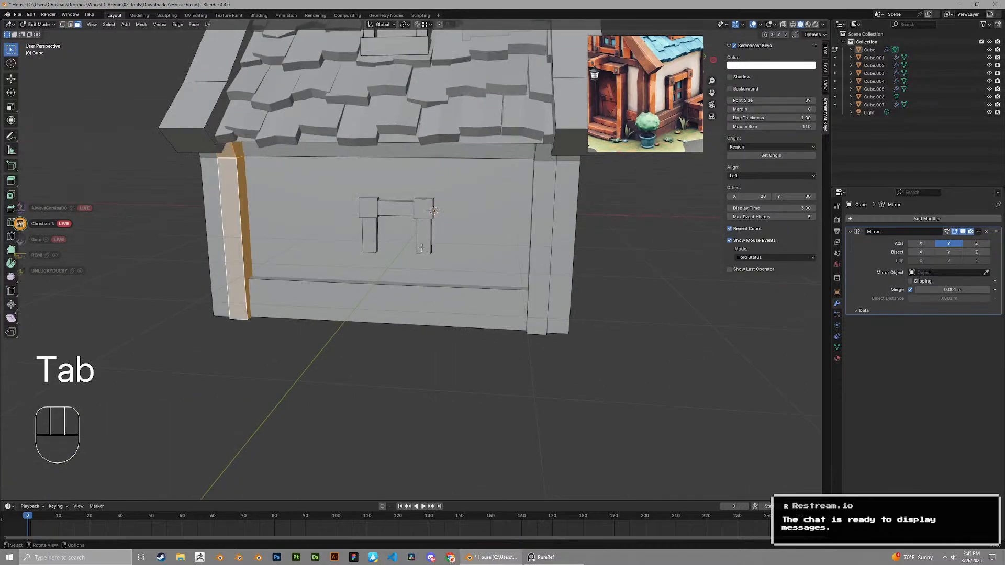
Select all five pieces of the side window frame and shift them along X on the wall
{"action": "left_click", "coordinate": [422, 247]}
{"action": "key", "text": "l"}
{"action": "scroll", "coordinate": [370, 200], "scroll_direction": "up", "scroll_amount": 3}
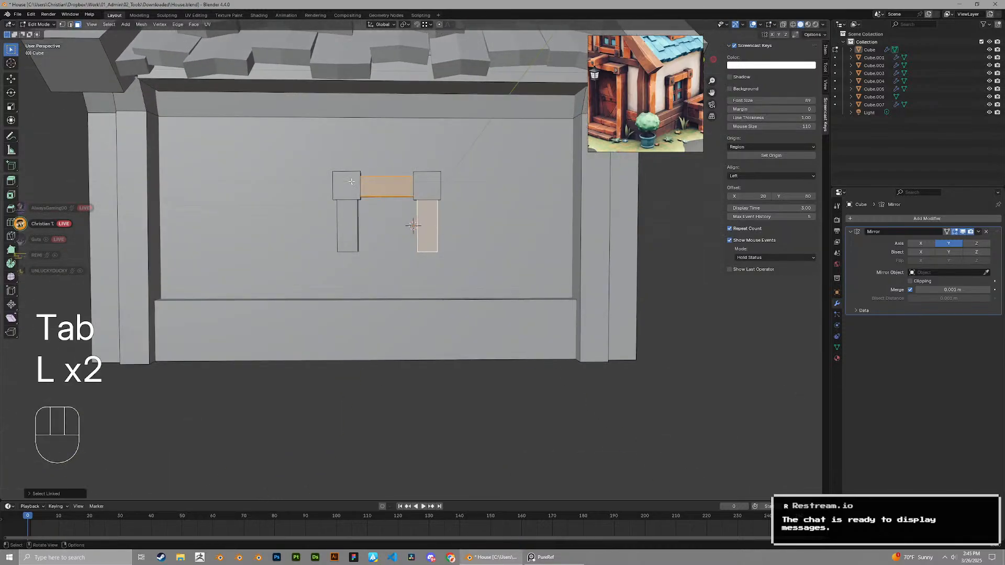
{"action": "key", "text": "x"}
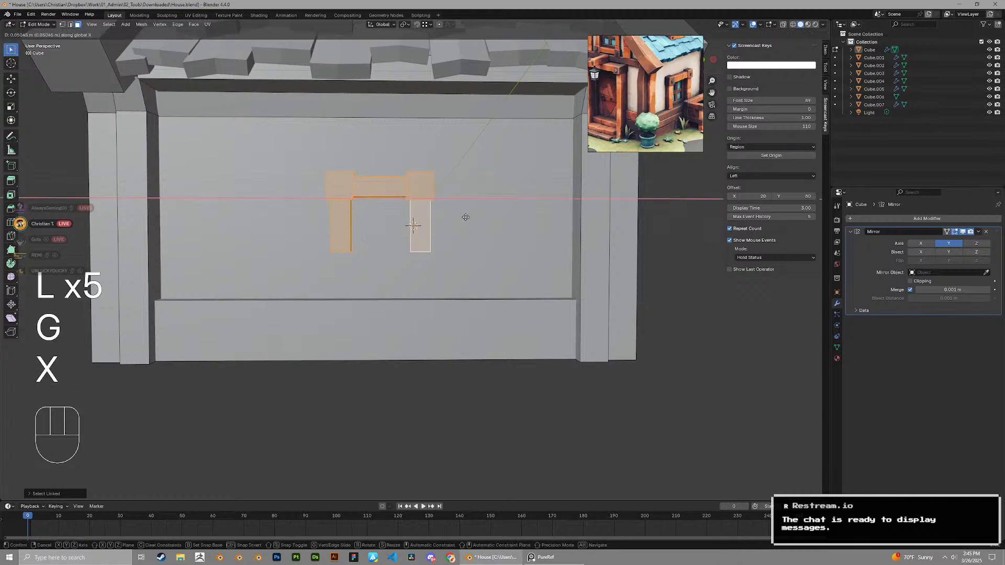
{"action": "left_click", "coordinate": [472, 218]}
Compare the side window with the reference, and scale its frame up uniformly by about 1.34
{"action": "scroll", "coordinate": [472, 217], "scroll_direction": "down", "scroll_amount": 4}
{"action": "middle_click_drag", "start_coordinate": [472, 218], "coordinate": [508, 220]}
{"action": "scroll", "coordinate": [509, 220], "scroll_direction": "down", "scroll_amount": 1}
{"action": "scroll", "coordinate": [382, 231], "scroll_direction": "down", "scroll_amount": 2}
{"action": "middle_click_drag", "start_coordinate": [381, 231], "coordinate": [573, 122]}
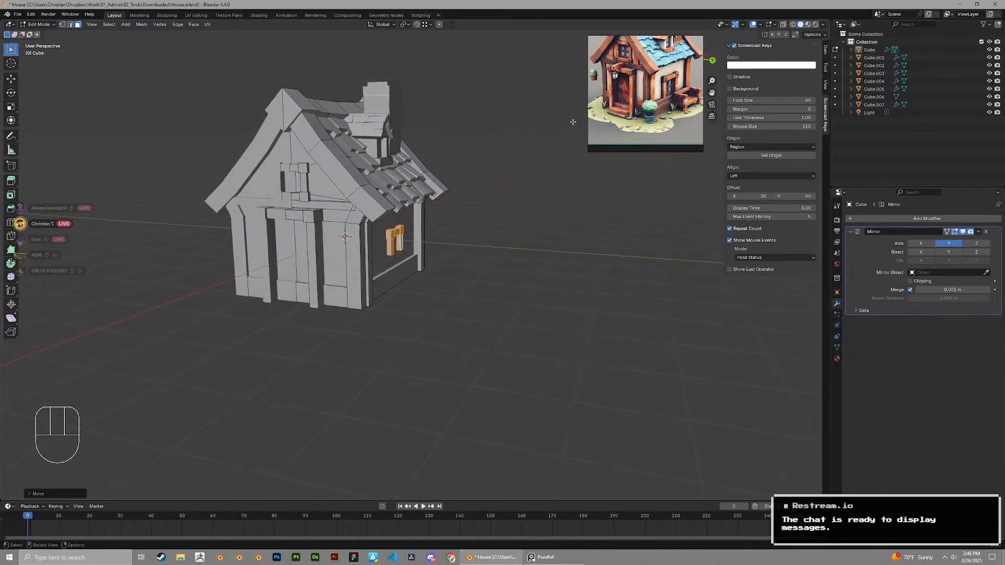
{"action": "middle_click_drag", "start_coordinate": [571, 167], "coordinate": [487, 235]}
{"action": "scroll", "coordinate": [518, 246], "scroll_direction": "up", "scroll_amount": 3}
{"action": "key", "text": "s"}
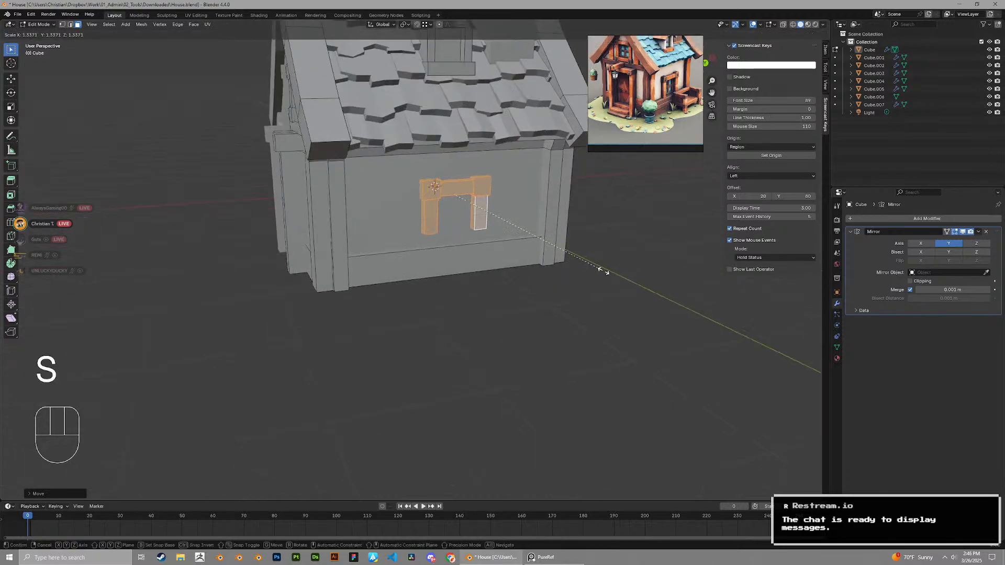
{"action": "left_click", "coordinate": [605, 271]}
Move the window frame along Z, scale it slightly, and refine its height above the base beam
{"action": "middle_click_drag", "start_coordinate": [605, 271], "coordinate": [574, 272]}
{"action": "key", "text": "g"}
{"action": "key", "text": "z"}
{"action": "left_click", "coordinate": [576, 278]}
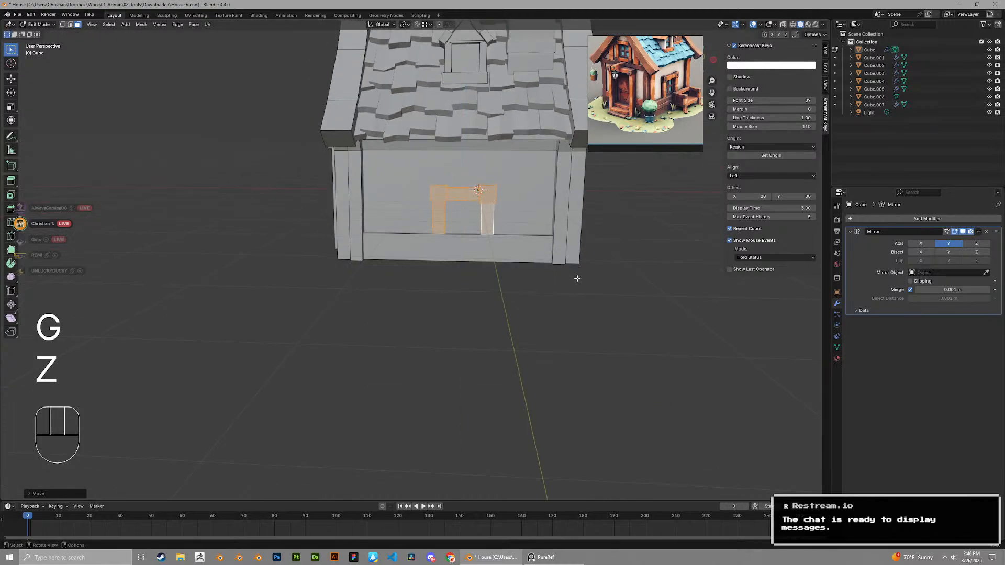
{"action": "key", "text": "s"}
{"action": "left_click", "coordinate": [583, 280]}
{"action": "key", "text": "g"}
{"action": "key", "text": "z"}
{"action": "left_click", "coordinate": [571, 268]}
Select the bottom edges of both window uprights and move them along Z down to the base beam
{"action": "scroll", "coordinate": [537, 246], "scroll_direction": "up", "scroll_amount": 2}
{"action": "key", "text": "2"}
{"action": "left_click", "coordinate": [521, 208], "text": "alt"}
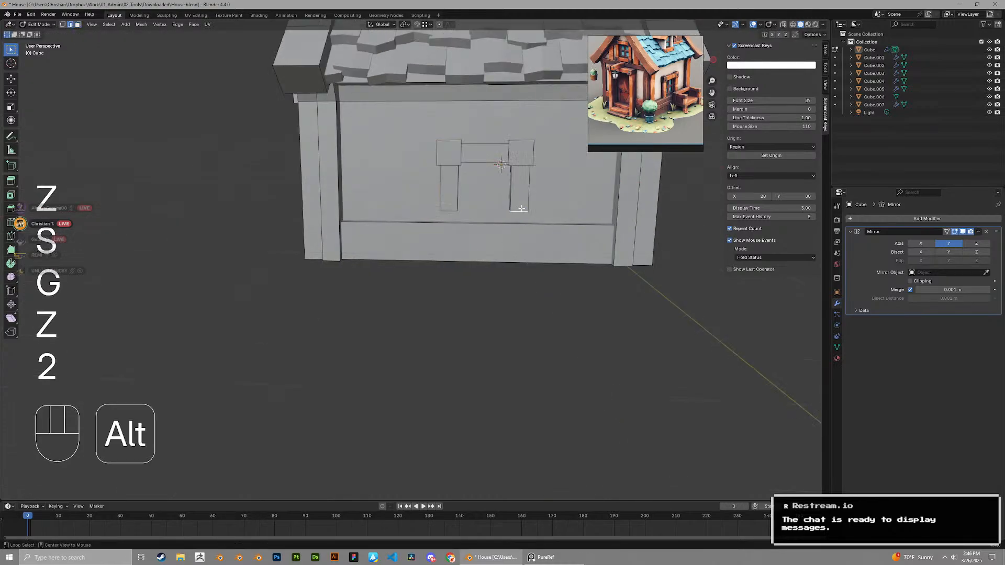
{"action": "left_click", "coordinate": [450, 209], "text": "alt+shift"}
{"action": "key", "text": "g"}
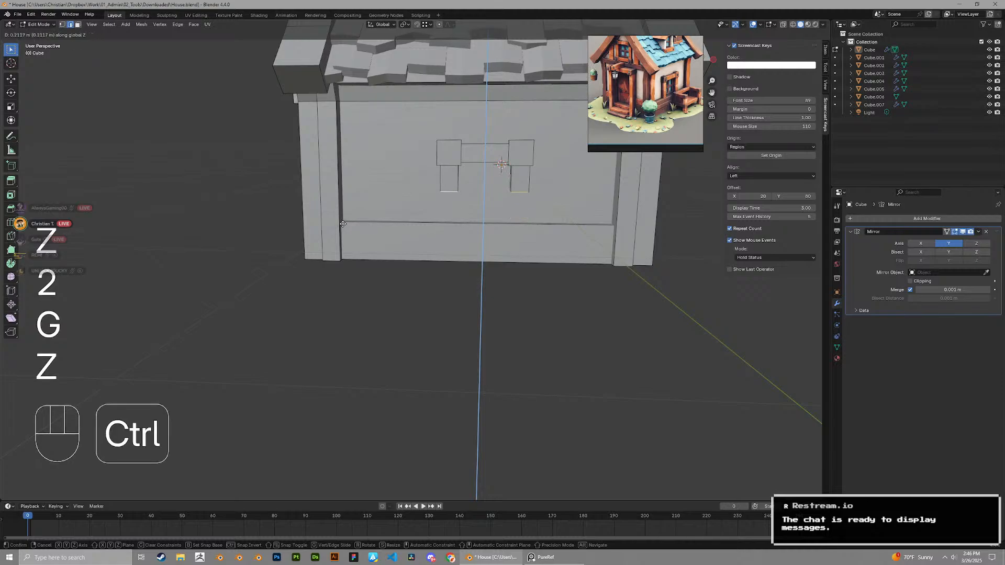
{"action": "left_click", "coordinate": [474, 257]}
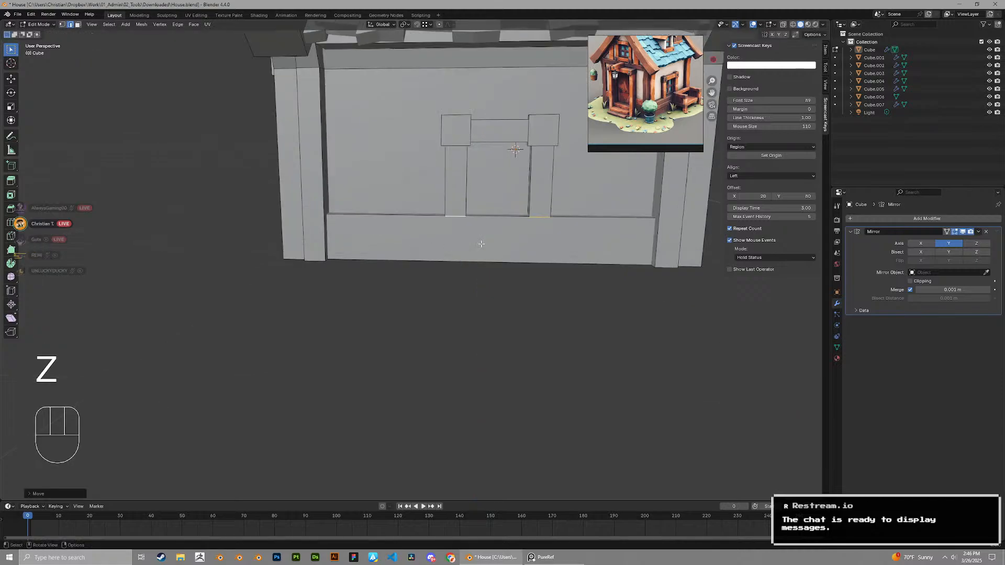
{"action": "middle_click_drag", "start_coordinate": [474, 257], "coordinate": [504, 157]}
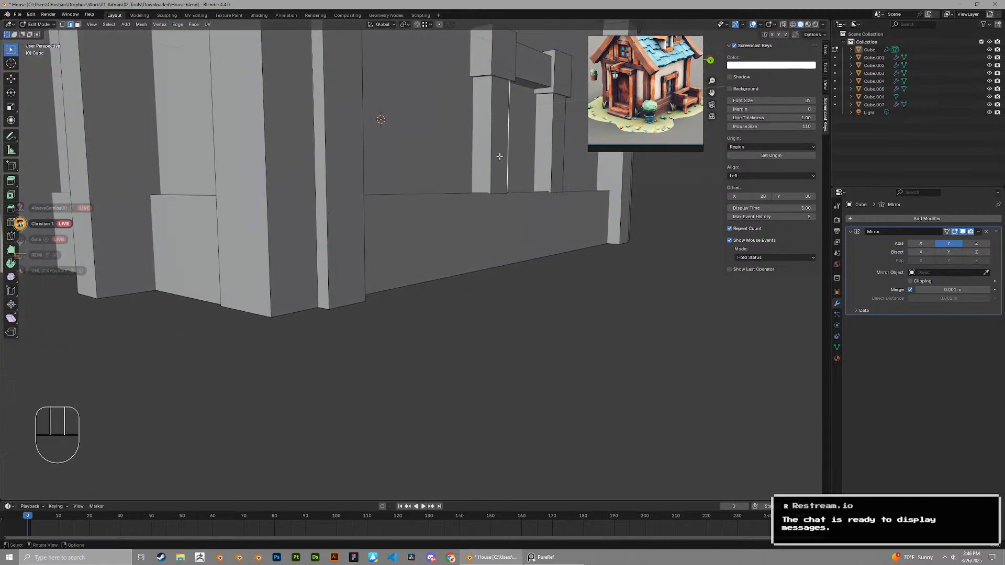
Select all the linked pieces of the side window frame, move them along Y against the wall, and save the file
{"action": "key", "text": "l"}
{"action": "scroll", "coordinate": [500, 156], "scroll_direction": "down", "scroll_amount": 2}
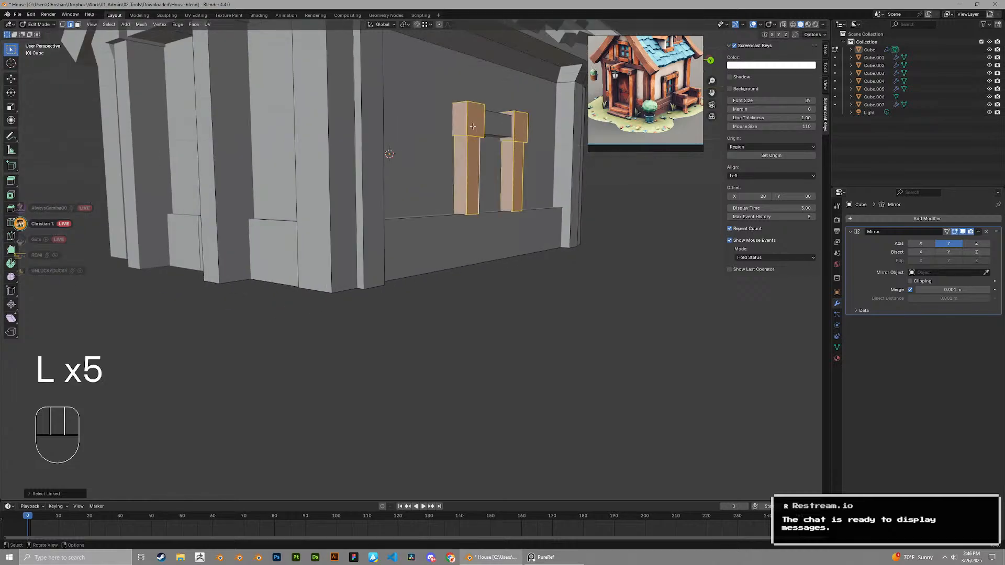
{"action": "key", "text": "l"}
{"action": "middle_click_drag", "start_coordinate": [472, 126], "coordinate": [523, 251]}
{"action": "key", "text": "g"}
{"action": "key", "text": "x"}
{"action": "key", "text": "y"}
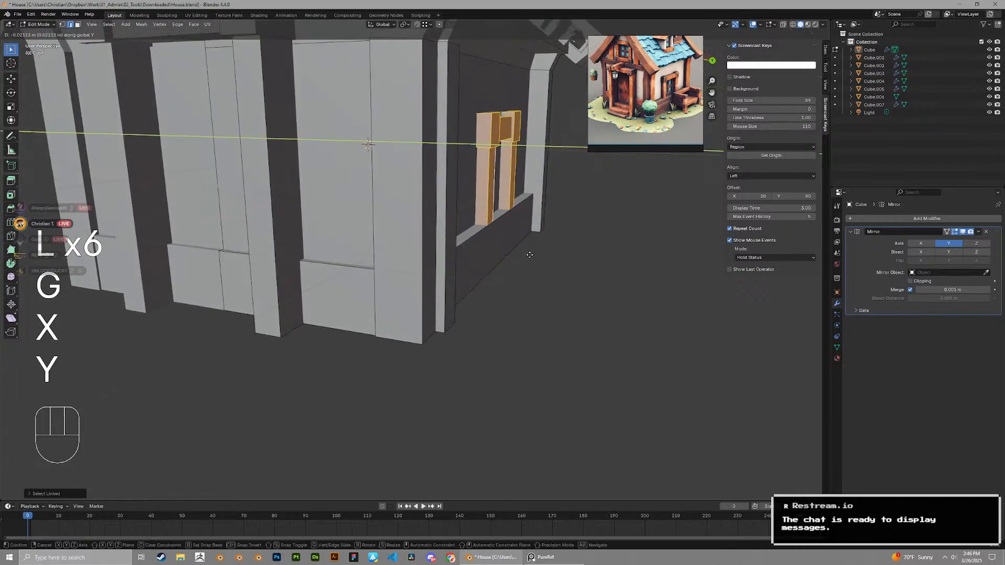
{"action": "left_click", "coordinate": [530, 255]}
{"action": "scroll", "coordinate": [539, 264], "scroll_direction": "down", "scroll_amount": 6}
{"action": "key", "text": "ctrl+s"}
{"action": "scroll", "coordinate": [444, 296], "scroll_direction": "down", "scroll_amount": 3}
{"action": "middle_click_drag", "start_coordinate": [542, 267], "coordinate": [429, 335]}
{"action": "middle_click_drag", "start_coordinate": [429, 335], "coordinate": [383, 332]}
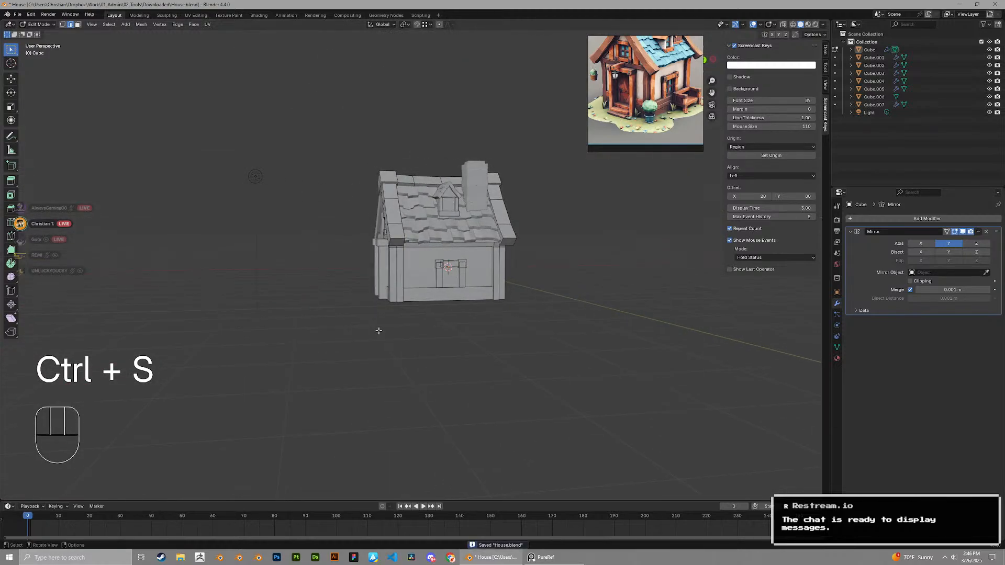
Raise the selected side window frame along Z by about 0.11 m
{"action": "scroll", "coordinate": [457, 313], "scroll_direction": "up", "scroll_amount": 4}
{"action": "key", "text": "z"}
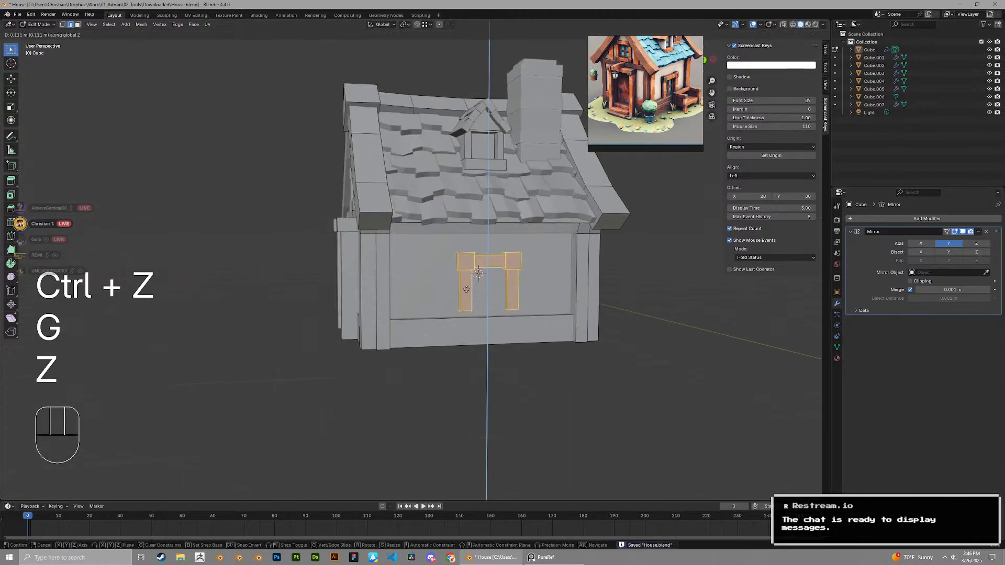
{"action": "left_click", "coordinate": [466, 288]}
Move the top face of the side-wall base beam along Z up to the window frame, and save in Object Mode
{"action": "middle_click_drag", "start_coordinate": [413, 306], "coordinate": [465, 310]}
{"action": "key", "text": "3"}
{"action": "left_click", "coordinate": [399, 322]}
{"action": "scroll", "coordinate": [404, 325], "scroll_direction": "up", "scroll_amount": 1}
{"action": "key", "text": "g"}
{"action": "key", "text": "z"}
{"action": "left_click", "coordinate": [461, 318]}
{"action": "key", "text": "Tab"}
{"action": "scroll", "coordinate": [461, 318], "scroll_direction": "down", "scroll_amount": 3}
{"action": "key", "text": "ctrl+s"}
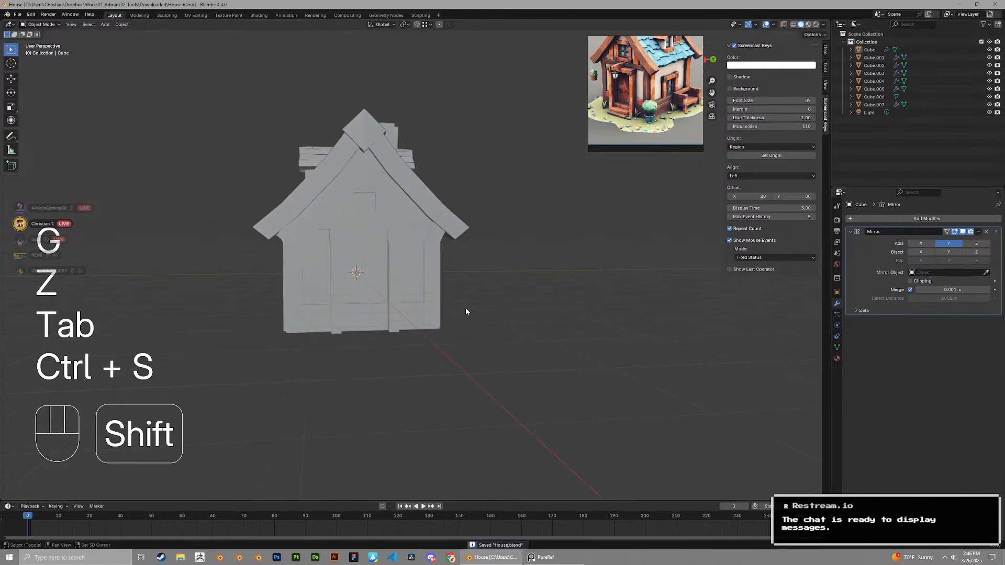
Enter Edit Mode and select the front face of the base beam on the door wall
{"action": "scroll", "coordinate": [455, 282], "scroll_direction": "up", "scroll_amount": 5}
{"action": "key", "text": "Tab"}
{"action": "key", "text": "3"}
{"action": "left_click", "coordinate": [392, 277]}
{"action": "middle_click_drag", "start_coordinate": [392, 278], "coordinate": [399, 302]}
{"action": "key", "text": "shift+d"}
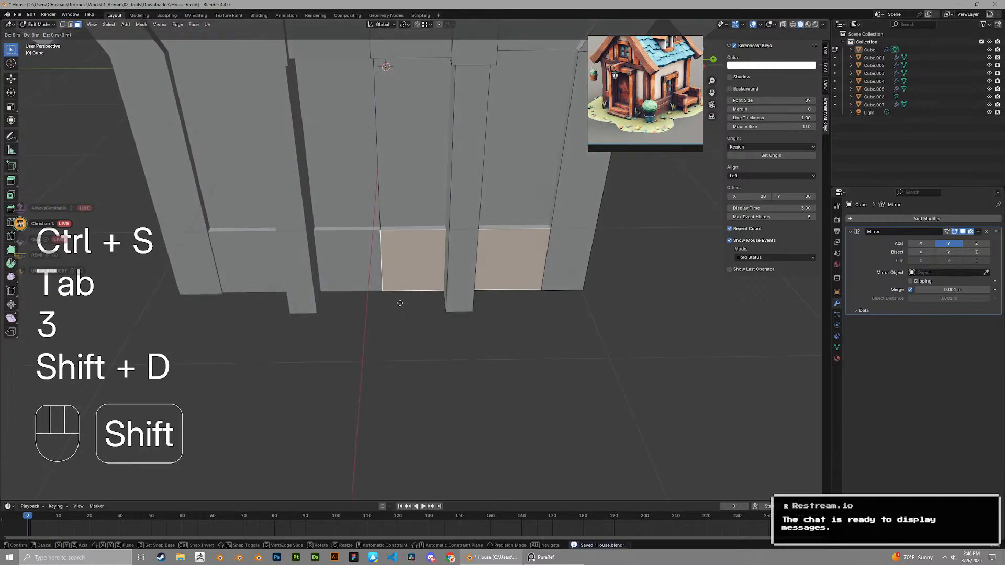
{"action": "key", "text": "x"}
{"action": "left_click", "coordinate": [399, 308]}
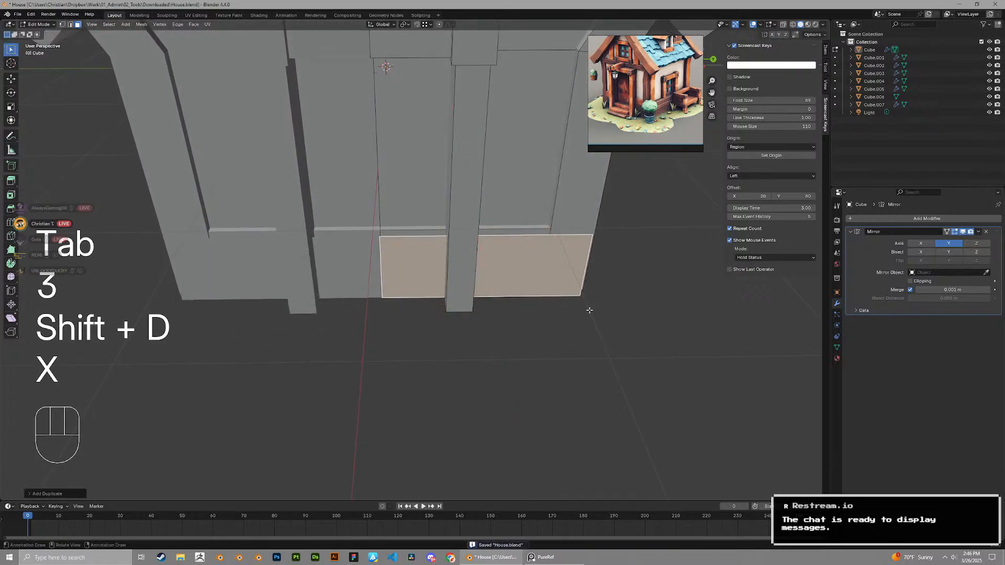
{"action": "middle_click_drag", "start_coordinate": [589, 311], "coordinate": [528, 251]}
{"action": "key", "text": "ctrl+z"}
{"action": "key", "text": "g"}
{"action": "key", "text": "z"}
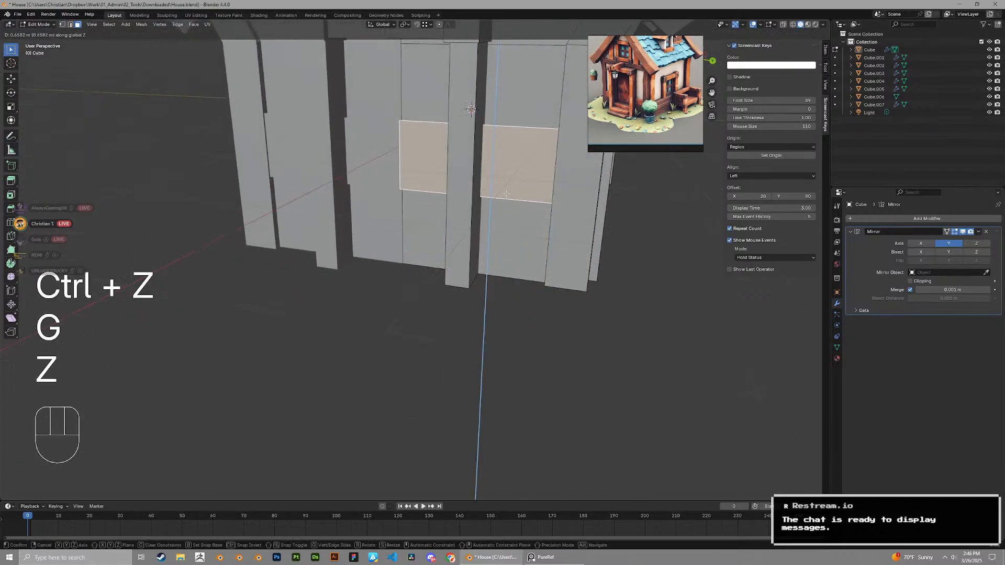
{"action": "middle_click_drag", "start_coordinate": [506, 193], "coordinate": [487, 118]}
{"action": "key", "text": "ctrl+z"}
Duplicate the front base beam's face upward along Z and snap the copy onto the beam's top edge
{"action": "key", "text": "shift+d"}
{"action": "key", "text": "z"}
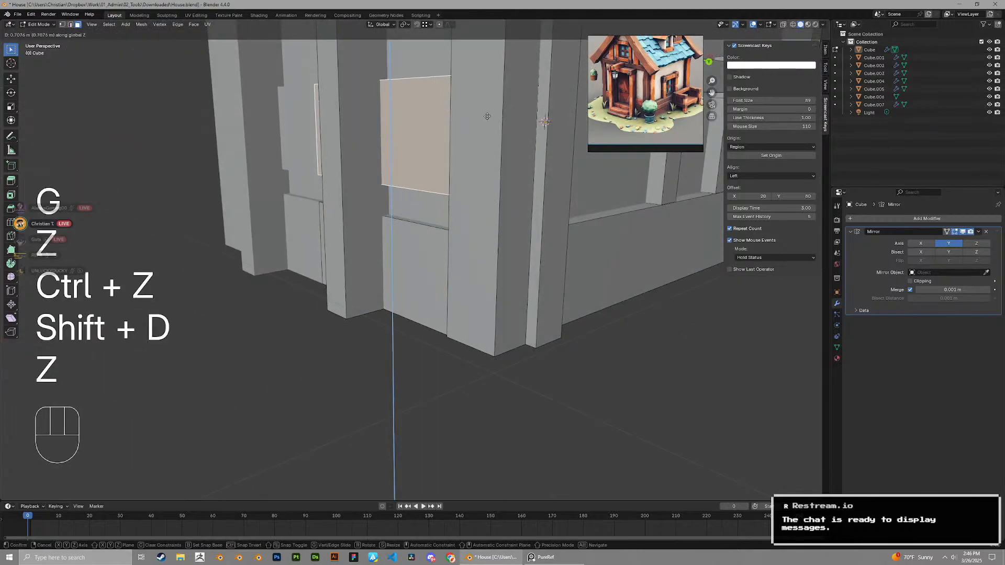
{"action": "left_click", "coordinate": [487, 117]}
{"action": "middle_click_drag", "start_coordinate": [480, 183], "coordinate": [503, 175]}
{"action": "key", "text": "g"}
{"action": "key", "text": "z"}
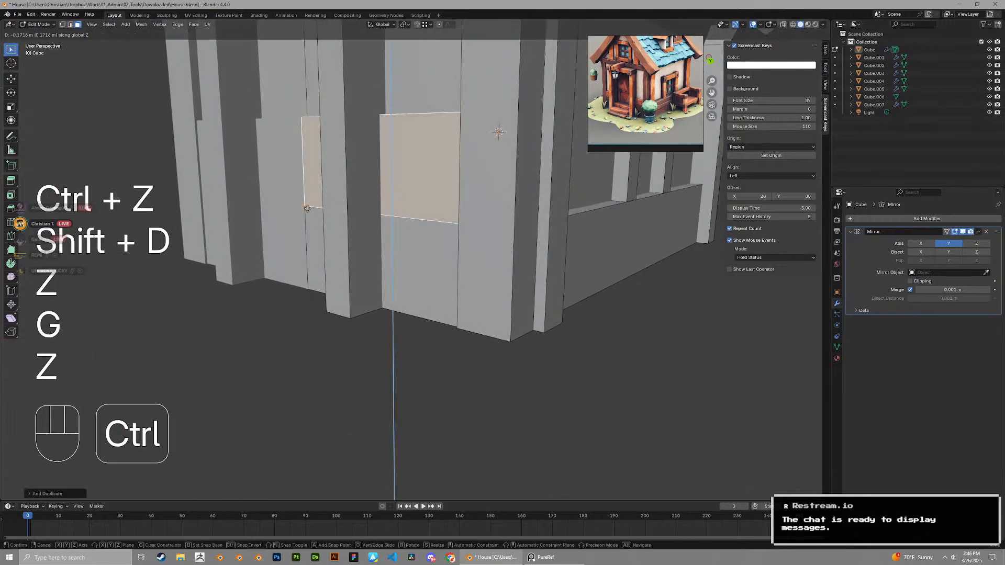
{"action": "left_click", "coordinate": [307, 208]}
Shift the duplicated face along X and lower its top edge along Z to make a narrower band
{"action": "middle_click_drag", "start_coordinate": [308, 209], "coordinate": [352, 226]}
{"action": "key", "text": "g"}
{"action": "key", "text": "x"}
{"action": "key", "text": "2"}
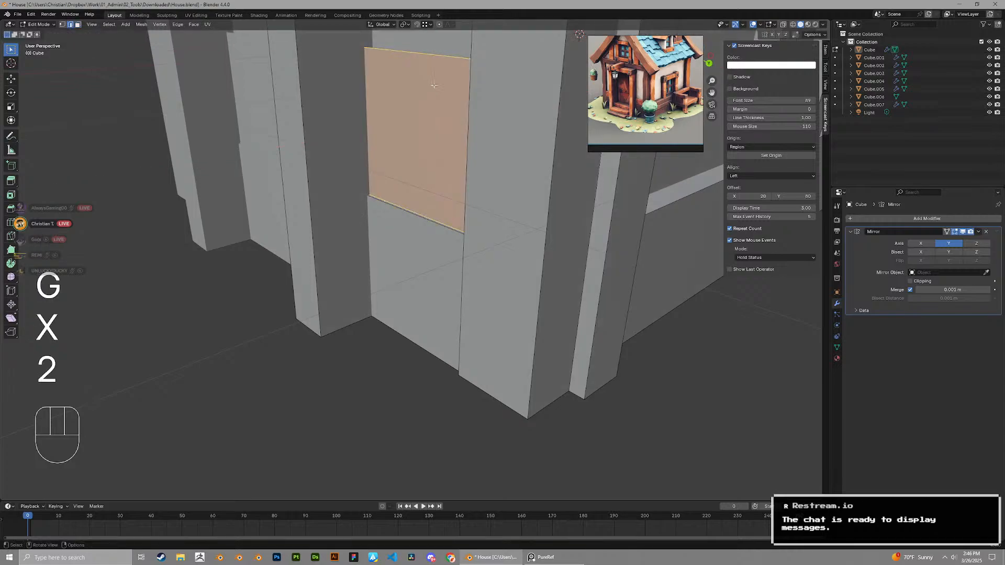
{"action": "key", "text": "g"}
{"action": "key", "text": "z"}
{"action": "key", "text": "3"}
Adjust the narrow band's position along X and extrude it slightly outward into a second beam
{"action": "left_click", "coordinate": [411, 173]}
{"action": "key", "text": "g"}
{"action": "key", "text": "x"}
{"action": "left_click", "coordinate": [416, 176]}
{"action": "key", "text": "e"}
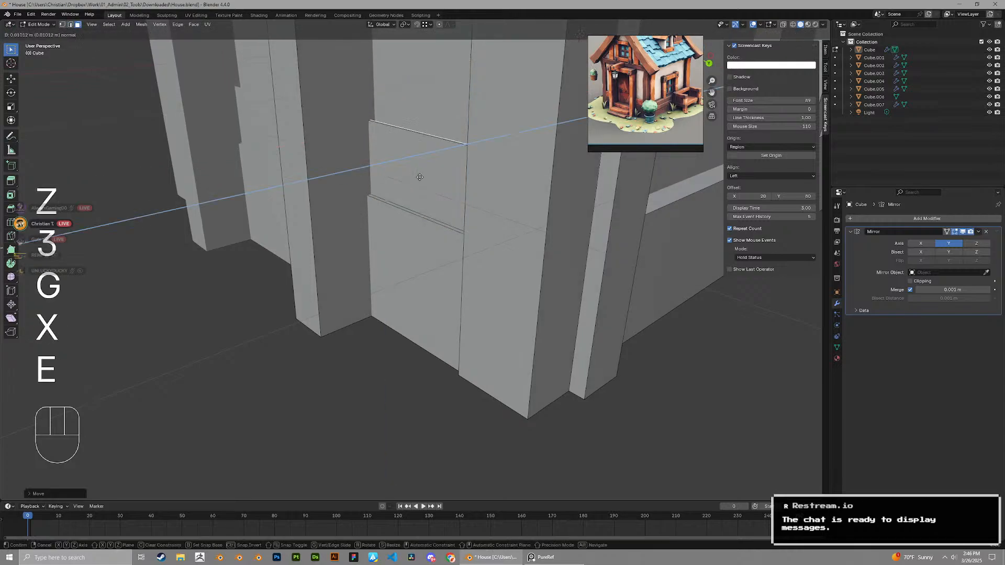
{"action": "left_click", "coordinate": [430, 175]}
Select the second front beam's top face, refine the beam's height along Z, and save in Object Mode
{"action": "key", "text": "3"}
{"action": "left_click", "coordinate": [412, 123]}
{"action": "left_click", "coordinate": [409, 129]}
{"action": "key", "text": "g"}
{"action": "key", "text": "z"}
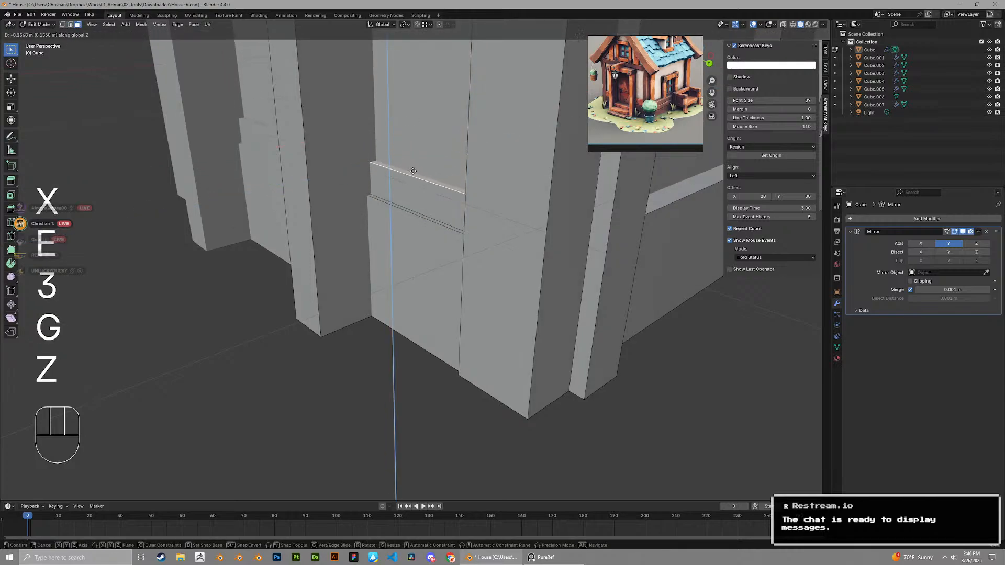
{"action": "left_click", "coordinate": [416, 164]}
{"action": "middle_click_drag", "start_coordinate": [416, 163], "coordinate": [602, 257]}
{"action": "key", "text": "g"}
{"action": "key", "text": "z"}
{"action": "left_click", "coordinate": [431, 152]}
{"action": "scroll", "coordinate": [460, 180], "scroll_direction": "down", "scroll_amount": 4}
{"action": "key", "text": "g"}
{"action": "key", "text": "z"}
{"action": "left_click", "coordinate": [410, 208]}
{"action": "scroll", "coordinate": [488, 264], "scroll_direction": "down", "scroll_amount": 5}
{"action": "key", "text": "Tab"}
{"action": "scroll", "coordinate": [487, 263], "scroll_direction": "down", "scroll_amount": 4}
{"action": "key", "text": "ctrl+s"}
Duplicate a front beam face, move it down along Z to the wall's base, and offset it along X
{"action": "scroll", "coordinate": [461, 234], "scroll_direction": "up", "scroll_amount": 7}
{"action": "left_click", "coordinate": [487, 225]}
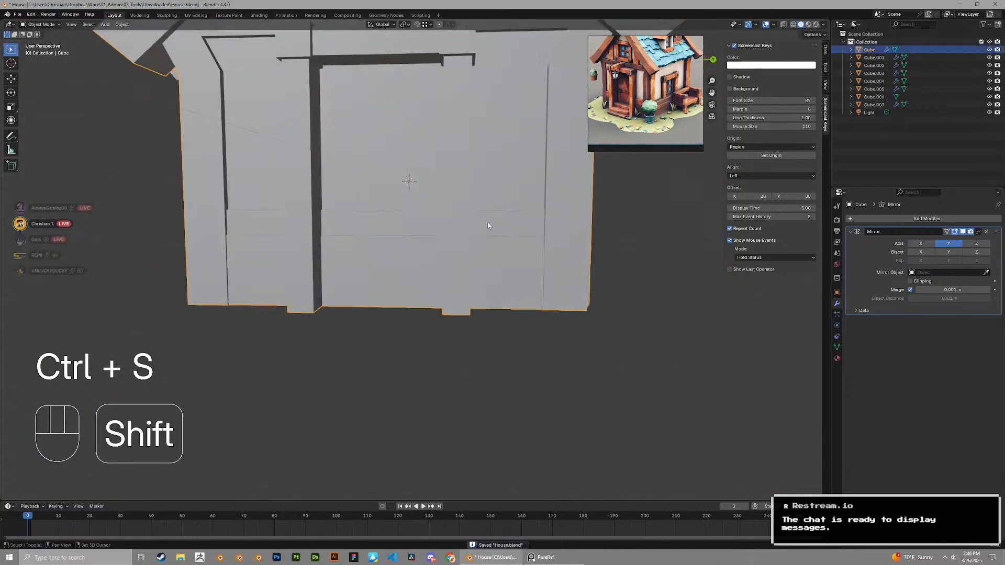
{"action": "scroll", "coordinate": [457, 253], "scroll_direction": "up", "scroll_amount": 3}
{"action": "mouse_move", "coordinate": [489, 224]}
{"action": "middle_mouse_down", "text": "shift"}
{"action": "mouse_move", "coordinate": [457, 254]}
{"action": "mouse_move", "coordinate": [440, 250]}
{"action": "mouse_move", "coordinate": [477, 229]}
{"action": "middle_mouse_up", "text": "shift"}
{"action": "key", "text": "Tab"}
{"action": "scroll", "coordinate": [439, 250], "scroll_direction": "down", "scroll_amount": 1}
{"action": "key", "text": "3"}
{"action": "left_click", "coordinate": [468, 248]}
{"action": "key", "text": "shift+d"}
{"action": "key", "text": "z"}
{"action": "key", "text": "g"}
{"action": "key", "text": "x"}
{"action": "key", "text": "y"}
{"action": "key", "text": "x"}
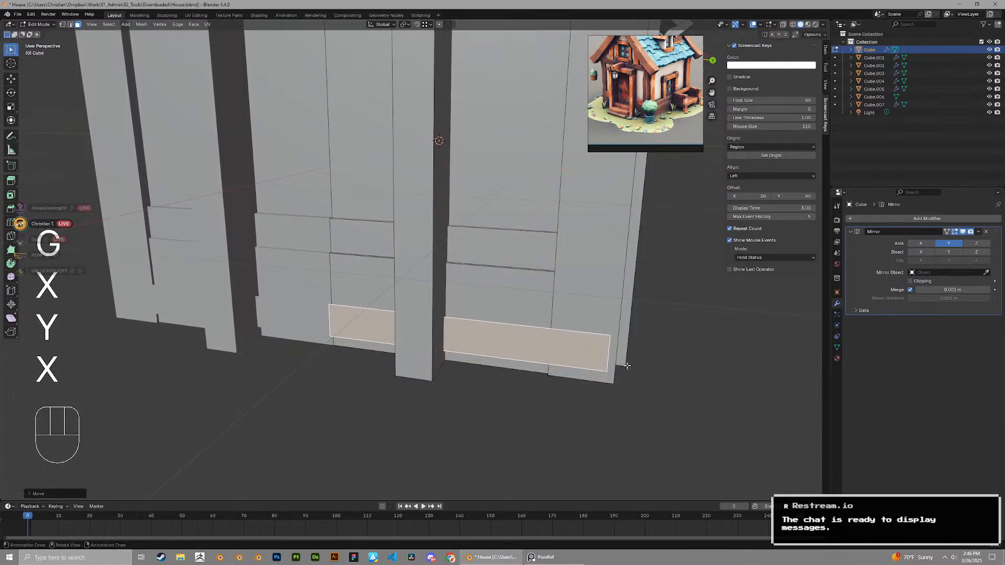
{"action": "left_click", "coordinate": [481, 356]}
Move the duplicated face's outer edge along Y to the door post, and select the shortened face
{"action": "key", "text": "2"}
{"action": "left_click", "coordinate": [605, 352]}
{"action": "key", "text": "g"}
{"action": "left_click", "coordinate": [420, 335]}
{"action": "key", "text": "3"}
{"action": "left_click", "coordinate": [367, 325]}
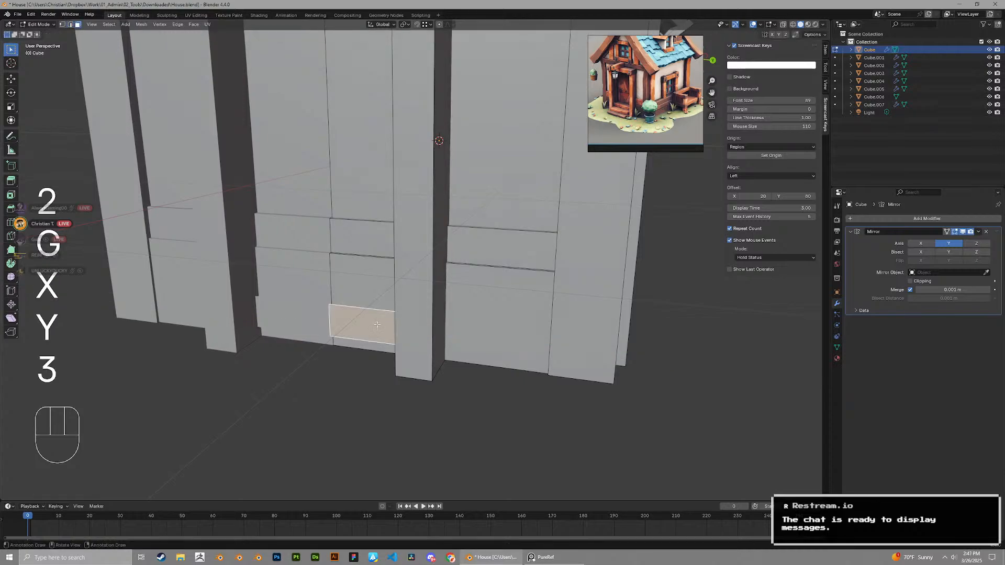
Move the lower edge of the doorway face along Z and snap it to the bottom of the wall
{"action": "middle_click_drag", "start_coordinate": [367, 326], "coordinate": [392, 308]}
{"action": "key", "text": "2"}
{"action": "key", "text": "g"}
{"action": "key", "text": "z"}
{"action": "left_click", "coordinate": [327, 356], "text": "ctrl"}
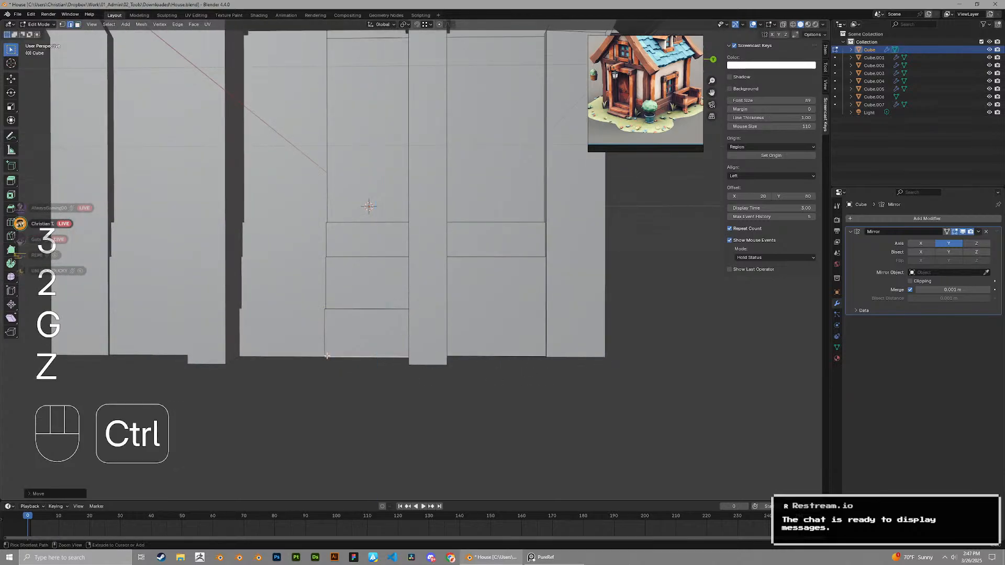
Move the doorway face along X and extrude it outward by about 0.19 m to form a door step
{"action": "left_click", "coordinate": [362, 339]}
{"action": "mouse_move", "coordinate": [362, 339]}
{"action": "middle_mouse_down"}
{"action": "mouse_move", "coordinate": [366, 349]}
{"action": "mouse_move", "coordinate": [355, 349]}
{"action": "middle_mouse_up"}
{"action": "key", "text": "g"}
{"action": "key", "text": "x"}
{"action": "key", "text": "y"}
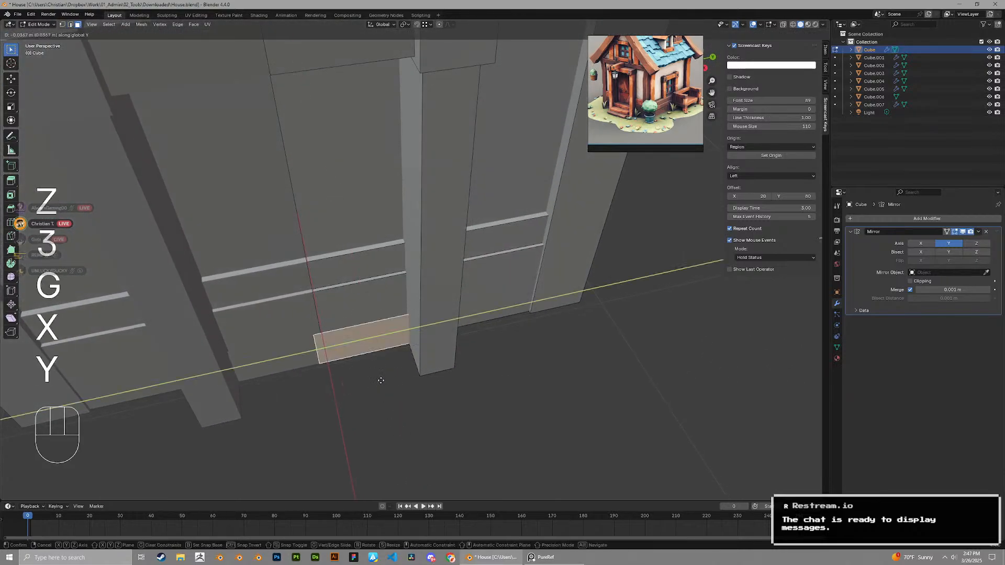
{"action": "key", "text": "x"}
{"action": "left_click", "coordinate": [379, 376]}
{"action": "key", "text": "e"}
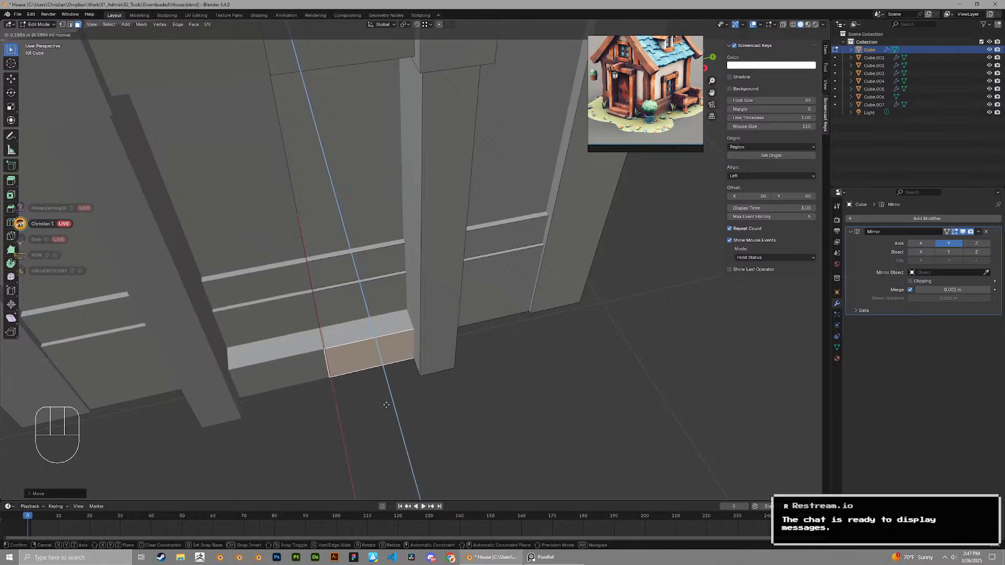
{"action": "left_click", "coordinate": [386, 405]}
Compare the door step with the reference, and adjust its top face's height along Z
{"action": "scroll", "coordinate": [617, 97], "scroll_direction": "up", "scroll_amount": 5}
{"action": "middle_click_drag", "start_coordinate": [402, 345], "coordinate": [446, 298], "text": "shift"}
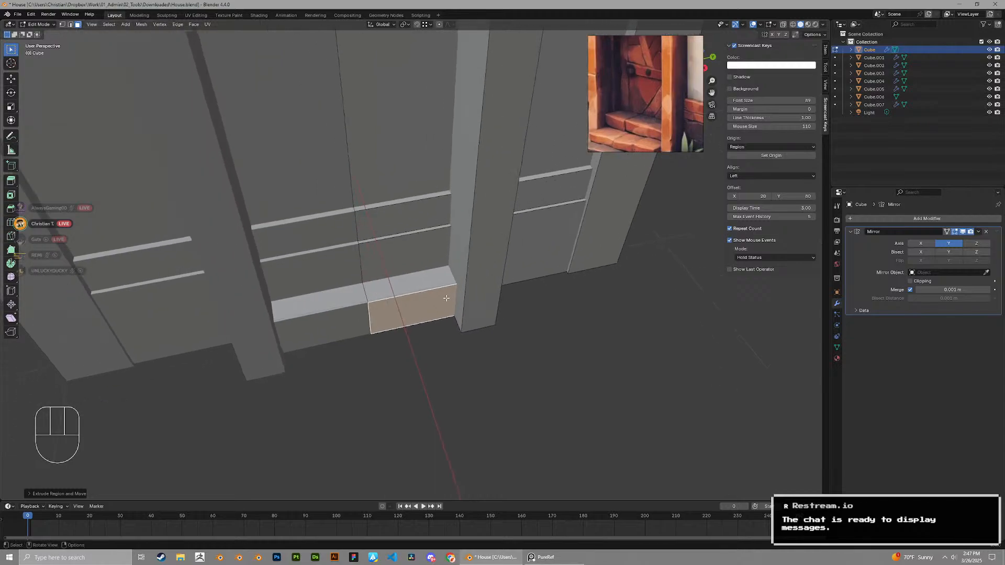
{"action": "key", "text": "3"}
{"action": "scroll", "coordinate": [413, 282], "scroll_direction": "down", "scroll_amount": 1}
{"action": "scroll", "coordinate": [631, 150], "scroll_direction": "down", "scroll_amount": 1}
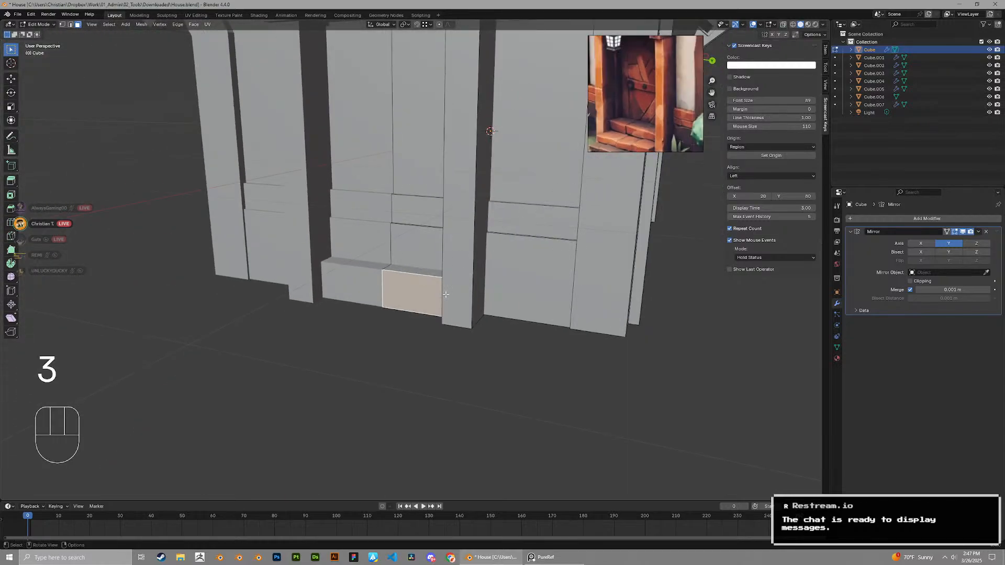
{"action": "key", "text": "g"}
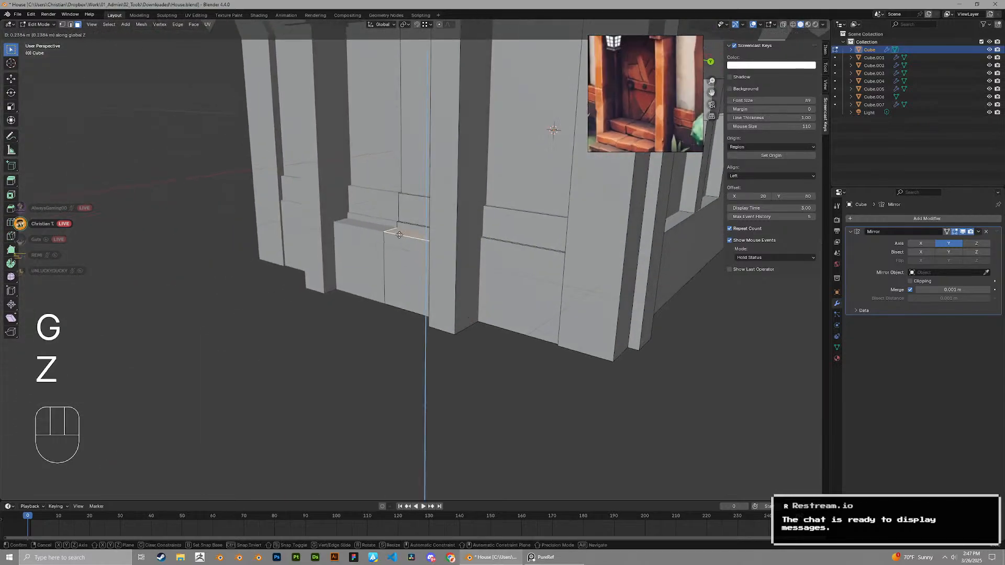
{"action": "left_click", "coordinate": [400, 224]}
{"action": "key", "text": "g"}
{"action": "key", "text": "z"}
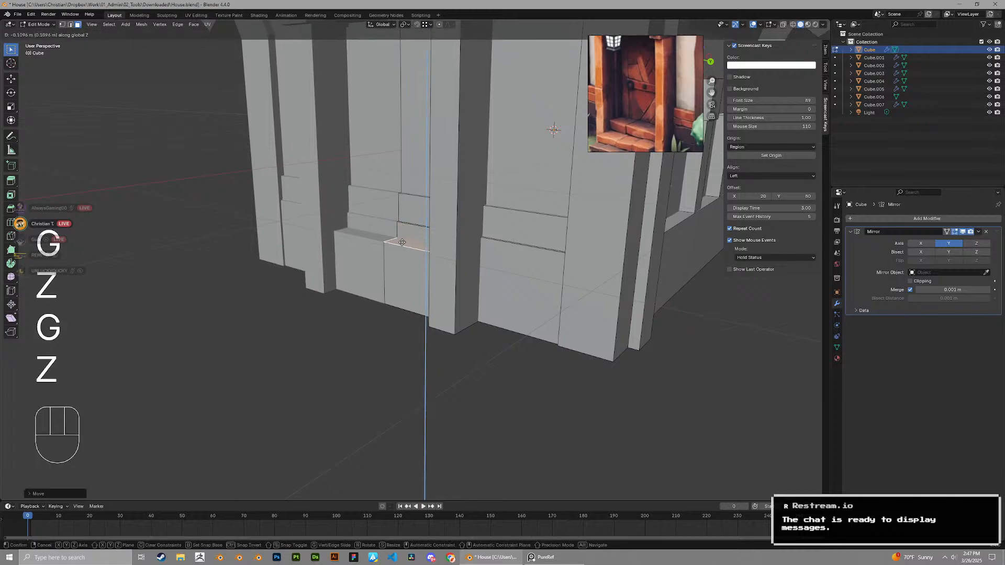
{"action": "left_click", "coordinate": [402, 243]}
Move the front face of the door step along X to adjust its depth
{"action": "middle_click_drag", "start_coordinate": [402, 242], "coordinate": [392, 285]}
{"action": "key", "text": "g"}
{"action": "key", "text": "x"}
{"action": "left_click", "coordinate": [382, 290]}
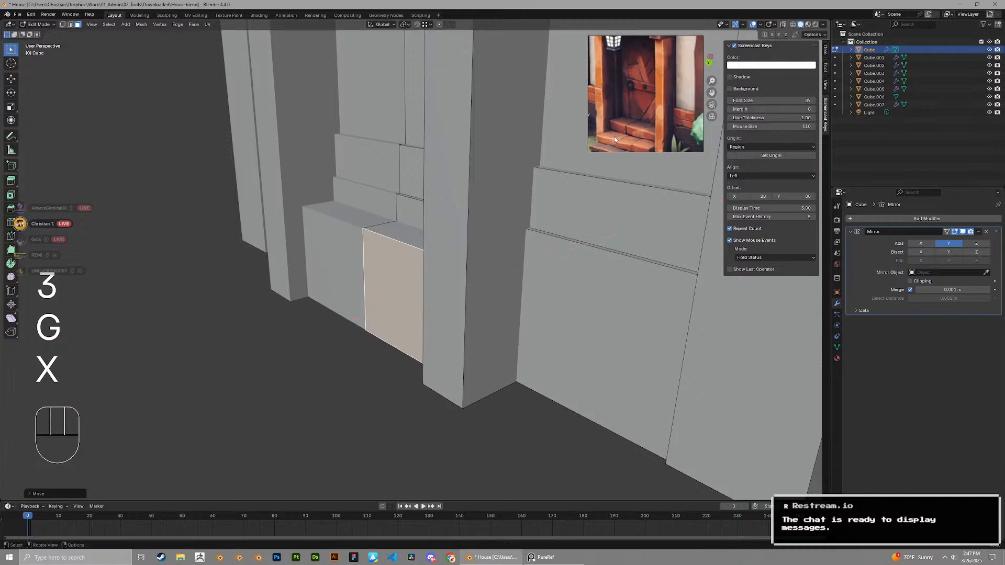
Add a horizontal loop cut across the door step's front and extrude the lower part outward as a second tread
{"action": "middle_click_drag", "start_coordinate": [468, 310], "coordinate": [475, 313]}
{"action": "key", "text": "ctrl+r"}
{"action": "left_click", "coordinate": [379, 276]}
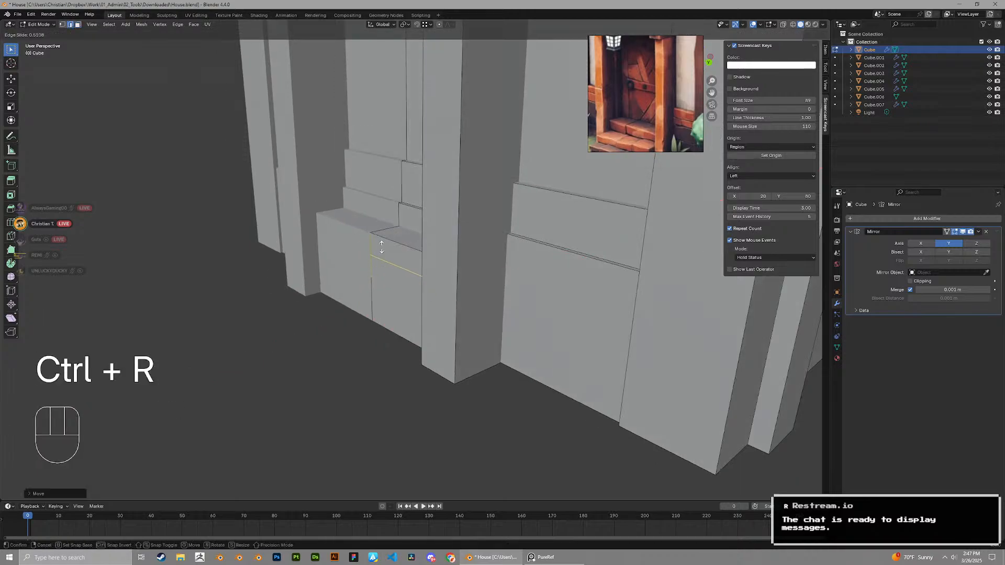
{"action": "left_click", "coordinate": [382, 249]}
{"action": "key", "text": "e"}
{"action": "middle_click_drag", "start_coordinate": [393, 307], "coordinate": [446, 318]}
{"action": "left_click", "coordinate": [351, 334]}
Scale the stair block along Y and move it along Y, snapping it beside the door post
{"action": "key", "text": "s"}
{"action": "key", "text": "x"}
{"action": "key", "text": "y"}
{"action": "left_click", "coordinate": [461, 334]}
{"action": "key", "text": "g"}
{"action": "key", "text": "x"}
{"action": "key", "text": "y"}
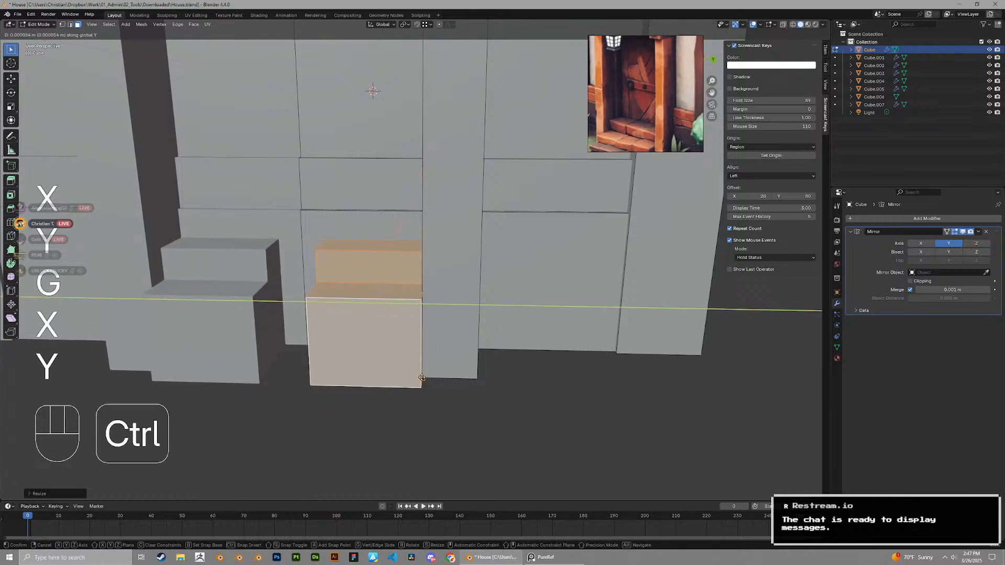
{"action": "left_click", "coordinate": [421, 376], "text": "ctrl"}
Select the stairs' inner side faces and move them along Y, snapping them to the mirror centre to close the gap
{"action": "middle_click_drag", "start_coordinate": [421, 376], "coordinate": [474, 361]}
{"action": "key", "text": "3"}
{"action": "left_click", "coordinate": [387, 348]}
{"action": "left_click", "coordinate": [302, 327]}
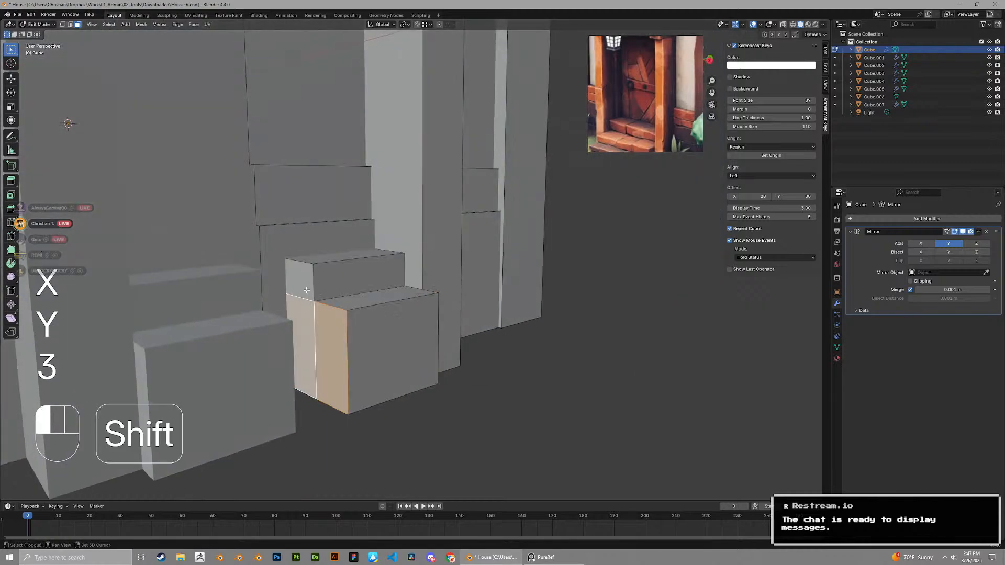
{"action": "key", "text": "g"}
{"action": "middle_click_drag", "start_coordinate": [302, 327], "coordinate": [326, 252]}
{"action": "key", "text": "x"}
{"action": "key", "text": "y"}
{"action": "left_click", "coordinate": [283, 320], "text": "ctrl"}
Add a horizontal loop cut across the stairs' lowest tread and extrude its lower front face outward as a third tread
{"action": "left_click", "coordinate": [343, 308]}
{"action": "scroll", "coordinate": [594, 202], "scroll_direction": "down", "scroll_amount": 1}
{"action": "scroll", "coordinate": [645, 127], "scroll_direction": "down", "scroll_amount": 1}
{"action": "middle_click_drag", "start_coordinate": [471, 272], "coordinate": [404, 283]}
{"action": "middle_click_drag", "start_coordinate": [659, 123], "coordinate": [654, 105]}
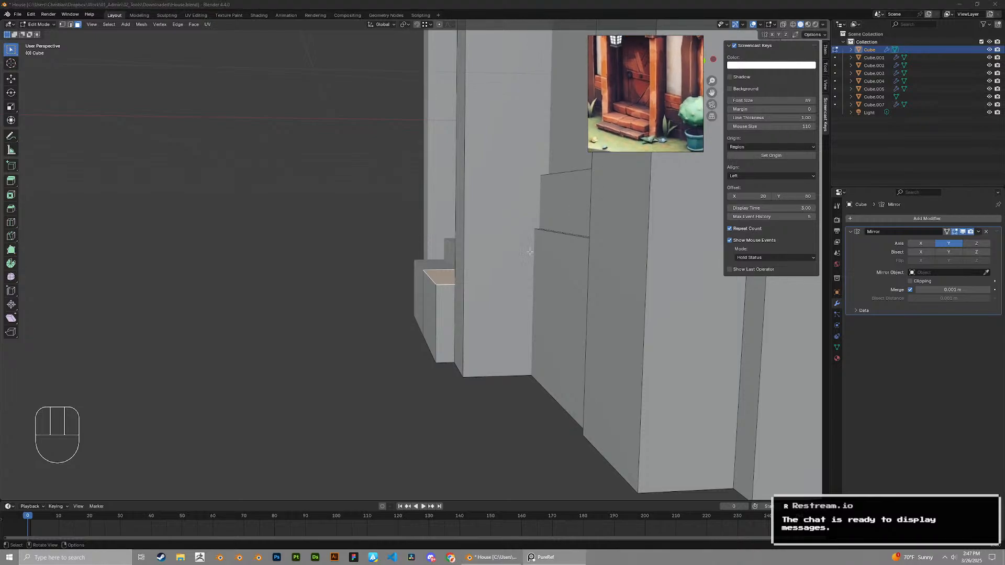
{"action": "middle_click_drag", "start_coordinate": [476, 299], "coordinate": [434, 295]}
{"action": "key", "text": "ctrl+r"}
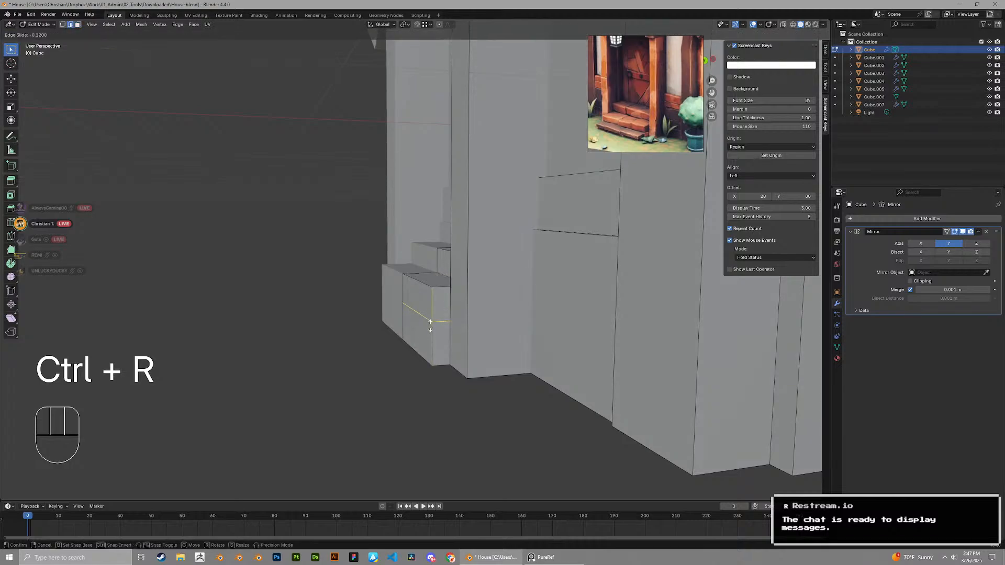
{"action": "left_click", "coordinate": [429, 324]}
{"action": "key", "text": "3"}
{"action": "left_click", "coordinate": [421, 331]}
{"action": "key", "text": "e"}
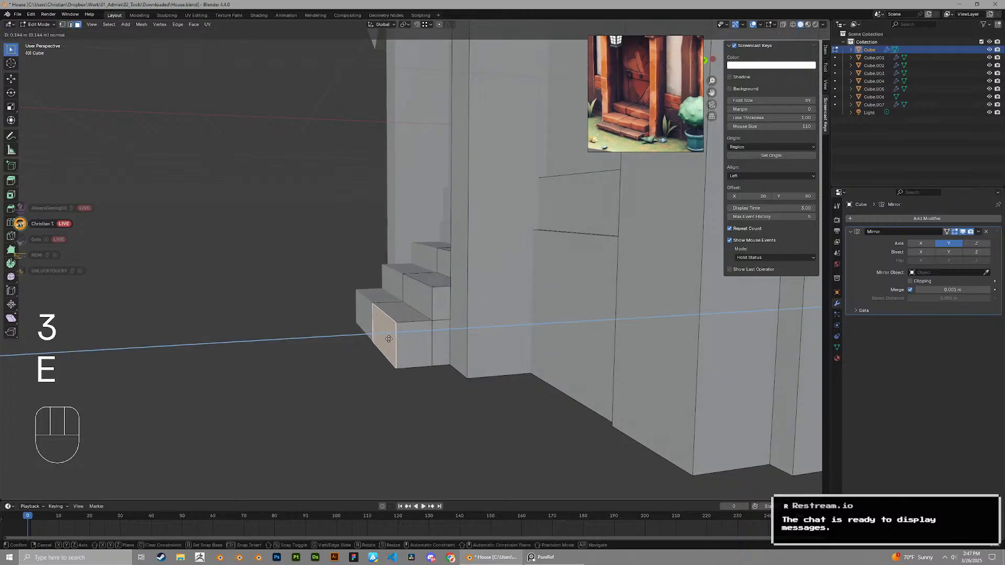
{"action": "left_click", "coordinate": [385, 340]}
{"action": "mouse_move", "coordinate": [384, 340]}
{"action": "middle_mouse_down"}
{"action": "mouse_move", "coordinate": [425, 332]}
{"action": "mouse_move", "coordinate": [393, 326]}
{"action": "middle_mouse_up"}
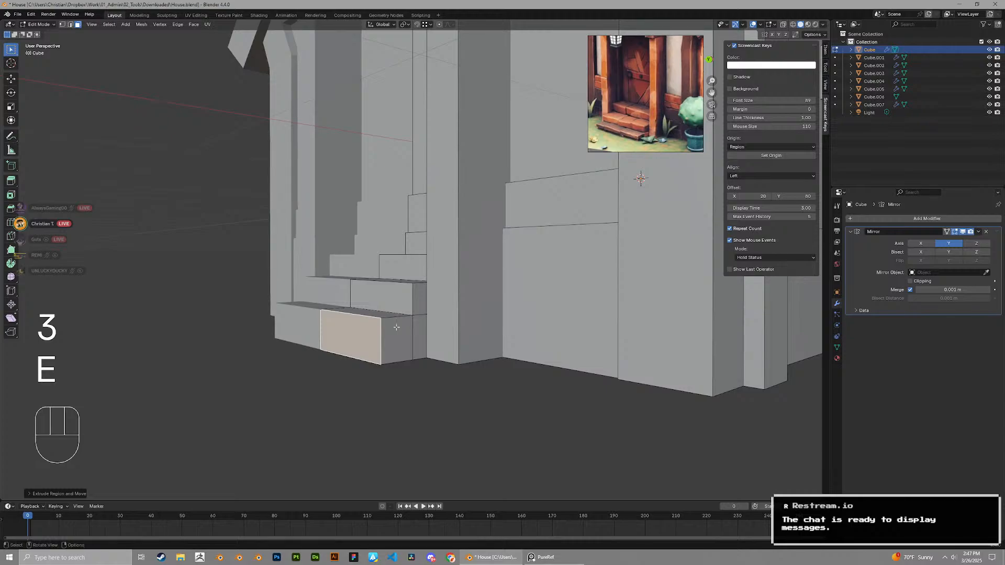
{"action": "scroll", "coordinate": [616, 132], "scroll_direction": "up", "scroll_amount": 4}
{"action": "scroll", "coordinate": [616, 131], "scroll_direction": "down", "scroll_amount": 4}
{"action": "scroll", "coordinate": [630, 113], "scroll_direction": "down", "scroll_amount": 1}
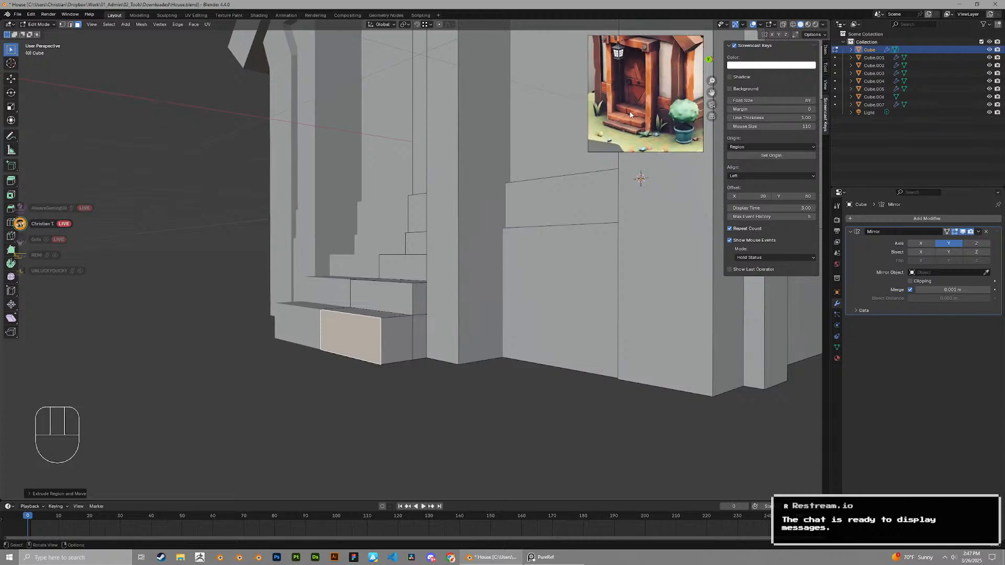
Select the top face of the wall's base beam and move it down along Z, snapping it to the top step's height
{"action": "middle_click_drag", "start_coordinate": [444, 206], "coordinate": [430, 241]}
{"action": "scroll", "coordinate": [488, 245], "scroll_direction": "down", "scroll_amount": 5}
{"action": "scroll", "coordinate": [458, 240], "scroll_direction": "up", "scroll_amount": 2}
{"action": "left_click", "coordinate": [503, 239]}
{"action": "scroll", "coordinate": [432, 252], "scroll_direction": "up", "scroll_amount": 1}
{"action": "key", "text": "3"}
{"action": "left_click", "coordinate": [432, 251]}
{"action": "left_click", "coordinate": [432, 257]}
{"action": "key", "text": "g"}
{"action": "key", "text": "z"}
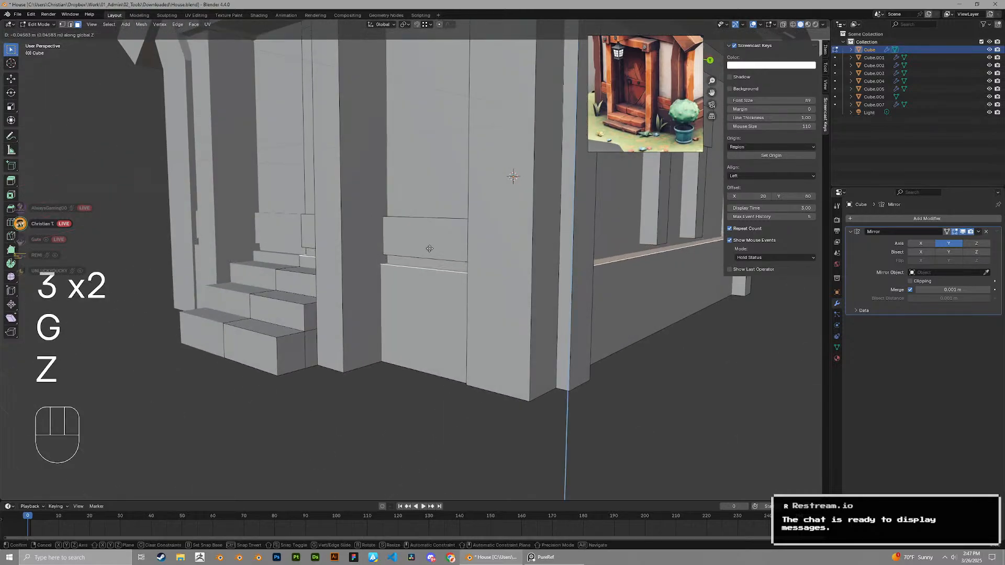
{"action": "left_click", "coordinate": [274, 270]}
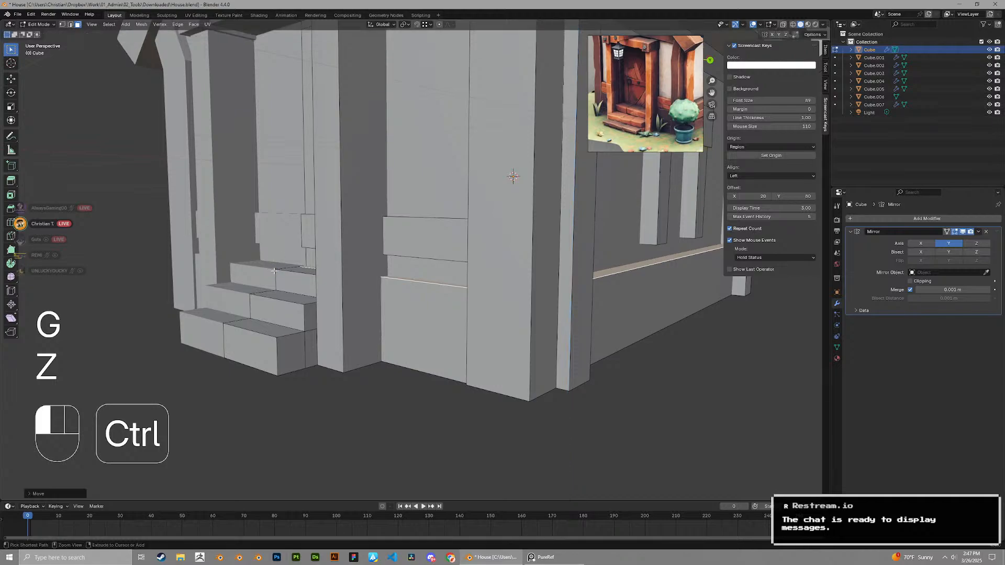
{"action": "key", "text": "g"}
{"action": "key", "text": "z"}
{"action": "left_click", "coordinate": [339, 268]}
Scale the horizontal trim board beside the door along Z and move it down, snapping it onto the base beam
{"action": "left_click", "coordinate": [401, 244]}
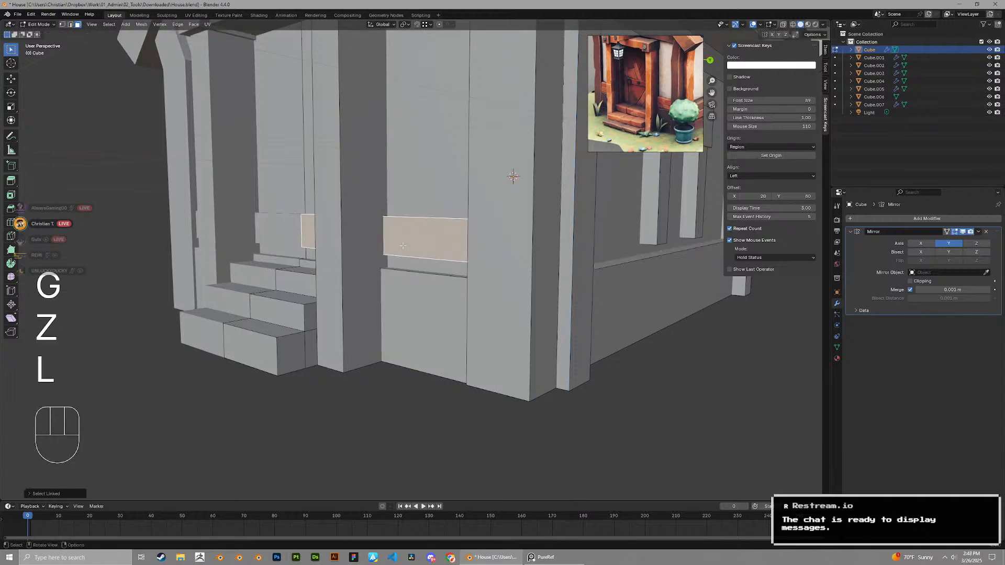
{"action": "key", "text": "s"}
{"action": "key", "text": "z"}
{"action": "left_click", "coordinate": [409, 206]}
{"action": "key", "text": "g"}
{"action": "key", "text": "z"}
{"action": "left_click", "coordinate": [315, 257], "text": "ctrl"}
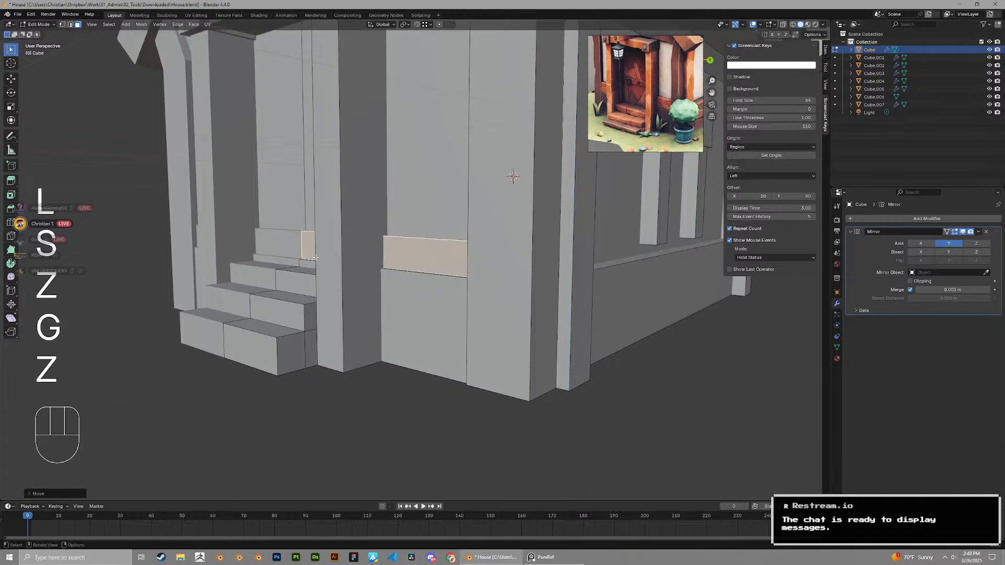
Select the top face of the trim board and move it along Z to adjust its height
{"action": "middle_click_drag", "start_coordinate": [315, 258], "coordinate": [335, 293]}
{"action": "key", "text": "3"}
{"action": "left_click", "coordinate": [425, 235]}
{"action": "key", "text": "g"}
{"action": "key", "text": "z"}
{"action": "left_click", "coordinate": [427, 238]}
Select all side window frame pieces, move them along Z, snapping them to the lowered base beam, and save the file
{"action": "middle_click_drag", "start_coordinate": [426, 238], "coordinate": [517, 221]}
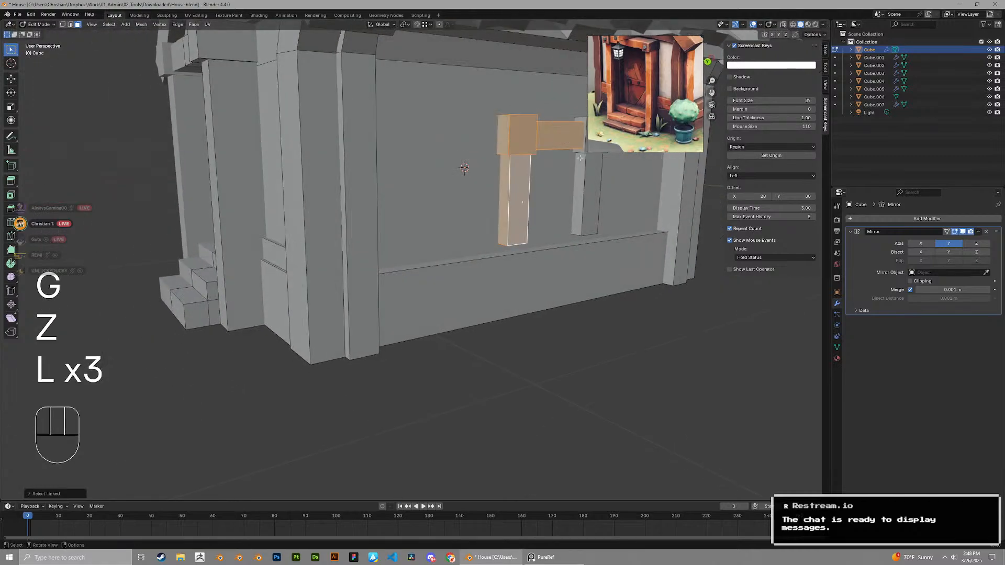
{"action": "key", "text": "g"}
{"action": "key", "text": "z"}
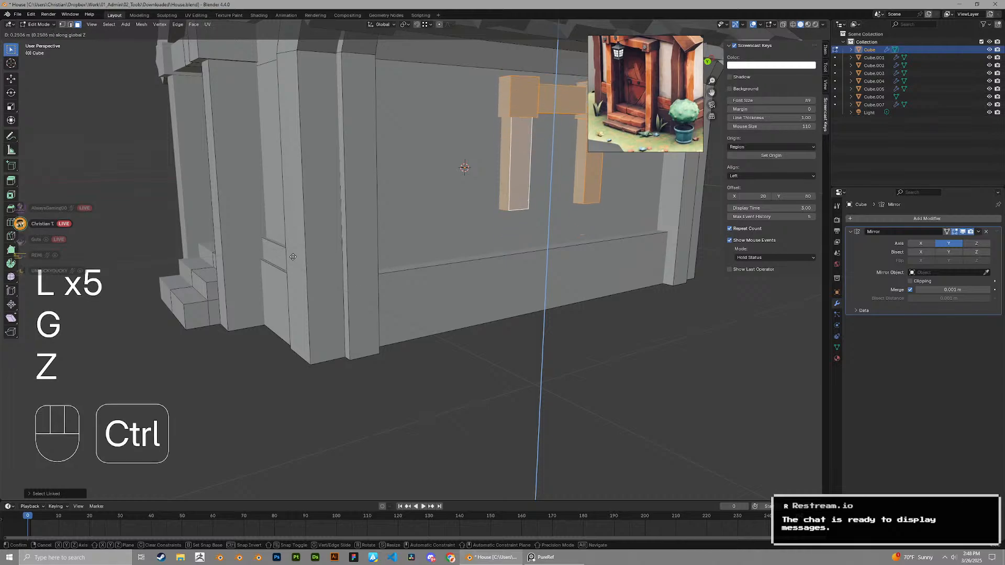
{"action": "left_click", "coordinate": [428, 295]}
{"action": "key", "text": "Tab"}
{"action": "scroll", "coordinate": [487, 388], "scroll_direction": "down", "scroll_amount": 8}
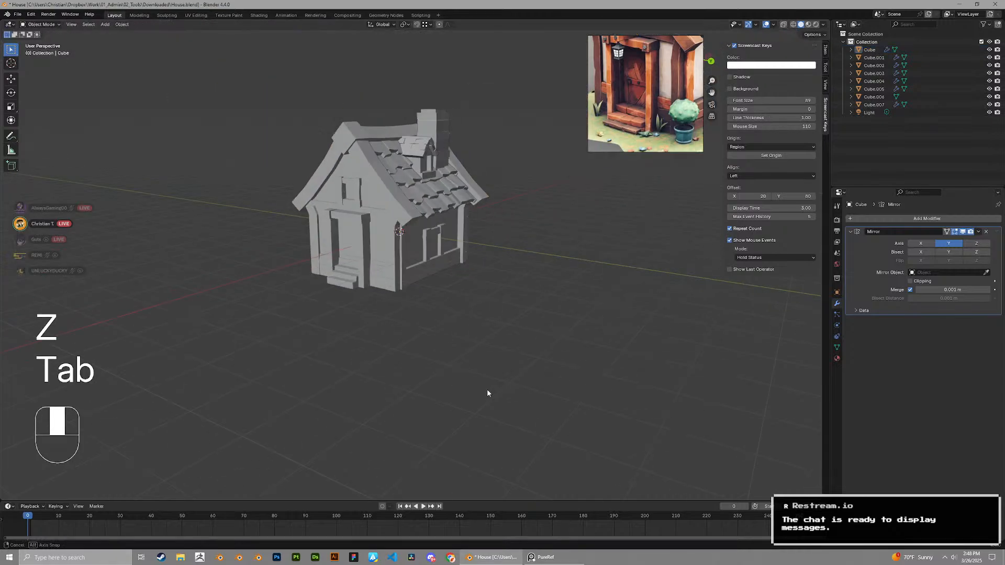
{"action": "key", "text": "ctrl+s"}
Select the bottom tread's top face and adjoining side edge, lower them slightly along Z, and save the file
{"action": "middle_click_drag", "start_coordinate": [487, 388], "coordinate": [429, 341]}
{"action": "scroll", "coordinate": [401, 312], "scroll_direction": "up", "scroll_amount": 10}
{"action": "middle_click_drag", "start_coordinate": [492, 305], "coordinate": [454, 307]}
{"action": "left_click", "coordinate": [354, 324]}
{"action": "scroll", "coordinate": [361, 335], "scroll_direction": "up", "scroll_amount": 3}
{"action": "key", "text": "Tab"}
{"action": "key", "text": "3"}
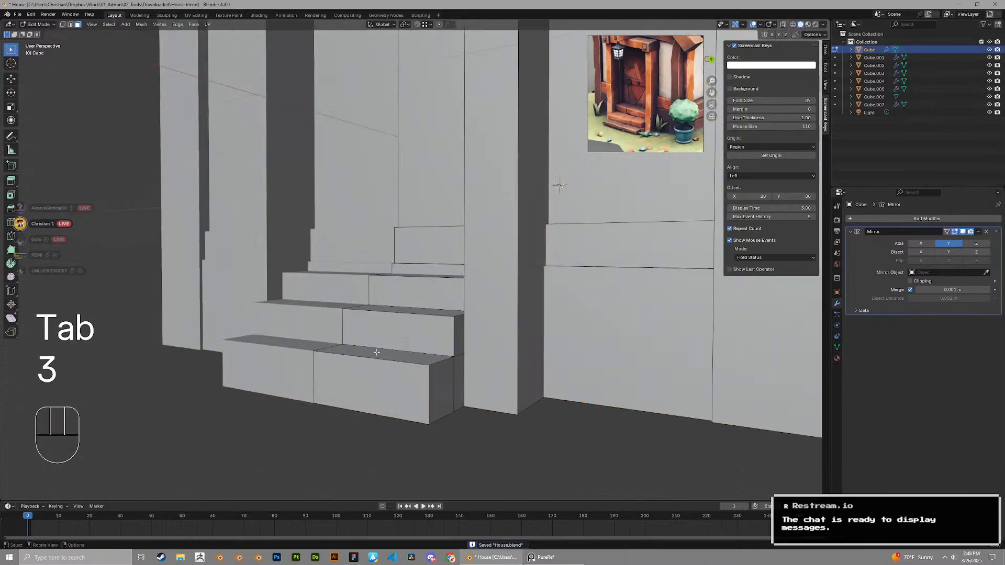
{"action": "left_click", "coordinate": [377, 352]}
{"action": "middle_click_drag", "start_coordinate": [377, 352], "coordinate": [340, 343]}
{"action": "key", "text": "2"}
{"action": "key", "text": "g"}
{"action": "key", "text": "z"}
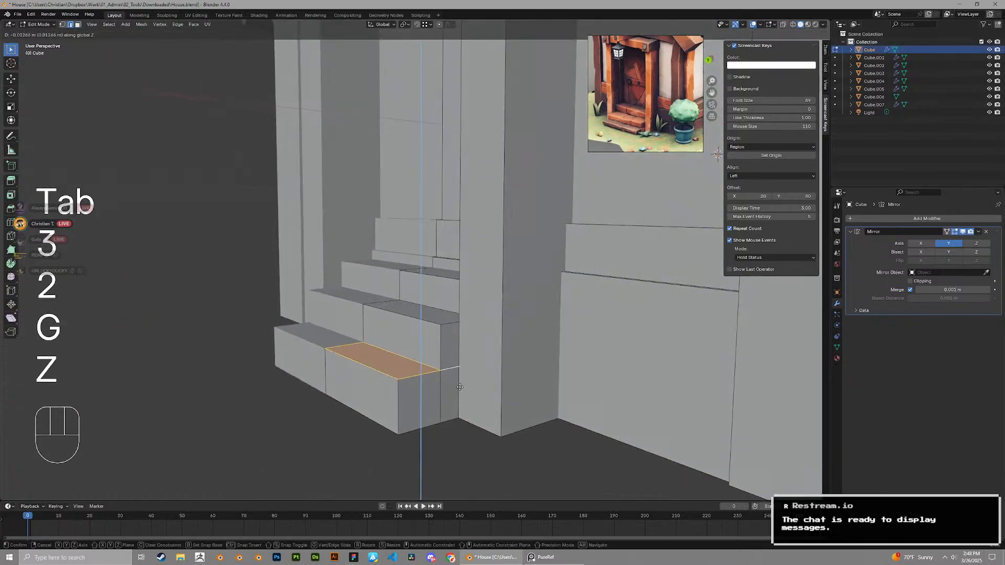
{"action": "left_click", "coordinate": [459, 387]}
{"action": "scroll", "coordinate": [461, 385], "scroll_direction": "down", "scroll_amount": 6}
{"action": "middle_click_drag", "start_coordinate": [463, 383], "coordinate": [525, 363]}
{"action": "key", "text": "ctrl+s"}
Duplicate the upper face of the top door step and move the copy forward along X
{"action": "scroll", "coordinate": [494, 326], "scroll_direction": "up", "scroll_amount": 5}
{"action": "middle_click_drag", "start_coordinate": [429, 291], "coordinate": [422, 316]}
{"action": "key", "text": "3"}
{"action": "left_click", "coordinate": [409, 287]}
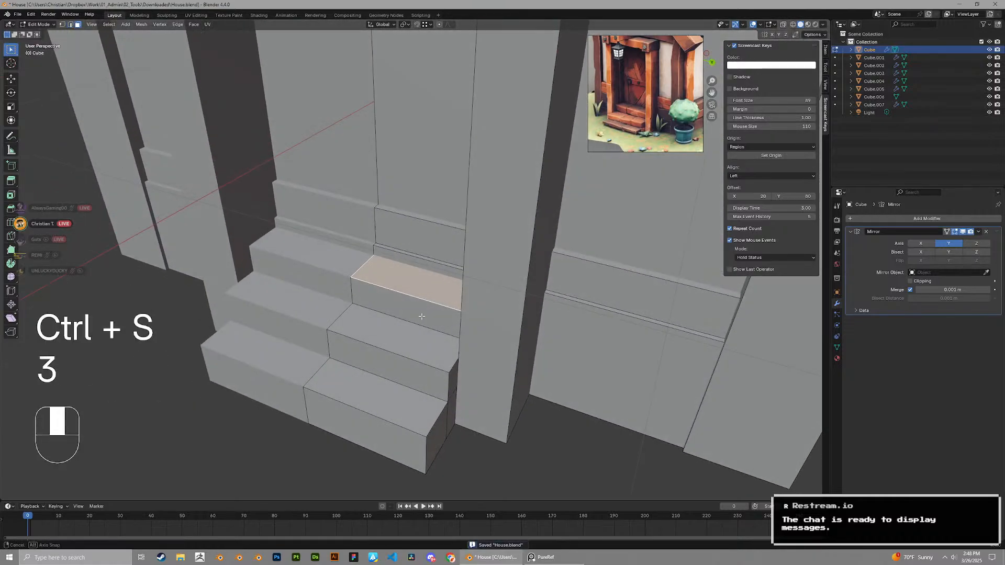
{"action": "key", "text": "shift+d"}
{"action": "key", "text": "x"}
{"action": "key", "text": "y"}
{"action": "key", "text": "x"}
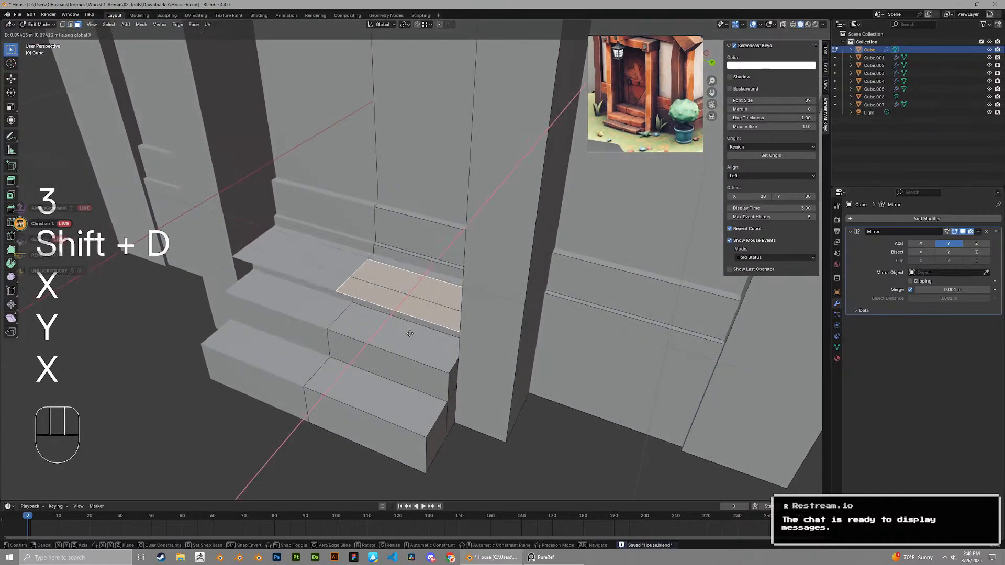
{"action": "left_click", "coordinate": [412, 331]}
{"action": "key", "text": "h"}
{"action": "key", "text": "ctrl+z"}
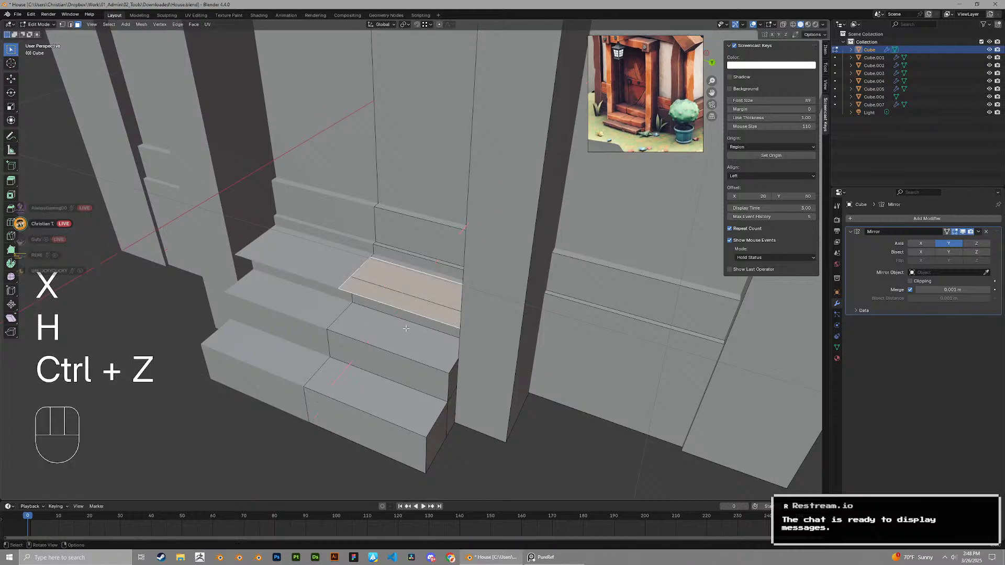
Move the duplicated face back along X so it lies over the top step
{"action": "key", "text": "g"}
{"action": "key", "text": "x"}
{"action": "key", "text": "z"}
{"action": "key", "text": "x"}
{"action": "left_click", "coordinate": [410, 317]}
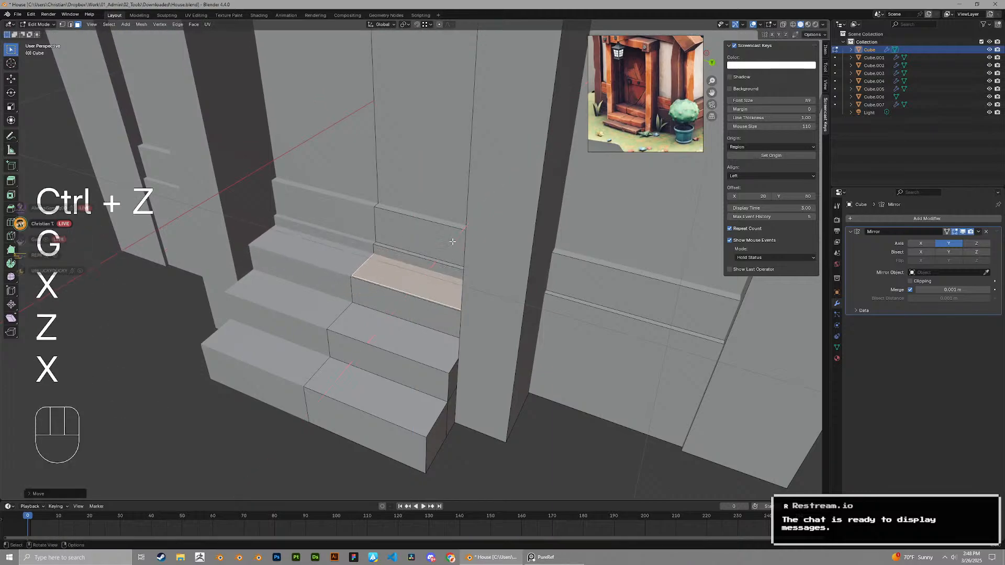
Scale the duplicated face narrower along X and move the strip along X towards the door
{"action": "key", "text": "s"}
{"action": "key", "text": "x"}
{"action": "key", "text": "y"}
{"action": "left_click", "coordinate": [449, 231]}
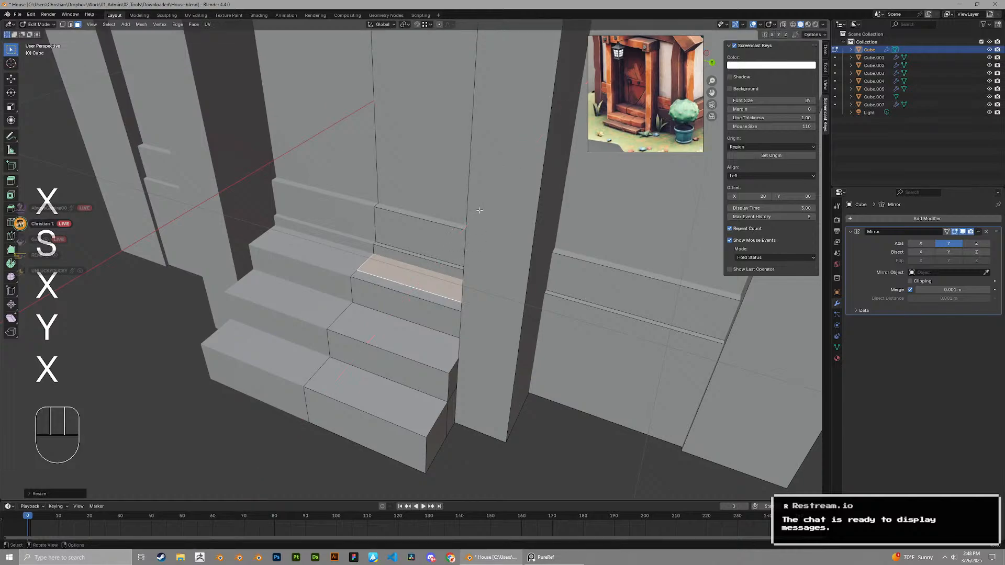
{"action": "key", "text": "s"}
{"action": "key", "text": "x"}
{"action": "left_click", "coordinate": [466, 228]}
{"action": "key", "text": "g"}
{"action": "mouse_move", "coordinate": [451, 283]}
{"action": "middle_mouse_down"}
{"action": "mouse_move", "coordinate": [417, 292]}
{"action": "mouse_move", "coordinate": [450, 270]}
{"action": "middle_mouse_up"}
Try to extrude the narrow strip upward in front of the door, and undo the extrusion
{"action": "left_click", "coordinate": [422, 293]}
{"action": "key", "text": "e"}
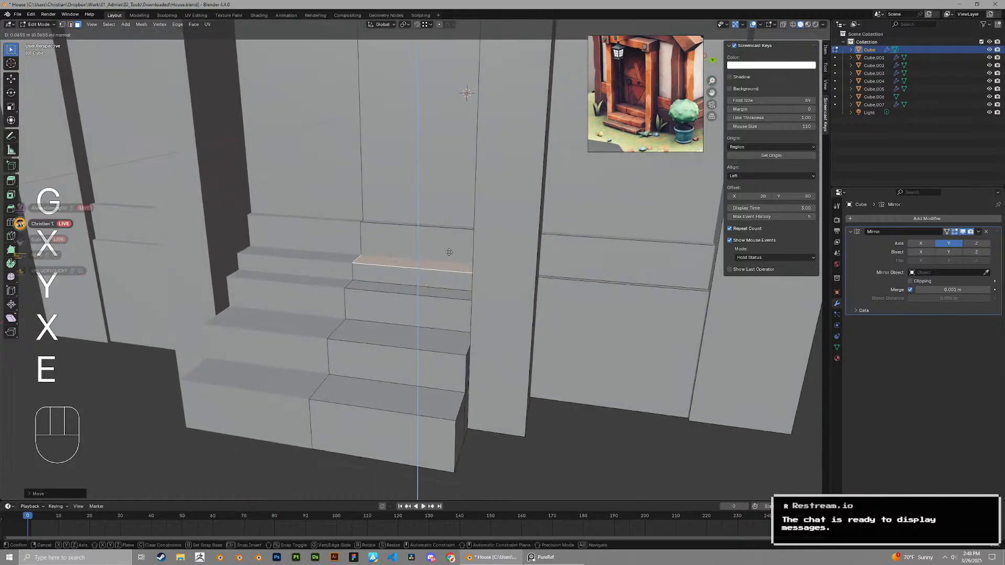
{"action": "left_click", "coordinate": [448, 149]}
{"action": "middle_click_drag", "start_coordinate": [448, 148], "coordinate": [475, 208]}
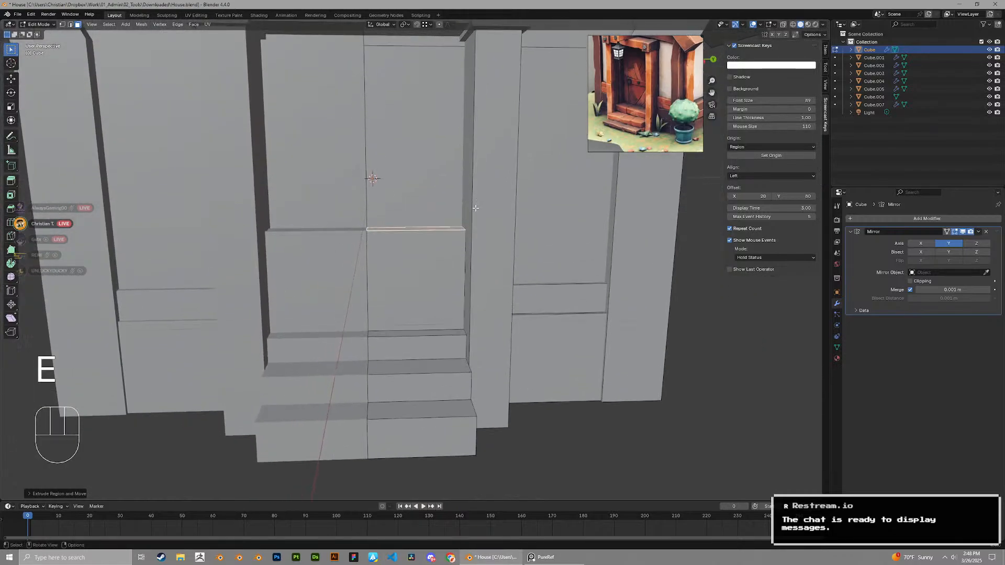
{"action": "left_click", "coordinate": [437, 276]}
{"action": "key", "text": "ctrl+z"}
{"action": "key", "text": "ctrl+z"}
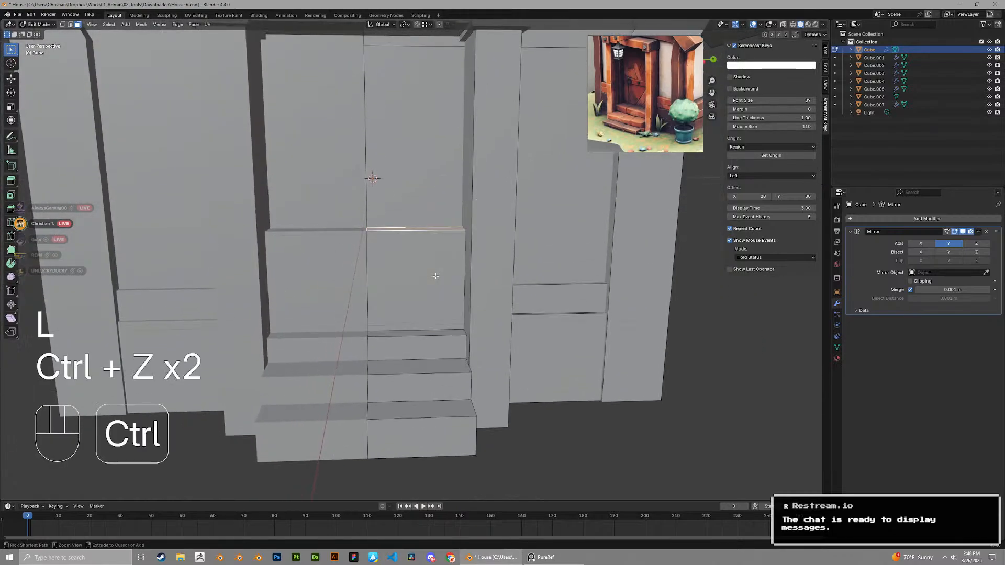
{"action": "key", "text": "ctrl+z"}
Shrink the strip along Y into a small face and position it at the top step's corner beside the door post
{"action": "scroll", "coordinate": [434, 275], "scroll_direction": "up", "scroll_amount": 3}
{"action": "scroll", "coordinate": [636, 84], "scroll_direction": "up", "scroll_amount": 3}
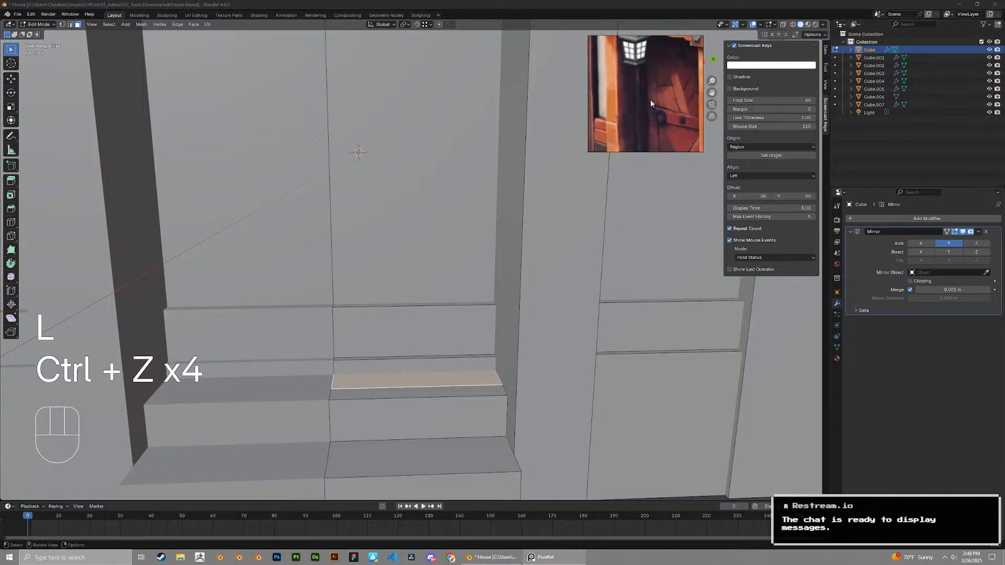
{"action": "key", "text": "g"}
{"action": "key", "text": "x"}
{"action": "key", "text": "y"}
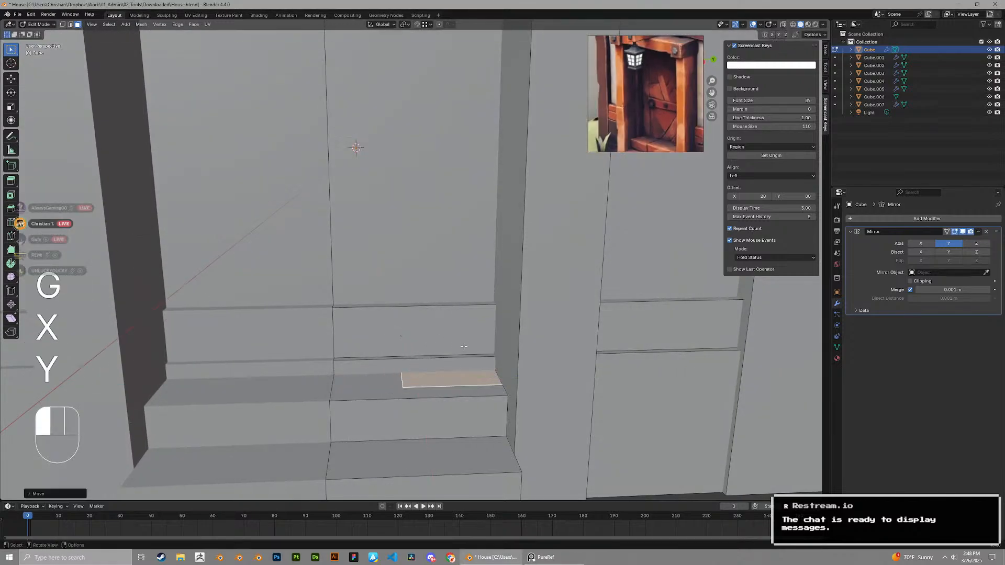
{"action": "key", "text": "s"}
{"action": "key", "text": "x"}
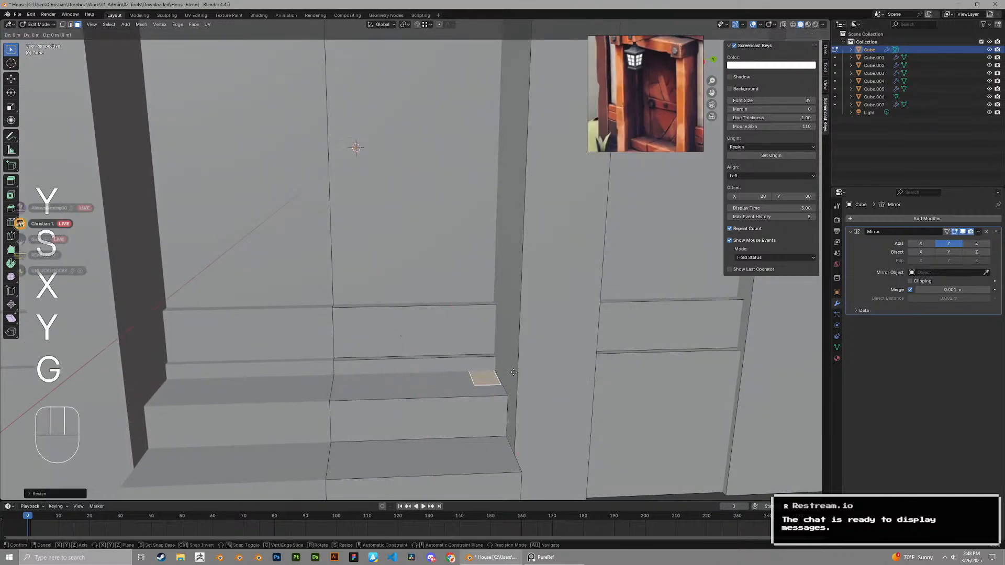
{"action": "left_click", "coordinate": [527, 374]}
Extrude the small corner face upward to the door lintel to form an inner door jamb
{"action": "scroll", "coordinate": [528, 377], "scroll_direction": "down", "scroll_amount": 5}
{"action": "middle_click_drag", "start_coordinate": [531, 388], "coordinate": [545, 422], "text": "shift"}
{"action": "key", "text": "e"}
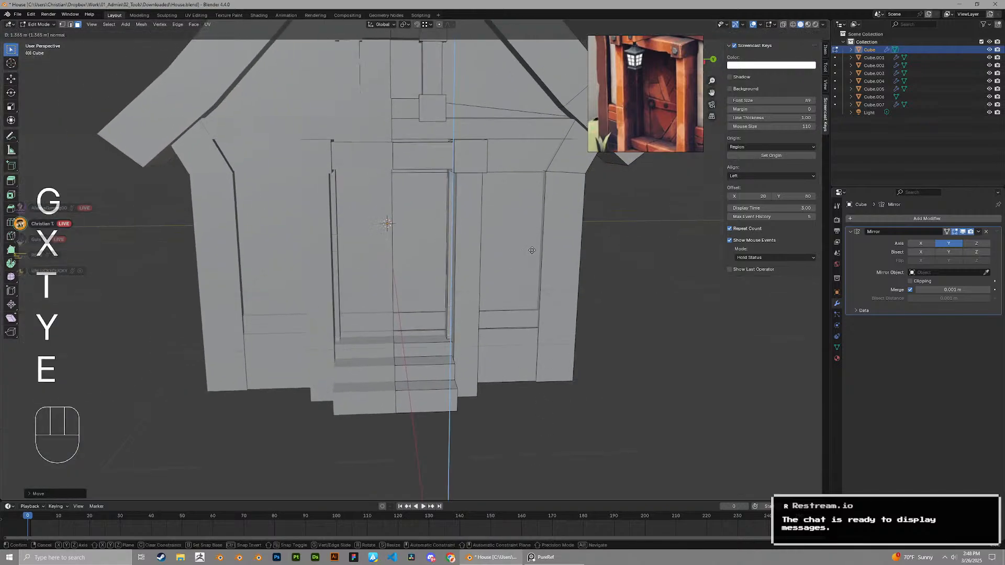
{"action": "left_click", "coordinate": [532, 246]}
{"action": "scroll", "coordinate": [532, 246], "scroll_direction": "up", "scroll_amount": 3}
{"action": "middle_click_drag", "start_coordinate": [532, 246], "coordinate": [528, 208]}
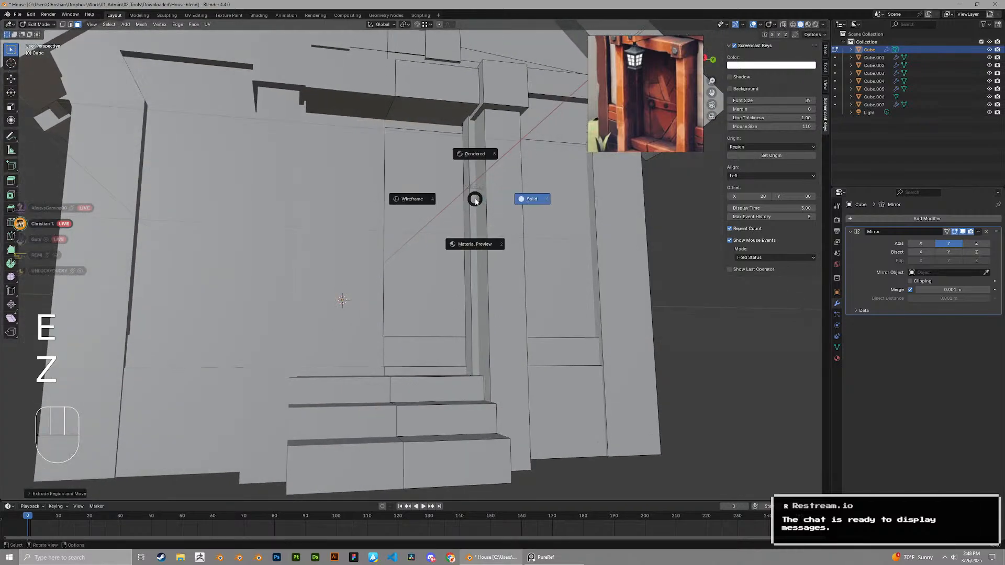
Delete the hidden end faces of the new door jamb using wireframe shading, and return to solid shading
{"action": "key", "text": "x"}
{"action": "left_click", "coordinate": [475, 199]}
{"action": "left_click", "coordinate": [793, 25]}
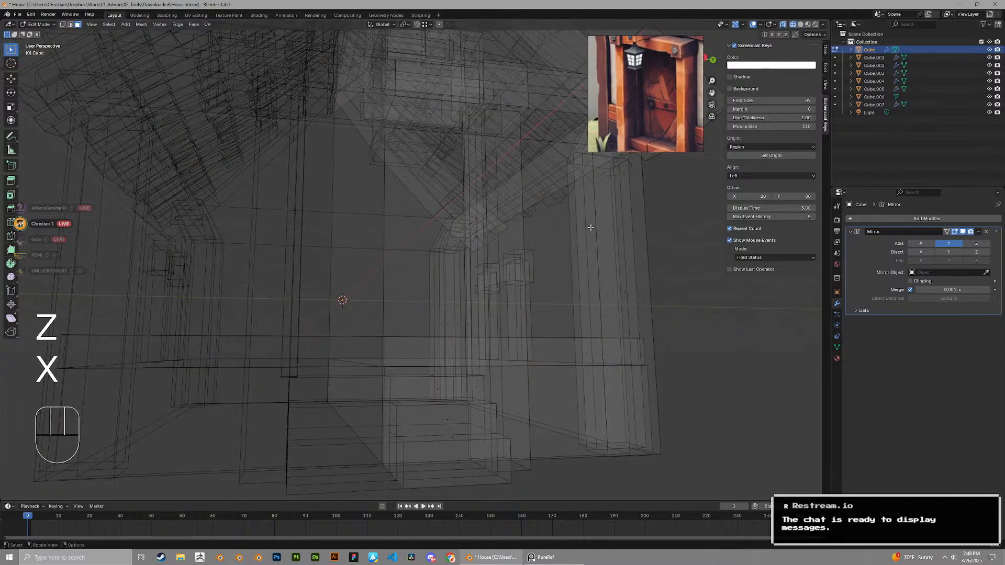
{"action": "middle_click_drag", "start_coordinate": [477, 372], "coordinate": [478, 381]}
{"action": "key", "text": "x"}
{"action": "left_click", "coordinate": [477, 381]}
{"action": "left_click", "coordinate": [801, 24]}
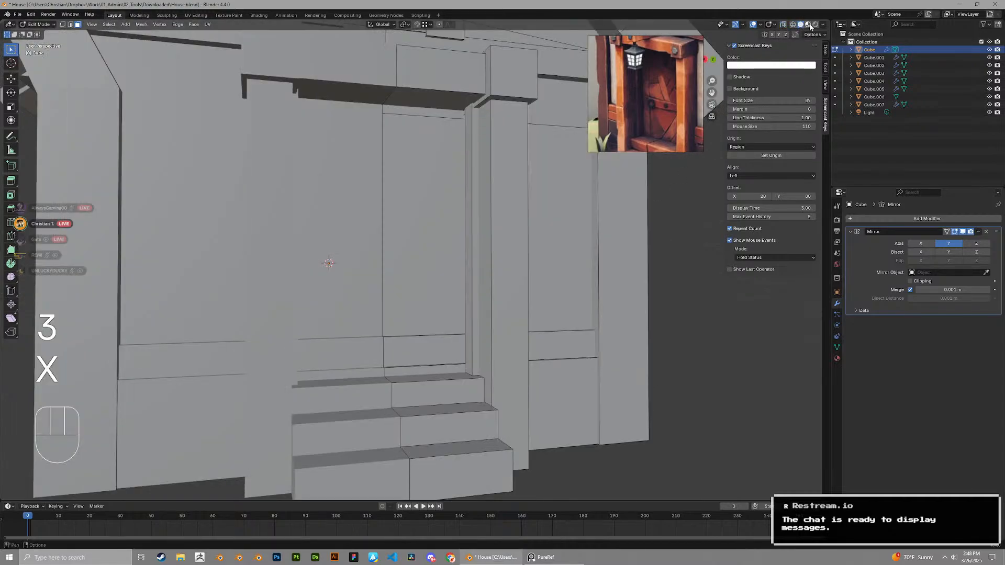
Select the whole door jamb, duplicate it, and move the copy along Y into the doorway
{"action": "key", "text": "l"}
{"action": "mouse_move", "coordinate": [472, 160]}
{"action": "middle_mouse_down"}
{"action": "mouse_move", "coordinate": [429, 178]}
{"action": "mouse_move", "coordinate": [471, 162]}
{"action": "middle_mouse_up"}
{"action": "key", "text": "shift+d"}
{"action": "key", "text": "x"}
{"action": "key", "text": "y"}
Rotate the duplicated jamb 90 degrees about X to make a horizontal header bar
{"action": "key", "text": "r"}
{"action": "key", "text": "x"}
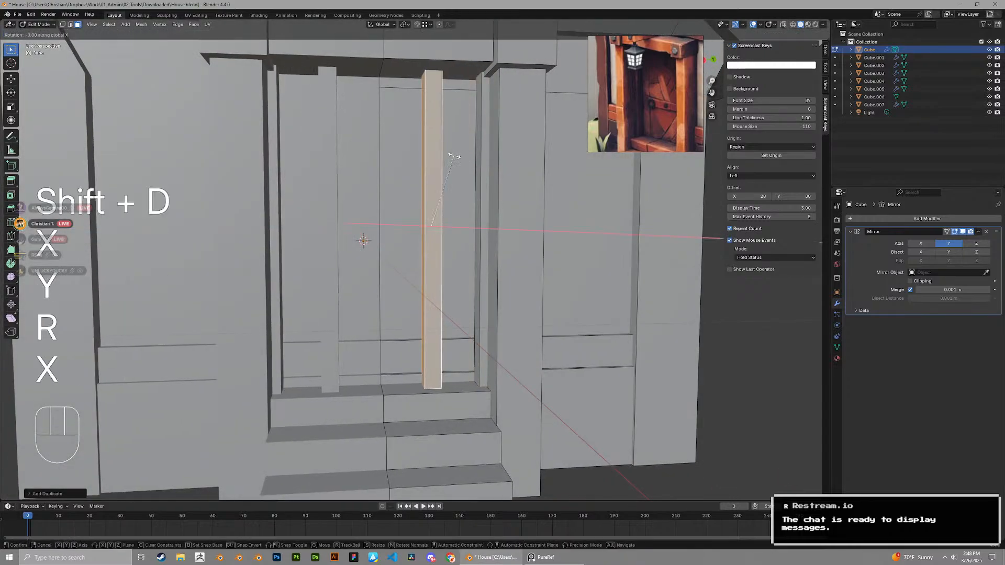
{"action": "key", "text": "KP_8"}
{"action": "key", "text": "KP_0"}
{"action": "key", "text": "r"}
{"action": "key", "text": "x"}
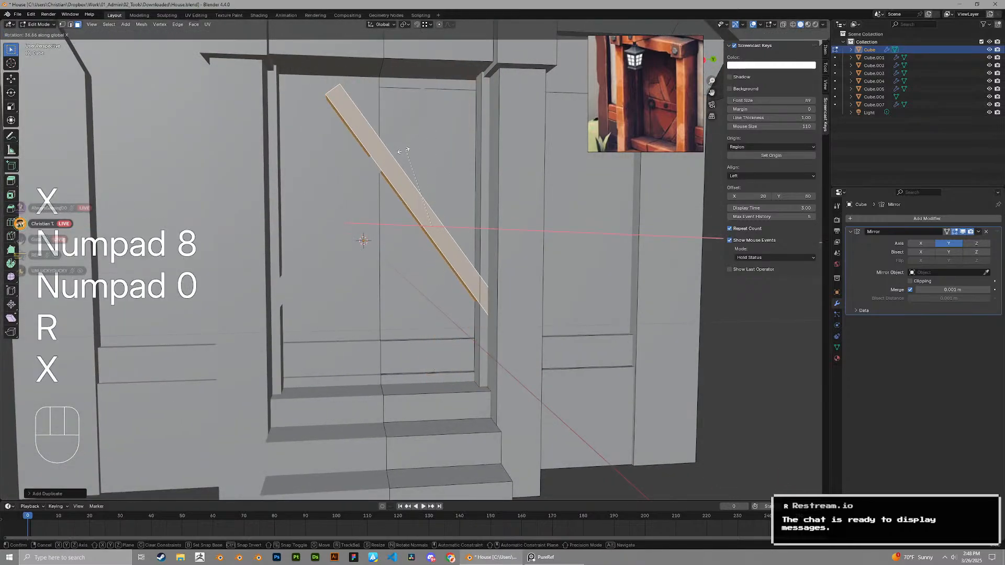
{"action": "key", "text": "KP_9"}
{"action": "key", "text": "KP_0"}
{"action": "left_click", "coordinate": [368, 155]}
Move the header bar up along Z and scale it shorter across the doorway
{"action": "key", "text": "g"}
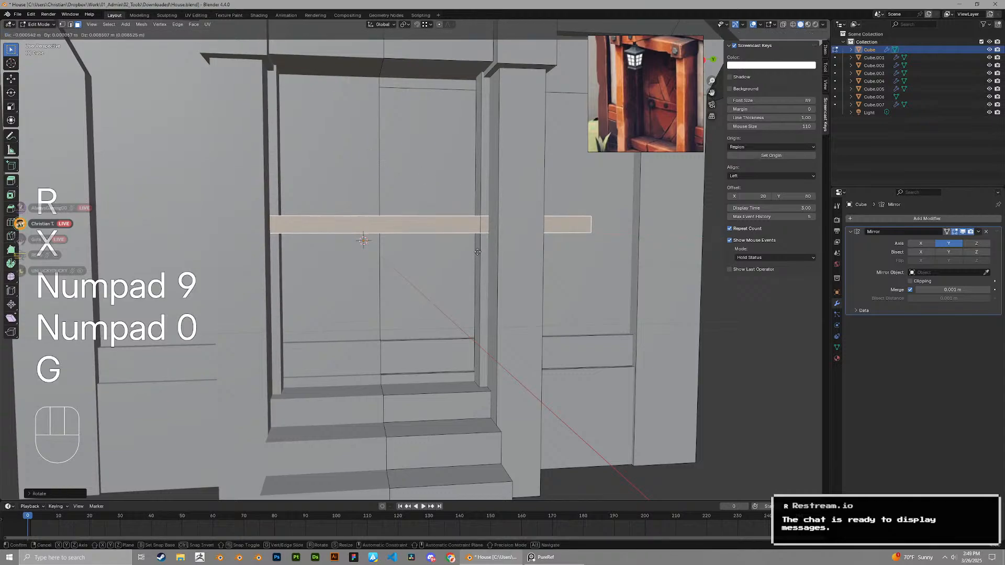
{"action": "key", "text": "z"}
{"action": "left_click", "coordinate": [482, 148]}
{"action": "key", "text": "s"}
{"action": "key", "text": "x"}
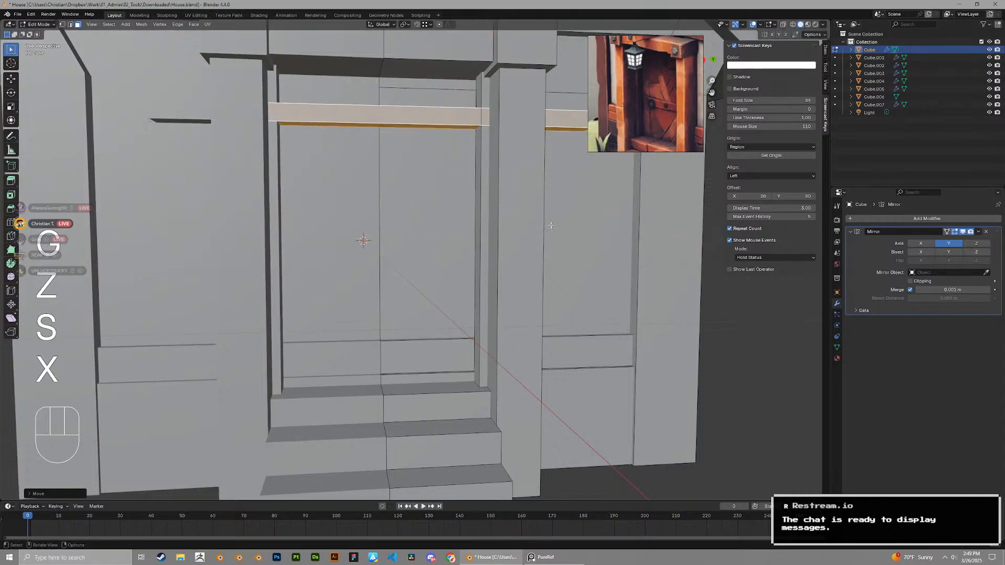
{"action": "scroll", "coordinate": [590, 234], "scroll_direction": "down", "scroll_amount": 3}
{"action": "key", "text": "s"}
{"action": "key", "text": "x"}
{"action": "left_click", "coordinate": [461, 196]}
Raise the shortened header bar along Z to sit just beneath the door lintel
{"action": "middle_click_drag", "start_coordinate": [461, 195], "coordinate": [450, 209]}
{"action": "middle_click_drag", "start_coordinate": [450, 209], "coordinate": [431, 236], "text": "shift"}
{"action": "scroll", "coordinate": [439, 263], "scroll_direction": "up", "scroll_amount": 4}
{"action": "key", "text": "g"}
{"action": "key", "text": "z"}
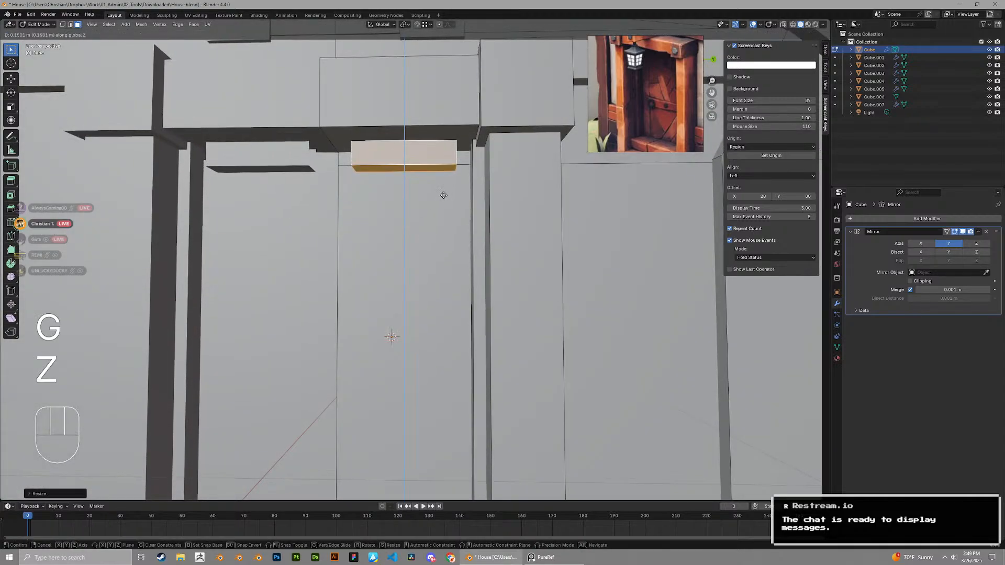
{"action": "left_click", "coordinate": [444, 196]}
Select the outer end of the header bar and move it along Y to reach the door post
{"action": "middle_click_drag", "start_coordinate": [444, 195], "coordinate": [464, 204]}
{"action": "key", "text": "2"}
{"action": "left_click", "coordinate": [360, 156], "text": "alt"}
{"action": "middle_click_drag", "start_coordinate": [360, 156], "coordinate": [347, 149]}
{"action": "key", "text": "g"}
{"action": "key", "text": "x"}
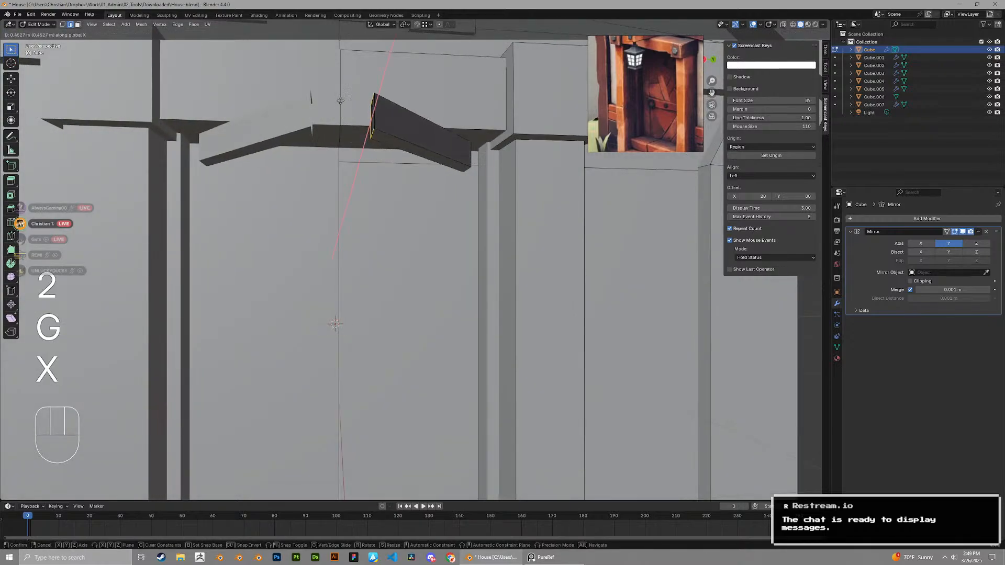
{"action": "key", "text": "y"}
{"action": "left_click", "coordinate": [445, 177]}
{"action": "middle_click_drag", "start_coordinate": [473, 164], "coordinate": [468, 164]}
{"action": "key", "text": "g"}
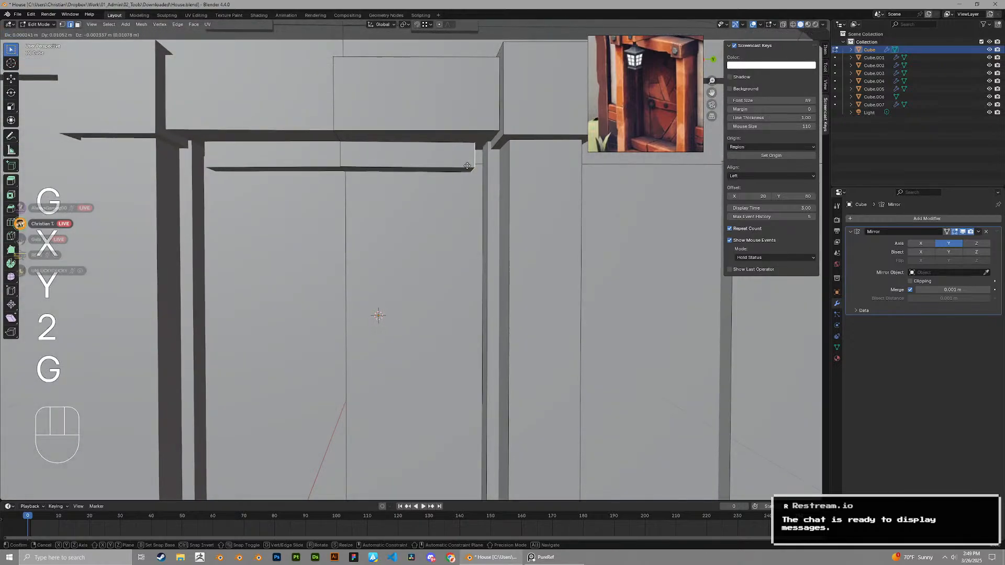
{"action": "left_click", "coordinate": [499, 61]}
{"action": "scroll", "coordinate": [484, 157], "scroll_direction": "down", "scroll_amount": 3}
{"action": "scroll", "coordinate": [475, 209], "scroll_direction": "up", "scroll_amount": 3}
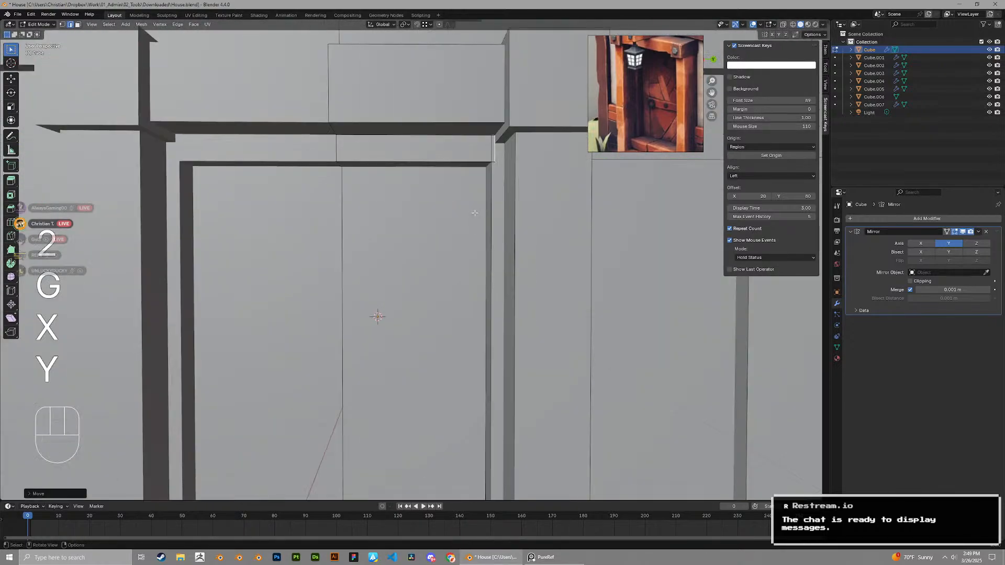
Adjust the header bar's outer end so it meets the door post more closely
{"action": "middle_click_drag", "start_coordinate": [475, 212], "coordinate": [484, 207]}
{"action": "scroll", "coordinate": [484, 207], "scroll_direction": "up", "scroll_amount": 1}
{"action": "key", "text": "g"}
{"action": "key", "text": "x"}
{"action": "left_click", "coordinate": [522, 154]}
{"action": "scroll", "coordinate": [556, 128], "scroll_direction": "up", "scroll_amount": 3}
{"action": "middle_click_drag", "start_coordinate": [550, 134], "coordinate": [481, 210]}
{"action": "key", "text": "Tab"}
{"action": "key", "text": "Tab"}
{"action": "scroll", "coordinate": [554, 141], "scroll_direction": "down", "scroll_amount": 6}
{"action": "scroll", "coordinate": [495, 191], "scroll_direction": "up", "scroll_amount": 3}
{"action": "key", "text": "g"}
{"action": "key", "text": "x"}
{"action": "left_click", "coordinate": [492, 186]}
Nudge the header bar's end slightly along Y to line it up with the jamb's outer side
{"action": "scroll", "coordinate": [492, 186], "scroll_direction": "down", "scroll_amount": 2}
{"action": "middle_click_drag", "start_coordinate": [481, 210], "coordinate": [471, 167], "text": "shift"}
{"action": "middle_click_drag", "start_coordinate": [460, 298], "coordinate": [446, 315]}
{"action": "scroll", "coordinate": [450, 315], "scroll_direction": "down", "scroll_amount": 1}
{"action": "key", "text": "g"}
{"action": "key", "text": "x"}
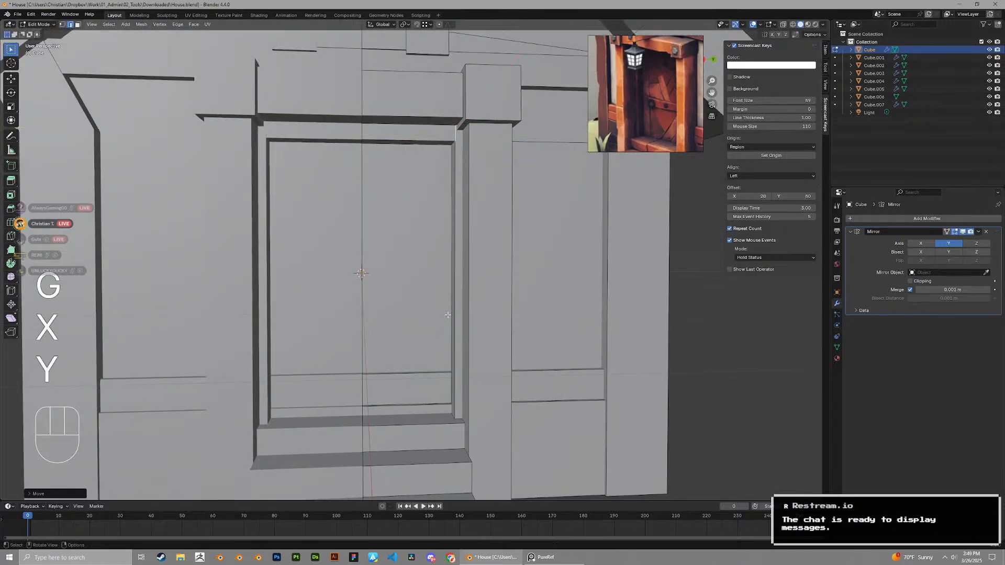
{"action": "key", "text": "s"}
{"action": "key", "text": "x"}
{"action": "key", "text": "ctrl+z"}
{"action": "key", "text": "g"}
{"action": "key", "text": "x"}
{"action": "key", "text": "y"}
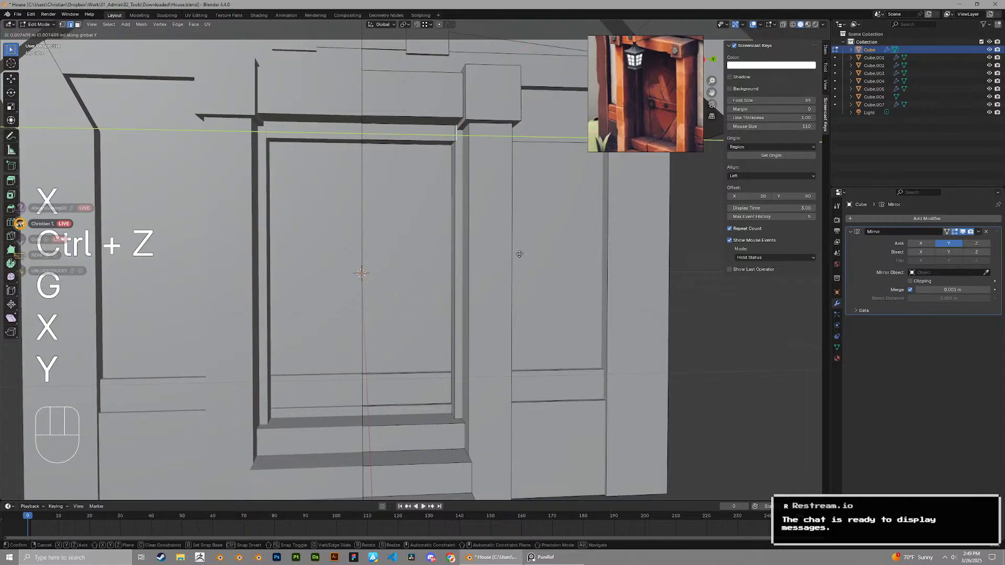
{"action": "left_click", "coordinate": [520, 254]}
{"action": "key", "text": "Tab"}
{"action": "scroll", "coordinate": [470, 269], "scroll_direction": "down", "scroll_amount": 4}
{"action": "middle_click_drag", "start_coordinate": [471, 269], "coordinate": [445, 204]}
{"action": "scroll", "coordinate": [375, 174], "scroll_direction": "up", "scroll_amount": 4}
{"action": "key", "text": "Tab"}
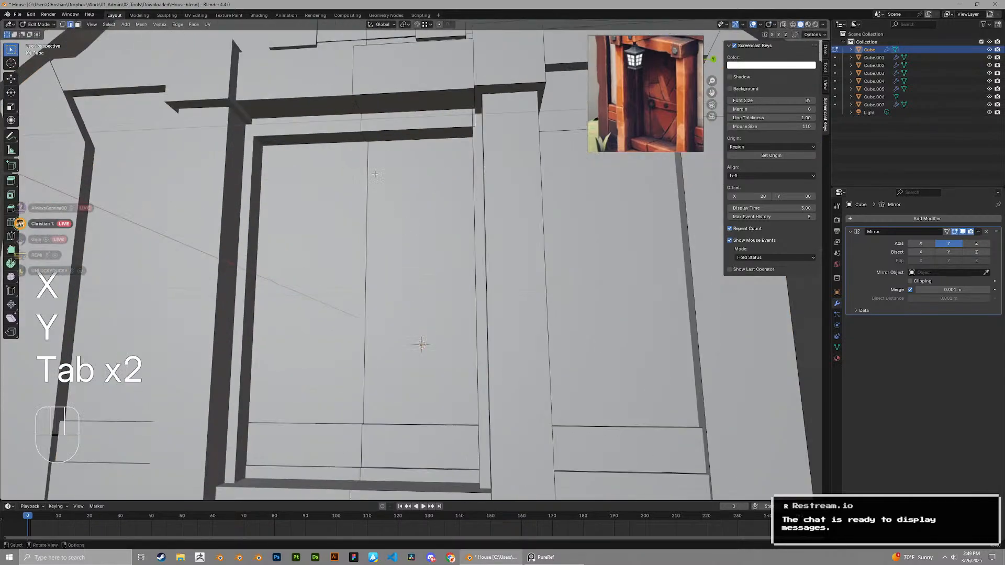
Select the whole inner door jamb and shift it slightly along Y beneath the header bar
{"action": "middle_click_drag", "start_coordinate": [387, 138], "coordinate": [473, 192]}
{"action": "key", "text": "g"}
{"action": "key", "text": "z"}
{"action": "right_click", "coordinate": [413, 153]}
{"action": "key", "text": "g"}
{"action": "key", "text": "x"}
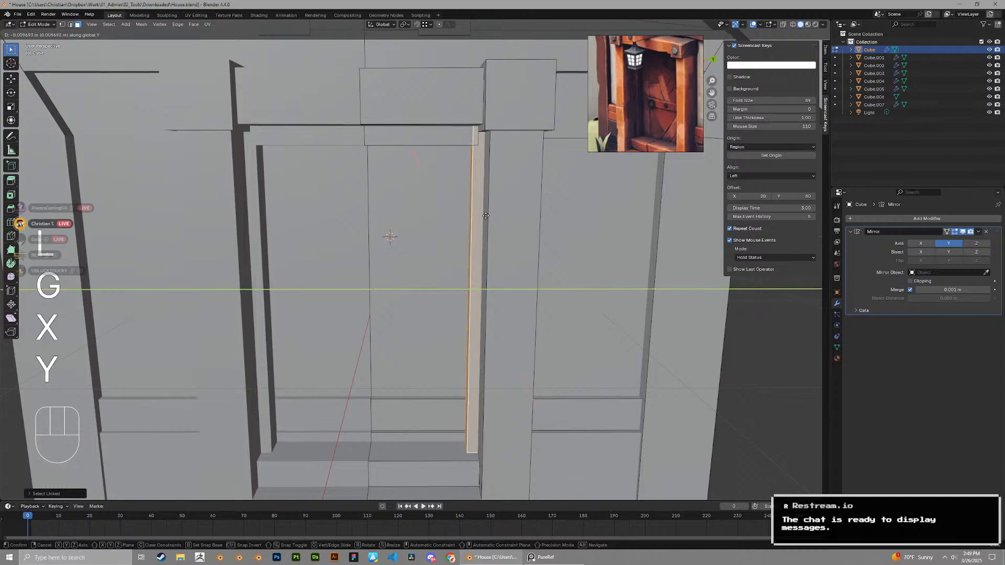
{"action": "left_click", "coordinate": [485, 216]}
Select the whole header bar, fit it against the underside of the lintel, and save the file
{"action": "left_click", "coordinate": [450, 134]}
{"action": "key", "text": "semicolon"}
{"action": "middle_click_drag", "start_coordinate": [450, 134], "coordinate": [459, 143]}
{"action": "key", "text": "g"}
{"action": "left_click", "coordinate": [460, 141]}
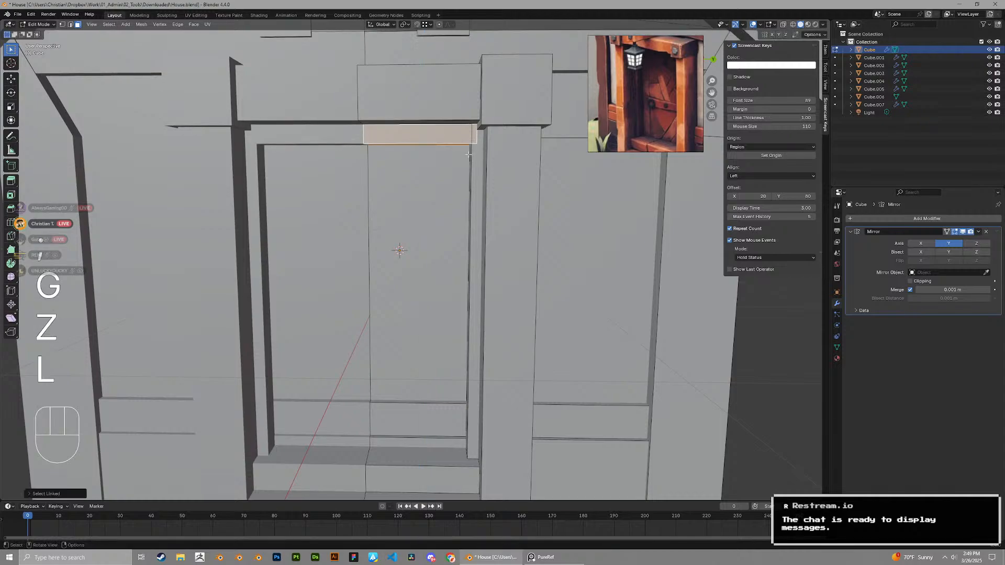
{"action": "key", "text": "g"}
{"action": "left_click", "coordinate": [469, 154]}
{"action": "scroll", "coordinate": [469, 162], "scroll_direction": "down", "scroll_amount": 7}
{"action": "key", "text": "ctrl+s"}
Duplicate the header bar downward along Z and shift the copy along Y inside the door frame
{"action": "middle_click_drag", "start_coordinate": [471, 235], "coordinate": [446, 219]}
{"action": "scroll", "coordinate": [457, 252], "scroll_direction": "up", "scroll_amount": 4}
{"action": "scroll", "coordinate": [446, 219], "scroll_direction": "up", "scroll_amount": 3}
{"action": "middle_click_drag", "start_coordinate": [447, 219], "coordinate": [399, 104]}
{"action": "middle_click_drag", "start_coordinate": [399, 105], "coordinate": [349, 140], "text": "shift"}
{"action": "key", "text": "shift+d"}
{"action": "key", "text": "z"}
{"action": "left_click", "coordinate": [377, 105]}
{"action": "key", "text": "g"}
{"action": "key", "text": "x"}
{"action": "key", "text": "y"}
{"action": "left_click", "coordinate": [334, 140]}
Extrude the bottom of the duplicated bar down to the top step to form a door panel
{"action": "key", "text": "g"}
{"action": "key", "text": "z"}
{"action": "key", "text": "e"}
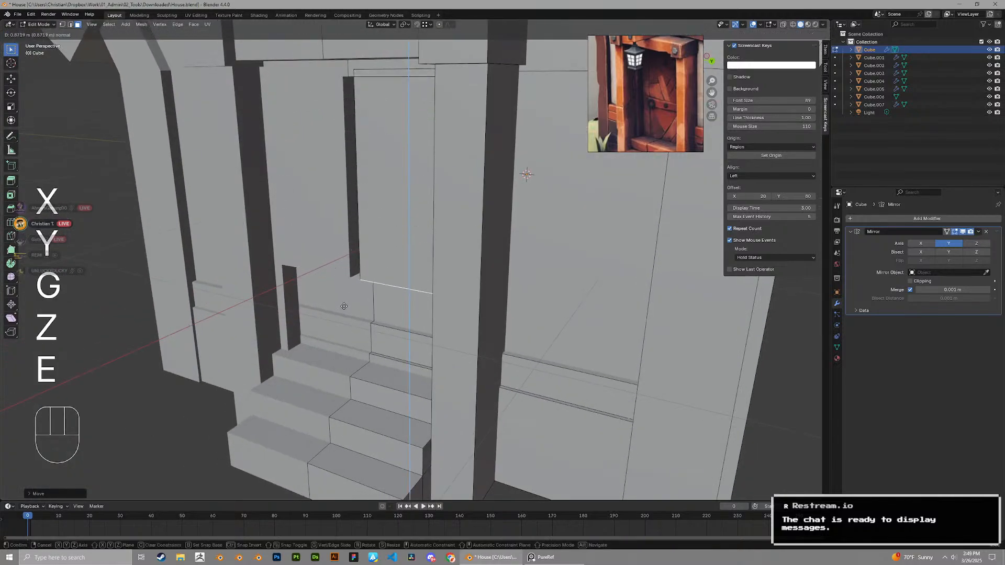
{"action": "left_click", "coordinate": [345, 388]}
Move the door panel's inner side face along Y to the mirror centre line and delete that face
{"action": "middle_click_drag", "start_coordinate": [345, 386], "coordinate": [355, 309]}
{"action": "key", "text": "3"}
{"action": "left_click", "coordinate": [353, 305]}
{"action": "key", "text": "g"}
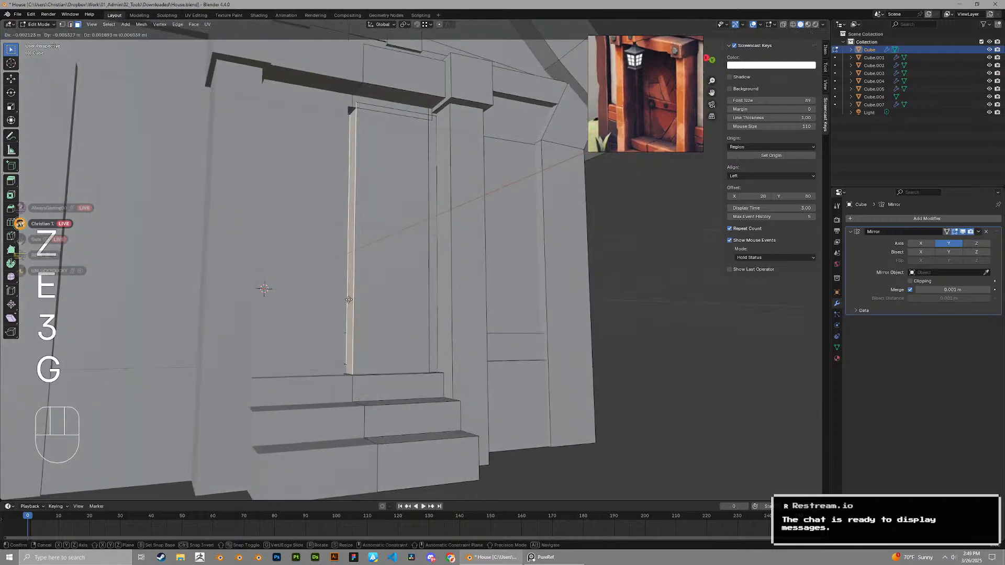
{"action": "key", "text": "x"}
{"action": "key", "text": "y"}
{"action": "left_click", "coordinate": [347, 366], "text": "ctrl"}
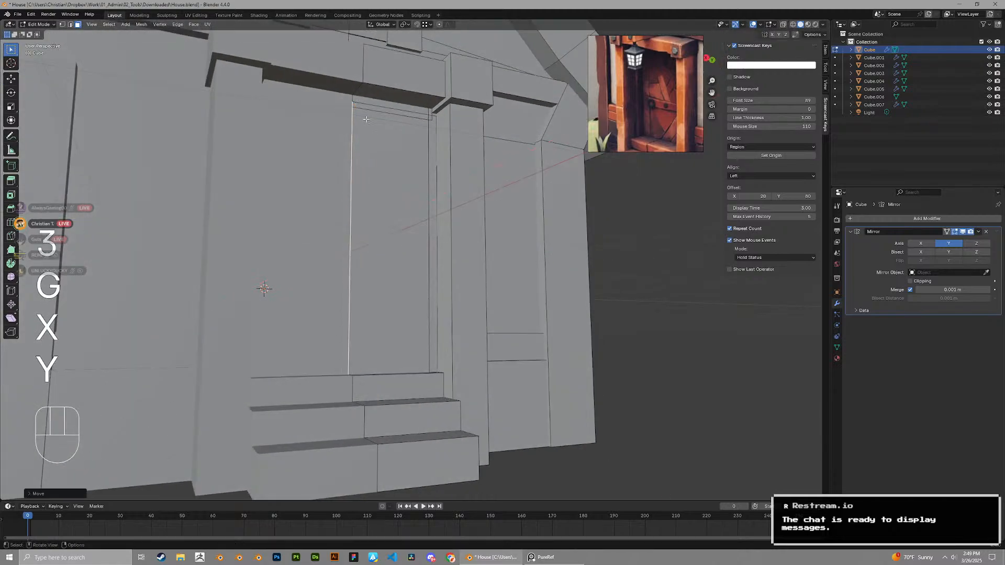
{"action": "key", "text": "x"}
{"action": "left_click", "coordinate": [370, 130]}
Select the door panel's front face and move it along X to adjust the panel's thickness
{"action": "key", "text": "3"}
{"action": "left_click", "coordinate": [384, 154]}
{"action": "middle_click_drag", "start_coordinate": [384, 154], "coordinate": [391, 186]}
{"action": "key", "text": "g"}
{"action": "key", "text": "x"}
{"action": "key", "text": "y"}
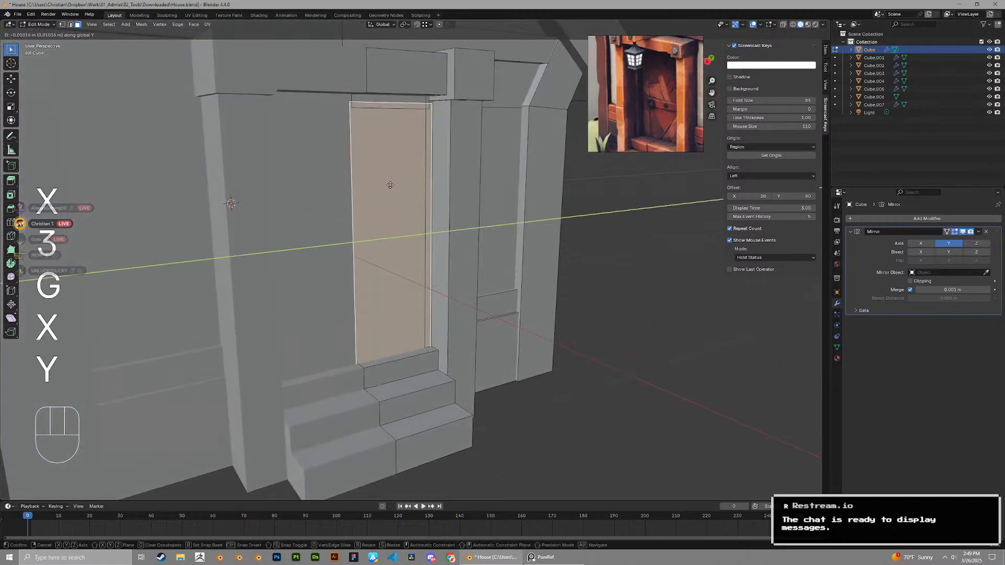
{"action": "key", "text": "x"}
{"action": "left_click", "coordinate": [388, 184]}
Show the model in wireframe and delete the hidden inner faces of the door steps at the mirror seam
{"action": "left_click", "coordinate": [793, 25]}
{"action": "scroll", "coordinate": [340, 125], "scroll_direction": "up", "scroll_amount": 2}
{"action": "middle_click_drag", "start_coordinate": [320, 115], "coordinate": [414, 341], "text": "shift"}
{"action": "key", "text": "3"}
{"action": "left_click", "coordinate": [393, 159]}
{"action": "key", "text": "2"}
{"action": "key", "text": "3"}
{"action": "key", "text": "ctrl+s"}
{"action": "key", "text": "3"}
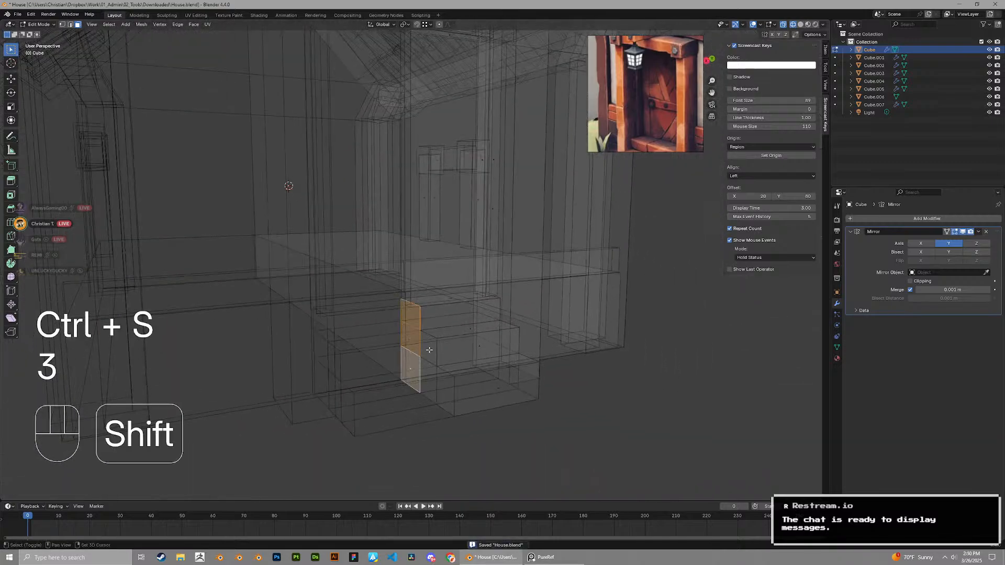
{"action": "key", "text": "x"}
{"action": "left_click", "coordinate": [445, 390]}
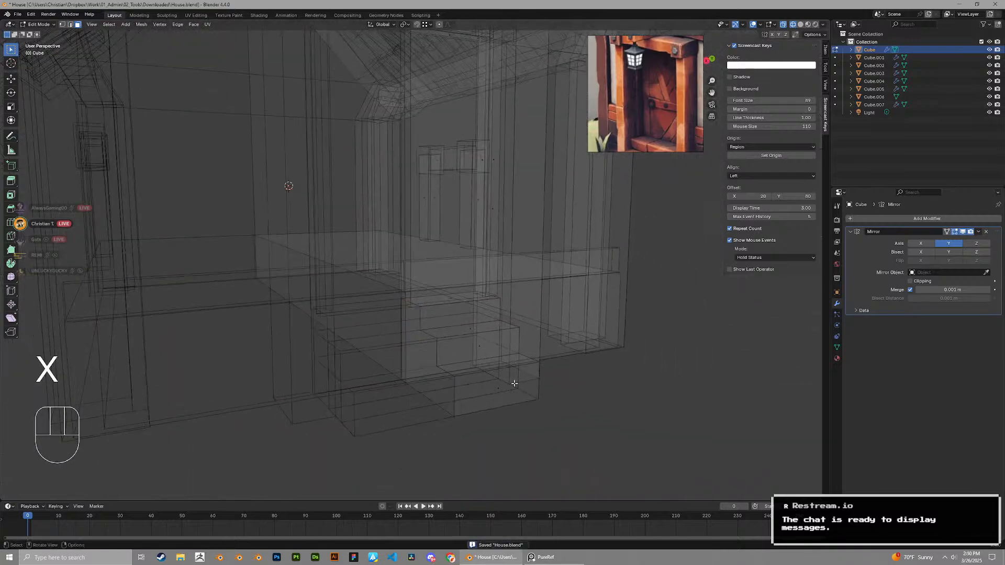
Return the viewport to solid shading and save the house file
{"action": "key", "text": "ctrl+s"}
{"action": "middle_click_drag", "start_coordinate": [445, 391], "coordinate": [794, 27]}
{"action": "left_click", "coordinate": [801, 25]}
{"action": "scroll", "coordinate": [524, 209], "scroll_direction": "down", "scroll_amount": 5}
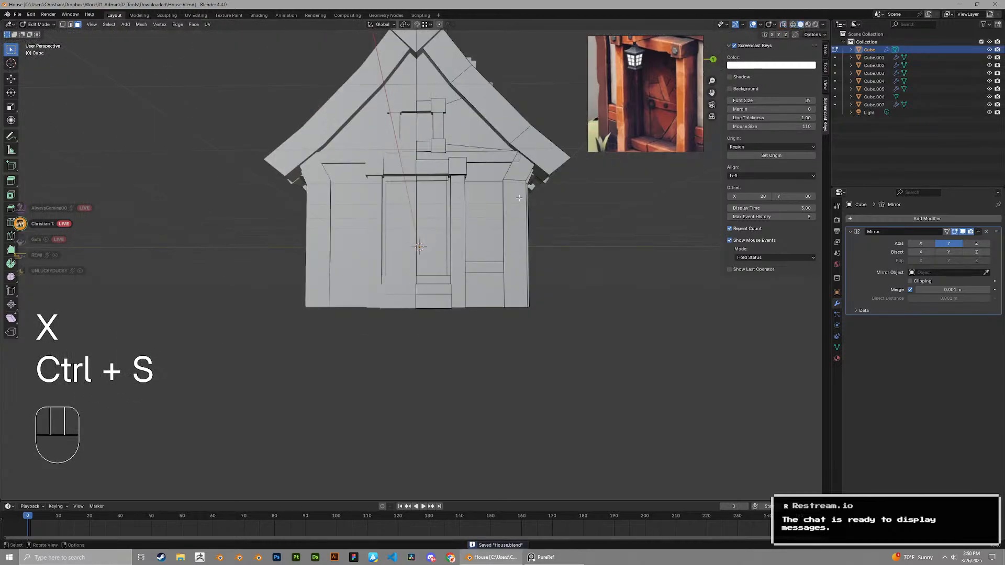
{"action": "mouse_move", "coordinate": [497, 214]}
{"action": "middle_mouse_down"}
{"action": "mouse_move", "coordinate": [448, 212]}
{"action": "mouse_move", "coordinate": [440, 257]}
{"action": "mouse_move", "coordinate": [512, 251]}
{"action": "mouse_move", "coordinate": [423, 249]}
{"action": "mouse_move", "coordinate": [480, 200]}
{"action": "mouse_move", "coordinate": [507, 215]}
{"action": "middle_mouse_up"}
{"action": "key", "text": "ctrl+s"}
{"action": "scroll", "coordinate": [436, 254], "scroll_direction": "down", "scroll_amount": 3}
{"action": "scroll", "coordinate": [630, 103], "scroll_direction": "down", "scroll_amount": 3}
{"action": "scroll", "coordinate": [471, 230], "scroll_direction": "up", "scroll_amount": 8}
Select the whole door panel, scale it shorter along Z, and raise it beneath the header bar
{"action": "key", "text": "3"}
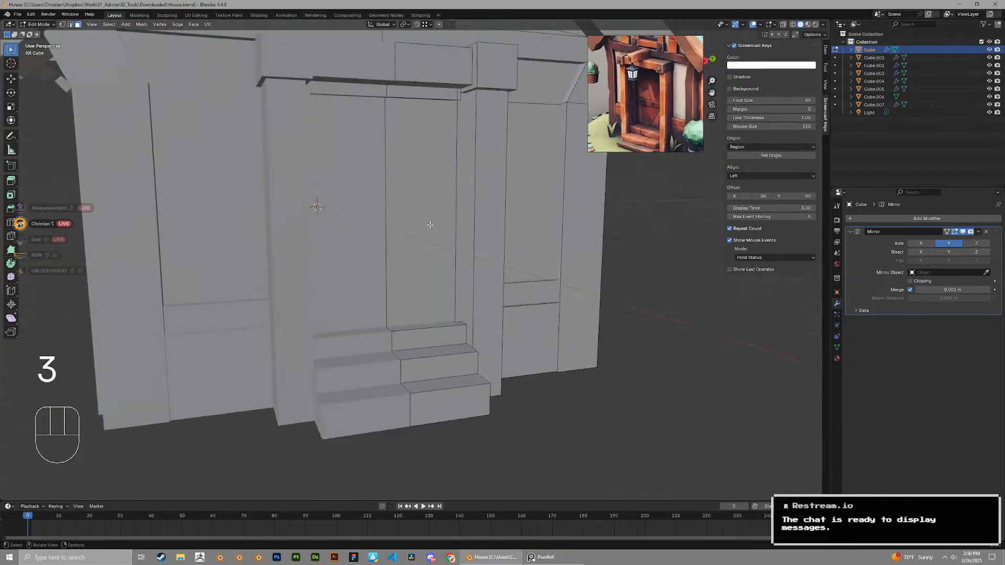
{"action": "left_click", "coordinate": [430, 224]}
{"action": "middle_click_drag", "start_coordinate": [430, 224], "coordinate": [450, 104]}
{"action": "key", "text": "s"}
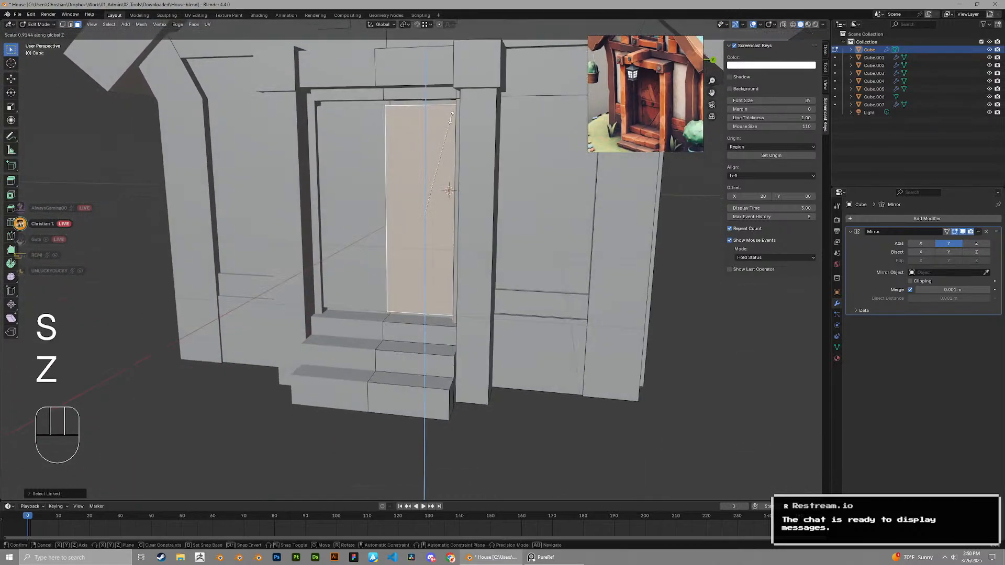
{"action": "left_click", "coordinate": [448, 120]}
{"action": "key", "text": "g"}
{"action": "key", "text": "z"}
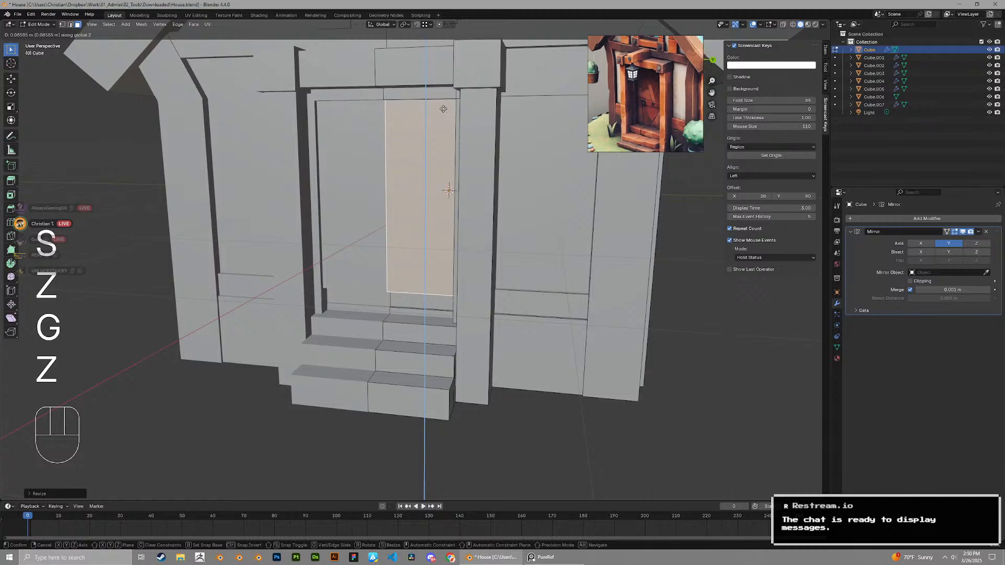
{"action": "left_click", "coordinate": [444, 109]}
Move the shortened door panel slightly along X within the doorway
{"action": "middle_click_drag", "start_coordinate": [444, 109], "coordinate": [459, 153]}
{"action": "scroll", "coordinate": [482, 168], "scroll_direction": "down", "scroll_amount": 4}
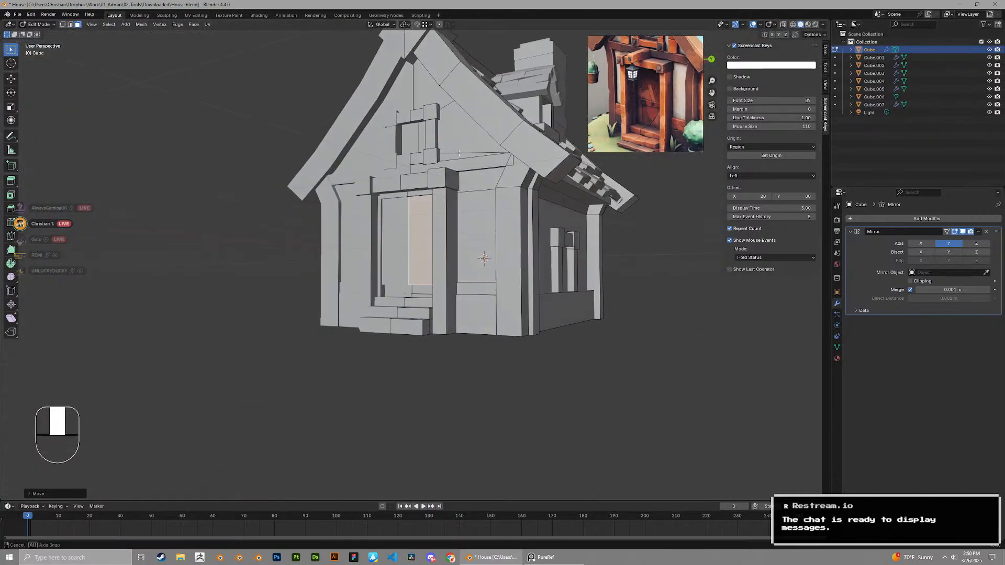
{"action": "scroll", "coordinate": [459, 153], "scroll_direction": "up", "scroll_amount": 3}
{"action": "key", "text": "g"}
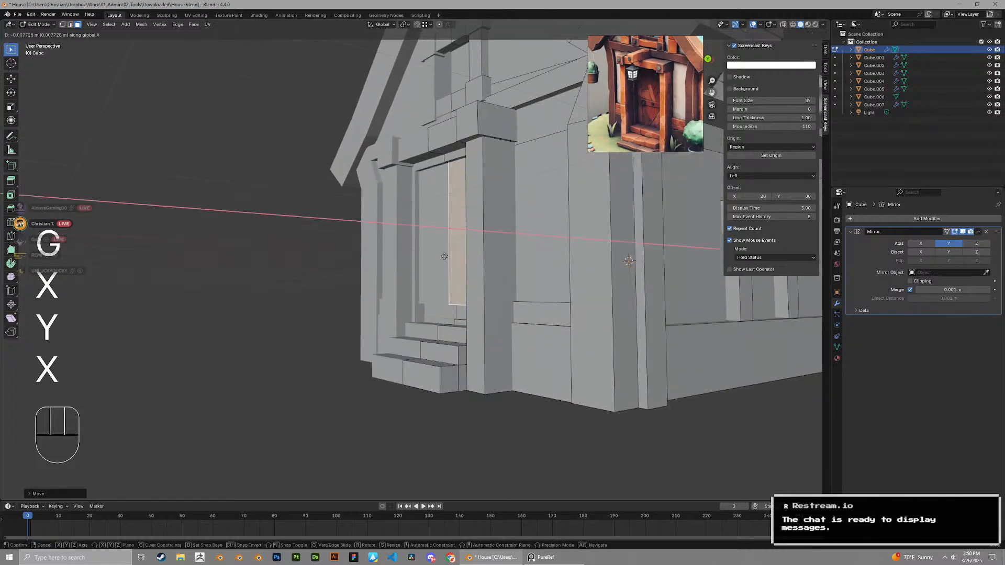
{"action": "left_click", "coordinate": [445, 257]}
Select the whole block of door steps and move it outward along X, away from the house wall
{"action": "middle_click_drag", "start_coordinate": [444, 256], "coordinate": [366, 356]}
{"action": "scroll", "coordinate": [479, 296], "scroll_direction": "up", "scroll_amount": 2}
{"action": "left_click", "coordinate": [428, 316]}
{"action": "key", "text": "g"}
{"action": "key", "text": "x"}
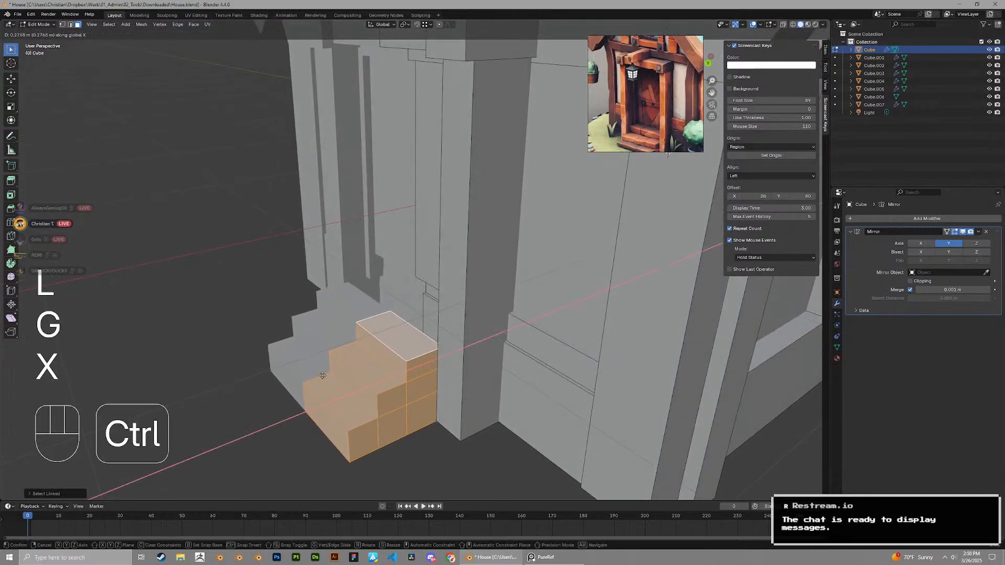
{"action": "left_click", "coordinate": [466, 443]}
{"action": "key", "text": "g"}
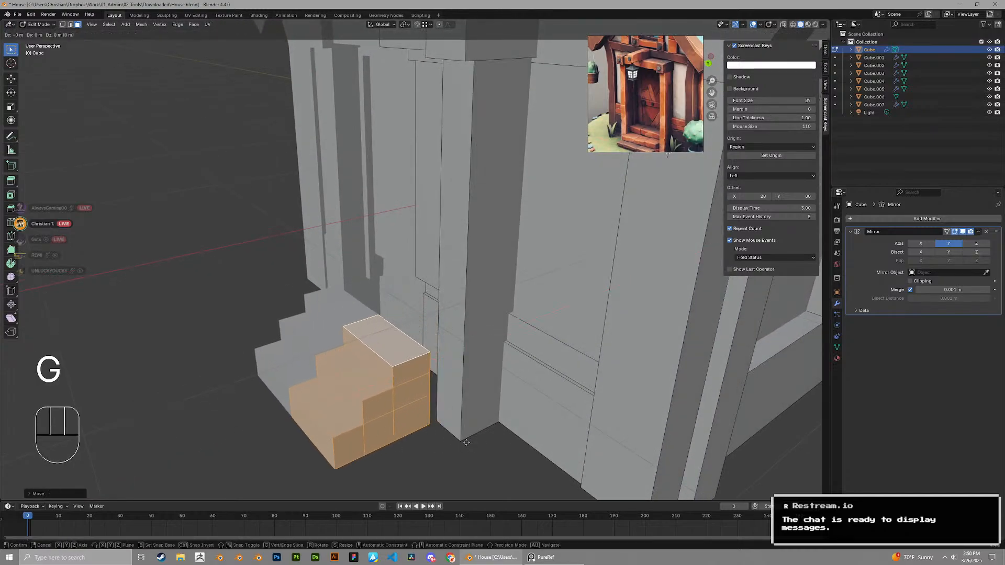
{"action": "left_click", "coordinate": [463, 443]}
Select the back faces of the door steps and extrude them toward the house wall
{"action": "middle_click_drag", "start_coordinate": [463, 443], "coordinate": [424, 468]}
{"action": "key", "text": "3"}
{"action": "left_click", "coordinate": [423, 476]}
{"action": "left_click", "coordinate": [425, 462], "text": "shift"}
{"action": "left_click", "coordinate": [428, 449], "text": "shift"}
{"action": "key", "text": "e"}
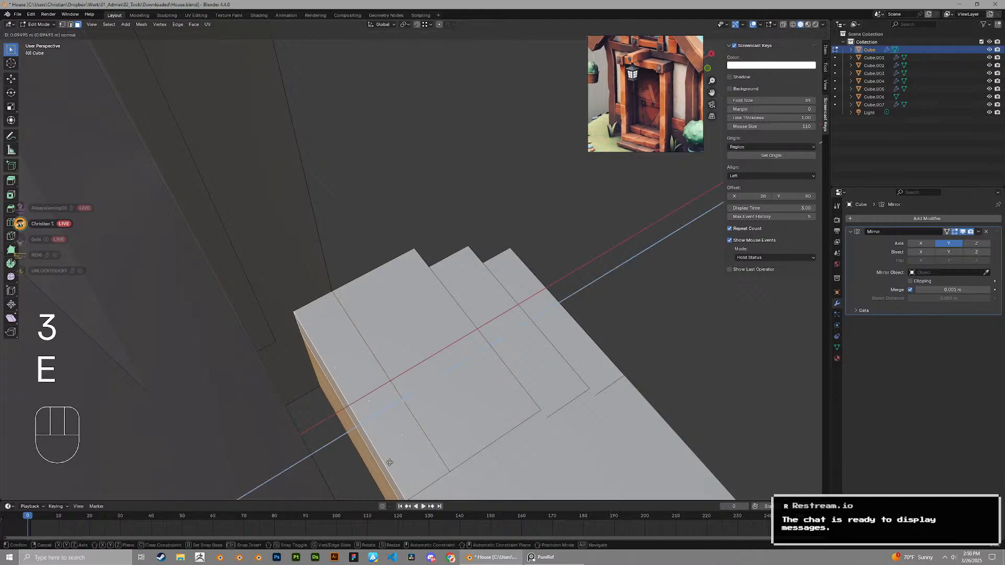
{"action": "left_click", "coordinate": [307, 415]}
Extrude the rear top face of the stairs upward to add another step below the door
{"action": "middle_click_drag", "start_coordinate": [307, 415], "coordinate": [485, 293]}
{"action": "key", "text": "3"}
{"action": "left_click", "coordinate": [437, 219]}
{"action": "middle_click_drag", "start_coordinate": [438, 231], "coordinate": [440, 223]}
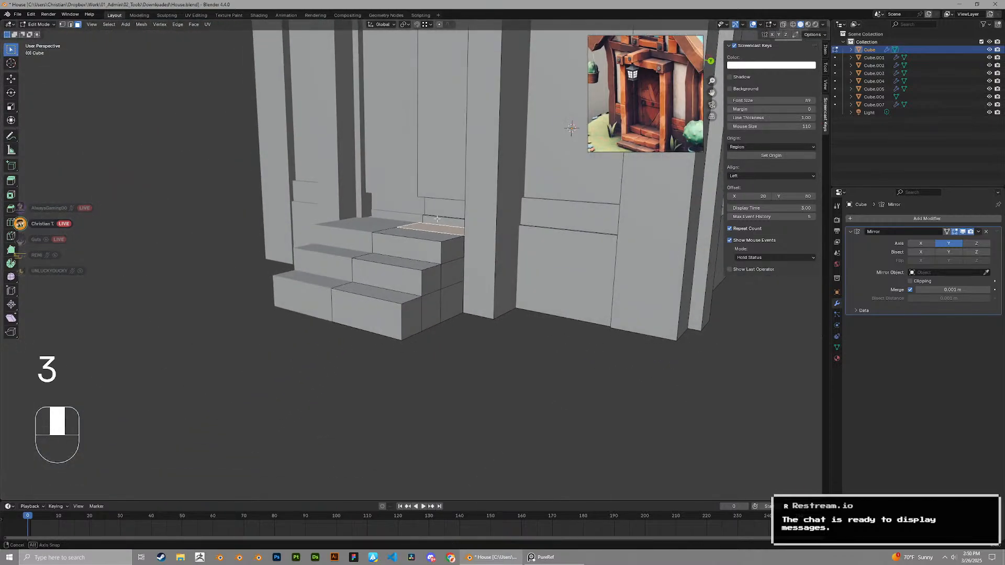
{"action": "key", "text": "e"}
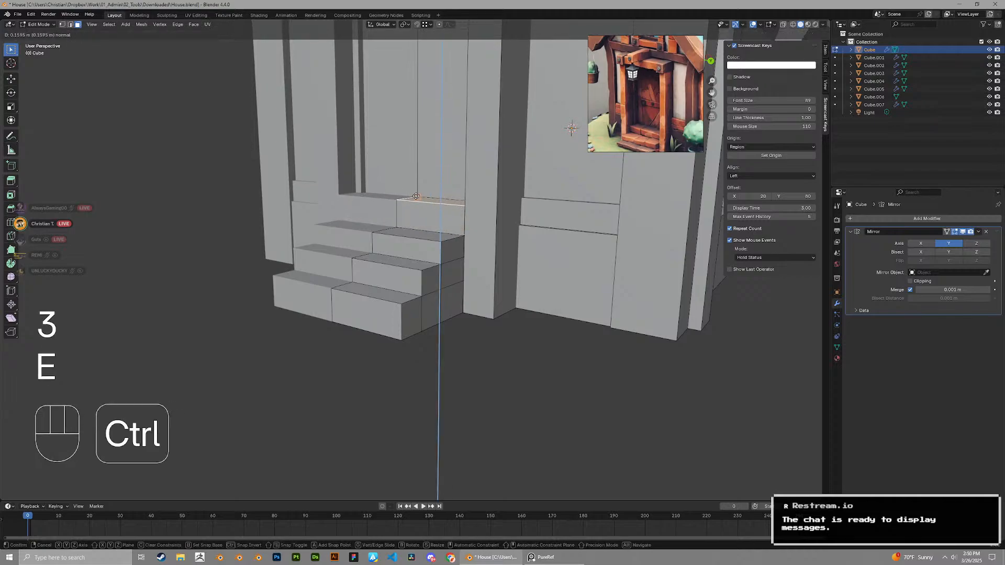
{"action": "left_click", "coordinate": [415, 210]}
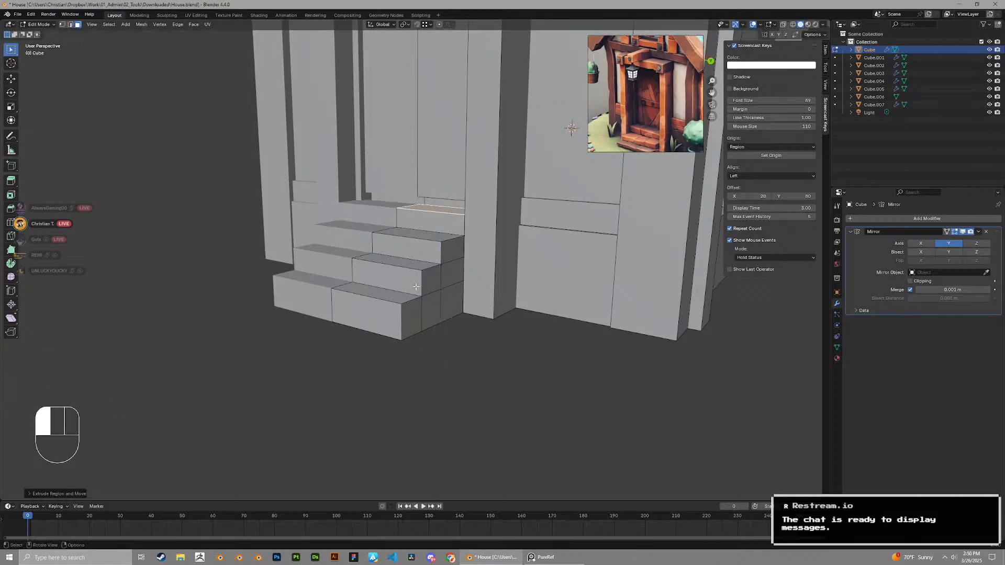
Select the whole extended stair block and slide it along X into place against the doorway
{"action": "key", "text": "l"}
{"action": "middle_click_drag", "start_coordinate": [415, 287], "coordinate": [403, 308]}
{"action": "key", "text": "g"}
{"action": "key", "text": "x"}
{"action": "key", "text": "y"}
{"action": "key", "text": "x"}
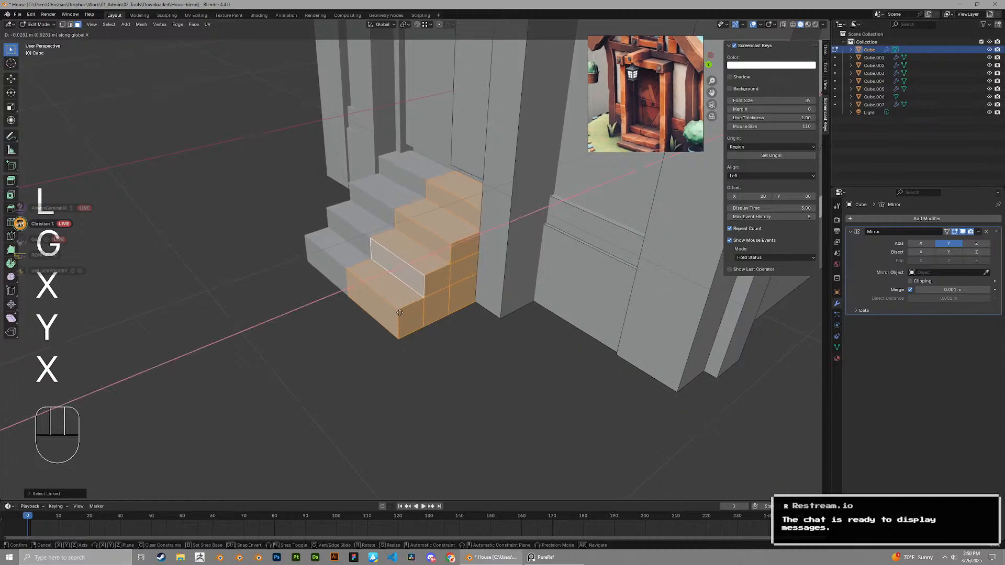
{"action": "left_click", "coordinate": [404, 313]}
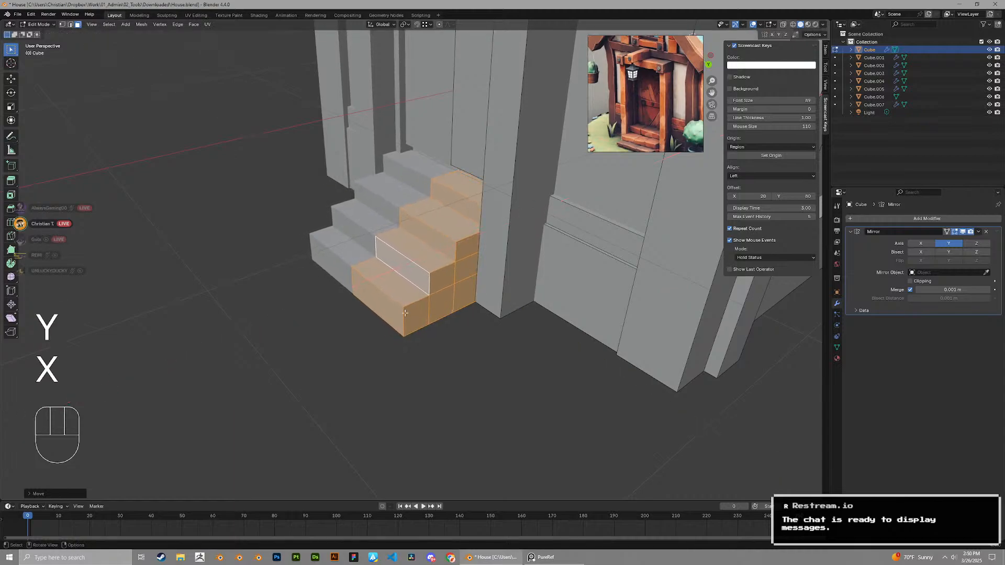
Select the door panel, move it along Z within the door frame and try scaling it
{"action": "middle_click_drag", "start_coordinate": [402, 309], "coordinate": [437, 265]}
{"action": "key", "text": "2"}
{"action": "left_click", "coordinate": [418, 228]}
{"action": "key", "text": "l"}
{"action": "middle_click_drag", "start_coordinate": [419, 227], "coordinate": [451, 143]}
{"action": "scroll", "coordinate": [444, 118], "scroll_direction": "down", "scroll_amount": 2}
{"action": "key", "text": "s"}
{"action": "left_click", "coordinate": [443, 120]}
{"action": "scroll", "coordinate": [481, 172], "scroll_direction": "down", "scroll_amount": 1}
{"action": "middle_click_drag", "start_coordinate": [502, 181], "coordinate": [531, 239], "text": "shift"}
{"action": "scroll", "coordinate": [516, 221], "scroll_direction": "up", "scroll_amount": 2}
{"action": "key", "text": "s"}
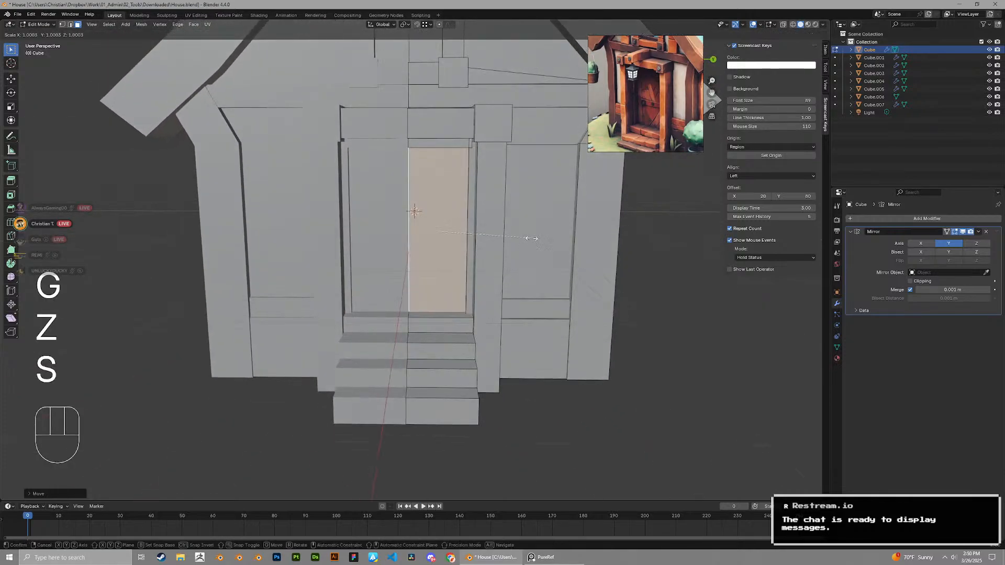
{"action": "left_click", "coordinate": [526, 237]}
{"action": "scroll", "coordinate": [437, 344], "scroll_direction": "down", "scroll_amount": 4}
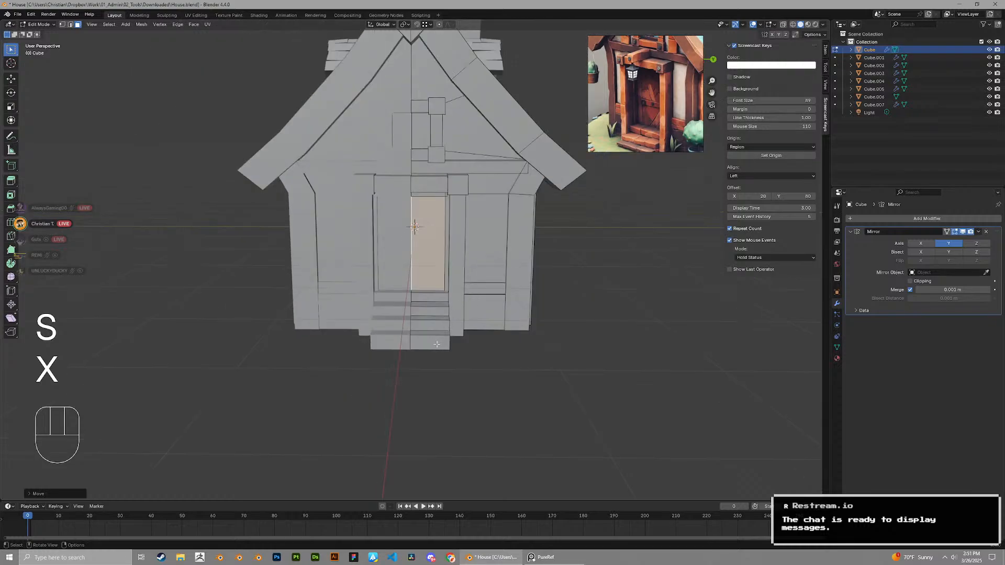
{"action": "key", "text": "s"}
{"action": "key", "text": "x"}
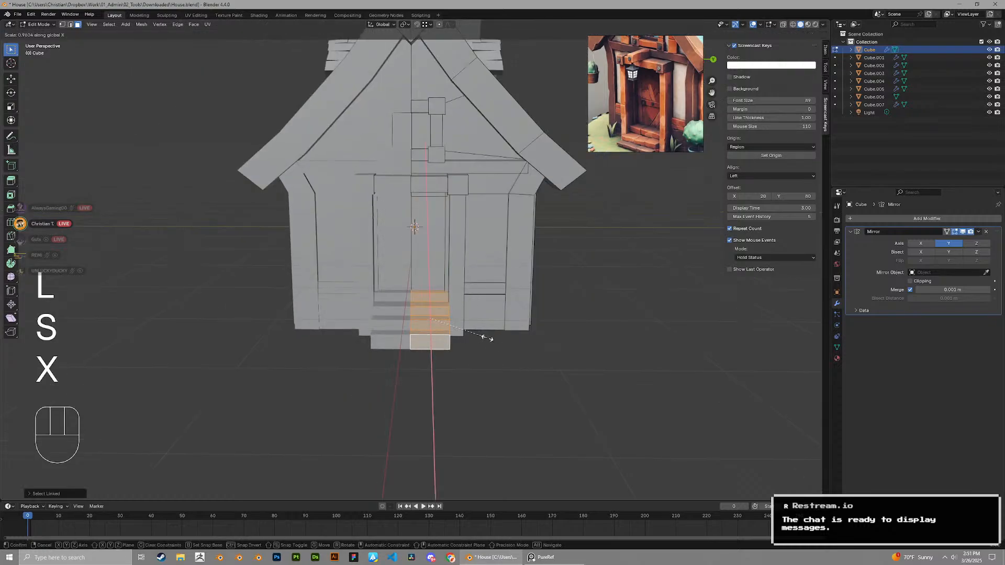
{"action": "left_click", "coordinate": [484, 336]}
{"action": "scroll", "coordinate": [491, 340], "scroll_direction": "up", "scroll_amount": 3}
{"action": "key", "text": "g"}
{"action": "key", "text": "x"}
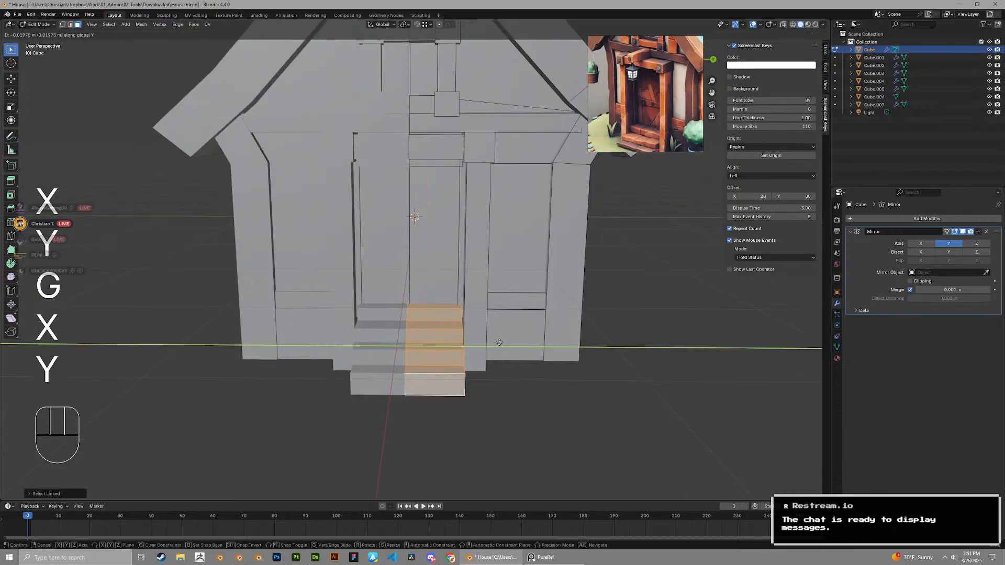
{"action": "left_click", "coordinate": [501, 342]}
Enable clipping on the Mirror modifier and move the whole stair block along Y so it meets the centre line
{"action": "key", "text": "g"}
{"action": "key", "text": "x"}
{"action": "key", "text": "y"}
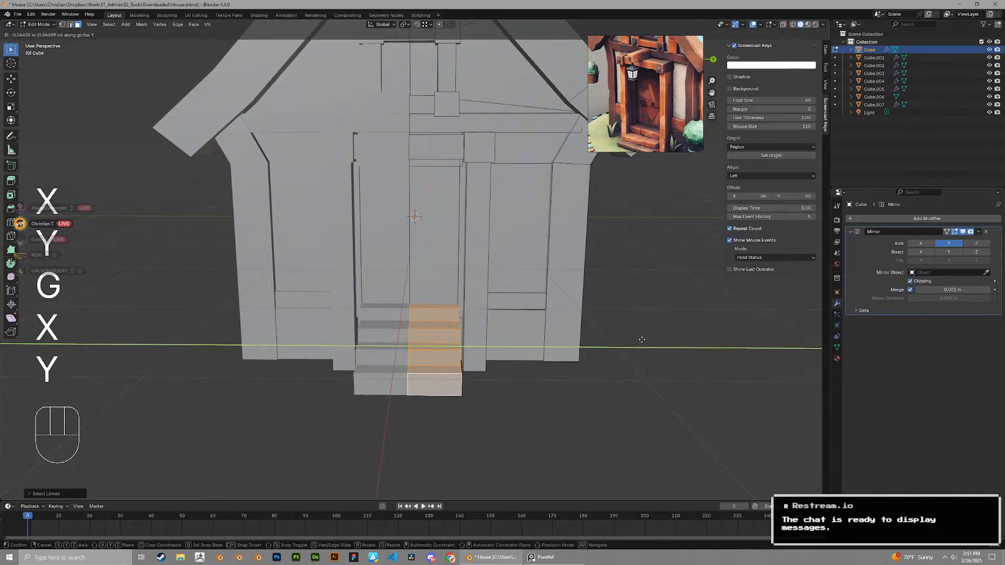
{"action": "left_click", "coordinate": [642, 340]}
Leave mesh editing and save the house file
{"action": "middle_click_drag", "start_coordinate": [641, 339], "coordinate": [555, 262]}
{"action": "key", "text": "Tab"}
{"action": "scroll", "coordinate": [467, 290], "scroll_direction": "down", "scroll_amount": 4}
{"action": "key", "text": "ctrl+s"}
{"action": "scroll", "coordinate": [453, 296], "scroll_direction": "down", "scroll_amount": 3}
{"action": "scroll", "coordinate": [415, 236], "scroll_direction": "up", "scroll_amount": 4}
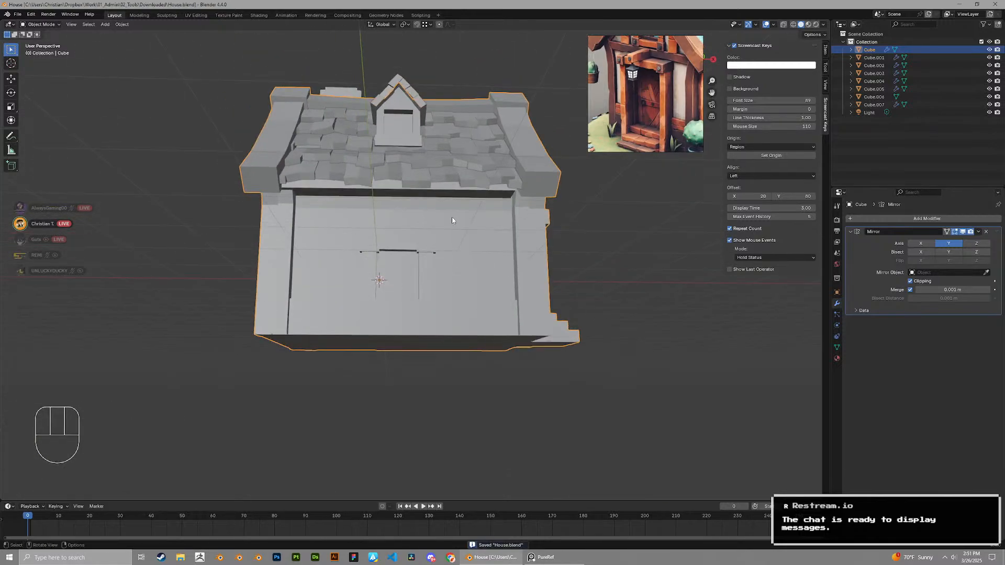
Select the linked beam under the side roof eave, narrow it along Y and shift it along Z
{"action": "middle_click_drag", "start_coordinate": [451, 216], "coordinate": [392, 220]}
{"action": "scroll", "coordinate": [448, 158], "scroll_direction": "up", "scroll_amount": 3}
{"action": "key", "text": "Tab"}
{"action": "scroll", "coordinate": [460, 159], "scroll_direction": "down", "scroll_amount": 5}
{"action": "middle_click_drag", "start_coordinate": [466, 173], "coordinate": [532, 230]}
{"action": "scroll", "coordinate": [495, 234], "scroll_direction": "up", "scroll_amount": 4}
{"action": "middle_click_drag", "start_coordinate": [531, 230], "coordinate": [562, 234], "text": "shift"}
{"action": "key", "text": "Tab"}
{"action": "key", "text": "Tab"}
{"action": "scroll", "coordinate": [500, 227], "scroll_direction": "up", "scroll_amount": 1}
{"action": "left_click", "coordinate": [499, 226]}
{"action": "key", "text": "l"}
{"action": "key", "text": "s"}
{"action": "key", "text": "x"}
{"action": "key", "text": "y"}
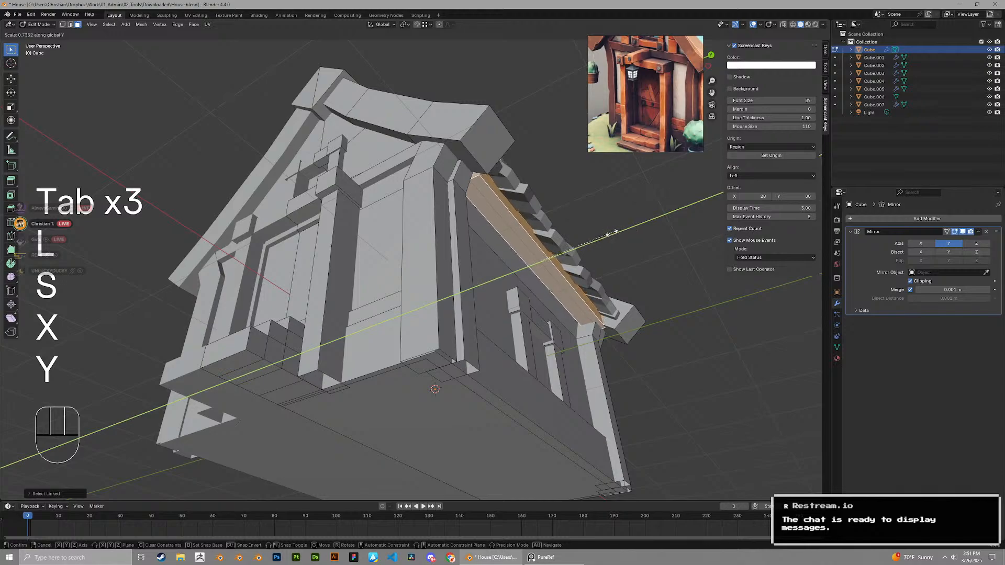
{"action": "left_click", "coordinate": [608, 233]}
{"action": "key", "text": "g"}
{"action": "key", "text": "z"}
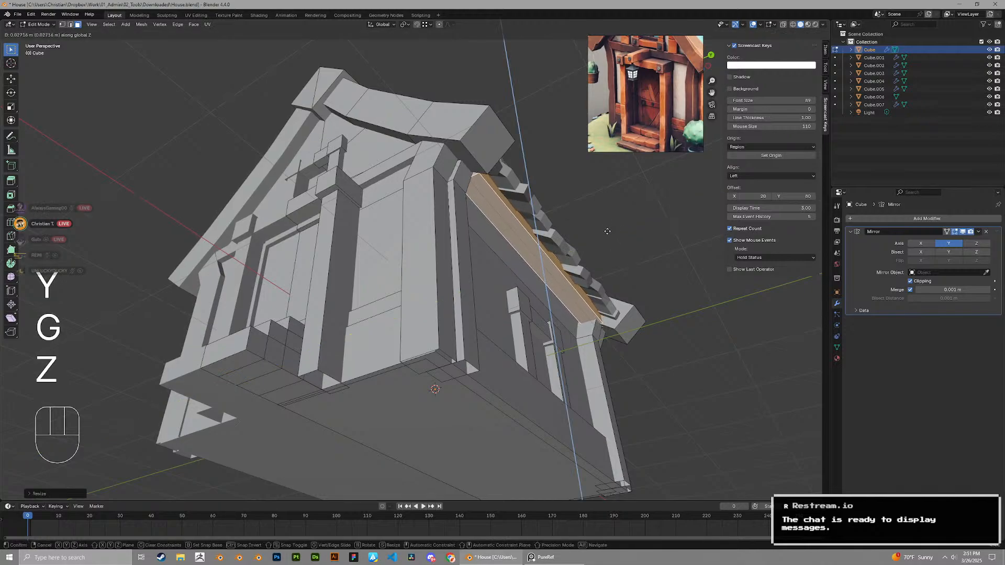
{"action": "left_click", "coordinate": [607, 231]}
Scale the eave beam along X to fit between the corner posts and adjust its height along Z
{"action": "middle_click_drag", "start_coordinate": [607, 231], "coordinate": [578, 231]}
{"action": "key", "text": "s"}
{"action": "key", "text": "x"}
{"action": "left_click", "coordinate": [596, 238]}
{"action": "key", "text": "g"}
{"action": "key", "text": "z"}
{"action": "scroll", "coordinate": [491, 242], "scroll_direction": "up", "scroll_amount": 1}
{"action": "middle_click_drag", "start_coordinate": [578, 230], "coordinate": [565, 220]}
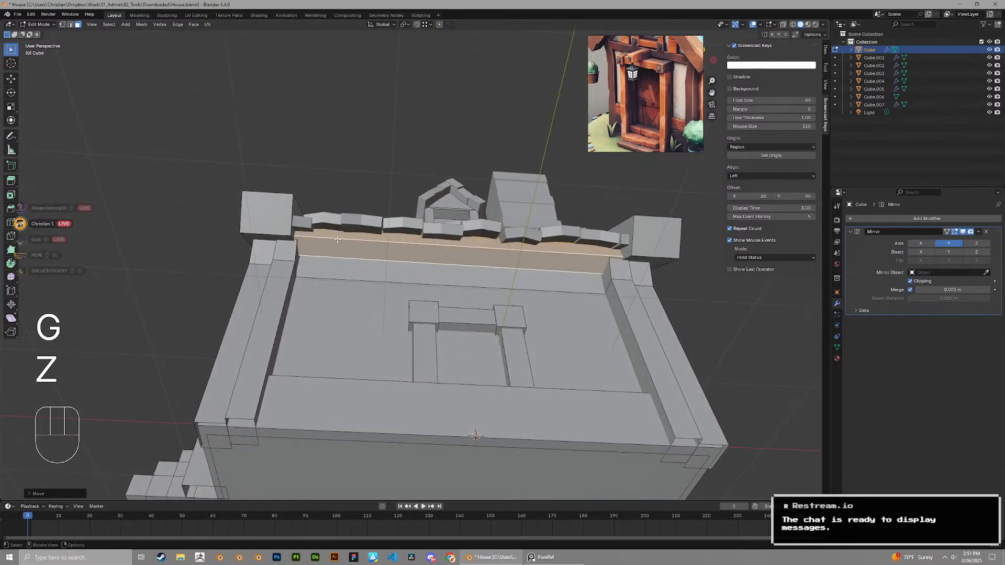
Select the strip of inner side faces on the front roof trim and try moving it along X
{"action": "key", "text": "3"}
{"action": "left_click", "coordinate": [268, 214]}
{"action": "middle_click_drag", "start_coordinate": [269, 211], "coordinate": [293, 251]}
{"action": "left_click", "coordinate": [337, 123], "text": "ctrl"}
{"action": "middle_click_drag", "start_coordinate": [337, 123], "coordinate": [370, 159]}
{"action": "key", "text": "g"}
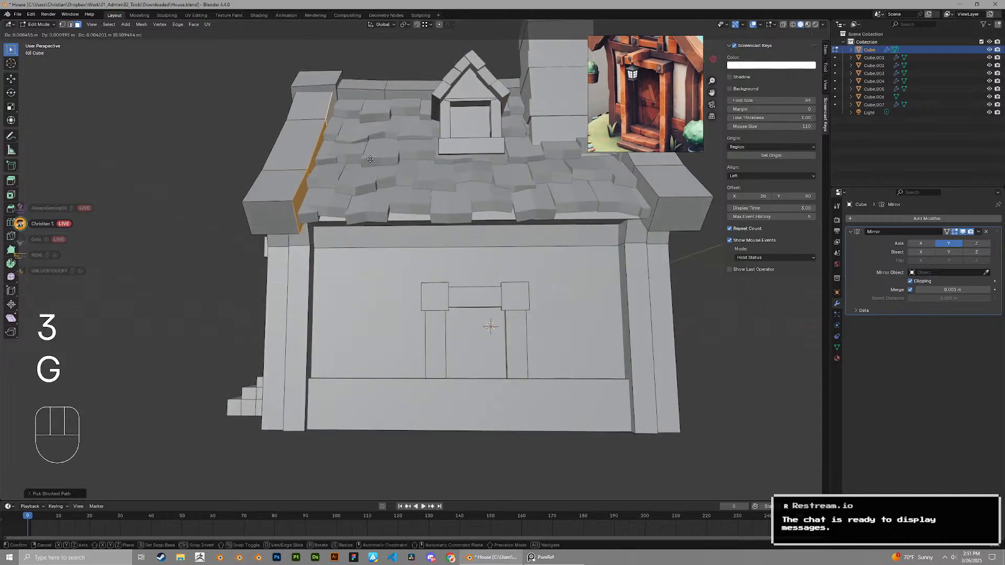
{"action": "left_click", "coordinate": [363, 158]}
{"action": "scroll", "coordinate": [364, 157], "scroll_direction": "down", "scroll_amount": 4}
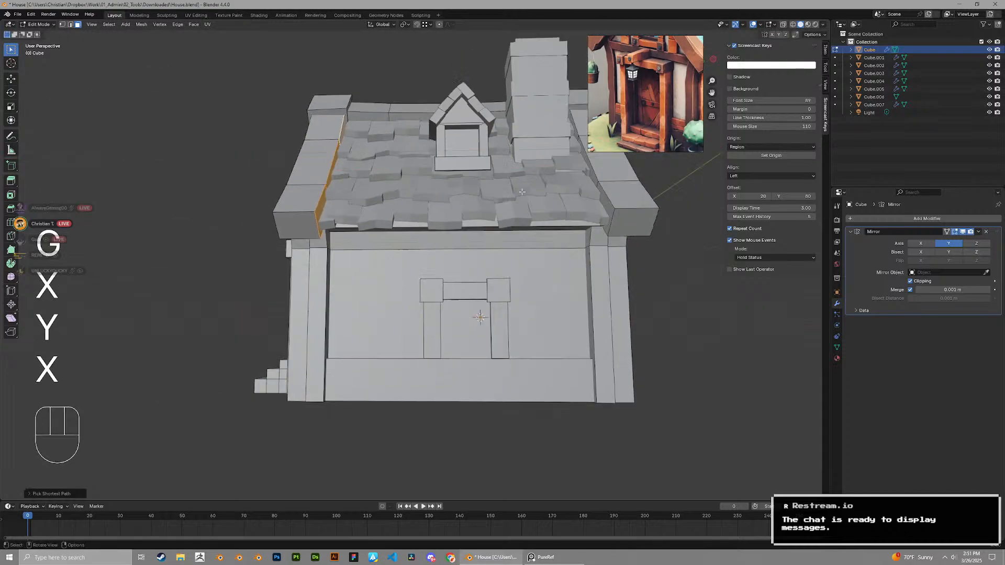
Scale the inner side faces of both the front and rear roof trims along X and leave mesh editing
{"action": "middle_click_drag", "start_coordinate": [528, 174], "coordinate": [553, 213]}
{"action": "key", "text": "s"}
{"action": "key", "text": "x"}
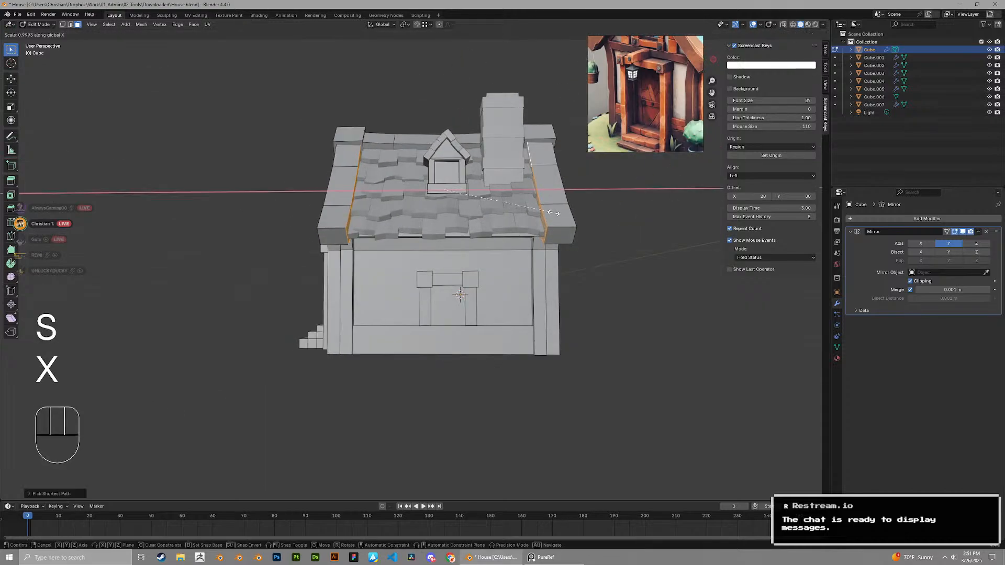
{"action": "left_click", "coordinate": [556, 213]}
{"action": "scroll", "coordinate": [557, 213], "scroll_direction": "down", "scroll_amount": 2}
{"action": "middle_click_drag", "start_coordinate": [440, 283], "coordinate": [434, 200]}
{"action": "key", "text": "Tab"}
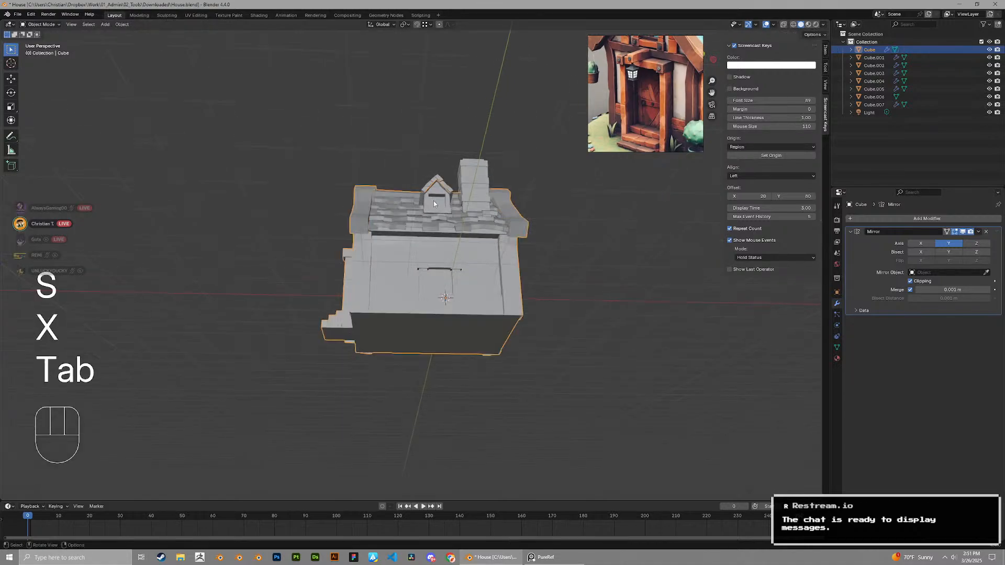
Select the inner timber post at the front corner of the side wall and move it along X away from the outer post
{"action": "scroll", "coordinate": [433, 200], "scroll_direction": "up", "scroll_amount": 5}
{"action": "middle_click_drag", "start_coordinate": [335, 236], "coordinate": [309, 215]}
{"action": "key", "text": "Tab"}
{"action": "scroll", "coordinate": [655, 81], "scroll_direction": "down", "scroll_amount": 2}
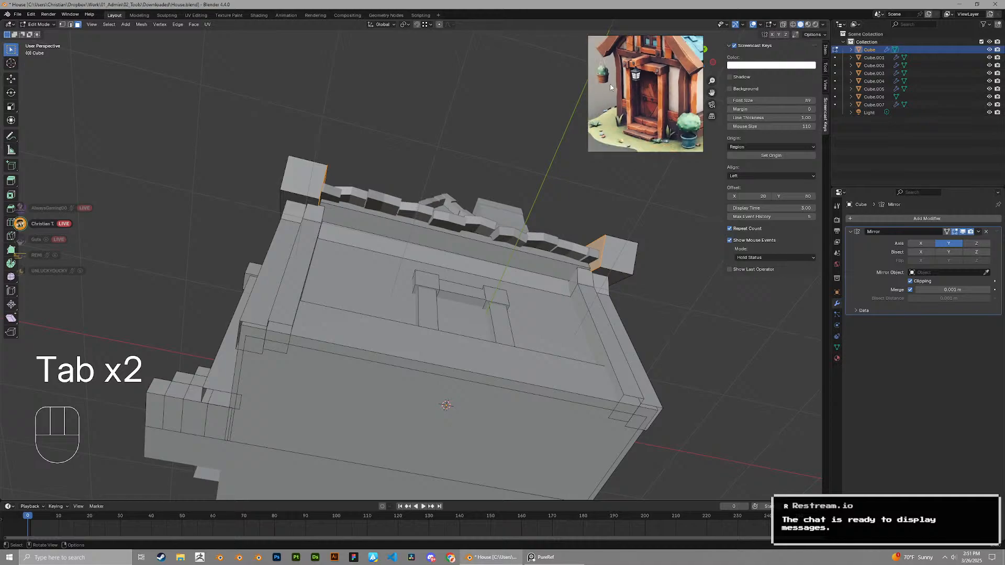
{"action": "middle_click_drag", "start_coordinate": [363, 219], "coordinate": [317, 233]}
{"action": "key", "text": "l"}
{"action": "key", "text": "g"}
{"action": "key", "text": "x"}
{"action": "left_click", "coordinate": [325, 263]}
Select the inner side faces of the outer front corner post and move them along X to widen the post
{"action": "left_click", "coordinate": [303, 224]}
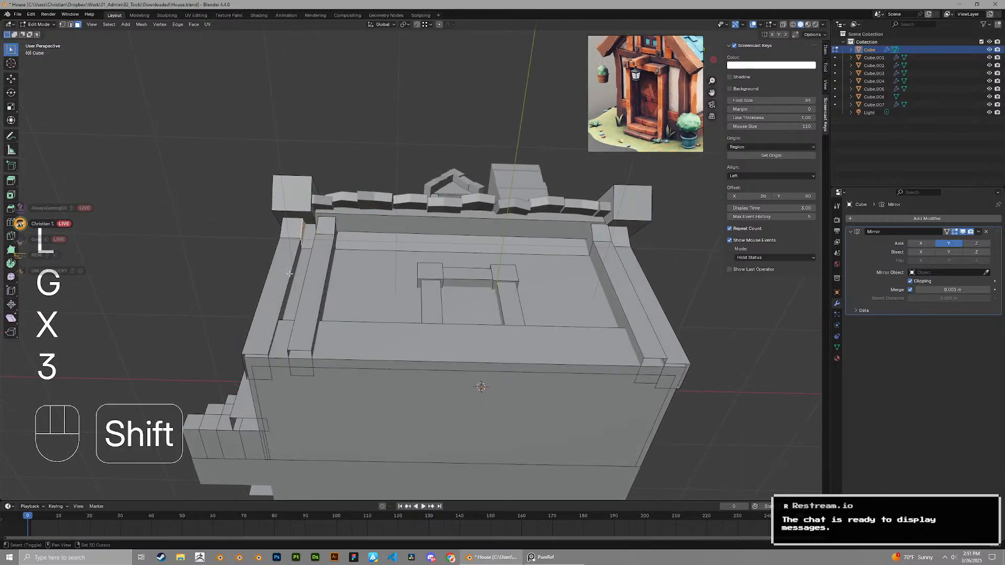
{"action": "left_click", "coordinate": [293, 265], "text": "shift"}
{"action": "middle_click_drag", "start_coordinate": [293, 266], "coordinate": [314, 264]}
{"action": "key", "text": "g"}
{"action": "key", "text": "x"}
{"action": "left_click", "coordinate": [317, 258]}
Select the whole inner front post and slide it along X against the widened corner post
{"action": "key", "text": "l"}
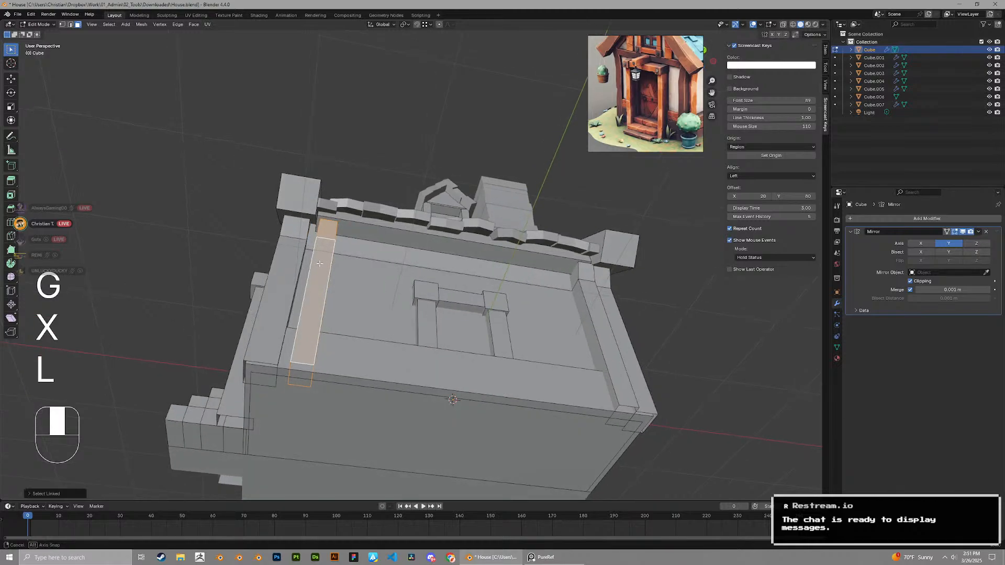
{"action": "key", "text": "g"}
{"action": "left_click", "coordinate": [282, 361]}
Select both linked posts at the rear corner of the side wall and delete their faces
{"action": "middle_click_drag", "start_coordinate": [283, 361], "coordinate": [604, 256]}
{"action": "left_click", "coordinate": [581, 253]}
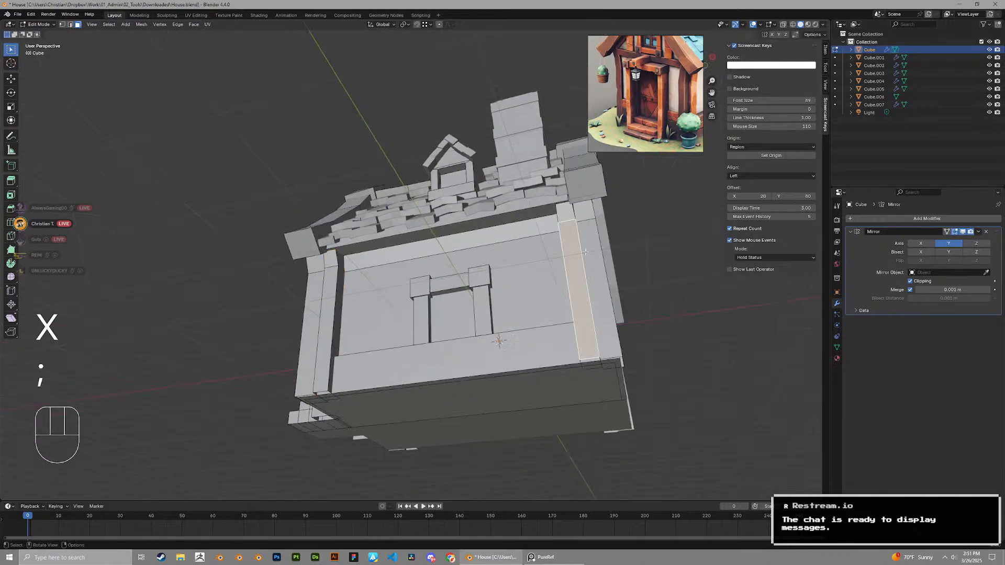
{"action": "key", "text": "x"}
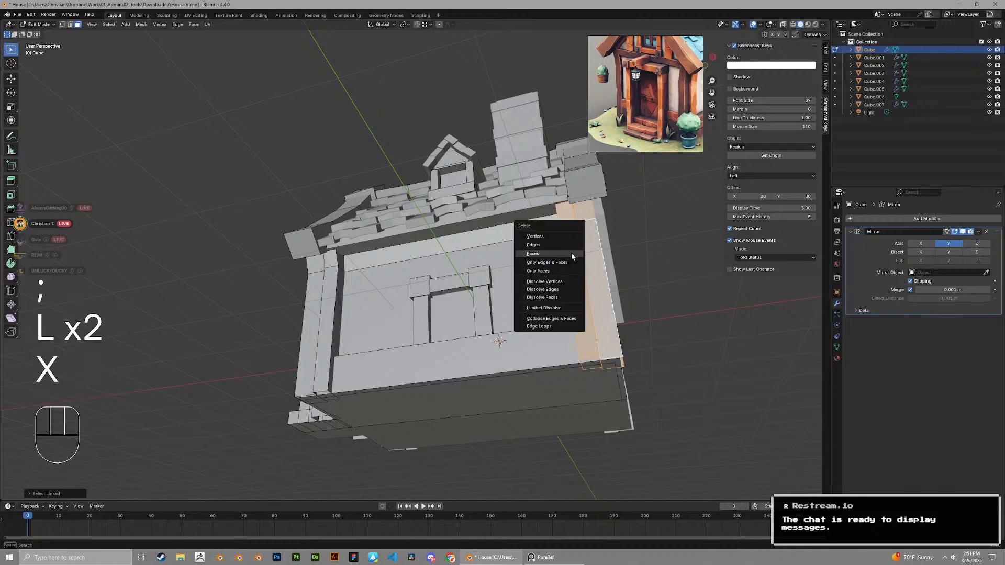
{"action": "left_click", "coordinate": [570, 253]}
Duplicate the outer and inner front corner posts along X to the rear corner of the side wall
{"action": "middle_click_drag", "start_coordinate": [571, 253], "coordinate": [398, 251]}
{"action": "key", "text": "shift+d"}
{"action": "key", "text": "x"}
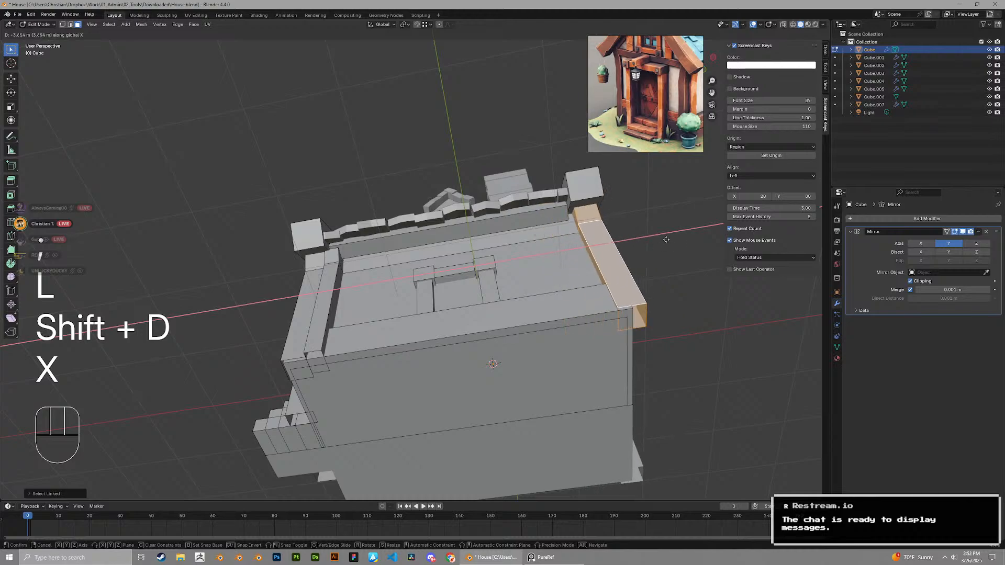
{"action": "left_click", "coordinate": [667, 240]}
{"action": "key", "text": "l"}
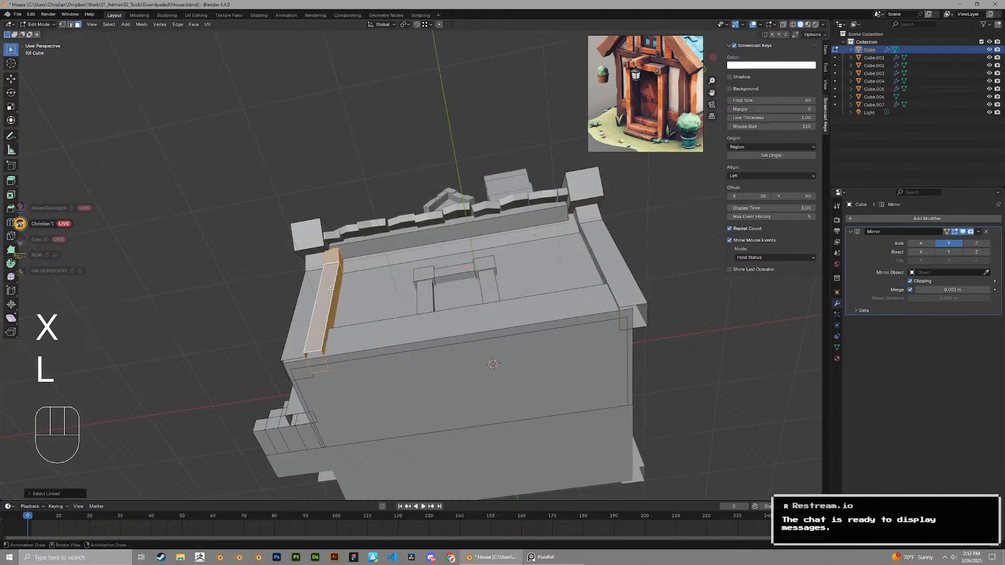
{"action": "key", "text": "shift+d"}
{"action": "key", "text": "x"}
{"action": "left_click", "coordinate": [620, 308]}
Return to object mode, deselect the house and save the file
{"action": "middle_click_drag", "start_coordinate": [607, 257], "coordinate": [483, 293]}
{"action": "scroll", "coordinate": [538, 303], "scroll_direction": "down", "scroll_amount": 5}
{"action": "key", "text": "Tab"}
{"action": "left_click", "coordinate": [538, 304]}
{"action": "key", "text": "ctrl+s"}
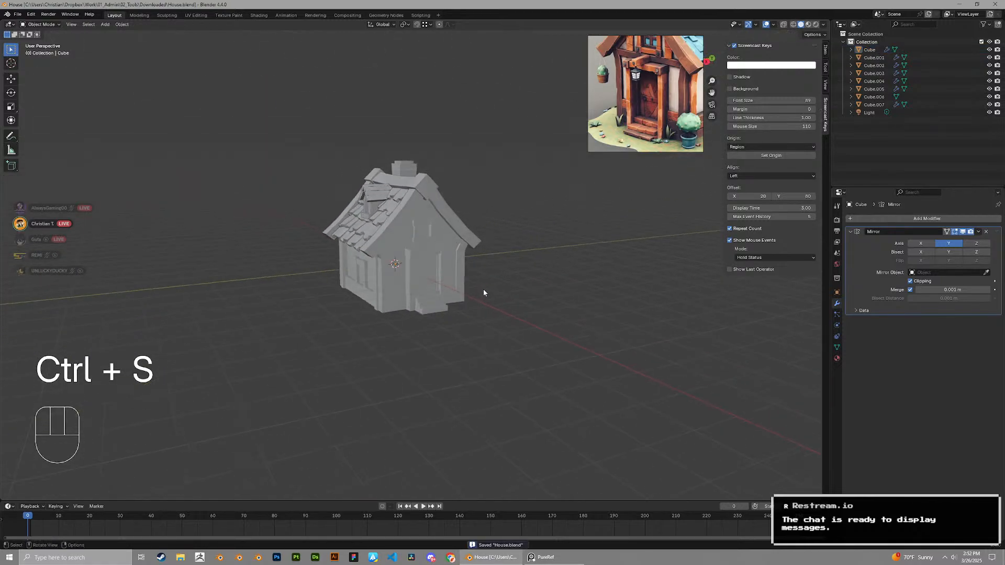
Inspect the house from the front and the window side, and save the file again
{"action": "scroll", "coordinate": [387, 257], "scroll_direction": "up", "scroll_amount": 5}
{"action": "middle_click_drag", "start_coordinate": [388, 256], "coordinate": [339, 257]}
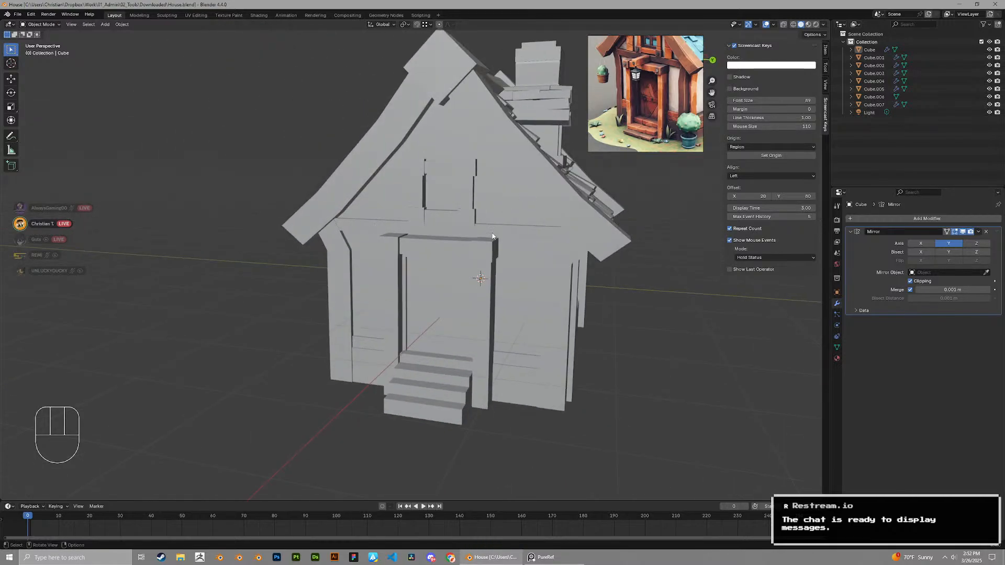
{"action": "middle_click_drag", "start_coordinate": [492, 237], "coordinate": [448, 247]}
{"action": "middle_click_drag", "start_coordinate": [549, 121], "coordinate": [608, 186]}
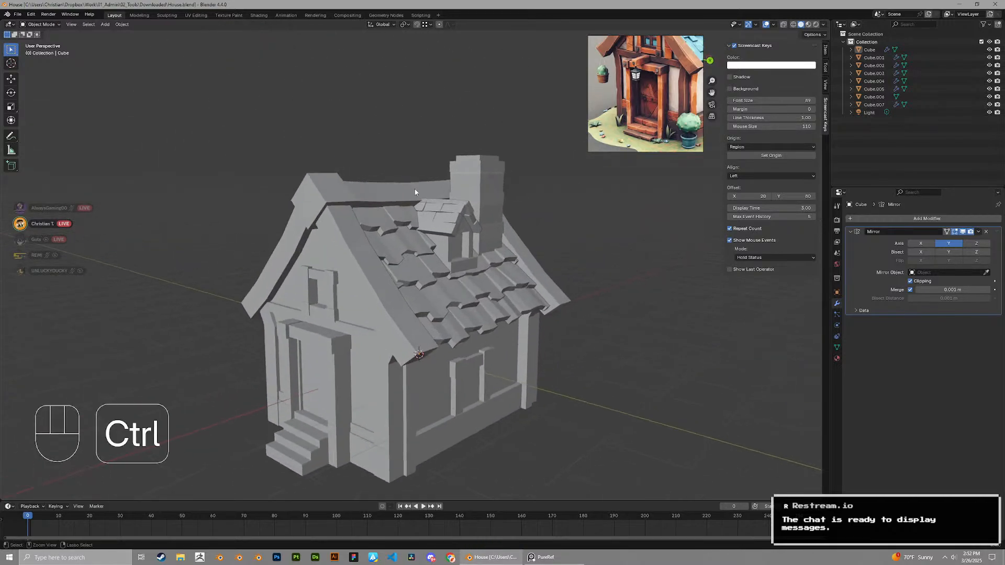
{"action": "key", "text": "ctrl+s"}
Select a face of the side window's timber frame and duplicate it along Z
{"action": "scroll", "coordinate": [428, 310], "scroll_direction": "up", "scroll_amount": 8}
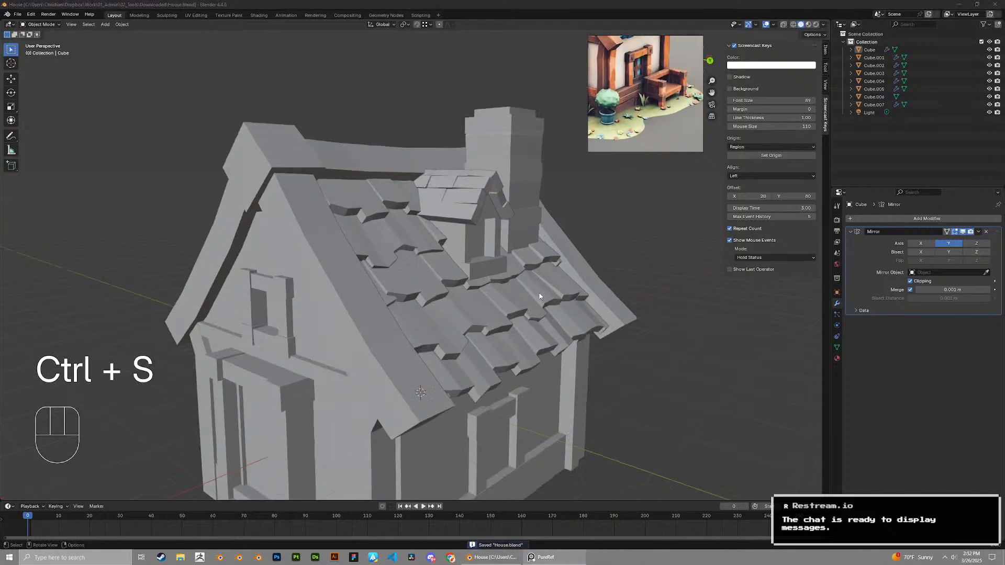
{"action": "left_click", "coordinate": [407, 283], "text": "shift"}
{"action": "middle_click_drag", "start_coordinate": [407, 282], "coordinate": [413, 252], "text": "shift"}
{"action": "key", "text": "Tab"}
{"action": "middle_click_drag", "start_coordinate": [445, 293], "coordinate": [418, 314]}
{"action": "key", "text": "3"}
{"action": "left_click", "coordinate": [385, 215]}
{"action": "left_click", "coordinate": [391, 237]}
{"action": "key", "text": "shift+d"}
{"action": "key", "text": "z"}
{"action": "scroll", "coordinate": [427, 289], "scroll_direction": "up", "scroll_amount": 3}
Position the duplicated face along Y, X and Z at the base of the window opening and extrude it into a bar
{"action": "key", "text": "g"}
{"action": "key", "text": "x"}
{"action": "key", "text": "y"}
{"action": "left_click", "coordinate": [425, 353]}
{"action": "key", "text": "g"}
{"action": "key", "text": "x"}
{"action": "left_click", "coordinate": [410, 334]}
{"action": "key", "text": "g"}
{"action": "key", "text": "z"}
{"action": "left_click", "coordinate": [410, 359]}
{"action": "key", "text": "e"}
{"action": "left_click", "coordinate": [404, 325]}
Turn on X-ray display and delete the end face of the new window sill bar
{"action": "key", "text": "l"}
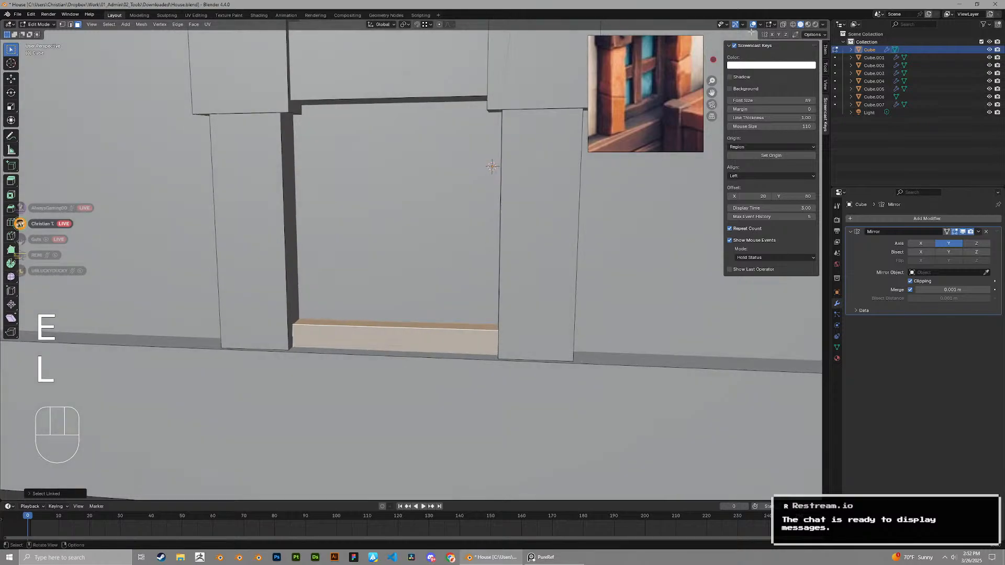
{"action": "left_click", "coordinate": [792, 25]}
{"action": "middle_click_drag", "start_coordinate": [636, 237], "coordinate": [558, 270]}
{"action": "key", "text": "3"}
{"action": "left_click", "coordinate": [510, 316]}
{"action": "key", "text": "x"}
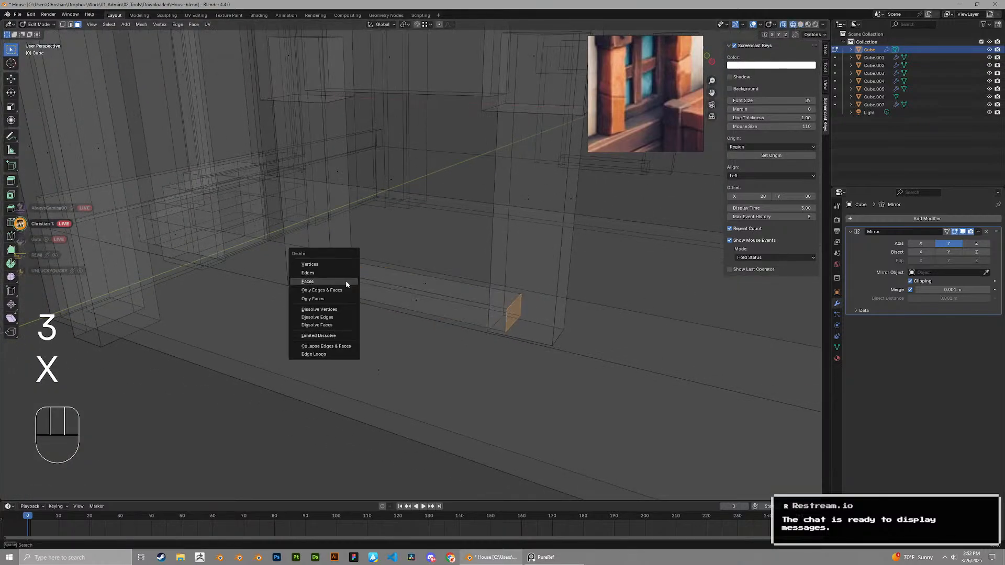
{"action": "left_click", "coordinate": [346, 281]}
Select the edge loop at the other end of the sill bar and move it along X into the window post
{"action": "key", "text": "2"}
{"action": "left_click", "coordinate": [349, 270], "text": "alt"}
{"action": "key", "text": "g"}
{"action": "key", "text": "g"}
{"action": "key", "text": "x"}
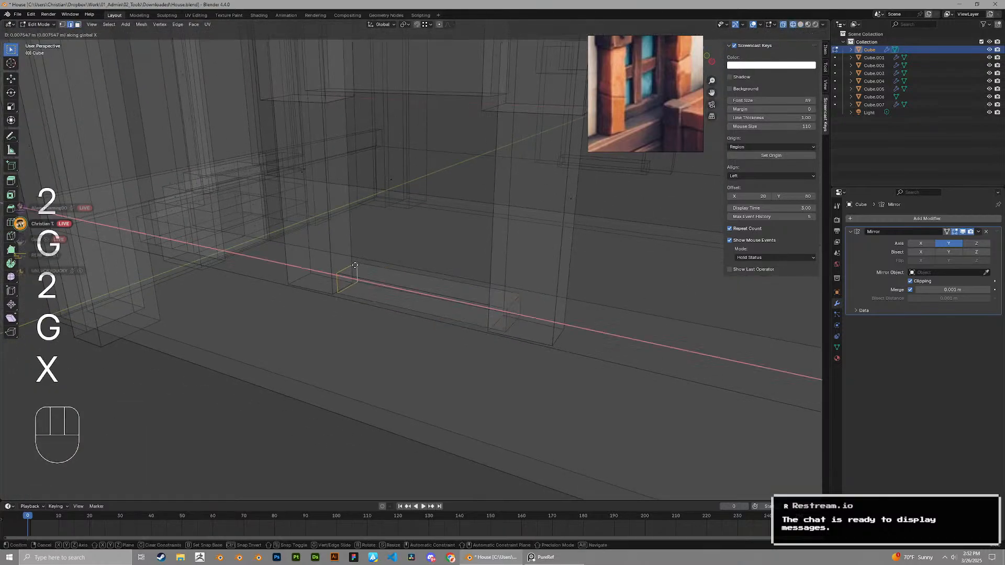
{"action": "key", "text": "x"}
{"action": "left_click", "coordinate": [347, 260]}
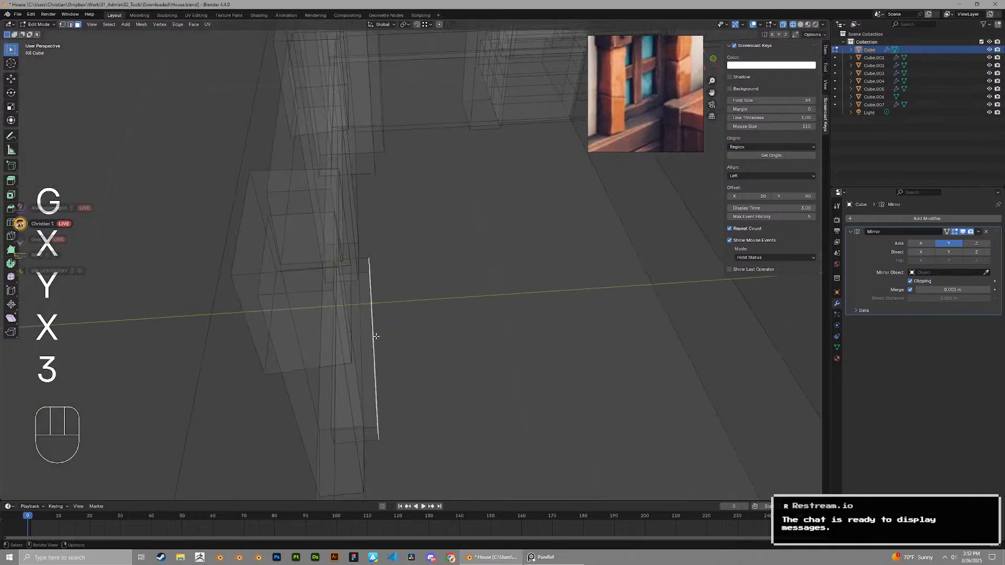
Move the sill bar's long side face to adjust the bar's depth in the window opening
{"action": "key", "text": "g"}
{"action": "key", "text": "x"}
{"action": "left_click", "coordinate": [362, 336]}
Duplicate the whole window sill bar and raise the copy along Z
{"action": "middle_click_drag", "start_coordinate": [363, 336], "coordinate": [388, 309]}
{"action": "key", "text": "l"}
{"action": "key", "text": "shift+d"}
{"action": "key", "text": "z"}
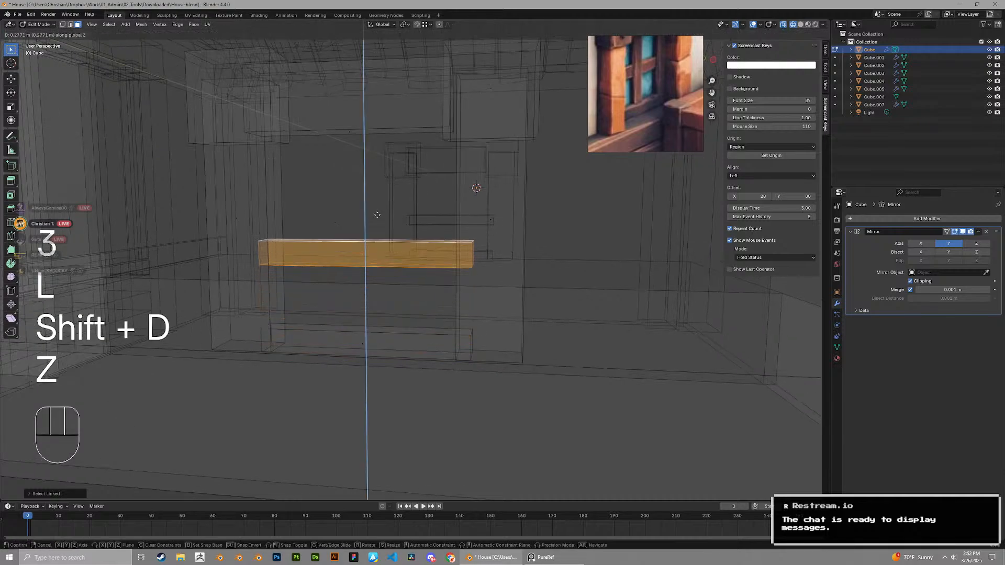
Rotate the duplicated bar 90° about the Y axis to make a vertical frame bar
{"action": "key", "text": "r"}
{"action": "key", "text": "KP_8"}
{"action": "key", "text": "KP_0"}
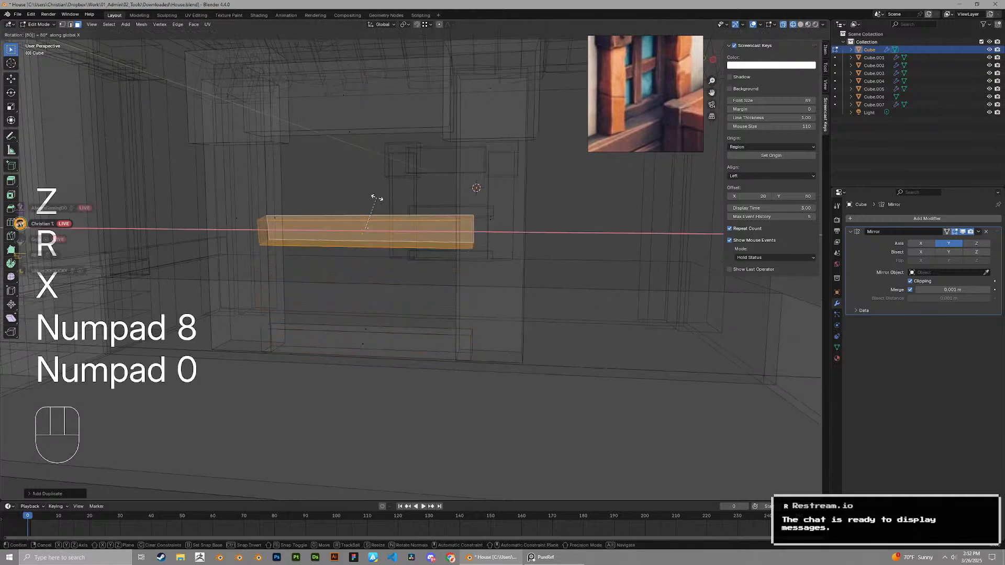
{"action": "key", "text": "y"}
{"action": "key", "text": "r"}
{"action": "key", "text": "x"}
{"action": "key", "text": "y"}
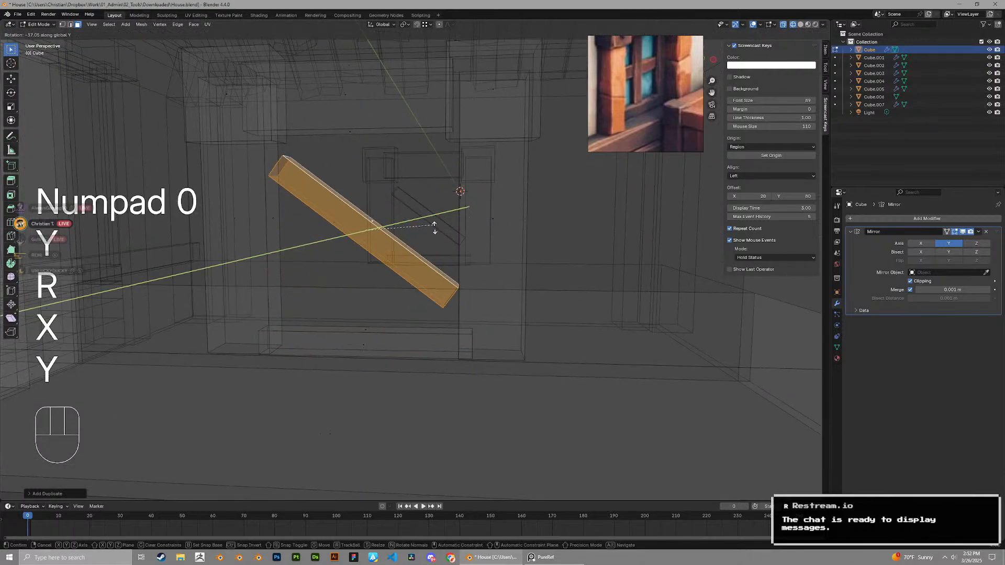
{"action": "key", "text": "KP_9"}
{"action": "key", "text": "KP_0"}
{"action": "left_click", "coordinate": [441, 240]}
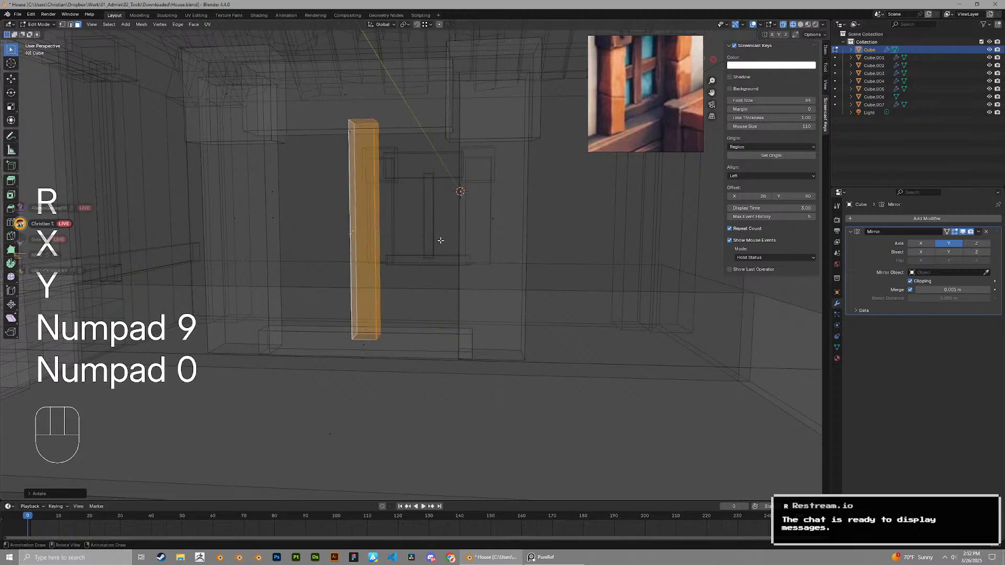
Move the vertical frame bar along X against the right-hand post of the window opening
{"action": "key", "text": "g"}
{"action": "key", "text": "x"}
{"action": "left_click", "coordinate": [469, 342]}
{"action": "middle_click_drag", "start_coordinate": [469, 341], "coordinate": [496, 330]}
{"action": "key", "text": "g"}
{"action": "key", "text": "x"}
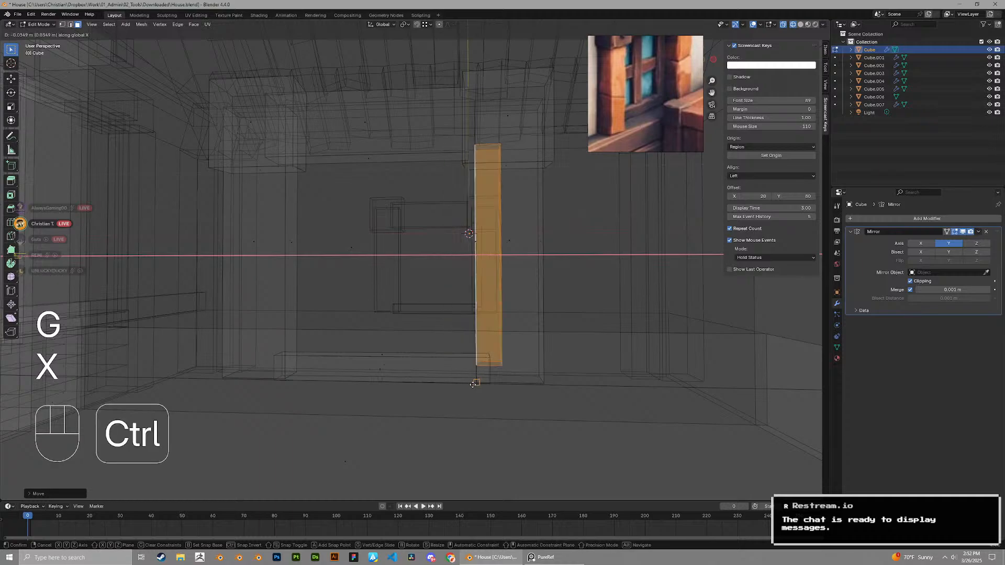
{"action": "left_click", "coordinate": [446, 373]}
{"action": "middle_click_drag", "start_coordinate": [446, 372], "coordinate": [481, 380]}
{"action": "key", "text": "g"}
{"action": "key", "text": "x"}
{"action": "left_click", "coordinate": [478, 384]}
Duplicate the vertical frame bar and move the copy along X to the opposite side of the window opening
{"action": "key", "text": "shift+d"}
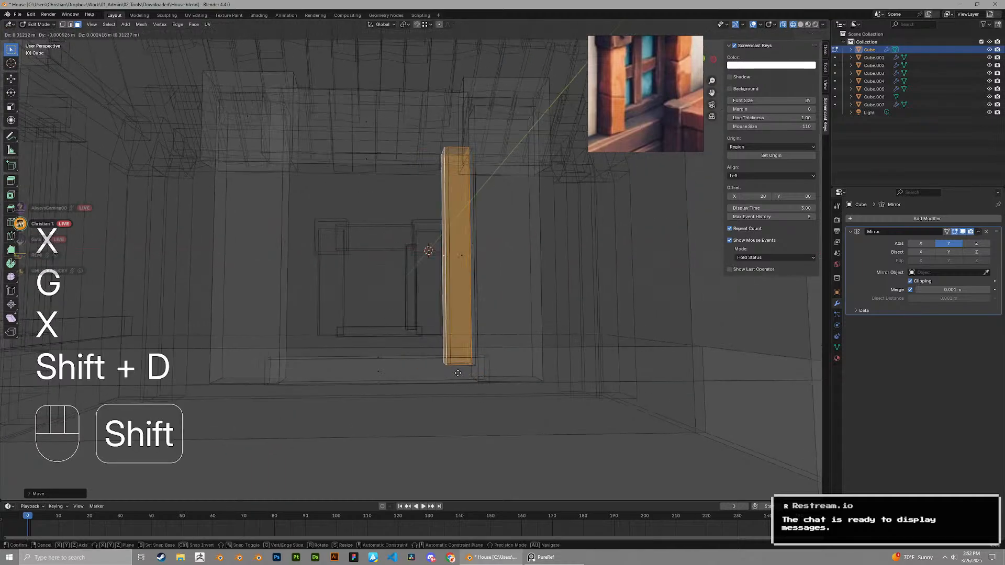
{"action": "key", "text": "x"}
{"action": "key", "text": "g"}
{"action": "key", "text": "x"}
{"action": "left_click", "coordinate": [279, 386]}
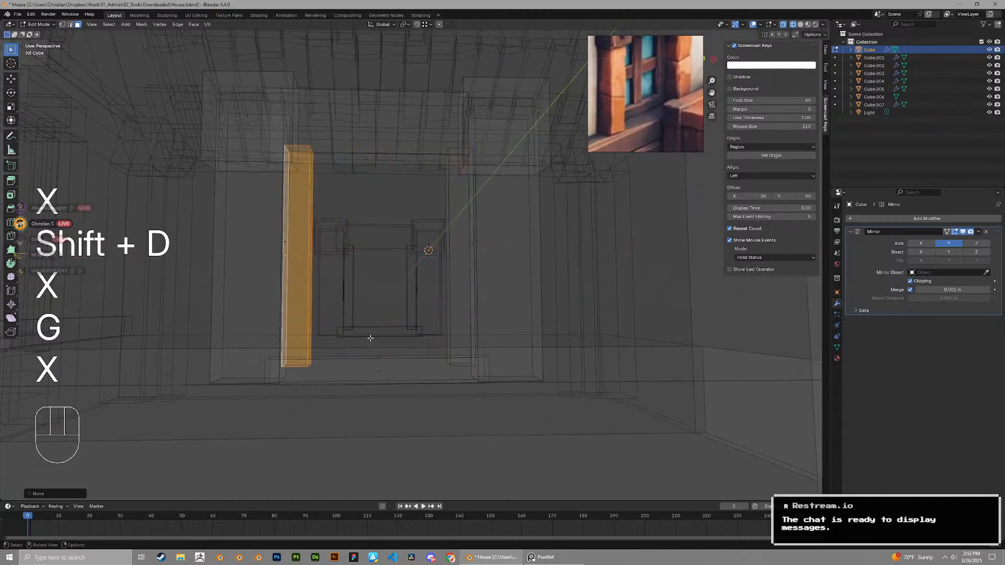
Select the whole sill bar and nudge it up slightly along Z
{"action": "left_click", "coordinate": [376, 357]}
{"action": "key", "text": "l"}
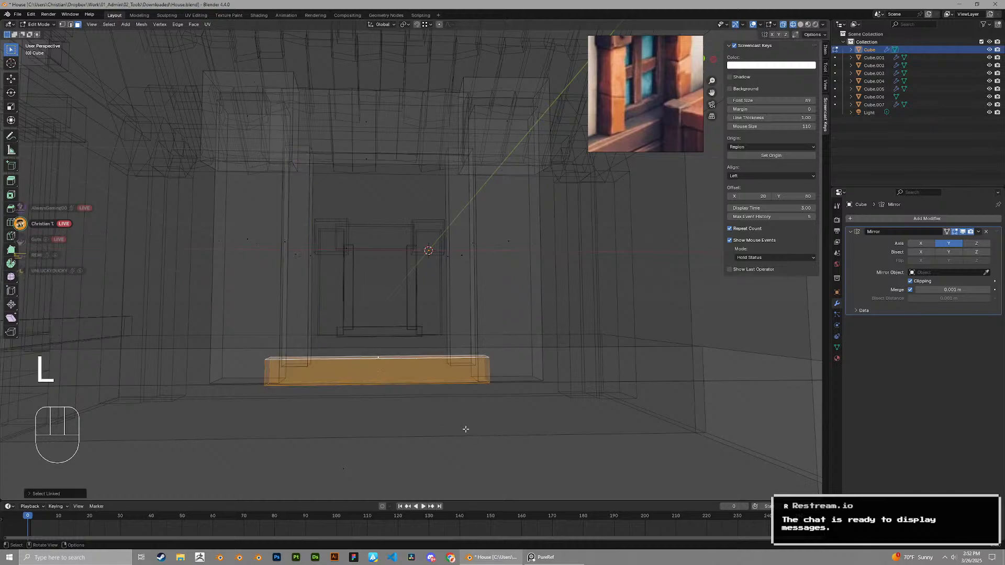
{"action": "key", "text": "g"}
{"action": "key", "text": "z"}
{"action": "key", "text": "g"}
{"action": "key", "text": "z"}
{"action": "left_click", "coordinate": [470, 381]}
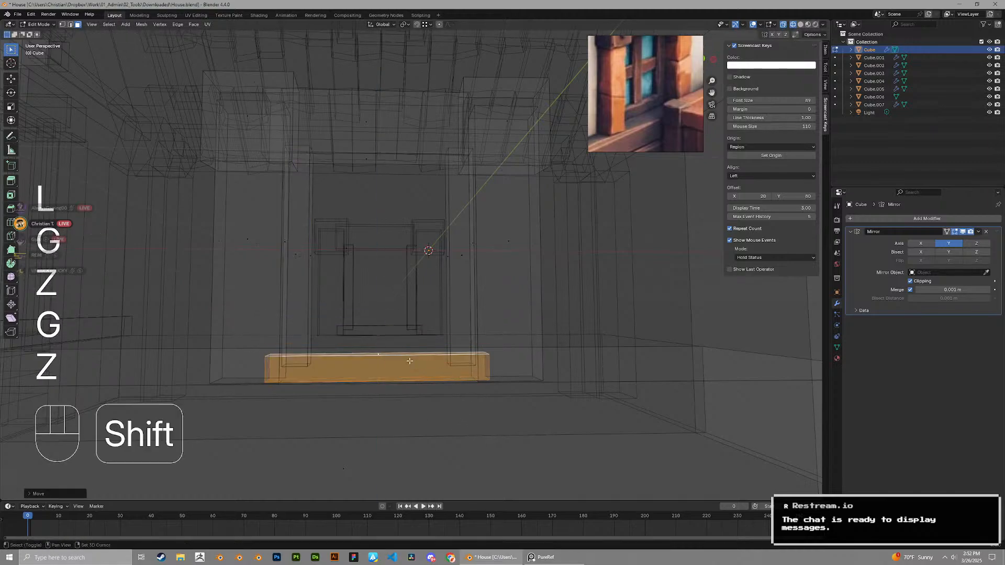
Duplicate the sill bar along Z to the head of the window opening as the upper frame bar and save the file
{"action": "key", "text": "shift+d"}
{"action": "key", "text": "z"}
{"action": "left_click", "coordinate": [405, 205]}
{"action": "middle_click_drag", "start_coordinate": [379, 152], "coordinate": [320, 177]}
{"action": "key", "text": "g"}
{"action": "key", "text": "z"}
{"action": "left_click", "coordinate": [361, 156]}
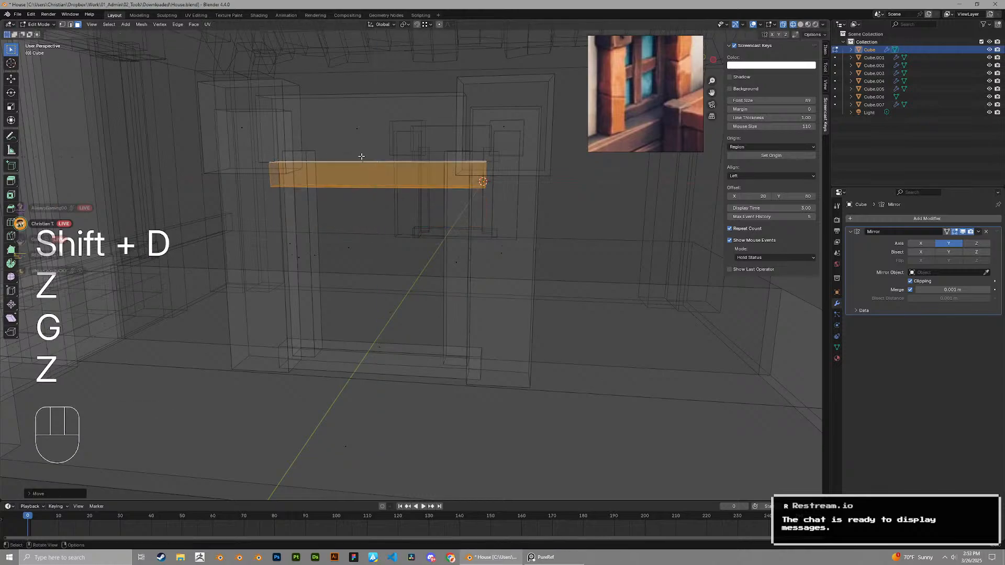
{"action": "key", "text": "ctrl+s"}
Switch the viewport to solid shading and lower the upper inner frame bar along Z below the lintel
{"action": "left_click", "coordinate": [800, 25]}
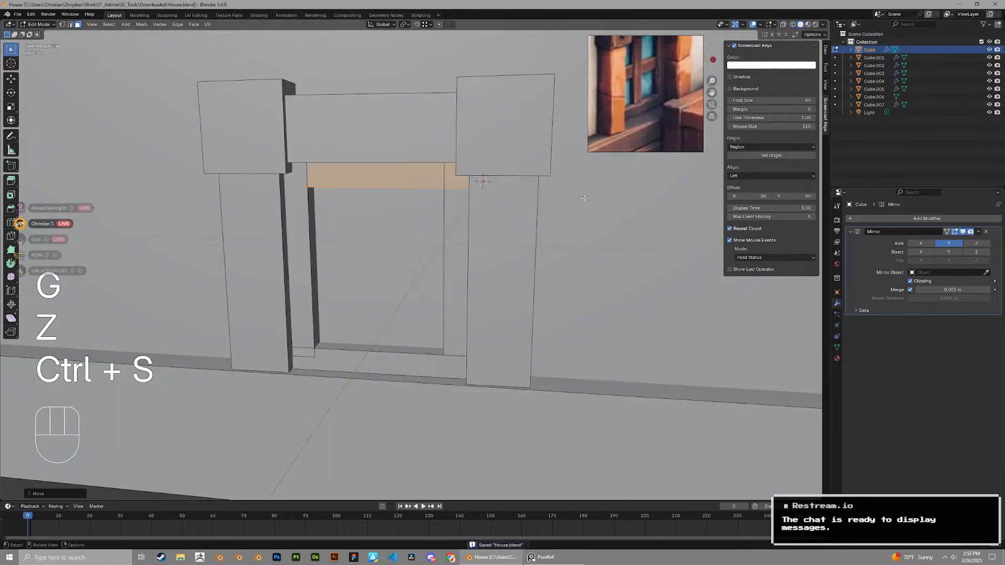
{"action": "scroll", "coordinate": [373, 219], "scroll_direction": "down", "scroll_amount": 4}
{"action": "mouse_move", "coordinate": [373, 219]}
{"action": "middle_mouse_down"}
{"action": "mouse_move", "coordinate": [417, 204]}
{"action": "mouse_move", "coordinate": [374, 209]}
{"action": "mouse_move", "coordinate": [436, 213]}
{"action": "mouse_move", "coordinate": [363, 179]}
{"action": "middle_mouse_up"}
{"action": "scroll", "coordinate": [374, 208], "scroll_direction": "up", "scroll_amount": 2}
{"action": "key", "text": "g"}
{"action": "left_click", "coordinate": [435, 223]}
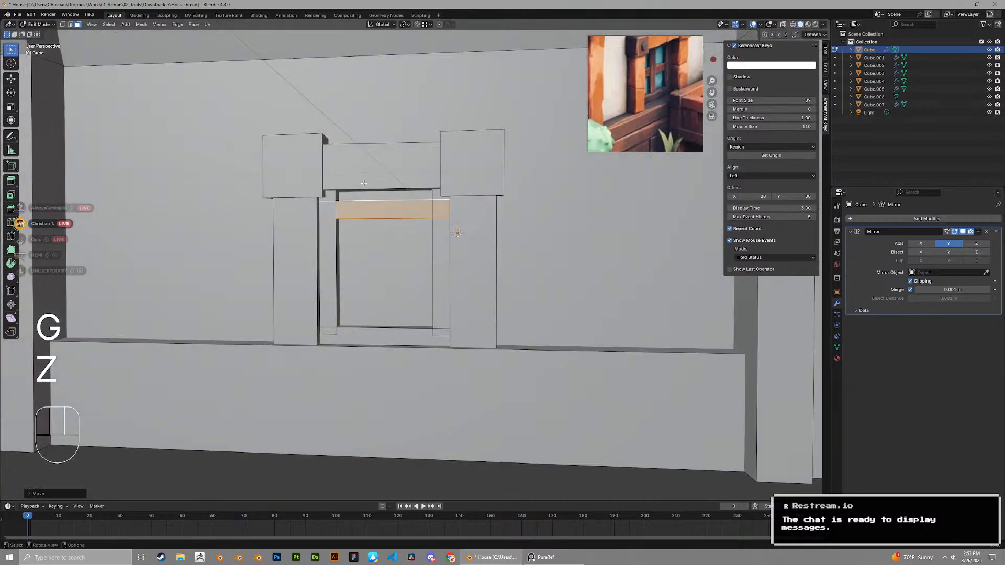
Select the window lintel with its two cap blocks and lower them along Z onto the inner frame
{"action": "left_click", "coordinate": [362, 179]}
{"action": "key", "text": "l"}
{"action": "key", "text": "l"}
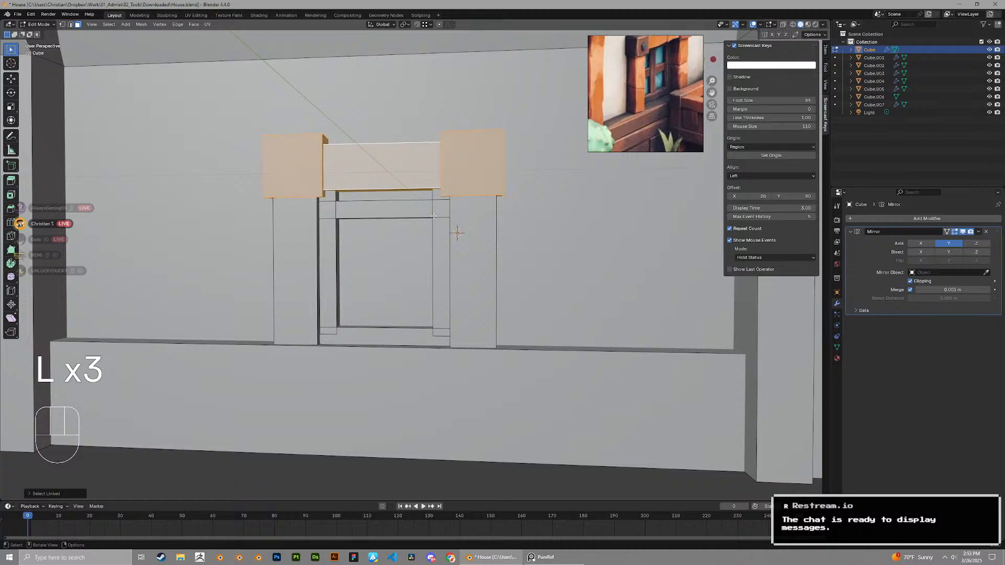
{"action": "key", "text": "g"}
{"action": "key", "text": "z"}
{"action": "left_click", "coordinate": [422, 229]}
{"action": "scroll", "coordinate": [423, 229], "scroll_direction": "down", "scroll_amount": 6}
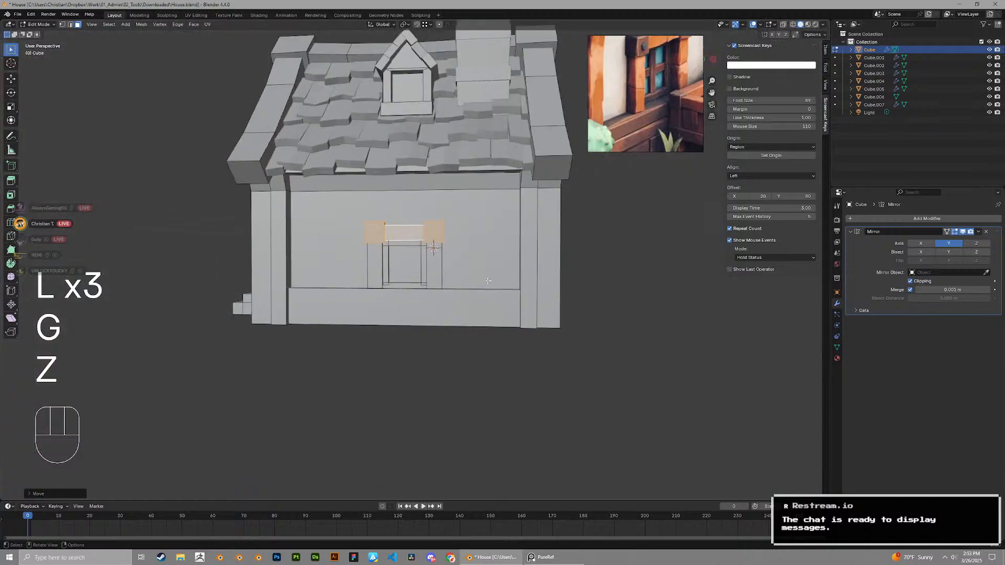
{"action": "key", "text": "Tab"}
{"action": "middle_click_drag", "start_coordinate": [434, 236], "coordinate": [494, 299]}
{"action": "key", "text": "Tab"}
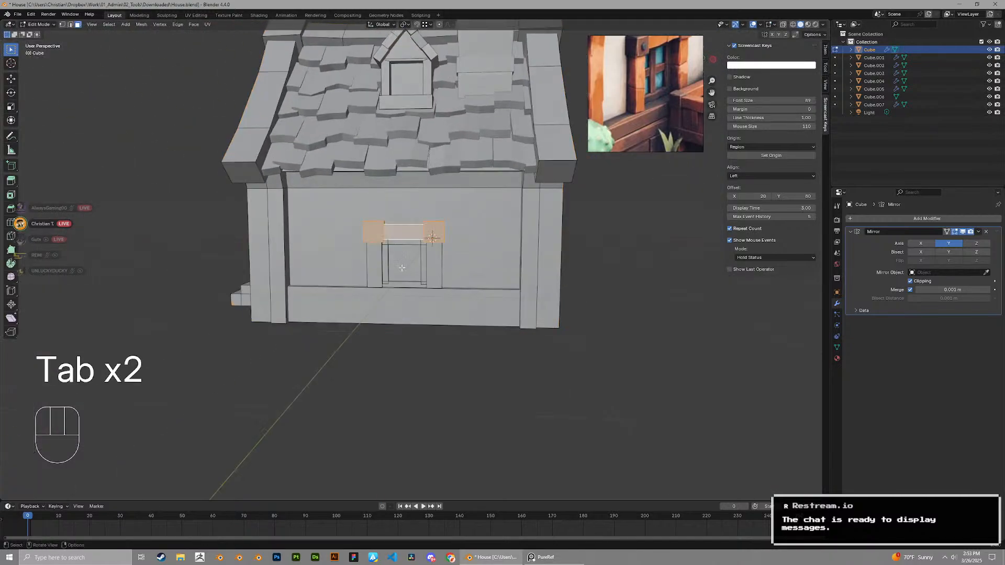
Duplicate the right-hand inner frame bar along X to the middle of the window as a vertical mullion
{"action": "scroll", "coordinate": [379, 326], "scroll_direction": "up", "scroll_amount": 5}
{"action": "left_click", "coordinate": [441, 276]}
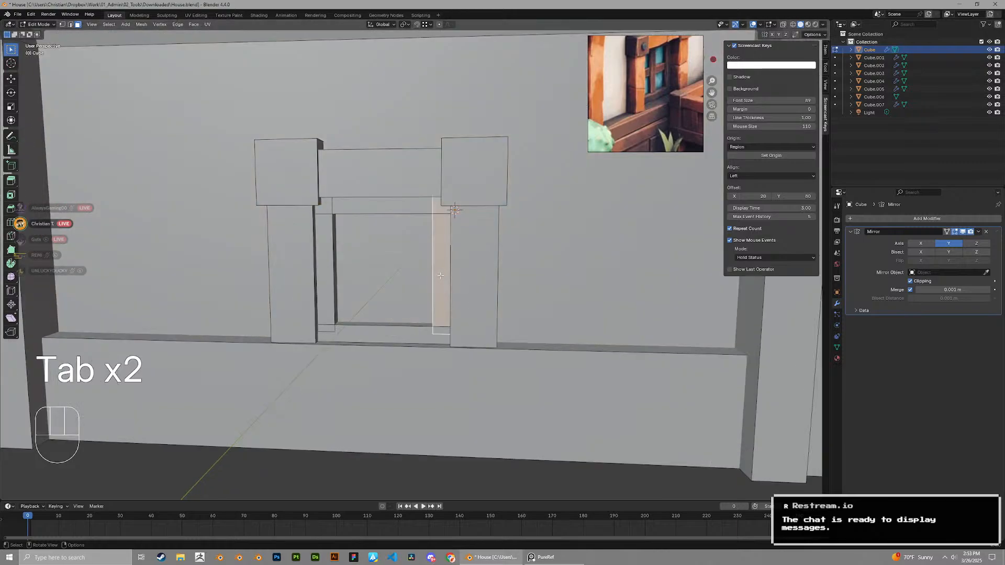
{"action": "key", "text": "shift+d"}
{"action": "key", "text": "x"}
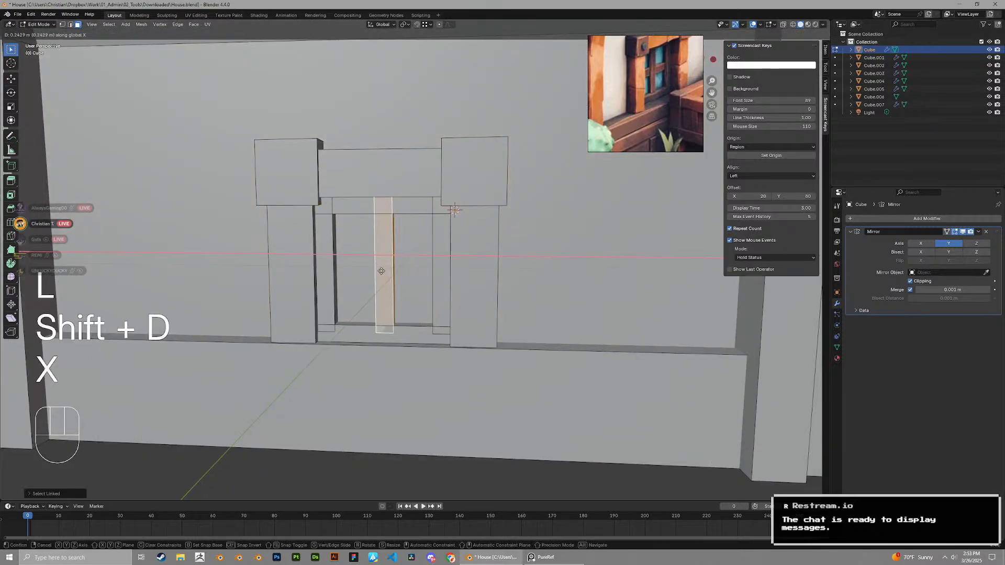
{"action": "left_click", "coordinate": [380, 272]}
Duplicate the sill bar along Z to mid-height of the window as a horizontal crossbar
{"action": "key", "text": "shift+d"}
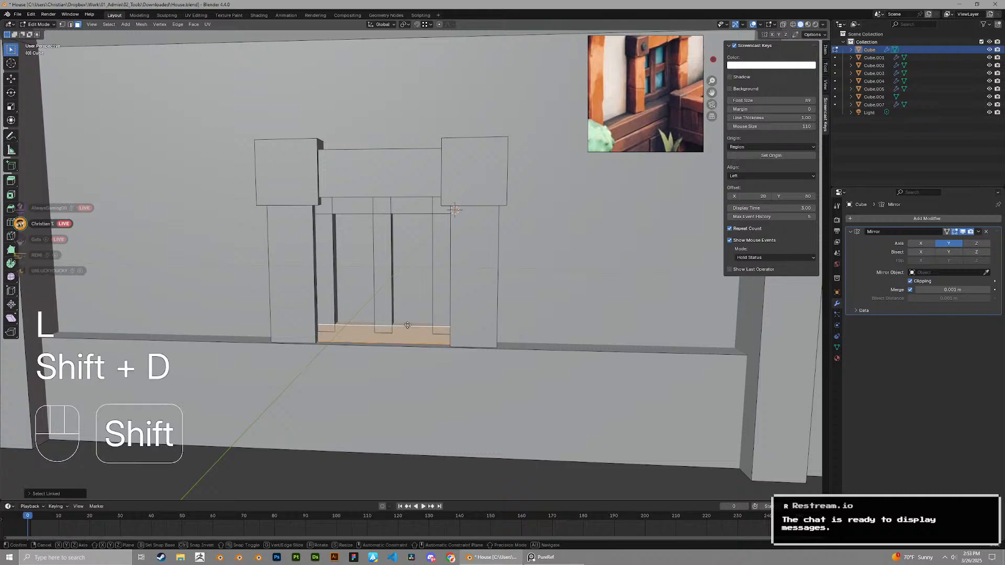
{"action": "key", "text": "z"}
{"action": "left_click", "coordinate": [409, 268]}
{"action": "scroll", "coordinate": [427, 255], "scroll_direction": "down", "scroll_amount": 5}
{"action": "scroll", "coordinate": [427, 255], "scroll_direction": "up", "scroll_amount": 4}
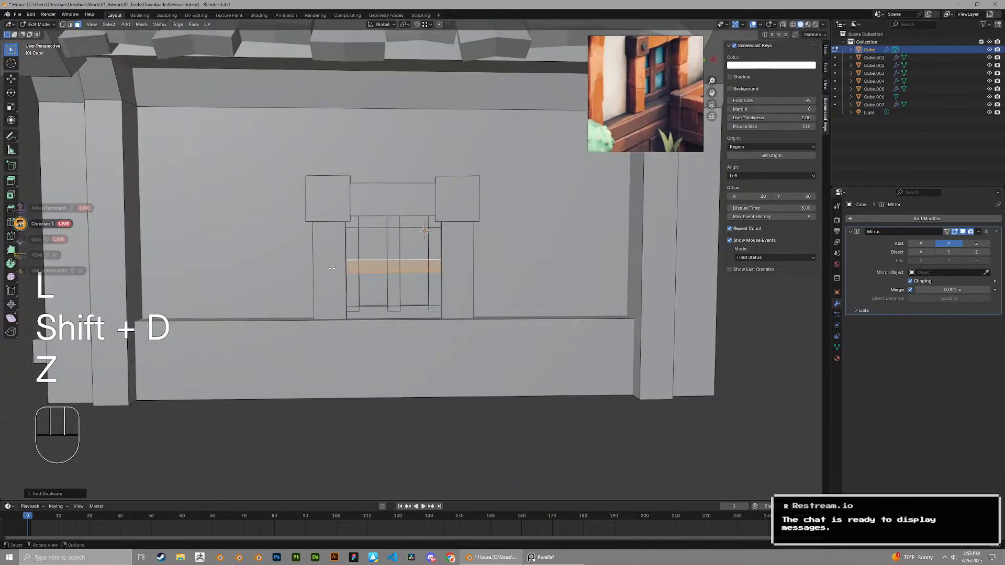
Narrow the left-hand outer window post along X and move it along X against the inner frame
{"action": "left_click", "coordinate": [331, 268]}
{"action": "scroll", "coordinate": [434, 265], "scroll_direction": "up", "scroll_amount": 1}
{"action": "key", "text": "s"}
{"action": "key", "text": "x"}
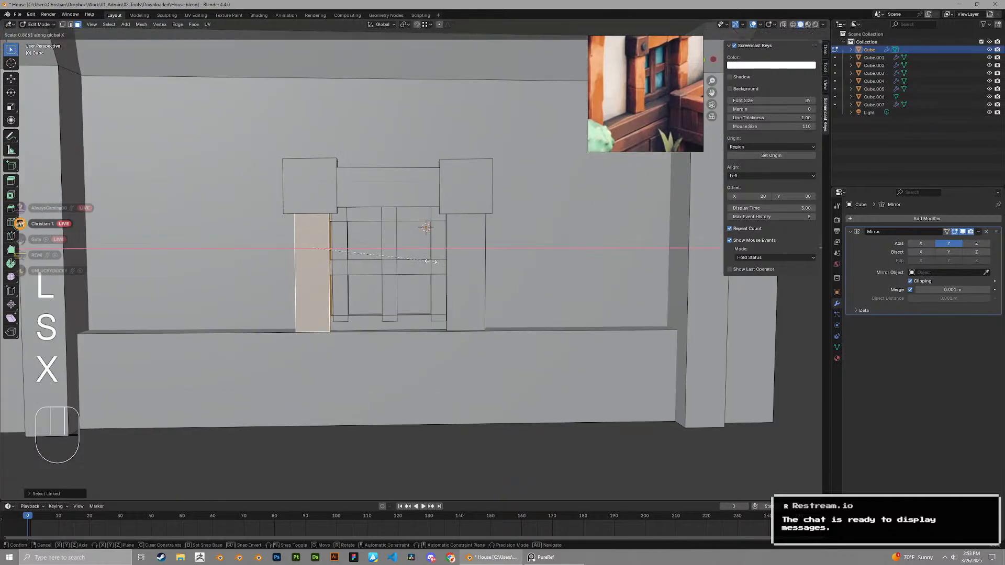
{"action": "left_click", "coordinate": [427, 260]}
{"action": "scroll", "coordinate": [326, 325], "scroll_direction": "up", "scroll_amount": 1}
{"action": "key", "text": "g"}
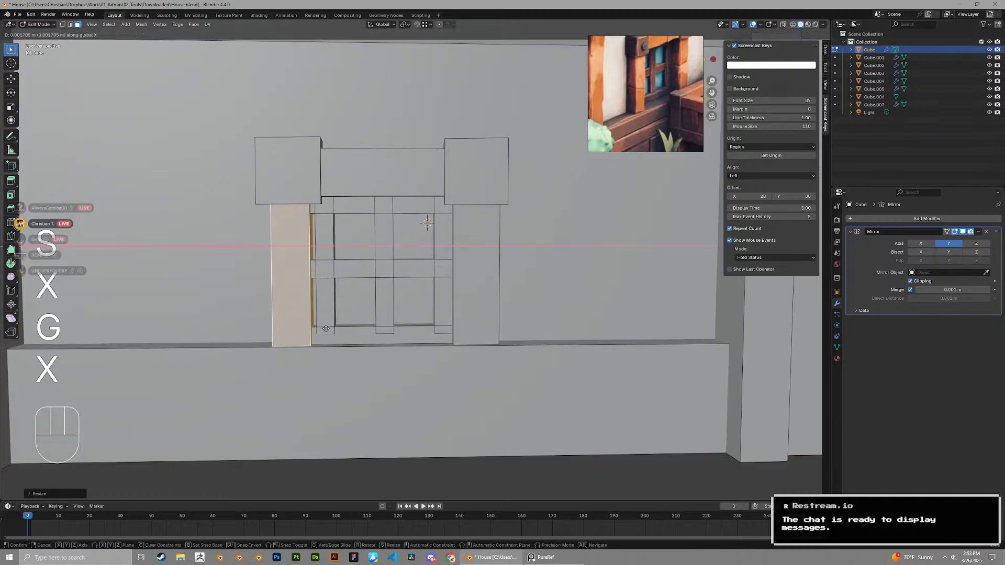
{"action": "left_click", "coordinate": [345, 329]}
{"action": "left_click", "coordinate": [489, 279]}
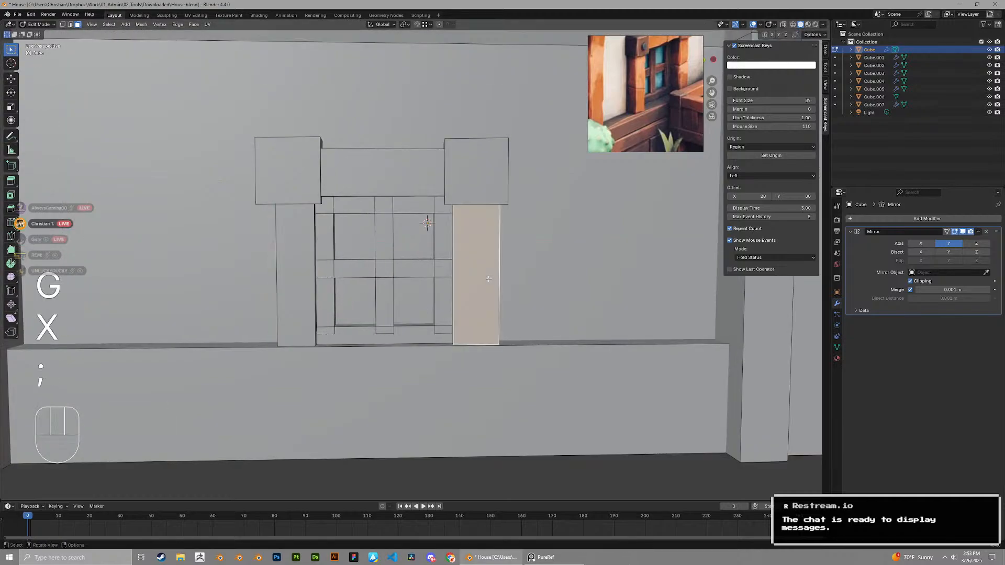
{"action": "key", "text": "x"}
{"action": "left_click", "coordinate": [486, 280]}
{"action": "left_click", "coordinate": [287, 292]}
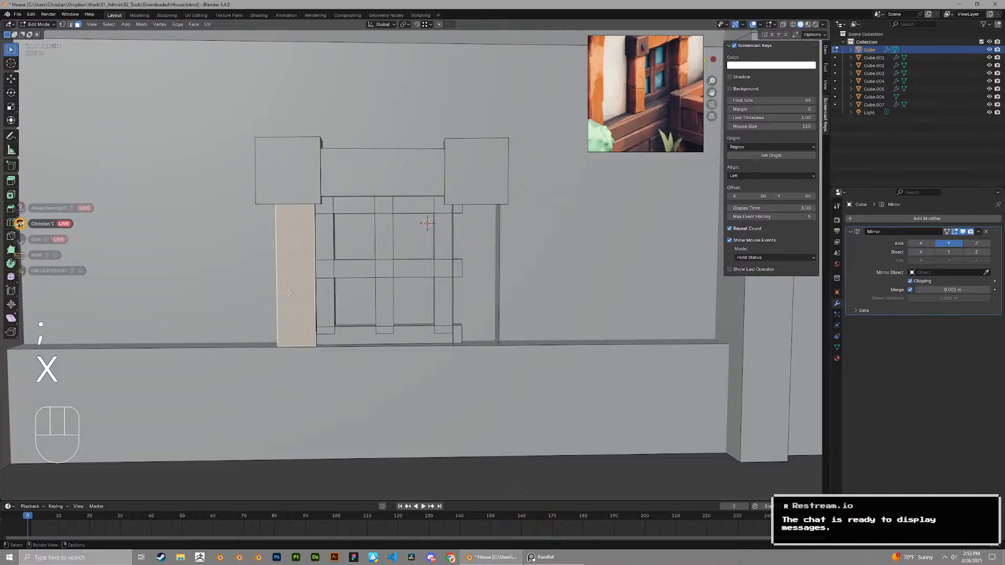
{"action": "key", "text": "ctrl+z"}
{"action": "key", "text": "ctrl+z"}
Expand the selection to the entire right-hand outer window post and delete it
{"action": "key", "text": "ctrl+KP_Add"}
{"action": "key", "text": "ctrl+KP_Add"}
{"action": "key", "text": "ctrl+KP_Add"}
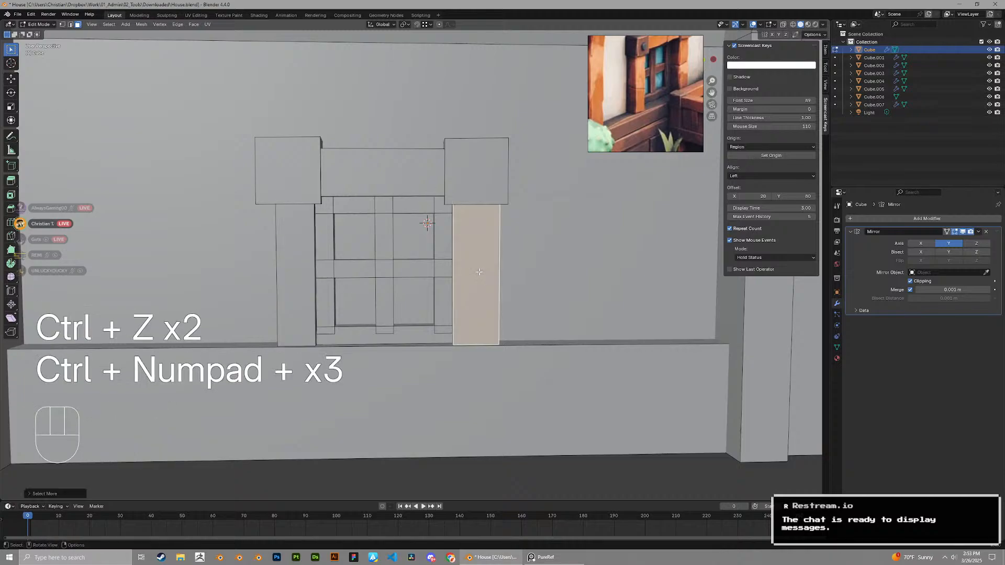
{"action": "key", "text": "x"}
{"action": "left_click", "coordinate": [465, 272]}
Duplicate the narrowed left-hand post and position the copy along X on the right-hand side of the window
{"action": "left_click", "coordinate": [291, 281]}
{"action": "key", "text": "l"}
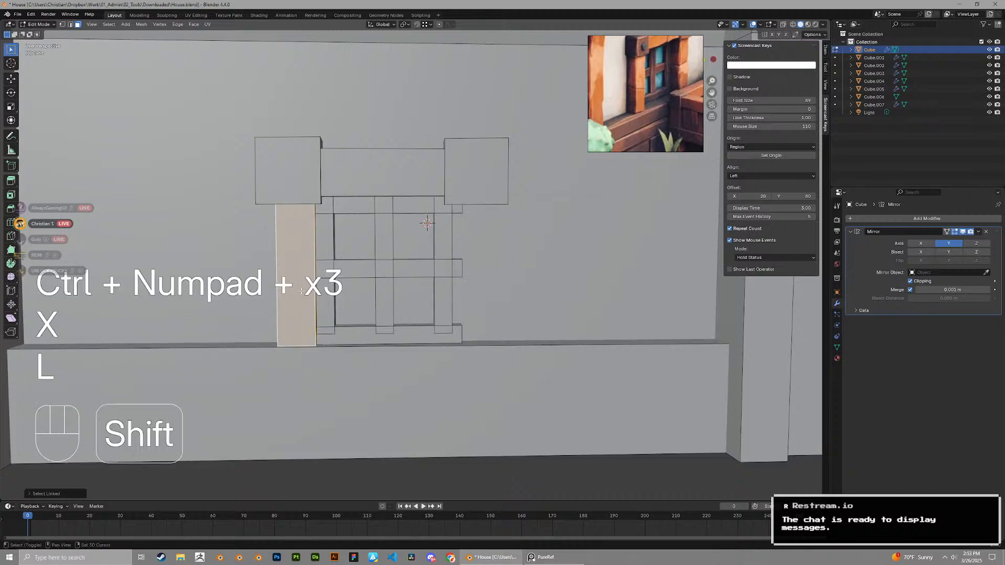
{"action": "key", "text": "shift+d"}
{"action": "key", "text": "x"}
{"action": "left_click", "coordinate": [529, 293]}
{"action": "key", "text": "g"}
{"action": "key", "text": "x"}
{"action": "left_click", "coordinate": [453, 329]}
Narrow the cap block above the left-hand window post along X and move it along X over the post
{"action": "scroll", "coordinate": [451, 325], "scroll_direction": "down", "scroll_amount": 3}
{"action": "mouse_move", "coordinate": [445, 309]}
{"action": "middle_mouse_down"}
{"action": "mouse_move", "coordinate": [419, 253]}
{"action": "mouse_move", "coordinate": [466, 262]}
{"action": "mouse_move", "coordinate": [505, 251]}
{"action": "mouse_move", "coordinate": [429, 276]}
{"action": "mouse_move", "coordinate": [455, 278]}
{"action": "mouse_move", "coordinate": [465, 269]}
{"action": "mouse_move", "coordinate": [410, 268]}
{"action": "mouse_move", "coordinate": [423, 329]}
{"action": "mouse_move", "coordinate": [479, 280]}
{"action": "mouse_move", "coordinate": [461, 318]}
{"action": "middle_mouse_up"}
{"action": "scroll", "coordinate": [436, 275], "scroll_direction": "down", "scroll_amount": 3}
{"action": "scroll", "coordinate": [410, 268], "scroll_direction": "up", "scroll_amount": 2}
{"action": "scroll", "coordinate": [408, 314], "scroll_direction": "up", "scroll_amount": 2}
{"action": "left_click", "coordinate": [354, 291]}
{"action": "key", "text": "l"}
{"action": "key", "text": "s"}
{"action": "key", "text": "x"}
{"action": "left_click", "coordinate": [463, 280]}
{"action": "key", "text": "g"}
{"action": "key", "text": "x"}
{"action": "left_click", "coordinate": [467, 279]}
Scale the left-hand cap block down slightly along Z and readjust its position along X
{"action": "key", "text": "s"}
{"action": "key", "text": "z"}
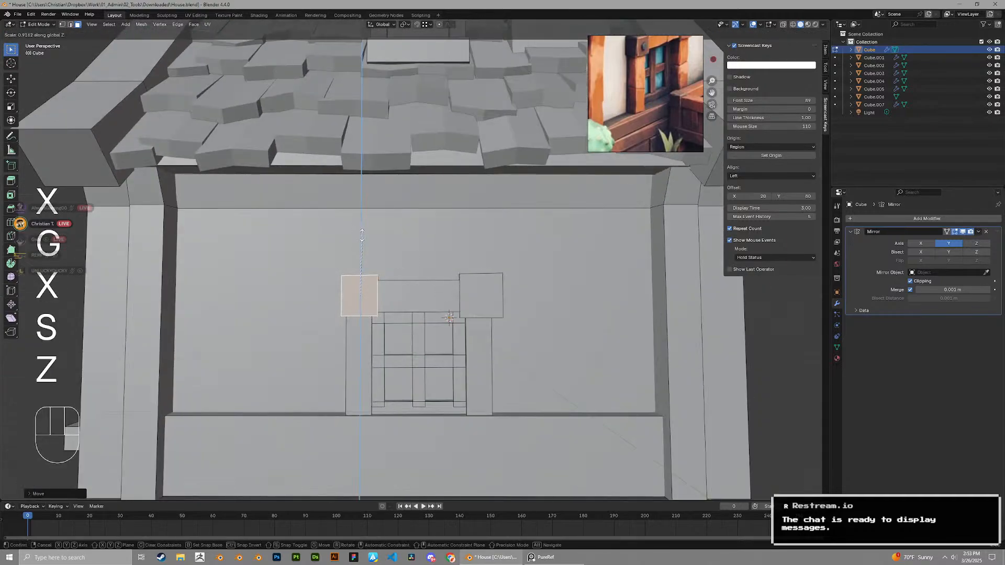
{"action": "left_click", "coordinate": [362, 234]}
{"action": "key", "text": "g"}
{"action": "key", "text": "x"}
{"action": "left_click", "coordinate": [455, 275]}
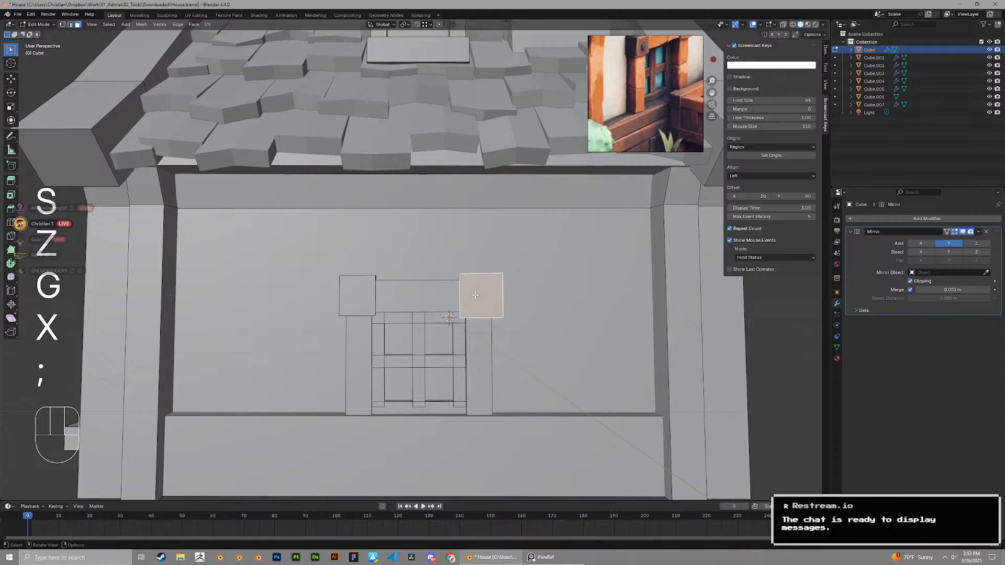
Delete the entire oversized cap block above the right-hand window post
{"action": "key", "text": "x"}
{"action": "left_click", "coordinate": [476, 294]}
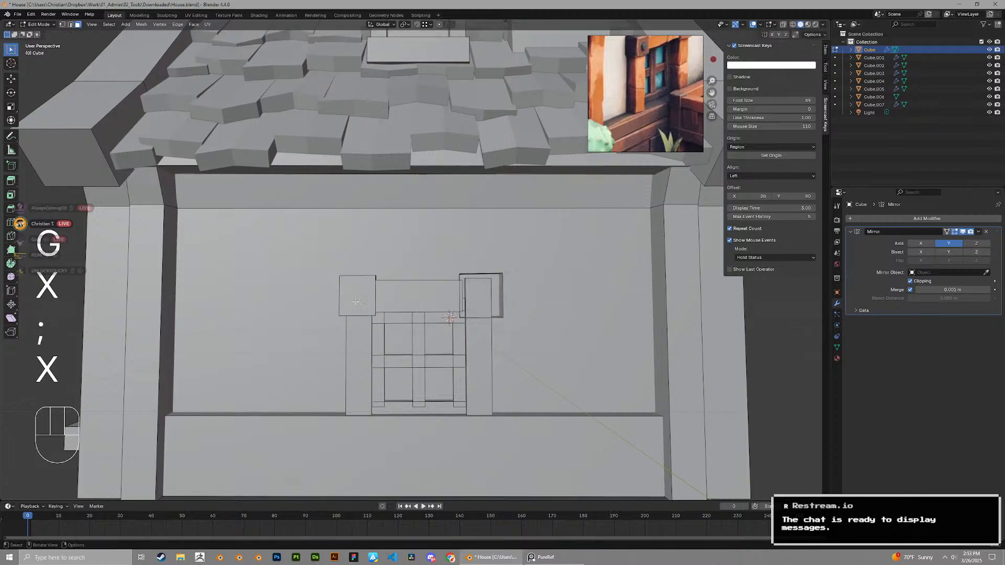
{"action": "key", "text": "ctrl+KP_Add"}
{"action": "key", "text": "ctrl+KP_Add"}
{"action": "key", "text": "x"}
{"action": "left_click", "coordinate": [442, 299]}
Duplicate the resized left-hand cap block and move the copy along X onto the right-hand post
{"action": "key", "text": "l"}
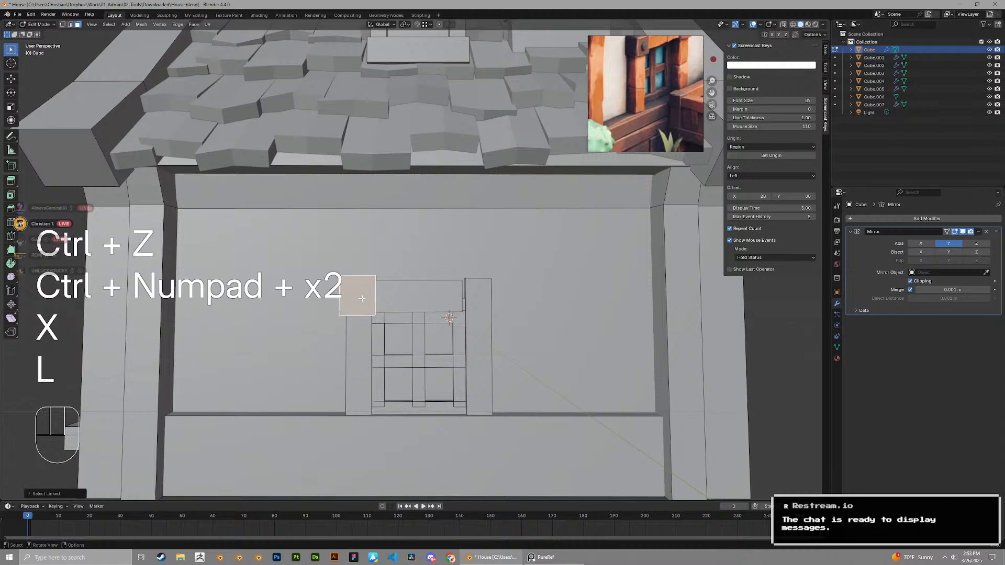
{"action": "key", "text": "shift+d"}
{"action": "key", "text": "x"}
{"action": "left_click", "coordinate": [490, 310]}
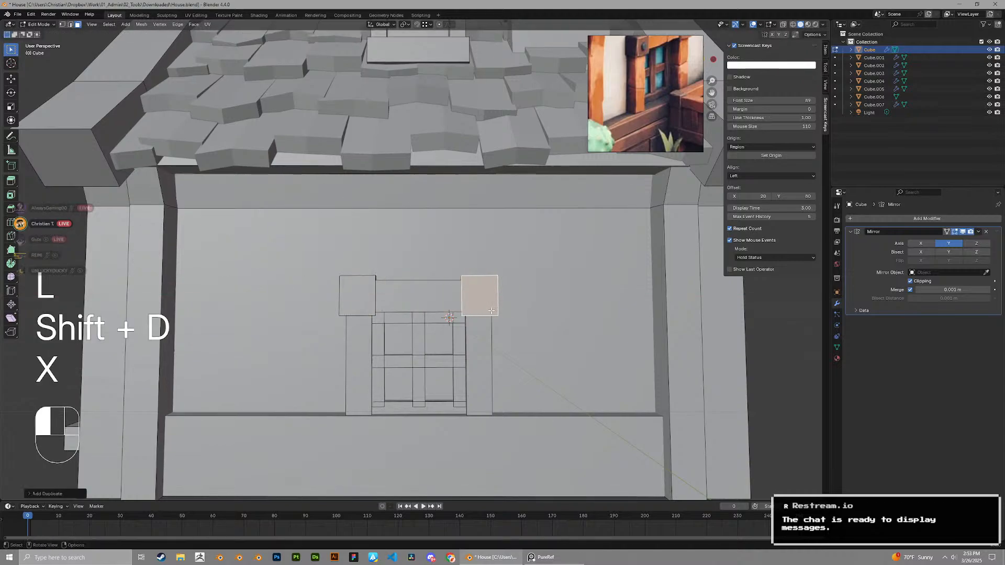
Select the whole lintel between the two cap blocks and delete it
{"action": "scroll", "coordinate": [471, 314], "scroll_direction": "up", "scroll_amount": 1}
{"action": "left_click", "coordinate": [419, 318]}
{"action": "key", "text": "l"}
{"action": "key", "text": "x"}
{"action": "left_click", "coordinate": [417, 319]}
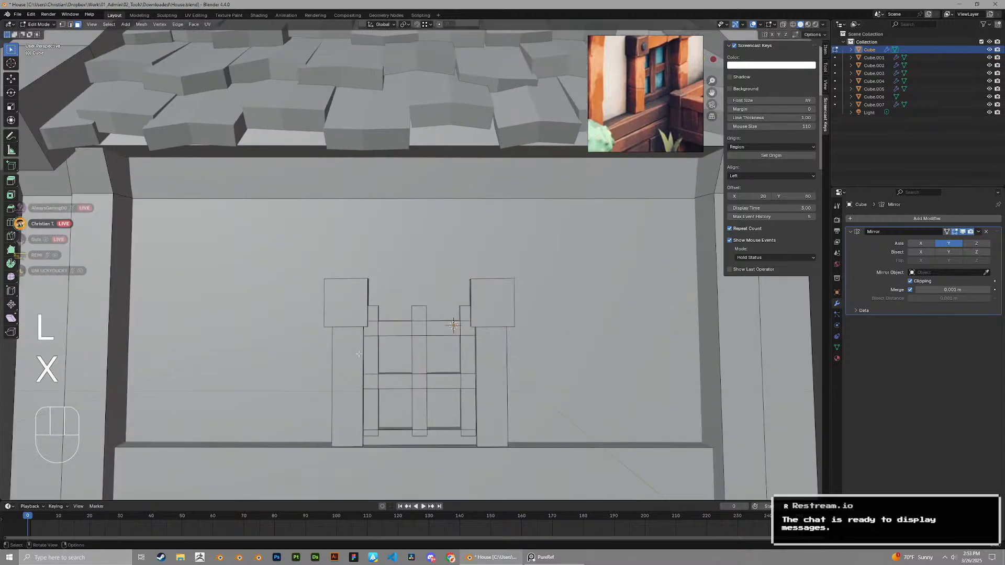
Duplicate the left-hand window post, raise the copy along Z and rotate it 90° about Y into a horizontal beam
{"action": "left_click", "coordinate": [338, 360]}
{"action": "key", "text": "shift+d"}
{"action": "key", "text": "z"}
{"action": "key", "text": "r"}
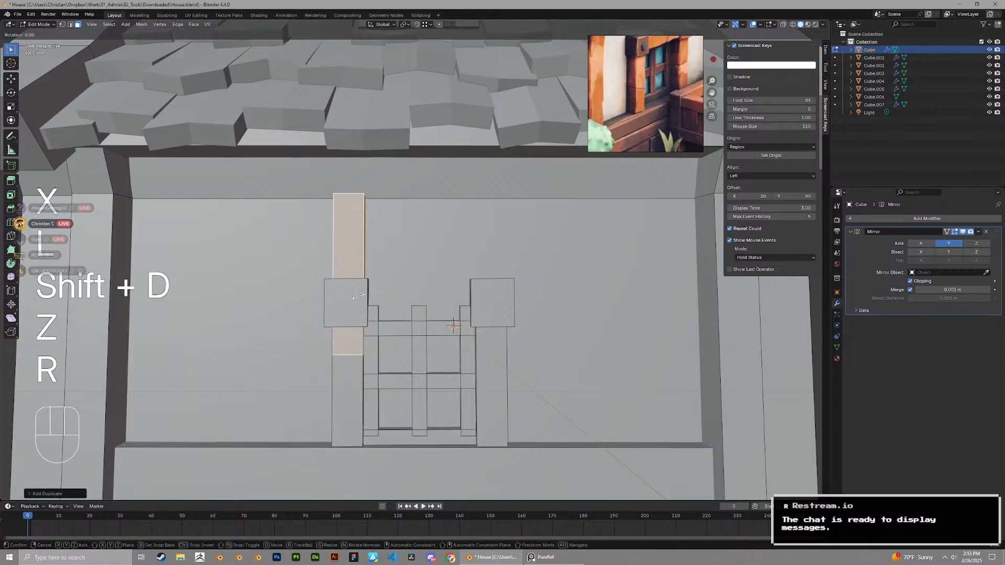
{"action": "key", "text": "z"}
{"action": "key", "text": "KP_9"}
{"action": "key", "text": "KP_0"}
{"action": "key", "text": "x"}
{"action": "key", "text": "y"}
{"action": "left_click", "coordinate": [358, 296]}
Move the horizontal beam along X and down along Z between the two cap blocks as the new lintel
{"action": "key", "text": "g"}
{"action": "key", "text": "x"}
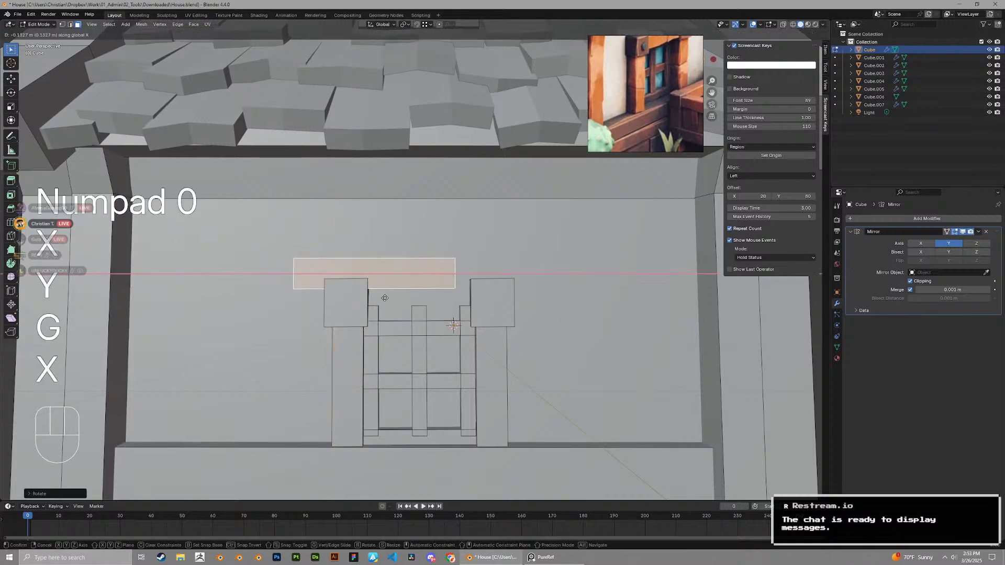
{"action": "left_click", "coordinate": [427, 298]}
{"action": "key", "text": "g"}
{"action": "key", "text": "z"}
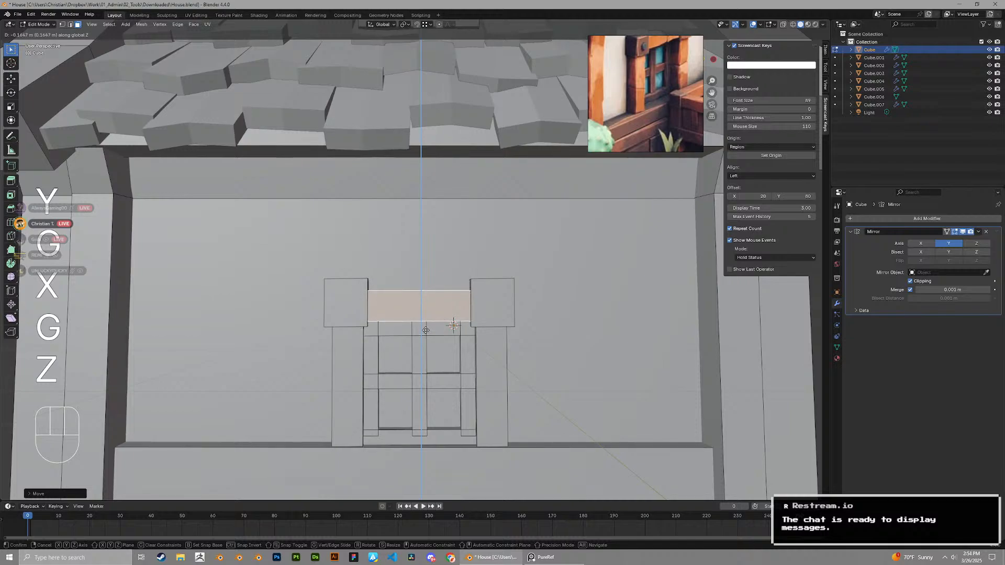
{"action": "left_click", "coordinate": [426, 330]}
Select the top faces of both window cap blocks and lower them slightly along Z
{"action": "middle_click_drag", "start_coordinate": [426, 330], "coordinate": [420, 352]}
{"action": "key", "text": "3"}
{"action": "left_click", "coordinate": [346, 279]}
{"action": "left_click", "coordinate": [492, 279], "text": "shift"}
{"action": "key", "text": "g"}
{"action": "key", "text": "z"}
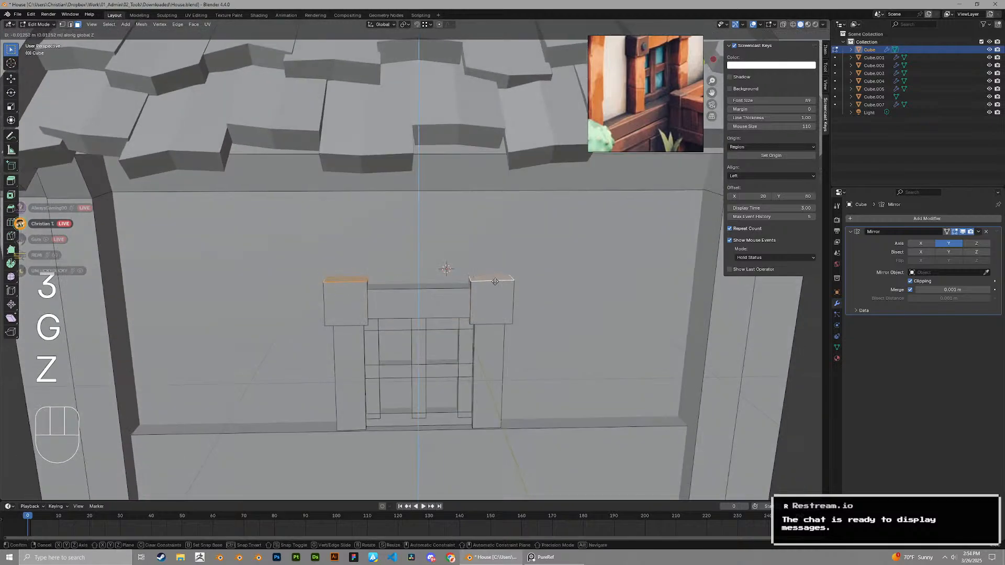
{"action": "left_click", "coordinate": [495, 284]}
Select the edge loops around the tops of both cap blocks and adjust their height along Z
{"action": "key", "text": "2"}
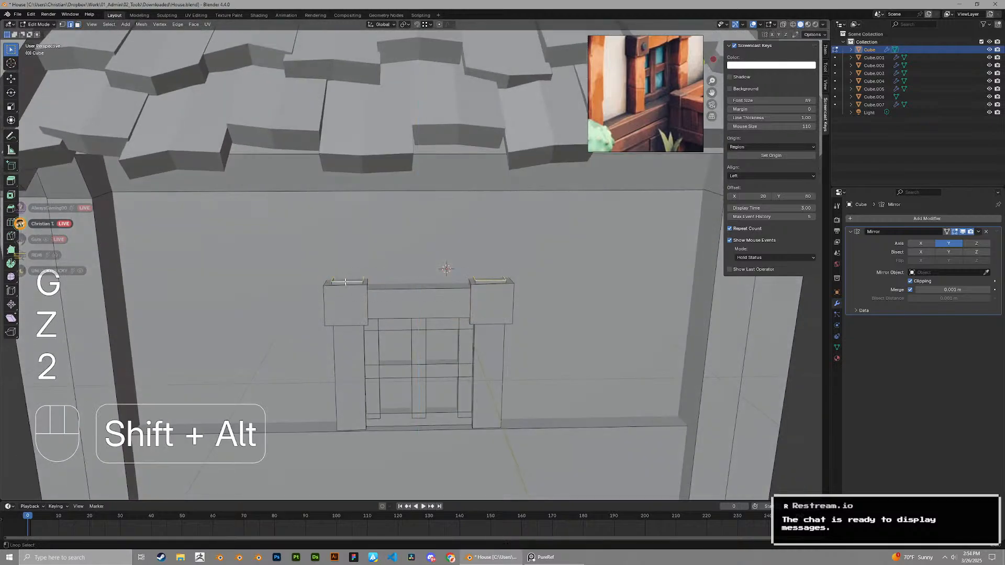
{"action": "key", "text": "g"}
{"action": "key", "text": "z"}
{"action": "left_click", "coordinate": [348, 281]}
{"action": "key", "text": "Tab"}
{"action": "scroll", "coordinate": [450, 335], "scroll_direction": "down", "scroll_amount": 5}
{"action": "mouse_move", "coordinate": [450, 334]}
{"action": "middle_mouse_down"}
{"action": "mouse_move", "coordinate": [534, 328]}
{"action": "mouse_move", "coordinate": [405, 328]}
{"action": "mouse_move", "coordinate": [442, 325]}
{"action": "middle_mouse_up"}
Select every linked part of the window, including bars, posts, caps and lintel, and scale the whole assembly up slightly
{"action": "key", "text": "Tab"}
{"action": "scroll", "coordinate": [441, 325], "scroll_direction": "up", "scroll_amount": 2}
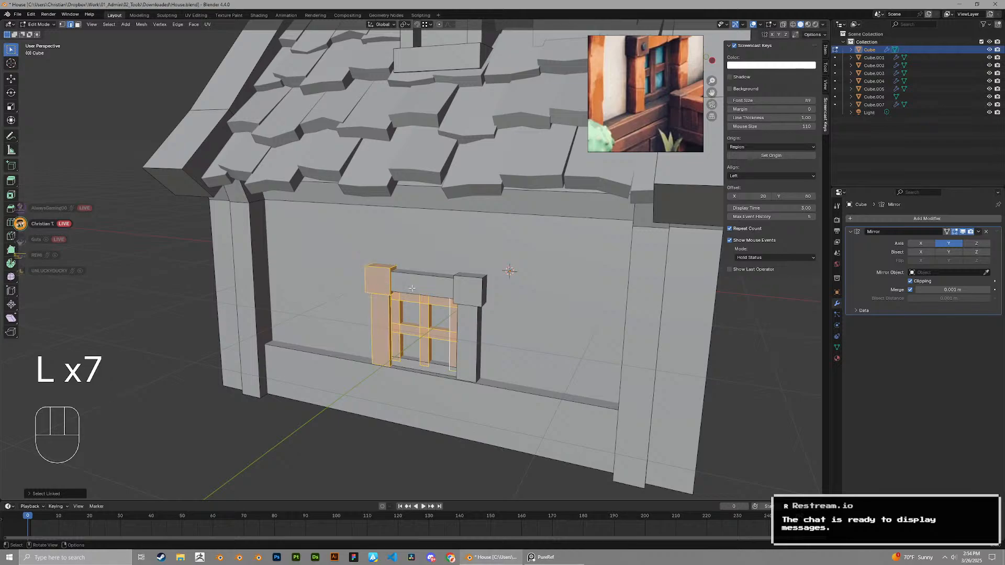
{"action": "key", "text": "s"}
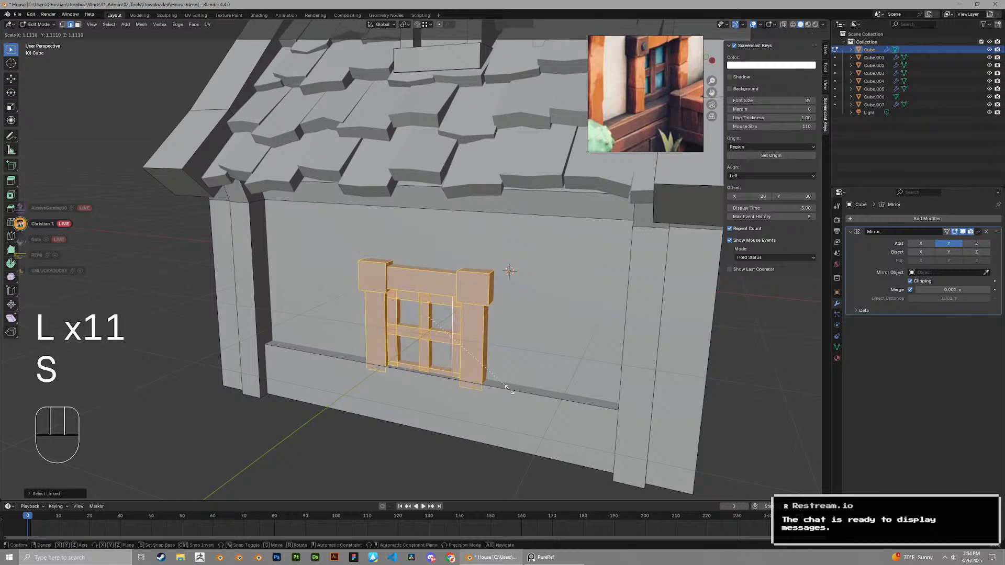
{"action": "right_click", "coordinate": [507, 385]}
{"action": "key", "text": "alt+s"}
{"action": "right_click", "coordinate": [516, 377]}
{"action": "key", "text": "s"}
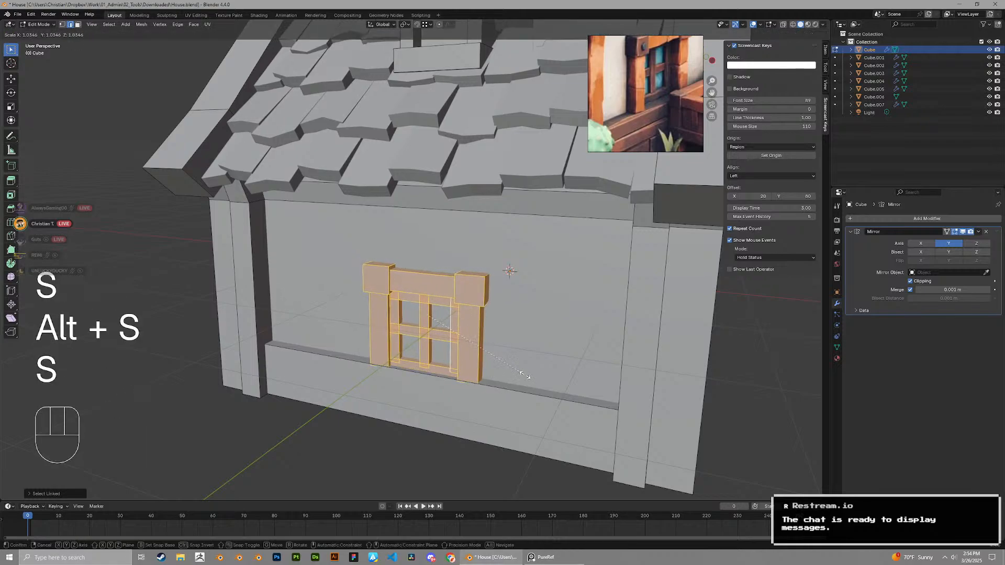
{"action": "left_click", "coordinate": [528, 377]}
Raise the whole window assembly slightly along Z and save the file
{"action": "key", "text": "g"}
{"action": "key", "text": "z"}
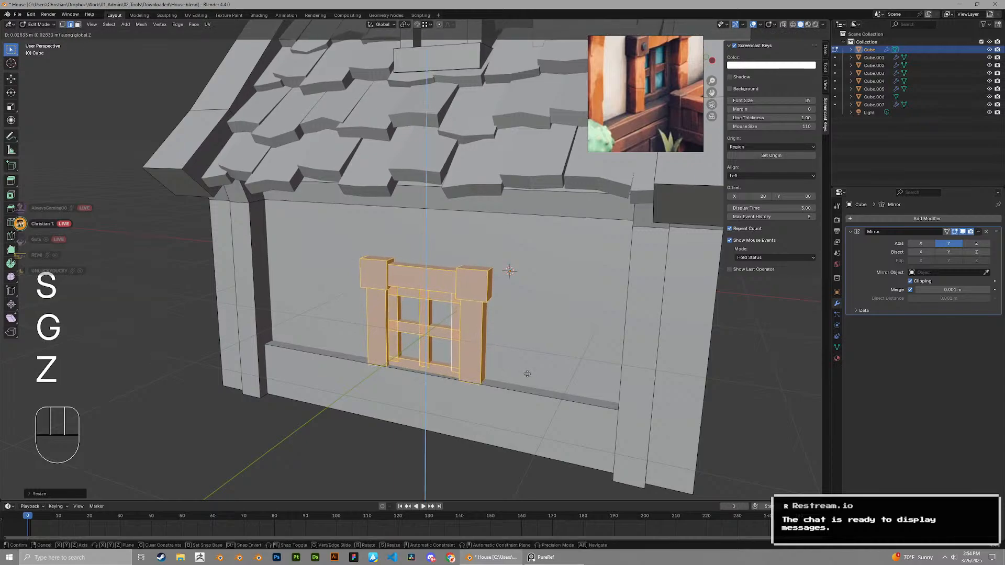
{"action": "left_click", "coordinate": [527, 374]}
{"action": "scroll", "coordinate": [527, 374], "scroll_direction": "down", "scroll_amount": 6}
{"action": "key", "text": "Tab"}
{"action": "middle_click_drag", "start_coordinate": [539, 331], "coordinate": [419, 307]}
{"action": "key", "text": "ctrl+s"}
Move the whole window assembly along Y to adjust its depth against the wall
{"action": "key", "text": "Tab"}
{"action": "scroll", "coordinate": [464, 328], "scroll_direction": "up", "scroll_amount": 6}
{"action": "key", "text": "g"}
{"action": "key", "text": "x"}
{"action": "key", "text": "y"}
{"action": "left_click", "coordinate": [569, 371]}
{"action": "scroll", "coordinate": [434, 308], "scroll_direction": "up", "scroll_amount": 4}
{"action": "scroll", "coordinate": [471, 302], "scroll_direction": "down", "scroll_amount": 2}
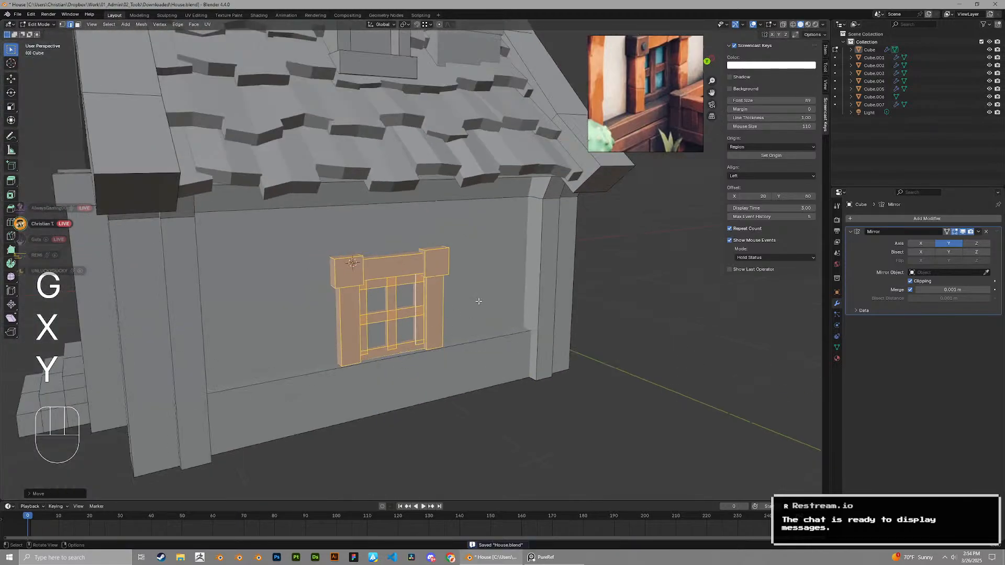
Select the side wall face behind the window and inset it
{"action": "left_click", "coordinate": [478, 301]}
{"action": "key", "text": "3"}
{"action": "key", "text": "Tab"}
{"action": "left_click", "coordinate": [466, 294]}
{"action": "middle_click_drag", "start_coordinate": [481, 296], "coordinate": [497, 317]}
{"action": "key", "text": "Tab"}
{"action": "key", "text": "3"}
{"action": "left_click", "coordinate": [453, 292]}
{"action": "key", "text": "i"}
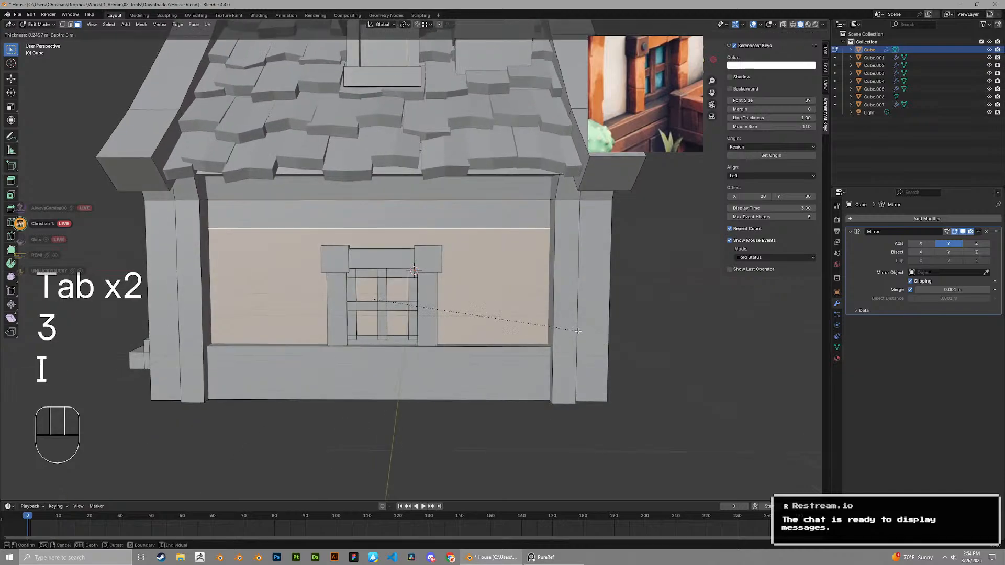
{"action": "left_click", "coordinate": [511, 315]}
Scale the inset wall face down along X and shift it along X to fit between the window posts
{"action": "key", "text": "s"}
{"action": "key", "text": "x"}
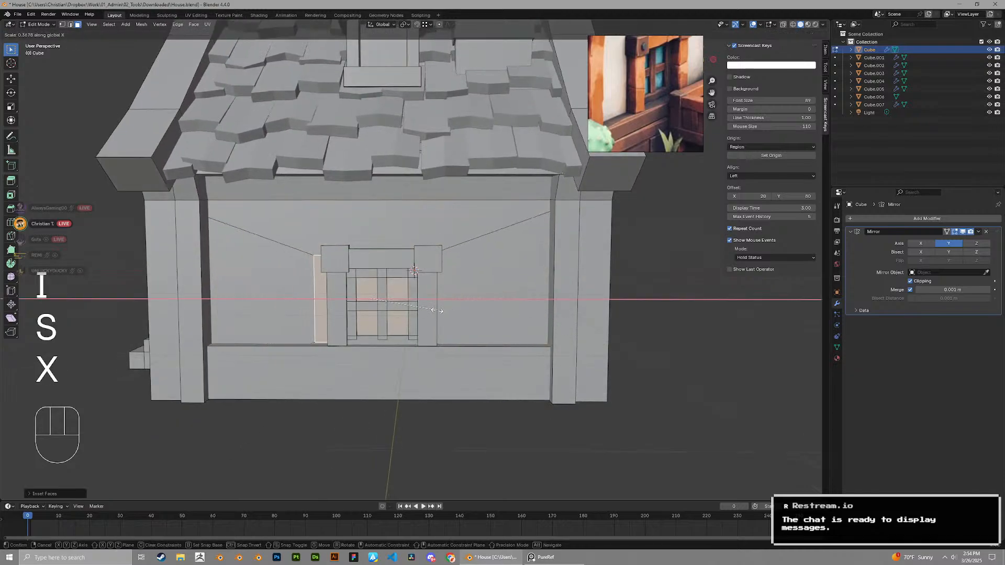
{"action": "left_click", "coordinate": [505, 318]}
{"action": "key", "text": "g"}
{"action": "key", "text": "x"}
{"action": "left_click", "coordinate": [494, 323]}
{"action": "key", "text": "s"}
{"action": "key", "text": "x"}
{"action": "left_click", "coordinate": [479, 322]}
{"action": "key", "text": "g"}
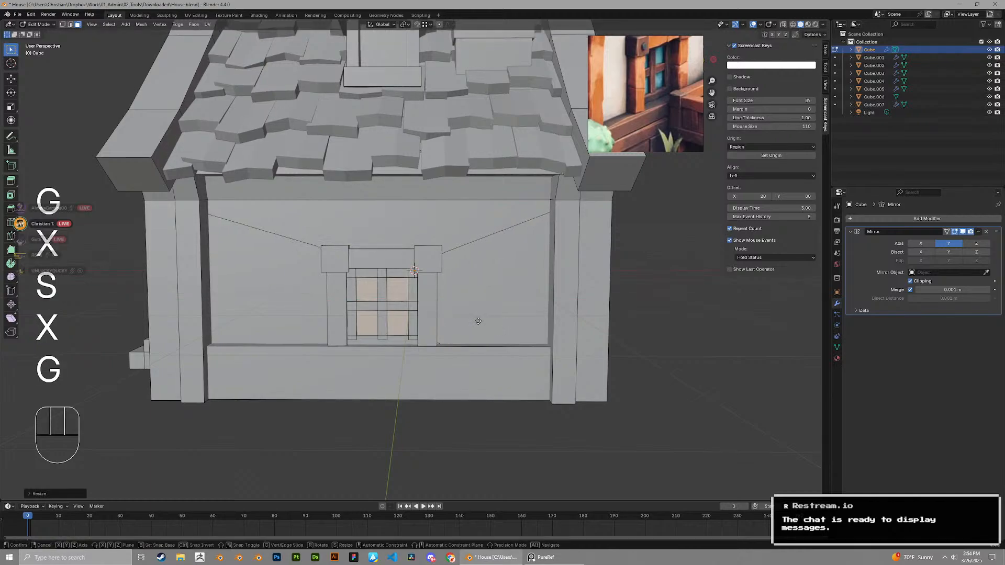
{"action": "key", "text": "x"}
{"action": "left_click", "coordinate": [469, 321]}
Move and scale the inset wall face along Z to fit the height of the window opening
{"action": "key", "text": "g"}
{"action": "key", "text": "z"}
{"action": "left_click", "coordinate": [469, 325]}
{"action": "key", "text": "s"}
{"action": "key", "text": "z"}
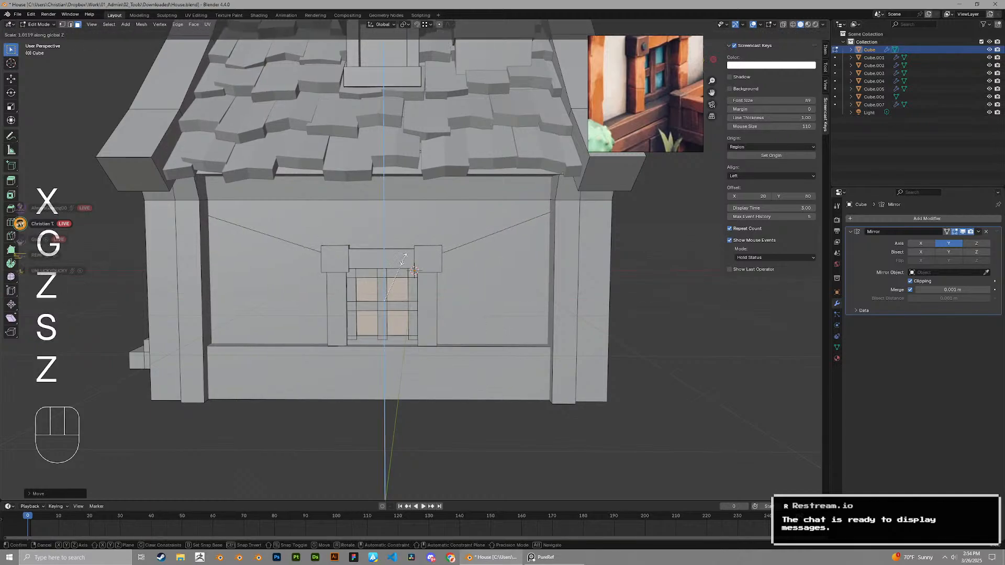
{"action": "left_click", "coordinate": [467, 323]}
Extrude the inset wall face inward about 0.2 m to form the window recess
{"action": "middle_click_drag", "start_coordinate": [468, 323], "coordinate": [442, 292]}
{"action": "key", "text": "e"}
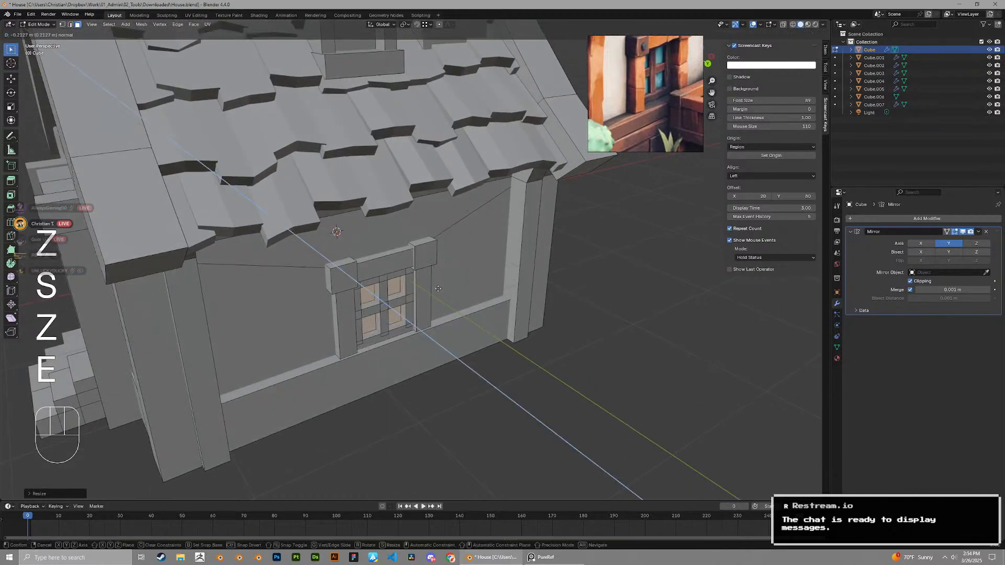
{"action": "left_click", "coordinate": [436, 287]}
{"action": "scroll", "coordinate": [455, 272], "scroll_direction": "up", "scroll_amount": 4}
Select all the linked inner bars of the window grid and adjust their thickness with Shrink/Fatten
{"action": "key", "text": "l"}
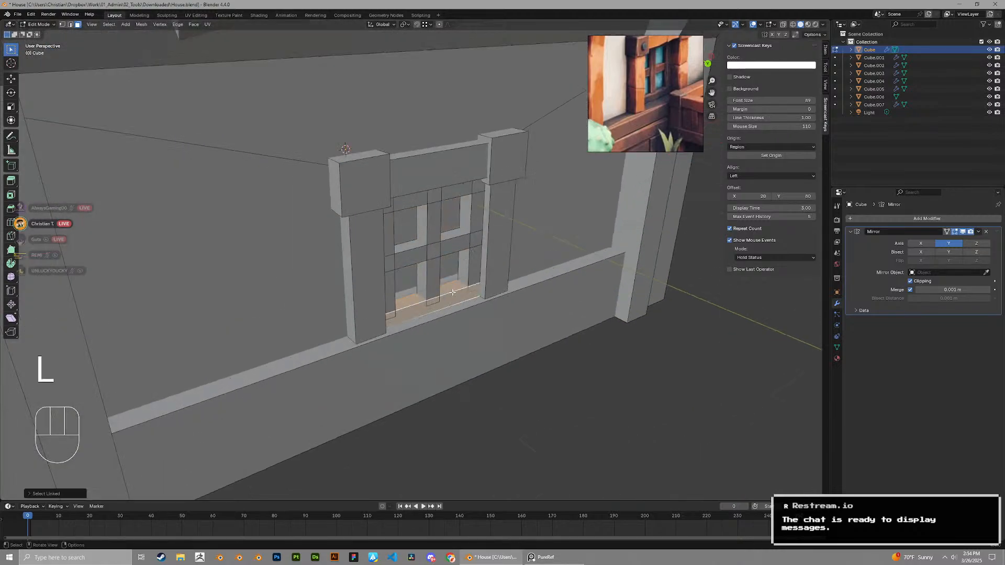
{"action": "middle_click_drag", "start_coordinate": [453, 292], "coordinate": [427, 273]}
{"action": "key", "text": "l"}
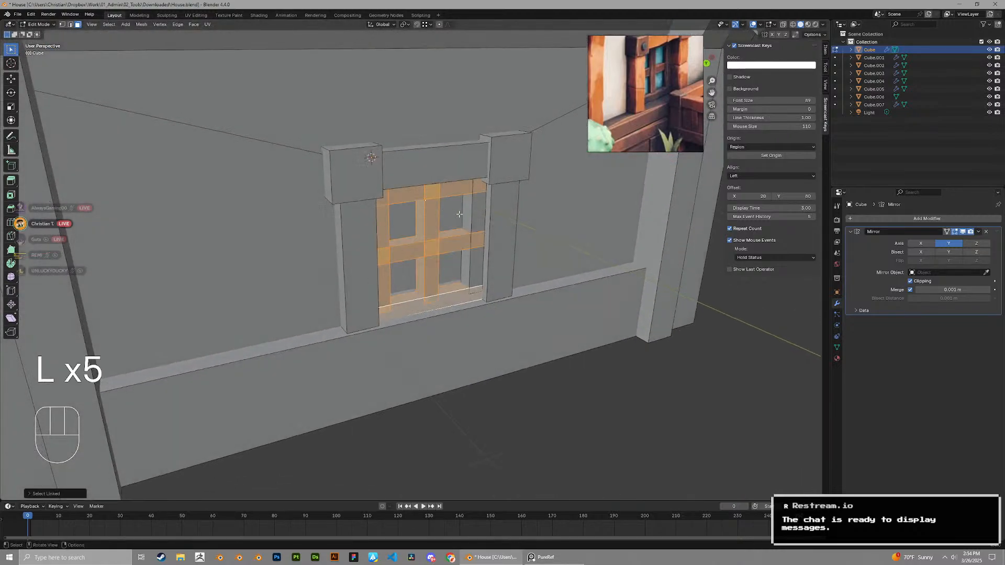
{"action": "key", "text": "l"}
{"action": "middle_click_drag", "start_coordinate": [472, 219], "coordinate": [542, 240]}
{"action": "key", "text": "alt+s"}
{"action": "left_click", "coordinate": [541, 224]}
Recess the window grid about 0.07 m along Y behind the posts and save the file
{"action": "key", "text": "g"}
{"action": "key", "text": "x"}
{"action": "key", "text": "y"}
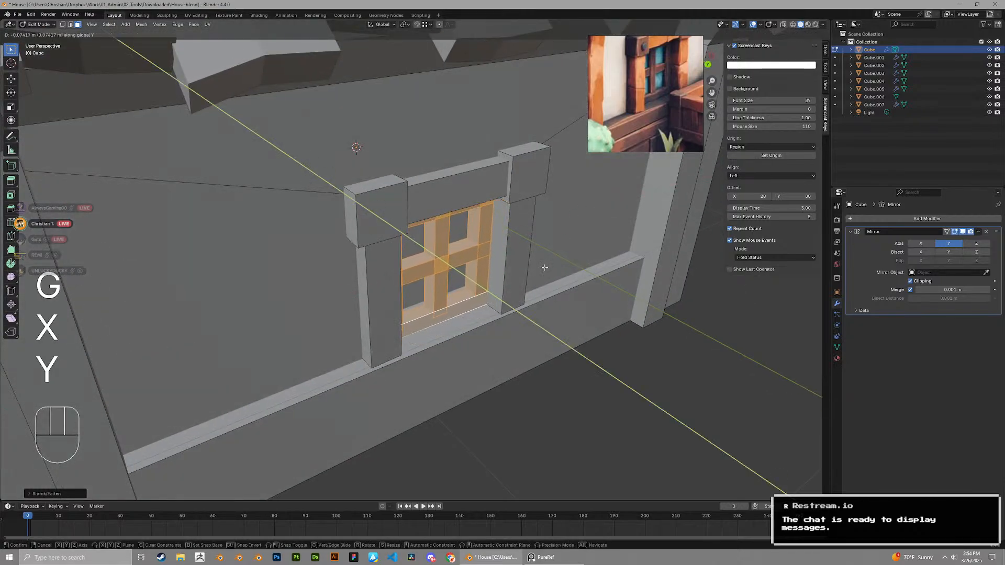
{"action": "left_click", "coordinate": [546, 269]}
{"action": "key", "text": "Tab"}
{"action": "middle_click_drag", "start_coordinate": [563, 322], "coordinate": [478, 255]}
{"action": "scroll", "coordinate": [495, 288], "scroll_direction": "down", "scroll_amount": 3}
{"action": "key", "text": "ctrl+s"}
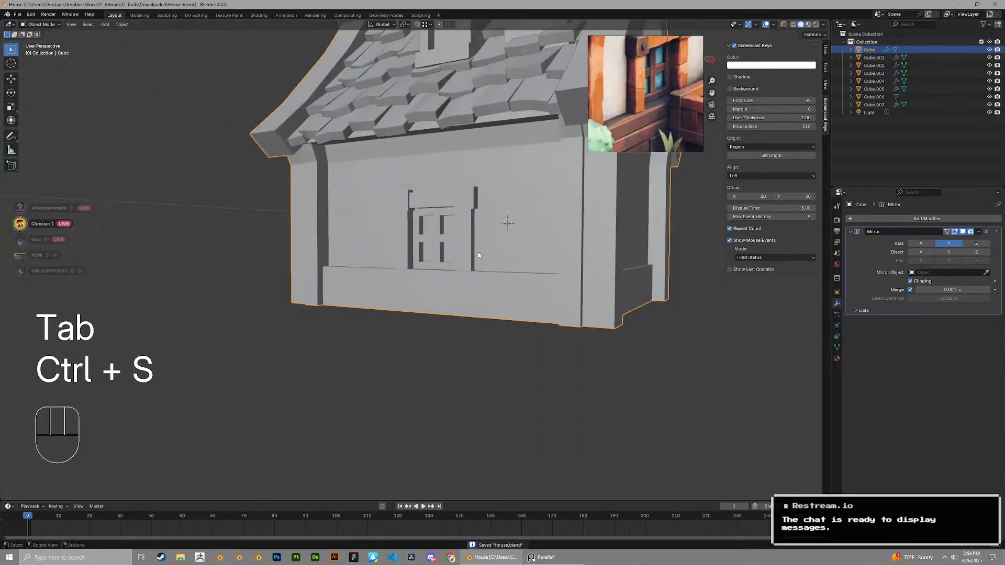
Fine-tune the depth of the window grid along Y within the recess
{"action": "scroll", "coordinate": [453, 234], "scroll_direction": "up", "scroll_amount": 4}
{"action": "key", "text": "Tab"}
{"action": "scroll", "coordinate": [449, 230], "scroll_direction": "up", "scroll_amount": 1}
{"action": "key", "text": "g"}
{"action": "key", "text": "x"}
{"action": "key", "text": "y"}
{"action": "left_click", "coordinate": [449, 219]}
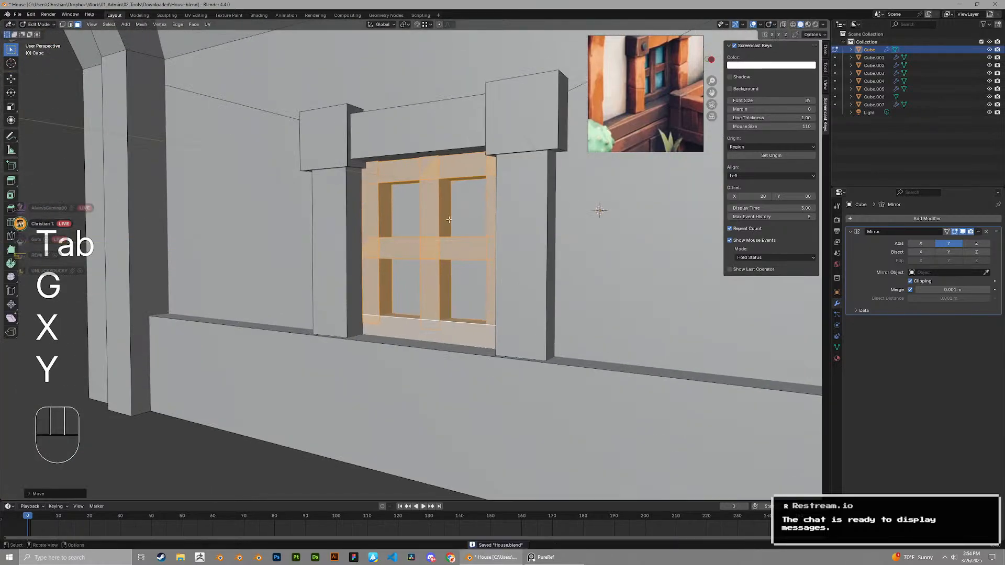
Select the whole window lintel, lower it about 0.01 m along Z and save the file
{"action": "key", "text": "l"}
{"action": "key", "text": "g"}
{"action": "key", "text": "z"}
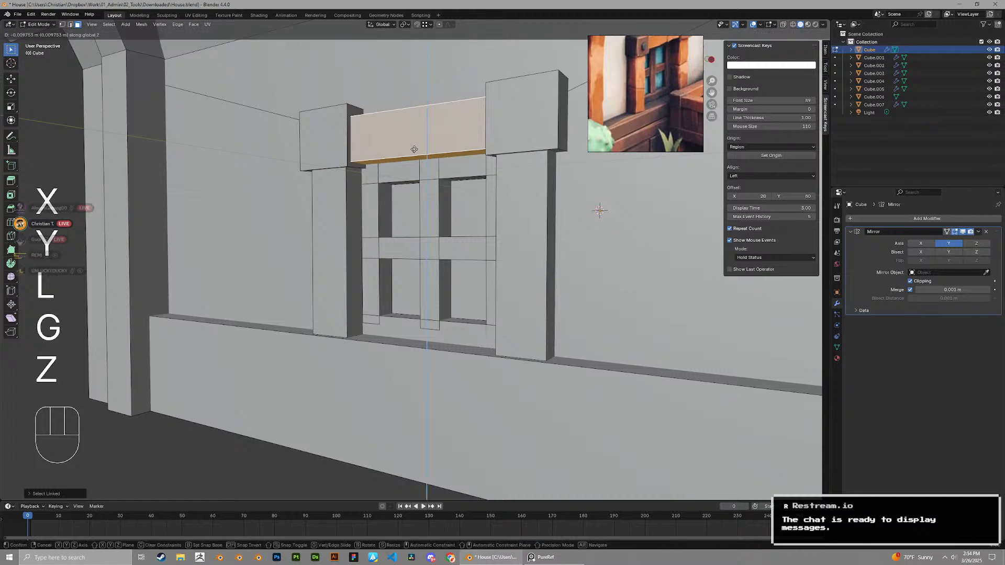
{"action": "left_click", "coordinate": [413, 148]}
{"action": "key", "text": "Tab"}
{"action": "scroll", "coordinate": [514, 260], "scroll_direction": "down", "scroll_amount": 4}
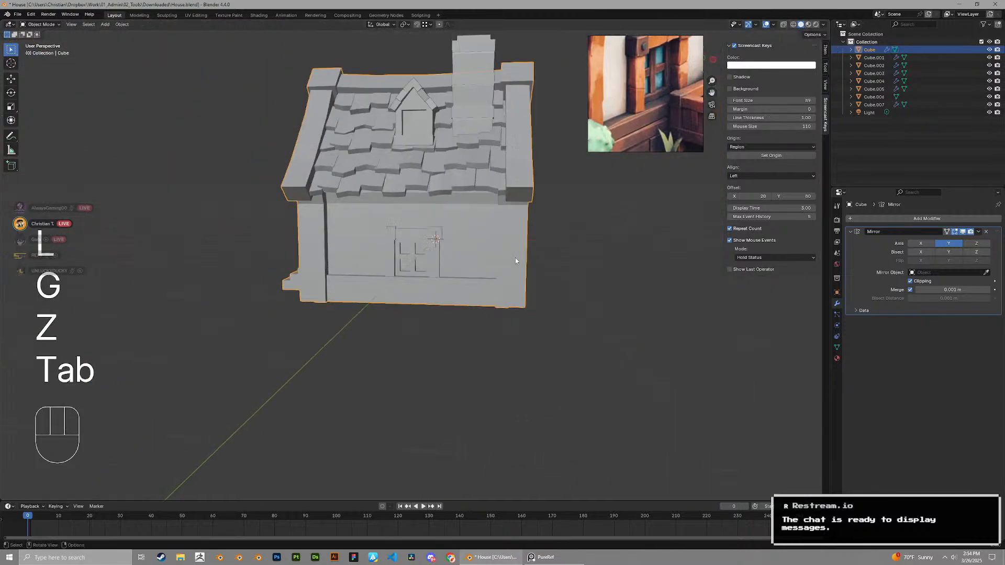
{"action": "scroll", "coordinate": [447, 292], "scroll_direction": "down", "scroll_amount": 3}
{"action": "middle_click_drag", "start_coordinate": [481, 286], "coordinate": [423, 303]}
{"action": "scroll", "coordinate": [438, 282], "scroll_direction": "up", "scroll_amount": 5}
{"action": "scroll", "coordinate": [441, 270], "scroll_direction": "up", "scroll_amount": 4}
{"action": "left_click", "coordinate": [438, 292]}
{"action": "key", "text": "Tab"}
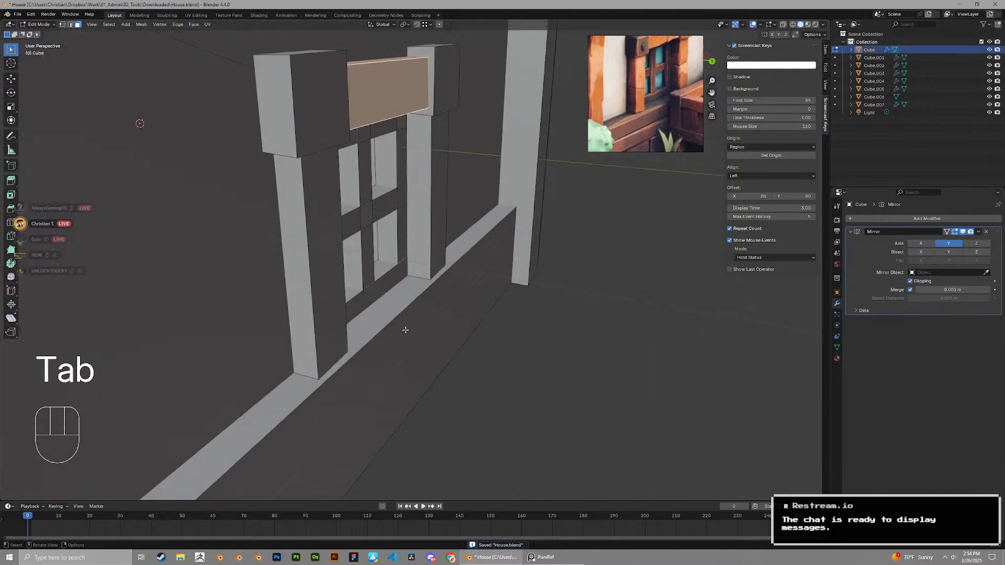
{"action": "key", "text": "3"}
{"action": "left_click", "coordinate": [404, 356]}
{"action": "key", "text": "g"}
{"action": "key", "text": "x"}
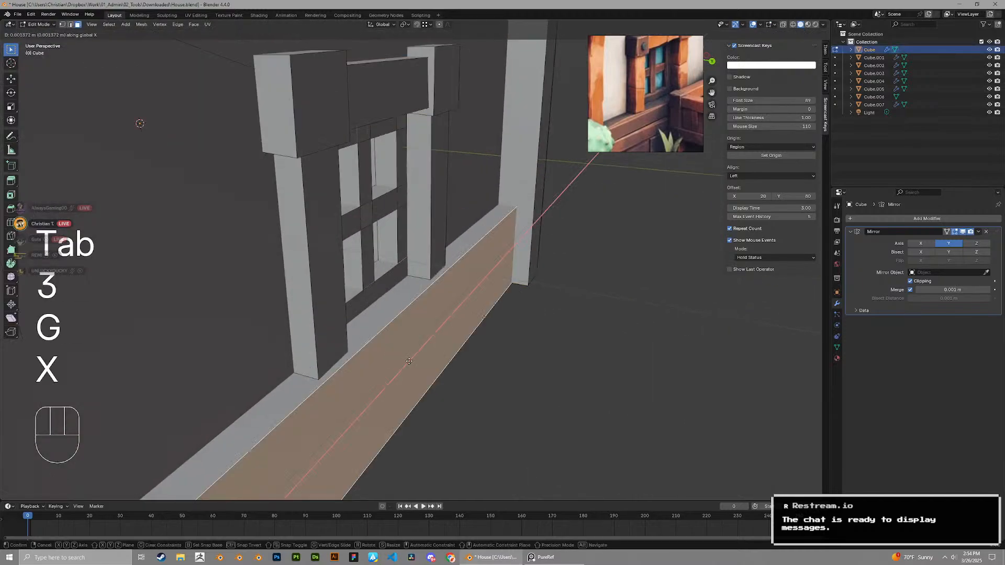
{"action": "right_click", "coordinate": [409, 362]}
Return to Object Mode and save the house file
{"action": "scroll", "coordinate": [560, 318], "scroll_direction": "down", "scroll_amount": 8}
{"action": "key", "text": "Tab"}
{"action": "middle_click_drag", "start_coordinate": [374, 312], "coordinate": [479, 299]}
{"action": "key", "text": "ctrl+s"}
{"action": "scroll", "coordinate": [406, 307], "scroll_direction": "down", "scroll_amount": 3}
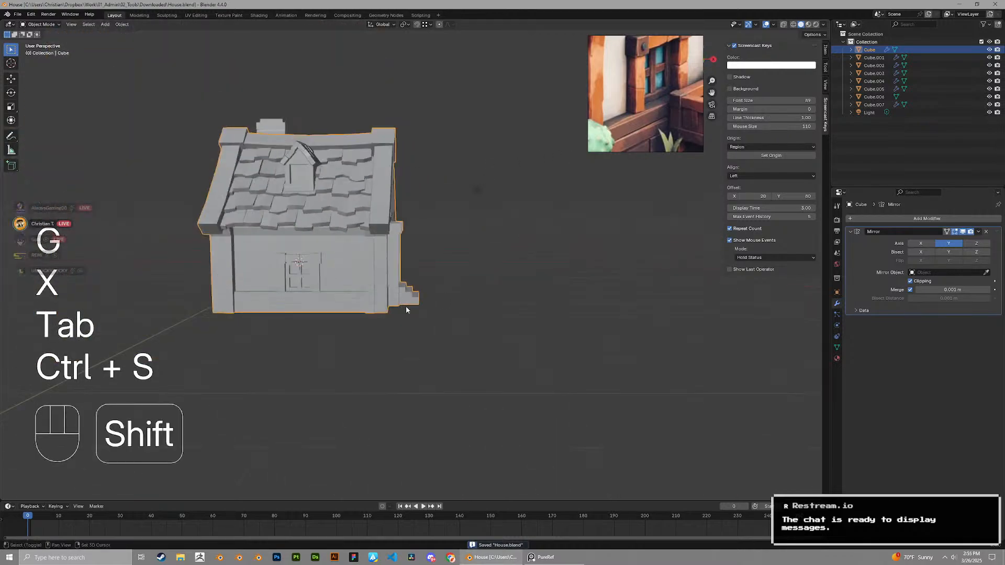
Examine the roof dormer on the model and compare it with the dormer in the reference image
{"action": "middle_click_drag", "start_coordinate": [406, 308], "coordinate": [455, 315], "text": "shift"}
{"action": "scroll", "coordinate": [460, 317], "scroll_direction": "down", "scroll_amount": 3}
{"action": "middle_click_drag", "start_coordinate": [479, 317], "coordinate": [392, 301]}
{"action": "middle_click_drag", "start_coordinate": [487, 267], "coordinate": [427, 292], "text": "shift"}
{"action": "scroll", "coordinate": [426, 292], "scroll_direction": "up", "scroll_amount": 3}
{"action": "middle_click_drag", "start_coordinate": [427, 292], "coordinate": [327, 272]}
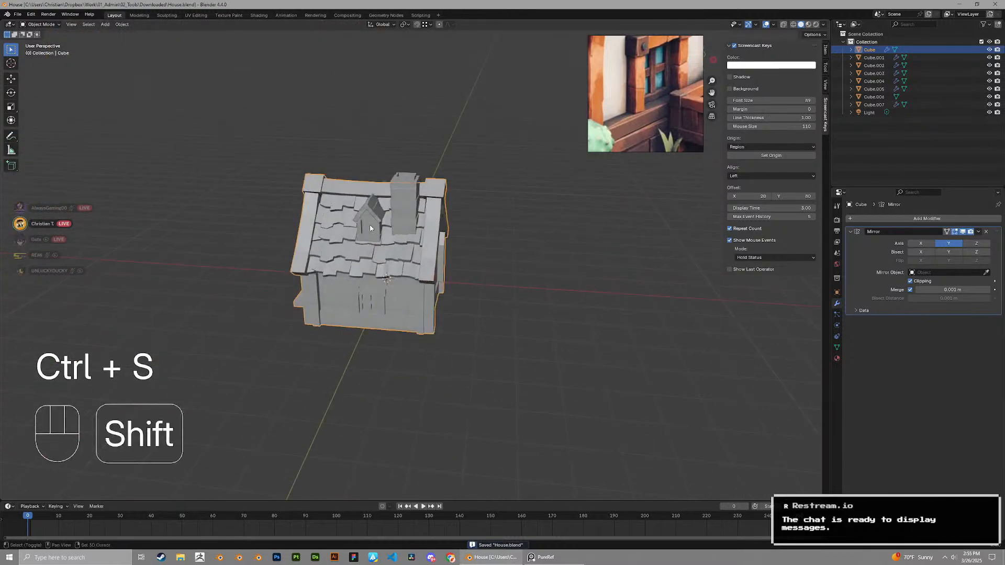
{"action": "scroll", "coordinate": [419, 284], "scroll_direction": "up", "scroll_amount": 4}
{"action": "middle_click_drag", "start_coordinate": [370, 228], "coordinate": [451, 254], "text": "shift"}
{"action": "scroll", "coordinate": [451, 254], "scroll_direction": "up", "scroll_amount": 2}
{"action": "left_click", "coordinate": [378, 316]}
{"action": "scroll", "coordinate": [619, 95], "scroll_direction": "down", "scroll_amount": 5}
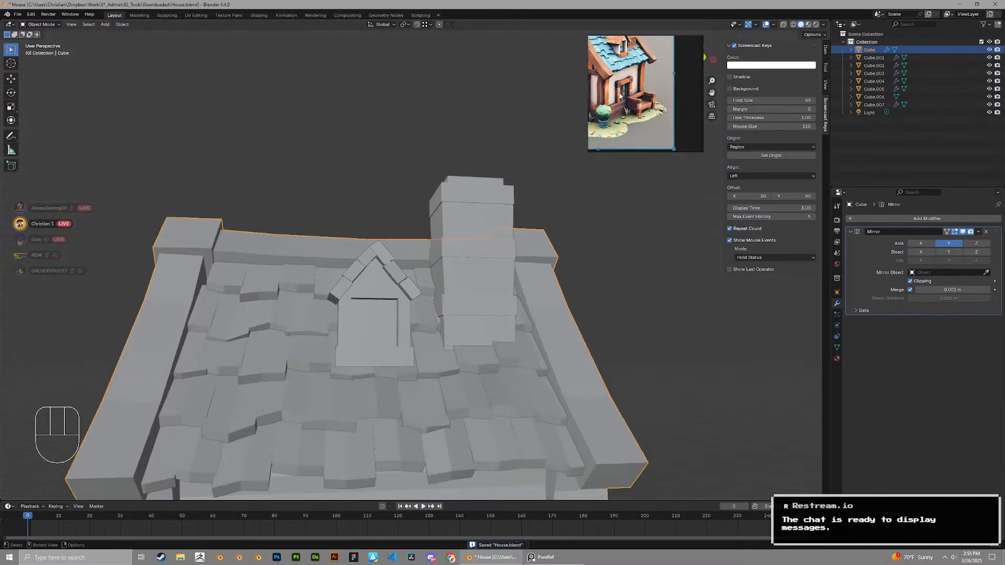
{"action": "middle_click_drag", "start_coordinate": [620, 96], "coordinate": [635, 112]}
{"action": "scroll", "coordinate": [634, 112], "scroll_direction": "up", "scroll_amount": 4}
{"action": "middle_click_drag", "start_coordinate": [638, 73], "coordinate": [646, 117]}
{"action": "scroll", "coordinate": [646, 94], "scroll_direction": "up", "scroll_amount": 4}
{"action": "scroll", "coordinate": [364, 319], "scroll_direction": "up", "scroll_amount": 1}
{"action": "middle_click_drag", "start_coordinate": [363, 319], "coordinate": [410, 186], "text": "shift"}
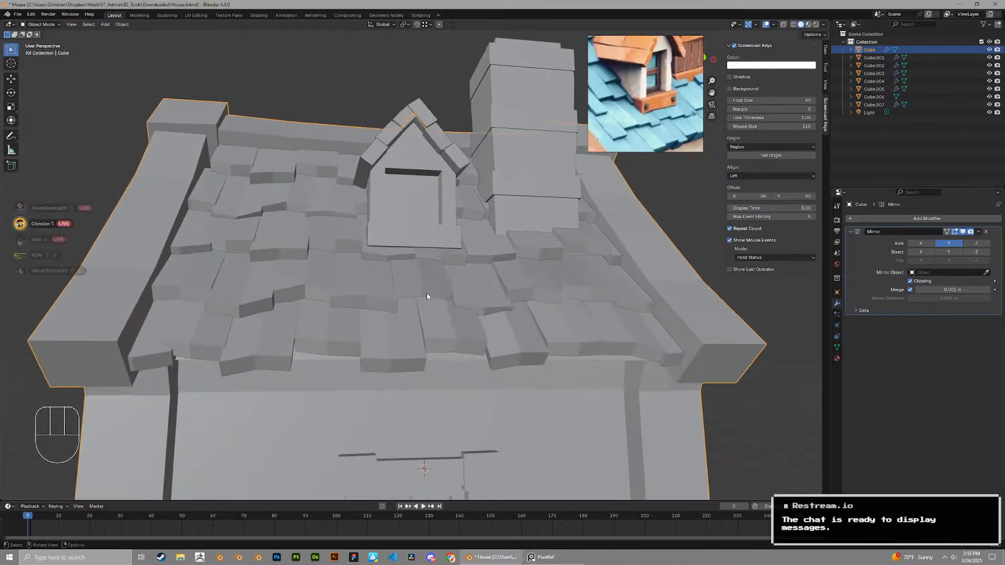
{"action": "middle_click_drag", "start_coordinate": [427, 297], "coordinate": [398, 312]}
{"action": "scroll", "coordinate": [419, 236], "scroll_direction": "up", "scroll_amount": 1}
{"action": "middle_click_drag", "start_coordinate": [445, 155], "coordinate": [426, 223], "text": "shift"}
{"action": "scroll", "coordinate": [425, 218], "scroll_direction": "up", "scroll_amount": 2}
{"action": "scroll", "coordinate": [426, 220], "scroll_direction": "down", "scroll_amount": 7}
{"action": "middle_click_drag", "start_coordinate": [399, 385], "coordinate": [399, 318], "text": "shift"}
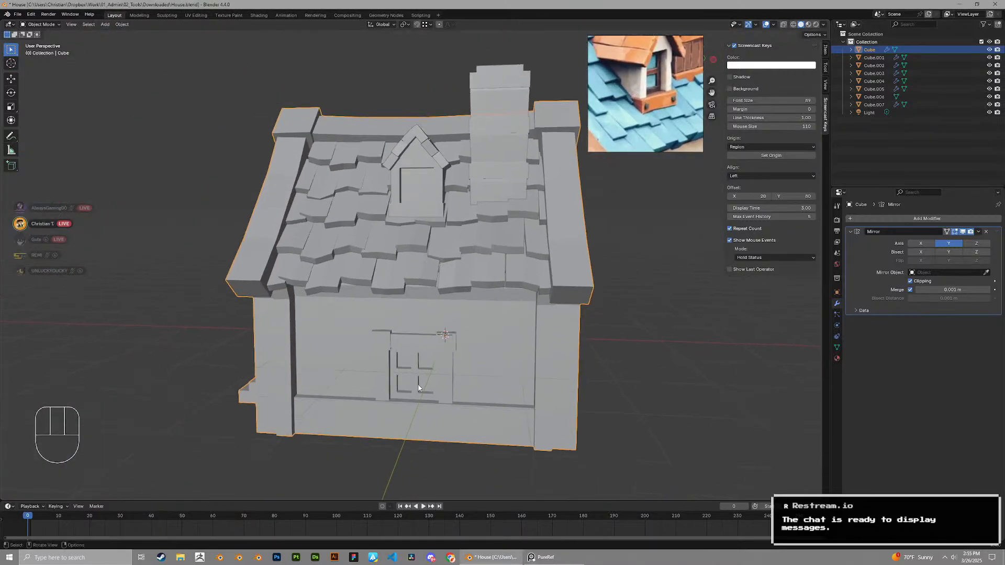
Select the recessed window pane face of the roof dormer in Edit Mode and move it
{"action": "key", "text": "Tab"}
{"action": "key", "text": "Tab"}
{"action": "scroll", "coordinate": [427, 168], "scroll_direction": "up", "scroll_amount": 3}
{"action": "key", "text": "Tab"}
{"action": "key", "text": "3"}
{"action": "middle_click_drag", "start_coordinate": [427, 168], "coordinate": [450, 168]}
{"action": "key", "text": "g"}
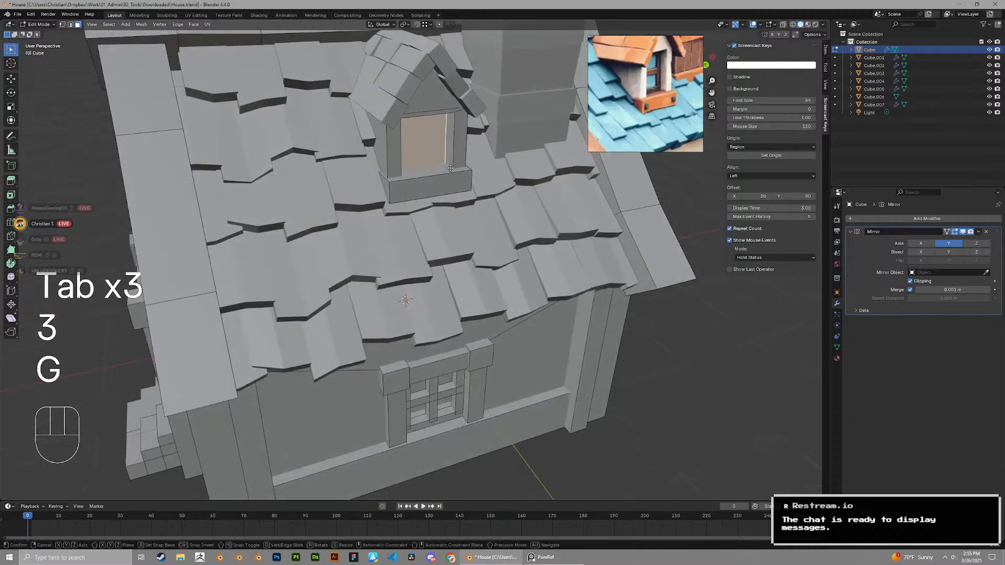
Move the dormer's window face about 0.05 m inward along the Y axis
{"action": "key", "text": "x"}
{"action": "key", "text": "y"}
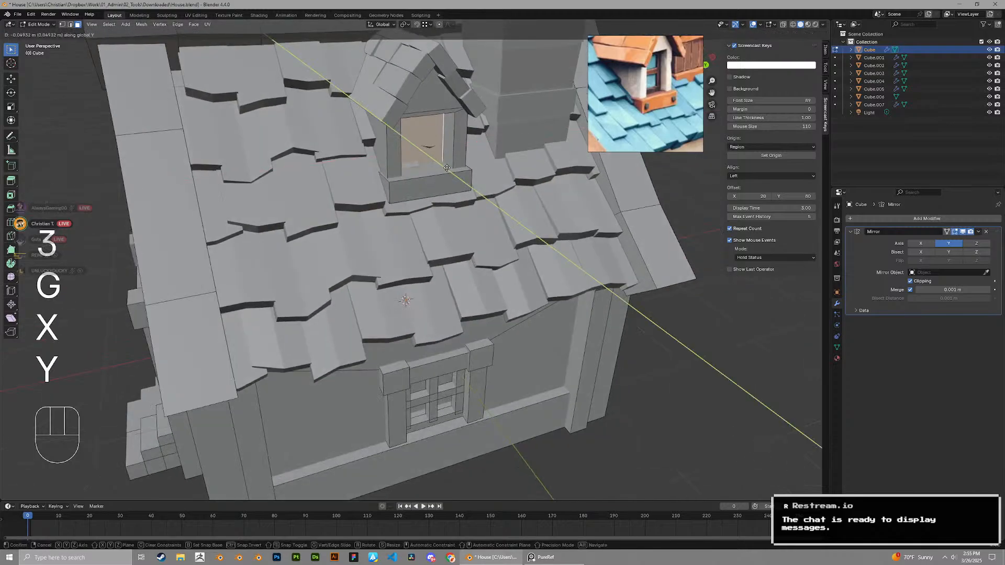
{"action": "left_click", "coordinate": [447, 168]}
Delete the face of the Cube.002 roof tile that pokes through the middle of the dormer window
{"action": "middle_click_drag", "start_coordinate": [446, 168], "coordinate": [407, 225]}
{"action": "scroll", "coordinate": [421, 182], "scroll_direction": "up", "scroll_amount": 3}
{"action": "scroll", "coordinate": [418, 235], "scroll_direction": "up", "scroll_amount": 2}
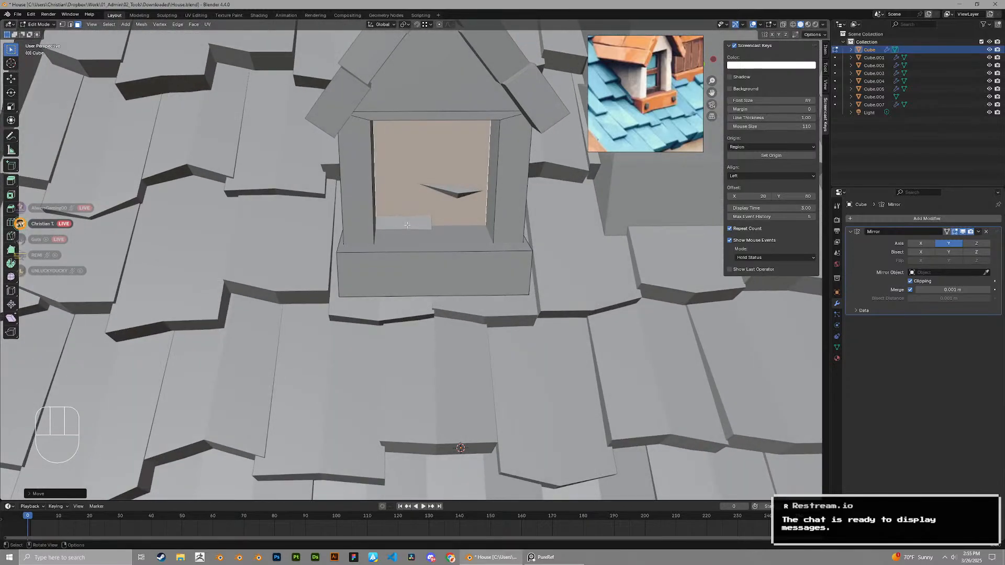
{"action": "key", "text": "3"}
{"action": "key", "text": "Tab"}
{"action": "left_click", "coordinate": [451, 193]}
{"action": "key", "text": "Tab"}
{"action": "key", "text": "3"}
{"action": "left_click", "coordinate": [459, 191]}
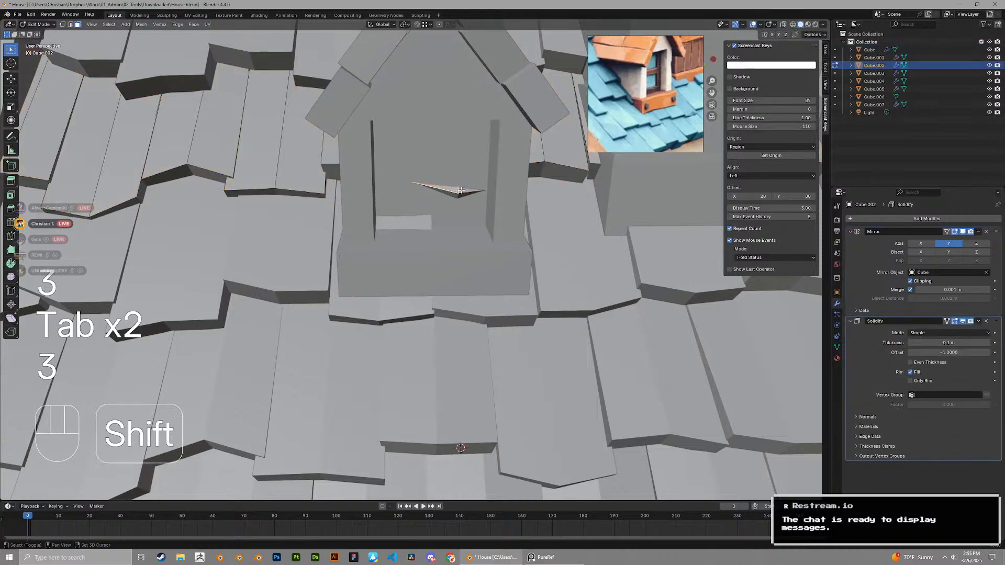
{"action": "key", "text": "x"}
{"action": "left_click", "coordinate": [467, 191]}
Edge-slide the upper edge of the Cube.003 roof tile poking into the dormer window down the roof slope
{"action": "key", "text": "Tab"}
{"action": "left_click", "coordinate": [419, 221]}
{"action": "key", "text": "Tab"}
{"action": "key", "text": "3"}
{"action": "left_click", "coordinate": [421, 217]}
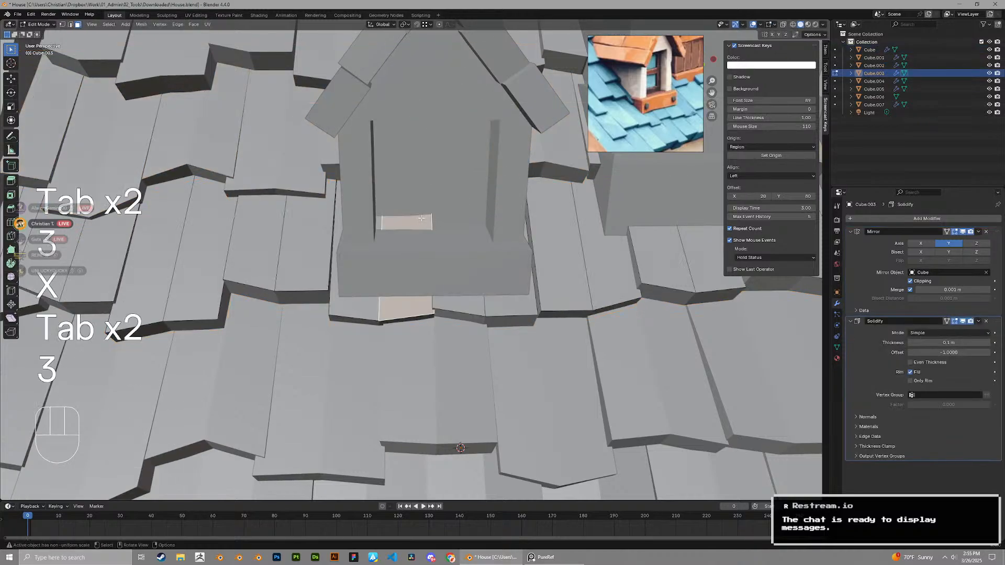
{"action": "middle_click_drag", "start_coordinate": [421, 217], "coordinate": [646, 94]}
{"action": "key", "text": "2"}
{"action": "left_click", "coordinate": [793, 26]}
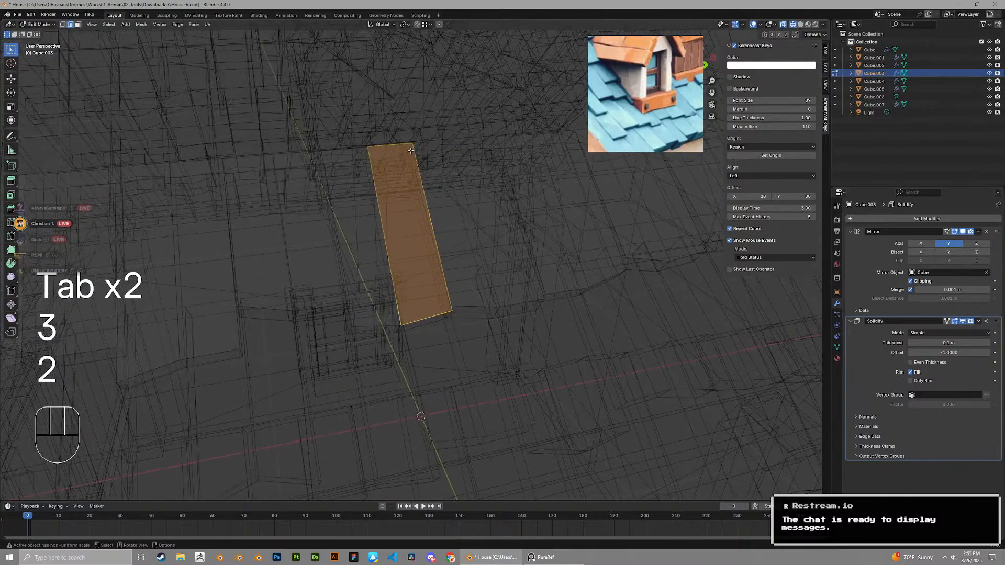
{"action": "key", "text": "2"}
{"action": "left_click", "coordinate": [408, 149]}
{"action": "middle_click_drag", "start_coordinate": [345, 152], "coordinate": [390, 156]}
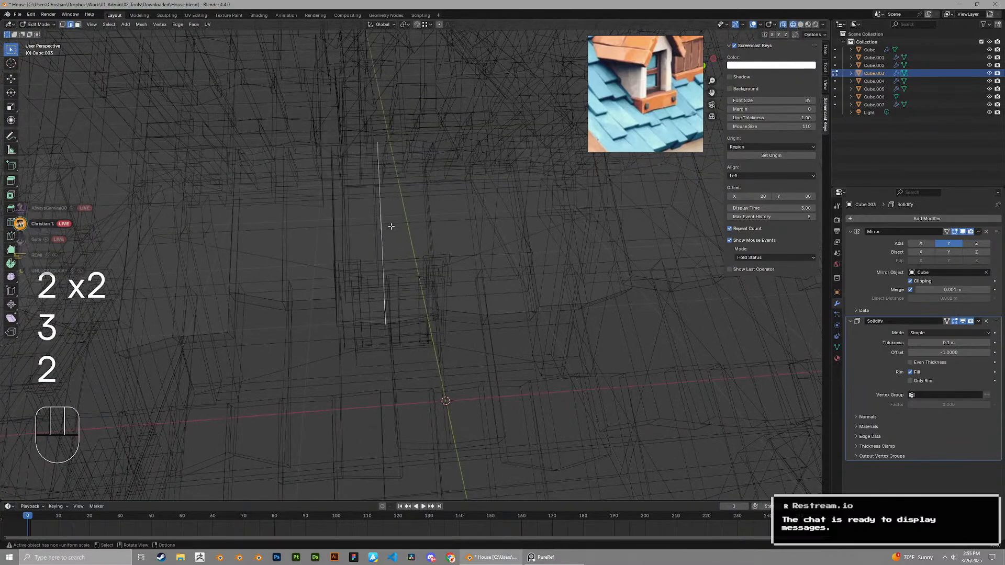
{"action": "key", "text": "v"}
{"action": "key", "text": "g"}
{"action": "key", "text": "g"}
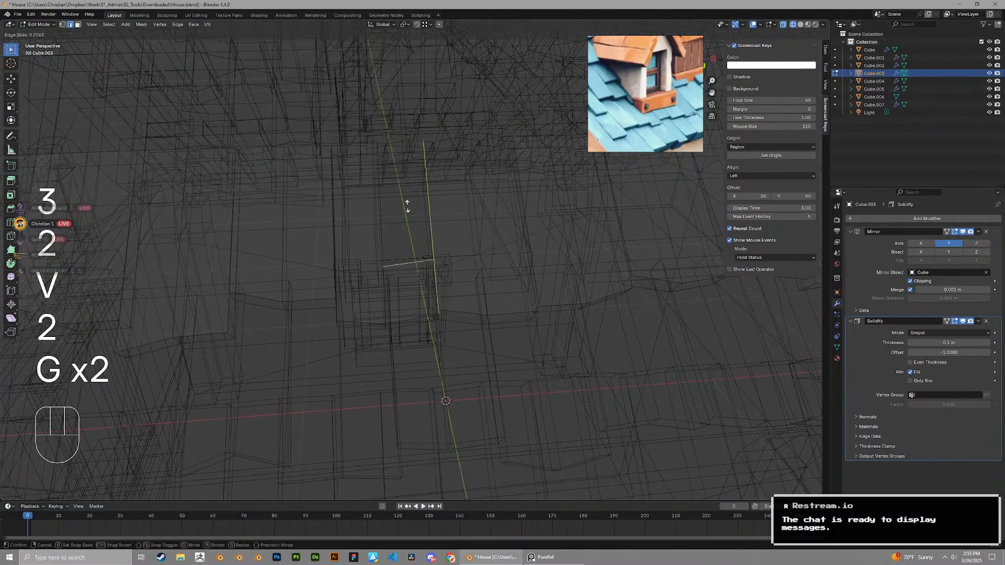
{"action": "left_click", "coordinate": [800, 25]}
{"action": "mouse_move", "coordinate": [424, 201]}
{"action": "middle_mouse_down"}
{"action": "mouse_move", "coordinate": [447, 210]}
{"action": "mouse_move", "coordinate": [407, 307]}
{"action": "middle_mouse_up"}
{"action": "key", "text": "g"}
{"action": "key", "text": "z"}
{"action": "right_click", "coordinate": [470, 245]}
Loop cut the adjoining part of the roof tile in wireframe view and merge the vertices where both parts meet at center
{"action": "left_click", "coordinate": [783, 25]}
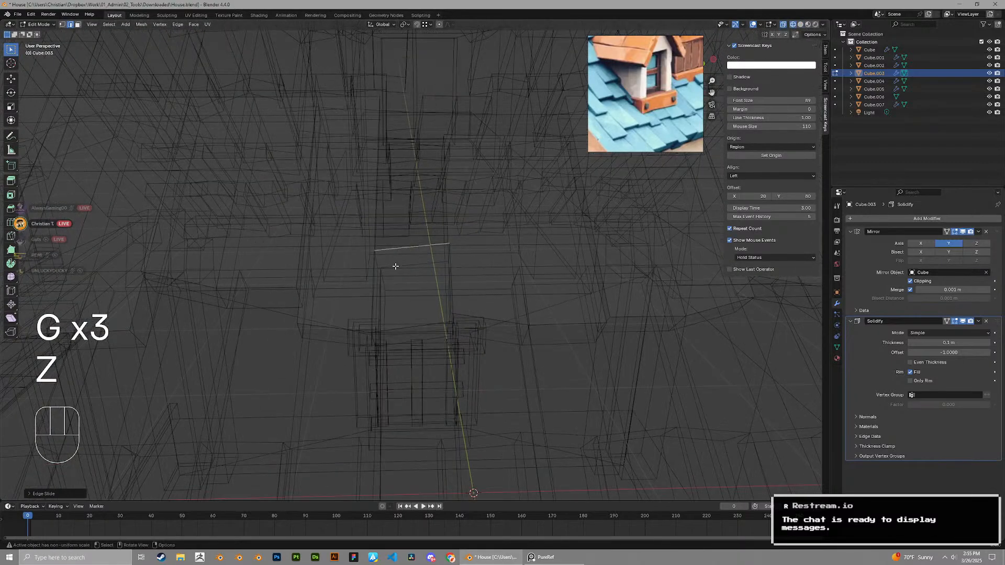
{"action": "left_click", "coordinate": [379, 255], "text": "ctrl"}
{"action": "scroll", "coordinate": [385, 260], "scroll_direction": "up", "scroll_amount": 2}
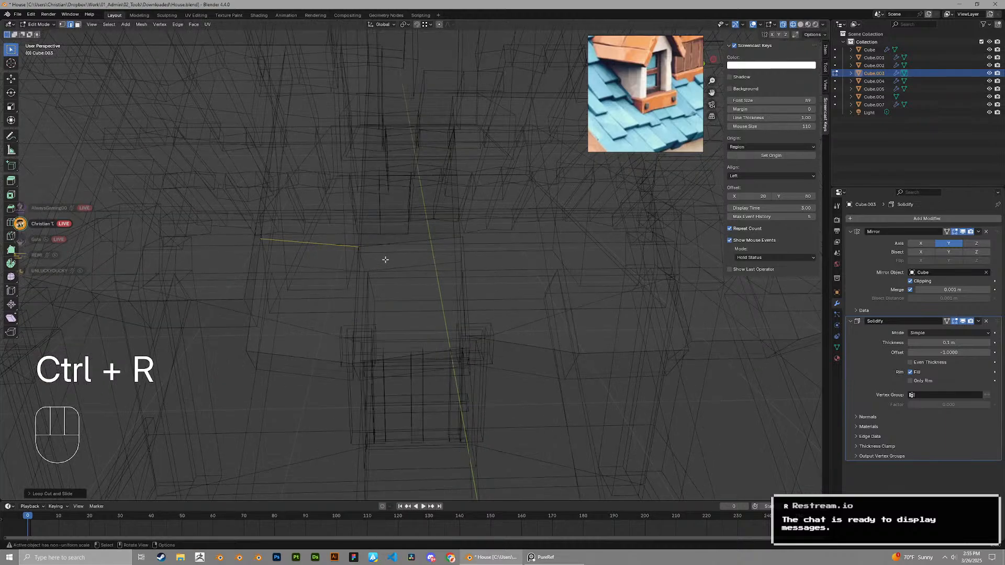
{"action": "key", "text": "1"}
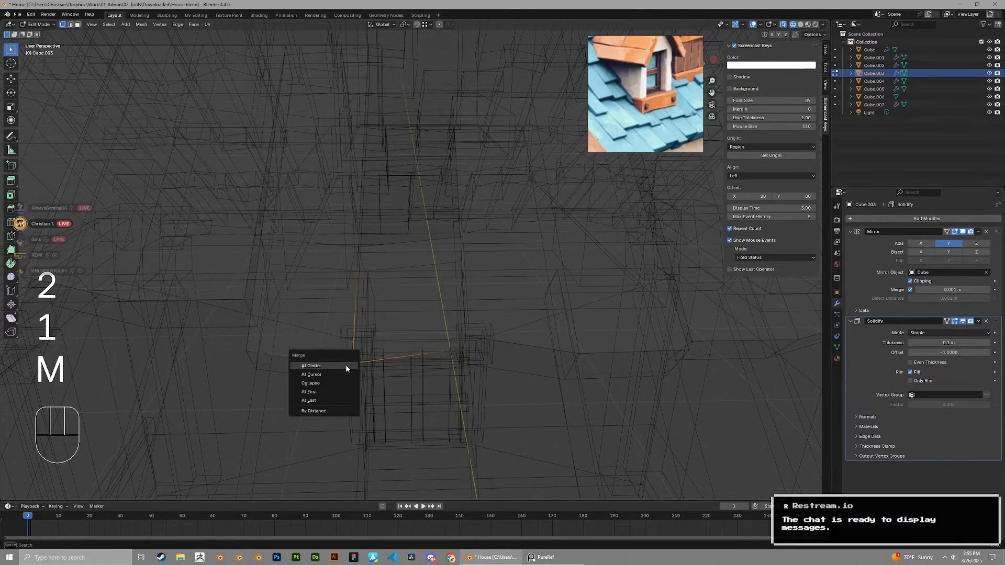
{"action": "left_click", "coordinate": [346, 366]}
{"action": "middle_click_drag", "start_coordinate": [355, 249], "coordinate": [328, 191]}
{"action": "middle_click_drag", "start_coordinate": [336, 245], "coordinate": [406, 280], "text": "shift"}
{"action": "left_click", "coordinate": [801, 24]}
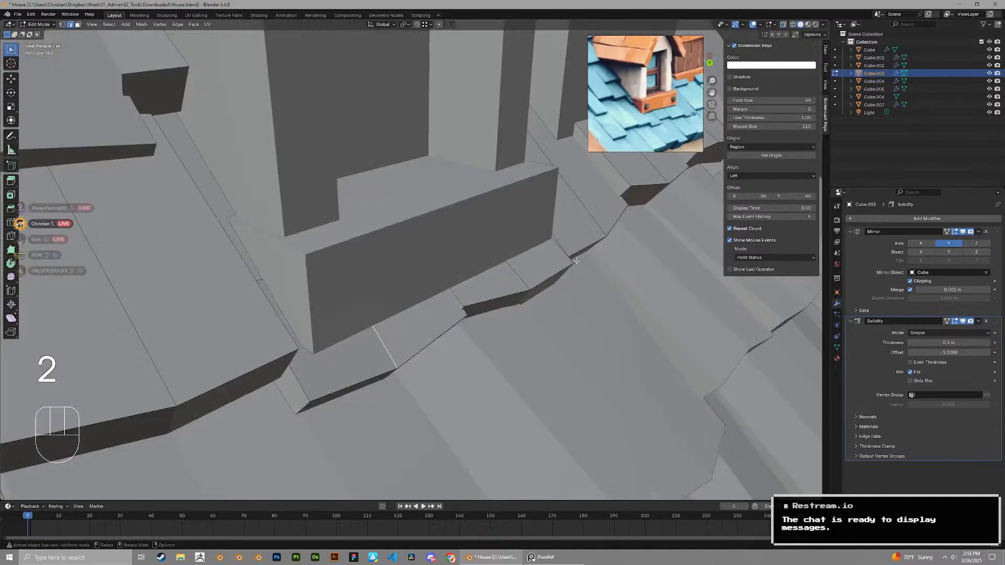
{"action": "middle_click_drag", "start_coordinate": [389, 294], "coordinate": [419, 285]}
{"action": "key", "text": "g"}
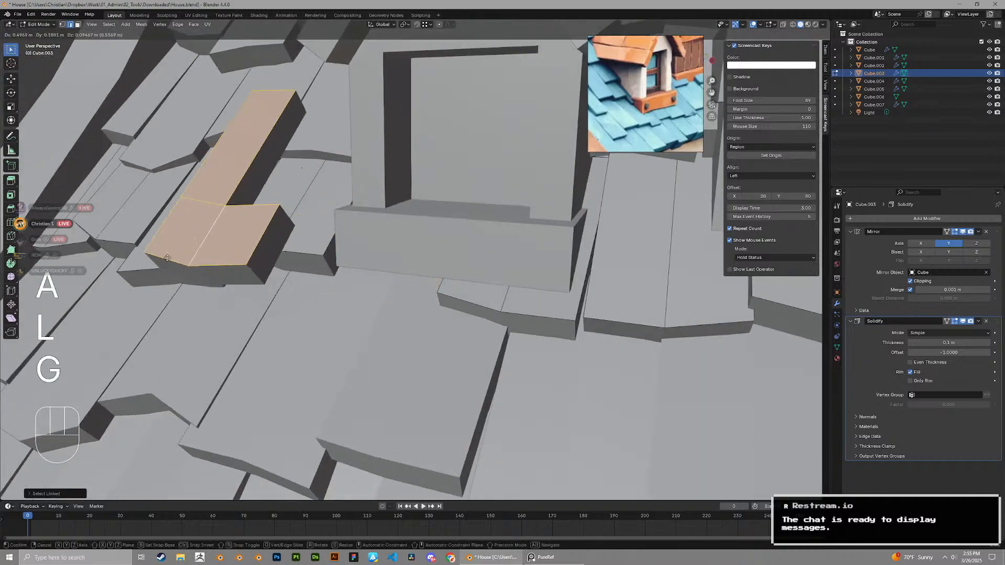
{"action": "right_click", "coordinate": [329, 230]}
Move the edge of the roof tile beneath the dormer sill about 0.03 m along the X axis
{"action": "scroll", "coordinate": [330, 225], "scroll_direction": "down", "scroll_amount": 2}
{"action": "middle_click_drag", "start_coordinate": [329, 225], "coordinate": [332, 195]}
{"action": "scroll", "coordinate": [331, 196], "scroll_direction": "up", "scroll_amount": 4}
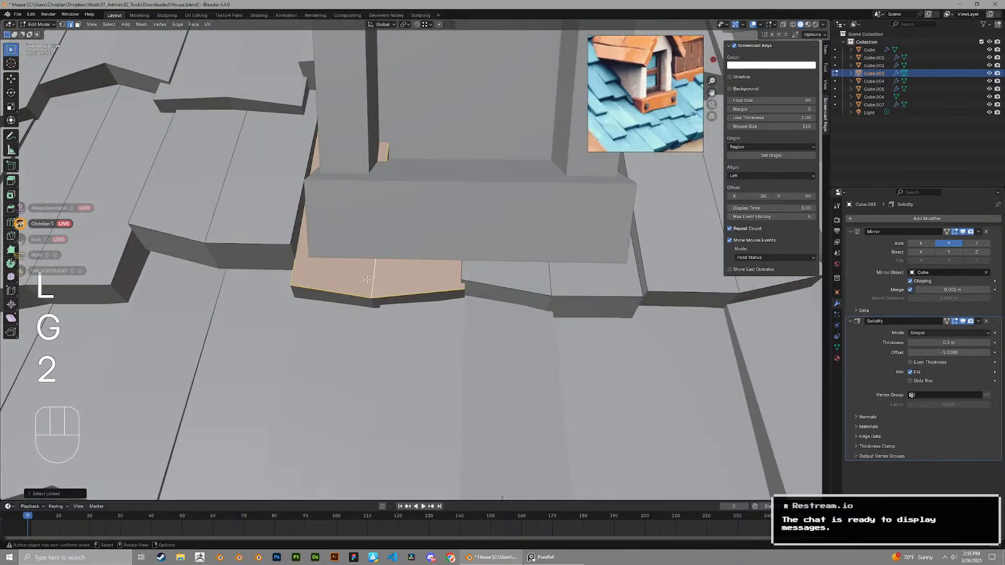
{"action": "middle_click_drag", "start_coordinate": [391, 152], "coordinate": [393, 154]}
{"action": "key", "text": "g"}
{"action": "key", "text": "x"}
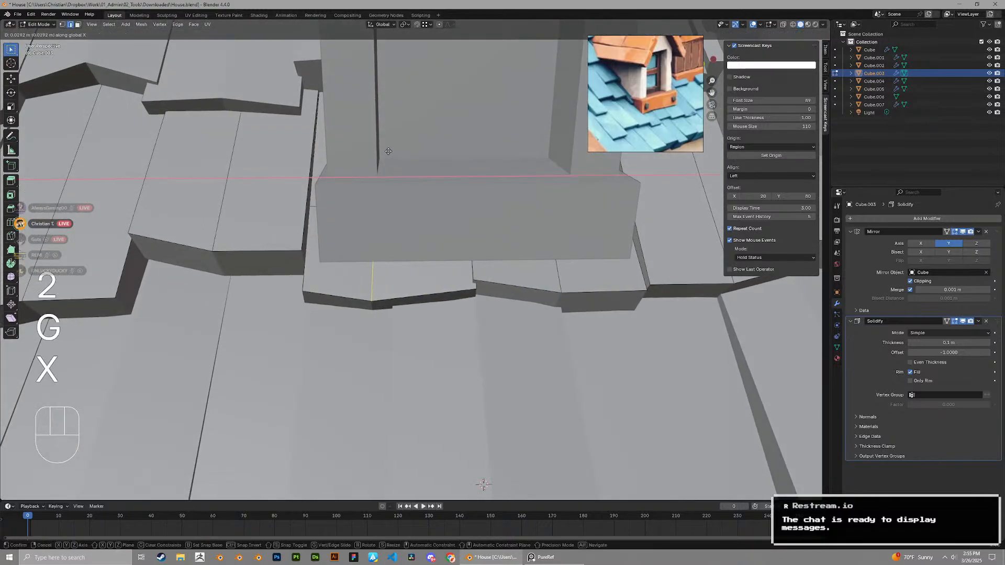
{"action": "left_click", "coordinate": [388, 151]}
Return to Object Mode and save House.blend
{"action": "key", "text": "Tab"}
{"action": "scroll", "coordinate": [408, 183], "scroll_direction": "down", "scroll_amount": 7}
{"action": "middle_click_drag", "start_coordinate": [430, 225], "coordinate": [451, 201]}
{"action": "scroll", "coordinate": [471, 215], "scroll_direction": "down", "scroll_amount": 2}
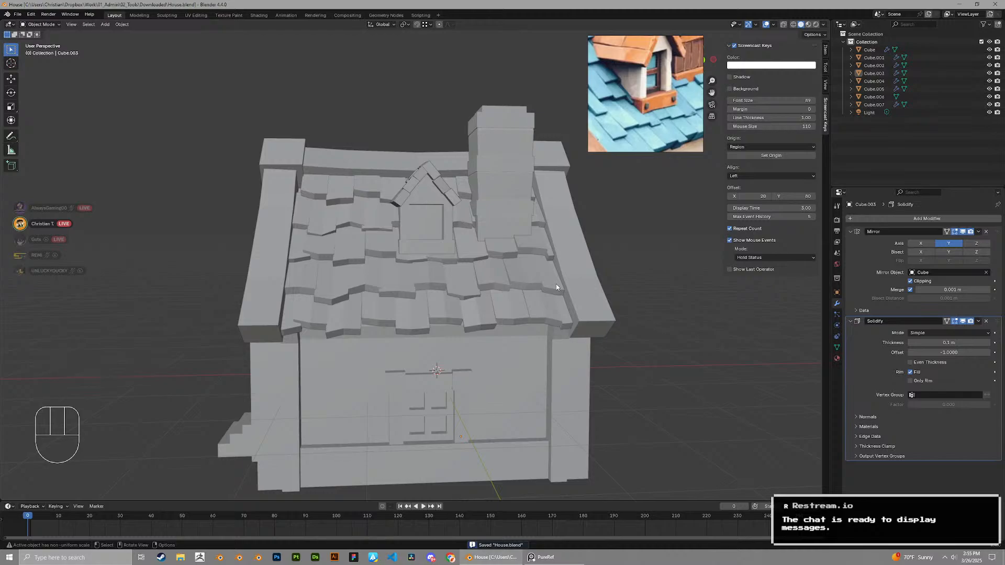
{"action": "middle_click_drag", "start_coordinate": [556, 284], "coordinate": [524, 271], "text": "ctrl"}
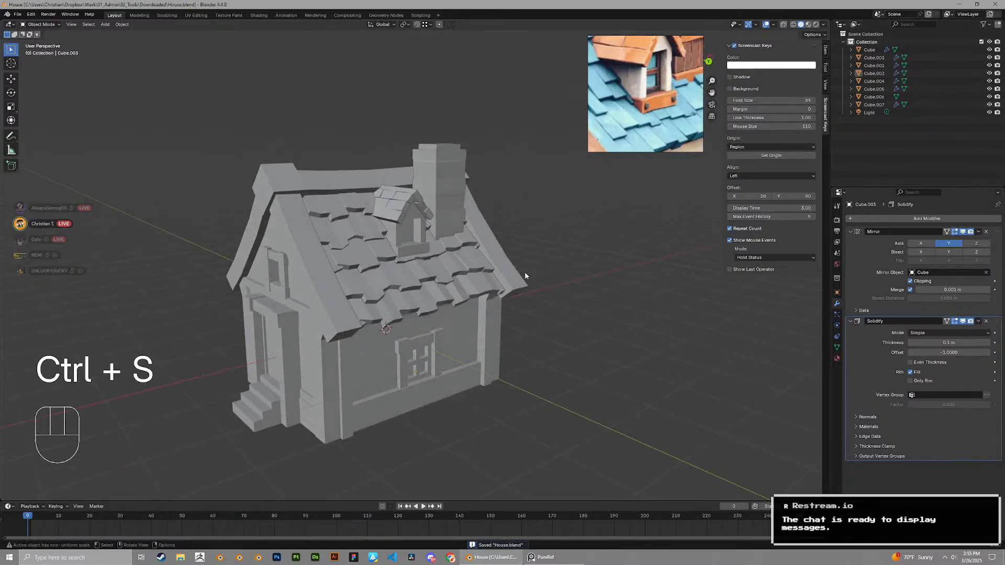
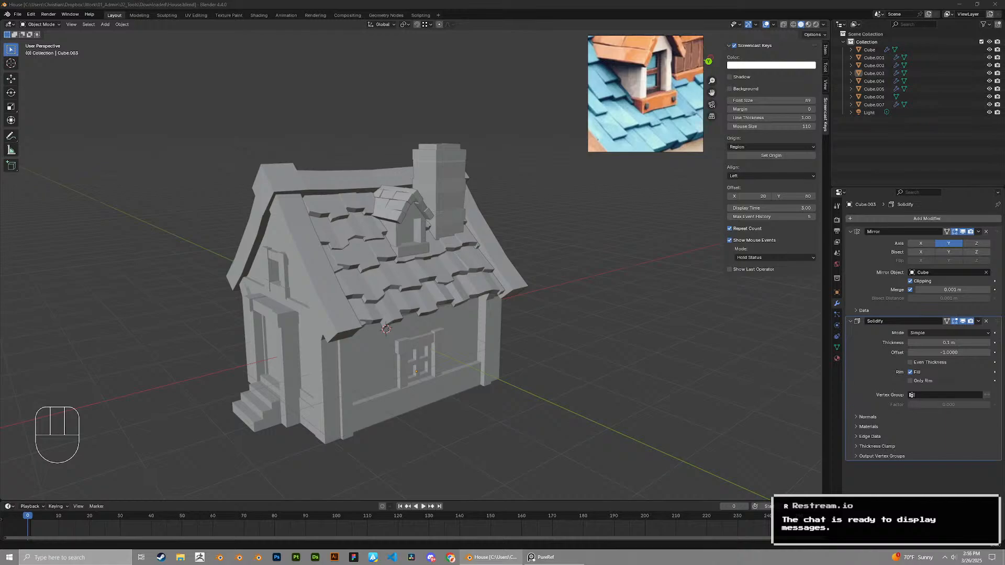
Compare the modelled roof and dormer with the reference image, checking the dormer window's details
{"action": "middle_click_drag", "start_coordinate": [664, 258], "coordinate": [571, 249]}
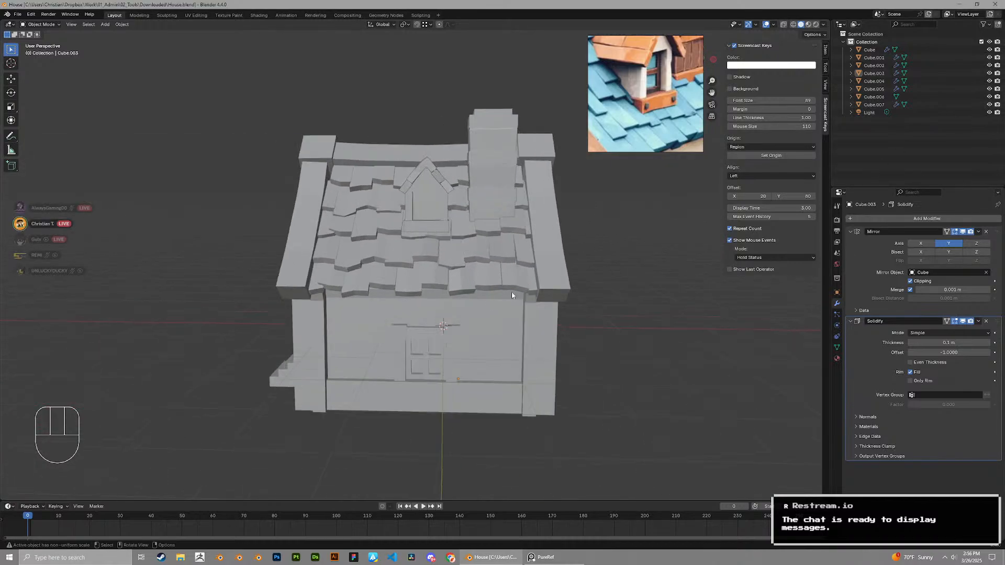
{"action": "middle_click_drag", "start_coordinate": [511, 296], "coordinate": [594, 293]}
{"action": "scroll", "coordinate": [596, 283], "scroll_direction": "down", "scroll_amount": 4}
{"action": "scroll", "coordinate": [664, 113], "scroll_direction": "down", "scroll_amount": 4}
{"action": "scroll", "coordinate": [555, 248], "scroll_direction": "up", "scroll_amount": 2}
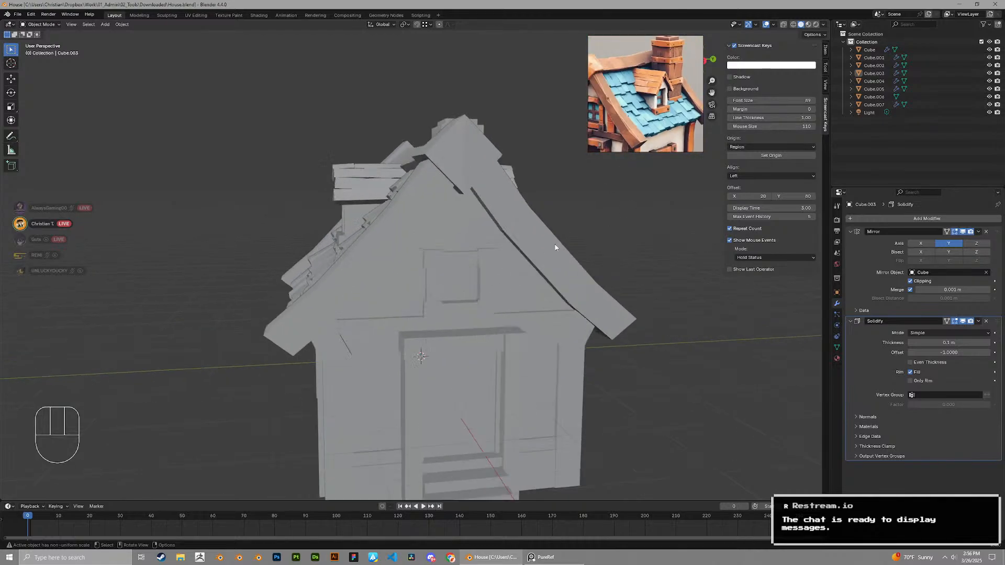
{"action": "scroll", "coordinate": [556, 248], "scroll_direction": "up", "scroll_amount": 2}
{"action": "middle_click_drag", "start_coordinate": [556, 248], "coordinate": [482, 224]}
{"action": "scroll", "coordinate": [658, 121], "scroll_direction": "up", "scroll_amount": 5}
{"action": "middle_click_drag", "start_coordinate": [658, 73], "coordinate": [650, 99]}
{"action": "scroll", "coordinate": [650, 96], "scroll_direction": "down", "scroll_amount": 2}
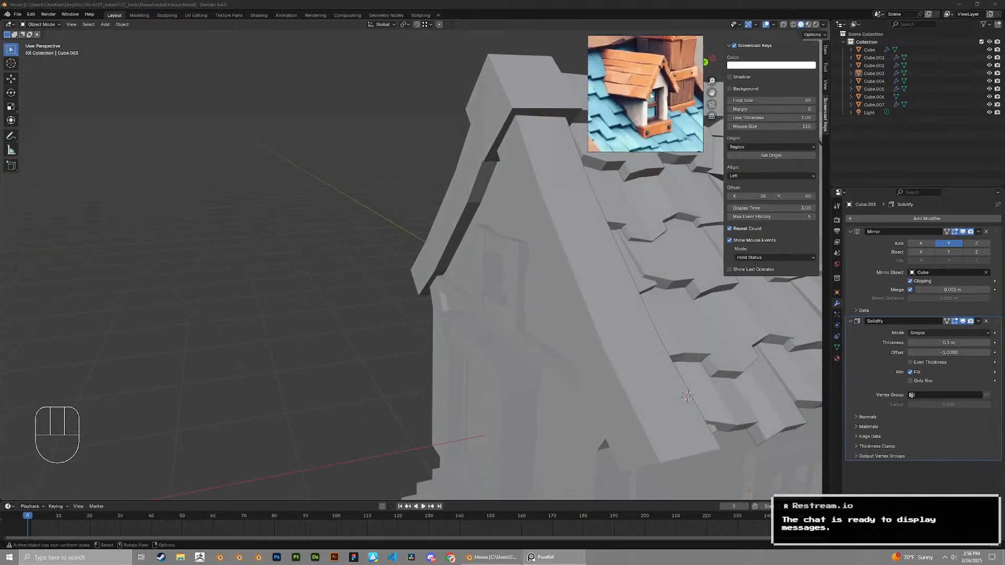
{"action": "scroll", "coordinate": [650, 95], "scroll_direction": "up", "scroll_amount": 5}
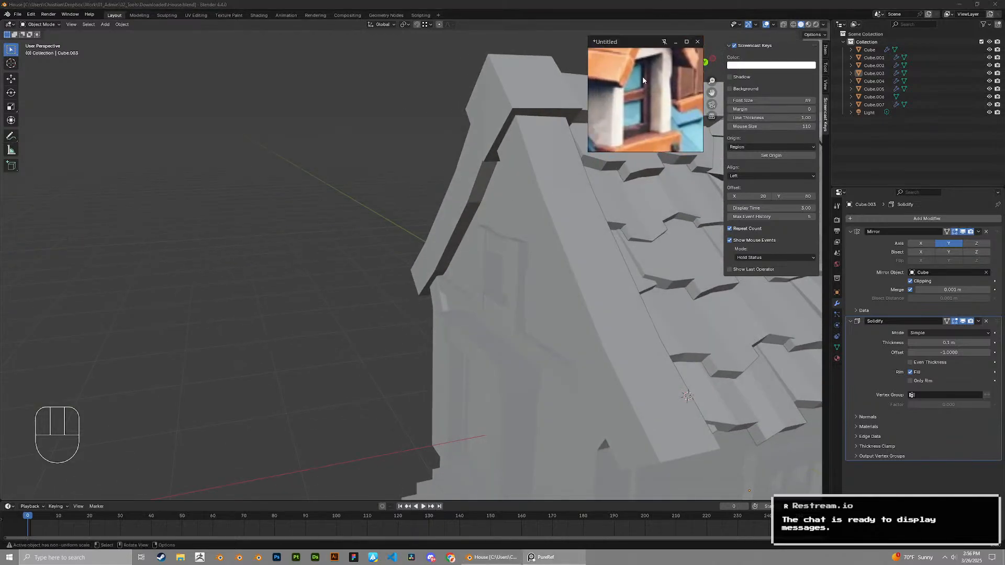
{"action": "scroll", "coordinate": [642, 80], "scroll_direction": "down", "scroll_amount": 5}
{"action": "scroll", "coordinate": [644, 108], "scroll_direction": "up", "scroll_amount": 3}
{"action": "scroll", "coordinate": [529, 292], "scroll_direction": "down", "scroll_amount": 3}
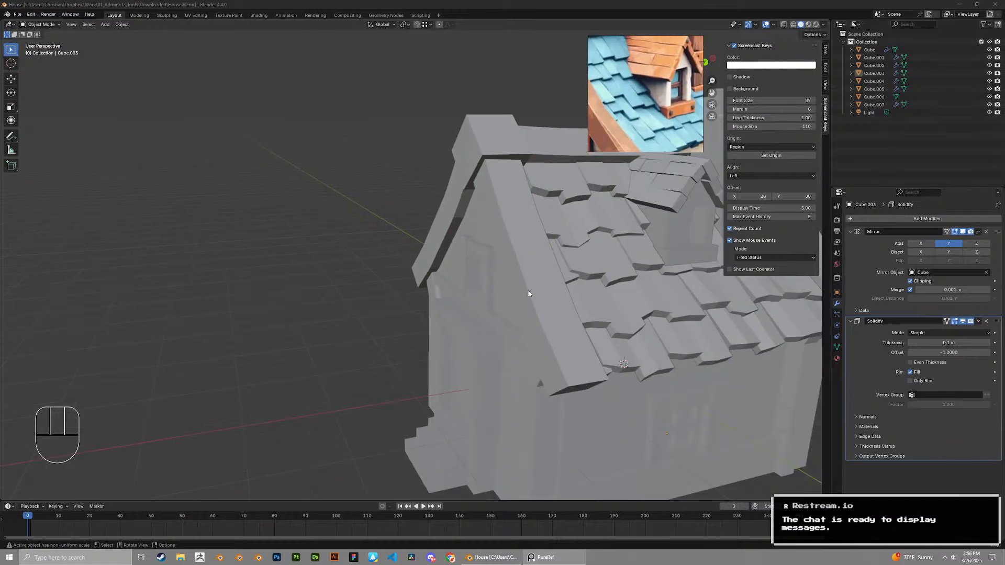
Examine the gable's roof trim boards and upper front window in the reference image against the model
{"action": "middle_click_drag", "start_coordinate": [345, 301], "coordinate": [413, 294]}
{"action": "scroll", "coordinate": [413, 294], "scroll_direction": "up", "scroll_amount": 1}
{"action": "scroll", "coordinate": [646, 105], "scroll_direction": "down", "scroll_amount": 4}
{"action": "middle_click_drag", "start_coordinate": [645, 107], "coordinate": [651, 120]}
{"action": "scroll", "coordinate": [651, 119], "scroll_direction": "up", "scroll_amount": 4}
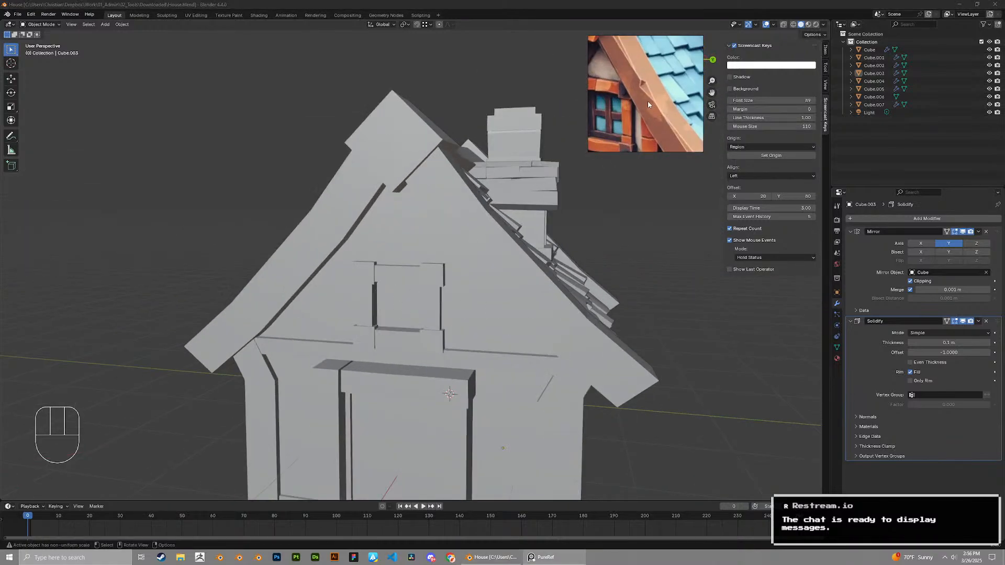
{"action": "scroll", "coordinate": [623, 68], "scroll_direction": "down", "scroll_amount": 3}
{"action": "scroll", "coordinate": [634, 76], "scroll_direction": "up", "scroll_amount": 6}
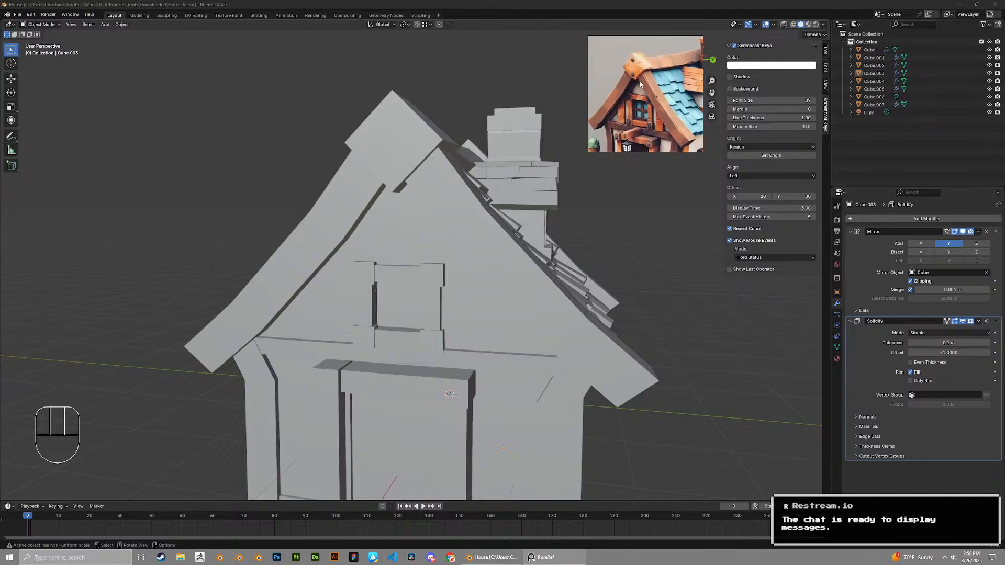
{"action": "scroll", "coordinate": [637, 70], "scroll_direction": "up", "scroll_amount": 2}
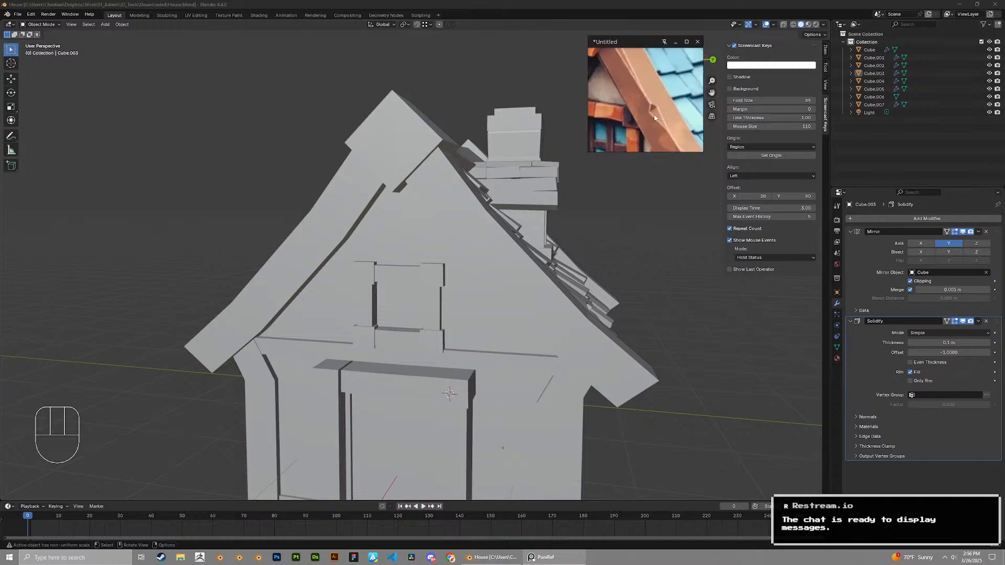
{"action": "scroll", "coordinate": [656, 123], "scroll_direction": "down", "scroll_amount": 6}
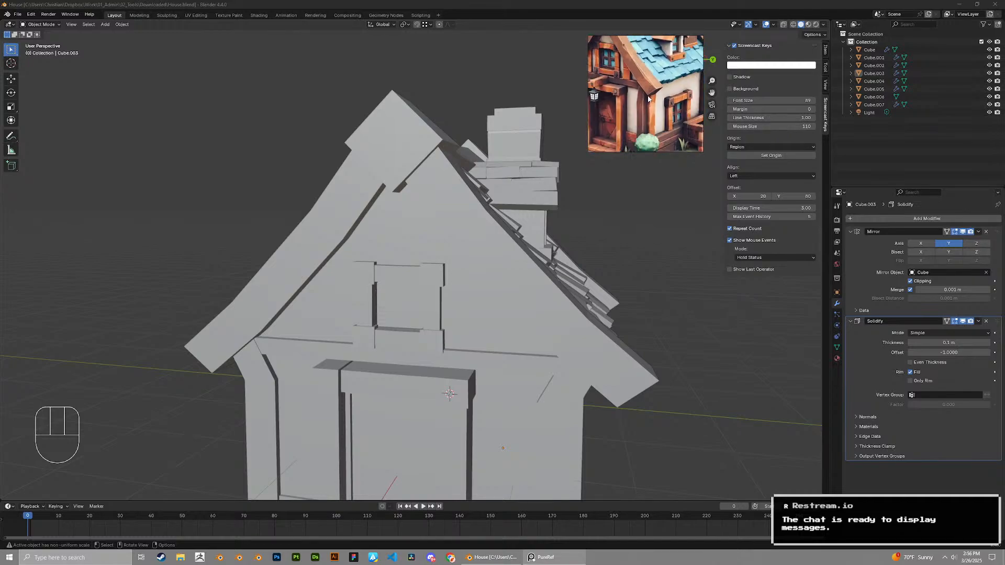
Inspect the reference's potted plant, lower wall planks and side window area against the model's front and side walls
{"action": "middle_click_drag", "start_coordinate": [650, 128], "coordinate": [644, 88]}
{"action": "scroll", "coordinate": [644, 88], "scroll_direction": "up", "scroll_amount": 3}
{"action": "scroll", "coordinate": [659, 79], "scroll_direction": "up", "scroll_amount": 1}
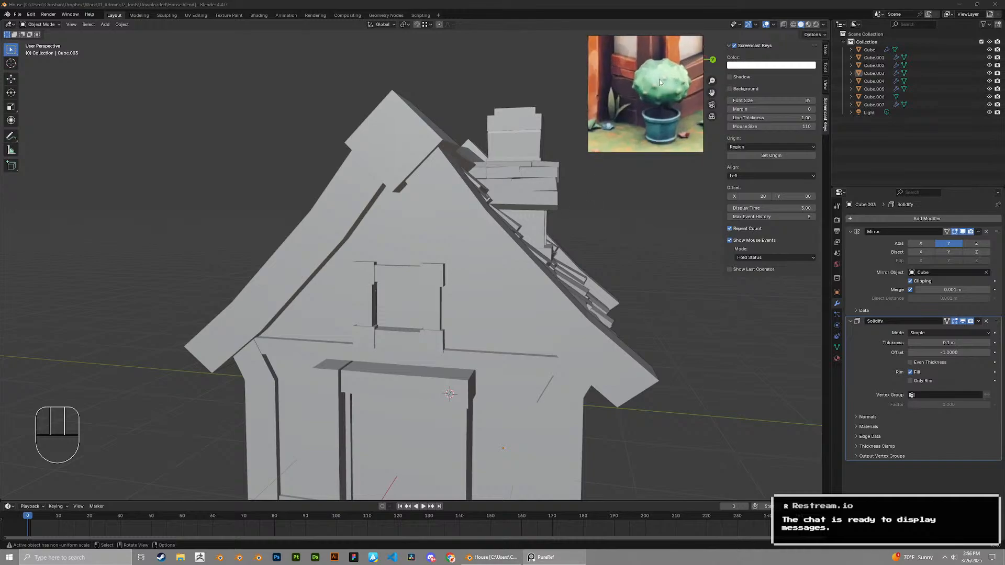
{"action": "scroll", "coordinate": [633, 68], "scroll_direction": "up", "scroll_amount": 2}
{"action": "scroll", "coordinate": [513, 262], "scroll_direction": "down", "scroll_amount": 4}
{"action": "middle_click_drag", "start_coordinate": [466, 309], "coordinate": [505, 228], "text": "shift"}
{"action": "scroll", "coordinate": [503, 230], "scroll_direction": "up", "scroll_amount": 4}
{"action": "middle_click_drag", "start_coordinate": [500, 235], "coordinate": [438, 245]}
{"action": "scroll", "coordinate": [665, 125], "scroll_direction": "down", "scroll_amount": 3}
{"action": "middle_click_drag", "start_coordinate": [672, 126], "coordinate": [645, 111]}
{"action": "scroll", "coordinate": [652, 97], "scroll_direction": "up", "scroll_amount": 2}
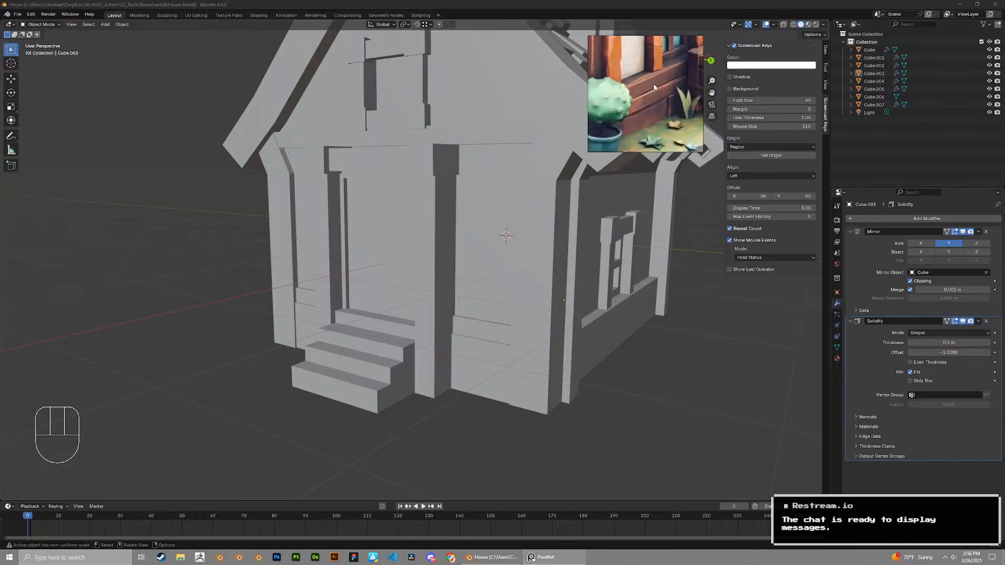
{"action": "scroll", "coordinate": [664, 98], "scroll_direction": "down", "scroll_amount": 4}
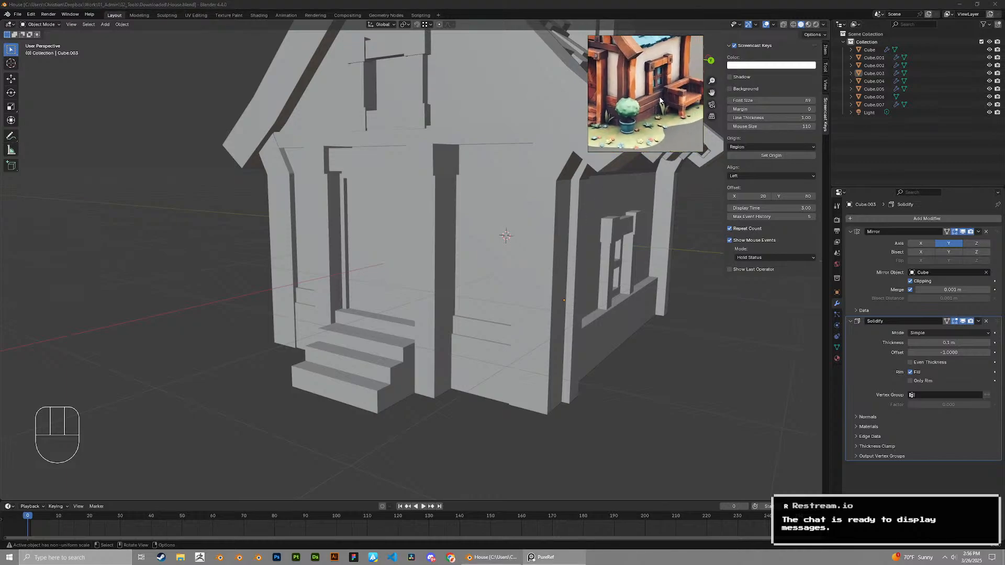
{"action": "scroll", "coordinate": [657, 61], "scroll_direction": "up", "scroll_amount": 3}
{"action": "scroll", "coordinate": [641, 107], "scroll_direction": "down", "scroll_amount": 3}
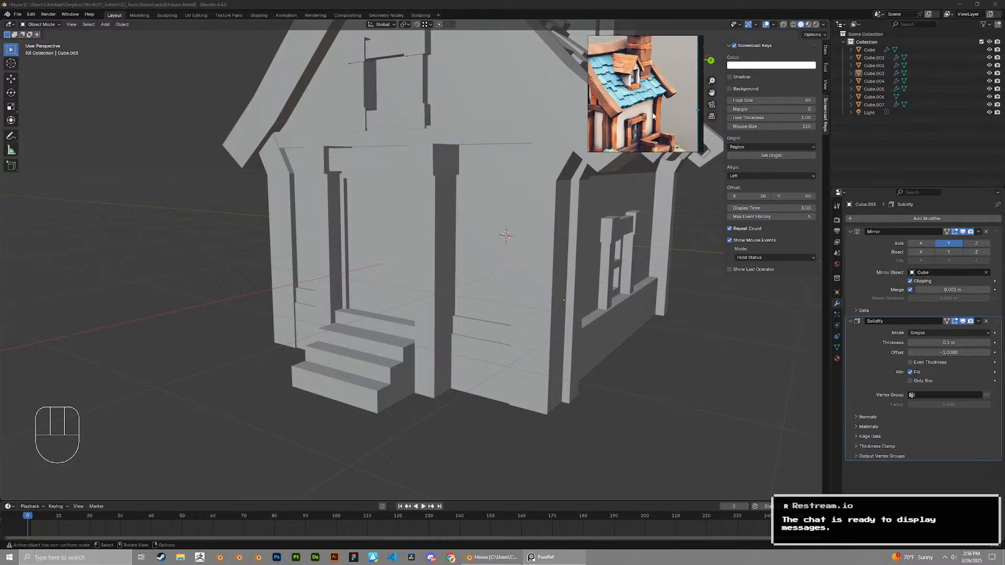
{"action": "scroll", "coordinate": [638, 73], "scroll_direction": "up", "scroll_amount": 3}
{"action": "scroll", "coordinate": [401, 298], "scroll_direction": "down", "scroll_amount": 3}
Put the main house object Cube into Edit Mode with face selection
{"action": "middle_click_drag", "start_coordinate": [548, 278], "coordinate": [549, 240]}
{"action": "left_click", "coordinate": [444, 284]}
{"action": "middle_click_drag", "start_coordinate": [471, 209], "coordinate": [437, 225], "text": "shift"}
{"action": "key", "text": "Tab"}
{"action": "scroll", "coordinate": [374, 220], "scroll_direction": "up", "scroll_amount": 2}
{"action": "middle_click_drag", "start_coordinate": [631, 86], "coordinate": [691, 111]}
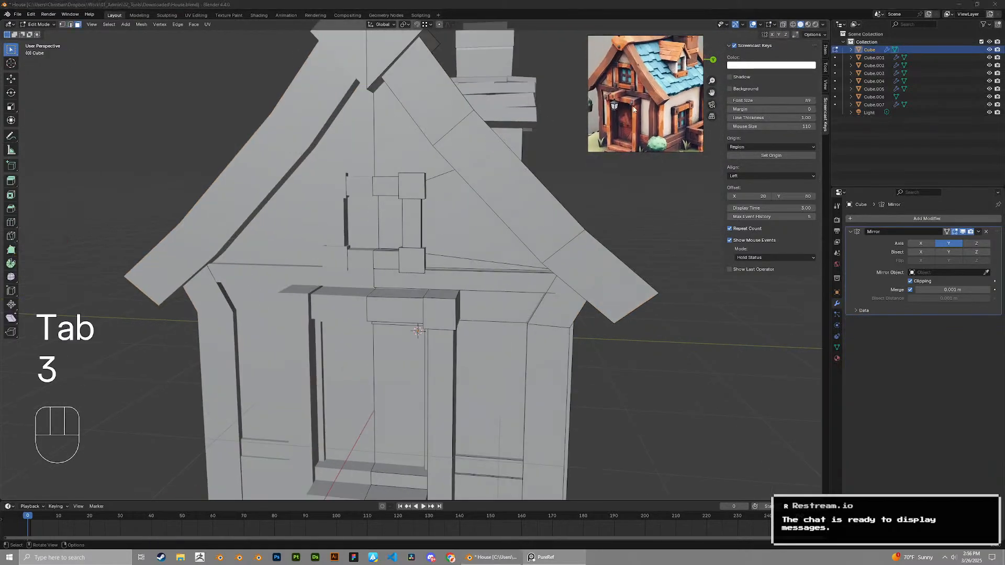
{"action": "scroll", "coordinate": [373, 253], "scroll_direction": "up", "scroll_amount": 3}
Duplicate the sill block of the front gable window along the Z axis and delete the copy
{"action": "left_click", "coordinate": [373, 252]}
{"action": "key", "text": "l"}
{"action": "mouse_move", "coordinate": [374, 253]}
{"action": "middle_mouse_down"}
{"action": "mouse_move", "coordinate": [401, 273]}
{"action": "mouse_move", "coordinate": [387, 262]}
{"action": "middle_mouse_up"}
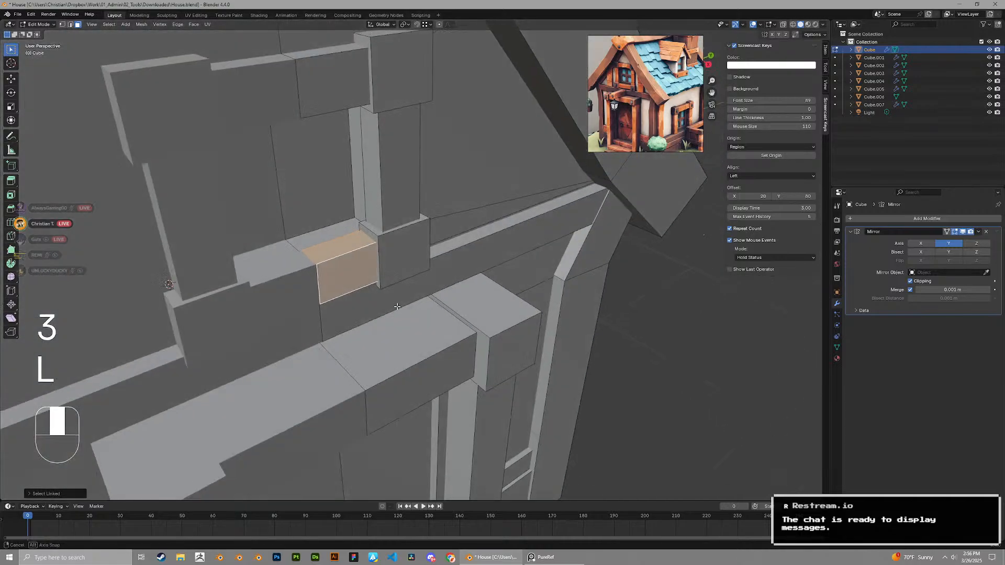
{"action": "key", "text": "shift+d"}
{"action": "key", "text": "z"}
{"action": "left_click", "coordinate": [389, 255]}
{"action": "scroll", "coordinate": [389, 254], "scroll_direction": "up", "scroll_amount": 2}
{"action": "key", "text": "x"}
{"action": "left_click", "coordinate": [389, 255]}
Duplicate all the grille bars of the side window and place the copy about 4.2 m away along the X axis
{"action": "scroll", "coordinate": [389, 254], "scroll_direction": "down", "scroll_amount": 6}
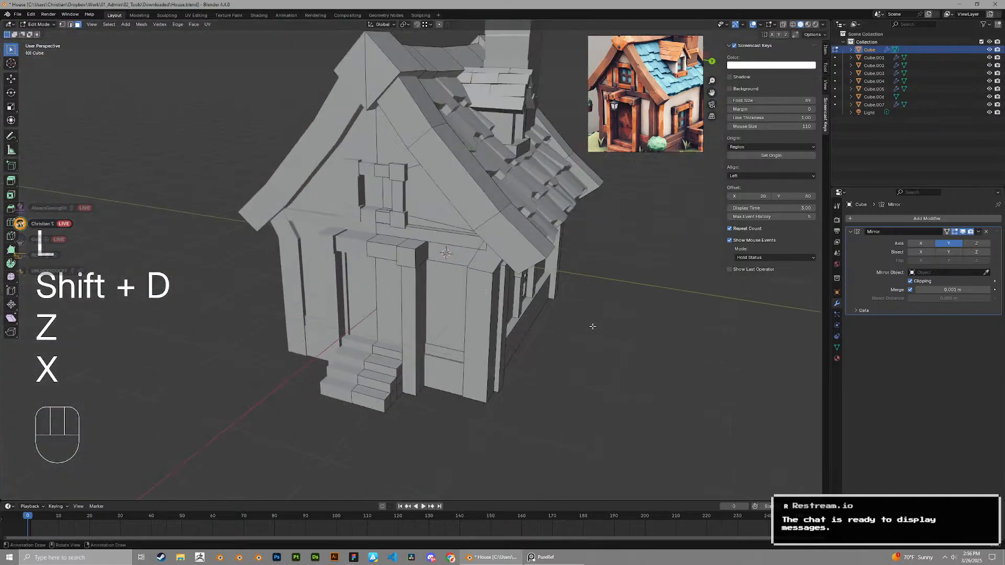
{"action": "scroll", "coordinate": [592, 325], "scroll_direction": "up", "scroll_amount": 4}
{"action": "middle_click_drag", "start_coordinate": [523, 309], "coordinate": [314, 233]}
{"action": "scroll", "coordinate": [313, 231], "scroll_direction": "up", "scroll_amount": 2}
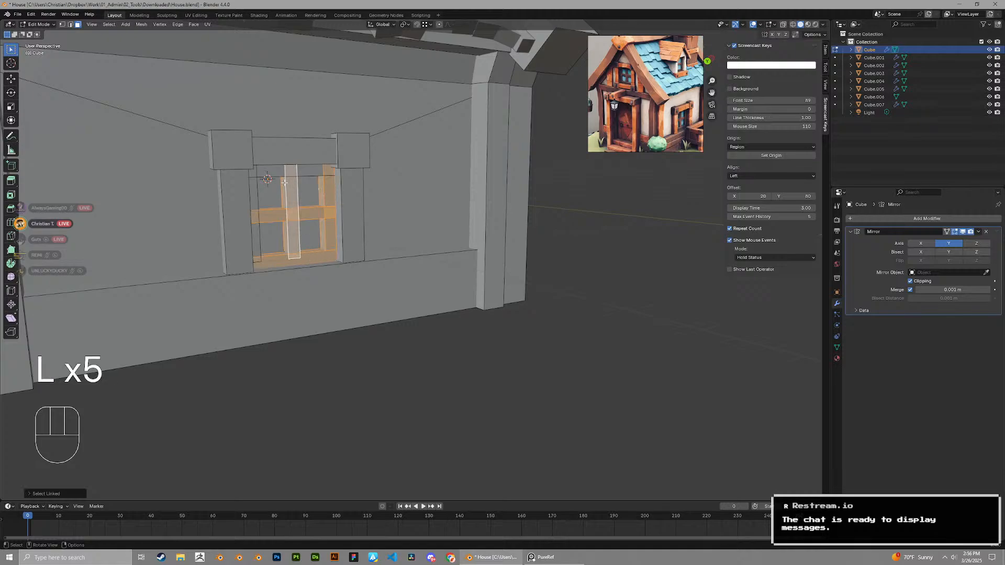
{"action": "key", "text": "l"}
{"action": "scroll", "coordinate": [268, 177], "scroll_direction": "down", "scroll_amount": 8}
{"action": "key", "text": "shift+d"}
{"action": "key", "text": "x"}
{"action": "left_click", "coordinate": [320, 304]}
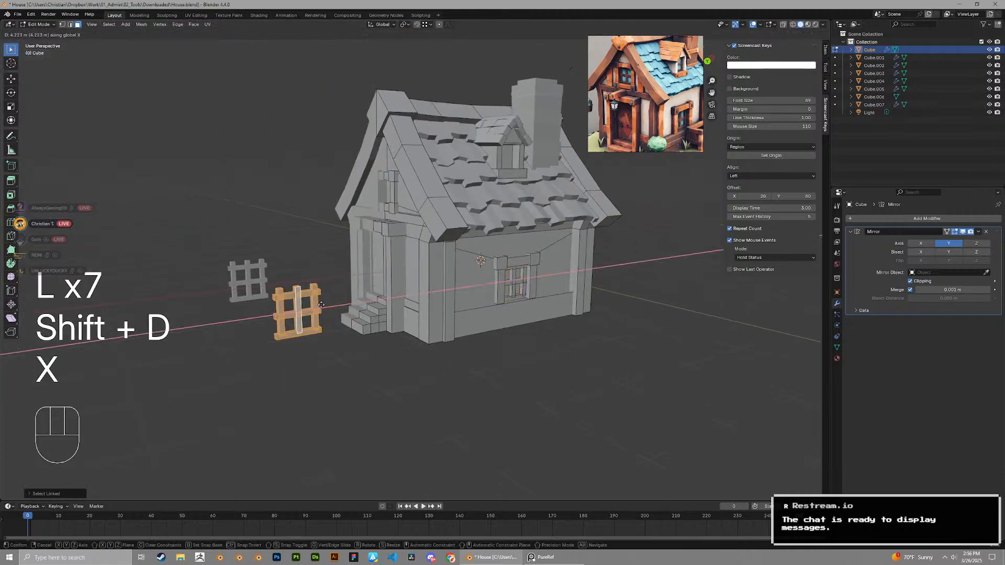
Rotate the copied window grille 90 degrees about the Z axis
{"action": "key", "text": "r"}
{"action": "key", "text": "z"}
{"action": "key", "text": "KP_9"}
{"action": "key", "text": "KP_0"}
{"action": "left_click", "coordinate": [320, 303]}
{"action": "scroll", "coordinate": [301, 163], "scroll_direction": "up", "scroll_amount": 3}
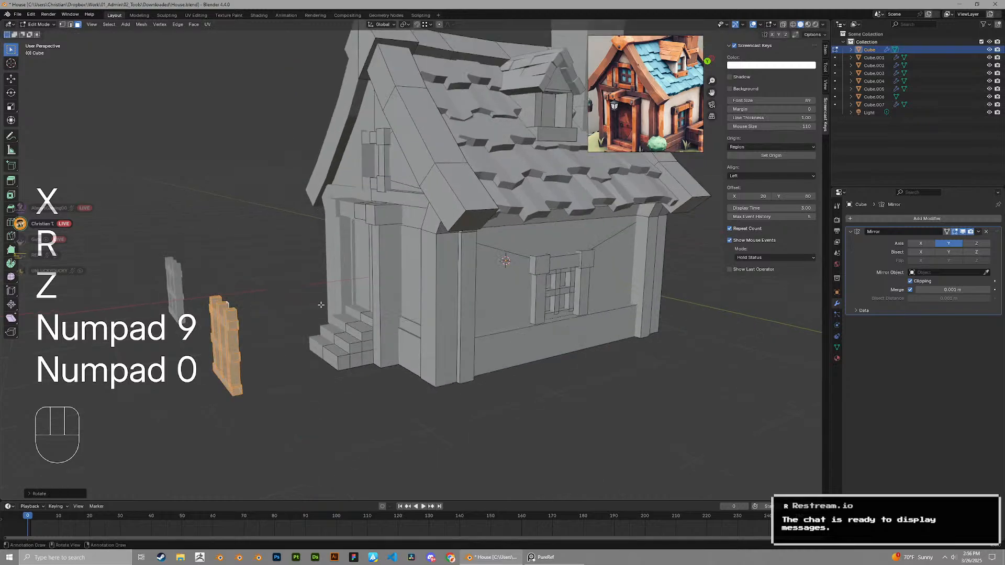
Raise the grille copy along Z and move it along X up to the house's front gable
{"action": "key", "text": "g"}
{"action": "key", "text": "z"}
{"action": "left_click", "coordinate": [302, 163]}
{"action": "key", "text": "g"}
{"action": "key", "text": "x"}
{"action": "left_click", "coordinate": [358, 161]}
{"action": "scroll", "coordinate": [358, 160], "scroll_direction": "up", "scroll_amount": 3}
{"action": "key", "text": "g"}
{"action": "key", "text": "x"}
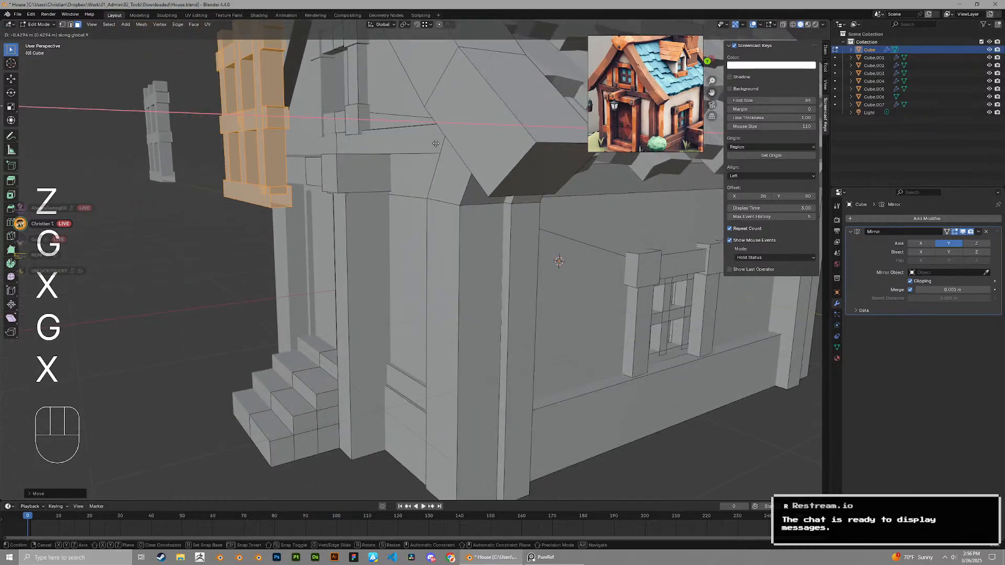
{"action": "left_click", "coordinate": [612, 198]}
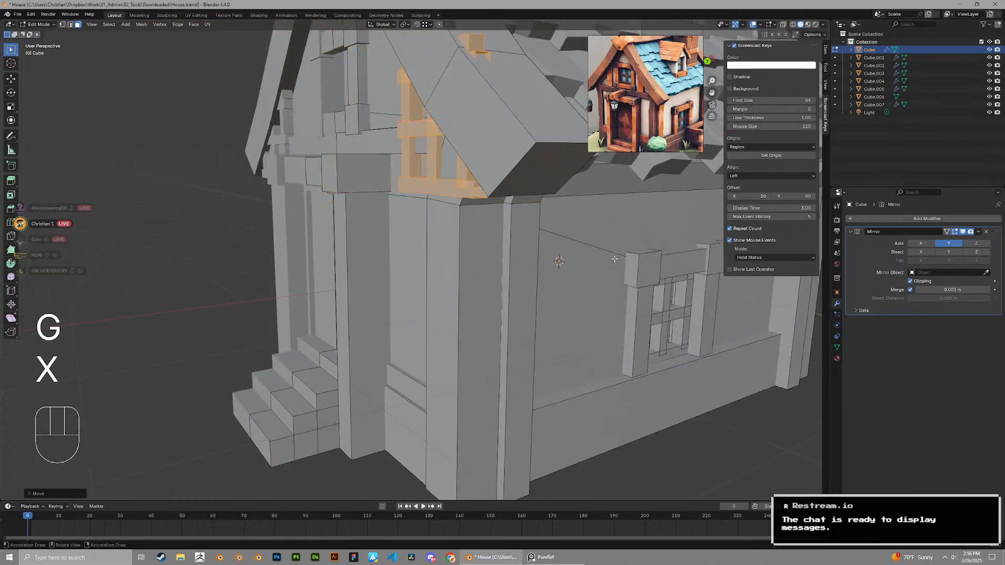
Slide the grille copy sideways along Y and pull it out along X so it stands clear of the front wall
{"action": "middle_click_drag", "start_coordinate": [456, 233], "coordinate": [626, 300]}
{"action": "key", "text": "g"}
{"action": "key", "text": "x"}
{"action": "key", "text": "y"}
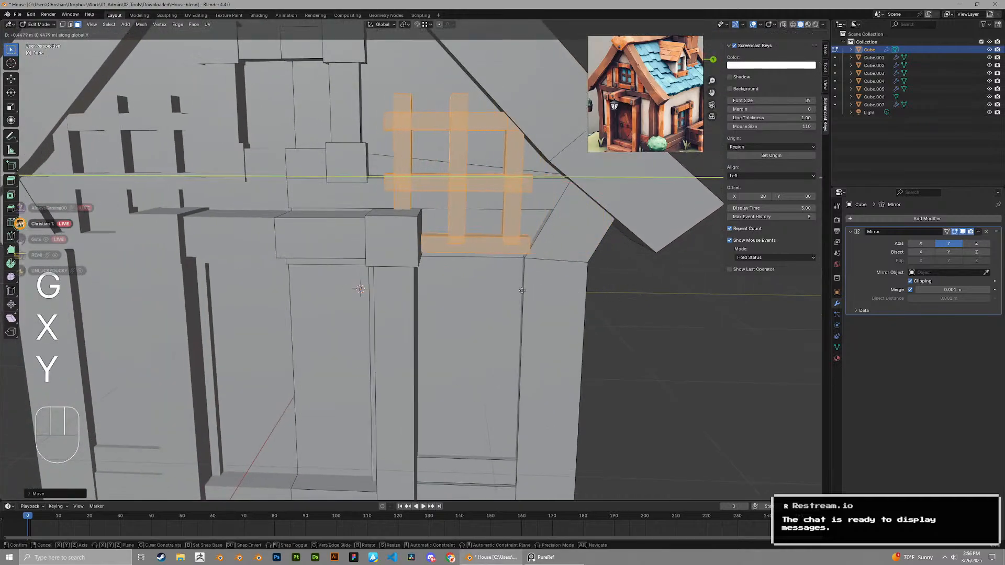
{"action": "left_click", "coordinate": [506, 299]}
{"action": "key", "text": "g"}
{"action": "key", "text": "x"}
{"action": "key", "text": "y"}
{"action": "key", "text": "x"}
{"action": "left_click", "coordinate": [474, 279]}
{"action": "scroll", "coordinate": [474, 279], "scroll_direction": "down", "scroll_amount": 5}
Add centred loop cuts to the grille copy's middle vertical bar and its horizontal bars to split the grille down the middle
{"action": "key", "text": "ctrl+r"}
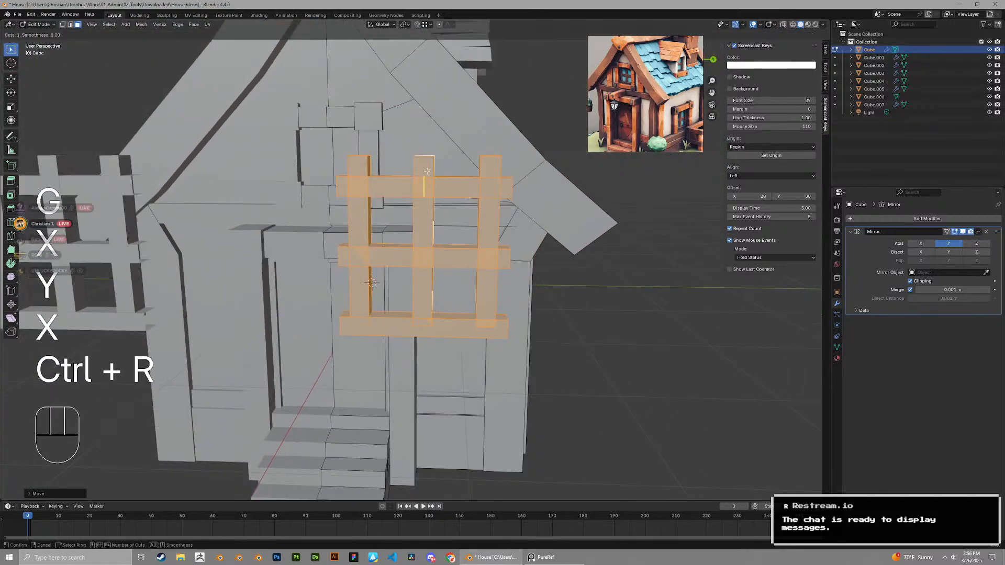
{"action": "left_click", "coordinate": [425, 161]}
{"action": "right_click", "coordinate": [425, 160]}
{"action": "middle_click_drag", "start_coordinate": [425, 161], "coordinate": [433, 174]}
{"action": "key", "text": "ctrl+r"}
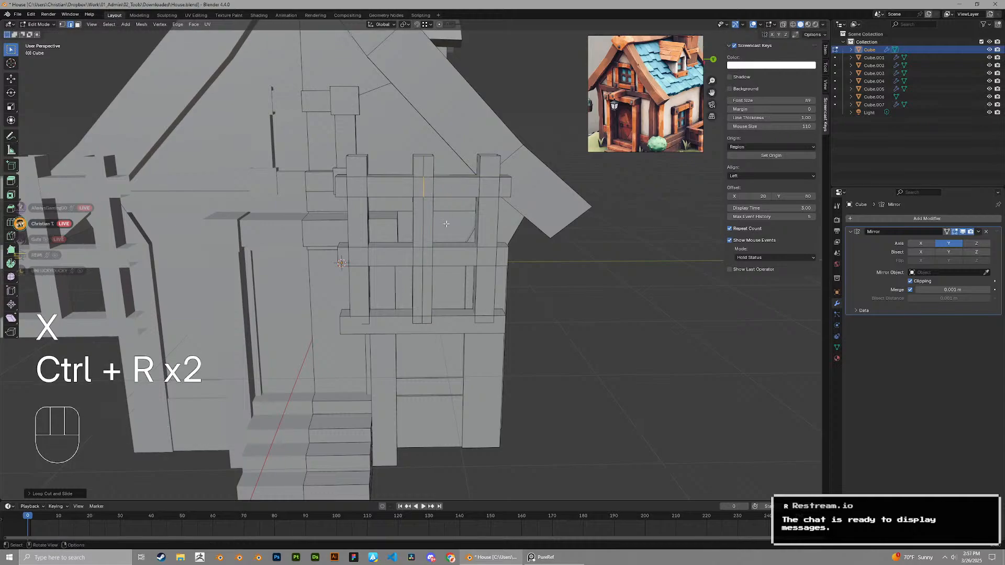
{"action": "key", "text": "ctrl+r"}
{"action": "left_click_drag", "start_coordinate": [424, 265], "coordinate": [426, 328]}
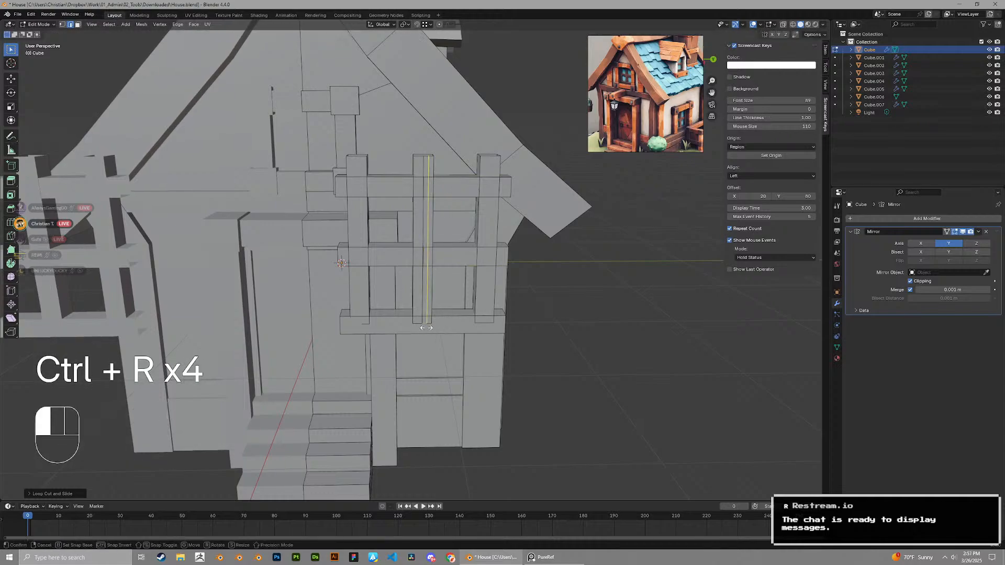
{"action": "key", "text": "ctrl+r"}
{"action": "left_click", "coordinate": [422, 335]}
{"action": "right_click", "coordinate": [422, 331]}
{"action": "middle_click_drag", "start_coordinate": [421, 330], "coordinate": [434, 324]}
{"action": "scroll", "coordinate": [434, 325], "scroll_direction": "down", "scroll_amount": 4}
{"action": "middle_click_drag", "start_coordinate": [450, 160], "coordinate": [463, 246]}
{"action": "middle_click_drag", "start_coordinate": [459, 334], "coordinate": [415, 359]}
Delete the half of the grille copy nearest the mirror line, using a see-through top orthographic view and face selection
{"action": "key", "text": "1"}
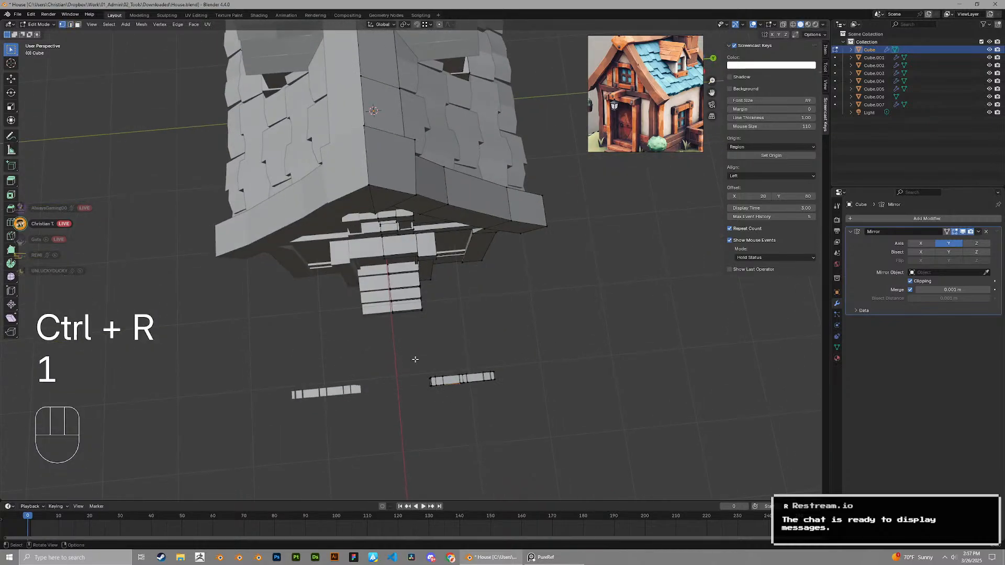
{"action": "left_click", "coordinate": [783, 24]}
{"action": "right_click_drag", "start_coordinate": [690, 66], "coordinate": [655, 71]}
{"action": "left_click", "coordinate": [701, 58]}
{"action": "middle_click_drag", "start_coordinate": [560, 247], "coordinate": [537, 266], "text": "shift"}
{"action": "scroll", "coordinate": [537, 266], "scroll_direction": "up", "scroll_amount": 1}
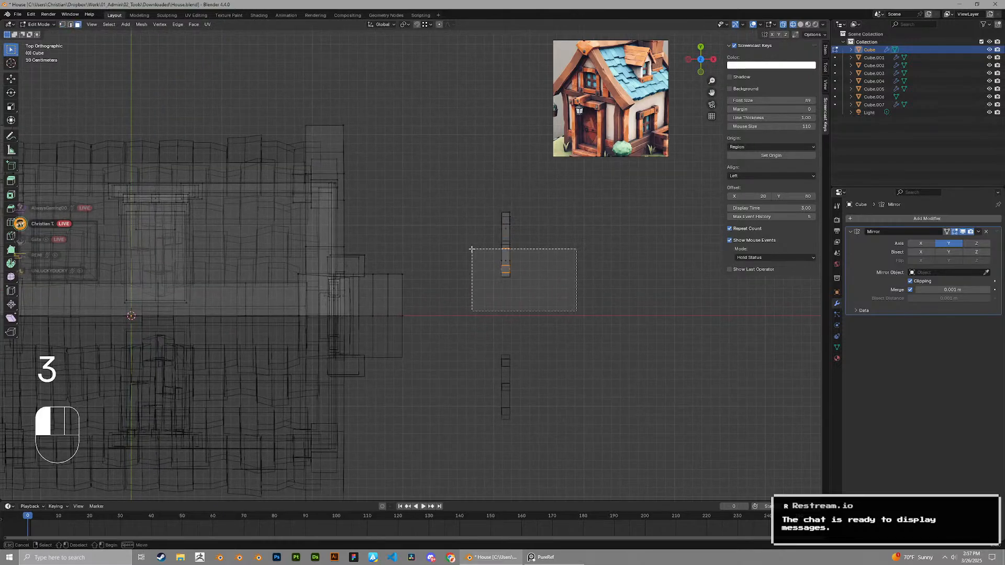
{"action": "left_click_drag", "start_coordinate": [472, 249], "coordinate": [468, 246]}
{"action": "key", "text": "x"}
{"action": "left_click", "coordinate": [463, 230]}
In solid view, loop-cut the half grille on its cut side and delete the leftover face there
{"action": "middle_click_drag", "start_coordinate": [463, 230], "coordinate": [461, 281]}
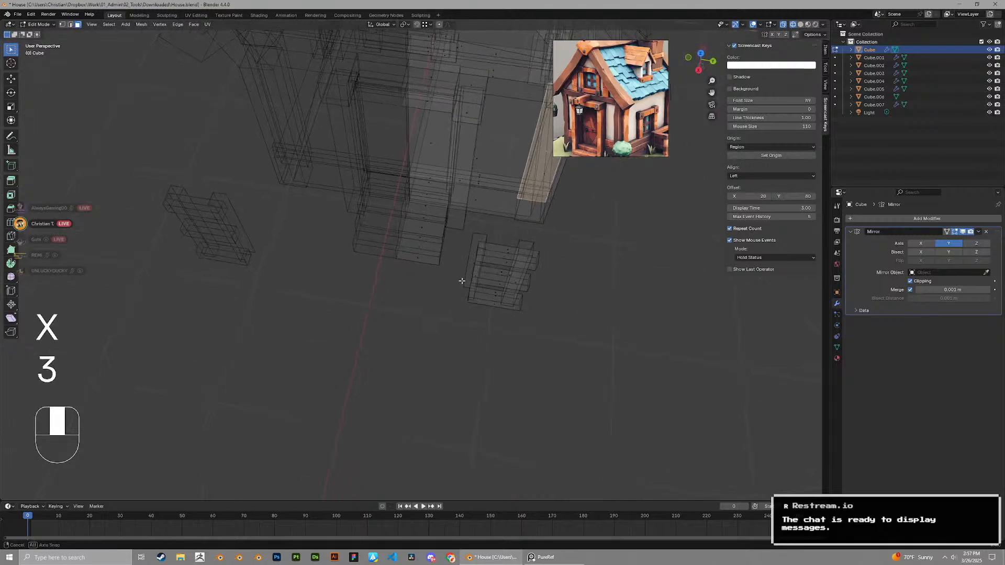
{"action": "left_click", "coordinate": [801, 26]}
{"action": "middle_click_drag", "start_coordinate": [561, 225], "coordinate": [531, 240], "text": "shift"}
{"action": "scroll", "coordinate": [502, 251], "scroll_direction": "up", "scroll_amount": 2}
{"action": "key", "text": "ctrl+r"}
{"action": "double_click", "coordinate": [448, 267]}
{"action": "key", "text": "3"}
{"action": "left_click", "coordinate": [447, 263]}
{"action": "key", "text": "x"}
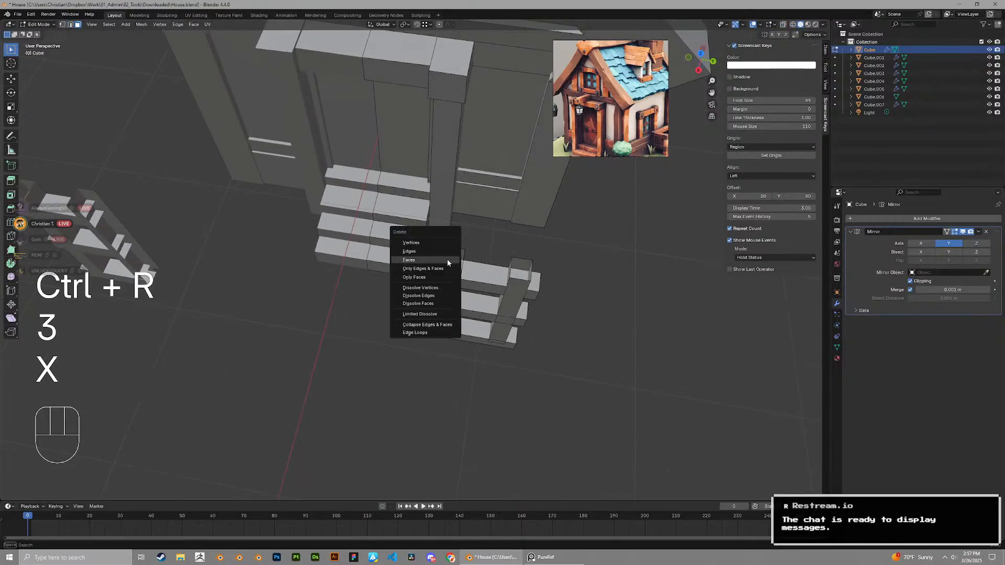
{"action": "left_click", "coordinate": [448, 263]}
{"action": "middle_click_drag", "start_coordinate": [449, 261], "coordinate": [547, 270]}
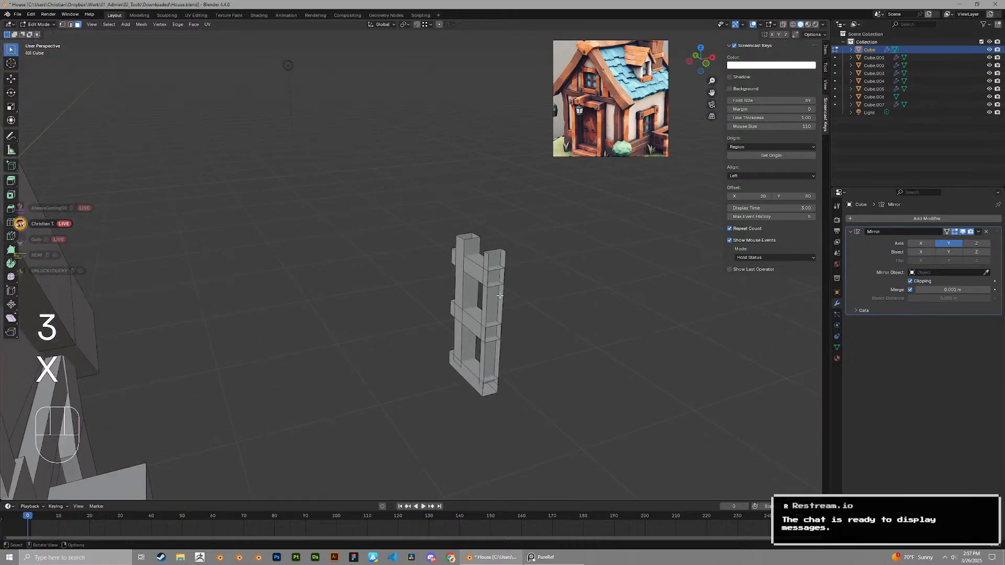
{"action": "middle_click_drag", "start_coordinate": [485, 310], "coordinate": [304, 325]}
Select the hidden back faces of the side window's grille bars and frame in X-ray view, and undo the last deletion
{"action": "left_click", "coordinate": [495, 288]}
{"action": "middle_click_drag", "start_coordinate": [591, 413], "coordinate": [539, 396], "text": "shift"}
{"action": "scroll", "coordinate": [539, 396], "scroll_direction": "up", "scroll_amount": 1}
{"action": "key", "text": "Tab"}
{"action": "key", "text": "Tab"}
{"action": "left_click", "coordinate": [793, 24]}
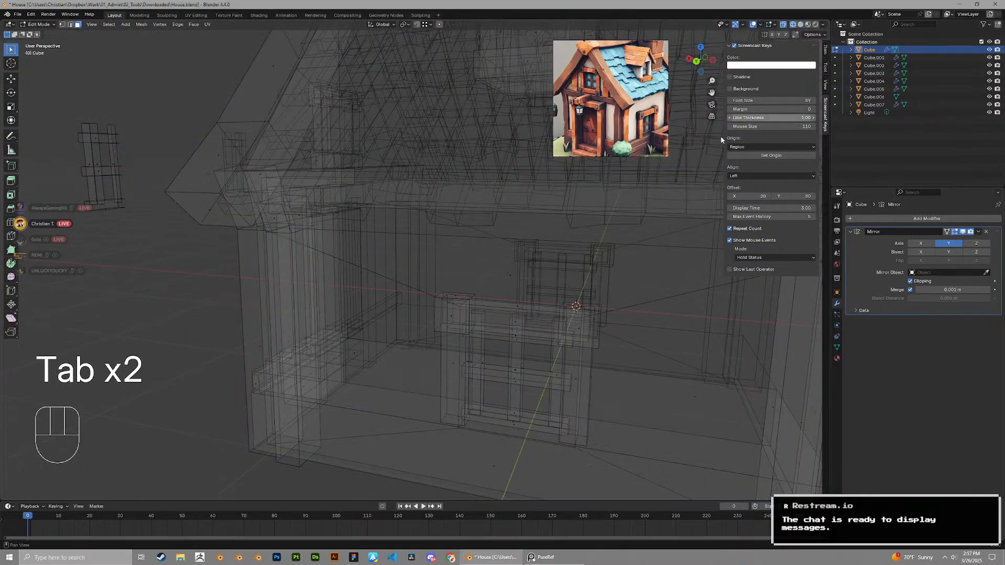
{"action": "scroll", "coordinate": [554, 361], "scroll_direction": "up", "scroll_amount": 3}
{"action": "key", "text": "3"}
{"action": "left_click", "coordinate": [401, 317]}
{"action": "mouse_move", "coordinate": [404, 318]}
{"action": "middle_mouse_down"}
{"action": "mouse_move", "coordinate": [467, 321]}
{"action": "mouse_move", "coordinate": [501, 278]}
{"action": "mouse_move", "coordinate": [493, 261]}
{"action": "middle_mouse_up"}
{"action": "left_click", "coordinate": [476, 270], "text": "shift"}
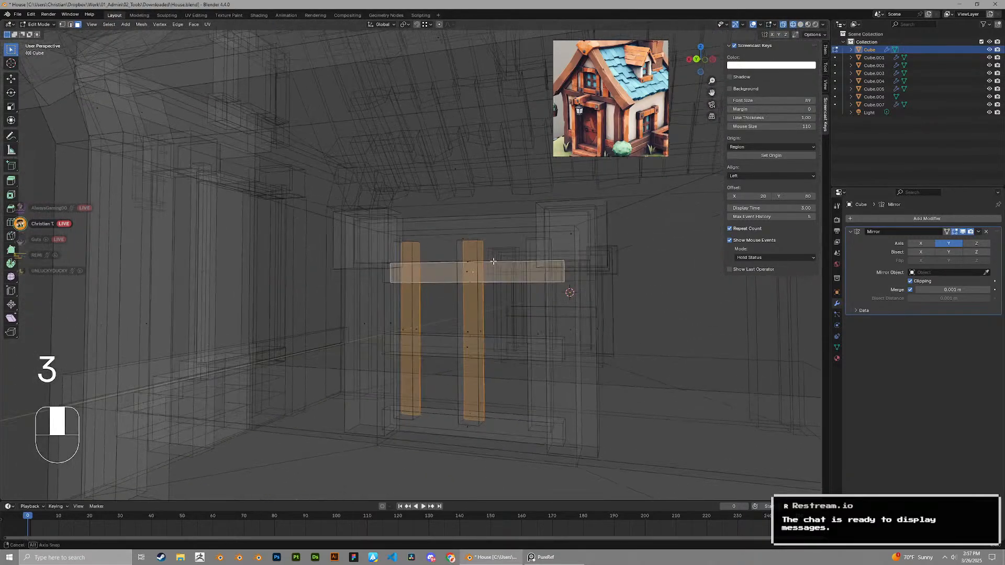
{"action": "left_click", "coordinate": [482, 423], "text": "shift"}
{"action": "middle_click_drag", "start_coordinate": [482, 423], "coordinate": [420, 340]}
{"action": "key", "text": "ctrl+z"}
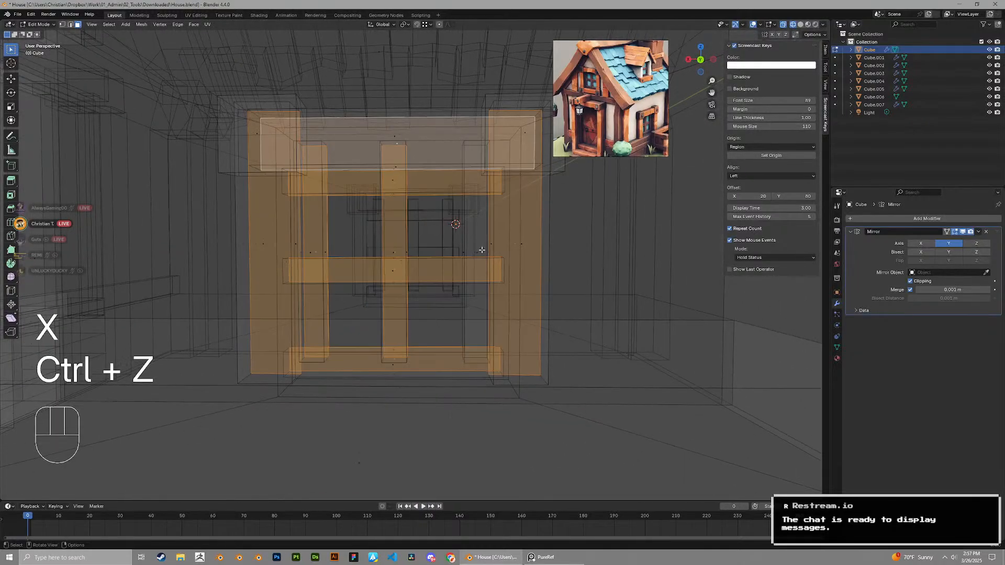
Finish with the remaining vertical bar's back face at the side window, turn X-ray off and save the file
{"action": "mouse_move", "coordinate": [482, 250]}
{"action": "middle_mouse_down"}
{"action": "mouse_move", "coordinate": [539, 231]}
{"action": "mouse_move", "coordinate": [600, 253]}
{"action": "mouse_move", "coordinate": [472, 311]}
{"action": "mouse_move", "coordinate": [498, 231]}
{"action": "mouse_move", "coordinate": [350, 269]}
{"action": "mouse_move", "coordinate": [414, 251]}
{"action": "mouse_move", "coordinate": [511, 269]}
{"action": "mouse_move", "coordinate": [486, 277]}
{"action": "middle_mouse_up"}
{"action": "left_click", "coordinate": [466, 250]}
{"action": "left_click", "coordinate": [800, 25]}
{"action": "scroll", "coordinate": [473, 257], "scroll_direction": "up", "scroll_amount": 2}
{"action": "key", "text": "ctrl+s"}
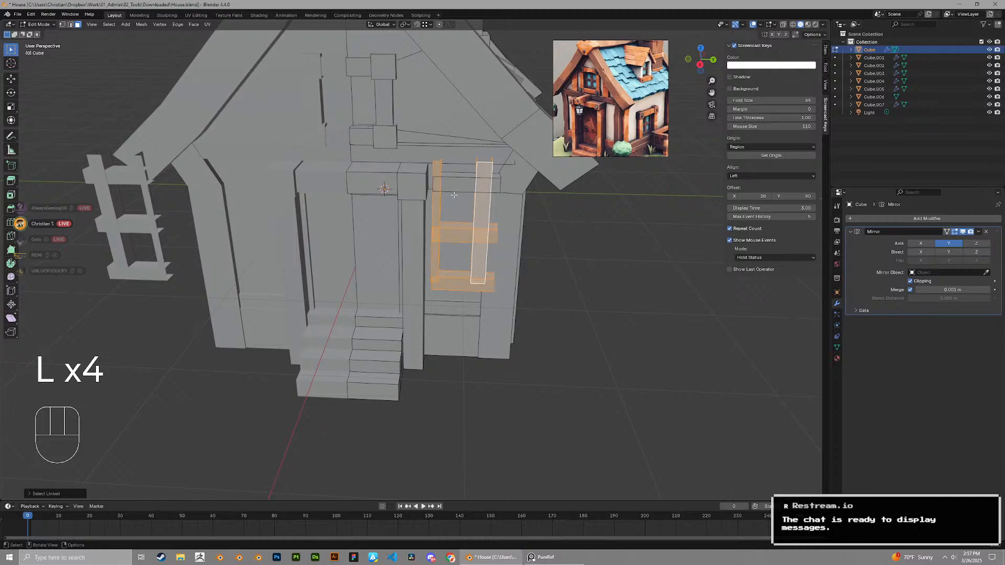
Select all bars of the half grille and move them along Y to the house's centre line
{"action": "key", "text": "l"}
{"action": "middle_click_drag", "start_coordinate": [454, 194], "coordinate": [419, 225]}
{"action": "key", "text": "g"}
{"action": "key", "text": "x"}
{"action": "key", "text": "y"}
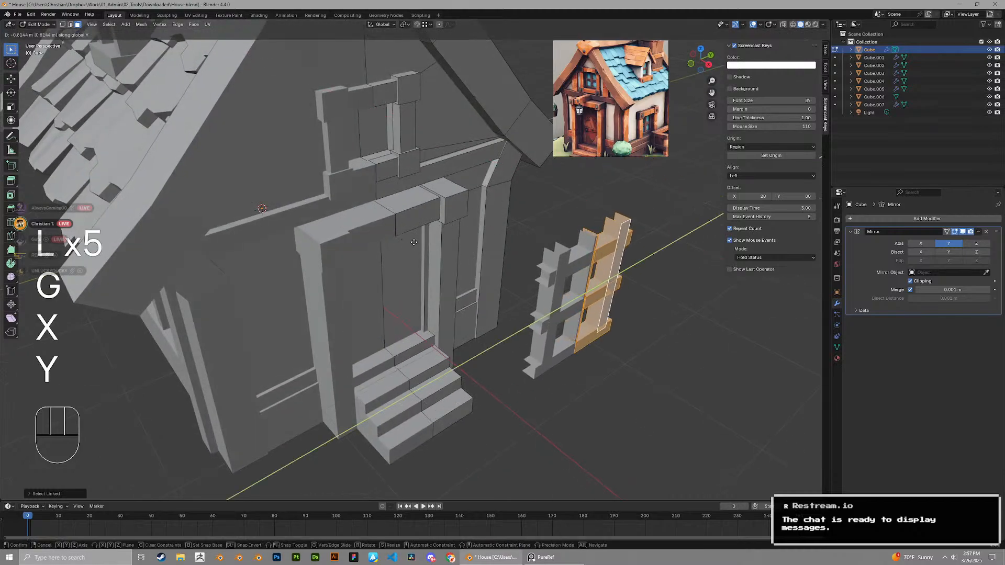
{"action": "right_click", "coordinate": [444, 255]}
{"action": "middle_click_drag", "start_coordinate": [560, 302], "coordinate": [505, 274]}
{"action": "key", "text": "g"}
{"action": "key", "text": "x"}
{"action": "key", "text": "y"}
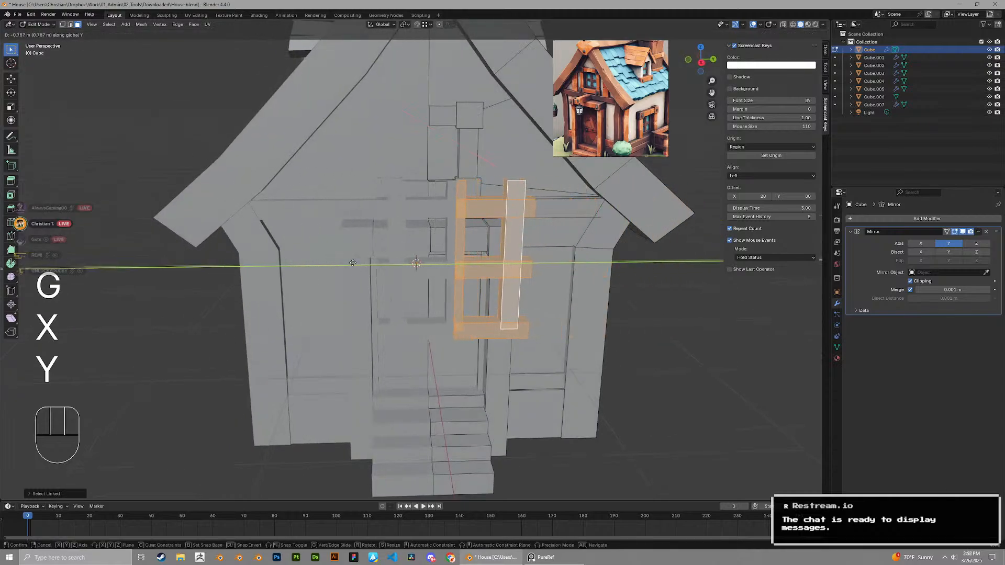
{"action": "middle_click_drag", "start_coordinate": [352, 263], "coordinate": [555, 311]}
Move the half grille along X into the front gable wall
{"action": "key", "text": "x"}
{"action": "key", "text": "x"}
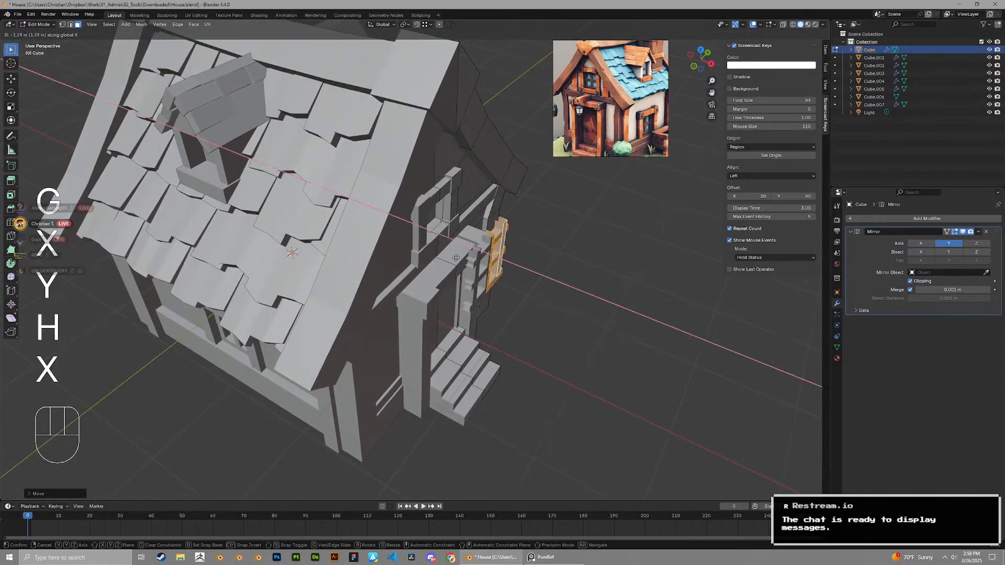
{"action": "left_click", "coordinate": [404, 221]}
{"action": "scroll", "coordinate": [450, 240], "scroll_direction": "up", "scroll_amount": 3}
{"action": "middle_click_drag", "start_coordinate": [623, 340], "coordinate": [556, 296]}
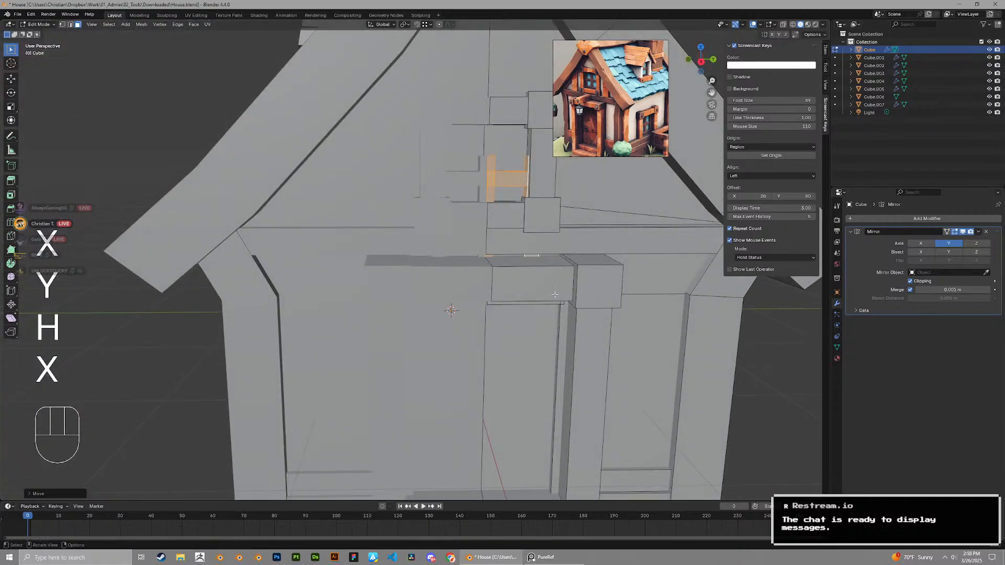
Raise the half grille along Z into the gable window opening and scale it down to fit
{"action": "key", "text": "g"}
{"action": "key", "text": "z"}
{"action": "left_click", "coordinate": [549, 241]}
{"action": "middle_click_drag", "start_coordinate": [581, 253], "coordinate": [575, 285], "text": "shift"}
{"action": "key", "text": "s"}
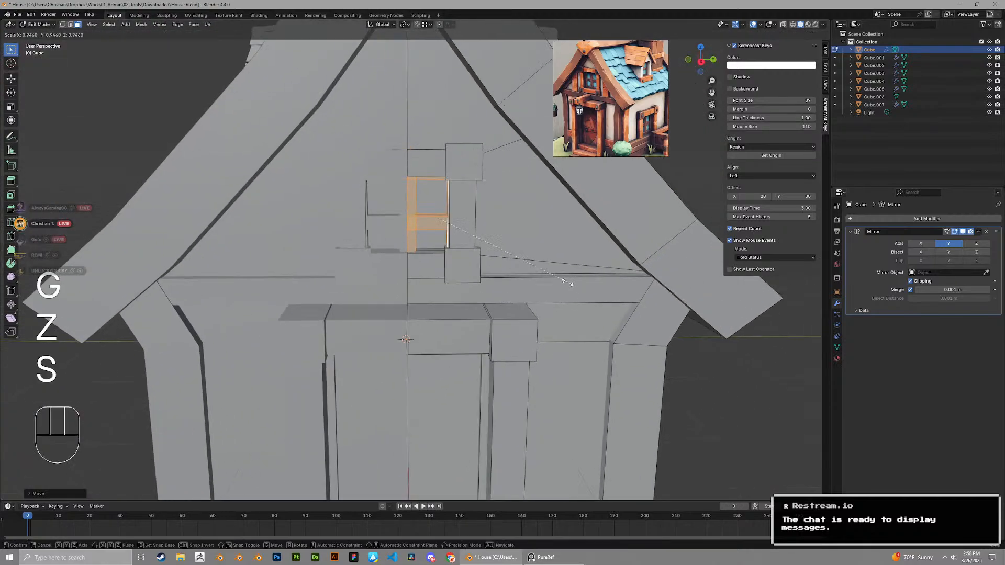
{"action": "scroll", "coordinate": [568, 282], "scroll_direction": "up", "scroll_amount": 1}
{"action": "key", "text": "g"}
{"action": "key", "text": "z"}
{"action": "key", "text": "s"}
{"action": "left_click", "coordinate": [529, 249]}
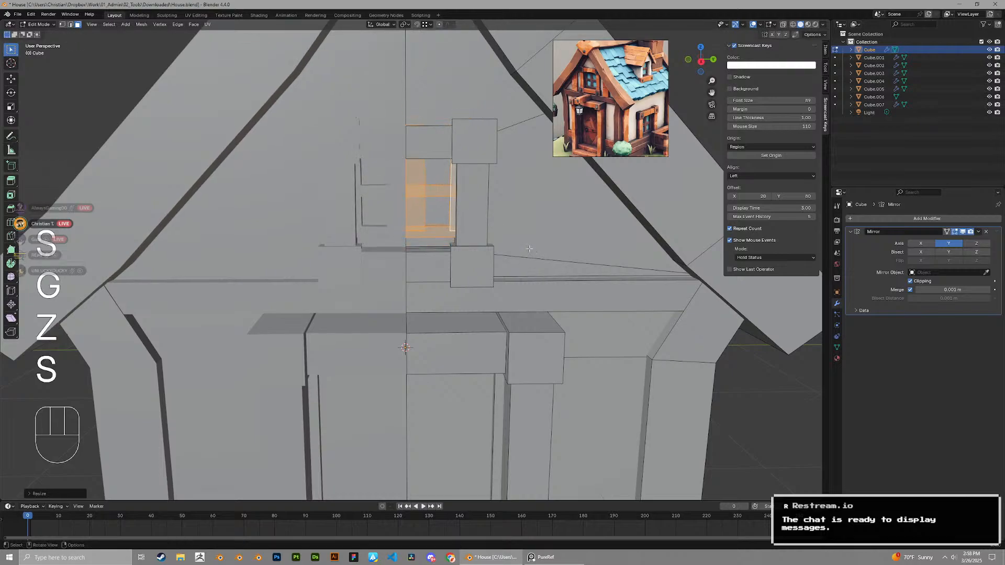
Nudge the gable window grille along Y and adjust its overall scale
{"action": "key", "text": "g"}
{"action": "key", "text": "x"}
{"action": "left_click", "coordinate": [520, 246]}
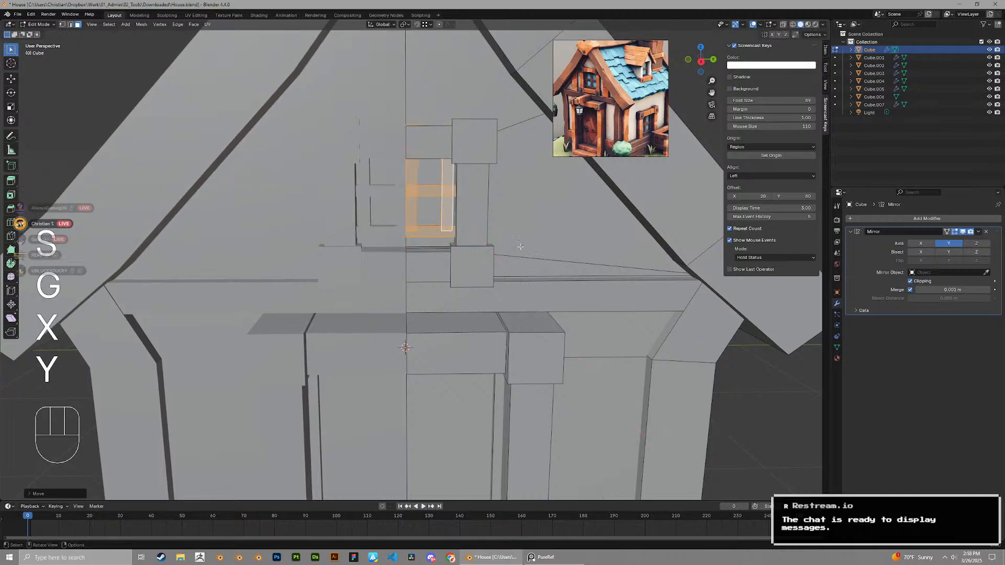
{"action": "key", "text": "s"}
{"action": "left_click", "coordinate": [530, 261]}
Align the gable grille vertically between the window's lintel and sill and rescale it to fill the opening
{"action": "middle_click_drag", "start_coordinate": [530, 261], "coordinate": [509, 307], "text": "shift"}
{"action": "key", "text": "g"}
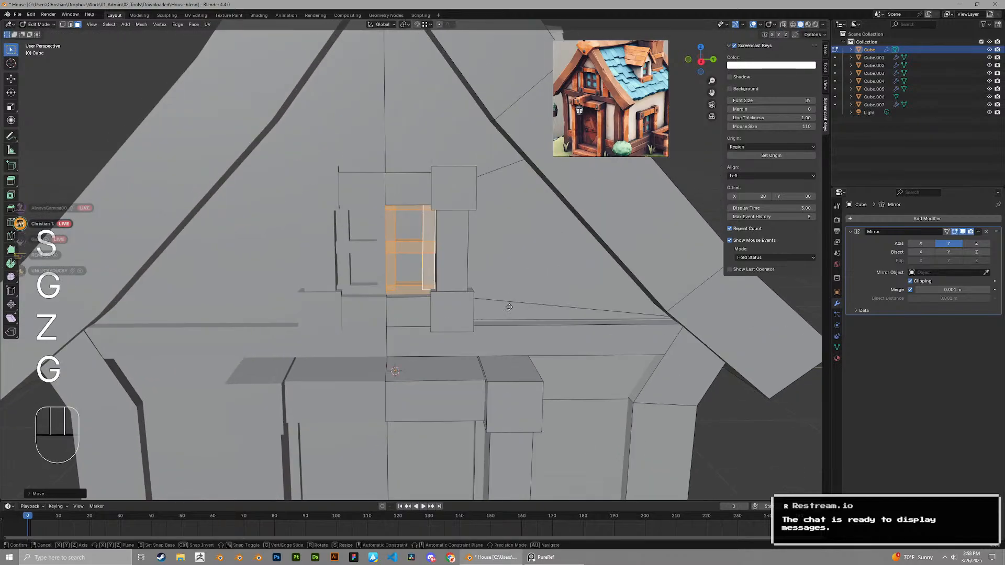
{"action": "key", "text": "z"}
{"action": "left_click", "coordinate": [509, 310]}
{"action": "key", "text": "s"}
{"action": "left_click", "coordinate": [512, 312]}
Shift the gable grille slightly along Y to close its gap with the window's side post
{"action": "scroll", "coordinate": [512, 312], "scroll_direction": "up", "scroll_amount": 2}
{"action": "key", "text": "g"}
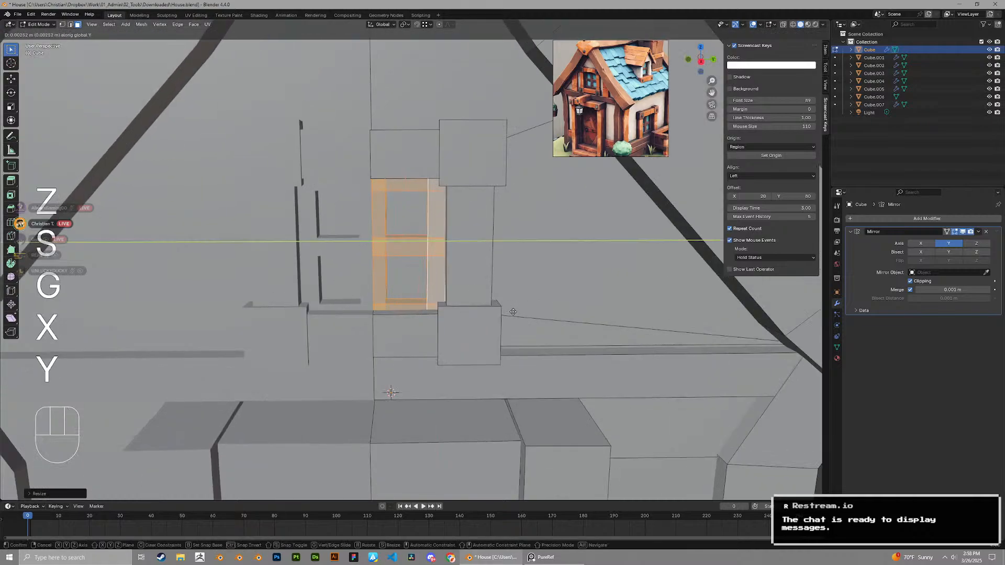
{"action": "left_click", "coordinate": [513, 311]}
{"action": "middle_click_drag", "start_coordinate": [513, 312], "coordinate": [510, 277]}
{"action": "key", "text": "g"}
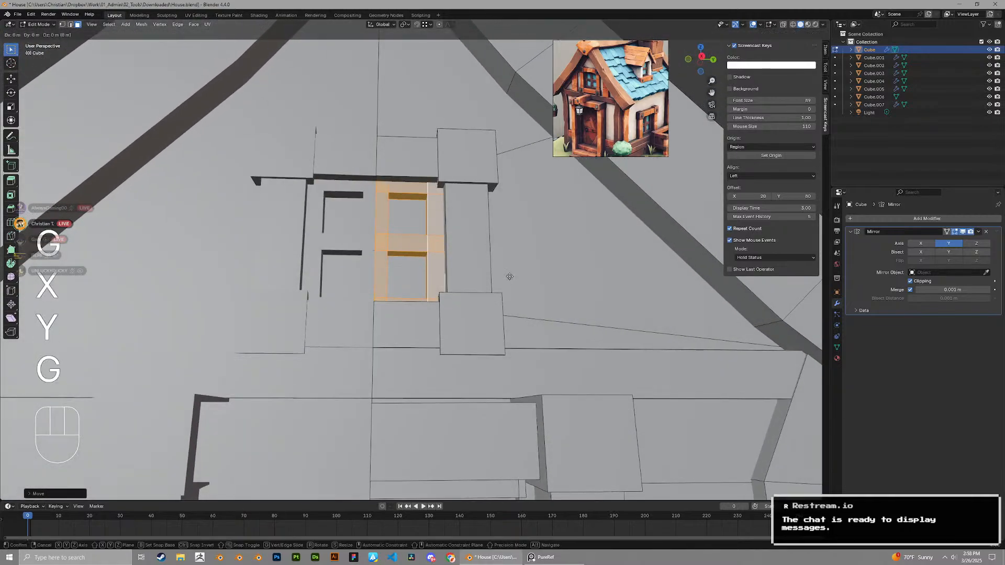
{"action": "left_click", "coordinate": [509, 276]}
Fine-tune the gable grille's scale and position within the window frame
{"action": "key", "text": "s"}
{"action": "left_click", "coordinate": [491, 166]}
{"action": "middle_click_drag", "start_coordinate": [490, 166], "coordinate": [486, 192]}
{"action": "key", "text": "s"}
{"action": "key", "text": "g"}
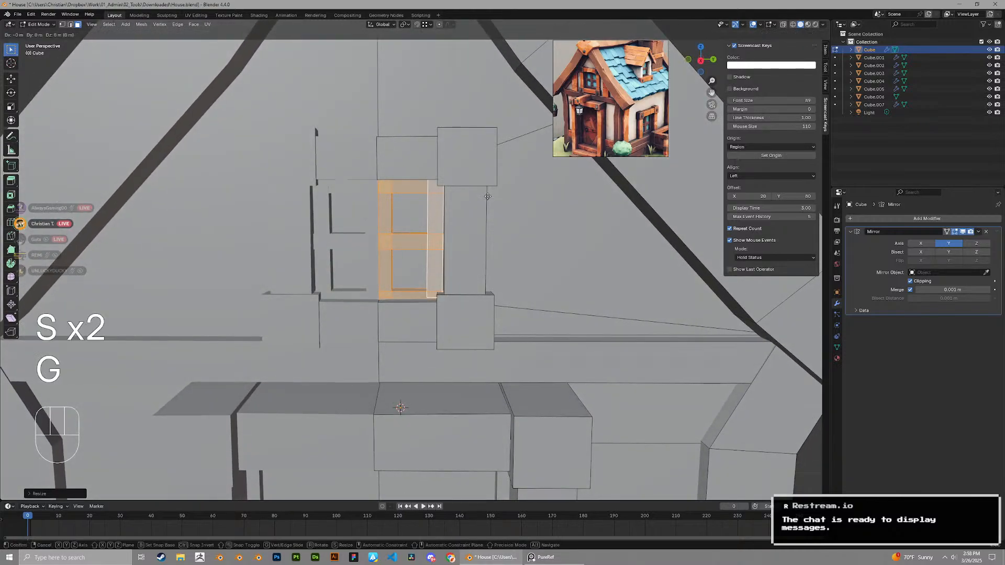
{"action": "left_click", "coordinate": [488, 197]}
Check the gable grille in Object Mode, return to Edit Mode and scale the grille up by about 1.03
{"action": "key", "text": "Tab"}
{"action": "scroll", "coordinate": [490, 199], "scroll_direction": "down", "scroll_amount": 4}
{"action": "middle_click_drag", "start_coordinate": [490, 199], "coordinate": [474, 281]}
{"action": "scroll", "coordinate": [535, 239], "scroll_direction": "up", "scroll_amount": 6}
{"action": "scroll", "coordinate": [479, 265], "scroll_direction": "up", "scroll_amount": 1}
{"action": "key", "text": "ctrl+z"}
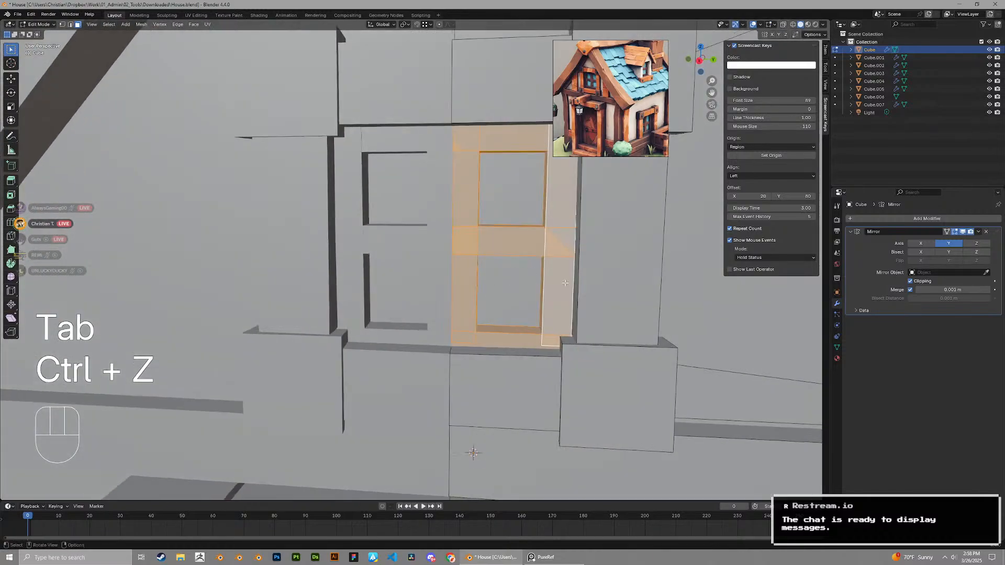
{"action": "key", "text": "g"}
{"action": "key", "text": "x"}
{"action": "right_click", "coordinate": [569, 284]}
{"action": "key", "text": "s"}
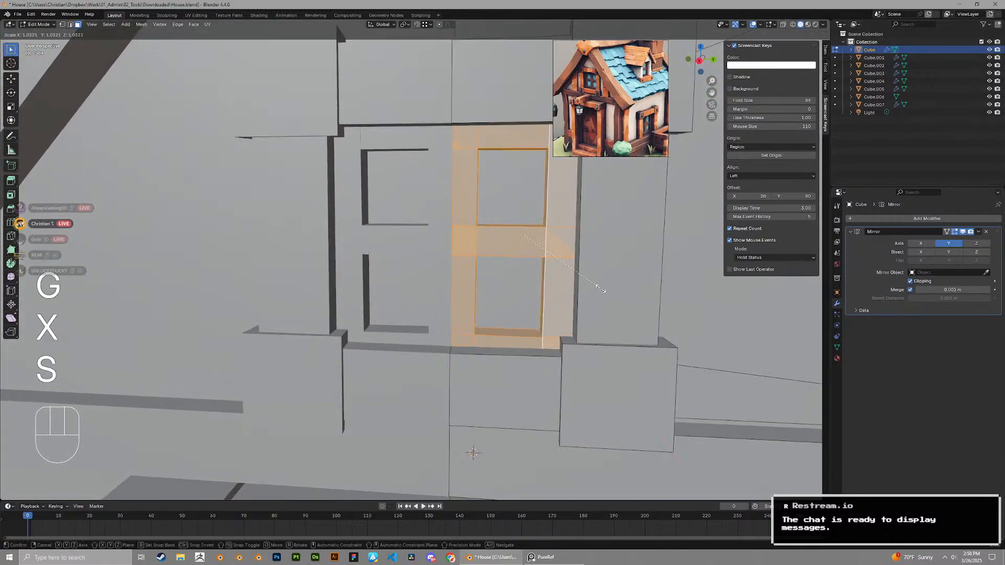
{"action": "left_click", "coordinate": [599, 289]}
Rescale the gable grille once more after viewing it in Object Mode, and save the file
{"action": "key", "text": "Tab"}
{"action": "scroll", "coordinate": [599, 287], "scroll_direction": "down", "scroll_amount": 2}
{"action": "middle_click_drag", "start_coordinate": [599, 287], "coordinate": [581, 306]}
{"action": "key", "text": "Tab"}
{"action": "key", "text": "s"}
{"action": "left_click", "coordinate": [578, 289]}
{"action": "key", "text": "Tab"}
{"action": "scroll", "coordinate": [529, 294], "scroll_direction": "down", "scroll_amount": 2}
{"action": "key", "text": "ctrl+s"}
Shift the gable grille slightly along Z and scale it down a little to fit the window's height
{"action": "scroll", "coordinate": [483, 291], "scroll_direction": "down", "scroll_amount": 3}
{"action": "scroll", "coordinate": [524, 314], "scroll_direction": "down", "scroll_amount": 3}
{"action": "scroll", "coordinate": [549, 337], "scroll_direction": "up", "scroll_amount": 6}
{"action": "key", "text": "Tab"}
{"action": "key", "text": "g"}
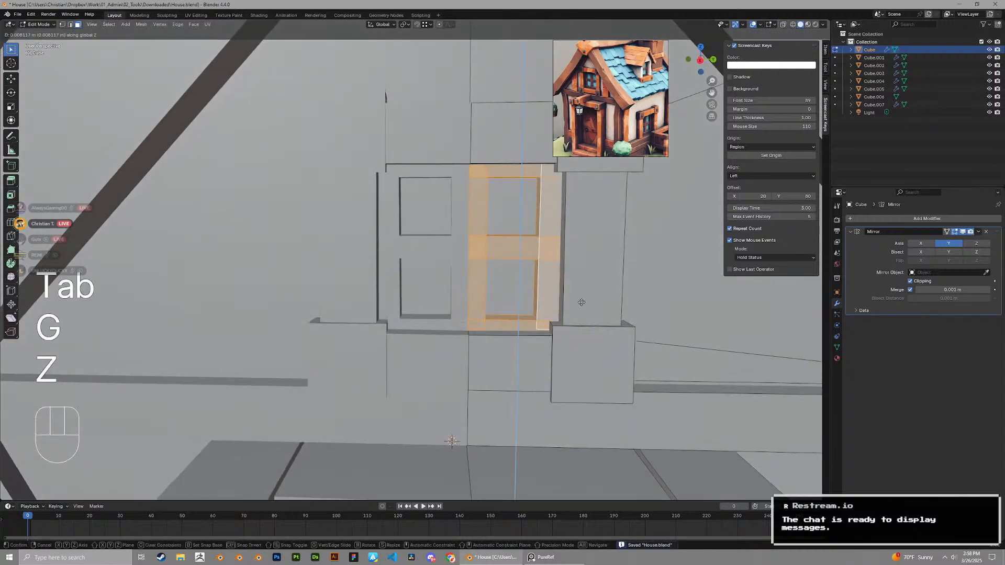
{"action": "left_click", "coordinate": [582, 303]}
{"action": "key", "text": "s"}
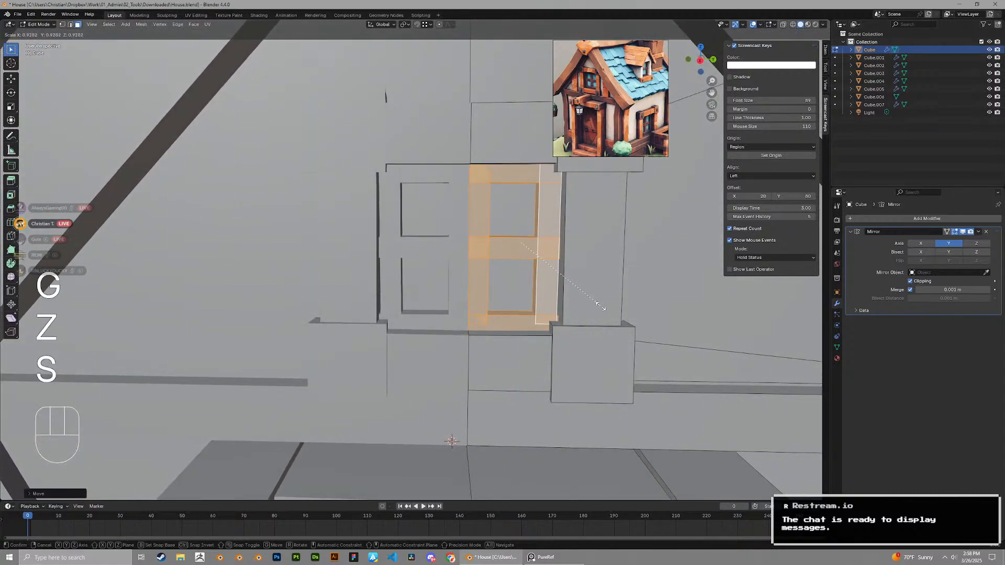
{"action": "left_click", "coordinate": [596, 303]}
{"action": "key", "text": "s"}
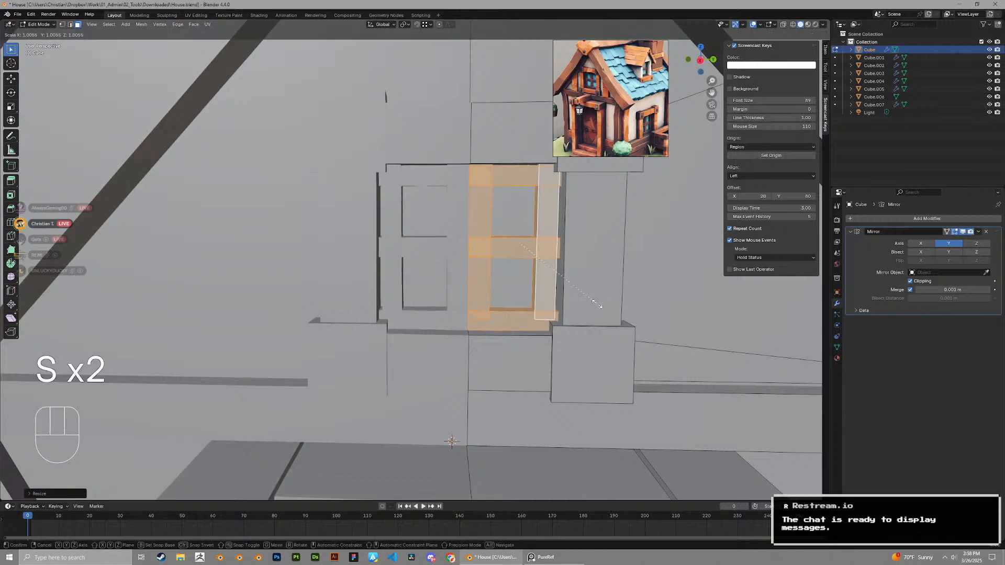
{"action": "left_click", "coordinate": [598, 305]}
Fit the gable grille between the posts with small moves along X and Y and a slight rescale
{"action": "middle_click_drag", "start_coordinate": [598, 305], "coordinate": [594, 297]}
{"action": "key", "text": "g"}
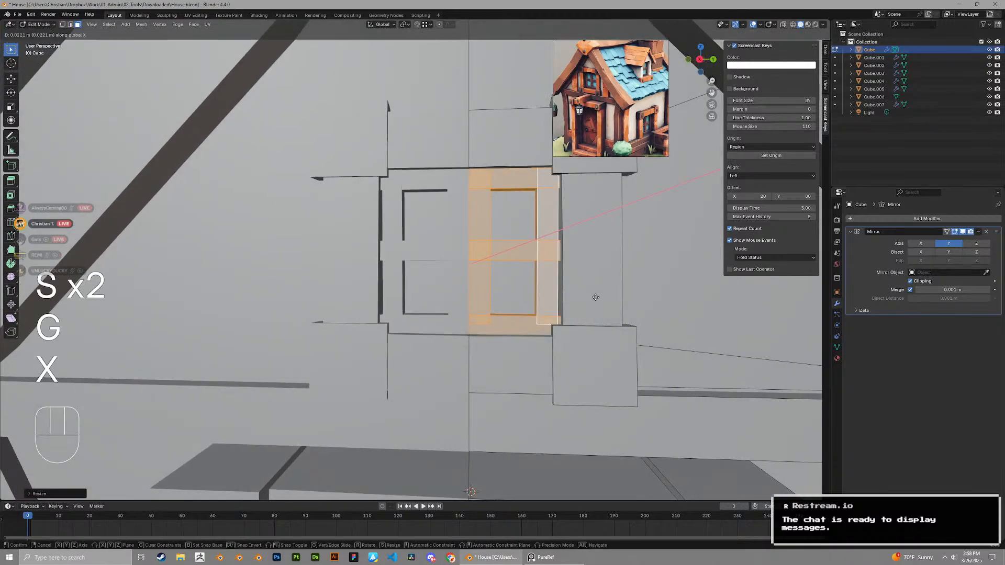
{"action": "key", "text": "s"}
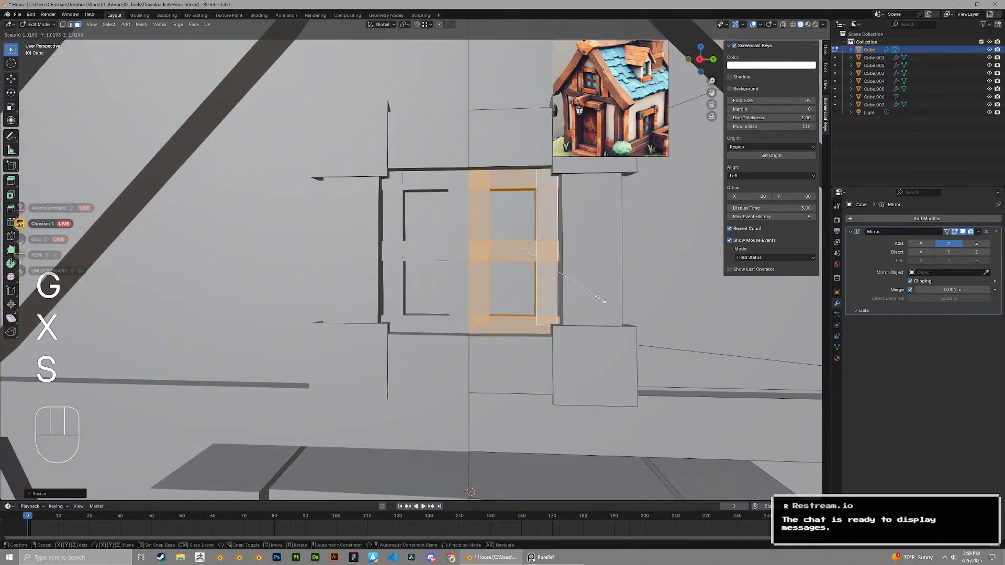
{"action": "key", "text": "x"}
{"action": "key", "text": "y"}
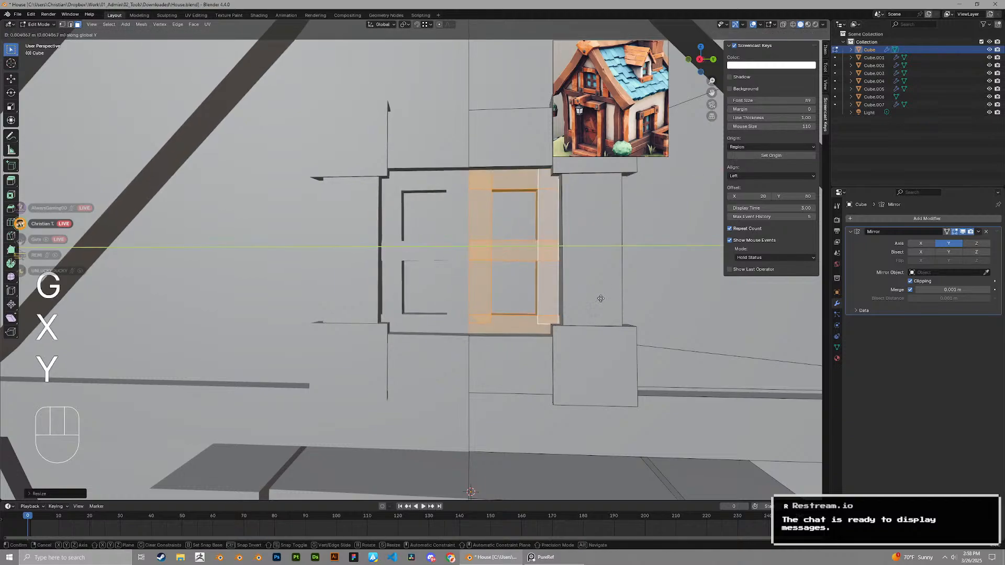
{"action": "left_click", "coordinate": [597, 299]}
Narrow the gable grille's center bar by moving its inner side face along Y, and save the file
{"action": "middle_click_drag", "start_coordinate": [597, 298], "coordinate": [492, 249]}
{"action": "key", "text": "3"}
{"action": "key", "text": "g"}
{"action": "key", "text": "x"}
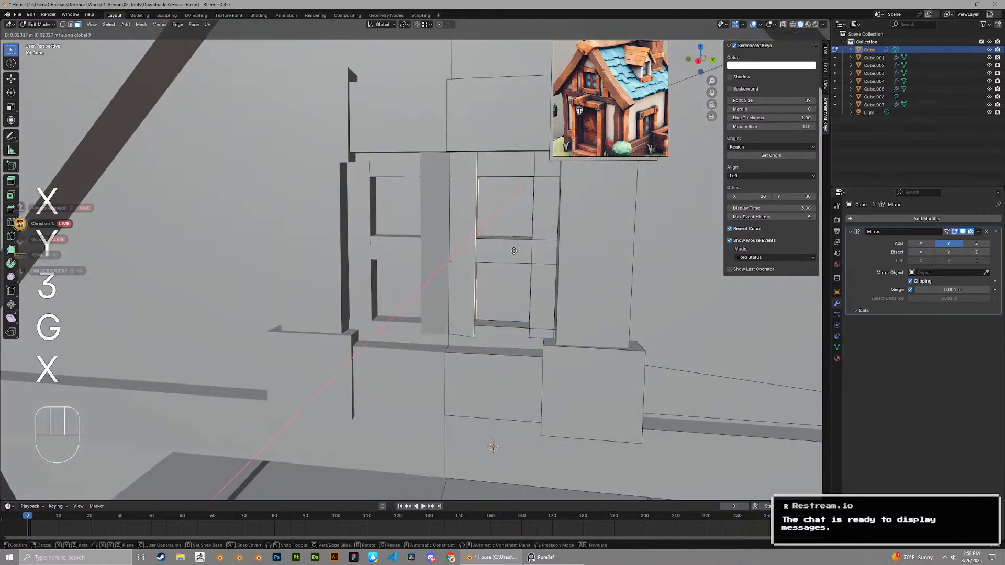
{"action": "key", "text": "y"}
{"action": "left_click", "coordinate": [507, 248]}
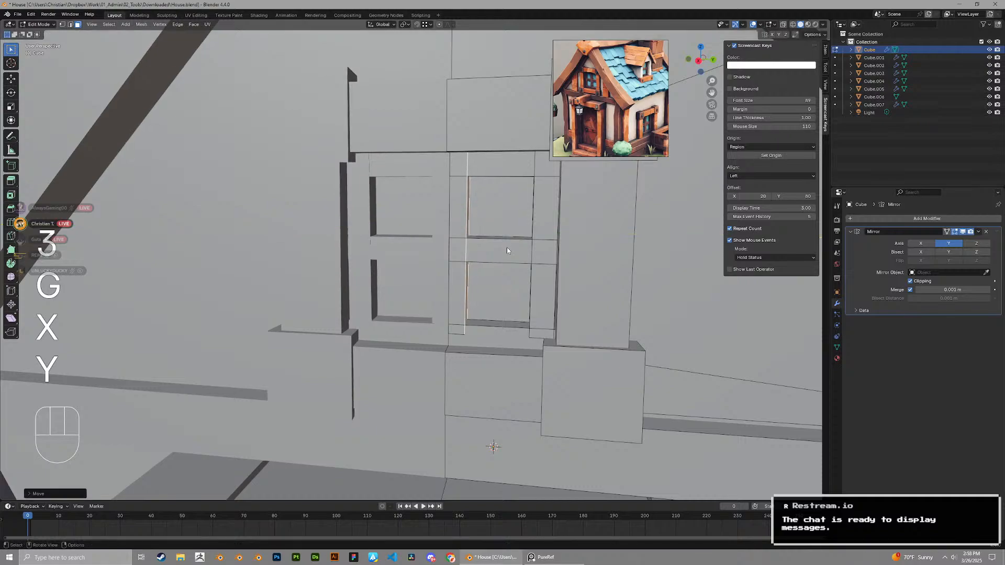
{"action": "key", "text": "Tab"}
{"action": "middle_click_drag", "start_coordinate": [509, 251], "coordinate": [535, 242]}
{"action": "scroll", "coordinate": [536, 242], "scroll_direction": "down", "scroll_amount": 4}
{"action": "key", "text": "ctrl+s"}
Select the gable grille's linked bars and shift them along X to adjust their depth in the frame
{"action": "scroll", "coordinate": [461, 265], "scroll_direction": "up", "scroll_amount": 4}
{"action": "middle_click_drag", "start_coordinate": [442, 254], "coordinate": [492, 315]}
{"action": "key", "text": "Tab"}
{"action": "key", "text": "l"}
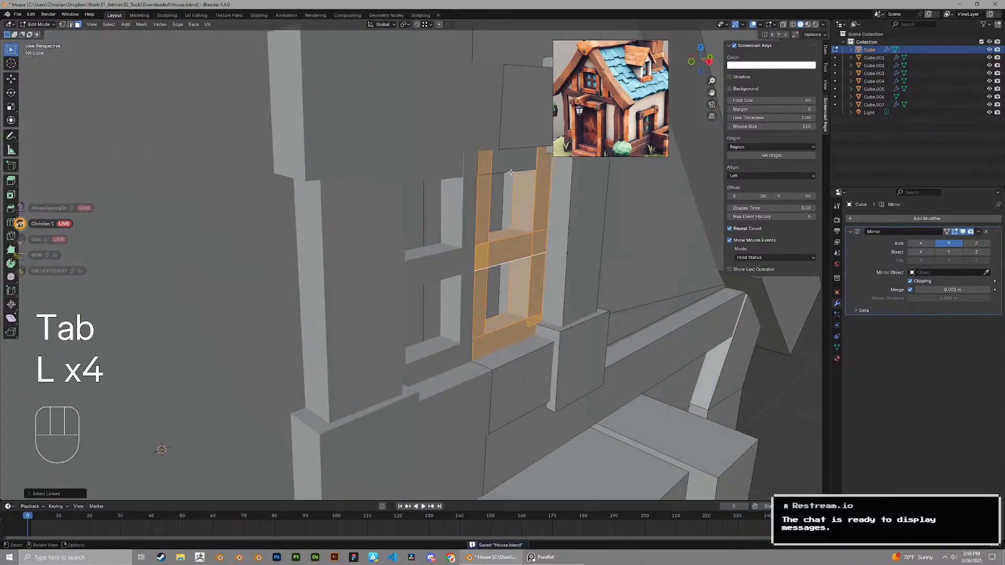
{"action": "key", "text": "x"}
{"action": "key", "text": "y"}
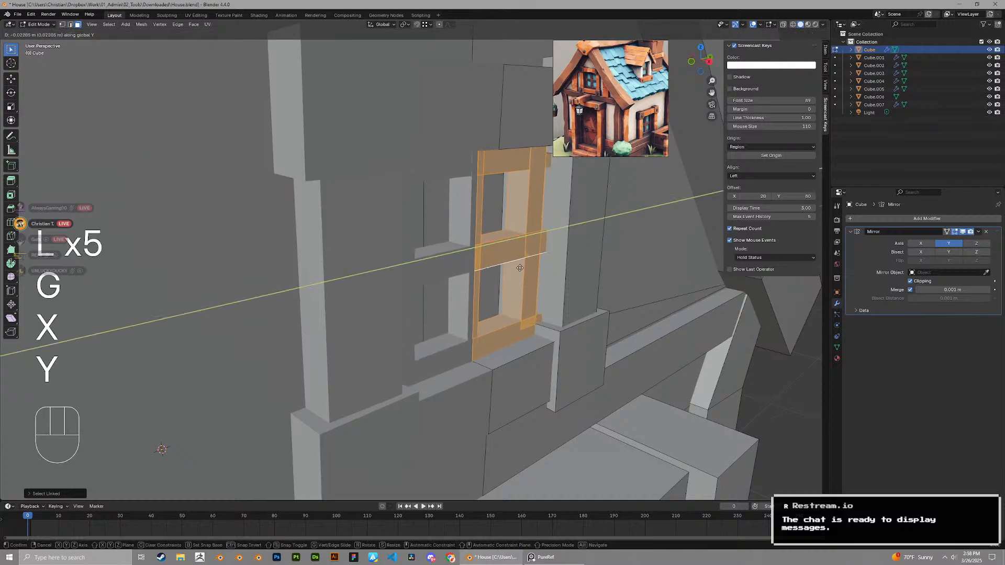
{"action": "key", "text": "x"}
Move the pane face behind the gable grille to adjust its depth
{"action": "key", "text": "3"}
{"action": "key", "text": "g"}
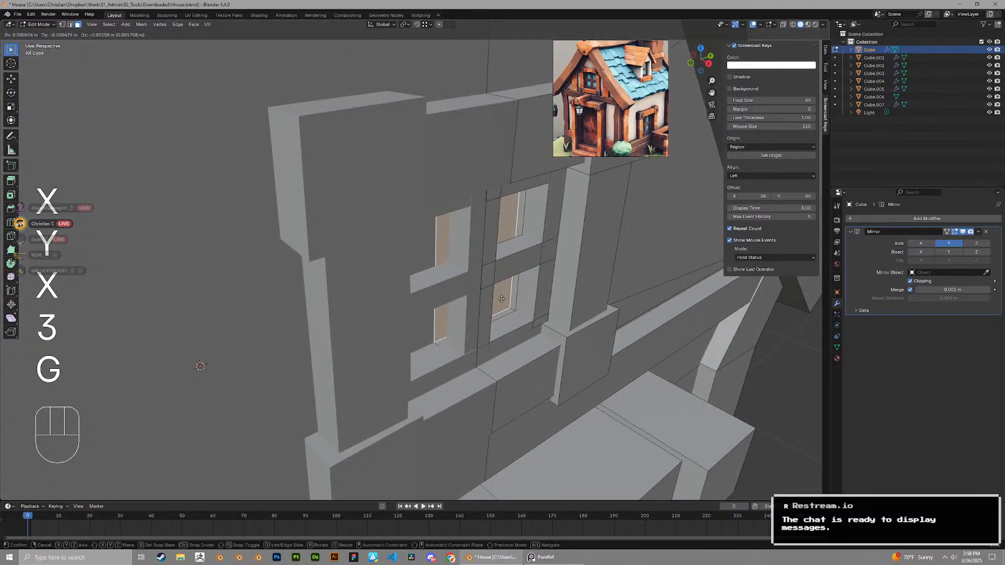
{"action": "left_click", "coordinate": [522, 331]}
{"action": "key", "text": "Tab"}
Move the pane face behind the side window's grille along Y to adjust its depth, and save the file
{"action": "scroll", "coordinate": [544, 330], "scroll_direction": "down", "scroll_amount": 6}
{"action": "middle_click_drag", "start_coordinate": [545, 330], "coordinate": [379, 275]}
{"action": "scroll", "coordinate": [430, 268], "scroll_direction": "up", "scroll_amount": 3}
{"action": "key", "text": "Tab"}
{"action": "scroll", "coordinate": [430, 269], "scroll_direction": "up", "scroll_amount": 4}
{"action": "key", "text": "3"}
{"action": "left_click", "coordinate": [430, 268]}
{"action": "key", "text": "g"}
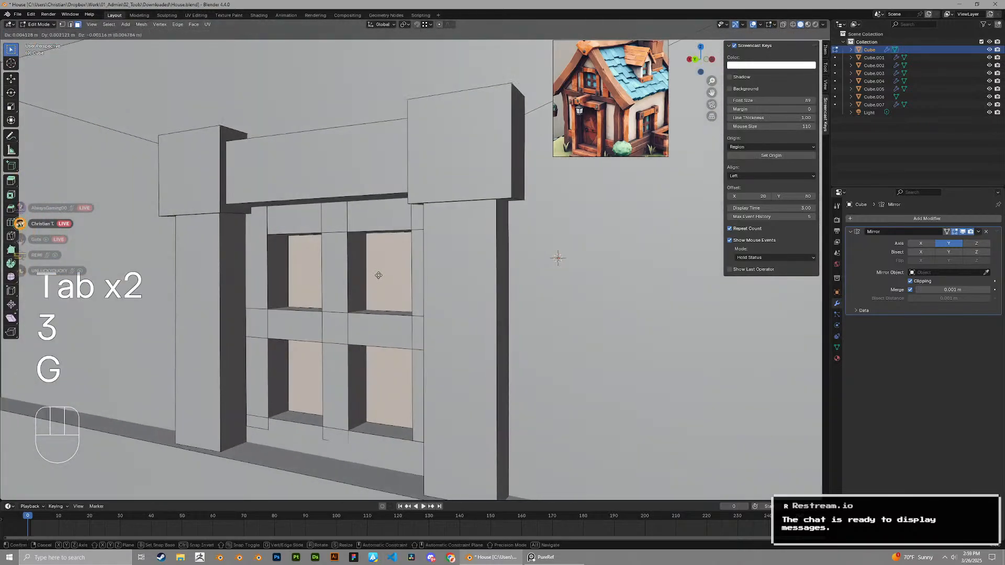
{"action": "left_click", "coordinate": [355, 298]}
{"action": "key", "text": "Tab"}
{"action": "scroll", "coordinate": [355, 297], "scroll_direction": "down", "scroll_amount": 8}
{"action": "middle_click_drag", "start_coordinate": [471, 293], "coordinate": [522, 296]}
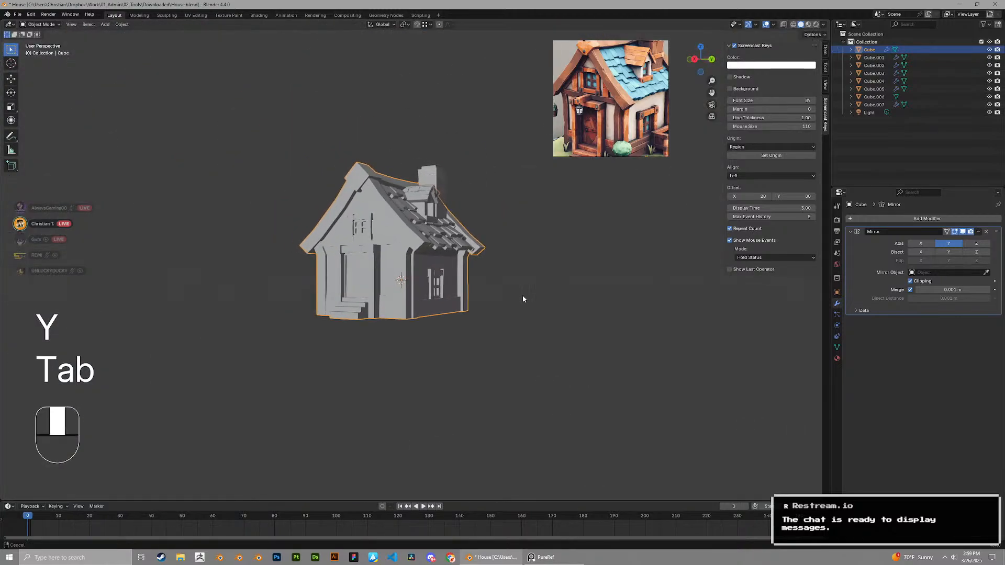
{"action": "key", "text": "ctrl+s"}
Examine the dormer's empty window opening and the side window's grille bars
{"action": "middle_click_drag", "start_coordinate": [454, 286], "coordinate": [345, 283]}
{"action": "scroll", "coordinate": [345, 283], "scroll_direction": "up", "scroll_amount": 6}
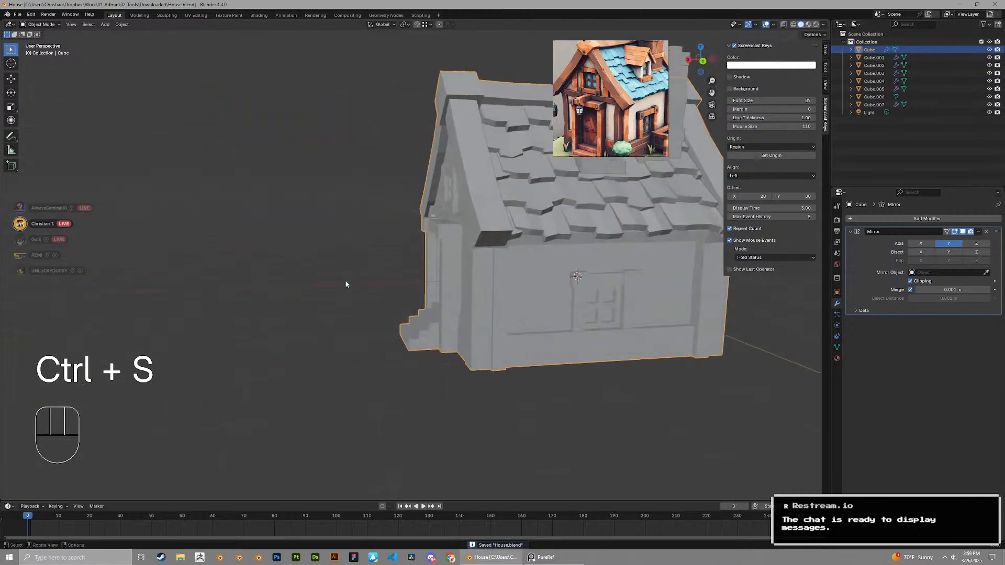
{"action": "middle_click_drag", "start_coordinate": [417, 236], "coordinate": [422, 213]}
{"action": "scroll", "coordinate": [406, 186], "scroll_direction": "up", "scroll_amount": 8}
{"action": "key", "text": "Tab"}
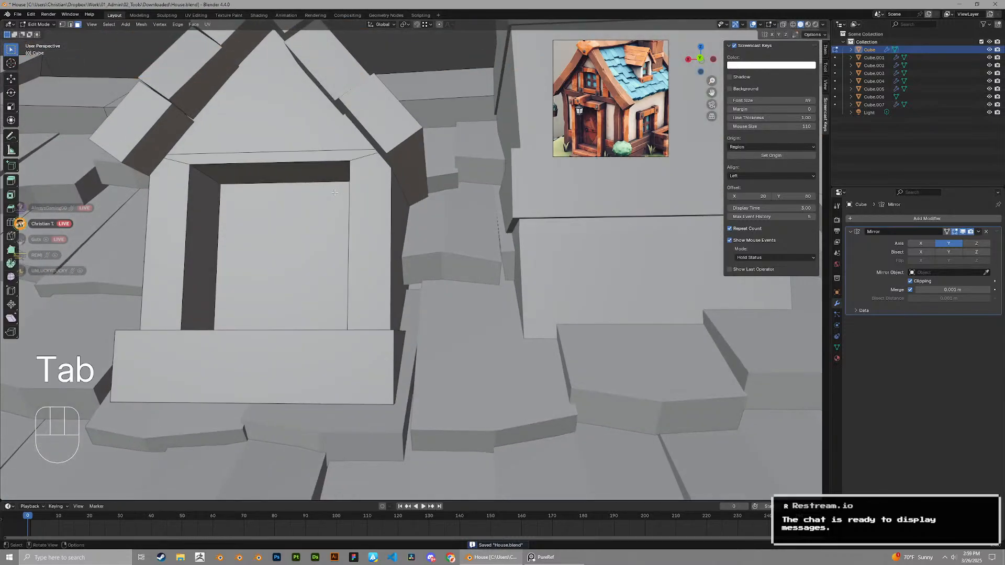
{"action": "scroll", "coordinate": [361, 220], "scroll_direction": "down", "scroll_amount": 8}
{"action": "middle_click_drag", "start_coordinate": [356, 223], "coordinate": [456, 230]}
{"action": "scroll", "coordinate": [455, 230], "scroll_direction": "up", "scroll_amount": 4}
{"action": "middle_click_drag", "start_coordinate": [544, 262], "coordinate": [664, 293], "text": "shift"}
{"action": "middle_click_drag", "start_coordinate": [675, 293], "coordinate": [570, 380]}
{"action": "key", "text": "l"}
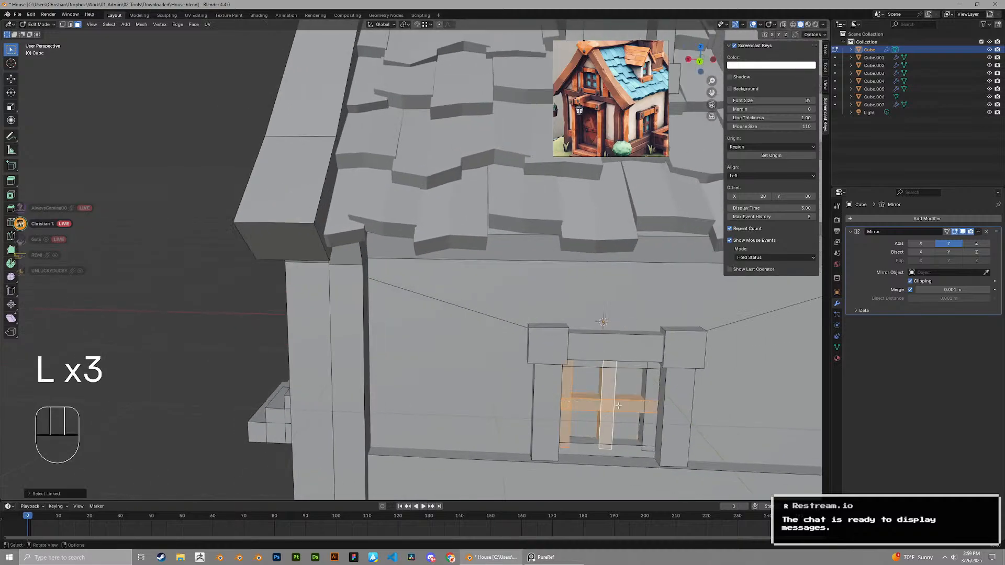
Readjust the depth of the side window's pane face along Y
{"action": "key", "text": "3"}
{"action": "left_click", "coordinate": [624, 388]}
{"action": "middle_click_drag", "start_coordinate": [624, 387], "coordinate": [723, 385]}
{"action": "key", "text": "g"}
{"action": "key", "text": "x"}
{"action": "key", "text": "y"}
{"action": "left_click", "coordinate": [645, 406]}
Move the gable window's pane face along X to readjust its depth behind the grille
{"action": "scroll", "coordinate": [641, 406], "scroll_direction": "down", "scroll_amount": 4}
{"action": "scroll", "coordinate": [650, 359], "scroll_direction": "up", "scroll_amount": 4}
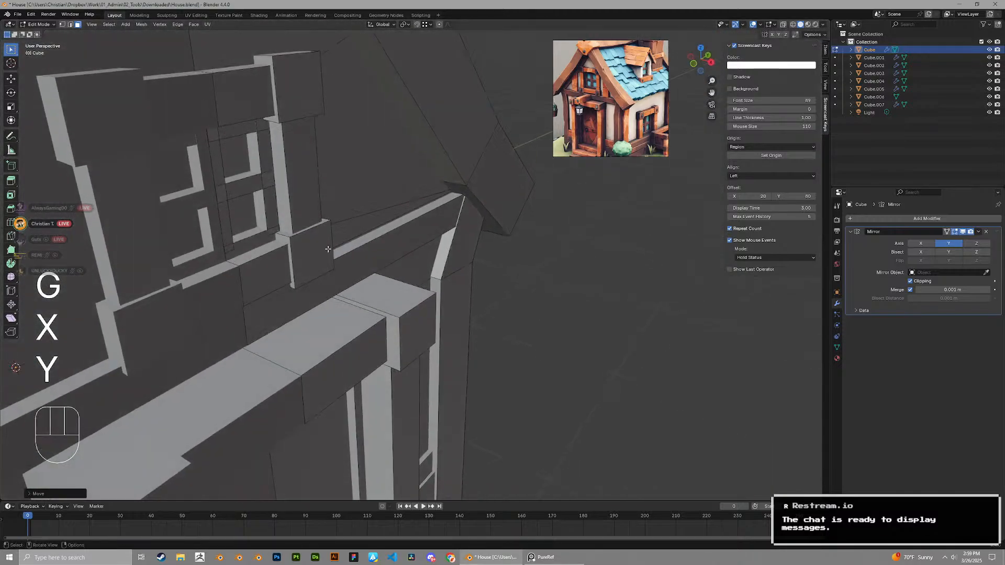
{"action": "key", "text": "3"}
{"action": "left_click", "coordinate": [262, 219]}
{"action": "key", "text": "g"}
{"action": "key", "text": "x"}
{"action": "key", "text": "y"}
{"action": "key", "text": "x"}
{"action": "left_click", "coordinate": [269, 222]}
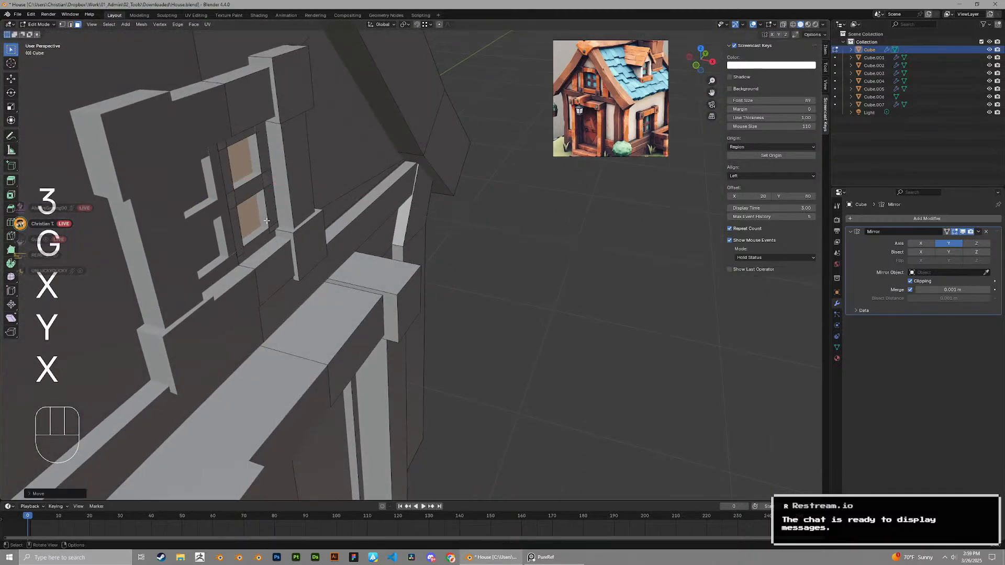
Duplicate the side window's three crossbars, center upright and one side upright, moving the copy up along Z toward the dormer
{"action": "middle_click_drag", "start_coordinate": [269, 222], "coordinate": [308, 262]}
{"action": "middle_click_drag", "start_coordinate": [308, 261], "coordinate": [361, 319], "text": "shift"}
{"action": "scroll", "coordinate": [361, 319], "scroll_direction": "down", "scroll_amount": 3}
{"action": "middle_click_drag", "start_coordinate": [533, 414], "coordinate": [419, 360]}
{"action": "scroll", "coordinate": [418, 360], "scroll_direction": "up", "scroll_amount": 3}
{"action": "left_click", "coordinate": [417, 361]}
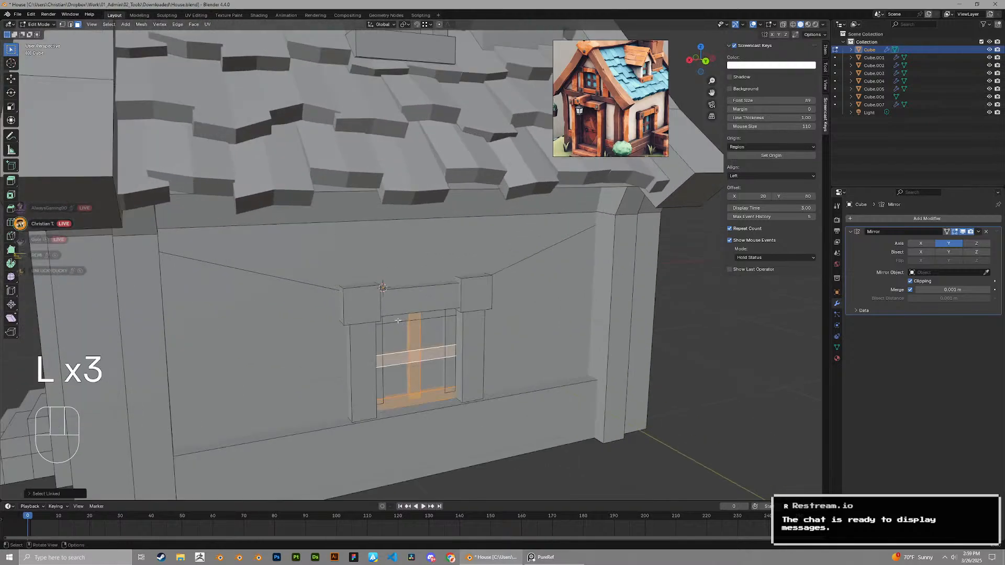
{"action": "scroll", "coordinate": [503, 308], "scroll_direction": "up", "scroll_amount": 1}
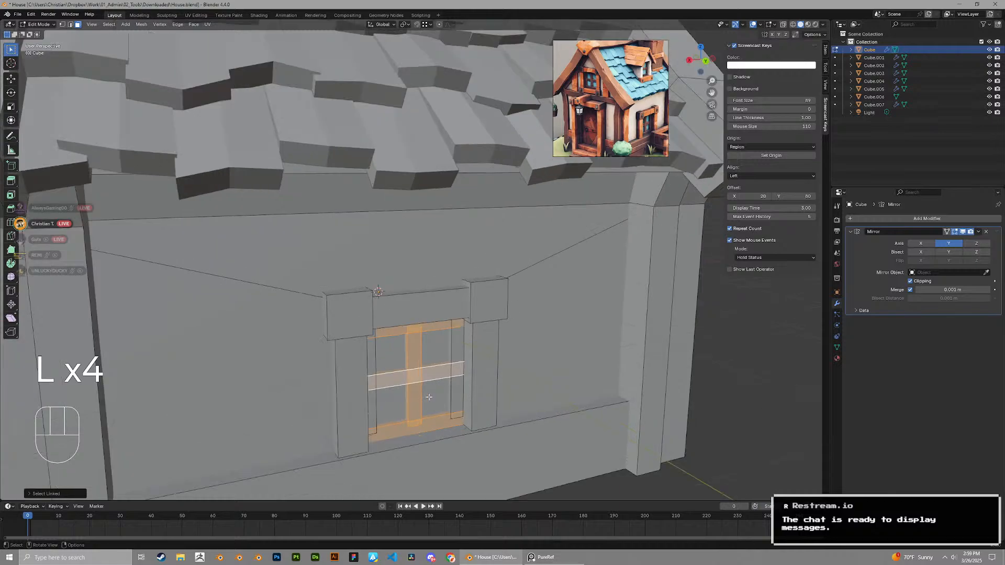
{"action": "left_click", "coordinate": [454, 394]}
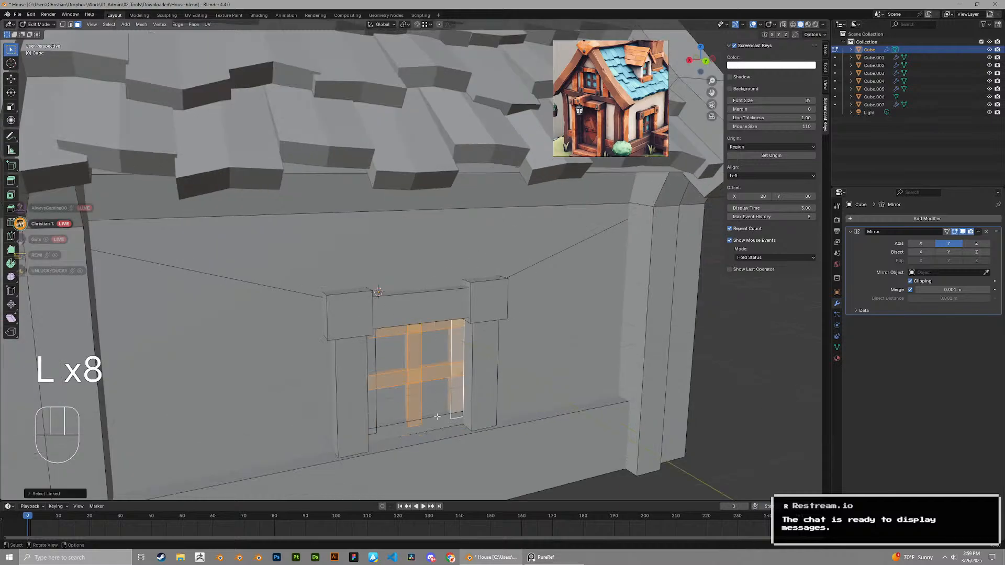
{"action": "key", "text": "l"}
{"action": "middle_click_drag", "start_coordinate": [432, 422], "coordinate": [409, 418]}
{"action": "key", "text": "shift+d"}
{"action": "key", "text": "z"}
{"action": "left_click", "coordinate": [437, 74]}
Raise the copied grille further along Z until it lines up with the dormer window
{"action": "middle_click_drag", "start_coordinate": [439, 74], "coordinate": [428, 223], "text": "shift"}
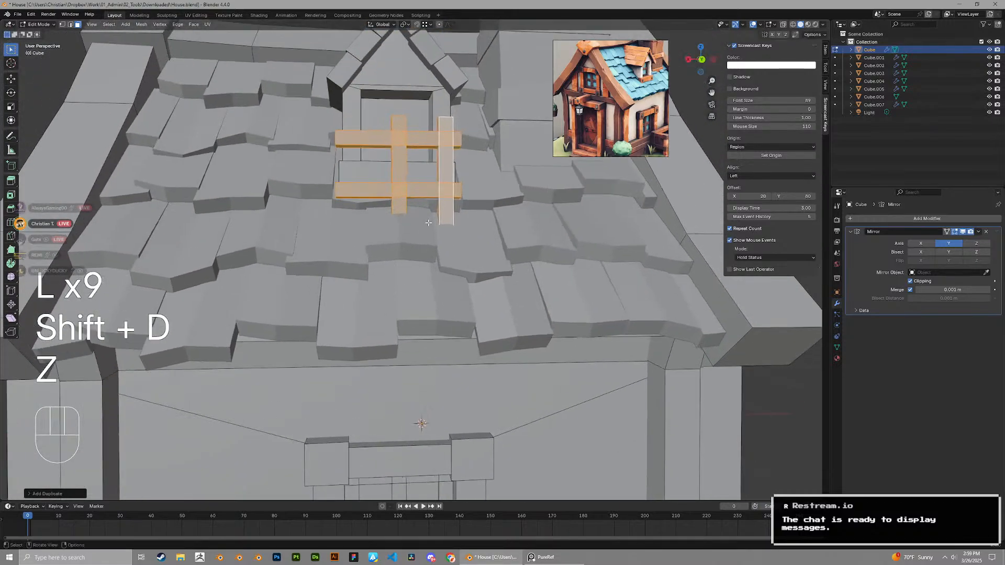
{"action": "key", "text": "g"}
{"action": "key", "text": "z"}
{"action": "left_click", "coordinate": [429, 172]}
Shorten the copied crossbars by moving their end edge loops along X to the center upright's outer edge
{"action": "middle_click_drag", "start_coordinate": [428, 173], "coordinate": [468, 262], "text": "shift"}
{"action": "scroll", "coordinate": [446, 255], "scroll_direction": "up", "scroll_amount": 2}
{"action": "key", "text": "2"}
{"action": "left_click", "coordinate": [333, 227], "text": "alt"}
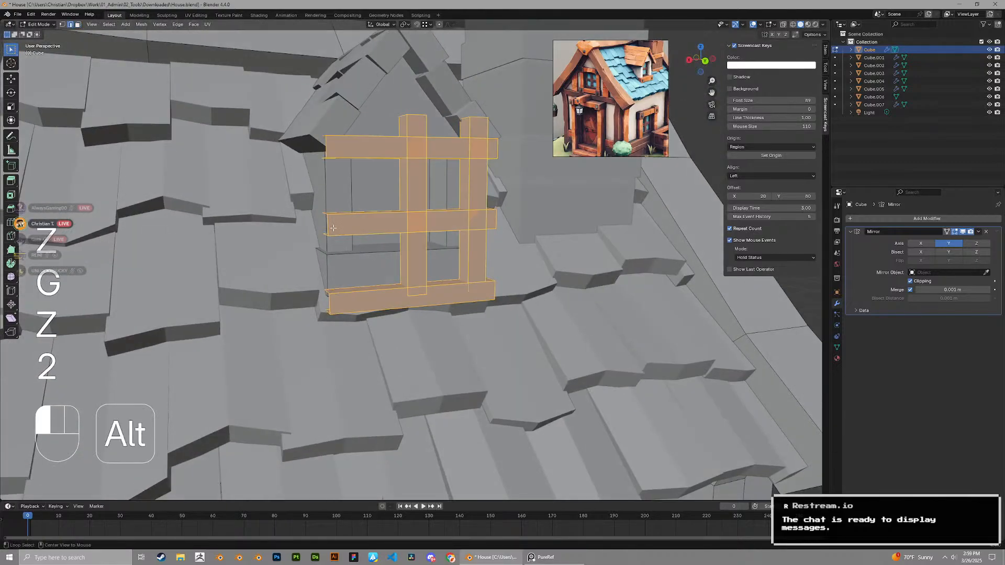
{"action": "left_click", "coordinate": [328, 149], "text": "alt+shift"}
{"action": "key", "text": "g"}
{"action": "key", "text": "x"}
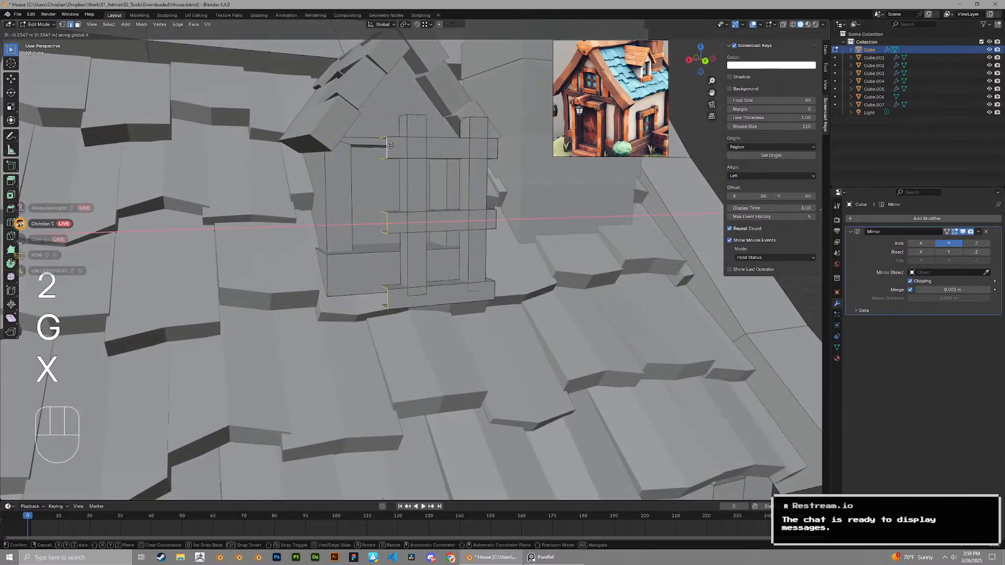
{"action": "left_click", "coordinate": [405, 117], "text": "ctrl"}
Select the dormer's wall and sill pieces and narrow them slightly along X
{"action": "middle_click_drag", "start_coordinate": [406, 116], "coordinate": [420, 181]}
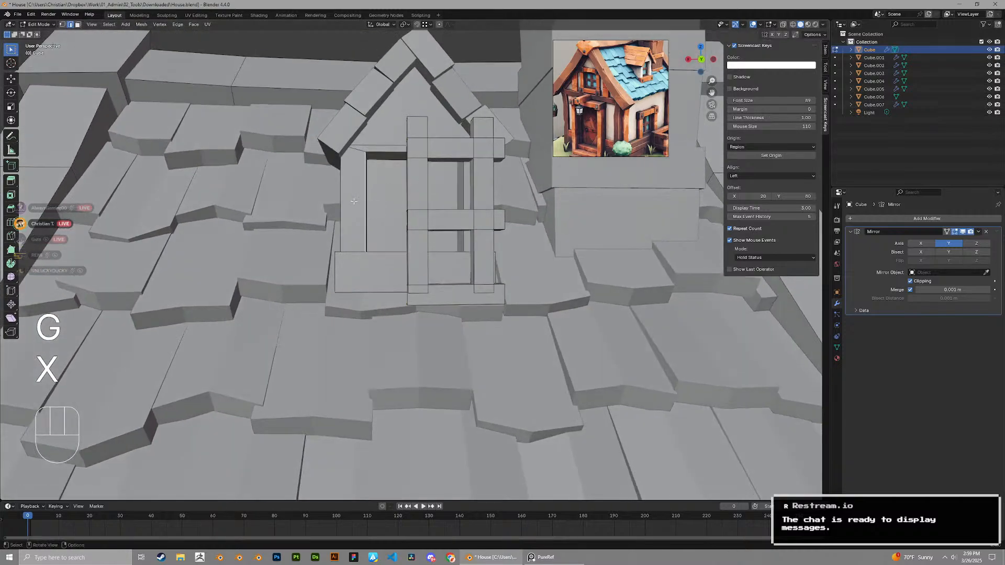
{"action": "middle_click_drag", "start_coordinate": [354, 200], "coordinate": [360, 207]}
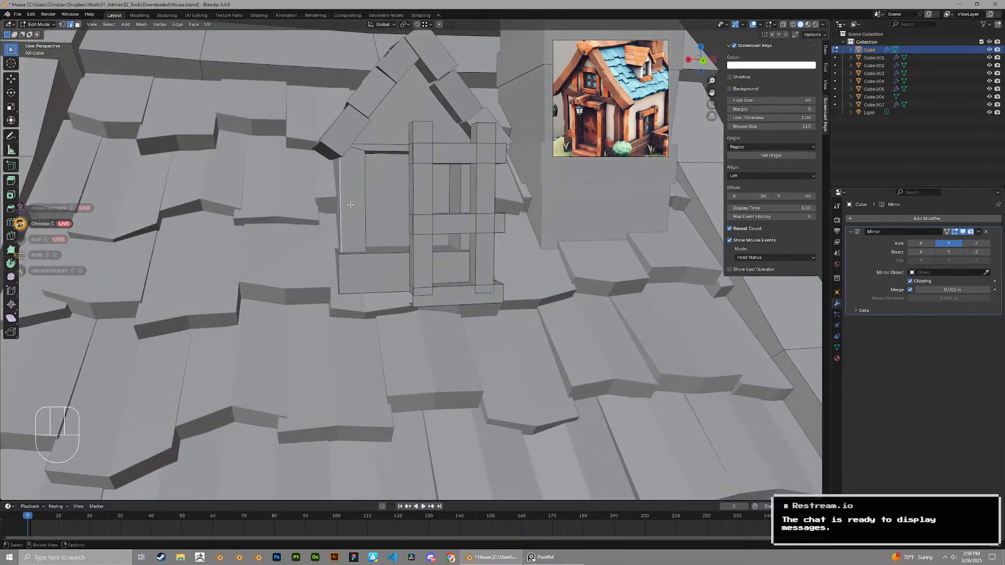
{"action": "key", "text": "l"}
{"action": "key", "text": "l"}
{"action": "key", "text": "s"}
{"action": "key", "text": "x"}
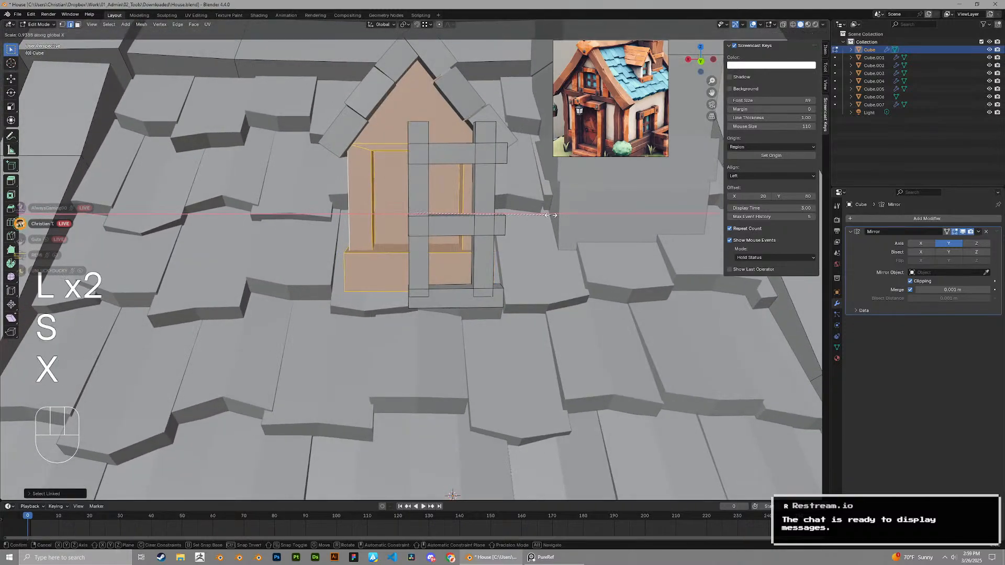
{"action": "left_click", "coordinate": [545, 213]}
{"action": "scroll", "coordinate": [438, 237], "scroll_direction": "down", "scroll_amount": 6}
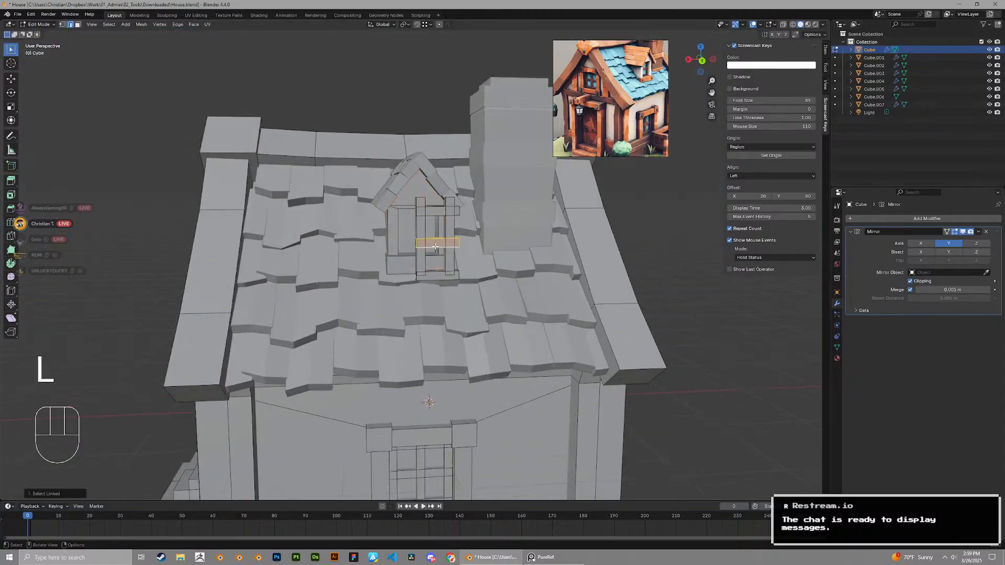
{"action": "scroll", "coordinate": [439, 209], "scroll_direction": "up", "scroll_amount": 2}
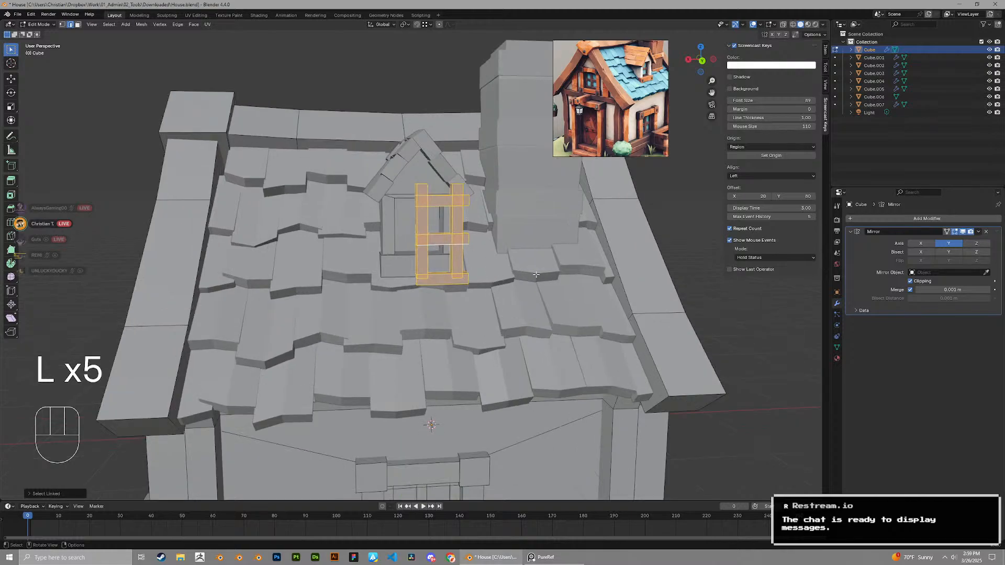
{"action": "key", "text": "s"}
{"action": "key", "text": "g"}
{"action": "key", "text": "x"}
{"action": "key", "text": "ctrl+z"}
Apply Shrink/Fatten to the copied grille bars and slide them along X in front of the dormer window
{"action": "scroll", "coordinate": [501, 257], "scroll_direction": "up", "scroll_amount": 1}
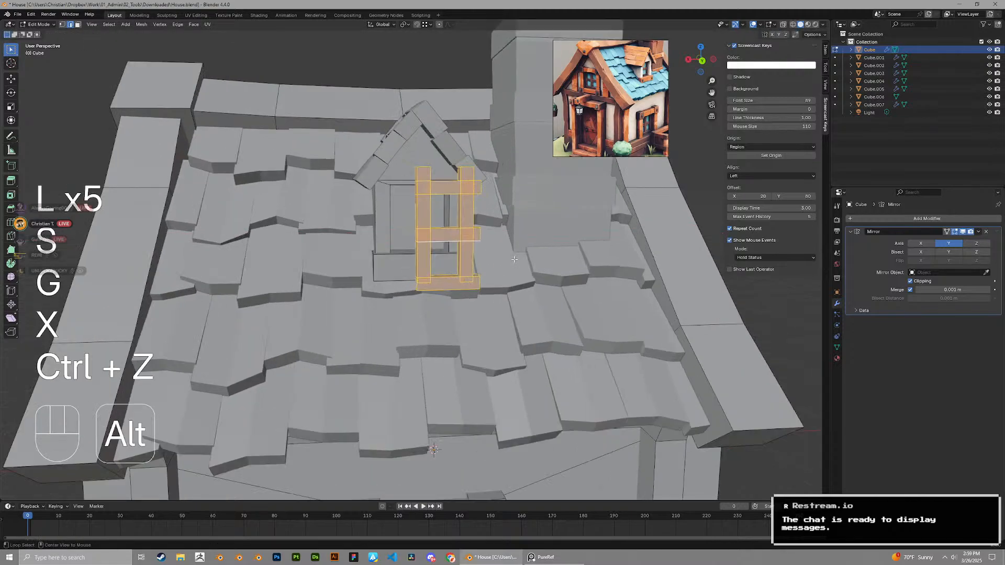
{"action": "key", "text": "alt+s"}
{"action": "left_click", "coordinate": [502, 257]}
{"action": "key", "text": "g"}
{"action": "key", "text": "x"}
{"action": "left_click", "coordinate": [495, 256]}
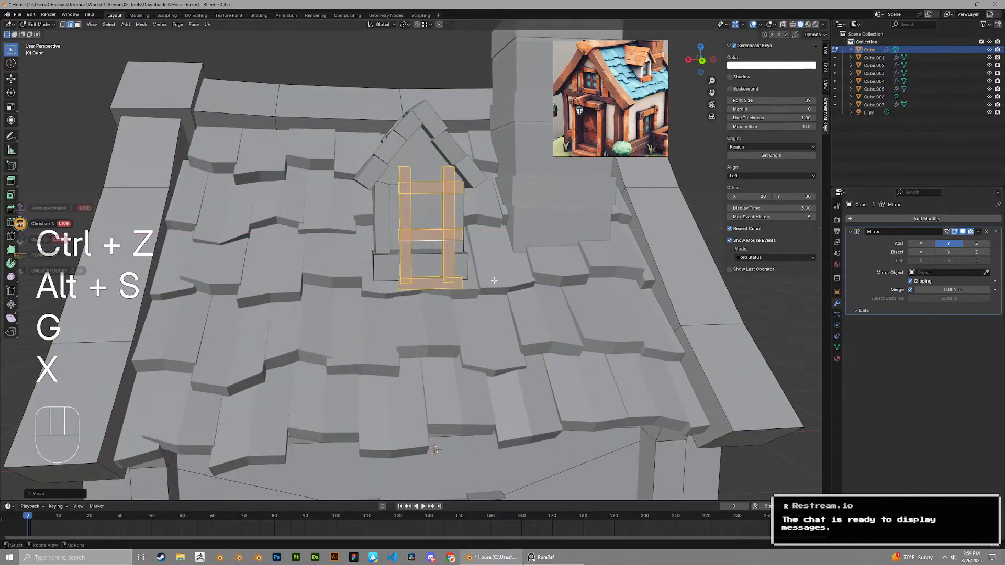
Move the copied grille along Y into the dormer opening and adjust its height along Z
{"action": "key", "text": "g"}
{"action": "key", "text": "y"}
{"action": "mouse_move", "coordinate": [496, 256]}
{"action": "middle_mouse_down"}
{"action": "mouse_move", "coordinate": [523, 280]}
{"action": "mouse_move", "coordinate": [482, 258]}
{"action": "middle_mouse_up"}
{"action": "left_click", "coordinate": [508, 280]}
{"action": "key", "text": "g"}
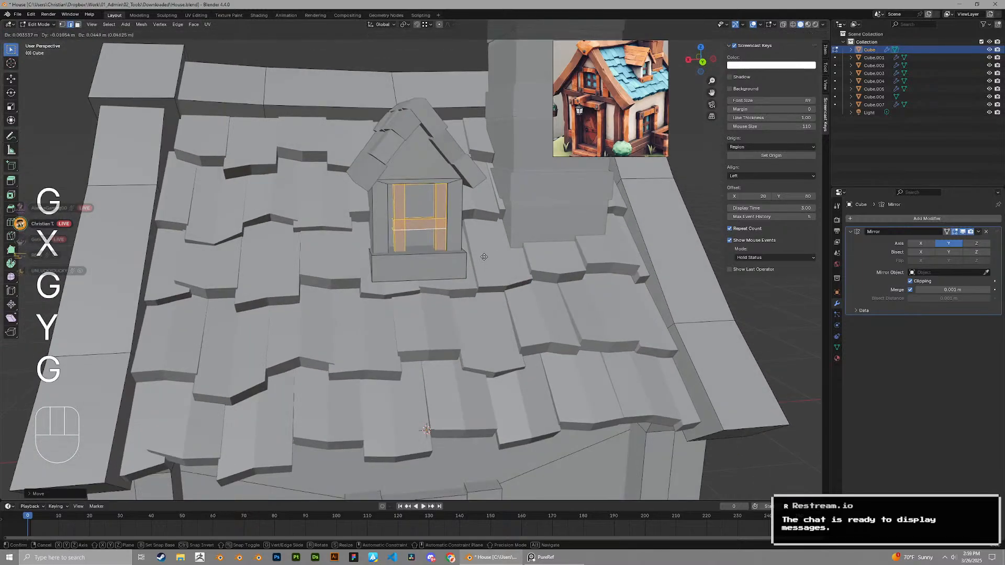
{"action": "key", "text": "z"}
{"action": "left_click", "coordinate": [484, 244]}
Examine the dormer window in the reference image up close
{"action": "scroll", "coordinate": [486, 238], "scroll_direction": "up", "scroll_amount": 1}
{"action": "scroll", "coordinate": [632, 79], "scroll_direction": "up", "scroll_amount": 3}
{"action": "scroll", "coordinate": [632, 79], "scroll_direction": "up", "scroll_amount": 4}
{"action": "middle_click_drag", "start_coordinate": [633, 78], "coordinate": [547, 123]}
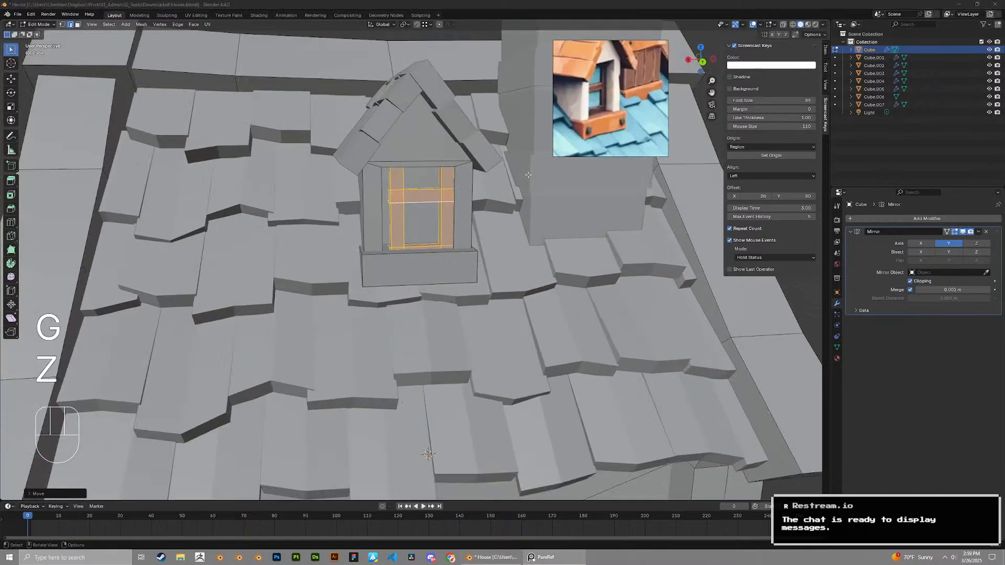
Rescale the dormer grille and shift it along Z and X to fit the window opening
{"action": "mouse_move", "coordinate": [512, 303]}
{"action": "middle_mouse_down"}
{"action": "mouse_move", "coordinate": [491, 285]}
{"action": "mouse_move", "coordinate": [505, 297]}
{"action": "middle_mouse_up"}
{"action": "key", "text": "s"}
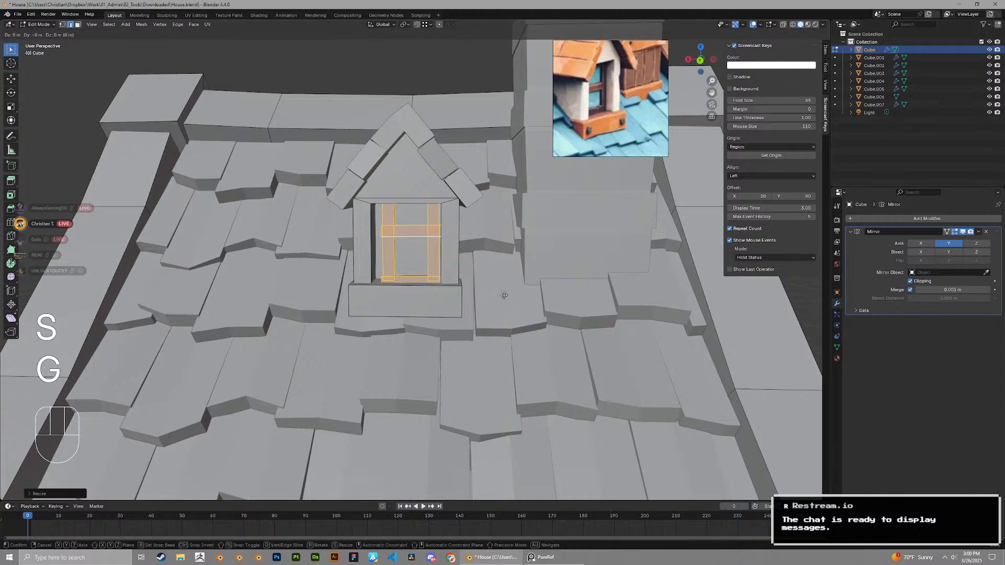
{"action": "key", "text": "z"}
{"action": "left_click", "coordinate": [502, 297]}
{"action": "key", "text": "g"}
{"action": "key", "text": "x"}
{"action": "left_click", "coordinate": [500, 298]}
{"action": "scroll", "coordinate": [470, 229], "scroll_direction": "up", "scroll_amount": 3}
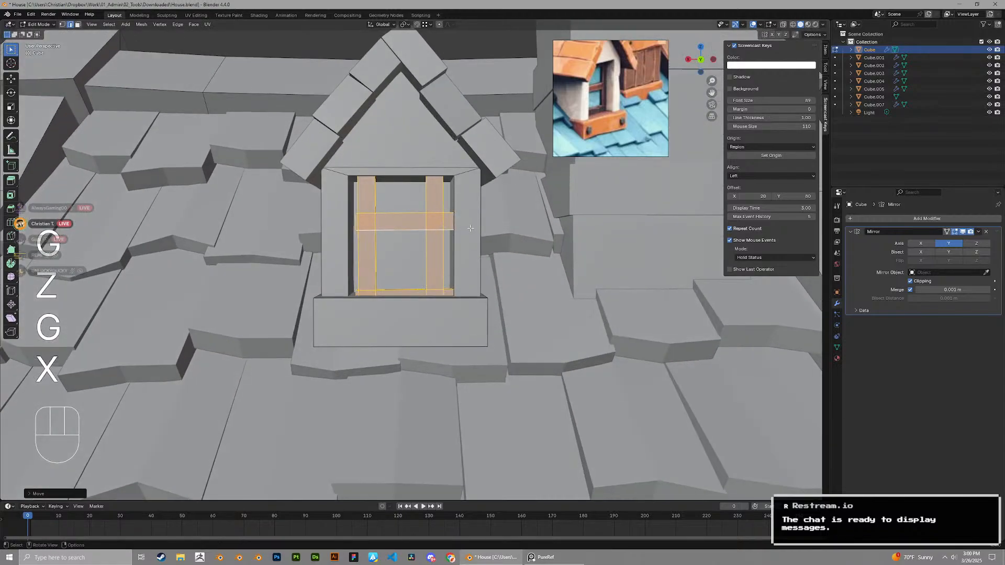
Scale the dormer grille down and shift it along Z inside the window opening
{"action": "key", "text": "s"}
{"action": "left_click", "coordinate": [530, 276]}
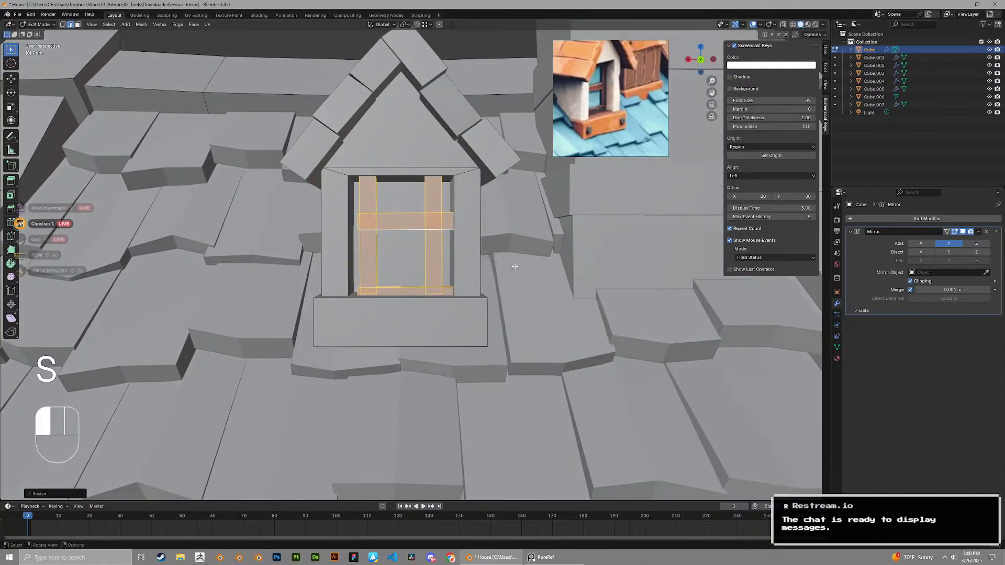
{"action": "key", "text": "g"}
{"action": "key", "text": "z"}
{"action": "left_click", "coordinate": [508, 268]}
{"action": "middle_click_drag", "start_coordinate": [455, 223], "coordinate": [471, 225]}
{"action": "key", "text": "g"}
{"action": "key", "text": "z"}
{"action": "left_click", "coordinate": [471, 213]}
{"action": "key", "text": "s"}
{"action": "left_click", "coordinate": [477, 236]}
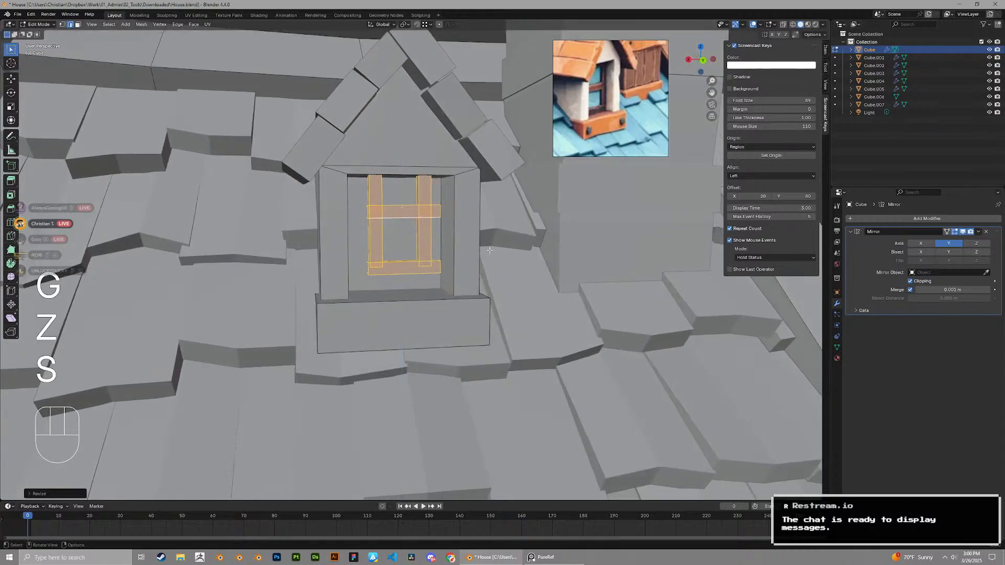
Lower the dormer grille along Z and enlarge it slightly to suit the opening's height
{"action": "key", "text": "g"}
{"action": "key", "text": "z"}
{"action": "left_click", "coordinate": [485, 267]}
{"action": "scroll", "coordinate": [487, 279], "scroll_direction": "down", "scroll_amount": 3}
{"action": "key", "text": "g"}
{"action": "middle_click_drag", "start_coordinate": [487, 279], "coordinate": [495, 280]}
{"action": "key", "text": "z"}
{"action": "key", "text": "s"}
{"action": "left_click", "coordinate": [495, 280]}
Try raising the dormer grille along Z within the opening
{"action": "key", "text": "g"}
{"action": "key", "text": "z"}
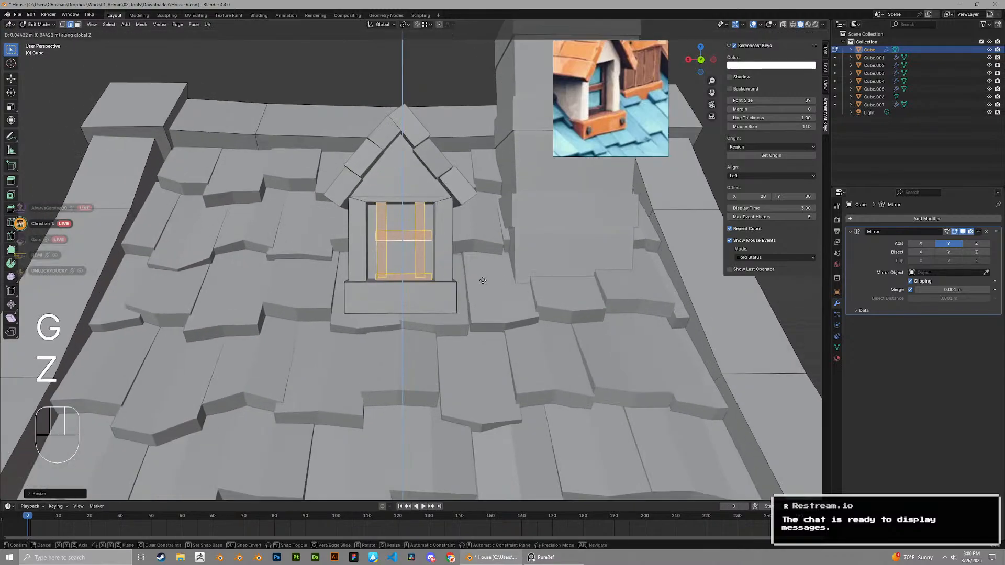
{"action": "key", "text": "s"}
{"action": "right_click", "coordinate": [493, 283]}
{"action": "key", "text": "ctrl+z"}
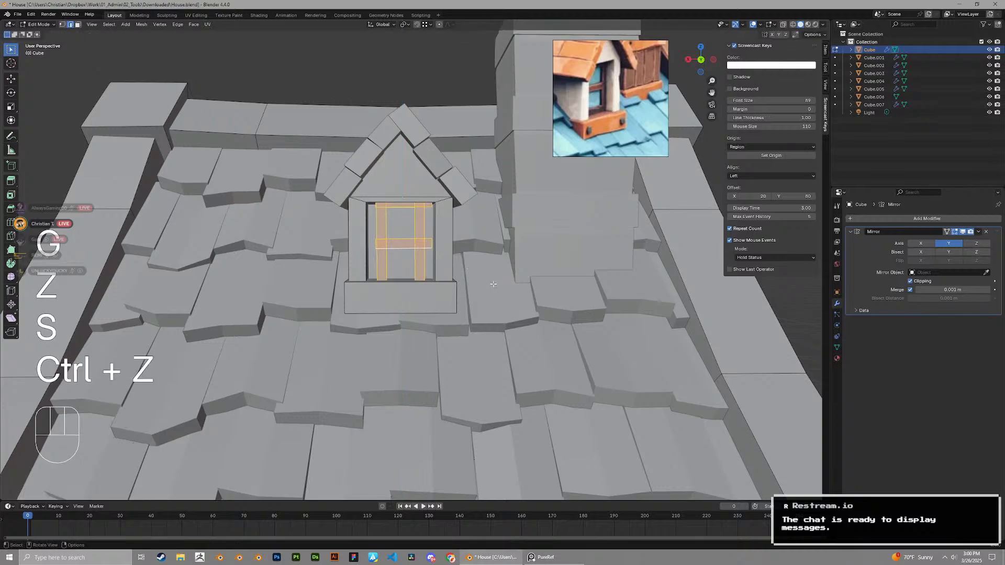
Lower the sill block under the dormer window slightly along Z
{"action": "middle_click_drag", "start_coordinate": [491, 278], "coordinate": [452, 313]}
{"action": "left_click", "coordinate": [451, 316]}
{"action": "key", "text": "l"}
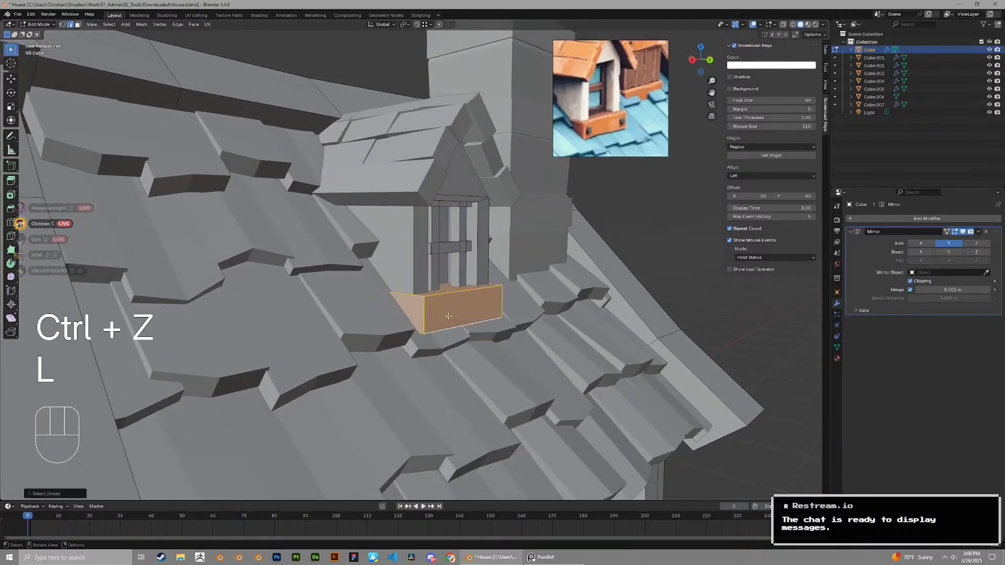
{"action": "key", "text": "g"}
{"action": "key", "text": "z"}
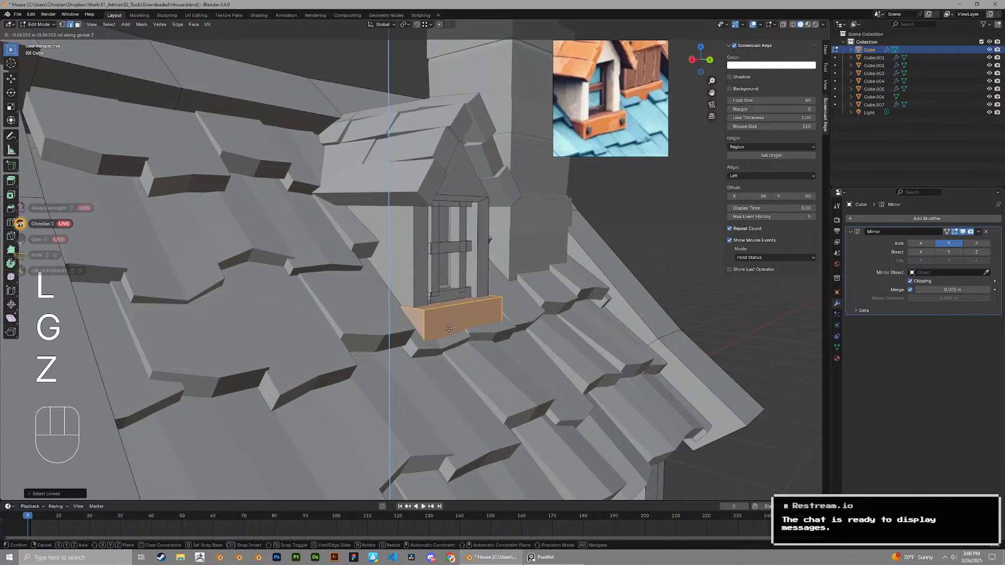
{"action": "left_click", "coordinate": [449, 323]}
Reselect all the dormer grille bars, rescale them and lower them along Z to span the opening down to the sill
{"action": "middle_click_drag", "start_coordinate": [449, 322], "coordinate": [401, 319]}
{"action": "scroll", "coordinate": [408, 318], "scroll_direction": "up", "scroll_amount": 1}
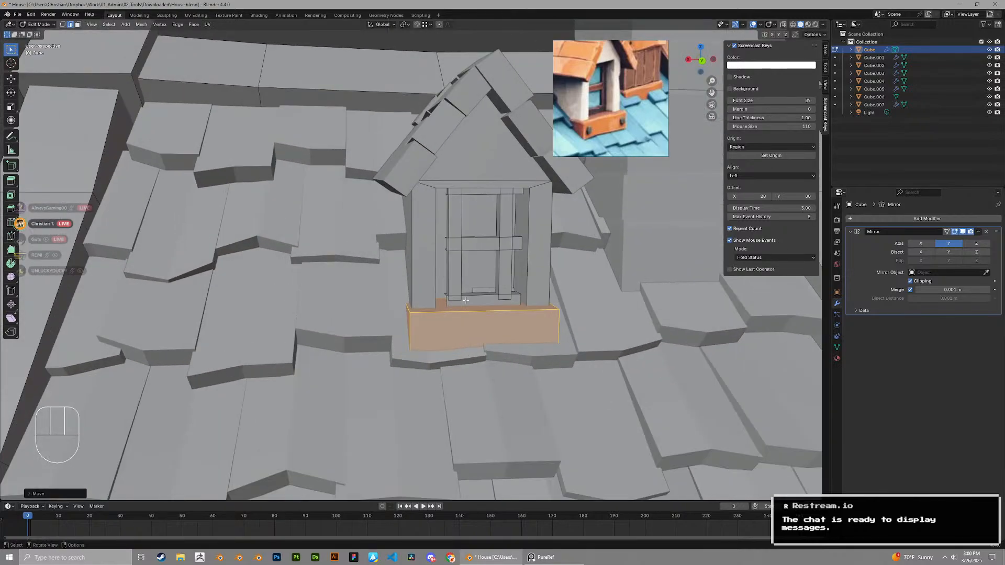
{"action": "left_click", "coordinate": [466, 299]}
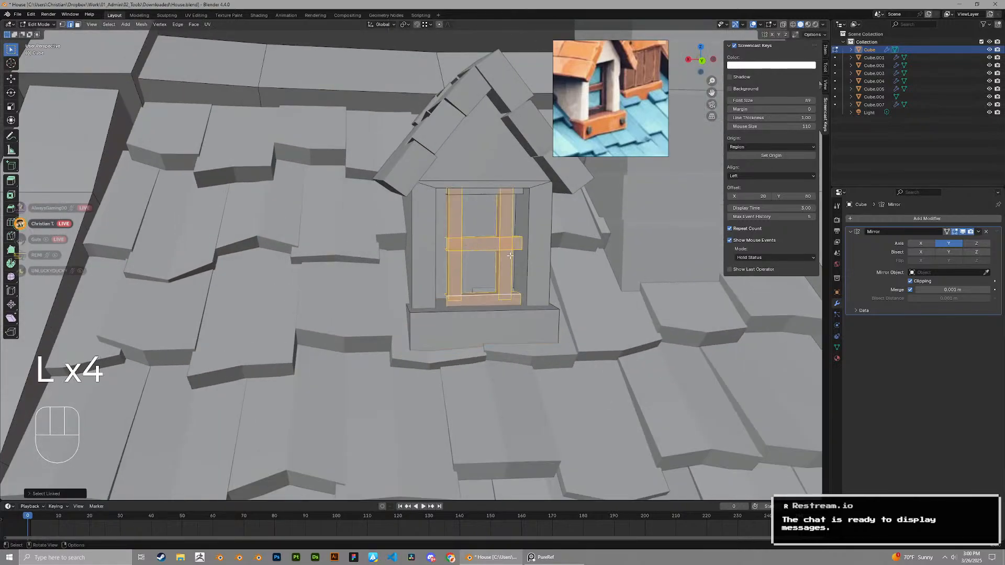
{"action": "middle_click_drag", "start_coordinate": [510, 255], "coordinate": [486, 194]}
{"action": "key", "text": "s"}
{"action": "key", "text": "g"}
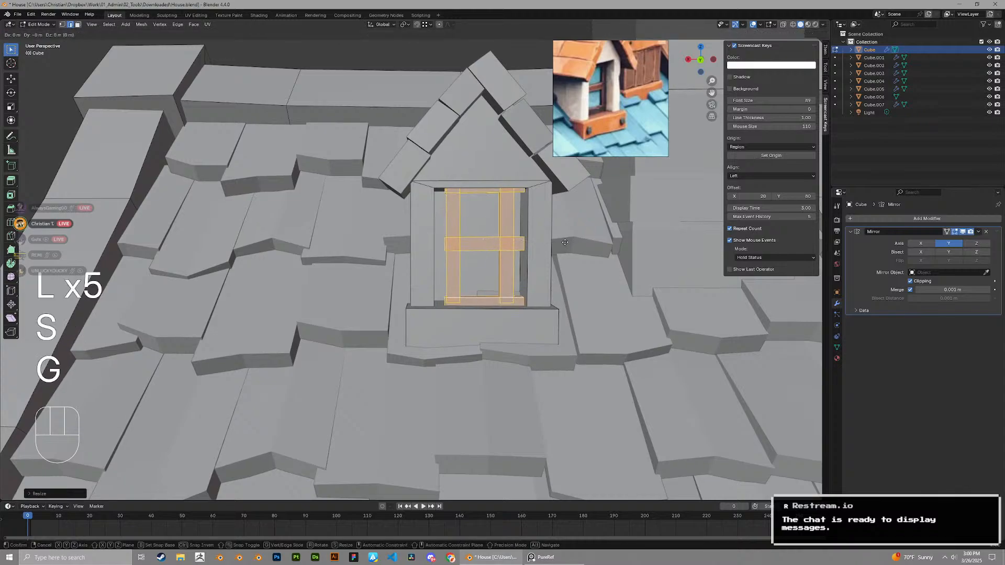
{"action": "key", "text": "z"}
{"action": "left_click", "coordinate": [564, 248]}
{"action": "key", "text": "s"}
{"action": "left_click", "coordinate": [560, 248]}
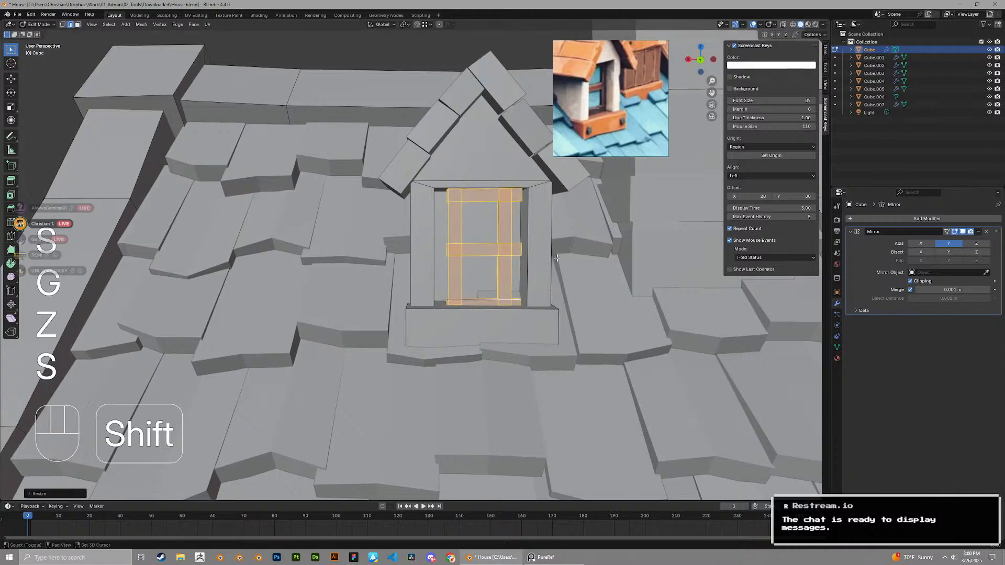
Shift the dormer grille along X to centre it in the window opening
{"action": "key", "text": "g"}
{"action": "middle_click_drag", "start_coordinate": [560, 250], "coordinate": [464, 283], "text": "shift"}
{"action": "key", "text": "x"}
{"action": "left_click", "coordinate": [495, 268]}
{"action": "key", "text": "g"}
{"action": "key", "text": "x"}
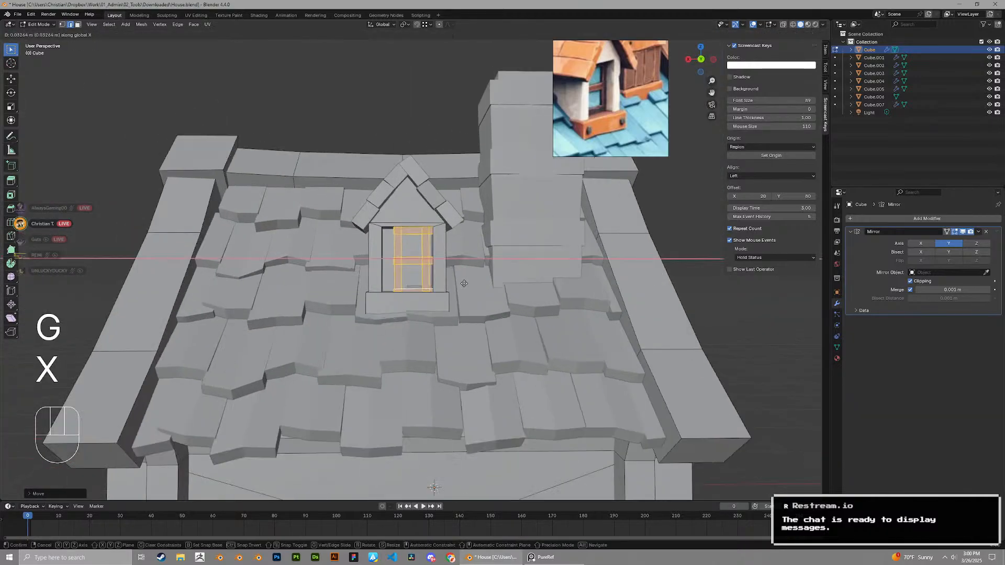
{"action": "left_click", "coordinate": [460, 283]}
{"action": "scroll", "coordinate": [471, 277], "scroll_direction": "up", "scroll_amount": 3}
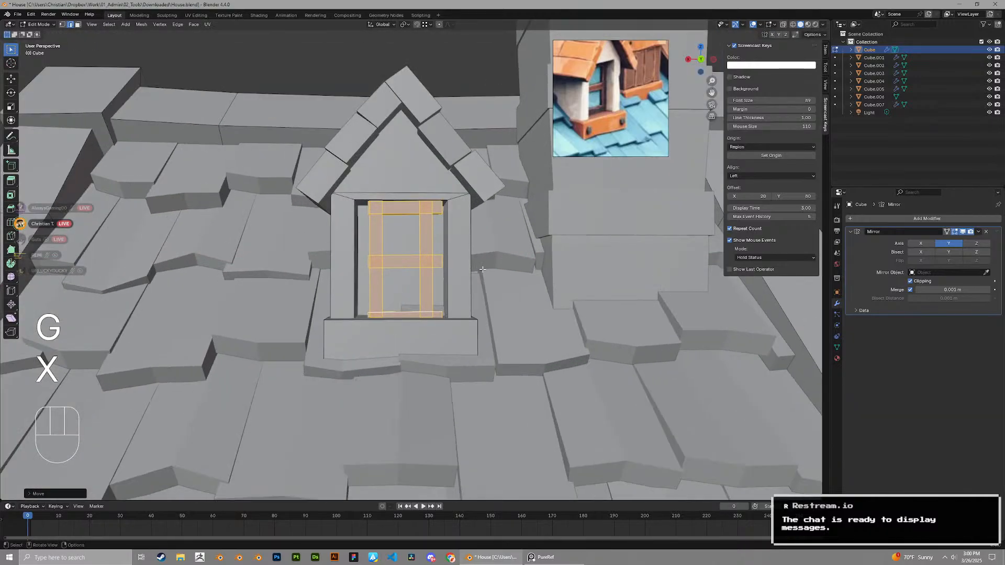
Thicken the dormer grille bars slightly with Shrink/Fatten and nudge them along X
{"action": "key", "text": "alt+s"}
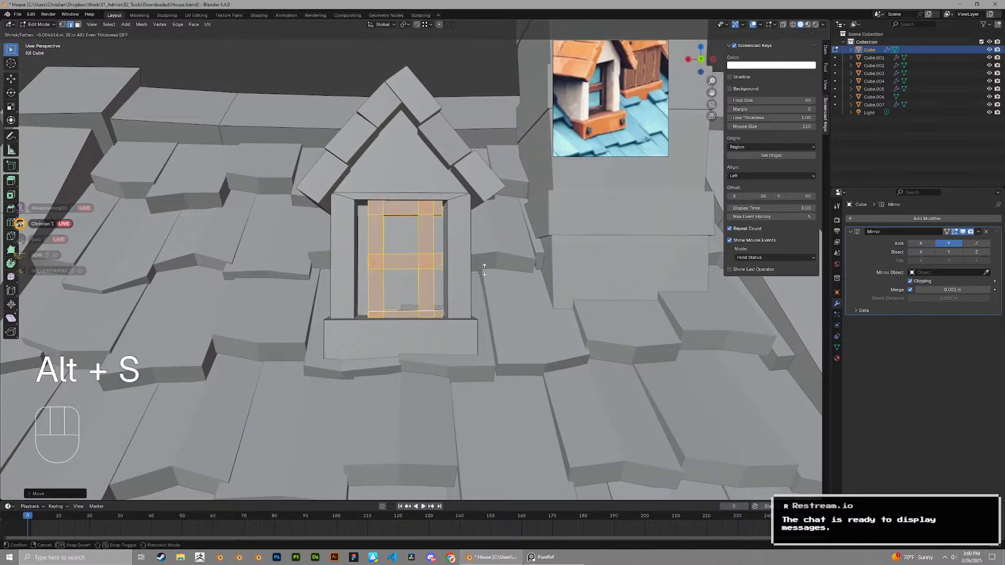
{"action": "left_click", "coordinate": [484, 270]}
{"action": "key", "text": "g"}
{"action": "key", "text": "x"}
{"action": "left_click", "coordinate": [483, 270]}
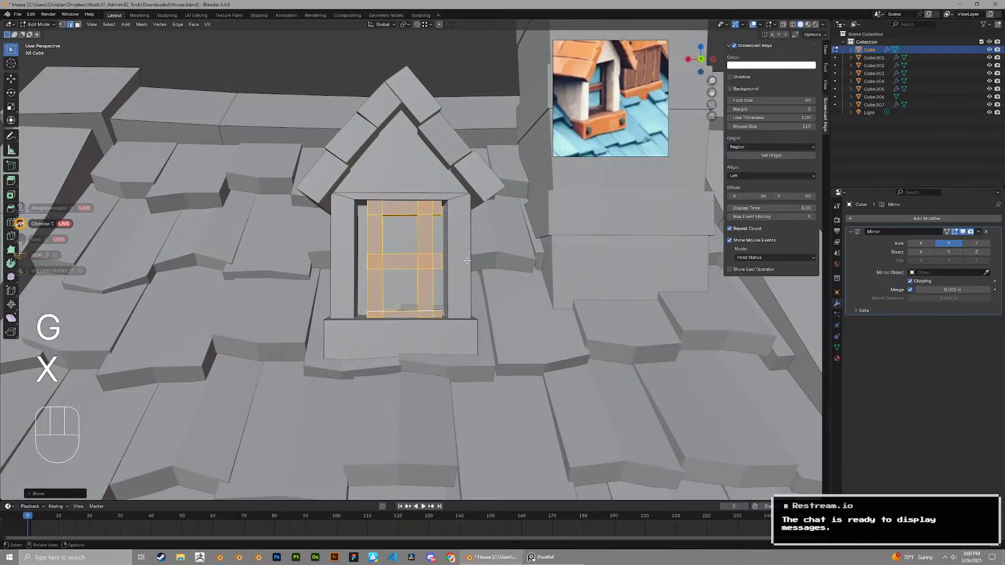
Try to narrow the dormer wall along X around the grille
{"action": "key", "text": "l"}
{"action": "key", "text": "s"}
{"action": "key", "text": "x"}
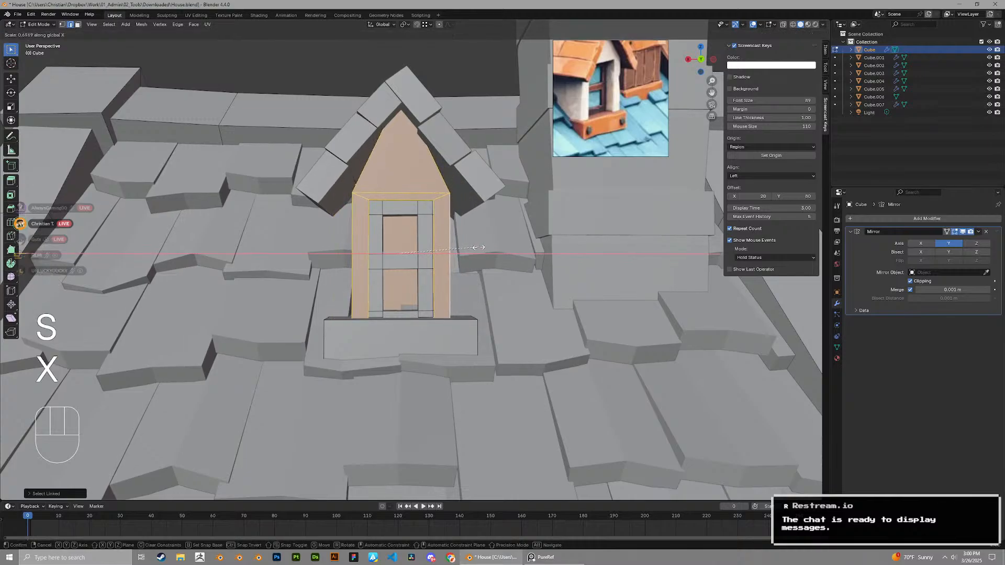
{"action": "left_click", "coordinate": [479, 247]}
{"action": "scroll", "coordinate": [461, 257], "scroll_direction": "down", "scroll_amount": 3}
{"action": "mouse_move", "coordinate": [415, 277]}
{"action": "middle_mouse_down"}
{"action": "mouse_move", "coordinate": [462, 285]}
{"action": "mouse_move", "coordinate": [475, 269]}
{"action": "mouse_move", "coordinate": [408, 286]}
{"action": "middle_mouse_up"}
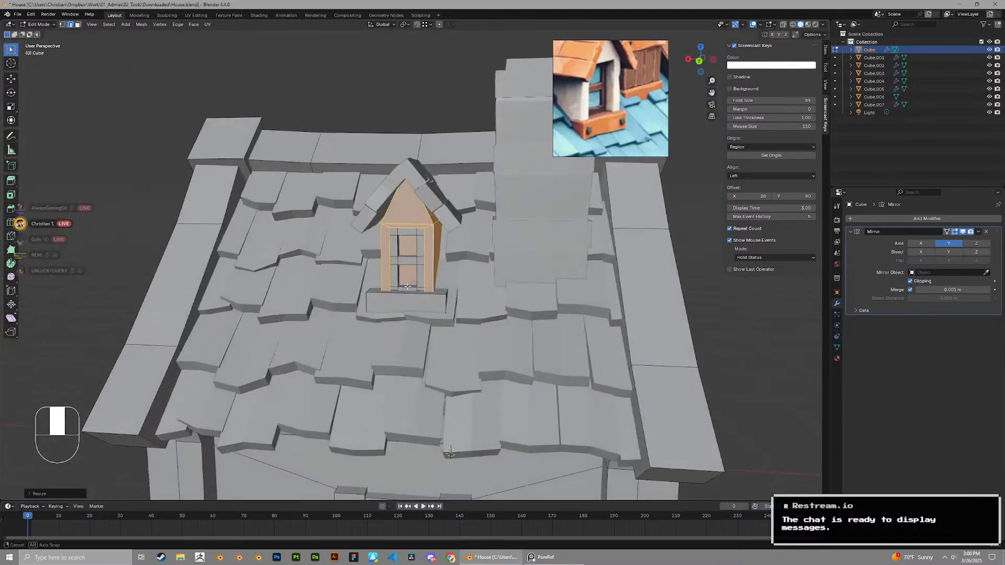
{"action": "key", "text": "ctrl+z"}
{"action": "scroll", "coordinate": [426, 273], "scroll_direction": "up", "scroll_amount": 3}
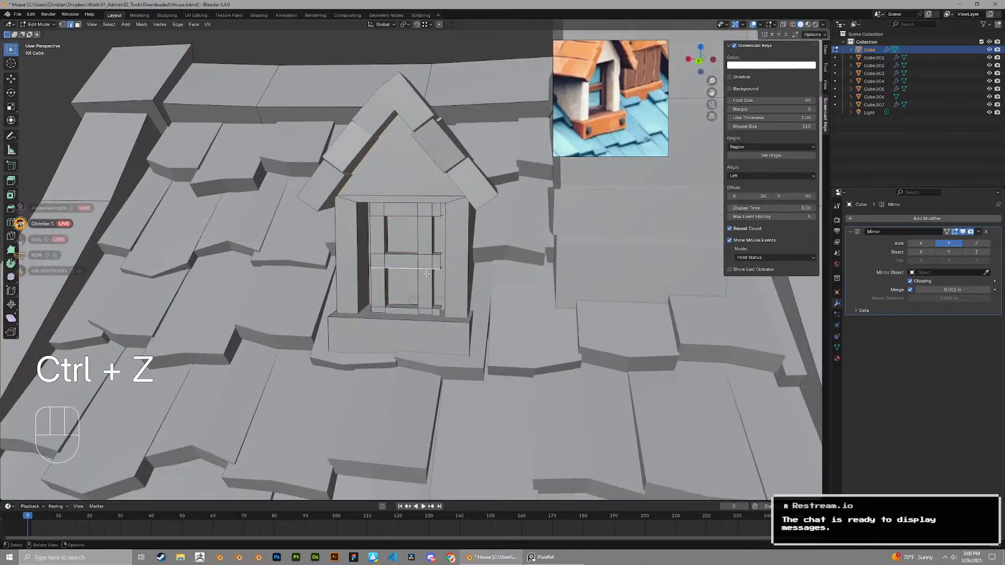
Select all the dormer grille bars and scale them along X to fill the opening's width
{"action": "key", "text": "l"}
{"action": "key", "text": "l"}
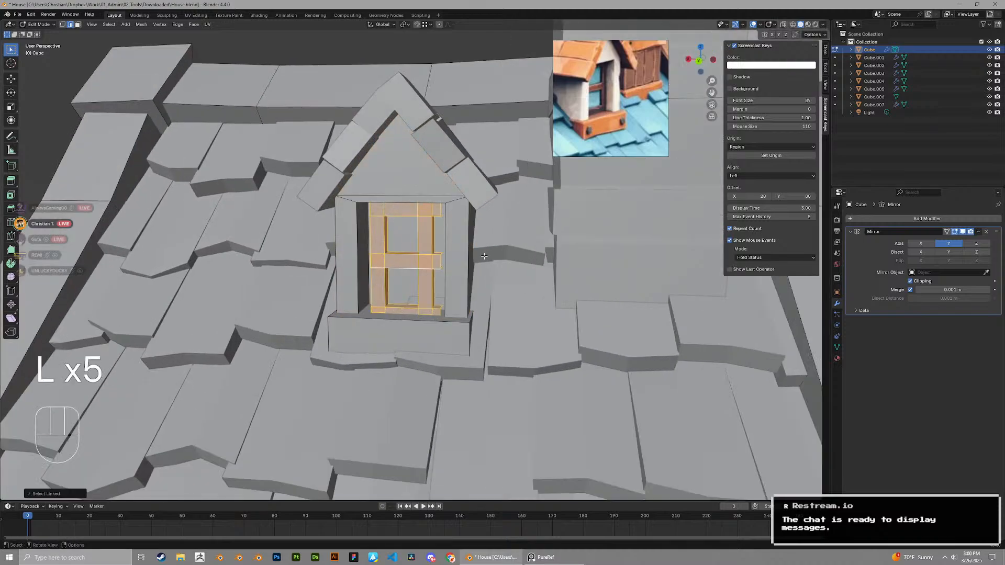
{"action": "key", "text": "s"}
{"action": "key", "text": "x"}
{"action": "left_click", "coordinate": [516, 264]}
{"action": "scroll", "coordinate": [461, 251], "scroll_direction": "up", "scroll_amount": 2}
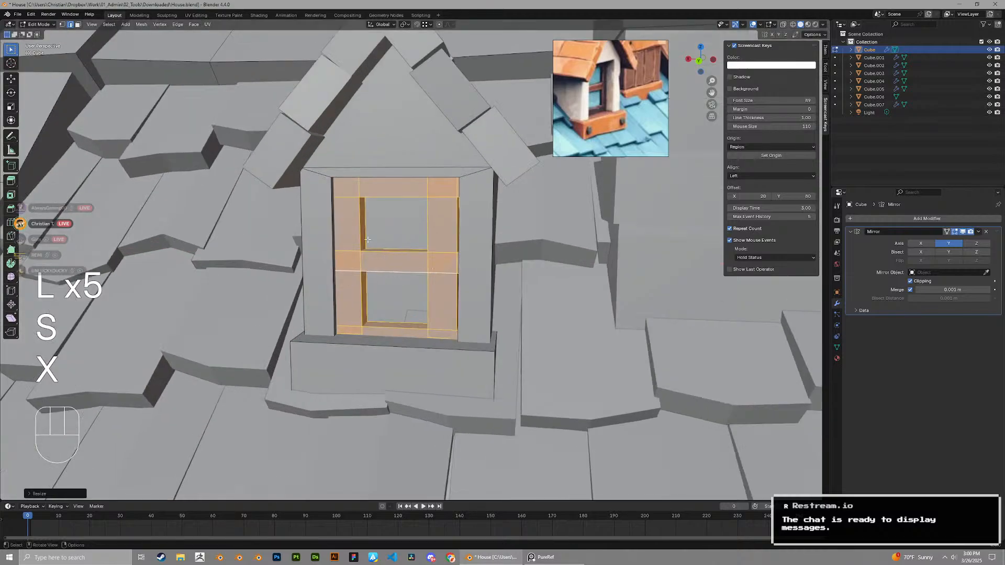
Spread the inner faces of the two vertical grille bars apart along X to make the bars thinner
{"action": "key", "text": "3"}
{"action": "left_click", "coordinate": [366, 231]}
{"action": "middle_click_drag", "start_coordinate": [370, 233], "coordinate": [399, 238]}
{"action": "left_click", "coordinate": [445, 233], "text": "shift"}
{"action": "key", "text": "s"}
{"action": "key", "text": "x"}
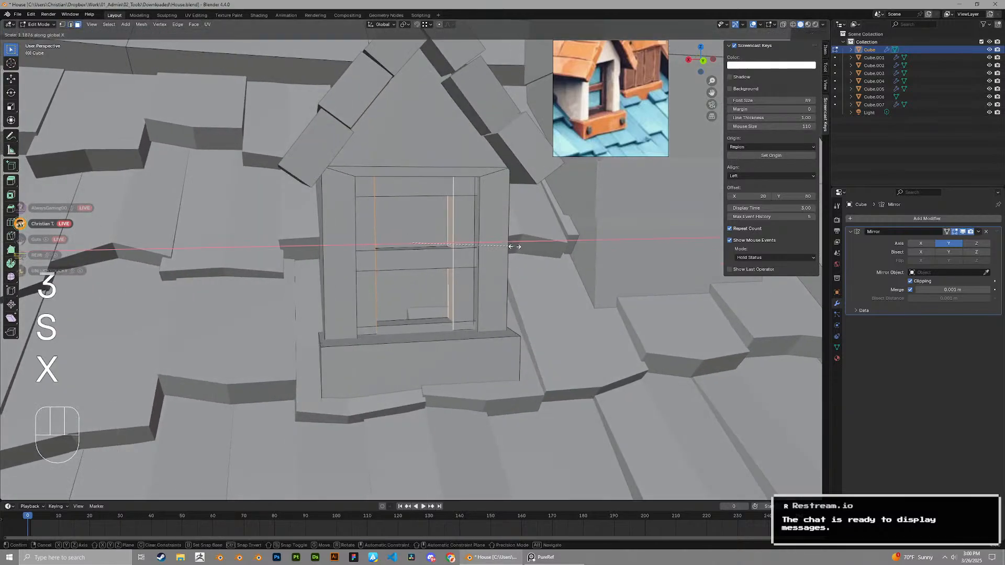
{"action": "left_click", "coordinate": [516, 246]}
{"action": "scroll", "coordinate": [473, 244], "scroll_direction": "down", "scroll_amount": 5}
{"action": "scroll", "coordinate": [472, 243], "scroll_direction": "up", "scroll_amount": 6}
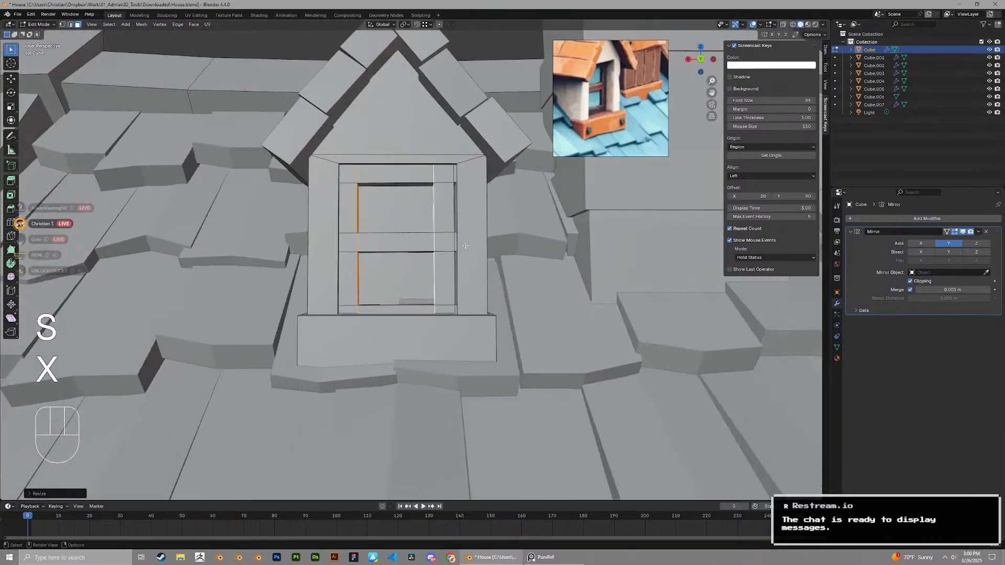
Select the grille bars, scale them slightly along X and shift them along X to line up with the dormer frame
{"action": "key", "text": "l"}
{"action": "left_click", "coordinate": [444, 236]}
{"action": "key", "text": "l"}
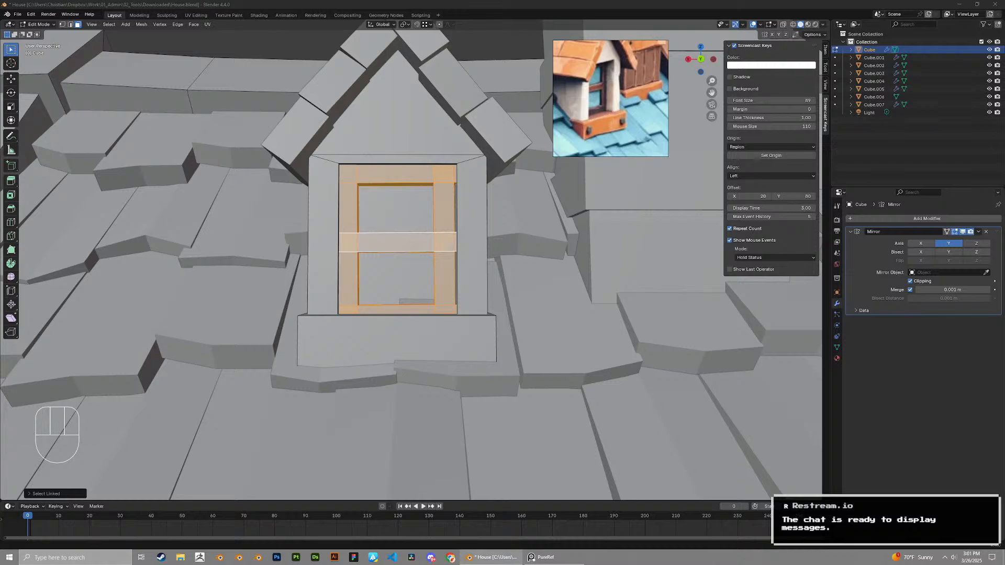
{"action": "scroll", "coordinate": [473, 275], "scroll_direction": "up", "scroll_amount": 2}
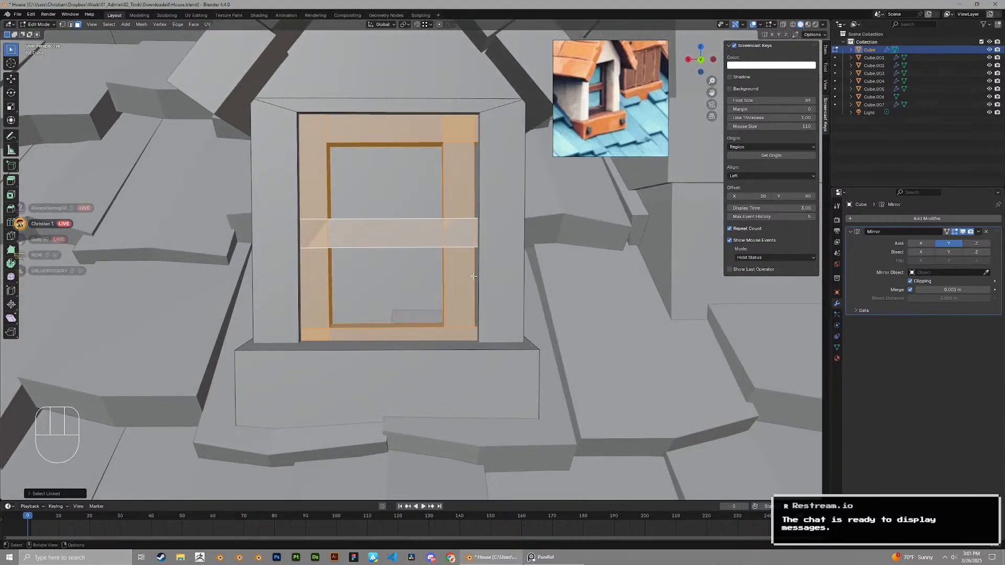
{"action": "key", "text": "x"}
{"action": "key", "text": "s"}
{"action": "key", "text": "x"}
{"action": "key", "text": "g"}
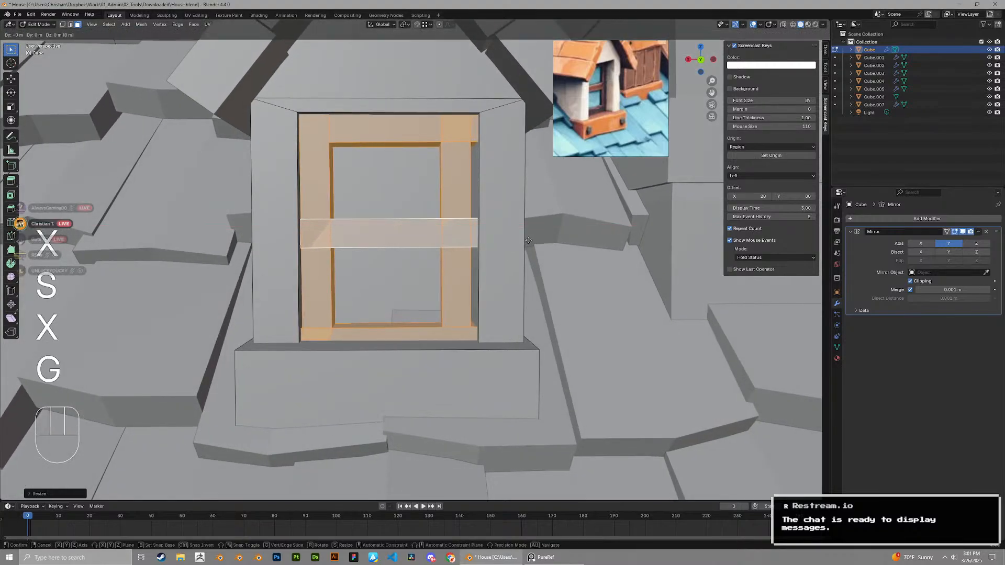
{"action": "key", "text": "x"}
{"action": "left_click", "coordinate": [533, 243]}
{"action": "scroll", "coordinate": [492, 238], "scroll_direction": "down", "scroll_amount": 4}
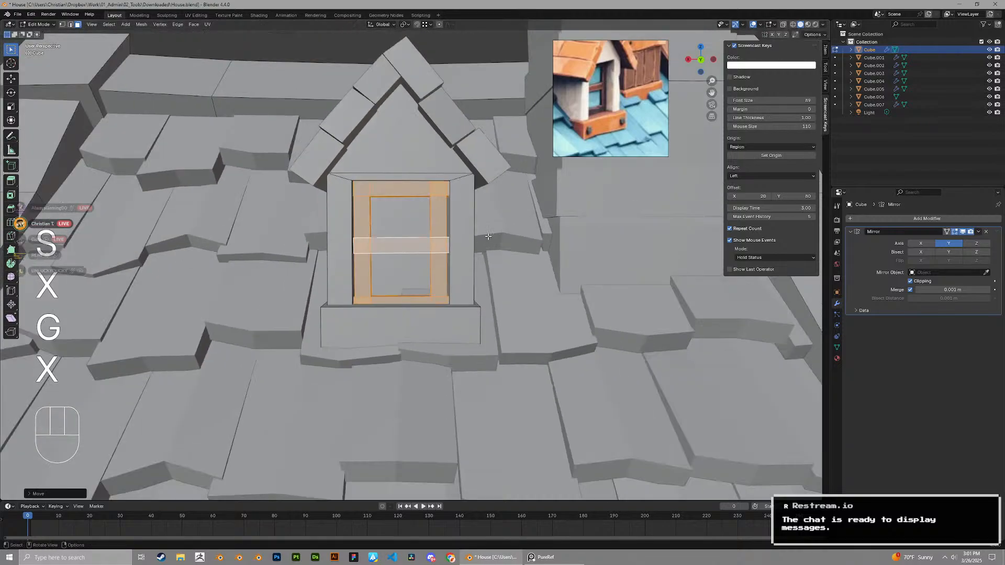
Select the dormer wall and sill block and narrow them slightly along X
{"action": "key", "text": "l"}
{"action": "key", "text": "s"}
{"action": "key", "text": "x"}
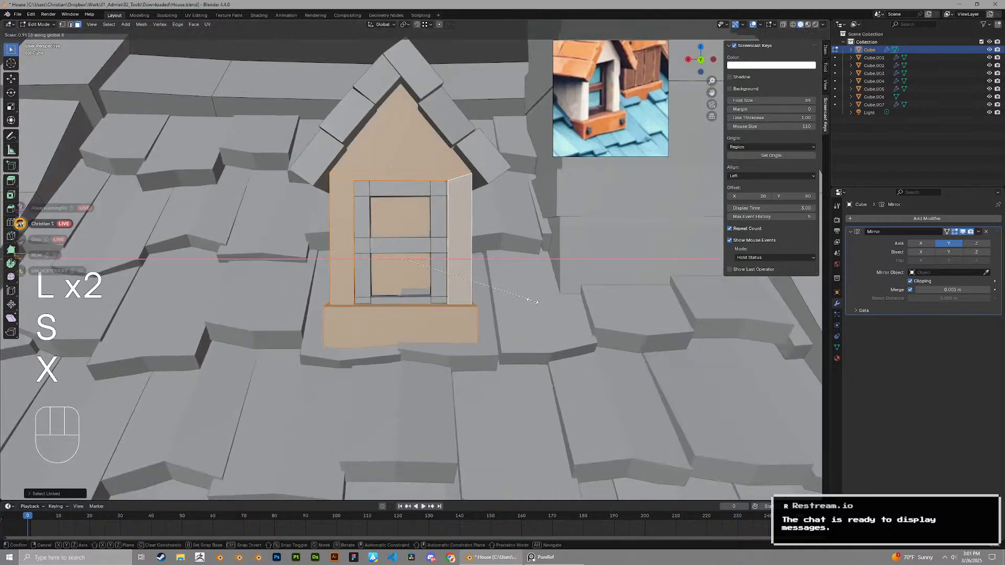
{"action": "left_click", "coordinate": [528, 299]}
{"action": "scroll", "coordinate": [527, 294], "scroll_direction": "down", "scroll_amount": 3}
Narrow the whole dormer roof mesh along X to match the slimmer dormer body
{"action": "key", "text": "Tab"}
{"action": "left_click", "coordinate": [378, 193]}
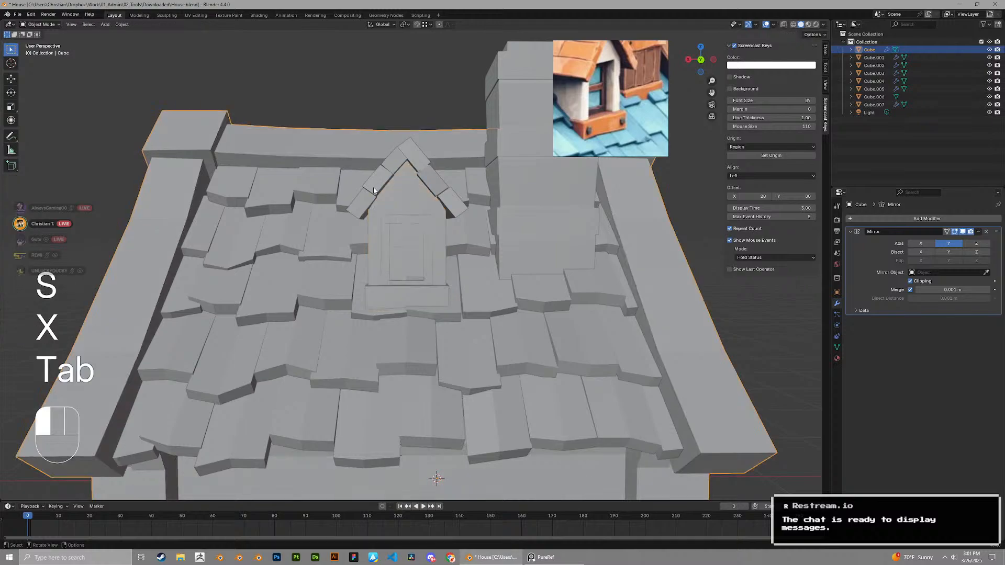
{"action": "key", "text": "Tab"}
{"action": "key", "text": "a"}
{"action": "key", "text": "s"}
{"action": "key", "text": "x"}
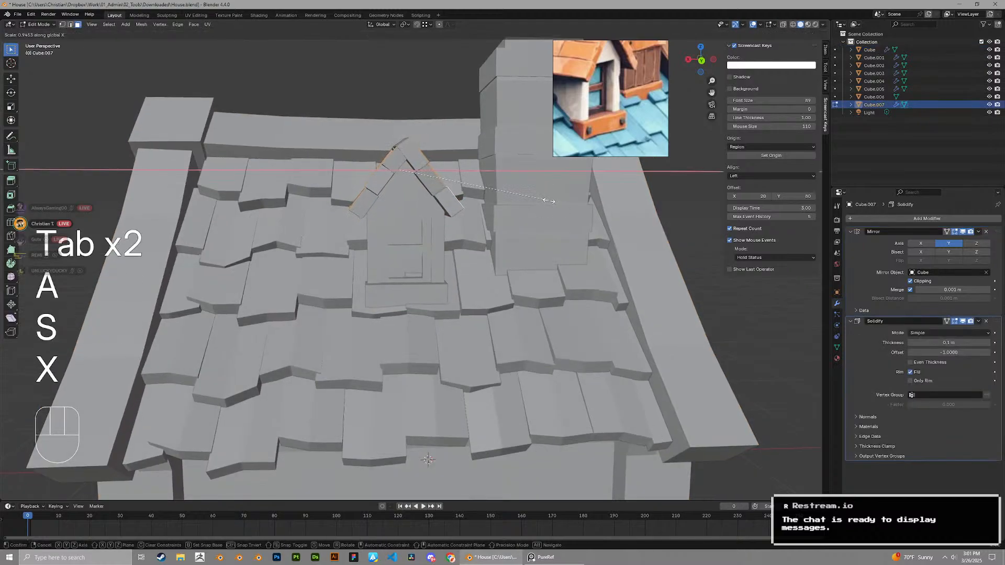
{"action": "left_click", "coordinate": [548, 201]}
{"action": "key", "text": "Tab"}
Review the house from a distance and save the file
{"action": "scroll", "coordinate": [502, 251], "scroll_direction": "down", "scroll_amount": 8}
{"action": "middle_click_drag", "start_coordinate": [473, 281], "coordinate": [550, 296]}
{"action": "left_click", "coordinate": [558, 298]}
{"action": "key", "text": "ctrl+s"}
{"action": "scroll", "coordinate": [492, 296], "scroll_direction": "down", "scroll_amount": 2}
{"action": "mouse_move", "coordinate": [445, 293]}
{"action": "middle_mouse_down"}
{"action": "mouse_move", "coordinate": [390, 292]}
{"action": "mouse_move", "coordinate": [481, 287]}
{"action": "mouse_move", "coordinate": [435, 285]}
{"action": "middle_mouse_up"}
{"action": "scroll", "coordinate": [419, 287], "scroll_direction": "up", "scroll_amount": 10}
{"action": "key", "text": "ctrl+s"}
{"action": "left_click", "coordinate": [487, 337]}
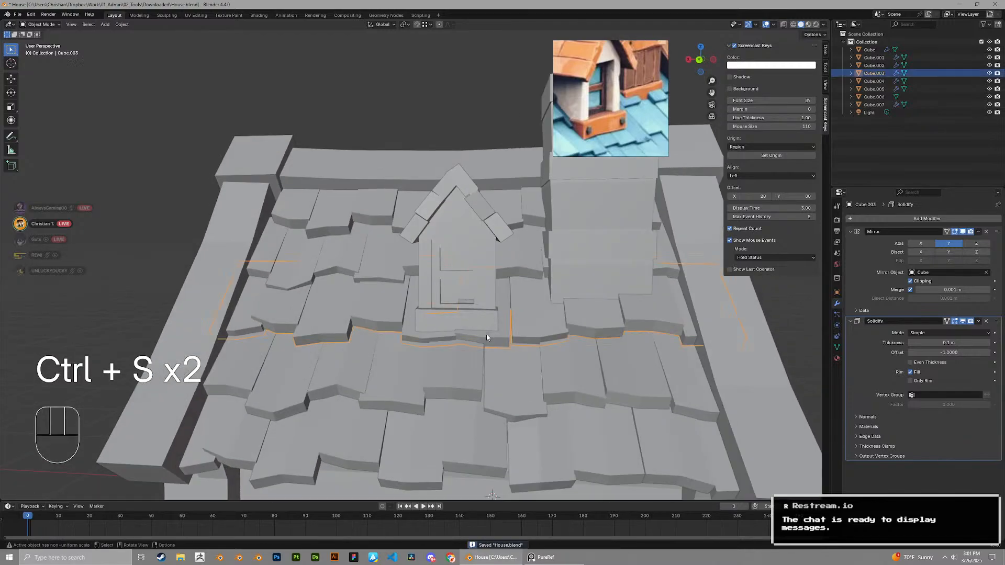
{"action": "scroll", "coordinate": [487, 337], "scroll_direction": "up", "scroll_amount": 4}
{"action": "key", "text": "Tab"}
{"action": "scroll", "coordinate": [461, 330], "scroll_direction": "up", "scroll_amount": 2}
{"action": "key", "text": "2"}
{"action": "scroll", "coordinate": [445, 326], "scroll_direction": "up", "scroll_amount": 3}
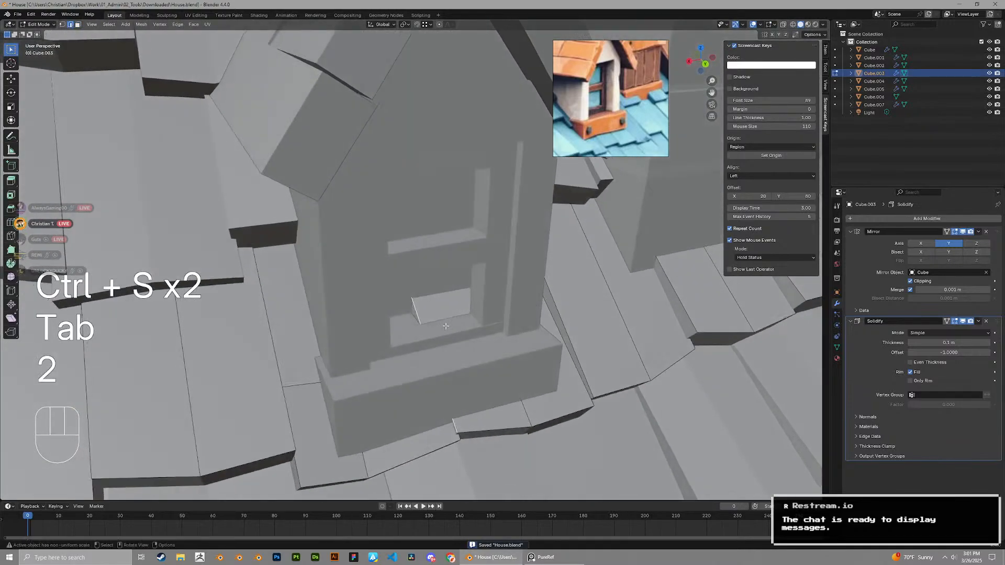
{"action": "key", "text": "Tab"}
Edit the main house mesh and move the recessed pane face behind the dormer grille forward along Y
{"action": "left_click", "coordinate": [431, 289]}
{"action": "key", "text": "Tab"}
{"action": "middle_click_drag", "start_coordinate": [432, 289], "coordinate": [454, 279]}
{"action": "key", "text": "3"}
{"action": "left_click", "coordinate": [429, 273]}
{"action": "key", "text": "g"}
{"action": "key", "text": "x"}
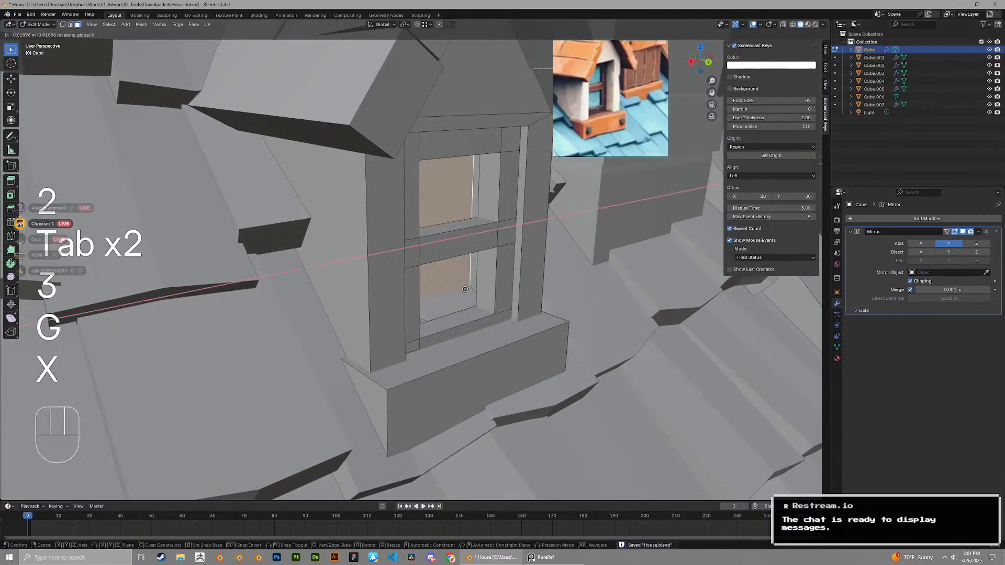
{"action": "key", "text": "y"}
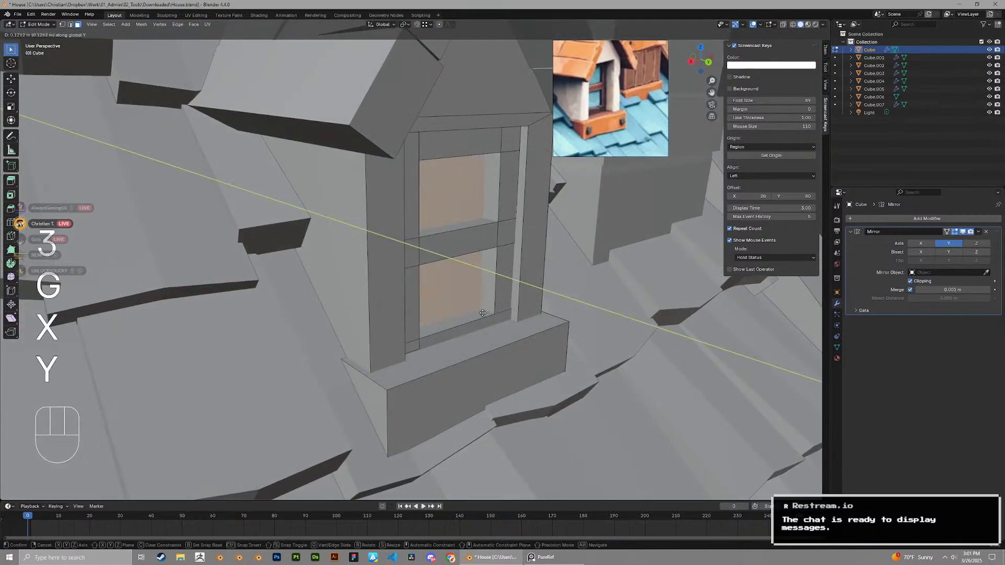
{"action": "left_click", "coordinate": [480, 313]}
Select all the linked bars of the dormer window grille and move them inward about 0.04 m along Y
{"action": "middle_click_drag", "start_coordinate": [480, 313], "coordinate": [490, 320]}
{"action": "left_click", "coordinate": [475, 318]}
{"action": "key", "text": "l"}
{"action": "key", "text": "l"}
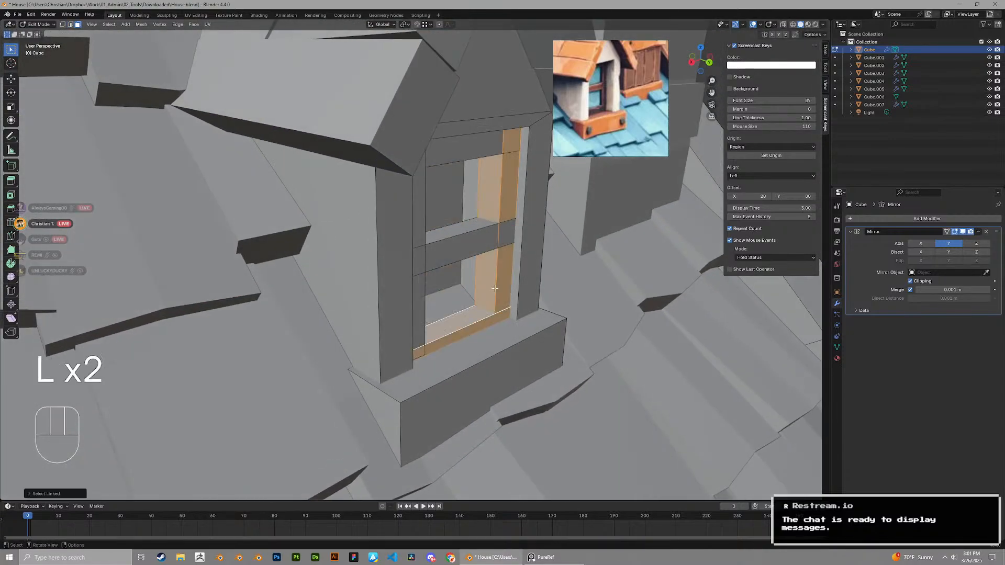
{"action": "key", "text": "l"}
{"action": "key", "text": "l"}
{"action": "key", "text": "l"}
{"action": "key", "text": "g"}
{"action": "key", "text": "x"}
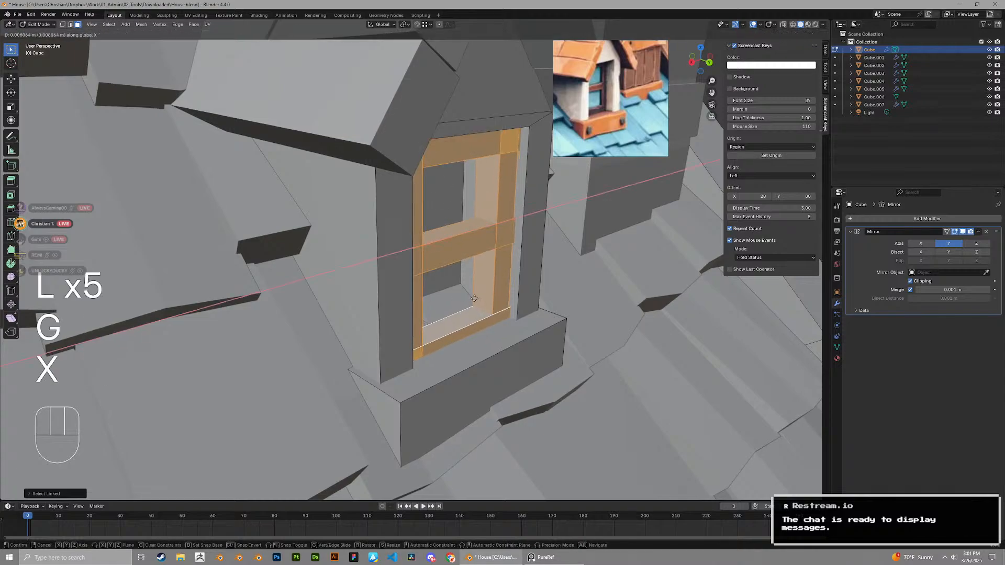
{"action": "key", "text": "y"}
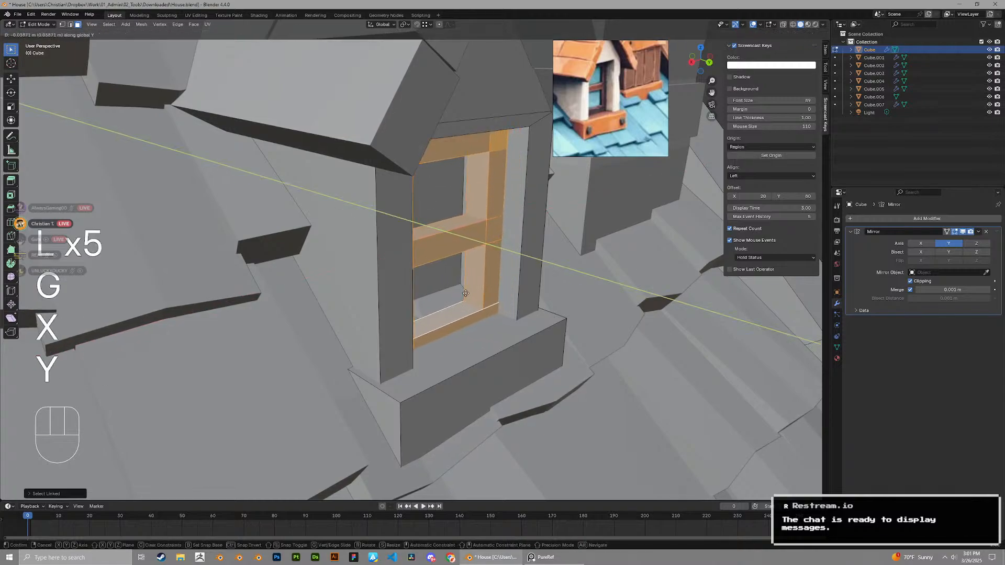
{"action": "left_click", "coordinate": [464, 292]}
Select the recessed pane face behind the dormer grille and move it forward about 0.09 m along Y
{"action": "middle_click_drag", "start_coordinate": [464, 293], "coordinate": [444, 285]}
{"action": "left_click", "coordinate": [434, 281]}
{"action": "key", "text": "3"}
{"action": "key", "text": "g"}
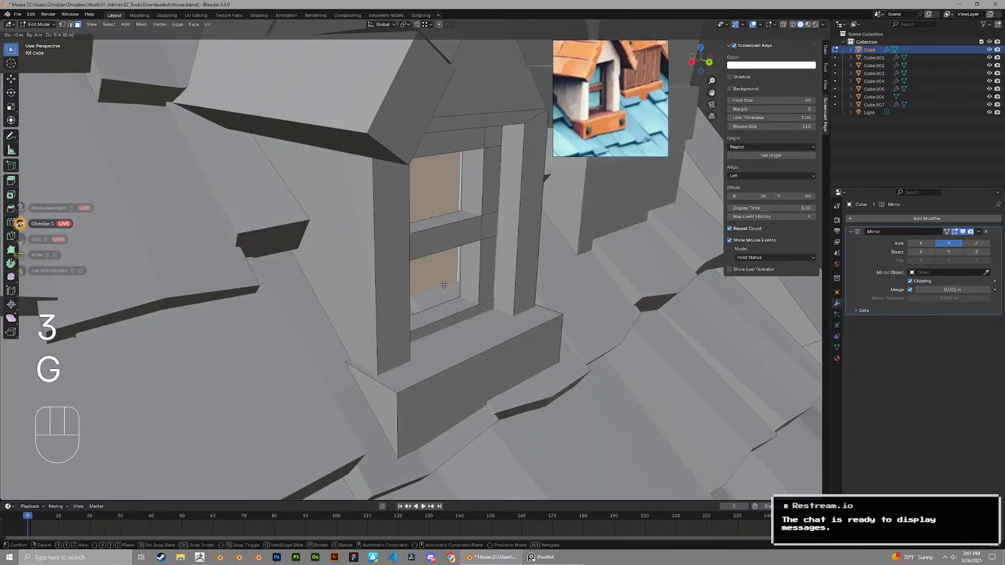
{"action": "key", "text": "x"}
{"action": "key", "text": "y"}
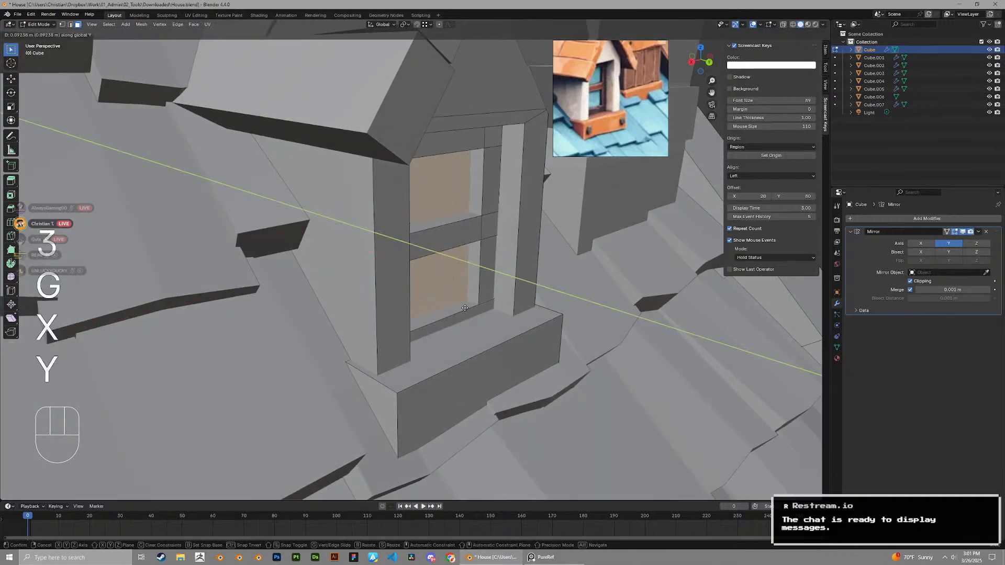
Finish editing the mesh, review the whole house against the reference image and save the file
{"action": "key", "text": "Tab"}
{"action": "scroll", "coordinate": [580, 281], "scroll_direction": "down", "scroll_amount": 8}
{"action": "key", "text": "ctrl+s"}
{"action": "middle_click_drag", "start_coordinate": [465, 278], "coordinate": [422, 314]}
{"action": "key", "text": "ctrl+s"}
{"action": "scroll", "coordinate": [607, 99], "scroll_direction": "down", "scroll_amount": 5}
{"action": "middle_click_drag", "start_coordinate": [607, 99], "coordinate": [605, 276]}
{"action": "scroll", "coordinate": [625, 113], "scroll_direction": "up", "scroll_amount": 5}
{"action": "middle_click_drag", "start_coordinate": [426, 298], "coordinate": [473, 184]}
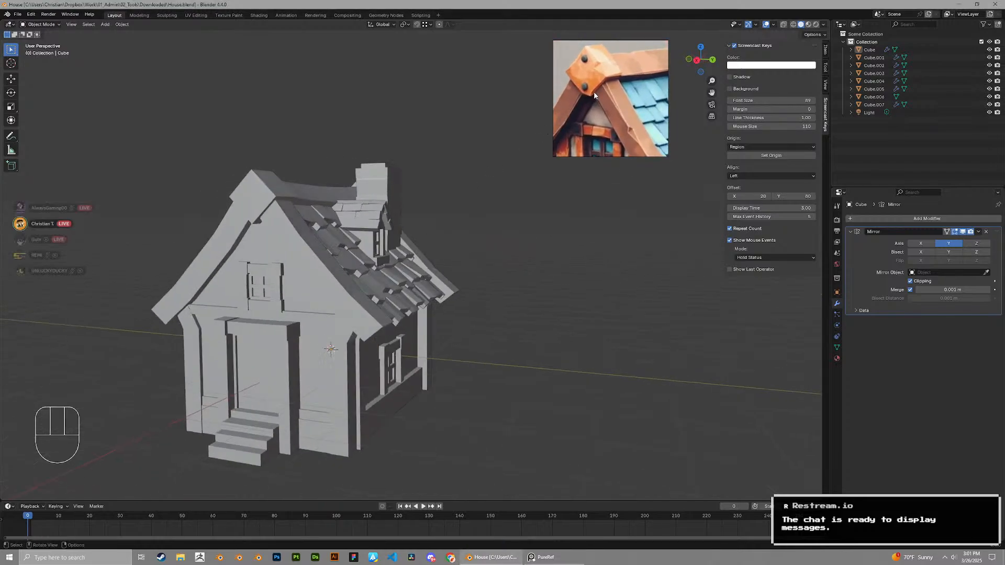
{"action": "scroll", "coordinate": [594, 94], "scroll_direction": "down", "scroll_amount": 5}
{"action": "middle_click_drag", "start_coordinate": [561, 177], "coordinate": [459, 225]}
{"action": "scroll", "coordinate": [450, 303], "scroll_direction": "up", "scroll_amount": 5}
{"action": "scroll", "coordinate": [451, 303], "scroll_direction": "down", "scroll_amount": 3}
{"action": "key", "text": "ctrl+s"}
{"action": "scroll", "coordinate": [456, 291], "scroll_direction": "up", "scroll_amount": 3}
Try a bevel on the long outer edge of the front gable's sloping roof beam
{"action": "left_click", "coordinate": [367, 299]}
{"action": "middle_click_drag", "start_coordinate": [374, 299], "coordinate": [402, 305], "text": "shift"}
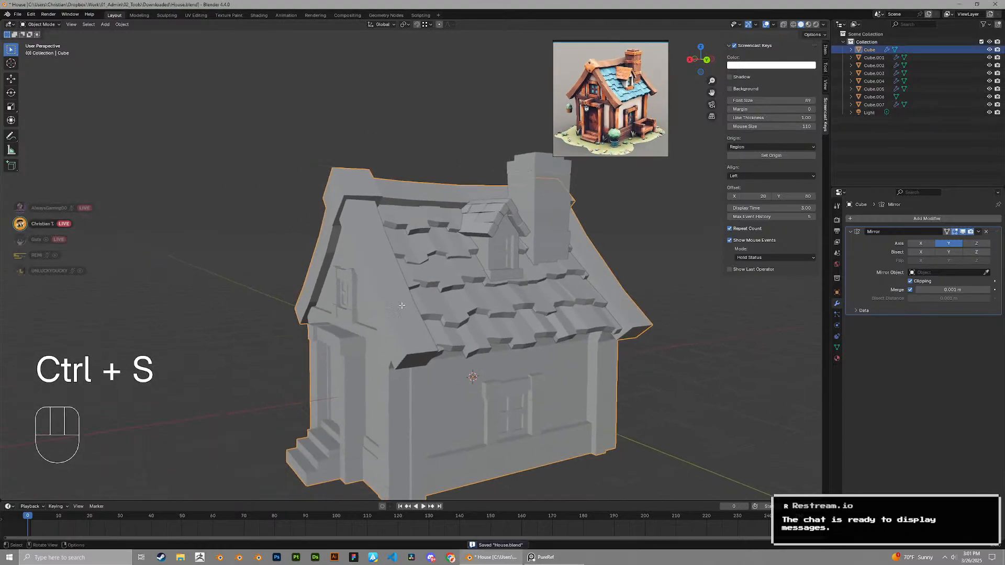
{"action": "key", "text": "Tab"}
{"action": "scroll", "coordinate": [402, 305], "scroll_direction": "up", "scroll_amount": 3}
{"action": "key", "text": "2"}
{"action": "scroll", "coordinate": [572, 102], "scroll_direction": "up", "scroll_amount": 3}
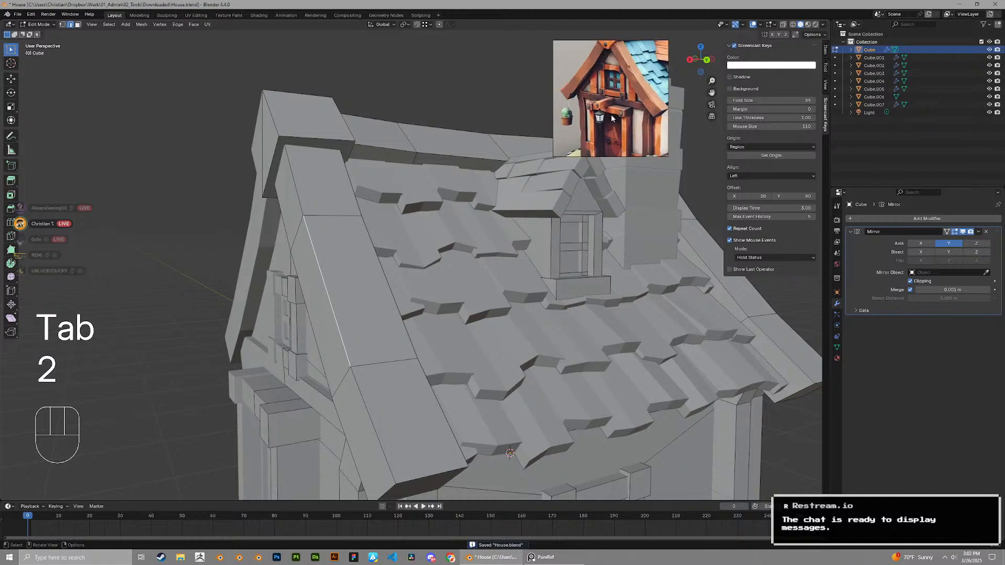
{"action": "scroll", "coordinate": [611, 118], "scroll_direction": "up", "scroll_amount": 2}
{"action": "scroll", "coordinate": [422, 281], "scroll_direction": "up", "scroll_amount": 2}
{"action": "key", "text": "ctrl+r"}
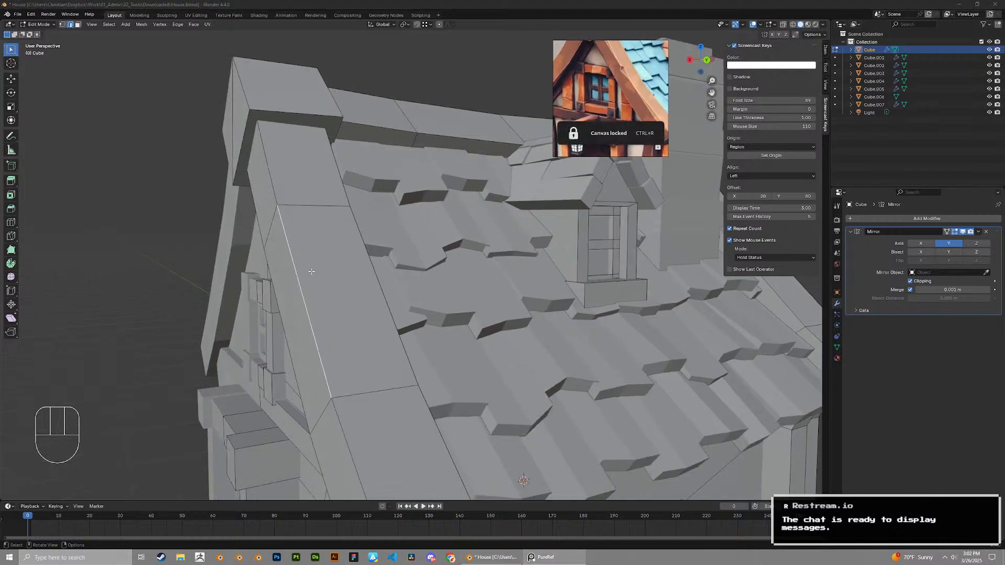
{"action": "scroll", "coordinate": [634, 84], "scroll_direction": "down", "scroll_amount": 1}
{"action": "scroll", "coordinate": [356, 297], "scroll_direction": "down", "scroll_amount": 1}
{"action": "middle_click_drag", "start_coordinate": [353, 297], "coordinate": [374, 306]}
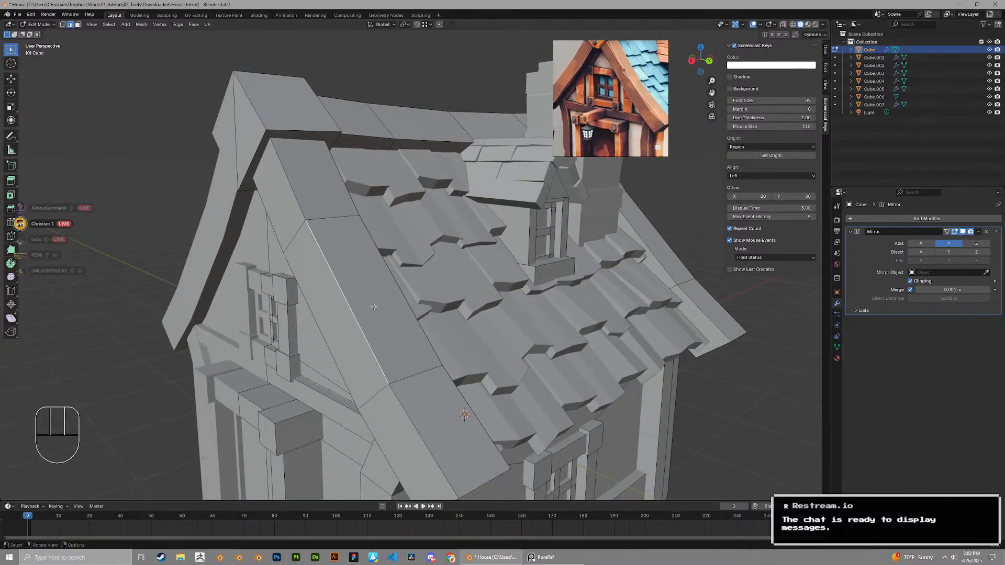
{"action": "key", "text": "ctrl+b"}
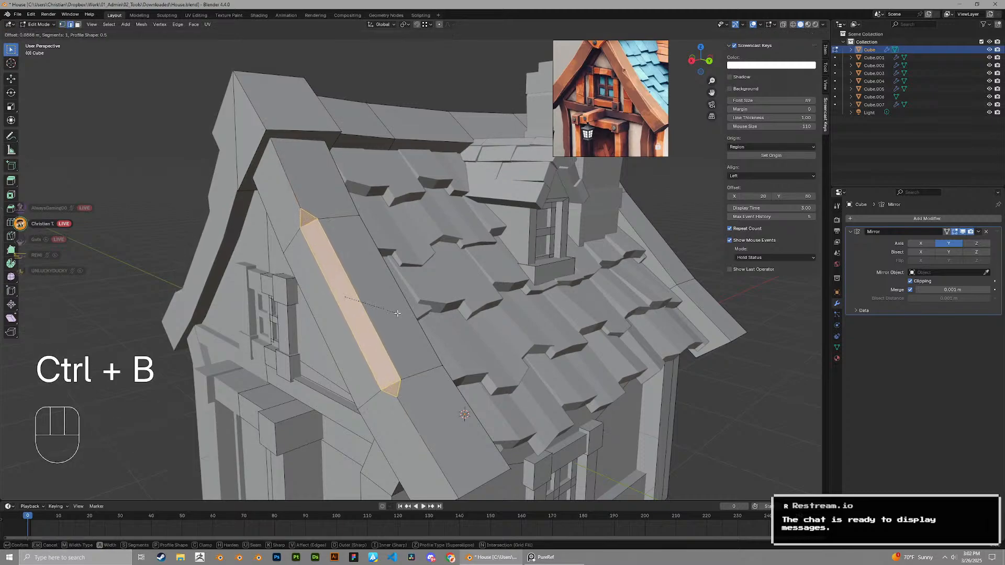
{"action": "left_click", "coordinate": [398, 314]}
{"action": "scroll", "coordinate": [399, 314], "scroll_direction": "down", "scroll_amount": 2}
{"action": "middle_click_drag", "start_coordinate": [399, 313], "coordinate": [427, 310]}
{"action": "key", "text": "Tab"}
{"action": "key", "text": "ctrl+z"}
{"action": "key", "text": "ctrl+z"}
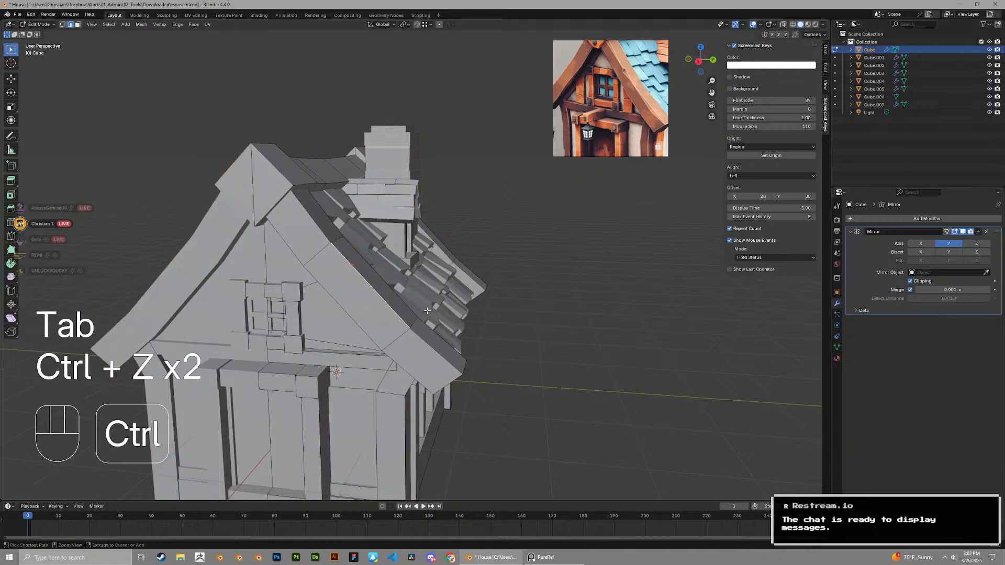
Try a vertex bevel on the corner where the front gable's roof beam bends
{"action": "scroll", "coordinate": [427, 310], "scroll_direction": "up", "scroll_amount": 3}
{"action": "key", "text": "1"}
{"action": "key", "text": "ctrl+b"}
{"action": "key", "text": "ctrl+z"}
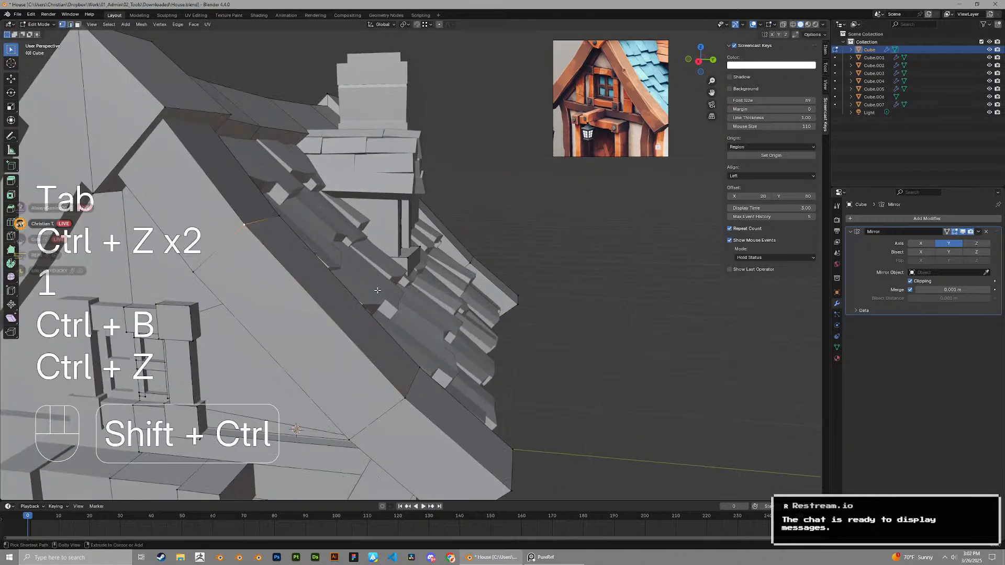
{"action": "key", "text": "ctrl+shift+v"}
{"action": "key", "text": "ctrl+b"}
{"action": "key", "text": "ctrl+z"}
{"action": "key", "text": "ctrl+shift+b"}
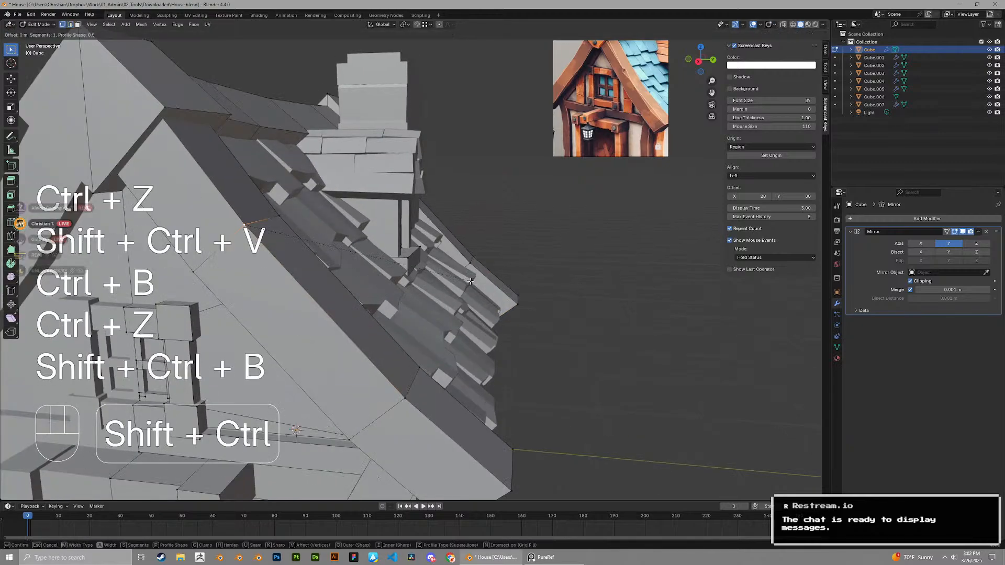
{"action": "left_click", "coordinate": [516, 258]}
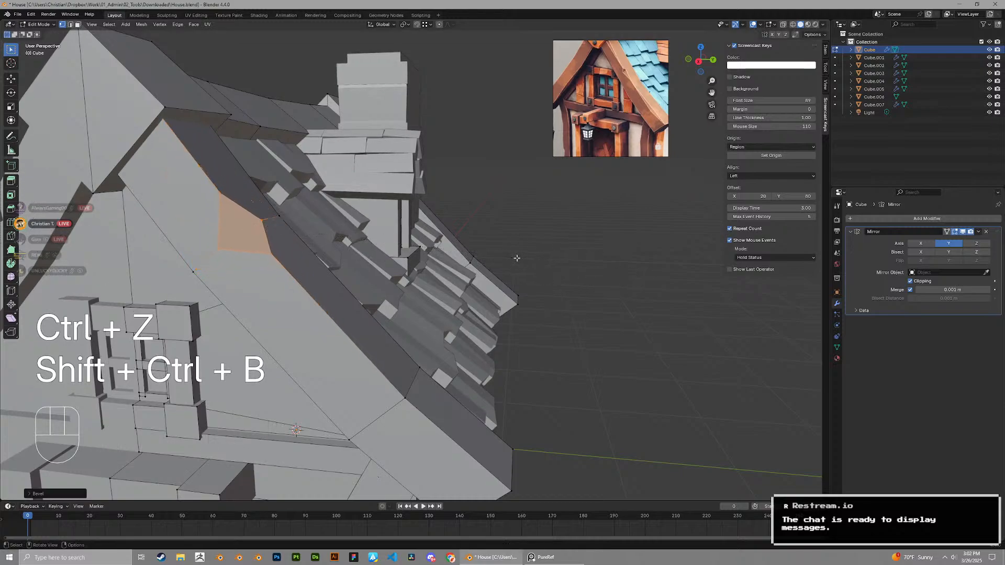
Try sliding the bevel's lower vertex down the beam edge and connecting two vertices across the chipped corner
{"action": "key", "text": "1"}
{"action": "key", "text": "g"}
{"action": "key", "text": "g"}
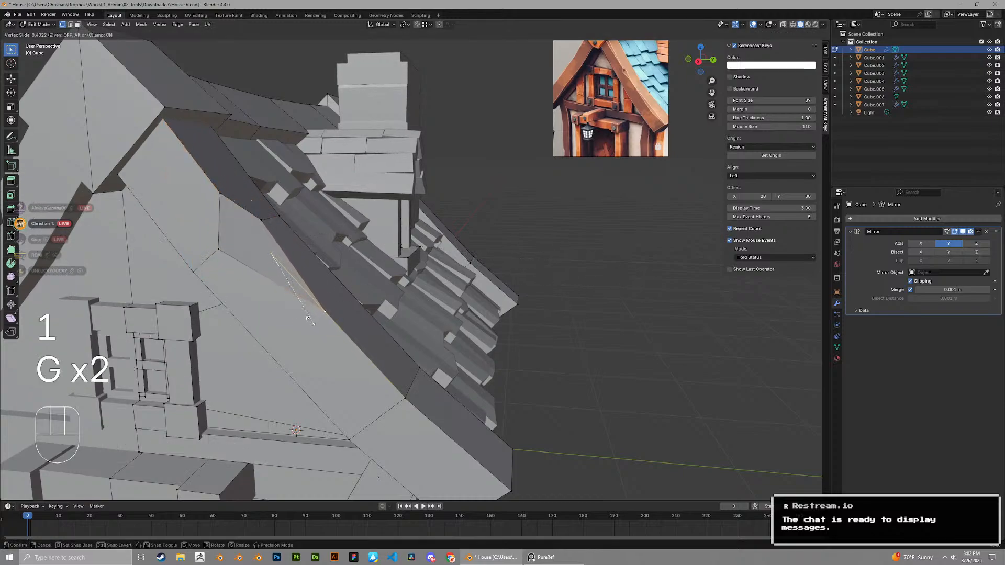
{"action": "left_click", "coordinate": [310, 320]}
{"action": "key", "text": "1"}
{"action": "left_click", "coordinate": [262, 221], "text": "shift"}
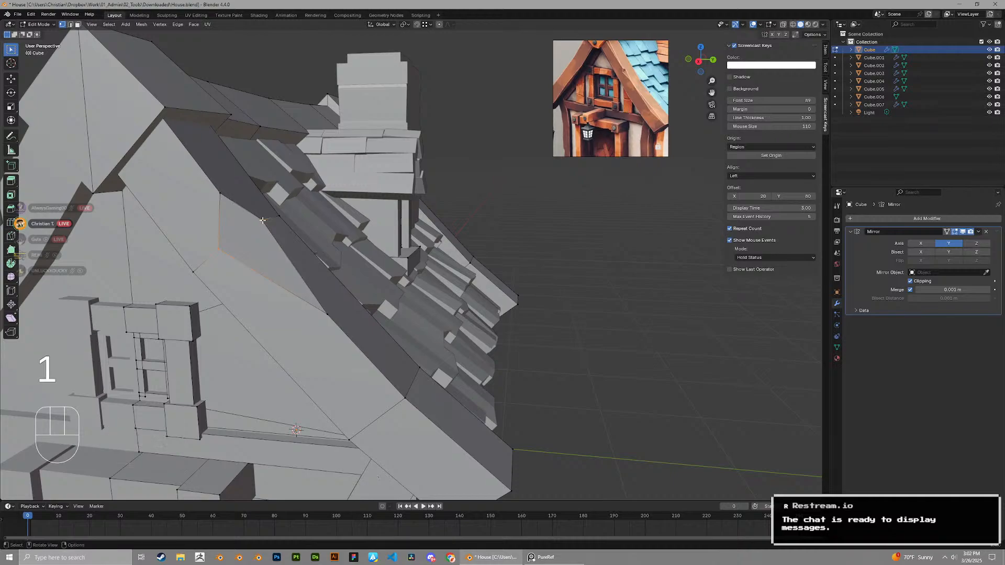
{"action": "key", "text": "j"}
Undo the vertex bevel, vertex slide and connection on the gable roof beam
{"action": "scroll", "coordinate": [262, 220], "scroll_direction": "down", "scroll_amount": 5}
{"action": "key", "text": "Tab"}
{"action": "middle_click_drag", "start_coordinate": [410, 281], "coordinate": [349, 280]}
{"action": "key", "text": "ctrl+z"}
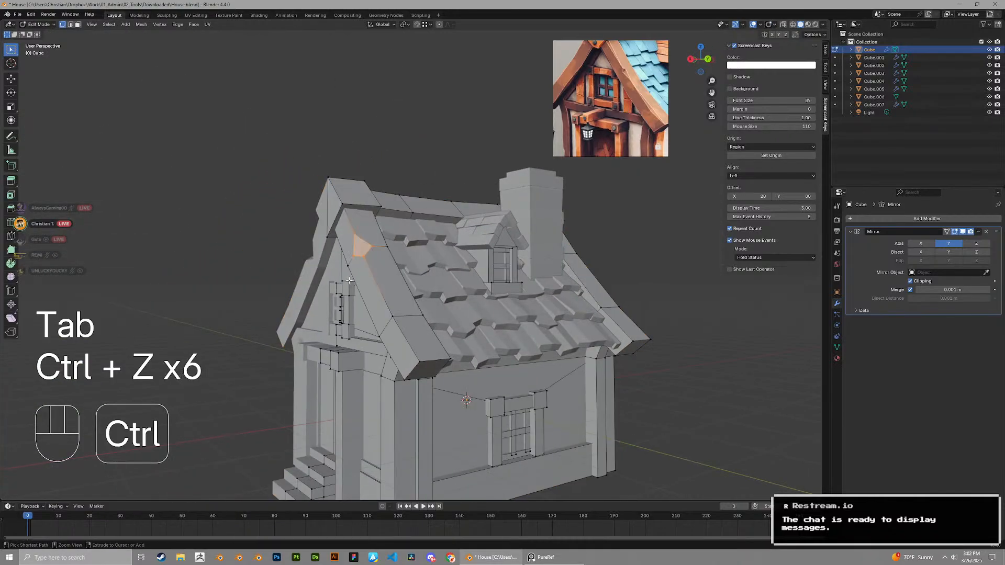
Leave mesh editing, check the house from the front and from a distance, and save the file
{"action": "key", "text": "ctrl+s"}
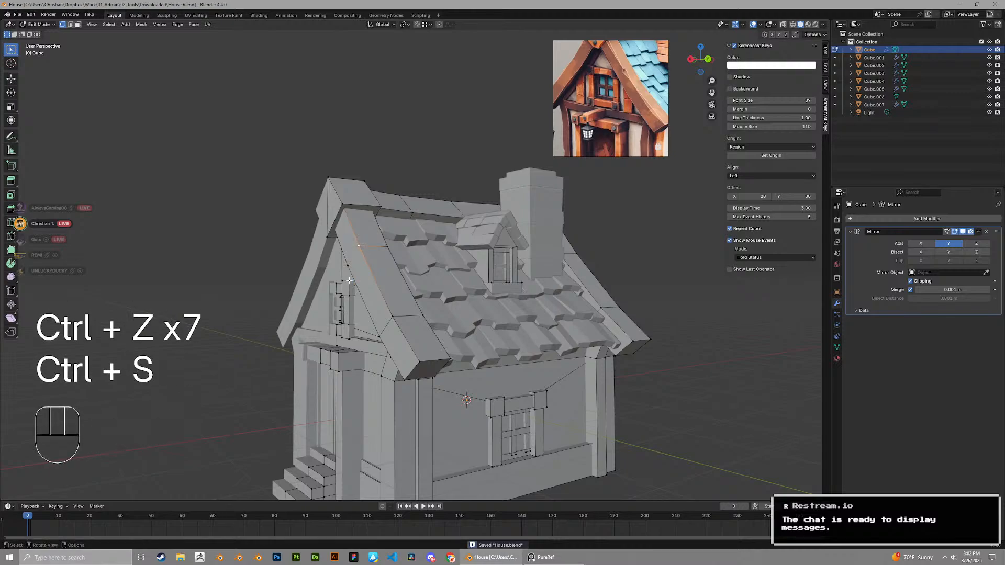
{"action": "middle_click_drag", "start_coordinate": [349, 280], "coordinate": [418, 269]}
{"action": "key", "text": "Tab"}
{"action": "key", "text": "ctrl+s"}
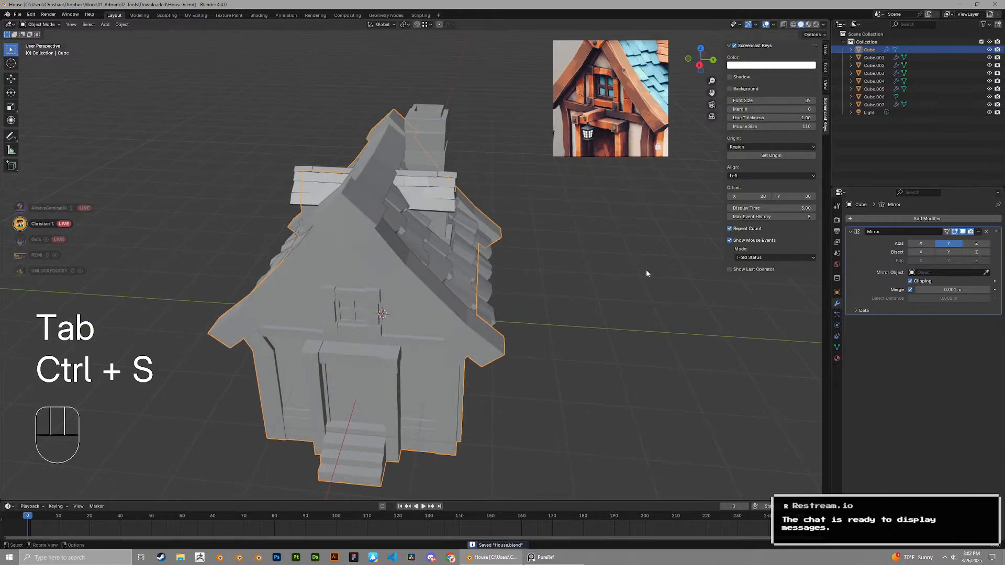
{"action": "scroll", "coordinate": [503, 290], "scroll_direction": "down", "scroll_amount": 2}
{"action": "middle_click_drag", "start_coordinate": [503, 291], "coordinate": [518, 256]}
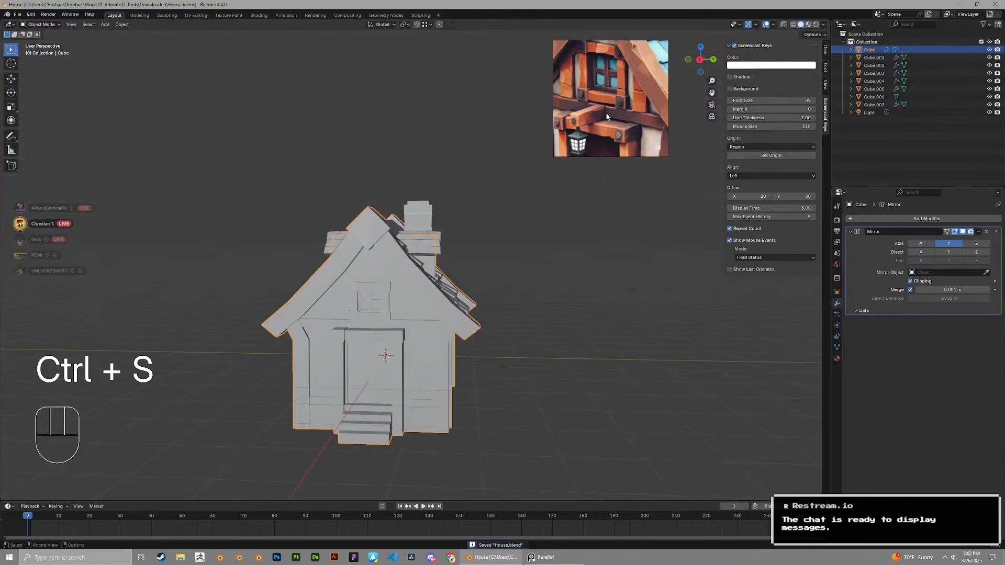
{"action": "middle_click_drag", "start_coordinate": [336, 302], "coordinate": [464, 246], "text": "shift"}
{"action": "scroll", "coordinate": [463, 240], "scroll_direction": "down", "scroll_amount": 5}
{"action": "key", "text": "ctrl+s"}
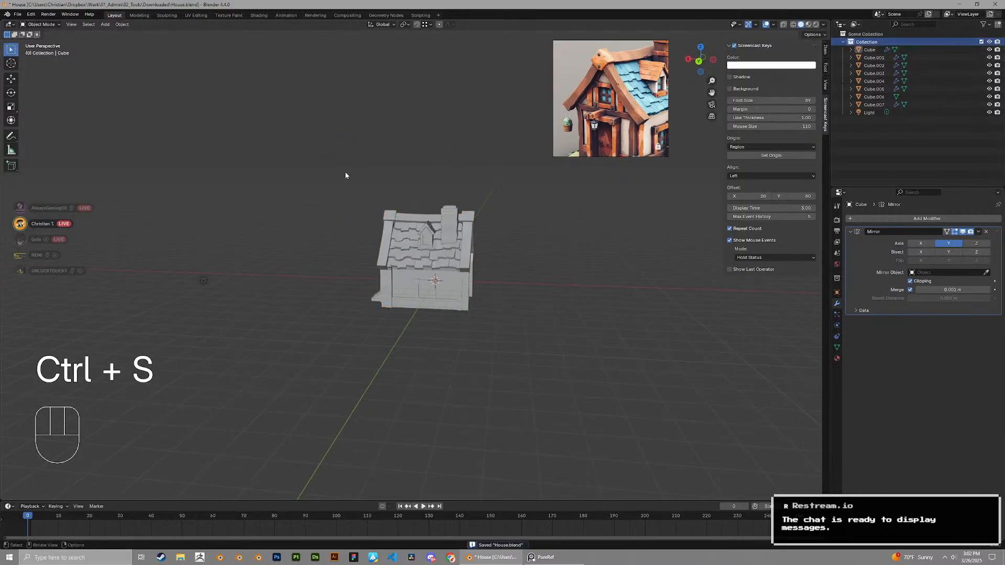
Duplicate the house's collection and exclude the original collection from the view layer
{"action": "left_click_drag", "start_coordinate": [346, 175], "coordinate": [487, 335]}
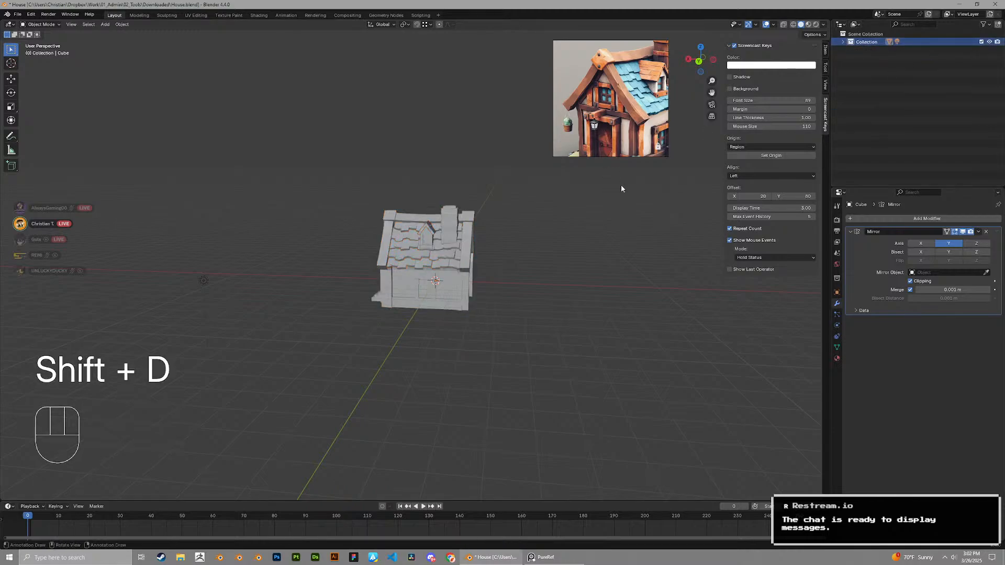
{"action": "right_click", "coordinate": [871, 48]}
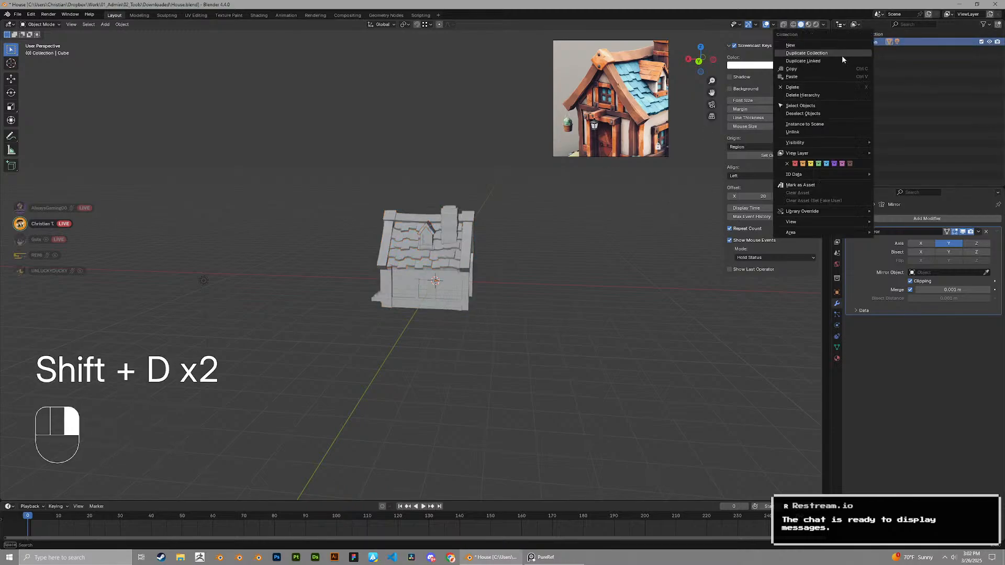
{"action": "left_click", "coordinate": [817, 53]}
{"action": "left_click", "coordinate": [981, 41]}
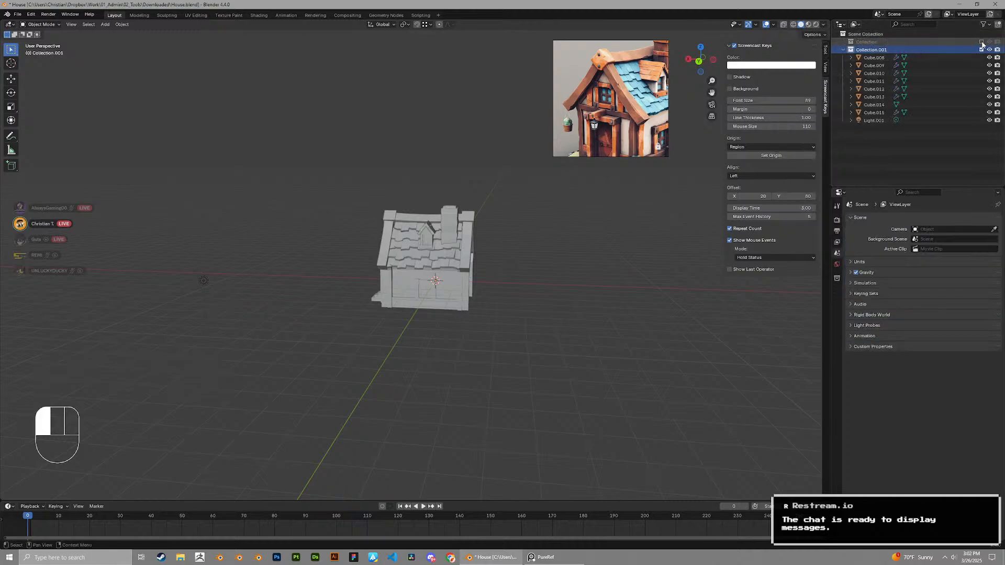
Select the main house mesh in the duplicated collection and apply its Mirror modifier
{"action": "scroll", "coordinate": [404, 243], "scroll_direction": "up", "scroll_amount": 3}
{"action": "middle_click_drag", "start_coordinate": [404, 243], "coordinate": [511, 230]}
{"action": "middle_click_drag", "start_coordinate": [510, 230], "coordinate": [510, 263], "text": "shift"}
{"action": "scroll", "coordinate": [516, 267], "scroll_direction": "up", "scroll_amount": 4}
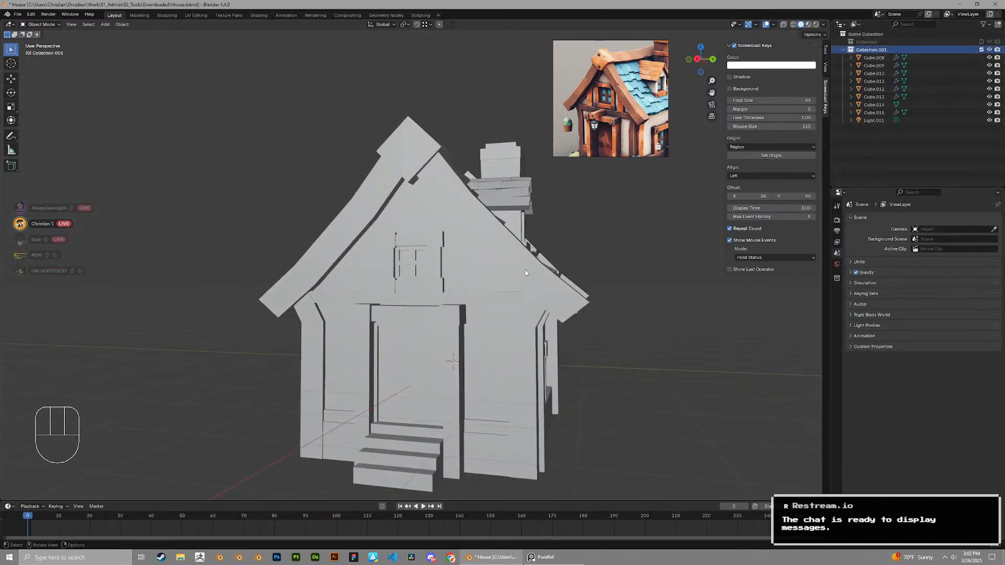
{"action": "left_click", "coordinate": [523, 274]}
{"action": "key", "text": "ctrl+a"}
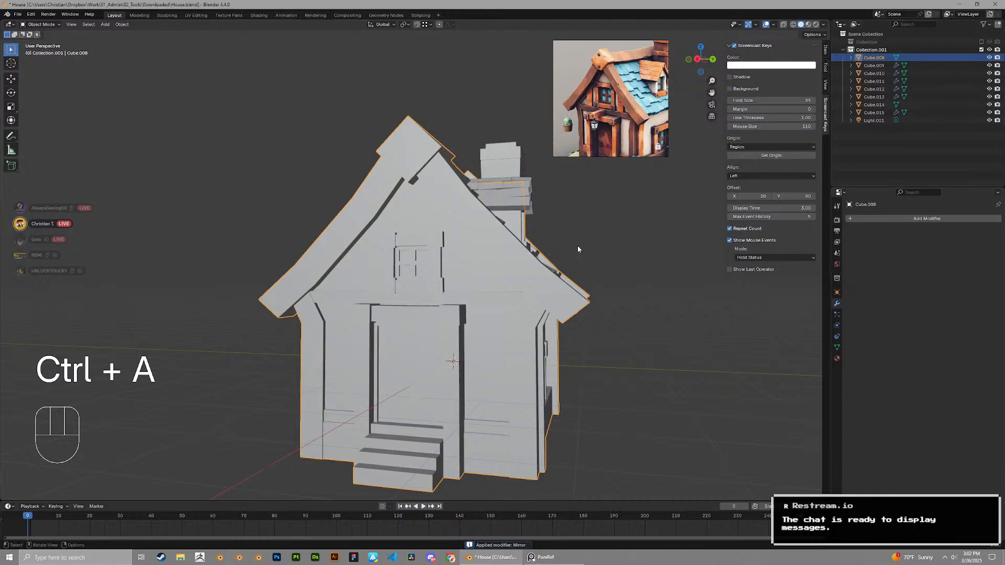
{"action": "middle_click_drag", "start_coordinate": [578, 247], "coordinate": [530, 260]}
{"action": "key", "text": "g"}
{"action": "right_click", "coordinate": [531, 267]}
Edit the duplicated house mesh and apply a vertex bevel to the bend corner of the front gable's roof beam
{"action": "left_click", "coordinate": [440, 278]}
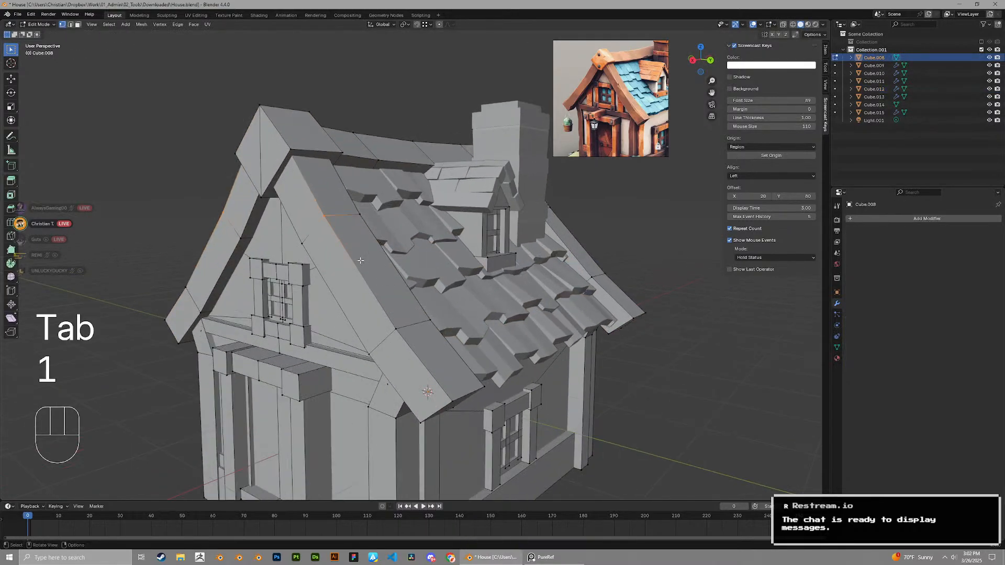
{"action": "middle_click_drag", "start_coordinate": [360, 260], "coordinate": [417, 297], "text": "shift"}
{"action": "scroll", "coordinate": [418, 297], "scroll_direction": "up", "scroll_amount": 1}
{"action": "key", "text": "ctrl+b"}
{"action": "left_click", "coordinate": [483, 317]}
{"action": "key", "text": "ctrl+z"}
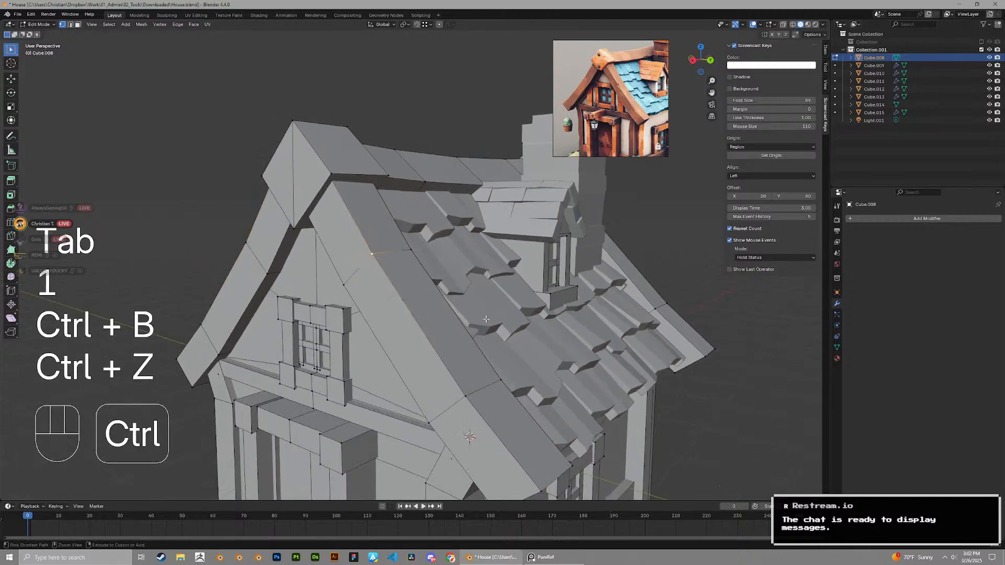
{"action": "key", "text": "shift+ctrl+b"}
{"action": "left_click", "coordinate": [518, 313]}
{"action": "key", "text": "1"}
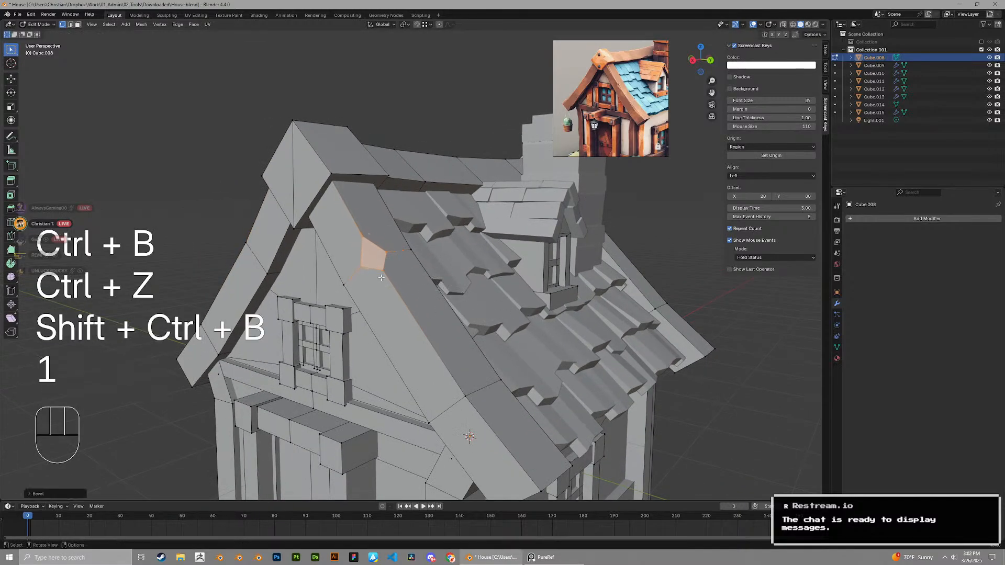
Slide the bevel's lower vertex down the beam edge and connect two vertices across the chipped corner
{"action": "left_click", "coordinate": [386, 271]}
{"action": "key", "text": "g"}
{"action": "key", "text": "g"}
{"action": "left_click", "coordinate": [413, 316]}
{"action": "left_click", "coordinate": [361, 266]}
{"action": "left_click", "coordinate": [388, 255], "text": "shift"}
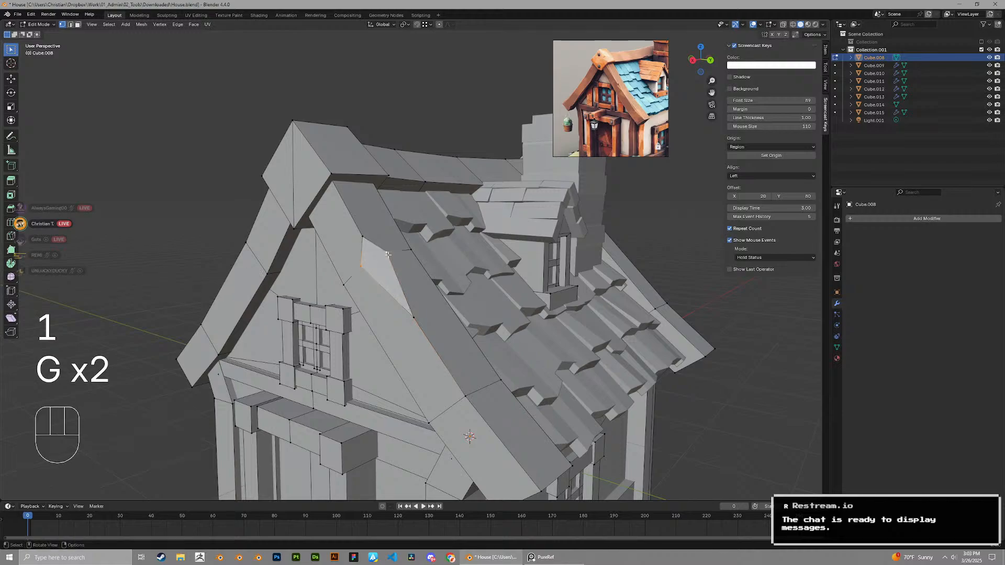
Compare the original and duplicated house by switching which of the two collections is included in the view layer
{"action": "left_click", "coordinate": [981, 50]}
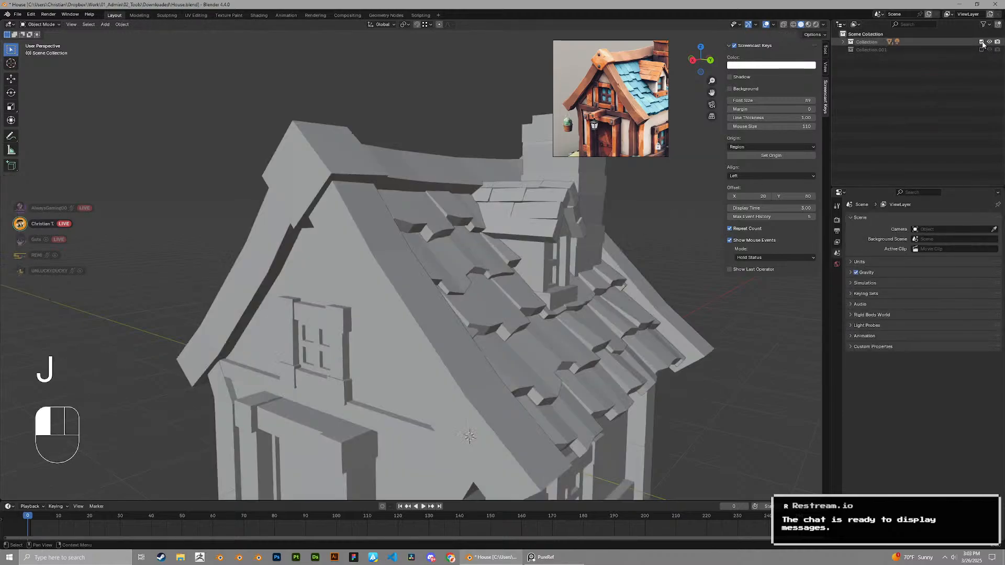
{"action": "left_click", "coordinate": [413, 276]}
{"action": "key", "text": "Tab"}
{"action": "scroll", "coordinate": [413, 275], "scroll_direction": "down", "scroll_amount": 2}
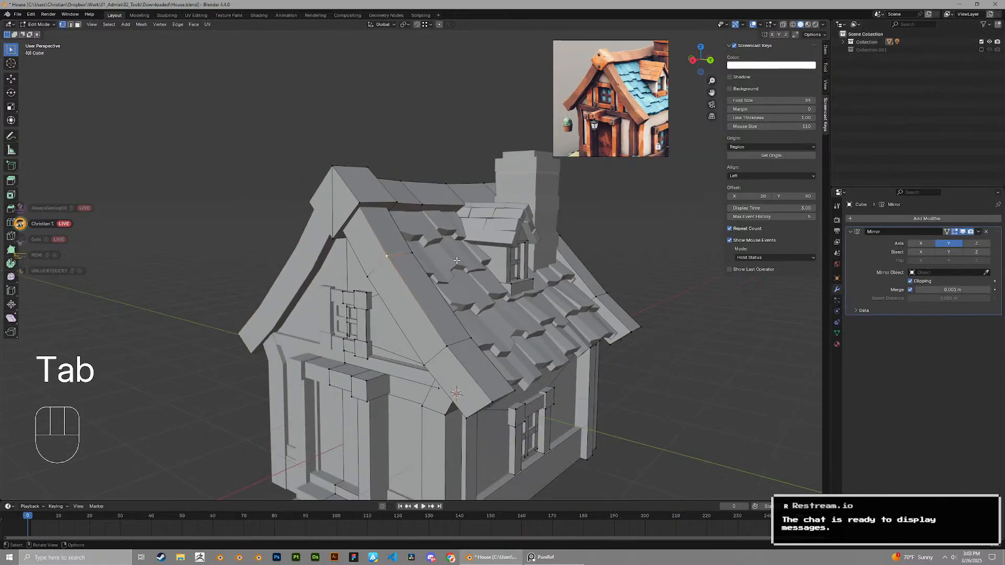
{"action": "key", "text": "Tab"}
{"action": "left_click", "coordinate": [981, 42]}
{"action": "left_click", "coordinate": [982, 50]}
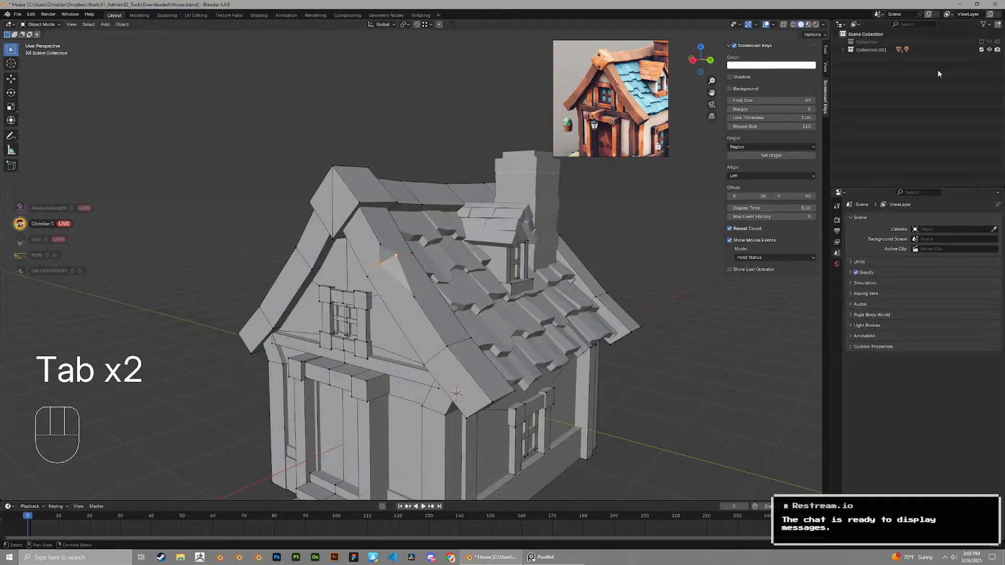
{"action": "scroll", "coordinate": [391, 239], "scroll_direction": "up", "scroll_amount": 3}
{"action": "key", "text": "1"}
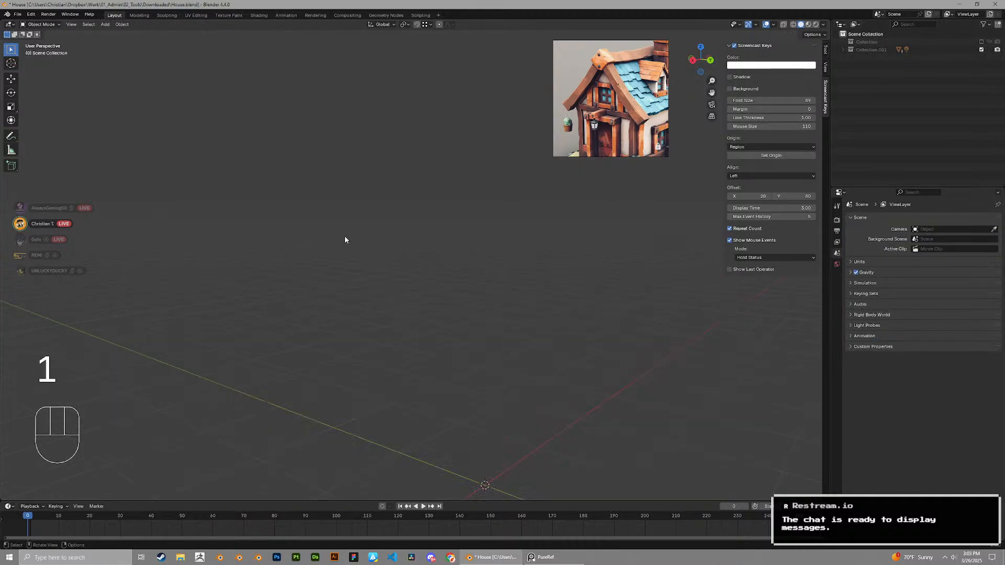
Edit the duplicated house mesh and slide the chip's vertices along the edges of the front gable's roof beam to reshape it
{"action": "key", "text": "2"}
{"action": "key", "text": "Tab"}
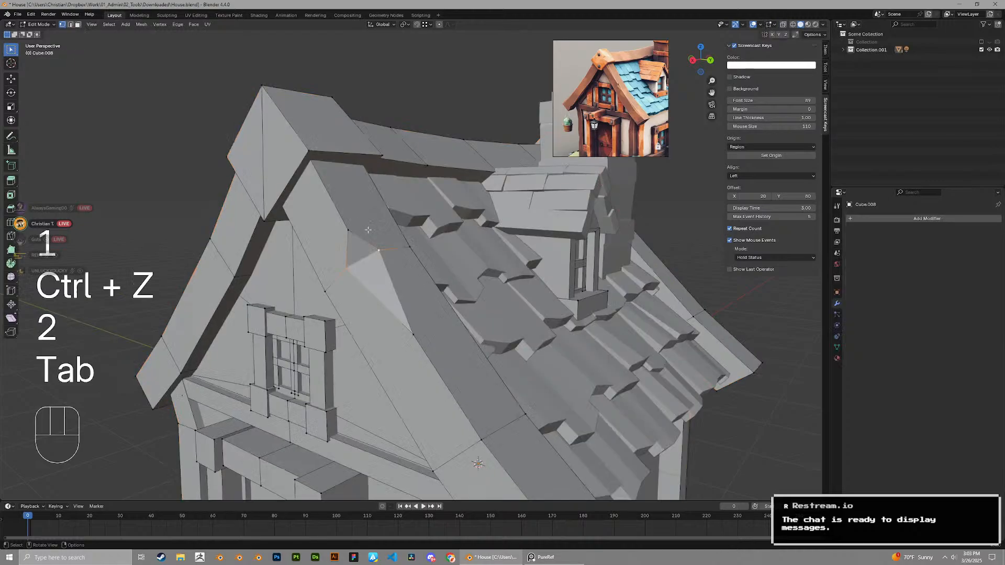
{"action": "key", "text": "1"}
{"action": "key", "text": "g"}
{"action": "key", "text": "g"}
{"action": "left_click", "coordinate": [358, 285]}
{"action": "middle_click_drag", "start_coordinate": [445, 285], "coordinate": [421, 293]}
{"action": "key", "text": "ctrl+z"}
{"action": "key", "text": "g"}
{"action": "key", "text": "g"}
{"action": "left_click", "coordinate": [424, 291]}
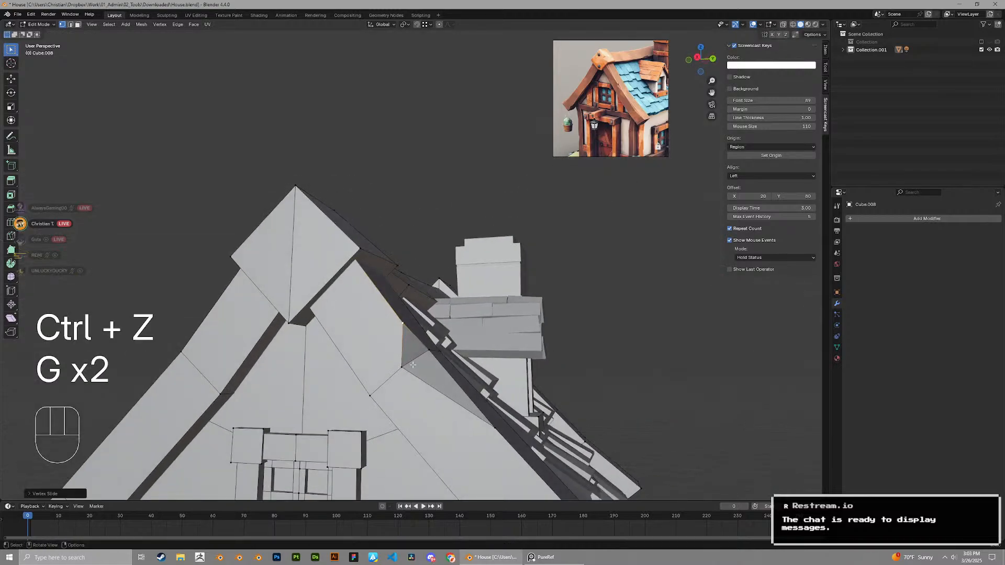
Check the hidden geometry in wireframe, then vertex-bevel the roof beam's upper outer corner beneath the ridge cap in solid view
{"action": "middle_click_drag", "start_coordinate": [413, 365], "coordinate": [418, 308]}
{"action": "left_click", "coordinate": [792, 25]}
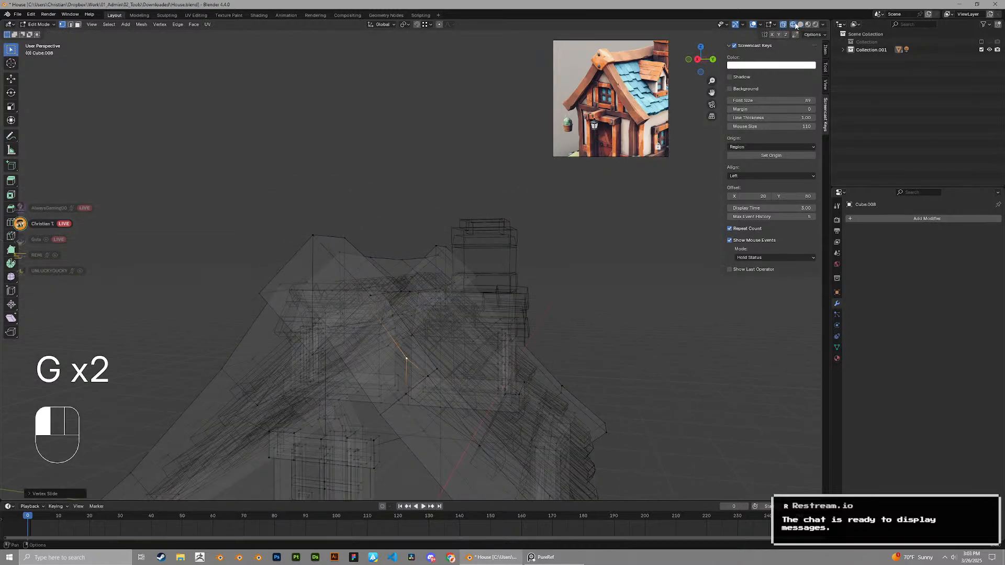
{"action": "middle_click_drag", "start_coordinate": [455, 230], "coordinate": [465, 249]}
{"action": "key", "text": "1"}
{"action": "middle_click_drag", "start_coordinate": [398, 365], "coordinate": [433, 339]}
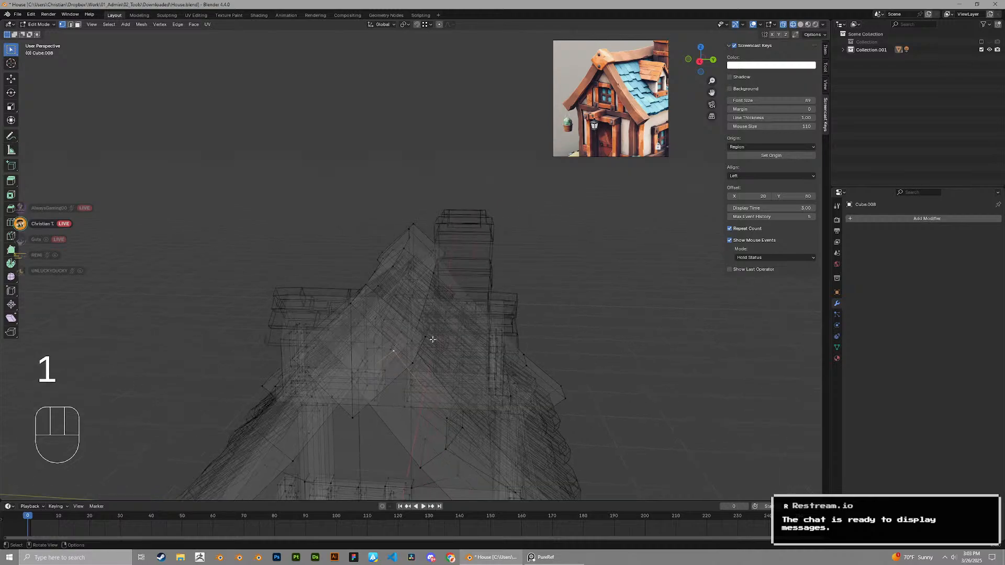
{"action": "left_click", "coordinate": [800, 25]}
{"action": "middle_click_drag", "start_coordinate": [553, 274], "coordinate": [524, 267]}
{"action": "key", "text": "ctrl+shift+b"}
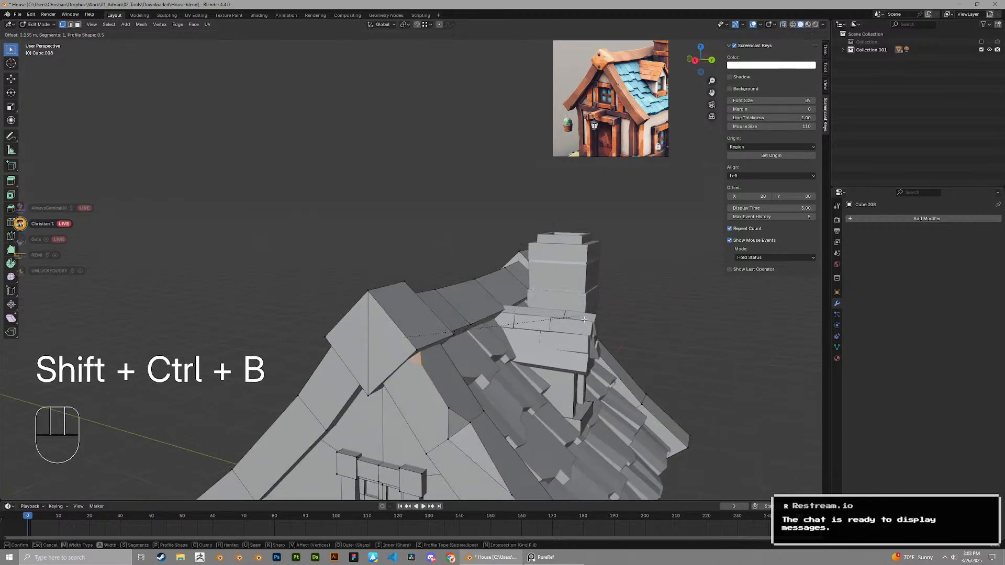
{"action": "left_click", "coordinate": [424, 355]}
Slide the new bevel vertex down the beam's outer edge and adjust the neighbouring chip vertex
{"action": "key", "text": "1"}
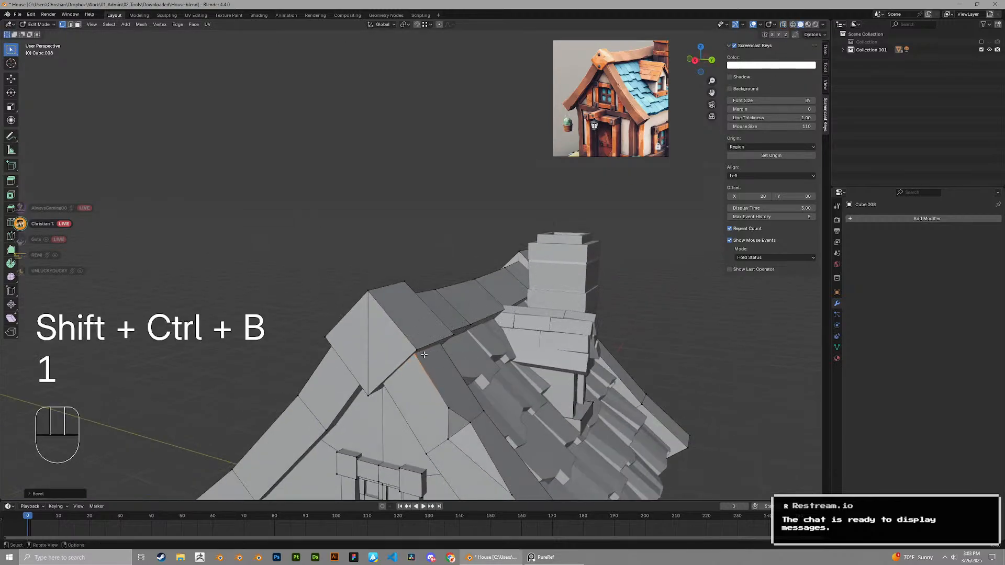
{"action": "key", "text": "g"}
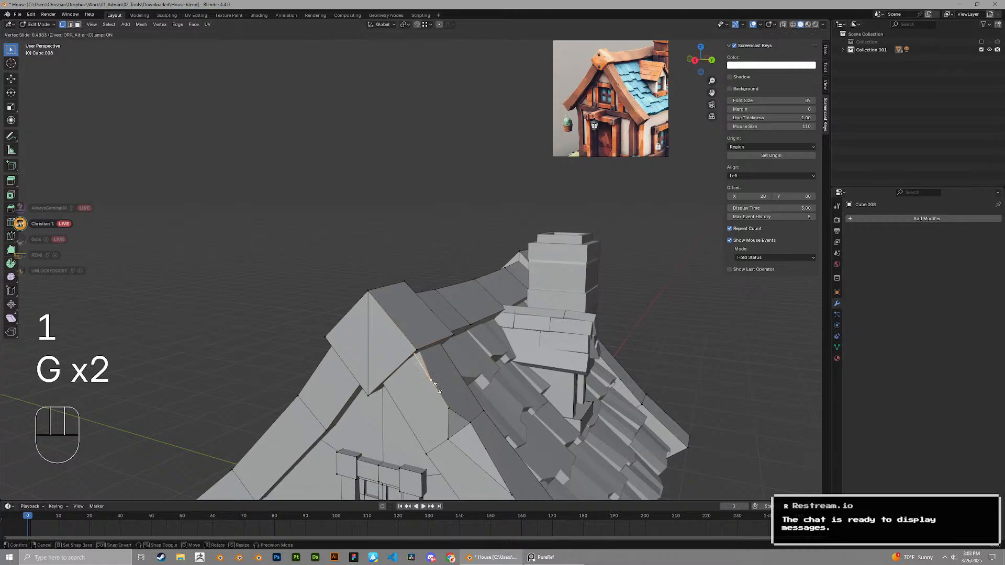
{"action": "left_click", "coordinate": [443, 405]}
{"action": "middle_click_drag", "start_coordinate": [443, 404], "coordinate": [408, 317], "text": "shift"}
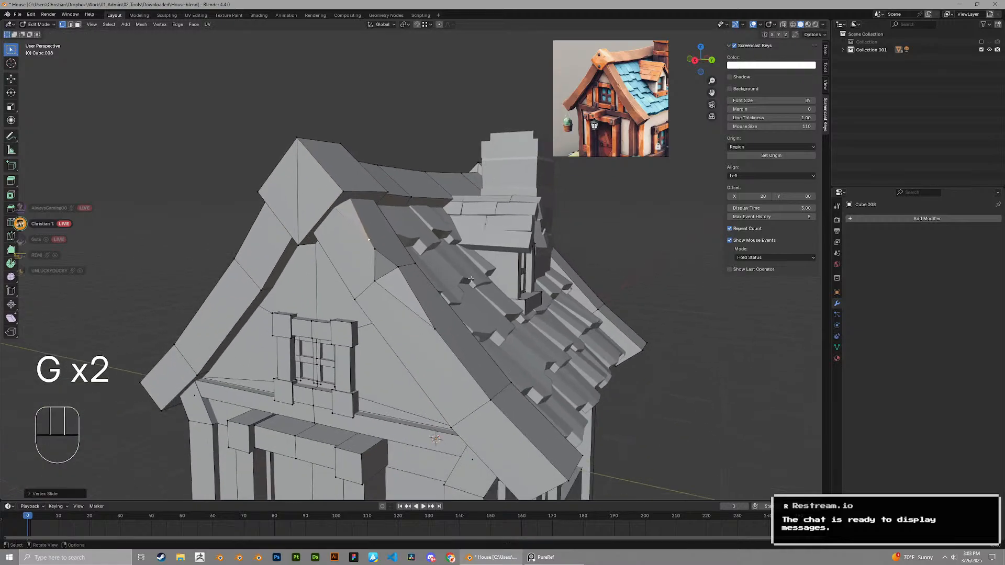
{"action": "scroll", "coordinate": [409, 317], "scroll_direction": "up", "scroll_amount": 1}
{"action": "key", "text": "g"}
{"action": "key", "text": "g"}
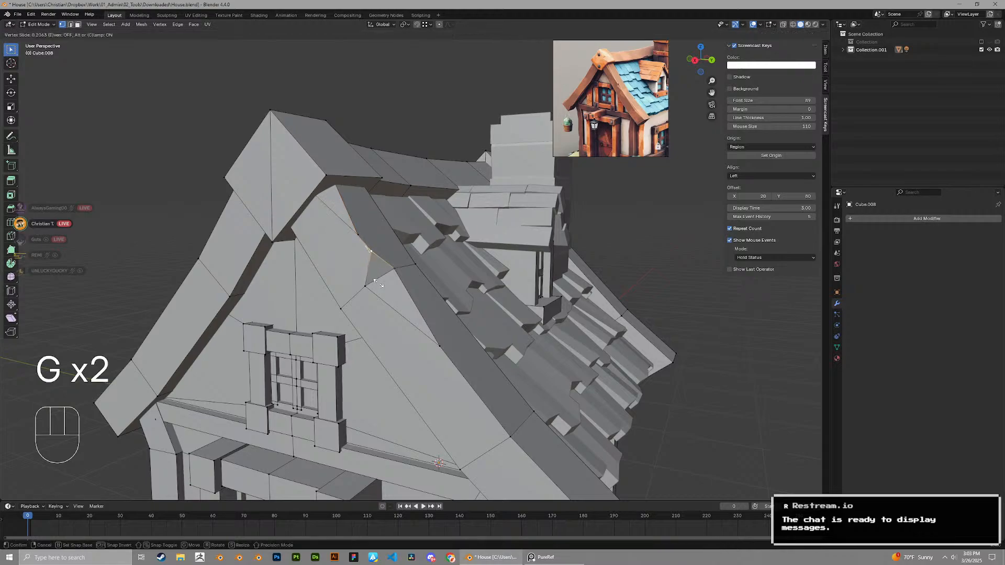
{"action": "left_click", "coordinate": [381, 286]}
Try to bevel the edges of the end face at the foot of the front gable's roof beam
{"action": "middle_click_drag", "start_coordinate": [382, 285], "coordinate": [340, 285]}
{"action": "middle_click_drag", "start_coordinate": [340, 286], "coordinate": [351, 238], "text": "shift"}
{"action": "key", "text": "1"}
{"action": "left_click", "coordinate": [382, 231]}
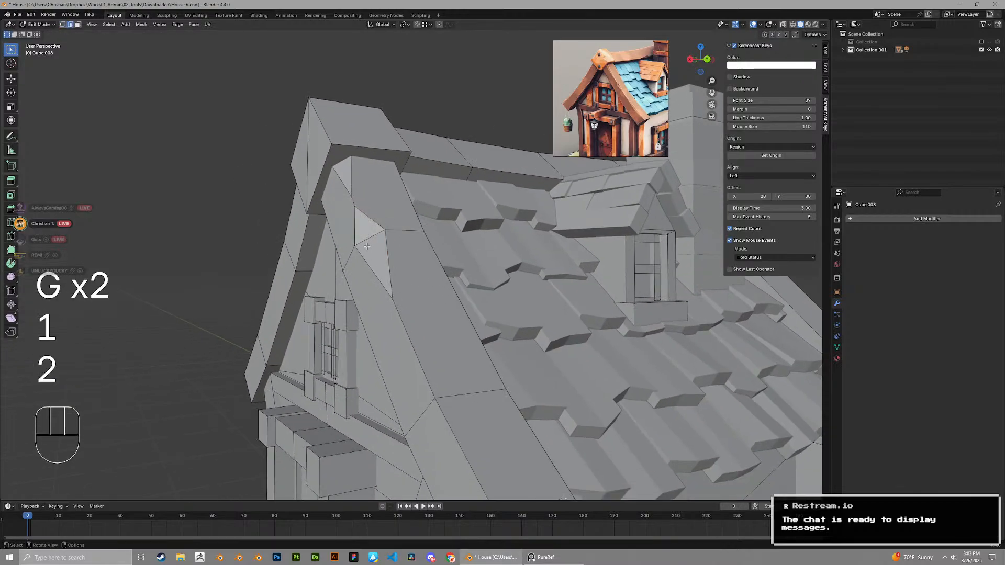
{"action": "left_click", "coordinate": [367, 246]}
{"action": "scroll", "coordinate": [418, 293], "scroll_direction": "down", "scroll_amount": 1}
{"action": "middle_click_drag", "start_coordinate": [479, 343], "coordinate": [461, 291], "text": "shift"}
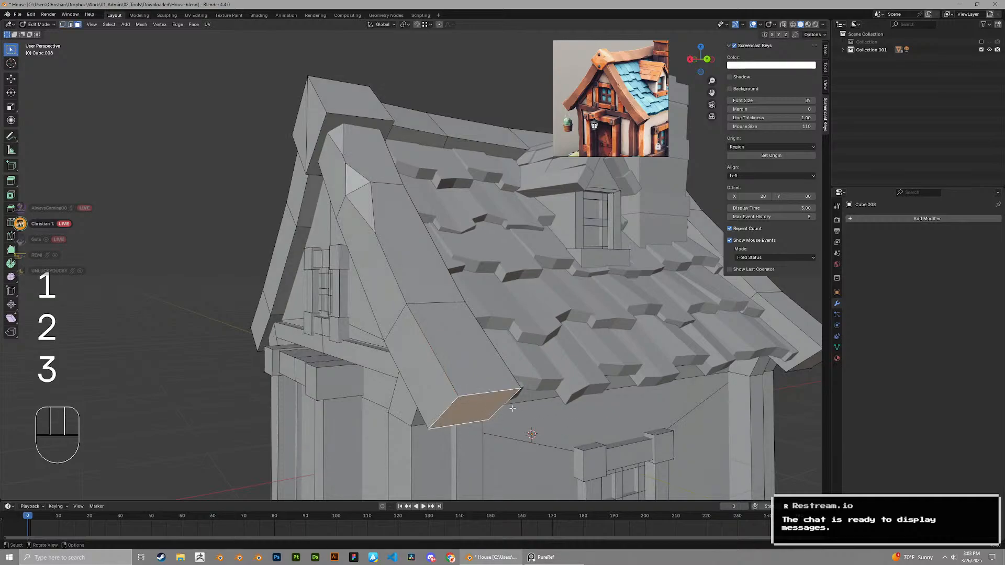
{"action": "key", "text": "ctrl+b"}
{"action": "left_click", "coordinate": [523, 411]}
{"action": "key", "text": "ctrl+z"}
{"action": "scroll", "coordinate": [531, 382], "scroll_direction": "down", "scroll_amount": 2}
{"action": "key", "text": "Tab"}
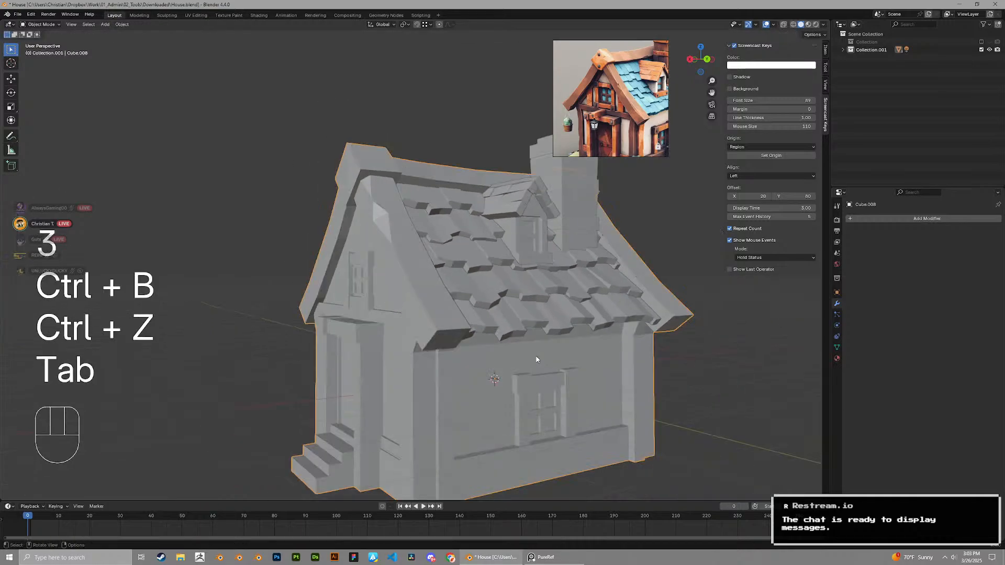
Add a Bevel modifier to the house mesh and zoom in on the roof beam in the reference image
{"action": "left_click", "coordinate": [872, 222]}
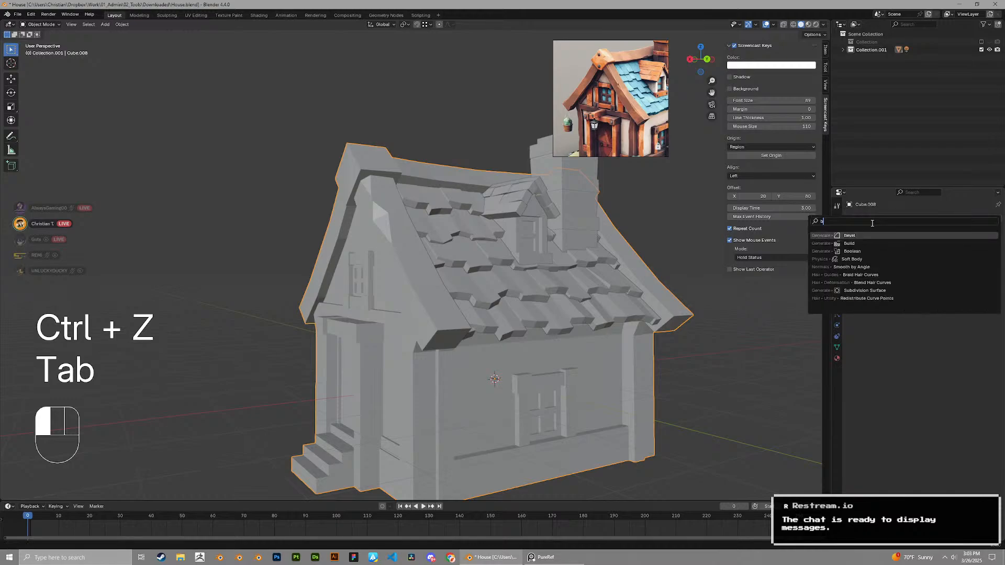
{"action": "left_click", "coordinate": [872, 233]}
{"action": "scroll", "coordinate": [479, 221], "scroll_direction": "up", "scroll_amount": 2}
{"action": "middle_click_drag", "start_coordinate": [479, 221], "coordinate": [523, 224]}
{"action": "scroll", "coordinate": [449, 202], "scroll_direction": "up", "scroll_amount": 5}
{"action": "middle_click_drag", "start_coordinate": [449, 201], "coordinate": [457, 255], "text": "shift"}
{"action": "scroll", "coordinate": [602, 68], "scroll_direction": "up", "scroll_amount": 7}
{"action": "scroll", "coordinate": [427, 216], "scroll_direction": "down", "scroll_amount": 3}
Apply Shade Auto Smooth to the house mesh
{"action": "middle_click_drag", "start_coordinate": [427, 215], "coordinate": [487, 278]}
{"action": "right_click", "coordinate": [473, 271]}
{"action": "left_click", "coordinate": [452, 260]}
{"action": "right_click", "coordinate": [487, 278]}
{"action": "scroll", "coordinate": [548, 300], "scroll_direction": "down", "scroll_amount": 3}
{"action": "right_click", "coordinate": [547, 299]}
{"action": "left_click", "coordinate": [540, 307]}
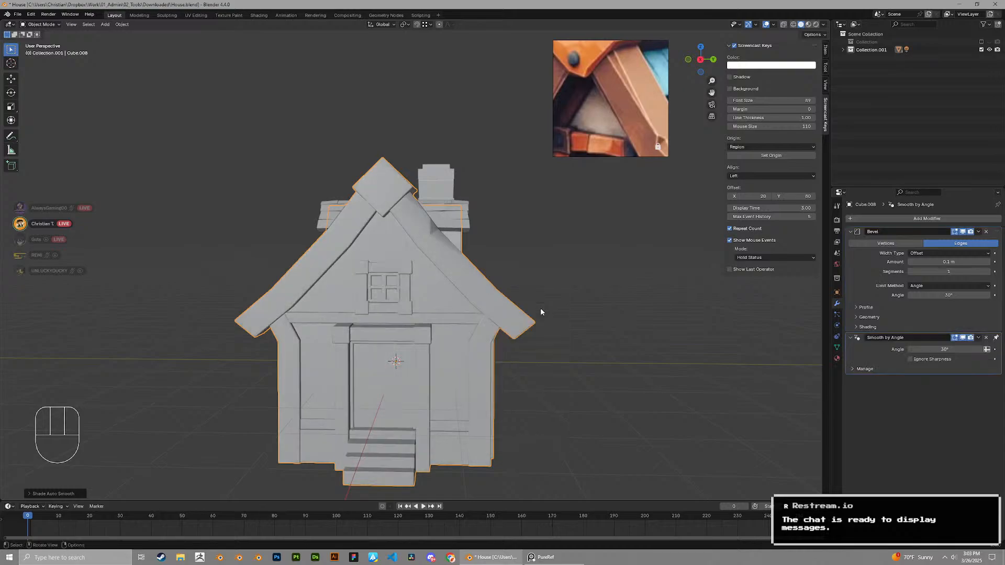
Inspect the smoothed bevels on the front gable's roof beam and compare them with the beam in the reference image
{"action": "middle_click_drag", "start_coordinate": [540, 308], "coordinate": [487, 316]}
{"action": "scroll", "coordinate": [480, 291], "scroll_direction": "up", "scroll_amount": 2}
{"action": "middle_click_drag", "start_coordinate": [476, 269], "coordinate": [455, 264]}
{"action": "scroll", "coordinate": [470, 260], "scroll_direction": "up", "scroll_amount": 4}
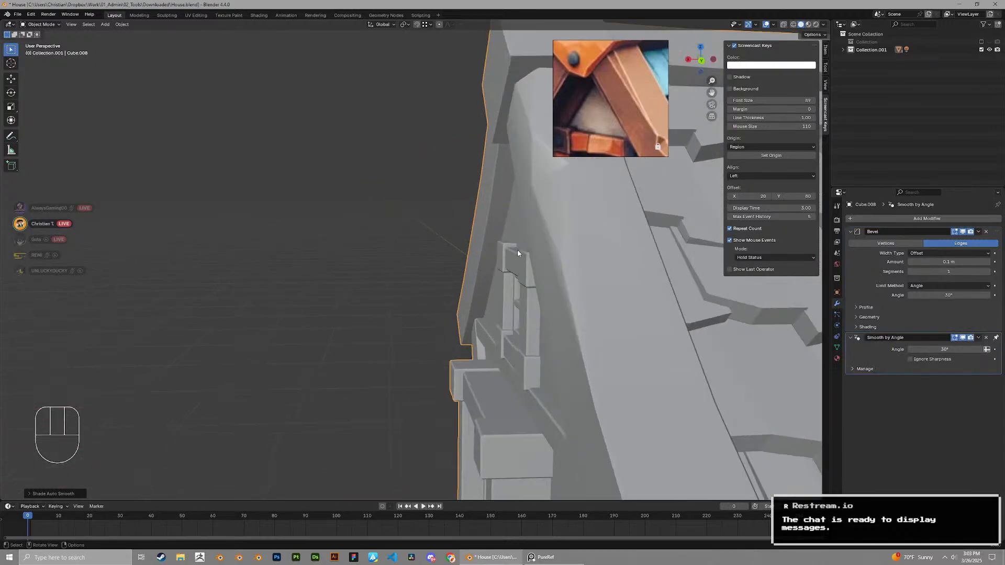
{"action": "middle_click_drag", "start_coordinate": [518, 253], "coordinate": [555, 261]}
{"action": "scroll", "coordinate": [503, 278], "scroll_direction": "down", "scroll_amount": 5}
{"action": "middle_click_drag", "start_coordinate": [469, 284], "coordinate": [418, 305]}
{"action": "middle_click_drag", "start_coordinate": [419, 304], "coordinate": [471, 243], "text": "shift"}
{"action": "scroll", "coordinate": [482, 295], "scroll_direction": "up", "scroll_amount": 3}
{"action": "scroll", "coordinate": [625, 113], "scroll_direction": "down", "scroll_amount": 3}
{"action": "middle_click_drag", "start_coordinate": [626, 113], "coordinate": [570, 77]}
Try a vertex bevel on the outer corner at the lower end of the front gable's roof beam
{"action": "key", "text": "Tab"}
{"action": "scroll", "coordinate": [476, 316], "scroll_direction": "up", "scroll_amount": 2}
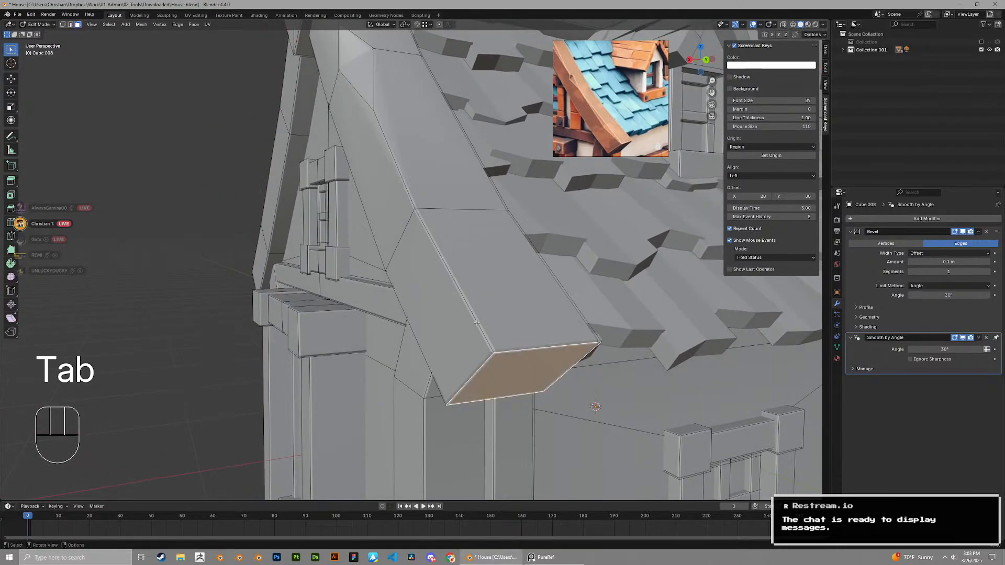
{"action": "key", "text": "1"}
{"action": "key", "text": "ctrl+shift+b"}
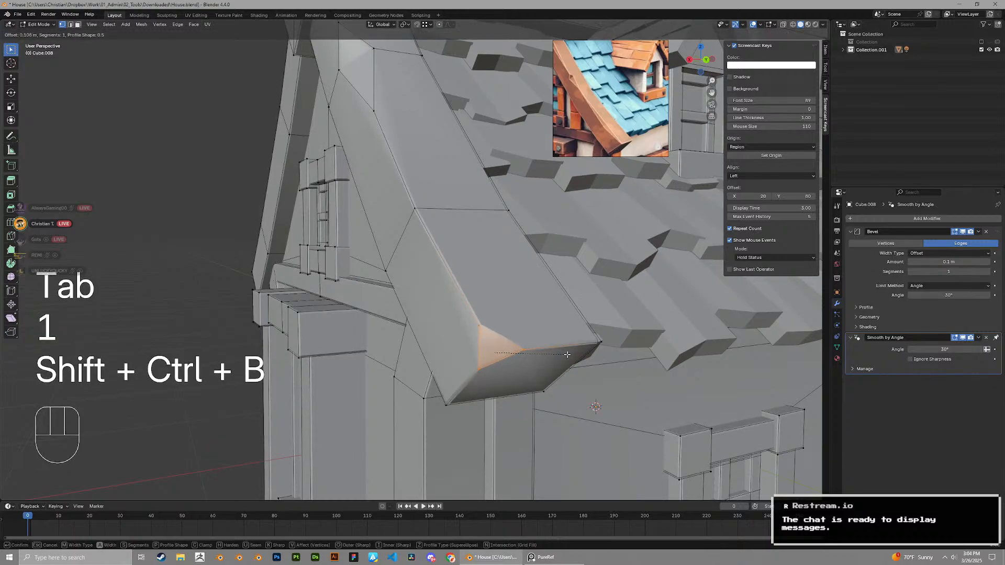
{"action": "left_click", "coordinate": [569, 354]}
{"action": "key", "text": "ctrl+z"}
Vertex-bevel the roof beam's lower bend corner and slide the new lower vertex down the edge almost to the beam's end
{"action": "key", "text": "1"}
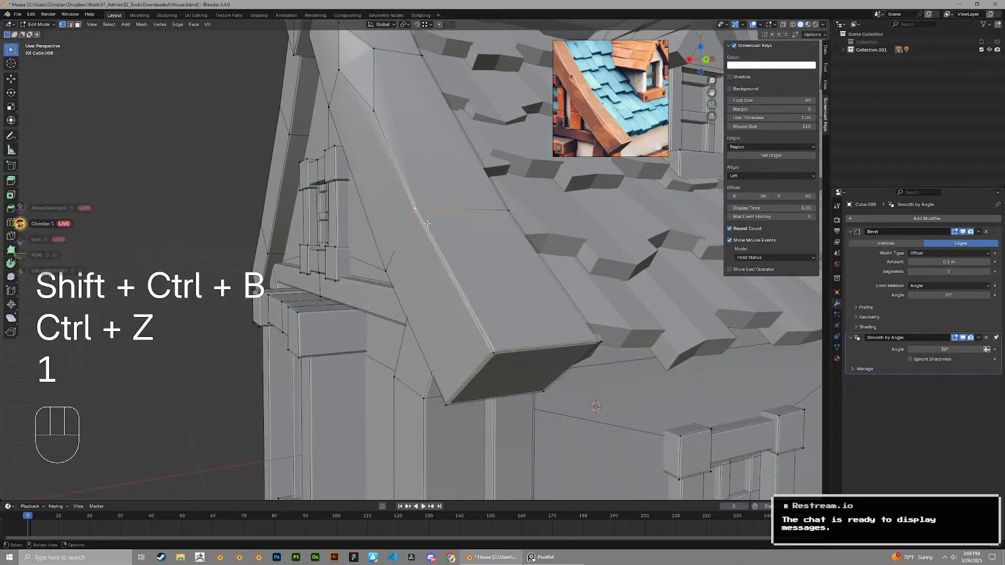
{"action": "key", "text": "ctrl+shift+b"}
{"action": "left_click", "coordinate": [437, 235]}
{"action": "key", "text": "1"}
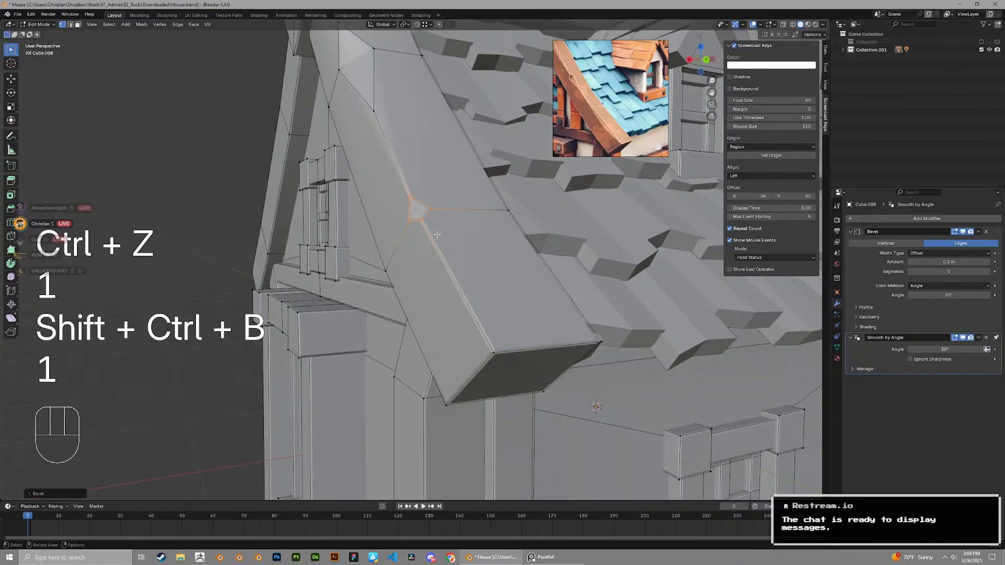
{"action": "key", "text": "g"}
{"action": "key", "text": "g"}
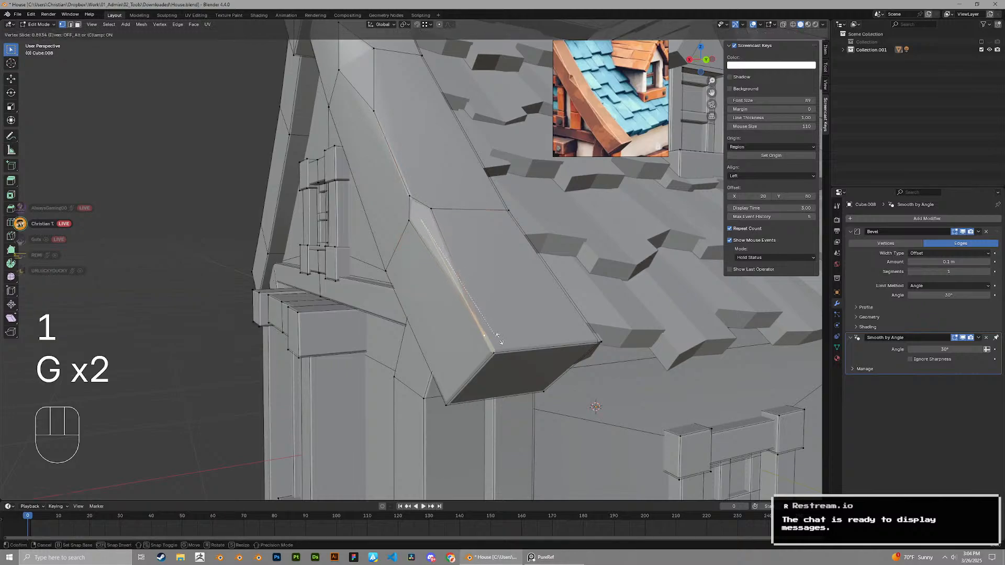
{"action": "left_click", "coordinate": [499, 340]}
Slide the lower chip's front vertex partway down the beam's front face to widen the chip
{"action": "key", "text": "g"}
{"action": "key", "text": "g"}
{"action": "left_click", "coordinate": [409, 212]}
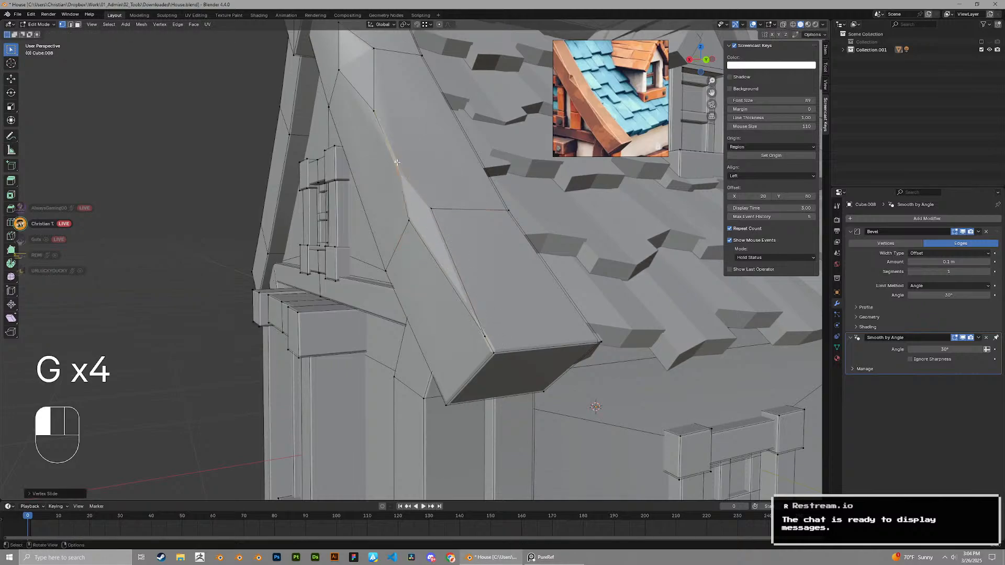
{"action": "key", "text": "ctrl+z"}
{"action": "key", "text": "g"}
{"action": "key", "text": "g"}
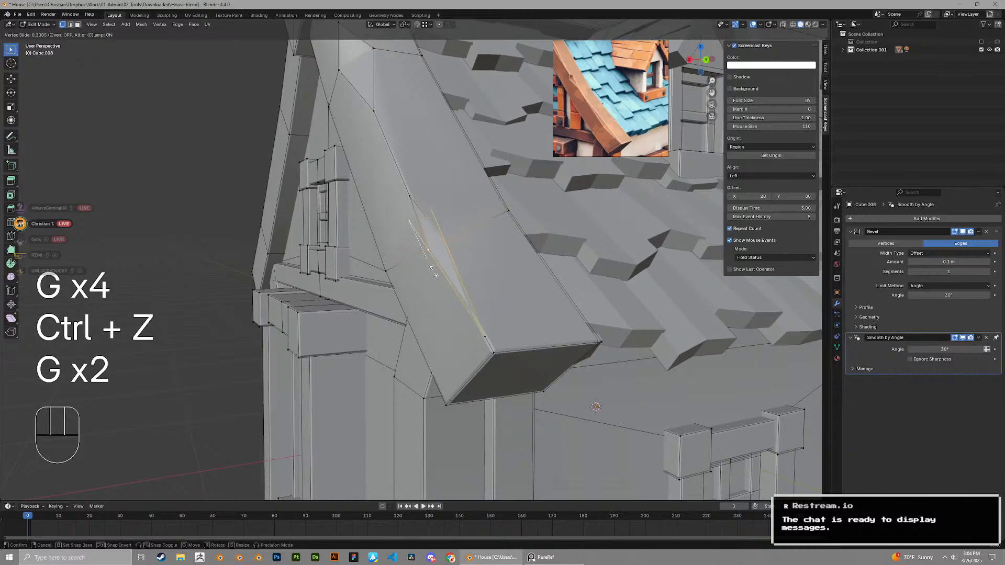
{"action": "left_click", "coordinate": [434, 272]}
{"action": "key", "text": "Tab"}
{"action": "middle_click_drag", "start_coordinate": [444, 267], "coordinate": [460, 306]}
{"action": "scroll", "coordinate": [479, 272], "scroll_direction": "down", "scroll_amount": 5}
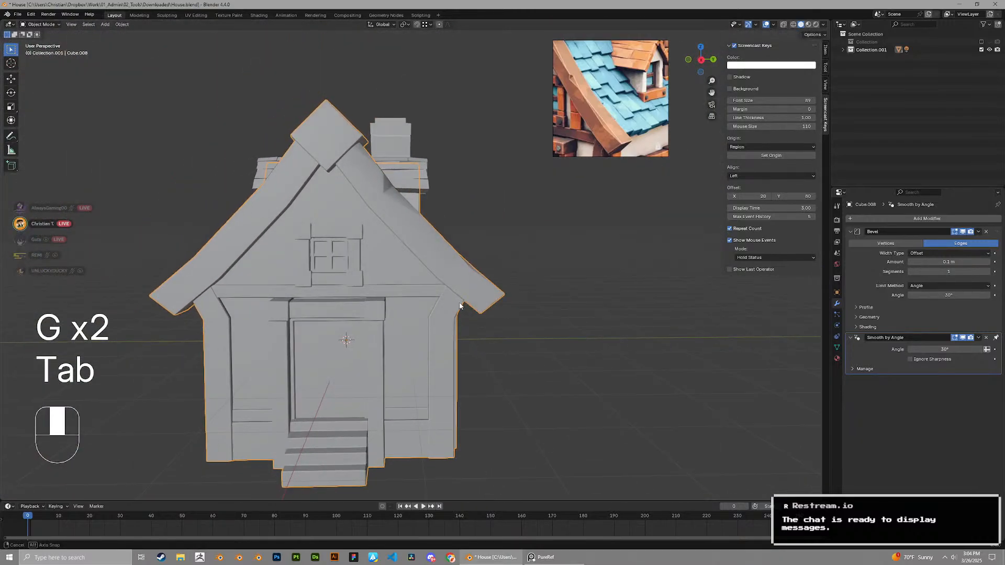
Slide the upper chip's vertices along the front gable's roof beam to refine its shape, and save the file
{"action": "scroll", "coordinate": [460, 307], "scroll_direction": "up", "scroll_amount": 8}
{"action": "key", "text": "Tab"}
{"action": "key", "text": "1"}
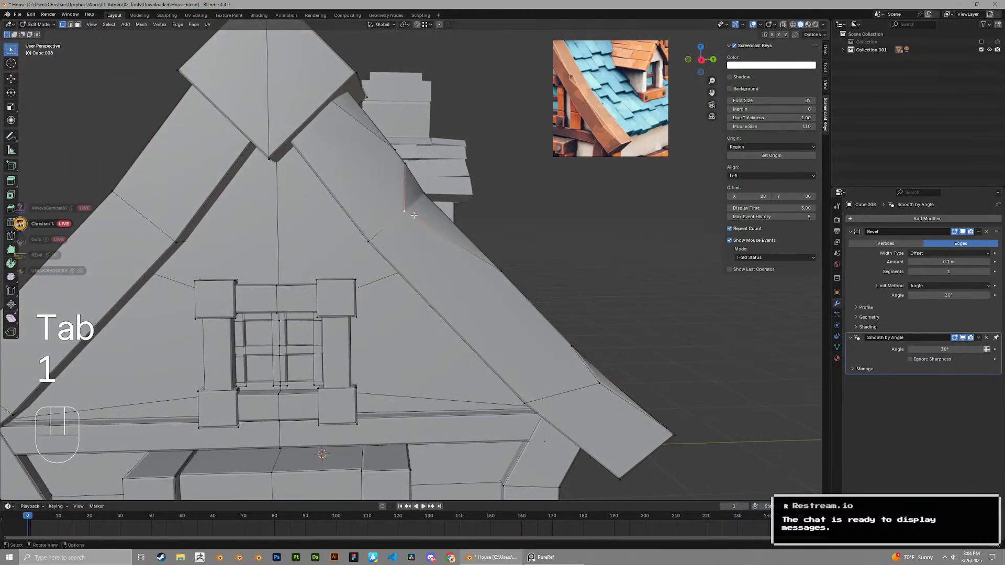
{"action": "key", "text": "g"}
{"action": "key", "text": "g"}
{"action": "middle_click_drag", "start_coordinate": [414, 215], "coordinate": [460, 265]}
{"action": "key", "text": "g"}
{"action": "key", "text": "g"}
{"action": "scroll", "coordinate": [371, 216], "scroll_direction": "down", "scroll_amount": 8}
{"action": "key", "text": "Tab"}
{"action": "key", "text": "ctrl+s"}
Try adding and shifting a loop cut across the front gable's roof beam between its two bends
{"action": "scroll", "coordinate": [531, 191], "scroll_direction": "up", "scroll_amount": 7}
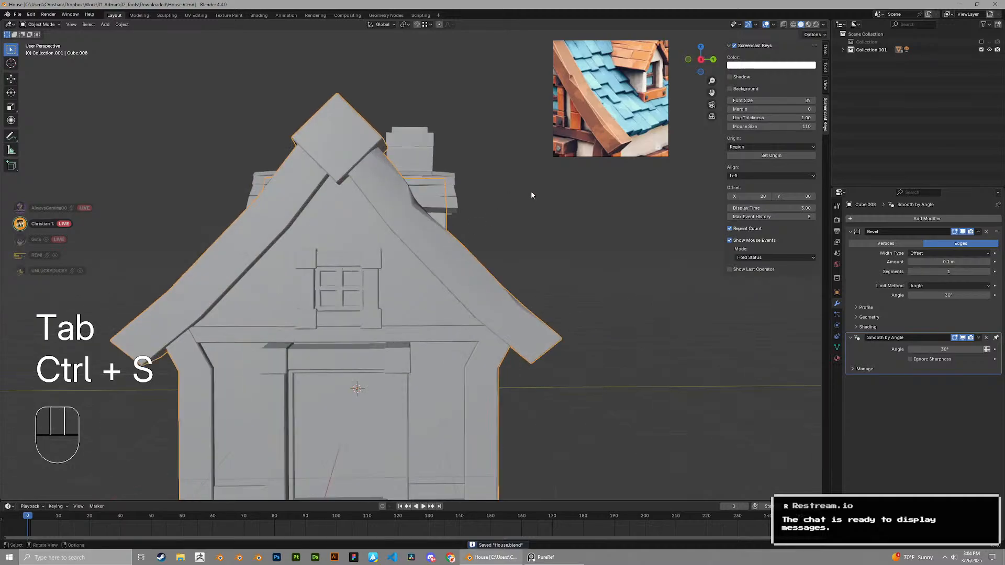
{"action": "key", "text": "Tab"}
{"action": "key", "text": "1"}
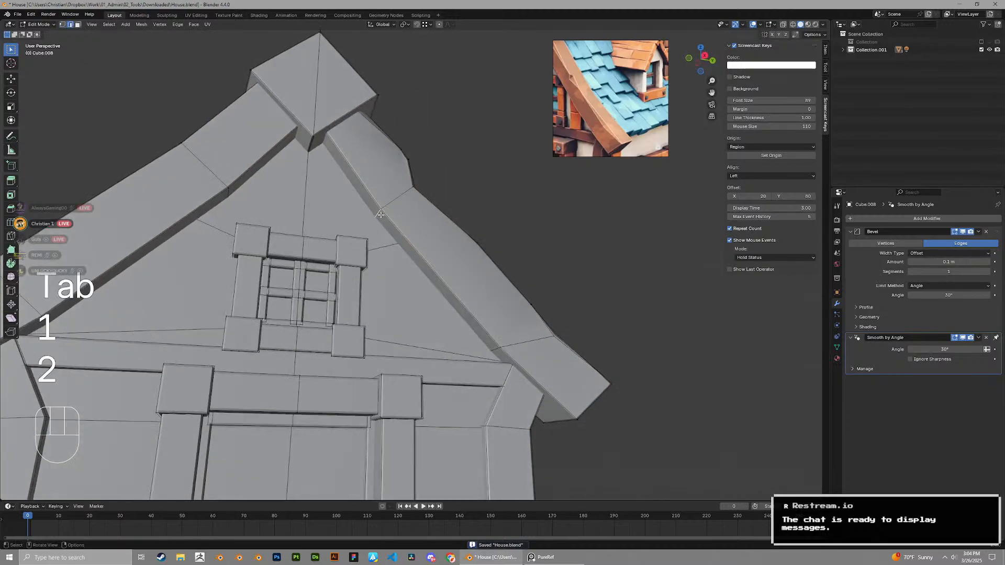
{"action": "scroll", "coordinate": [380, 215], "scroll_direction": "down", "scroll_amount": 5}
{"action": "key", "text": "ctrl+r"}
{"action": "right_click", "coordinate": [445, 281]}
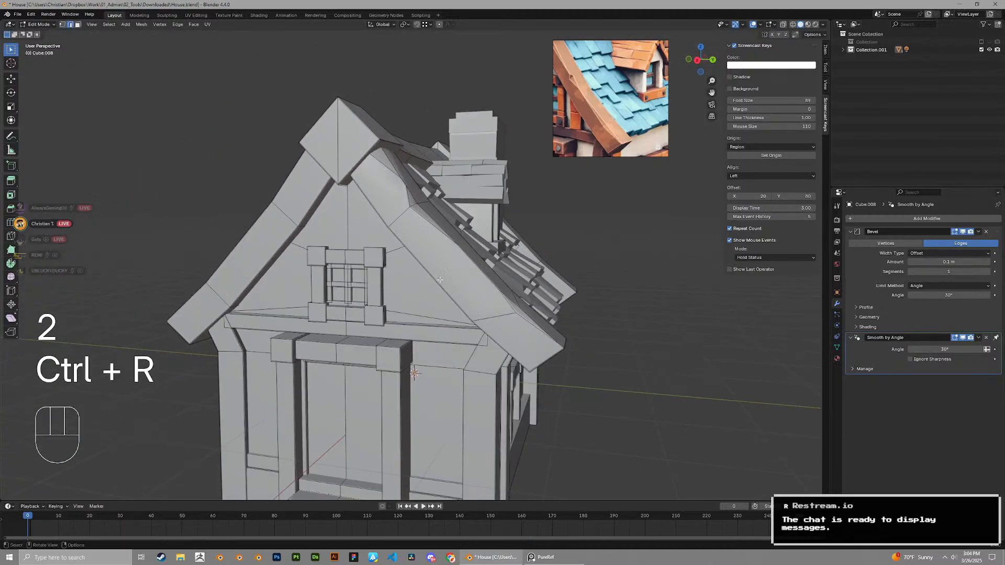
{"action": "key", "text": "ctrl+r"}
{"action": "left_click", "coordinate": [444, 281]}
{"action": "right_click", "coordinate": [445, 281]}
{"action": "middle_click_drag", "start_coordinate": [471, 272], "coordinate": [489, 267]}
{"action": "key", "text": "g"}
{"action": "left_click", "coordinate": [484, 270]}
{"action": "scroll", "coordinate": [484, 270], "scroll_direction": "down", "scroll_amount": 5}
{"action": "key", "text": "1"}
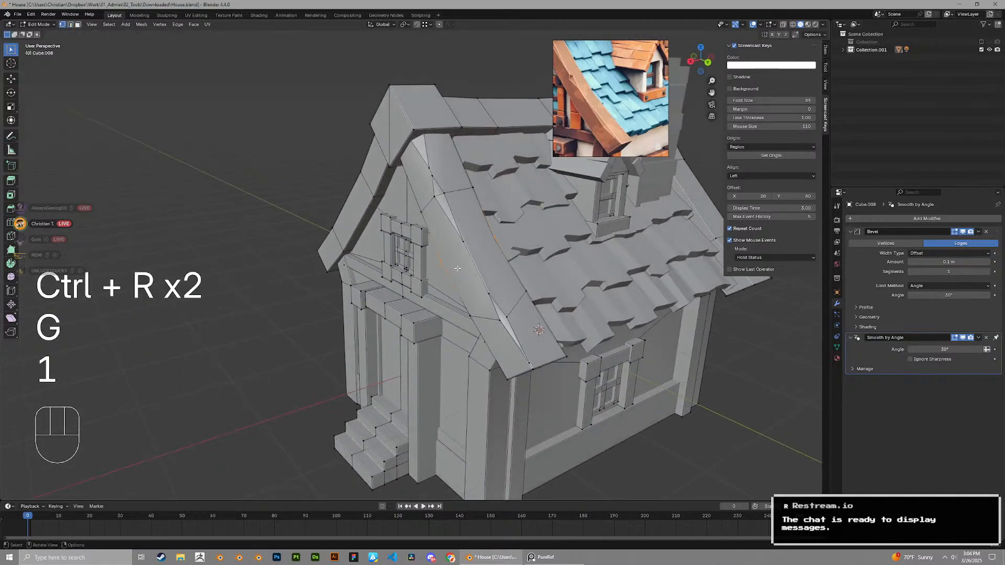
{"action": "key", "text": "ctrl+z"}
{"action": "key", "text": "ctrl+z"}
{"action": "key", "text": "ctrl+z"}
Vertex-bevel the inner bend corner on the roof beam's underside and slide the new lower vertex down the edge
{"action": "scroll", "coordinate": [515, 236], "scroll_direction": "up", "scroll_amount": 5}
{"action": "scroll", "coordinate": [515, 236], "scroll_direction": "down", "scroll_amount": 4}
{"action": "middle_click_drag", "start_coordinate": [515, 235], "coordinate": [538, 244]}
{"action": "scroll", "coordinate": [580, 101], "scroll_direction": "down", "scroll_amount": 3}
{"action": "scroll", "coordinate": [436, 297], "scroll_direction": "up", "scroll_amount": 5}
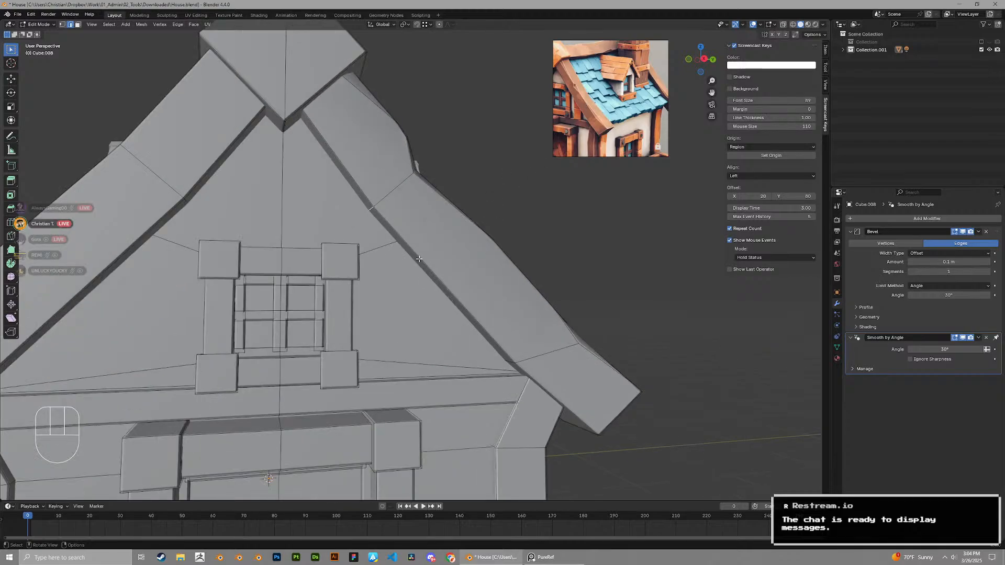
{"action": "key", "text": "1"}
{"action": "key", "text": "ctrl+shift+b"}
{"action": "left_click", "coordinate": [382, 212]}
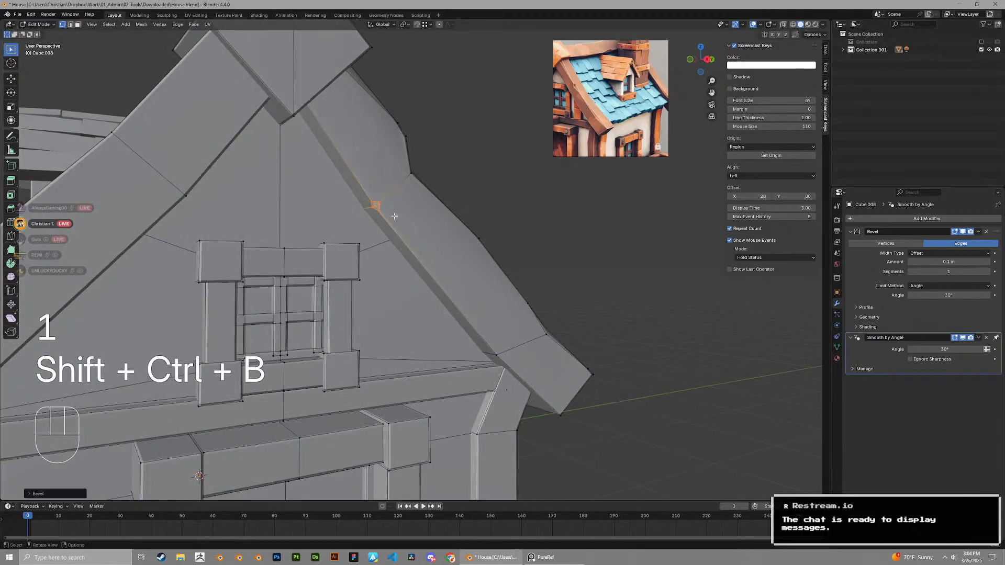
{"action": "key", "text": "1"}
{"action": "key", "text": "g"}
{"action": "left_click", "coordinate": [387, 217]}
Connect two vertices beside the chip on the roof beam's inner edge
{"action": "key", "text": "Tab"}
{"action": "middle_click_drag", "start_coordinate": [397, 239], "coordinate": [409, 272]}
{"action": "key", "text": "Tab"}
{"action": "scroll", "coordinate": [404, 221], "scroll_direction": "up", "scroll_amount": 3}
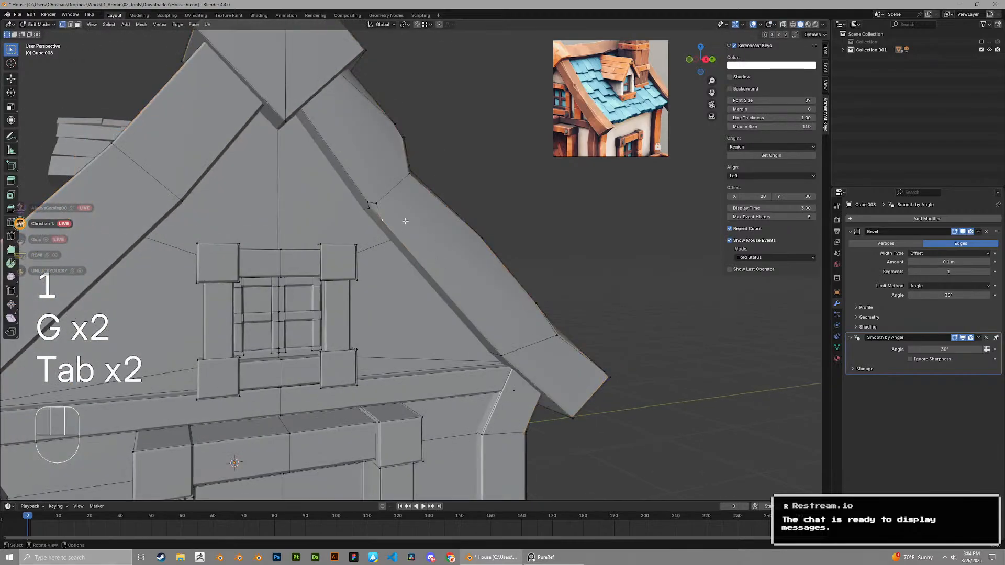
{"action": "key", "text": "1"}
{"action": "left_click", "coordinate": [367, 194]}
{"action": "left_click", "coordinate": [362, 199], "text": "shift"}
{"action": "key", "text": "j"}
Slide the inner chip's upper vertex up along the roof beam's inner edge to lengthen the chip
{"action": "middle_click_drag", "start_coordinate": [623, 314], "coordinate": [500, 354]}
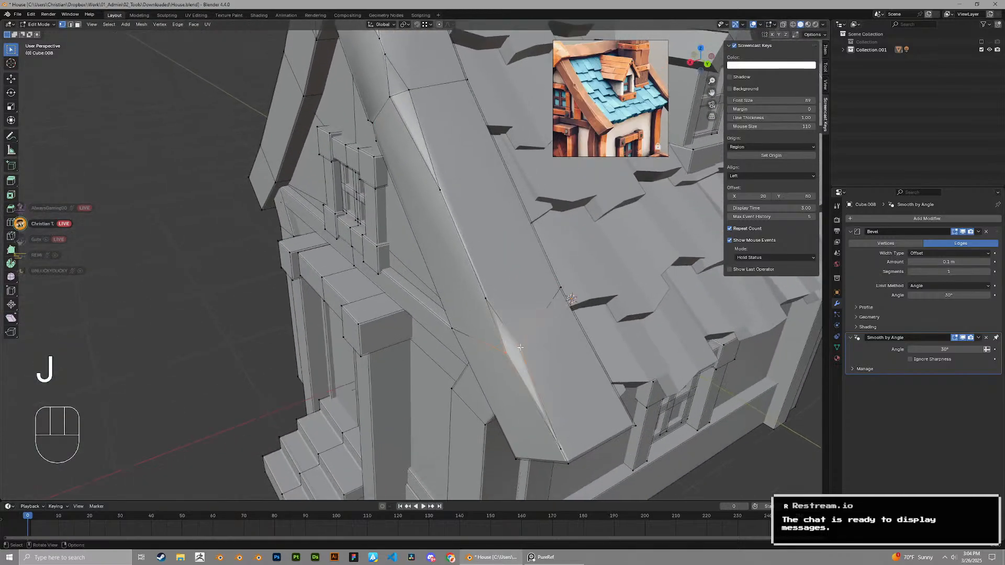
{"action": "middle_click_drag", "start_coordinate": [597, 390], "coordinate": [468, 374]}
{"action": "key", "text": "Tab"}
{"action": "scroll", "coordinate": [468, 366], "scroll_direction": "down", "scroll_amount": 2}
{"action": "middle_click_drag", "start_coordinate": [403, 256], "coordinate": [505, 302], "text": "shift"}
{"action": "scroll", "coordinate": [504, 303], "scroll_direction": "up", "scroll_amount": 6}
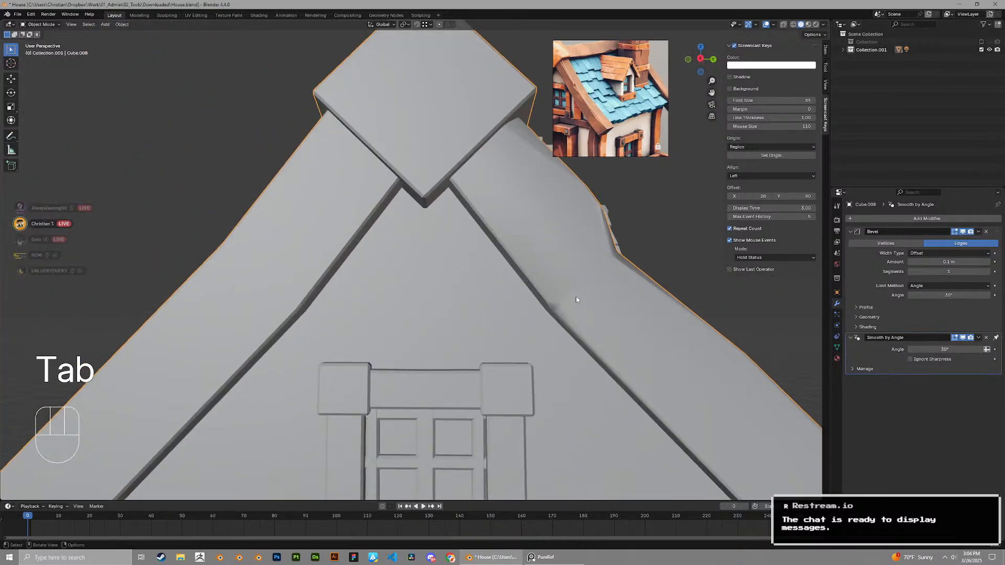
{"action": "key", "text": "Tab"}
{"action": "key", "text": "1"}
{"action": "key", "text": "g"}
{"action": "key", "text": "g"}
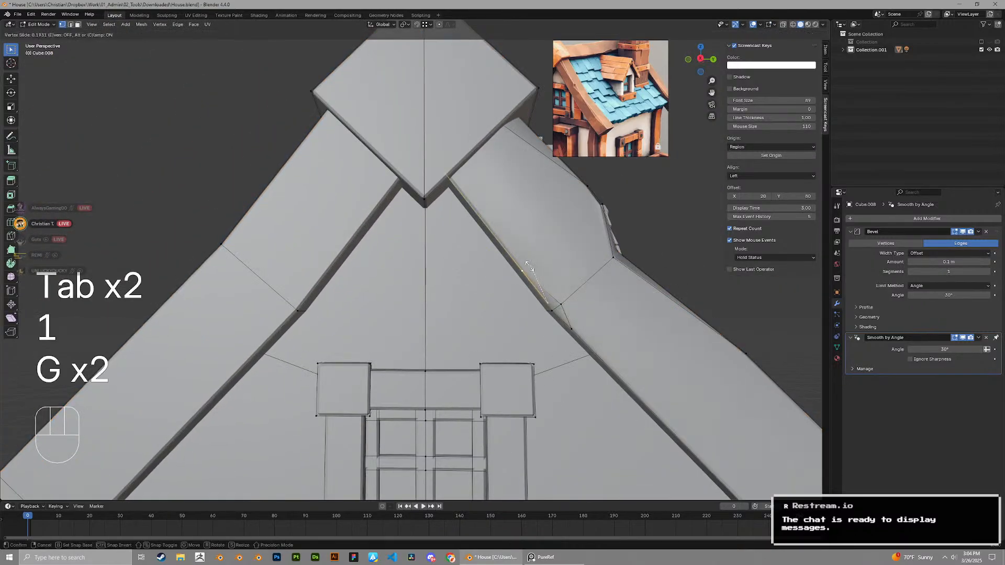
{"action": "left_click", "coordinate": [530, 267]}
Leave mesh editing and examine the roof beam on the back gable of the house
{"action": "key", "text": "Tab"}
{"action": "middle_click_drag", "start_coordinate": [550, 280], "coordinate": [494, 276]}
{"action": "scroll", "coordinate": [541, 315], "scroll_direction": "down", "scroll_amount": 6}
{"action": "middle_click_drag", "start_coordinate": [492, 264], "coordinate": [458, 286]}
{"action": "middle_click_drag", "start_coordinate": [425, 319], "coordinate": [393, 294], "text": "shift"}
{"action": "scroll", "coordinate": [428, 269], "scroll_direction": "up", "scroll_amount": 2}
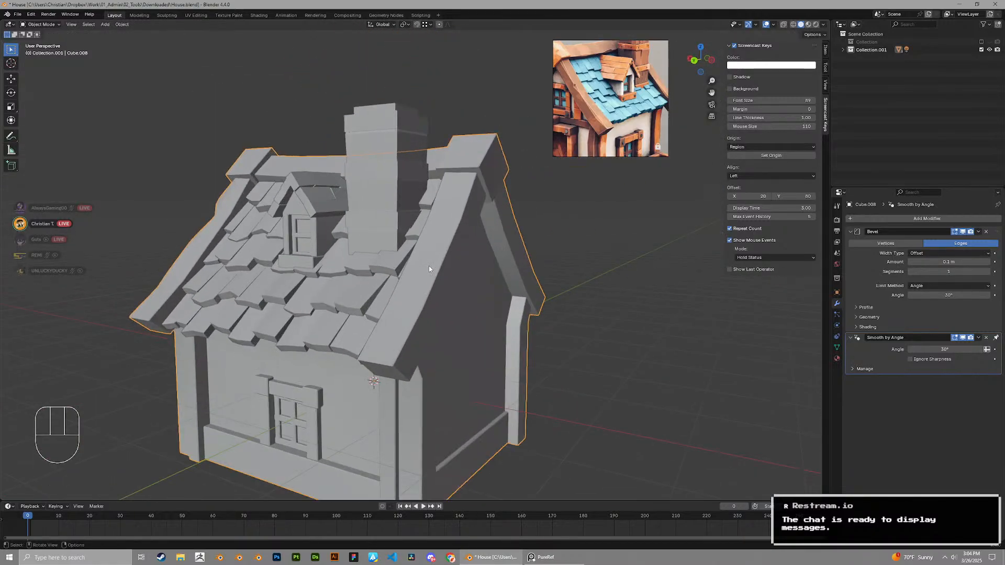
Vertex-bevel the lower bend corner on the back gable roof beam's outer edge by about 0.11 m and connect the vertices beside the chip
{"action": "scroll", "coordinate": [474, 274], "scroll_direction": "up", "scroll_amount": 1}
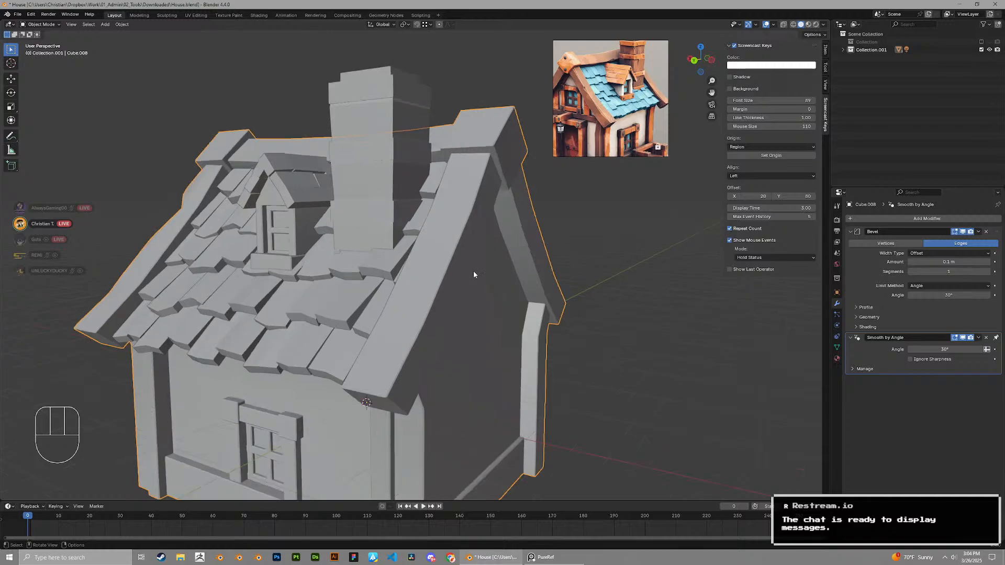
{"action": "key", "text": "Tab"}
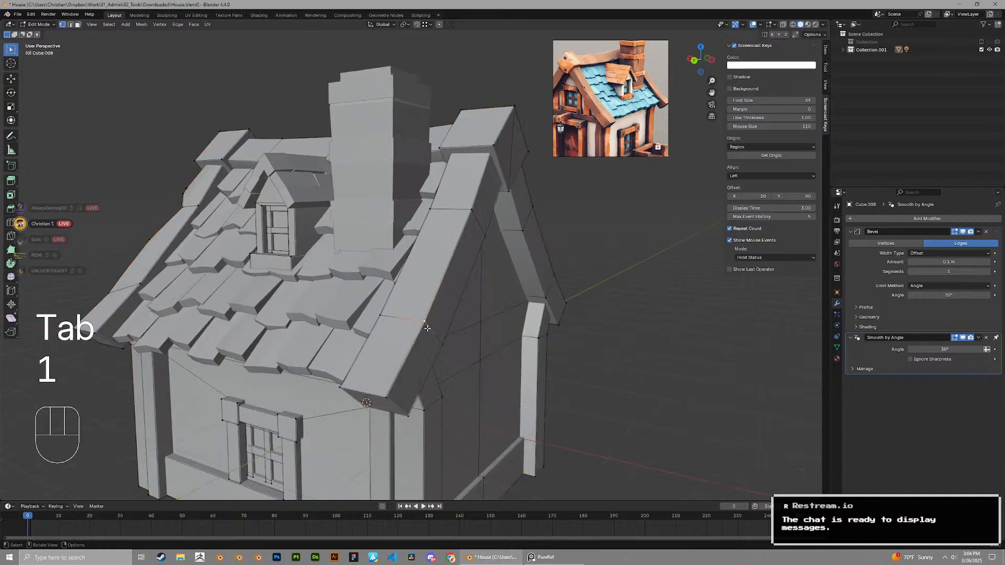
{"action": "key", "text": "ctrl+shift+b"}
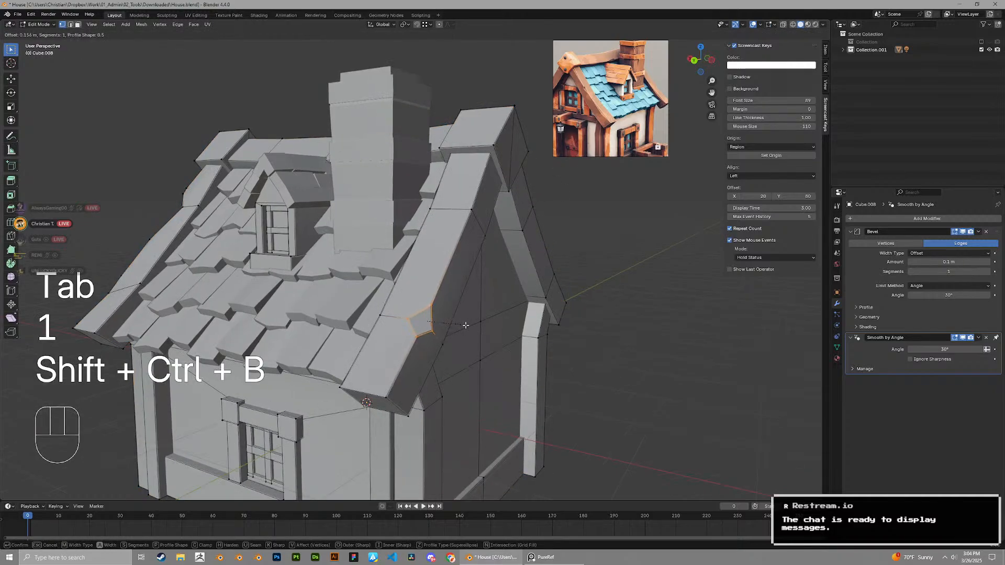
{"action": "left_click", "coordinate": [465, 325]}
{"action": "key", "text": "1"}
{"action": "key", "text": "j"}
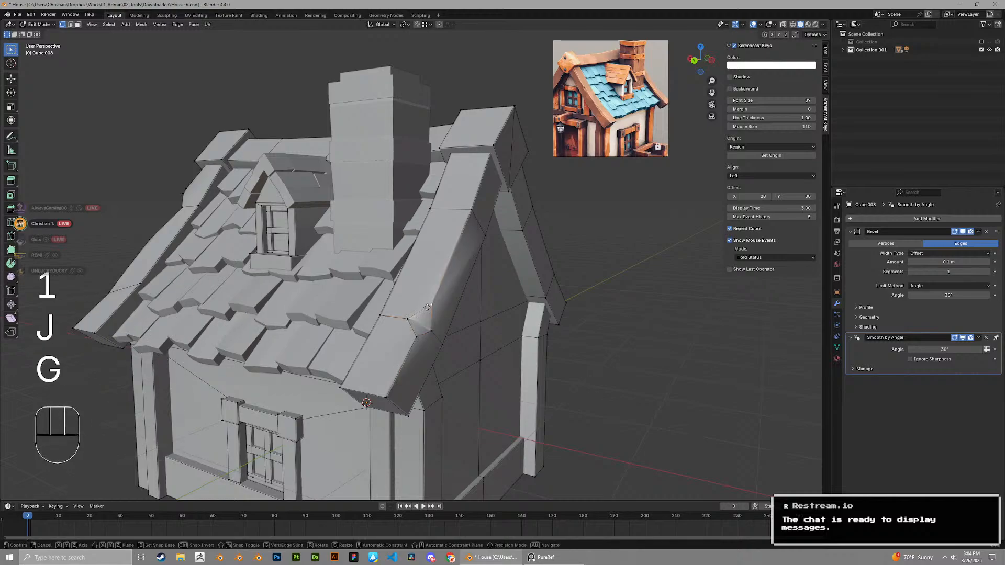
Slide the outer chip's upper and lower vertices along the roof beam's edge to lengthen the chip
{"action": "key", "text": "g"}
{"action": "middle_click_drag", "start_coordinate": [427, 308], "coordinate": [403, 381]}
{"action": "key", "text": "g"}
{"action": "key", "text": "g"}
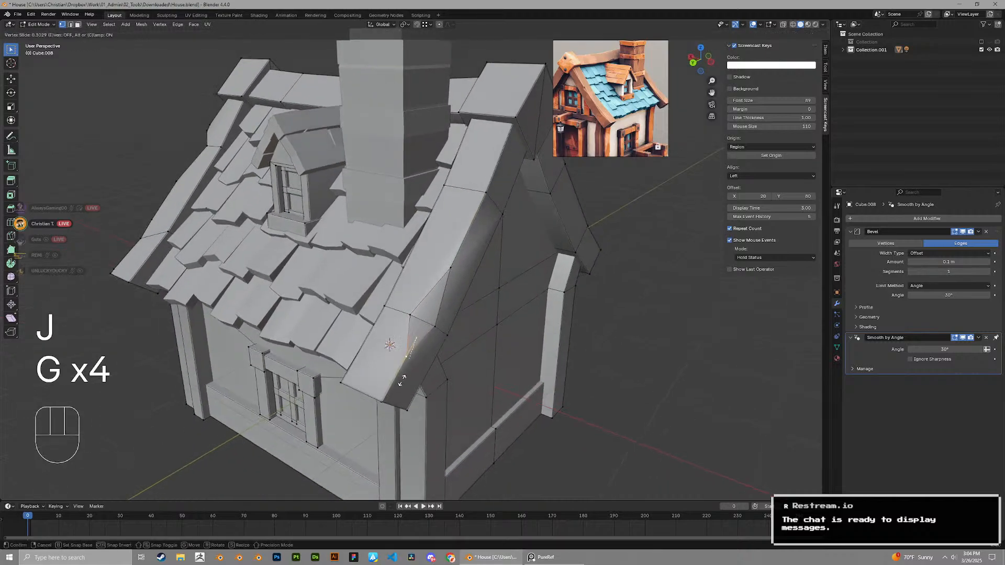
{"action": "left_click", "coordinate": [403, 380]}
{"action": "key", "text": "ctrl+b"}
{"action": "left_click", "coordinate": [521, 212]}
{"action": "key", "text": "ctrl+z"}
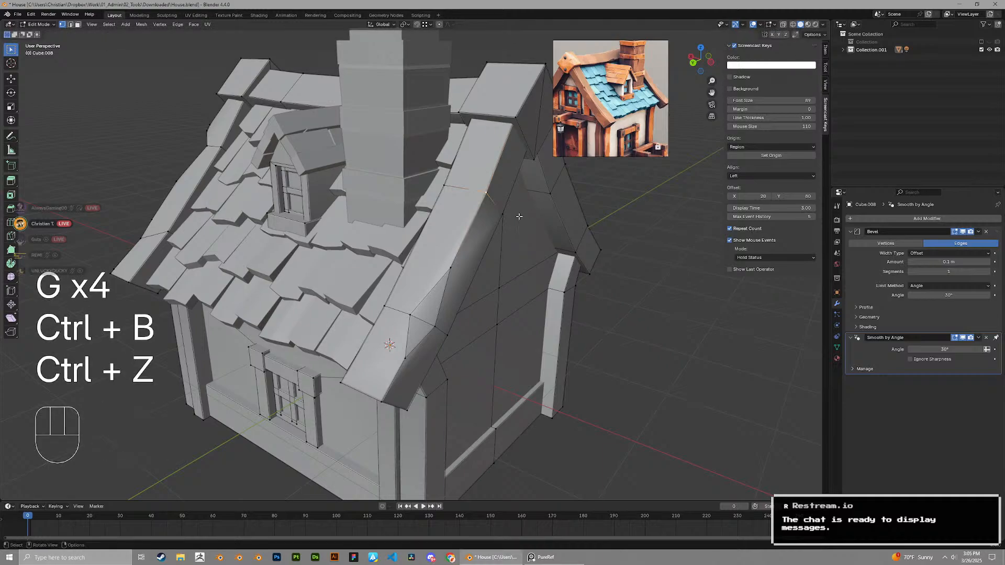
Vertex-bevel the upper bend corner on the roof beam's tile-side edge and slide the new lower vertex down the edge
{"action": "middle_click_drag", "start_coordinate": [474, 216], "coordinate": [514, 220]}
{"action": "key", "text": "ctrl+shift+b"}
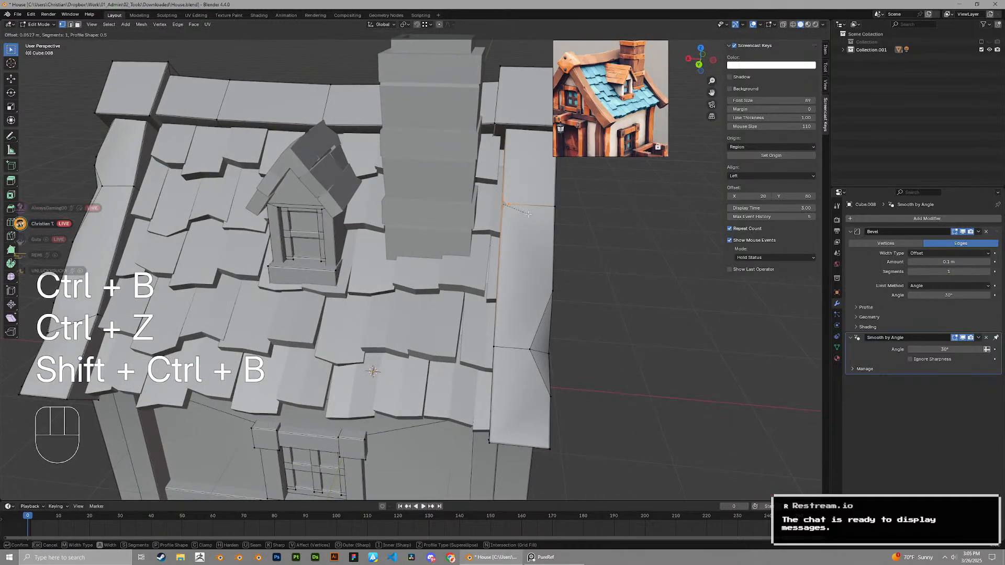
{"action": "key", "text": "1"}
{"action": "key", "text": "g"}
{"action": "key", "text": "g"}
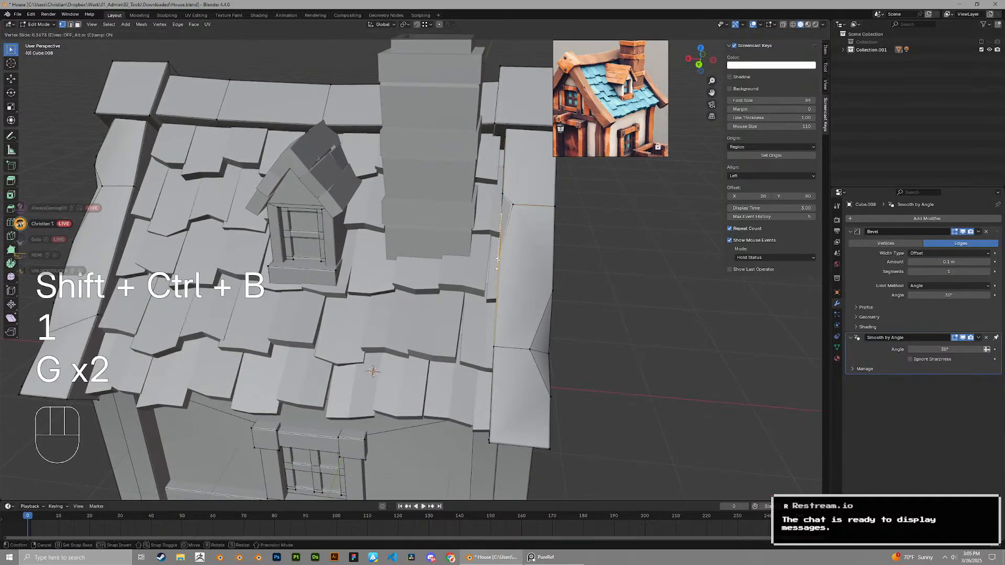
{"action": "left_click", "coordinate": [496, 296]}
{"action": "middle_click_drag", "start_coordinate": [496, 295], "coordinate": [528, 291]}
Connect the two vertices beside the upper chip on the roof beam, and leave mesh editing to examine the house
{"action": "key", "text": "1"}
{"action": "left_click", "coordinate": [489, 211]}
{"action": "middle_click_drag", "start_coordinate": [488, 212], "coordinate": [506, 264]}
{"action": "key", "text": "j"}
{"action": "key", "text": "Tab"}
{"action": "scroll", "coordinate": [489, 319], "scroll_direction": "down", "scroll_amount": 4}
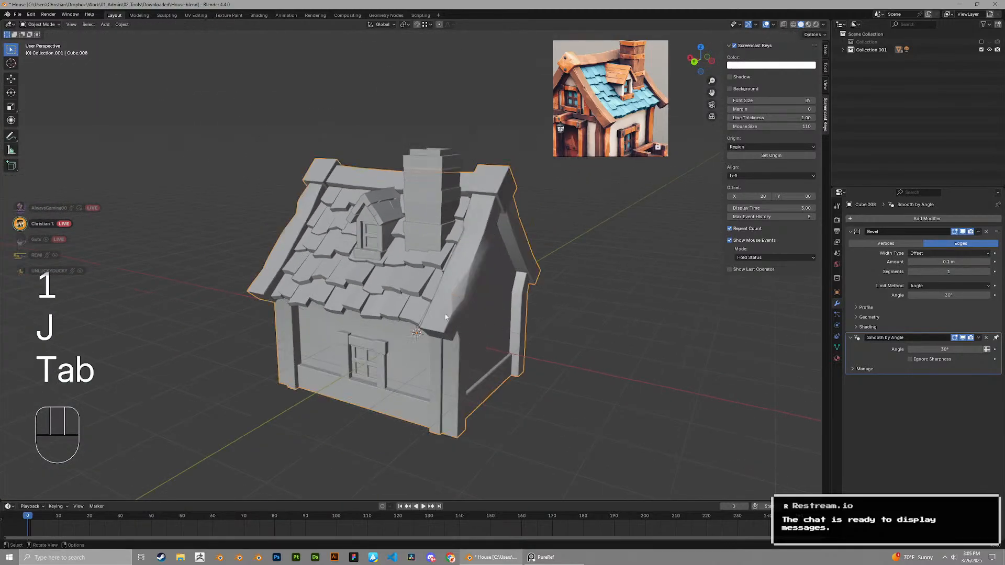
{"action": "middle_click_drag", "start_coordinate": [490, 318], "coordinate": [523, 231]}
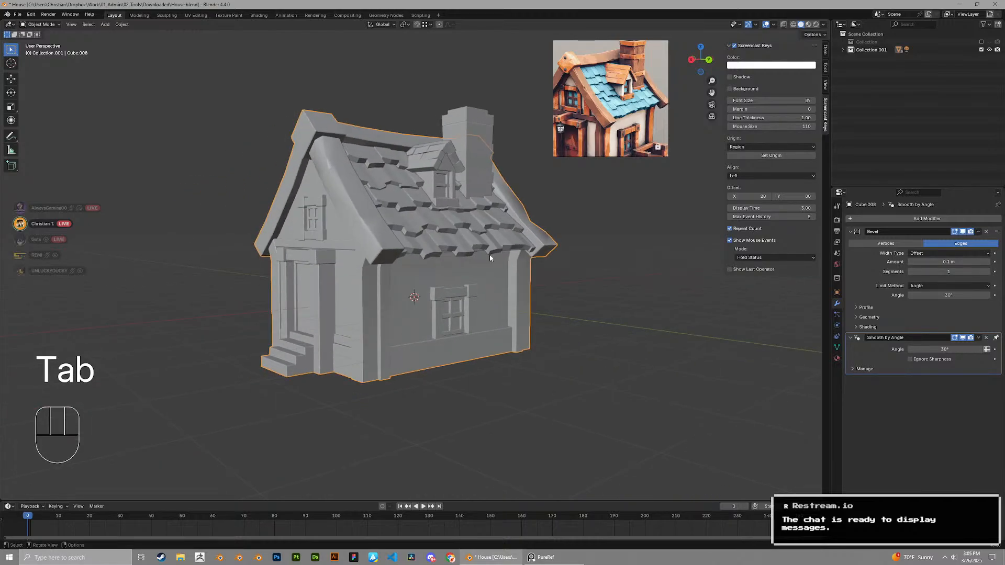
{"action": "scroll", "coordinate": [455, 267], "scroll_direction": "up", "scroll_amount": 2}
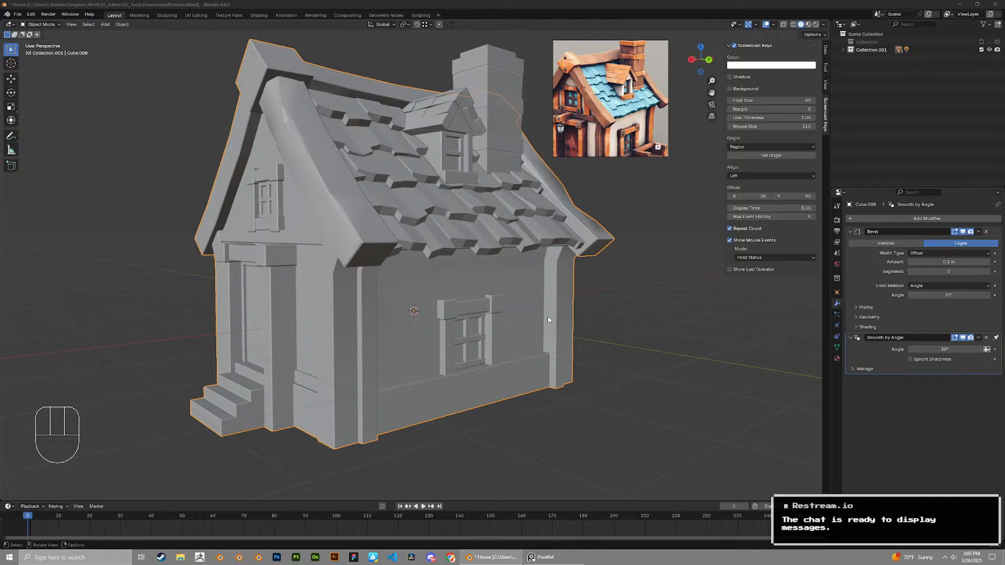
Try to bevel an edge on the front corner post beside the door
{"action": "middle_click_drag", "start_coordinate": [349, 320], "coordinate": [415, 260]}
{"action": "left_click", "coordinate": [385, 339]}
{"action": "key", "text": "Tab"}
{"action": "scroll", "coordinate": [605, 91], "scroll_direction": "up", "scroll_amount": 5}
{"action": "key", "text": "1"}
{"action": "key", "text": "2"}
{"action": "key", "text": "ctrl+b"}
{"action": "key", "text": "ctrl+z"}
Bevel the front corner post's outer vertical edge and compare the house with and without the bevel
{"action": "key", "text": "2"}
{"action": "left_click", "coordinate": [394, 232], "text": "alt"}
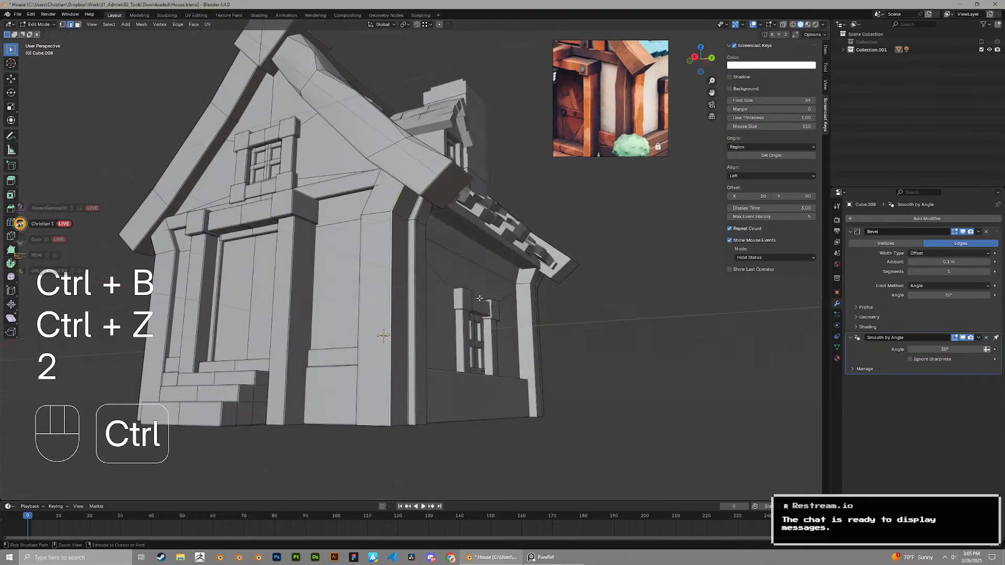
{"action": "key", "text": "ctrl+b"}
{"action": "key", "text": "ctrl+space"}
{"action": "key", "text": "Tab"}
{"action": "middle_click_drag", "start_coordinate": [489, 302], "coordinate": [435, 283]}
{"action": "key", "text": "ctrl+z"}
{"action": "key", "text": "ctrl+z"}
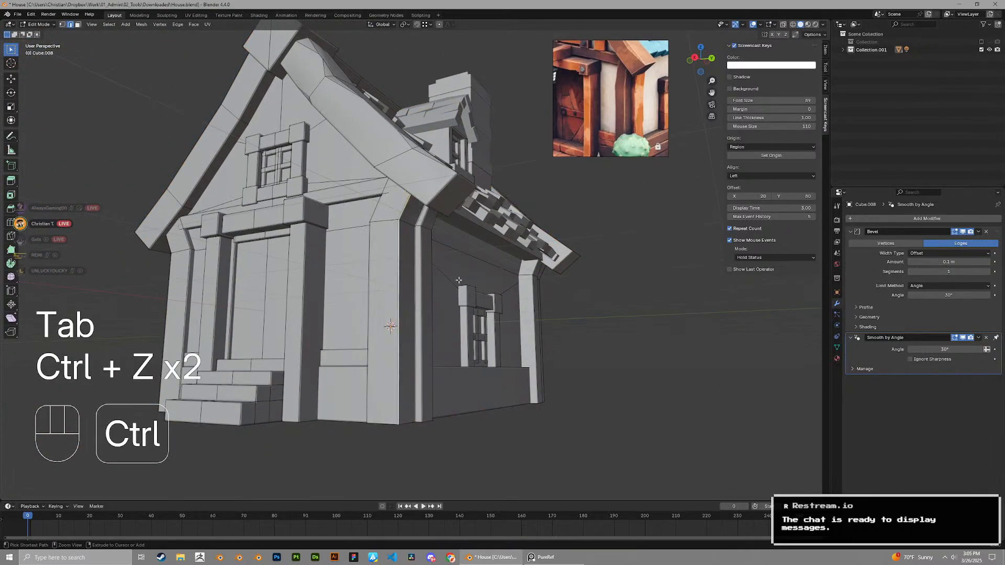
{"action": "key", "text": "ctrl+shift+z"}
Slide the beveled edge's vertices at the upper bend of the front corner post
{"action": "scroll", "coordinate": [393, 230], "scroll_direction": "up", "scroll_amount": 2}
{"action": "key", "text": "1"}
{"action": "left_click", "coordinate": [378, 210]}
{"action": "middle_click_drag", "start_coordinate": [367, 210], "coordinate": [400, 212]}
{"action": "key", "text": "g"}
{"action": "key", "text": "g"}
{"action": "left_click", "coordinate": [425, 251]}
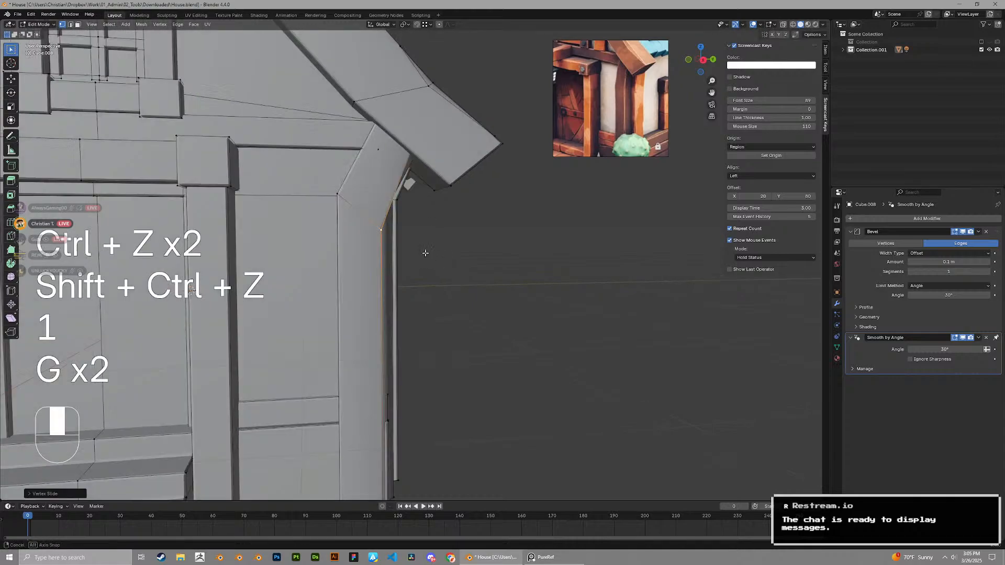
{"action": "mouse_move", "coordinate": [425, 252]}
{"action": "middle_mouse_down"}
{"action": "mouse_move", "coordinate": [439, 252]}
{"action": "mouse_move", "coordinate": [414, 235]}
{"action": "middle_mouse_up"}
{"action": "key", "text": "g"}
{"action": "key", "text": "g"}
{"action": "left_click", "coordinate": [402, 234]}
{"action": "key", "text": "ctrl+b"}
{"action": "left_click", "coordinate": [441, 249]}
{"action": "key", "text": "ctrl+z"}
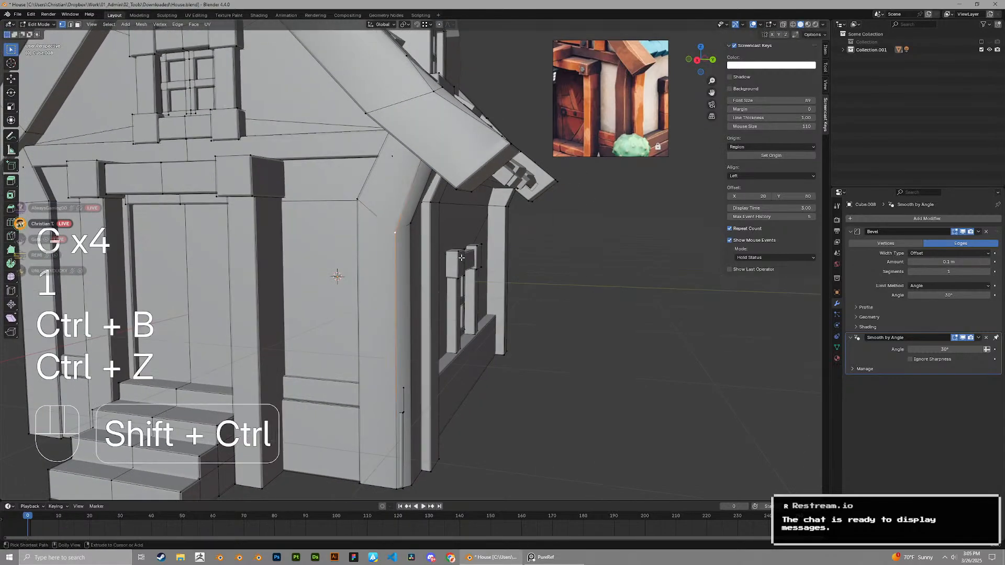
Vertex-bevel the corner post's bend corner and slide the new lower vertex down the post's edge
{"action": "key", "text": "ctrl+shift+b"}
{"action": "left_click", "coordinate": [475, 265]}
{"action": "key", "text": "1"}
{"action": "left_click", "coordinate": [397, 245]}
{"action": "key", "text": "g"}
{"action": "key", "text": "g"}
{"action": "left_click", "coordinate": [399, 282]}
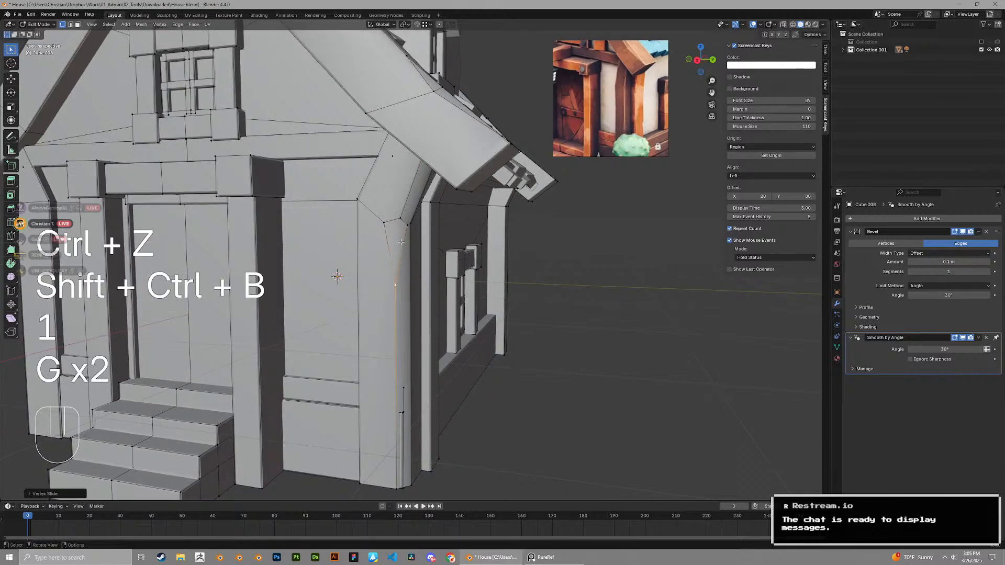
Connect the two vertices across the corner post's chip, and leave mesh editing to check the front of the house
{"action": "left_click", "coordinate": [408, 226]}
{"action": "left_click", "coordinate": [380, 224], "text": "shift"}
{"action": "key", "text": "j"}
{"action": "key", "text": "Tab"}
{"action": "scroll", "coordinate": [399, 279], "scroll_direction": "down", "scroll_amount": 4}
{"action": "middle_click_drag", "start_coordinate": [398, 278], "coordinate": [550, 369]}
Slide an edge of the chip on the front corner post
{"action": "key", "text": "Tab"}
{"action": "key", "text": "2"}
{"action": "scroll", "coordinate": [393, 256], "scroll_direction": "up", "scroll_amount": 1}
{"action": "left_click", "coordinate": [409, 263]}
{"action": "key", "text": "g"}
{"action": "key", "text": "g"}
{"action": "left_click", "coordinate": [413, 276]}
Move a face of the front corner post and leave mesh editing to check the whole facade
{"action": "key", "text": "3"}
{"action": "left_click", "coordinate": [407, 299]}
{"action": "key", "text": "g"}
{"action": "left_click", "coordinate": [357, 385]}
{"action": "key", "text": "Tab"}
{"action": "scroll", "coordinate": [510, 366], "scroll_direction": "down", "scroll_amount": 6}
Undo the front corner post edits back to before its vertical edge was beveled
{"action": "key", "text": "ctrl+z"}
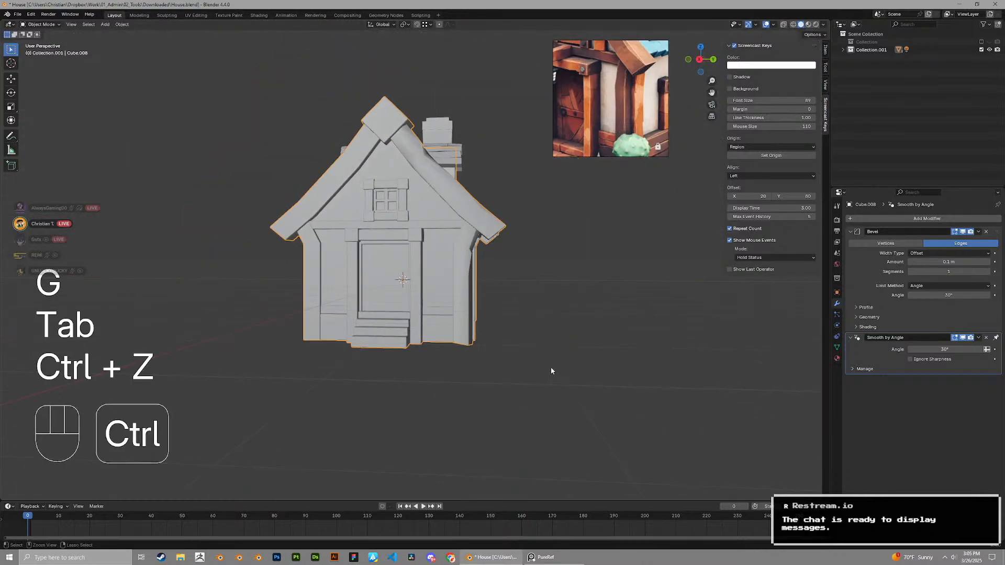
{"action": "key", "text": "ctrl+z"}
{"action": "key", "text": "ctrl+z"}
{"action": "key", "text": "ctrl+z"}
{"action": "key", "text": "ctrl+z"}
{"action": "key", "text": "ctrl+z"}
{"action": "key", "text": "ctrl+z"}
{"action": "key", "text": "ctrl+z"}
{"action": "key", "text": "ctrl+z"}
{"action": "key", "text": "ctrl+z"}
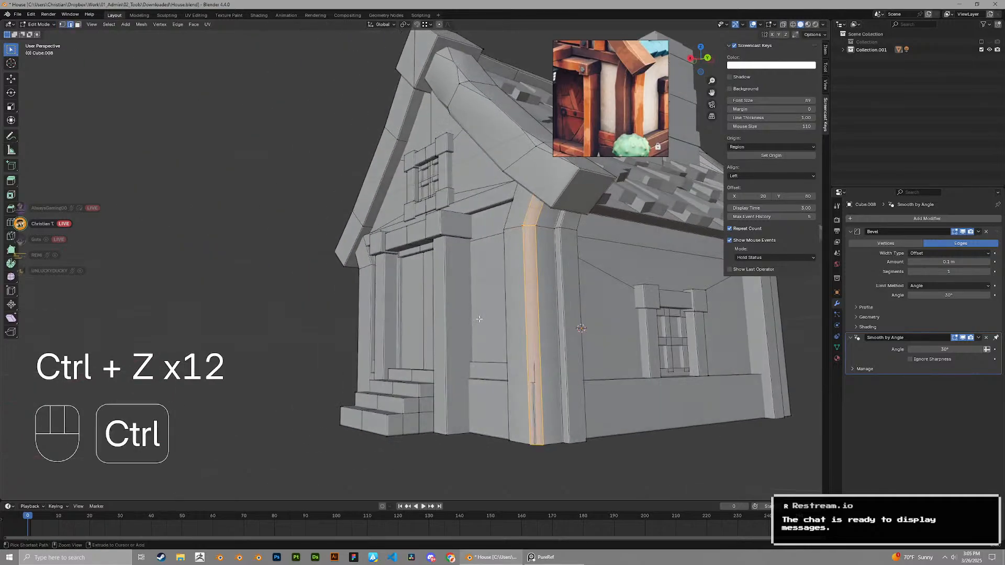
{"action": "key", "text": "ctrl+z"}
Try to vertex-bevel the front corner post's outer bend corner
{"action": "scroll", "coordinate": [596, 249], "scroll_direction": "up", "scroll_amount": 2}
{"action": "key", "text": "1"}
{"action": "left_click", "coordinate": [592, 230]}
{"action": "middle_click_drag", "start_coordinate": [595, 231], "coordinate": [620, 237]}
{"action": "key", "text": "ctrl+shift+b"}
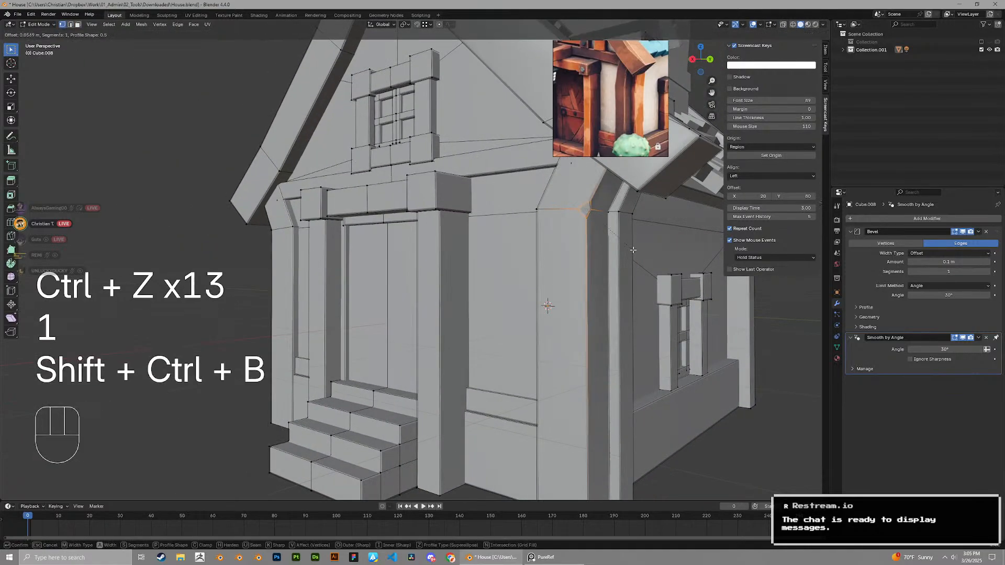
{"action": "left_click", "coordinate": [579, 225]}
{"action": "key", "text": "1"}
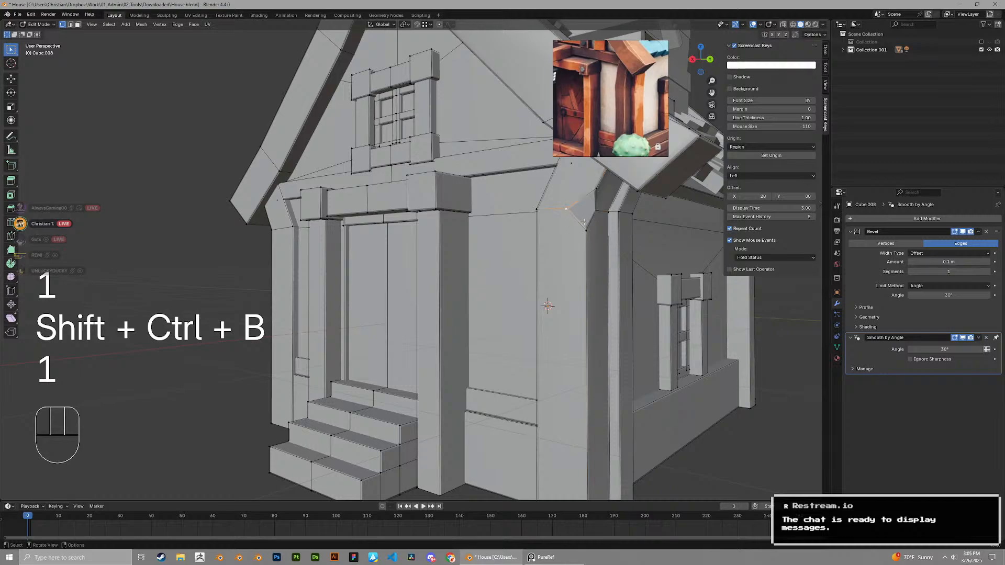
{"action": "key", "text": "ctrl+z"}
{"action": "key", "text": "ctrl+z"}
Vertex-bevel the front corner post's outer bend corner, slide the new lower vertex far down the edge, and leave mesh editing
{"action": "key", "text": "ctrl+shift+v"}
{"action": "key", "text": "ctrl+shift+b"}
{"action": "key", "text": "1"}
{"action": "key", "text": "g"}
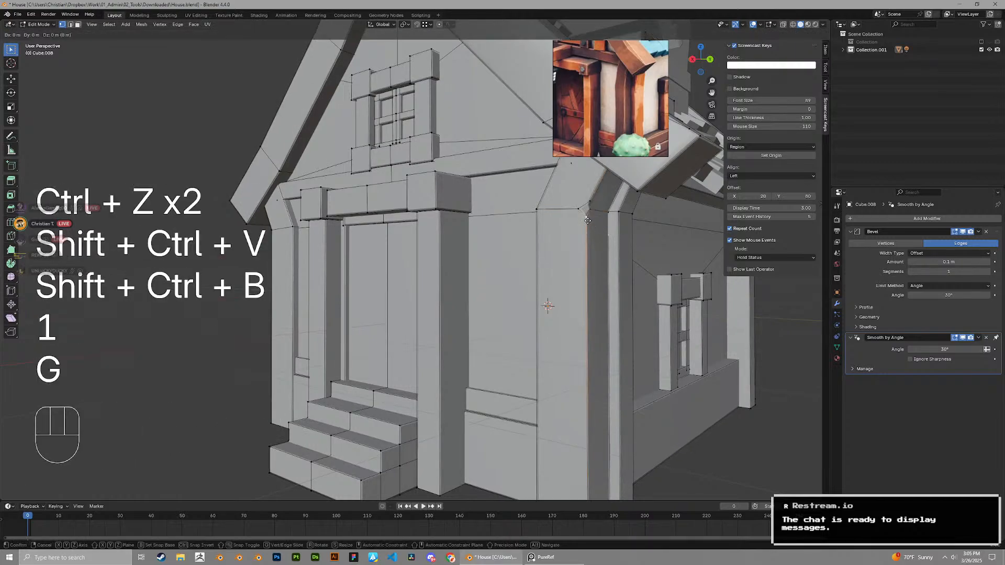
{"action": "left_click", "coordinate": [575, 208]}
{"action": "key", "text": "1"}
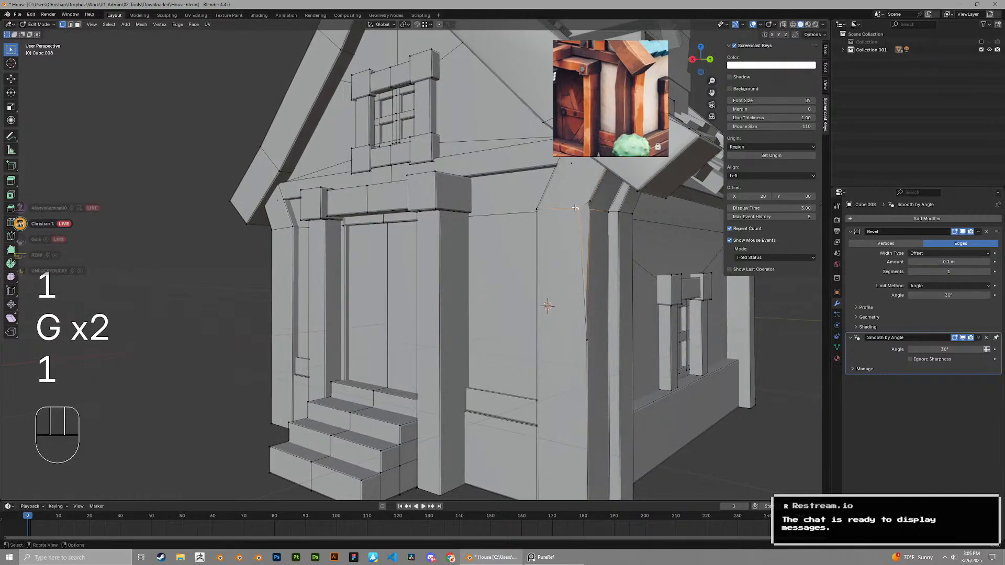
{"action": "key", "text": "Tab"}
{"action": "scroll", "coordinate": [533, 322], "scroll_direction": "down", "scroll_amount": 2}
{"action": "middle_click_drag", "start_coordinate": [507, 270], "coordinate": [521, 272]}
Try to add a loop cut to the chipped front corner post
{"action": "key", "text": "Tab"}
{"action": "key", "text": "1"}
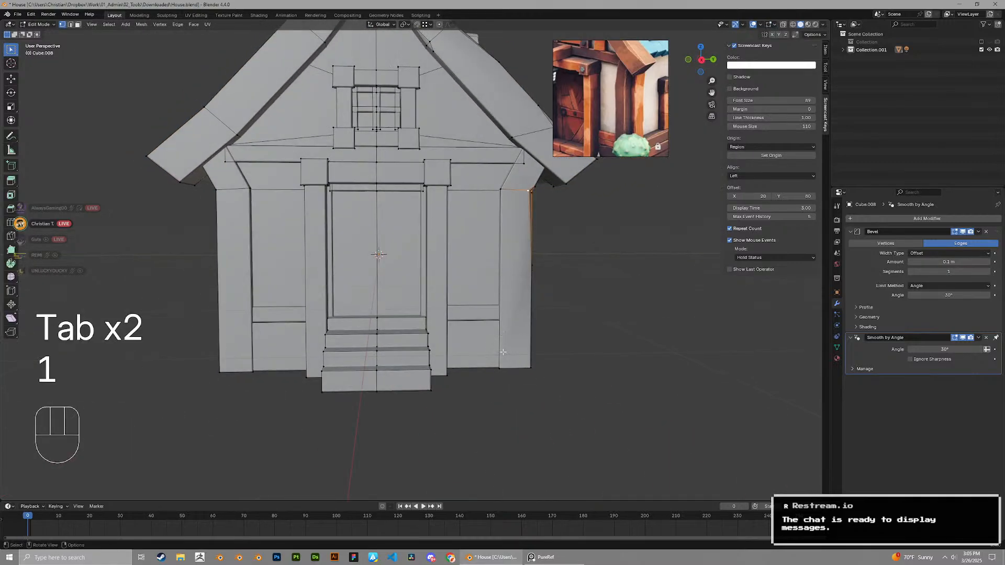
{"action": "key", "text": "2"}
{"action": "middle_click_drag", "start_coordinate": [511, 322], "coordinate": [512, 358]}
{"action": "key", "text": "1"}
{"action": "key", "text": "ctrl+r"}
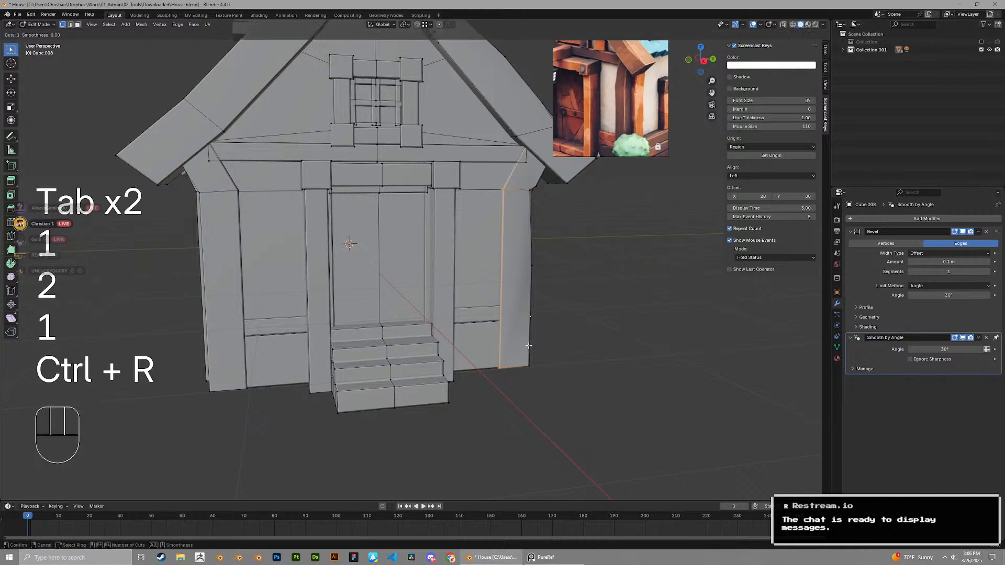
Add two horizontal loop cuts to the opposite front corner post, one near its foot and one around mid-height
{"action": "key", "text": "ctrl+r"}
{"action": "left_click", "coordinate": [231, 334]}
{"action": "left_click", "coordinate": [232, 373]}
{"action": "key", "text": "ctrl+r"}
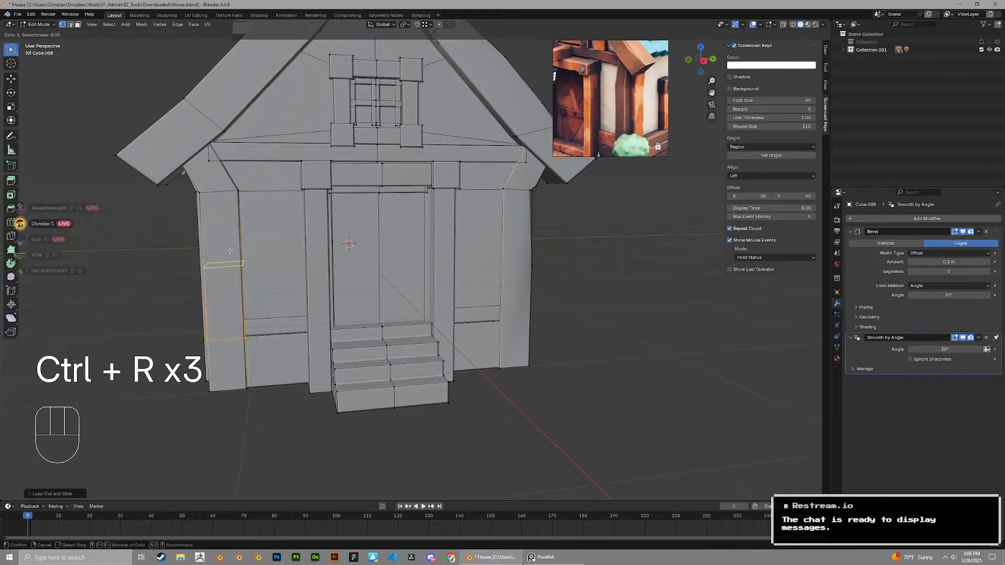
{"action": "left_click", "coordinate": [231, 252]}
{"action": "left_click", "coordinate": [231, 255]}
Move the corner post's mid-height loop sideways along the Y axis to bend the post
{"action": "mouse_move", "coordinate": [255, 300]}
{"action": "middle_mouse_down"}
{"action": "mouse_move", "coordinate": [278, 288]}
{"action": "mouse_move", "coordinate": [240, 288]}
{"action": "middle_mouse_up"}
{"action": "key", "text": "g"}
{"action": "key", "text": "x"}
{"action": "key", "text": "y"}
{"action": "left_click", "coordinate": [266, 283]}
Shift the corner post's lower loop along the Y axis and leave mesh editing
{"action": "key", "text": "2"}
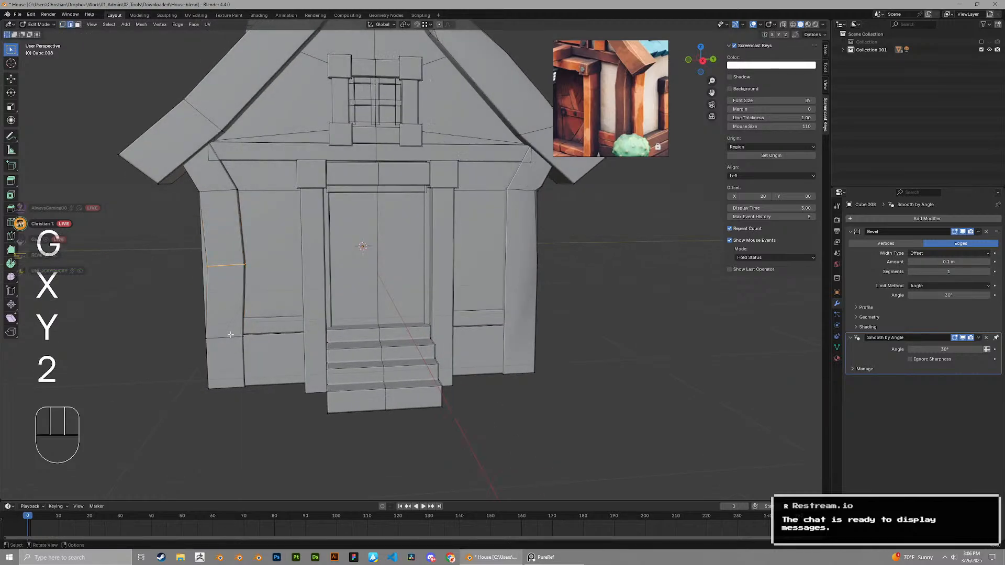
{"action": "left_click", "coordinate": [231, 337]}
{"action": "key", "text": "g"}
{"action": "left_click", "coordinate": [234, 338]}
{"action": "key", "text": "Tab"}
{"action": "scroll", "coordinate": [346, 310], "scroll_direction": "down", "scroll_amount": 2}
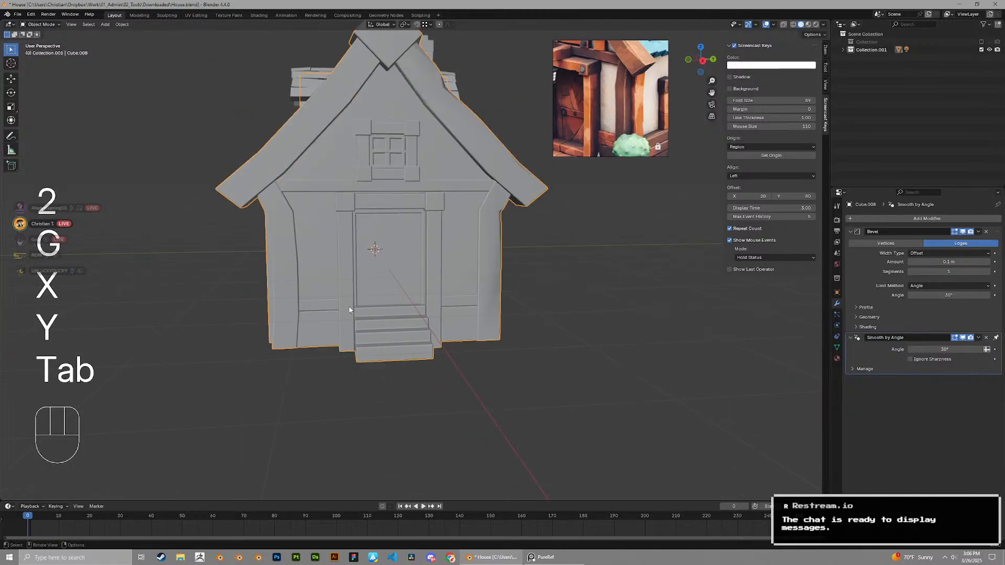
Shift the bent corner post's mid-height loop about 0.02 m along the Y axis
{"action": "key", "text": "Tab"}
{"action": "middle_click_drag", "start_coordinate": [473, 282], "coordinate": [446, 281]}
{"action": "key", "text": "2"}
{"action": "middle_click_drag", "start_coordinate": [531, 291], "coordinate": [461, 296]}
{"action": "key", "text": "g"}
{"action": "key", "text": "x"}
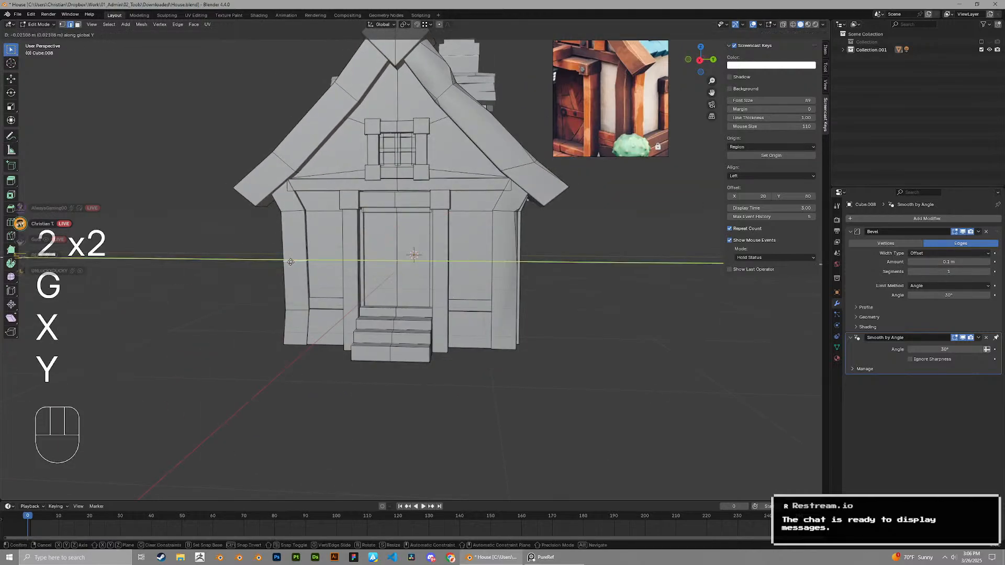
{"action": "left_click", "coordinate": [290, 262]}
Try to add a loop cut to the chipped corner post and slide a vertex along its outer edge
{"action": "middle_click_drag", "start_coordinate": [290, 262], "coordinate": [525, 284]}
{"action": "key", "text": "ctrl+r"}
{"action": "key", "text": "1"}
{"action": "key", "text": "g"}
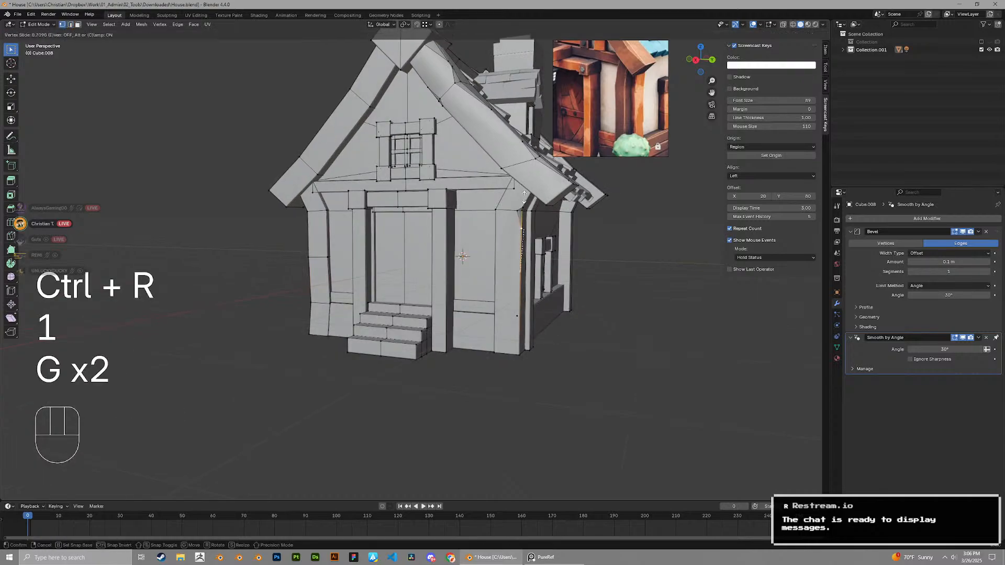
{"action": "middle_click_drag", "start_coordinate": [508, 347], "coordinate": [515, 329]}
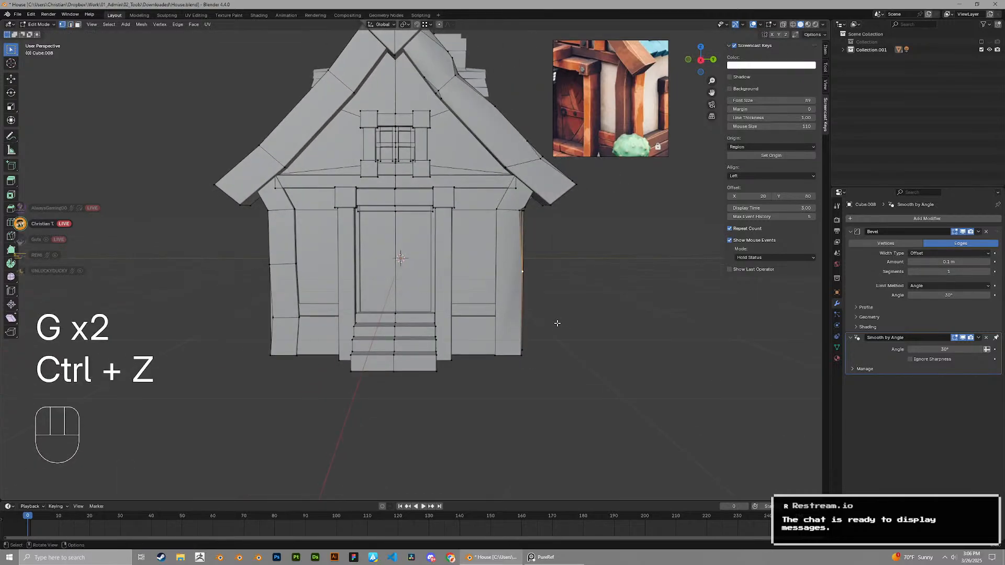
{"action": "key", "text": "ctrl+r"}
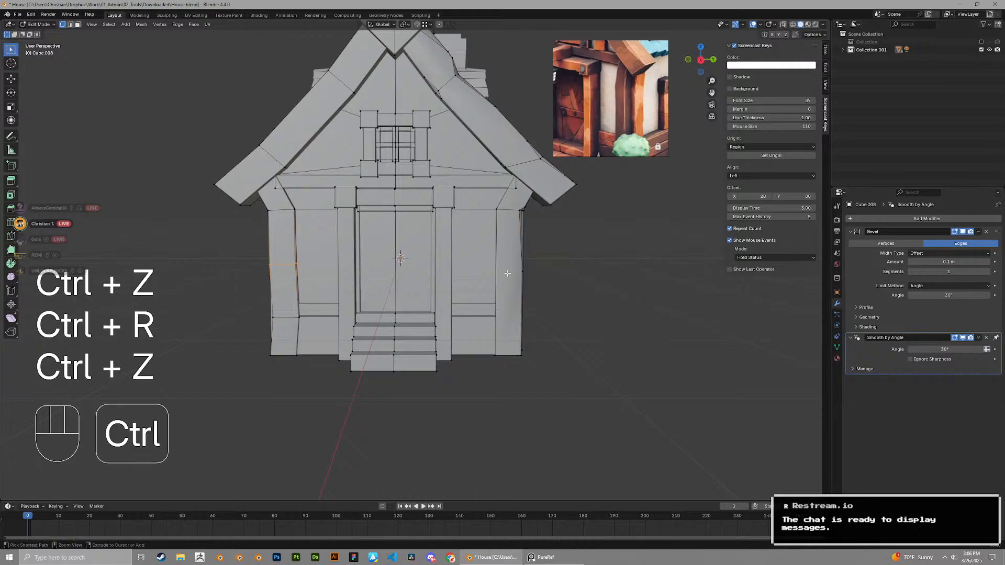
Select the loop near the bent corner post's foot and move it along the Y axis
{"action": "middle_click_drag", "start_coordinate": [505, 278], "coordinate": [497, 294]}
{"action": "key", "text": "2"}
{"action": "left_click", "coordinate": [280, 319], "text": "alt"}
{"action": "key", "text": "g"}
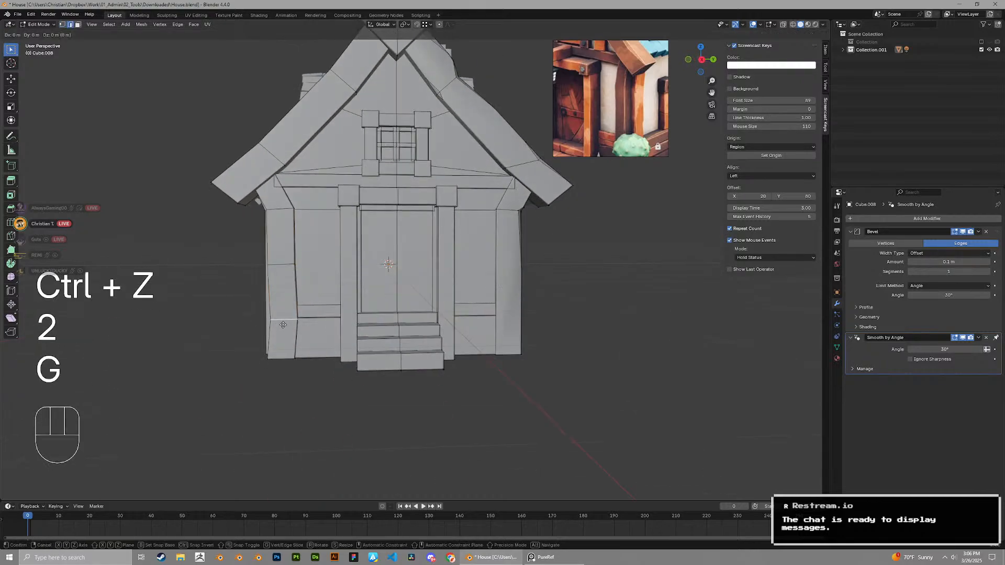
{"action": "key", "text": "x"}
{"action": "key", "text": "y"}
{"action": "left_click", "coordinate": [280, 324]}
{"action": "scroll", "coordinate": [446, 263], "scroll_direction": "down", "scroll_amount": 1}
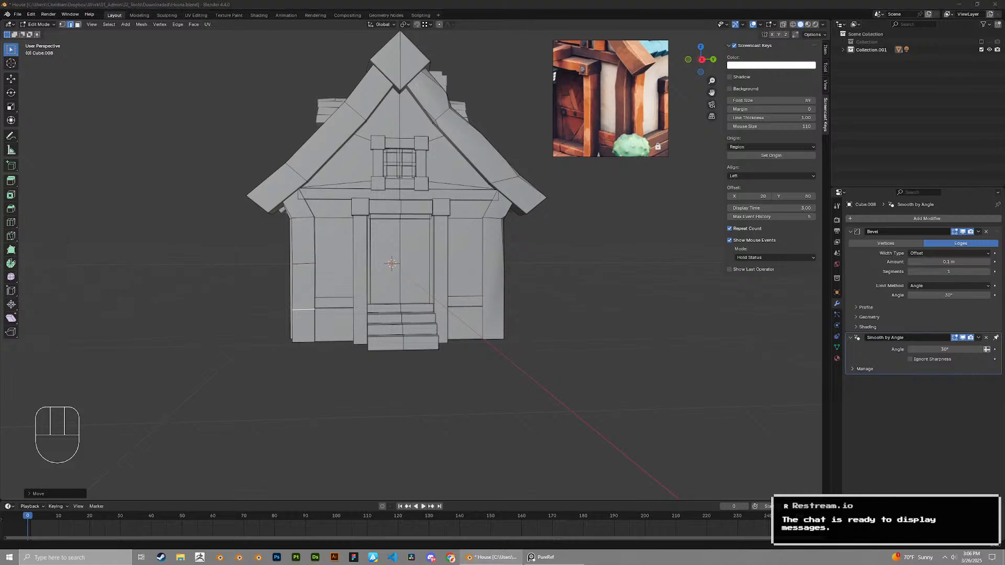
Add a loop cut across the front gable's roof beam on the dormer side and move it to bend the beam
{"action": "scroll", "coordinate": [498, 274], "scroll_direction": "down", "scroll_amount": 2}
{"action": "middle_click_drag", "start_coordinate": [498, 273], "coordinate": [556, 280]}
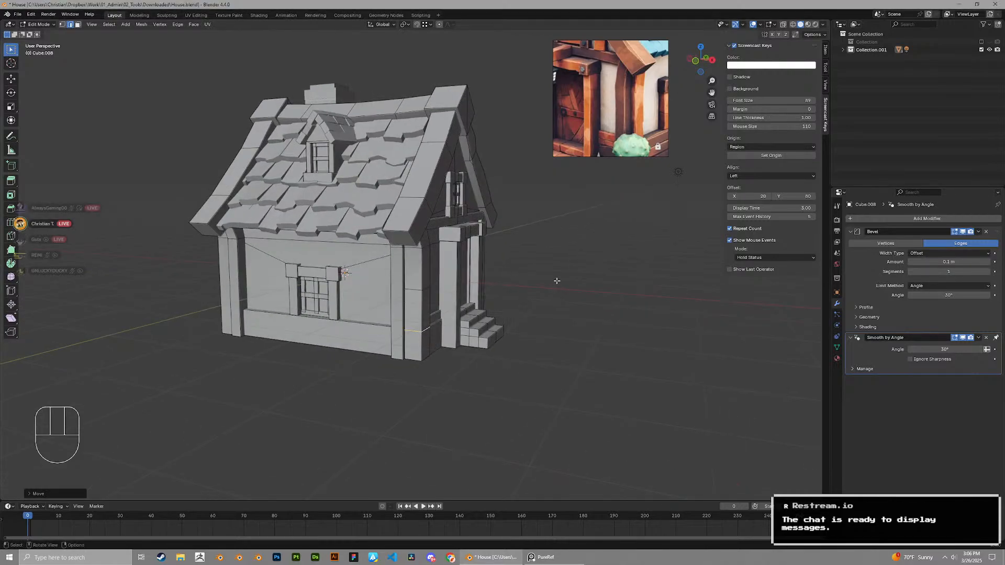
{"action": "scroll", "coordinate": [557, 281], "scroll_direction": "up", "scroll_amount": 2}
{"action": "middle_click_drag", "start_coordinate": [513, 173], "coordinate": [432, 278], "text": "shift"}
{"action": "middle_click_drag", "start_coordinate": [431, 278], "coordinate": [361, 285]}
{"action": "key", "text": "1"}
{"action": "left_click", "coordinate": [256, 316]}
{"action": "middle_click_drag", "start_coordinate": [257, 317], "coordinate": [339, 303]}
{"action": "key", "text": "2"}
{"action": "left_click", "coordinate": [287, 317]}
{"action": "key", "text": "ctrl+r"}
{"action": "left_click", "coordinate": [335, 285]}
{"action": "right_click", "coordinate": [335, 285]}
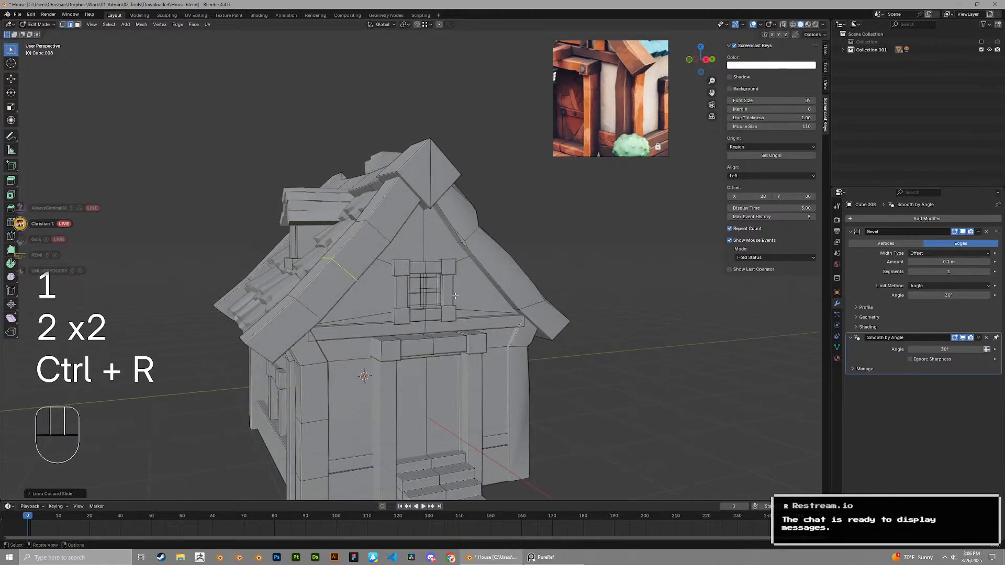
{"action": "key", "text": "g"}
{"action": "middle_click_drag", "start_coordinate": [426, 294], "coordinate": [497, 307]}
{"action": "left_click", "coordinate": [450, 296]}
{"action": "key", "text": "1"}
{"action": "left_click", "coordinate": [388, 287]}
{"action": "middle_click_drag", "start_coordinate": [388, 287], "coordinate": [376, 282]}
{"action": "key", "text": "ctrl+b"}
{"action": "key", "text": "ctrl+z"}
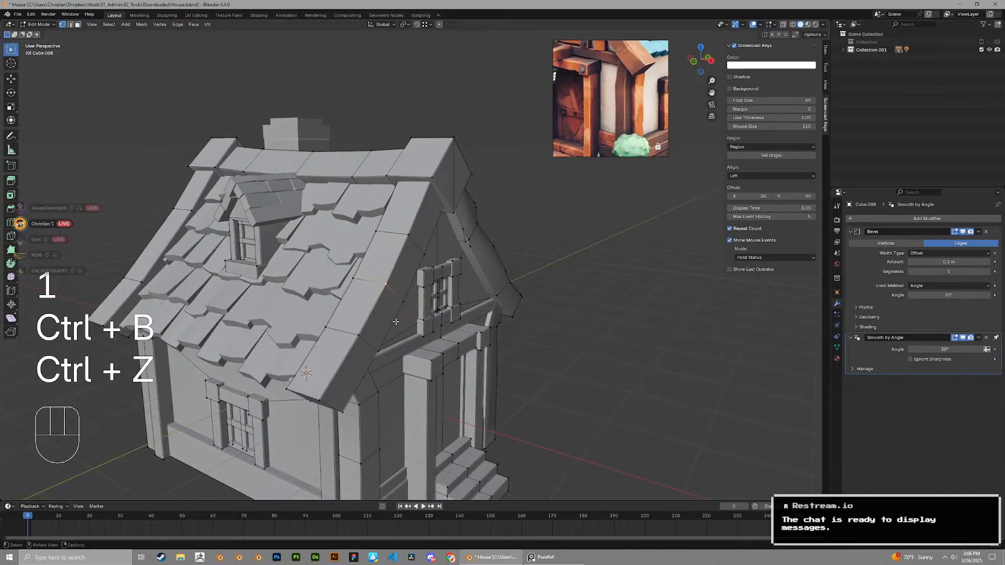
Move the lower loop of the front gable's roof beam to curve the beam near its eave end
{"action": "key", "text": "2"}
{"action": "middle_click_drag", "start_coordinate": [544, 309], "coordinate": [341, 334]}
{"action": "key", "text": "g"}
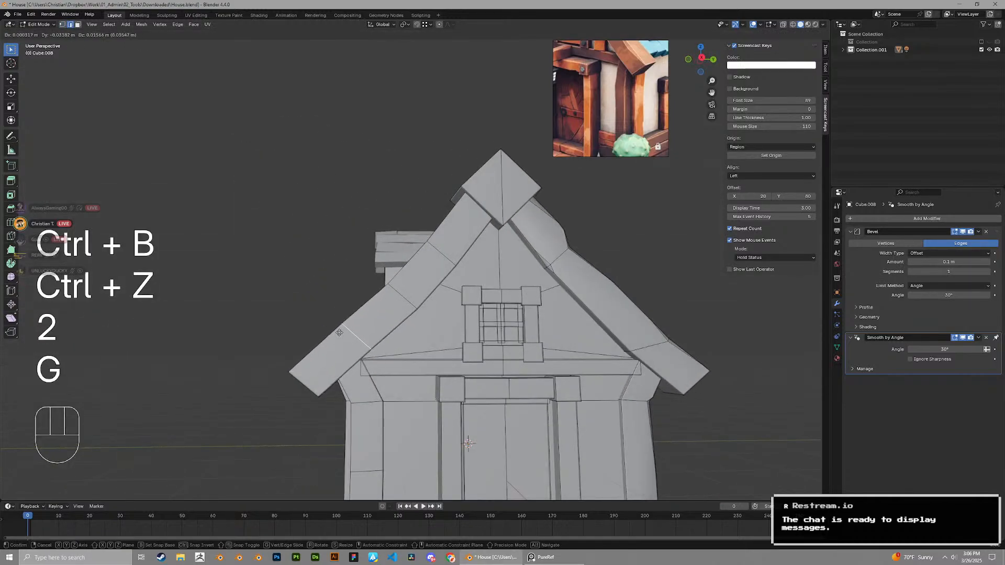
{"action": "left_click", "coordinate": [339, 333]}
{"action": "scroll", "coordinate": [340, 333], "scroll_direction": "down", "scroll_amount": 3}
{"action": "key", "text": "ctrl+z"}
{"action": "key", "text": "g"}
{"action": "left_click", "coordinate": [463, 343]}
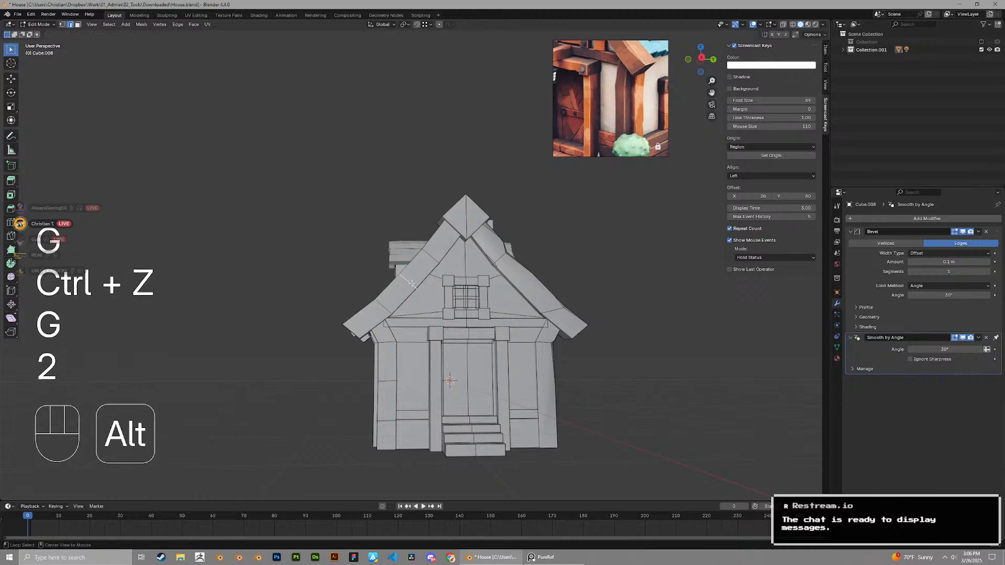
Move the middle loop of the front gable's roof beam and check the bend outside mesh editing
{"action": "key", "text": "g"}
{"action": "left_click", "coordinate": [425, 300]}
{"action": "key", "text": "Tab"}
{"action": "scroll", "coordinate": [426, 302], "scroll_direction": "down", "scroll_amount": 3}
{"action": "middle_click_drag", "start_coordinate": [427, 304], "coordinate": [445, 327]}
{"action": "scroll", "coordinate": [497, 329], "scroll_direction": "up", "scroll_amount": 4}
{"action": "key", "text": "Tab"}
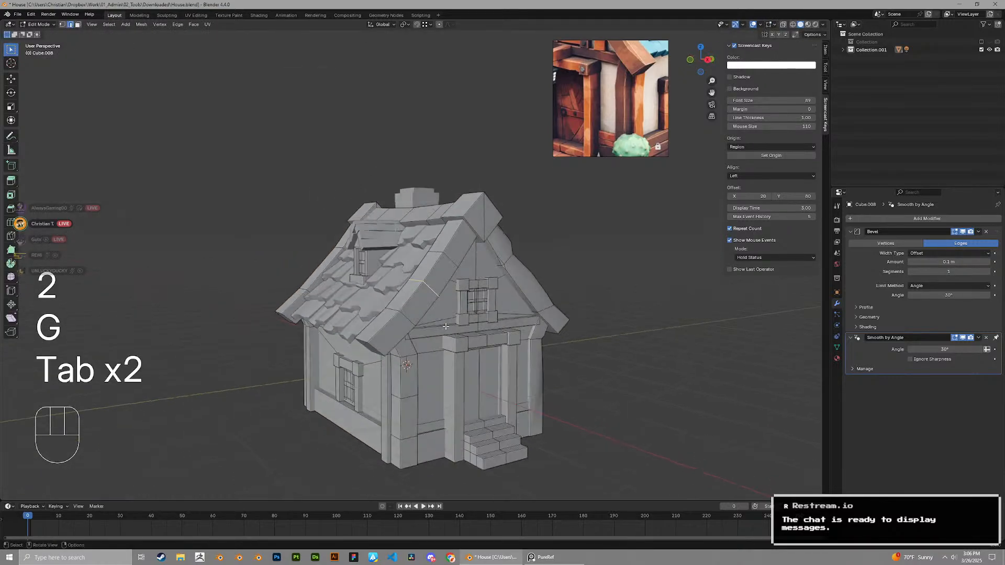
Bevel the middle loop's vertex on the front roof beam's outer edge by about 0.1 m to start a chip
{"action": "scroll", "coordinate": [445, 326], "scroll_direction": "up", "scroll_amount": 3}
{"action": "key", "text": "1"}
{"action": "key", "text": "shift+ctrl+b"}
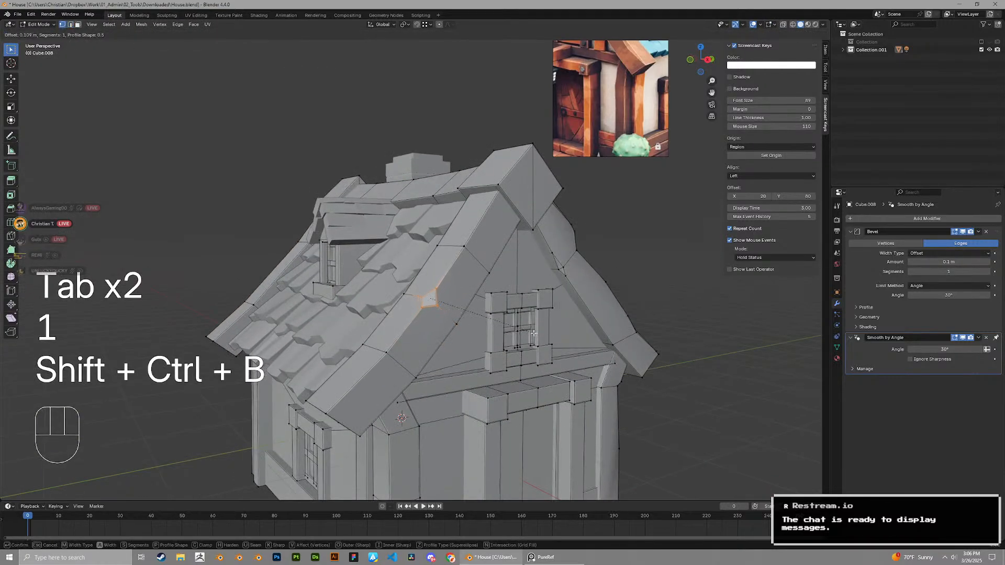
{"action": "left_click", "coordinate": [532, 333]}
Slide the chip's corner vertices along the front beam's edges and connect opposite corners with an edge
{"action": "key", "text": "g"}
{"action": "key", "text": "g"}
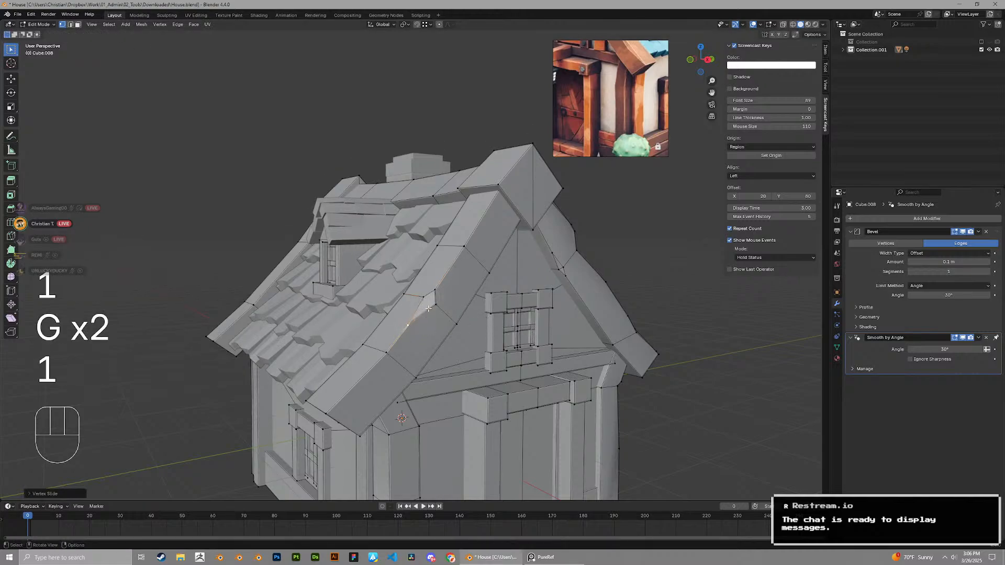
{"action": "middle_click_drag", "start_coordinate": [426, 300], "coordinate": [452, 290]}
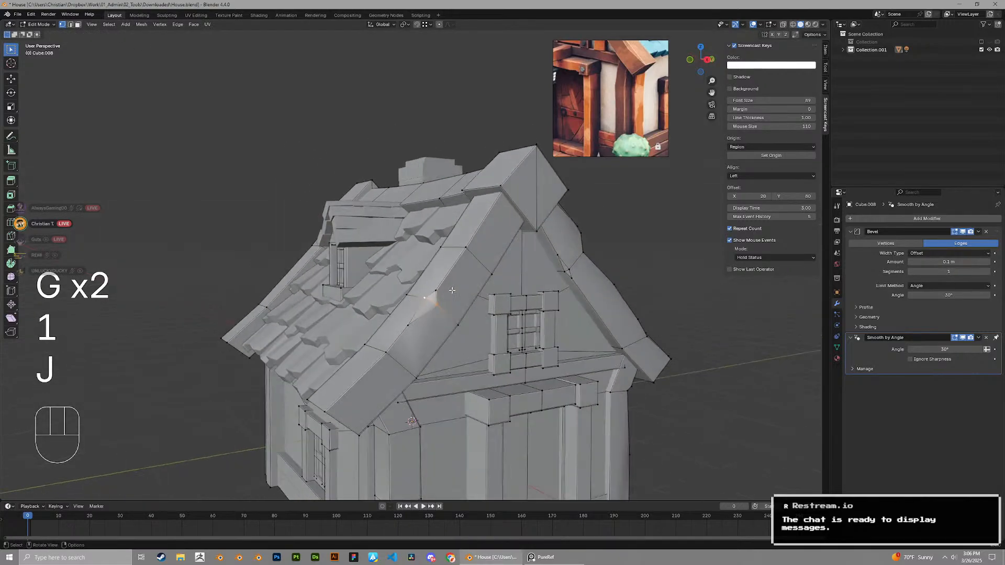
{"action": "key", "text": "Tab"}
{"action": "middle_click_drag", "start_coordinate": [415, 346], "coordinate": [418, 273]}
Slide a vertex of the front roof beam's chip and move an edge on the beam's upper section
{"action": "key", "text": "Tab"}
{"action": "key", "text": "1"}
{"action": "key", "text": "g"}
{"action": "key", "text": "g"}
{"action": "key", "text": "2"}
{"action": "left_click", "coordinate": [425, 264]}
{"action": "key", "text": "g"}
{"action": "left_click", "coordinate": [437, 261]}
Bevel the upper vertex on the front beam's tile-side edge and slide the resulting corners along their edges
{"action": "key", "text": "1"}
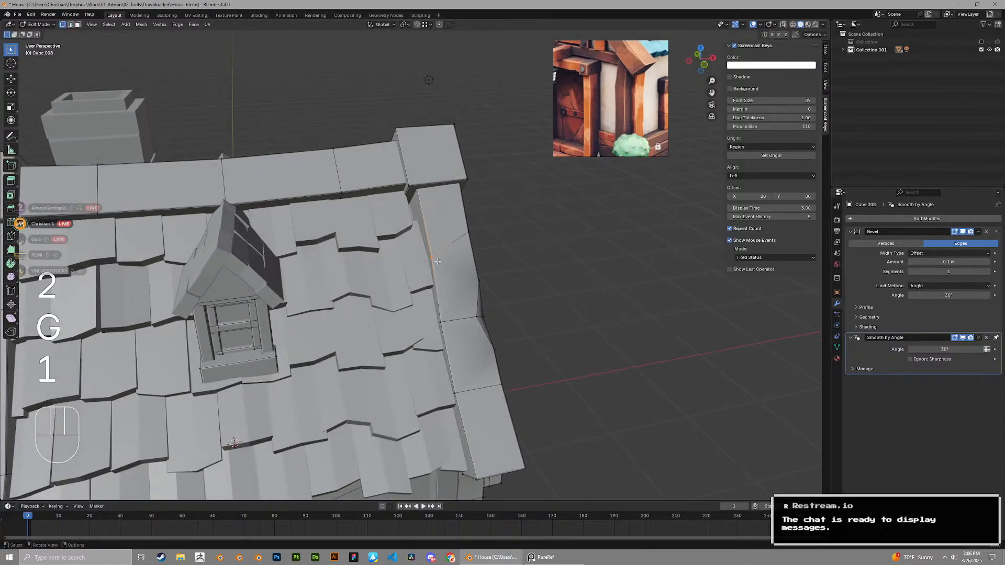
{"action": "key", "text": "shift+ctrl+b"}
{"action": "left_click", "coordinate": [524, 275]}
{"action": "key", "text": "1"}
{"action": "key", "text": "g"}
{"action": "key", "text": "g"}
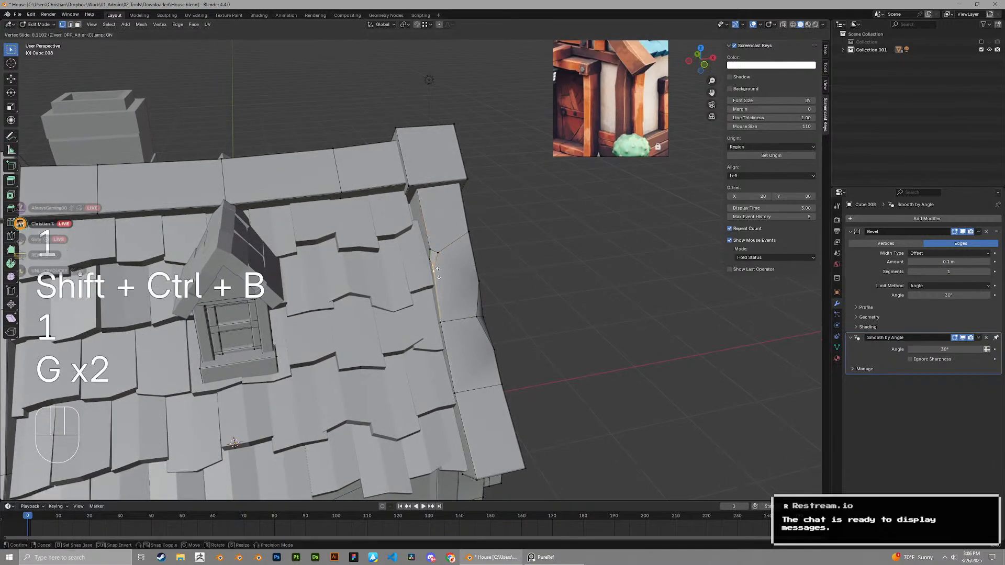
{"action": "key", "text": "g"}
{"action": "key", "text": "g"}
{"action": "left_click", "coordinate": [460, 239]}
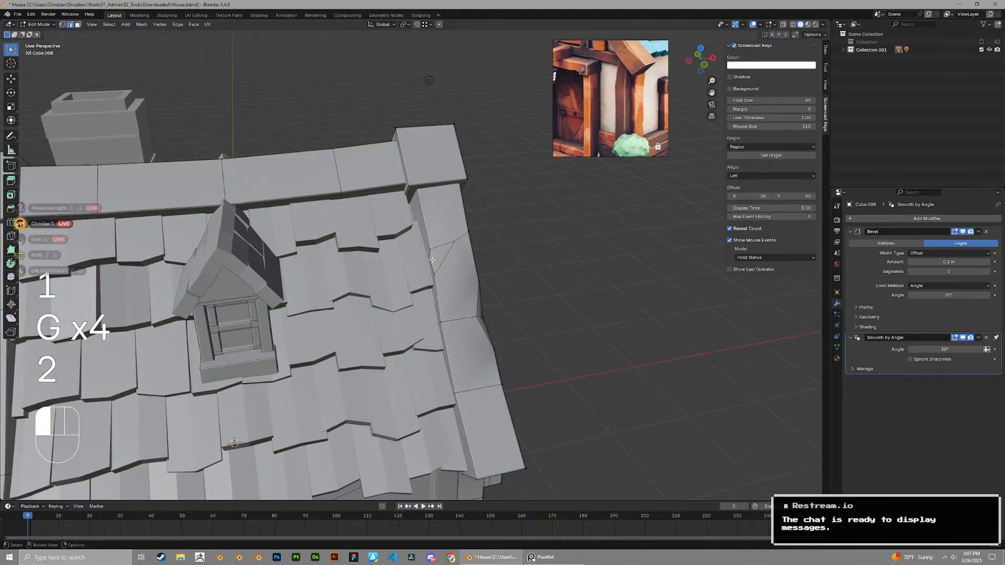
Connect the corners of the new chip on the front beam's tile-side edge and leave mesh editing
{"action": "scroll", "coordinate": [433, 248], "scroll_direction": "up", "scroll_amount": 2}
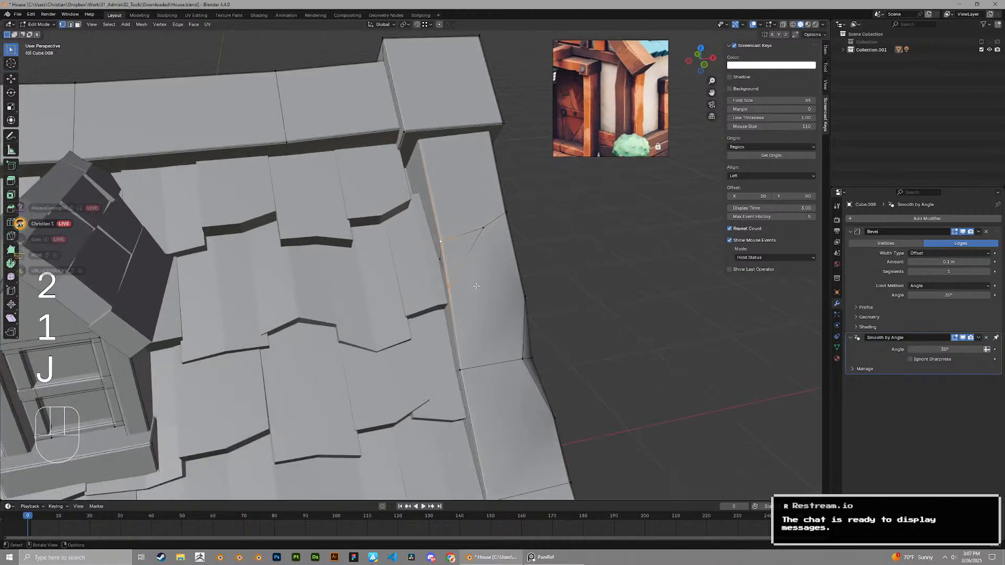
{"action": "middle_click_drag", "start_coordinate": [476, 286], "coordinate": [509, 267]}
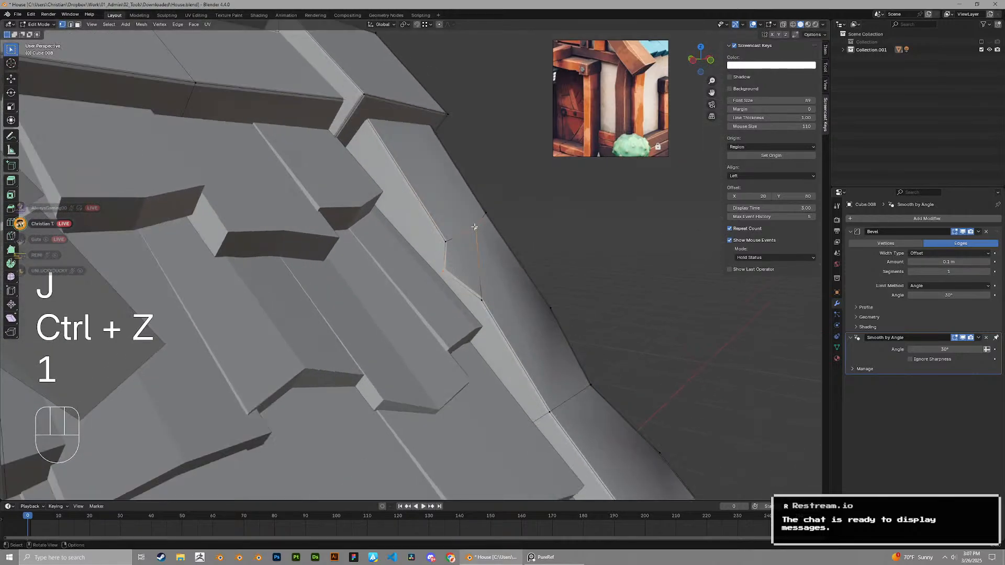
{"action": "key", "text": "j"}
{"action": "key", "text": "Tab"}
{"action": "scroll", "coordinate": [532, 265], "scroll_direction": "down", "scroll_amount": 8}
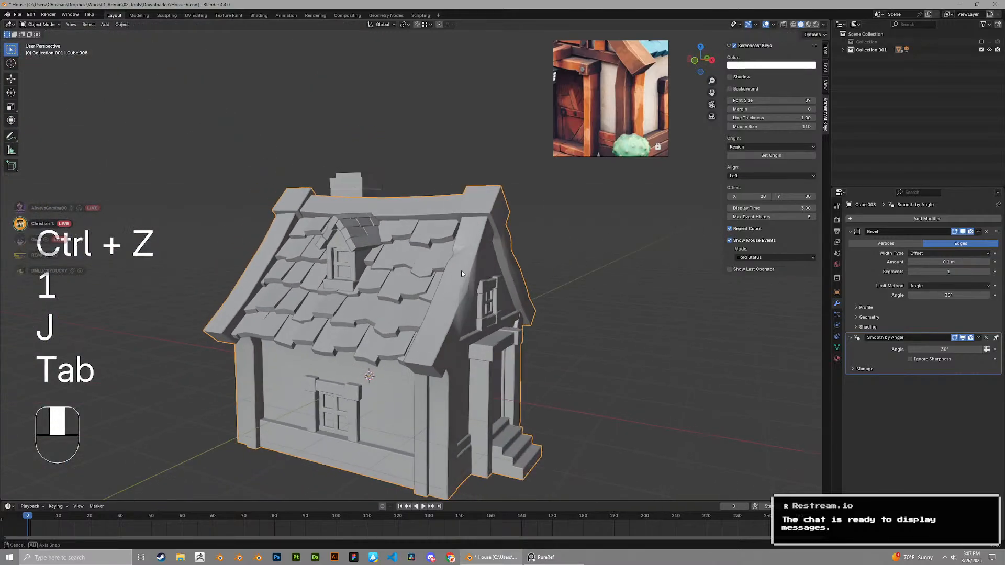
Slide the upper corner vertex of the tile-side chip along the front roof beam's edge
{"action": "scroll", "coordinate": [461, 270], "scroll_direction": "up", "scroll_amount": 3}
{"action": "scroll", "coordinate": [478, 268], "scroll_direction": "up", "scroll_amount": 1}
{"action": "middle_click_drag", "start_coordinate": [478, 268], "coordinate": [518, 277]}
{"action": "key", "text": "Tab"}
{"action": "key", "text": "1"}
{"action": "left_click", "coordinate": [537, 228]}
{"action": "key", "text": "g"}
{"action": "key", "text": "g"}
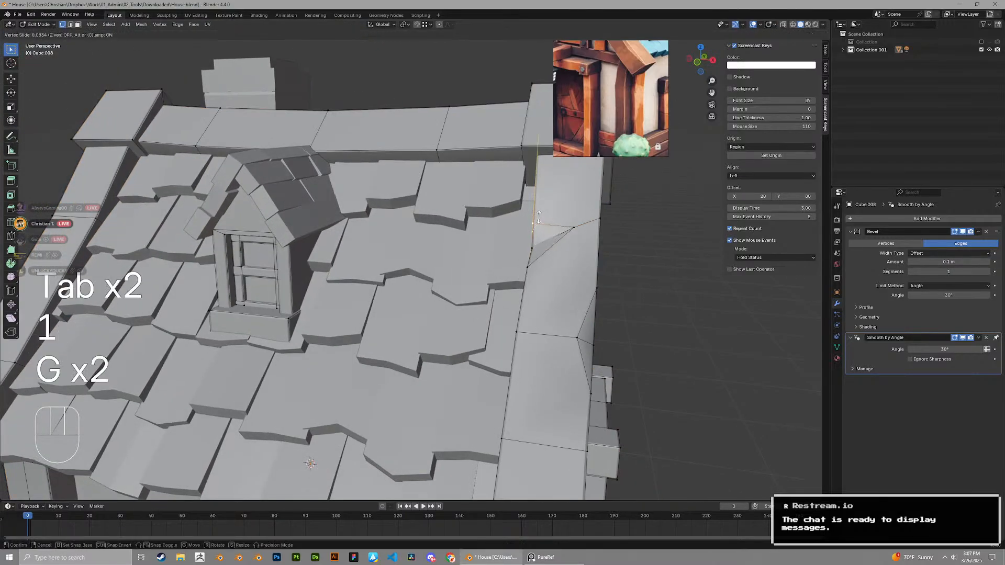
{"action": "left_click", "coordinate": [538, 217]}
Slide the lower corner vertex of the tile-side chip to reshape the notch in the front roof beam
{"action": "middle_click_drag", "start_coordinate": [535, 222], "coordinate": [570, 236]}
{"action": "scroll", "coordinate": [560, 246], "scroll_direction": "up", "scroll_amount": 1}
{"action": "left_click", "coordinate": [543, 263]}
{"action": "key", "text": "g"}
{"action": "key", "text": "g"}
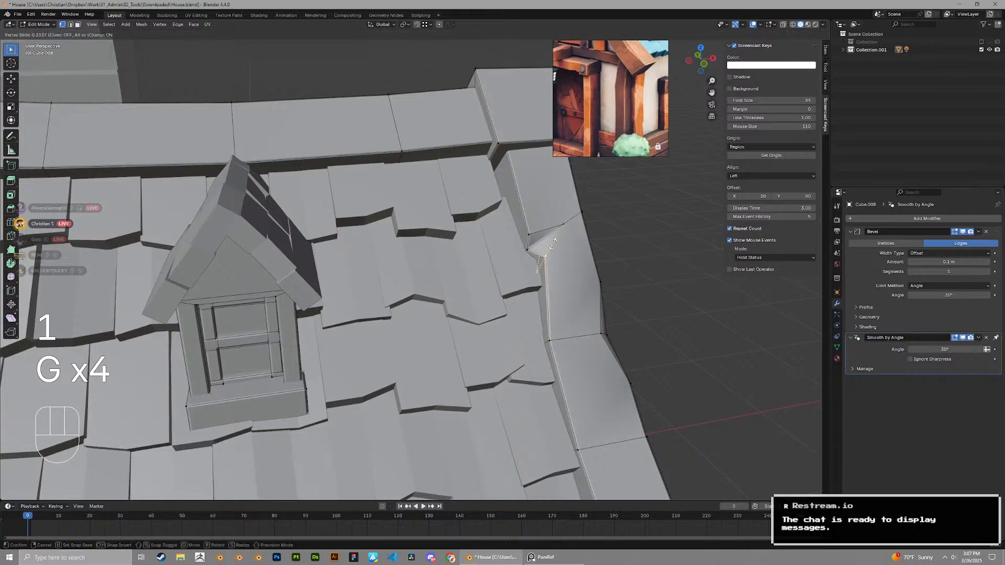
{"action": "key", "text": "g"}
{"action": "key", "text": "ctrl+z"}
{"action": "key", "text": "g"}
{"action": "key", "text": "g"}
Leave mesh editing and save the house file
{"action": "key", "text": "Tab"}
{"action": "middle_click_drag", "start_coordinate": [605, 287], "coordinate": [580, 281]}
{"action": "scroll", "coordinate": [580, 281], "scroll_direction": "down", "scroll_amount": 3}
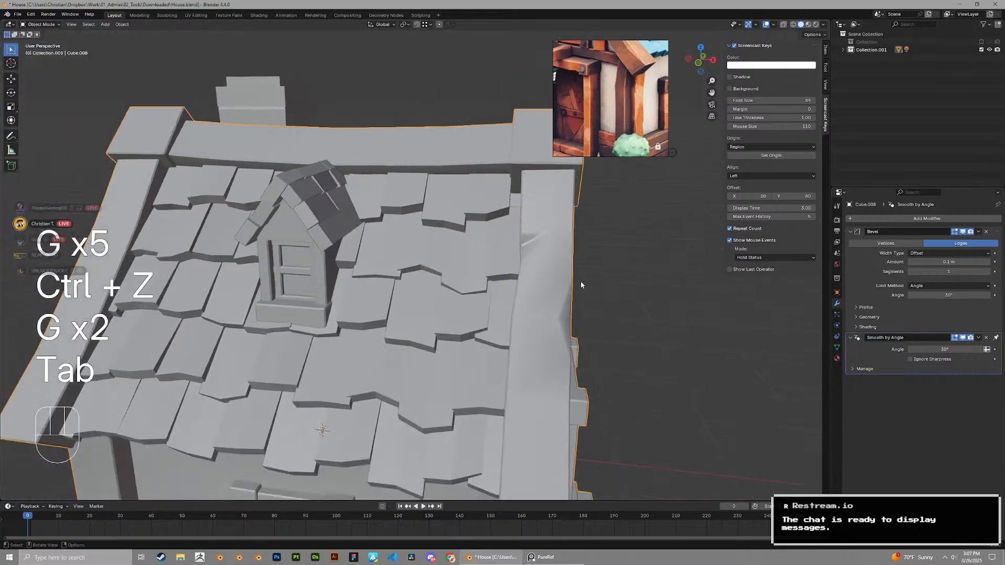
{"action": "scroll", "coordinate": [580, 281], "scroll_direction": "down", "scroll_amount": 6}
{"action": "key", "text": "ctrl+s"}
Move two individual vertices on the gable roof beams to make their outlines uneven
{"action": "middle_click_drag", "start_coordinate": [454, 287], "coordinate": [468, 304]}
{"action": "middle_click_drag", "start_coordinate": [467, 314], "coordinate": [453, 294], "text": "shift"}
{"action": "scroll", "coordinate": [453, 296], "scroll_direction": "up", "scroll_amount": 3}
{"action": "key", "text": "Tab"}
{"action": "key", "text": "1"}
{"action": "left_click", "coordinate": [449, 340]}
{"action": "middle_click_drag", "start_coordinate": [451, 339], "coordinate": [486, 349]}
{"action": "key", "text": "g"}
{"action": "left_click", "coordinate": [489, 359]}
{"action": "middle_click_drag", "start_coordinate": [215, 362], "coordinate": [646, 213], "text": "shift"}
{"action": "left_click", "coordinate": [368, 316]}
{"action": "key", "text": "g"}
{"action": "left_click", "coordinate": [372, 322]}
Move vertices along the outer edge of the roof beam beside the chimney to make it irregular
{"action": "scroll", "coordinate": [372, 321], "scroll_direction": "down", "scroll_amount": 2}
{"action": "left_click", "coordinate": [453, 220]}
{"action": "key", "text": "g"}
{"action": "left_click", "coordinate": [438, 226]}
{"action": "left_click", "coordinate": [422, 254]}
{"action": "key", "text": "g"}
{"action": "left_click", "coordinate": [417, 254]}
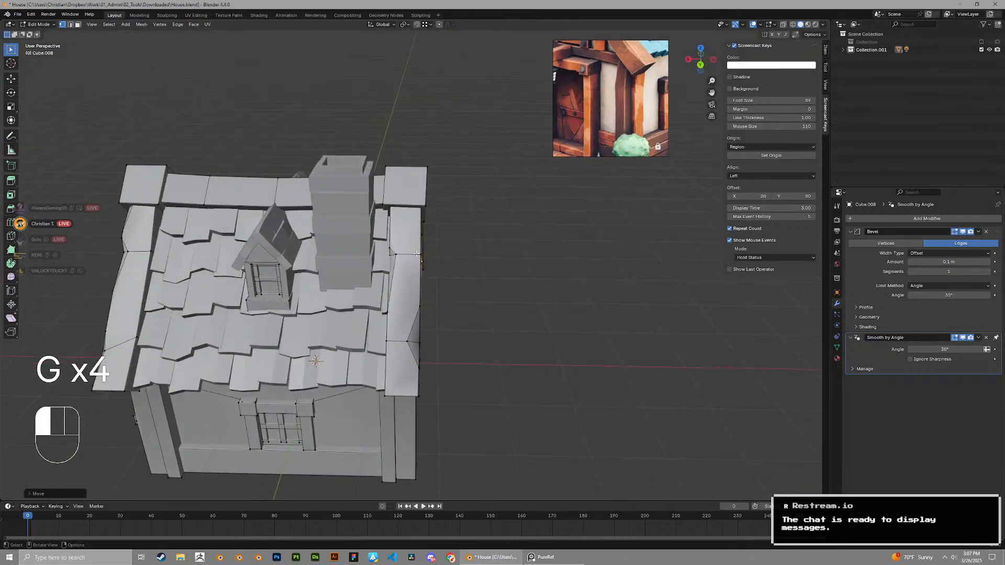
{"action": "left_click", "coordinate": [417, 255]}
{"action": "key", "text": "g"}
{"action": "left_click", "coordinate": [418, 256]}
Move corner vertices of the ridge beam's end blocks to skew them slightly and leave mesh editing
{"action": "mouse_move", "coordinate": [418, 256]}
{"action": "middle_mouse_down"}
{"action": "mouse_move", "coordinate": [393, 268]}
{"action": "mouse_move", "coordinate": [428, 239]}
{"action": "middle_mouse_up"}
{"action": "left_click", "coordinate": [429, 239]}
{"action": "key", "text": "g"}
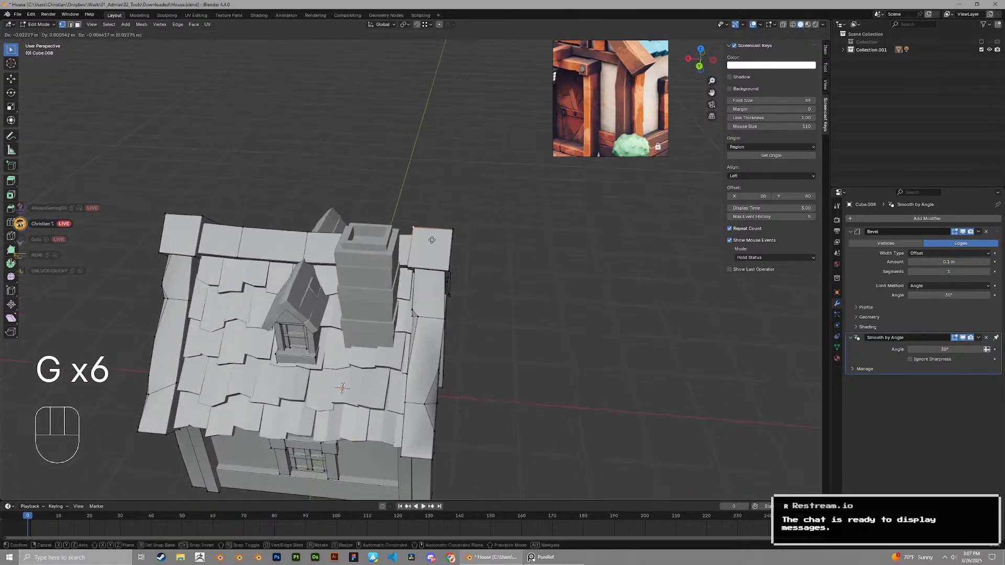
{"action": "left_click", "coordinate": [432, 239]}
{"action": "middle_click_drag", "start_coordinate": [257, 219], "coordinate": [387, 289], "text": "shift"}
{"action": "left_click", "coordinate": [405, 229]}
{"action": "key", "text": "g"}
{"action": "left_click", "coordinate": [410, 236]}
{"action": "key", "text": "Tab"}
Add a loop cut across the rear gable's roof beam on the dormer side and move it to bend the beam
{"action": "middle_click_drag", "start_coordinate": [555, 290], "coordinate": [361, 292], "text": "shift"}
{"action": "scroll", "coordinate": [457, 312], "scroll_direction": "up", "scroll_amount": 2}
{"action": "key", "text": "Tab"}
{"action": "key", "text": "2"}
{"action": "left_click", "coordinate": [459, 315]}
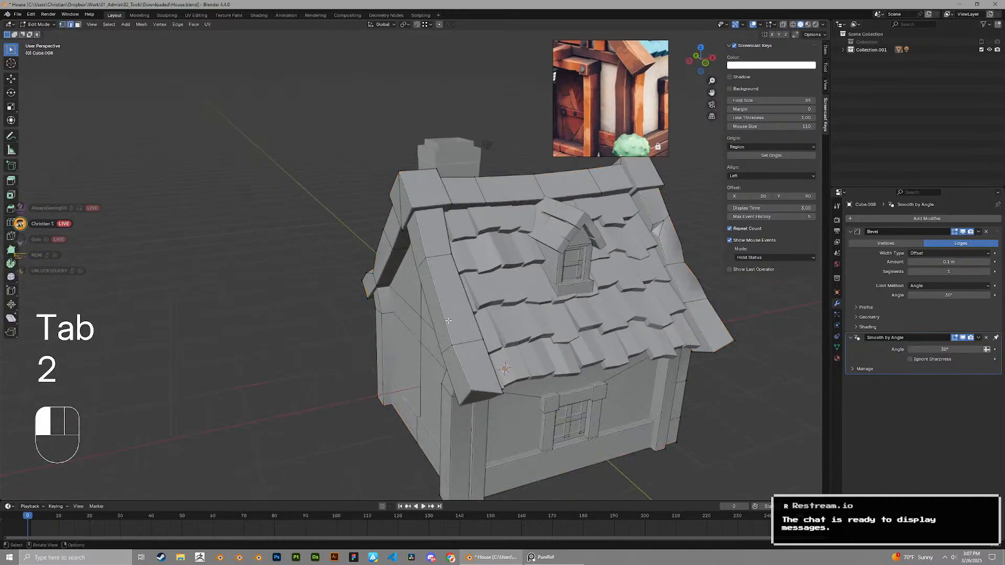
{"action": "scroll", "coordinate": [459, 316], "scroll_direction": "up", "scroll_amount": 3}
{"action": "key", "text": "1"}
{"action": "left_click", "coordinate": [470, 374]}
{"action": "mouse_move", "coordinate": [470, 374]}
{"action": "middle_mouse_down"}
{"action": "mouse_move", "coordinate": [485, 388]}
{"action": "mouse_move", "coordinate": [482, 380]}
{"action": "middle_mouse_up"}
{"action": "key", "text": "ctrl+r"}
{"action": "double_click", "coordinate": [462, 347]}
{"action": "key", "text": "g"}
{"action": "middle_click_drag", "start_coordinate": [463, 347], "coordinate": [436, 348]}
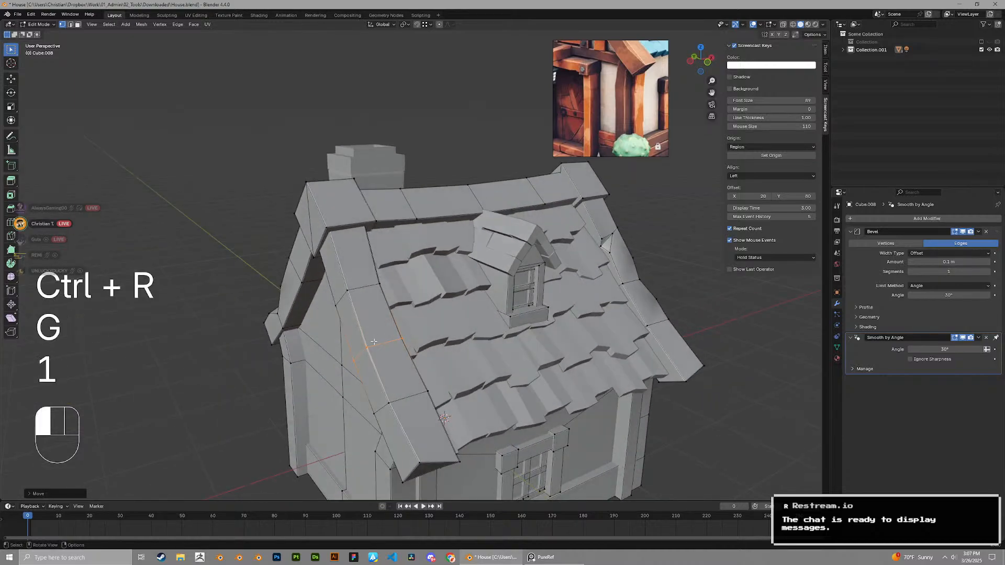
Adjust the rear roof beam's upper loop and bevel its inner-edge vertex by about 0.05 m
{"action": "middle_click_drag", "start_coordinate": [373, 341], "coordinate": [365, 352]}
{"action": "key", "text": "g"}
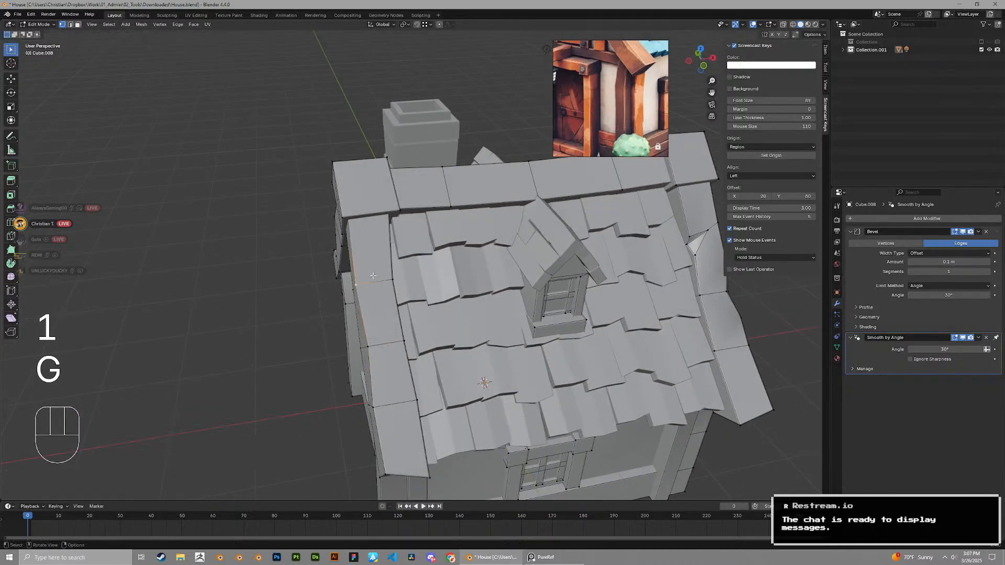
{"action": "middle_click_drag", "start_coordinate": [368, 289], "coordinate": [457, 227]}
{"action": "key", "text": "ctrl+shift+b"}
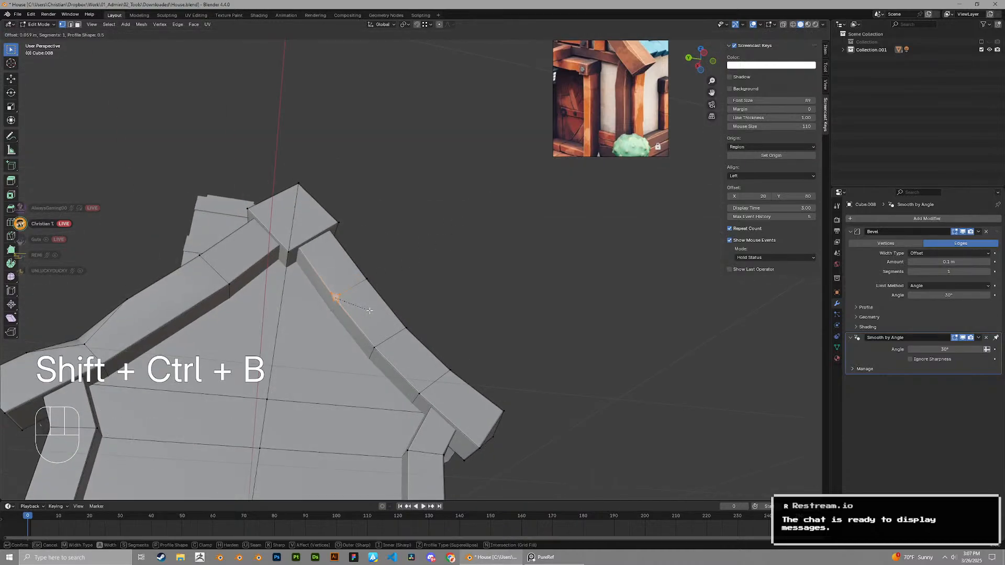
{"action": "left_click", "coordinate": [367, 309]}
Slide the rear beam chip's corner vertices along their edges and connect opposite corners with an edge
{"action": "scroll", "coordinate": [366, 309], "scroll_direction": "up", "scroll_amount": 2}
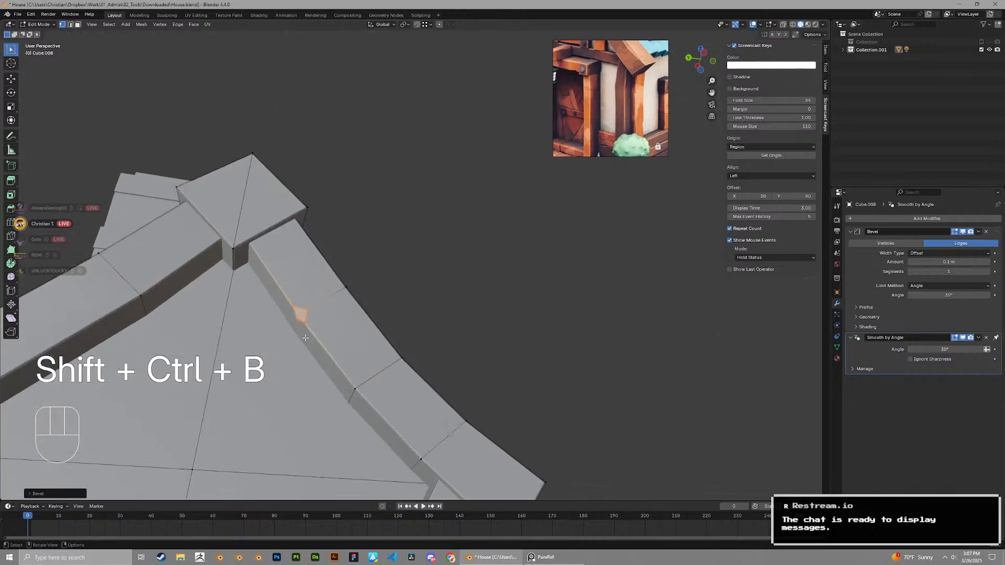
{"action": "key", "text": "1"}
{"action": "key", "text": "g"}
{"action": "key", "text": "g"}
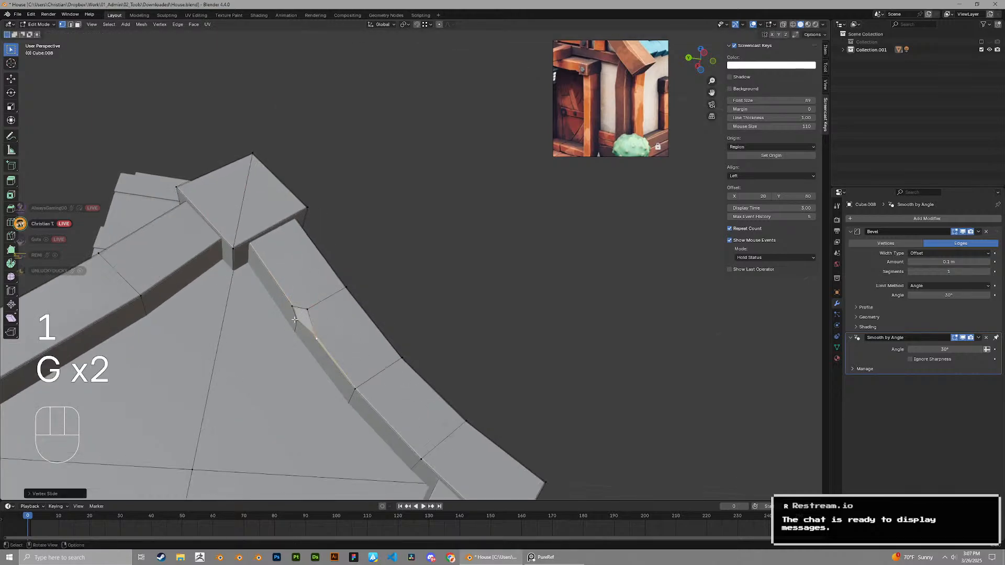
{"action": "scroll", "coordinate": [304, 309], "scroll_direction": "down", "scroll_amount": 2}
{"action": "key", "text": "ctrl+r"}
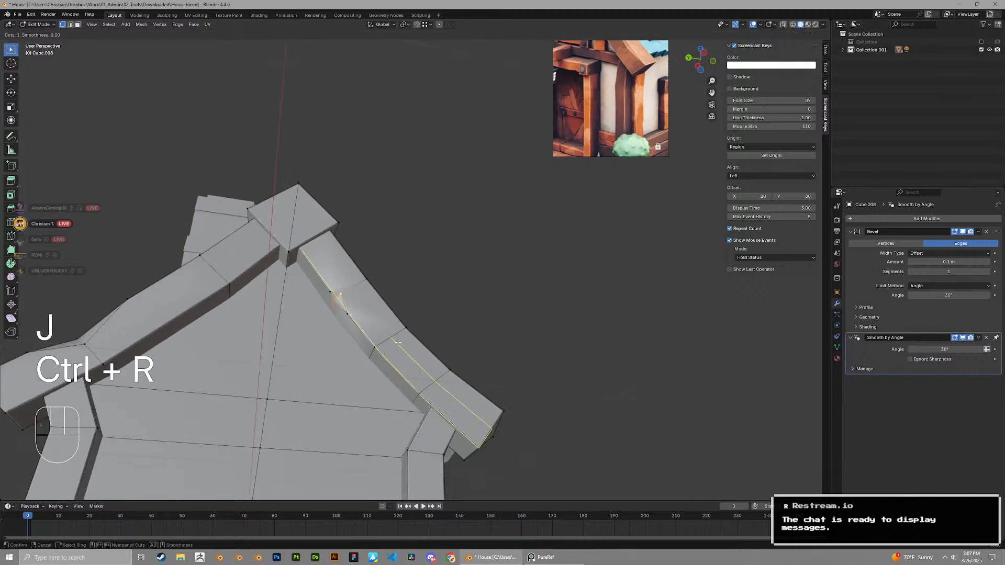
{"action": "scroll", "coordinate": [419, 361], "scroll_direction": "down", "scroll_amount": 3}
{"action": "middle_click_drag", "start_coordinate": [419, 437], "coordinate": [450, 235]}
{"action": "key", "text": "Tab"}
{"action": "scroll", "coordinate": [535, 344], "scroll_direction": "down", "scroll_amount": 2}
{"action": "key", "text": "Tab"}
Slide the upper inner-edge vertex of the rear roof beam's chip along its edge and leave mesh editing
{"action": "key", "text": "1"}
{"action": "key", "text": "g"}
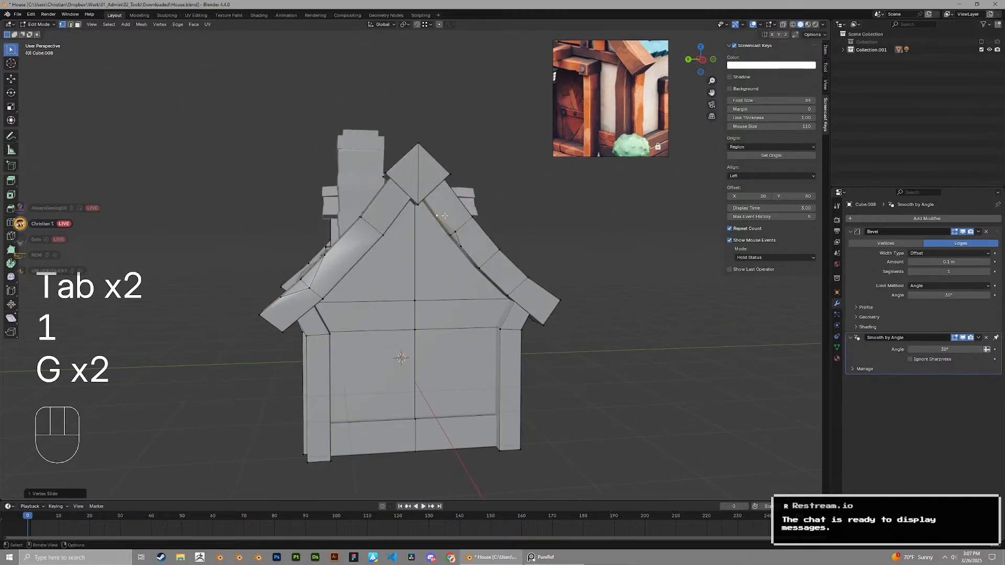
{"action": "key", "text": "ctrl+z"}
{"action": "scroll", "coordinate": [444, 215], "scroll_direction": "up", "scroll_amount": 1}
{"action": "key", "text": "g"}
{"action": "key", "text": "g"}
{"action": "key", "text": "g"}
{"action": "key", "text": "g"}
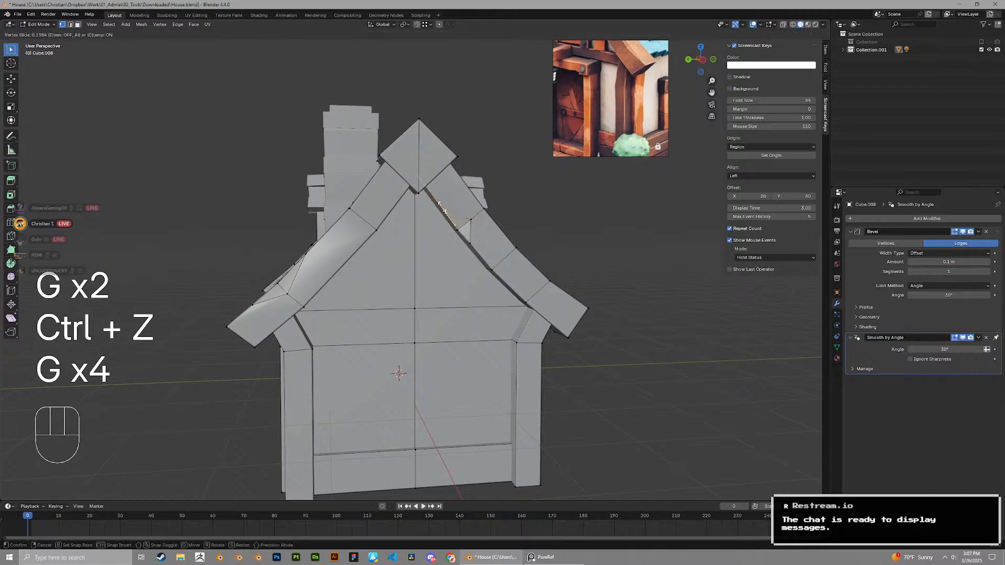
{"action": "key", "text": "Tab"}
{"action": "key", "text": "Tab"}
{"action": "key", "text": "Tab"}
Slide another roof beam vertex along its edge to refine the beam's shape, finishing outside mesh editing
{"action": "scroll", "coordinate": [493, 272], "scroll_direction": "down", "scroll_amount": 2}
{"action": "middle_click_drag", "start_coordinate": [493, 273], "coordinate": [411, 266]}
{"action": "middle_click_drag", "start_coordinate": [479, 255], "coordinate": [400, 222], "text": "shift"}
{"action": "scroll", "coordinate": [400, 222], "scroll_direction": "down", "scroll_amount": 3}
{"action": "middle_click_drag", "start_coordinate": [523, 240], "coordinate": [457, 251]}
{"action": "scroll", "coordinate": [534, 261], "scroll_direction": "up", "scroll_amount": 2}
{"action": "middle_click_drag", "start_coordinate": [542, 264], "coordinate": [422, 272], "text": "shift"}
{"action": "mouse_move", "coordinate": [461, 262]}
{"action": "middle_mouse_down"}
{"action": "mouse_move", "coordinate": [405, 256]}
{"action": "mouse_move", "coordinate": [461, 277]}
{"action": "middle_mouse_up"}
{"action": "scroll", "coordinate": [455, 230], "scroll_direction": "up", "scroll_amount": 3}
{"action": "key", "text": "Tab"}
{"action": "key", "text": "1"}
{"action": "left_click", "coordinate": [441, 173]}
{"action": "middle_click_drag", "start_coordinate": [441, 174], "coordinate": [510, 203]}
{"action": "key", "text": "g"}
{"action": "key", "text": "g"}
{"action": "left_click", "coordinate": [451, 178]}
{"action": "key", "text": "Tab"}
Bring the roof ridge and gable of the reference image into view and examine the ridge beam's front end
{"action": "scroll", "coordinate": [451, 208], "scroll_direction": "down", "scroll_amount": 1}
{"action": "middle_click_drag", "start_coordinate": [500, 206], "coordinate": [405, 316], "text": "shift"}
{"action": "scroll", "coordinate": [411, 314], "scroll_direction": "up", "scroll_amount": 2}
{"action": "scroll", "coordinate": [611, 80], "scroll_direction": "down", "scroll_amount": 3}
{"action": "middle_click_drag", "start_coordinate": [474, 198], "coordinate": [430, 216]}
{"action": "middle_click_drag", "start_coordinate": [597, 79], "coordinate": [609, 155]}
{"action": "scroll", "coordinate": [489, 272], "scroll_direction": "up", "scroll_amount": 2}
Add a loop cut to the ridge beam's front end block and move it to bend the block's profile
{"action": "left_click", "coordinate": [484, 246]}
{"action": "key", "text": "Tab"}
{"action": "key", "text": "2"}
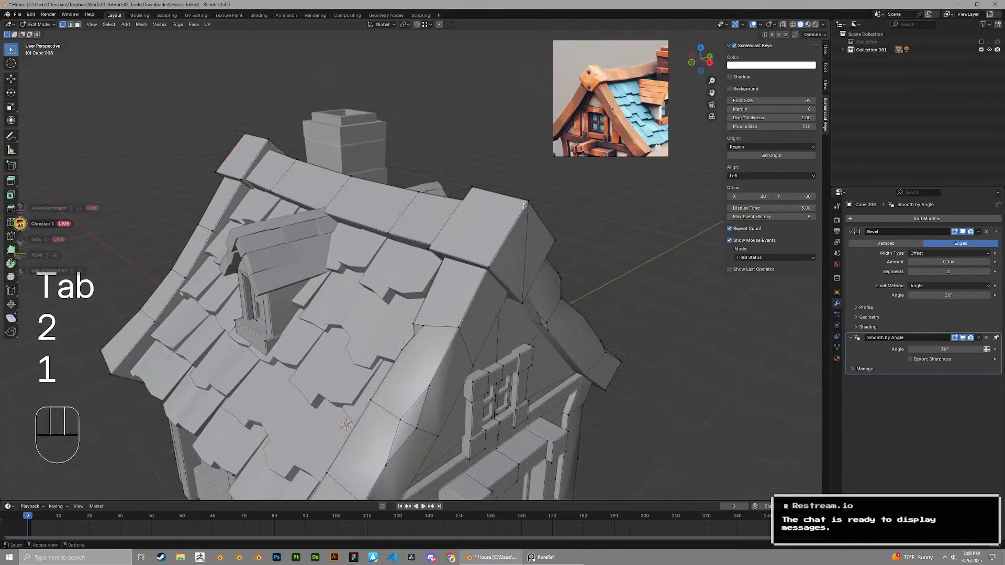
{"action": "middle_click_drag", "start_coordinate": [519, 209], "coordinate": [398, 249]}
{"action": "key", "text": "ctrl+r"}
{"action": "left_click", "coordinate": [505, 230]}
{"action": "right_click", "coordinate": [505, 231]}
{"action": "key", "text": "2"}
{"action": "key", "text": "g"}
{"action": "left_click", "coordinate": [476, 219]}
Add another centered loop cut to the ridge beam's end block and move it outward
{"action": "key", "text": "ctrl+r"}
{"action": "left_click", "coordinate": [323, 297]}
{"action": "right_click", "coordinate": [323, 298]}
{"action": "middle_click_drag", "start_coordinate": [323, 297], "coordinate": [651, 300]}
{"action": "key", "text": "g"}
{"action": "left_click", "coordinate": [365, 302]}
Add a loop cut to the ridge beam's rear end block and slide it along the surface
{"action": "key", "text": "ctrl+r"}
{"action": "left_click", "coordinate": [423, 289]}
{"action": "right_click", "coordinate": [422, 288]}
{"action": "key", "text": "g"}
{"action": "key", "text": "g"}
Vertex-bevel the dormer-side front edge vertex of the ridge beam's rear end block by about 0.13 m
{"action": "middle_click_drag", "start_coordinate": [500, 320], "coordinate": [618, 312]}
{"action": "scroll", "coordinate": [491, 297], "scroll_direction": "up", "scroll_amount": 1}
{"action": "key", "text": "2"}
{"action": "key", "text": "1"}
{"action": "key", "text": "ctrl+b"}
{"action": "key", "text": "shift+ctrl+b"}
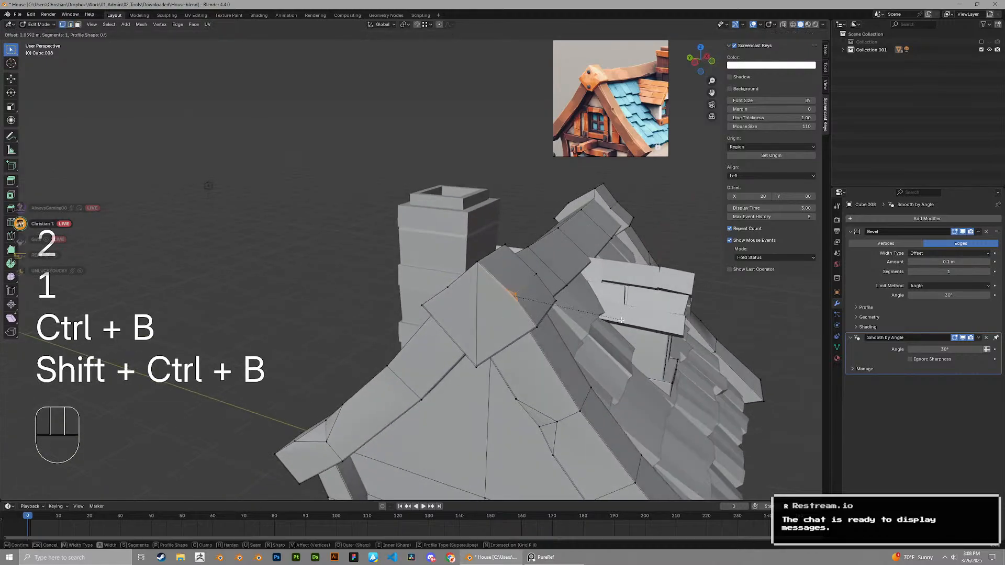
{"action": "key", "text": "ctrl+z"}
{"action": "key", "text": "shift+ctrl+b"}
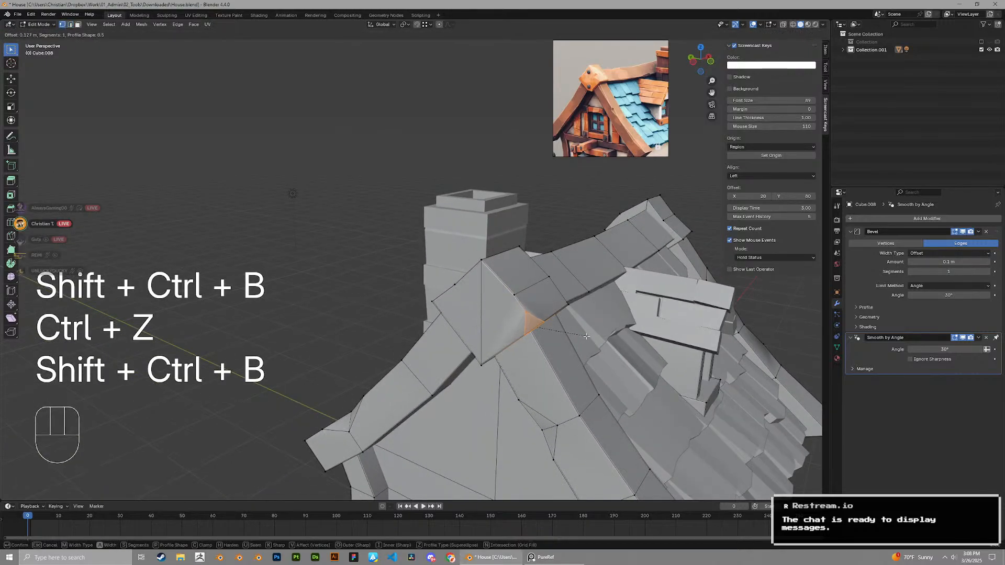
{"action": "left_click", "coordinate": [592, 338]}
{"action": "middle_click_drag", "start_coordinate": [591, 337], "coordinate": [568, 314]}
Move a vertex of the rear end block's new chip to make it irregular and leave mesh editing
{"action": "key", "text": "1"}
{"action": "left_click", "coordinate": [507, 309]}
{"action": "key", "text": "g"}
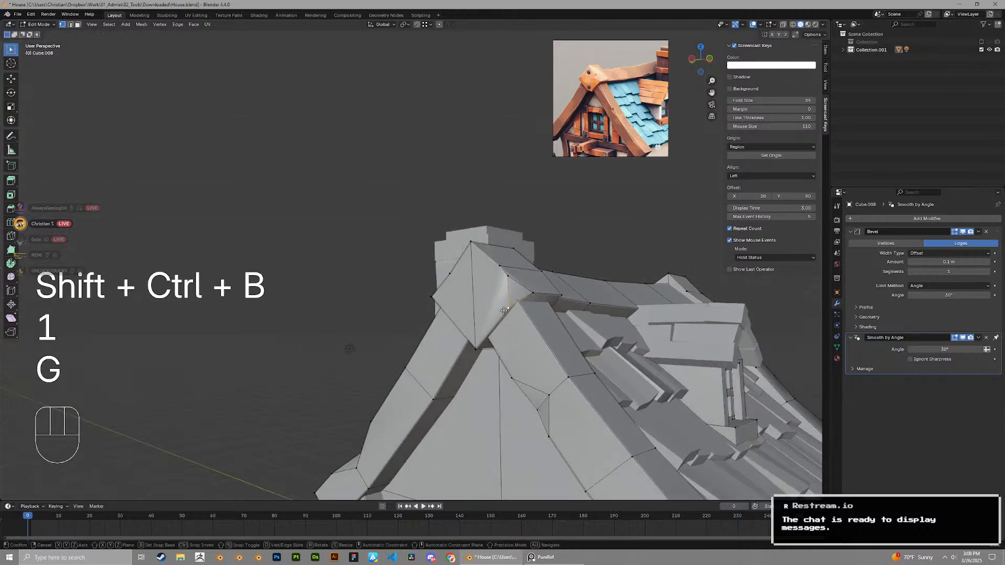
{"action": "left_click", "coordinate": [501, 316]}
{"action": "key", "text": "Tab"}
{"action": "scroll", "coordinate": [500, 314], "scroll_direction": "down", "scroll_amount": 2}
{"action": "middle_click_drag", "start_coordinate": [497, 306], "coordinate": [434, 329]}
Move another vertex at the rear end block's chipped dormer-side corner and leave mesh editing
{"action": "key", "text": "Tab"}
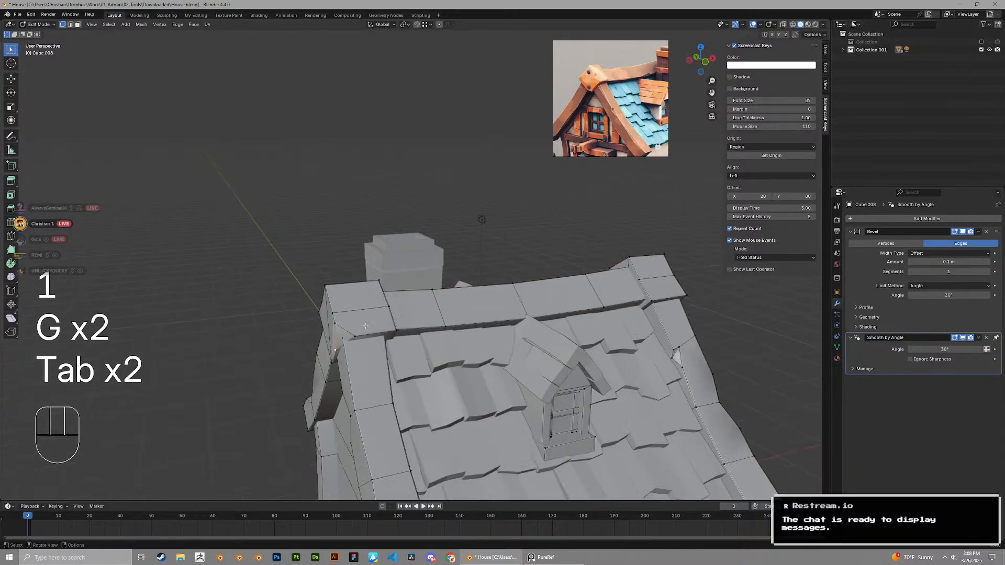
{"action": "key", "text": "1"}
{"action": "middle_click_drag", "start_coordinate": [358, 335], "coordinate": [448, 332]}
{"action": "left_click", "coordinate": [340, 343]}
{"action": "key", "text": "g"}
{"action": "left_click", "coordinate": [329, 346]}
{"action": "key", "text": "Tab"}
Try to chip the ridge beam's front end block on the dormer side with vertex bevels
{"action": "key", "text": "Tab"}
{"action": "key", "text": "2"}
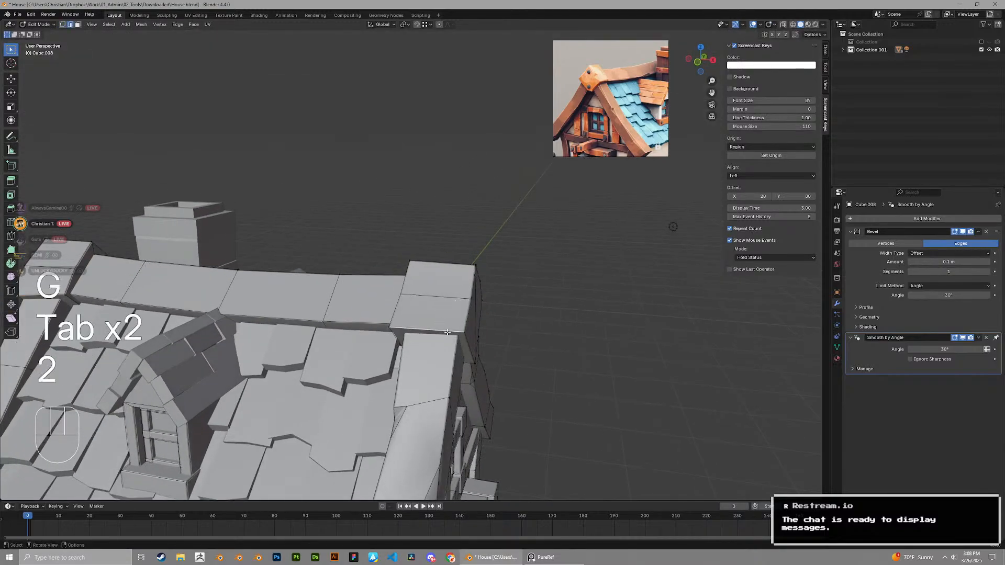
{"action": "key", "text": "ctrl+shift+b"}
{"action": "left_click", "coordinate": [516, 329]}
{"action": "mouse_move", "coordinate": [515, 330]}
{"action": "middle_mouse_down"}
{"action": "mouse_move", "coordinate": [455, 311]}
{"action": "mouse_move", "coordinate": [542, 318]}
{"action": "mouse_move", "coordinate": [516, 350]}
{"action": "middle_mouse_up"}
{"action": "key", "text": "ctrl+z"}
{"action": "left_click", "coordinate": [465, 305]}
{"action": "key", "text": "ctrl+shift+b"}
{"action": "left_click", "coordinate": [558, 327]}
{"action": "key", "text": "ctrl+z"}
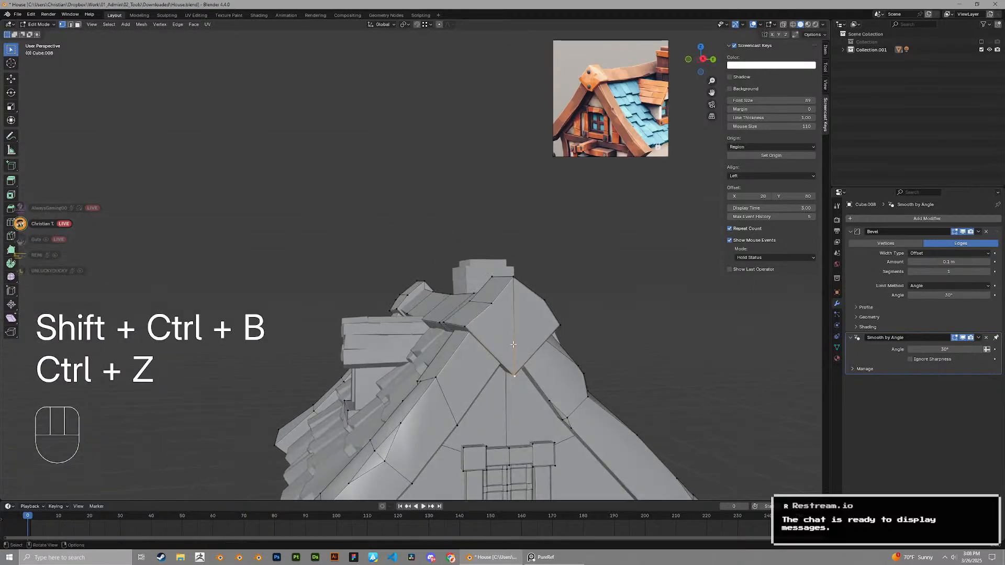
Bevel the upper dormer-side edge of the ridge beam's front end block
{"action": "key", "text": "2"}
{"action": "key", "text": "ctrl+shift+b"}
{"action": "key", "text": "ctrl+z"}
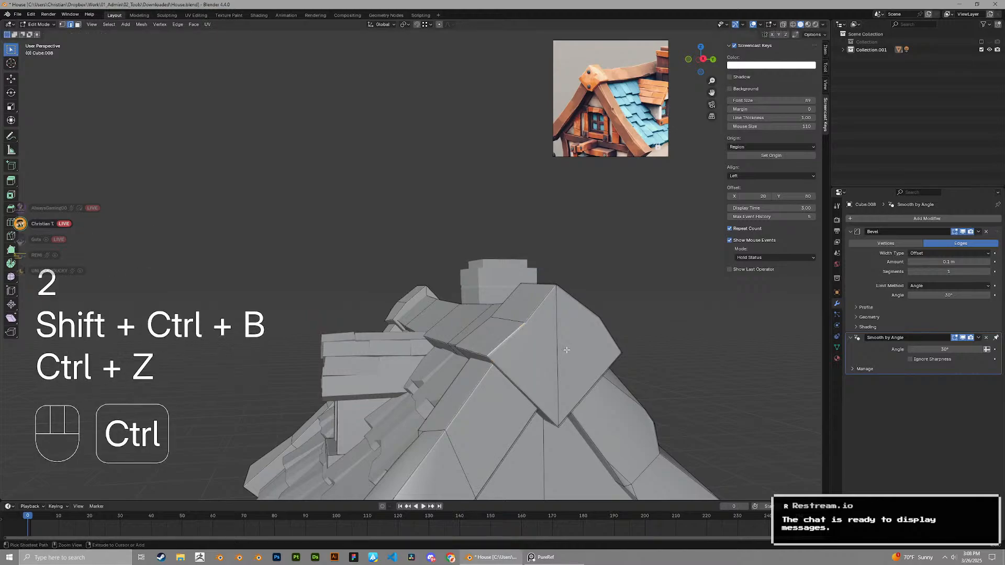
{"action": "key", "text": "ctrl+b"}
{"action": "key", "text": "ctrl+z"}
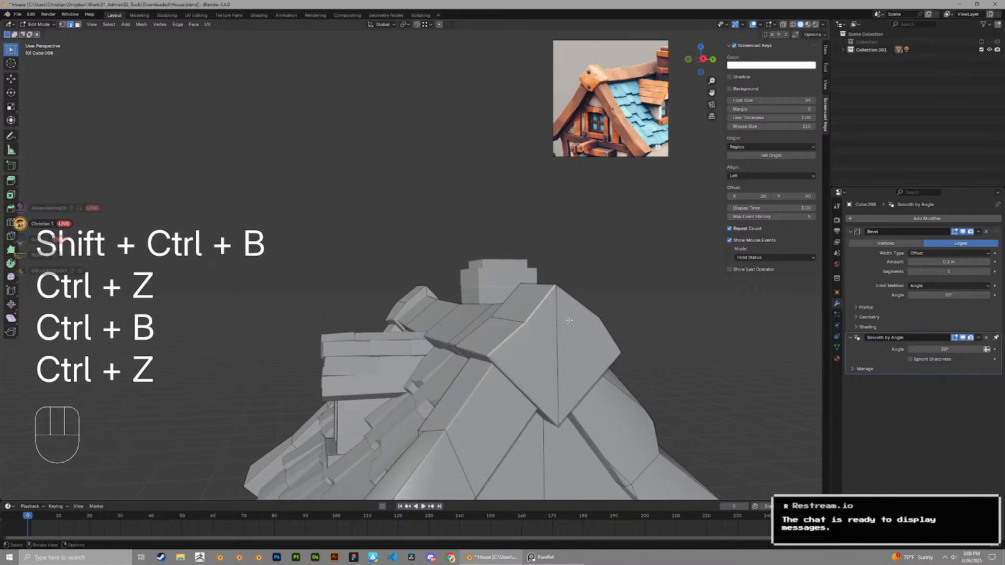
{"action": "key", "text": "ctrl+b"}
{"action": "left_click", "coordinate": [595, 335]}
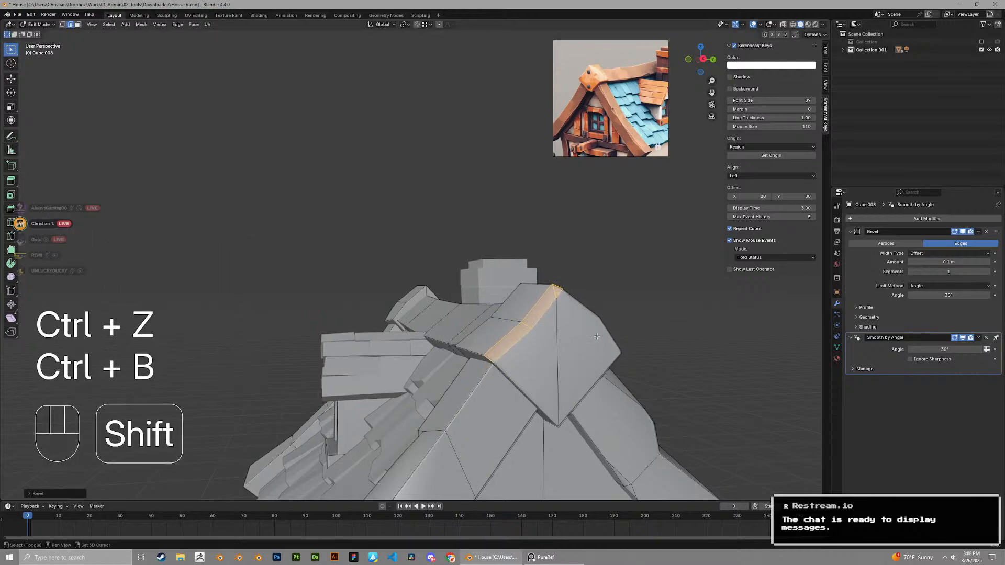
Move the beveled strip's vertices on the front end block to taper the chip
{"action": "middle_click_drag", "start_coordinate": [595, 335], "coordinate": [541, 327], "text": "shift"}
{"action": "key", "text": "1"}
{"action": "left_click", "coordinate": [504, 281]}
{"action": "key", "text": "g"}
{"action": "middle_click_drag", "start_coordinate": [504, 283], "coordinate": [558, 300]}
{"action": "key", "text": "g"}
{"action": "left_click", "coordinate": [503, 330]}
{"action": "key", "text": "Tab"}
Slide a vertex of the front end block's chip along its edge
{"action": "scroll", "coordinate": [507, 334], "scroll_direction": "down", "scroll_amount": 4}
{"action": "key", "text": "Tab"}
{"action": "scroll", "coordinate": [555, 298], "scroll_direction": "up", "scroll_amount": 3}
{"action": "key", "text": "1"}
{"action": "left_click", "coordinate": [475, 280]}
{"action": "key", "text": "g"}
{"action": "key", "text": "g"}
{"action": "middle_click_drag", "start_coordinate": [476, 280], "coordinate": [386, 301]}
{"action": "left_click", "coordinate": [498, 293]}
Slide the lower dormer-side corner vertex of the front end block down along the front face's edge
{"action": "key", "text": "Tab"}
{"action": "key", "text": "Tab"}
{"action": "key", "text": "1"}
{"action": "left_click", "coordinate": [445, 281]}
{"action": "key", "text": "g"}
{"action": "key", "text": "g"}
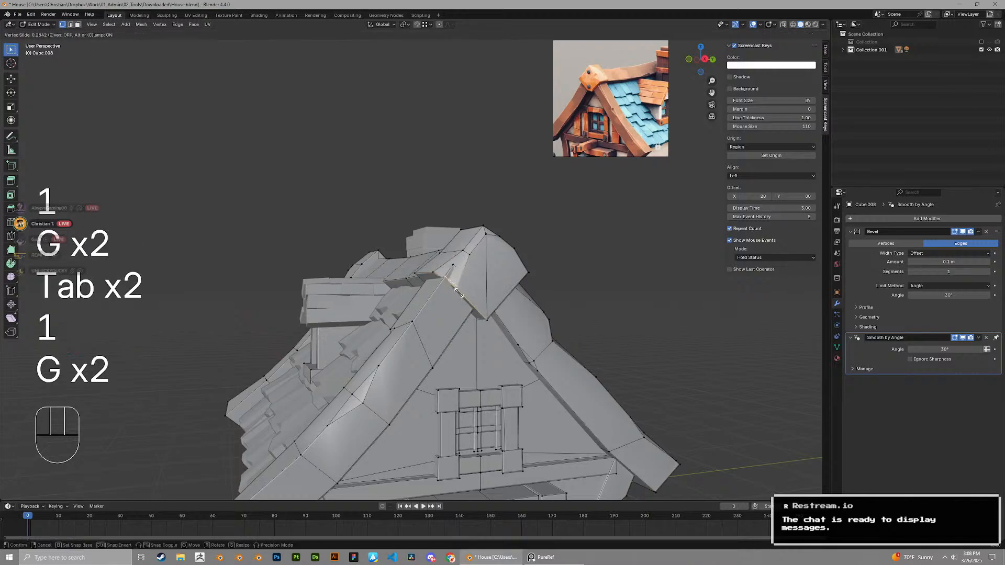
{"action": "left_click", "coordinate": [456, 290]}
Undo the recent bevel and vertex slides on the ridge beam's front end block
{"action": "mouse_move", "coordinate": [446, 272]}
{"action": "middle_mouse_down"}
{"action": "mouse_move", "coordinate": [425, 297]}
{"action": "mouse_move", "coordinate": [434, 299]}
{"action": "mouse_move", "coordinate": [446, 255]}
{"action": "mouse_move", "coordinate": [444, 273]}
{"action": "middle_mouse_up"}
{"action": "key", "text": "2"}
{"action": "key", "text": "ctrl+z"}
{"action": "scroll", "coordinate": [444, 273], "scroll_direction": "down", "scroll_amount": 2}
{"action": "middle_click_drag", "start_coordinate": [443, 273], "coordinate": [469, 262]}
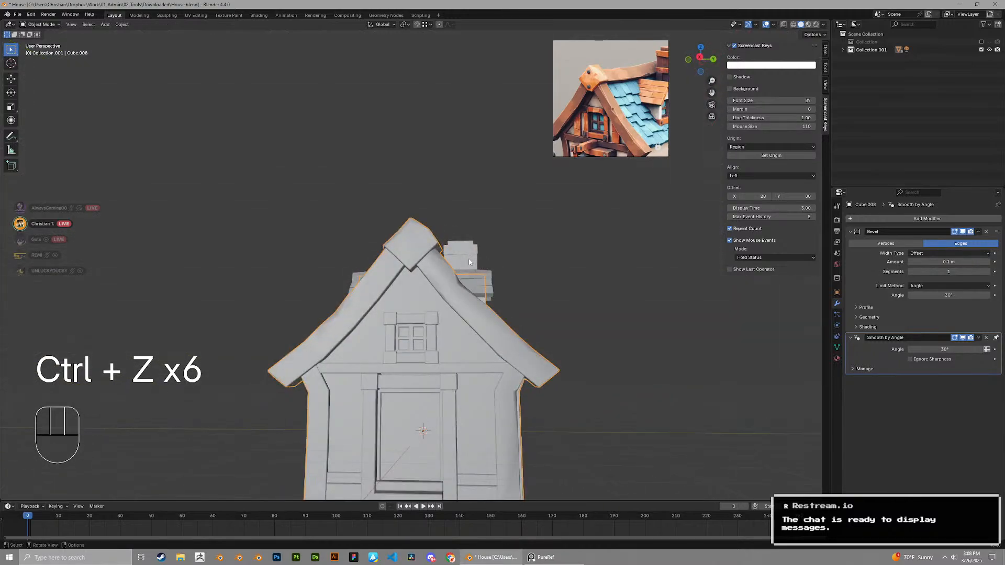
Bevel the lower chimney-side edge of the ridge beam's front end block
{"action": "key", "text": "Tab"}
{"action": "scroll", "coordinate": [469, 262], "scroll_direction": "up", "scroll_amount": 3}
{"action": "key", "text": "2"}
{"action": "scroll", "coordinate": [470, 262], "scroll_direction": "up", "scroll_amount": 2}
{"action": "key", "text": "ctrl+b"}
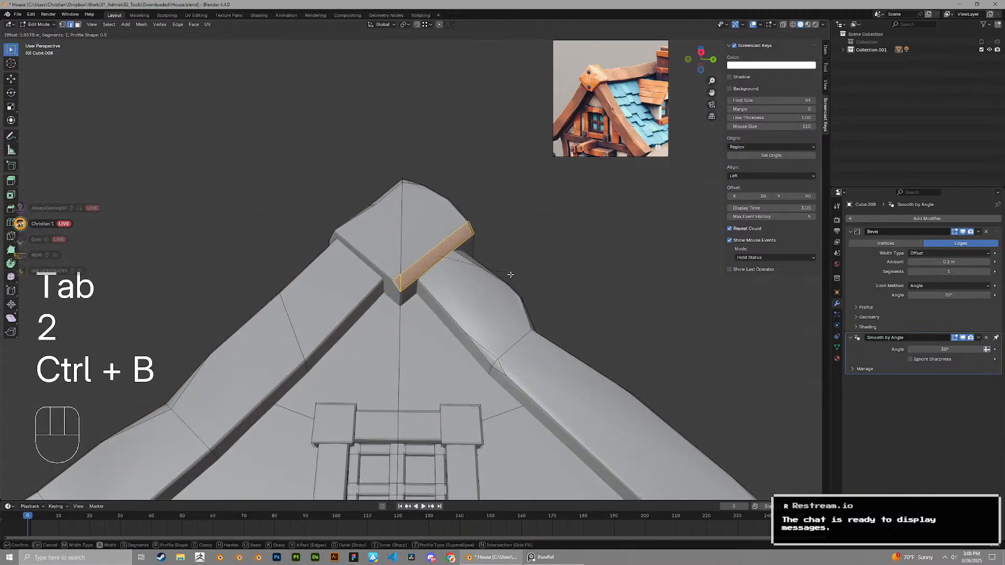
{"action": "left_click", "coordinate": [510, 274]}
Slide the new bevel's vertices along their edges to shape a tapered chip on the front end block
{"action": "key", "text": "1"}
{"action": "key", "text": "g"}
{"action": "key", "text": "g"}
{"action": "key", "text": "g"}
{"action": "key", "text": "g"}
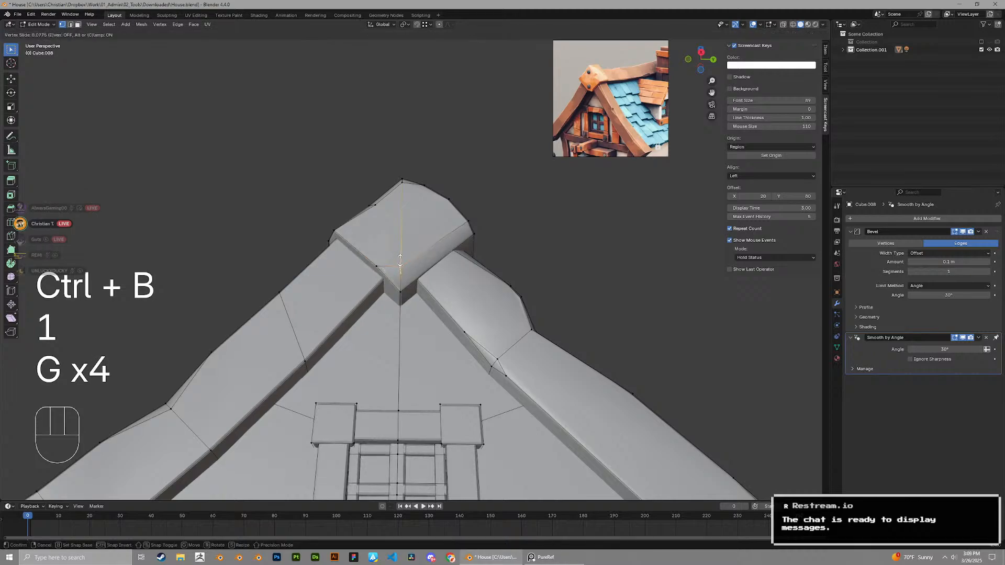
{"action": "left_click", "coordinate": [444, 238]}
{"action": "key", "text": "g"}
{"action": "key", "text": "g"}
{"action": "middle_click_drag", "start_coordinate": [462, 227], "coordinate": [644, 287]}
{"action": "left_click", "coordinate": [429, 260]}
{"action": "key", "text": "Tab"}
Bevel the dormer-side upper edge of the ridge beam's front end block
{"action": "scroll", "coordinate": [464, 270], "scroll_direction": "down", "scroll_amount": 6}
{"action": "scroll", "coordinate": [511, 267], "scroll_direction": "up", "scroll_amount": 4}
{"action": "key", "text": "Tab"}
{"action": "key", "text": "2"}
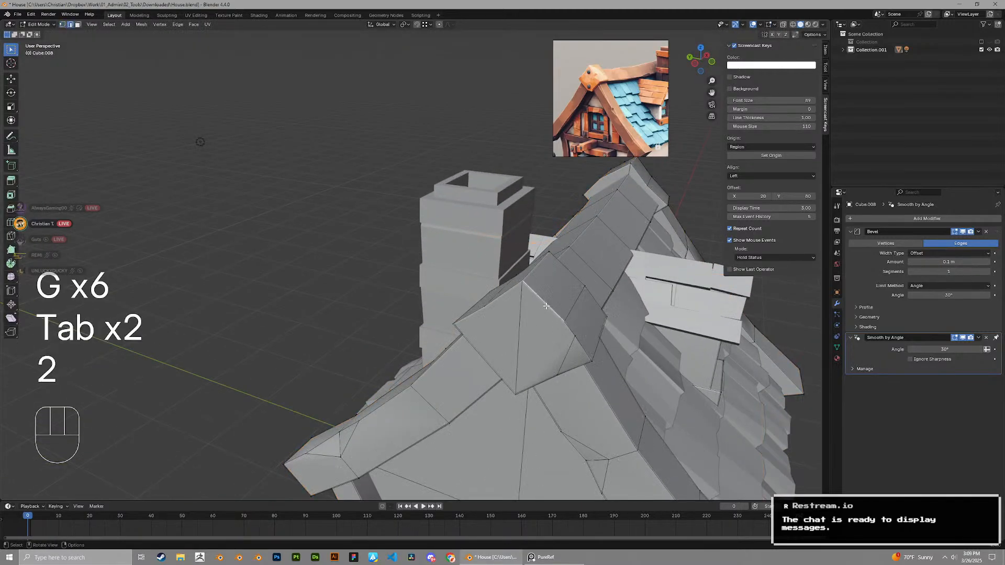
{"action": "left_click", "coordinate": [544, 304]}
{"action": "middle_click_drag", "start_coordinate": [513, 269], "coordinate": [544, 334]}
{"action": "key", "text": "ctrl+b"}
{"action": "left_click", "coordinate": [564, 333]}
Slide the new bevel's vertices along their edges to taper the chip on the end block's dormer side
{"action": "key", "text": "1"}
{"action": "left_click", "coordinate": [567, 299]}
{"action": "mouse_move", "coordinate": [567, 293]}
{"action": "middle_mouse_down"}
{"action": "mouse_move", "coordinate": [570, 306]}
{"action": "mouse_move", "coordinate": [581, 302]}
{"action": "middle_mouse_up"}
{"action": "key", "text": "g"}
{"action": "key", "text": "g"}
{"action": "left_click", "coordinate": [573, 306]}
{"action": "left_click", "coordinate": [488, 305]}
{"action": "middle_click_drag", "start_coordinate": [490, 305], "coordinate": [477, 366]}
{"action": "key", "text": "g"}
{"action": "key", "text": "g"}
{"action": "left_click", "coordinate": [492, 318]}
{"action": "left_click", "coordinate": [503, 320]}
{"action": "left_click", "coordinate": [482, 373]}
Move the vertices around the lower tip of the ridge beam's front end block to make its outline irregular
{"action": "middle_click_drag", "start_coordinate": [482, 373], "coordinate": [439, 335]}
{"action": "left_click", "coordinate": [506, 386]}
{"action": "middle_click_drag", "start_coordinate": [506, 386], "coordinate": [467, 330]}
{"action": "key", "text": "g"}
{"action": "left_click", "coordinate": [464, 358]}
{"action": "left_click", "coordinate": [510, 376]}
{"action": "key", "text": "g"}
{"action": "key", "text": "g"}
{"action": "left_click", "coordinate": [509, 368]}
{"action": "key", "text": "g"}
{"action": "left_click", "coordinate": [568, 412]}
Save the file, undo the last edit and reposition the vertex at the front end block's lower tip
{"action": "key", "text": "Tab"}
{"action": "scroll", "coordinate": [542, 383], "scroll_direction": "down", "scroll_amount": 3}
{"action": "key", "text": "ctrl+s"}
{"action": "key", "text": "ctrl+z"}
{"action": "scroll", "coordinate": [471, 331], "scroll_direction": "up", "scroll_amount": 2}
{"action": "key", "text": "g"}
{"action": "key", "text": "g"}
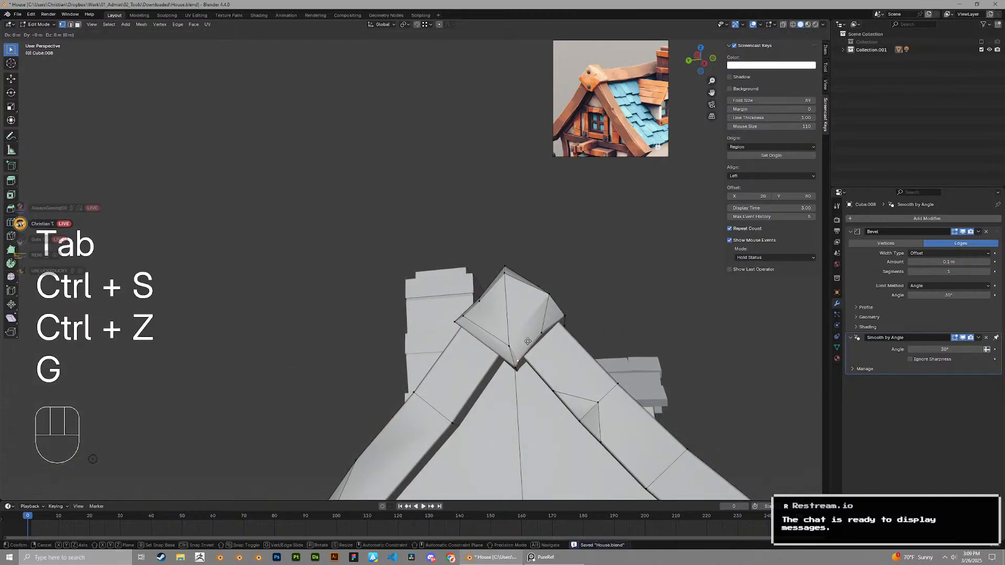
{"action": "left_click", "coordinate": [529, 355]}
Adjust the chimney-side geometry of the ridge beam's front end block and save the file
{"action": "middle_click_drag", "start_coordinate": [529, 355], "coordinate": [523, 316]}
{"action": "key", "text": "x"}
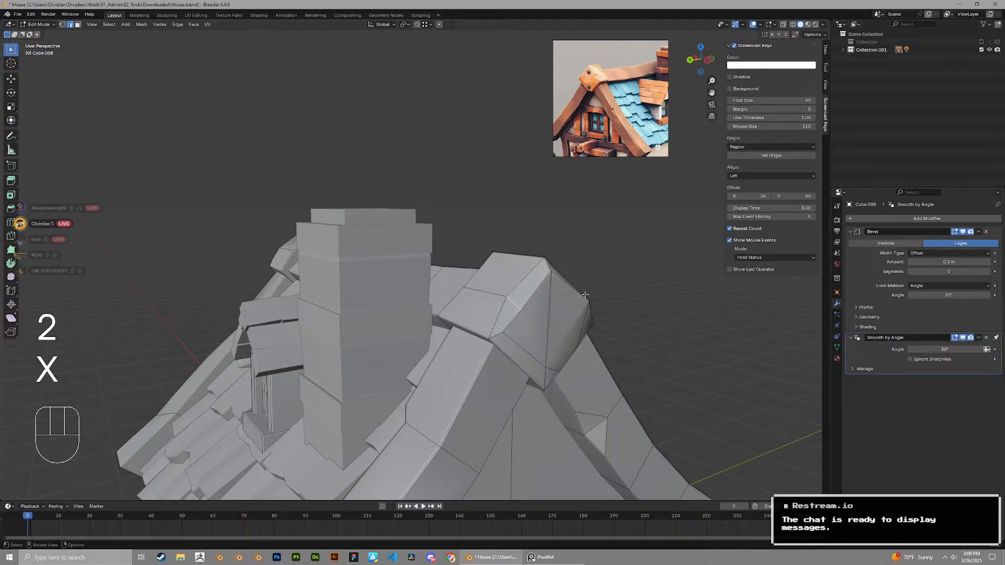
{"action": "key", "text": "g"}
{"action": "key", "text": "Tab"}
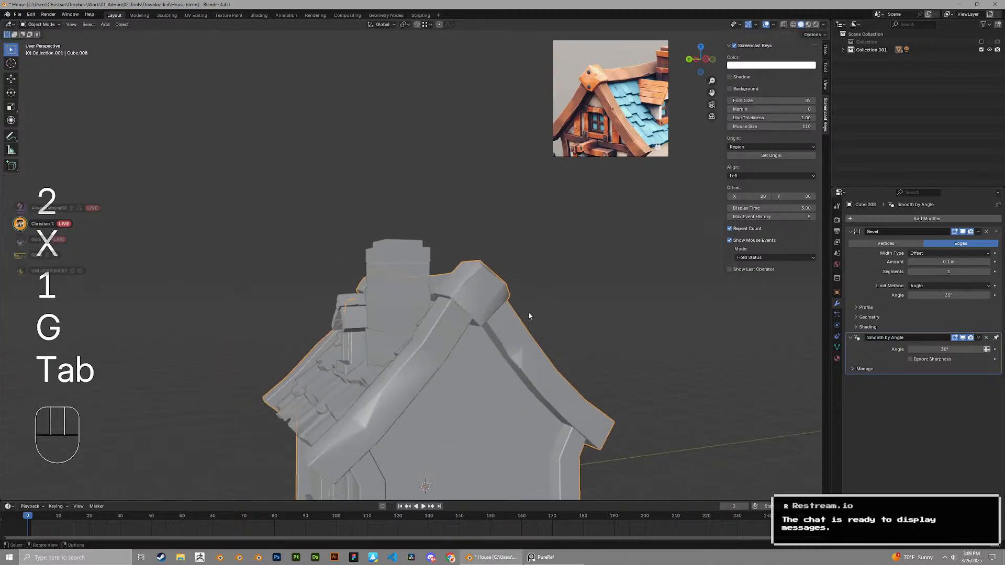
{"action": "key", "text": "ctrl+s"}
Vertex-bevel the upper bend corner of the front corner post with an offset of about 0.08 m and one segment
{"action": "middle_click_drag", "start_coordinate": [510, 324], "coordinate": [467, 264]}
{"action": "scroll", "coordinate": [460, 273], "scroll_direction": "down", "scroll_amount": 1}
{"action": "middle_click_drag", "start_coordinate": [379, 333], "coordinate": [242, 288]}
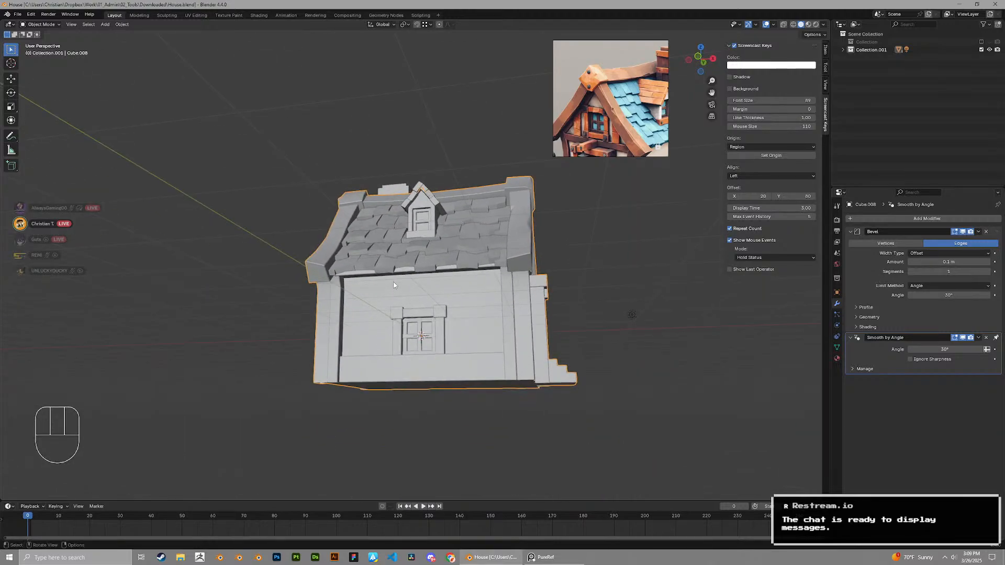
{"action": "scroll", "coordinate": [403, 265], "scroll_direction": "up", "scroll_amount": 3}
{"action": "middle_click_drag", "start_coordinate": [404, 266], "coordinate": [367, 286]}
{"action": "scroll", "coordinate": [369, 287], "scroll_direction": "up", "scroll_amount": 3}
{"action": "key", "text": "Tab"}
{"action": "scroll", "coordinate": [398, 262], "scroll_direction": "up", "scroll_amount": 1}
{"action": "key", "text": "2"}
{"action": "left_click", "coordinate": [507, 187]}
{"action": "middle_click_drag", "start_coordinate": [507, 187], "coordinate": [489, 176]}
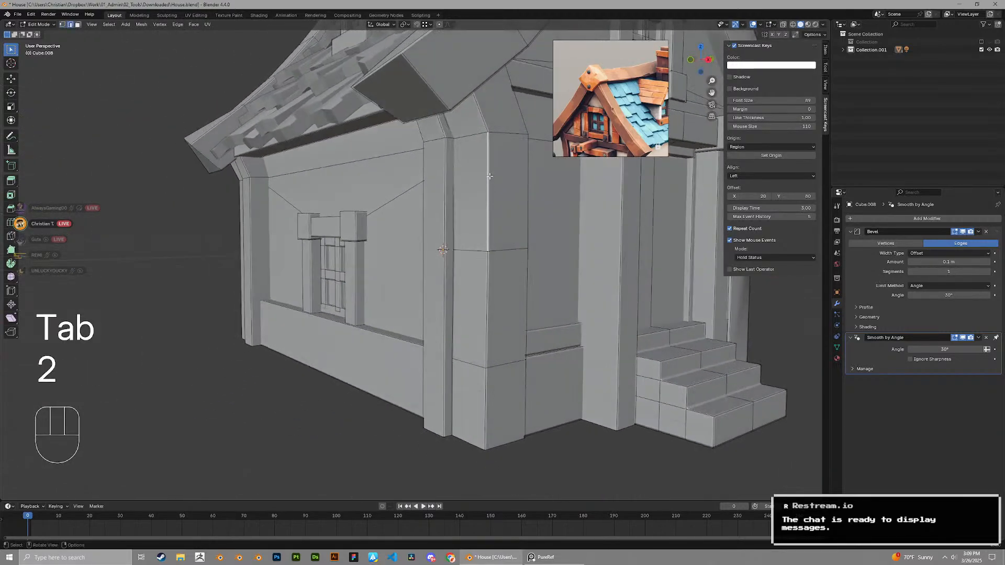
{"action": "key", "text": "ctrl+shift+b"}
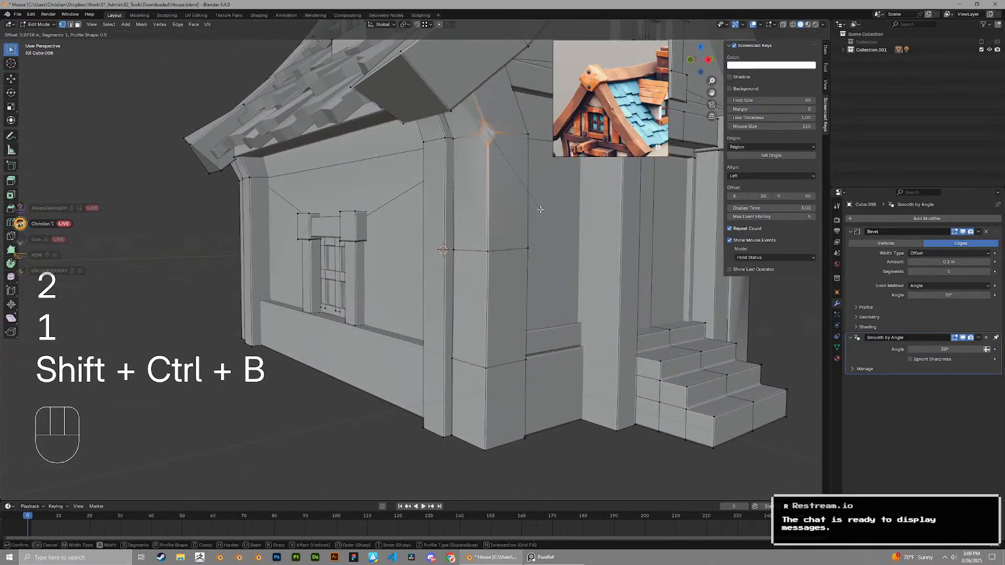
{"action": "left_click", "coordinate": [540, 209]}
Slide the lower vertex of the corner post's new chip down along the post's edge
{"action": "middle_click_drag", "start_coordinate": [540, 210], "coordinate": [468, 264], "text": "shift"}
{"action": "key", "text": "1"}
{"action": "left_click", "coordinate": [419, 214]}
{"action": "key", "text": "g"}
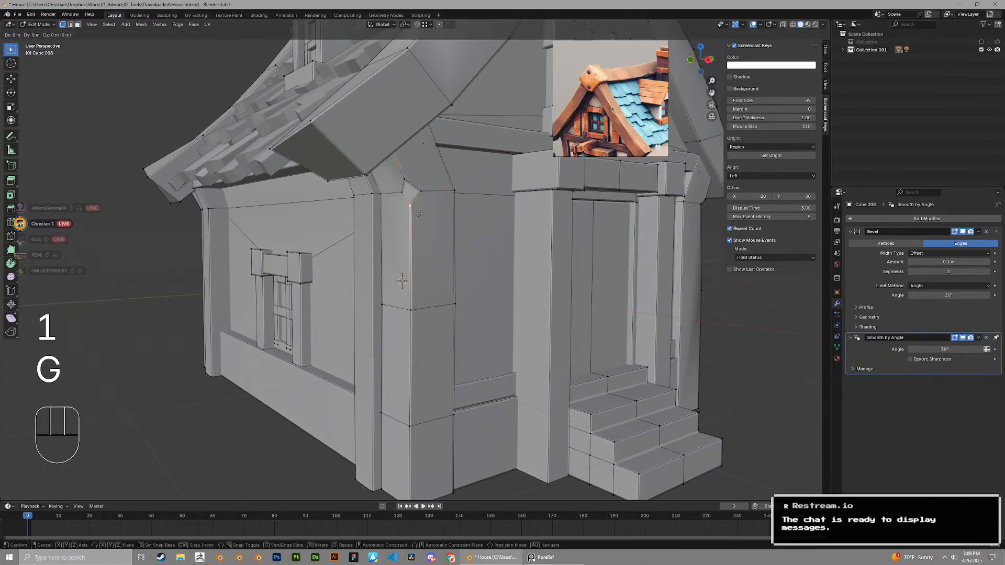
{"action": "left_click", "coordinate": [417, 241]}
Duplicate the horizontal beam half below the gable window and move the copy straight up along Z
{"action": "middle_click_drag", "start_coordinate": [418, 241], "coordinate": [403, 276]}
{"action": "key", "text": "3"}
{"action": "left_click", "coordinate": [408, 268]}
{"action": "key", "text": "l"}
{"action": "left_click", "coordinate": [635, 257]}
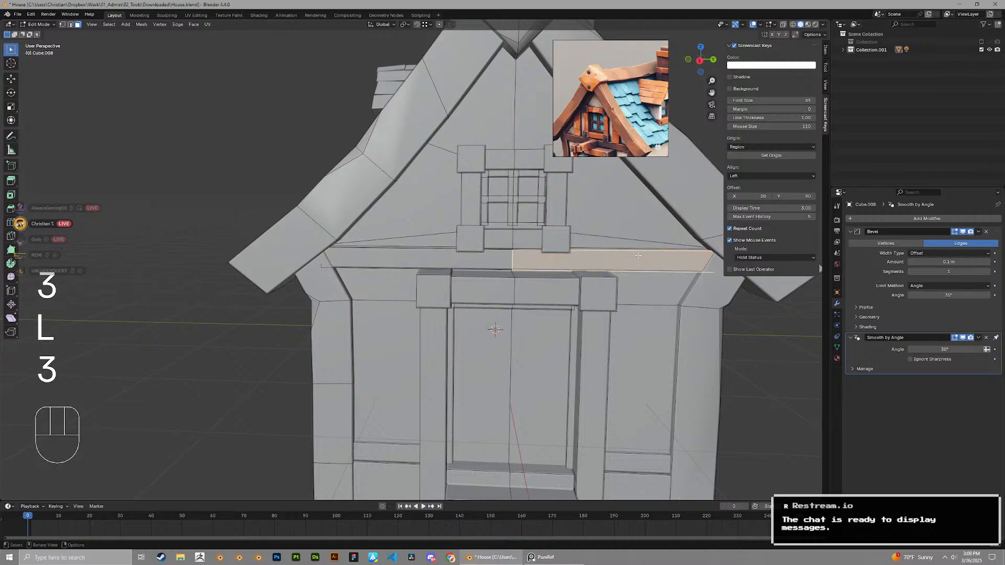
{"action": "middle_click_drag", "start_coordinate": [635, 256], "coordinate": [567, 282], "text": "shift"}
{"action": "key", "text": "shift+d"}
{"action": "key", "text": "z"}
{"action": "left_click", "coordinate": [584, 218]}
{"action": "middle_click_drag", "start_coordinate": [584, 218], "coordinate": [513, 252], "text": "shift"}
Rotate the duplicated beam 90° around the X axis so it stands upright
{"action": "key", "text": "r"}
{"action": "key", "text": "x"}
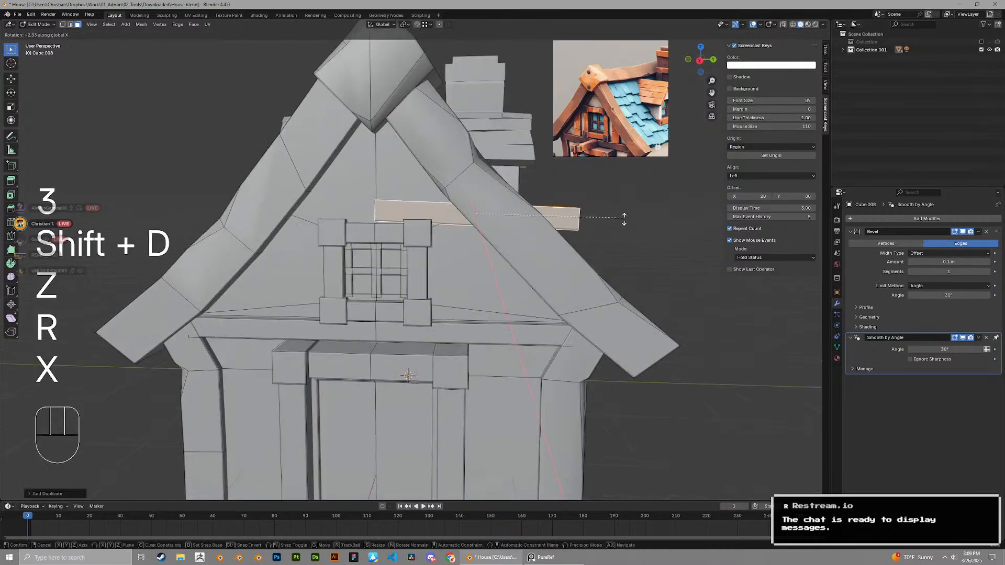
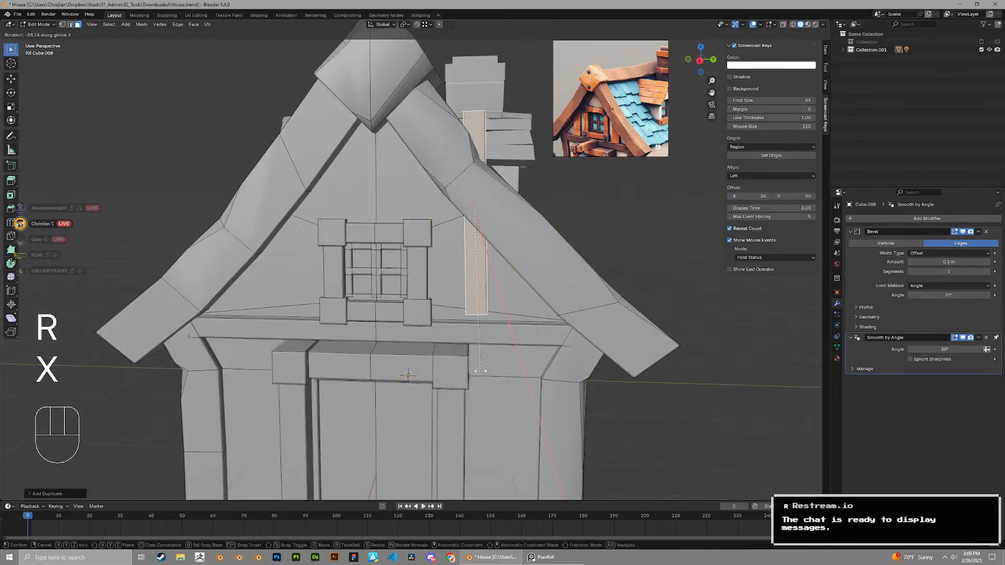
{"action": "type", "text": "80"}
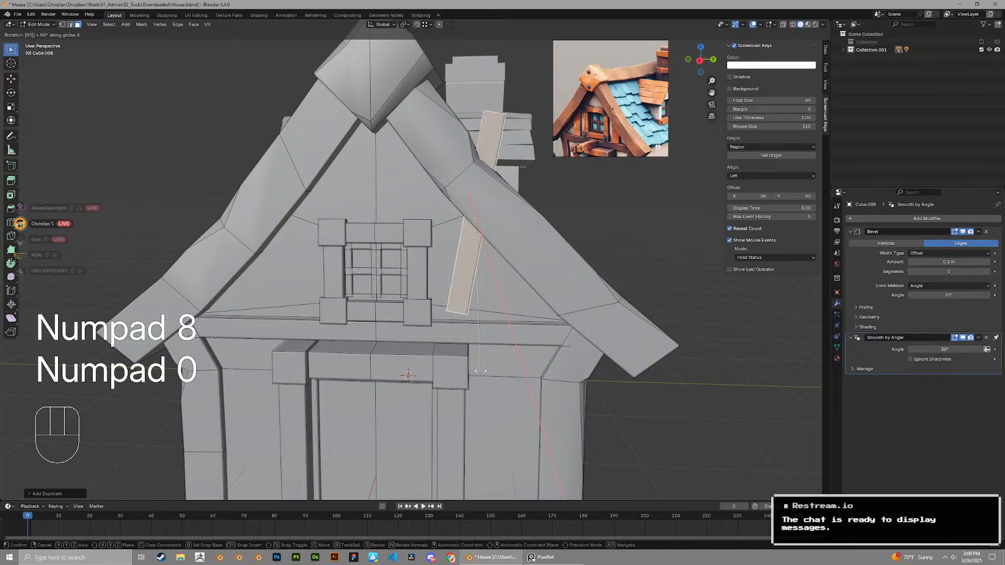
{"action": "key", "text": "BackSpace"}
{"action": "key", "text": "BackSpace"}
{"action": "type", "text": "90"}
{"action": "key", "text": "Return"}
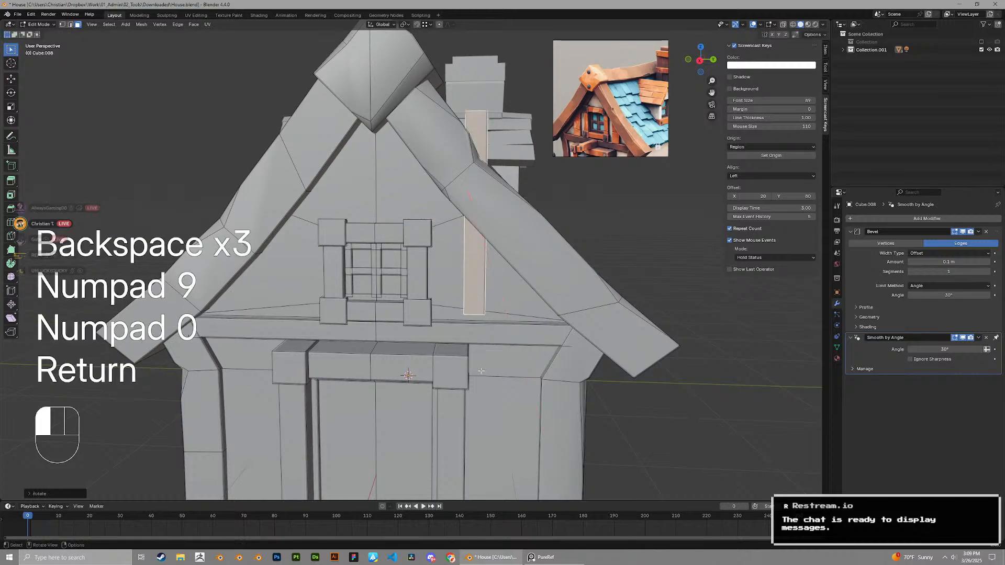
Lower the upright beam along Z onto the horizontal beam beside the gable window
{"action": "key", "text": "l"}
{"action": "key", "text": "g"}
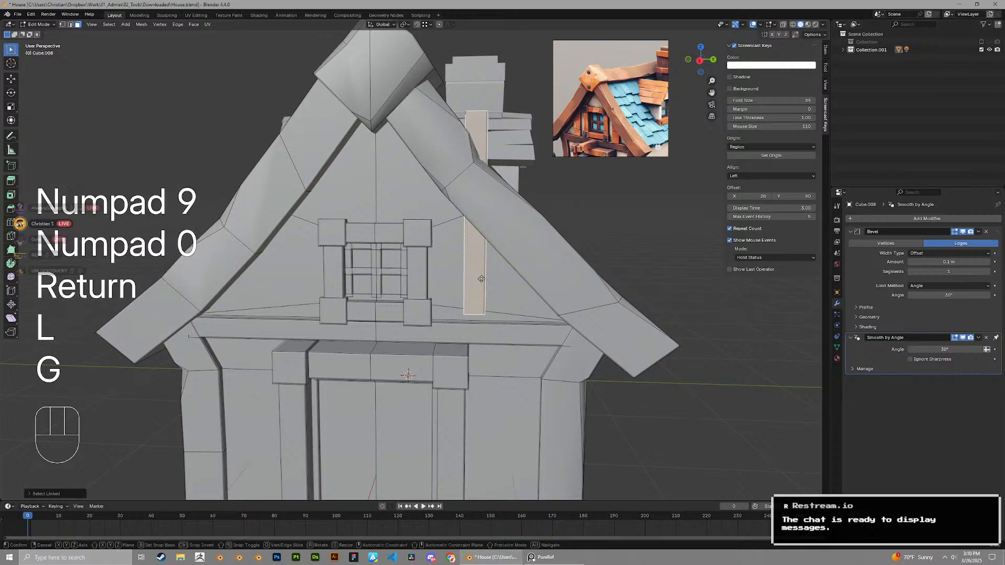
{"action": "key", "text": "z"}
{"action": "left_click", "coordinate": [481, 297]}
{"action": "middle_click_drag", "start_coordinate": [481, 296], "coordinate": [462, 308]}
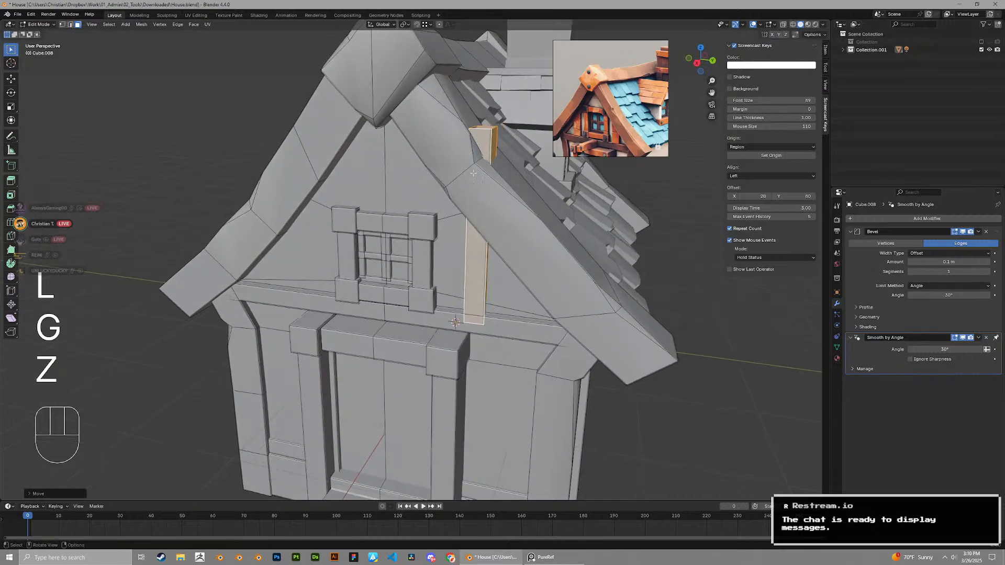
Lower the upright's top edge loop along Z so the end tucks behind the sloping roof beam
{"action": "key", "text": "2"}
{"action": "left_click", "coordinate": [487, 134], "text": "alt"}
{"action": "key", "text": "g"}
{"action": "key", "text": "z"}
{"action": "left_click", "coordinate": [493, 193]}
{"action": "scroll", "coordinate": [578, 115], "scroll_direction": "up", "scroll_amount": 3}
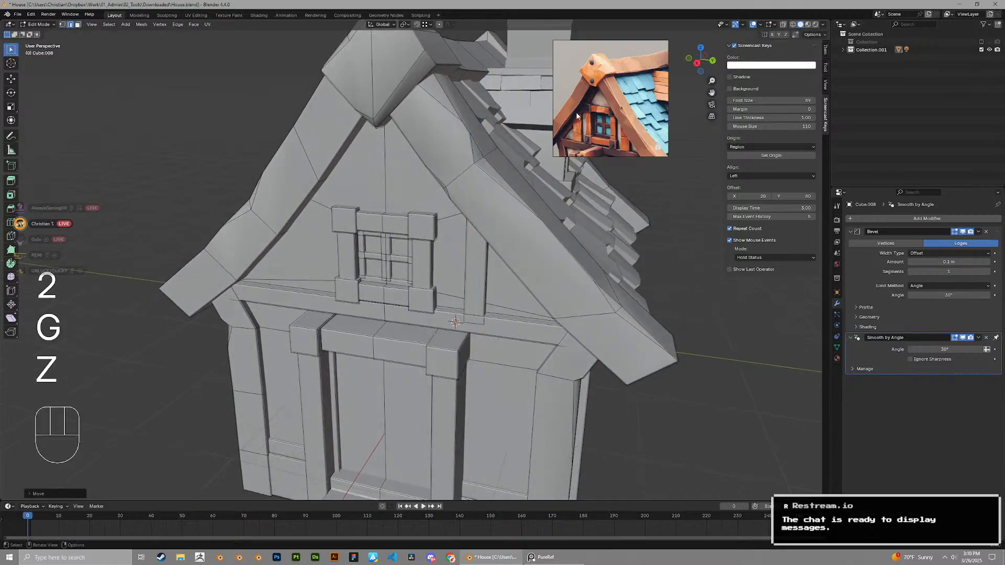
{"action": "middle_click_drag", "start_coordinate": [317, 284], "coordinate": [343, 260]}
{"action": "middle_click_drag", "start_coordinate": [492, 290], "coordinate": [505, 299]}
{"action": "key", "text": "g"}
{"action": "key", "text": "z"}
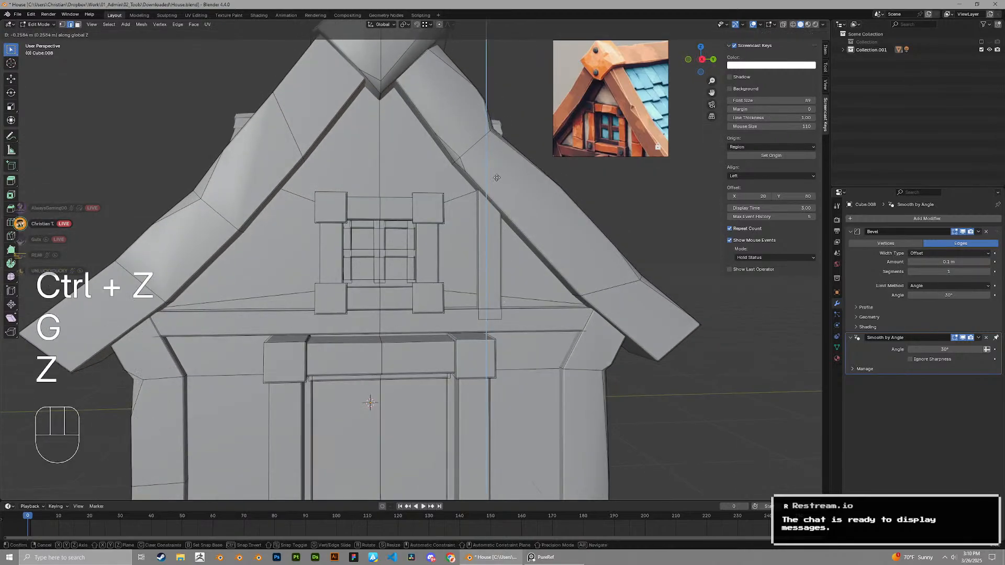
{"action": "left_click", "coordinate": [486, 219]}
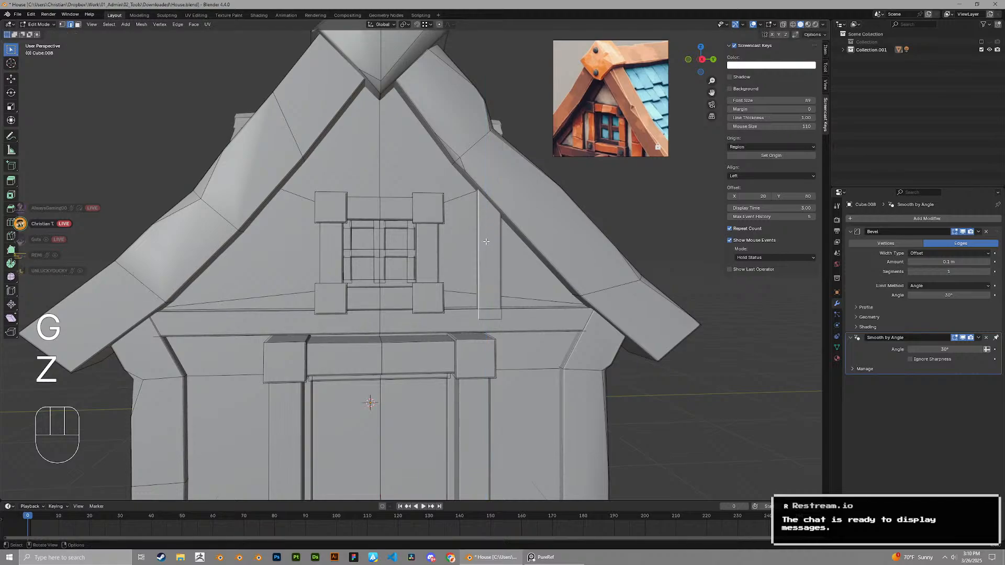
Scale the upright along Z and shift it vertically so its foot meets the horizontal beam's top
{"action": "key", "text": "s"}
{"action": "key", "text": "z"}
{"action": "left_click", "coordinate": [493, 187]}
{"action": "key", "text": "g"}
{"action": "key", "text": "z"}
{"action": "left_click", "coordinate": [493, 189]}
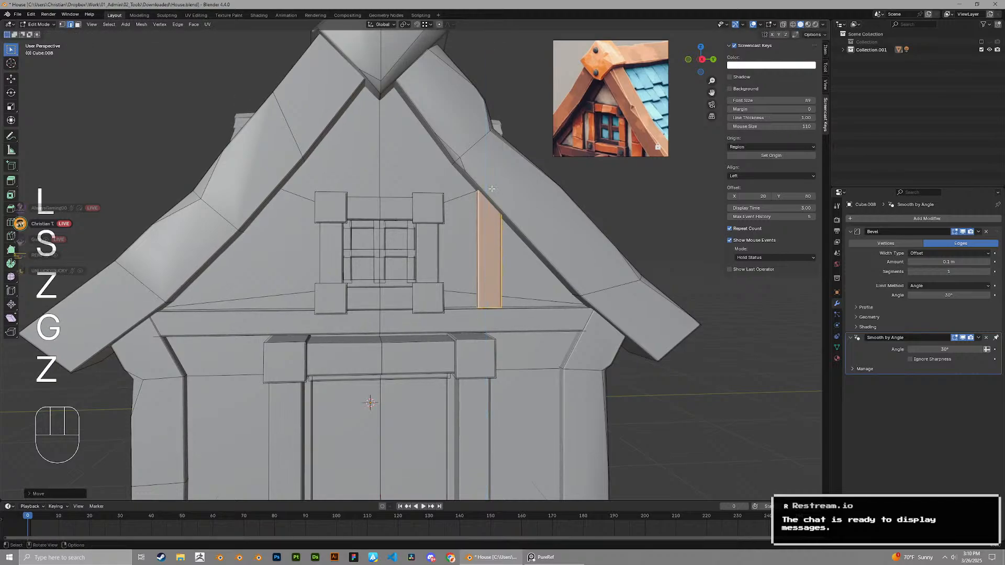
{"action": "key", "text": "g"}
{"action": "key", "text": "z"}
{"action": "left_click", "coordinate": [492, 190]}
Move the upright's top edge along Z to fit it behind the roof beam
{"action": "left_click", "coordinate": [482, 194]}
{"action": "middle_click_drag", "start_coordinate": [482, 195], "coordinate": [486, 247]}
{"action": "key", "text": "g"}
{"action": "key", "text": "z"}
{"action": "left_click", "coordinate": [490, 201]}
{"action": "left_click", "coordinate": [478, 226]}
{"action": "key", "text": "l"}
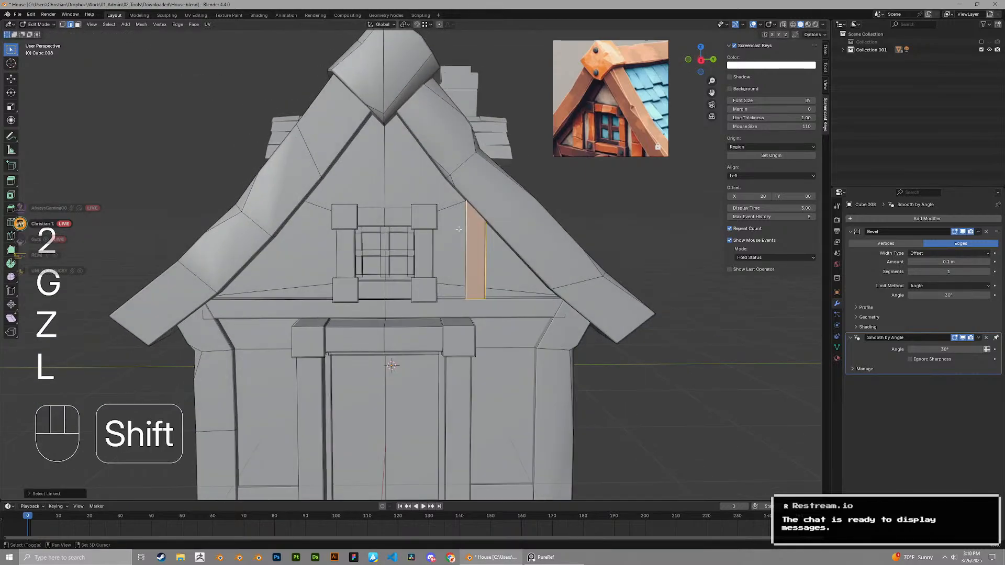
{"action": "key", "text": "shift+d"}
{"action": "key", "text": "ctrl+z"}
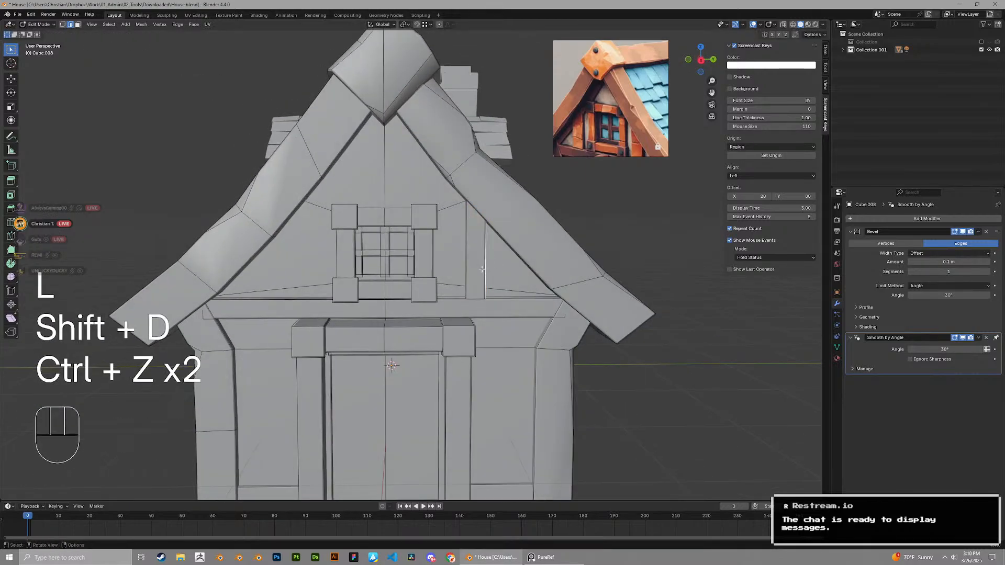
Widen the whole upright along Y by a factor of about 1.45
{"action": "key", "text": "l"}
{"action": "key", "text": "s"}
{"action": "key", "text": "x"}
{"action": "key", "text": "y"}
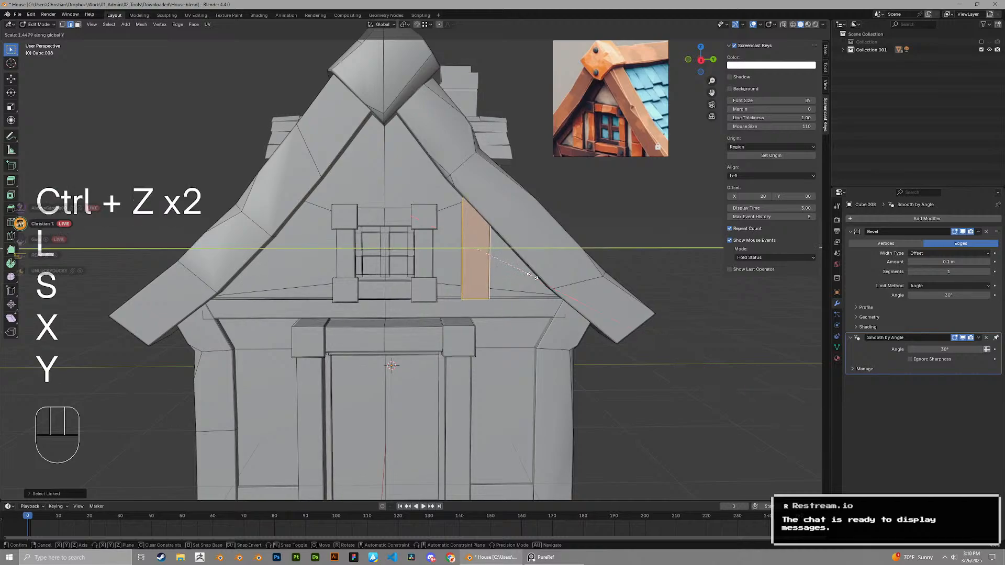
{"action": "left_click", "coordinate": [530, 277]}
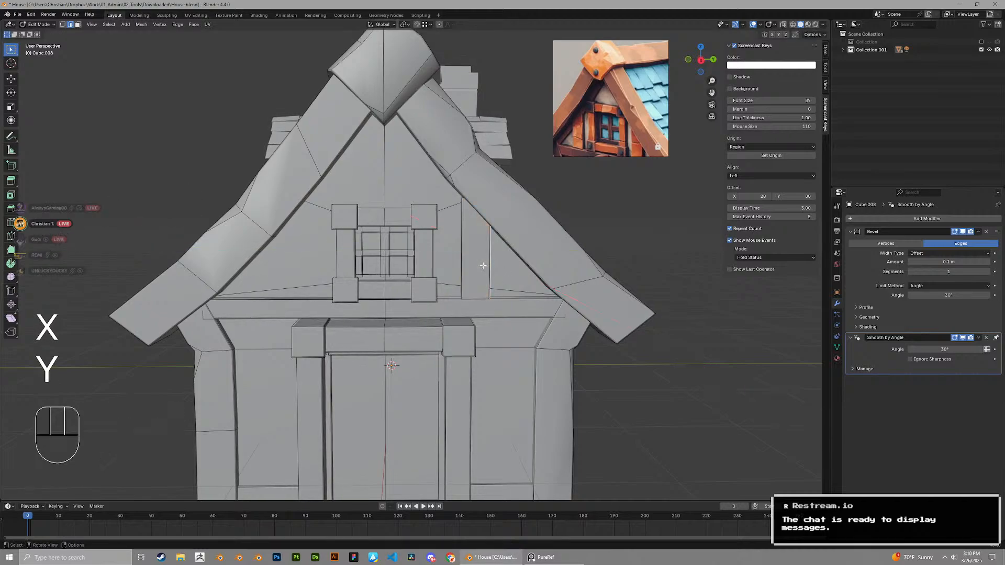
Try to duplicate the upright along Y to the opposite side of the gable window
{"action": "key", "text": "shift+d"}
{"action": "key", "text": "x"}
{"action": "key", "text": "y"}
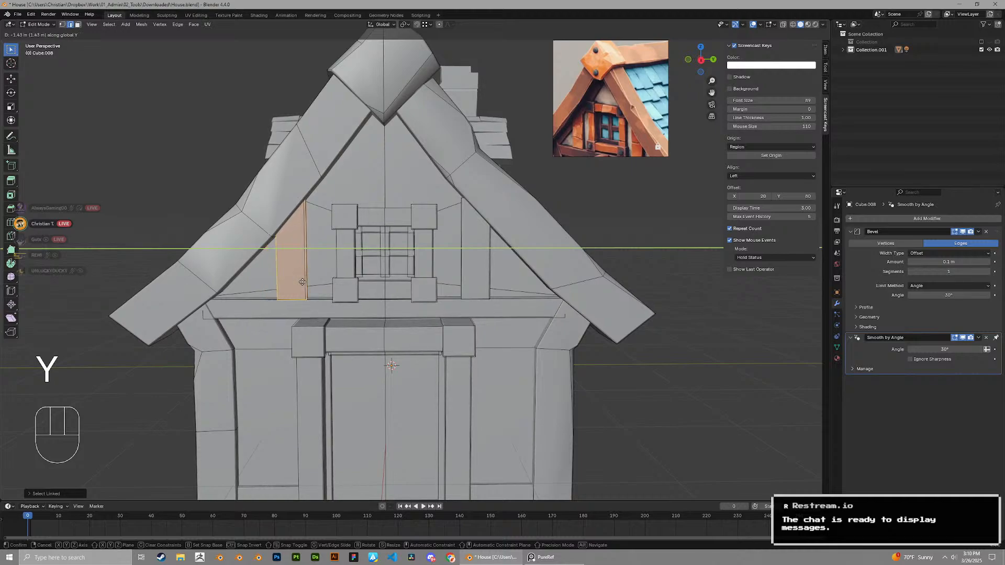
{"action": "left_click", "coordinate": [303, 282]}
{"action": "key", "text": "x"}
{"action": "left_click", "coordinate": [303, 281]}
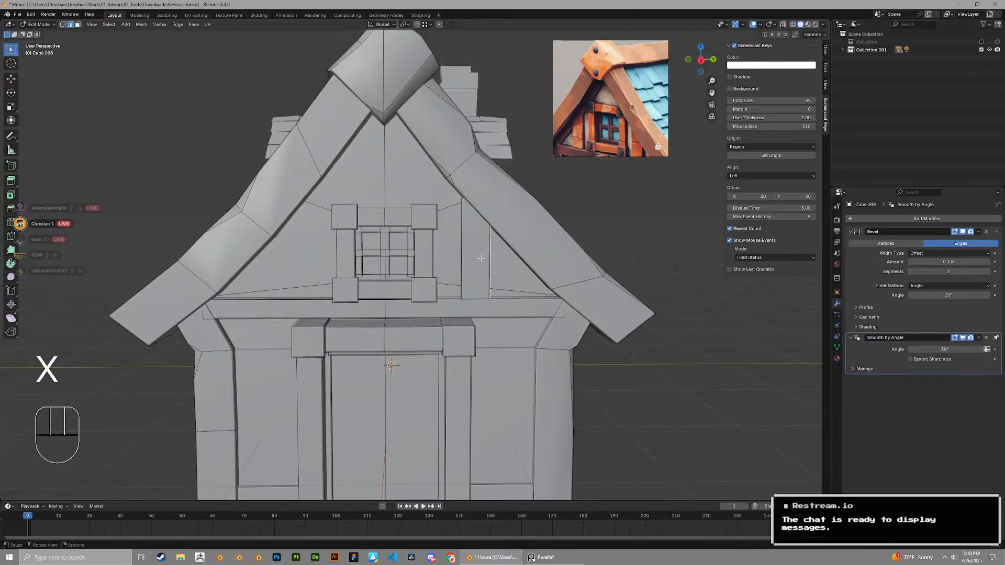
Separate the upright into its own object and give it a Mirror modifier first in the stack, using the house as mirror object
{"action": "left_click", "coordinate": [480, 258]}
{"action": "key", "text": "Tab"}
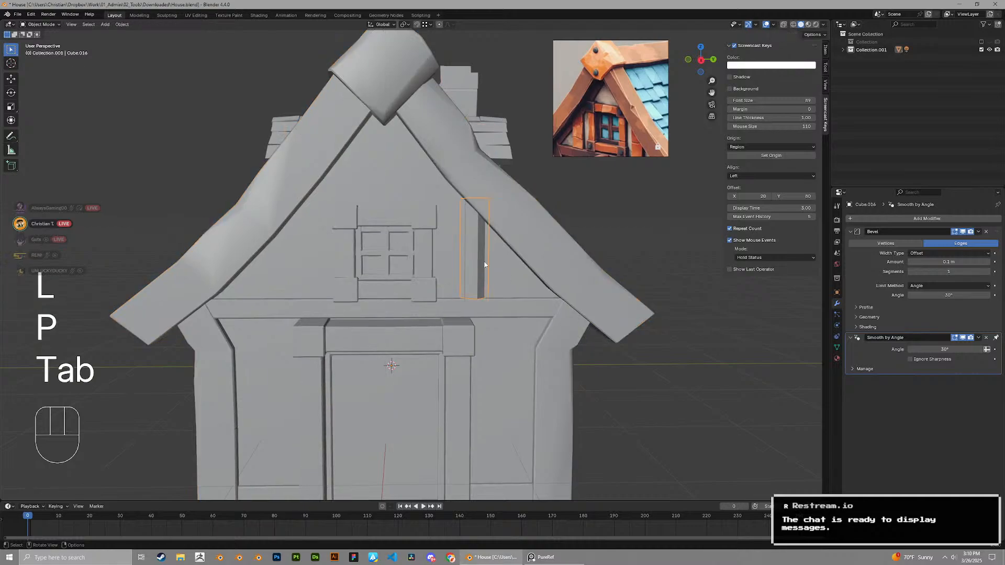
{"action": "left_click", "coordinate": [869, 217]}
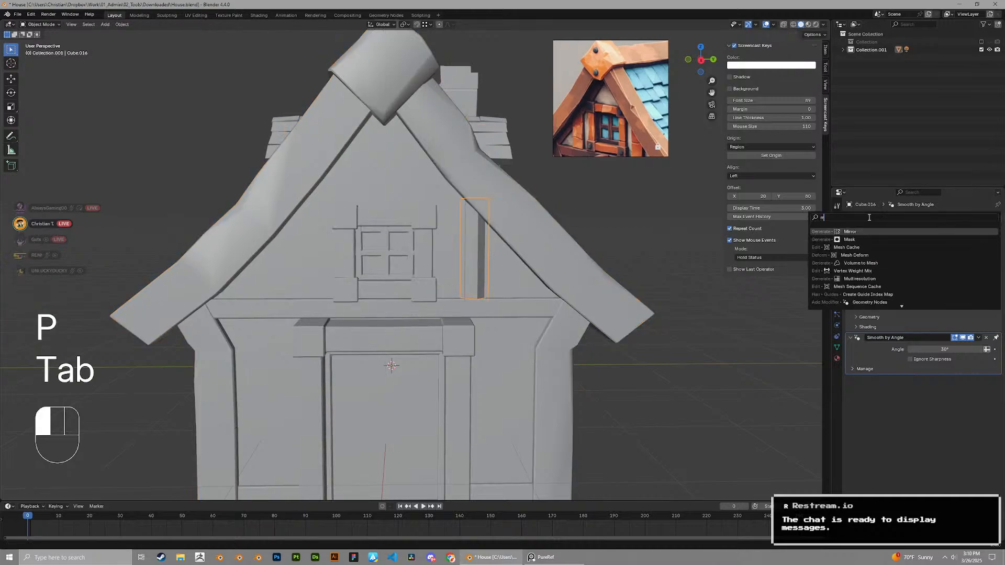
{"action": "key", "text": "Return"}
{"action": "left_click_drag", "start_coordinate": [997, 338], "coordinate": [996, 286]}
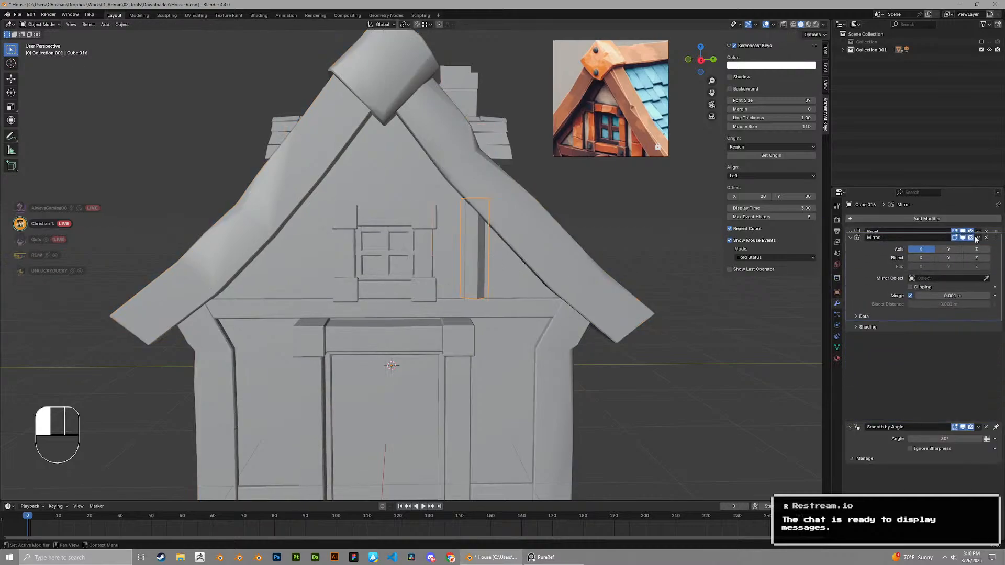
{"action": "left_click", "coordinate": [381, 178]}
Remove the upright's Bevel and Smooth by Angle modifiers and set its mirror axis to Y only
{"action": "scroll", "coordinate": [484, 255], "scroll_direction": "up", "scroll_amount": 2}
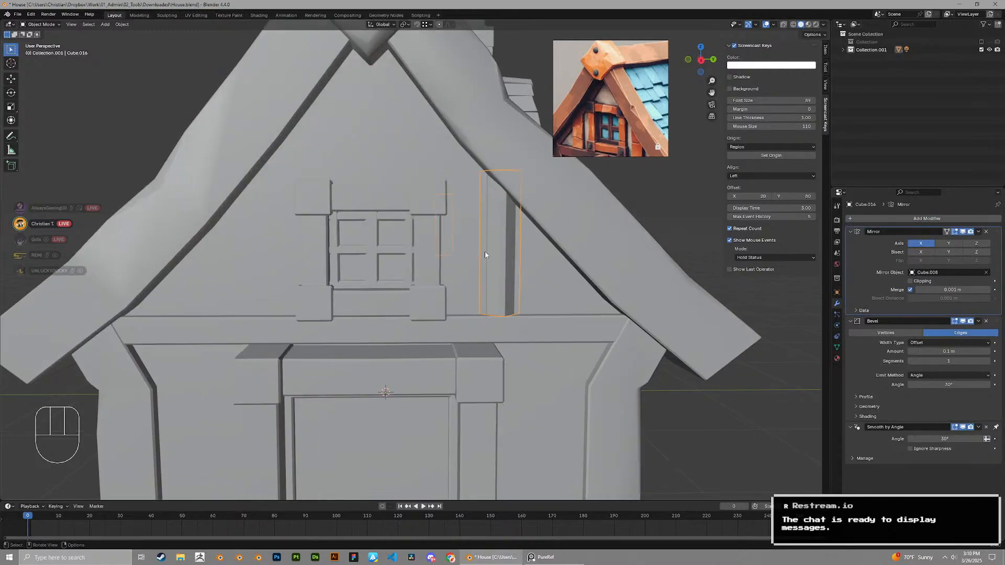
{"action": "left_click", "coordinate": [987, 322]}
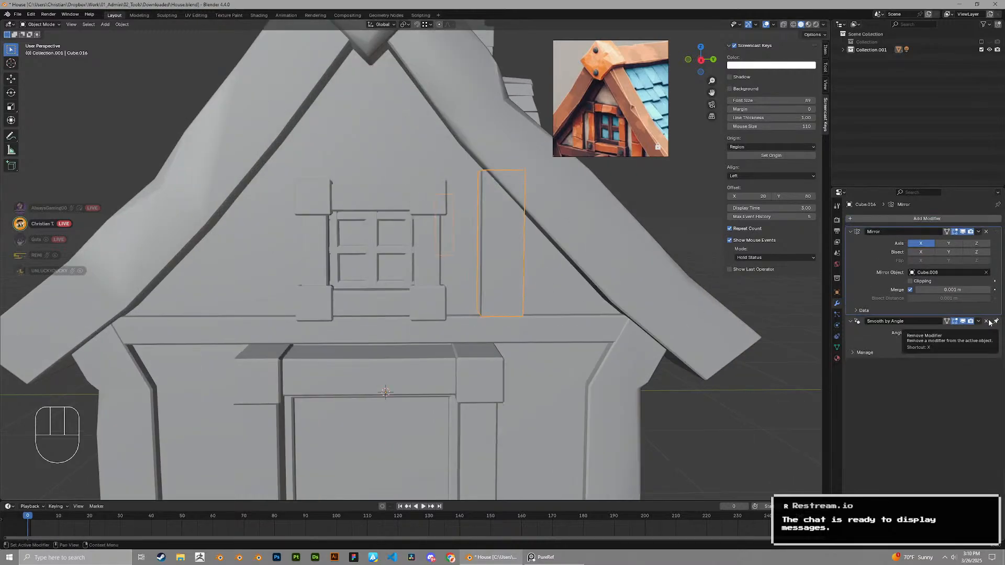
{"action": "left_click", "coordinate": [986, 321]}
{"action": "middle_click_drag", "start_coordinate": [528, 259], "coordinate": [606, 265]}
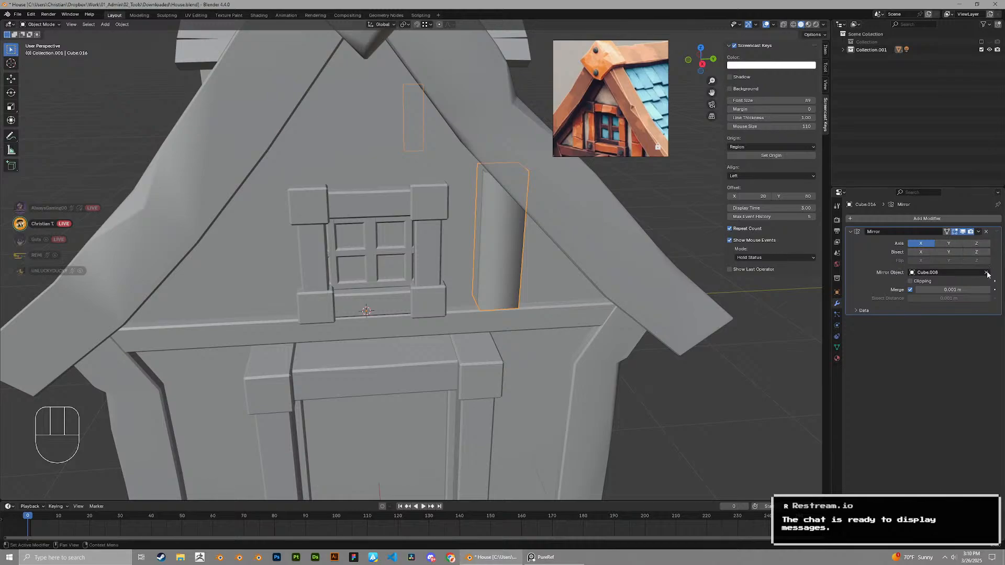
{"action": "scroll", "coordinate": [720, 250], "scroll_direction": "down", "scroll_amount": 5}
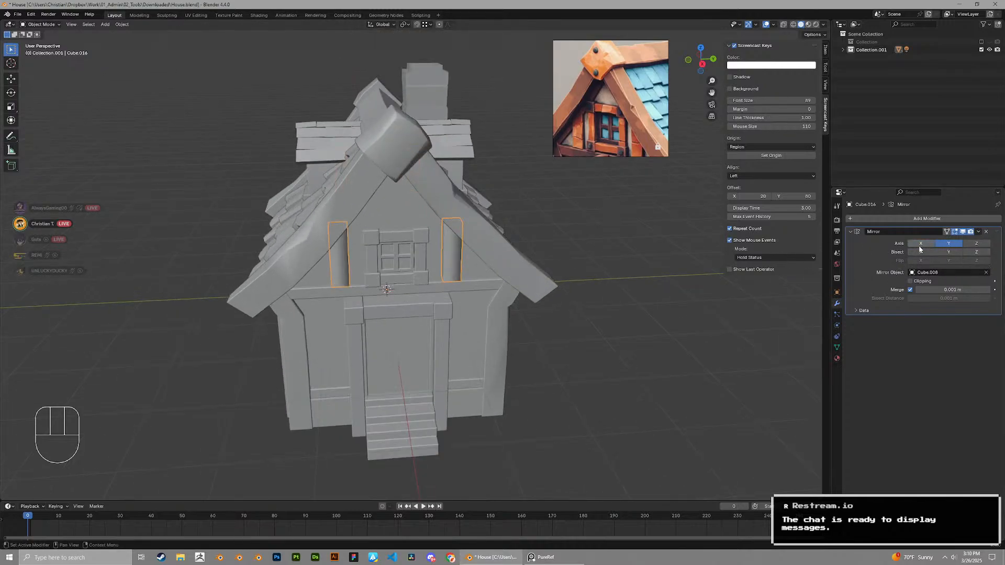
Duplicate the house's horizontal gable beam half and move the copy along X out in front of the facade
{"action": "scroll", "coordinate": [539, 252], "scroll_direction": "up", "scroll_amount": 5}
{"action": "key", "text": "Tab"}
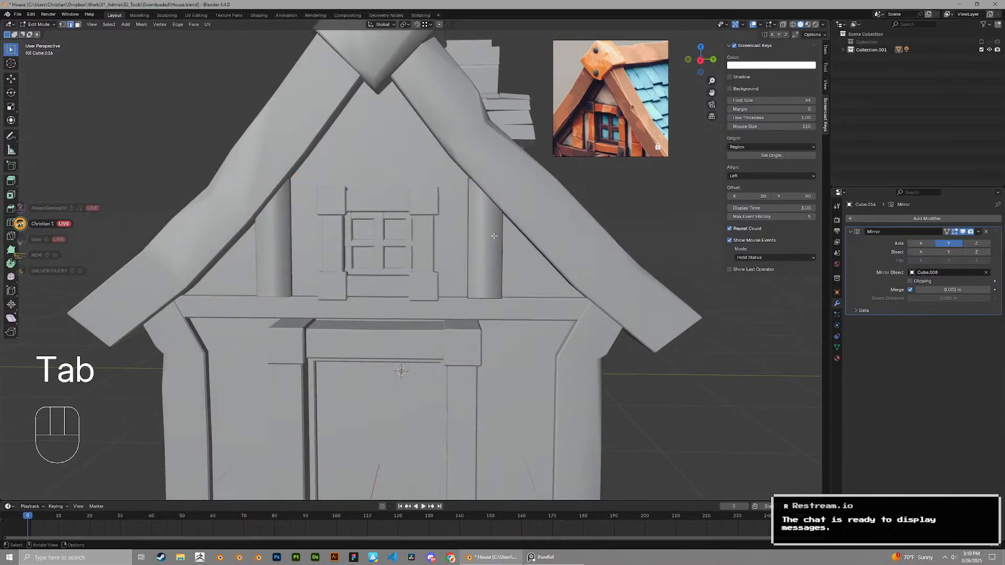
{"action": "key", "text": "Tab"}
{"action": "key", "text": "Tab"}
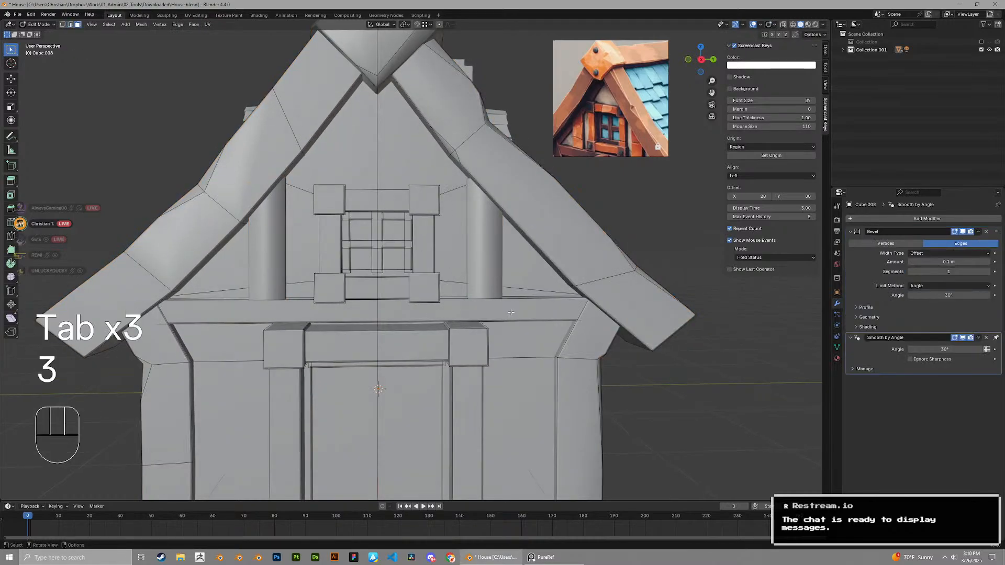
{"action": "left_click", "coordinate": [511, 311]}
{"action": "middle_click_drag", "start_coordinate": [511, 312], "coordinate": [575, 314]}
{"action": "key", "text": "shift+d"}
{"action": "key", "text": "x"}
{"action": "left_click", "coordinate": [617, 395]}
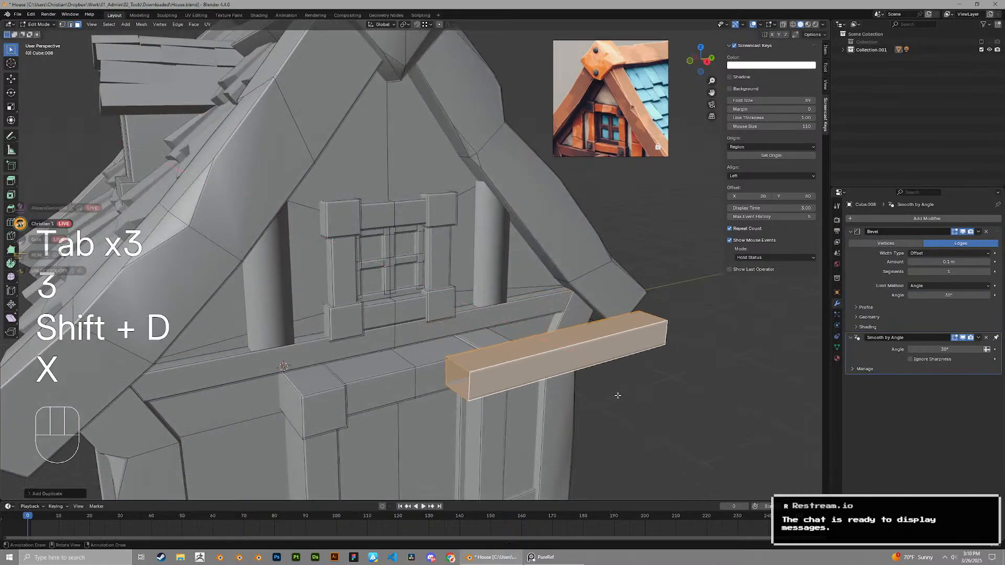
Separate the copied beam half into its own object and join it to the mirrored gable uprights
{"action": "key", "text": "p"}
{"action": "left_click", "coordinate": [615, 395]}
{"action": "key", "text": "Tab"}
{"action": "left_click", "coordinate": [498, 279], "text": "shift"}
{"action": "right_click", "coordinate": [497, 284]}
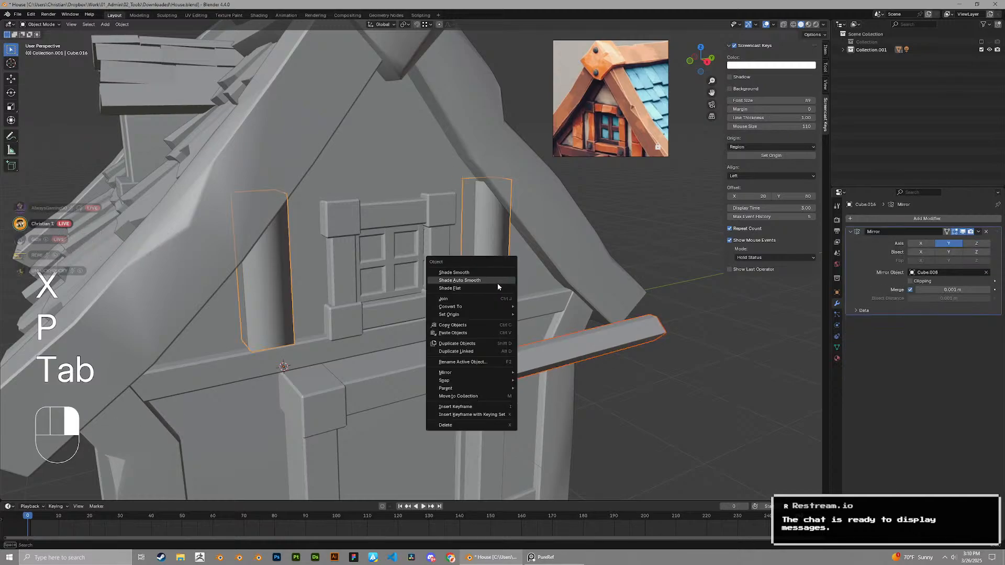
{"action": "left_click", "coordinate": [489, 300]}
Rotate the copied beam about X to follow the roof slope and raise it along Z beside the gable's sloped roof beam
{"action": "middle_click_drag", "start_coordinate": [505, 345], "coordinate": [489, 361]}
{"action": "key", "text": "Tab"}
{"action": "key", "text": "l"}
{"action": "key", "text": "r"}
{"action": "key", "text": "x"}
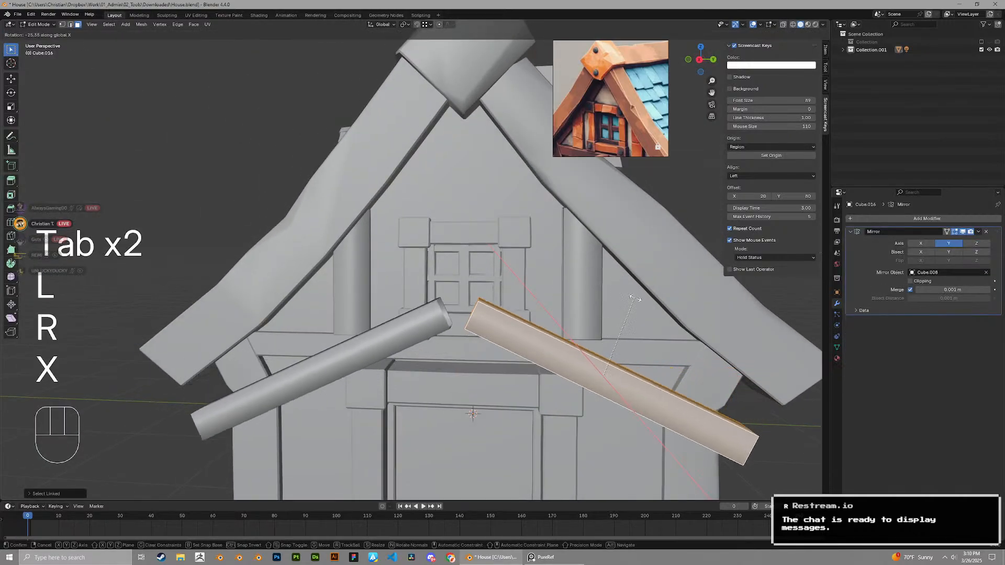
{"action": "left_click", "coordinate": [642, 258]}
{"action": "scroll", "coordinate": [641, 258], "scroll_direction": "down", "scroll_amount": 5}
{"action": "key", "text": "g"}
{"action": "key", "text": "z"}
{"action": "key", "text": "r"}
{"action": "key", "text": "x"}
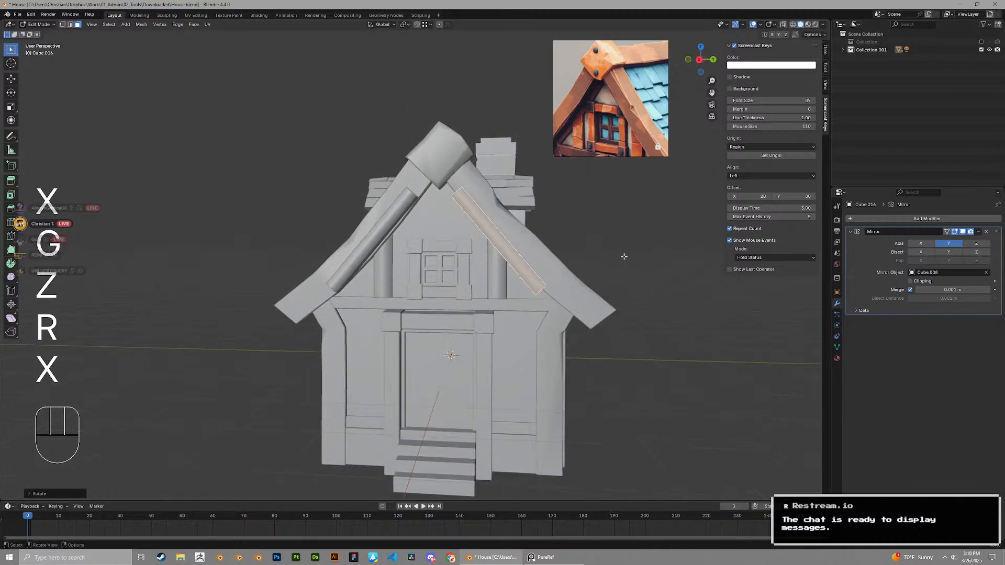
Try to move the sloped brace along Y and X into place beneath the front roof beam
{"action": "key", "text": "g"}
{"action": "key", "text": "y"}
{"action": "key", "text": "u"}
{"action": "key", "text": "x"}
{"action": "key", "text": "y"}
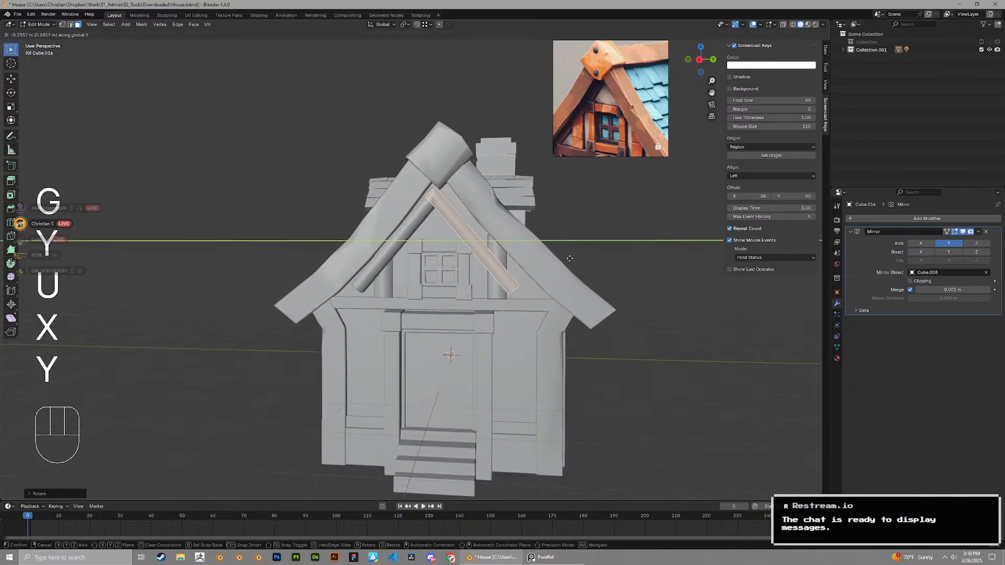
{"action": "key", "text": "x"}
{"action": "key", "text": "c"}
{"action": "key", "text": "y"}
{"action": "key", "text": "x"}
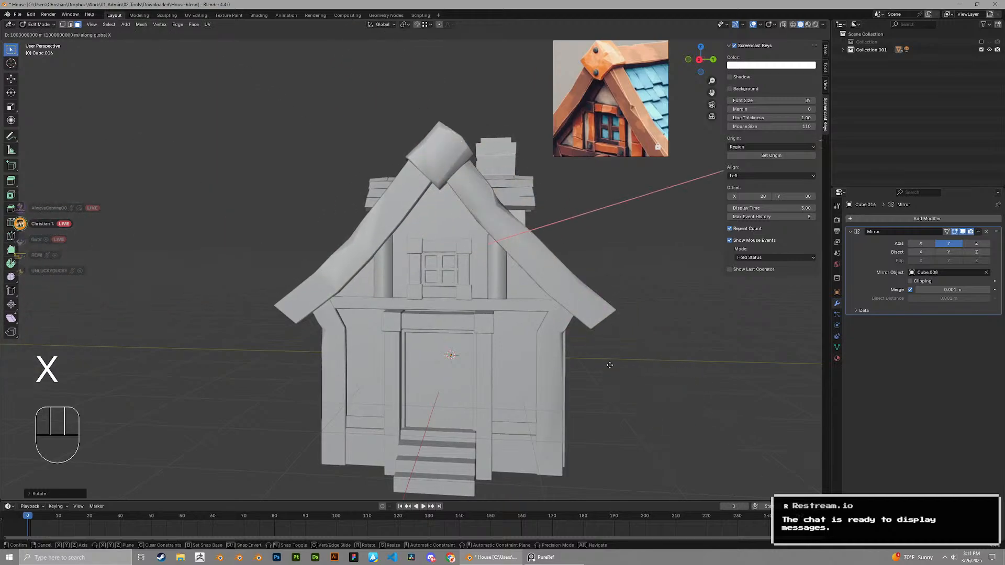
{"action": "left_click", "coordinate": [625, 391]}
{"action": "scroll", "coordinate": [560, 340], "scroll_direction": "up", "scroll_amount": 4}
{"action": "middle_click_drag", "start_coordinate": [548, 333], "coordinate": [644, 348]}
Undo the last move of the sloped brace
{"action": "key", "text": "g"}
{"action": "key", "text": "x"}
{"action": "right_click", "coordinate": [246, 419]}
{"action": "scroll", "coordinate": [246, 419], "scroll_direction": "down", "scroll_amount": 6}
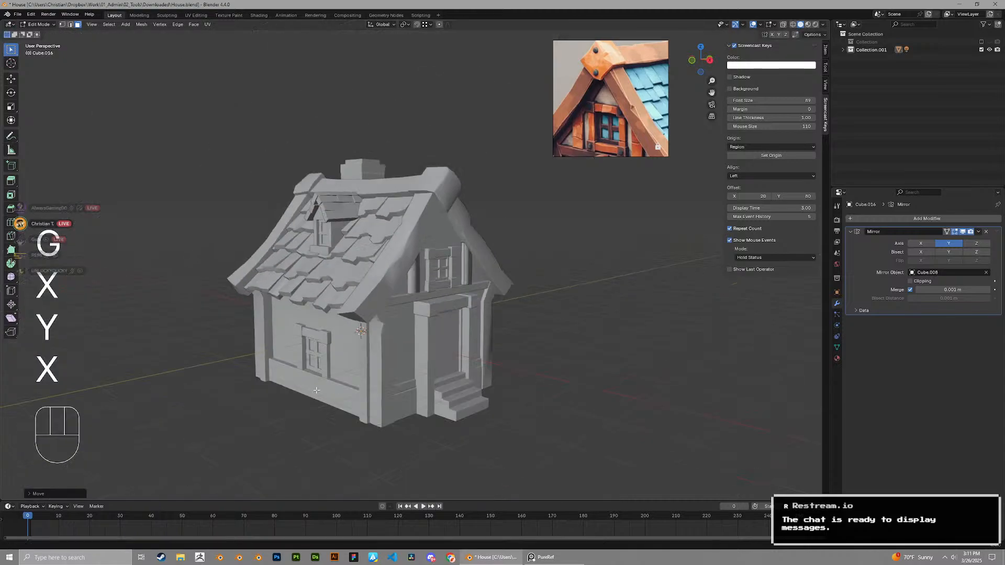
{"action": "key", "text": "g"}
{"action": "key", "text": "x"}
{"action": "key", "text": "y"}
{"action": "right_click", "coordinate": [549, 397]}
{"action": "key", "text": "ctrl+z"}
Move the sloped brace along Y and X so it sits against the gable wall under the roof beam
{"action": "scroll", "coordinate": [539, 384], "scroll_direction": "up", "scroll_amount": 1}
{"action": "scroll", "coordinate": [539, 385], "scroll_direction": "up", "scroll_amount": 2}
{"action": "key", "text": "g"}
{"action": "key", "text": "x"}
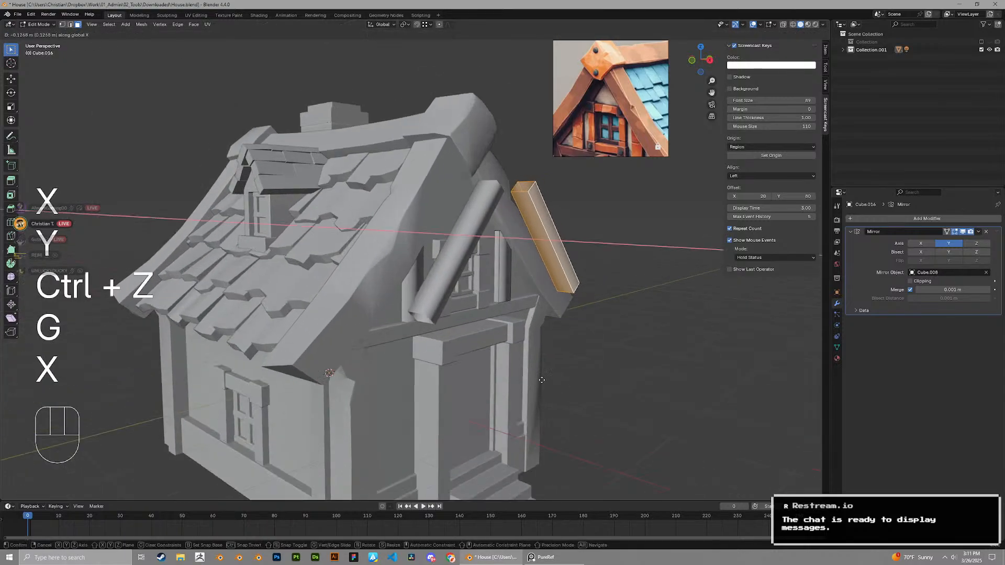
{"action": "key", "text": "y"}
{"action": "key", "text": "x"}
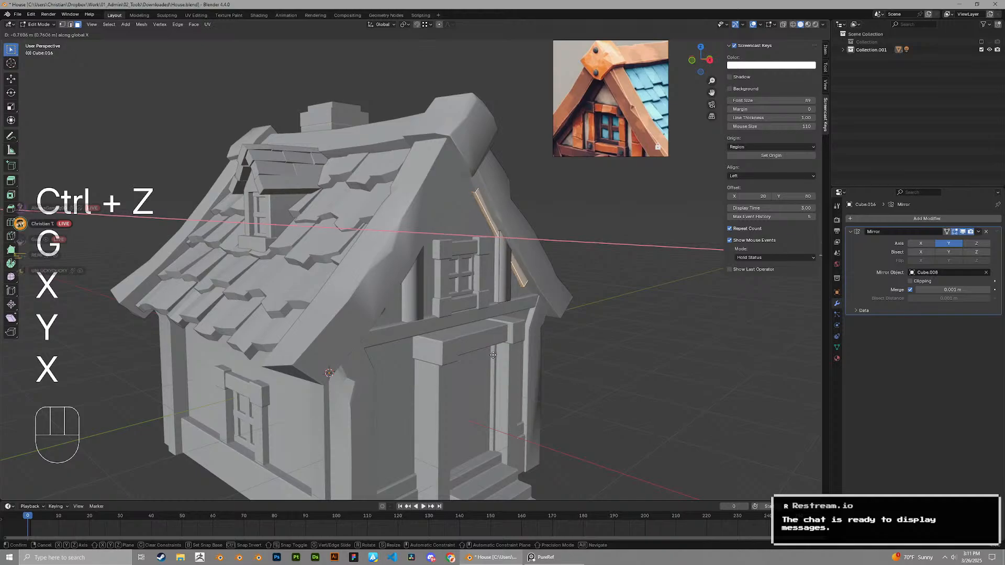
{"action": "left_click", "coordinate": [492, 355]}
Move the brace's lower end loop down to the horizontal gable beam in the right orthographic view
{"action": "scroll", "coordinate": [493, 355], "scroll_direction": "up", "scroll_amount": 1}
{"action": "middle_click_drag", "start_coordinate": [493, 355], "coordinate": [368, 350]}
{"action": "middle_click_drag", "start_coordinate": [445, 335], "coordinate": [510, 331]}
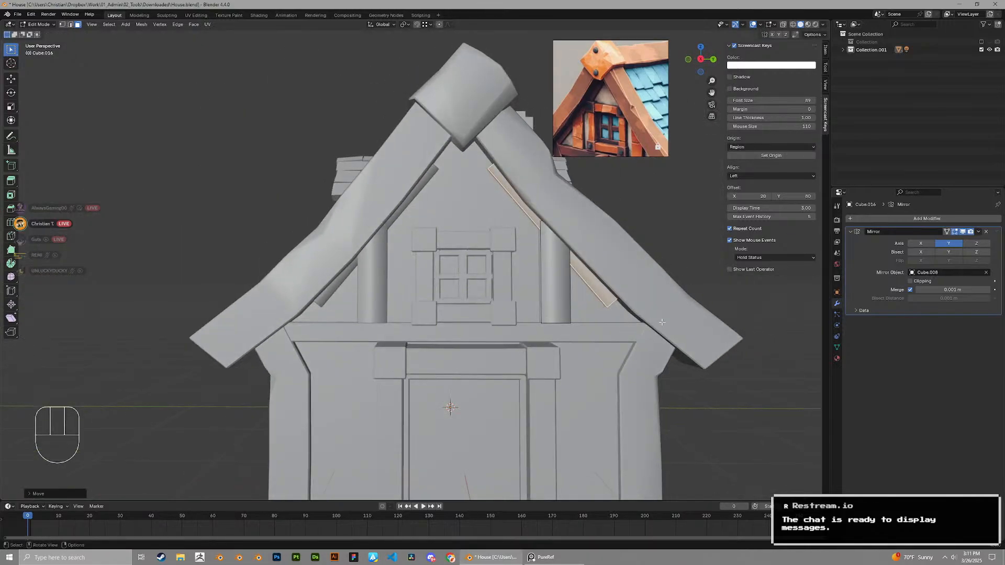
{"action": "key", "text": "2"}
{"action": "left_click", "coordinate": [613, 300], "text": "alt"}
{"action": "left_click", "coordinate": [700, 63]}
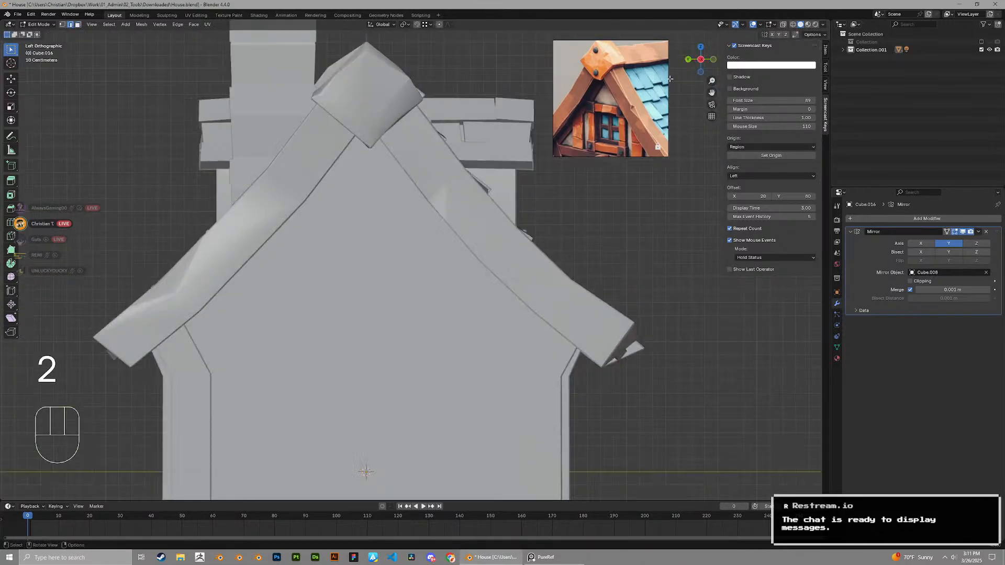
{"action": "left_click", "coordinate": [700, 61]}
{"action": "key", "text": "g"}
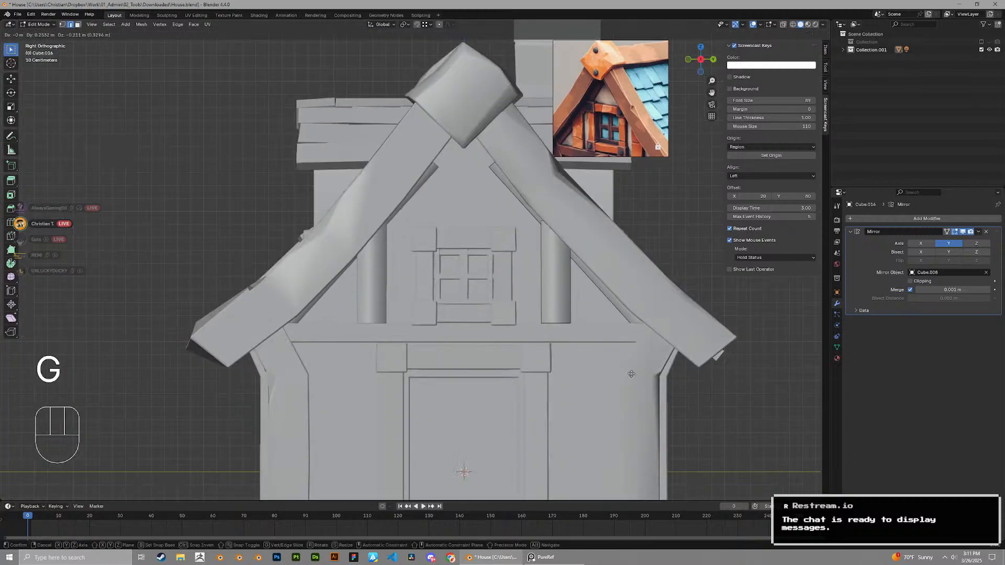
{"action": "left_click", "coordinate": [631, 373]}
Add an edge loop across the brace's lower section and move it to follow the roof beam's curve
{"action": "key", "text": "ctrl+r"}
{"action": "left_click", "coordinate": [604, 286]}
{"action": "left_click", "coordinate": [639, 320]}
{"action": "key", "text": "g"}
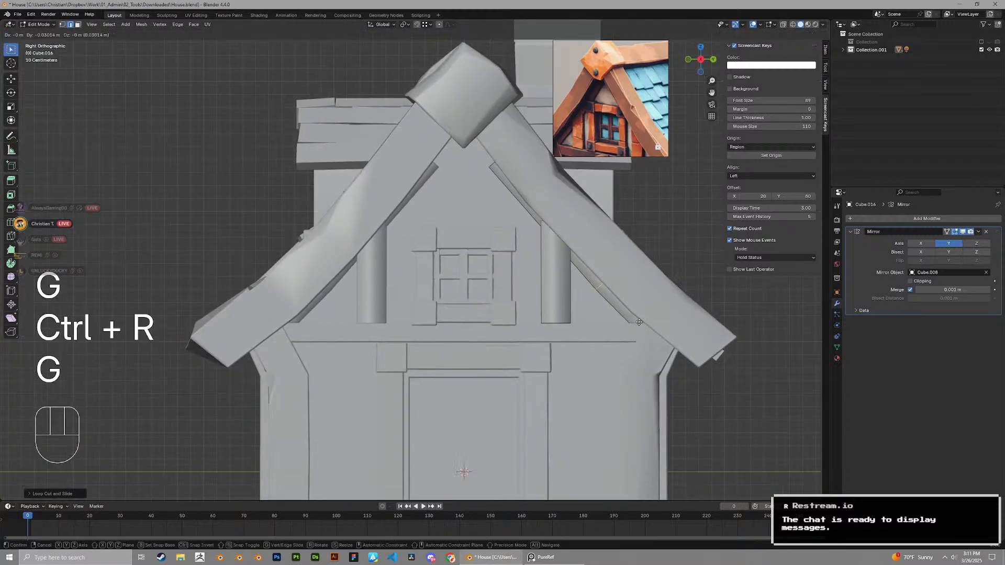
{"action": "left_click", "coordinate": [636, 325]}
Add an edge loop across the brace's upper section and move it to follow the roof beam's bend
{"action": "key", "text": "ctrl+r"}
{"action": "left_click", "coordinate": [523, 206]}
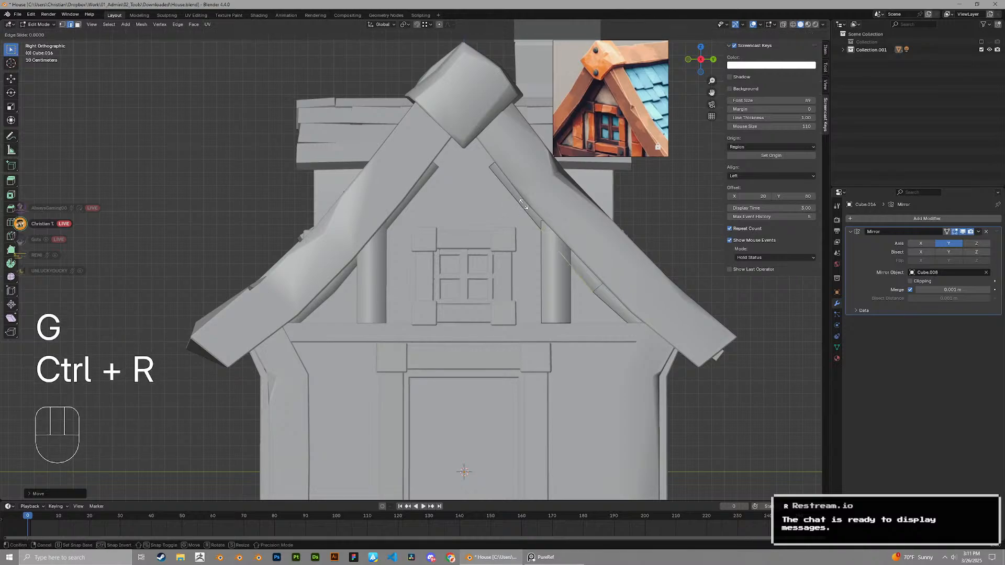
{"action": "left_click", "coordinate": [506, 187]}
{"action": "key", "text": "g"}
{"action": "left_click", "coordinate": [504, 189]}
Move the brace's upper end loop up to the ridge beneath the roof beam
{"action": "key", "text": "2"}
{"action": "left_click", "coordinate": [495, 168], "text": "alt"}
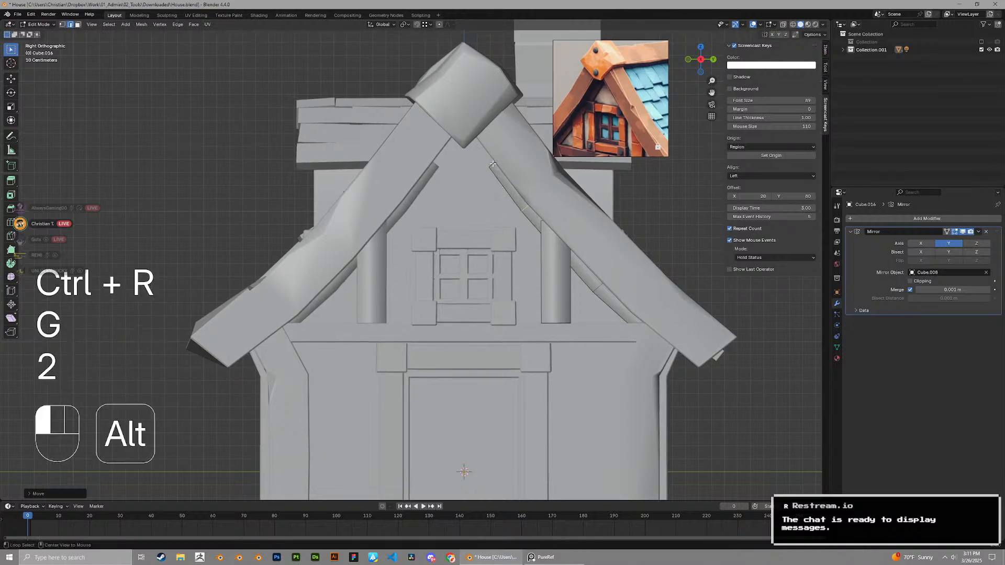
{"action": "key", "text": "g"}
{"action": "left_click", "coordinate": [475, 149]}
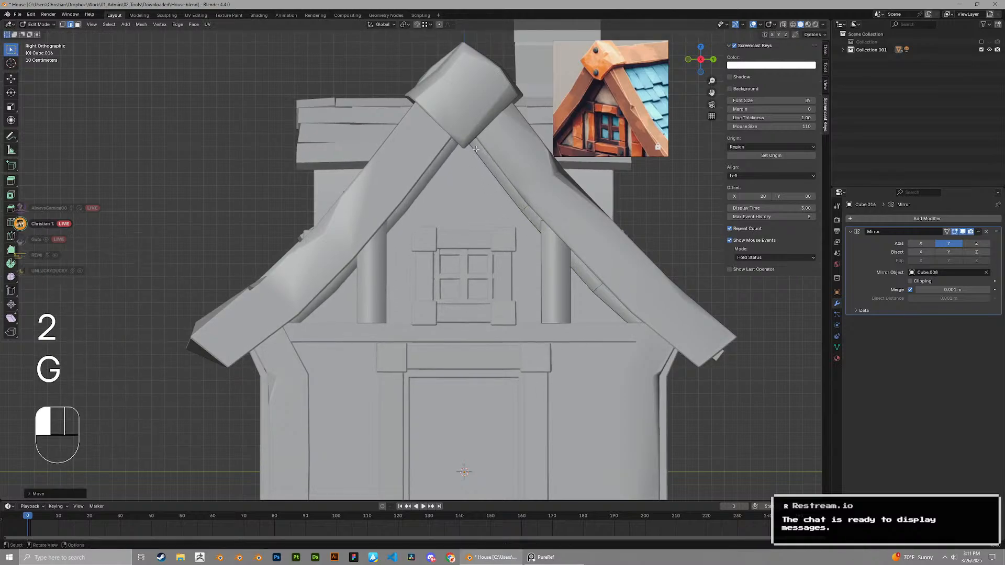
Fine-tune the positions of the brace's upper and lower middle loops along the roof beam
{"action": "key", "text": "g"}
{"action": "left_click", "coordinate": [522, 206]}
{"action": "key", "text": "2"}
{"action": "left_click", "coordinate": [601, 289], "text": "alt"}
{"action": "key", "text": "g"}
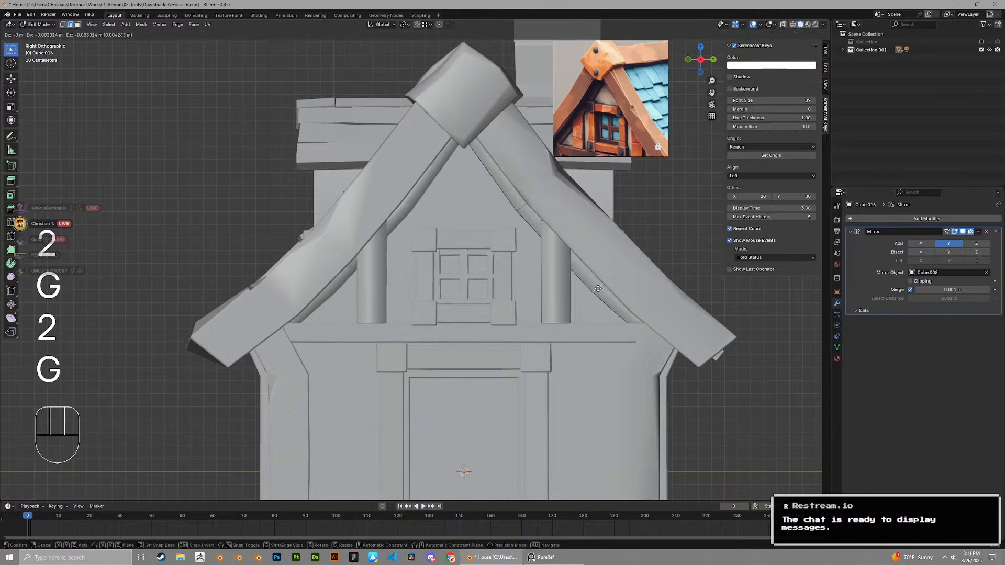
{"action": "left_click", "coordinate": [597, 289]}
Examine the gable uprights and sloped braces together with the rest of the house from several angles
{"action": "key", "text": "Tab"}
{"action": "scroll", "coordinate": [597, 289], "scroll_direction": "down", "scroll_amount": 4}
{"action": "middle_click_drag", "start_coordinate": [586, 282], "coordinate": [525, 285]}
{"action": "scroll", "coordinate": [471, 268], "scroll_direction": "up", "scroll_amount": 3}
{"action": "mouse_move", "coordinate": [430, 267]}
{"action": "middle_mouse_down"}
{"action": "mouse_move", "coordinate": [460, 230]}
{"action": "mouse_move", "coordinate": [442, 262]}
{"action": "middle_mouse_up"}
{"action": "left_click", "coordinate": [387, 301]}
{"action": "middle_click_drag", "start_coordinate": [388, 301], "coordinate": [384, 321]}
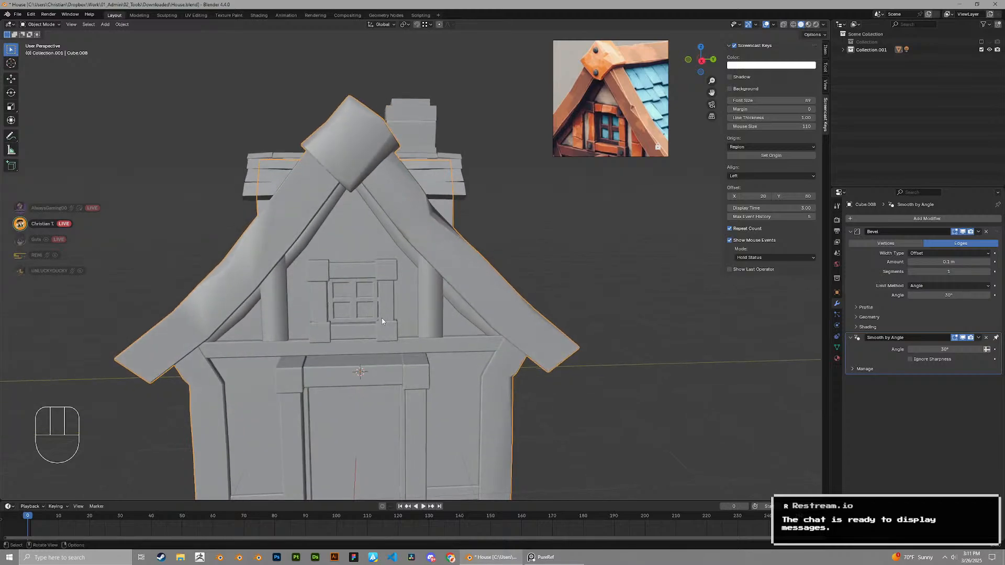
{"action": "key", "text": "Tab"}
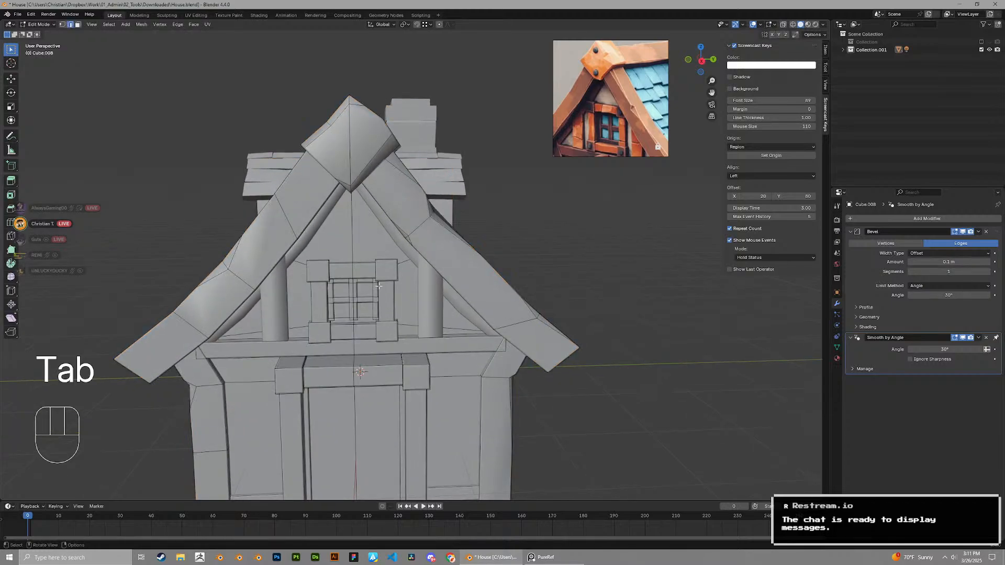
{"action": "left_click", "coordinate": [425, 300]}
{"action": "key", "text": "Tab"}
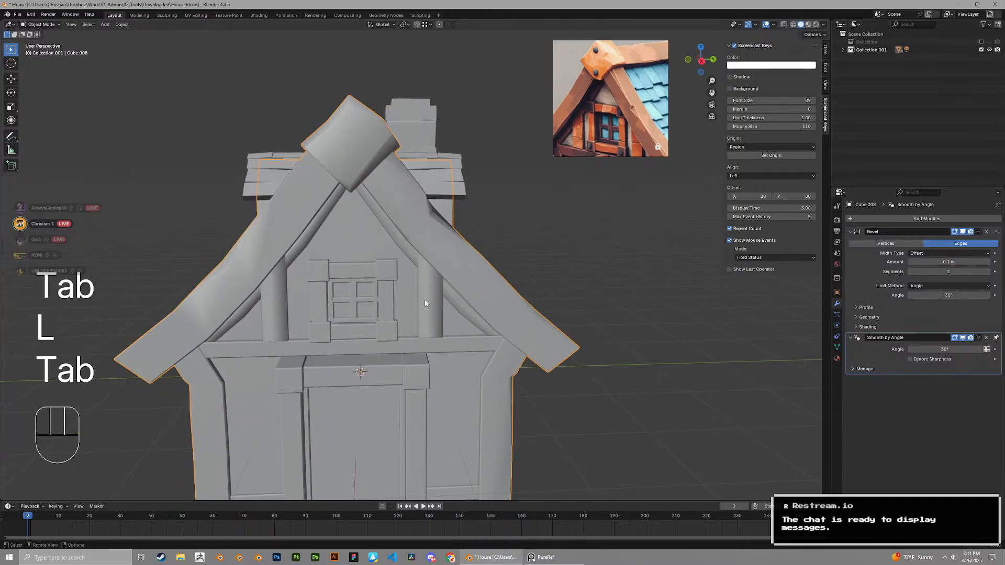
{"action": "left_click", "coordinate": [426, 300]}
{"action": "key", "text": "Tab"}
{"action": "middle_click_drag", "start_coordinate": [426, 301], "coordinate": [374, 328]}
{"action": "scroll", "coordinate": [398, 314], "scroll_direction": "down", "scroll_amount": 6}
{"action": "key", "text": "Tab"}
{"action": "middle_click_drag", "start_coordinate": [486, 293], "coordinate": [541, 266]}
{"action": "scroll", "coordinate": [404, 271], "scroll_direction": "up", "scroll_amount": 2}
{"action": "scroll", "coordinate": [538, 257], "scroll_direction": "up", "scroll_amount": 2}
{"action": "scroll", "coordinate": [588, 120], "scroll_direction": "down", "scroll_amount": 4}
{"action": "scroll", "coordinate": [580, 134], "scroll_direction": "up", "scroll_amount": 2}
{"action": "middle_click_drag", "start_coordinate": [355, 299], "coordinate": [447, 235], "text": "shift"}
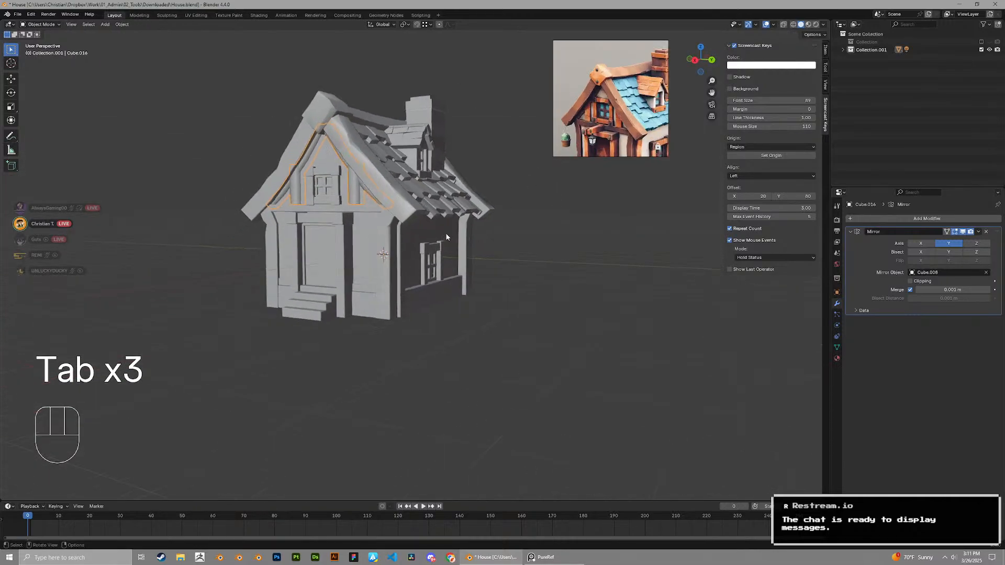
Check the linked geometry of the horizontal gable beam in the house mesh
{"action": "scroll", "coordinate": [444, 236], "scroll_direction": "up", "scroll_amount": 2}
{"action": "left_click", "coordinate": [337, 184]}
{"action": "middle_click_drag", "start_coordinate": [337, 184], "coordinate": [426, 246], "text": "shift"}
{"action": "scroll", "coordinate": [425, 245], "scroll_direction": "up", "scroll_amount": 2}
{"action": "key", "text": "Tab"}
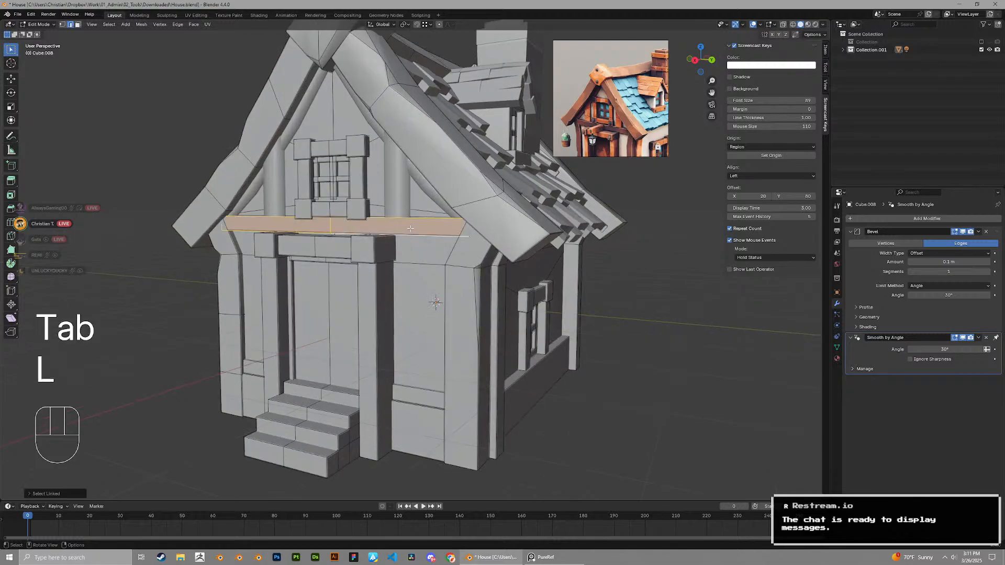
{"action": "scroll", "coordinate": [410, 229], "scroll_direction": "down", "scroll_amount": 2}
{"action": "key", "text": "l"}
{"action": "key", "text": "Tab"}
Try to join the gable uprights and braces into the house object with their Mirror modifier still unapplied
{"action": "left_click", "coordinate": [409, 225]}
{"action": "right_click", "coordinate": [409, 224]}
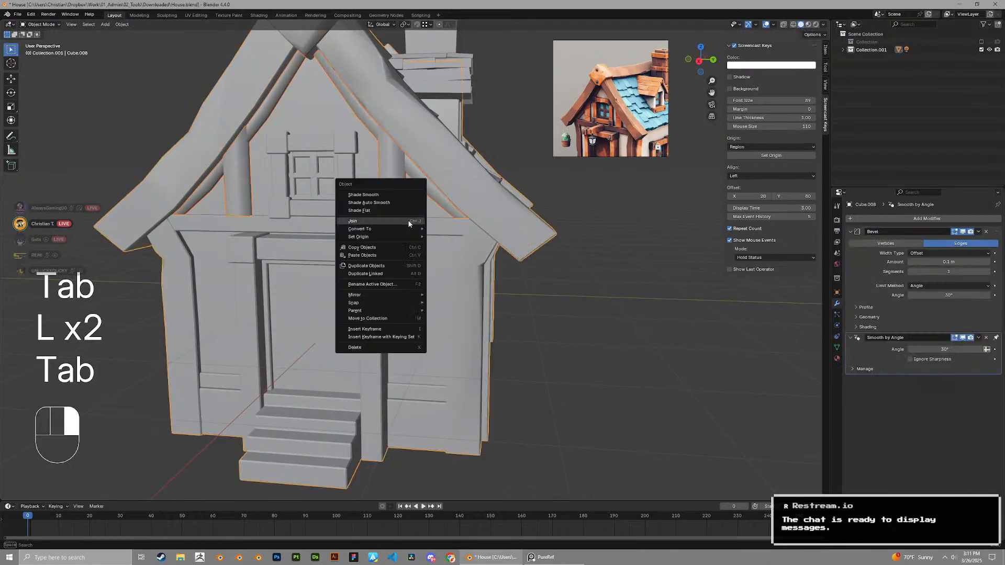
{"action": "middle_click_drag", "start_coordinate": [408, 224], "coordinate": [403, 206], "text": "shift"}
{"action": "key", "text": "Tab"}
{"action": "scroll", "coordinate": [419, 225], "scroll_direction": "up", "scroll_amount": 3}
{"action": "key", "text": "ctrl+z"}
{"action": "key", "text": "ctrl+z"}
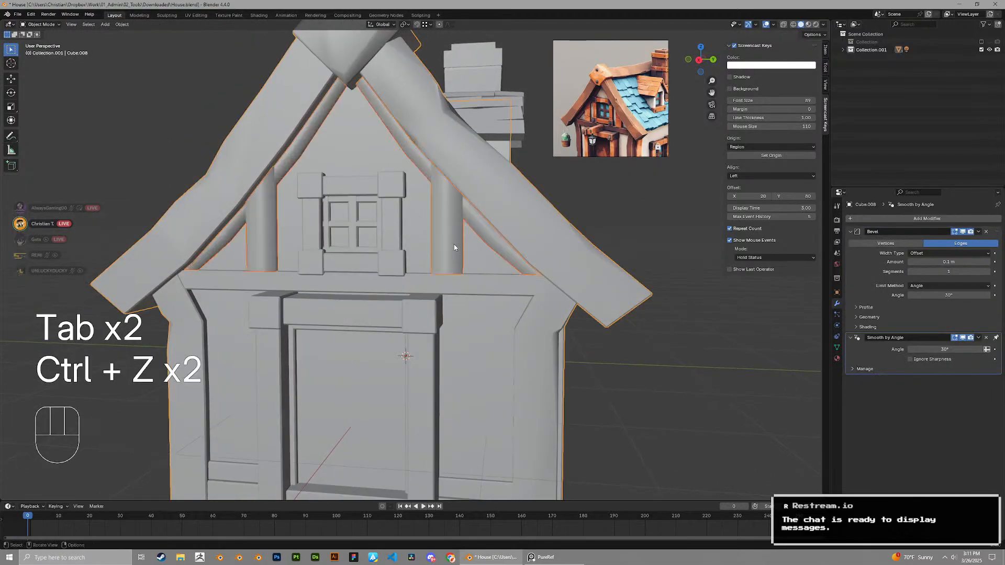
Apply the Mirror modifier of the gable uprights and braces and join them into the house object
{"action": "key", "text": "ctrl+a"}
{"action": "right_click", "coordinate": [462, 287]}
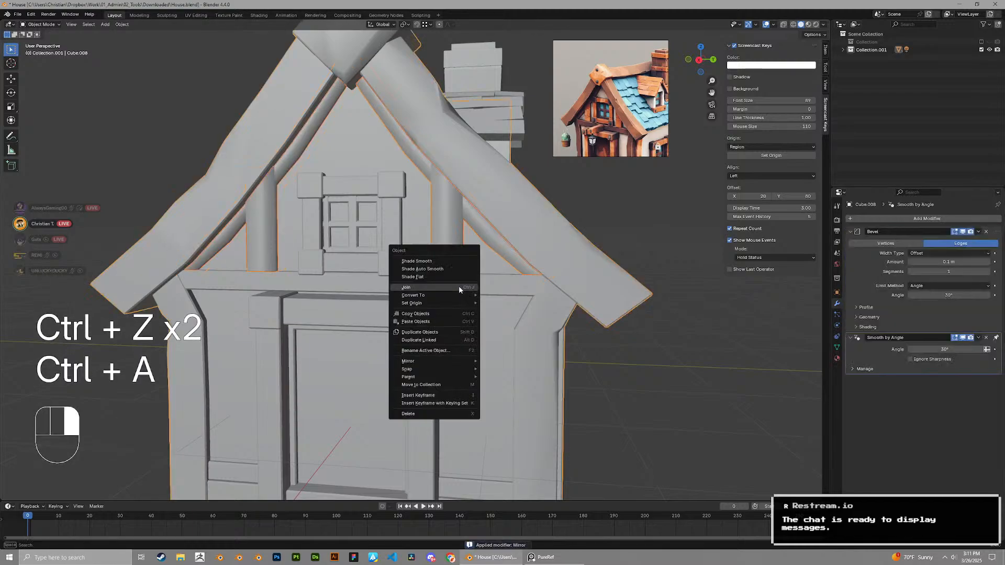
Duplicate all the gable uprights and sloped braces and move the copy along X beyond the back of the house
{"action": "key", "text": "Tab"}
{"action": "key", "text": "l"}
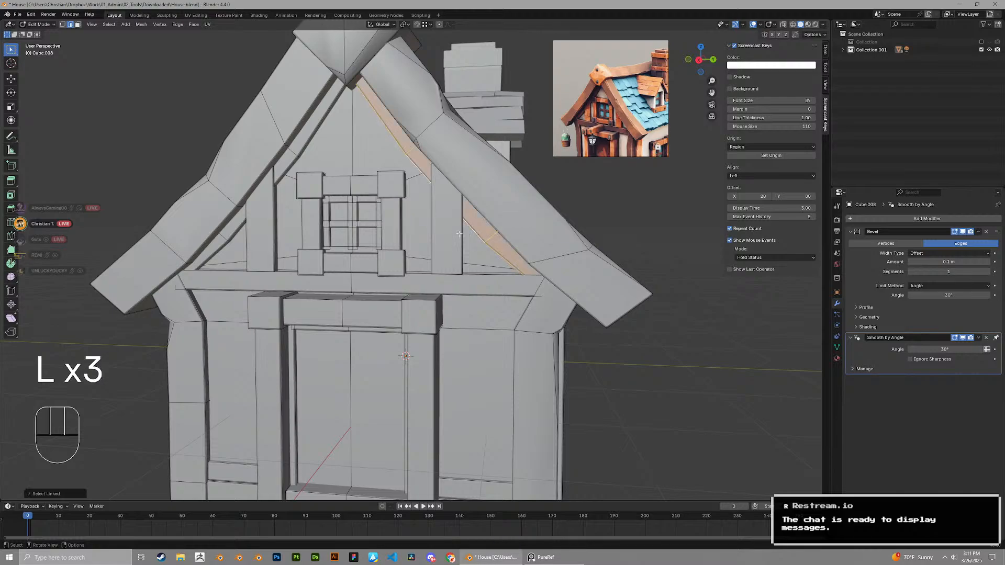
{"action": "key", "text": "l"}
{"action": "middle_click_drag", "start_coordinate": [261, 220], "coordinate": [175, 268]}
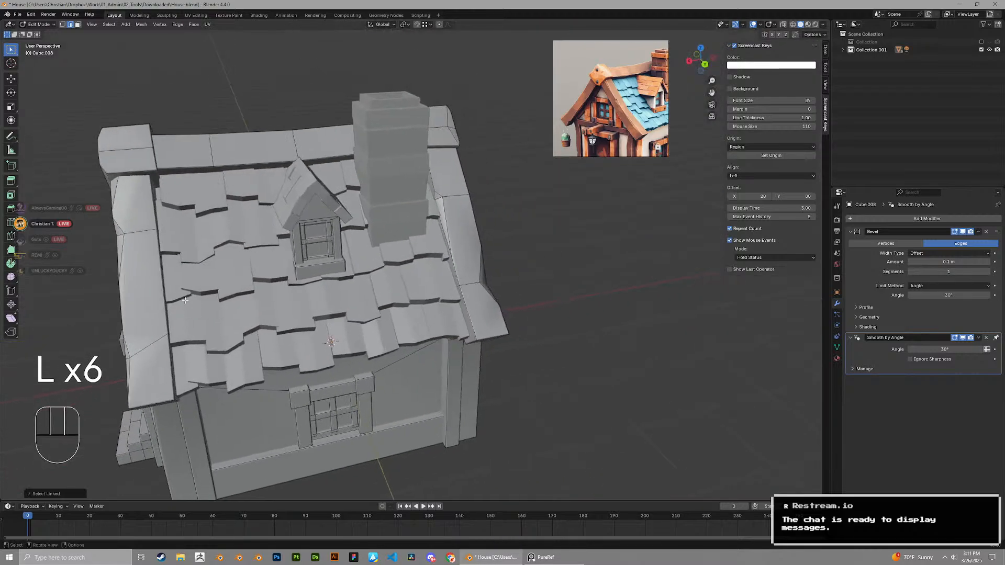
{"action": "key", "text": "shift+d"}
{"action": "key", "text": "x"}
{"action": "left_click", "coordinate": [574, 249]}
Flip the copied timbers by scaling them by -1 along X and bring up the normals options
{"action": "key", "text": "s"}
{"action": "key", "text": "KP_Subtract"}
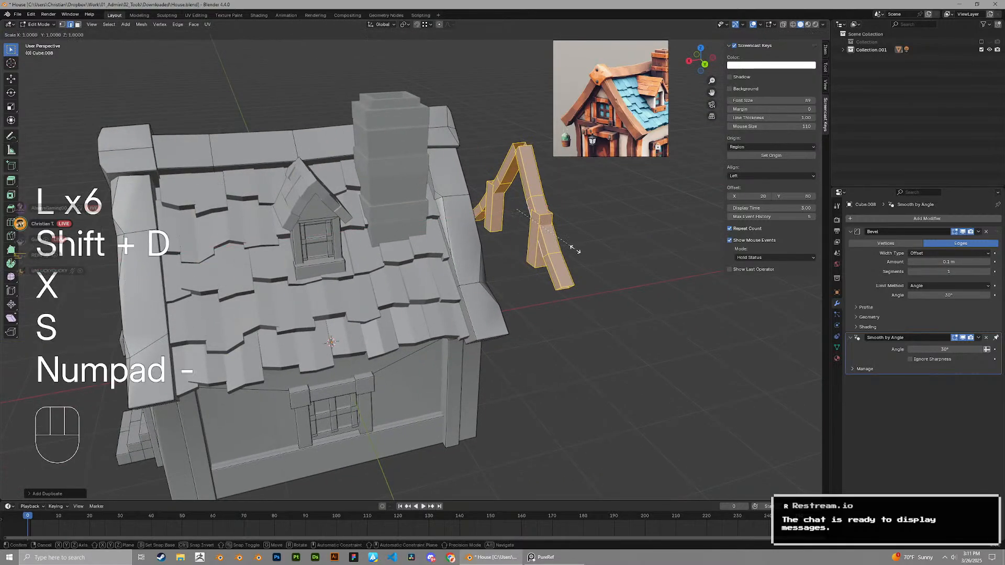
{"action": "key", "text": "KP_1"}
{"action": "key", "text": "x"}
{"action": "left_click", "coordinate": [575, 249]}
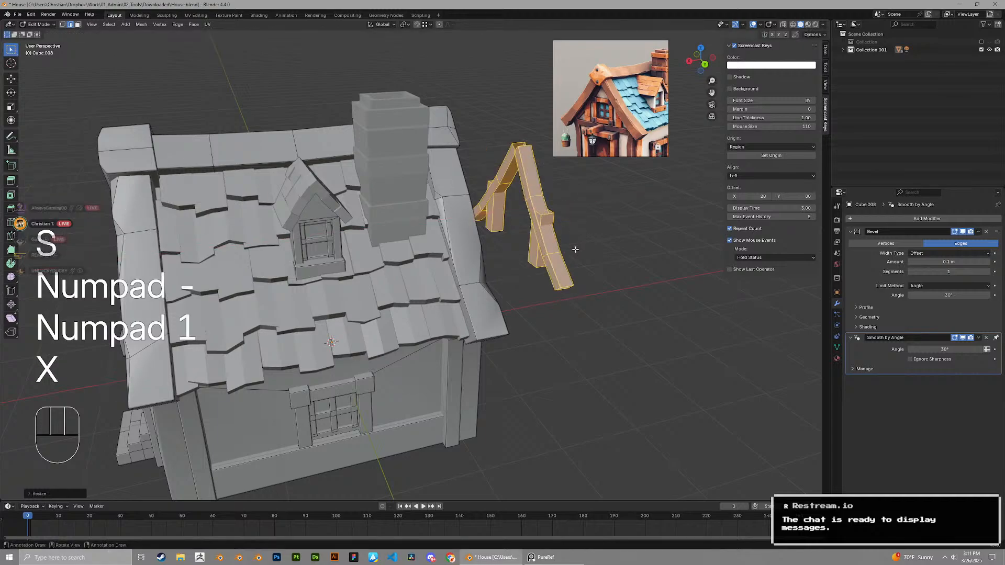
{"action": "key", "text": "alt+n"}
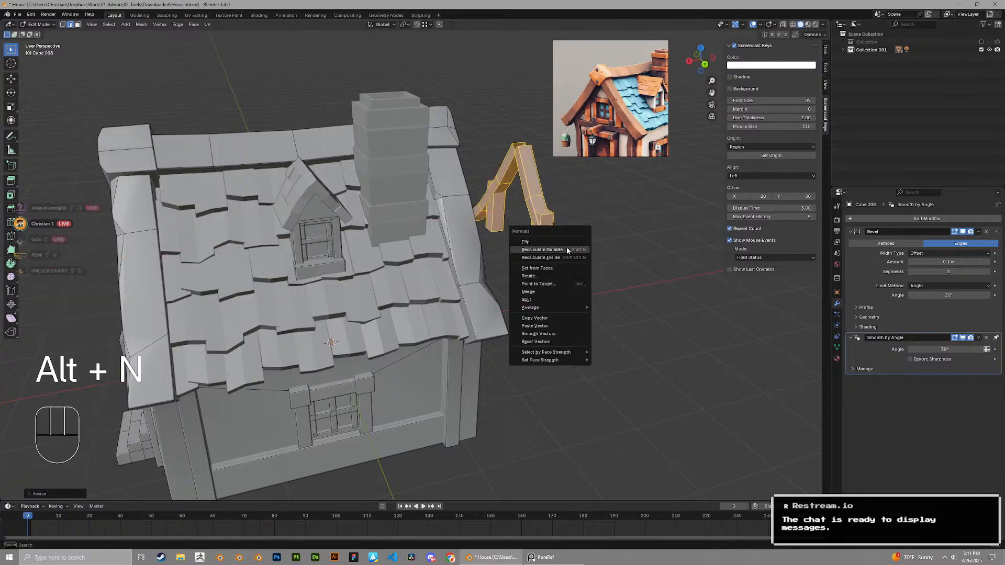
Flip the normals of the copied gable beams and move them along X against the rear gable wall
{"action": "left_click", "coordinate": [525, 242]}
{"action": "middle_click_drag", "start_coordinate": [525, 242], "coordinate": [560, 288]}
{"action": "key", "text": "g"}
{"action": "key", "text": "x"}
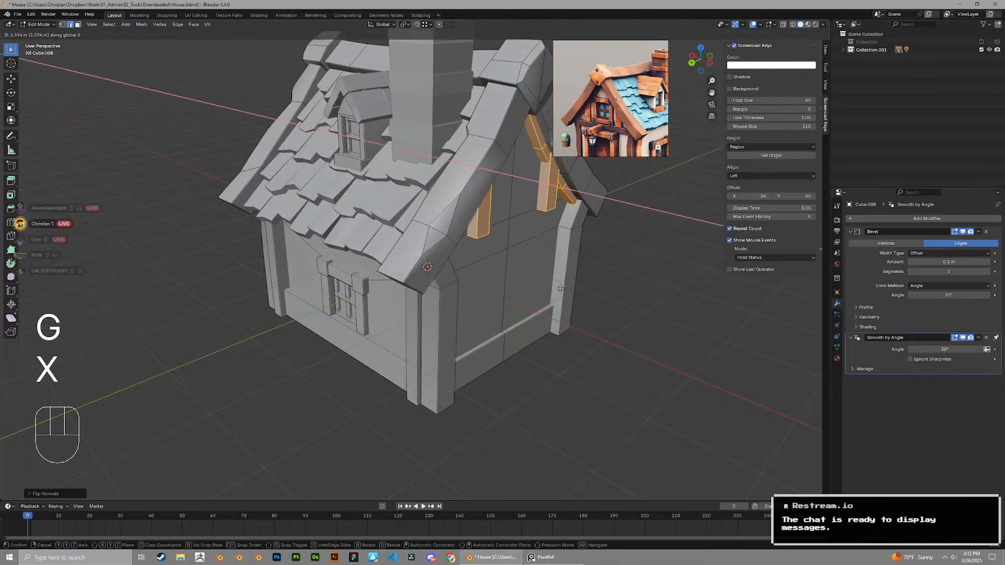
{"action": "left_click", "coordinate": [689, 337]}
Delete the copied beams from the rear gable
{"action": "key", "text": "x"}
{"action": "left_click", "coordinate": [688, 337]}
{"action": "middle_click_drag", "start_coordinate": [689, 336], "coordinate": [421, 165]}
Raise the top inner edges of the two vertical posts on the front gable slightly along Z
{"action": "scroll", "coordinate": [419, 218], "scroll_direction": "up", "scroll_amount": 2}
{"action": "key", "text": "l"}
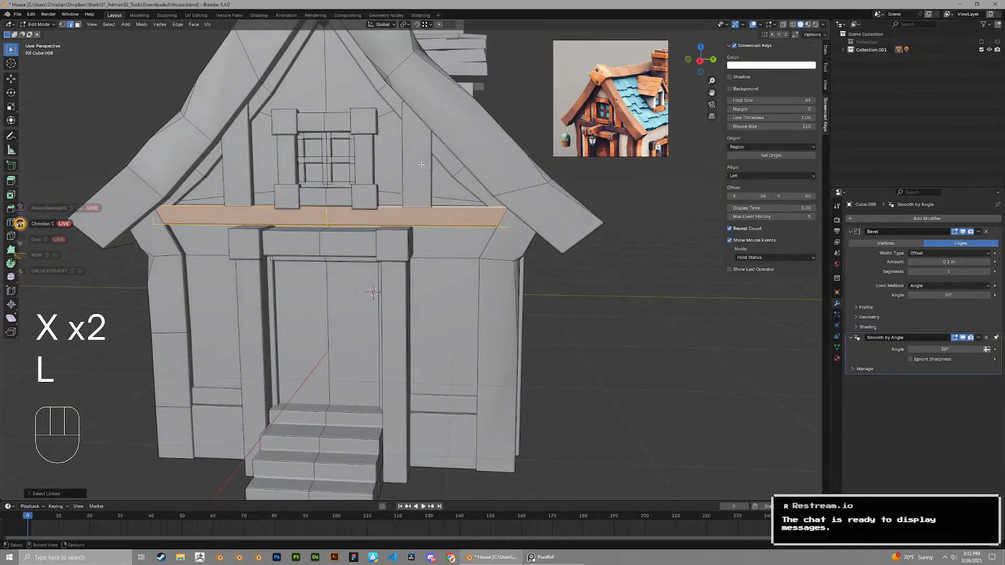
{"action": "middle_click_drag", "start_coordinate": [248, 129], "coordinate": [257, 107]}
{"action": "scroll", "coordinate": [340, 167], "scroll_direction": "down", "scroll_amount": 1}
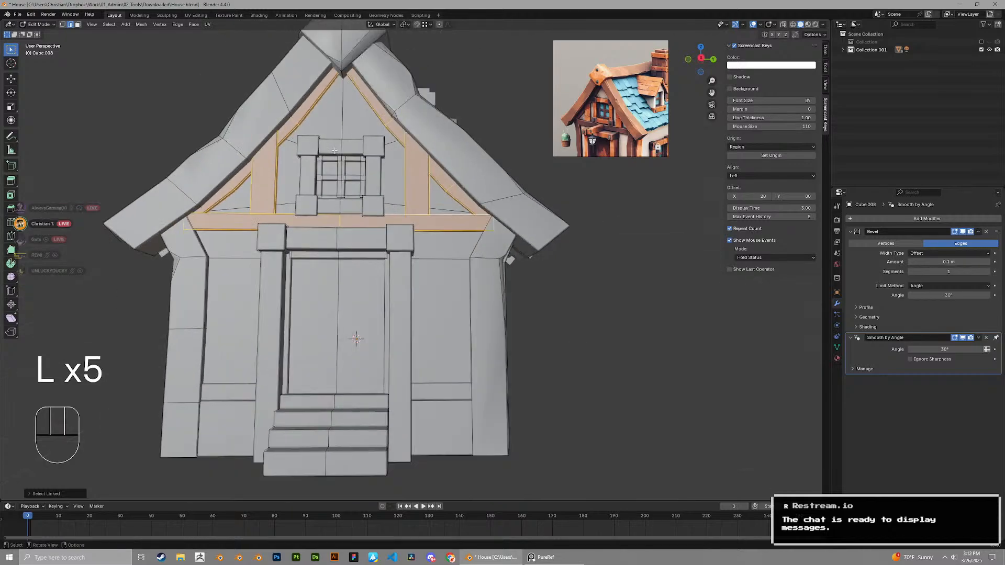
{"action": "middle_click_drag", "start_coordinate": [369, 162], "coordinate": [422, 238], "text": "shift"}
{"action": "scroll", "coordinate": [425, 239], "scroll_direction": "up", "scroll_amount": 3}
{"action": "key", "text": "2"}
{"action": "left_click", "coordinate": [517, 239], "text": "alt"}
{"action": "scroll", "coordinate": [516, 240], "scroll_direction": "up", "scroll_amount": 3}
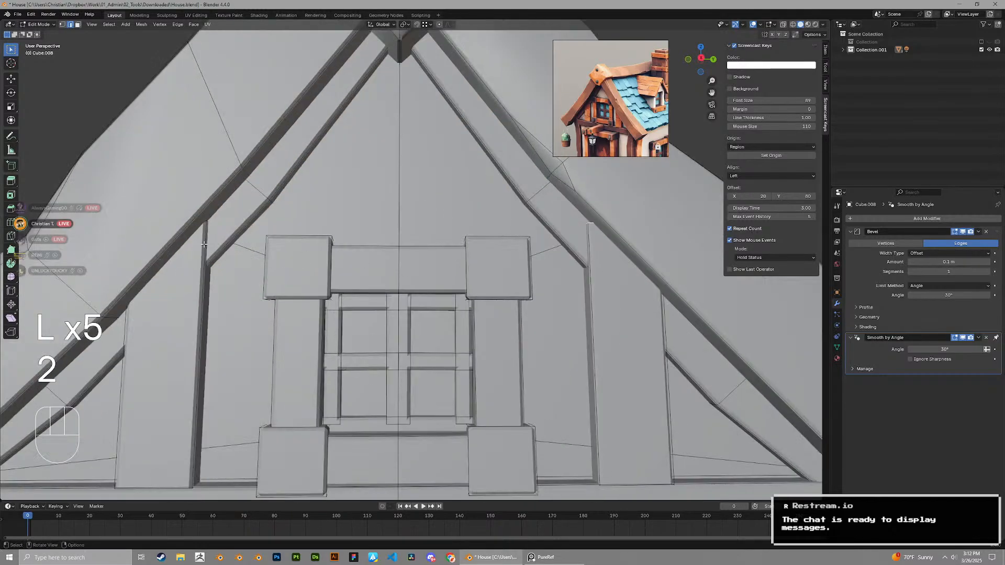
{"action": "key", "text": "g"}
{"action": "key", "text": "z"}
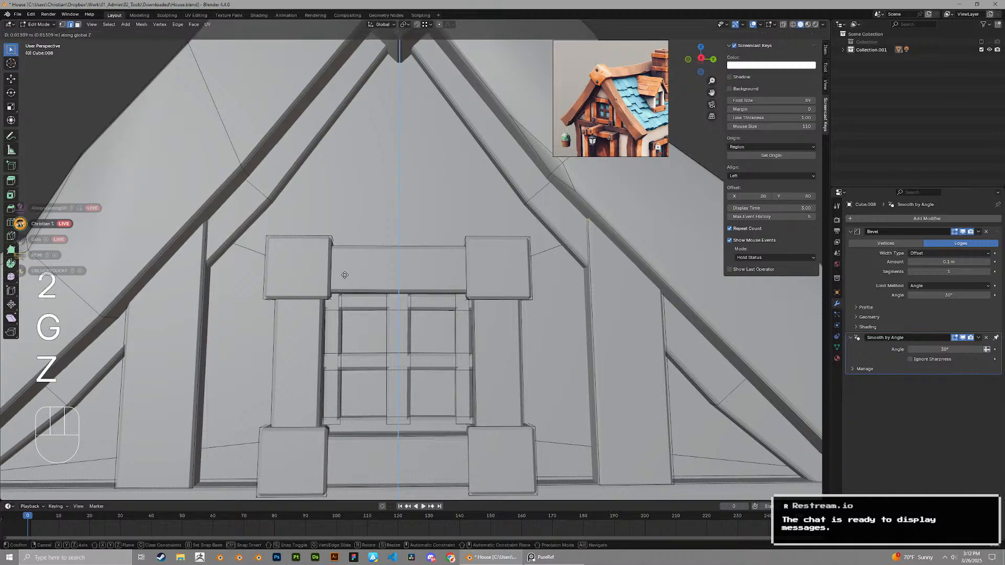
{"action": "left_click", "coordinate": [345, 272]}
Duplicate all the front gable's beams and move the copy along X out past the rear of the house
{"action": "scroll", "coordinate": [398, 287], "scroll_direction": "down", "scroll_amount": 3}
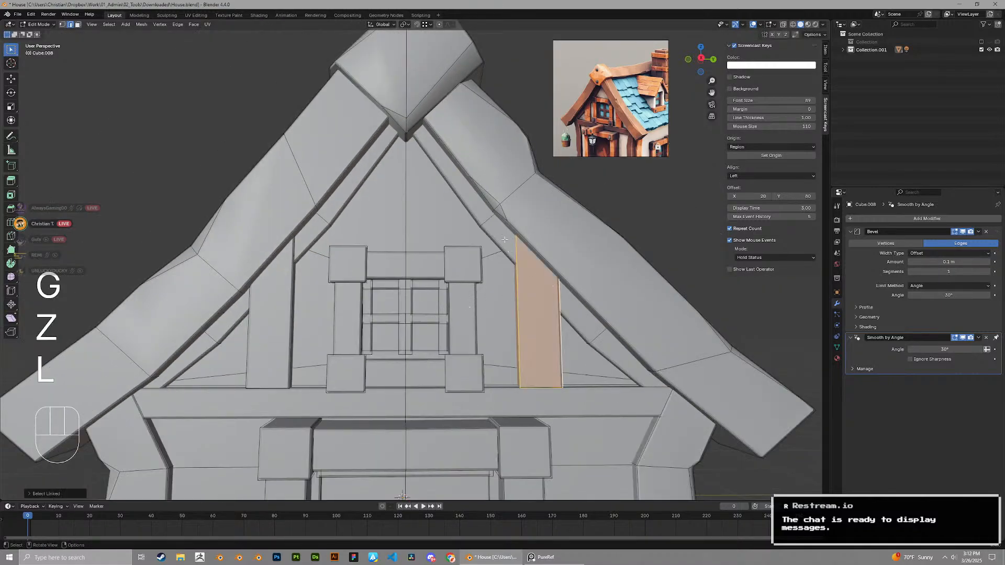
{"action": "key", "text": "l"}
{"action": "scroll", "coordinate": [227, 400], "scroll_direction": "down", "scroll_amount": 4}
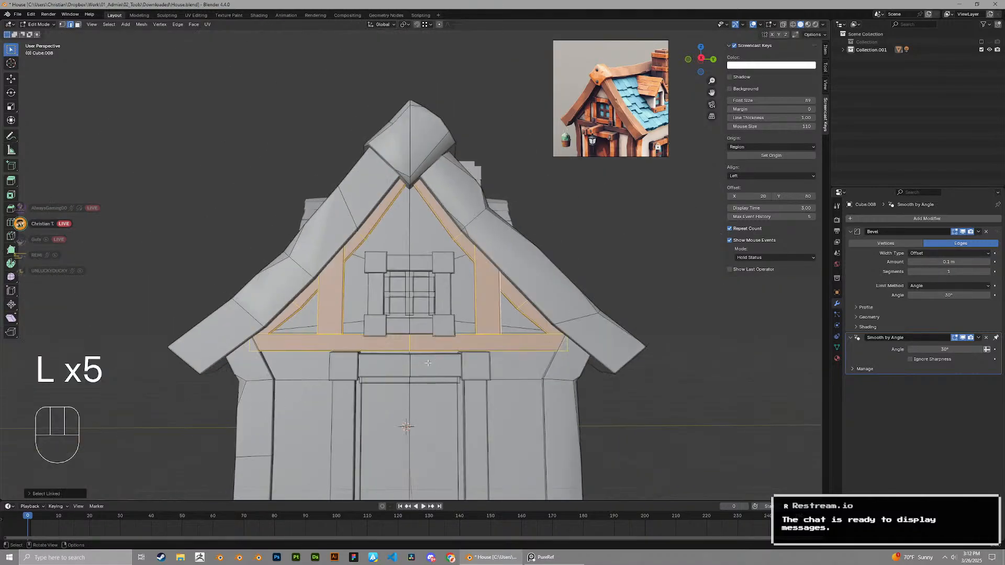
{"action": "middle_click_drag", "start_coordinate": [335, 314], "coordinate": [225, 361]}
{"action": "key", "text": "shift+d"}
{"action": "key", "text": "x"}
{"action": "left_click", "coordinate": [743, 358]}
{"action": "middle_click_drag", "start_coordinate": [742, 359], "coordinate": [512, 371]}
Mirror the duplicated beams with an X scale of -1 and flip their normals
{"action": "key", "text": "s"}
{"action": "key", "text": "x"}
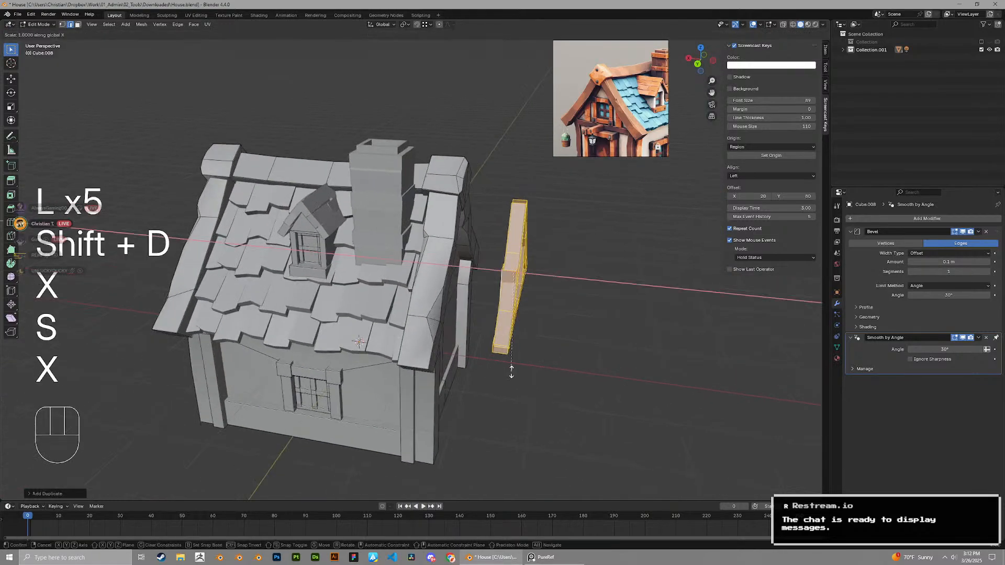
{"action": "key", "text": "KP_Subtract"}
{"action": "key", "text": "KP_1"}
{"action": "left_click", "coordinate": [512, 372]}
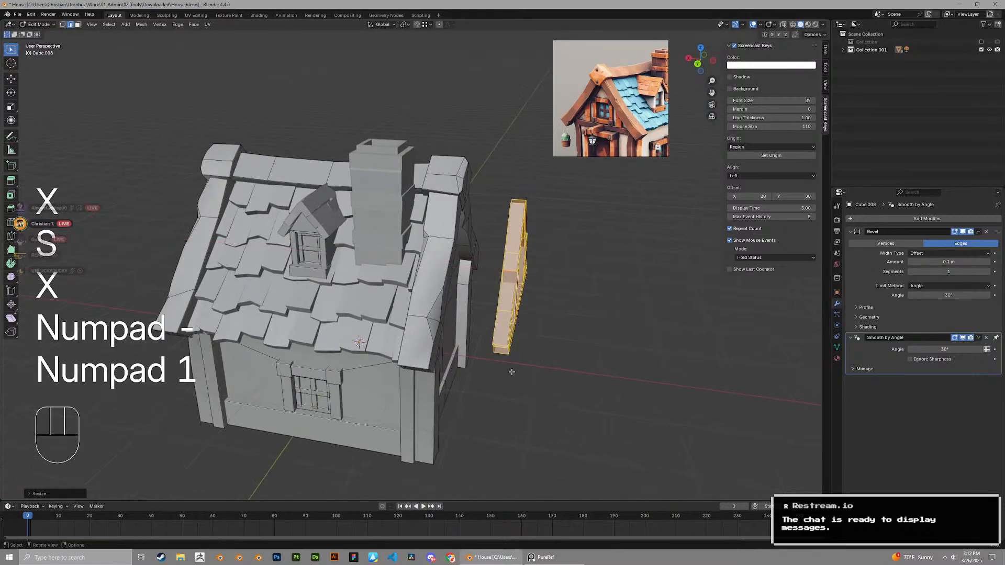
{"action": "key", "text": "alt+n"}
{"action": "left_click", "coordinate": [512, 369]}
Move the mirrored beams along X onto the rear gable wall beneath the roof overhang
{"action": "scroll", "coordinate": [497, 367], "scroll_direction": "up", "scroll_amount": 3}
{"action": "key", "text": "g"}
{"action": "key", "text": "x"}
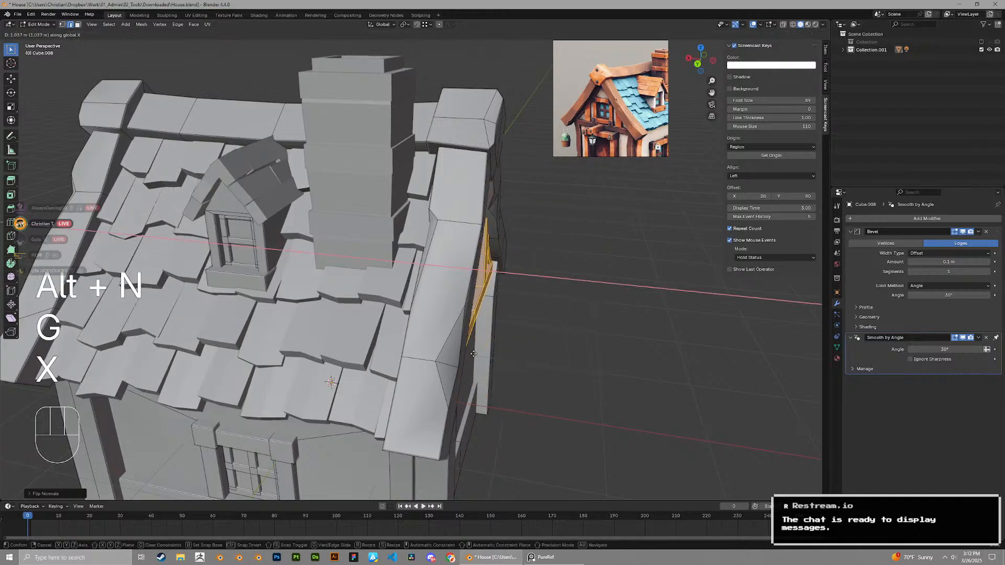
{"action": "left_click", "coordinate": [474, 354]}
{"action": "mouse_move", "coordinate": [474, 354]}
{"action": "middle_mouse_down"}
{"action": "mouse_move", "coordinate": [456, 348]}
{"action": "mouse_move", "coordinate": [561, 339]}
{"action": "mouse_move", "coordinate": [515, 372]}
{"action": "mouse_move", "coordinate": [489, 347]}
{"action": "mouse_move", "coordinate": [500, 332]}
{"action": "mouse_move", "coordinate": [497, 349]}
{"action": "mouse_move", "coordinate": [484, 351]}
{"action": "middle_mouse_up"}
{"action": "key", "text": "g"}
{"action": "key", "text": "x"}
{"action": "left_click", "coordinate": [492, 335]}
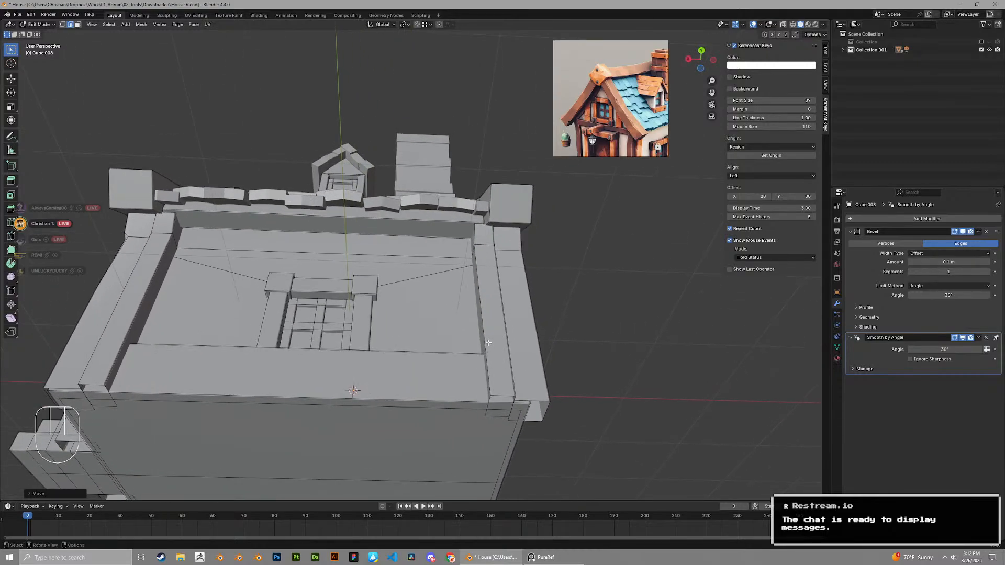
Fine-tune the rear beams' position along X so they sit against the wall and corner posts
{"action": "middle_click_drag", "start_coordinate": [487, 343], "coordinate": [481, 328]}
{"action": "middle_click_drag", "start_coordinate": [488, 339], "coordinate": [429, 246]}
{"action": "scroll", "coordinate": [386, 292], "scroll_direction": "up", "scroll_amount": 5}
{"action": "middle_click_drag", "start_coordinate": [392, 289], "coordinate": [212, 246], "text": "shift"}
{"action": "key", "text": "g"}
{"action": "key", "text": "x"}
{"action": "left_click", "coordinate": [425, 256]}
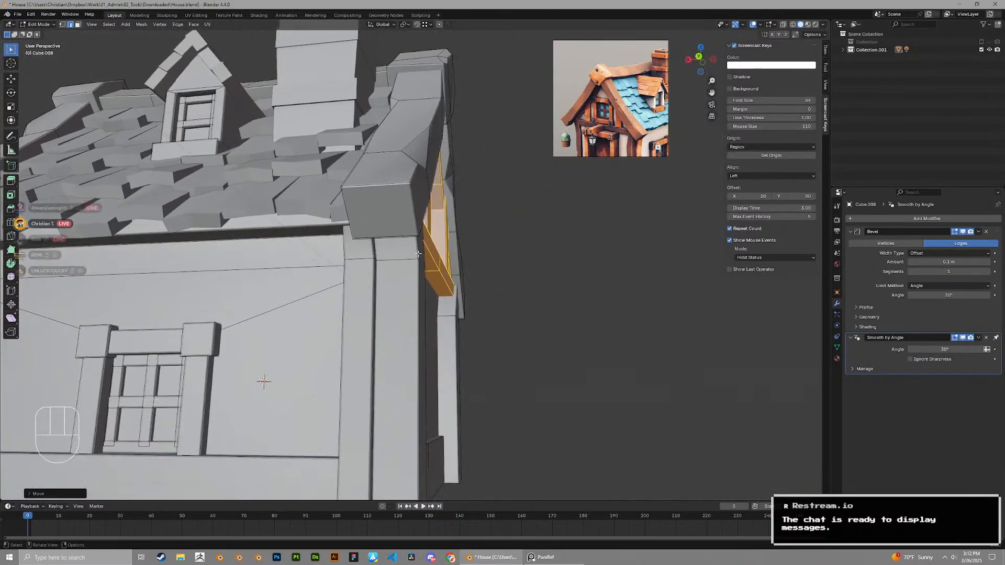
{"action": "key", "text": "g"}
{"action": "key", "text": "x"}
{"action": "left_click", "coordinate": [534, 311]}
Select the rear gable's wall faces, from the base up to the peak, and shift them along X behind the beams
{"action": "scroll", "coordinate": [534, 311], "scroll_direction": "down", "scroll_amount": 2}
{"action": "middle_click_drag", "start_coordinate": [539, 312], "coordinate": [439, 340]}
{"action": "scroll", "coordinate": [439, 339], "scroll_direction": "up", "scroll_amount": 2}
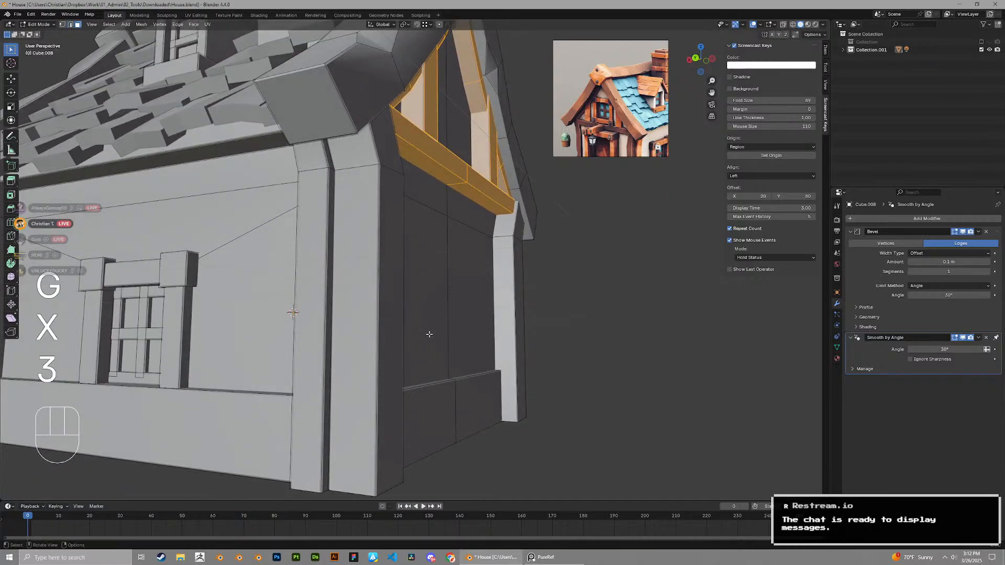
{"action": "left_click", "coordinate": [429, 324]}
{"action": "left_click", "coordinate": [469, 279], "text": "shift"}
{"action": "left_click", "coordinate": [462, 211], "text": "shift"}
{"action": "left_click", "coordinate": [429, 191], "text": "shift"}
{"action": "middle_click_drag", "start_coordinate": [461, 208], "coordinate": [414, 163]}
{"action": "middle_click_drag", "start_coordinate": [413, 162], "coordinate": [489, 364], "text": "shift"}
{"action": "left_click", "coordinate": [466, 196], "text": "shift"}
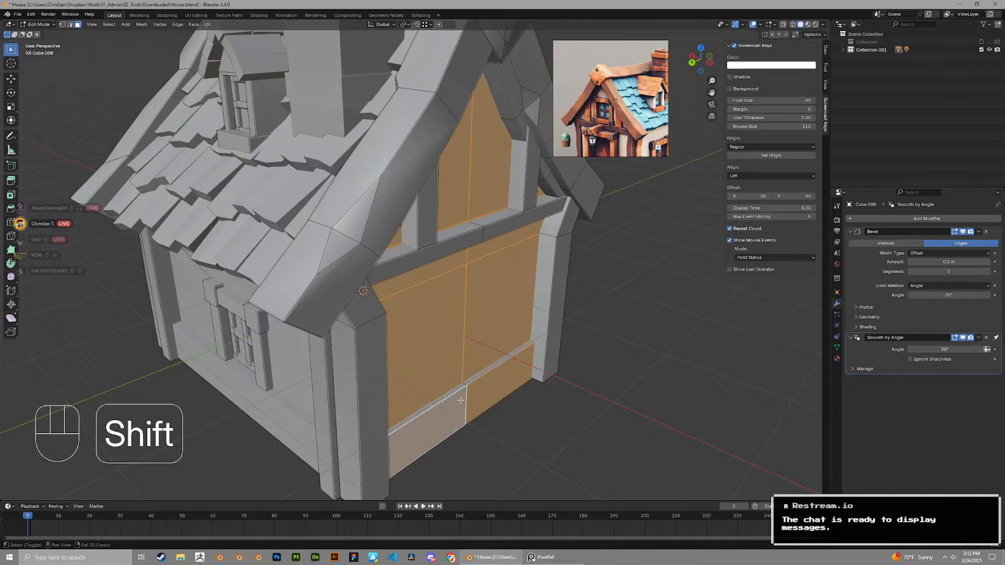
{"action": "key", "text": "g"}
{"action": "middle_click_drag", "start_coordinate": [460, 400], "coordinate": [543, 379]}
{"action": "key", "text": "x"}
{"action": "key", "text": "y"}
{"action": "key", "text": "x"}
{"action": "left_click", "coordinate": [480, 397]}
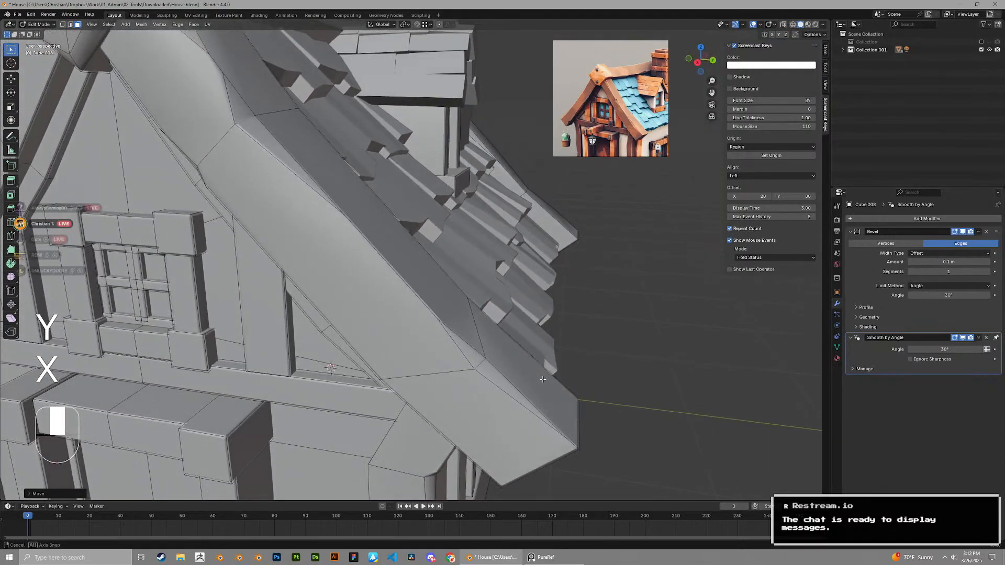
Return to Object Mode and save the house file
{"action": "scroll", "coordinate": [543, 378], "scroll_direction": "down", "scroll_amount": 10}
{"action": "key", "text": "Tab"}
{"action": "key", "text": "ctrl+s"}
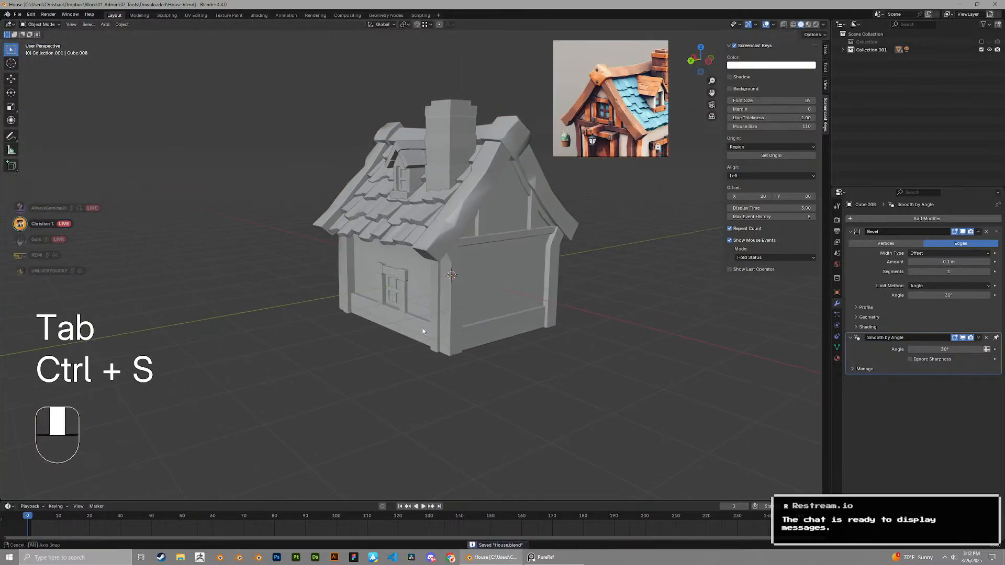
{"action": "key", "text": "ctrl+s"}
{"action": "mouse_move", "coordinate": [422, 330]}
{"action": "middle_mouse_down"}
{"action": "mouse_move", "coordinate": [375, 320]}
{"action": "mouse_move", "coordinate": [411, 312]}
{"action": "mouse_move", "coordinate": [394, 309]}
{"action": "mouse_move", "coordinate": [455, 318]}
{"action": "mouse_move", "coordinate": [403, 335]}
{"action": "middle_mouse_up"}
{"action": "key", "text": "ctrl+s"}
Try to lower the middle edge of the front gable window's top trim along Z
{"action": "middle_click_drag", "start_coordinate": [403, 335], "coordinate": [492, 273], "text": "shift"}
{"action": "scroll", "coordinate": [492, 272], "scroll_direction": "up", "scroll_amount": 10}
{"action": "middle_click_drag", "start_coordinate": [476, 199], "coordinate": [389, 269], "text": "shift"}
{"action": "scroll", "coordinate": [430, 269], "scroll_direction": "down", "scroll_amount": 8}
{"action": "scroll", "coordinate": [425, 272], "scroll_direction": "up", "scroll_amount": 10}
{"action": "key", "text": "Tab"}
{"action": "key", "text": "2"}
{"action": "key", "text": "1"}
{"action": "left_click", "coordinate": [385, 281]}
{"action": "key", "text": "g"}
{"action": "key", "text": "z"}
{"action": "left_click", "coordinate": [391, 278]}
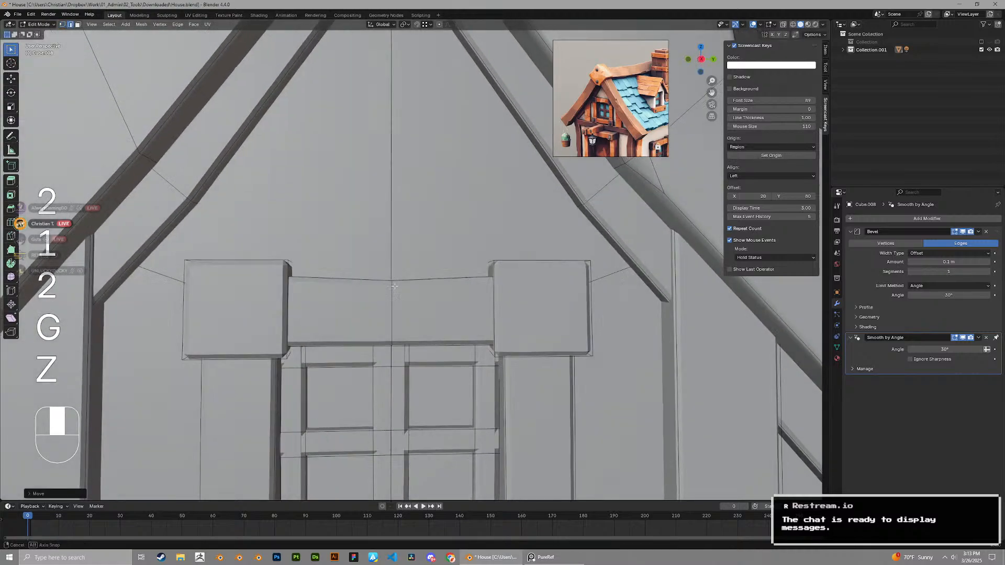
{"action": "key", "text": "ctrl+z"}
Narrow the middle of the window's top trim by scaling its centre edge down, bevelling it wide and lowering it slightly
{"action": "key", "text": "2"}
{"action": "middle_click_drag", "start_coordinate": [504, 234], "coordinate": [497, 227]}
{"action": "key", "text": "s"}
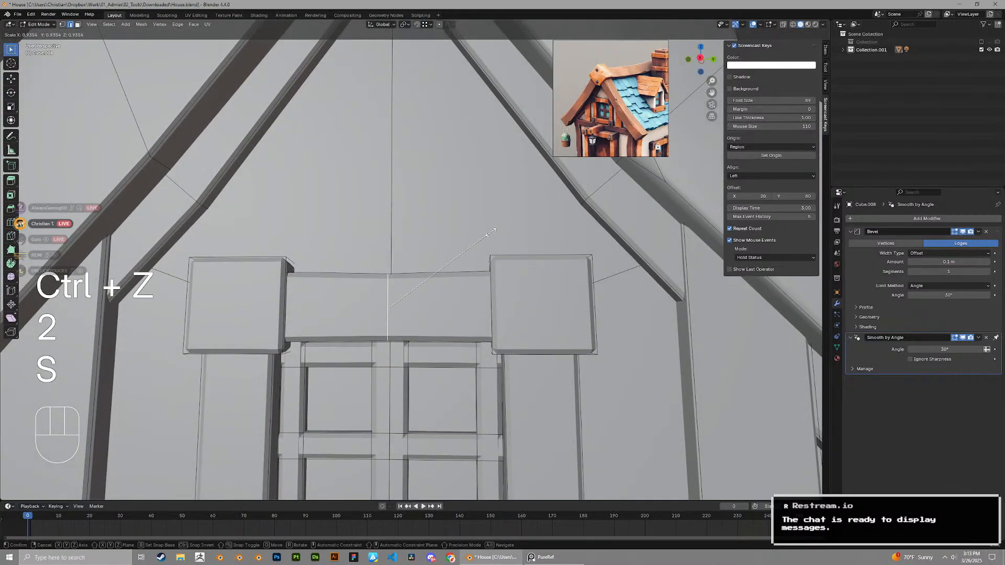
{"action": "left_click", "coordinate": [492, 234]}
{"action": "key", "text": "ctrl+b"}
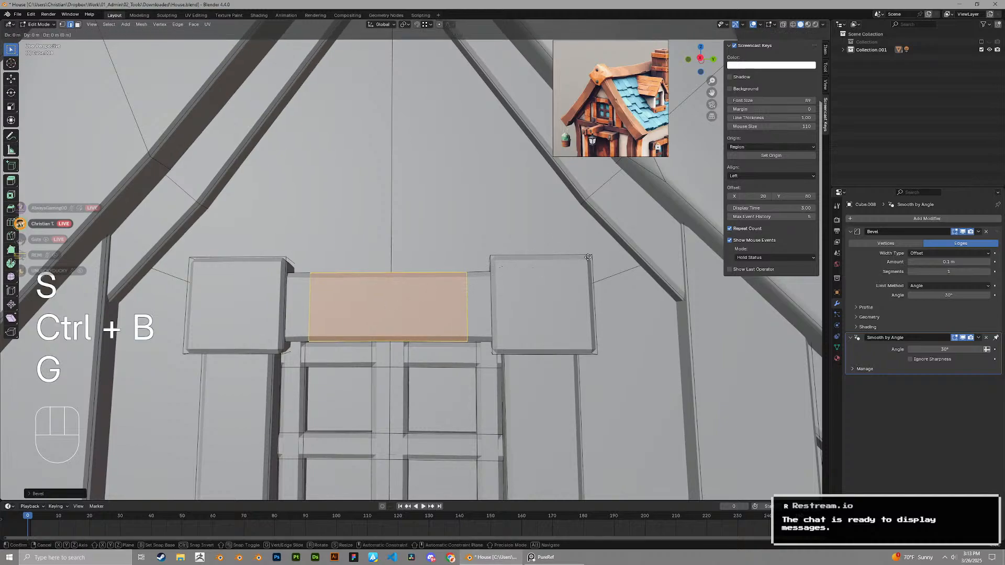
{"action": "key", "text": "z"}
{"action": "left_click", "coordinate": [587, 264]}
{"action": "key", "text": "Tab"}
{"action": "scroll", "coordinate": [415, 284], "scroll_direction": "down", "scroll_amount": 2}
{"action": "middle_click_drag", "start_coordinate": [415, 284], "coordinate": [446, 197]}
{"action": "key", "text": "Tab"}
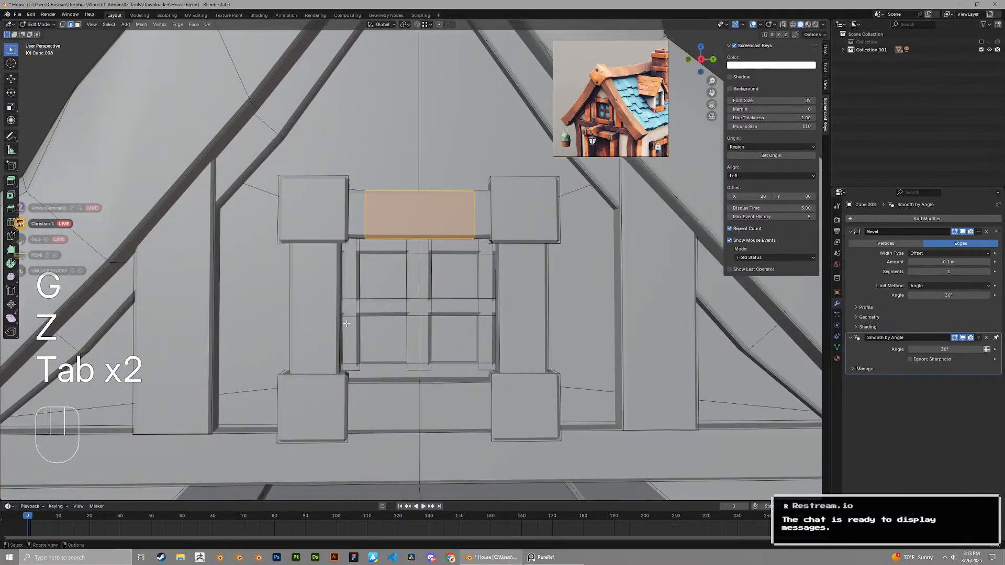
Bow the window's left post inward with a centre loop cut, scaled and shifted along X, and bevelled by about 0.1 m
{"action": "key", "text": "ctrl+r"}
{"action": "left_click", "coordinate": [296, 306]}
{"action": "right_click", "coordinate": [296, 306]}
{"action": "key", "text": "s"}
{"action": "left_click", "coordinate": [451, 327]}
{"action": "key", "text": "g"}
{"action": "key", "text": "x"}
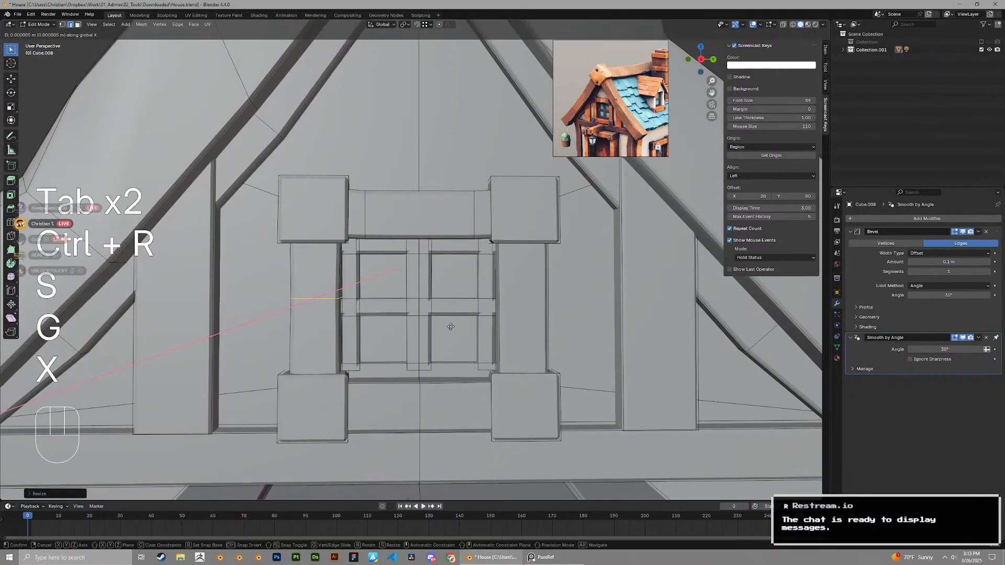
{"action": "left_click", "coordinate": [452, 328]}
{"action": "key", "text": "ctrl+b"}
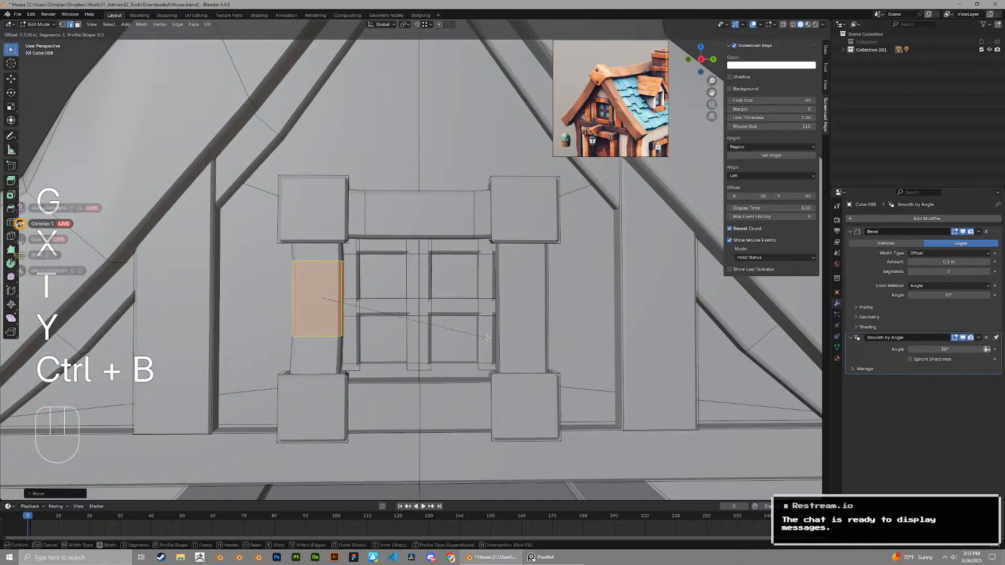
{"action": "left_click", "coordinate": [487, 338]}
Bow the window's right post inward with a centre loop cut shifted along X and bevelled into a wide section
{"action": "key", "text": "Tab"}
{"action": "scroll", "coordinate": [487, 335], "scroll_direction": "down", "scroll_amount": 2}
{"action": "key", "text": "Tab"}
{"action": "key", "text": "ctrl+r"}
{"action": "left_click", "coordinate": [511, 307]}
{"action": "right_click", "coordinate": [511, 306]}
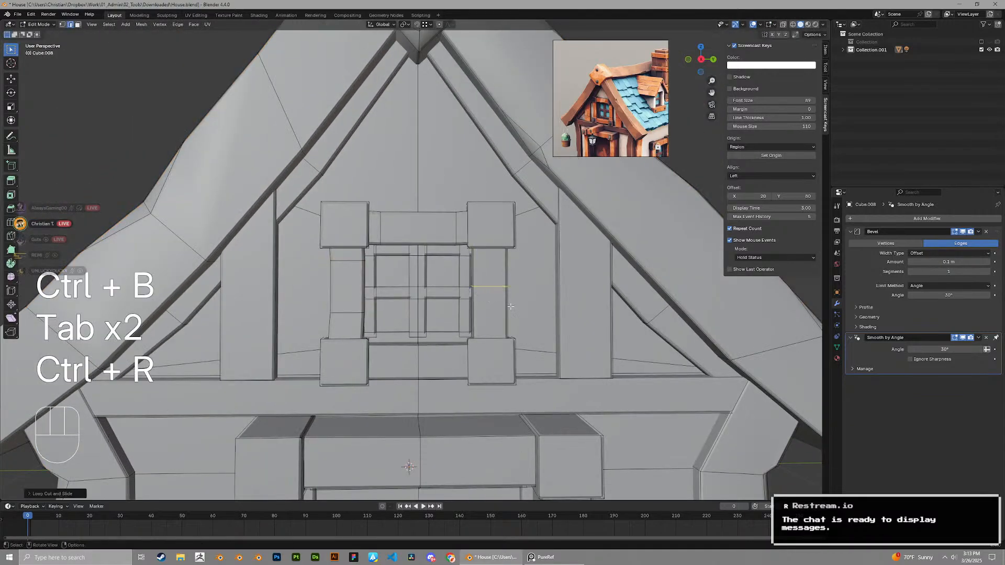
{"action": "key", "text": "g"}
{"action": "key", "text": "x"}
{"action": "left_click", "coordinate": [541, 318]}
{"action": "key", "text": "ctrl+b"}
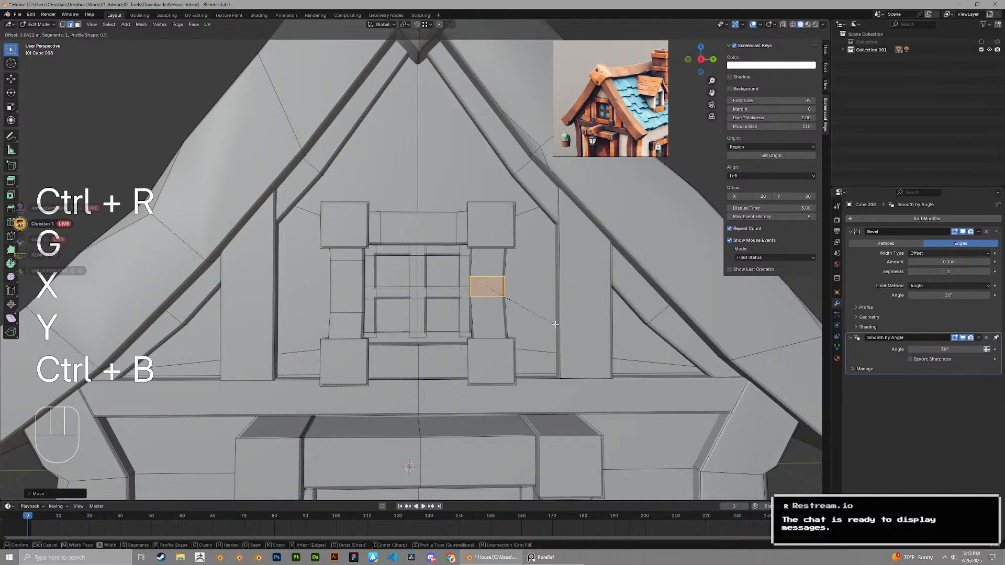
{"action": "left_click", "coordinate": [566, 329]}
Try to add a loop cut to the window's bottom trim and raise it along Z
{"action": "key", "text": "ctrl+r"}
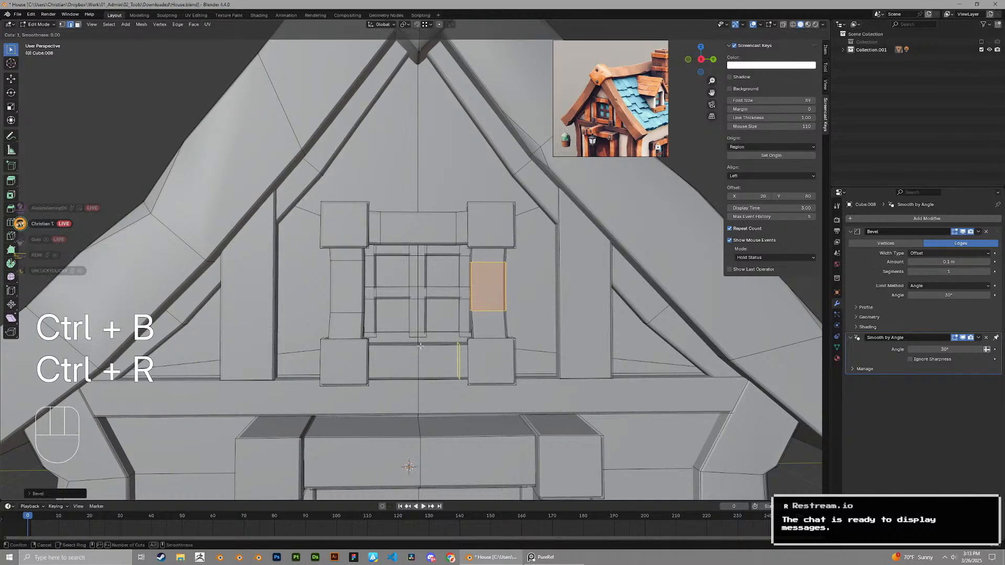
{"action": "right_click", "coordinate": [389, 345]}
{"action": "key", "text": "g"}
{"action": "key", "text": "z"}
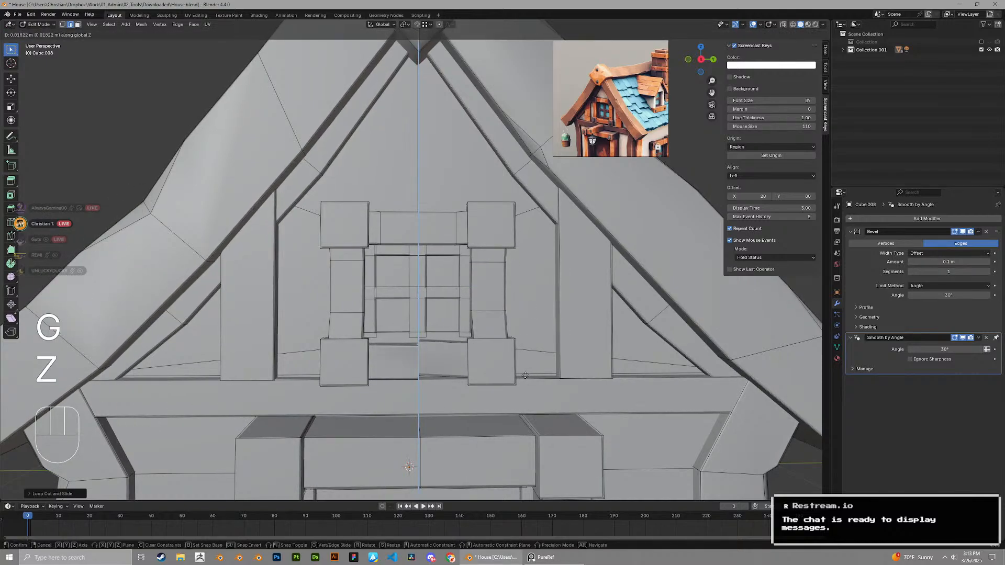
{"action": "key", "text": "ctrl+z"}
Raise the middle edge of the window's bottom trim along Z and bevel it by about 0.1 m
{"action": "scroll", "coordinate": [428, 412], "scroll_direction": "up", "scroll_amount": 2}
{"action": "middle_click_drag", "start_coordinate": [421, 405], "coordinate": [417, 402]}
{"action": "key", "text": "g"}
{"action": "key", "text": "z"}
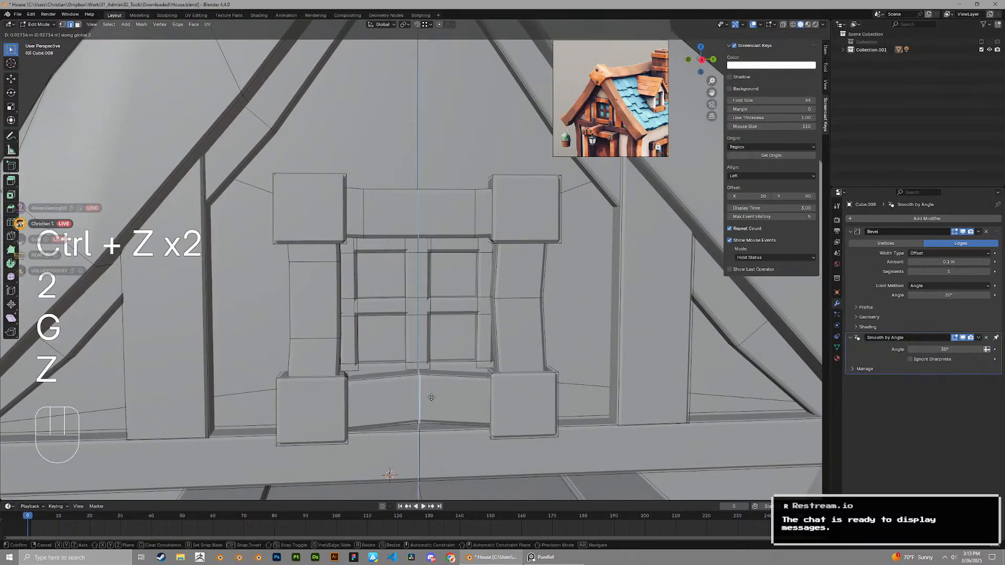
{"action": "left_click", "coordinate": [423, 401]}
{"action": "key", "text": "ctrl+b"}
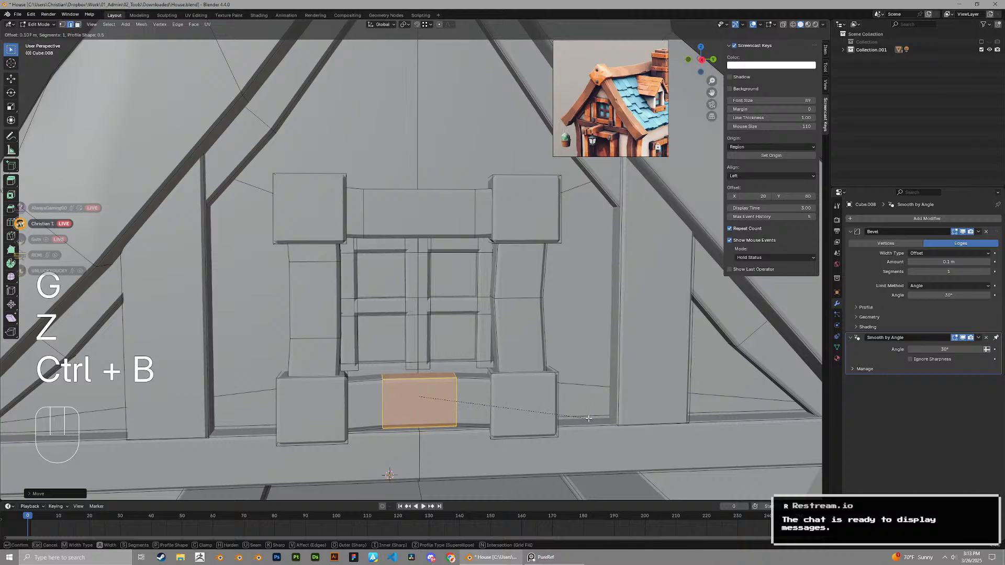
{"action": "left_click", "coordinate": [592, 419]}
Adjust the height of the bottom trim's bevelled centre section along Z
{"action": "scroll", "coordinate": [444, 366], "scroll_direction": "down", "scroll_amount": 4}
{"action": "key", "text": "Tab"}
{"action": "mouse_move", "coordinate": [444, 366]}
{"action": "middle_mouse_down"}
{"action": "mouse_move", "coordinate": [391, 322]}
{"action": "mouse_move", "coordinate": [447, 326]}
{"action": "mouse_move", "coordinate": [446, 366]}
{"action": "mouse_move", "coordinate": [437, 362]}
{"action": "middle_mouse_up"}
{"action": "scroll", "coordinate": [448, 325], "scroll_direction": "up", "scroll_amount": 3}
{"action": "key", "text": "Tab"}
{"action": "key", "text": "g"}
{"action": "key", "text": "z"}
{"action": "left_click", "coordinate": [448, 331]}
Vertex-bevel the upper left vertex of the bottom trim's centre section and slide a resulting vertex along its edge to shape a chip
{"action": "key", "text": "1"}
{"action": "left_click", "coordinate": [406, 353]}
{"action": "left_click", "coordinate": [389, 363]}
{"action": "key", "text": "ctrl+shift+b"}
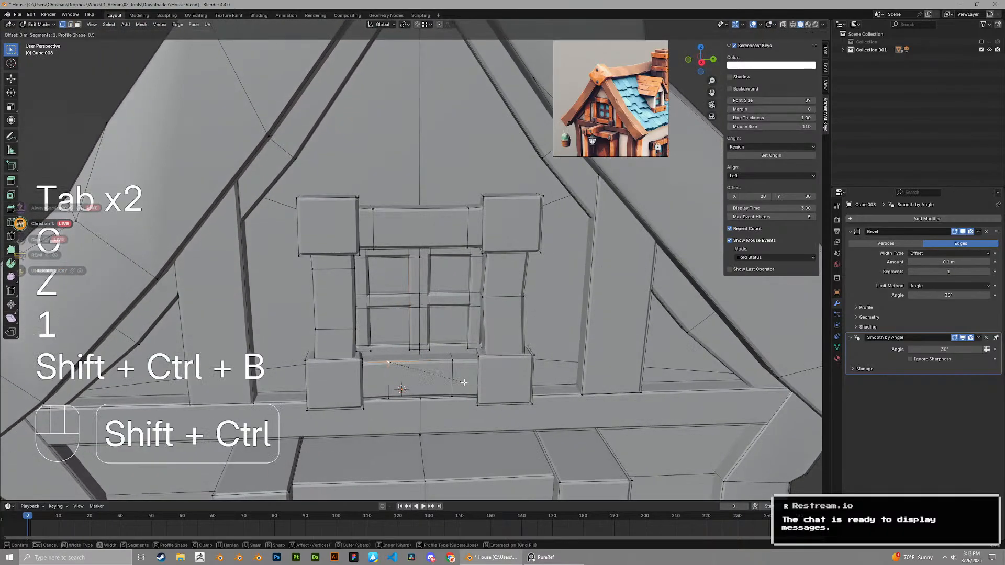
{"action": "left_click", "coordinate": [477, 384]}
{"action": "key", "text": "1"}
{"action": "left_click", "coordinate": [401, 362]}
{"action": "key", "text": "g"}
{"action": "key", "text": "g"}
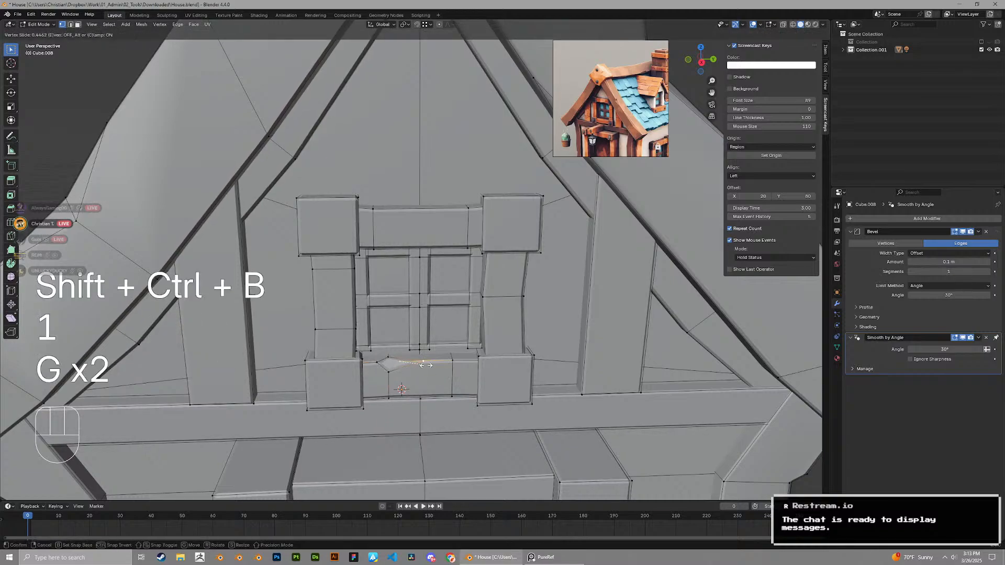
{"action": "left_click", "coordinate": [425, 365]}
{"action": "left_click", "coordinate": [388, 368]}
Try to vertex-bevel the outer vertex of the left window trim's lower middle edge, slide a resulting vertex, and connect the cut
{"action": "middle_click_drag", "start_coordinate": [318, 332], "coordinate": [339, 325]}
{"action": "left_click", "coordinate": [318, 329]}
{"action": "key", "text": "ctrl+shift+b"}
{"action": "left_click", "coordinate": [349, 330]}
{"action": "key", "text": "1"}
{"action": "key", "text": "g"}
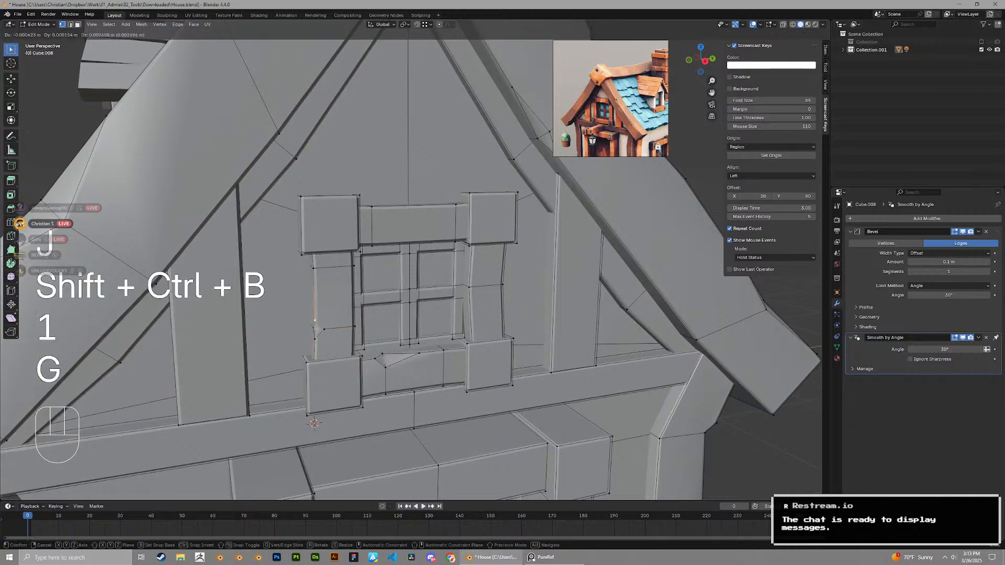
{"action": "key", "text": "g"}
{"action": "left_click", "coordinate": [323, 322]}
{"action": "key", "text": "j"}
{"action": "middle_click_drag", "start_coordinate": [314, 326], "coordinate": [378, 320]}
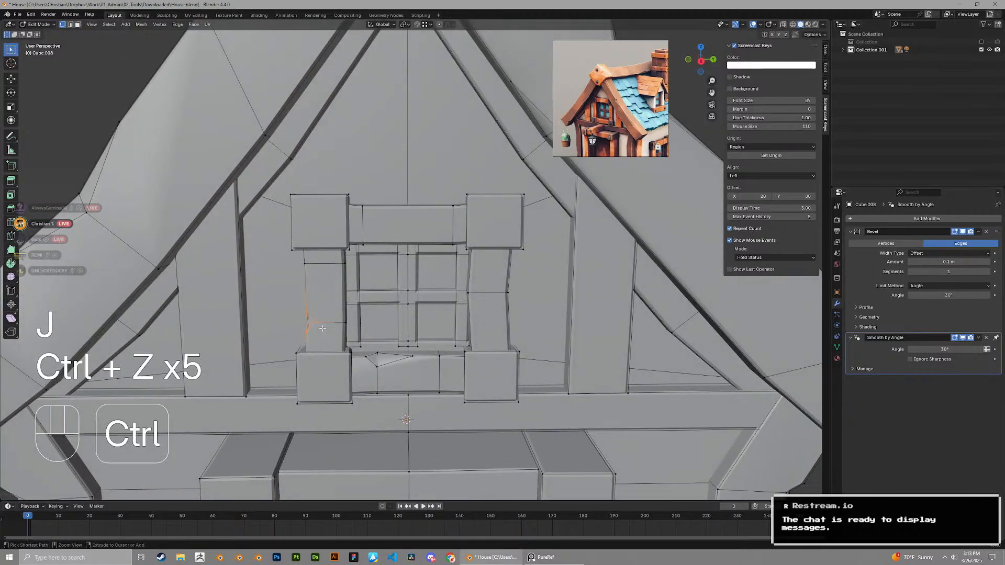
{"action": "key", "text": "ctrl+shift+b"}
{"action": "key", "text": "ctrl+shift+v"}
{"action": "left_click", "coordinate": [385, 324]}
{"action": "key", "text": "ctrl+z"}
{"action": "middle_click_drag", "start_coordinate": [384, 323], "coordinate": [442, 309]}
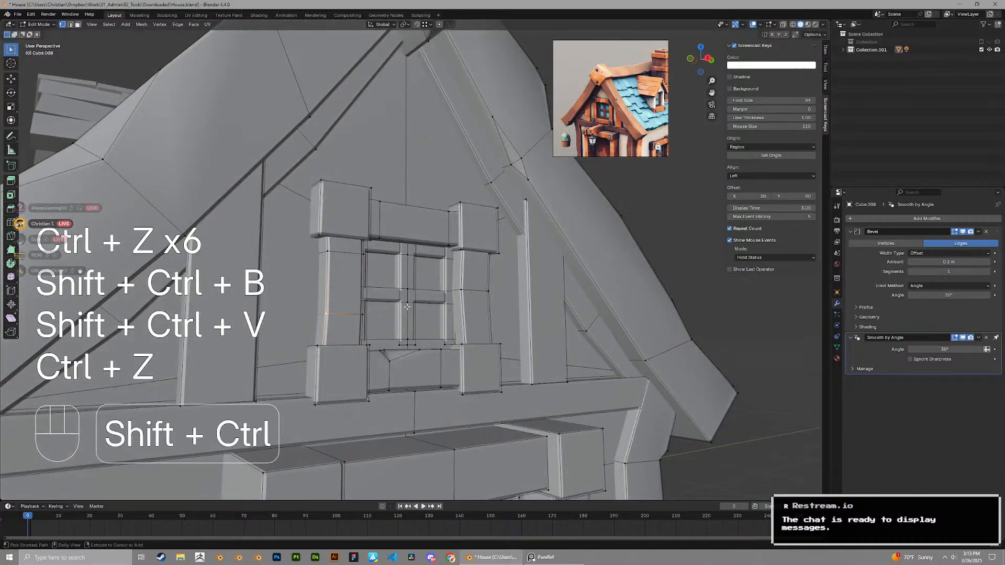
Vertex-bevel the left trim's outer lower vertex, slide the upper resulting vertex up its edge, and connect the vertices to form a chip
{"action": "key", "text": "ctrl+shift+b"}
{"action": "left_click", "coordinate": [361, 319]}
{"action": "middle_click_drag", "start_coordinate": [361, 318], "coordinate": [335, 325]}
{"action": "key", "text": "g"}
{"action": "key", "text": "g"}
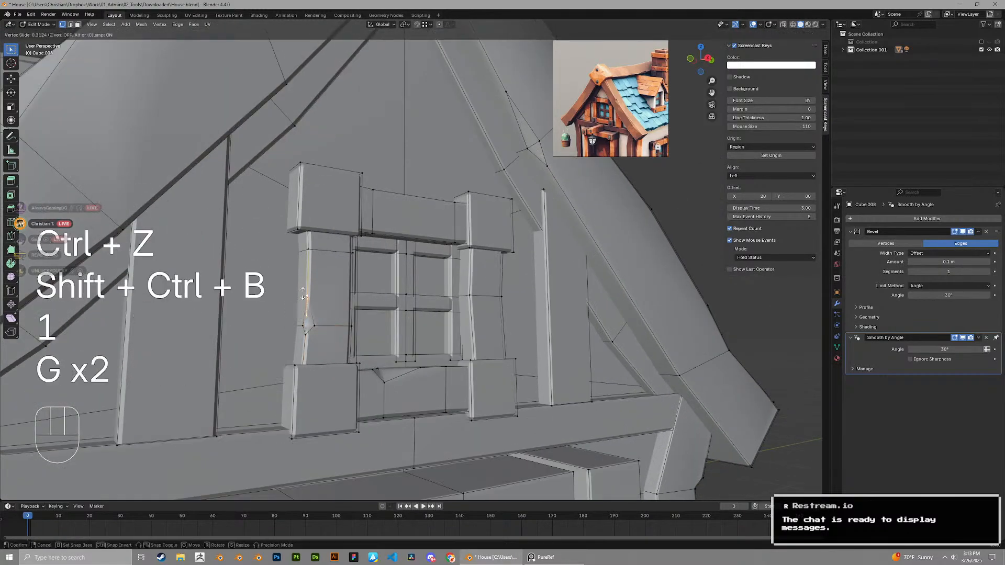
{"action": "left_click", "coordinate": [307, 273]}
{"action": "key", "text": "2"}
{"action": "key", "text": "1"}
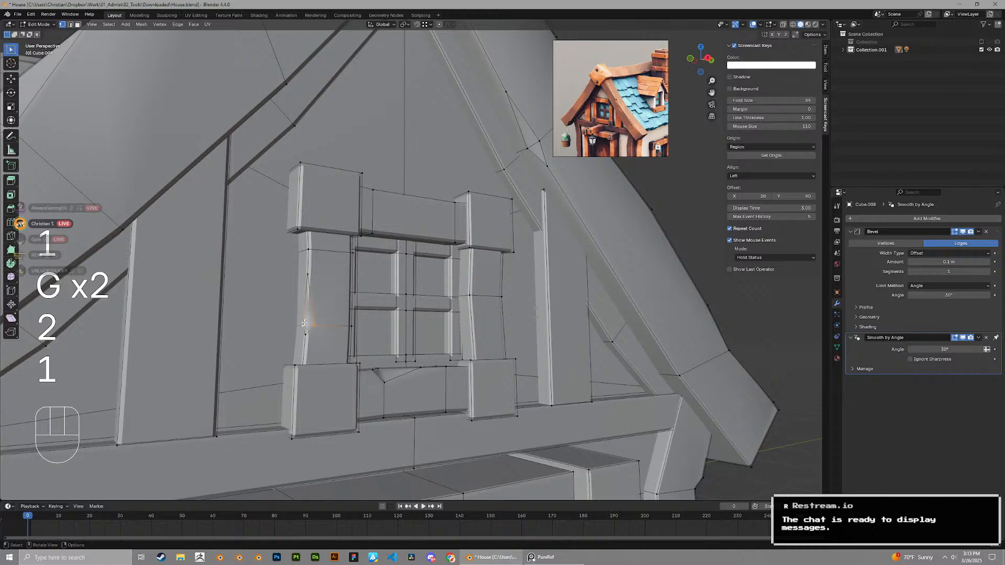
{"action": "key", "text": "j"}
{"action": "key", "text": "Tab"}
{"action": "middle_click_drag", "start_coordinate": [415, 322], "coordinate": [340, 329]}
{"action": "scroll", "coordinate": [335, 331], "scroll_direction": "down", "scroll_amount": 1}
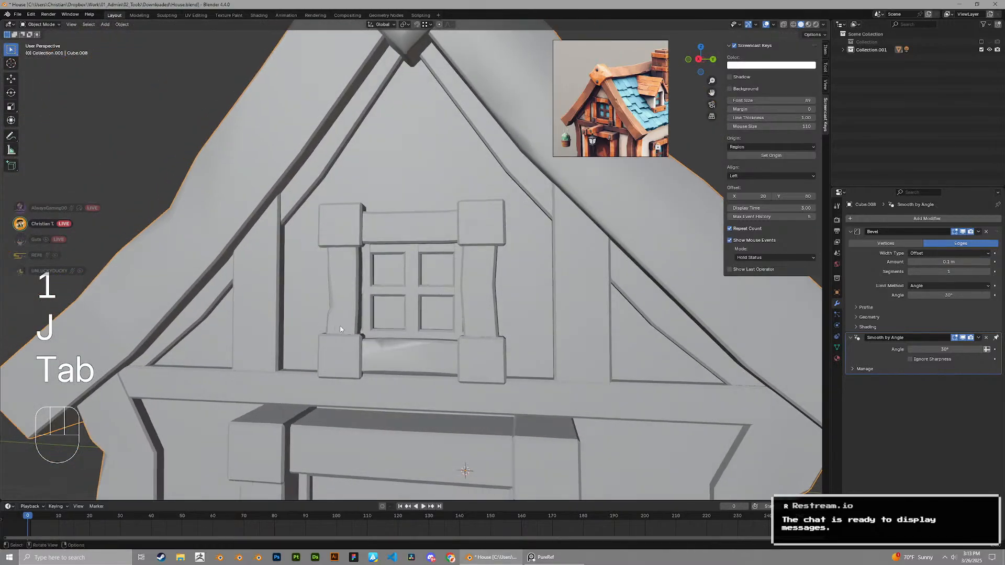
Move the lower front vertex of the bottom trim's chip upward to make the chip shallower
{"action": "scroll", "coordinate": [340, 329], "scroll_direction": "up", "scroll_amount": 1}
{"action": "scroll", "coordinate": [480, 238], "scroll_direction": "up", "scroll_amount": 2}
{"action": "key", "text": "Tab"}
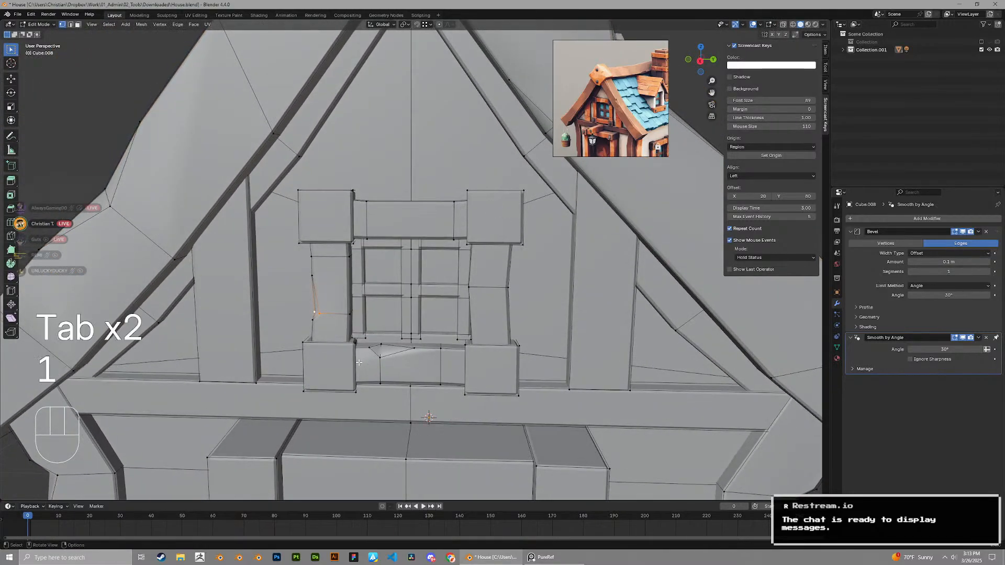
{"action": "left_click", "coordinate": [375, 358]}
{"action": "middle_click_drag", "start_coordinate": [376, 358], "coordinate": [385, 340]}
{"action": "key", "text": "g"}
{"action": "left_click", "coordinate": [385, 333]}
{"action": "key", "text": "Tab"}
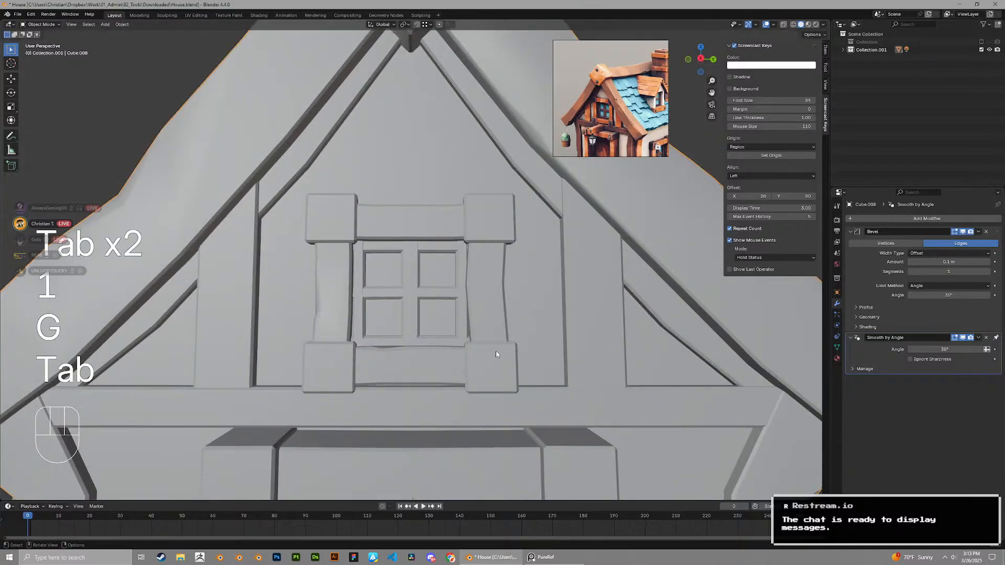
{"action": "scroll", "coordinate": [497, 340], "scroll_direction": "up", "scroll_amount": 2}
Try to vertex-bevel the outer upper front corner of the window's upper right block and slide a resulting vertex down its edge
{"action": "key", "text": "Tab"}
{"action": "key", "text": "1"}
{"action": "left_click", "coordinate": [497, 286]}
{"action": "middle_click_drag", "start_coordinate": [497, 285], "coordinate": [536, 197]}
{"action": "key", "text": "ctrl+shift+b"}
{"action": "left_click", "coordinate": [488, 305]}
{"action": "key", "text": "ctrl+z"}
{"action": "key", "text": "ctrl+shift+b"}
{"action": "key", "text": "ctrl+z"}
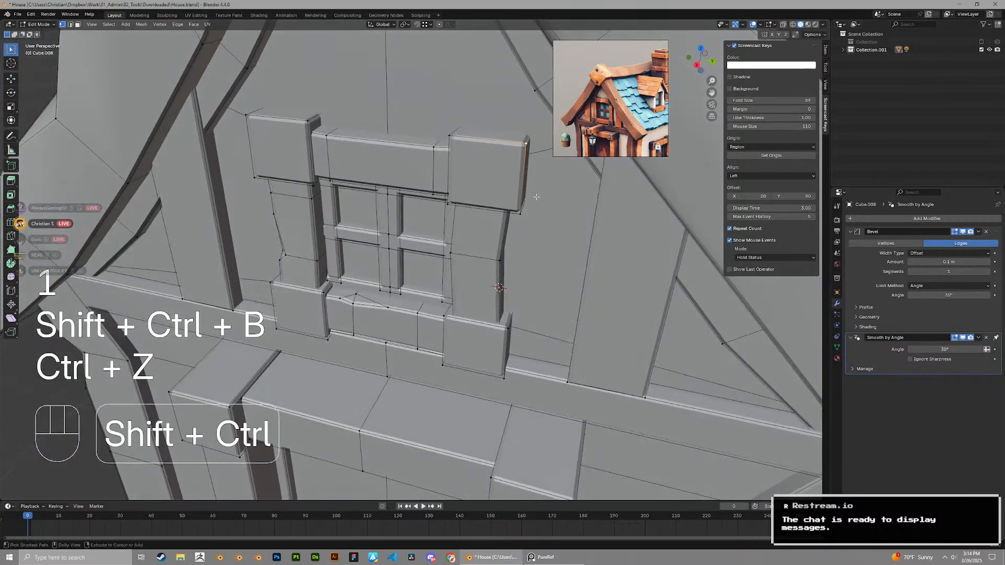
{"action": "key", "text": "ctrl+shift+b"}
{"action": "left_click", "coordinate": [544, 201]}
{"action": "key", "text": "1"}
{"action": "key", "text": "g"}
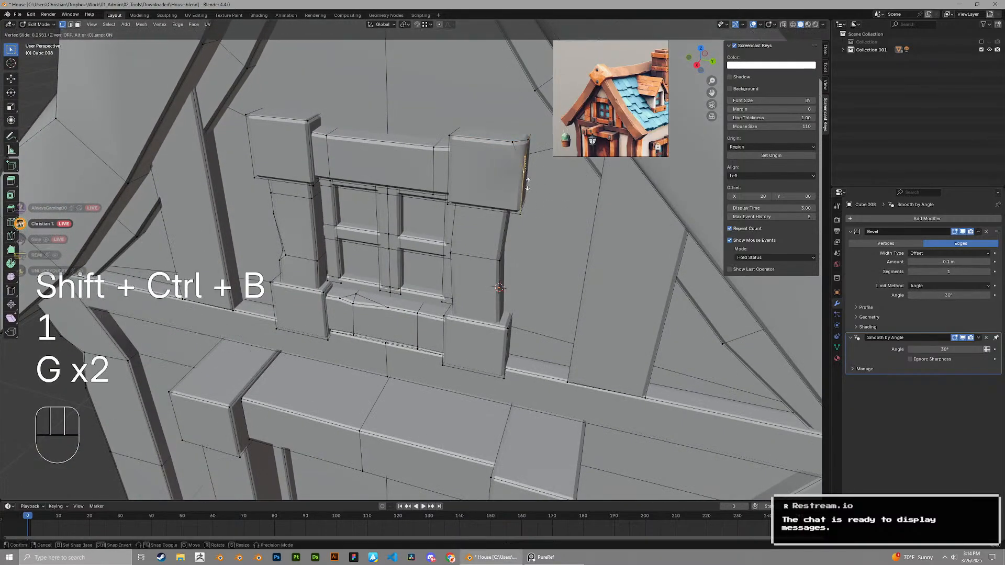
{"action": "key", "text": "ctrl+z"}
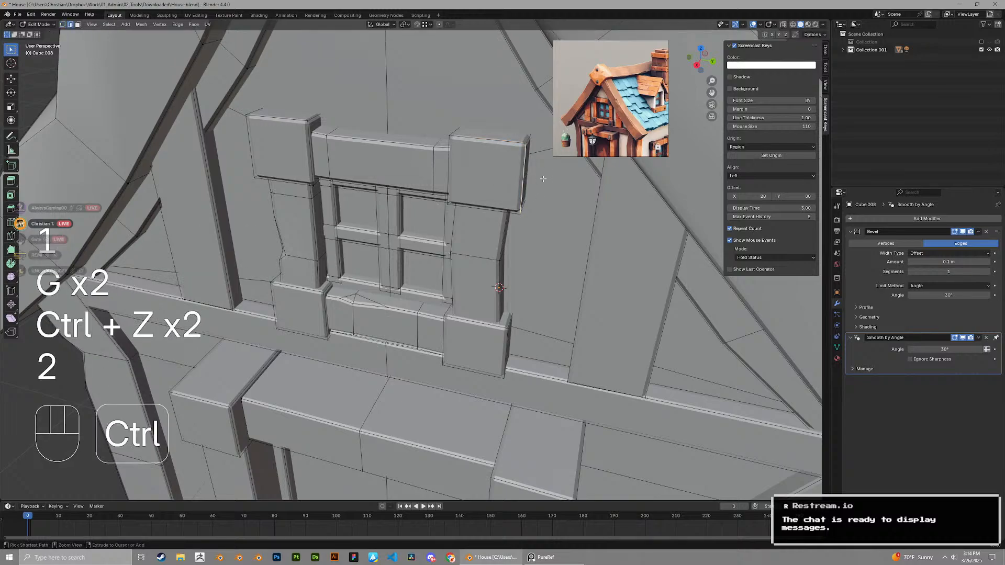
Try to bevel the outer vertical and upper front edges of the window's upper right block
{"action": "key", "text": "ctrl+b"}
{"action": "key", "text": "ctrl+z"}
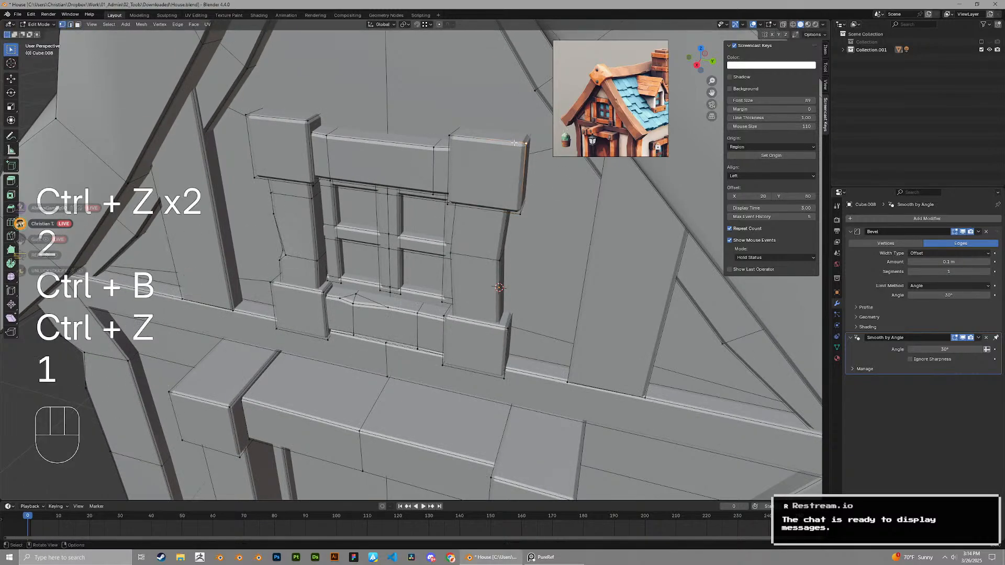
{"action": "key", "text": "ctrl+b"}
{"action": "key", "text": "ctrl+v"}
{"action": "key", "text": "ctrl+z"}
{"action": "key", "text": "ctrl+b"}
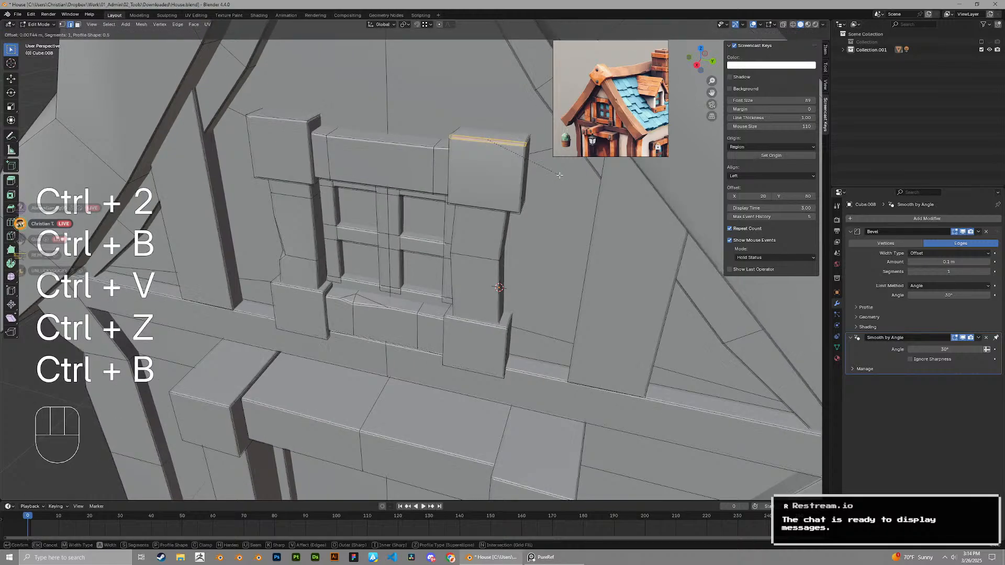
{"action": "middle_click_drag", "start_coordinate": [562, 177], "coordinate": [464, 166]}
{"action": "key", "text": "ctrl+z"}
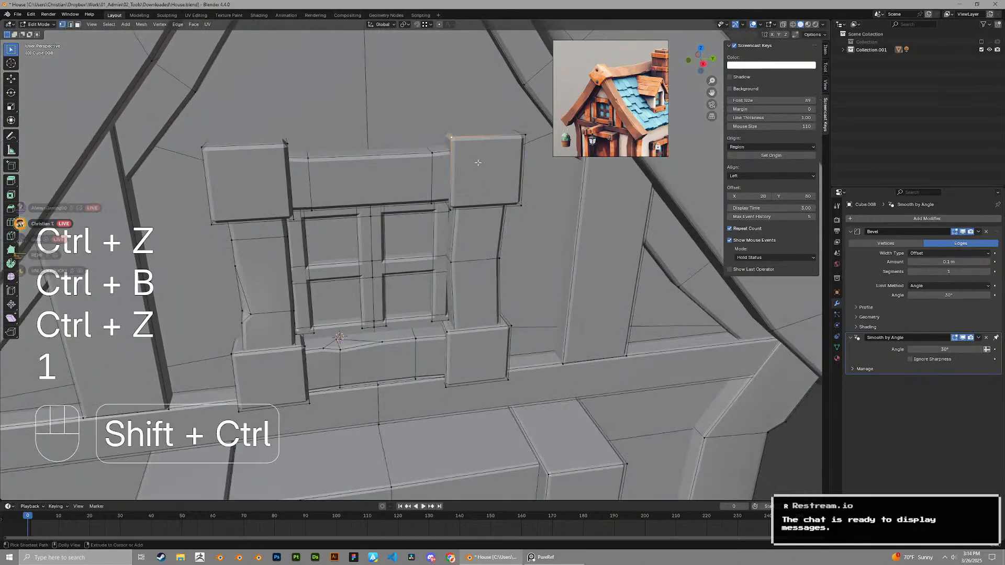
Vertex-bevel the inner upper front corner of the upper right block and slide a resulting vertex down its edge to form a chip
{"action": "key", "text": "ctrl+shift+b"}
{"action": "key", "text": "1"}
{"action": "left_click", "coordinate": [471, 157]}
{"action": "key", "text": "g"}
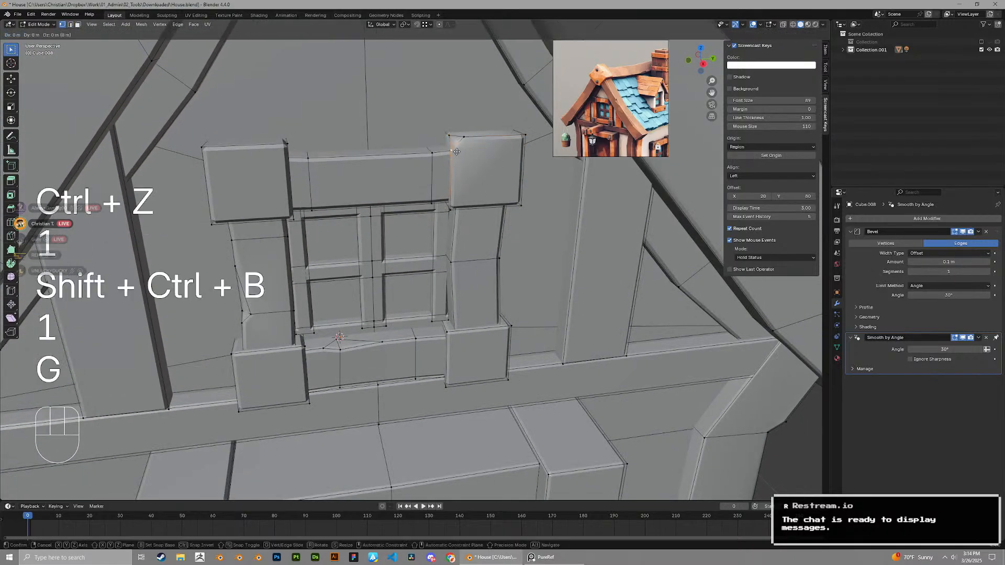
{"action": "left_click", "coordinate": [458, 169]}
{"action": "key", "text": "Tab"}
{"action": "middle_click_drag", "start_coordinate": [455, 182], "coordinate": [381, 176]}
{"action": "left_click", "coordinate": [381, 176]}
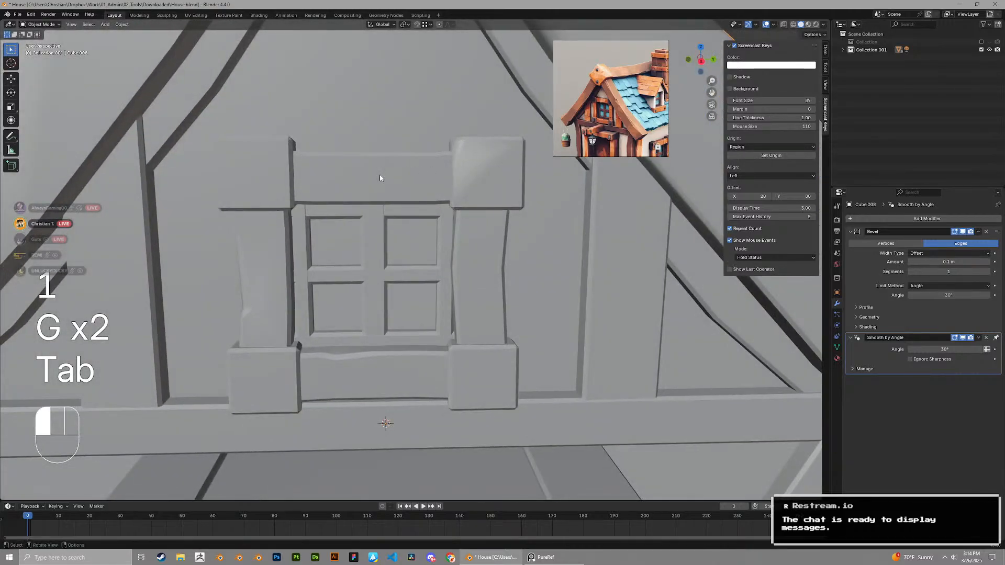
Move the edge at the inner upper corner of the window's upper left block slightly for an uneven shape
{"action": "key", "text": "Tab"}
{"action": "left_click", "coordinate": [293, 135]}
{"action": "key", "text": "g"}
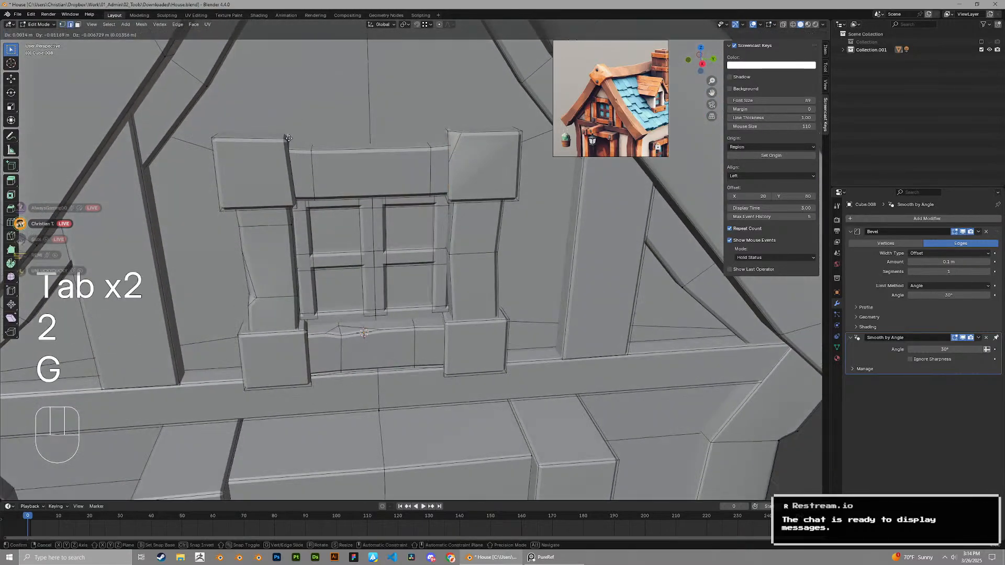
{"action": "left_click", "coordinate": [290, 136]}
{"action": "middle_click_drag", "start_coordinate": [458, 341], "coordinate": [454, 332]}
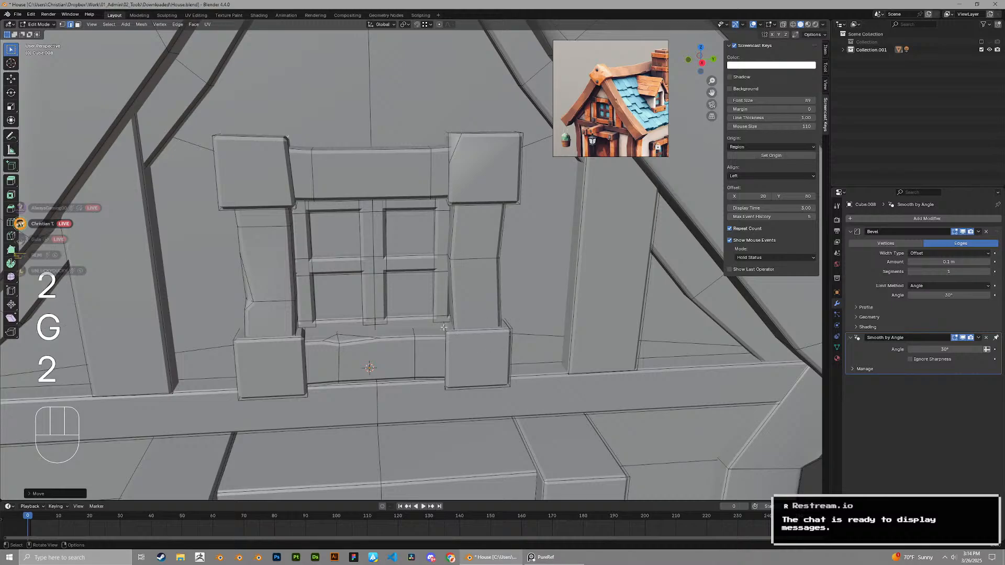
Move the edge at the inner upper corner of the window's lower right block slightly and save the file
{"action": "left_click", "coordinate": [444, 328]}
{"action": "key", "text": "g"}
{"action": "left_click", "coordinate": [443, 323]}
{"action": "key", "text": "Tab"}
{"action": "scroll", "coordinate": [440, 293], "scroll_direction": "down", "scroll_amount": 8}
{"action": "middle_click_drag", "start_coordinate": [439, 285], "coordinate": [375, 243]}
{"action": "key", "text": "ctrl+s"}
Select all roof shingle rows with the lowest row as the active object and save the file
{"action": "left_click", "coordinate": [338, 200]}
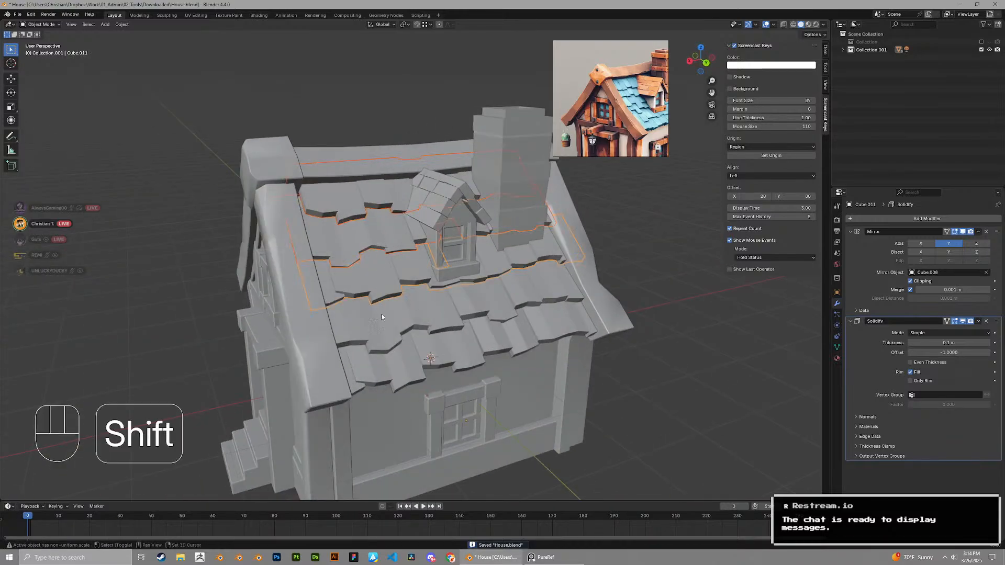
{"action": "key", "text": "Tab"}
{"action": "scroll", "coordinate": [367, 293], "scroll_direction": "up", "scroll_amount": 4}
{"action": "key", "text": "Tab"}
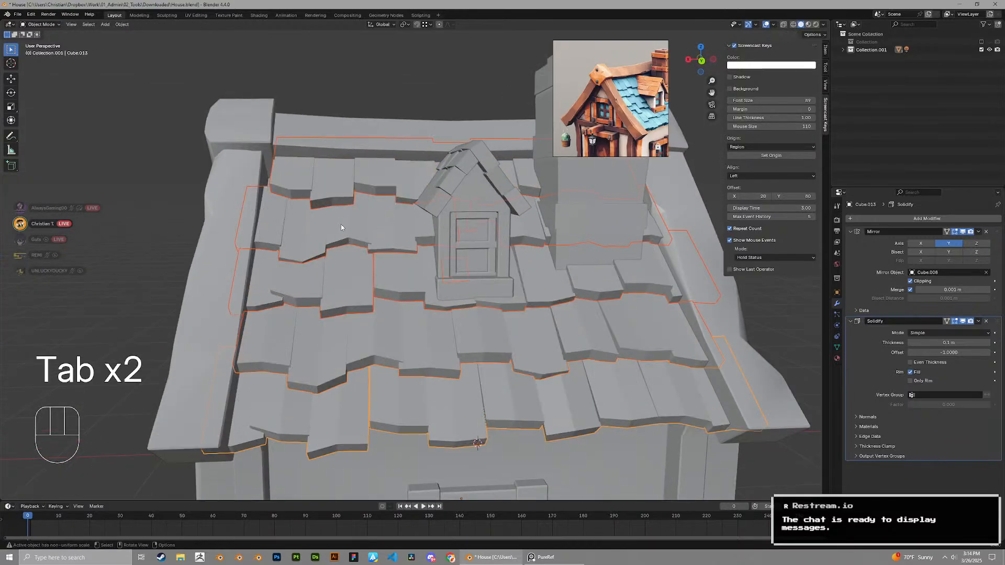
{"action": "middle_click_drag", "start_coordinate": [341, 224], "coordinate": [403, 258]}
{"action": "scroll", "coordinate": [351, 215], "scroll_direction": "down", "scroll_amount": 4}
{"action": "key", "text": "ctrl+s"}
{"action": "scroll", "coordinate": [405, 259], "scroll_direction": "up", "scroll_amount": 2}
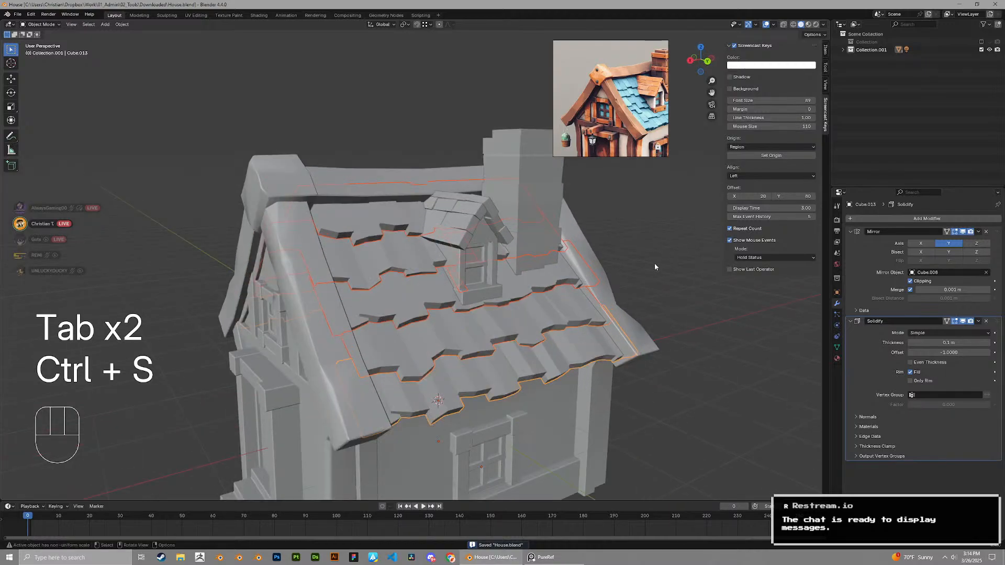
{"action": "scroll", "coordinate": [722, 331], "scroll_direction": "down", "scroll_amount": 1}
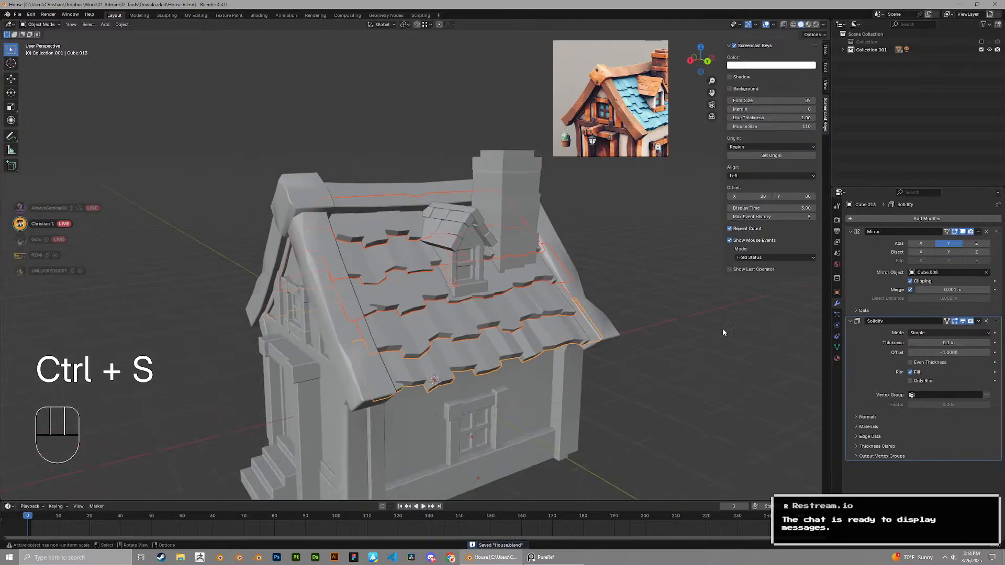
Add a Bevel modifier to the lowest shingle row and set its amount to 0.01 m
{"action": "left_click", "coordinate": [894, 221]}
{"action": "left_click", "coordinate": [878, 235]}
{"action": "middle_click_drag", "start_coordinate": [665, 289], "coordinate": [623, 330], "text": "shift"}
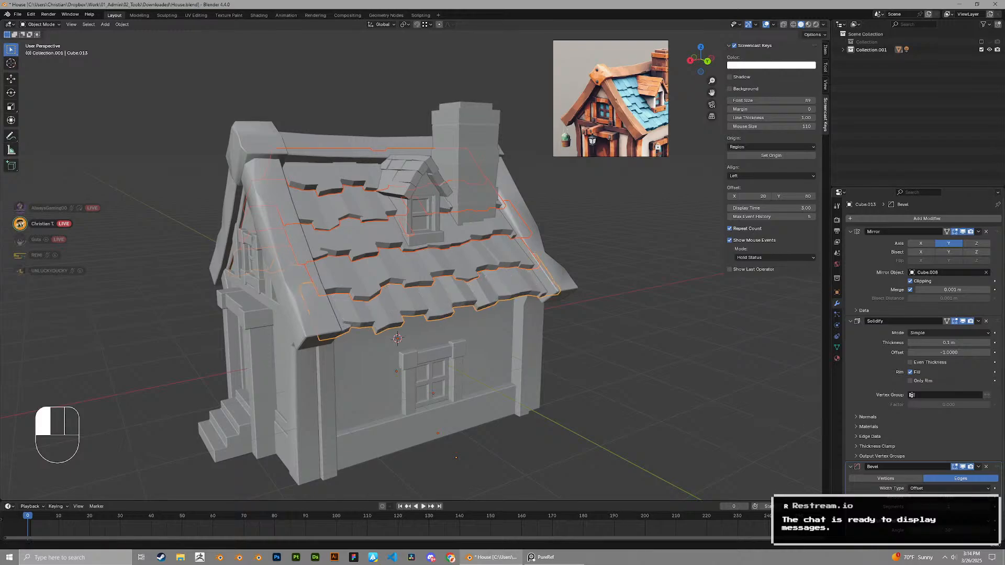
{"action": "middle_click_drag", "start_coordinate": [698, 377], "coordinate": [597, 282]}
{"action": "scroll", "coordinate": [573, 340], "scroll_direction": "up", "scroll_amount": 3}
{"action": "scroll", "coordinate": [598, 281], "scroll_direction": "up", "scroll_amount": 1}
{"action": "mouse_move", "coordinate": [939, 506]}
{"action": "left_mouse_down"}
{"action": "mouse_move", "coordinate": [958, 506]}
{"action": "mouse_move", "coordinate": [950, 507]}
{"action": "left_mouse_up"}
{"action": "scroll", "coordinate": [487, 285], "scroll_direction": "down", "scroll_amount": 3}
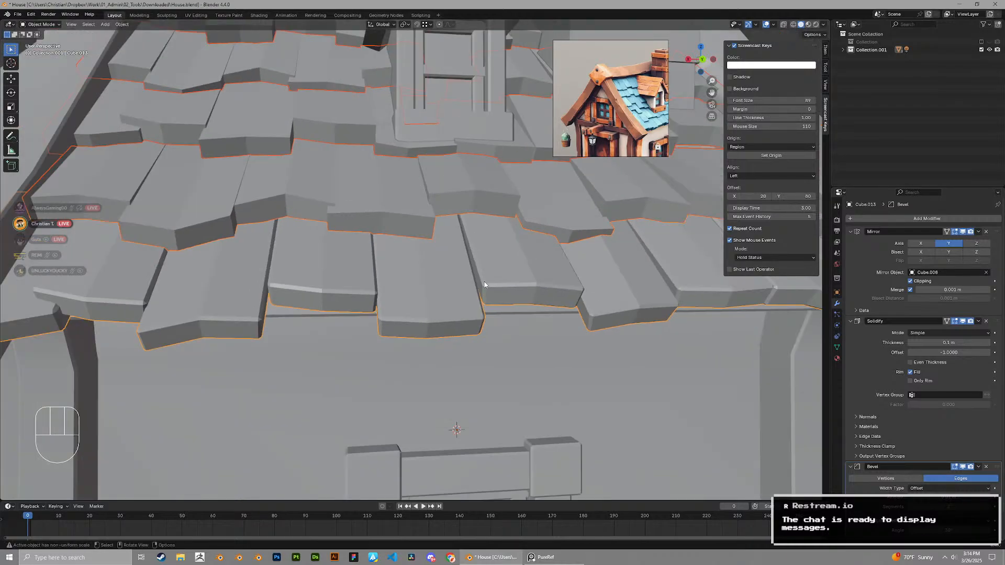
Copy the modifiers from the lowest shingle row to the other selected roof shingle rows
{"action": "middle_click_drag", "start_coordinate": [486, 285], "coordinate": [506, 296]}
{"action": "scroll", "coordinate": [425, 267], "scroll_direction": "down", "scroll_amount": 3}
{"action": "mouse_move", "coordinate": [425, 268]}
{"action": "middle_mouse_down"}
{"action": "mouse_move", "coordinate": [455, 275]}
{"action": "mouse_move", "coordinate": [463, 251]}
{"action": "mouse_move", "coordinate": [413, 255]}
{"action": "middle_mouse_up"}
{"action": "scroll", "coordinate": [454, 275], "scroll_direction": "down", "scroll_amount": 4}
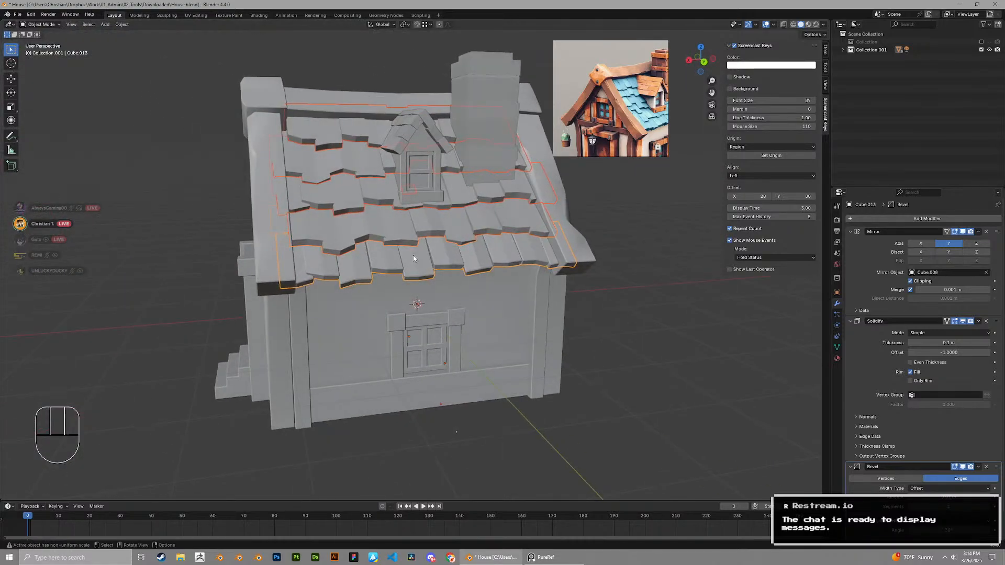
{"action": "key", "text": "ctrl+l"}
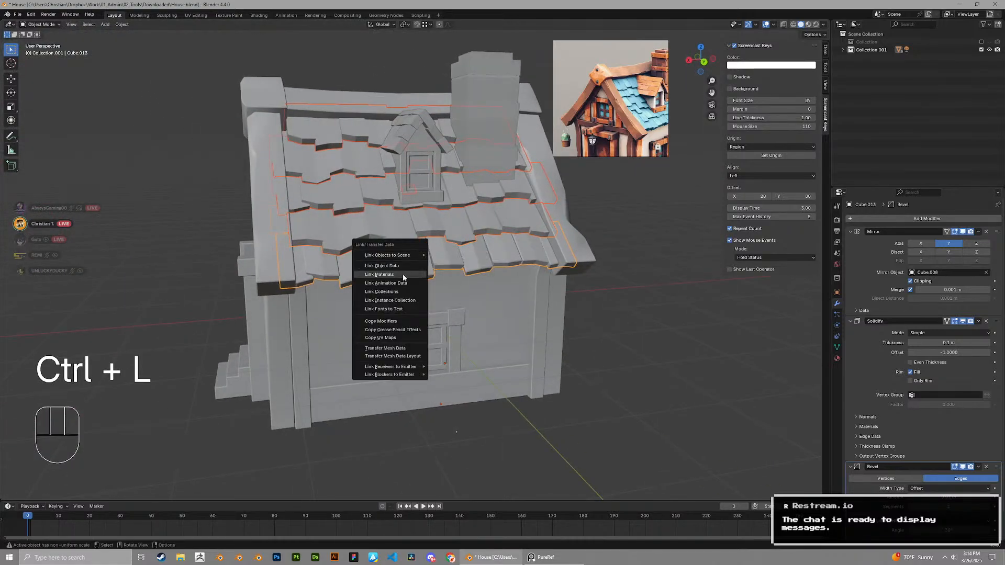
{"action": "left_click", "coordinate": [399, 321]}
{"action": "middle_click_drag", "start_coordinate": [385, 261], "coordinate": [440, 297], "text": "shift"}
{"action": "mouse_move", "coordinate": [440, 297]}
{"action": "middle_mouse_down"}
{"action": "mouse_move", "coordinate": [414, 314]}
{"action": "mouse_move", "coordinate": [435, 291]}
{"action": "mouse_move", "coordinate": [435, 270]}
{"action": "mouse_move", "coordinate": [422, 287]}
{"action": "mouse_move", "coordinate": [430, 293]}
{"action": "middle_mouse_up"}
{"action": "key", "text": "ctrl+z"}
{"action": "key", "text": "ctrl+shift+z"}
{"action": "scroll", "coordinate": [436, 291], "scroll_direction": "up", "scroll_amount": 4}
{"action": "key", "text": "Tab"}
{"action": "key", "text": "Tab"}
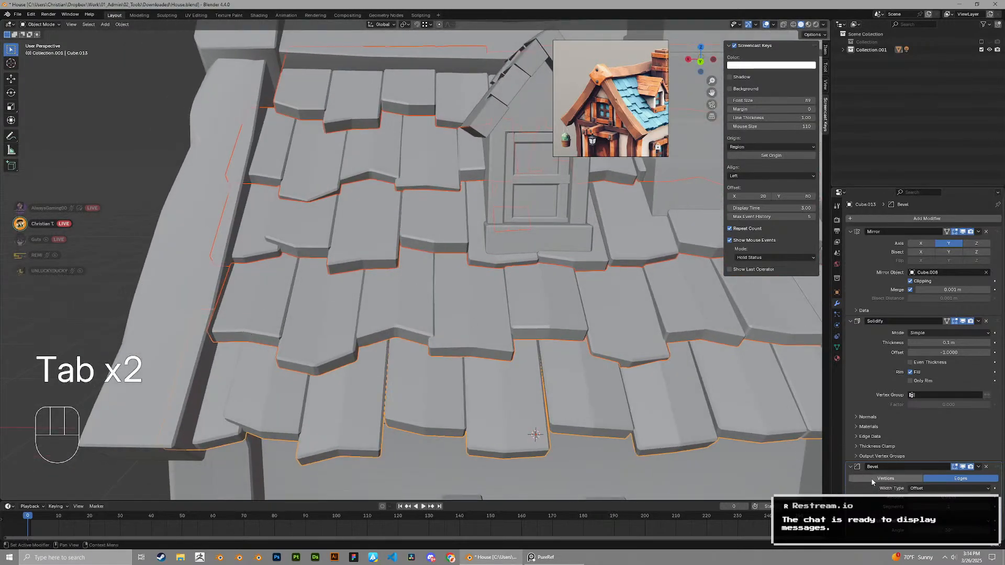
Try the lowest shingle row's Bevel modifier in Vertices mode with a different amount, and undo both changes
{"action": "scroll", "coordinate": [571, 385], "scroll_direction": "up", "scroll_amount": 5}
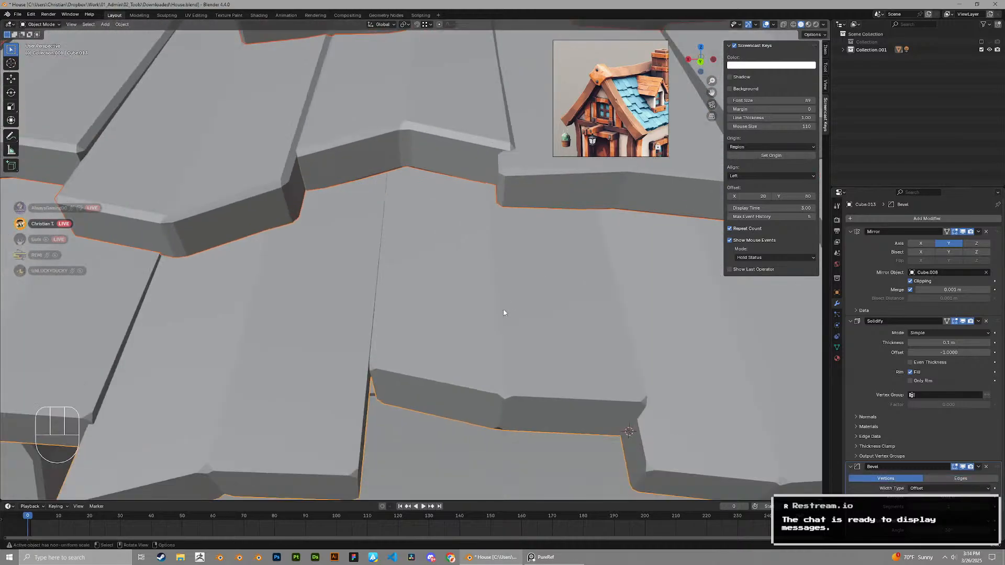
{"action": "scroll", "coordinate": [503, 312], "scroll_direction": "down", "scroll_amount": 5}
{"action": "middle_click_drag", "start_coordinate": [504, 312], "coordinate": [539, 297]}
{"action": "scroll", "coordinate": [538, 296], "scroll_direction": "up", "scroll_amount": 2}
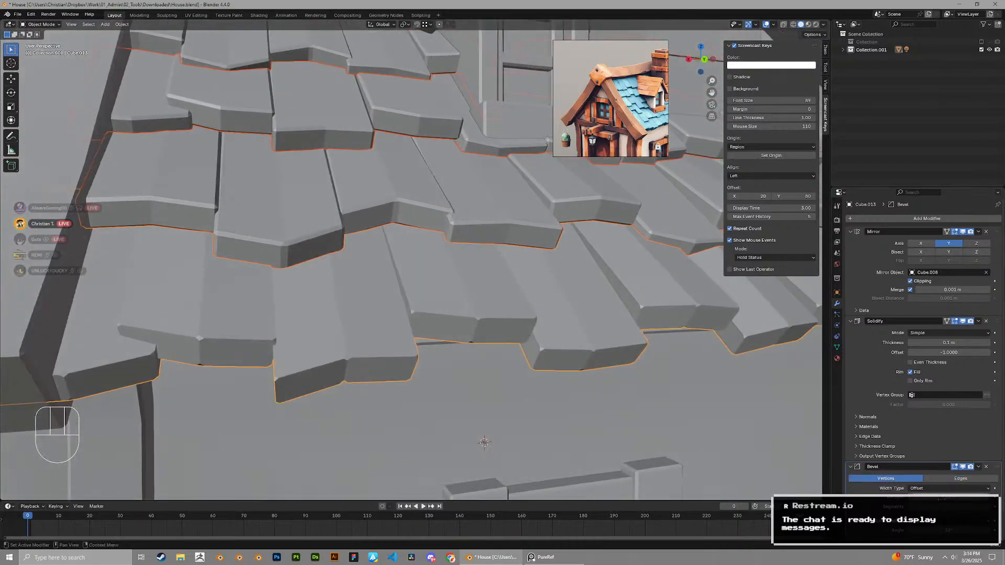
{"action": "left_click_drag", "start_coordinate": [942, 499], "coordinate": [964, 499]}
{"action": "scroll", "coordinate": [413, 283], "scroll_direction": "down", "scroll_amount": 5}
{"action": "middle_click_drag", "start_coordinate": [412, 283], "coordinate": [376, 275]}
{"action": "key", "text": "ctrl+z"}
{"action": "scroll", "coordinate": [386, 274], "scroll_direction": "up", "scroll_amount": 5}
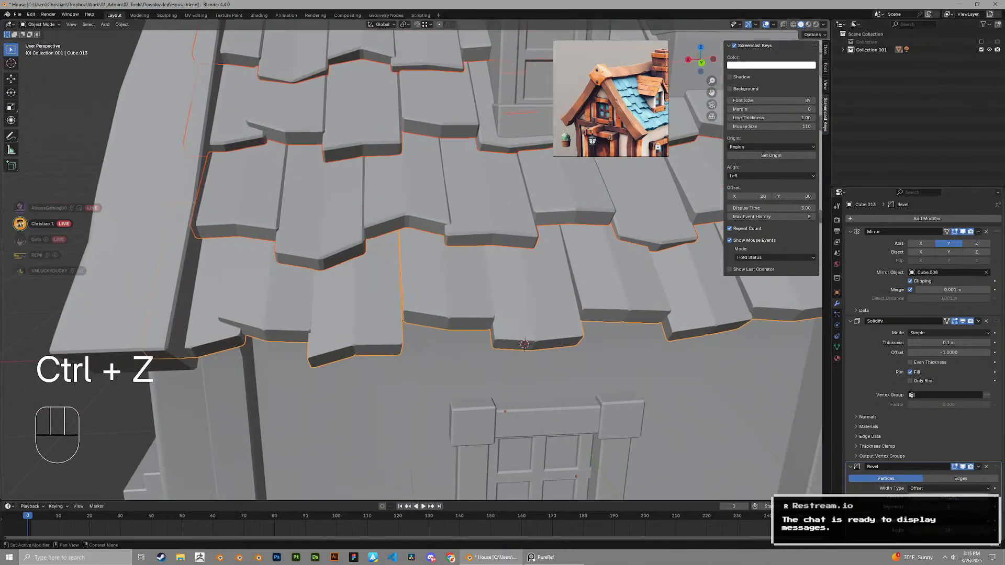
{"action": "scroll", "coordinate": [499, 309], "scroll_direction": "down", "scroll_amount": 2}
{"action": "mouse_move", "coordinate": [492, 297]}
{"action": "middle_mouse_down"}
{"action": "mouse_move", "coordinate": [497, 287]}
{"action": "mouse_move", "coordinate": [463, 270]}
{"action": "mouse_move", "coordinate": [487, 293]}
{"action": "middle_mouse_up"}
{"action": "scroll", "coordinate": [498, 287], "scroll_direction": "down", "scroll_amount": 3}
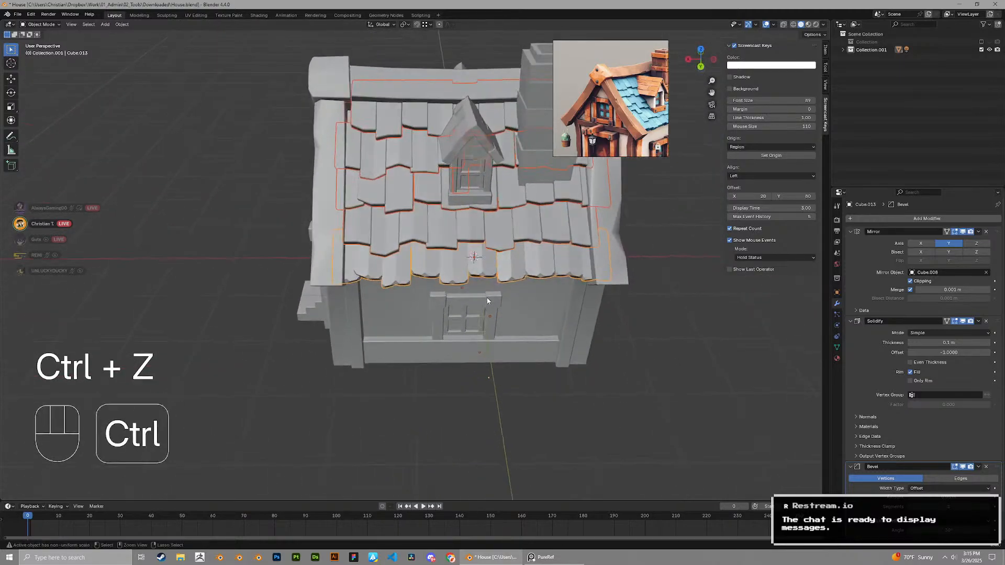
{"action": "key", "text": "ctrl+z"}
Try to offset all faces of the selected roof shingle rows along their normals with Shrink/Fatten
{"action": "scroll", "coordinate": [490, 300], "scroll_direction": "up", "scroll_amount": 3}
{"action": "scroll", "coordinate": [549, 319], "scroll_direction": "up", "scroll_amount": 2}
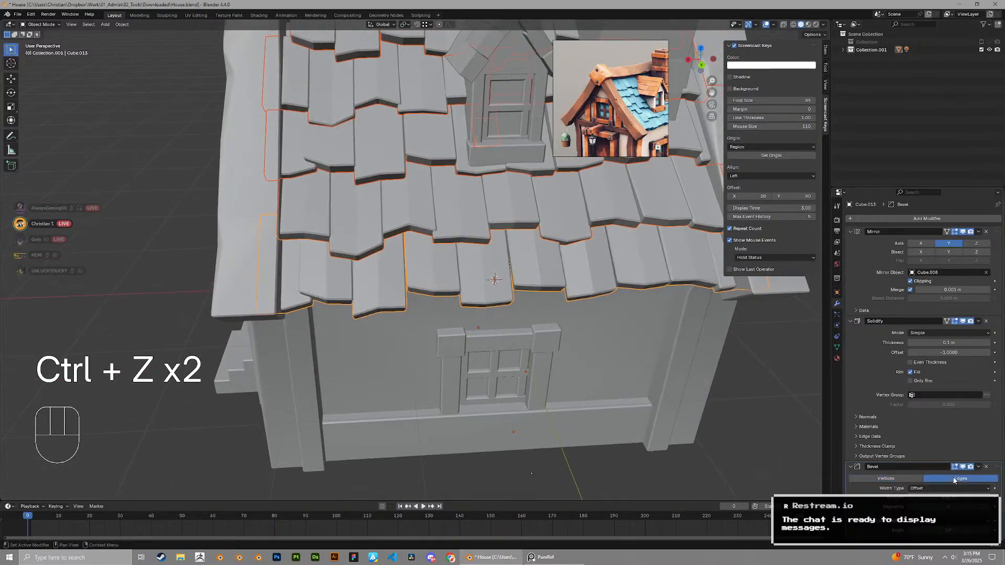
{"action": "scroll", "coordinate": [574, 318], "scroll_direction": "up", "scroll_amount": 2}
{"action": "scroll", "coordinate": [407, 323], "scroll_direction": "up", "scroll_amount": 2}
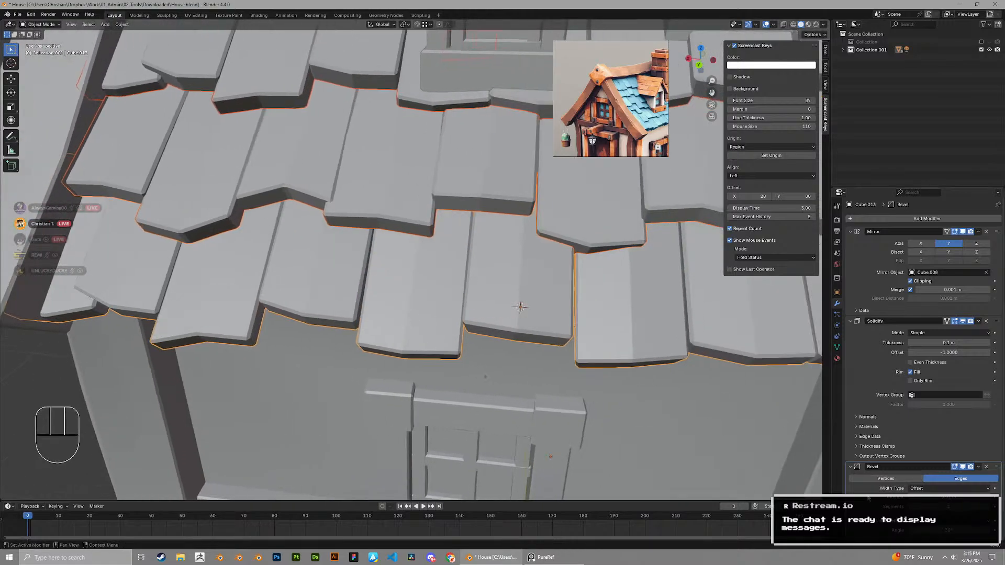
{"action": "scroll", "coordinate": [867, 498], "scroll_direction": "down", "scroll_amount": 2}
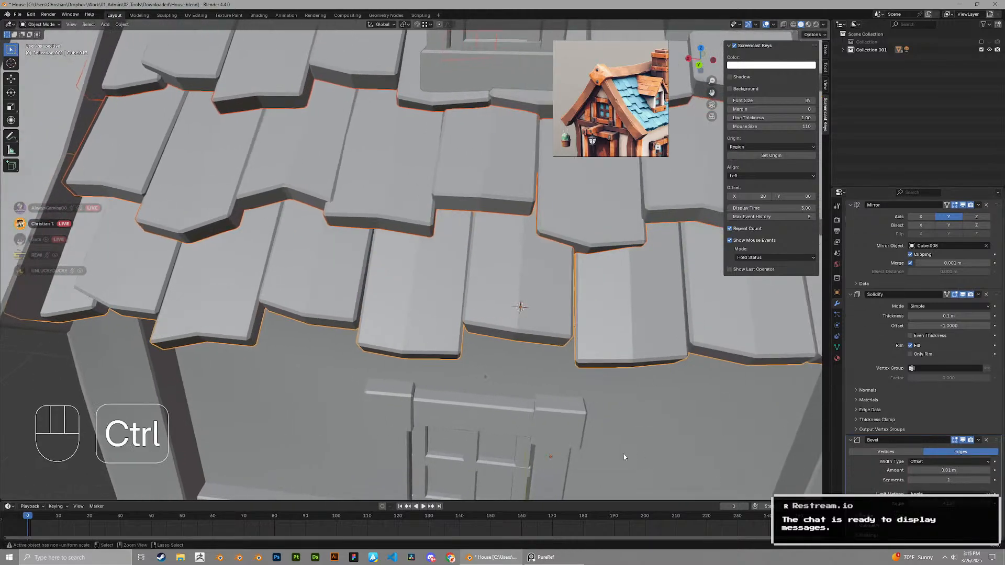
{"action": "scroll", "coordinate": [514, 293], "scroll_direction": "down", "scroll_amount": 5}
{"action": "middle_click_drag", "start_coordinate": [513, 243], "coordinate": [545, 340]}
{"action": "key", "text": "Tab"}
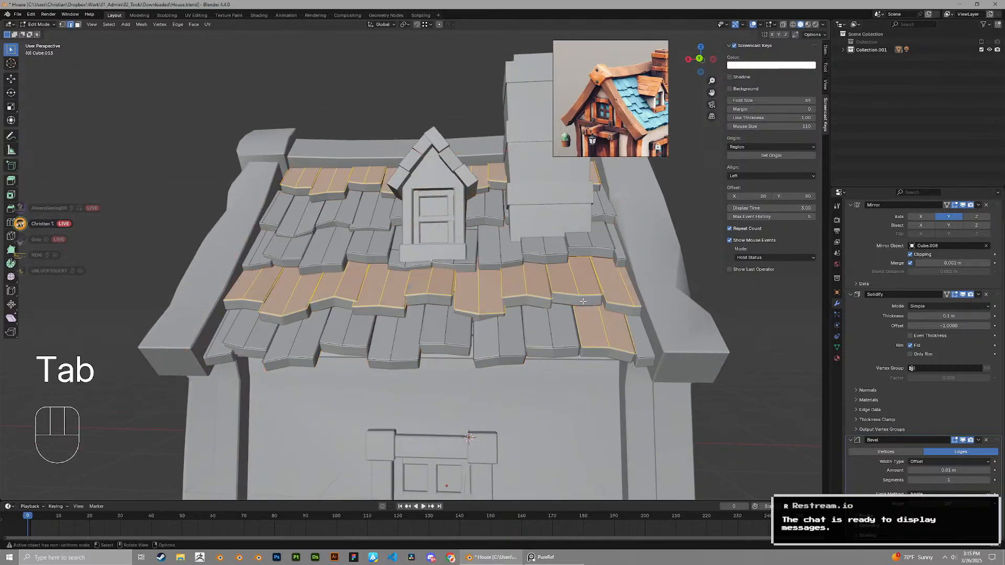
{"action": "scroll", "coordinate": [680, 304], "scroll_direction": "up", "scroll_amount": 1}
{"action": "key", "text": "alt+s"}
{"action": "key", "text": "Tab"}
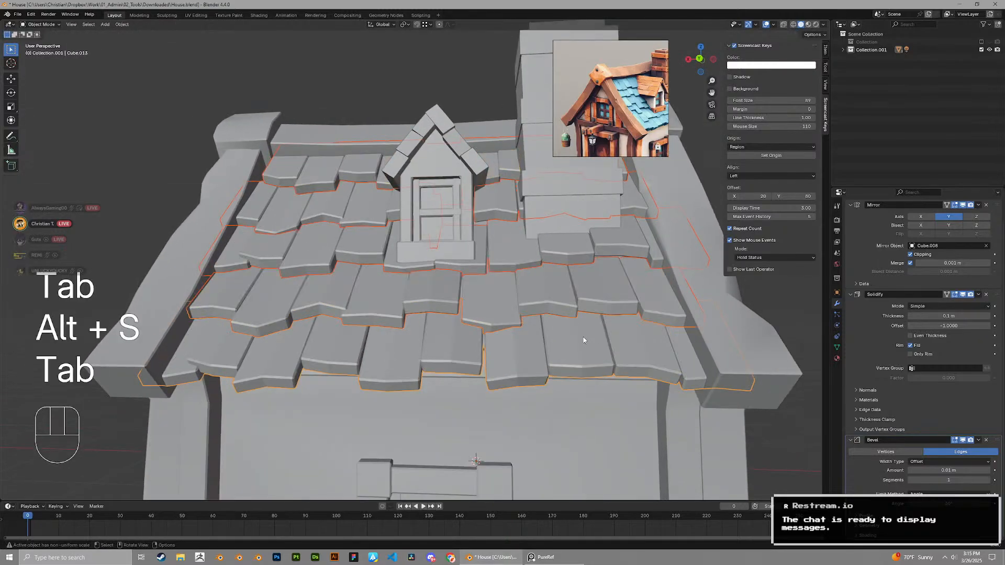
{"action": "key", "text": "Tab"}
{"action": "key", "text": "a"}
{"action": "key", "text": "alt+s"}
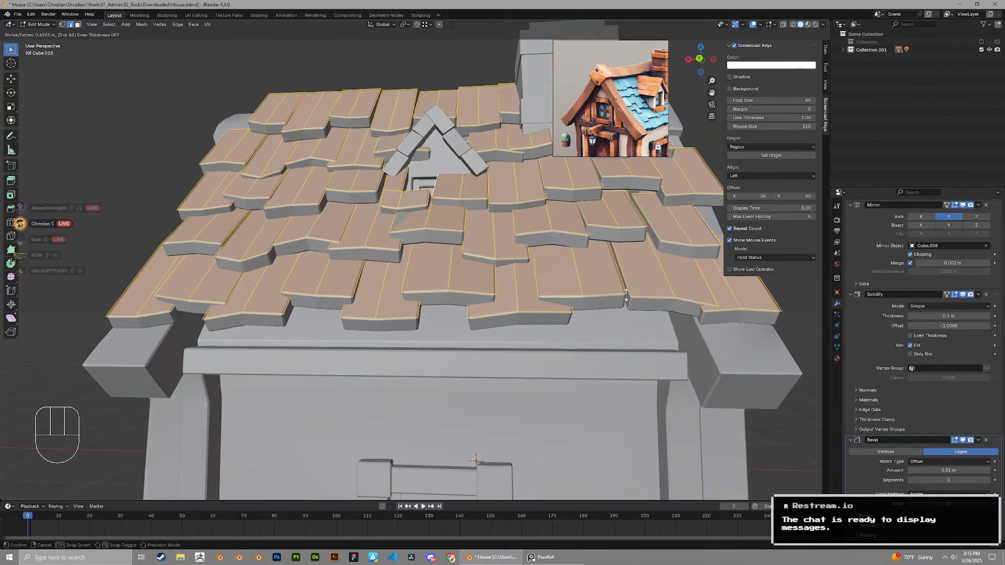
{"action": "left_click", "coordinate": [630, 321]}
{"action": "key", "text": "Tab"}
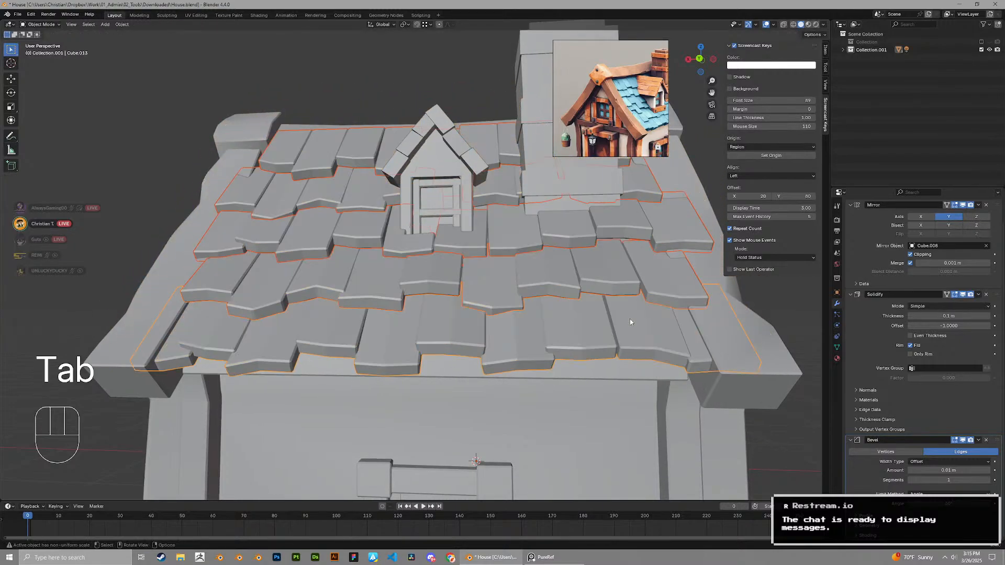
Try to lower all the roof shingles along Z, and undo both this move and the offset along the normals
{"action": "key", "text": "Tab"}
{"action": "key", "text": "g"}
{"action": "key", "text": "z"}
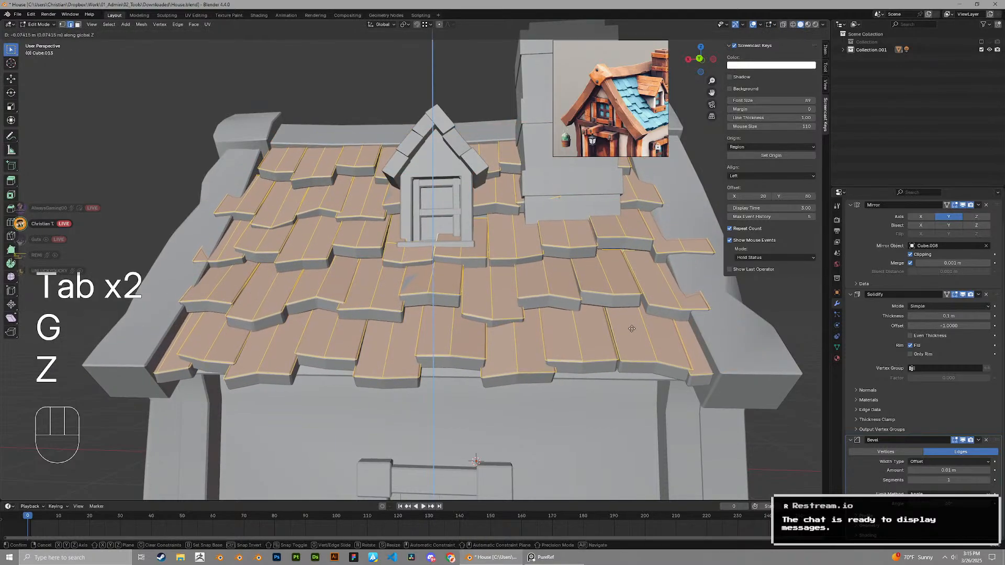
{"action": "left_click", "coordinate": [631, 330]}
{"action": "key", "text": "Tab"}
{"action": "middle_click_drag", "start_coordinate": [630, 332], "coordinate": [560, 329]}
{"action": "scroll", "coordinate": [560, 328], "scroll_direction": "down", "scroll_amount": 6}
{"action": "key", "text": "ctrl+z"}
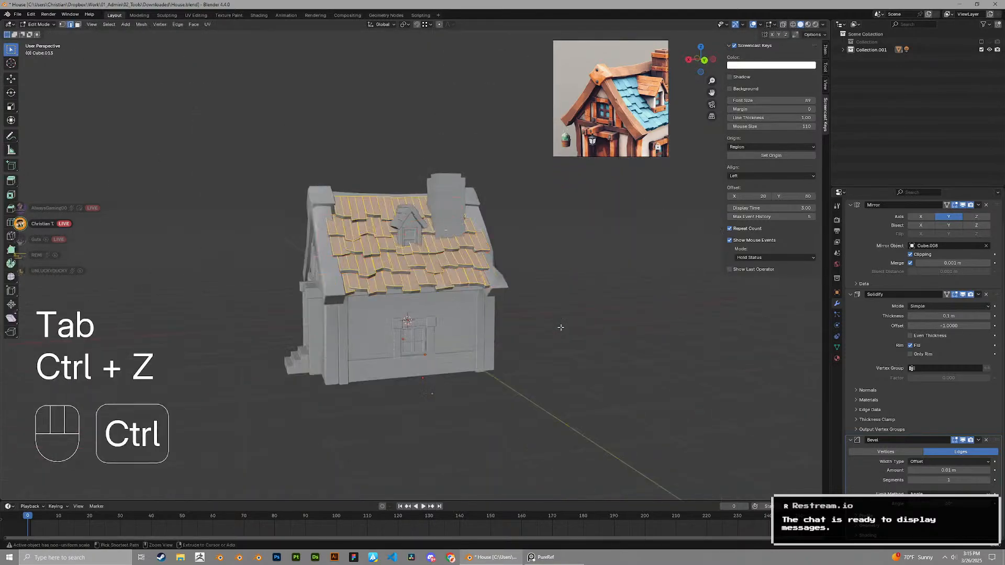
{"action": "key", "text": "ctrl+z"}
{"action": "key", "text": "ctrl+z"}
{"action": "key", "text": "Tab"}
Save the file and bevel one vertex on the ridge beam's lower edge into a chipped notch
{"action": "key", "text": "ctrl+s"}
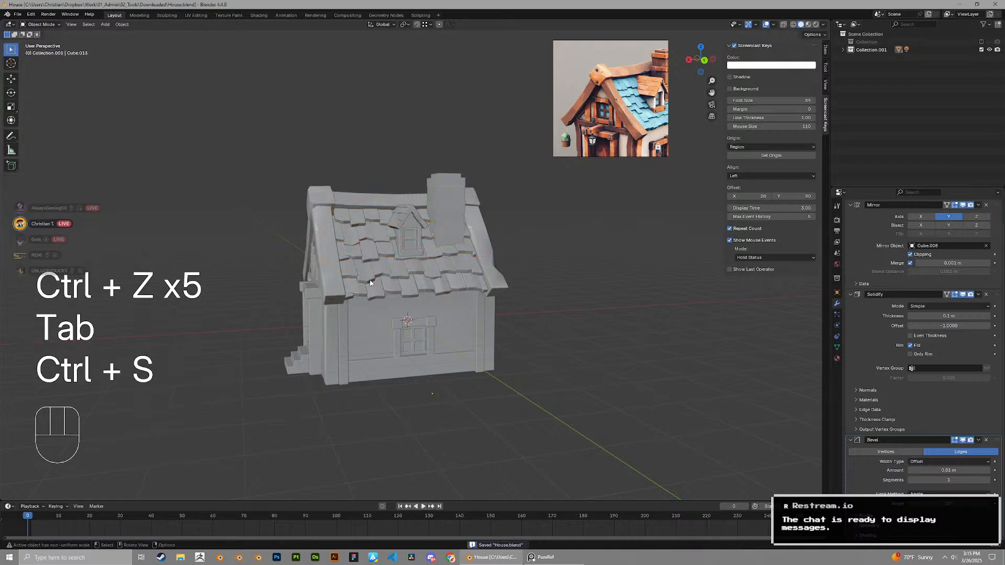
{"action": "middle_click_drag", "start_coordinate": [554, 324], "coordinate": [537, 286]}
{"action": "scroll", "coordinate": [432, 270], "scroll_direction": "up", "scroll_amount": 5}
{"action": "scroll", "coordinate": [523, 293], "scroll_direction": "down", "scroll_amount": 5}
{"action": "middle_click_drag", "start_coordinate": [464, 326], "coordinate": [500, 335]}
{"action": "scroll", "coordinate": [471, 272], "scroll_direction": "up", "scroll_amount": 3}
{"action": "left_click", "coordinate": [432, 227]}
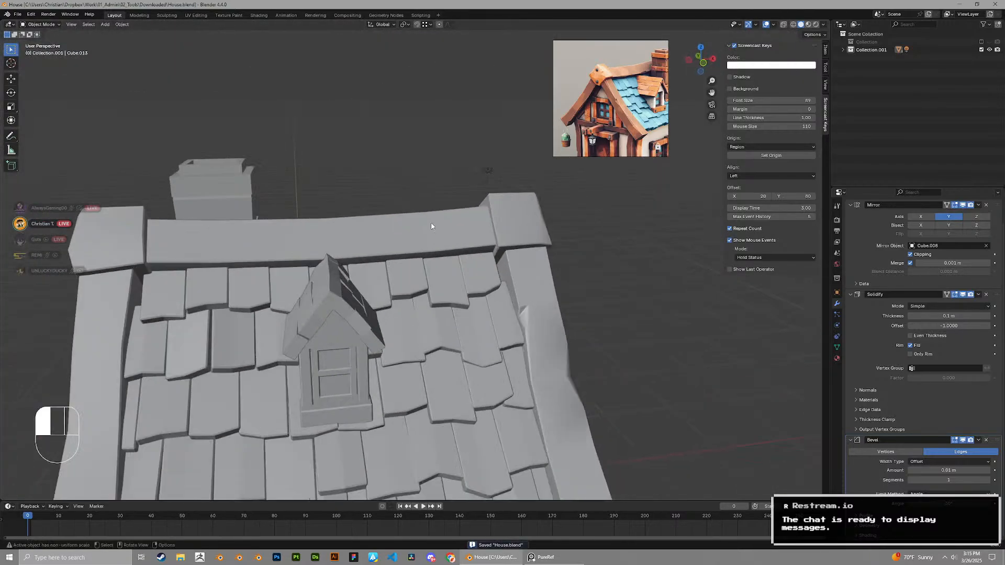
{"action": "scroll", "coordinate": [437, 230], "scroll_direction": "up", "scroll_amount": 3}
{"action": "middle_click_drag", "start_coordinate": [437, 230], "coordinate": [503, 265]}
{"action": "key", "text": "Tab"}
{"action": "middle_click_drag", "start_coordinate": [494, 301], "coordinate": [515, 315]}
{"action": "key", "text": "1"}
{"action": "left_click", "coordinate": [488, 302]}
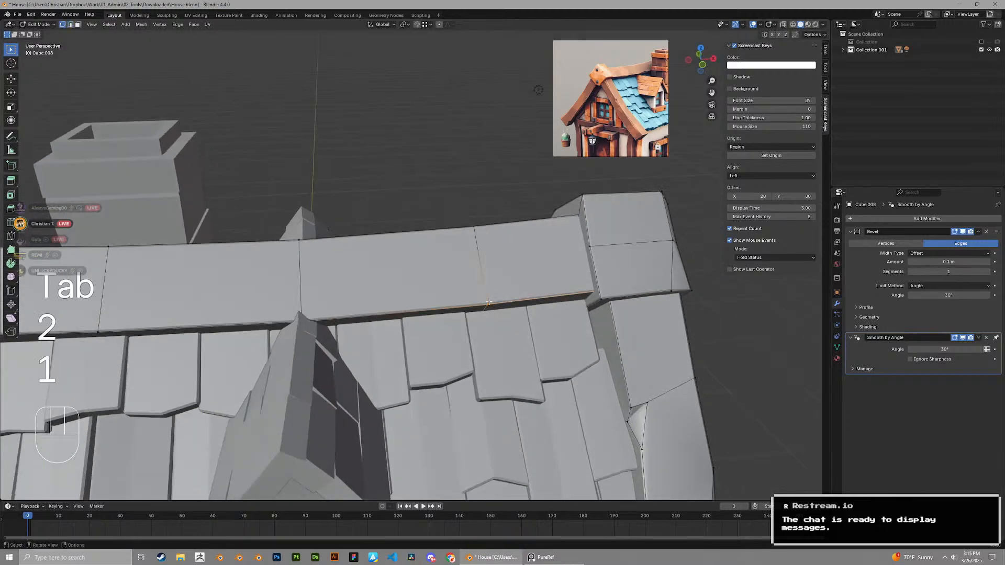
{"action": "key", "text": "ctrl+shift+b"}
{"action": "left_click", "coordinate": [585, 325]}
{"action": "key", "text": "Tab"}
Select the roof shingle rows on this side of the roof with the lowest row as the active object
{"action": "left_click", "coordinate": [581, 358]}
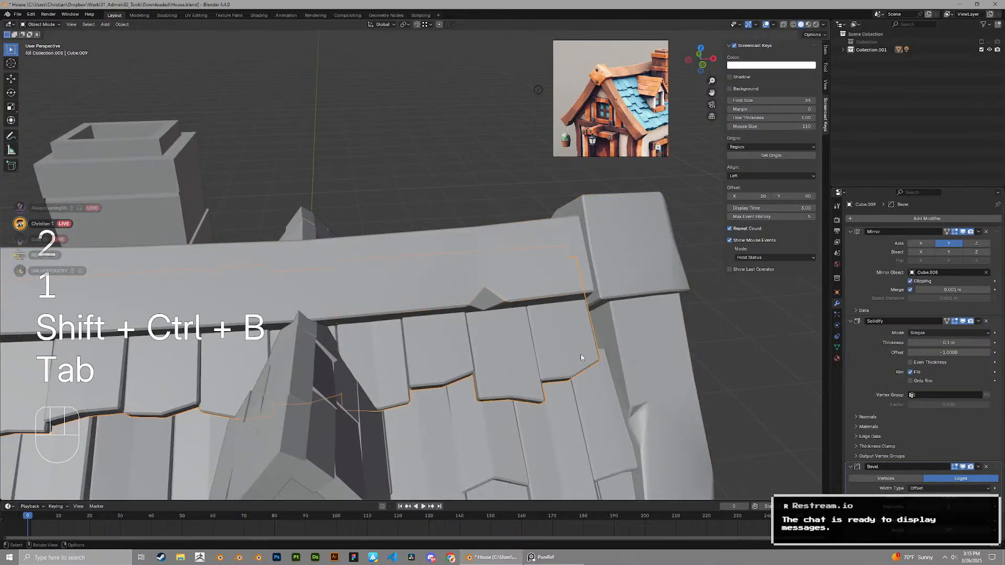
{"action": "scroll", "coordinate": [697, 390], "scroll_direction": "down", "scroll_amount": 3}
{"action": "left_click", "coordinate": [522, 410], "text": "shift"}
{"action": "middle_click_drag", "start_coordinate": [530, 466], "coordinate": [515, 374], "text": "shift"}
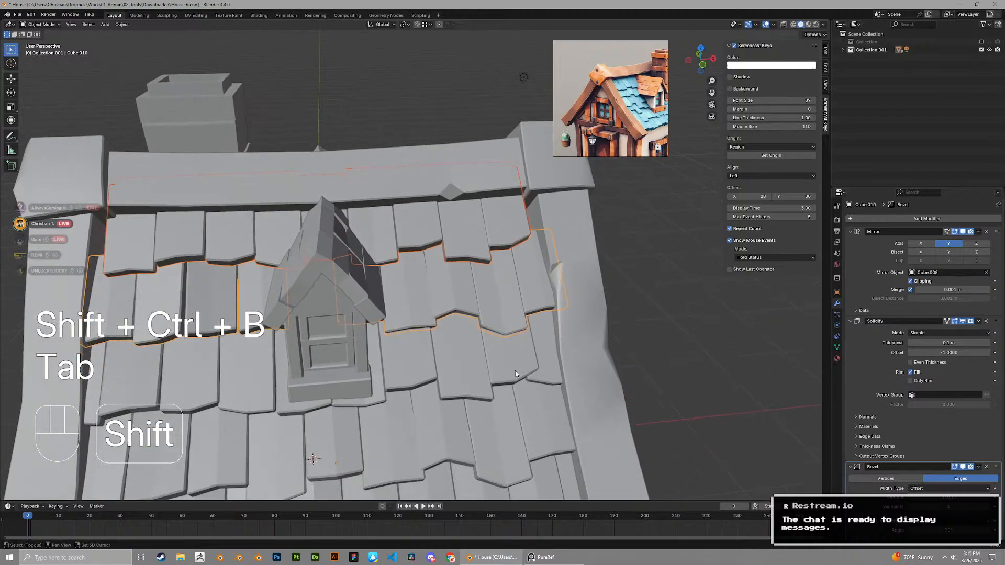
{"action": "left_click", "coordinate": [540, 483], "text": "shift"}
{"action": "scroll", "coordinate": [544, 262], "scroll_direction": "up", "scroll_amount": 4}
{"action": "middle_click_drag", "start_coordinate": [683, 319], "coordinate": [712, 381], "text": "shift"}
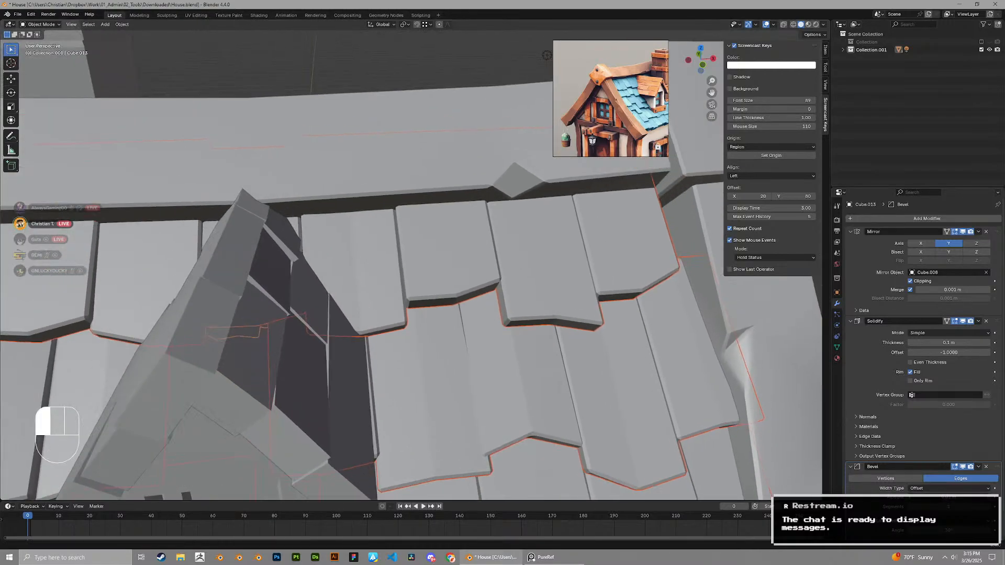
Change the lowest shingle row's Bevel amount and copy its modifiers to the other selected rows
{"action": "scroll", "coordinate": [573, 375], "scroll_direction": "down", "scroll_amount": 8}
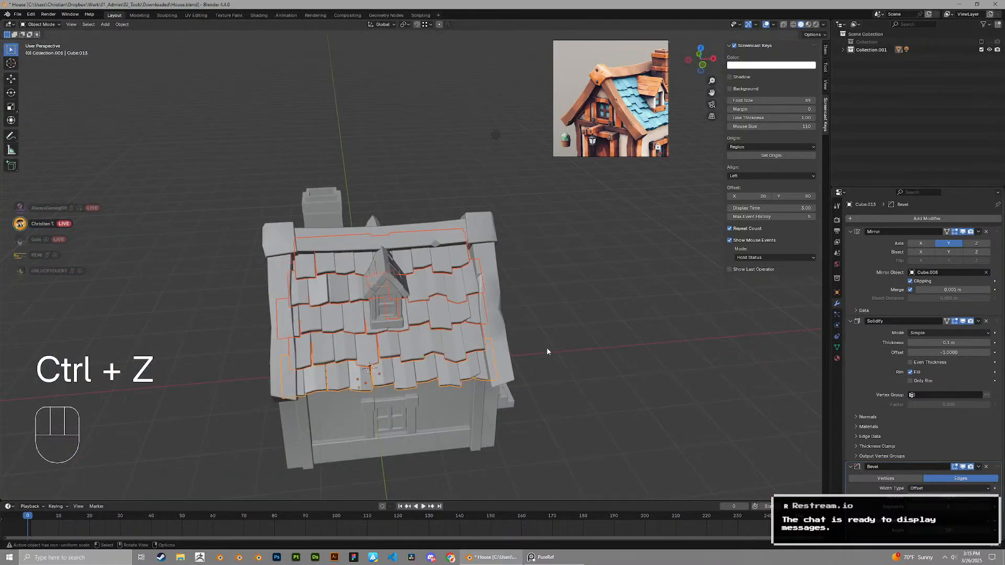
{"action": "scroll", "coordinate": [546, 347], "scroll_direction": "up", "scroll_amount": 8}
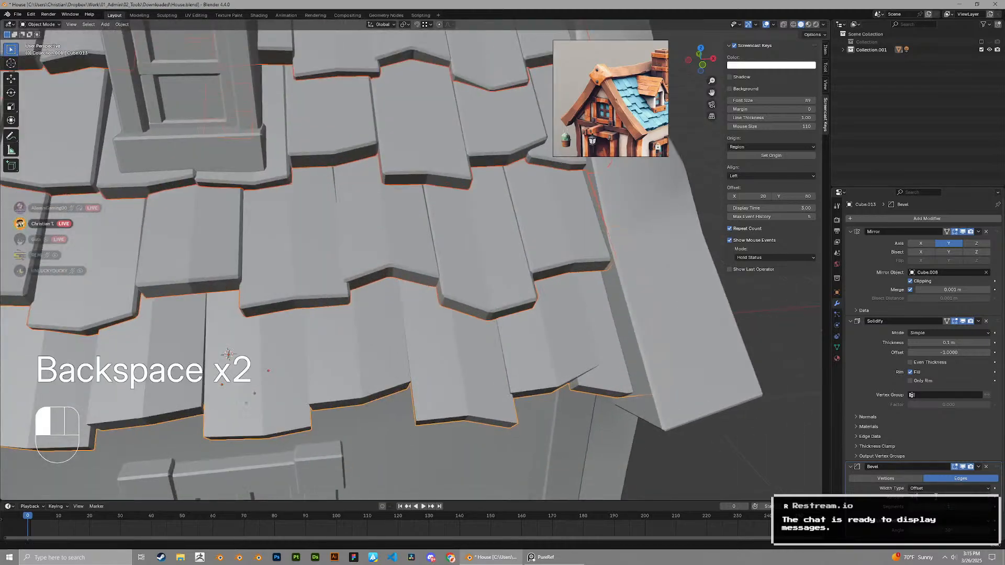
{"action": "key", "text": "Return"}
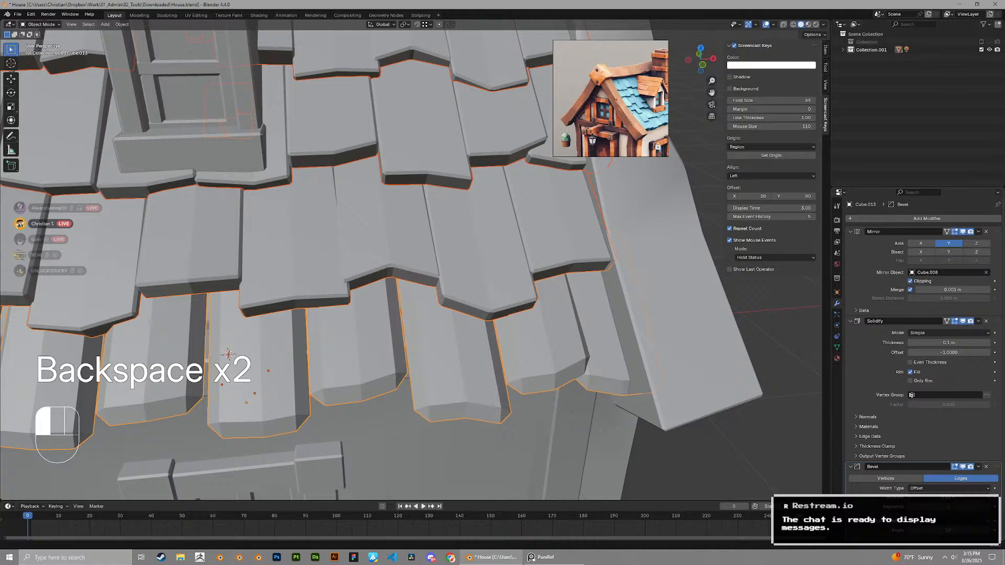
{"action": "key", "text": "Return"}
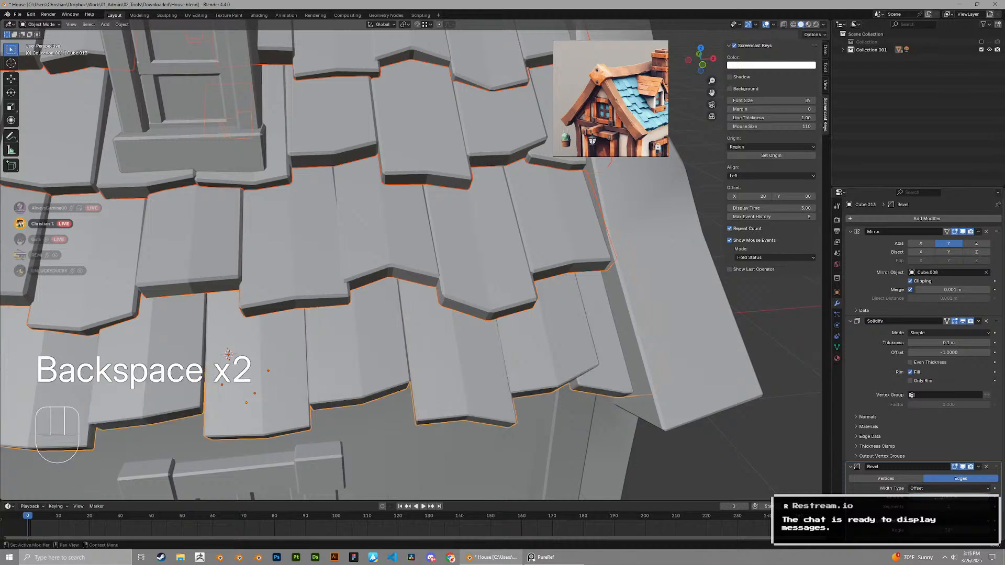
{"action": "key", "text": "ctrl+l"}
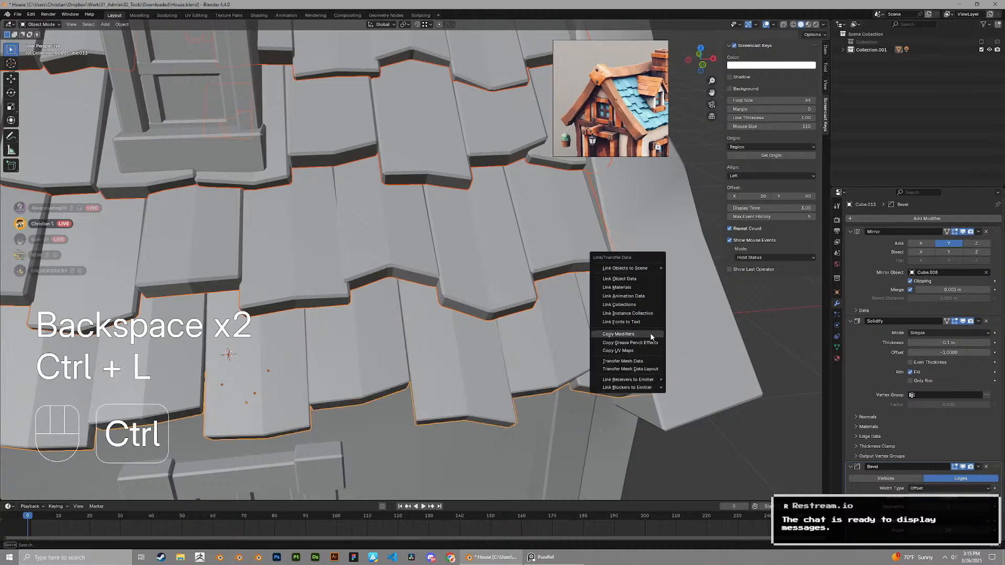
{"action": "left_click", "coordinate": [650, 335]}
Readjust the lowest shingle row's Bevel amount, copy its modifiers to the other rows again, and save the file
{"action": "scroll", "coordinate": [634, 301], "scroll_direction": "down", "scroll_amount": 1}
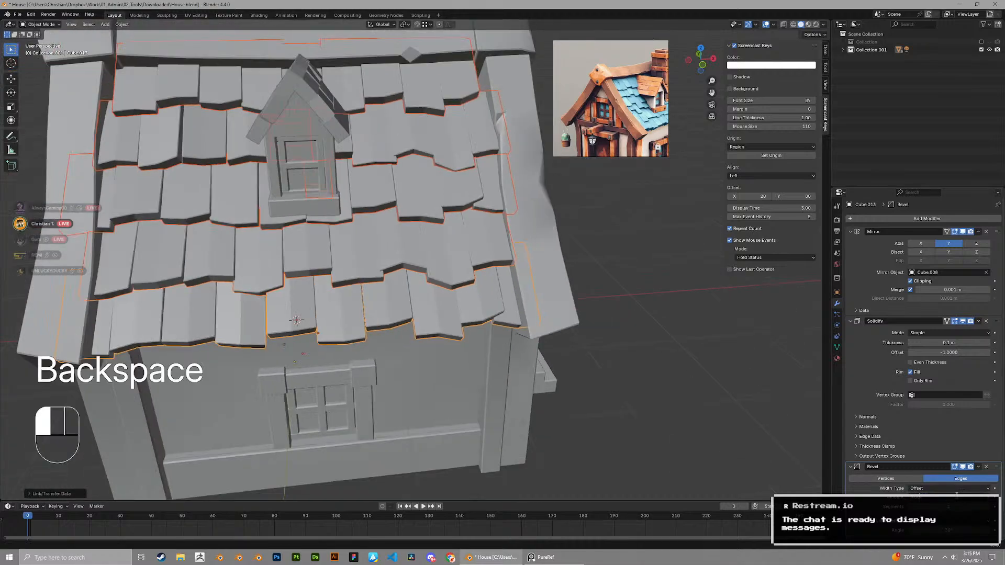
{"action": "scroll", "coordinate": [591, 333], "scroll_direction": "up", "scroll_amount": 6}
{"action": "right_click", "coordinate": [591, 333]}
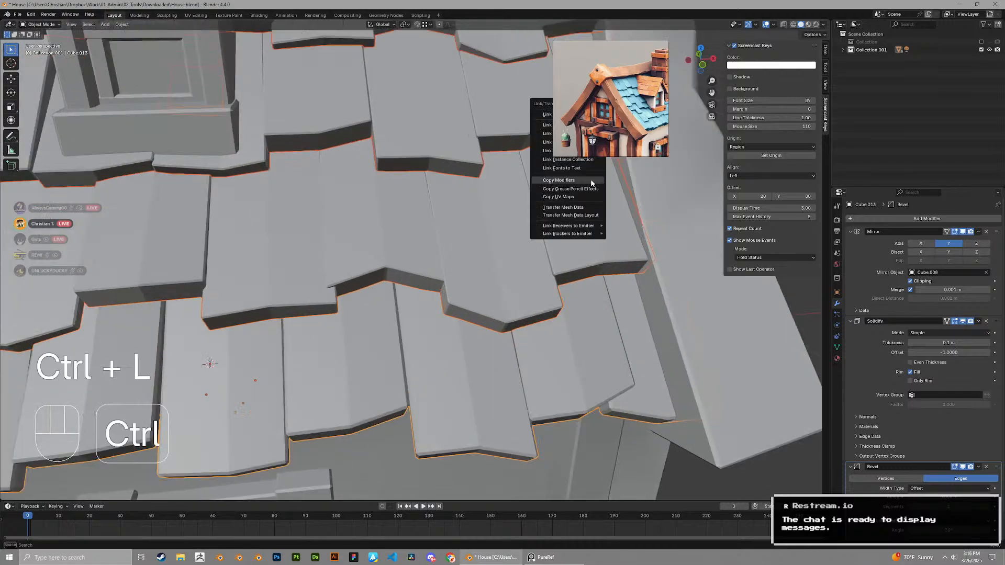
{"action": "left_click", "coordinate": [592, 183]}
{"action": "scroll", "coordinate": [397, 253], "scroll_direction": "down", "scroll_amount": 7}
{"action": "middle_click_drag", "start_coordinate": [397, 253], "coordinate": [251, 294]}
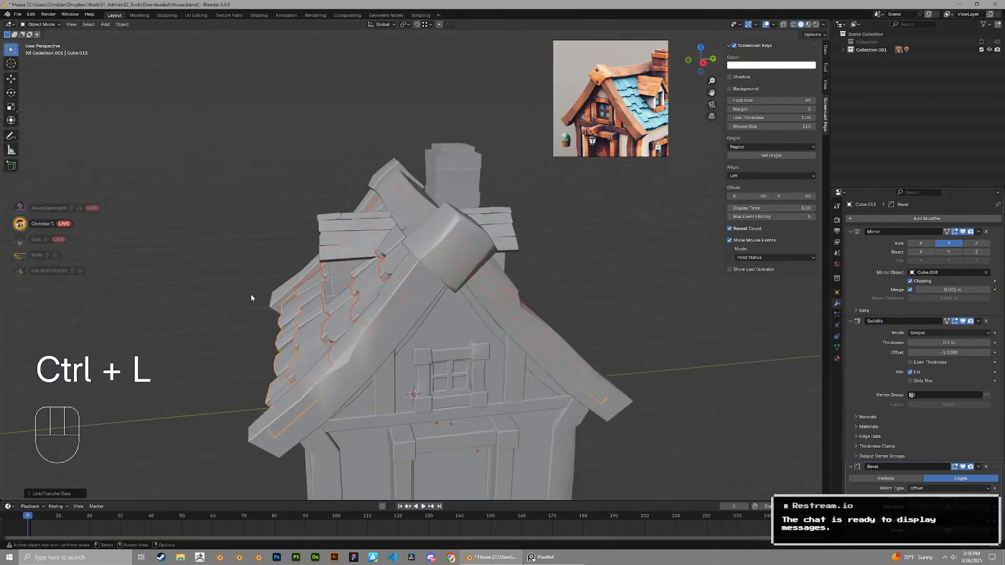
{"action": "key", "text": "ctrl+s"}
Copy the modifiers from a beveled main-roof shingle row to the dormer's roof shingles and save the file
{"action": "middle_click_drag", "start_coordinate": [544, 272], "coordinate": [329, 277]}
{"action": "scroll", "coordinate": [428, 292], "scroll_direction": "up", "scroll_amount": 3}
{"action": "left_click", "coordinate": [429, 294]}
{"action": "scroll", "coordinate": [433, 301], "scroll_direction": "up", "scroll_amount": 3}
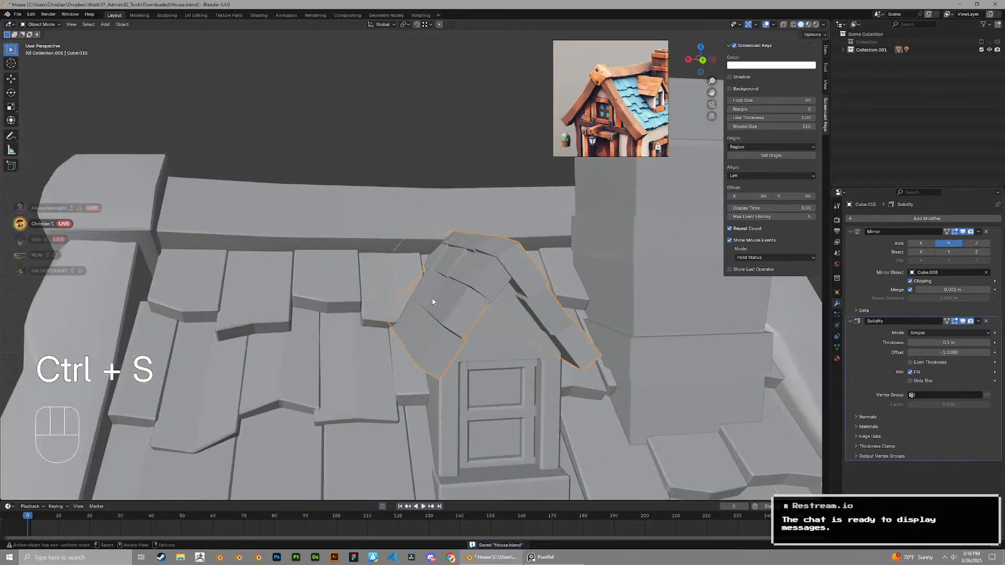
{"action": "key", "text": "ctrl+l"}
{"action": "left_click", "coordinate": [362, 381]}
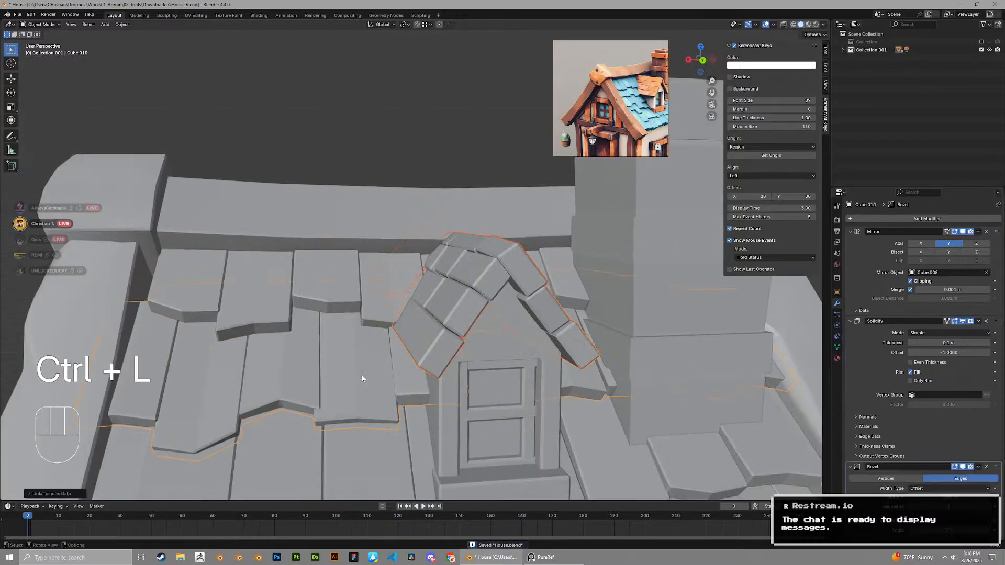
{"action": "middle_click_drag", "start_coordinate": [362, 381], "coordinate": [539, 307]}
{"action": "left_click", "coordinate": [539, 307]}
{"action": "scroll", "coordinate": [539, 307], "scroll_direction": "down", "scroll_amount": 3}
{"action": "key", "text": "ctrl+s"}
{"action": "scroll", "coordinate": [493, 278], "scroll_direction": "up", "scroll_amount": 6}
{"action": "middle_click_drag", "start_coordinate": [492, 267], "coordinate": [497, 317]}
{"action": "scroll", "coordinate": [465, 268], "scroll_direction": "down", "scroll_amount": 4}
{"action": "scroll", "coordinate": [403, 280], "scroll_direction": "down", "scroll_amount": 4}
{"action": "scroll", "coordinate": [477, 312], "scroll_direction": "down", "scroll_amount": 4}
{"action": "key", "text": "ctrl+s"}
{"action": "middle_click_drag", "start_coordinate": [405, 320], "coordinate": [359, 313]}
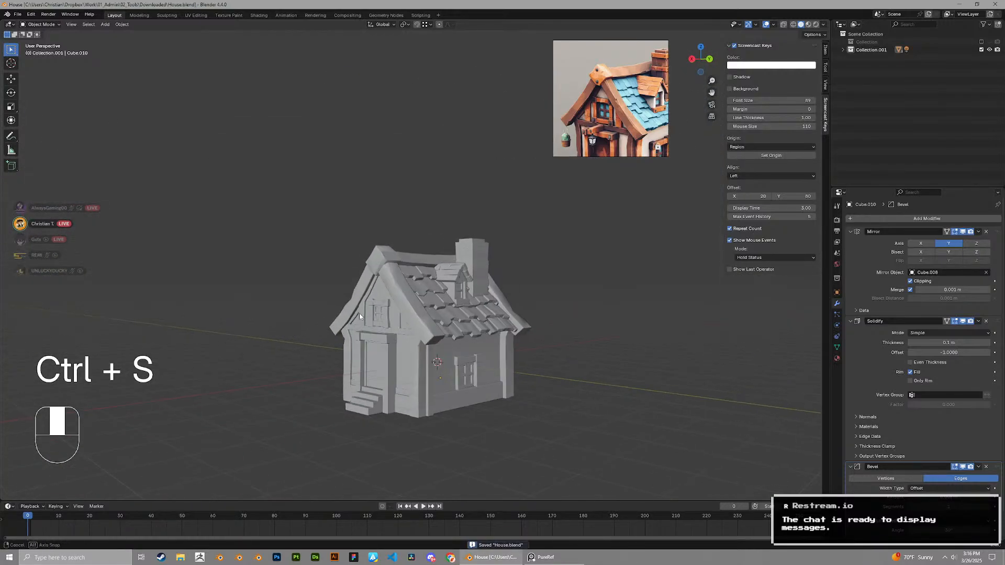
Open the mesh of the roof frame with the ridge beam in Edit Mode
{"action": "scroll", "coordinate": [366, 309], "scroll_direction": "up", "scroll_amount": 3}
{"action": "middle_click_drag", "start_coordinate": [439, 246], "coordinate": [424, 324], "text": "shift"}
{"action": "scroll", "coordinate": [434, 267], "scroll_direction": "up", "scroll_amount": 3}
{"action": "left_click", "coordinate": [511, 281]}
{"action": "scroll", "coordinate": [510, 281], "scroll_direction": "down", "scroll_amount": 2}
{"action": "left_click", "coordinate": [355, 328]}
{"action": "middle_click_drag", "start_coordinate": [355, 328], "coordinate": [366, 314]}
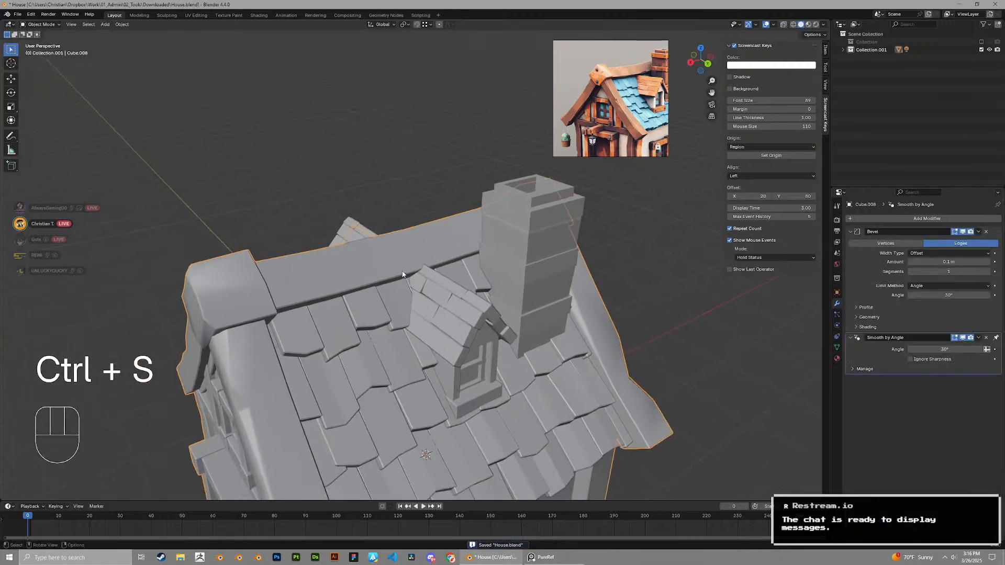
{"action": "key", "text": "Tab"}
{"action": "scroll", "coordinate": [345, 261], "scroll_direction": "up", "scroll_amount": 3}
{"action": "middle_click_drag", "start_coordinate": [345, 251], "coordinate": [471, 237]}
Try a vertex bevel and an edge bevel on the ridge beam, and undo both
{"action": "key", "text": "2"}
{"action": "key", "text": "ctrl+shift+b"}
{"action": "key", "text": "ctrl+z"}
{"action": "key", "text": "ctrl+b"}
{"action": "left_click", "coordinate": [413, 280]}
{"action": "key", "text": "ctrl+z"}
Try to rip the ridge beam open along an edge loop and fill its open ends, and undo these changes
{"action": "key", "text": "2"}
{"action": "left_click", "coordinate": [325, 225], "text": "alt"}
{"action": "key", "text": "v"}
{"action": "left_click", "coordinate": [371, 247]}
{"action": "key", "text": "f"}
{"action": "key", "text": "f"}
{"action": "scroll", "coordinate": [396, 261], "scroll_direction": "up", "scroll_amount": 3}
{"action": "key", "text": "ctrl+z"}
{"action": "key", "text": "ctrl+z"}
{"action": "key", "text": "ctrl+z"}
{"action": "key", "text": "ctrl+z"}
{"action": "middle_click_drag", "start_coordinate": [201, 304], "coordinate": [286, 268]}
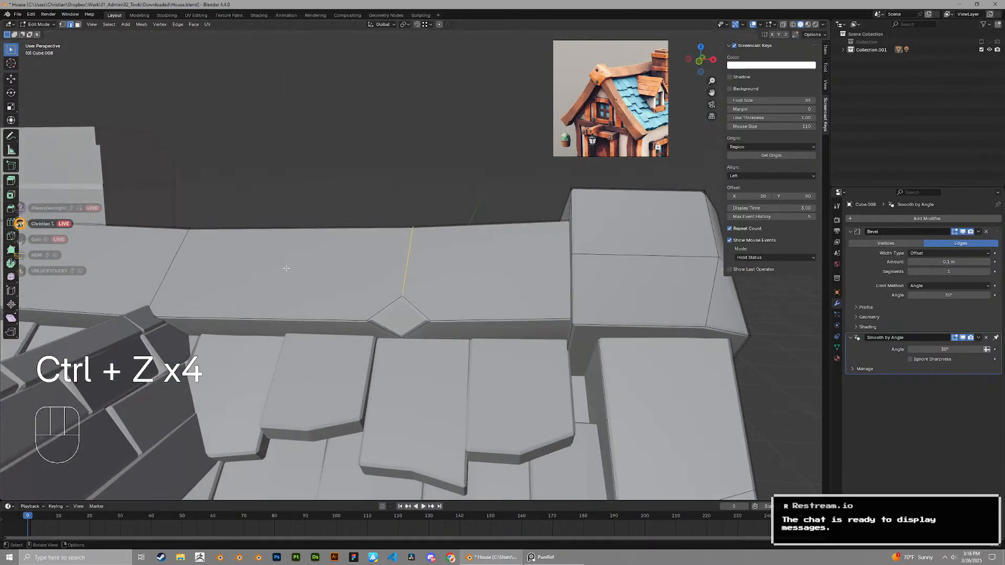
Split the ridge beam at an edge loop behind the dormer and fill the open end with a face
{"action": "middle_click_drag", "start_coordinate": [224, 257], "coordinate": [379, 274]}
{"action": "left_click", "coordinate": [351, 268], "text": "alt"}
{"action": "key", "text": "f"}
{"action": "key", "text": "3"}
{"action": "left_click", "coordinate": [360, 264]}
{"action": "key", "text": "2"}
{"action": "left_click", "coordinate": [363, 265], "text": "alt"}
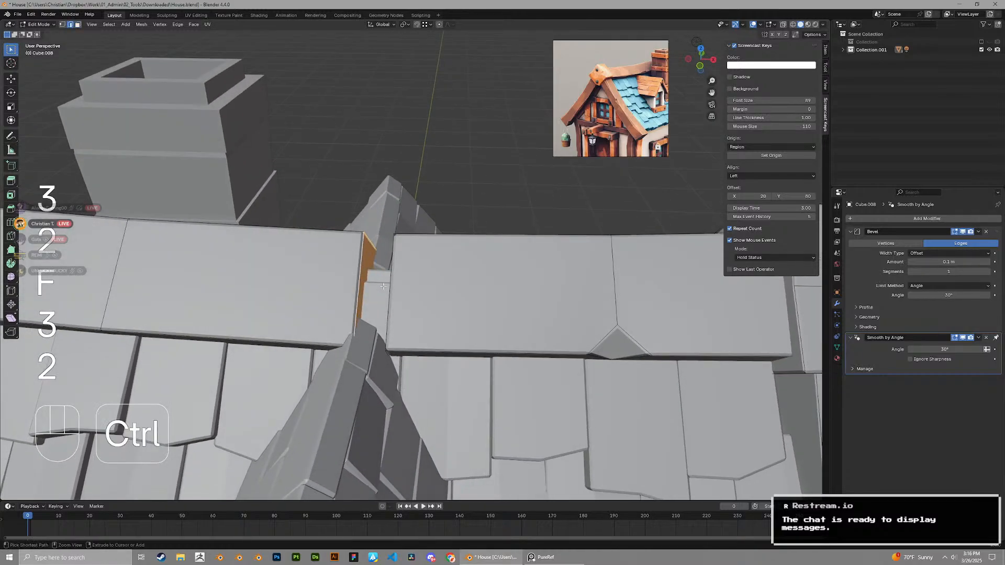
Bevel the upper corner vertex of the ridge beam segment beside the gap
{"action": "key", "text": "ctrl+b"}
{"action": "key", "text": "ctrl+z"}
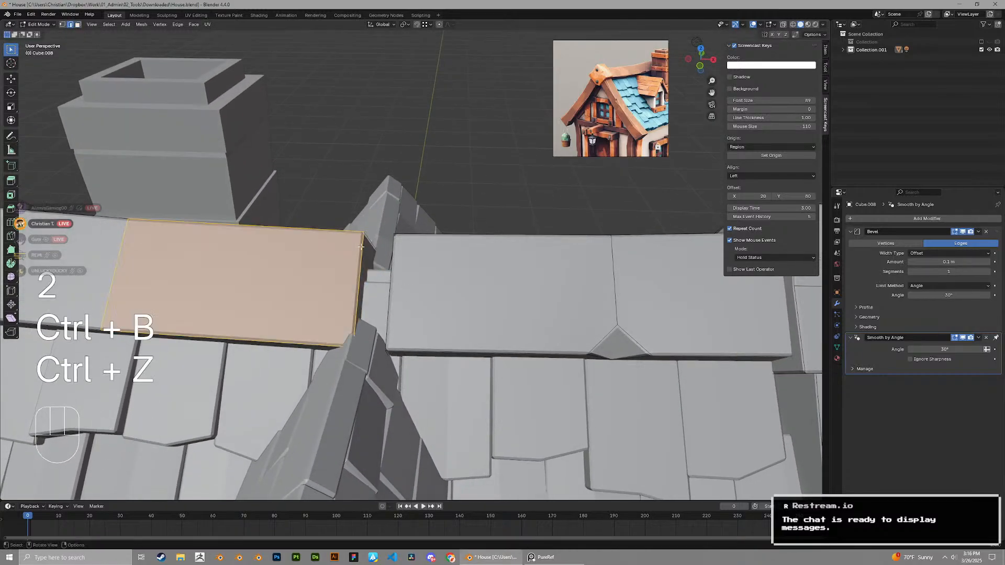
{"action": "key", "text": "shift+ctrl+b"}
{"action": "left_click", "coordinate": [356, 246]}
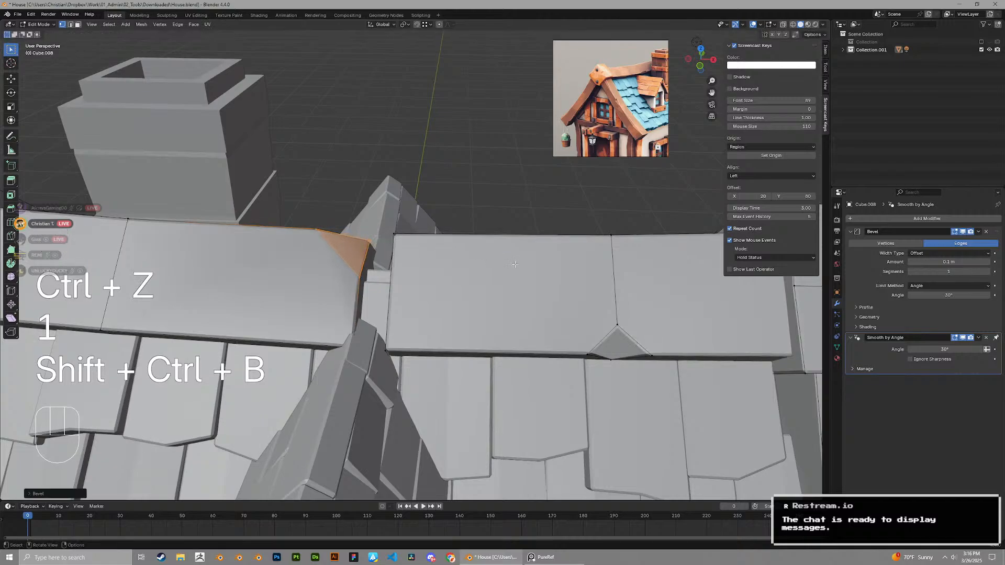
Reposition the ridge beam geometry beside the gap with three moves and leave Edit Mode
{"action": "middle_click_drag", "start_coordinate": [356, 246], "coordinate": [464, 287]}
{"action": "key", "text": "3"}
{"action": "left_click", "coordinate": [386, 283]}
{"action": "key", "text": "g"}
{"action": "left_click", "coordinate": [366, 297]}
{"action": "key", "text": "g"}
{"action": "left_click", "coordinate": [339, 301]}
{"action": "key", "text": "g"}
{"action": "left_click", "coordinate": [347, 310]}
{"action": "key", "text": "Tab"}
Undo the ridge beam's split, end fill, corner bevel and moves
{"action": "scroll", "coordinate": [348, 310], "scroll_direction": "down", "scroll_amount": 5}
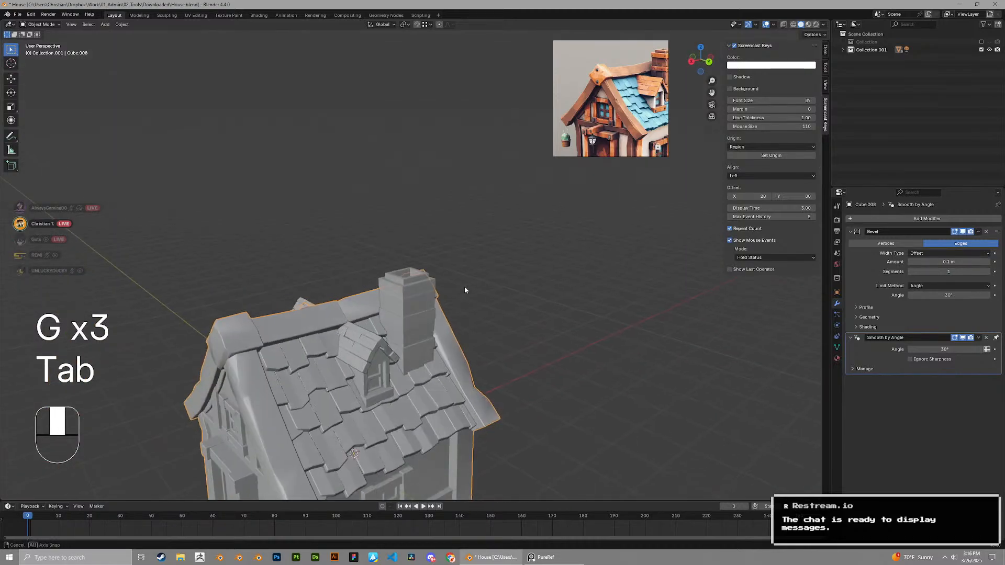
{"action": "key", "text": "ctrl+z"}
{"action": "key", "text": "ctrl+z"}
{"action": "key", "text": "ctrl+z"}
{"action": "key", "text": "ctrl+z"}
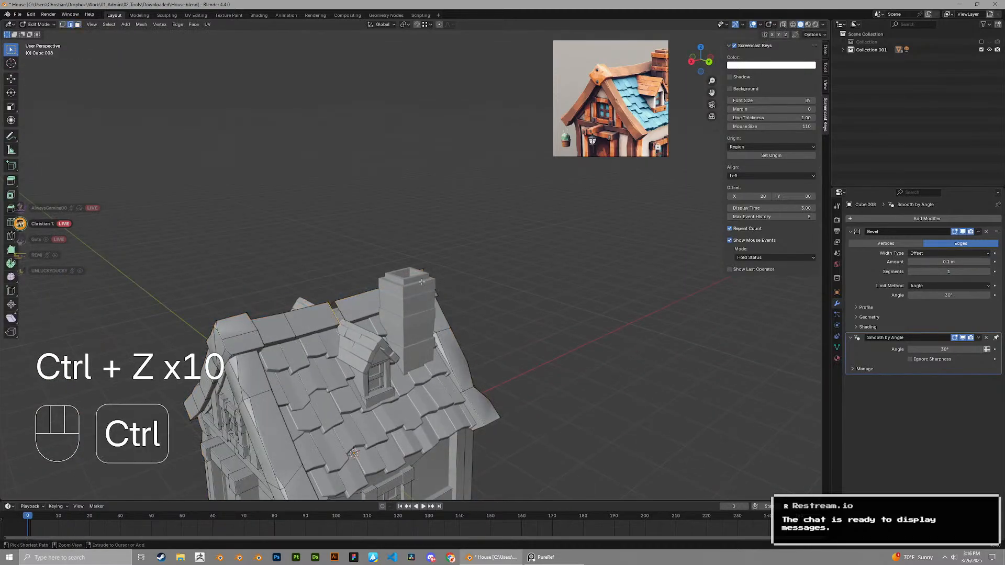
{"action": "scroll", "coordinate": [421, 282], "scroll_direction": "up", "scroll_amount": 8}
{"action": "key", "text": "ctrl+z"}
{"action": "key", "text": "ctrl+z"}
{"action": "key", "text": "ctrl+z"}
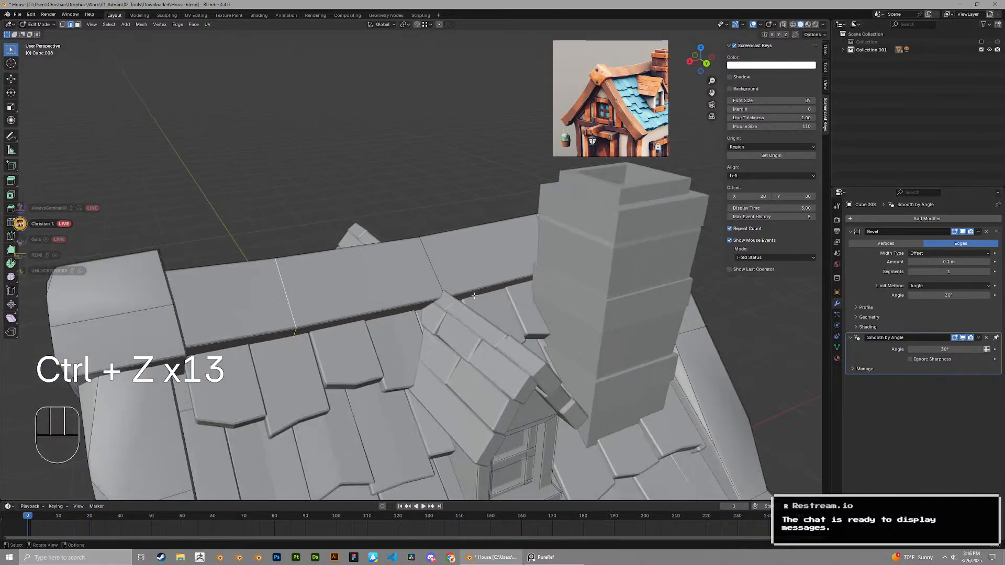
Bevel the ridge beam's lower edge segment between the dormer and the neighbouring seam
{"action": "middle_click_drag", "start_coordinate": [473, 295], "coordinate": [399, 270]}
{"action": "key", "text": "2"}
{"action": "left_click", "coordinate": [423, 298]}
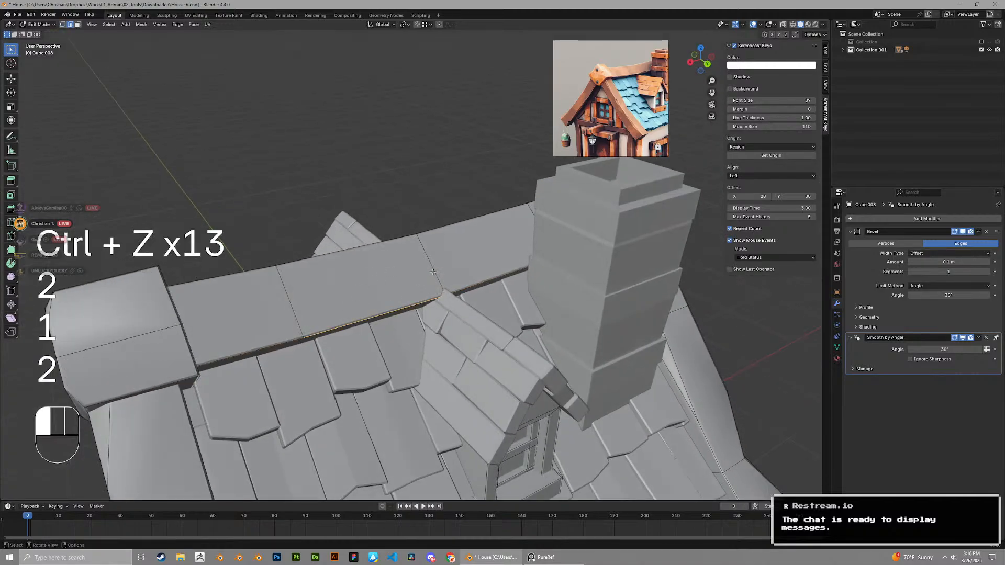
{"action": "left_click", "coordinate": [432, 272]}
{"action": "key", "text": "g"}
{"action": "key", "text": "shift+ctrl+b"}
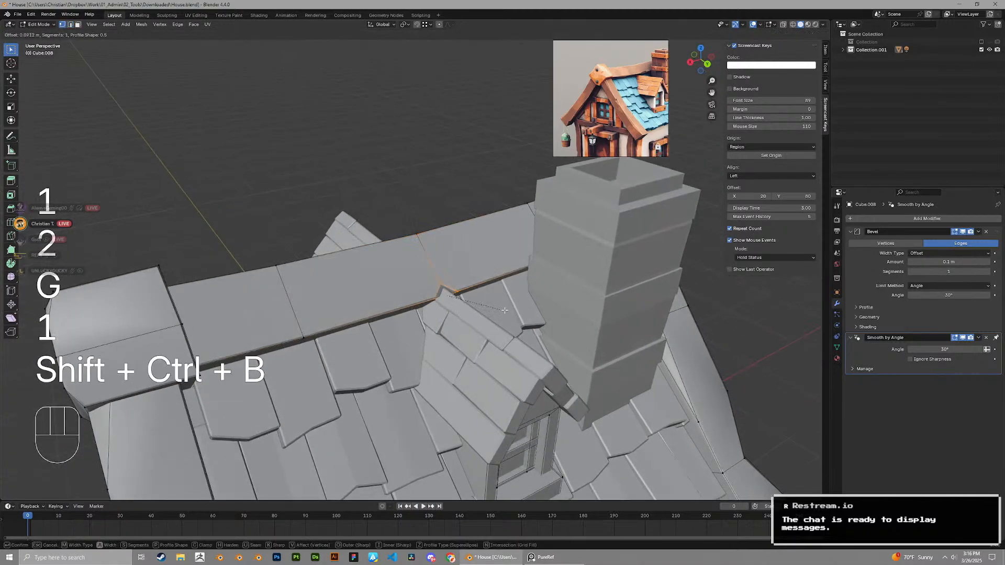
{"action": "key", "text": "ctrl+z"}
{"action": "key", "text": "ctrl+b"}
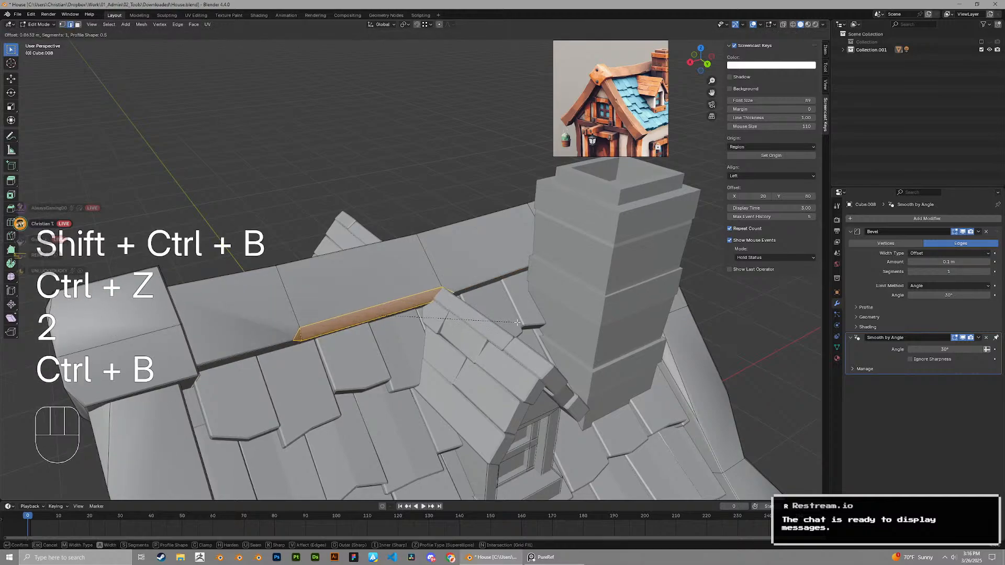
Slide the end vertices of the bevelled lower edge along the ridge beam to taper the chip beside the dormer
{"action": "key", "text": "1"}
{"action": "middle_click_drag", "start_coordinate": [440, 306], "coordinate": [296, 344]}
{"action": "key", "text": "g"}
{"action": "key", "text": "g"}
{"action": "left_click", "coordinate": [282, 331]}
{"action": "left_click", "coordinate": [509, 300]}
{"action": "key", "text": "g"}
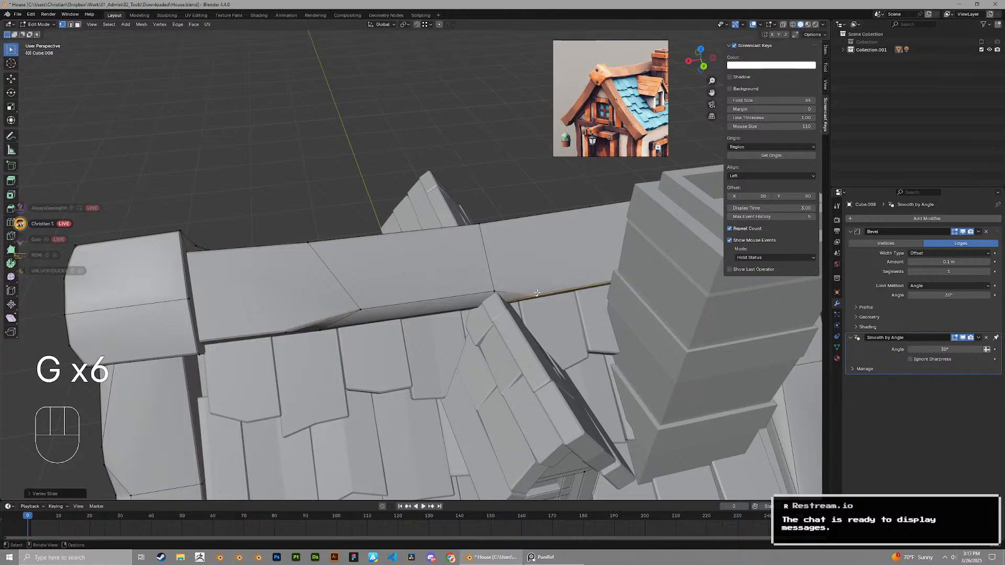
{"action": "key", "text": "Tab"}
{"action": "middle_click_drag", "start_coordinate": [534, 294], "coordinate": [571, 296]}
{"action": "key", "text": "Tab"}
Move the chip's two upper corner vertices on the ridge beam and leave Edit Mode
{"action": "key", "text": "1"}
{"action": "middle_click_drag", "start_coordinate": [460, 293], "coordinate": [473, 300]}
{"action": "left_click", "coordinate": [479, 289]}
{"action": "key", "text": "g"}
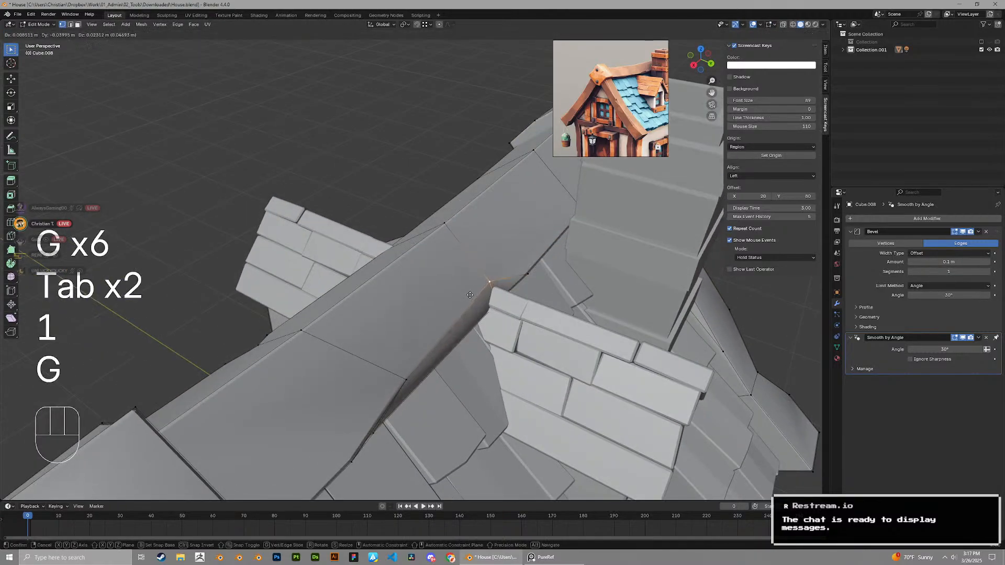
{"action": "left_click", "coordinate": [398, 388]}
{"action": "key", "text": "g"}
{"action": "left_click", "coordinate": [404, 382]}
{"action": "key", "text": "Tab"}
{"action": "scroll", "coordinate": [408, 356], "scroll_direction": "down", "scroll_amount": 4}
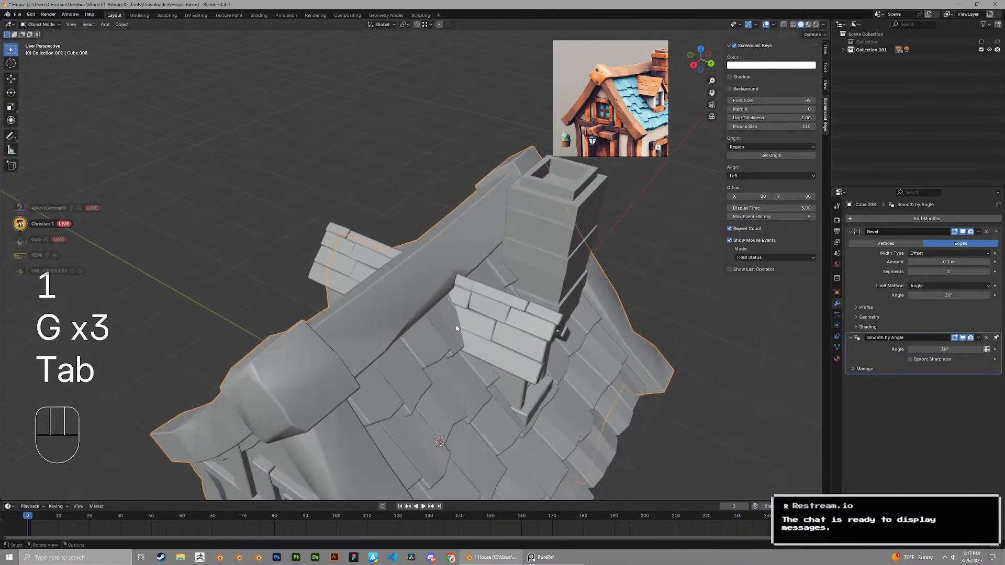
Bevel the ridge beam's lower-edge vertex on the roof side opposite the chimney, at the seam level with the chimney
{"action": "middle_click_drag", "start_coordinate": [408, 335], "coordinate": [450, 267]}
{"action": "middle_click_drag", "start_coordinate": [450, 267], "coordinate": [466, 281]}
{"action": "middle_click_drag", "start_coordinate": [386, 226], "coordinate": [408, 202]}
{"action": "key", "text": "g"}
{"action": "key", "text": "ctrl+shift+b"}
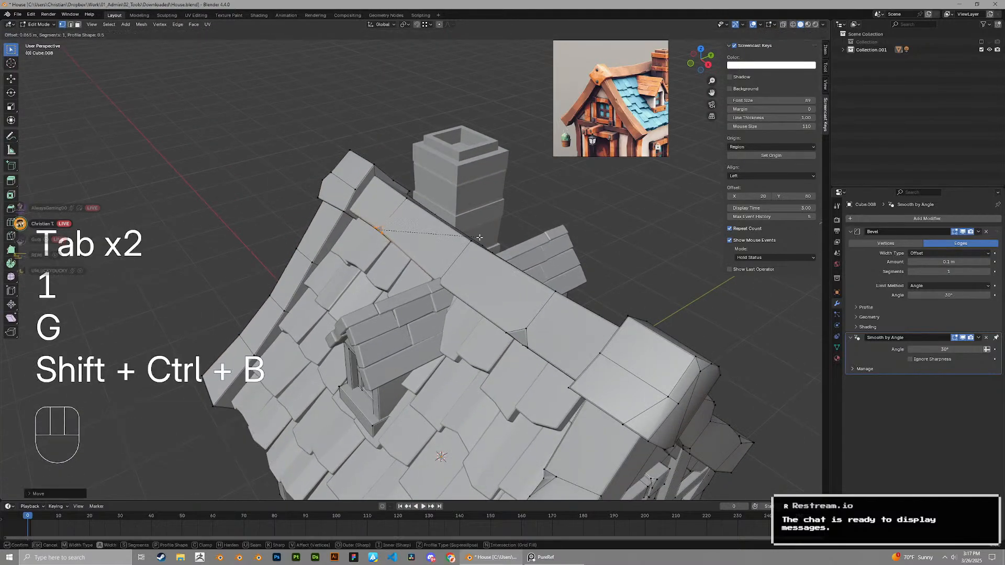
{"action": "key", "text": "1"}
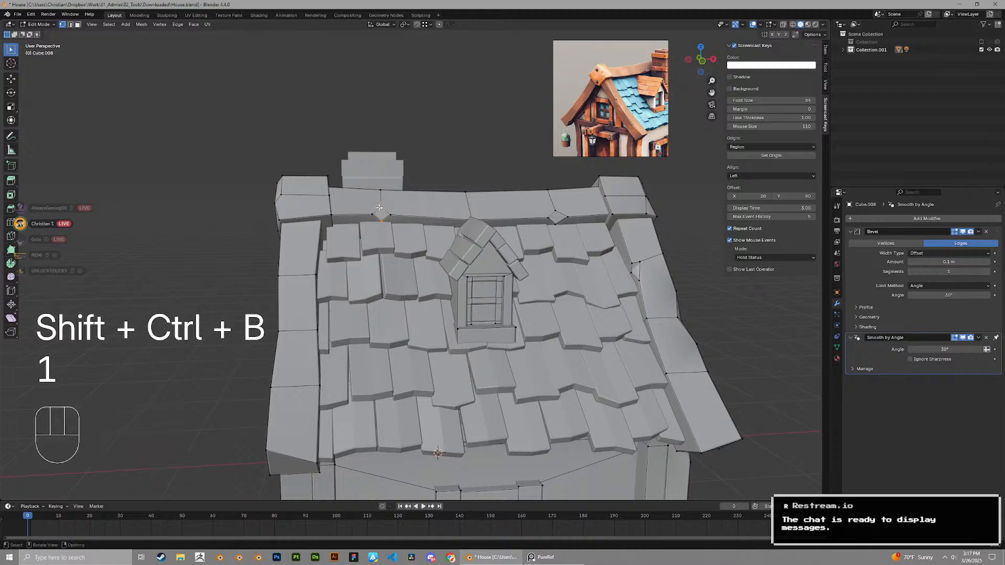
Reposition the vertices of the new lower-edge chip to make its shape irregular and leave Edit Mode
{"action": "key", "text": "g"}
{"action": "middle_click_drag", "start_coordinate": [383, 211], "coordinate": [494, 307]}
{"action": "scroll", "coordinate": [514, 323], "scroll_direction": "up", "scroll_amount": 4}
{"action": "key", "text": "g"}
{"action": "left_click", "coordinate": [523, 336]}
{"action": "key", "text": "g"}
{"action": "left_click", "coordinate": [505, 261]}
{"action": "key", "text": "g"}
{"action": "left_click", "coordinate": [531, 289]}
{"action": "key", "text": "Tab"}
Bevel the vertex on the ridge beam's crest at the seam between the two dormers
{"action": "middle_click_drag", "start_coordinate": [500, 234], "coordinate": [500, 277], "text": "shift"}
{"action": "scroll", "coordinate": [500, 278], "scroll_direction": "down", "scroll_amount": 3}
{"action": "middle_click_drag", "start_coordinate": [497, 275], "coordinate": [502, 314]}
{"action": "key", "text": "Tab"}
{"action": "key", "text": "1"}
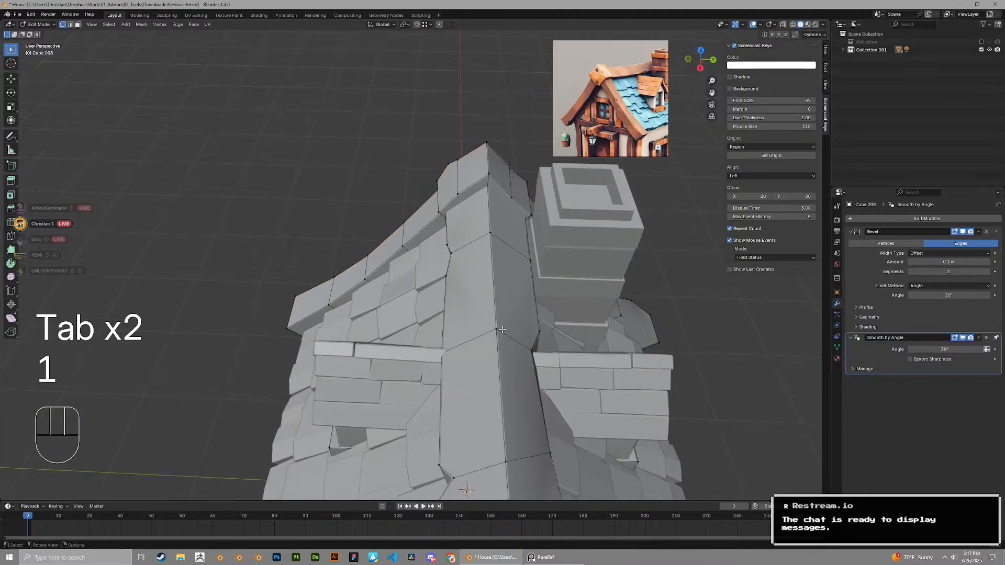
{"action": "scroll", "coordinate": [502, 314], "scroll_direction": "up", "scroll_amount": 3}
{"action": "key", "text": "ctrl+shift+b"}
{"action": "left_click", "coordinate": [555, 376]}
{"action": "middle_click_drag", "start_coordinate": [556, 377], "coordinate": [533, 362], "text": "shift"}
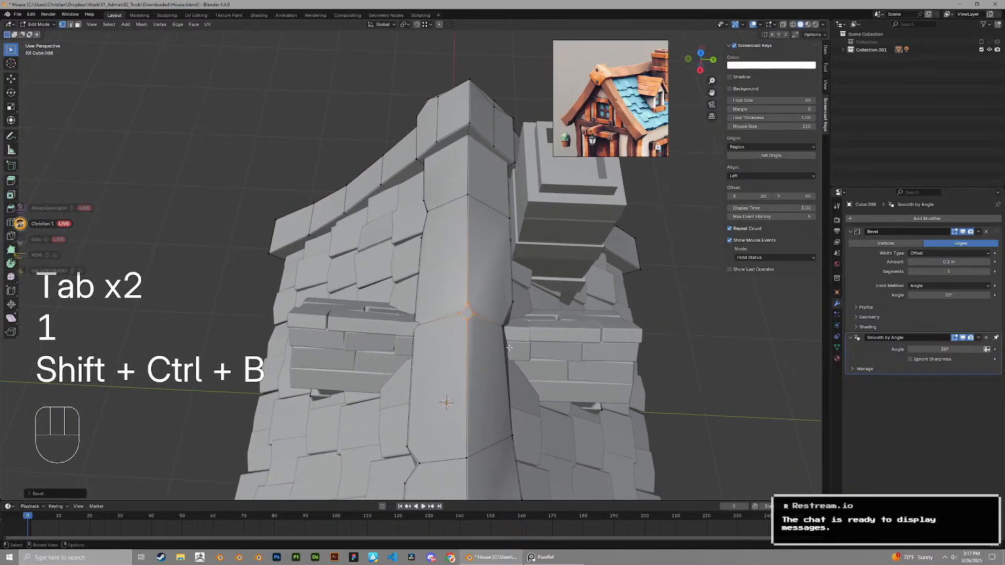
Slide the lengthwise vertex of the crest chip along the ridge to stretch the chip
{"action": "scroll", "coordinate": [515, 356], "scroll_direction": "up", "scroll_amount": 1}
{"action": "key", "text": "1"}
{"action": "left_click", "coordinate": [486, 345]}
{"action": "key", "text": "g"}
{"action": "key", "text": "g"}
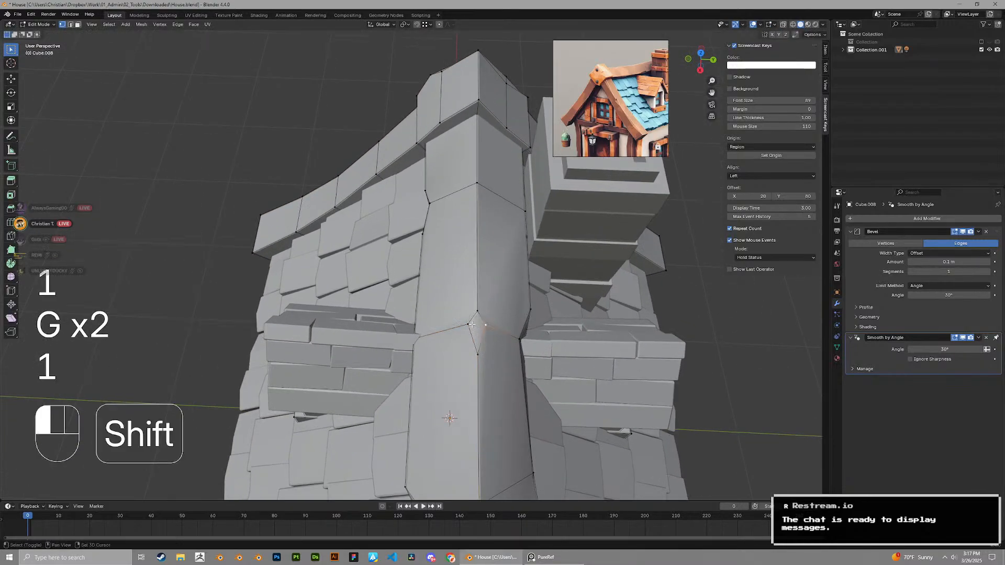
Reposition the remaining vertices of the crest chip and save the file
{"action": "middle_click_drag", "start_coordinate": [496, 293], "coordinate": [523, 264]}
{"action": "key", "text": "g"}
{"action": "left_click", "coordinate": [513, 297]}
{"action": "key", "text": "g"}
{"action": "left_click", "coordinate": [507, 317]}
{"action": "left_click", "coordinate": [496, 339]}
{"action": "left_click", "coordinate": [469, 317]}
{"action": "key", "text": "Tab"}
{"action": "scroll", "coordinate": [479, 329], "scroll_direction": "down", "scroll_amount": 3}
{"action": "key", "text": "ctrl+s"}
Bevel the upper inner corner vertex of the end block on the ridge beam, at the end away from the chimney
{"action": "scroll", "coordinate": [372, 256], "scroll_direction": "up", "scroll_amount": 2}
{"action": "key", "text": "Tab"}
{"action": "key", "text": "1"}
{"action": "left_click", "coordinate": [526, 262]}
{"action": "key", "text": "shift+ctrl+b"}
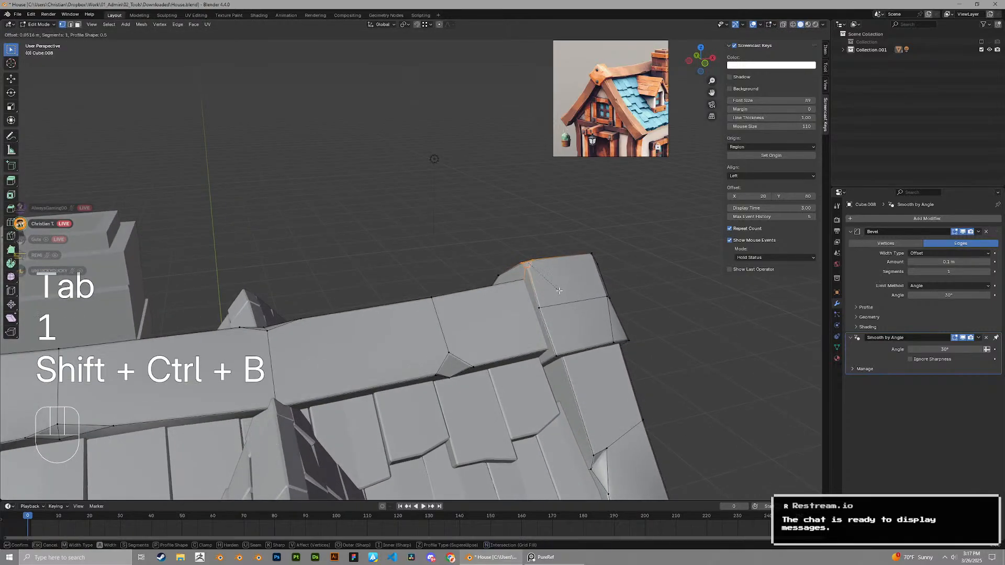
{"action": "left_click", "coordinate": [559, 290]}
Slide the bevelled corner's new vertices along the end block's edges to make the chip uneven
{"action": "scroll", "coordinate": [559, 290], "scroll_direction": "up", "scroll_amount": 3}
{"action": "key", "text": "1"}
{"action": "key", "text": "g"}
{"action": "key", "text": "g"}
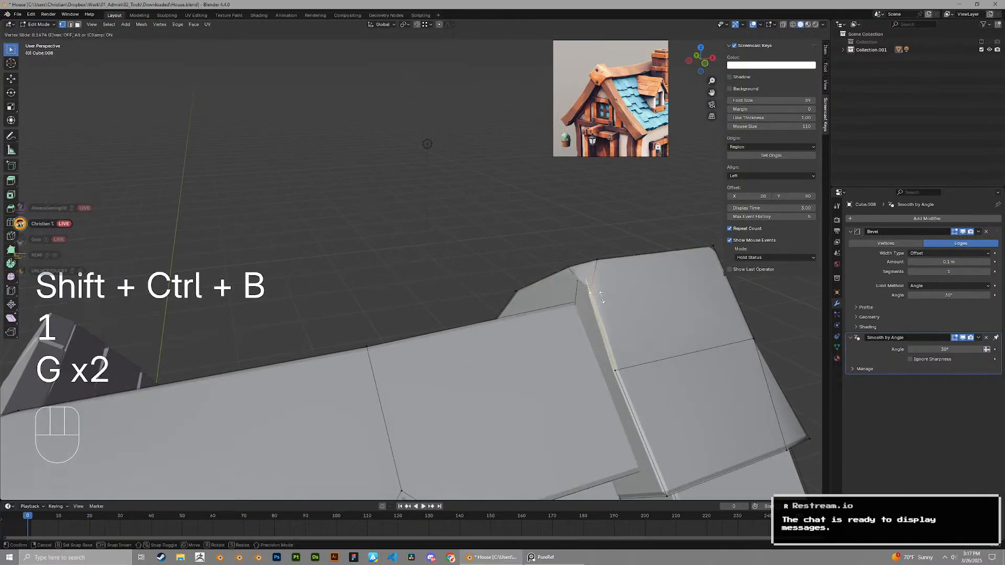
{"action": "middle_click_drag", "start_coordinate": [601, 297], "coordinate": [630, 283]}
{"action": "key", "text": "g"}
{"action": "key", "text": "g"}
{"action": "left_click", "coordinate": [600, 291]}
{"action": "left_click", "coordinate": [569, 267]}
{"action": "left_click", "coordinate": [570, 291]}
Refine the end block's upper corner chip by sliding and moving its vertices further
{"action": "middle_click_drag", "start_coordinate": [570, 268], "coordinate": [475, 310]}
{"action": "key", "text": "g"}
{"action": "key", "text": "g"}
{"action": "left_click", "coordinate": [575, 293]}
{"action": "key", "text": "g"}
{"action": "left_click", "coordinate": [585, 294]}
{"action": "key", "text": "g"}
{"action": "left_click", "coordinate": [597, 296]}
{"action": "left_click", "coordinate": [569, 293]}
{"action": "key", "text": "g"}
{"action": "key", "text": "g"}
{"action": "left_click", "coordinate": [574, 294]}
Move the middle vertex of the end block's inner edge to make that edge less straight
{"action": "left_click", "coordinate": [464, 335]}
{"action": "key", "text": "g"}
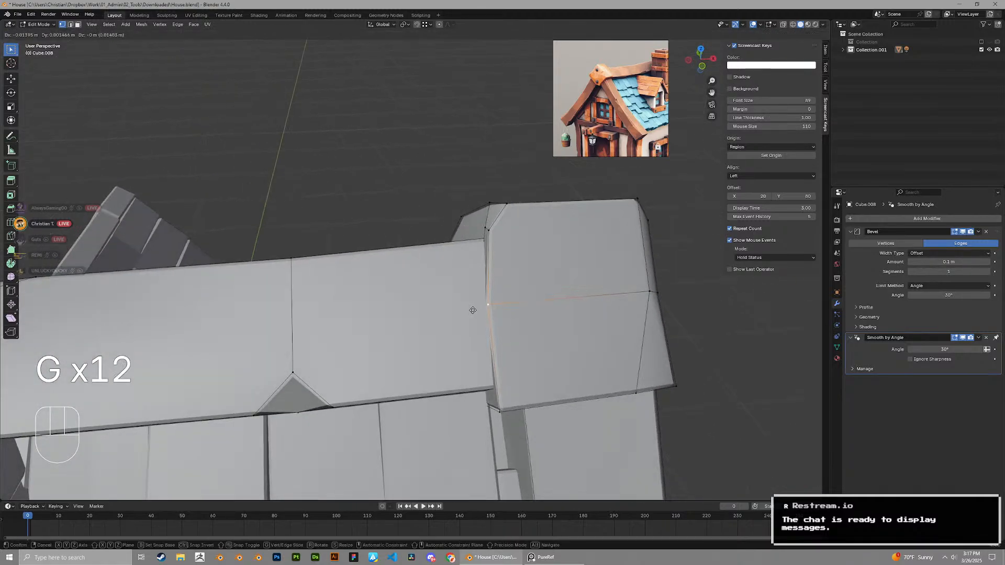
{"action": "left_click", "coordinate": [472, 310]}
{"action": "key", "text": "ctrl+shift+b"}
{"action": "left_click", "coordinate": [564, 332]}
{"action": "key", "text": "ctrl+z"}
Bevel the end block's lower inner corner vertex and slide one new vertex along the lower edge
{"action": "scroll", "coordinate": [523, 348], "scroll_direction": "down", "scroll_amount": 2}
{"action": "left_click", "coordinate": [486, 363]}
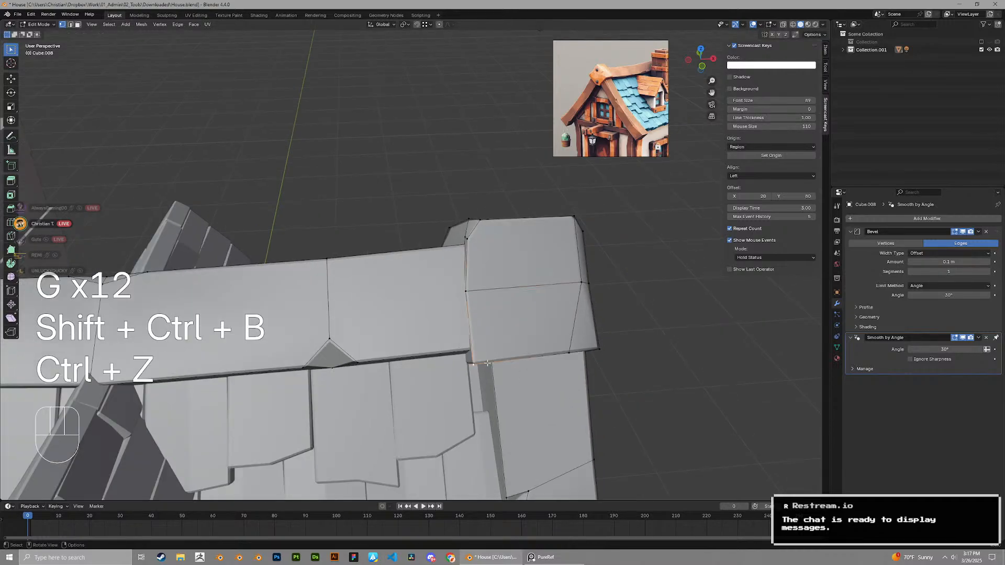
{"action": "middle_click_drag", "start_coordinate": [487, 363], "coordinate": [502, 357]}
{"action": "key", "text": "ctrl+shift+b"}
{"action": "key", "text": "g"}
{"action": "key", "text": "g"}
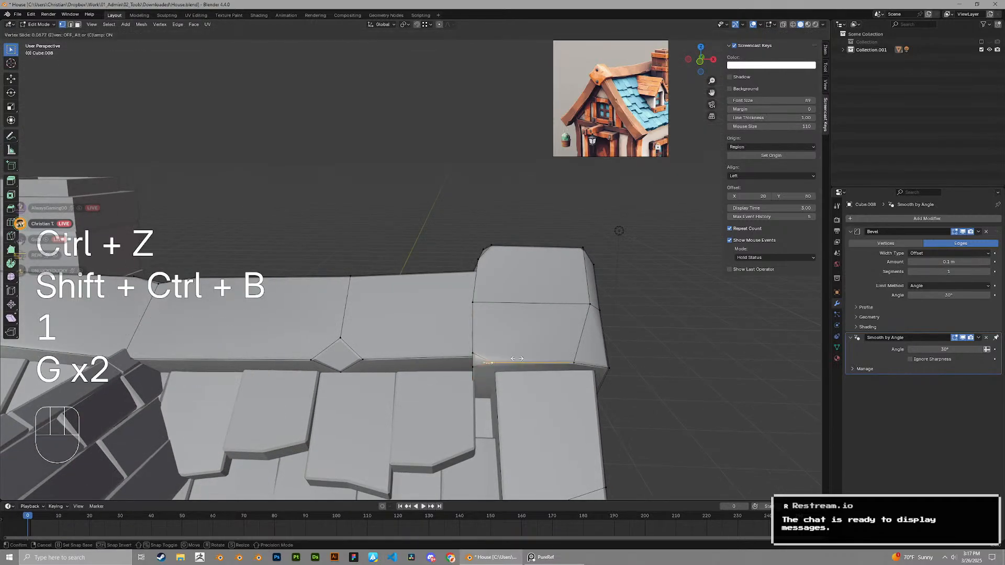
Leave Edit Mode and save the file
{"action": "key", "text": "Tab"}
{"action": "scroll", "coordinate": [524, 361], "scroll_direction": "down", "scroll_amount": 5}
{"action": "key", "text": "ctrl+s"}
Move the middle vertex on the inner edge of the end block at the ridge beam's chimney end
{"action": "middle_click_drag", "start_coordinate": [314, 283], "coordinate": [335, 272]}
{"action": "middle_click_drag", "start_coordinate": [238, 272], "coordinate": [450, 287], "text": "shift"}
{"action": "scroll", "coordinate": [451, 287], "scroll_direction": "up", "scroll_amount": 5}
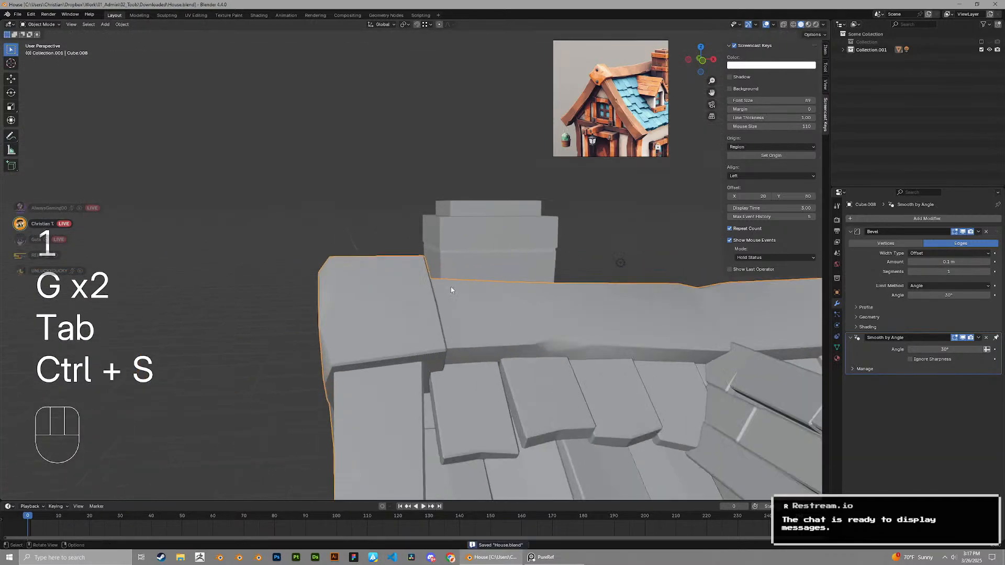
{"action": "key", "text": "Tab"}
{"action": "key", "text": "1"}
{"action": "left_click", "coordinate": [447, 321]}
{"action": "middle_click_drag", "start_coordinate": [448, 321], "coordinate": [434, 356]}
{"action": "key", "text": "g"}
{"action": "left_click", "coordinate": [442, 348]}
Bevel the lower inner corner vertex of the chimney-end block
{"action": "left_click", "coordinate": [441, 399]}
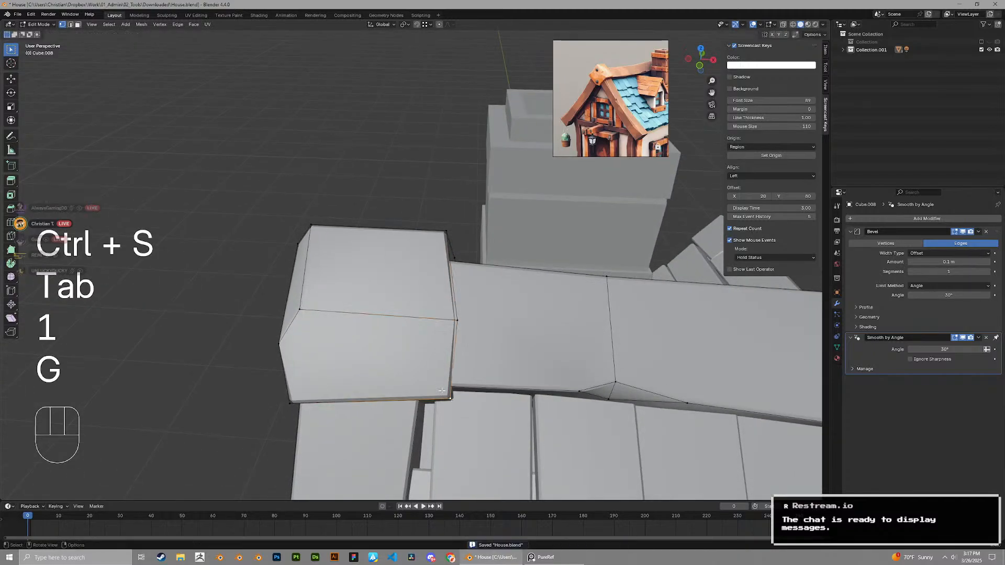
{"action": "key", "text": "ctrl+shift+b"}
{"action": "middle_click_drag", "start_coordinate": [441, 399], "coordinate": [507, 339]}
{"action": "left_click", "coordinate": [501, 360]}
Reposition the new corner vertices of the chimney-end block to form an irregular chip
{"action": "key", "text": "1"}
{"action": "left_click", "coordinate": [431, 397]}
{"action": "key", "text": "g"}
{"action": "left_click", "coordinate": [453, 414]}
{"action": "key", "text": "g"}
{"action": "middle_click_drag", "start_coordinate": [453, 413], "coordinate": [477, 410]}
{"action": "left_click", "coordinate": [466, 404]}
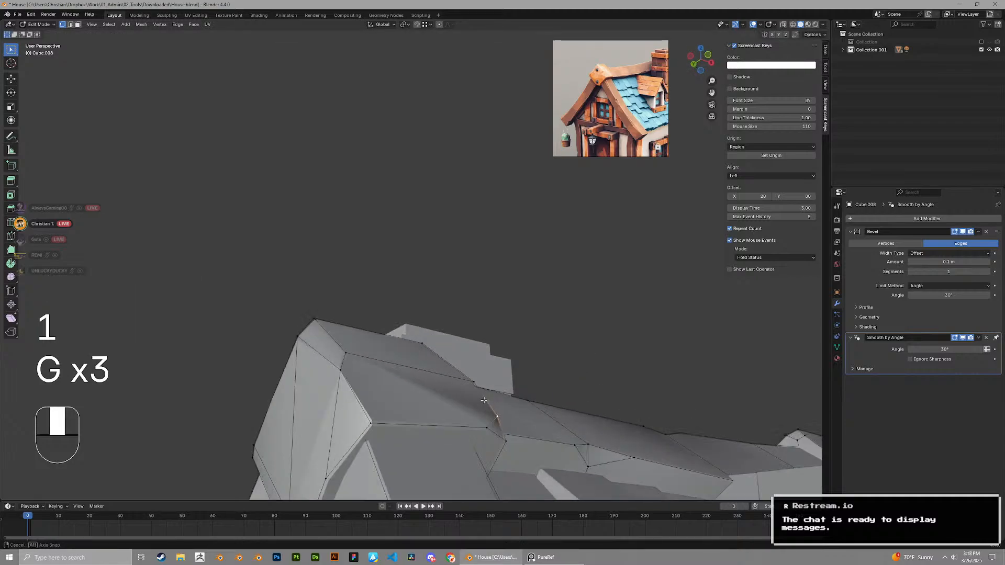
{"action": "key", "text": "g"}
{"action": "left_click", "coordinate": [486, 410]}
Leave Edit Mode, save the file and examine the window wall below the dormer
{"action": "key", "text": "Tab"}
{"action": "scroll", "coordinate": [402, 365], "scroll_direction": "down", "scroll_amount": 5}
{"action": "middle_click_drag", "start_coordinate": [445, 320], "coordinate": [471, 301]}
{"action": "middle_click_drag", "start_coordinate": [562, 286], "coordinate": [419, 293]}
{"action": "middle_click_drag", "start_coordinate": [419, 293], "coordinate": [405, 248], "text": "shift"}
{"action": "scroll", "coordinate": [406, 248], "scroll_direction": "up", "scroll_amount": 3}
{"action": "middle_click_drag", "start_coordinate": [406, 249], "coordinate": [502, 251]}
{"action": "middle_click_drag", "start_coordinate": [502, 251], "coordinate": [507, 273], "text": "shift"}
{"action": "left_click_drag", "start_coordinate": [507, 273], "coordinate": [401, 199], "text": "shift"}
{"action": "scroll", "coordinate": [434, 291], "scroll_direction": "up", "scroll_amount": 2}
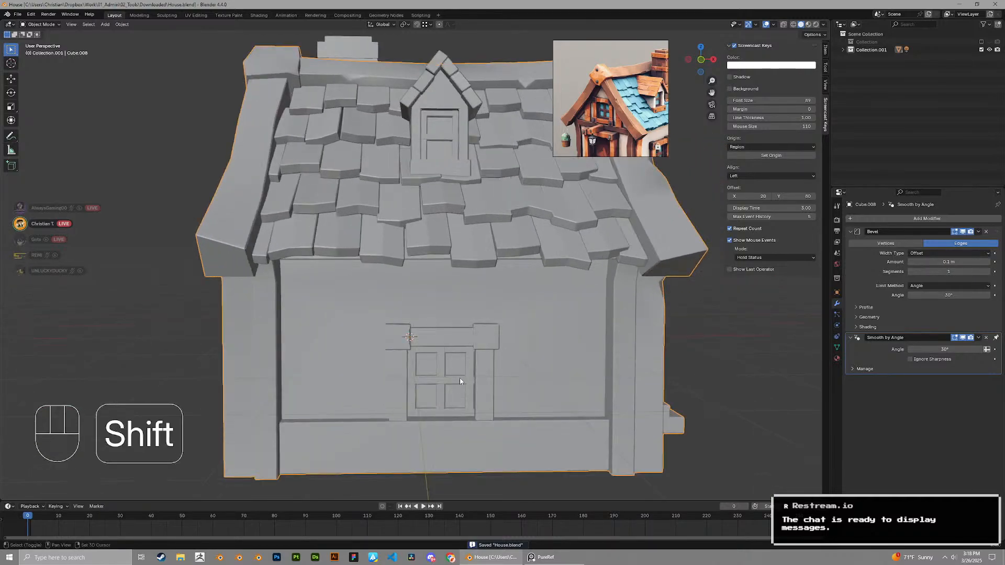
Add three evenly spaced loop cuts across the base beam below the window
{"action": "scroll", "coordinate": [482, 353], "scroll_direction": "up", "scroll_amount": 4}
{"action": "mouse_move", "coordinate": [460, 378]}
{"action": "middle_mouse_down", "text": "shift"}
{"action": "mouse_move", "coordinate": [466, 330]}
{"action": "mouse_move", "coordinate": [455, 367]}
{"action": "middle_mouse_up", "text": "shift"}
{"action": "key", "text": "Tab"}
{"action": "key", "text": "2"}
{"action": "left_click", "coordinate": [459, 359]}
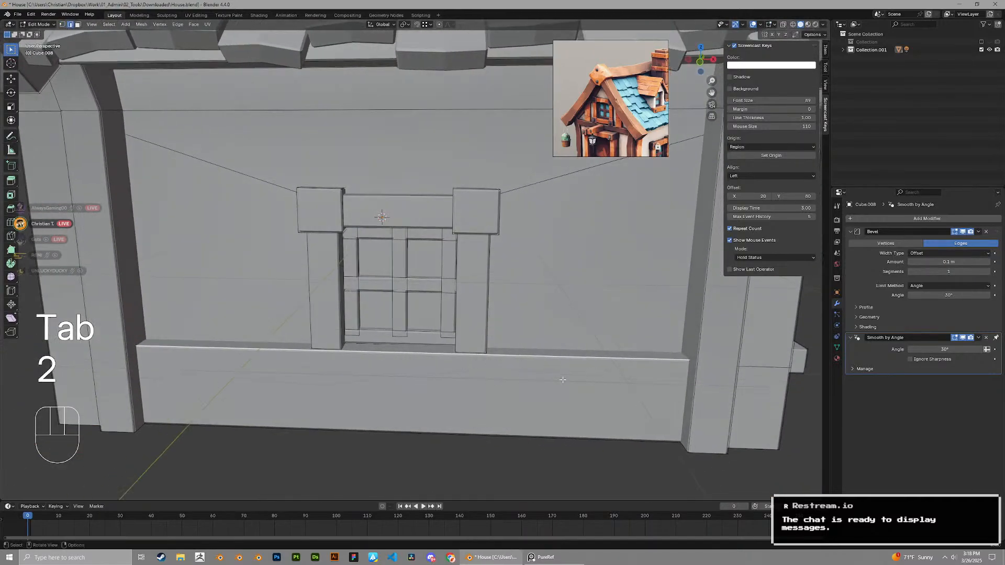
{"action": "key", "text": "ctrl+r"}
{"action": "left_click", "coordinate": [412, 359]}
{"action": "right_click", "coordinate": [412, 360]}
{"action": "key", "text": "1"}
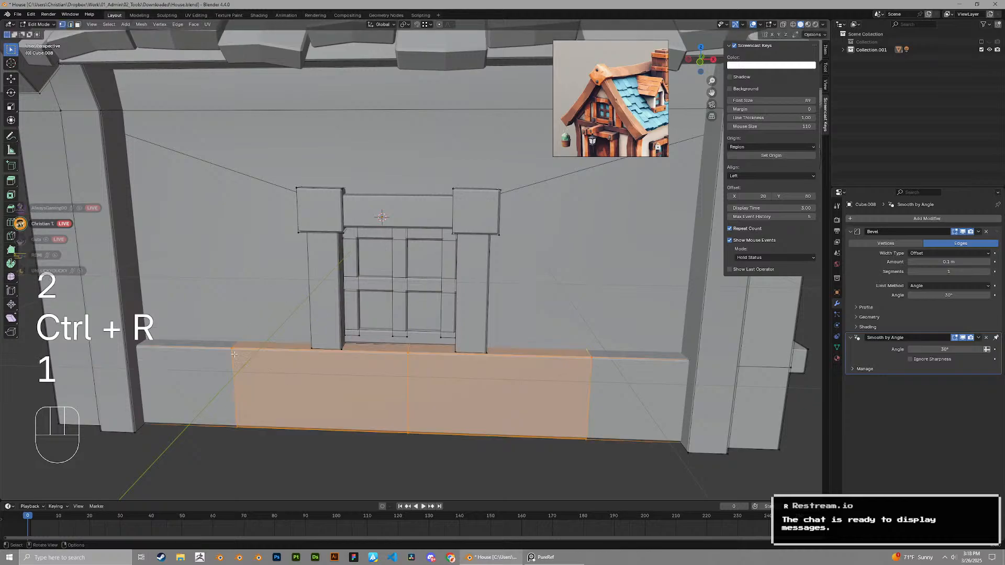
Bevel the base beam's upper-edge vertex at the leftmost loop cut
{"action": "left_click", "coordinate": [232, 349]}
{"action": "middle_click_drag", "start_coordinate": [361, 384], "coordinate": [382, 376]}
{"action": "key", "text": "ctrl+shift+b"}
{"action": "left_click", "coordinate": [401, 383]}
Slide the right-hand vertex of the base beam chip along the upper edge to widen the chip
{"action": "key", "text": "1"}
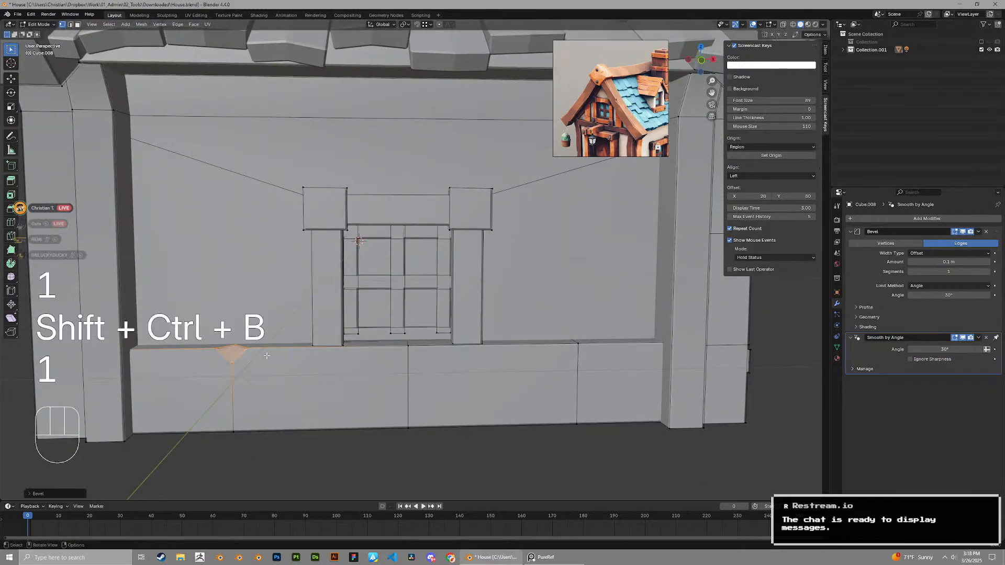
{"action": "key", "text": "g"}
{"action": "key", "text": "g"}
{"action": "left_click", "coordinate": [292, 359]}
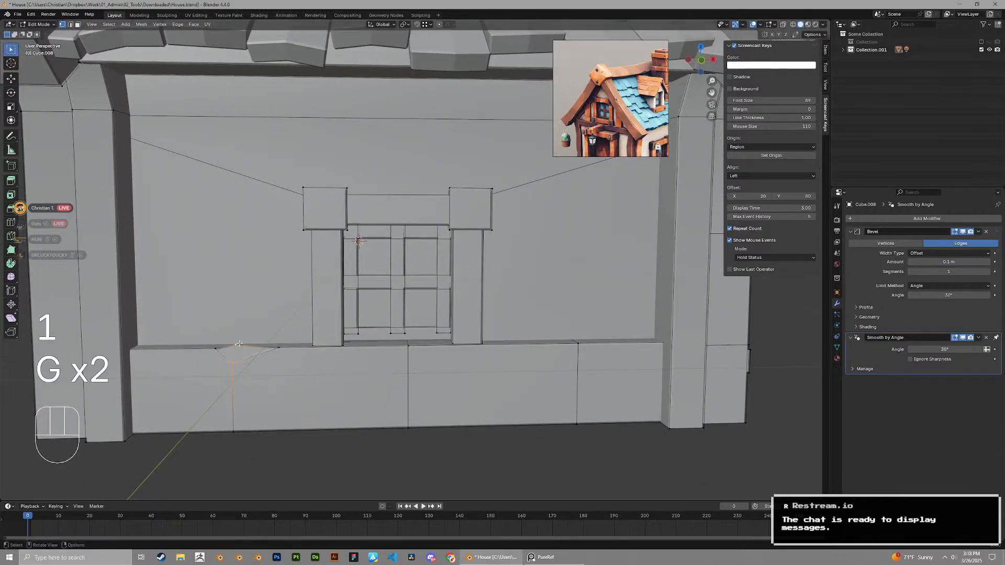
Reposition the inner vertex of the left-hand base beam chip to shape its notch
{"action": "key", "text": "1"}
{"action": "middle_click_drag", "start_coordinate": [441, 353], "coordinate": [438, 379]}
{"action": "key", "text": "g"}
{"action": "left_click", "coordinate": [419, 375]}
{"action": "scroll", "coordinate": [377, 366], "scroll_direction": "down", "scroll_amount": 6}
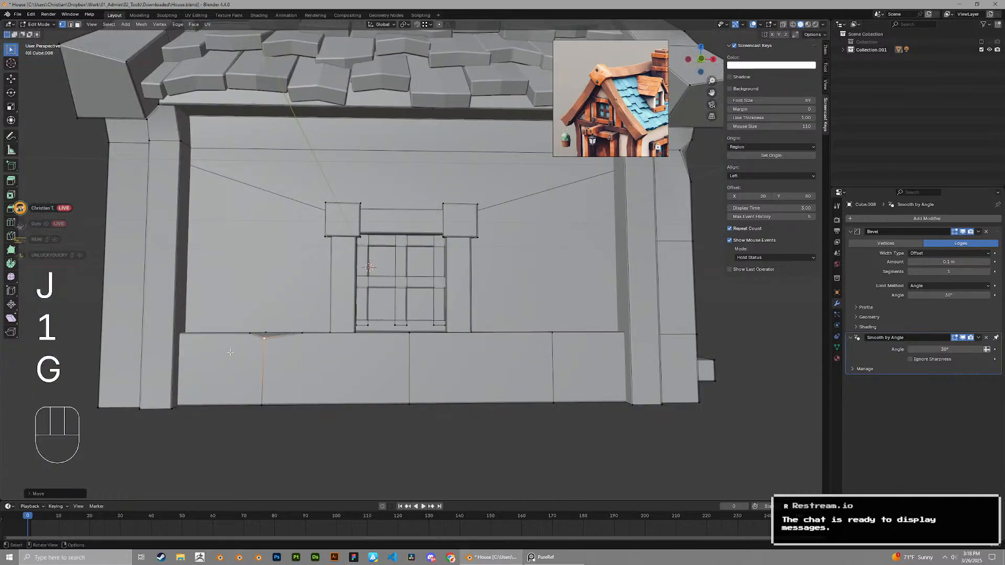
{"action": "key", "text": "Tab"}
{"action": "mouse_move", "coordinate": [323, 364]}
{"action": "middle_mouse_down"}
{"action": "mouse_move", "coordinate": [364, 352]}
{"action": "mouse_move", "coordinate": [321, 354]}
{"action": "middle_mouse_up"}
Bevel the base beam's upper-edge vertex at the rightmost loop cut below the window to start a second chip
{"action": "key", "text": "Tab"}
{"action": "key", "text": "1"}
{"action": "scroll", "coordinate": [543, 339], "scroll_direction": "up", "scroll_amount": 5}
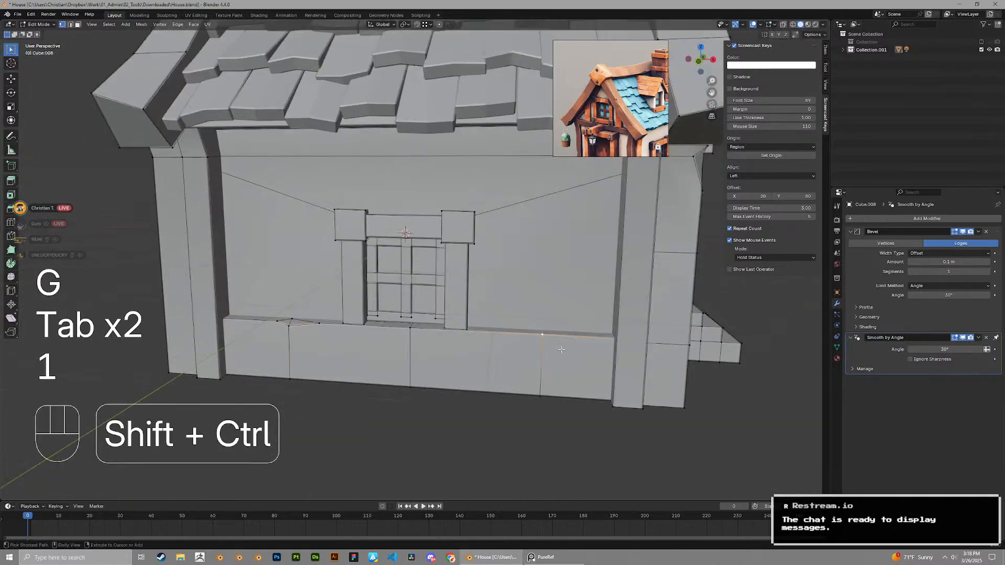
{"action": "key", "text": "shift+ctrl+b"}
{"action": "left_click", "coordinate": [547, 346]}
Slide and move the vertices of the right-hand base beam chip to make it uneven
{"action": "key", "text": "1"}
{"action": "key", "text": "g"}
{"action": "key", "text": "g"}
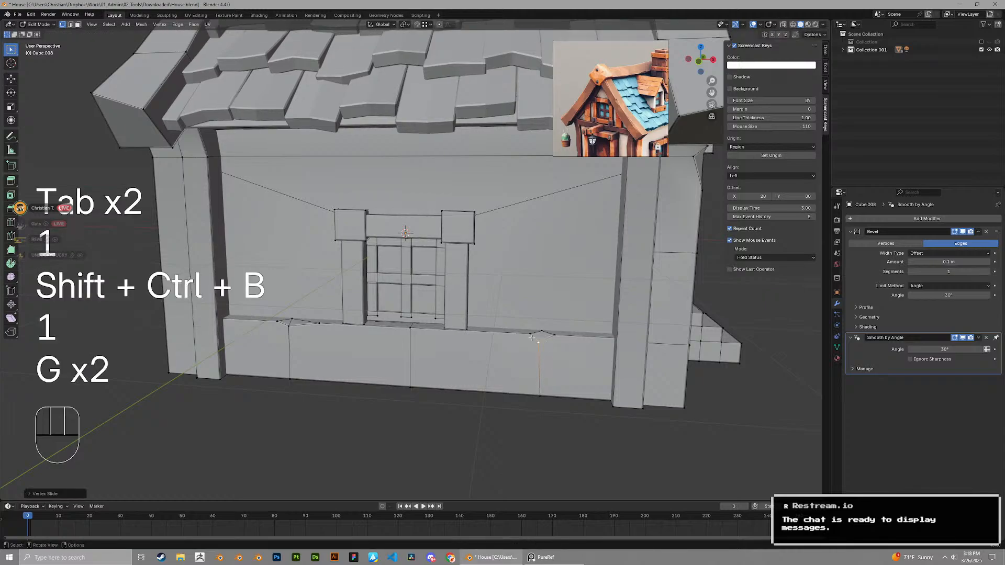
{"action": "left_click", "coordinate": [531, 337]}
{"action": "key", "text": "g"}
{"action": "left_click", "coordinate": [523, 336]}
{"action": "middle_click_drag", "start_coordinate": [522, 337], "coordinate": [529, 336]}
{"action": "key", "text": "g"}
{"action": "left_click", "coordinate": [530, 333]}
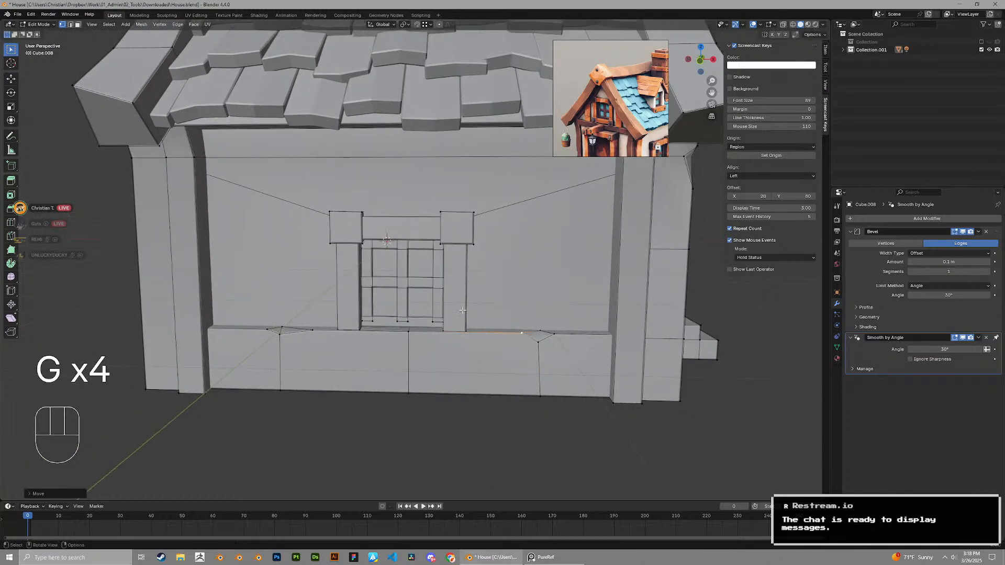
{"action": "scroll", "coordinate": [388, 272], "scroll_direction": "up", "scroll_amount": 5}
{"action": "key", "text": "Tab"}
Add a loop cut across the middle of the window's top beam and bevel its upper-edge vertex into a chip
{"action": "key", "text": "Tab"}
{"action": "key", "text": "1"}
{"action": "mouse_move", "coordinate": [372, 162]}
{"action": "middle_mouse_down"}
{"action": "mouse_move", "coordinate": [382, 197]}
{"action": "mouse_move", "coordinate": [372, 159]}
{"action": "middle_mouse_up"}
{"action": "key", "text": "ctrl+r"}
{"action": "double_click", "coordinate": [384, 208]}
{"action": "key", "text": "1"}
{"action": "left_click", "coordinate": [381, 167]}
{"action": "key", "text": "shift+ctrl+b"}
{"action": "left_click", "coordinate": [453, 173]}
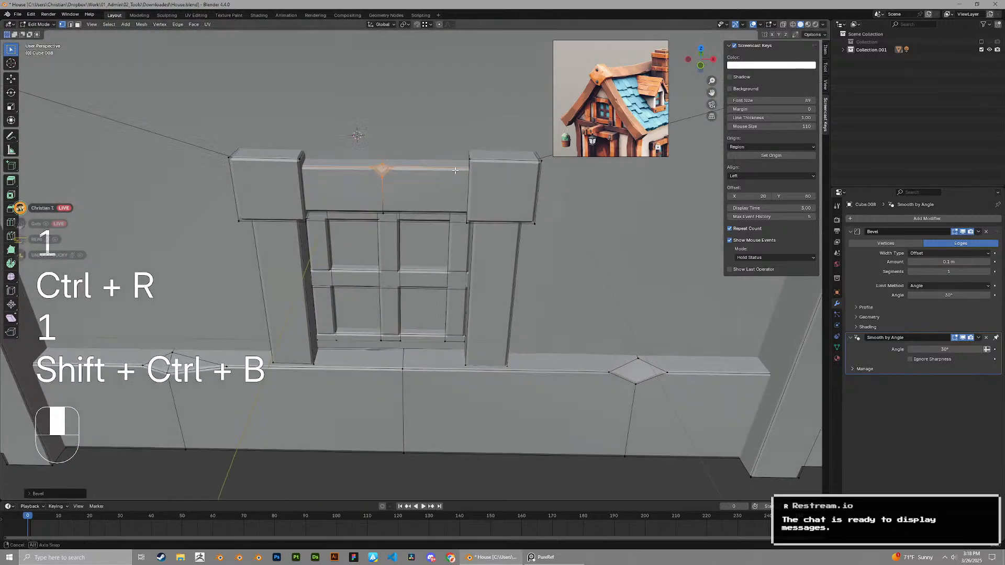
Stretch the chip on the window's top beam by moving its side and inner vertices
{"action": "key", "text": "g"}
{"action": "middle_click_drag", "start_coordinate": [450, 173], "coordinate": [392, 157]}
{"action": "key", "text": "g"}
{"action": "left_click", "coordinate": [383, 173]}
{"action": "key", "text": "g"}
{"action": "left_click", "coordinate": [384, 169]}
{"action": "key", "text": "Tab"}
{"action": "key", "text": "Tab"}
{"action": "key", "text": "Tab"}
{"action": "key", "text": "Tab"}
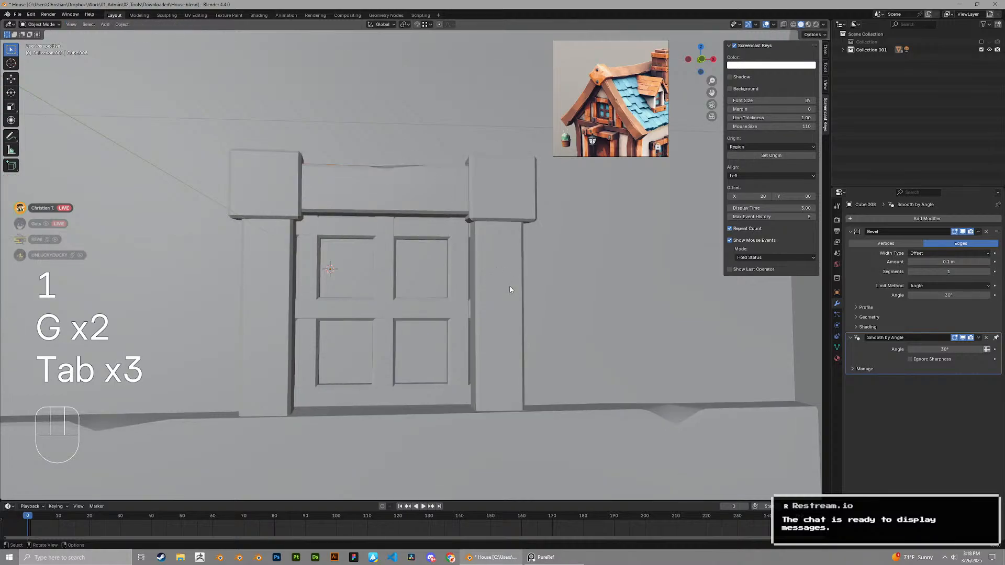
Add a loop cut across the right-hand window post and bevel the vertex on its outer edge
{"action": "middle_click_drag", "start_coordinate": [512, 289], "coordinate": [499, 302]}
{"action": "key", "text": "shift+ctrl+b"}
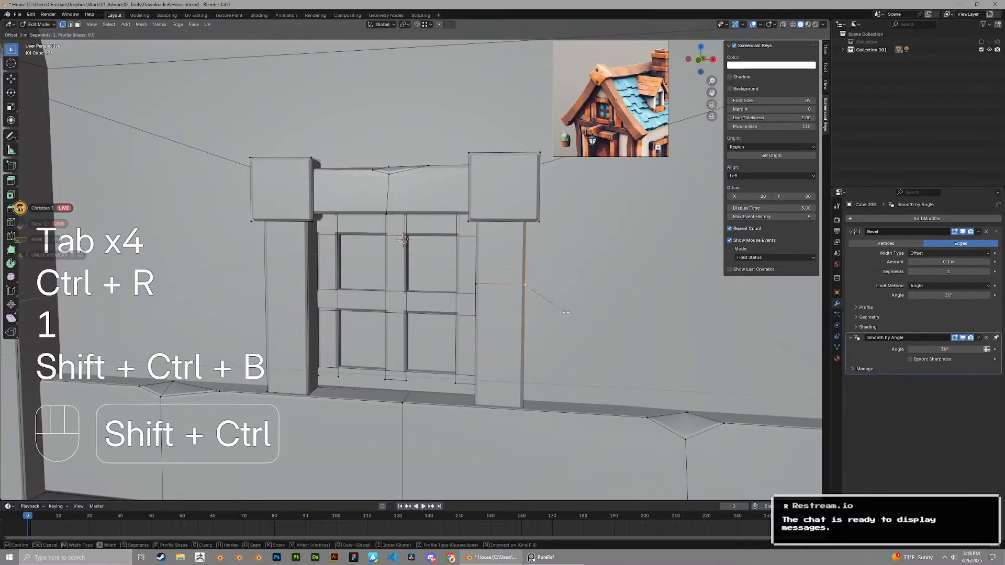
{"action": "left_click", "coordinate": [576, 316]}
Slide the lower vertex of the window post chip down the edge and move the chip's inner vertex
{"action": "key", "text": "1"}
{"action": "left_click", "coordinate": [526, 300]}
{"action": "key", "text": "g"}
{"action": "key", "text": "g"}
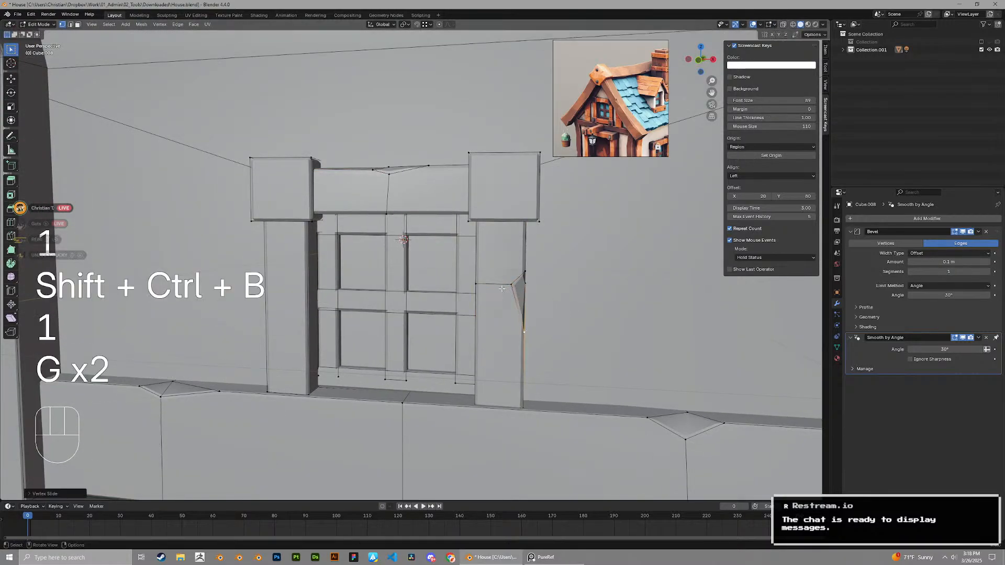
{"action": "middle_click_drag", "start_coordinate": [502, 289], "coordinate": [523, 291]}
{"action": "key", "text": "g"}
{"action": "left_click", "coordinate": [520, 294]}
{"action": "key", "text": "Tab"}
On the opposite side wall, slide the base beam's middle upper-edge vertex sideways and bevel it into a chip
{"action": "scroll", "coordinate": [519, 296], "scroll_direction": "down", "scroll_amount": 10}
{"action": "middle_click_drag", "start_coordinate": [369, 269], "coordinate": [221, 272]}
{"action": "key", "text": "Tab"}
{"action": "scroll", "coordinate": [389, 368], "scroll_direction": "up", "scroll_amount": 8}
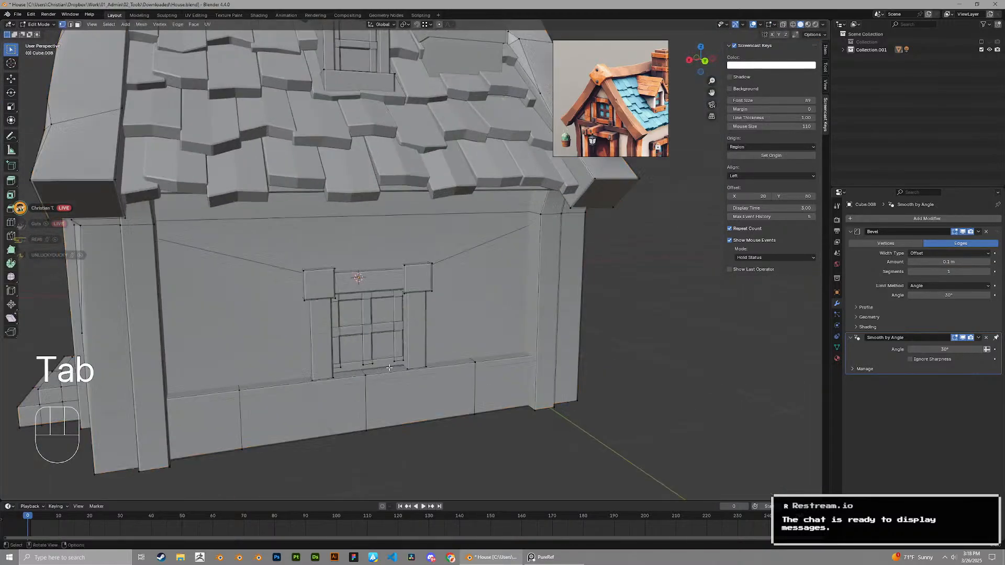
{"action": "middle_click_drag", "start_coordinate": [389, 368], "coordinate": [362, 381]}
{"action": "key", "text": "1"}
{"action": "left_click", "coordinate": [370, 380]}
{"action": "key", "text": "g"}
{"action": "key", "text": "g"}
{"action": "left_click", "coordinate": [391, 382]}
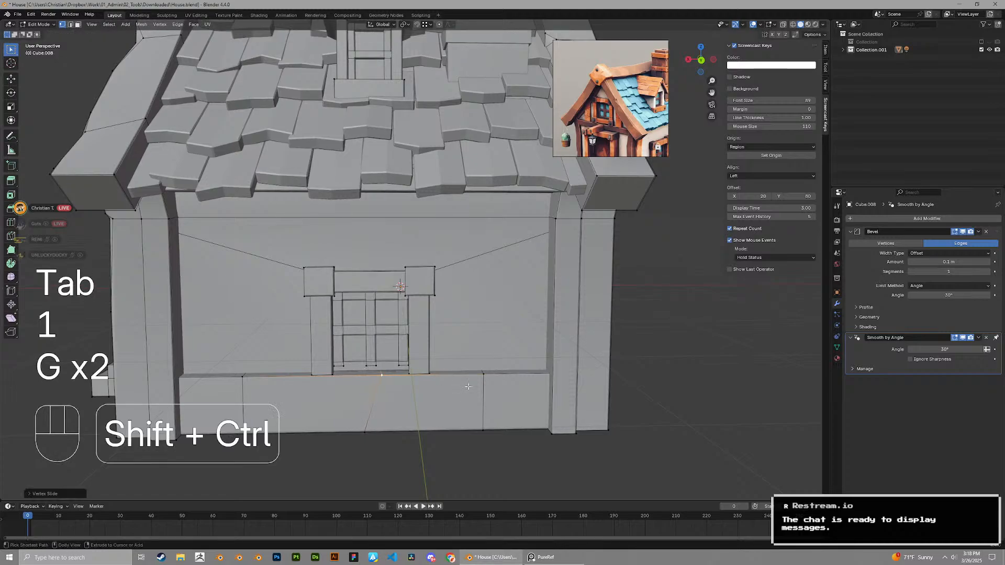
{"action": "key", "text": "ctrl+shift+b"}
Reshape the middle base beam chip on this wall by moving its vertices, and connect vertices across it
{"action": "key", "text": "1"}
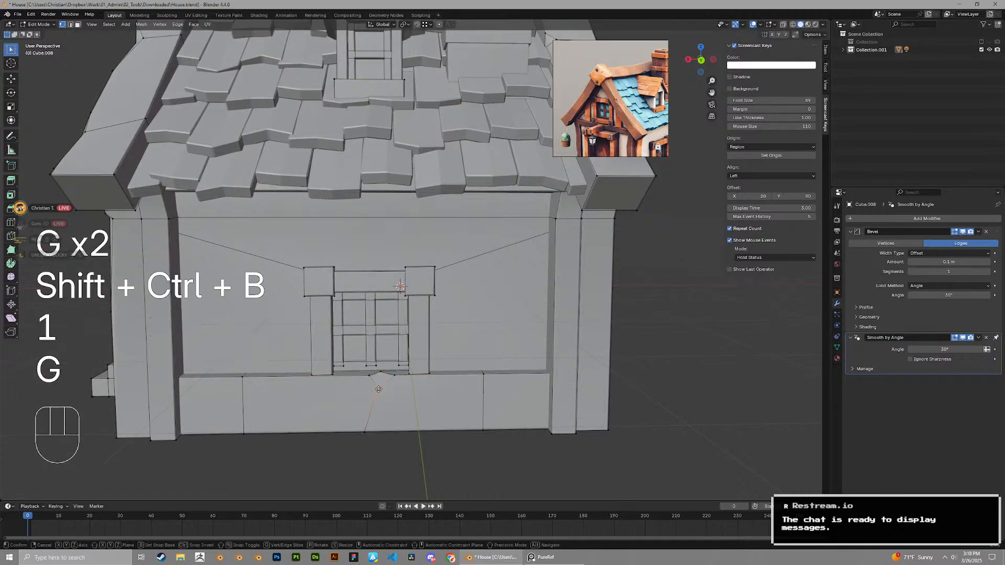
{"action": "key", "text": "g"}
{"action": "key", "text": "g"}
{"action": "left_click", "coordinate": [371, 397]}
{"action": "left_click", "coordinate": [358, 374]}
{"action": "key", "text": "Tab"}
{"action": "key", "text": "Tab"}
{"action": "middle_click_drag", "start_coordinate": [357, 380], "coordinate": [389, 399]}
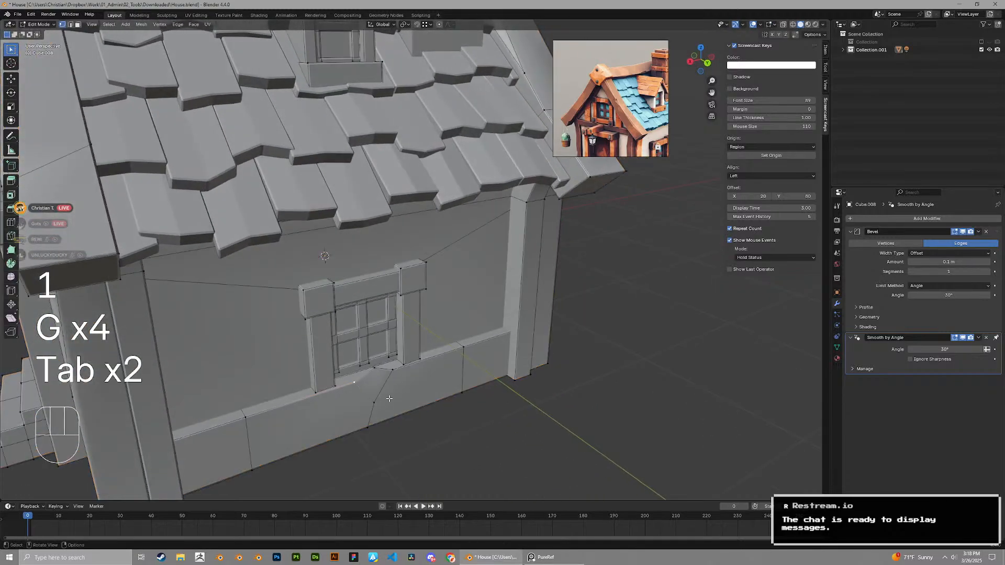
{"action": "key", "text": "j"}
{"action": "scroll", "coordinate": [478, 331], "scroll_direction": "down", "scroll_amount": 3}
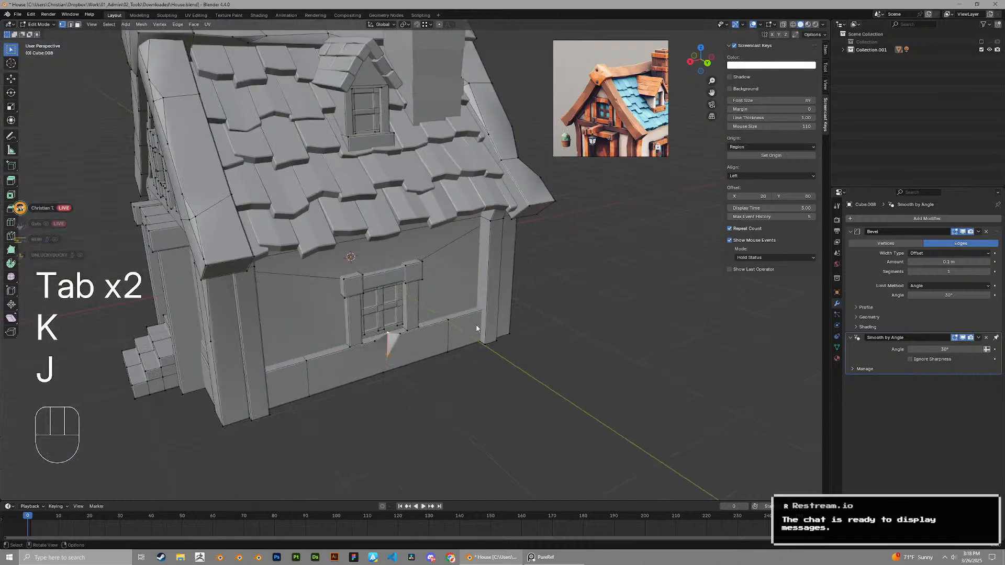
Return to the first side wall and connect the inner and back vertices of the right-hand base beam chip
{"action": "key", "text": "Tab"}
{"action": "middle_click_drag", "start_coordinate": [478, 331], "coordinate": [217, 297]}
{"action": "scroll", "coordinate": [217, 298], "scroll_direction": "up", "scroll_amount": 3}
{"action": "key", "text": "Tab"}
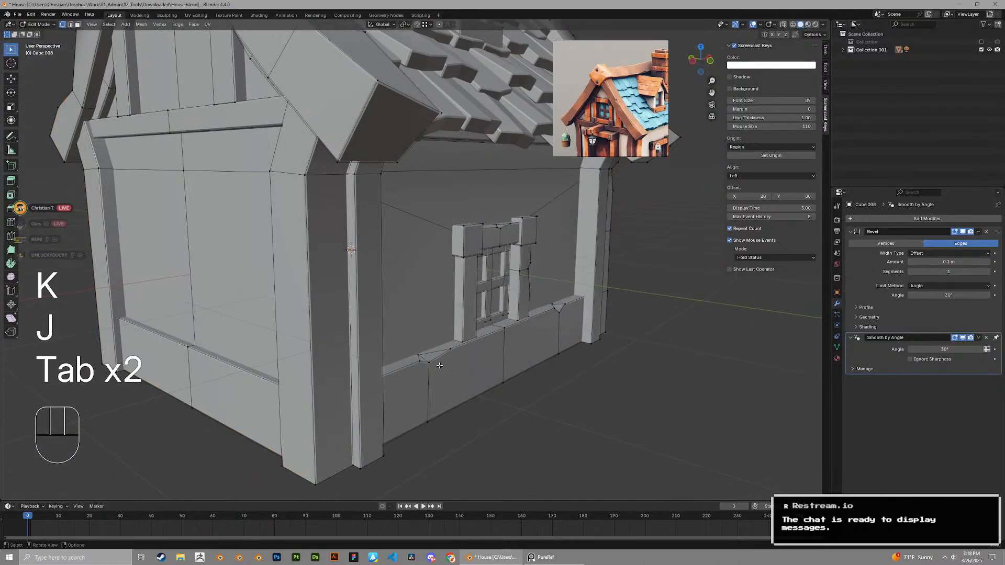
{"action": "middle_click_drag", "start_coordinate": [560, 313], "coordinate": [620, 325]}
{"action": "scroll", "coordinate": [619, 325], "scroll_direction": "up", "scroll_amount": 2}
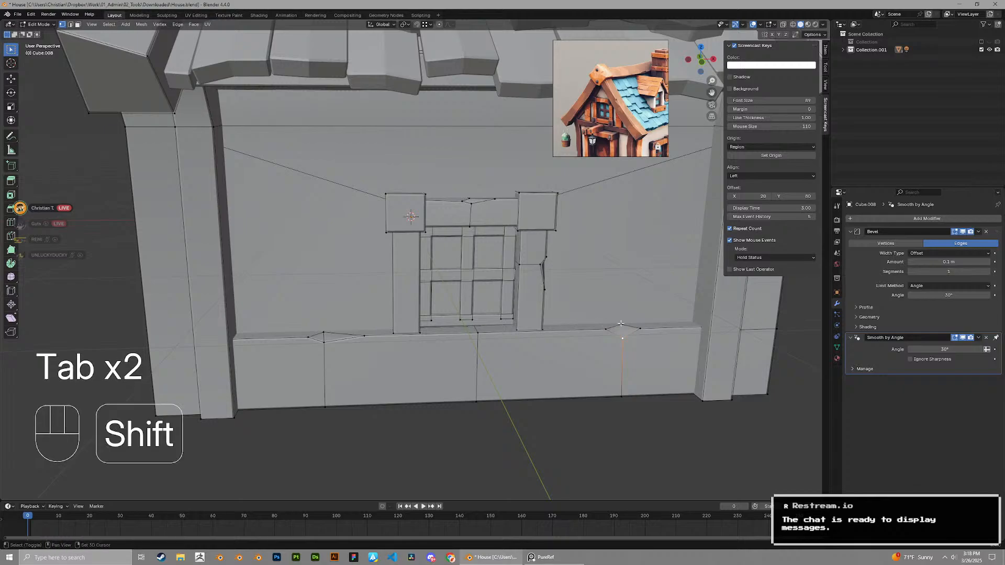
{"action": "scroll", "coordinate": [622, 324], "scroll_direction": "down", "scroll_amount": 4}
{"action": "key", "text": "Tab"}
{"action": "middle_click_drag", "start_coordinate": [626, 381], "coordinate": [641, 314]}
{"action": "scroll", "coordinate": [640, 315], "scroll_direction": "up", "scroll_amount": 2}
Slide the outer vertex of the right-hand base beam chip along the upper edge to lengthen the chip
{"action": "key", "text": "Tab"}
{"action": "key", "text": "1"}
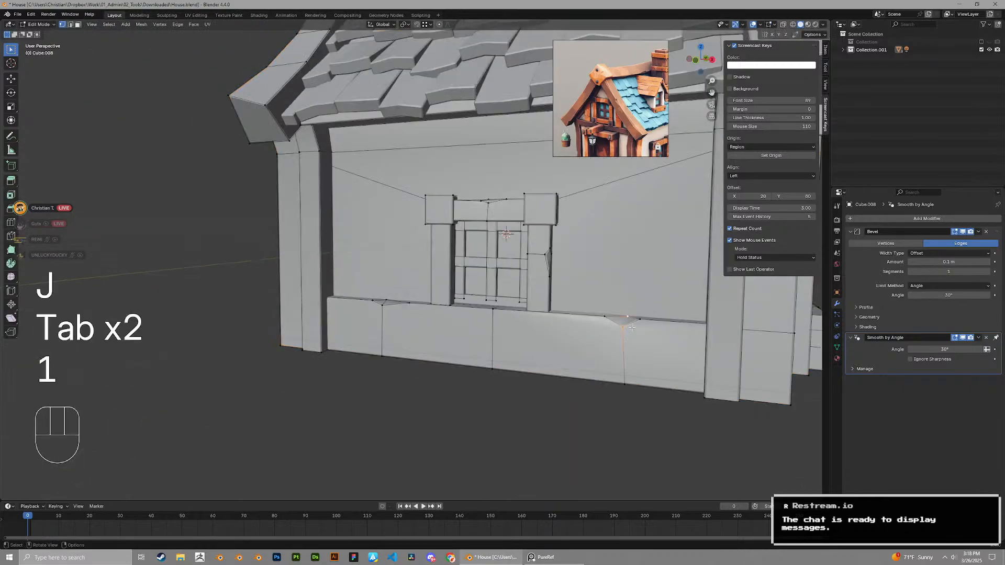
{"action": "key", "text": "g"}
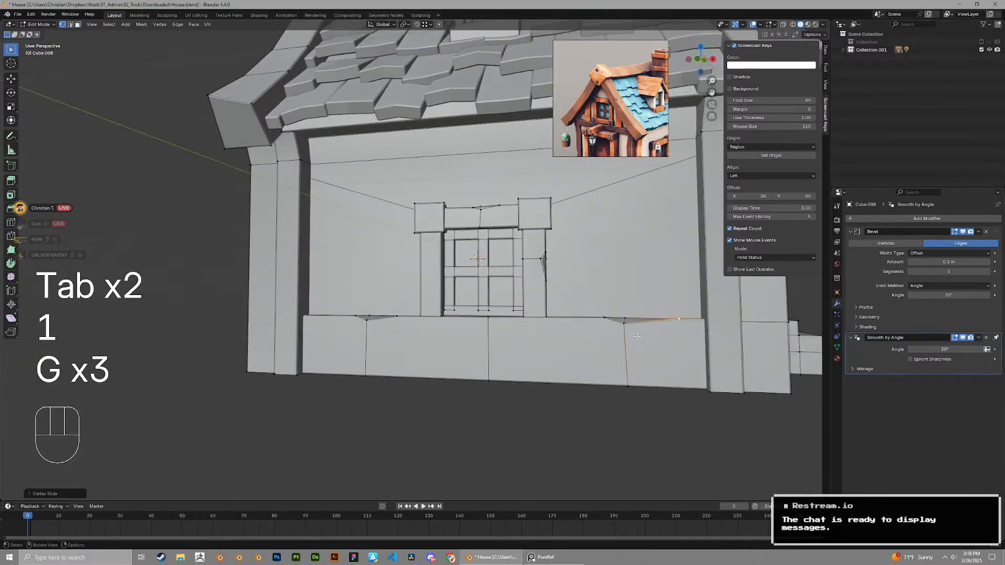
{"action": "key", "text": "g"}
{"action": "key", "text": "Tab"}
{"action": "scroll", "coordinate": [637, 331], "scroll_direction": "down", "scroll_amount": 4}
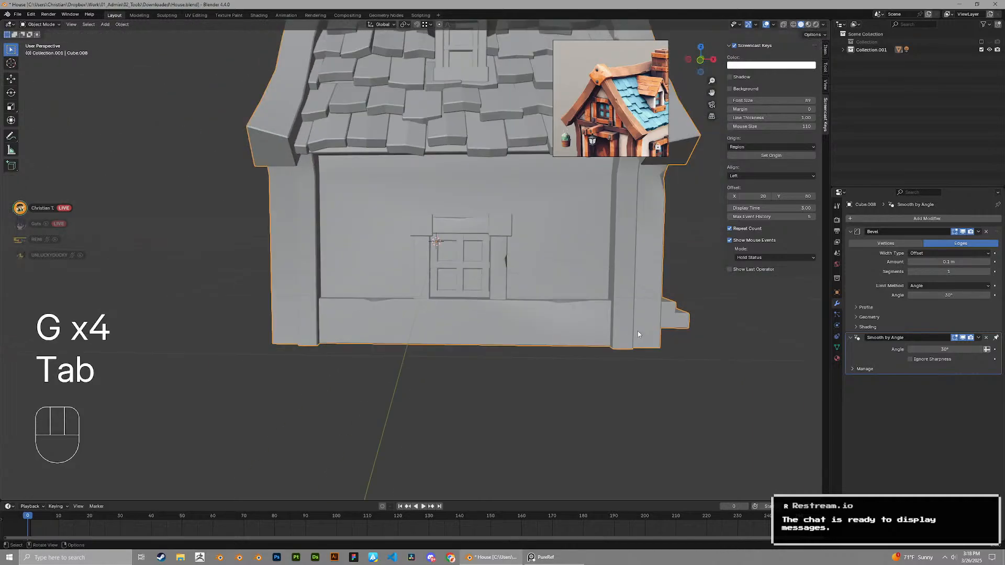
Add a loop cut across each of the two posts flanking the front door
{"action": "middle_click_drag", "start_coordinate": [637, 331], "coordinate": [433, 263]}
{"action": "scroll", "coordinate": [400, 297], "scroll_direction": "up", "scroll_amount": 4}
{"action": "key", "text": "Tab"}
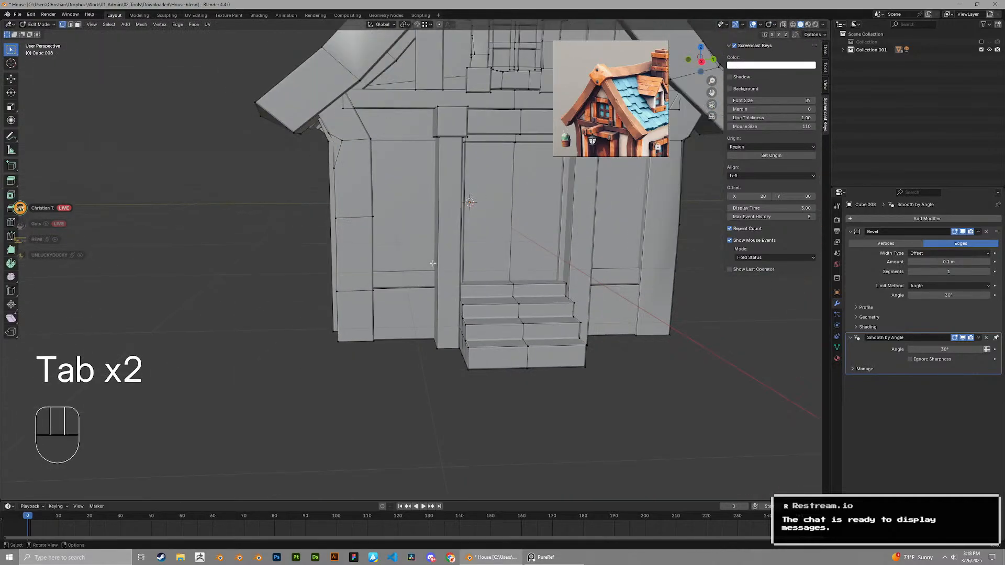
{"action": "scroll", "coordinate": [595, 138], "scroll_direction": "down", "scroll_amount": 1}
{"action": "middle_click_drag", "start_coordinate": [564, 211], "coordinate": [529, 215]}
{"action": "middle_click_drag", "start_coordinate": [529, 215], "coordinate": [390, 330], "text": "shift"}
{"action": "key", "text": "ctrl+r"}
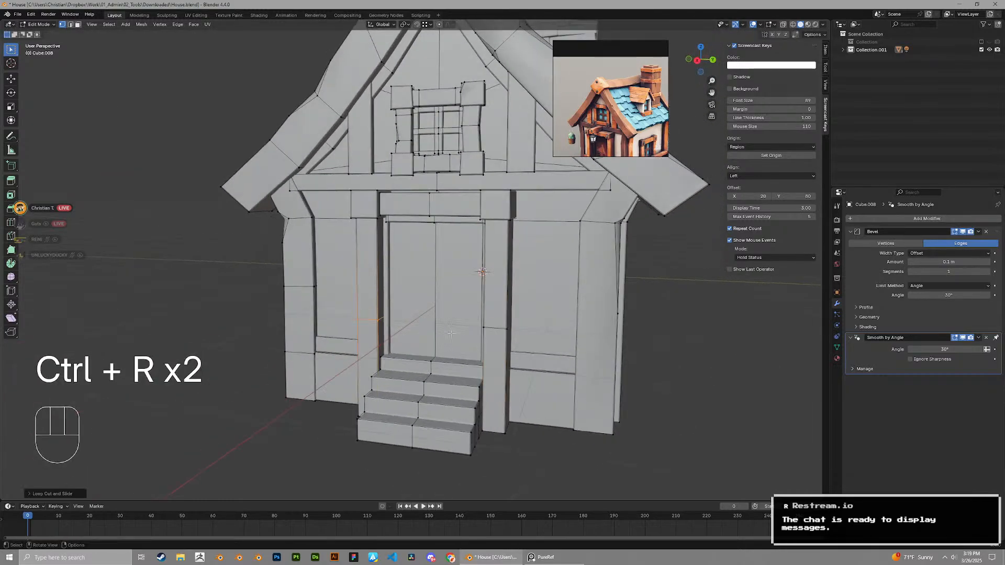
Move the cuts on both door posts vertically and bevel them to divide the posts further
{"action": "middle_click_drag", "start_coordinate": [499, 330], "coordinate": [505, 313]}
{"action": "key", "text": "g"}
{"action": "key", "text": "z"}
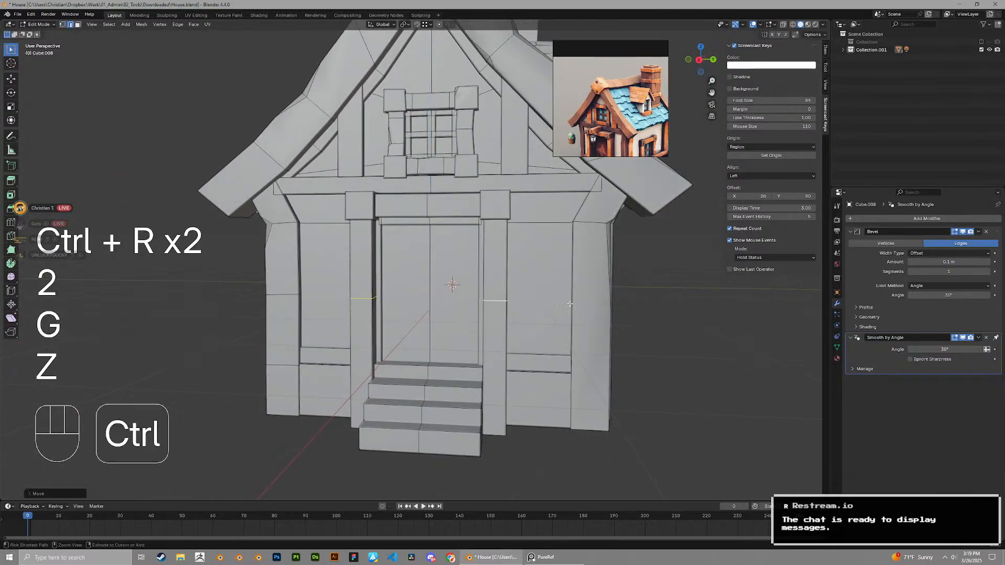
{"action": "key", "text": "ctrl+b"}
Shift the edges of the right-hand door post sideways to give it a crooked outline
{"action": "key", "text": "2"}
{"action": "left_click", "coordinate": [496, 303]}
{"action": "middle_click_drag", "start_coordinate": [496, 303], "coordinate": [506, 309]}
{"action": "key", "text": "g"}
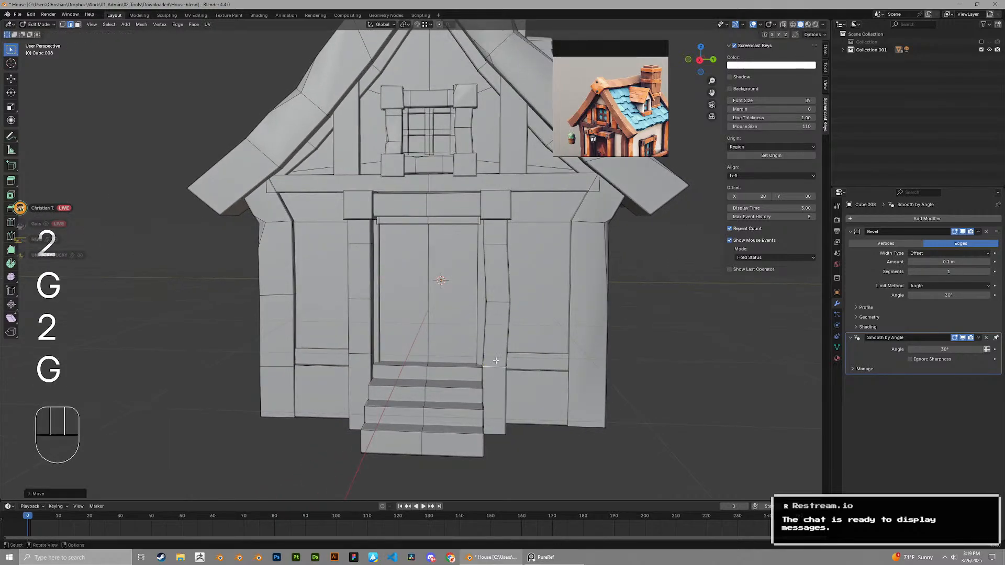
{"action": "left_click", "coordinate": [499, 299]}
{"action": "key", "text": "2"}
Bend the left-hand door post by moving its middle edges sideways and sliding its lower edge down
{"action": "middle_click_drag", "start_coordinate": [498, 299], "coordinate": [375, 310]}
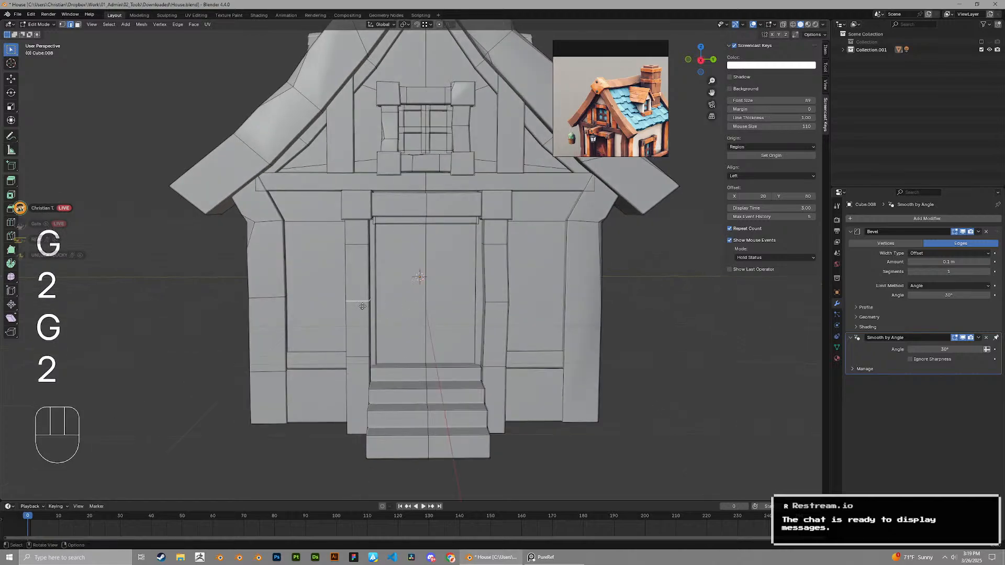
{"action": "key", "text": "Tab"}
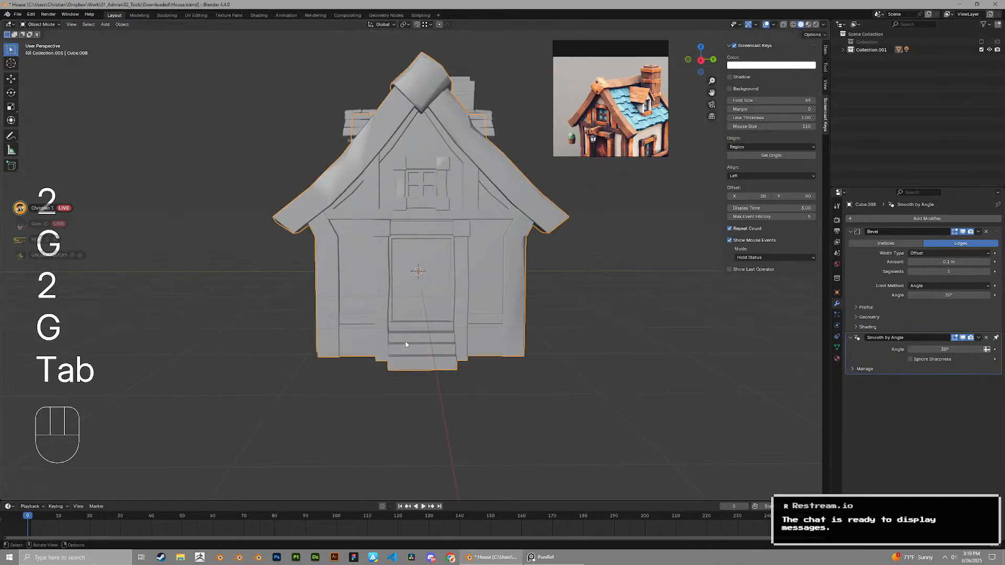
{"action": "key", "text": "Tab"}
{"action": "left_click", "coordinate": [357, 304], "text": "alt"}
{"action": "key", "text": "g"}
{"action": "middle_click_drag", "start_coordinate": [357, 304], "coordinate": [348, 308]}
{"action": "left_click", "coordinate": [350, 306]}
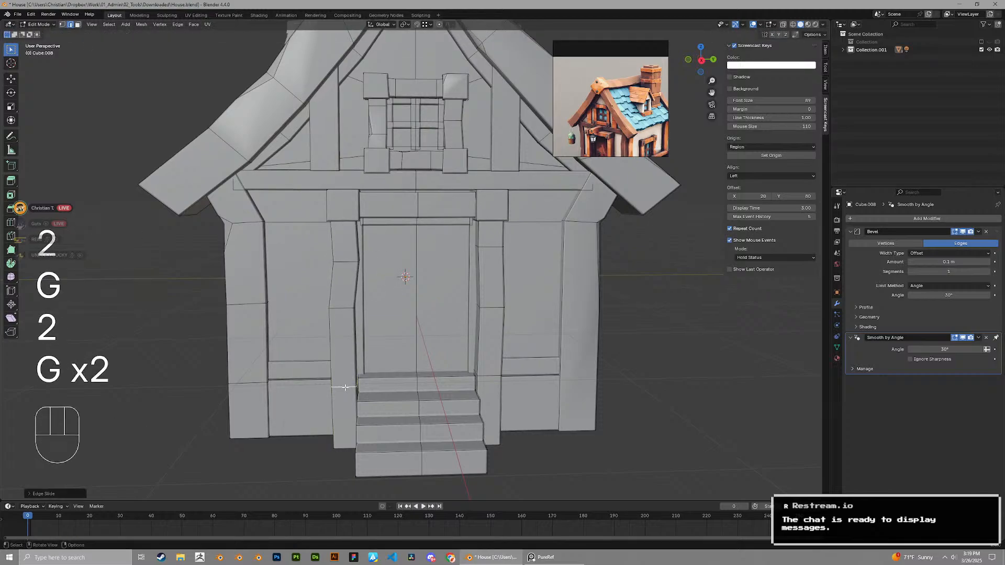
{"action": "key", "text": "g"}
{"action": "key", "text": "Tab"}
{"action": "scroll", "coordinate": [346, 384], "scroll_direction": "down", "scroll_amount": 3}
{"action": "mouse_move", "coordinate": [356, 361]}
{"action": "middle_mouse_down"}
{"action": "mouse_move", "coordinate": [408, 354]}
{"action": "mouse_move", "coordinate": [358, 345]}
{"action": "middle_mouse_up"}
Refine the left-hand door post's bend by moving its middle and lower edges
{"action": "key", "text": "Tab"}
{"action": "key", "text": "2"}
{"action": "left_click", "coordinate": [356, 305]}
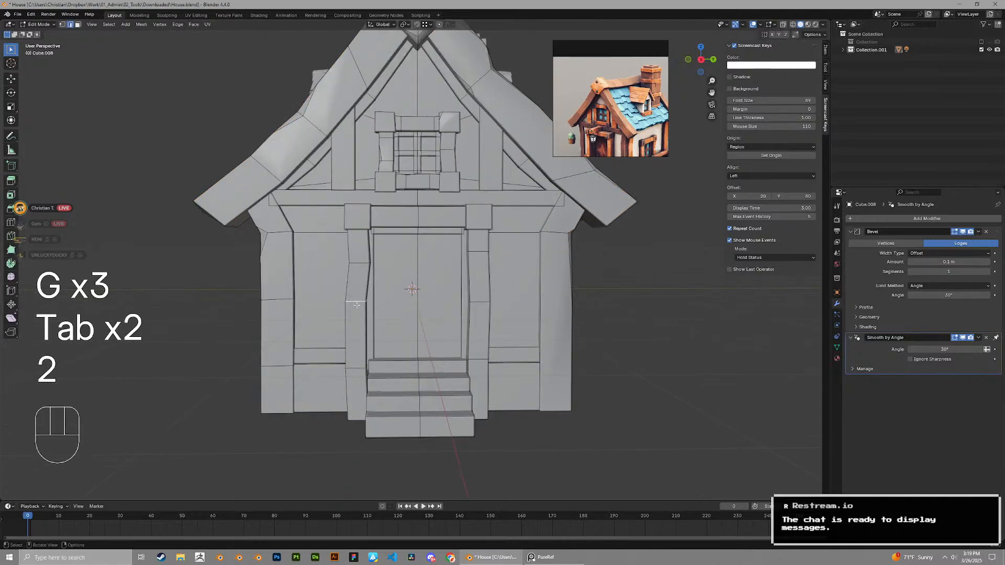
{"action": "key", "text": "g"}
{"action": "left_click", "coordinate": [360, 371]}
{"action": "key", "text": "g"}
{"action": "left_click", "coordinate": [360, 369]}
{"action": "key", "text": "Tab"}
{"action": "scroll", "coordinate": [391, 351], "scroll_direction": "down", "scroll_amount": 3}
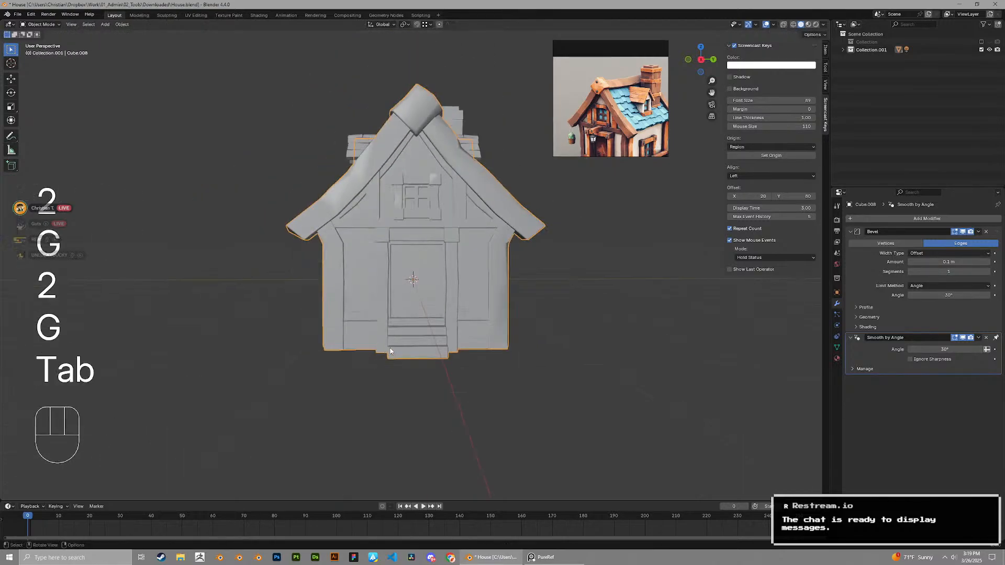
Move the left-hand door post's upper edge and the right-hand post's middle edge to adjust their crookedness
{"action": "middle_click_drag", "start_coordinate": [391, 350], "coordinate": [378, 335]}
{"action": "key", "text": "Tab"}
{"action": "key", "text": "g"}
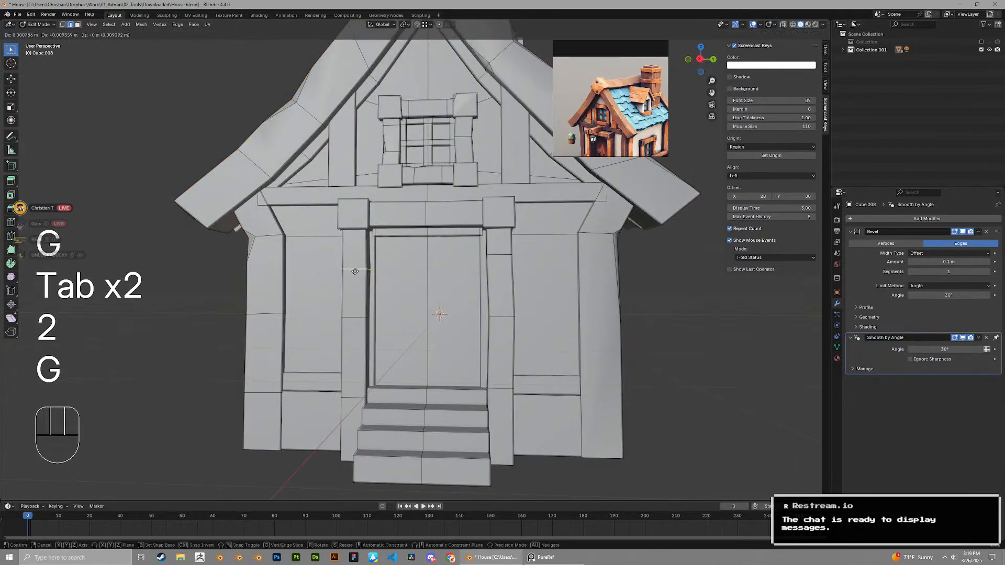
{"action": "left_click", "coordinate": [354, 270]}
{"action": "key", "text": "g"}
{"action": "left_click", "coordinate": [495, 316]}
{"action": "key", "text": "2"}
Bevel the middle edge loop of the left-hand door post into two loops
{"action": "middle_click_drag", "start_coordinate": [361, 314], "coordinate": [366, 335]}
{"action": "key", "text": "Tab"}
{"action": "key", "text": "Tab"}
{"action": "key", "text": "ctrl+b"}
{"action": "key", "text": "Tab"}
{"action": "key", "text": "Tab"}
Bevel the inner-edge vertex at the left-hand door post's lower middle cut to create a chip
{"action": "key", "text": "1"}
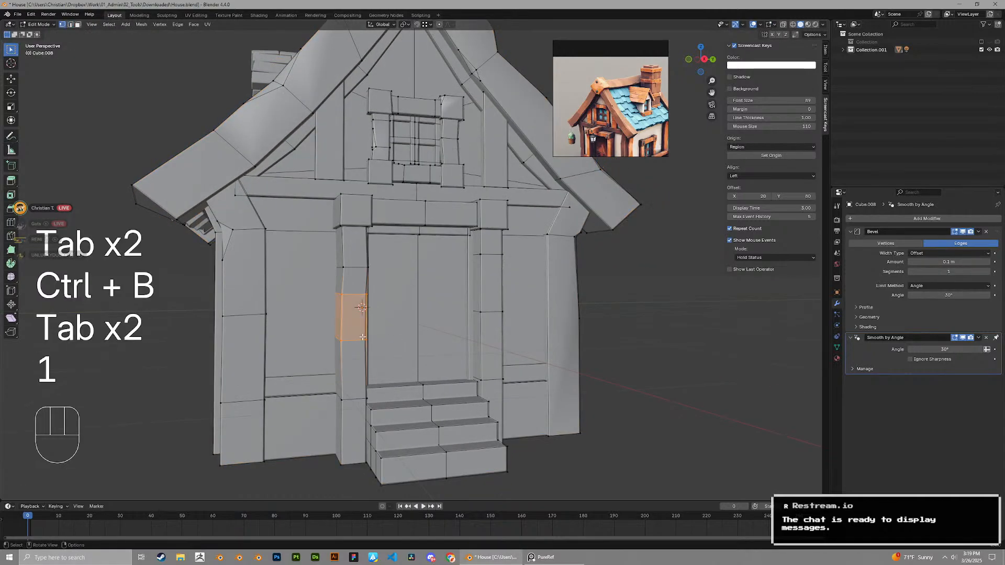
{"action": "key", "text": "shift+ctrl+b"}
{"action": "left_click", "coordinate": [448, 358]}
{"action": "scroll", "coordinate": [398, 370], "scroll_direction": "up", "scroll_amount": 2}
Lengthen the door post chip downward, move its inner vertex, and connect the vertices across it
{"action": "key", "text": "1"}
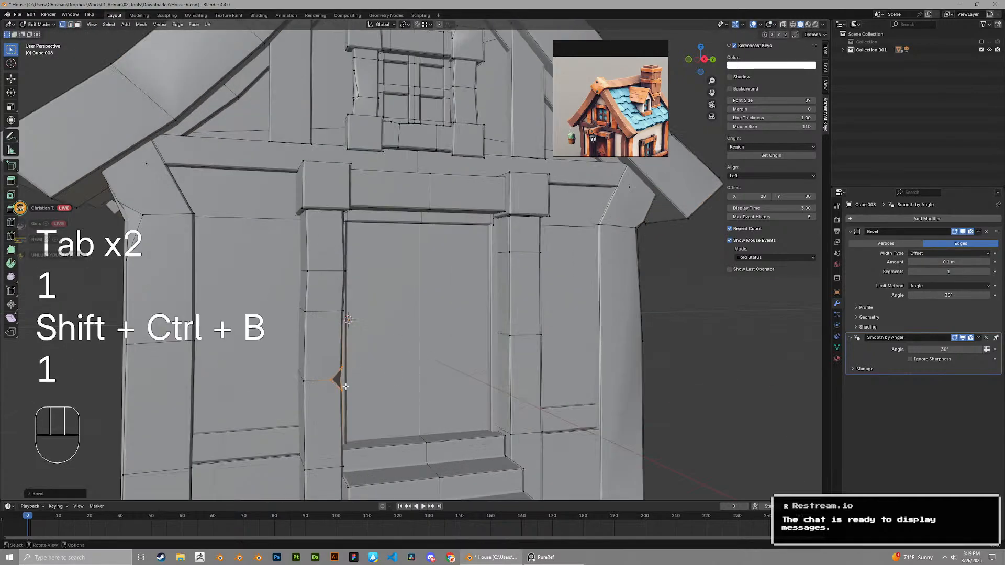
{"action": "left_click", "coordinate": [343, 390]}
{"action": "key", "text": "g"}
{"action": "key", "text": "g"}
{"action": "left_click", "coordinate": [343, 425]}
{"action": "key", "text": "g"}
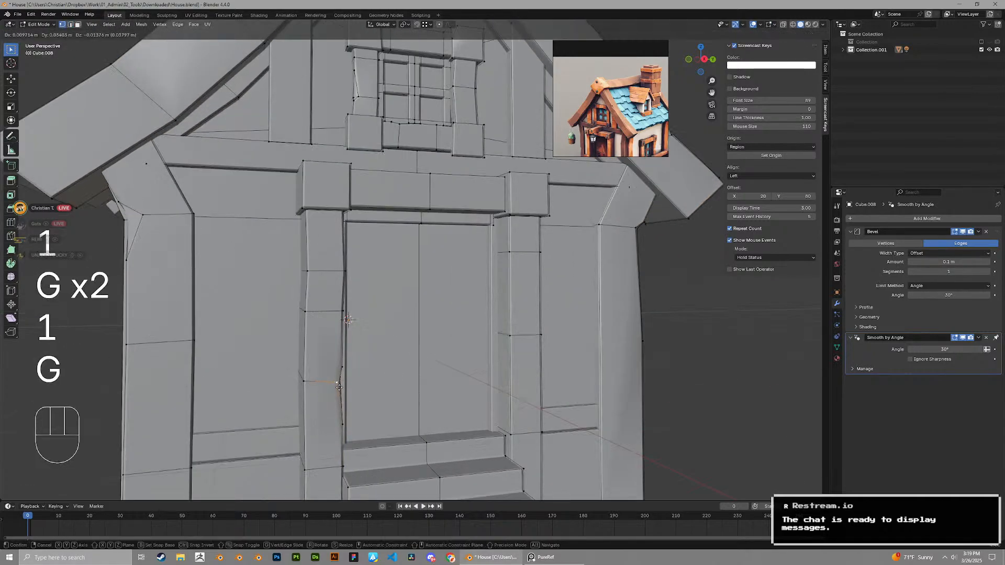
{"action": "left_click", "coordinate": [338, 385]}
{"action": "middle_click_drag", "start_coordinate": [338, 385], "coordinate": [305, 398]}
{"action": "key", "text": "Tab"}
{"action": "scroll", "coordinate": [349, 377], "scroll_direction": "down", "scroll_amount": 5}
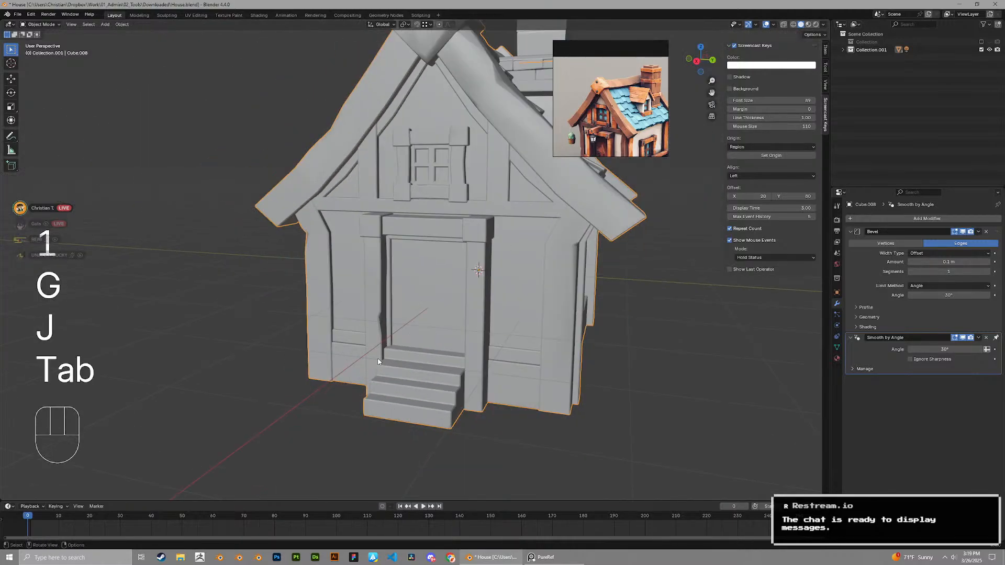
Remove the leftover edge at the chip on the left-hand door post
{"action": "middle_click_drag", "start_coordinate": [381, 362], "coordinate": [410, 329]}
{"action": "scroll", "coordinate": [411, 304], "scroll_direction": "up", "scroll_amount": 3}
{"action": "key", "text": "Tab"}
{"action": "middle_click_drag", "start_coordinate": [402, 295], "coordinate": [351, 308]}
{"action": "key", "text": "2"}
{"action": "key", "text": "x"}
{"action": "left_click", "coordinate": [348, 307]}
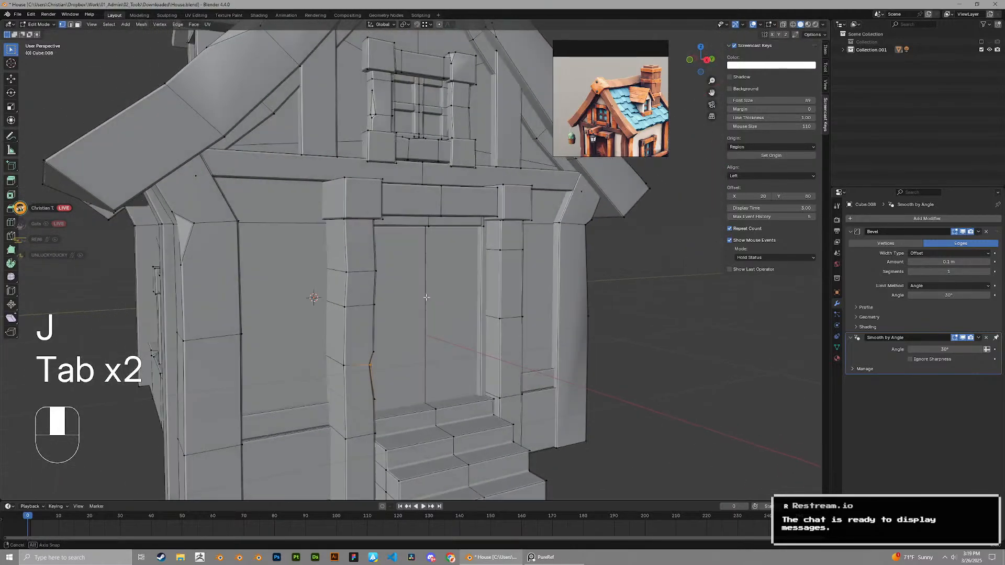
{"action": "key", "text": "Tab"}
Chip the upper outer front corner of the door lintel's right-hand end block with a vertex bevel and reposition the resulting vertices
{"action": "scroll", "coordinate": [344, 304], "scroll_direction": "down", "scroll_amount": 6}
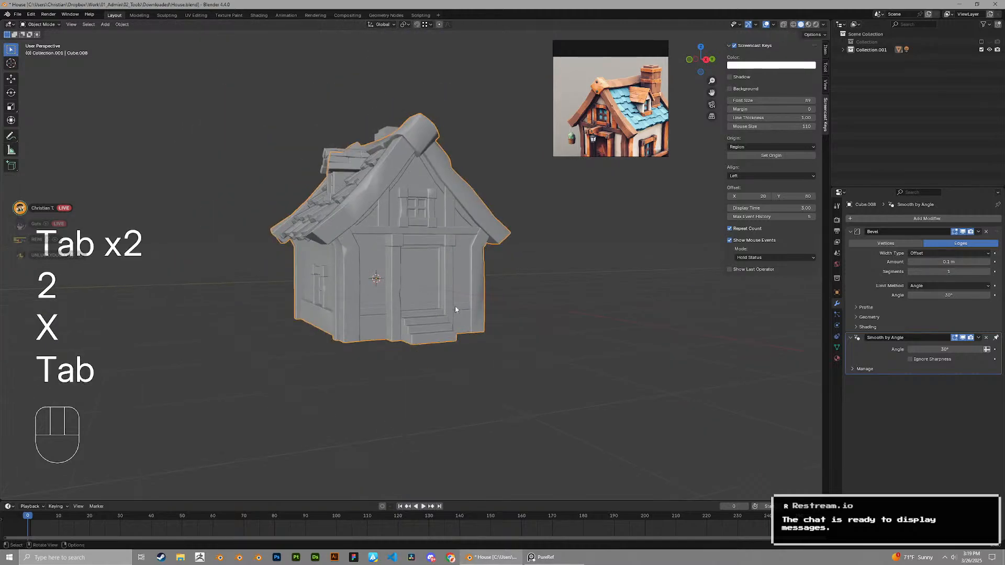
{"action": "middle_click_drag", "start_coordinate": [453, 309], "coordinate": [441, 272]}
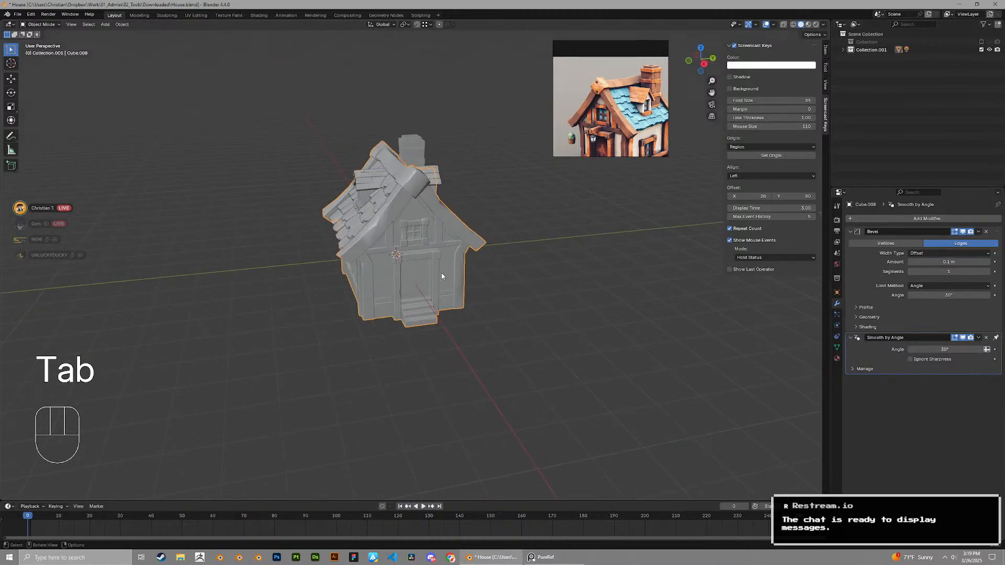
{"action": "key", "text": "Tab"}
{"action": "scroll", "coordinate": [429, 265], "scroll_direction": "up", "scroll_amount": 8}
{"action": "middle_click_drag", "start_coordinate": [492, 231], "coordinate": [545, 272]}
{"action": "key", "text": "ctrl+shift+b"}
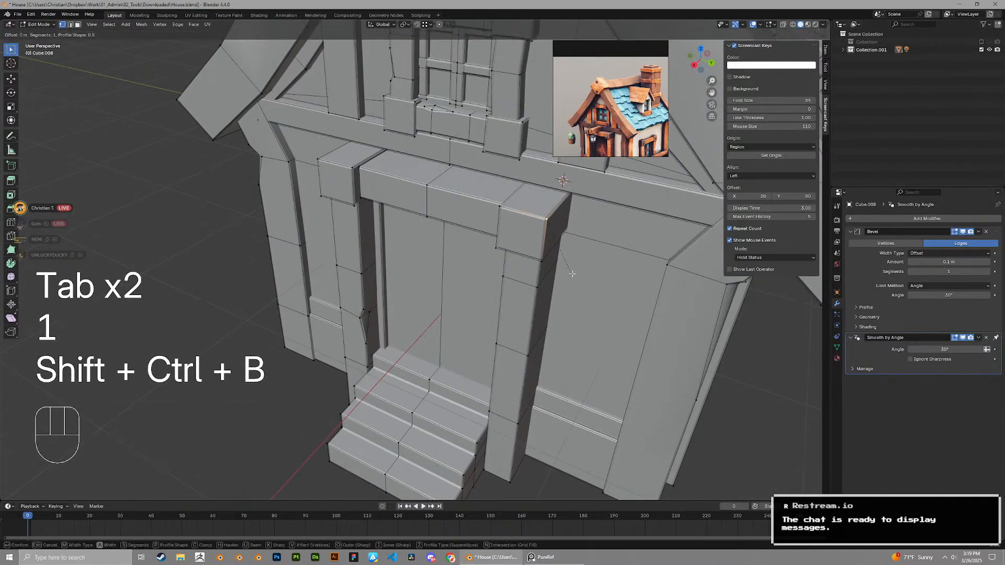
{"action": "left_click", "coordinate": [537, 222]}
{"action": "key", "text": "g"}
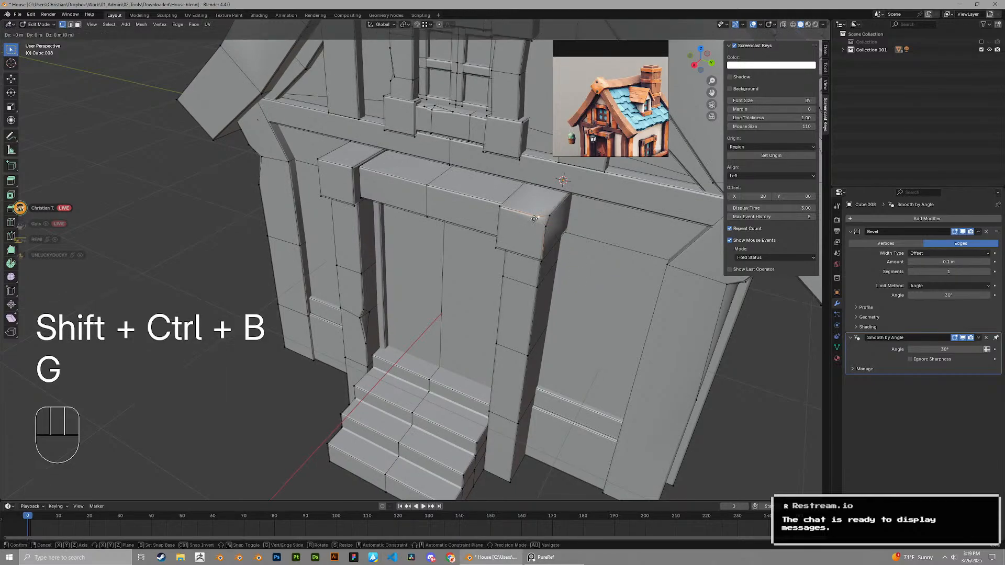
{"action": "left_click", "coordinate": [516, 213]}
{"action": "key", "text": "Tab"}
{"action": "middle_click_drag", "start_coordinate": [501, 240], "coordinate": [532, 246]}
{"action": "key", "text": "Tab"}
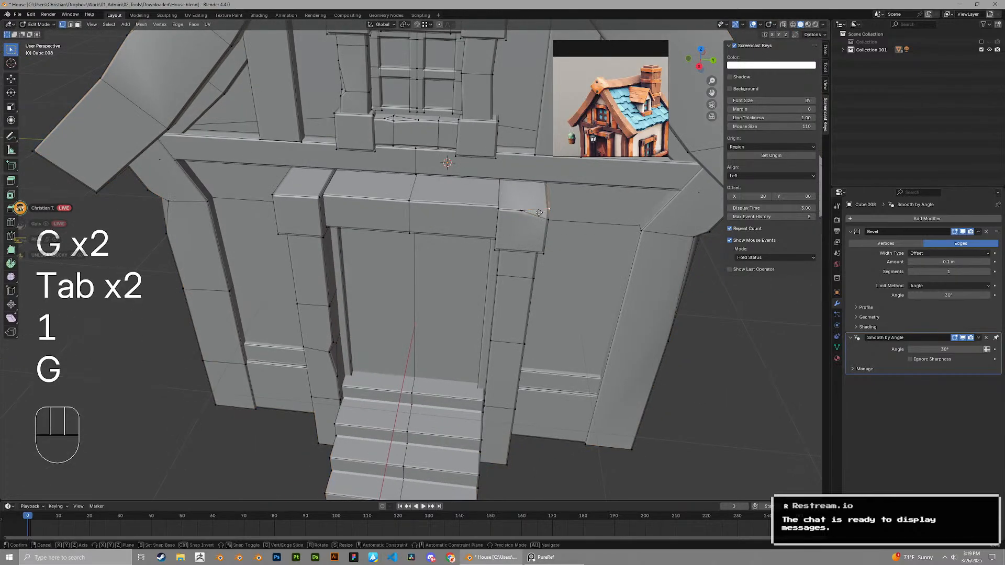
{"action": "key", "text": "g"}
{"action": "left_click", "coordinate": [538, 216]}
Bevel the inner front edge of the door lintel's left-hand end block
{"action": "key", "text": "Tab"}
{"action": "scroll", "coordinate": [488, 247], "scroll_direction": "down", "scroll_amount": 6}
{"action": "mouse_move", "coordinate": [489, 247]}
{"action": "middle_mouse_down"}
{"action": "mouse_move", "coordinate": [484, 227]}
{"action": "mouse_move", "coordinate": [465, 240]}
{"action": "mouse_move", "coordinate": [423, 238]}
{"action": "mouse_move", "coordinate": [471, 242]}
{"action": "middle_mouse_up"}
{"action": "scroll", "coordinate": [397, 245], "scroll_direction": "up", "scroll_amount": 4}
{"action": "key", "text": "Tab"}
{"action": "middle_click_drag", "start_coordinate": [351, 217], "coordinate": [405, 246]}
{"action": "key", "text": "1"}
{"action": "key", "text": "ctrl+shift+b"}
{"action": "left_click", "coordinate": [409, 247]}
{"action": "key", "text": "ctrl+z"}
{"action": "key", "text": "ctrl+b"}
{"action": "left_click", "coordinate": [437, 224]}
{"action": "scroll", "coordinate": [388, 214], "scroll_direction": "up", "scroll_amount": 1}
{"action": "scroll", "coordinate": [388, 241], "scroll_direction": "up", "scroll_amount": 3}
{"action": "middle_click_drag", "start_coordinate": [383, 240], "coordinate": [365, 236]}
{"action": "key", "text": "1"}
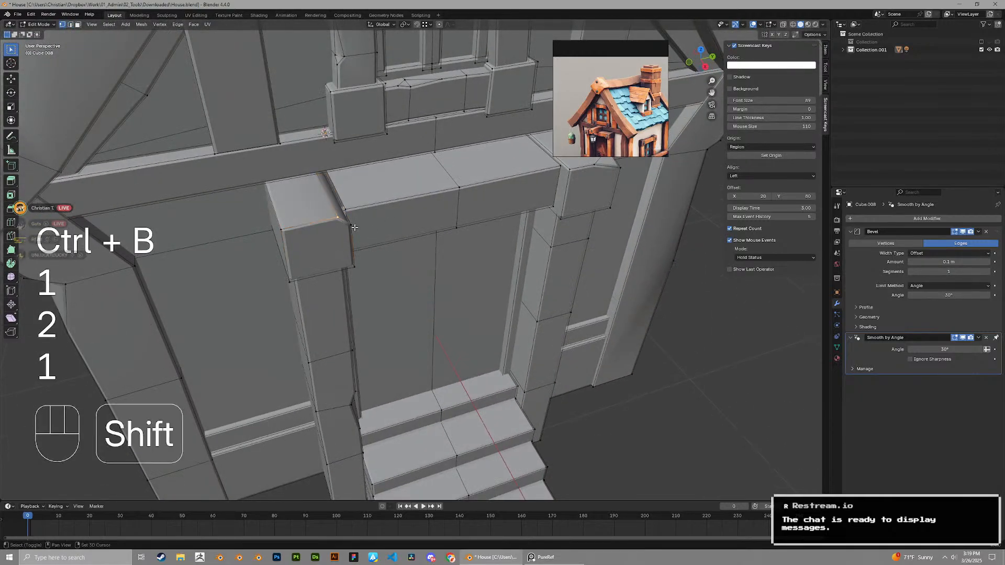
{"action": "key", "text": "ctrl+shift+b"}
{"action": "right_click", "coordinate": [448, 257]}
{"action": "key", "text": "ctrl+z"}
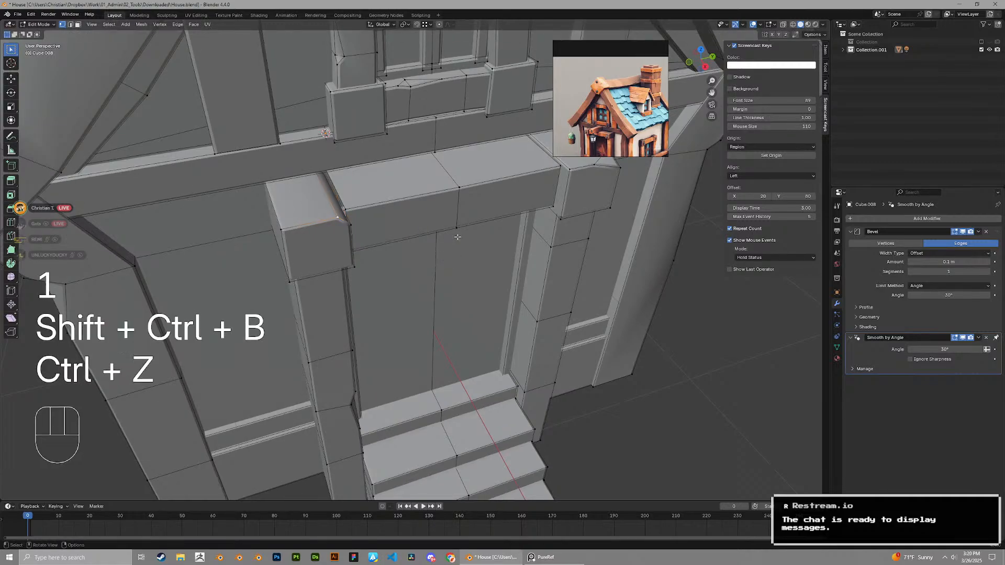
{"action": "key", "text": "ctrl+b"}
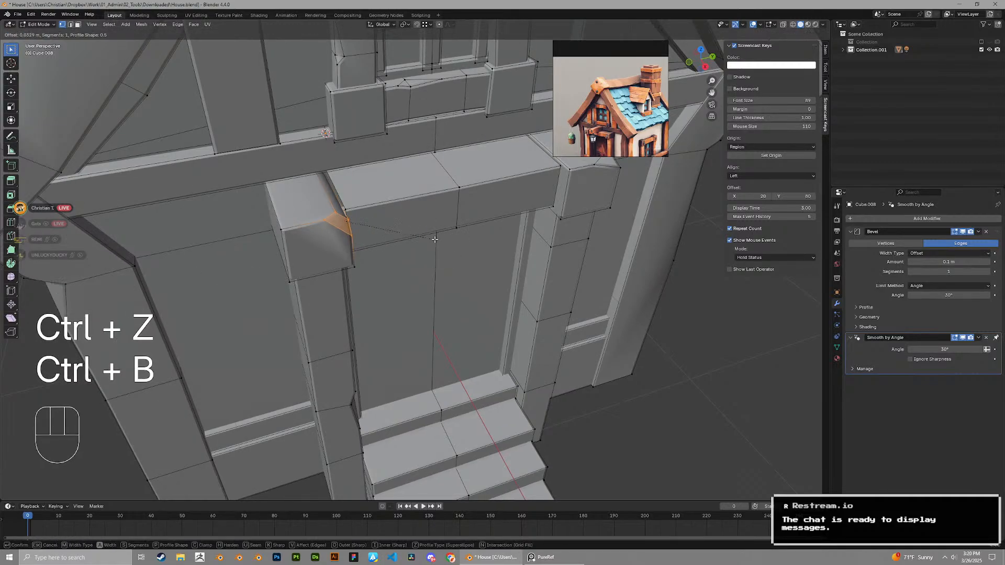
{"action": "left_click", "coordinate": [336, 225]}
{"action": "key", "text": "ctrl+shift+v"}
{"action": "key", "text": "ctrl+b"}
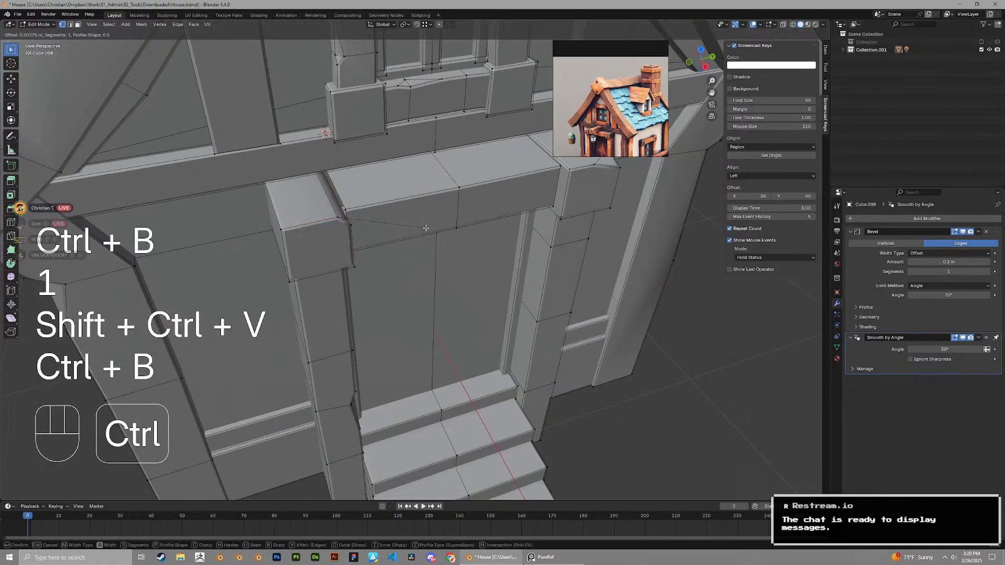
{"action": "key", "text": "ctrl+z"}
Vertex-bevel the left-hand lintel block's upper inner corner and slide the chip's front vertex along the block's upper front edge
{"action": "key", "text": "ctrl+shift+v"}
{"action": "key", "text": "ctrl+shift+b"}
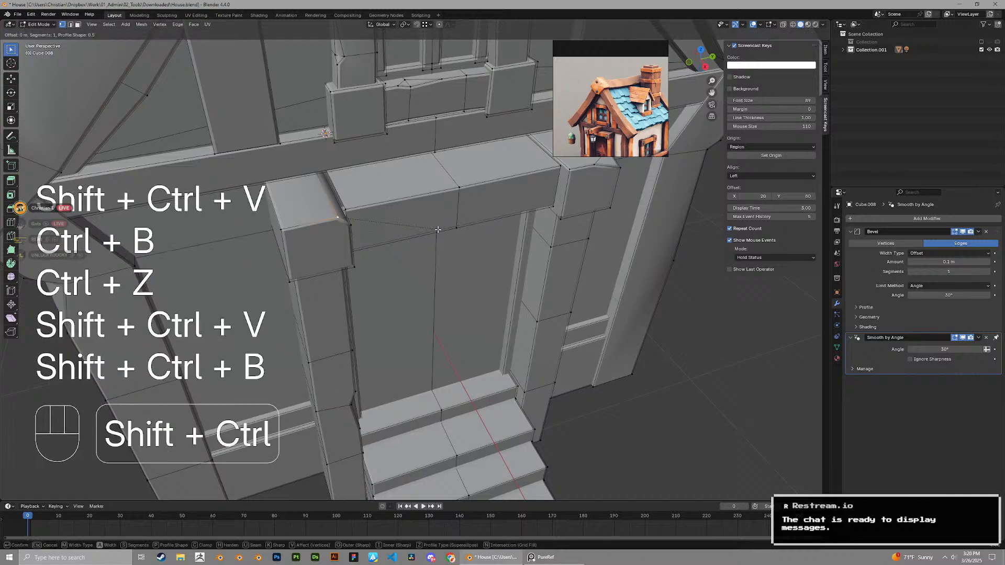
{"action": "left_click", "coordinate": [450, 226]}
{"action": "middle_click_drag", "start_coordinate": [340, 229], "coordinate": [394, 262], "text": "shift"}
{"action": "scroll", "coordinate": [394, 262], "scroll_direction": "up", "scroll_amount": 3}
{"action": "left_click", "coordinate": [364, 259]}
{"action": "key", "text": "g"}
{"action": "key", "text": "g"}
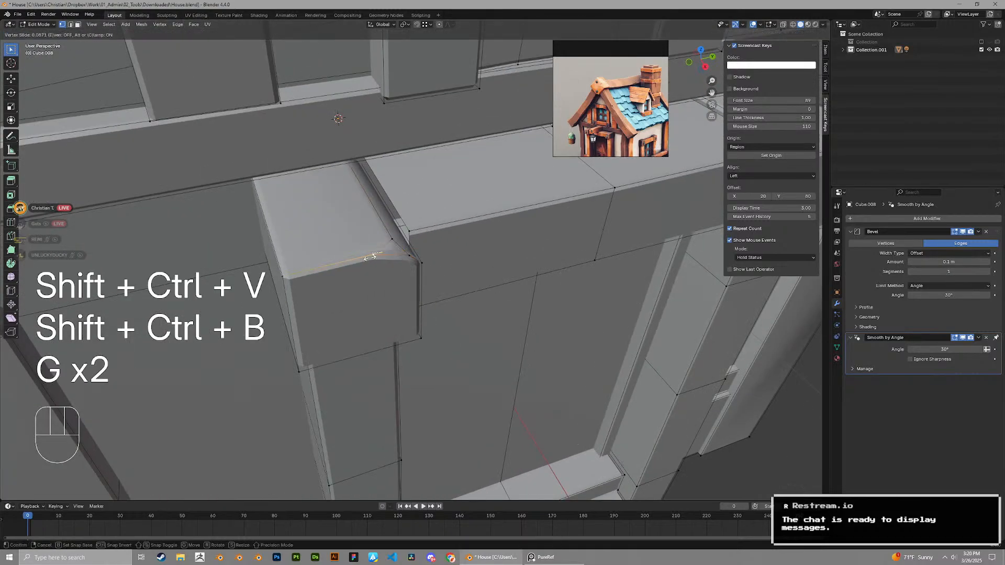
{"action": "left_click", "coordinate": [350, 262]}
Slide the chip's rear vertex back along the left-hand lintel block's inner edge and reposition the corner vertices beside it
{"action": "left_click", "coordinate": [392, 240]}
{"action": "key", "text": "g"}
{"action": "key", "text": "g"}
{"action": "left_click", "coordinate": [386, 226]}
{"action": "middle_click_drag", "start_coordinate": [386, 226], "coordinate": [392, 205]}
{"action": "left_click", "coordinate": [402, 251]}
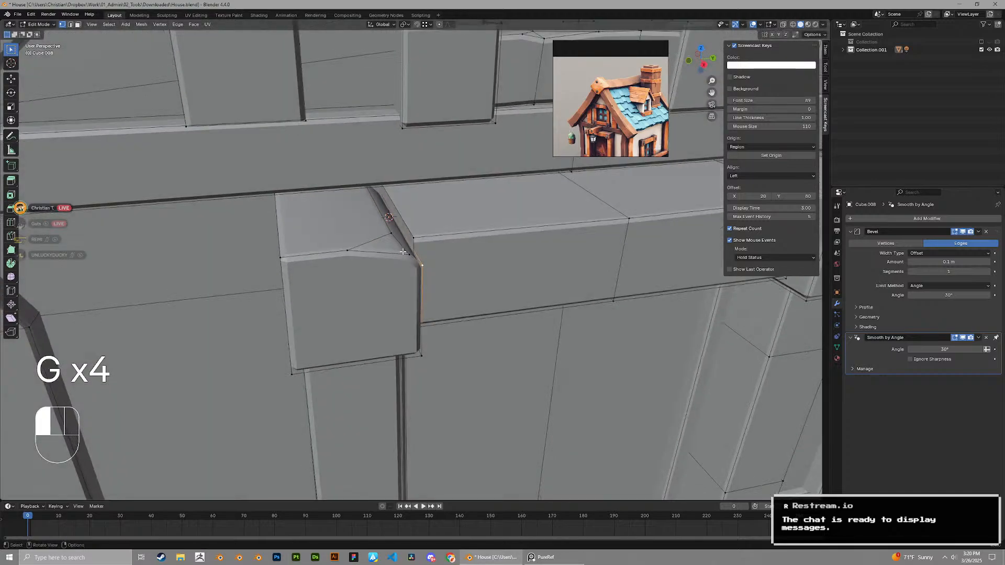
{"action": "key", "text": "g"}
{"action": "left_click", "coordinate": [397, 256]}
{"action": "key", "text": "g"}
{"action": "middle_click_drag", "start_coordinate": [398, 257], "coordinate": [479, 288]}
{"action": "left_click", "coordinate": [393, 246]}
Move further vertices around the left-hand lintel block to refine its chipped shape, and save the file
{"action": "key", "text": "Tab"}
{"action": "scroll", "coordinate": [410, 241], "scroll_direction": "down", "scroll_amount": 2}
{"action": "key", "text": "Tab"}
{"action": "key", "text": "1"}
{"action": "key", "text": "g"}
{"action": "key", "text": "Tab"}
{"action": "key", "text": "Tab"}
{"action": "key", "text": "g"}
{"action": "left_click", "coordinate": [328, 296]}
{"action": "key", "text": "g"}
{"action": "left_click", "coordinate": [426, 254]}
{"action": "key", "text": "Tab"}
{"action": "scroll", "coordinate": [426, 256], "scroll_direction": "down", "scroll_amount": 2}
{"action": "key", "text": "ctrl+s"}
Move the front riser of the lowest entrance step slightly toward the house along the X axis
{"action": "scroll", "coordinate": [402, 263], "scroll_direction": "down", "scroll_amount": 6}
{"action": "middle_click_drag", "start_coordinate": [486, 301], "coordinate": [460, 252], "text": "shift"}
{"action": "scroll", "coordinate": [459, 252], "scroll_direction": "up", "scroll_amount": 2}
{"action": "middle_click_drag", "start_coordinate": [456, 252], "coordinate": [460, 217]}
{"action": "scroll", "coordinate": [471, 230], "scroll_direction": "down", "scroll_amount": 5}
{"action": "scroll", "coordinate": [460, 217], "scroll_direction": "up", "scroll_amount": 5}
{"action": "key", "text": "Tab"}
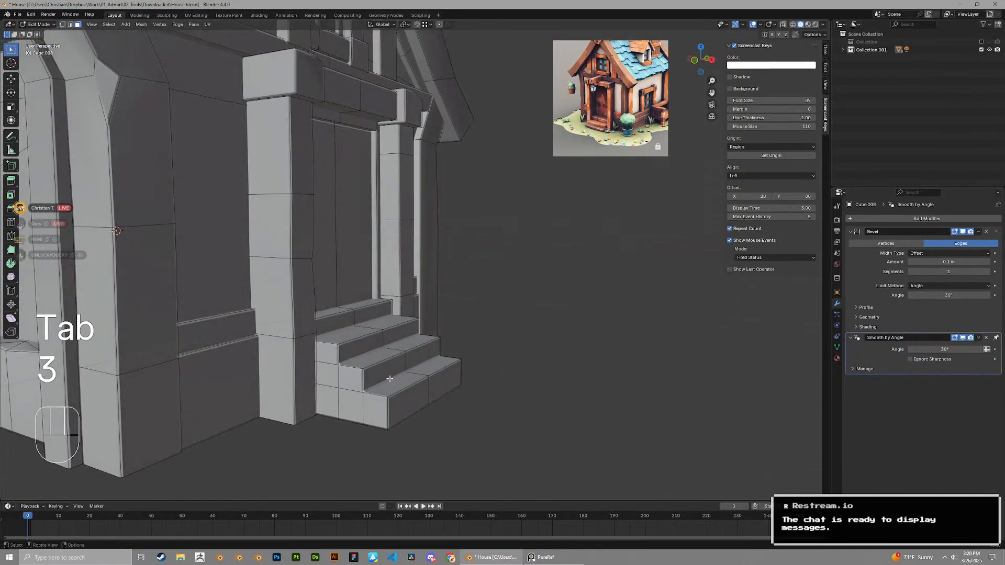
{"action": "middle_click_drag", "start_coordinate": [389, 378], "coordinate": [358, 350]}
{"action": "middle_click_drag", "start_coordinate": [354, 393], "coordinate": [379, 409]}
{"action": "key", "text": "g"}
{"action": "key", "text": "x"}
{"action": "left_click", "coordinate": [369, 420]}
Move the riser of the second-lowest entrance step slightly toward the house along the X axis
{"action": "key", "text": "2"}
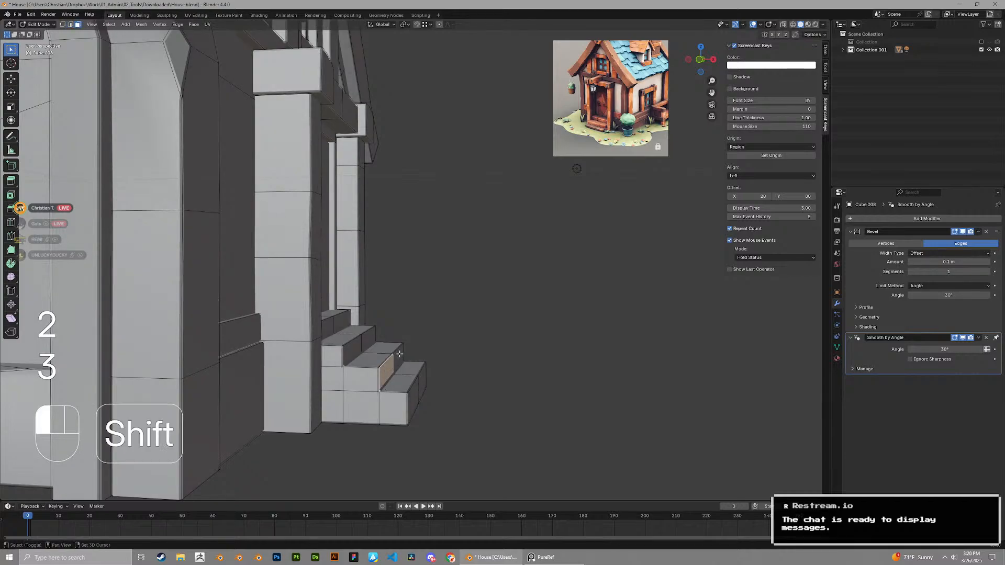
{"action": "key", "text": "g"}
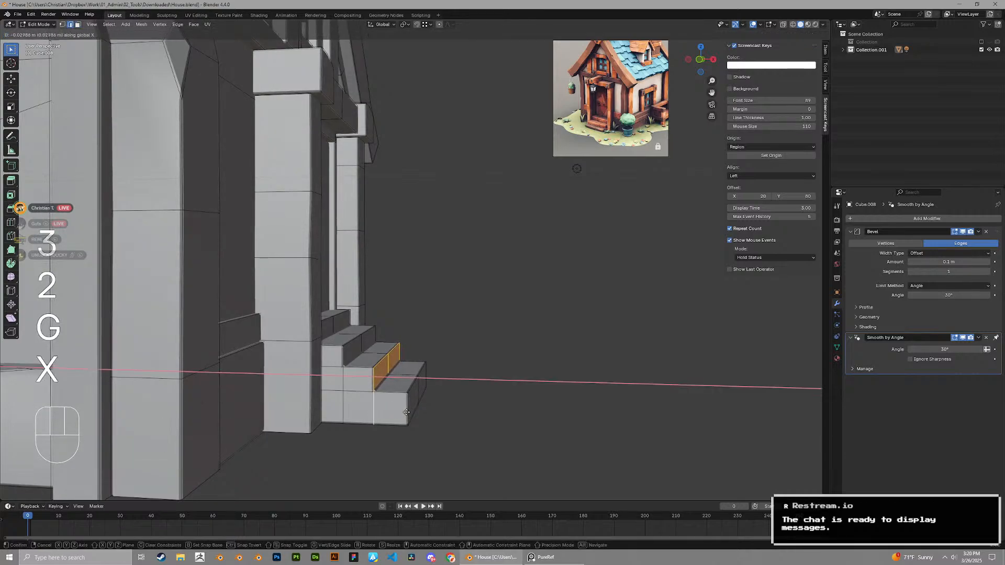
{"action": "left_click", "coordinate": [406, 413]}
Raise the underside faces of the entrance stairs slightly along the Z axis
{"action": "middle_click_drag", "start_coordinate": [406, 412], "coordinate": [381, 409]}
{"action": "key", "text": "3"}
{"action": "middle_click_drag", "start_coordinate": [450, 387], "coordinate": [434, 373]}
{"action": "key", "text": "3"}
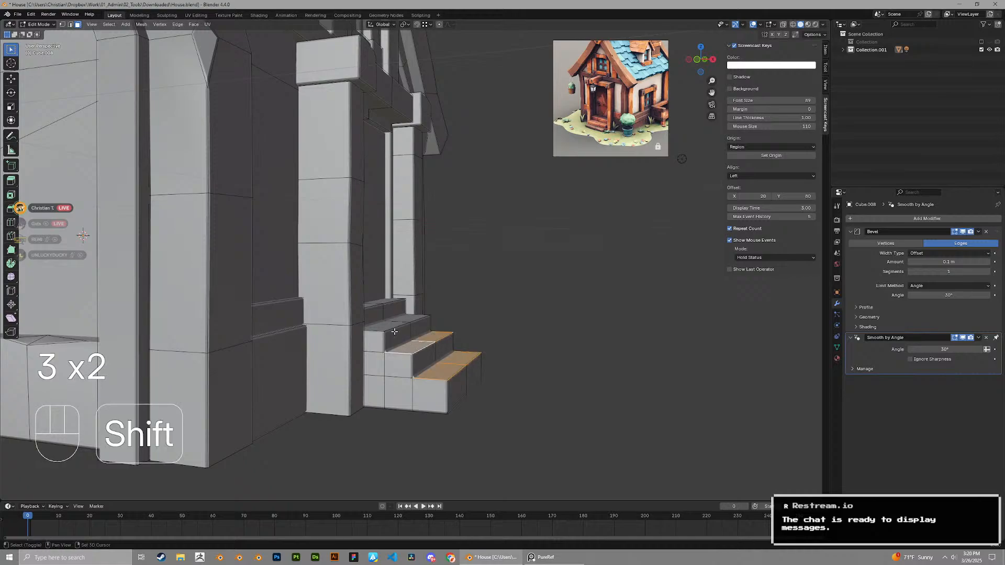
{"action": "middle_click_drag", "start_coordinate": [395, 332], "coordinate": [368, 377]}
{"action": "key", "text": "3"}
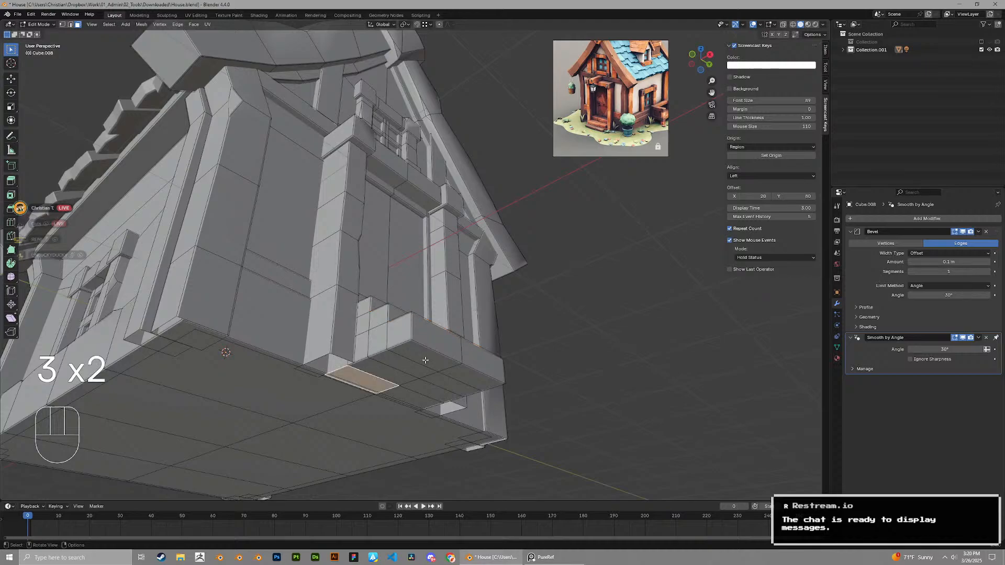
{"action": "left_click", "coordinate": [421, 398], "text": "ctrl"}
{"action": "middle_click_drag", "start_coordinate": [421, 398], "coordinate": [433, 422]}
{"action": "key", "text": "g"}
{"action": "key", "text": "z"}
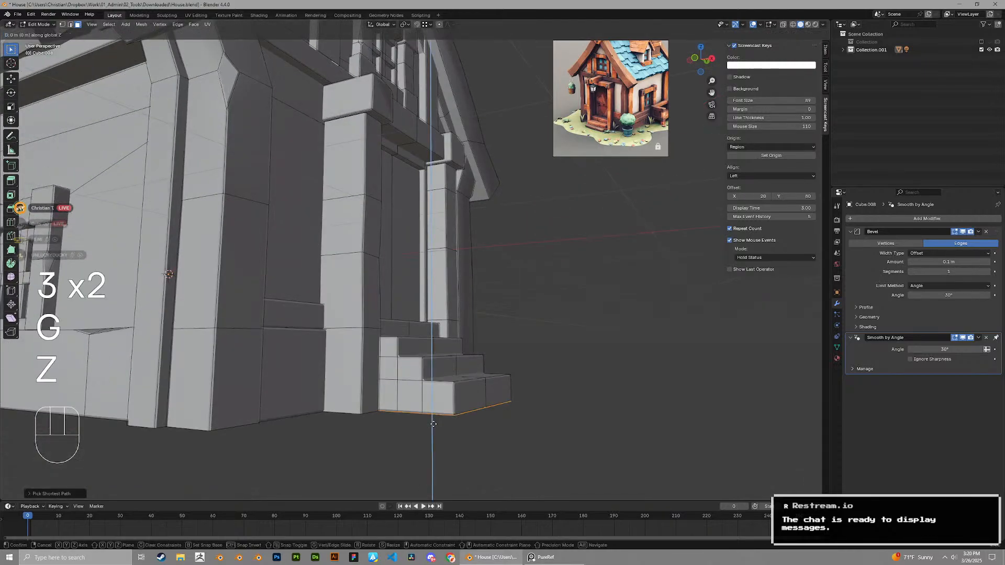
{"action": "left_click", "coordinate": [432, 417]}
{"action": "key", "text": "Tab"}
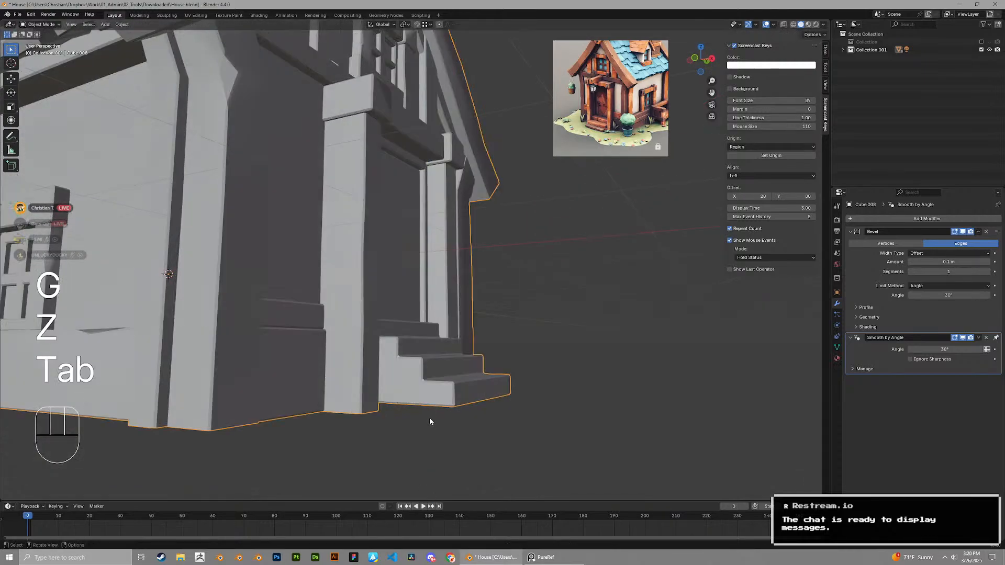
Examine the underside of the entrance stairs and the house base from below
{"action": "middle_click_drag", "start_coordinate": [429, 417], "coordinate": [393, 432]}
{"action": "scroll", "coordinate": [392, 431], "scroll_direction": "down", "scroll_amount": 4}
{"action": "left_click", "coordinate": [440, 391]}
{"action": "middle_click_drag", "start_coordinate": [449, 373], "coordinate": [443, 340]}
{"action": "scroll", "coordinate": [399, 384], "scroll_direction": "up", "scroll_amount": 2}
{"action": "middle_click_drag", "start_coordinate": [399, 384], "coordinate": [441, 283], "text": "shift"}
{"action": "scroll", "coordinate": [441, 283], "scroll_direction": "up", "scroll_amount": 4}
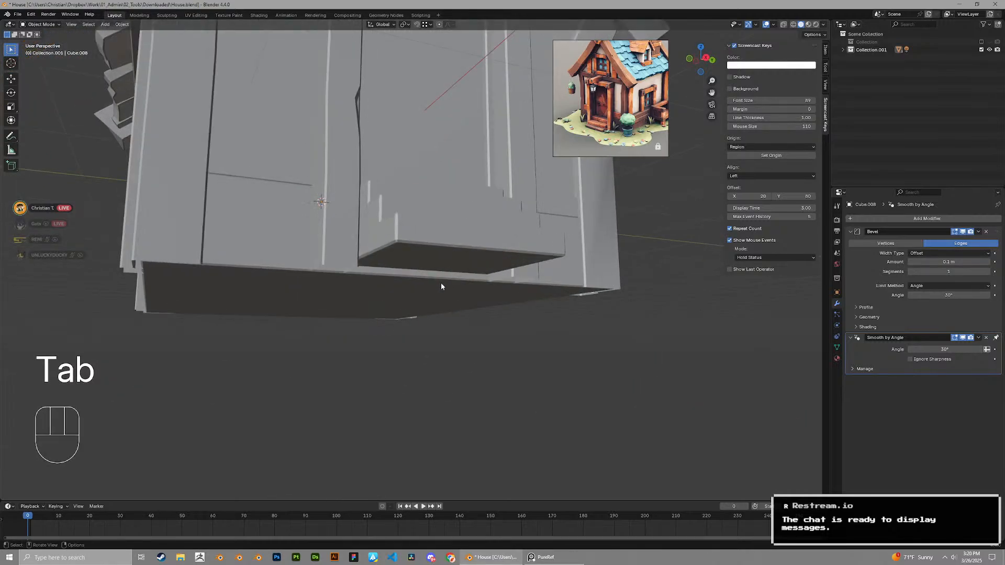
{"action": "scroll", "coordinate": [441, 283], "scroll_direction": "up", "scroll_amount": 1}
{"action": "key", "text": "Tab"}
{"action": "middle_click_drag", "start_coordinate": [371, 287], "coordinate": [317, 293]}
{"action": "key", "text": "Tab"}
Add a plane and scale it up into a ground surface extending well beyond the house
{"action": "scroll", "coordinate": [324, 294], "scroll_direction": "down", "scroll_amount": 7}
{"action": "middle_click_drag", "start_coordinate": [335, 297], "coordinate": [455, 286]}
{"action": "scroll", "coordinate": [455, 283], "scroll_direction": "up", "scroll_amount": 4}
{"action": "scroll", "coordinate": [538, 313], "scroll_direction": "up", "scroll_amount": 1}
{"action": "key", "text": "shift+a"}
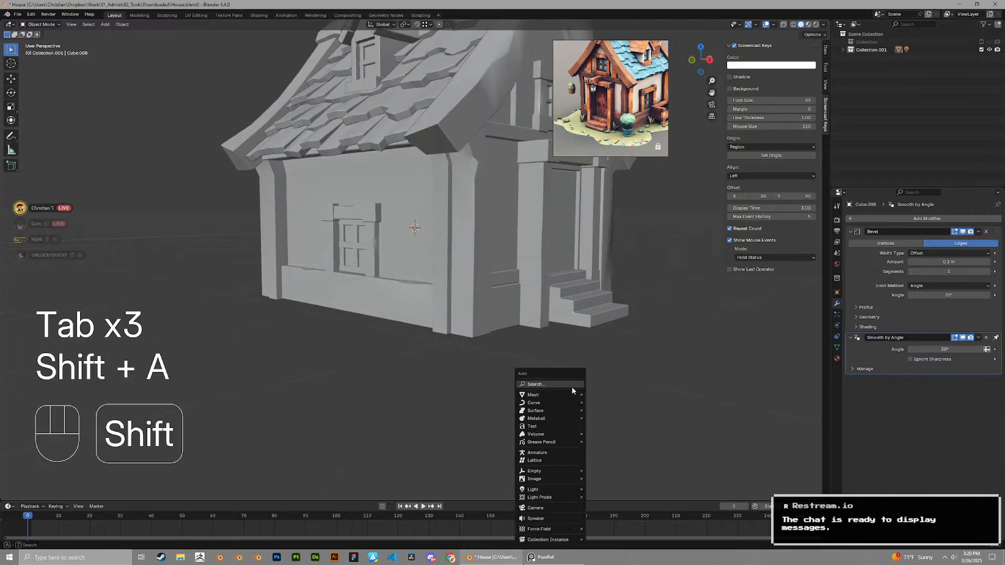
{"action": "mouse_move", "coordinate": [562, 397]}
{"action": "left_click", "coordinate": [598, 395]}
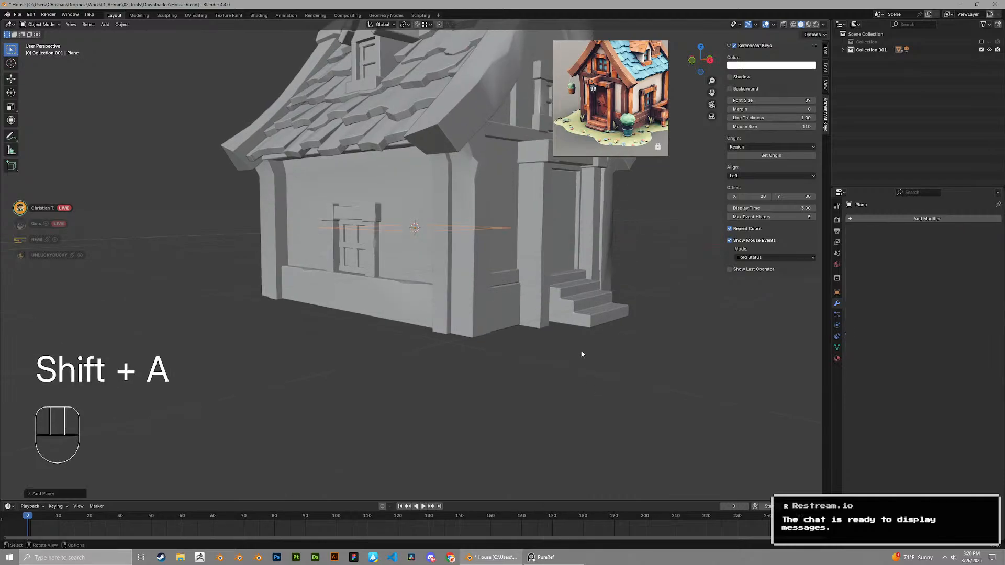
{"action": "scroll", "coordinate": [580, 350], "scroll_direction": "down", "scroll_amount": 3}
{"action": "middle_click_drag", "start_coordinate": [580, 350], "coordinate": [498, 351]}
{"action": "key", "text": "s"}
{"action": "right_click", "coordinate": [521, 50]}
{"action": "scroll", "coordinate": [521, 49], "scroll_direction": "down", "scroll_amount": 3}
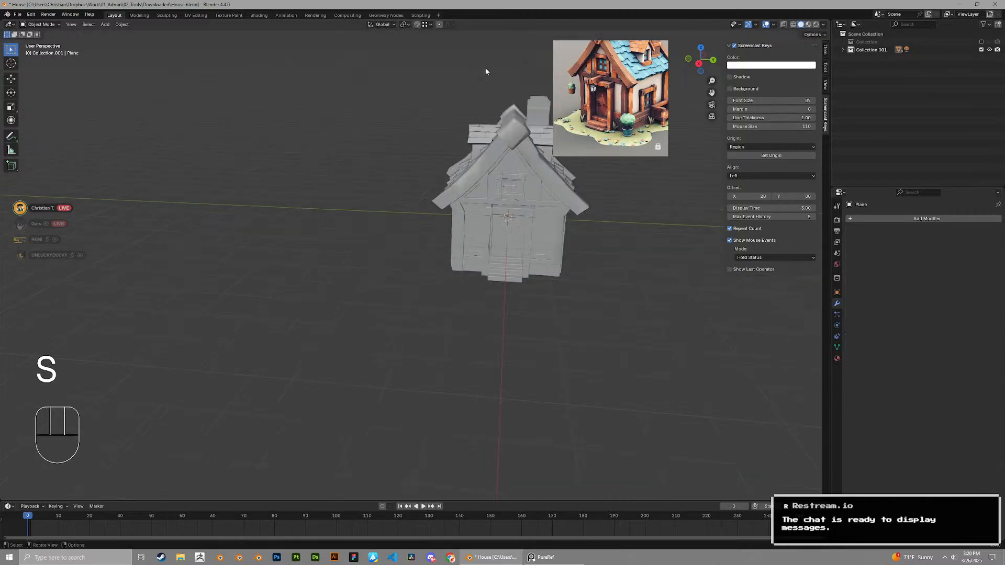
{"action": "middle_click_drag", "start_coordinate": [485, 67], "coordinate": [507, 200]}
{"action": "left_click", "coordinate": [393, 359]}
Subdivide the ground plane repeatedly into a dense grid
{"action": "key", "text": "Tab"}
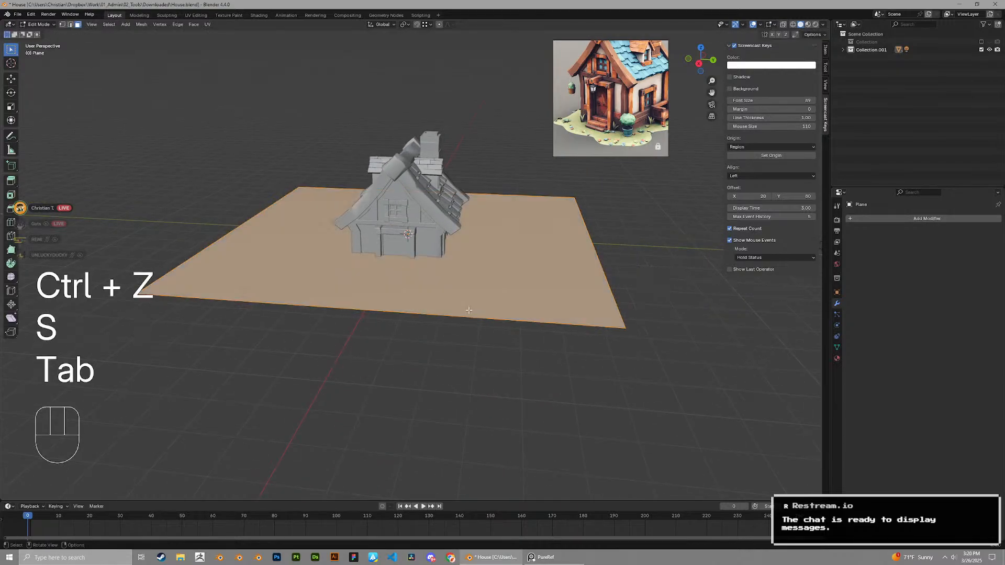
{"action": "key", "text": "Tab"}
{"action": "key", "text": "Tab"}
{"action": "right_click", "coordinate": [466, 304]}
{"action": "left_click", "coordinate": [466, 305]}
{"action": "right_click", "coordinate": [467, 304]}
{"action": "left_click", "coordinate": [466, 304]}
{"action": "right_click", "coordinate": [466, 305]}
{"action": "left_click", "coordinate": [466, 304]}
{"action": "right_click", "coordinate": [466, 304]}
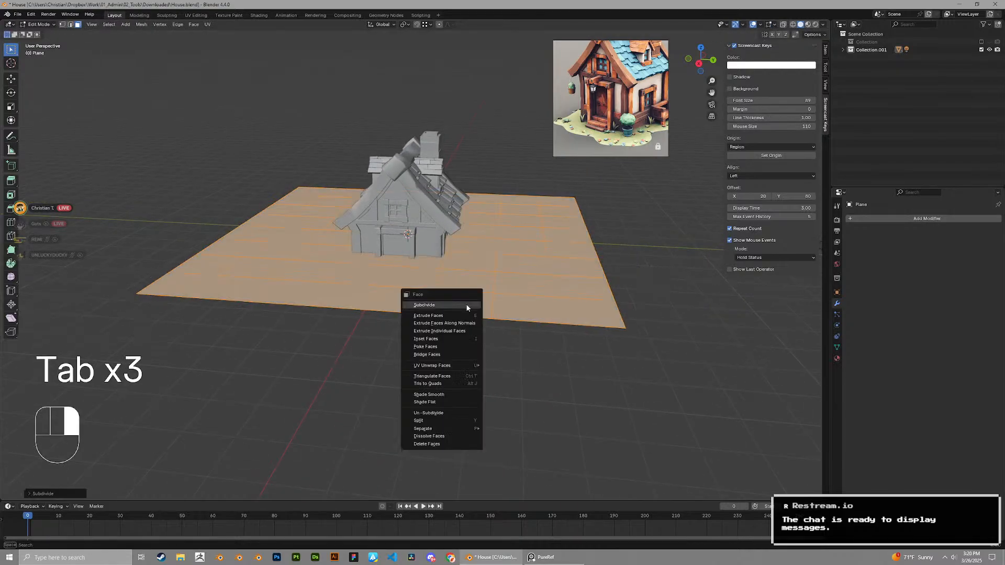
{"action": "left_click", "coordinate": [466, 305]}
{"action": "right_click", "coordinate": [466, 305]}
{"action": "left_click", "coordinate": [466, 306]}
Lower the ground plane along the Z axis to the base of the house
{"action": "middle_click_drag", "start_coordinate": [466, 304], "coordinate": [496, 242]}
{"action": "key", "text": "Tab"}
{"action": "key", "text": "g"}
{"action": "key", "text": "z"}
{"action": "left_click", "coordinate": [494, 275]}
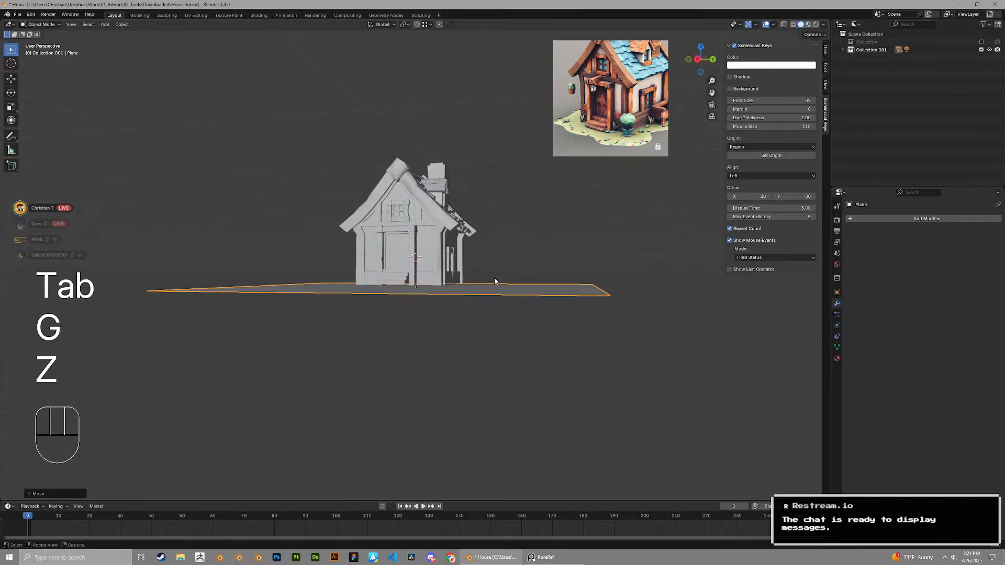
{"action": "scroll", "coordinate": [486, 282], "scroll_direction": "up", "scroll_amount": 5}
{"action": "key", "text": "g"}
{"action": "key", "text": "z"}
{"action": "left_click", "coordinate": [485, 287]}
Enter vertex editing on the ground plane with proportional editing enabled and the viewport in solid shading
{"action": "middle_click_drag", "start_coordinate": [484, 282], "coordinate": [418, 337]}
{"action": "key", "text": "Tab"}
{"action": "key", "text": "1"}
{"action": "left_click", "coordinate": [413, 301]}
{"action": "scroll", "coordinate": [460, 307], "scroll_direction": "down", "scroll_amount": 3}
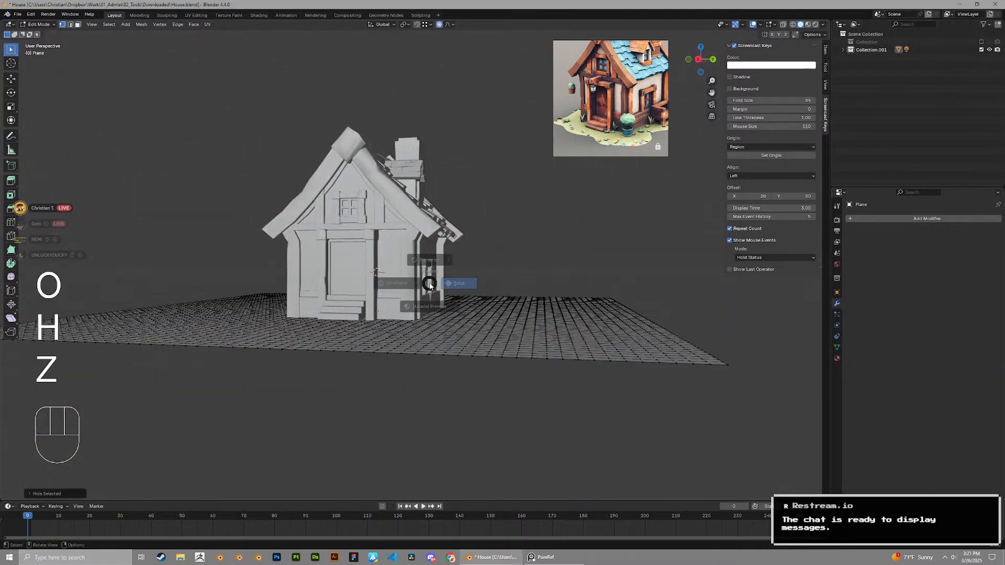
{"action": "left_click", "coordinate": [430, 281]}
{"action": "middle_click_drag", "start_coordinate": [430, 280], "coordinate": [442, 289]}
{"action": "key", "text": "g"}
{"action": "key", "text": "z"}
{"action": "left_click", "coordinate": [443, 274]}
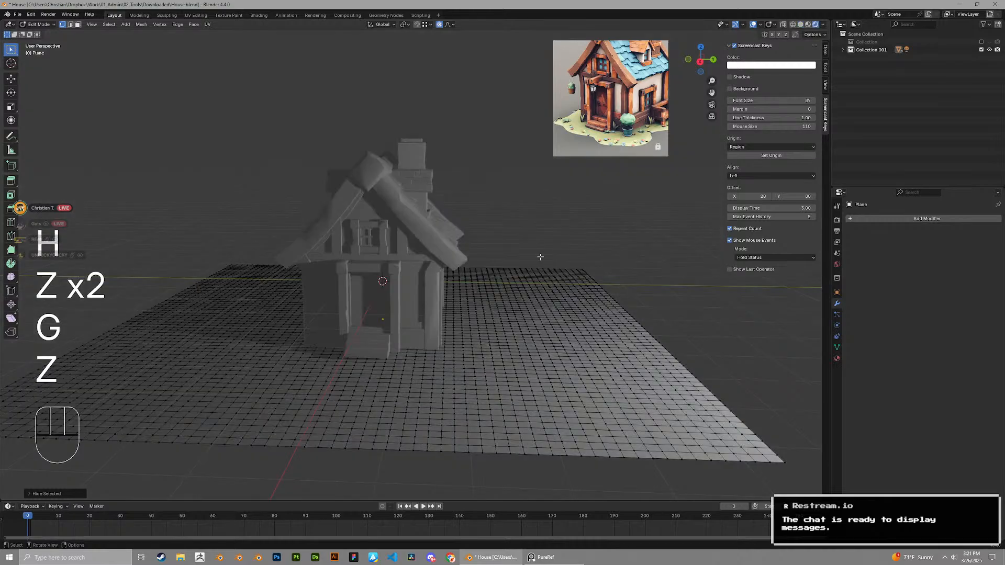
{"action": "middle_click_drag", "start_coordinate": [540, 255], "coordinate": [564, 252]}
{"action": "left_click", "coordinate": [800, 25]}
{"action": "key", "text": "g"}
{"action": "key", "text": "z"}
{"action": "mouse_move", "coordinate": [561, 334]}
{"action": "middle_mouse_down"}
{"action": "mouse_move", "coordinate": [497, 356]}
{"action": "mouse_move", "coordinate": [479, 290]}
{"action": "mouse_move", "coordinate": [476, 329]}
{"action": "middle_mouse_up"}
{"action": "left_click", "coordinate": [527, 343]}
{"action": "key", "text": "g"}
{"action": "right_click", "coordinate": [577, 354]}
{"action": "key", "text": "g"}
{"action": "right_click", "coordinate": [479, 327]}
{"action": "key", "text": "g"}
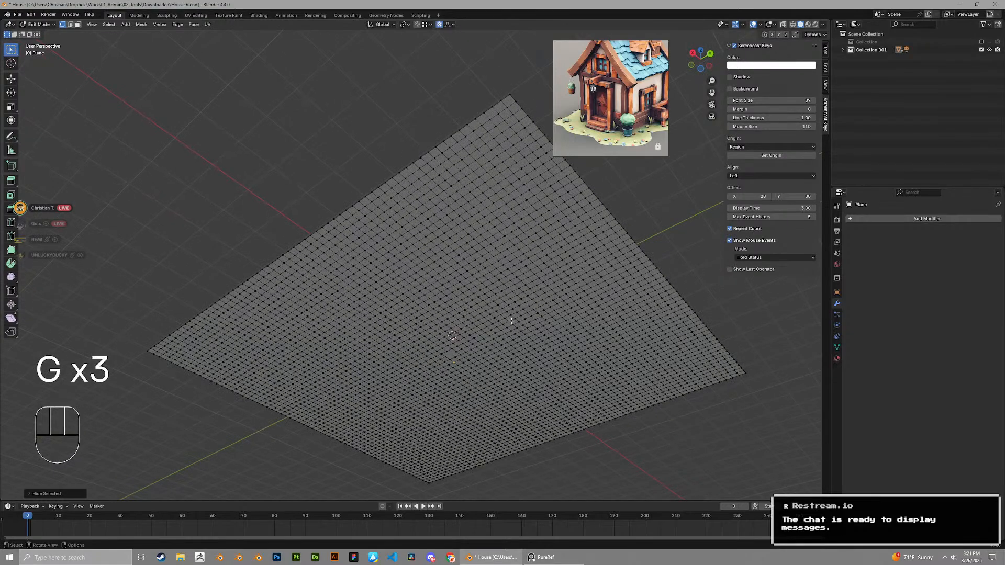
{"action": "key", "text": "Tab"}
{"action": "key", "text": "Tab"}
{"action": "key", "text": "1"}
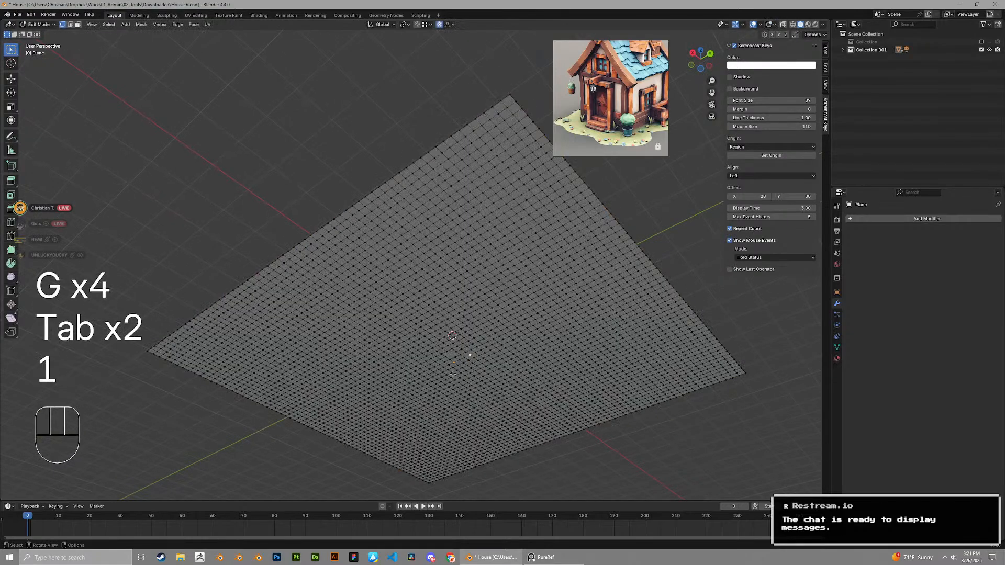
Raise the ground beneath the house along the Z axis using a wide proportional falloff of about 5 m
{"action": "key", "text": "g"}
{"action": "middle_click_drag", "start_coordinate": [455, 364], "coordinate": [474, 374]}
{"action": "key", "text": "g"}
{"action": "key", "text": "z"}
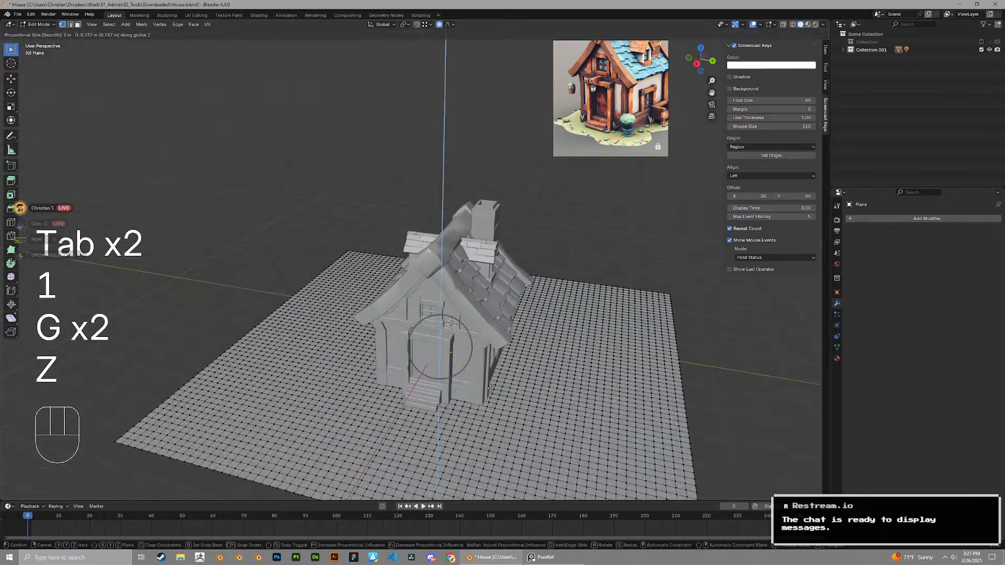
{"action": "scroll", "coordinate": [490, 354], "scroll_direction": "down", "scroll_amount": 8}
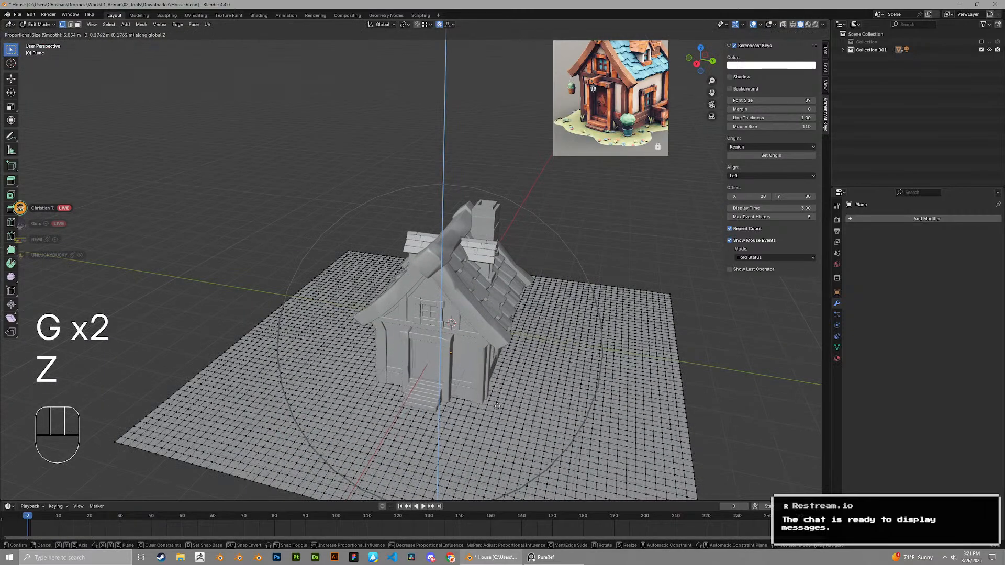
{"action": "left_click", "coordinate": [498, 399]}
{"action": "scroll", "coordinate": [498, 399], "scroll_direction": "up", "scroll_amount": 4}
{"action": "key", "text": "g"}
{"action": "middle_click_drag", "start_coordinate": [495, 399], "coordinate": [359, 379]}
{"action": "key", "text": "z"}
{"action": "left_click", "coordinate": [367, 383]}
Move ground vertices near the house's front right corner with a smaller proportional falloff to form uneven bumps
{"action": "scroll", "coordinate": [359, 378], "scroll_direction": "up", "scroll_amount": 1}
{"action": "key", "text": "1"}
{"action": "key", "text": "g"}
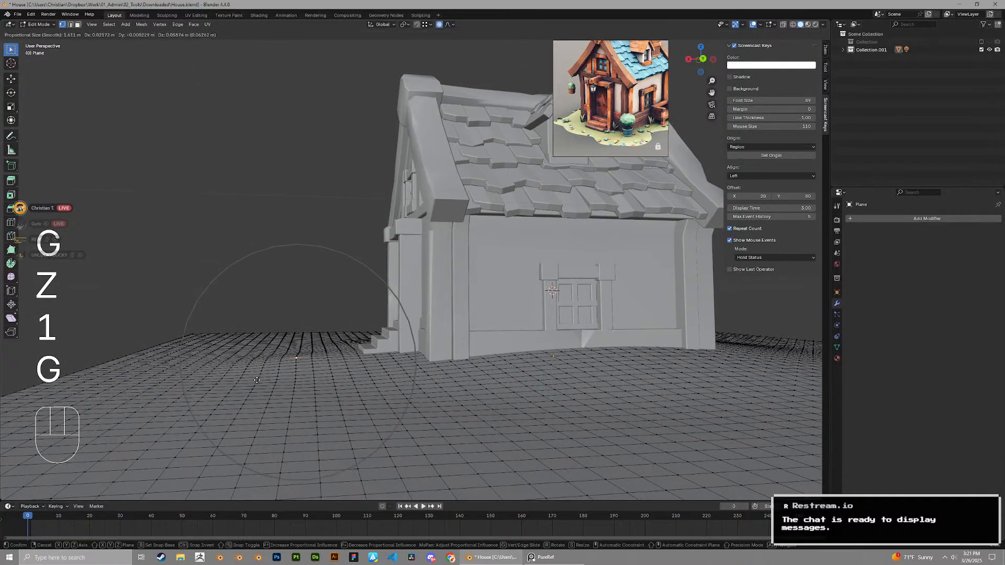
{"action": "left_click", "coordinate": [255, 380]}
{"action": "middle_click_drag", "start_coordinate": [251, 379], "coordinate": [326, 363]}
{"action": "left_click", "coordinate": [282, 349]}
{"action": "key", "text": "g"}
{"action": "left_click", "coordinate": [304, 350]}
{"action": "middle_click_drag", "start_coordinate": [326, 364], "coordinate": [418, 377]}
{"action": "key", "text": "g"}
{"action": "left_click", "coordinate": [340, 394]}
{"action": "middle_click_drag", "start_coordinate": [418, 376], "coordinate": [403, 330]}
{"action": "scroll", "coordinate": [280, 320], "scroll_direction": "down", "scroll_amount": 2}
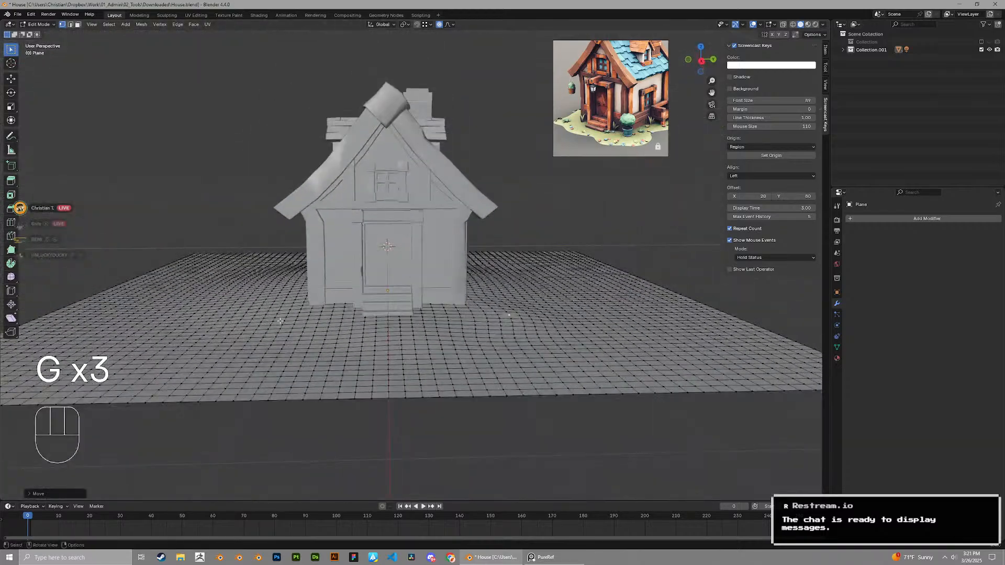
Shift several ground vertices to the left of the entrance to shape uneven terrain on that side
{"action": "left_click", "coordinate": [281, 323]}
{"action": "key", "text": "g"}
{"action": "left_click", "coordinate": [283, 317]}
{"action": "middle_click_drag", "start_coordinate": [282, 317], "coordinate": [308, 364]}
{"action": "key", "text": "g"}
{"action": "left_click", "coordinate": [283, 321]}
{"action": "left_click", "coordinate": [314, 326]}
{"action": "key", "text": "g"}
{"action": "left_click", "coordinate": [291, 318]}
{"action": "scroll", "coordinate": [289, 317], "scroll_direction": "down", "scroll_amount": 2}
{"action": "key", "text": "g"}
{"action": "left_click", "coordinate": [260, 289]}
{"action": "scroll", "coordinate": [260, 289], "scroll_direction": "down", "scroll_amount": 2}
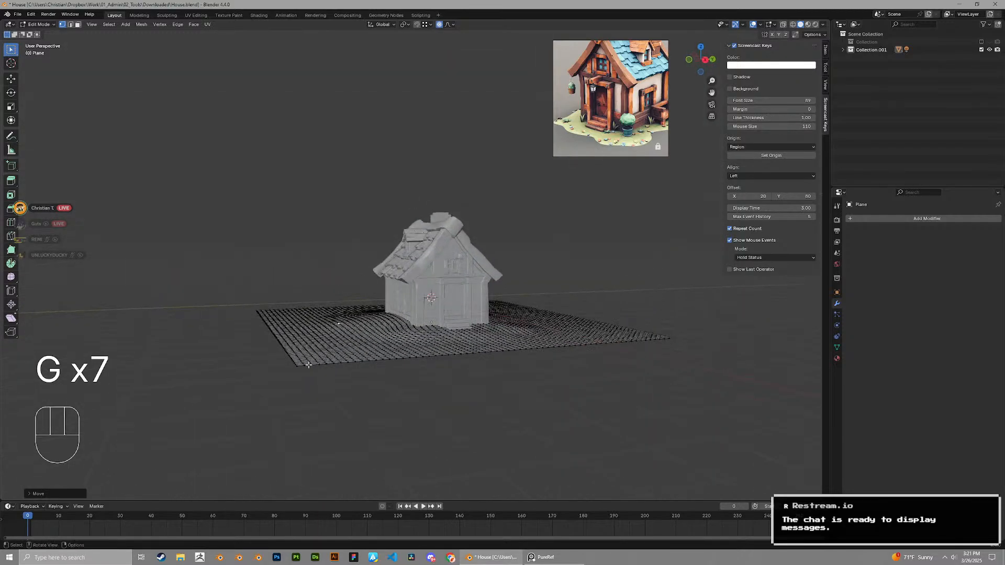
Select the plane's outer border and lower it about 0.76 m along Z with a proportional falloff of about 3.8 m
{"action": "middle_click_drag", "start_coordinate": [400, 365], "coordinate": [662, 354]}
{"action": "left_click", "coordinate": [348, 303], "text": "alt+shift"}
{"action": "middle_click_drag", "start_coordinate": [460, 351], "coordinate": [487, 314]}
{"action": "key", "text": "g"}
{"action": "key", "text": "z"}
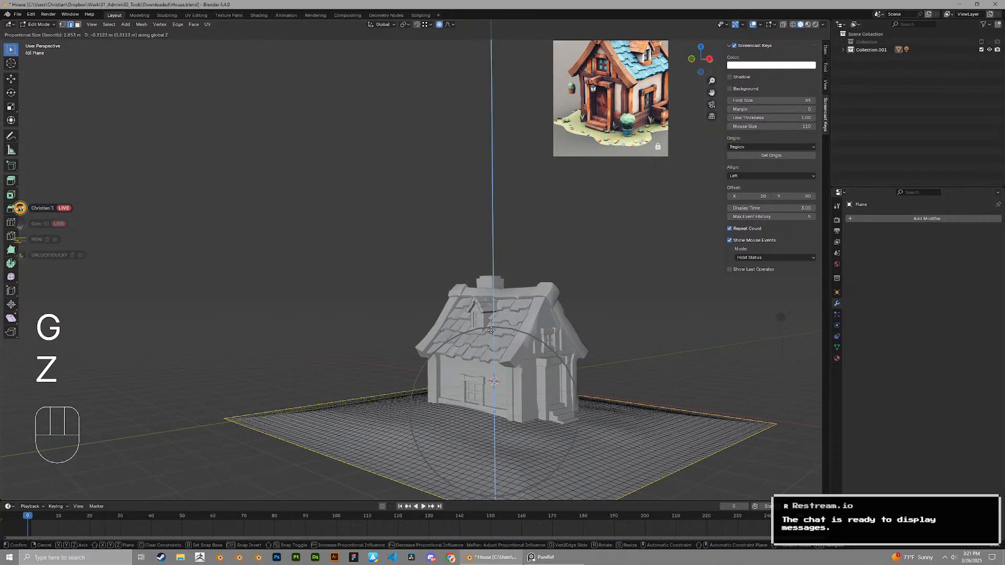
{"action": "scroll", "coordinate": [492, 336], "scroll_direction": "down", "scroll_amount": 1}
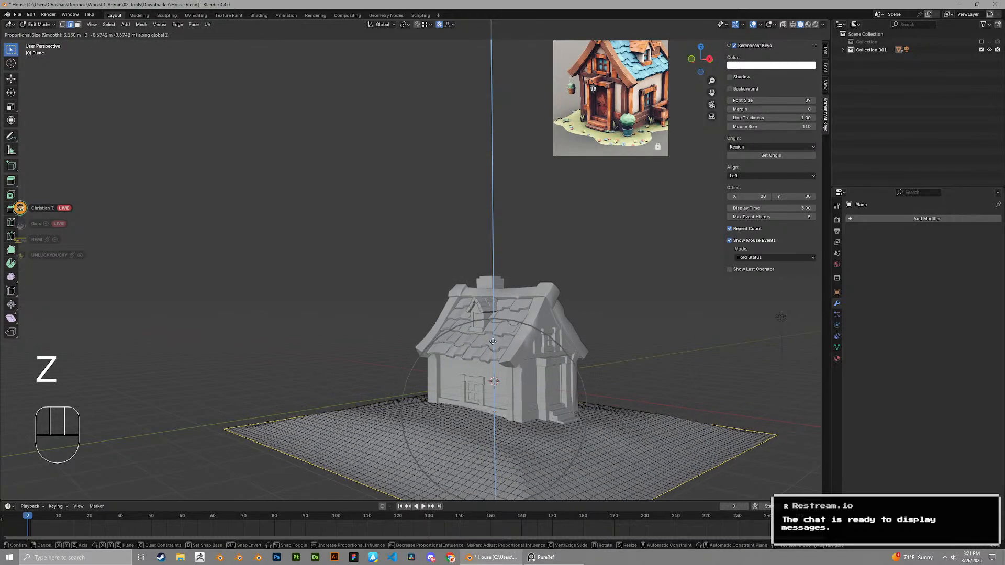
{"action": "scroll", "coordinate": [493, 342], "scroll_direction": "down", "scroll_amount": 3}
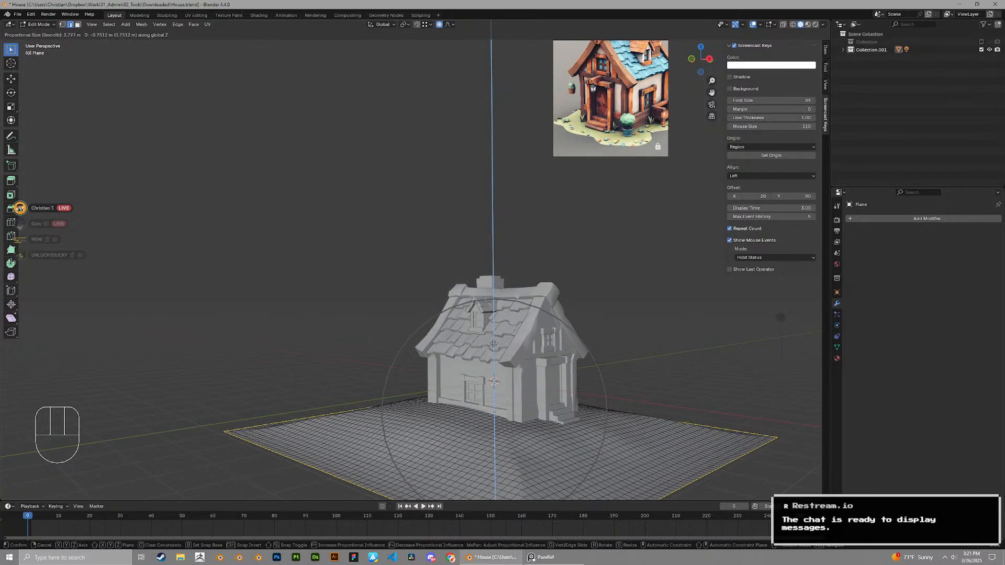
{"action": "left_click", "coordinate": [493, 343]}
{"action": "key", "text": "Tab"}
{"action": "mouse_move", "coordinate": [509, 390]}
{"action": "middle_mouse_down"}
{"action": "mouse_move", "coordinate": [482, 331]}
{"action": "mouse_move", "coordinate": [501, 392]}
{"action": "middle_mouse_up"}
{"action": "key", "text": "Tab"}
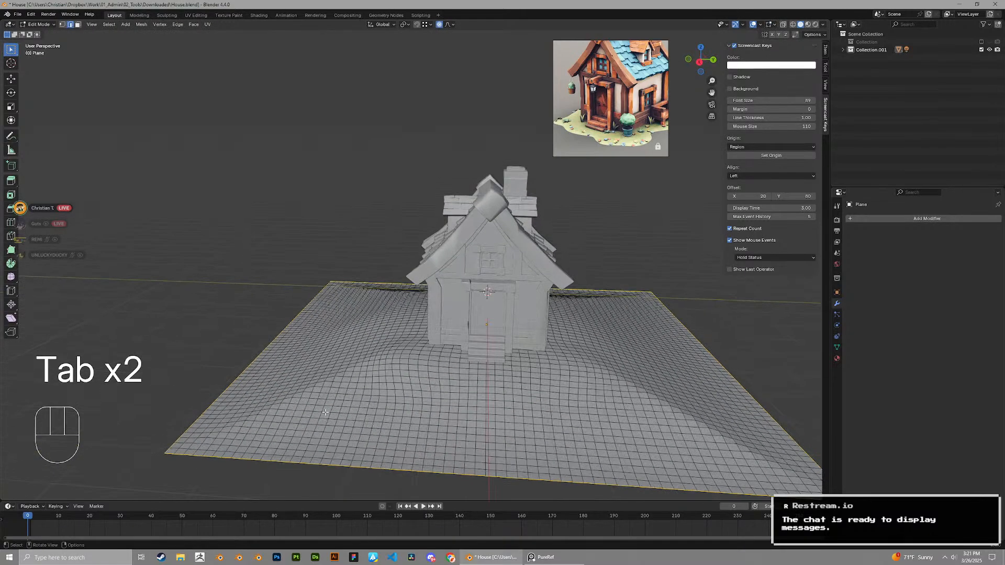
Nudge a ground vertex in front of the house slightly upward with proportional editing
{"action": "key", "text": "1"}
{"action": "middle_click_drag", "start_coordinate": [325, 412], "coordinate": [366, 386]}
{"action": "key", "text": "Tab"}
{"action": "right_click", "coordinate": [451, 375]}
{"action": "left_click", "coordinate": [448, 374]}
{"action": "key", "text": "Tab"}
{"action": "key", "text": "1"}
{"action": "left_click", "coordinate": [438, 375]}
{"action": "key", "text": "g"}
{"action": "left_click", "coordinate": [437, 372]}
Pull vertices on the slope beside the house to break up its even shape
{"action": "middle_click_drag", "start_coordinate": [366, 385], "coordinate": [374, 365], "text": "shift"}
{"action": "left_click", "coordinate": [619, 341]}
{"action": "key", "text": "g"}
{"action": "middle_click_drag", "start_coordinate": [618, 341], "coordinate": [561, 361]}
{"action": "left_click", "coordinate": [597, 333]}
{"action": "left_click", "coordinate": [597, 335]}
{"action": "key", "text": "g"}
{"action": "left_click", "coordinate": [568, 338]}
Adjust vertices further out toward the ground's corner to vary the terrain's outer slope
{"action": "left_click", "coordinate": [722, 389]}
{"action": "key", "text": "g"}
{"action": "left_click", "coordinate": [723, 386]}
{"action": "left_click", "coordinate": [682, 366]}
{"action": "key", "text": "g"}
{"action": "left_click", "coordinate": [561, 366]}
{"action": "left_click", "coordinate": [721, 386]}
{"action": "key", "text": "g"}
{"action": "left_click", "coordinate": [720, 378]}
Reshape the far side slope from behind the house by moving several of its vertices
{"action": "middle_click_drag", "start_coordinate": [720, 378], "coordinate": [453, 351]}
{"action": "left_click", "coordinate": [661, 360]}
{"action": "left_click", "coordinate": [428, 345]}
{"action": "middle_click_drag", "start_coordinate": [428, 345], "coordinate": [417, 337]}
{"action": "key", "text": "g"}
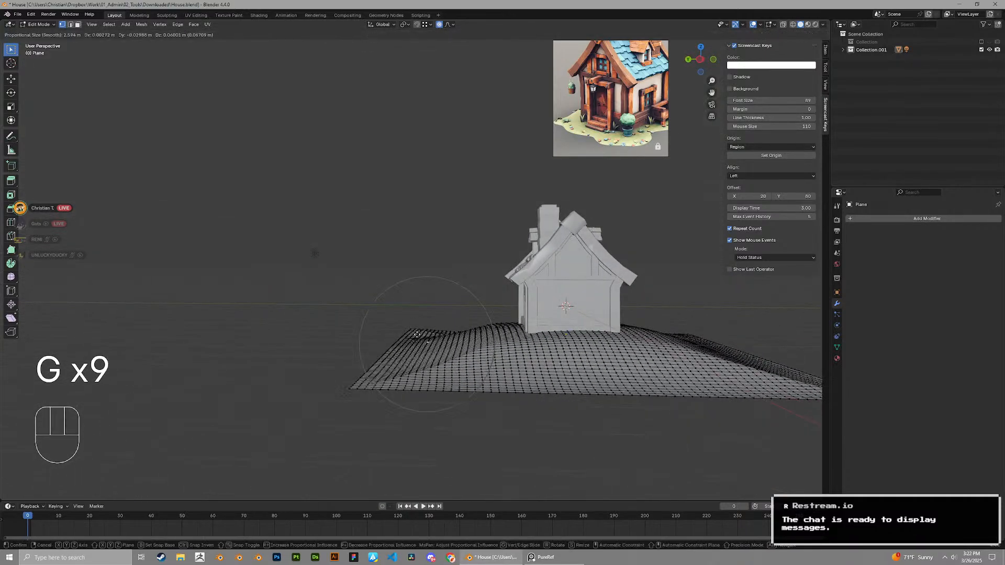
{"action": "left_click", "coordinate": [490, 331]}
{"action": "key", "text": "g"}
{"action": "left_click", "coordinate": [490, 336]}
{"action": "left_click", "coordinate": [451, 343]}
{"action": "key", "text": "g"}
{"action": "left_click", "coordinate": [450, 347]}
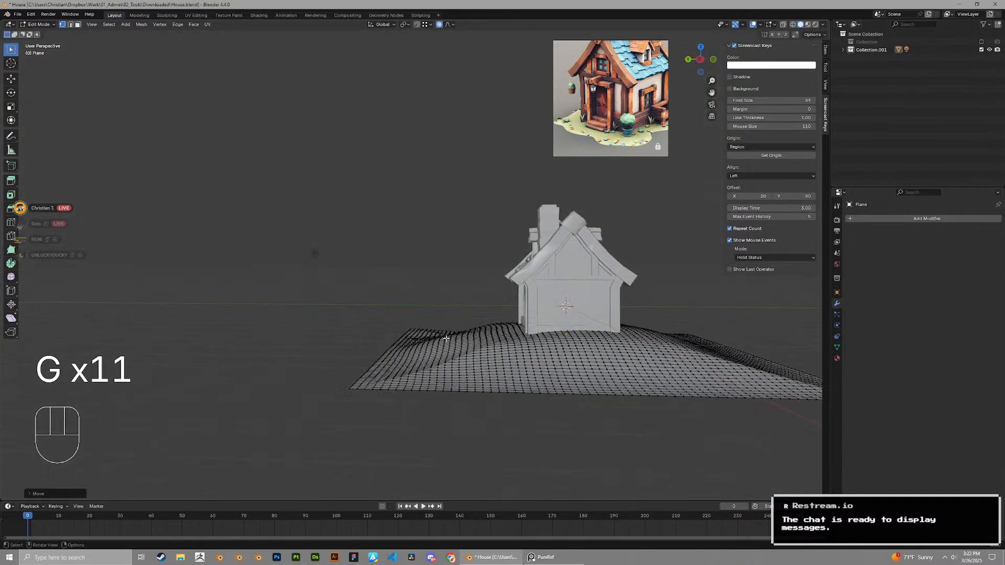
Move a vertex on the slope behind the house and check the hill's shape in Object Mode
{"action": "left_click", "coordinate": [538, 357]}
{"action": "middle_click_drag", "start_coordinate": [626, 360], "coordinate": [455, 366], "text": "shift"}
{"action": "key", "text": "g"}
{"action": "left_click", "coordinate": [539, 356]}
{"action": "key", "text": "g"}
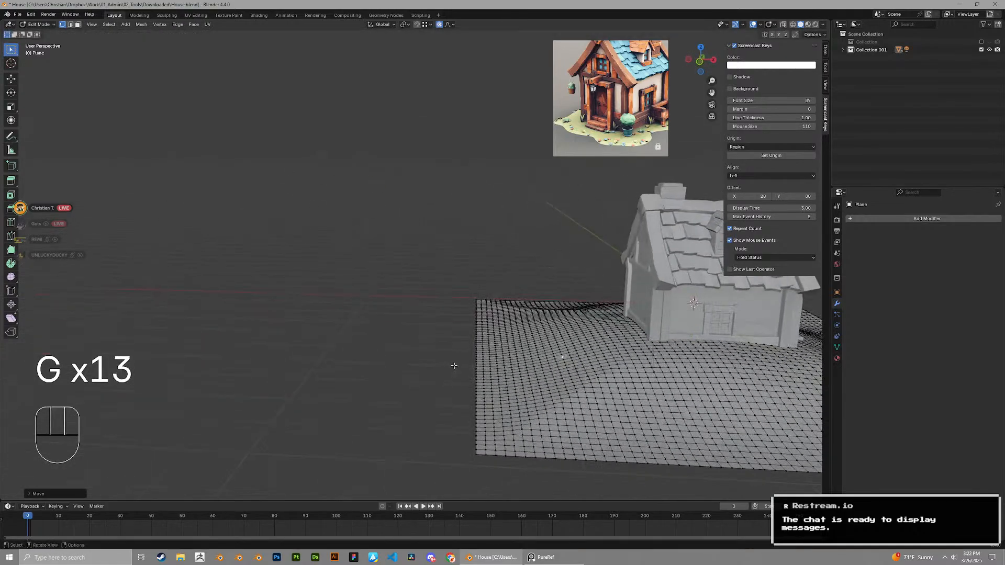
{"action": "key", "text": "Tab"}
{"action": "middle_click_drag", "start_coordinate": [680, 361], "coordinate": [421, 329], "text": "shift"}
{"action": "key", "text": "Tab"}
{"action": "key", "text": "Tab"}
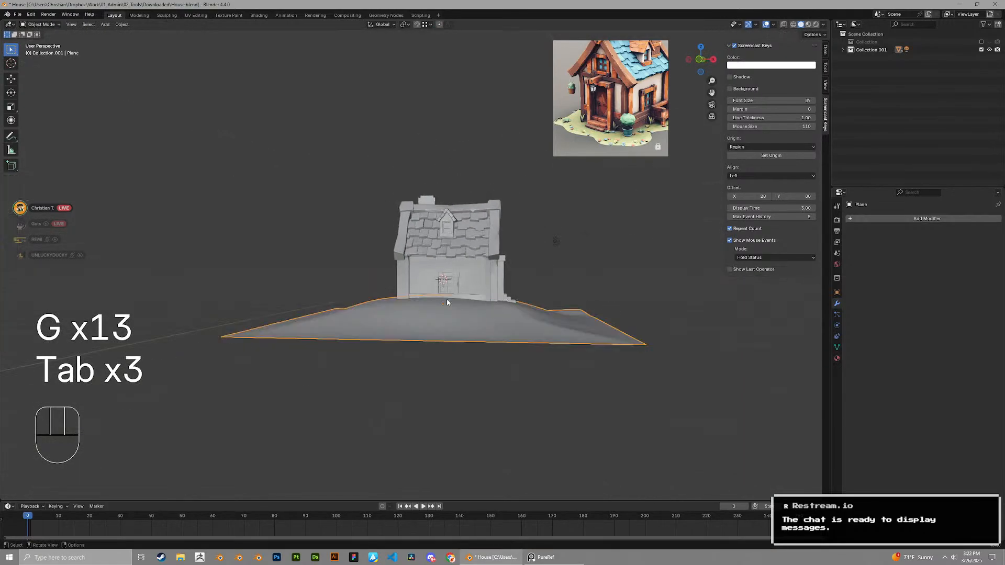
Return to vertex editing and move a vertex on the hill's outer slope with proportional falloff
{"action": "key", "text": "Tab"}
{"action": "scroll", "coordinate": [325, 337], "scroll_direction": "up", "scroll_amount": 2}
{"action": "key", "text": "1"}
{"action": "key", "text": "g"}
{"action": "left_click", "coordinate": [330, 341]}
{"action": "scroll", "coordinate": [332, 343], "scroll_direction": "up", "scroll_amount": 3}
{"action": "middle_click_drag", "start_coordinate": [332, 343], "coordinate": [331, 366]}
Try moving another vertex near the ground's edge, and undo that move
{"action": "left_click", "coordinate": [346, 420]}
{"action": "scroll", "coordinate": [361, 408], "scroll_direction": "down", "scroll_amount": 2}
{"action": "key", "text": "g"}
{"action": "middle_click_drag", "start_coordinate": [408, 414], "coordinate": [345, 411]}
{"action": "left_click", "coordinate": [366, 409]}
{"action": "key", "text": "ctrl+z"}
Move a neighbouring slope vertex with an adjusted proportional falloff and check the hill from the front
{"action": "left_click", "coordinate": [347, 383]}
{"action": "key", "text": "g"}
{"action": "scroll", "coordinate": [346, 374], "scroll_direction": "up", "scroll_amount": 6}
{"action": "scroll", "coordinate": [344, 371], "scroll_direction": "down", "scroll_amount": 3}
{"action": "left_click", "coordinate": [343, 371]}
{"action": "scroll", "coordinate": [343, 370], "scroll_direction": "down", "scroll_amount": 5}
{"action": "middle_click_drag", "start_coordinate": [371, 356], "coordinate": [327, 366]}
{"action": "key", "text": "Tab"}
{"action": "middle_click_drag", "start_coordinate": [422, 320], "coordinate": [401, 287]}
{"action": "key", "text": "Tab"}
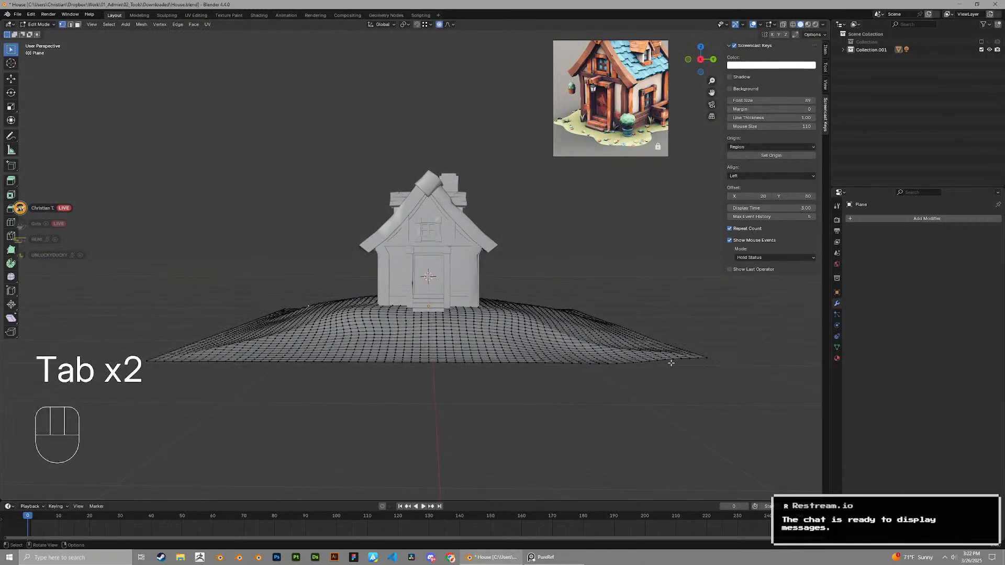
{"action": "key", "text": "Tab"}
{"action": "key", "text": "Tab"}
{"action": "key", "text": "1"}
{"action": "middle_click_drag", "start_coordinate": [462, 346], "coordinate": [214, 363]}
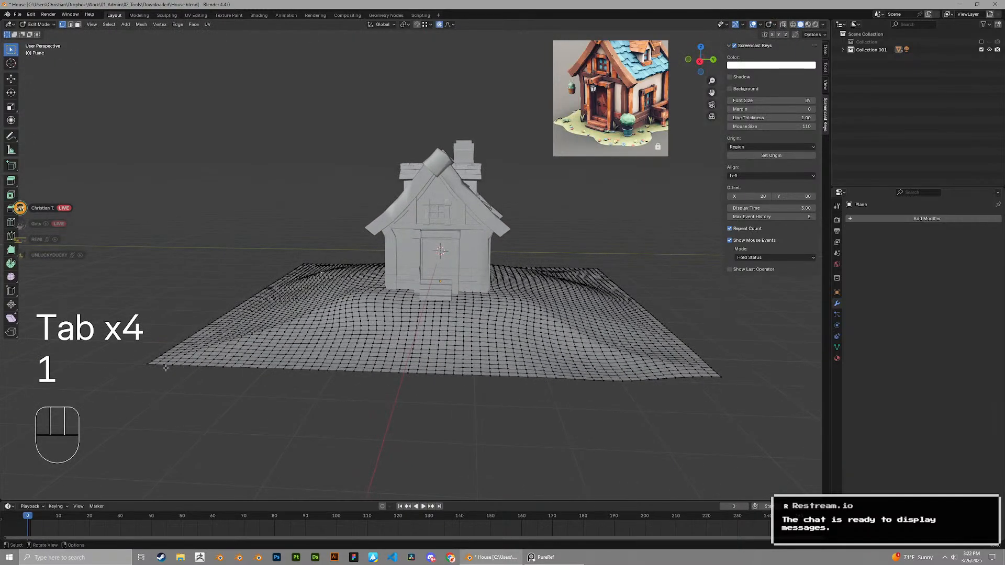
{"action": "key", "text": "g"}
{"action": "right_click", "coordinate": [153, 344]}
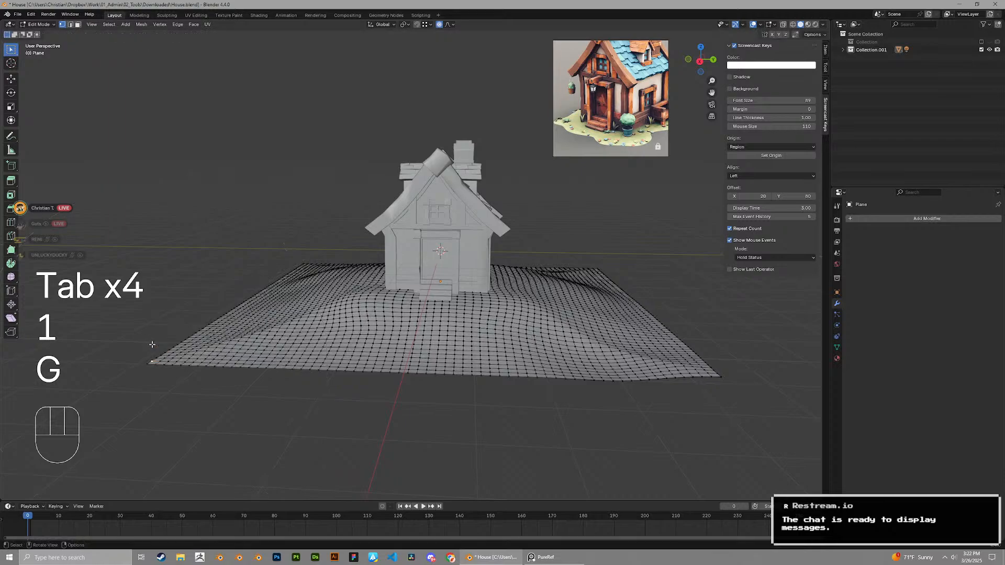
Select the ground's outer border, expand the selection inward close to the house, and smooth the selected vertices
{"action": "middle_click_drag", "start_coordinate": [220, 312], "coordinate": [234, 328]}
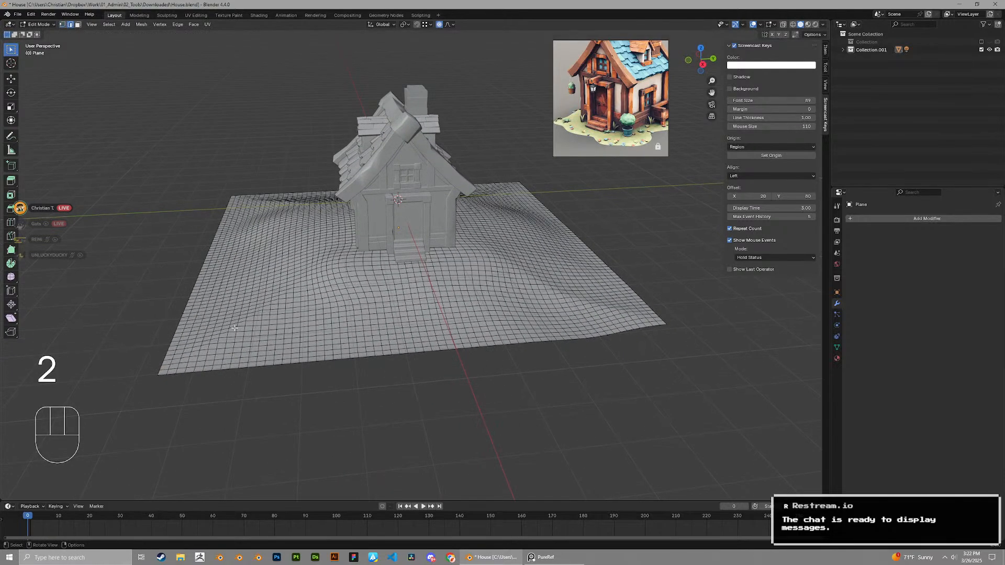
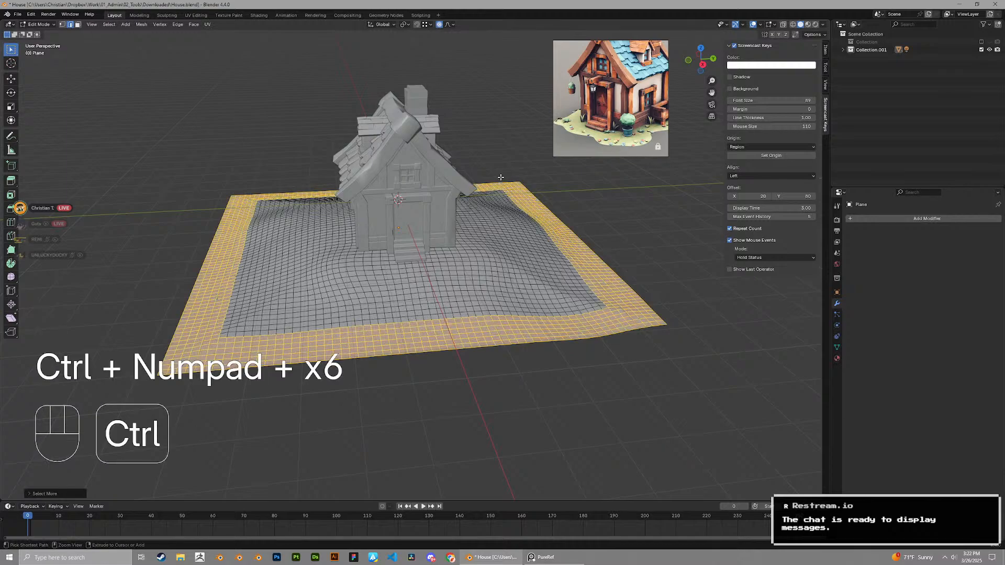
{"action": "key", "text": "ctrl+KP_Add"}
{"action": "key", "text": "ctrl+KP_Add"}
{"action": "key", "text": "ctrl+KP_Add"}
{"action": "key", "text": "ctrl+KP_Add"}
{"action": "key", "text": "ctrl+KP_Add"}
{"action": "key", "text": "ctrl+KP_Add"}
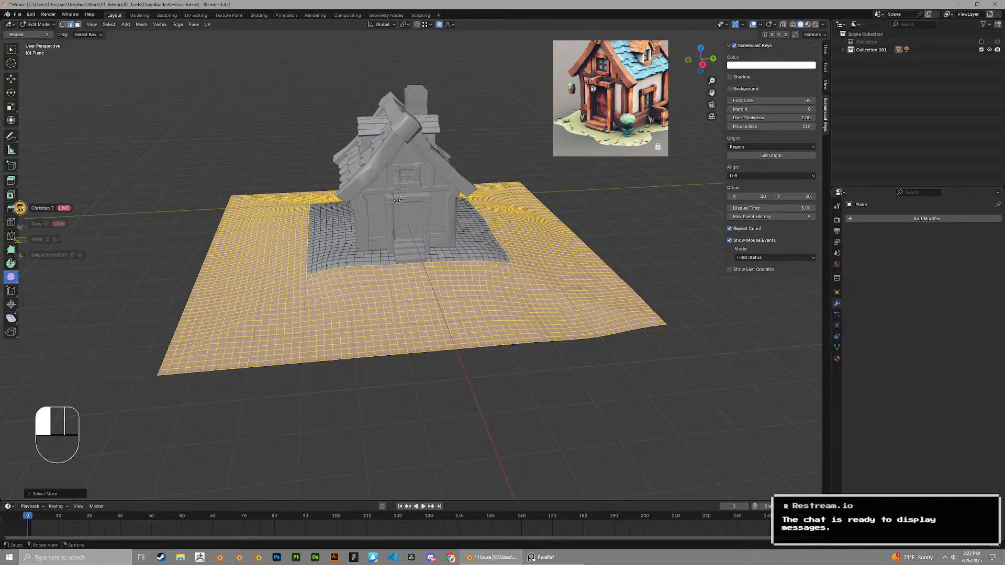
{"action": "middle_click_drag", "start_coordinate": [442, 334], "coordinate": [390, 240]}
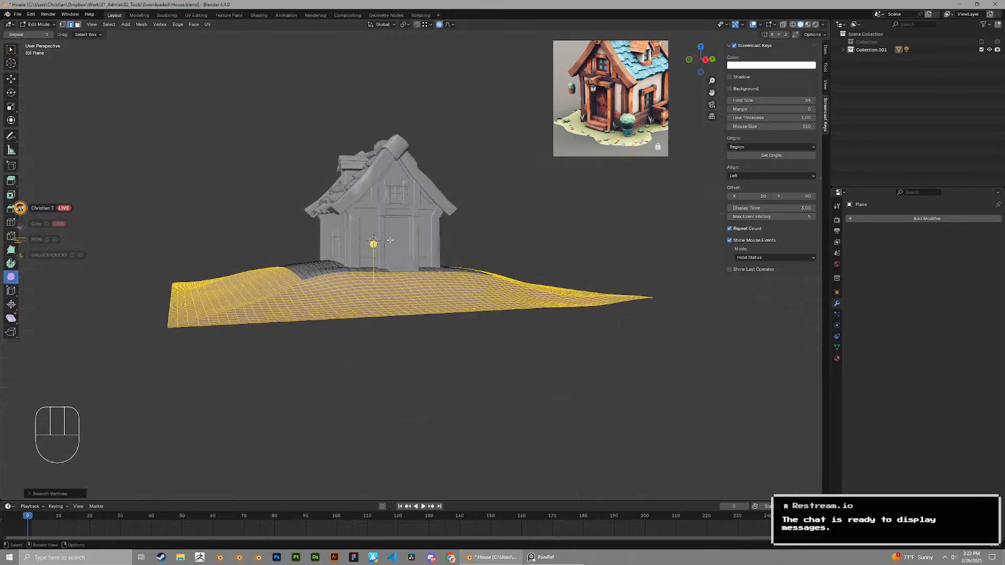
Examine the smoothed hill around the house from several angles, both in mesh editing and as a whole object
{"action": "middle_click_drag", "start_coordinate": [399, 311], "coordinate": [433, 212]}
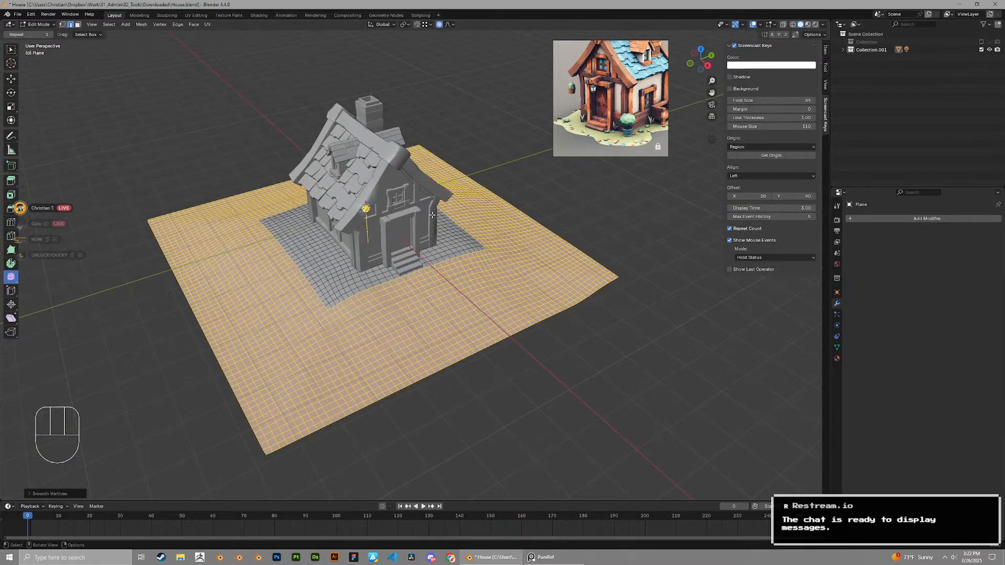
{"action": "key", "text": "3"}
{"action": "middle_click_drag", "start_coordinate": [377, 242], "coordinate": [371, 223]}
{"action": "left_click_drag", "start_coordinate": [416, 103], "coordinate": [417, 105]}
{"action": "middle_click_drag", "start_coordinate": [421, 142], "coordinate": [437, 152]}
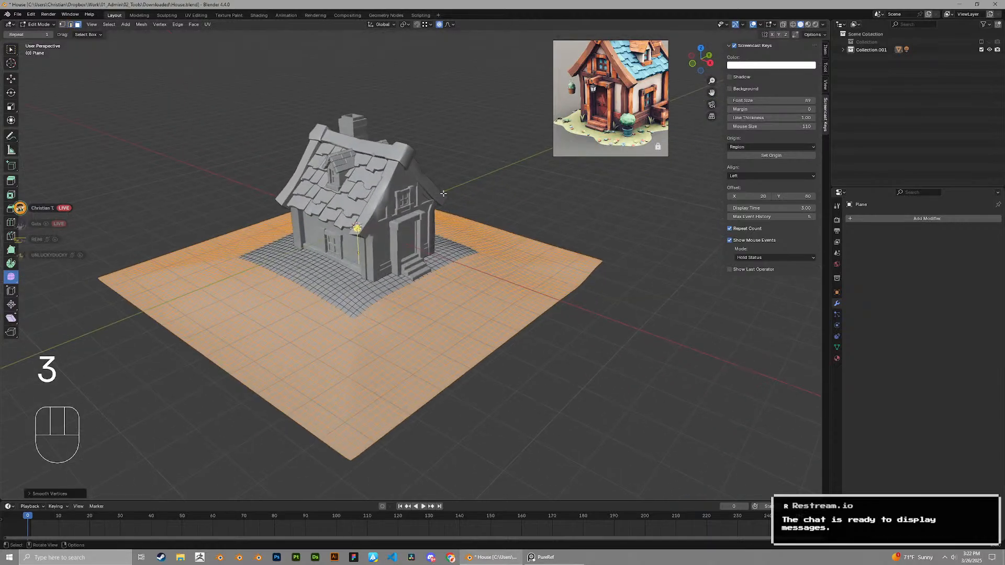
{"action": "key", "text": "Tab"}
{"action": "scroll", "coordinate": [448, 231], "scroll_direction": "up", "scroll_amount": 3}
{"action": "middle_click_drag", "start_coordinate": [448, 238], "coordinate": [468, 214]}
{"action": "key", "text": "Tab"}
{"action": "key", "text": "2"}
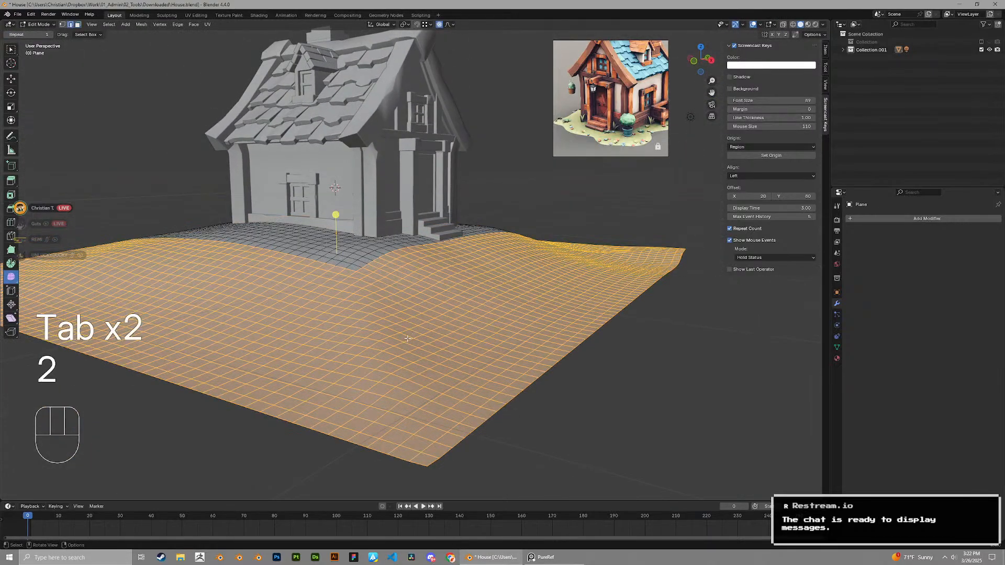
Try smoothing an edge loop running down the slope in front of the house, and undo that smoothing
{"action": "key", "text": "3"}
{"action": "left_click", "coordinate": [381, 347]}
{"action": "left_click_drag", "start_coordinate": [376, 329], "coordinate": [407, 261]}
{"action": "key", "text": "2"}
{"action": "left_click", "coordinate": [389, 348], "text": "alt"}
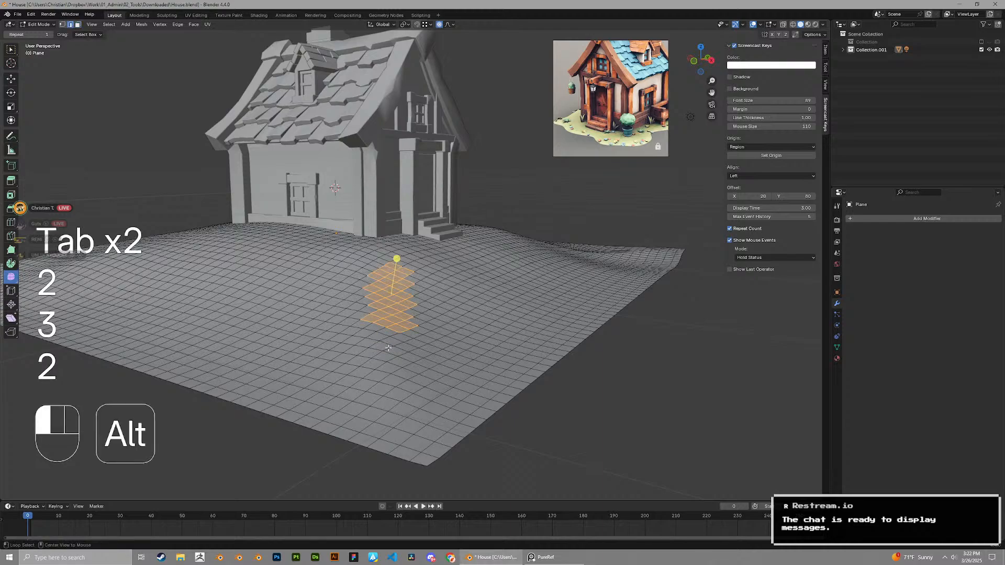
{"action": "left_click_drag", "start_coordinate": [550, 244], "coordinate": [603, 176]}
{"action": "left_click_drag", "start_coordinate": [567, 347], "coordinate": [559, 260]}
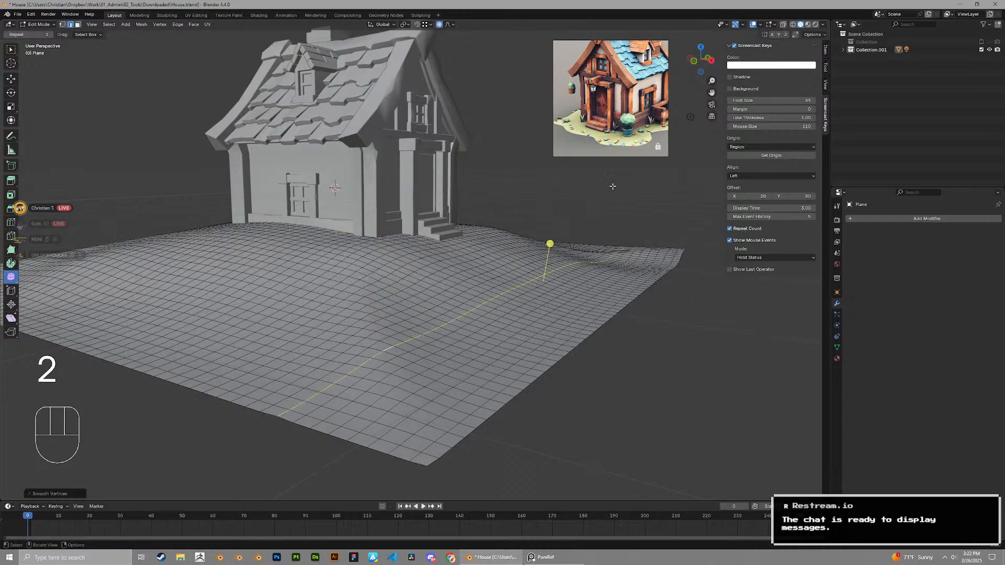
{"action": "key", "text": "ctrl+z"}
Select the entire ground mesh and smooth all of its vertices
{"action": "key", "text": "a"}
{"action": "left_click_drag", "start_coordinate": [340, 217], "coordinate": [346, 255]}
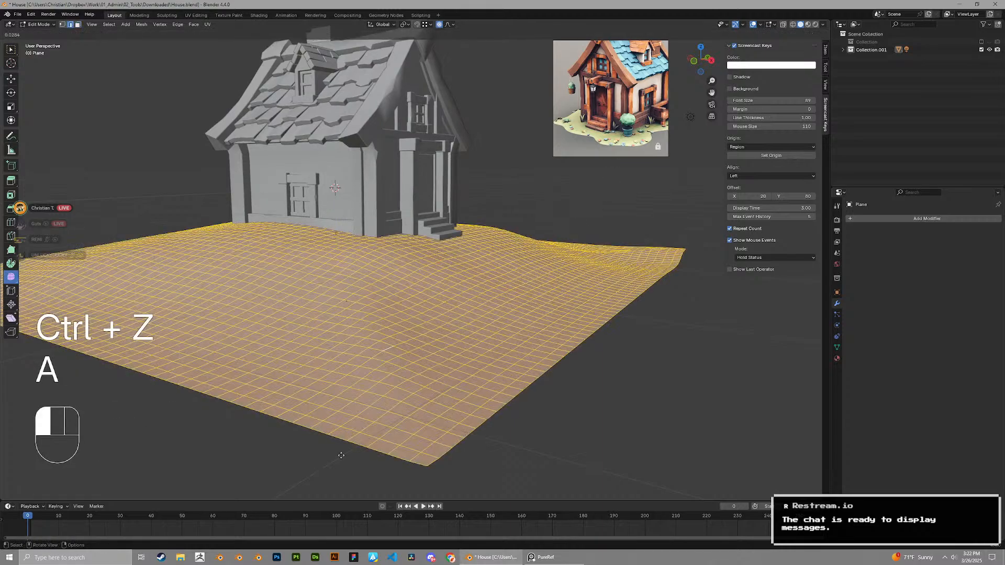
{"action": "left_click_drag", "start_coordinate": [383, 80], "coordinate": [384, 78]}
Try smoothing a patch on the front slope, grown three times from a single face, and undo that smoothing
{"action": "left_click", "coordinate": [387, 333]}
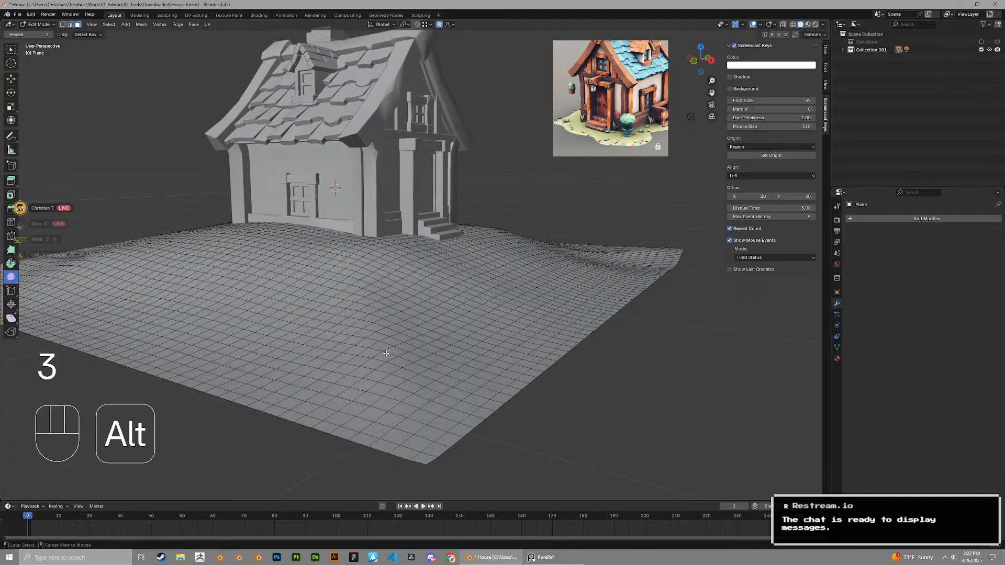
{"action": "key", "text": "ctrl+KP_Add"}
{"action": "key", "text": "ctrl+KP_Add"}
{"action": "key", "text": "ctrl+KP_Add"}
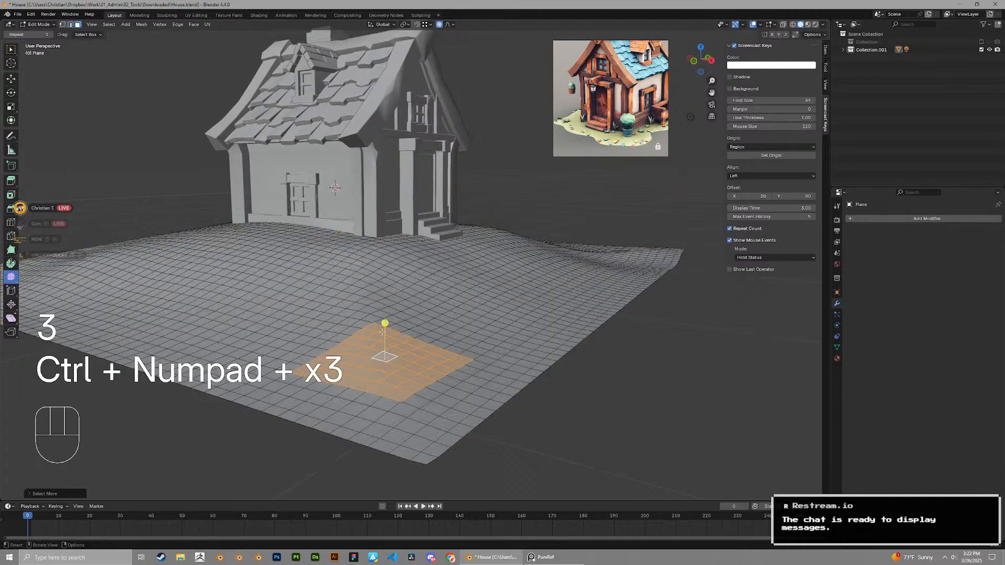
{"action": "left_click_drag", "start_coordinate": [385, 324], "coordinate": [407, 255]}
{"action": "left_click_drag", "start_coordinate": [415, 423], "coordinate": [415, 421]}
{"action": "scroll", "coordinate": [437, 300], "scroll_direction": "down", "scroll_amount": 2}
{"action": "middle_click_drag", "start_coordinate": [438, 299], "coordinate": [419, 301]}
{"action": "key", "text": "ctrl+z"}
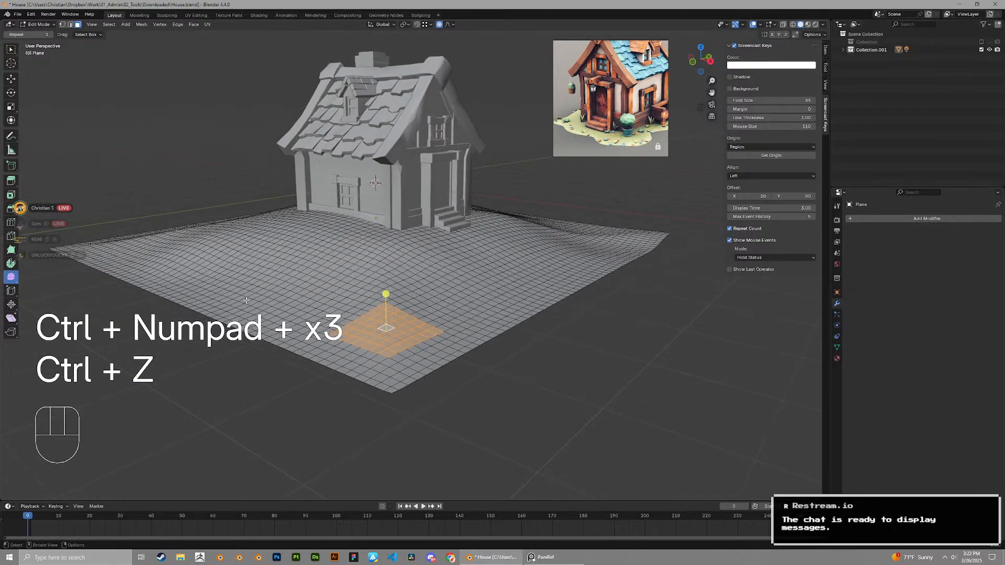
Leave mesh editing and examine the whole hill and house from the back and the front
{"action": "key", "text": "Tab"}
{"action": "middle_click_drag", "start_coordinate": [544, 356], "coordinate": [376, 325]}
{"action": "middle_click_drag", "start_coordinate": [377, 325], "coordinate": [298, 306]}
{"action": "middle_click_drag", "start_coordinate": [403, 304], "coordinate": [498, 388], "text": "shift"}
{"action": "scroll", "coordinate": [453, 350], "scroll_direction": "down", "scroll_amount": 5}
{"action": "scroll", "coordinate": [444, 346], "scroll_direction": "up", "scroll_amount": 3}
{"action": "left_click", "coordinate": [444, 349]}
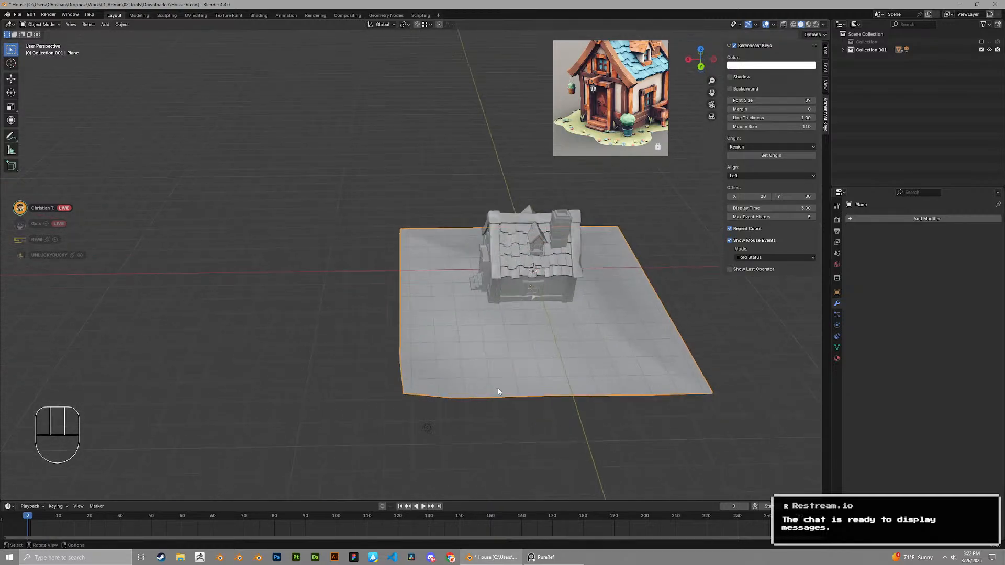
{"action": "key", "text": "Tab"}
{"action": "scroll", "coordinate": [499, 387], "scroll_direction": "up", "scroll_amount": 2}
{"action": "middle_click_drag", "start_coordinate": [599, 359], "coordinate": [566, 252], "text": "shift"}
{"action": "key", "text": "Tab"}
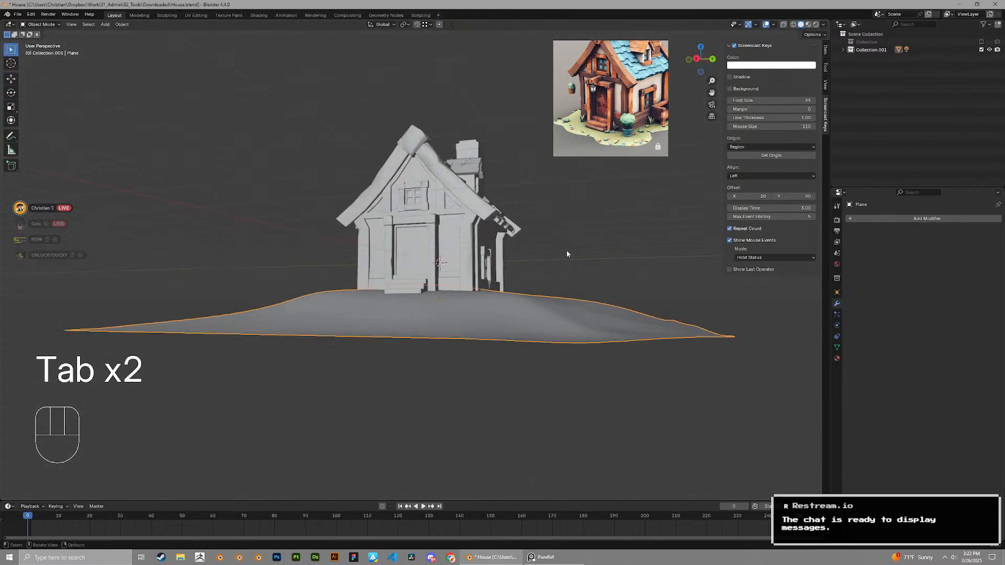
Try flat shading on the ground plane, and undo it
{"action": "scroll", "coordinate": [566, 251], "scroll_direction": "up", "scroll_amount": 4}
{"action": "middle_click_drag", "start_coordinate": [471, 273], "coordinate": [523, 277]}
{"action": "scroll", "coordinate": [522, 277], "scroll_direction": "down", "scroll_amount": 3}
{"action": "right_click", "coordinate": [523, 308]}
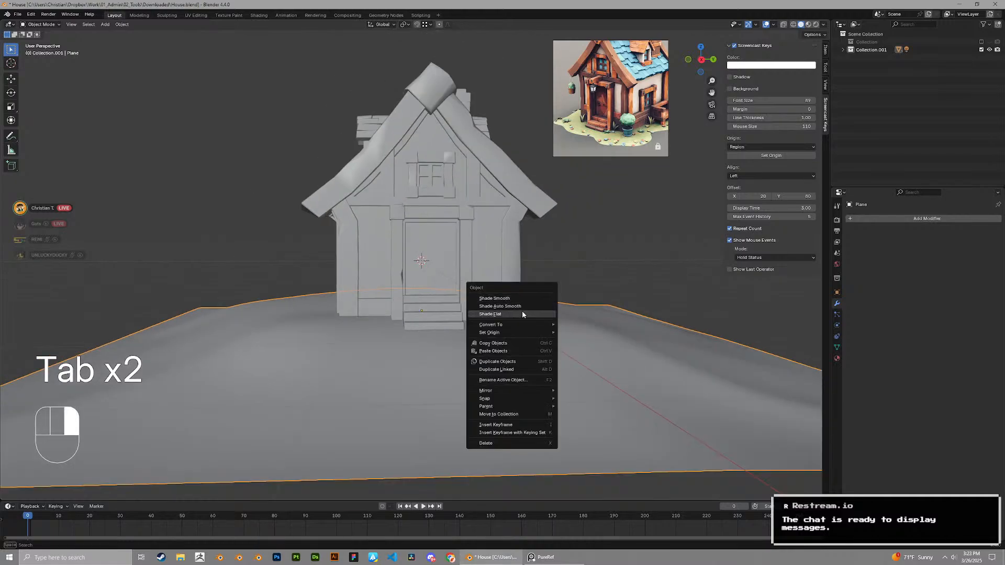
{"action": "left_click", "coordinate": [522, 313]}
{"action": "middle_click_drag", "start_coordinate": [481, 325], "coordinate": [528, 276]}
{"action": "key", "text": "ctrl+z"}
Move the ground plane along Z to adjust its height against the base of the house
{"action": "scroll", "coordinate": [482, 316], "scroll_direction": "up", "scroll_amount": 2}
{"action": "key", "text": "Tab"}
{"action": "scroll", "coordinate": [482, 316], "scroll_direction": "down", "scroll_amount": 5}
{"action": "key", "text": "a"}
{"action": "scroll", "coordinate": [469, 307], "scroll_direction": "up", "scroll_amount": 2}
{"action": "key", "text": "Tab"}
{"action": "scroll", "coordinate": [530, 293], "scroll_direction": "up", "scroll_amount": 4}
{"action": "middle_click_drag", "start_coordinate": [528, 328], "coordinate": [399, 287], "text": "shift"}
{"action": "middle_click_drag", "start_coordinate": [399, 287], "coordinate": [450, 280], "text": "shift"}
{"action": "key", "text": "g"}
{"action": "key", "text": "z"}
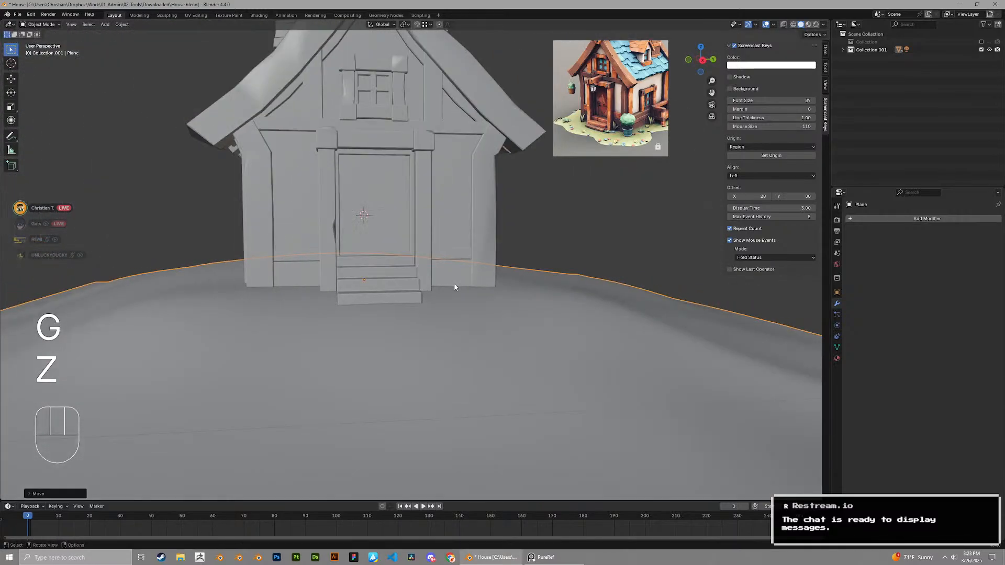
{"action": "left_click", "coordinate": [466, 260]}
Scale the ground plane along Z, readjust its height under the house, and save the file
{"action": "key", "text": "s"}
{"action": "key", "text": "z"}
{"action": "left_click", "coordinate": [429, 260]}
{"action": "key", "text": "g"}
{"action": "key", "text": "z"}
{"action": "left_click", "coordinate": [432, 268]}
{"action": "scroll", "coordinate": [433, 269], "scroll_direction": "down", "scroll_amount": 6}
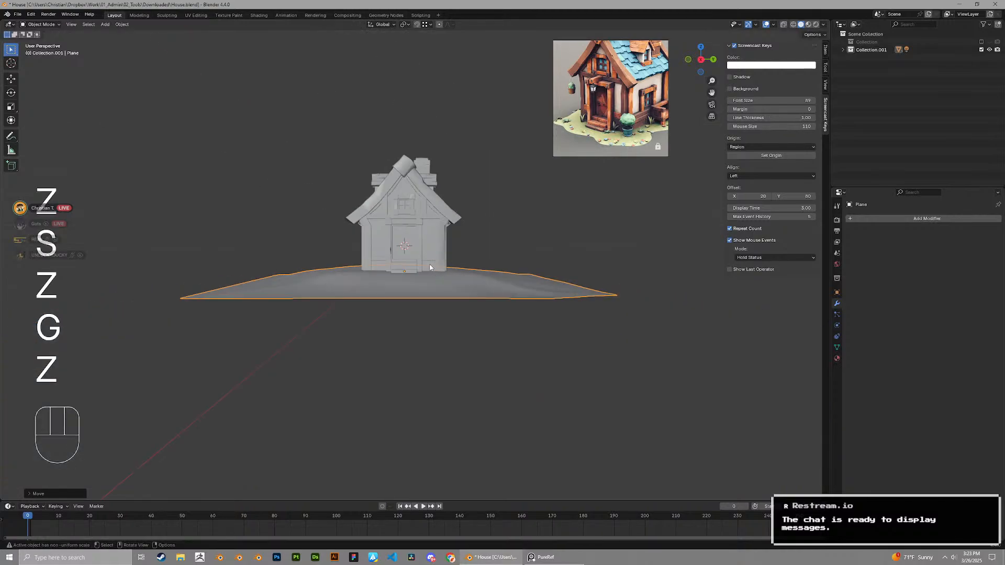
{"action": "key", "text": "ctrl+s"}
Examine how the house sits on the hill from several sides and save the file
{"action": "middle_click_drag", "start_coordinate": [433, 269], "coordinate": [345, 286]}
{"action": "scroll", "coordinate": [366, 280], "scroll_direction": "up", "scroll_amount": 2}
{"action": "middle_click_drag", "start_coordinate": [398, 280], "coordinate": [372, 278], "text": "shift"}
{"action": "middle_click_drag", "start_coordinate": [314, 269], "coordinate": [347, 272]}
{"action": "scroll", "coordinate": [455, 246], "scroll_direction": "down", "scroll_amount": 2}
{"action": "scroll", "coordinate": [456, 247], "scroll_direction": "up", "scroll_amount": 1}
{"action": "scroll", "coordinate": [392, 274], "scroll_direction": "up", "scroll_amount": 2}
{"action": "key", "text": "ctrl+s"}
Slide a vertex at the base of the house's side wall and return to object mode
{"action": "middle_click_drag", "start_coordinate": [516, 272], "coordinate": [392, 282], "text": "shift"}
{"action": "scroll", "coordinate": [387, 293], "scroll_direction": "up", "scroll_amount": 5}
{"action": "left_click", "coordinate": [405, 303]}
{"action": "key", "text": "Tab"}
{"action": "key", "text": "1"}
{"action": "key", "text": "g"}
{"action": "key", "text": "g"}
{"action": "key", "text": "Tab"}
{"action": "scroll", "coordinate": [377, 314], "scroll_direction": "down", "scroll_amount": 4}
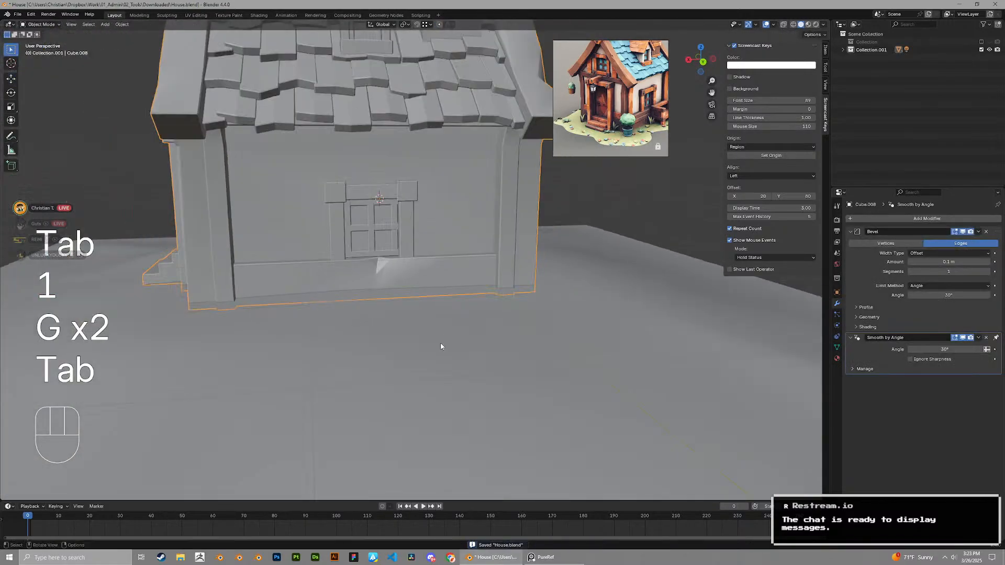
Fine-tune the ground plane's height along Z against the side wall's base, and save the file
{"action": "left_click", "coordinate": [413, 335]}
{"action": "key", "text": "g"}
{"action": "key", "text": "shift+z"}
{"action": "key", "text": "z"}
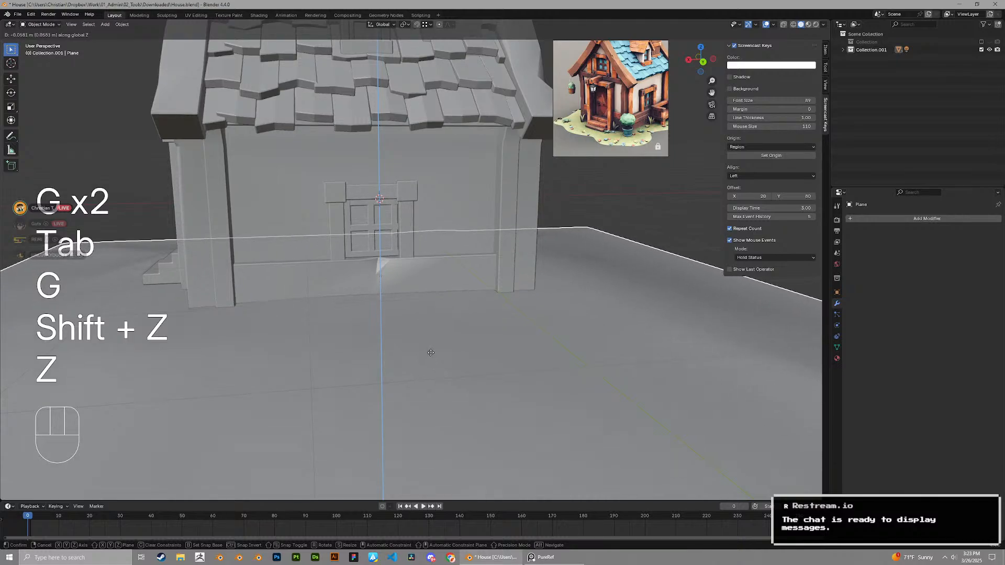
{"action": "left_click", "coordinate": [435, 356]}
{"action": "scroll", "coordinate": [437, 351], "scroll_direction": "up", "scroll_amount": 1}
{"action": "key", "text": "g"}
{"action": "key", "text": "z"}
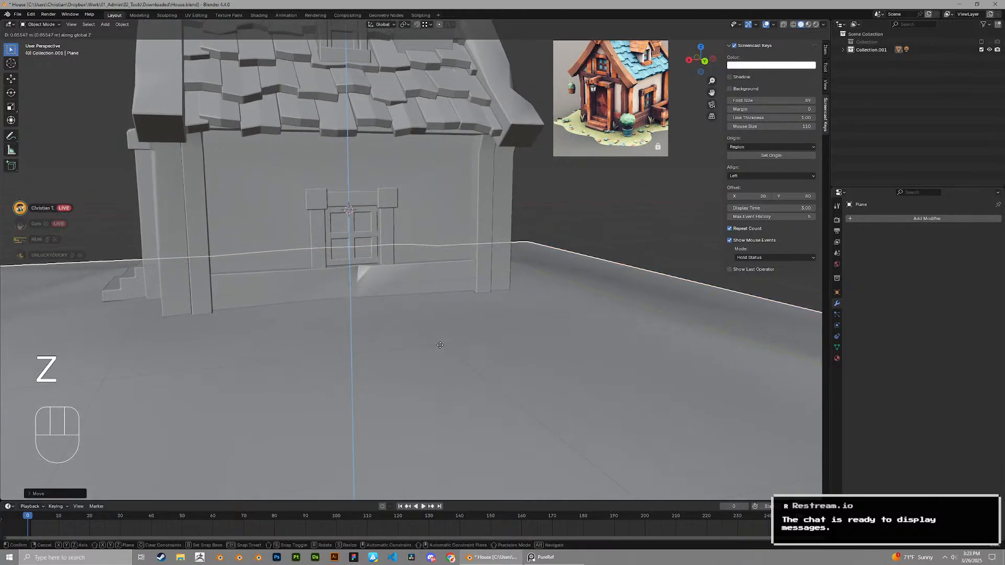
{"action": "left_click", "coordinate": [440, 346]}
{"action": "key", "text": "ctrl+s"}
Turn off proportional editing and move the two front faces of the lowest entrance step along Z
{"action": "scroll", "coordinate": [367, 322], "scroll_direction": "down", "scroll_amount": 2}
{"action": "middle_click_drag", "start_coordinate": [346, 319], "coordinate": [471, 306]}
{"action": "scroll", "coordinate": [397, 319], "scroll_direction": "up", "scroll_amount": 3}
{"action": "left_click", "coordinate": [312, 335]}
{"action": "key", "text": "Tab"}
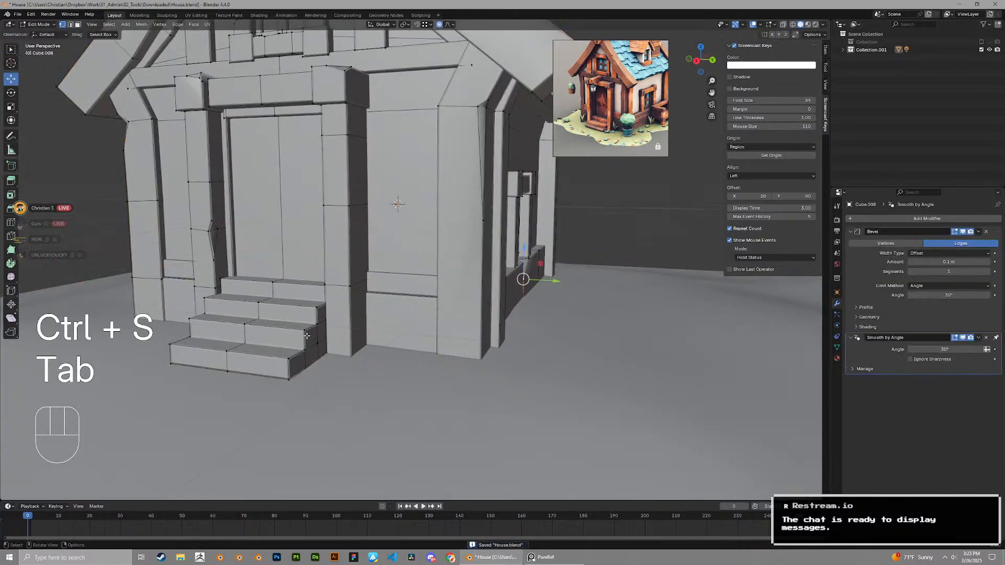
{"action": "middle_click_drag", "start_coordinate": [307, 336], "coordinate": [305, 328]}
{"action": "key", "text": "3"}
{"action": "left_click", "coordinate": [268, 366]}
{"action": "left_click", "coordinate": [208, 361], "text": "shift"}
{"action": "key", "text": "g"}
{"action": "key", "text": "z"}
{"action": "right_click", "coordinate": [209, 363]}
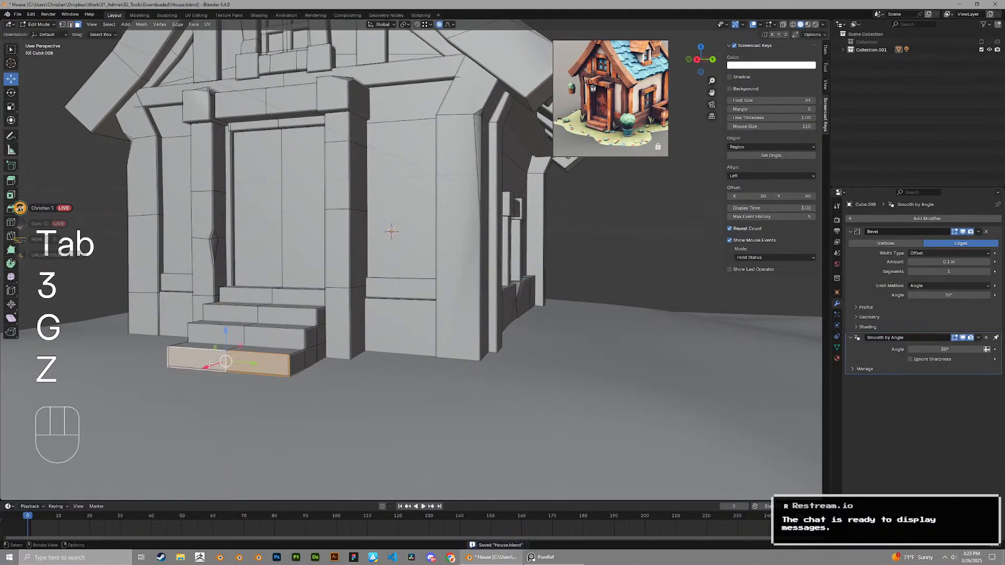
{"action": "scroll", "coordinate": [209, 364], "scroll_direction": "up", "scroll_amount": 1}
{"action": "key", "text": "o"}
{"action": "key", "text": "g"}
{"action": "key", "text": "z"}
{"action": "left_click", "coordinate": [209, 365]}
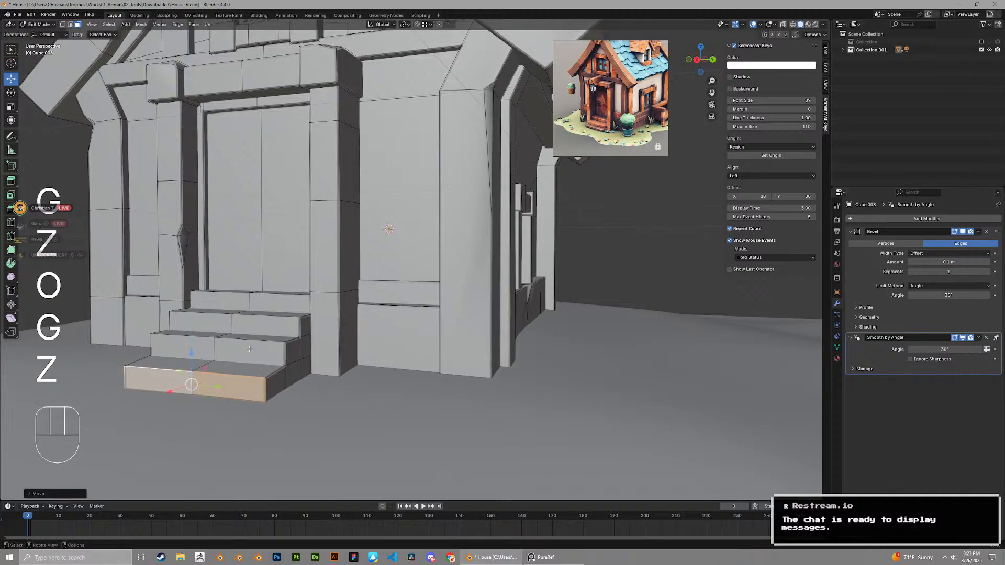
Move the upper front edges of the second and third entrance steps, counted from the ground, along Z
{"action": "key", "text": "2"}
{"action": "left_click", "coordinate": [240, 339]}
{"action": "left_click", "coordinate": [187, 341], "text": "shift"}
{"action": "key", "text": "g"}
{"action": "key", "text": "z"}
{"action": "left_click", "coordinate": [188, 341]}
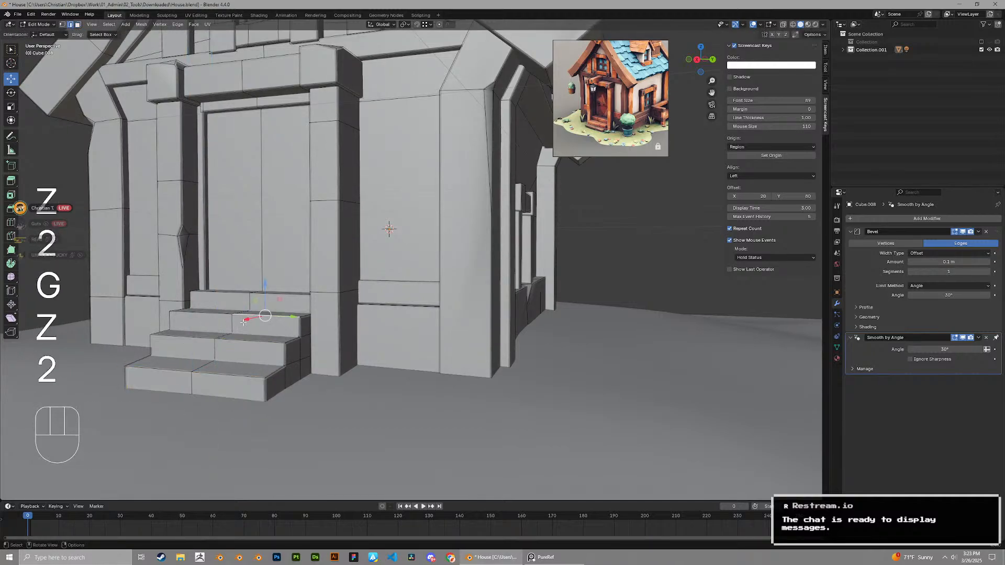
{"action": "left_click", "coordinate": [209, 316], "text": "shift"}
{"action": "key", "text": "g"}
{"action": "key", "text": "z"}
{"action": "left_click", "coordinate": [210, 317]}
Slide the upper front corner vertices at both ends of the third entrance step to make it uneven
{"action": "key", "text": "1"}
{"action": "left_click", "coordinate": [300, 319]}
{"action": "key", "text": "g"}
{"action": "key", "text": "g"}
{"action": "left_click", "coordinate": [300, 323]}
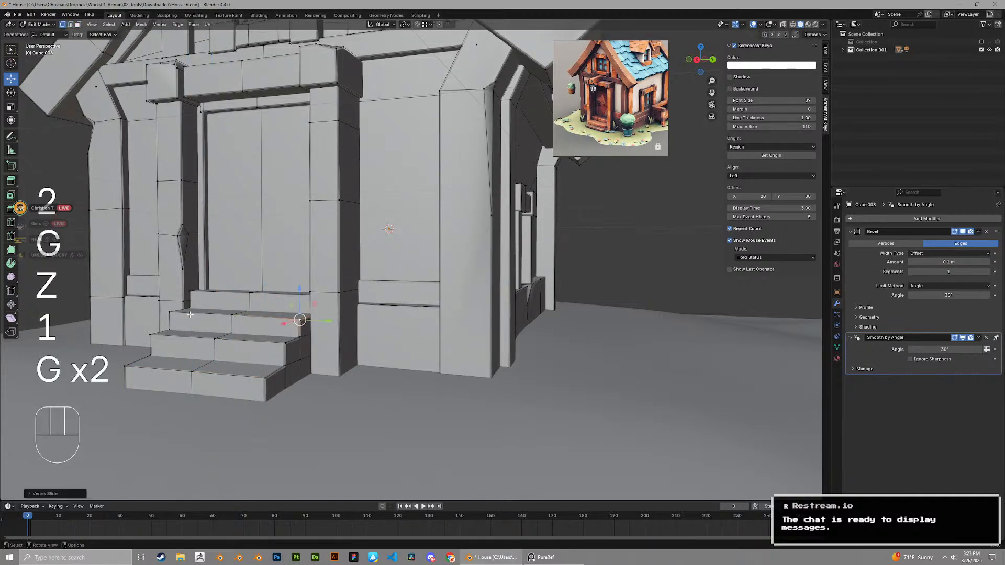
{"action": "left_click", "coordinate": [171, 313]}
{"action": "middle_click_drag", "start_coordinate": [172, 314], "coordinate": [287, 368]}
{"action": "key", "text": "g"}
{"action": "key", "text": "g"}
{"action": "left_click", "coordinate": [212, 329]}
{"action": "scroll", "coordinate": [207, 340], "scroll_direction": "up", "scroll_amount": 2}
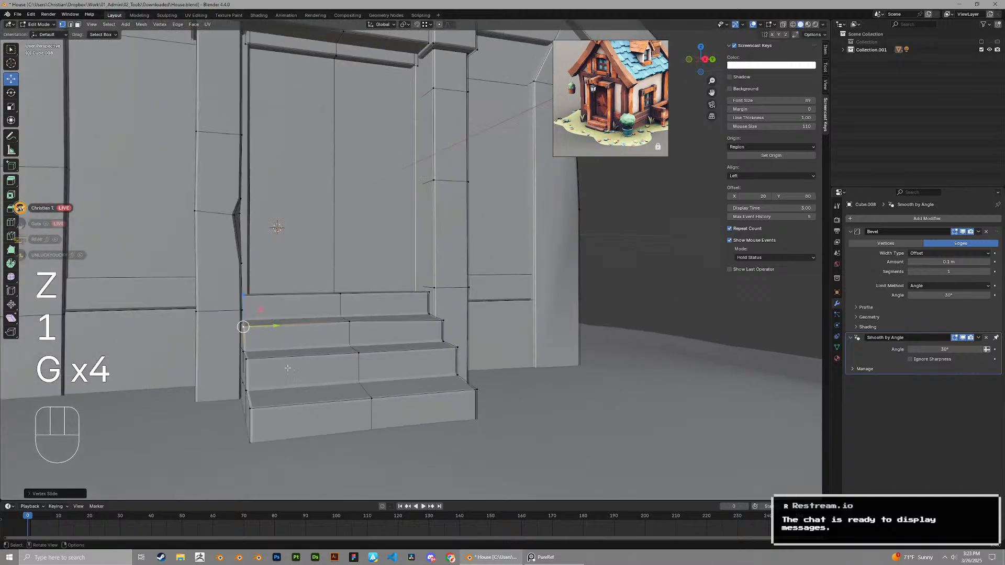
Slide the upper front corner vertices of the second and lowest entrance steps on the same side of the stairs
{"action": "left_click", "coordinate": [248, 361]}
{"action": "key", "text": "g"}
{"action": "key", "text": "g"}
{"action": "left_click", "coordinate": [250, 363]}
{"action": "left_click", "coordinate": [250, 409]}
{"action": "middle_click_drag", "start_coordinate": [250, 409], "coordinate": [230, 423]}
{"action": "key", "text": "g"}
{"action": "key", "text": "g"}
{"action": "left_click", "coordinate": [235, 420]}
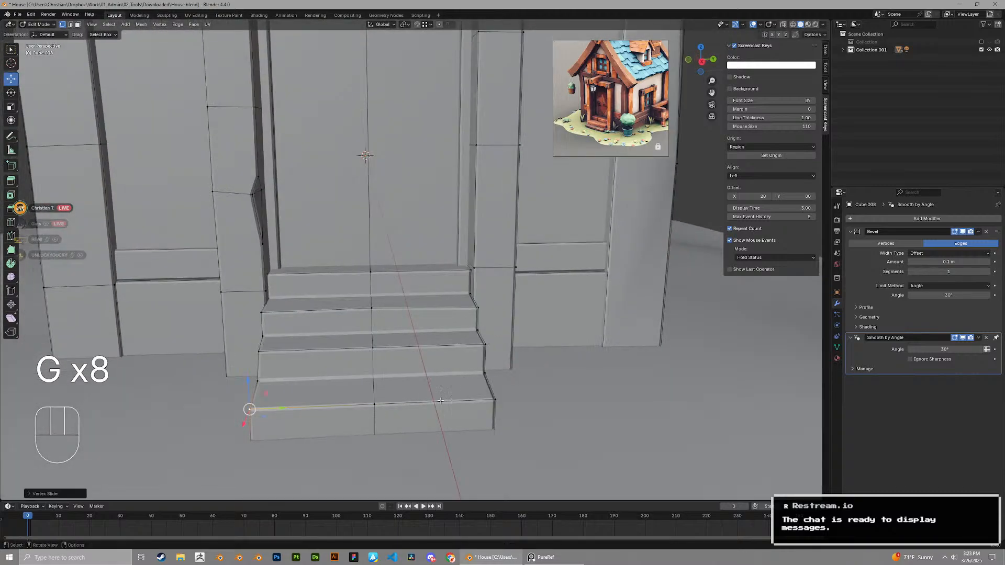
Slide the lowest entrance step's opposite front corner vertex, return to object mode, and save the file
{"action": "key", "text": "g"}
{"action": "key", "text": "g"}
{"action": "left_click", "coordinate": [489, 403]}
{"action": "key", "text": "Tab"}
{"action": "scroll", "coordinate": [435, 369], "scroll_direction": "down", "scroll_amount": 4}
{"action": "key", "text": "ctrl+s"}
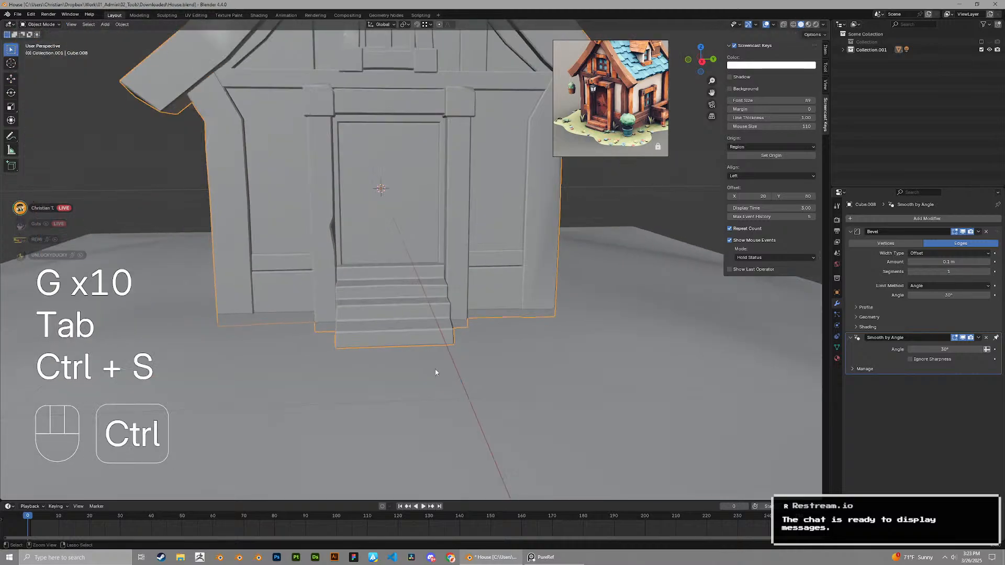
Move the selected roof ridge geometry along Z with proportional editing, return to object mode, and save the file
{"action": "scroll", "coordinate": [392, 343], "scroll_direction": "down", "scroll_amount": 2}
{"action": "scroll", "coordinate": [392, 343], "scroll_direction": "down", "scroll_amount": 2}
{"action": "middle_click_drag", "start_coordinate": [392, 343], "coordinate": [412, 252]}
{"action": "key", "text": "Tab"}
{"action": "scroll", "coordinate": [387, 199], "scroll_direction": "down", "scroll_amount": 2}
{"action": "key", "text": "1"}
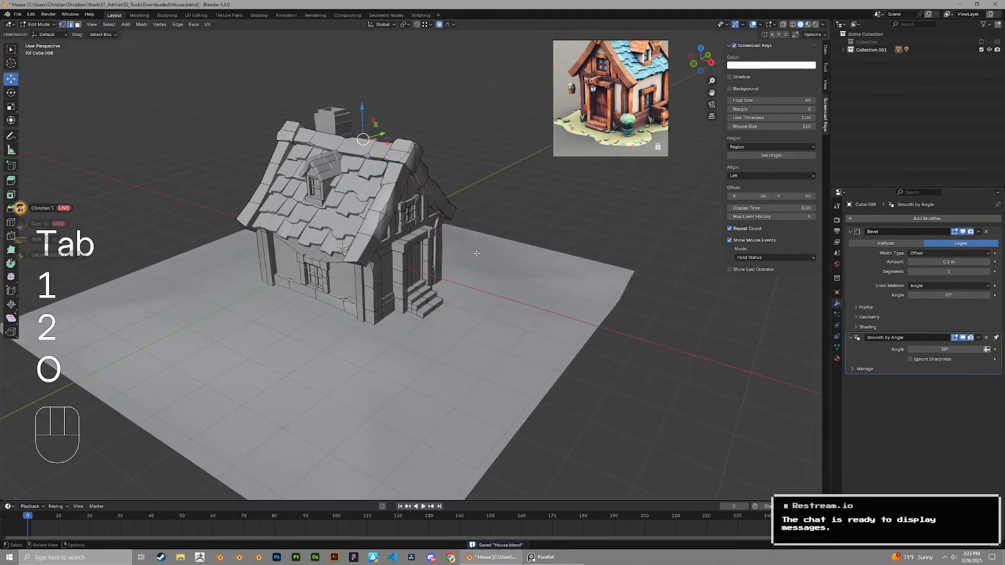
{"action": "middle_click_drag", "start_coordinate": [477, 254], "coordinate": [460, 267]}
{"action": "key", "text": "g"}
{"action": "key", "text": "z"}
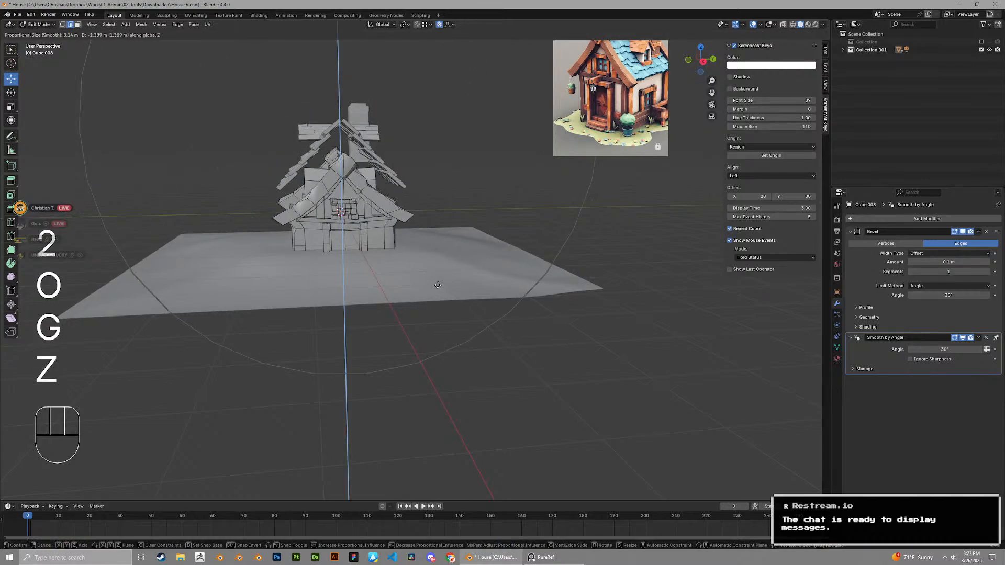
{"action": "left_click", "coordinate": [435, 262]}
{"action": "key", "text": "Tab"}
{"action": "middle_click_drag", "start_coordinate": [381, 180], "coordinate": [442, 267], "text": "shift"}
{"action": "scroll", "coordinate": [366, 220], "scroll_direction": "down", "scroll_amount": 3}
{"action": "left_click_drag", "start_coordinate": [344, 209], "coordinate": [482, 309]}
{"action": "left_click", "coordinate": [568, 295]}
{"action": "key", "text": "ctrl+s"}
{"action": "middle_click_drag", "start_coordinate": [569, 294], "coordinate": [534, 301]}
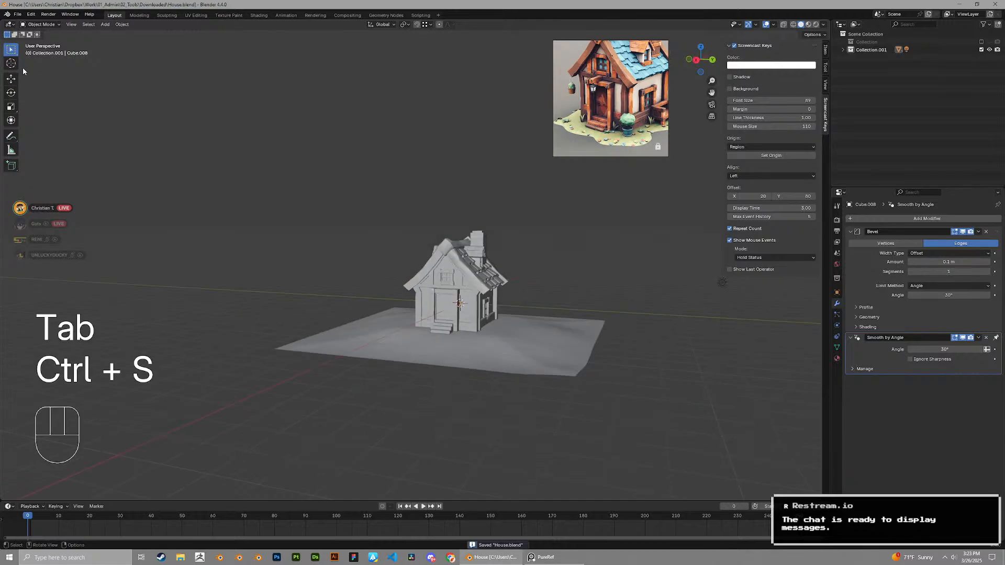
Add a cube at the house and scale it up uniformly to surround the building
{"action": "scroll", "coordinate": [575, 272], "scroll_direction": "up", "scroll_amount": 2}
{"action": "key", "text": "shift+a"}
{"action": "mouse_move", "coordinate": [576, 272]}
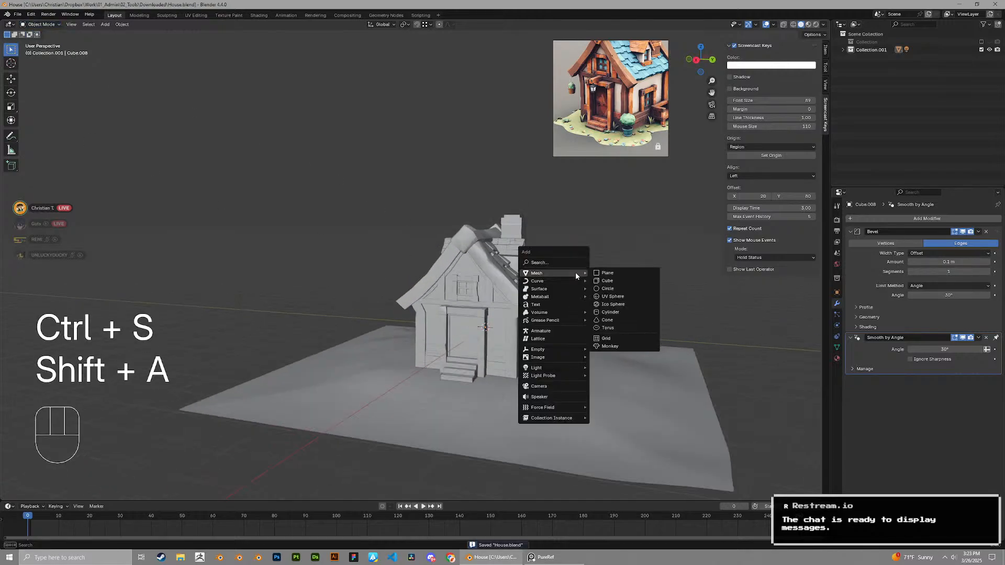
{"action": "left_click", "coordinate": [617, 281]}
{"action": "middle_click_drag", "start_coordinate": [604, 286], "coordinate": [371, 309]}
{"action": "scroll", "coordinate": [372, 309], "scroll_direction": "down", "scroll_amount": 2}
{"action": "key", "text": "s"}
{"action": "left_click", "coordinate": [483, 307]}
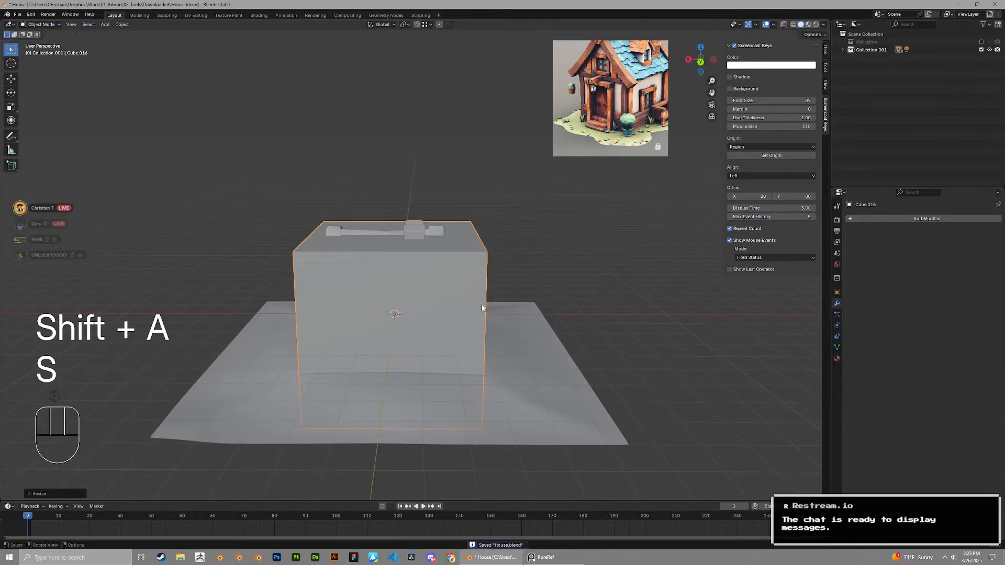
Shift the cube along X and Z and adjust its height with Z scaling to cover the house
{"action": "key", "text": "g"}
{"action": "key", "text": "x"}
{"action": "key", "text": "g"}
{"action": "key", "text": "z"}
{"action": "key", "text": "s"}
{"action": "key", "text": "z"}
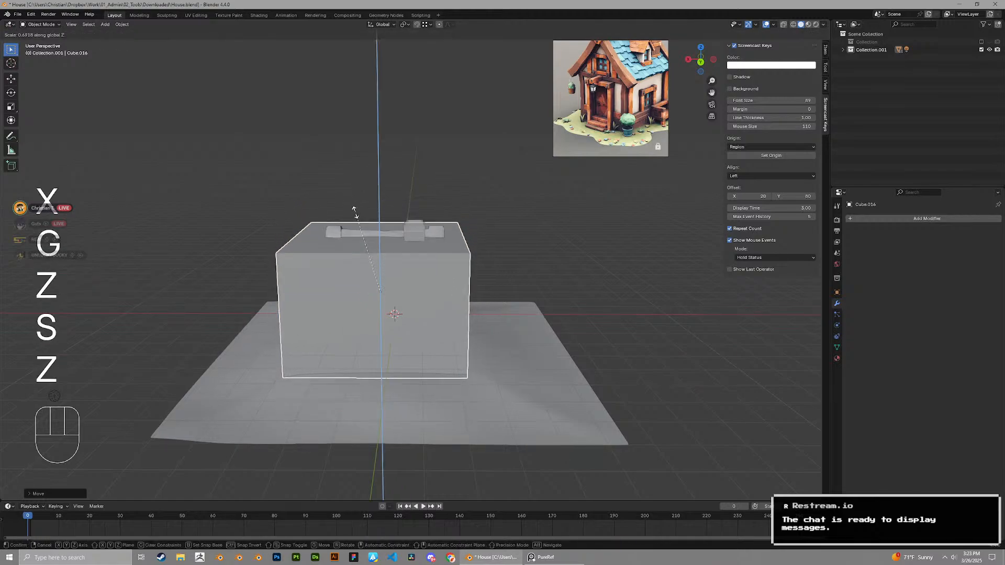
{"action": "key", "text": "g"}
{"action": "key", "text": "z"}
{"action": "key", "text": "s"}
{"action": "key", "text": "z"}
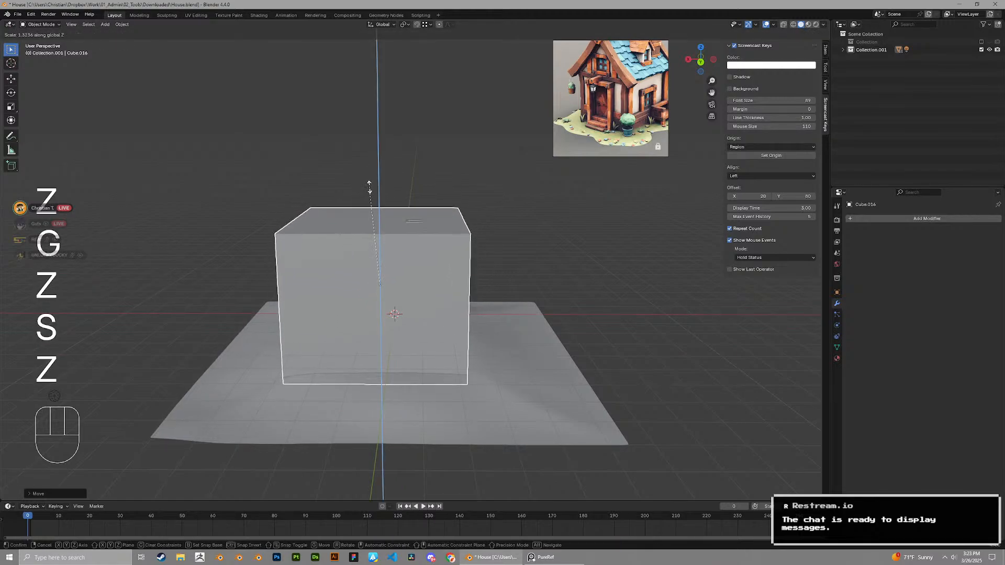
Move the cube along Z again and scale it along X and Y to fit the house's footprint
{"action": "key", "text": "g"}
{"action": "key", "text": "z"}
{"action": "key", "text": "s"}
{"action": "key", "text": "x"}
{"action": "left_click", "coordinate": [467, 265]}
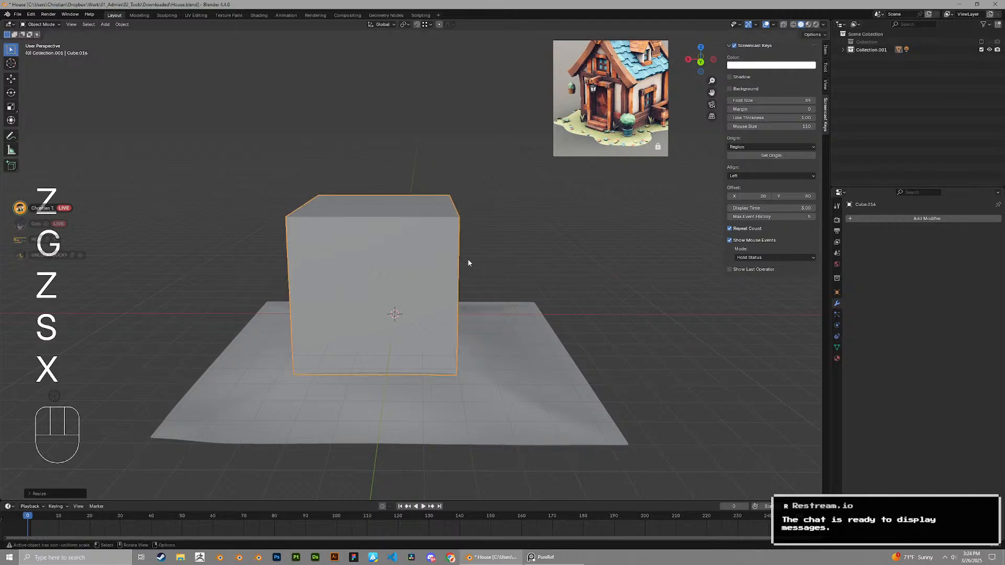
{"action": "middle_click_drag", "start_coordinate": [467, 264], "coordinate": [703, 283]}
{"action": "key", "text": "s"}
{"action": "key", "text": "x"}
{"action": "key", "text": "y"}
{"action": "left_click", "coordinate": [685, 278]}
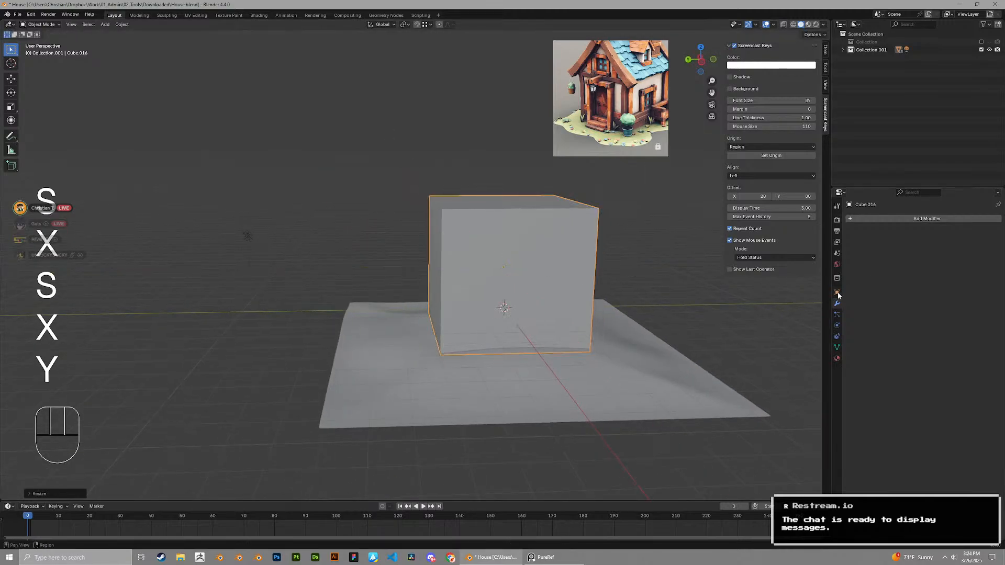
Set the cube's viewport display to Wire and lower it along Z around the house
{"action": "left_click", "coordinate": [836, 292]}
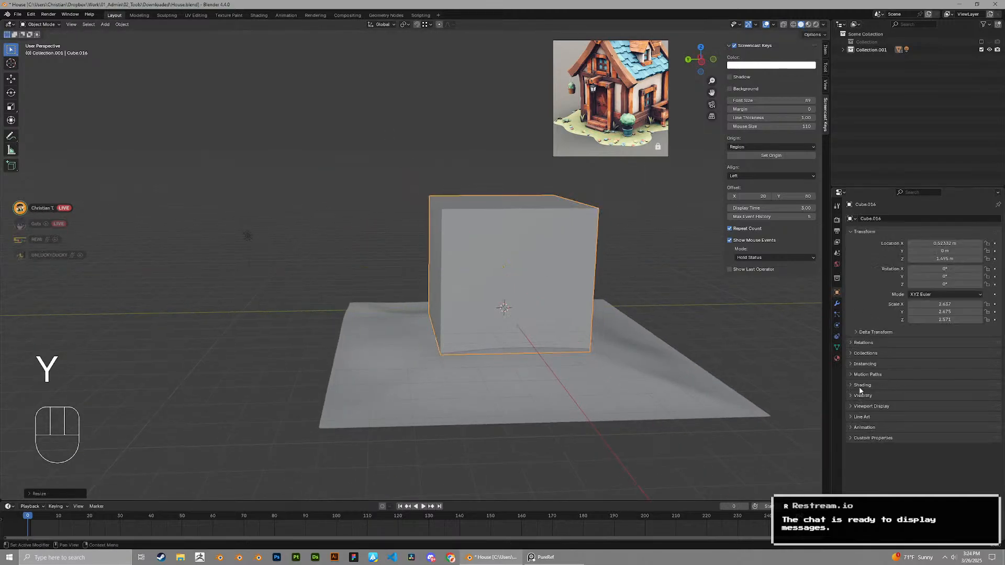
{"action": "left_click", "coordinate": [872, 407]}
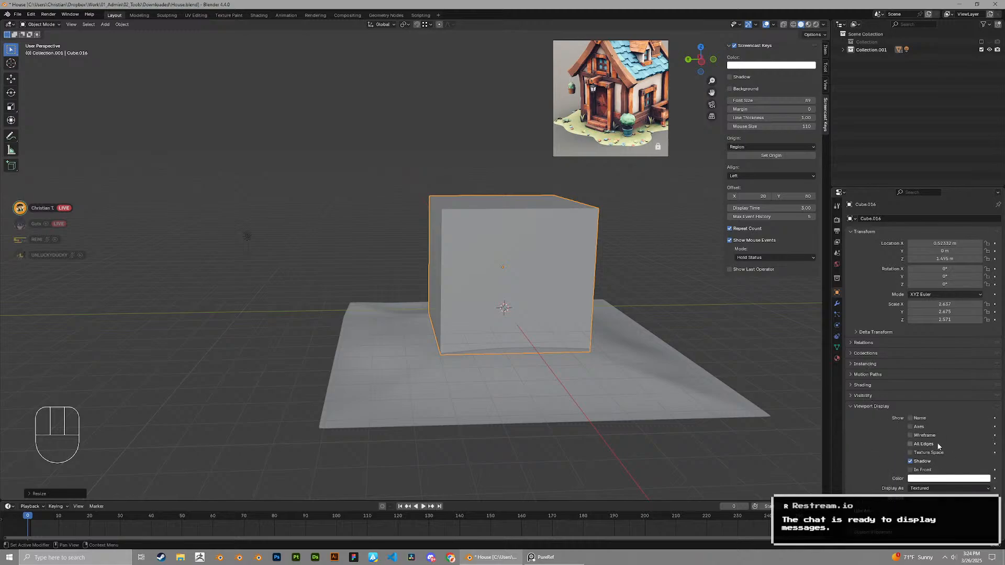
{"action": "left_click", "coordinate": [923, 506]}
{"action": "scroll", "coordinate": [609, 314], "scroll_direction": "up", "scroll_amount": 3}
{"action": "middle_click_drag", "start_coordinate": [601, 314], "coordinate": [717, 314]}
{"action": "key", "text": "g"}
{"action": "key", "text": "z"}
{"action": "left_click", "coordinate": [570, 361]}
{"action": "middle_click_drag", "start_coordinate": [570, 361], "coordinate": [675, 361]}
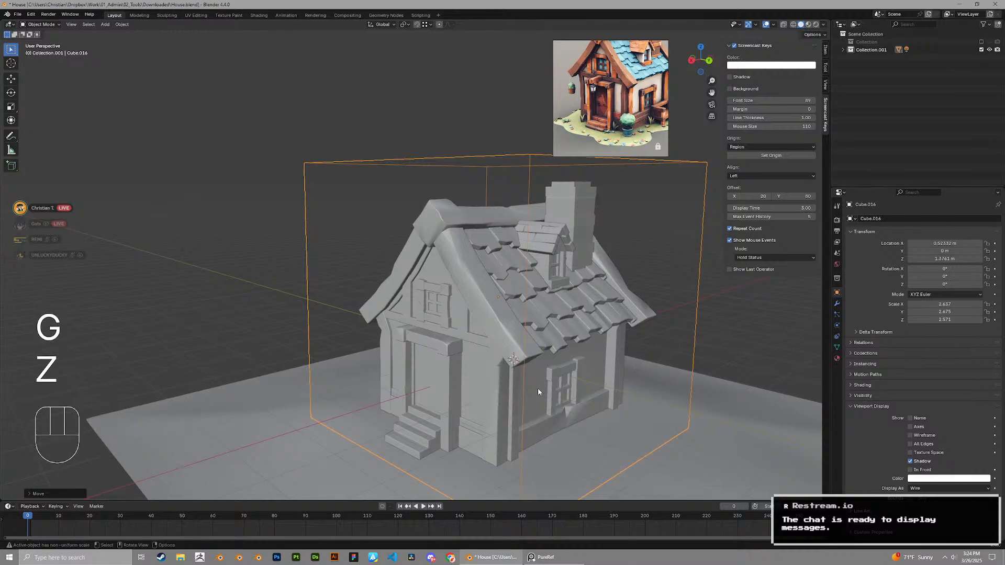
Add evenly spaced vertical loop cuts to the wire cube in both horizontal directions and save the file
{"action": "scroll", "coordinate": [537, 391], "scroll_direction": "down", "scroll_amount": 2}
{"action": "key", "text": "Tab"}
{"action": "key", "text": "ctrl+r"}
{"action": "scroll", "coordinate": [499, 201], "scroll_direction": "up", "scroll_amount": 2}
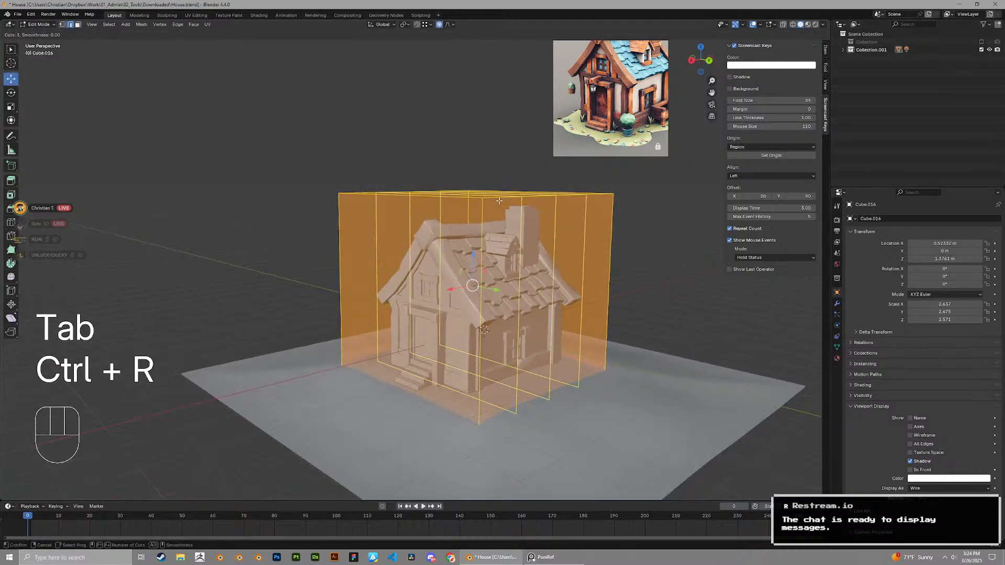
{"action": "scroll", "coordinate": [499, 201], "scroll_direction": "up", "scroll_amount": 1}
{"action": "left_click", "coordinate": [499, 201]}
{"action": "right_click", "coordinate": [498, 201]}
{"action": "key", "text": "ctrl+r"}
{"action": "scroll", "coordinate": [411, 198], "scroll_direction": "up", "scroll_amount": 3}
{"action": "left_click", "coordinate": [411, 197]}
{"action": "right_click", "coordinate": [411, 198]}
{"action": "key", "text": "Tab"}
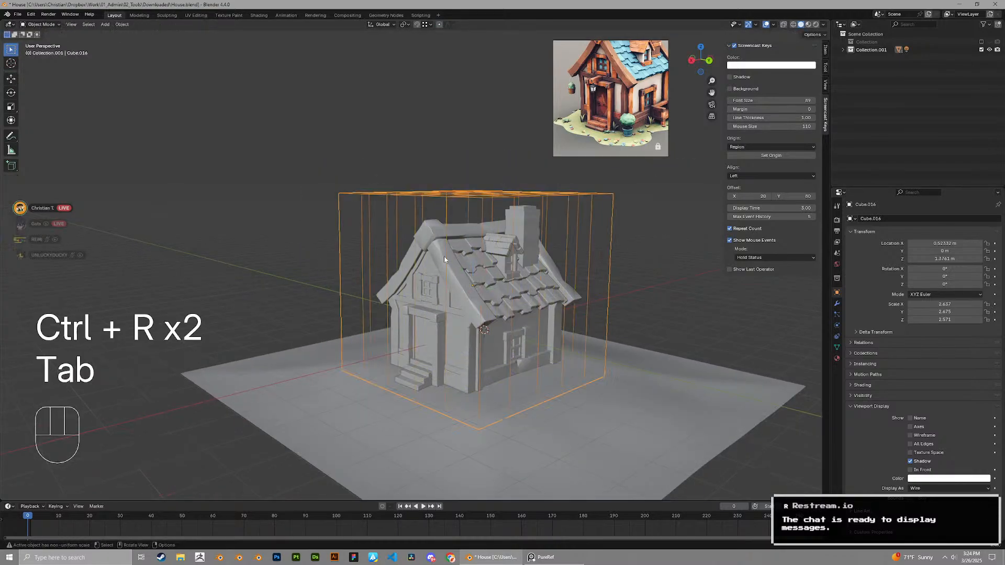
{"action": "middle_click_drag", "start_coordinate": [444, 256], "coordinate": [390, 241]}
{"action": "key", "text": "ctrl+s"}
Scale the wire cube down uniformly and add horizontal loop cuts across its height
{"action": "key", "text": "s"}
{"action": "left_click", "coordinate": [598, 334]}
{"action": "key", "text": "Tab"}
{"action": "key", "text": "ctrl+r"}
{"action": "left_click", "coordinate": [417, 253]}
{"action": "right_click", "coordinate": [416, 253]}
{"action": "key", "text": "Tab"}
Reposition the wire cage along Z, enlarge it slightly, and stretch it along Z to enclose the house's full height
{"action": "key", "text": "g"}
{"action": "key", "text": "z"}
{"action": "left_click", "coordinate": [510, 330]}
{"action": "key", "text": "s"}
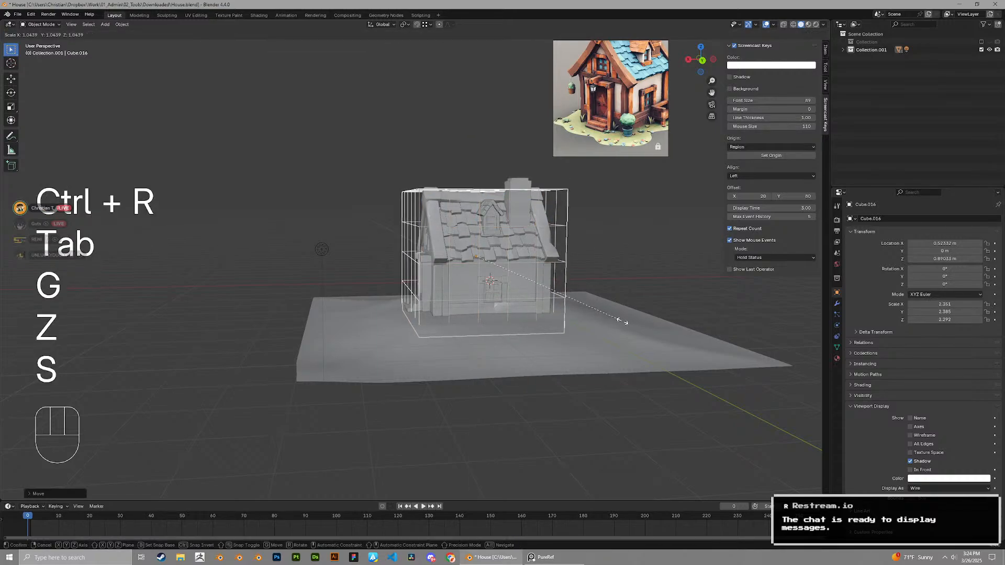
{"action": "left_click", "coordinate": [623, 322]}
{"action": "key", "text": "g"}
{"action": "key", "text": "z"}
{"action": "left_click", "coordinate": [594, 311]}
{"action": "key", "text": "s"}
{"action": "key", "text": "z"}
{"action": "left_click", "coordinate": [583, 277]}
{"action": "middle_click_drag", "start_coordinate": [581, 272], "coordinate": [556, 265]}
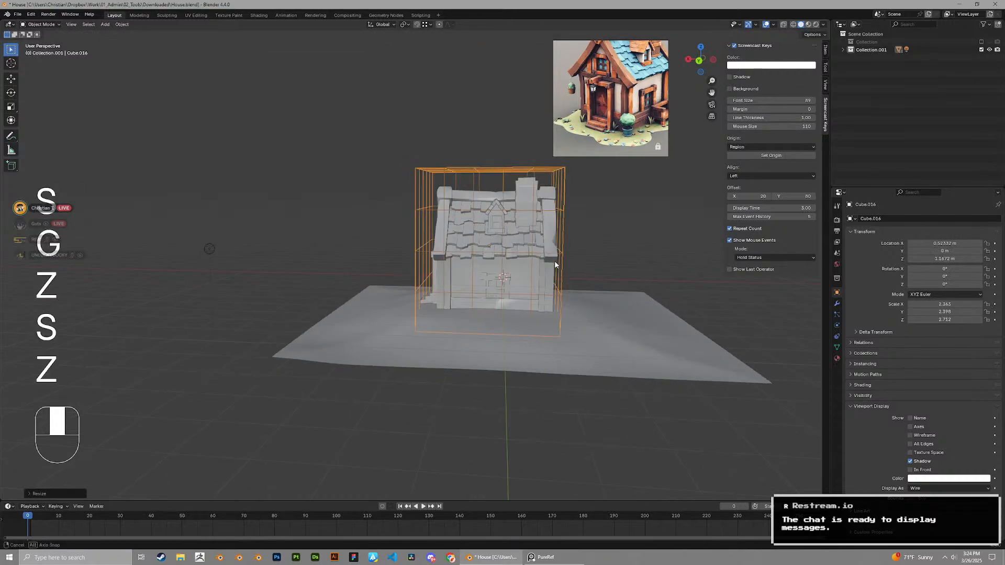
Widen the wire cage along X, apply its scale, and save the file
{"action": "key", "text": "s"}
{"action": "key", "text": "x"}
{"action": "left_click", "coordinate": [615, 281]}
{"action": "key", "text": "ctrl+a"}
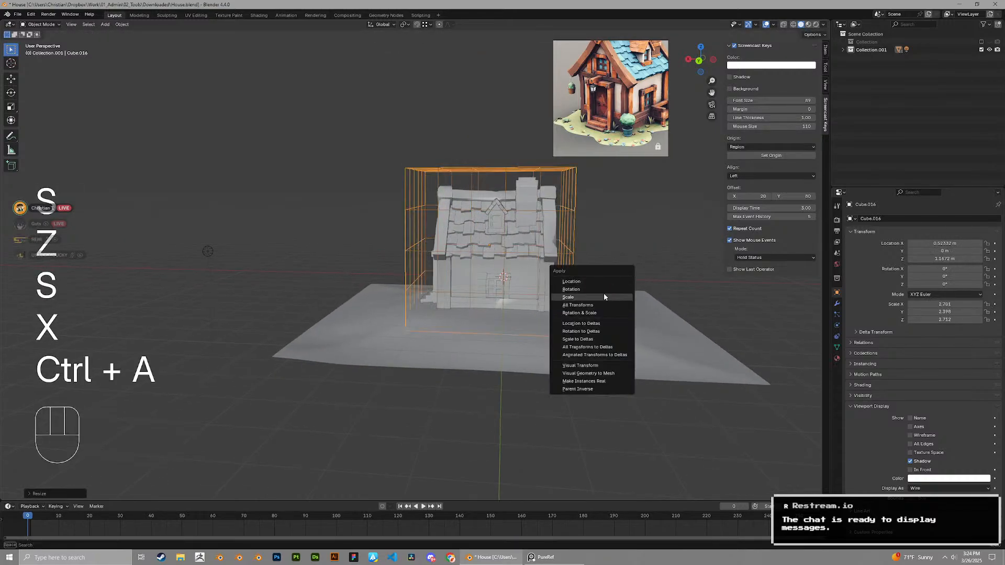
{"action": "left_click", "coordinate": [603, 297]}
{"action": "key", "text": "ctrl+s"}
{"action": "middle_click_drag", "start_coordinate": [475, 277], "coordinate": [360, 154]}
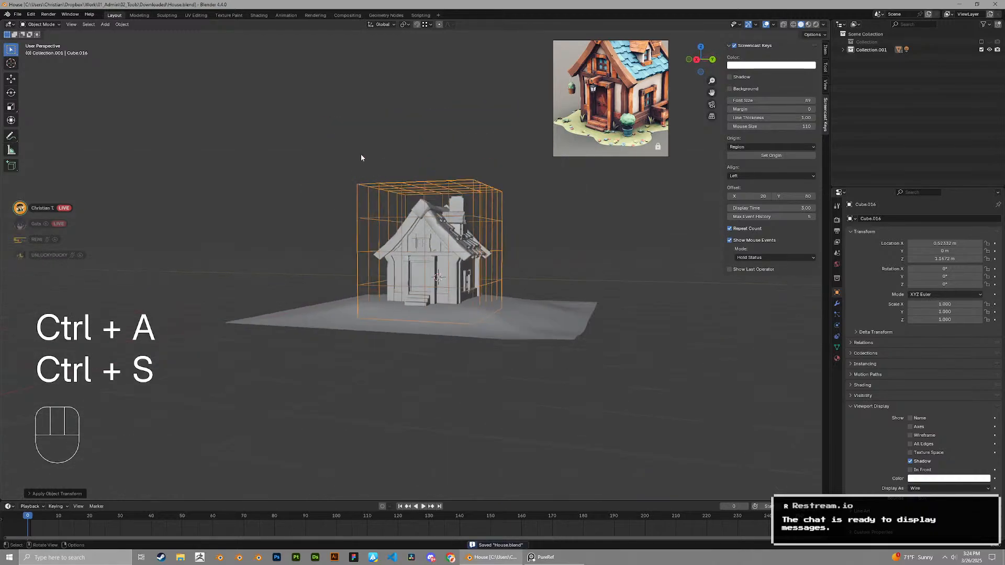
Hide the wire cage around the house
{"action": "scroll", "coordinate": [361, 155], "scroll_direction": "up", "scroll_amount": 3}
{"action": "left_click_drag", "start_coordinate": [300, 117], "coordinate": [535, 313]}
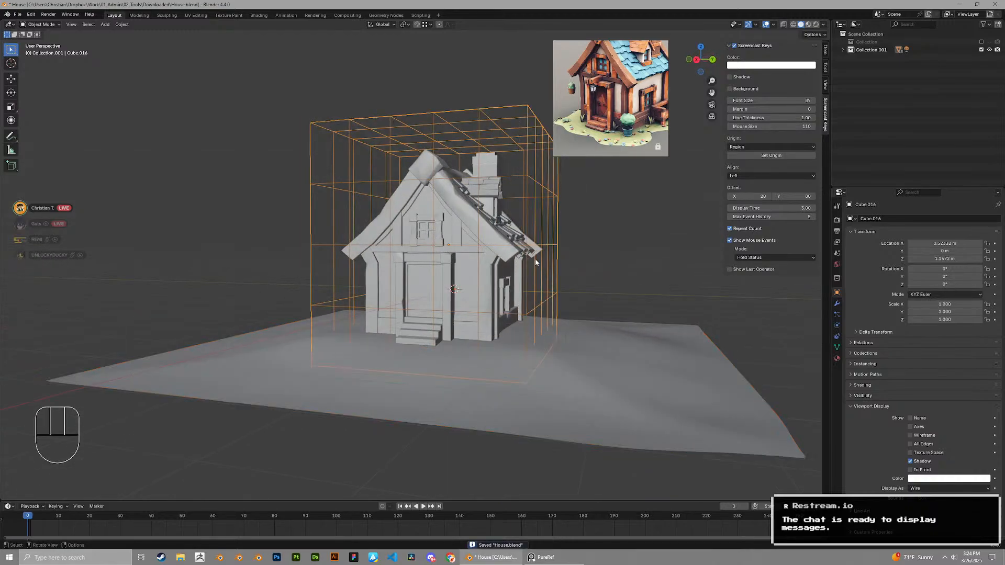
{"action": "middle_click_drag", "start_coordinate": [537, 256], "coordinate": [565, 236]}
{"action": "key", "text": "h"}
{"action": "scroll", "coordinate": [535, 232], "scroll_direction": "down", "scroll_amount": 4}
Select all house parts without the ground plane and convert them to meshes
{"action": "left_click_drag", "start_coordinate": [334, 169], "coordinate": [477, 292]}
{"action": "middle_click_drag", "start_coordinate": [477, 292], "coordinate": [494, 320]}
{"action": "left_click", "coordinate": [457, 253], "text": "shift"}
{"action": "left_click", "coordinate": [457, 253], "text": "shift"}
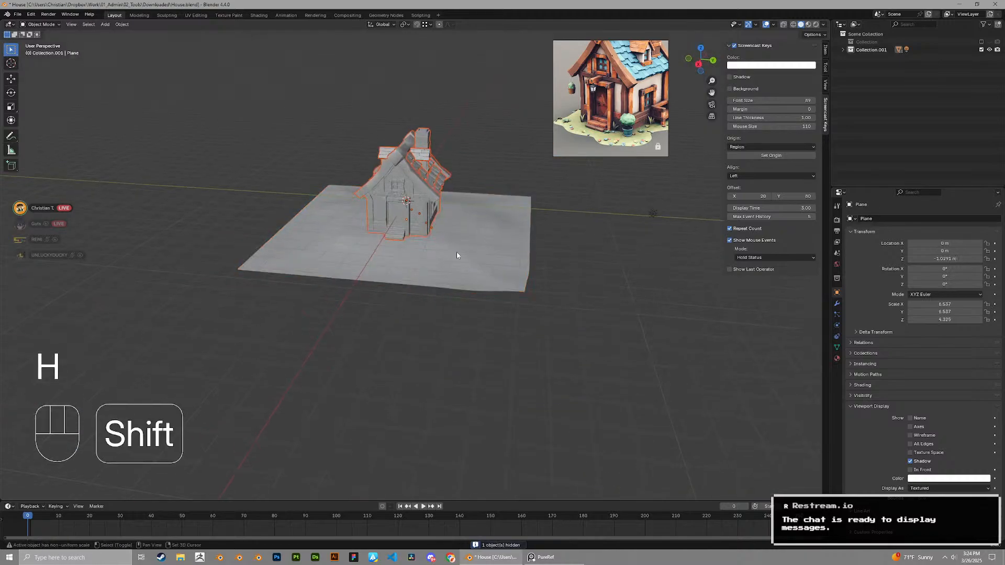
{"action": "middle_click_drag", "start_coordinate": [456, 254], "coordinate": [477, 319], "text": "shift"}
{"action": "right_click", "coordinate": [477, 318]}
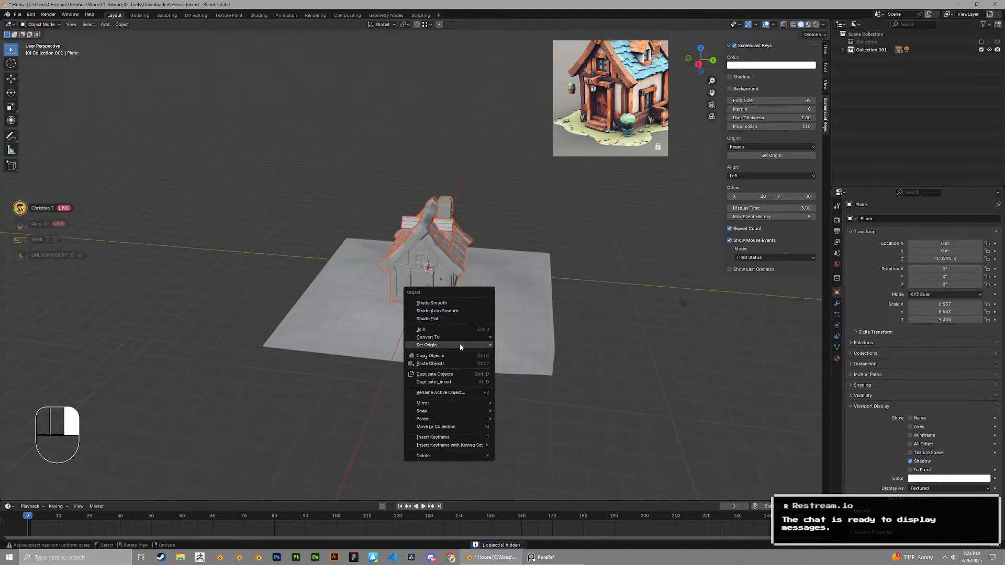
{"action": "mouse_move", "coordinate": [451, 338]}
{"action": "left_click", "coordinate": [525, 338]}
{"action": "scroll", "coordinate": [490, 277], "scroll_direction": "up", "scroll_amount": 5}
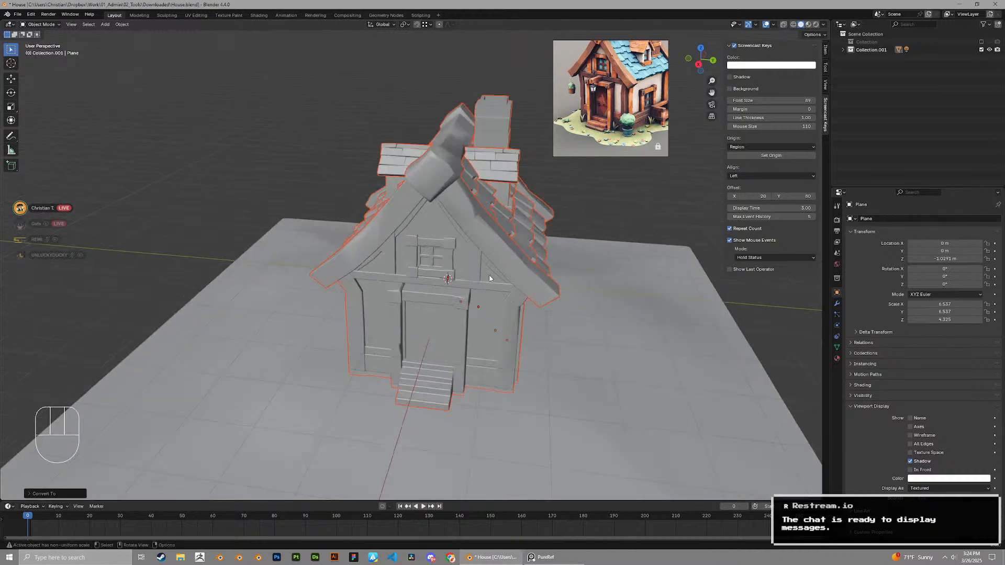
Try to join the selected house parts into one object
{"action": "mouse_move", "coordinate": [490, 277]}
{"action": "middle_mouse_down"}
{"action": "mouse_move", "coordinate": [475, 256]}
{"action": "mouse_move", "coordinate": [501, 274]}
{"action": "middle_mouse_up"}
{"action": "key", "text": "g"}
{"action": "right_click", "coordinate": [542, 272]}
{"action": "right_click", "coordinate": [542, 272]}
{"action": "left_click", "coordinate": [517, 261]}
{"action": "key", "text": "g"}
{"action": "right_click", "coordinate": [629, 299]}
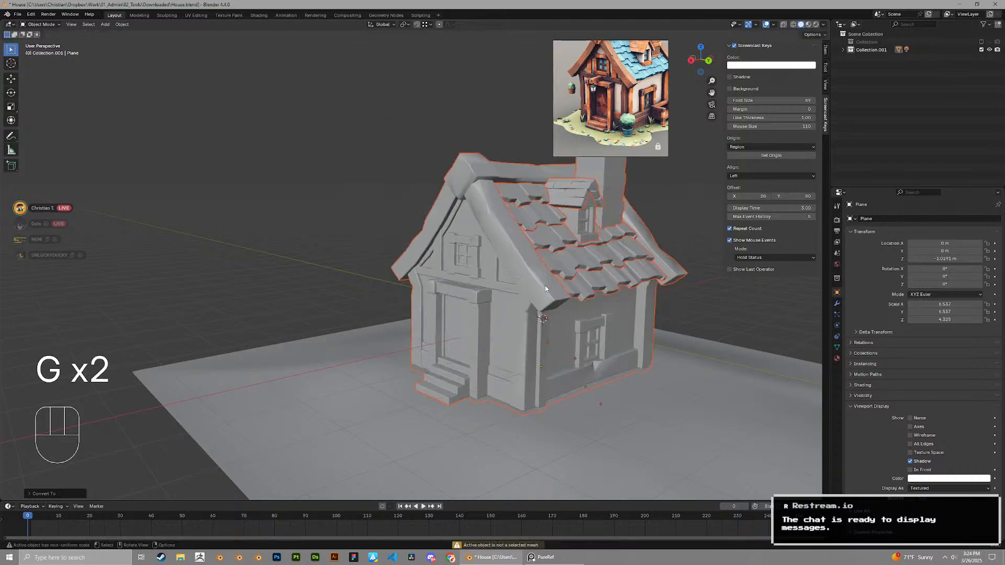
Inspect individual converted house parts in edit mode and check their modifier settings
{"action": "left_click", "coordinate": [631, 294]}
{"action": "key", "text": "Tab"}
{"action": "middle_click_drag", "start_coordinate": [630, 293], "coordinate": [509, 277]}
{"action": "key", "text": "Tab"}
{"action": "left_click", "coordinate": [582, 279]}
{"action": "key", "text": "Tab"}
{"action": "key", "text": "Tab"}
{"action": "scroll", "coordinate": [595, 276], "scroll_direction": "down", "scroll_amount": 1}
{"action": "left_click", "coordinate": [837, 303]}
Select all the house parts and join them into a single object, leaving out the ground plane
{"action": "scroll", "coordinate": [508, 277], "scroll_direction": "down", "scroll_amount": 1}
{"action": "left_click_drag", "start_coordinate": [300, 192], "coordinate": [487, 326]}
{"action": "right_click", "coordinate": [481, 319]}
{"action": "left_click", "coordinate": [477, 319]}
{"action": "key", "text": "g"}
{"action": "right_click", "coordinate": [400, 287]}
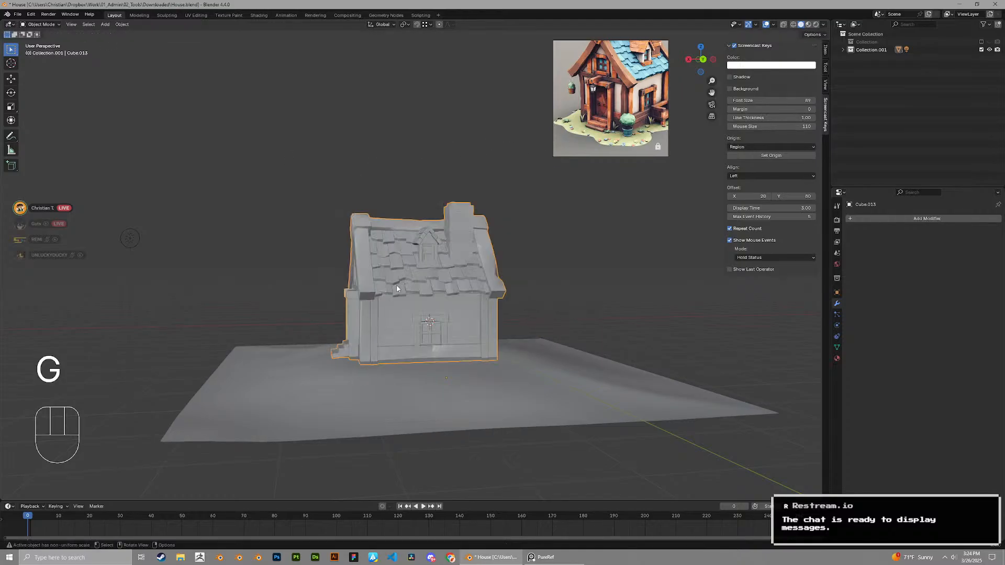
Inspect the joined house mesh in edit mode, return to object mode, and save the file
{"action": "key", "text": "Tab"}
{"action": "scroll", "coordinate": [399, 286], "scroll_direction": "up", "scroll_amount": 3}
{"action": "middle_click_drag", "start_coordinate": [398, 286], "coordinate": [440, 297]}
{"action": "scroll", "coordinate": [415, 282], "scroll_direction": "up", "scroll_amount": 4}
{"action": "middle_click_drag", "start_coordinate": [366, 267], "coordinate": [497, 244]}
{"action": "scroll", "coordinate": [497, 243], "scroll_direction": "down", "scroll_amount": 4}
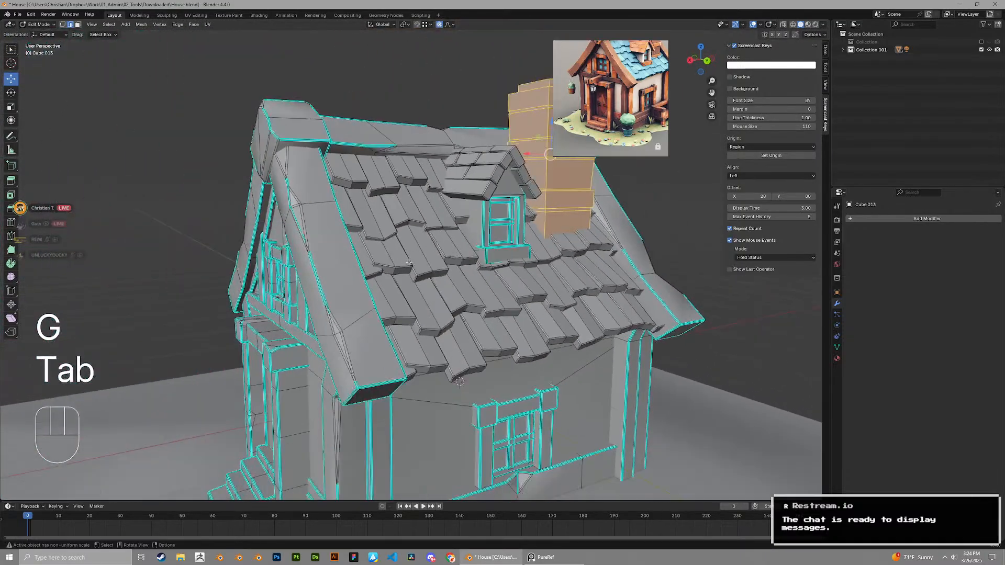
{"action": "scroll", "coordinate": [576, 251], "scroll_direction": "up", "scroll_amount": 3}
{"action": "middle_click_drag", "start_coordinate": [627, 257], "coordinate": [409, 331]}
{"action": "scroll", "coordinate": [539, 272], "scroll_direction": "down", "scroll_amount": 4}
{"action": "scroll", "coordinate": [399, 294], "scroll_direction": "down", "scroll_amount": 4}
{"action": "key", "text": "Tab"}
{"action": "scroll", "coordinate": [409, 332], "scroll_direction": "up", "scroll_amount": 2}
{"action": "key", "text": "ctrl+s"}
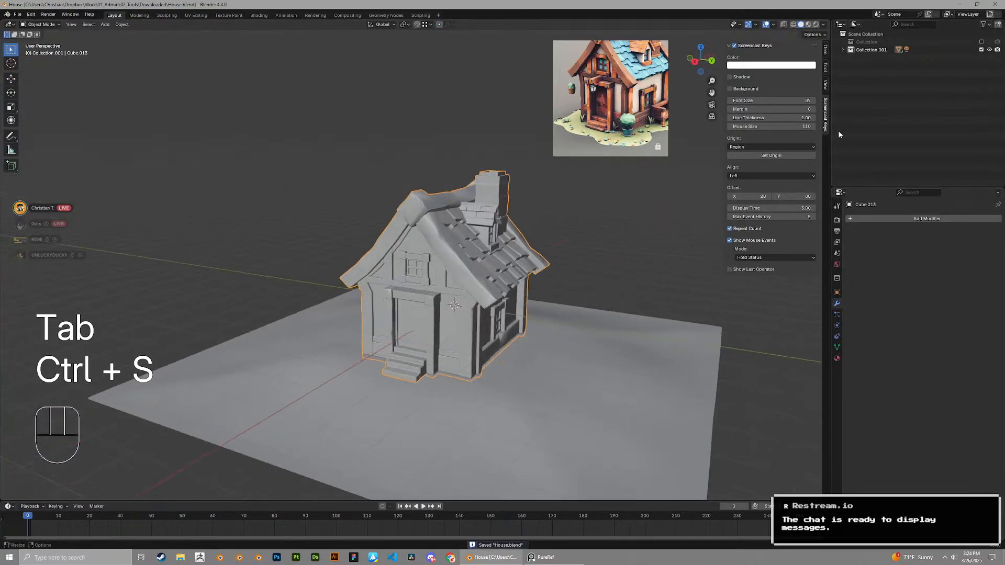
Unhide the wire cage and make it the active selection
{"action": "left_click", "coordinate": [989, 66]}
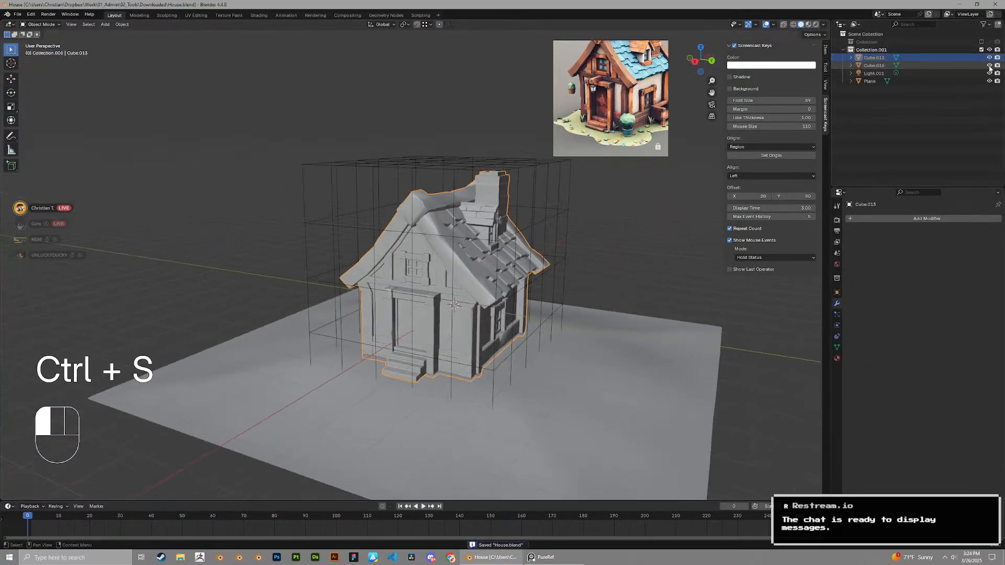
{"action": "left_click", "coordinate": [527, 185]}
{"action": "left_click", "coordinate": [877, 221]}
{"action": "left_click", "coordinate": [492, 232]}
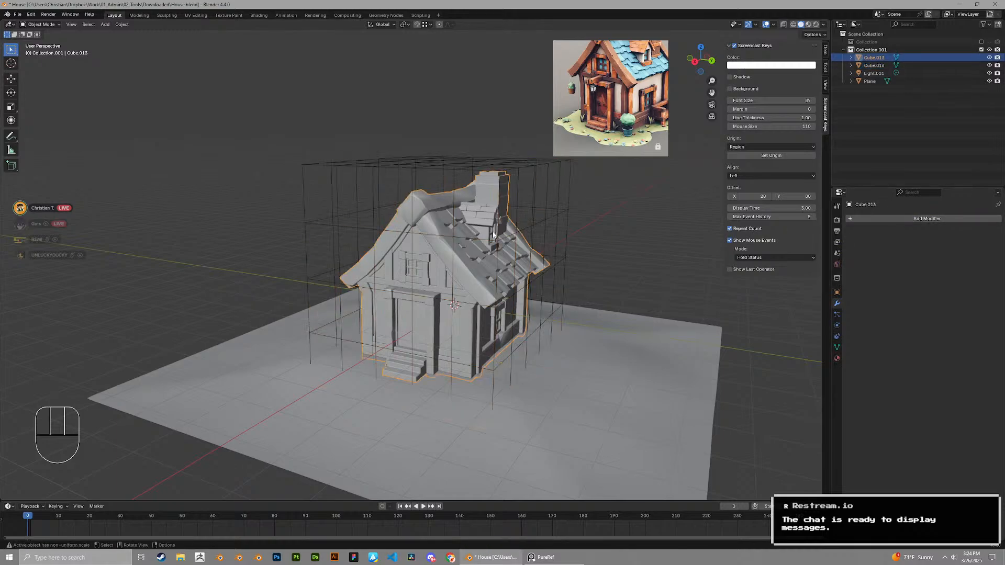
{"action": "left_click", "coordinate": [884, 220]}
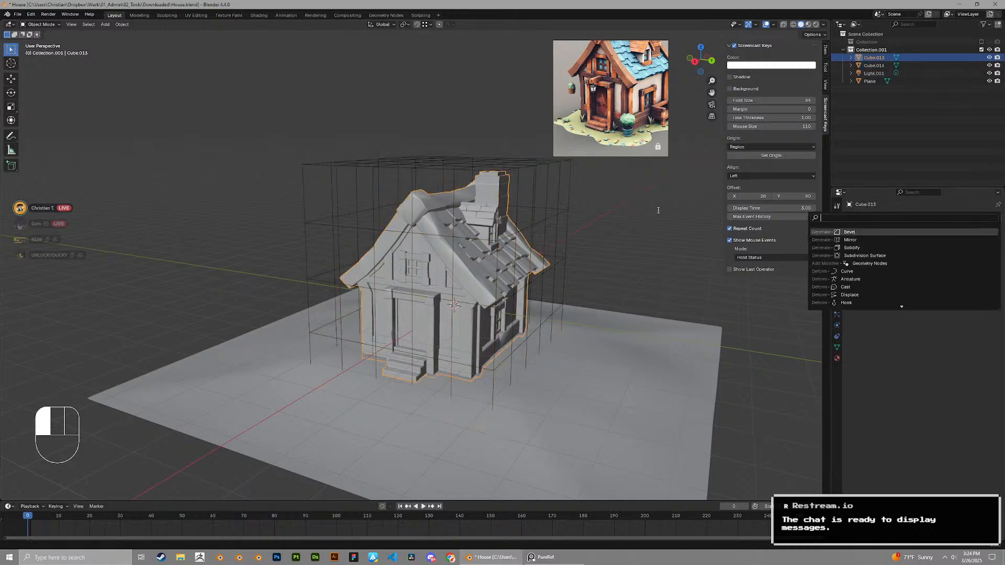
{"action": "left_click", "coordinate": [474, 163]}
Add a Warp modifier to the wire cage
{"action": "left_click", "coordinate": [866, 215]}
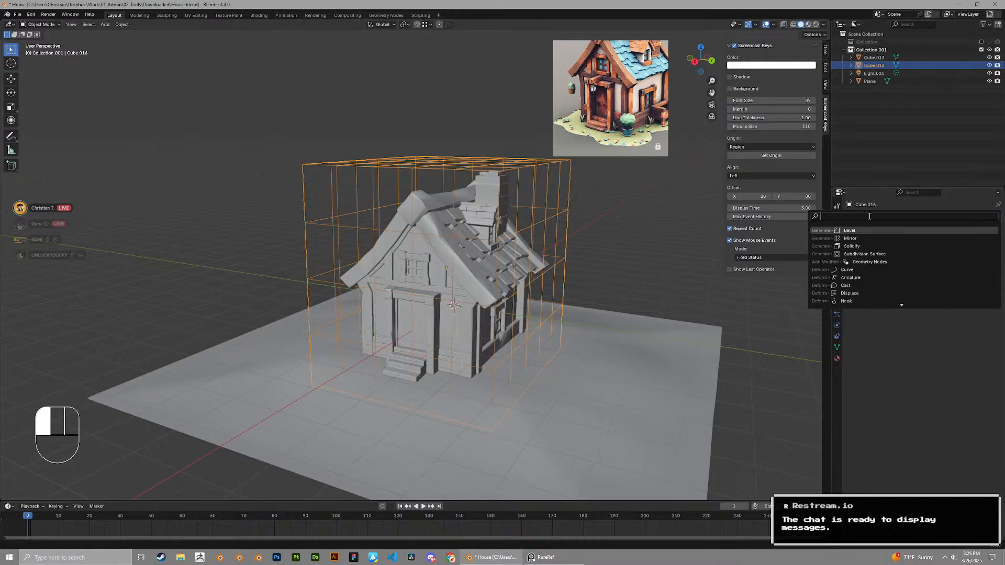
{"action": "left_click", "coordinate": [906, 360]}
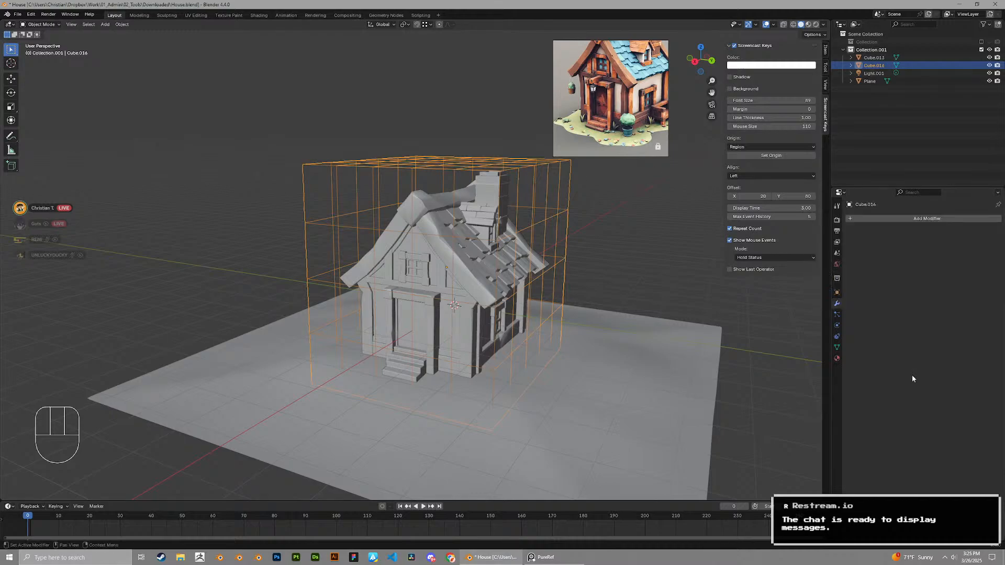
{"action": "left_click", "coordinate": [906, 219]}
{"action": "left_click", "coordinate": [886, 219]}
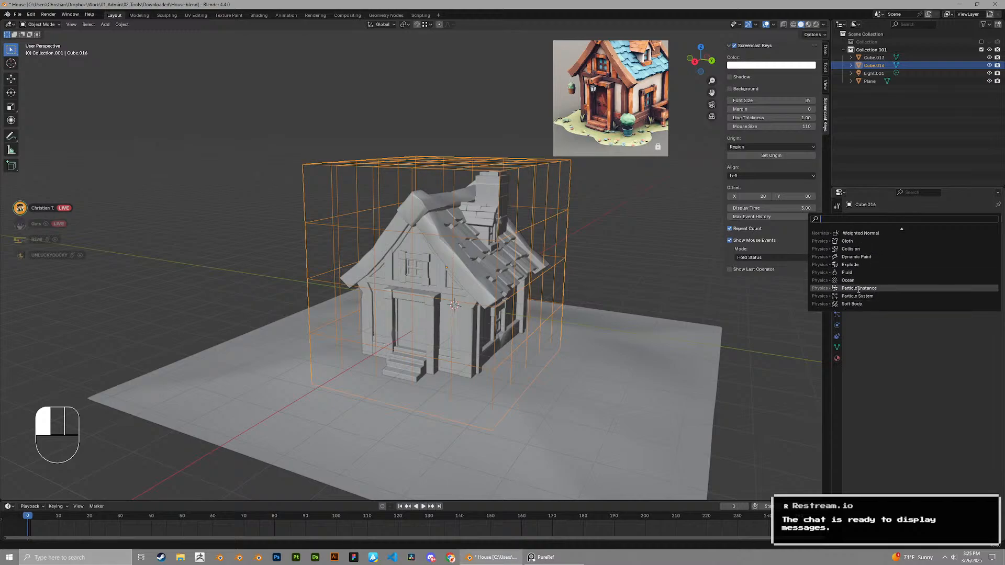
{"action": "scroll", "coordinate": [851, 289], "scroll_direction": "up", "scroll_amount": 12}
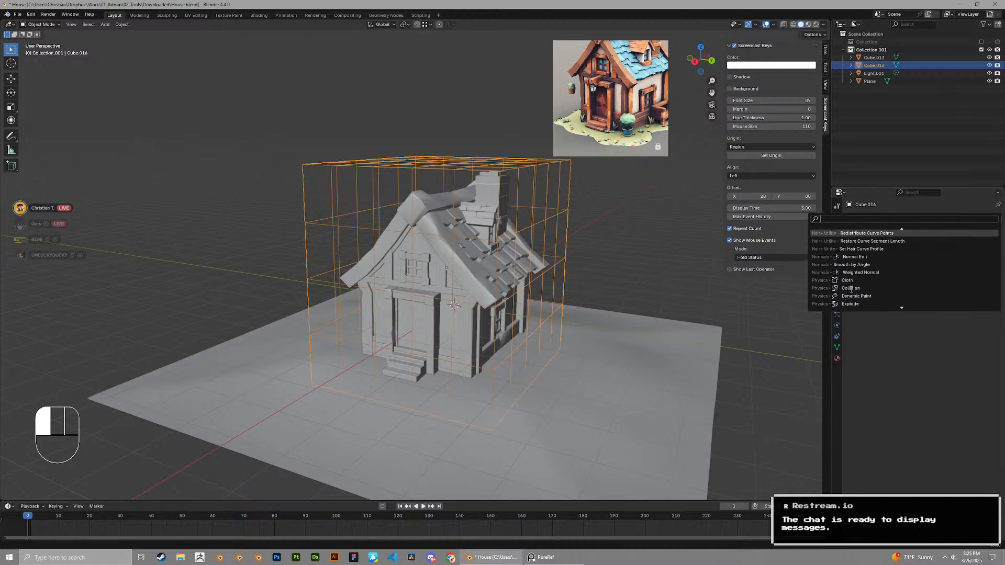
{"action": "scroll", "coordinate": [852, 289], "scroll_direction": "up", "scroll_amount": 10}
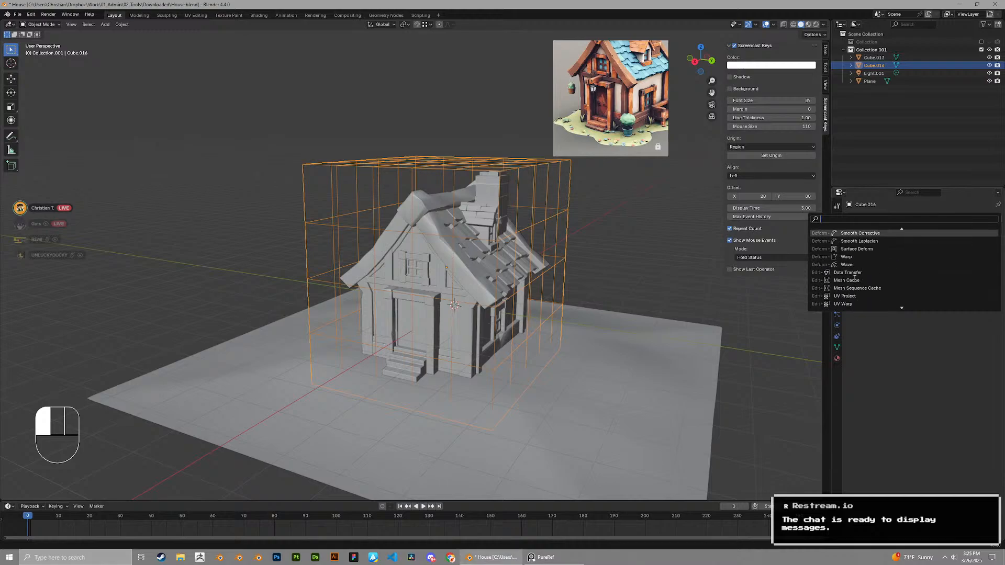
{"action": "left_click", "coordinate": [857, 257]}
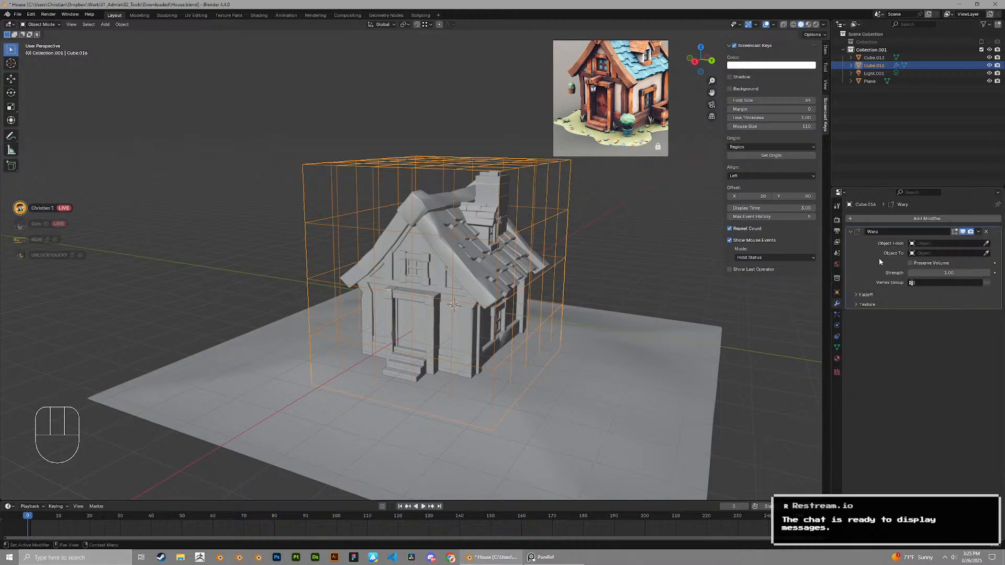
Set the joined house as the Warp modifier's source object, and remove the modifier from the wire cage
{"action": "left_click", "coordinate": [987, 243]}
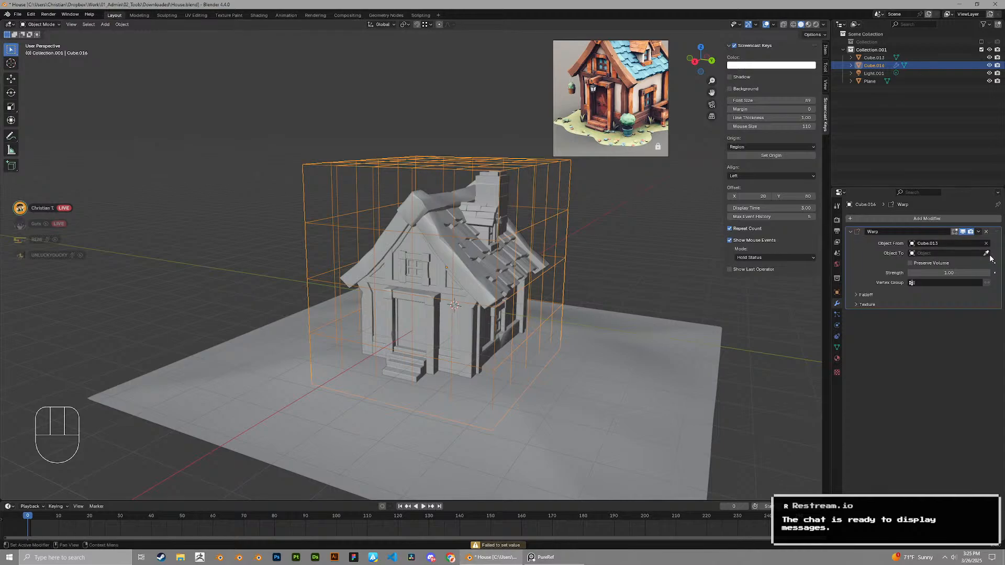
{"action": "scroll", "coordinate": [367, 159], "scroll_direction": "up", "scroll_amount": 2}
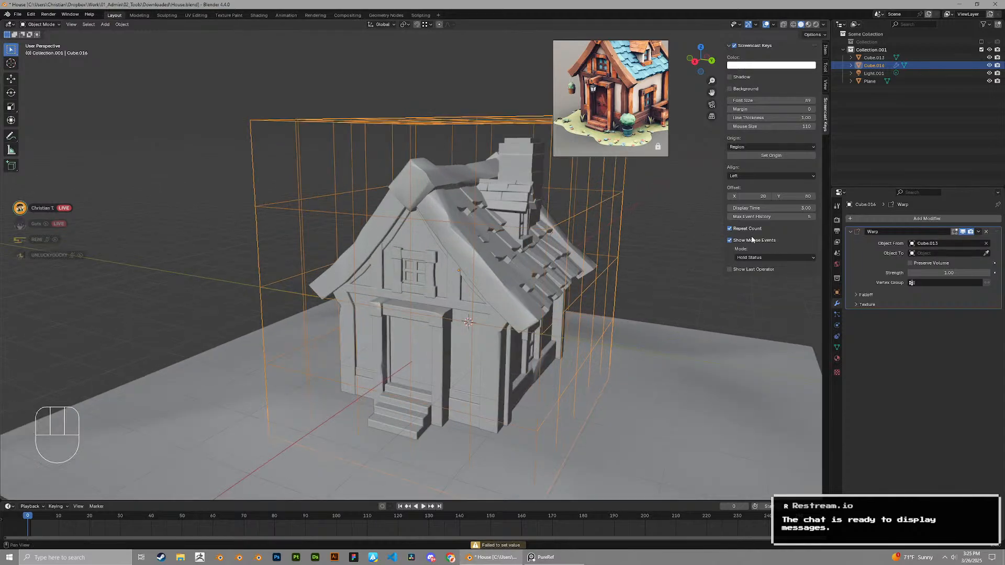
{"action": "left_click", "coordinate": [987, 233]}
Try a Warp modifier on the joined house with the wire cage as both source and target object, and discard it
{"action": "scroll", "coordinate": [523, 262], "scroll_direction": "up", "scroll_amount": 2}
{"action": "left_click", "coordinate": [523, 262]}
{"action": "left_click", "coordinate": [908, 218]}
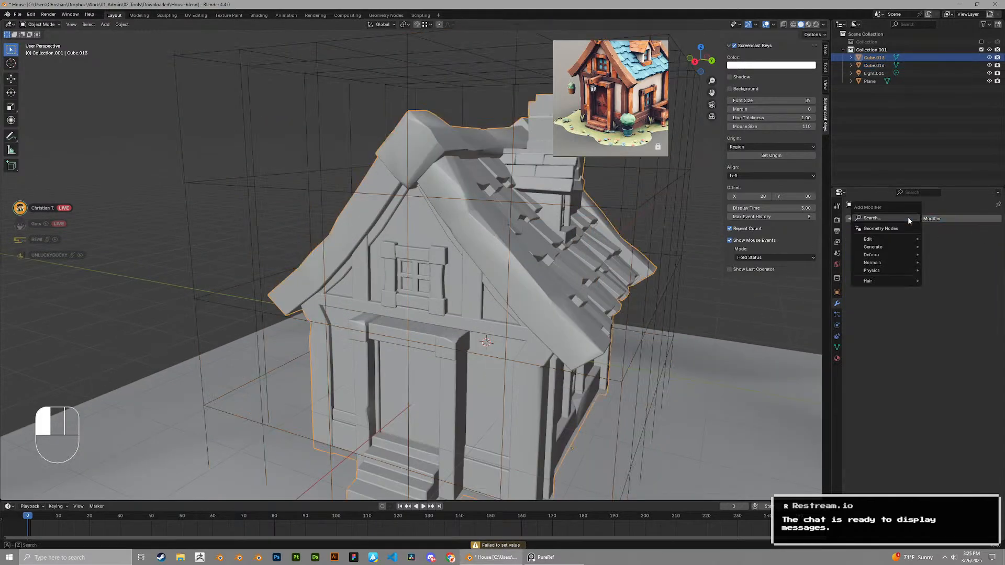
{"action": "left_click", "coordinate": [908, 219]}
{"action": "key", "text": "Return"}
{"action": "scroll", "coordinate": [695, 254], "scroll_direction": "down", "scroll_amount": 5}
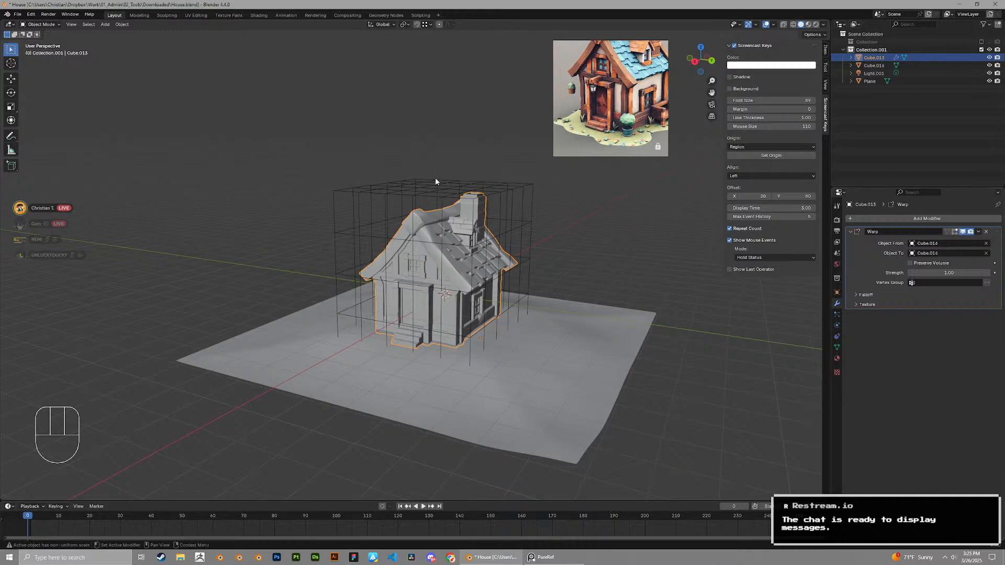
{"action": "key", "text": "ctrl+z"}
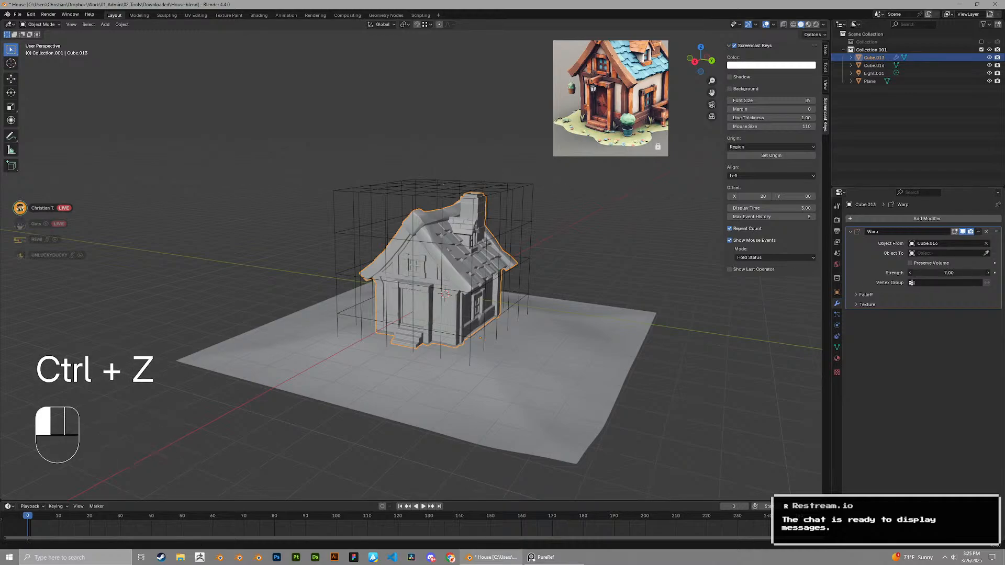
{"action": "key", "text": "ctrl+z"}
{"action": "left_click", "coordinate": [963, 221]}
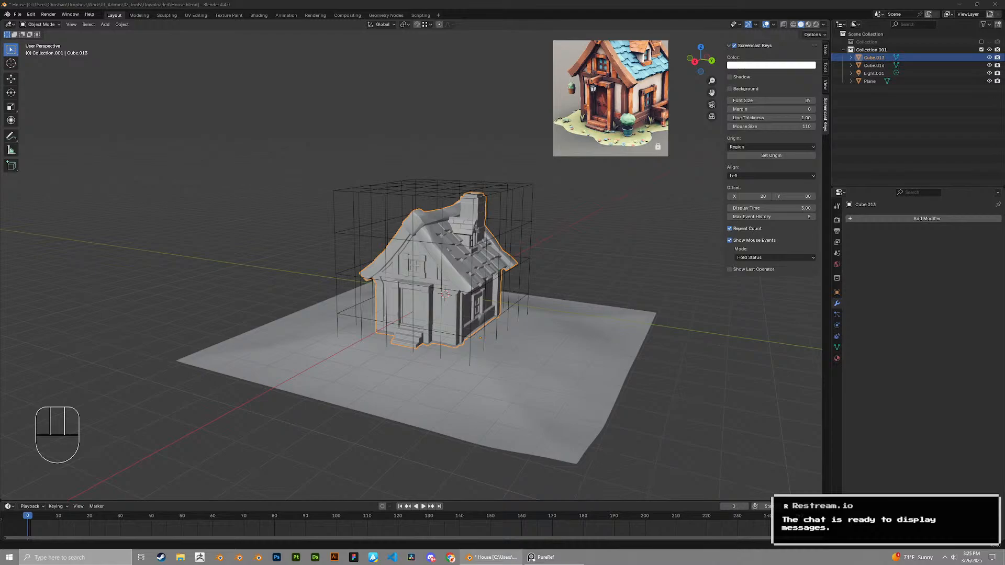
Try a new Warp modifier on the wire cage and remove it
{"action": "scroll", "coordinate": [657, 255], "scroll_direction": "up", "scroll_amount": 2}
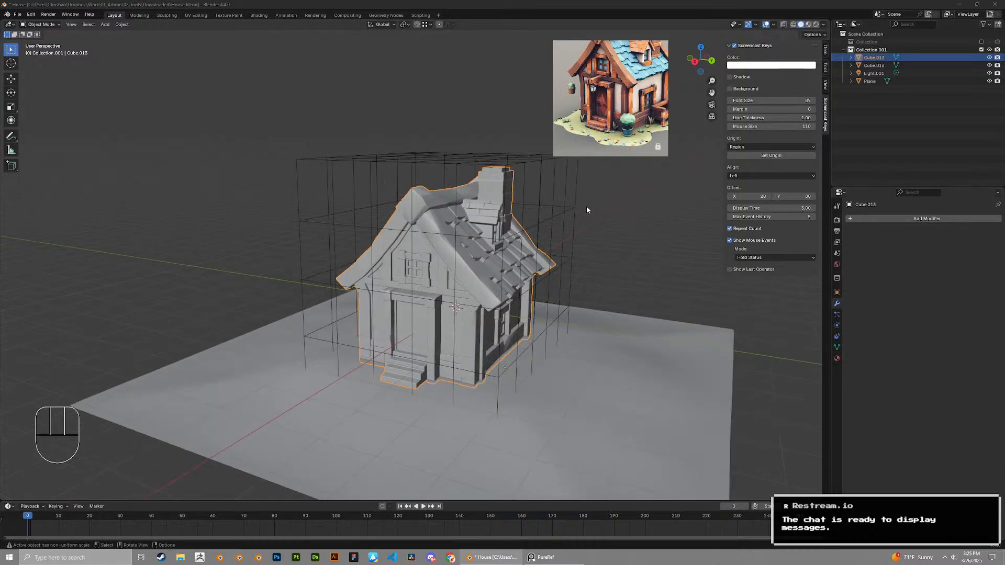
{"action": "left_click", "coordinate": [586, 206]}
{"action": "left_click", "coordinate": [580, 207]}
{"action": "left_click", "coordinate": [916, 220]}
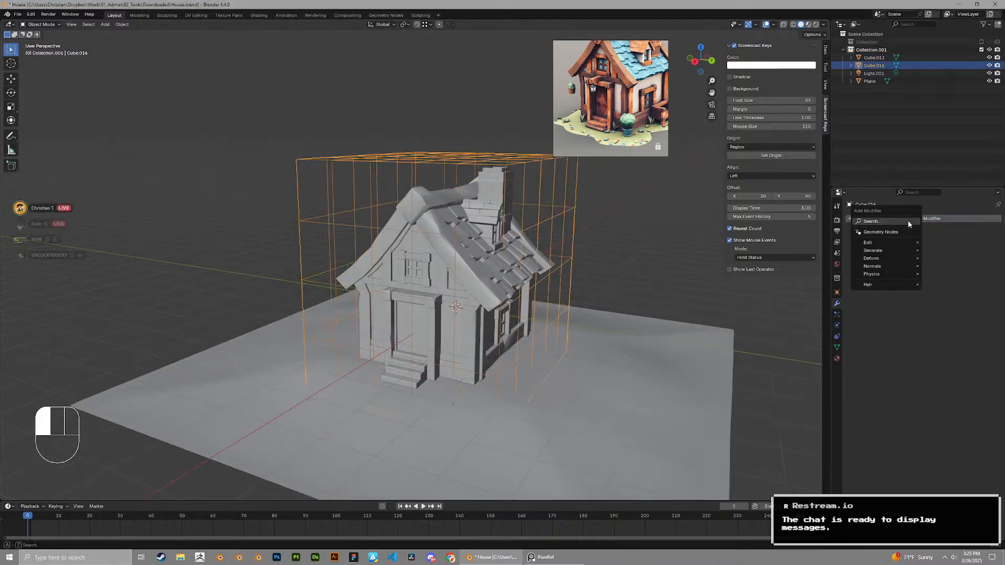
{"action": "type", "text": "wa"}
{"action": "left_click", "coordinate": [884, 242]}
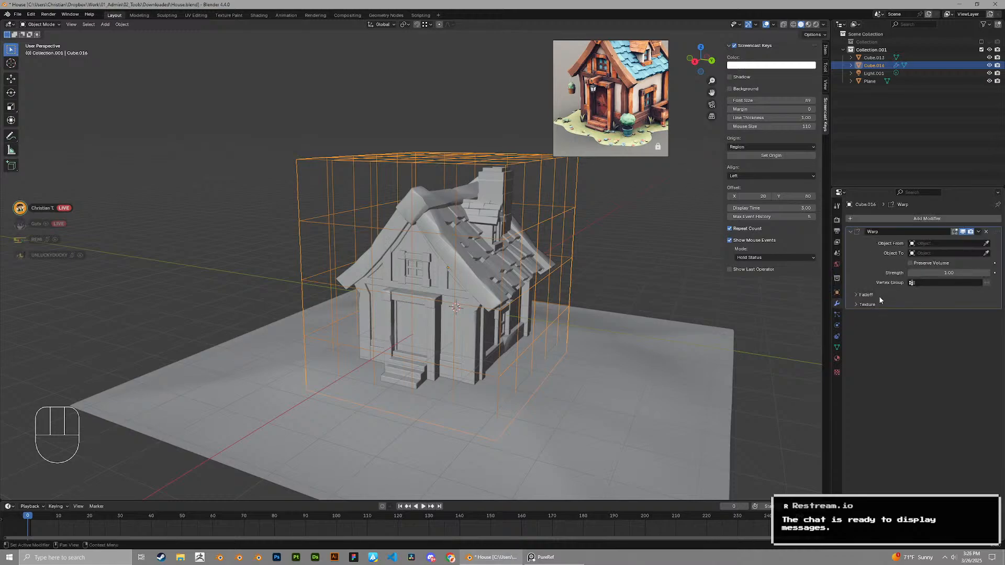
{"action": "left_click", "coordinate": [986, 232]}
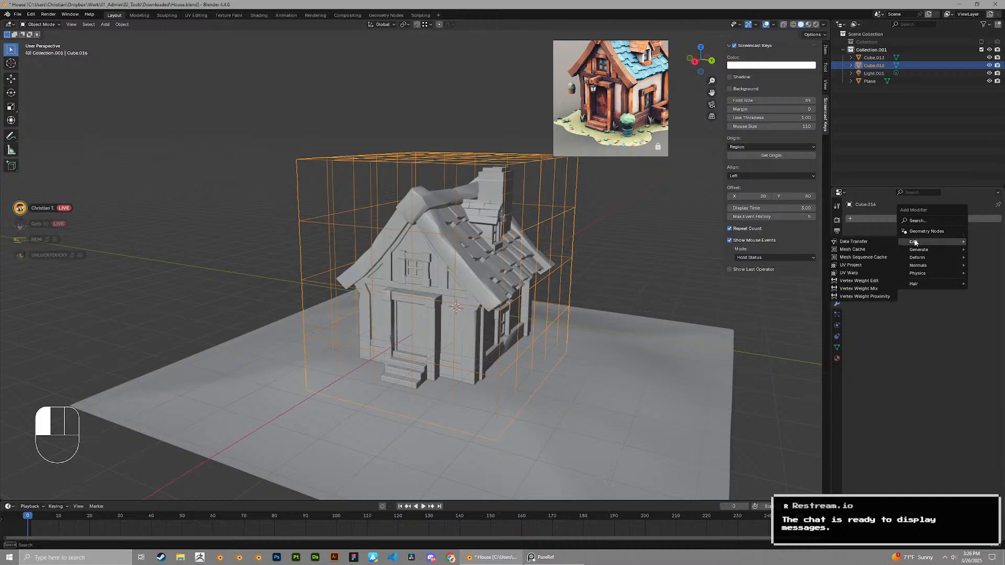
Try a Mesh Deform modifier on the wire cage and remove it
{"action": "mouse_move", "coordinate": [921, 251]}
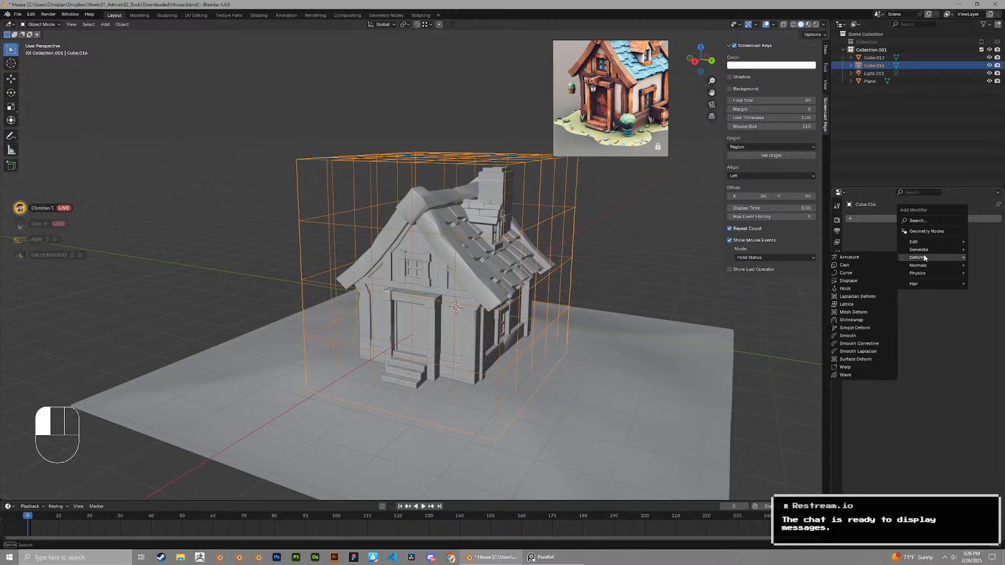
{"action": "left_click", "coordinate": [863, 312]}
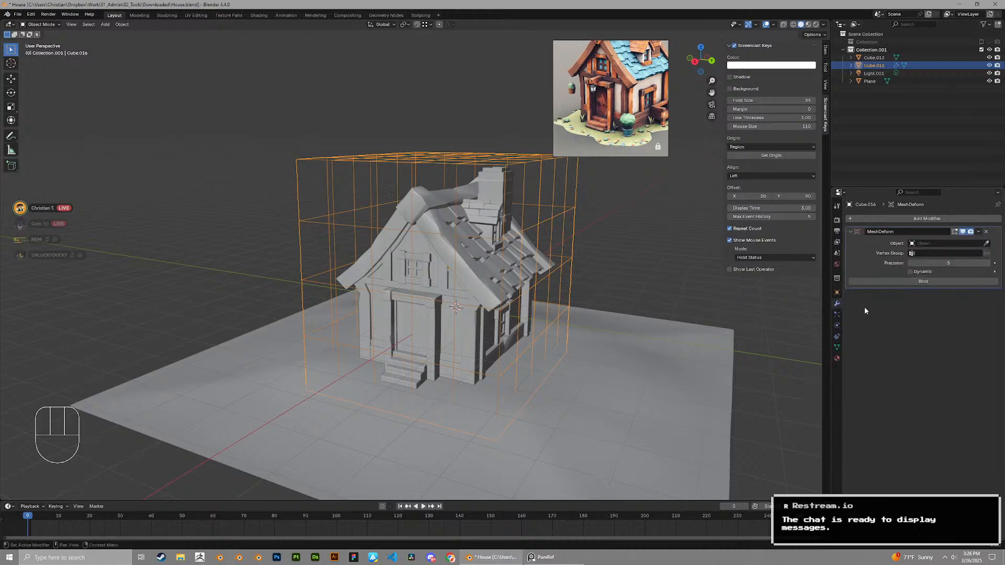
{"action": "left_click", "coordinate": [988, 234]}
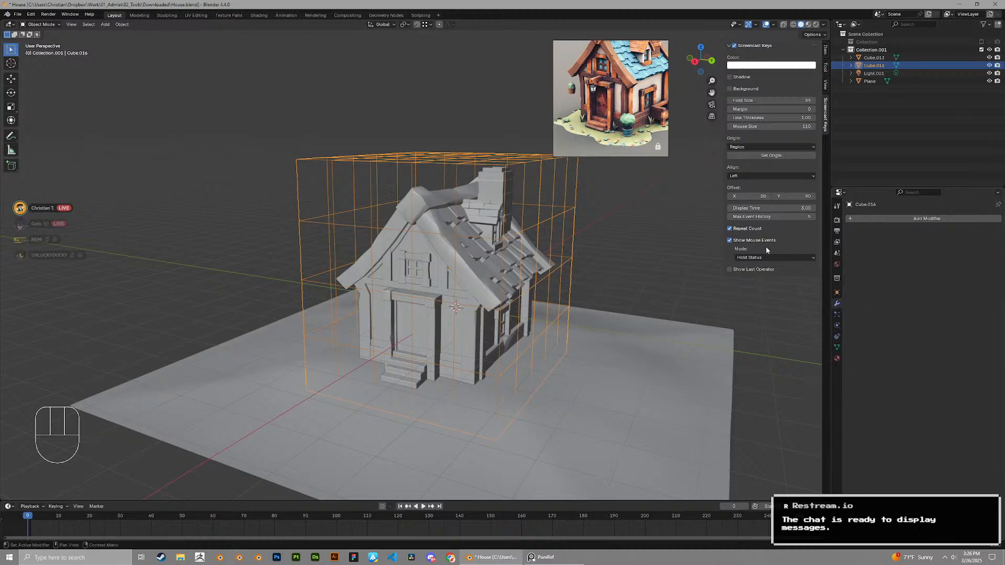
Add a Mesh Deform modifier to the joined house, with the wire cage as its object, and bind it
{"action": "left_click", "coordinate": [524, 236]}
{"action": "left_click", "coordinate": [919, 220]}
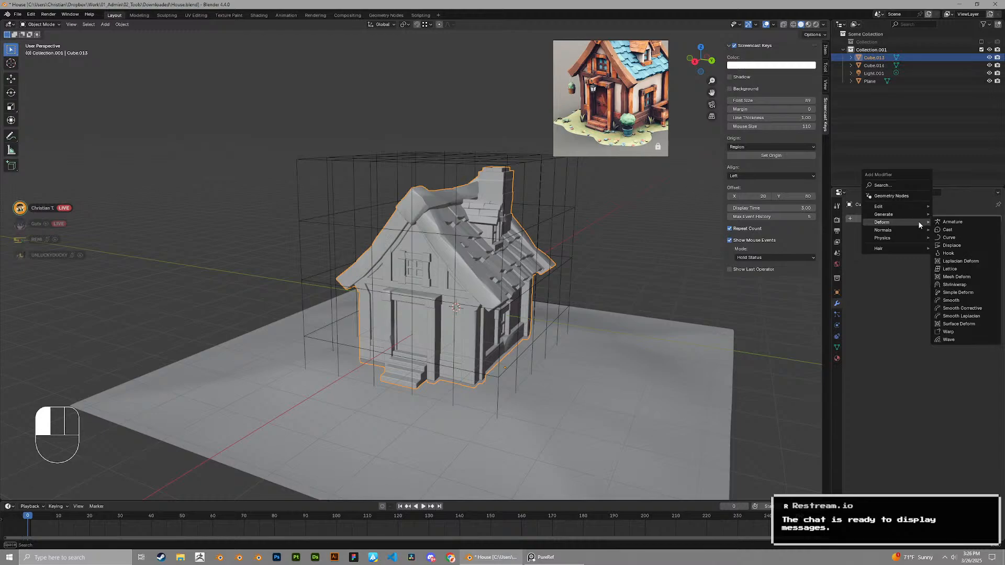
{"action": "left_click", "coordinate": [886, 186]}
{"action": "type", "text": "mesh"}
{"action": "key", "text": "Down"}
{"action": "key", "text": "Return"}
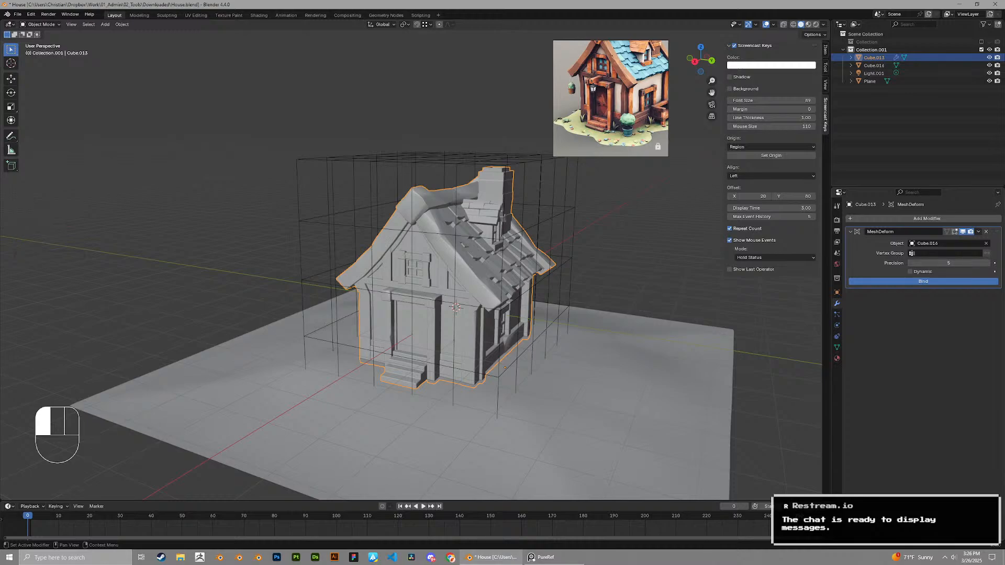
{"action": "left_click", "coordinate": [707, 327]}
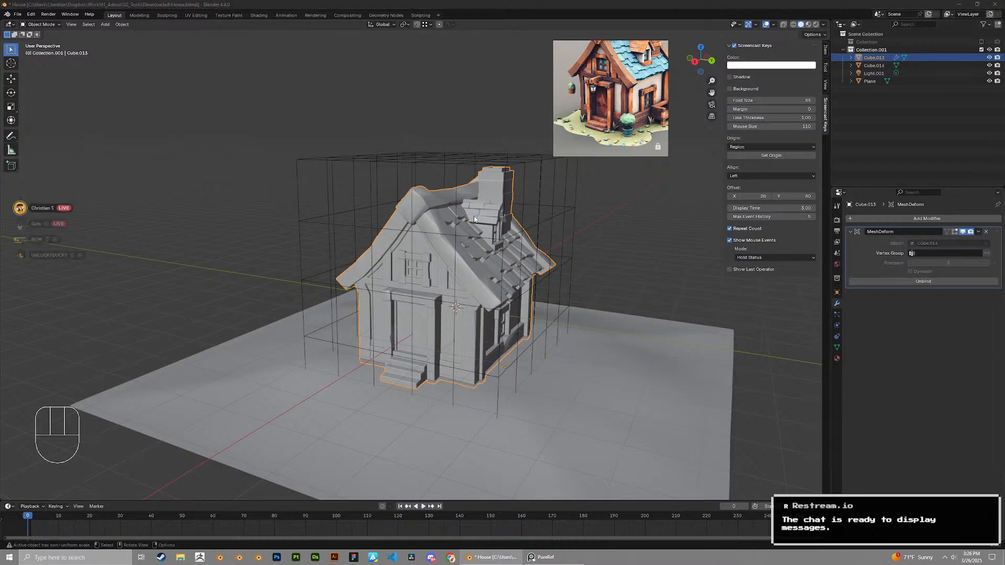
Select the wire cage and enter edit mode
{"action": "scroll", "coordinate": [468, 225], "scroll_direction": "down", "scroll_amount": 3}
{"action": "left_click", "coordinate": [446, 189]}
{"action": "scroll", "coordinate": [444, 189], "scroll_direction": "up", "scroll_amount": 2}
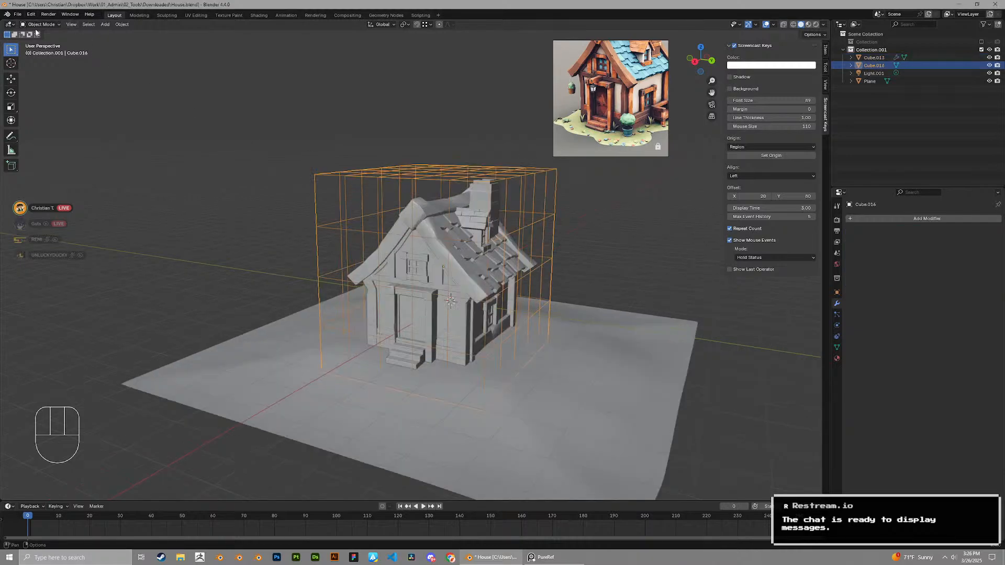
{"action": "key", "text": "Tab"}
{"action": "middle_click_drag", "start_coordinate": [449, 170], "coordinate": [432, 166]}
Try moving the cage's edge loops and a top vertex with proportional editing, cancelling each move
{"action": "key", "text": "g"}
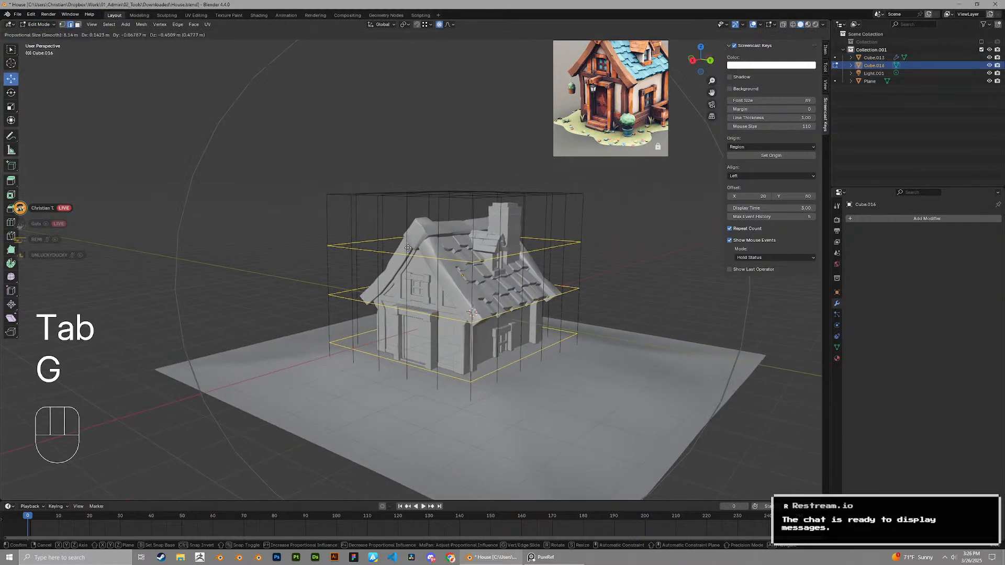
{"action": "right_click", "coordinate": [504, 246]}
{"action": "key", "text": "1"}
{"action": "key", "text": "g"}
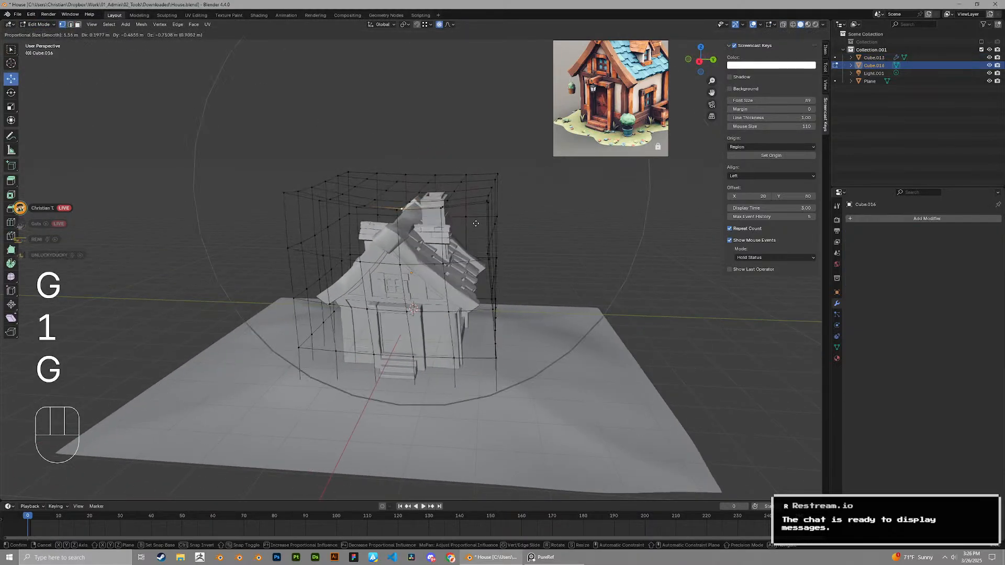
{"action": "middle_click_drag", "start_coordinate": [492, 241], "coordinate": [403, 238]}
{"action": "mouse_move", "coordinate": [402, 239]}
{"action": "middle_mouse_down", "text": "shift"}
{"action": "mouse_move", "coordinate": [424, 244]}
{"action": "mouse_move", "coordinate": [387, 246]}
{"action": "middle_mouse_up", "text": "shift"}
{"action": "key", "text": "g"}
{"action": "right_click", "coordinate": [471, 210]}
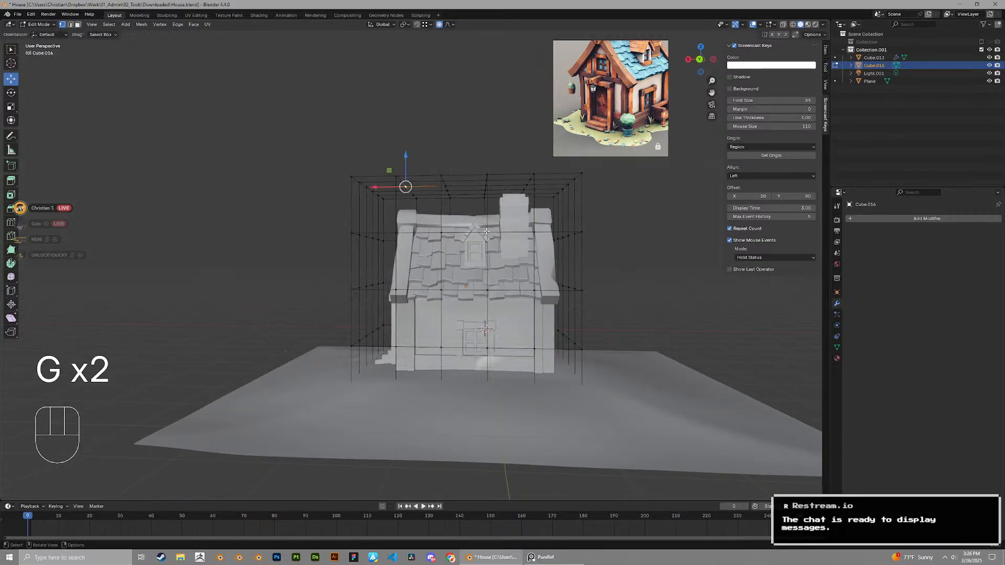
Lower the centre face on the cage's top along Z with proportional editing so the roof ridge sags
{"action": "key", "text": "2"}
{"action": "key", "text": "2"}
{"action": "key", "text": "1"}
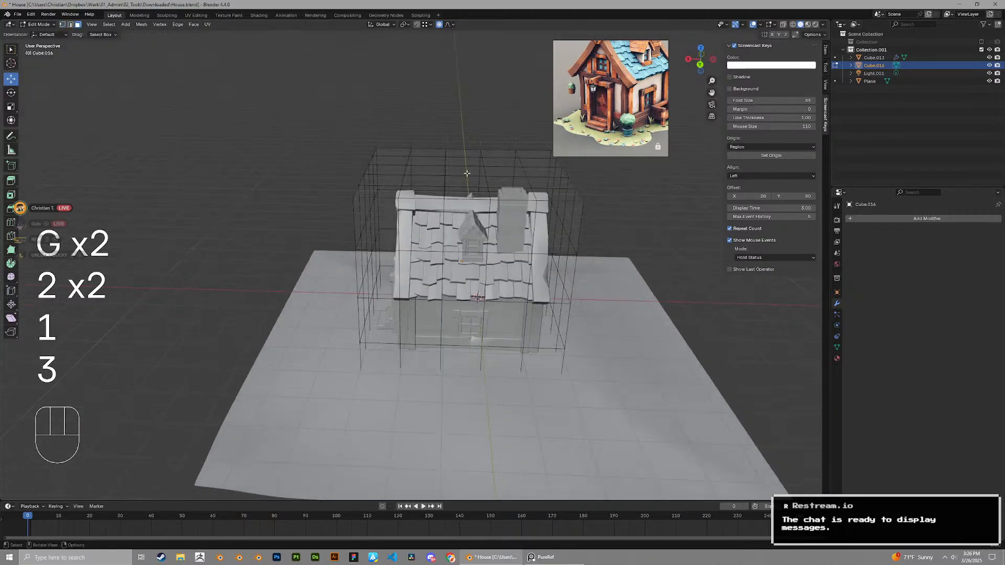
{"action": "key", "text": "g"}
{"action": "key", "text": "z"}
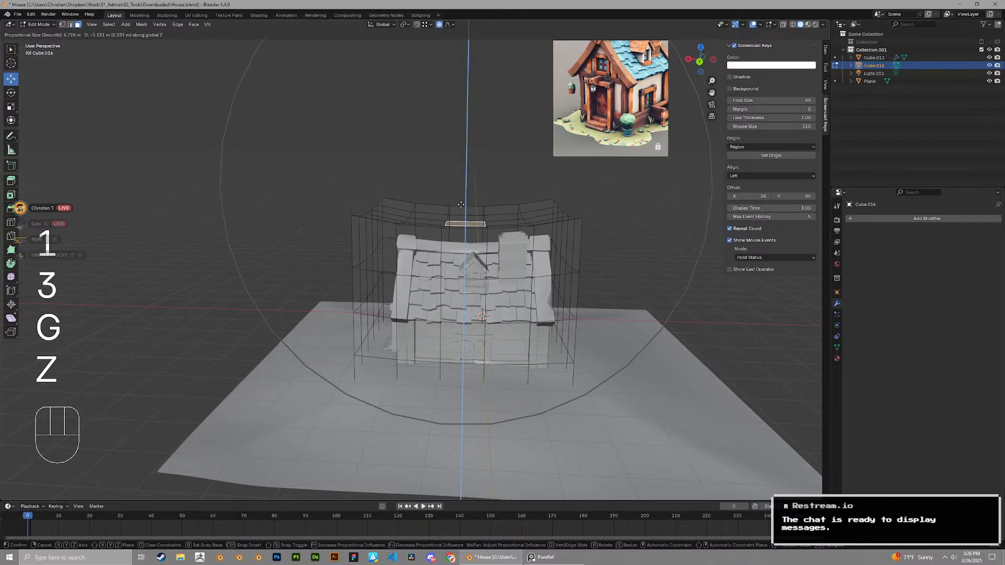
{"action": "left_click", "coordinate": [460, 205]}
{"action": "middle_click_drag", "start_coordinate": [460, 204], "coordinate": [357, 238]}
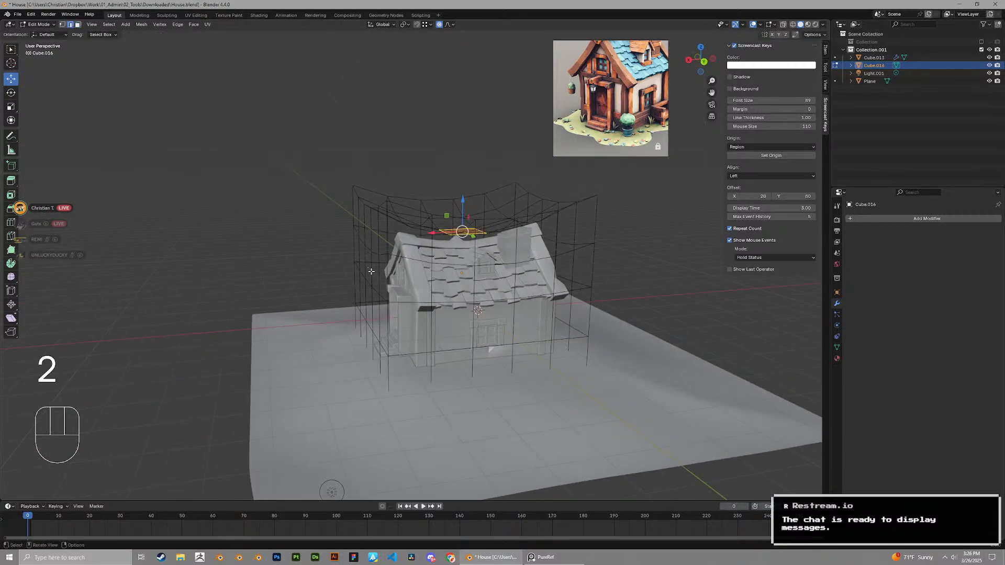
Widen the cage's horizontal edge loop at eaves height along X with proportional editing
{"action": "left_click", "coordinate": [410, 304], "text": "alt"}
{"action": "middle_click_drag", "start_coordinate": [410, 303], "coordinate": [402, 287]}
{"action": "key", "text": "s"}
{"action": "key", "text": "x"}
{"action": "left_click", "coordinate": [700, 325]}
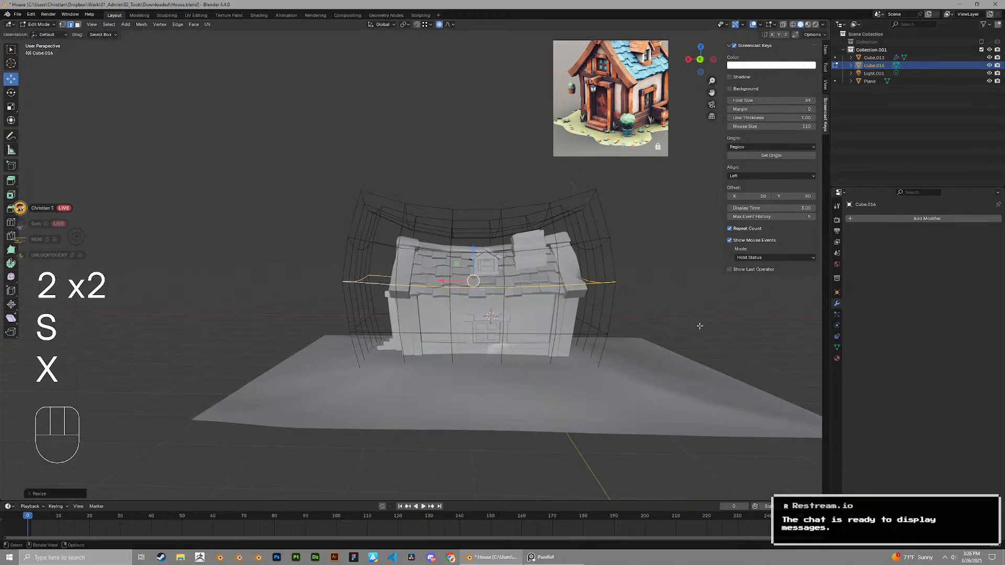
{"action": "key", "text": "Tab"}
{"action": "middle_click_drag", "start_coordinate": [502, 309], "coordinate": [498, 259]}
{"action": "key", "text": "Tab"}
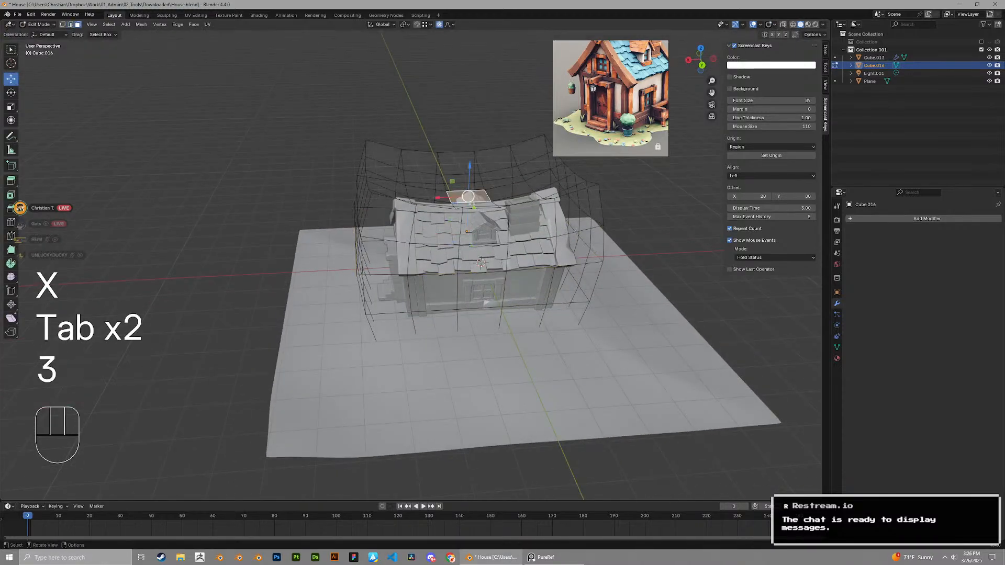
Raise the centre face on the cage's top along Z so the roof arches upward
{"action": "middle_click_drag", "start_coordinate": [472, 205], "coordinate": [473, 178]}
{"action": "key", "text": "g"}
{"action": "key", "text": "z"}
{"action": "left_click", "coordinate": [469, 121]}
{"action": "key", "text": "Tab"}
{"action": "middle_click_drag", "start_coordinate": [413, 226], "coordinate": [392, 208]}
{"action": "key", "text": "Tab"}
Hide the viewport overlays and examine the deformed house without the cage
{"action": "left_click", "coordinate": [753, 24]}
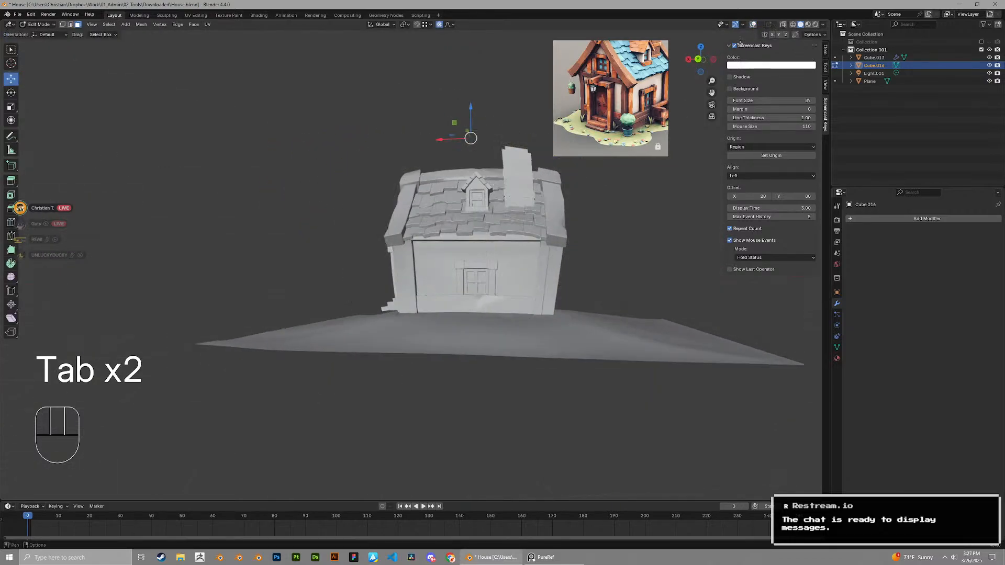
{"action": "middle_click_drag", "start_coordinate": [513, 210], "coordinate": [544, 208]}
{"action": "key", "text": "Tab"}
{"action": "scroll", "coordinate": [545, 208], "scroll_direction": "down", "scroll_amount": 1}
{"action": "key", "text": "Tab"}
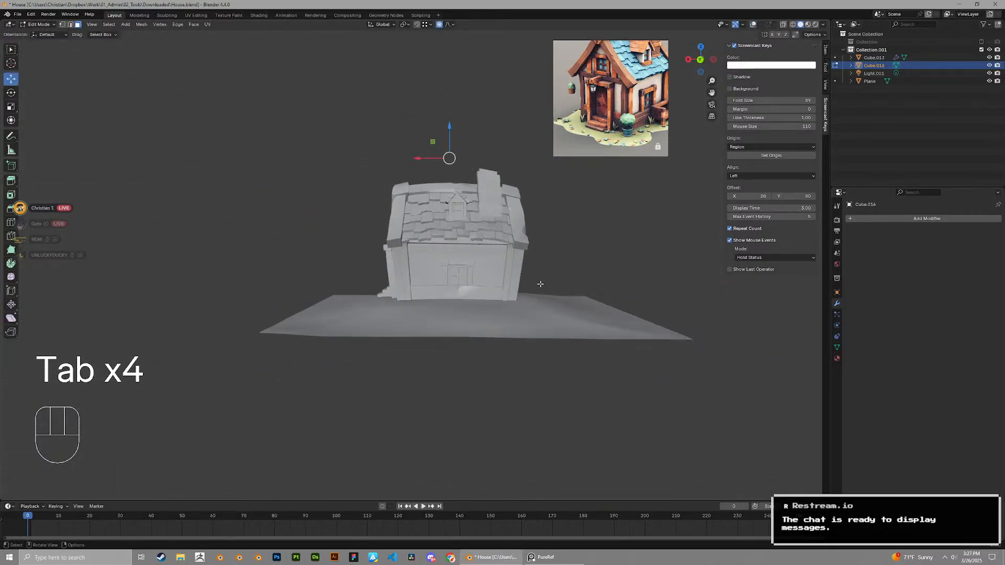
Try widening the cage's horizontal edge loop further along X, and undo the scaling
{"action": "middle_click_drag", "start_coordinate": [460, 230], "coordinate": [432, 244]}
{"action": "key", "text": "2"}
{"action": "left_click", "coordinate": [432, 244], "text": "alt"}
{"action": "middle_click_drag", "start_coordinate": [625, 262], "coordinate": [596, 265]}
{"action": "key", "text": "s"}
{"action": "key", "text": "x"}
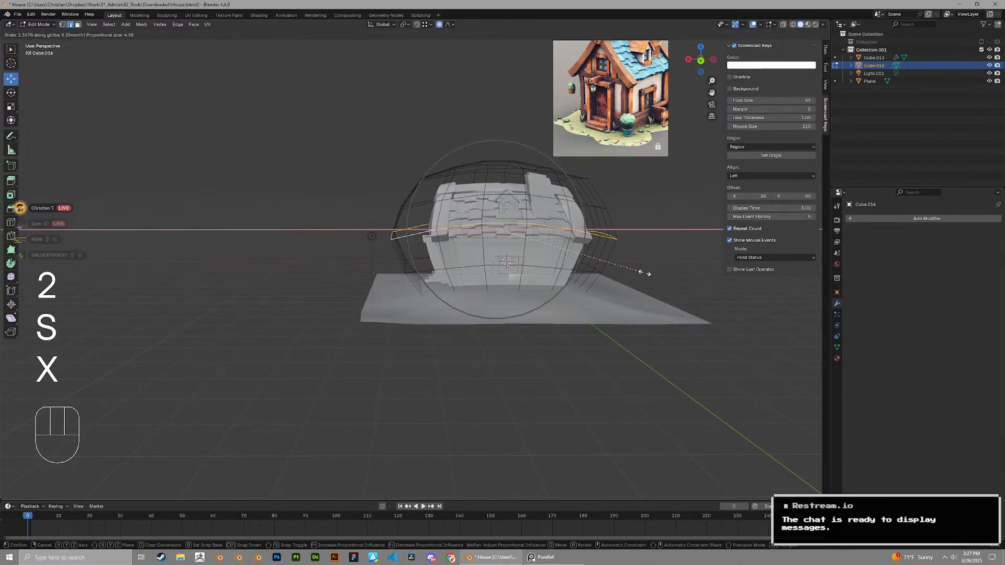
{"action": "left_click", "coordinate": [657, 277]}
{"action": "key", "text": "Tab"}
{"action": "key", "text": "ctrl+z"}
{"action": "middle_click_drag", "start_coordinate": [494, 287], "coordinate": [628, 267]}
{"action": "key", "text": "ctrl+z"}
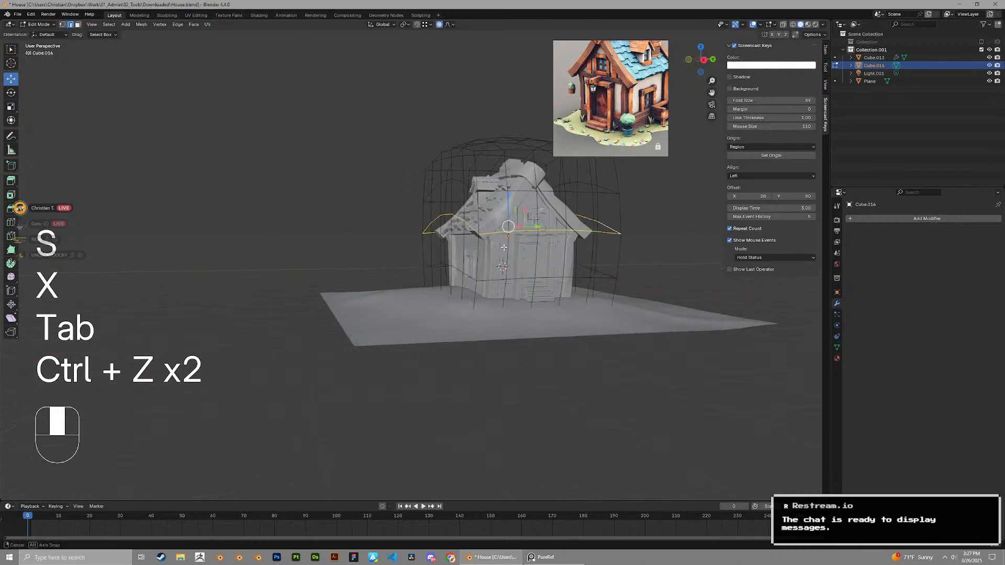
Widen the selected horizontal edge loop of the cage along Y and return to object mode
{"action": "key", "text": "s"}
{"action": "key", "text": "x"}
{"action": "key", "text": "y"}
{"action": "left_click", "coordinate": [717, 258]}
{"action": "middle_click_drag", "start_coordinate": [691, 260], "coordinate": [507, 295], "text": "shift"}
{"action": "key", "text": "Tab"}
Examine the deformed house's walls and roof up close and from several sides
{"action": "scroll", "coordinate": [551, 280], "scroll_direction": "up", "scroll_amount": 3}
{"action": "scroll", "coordinate": [639, 294], "scroll_direction": "up", "scroll_amount": 2}
{"action": "scroll", "coordinate": [640, 295], "scroll_direction": "down", "scroll_amount": 2}
{"action": "middle_click_drag", "start_coordinate": [640, 294], "coordinate": [586, 290]}
{"action": "middle_click_drag", "start_coordinate": [586, 291], "coordinate": [513, 277], "text": "shift"}
{"action": "middle_click_drag", "start_coordinate": [513, 277], "coordinate": [418, 301]}
{"action": "scroll", "coordinate": [351, 270], "scroll_direction": "down", "scroll_amount": 3}
{"action": "scroll", "coordinate": [461, 289], "scroll_direction": "down", "scroll_amount": 2}
{"action": "middle_click_drag", "start_coordinate": [471, 285], "coordinate": [392, 261]}
{"action": "scroll", "coordinate": [589, 307], "scroll_direction": "up", "scroll_amount": 1}
Select the house and toggle its Mesh Deform modifier's viewport display to compare the original and deformed shapes
{"action": "left_click", "coordinate": [585, 307]}
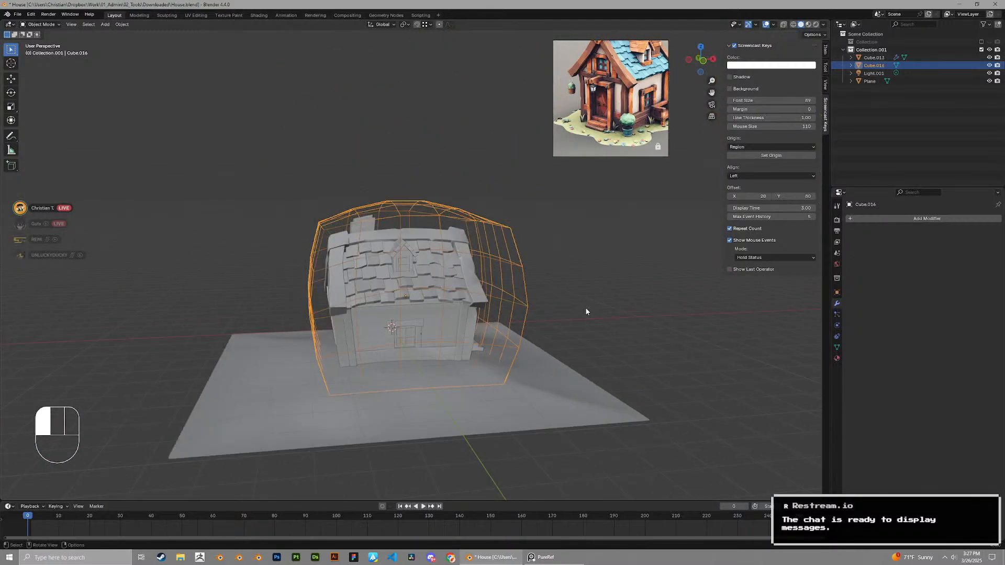
{"action": "left_click", "coordinate": [456, 275]}
{"action": "middle_click_drag", "start_coordinate": [457, 275], "coordinate": [415, 274]}
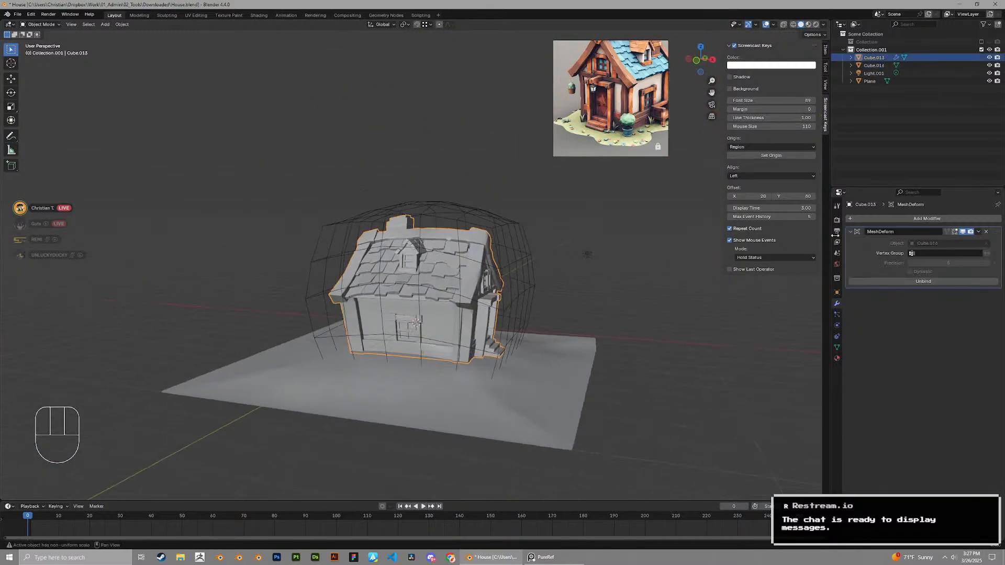
{"action": "left_click", "coordinate": [964, 234]}
{"action": "left_click", "coordinate": [963, 235]}
{"action": "middle_click_drag", "start_coordinate": [559, 297], "coordinate": [492, 289]}
{"action": "scroll", "coordinate": [492, 289], "scroll_direction": "up", "scroll_amount": 3}
{"action": "middle_click_drag", "start_coordinate": [492, 289], "coordinate": [450, 257], "text": "shift"}
{"action": "middle_click_drag", "start_coordinate": [450, 257], "coordinate": [419, 249]}
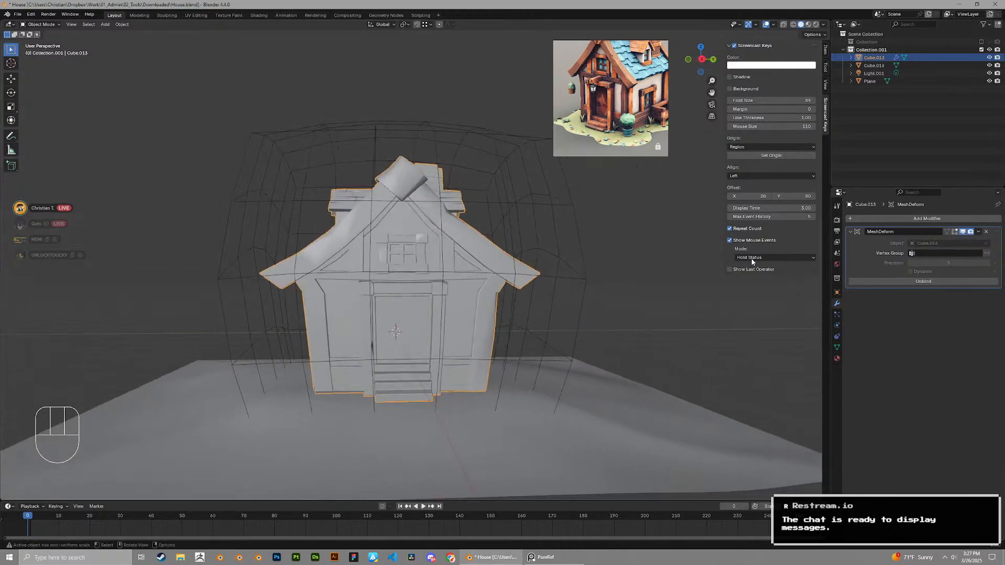
{"action": "left_click", "coordinate": [963, 235]}
{"action": "scroll", "coordinate": [503, 277], "scroll_direction": "down", "scroll_amount": 2}
{"action": "middle_click_drag", "start_coordinate": [489, 277], "coordinate": [335, 291]}
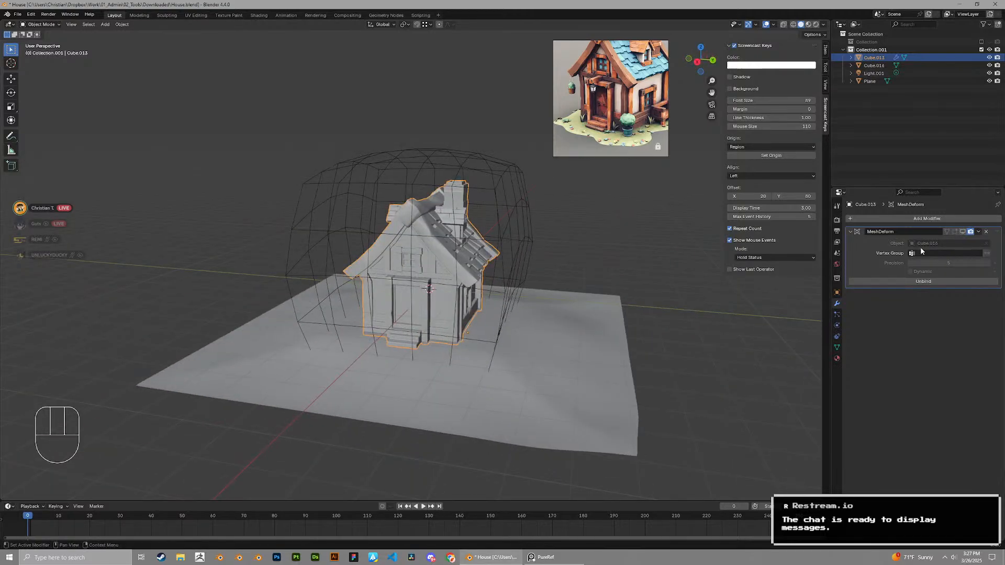
{"action": "left_click", "coordinate": [962, 231]}
Narrow the cage's eaves-height edge loop along Y in edit mode and return to object mode
{"action": "middle_click_drag", "start_coordinate": [440, 262], "coordinate": [520, 246]}
{"action": "left_click", "coordinate": [519, 247]}
{"action": "key", "text": "Tab"}
{"action": "key", "text": "x"}
{"action": "key", "text": "y"}
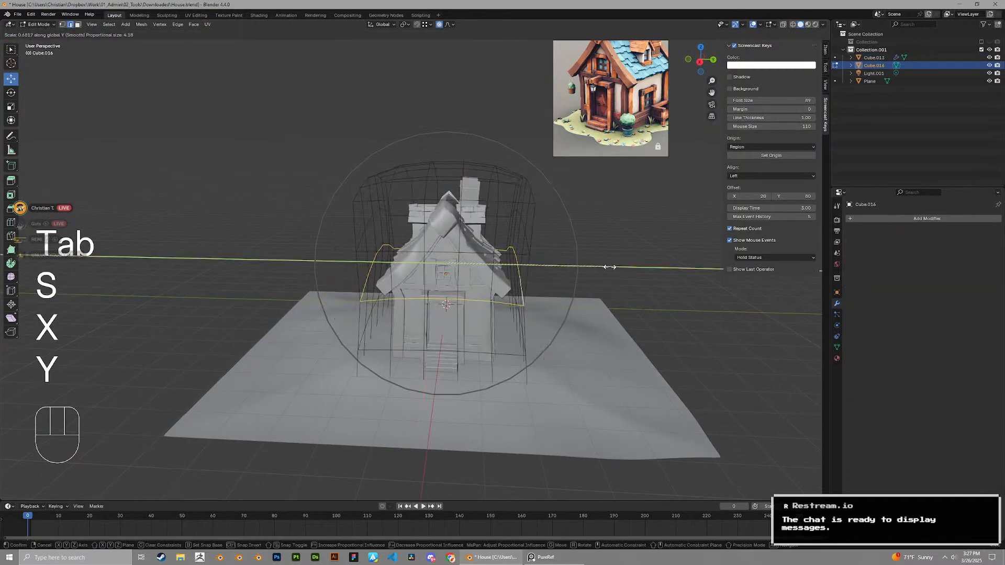
{"action": "left_click", "coordinate": [549, 263]}
{"action": "key", "text": "Tab"}
{"action": "middle_click_drag", "start_coordinate": [477, 329], "coordinate": [487, 299]}
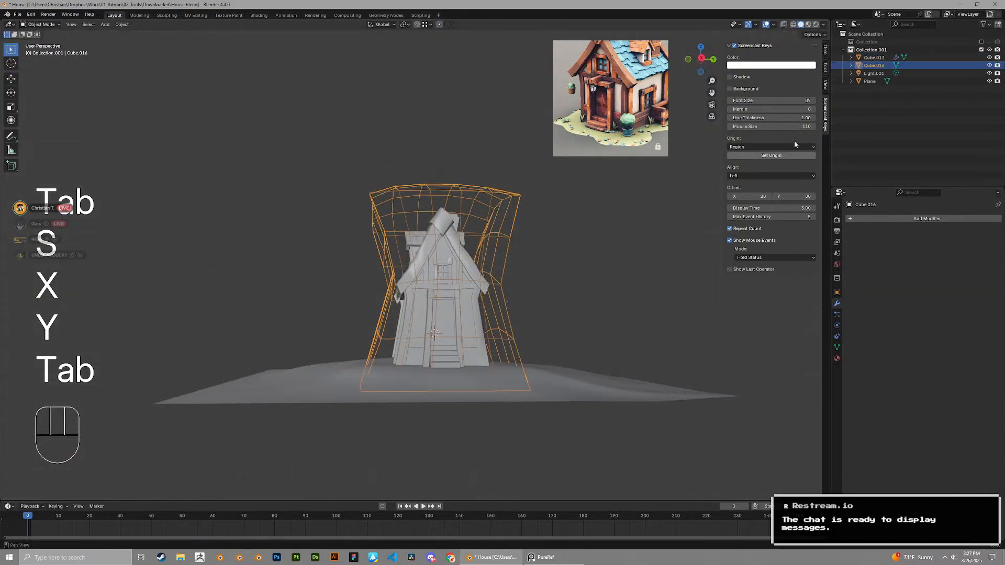
Hide the viewport overlays to inspect the deformed house, and undo the latest edits to the cage
{"action": "left_click", "coordinate": [765, 25]}
{"action": "middle_click_drag", "start_coordinate": [523, 219], "coordinate": [450, 241]}
{"action": "scroll", "coordinate": [591, 319], "scroll_direction": "up", "scroll_amount": 3}
{"action": "middle_click_drag", "start_coordinate": [592, 319], "coordinate": [554, 287], "text": "shift"}
{"action": "middle_click_drag", "start_coordinate": [476, 285], "coordinate": [514, 297]}
{"action": "scroll", "coordinate": [430, 299], "scroll_direction": "down", "scroll_amount": 3}
{"action": "scroll", "coordinate": [429, 299], "scroll_direction": "down", "scroll_amount": 3}
{"action": "key", "text": "ctrl+z"}
{"action": "key", "text": "ctrl+z"}
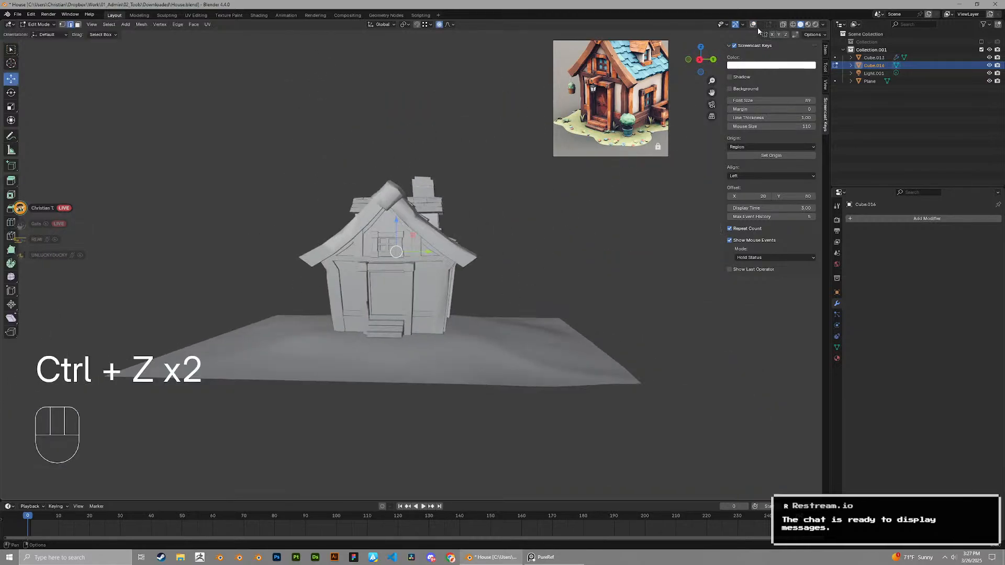
{"action": "middle_click_drag", "start_coordinate": [467, 259], "coordinate": [392, 215]}
{"action": "key", "text": "g"}
{"action": "key", "text": "z"}
{"action": "right_click", "coordinate": [426, 245]}
{"action": "middle_click_drag", "start_coordinate": [426, 246], "coordinate": [366, 272]}
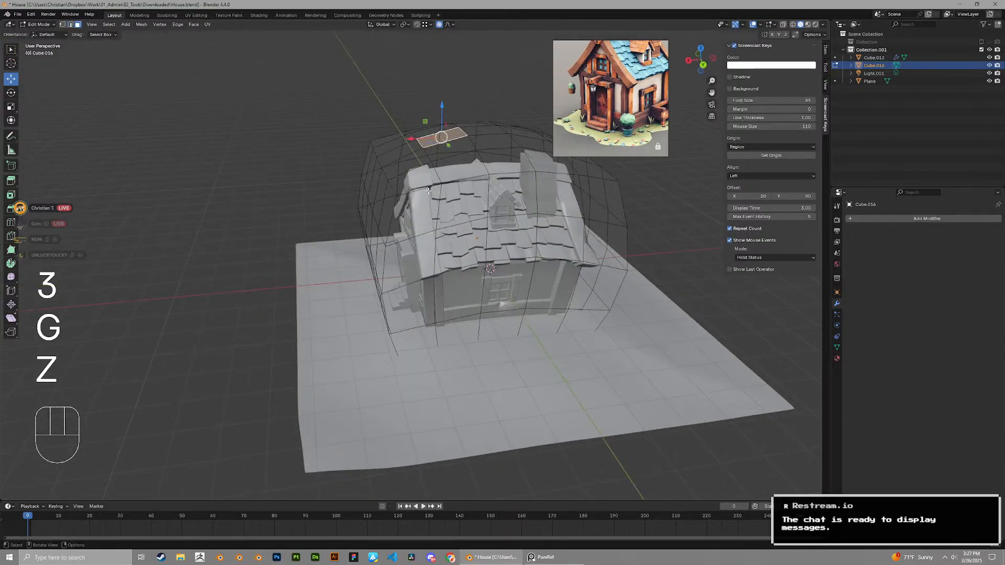
Try to lower the cage's top face along Z with proportional editing, check it in object mode, and undo it
{"action": "key", "text": "2"}
{"action": "middle_click_drag", "start_coordinate": [554, 152], "coordinate": [502, 141]}
{"action": "key", "text": "3"}
{"action": "key", "text": "g"}
{"action": "key", "text": "z"}
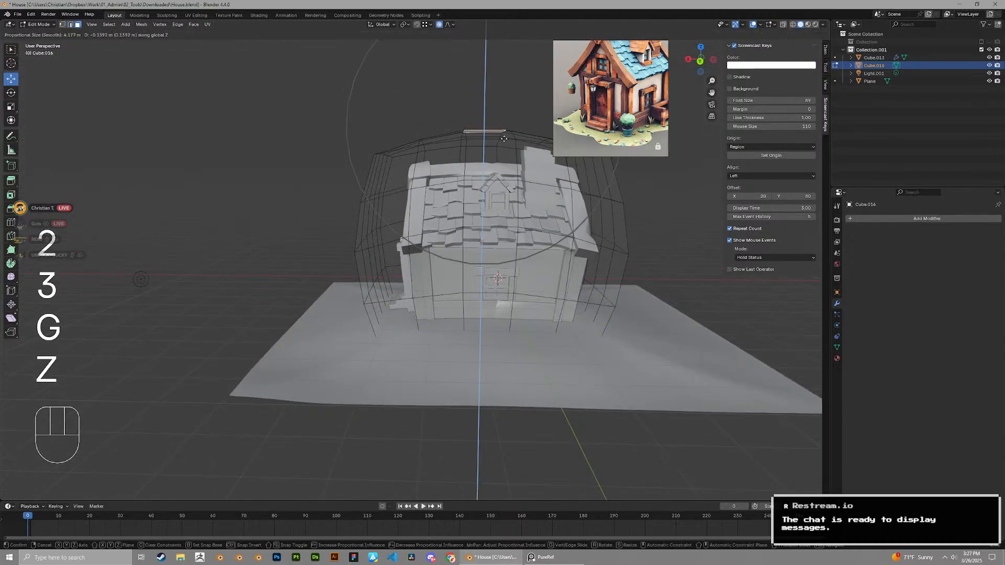
{"action": "left_click", "coordinate": [502, 225]}
{"action": "key", "text": "Tab"}
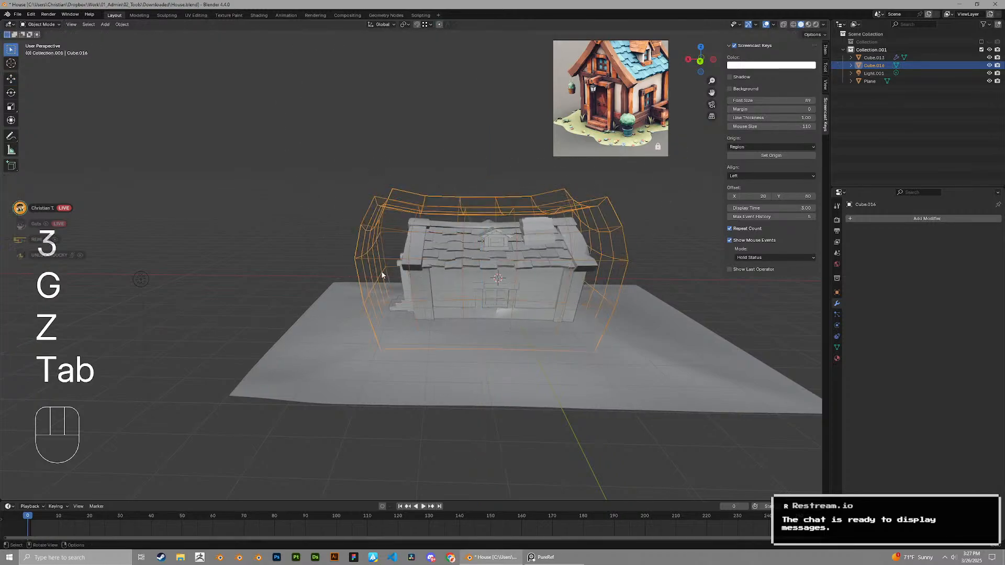
{"action": "middle_click_drag", "start_coordinate": [346, 287], "coordinate": [493, 155]}
{"action": "key", "text": "ctrl+z"}
{"action": "key", "text": "ctrl+z"}
{"action": "key", "text": "Tab"}
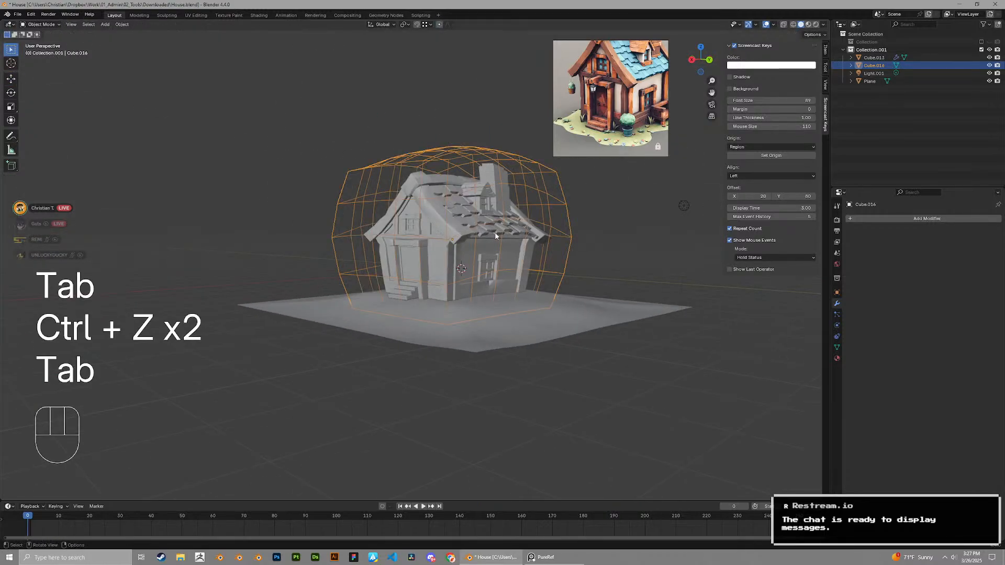
Try two further proportional moves of the cage's top face along Z, and undo them
{"action": "key", "text": "Tab"}
{"action": "key", "text": "g"}
{"action": "key", "text": "z"}
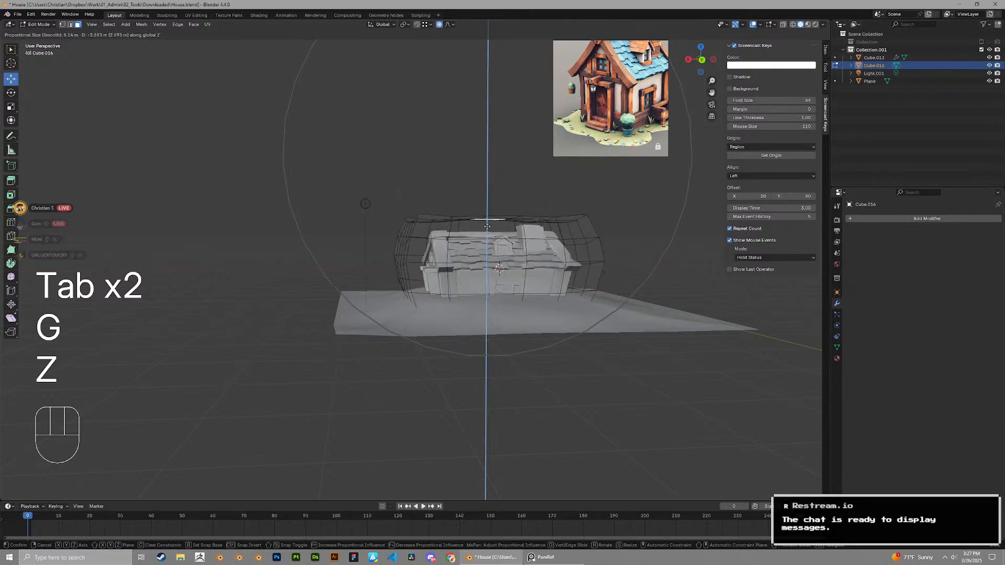
{"action": "left_click", "coordinate": [492, 233]}
{"action": "middle_click_drag", "start_coordinate": [455, 261], "coordinate": [543, 288]}
{"action": "key", "text": "g"}
{"action": "key", "text": "z"}
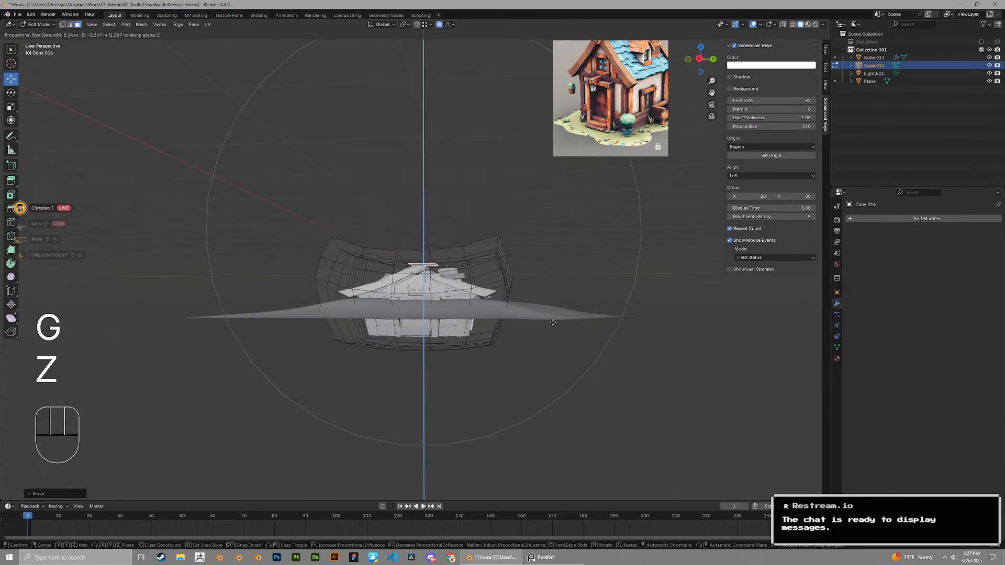
{"action": "left_click", "coordinate": [548, 278]}
{"action": "middle_click_drag", "start_coordinate": [542, 249], "coordinate": [542, 281]}
{"action": "key", "text": "g"}
{"action": "key", "text": "ctrl+z"}
{"action": "key", "text": "Tab"}
{"action": "key", "text": "Tab"}
{"action": "key", "text": "g"}
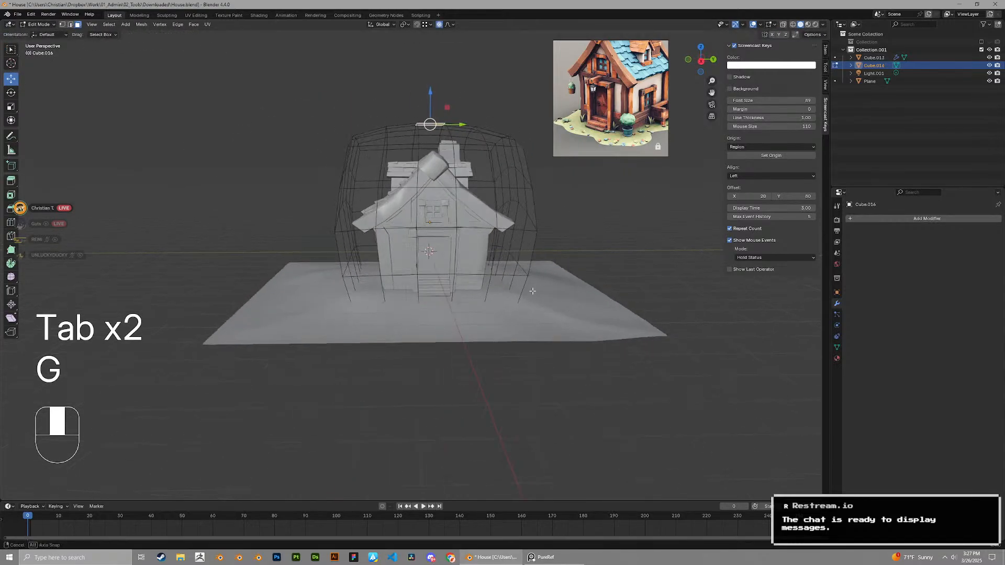
{"action": "key", "text": "g"}
{"action": "right_click", "coordinate": [488, 303]}
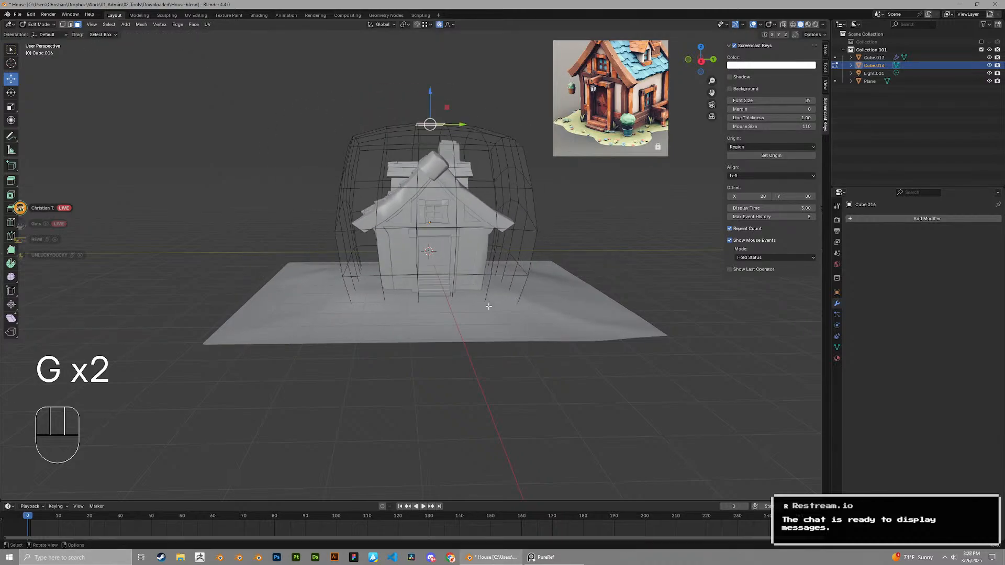
Move the cage's top face slightly down along Z with proportional editing
{"action": "middle_click_drag", "start_coordinate": [487, 303], "coordinate": [499, 294]}
{"action": "key", "text": "g"}
{"action": "key", "text": "z"}
{"action": "left_click", "coordinate": [507, 313]}
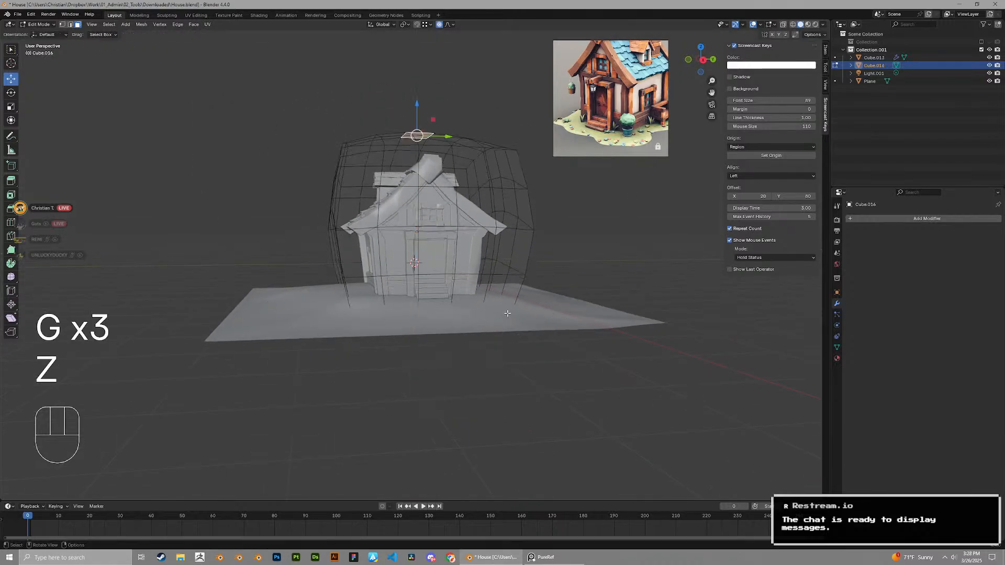
Select the cage's eaves-height edge loop and scale it up to about 1.05 with proportional editing
{"action": "left_click", "coordinate": [445, 222], "text": "alt"}
{"action": "middle_click_drag", "start_coordinate": [444, 222], "coordinate": [432, 247]}
{"action": "key", "text": "s"}
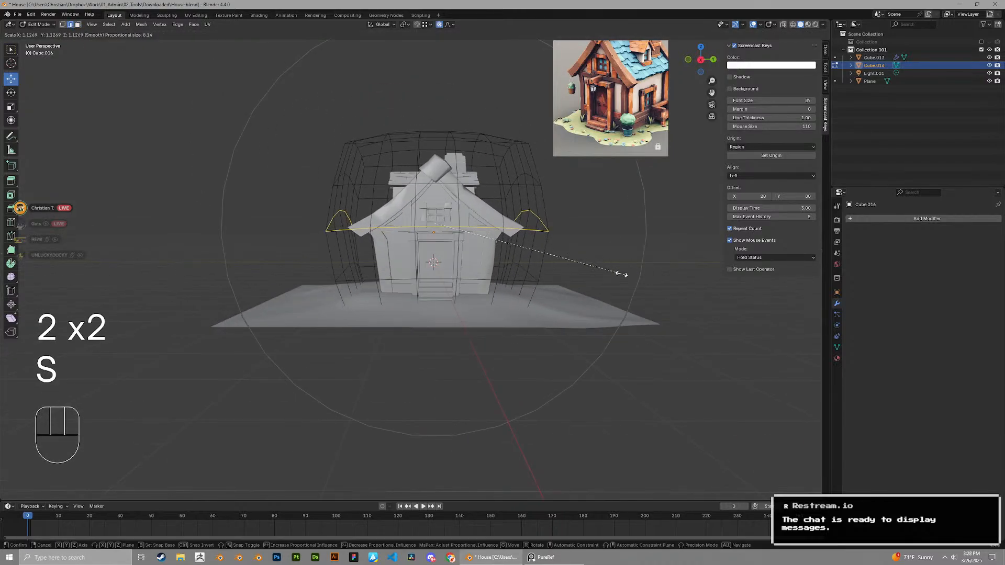
{"action": "right_click", "coordinate": [546, 298]}
{"action": "middle_click_drag", "start_coordinate": [550, 307], "coordinate": [575, 309]}
{"action": "key", "text": "s"}
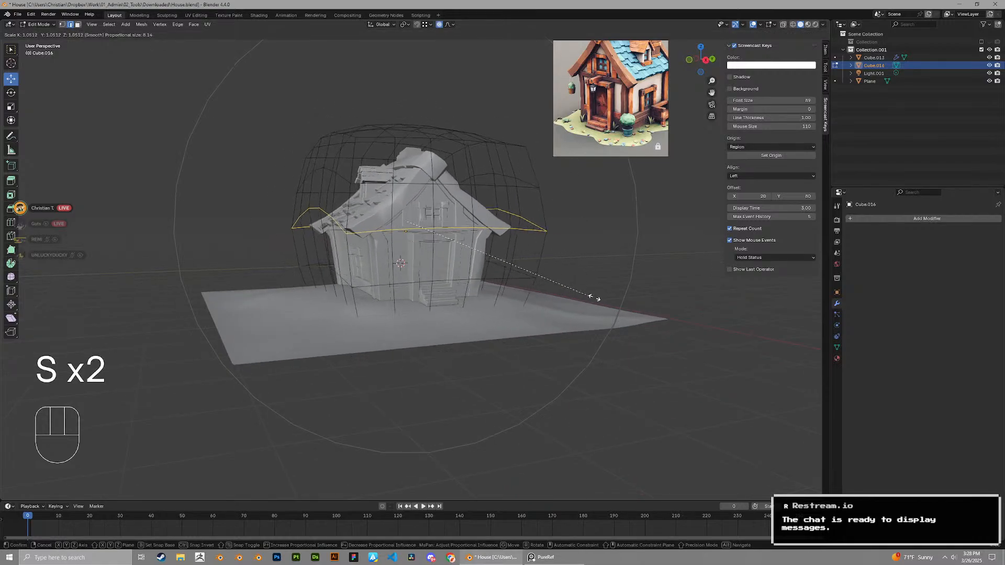
{"action": "left_click", "coordinate": [594, 298]}
Shift the eaves-height edge loop along Z, return to object mode and save the file
{"action": "middle_click_drag", "start_coordinate": [406, 223], "coordinate": [554, 237]}
{"action": "key", "text": "g"}
{"action": "key", "text": "z"}
{"action": "left_click", "coordinate": [447, 226]}
{"action": "key", "text": "Tab"}
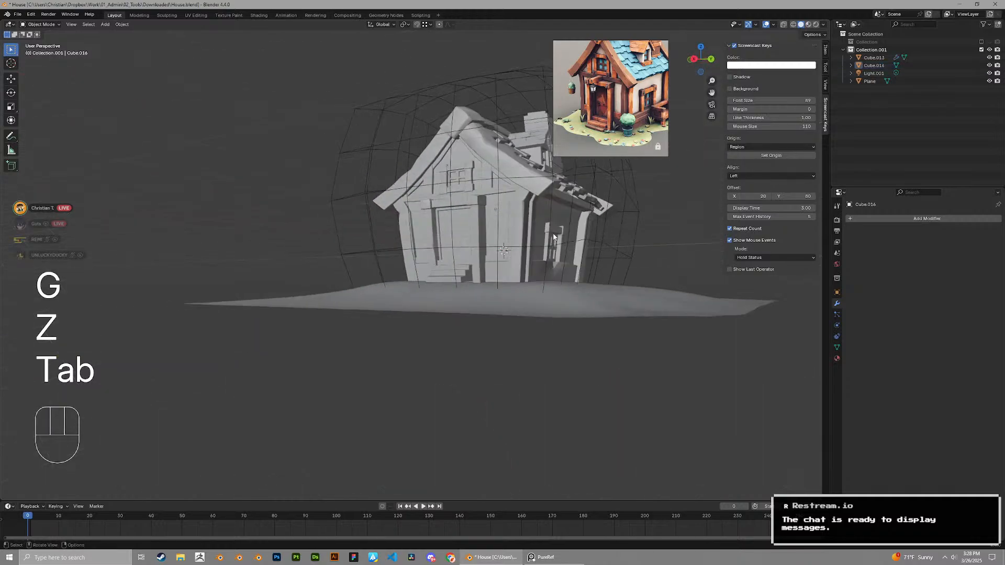
{"action": "left_click", "coordinate": [616, 241]}
{"action": "key", "text": "ctrl+s"}
Enter edit mode on the house and try a loop cut and a proportional move of half the door's face
{"action": "middle_click_drag", "start_coordinate": [623, 240], "coordinate": [661, 285], "text": "shift"}
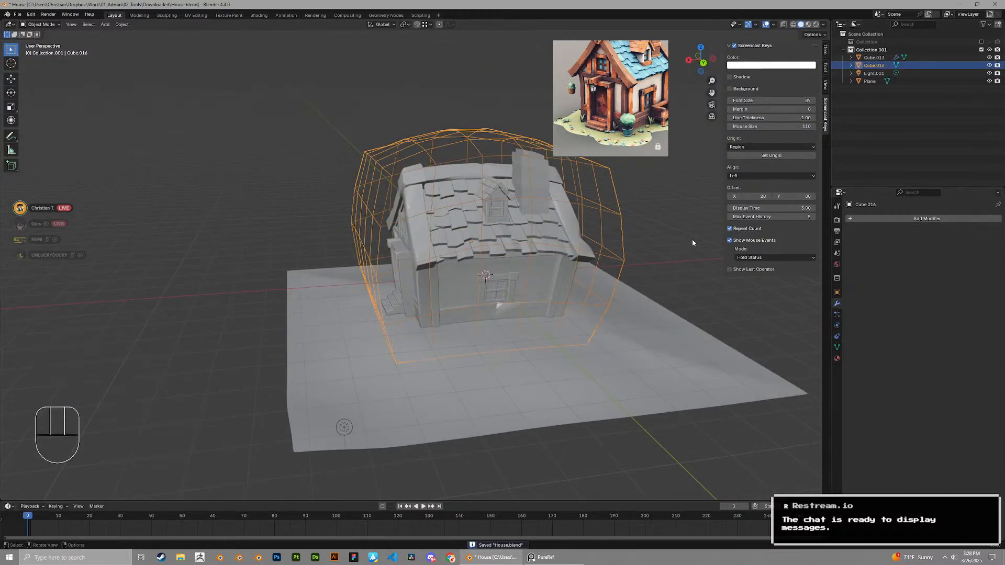
{"action": "middle_click_drag", "start_coordinate": [565, 306], "coordinate": [586, 311]}
{"action": "scroll", "coordinate": [550, 279], "scroll_direction": "up", "scroll_amount": 3}
{"action": "scroll", "coordinate": [440, 250], "scroll_direction": "down", "scroll_amount": 1}
{"action": "left_click", "coordinate": [437, 249]}
{"action": "key", "text": "Tab"}
{"action": "scroll", "coordinate": [586, 310], "scroll_direction": "up", "scroll_amount": 2}
{"action": "key", "text": "ctrl+r"}
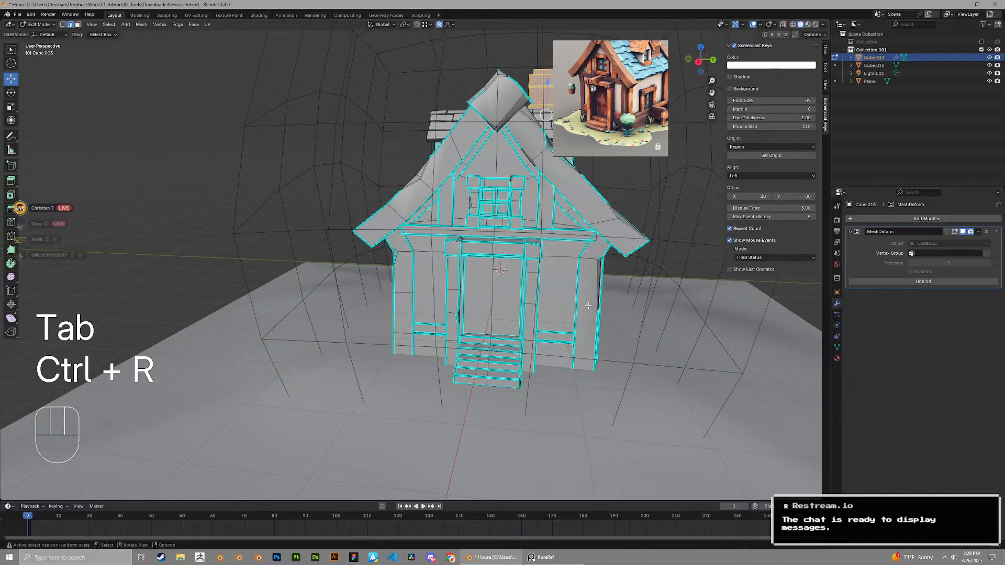
{"action": "key", "text": "g"}
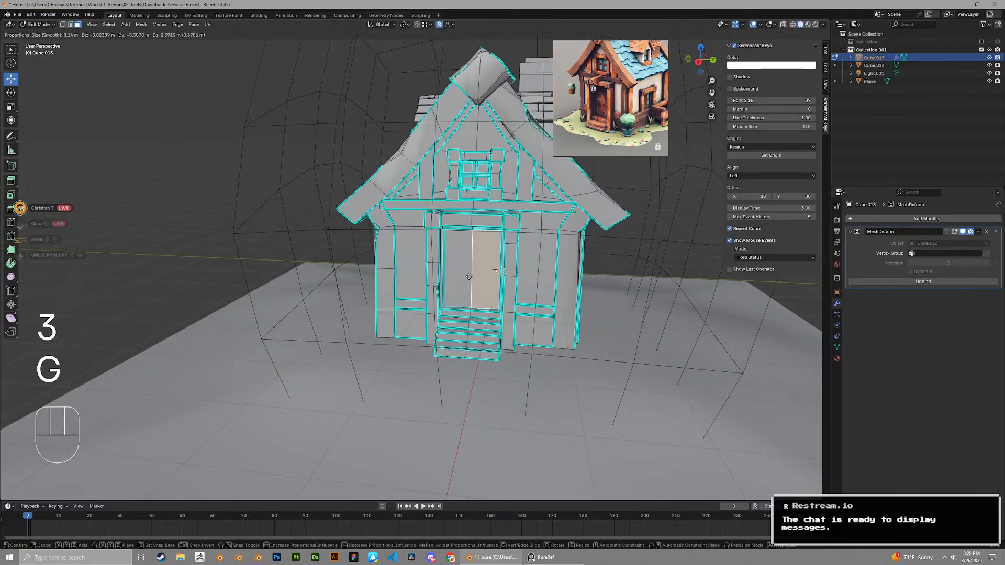
{"action": "right_click", "coordinate": [468, 300]}
Turn off proportional editing, try moving only the door face, and undo the move
{"action": "key", "text": "o"}
{"action": "middle_click_drag", "start_coordinate": [492, 321], "coordinate": [476, 313]}
{"action": "key", "text": "g"}
{"action": "key", "text": "Tab"}
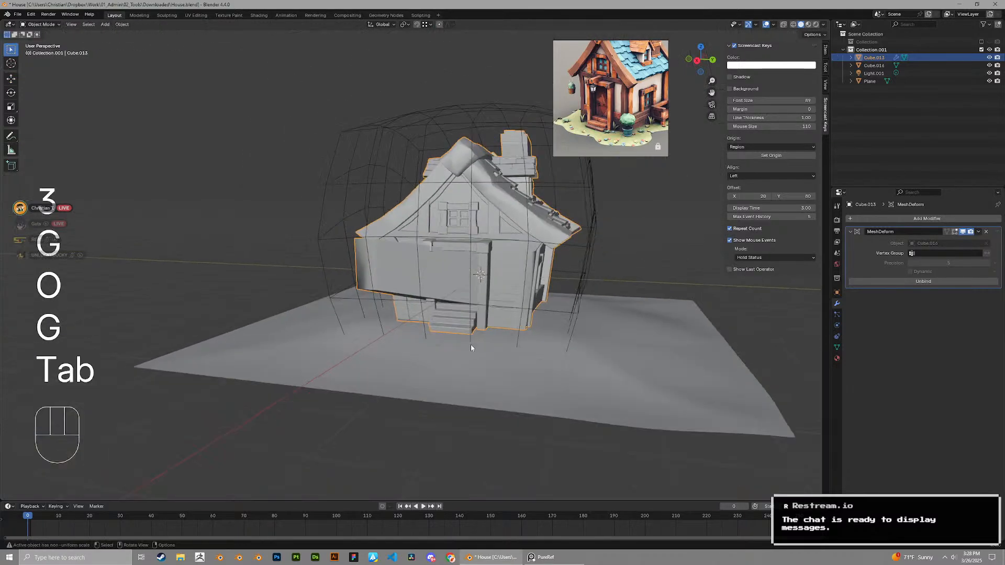
{"action": "key", "text": "ctrl+z"}
{"action": "key", "text": "Tab"}
{"action": "key", "text": "Tab"}
Try another loop cut on the house front, undo it, return to object mode and save the file
{"action": "key", "text": "ctrl+r"}
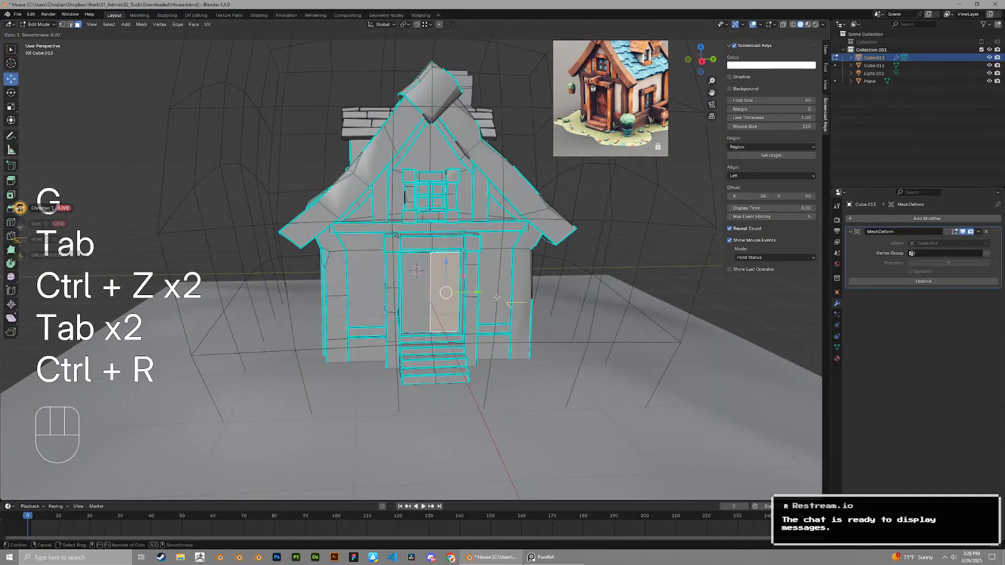
{"action": "key", "text": "ctrl+z"}
{"action": "key", "text": "Tab"}
{"action": "middle_click_drag", "start_coordinate": [582, 335], "coordinate": [415, 399]}
{"action": "key", "text": "ctrl+s"}
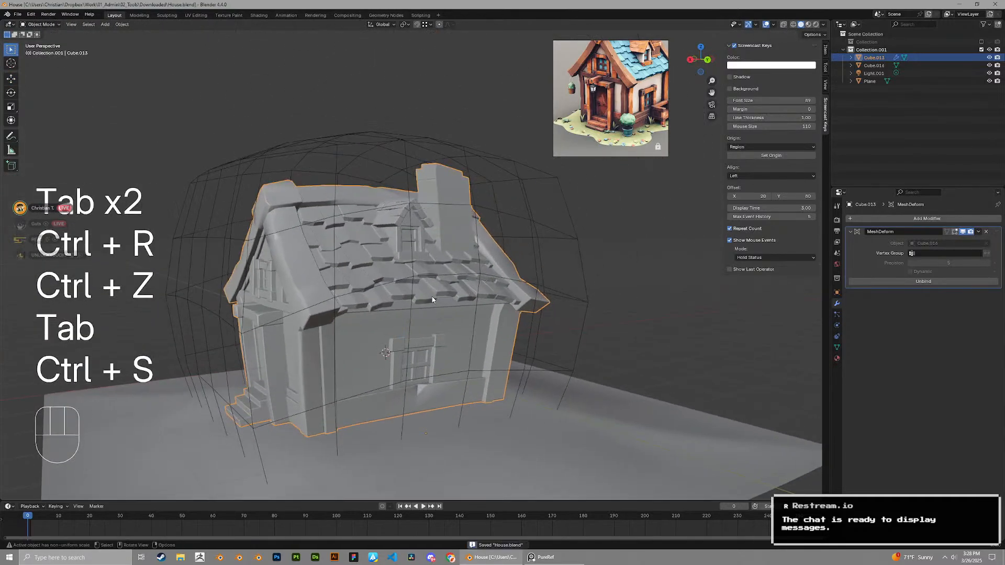
Enter edit mode on the house at the chimney and enlarge the reference image around its chimney and dormer
{"action": "middle_click_drag", "start_coordinate": [419, 319], "coordinate": [335, 314]}
{"action": "middle_click_drag", "start_coordinate": [335, 314], "coordinate": [465, 279], "text": "shift"}
{"action": "scroll", "coordinate": [260, 341], "scroll_direction": "up", "scroll_amount": 3}
{"action": "key", "text": "Tab"}
{"action": "scroll", "coordinate": [449, 273], "scroll_direction": "up", "scroll_amount": 2}
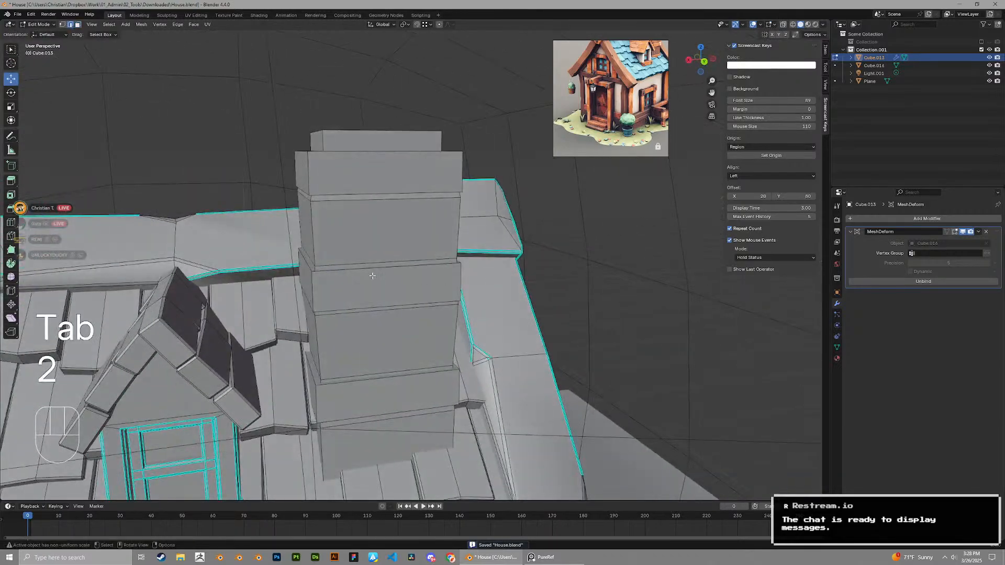
{"action": "scroll", "coordinate": [643, 47], "scroll_direction": "up", "scroll_amount": 4}
{"action": "middle_click_drag", "start_coordinate": [644, 48], "coordinate": [611, 83]}
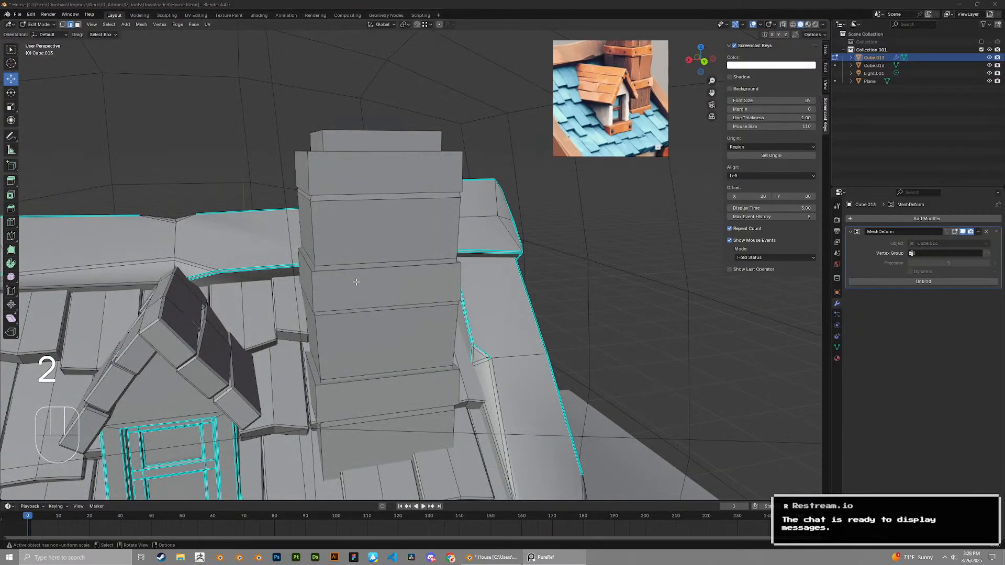
{"action": "middle_click_drag", "start_coordinate": [356, 282], "coordinate": [389, 264]}
Select the entire chimney as linked geometry
{"action": "left_click", "coordinate": [399, 244]}
{"action": "scroll", "coordinate": [389, 263], "scroll_direction": "up", "scroll_amount": 1}
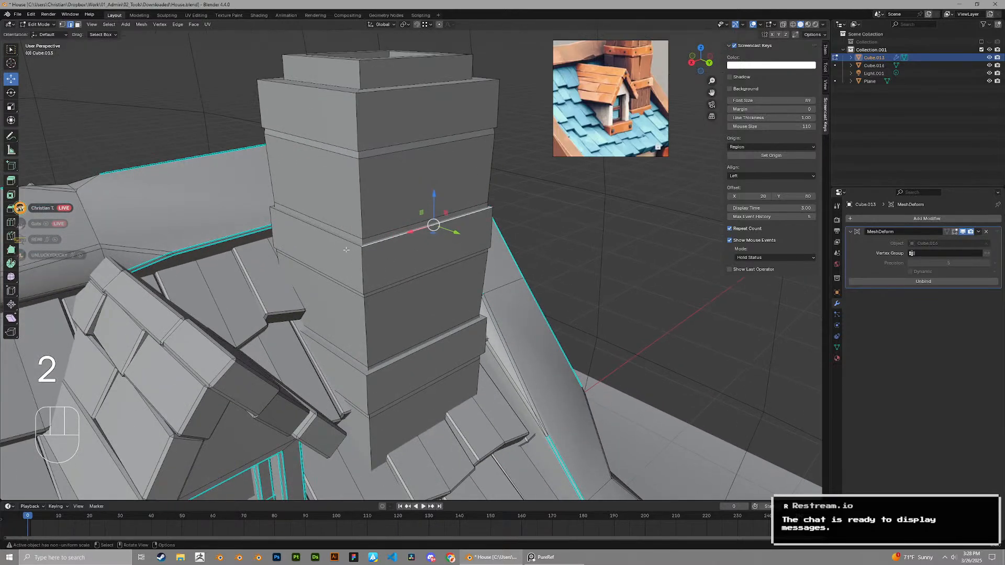
{"action": "scroll", "coordinate": [336, 240], "scroll_direction": "down", "scroll_amount": 2}
{"action": "middle_click_drag", "start_coordinate": [335, 240], "coordinate": [251, 298]}
{"action": "key", "text": "l"}
{"action": "key", "text": "l"}
{"action": "scroll", "coordinate": [326, 266], "scroll_direction": "up", "scroll_amount": 3}
{"action": "scroll", "coordinate": [325, 266], "scroll_direction": "up", "scroll_amount": 1}
{"action": "scroll", "coordinate": [367, 288], "scroll_direction": "down", "scroll_amount": 6}
{"action": "middle_click_drag", "start_coordinate": [434, 273], "coordinate": [367, 245]}
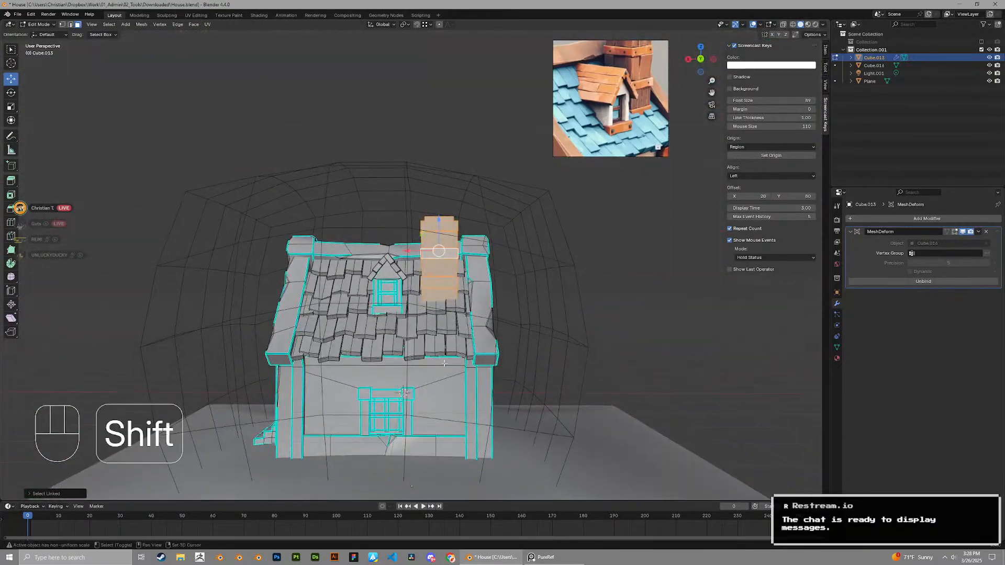
Bevel the chimney's edges narrowly with one segment, return to object mode and save the file
{"action": "scroll", "coordinate": [460, 294], "scroll_direction": "up", "scroll_amount": 3}
{"action": "middle_click_drag", "start_coordinate": [450, 361], "coordinate": [350, 285], "text": "shift"}
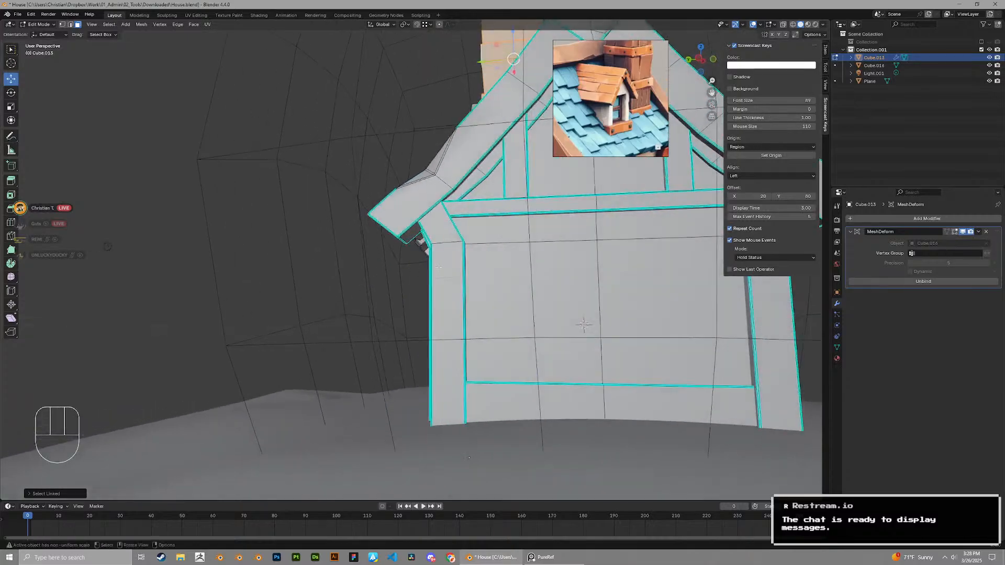
{"action": "scroll", "coordinate": [388, 277], "scroll_direction": "down", "scroll_amount": 2}
{"action": "scroll", "coordinate": [387, 300], "scroll_direction": "up", "scroll_amount": 2}
{"action": "middle_click_drag", "start_coordinate": [461, 251], "coordinate": [450, 316], "text": "shift"}
{"action": "middle_click_drag", "start_coordinate": [455, 314], "coordinate": [479, 466], "text": "shift"}
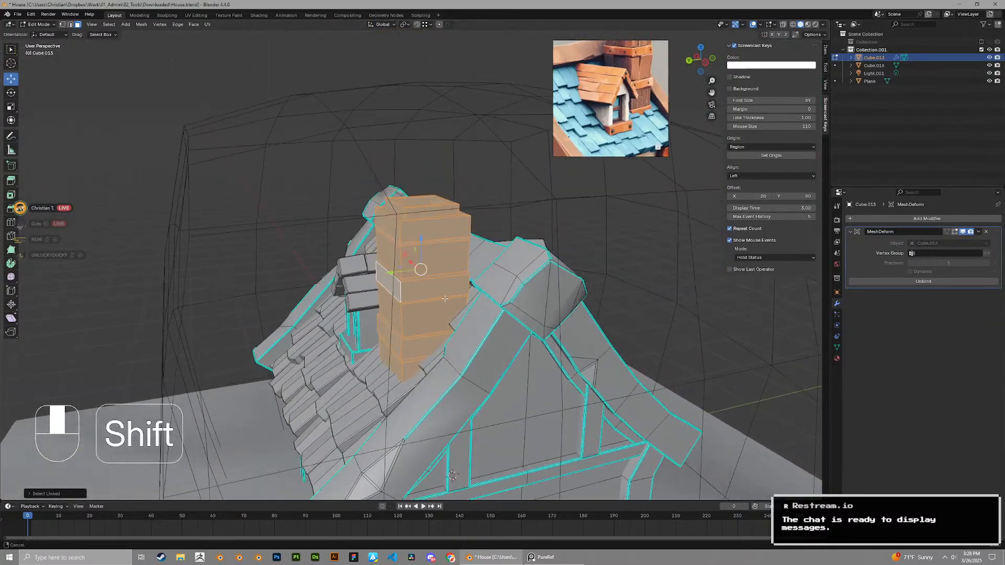
{"action": "scroll", "coordinate": [451, 270], "scroll_direction": "up", "scroll_amount": 5}
{"action": "middle_click_drag", "start_coordinate": [492, 286], "coordinate": [524, 291]}
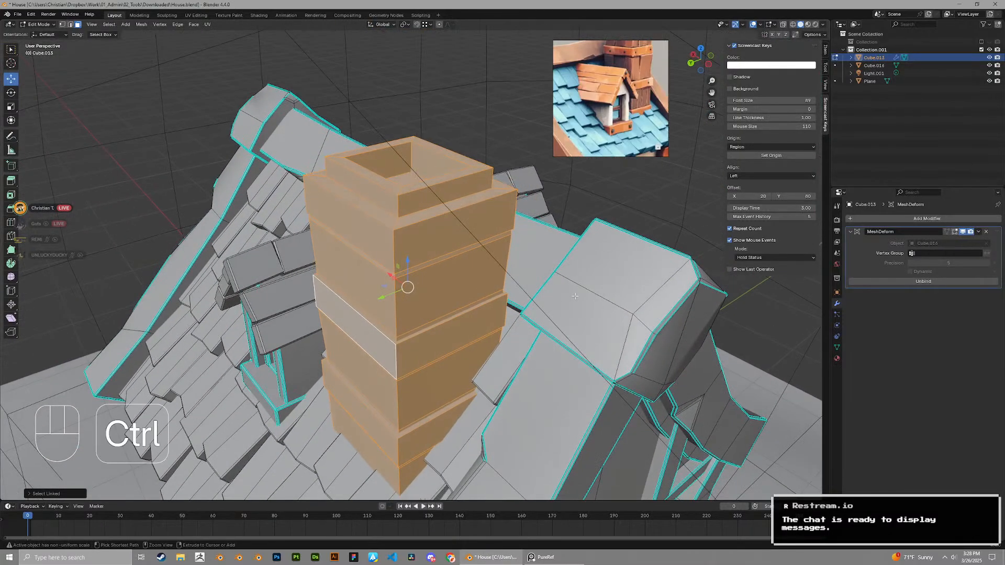
{"action": "key", "text": "ctrl+b"}
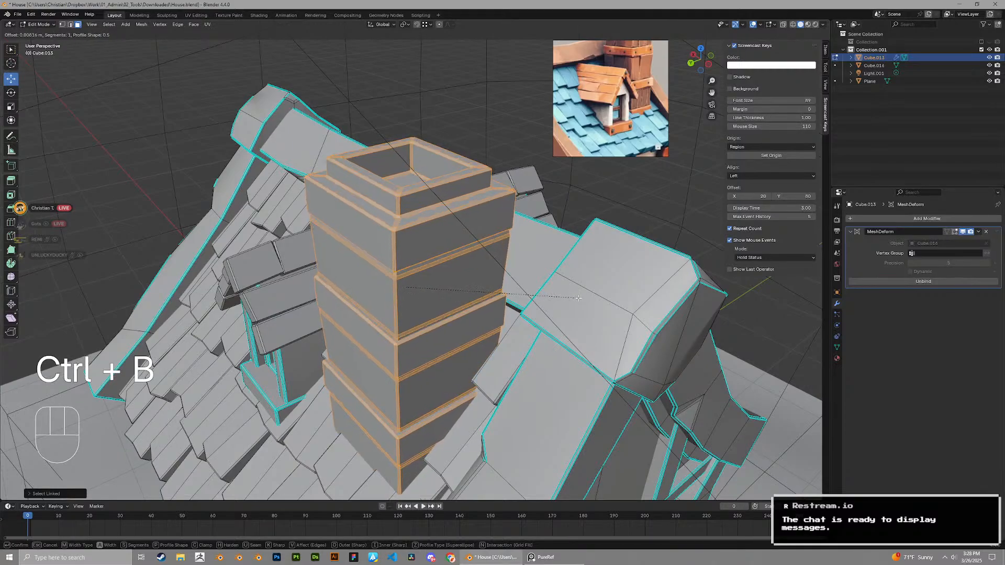
{"action": "left_click", "coordinate": [580, 298]}
{"action": "key", "text": "Tab"}
{"action": "scroll", "coordinate": [580, 298], "scroll_direction": "down", "scroll_amount": 8}
{"action": "middle_click_drag", "start_coordinate": [461, 311], "coordinate": [518, 226]}
{"action": "key", "text": "ctrl+s"}
Examine the bevelled chimney and the dormer up close in edit mode and return to object mode
{"action": "scroll", "coordinate": [485, 266], "scroll_direction": "up", "scroll_amount": 4}
{"action": "middle_click_drag", "start_coordinate": [486, 265], "coordinate": [383, 301], "text": "shift"}
{"action": "scroll", "coordinate": [383, 301], "scroll_direction": "up", "scroll_amount": 5}
{"action": "key", "text": "Tab"}
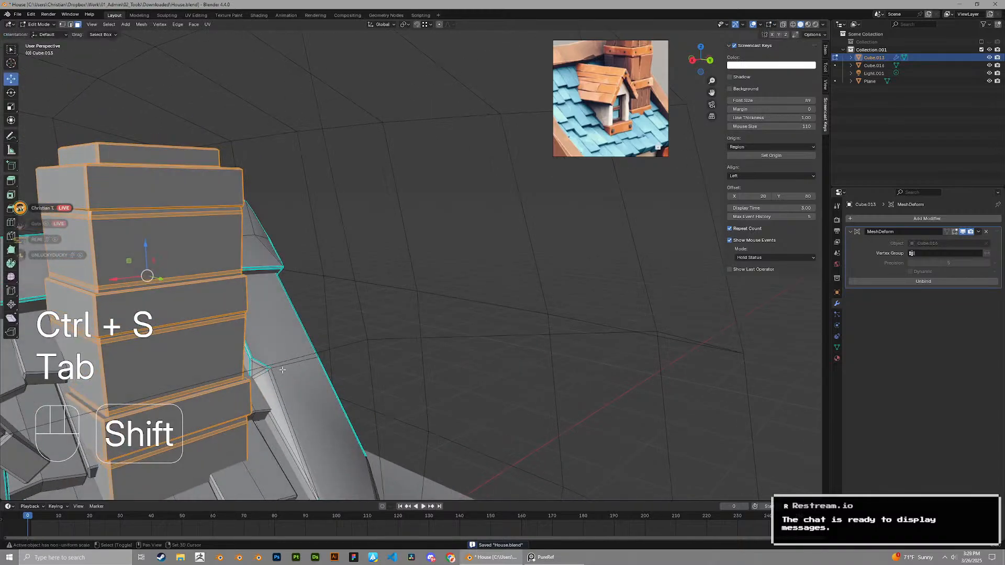
{"action": "middle_click_drag", "start_coordinate": [236, 398], "coordinate": [438, 264], "text": "shift"}
{"action": "key", "text": "3"}
{"action": "left_click", "coordinate": [389, 306]}
{"action": "scroll", "coordinate": [389, 306], "scroll_direction": "down", "scroll_amount": 4}
{"action": "scroll", "coordinate": [438, 265], "scroll_direction": "up", "scroll_amount": 1}
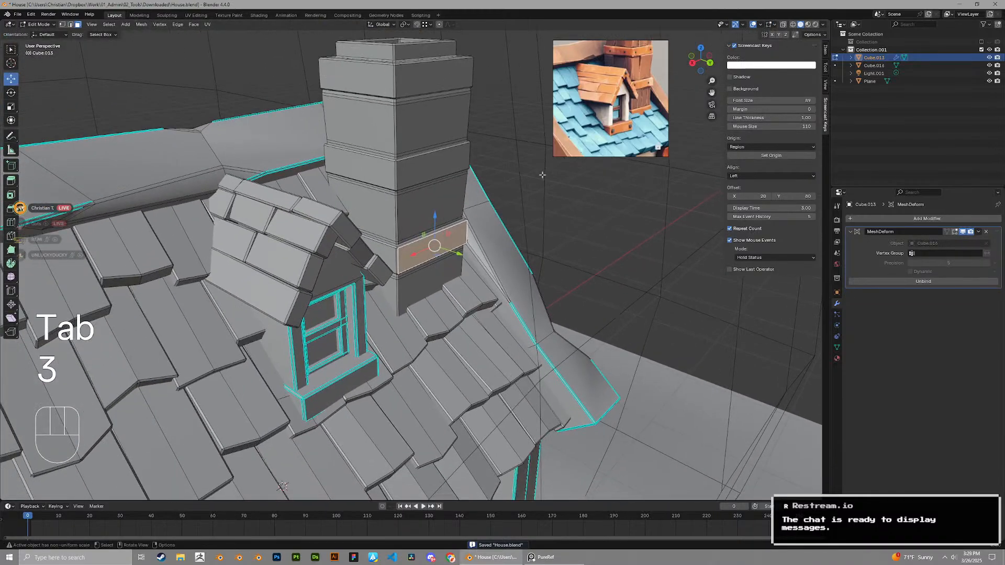
{"action": "middle_click_drag", "start_coordinate": [357, 305], "coordinate": [325, 317]}
{"action": "scroll", "coordinate": [336, 381], "scroll_direction": "down", "scroll_amount": 1}
{"action": "key", "text": "3"}
{"action": "key", "text": "Tab"}
Select the ground plane and save the file
{"action": "scroll", "coordinate": [344, 368], "scroll_direction": "down", "scroll_amount": 6}
{"action": "left_click", "coordinate": [595, 369]}
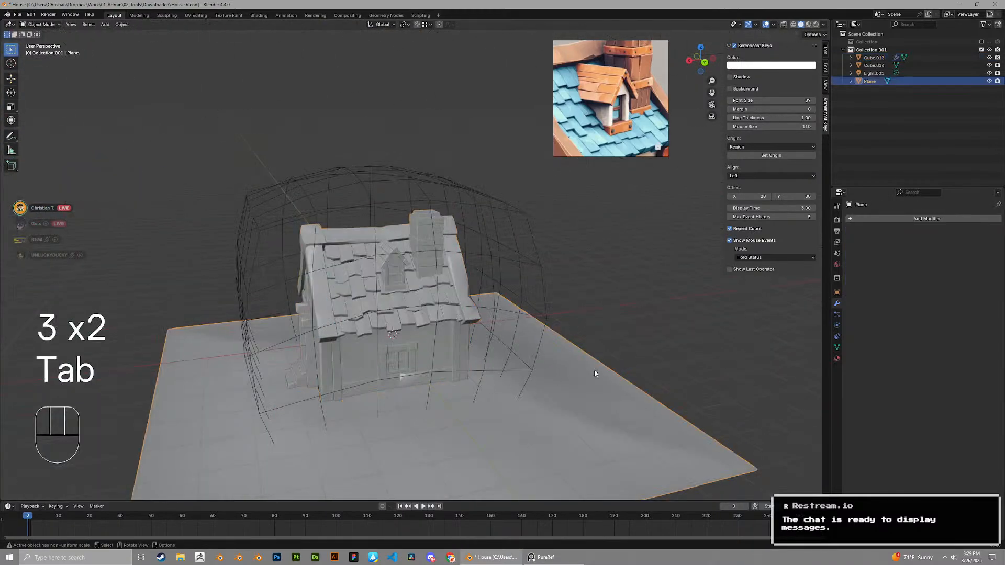
{"action": "middle_click_drag", "start_coordinate": [489, 368], "coordinate": [511, 306], "text": "shift"}
{"action": "key", "text": "ctrl+s"}
Add a mesh circle, move it up along Z above the house, and delete it
{"action": "key", "text": "shift+a"}
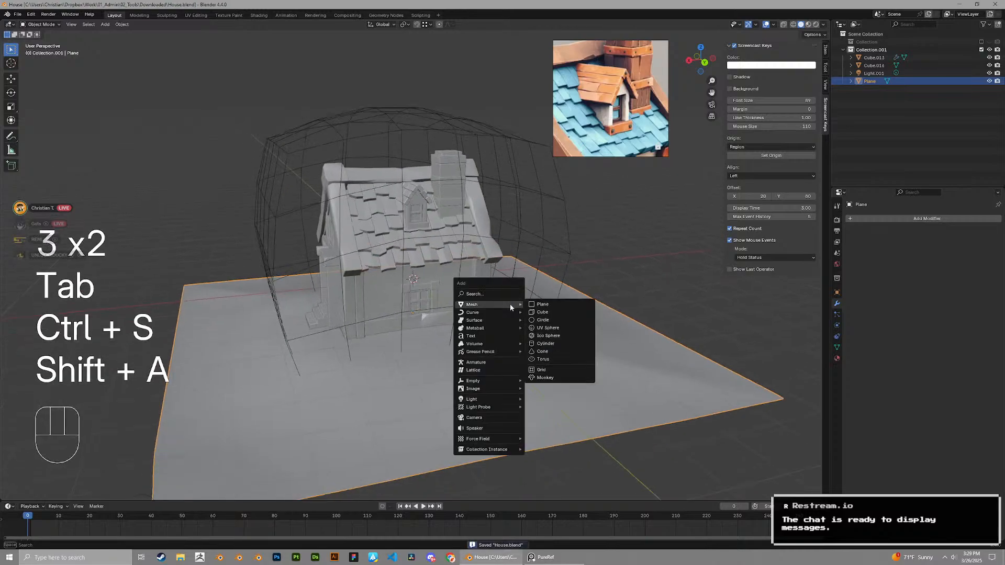
{"action": "left_click", "coordinate": [543, 320]}
{"action": "scroll", "coordinate": [253, 360], "scroll_direction": "down", "scroll_amount": 1}
{"action": "key", "text": "g"}
{"action": "key", "text": "z"}
{"action": "left_click", "coordinate": [470, 115]}
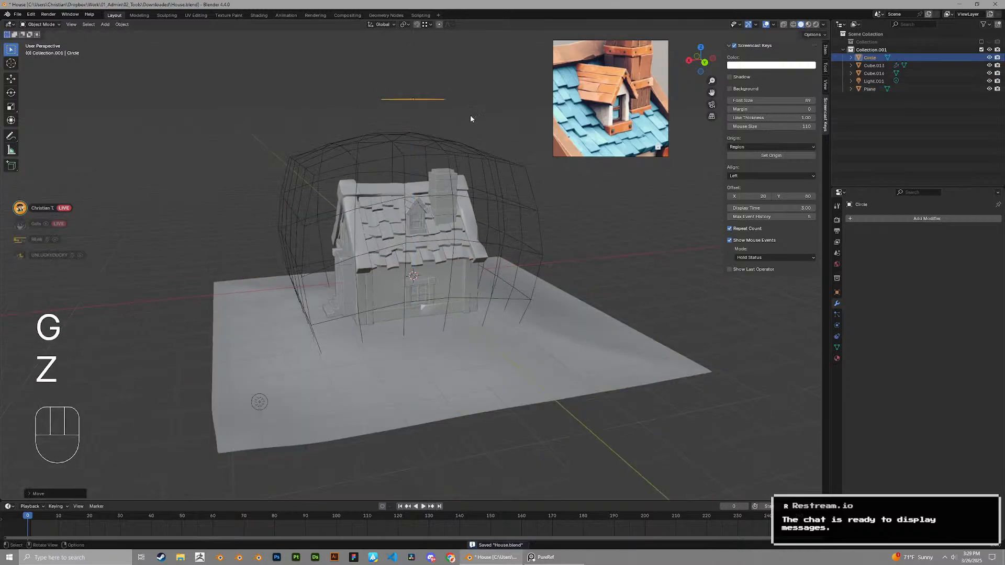
{"action": "key", "text": "x"}
{"action": "left_click", "coordinate": [470, 115]}
Save the file and zoom the reference image in on the hanging lantern
{"action": "middle_click_drag", "start_coordinate": [405, 204], "coordinate": [455, 210]}
{"action": "key", "text": "ctrl+s"}
{"action": "middle_click_drag", "start_coordinate": [388, 265], "coordinate": [423, 246]}
{"action": "scroll", "coordinate": [377, 238], "scroll_direction": "up", "scroll_amount": 3}
{"action": "scroll", "coordinate": [642, 96], "scroll_direction": "down", "scroll_amount": 3}
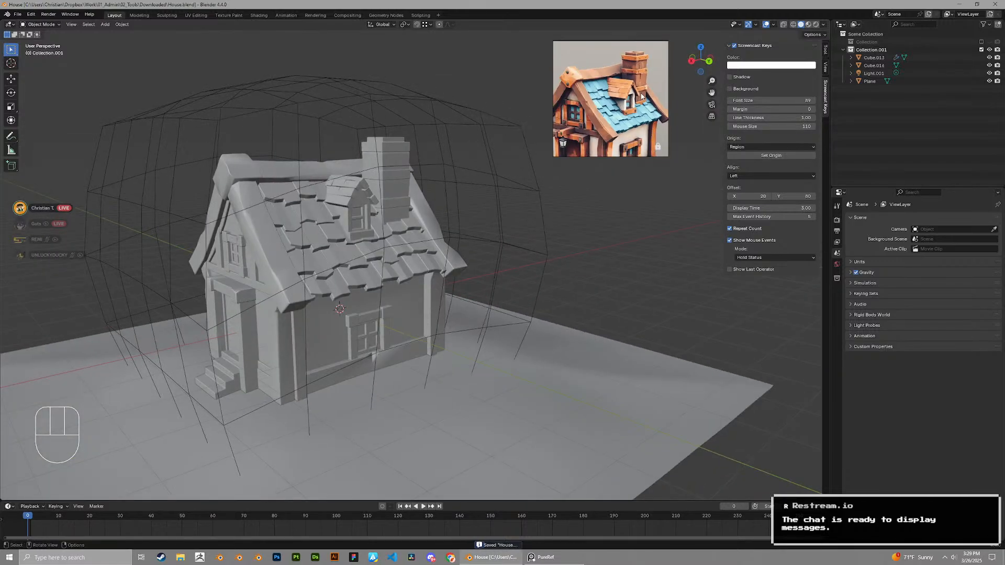
{"action": "scroll", "coordinate": [641, 93], "scroll_direction": "up", "scroll_amount": 10}
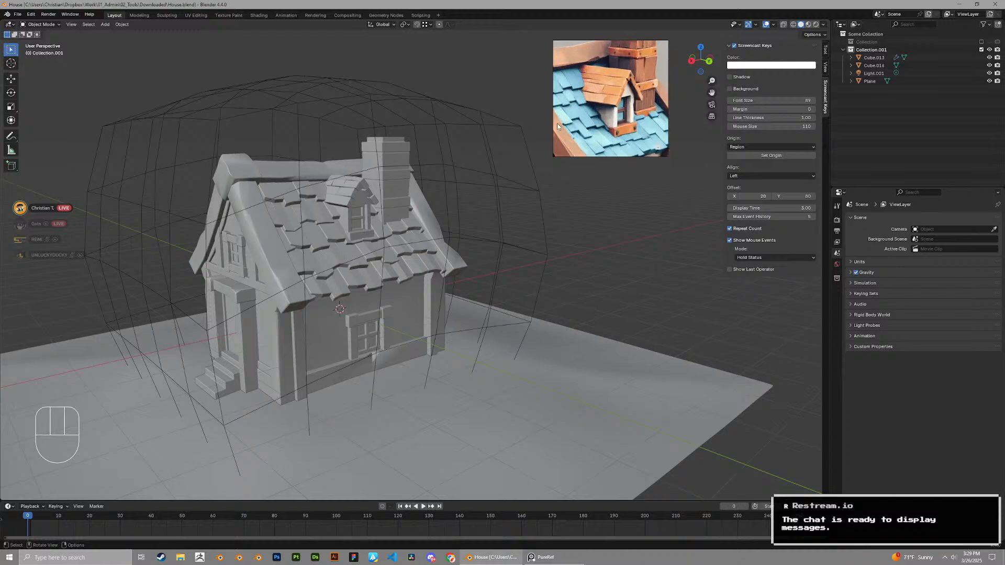
{"action": "middle_click_drag", "start_coordinate": [615, 108], "coordinate": [677, 113]}
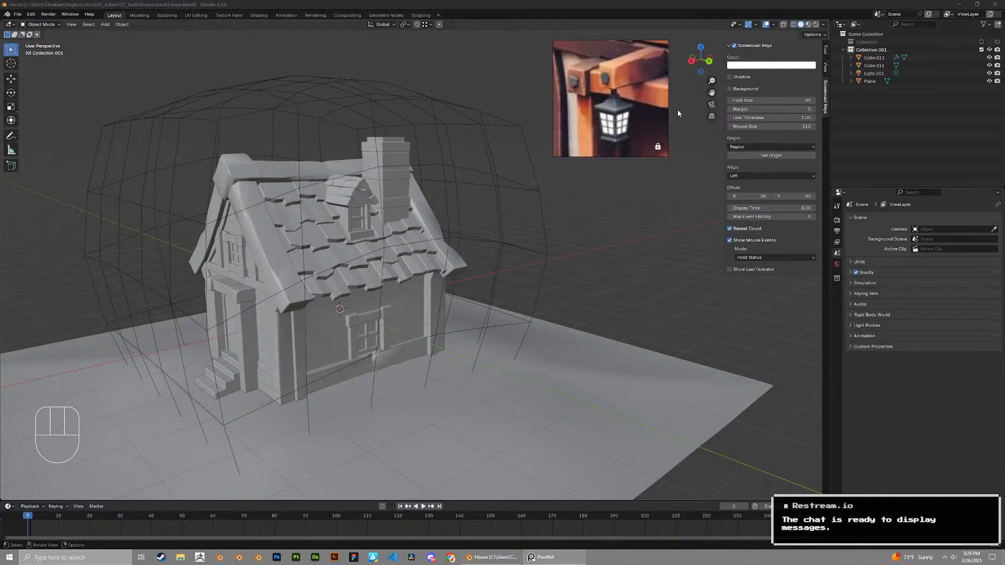
Zoom the reference image out from the lantern to show the house's whole front entrance, and save the file
{"action": "middle_click_drag", "start_coordinate": [537, 169], "coordinate": [574, 156]}
{"action": "scroll", "coordinate": [613, 91], "scroll_direction": "down", "scroll_amount": 2}
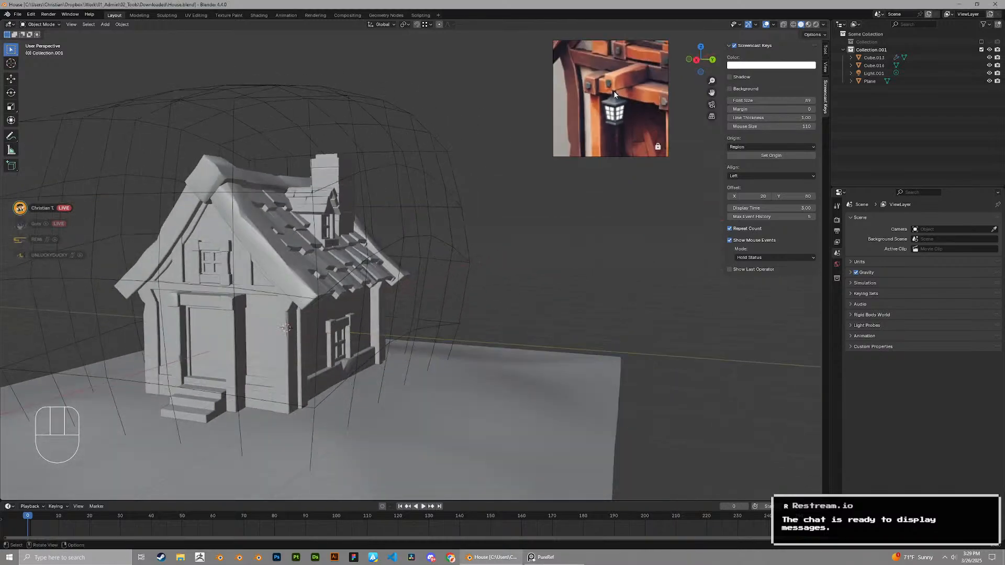
{"action": "scroll", "coordinate": [610, 87], "scroll_direction": "down", "scroll_amount": 3}
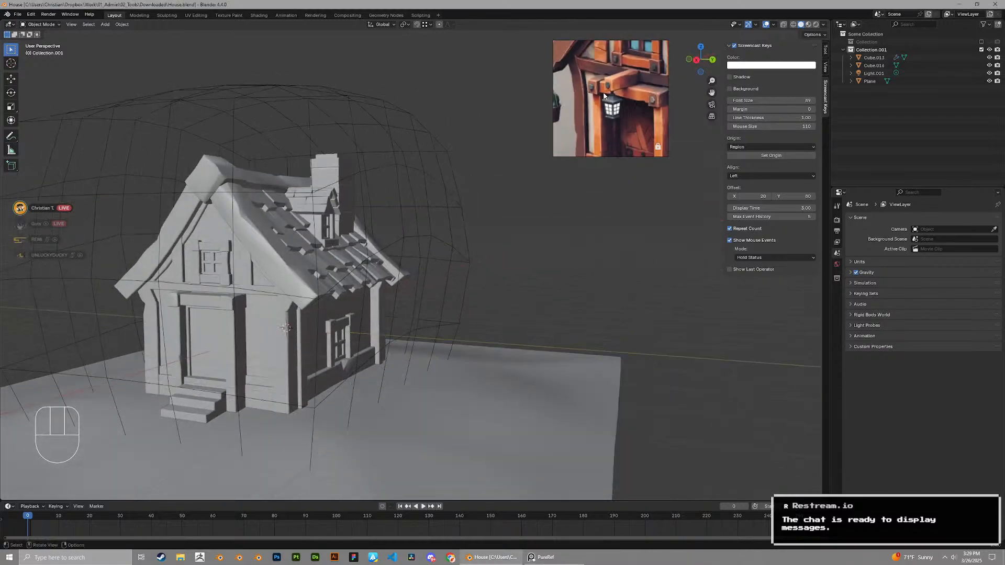
{"action": "scroll", "coordinate": [609, 89], "scroll_direction": "down", "scroll_amount": 1}
{"action": "middle_click_drag", "start_coordinate": [404, 194], "coordinate": [416, 177]}
{"action": "scroll", "coordinate": [605, 92], "scroll_direction": "down", "scroll_amount": 3}
{"action": "left_click", "coordinate": [402, 189]}
{"action": "key", "text": "ctrl+s"}
{"action": "scroll", "coordinate": [416, 177], "scroll_direction": "down", "scroll_amount": 1}
{"action": "key", "text": "ctrl+s"}
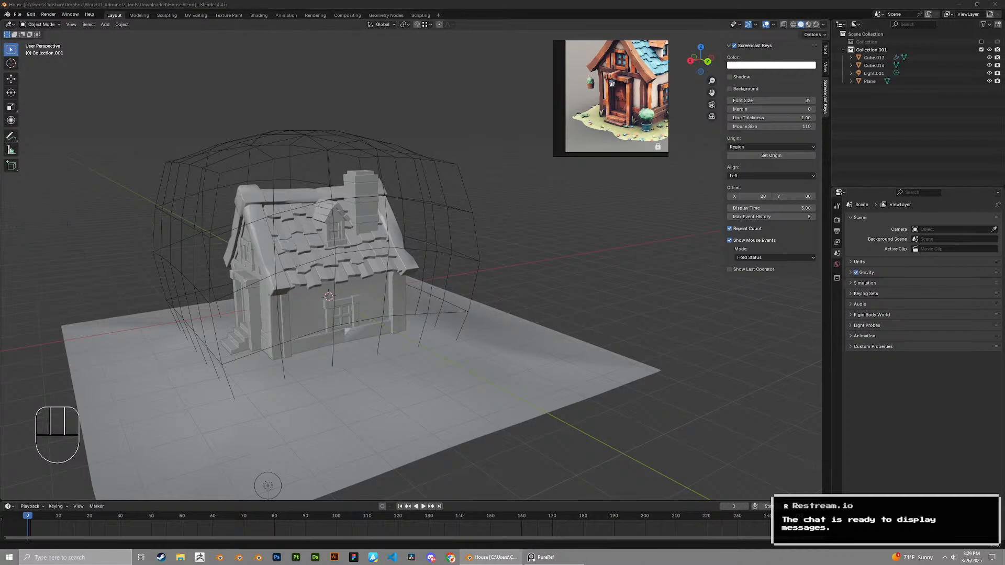
Examine the house and its surrounding deform cage from several angles, selecting each briefly and clearing the selection
{"action": "middle_click_drag", "start_coordinate": [529, 202], "coordinate": [554, 213]}
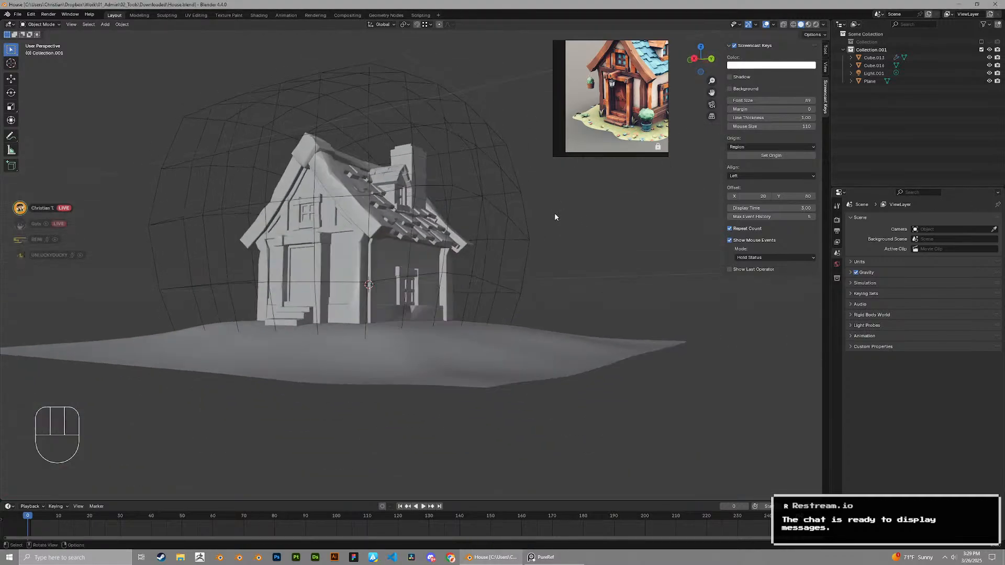
{"action": "left_click", "coordinate": [492, 208]}
{"action": "mouse_move", "coordinate": [490, 207]}
{"action": "middle_mouse_down"}
{"action": "mouse_move", "coordinate": [516, 217]}
{"action": "mouse_move", "coordinate": [395, 153]}
{"action": "mouse_move", "coordinate": [341, 266]}
{"action": "middle_mouse_up"}
{"action": "left_click", "coordinate": [344, 272]}
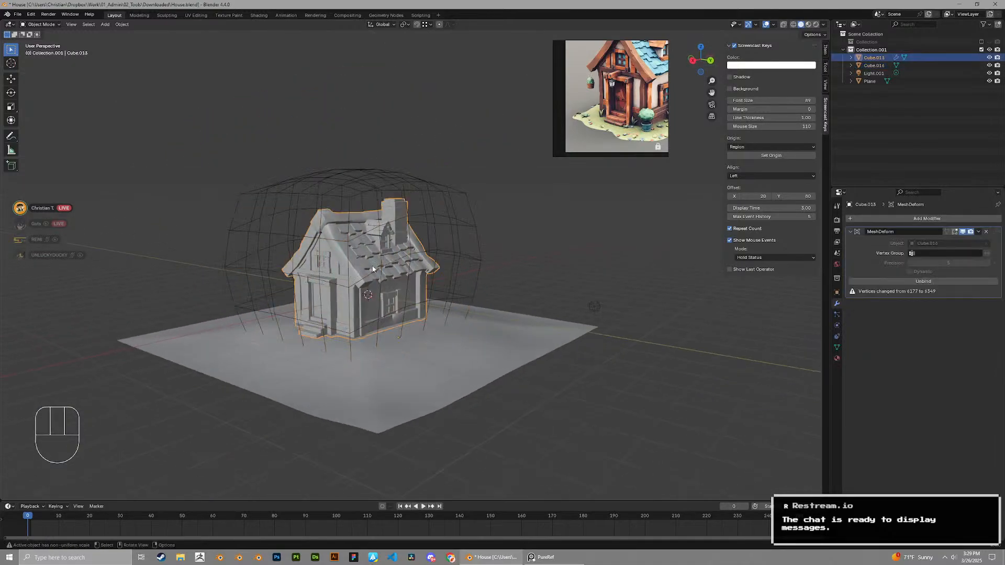
{"action": "left_click", "coordinate": [462, 235]}
{"action": "middle_click_drag", "start_coordinate": [462, 234], "coordinate": [475, 254]}
{"action": "left_click", "coordinate": [530, 255]}
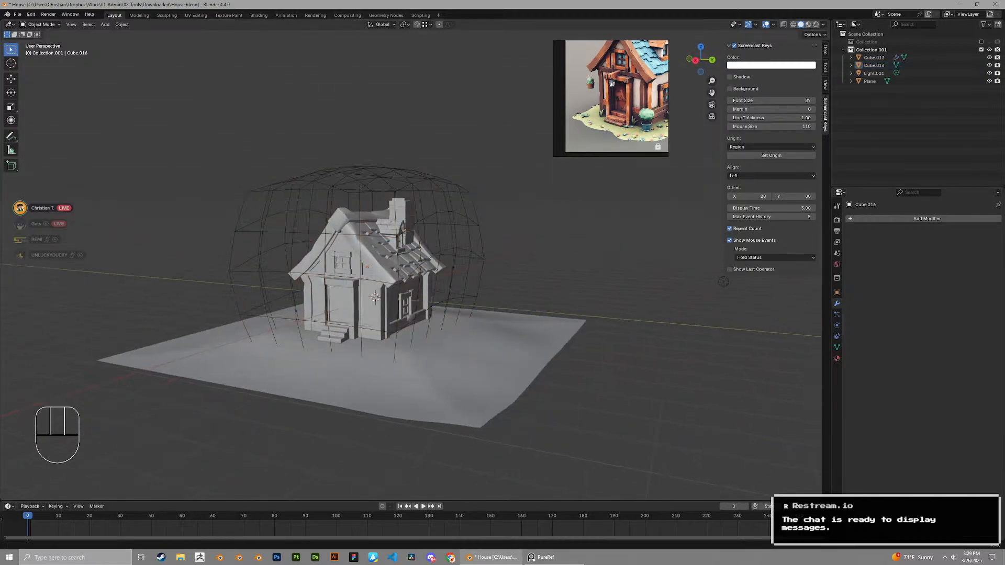
{"action": "scroll", "coordinate": [668, 254], "scroll_direction": "up", "scroll_amount": 3}
{"action": "scroll", "coordinate": [668, 255], "scroll_direction": "down", "scroll_amount": 1}
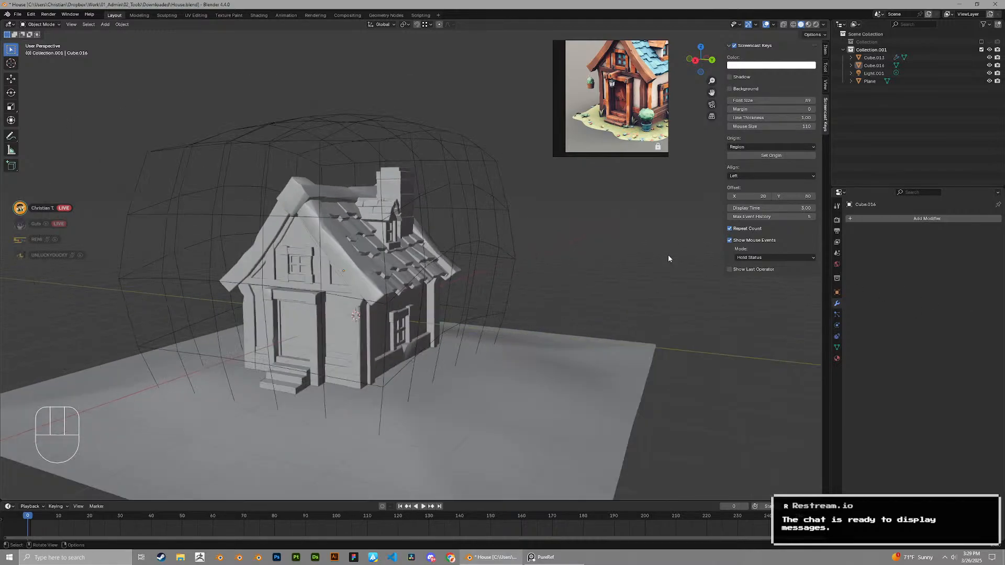
{"action": "scroll", "coordinate": [668, 255], "scroll_direction": "up", "scroll_amount": 1}
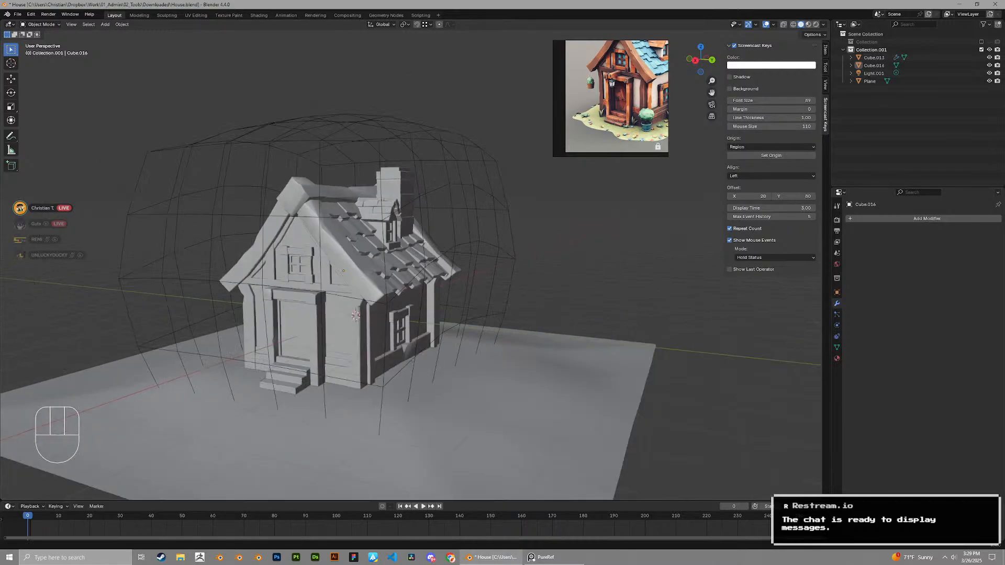